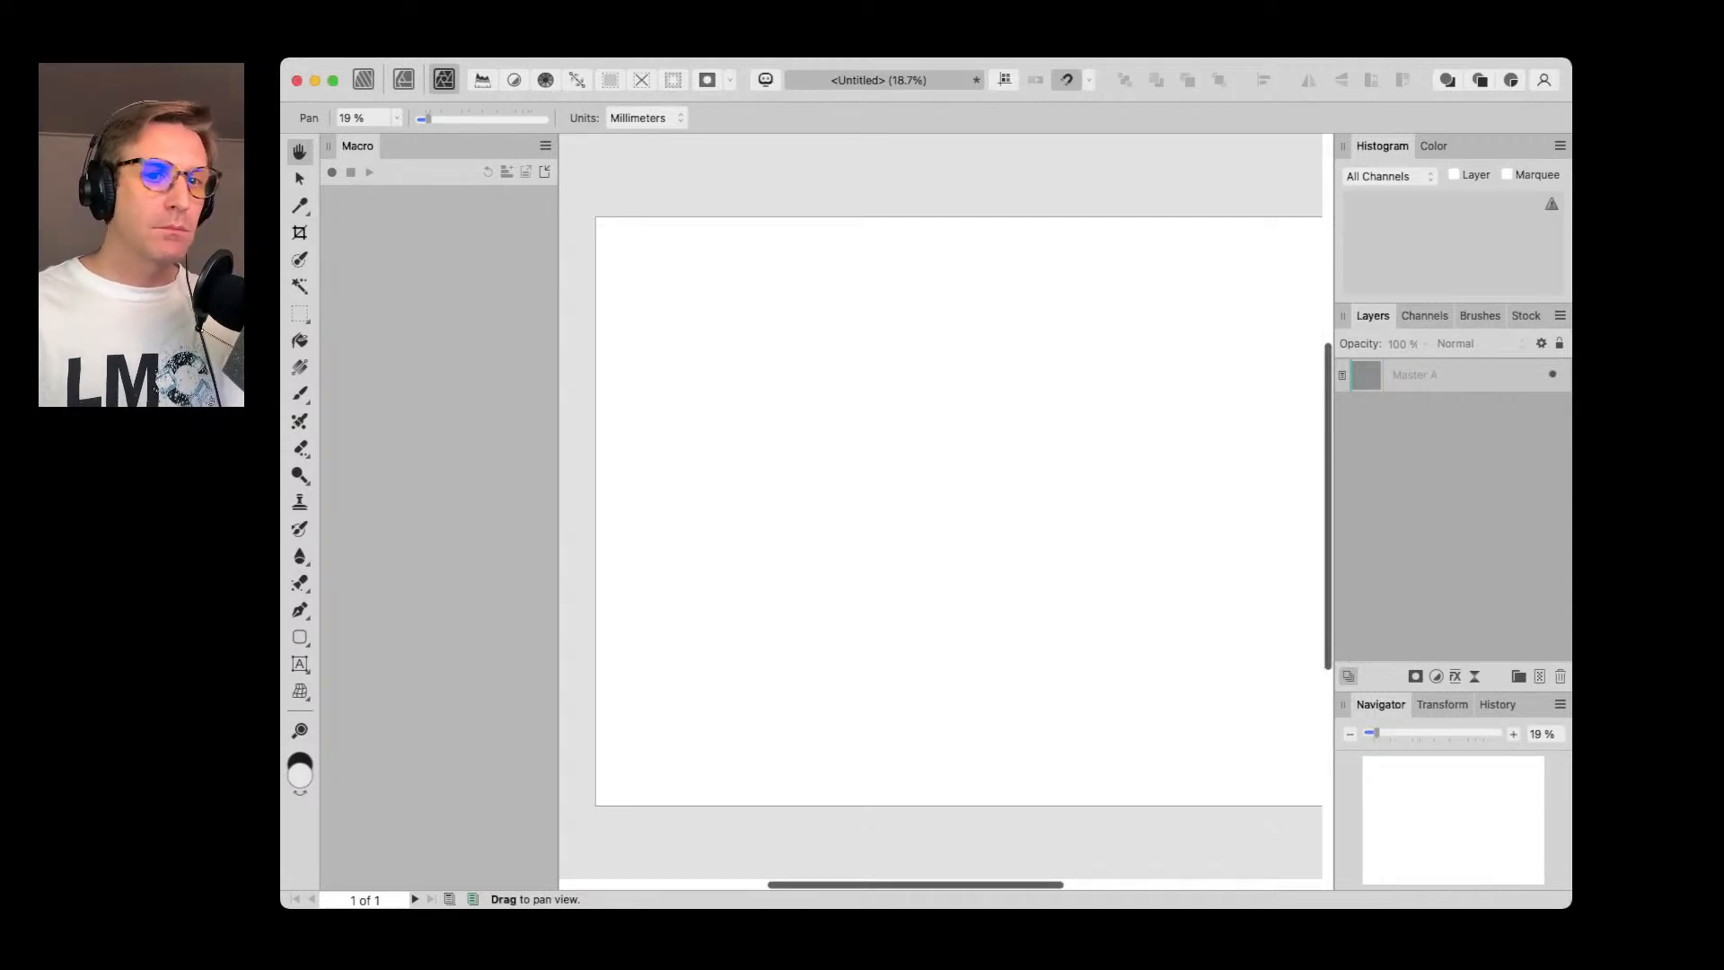
Step: Dock the Brushes panel beside the Macro panel and select the 8 px brush from the Comic Pixel category
scroll(945, 510, "down", 2)
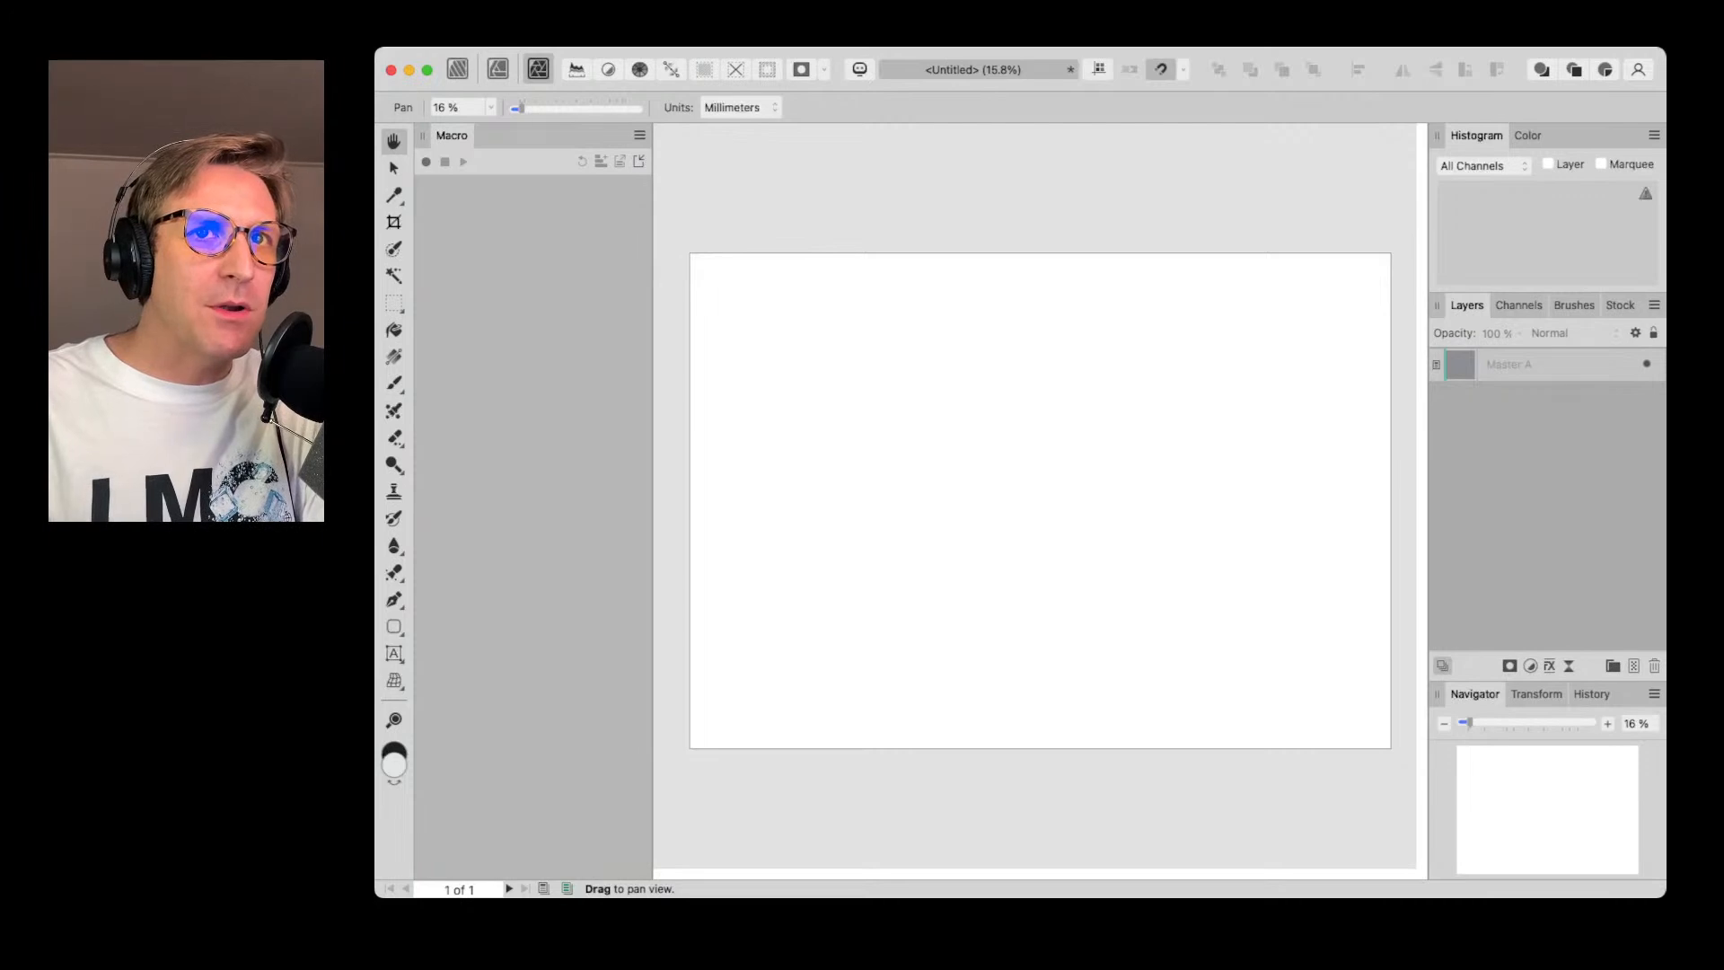
mouse_move(1574, 306)
left_mouse_down()
mouse_move(1329, 359)
mouse_move(483, 134)
left_mouse_up()
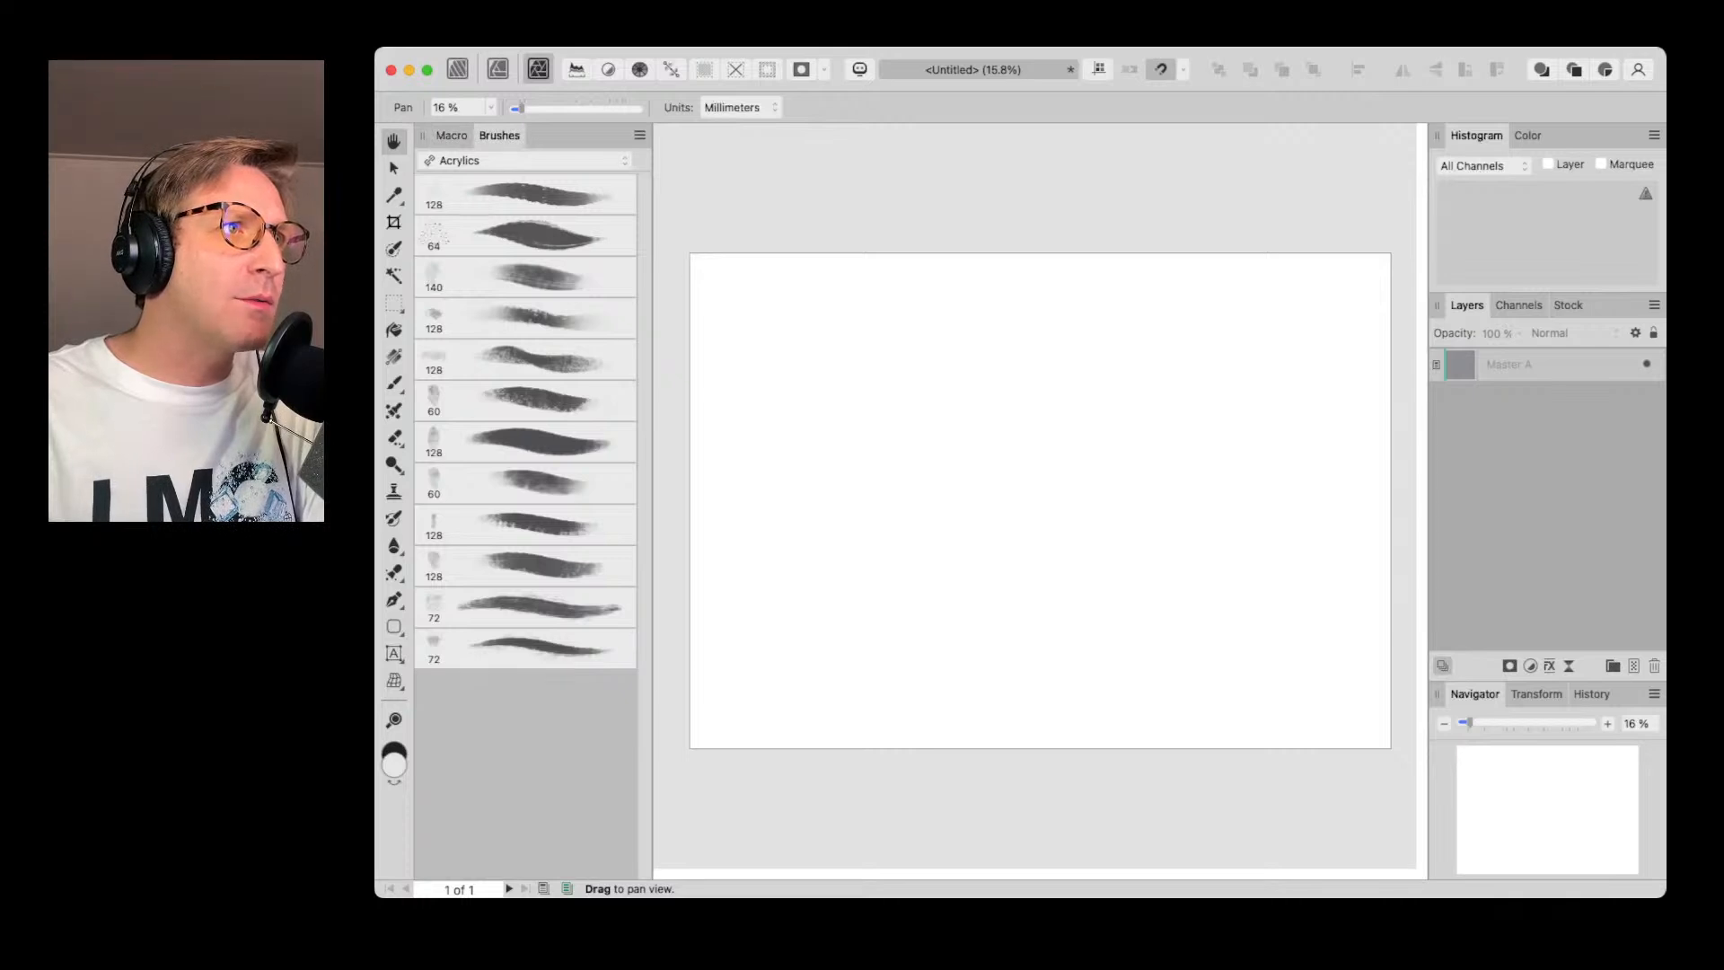
left_click(526, 161)
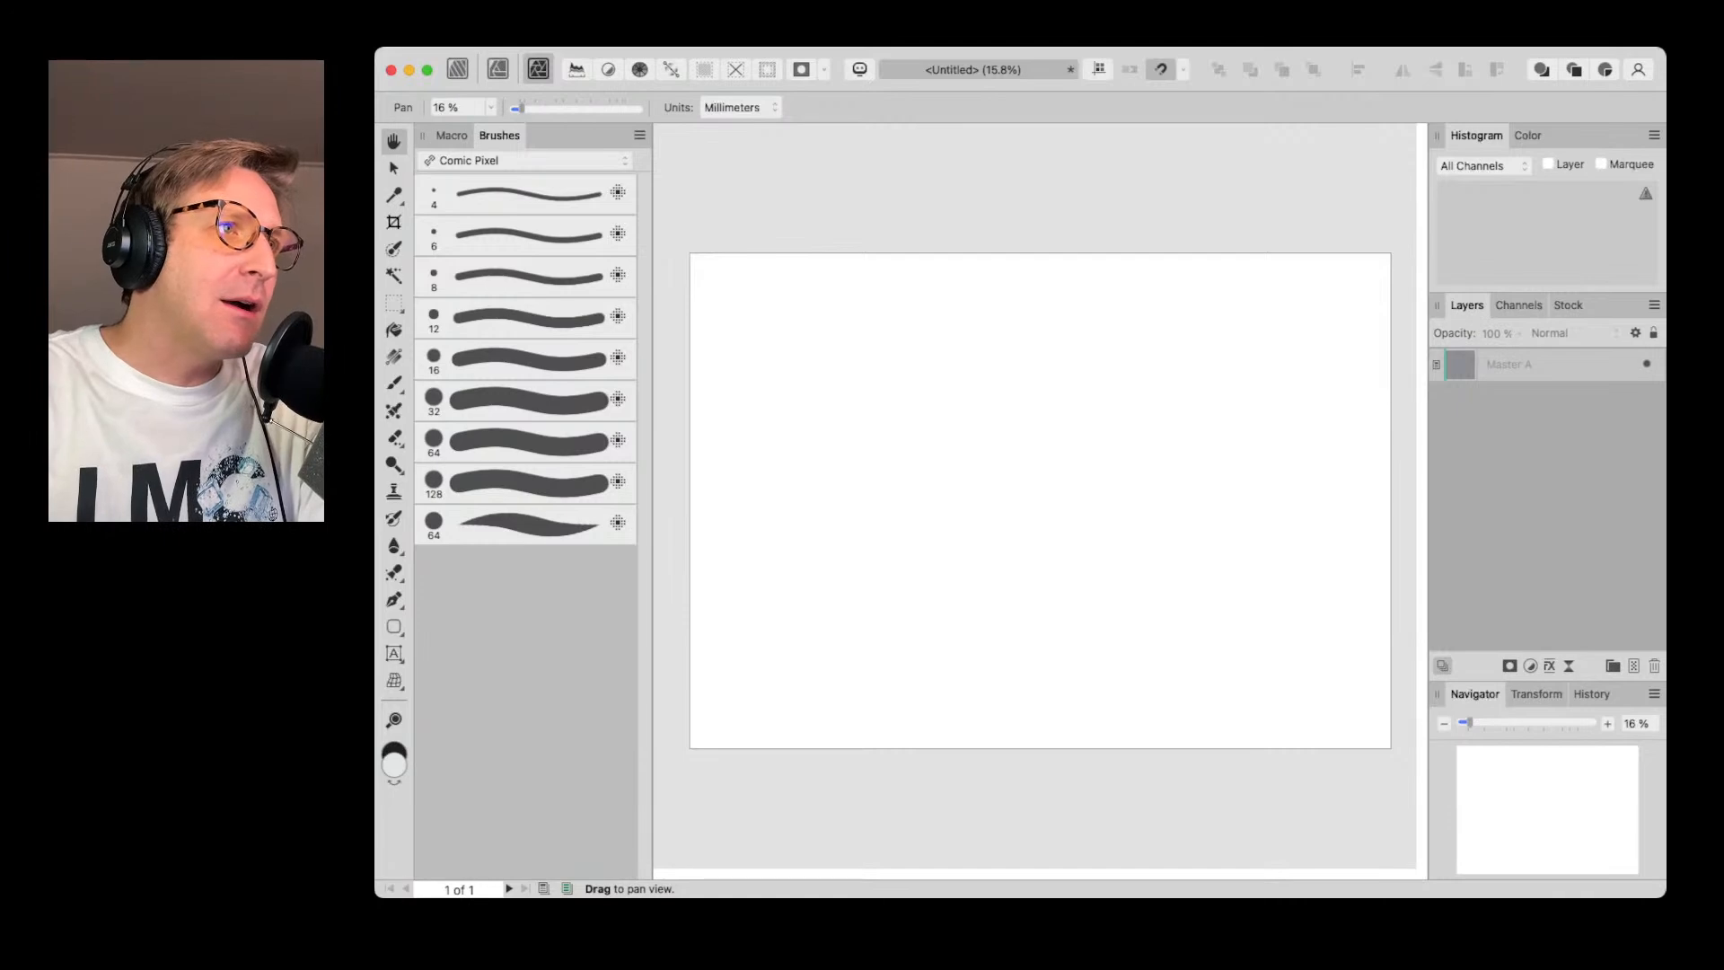
left_click(525, 277)
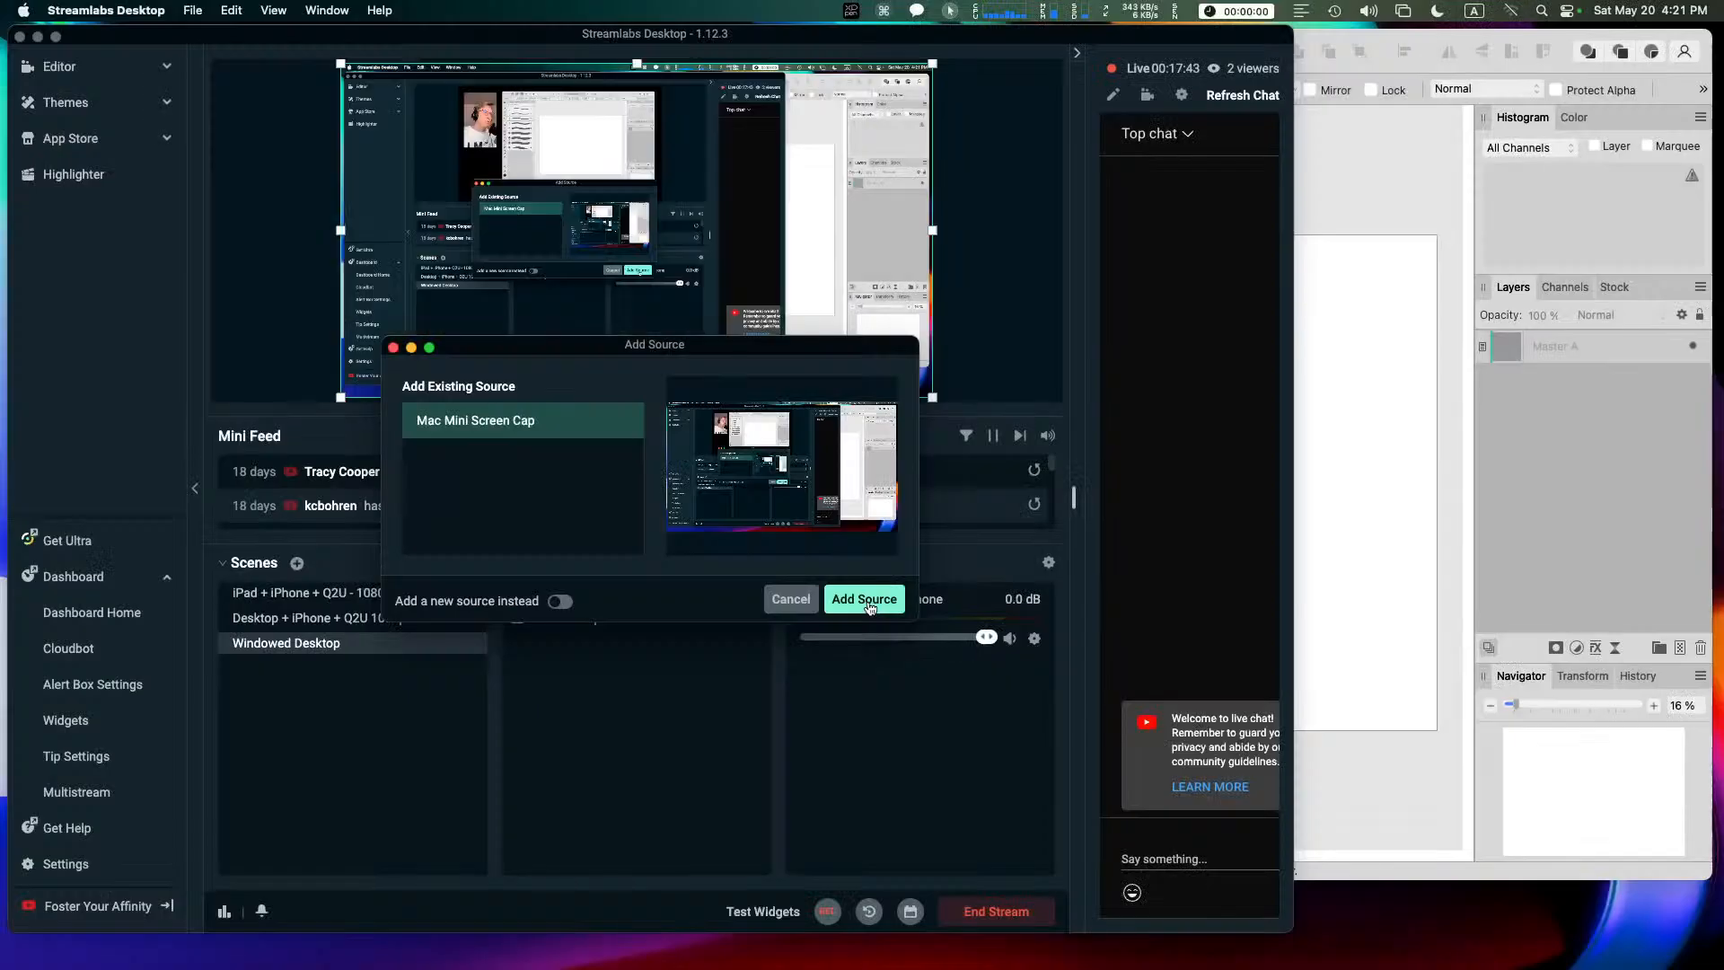
Step: In Streamlabs Desktop, add the existing Mac Mini Screen Cap source to the Windowed Desktop scene and remove the Window Capture source
left_click(863, 601)
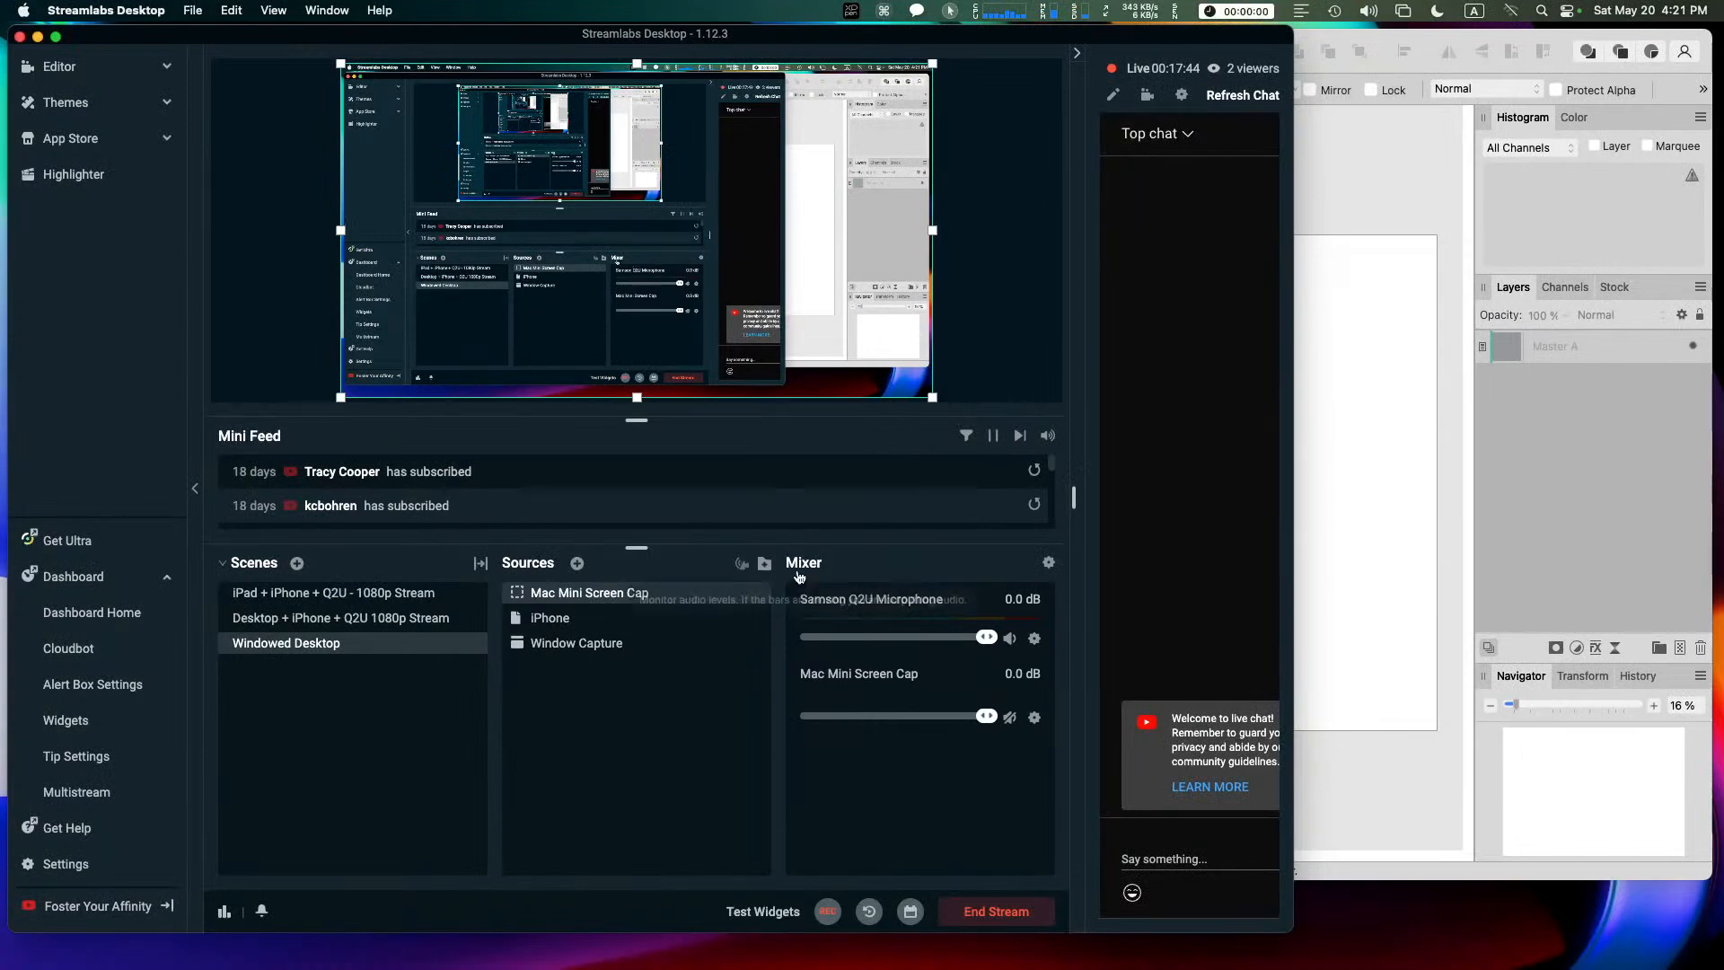
left_click(626, 641)
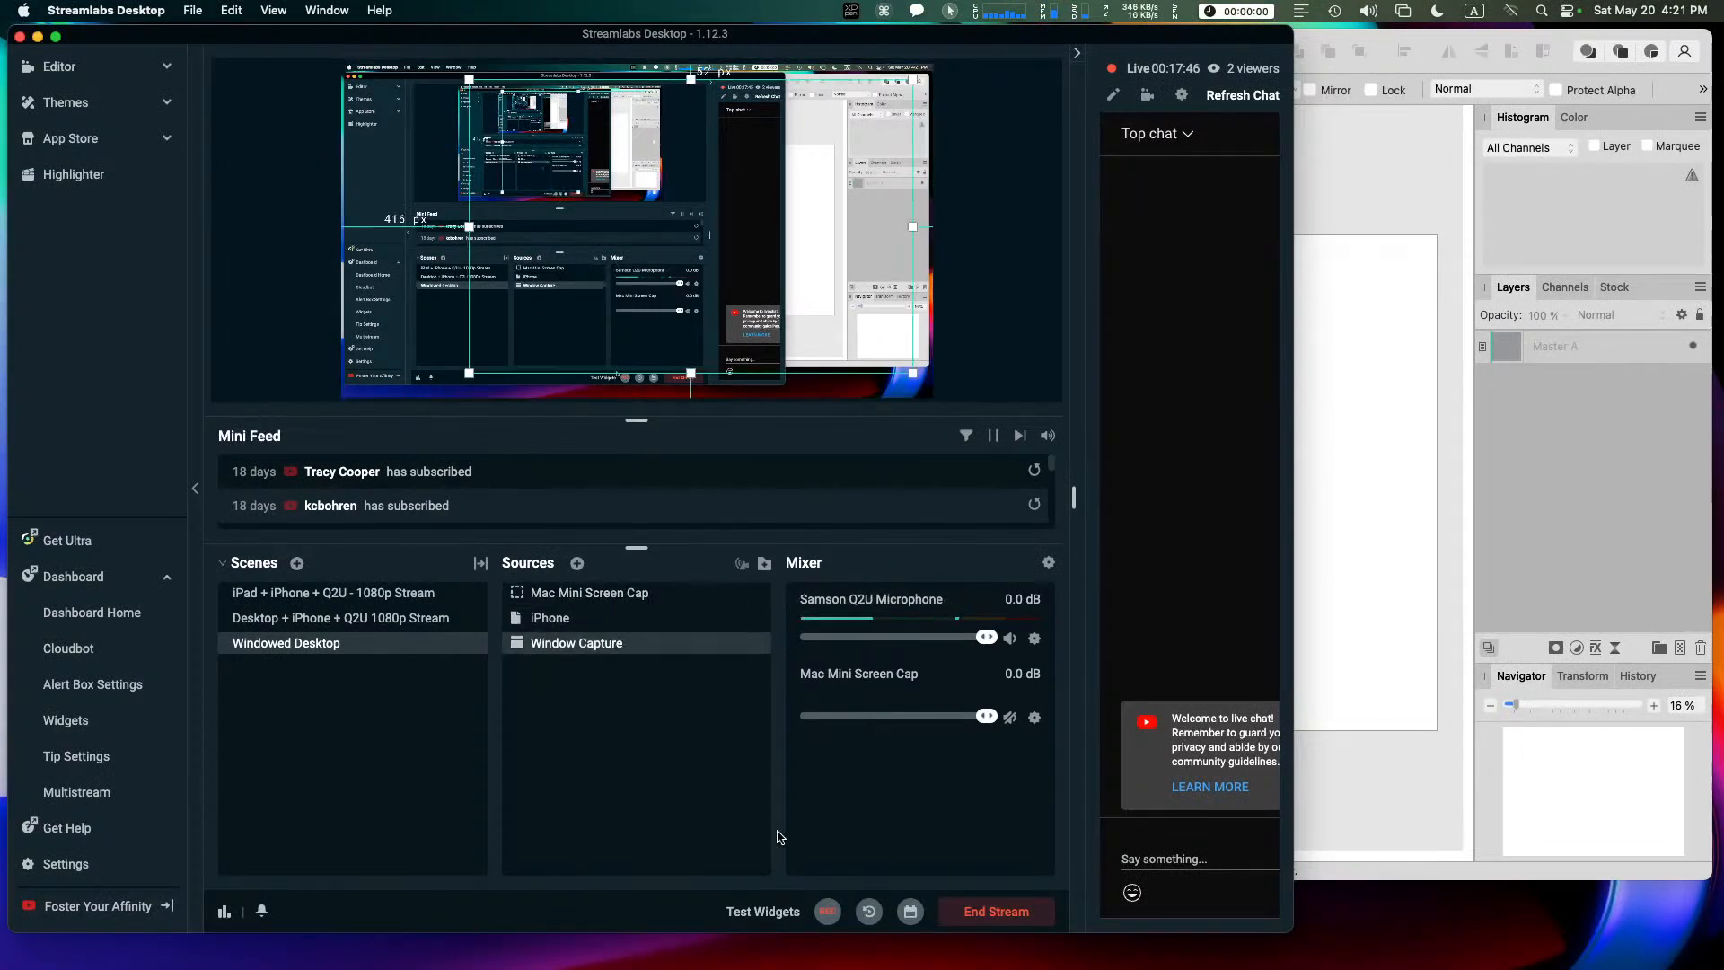
left_click(735, 643)
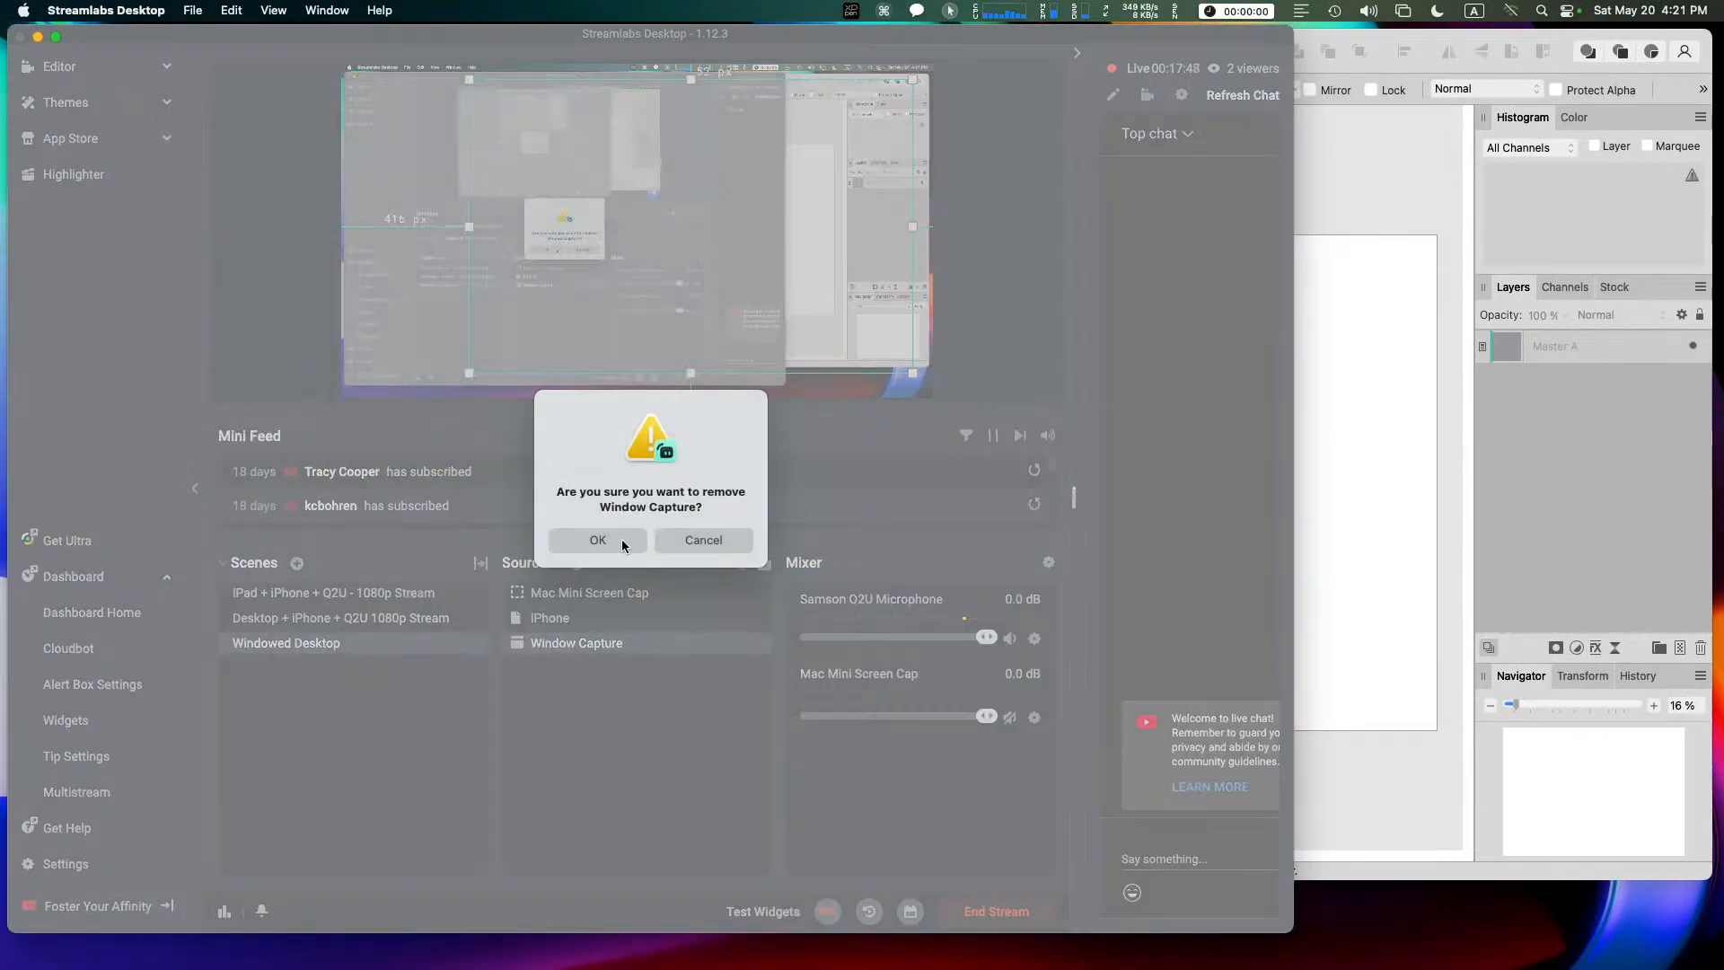
left_click(619, 541)
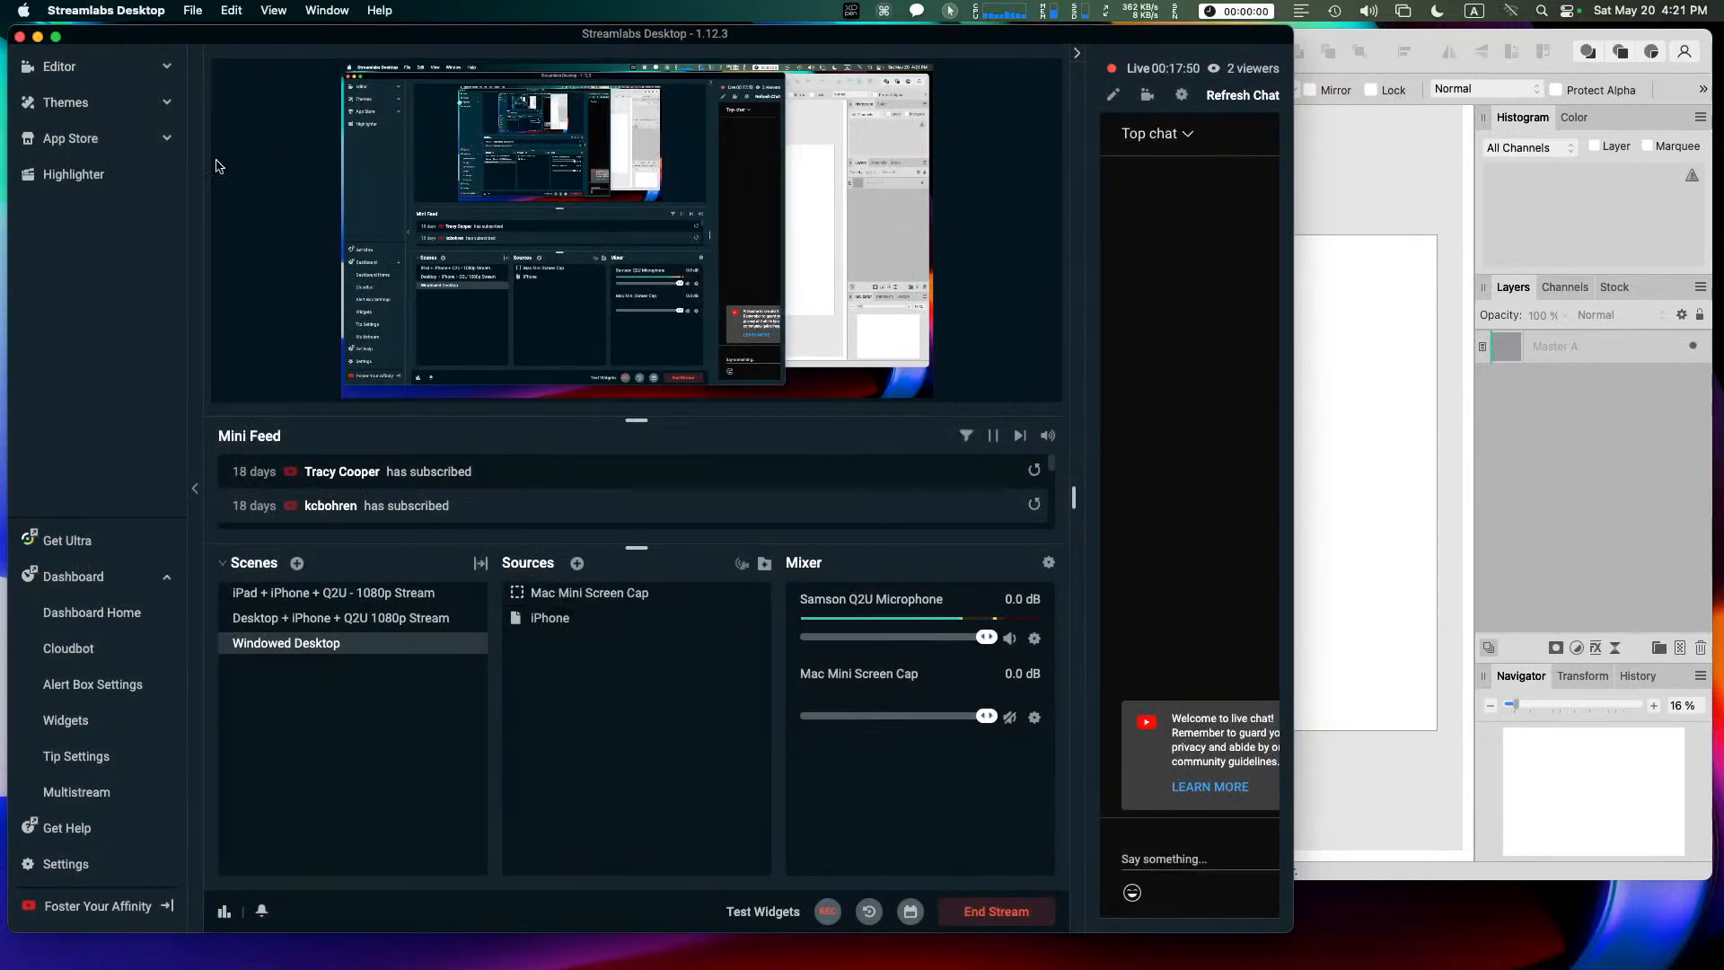
left_click(37, 37)
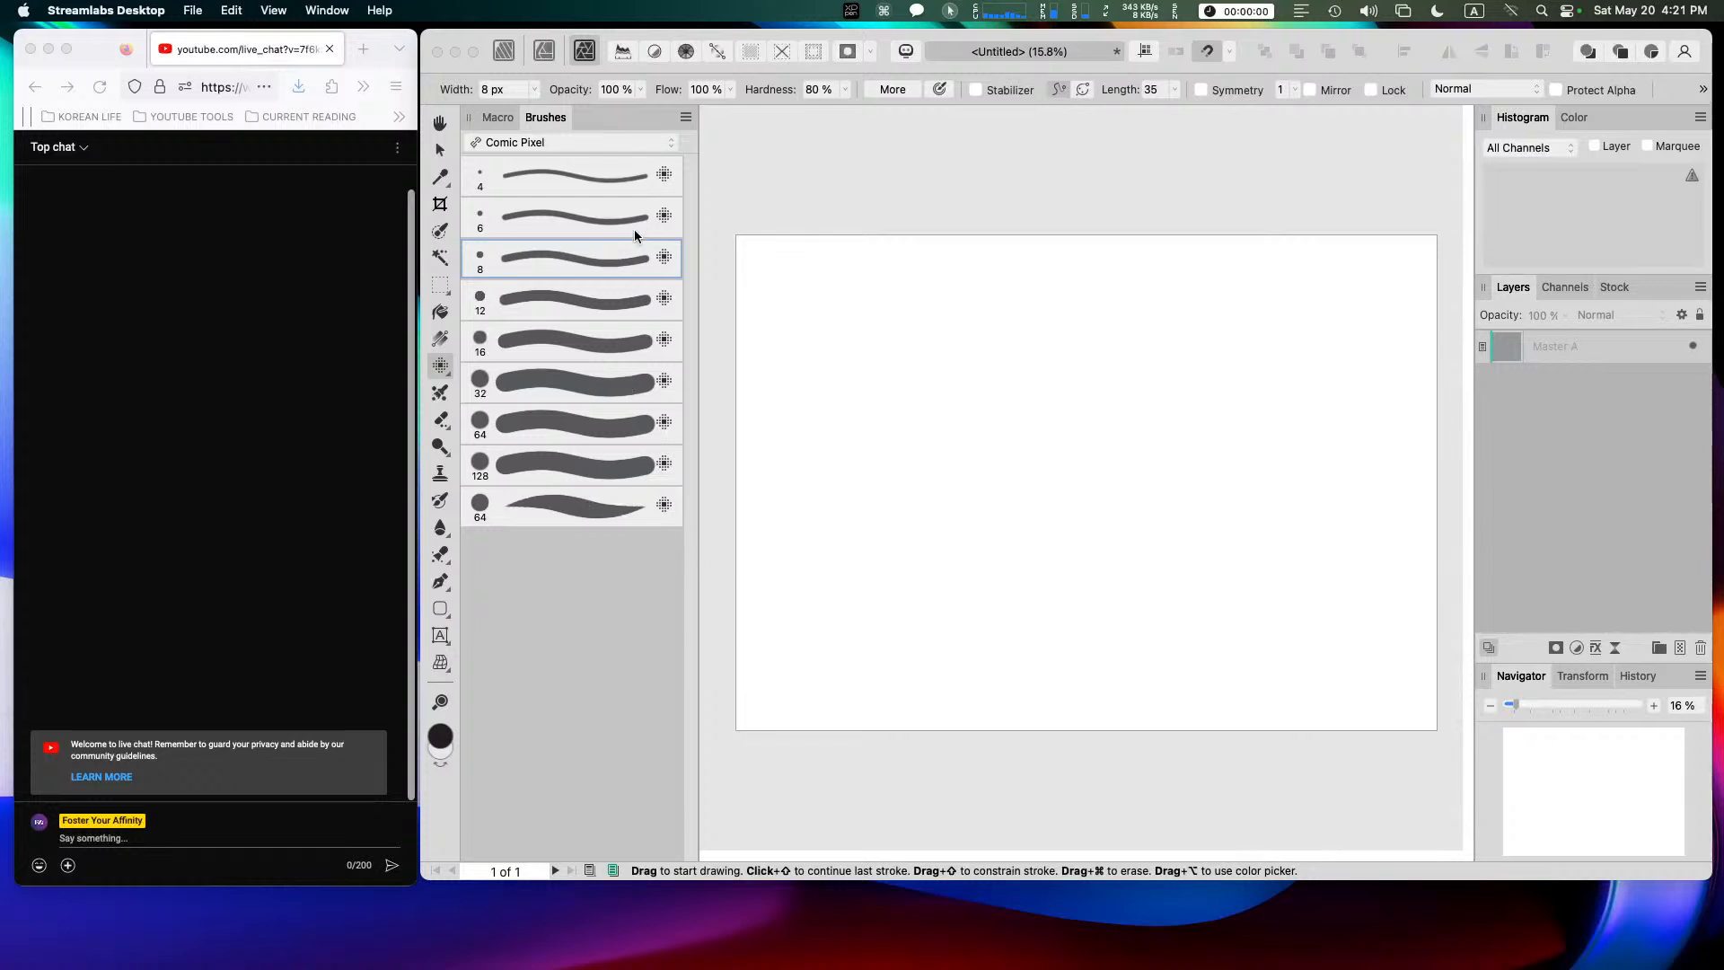
Step: Switch to the YouTube live chat in Firefox and post the message "Hey there!"
left_click(212, 851)
left_click(158, 835)
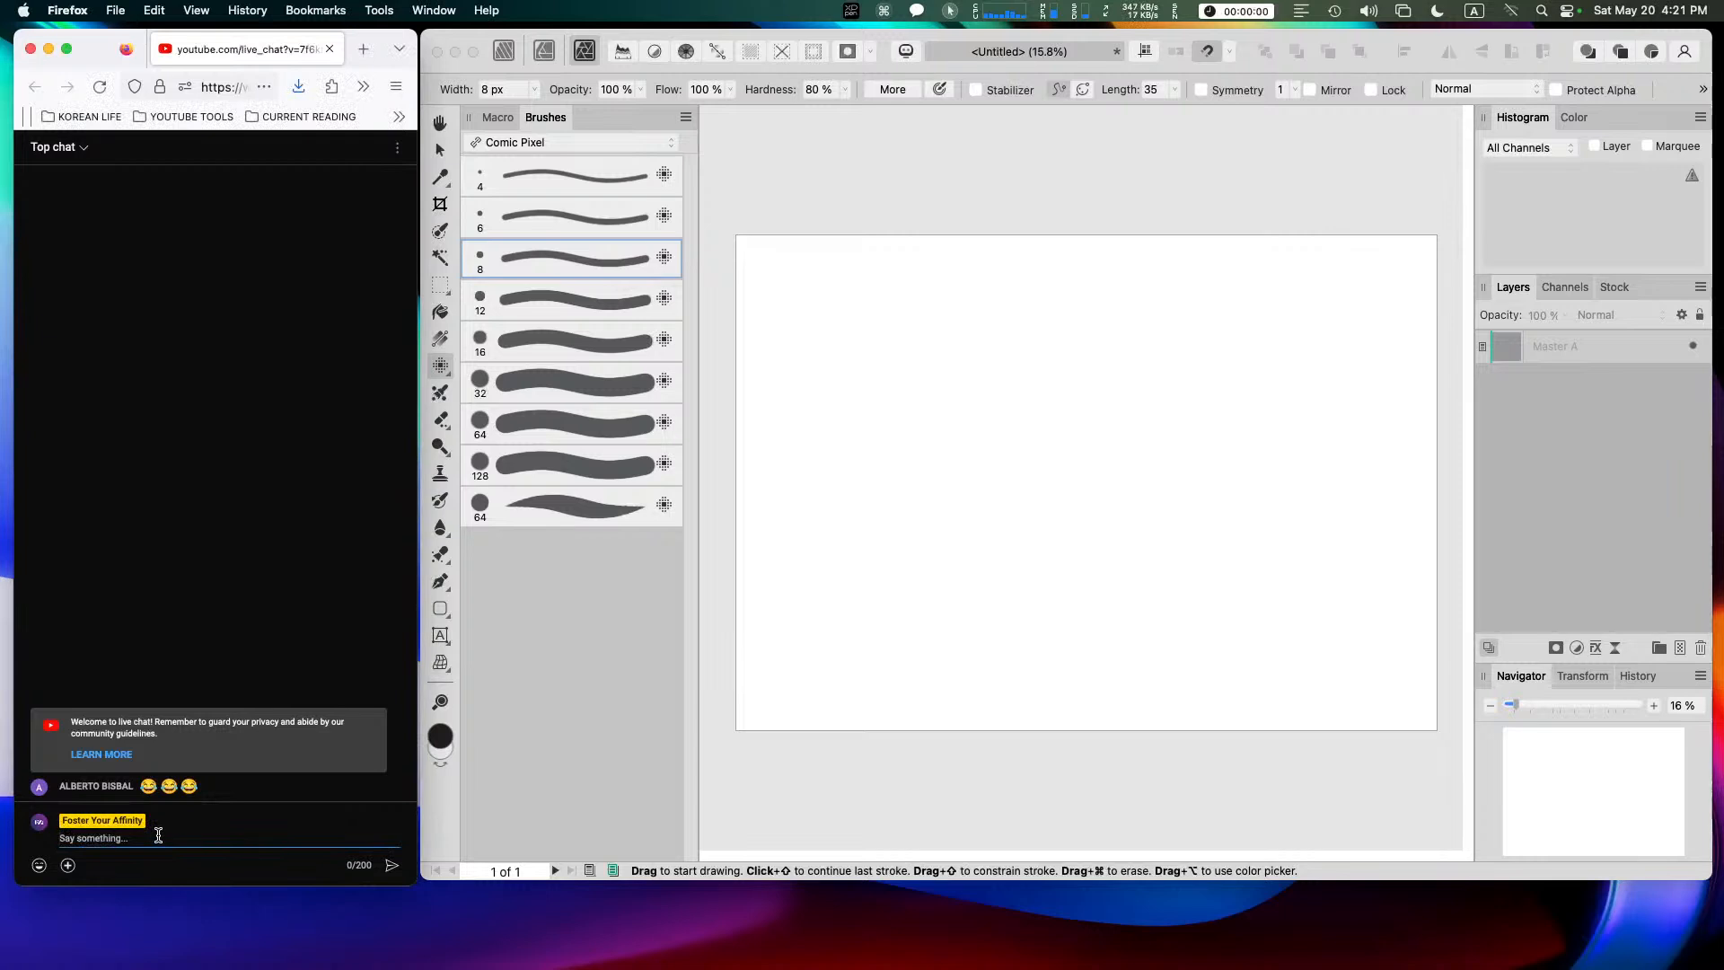
type("Hey there!")
key("Return")
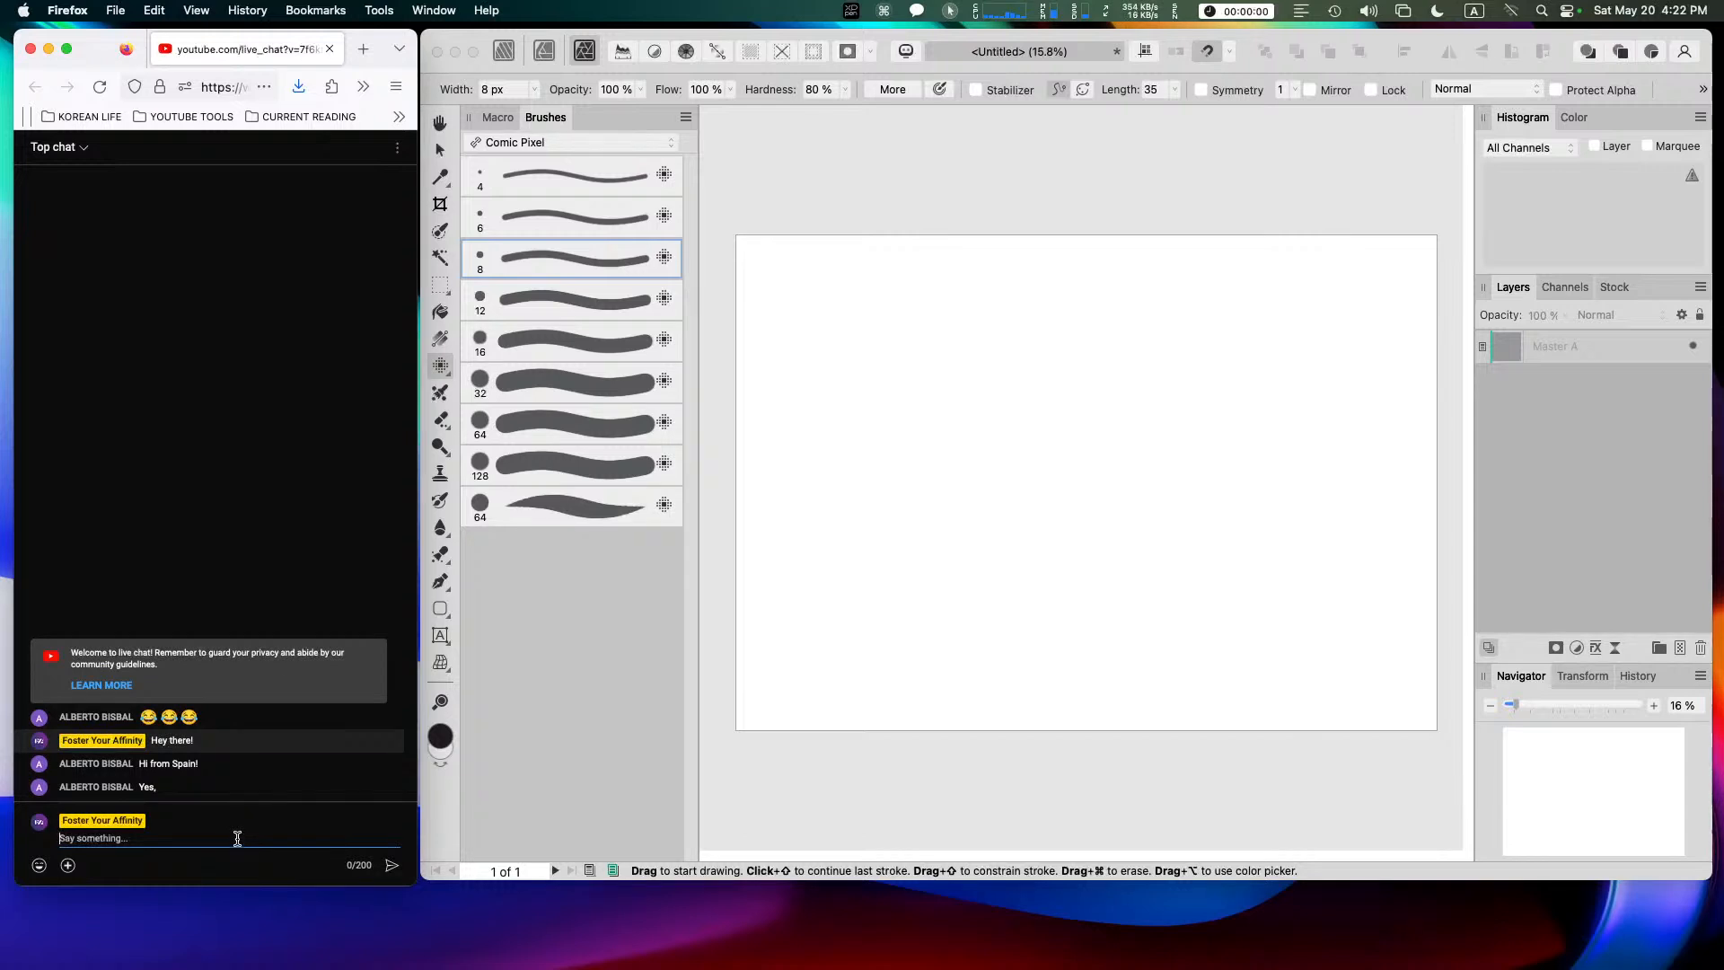
Step: Switch back to Affinity Publisher and move the Round Brush editing dialog slightly higher over the page
left_click(907, 40)
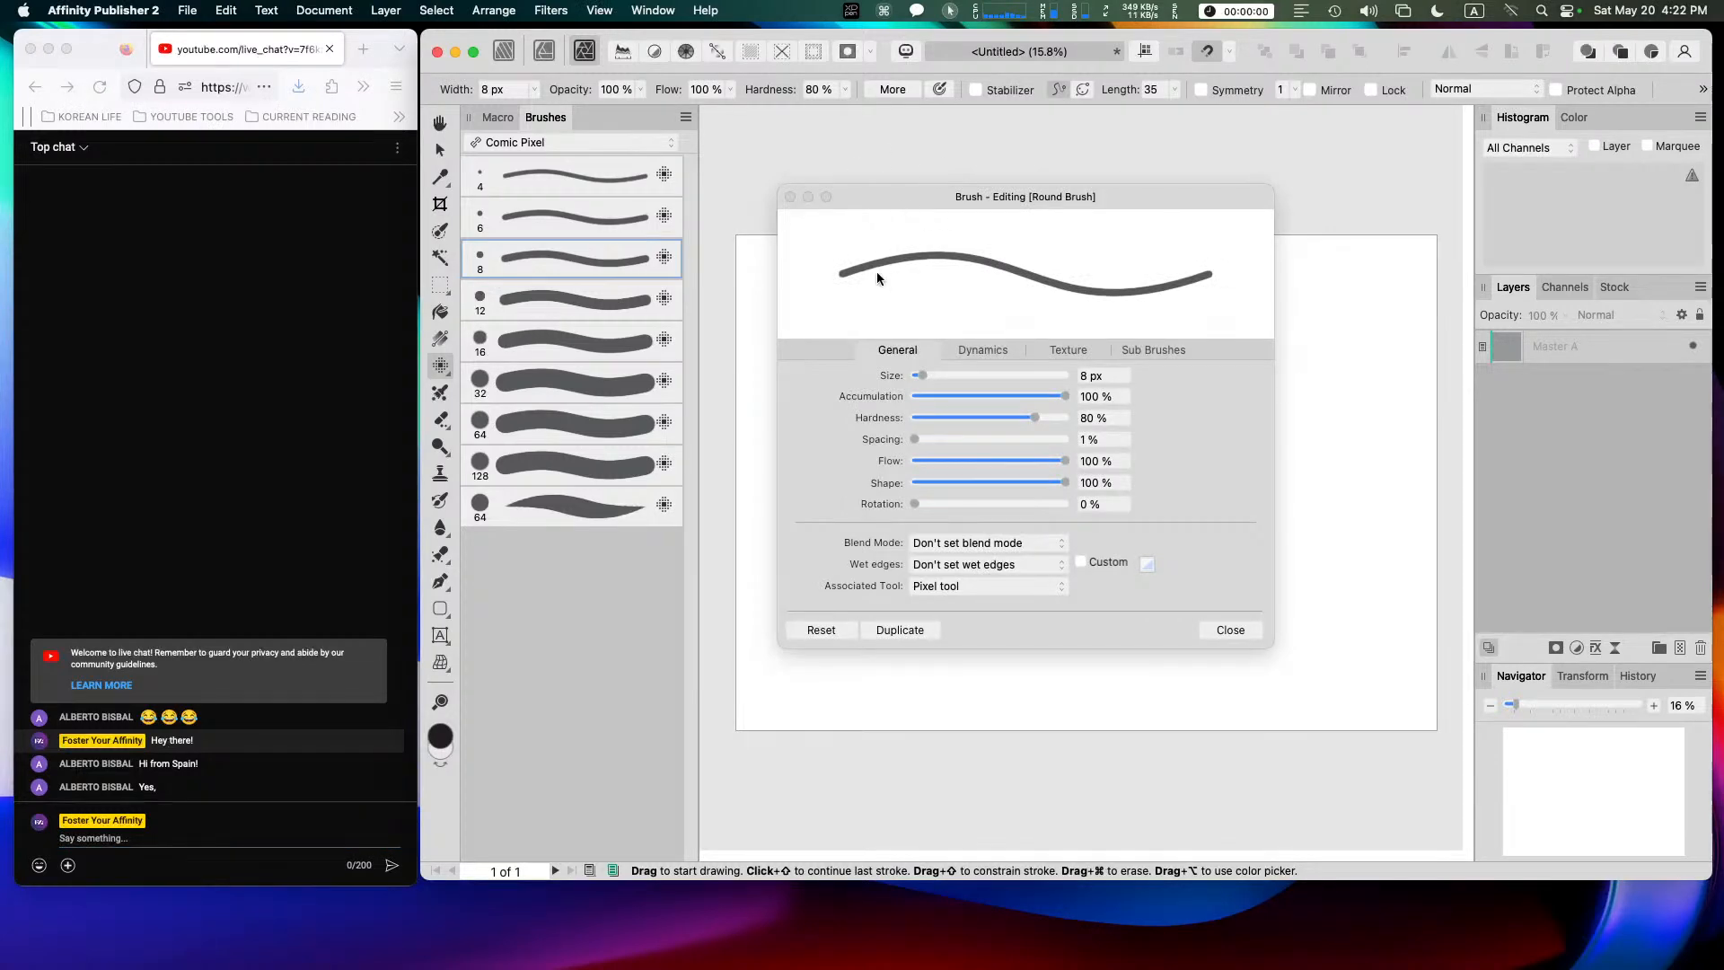
left_click_drag(897, 197, 914, 181)
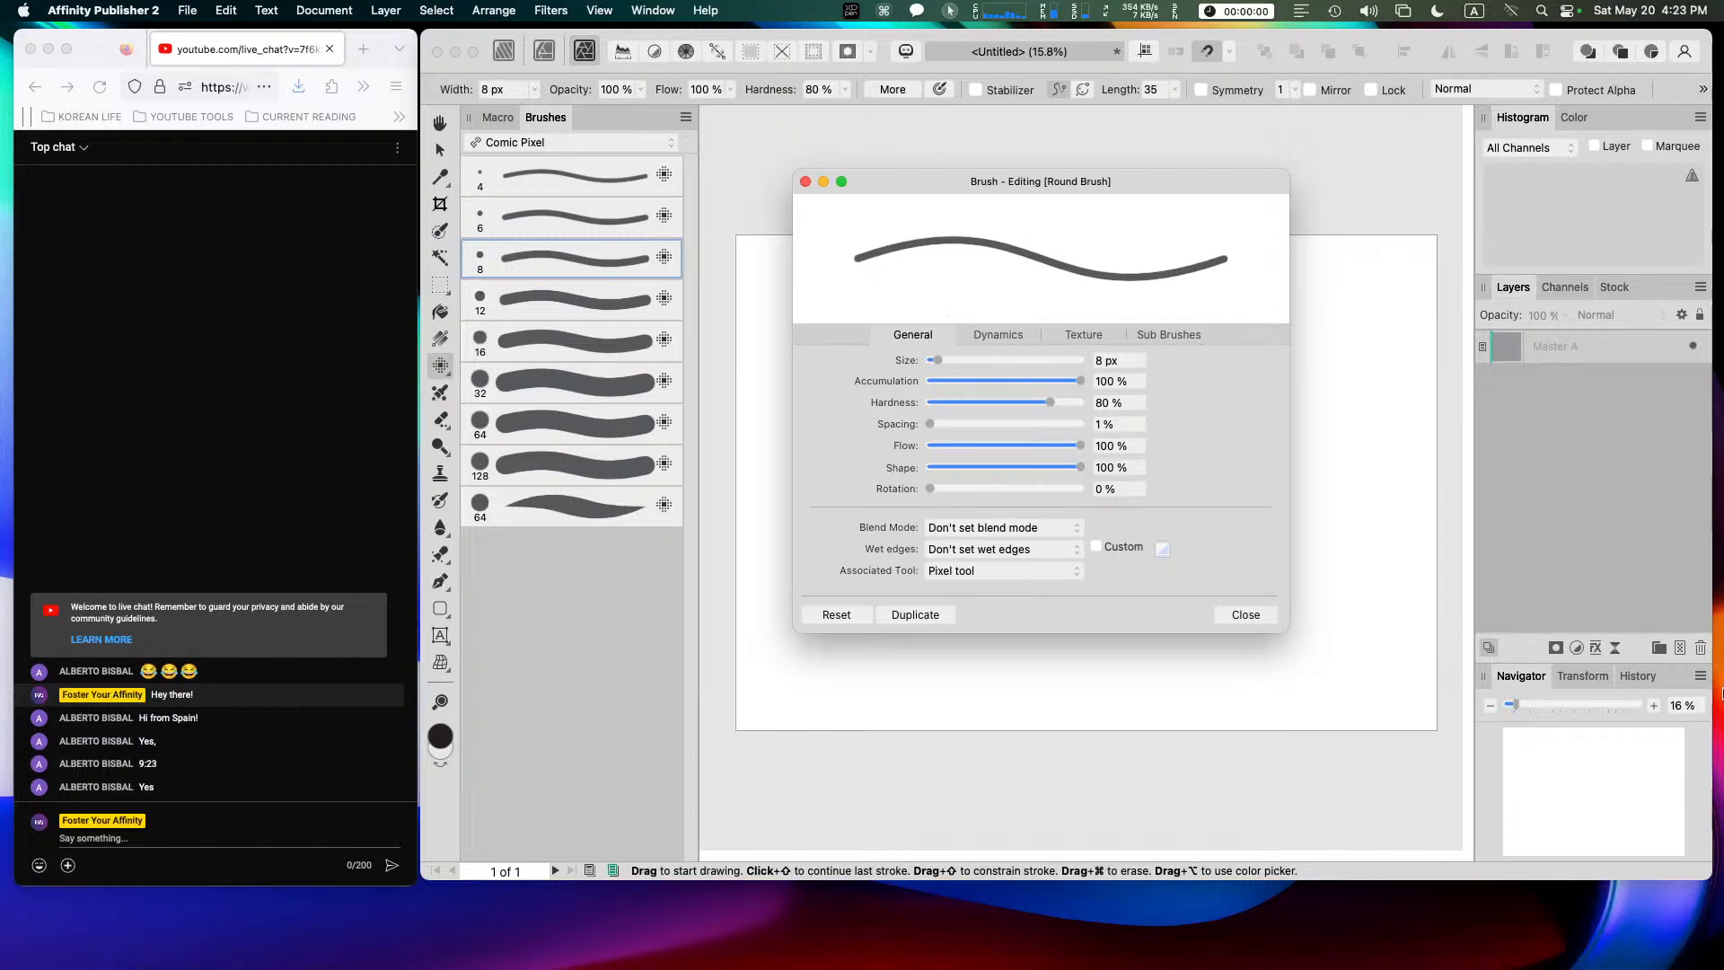
Step: In Streamlabs Desktop, move the iPhone source above Mac Mini Screen Cap and minimize the window
left_click(1066, 926)
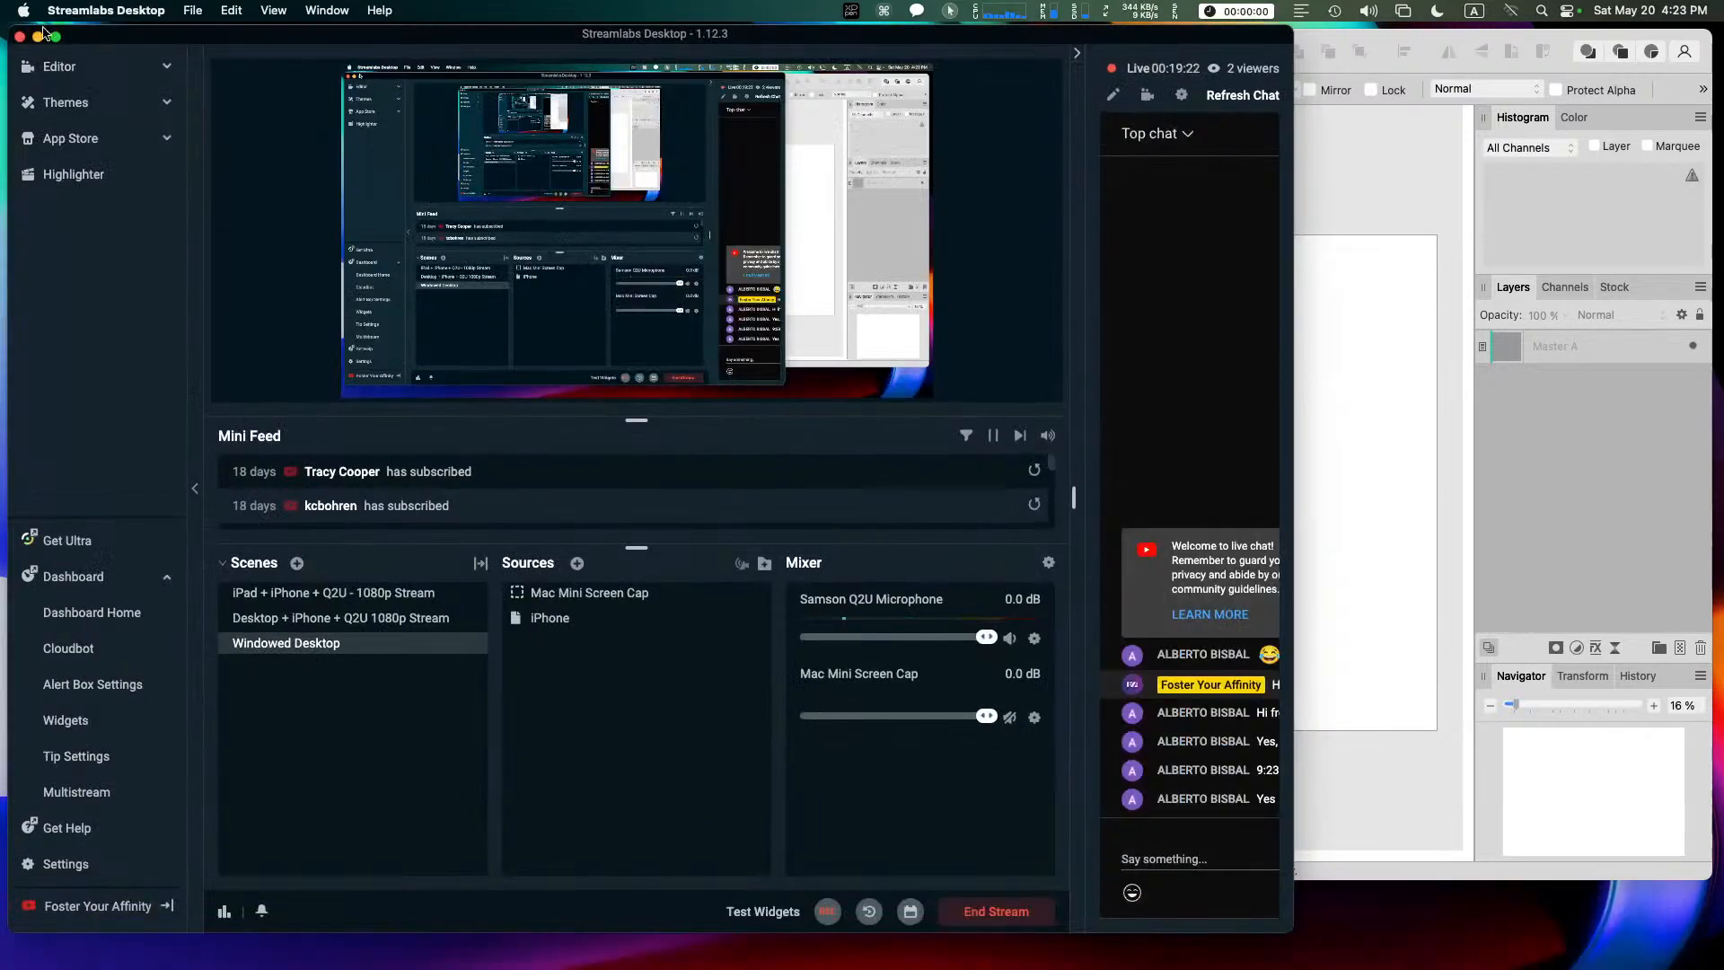
left_click_drag(10, 28, 84, 369)
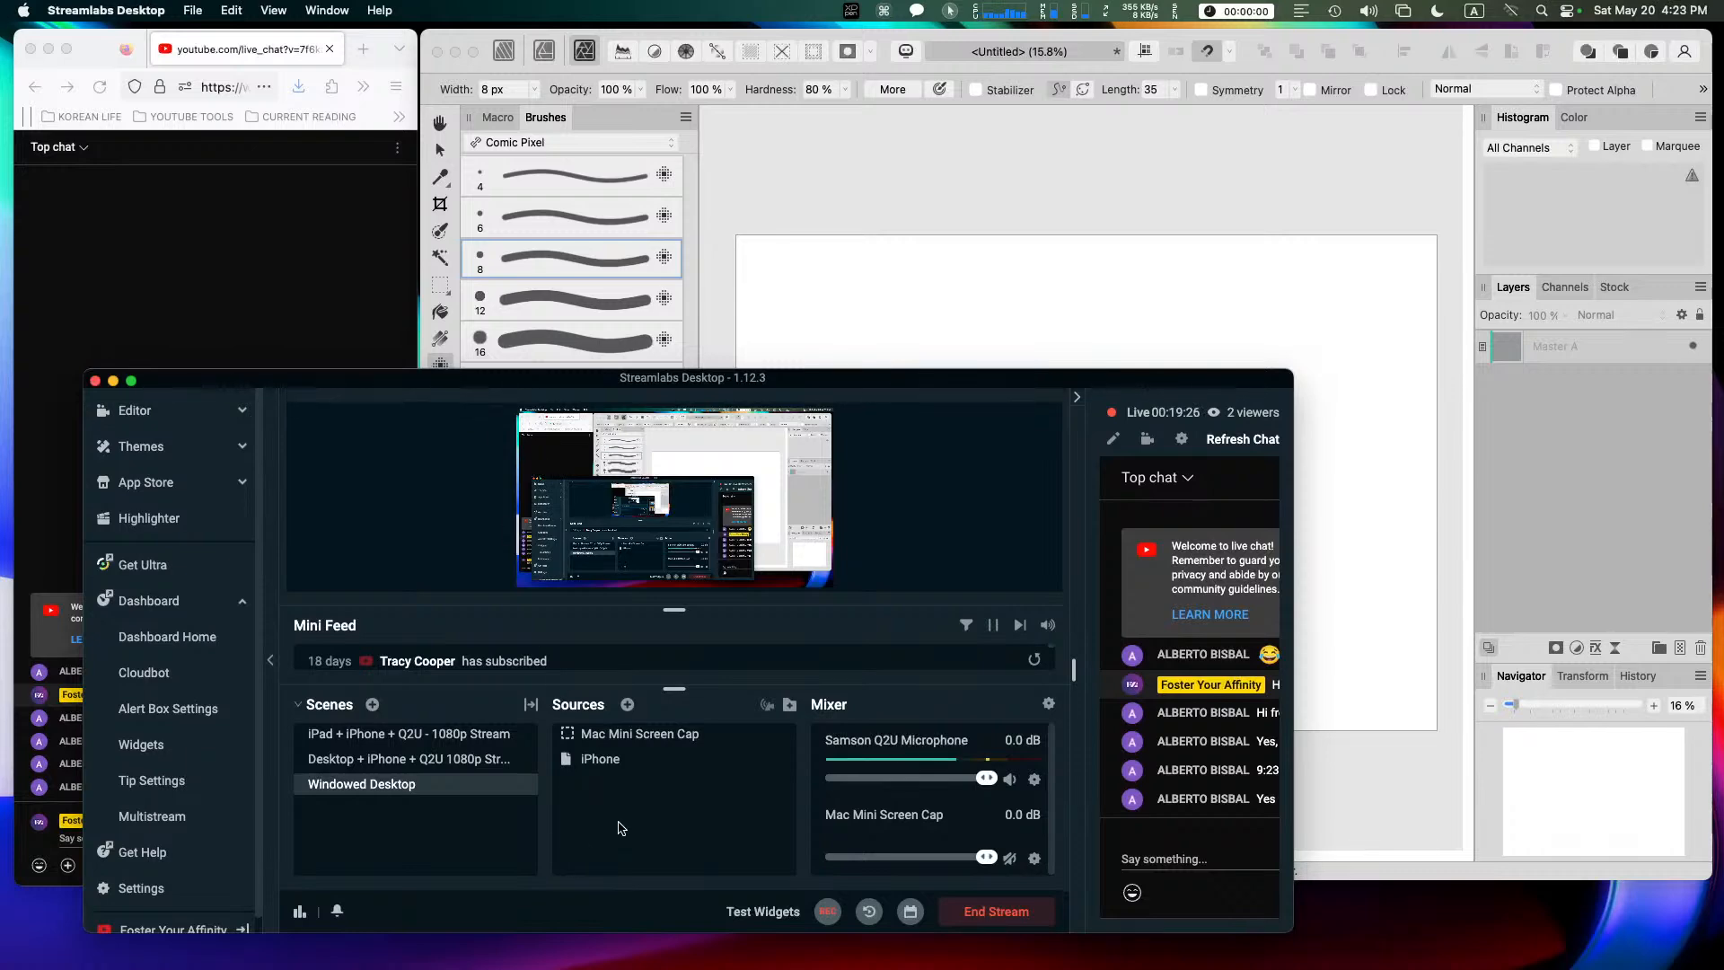
left_click(623, 763)
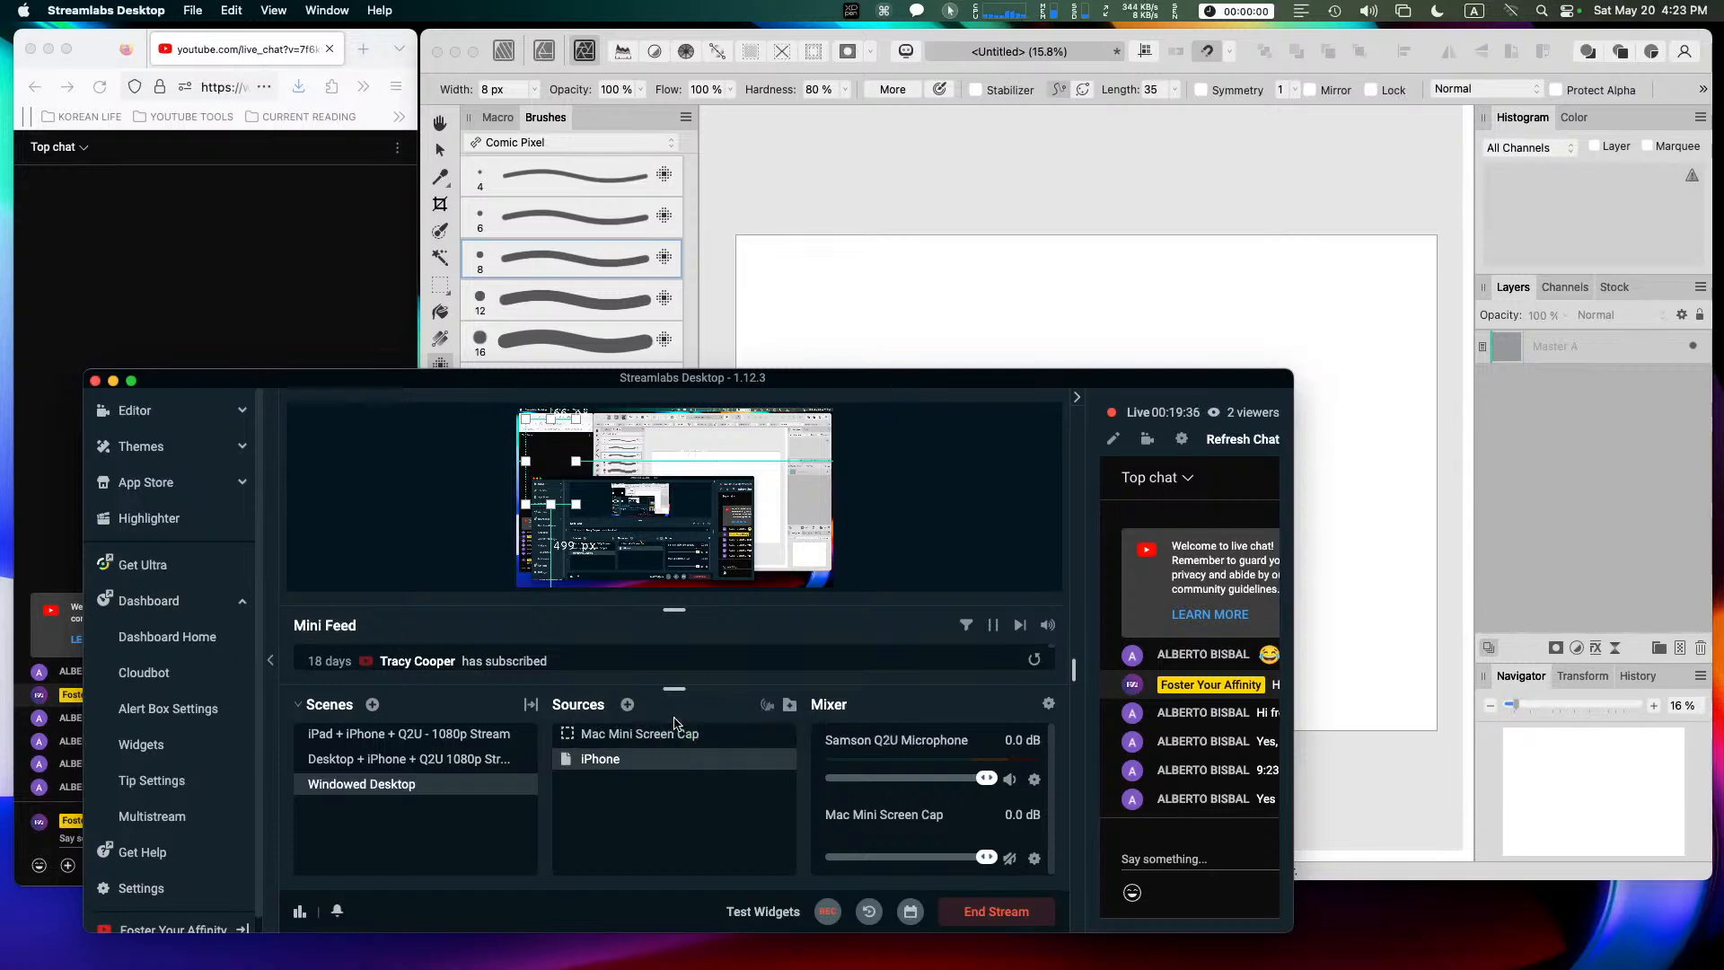
mouse_move(695, 763)
left_mouse_down()
mouse_move(727, 735)
mouse_move(704, 732)
left_mouse_up()
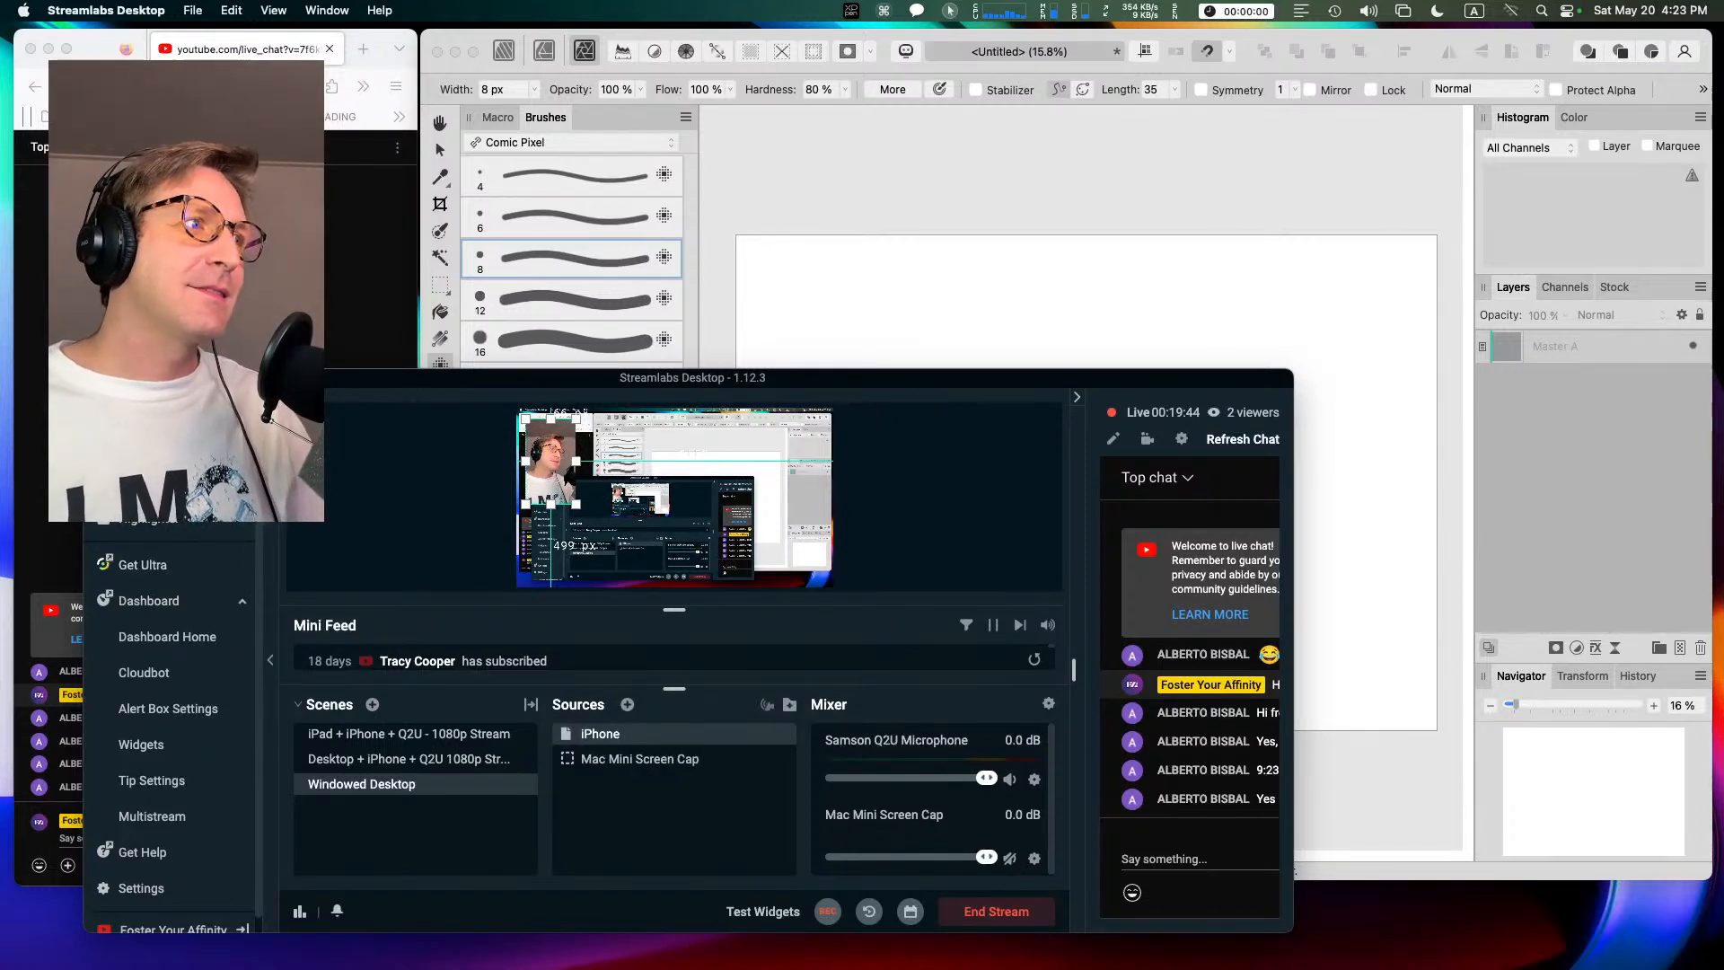
key("super+m")
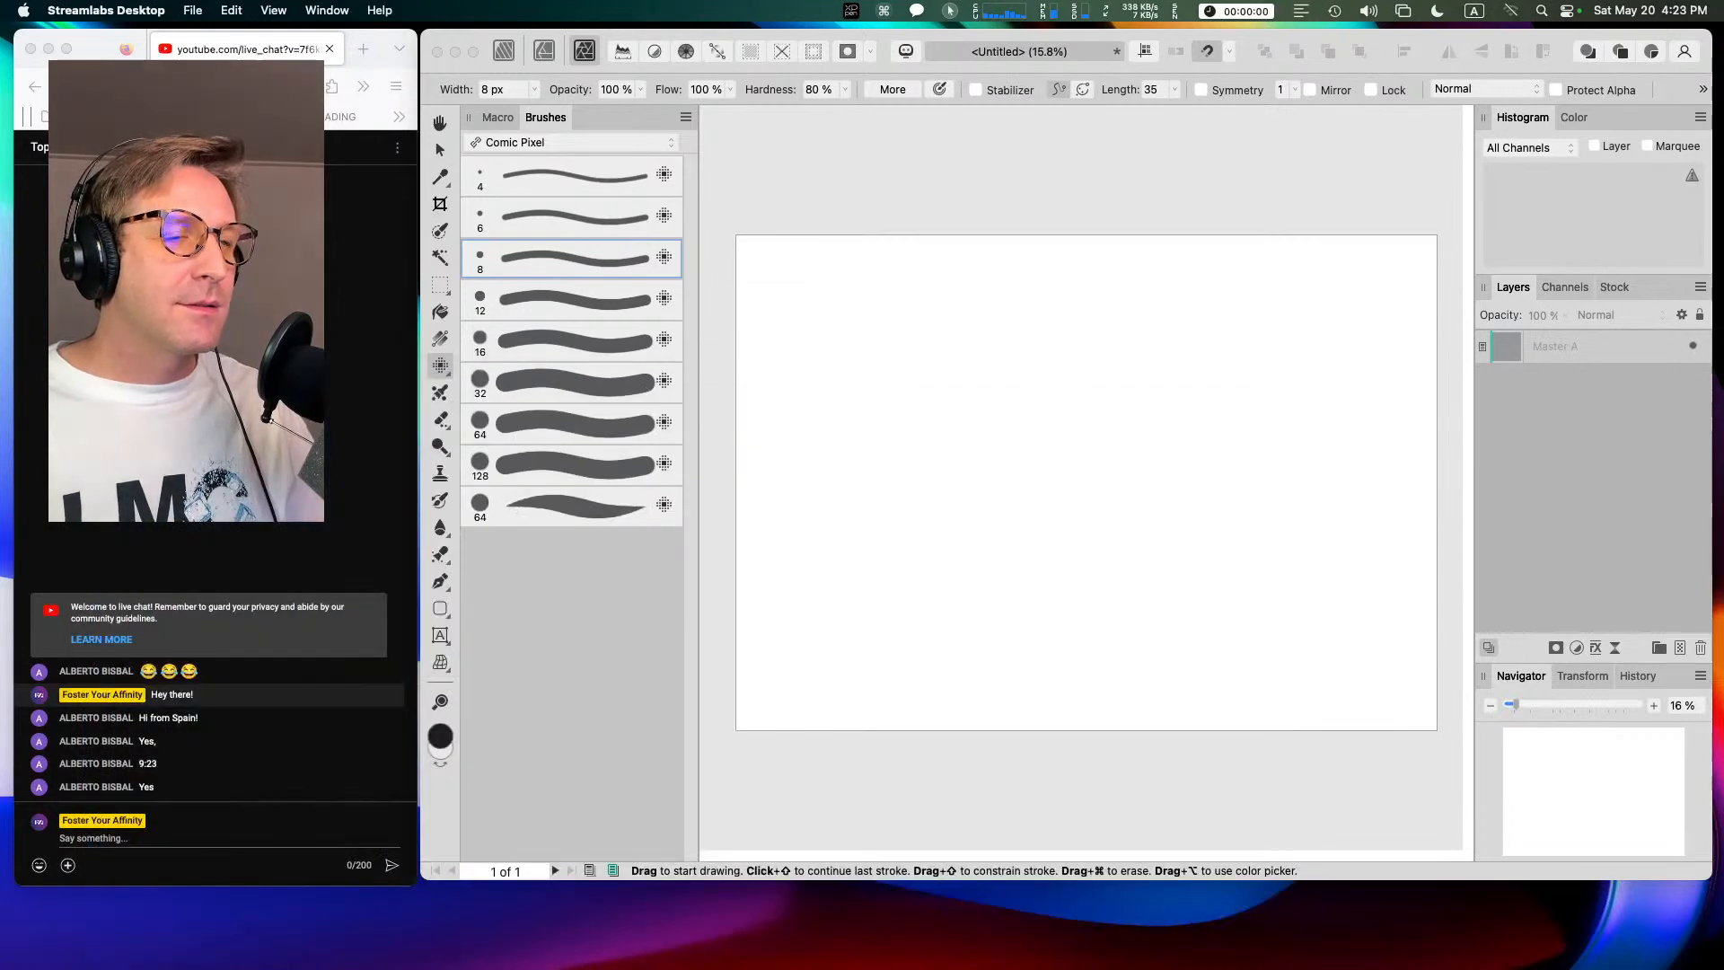
Step: In Affinity Publisher, examine the 8 px Comic Pixel brush's general settings and associated tool options, then close the brush editor
mouse_move(1668, 960)
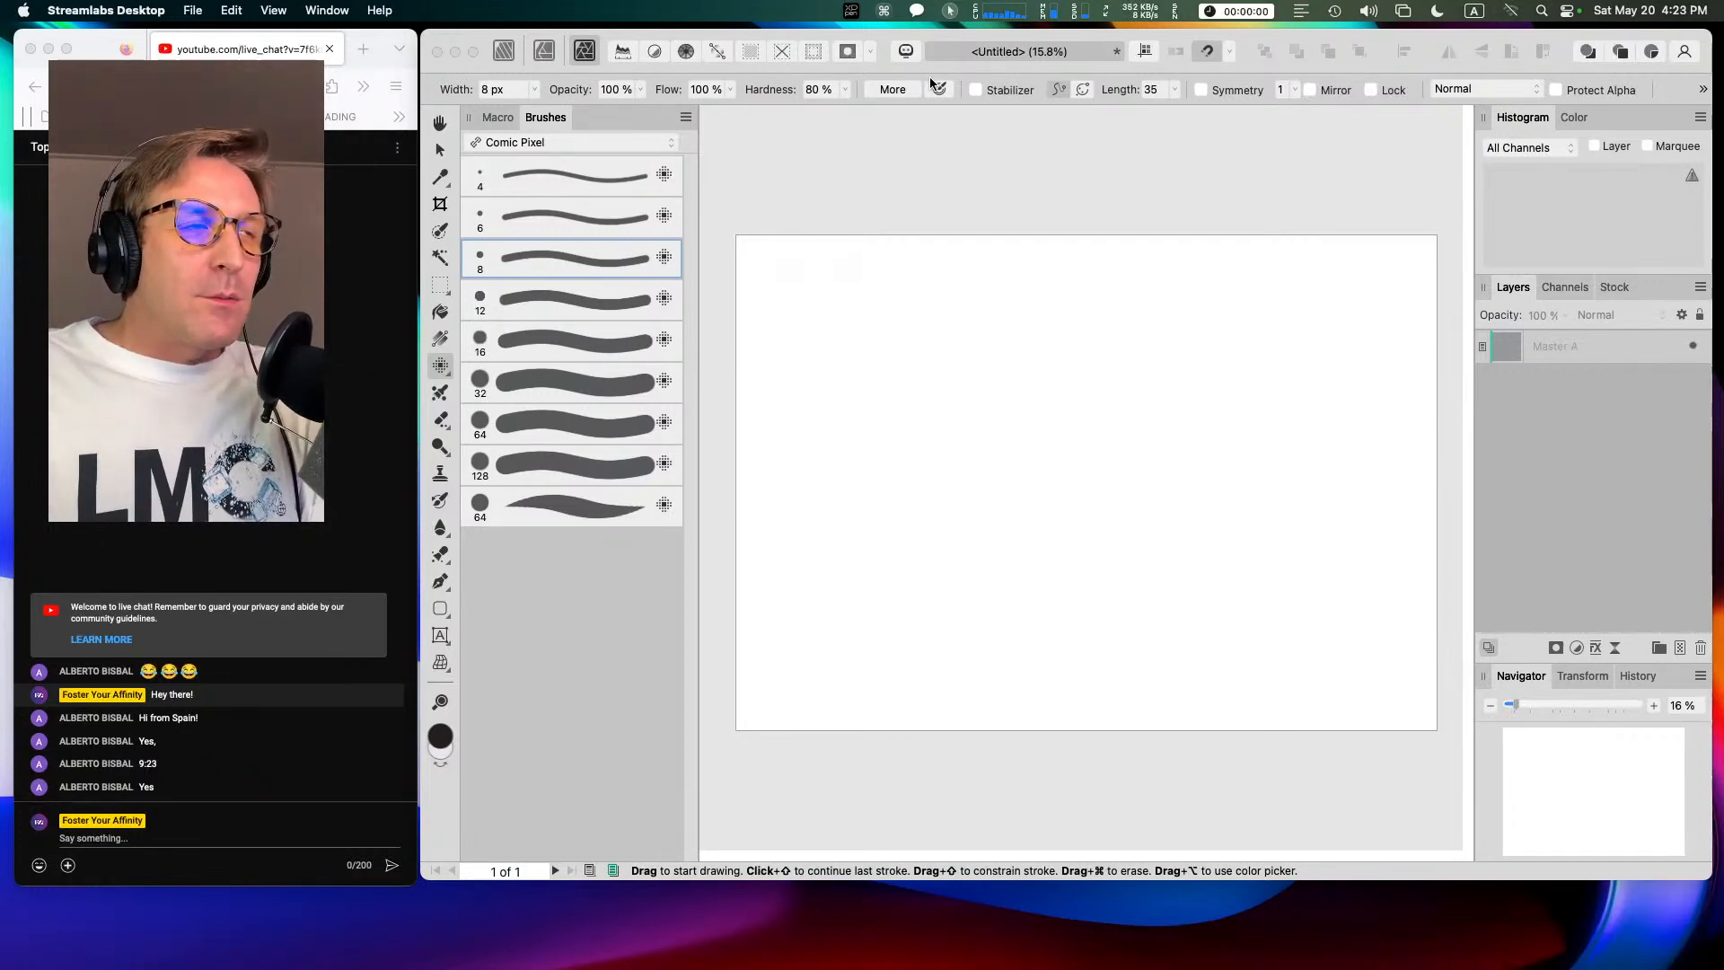
double_click(575, 259)
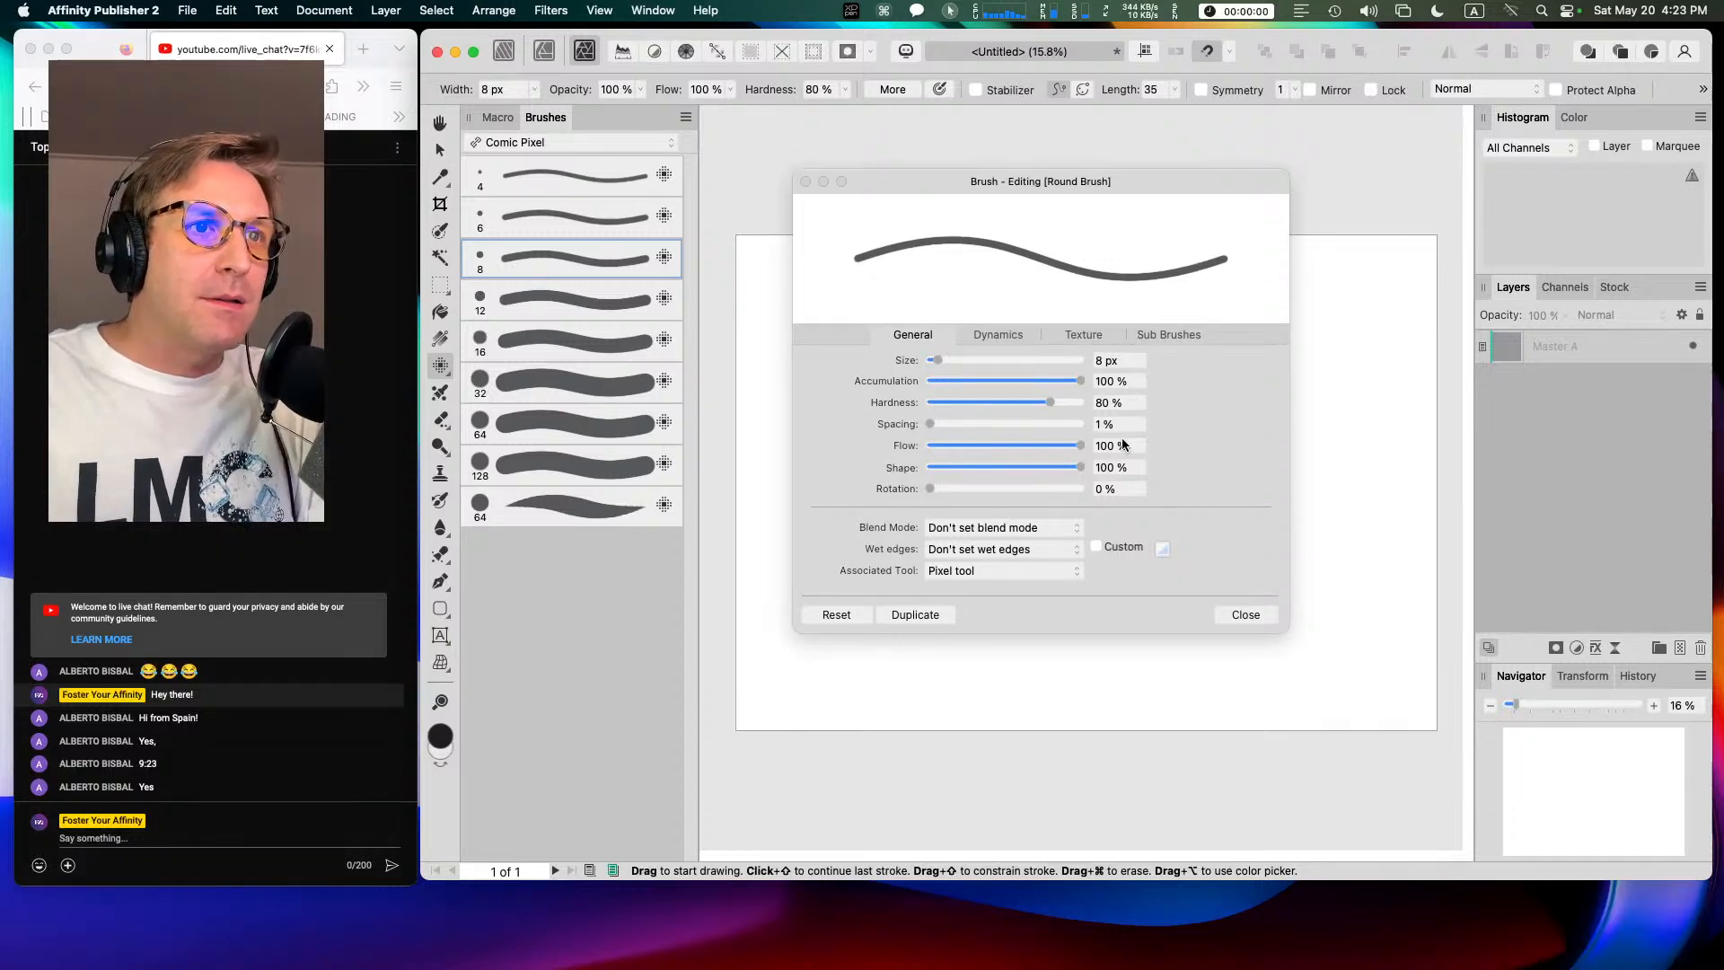
left_click(962, 574)
left_click(1043, 451)
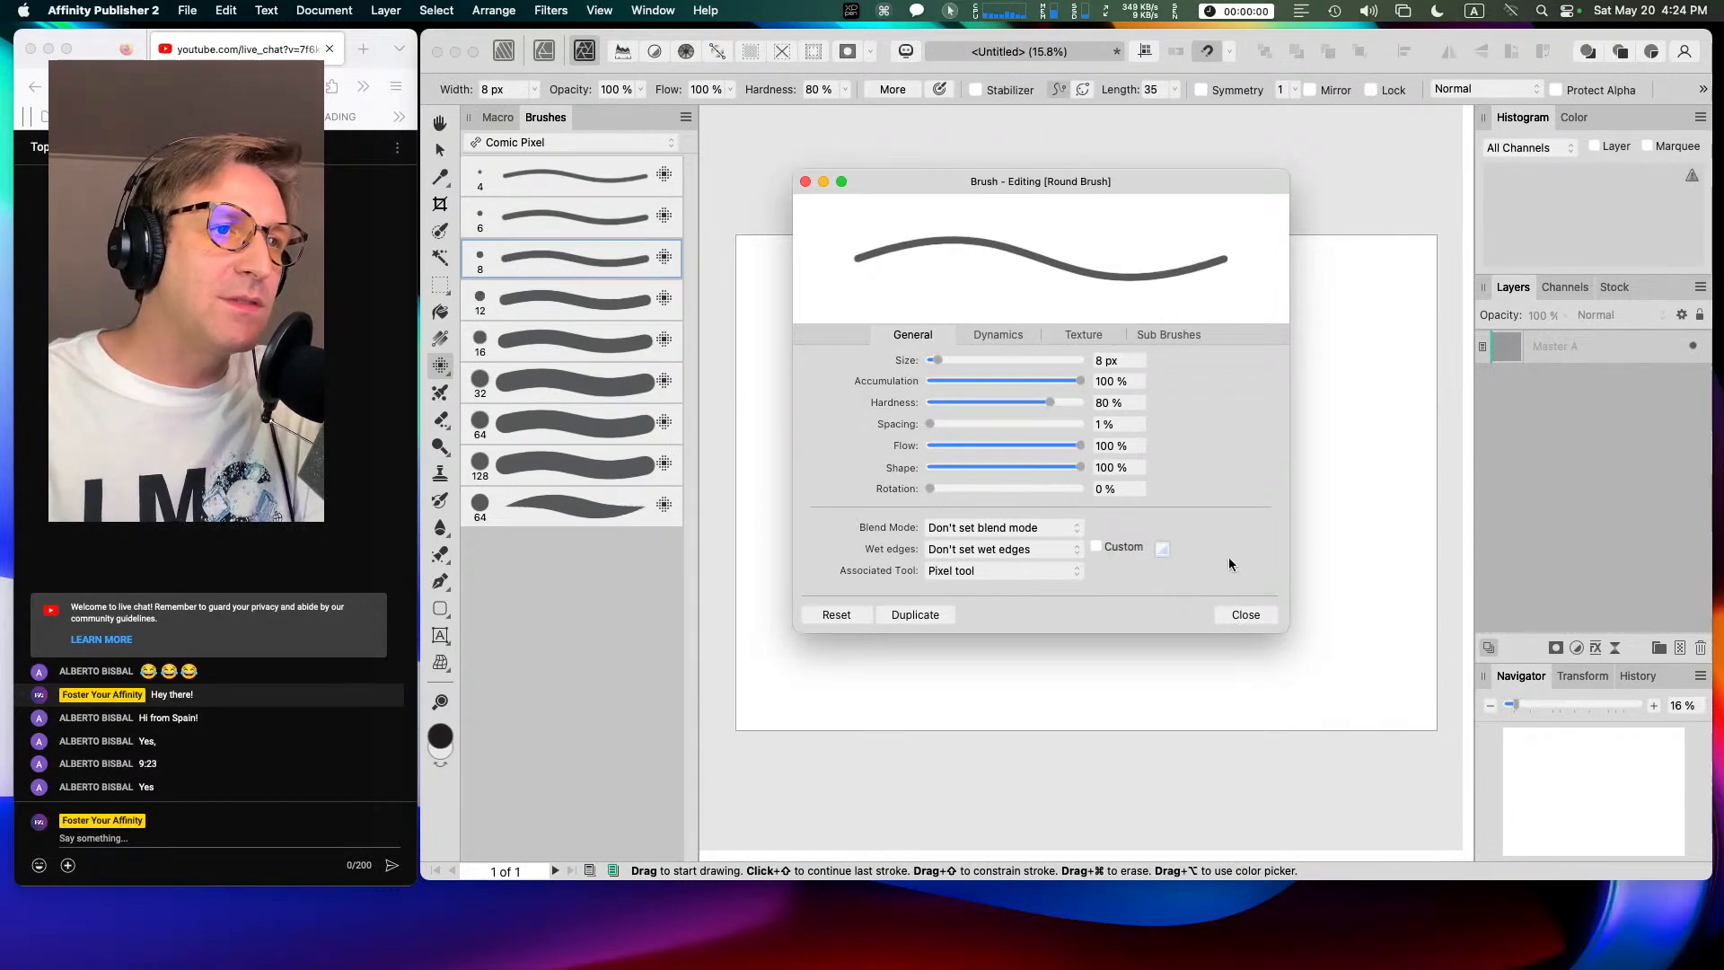
left_click(1246, 627)
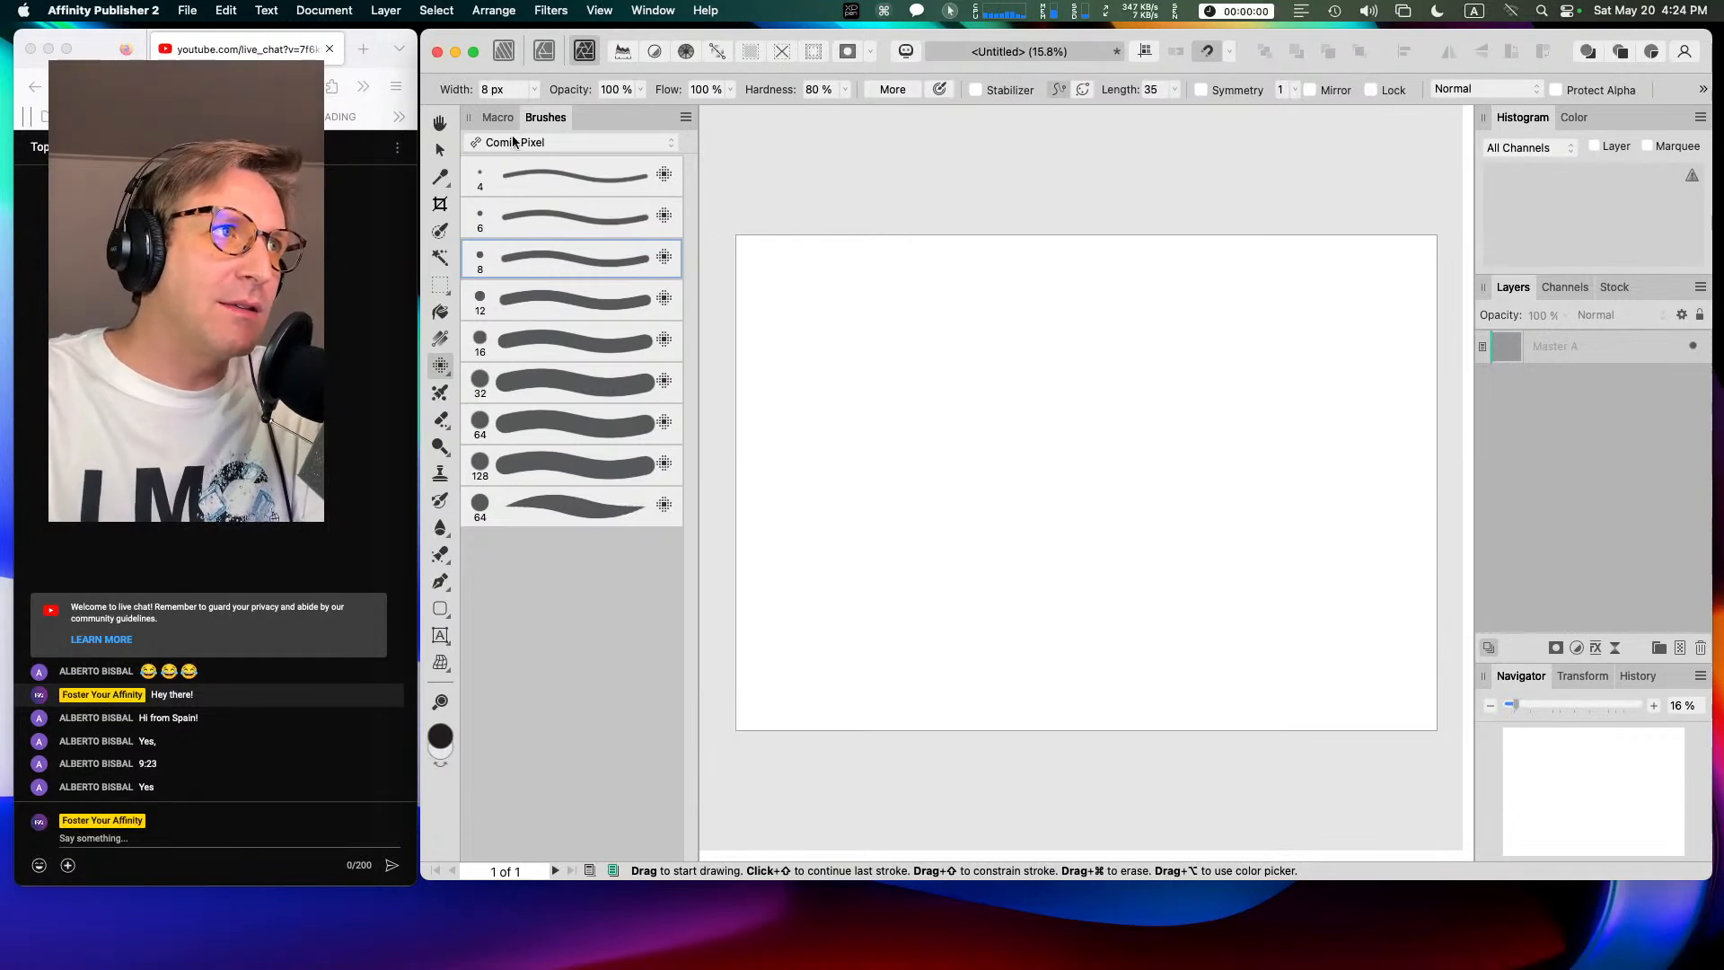
Step: Show the Dry Media brush category and select the fifth brush, the 64 px Gritty Crayon
left_click(514, 142)
left_click(535, 162)
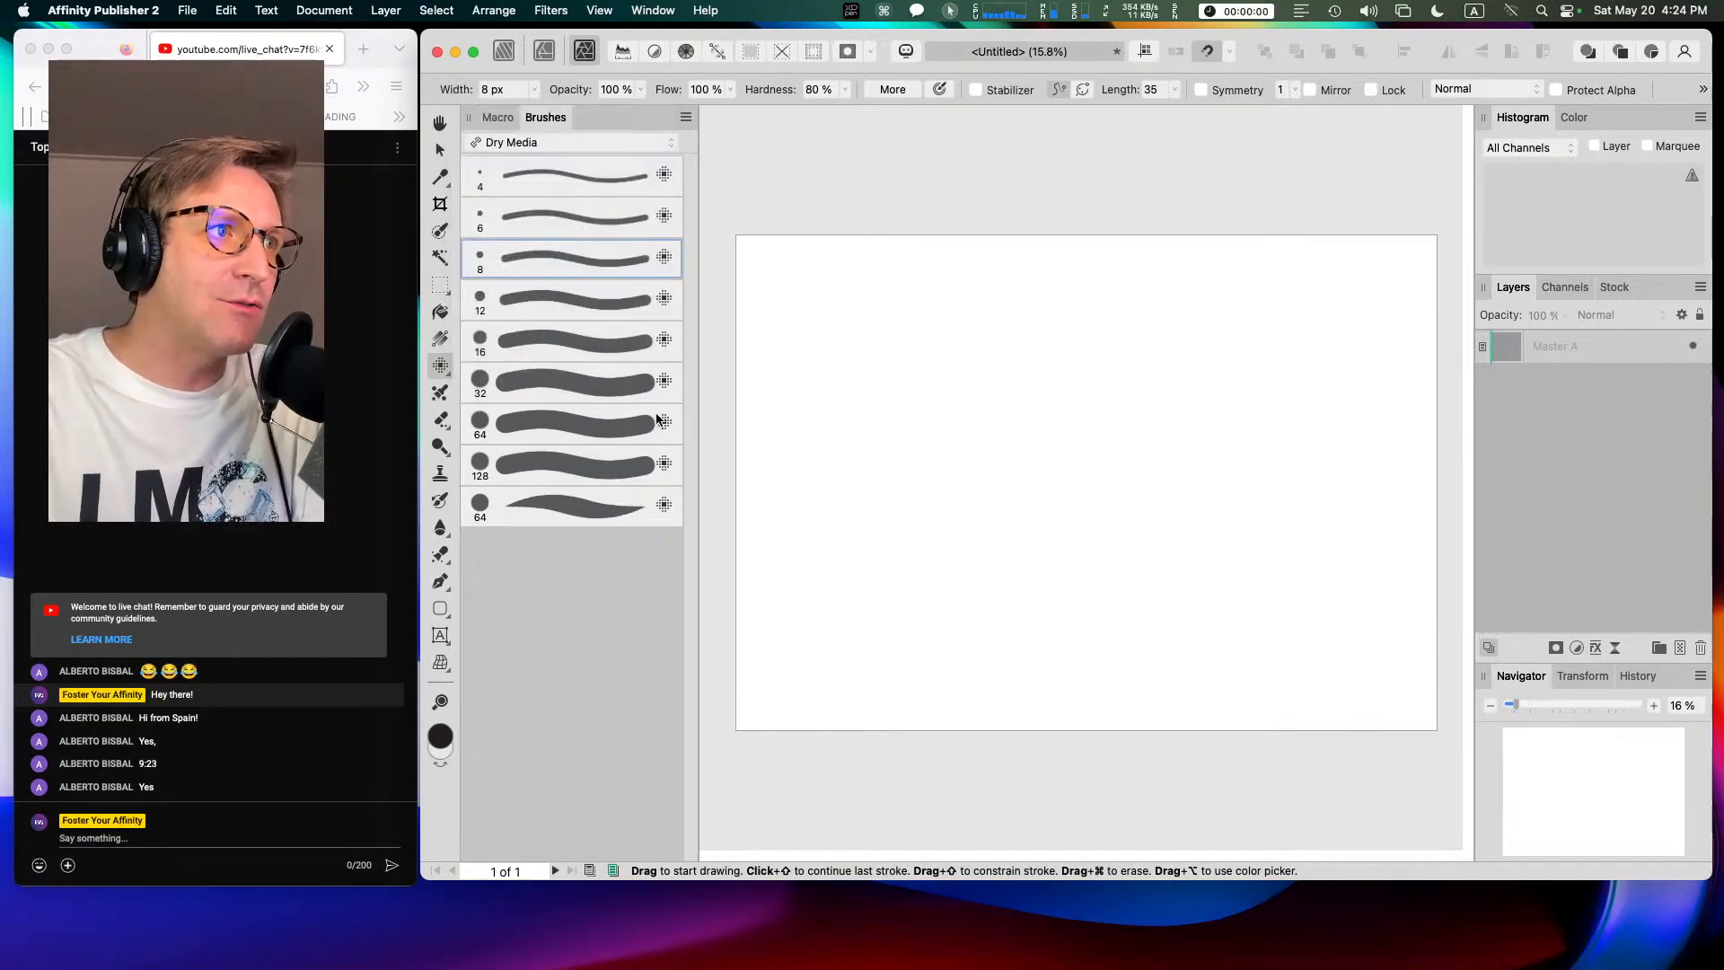
left_click(579, 339)
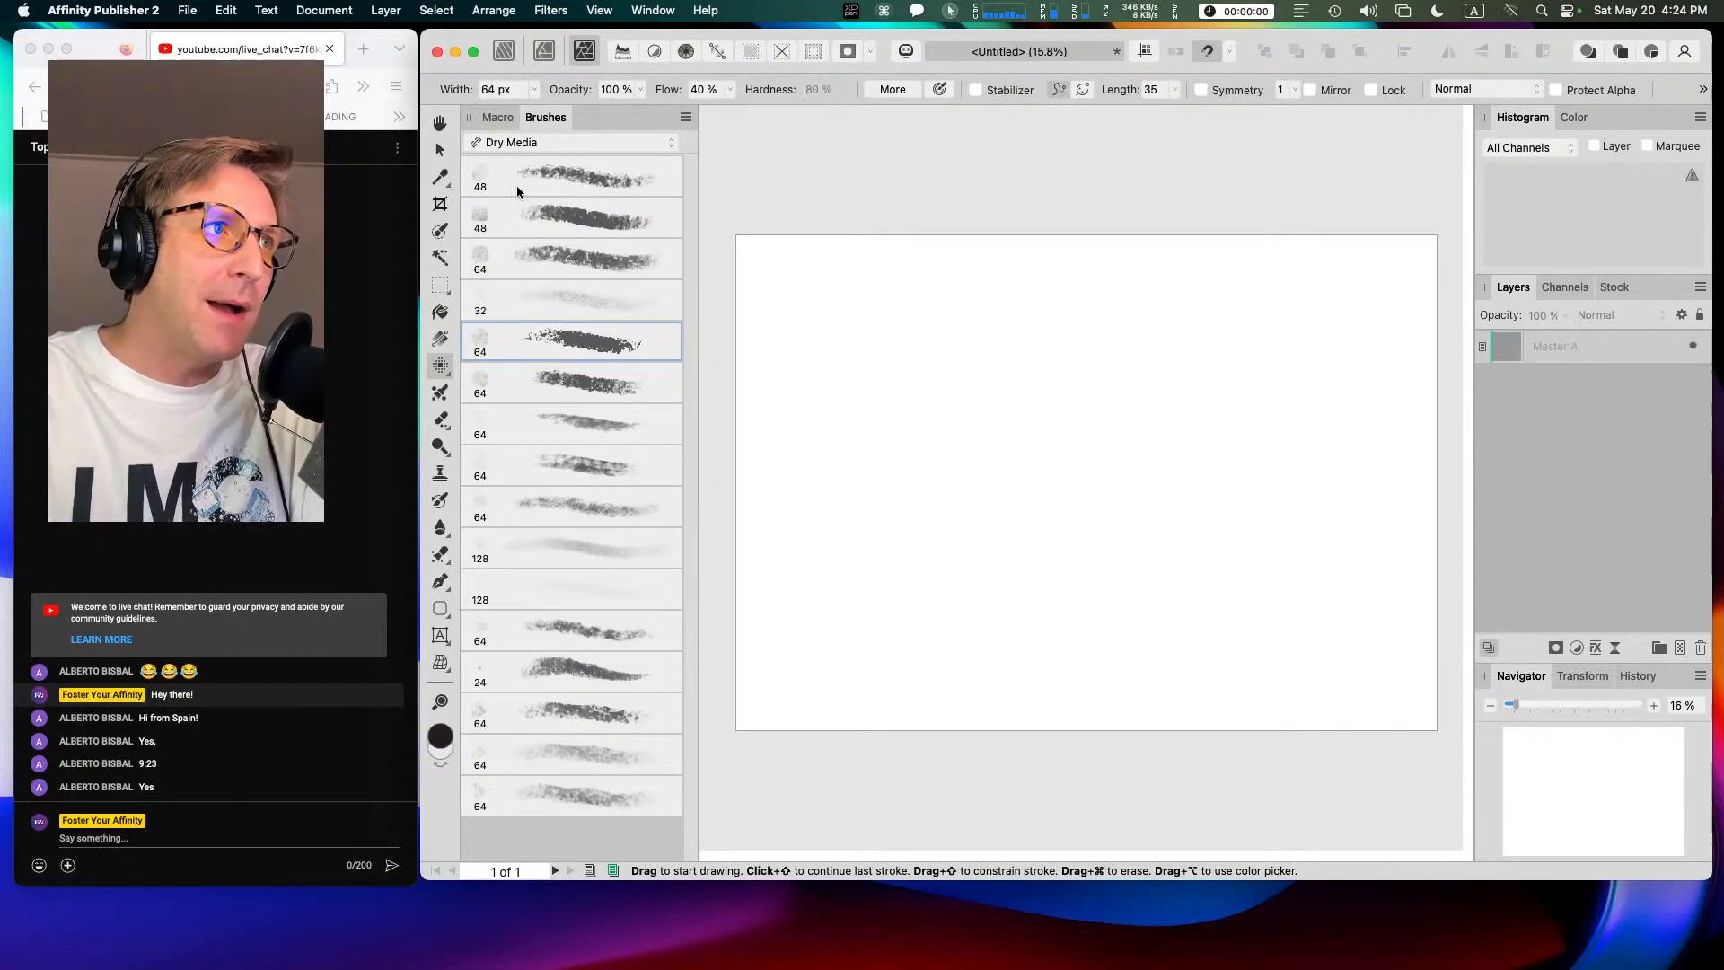
Step: Compare the associated-tool markers in the Comic Pixel category with the Dry Media brushes, ending on Dry Media
left_click(527, 143)
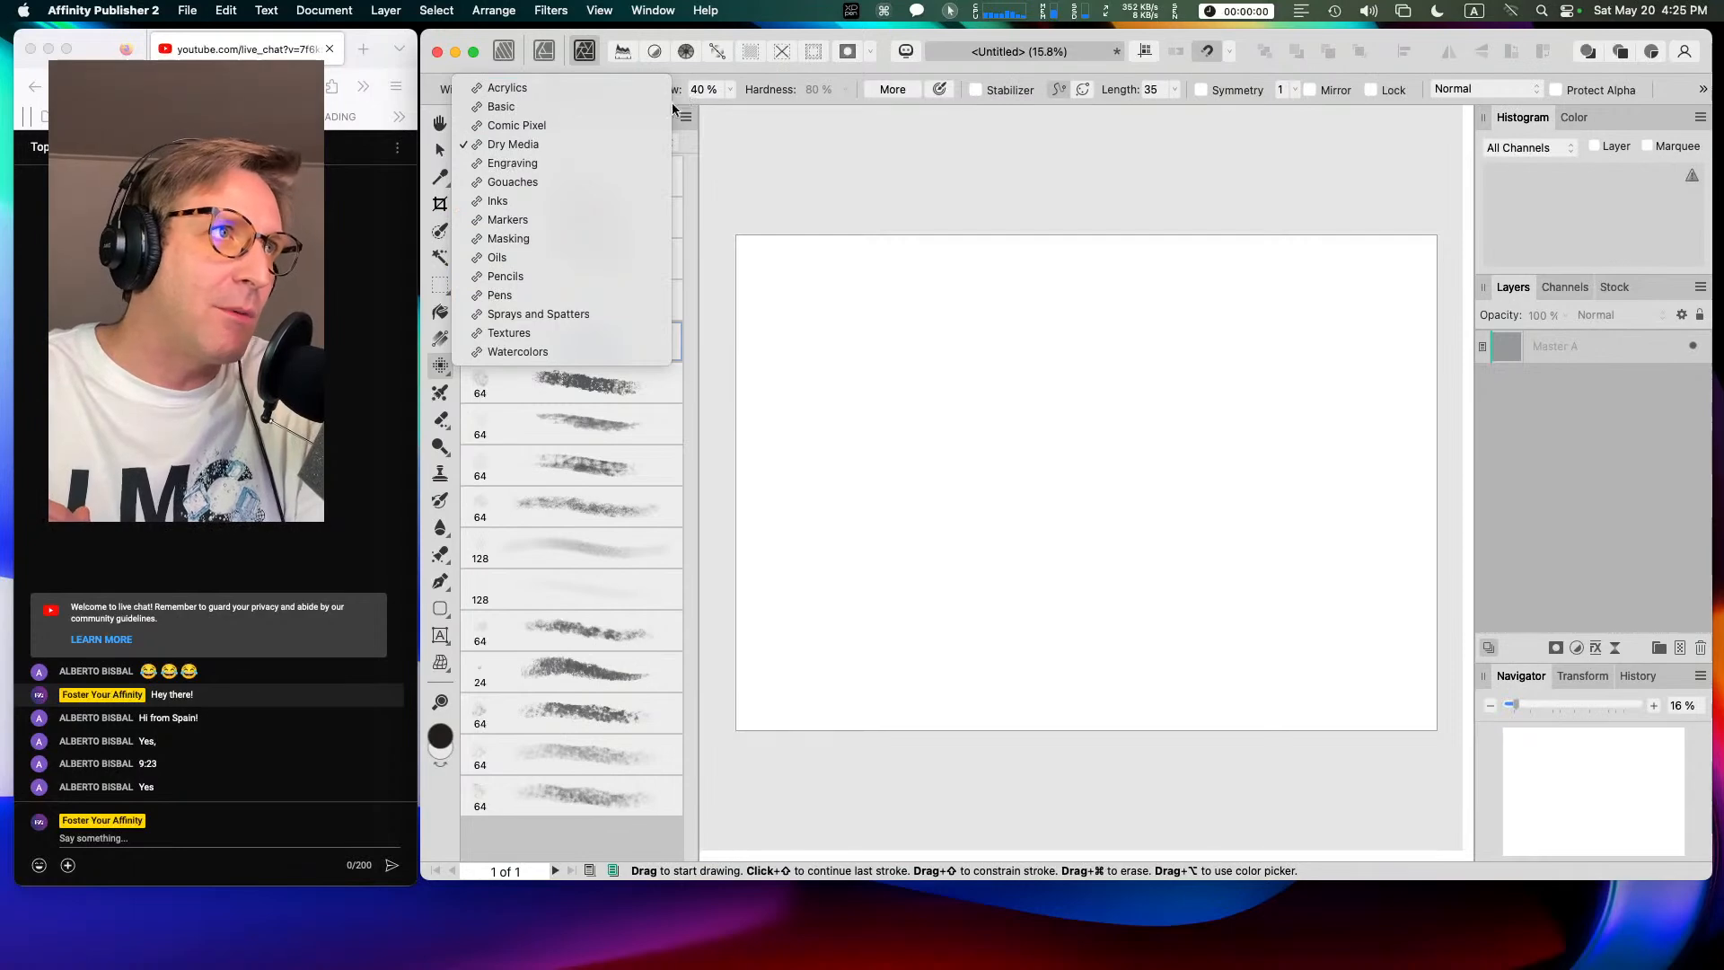
left_click(618, 125)
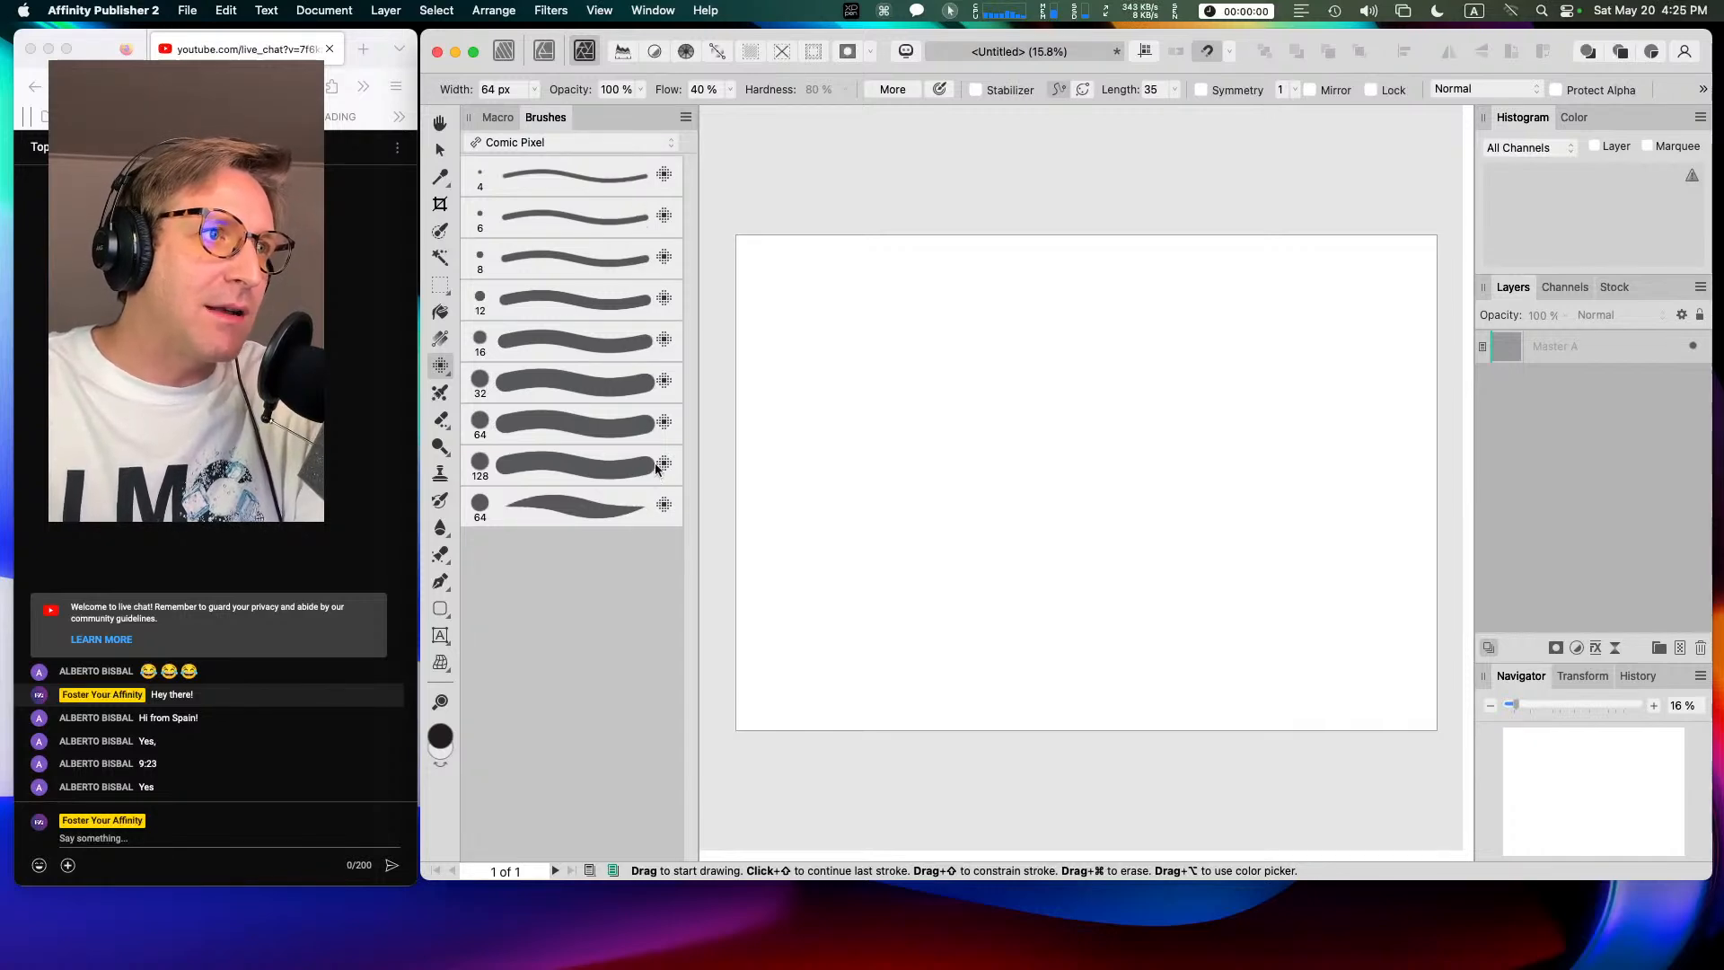
left_click(578, 141)
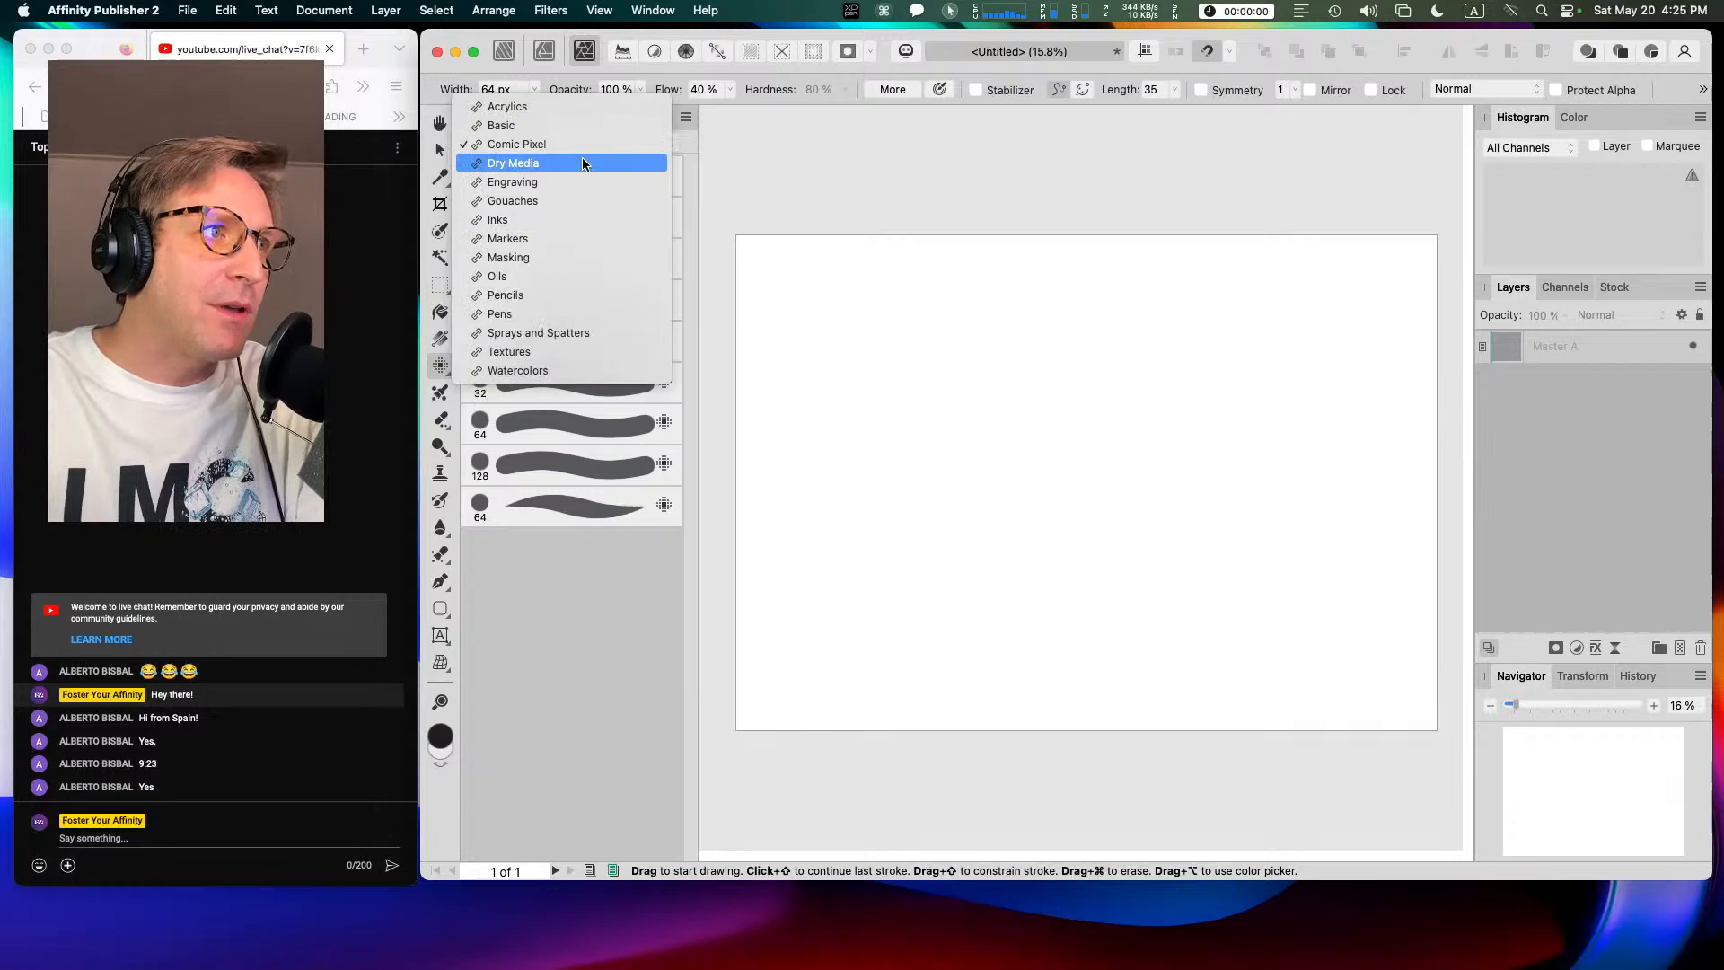
left_click(582, 161)
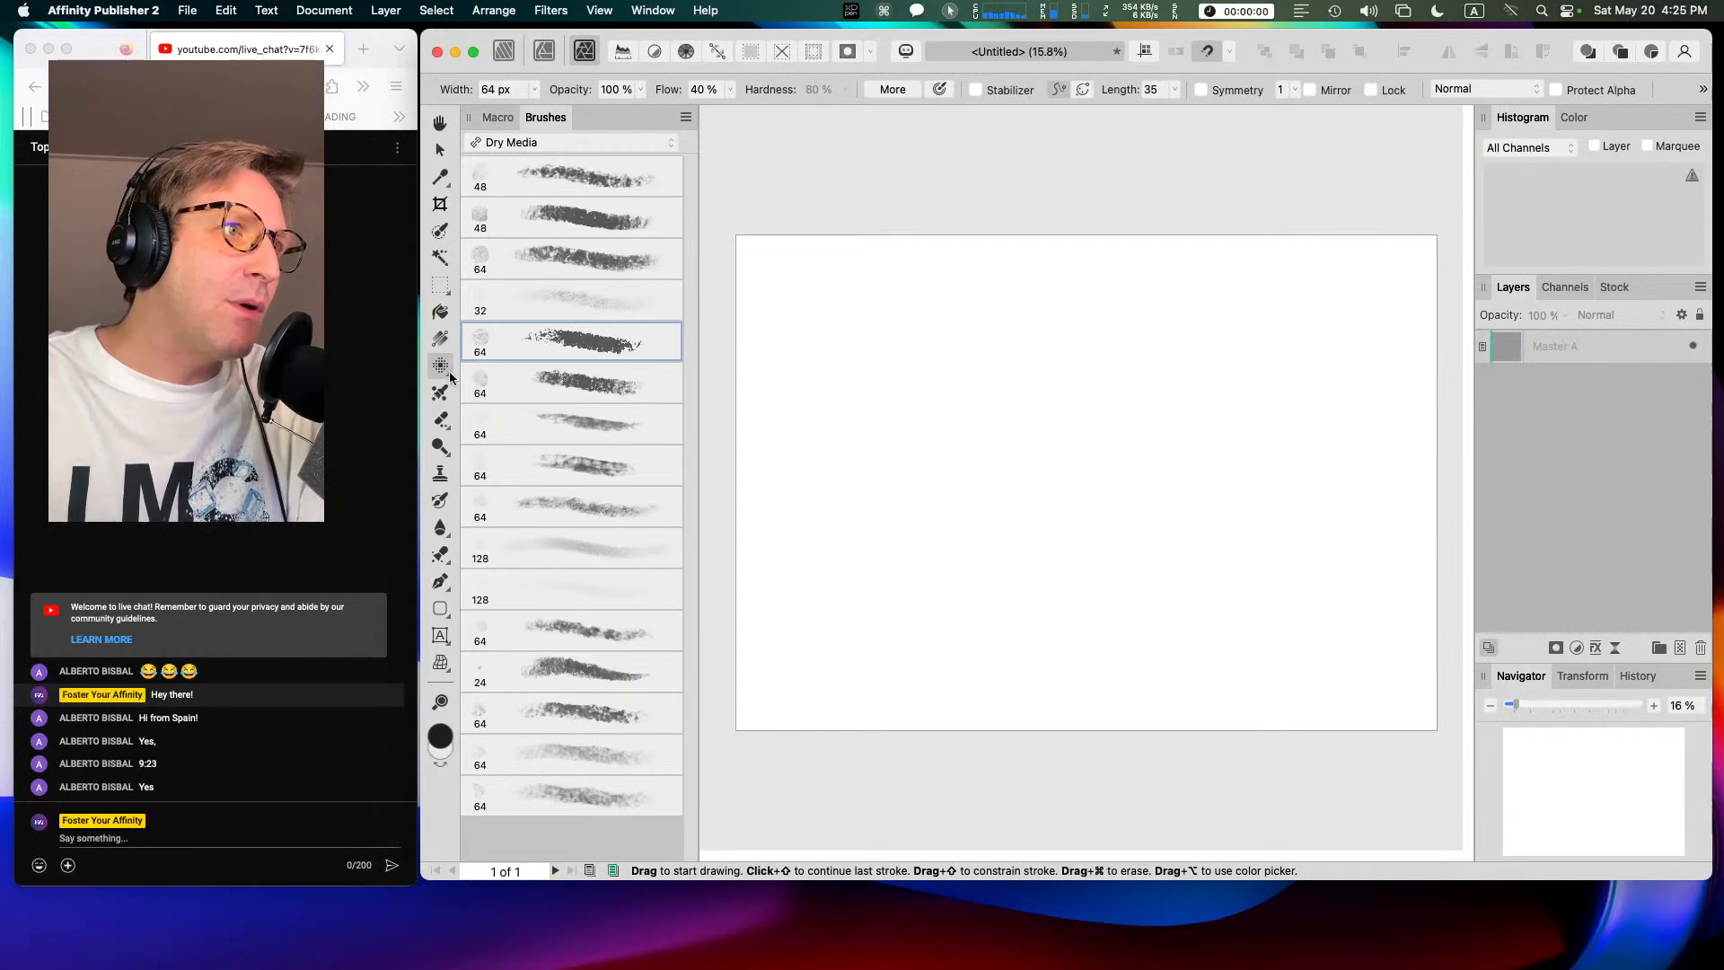
Step: With the Paint Brush Tool, paint a smooth stroke across the upper page and a 195.8 px Gritty Crayon stroke below it
left_click_drag(450, 373, 467, 368)
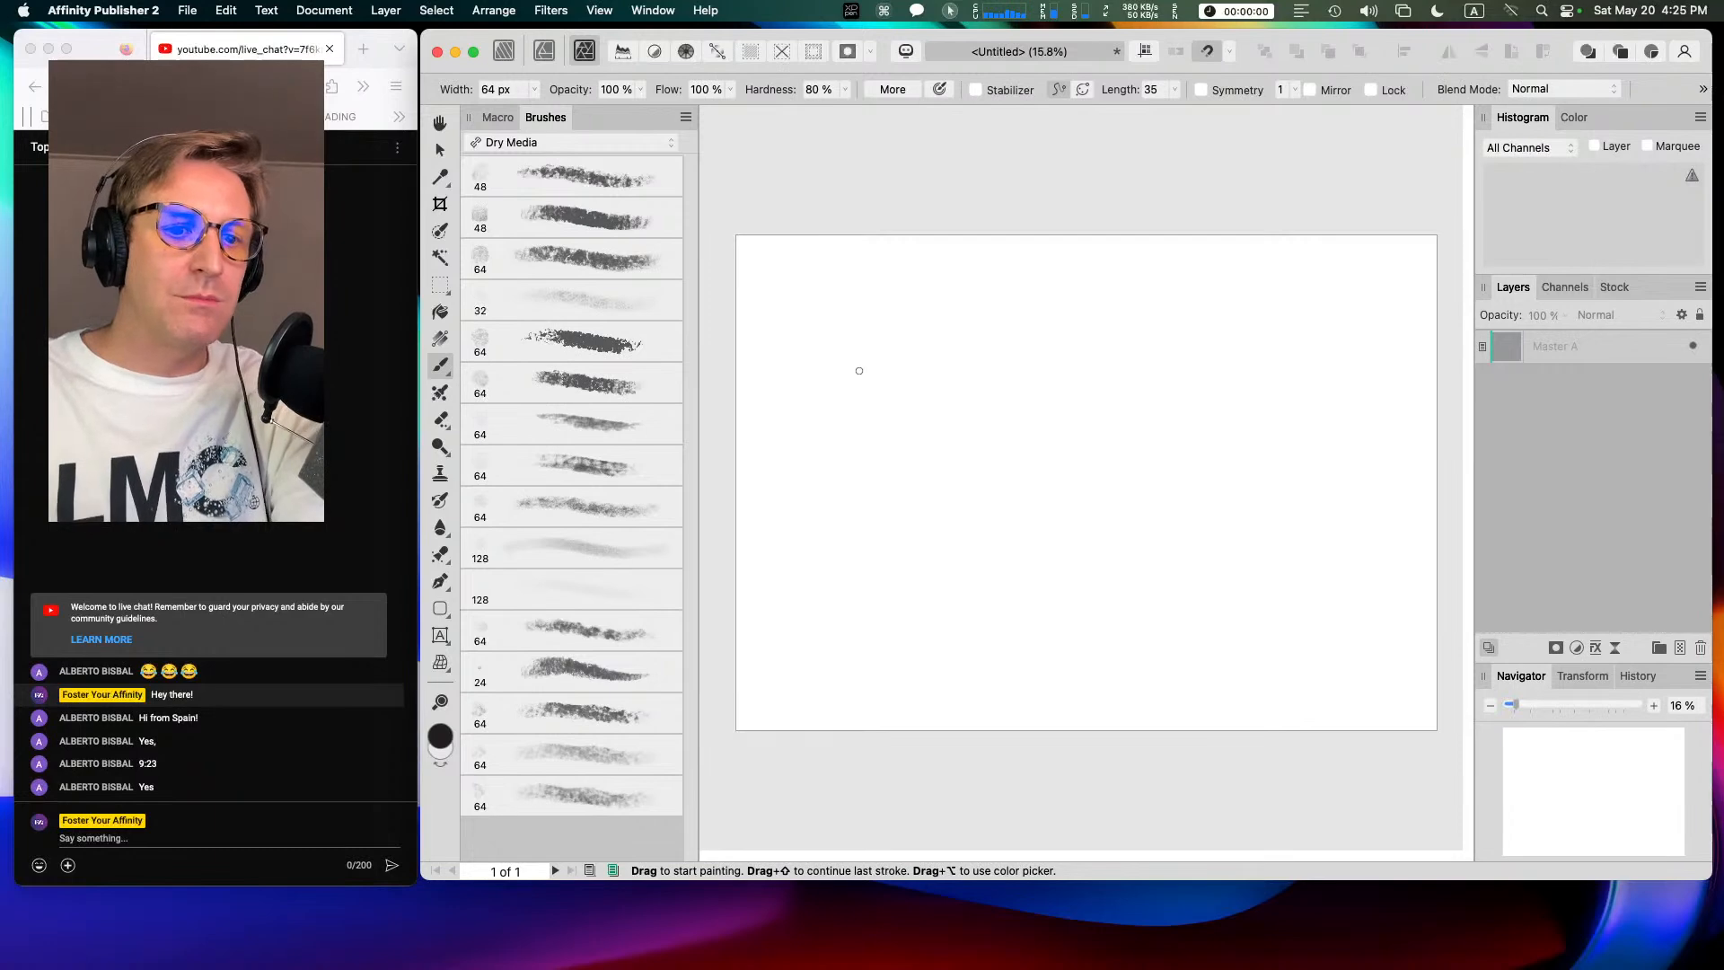
mouse_move(852, 378)
left_mouse_down()
mouse_move(912, 352)
mouse_move(1026, 364)
mouse_move(1145, 348)
left_mouse_up()
left_click(611, 345)
left_click_drag(822, 414, 1182, 400)
key("super+equal")
mouse_move(804, 427)
left_mouse_down()
mouse_move(1119, 405)
mouse_move(1160, 382)
left_mouse_up()
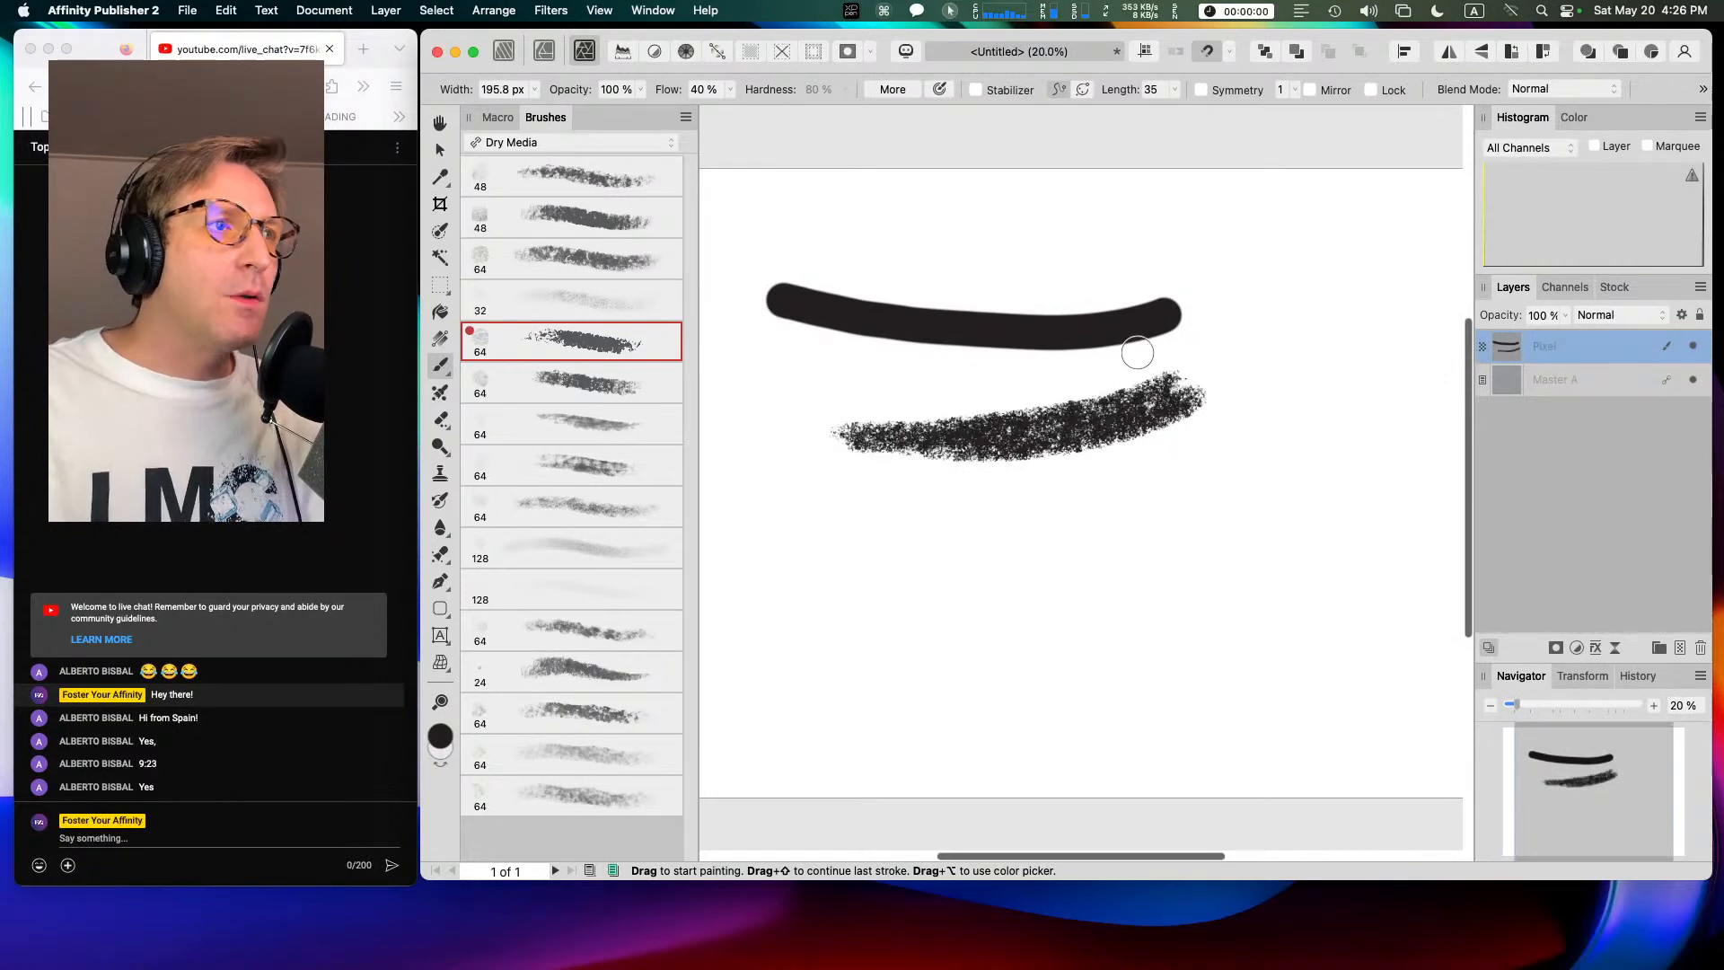
Step: Show the brush names in the Brushes panel and browse the named Dry Media brushes
left_click(686, 118)
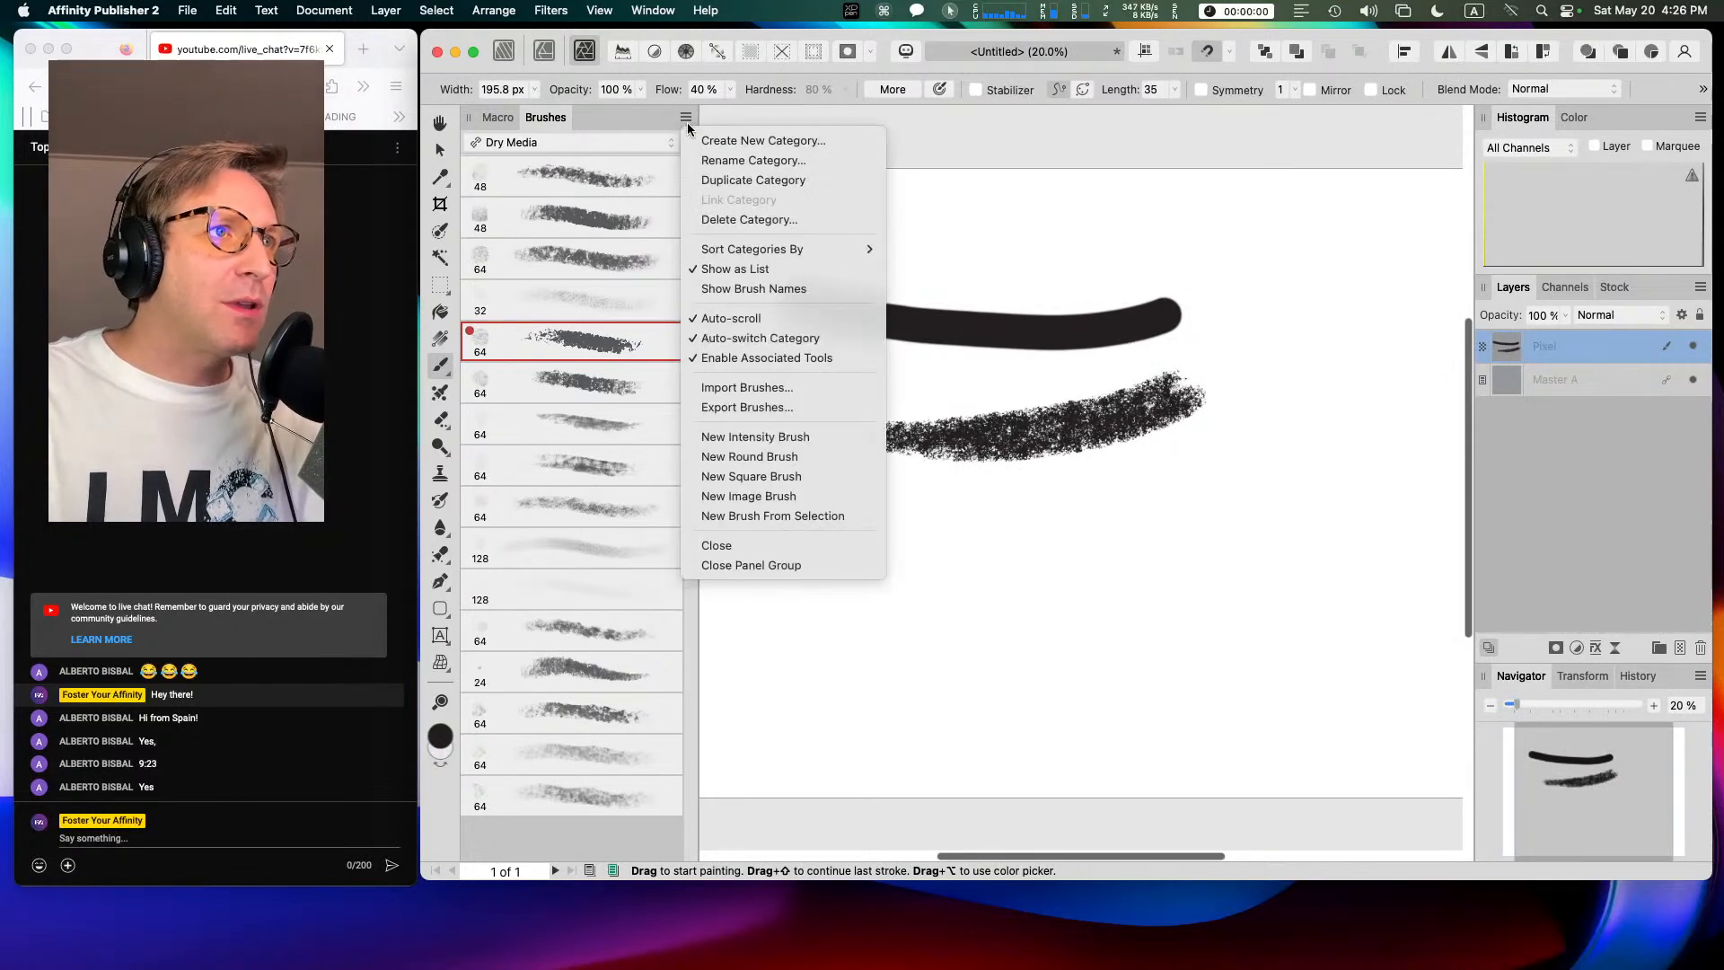
left_click(764, 289)
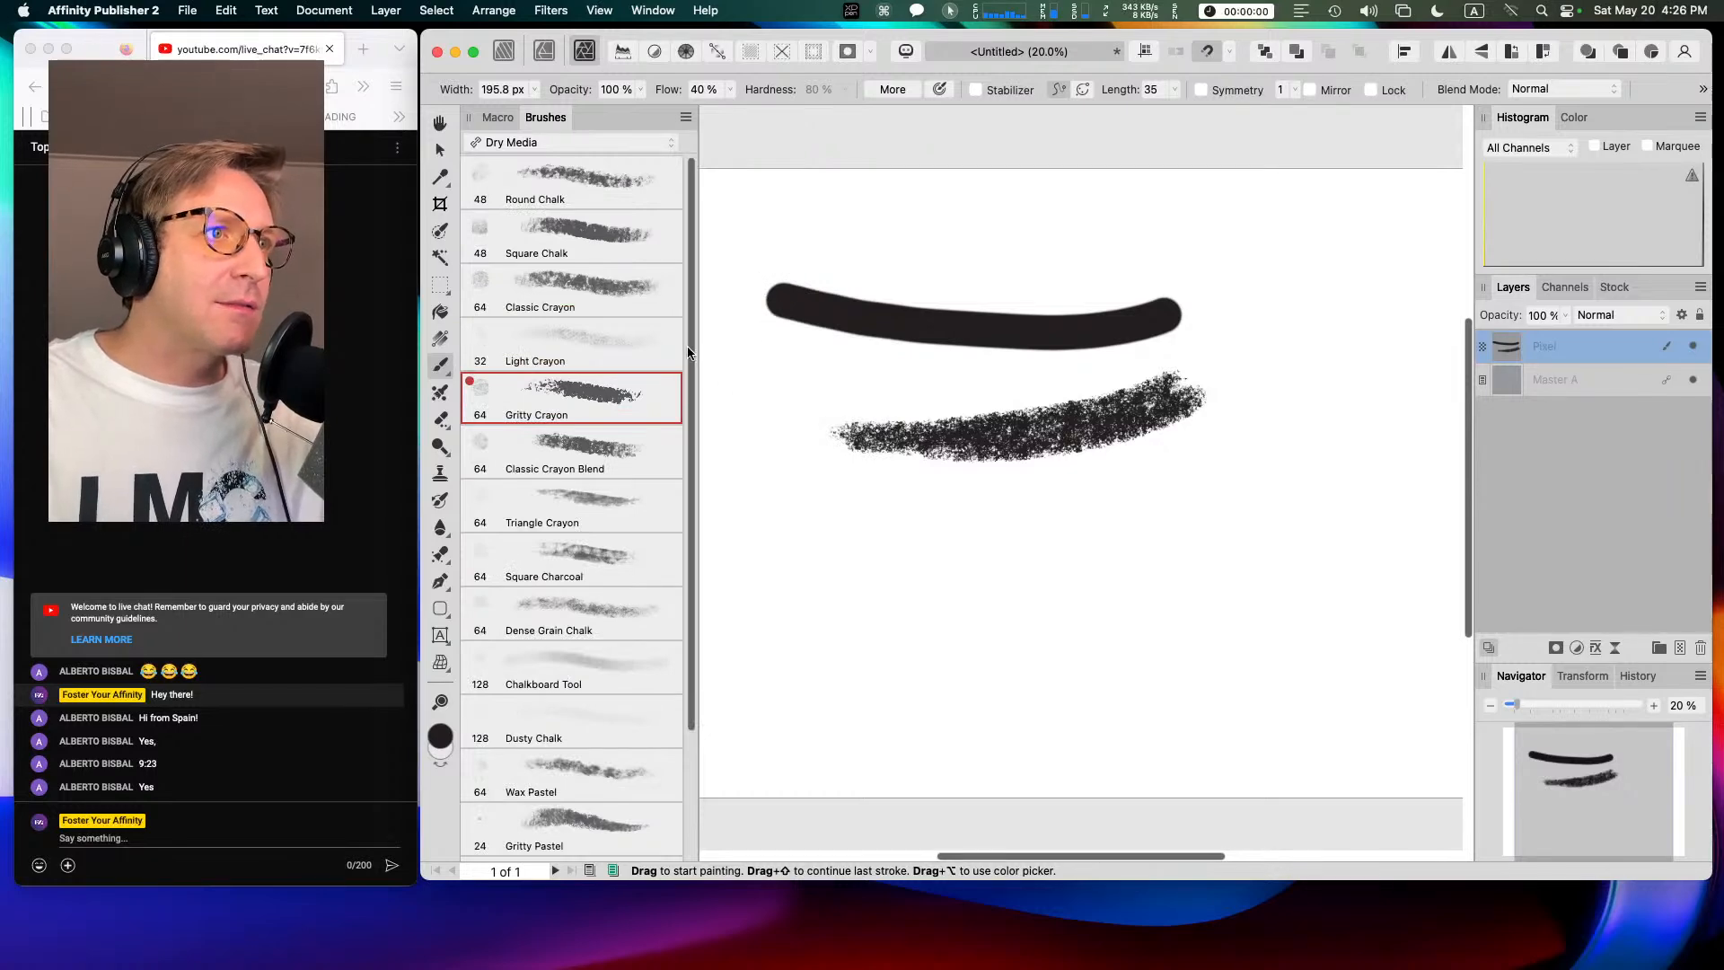
scroll(690, 350, "down", 2)
scroll(696, 377, "up", 2)
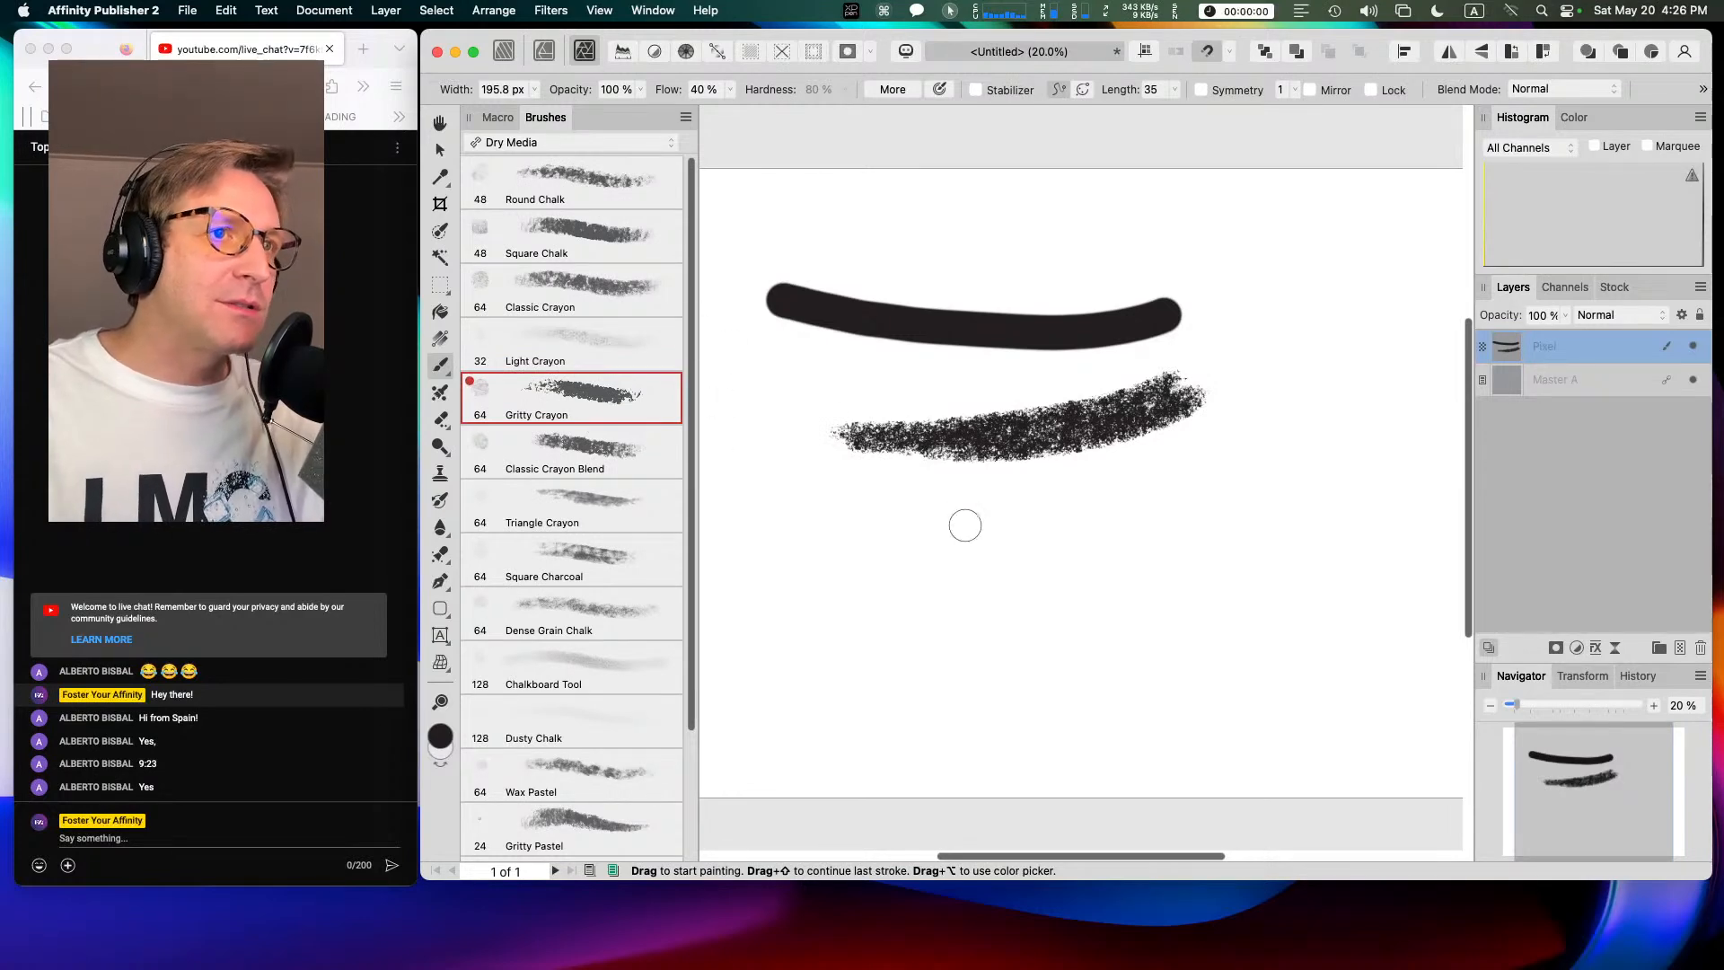
Step: Paint more overlapping Gritty Crayon strokes on the Pixel layer beneath the existing crayon stroke
left_click(1667, 349)
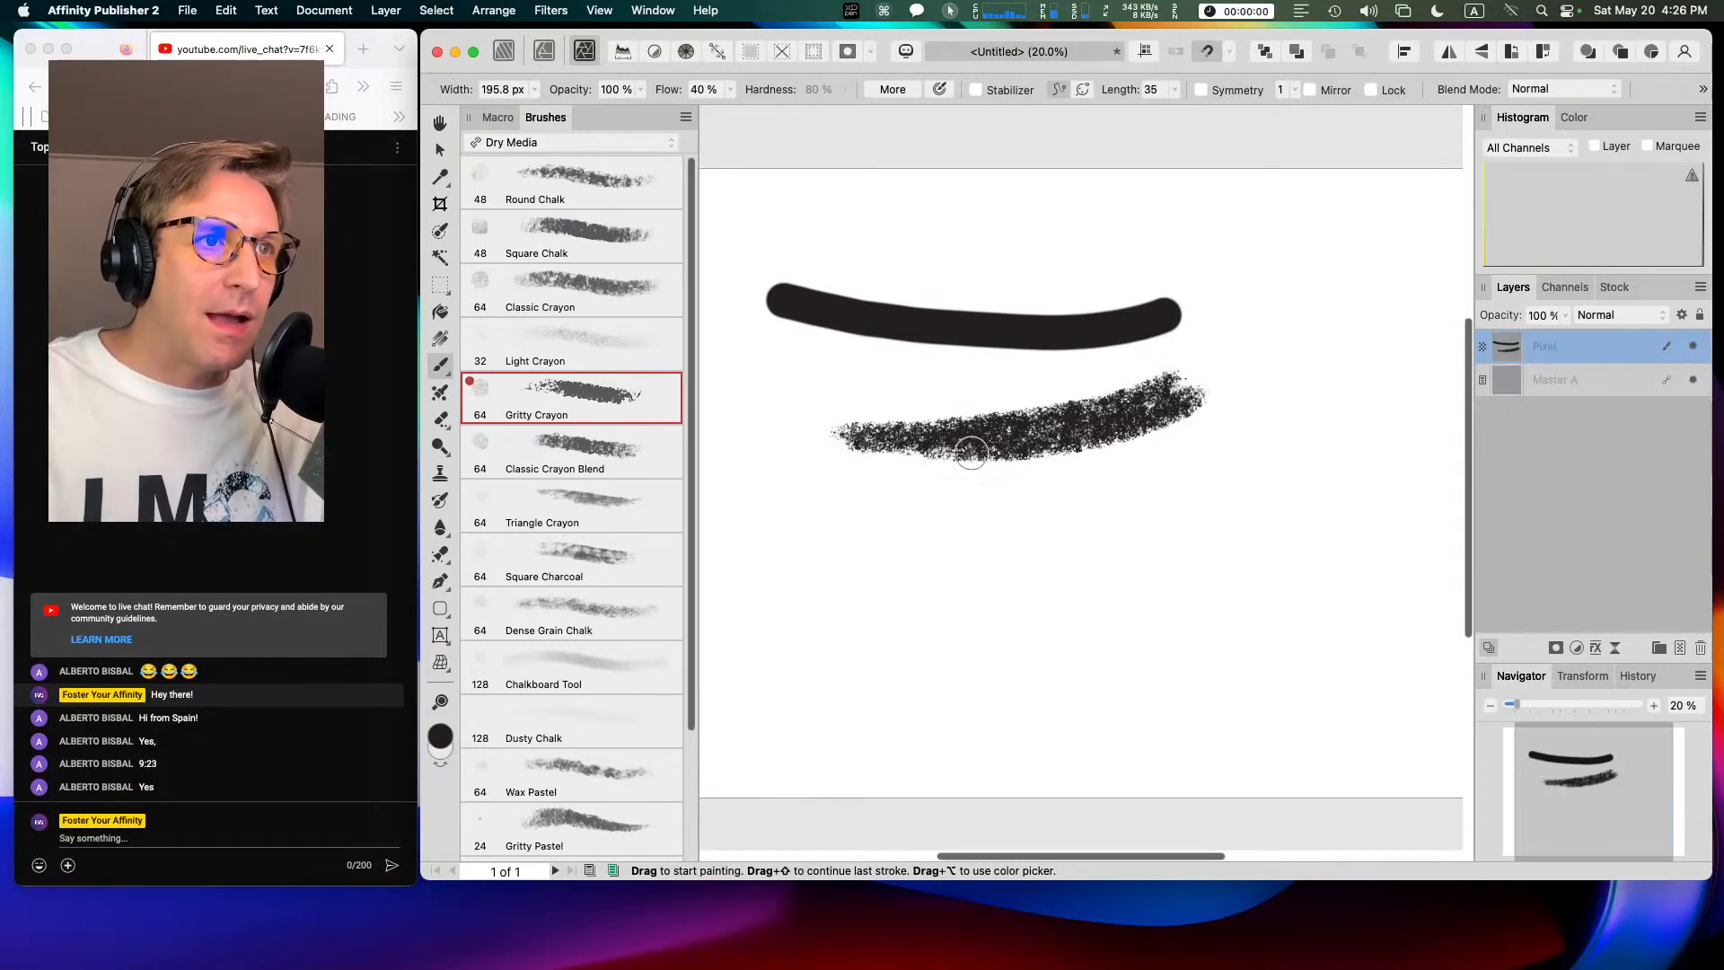
left_click_drag(938, 455, 1024, 470)
mouse_move(855, 490)
left_mouse_down()
mouse_move(1095, 477)
mouse_move(905, 473)
mouse_move(1132, 453)
mouse_move(927, 513)
mouse_move(1175, 467)
mouse_move(1017, 528)
mouse_move(1179, 484)
mouse_move(1091, 535)
mouse_move(1216, 484)
mouse_move(1181, 530)
mouse_move(1261, 507)
left_mouse_up()
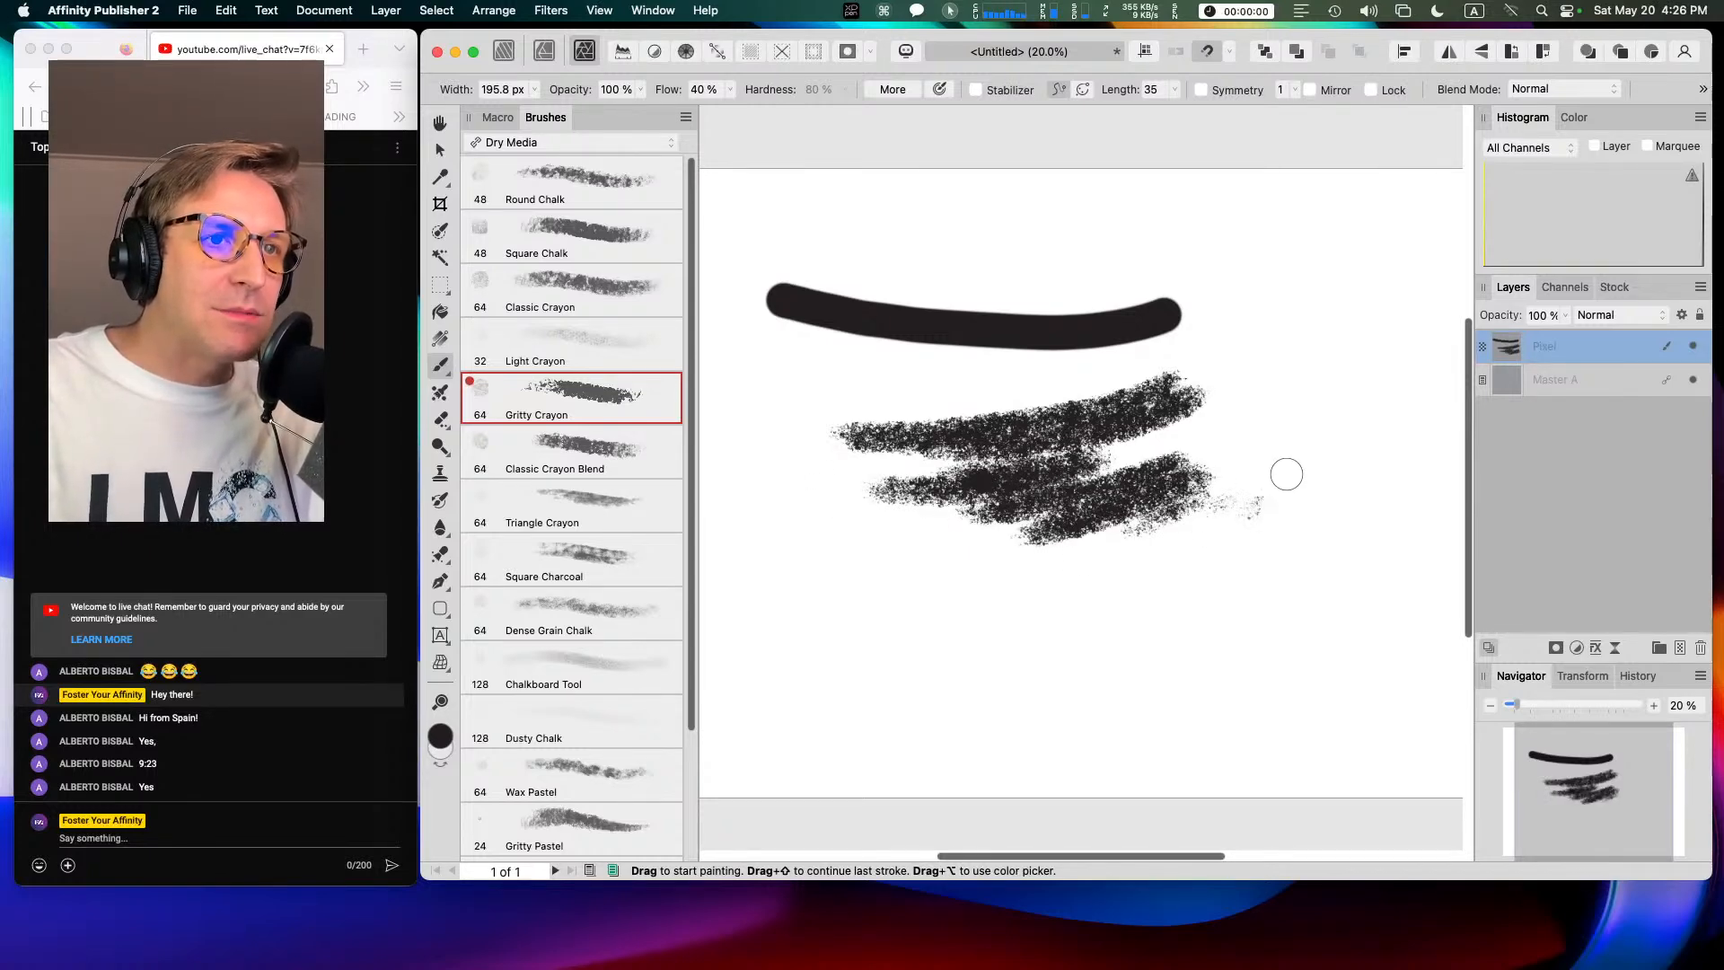
Step: Paint more Gritty Crayon strokes on the Pixel layer above, between and below the existing crayon marks
left_click_drag(790, 385, 988, 370)
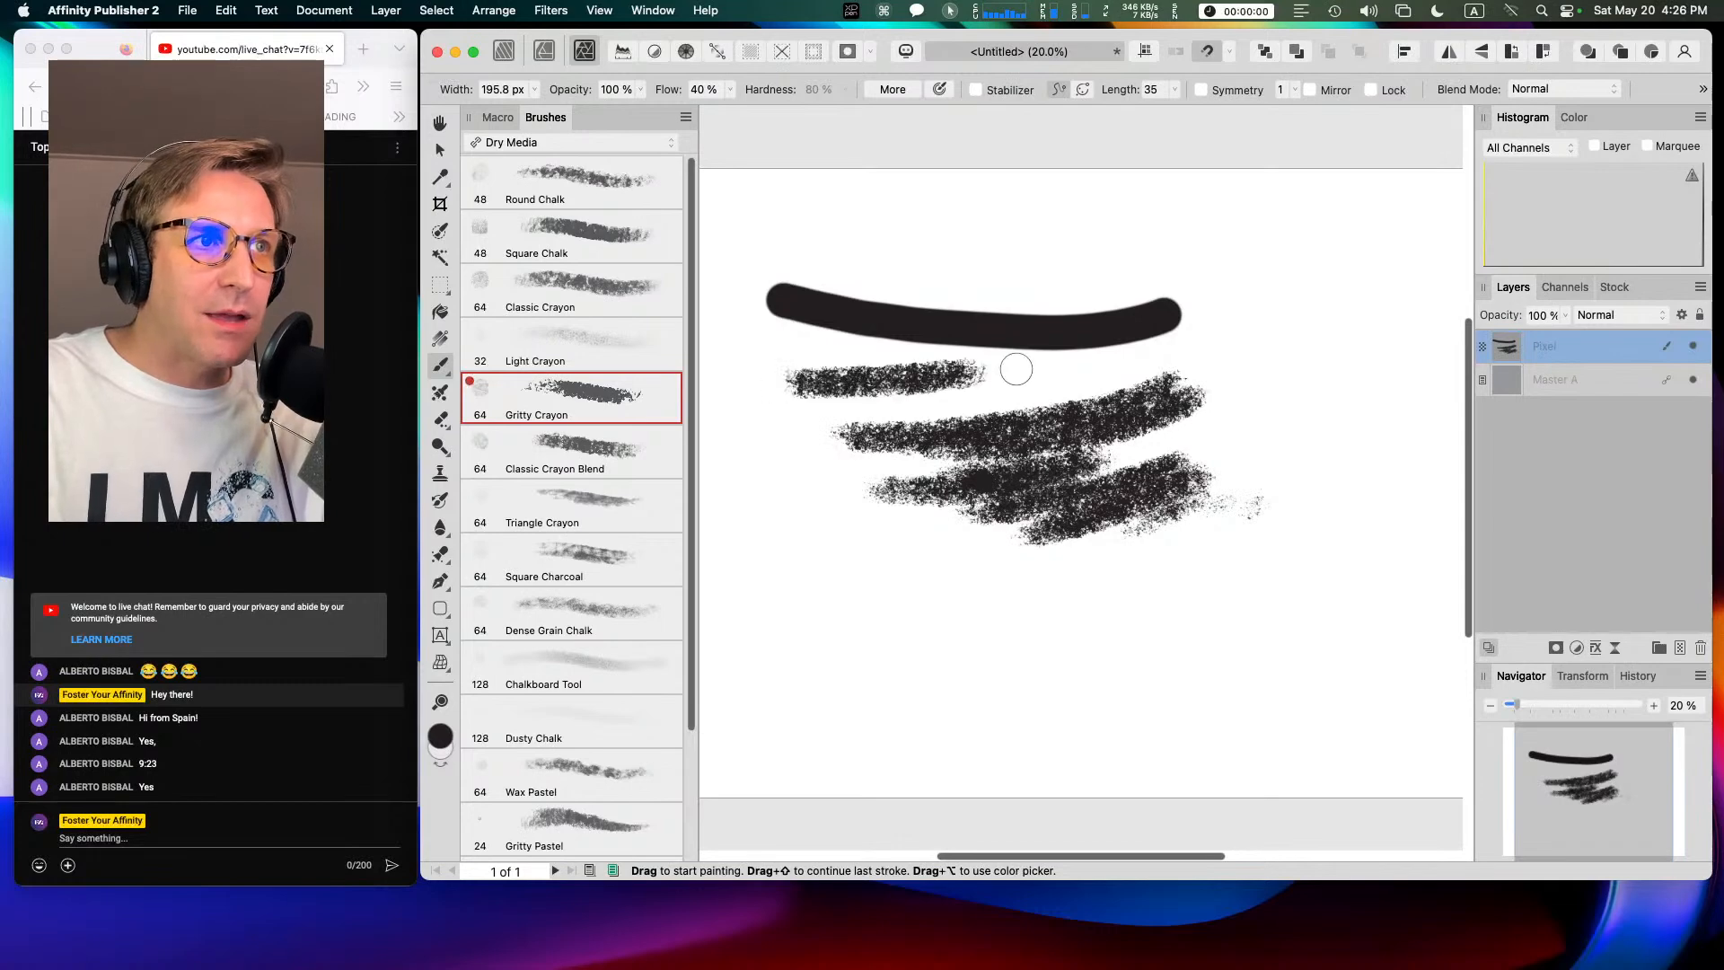
mouse_move(857, 285)
left_mouse_down()
mouse_move(1059, 295)
mouse_move(938, 271)
mouse_move(1064, 238)
mouse_move(1116, 246)
left_mouse_up()
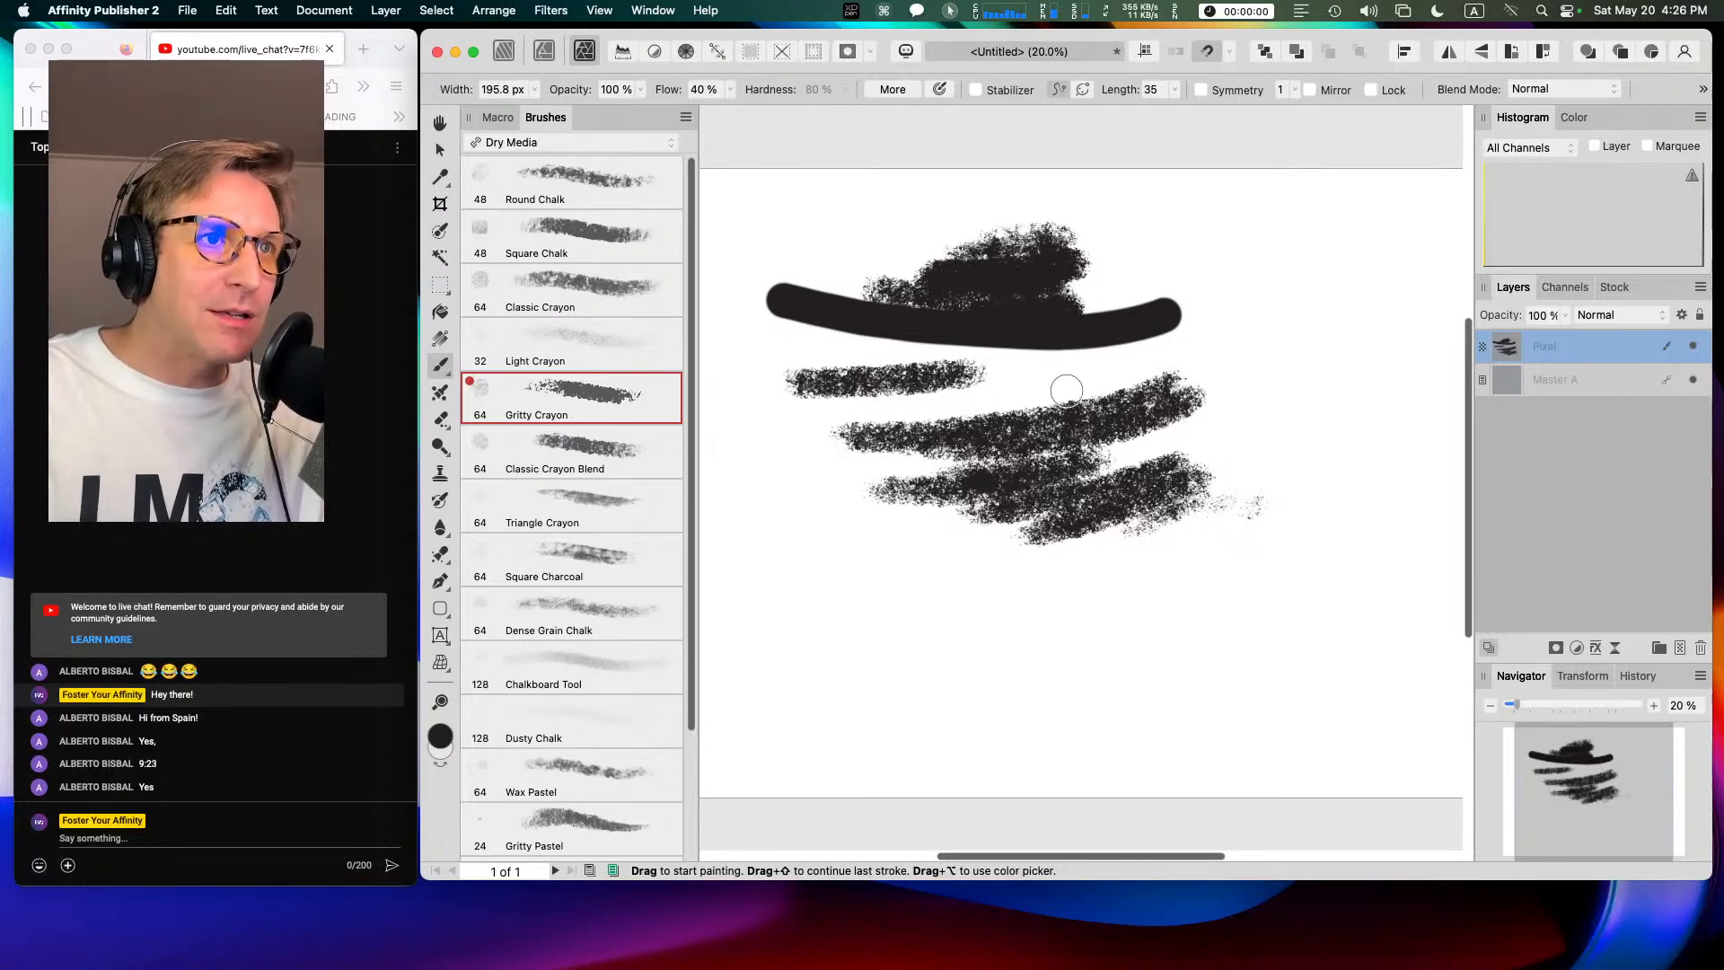
mouse_move(854, 593)
left_mouse_down()
mouse_move(1182, 545)
mouse_move(1243, 505)
left_mouse_up()
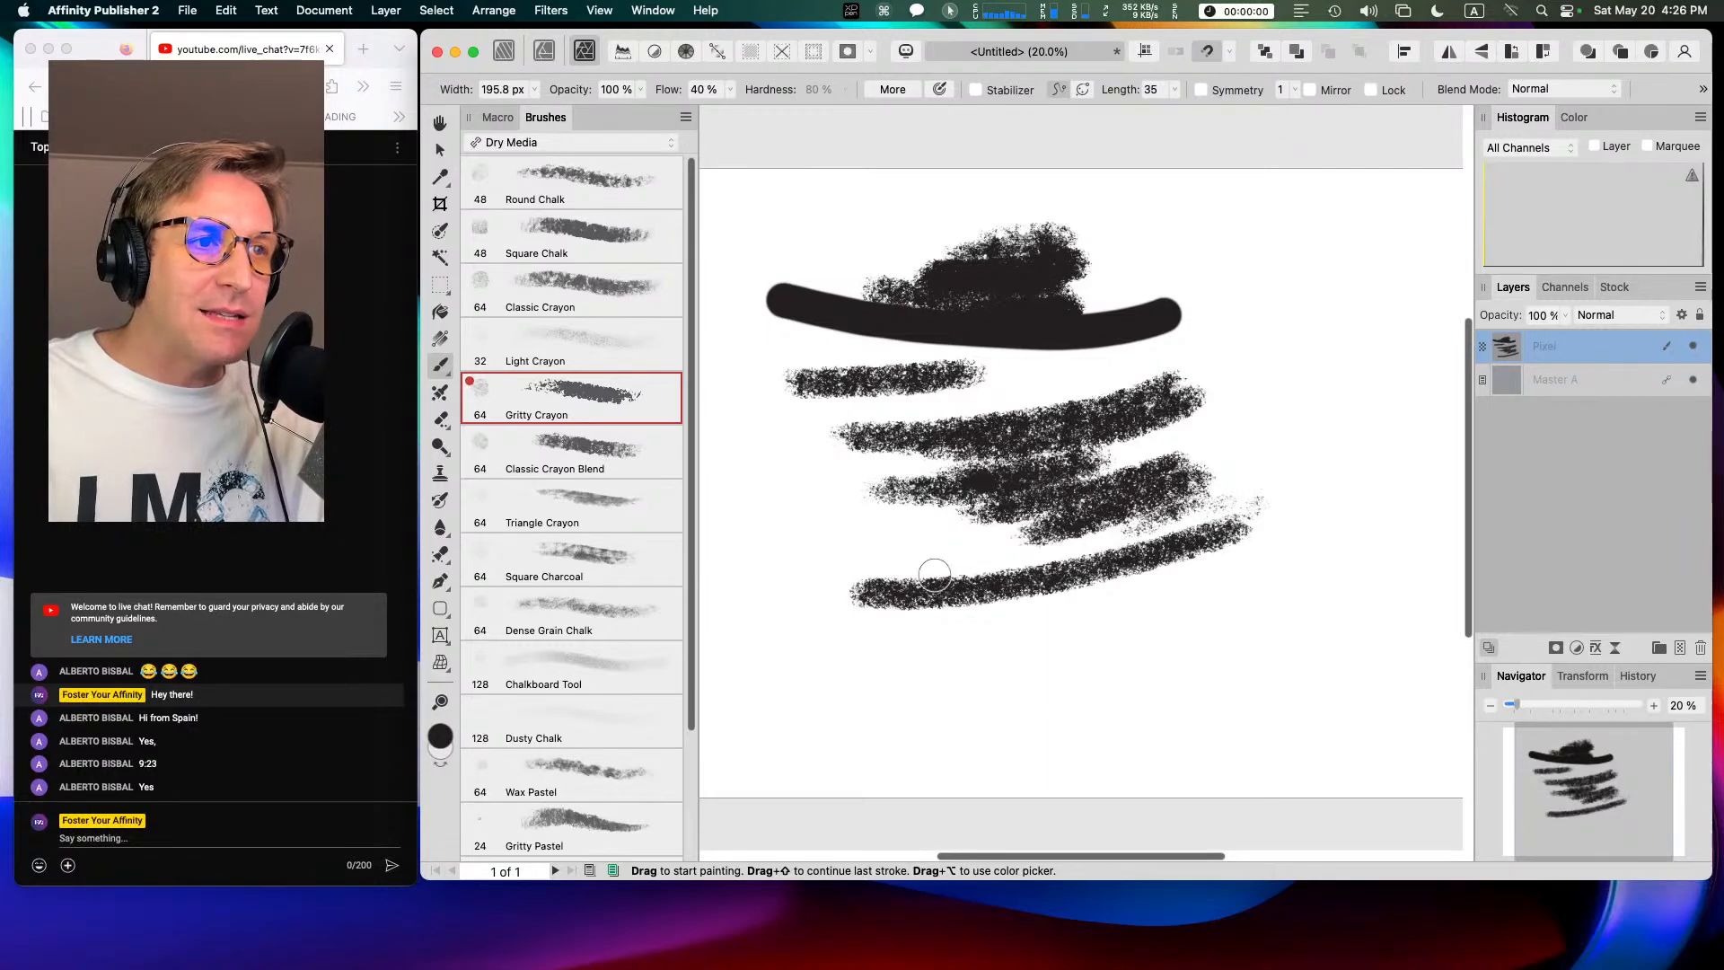
left_click_drag(884, 548, 1037, 551)
Step: Examine the pixel texture of the overlapping Gritty Crayon strokes at magnifications up to 800%
key("super+equal")
key("super+equal")
key("super+equal")
key("super+equal")
key("super+equal")
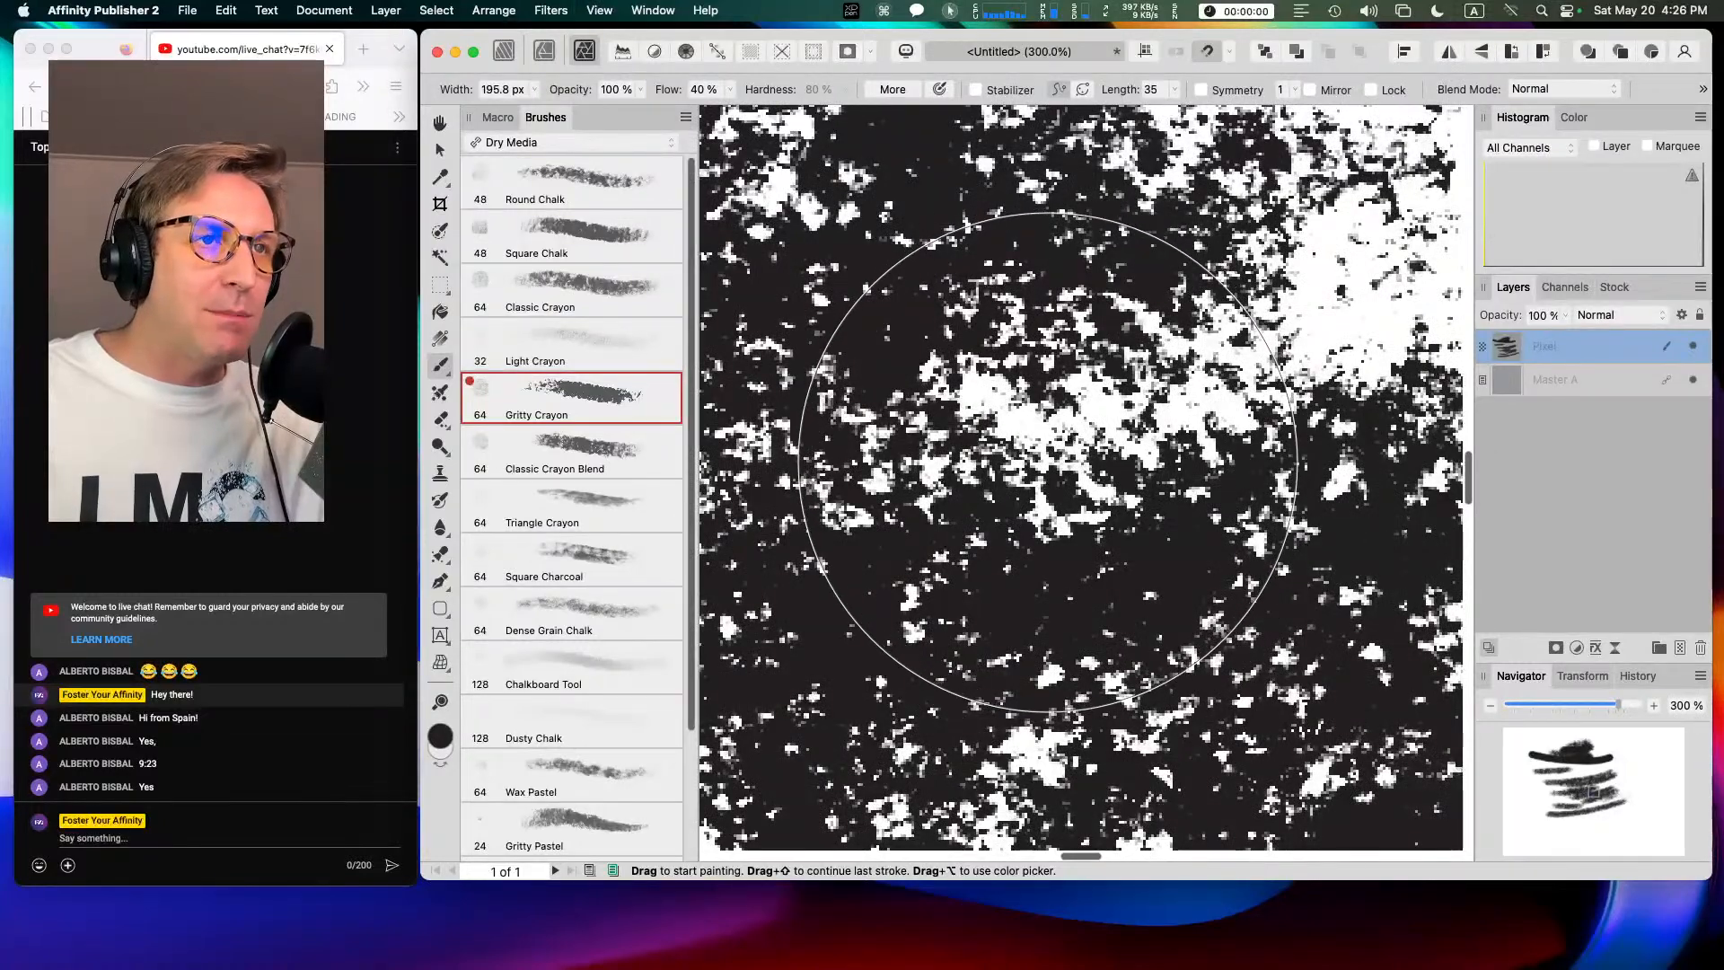
key("super+equal")
key("super+equal")
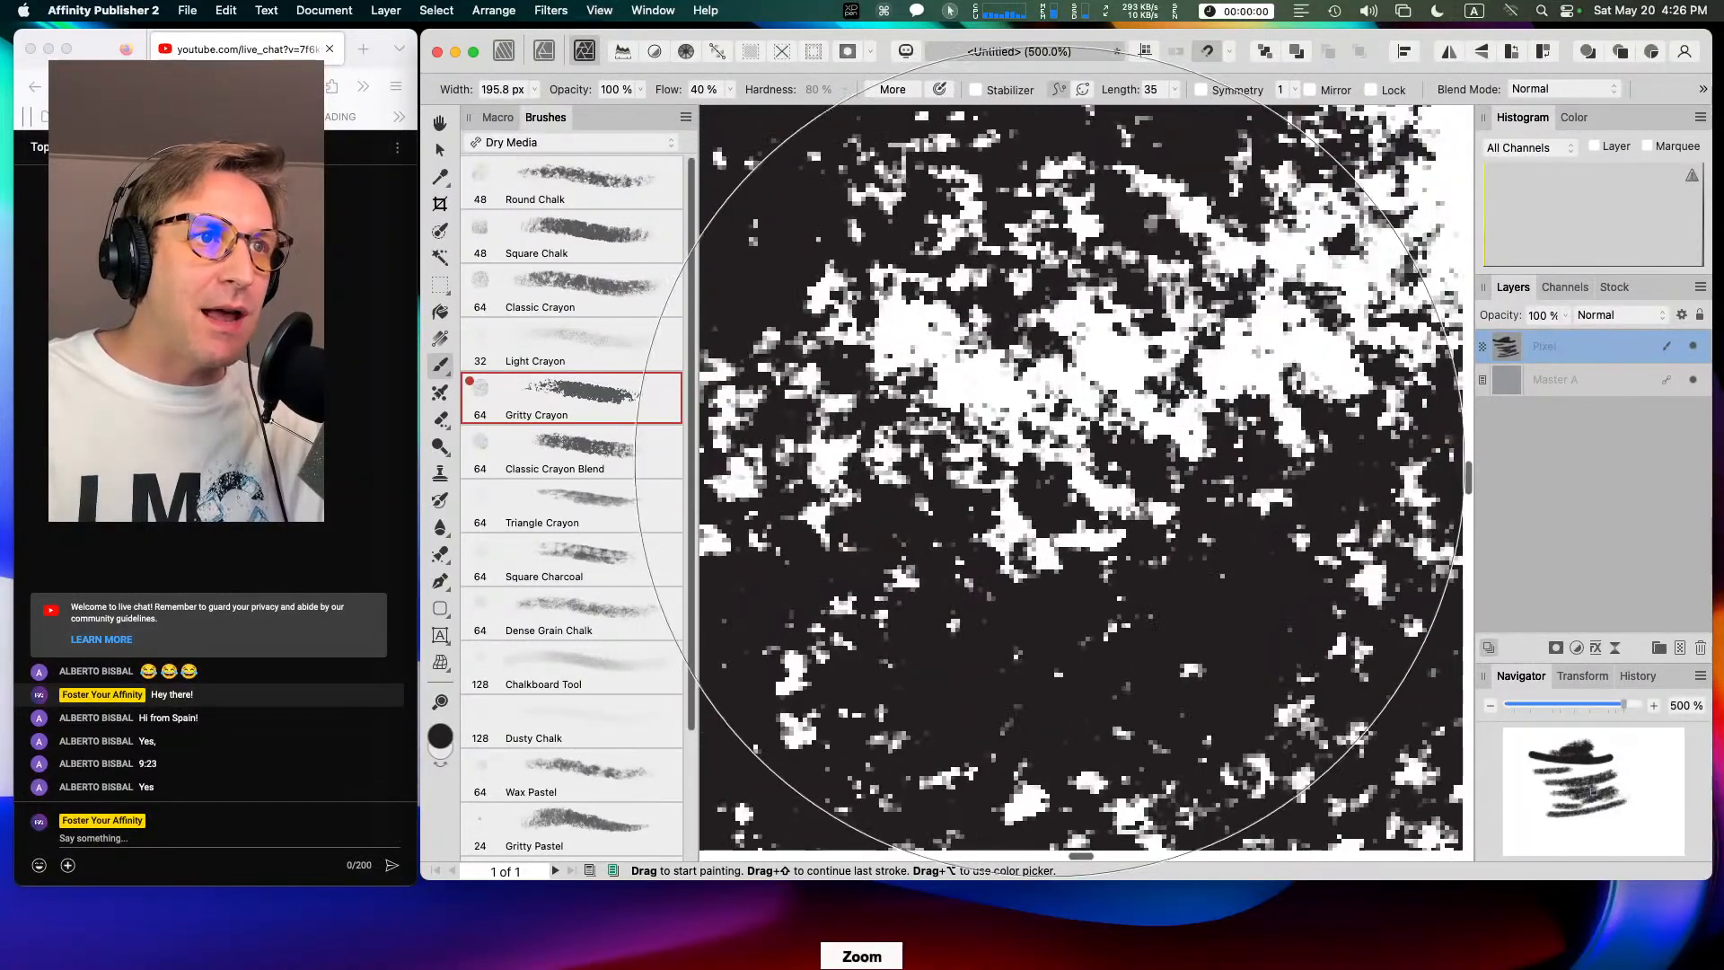
key("super+equal")
key("super+equal")
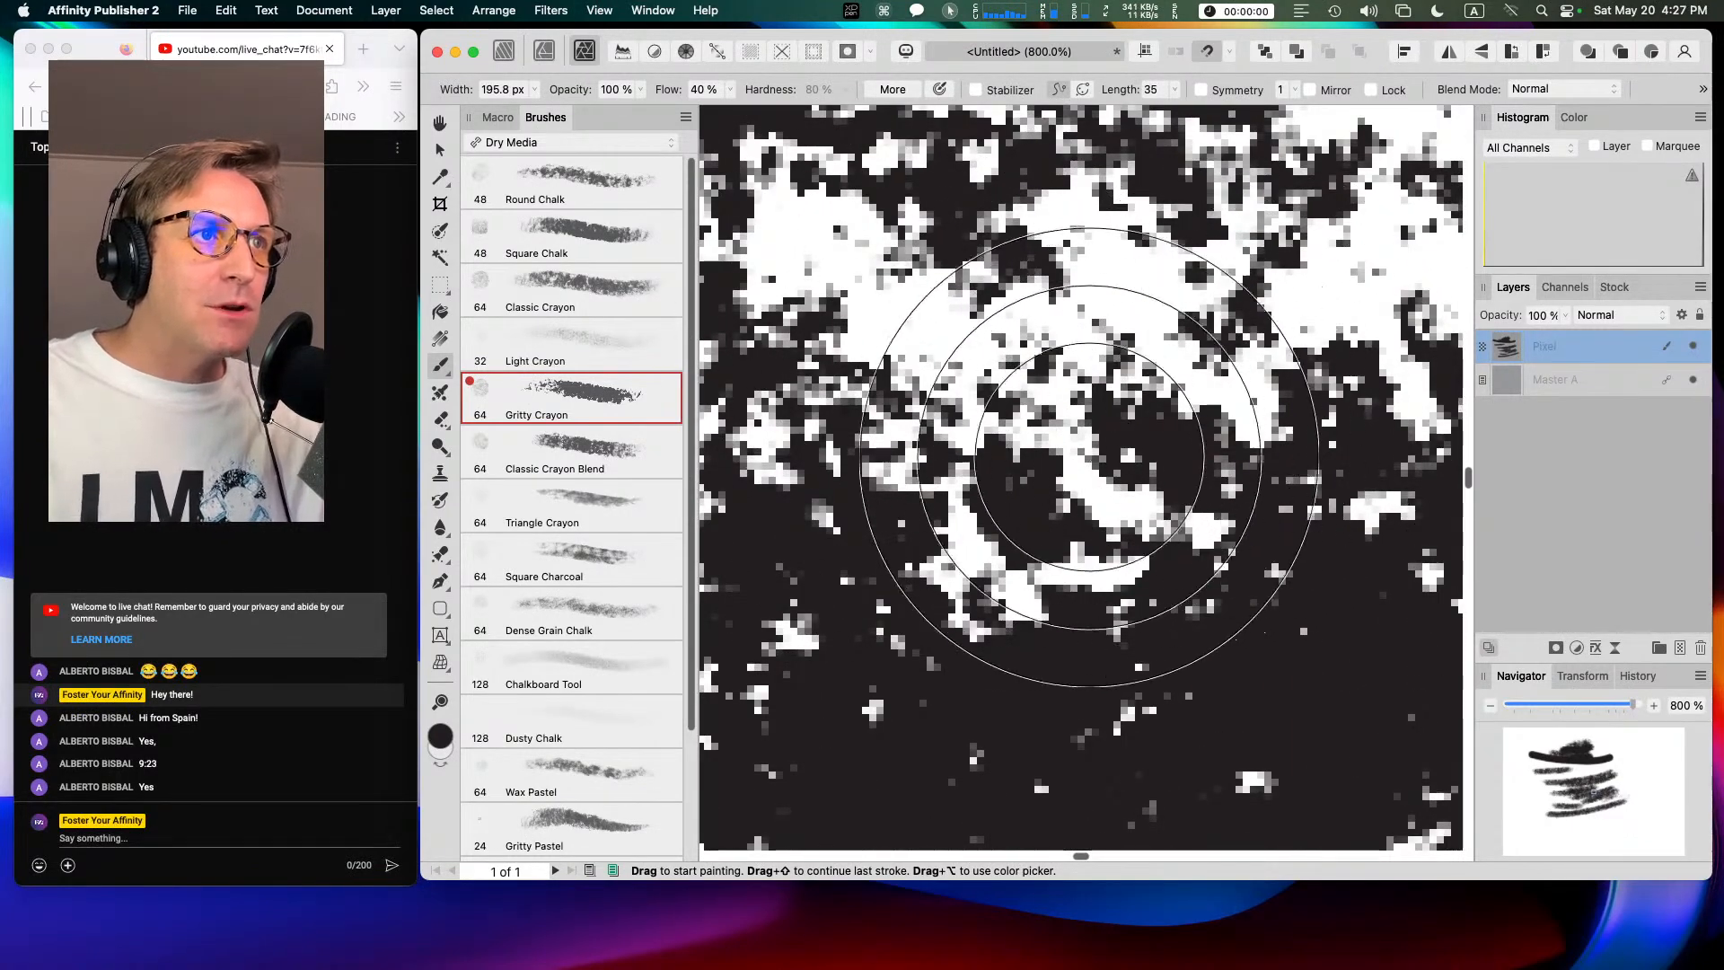
key("super+minus")
key("super+minus")
key("super+minus")
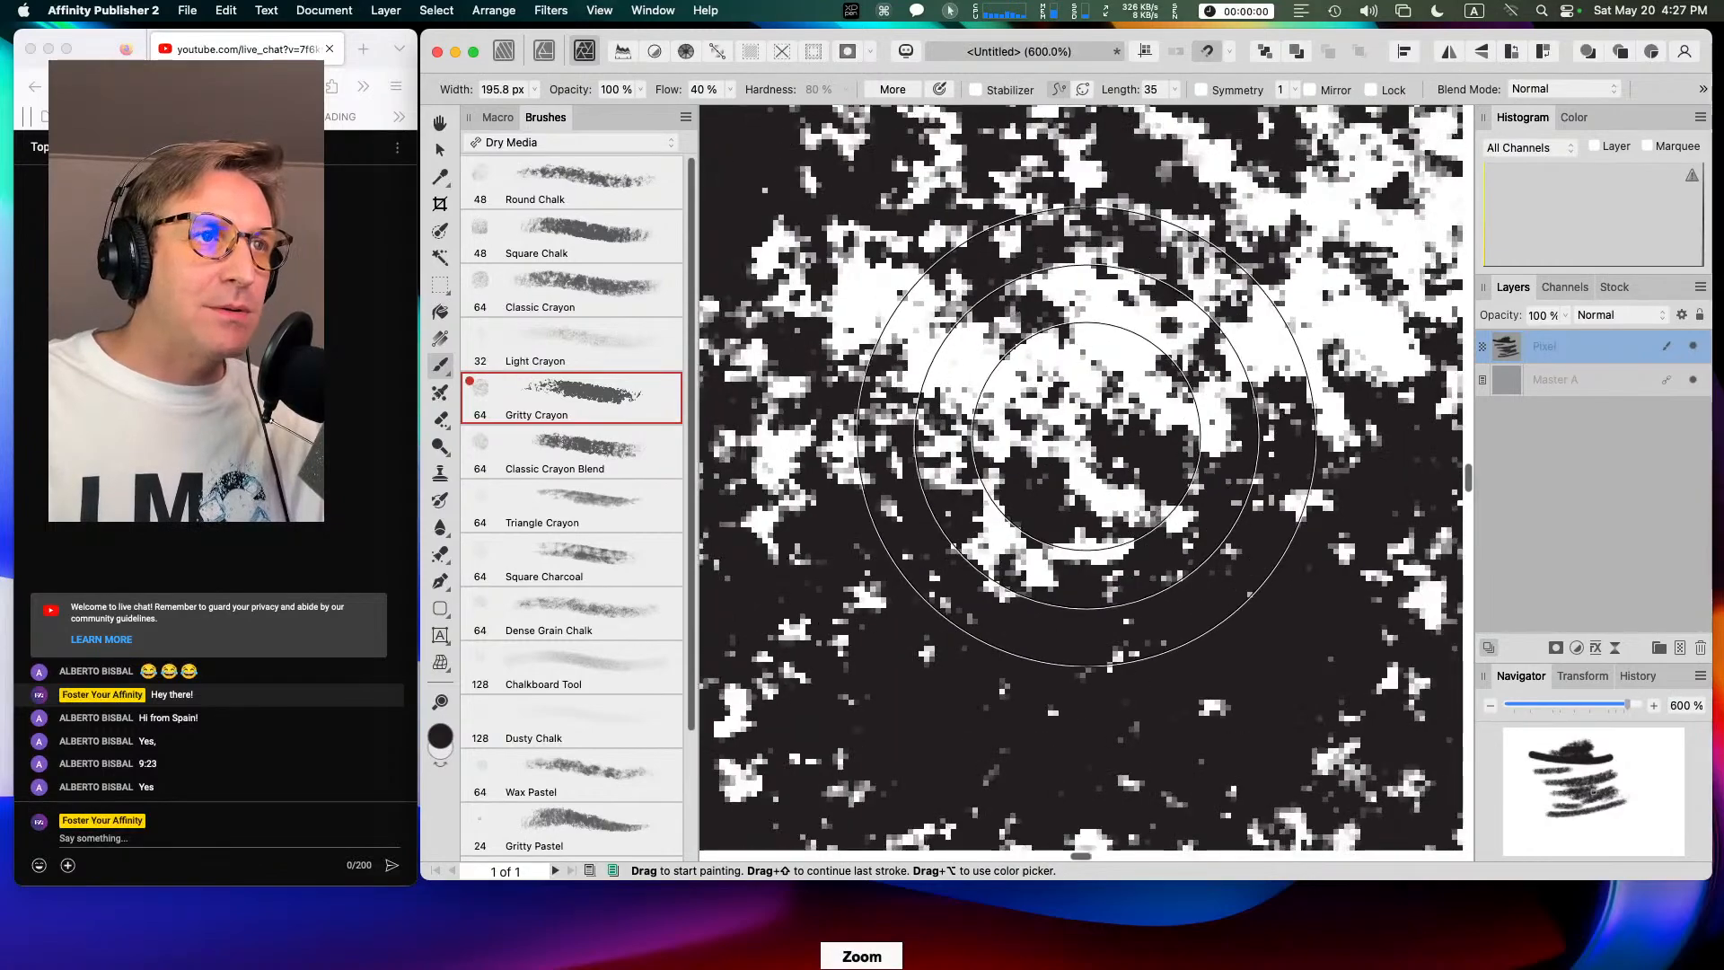
key("super+minus")
key("super+minus")
key("super+minus")
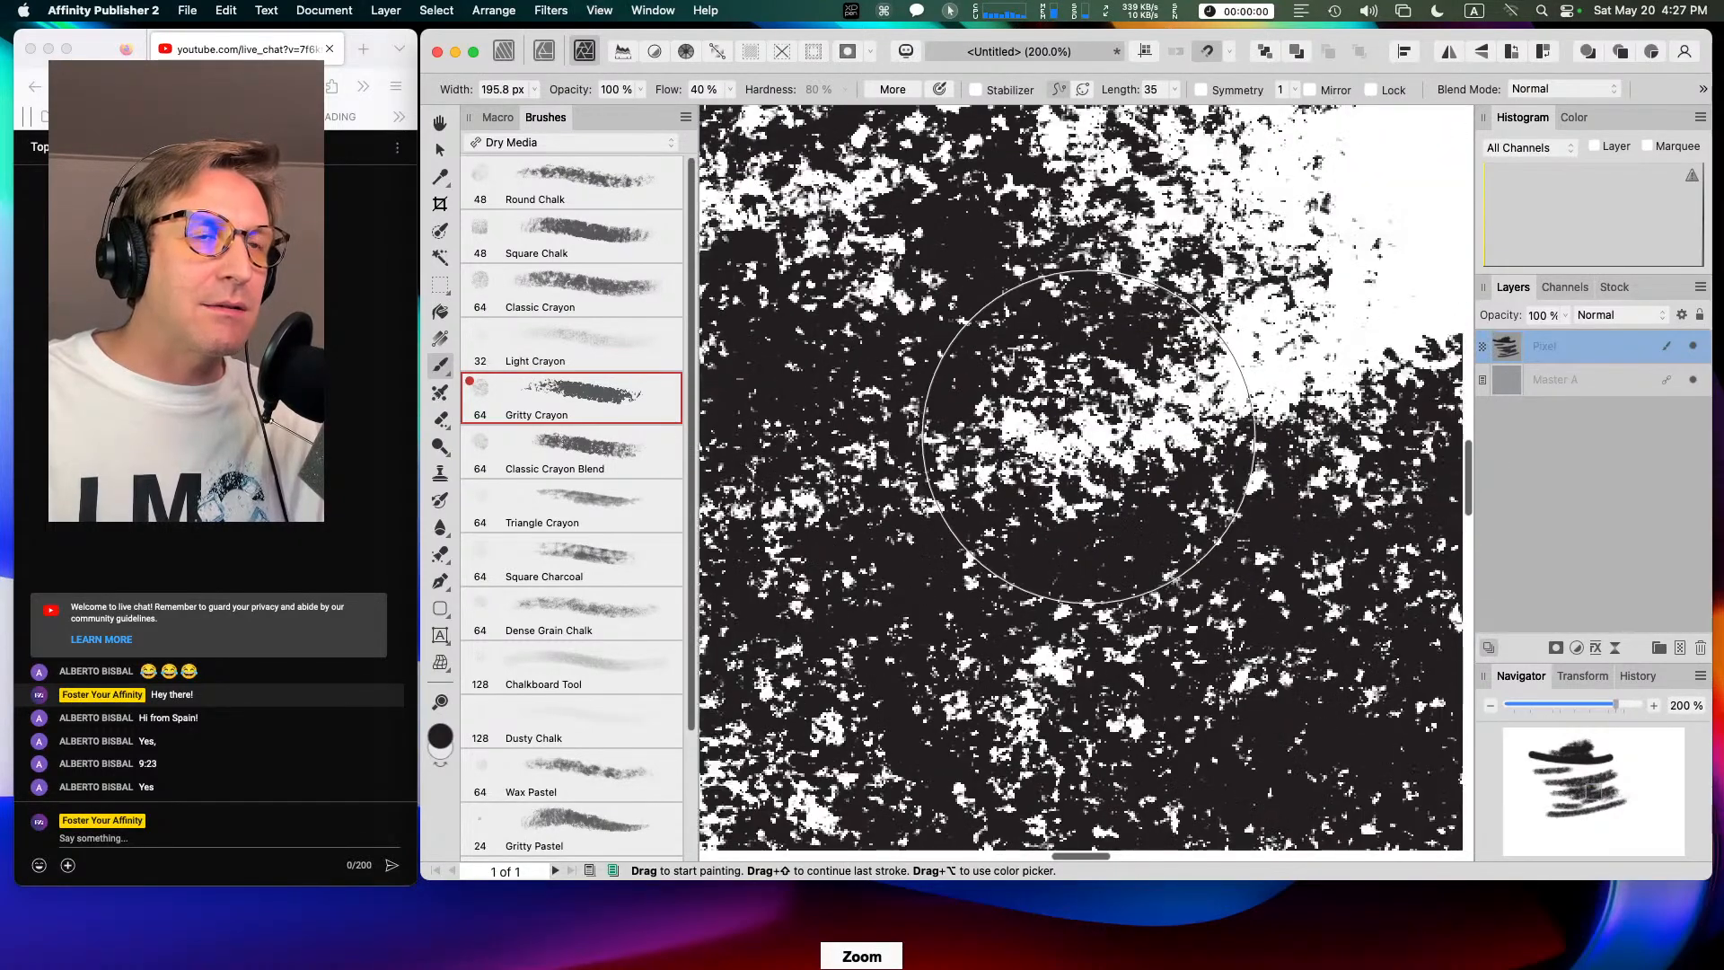
key("super+minus")
key("super+minus")
key("super+minus")
key("super+minus")
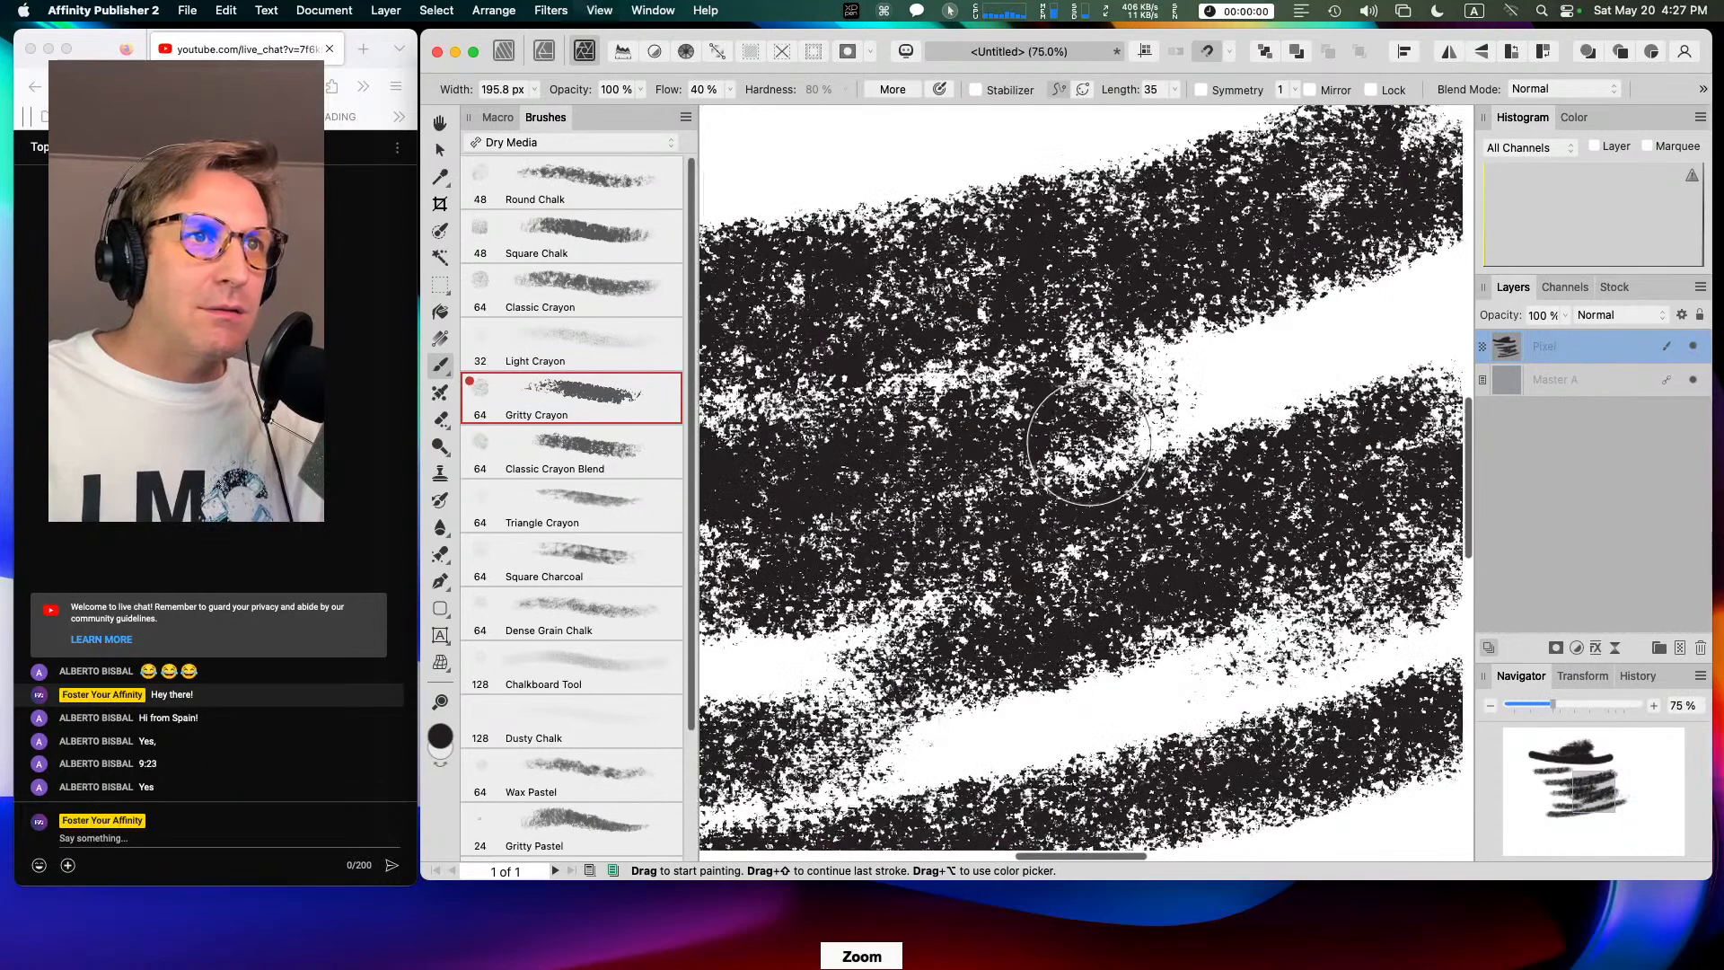
key("super+plus")
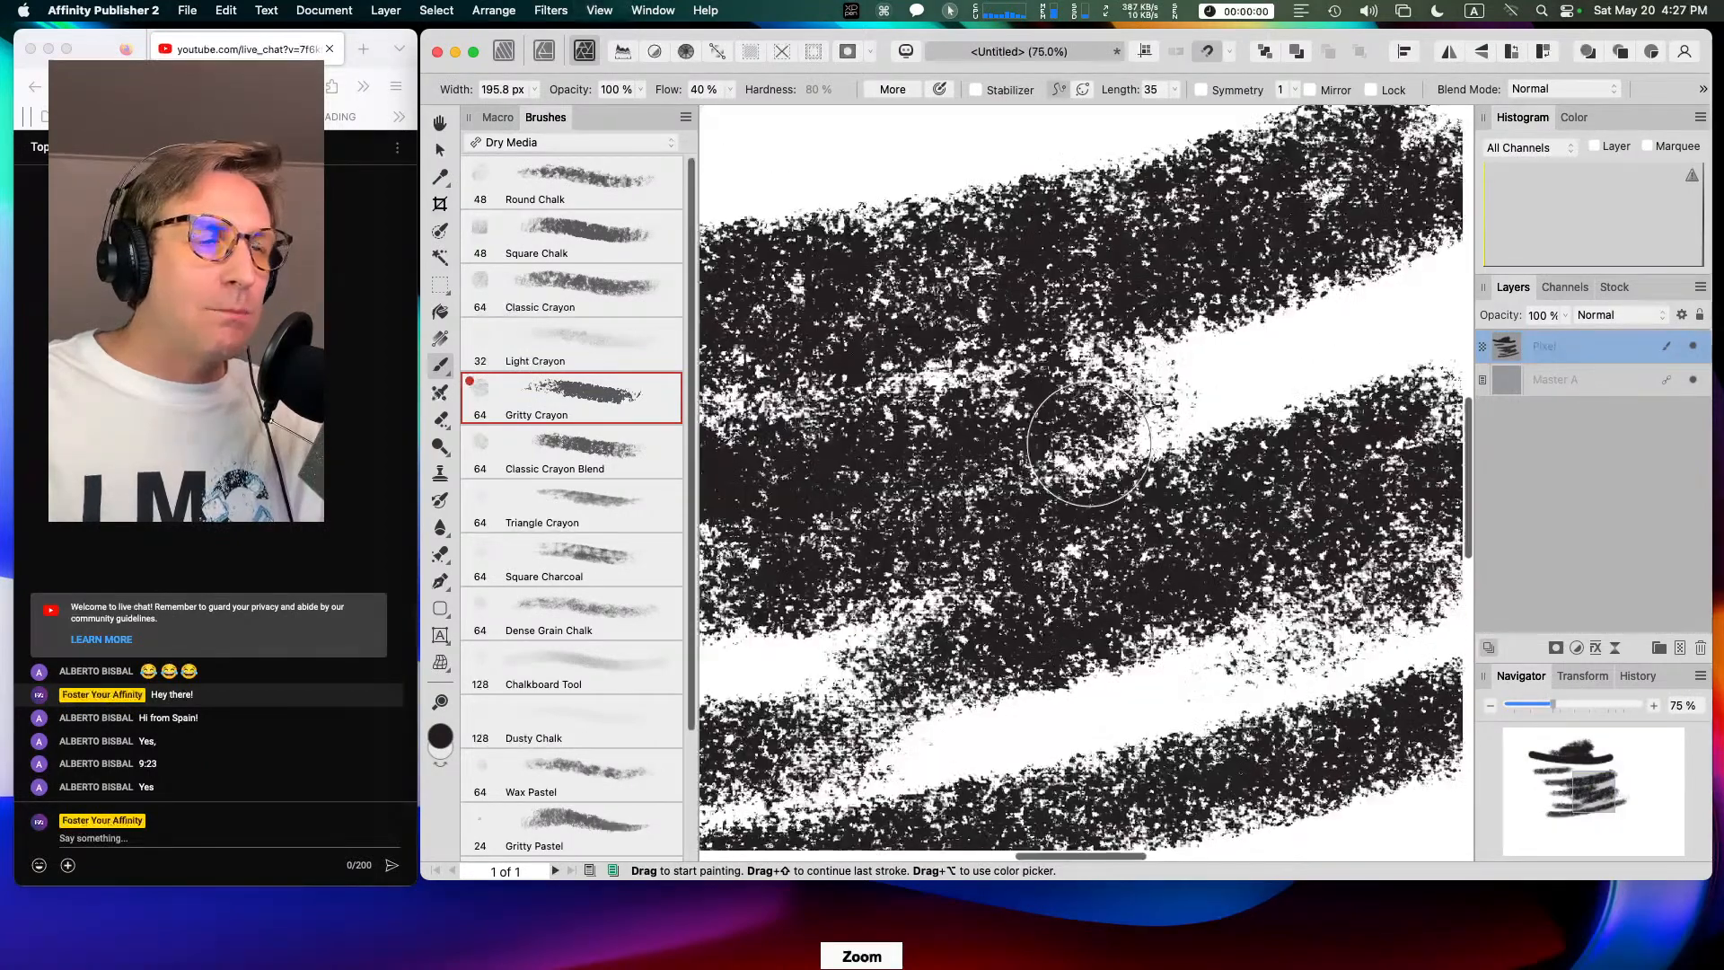
key("super+minus")
key("super+minus")
key("super+plus")
key("super+plus")
key("super+minus")
key("super+minus")
key("super+plus")
key("super+plus")
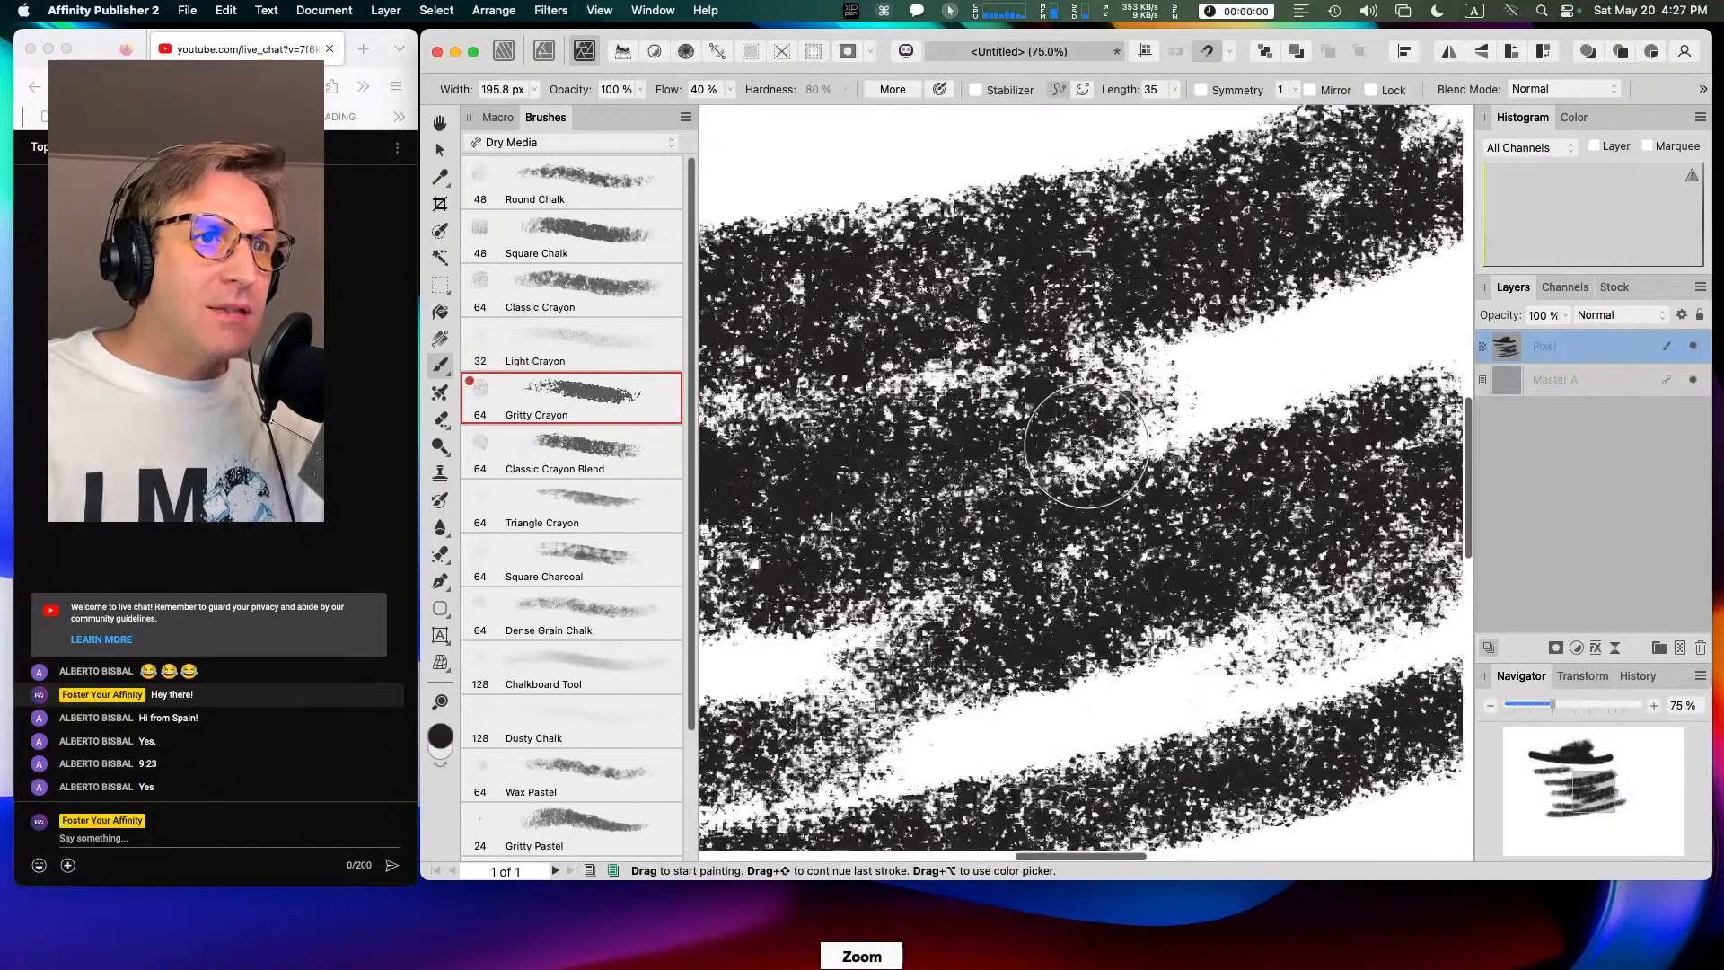
key("super+minus")
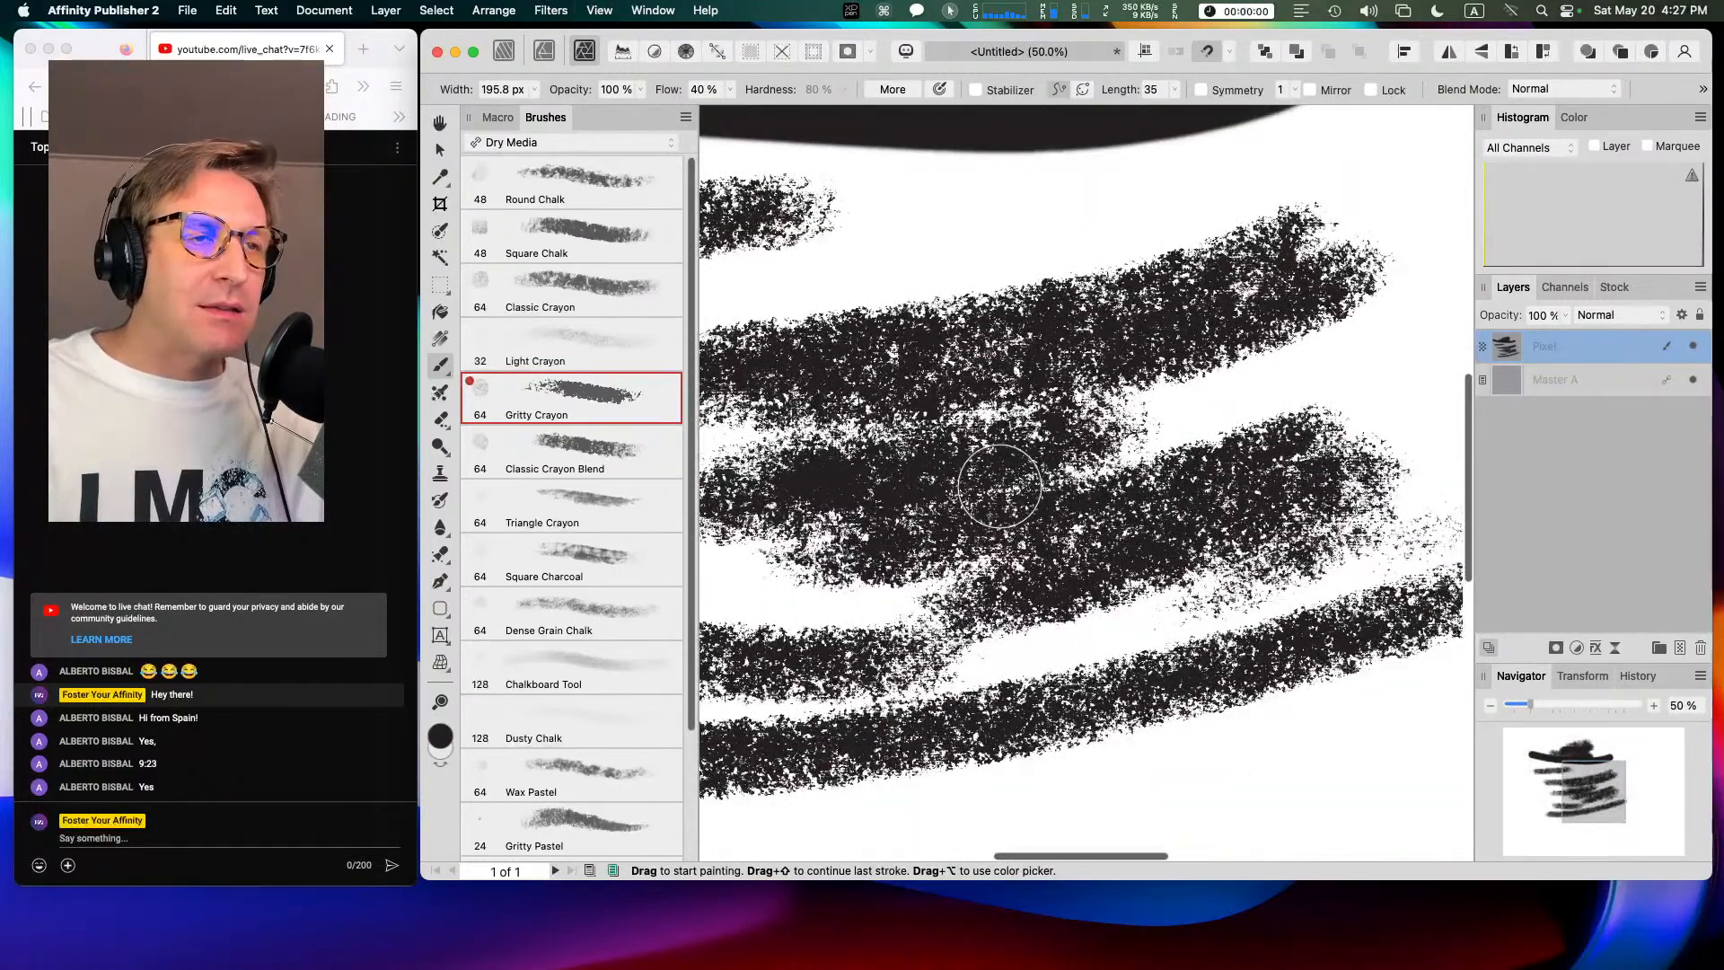
key("super+minus")
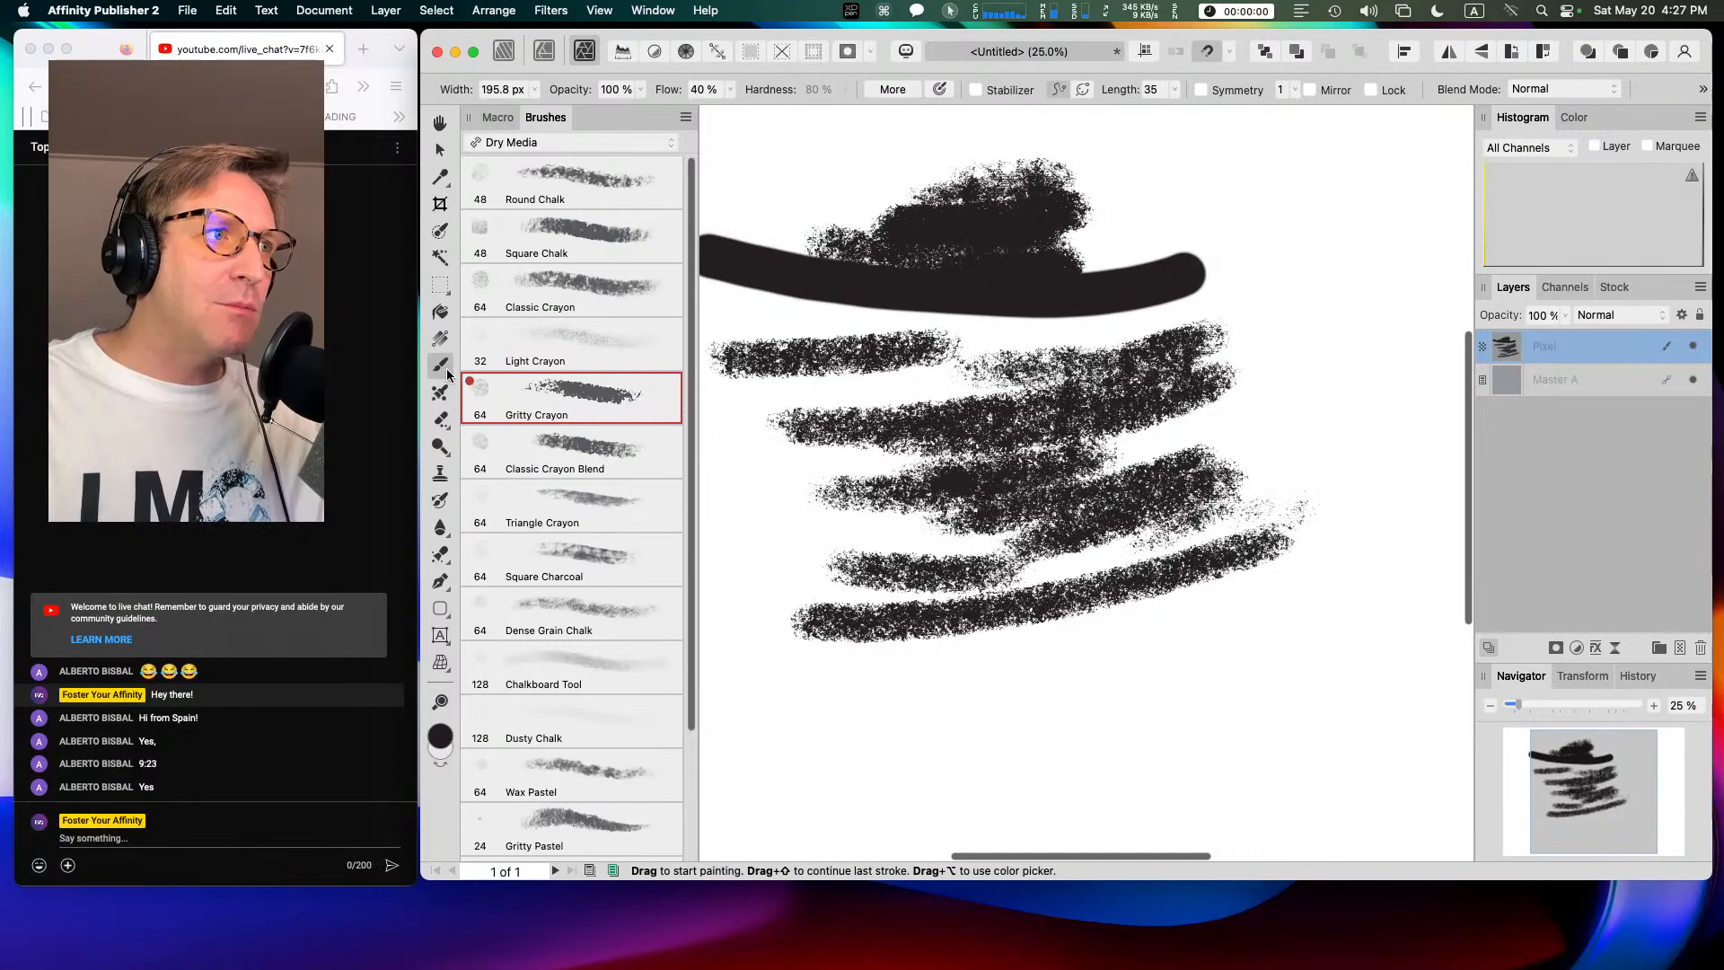
Step: Switch to the Pixel Tool with the Gritty Crayon brush, enlarge it to 83 px and paint a stroke beneath the others
mouse_move(443, 368)
left_mouse_down()
mouse_move(471, 368)
mouse_move(514, 415)
left_mouse_up()
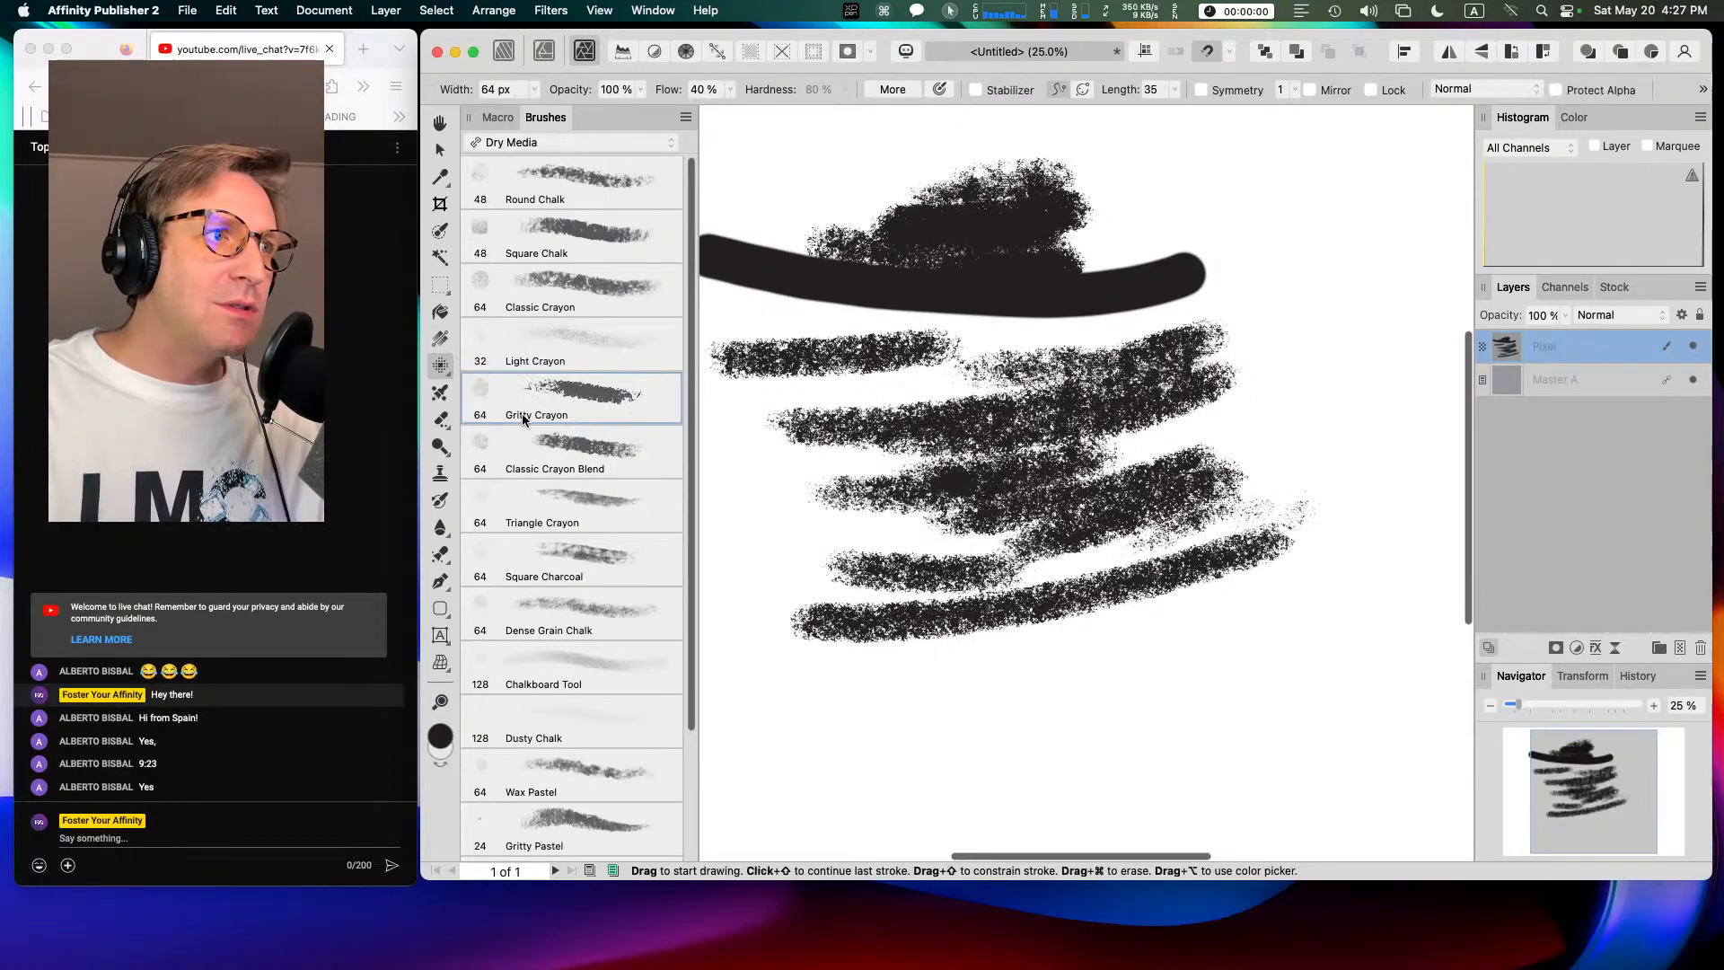
scroll(976, 652, "up", 5)
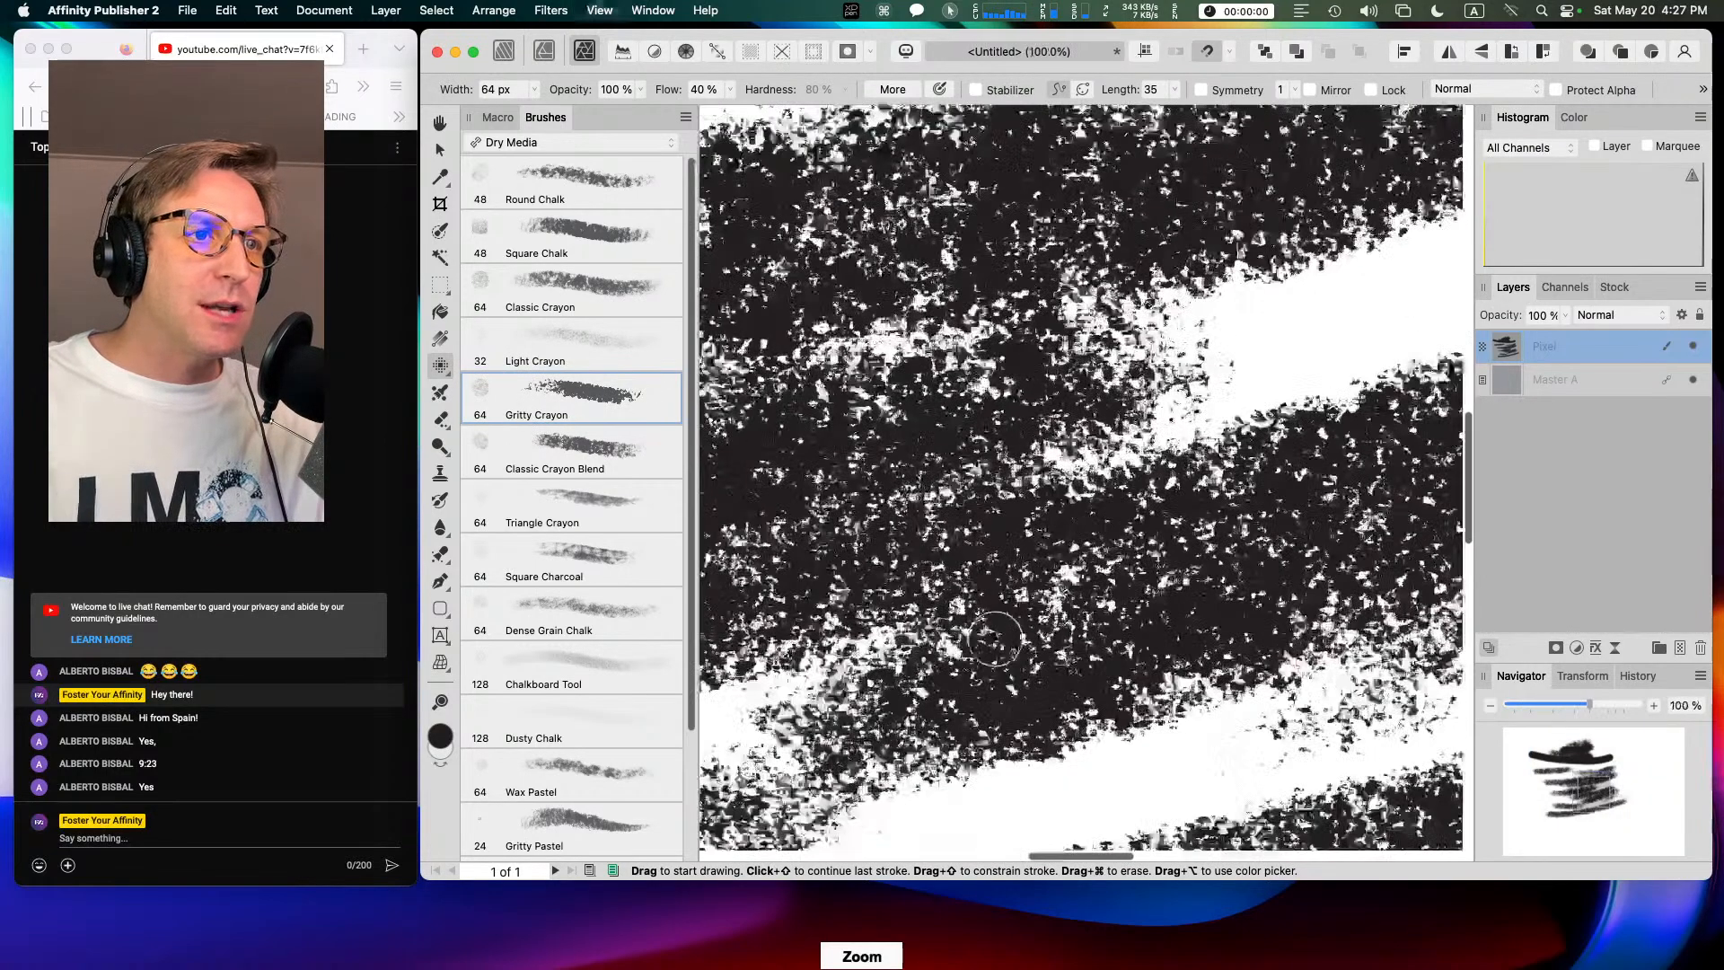
scroll(951, 664, "down", 6)
scroll(921, 679, "up", 1)
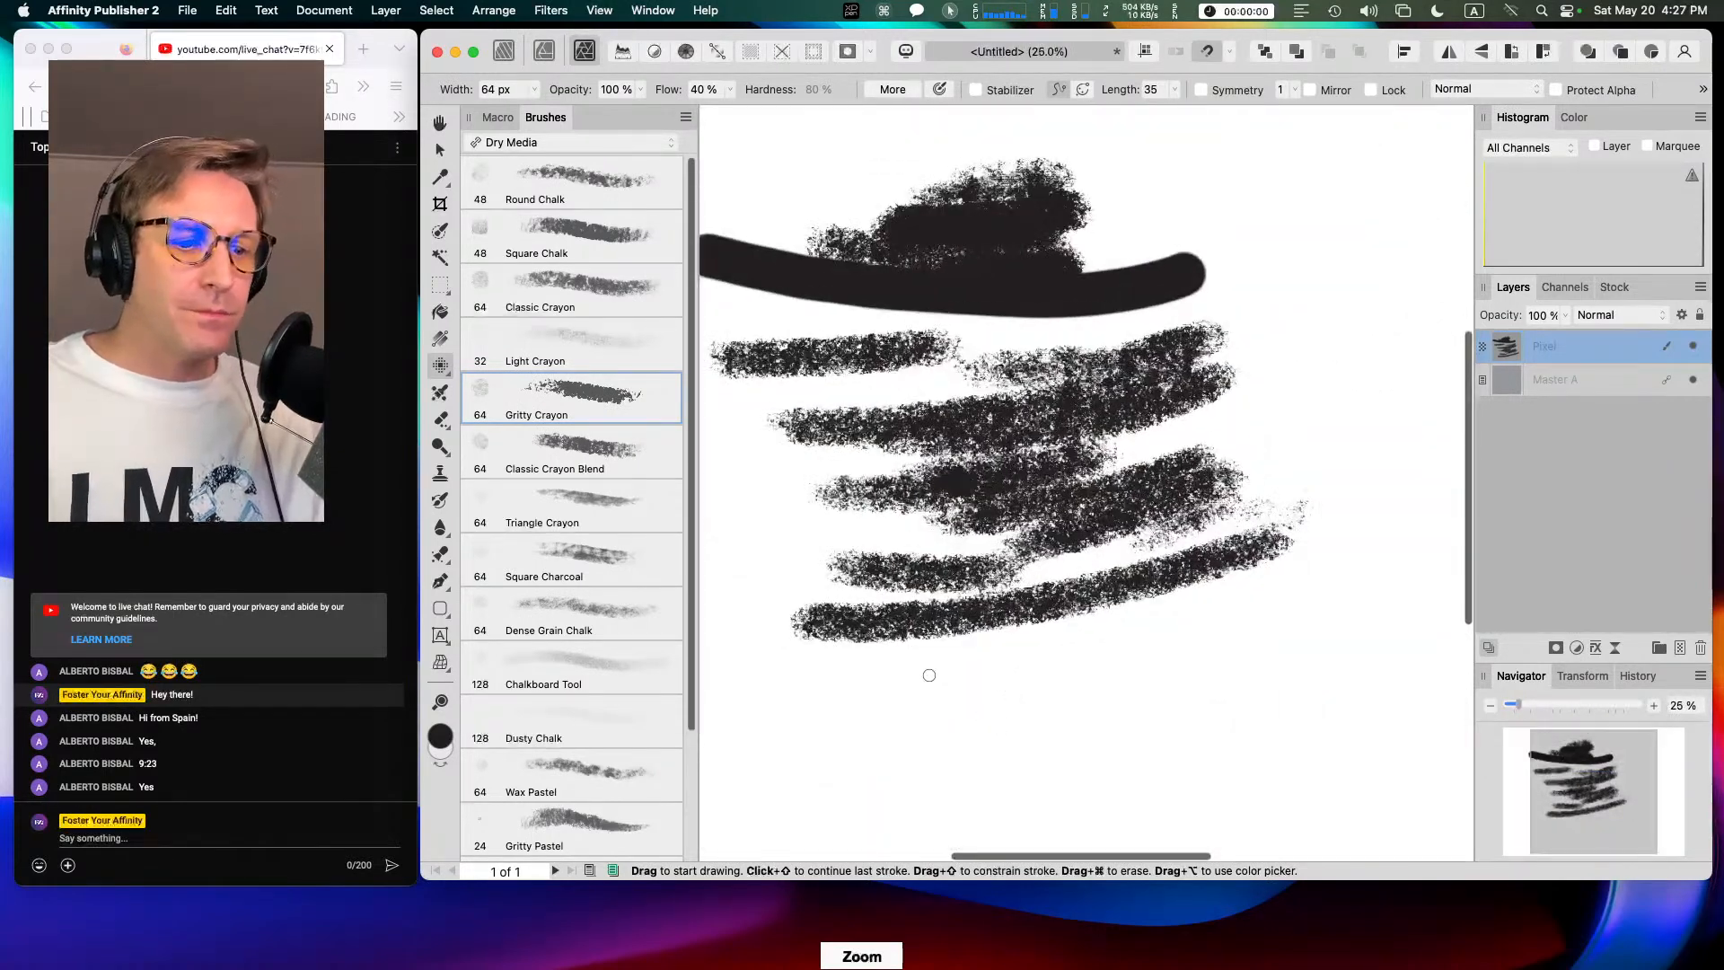
key("bracketright")
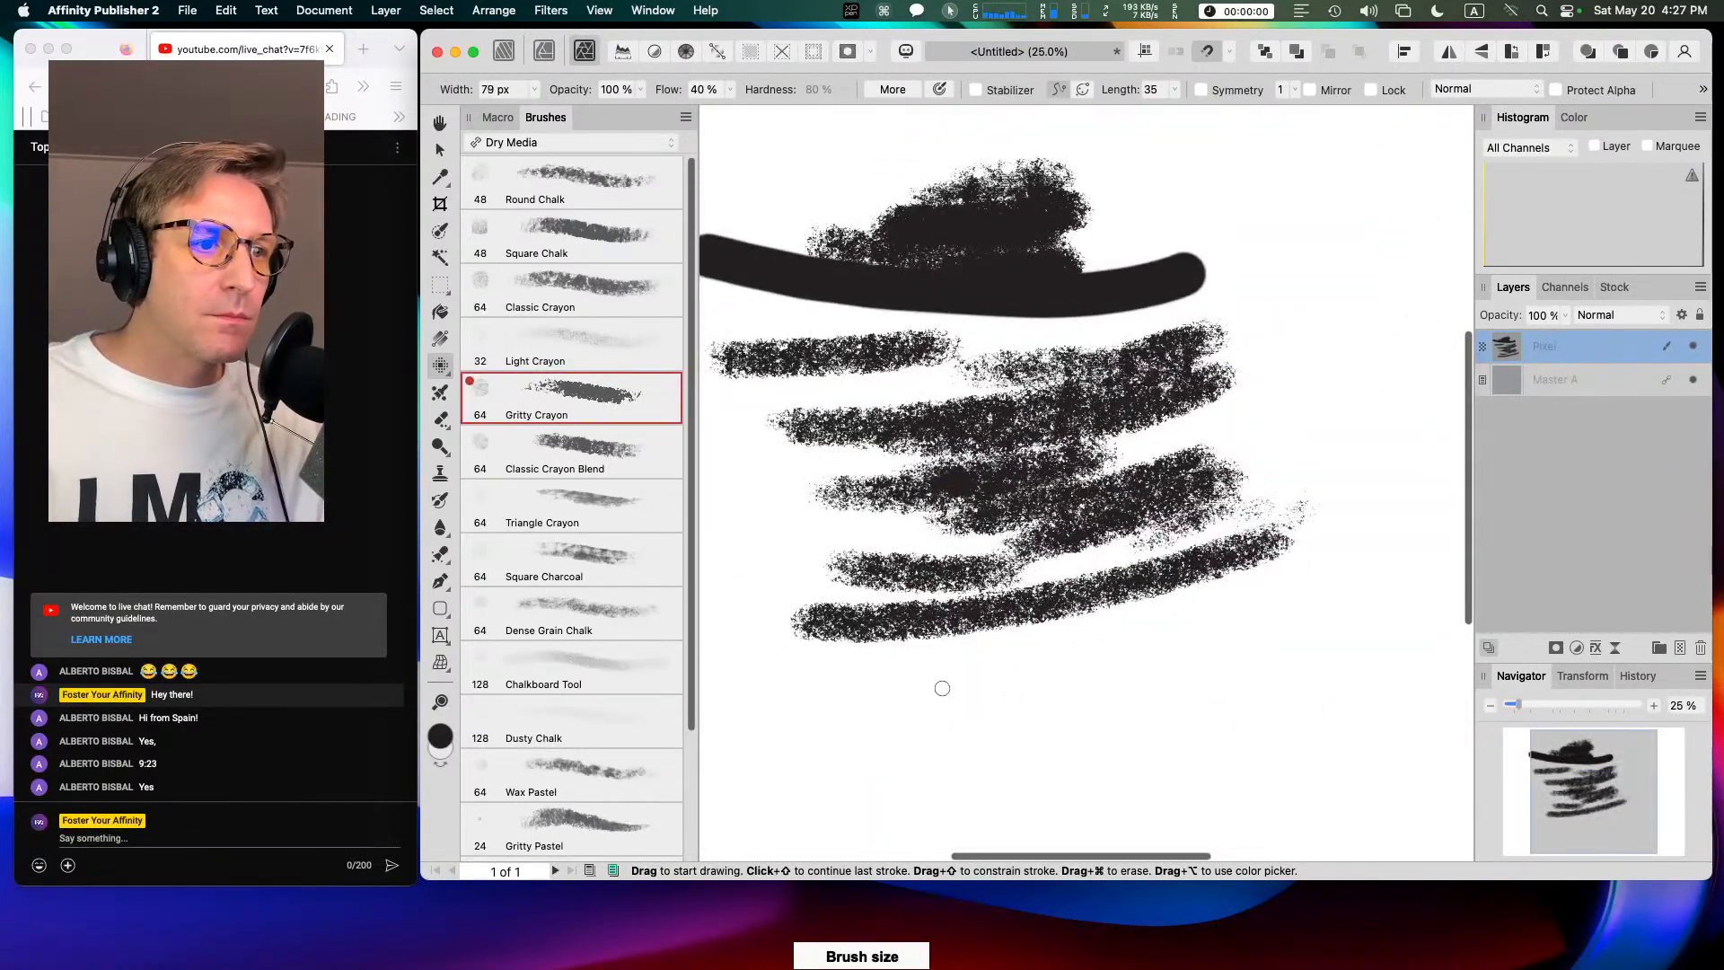
mouse_move(881, 692)
left_mouse_down()
mouse_move(1186, 626)
mouse_move(976, 674)
left_mouse_up()
Step: Inspect the pixel edges of the new stroke and scribble a short Gritty Crayon patch beneath it with the Pixel Tool
scroll(992, 670, "up", 4)
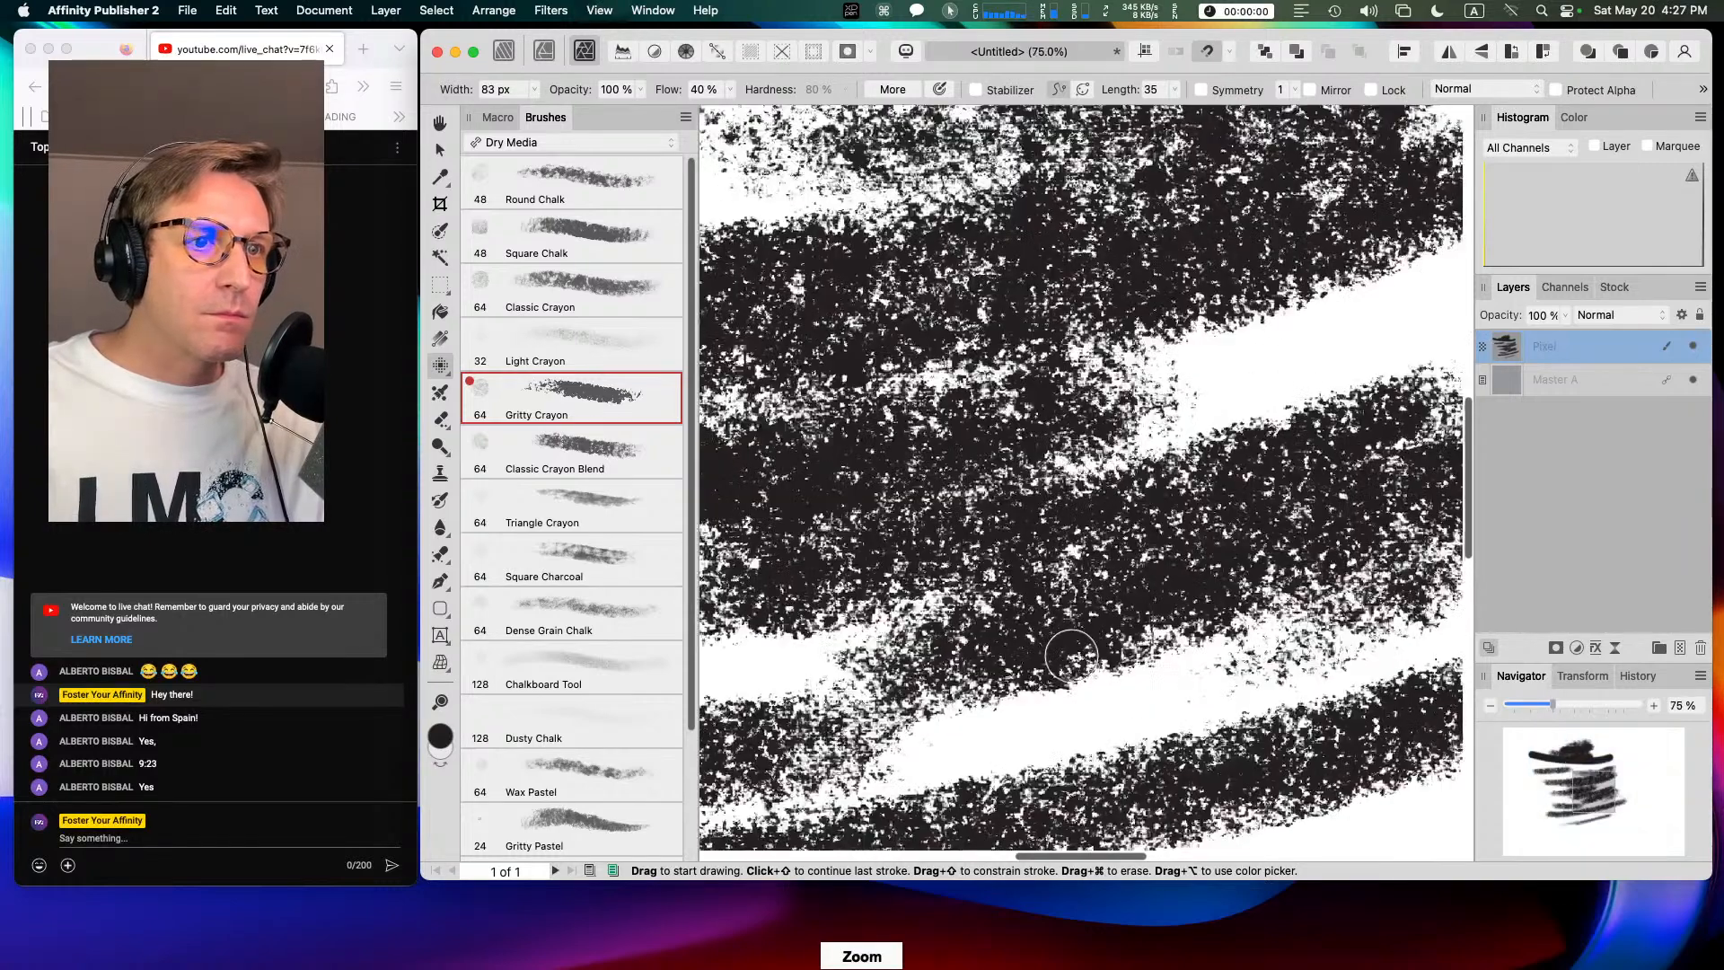
key("space")
mouse_move(1033, 705)
left_mouse_down()
mouse_move(1088, 446)
mouse_move(1109, 429)
left_mouse_up()
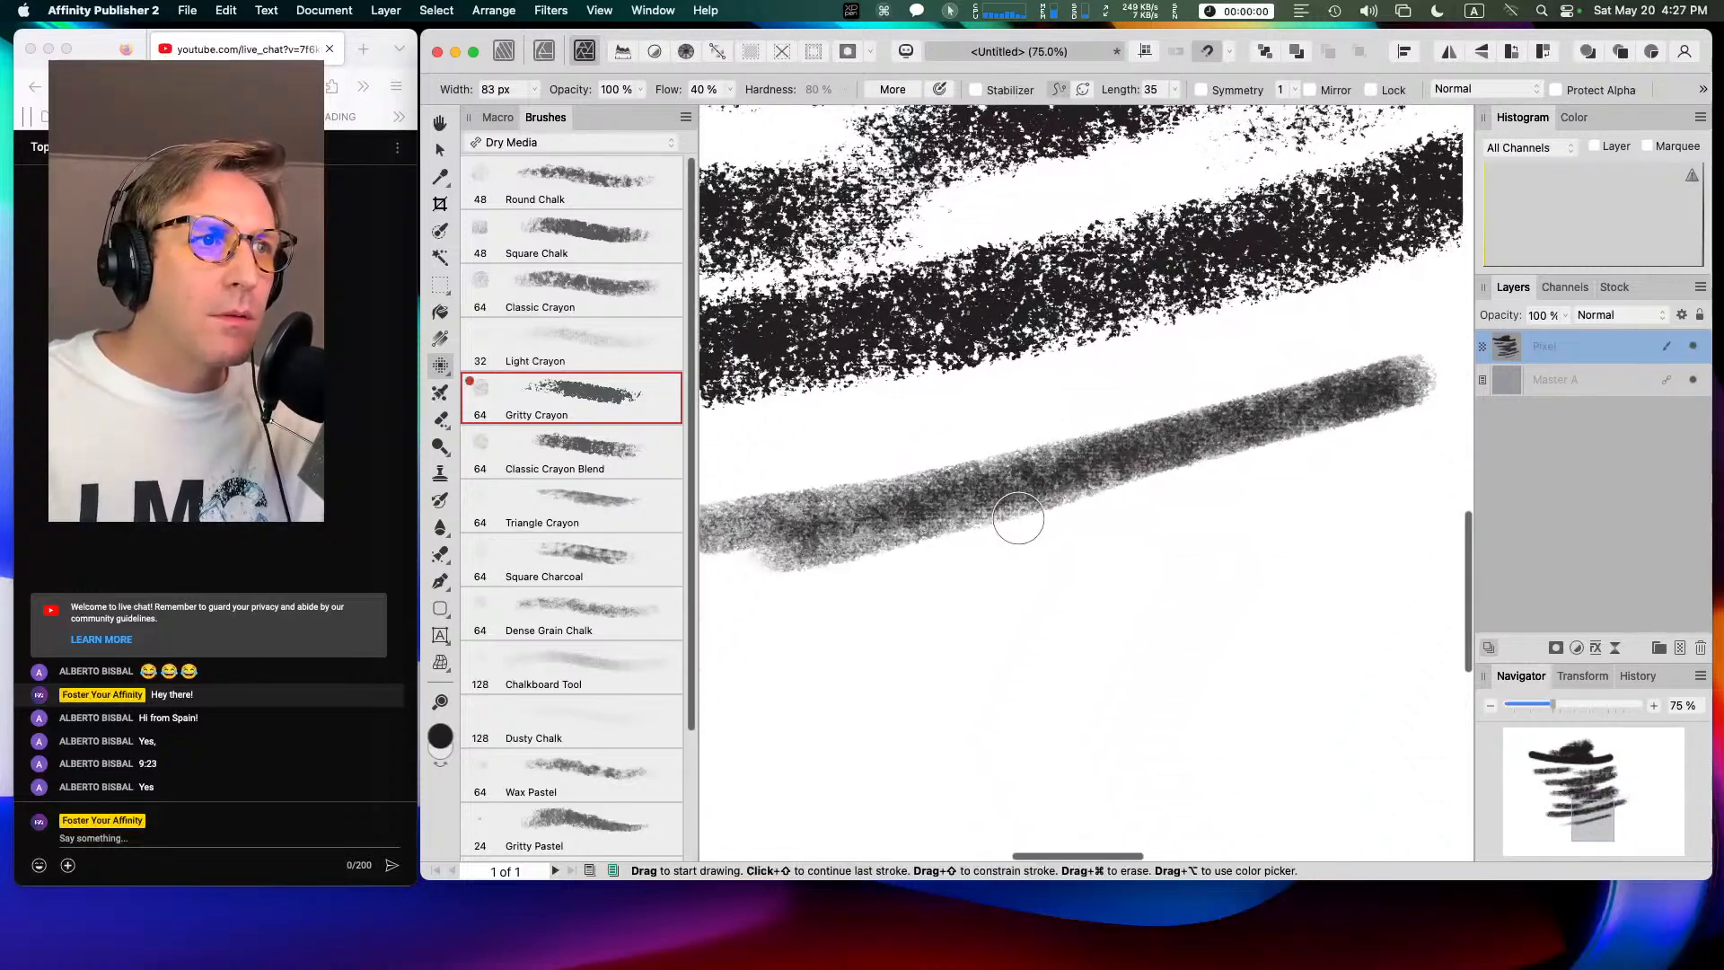
scroll(1020, 512, "up", 1)
scroll(924, 404, "up", 4)
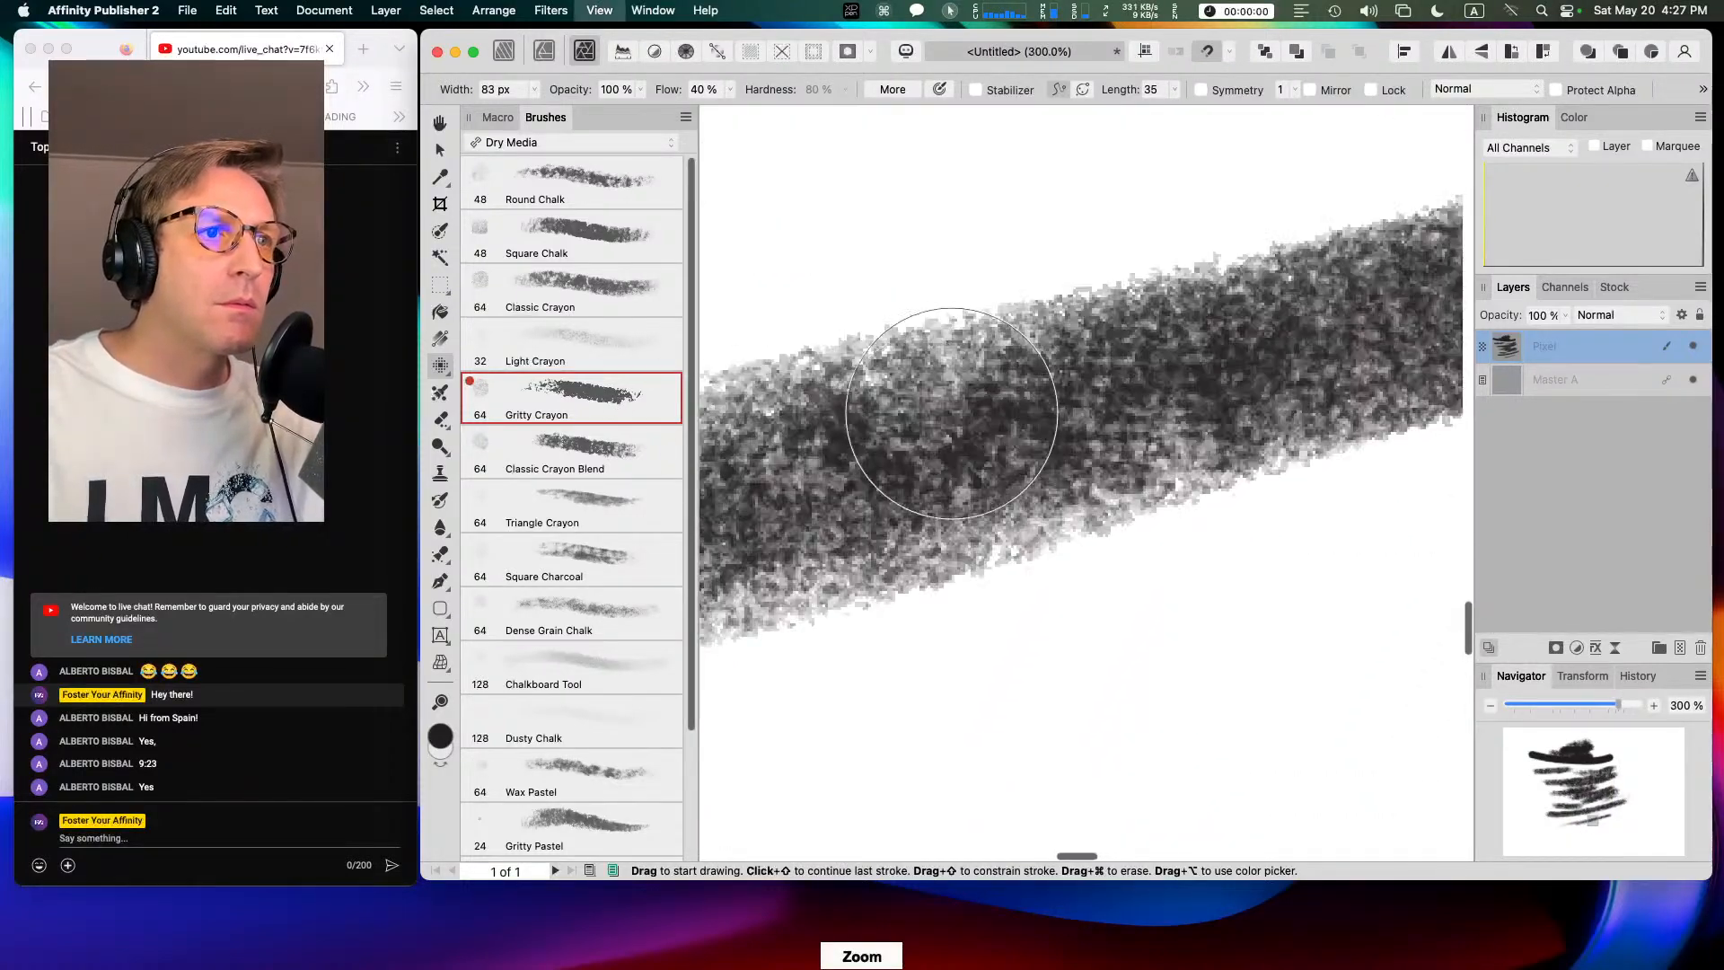
left_click(448, 370)
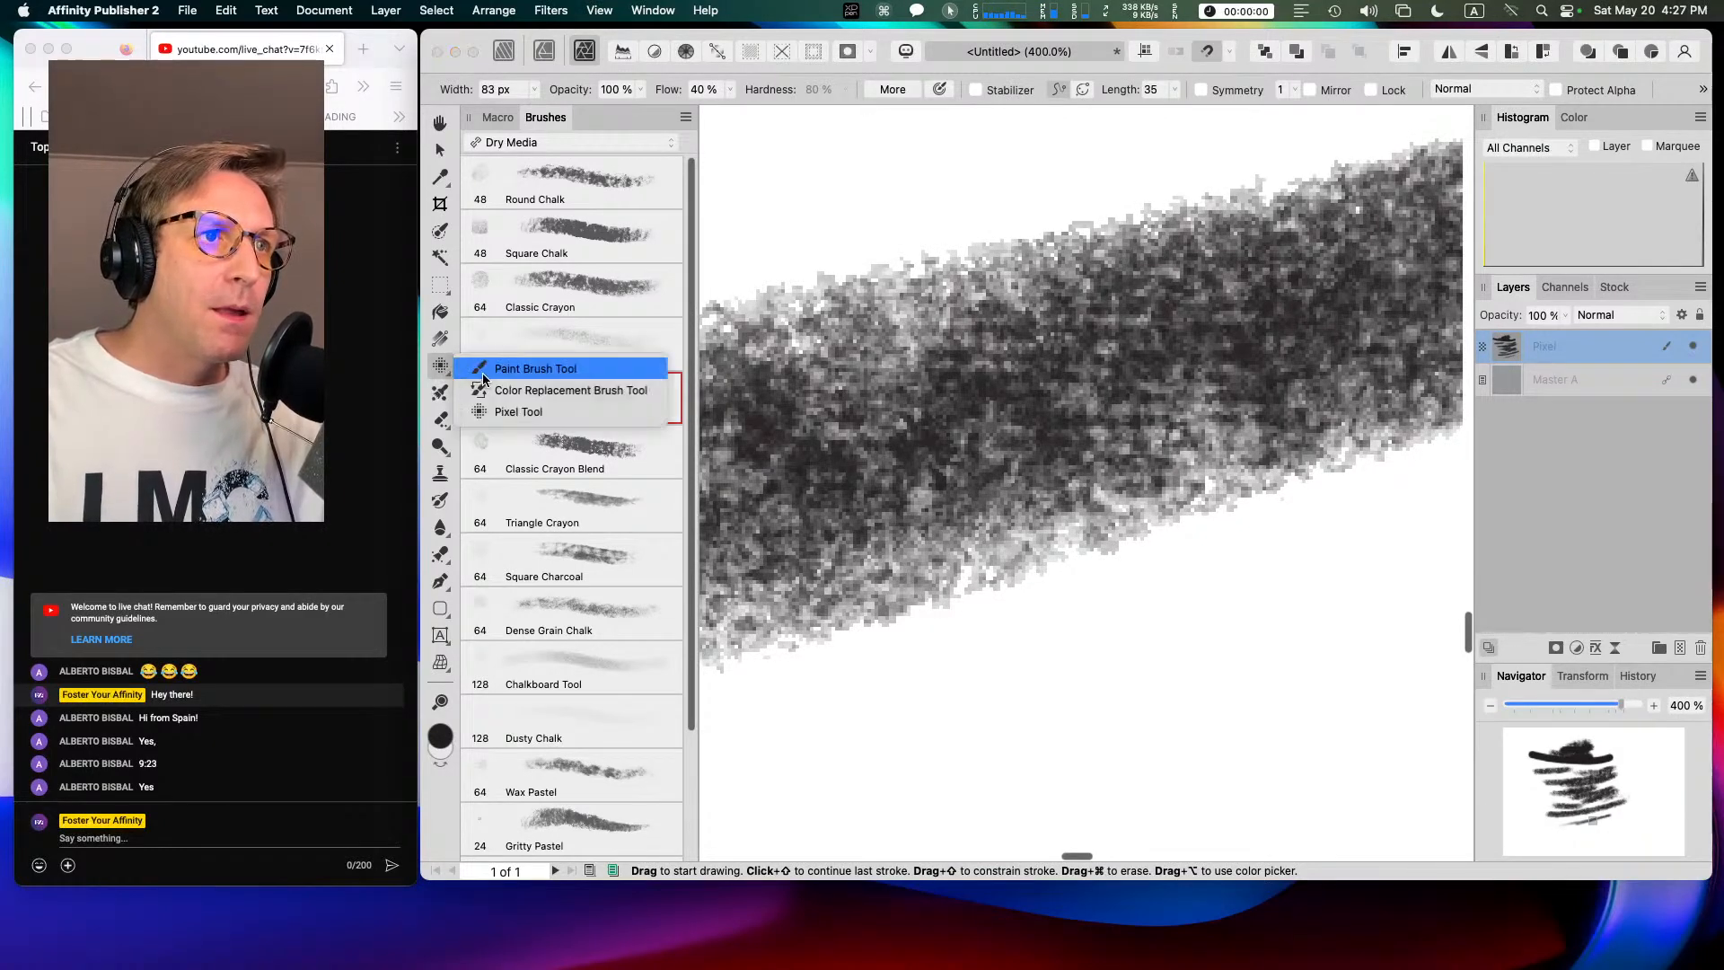
left_click(528, 413)
mouse_move(1006, 745)
left_mouse_down()
mouse_move(1020, 731)
mouse_move(877, 731)
mouse_move(1080, 676)
left_mouse_up()
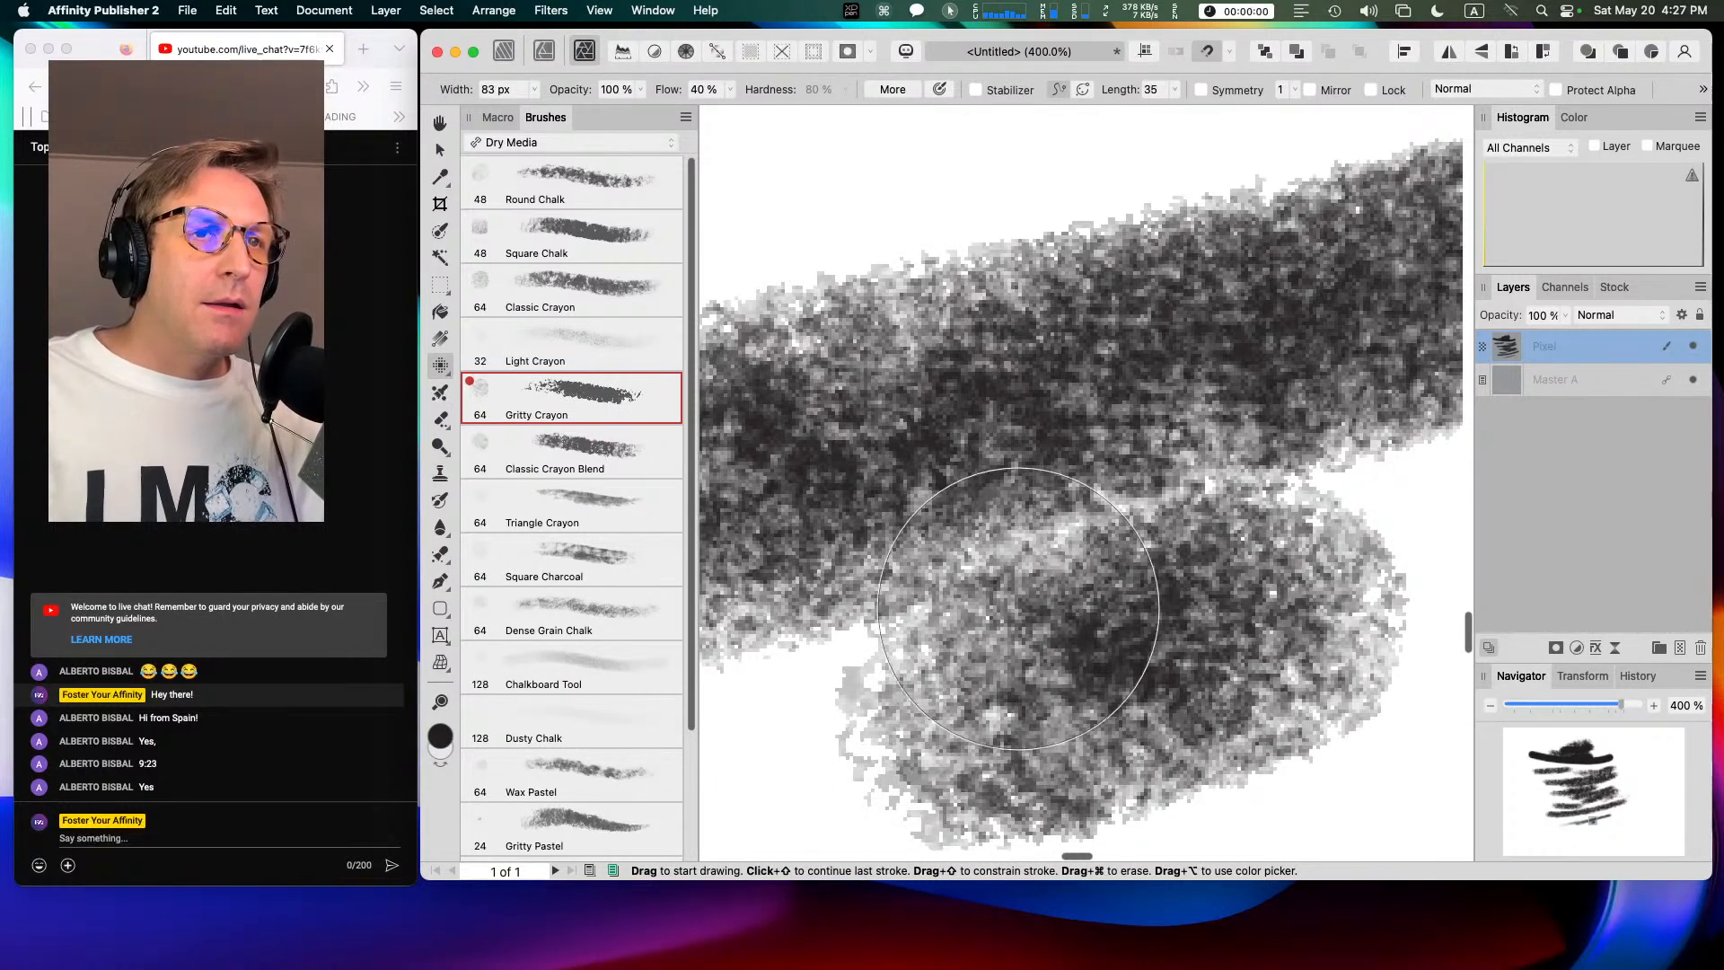
Step: Build up overlapping 83 px Gritty Crayon strokes along the upper edge of the Pixel Tool stroke and compare them with the earlier strokes
scroll(1070, 587, "down", 3)
scroll(1071, 586, "down", 2)
mouse_move(813, 345)
left_mouse_down()
mouse_move(1265, 235)
mouse_move(827, 369)
mouse_move(1288, 247)
mouse_move(903, 372)
mouse_move(1216, 314)
mouse_move(925, 400)
mouse_move(1256, 325)
mouse_move(862, 438)
mouse_move(1340, 290)
mouse_move(1208, 321)
mouse_move(1231, 317)
mouse_move(1234, 277)
mouse_move(1182, 257)
left_mouse_up()
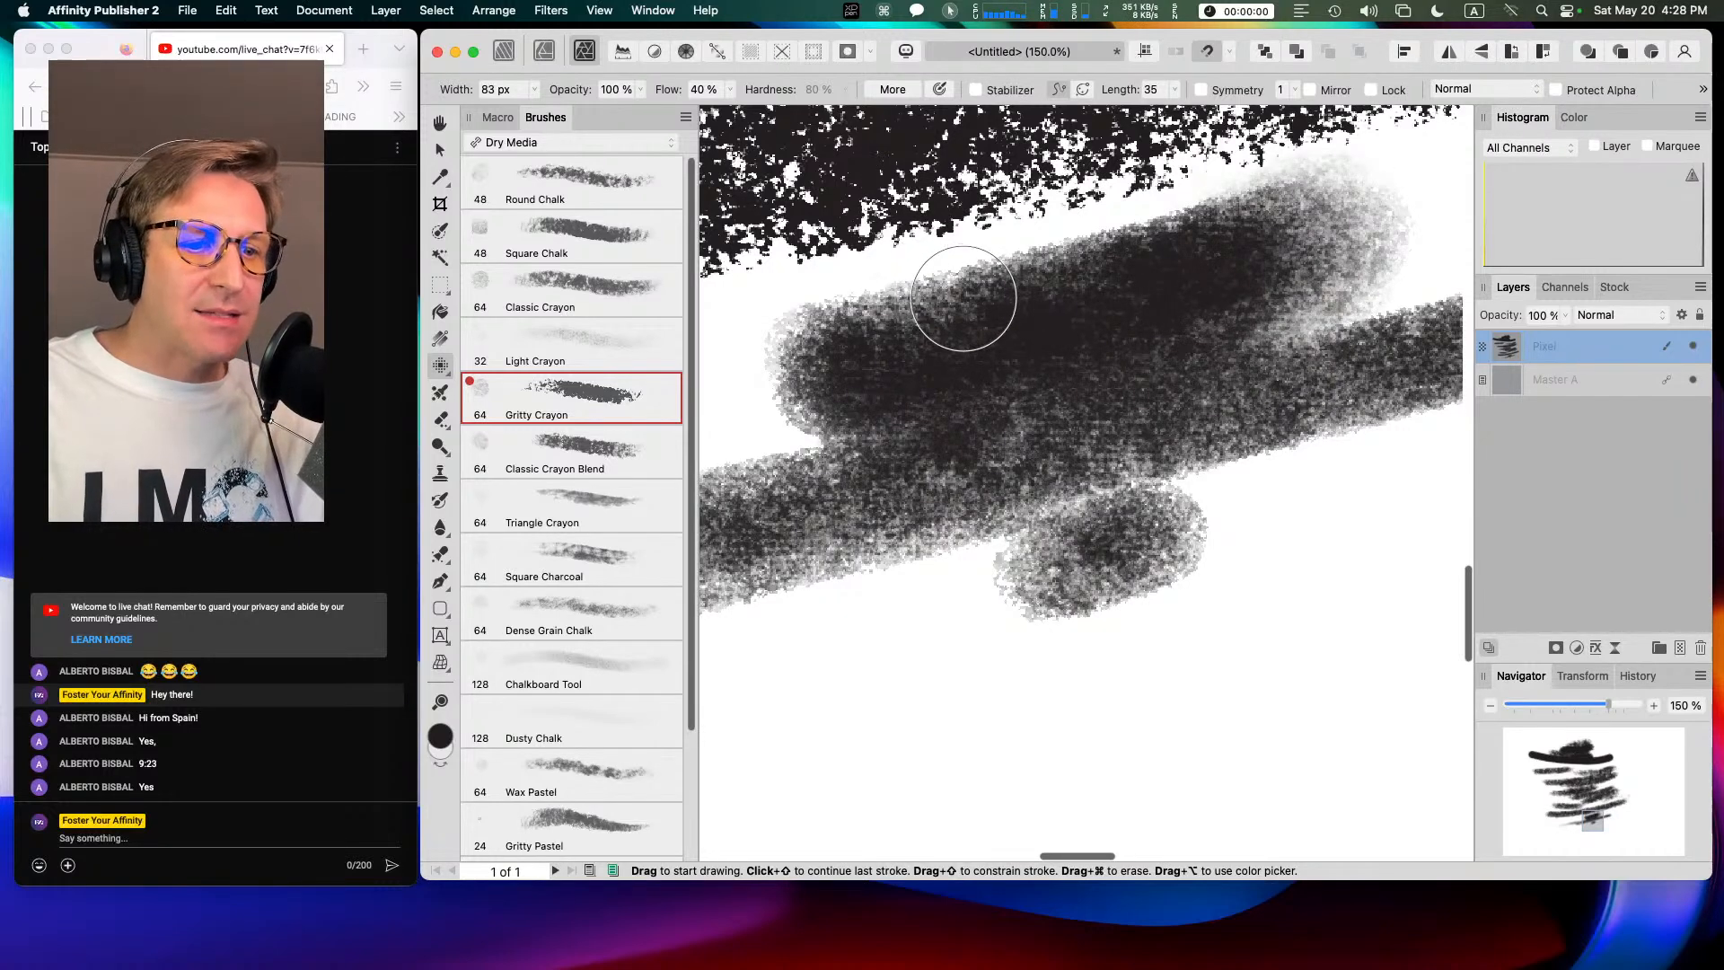
key("space")
mouse_move(901, 307)
left_mouse_down()
mouse_move(902, 503)
mouse_move(907, 449)
mouse_move(909, 478)
left_mouse_up()
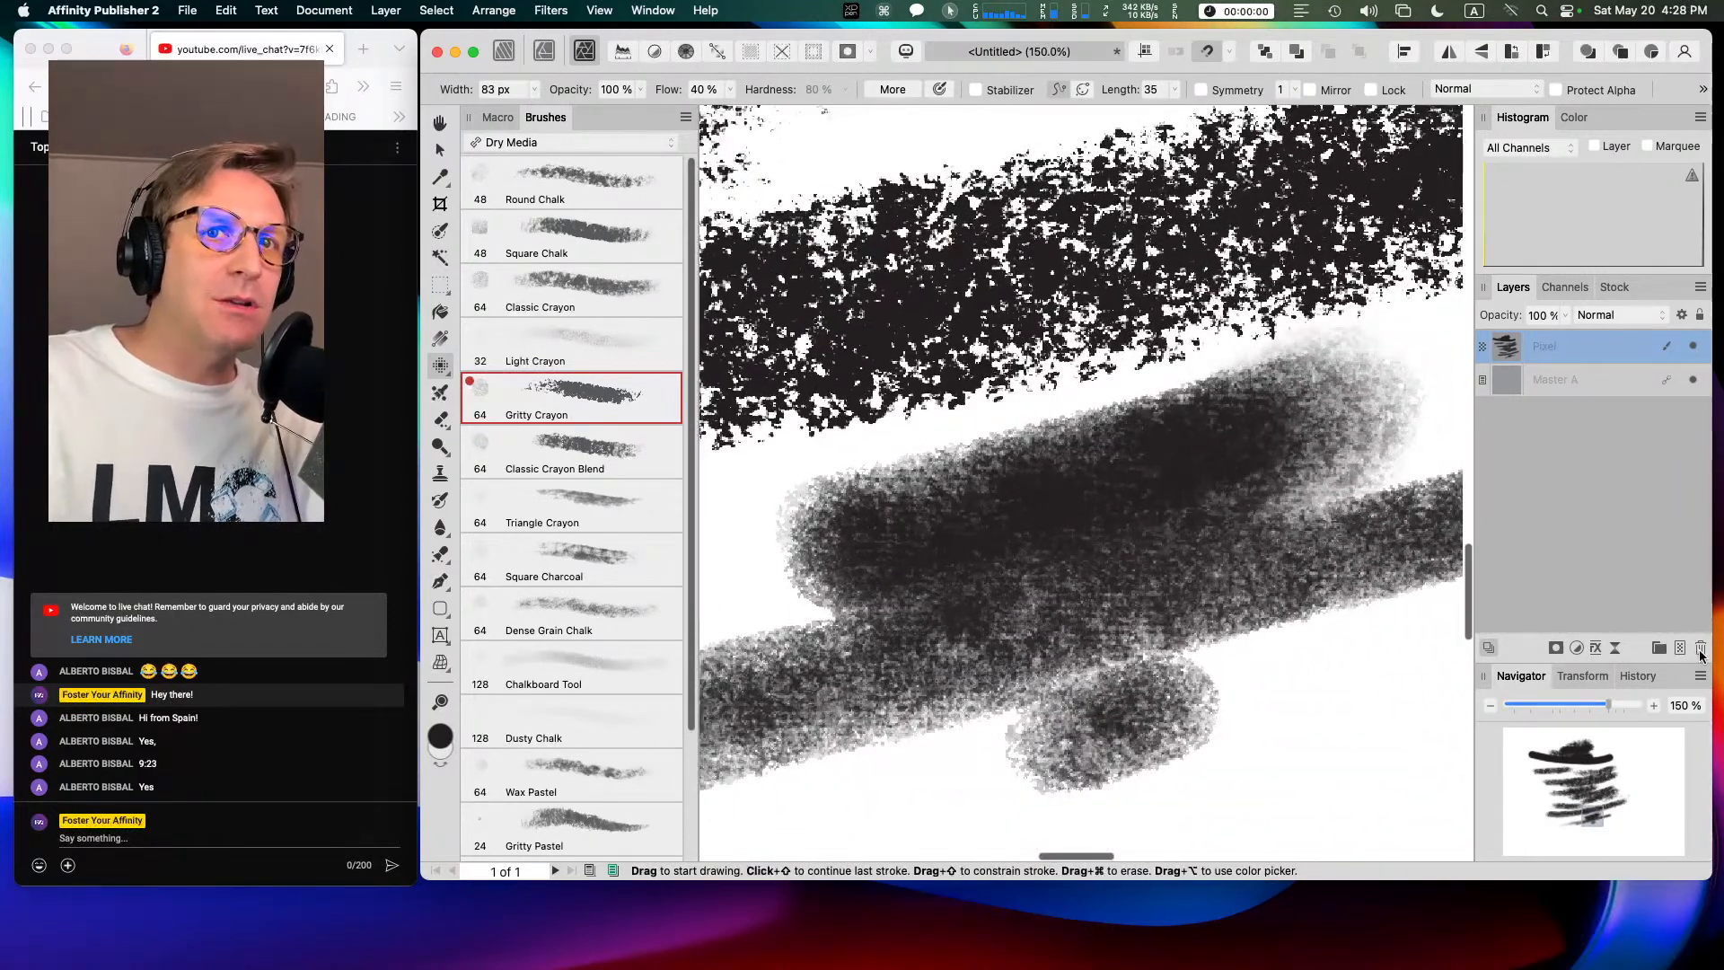
Step: Delete the painted Pixel layer and choose the 32 px Round Brush from the Basic category
left_click(1699, 650)
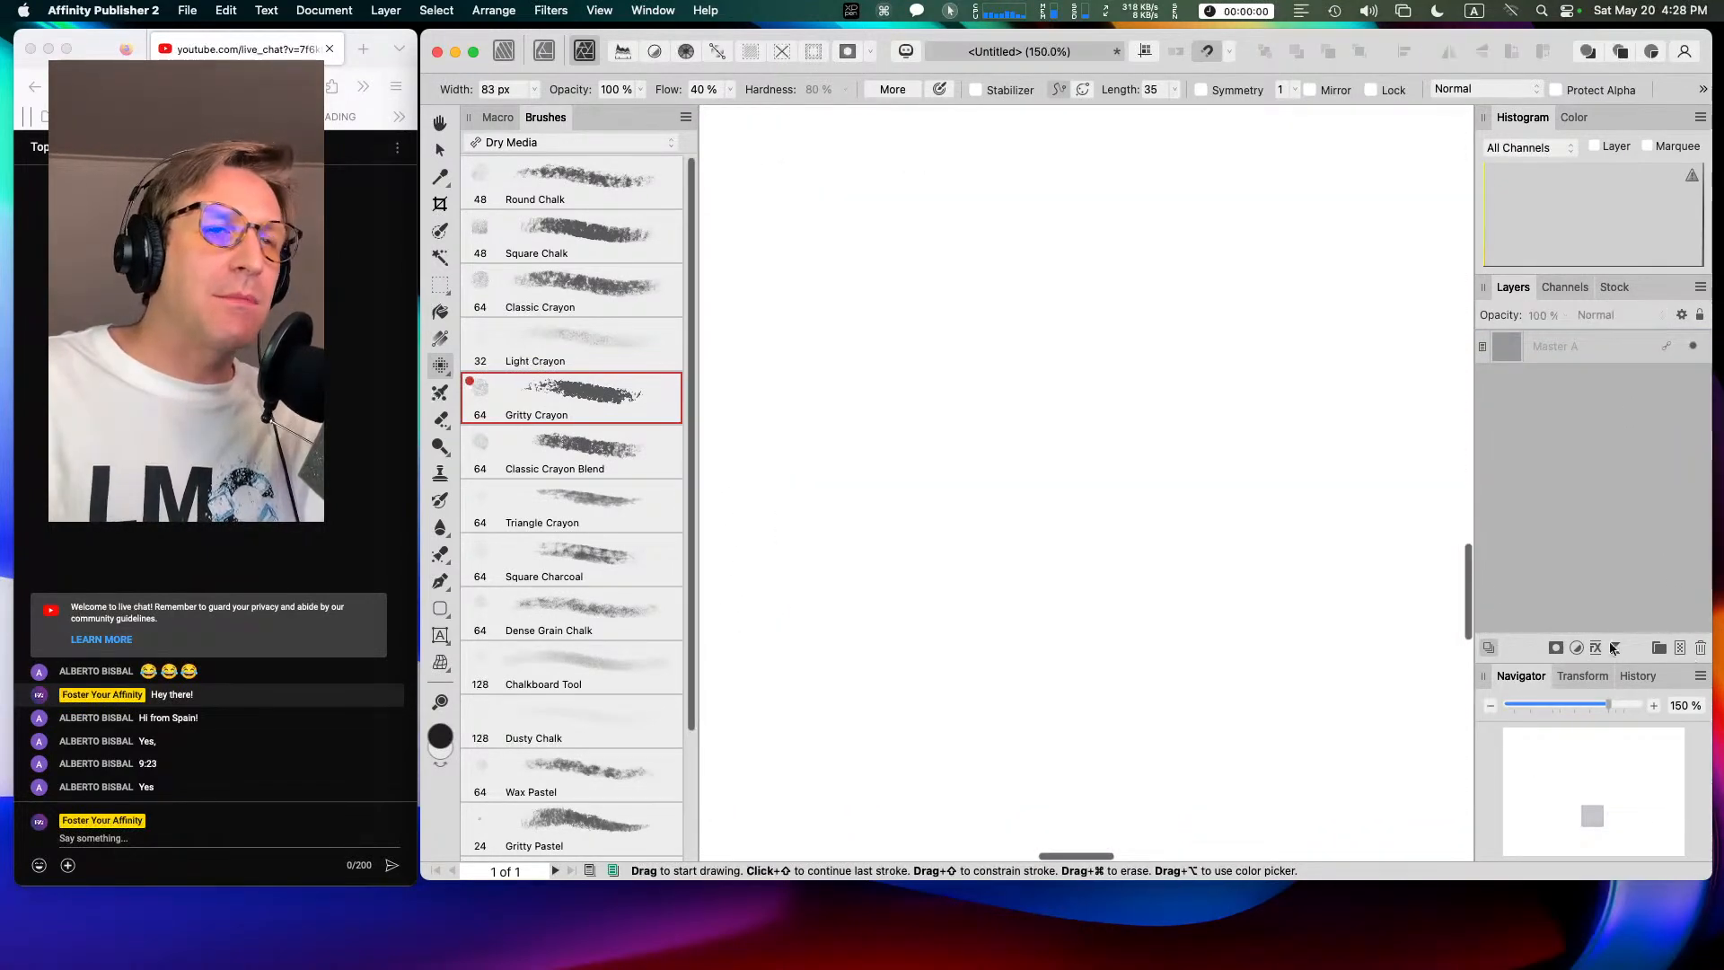
left_click(500, 147)
left_click(521, 107)
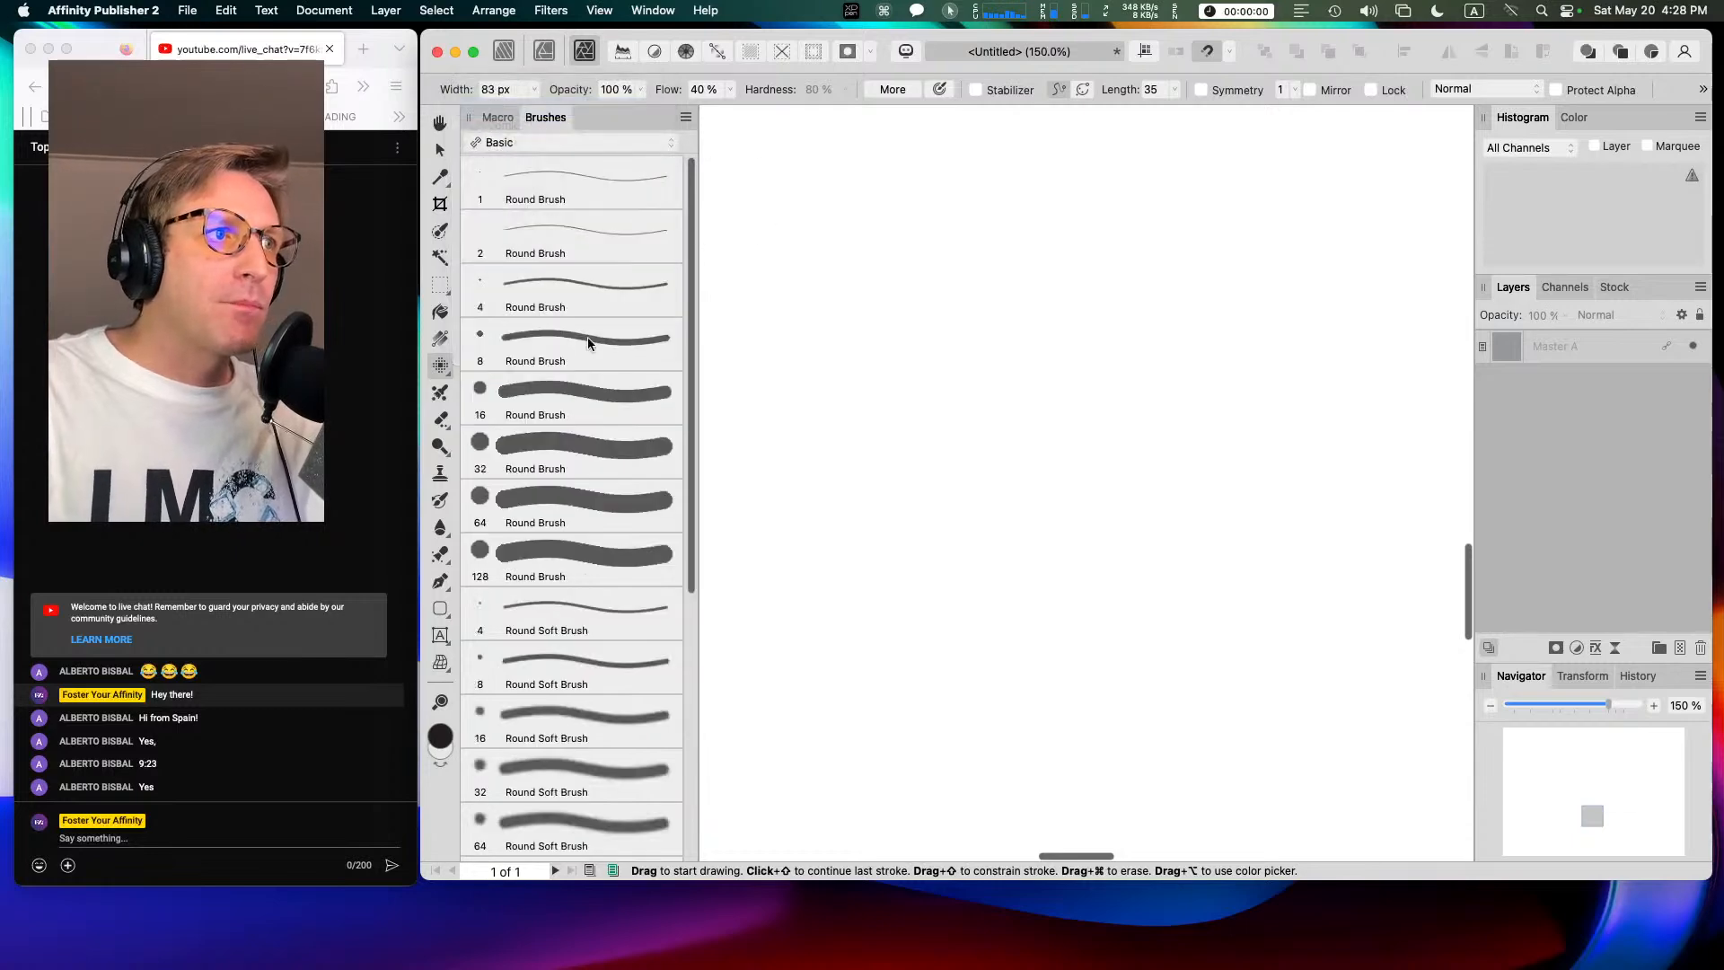
left_click(550, 453)
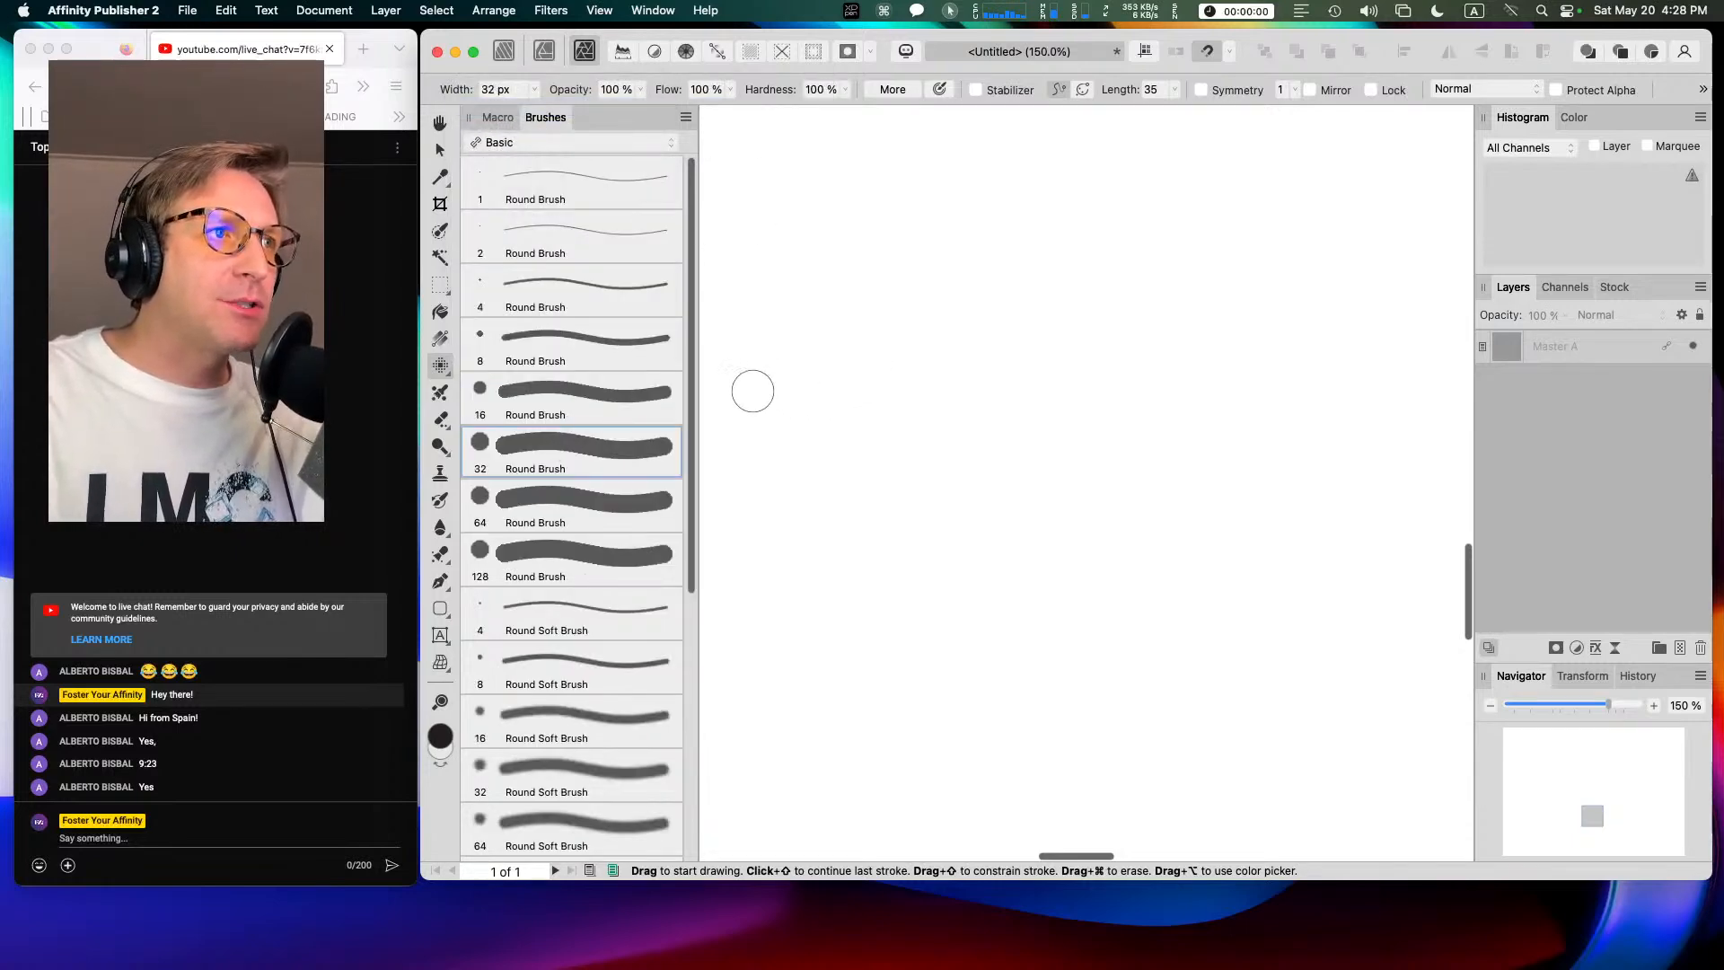
Step: Choose the 48 px Comics G Pen from the Inks category for the Pixel Tool
left_click(563, 142)
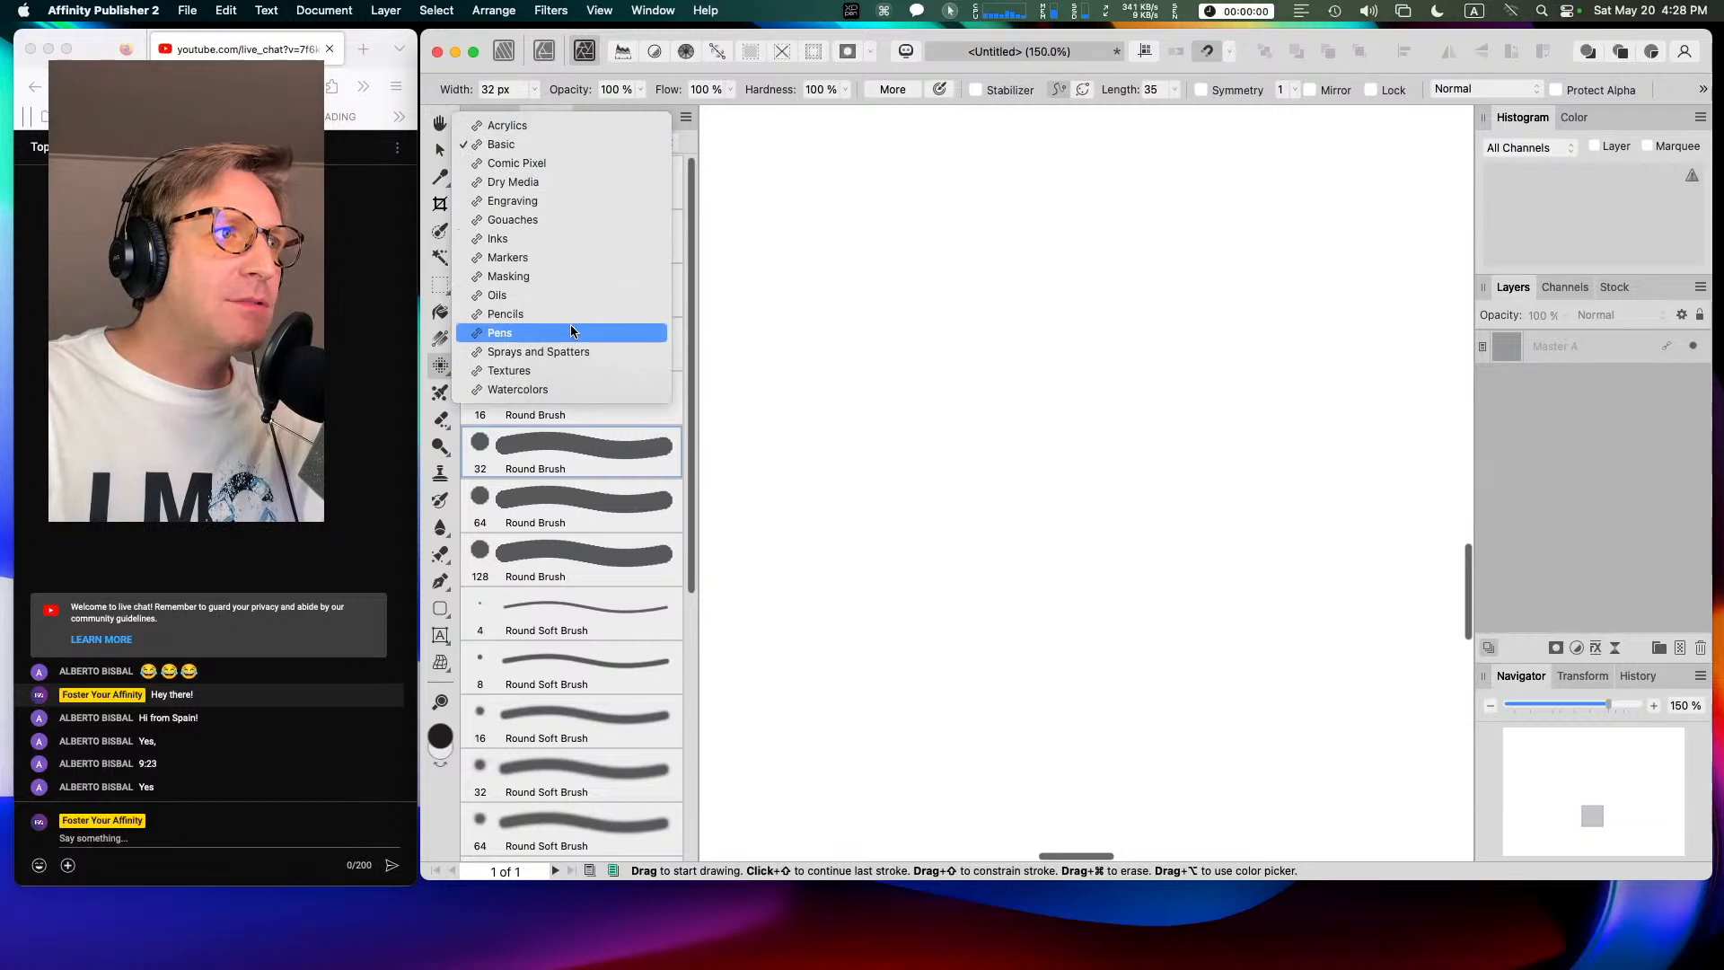
left_click(576, 238)
left_click(573, 237)
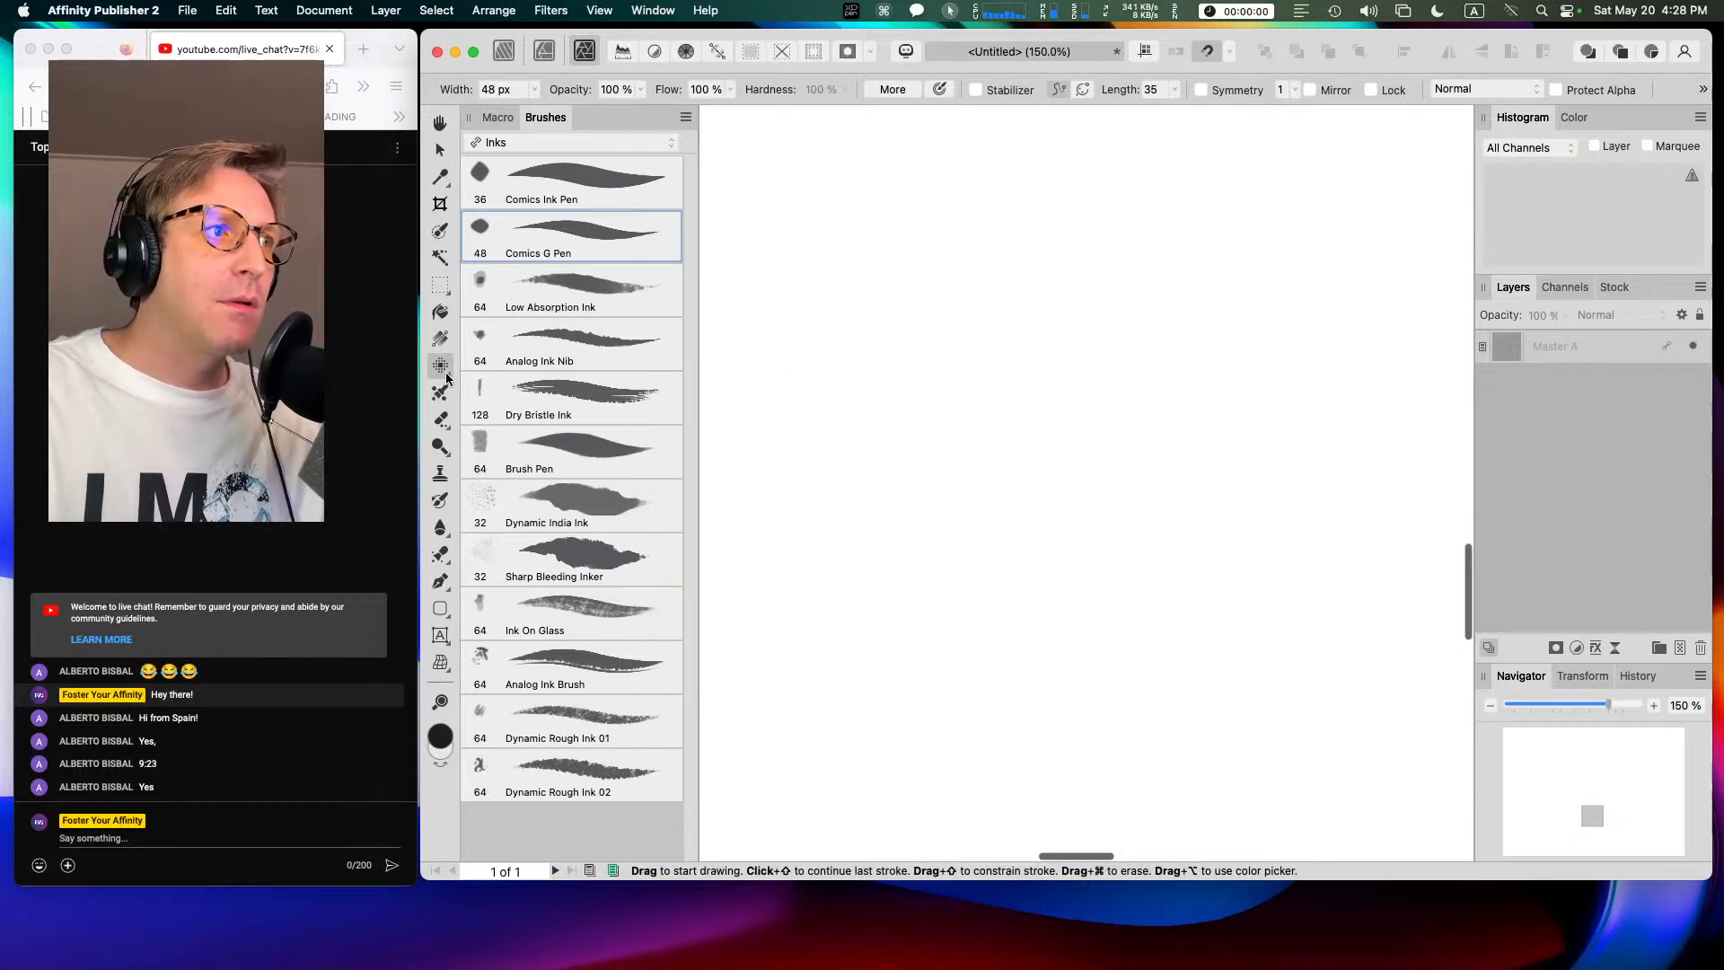
Step: Switch to the Paint Brush Tool and choose the 48 px Comics G Pen from the Inks category
left_click(440, 365)
left_click(538, 365)
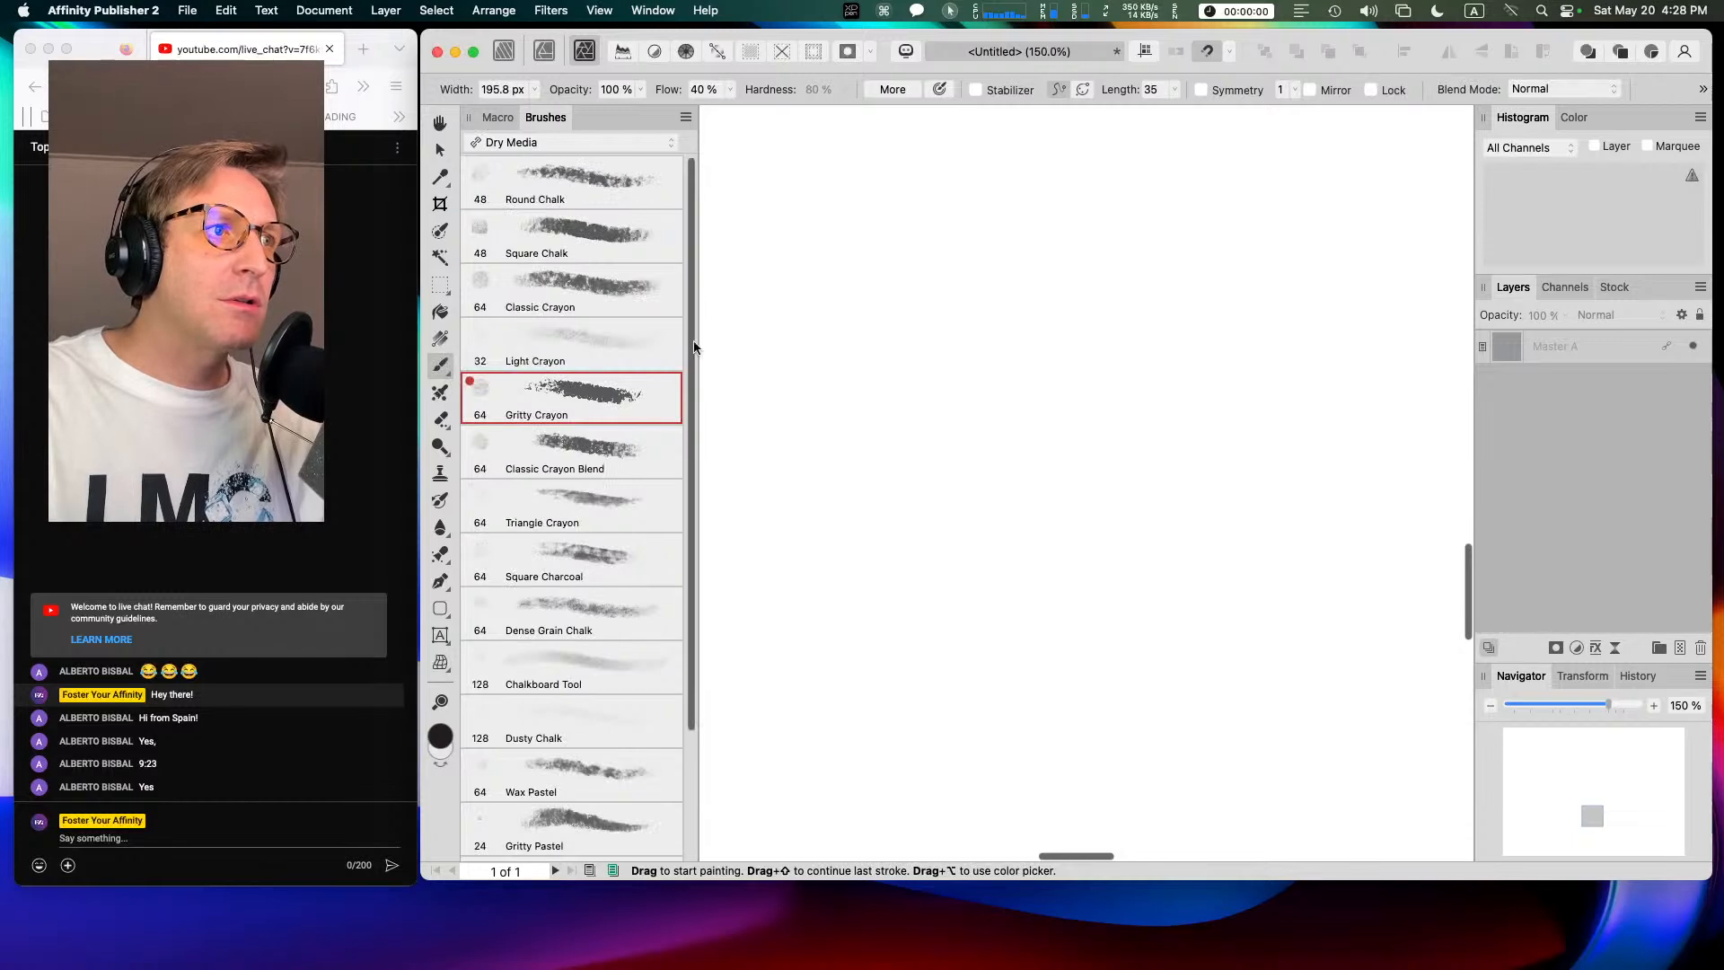
left_click(559, 139)
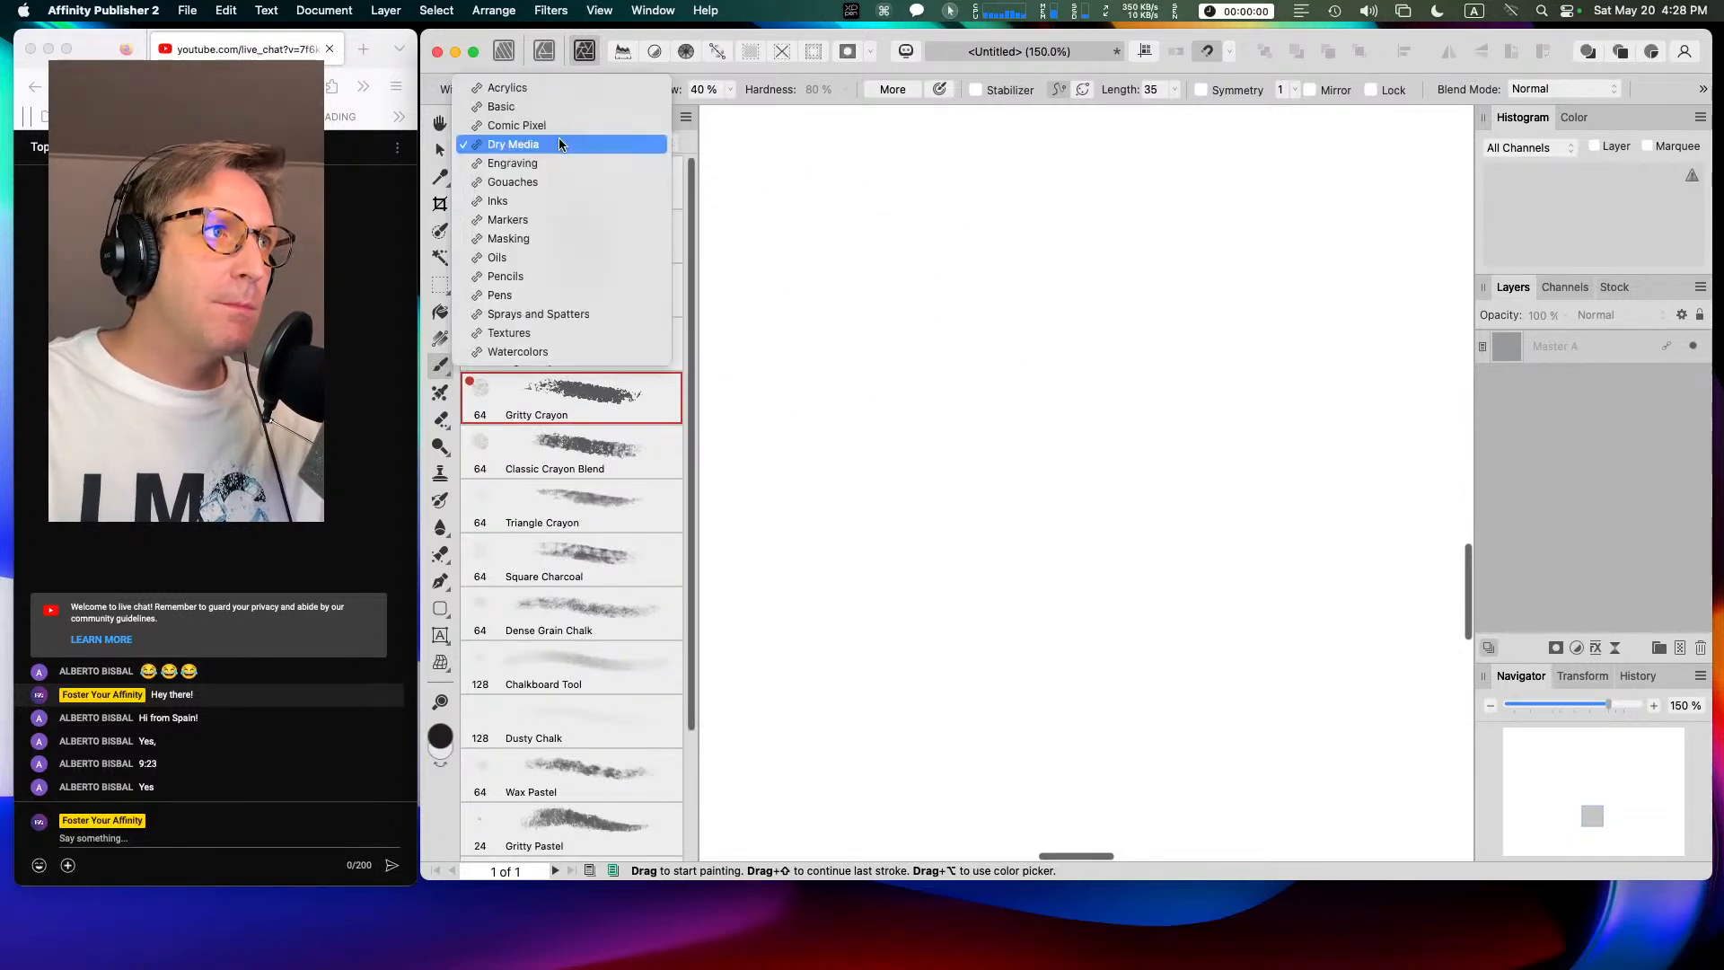
left_click(571, 199)
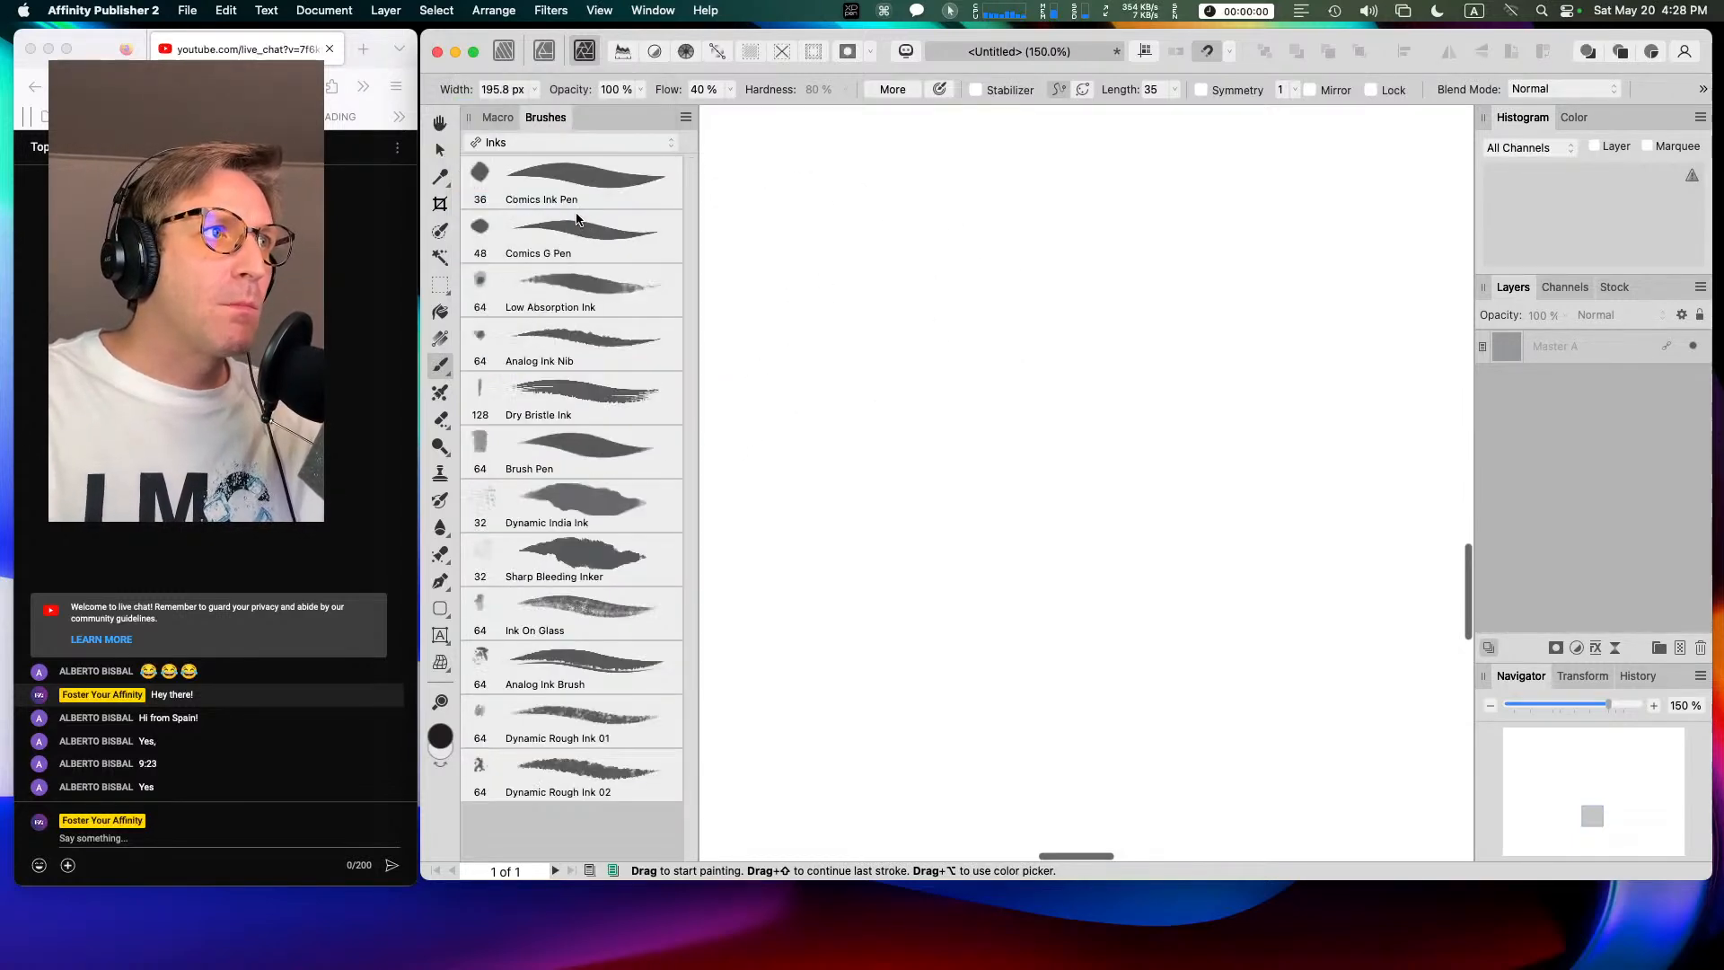
left_click(572, 230)
Step: Paint three rising 48 px Comics G Pen strokes one below another on the empty page
mouse_move(844, 372)
left_mouse_down()
mouse_move(951, 372)
mouse_move(1052, 302)
mouse_move(1195, 297)
mouse_move(1318, 266)
left_mouse_up()
left_click_drag(840, 513, 1340, 369)
mouse_move(879, 588)
left_mouse_down()
mouse_move(1152, 549)
mouse_move(1391, 423)
left_mouse_up()
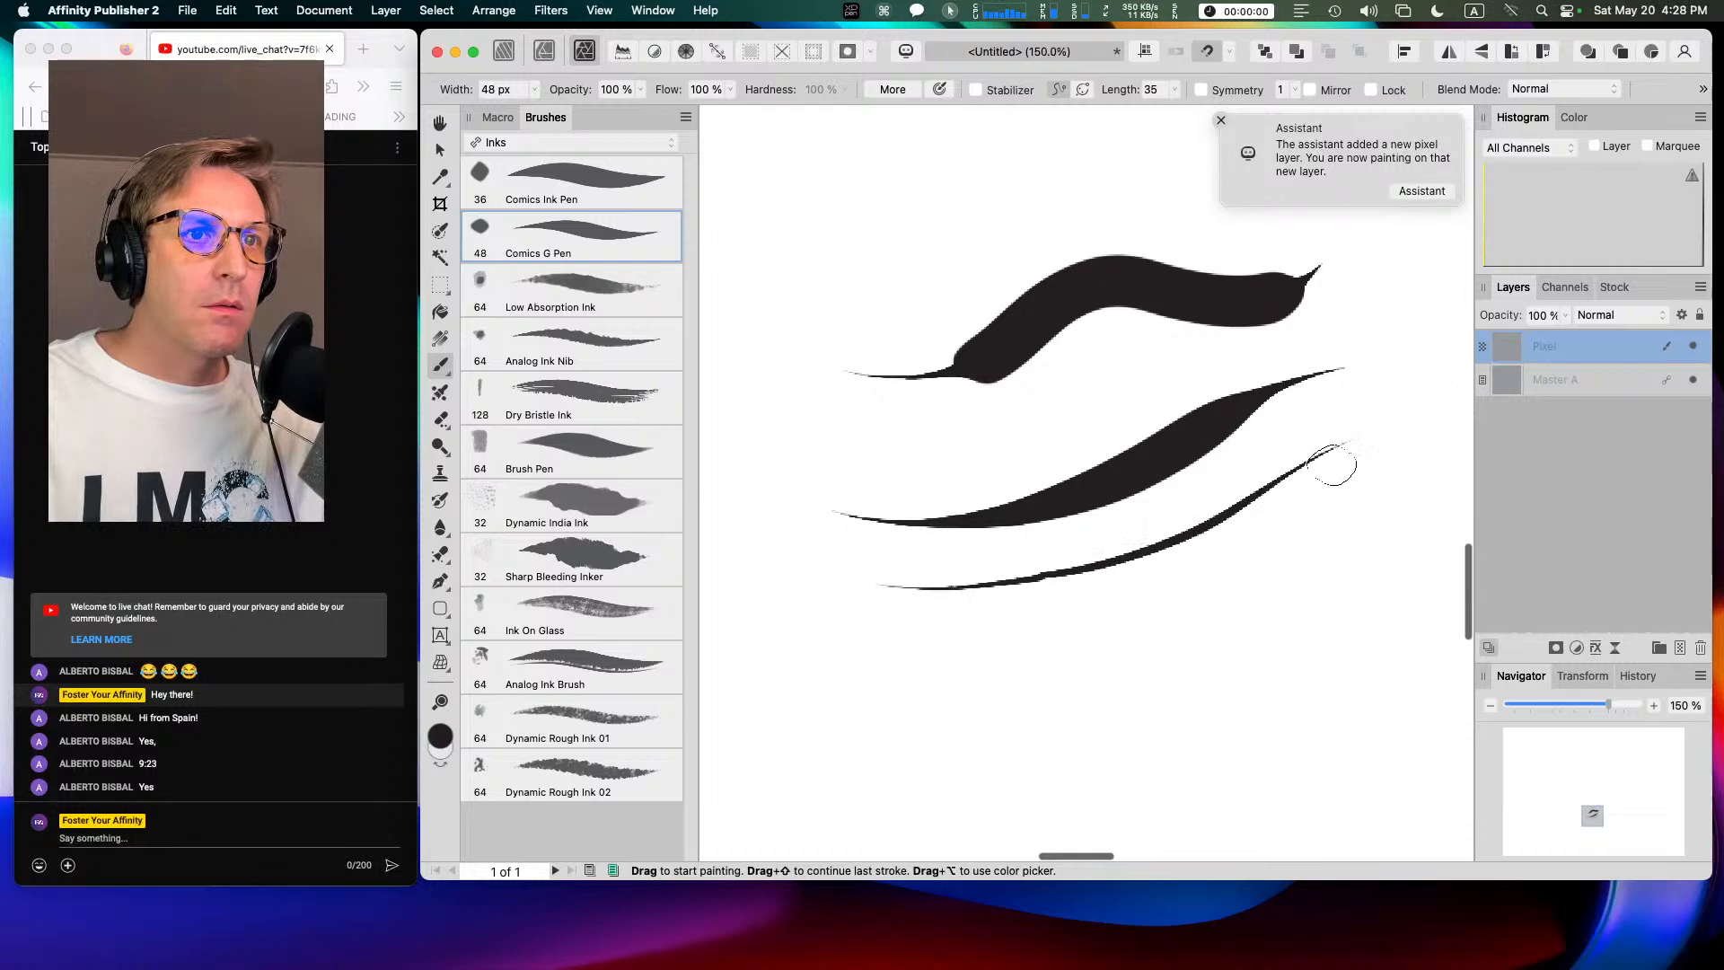
Step: Paint a longer Comics G Pen stroke above the three existing ones and inspect its edges at 150%
scroll(1059, 516, "down", 5)
mouse_move(891, 344)
left_mouse_down()
mouse_move(1078, 310)
mouse_move(1272, 244)
left_mouse_up()
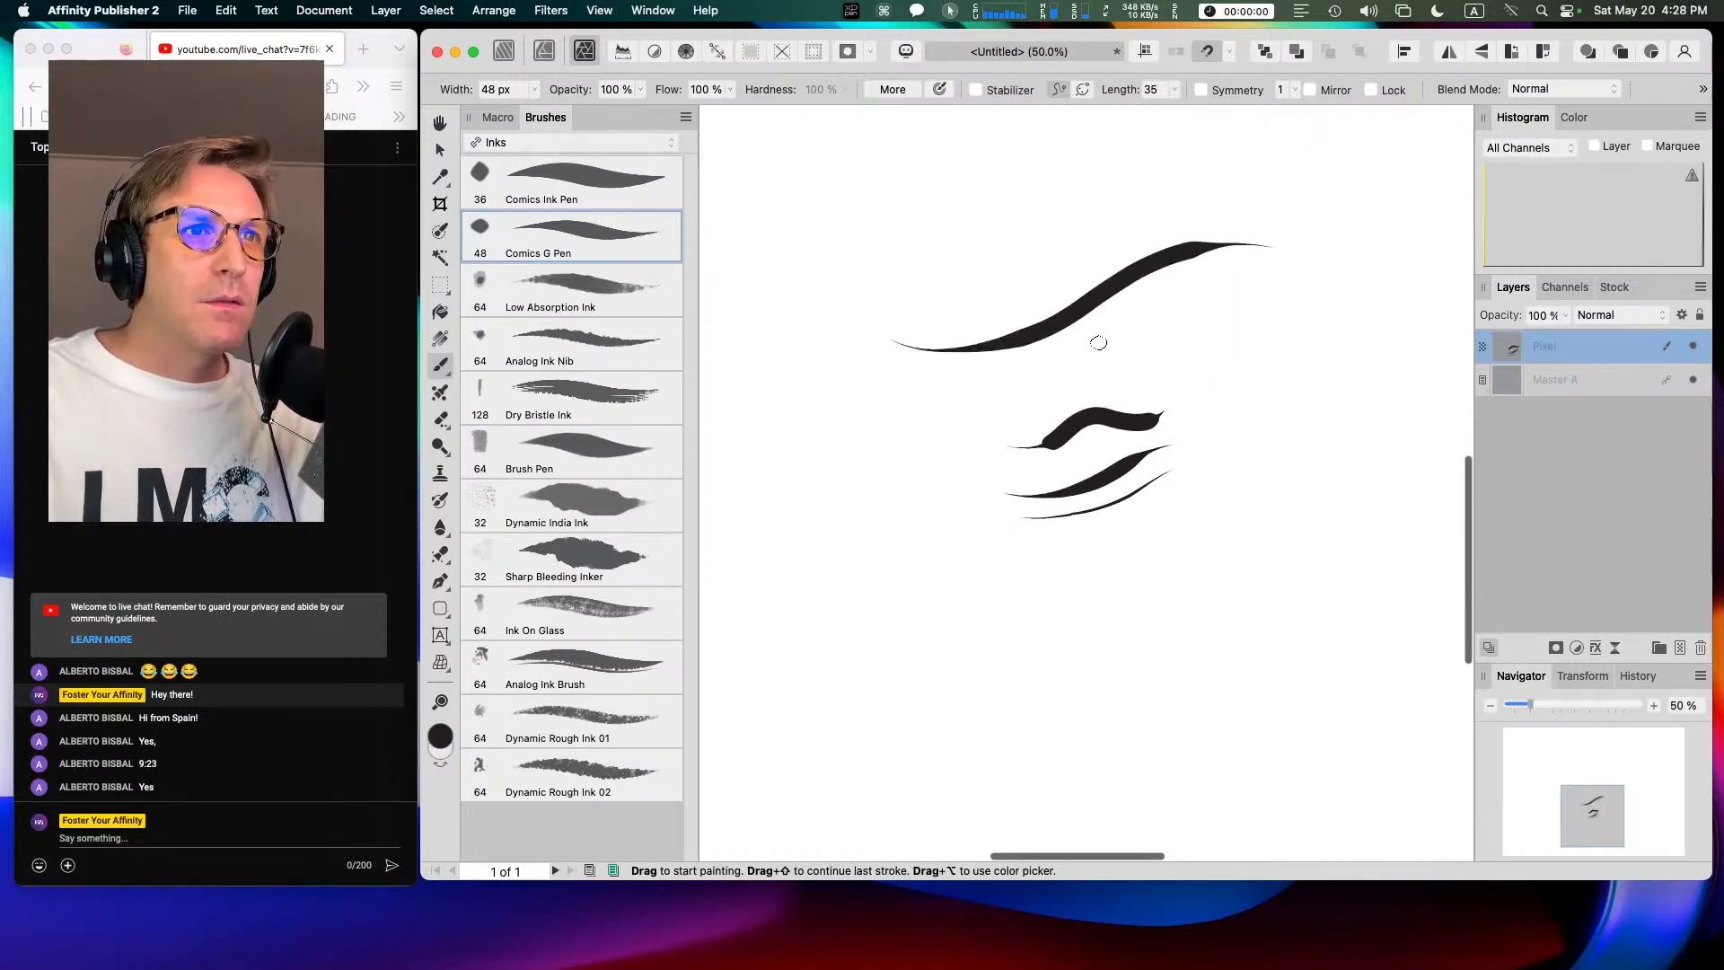
scroll(1095, 342, "up", 5)
key("space")
left_click_drag(1096, 281, 1136, 648)
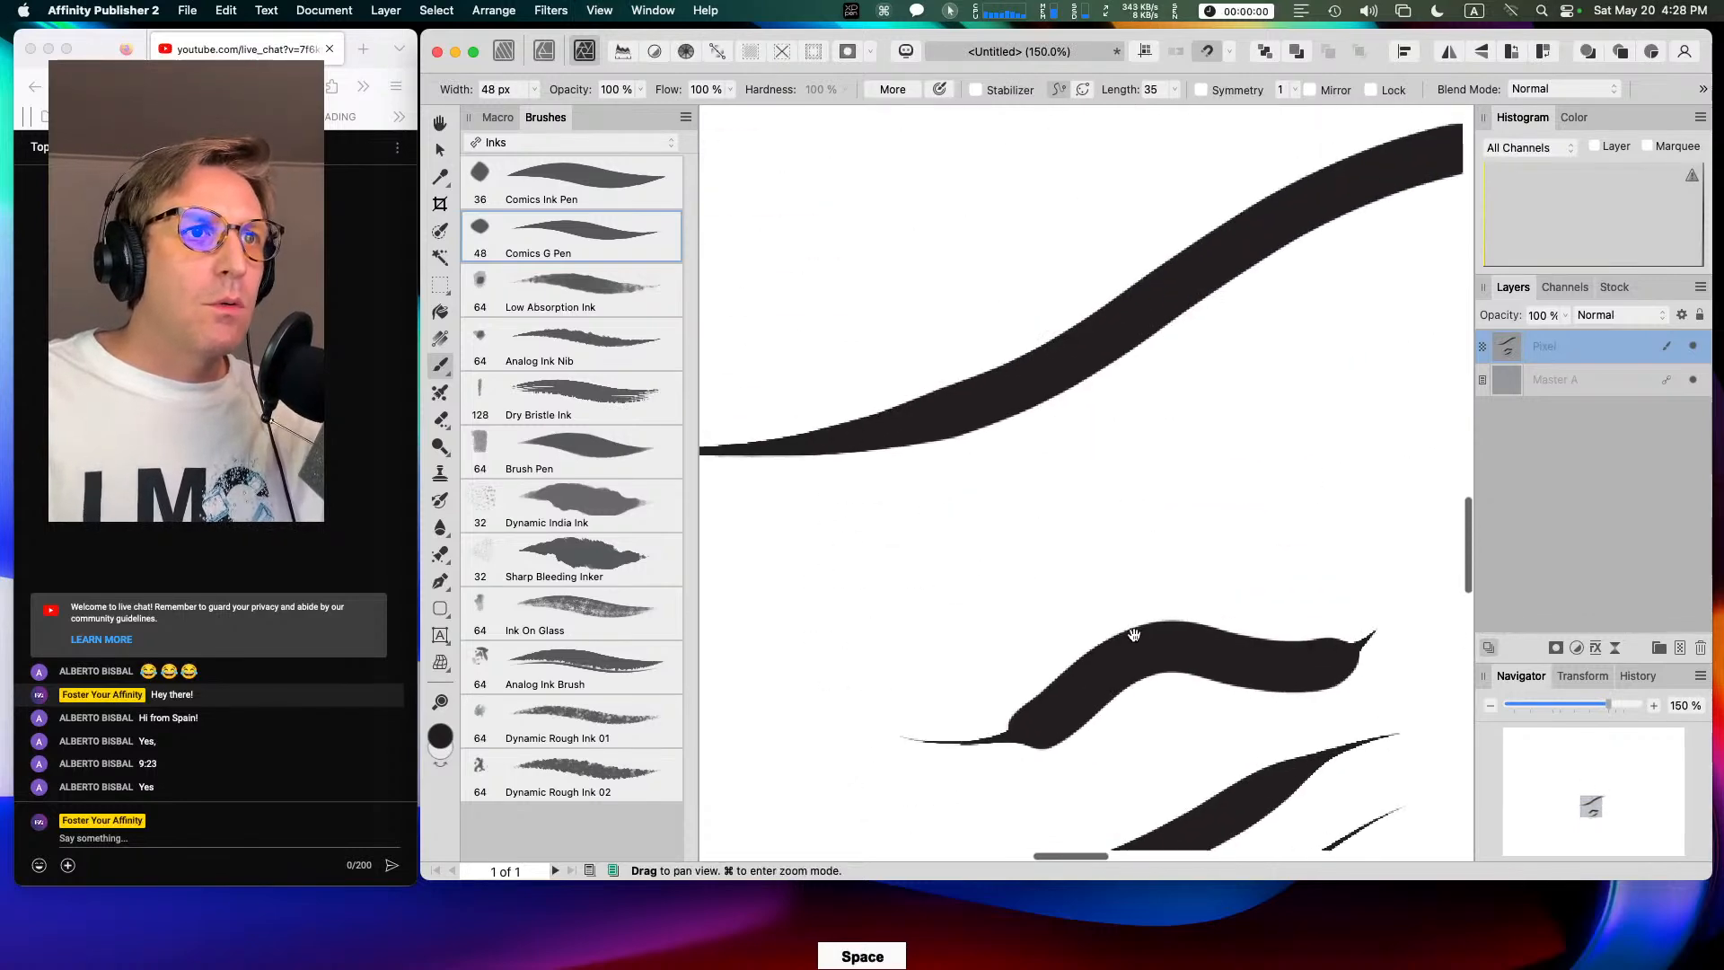
Step: Paint two thin rising 48 px Comics G Pen strokes above the long stroke and a thicker one below it, and inspect its edge pixels
mouse_move(774, 317)
left_mouse_down()
mouse_move(912, 297)
mouse_move(1212, 127)
mouse_move(1257, 123)
left_mouse_up()
left_click_drag(792, 348, 1230, 169)
mouse_move(819, 569)
left_mouse_down()
mouse_move(1041, 530)
mouse_move(1330, 338)
mouse_move(1406, 311)
left_mouse_up()
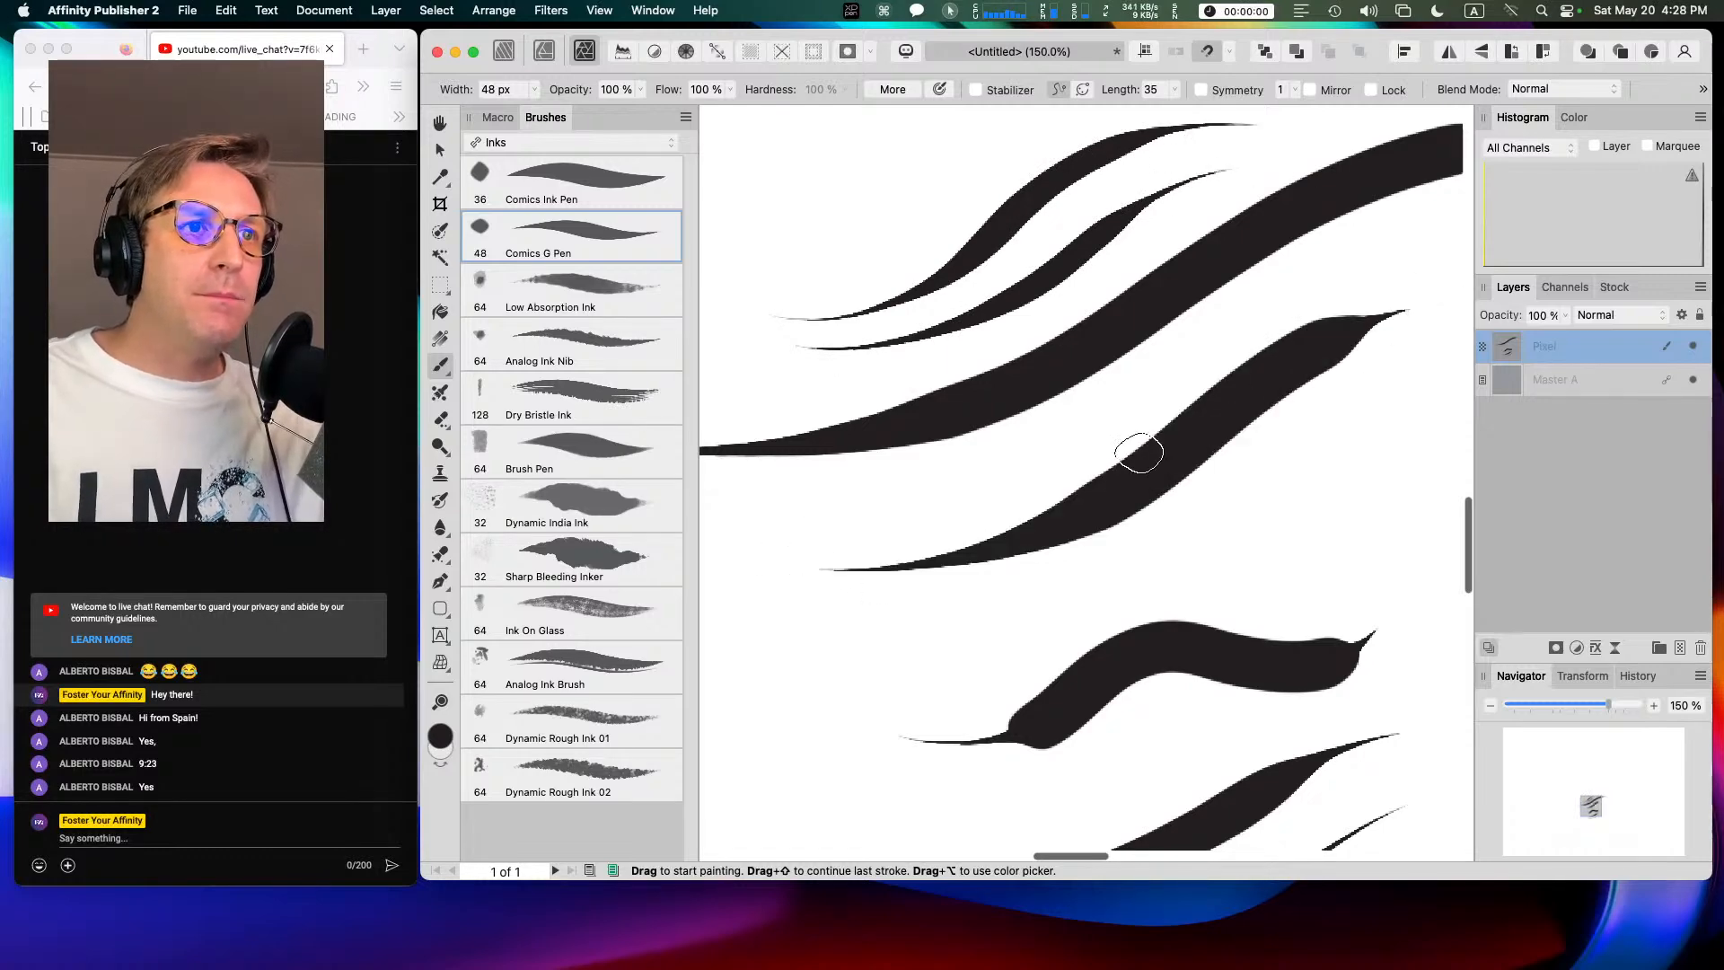
scroll(1258, 481, "up", 3)
scroll(1260, 482, "up", 10)
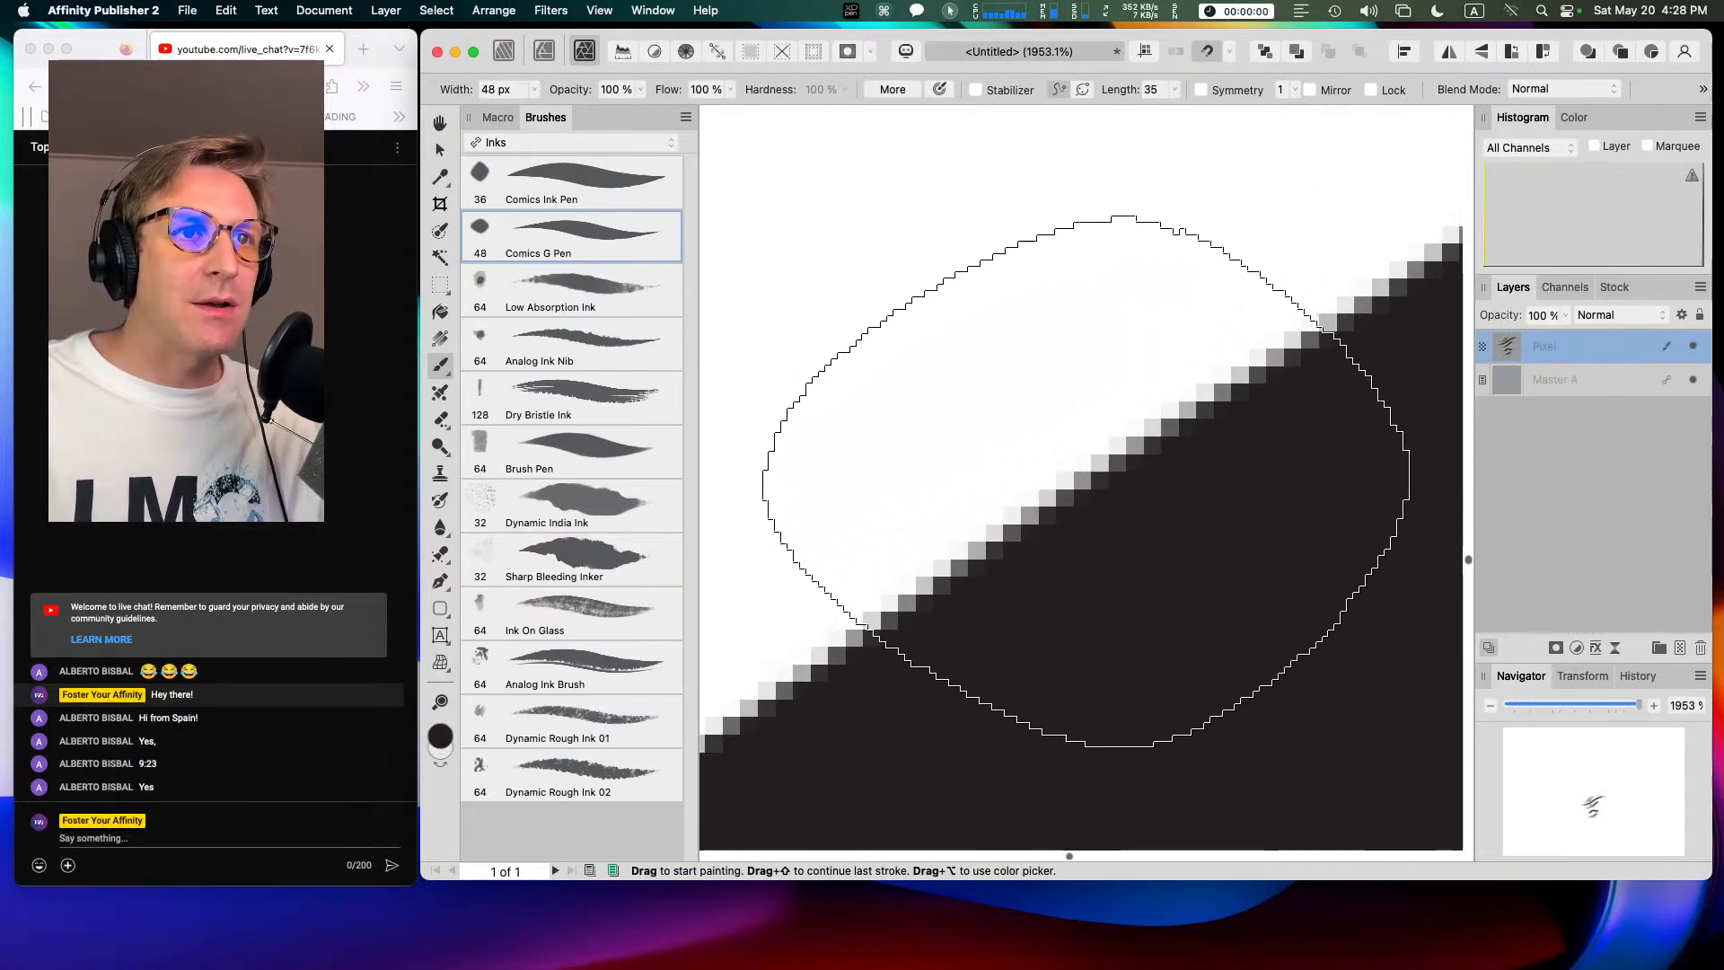
scroll(1119, 486, "down", 15)
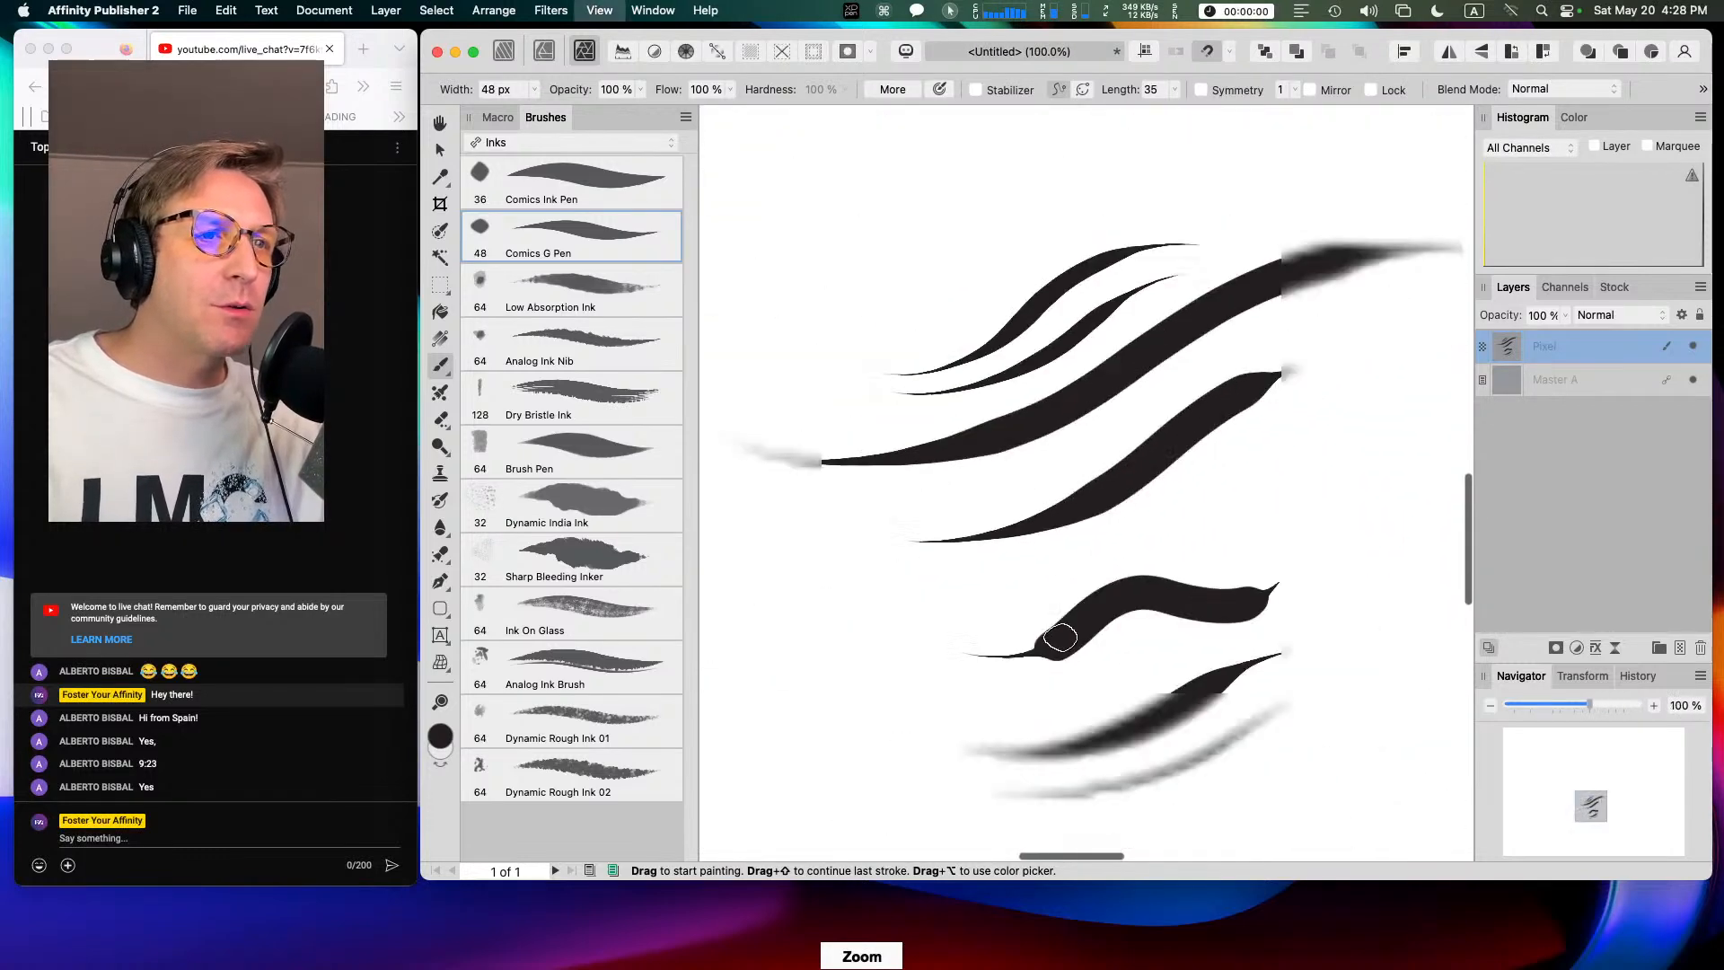
scroll(1063, 597, "up", 3)
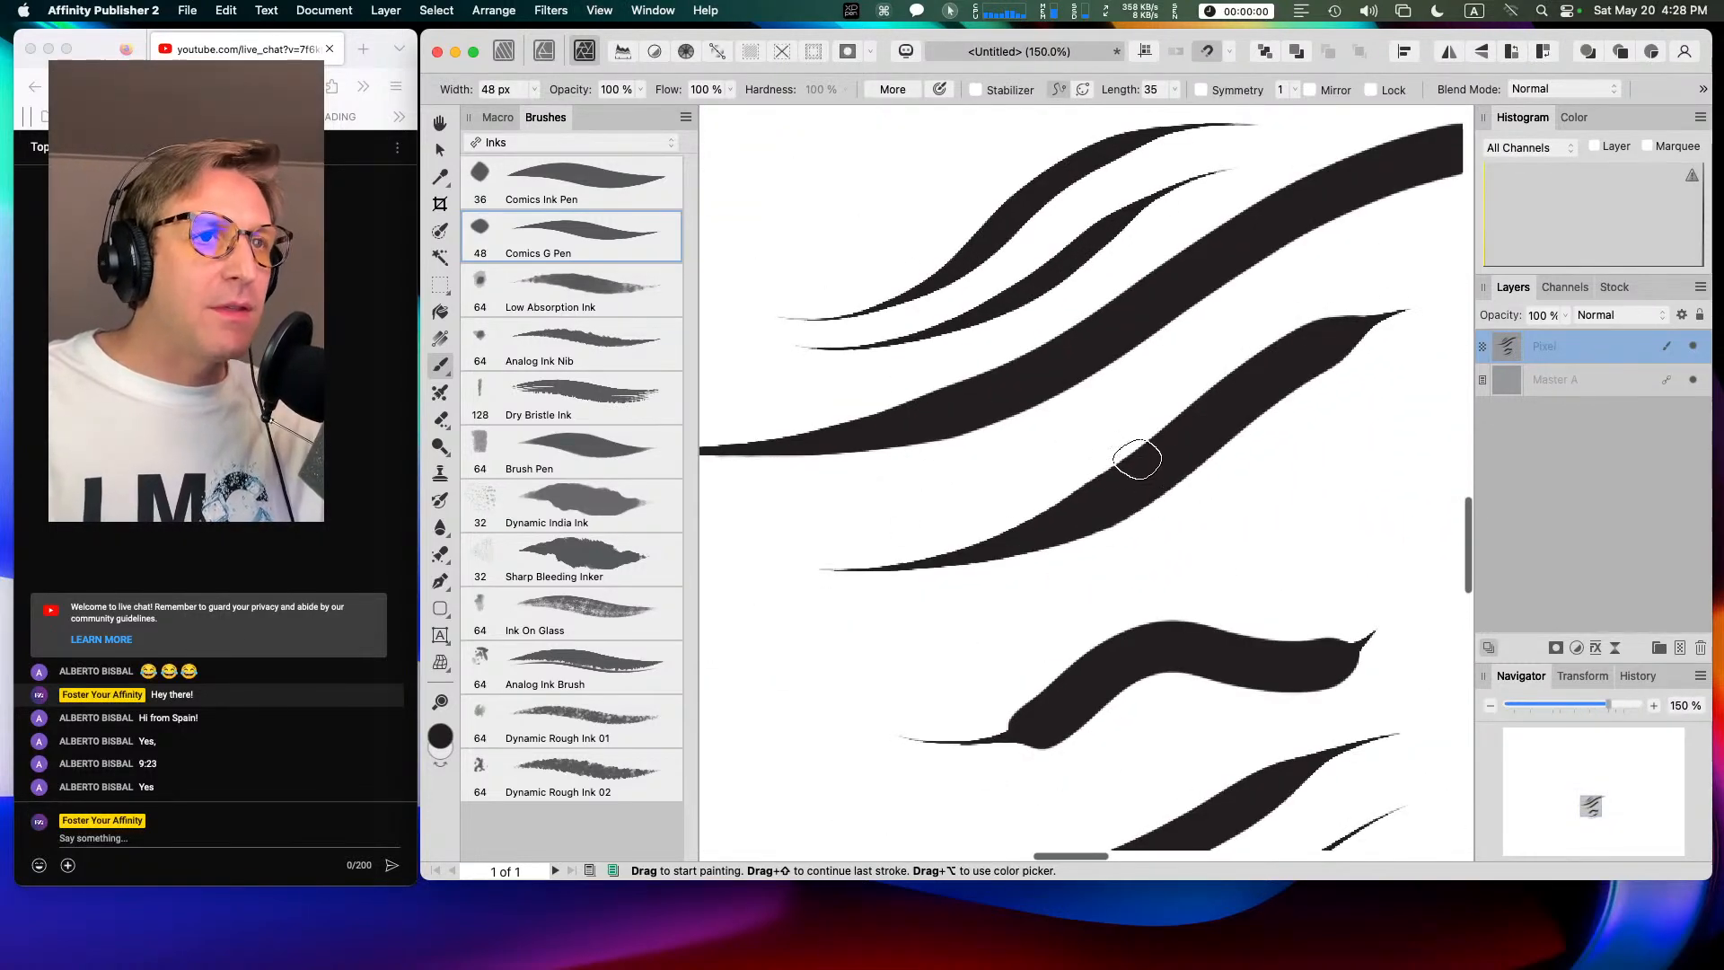
Step: Enlarge the Comics G Pen brush to a width of 109.2 px
mouse_move(1200, 362)
left_mouse_down()
mouse_move(988, 389)
mouse_move(954, 366)
left_mouse_up()
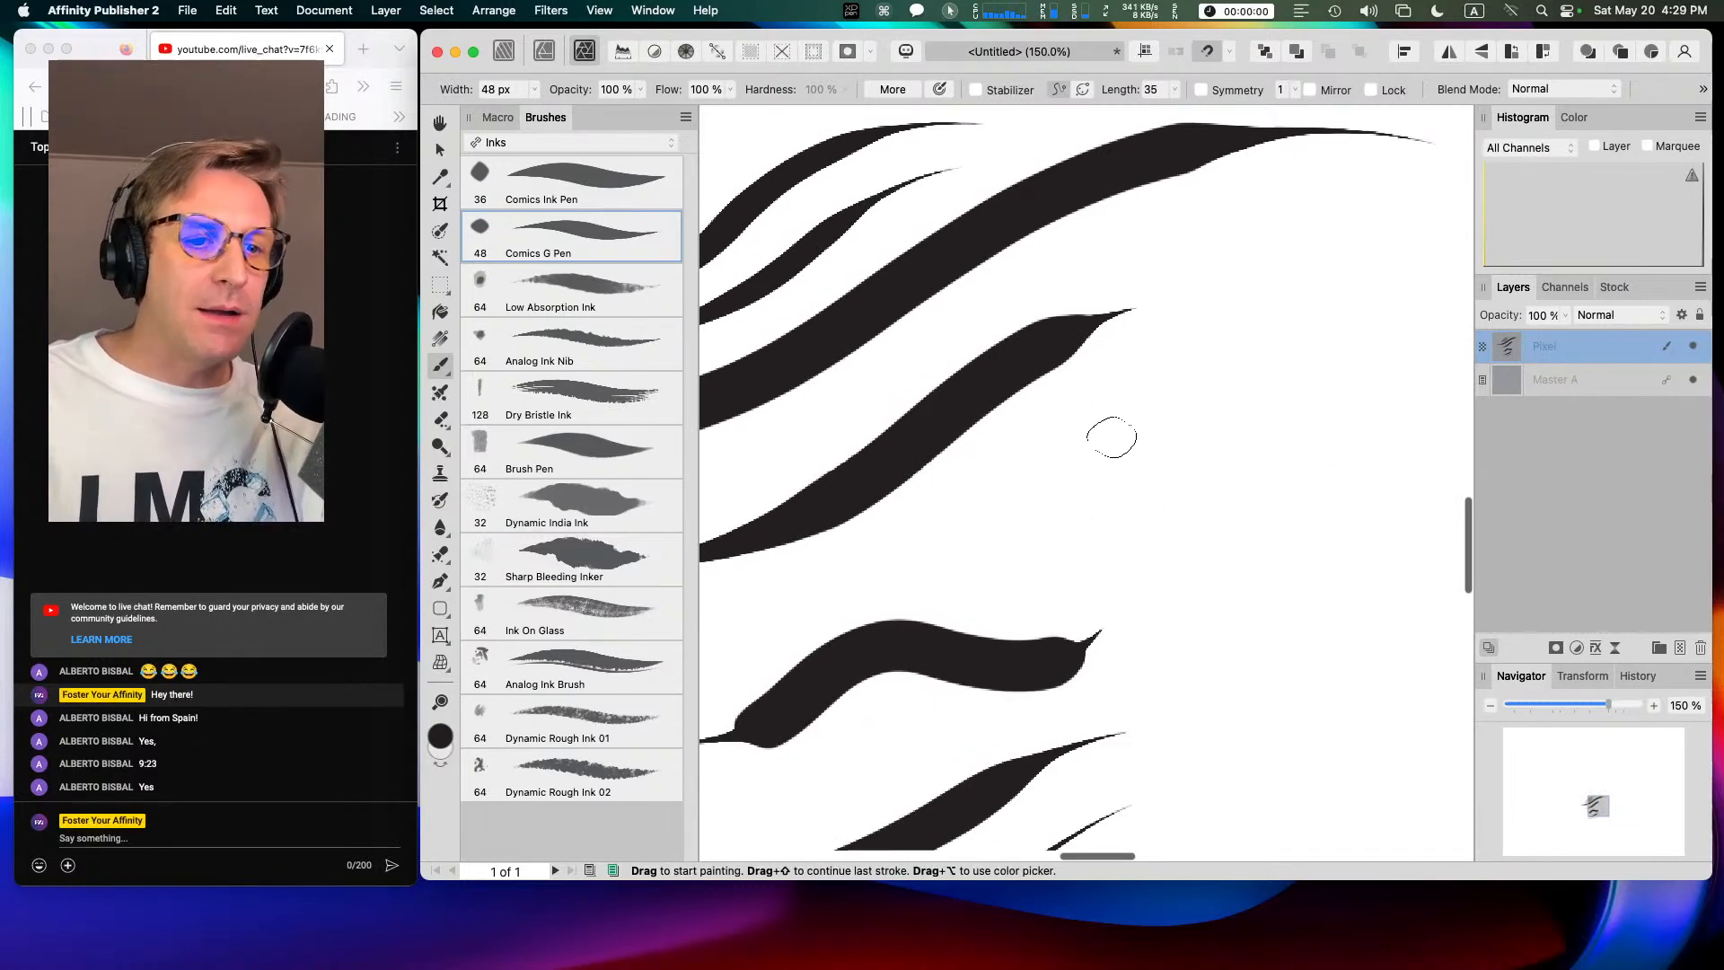
mouse_move(1112, 437)
left_mouse_down()
mouse_move(1117, 418)
mouse_move(1110, 446)
left_mouse_up()
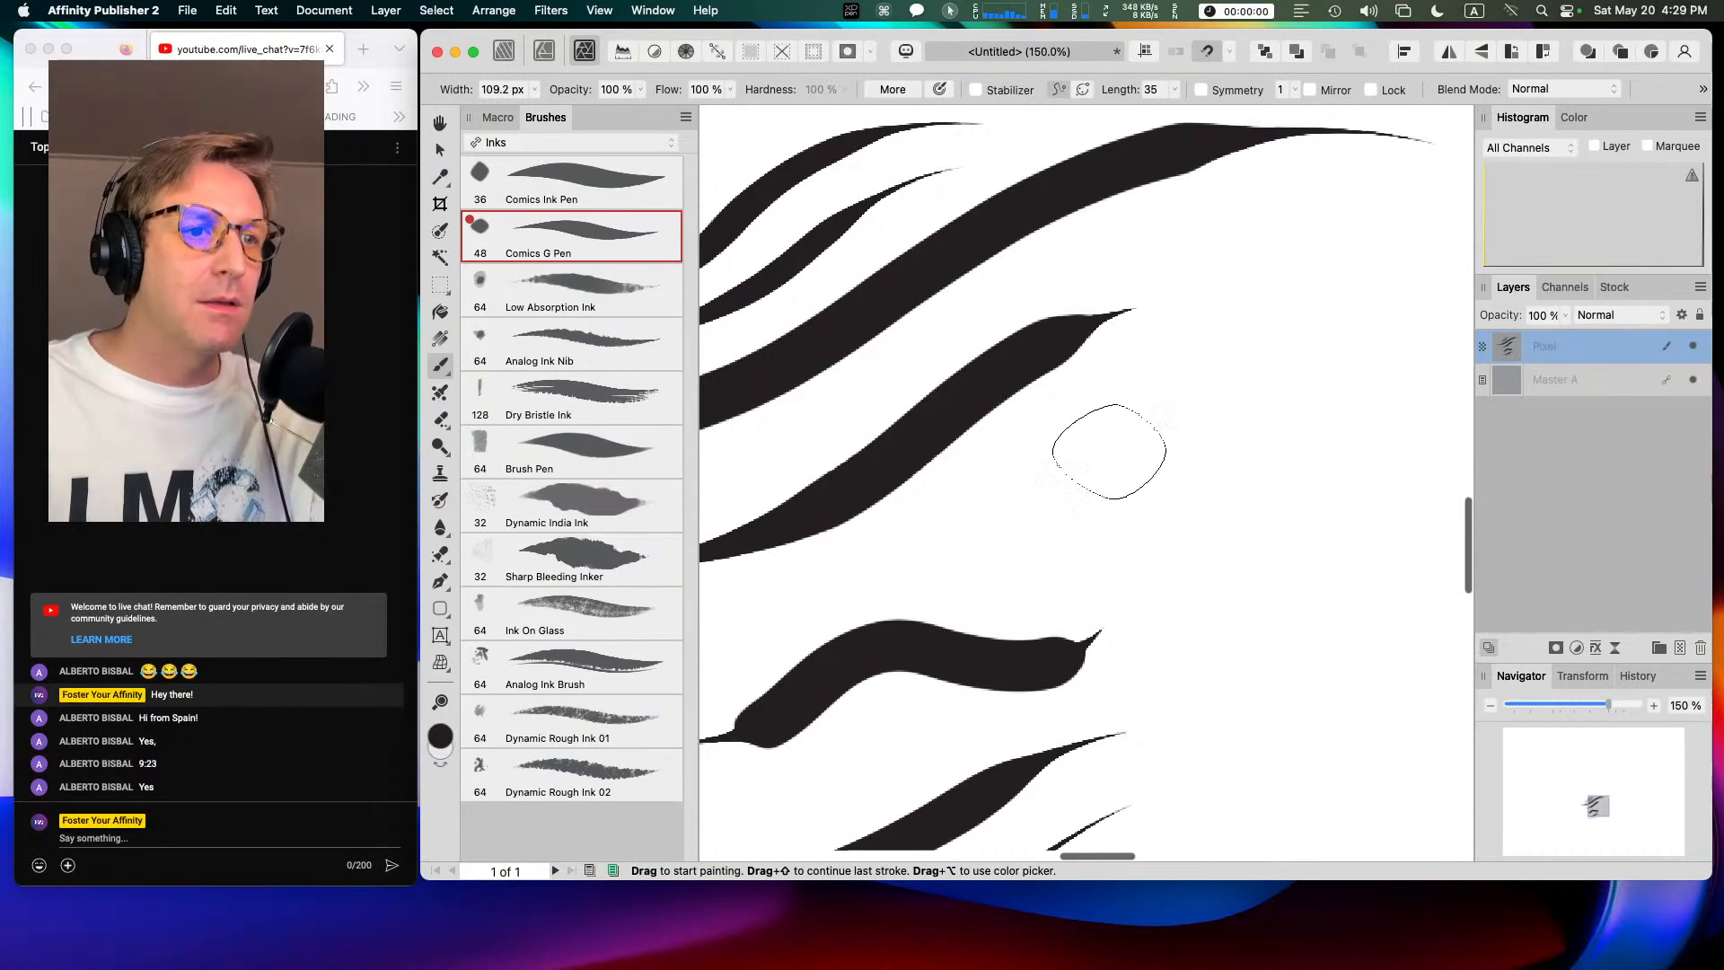
Step: Turn on Show Keystrokes in Keystroke Pro and set the keystroke display position to bottom center
left_click(880, 10)
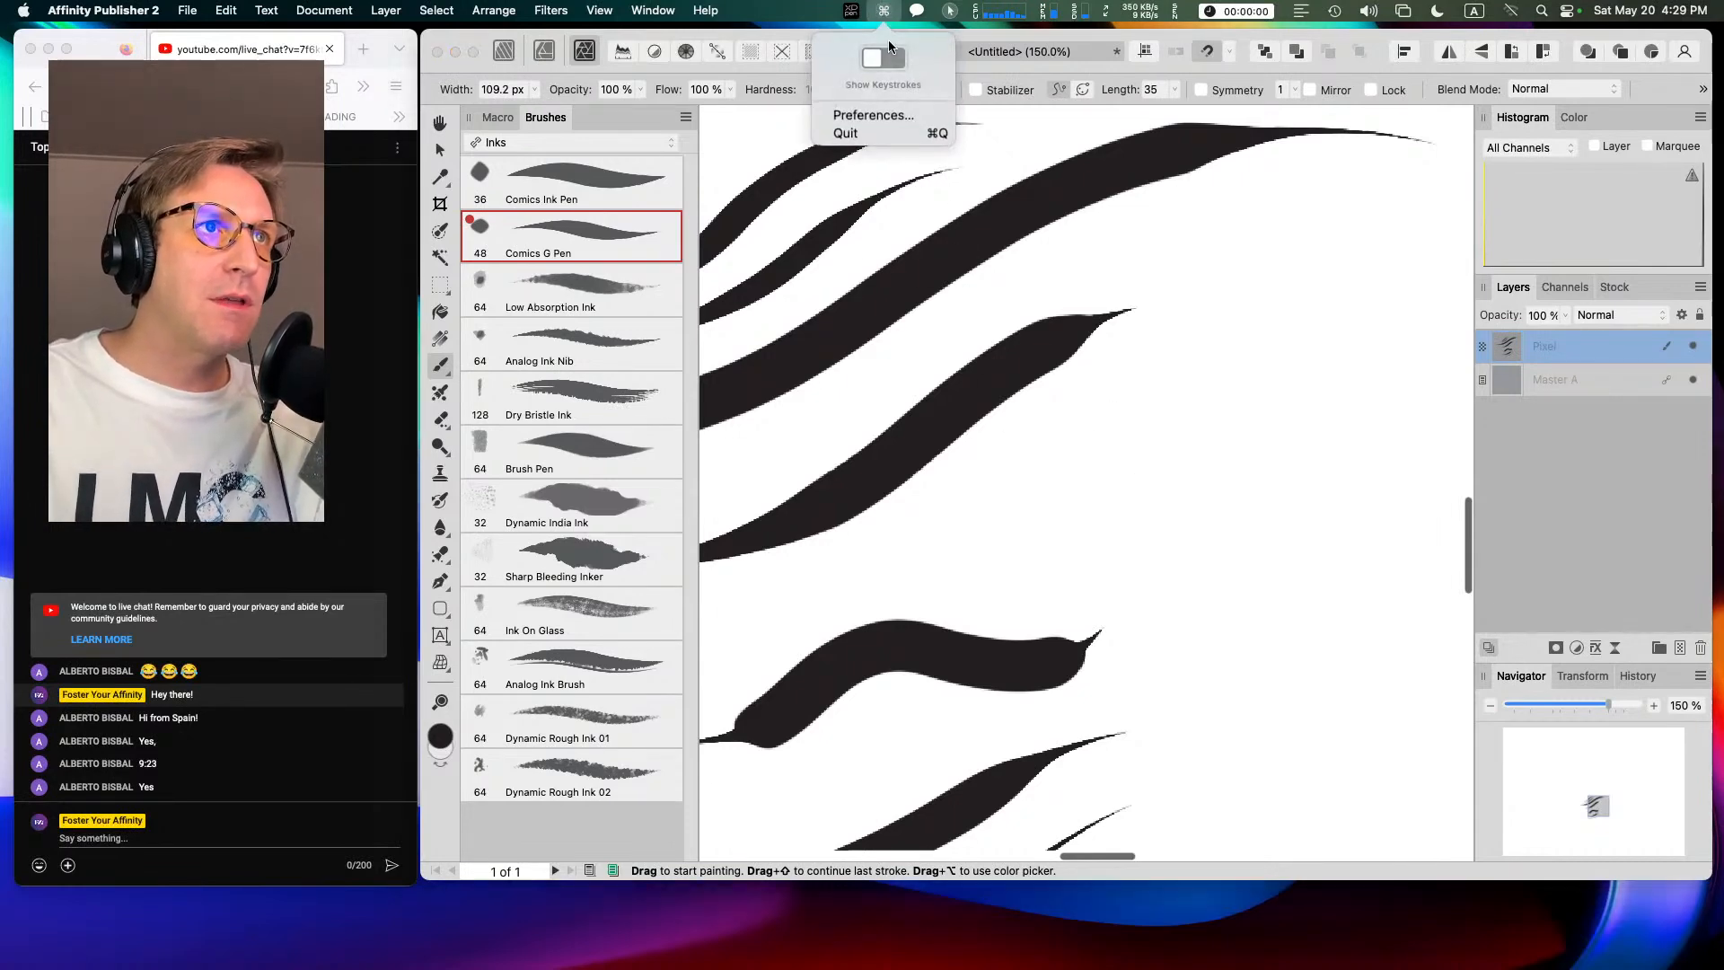
left_click(885, 59)
left_click(881, 10)
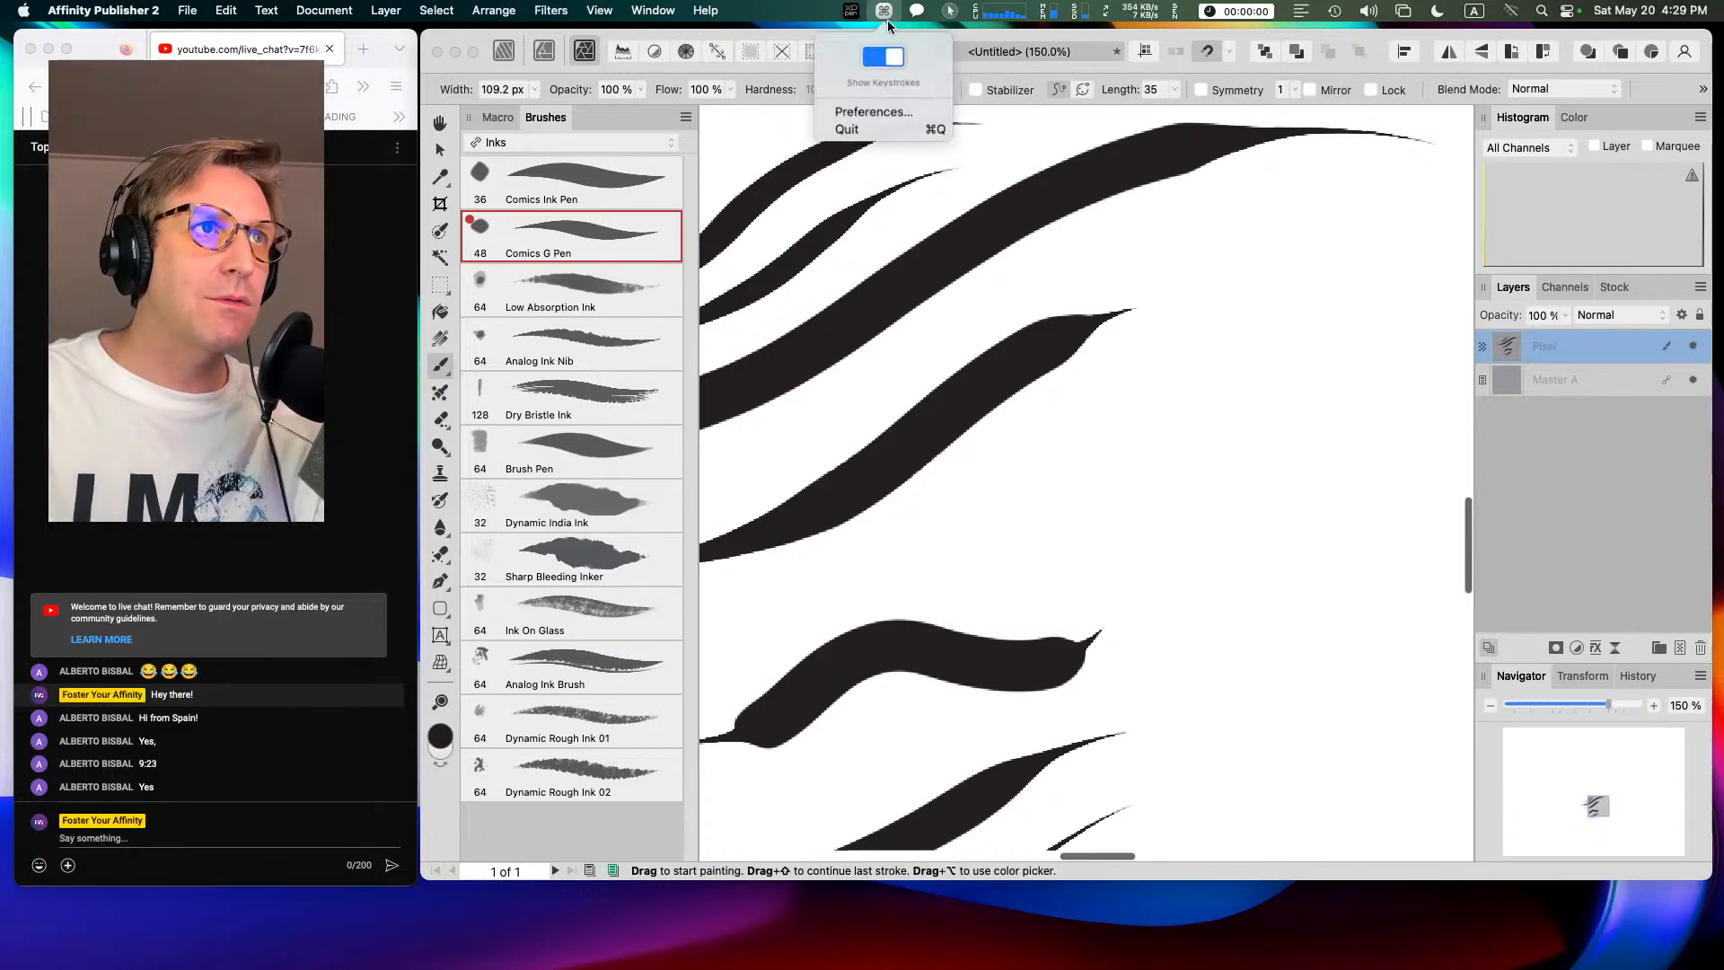
left_click(925, 116)
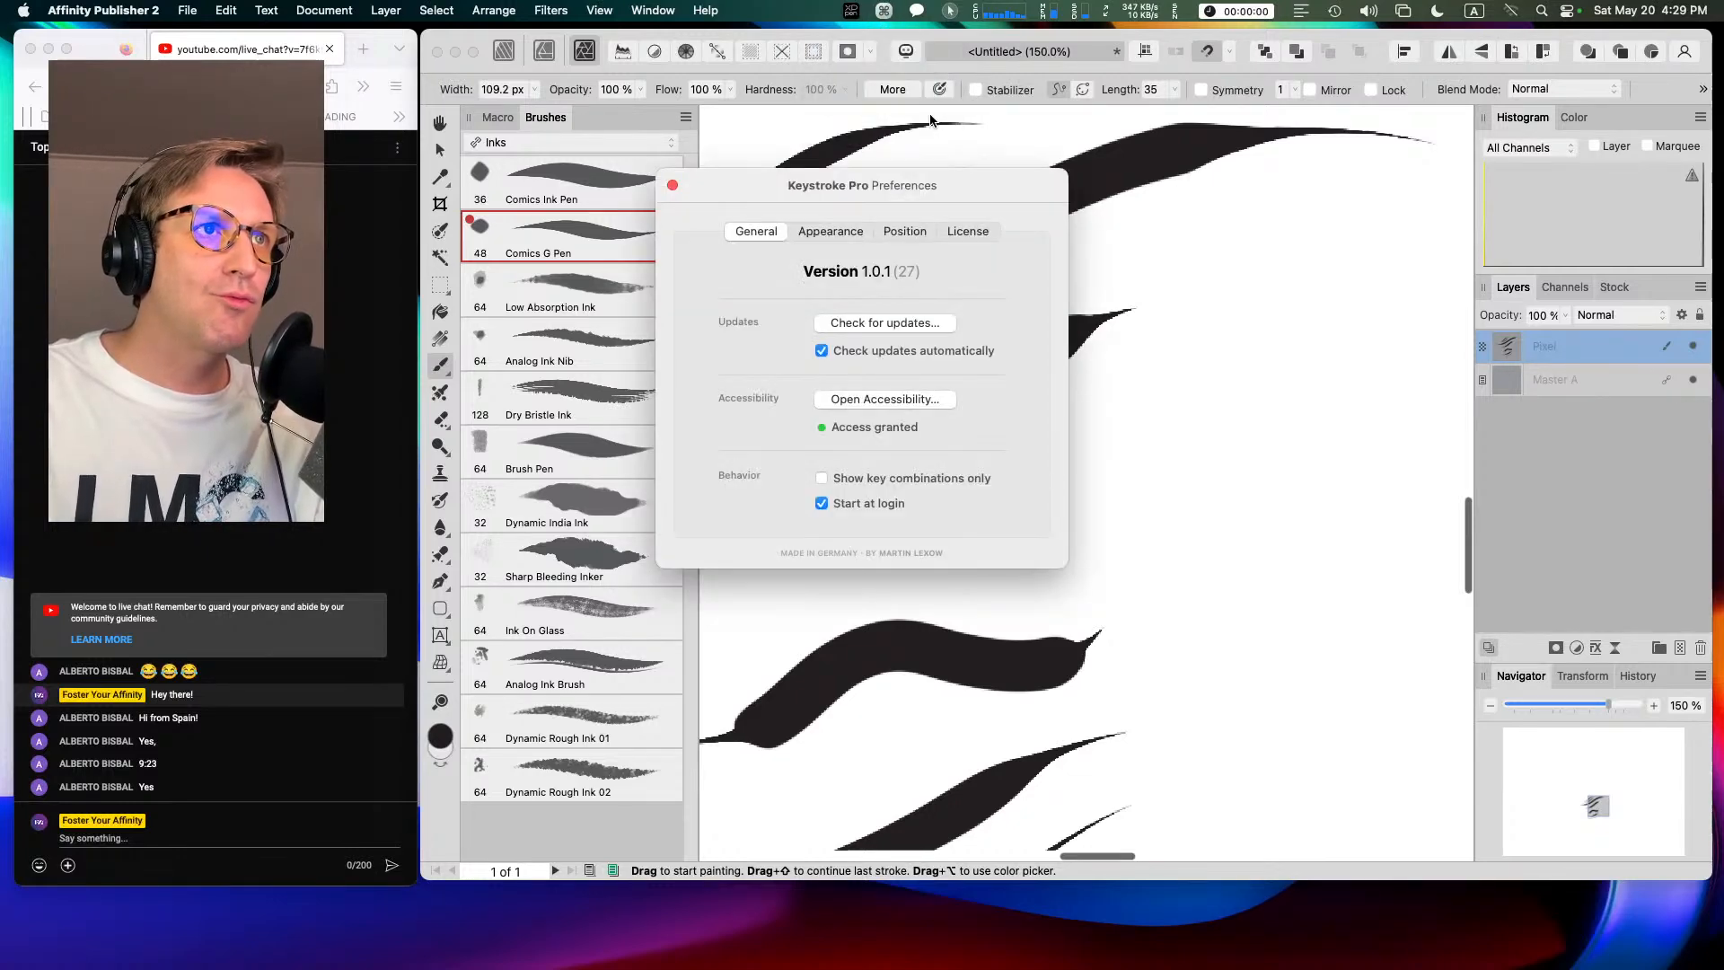
left_click(901, 237)
left_click(859, 388)
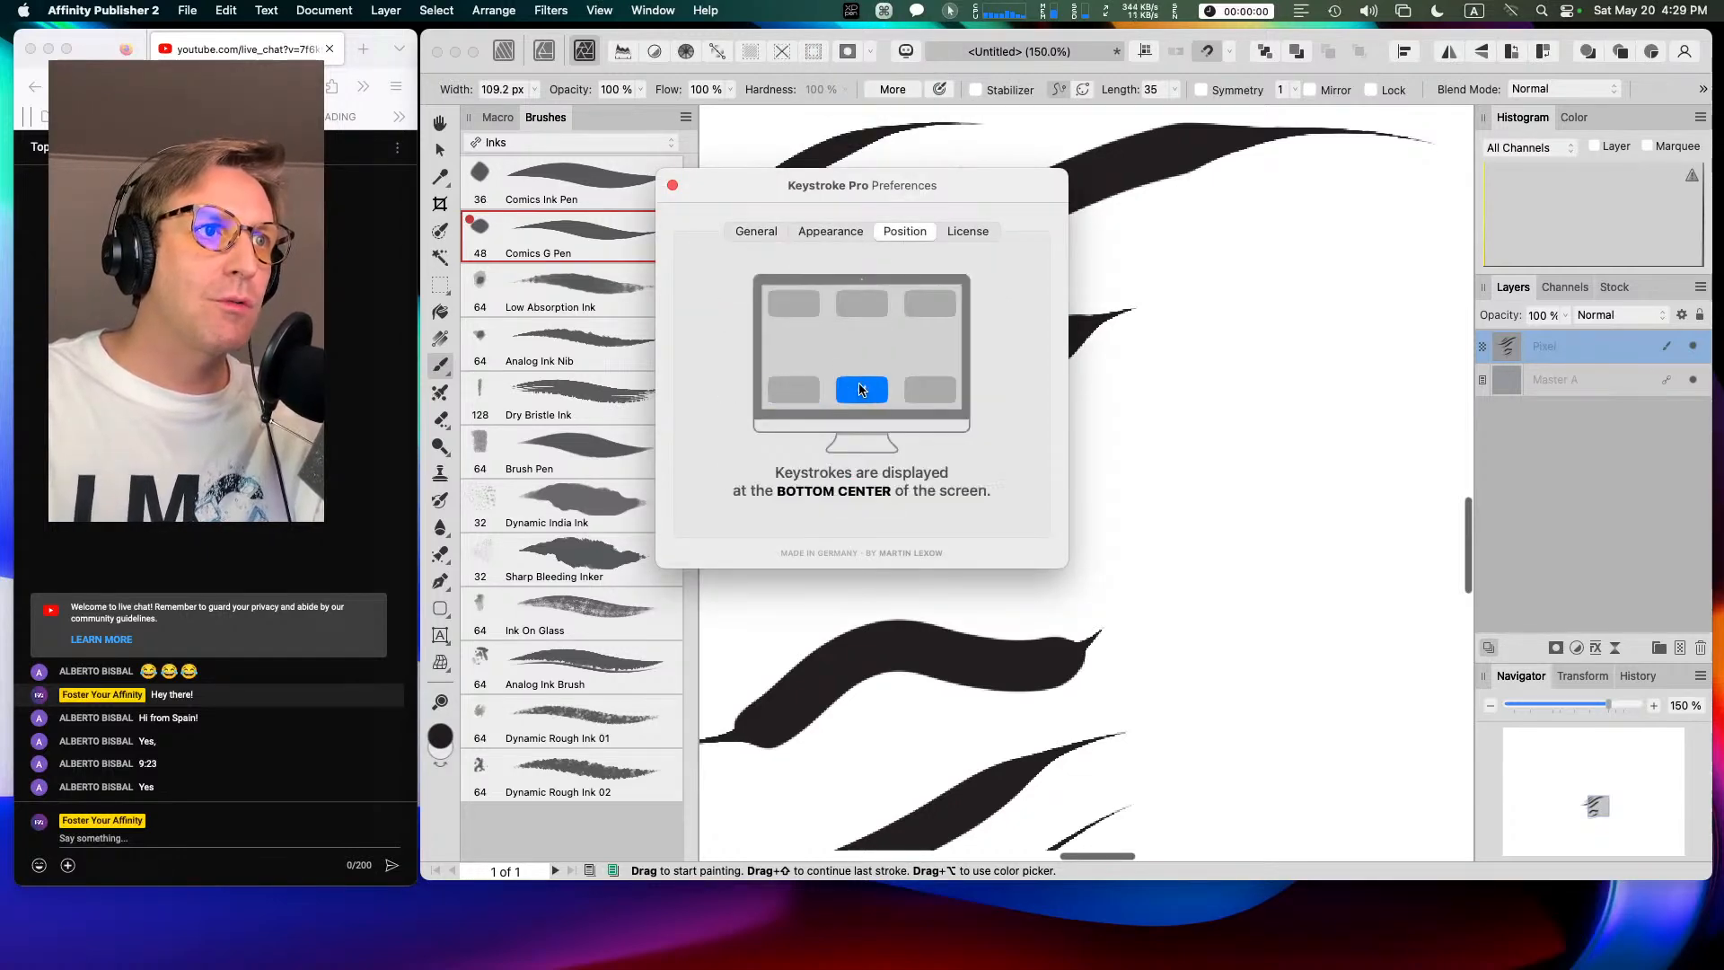
left_click(672, 184)
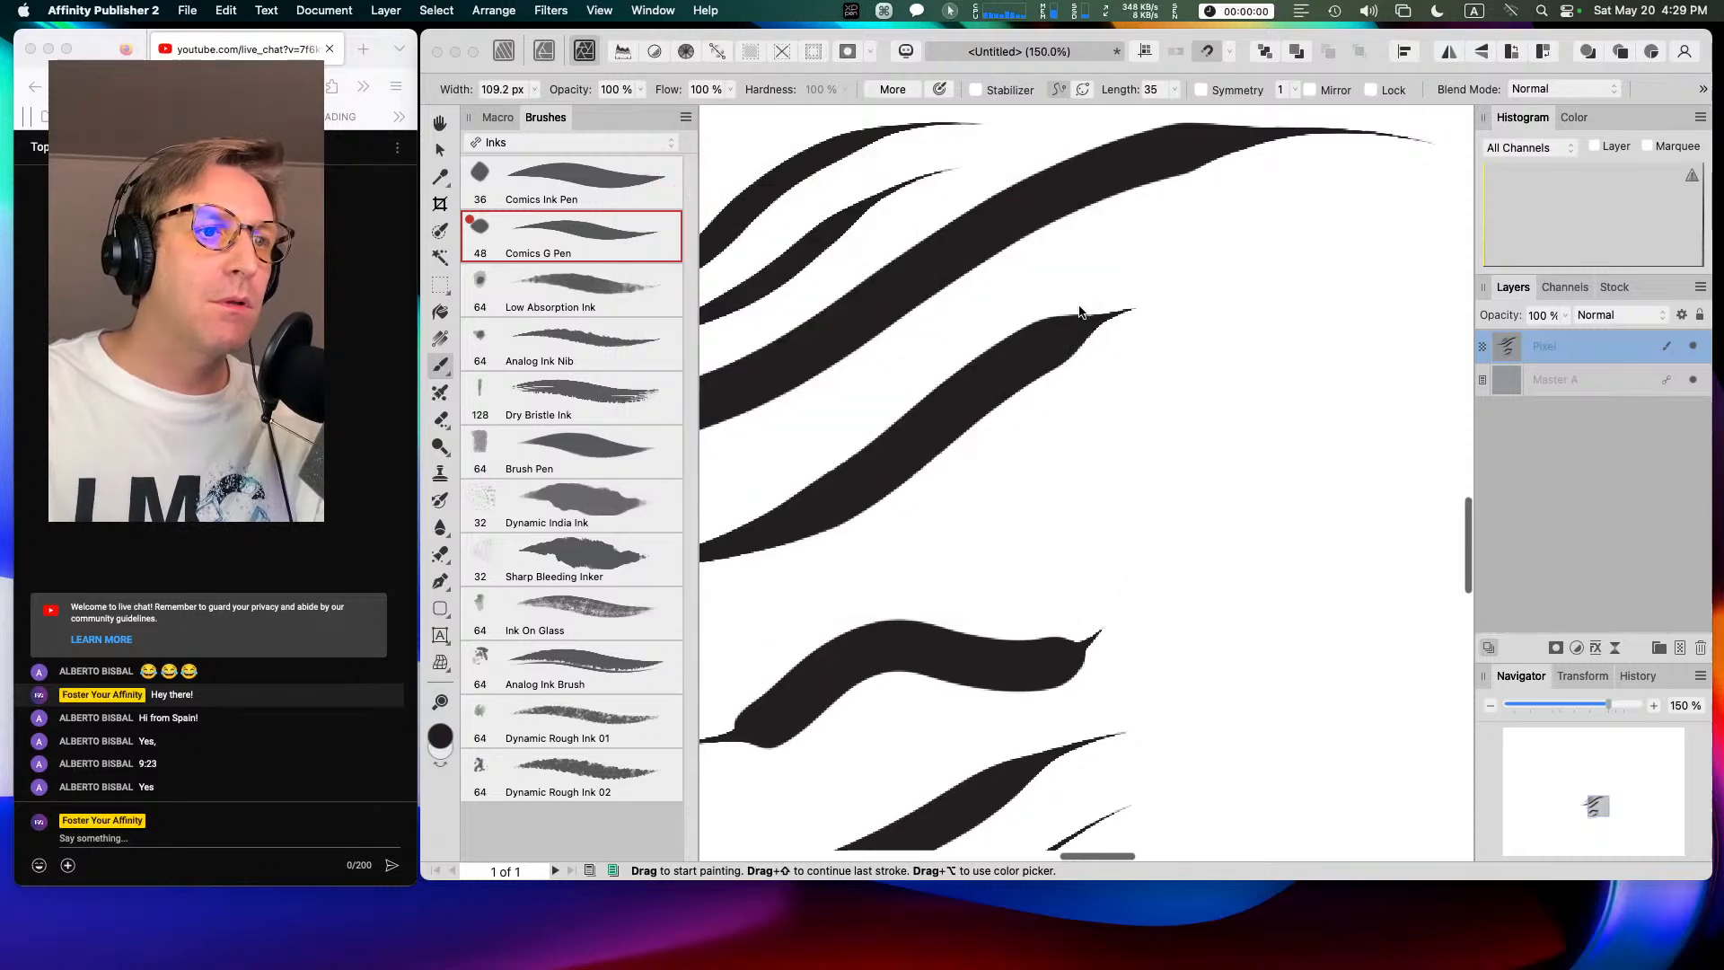
left_click(1048, 582)
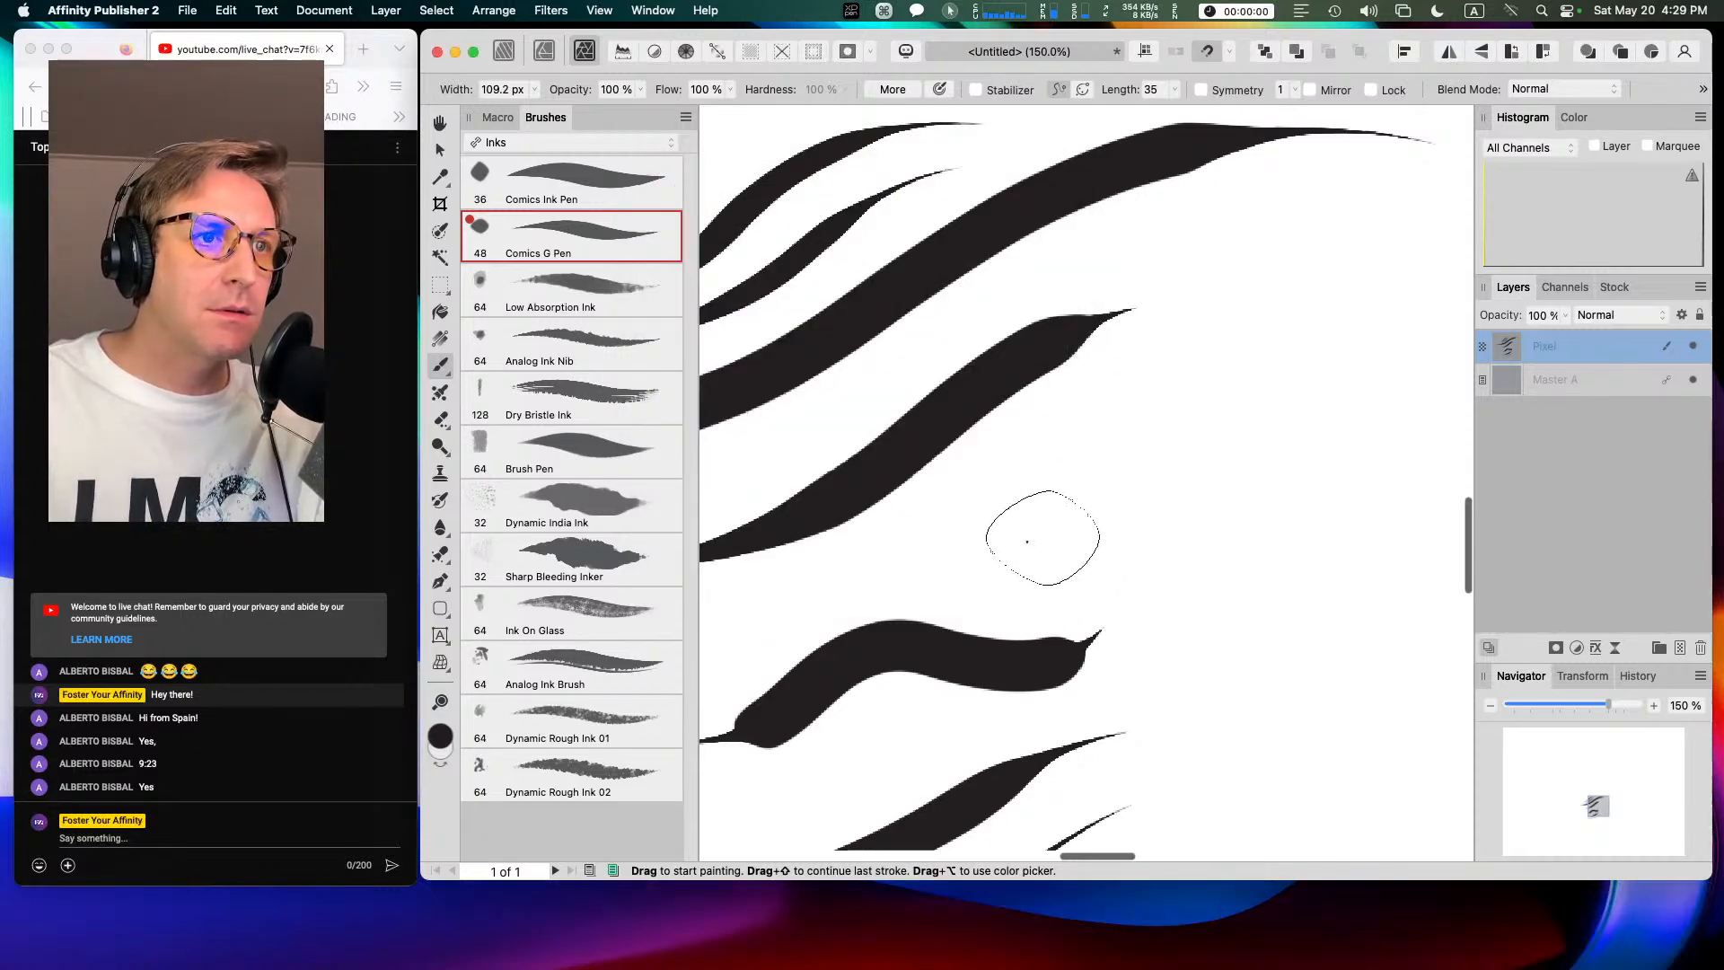
Step: Change the brush cursor to a crosshair and scribble freehand loops, circles and curls beside the strokes with the 109.2 px Comics G Pen
key("Caps_Lock")
mouse_move(1021, 471)
left_mouse_down()
mouse_move(1027, 517)
mouse_move(1095, 510)
left_mouse_up()
mouse_move(952, 518)
left_mouse_down()
mouse_move(1138, 365)
mouse_move(1243, 314)
mouse_move(1315, 503)
mouse_move(1326, 417)
left_mouse_up()
mouse_move(1100, 406)
left_mouse_down()
mouse_move(1238, 549)
mouse_move(1205, 588)
mouse_move(1243, 664)
left_mouse_up()
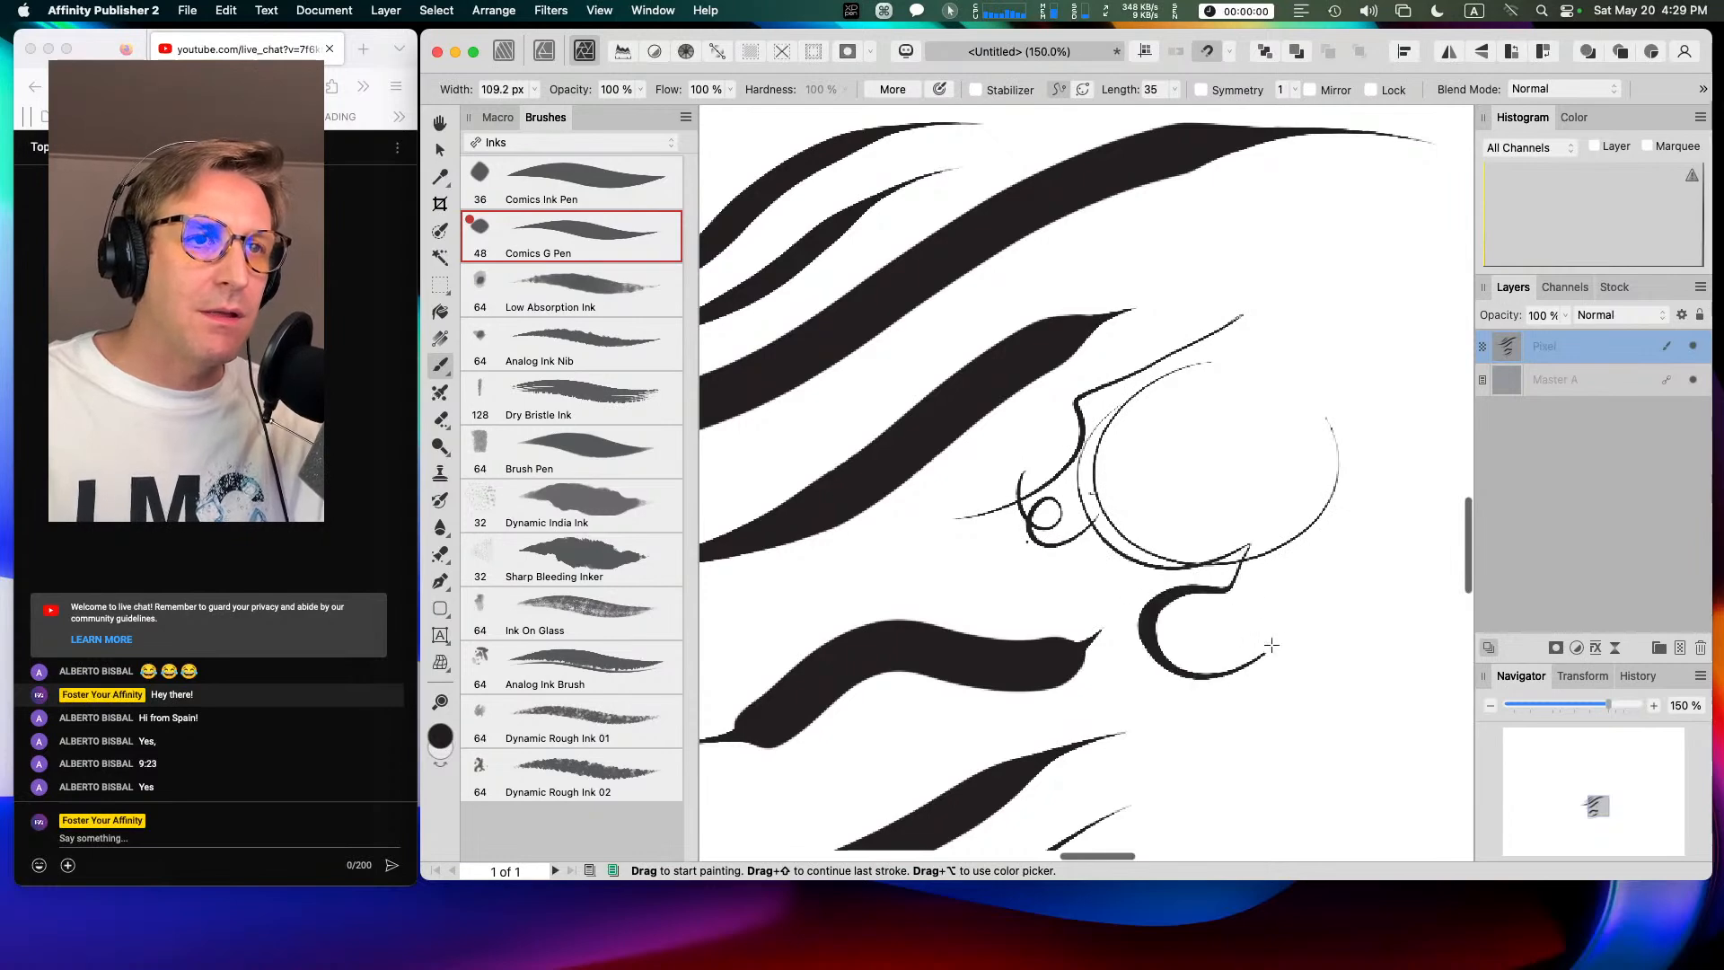
mouse_move(1257, 452)
left_mouse_down()
mouse_move(1185, 492)
mouse_move(1234, 494)
left_mouse_up()
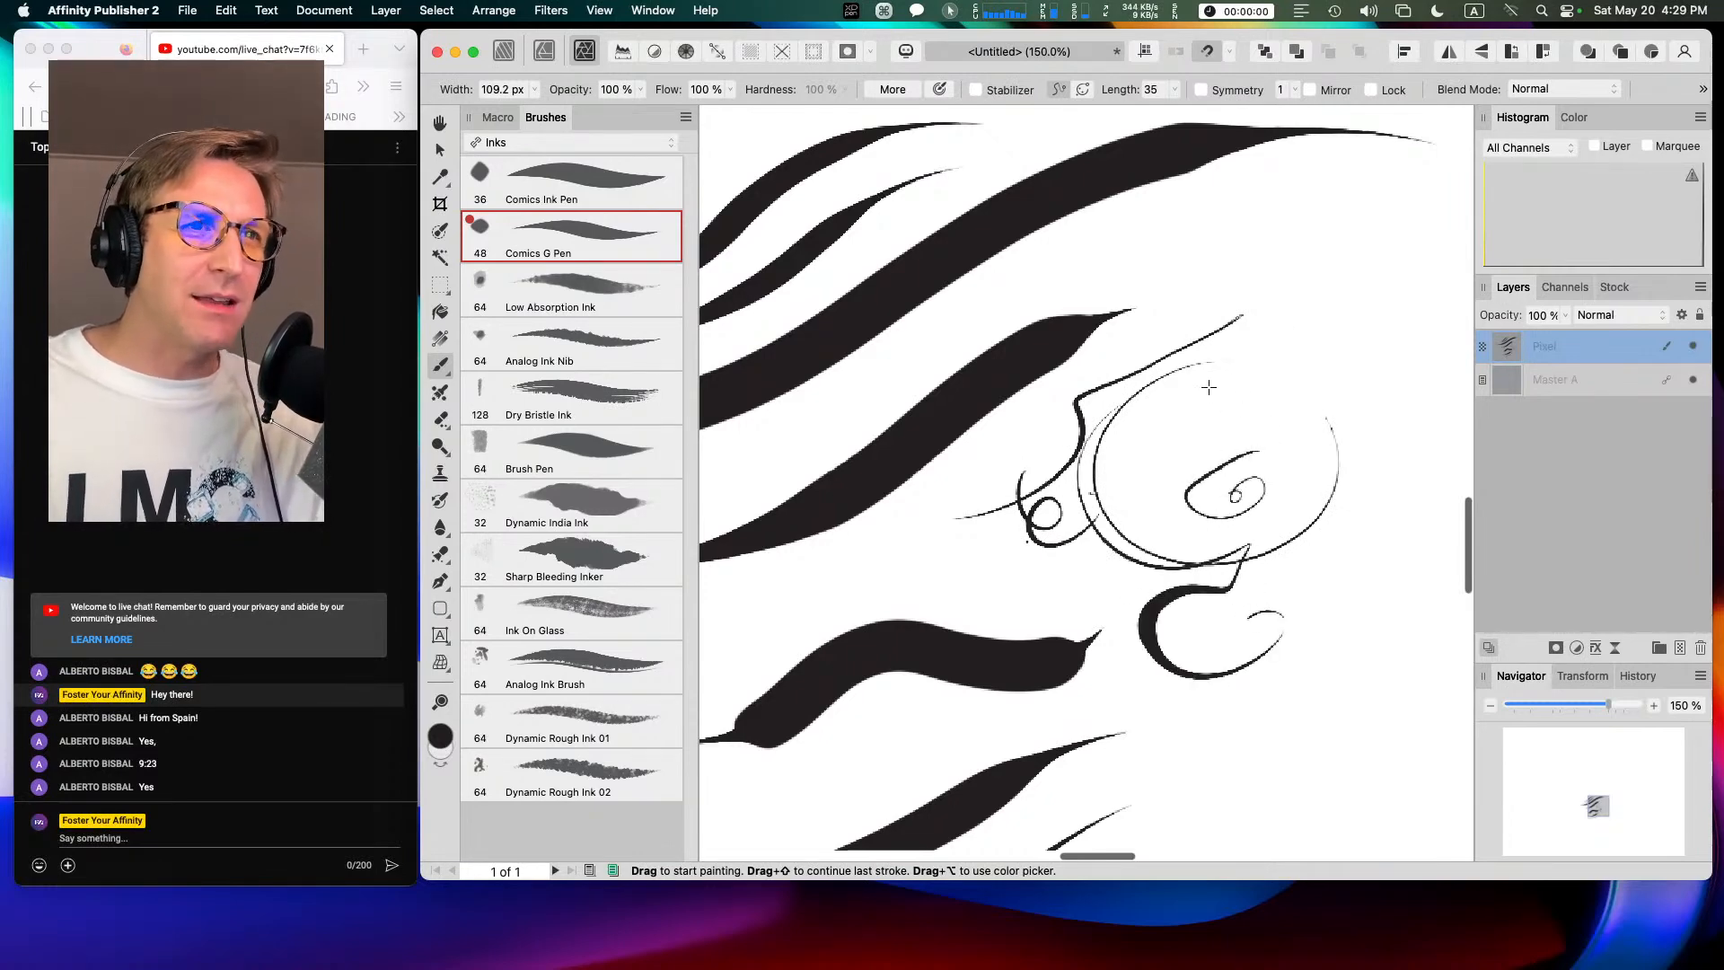
key("super+plus")
mouse_move(1175, 352)
left_mouse_down()
mouse_move(1072, 417)
mouse_move(1084, 380)
mouse_move(1165, 333)
mouse_move(1214, 269)
mouse_move(1261, 261)
mouse_move(1183, 405)
mouse_move(1165, 486)
mouse_move(1164, 483)
left_mouse_up()
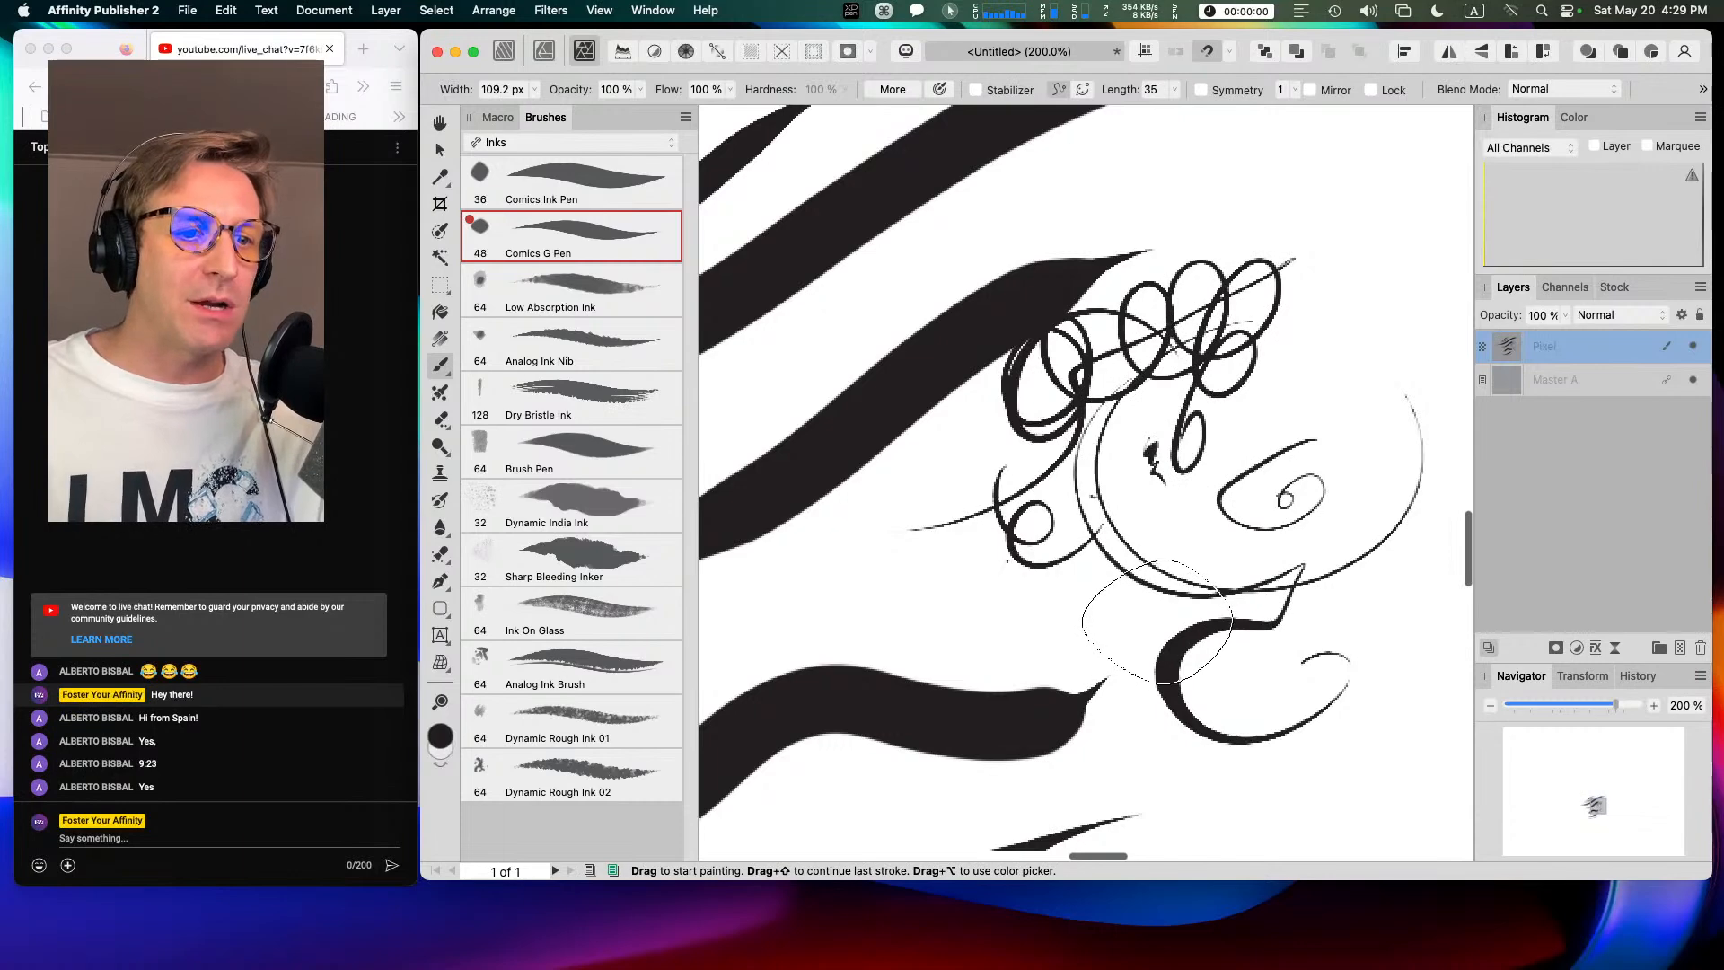
Step: Delete the painted pixel layer and add a new empty pixel layer
left_click(1699, 652)
key("super+shift+n")
left_click_drag(1010, 289, 1006, 291)
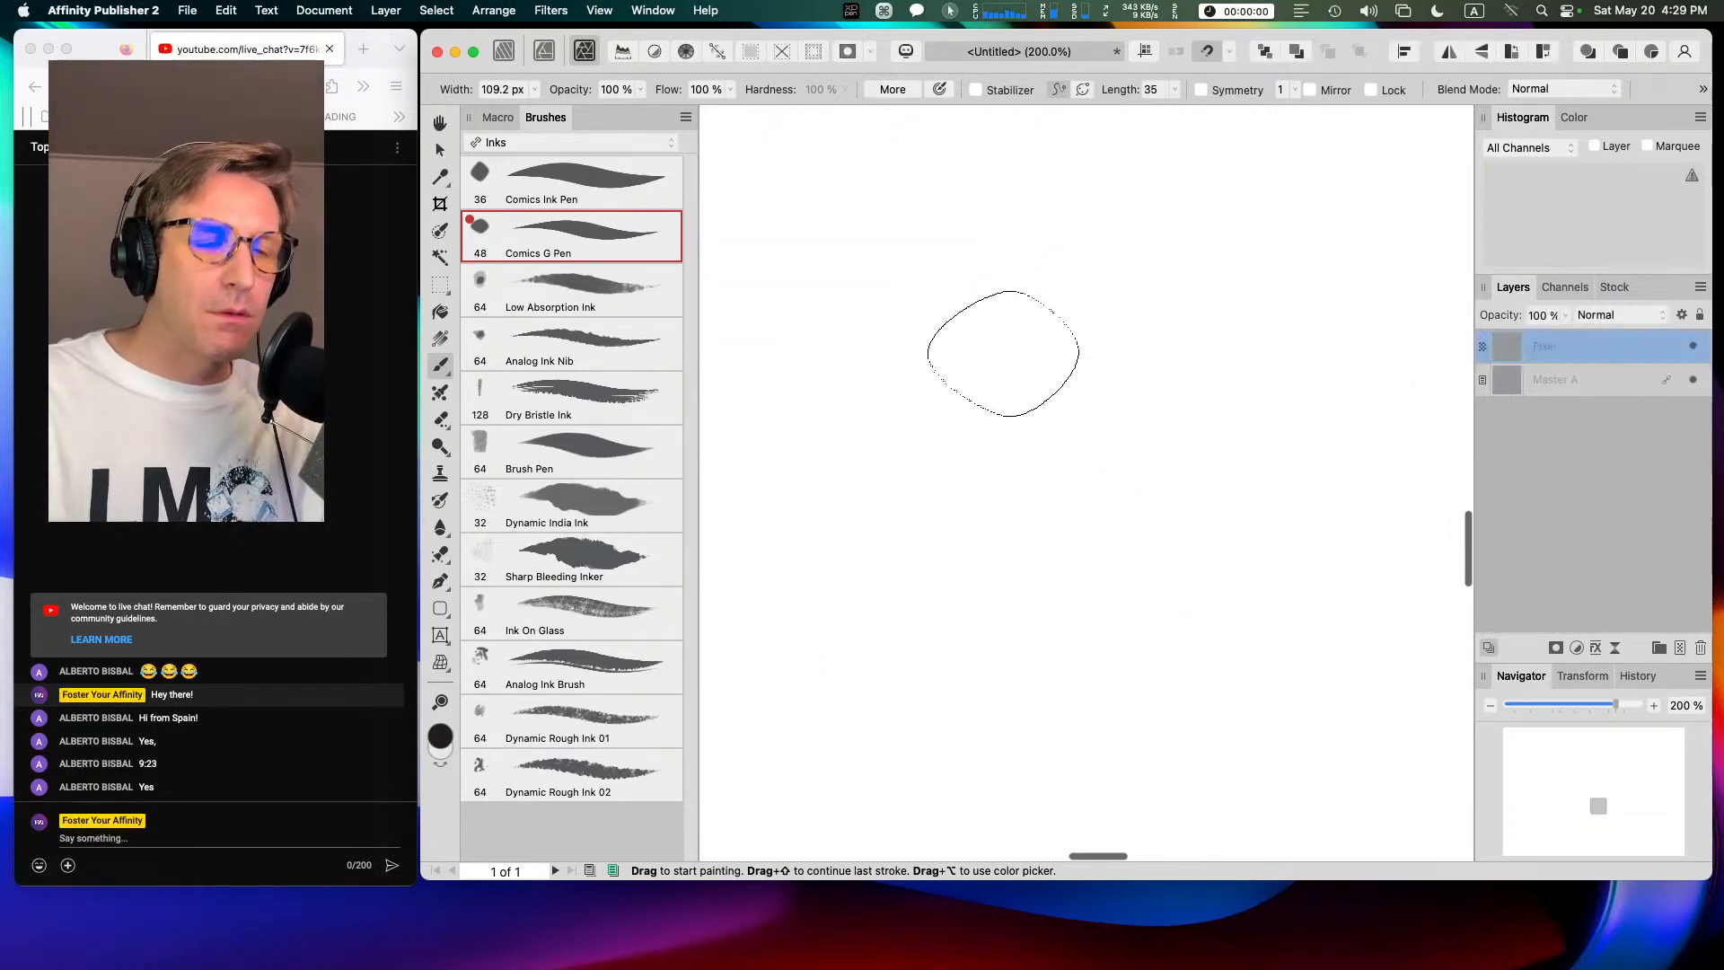
Step: Change the brush cursor to a crosshair and paint one thick rising stroke with the 109.2 px Comics G Pen
key("Caps_Lock")
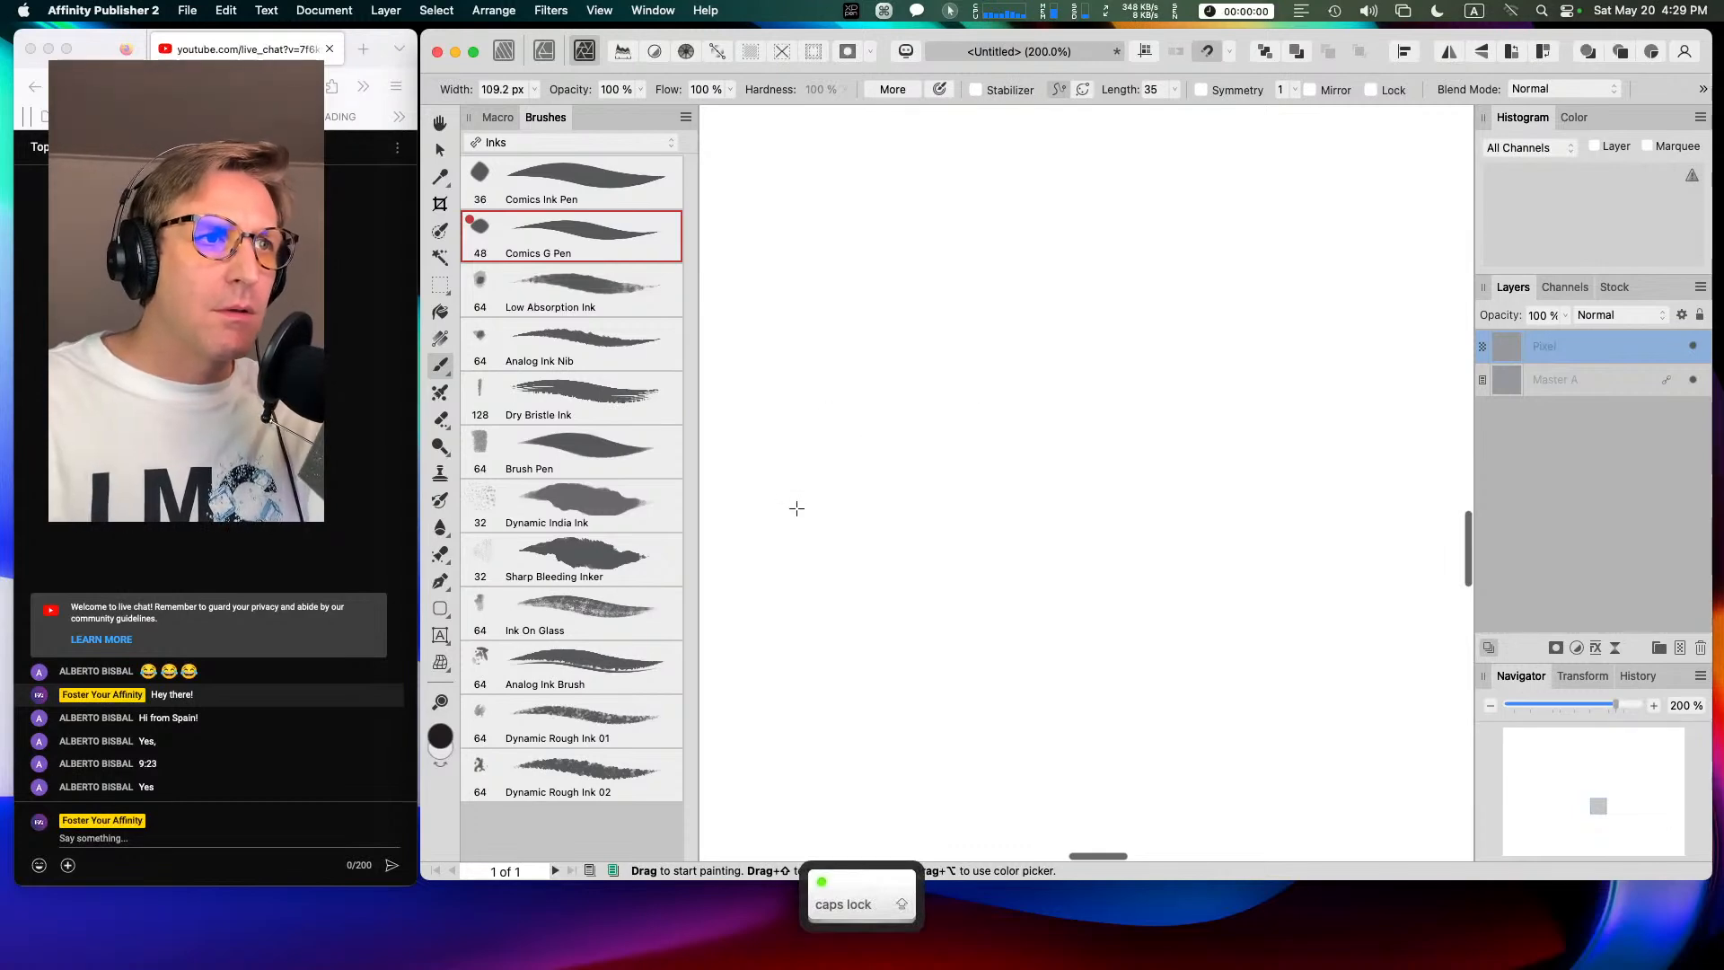
key("super+0")
mouse_move(858, 464)
left_mouse_down()
mouse_move(1311, 280)
mouse_move(1357, 285)
left_mouse_up()
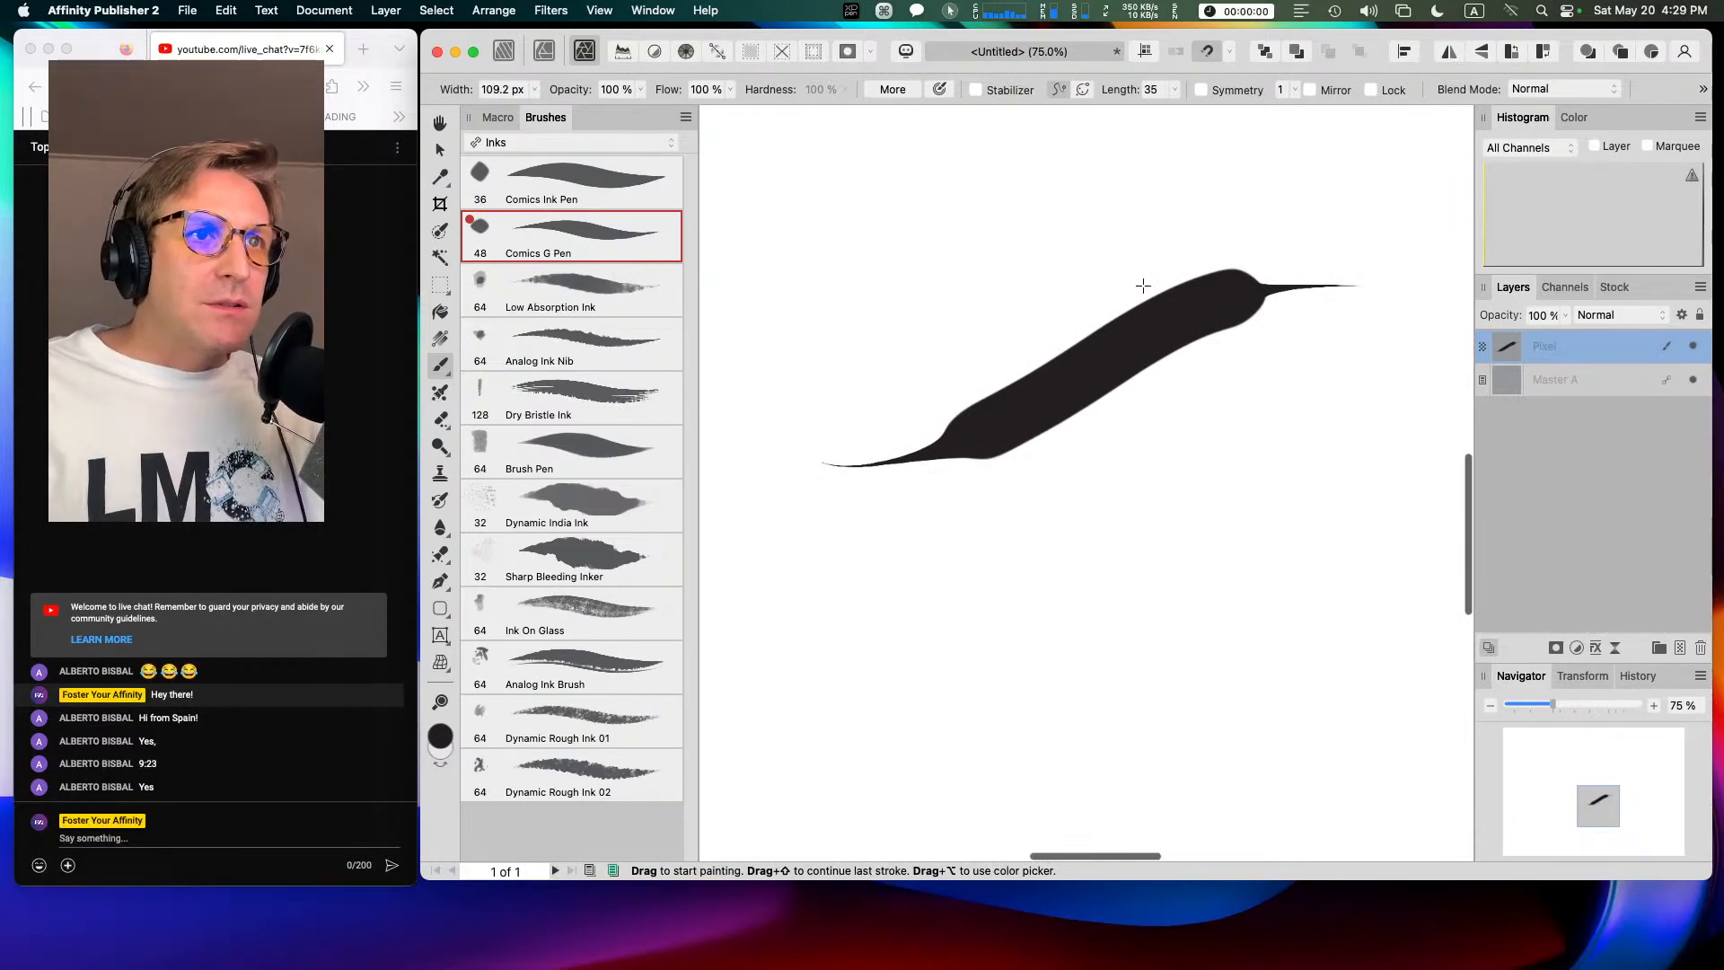
Step: Switch to the Pixel Tool and paint a rising 48 px Comics G Pen stroke above the thick stroke
left_click(449, 361)
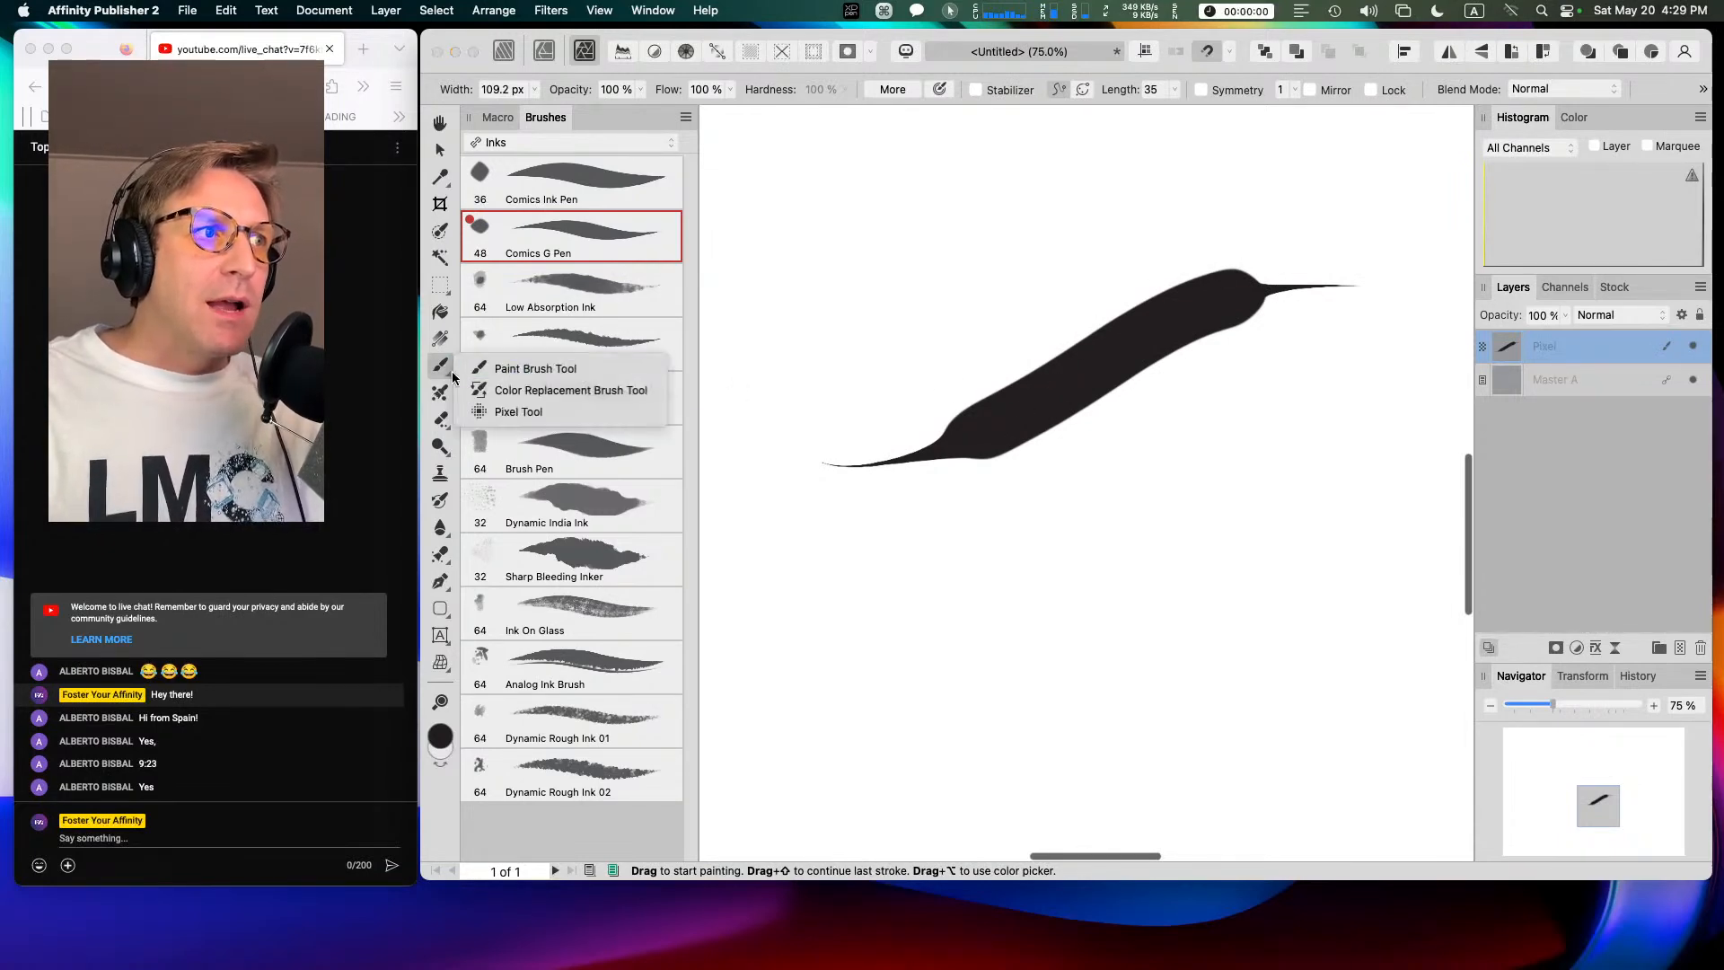
left_click(519, 389)
key("b")
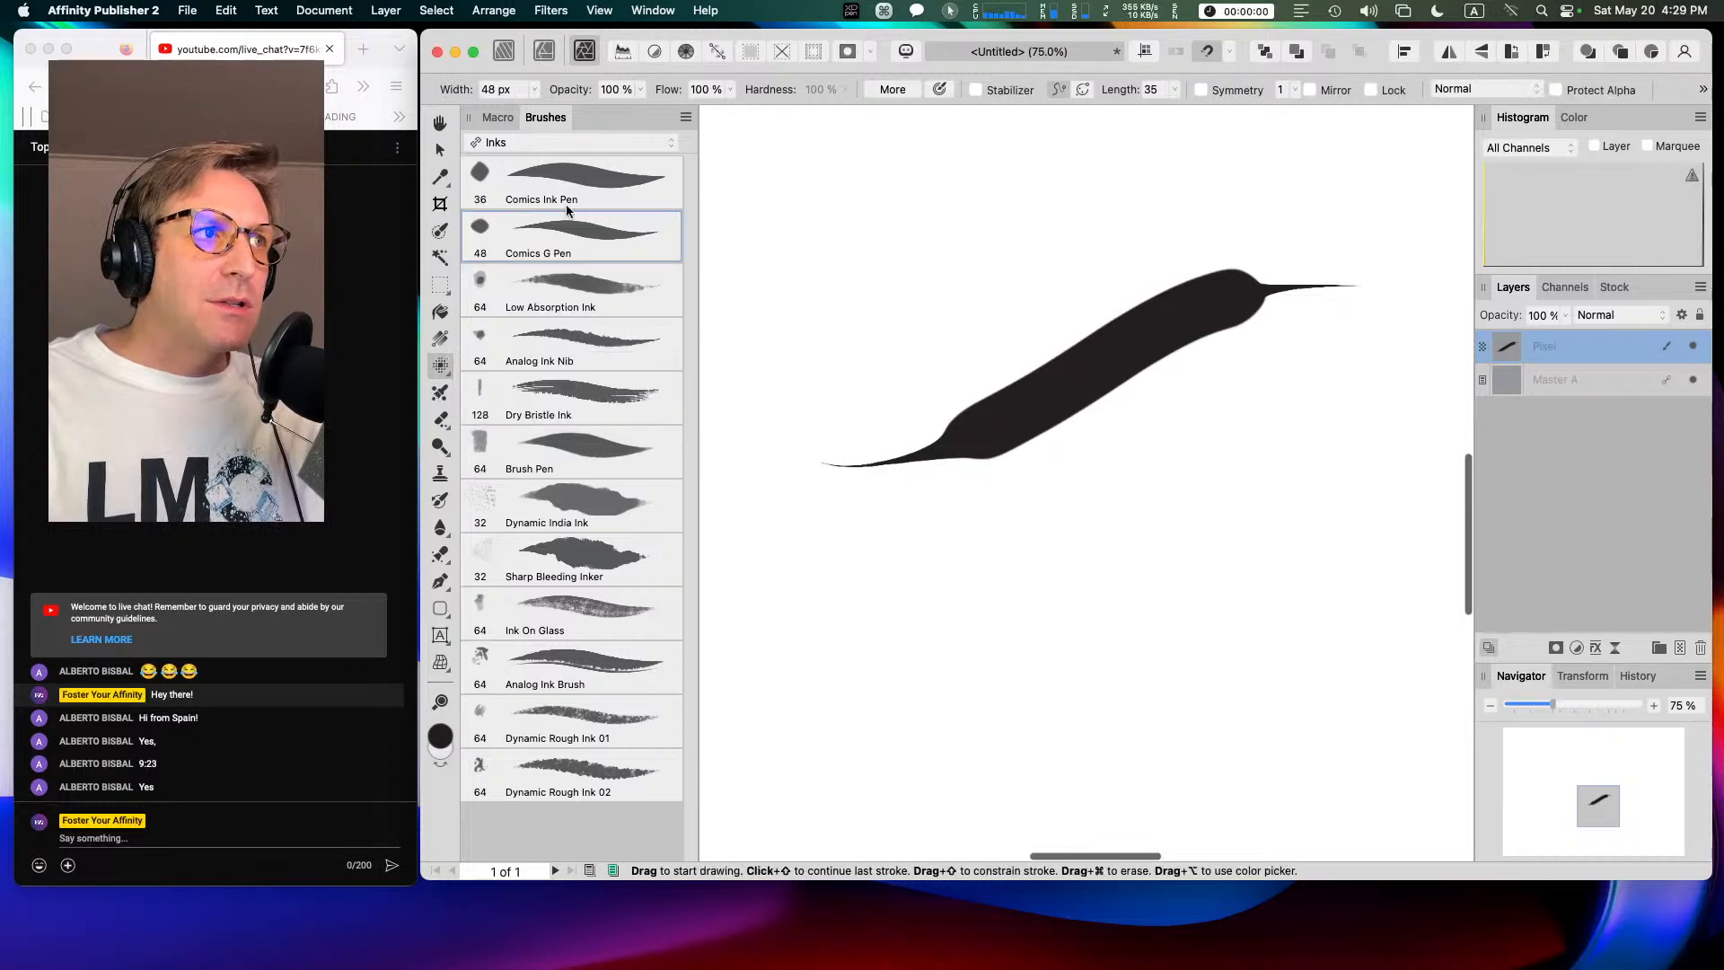
mouse_move(803, 392)
left_mouse_down()
mouse_move(887, 371)
mouse_move(1103, 241)
mouse_move(1317, 207)
left_mouse_up()
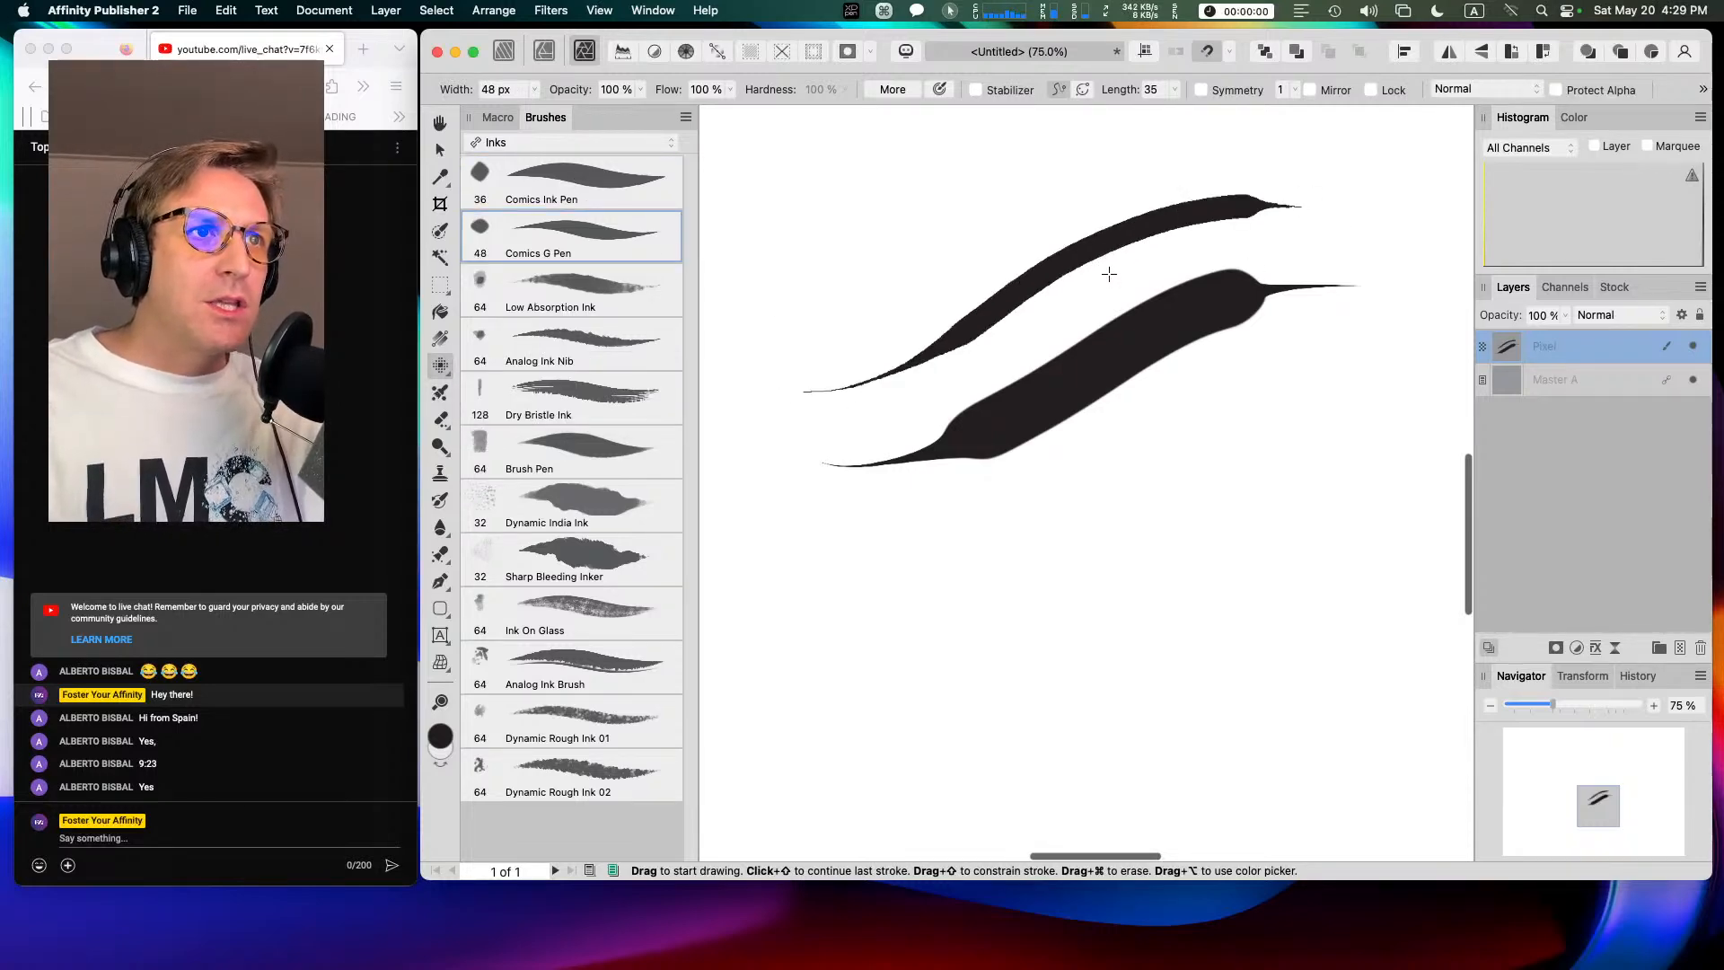
Step: Paint two shorter Pixel Tool strokes above the existing ones and add small line and arc marks around the Pixel Tool stroke
key("super+1")
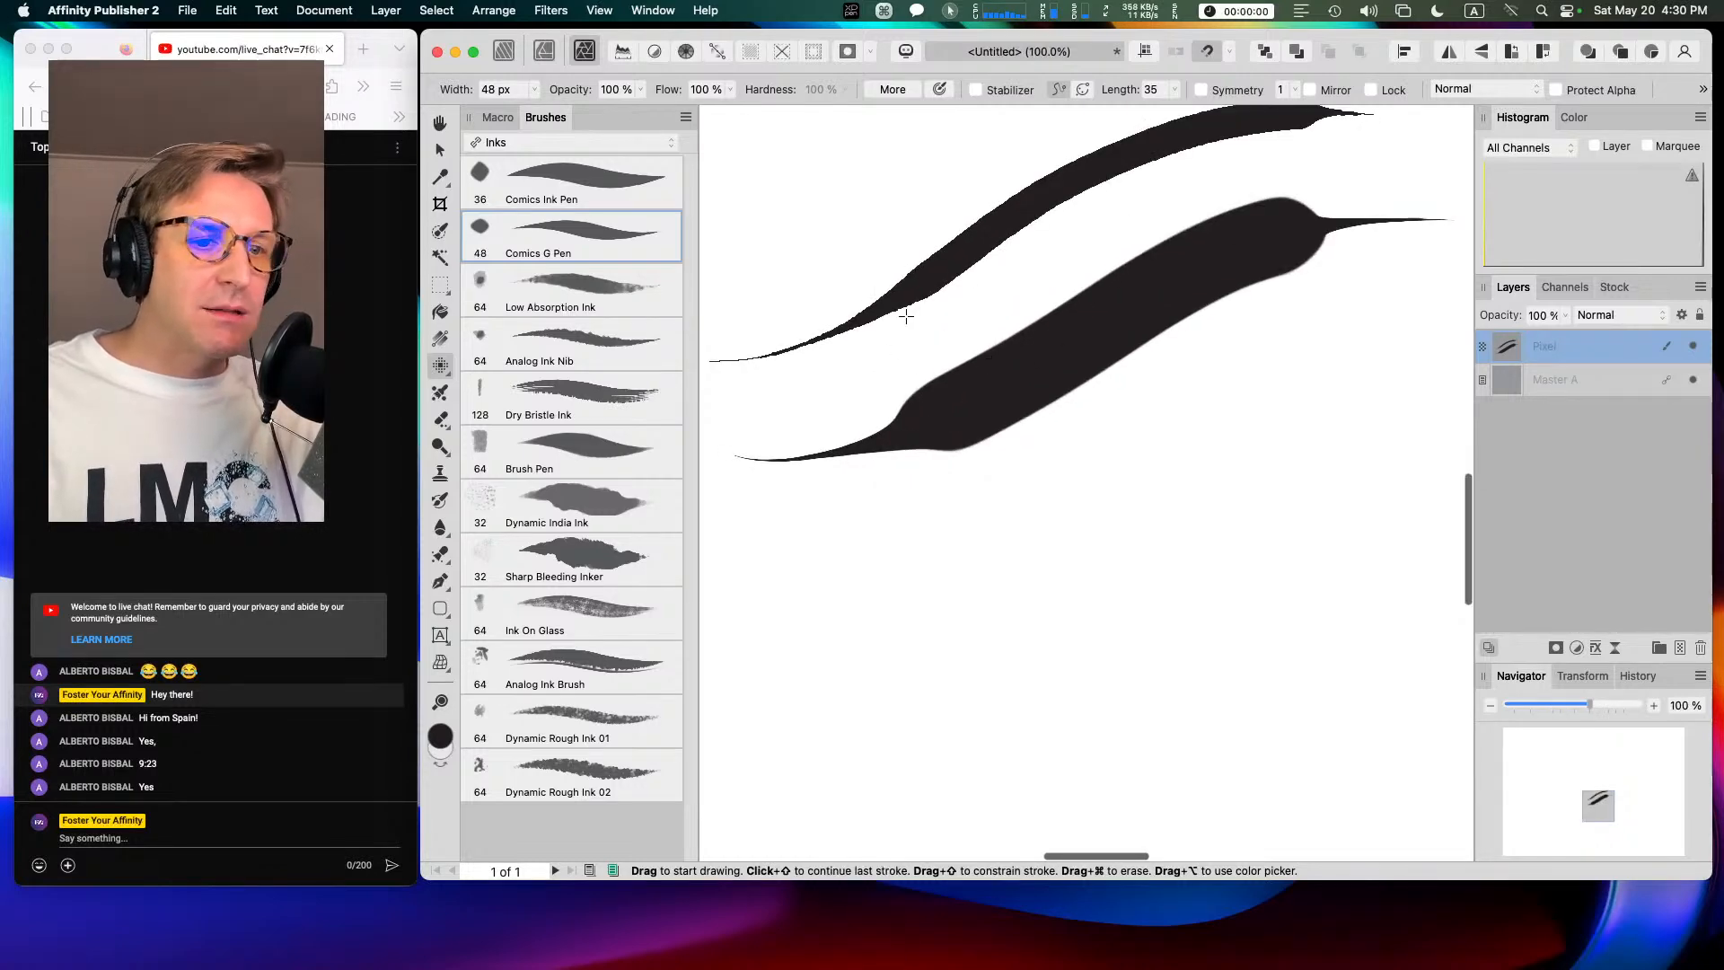
key("space")
left_click_drag(909, 329, 919, 408)
left_click_drag(887, 318, 1122, 140)
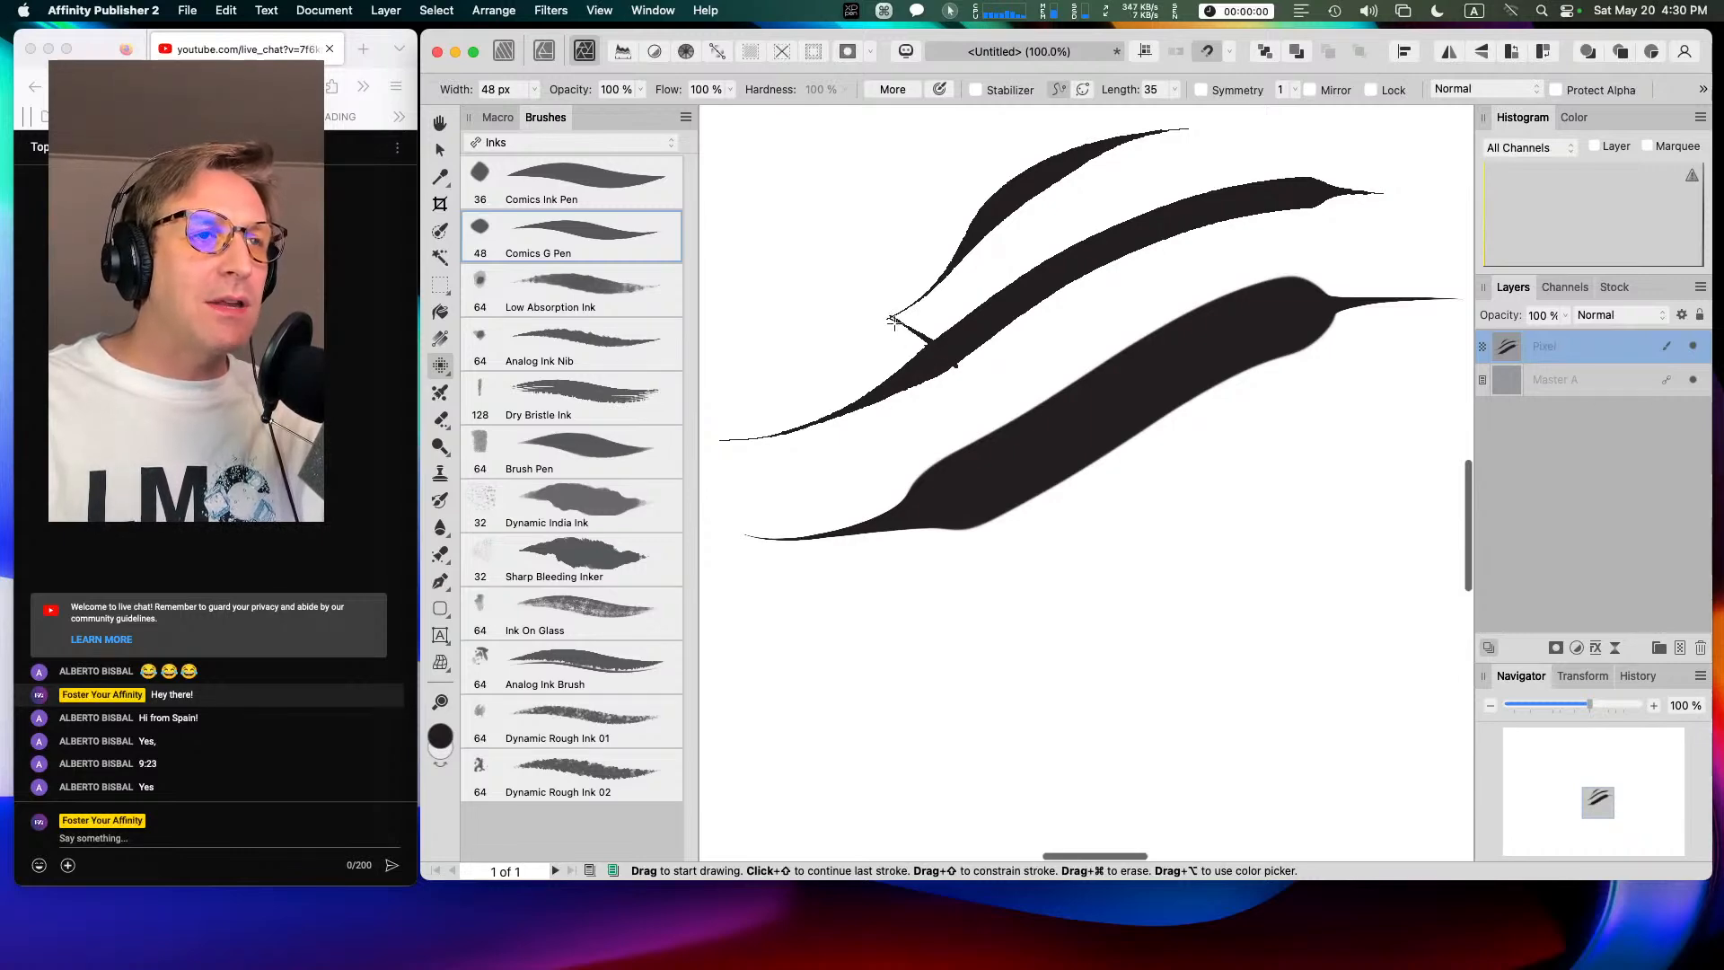
mouse_move(957, 289)
left_mouse_down()
mouse_move(1062, 208)
mouse_move(1155, 166)
left_mouse_up()
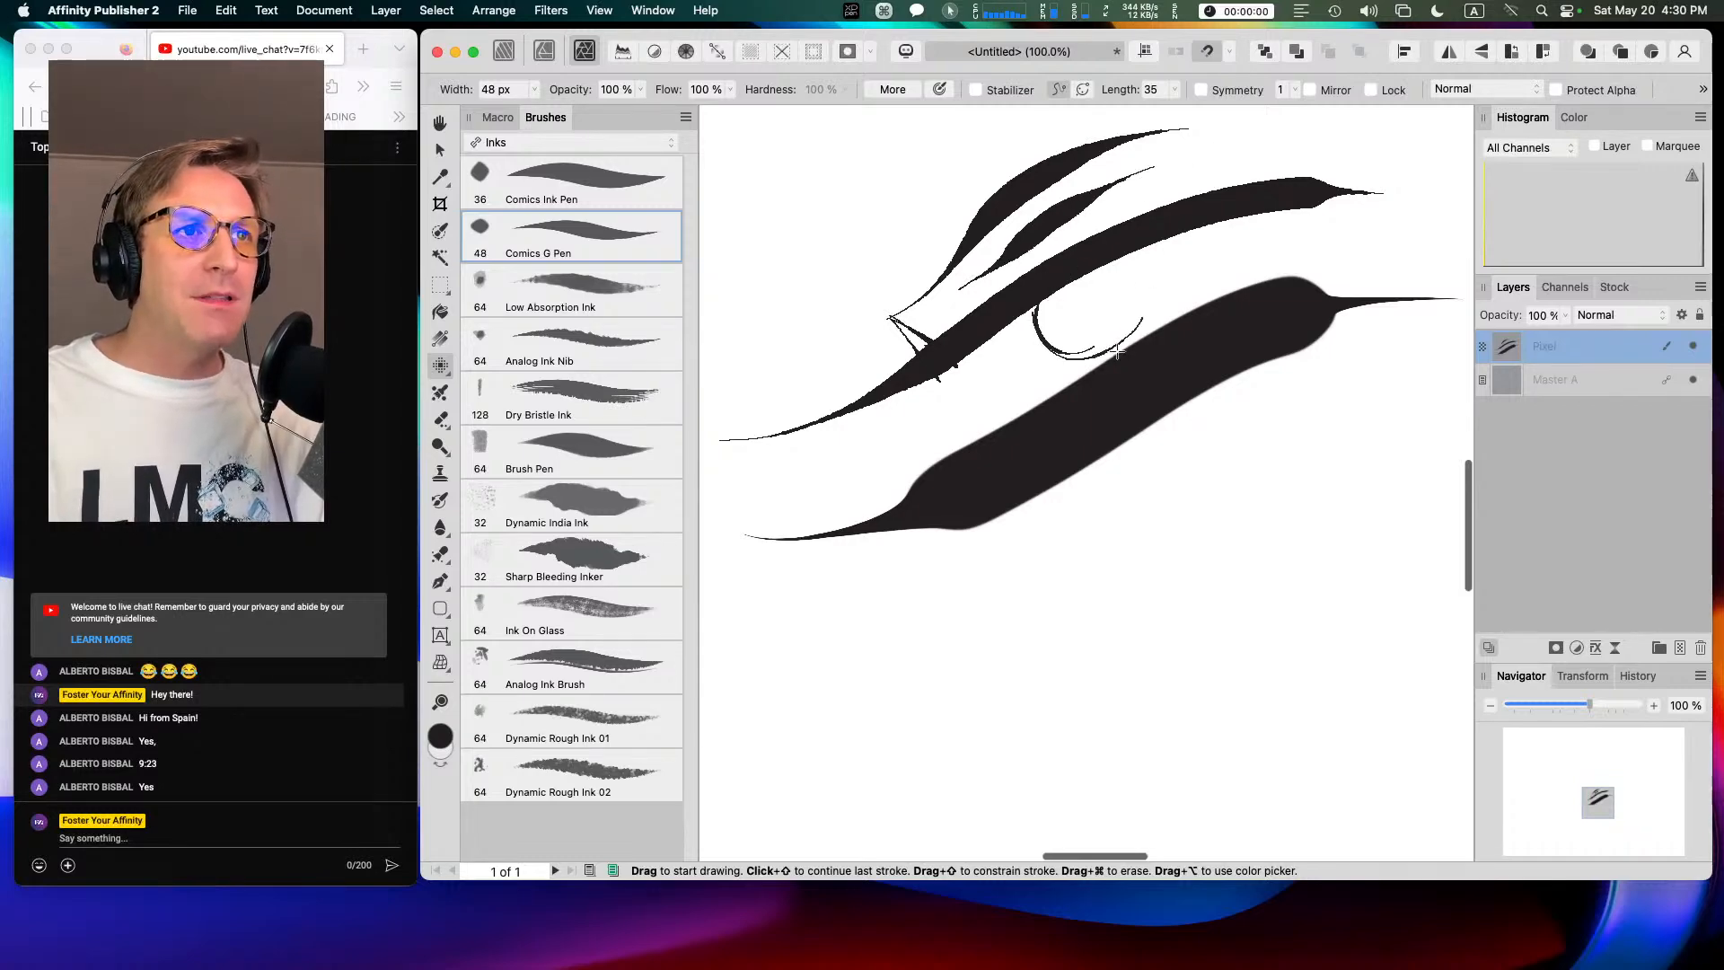
Step: Sketch a round head-like shape with shading lines, a small base and an inner ellipse in the empty area above the strokes
key("super+0")
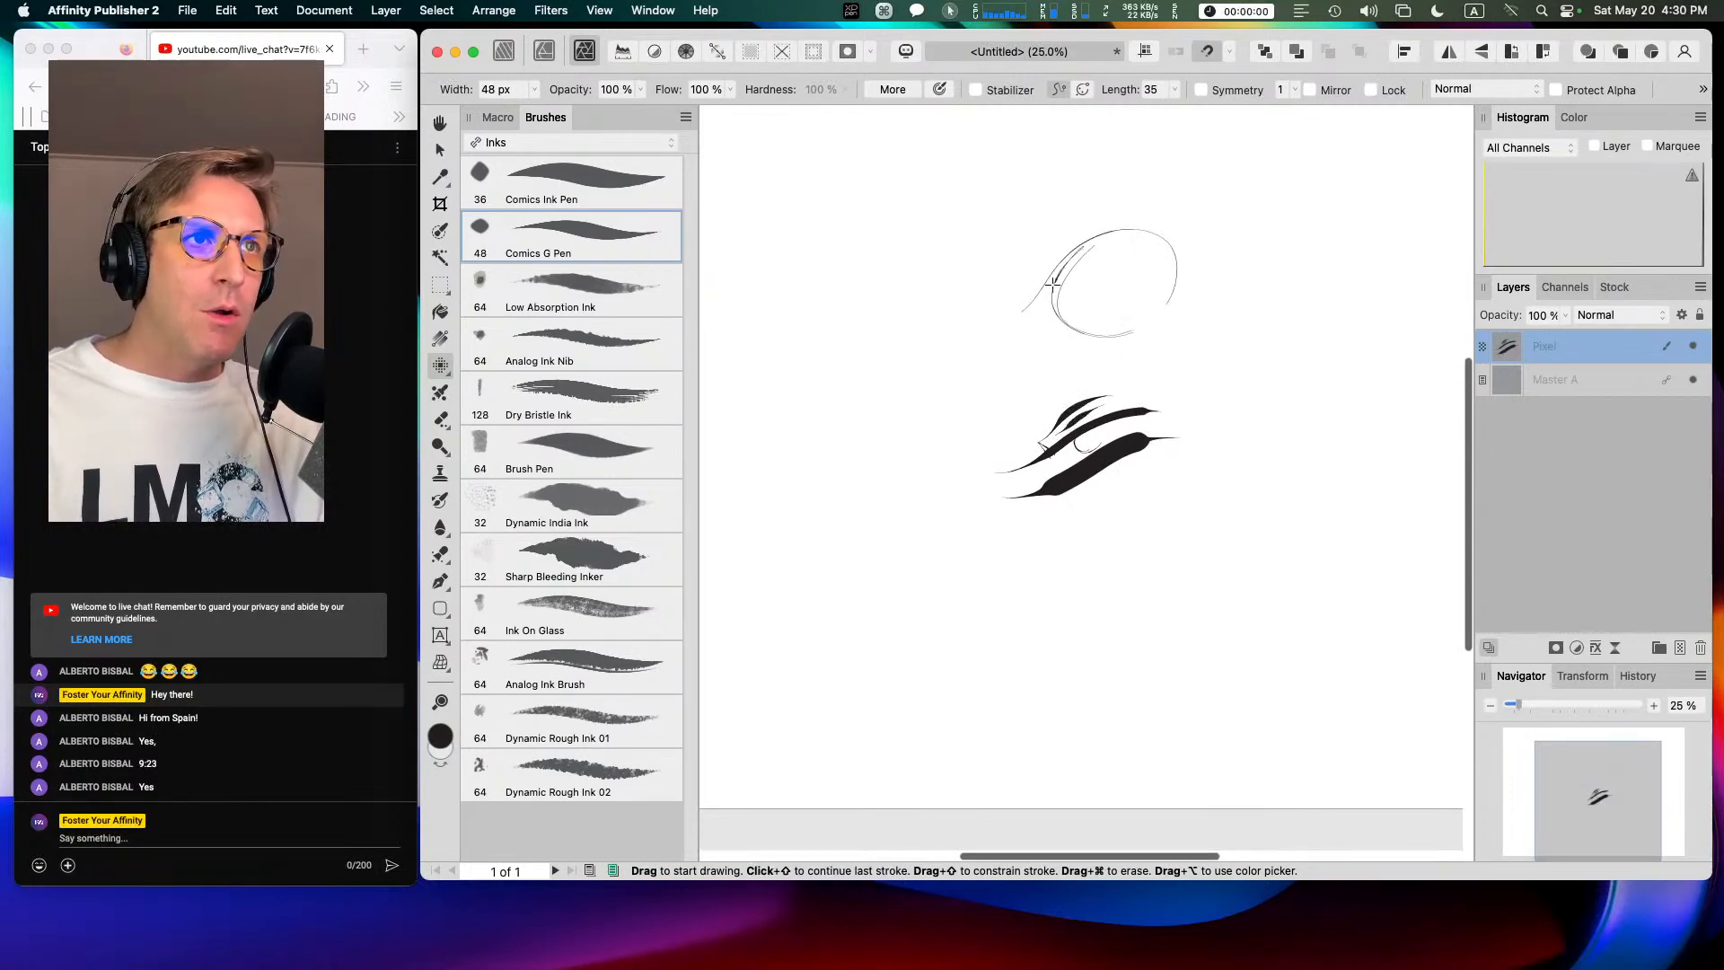
mouse_move(1074, 360)
left_mouse_down()
mouse_move(1099, 385)
mouse_move(1170, 355)
left_mouse_up()
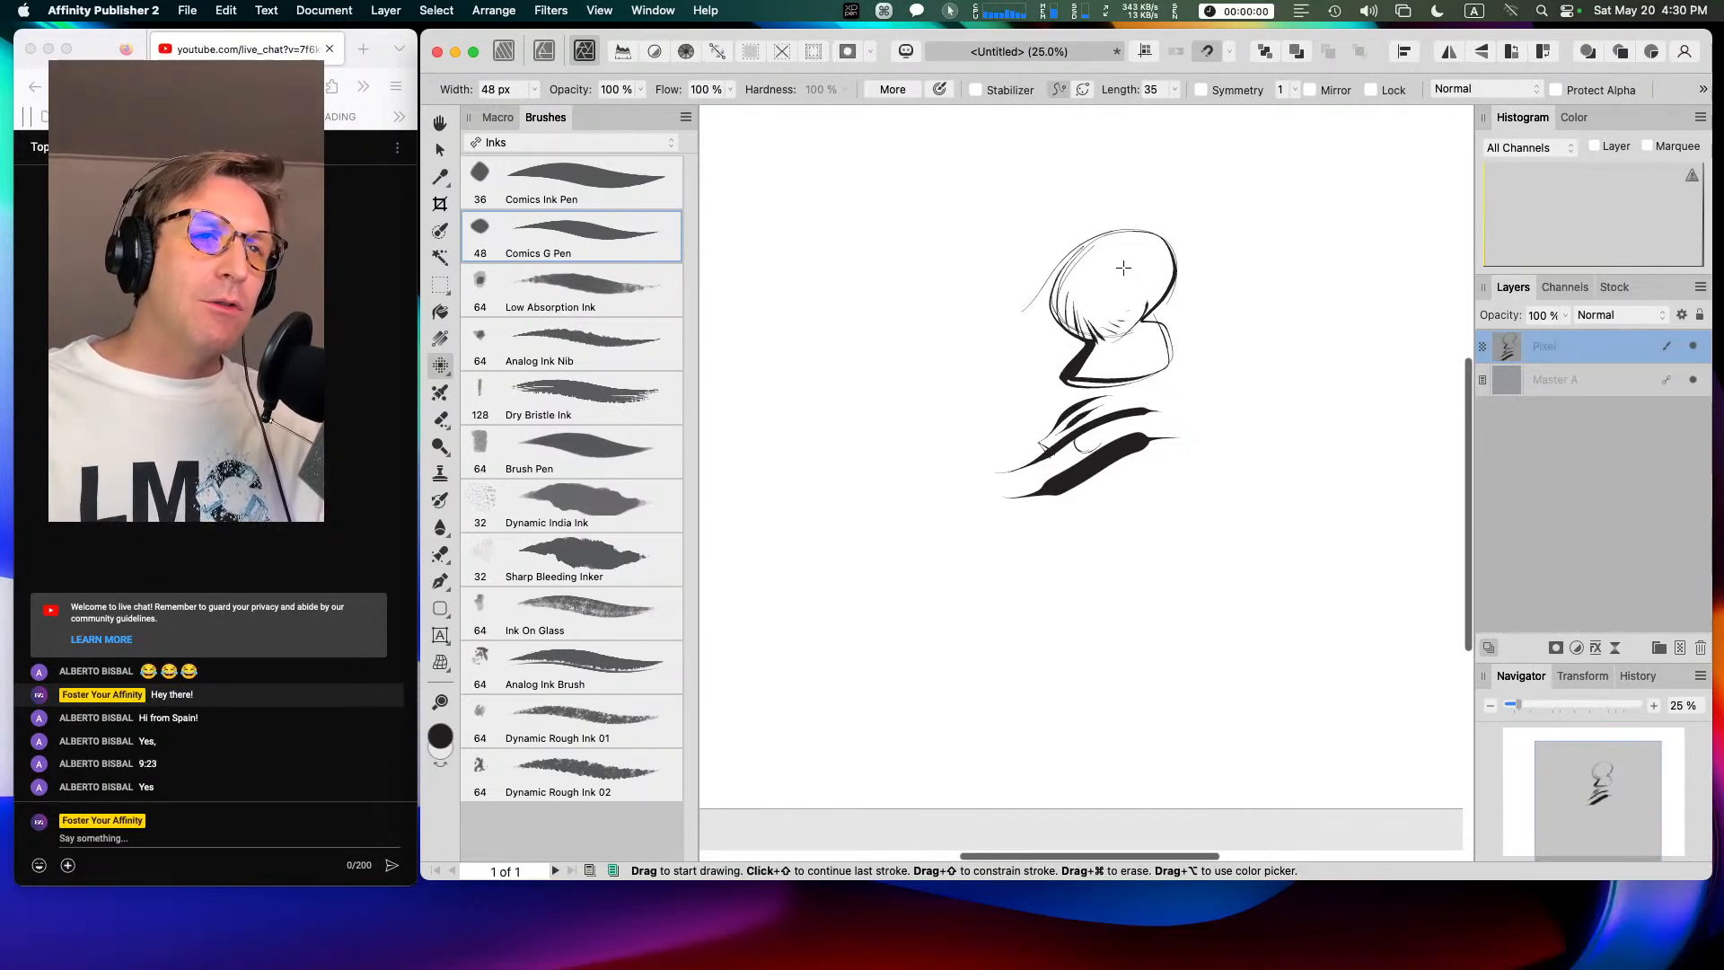
left_click_drag(1125, 303, 1113, 285)
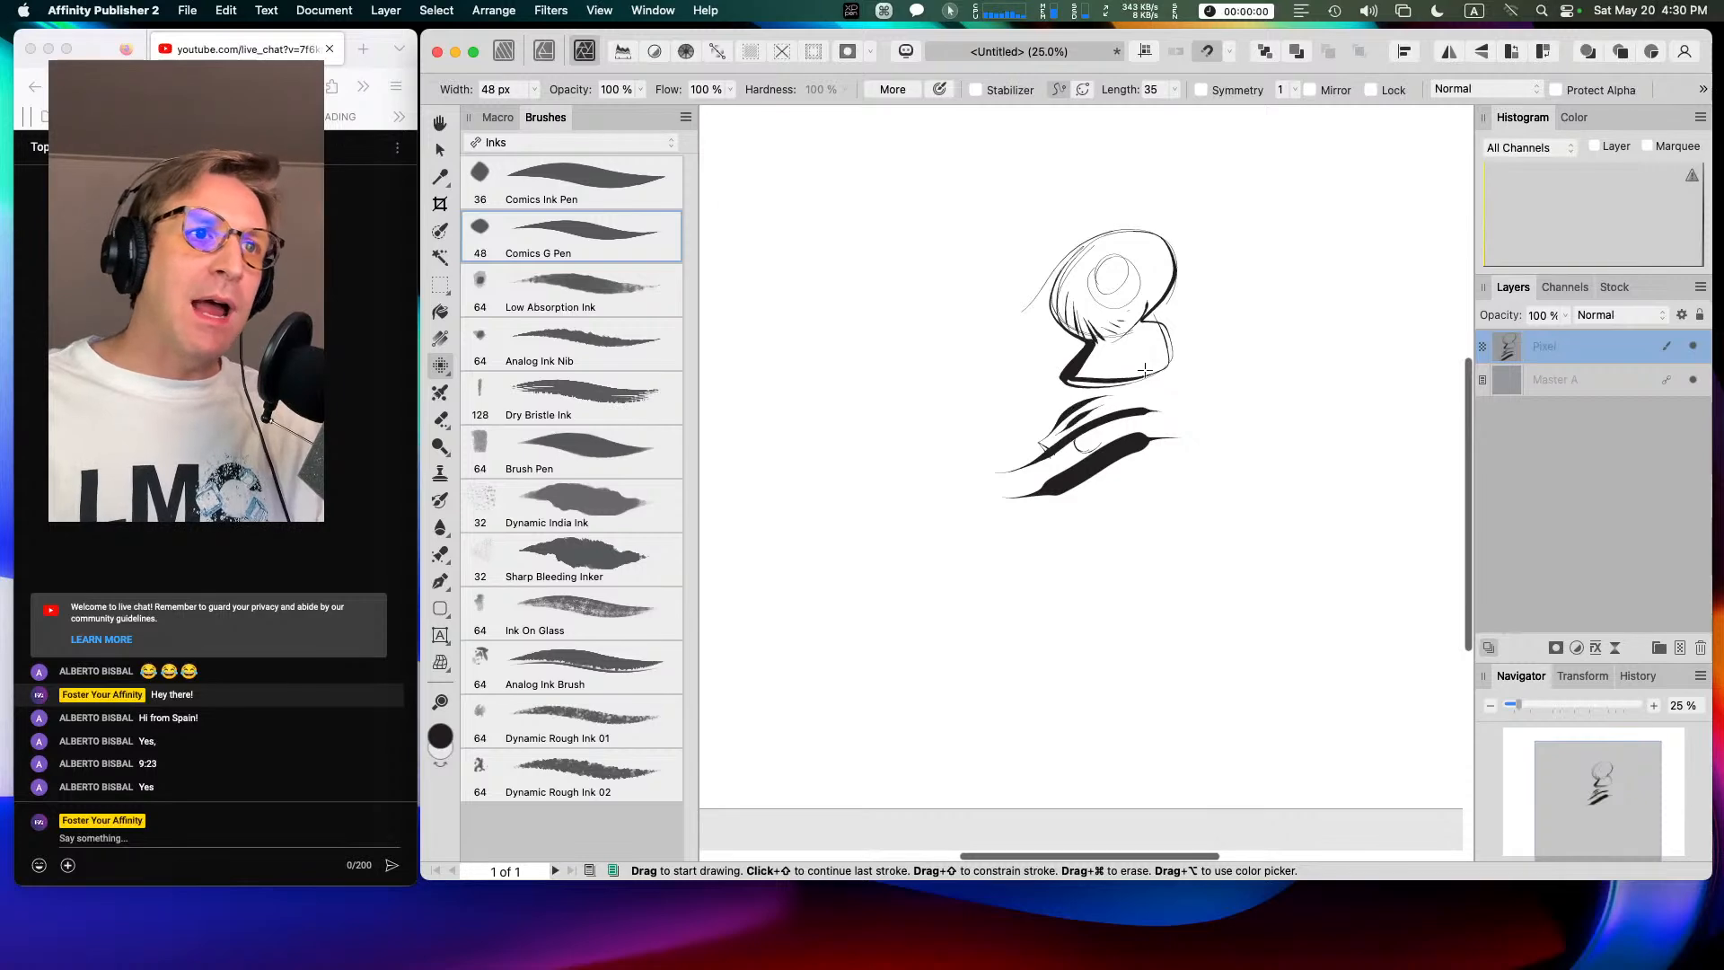
Step: Draw small arrow marks pointing at the thick Paint Brush stroke's edge and at the upper Pixel Tool stroke's edge
scroll(1140, 438, "up", 8)
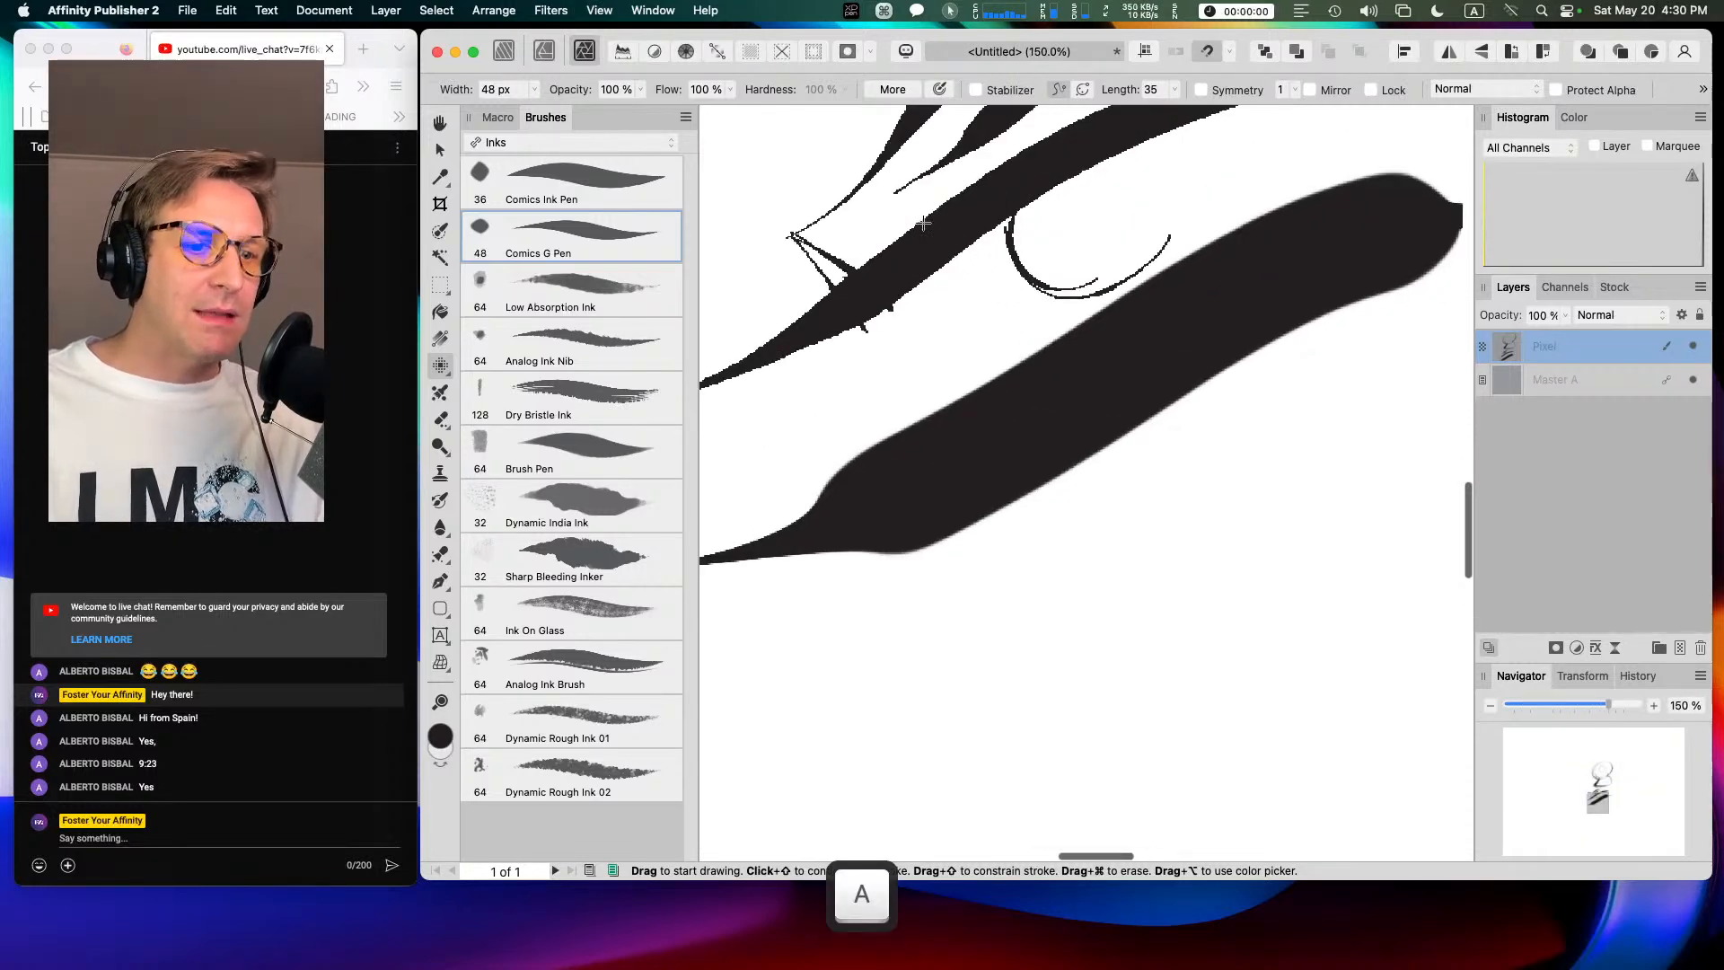
key("space")
mouse_move(923, 222)
left_mouse_down()
mouse_move(981, 396)
mouse_move(1106, 583)
mouse_move(1074, 590)
left_mouse_up()
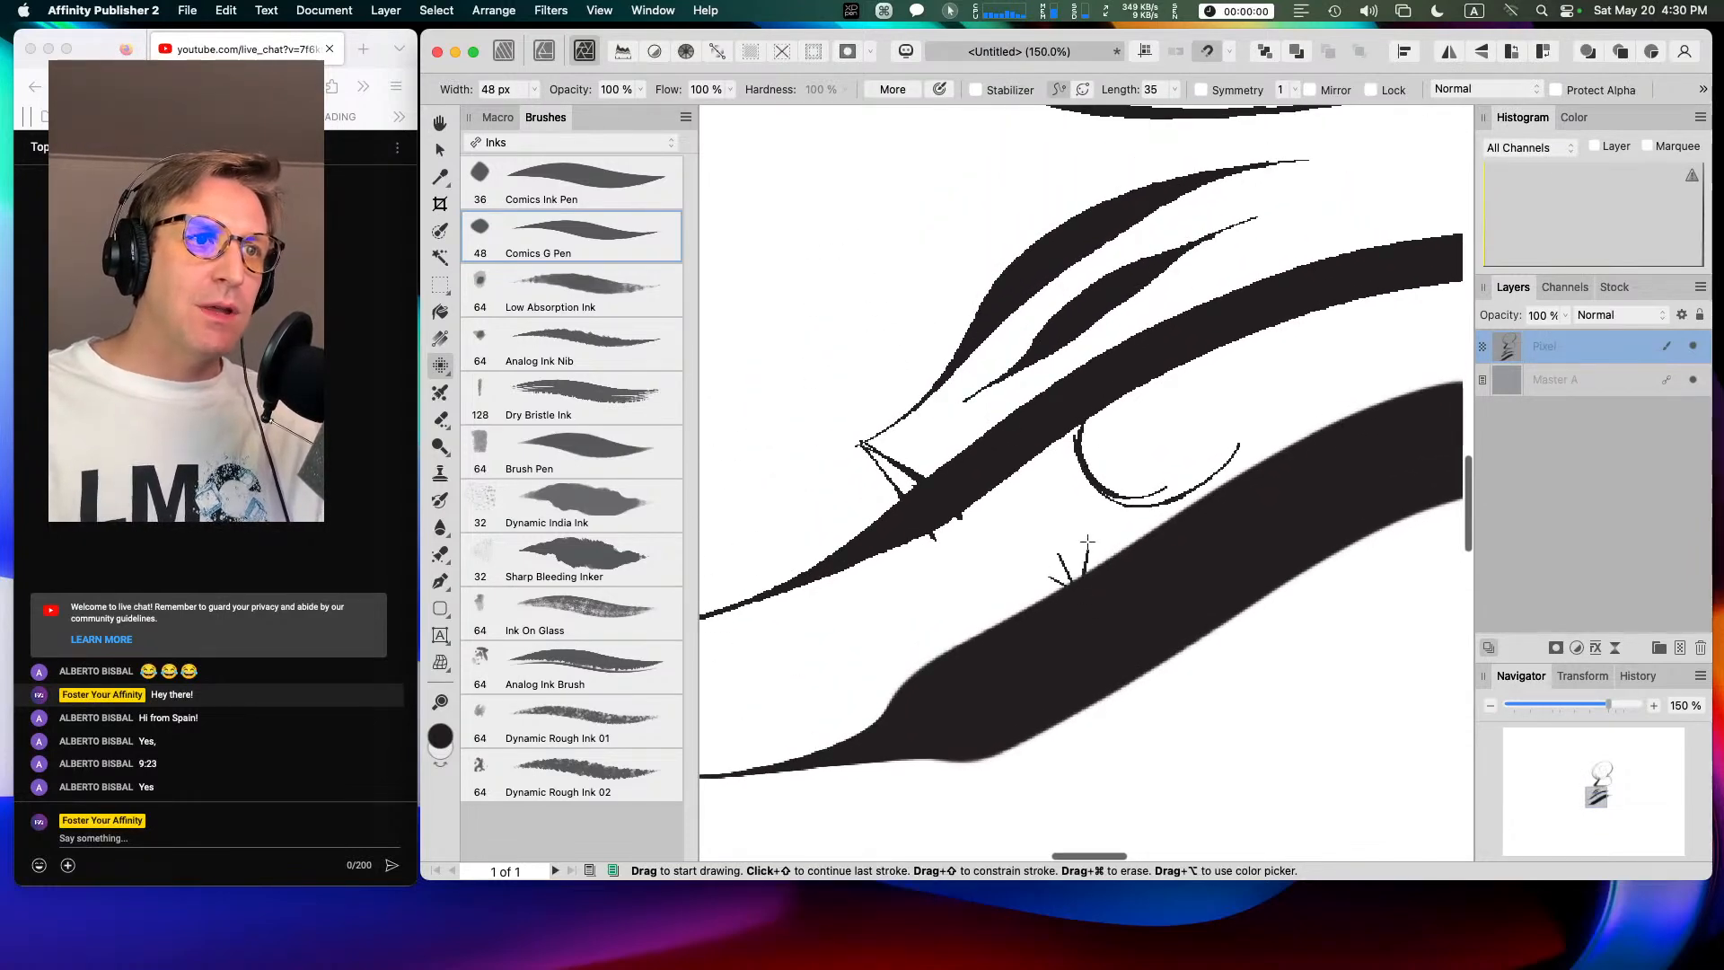
left_click_drag(1022, 538, 1046, 540)
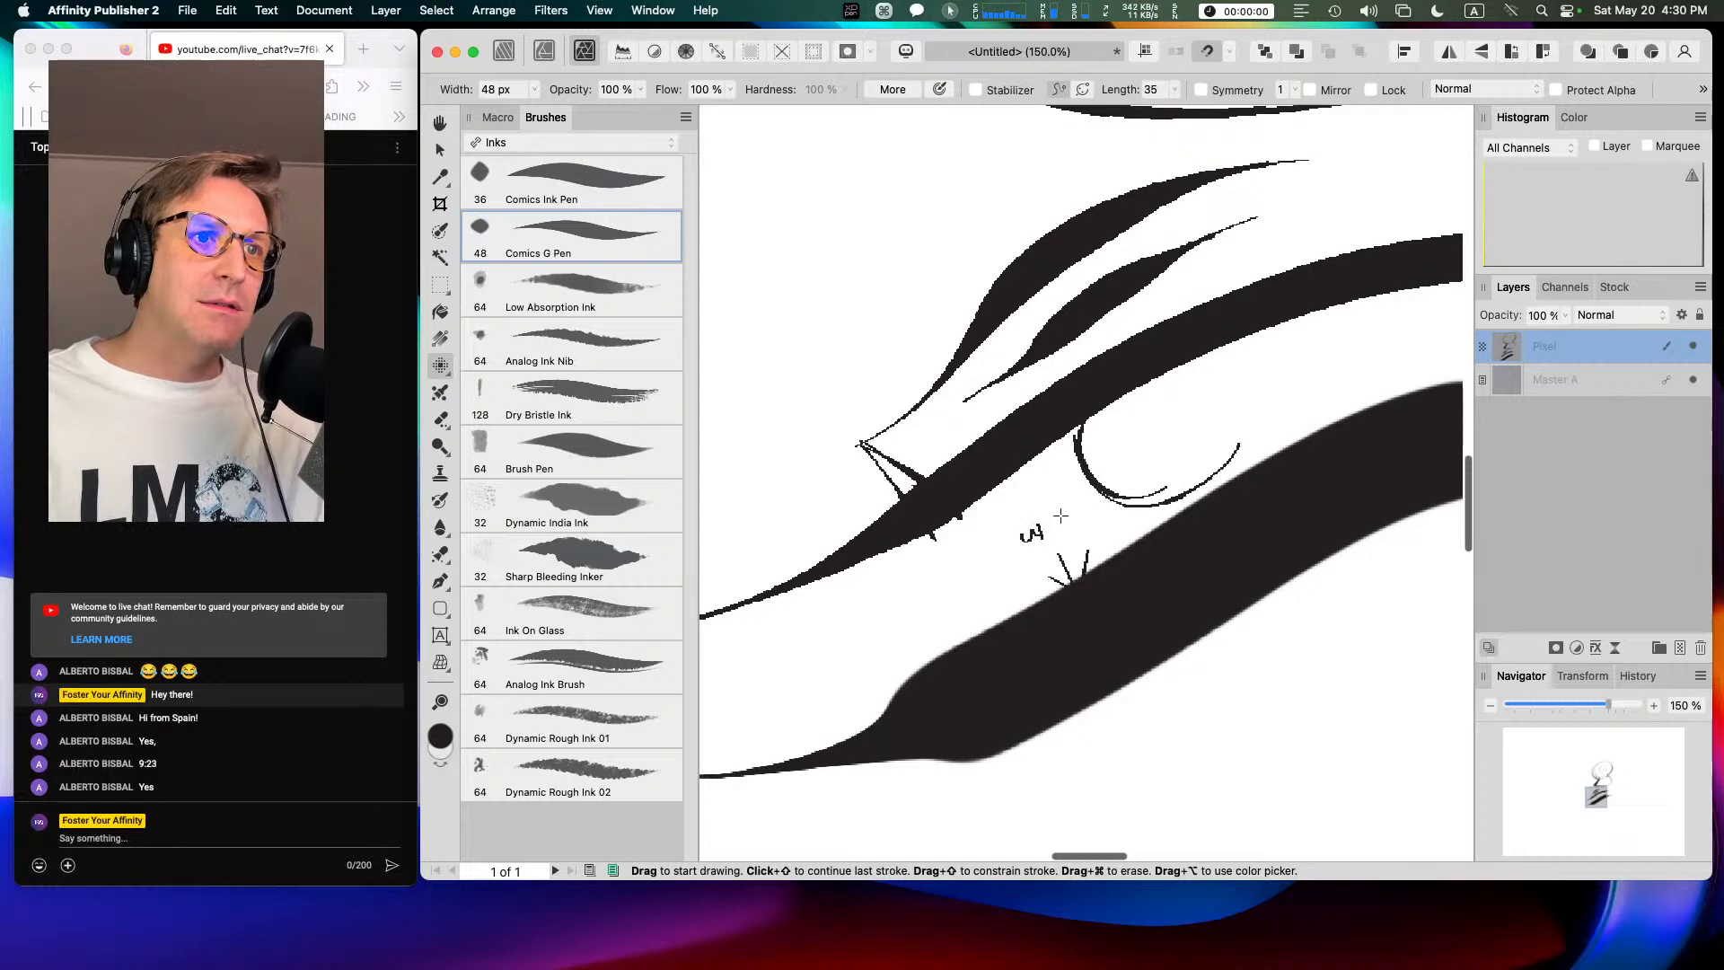
left_click_drag(903, 313, 941, 355)
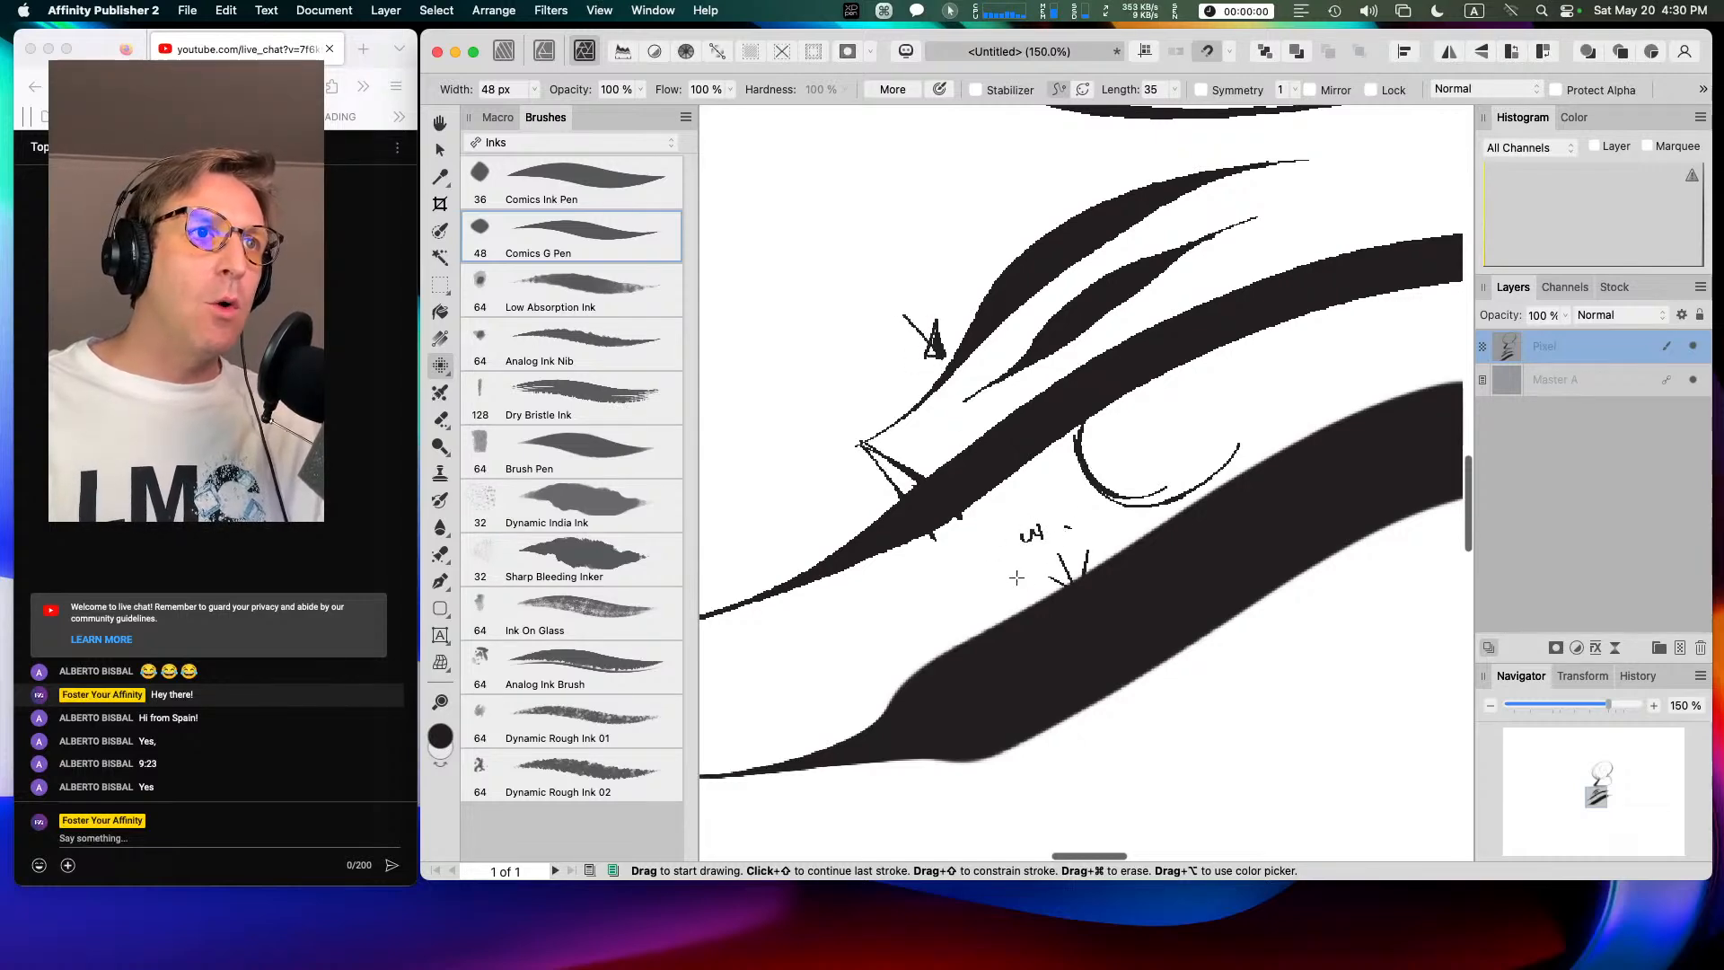
Step: Paint a short tapered stroke and two thin curved lines above the upper Pixel Tool stroke
mouse_move(968, 266)
left_mouse_down()
mouse_move(1012, 224)
mouse_move(1165, 165)
left_mouse_up()
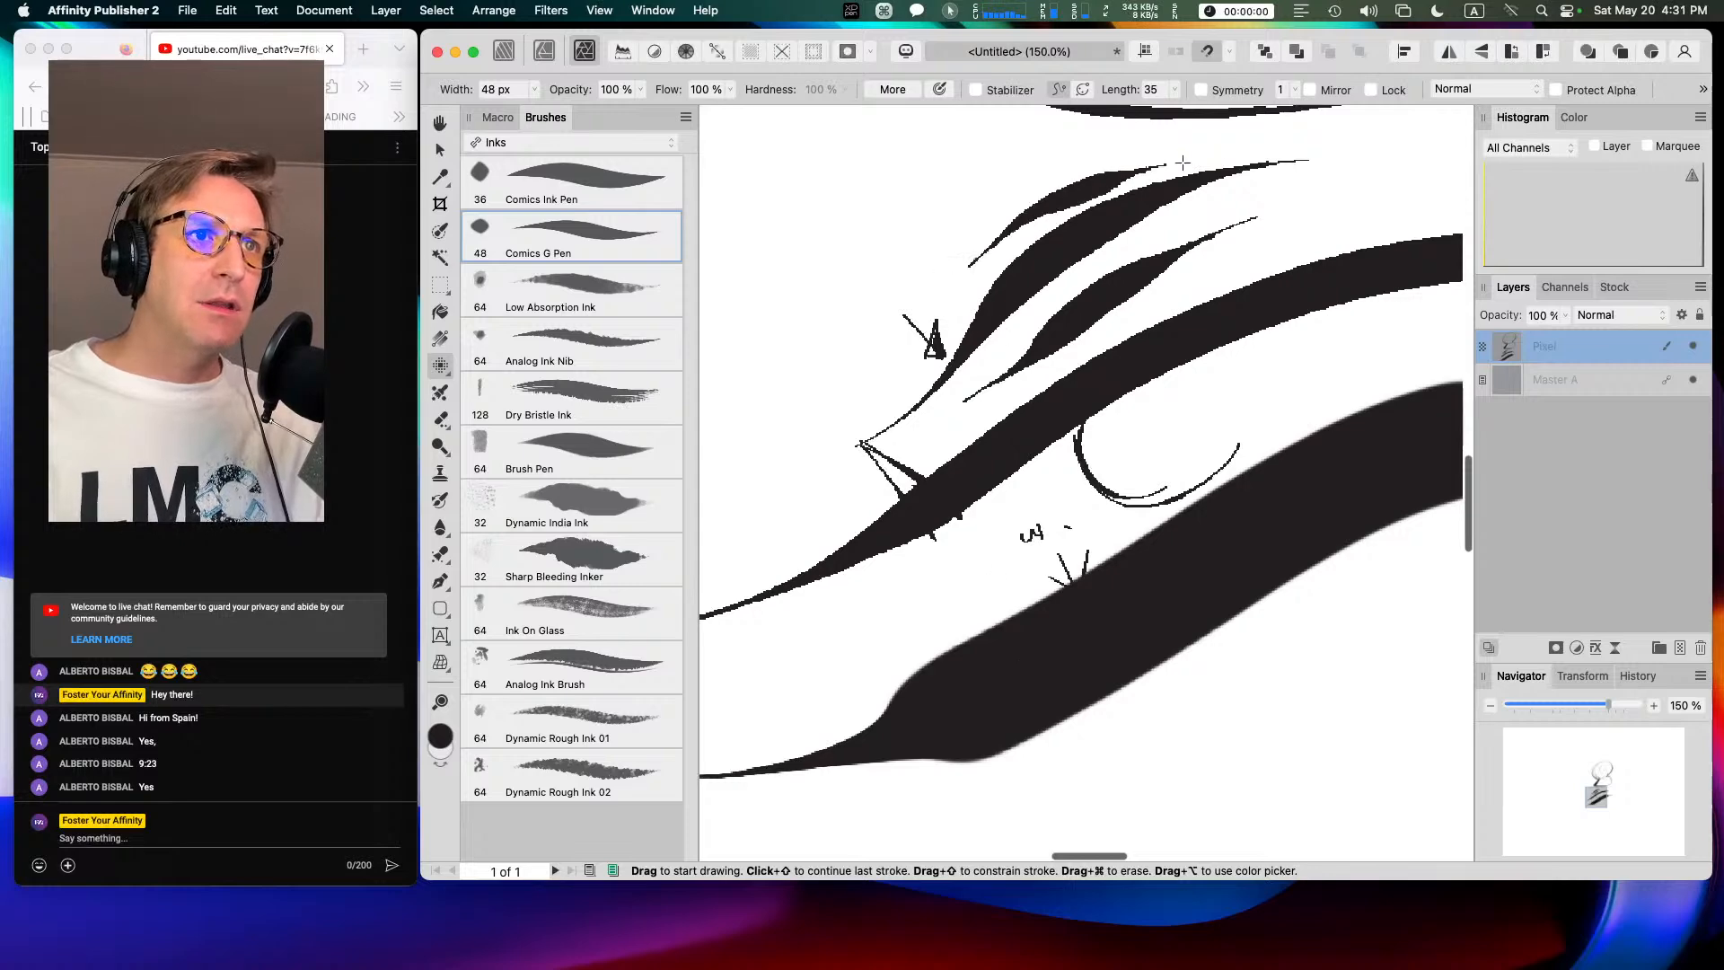
mouse_move(963, 200)
left_mouse_down()
mouse_move(867, 316)
mouse_move(1021, 171)
left_mouse_up()
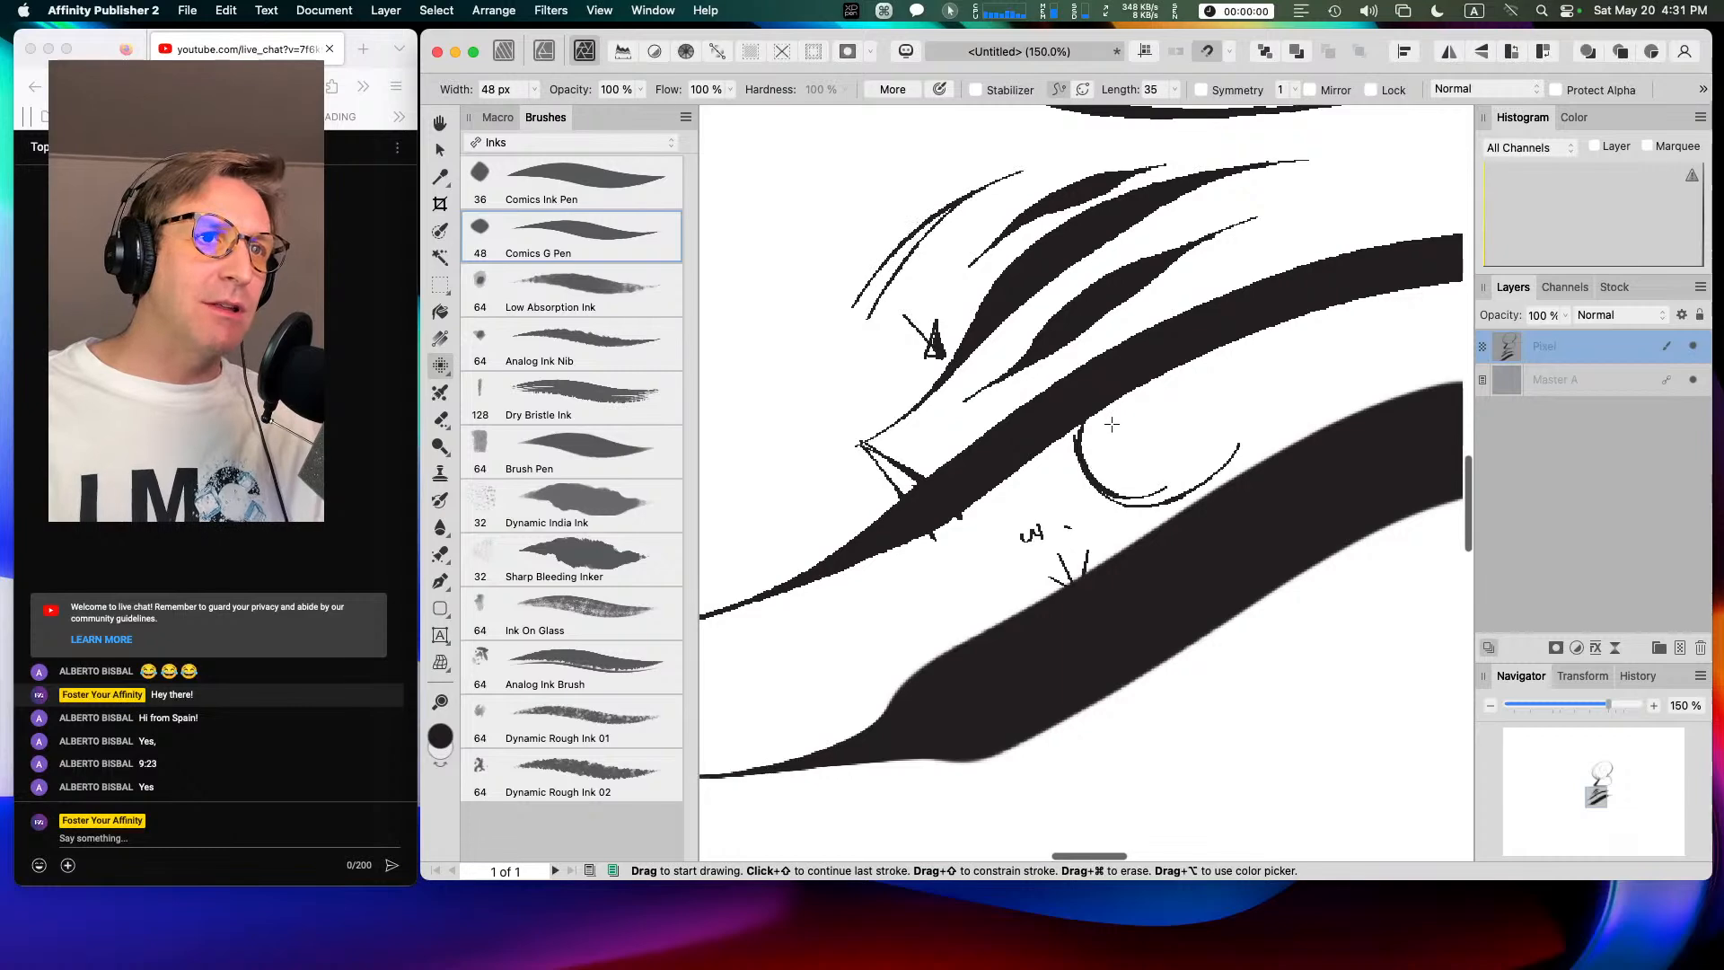
Step: Draw a closed round outline below the thick stroke with the Pixel Tool and the 8 px Round Brush from the Basic category
key("a")
left_click_drag(1123, 430, 866, 277)
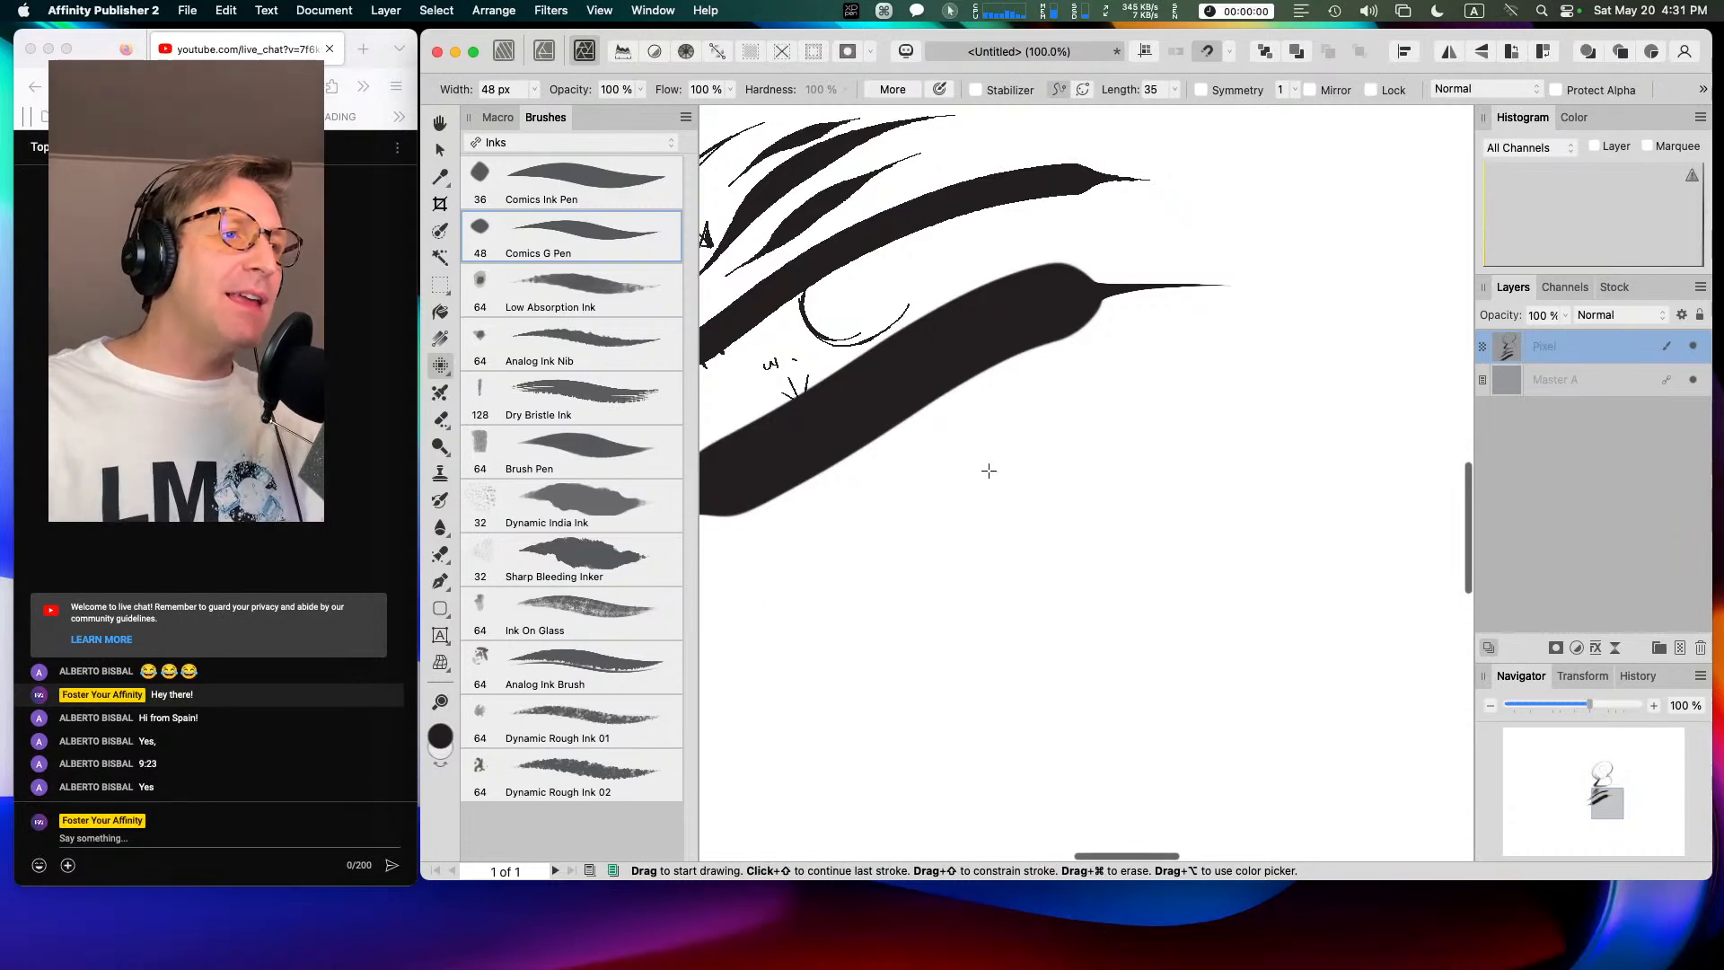
left_click(556, 142)
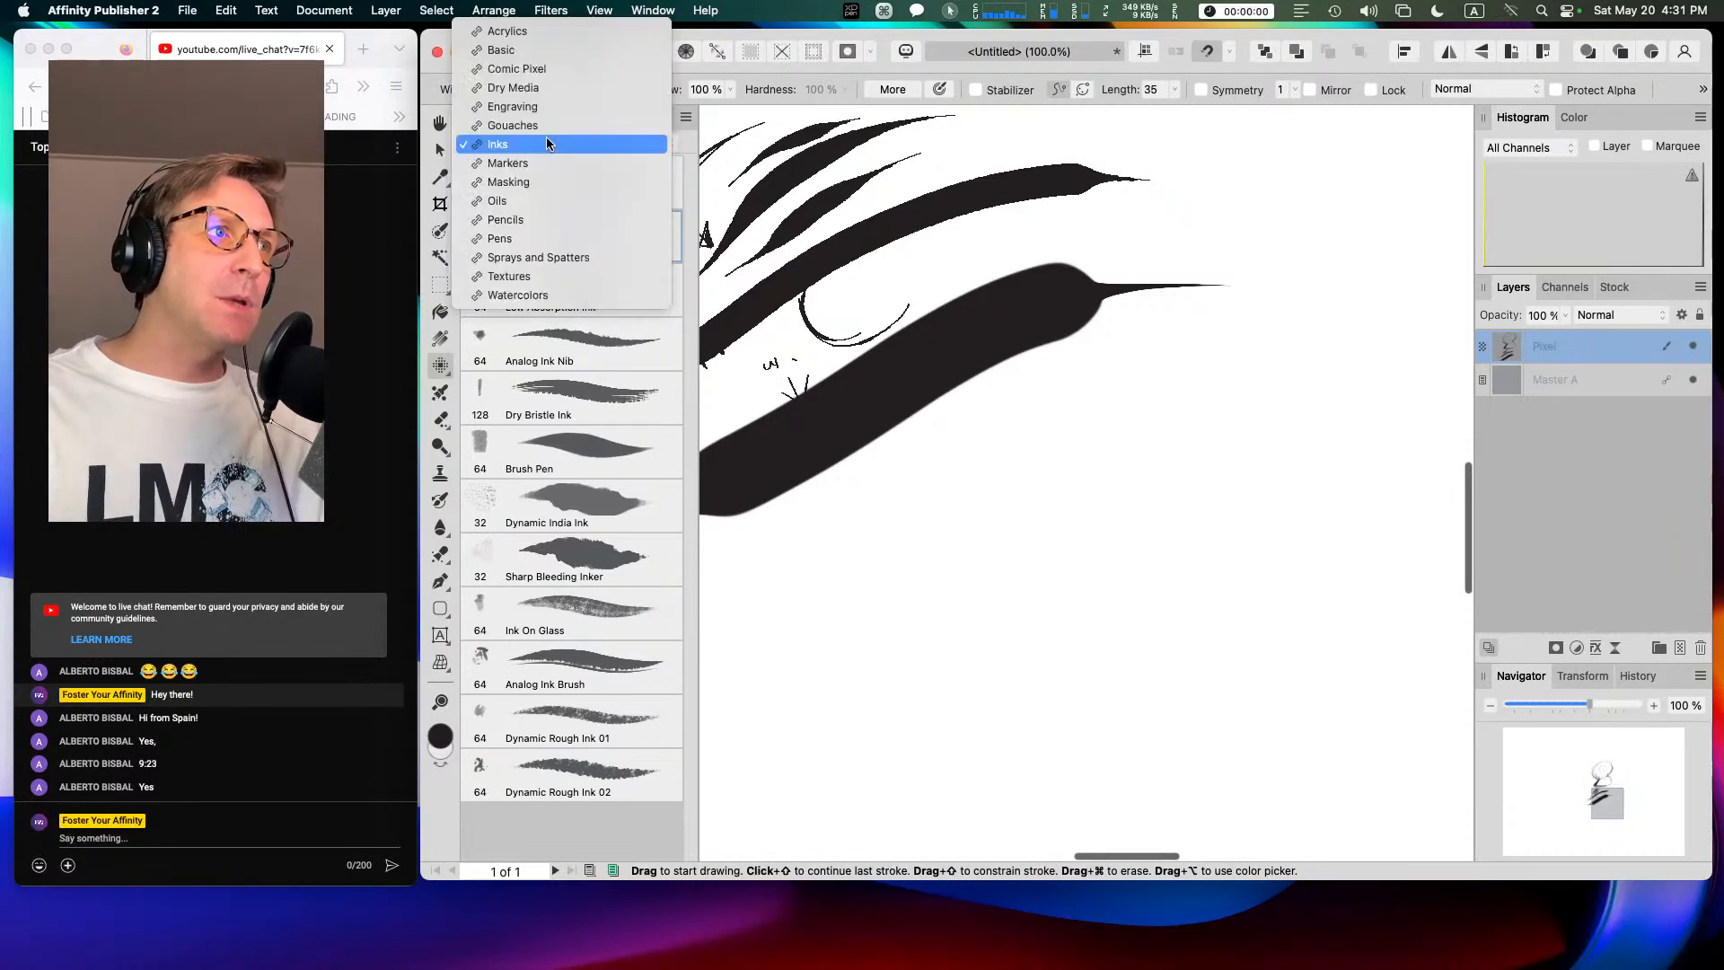
left_click(546, 52)
left_click(593, 346)
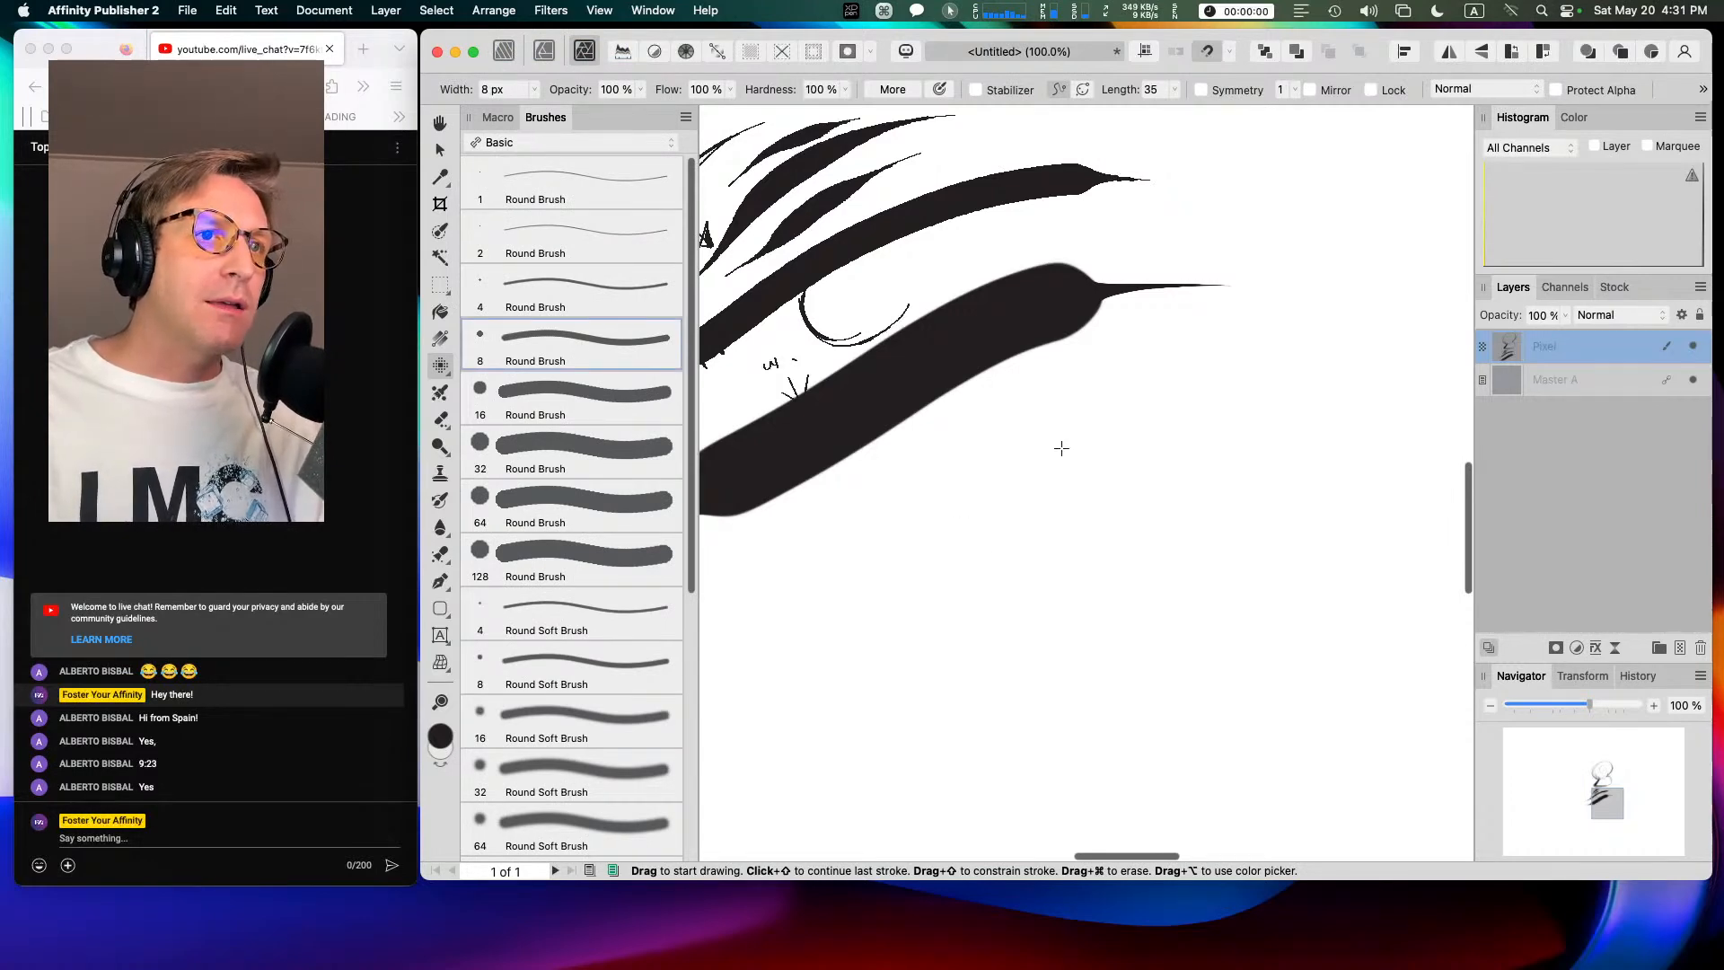
mouse_move(1140, 384)
left_mouse_down()
mouse_move(1004, 417)
mouse_move(936, 540)
mouse_move(1080, 625)
mouse_move(1203, 524)
mouse_move(1176, 405)
mouse_move(1088, 388)
left_mouse_up()
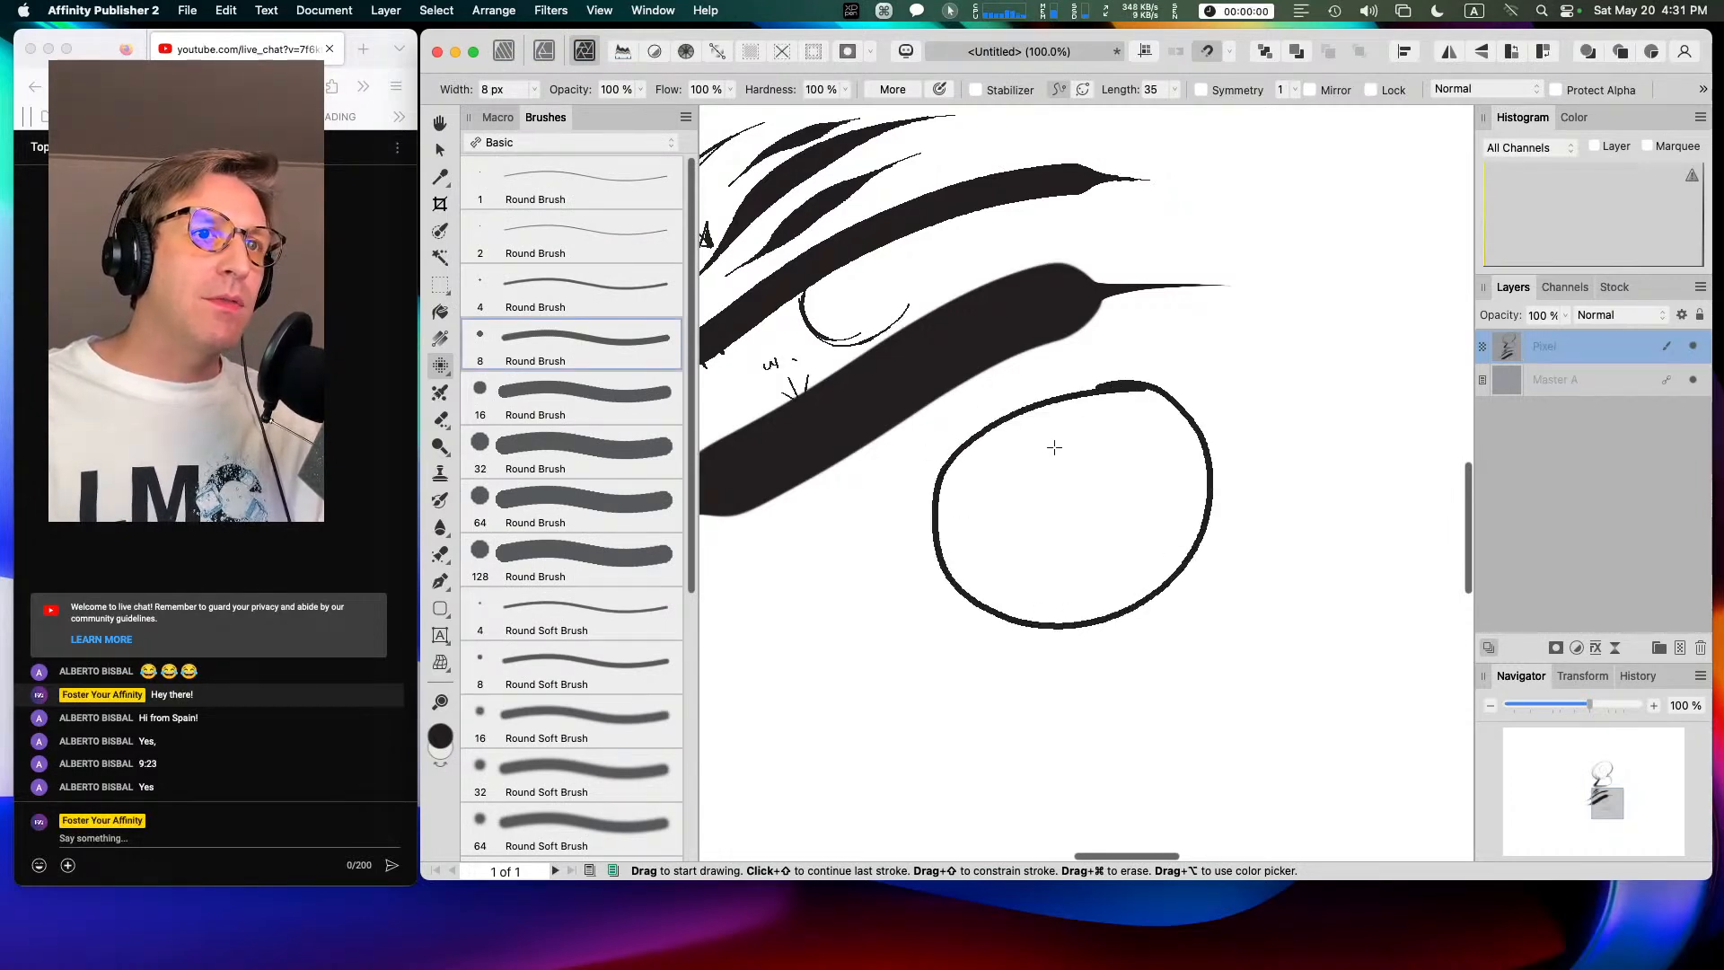
Step: Flood fill the round outline with a magenta colour, setting M to 100
left_click(439, 316)
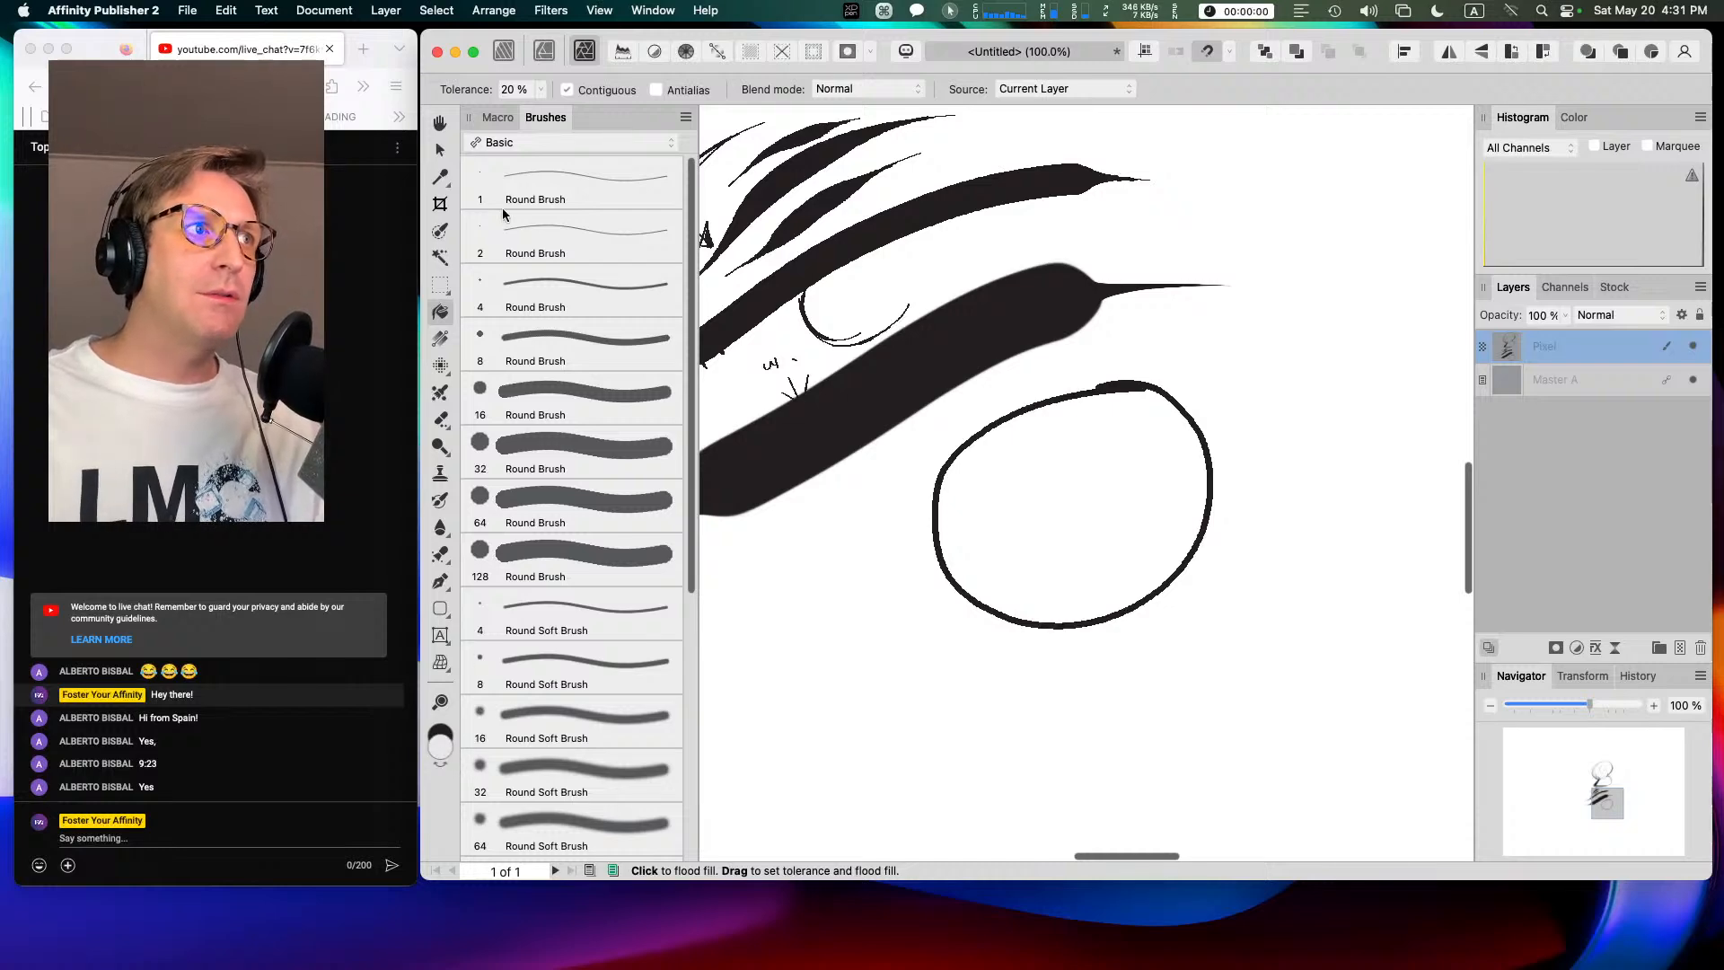
left_click(1575, 118)
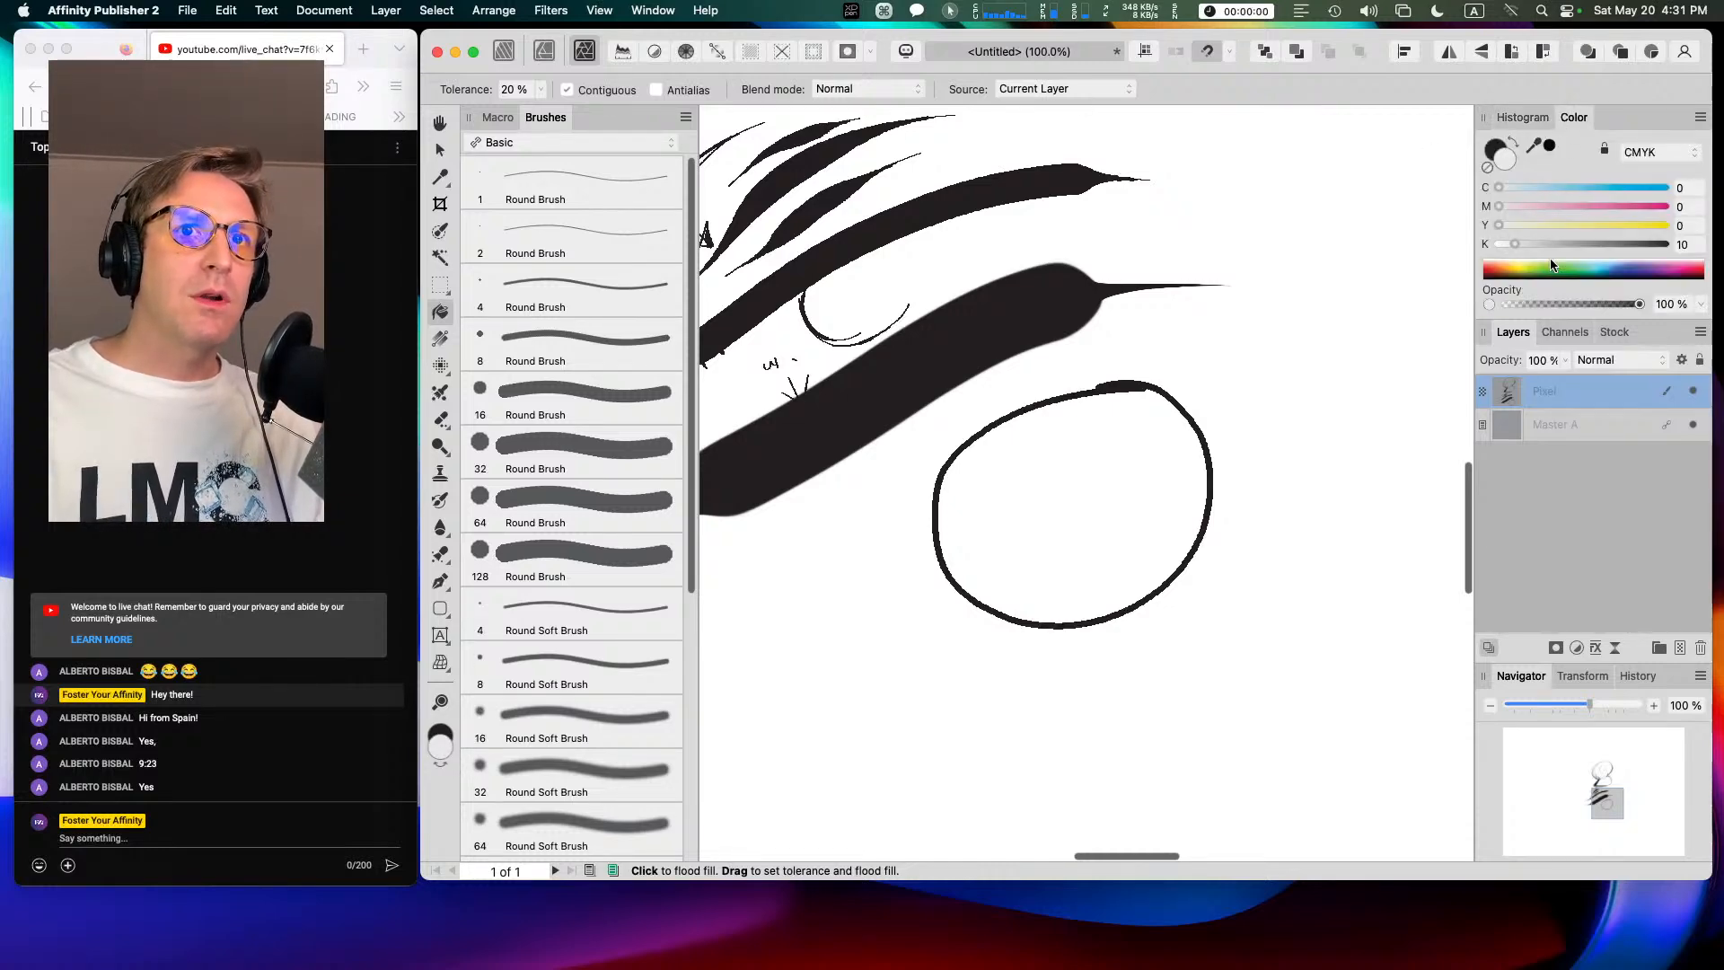
left_click_drag(1498, 207, 1665, 206)
left_click(1099, 448)
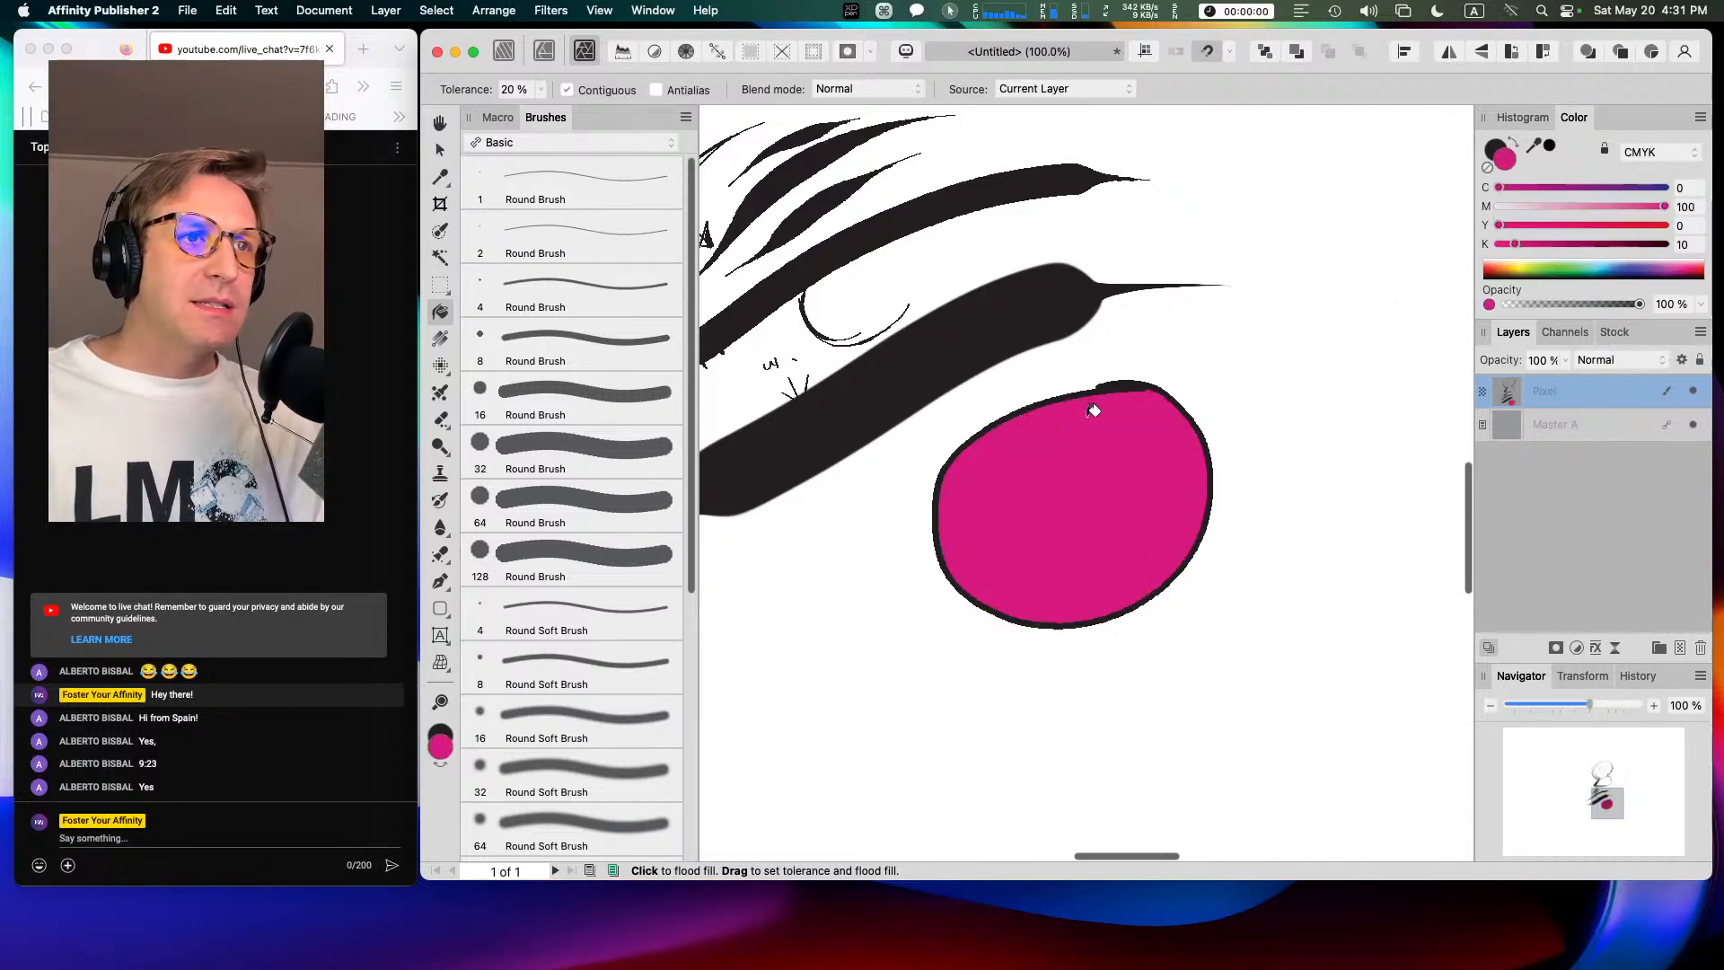
Step: Flood fill the magenta round shape with black until its interior and outline match
left_click(1550, 144)
left_click(1149, 448)
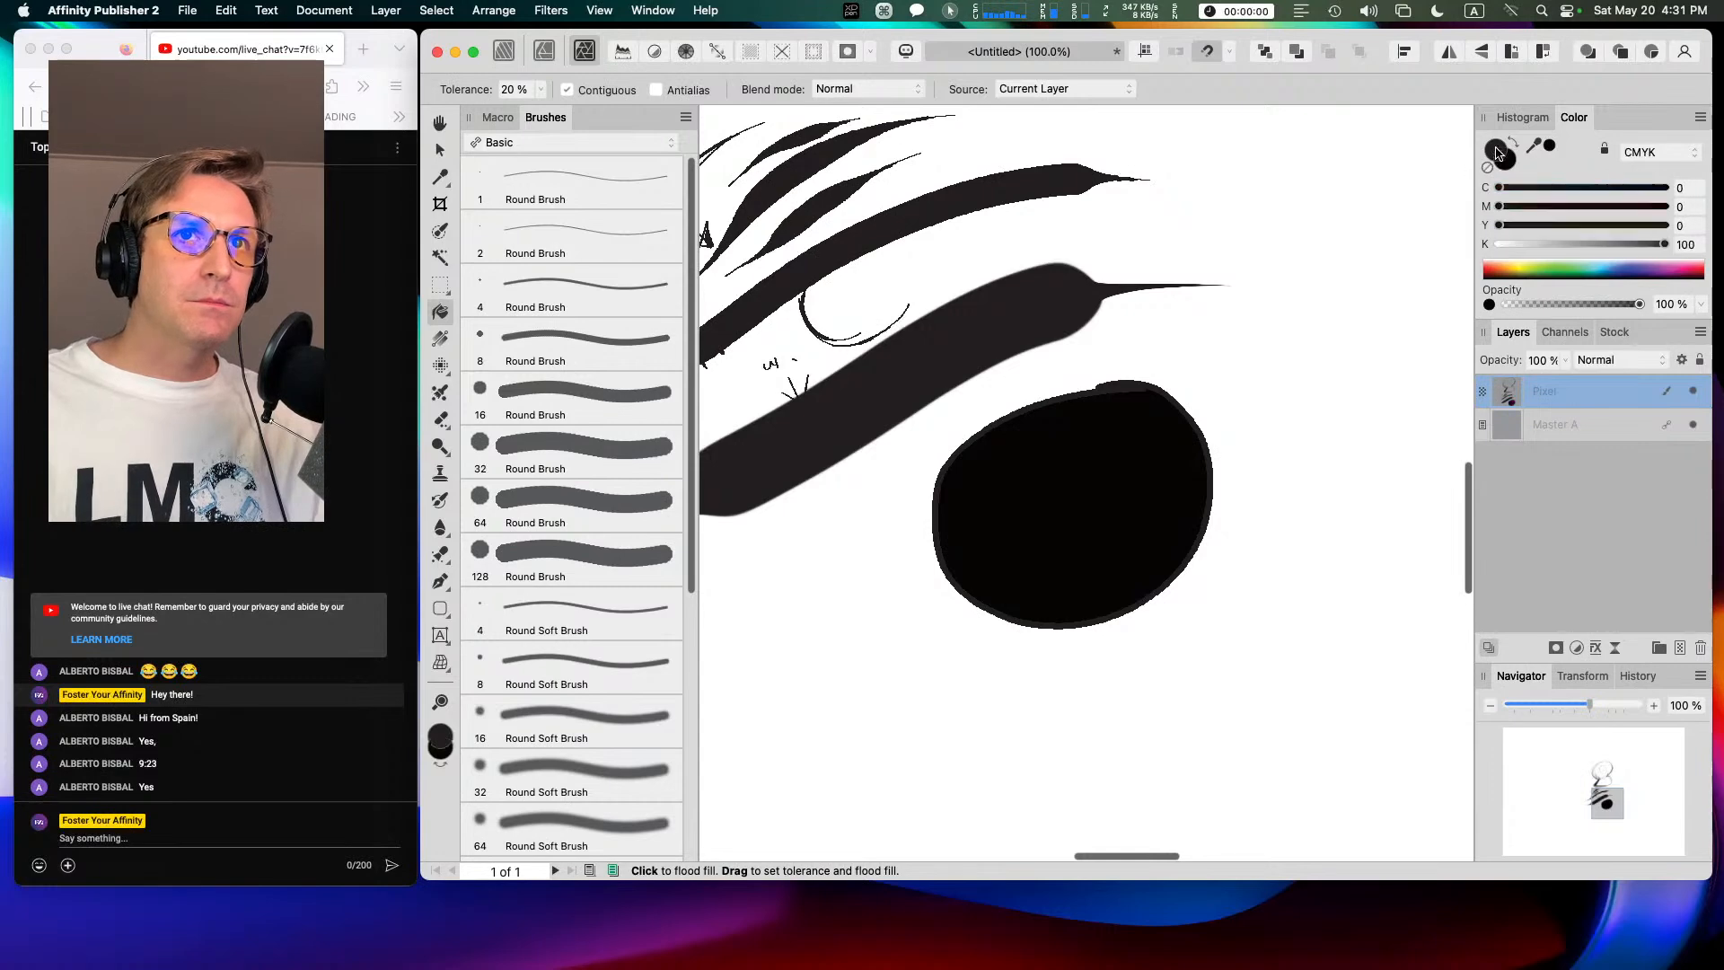
left_click(1141, 455)
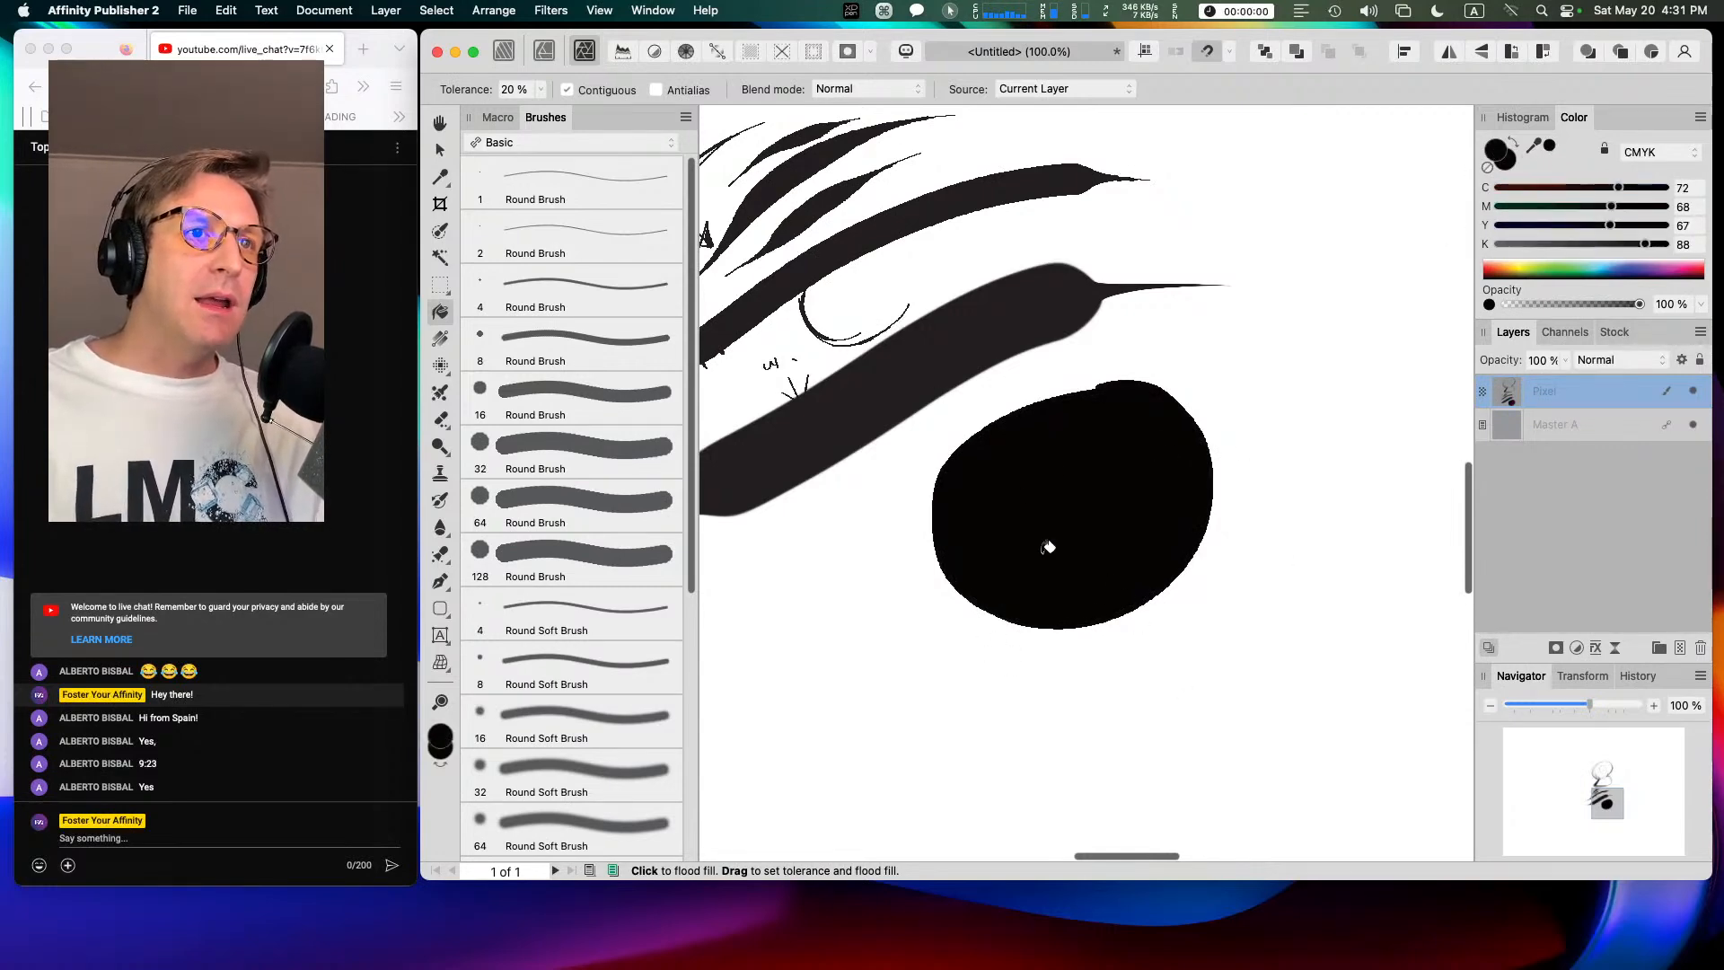
Step: Draw a small closed four-sided outline beside the thick stroke's thin end with the Pixel Tool
key("super+equal")
scroll(1077, 528, "up", 3)
scroll(1077, 528, "down", 3)
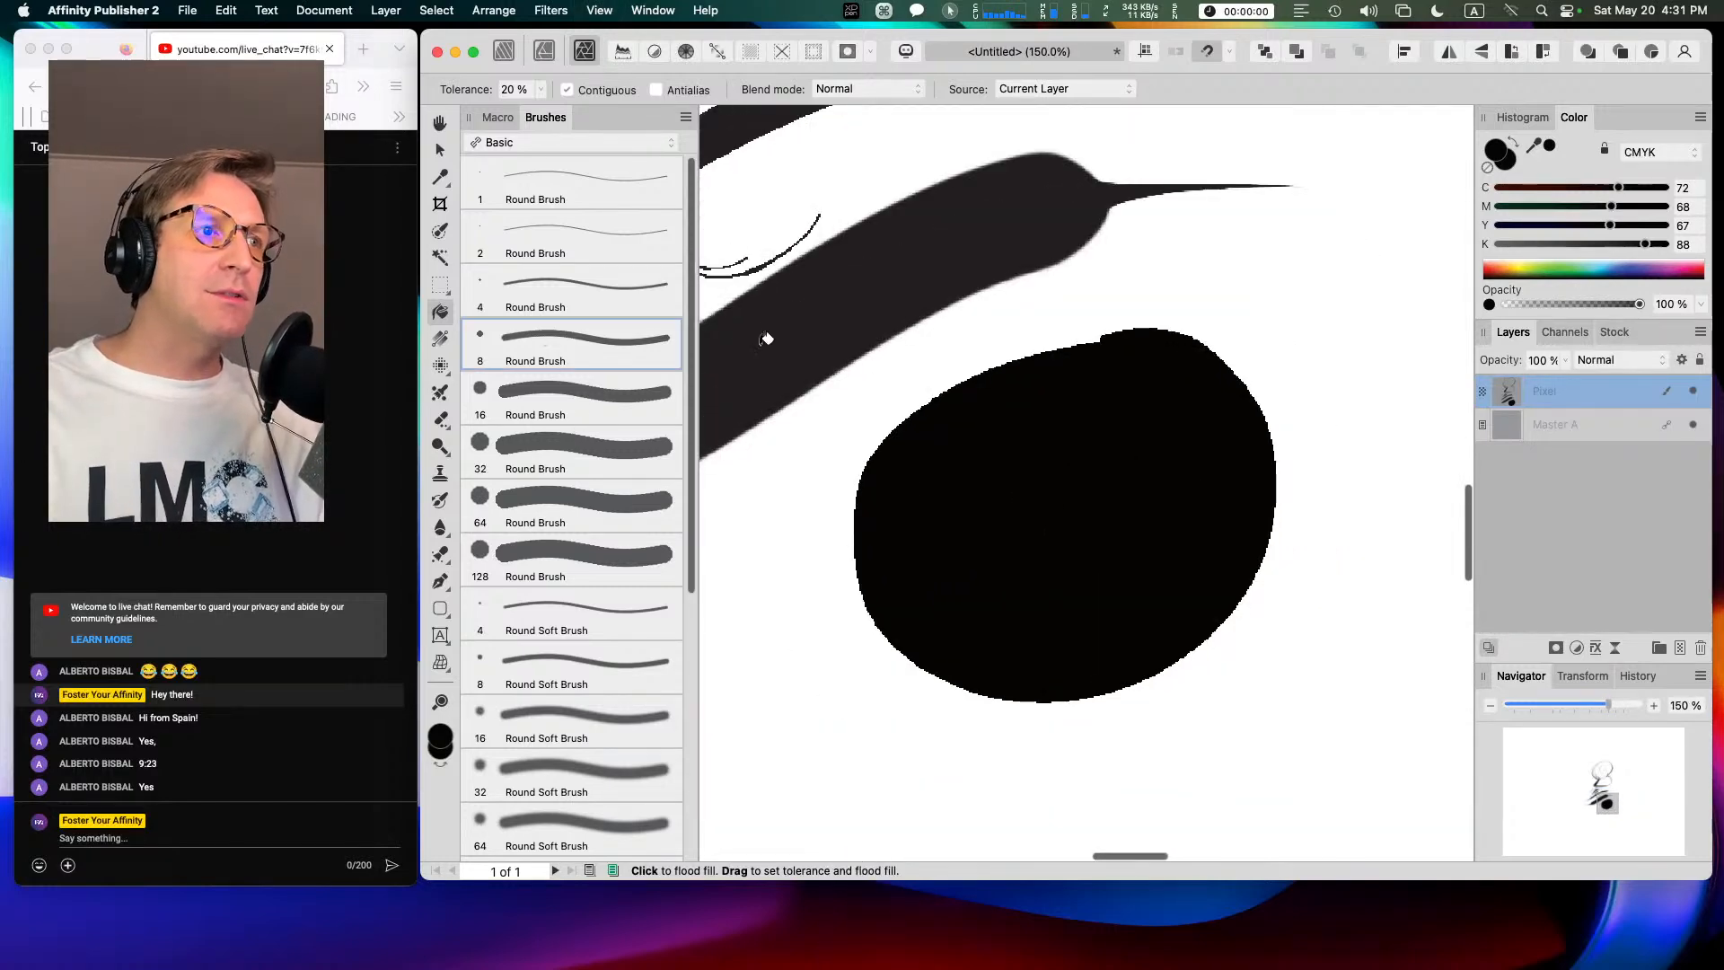
left_click(440, 365)
mouse_move(1280, 202)
left_mouse_down()
mouse_move(1215, 269)
mouse_move(1353, 199)
left_mouse_up()
Step: Draw a triangle, a flat wedge, a large circle and a five-sided outline around the sketch with the 4 px Round Brush
key("a")
mouse_move(1262, 577)
left_mouse_down()
mouse_move(1262, 535)
mouse_move(1148, 483)
left_mouse_up()
left_click(574, 287)
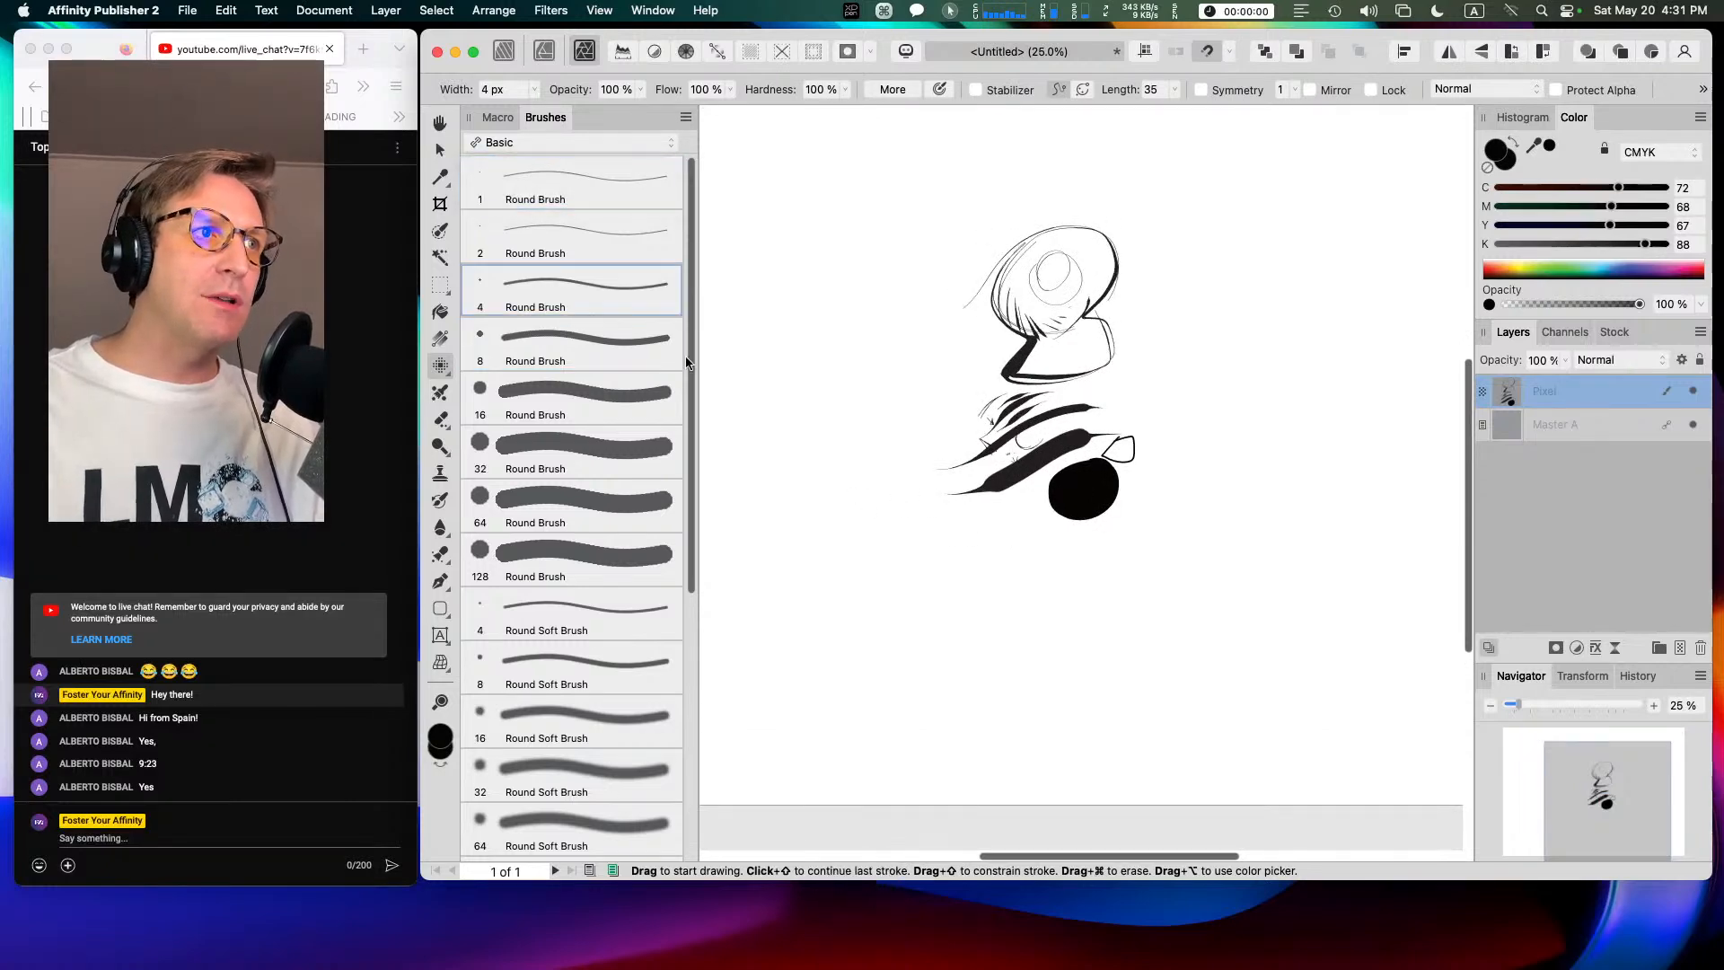
mouse_move(869, 501)
left_mouse_down()
mouse_move(831, 588)
mouse_move(932, 619)
mouse_move(871, 503)
left_mouse_up()
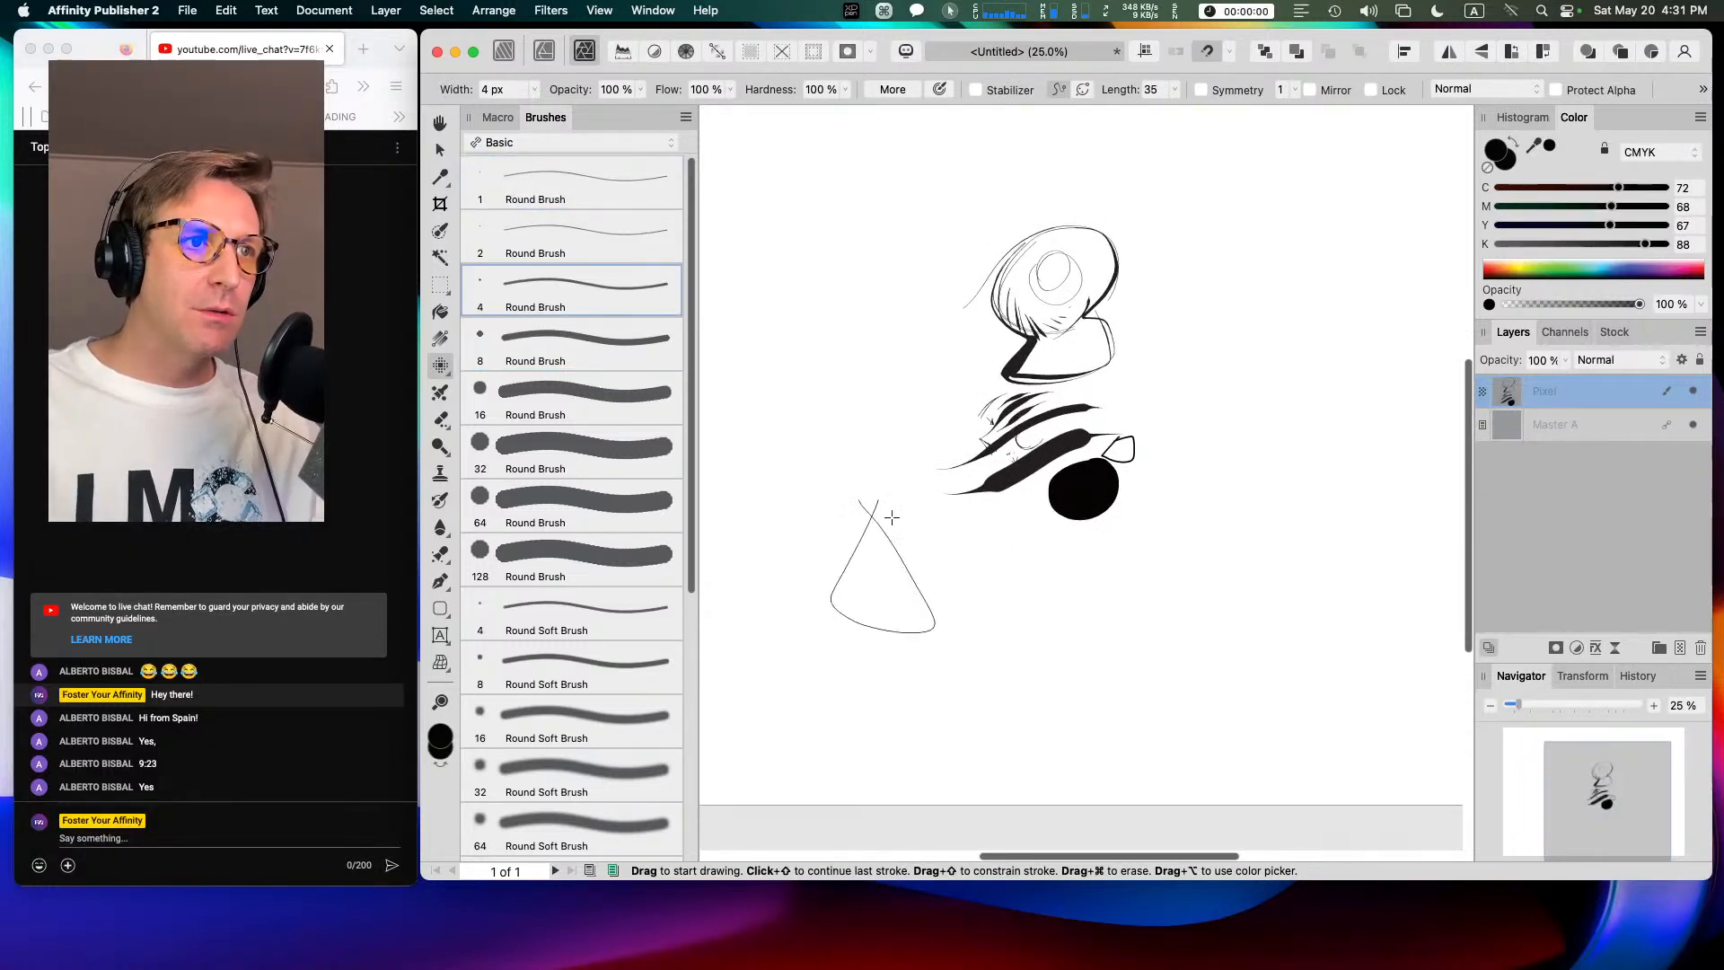
left_click_drag(1034, 589, 1018, 560)
mouse_move(1250, 366)
left_mouse_down()
mouse_move(1301, 400)
mouse_move(1256, 364)
left_mouse_up()
mouse_move(1286, 143)
left_mouse_down()
mouse_move(1310, 285)
mouse_move(1302, 142)
left_mouse_up()
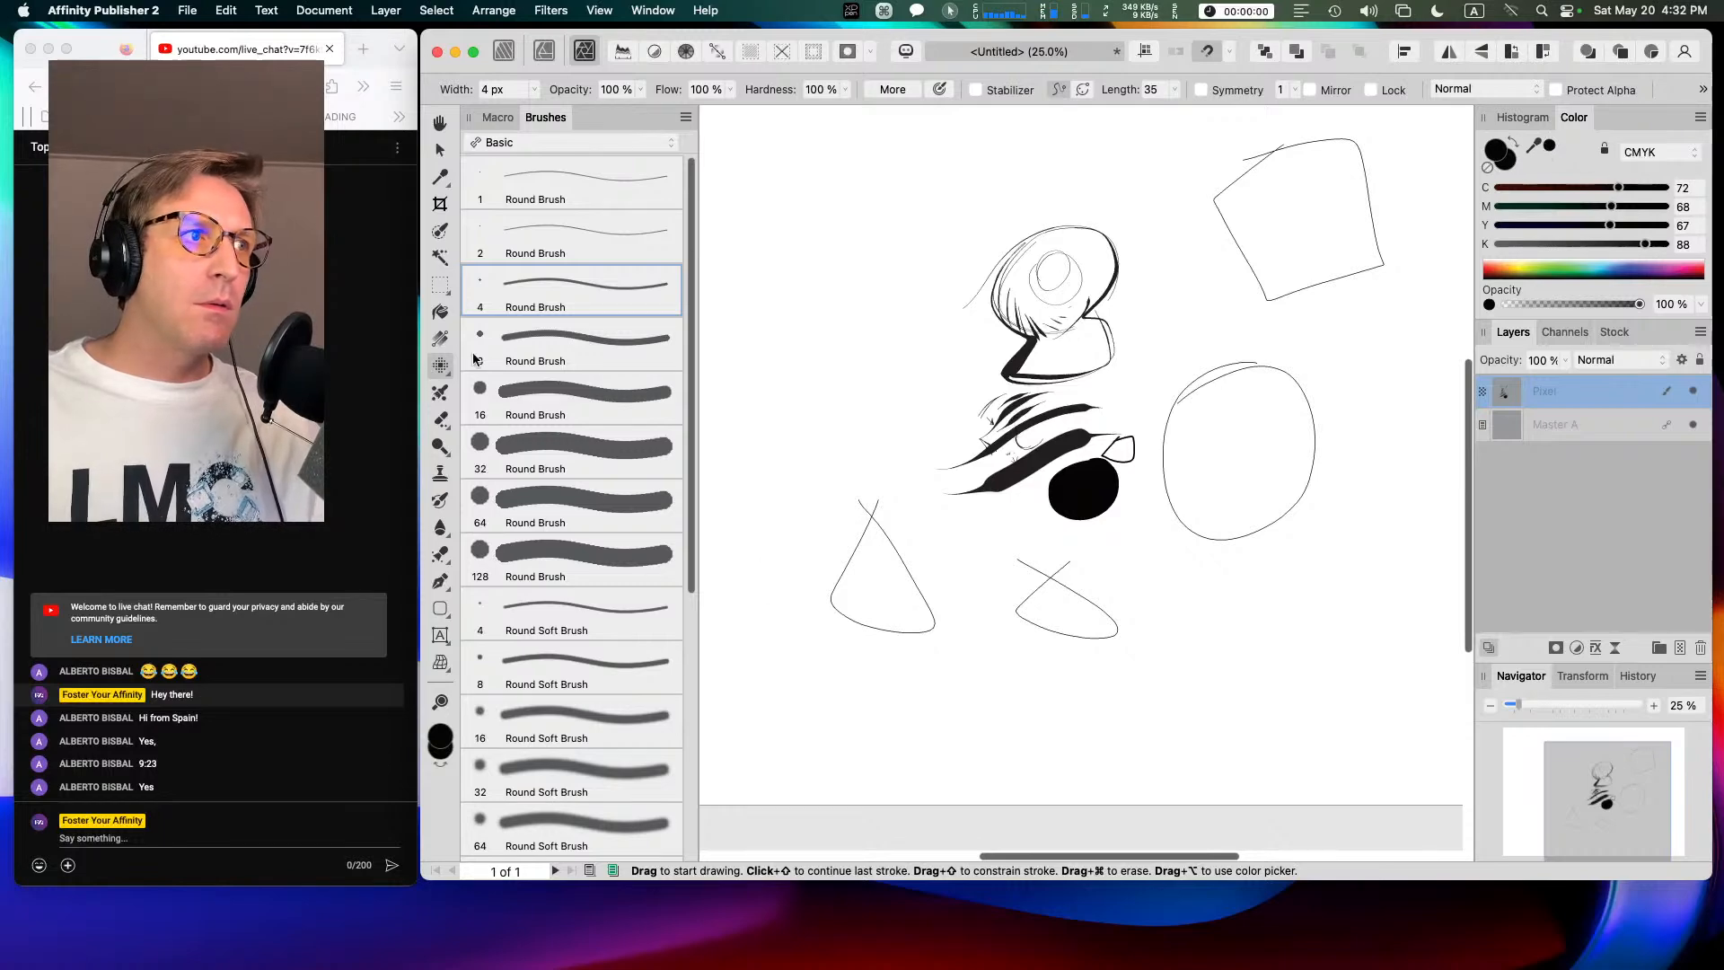
Step: Flood fill the wedge and the triangle below the sketch with black
left_click(440, 311)
left_click(1070, 616)
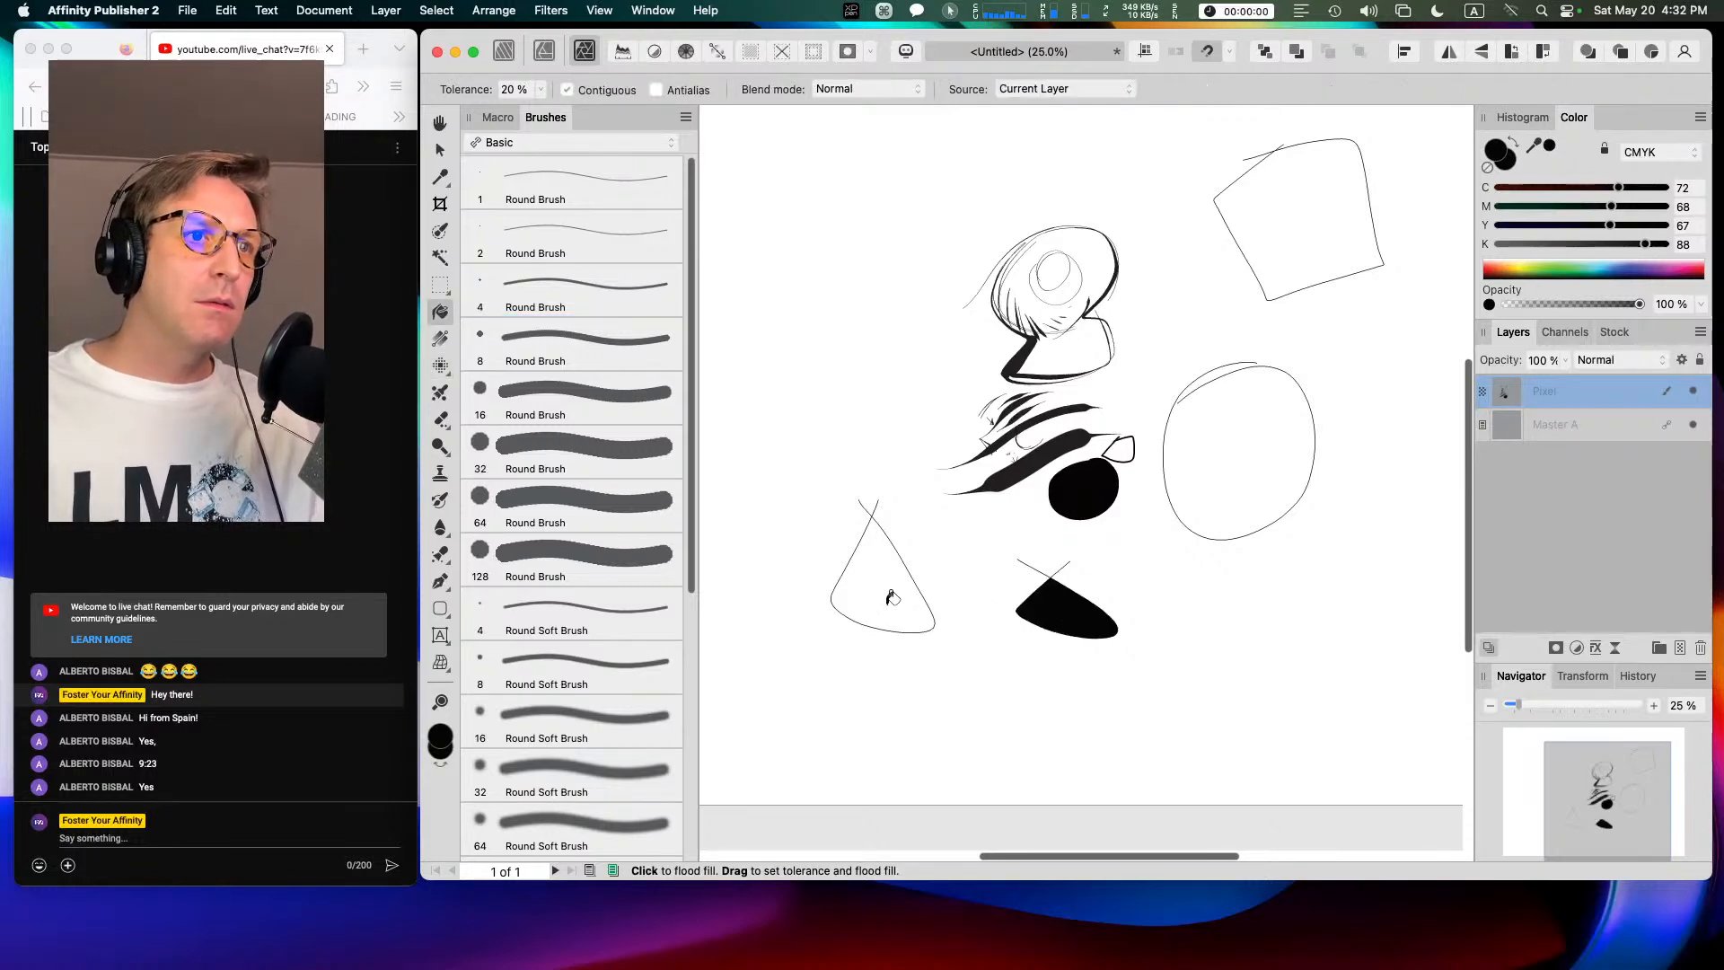
left_click(907, 598)
left_click(1271, 334)
left_click(1302, 201)
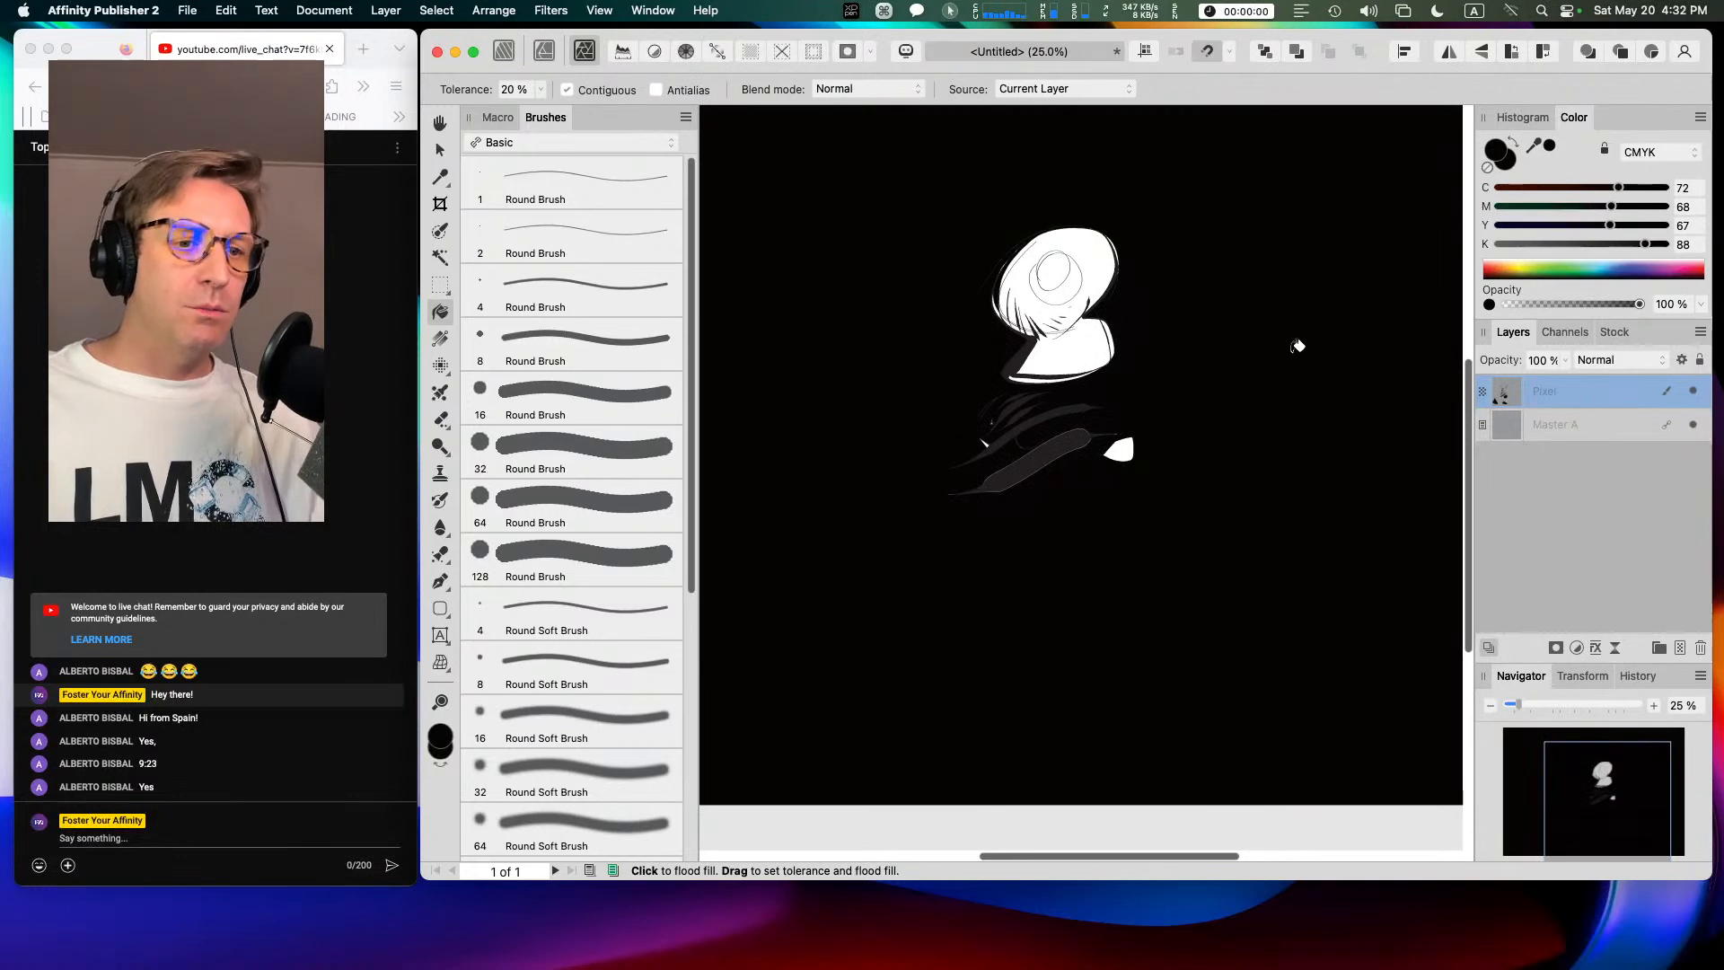
key("super+z")
key("super+z")
Step: Flood fill the five-sided outline with black
key("Caps_Lock")
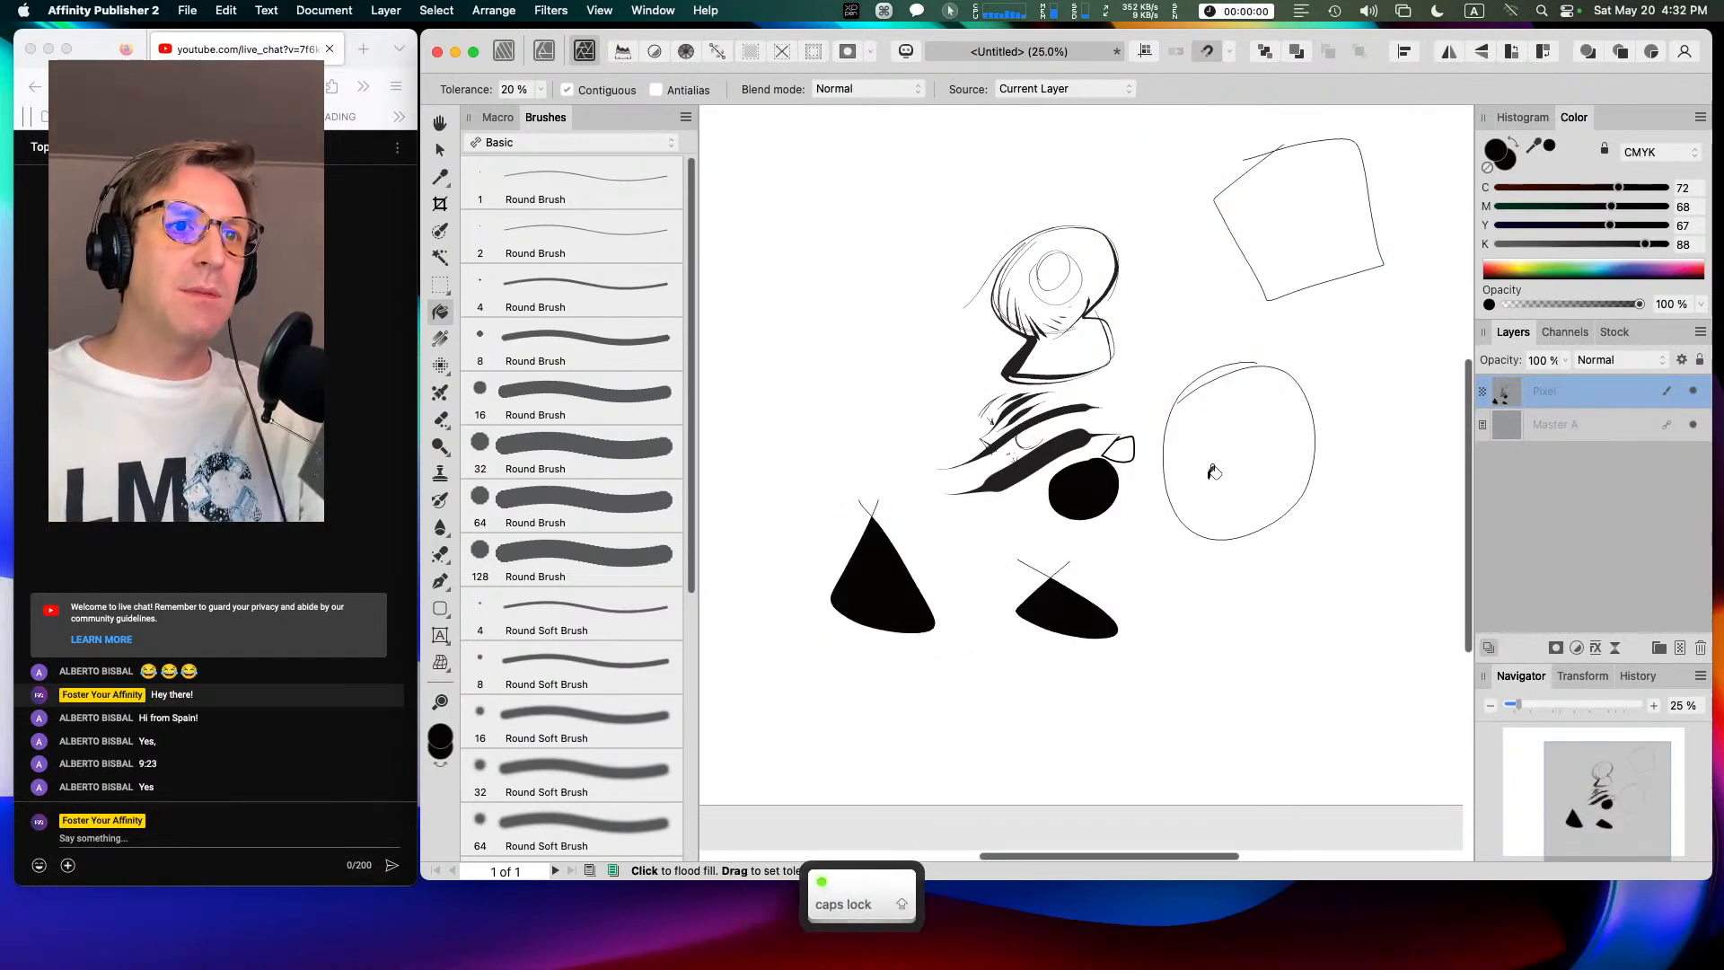
left_click(1261, 198)
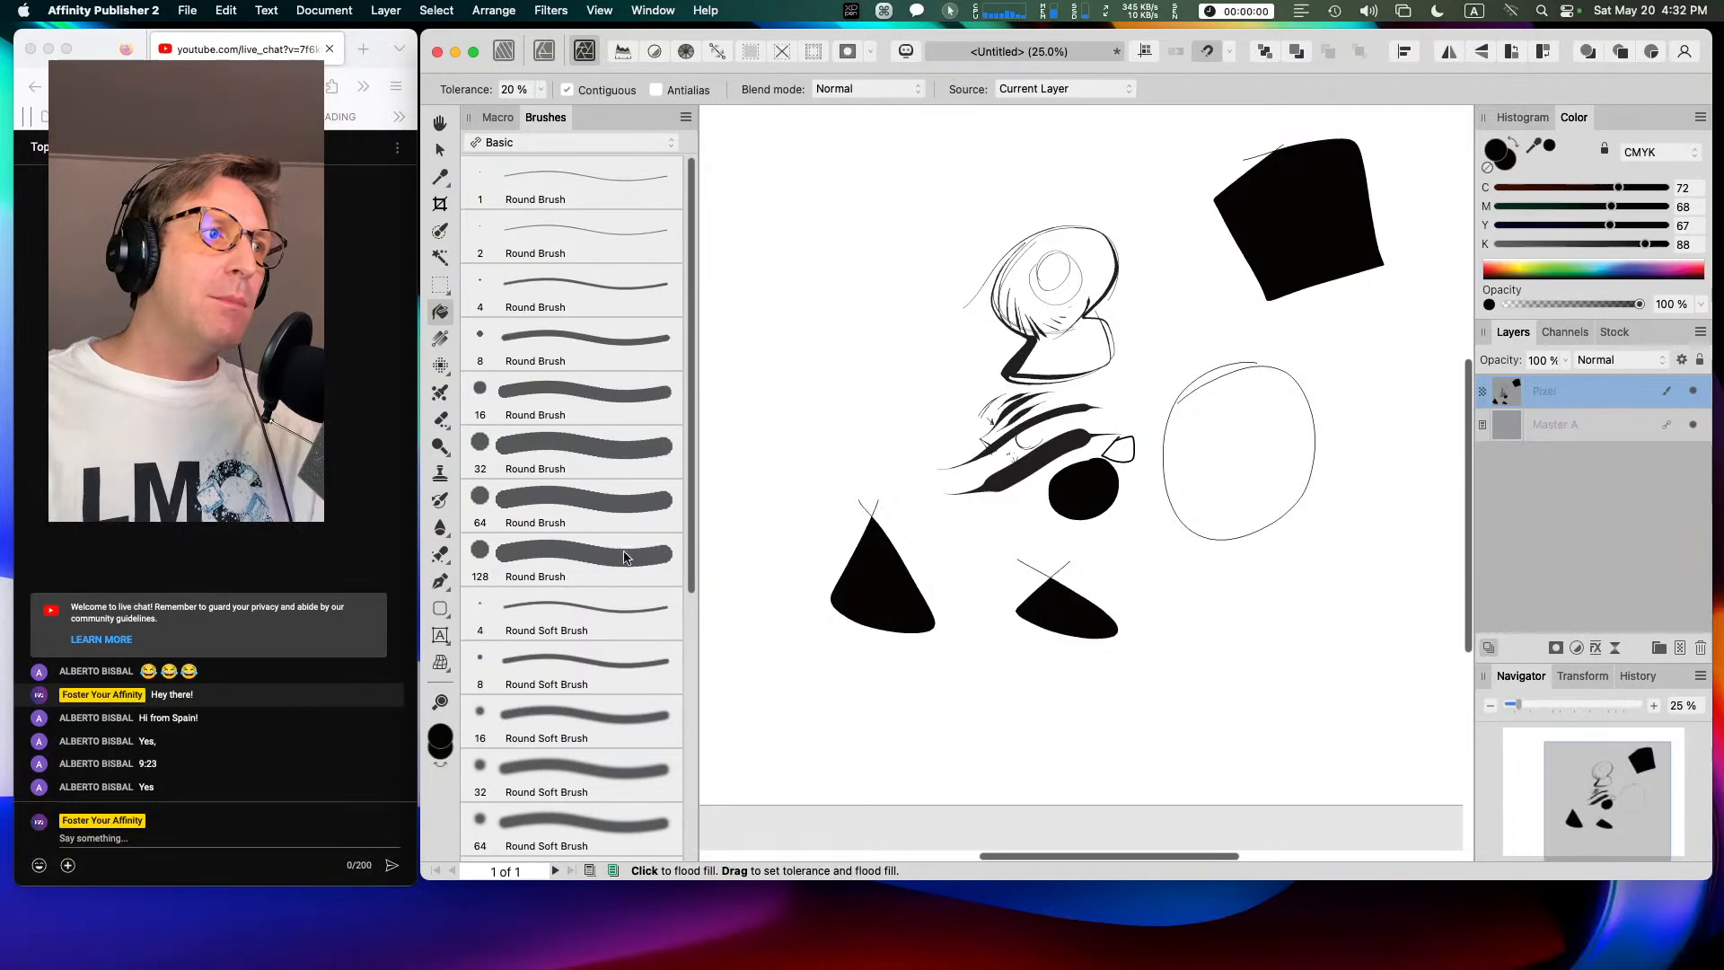
Step: Draw a large circle, a small circle and a five-sided outline above the sketch using the Paint Brush Tool and Basic 4 px Round Brush
left_click(449, 370)
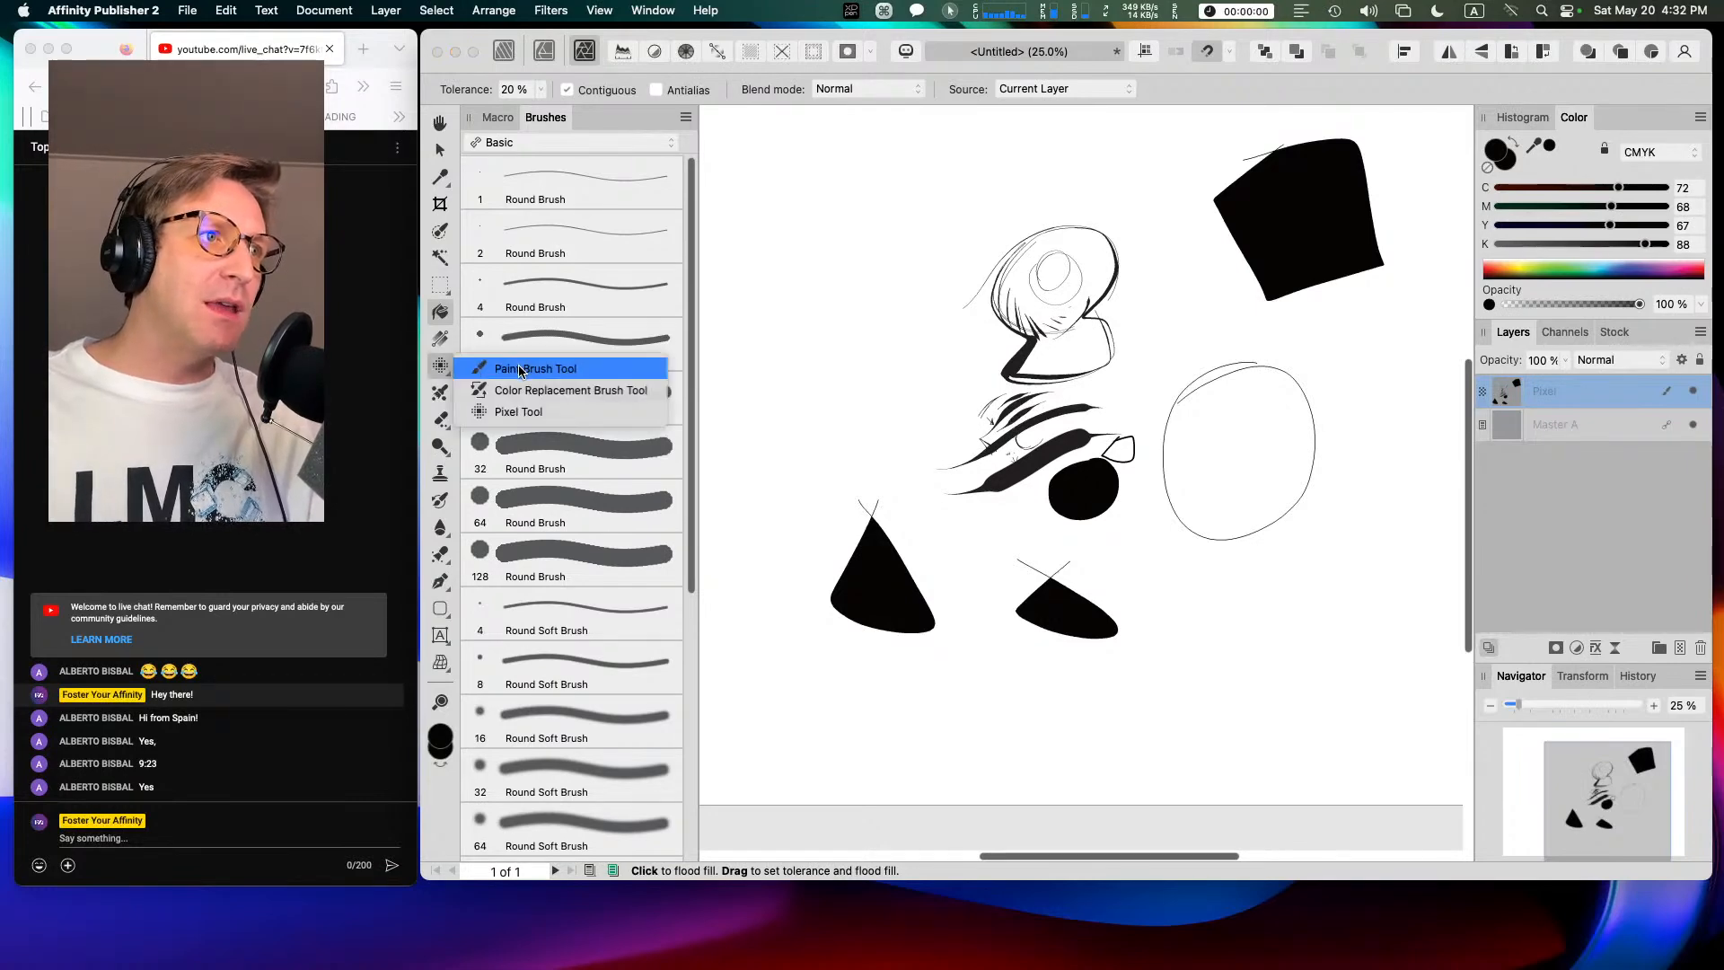
left_click(519, 369)
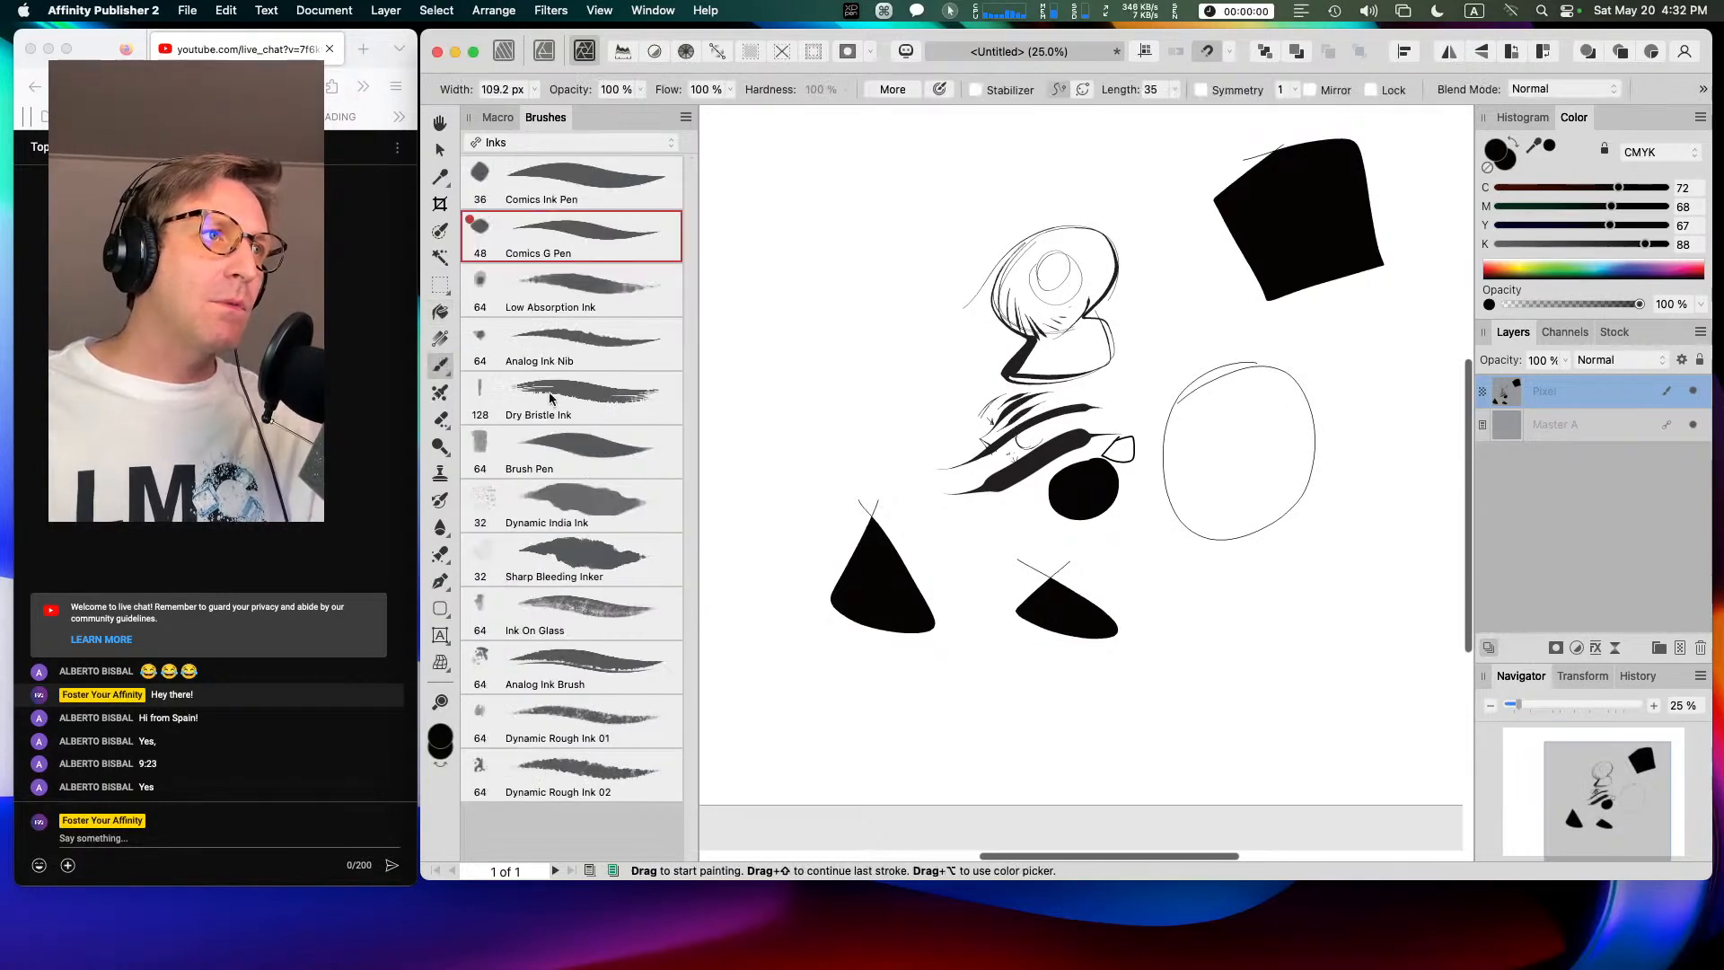
left_click(523, 142)
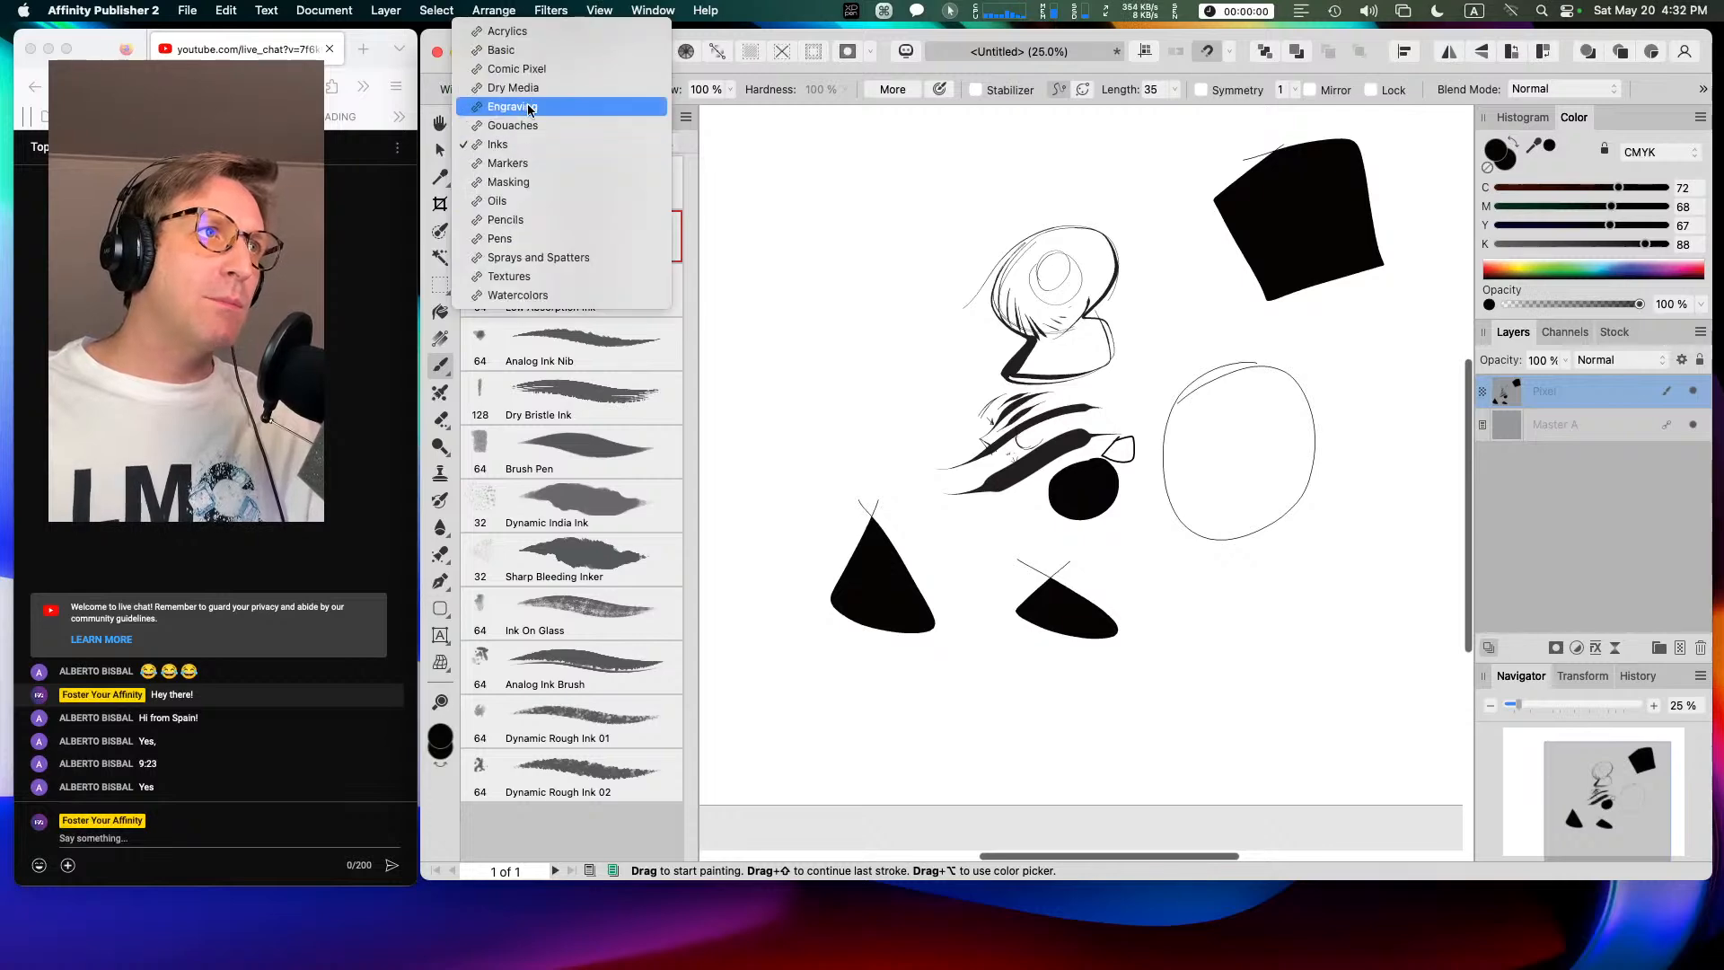
left_click(531, 51)
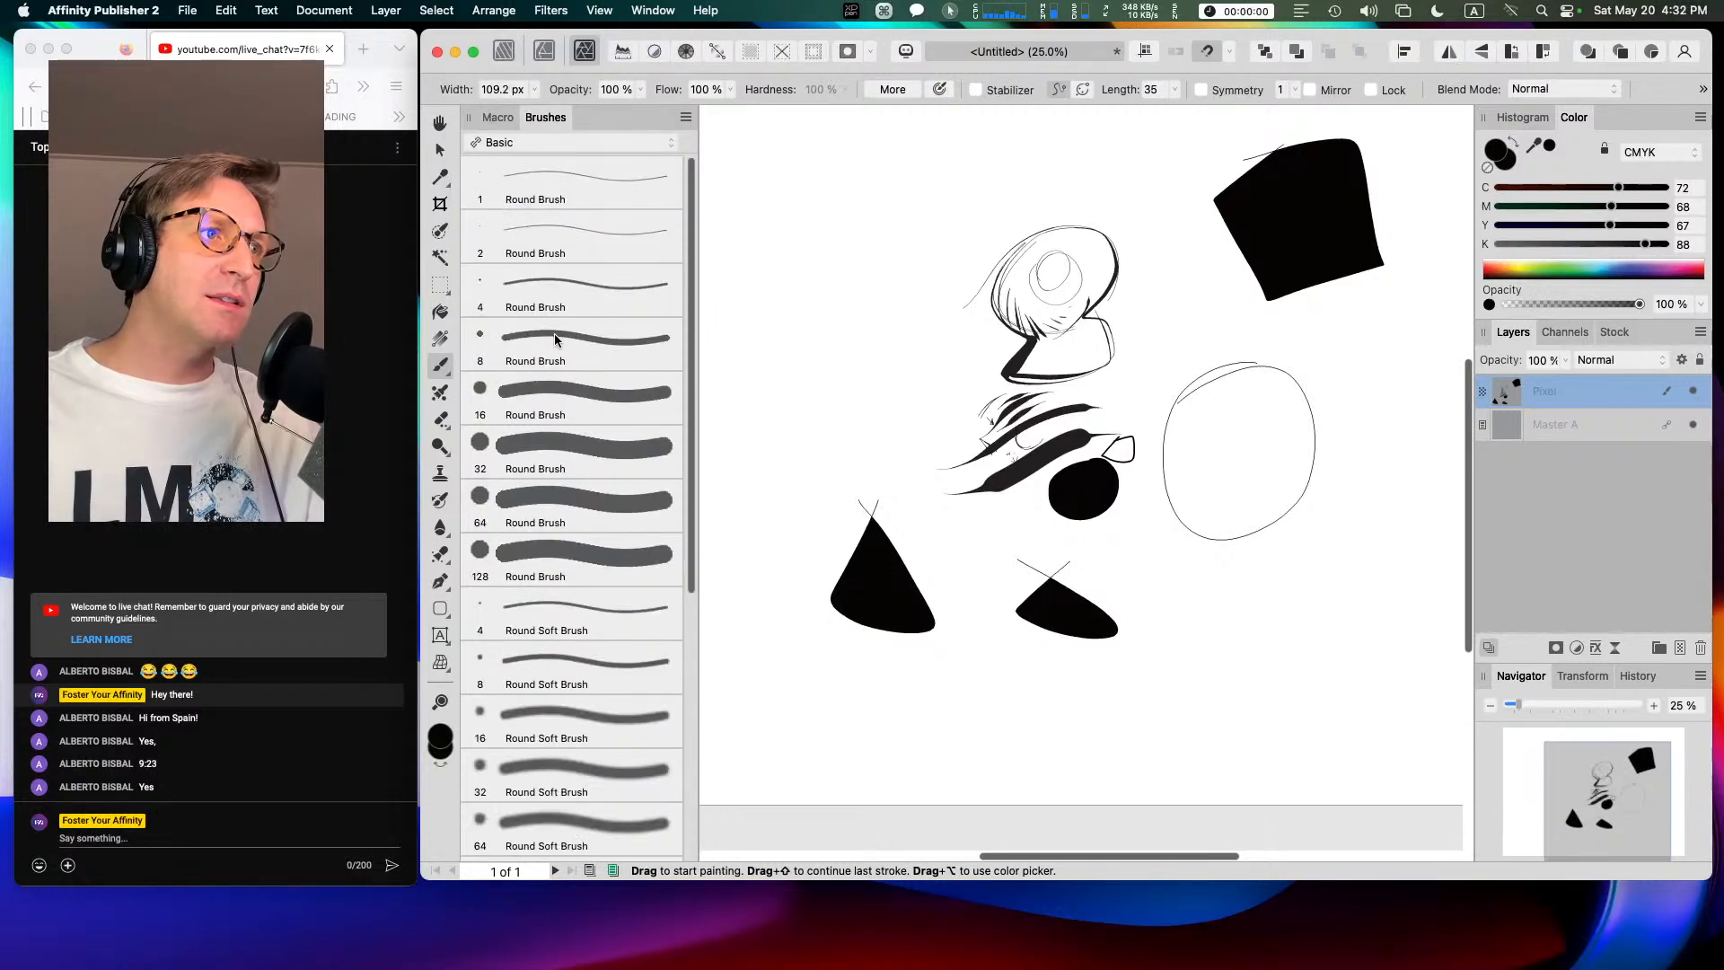
left_click(558, 294)
mouse_move(785, 236)
left_mouse_down()
mouse_move(876, 368)
mouse_move(733, 281)
left_mouse_up()
mouse_move(902, 171)
left_mouse_down()
mouse_move(933, 135)
mouse_move(911, 166)
left_mouse_up()
mouse_move(1073, 169)
left_mouse_down()
mouse_move(1184, 150)
mouse_move(1082, 114)
left_mouse_up()
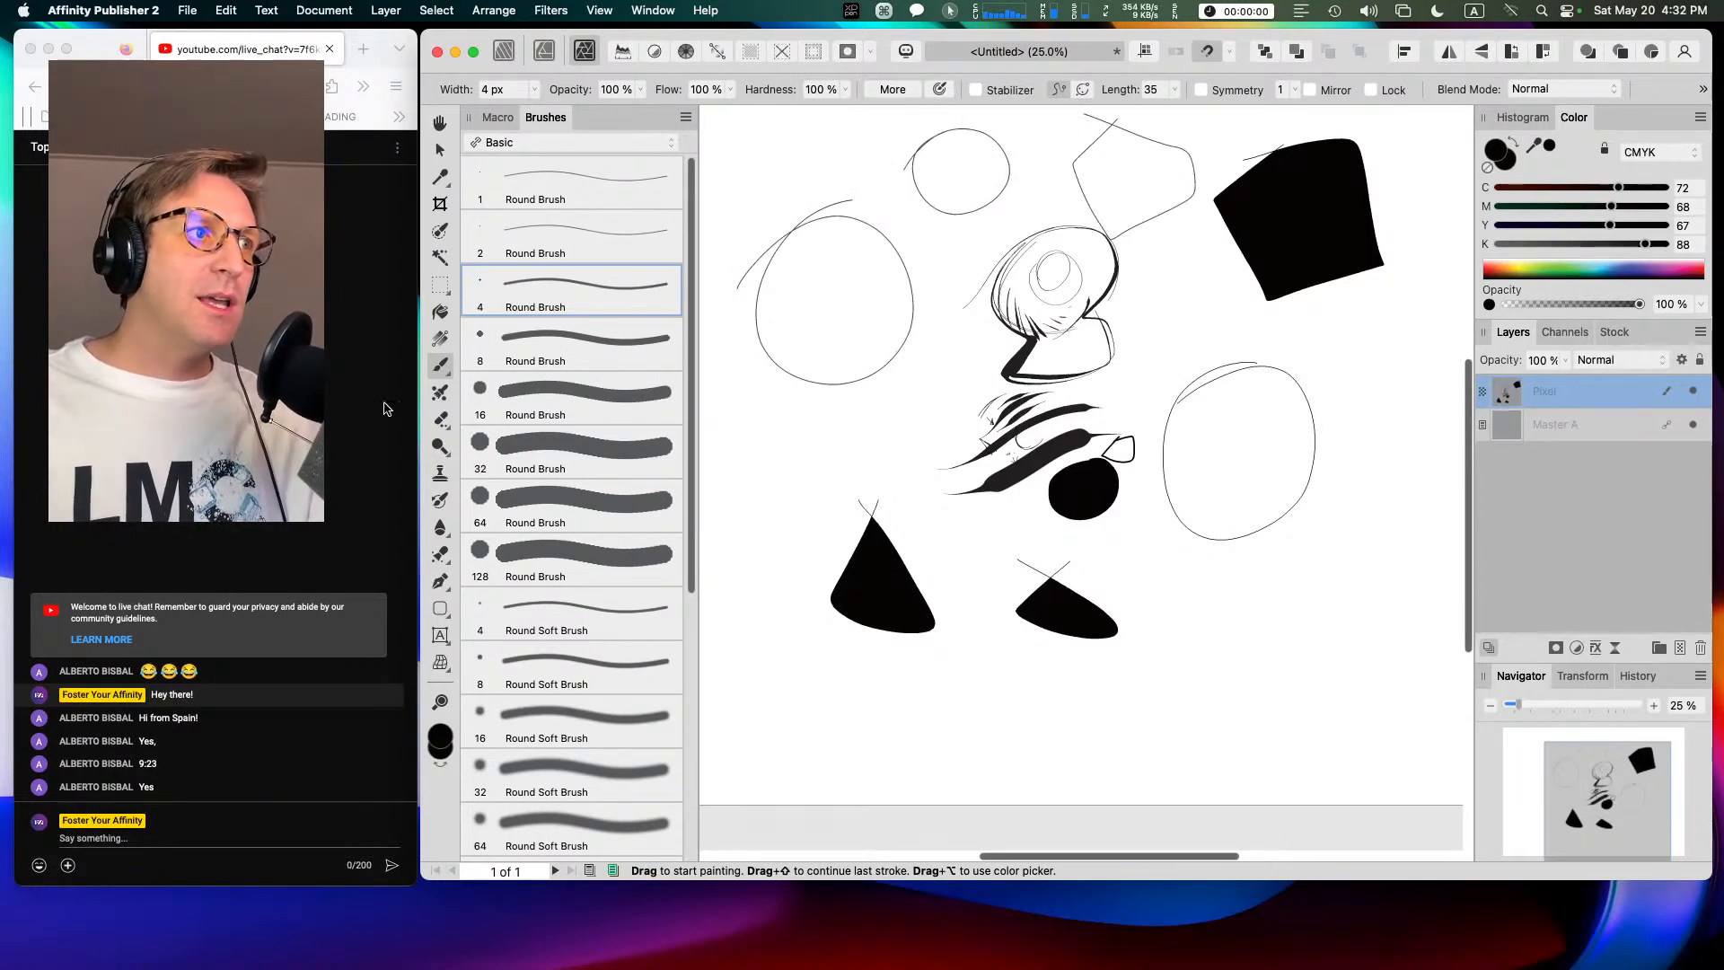
Step: Enable Antialias for the flood fill and fill the three Paint Brush outlines with black
left_click(441, 310)
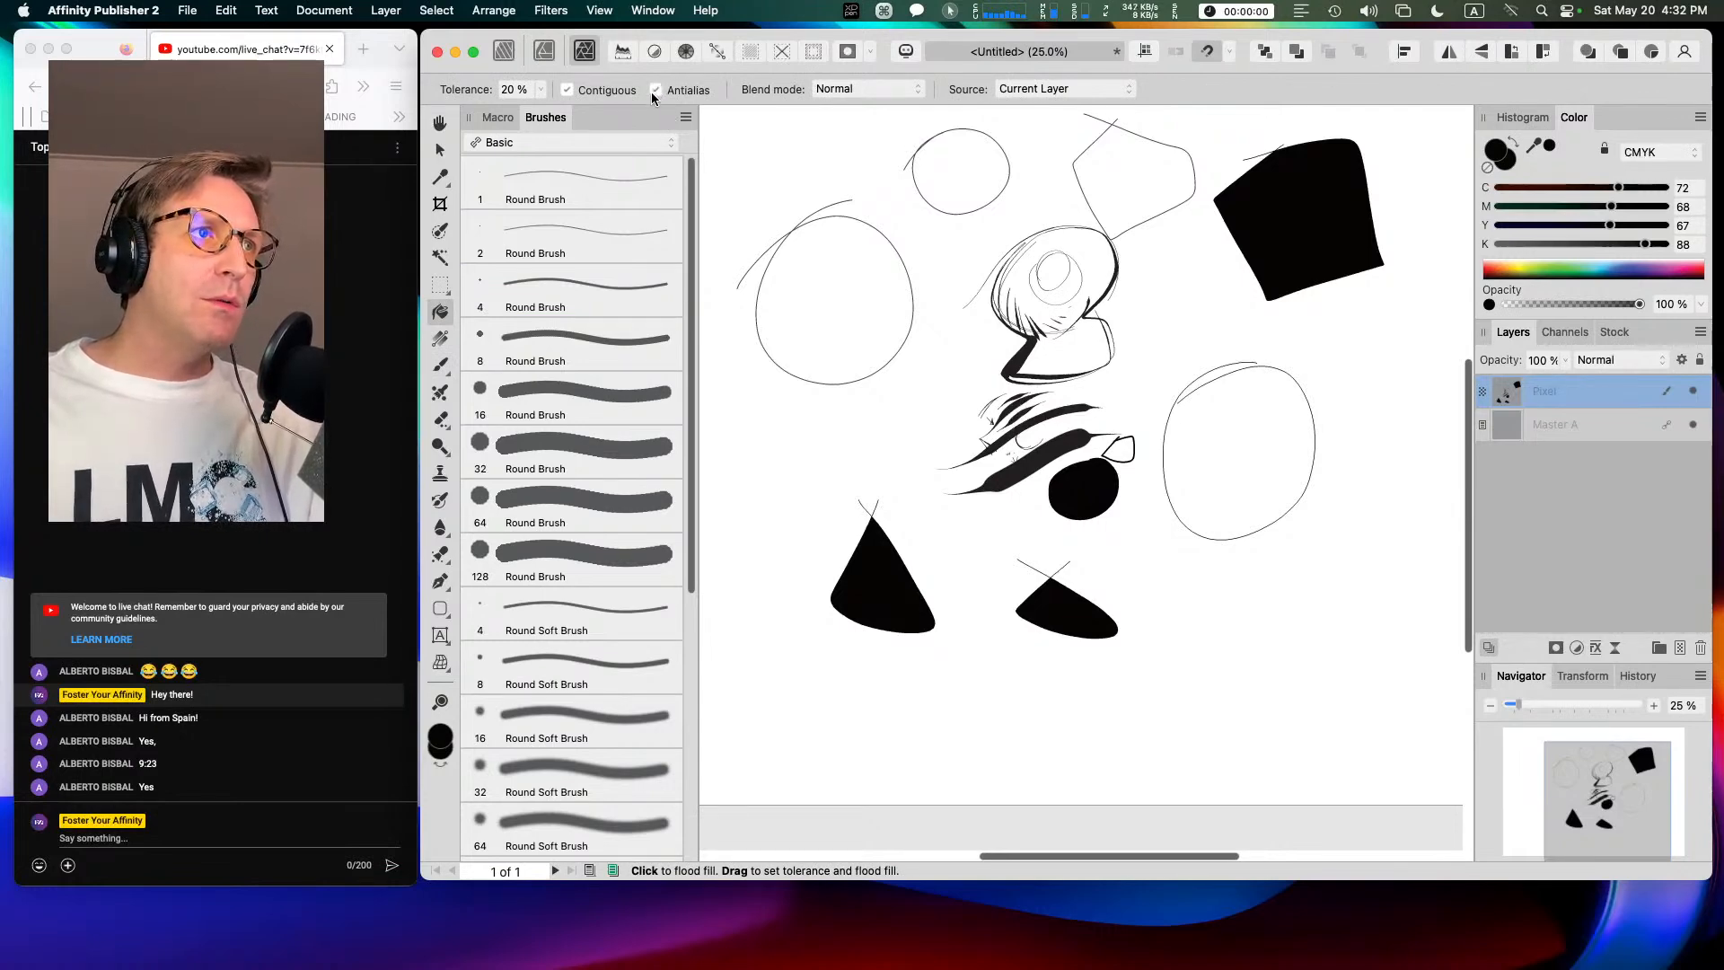
left_click(835, 268)
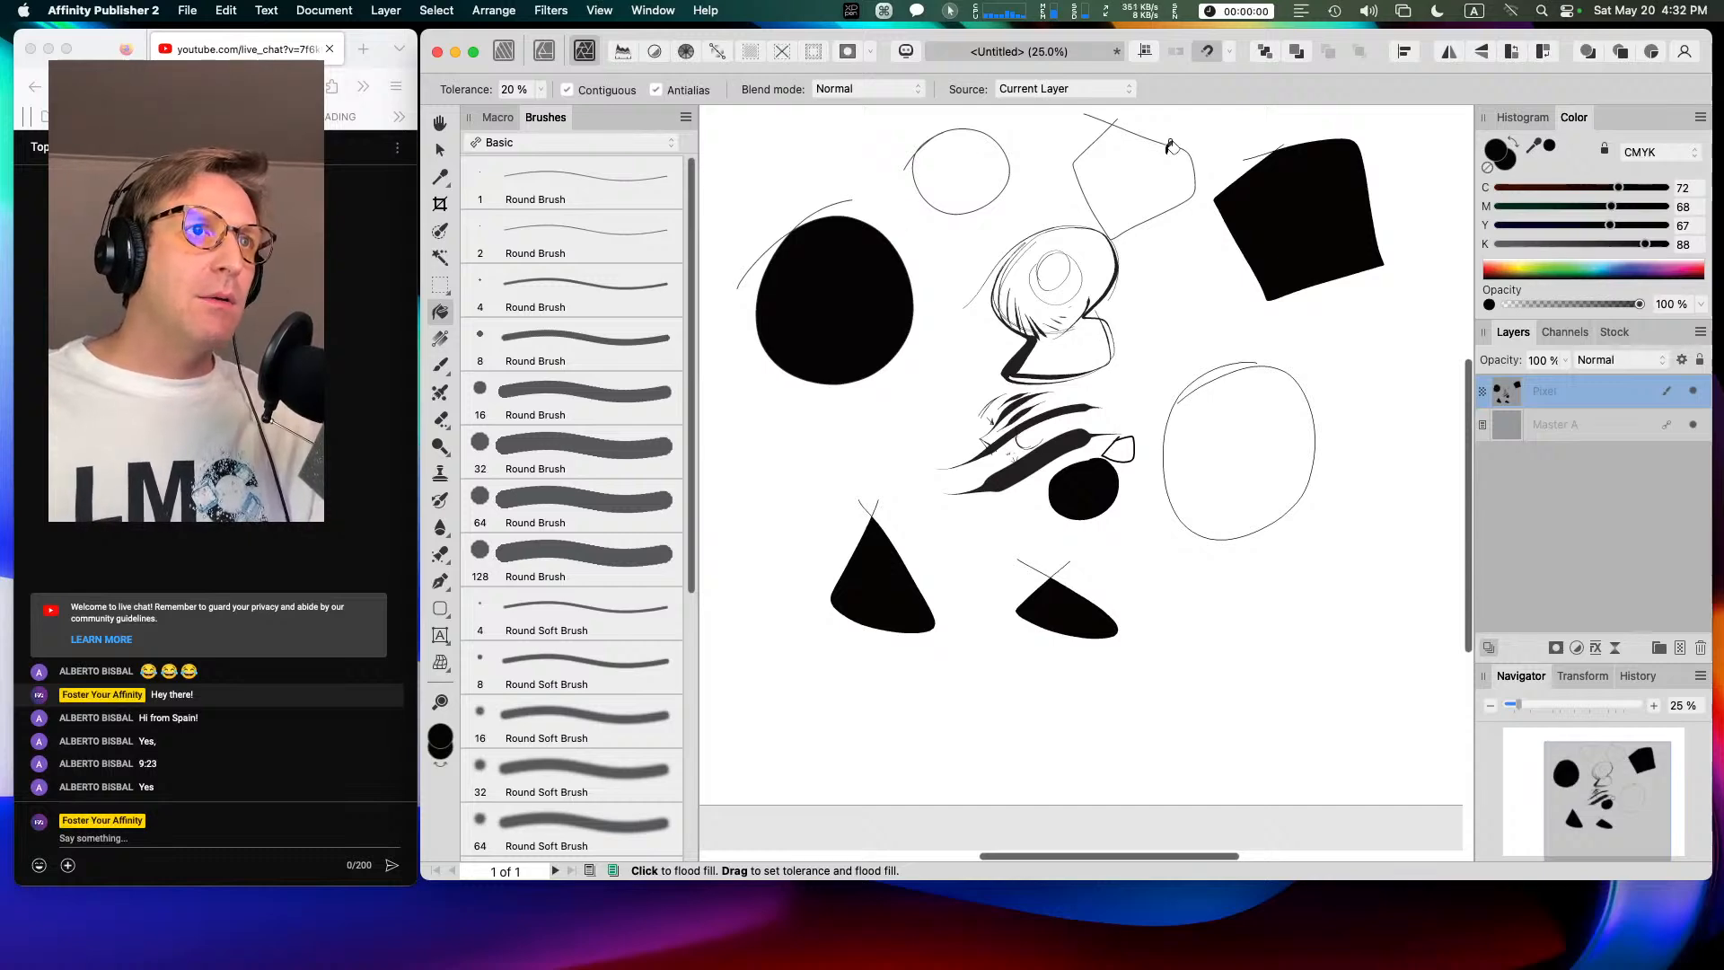
left_click(1149, 178)
left_click(962, 192)
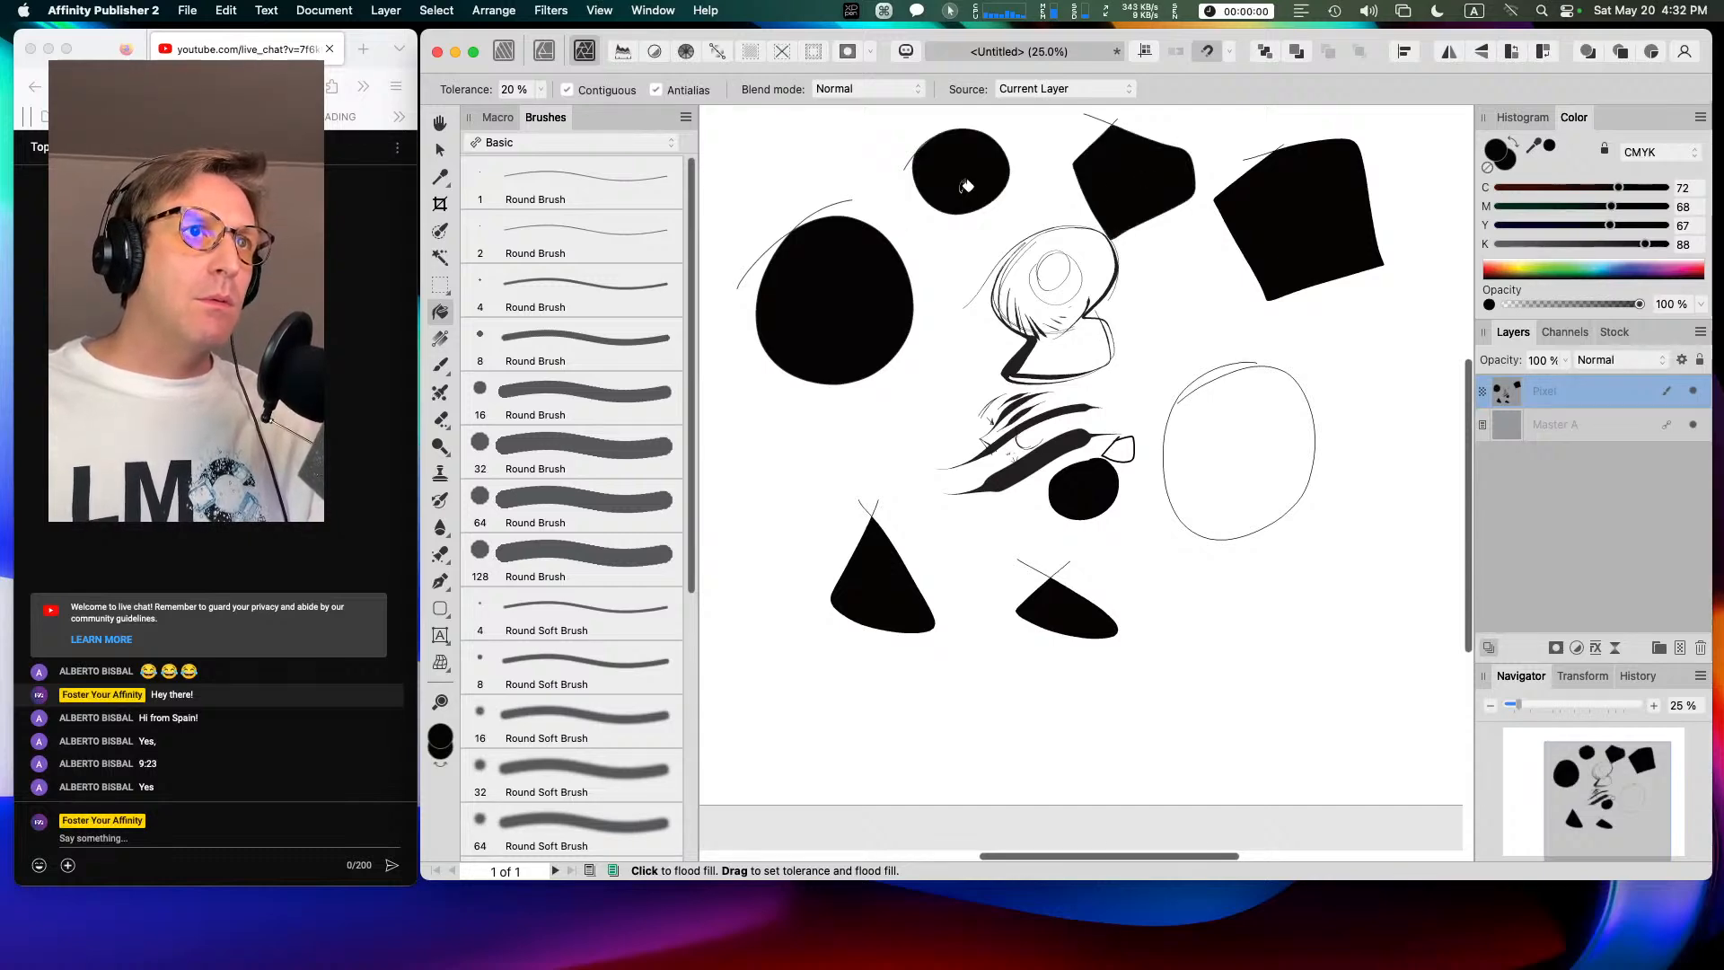
Step: Examine the edges of the small filled circle up close for gaps between the fill and its outline
key("super+1")
key("super+equal")
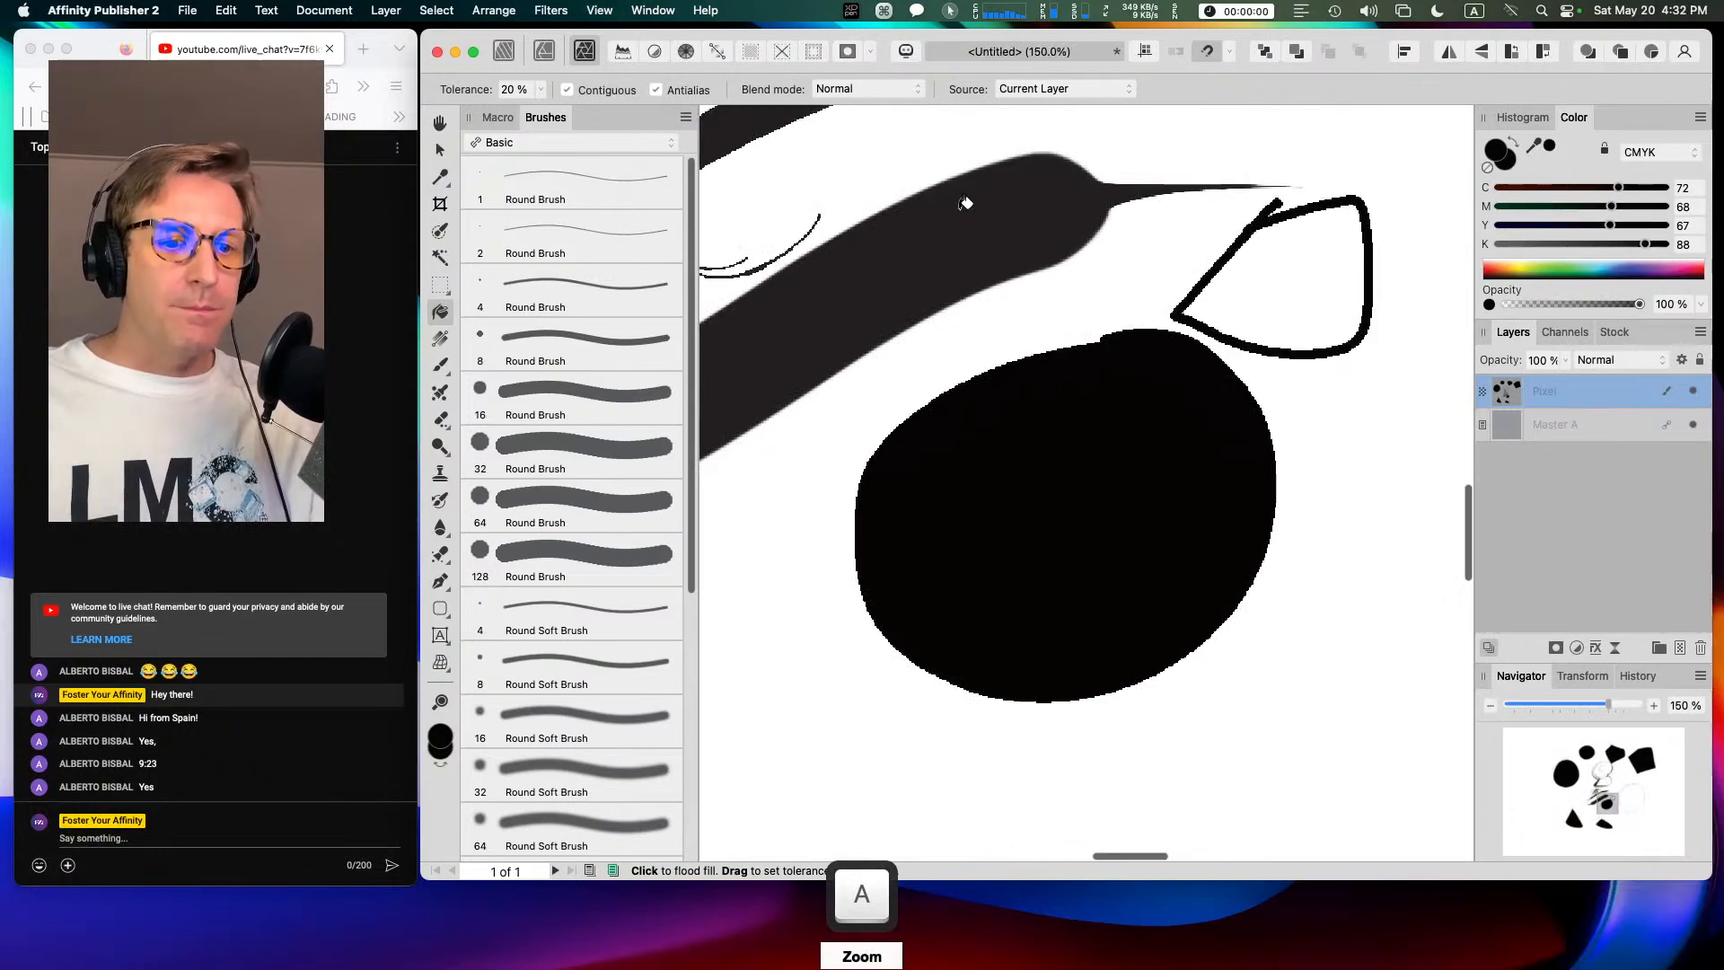
key("space")
mouse_move(881, 228)
left_mouse_down()
mouse_move(1066, 219)
mouse_move(1032, 404)
mouse_move(1085, 616)
mouse_move(1172, 558)
left_mouse_up()
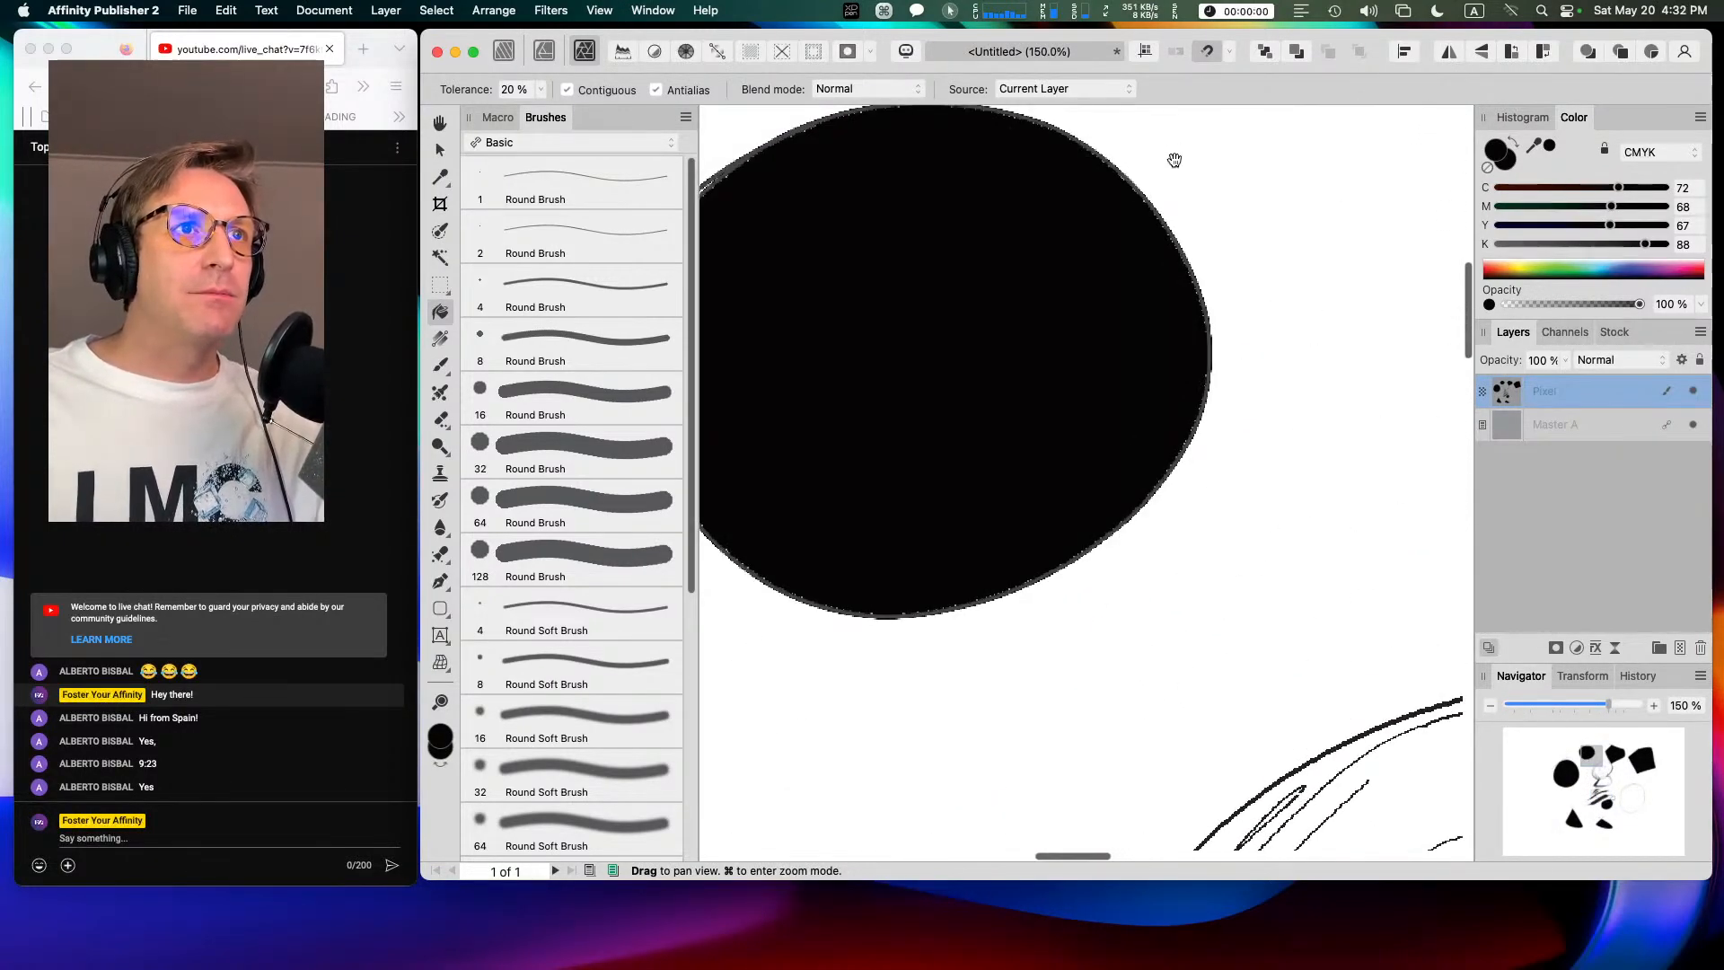
scroll(1281, 218, "up", 3)
scroll(1281, 218, "up", 1)
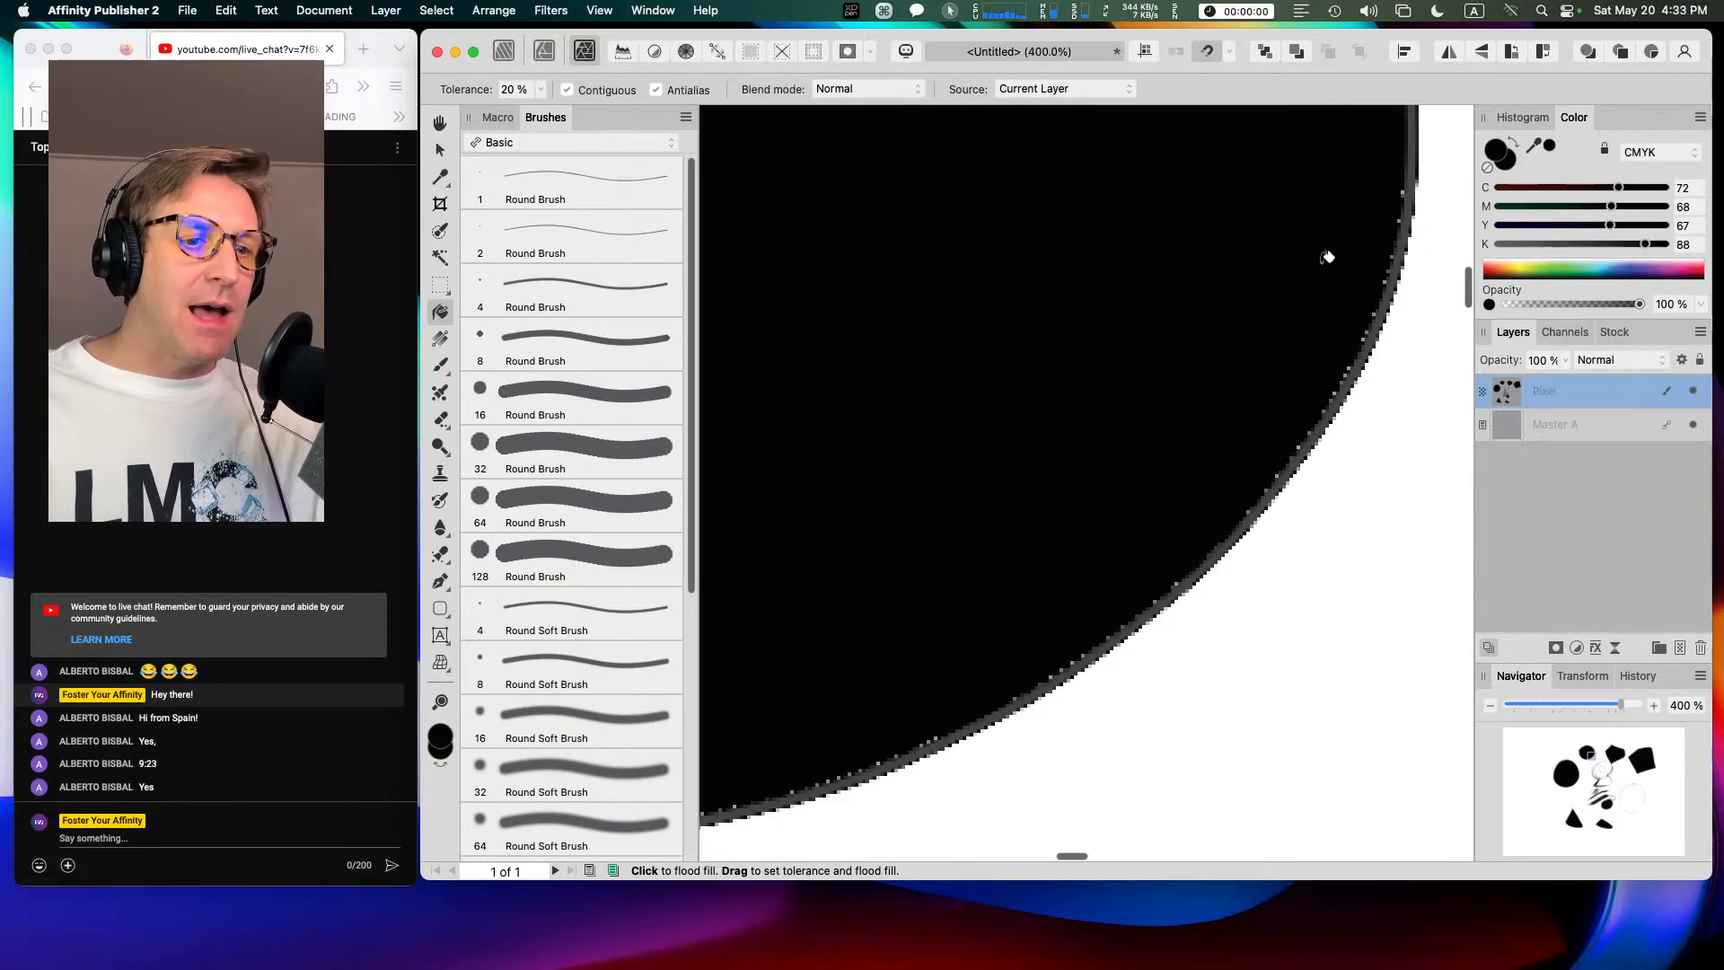
scroll(1316, 260, "up", 1)
key("space")
mouse_move(1290, 239)
left_mouse_down()
mouse_move(1000, 642)
mouse_move(1104, 619)
mouse_move(1055, 533)
mouse_move(985, 481)
mouse_move(1031, 488)
mouse_move(1154, 339)
mouse_move(1325, 192)
left_mouse_up()
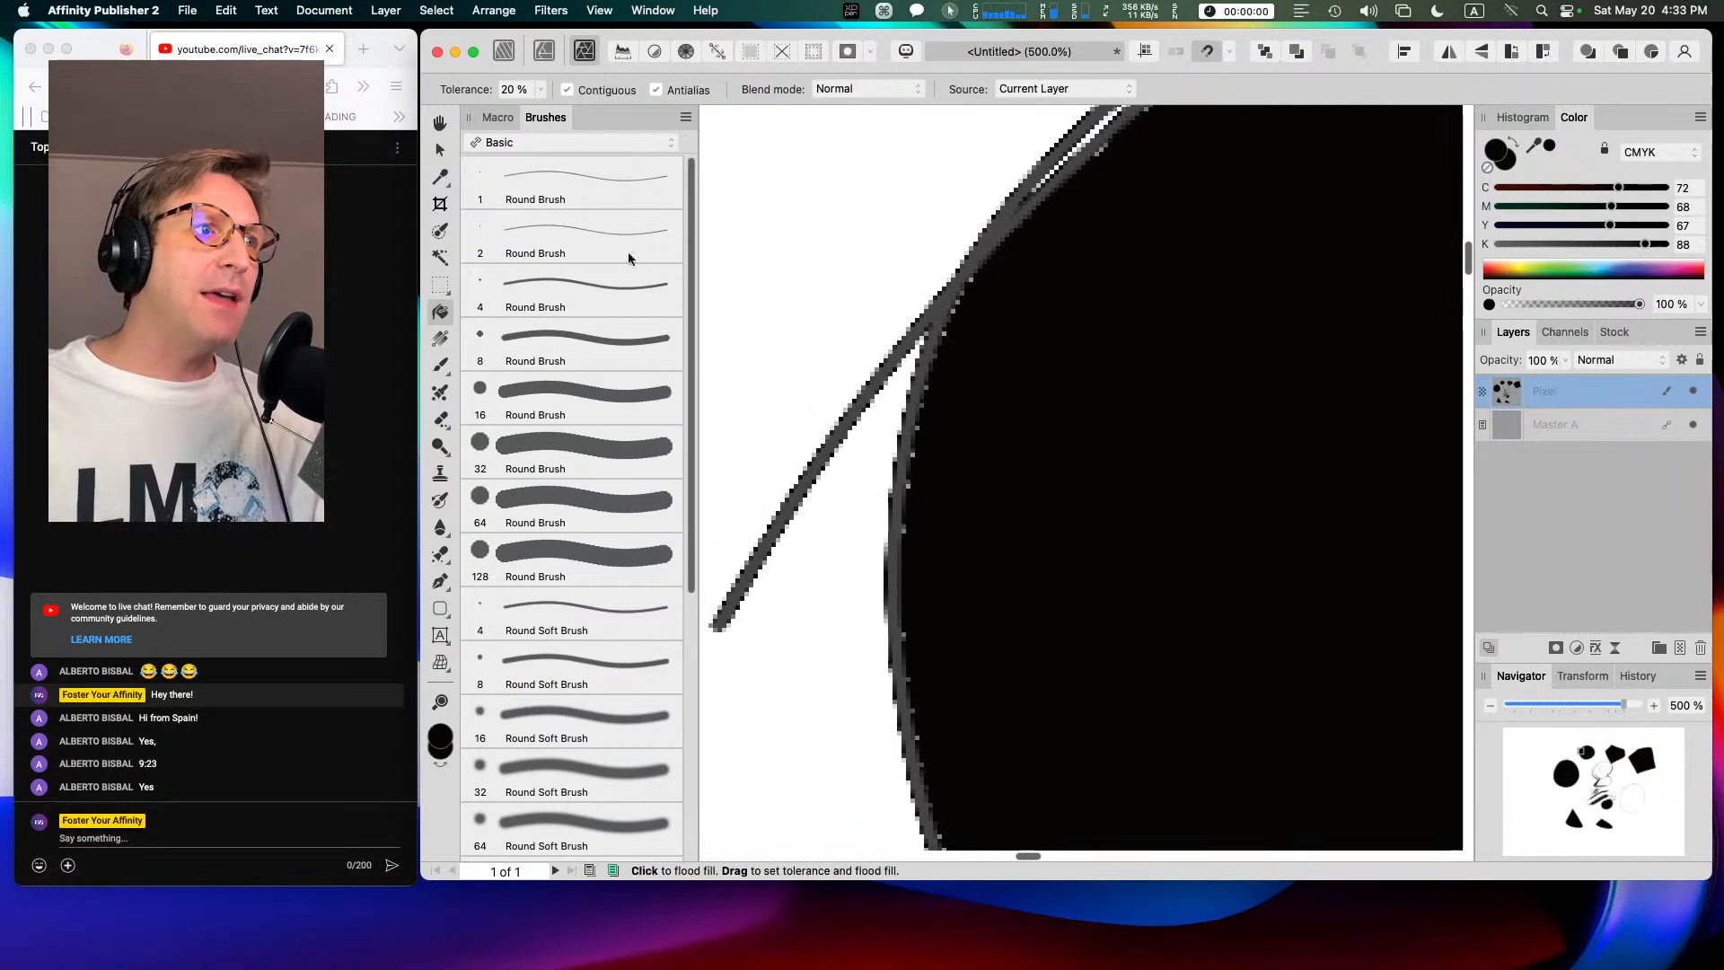
Step: Switch to the Paint Brush Tool with the 4 px Round Brush and turn off Wet Edges
left_click(583, 305)
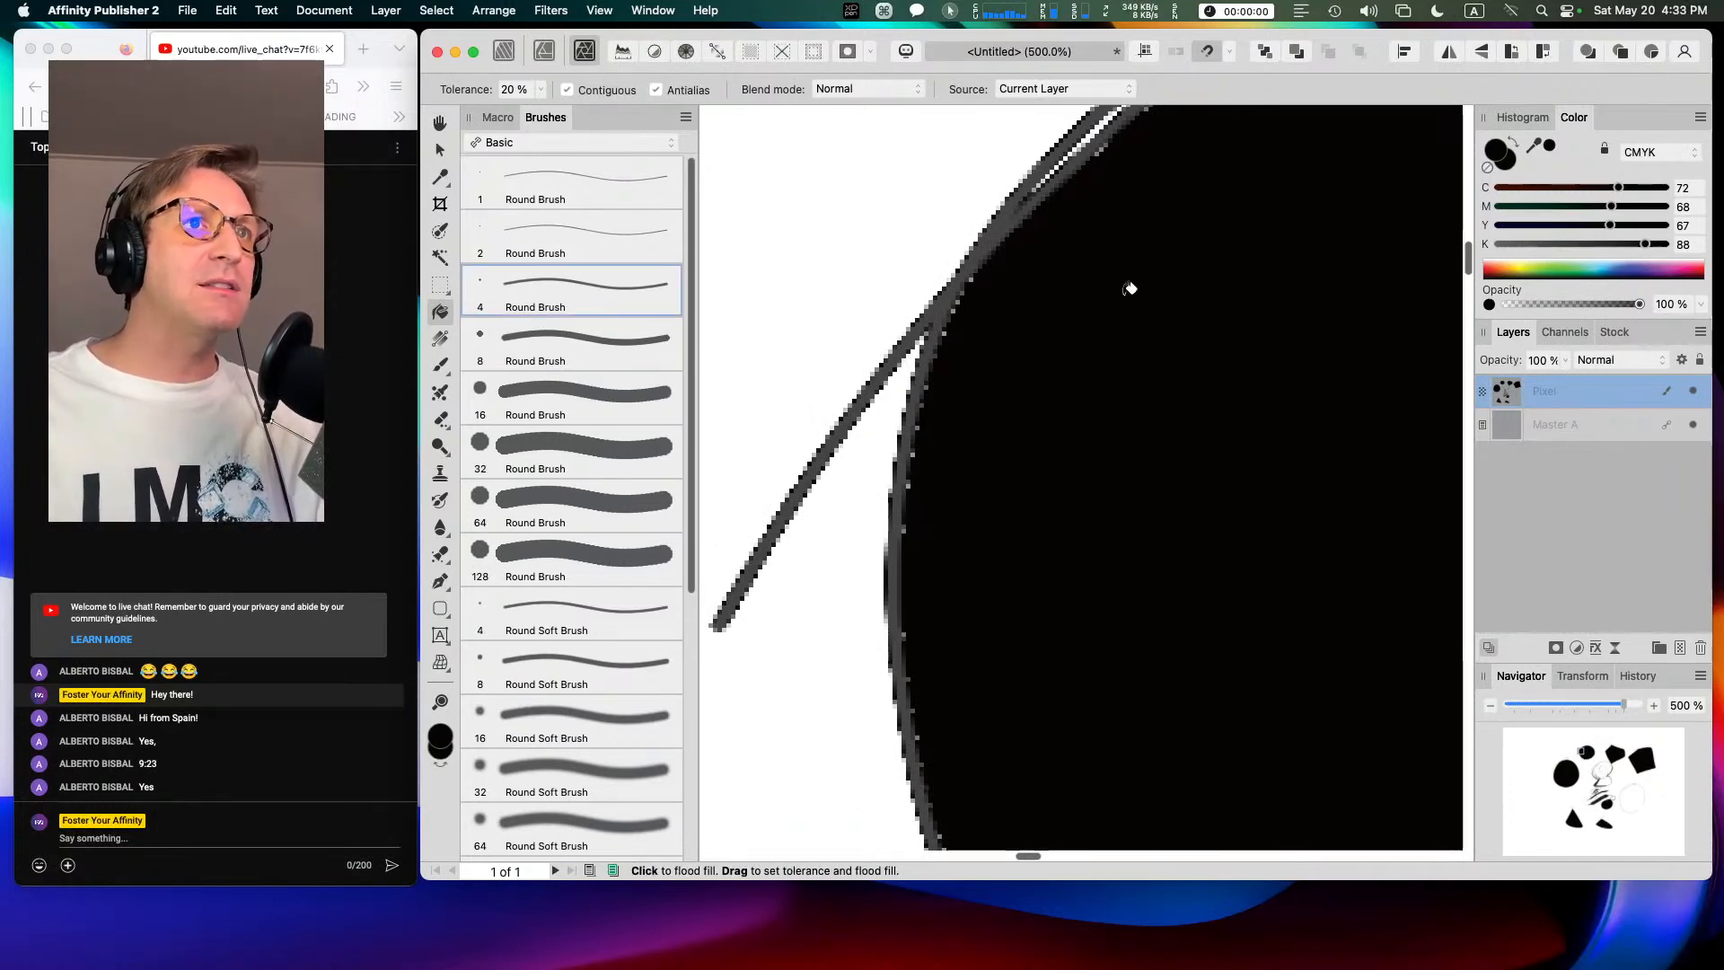
key("space")
left_click_drag(1320, 219, 655, 357)
key("b")
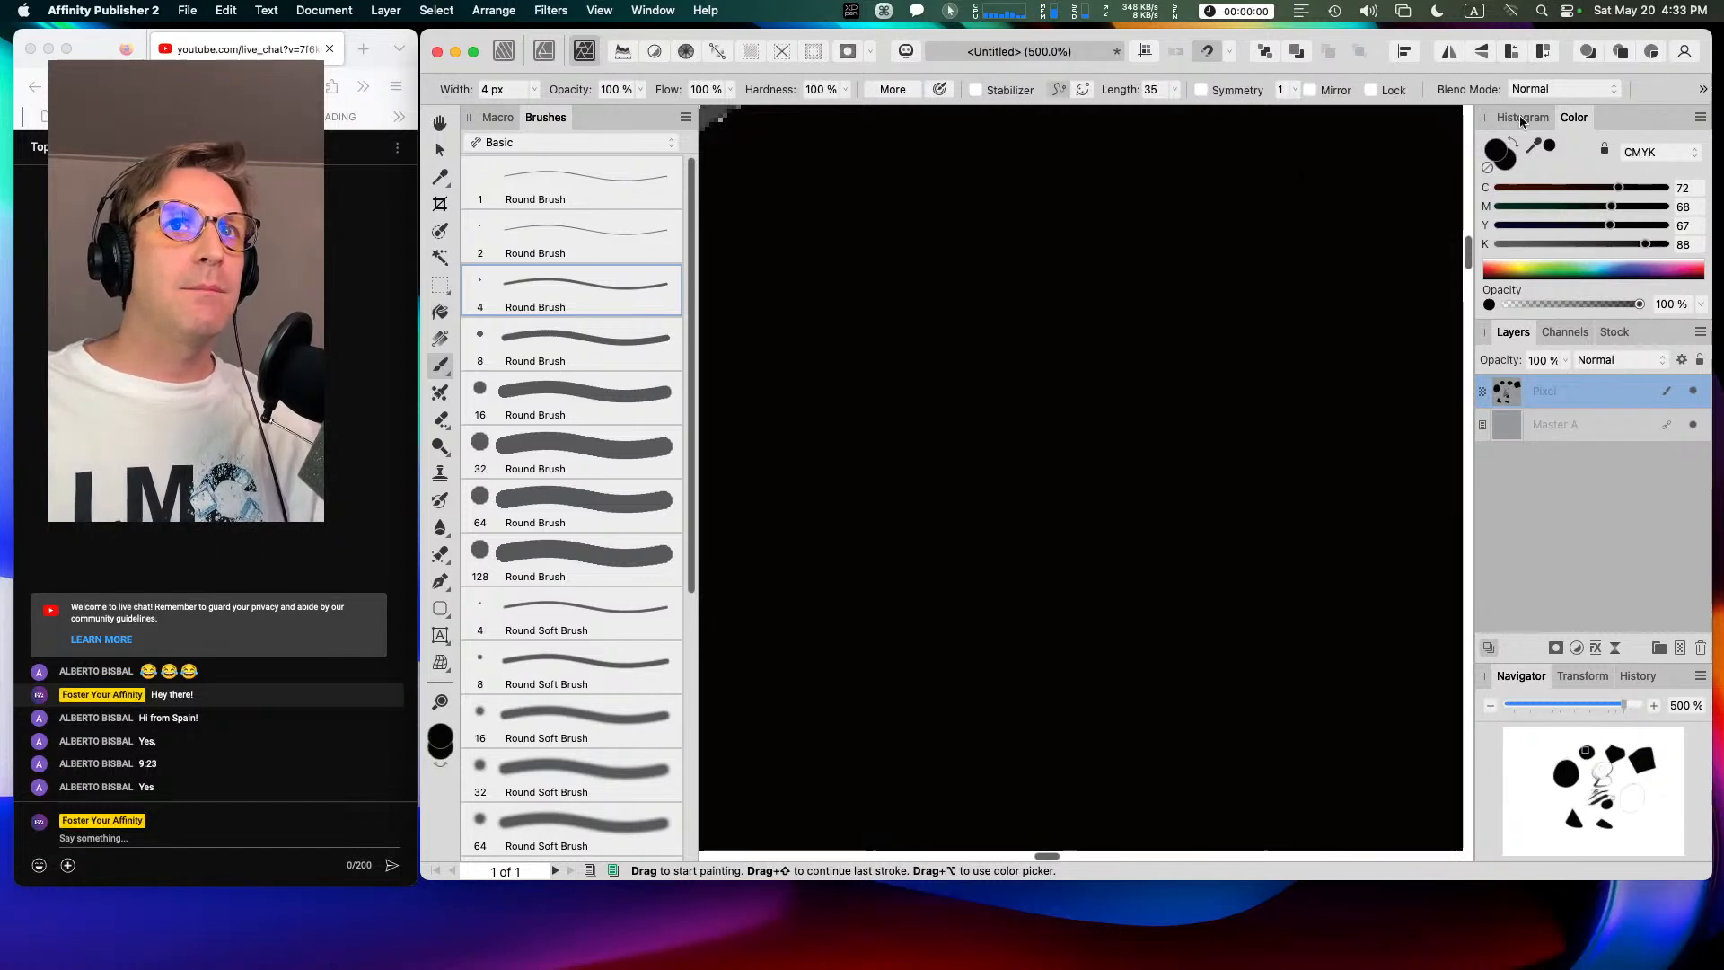
left_click(1703, 88)
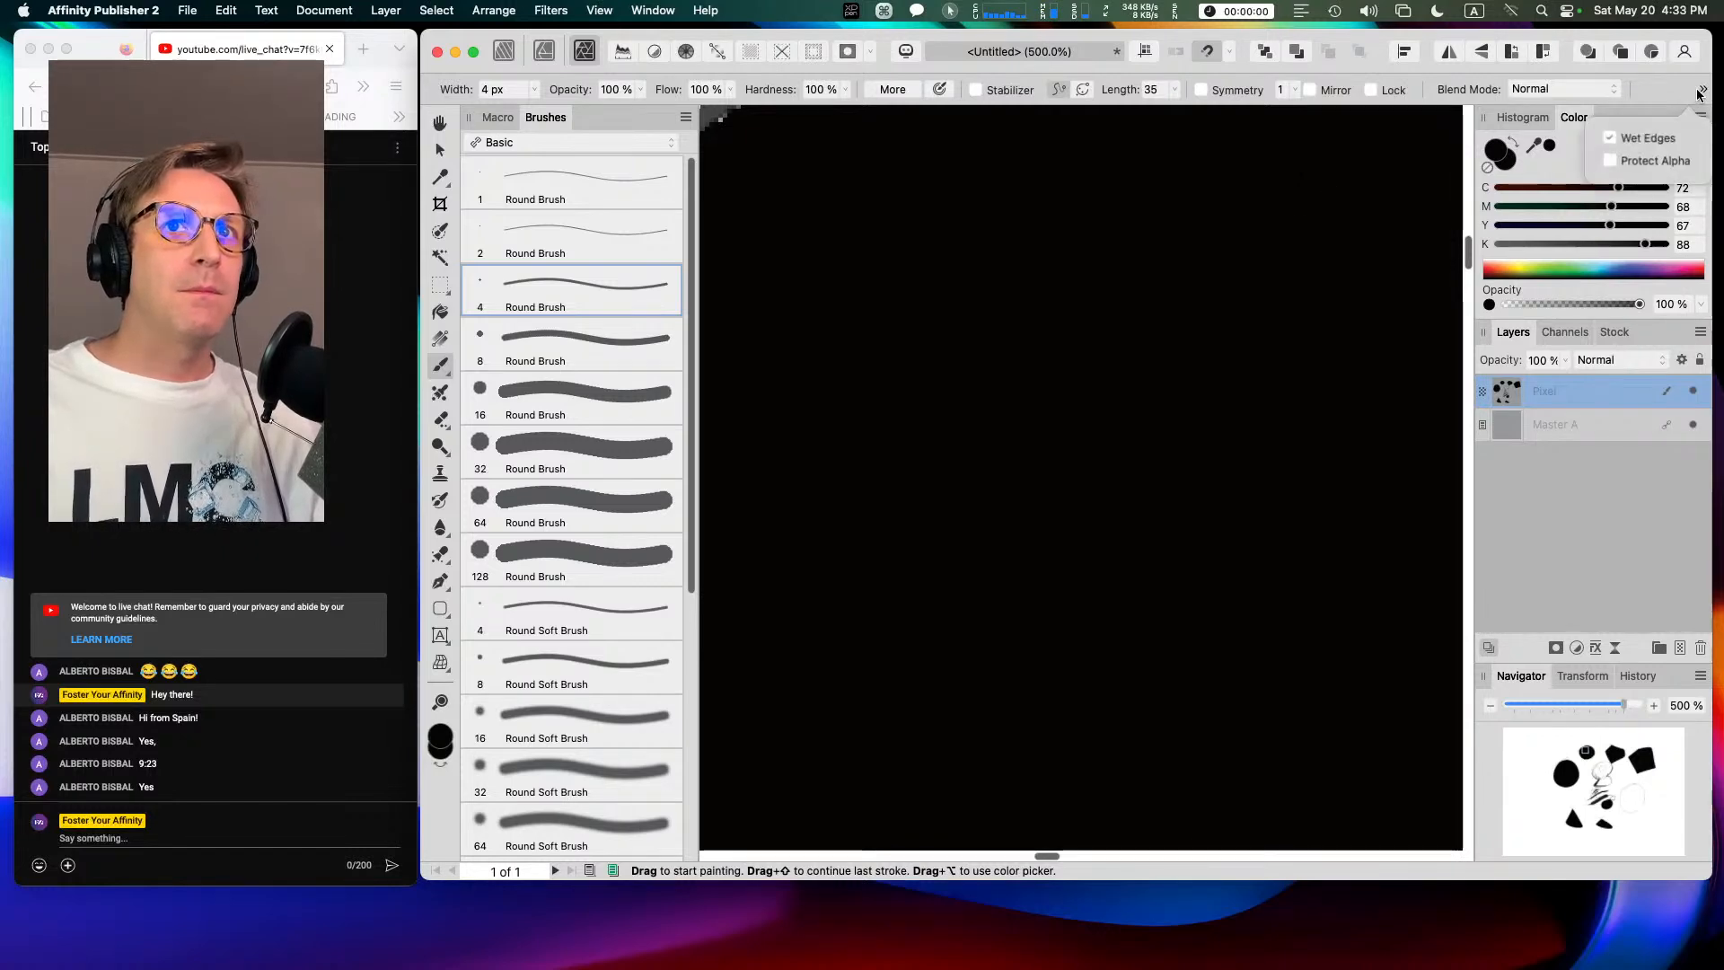
left_click(1607, 142)
Step: Paint a small closed oval loop with a curved tail in the empty area above the small filled circle
key("space")
mouse_move(1344, 212)
left_mouse_down()
mouse_move(932, 435)
mouse_move(894, 682)
left_mouse_up()
mouse_move(1218, 171)
left_mouse_down()
mouse_move(1240, 461)
mouse_move(738, 456)
left_mouse_up()
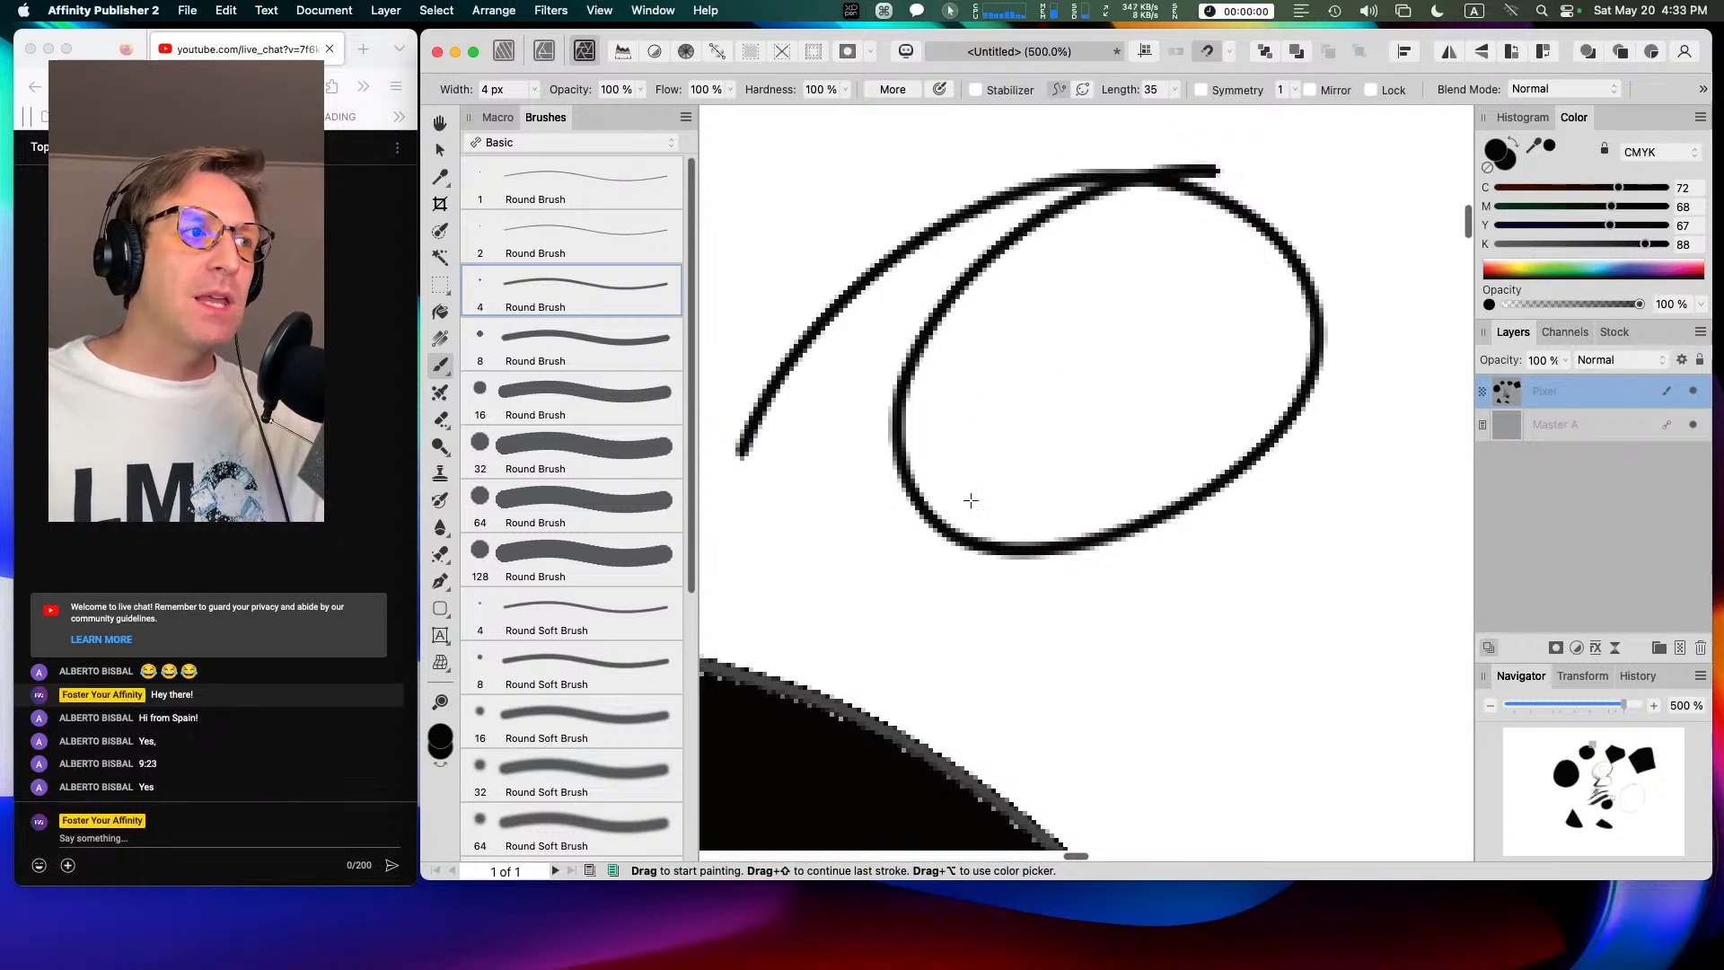
Step: Flood fill the oval loop with black and inspect its edge at 100% and 300% zoom
left_click(440, 310)
left_click(1127, 330)
scroll(1060, 719, "down", 5)
scroll(1063, 716, "down", 5)
key("super+1")
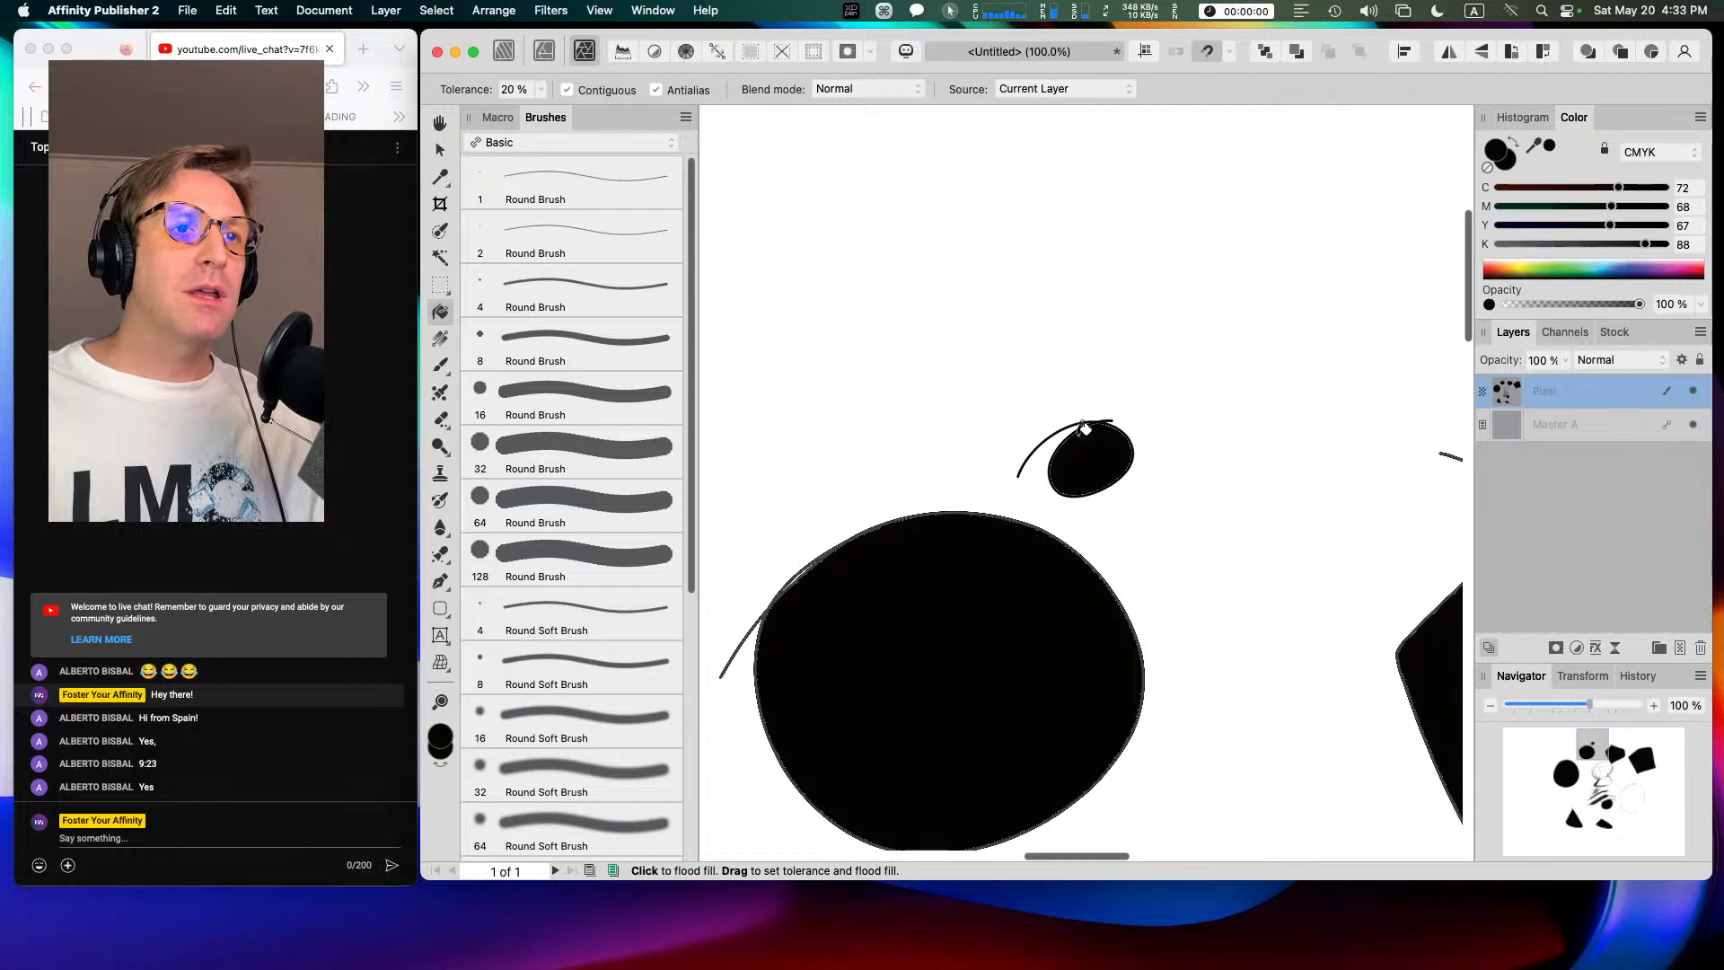
key("super+3")
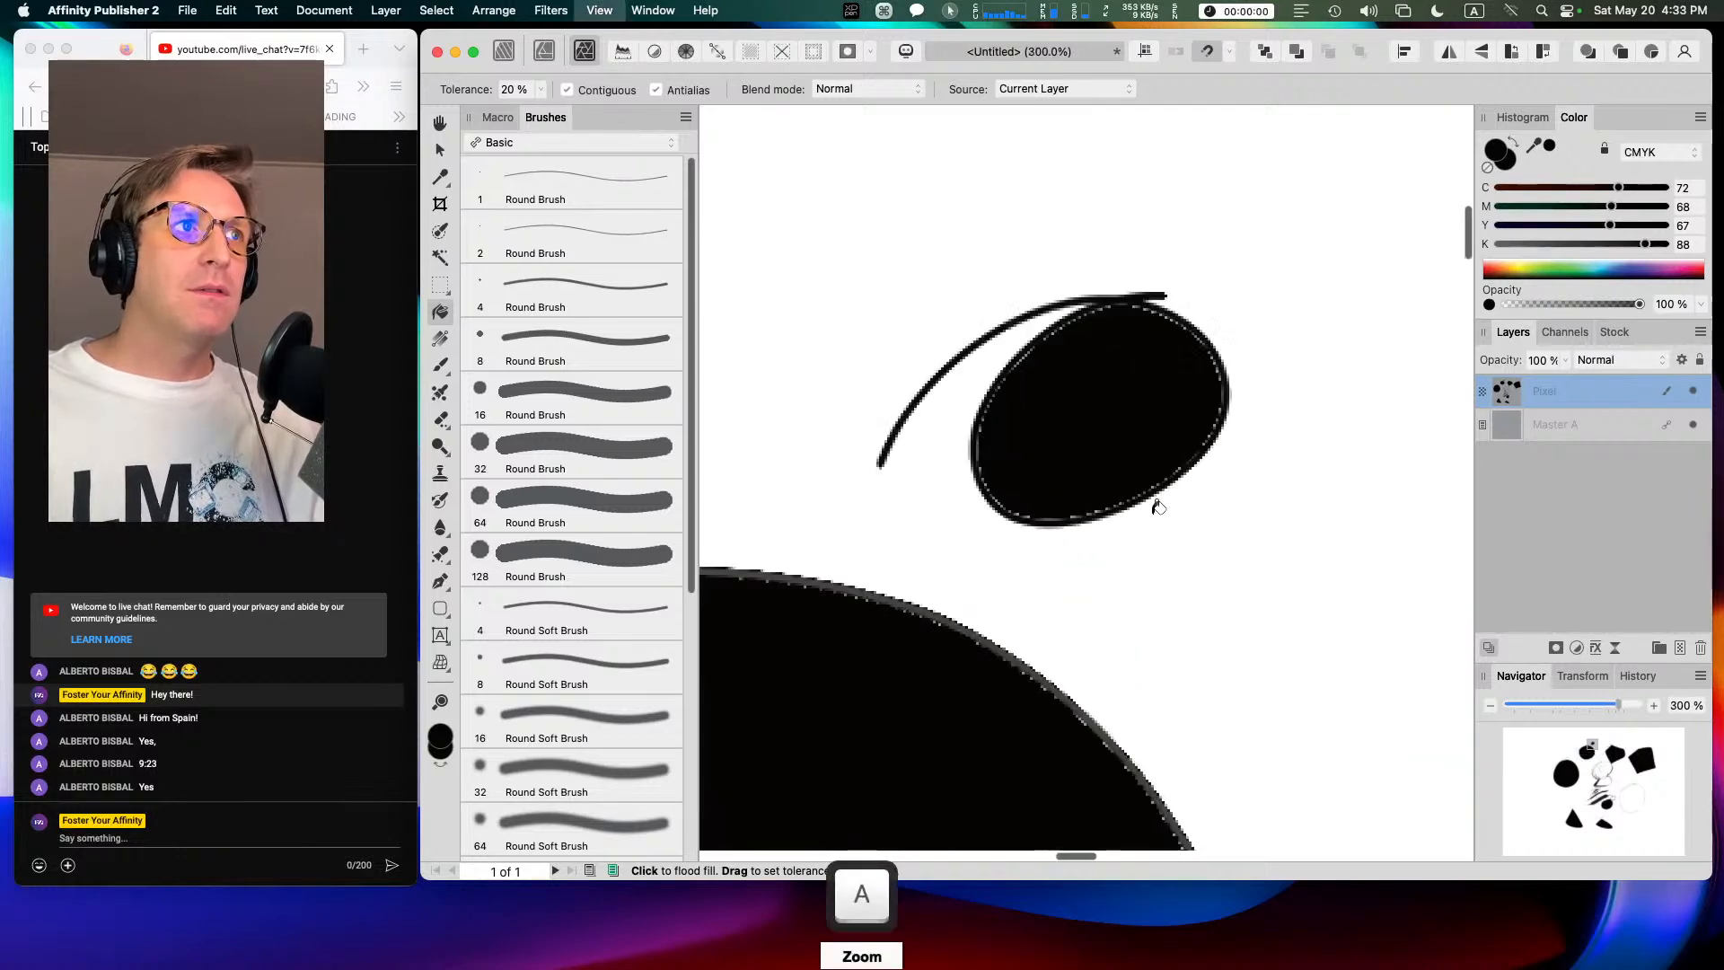
Step: Turn off Antialias for the Flood Fill Tool, undo the oval loop's fill and refill it with black to compare the edge
left_click(655, 89)
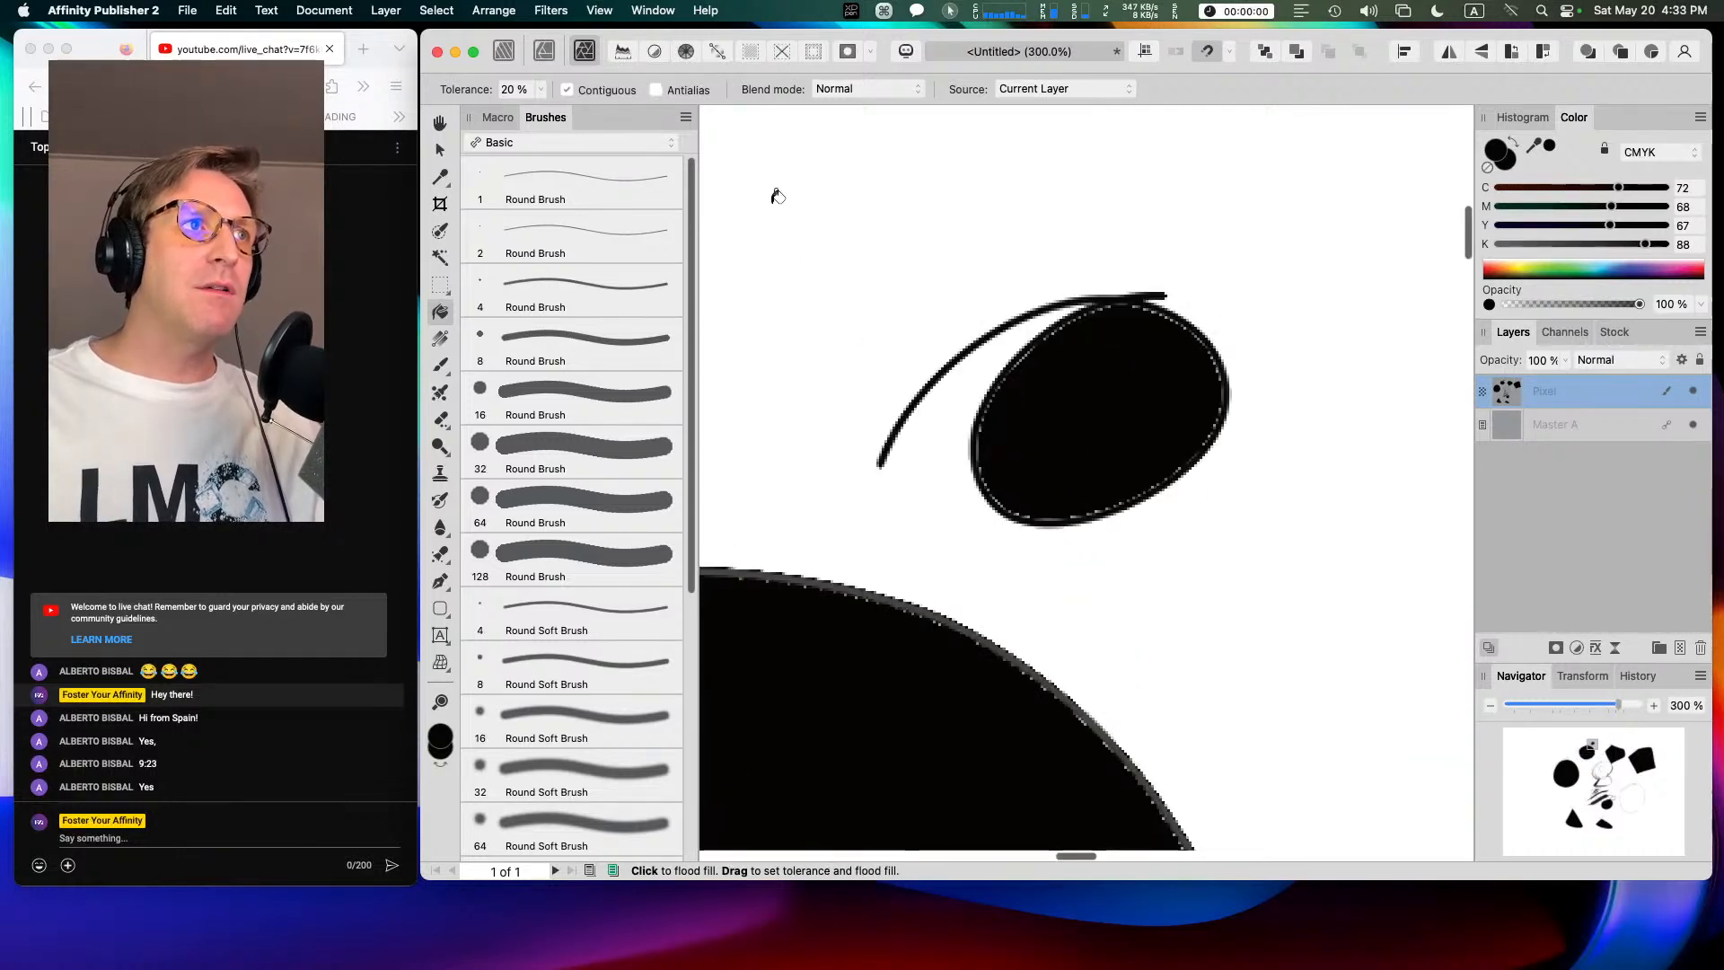
key("Caps_Lock")
key("super+z")
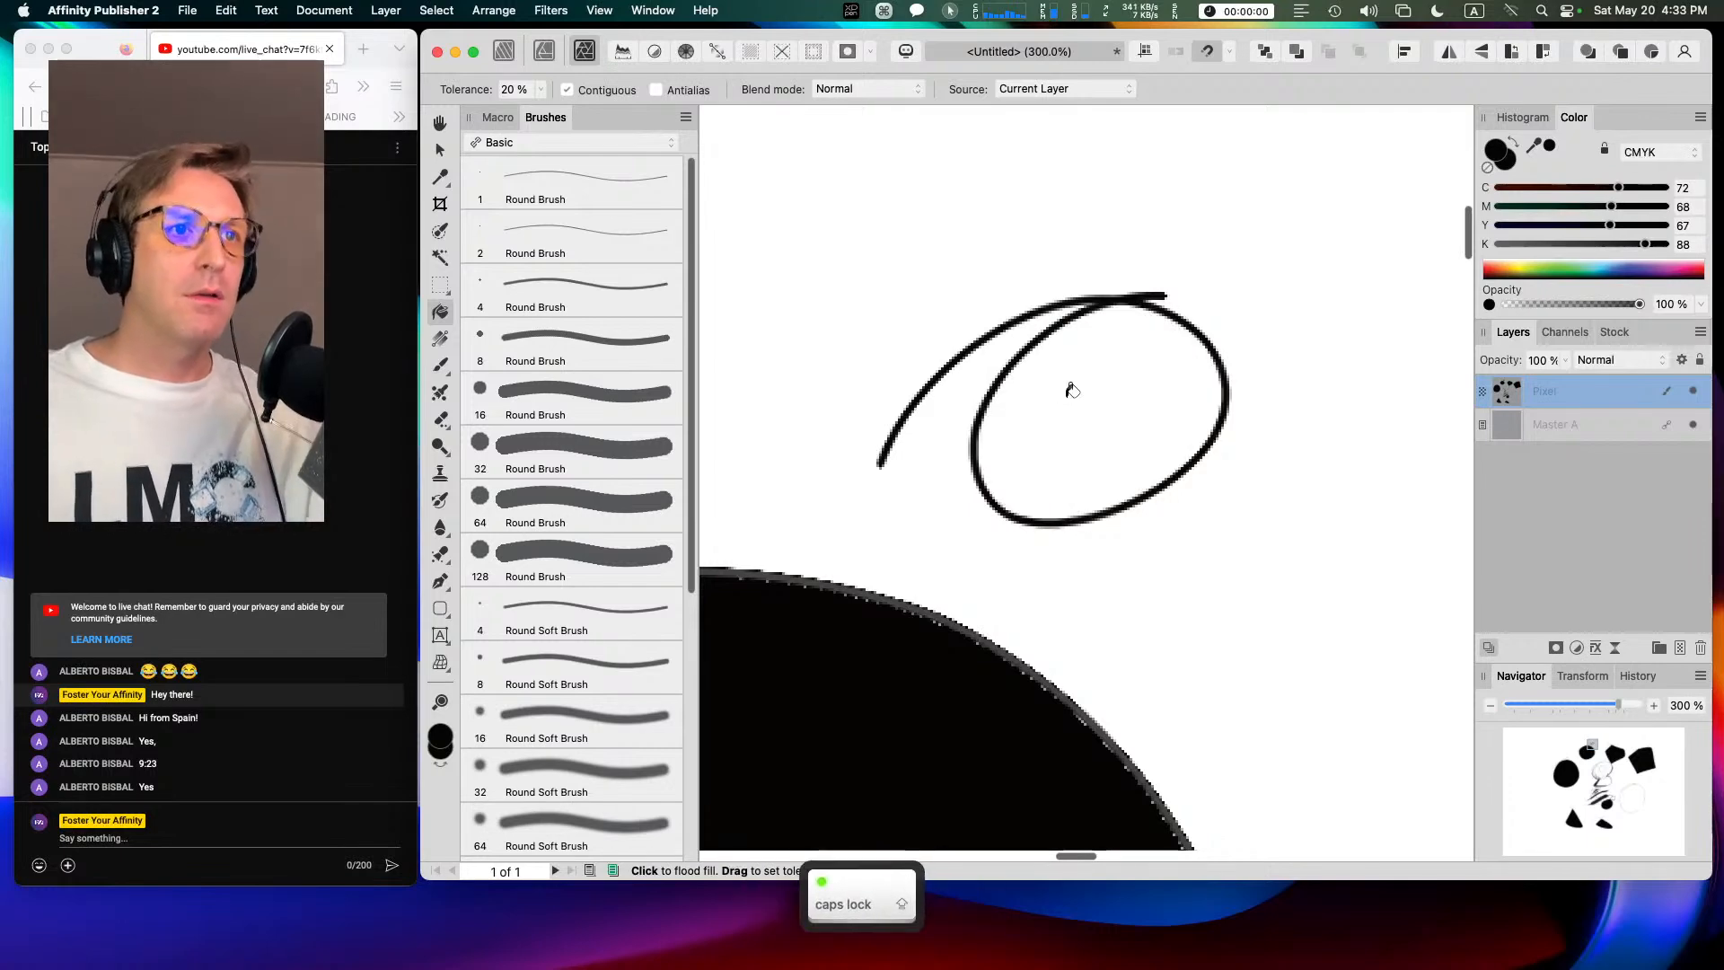
left_click(1068, 384)
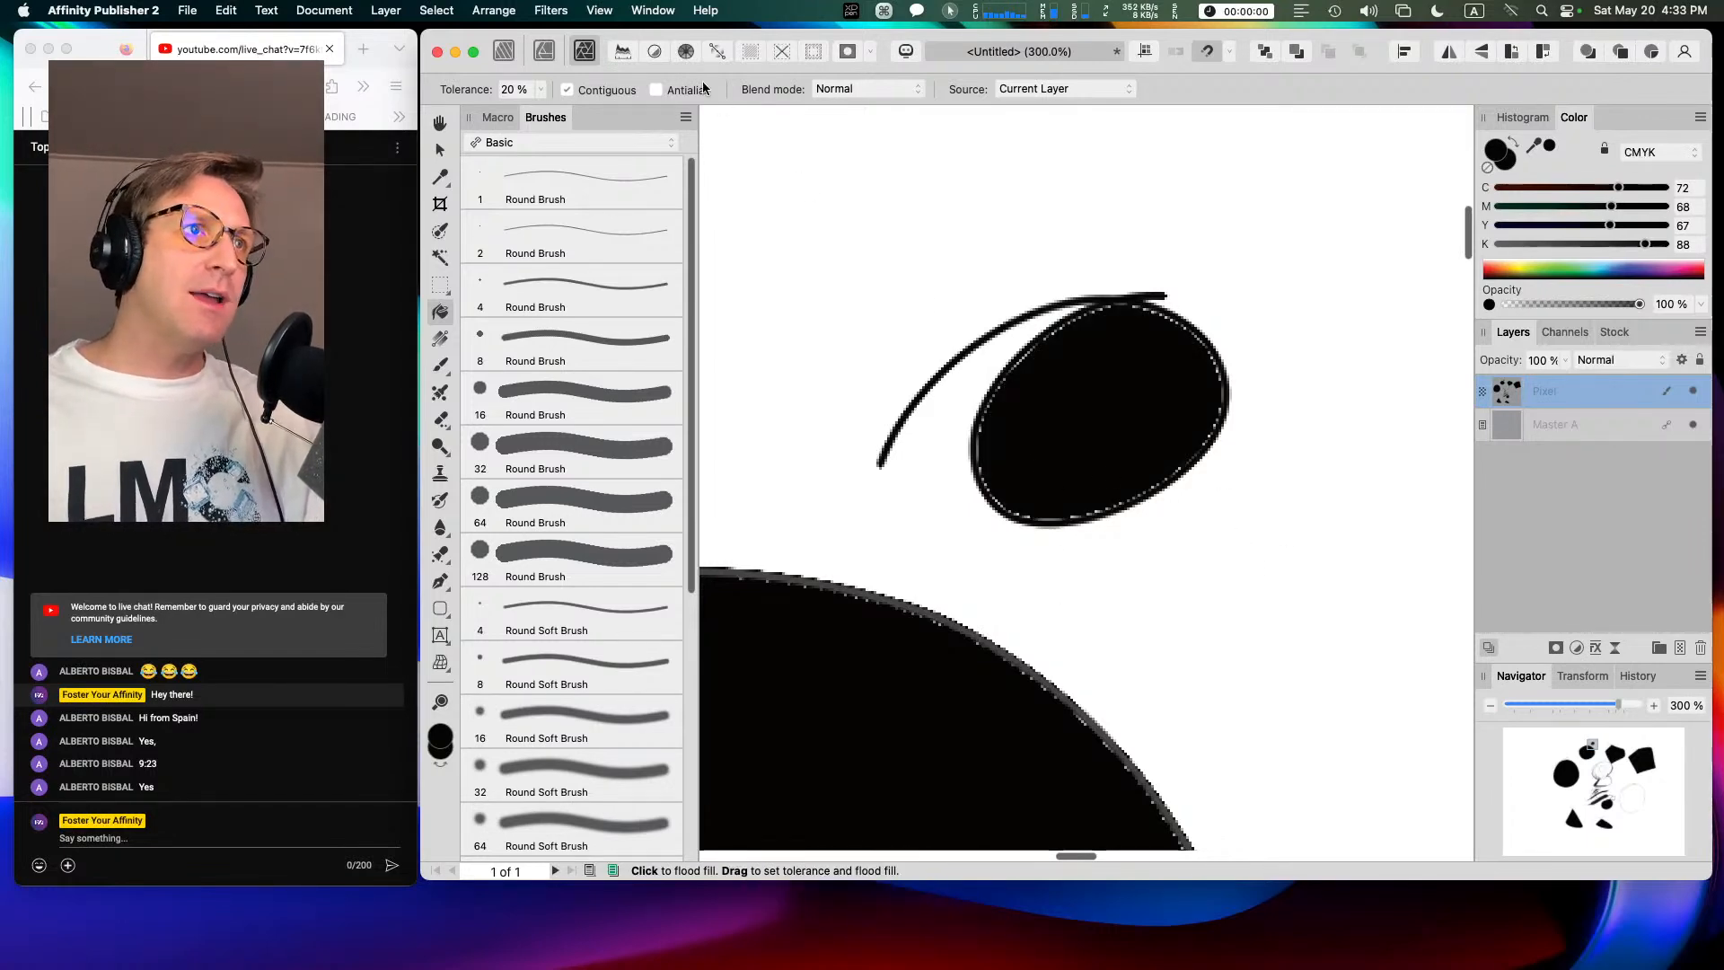
Step: Turn Antialias back on, refill the oval loop with black for comparison, and undo that fill
left_click(656, 90)
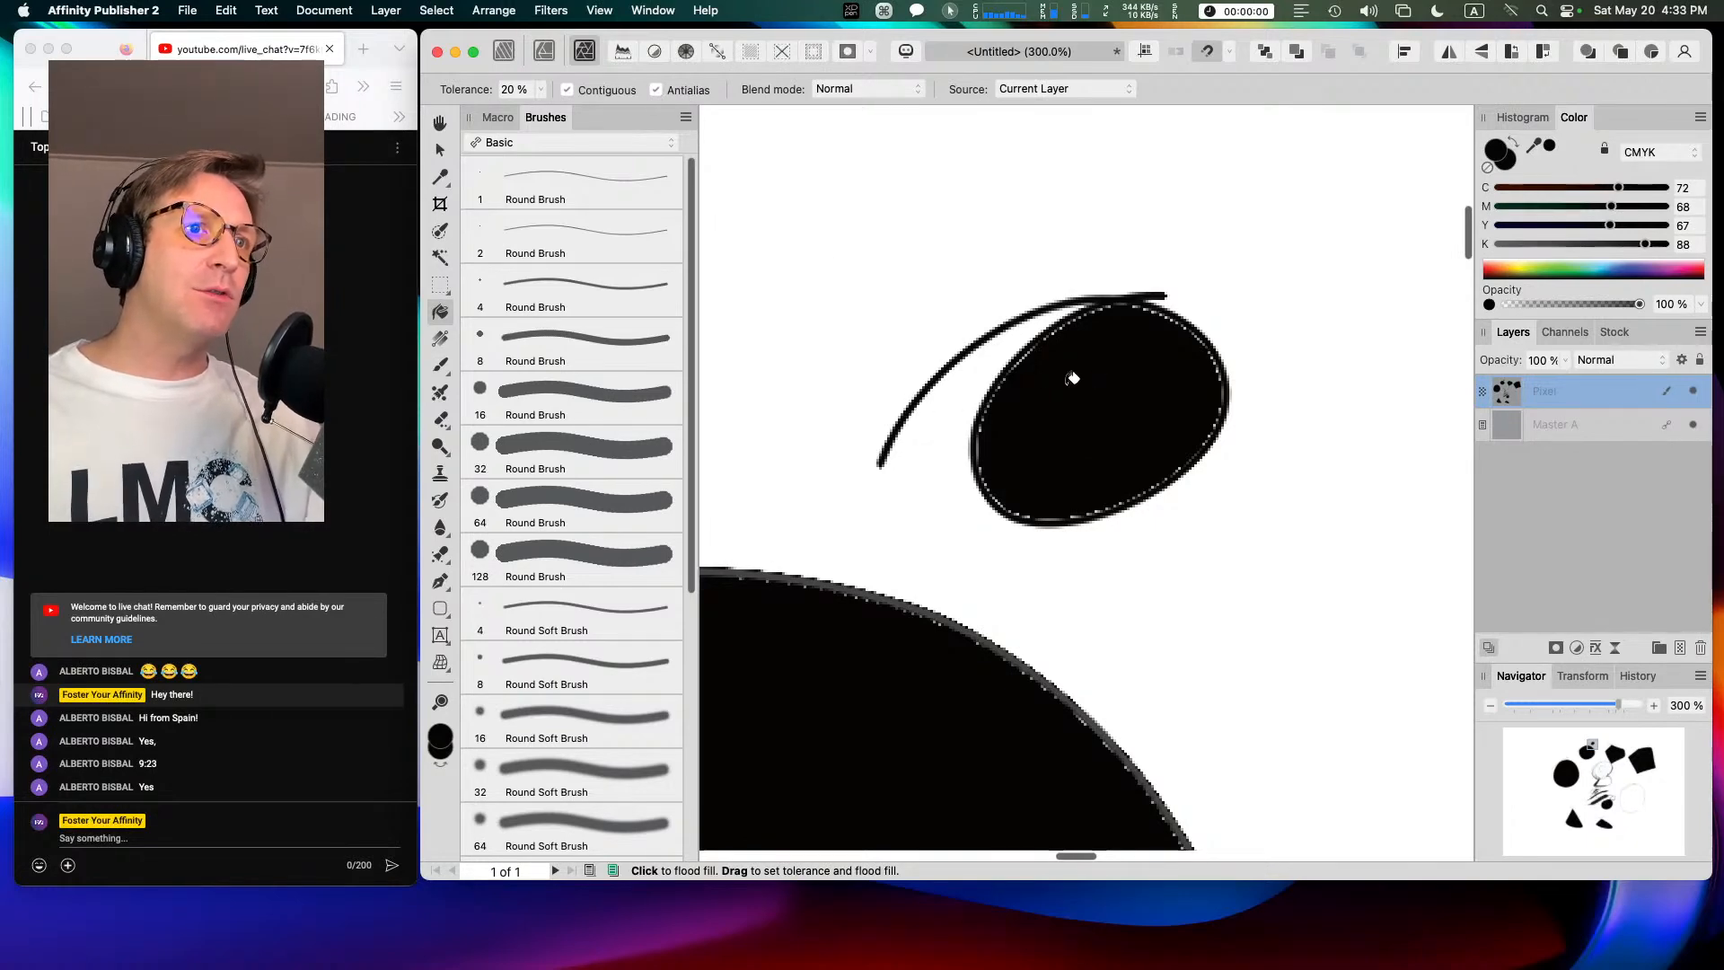
key("Caps_Lock")
key("super+z")
left_click(1068, 384)
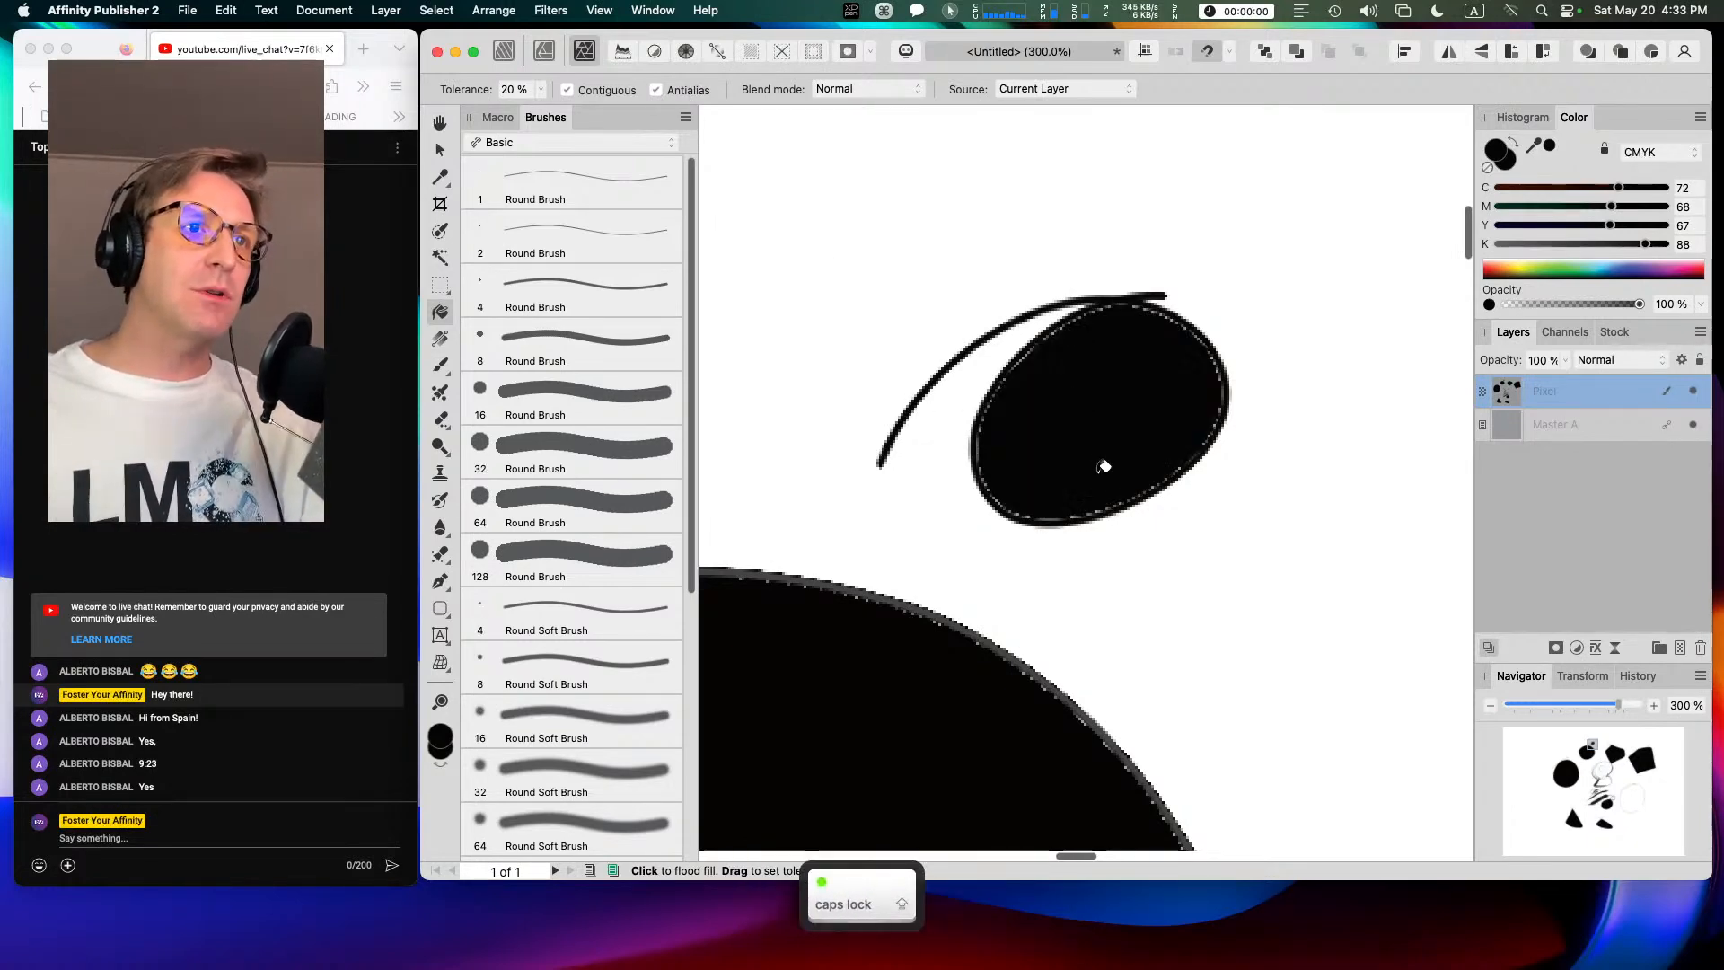
key("super+z")
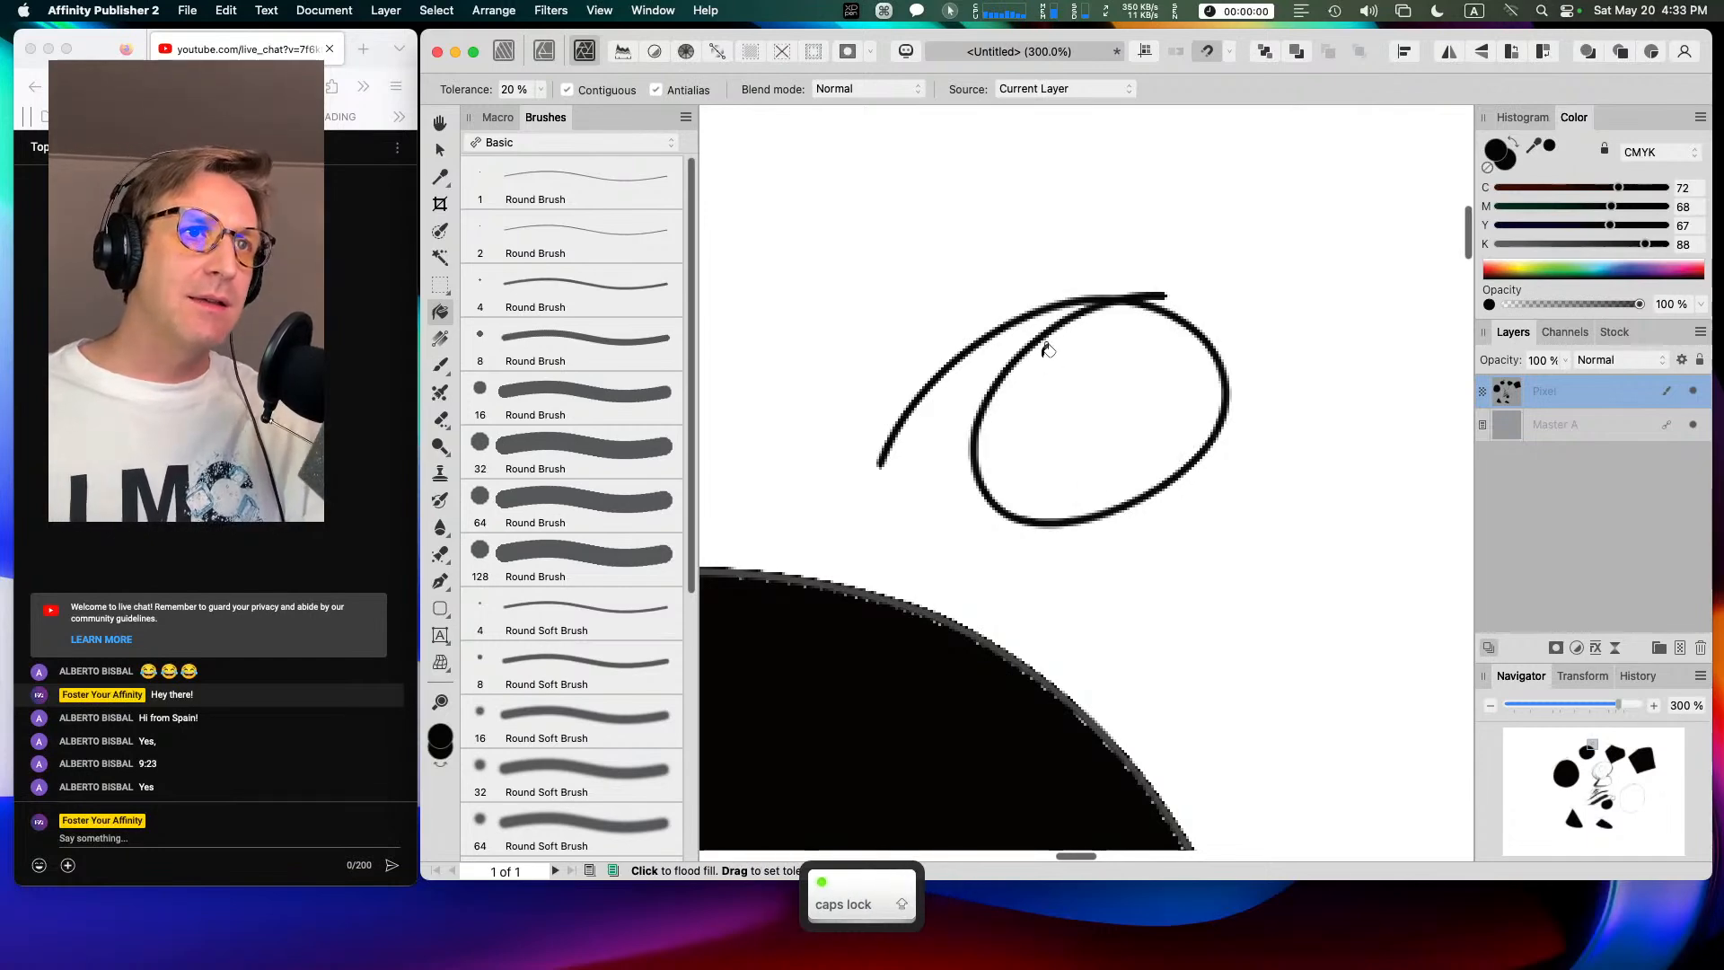
Step: Delete the pixel layer holding all the test drawings and add a new empty pixel layer
key("super+minus")
key("super+minus")
key("super+minus")
key("super+minus")
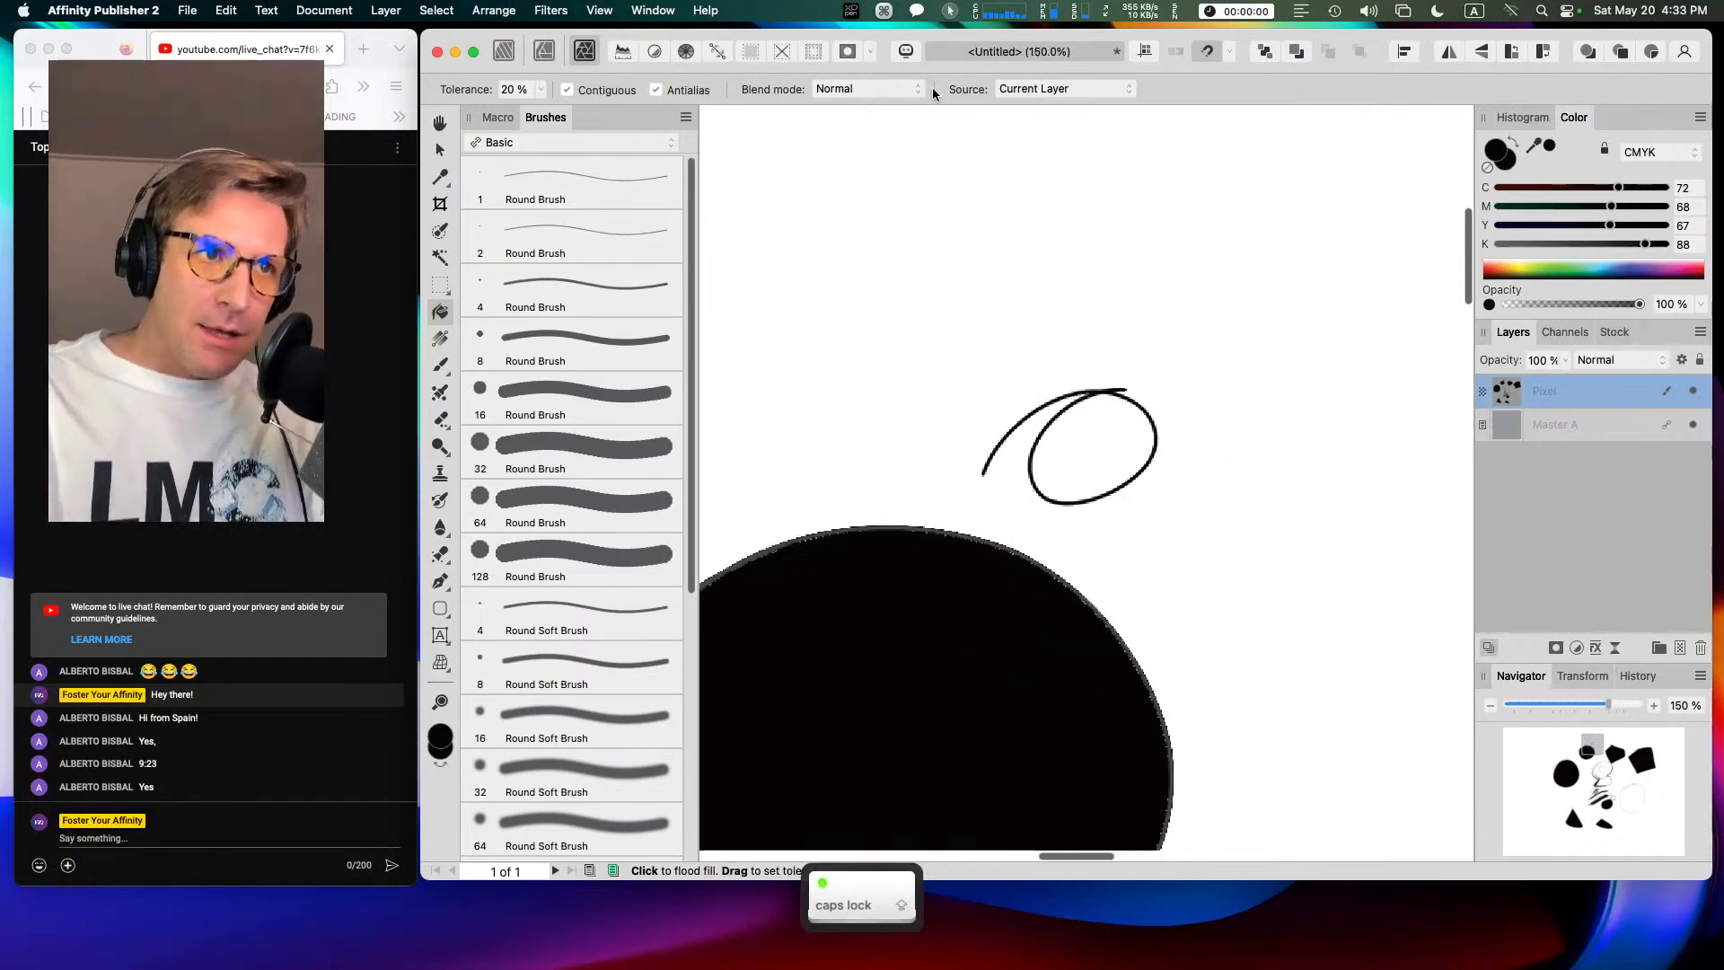
key("super+minus")
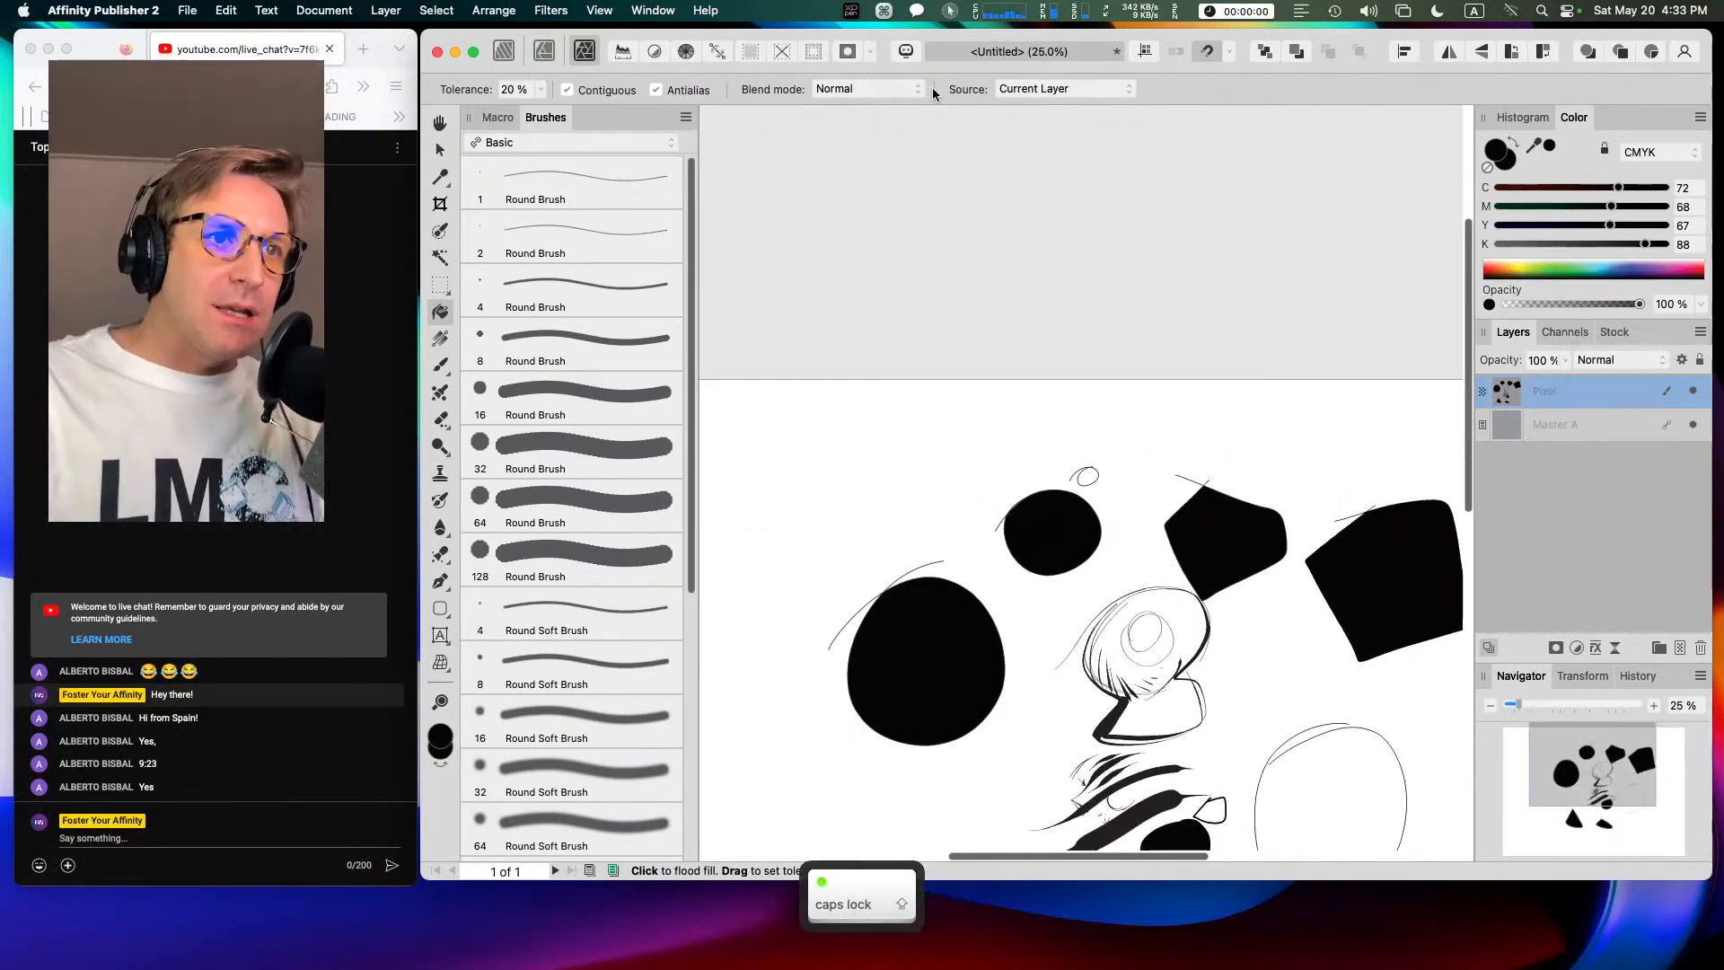
key("space")
left_click_drag(810, 293, 740, 264)
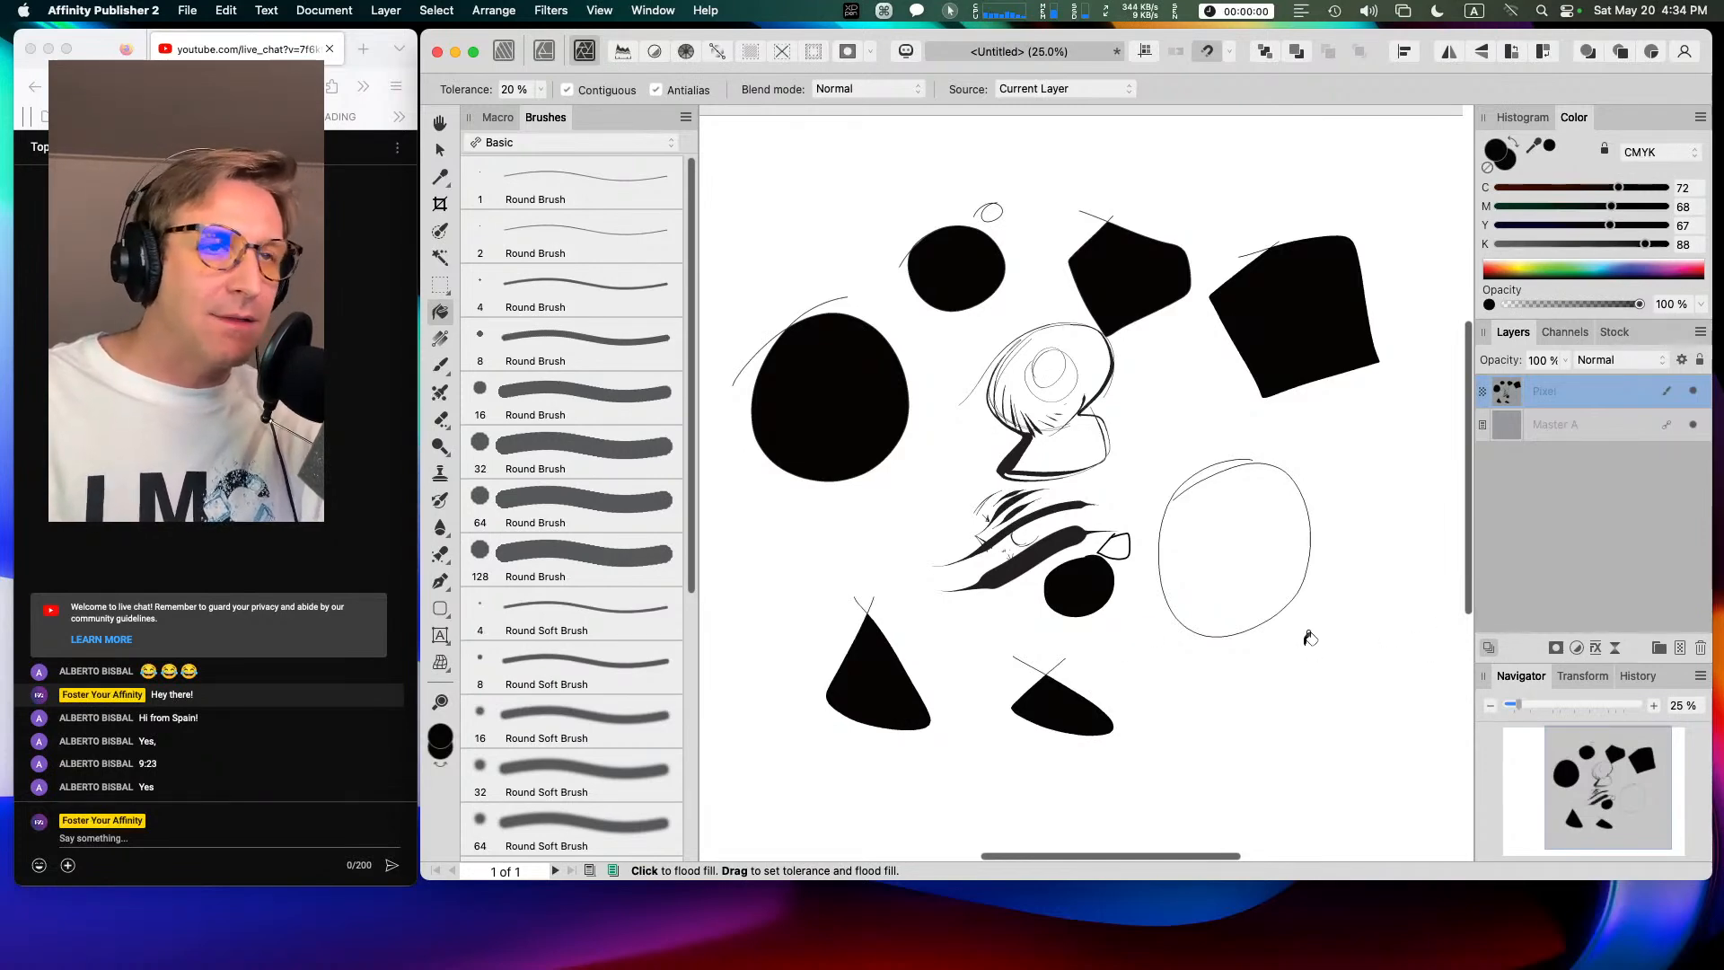
left_click(1701, 649)
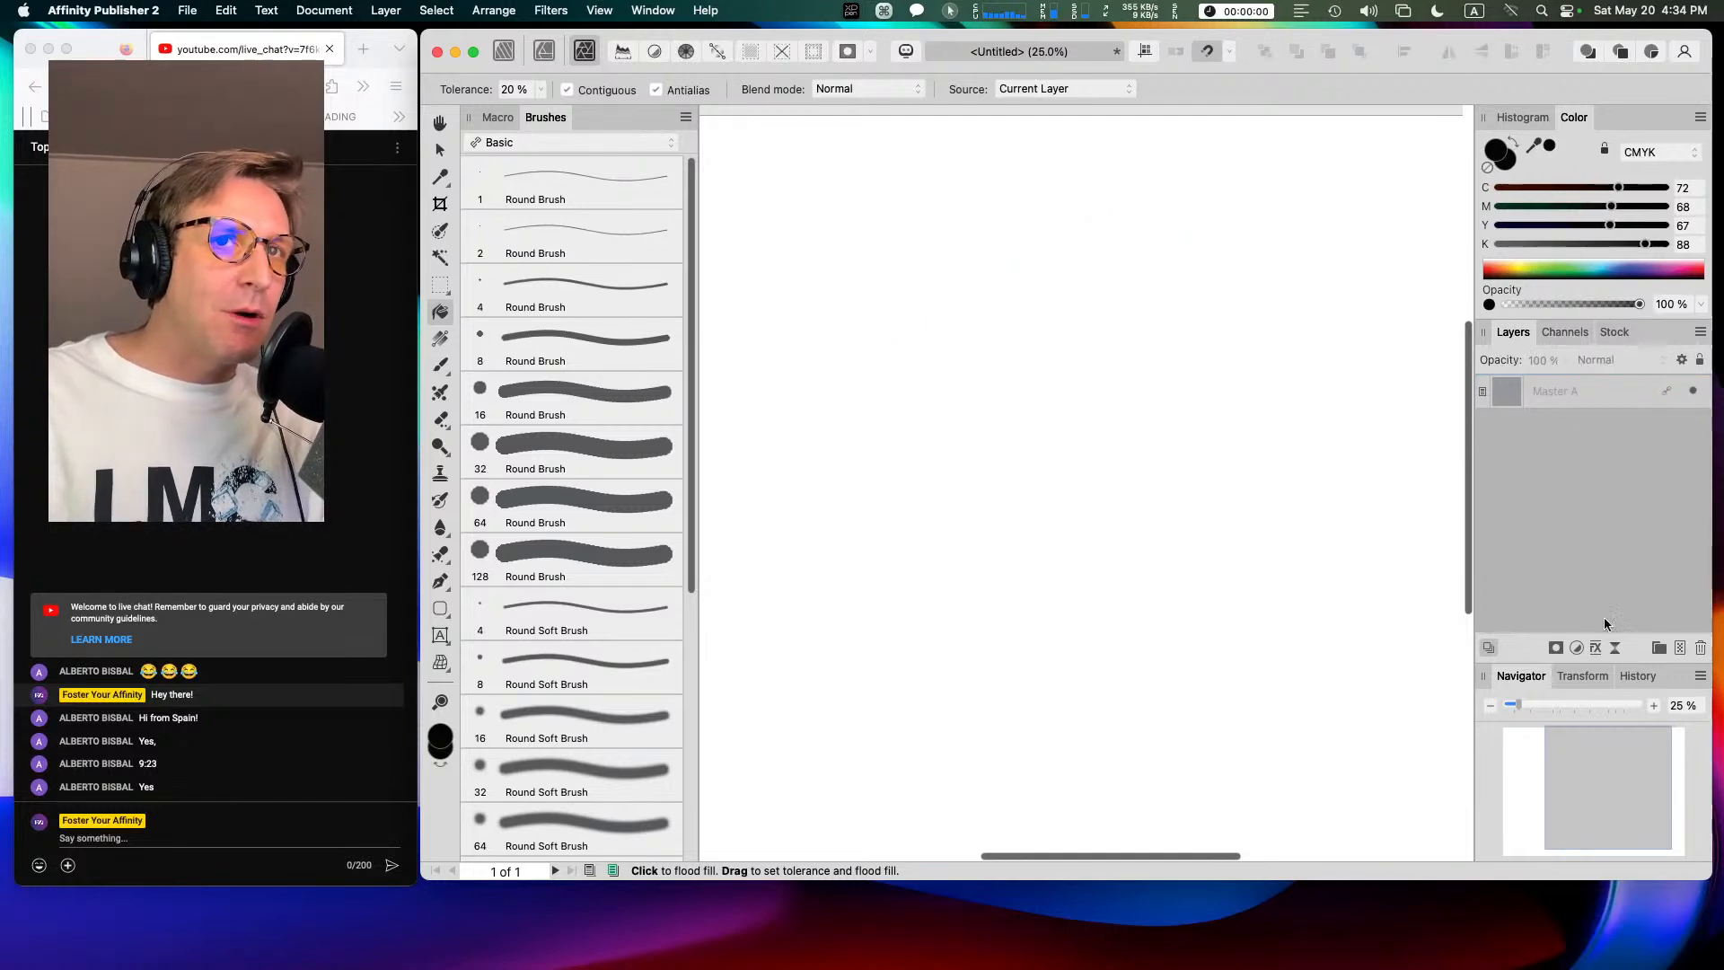
left_click(1679, 648)
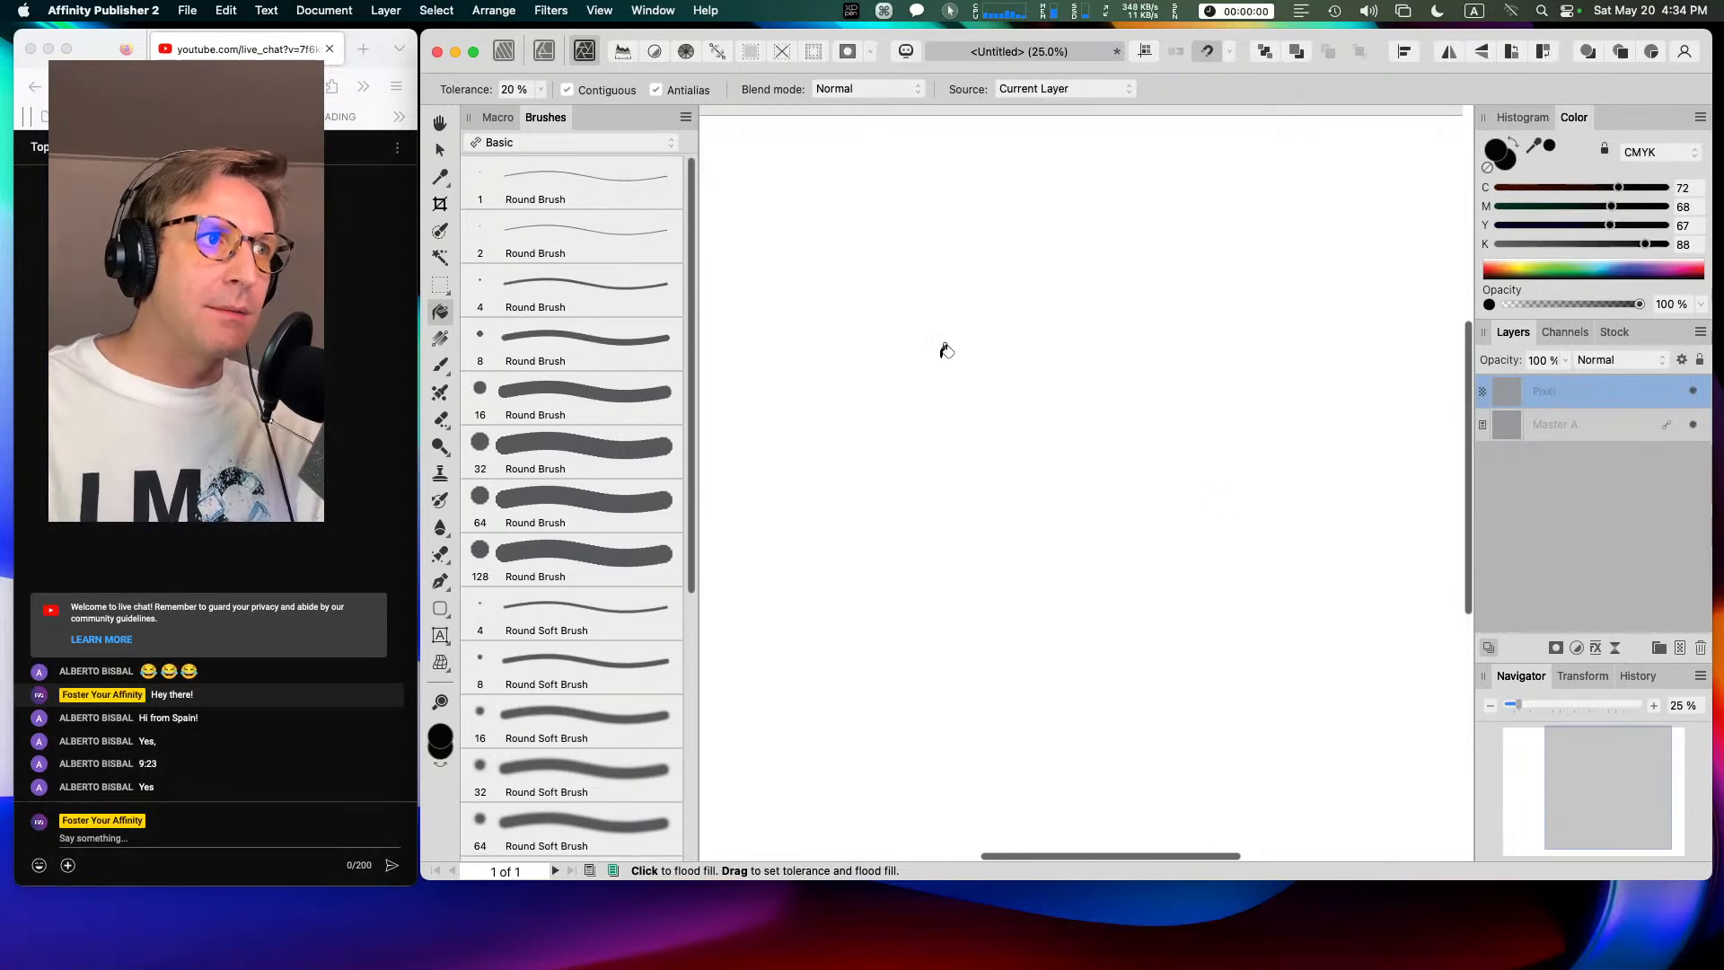
Step: Choose the 64 px General Inker brush from the Comic Pixel category and review its Dynamics settings without changing them
left_click(555, 144)
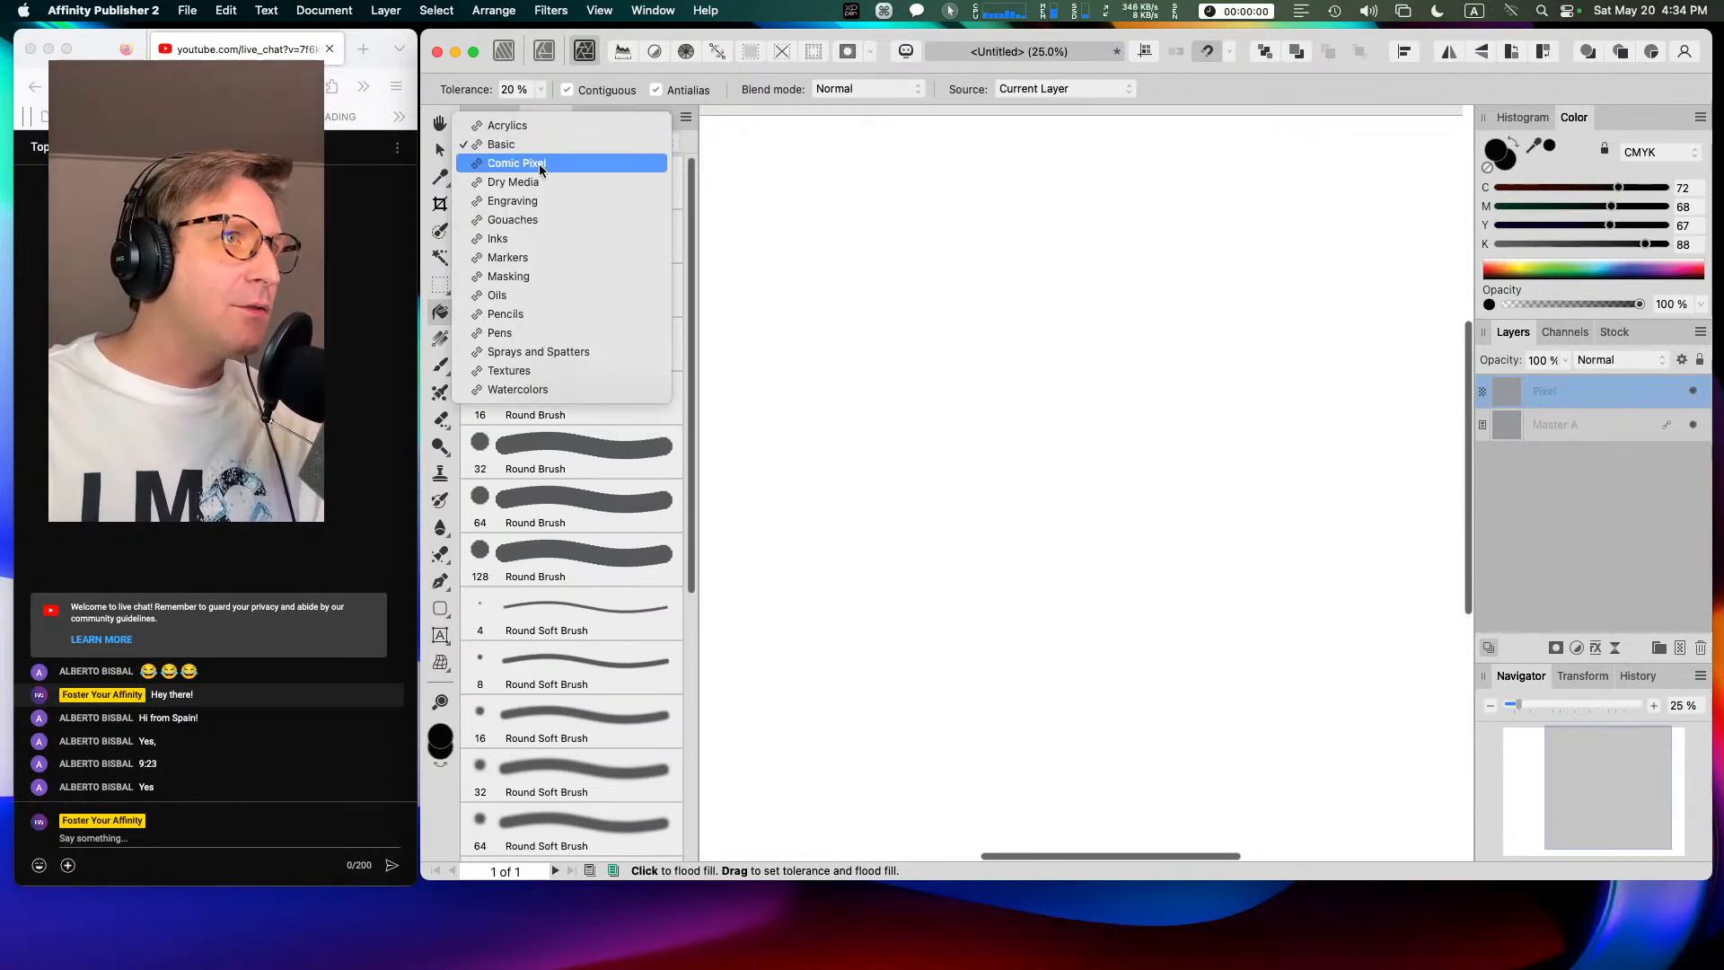
left_click(538, 164)
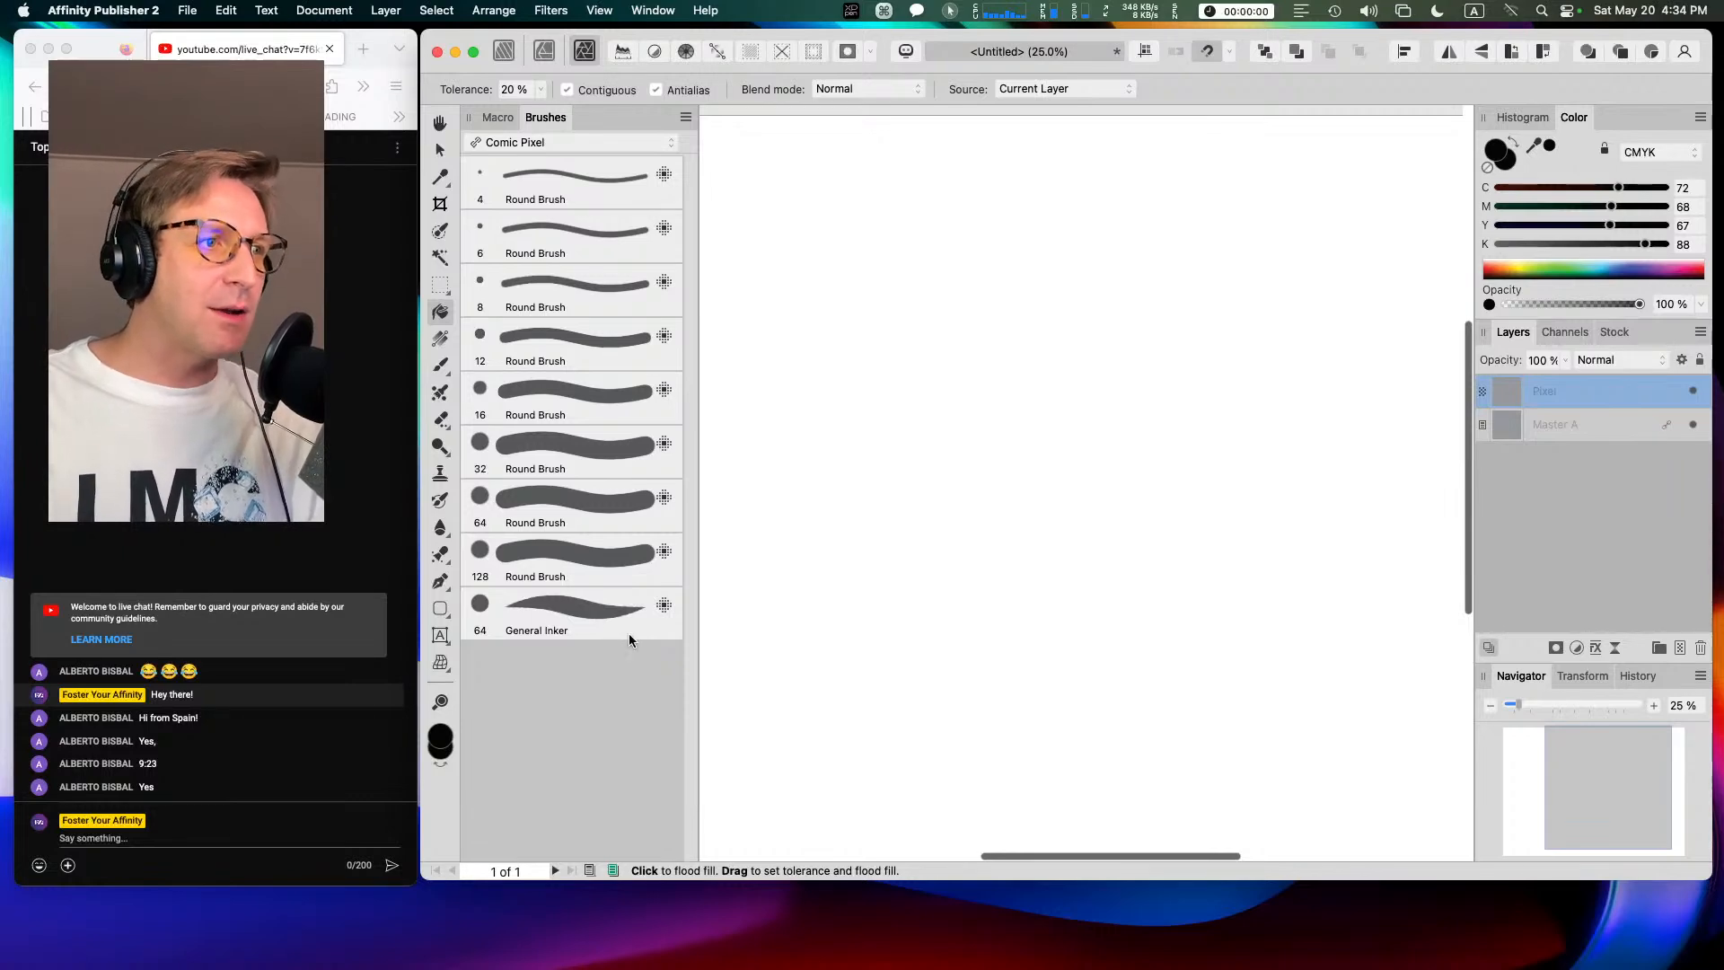
left_click(583, 610)
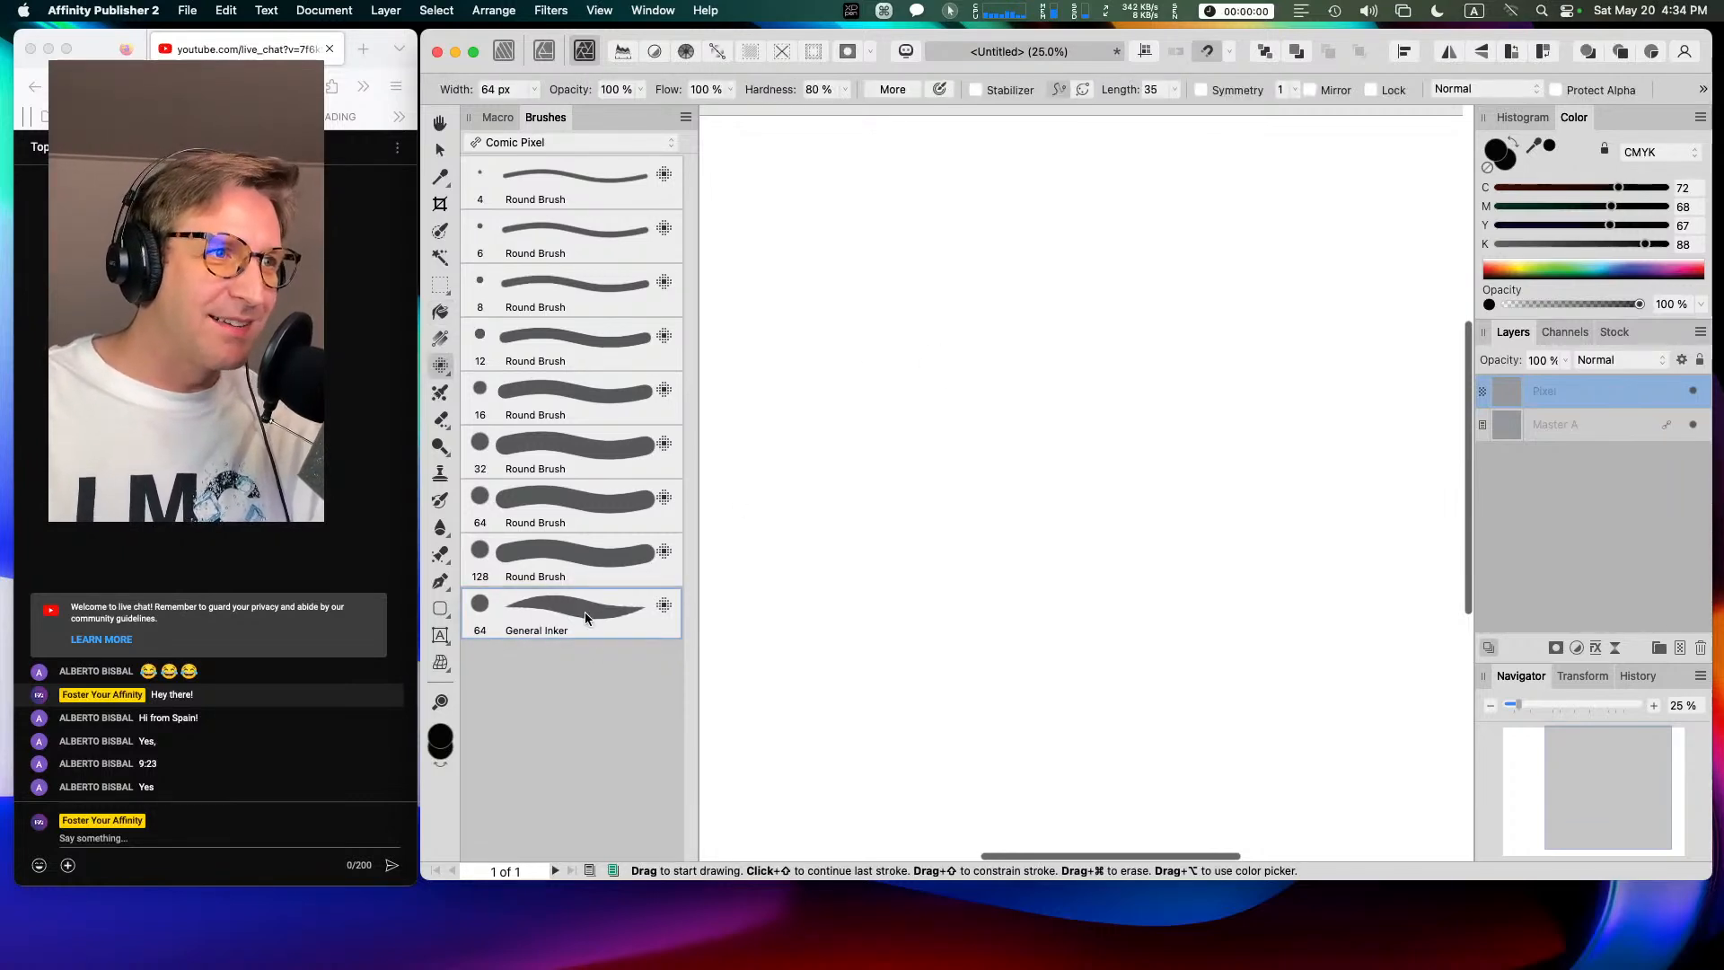
double_click(606, 604)
left_click(996, 334)
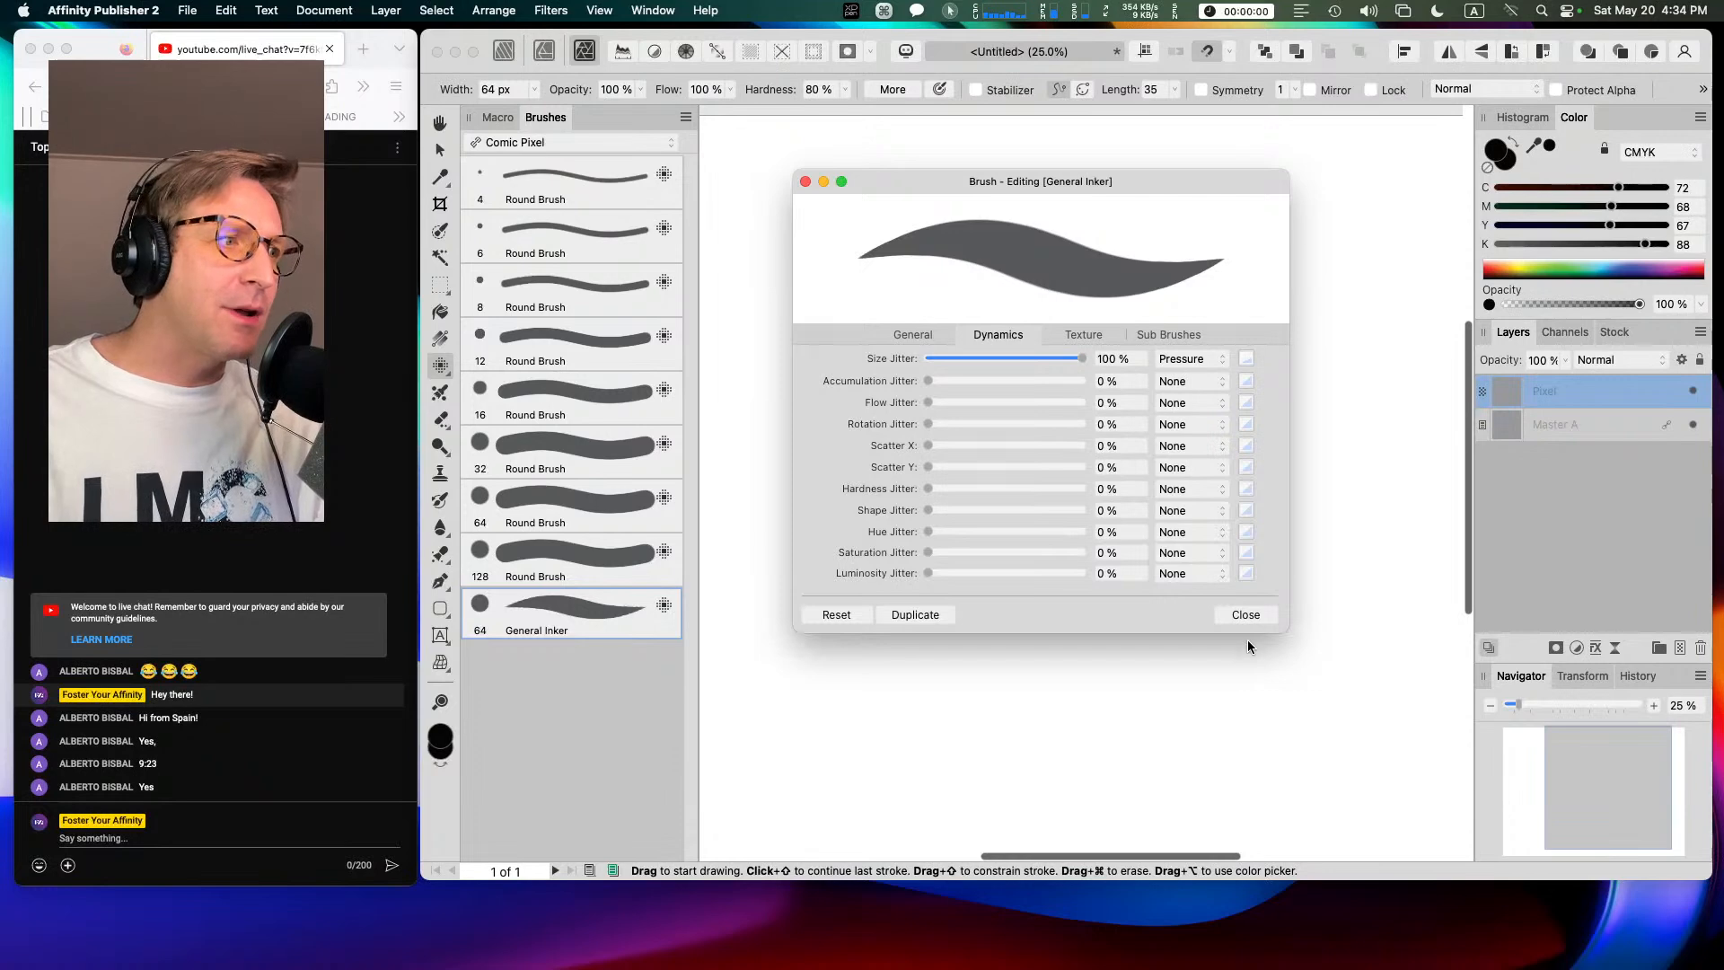
left_click(1246, 615)
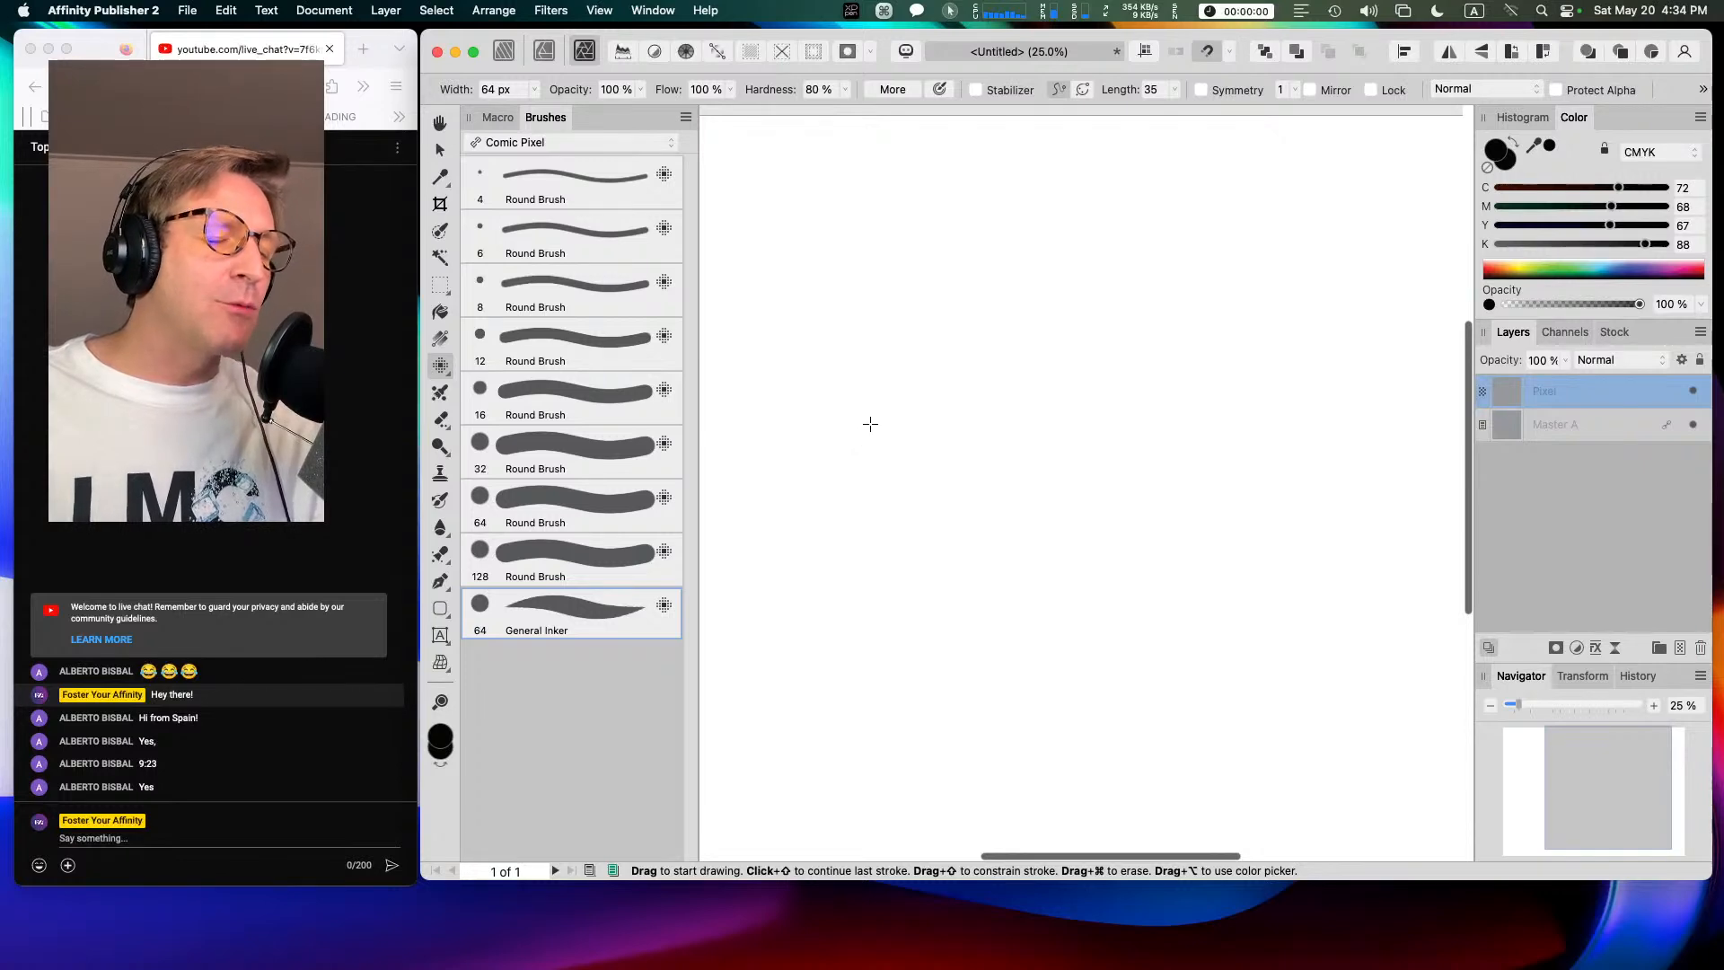
left_click(440, 311)
left_click(440, 365)
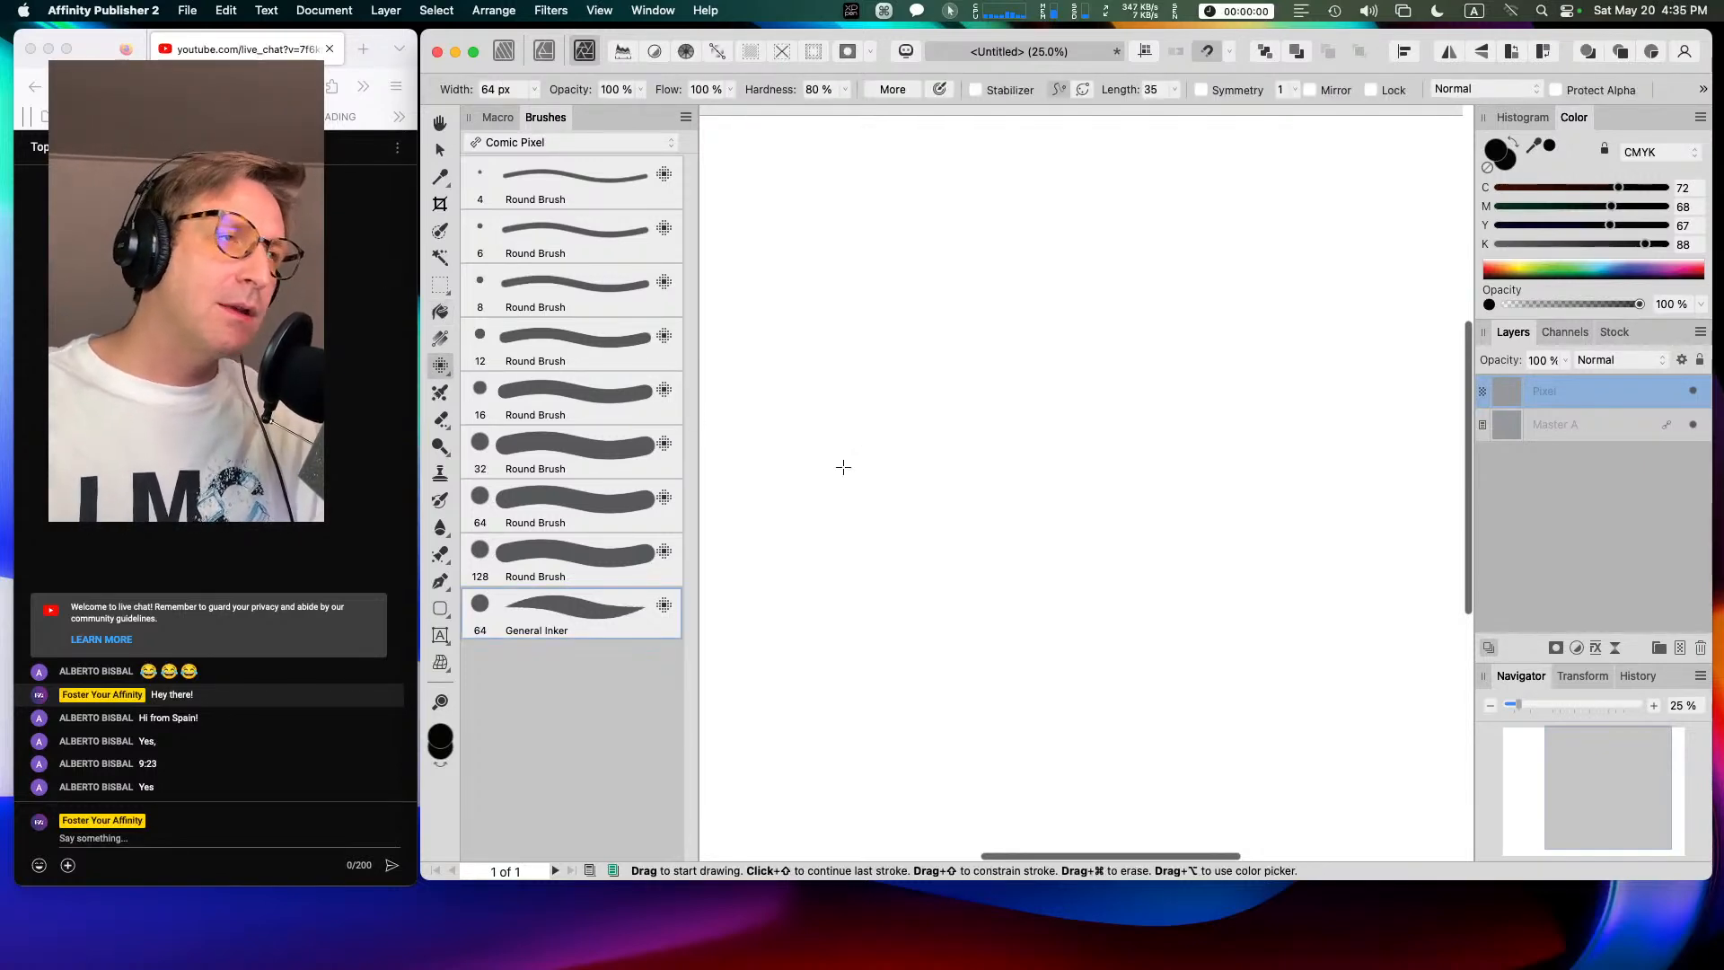
left_click(440, 311)
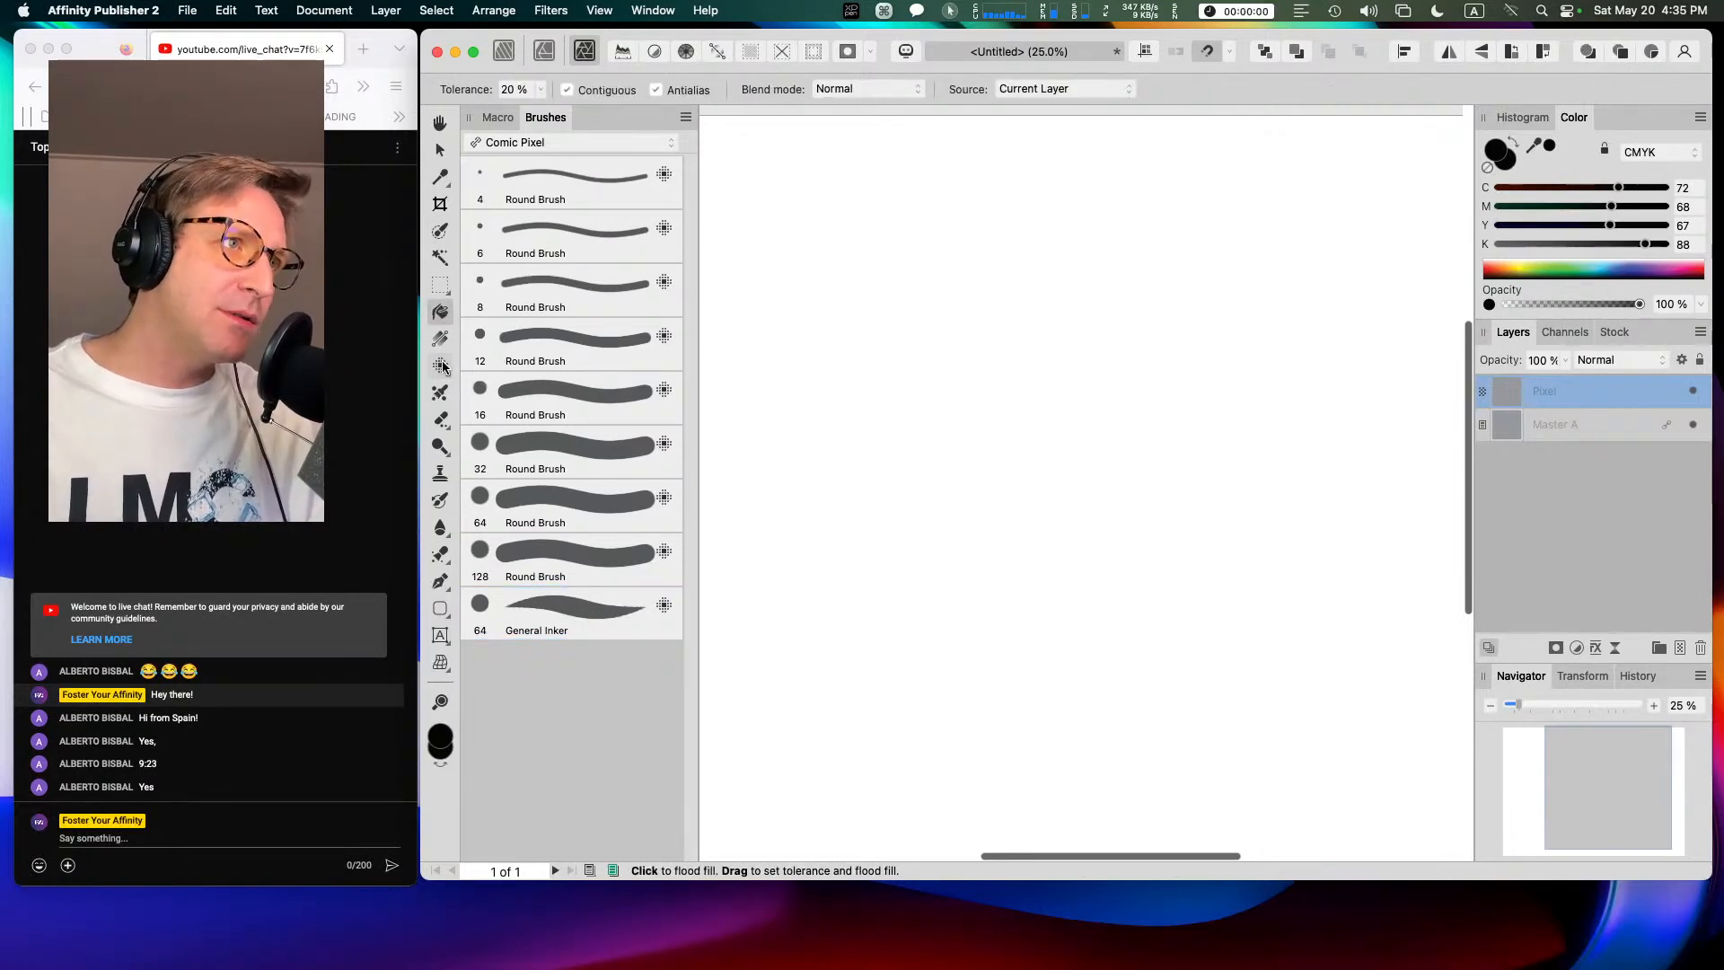
left_click(440, 366)
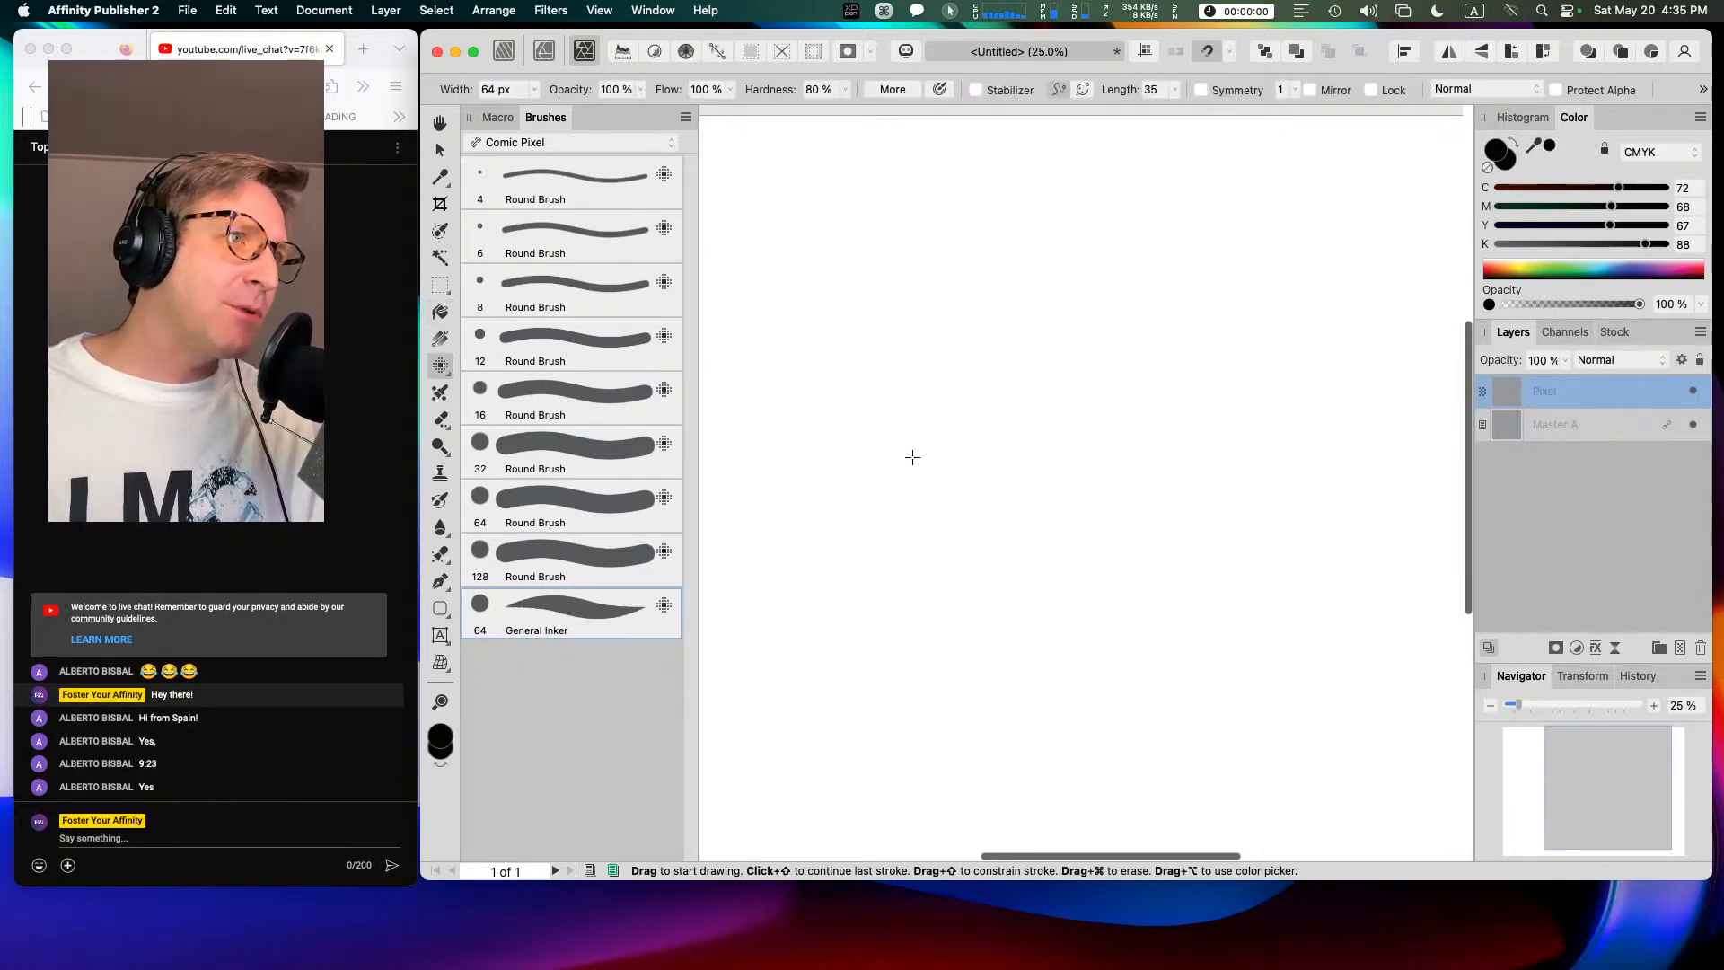
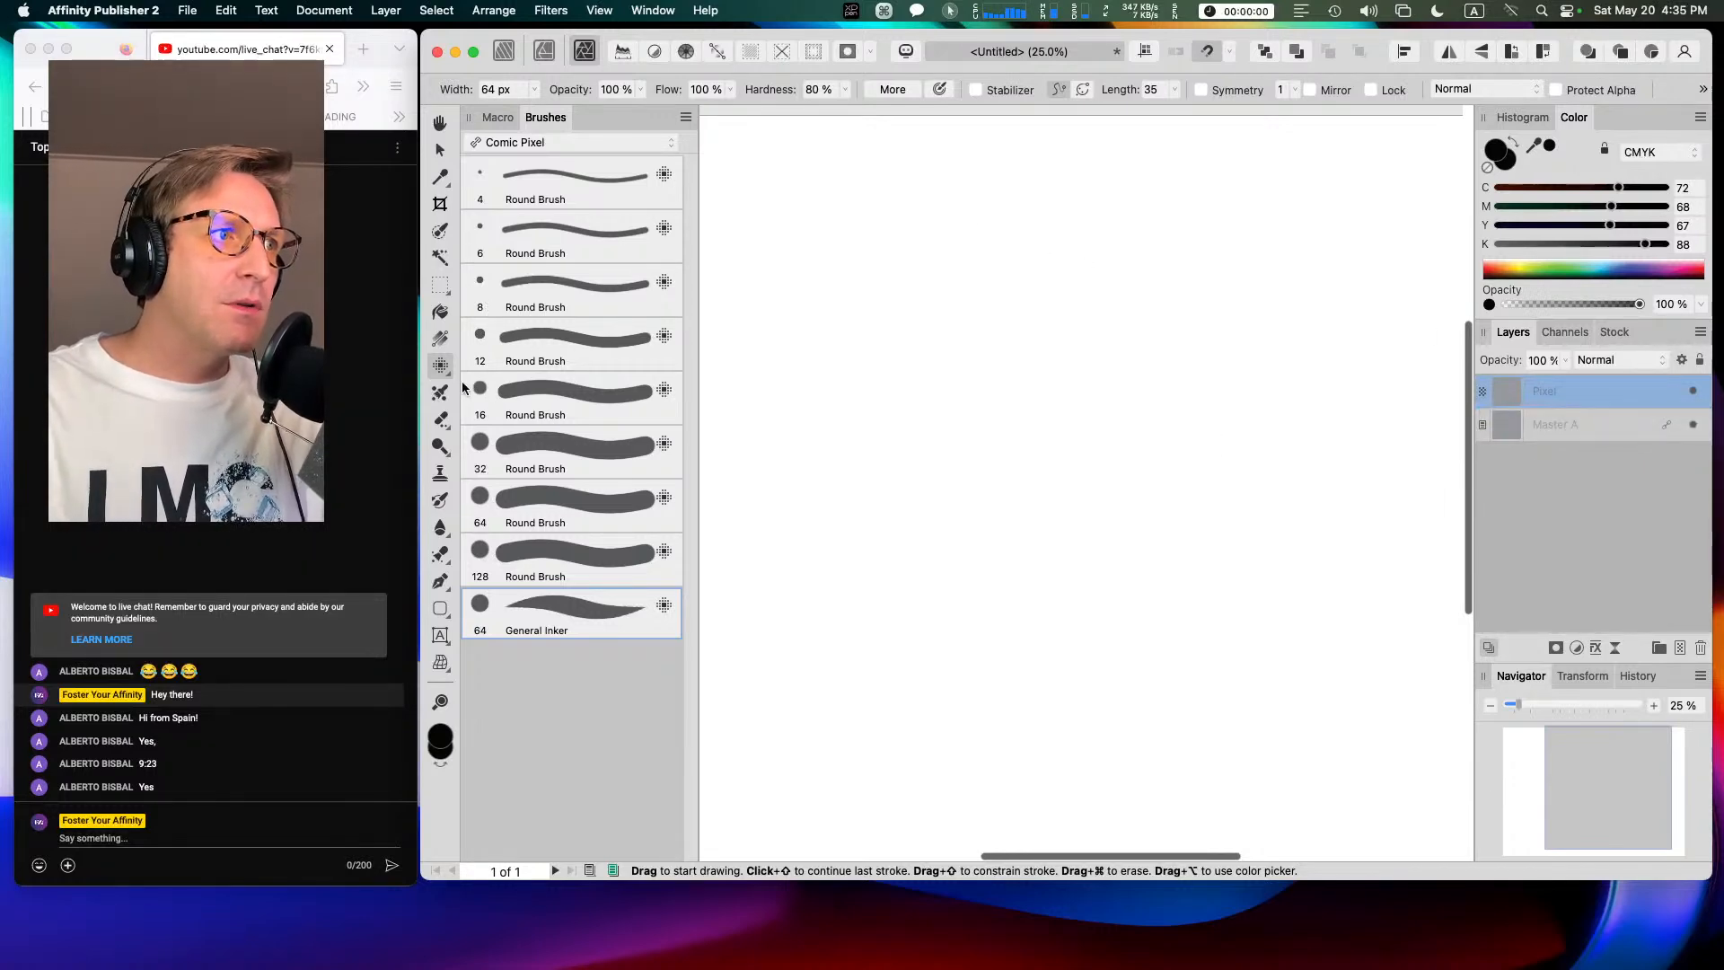
Step: Paint test strokes with the General Inker: two long arcs, a rising diagonal line, and short crossing strokes ending in a wavy line
left_click(568, 565)
mouse_move(976, 226)
left_mouse_down()
mouse_move(876, 340)
mouse_move(884, 489)
mouse_move(914, 550)
mouse_move(912, 296)
mouse_move(1010, 232)
left_mouse_up()
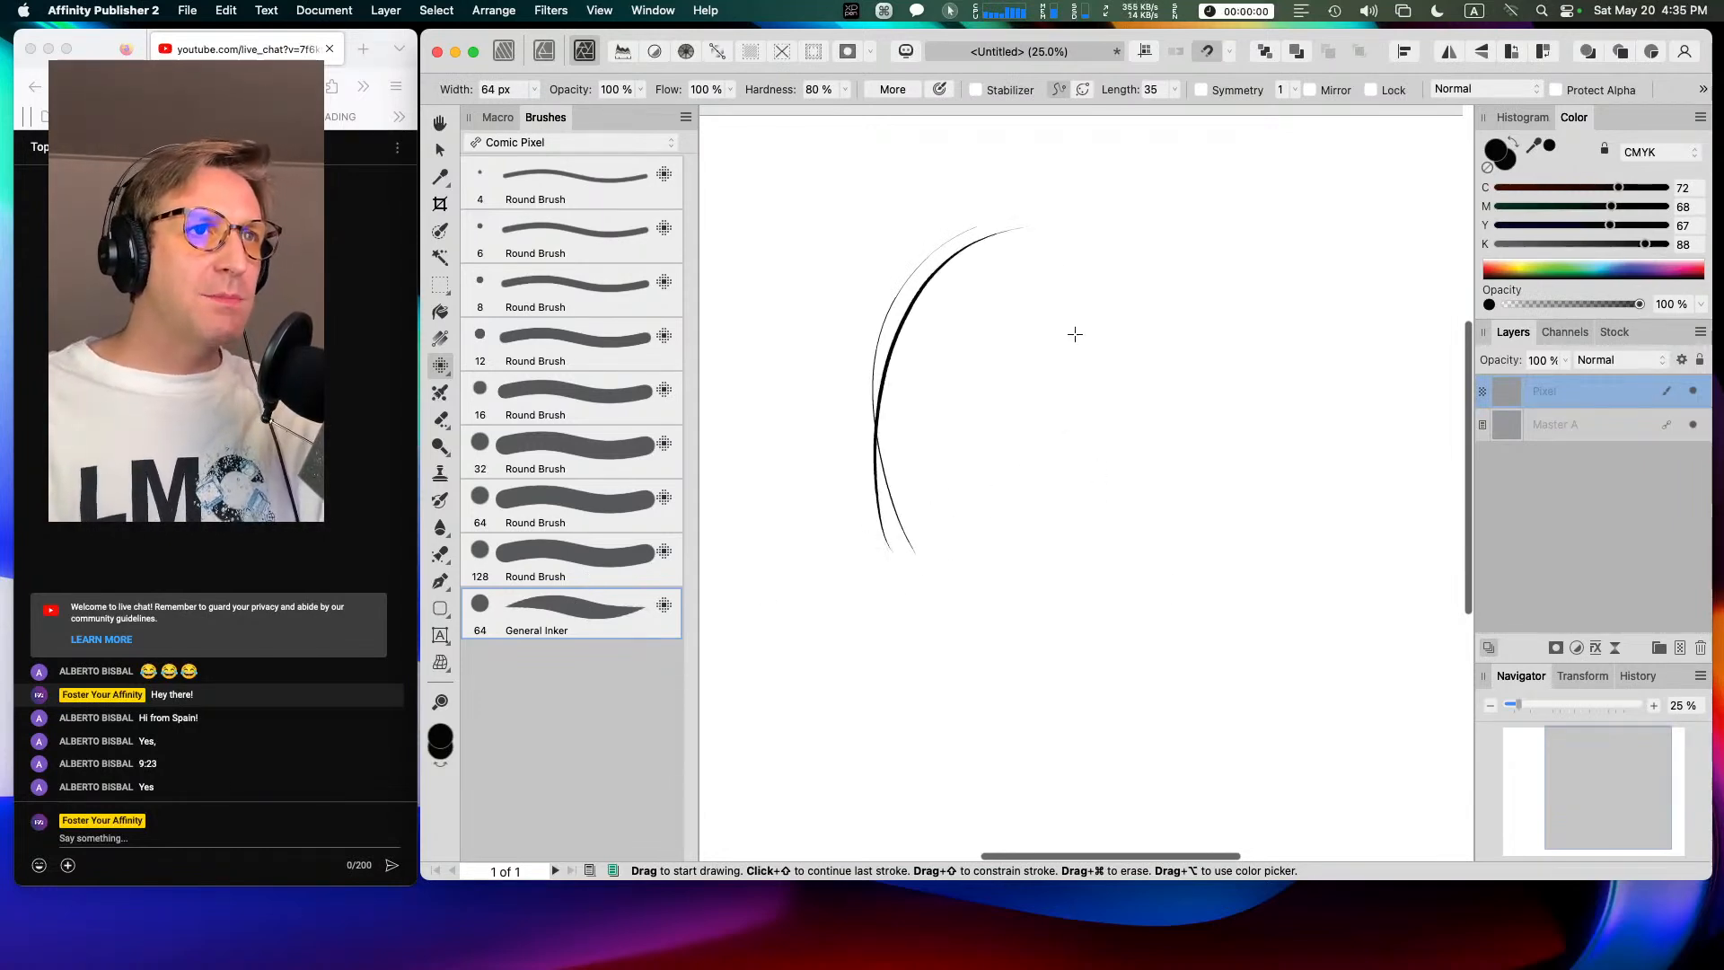
left_click_drag(891, 579, 1073, 455)
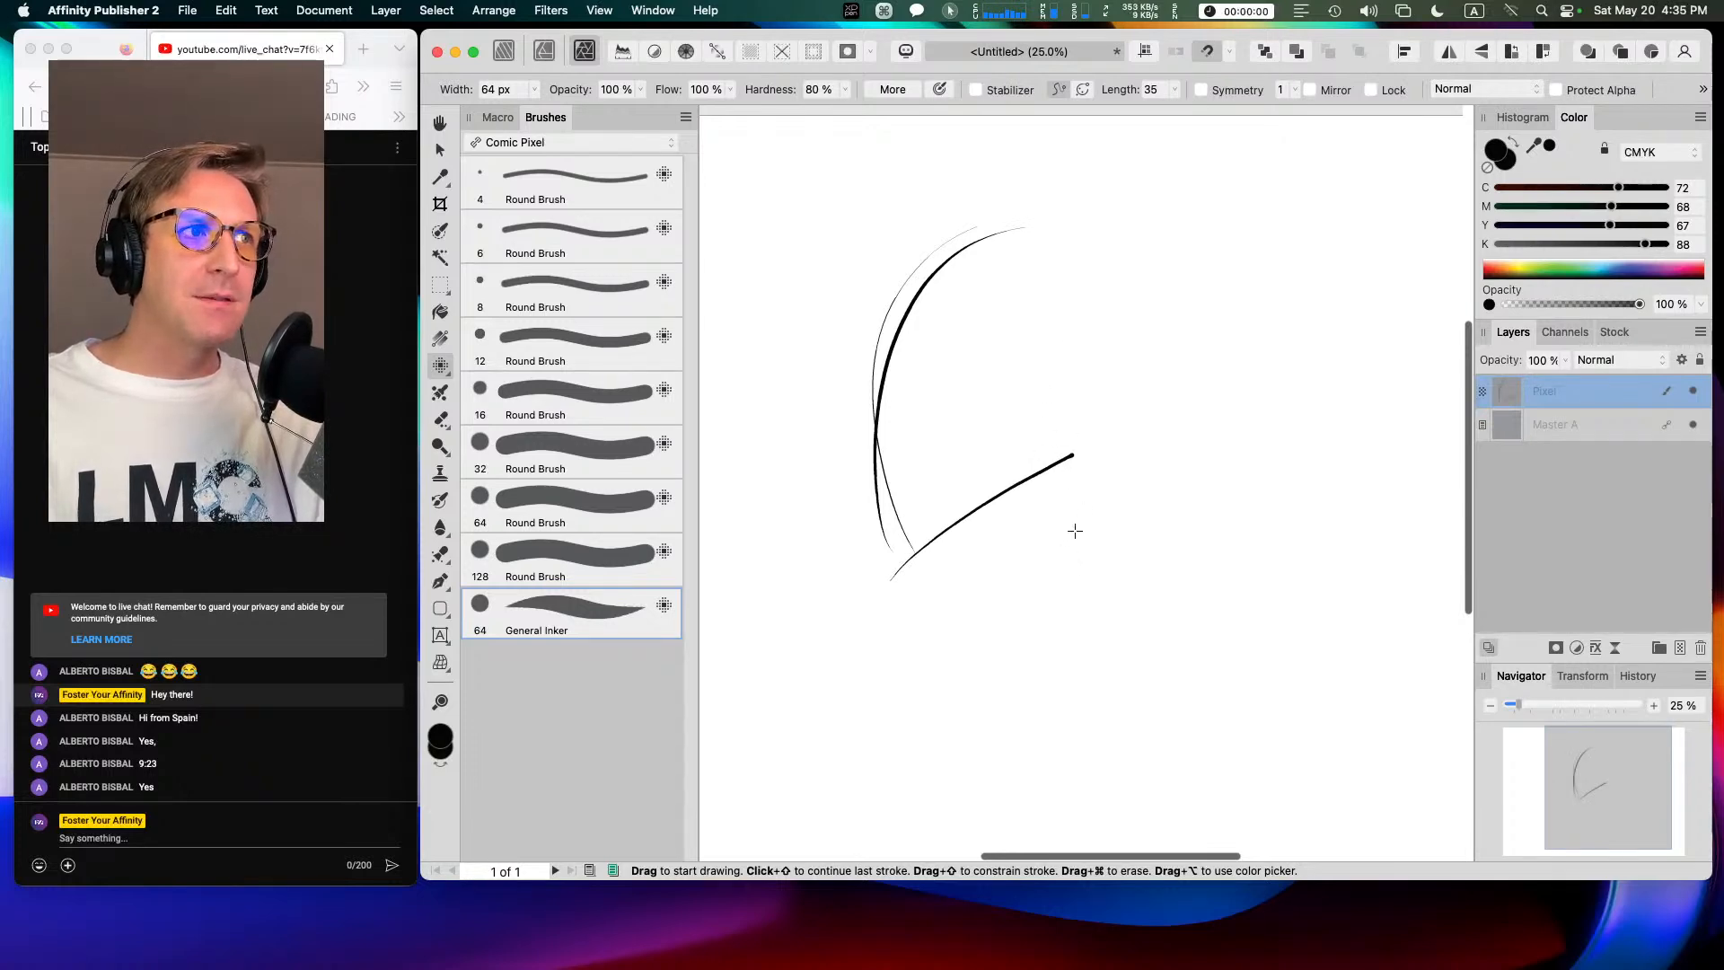
mouse_move(1032, 408)
left_mouse_down()
mouse_move(1064, 522)
mouse_move(1062, 482)
mouse_move(1100, 430)
mouse_move(1183, 449)
left_mouse_up()
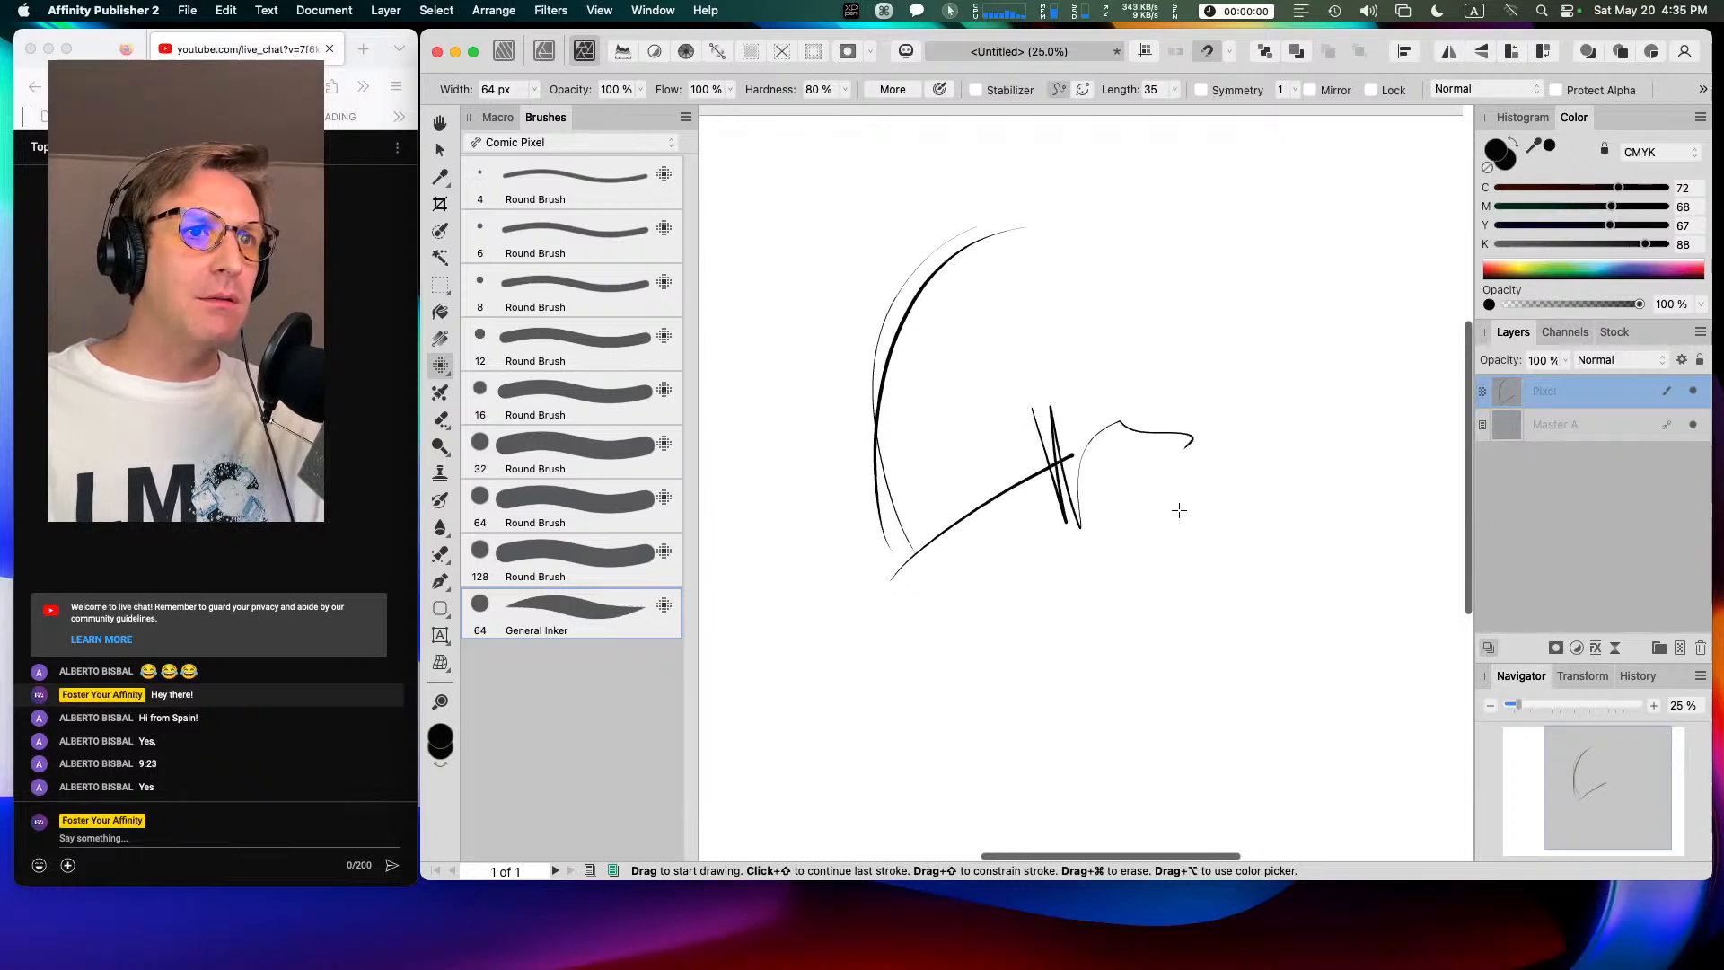
Step: Switch to the PenTablet settings, save the configurations of the Publisher and general application profiles, and test one short curved stroke on the canvas
left_click(851, 13)
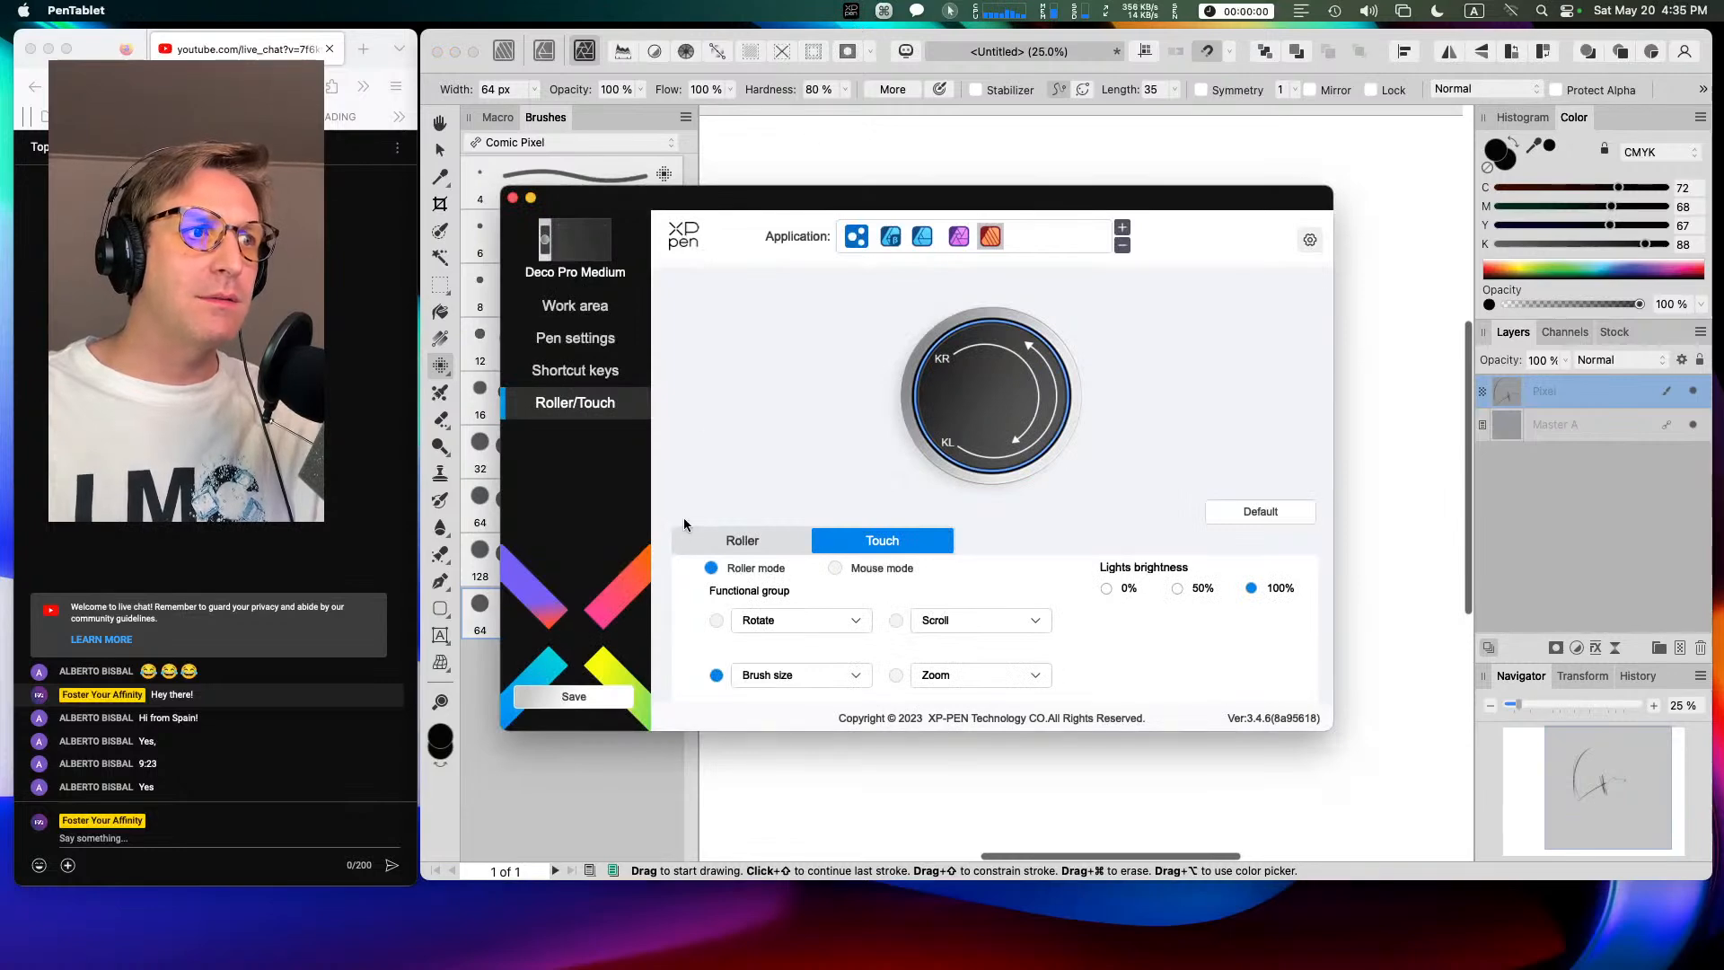
left_click(616, 696)
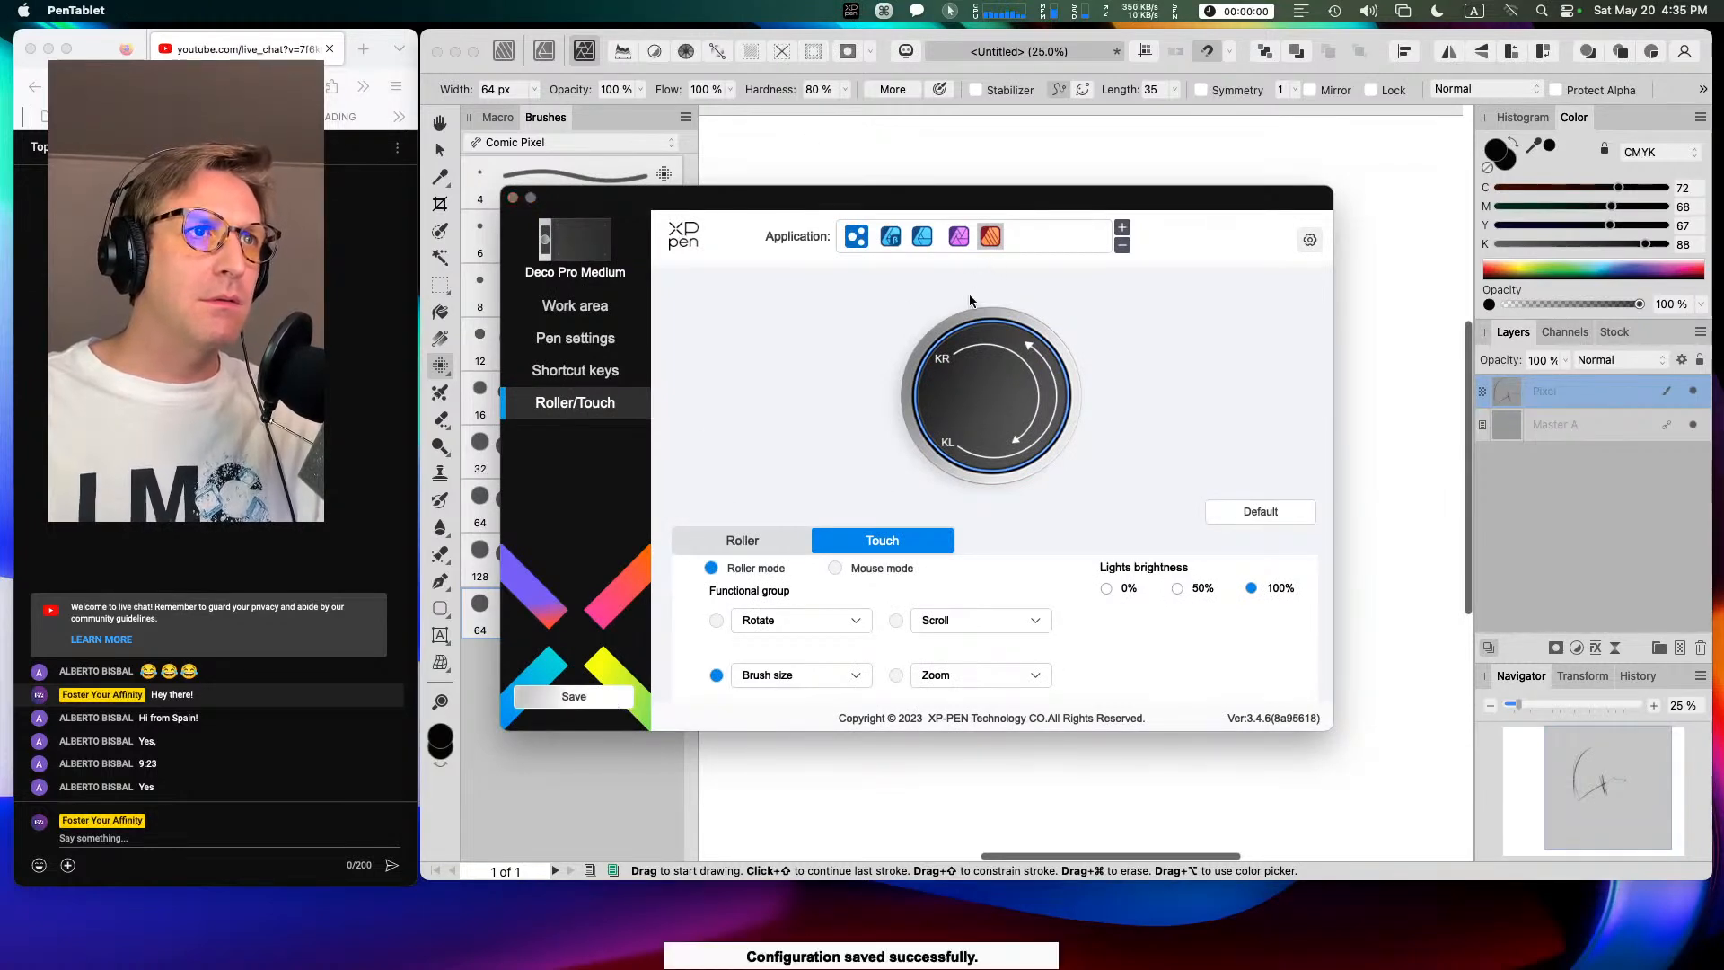
left_click(595, 698)
left_click(856, 236)
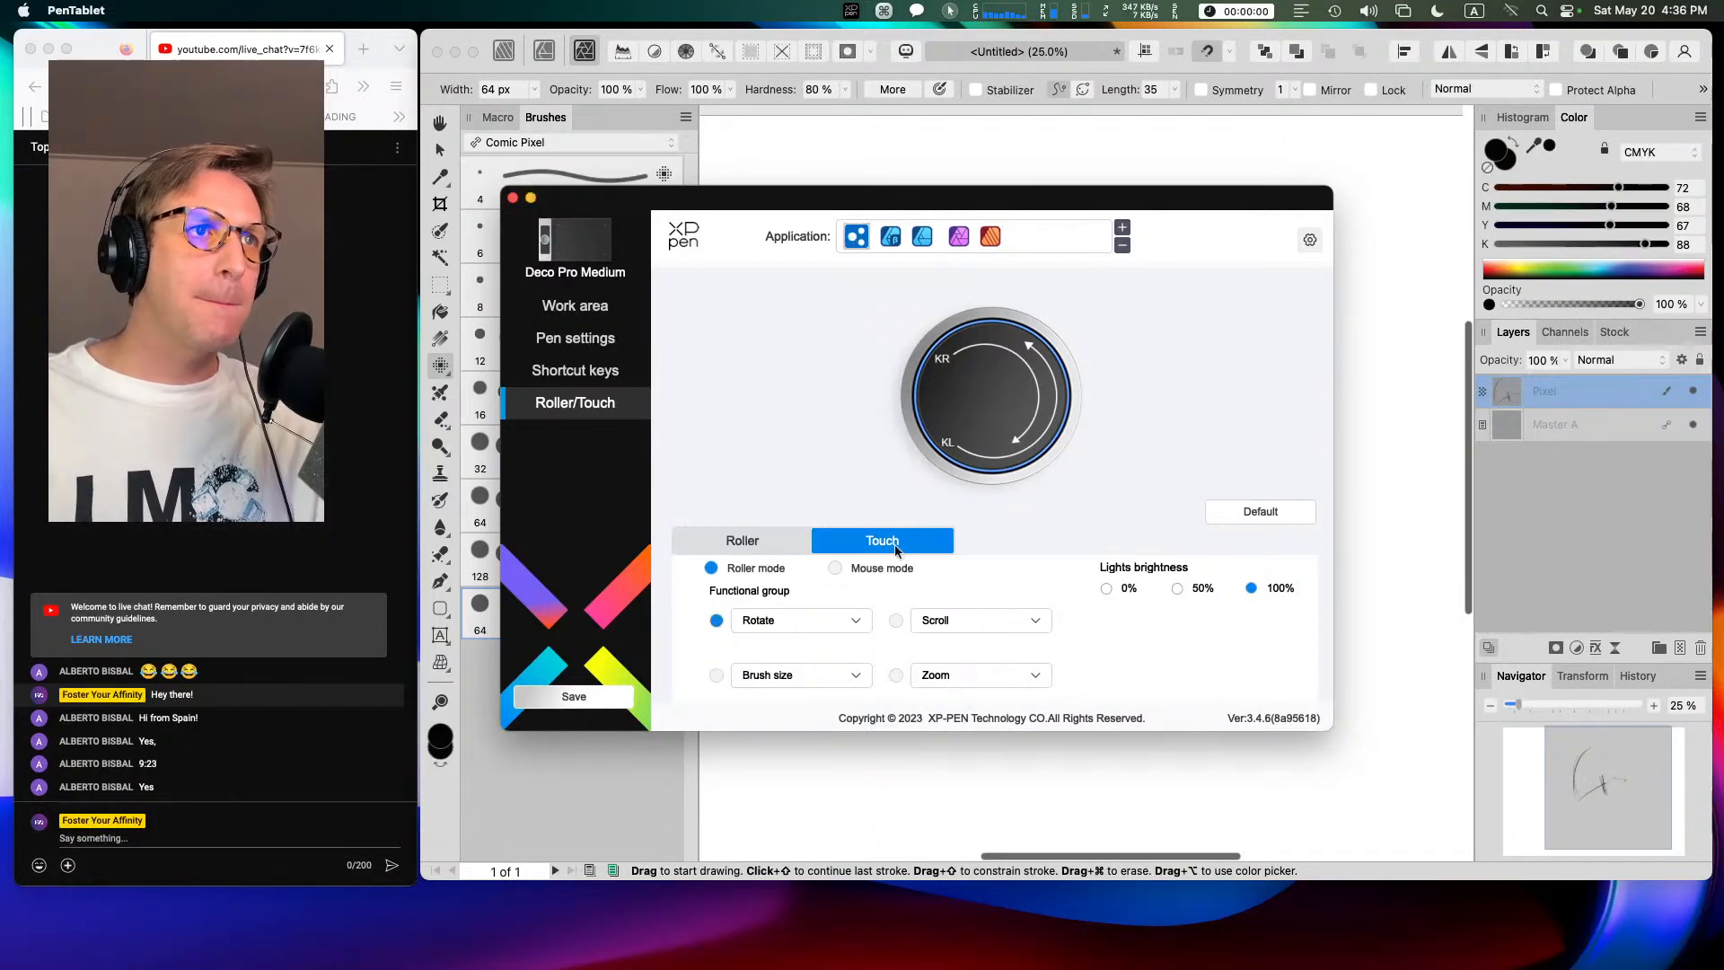
left_click(557, 696)
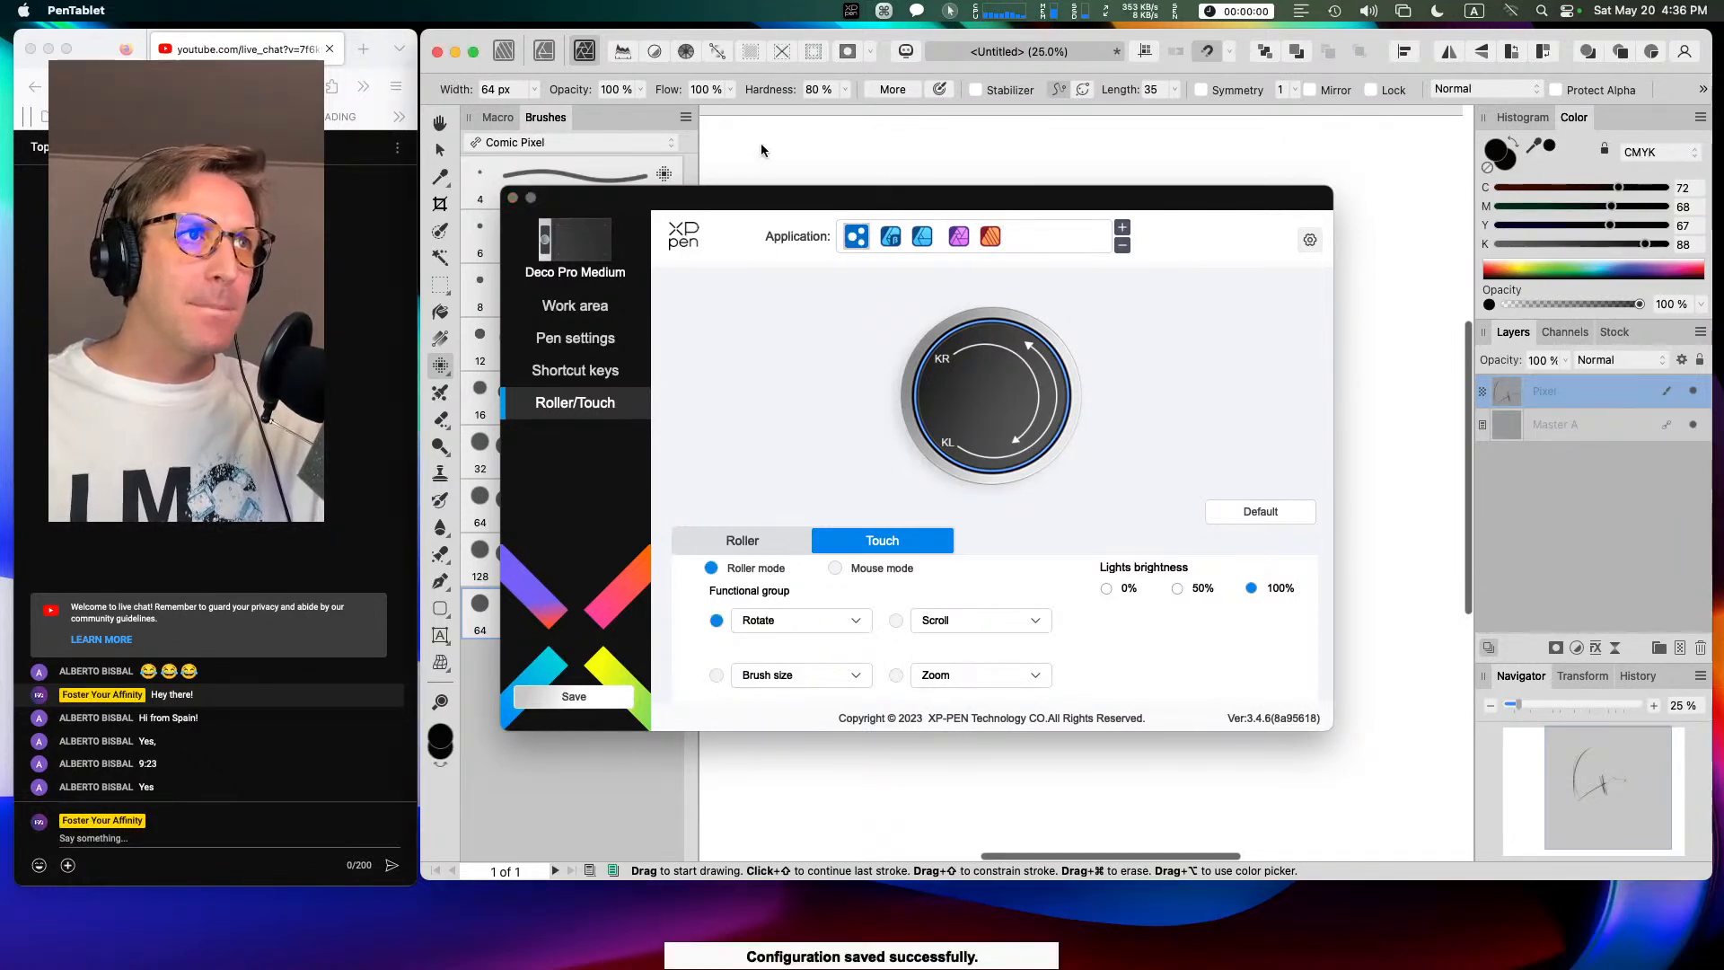
left_click(761, 146)
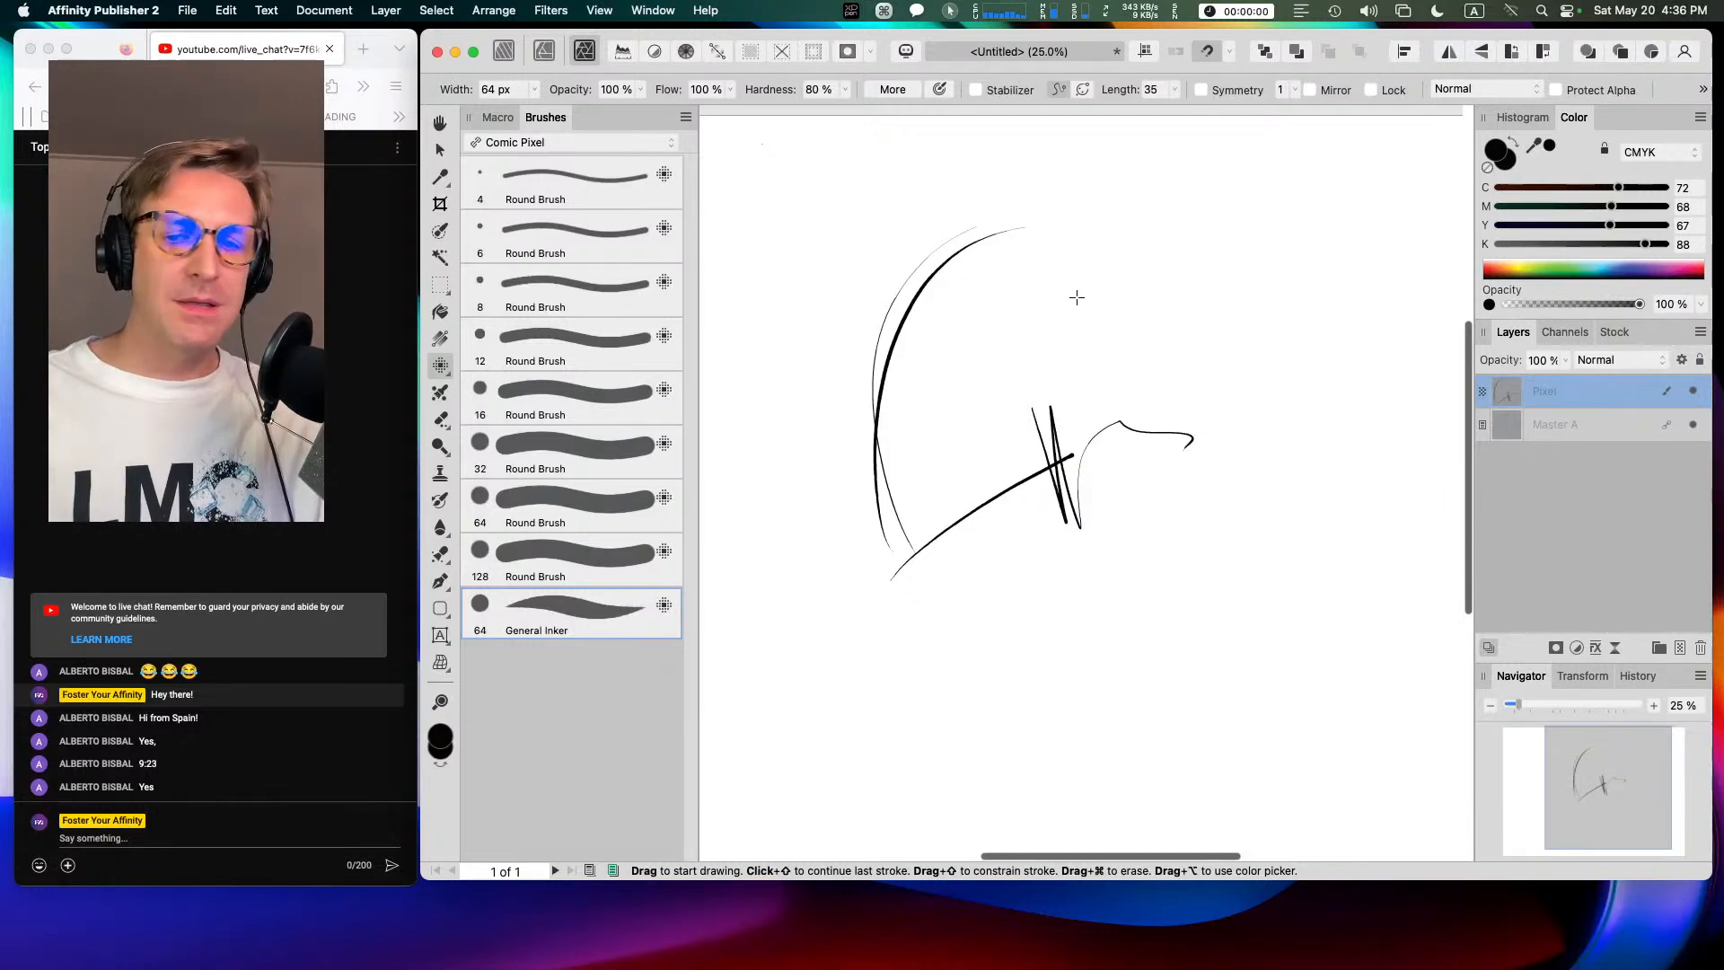
left_click_drag(1082, 323, 1084, 217)
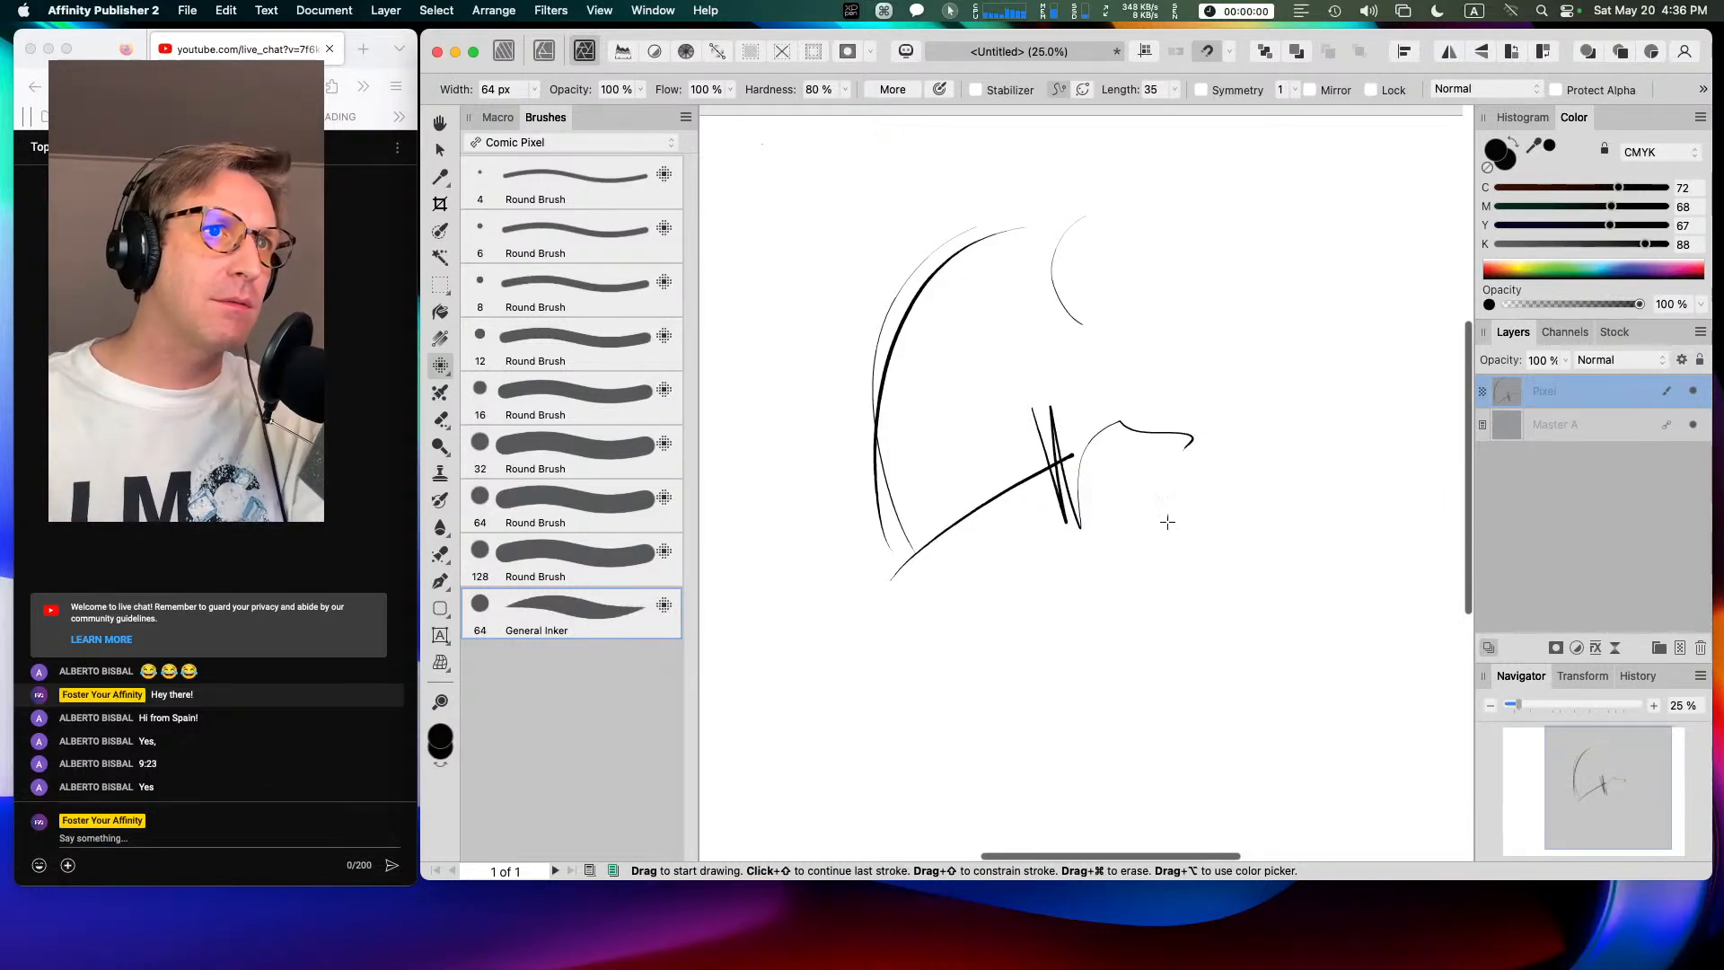
Step: Close the untitled document without saving it
left_click(192, 12)
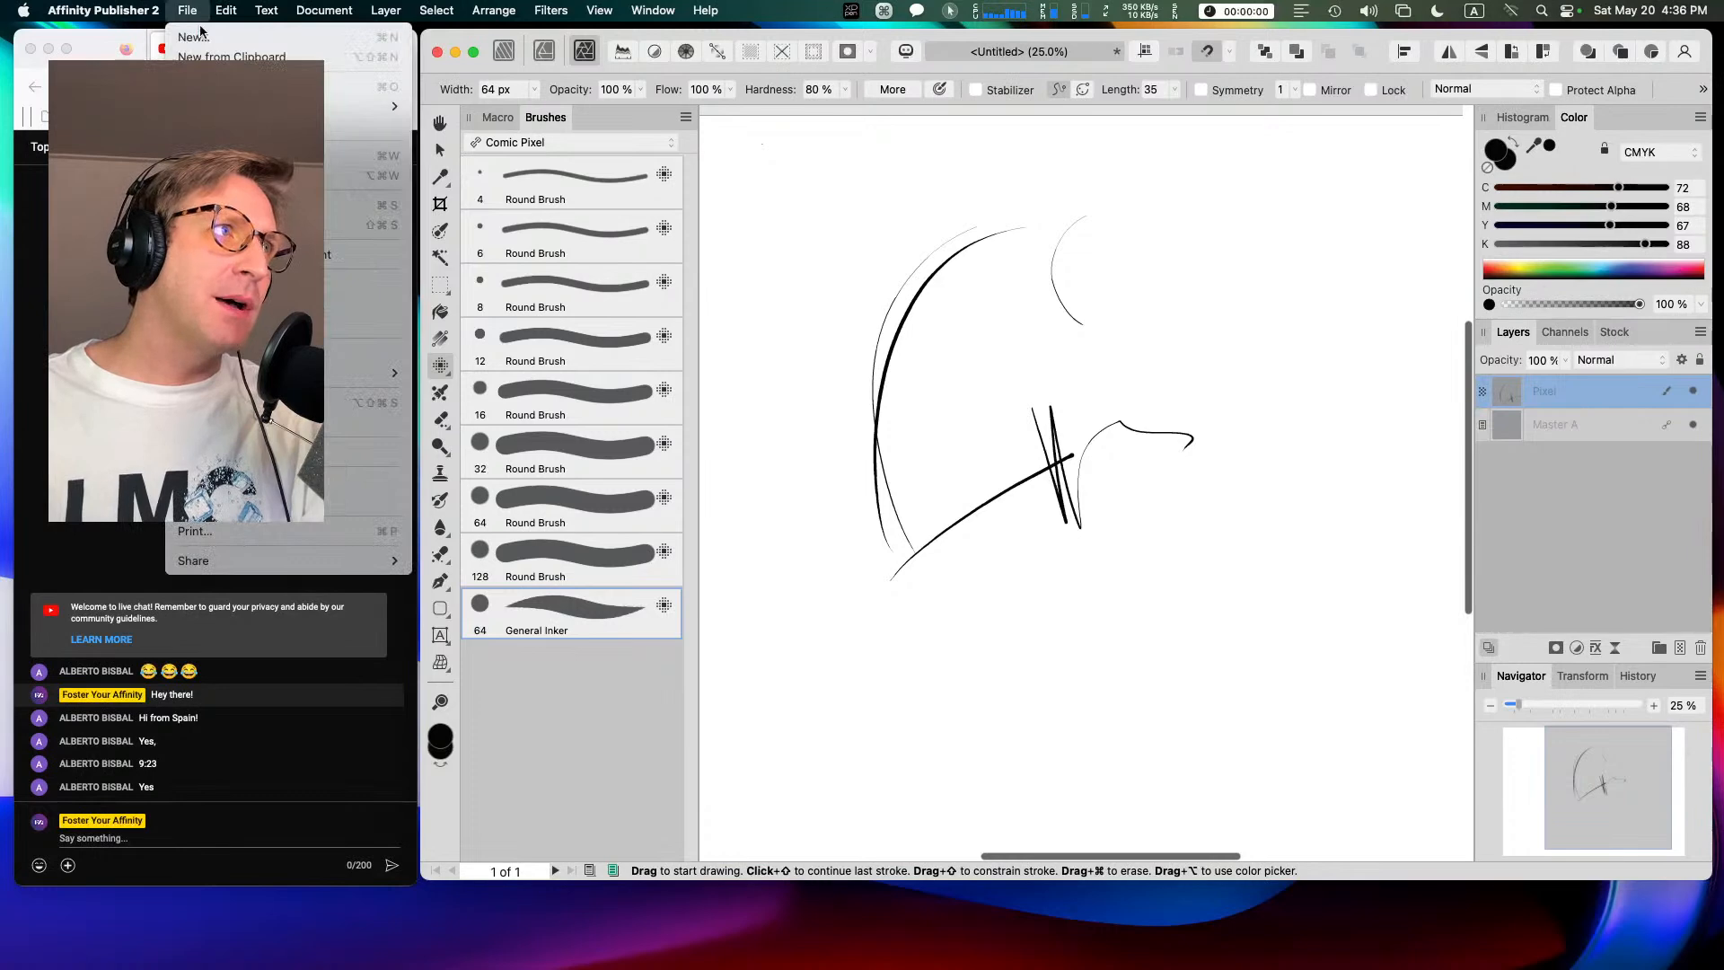
left_click(270, 158)
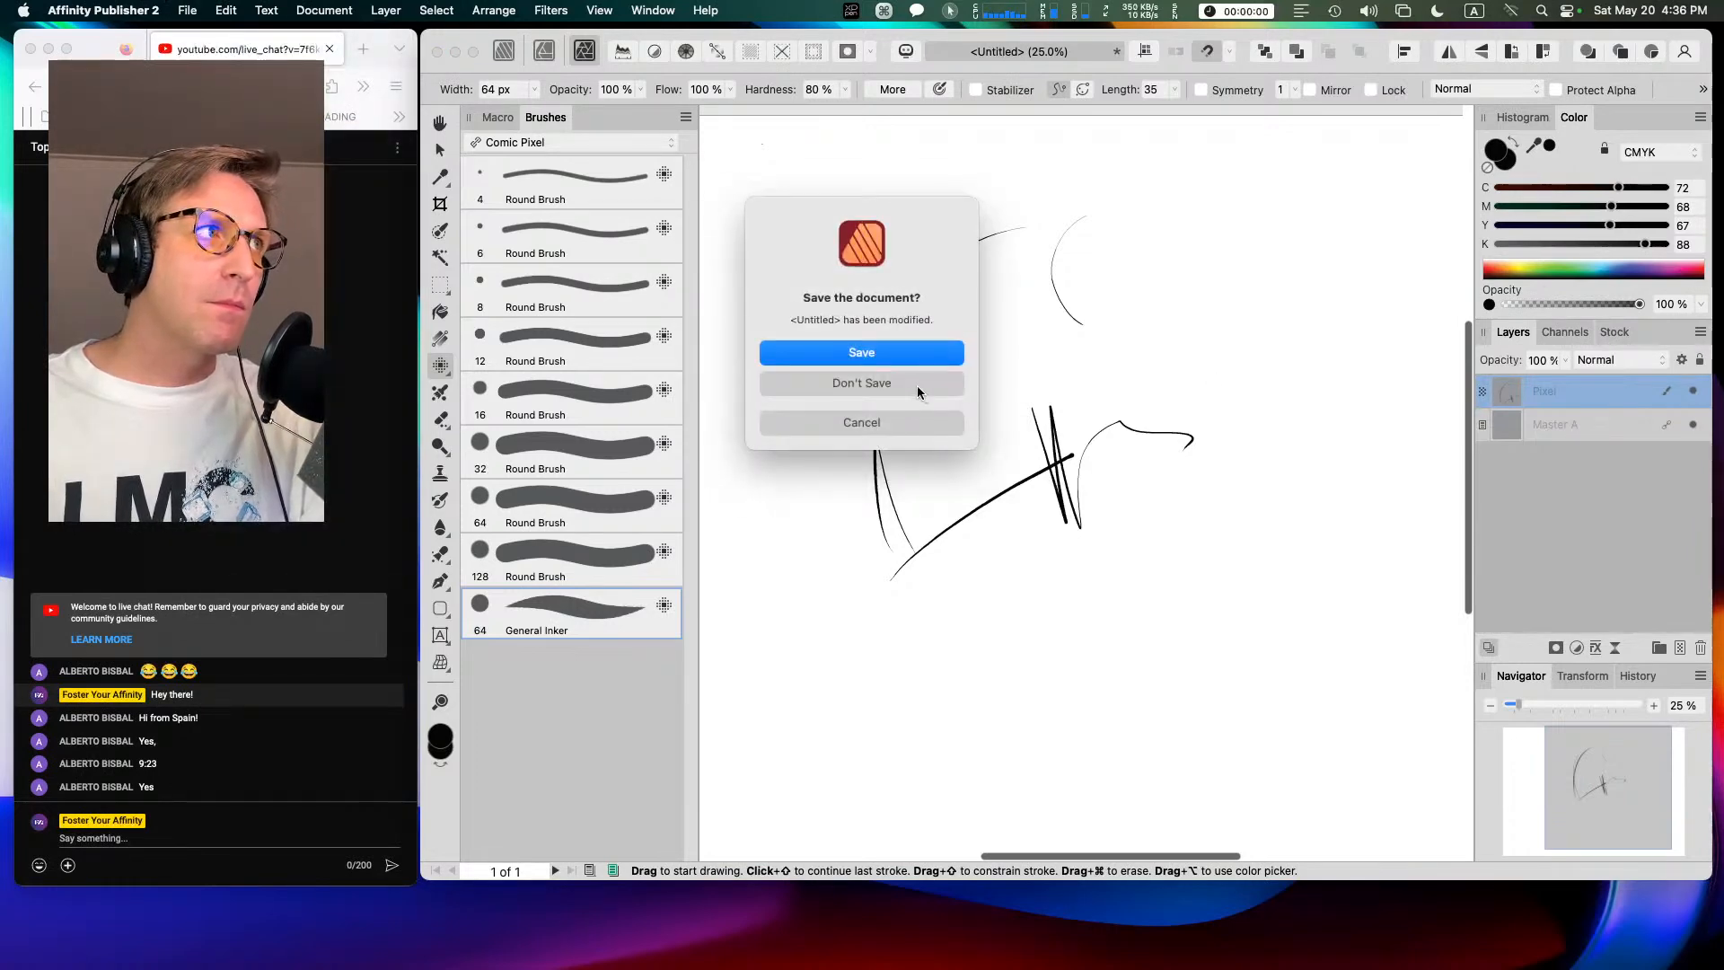
left_click(917, 385)
Step: Start a new document from the landscape B4 Press Ready preset and turn off facing pages
left_click(192, 4)
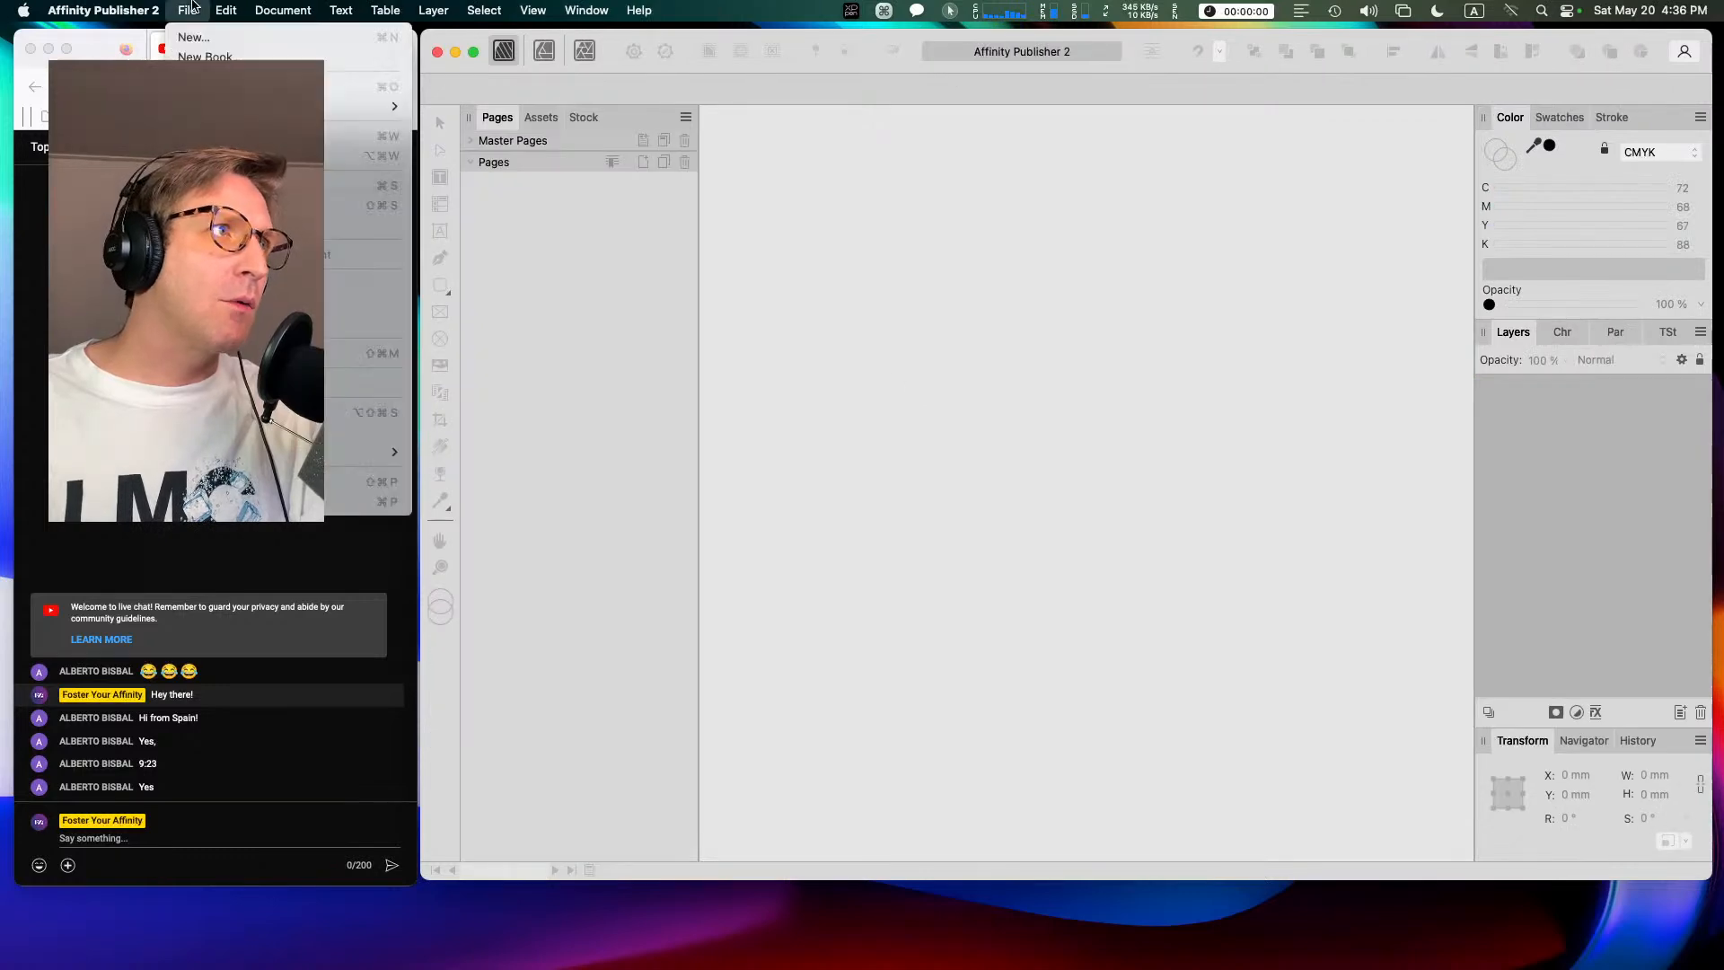
left_click(196, 38)
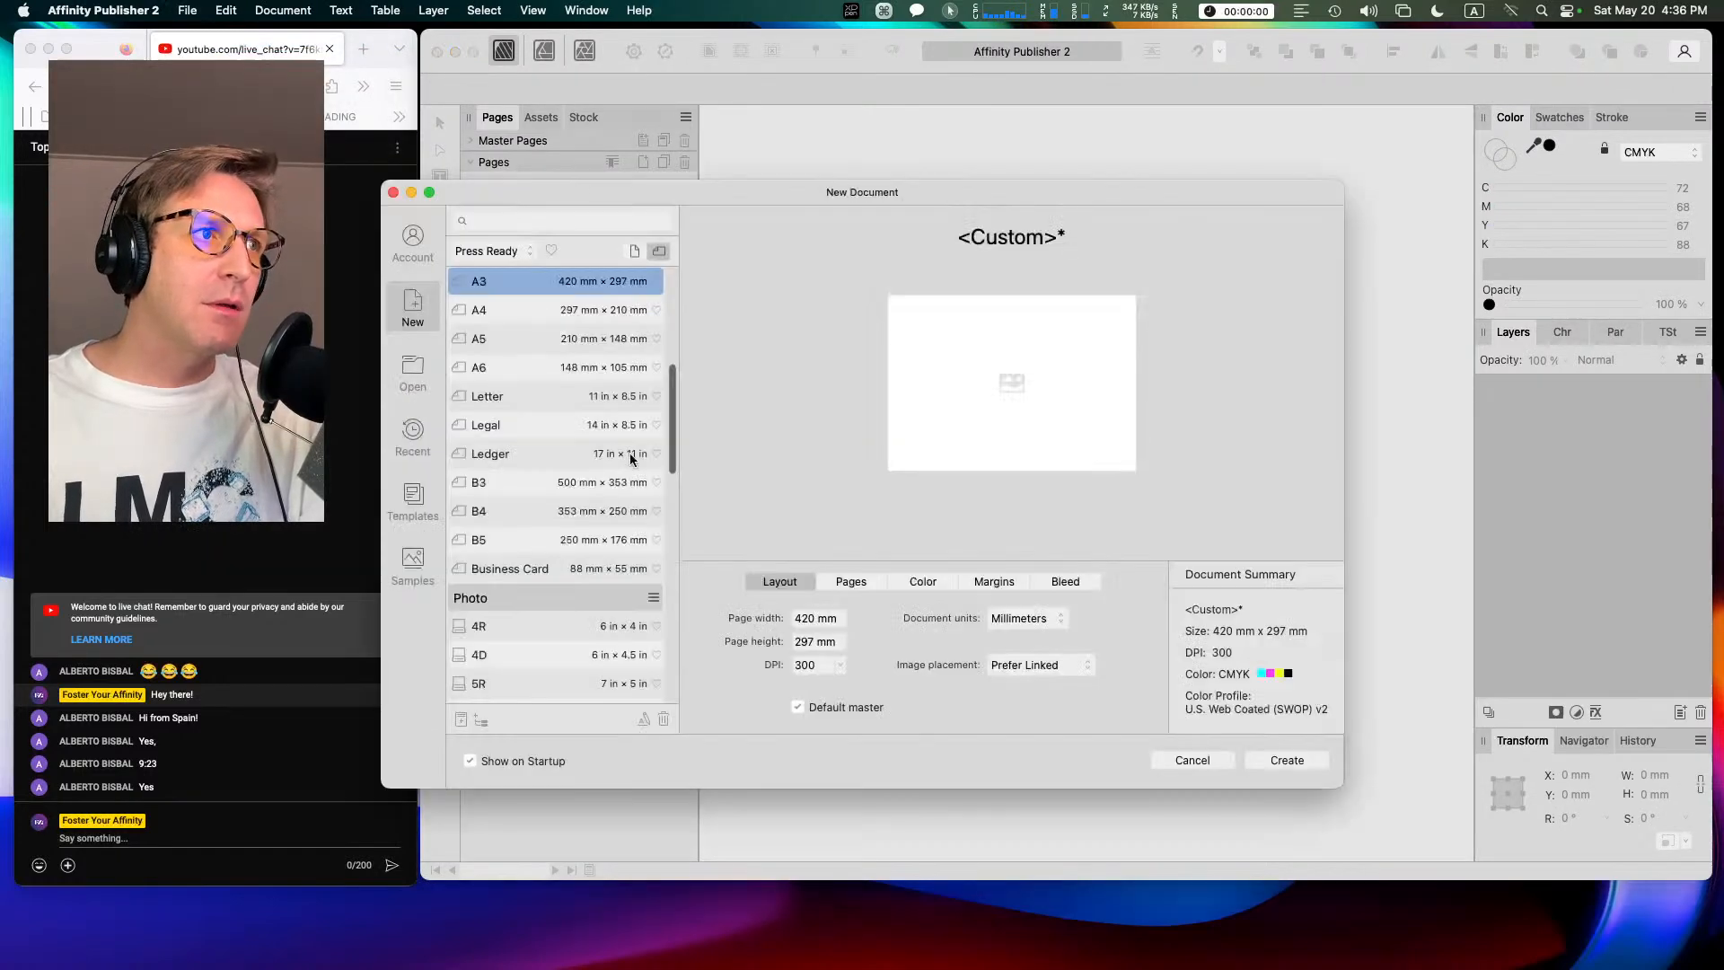
left_click(536, 519)
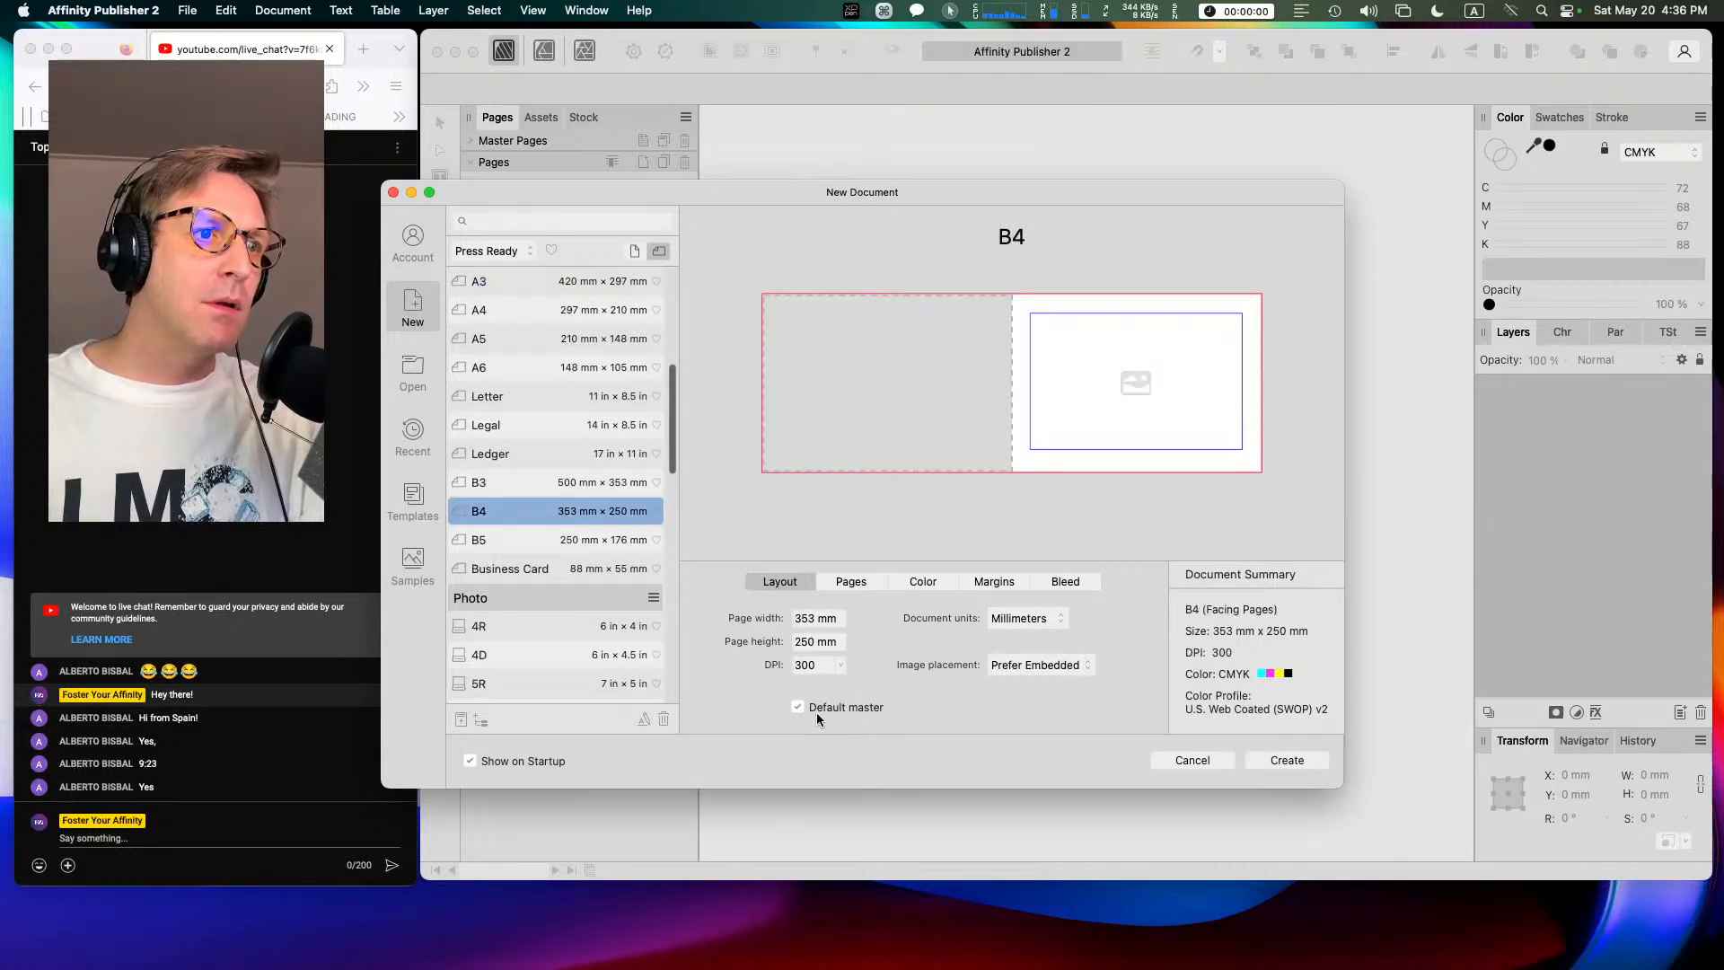
left_click(862, 584)
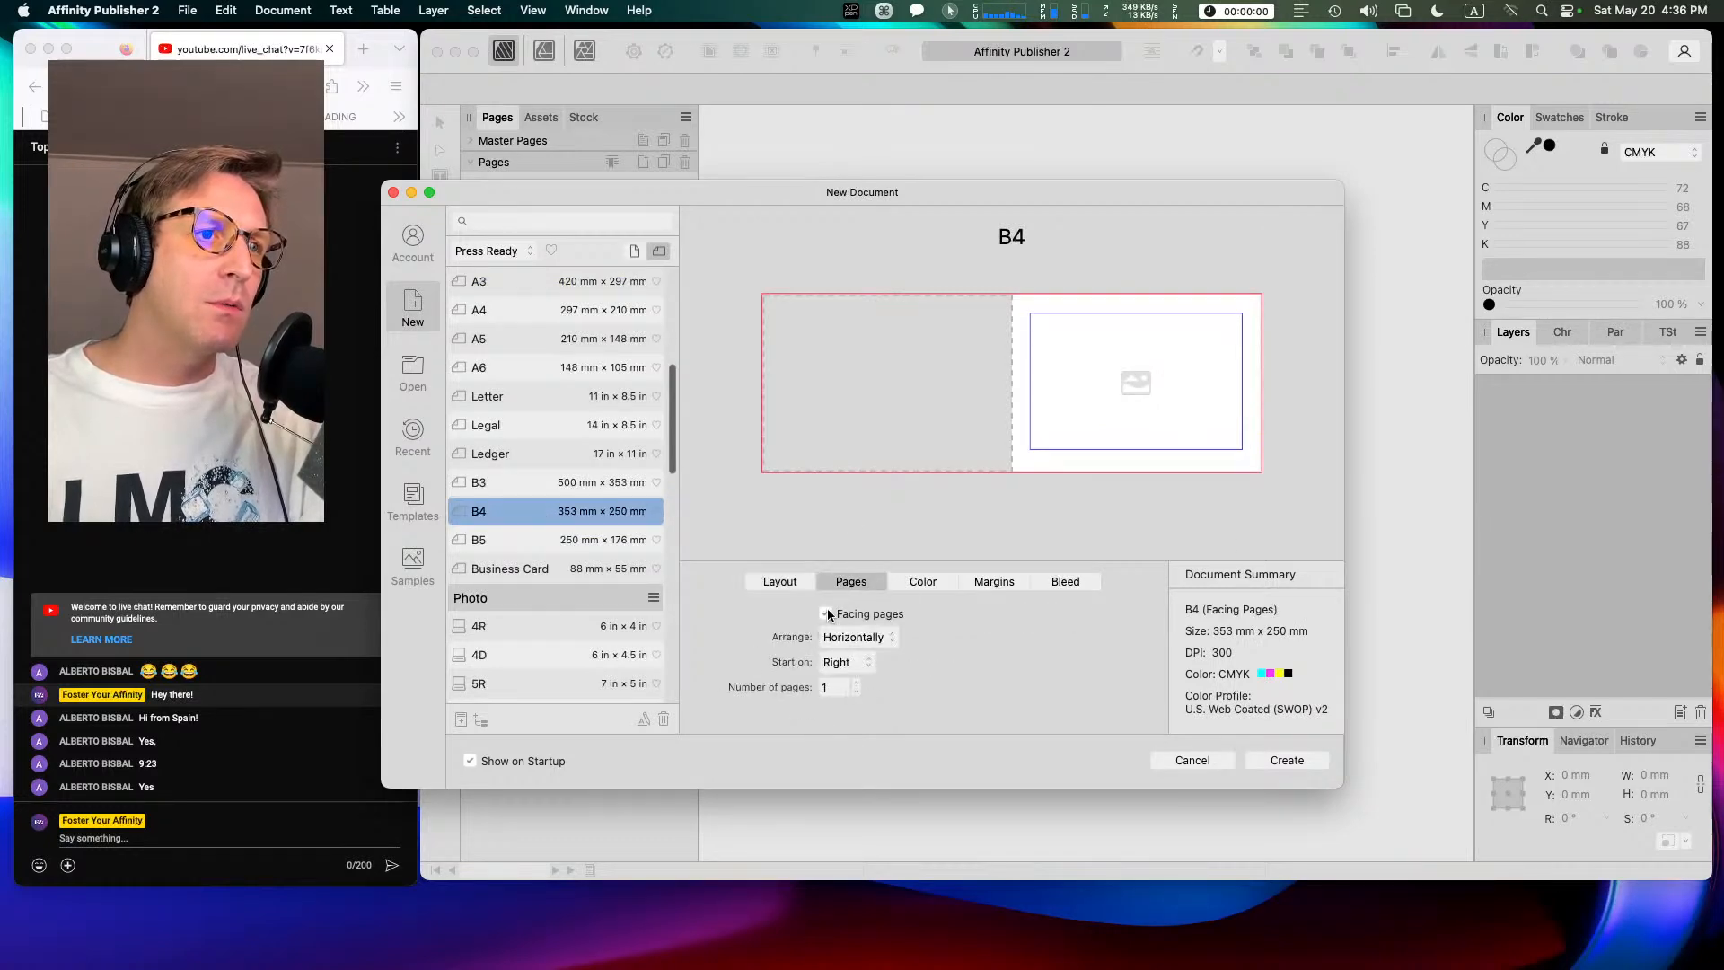
left_click(825, 614)
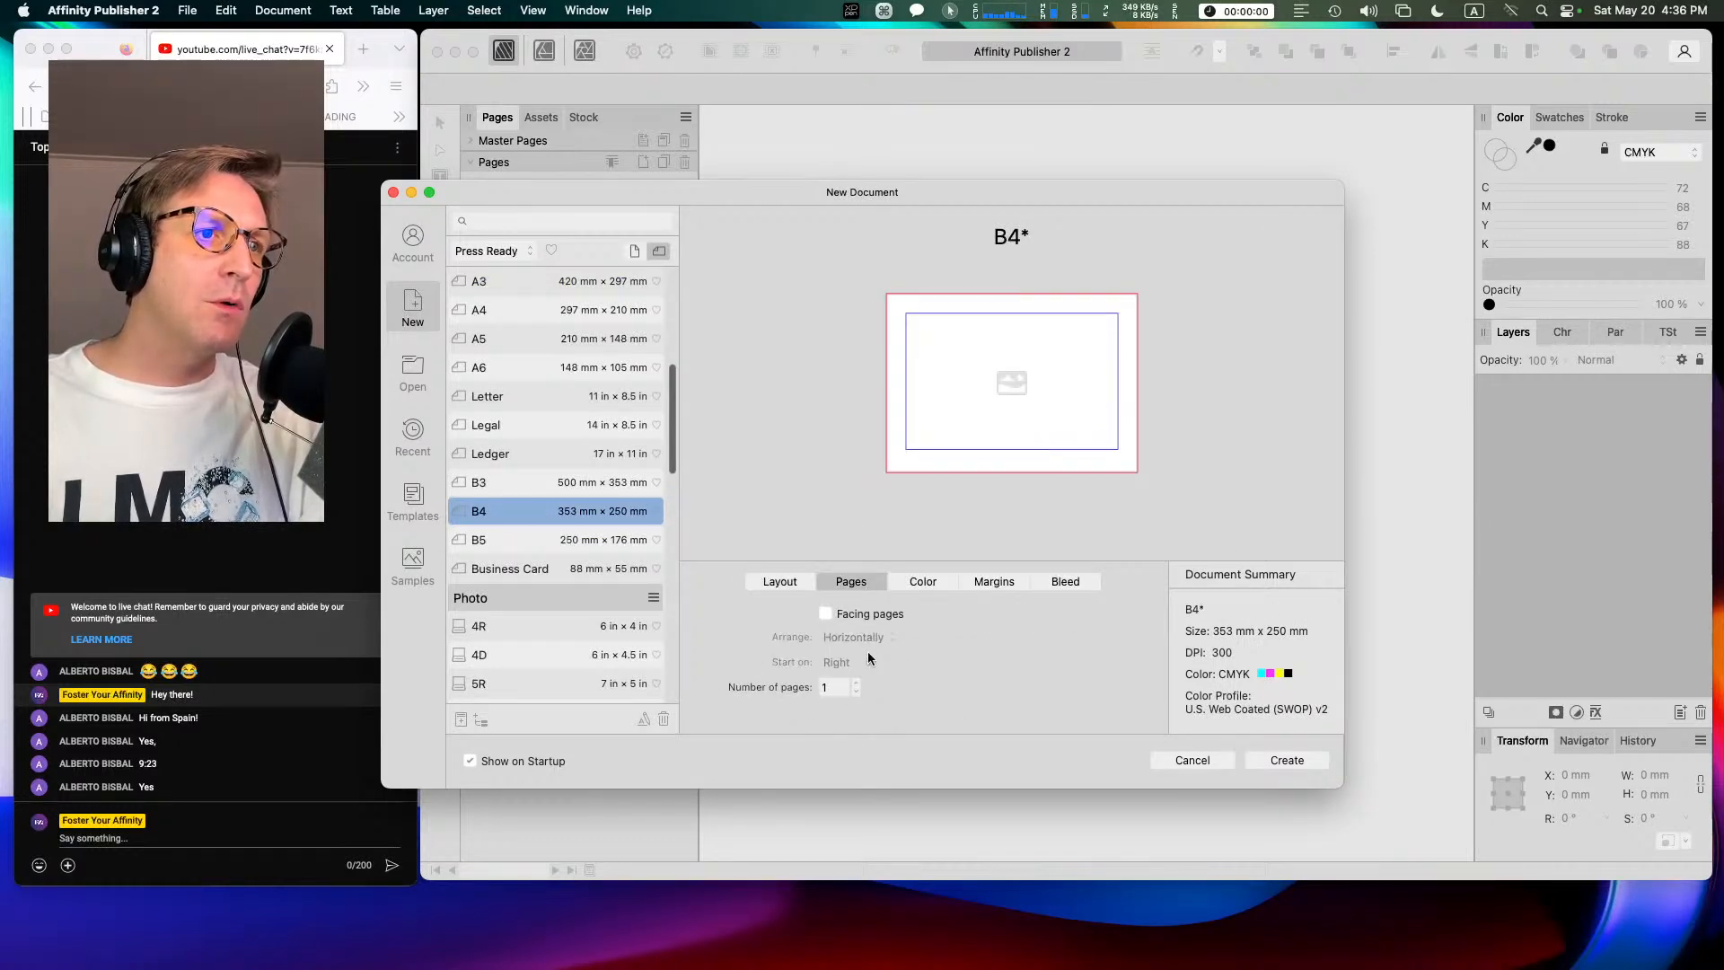
Step: Turn off the document's margins, set the bleed to 0 mm on all sides, and create the document
left_click(996, 583)
left_click(824, 614)
left_click(1071, 582)
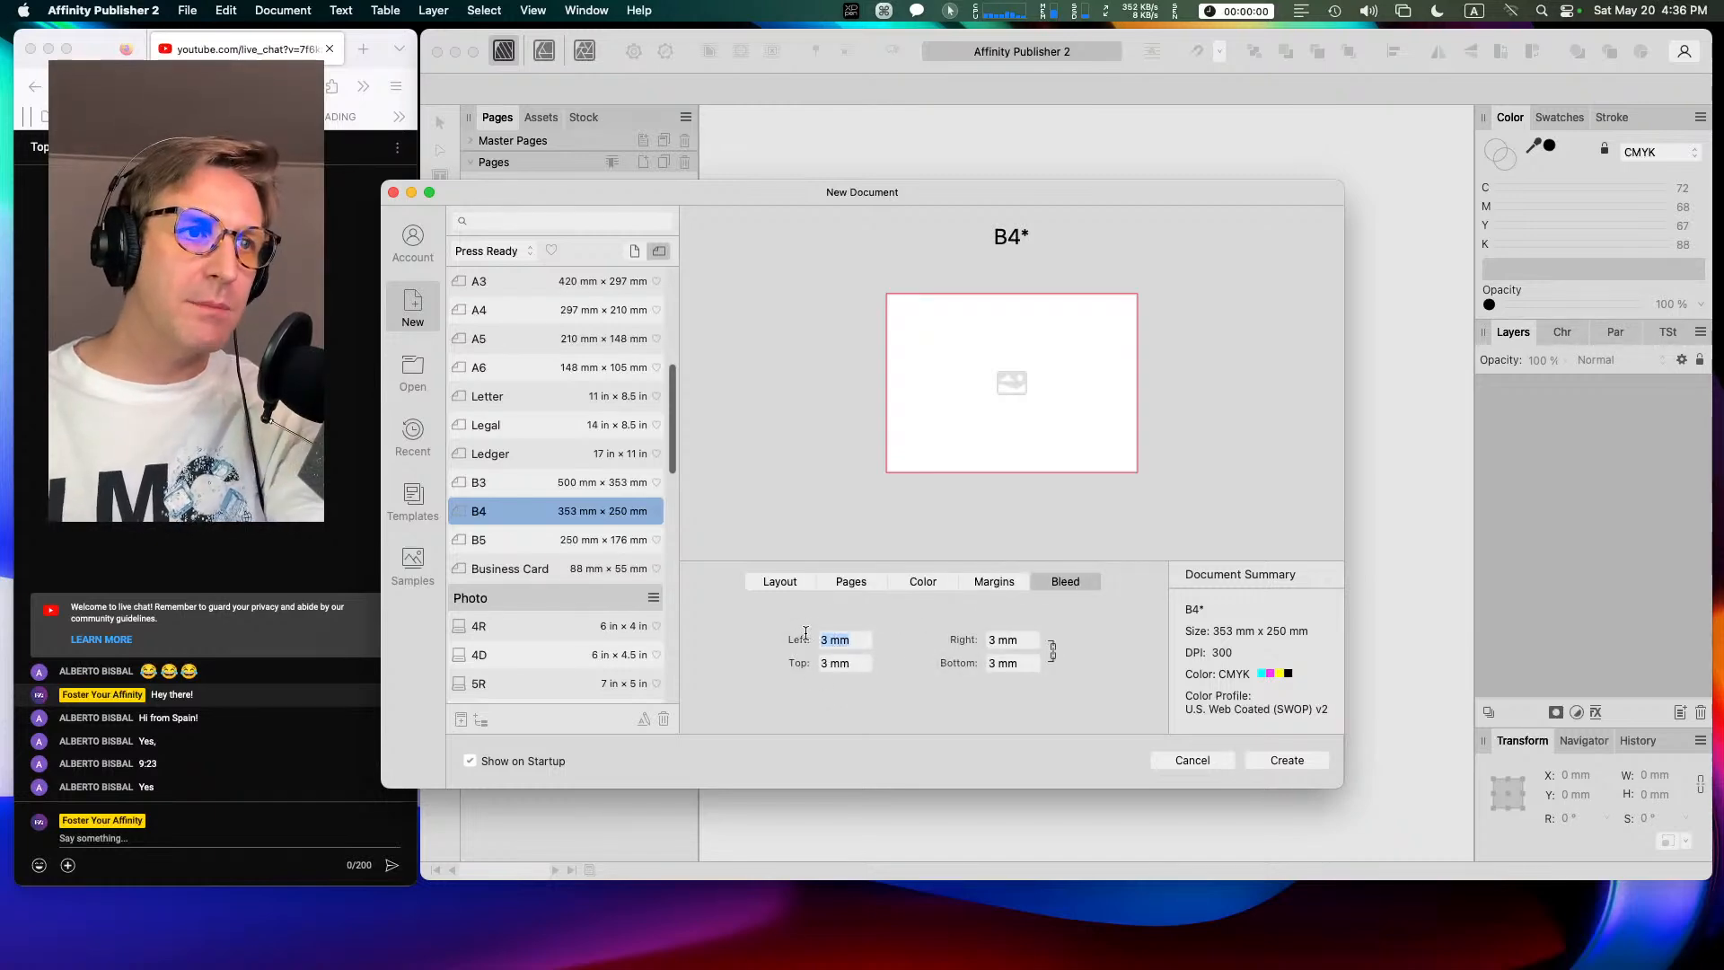
type("0")
key("Tab")
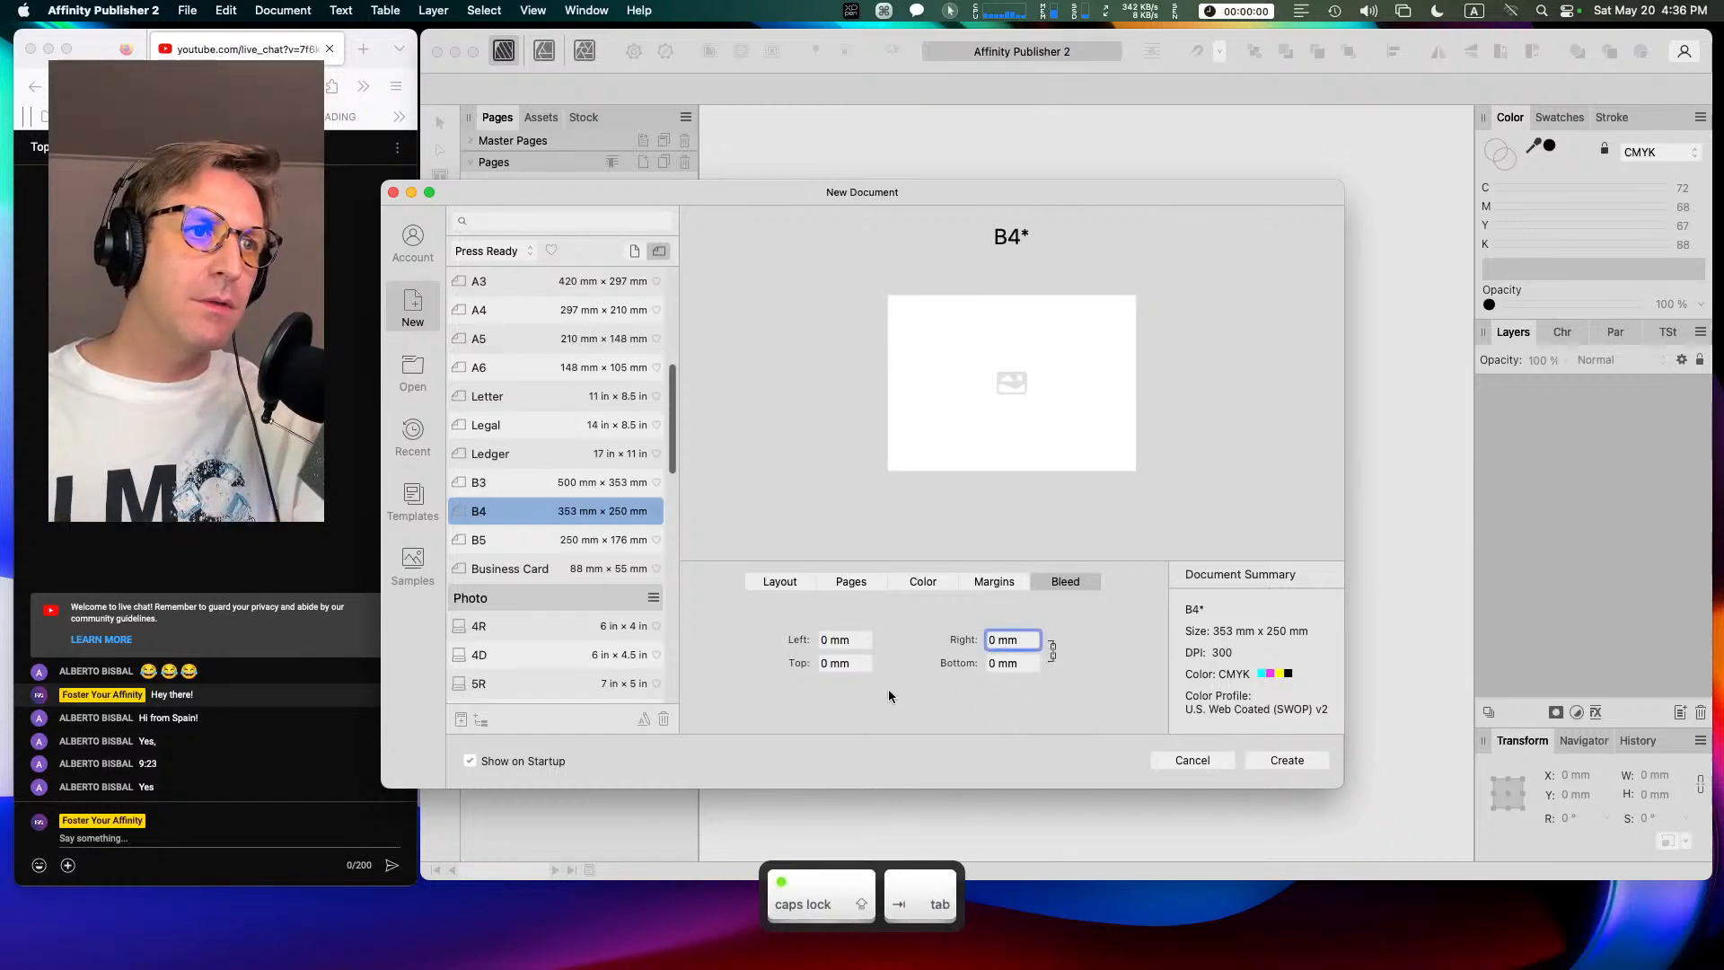
left_click(1277, 759)
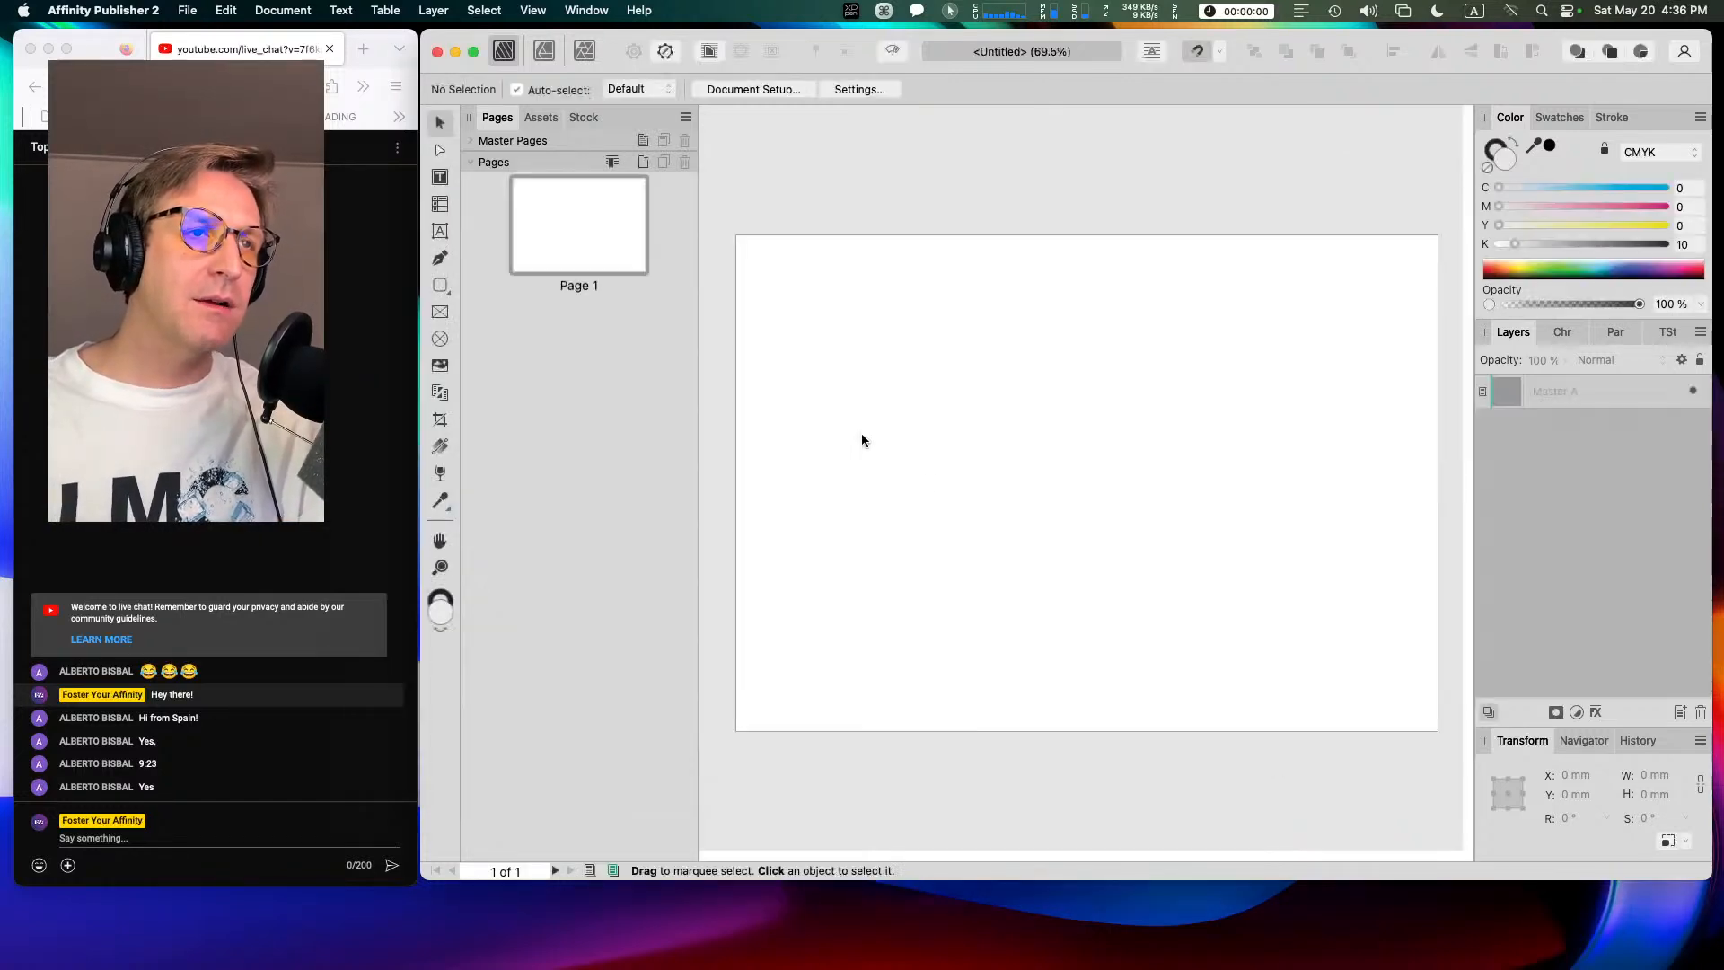
Step: In the Photo persona, choose the 8 px Round Brush, add a pixel layer, and undo a short test stroke
left_click(584, 50)
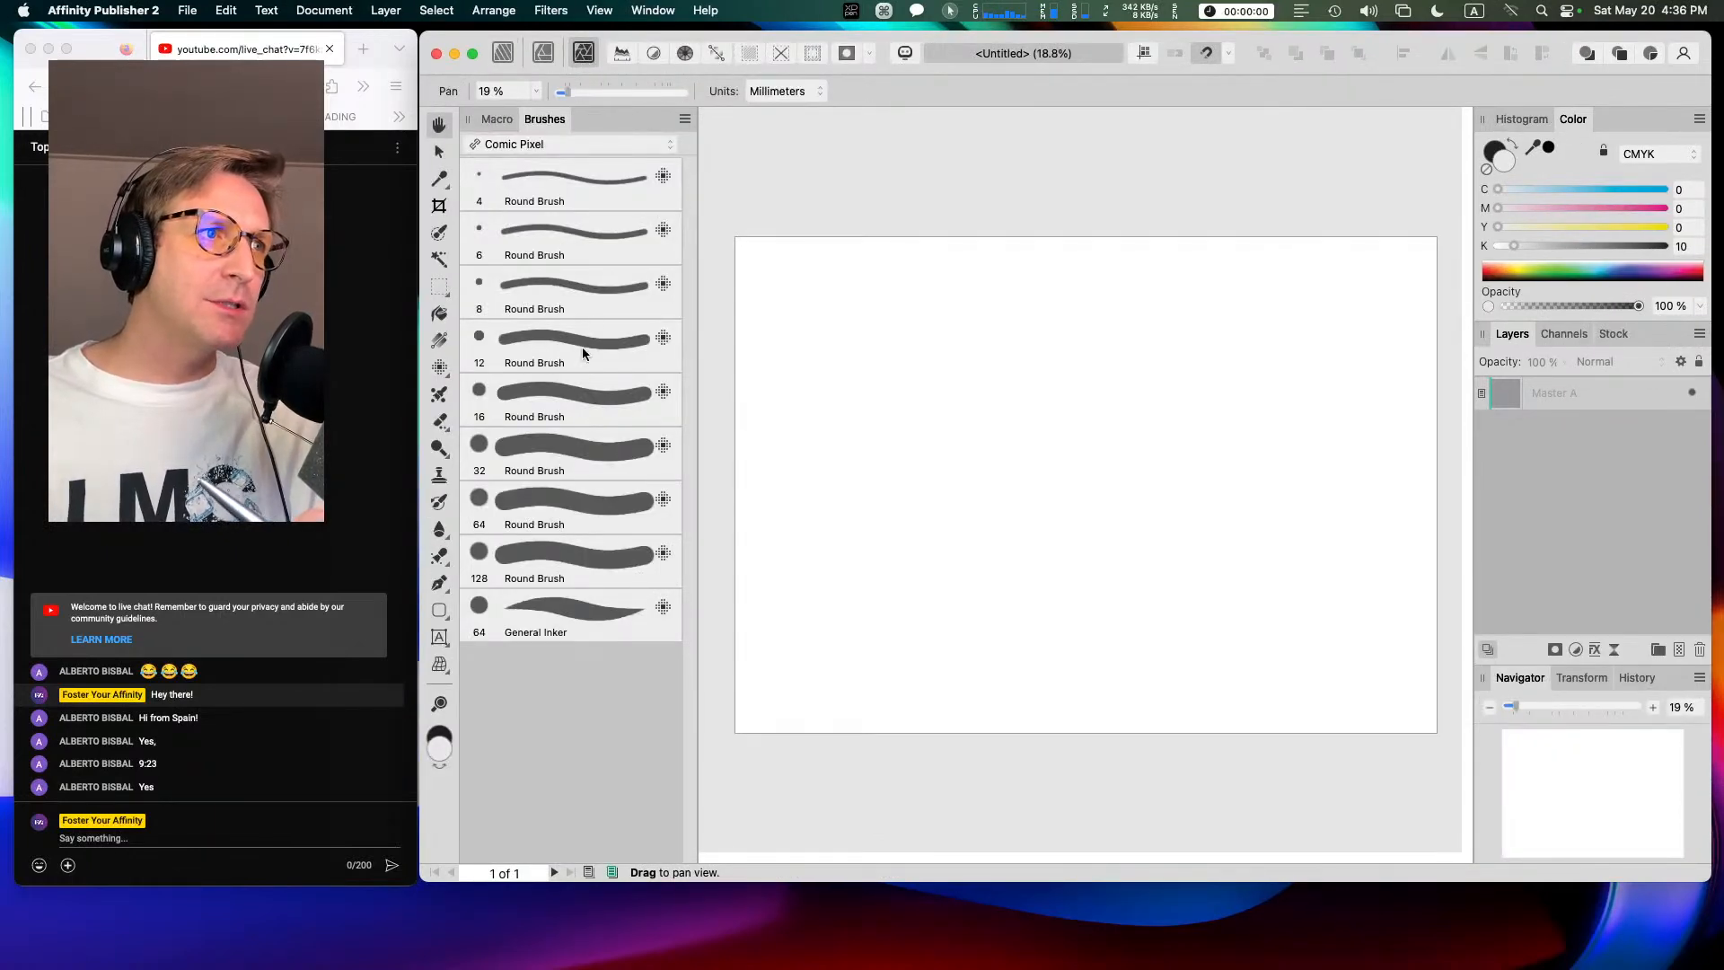
left_click(595, 291)
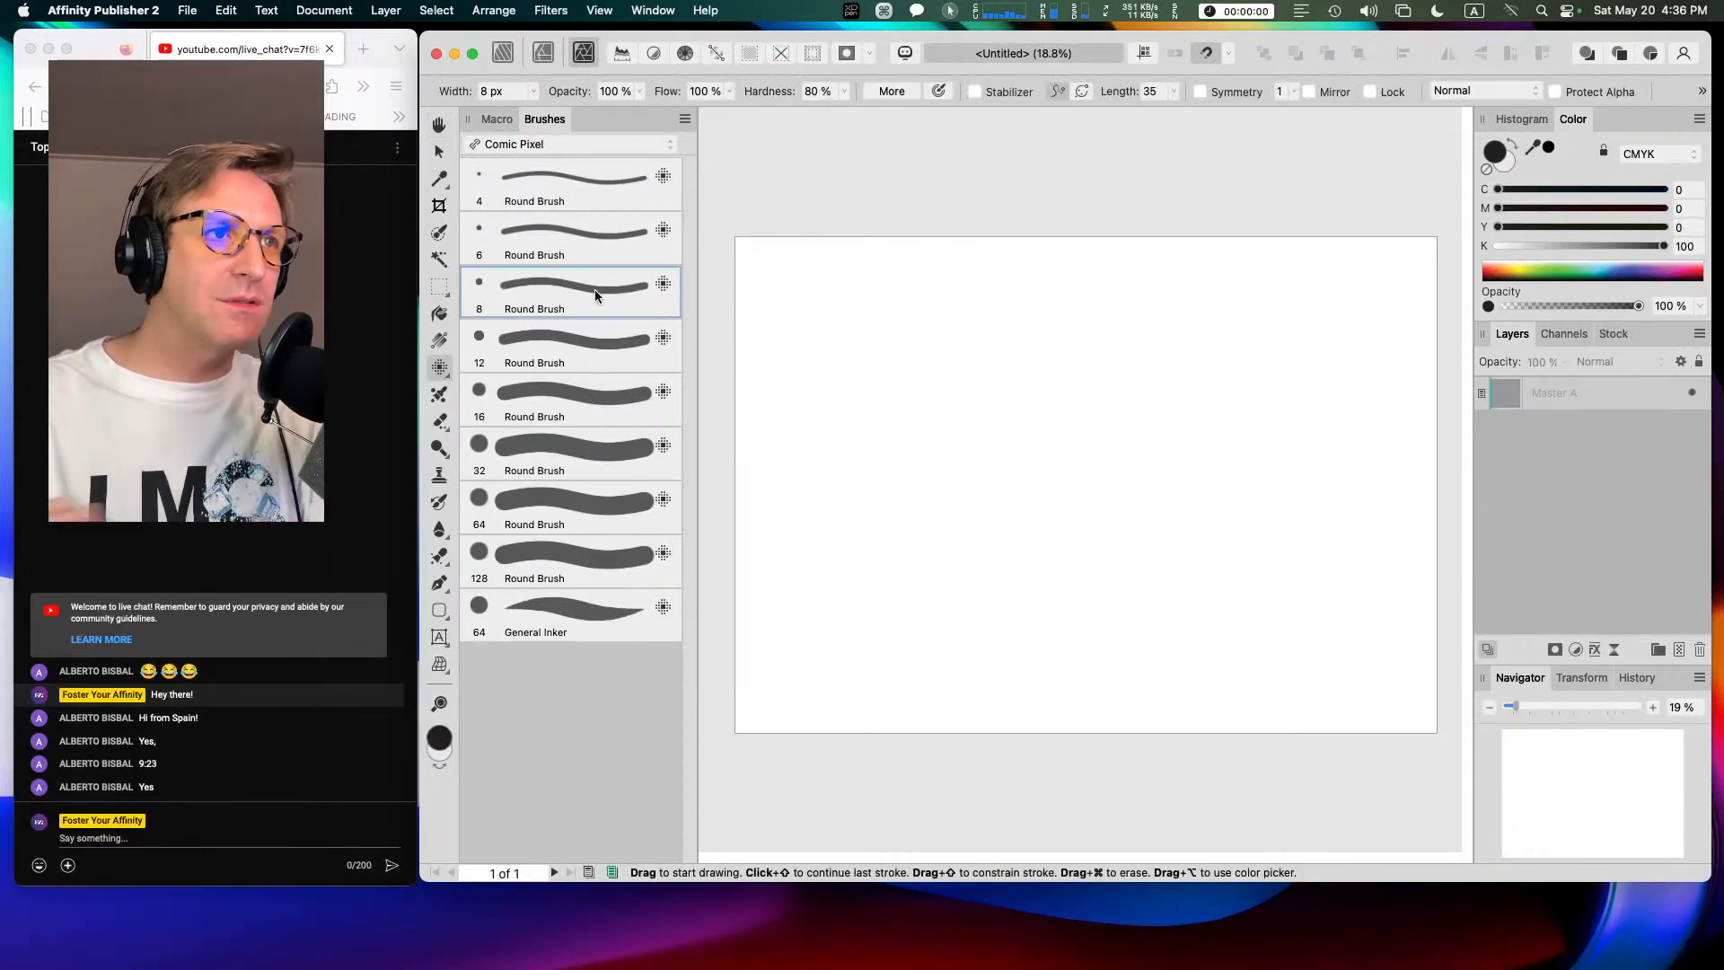
left_click(1680, 654)
mouse_move(1004, 375)
left_mouse_down()
mouse_move(979, 359)
mouse_move(1031, 484)
mouse_move(1003, 368)
left_mouse_up()
key("Caps_Lock")
key("super+z")
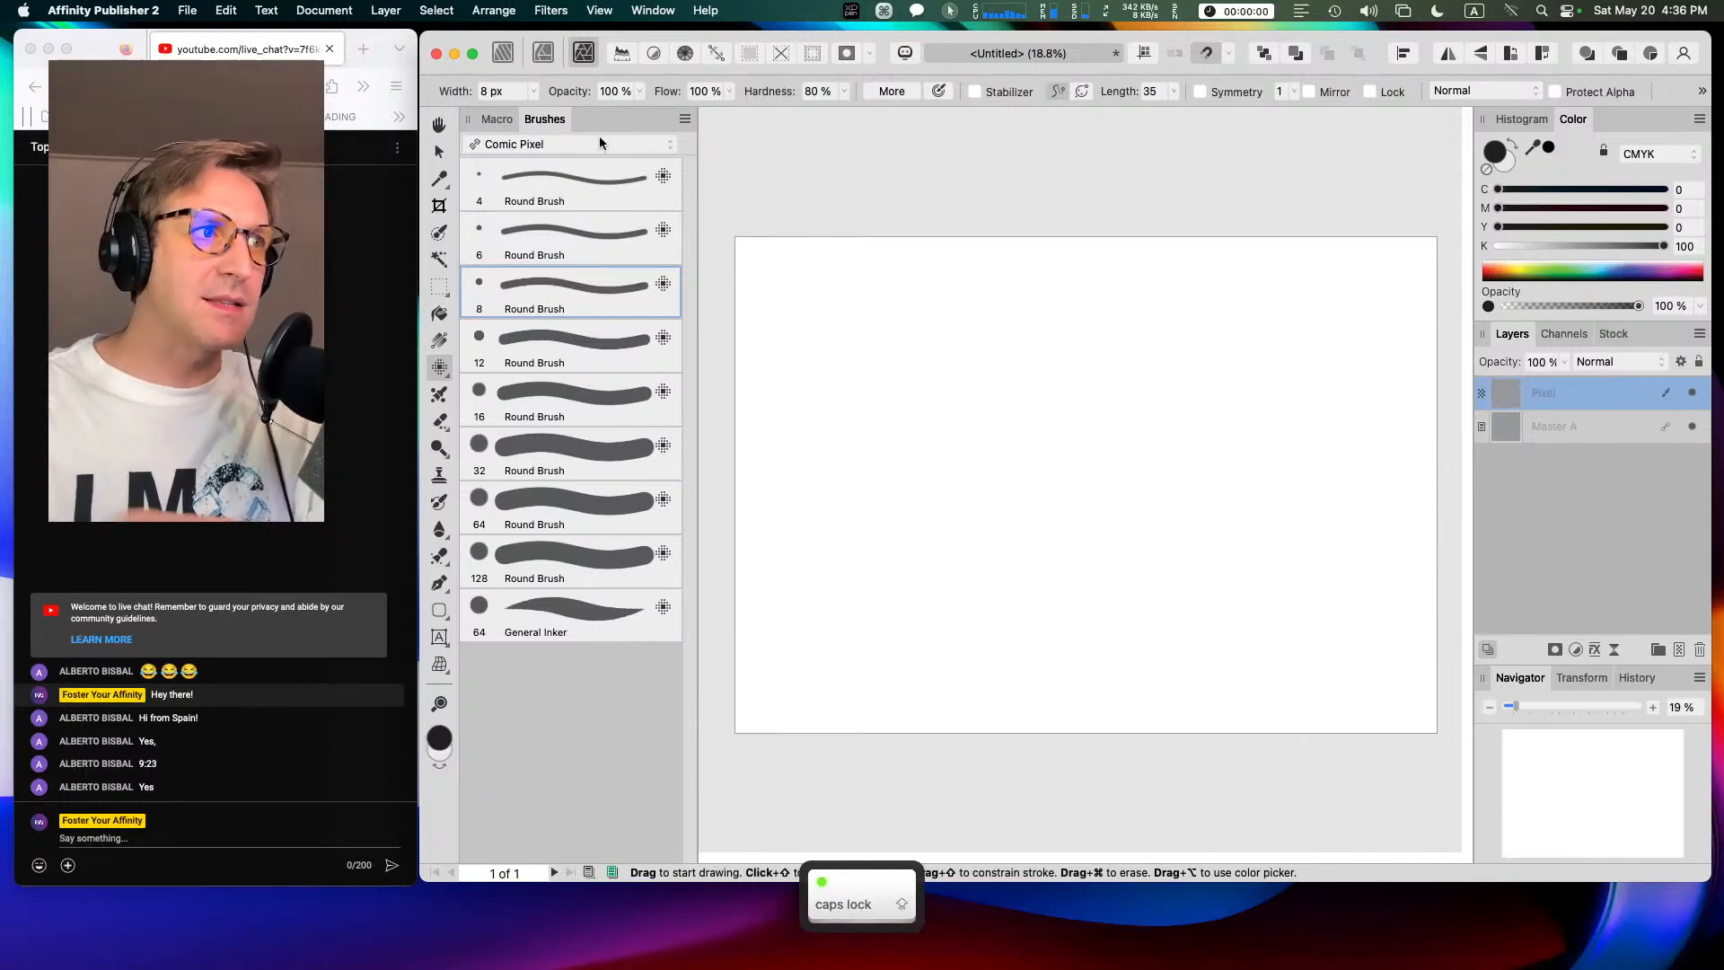
Step: Paint a double-curved stroke with the 64 px General Inker and a rough upright rectangle beside it with the 8 px Round Brush
left_click(568, 614)
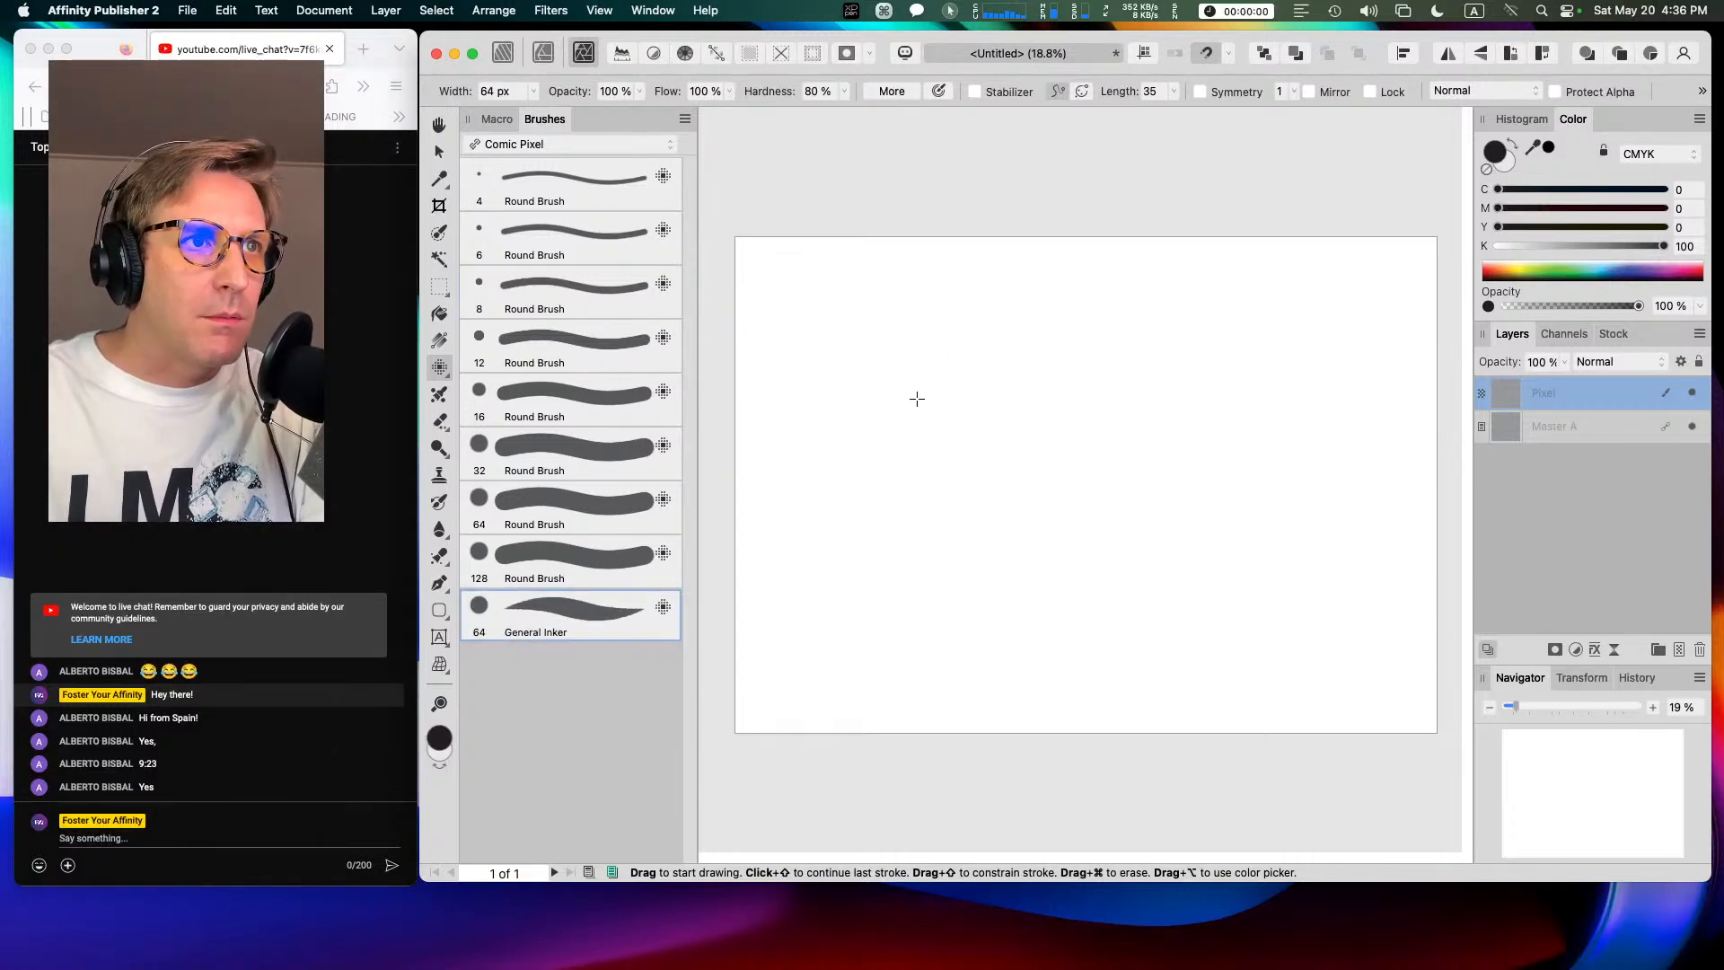
left_click_drag(964, 579, 1028, 557)
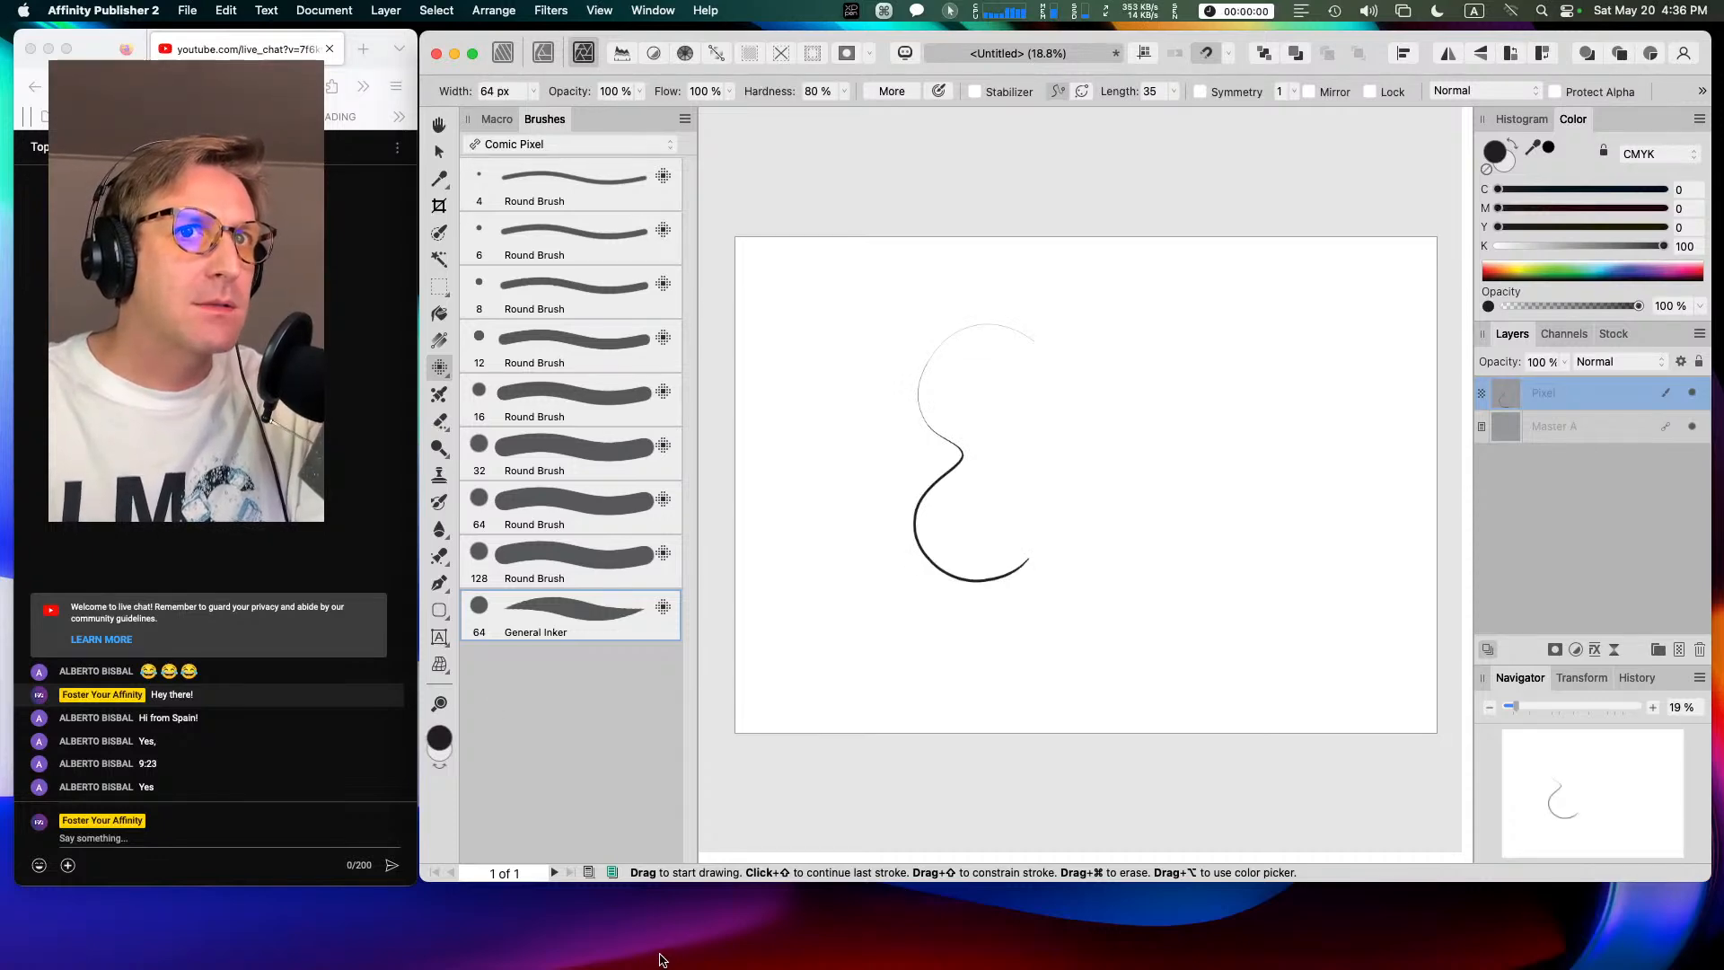
left_click(595, 287)
mouse_move(840, 314)
left_mouse_down()
mouse_move(843, 449)
mouse_move(912, 440)
mouse_move(889, 310)
mouse_move(830, 321)
left_mouse_up()
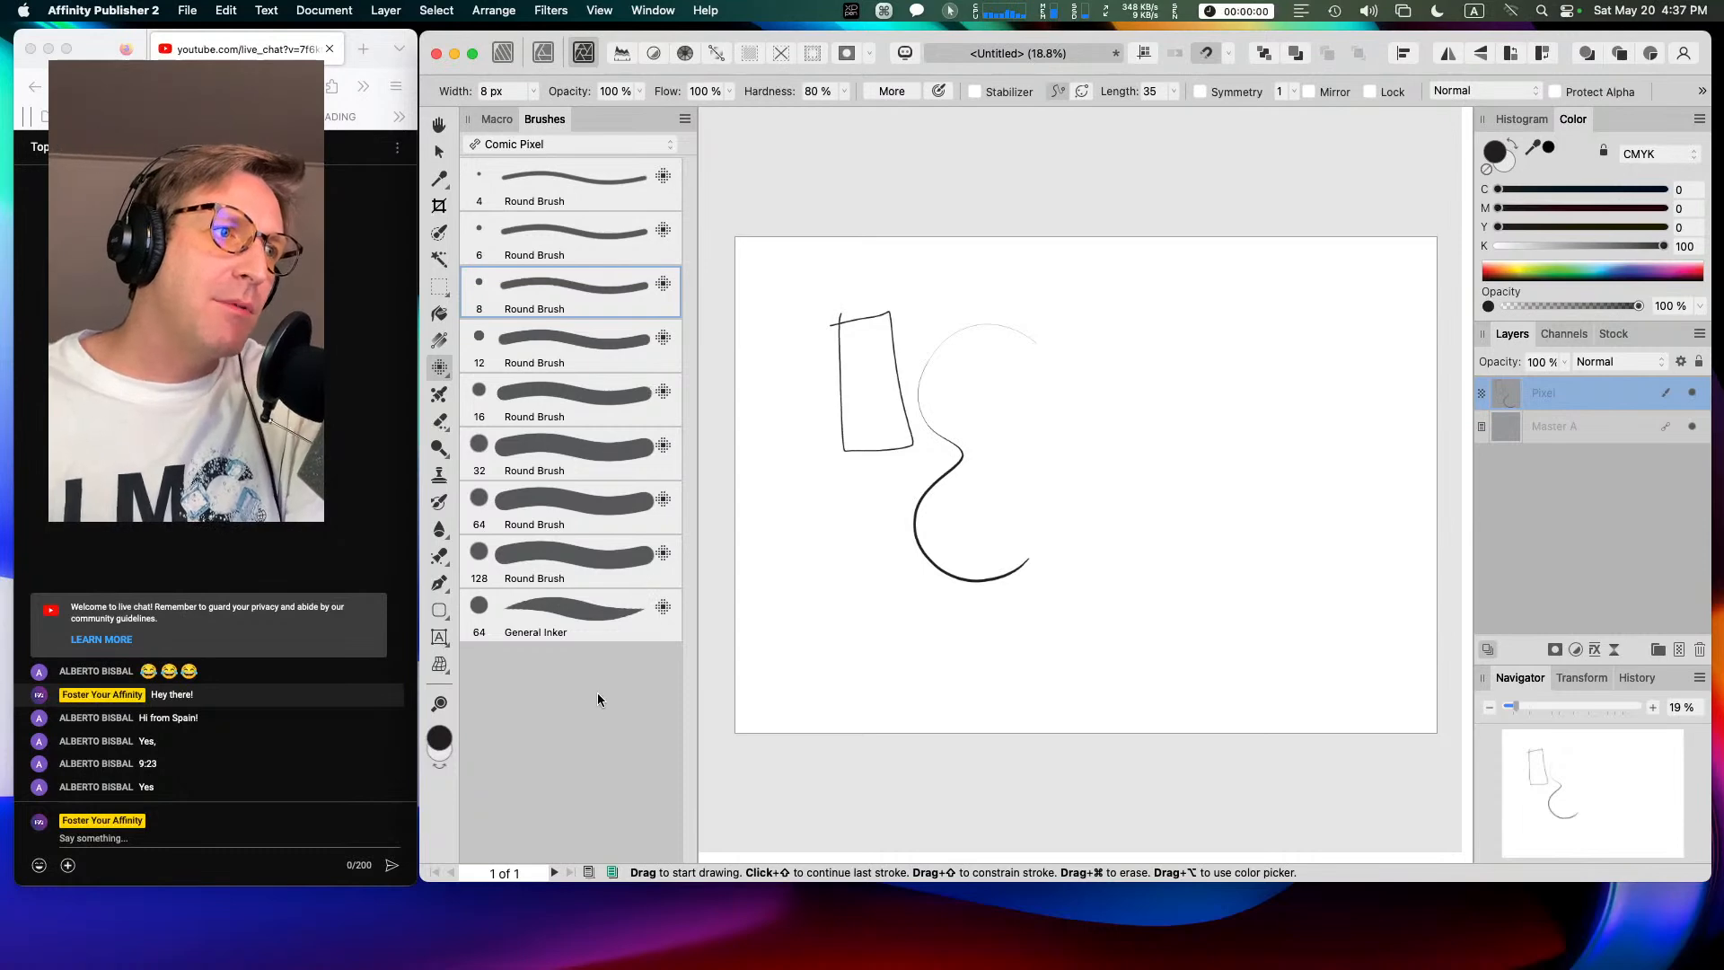
Step: Delete the General Inker brush from the Comic Pixel category and clear the test strokes from the page
right_click(554, 613)
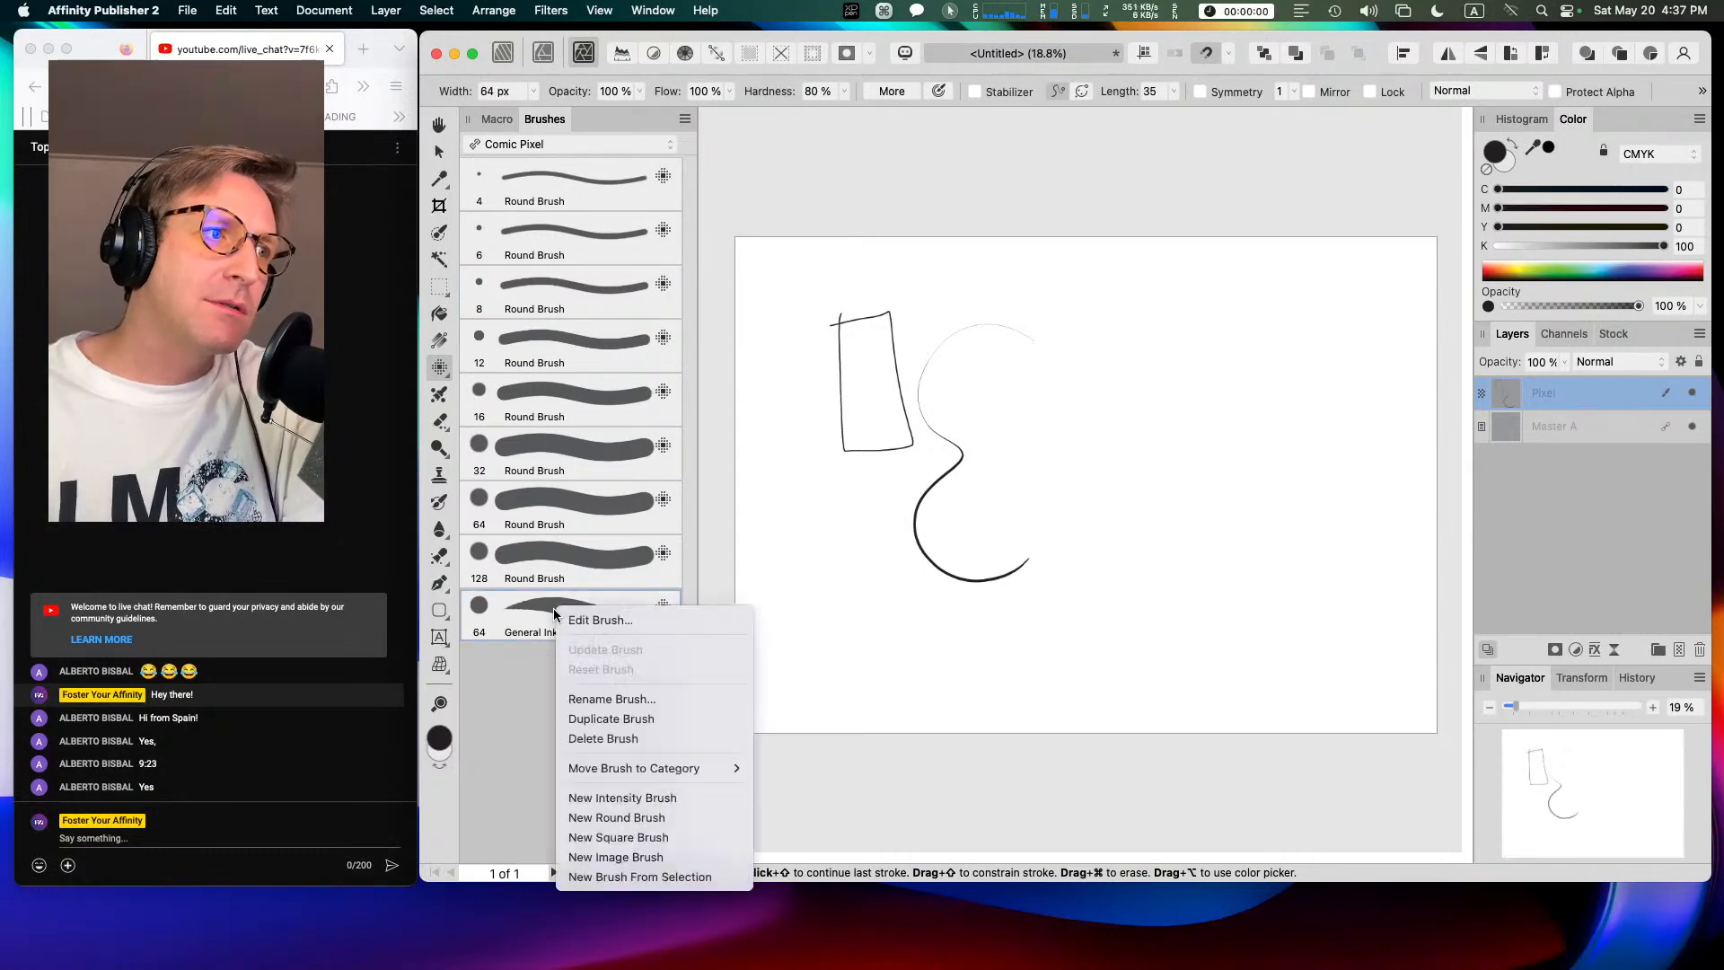
left_click(629, 738)
left_click(1100, 536)
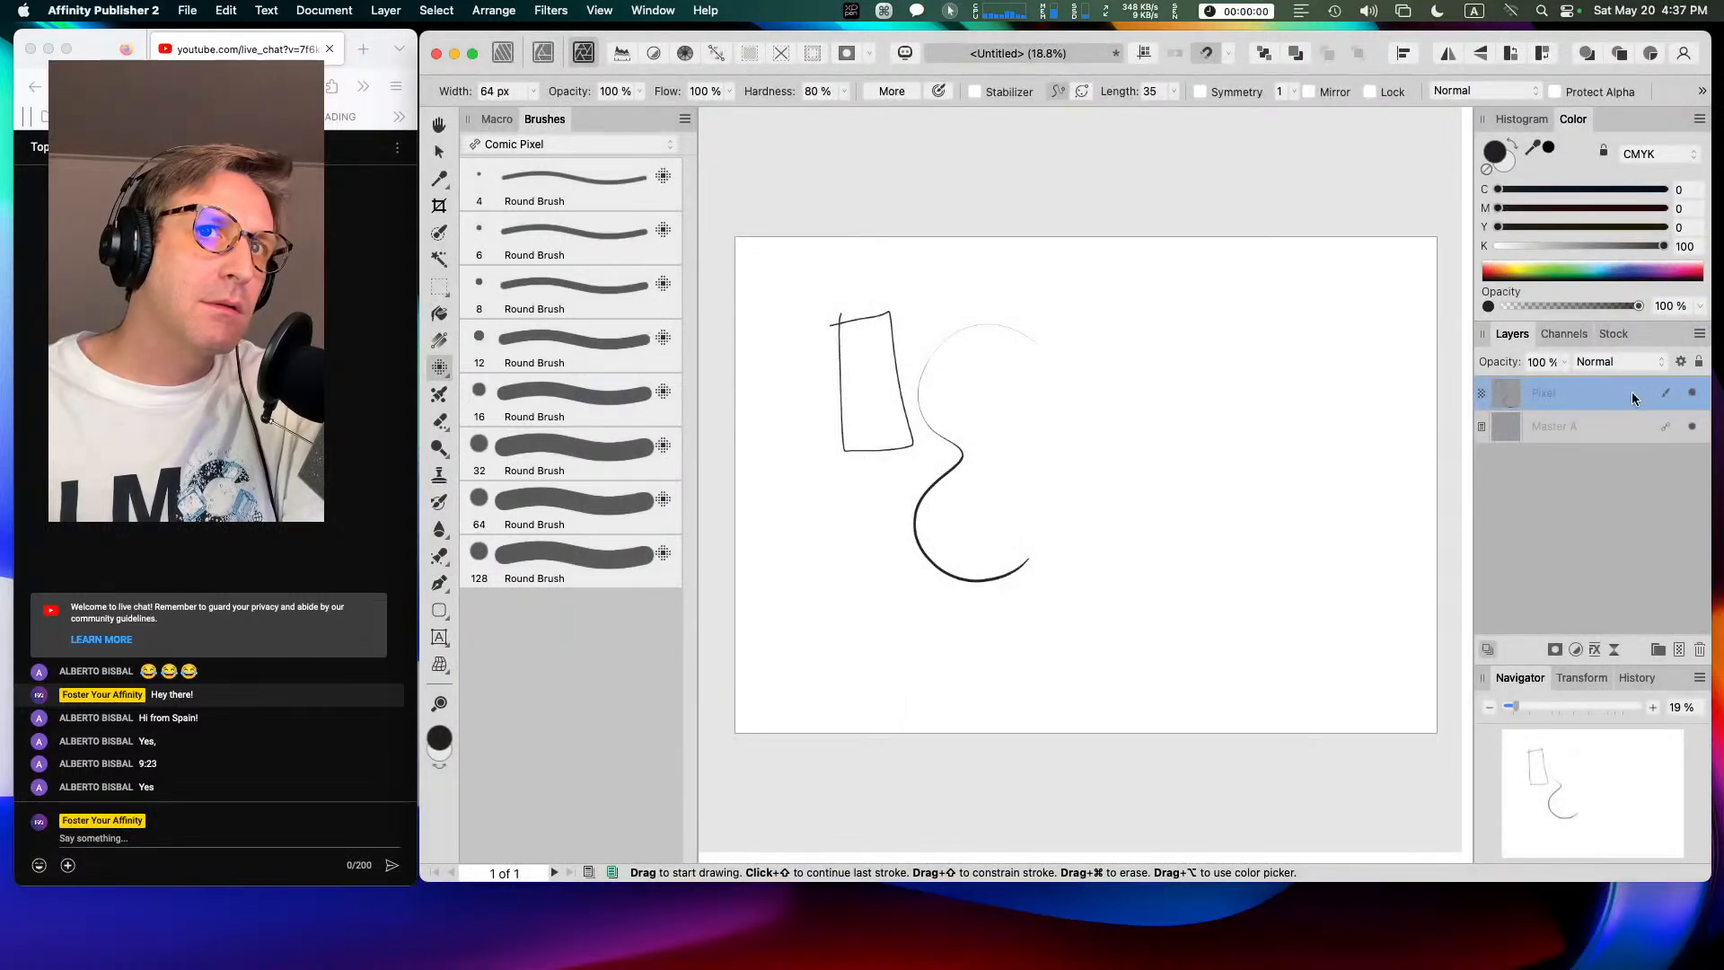
key("Delete")
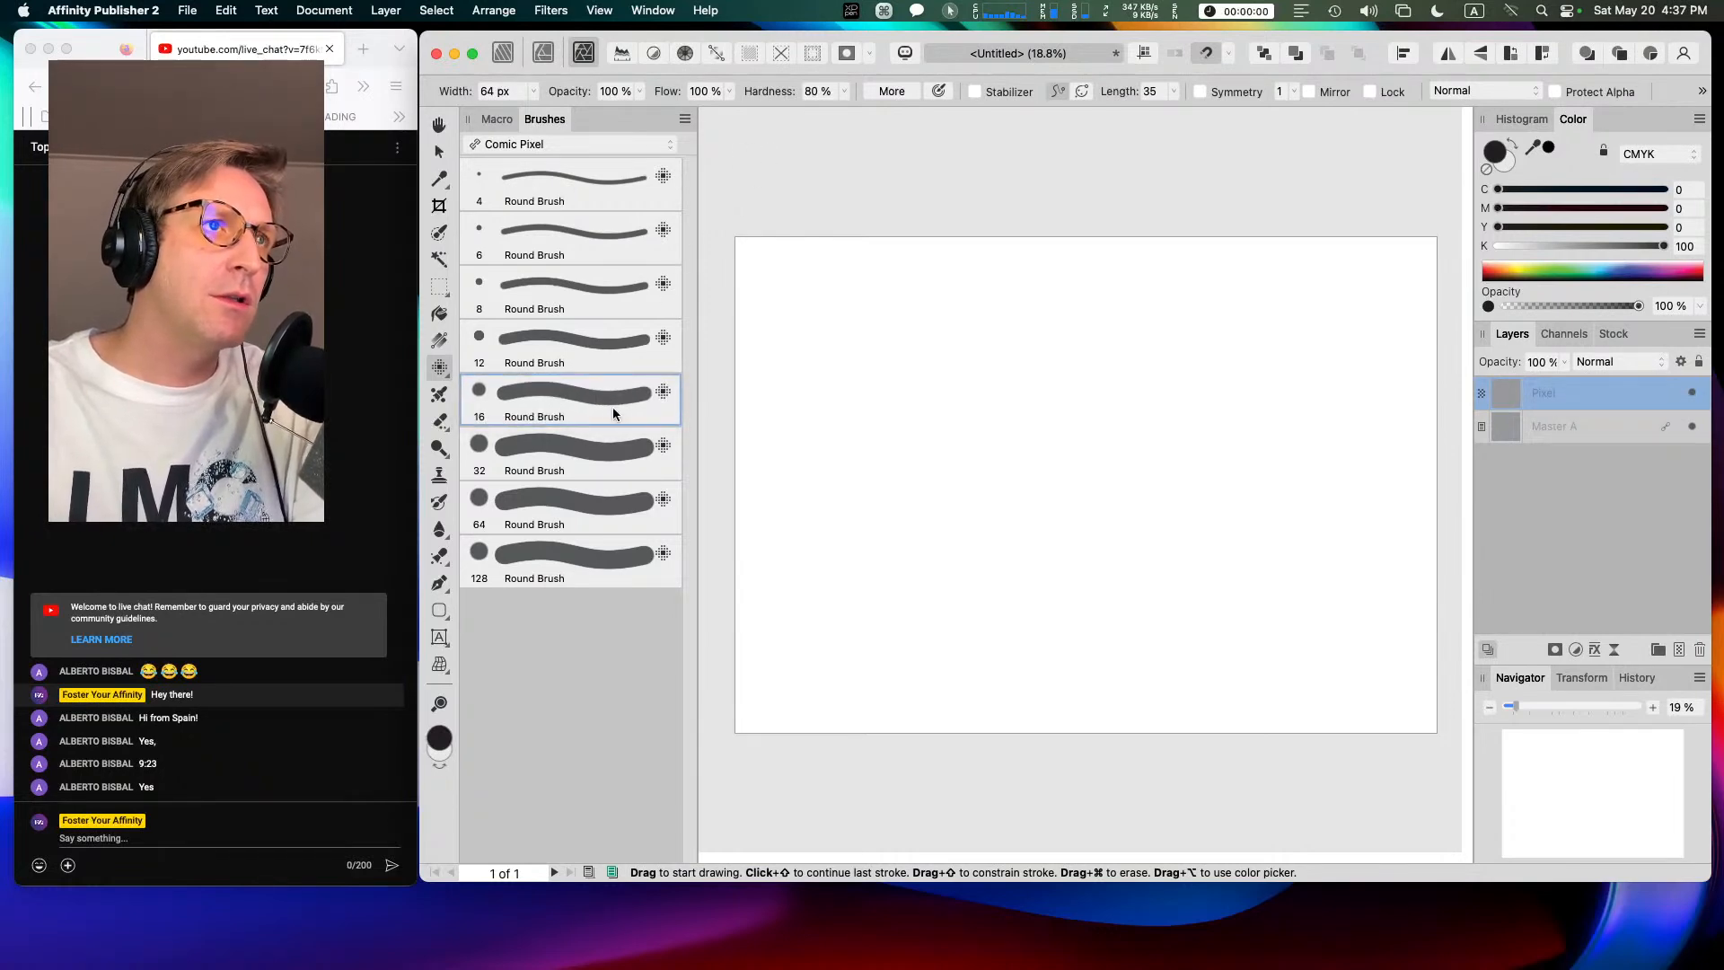
Step: Test the 16 px Round Brush with a steep line and curved strokes of varying pressure, and delete the pixel layer
left_click_drag(897, 305, 922, 451)
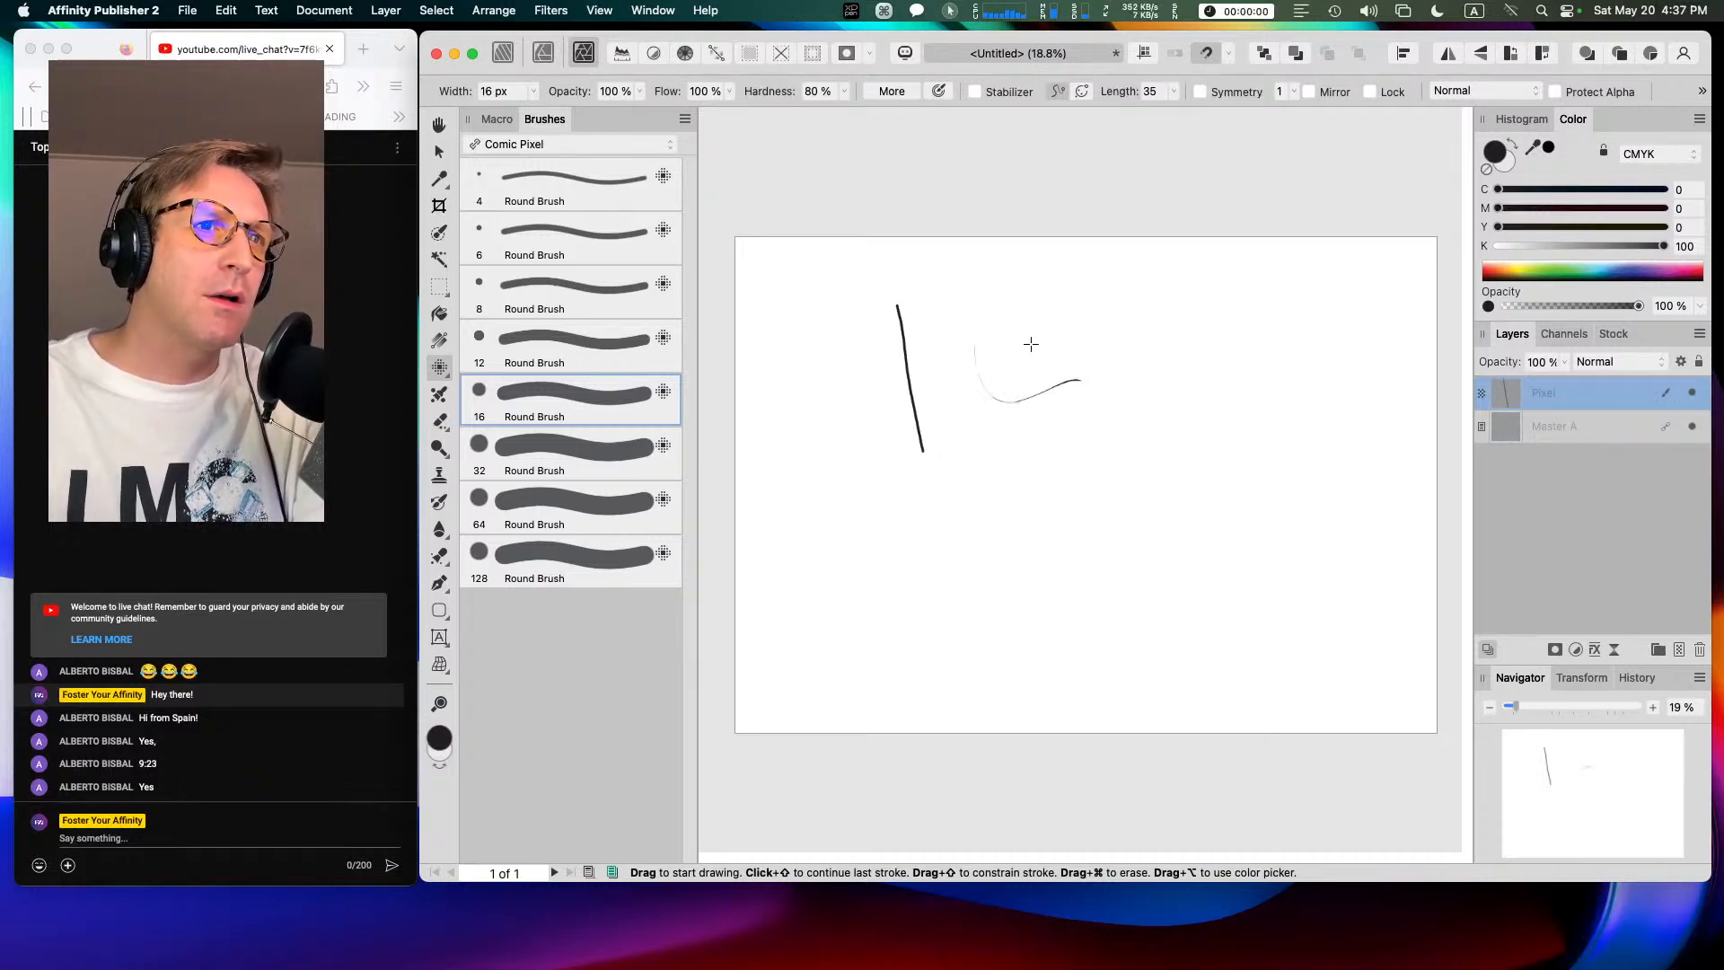
left_click_drag(1030, 359, 1286, 352)
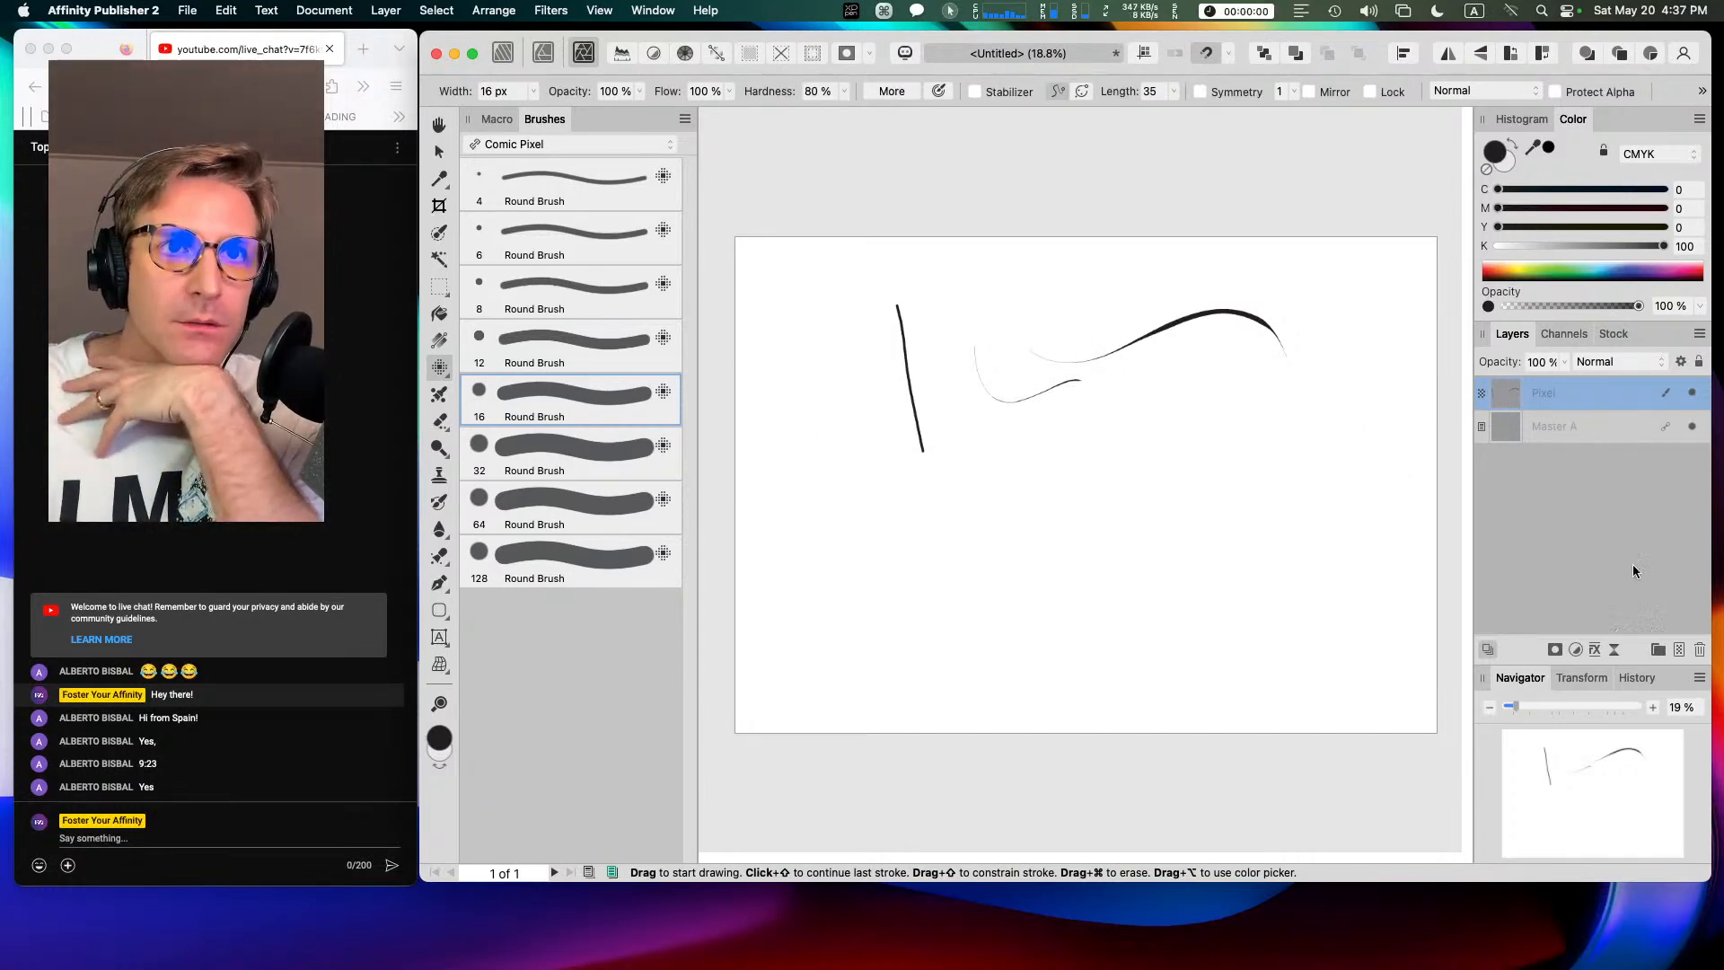
left_click(1698, 649)
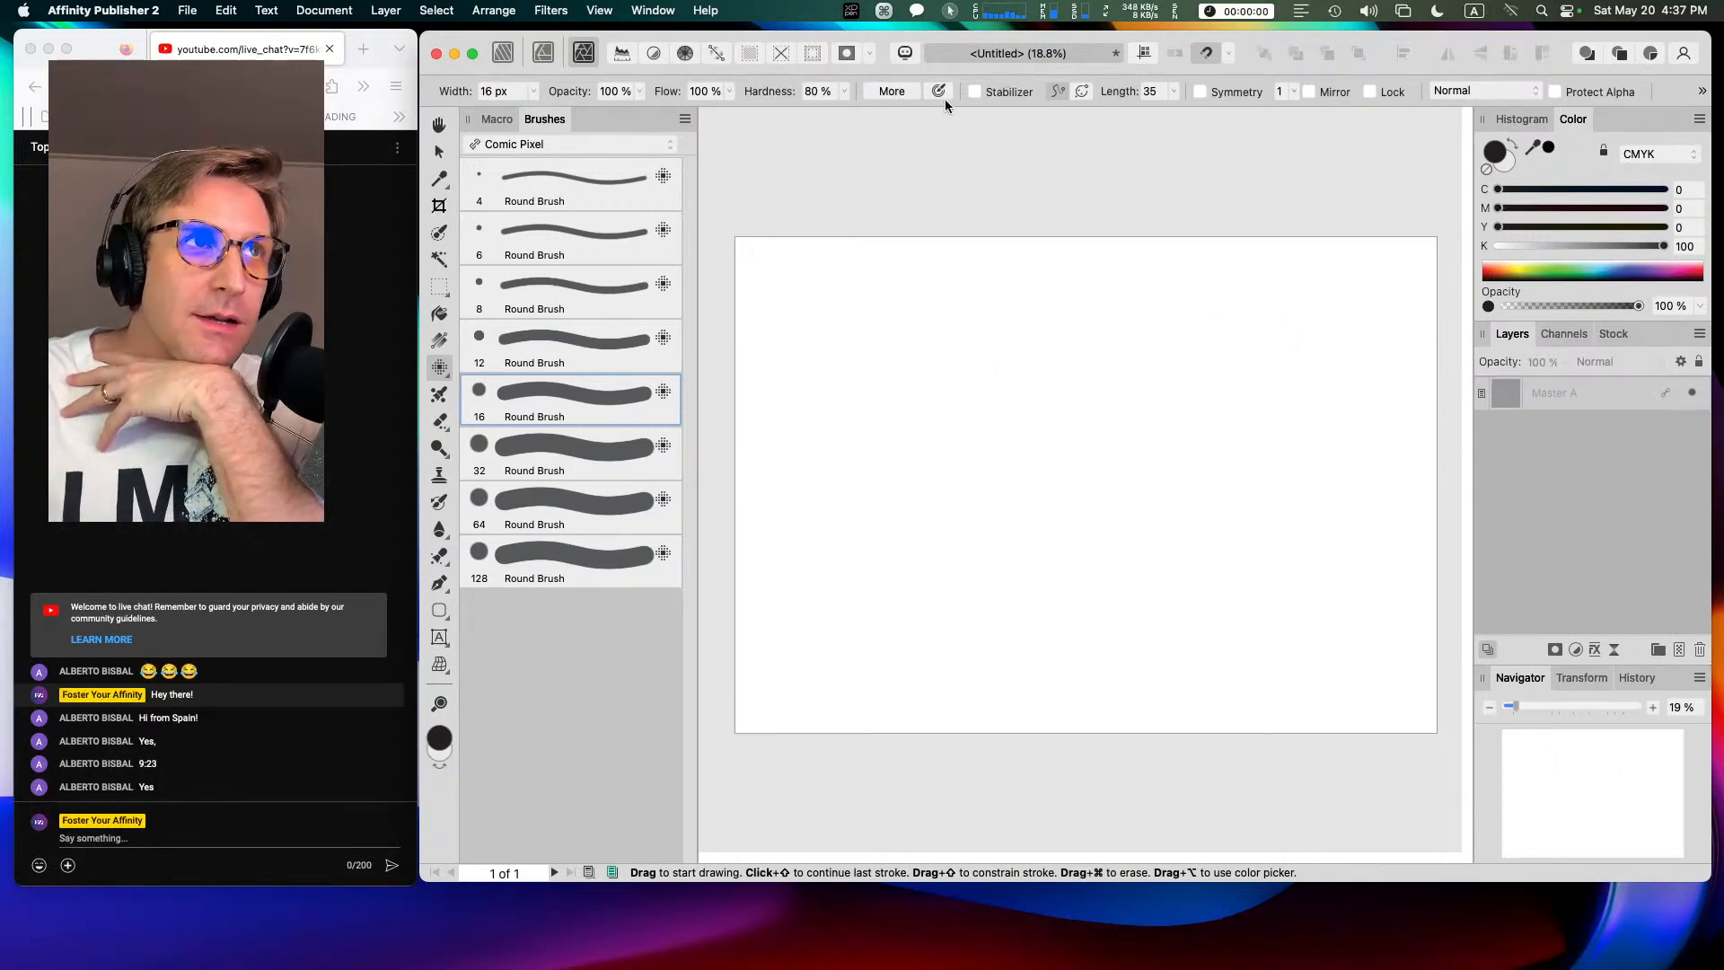
Step: Switch to the PenTablet settings, save the configuration of the Affinity Publisher 2 profile, and close the settings
left_click(851, 12)
left_click(989, 239)
left_click(574, 696)
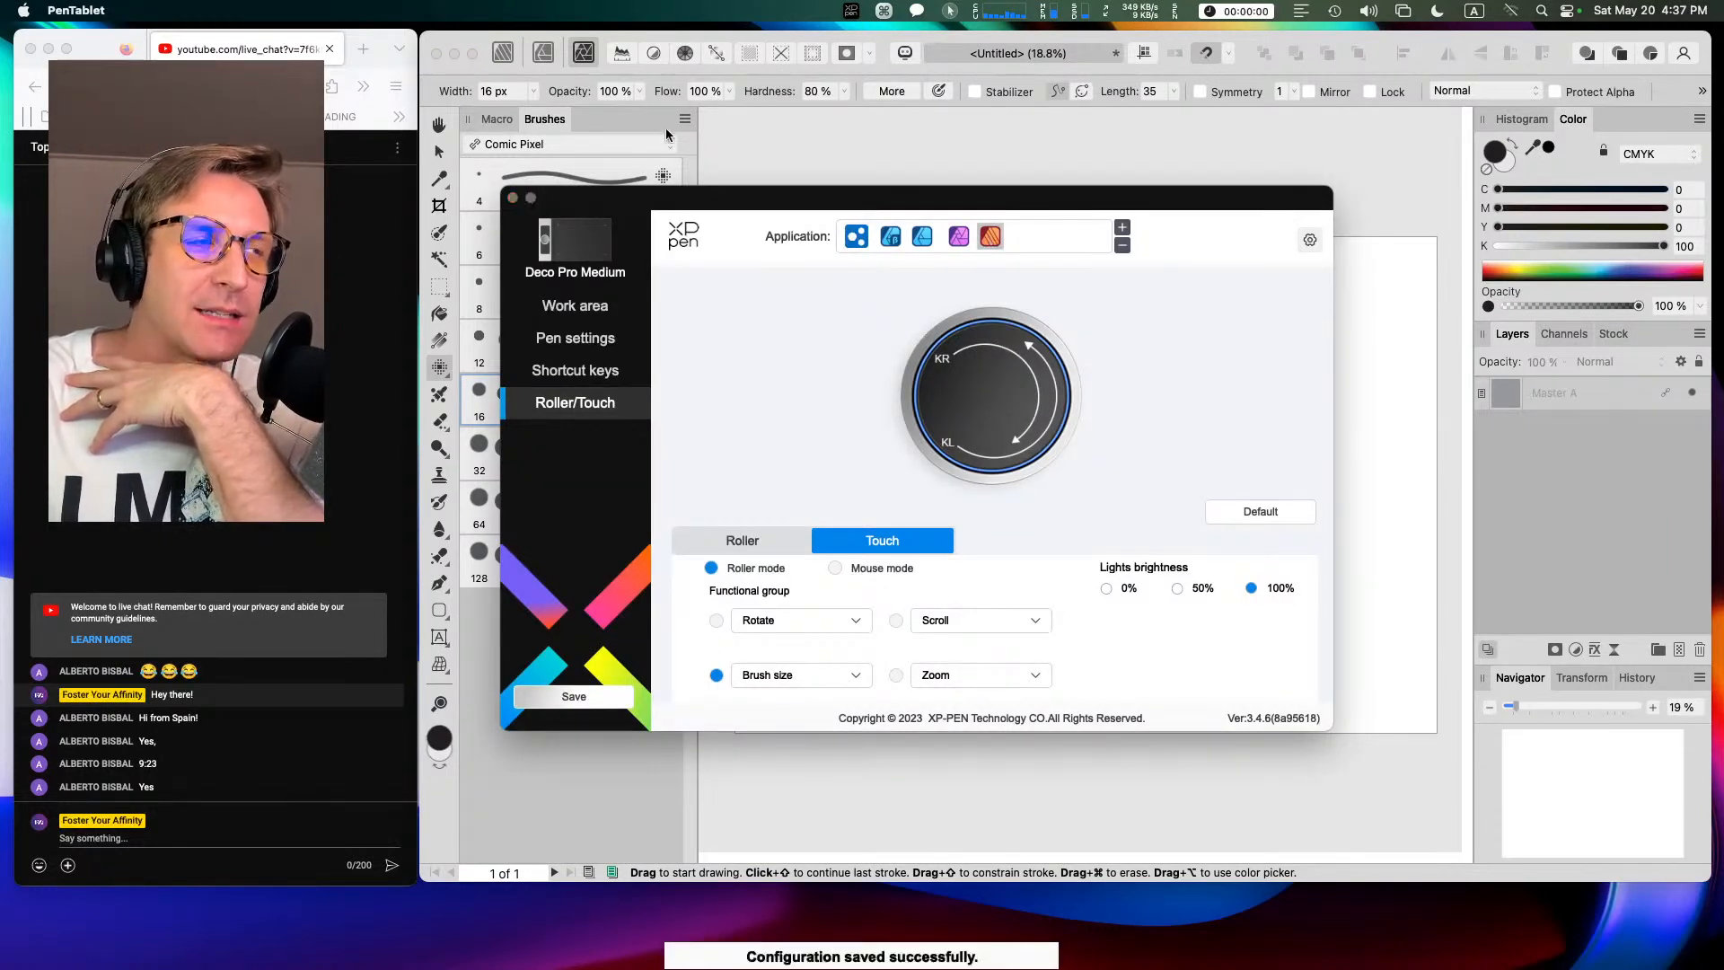
left_click(512, 198)
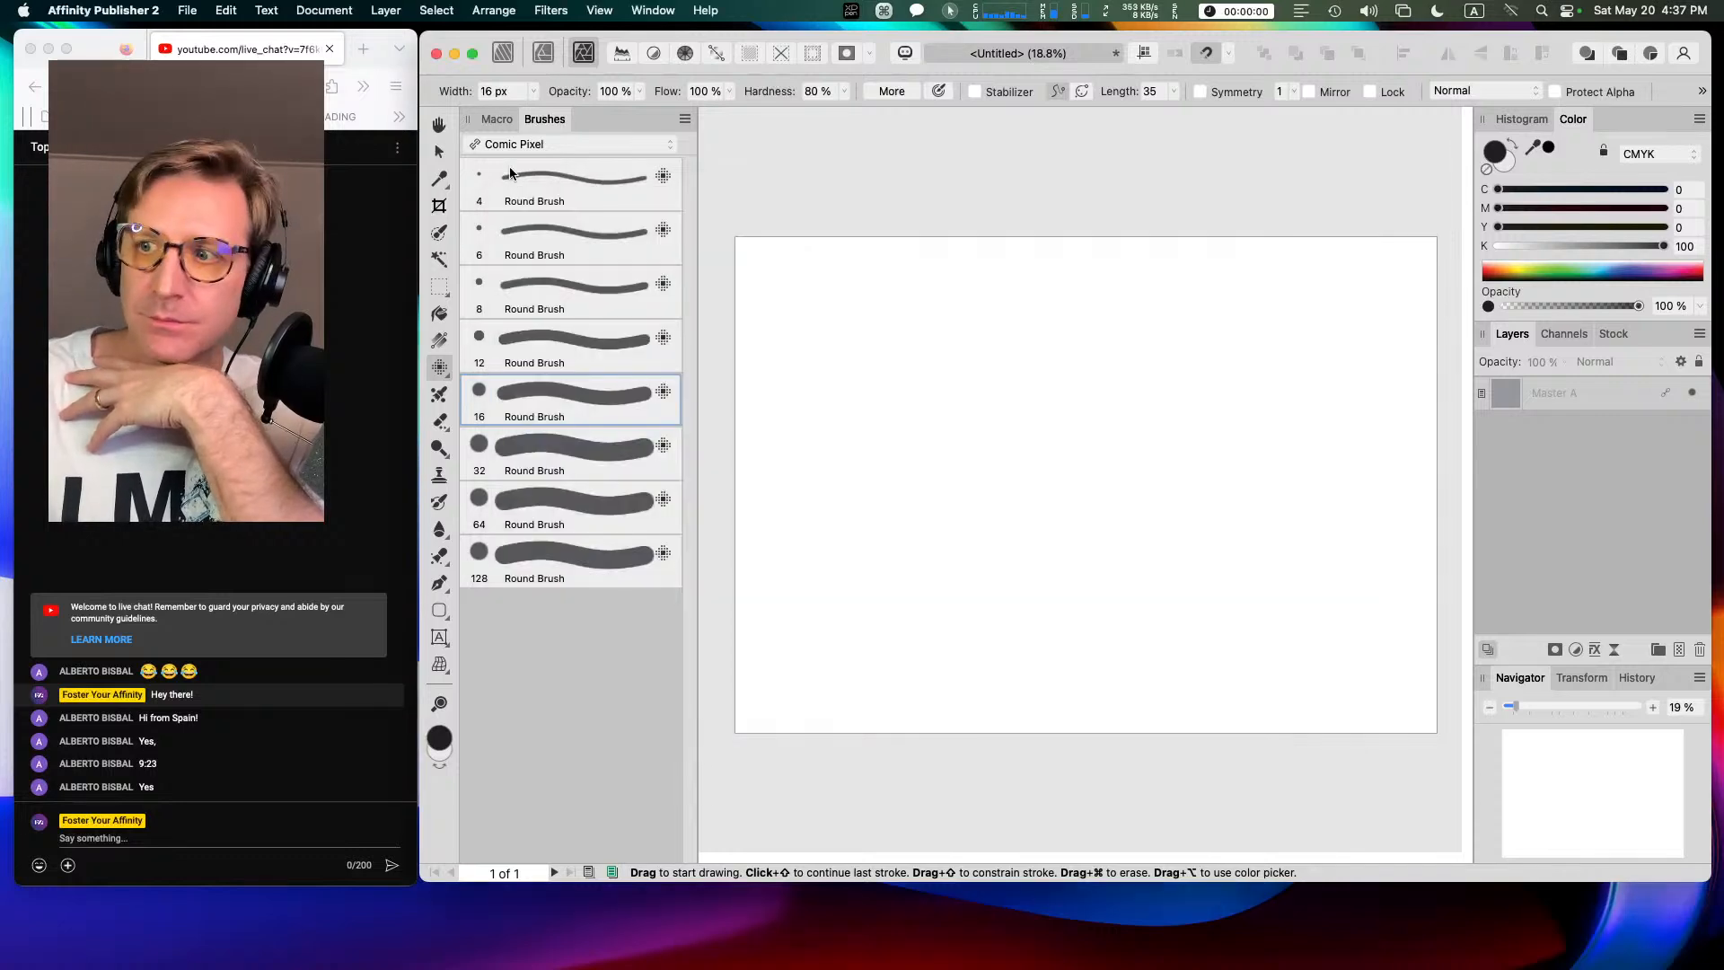
Step: Paint a circle, thin light curves, a long rising diagonal line, and a small hatched circle with the 16 px Round Brush
mouse_move(1030, 405)
left_mouse_down()
mouse_move(978, 401)
mouse_move(993, 522)
mouse_move(1023, 418)
mouse_move(972, 419)
left_mouse_up()
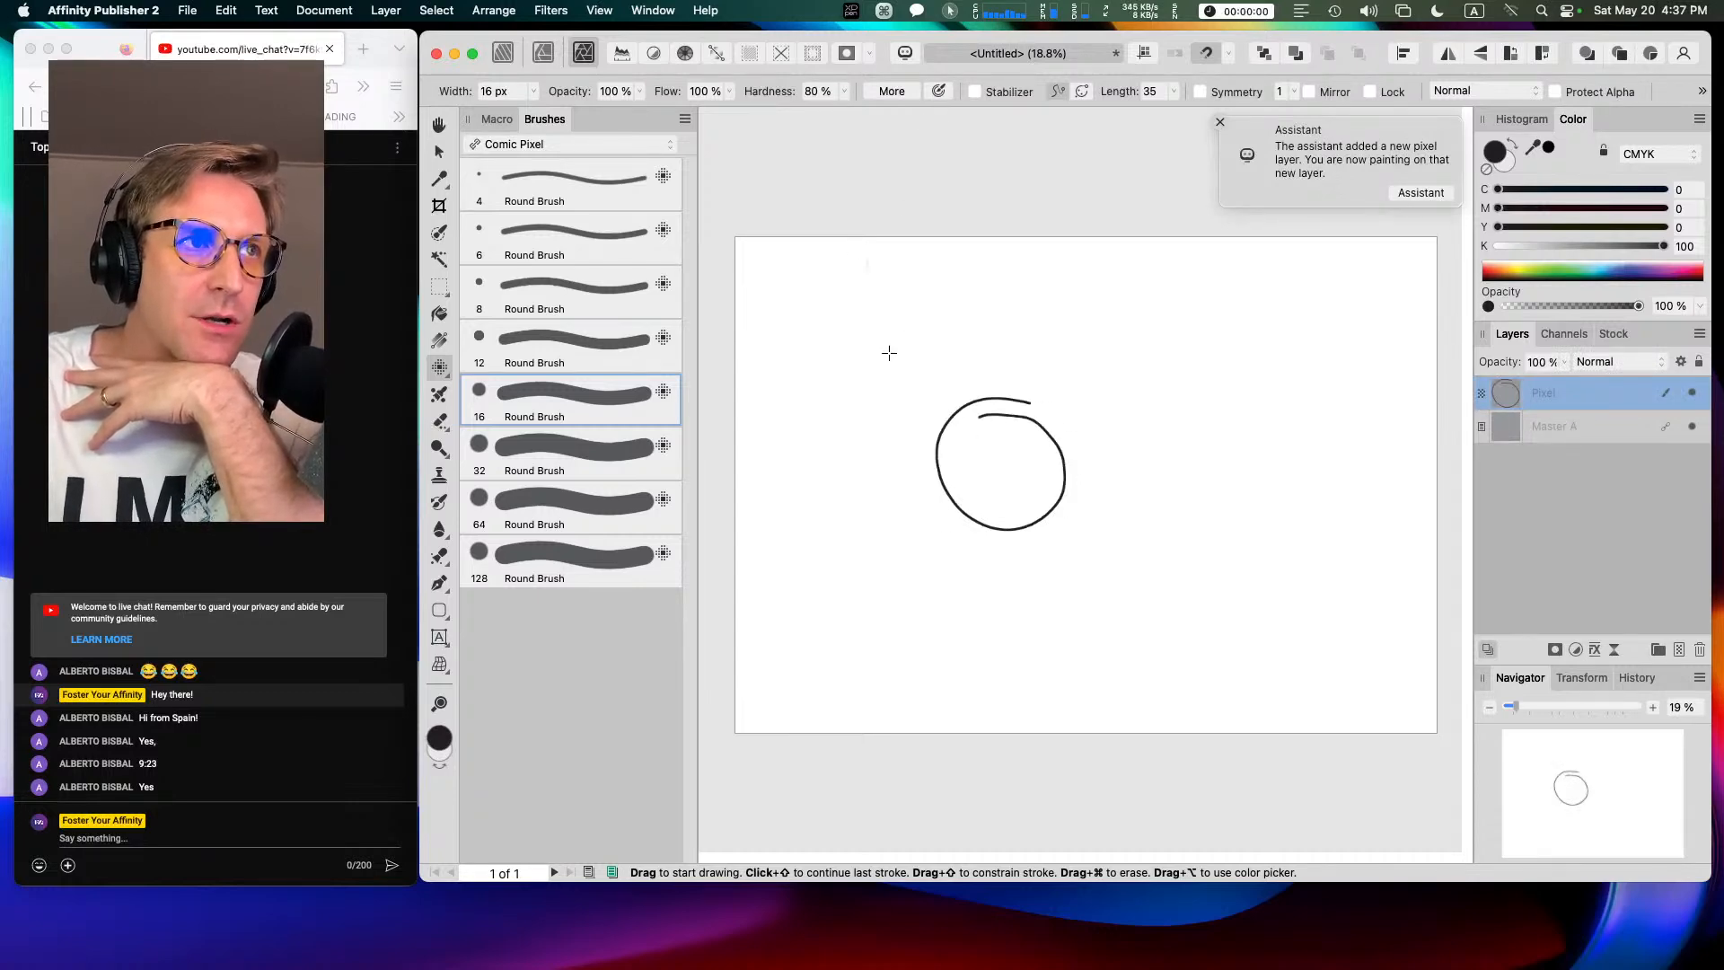
left_click_drag(886, 341, 913, 408)
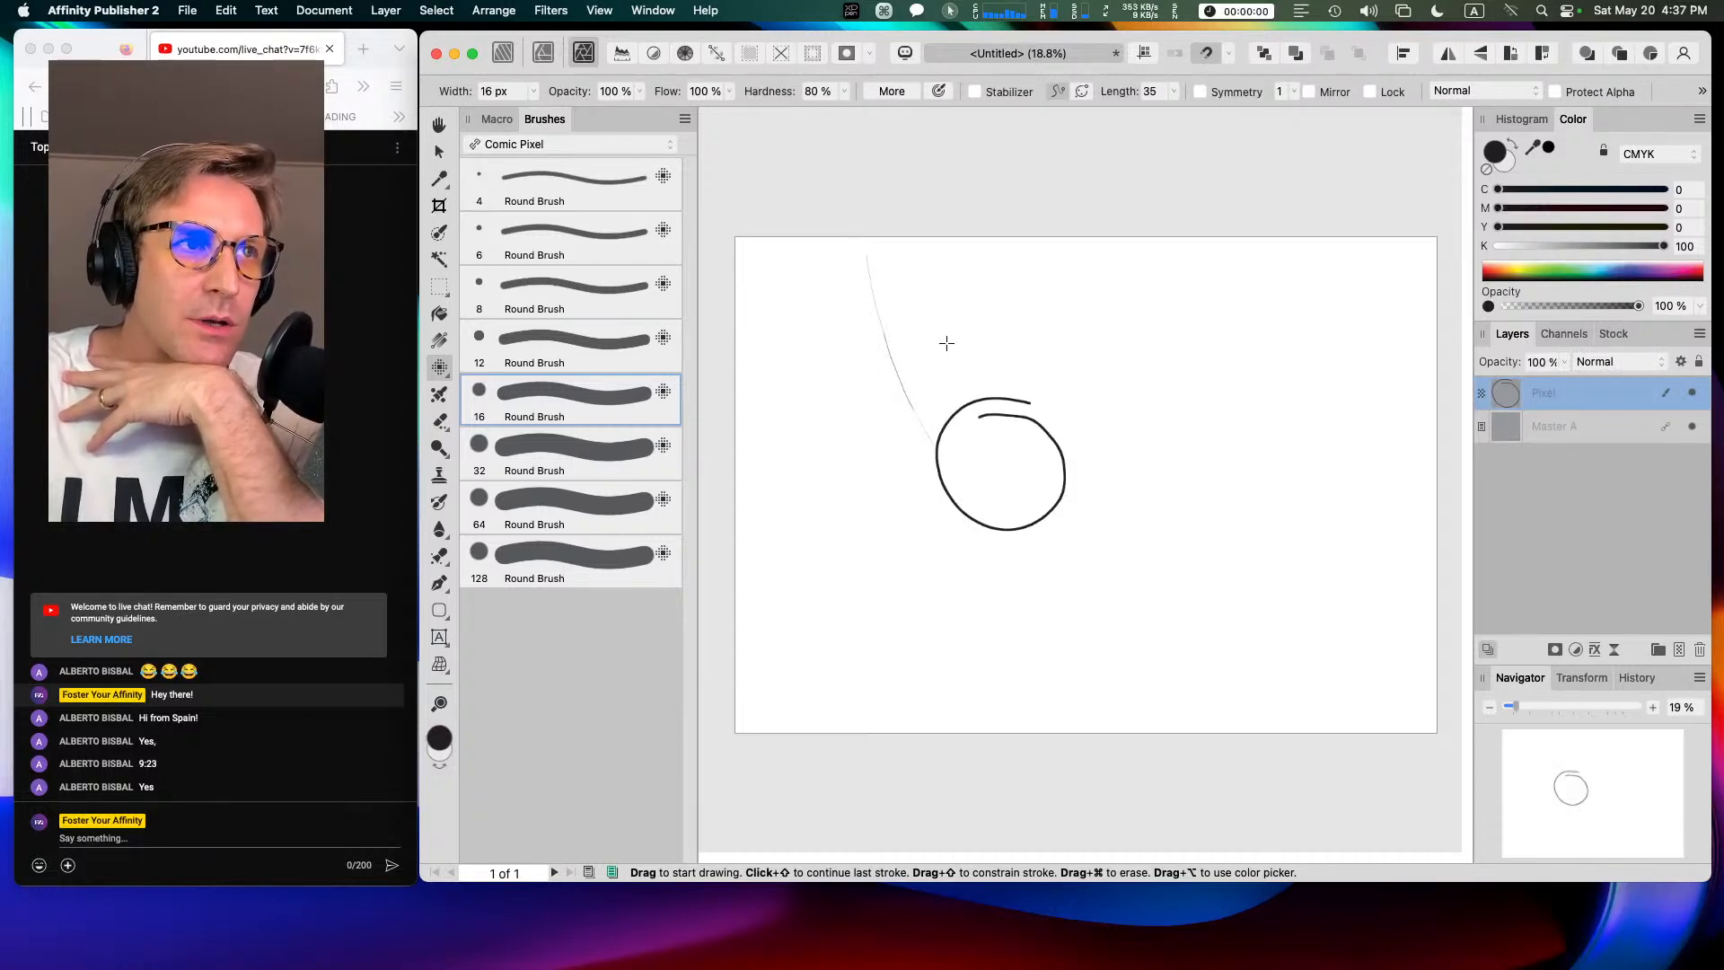
mouse_move(830, 506)
left_mouse_down()
mouse_move(924, 409)
mouse_move(1114, 300)
mouse_move(1082, 348)
mouse_move(1144, 376)
mouse_move(1102, 338)
mouse_move(1090, 368)
mouse_move(1134, 370)
left_mouse_up()
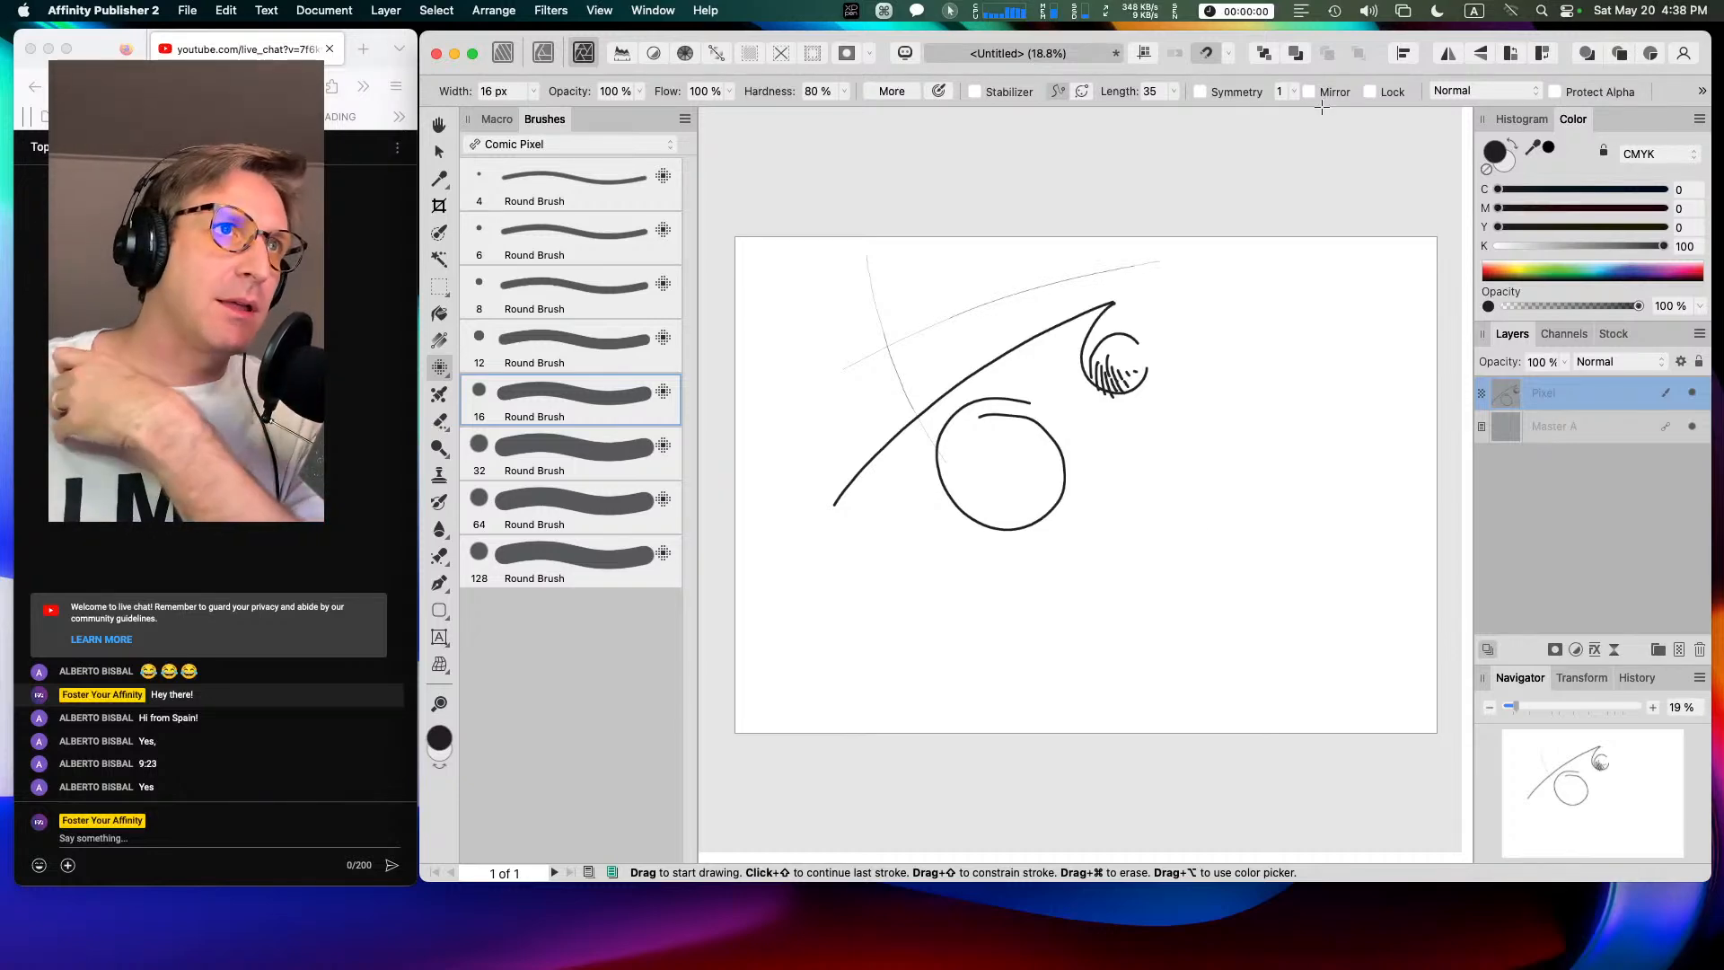
Step: Switch to the PenTablet settings and check the tablet's hardware and driver information in the Diagnostic tool
left_click(849, 11)
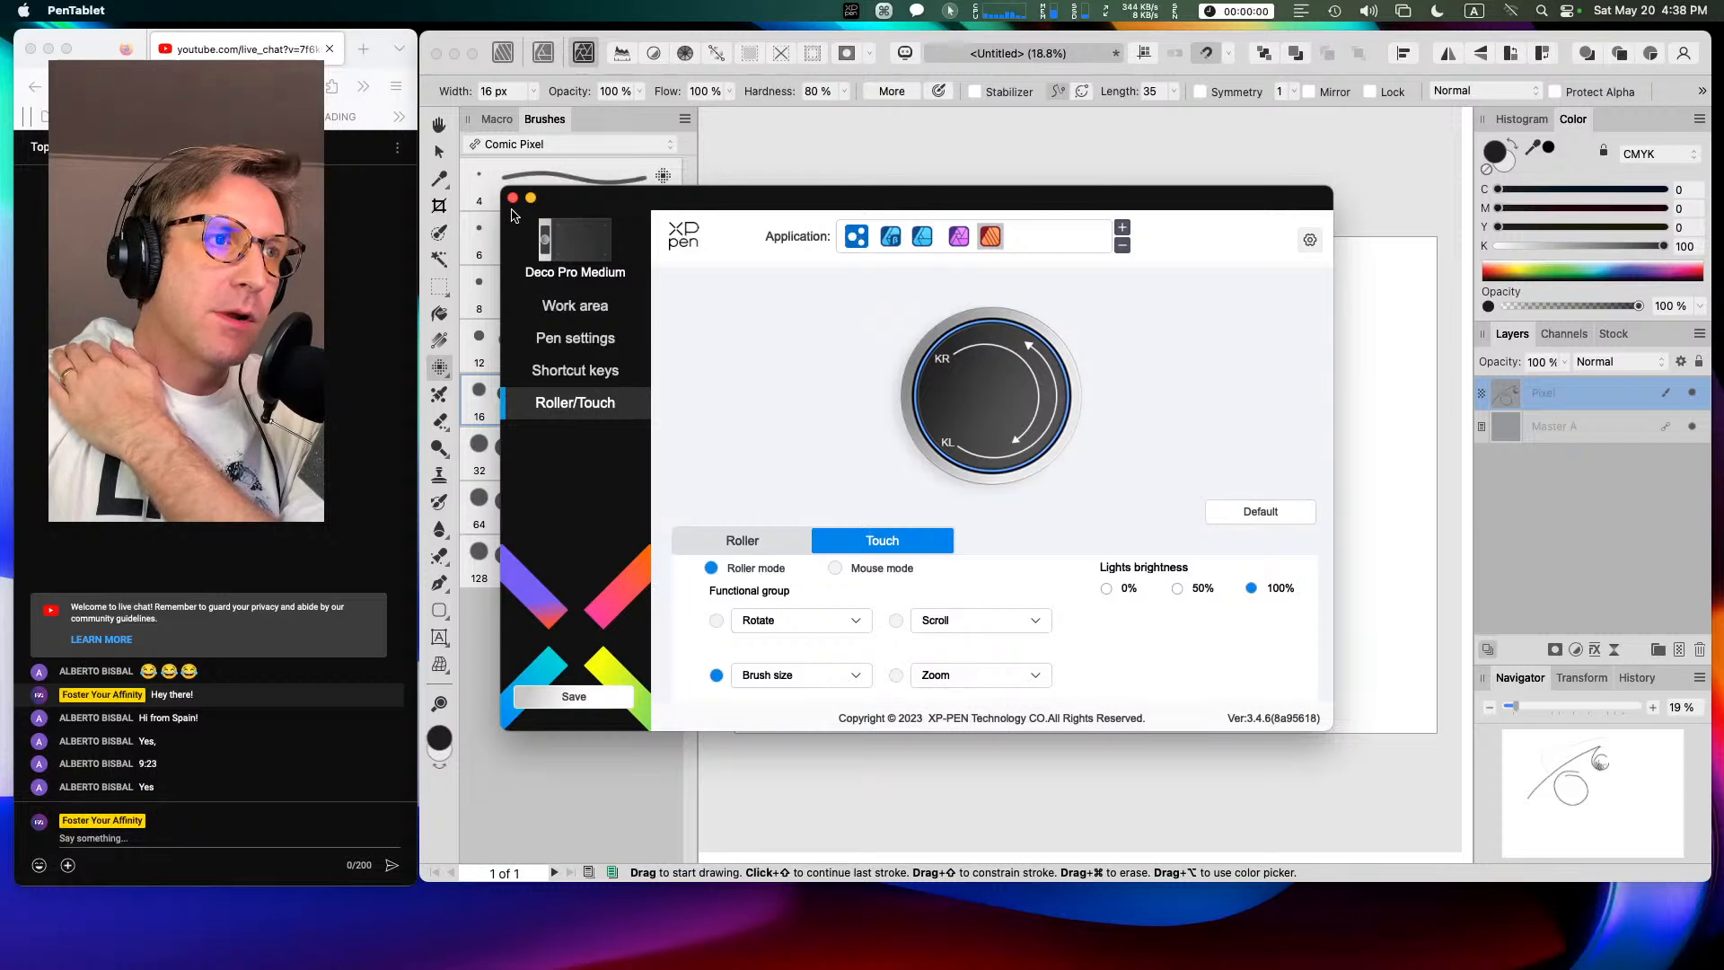
left_click(1307, 242)
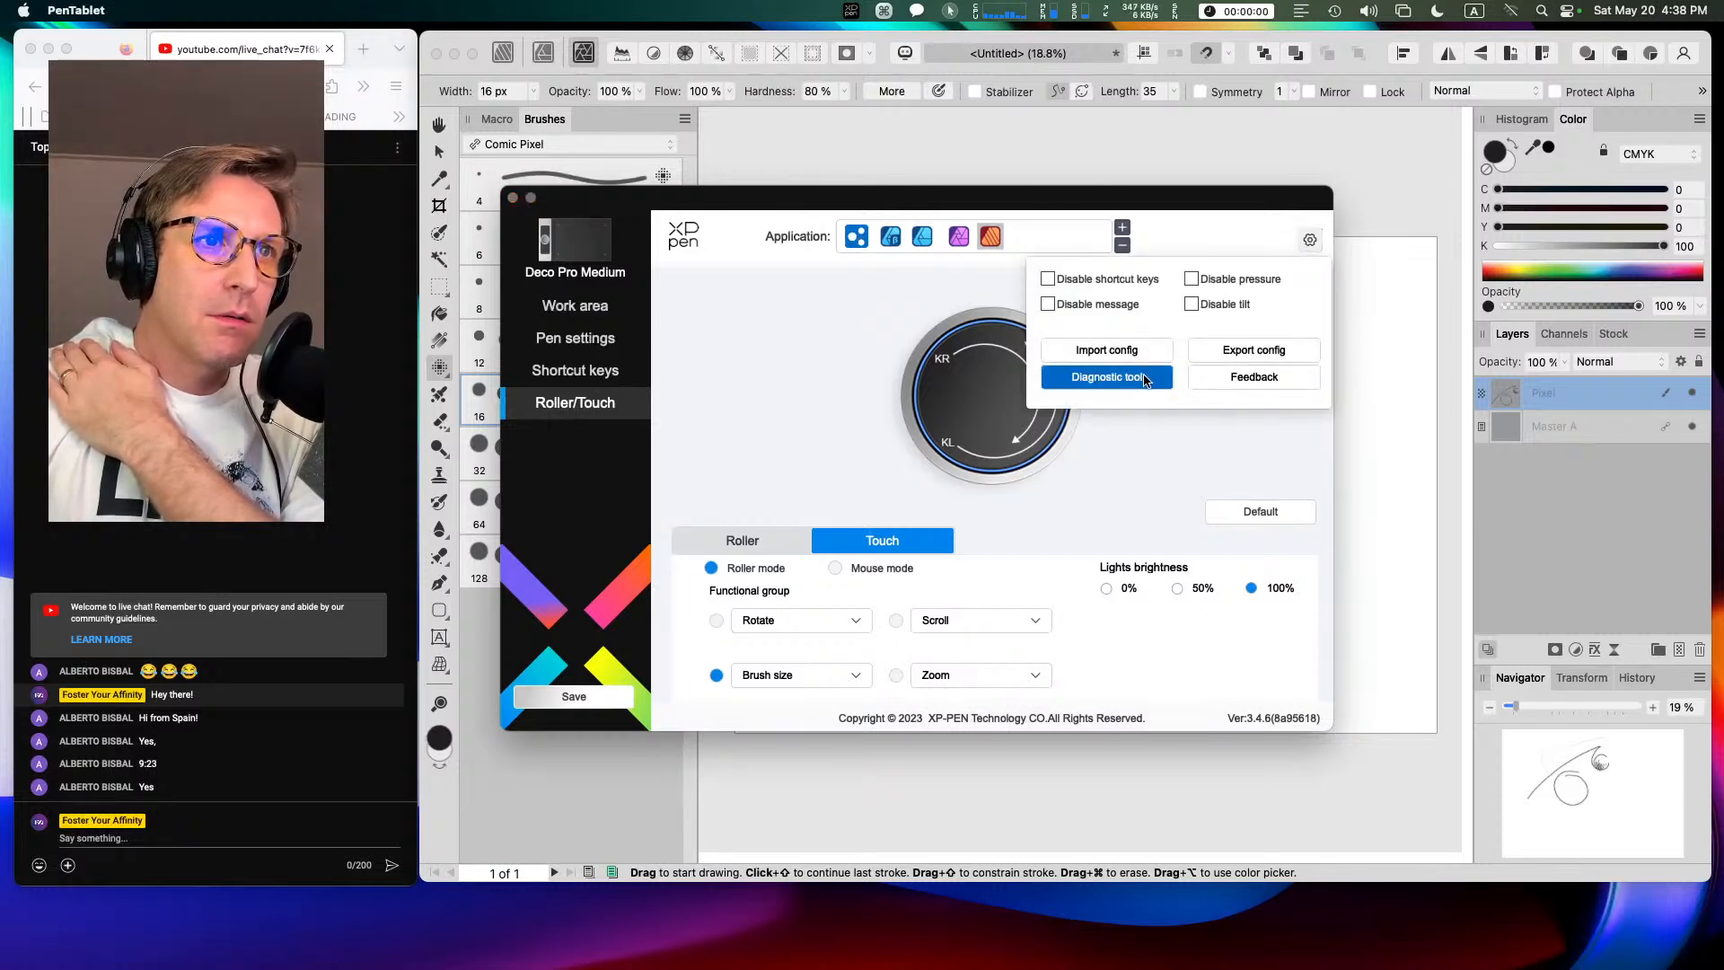
left_click(1104, 377)
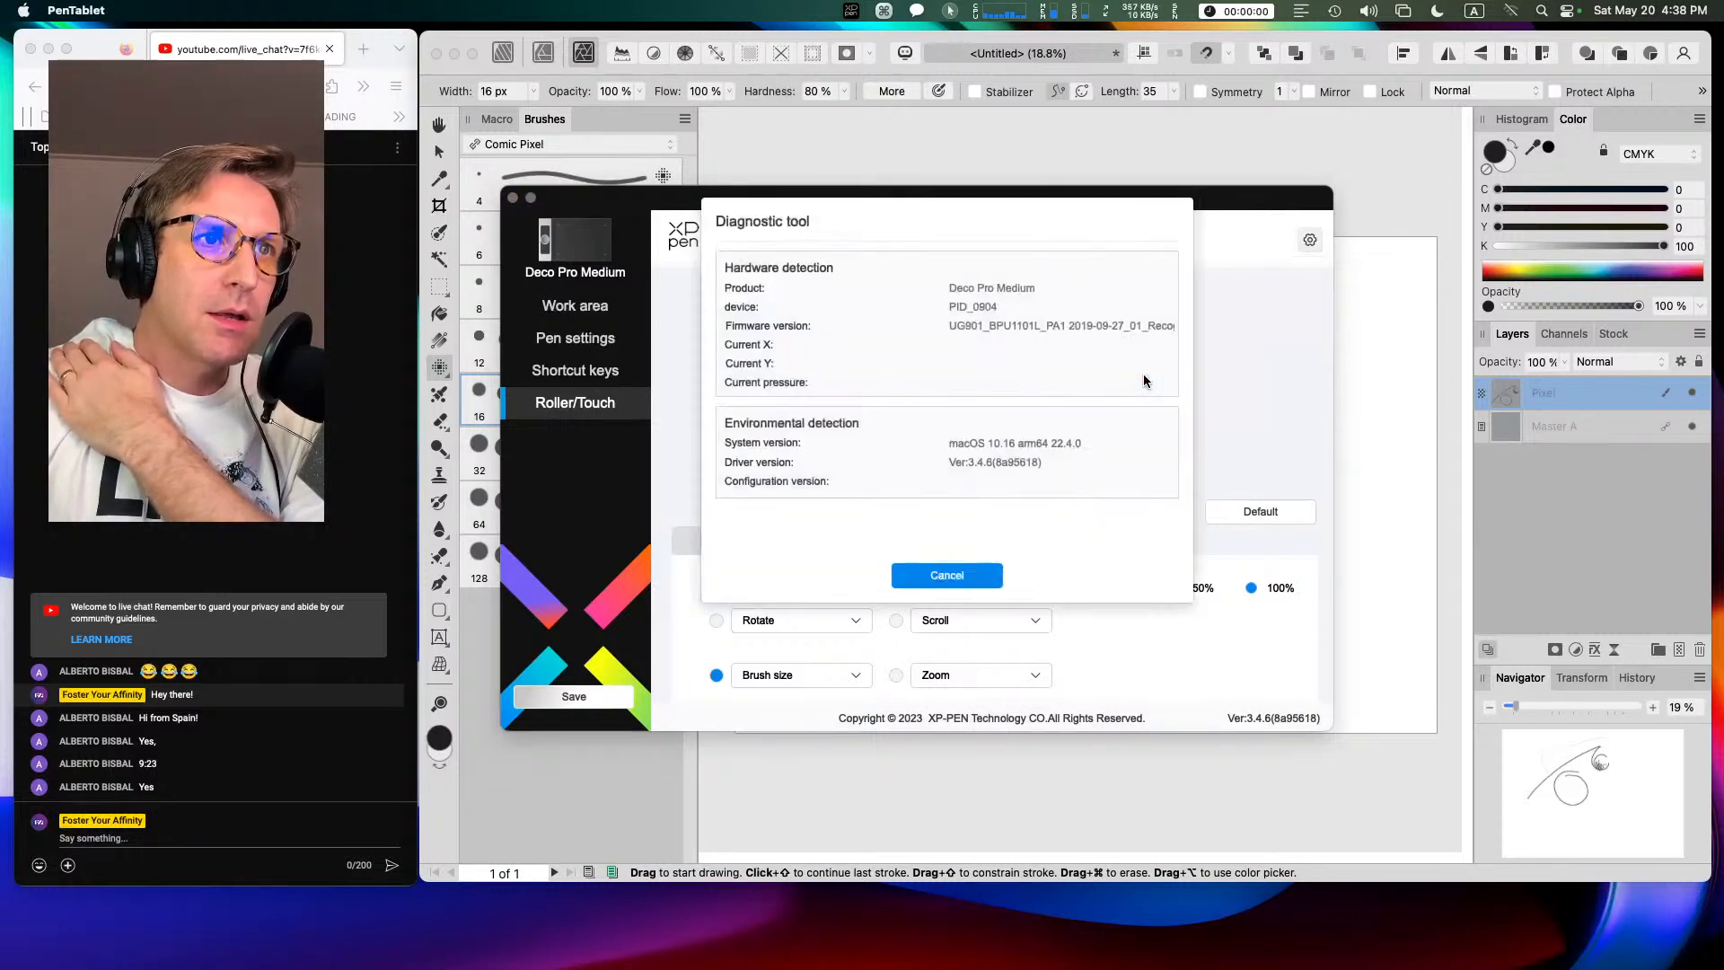
left_click(947, 576)
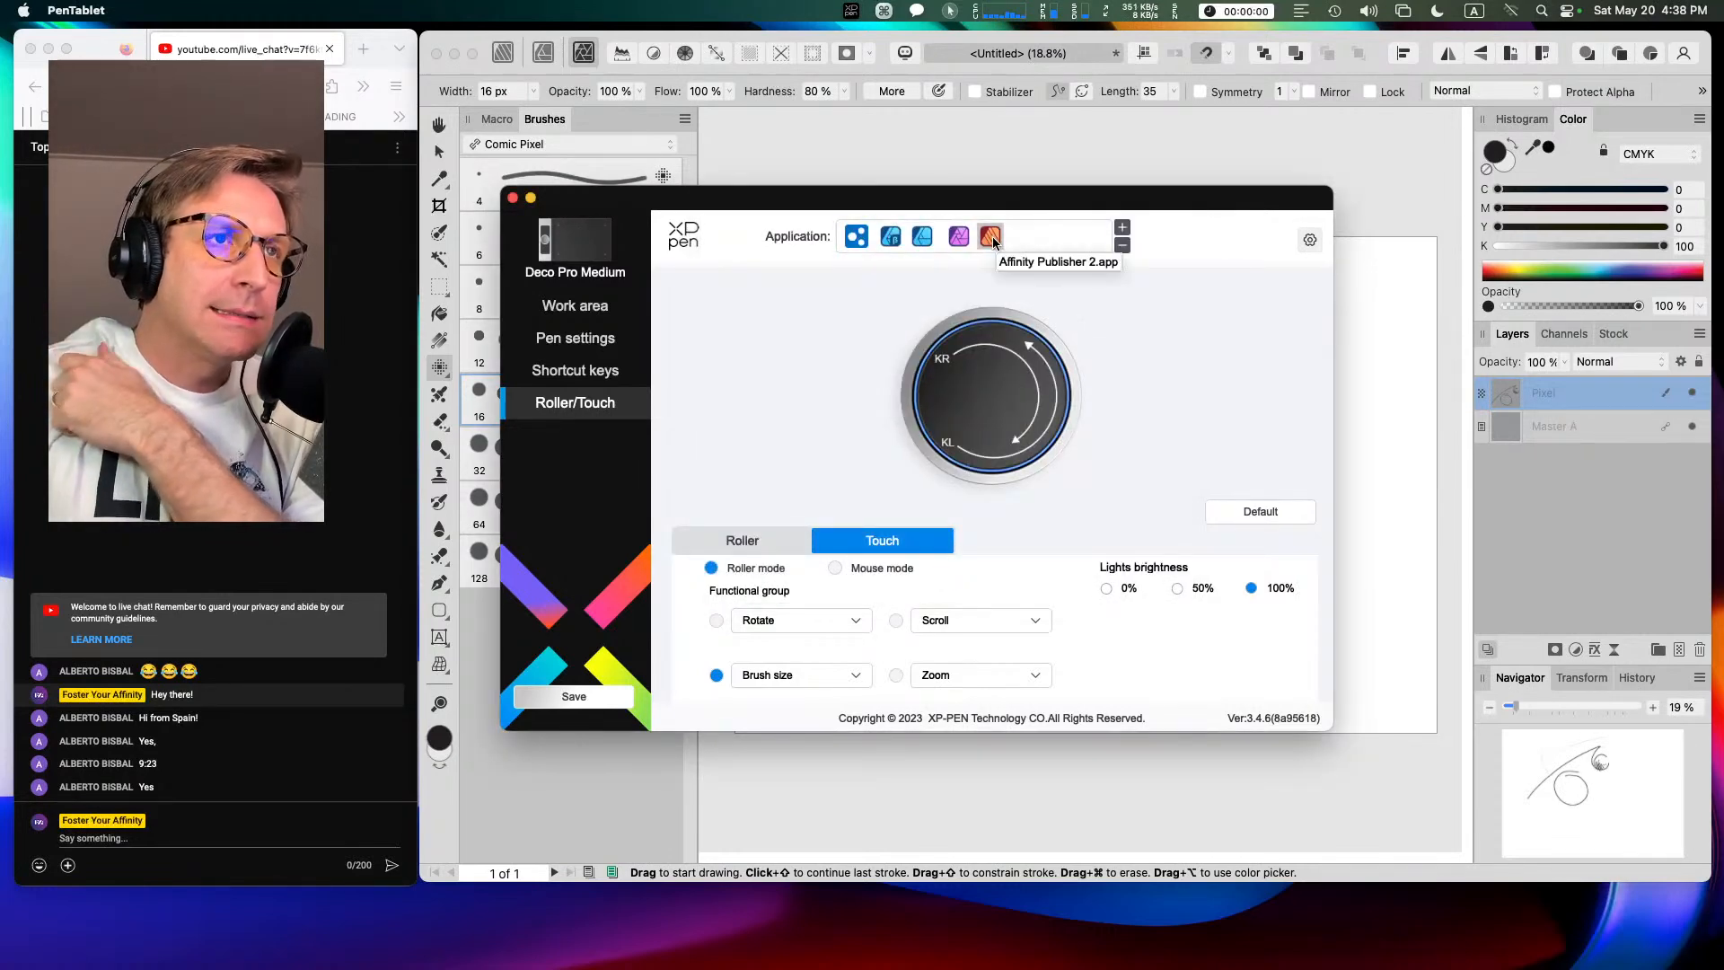
Step: Save the configuration of the general application profile and close the PenTablet settings
left_click(854, 238)
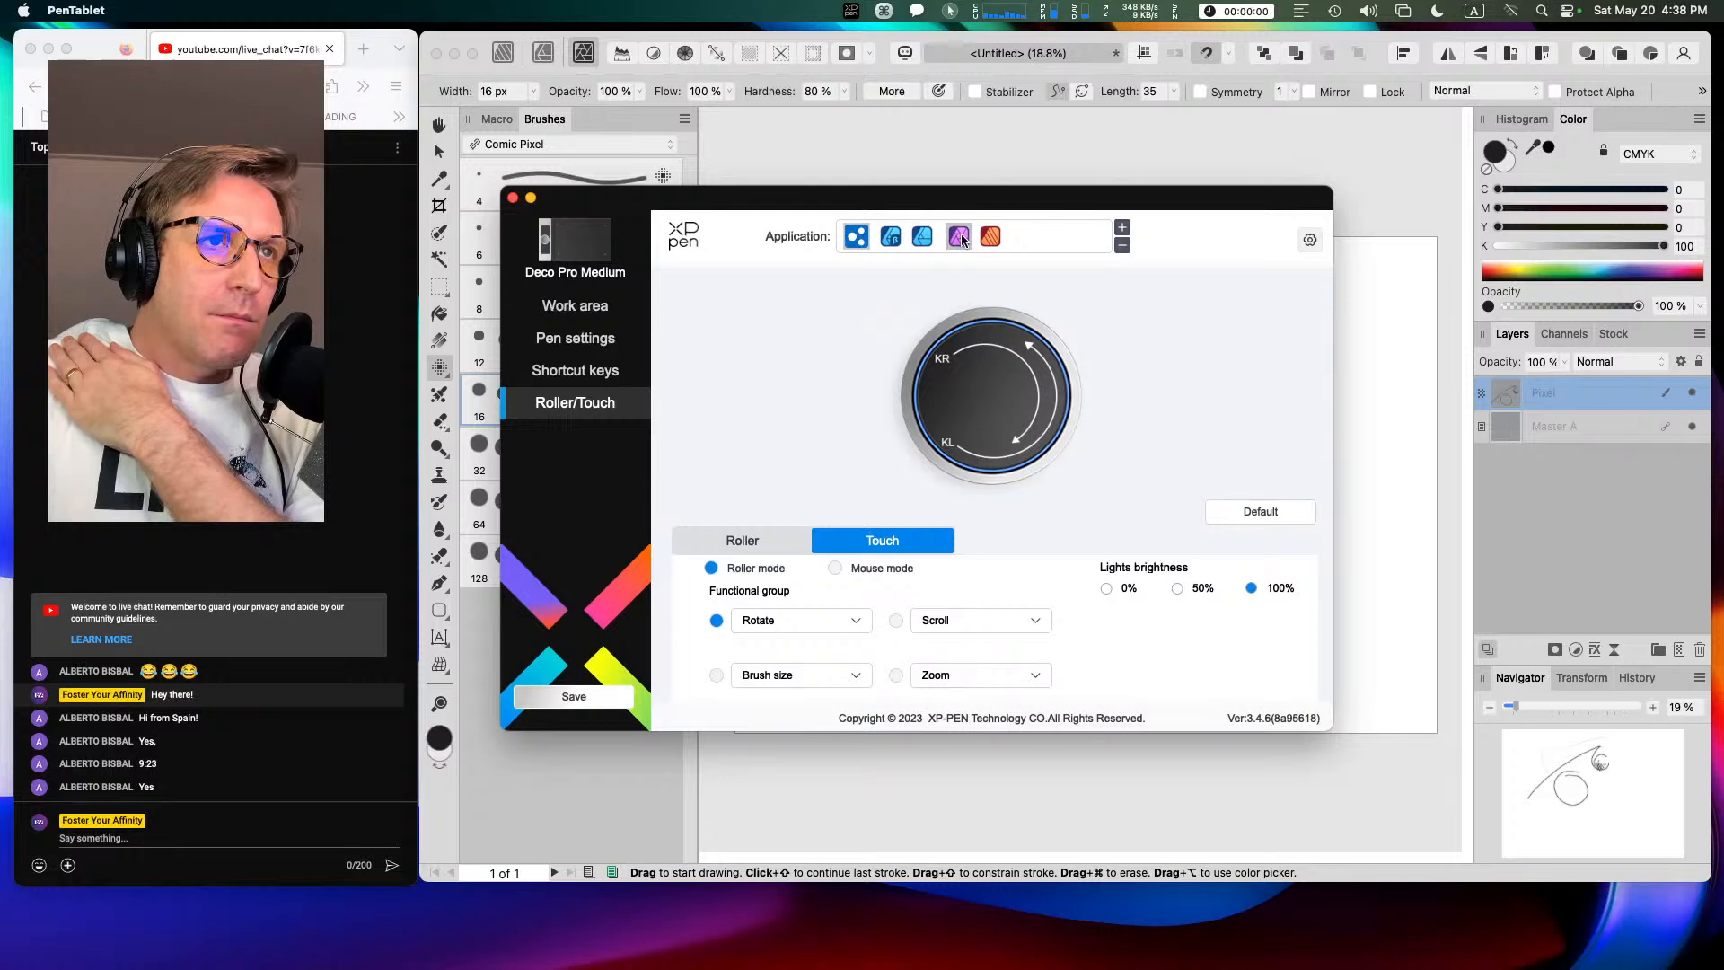
left_click(574, 697)
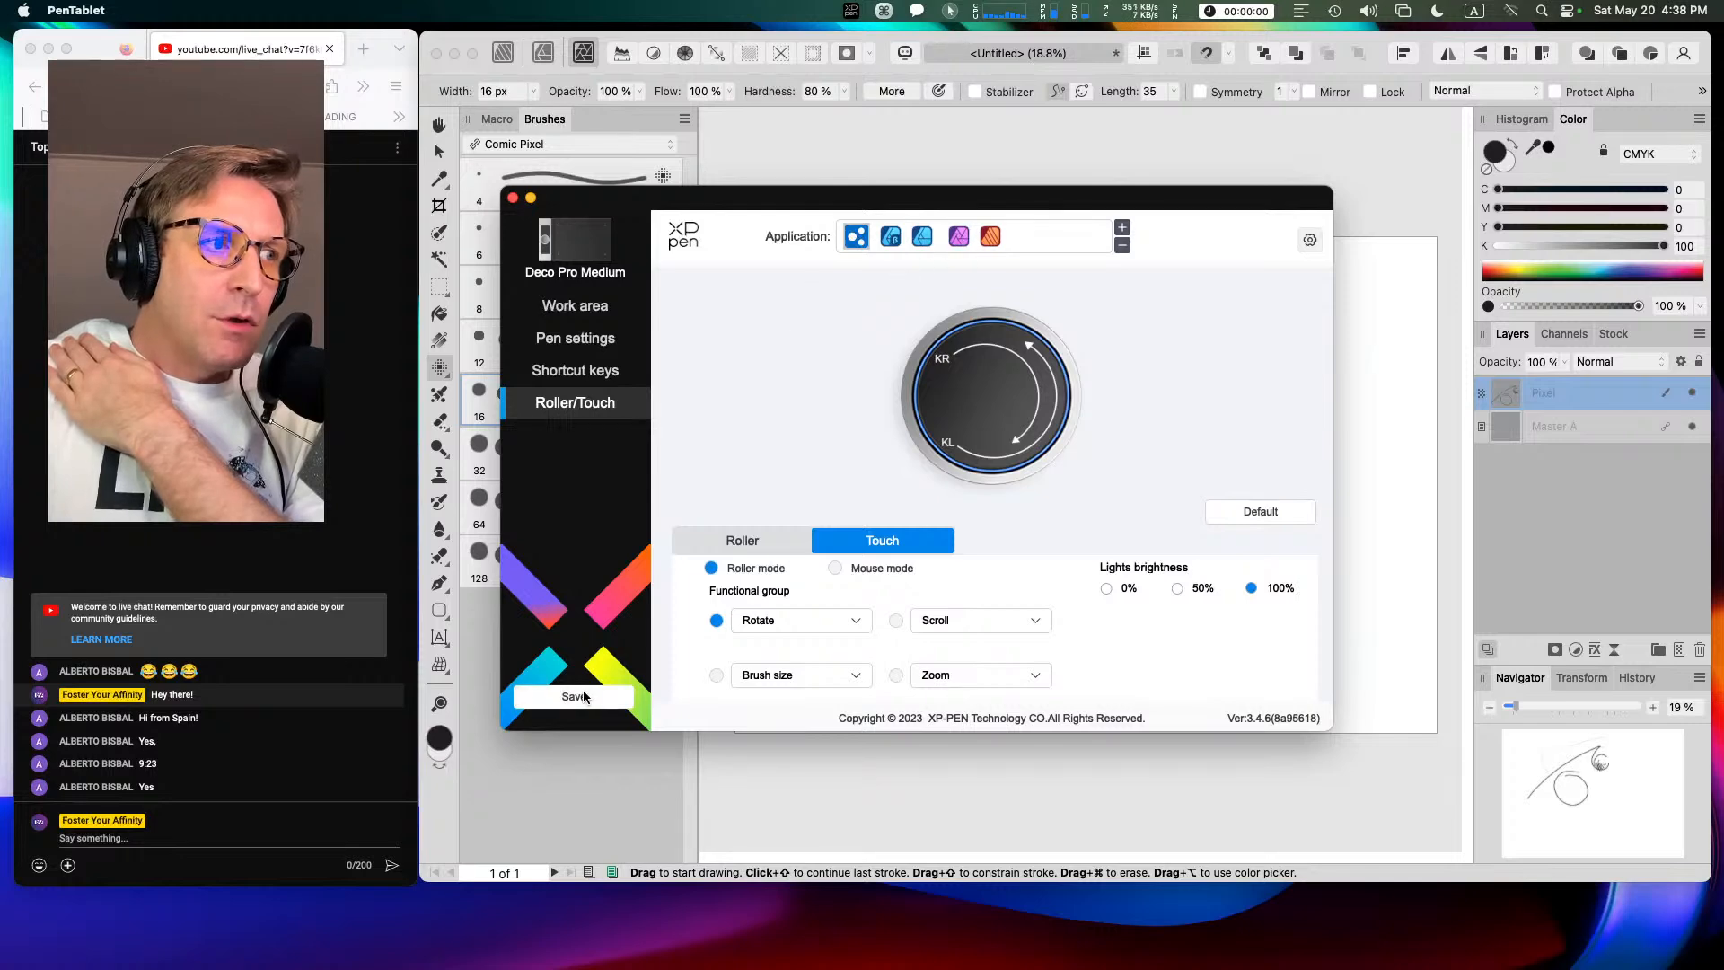
left_click(513, 199)
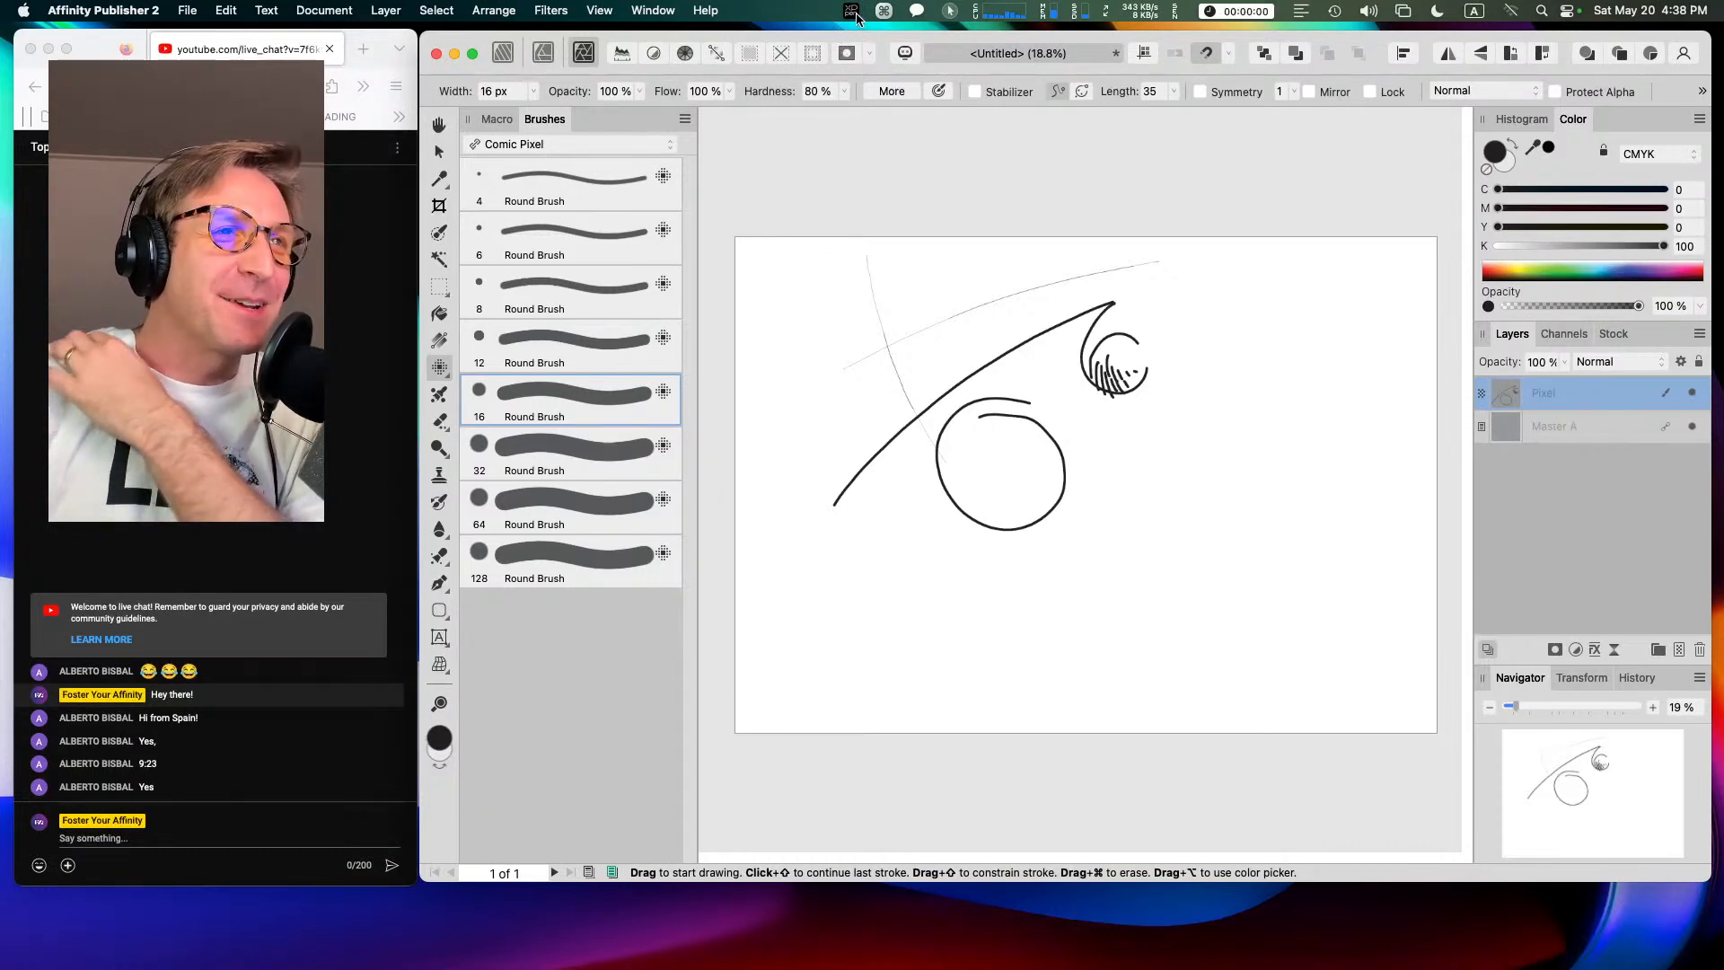
Step: Switch to the PenTablet settings to check the installed driver version, and close the settings
left_click(949, 12)
left_click(949, 14)
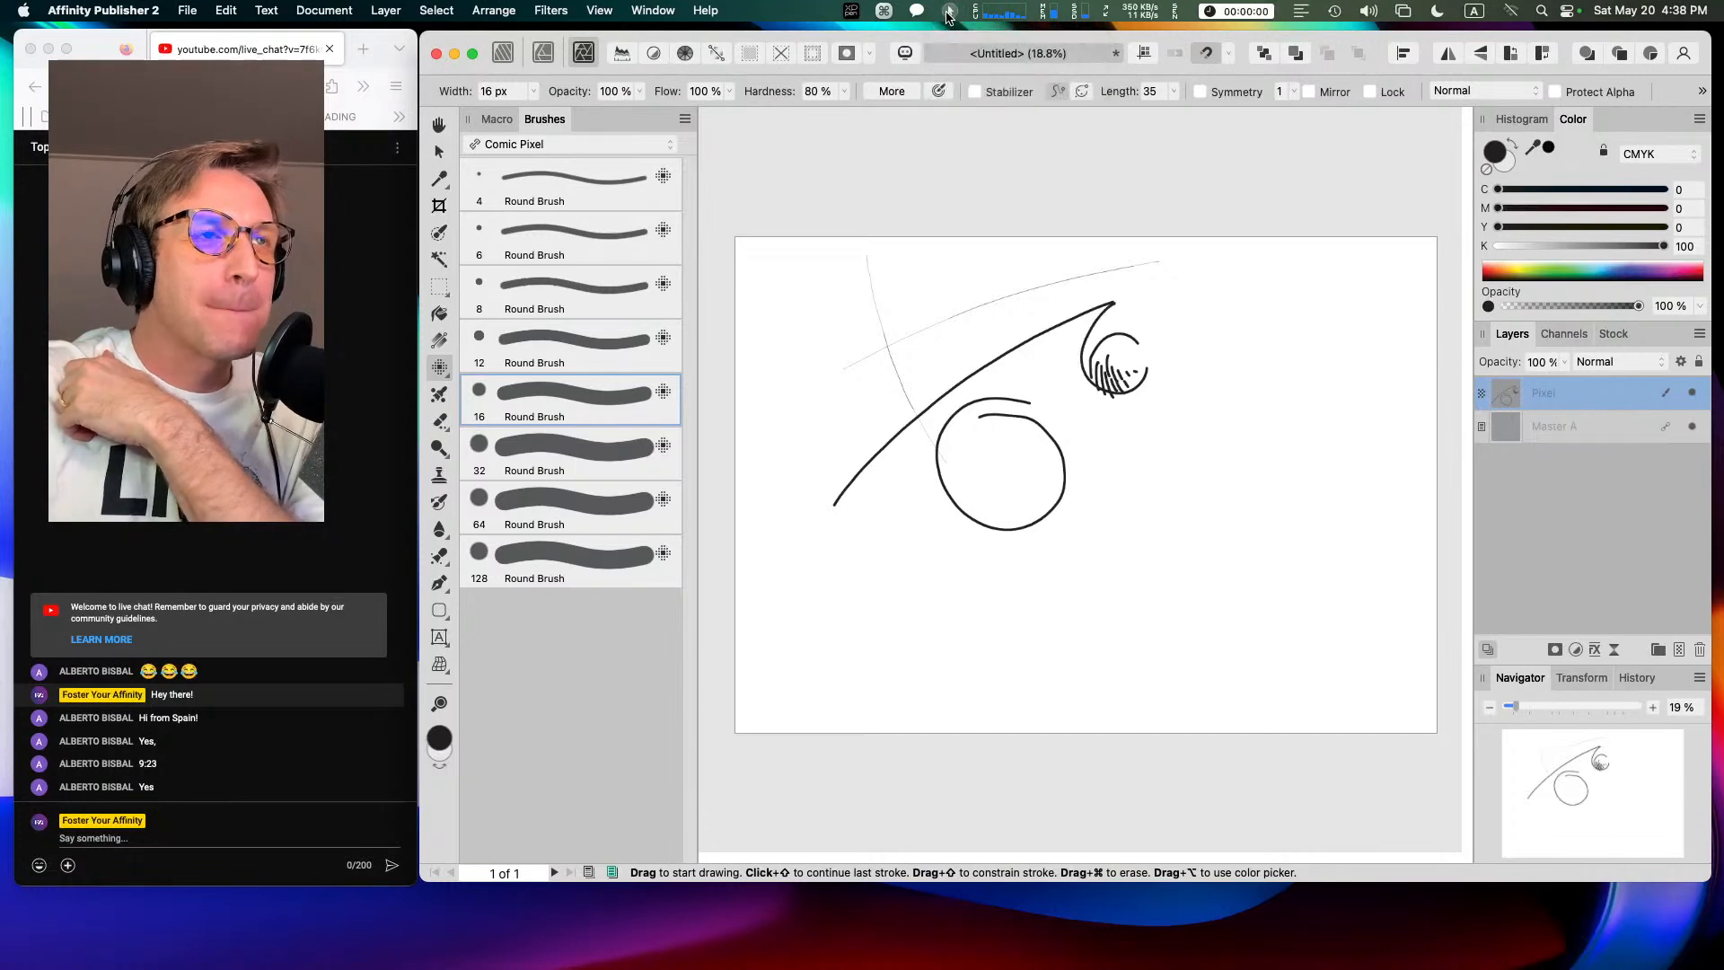
left_click(948, 12)
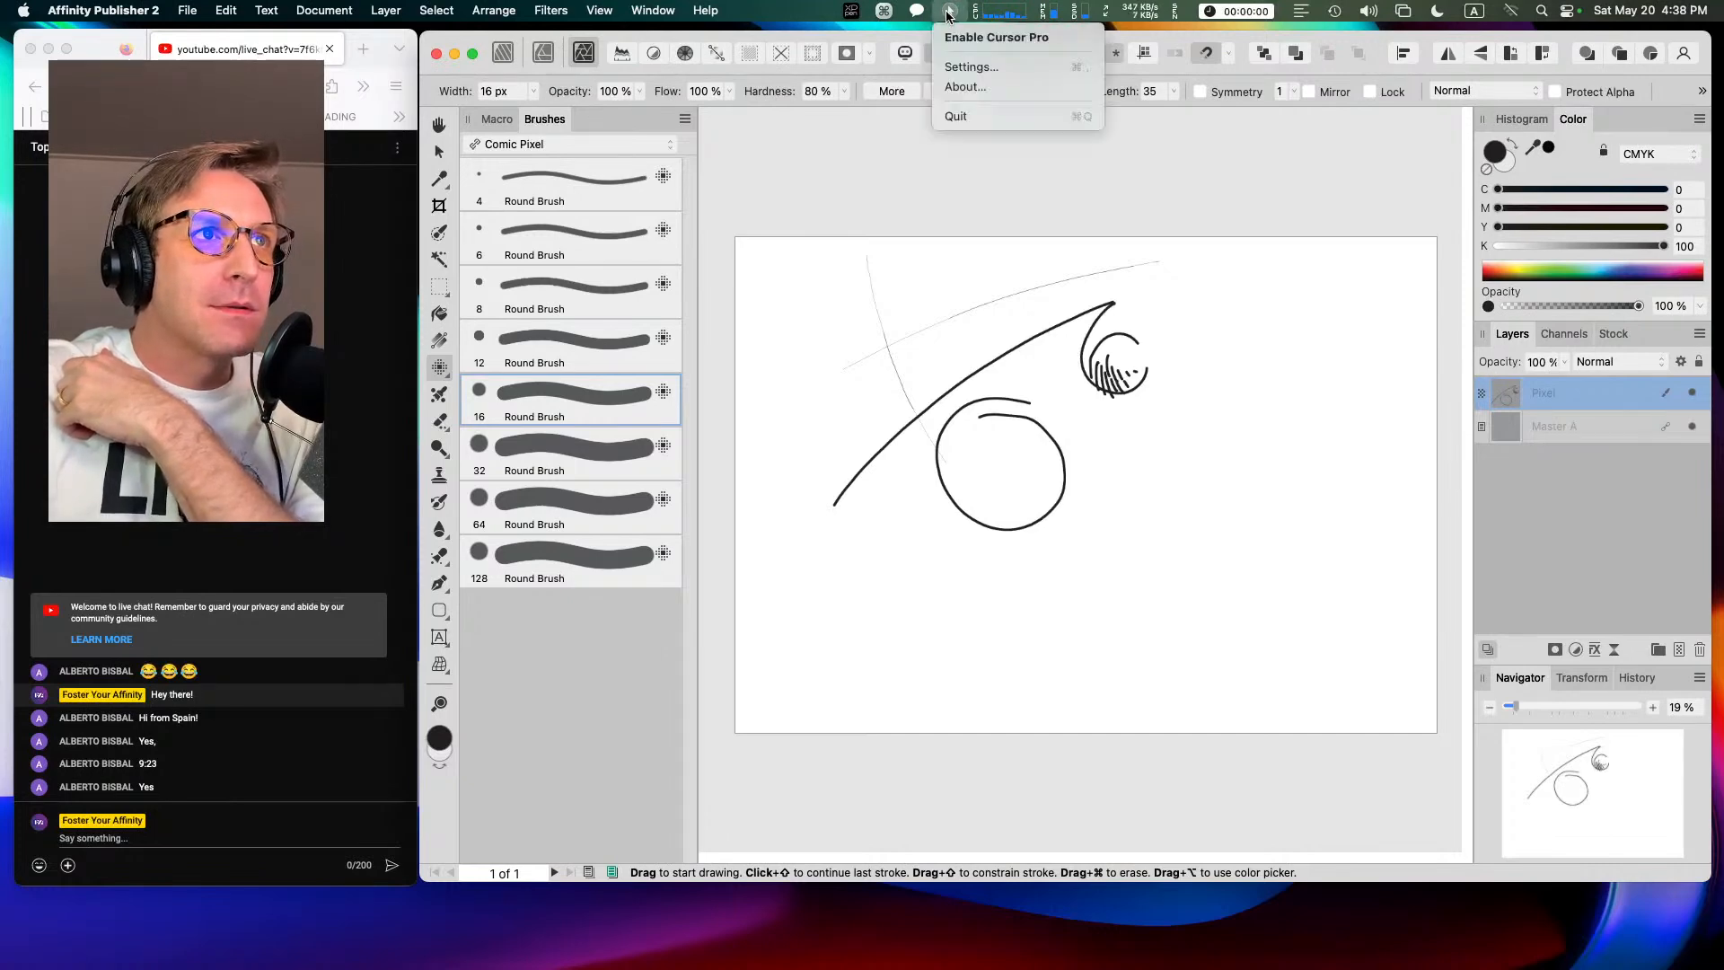
left_click(851, 12)
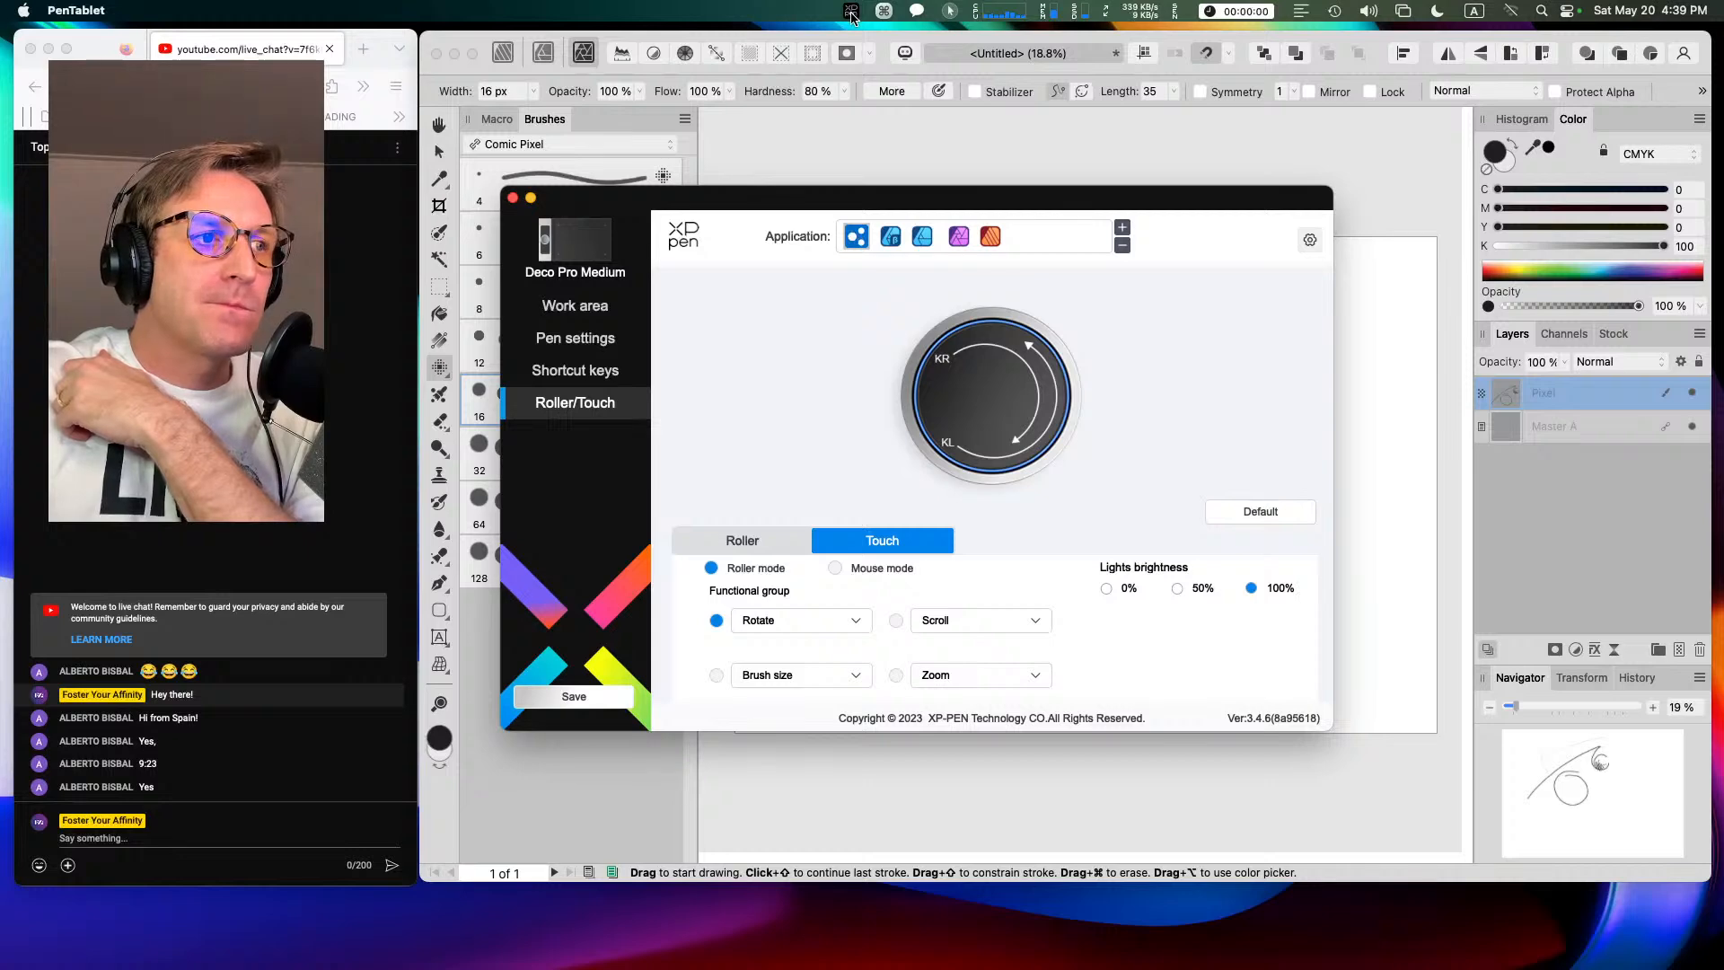
left_click(513, 199)
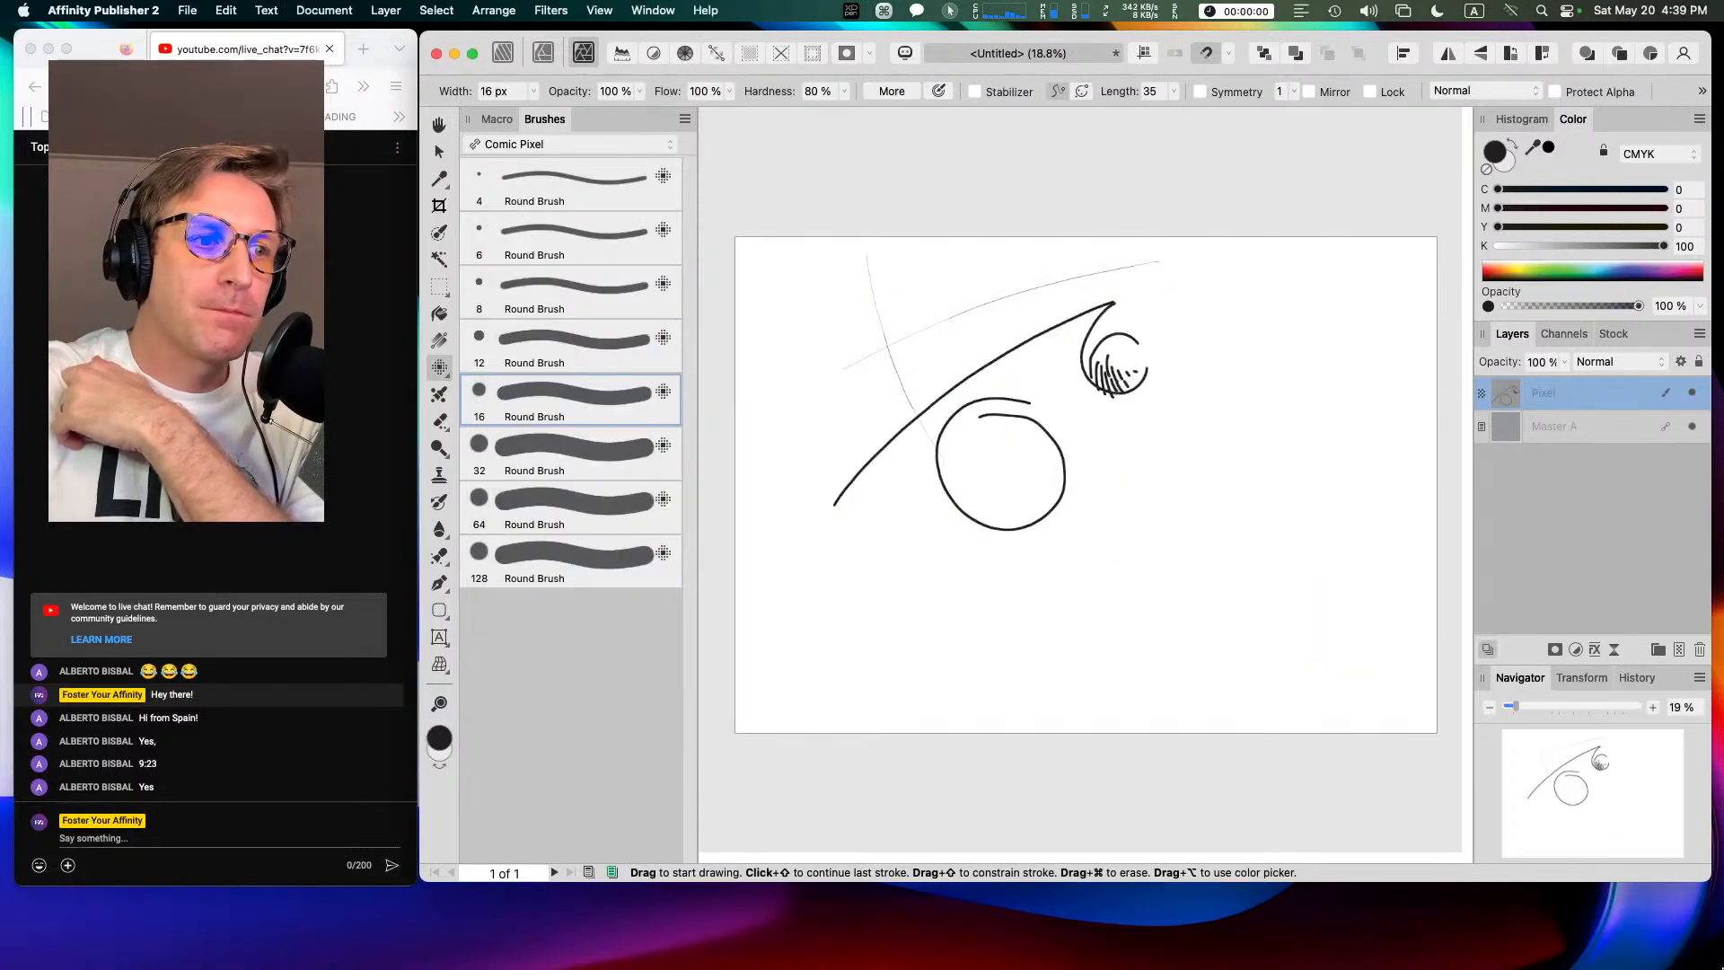
Step: Switch to Firefox and open the xp-pen.com website in a new, widened window
mouse_move(354, 963)
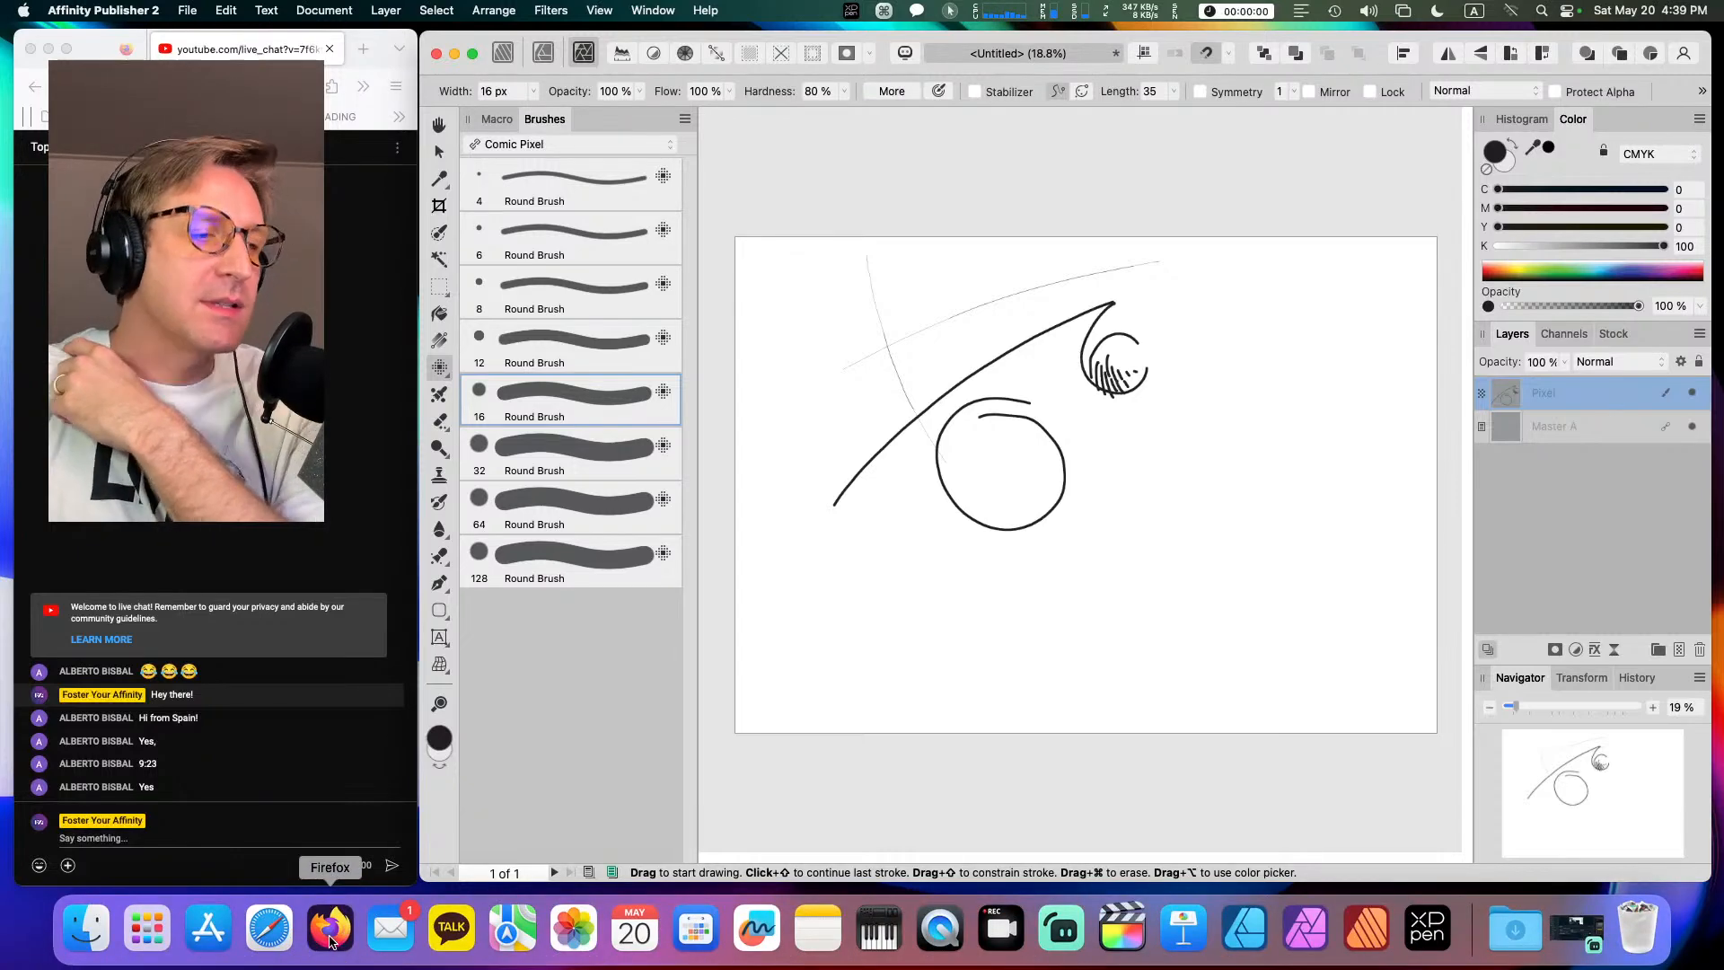
left_click(330, 936)
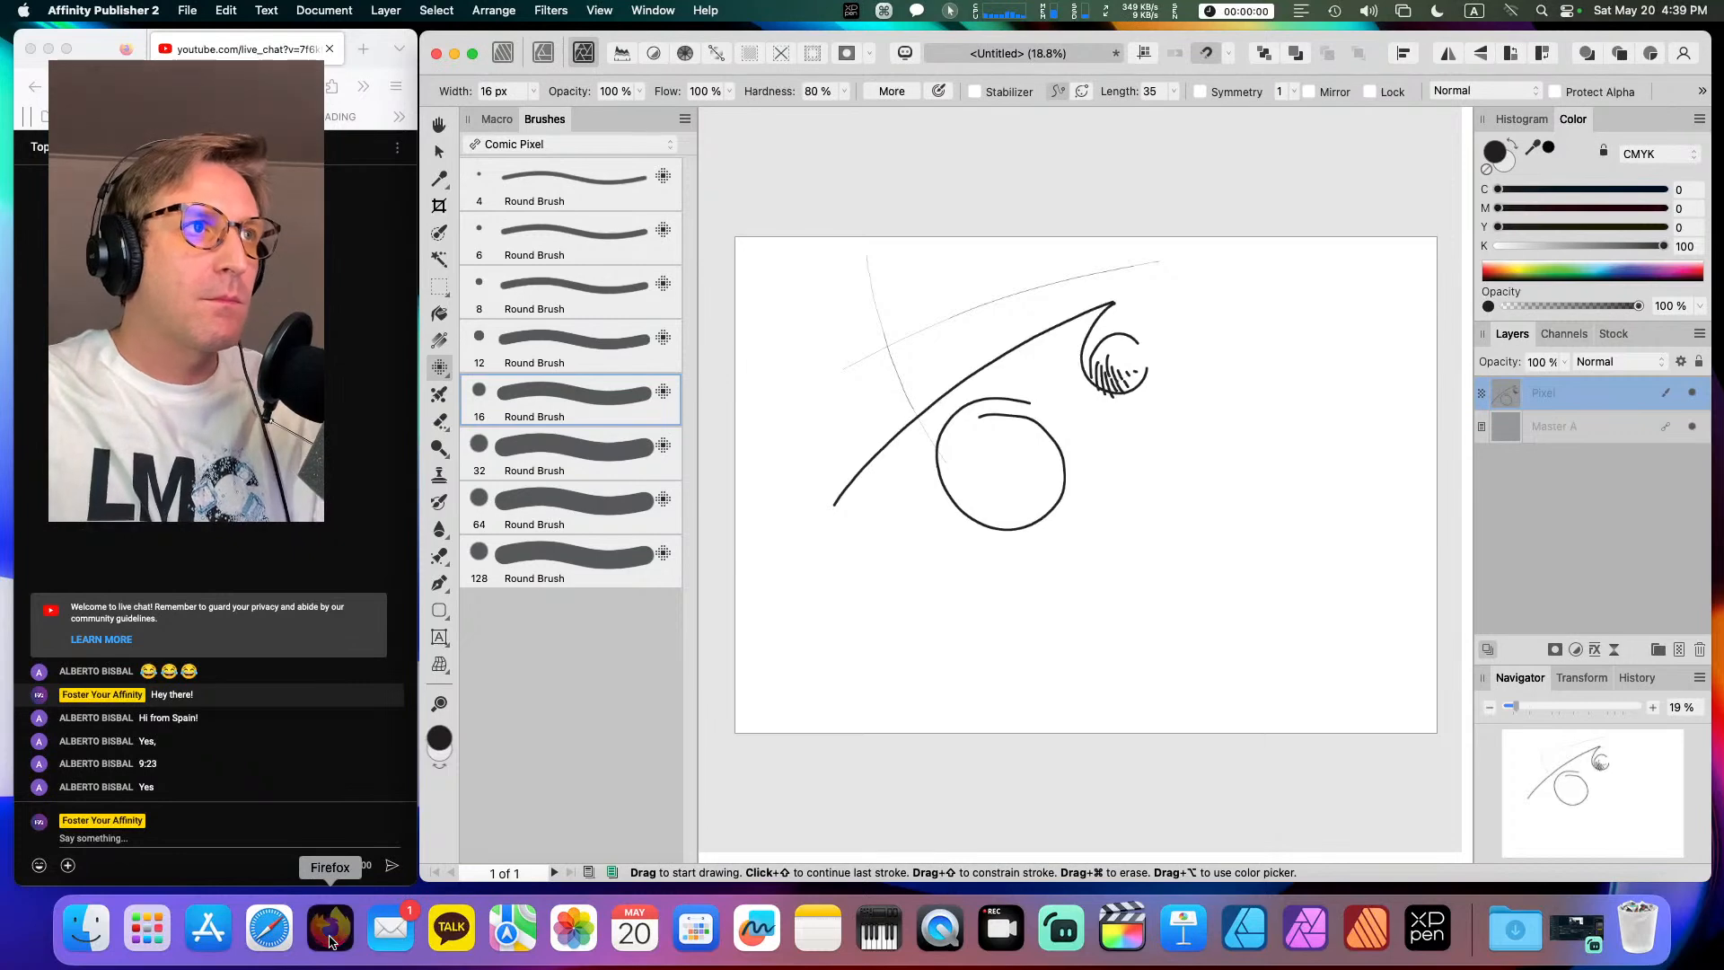
left_click(363, 49)
left_click_drag(756, 150, 912, 169)
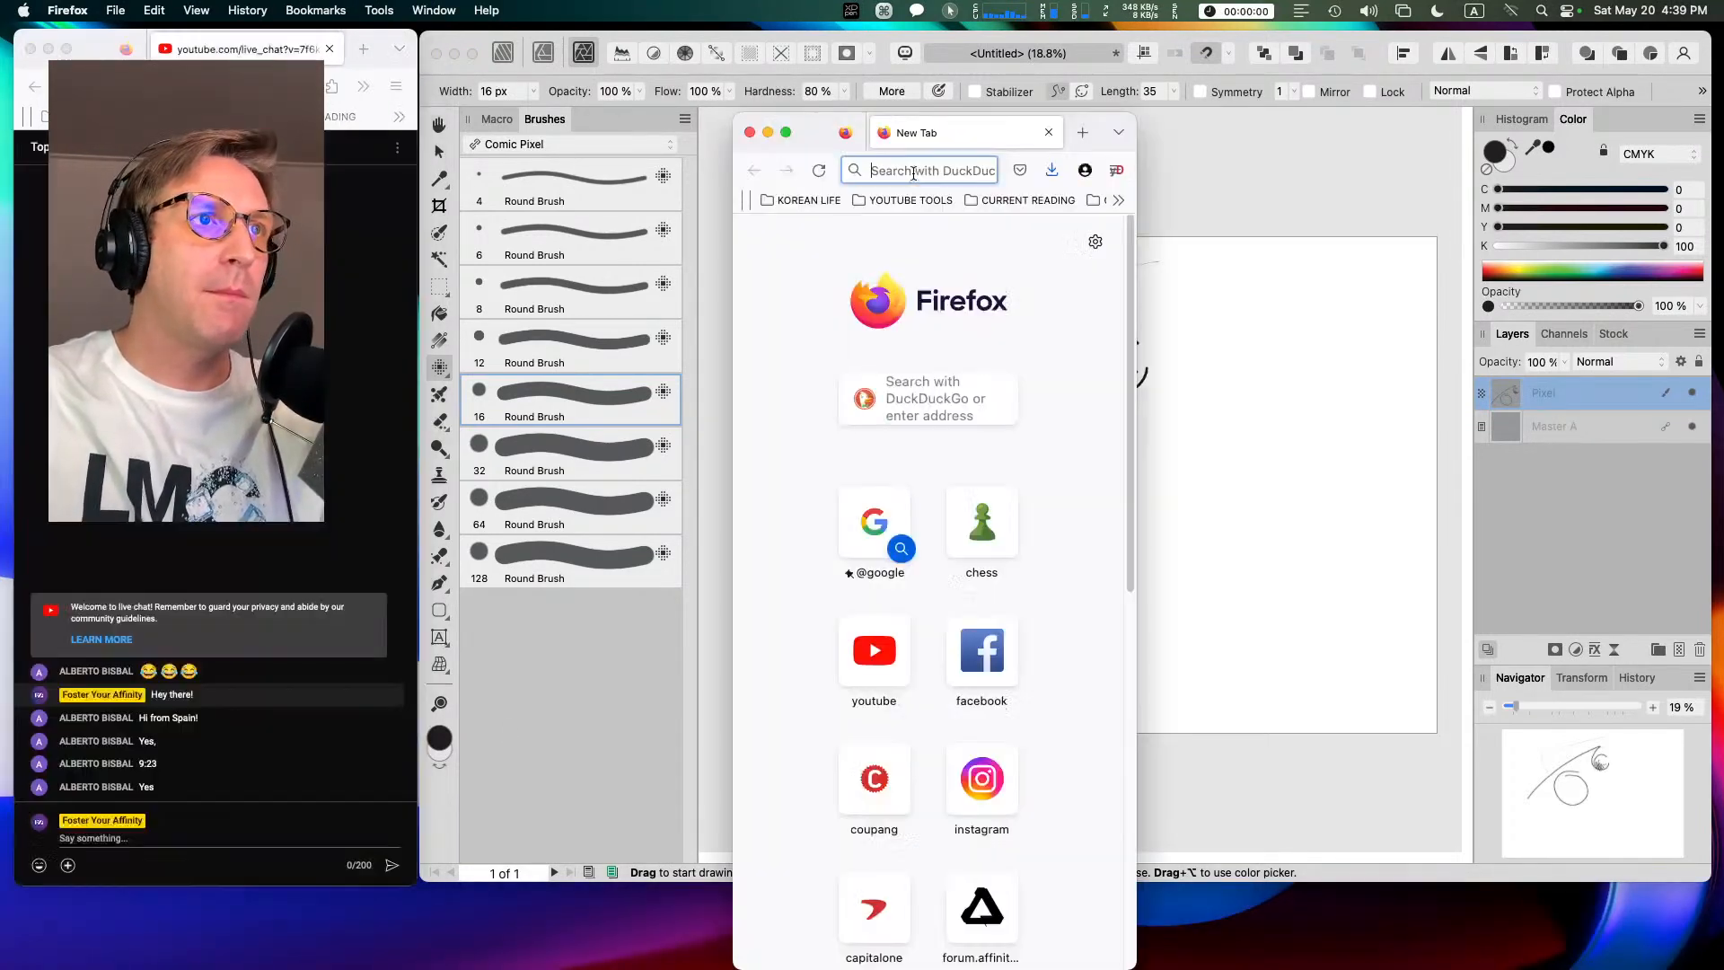
double_click(1137, 721)
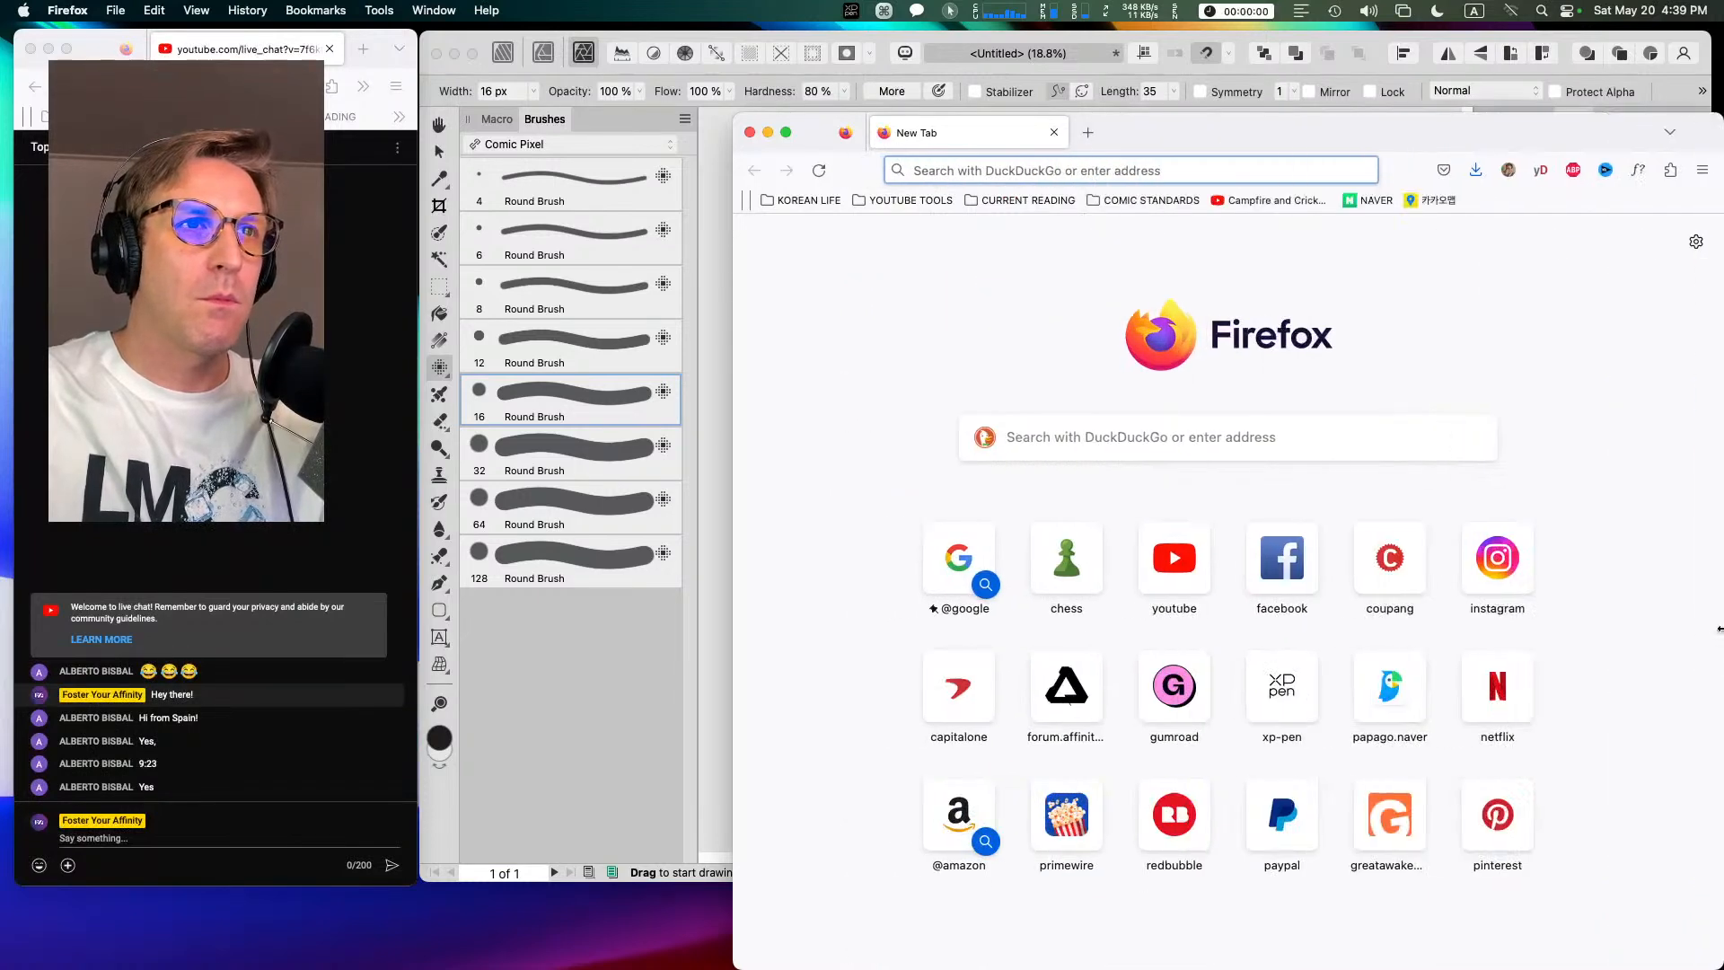
type("xp-pen")
key("Return")
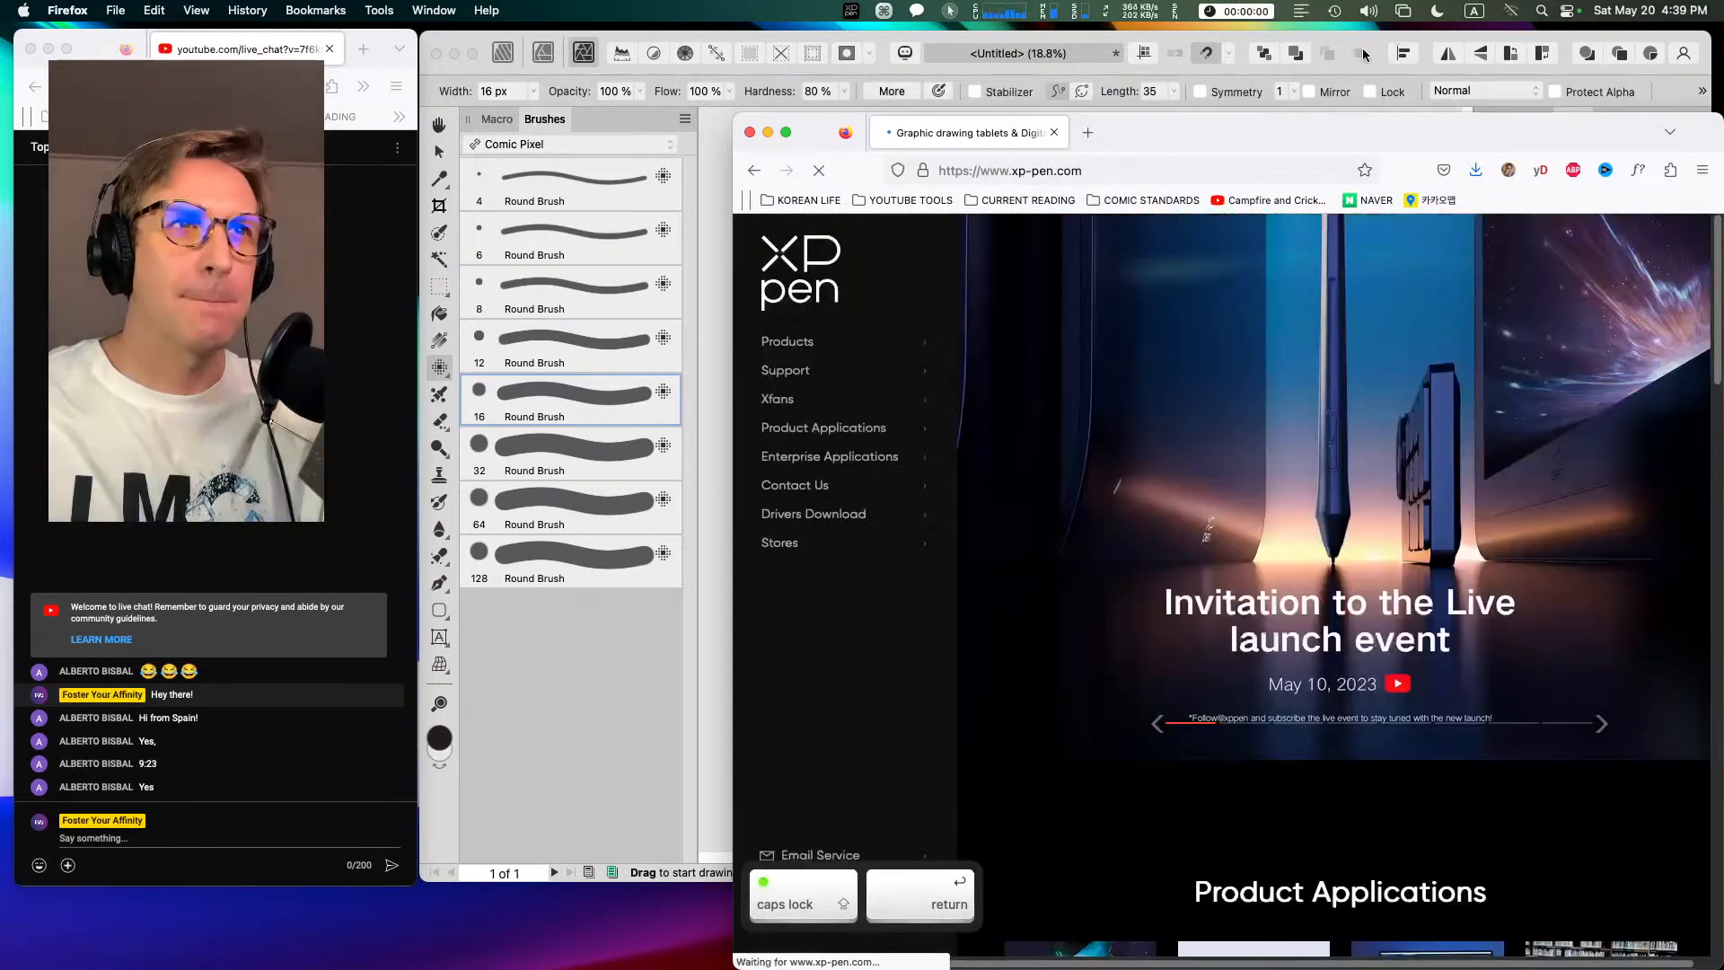
Step: Open the Drivers Download page from the XPPen site's support section
left_click_drag(1281, 115, 1183, 47)
mouse_move(734, 306)
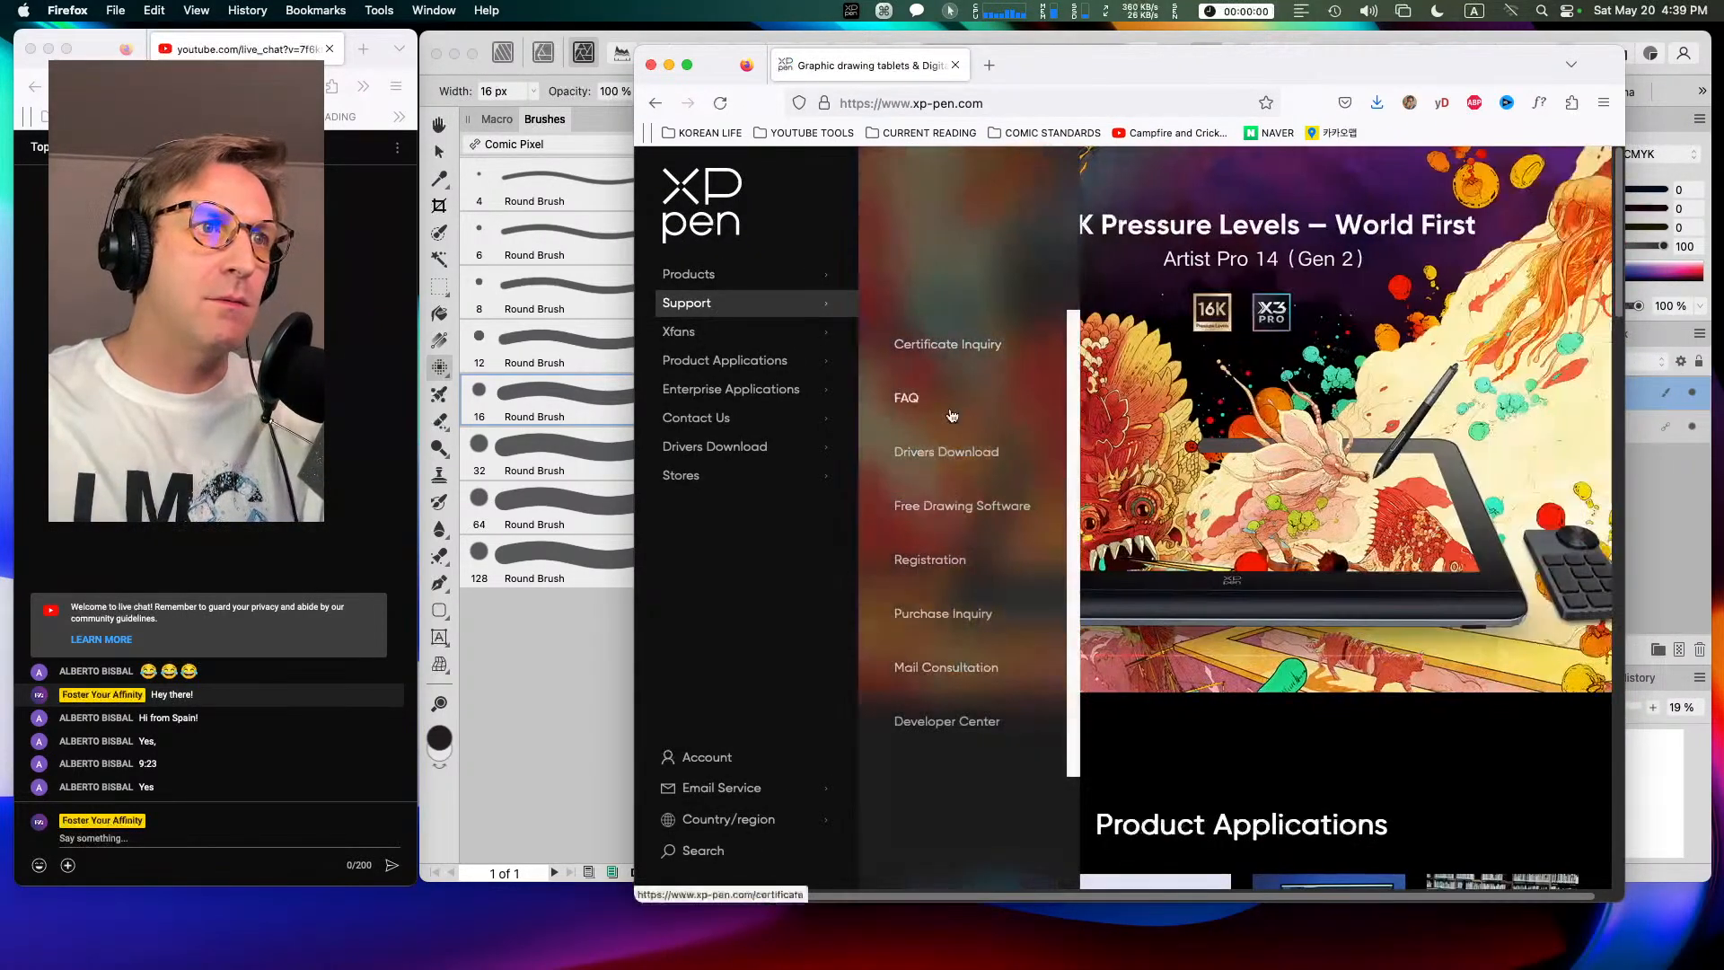
left_click(915, 460)
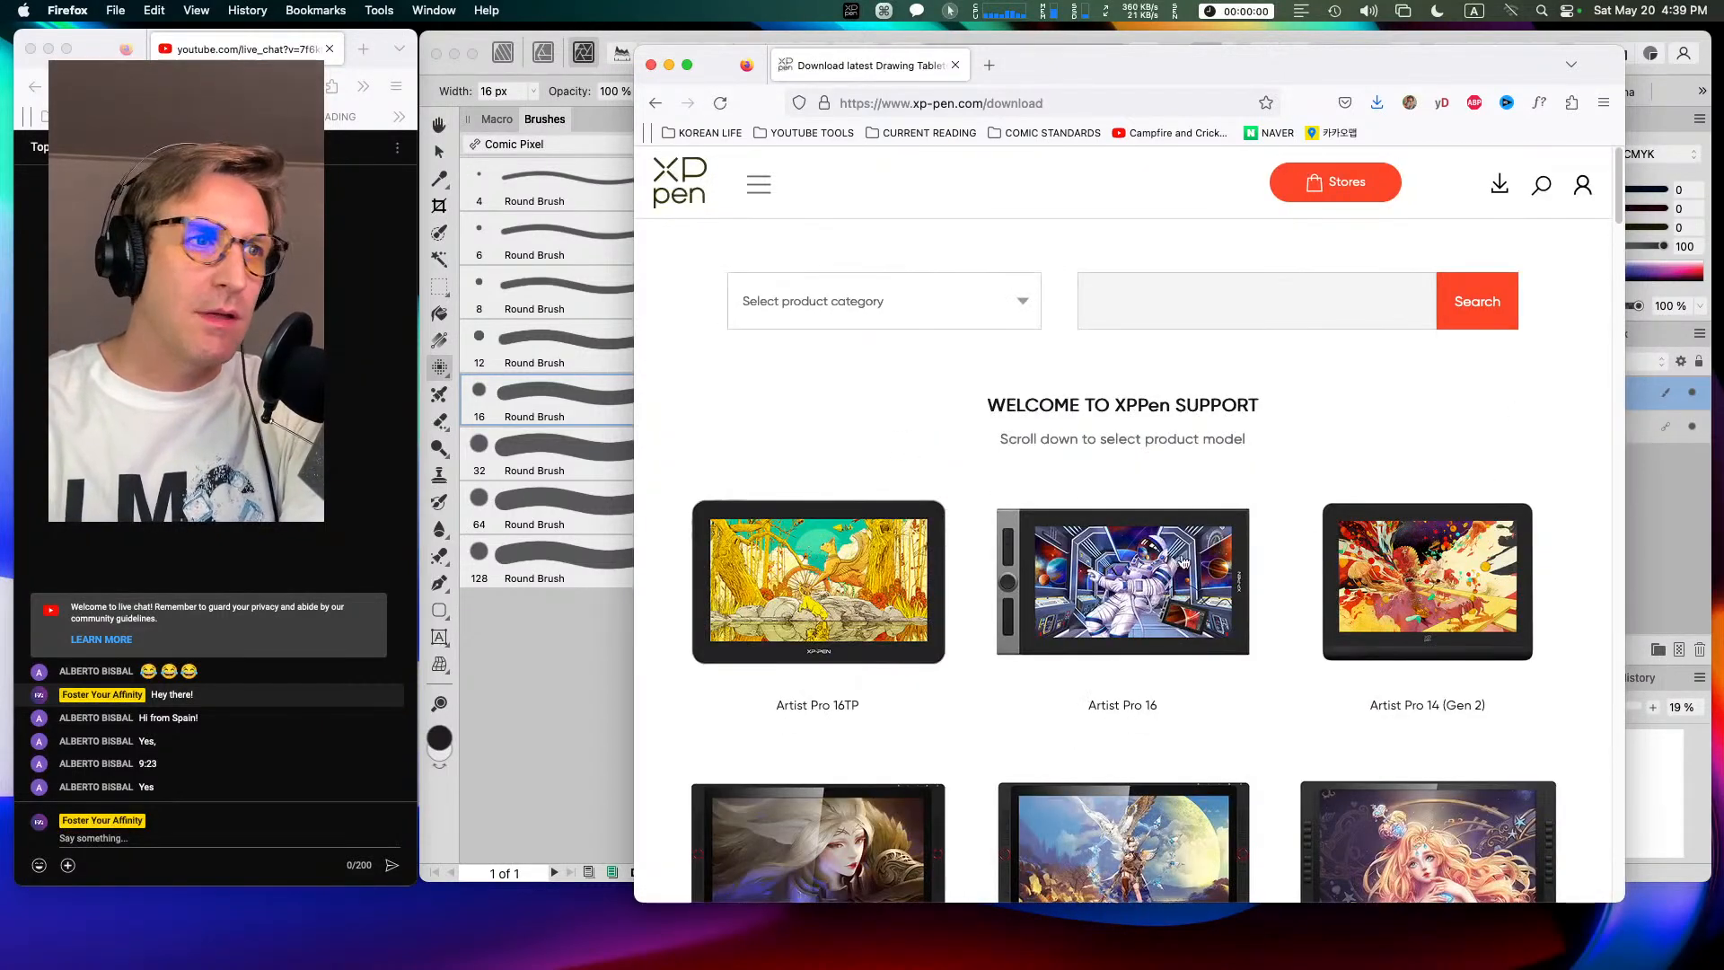
Step: Open the driver page of the Deco Pro S/M and download the XPPenMac_3.4.0_230104 driver for Mac
left_click_drag(1623, 206, 1682, 499)
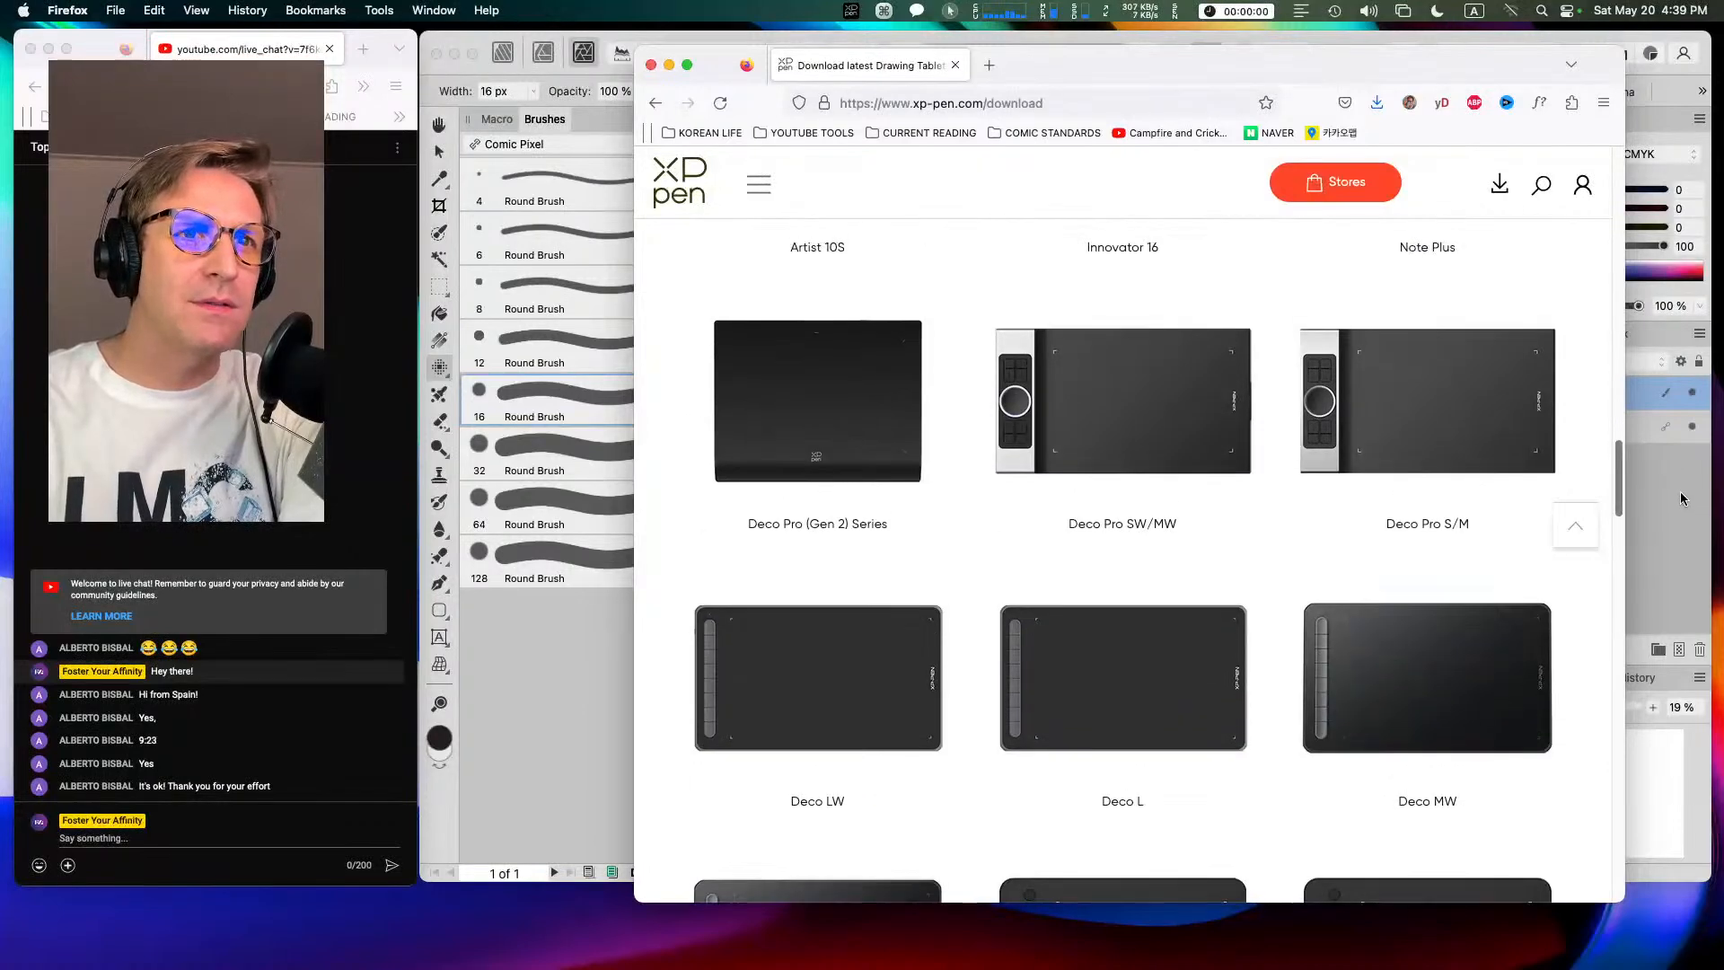
left_click(1434, 523)
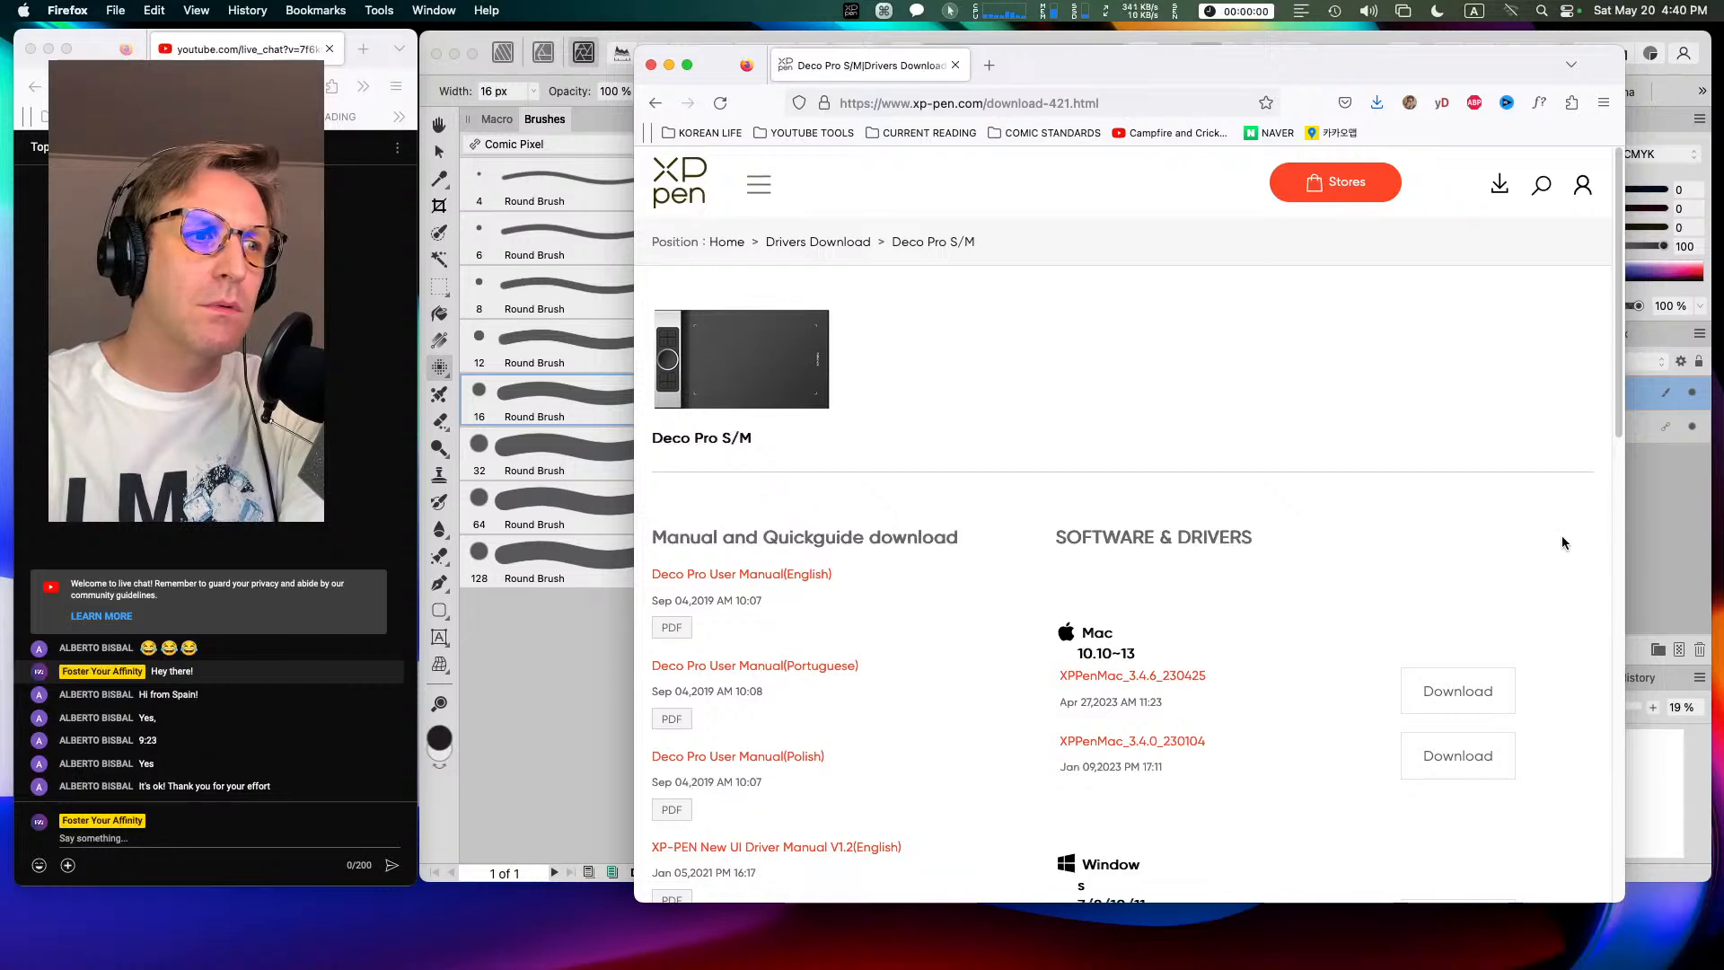
mouse_move(1620, 424)
left_mouse_down()
mouse_move(1650, 573)
mouse_move(1632, 430)
left_mouse_up()
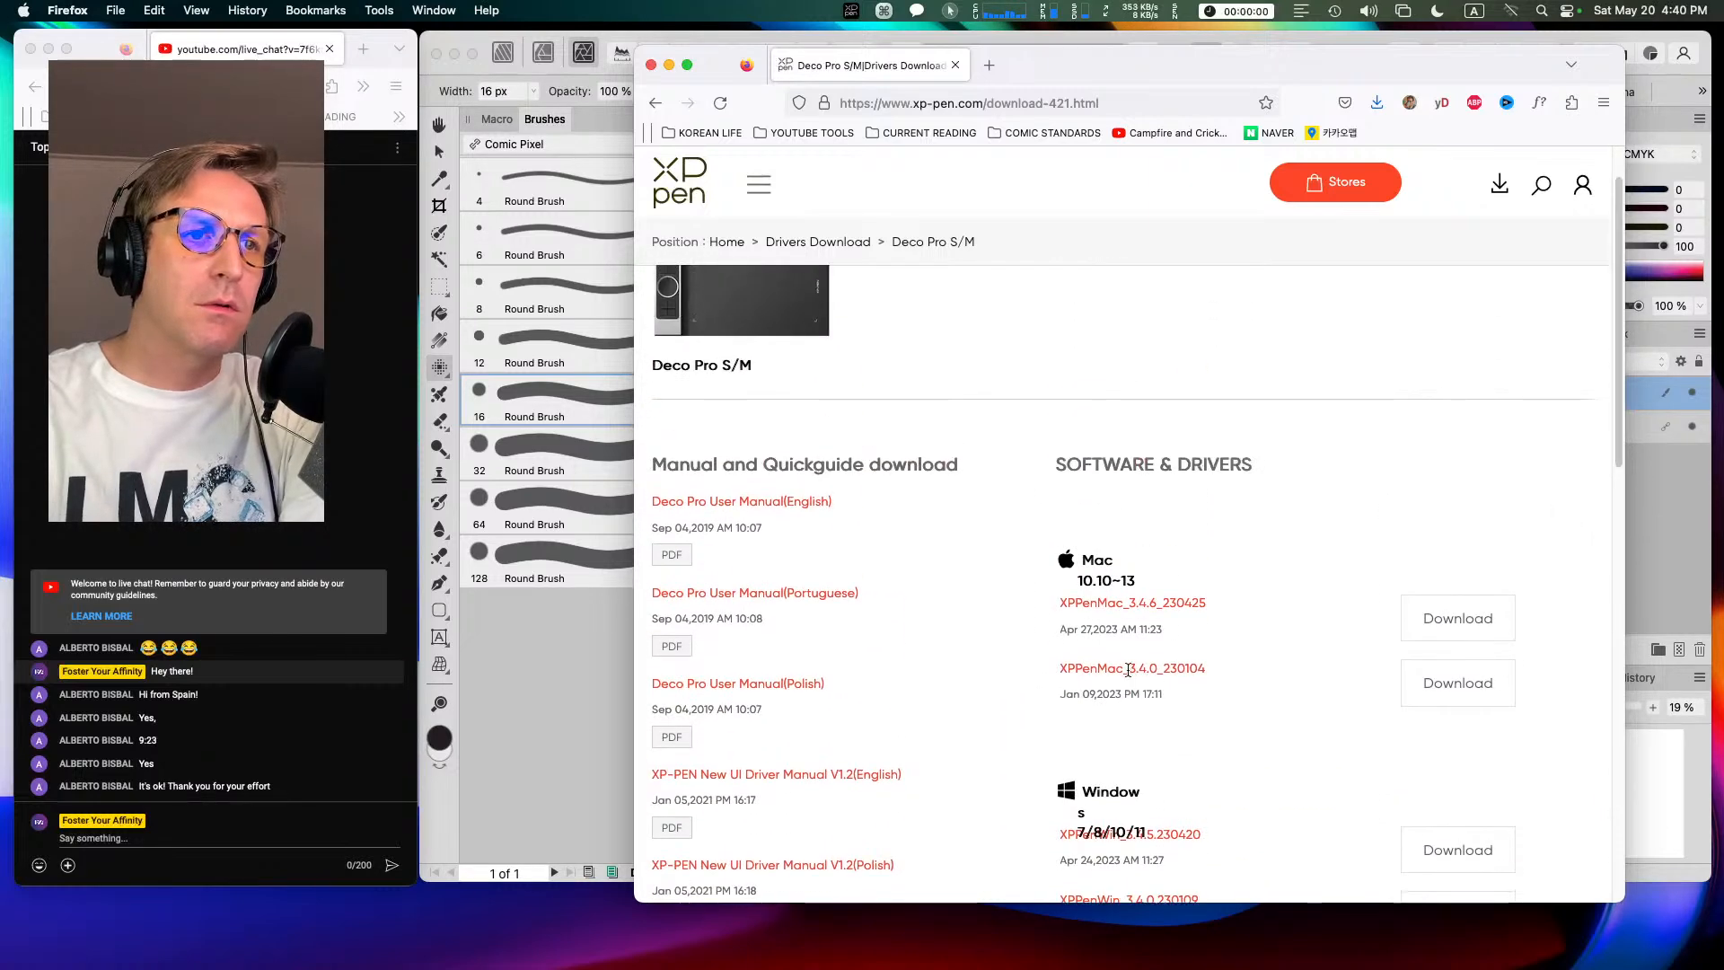
left_click(1430, 688)
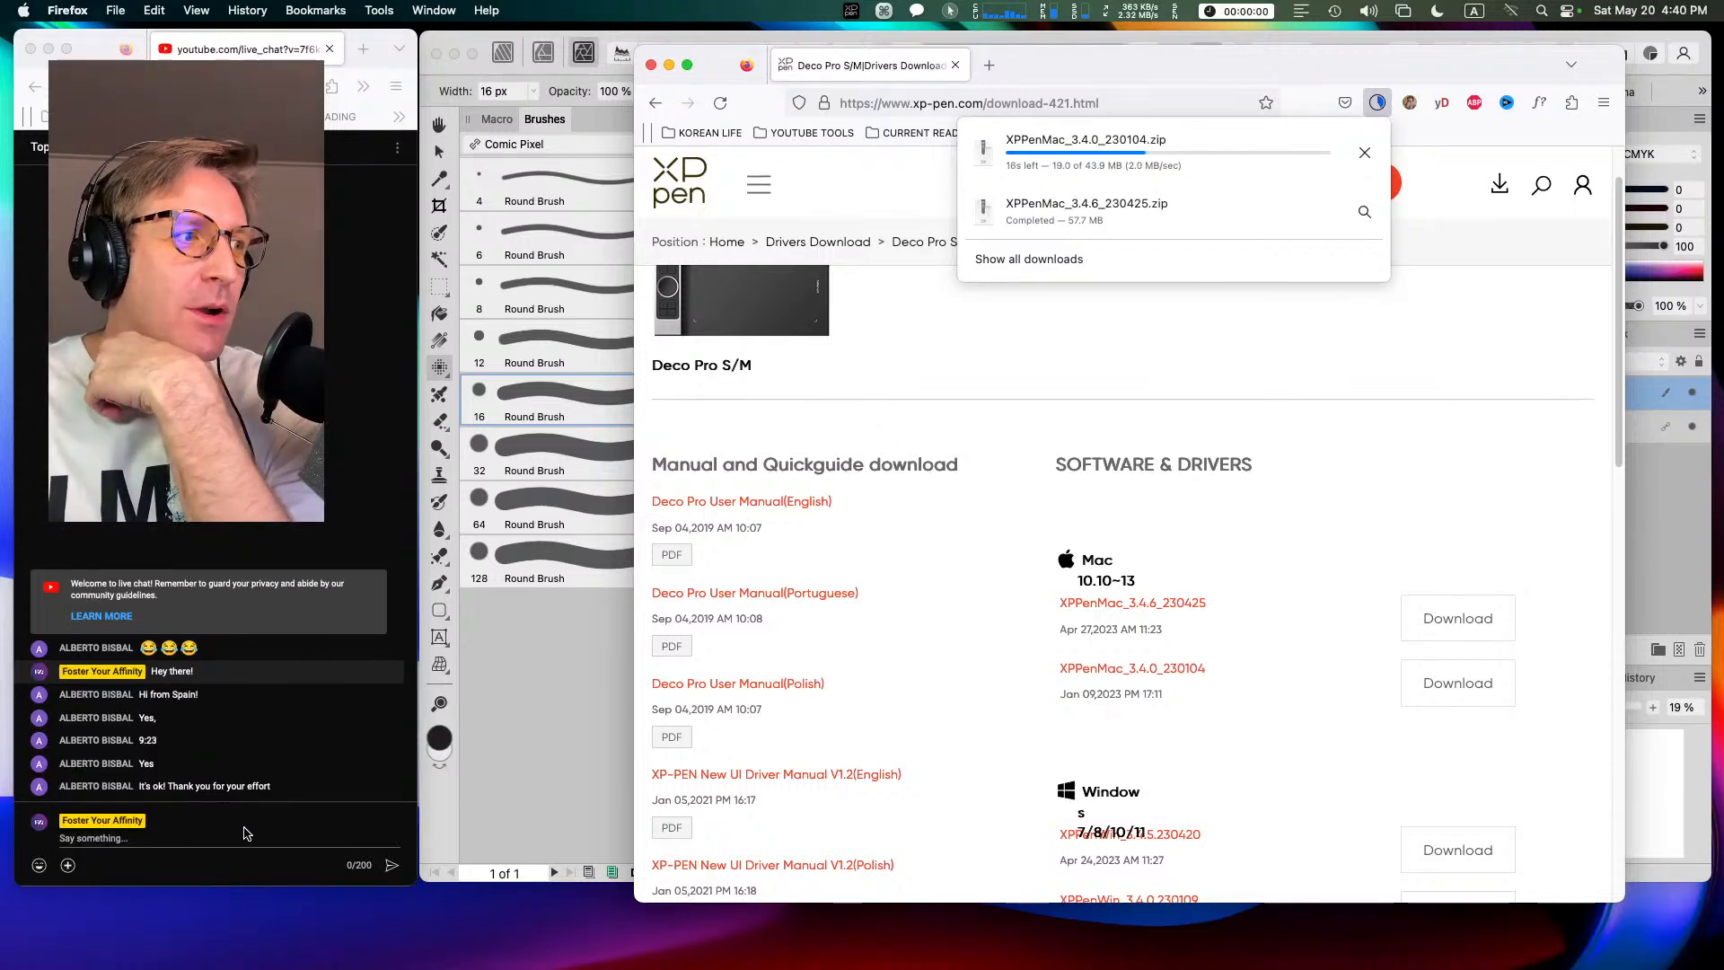
Step: Rearrange the browser window and examine the Mac driver versions listed on the Deco Pro S/M page
left_click(245, 834)
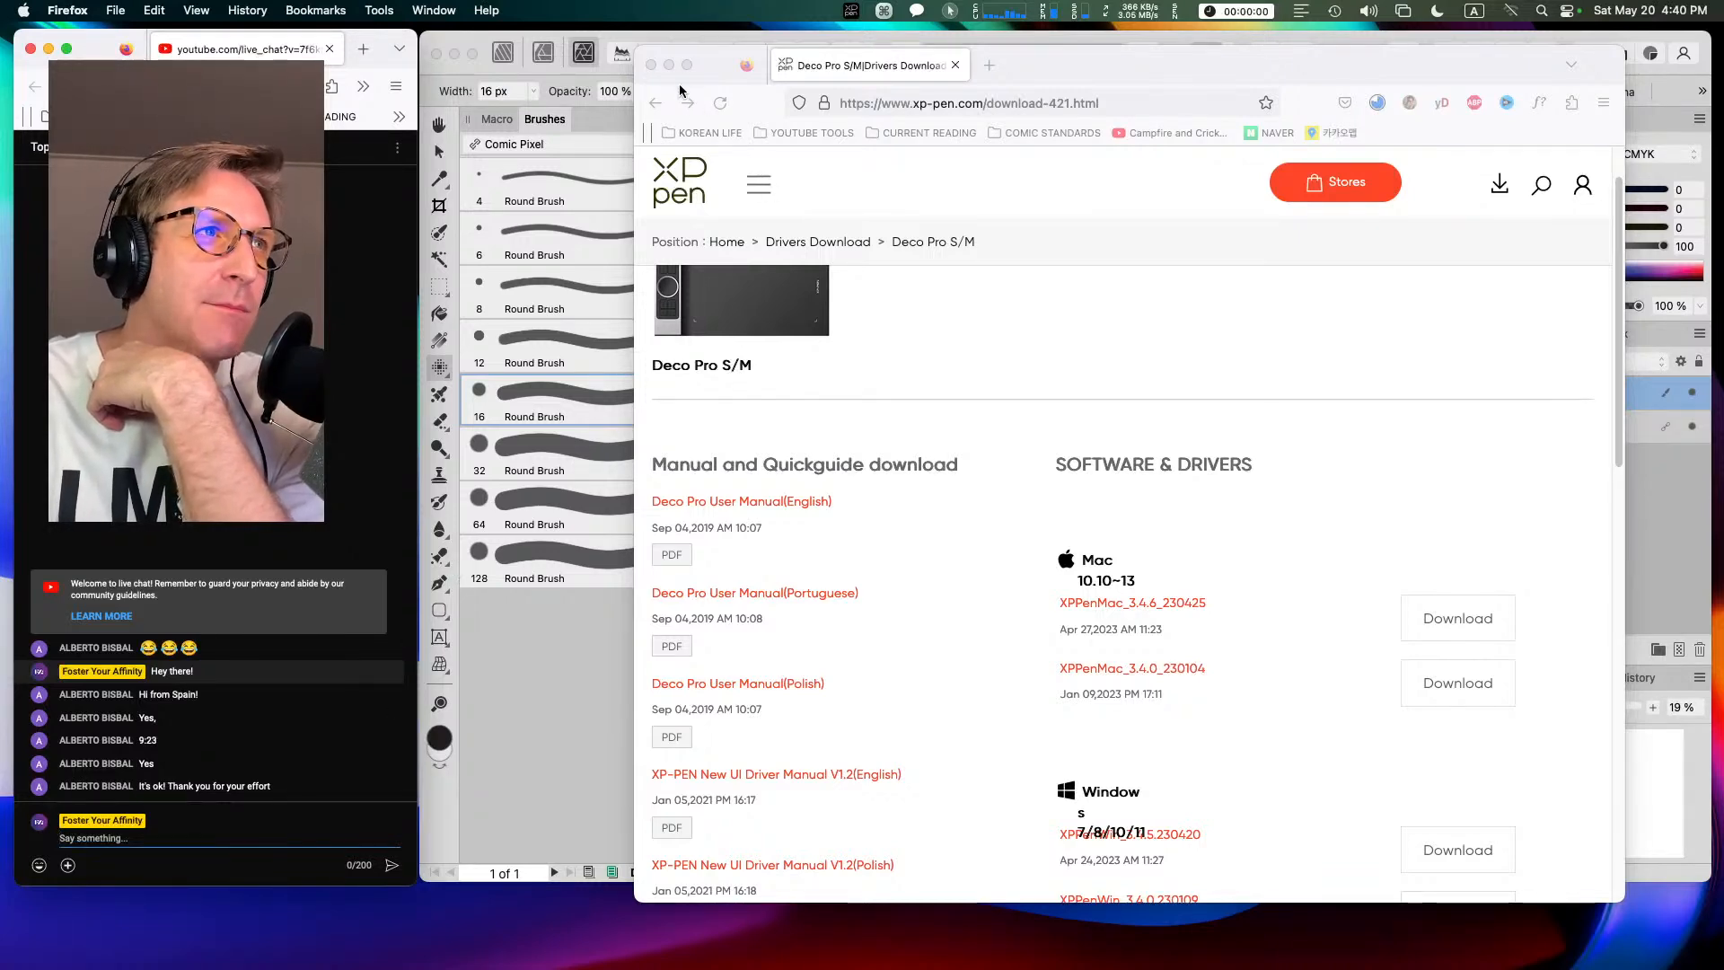
left_click(713, 61)
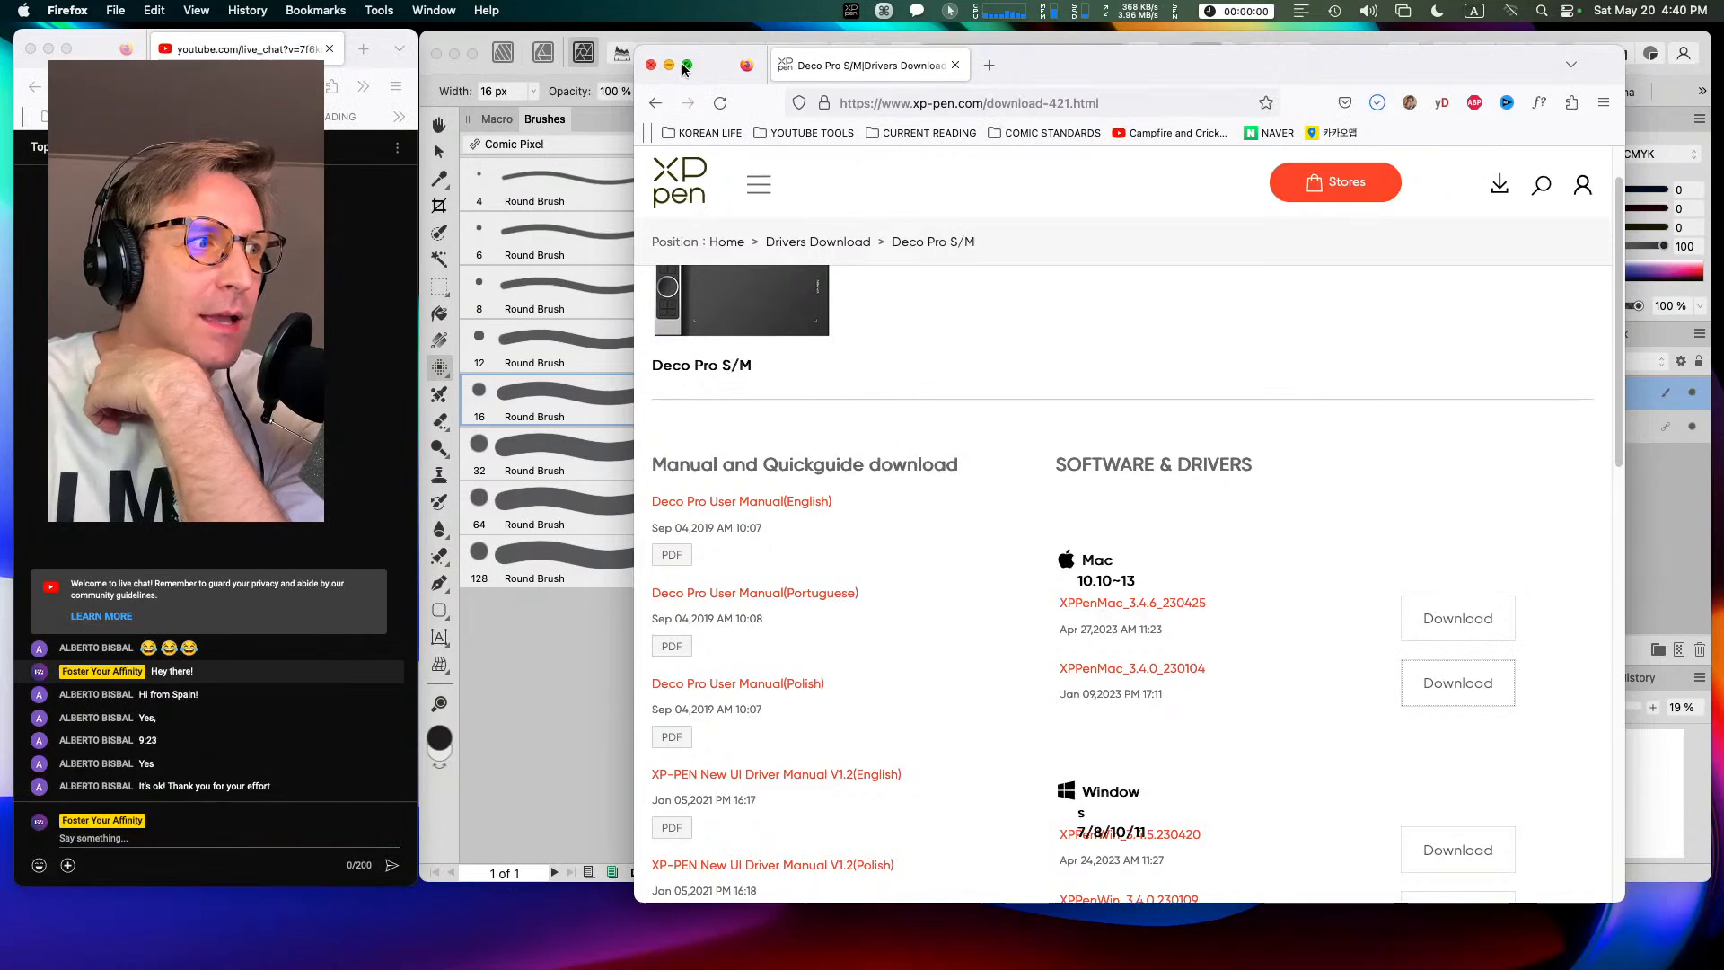
mouse_move(688, 64)
left_click_drag(723, 53, 665, 220)
left_click_drag(487, 214, 434, 198)
left_click_drag(857, 220, 866, 242)
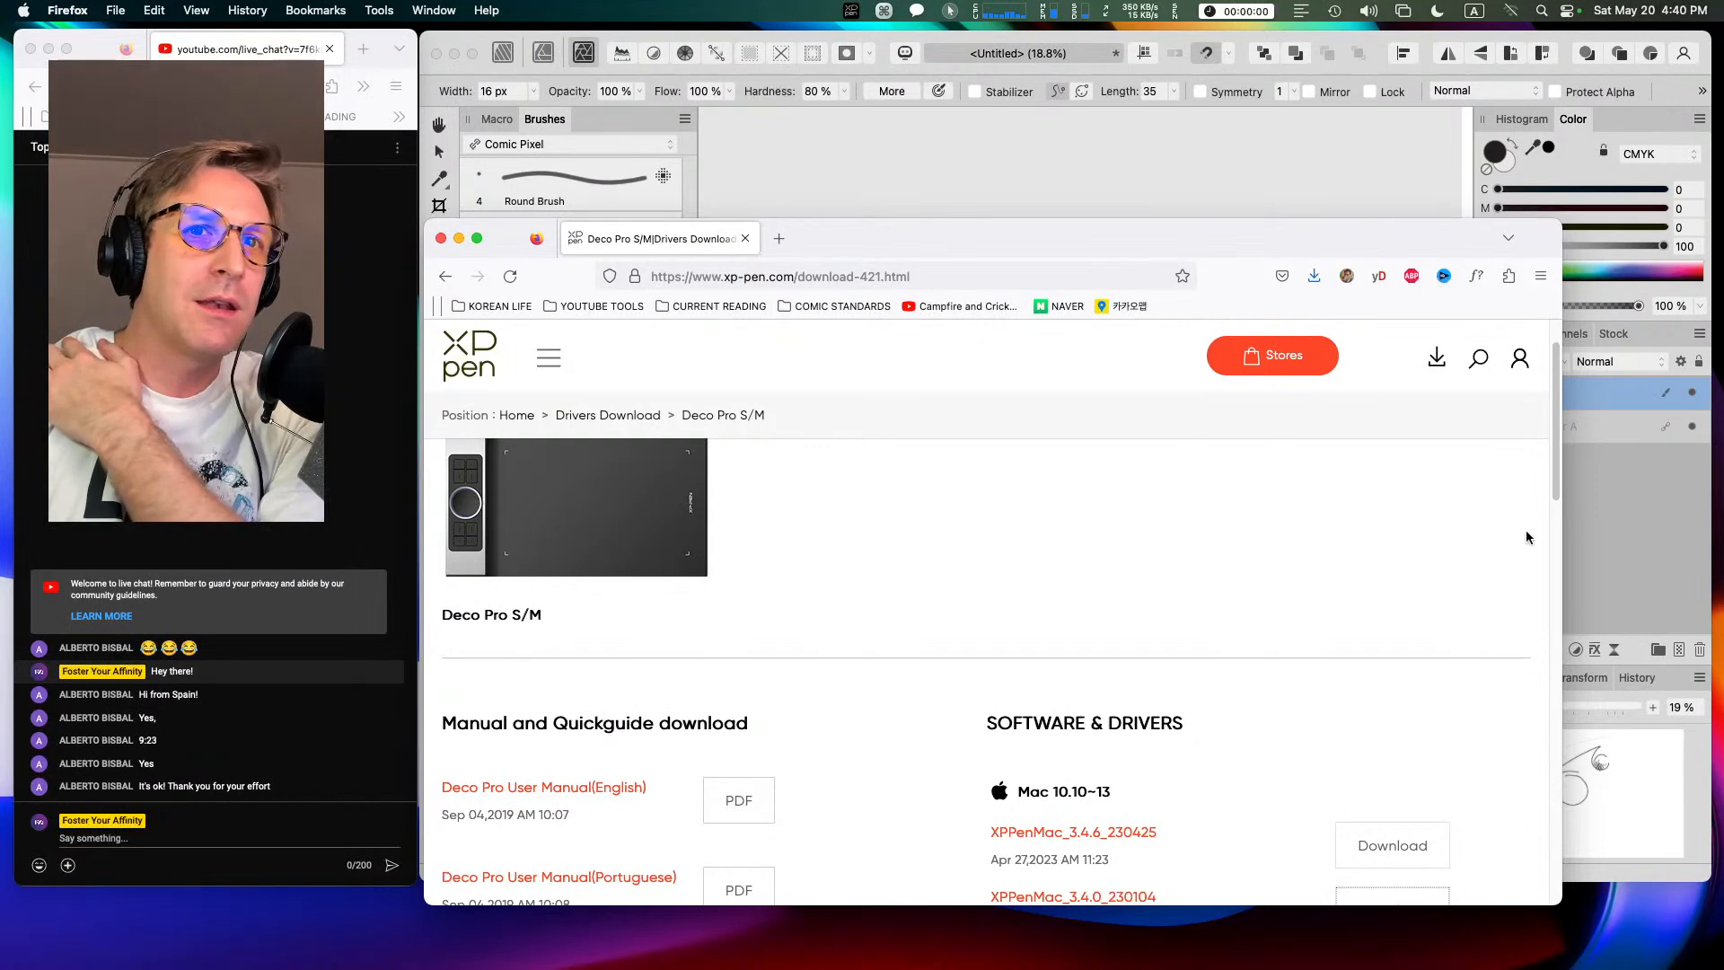
left_click_drag(1555, 482, 1540, 453)
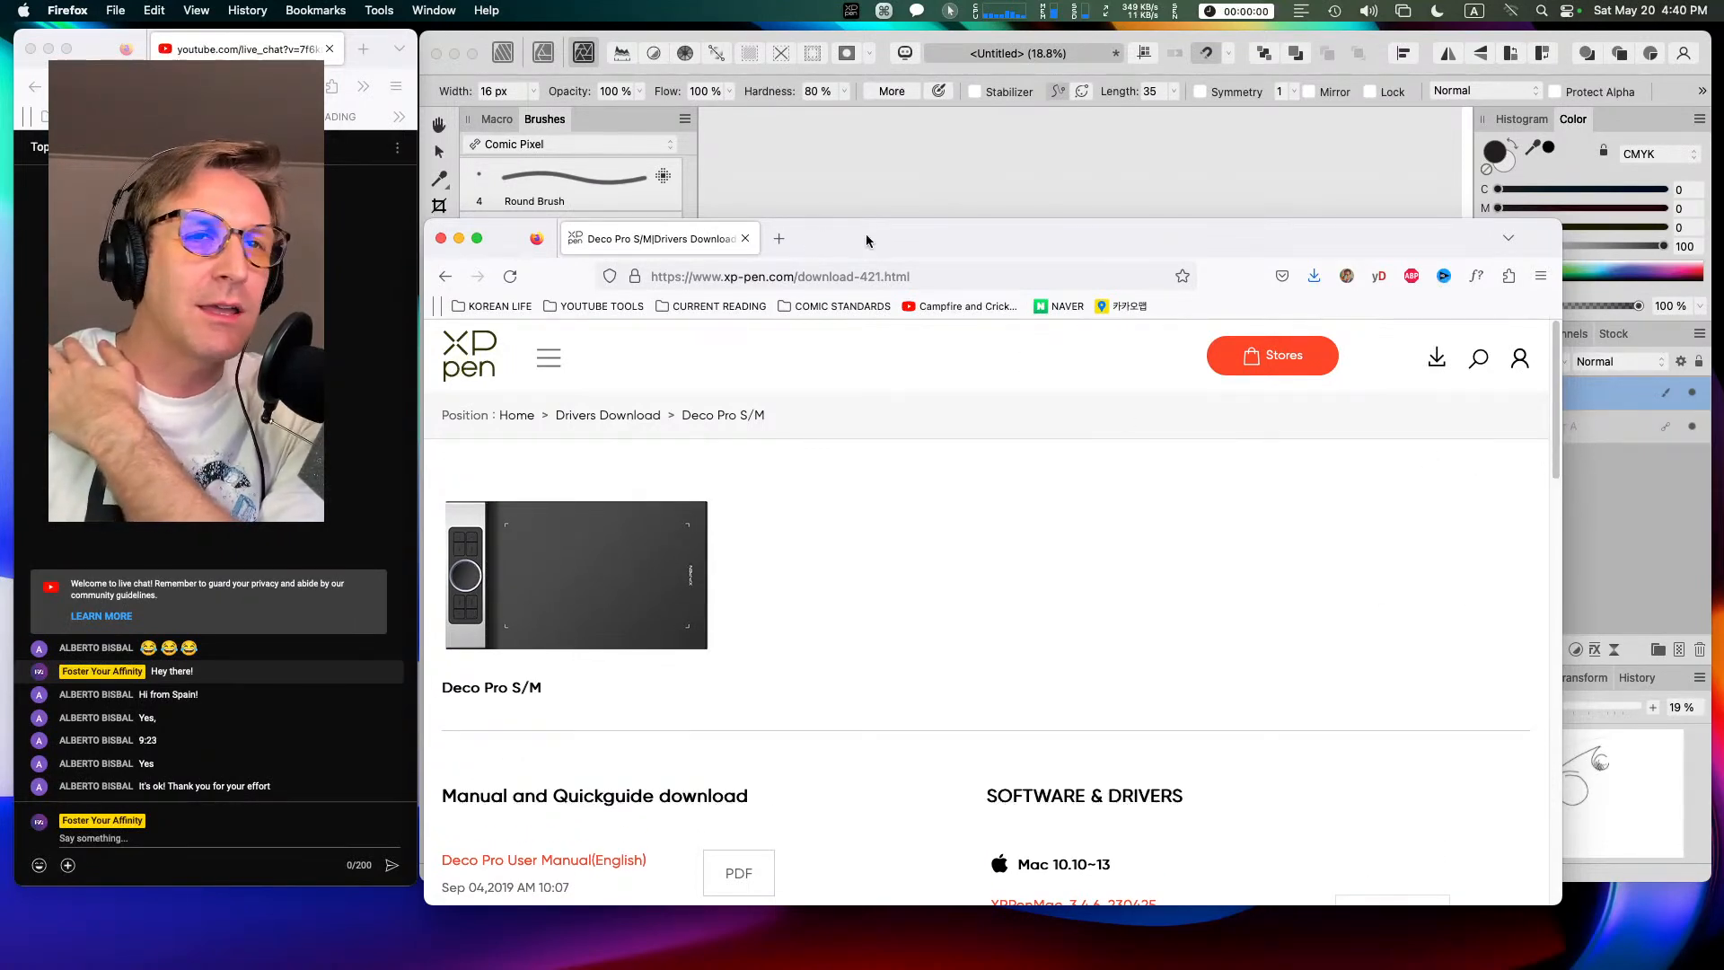
left_click_drag(1555, 424, 1546, 471)
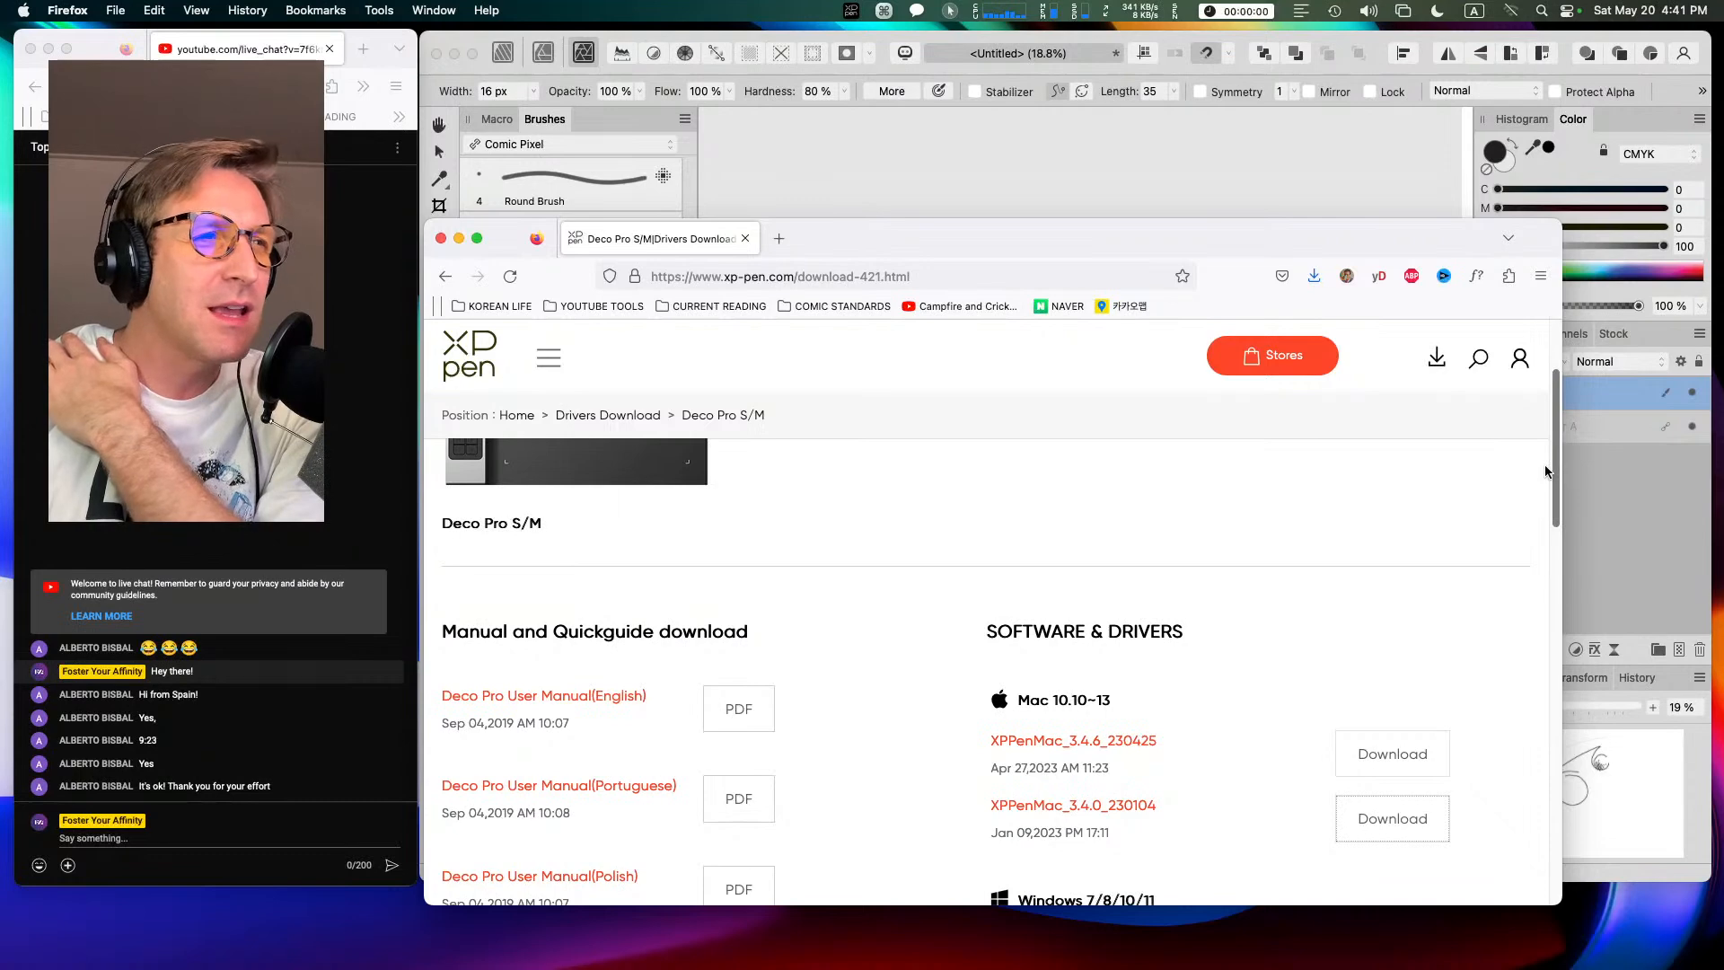
left_click_drag(1546, 470, 1538, 400)
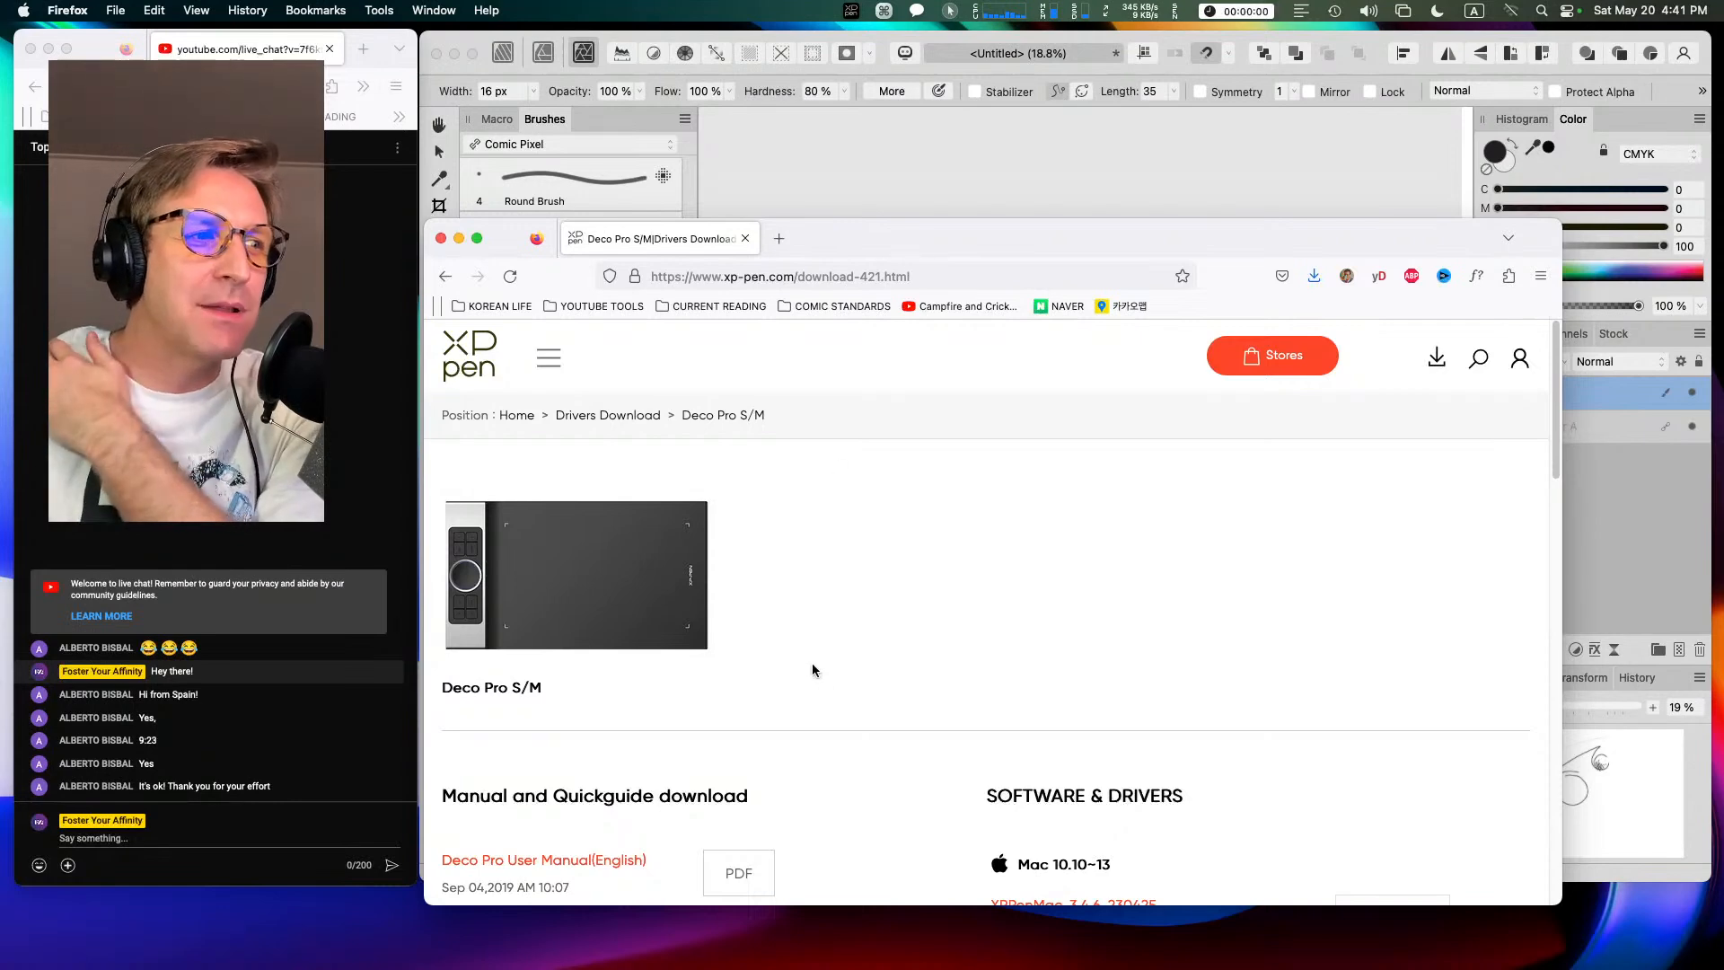
left_click_drag(1144, 218, 1134, 135)
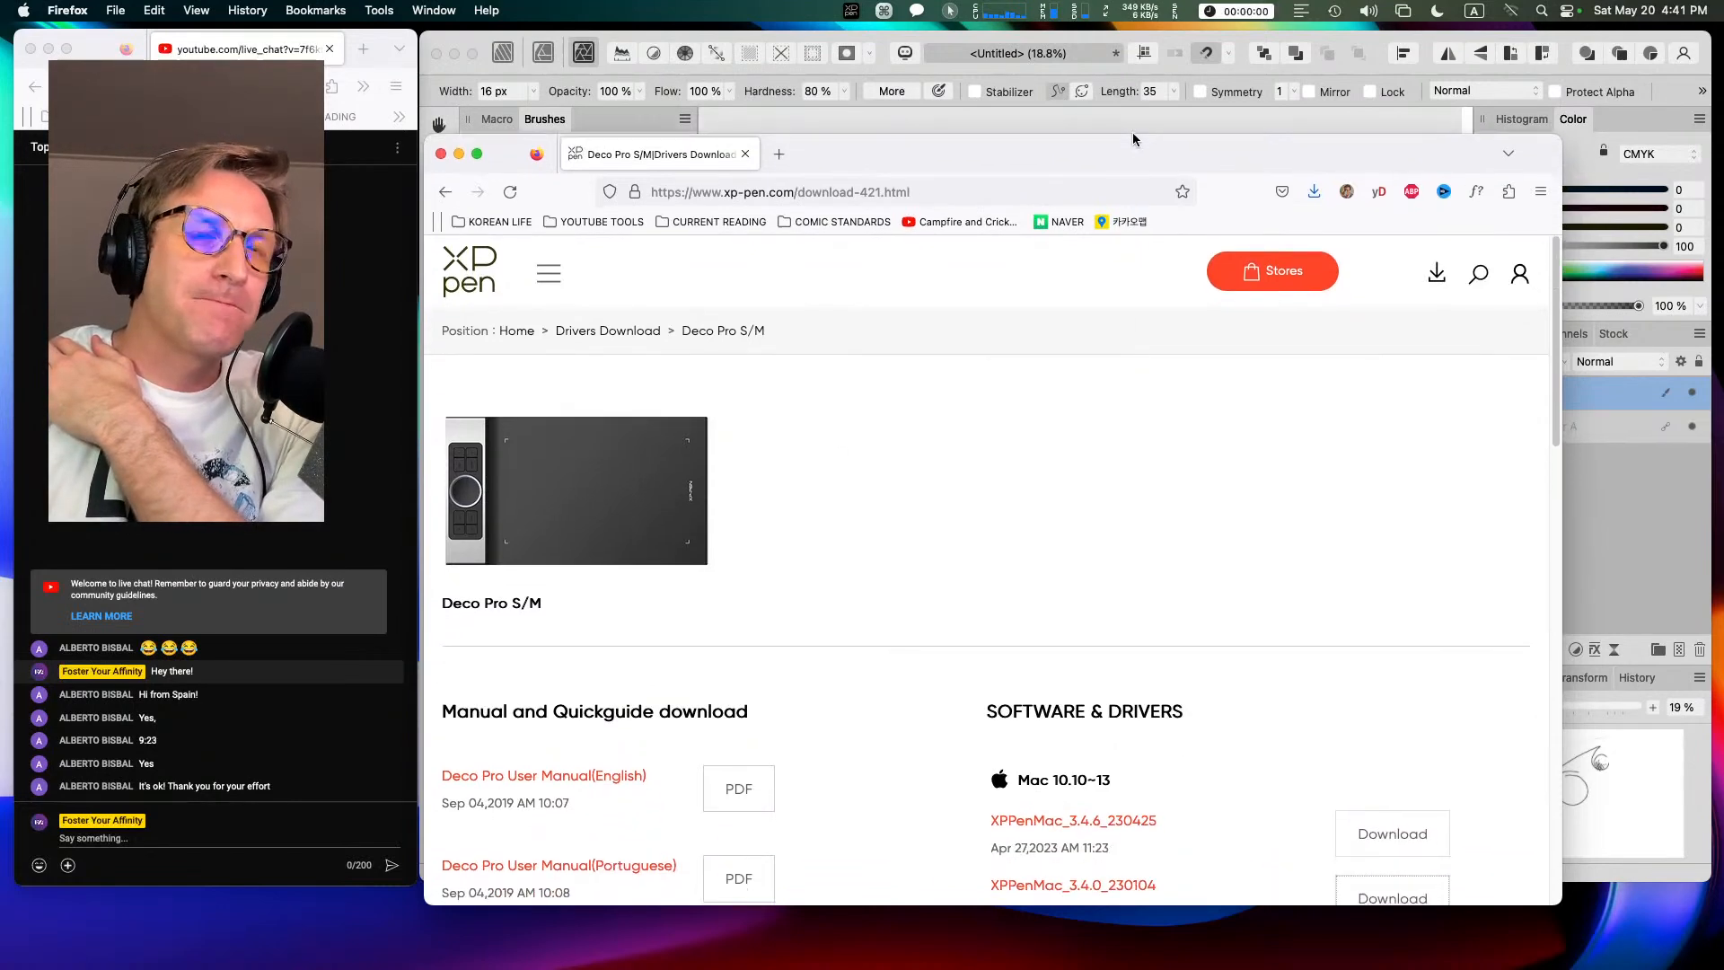
mouse_move(1553, 428)
left_mouse_down()
mouse_move(1554, 472)
mouse_move(1546, 441)
left_mouse_up()
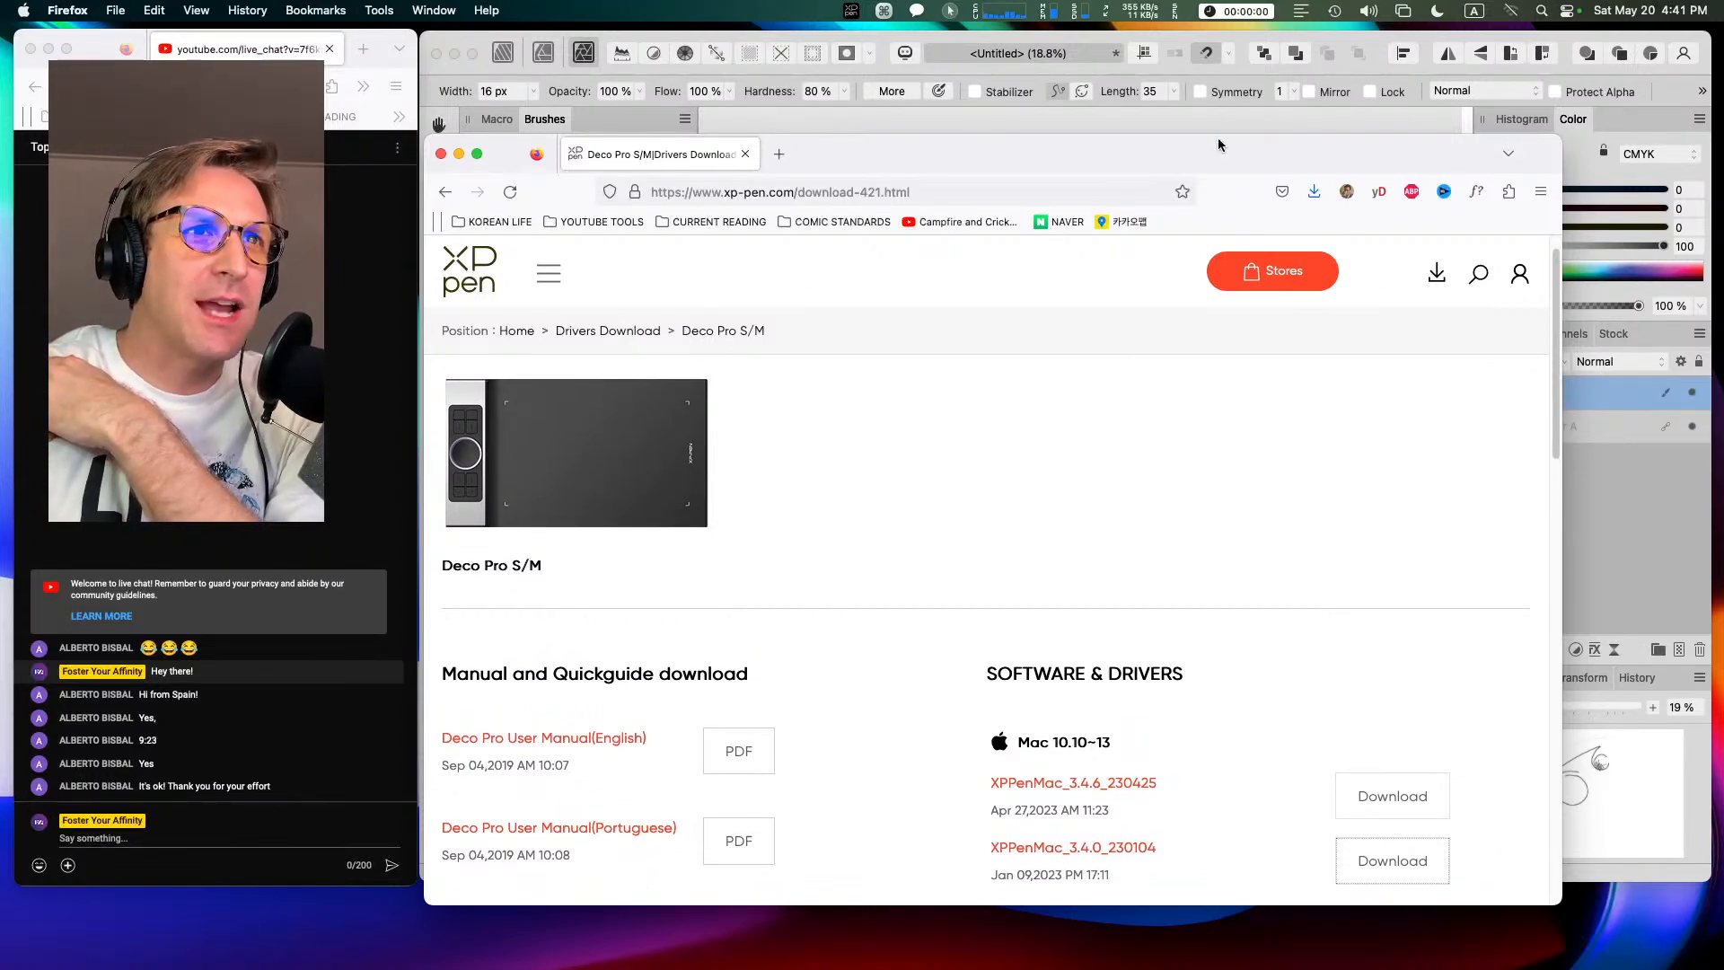
left_click_drag(1213, 164, 1224, 172)
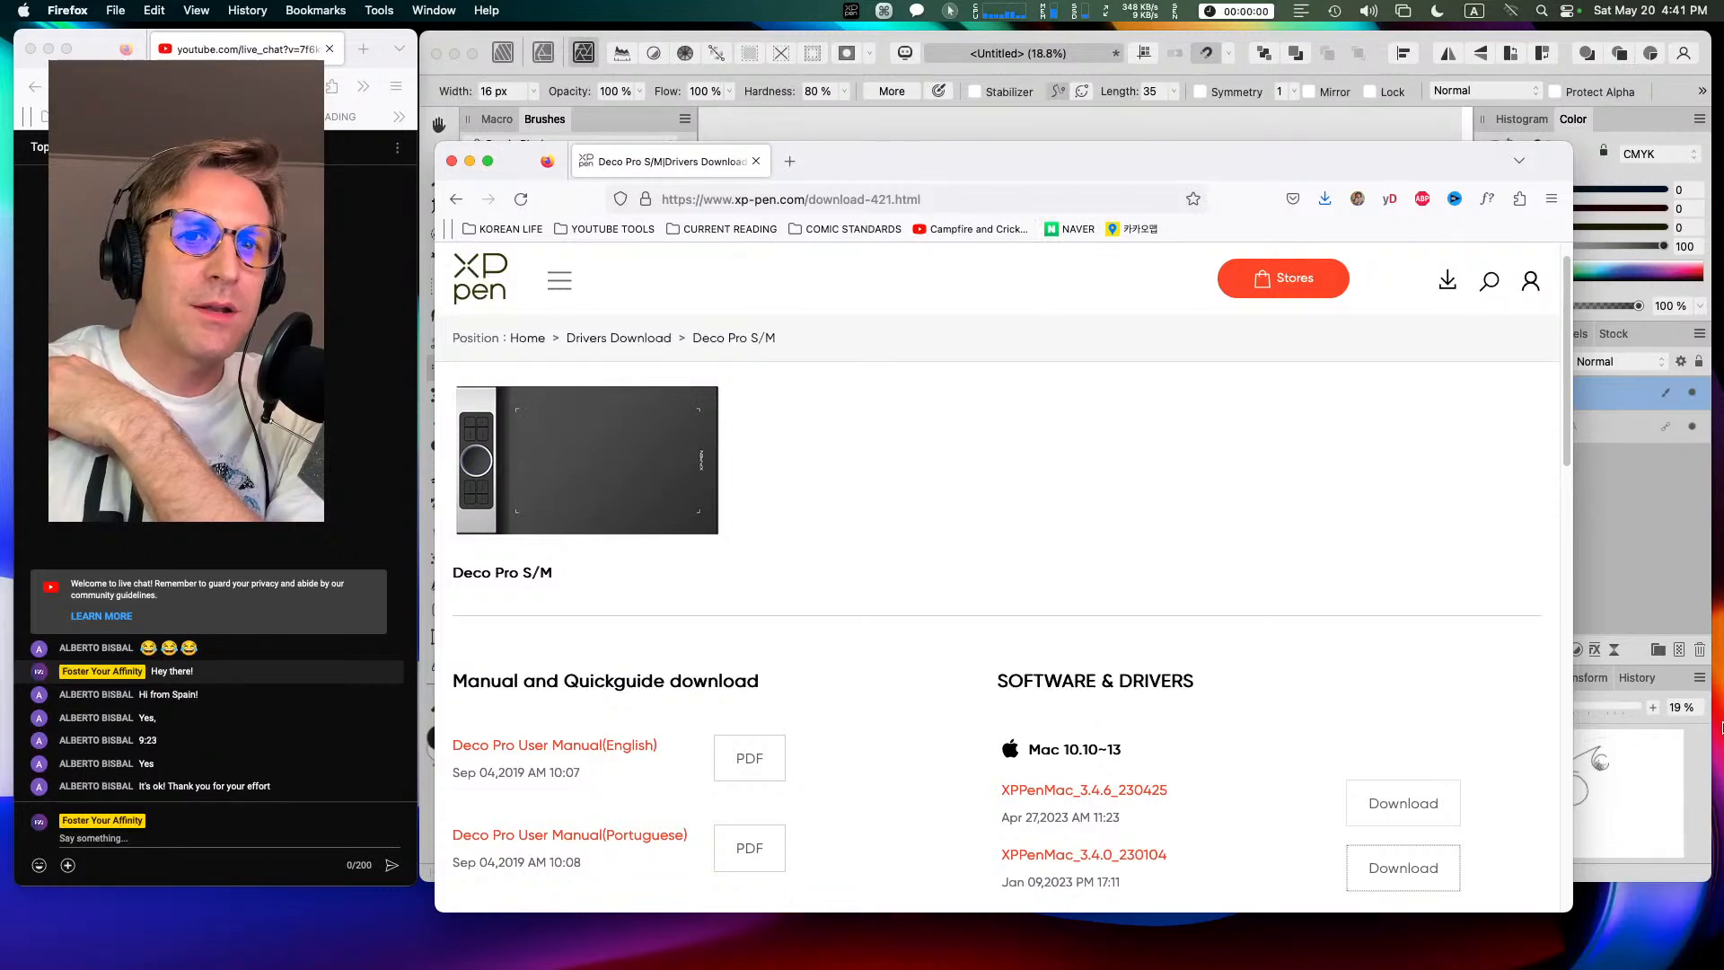
Step: Unpack the downloaded XPPenMac_3.4.0_230104.zip, open its disk image, and accept the license agreement
mouse_move(1719, 965)
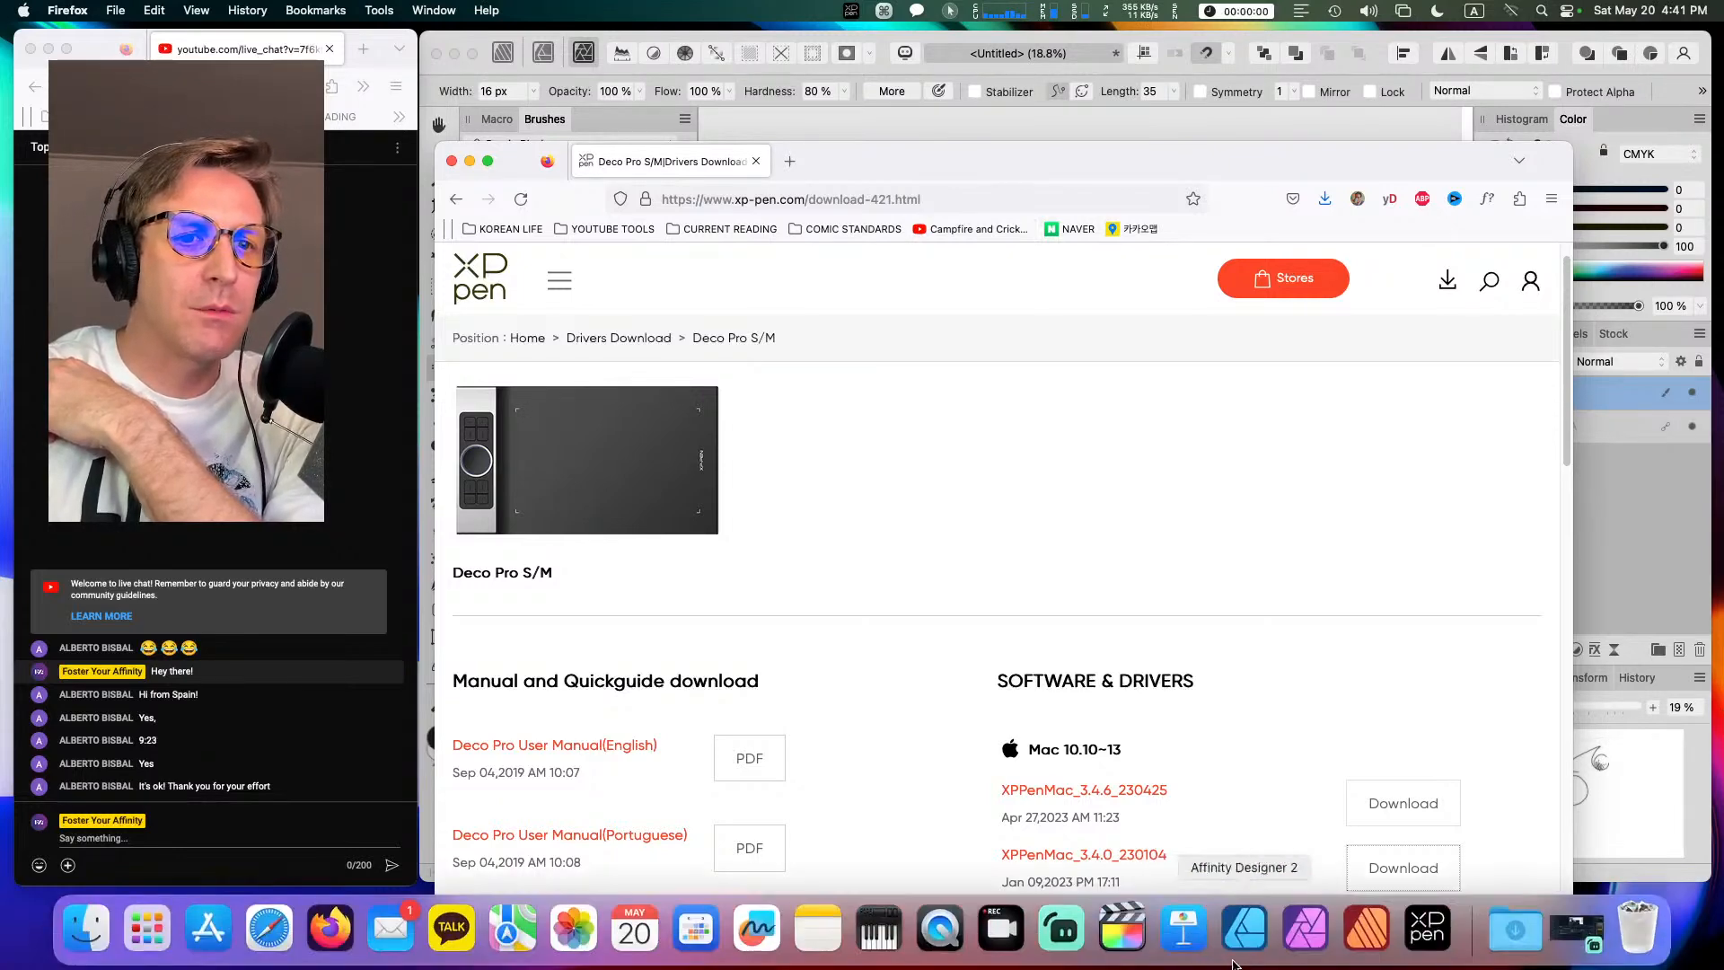
left_click(1512, 929)
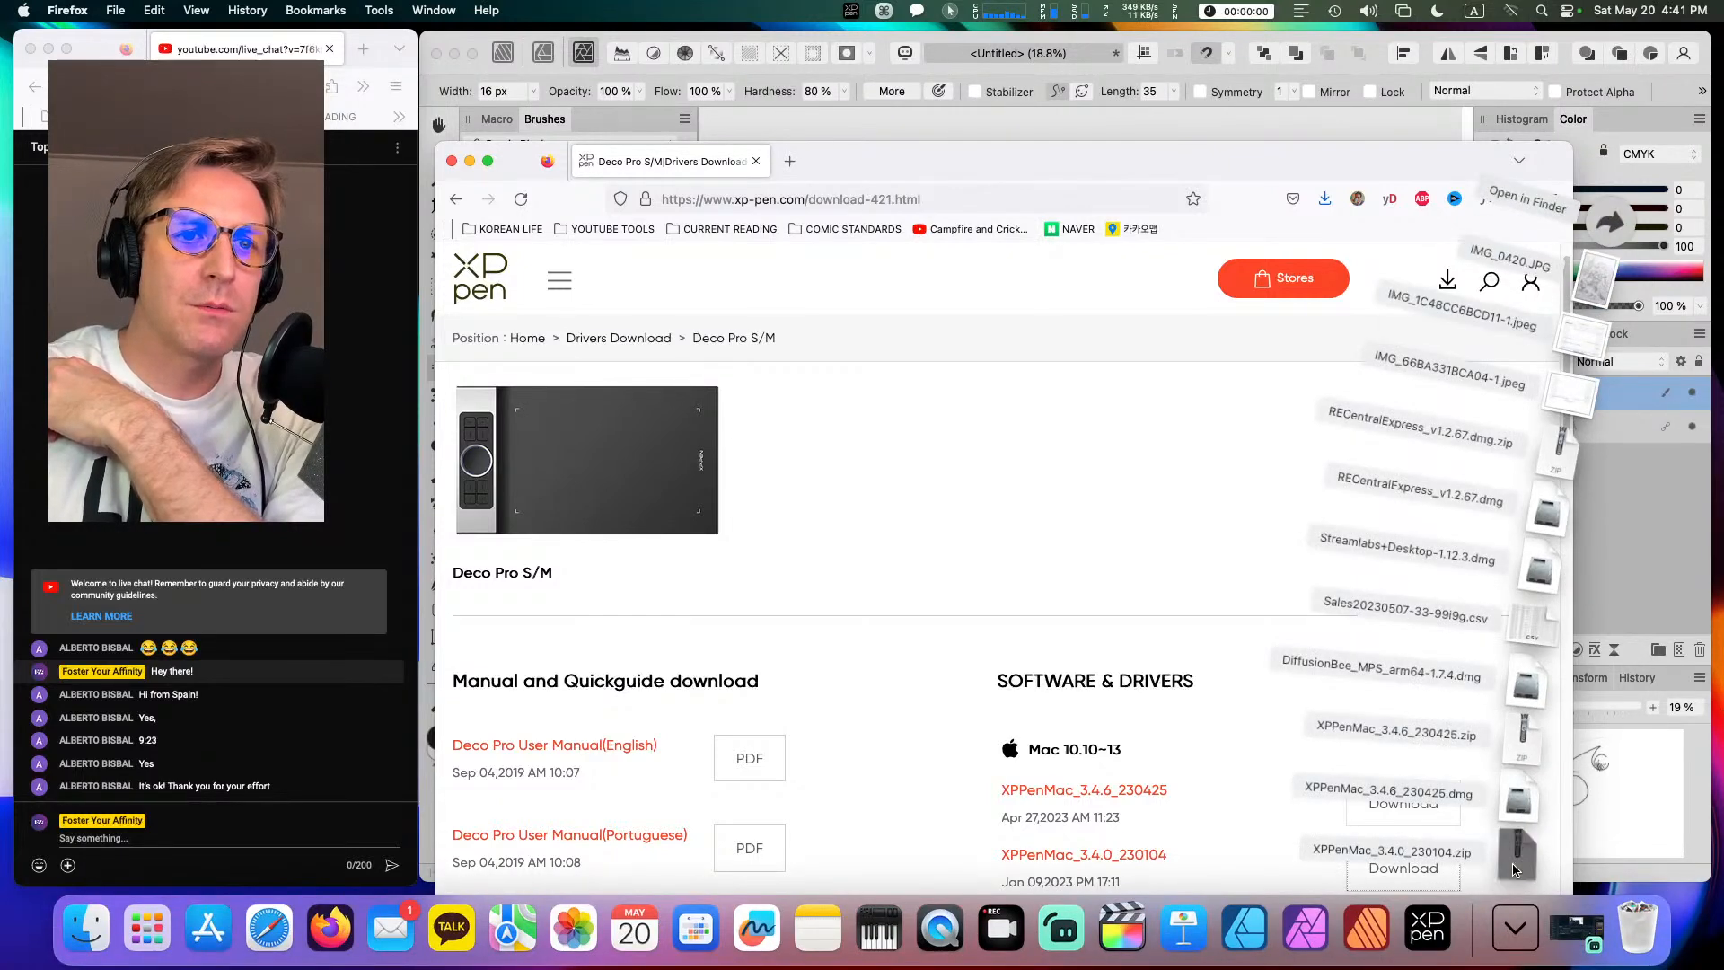
left_click(1514, 863)
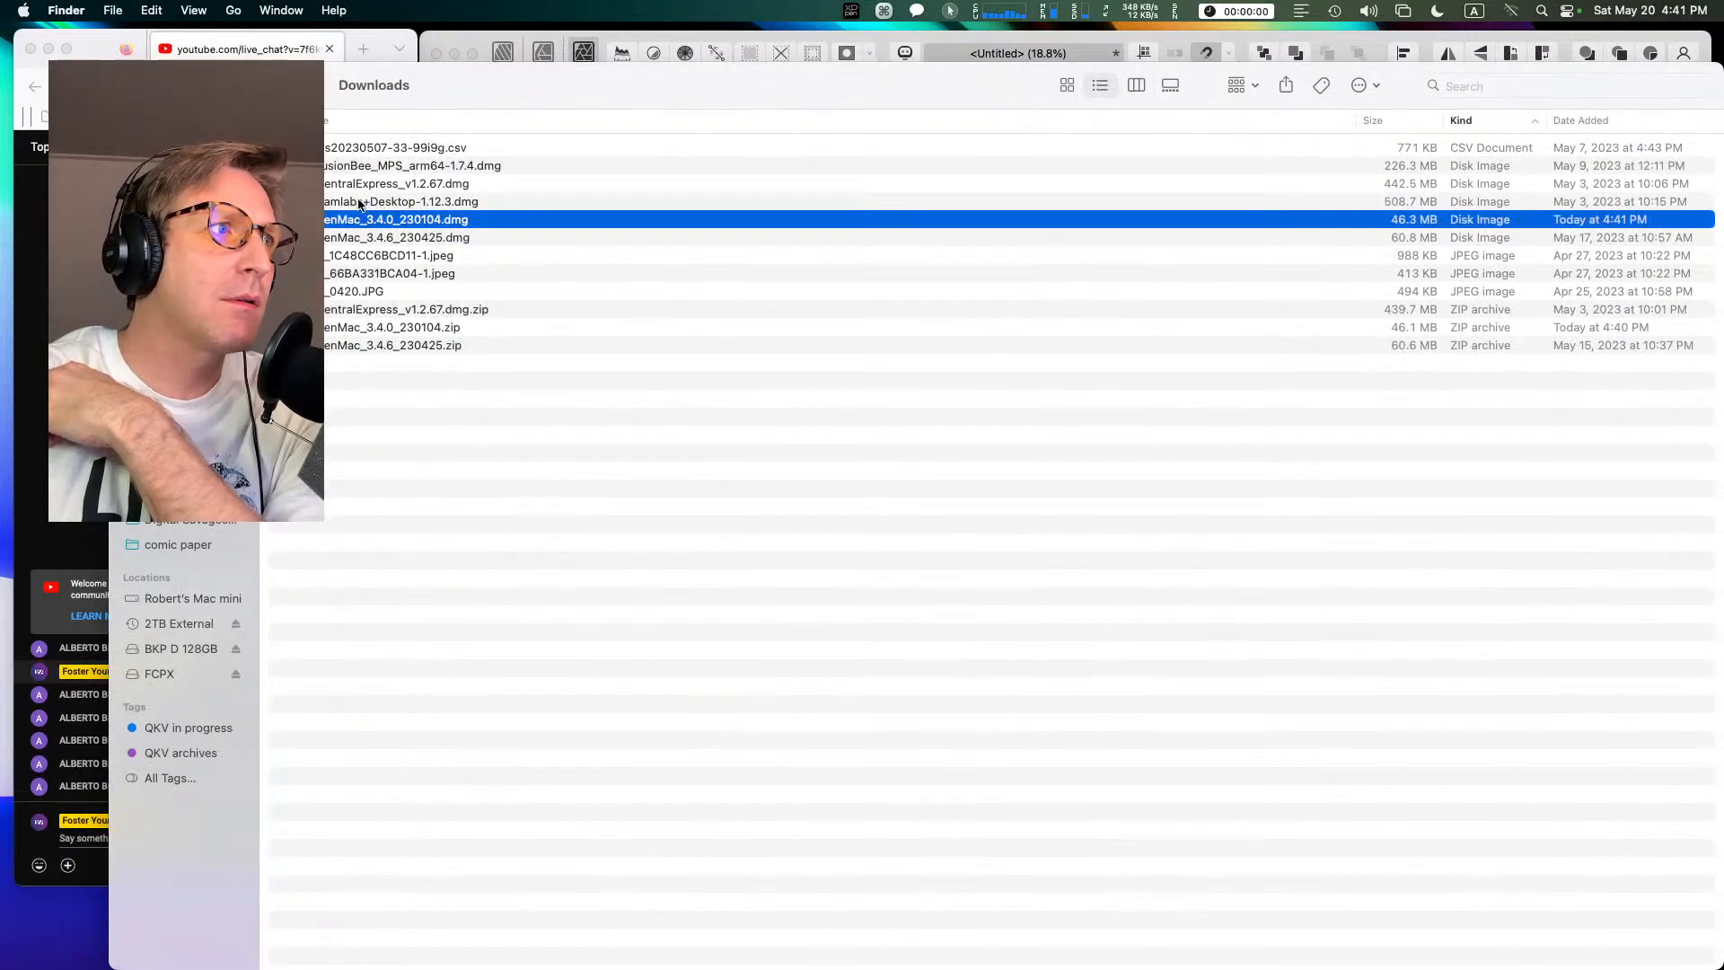
double_click(370, 221)
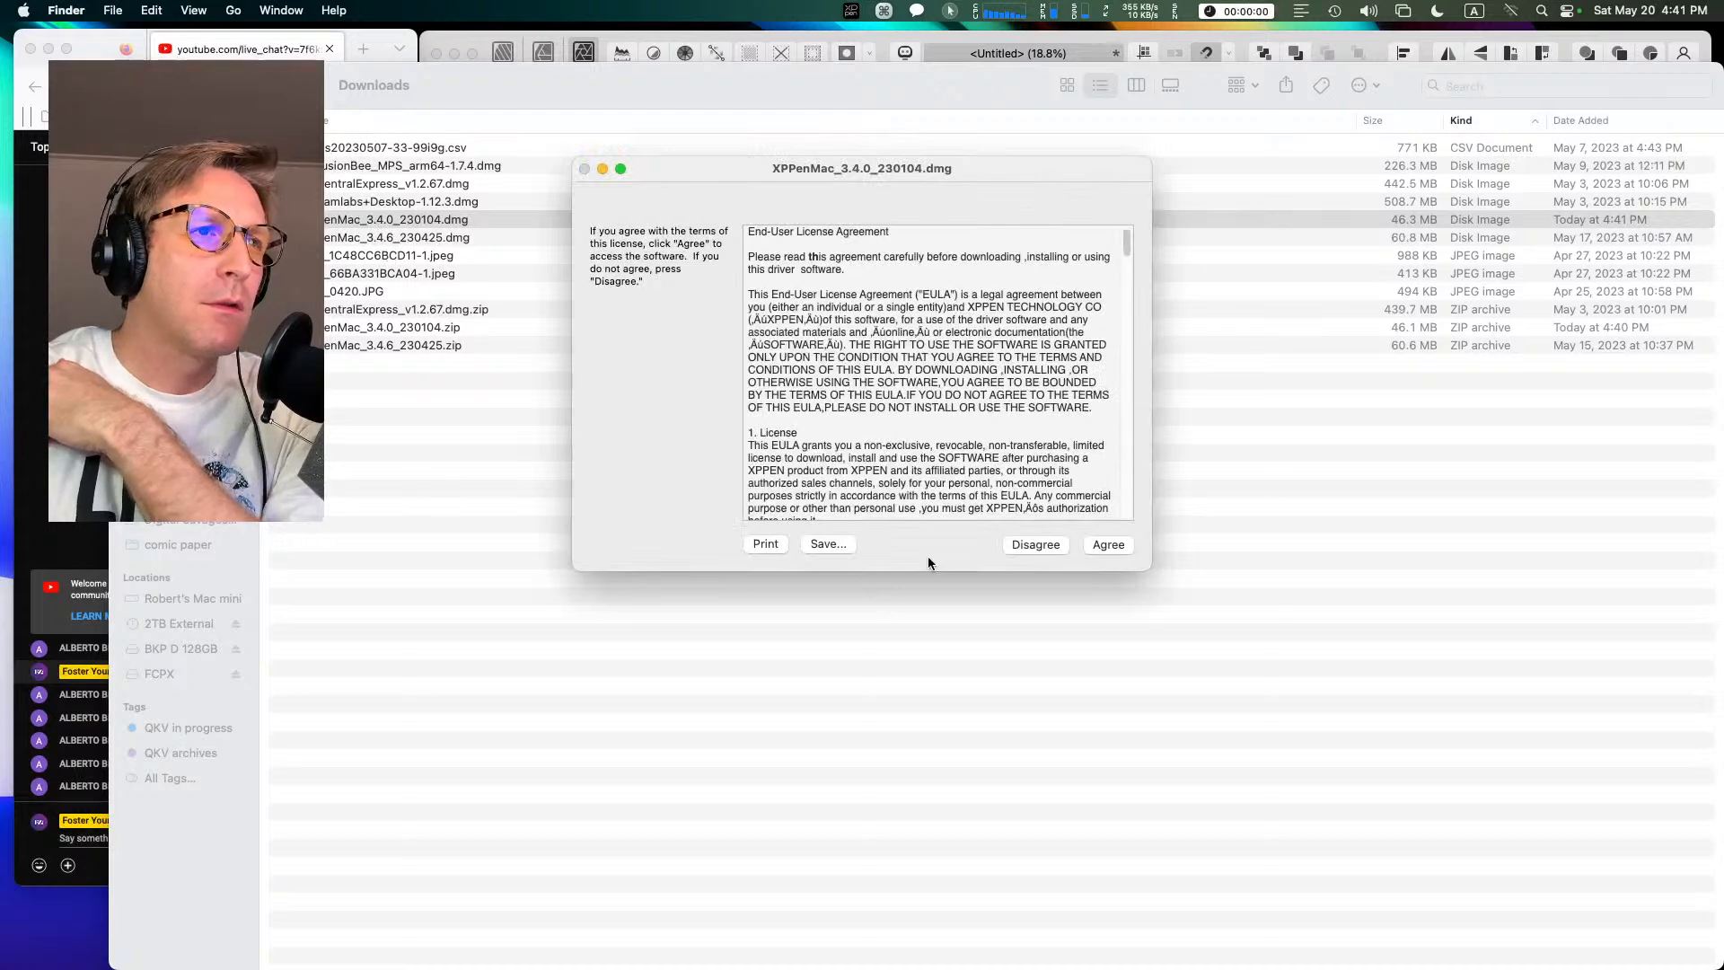
left_click(1101, 543)
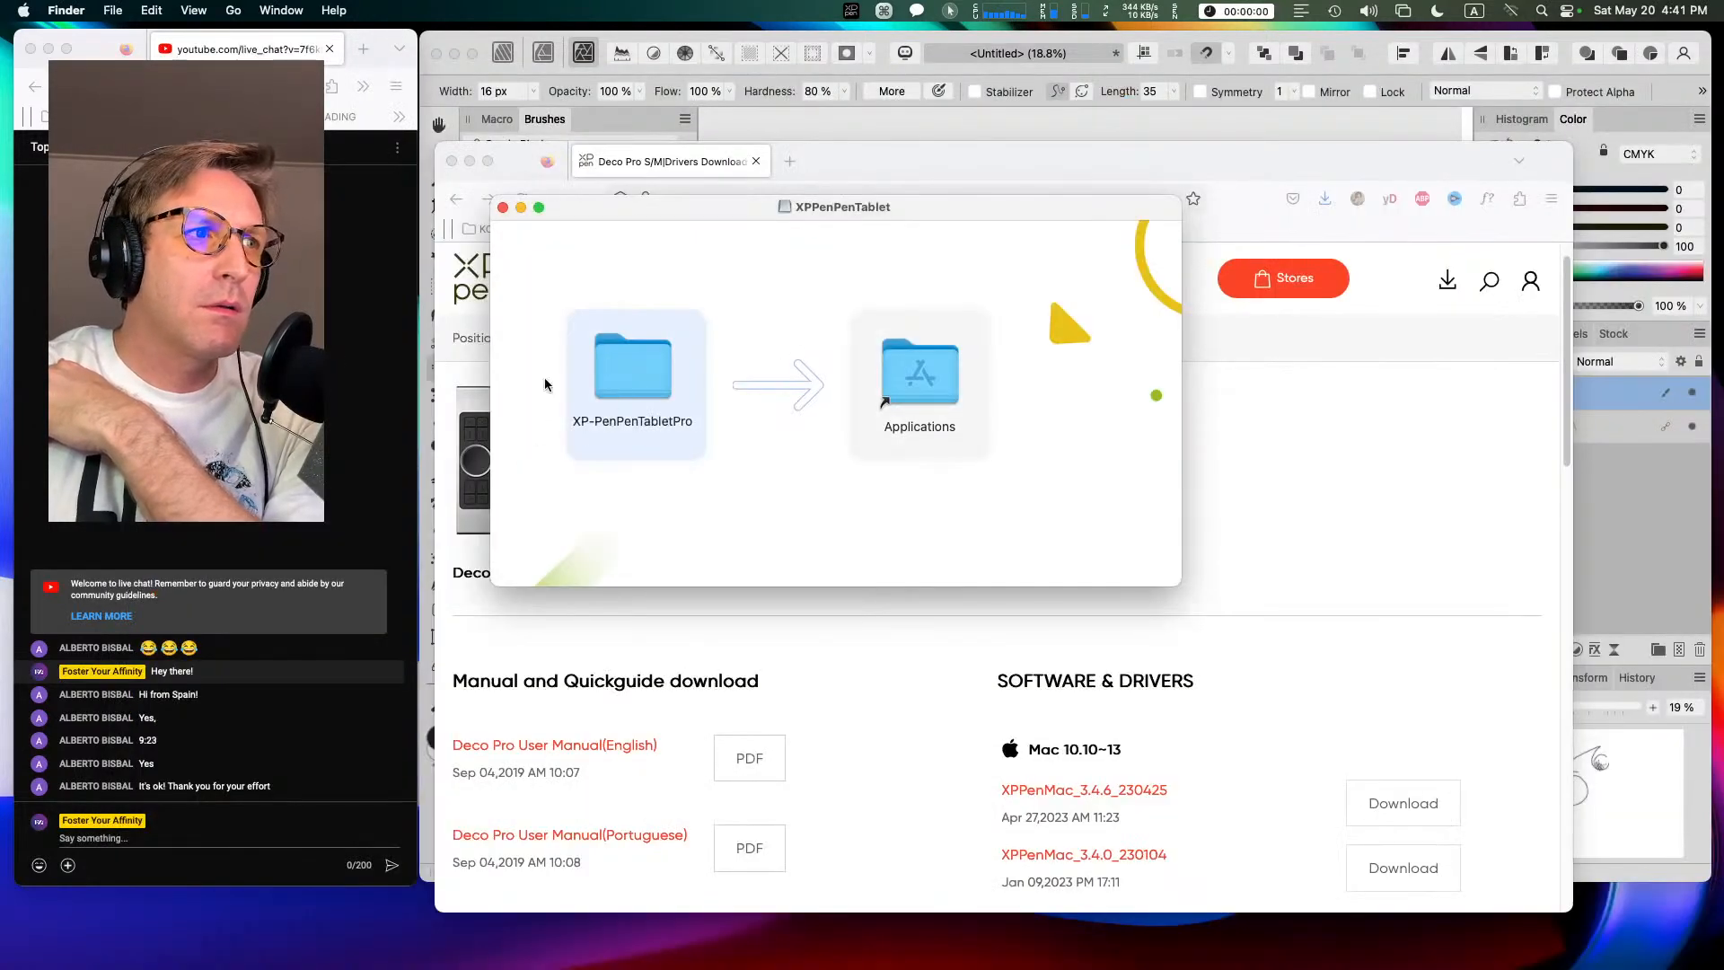
Step: Quit the running PenTablet driver application
left_click(850, 11)
left_click(851, 11)
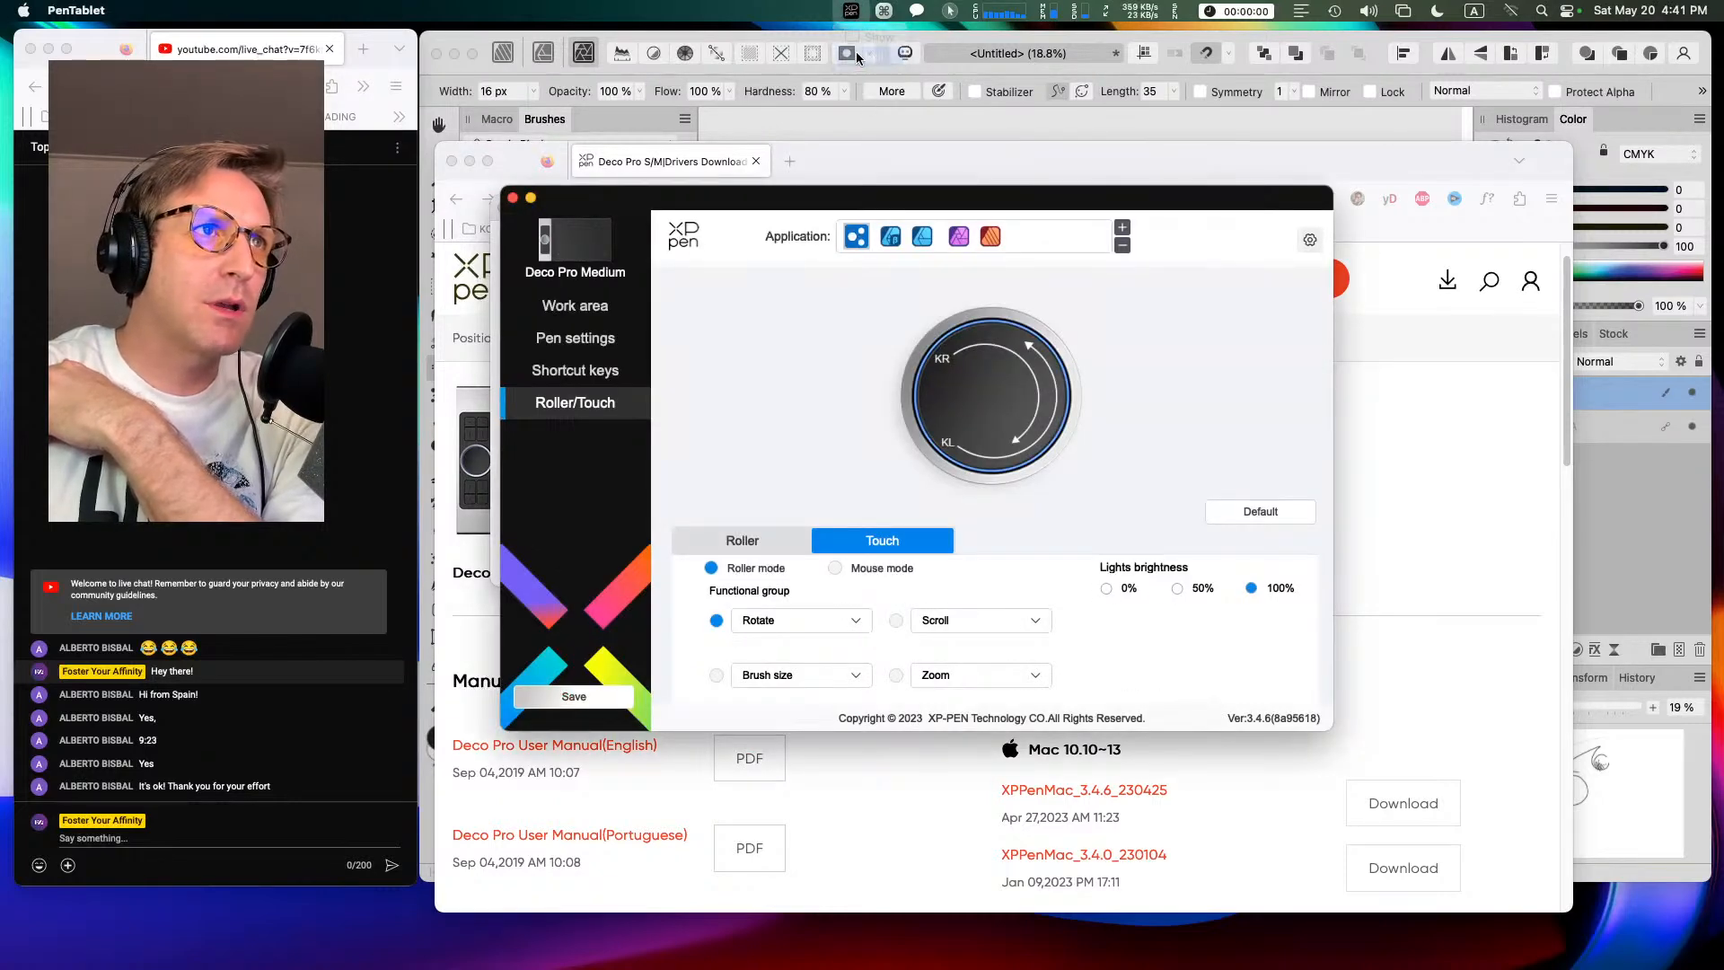
left_click(873, 57)
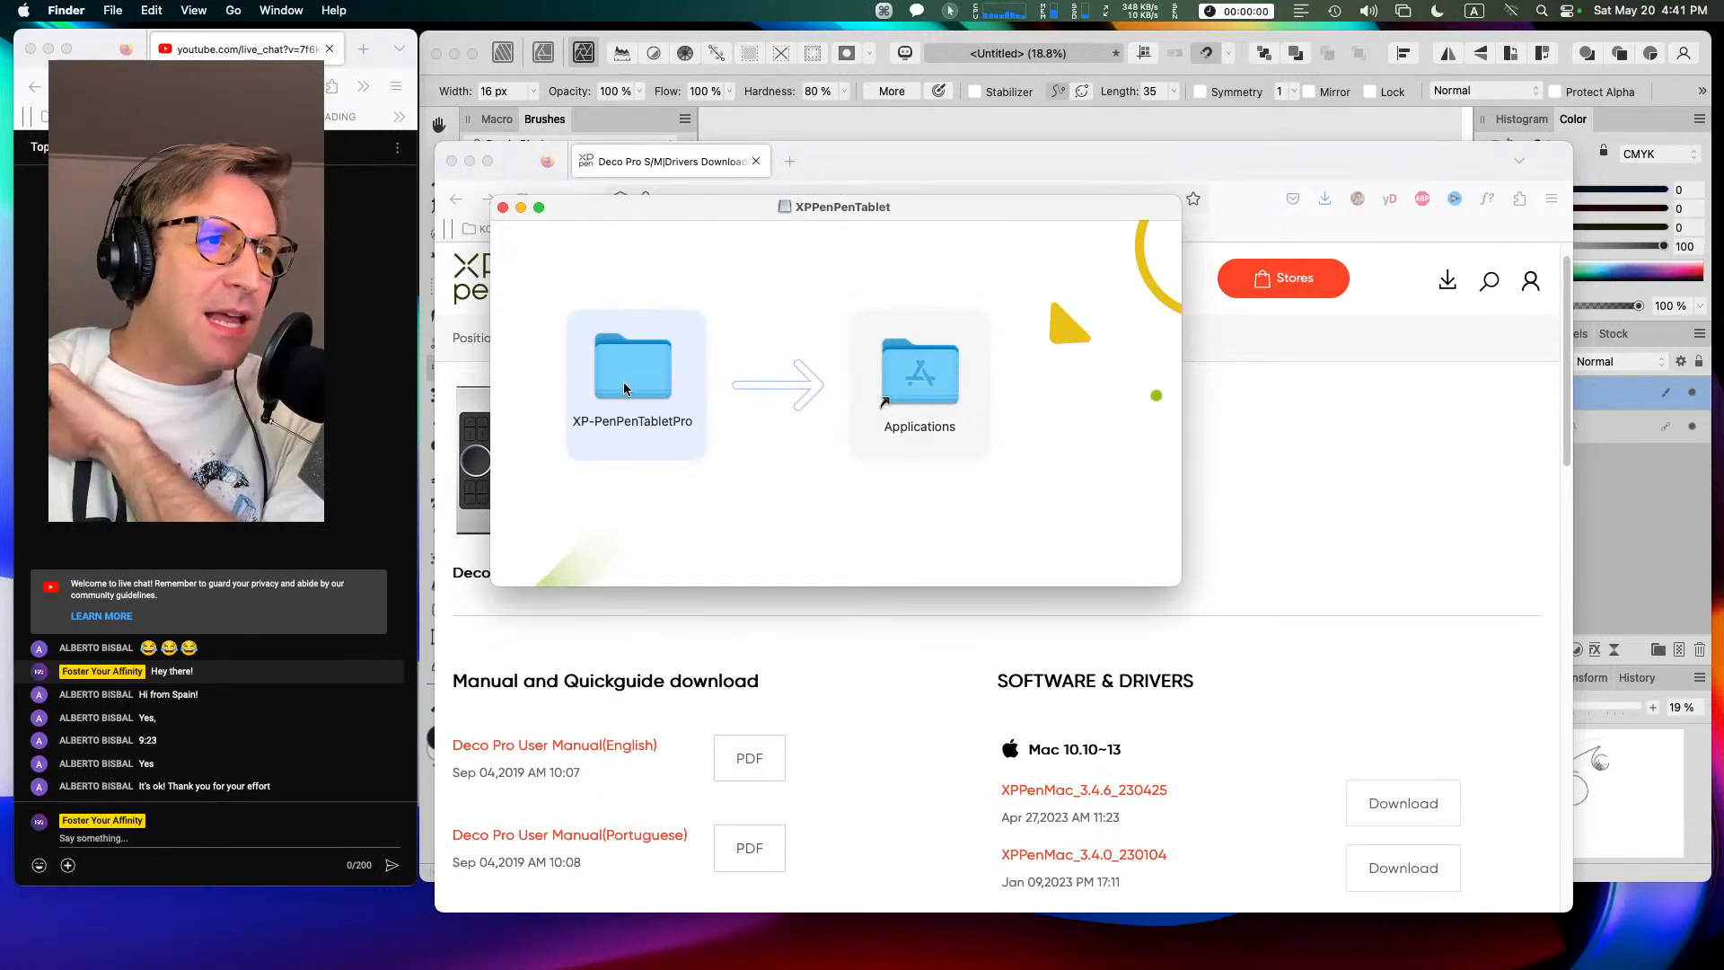
Step: Copy the XP-PenPenTabletPro folder to Applications, replacing the newer existing folder, and close the installer window
left_click_drag(618, 382, 924, 389)
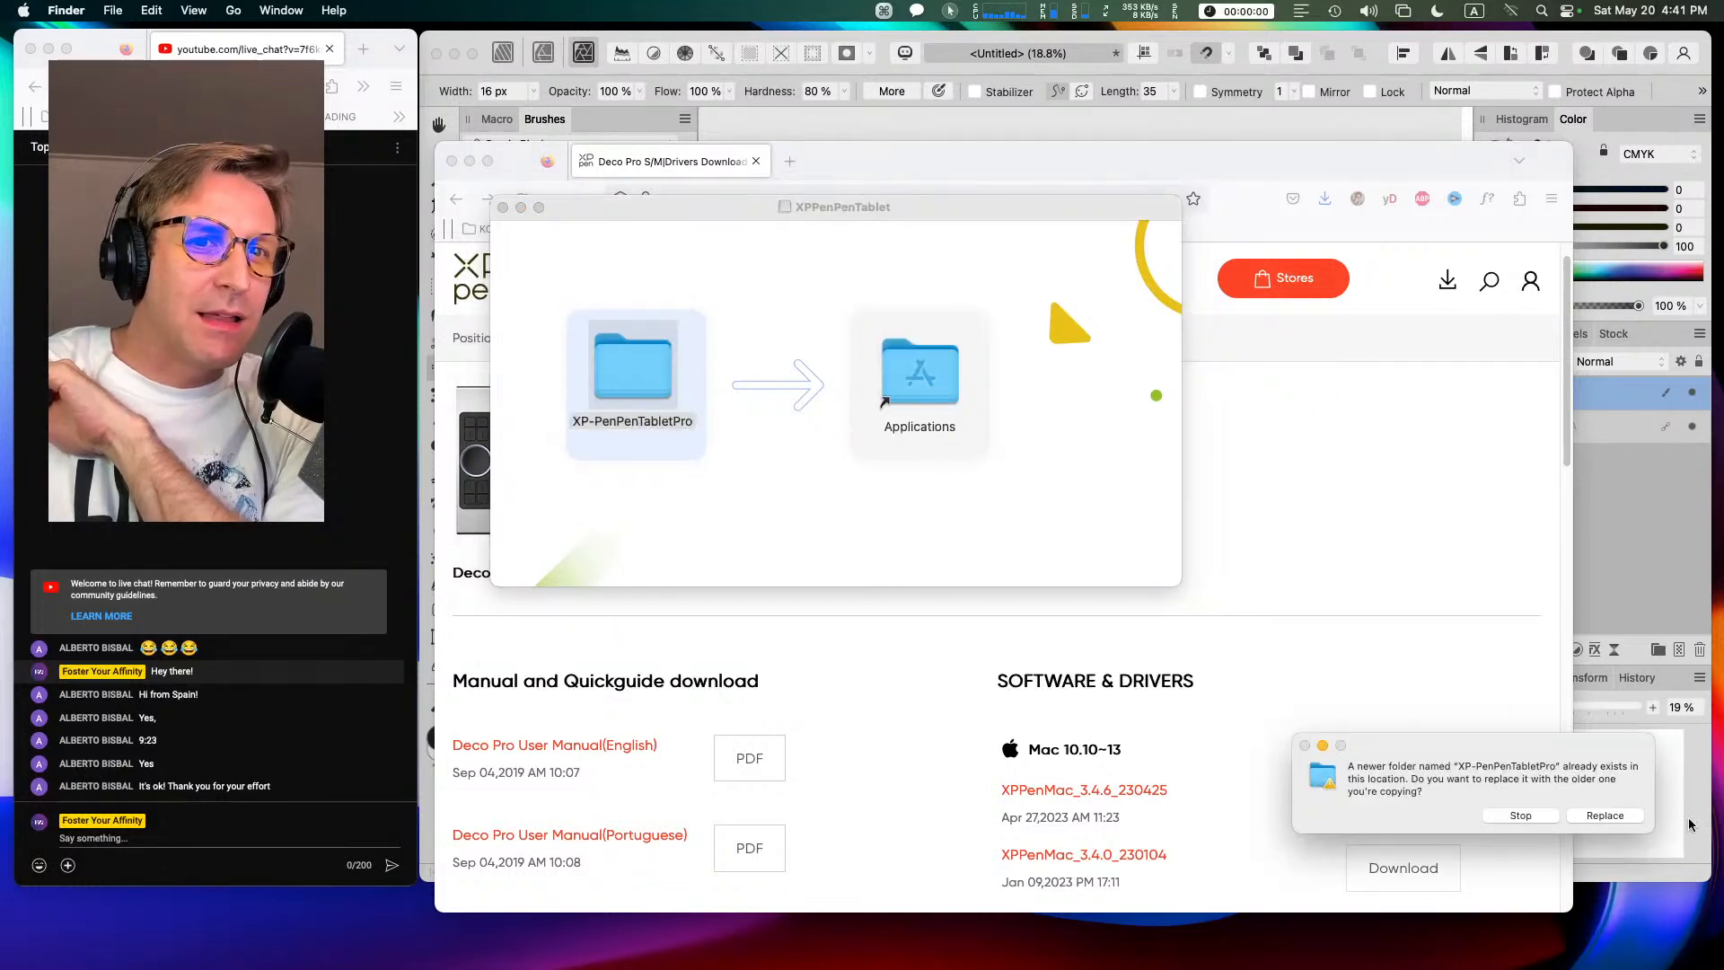
left_click(1631, 817)
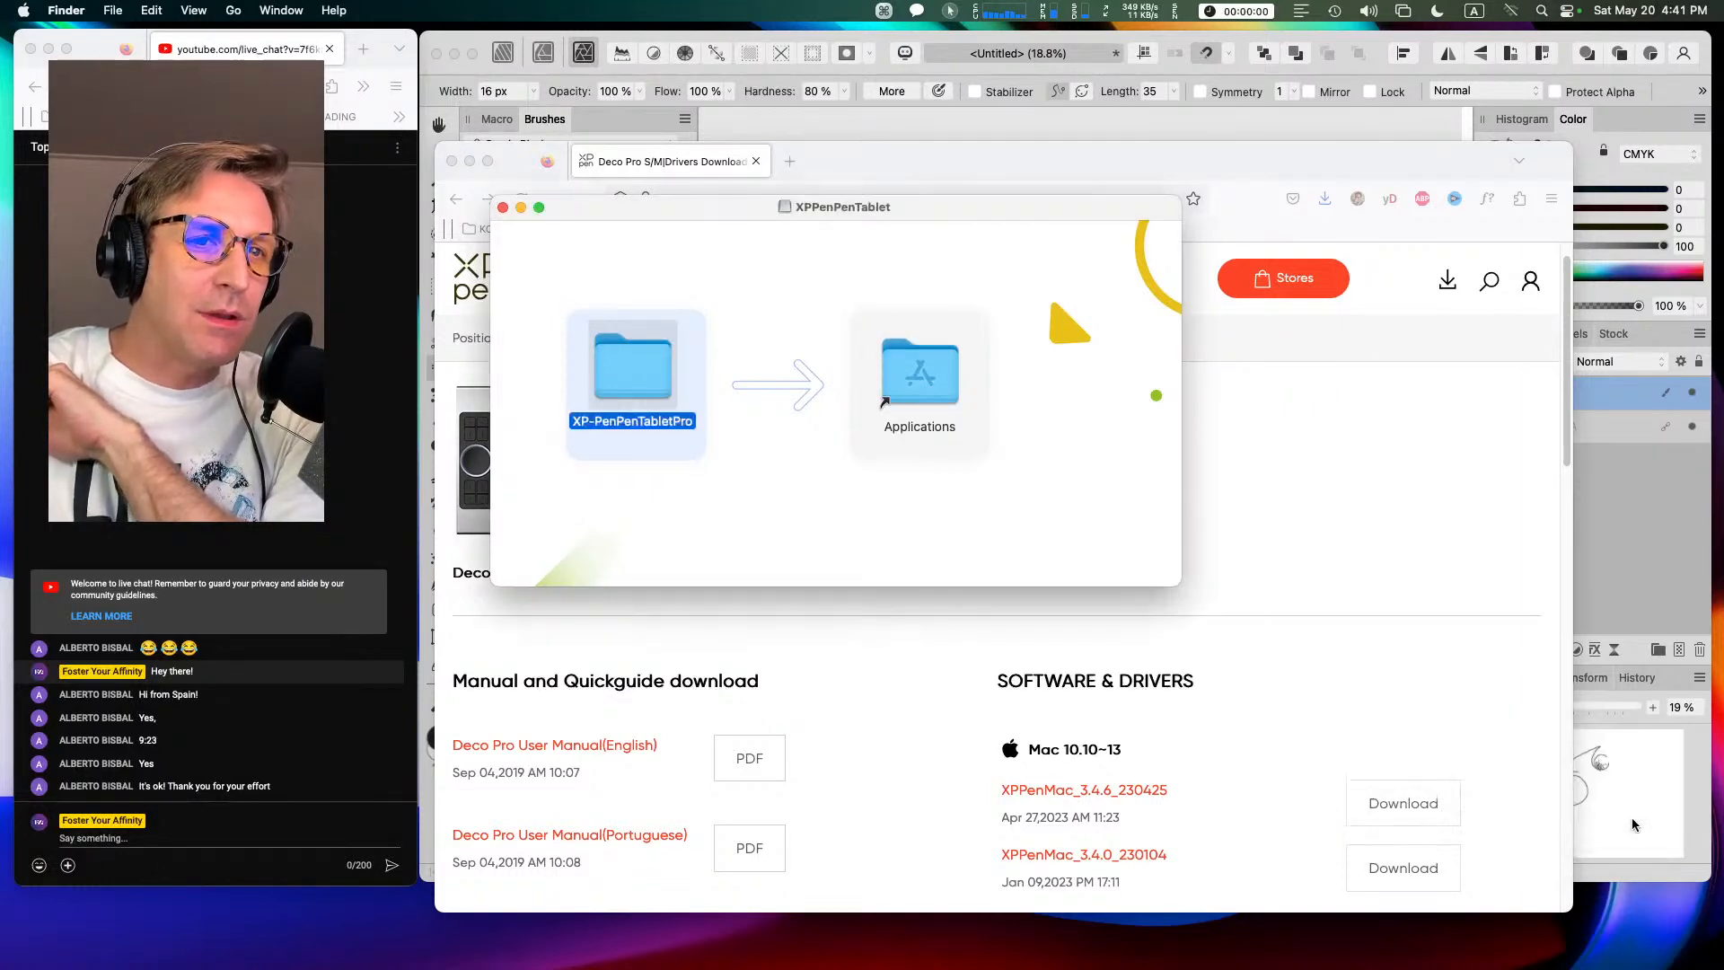
left_click(922, 390)
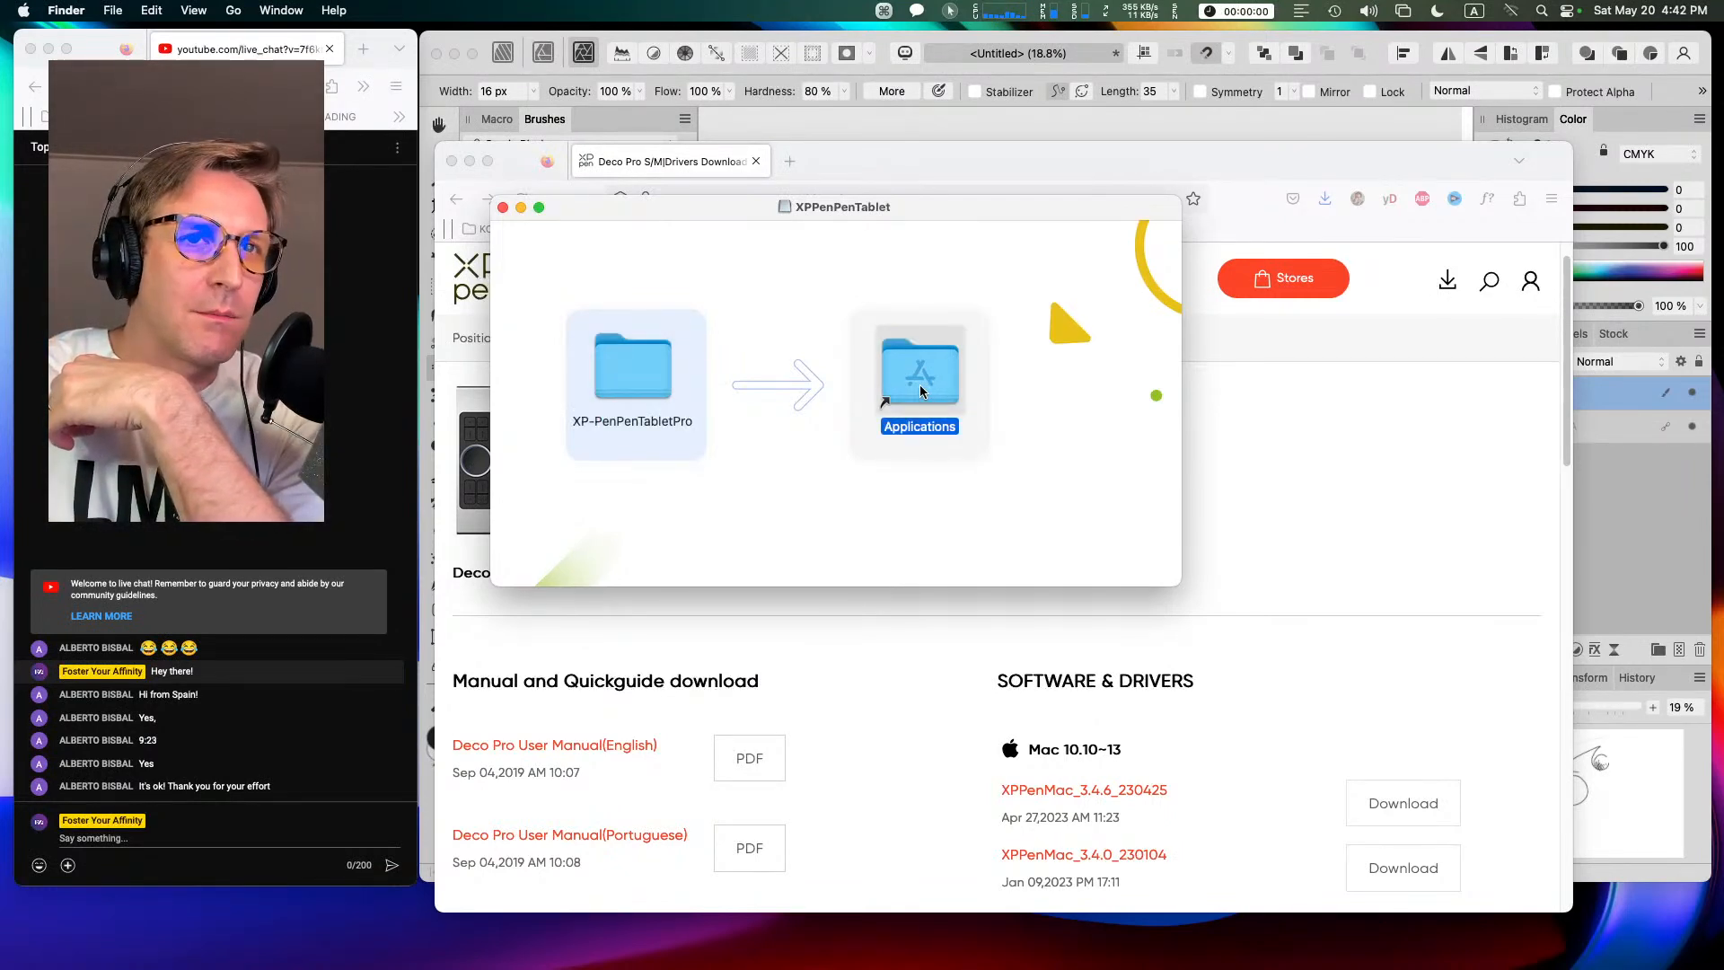
left_click(503, 208)
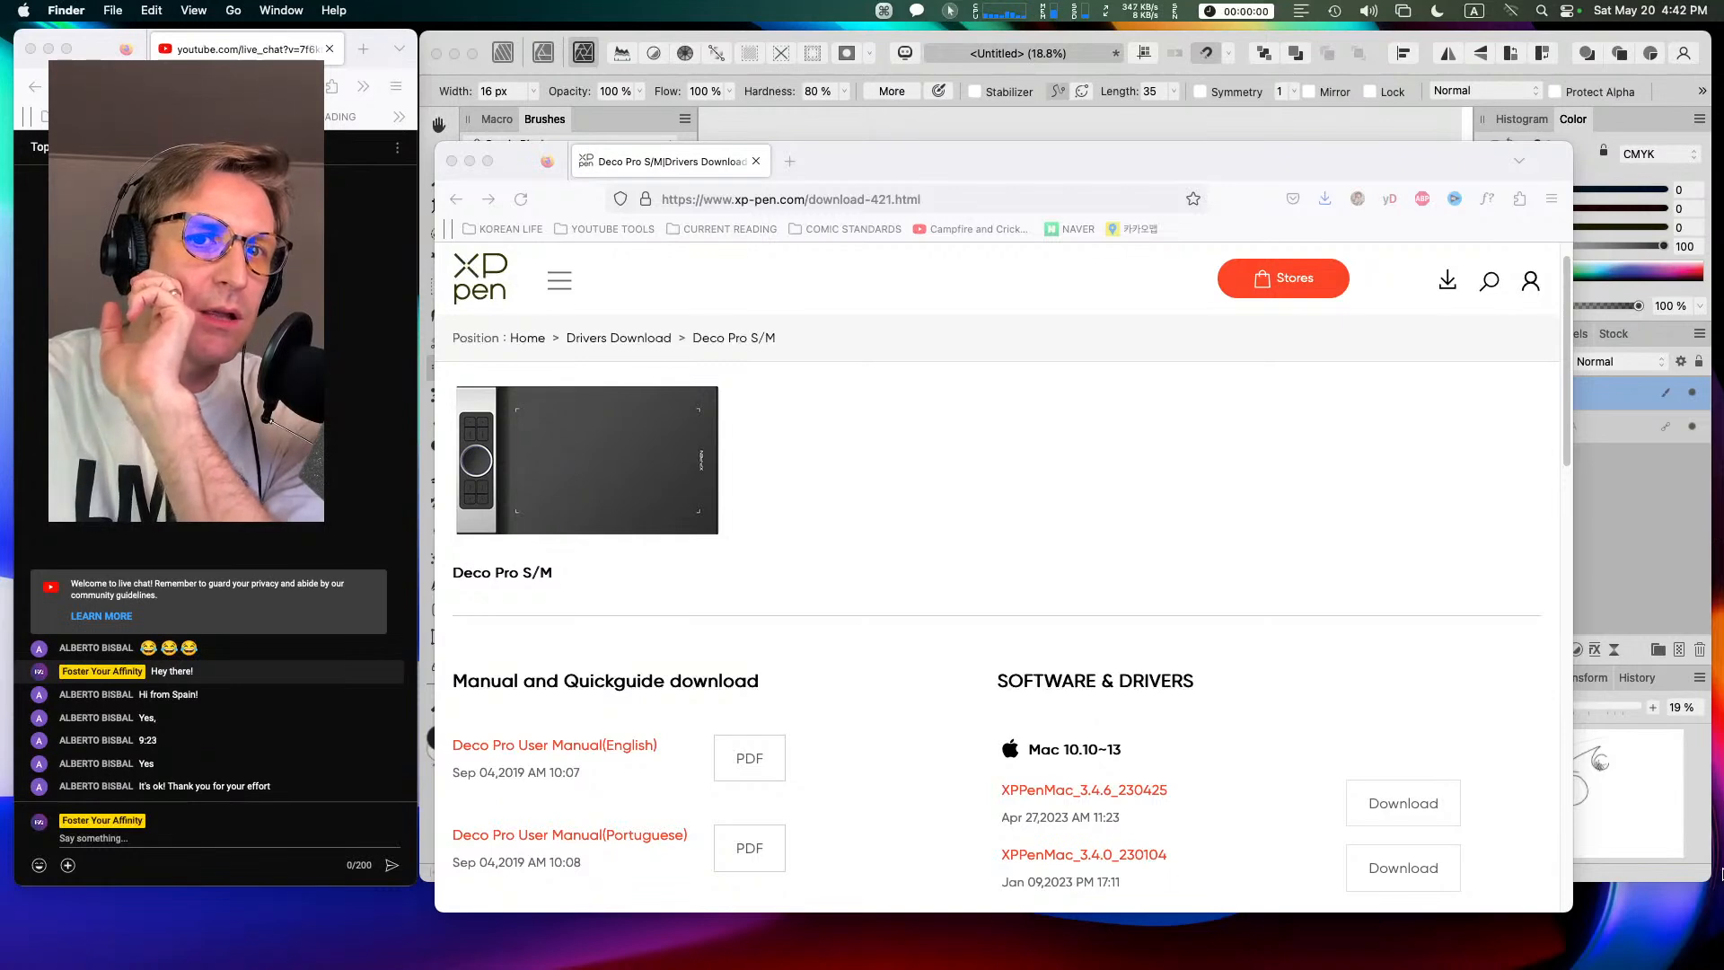
Step: Switch to Streamlabs Desktop and hide the Mac Mini Screen Cap source in the Windowed Desktop scene
left_click(1702, 877)
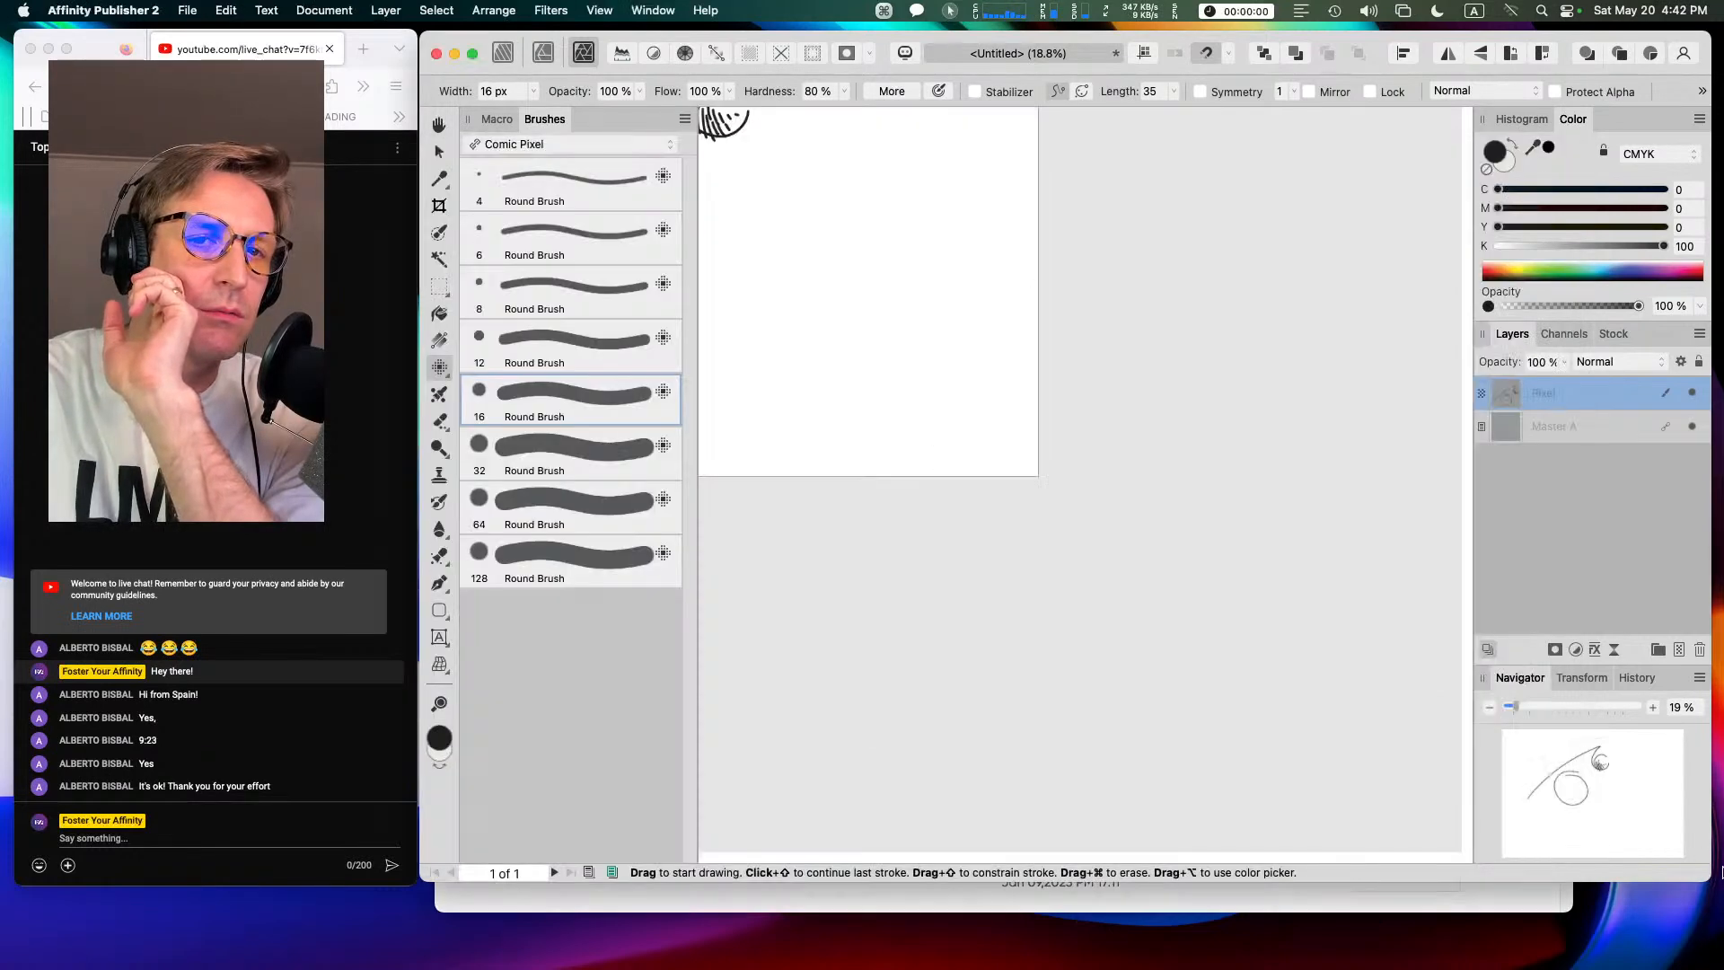
mouse_move(1304, 967)
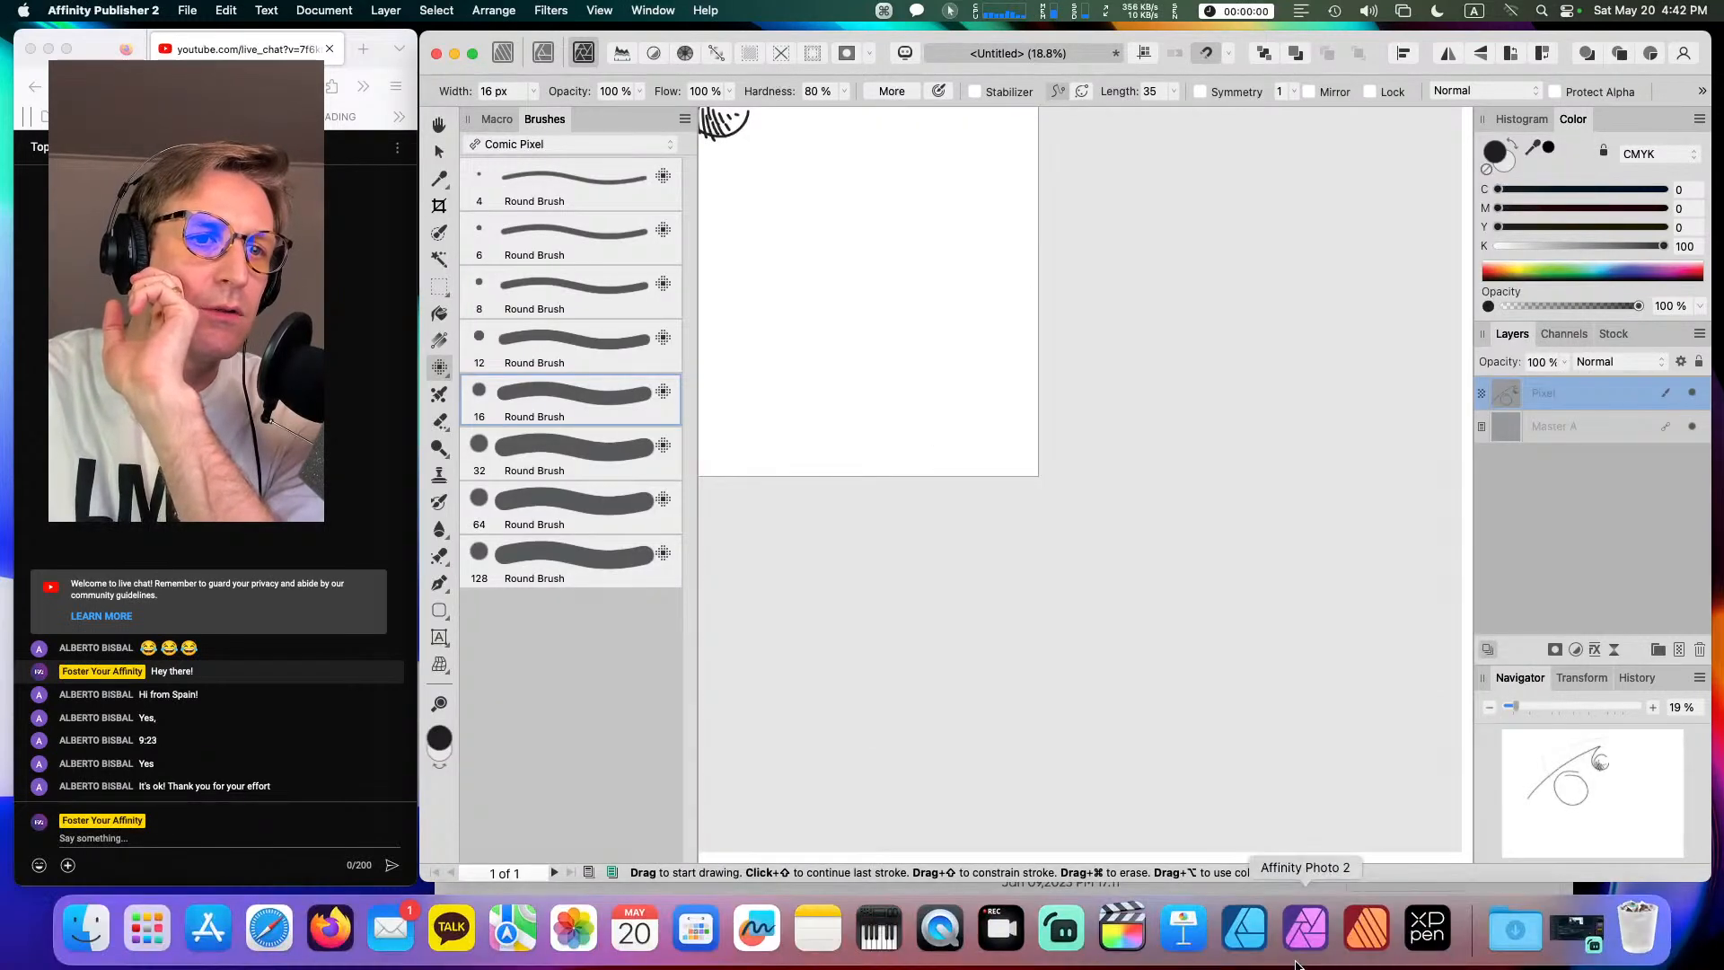
left_click(1077, 930)
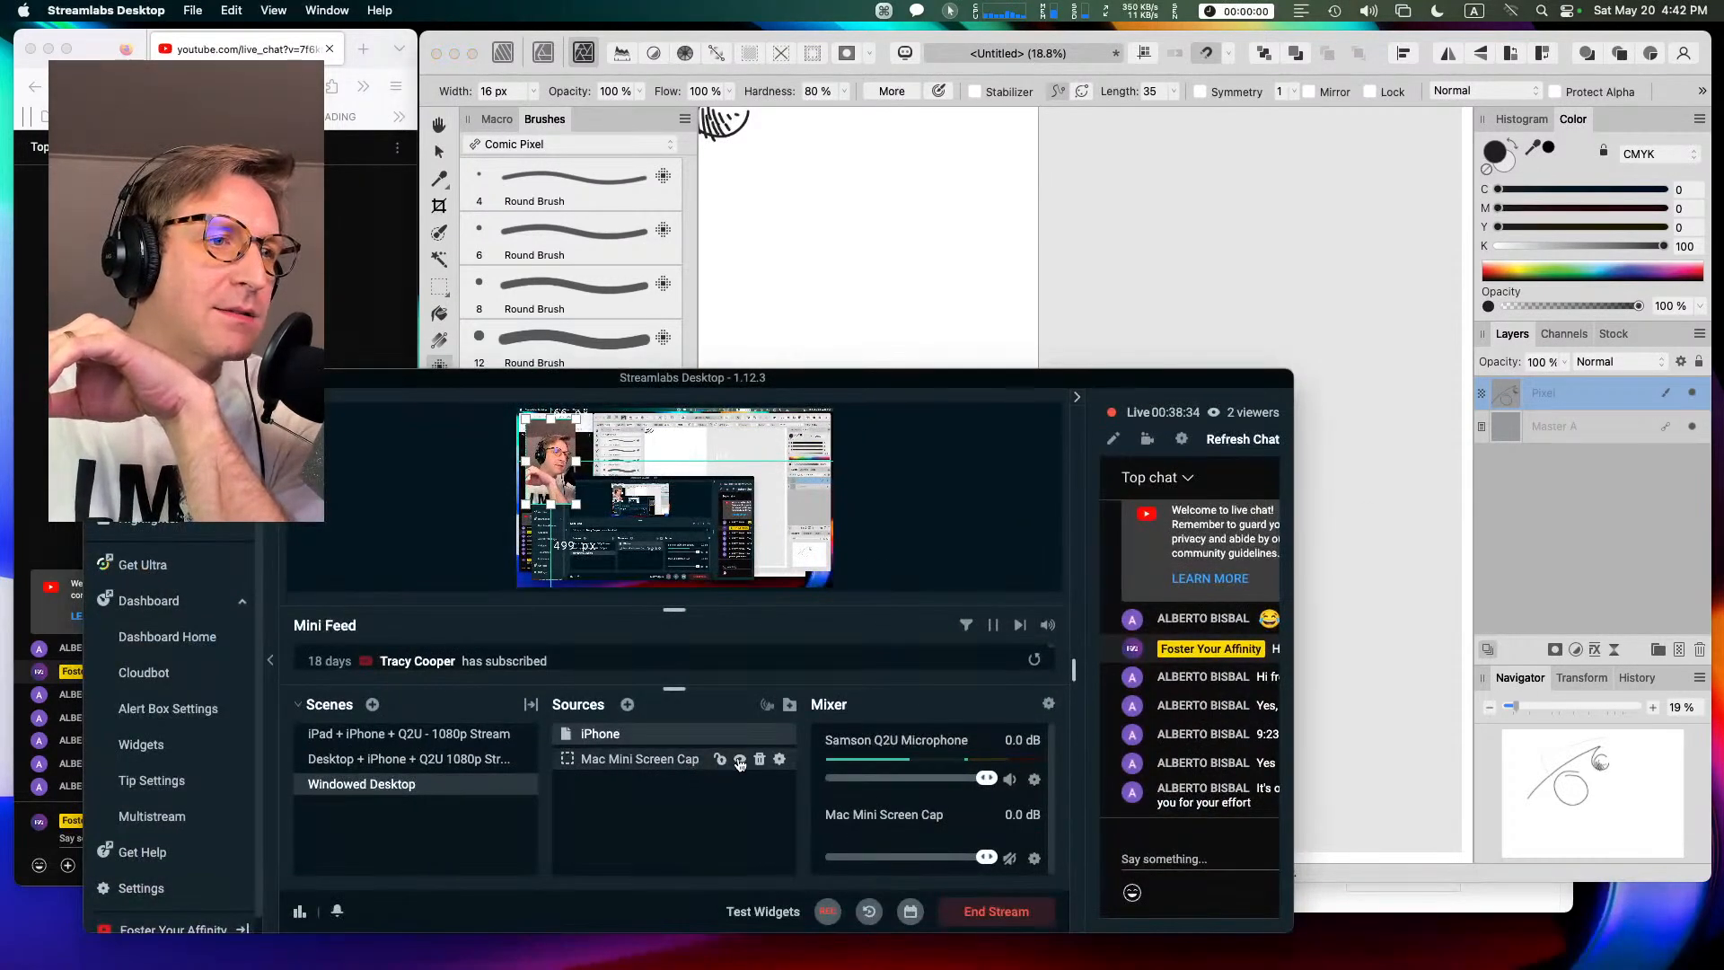
left_click(740, 761)
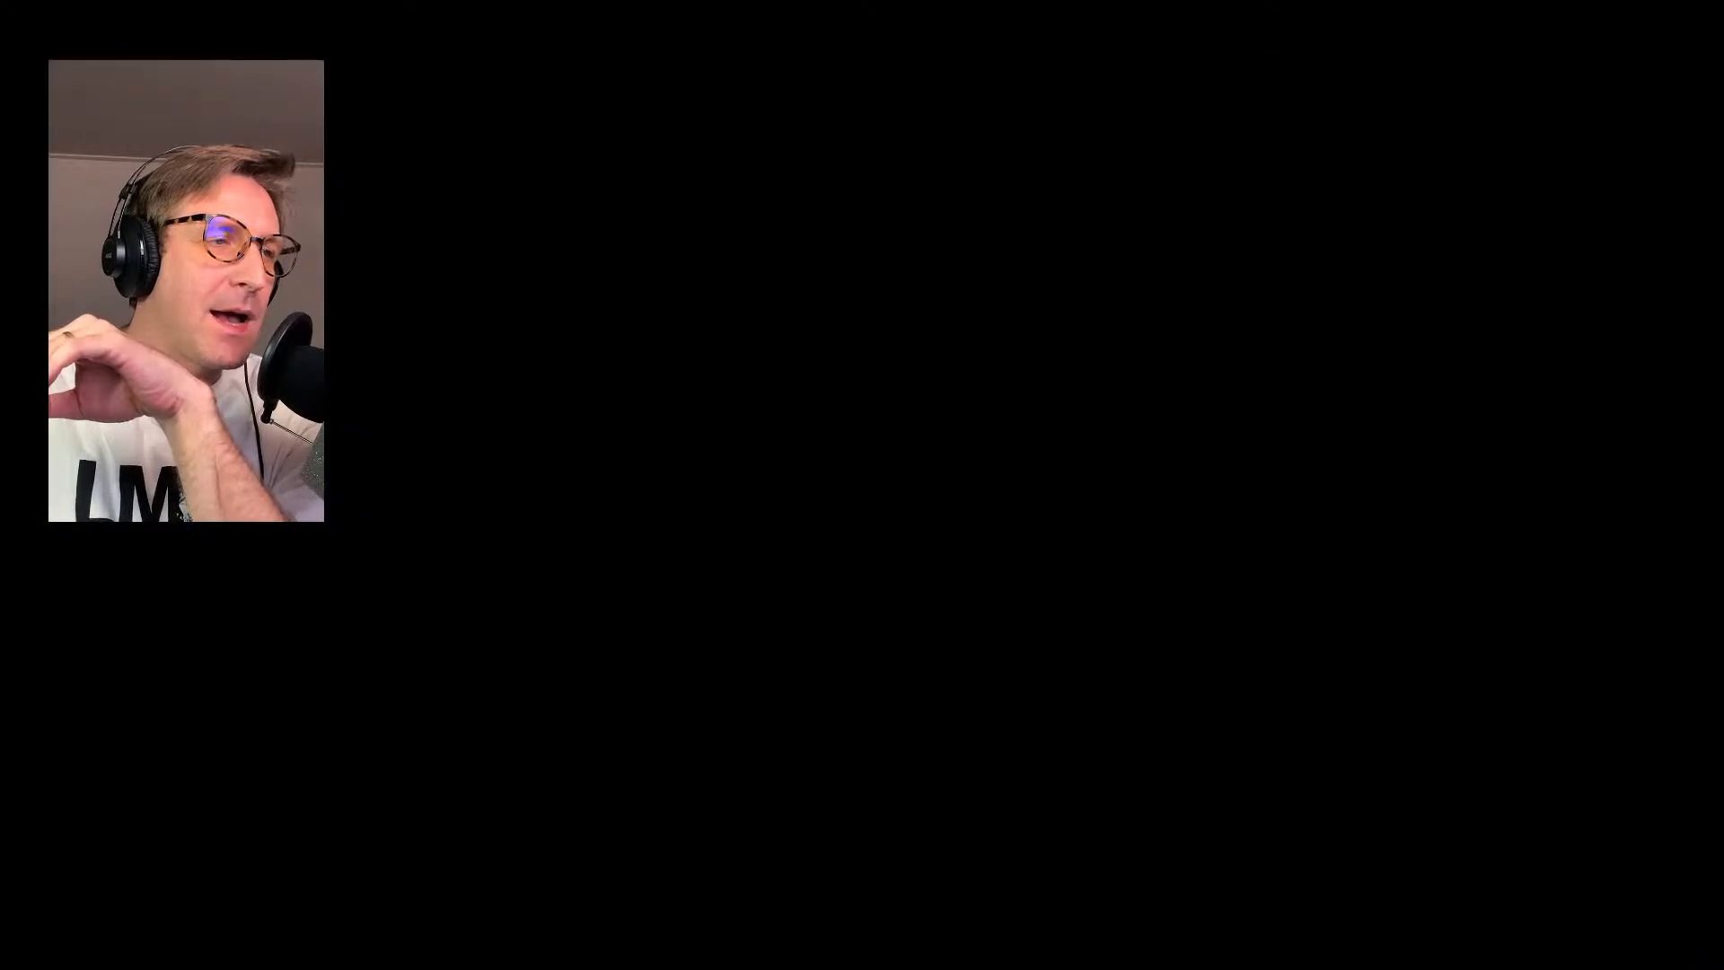
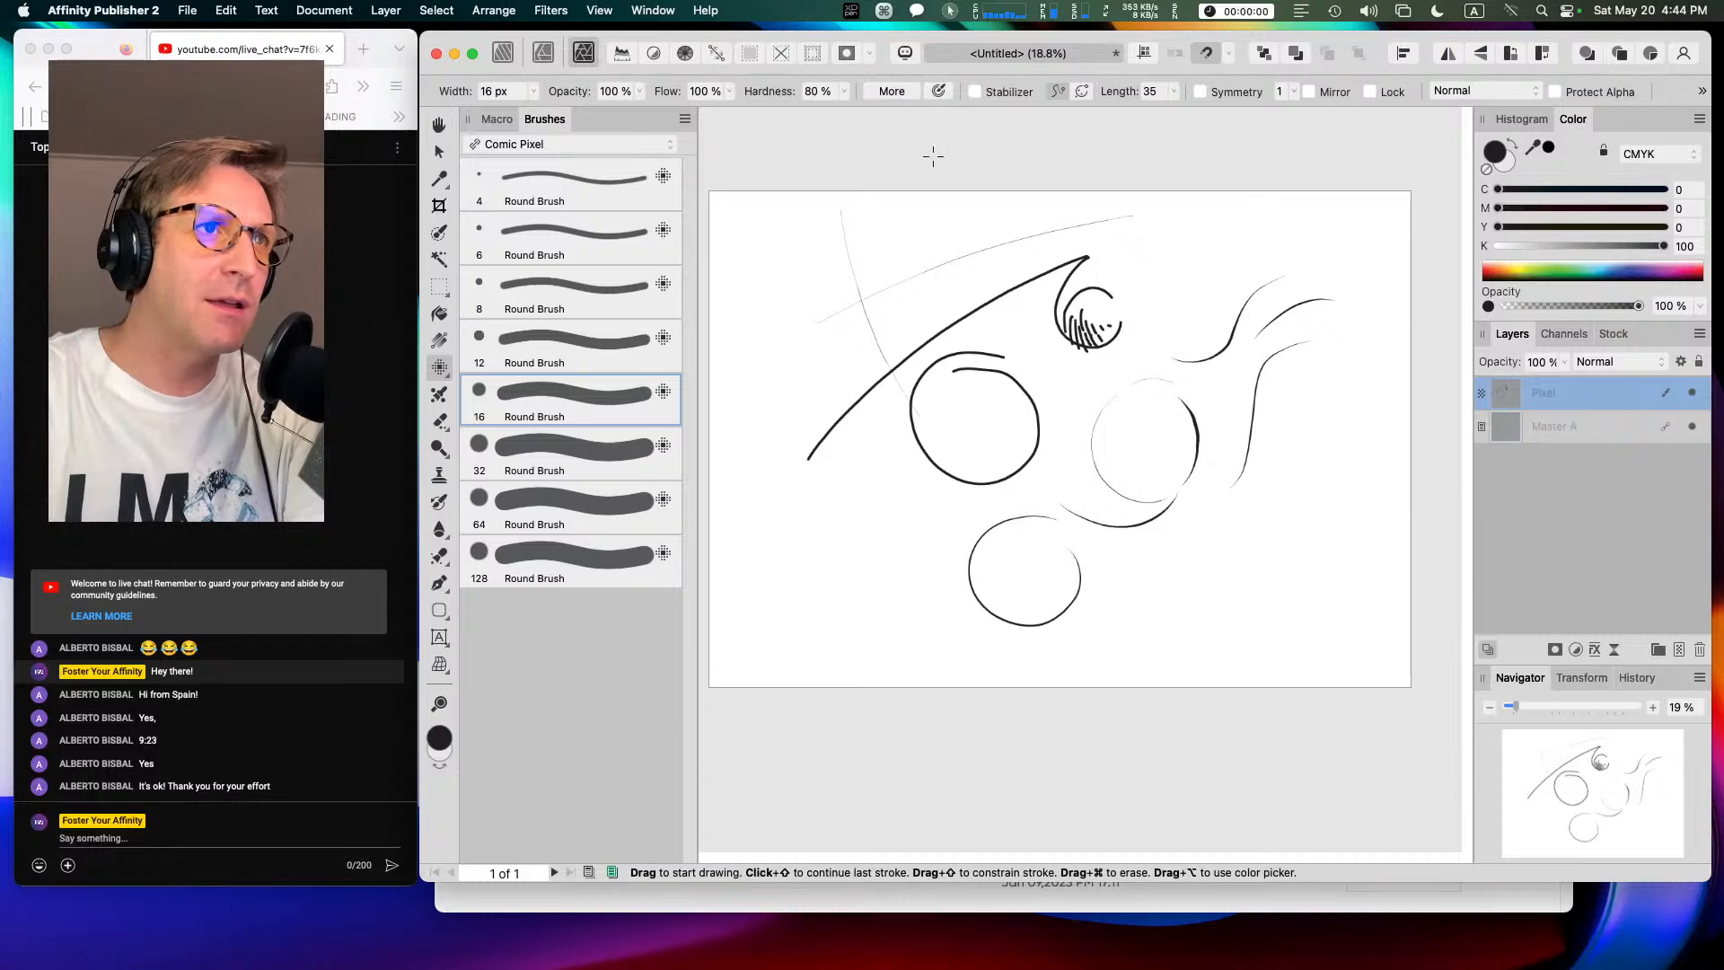
Step: Test the 16 px Round Brush with freehand lines and a loop across the page, and delete the Pixel layer
mouse_move(903, 249)
left_mouse_down()
mouse_move(1127, 216)
mouse_move(1093, 477)
mouse_move(865, 468)
mouse_move(941, 334)
mouse_move(1208, 322)
mouse_move(1231, 429)
mouse_move(1207, 526)
mouse_move(1318, 569)
mouse_move(1237, 526)
mouse_move(1214, 582)
left_mouse_up()
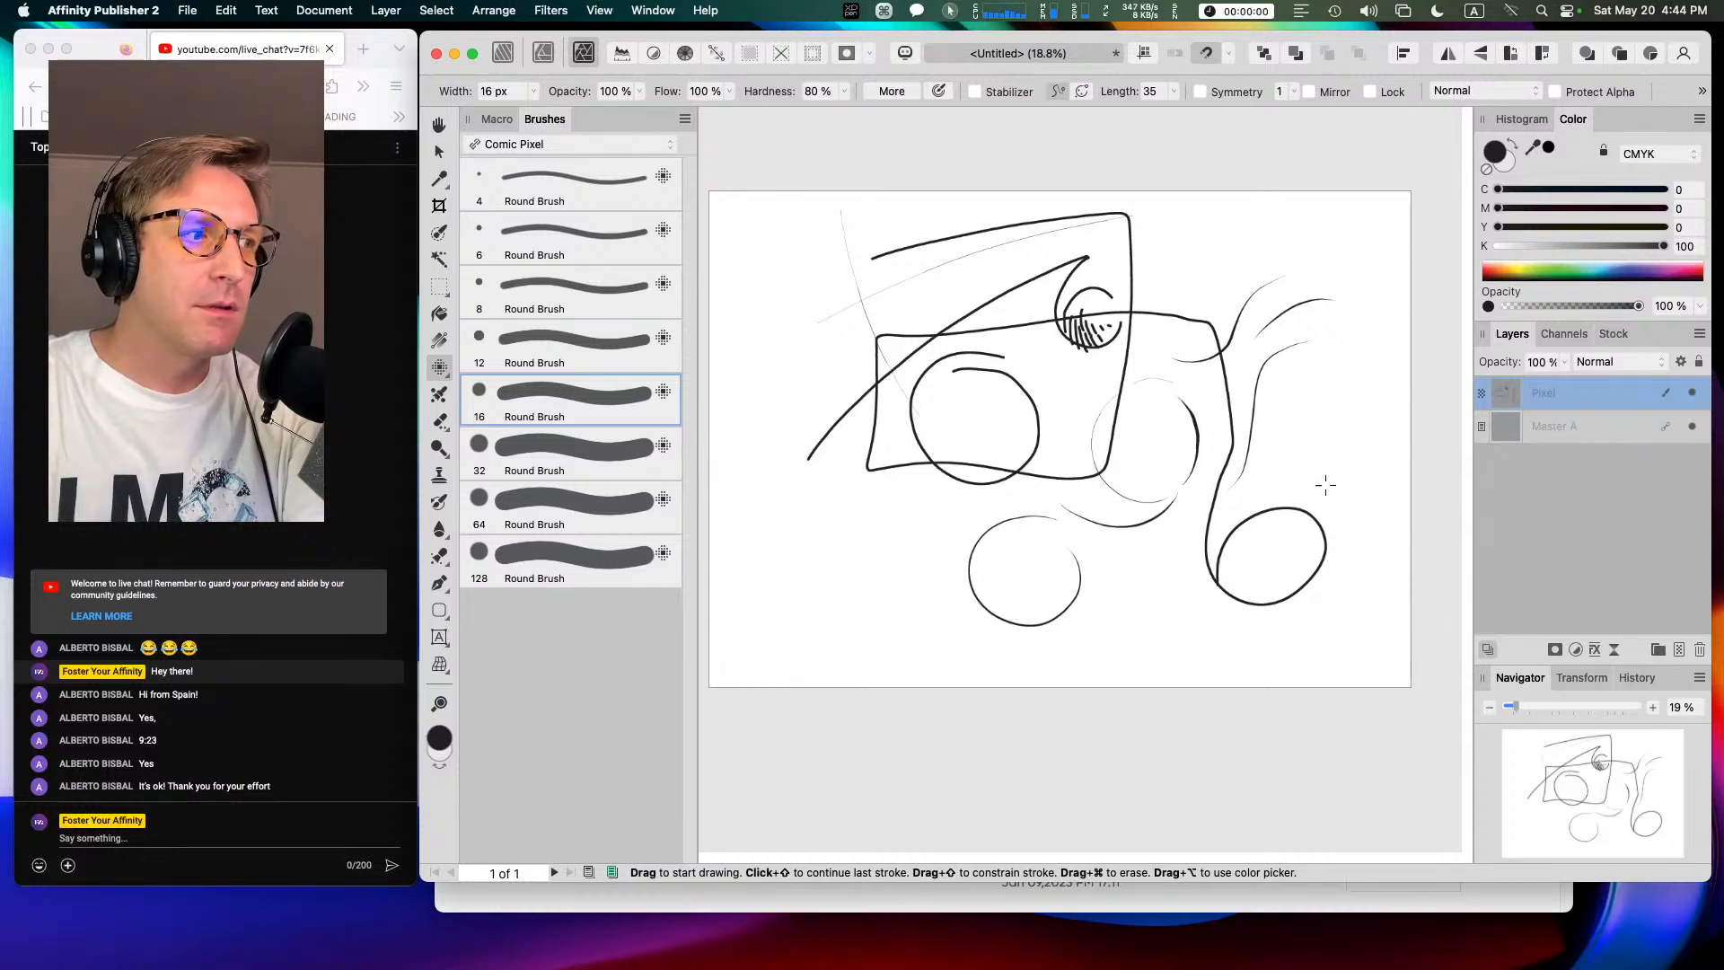
left_click(1696, 649)
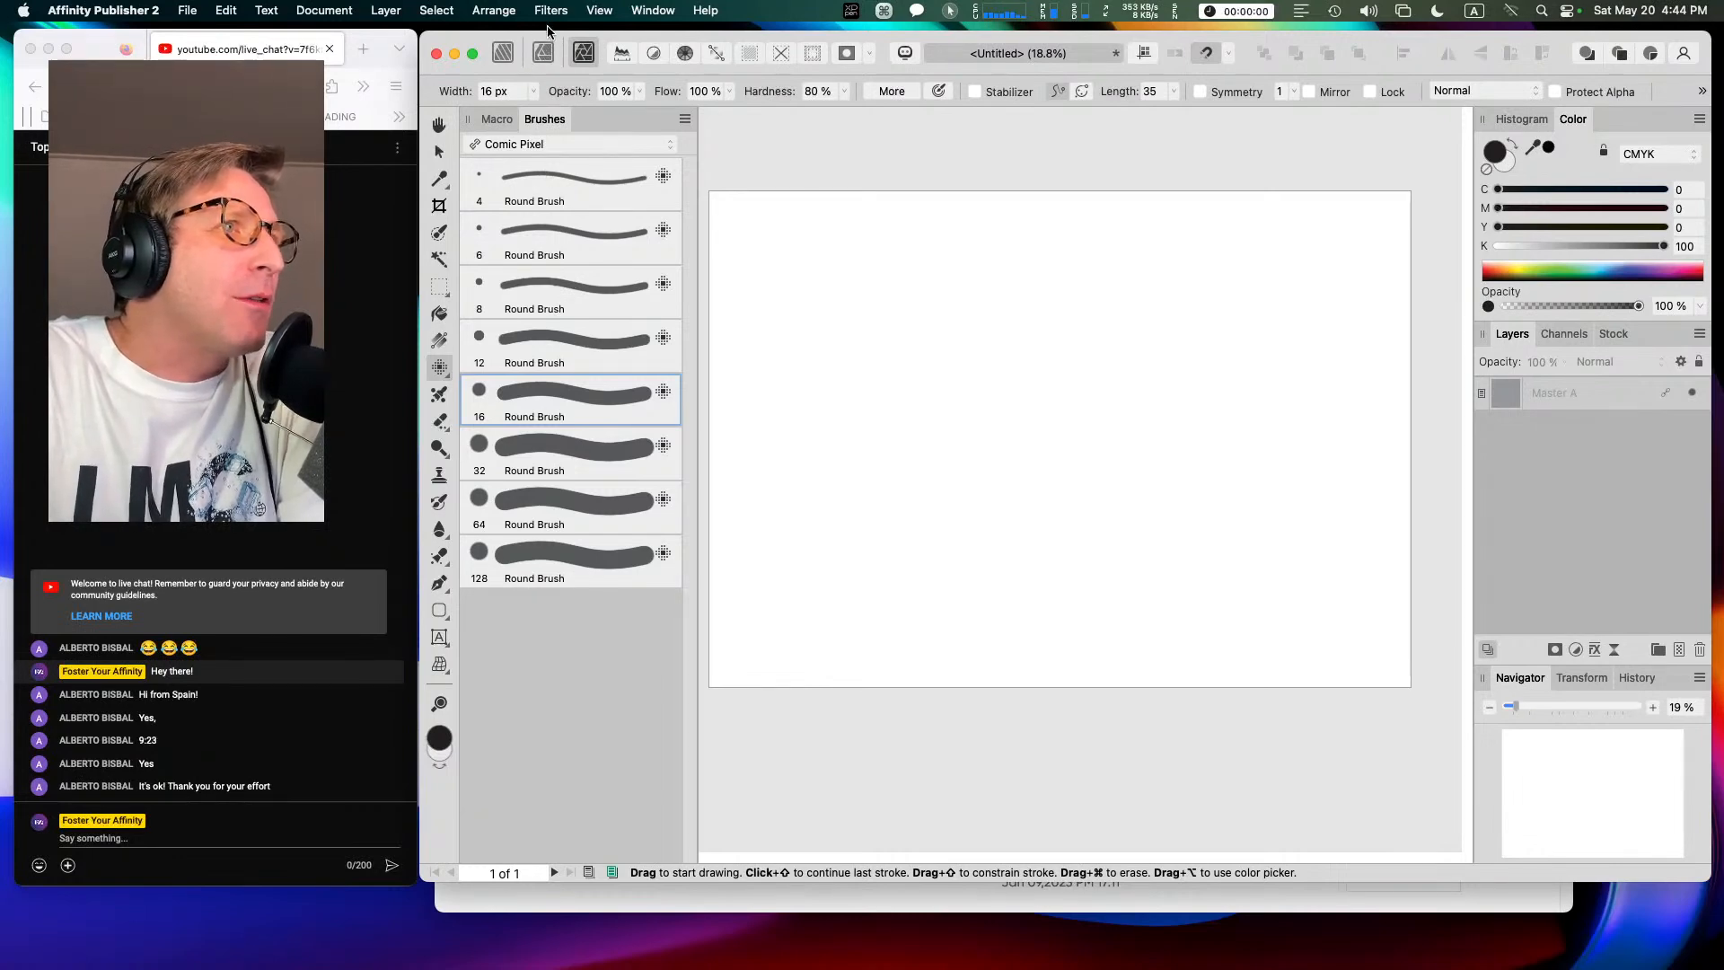
Step: Shift the Affinity Publisher window slightly and switch the document to the Designer Persona
left_click_drag(474, 36, 482, 34)
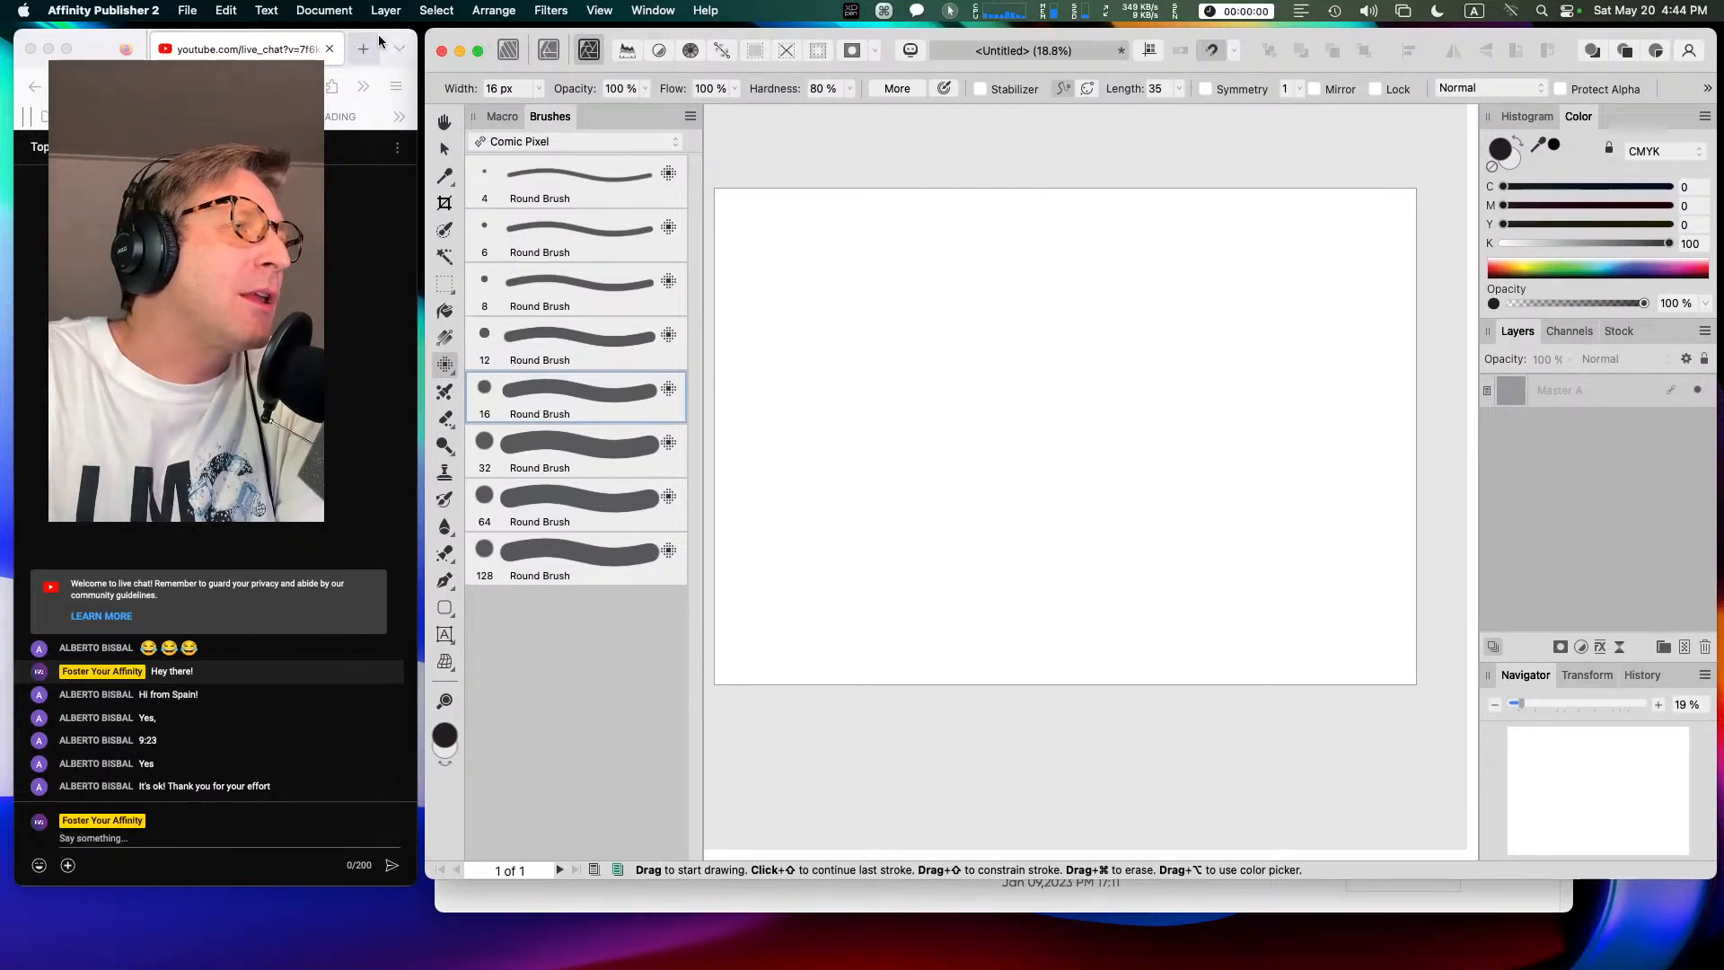
left_click(104, 41)
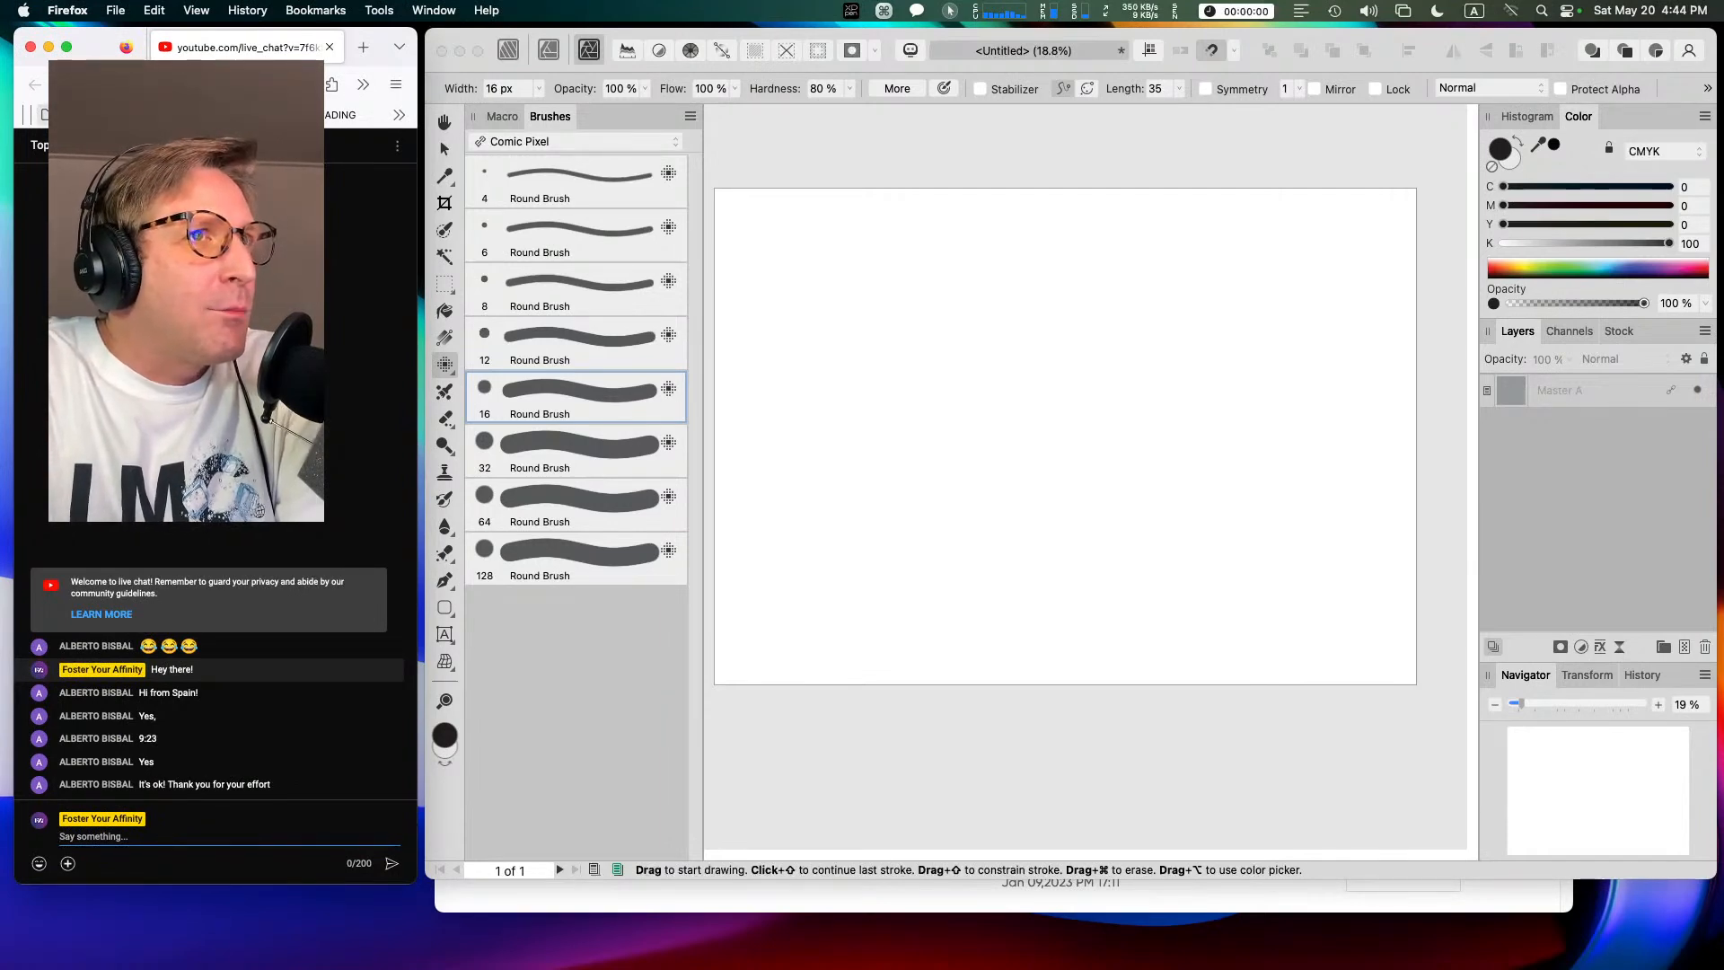
left_click(548, 51)
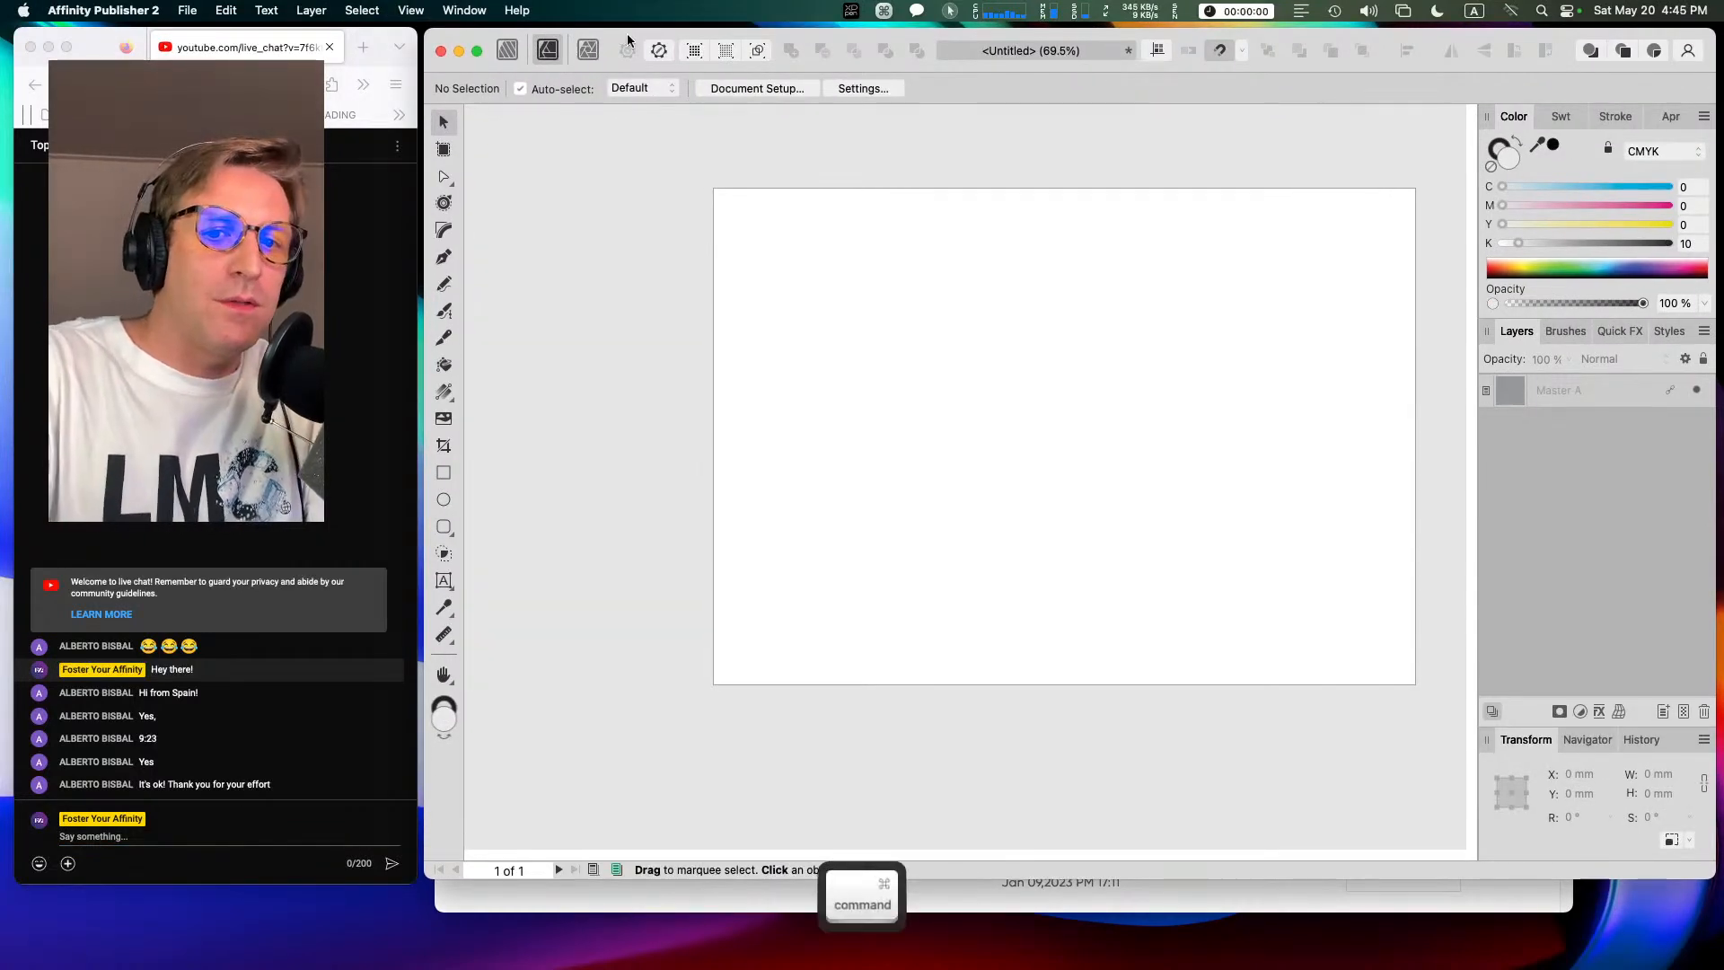
key("super+equal")
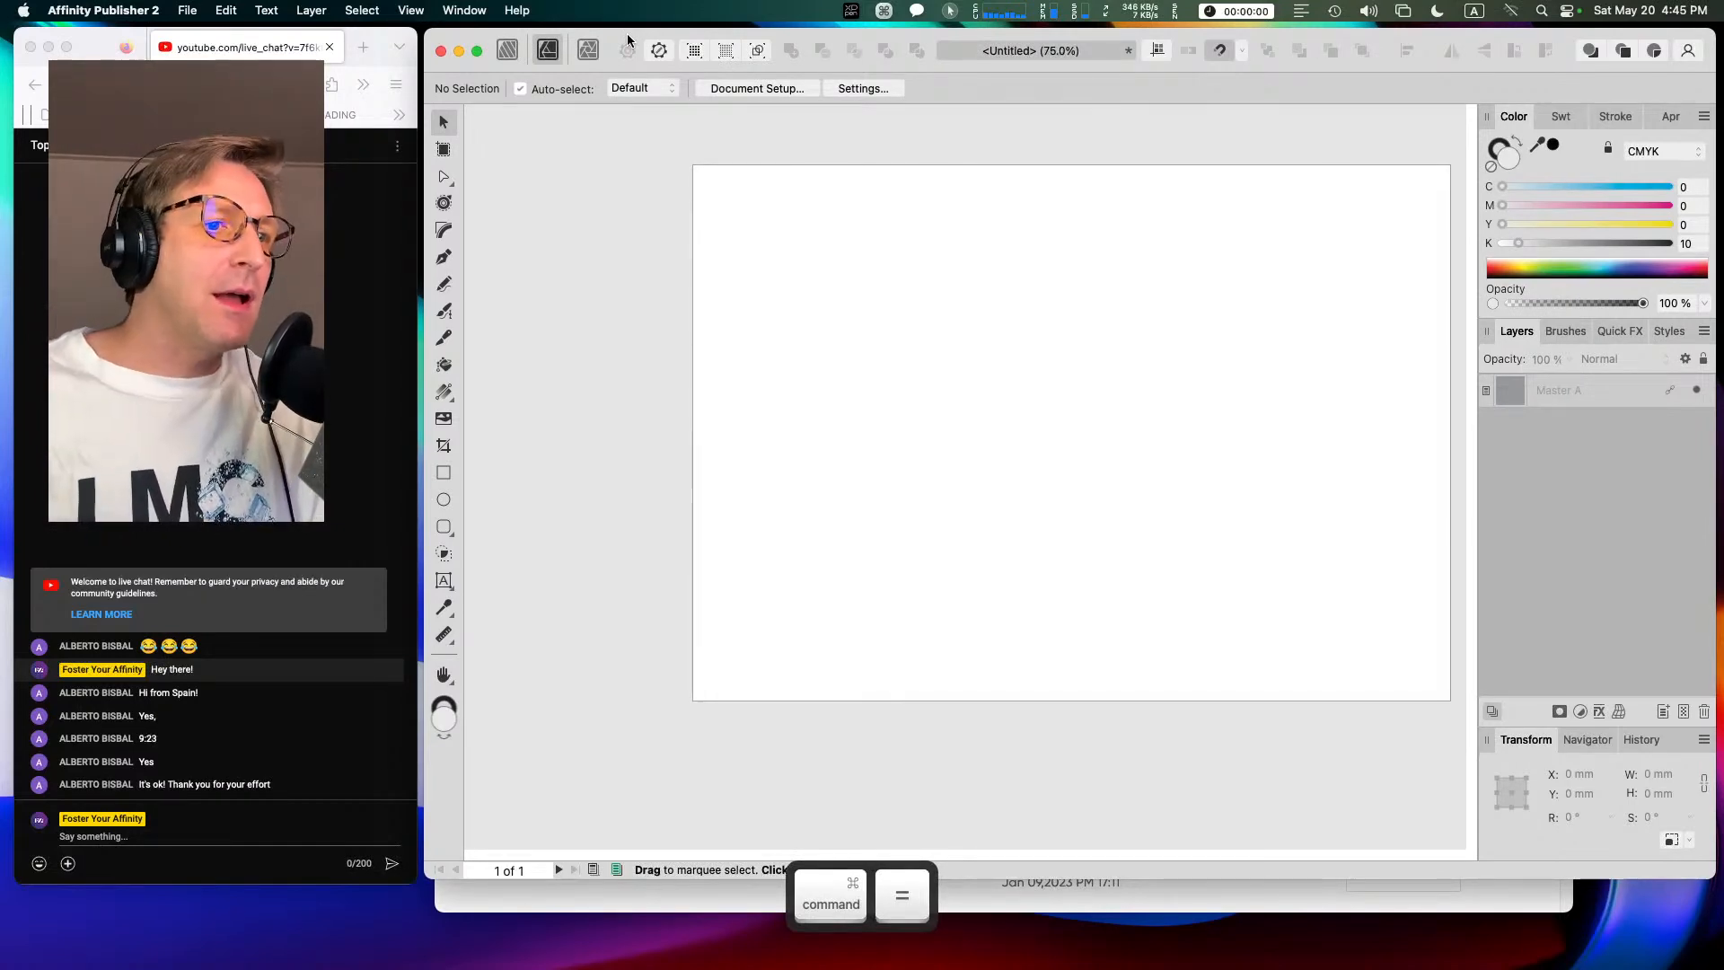
Step: In the PenTablet driver's pen settings, bend the all-applications pressure curve toward Hard and test the pen pressure
left_click(882, 12)
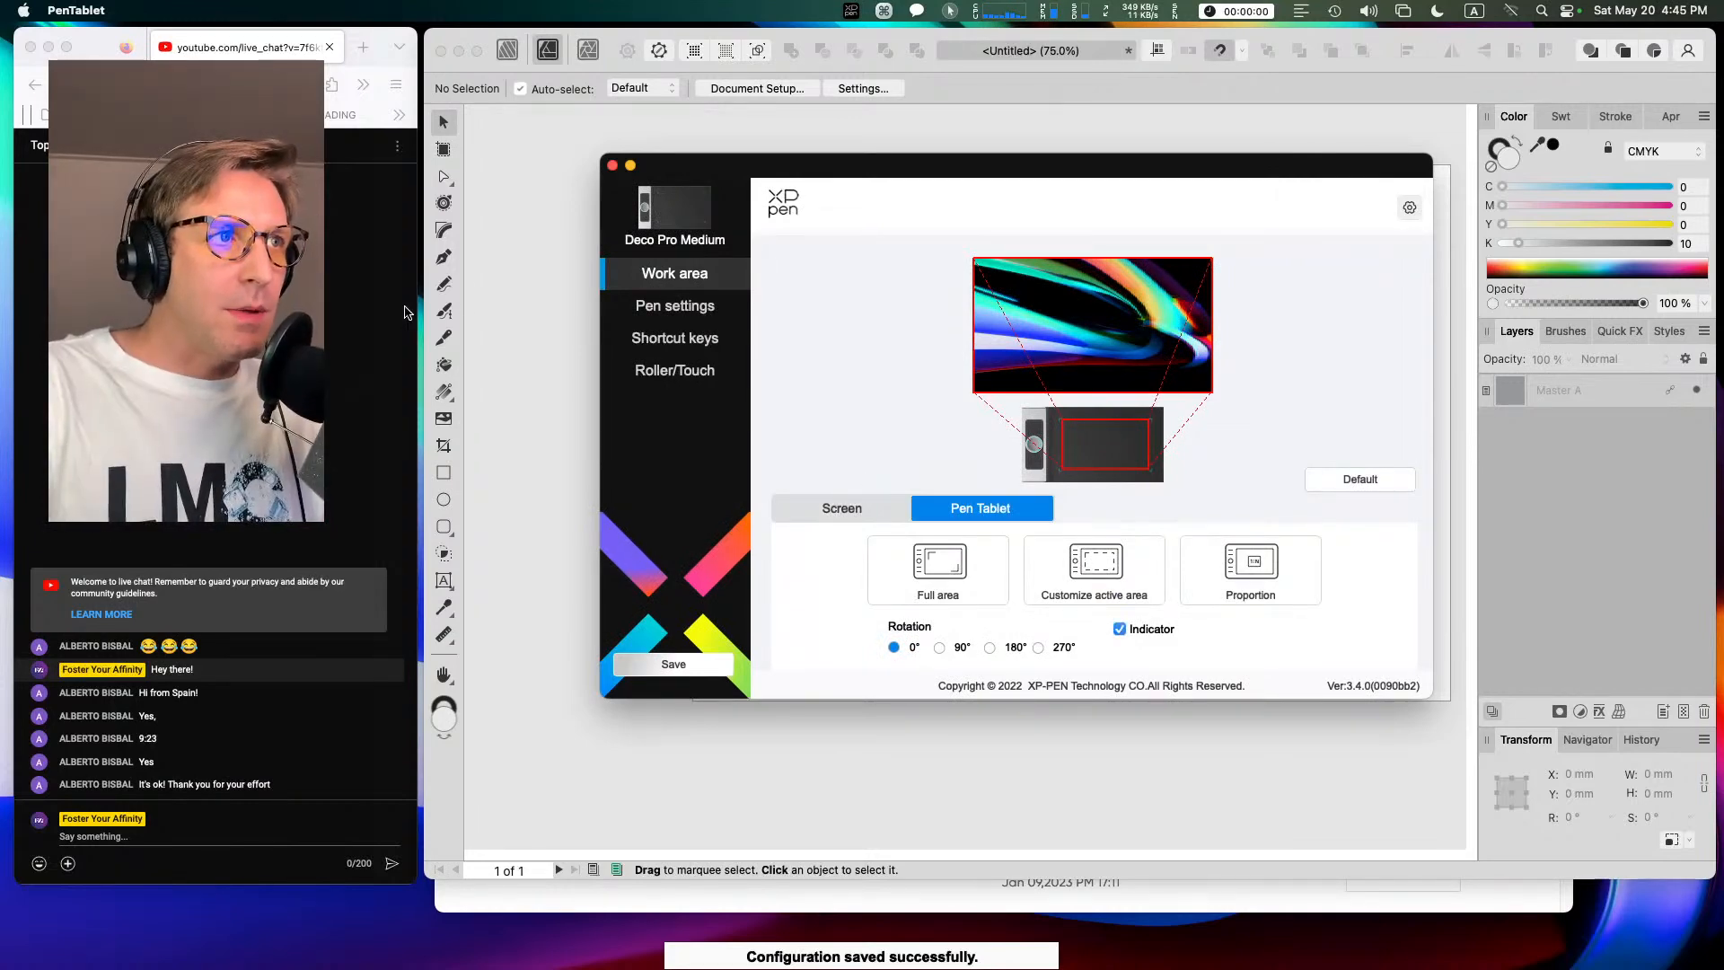
left_click(727, 312)
left_click(890, 590)
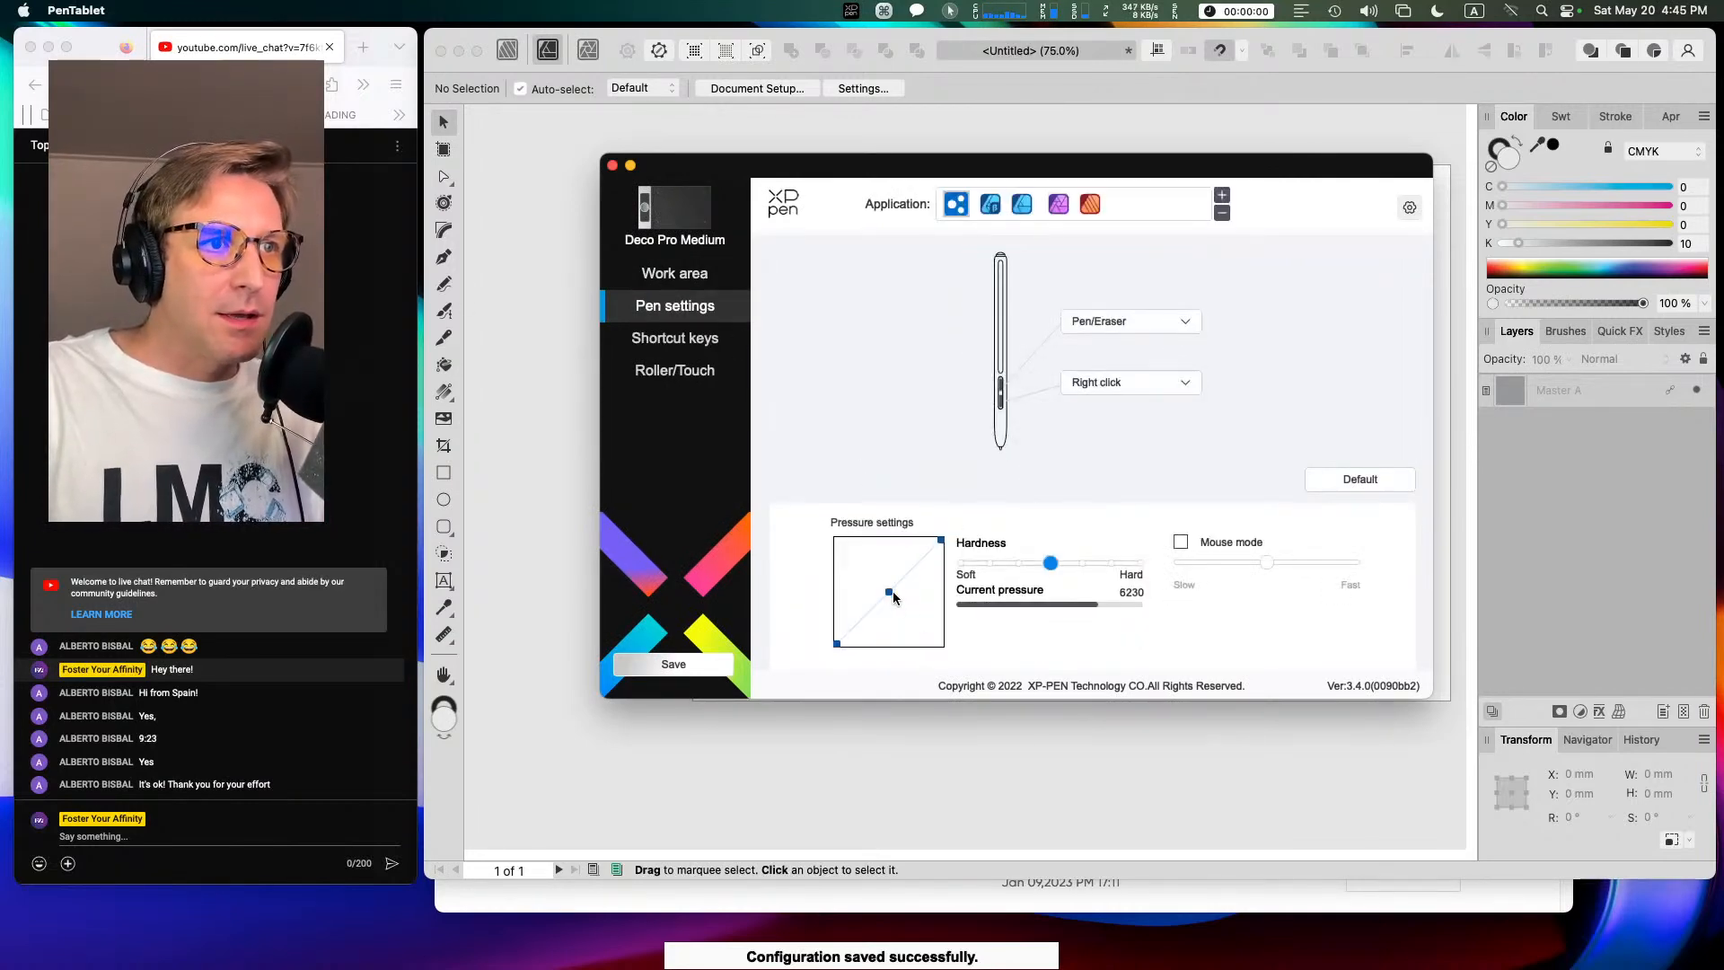
left_click(901, 611)
left_click_drag(889, 592, 915, 625)
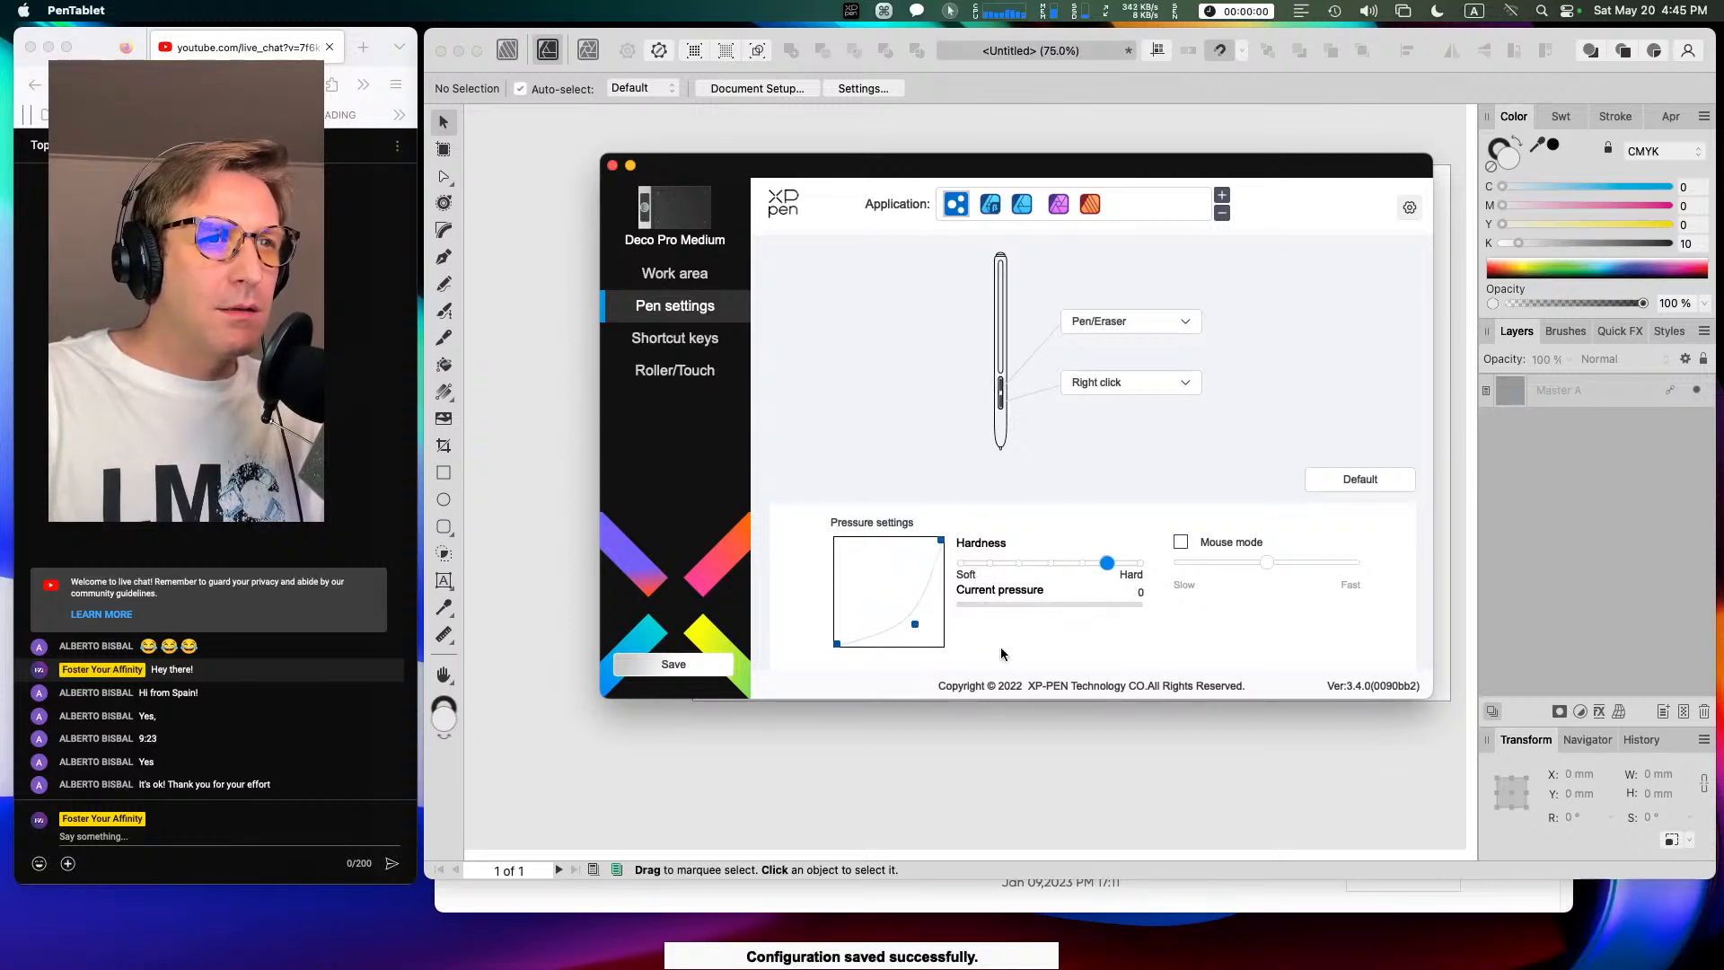
left_click(919, 626)
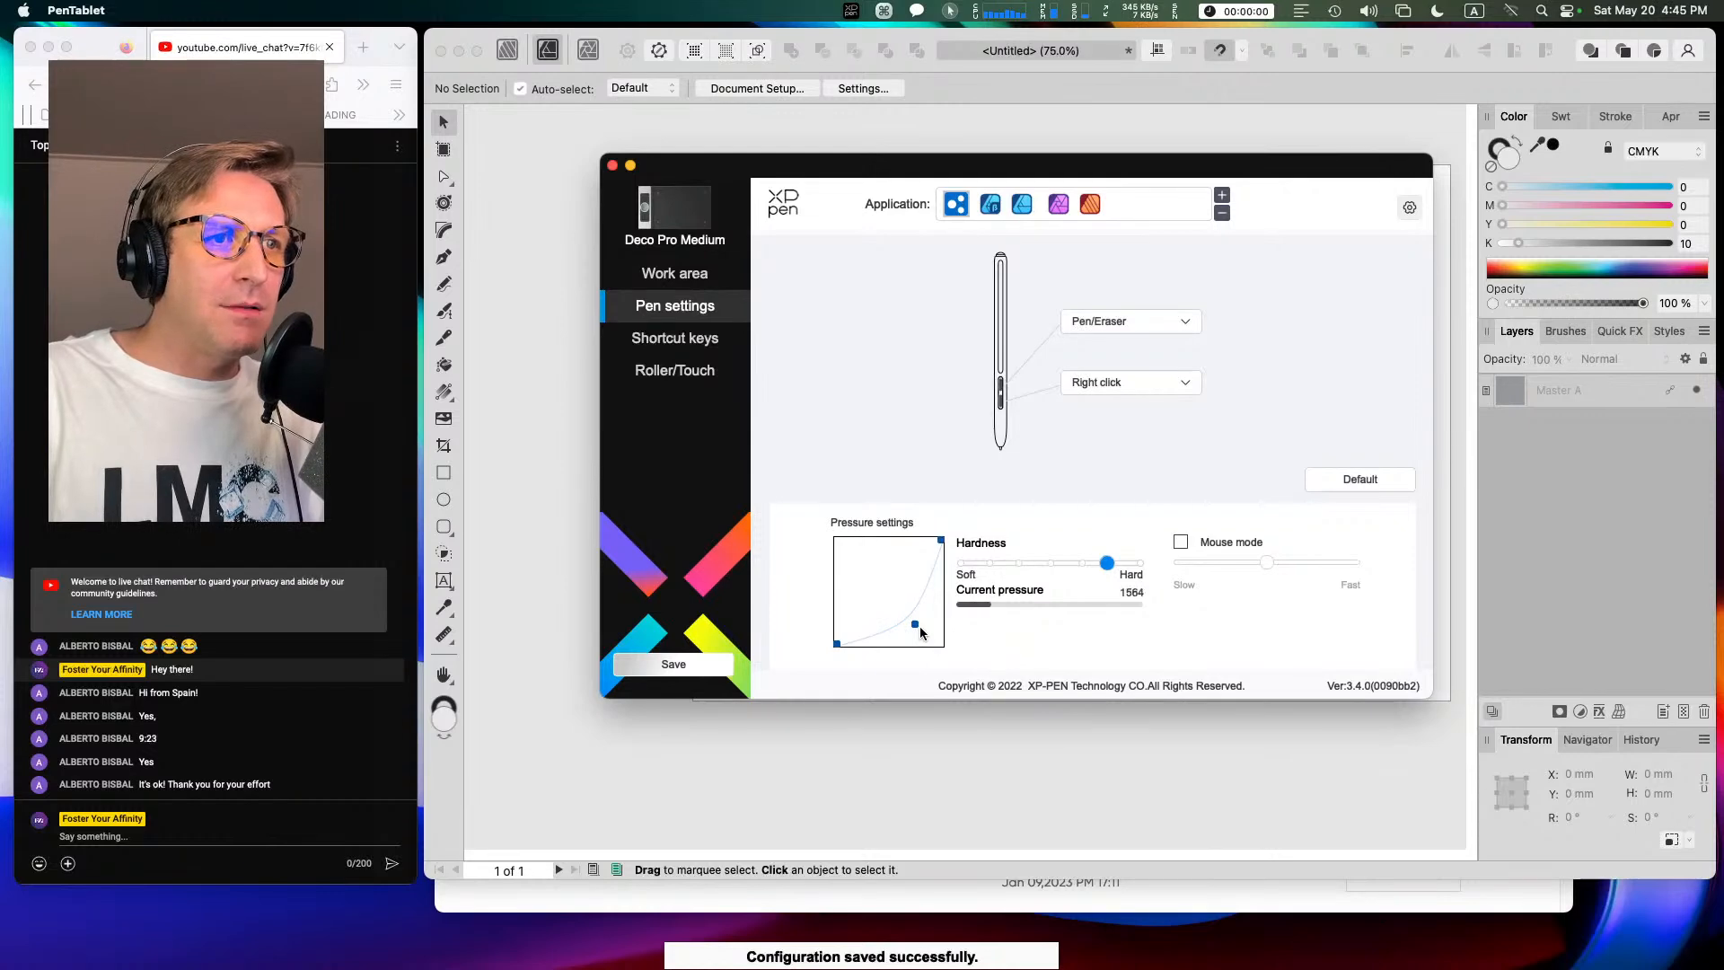
left_click_drag(923, 624, 923, 619)
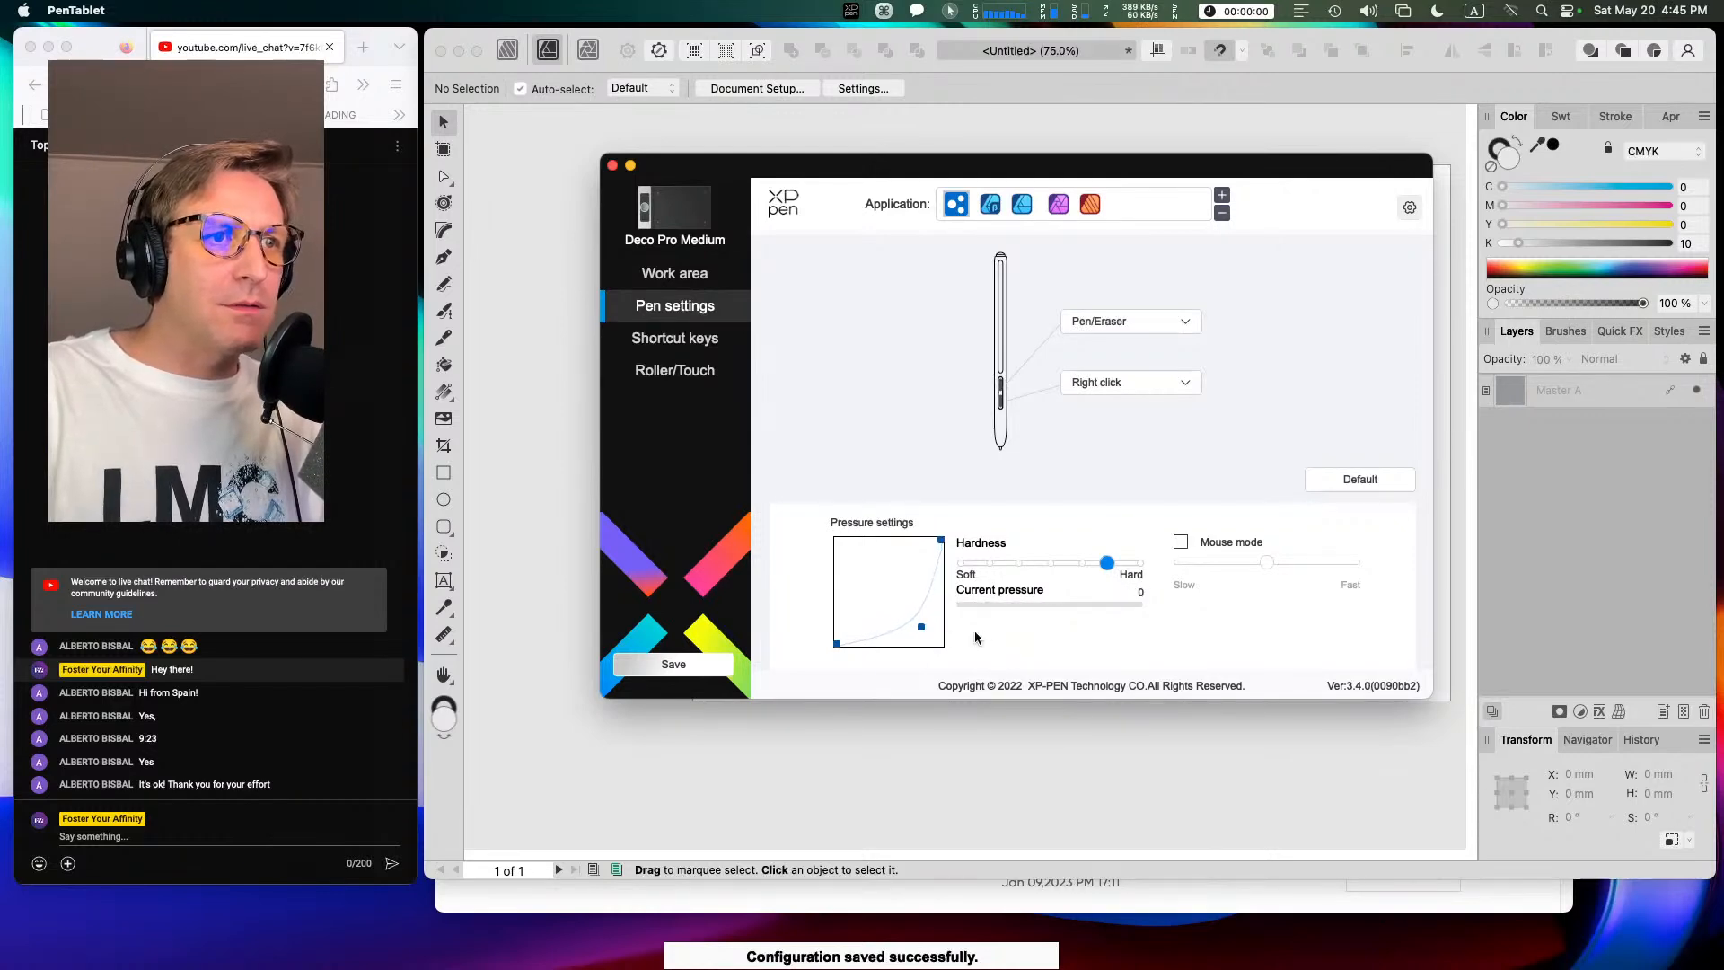
left_click(1030, 629)
left_click_drag(1030, 629, 1462, 626)
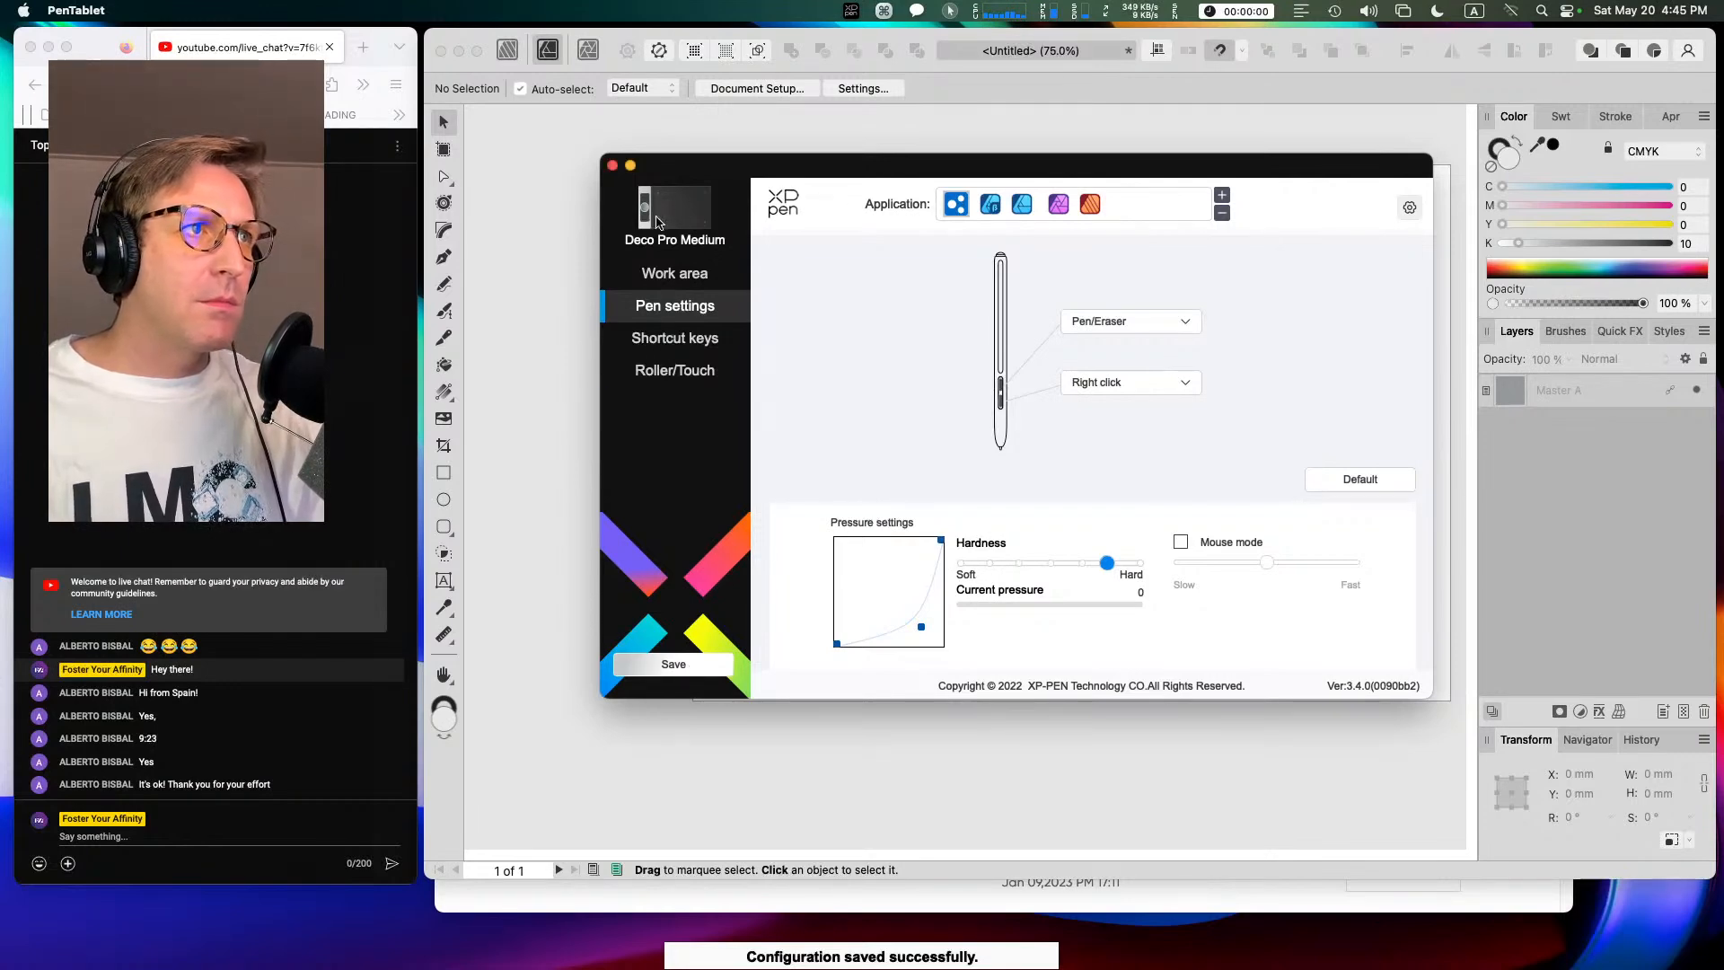
Step: Select the Affinity Publisher profile in the pen settings, test its pressure response, and save the configuration
left_click(1090, 204)
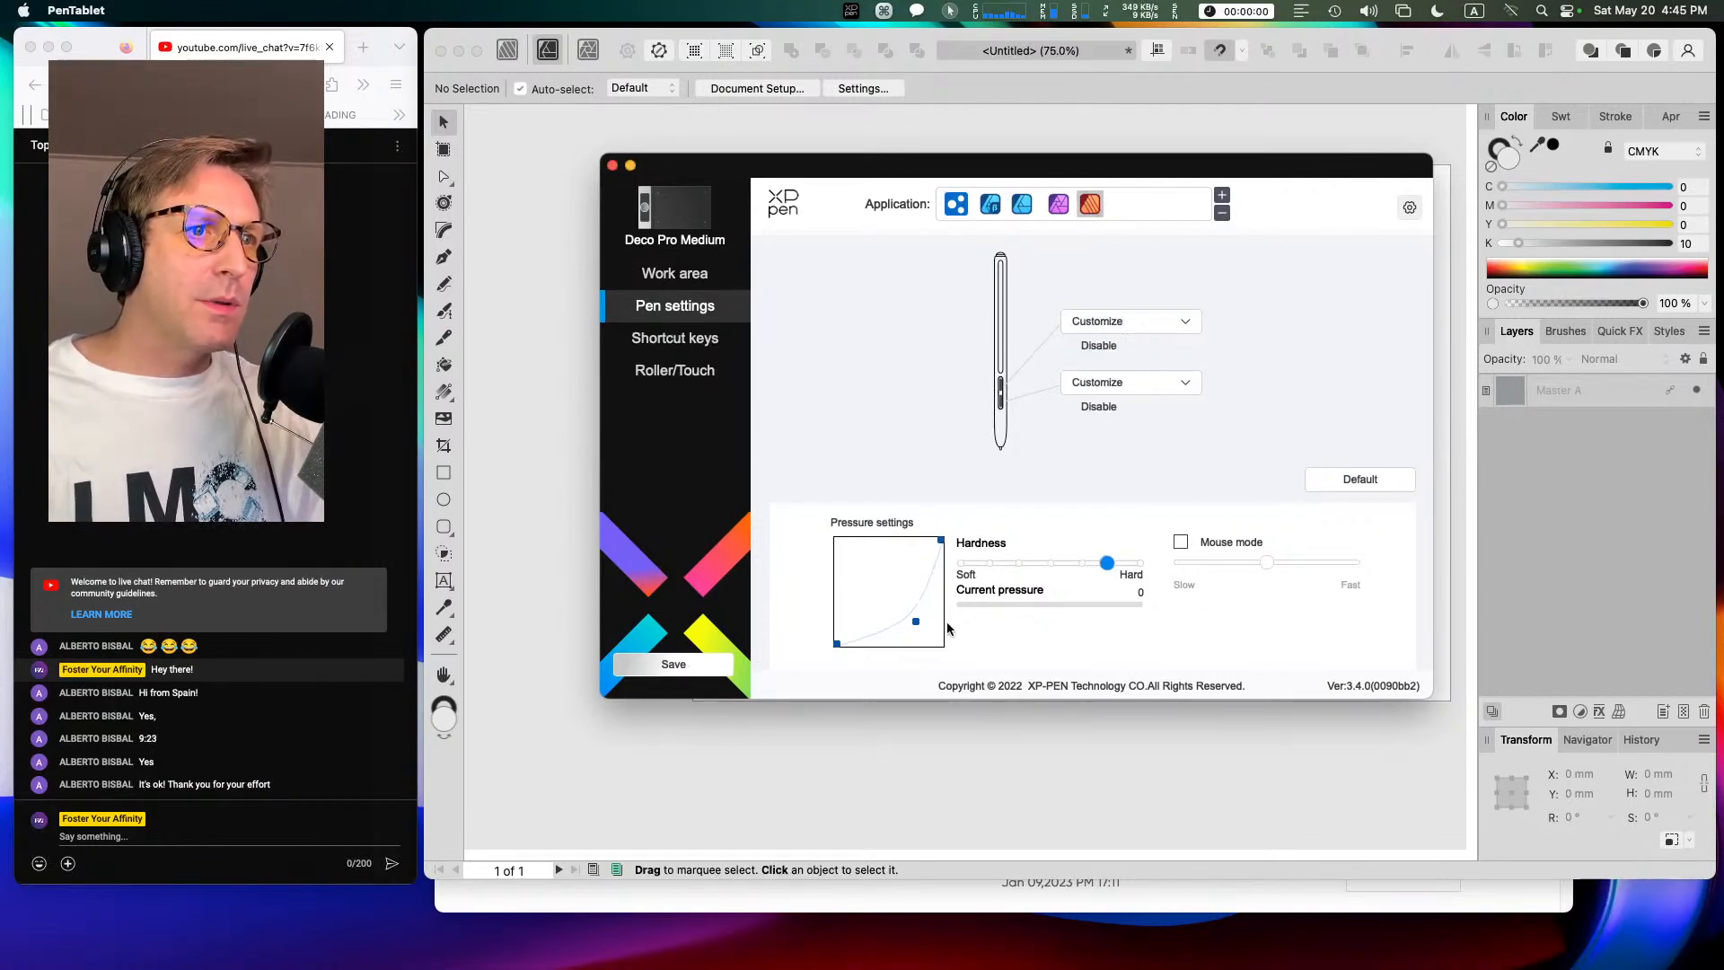
left_click(978, 640)
left_click(970, 644)
left_click(1010, 650)
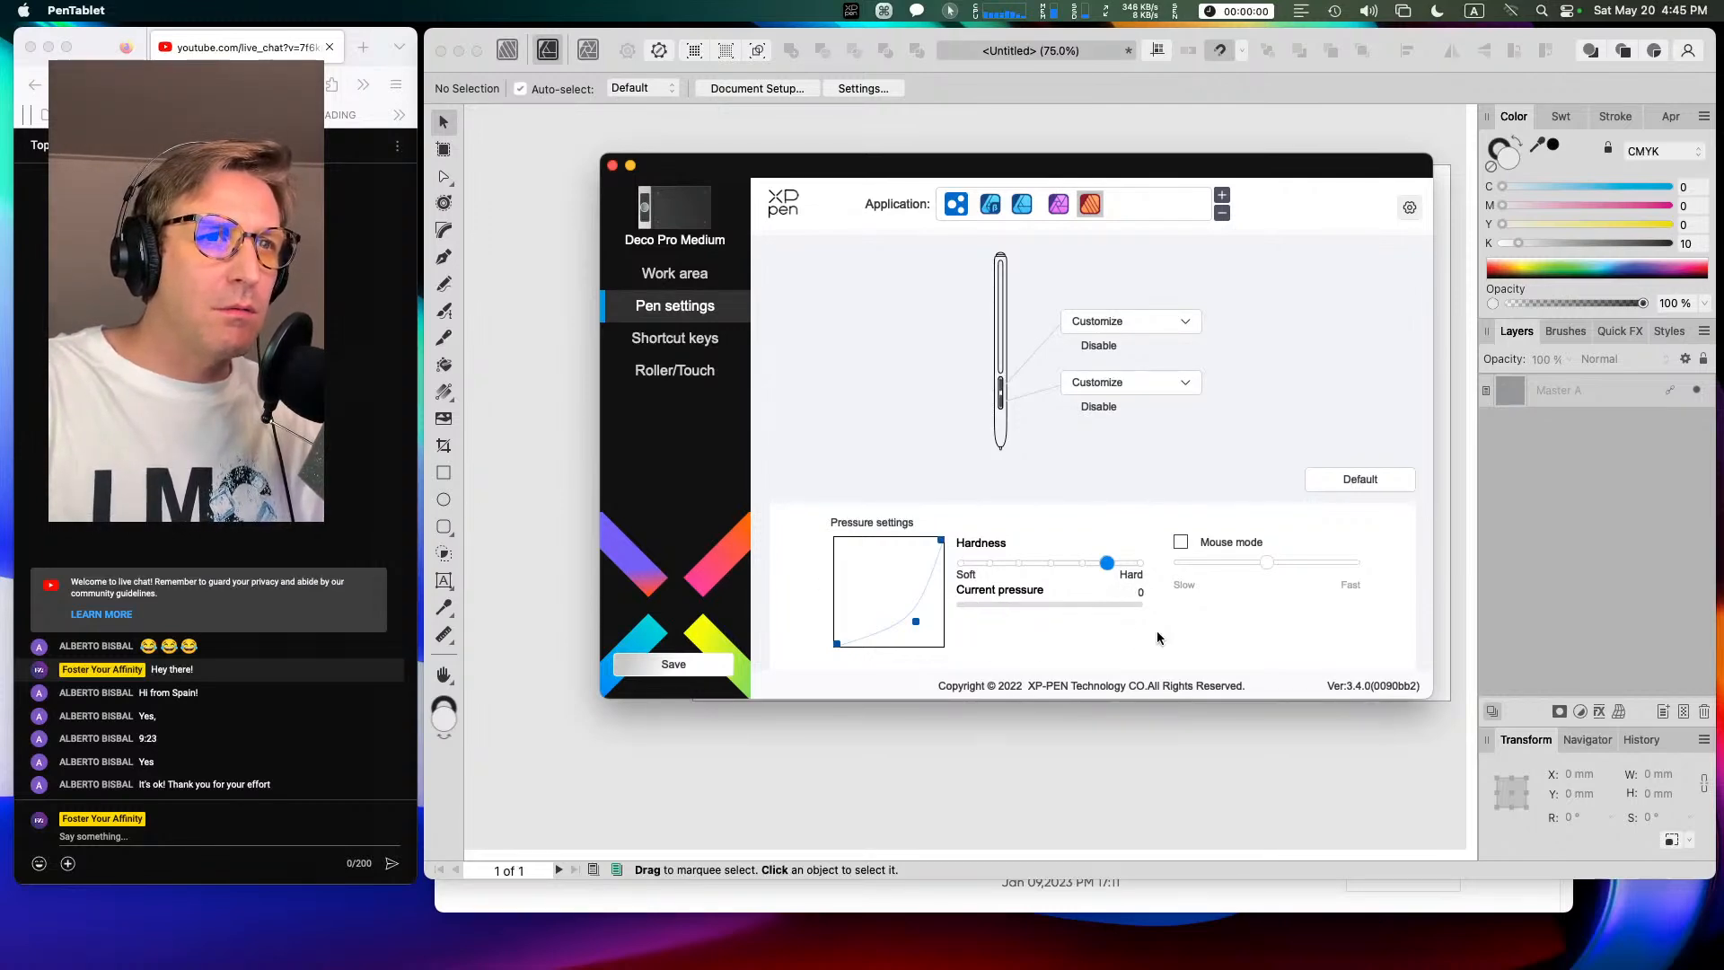
left_click(1016, 653)
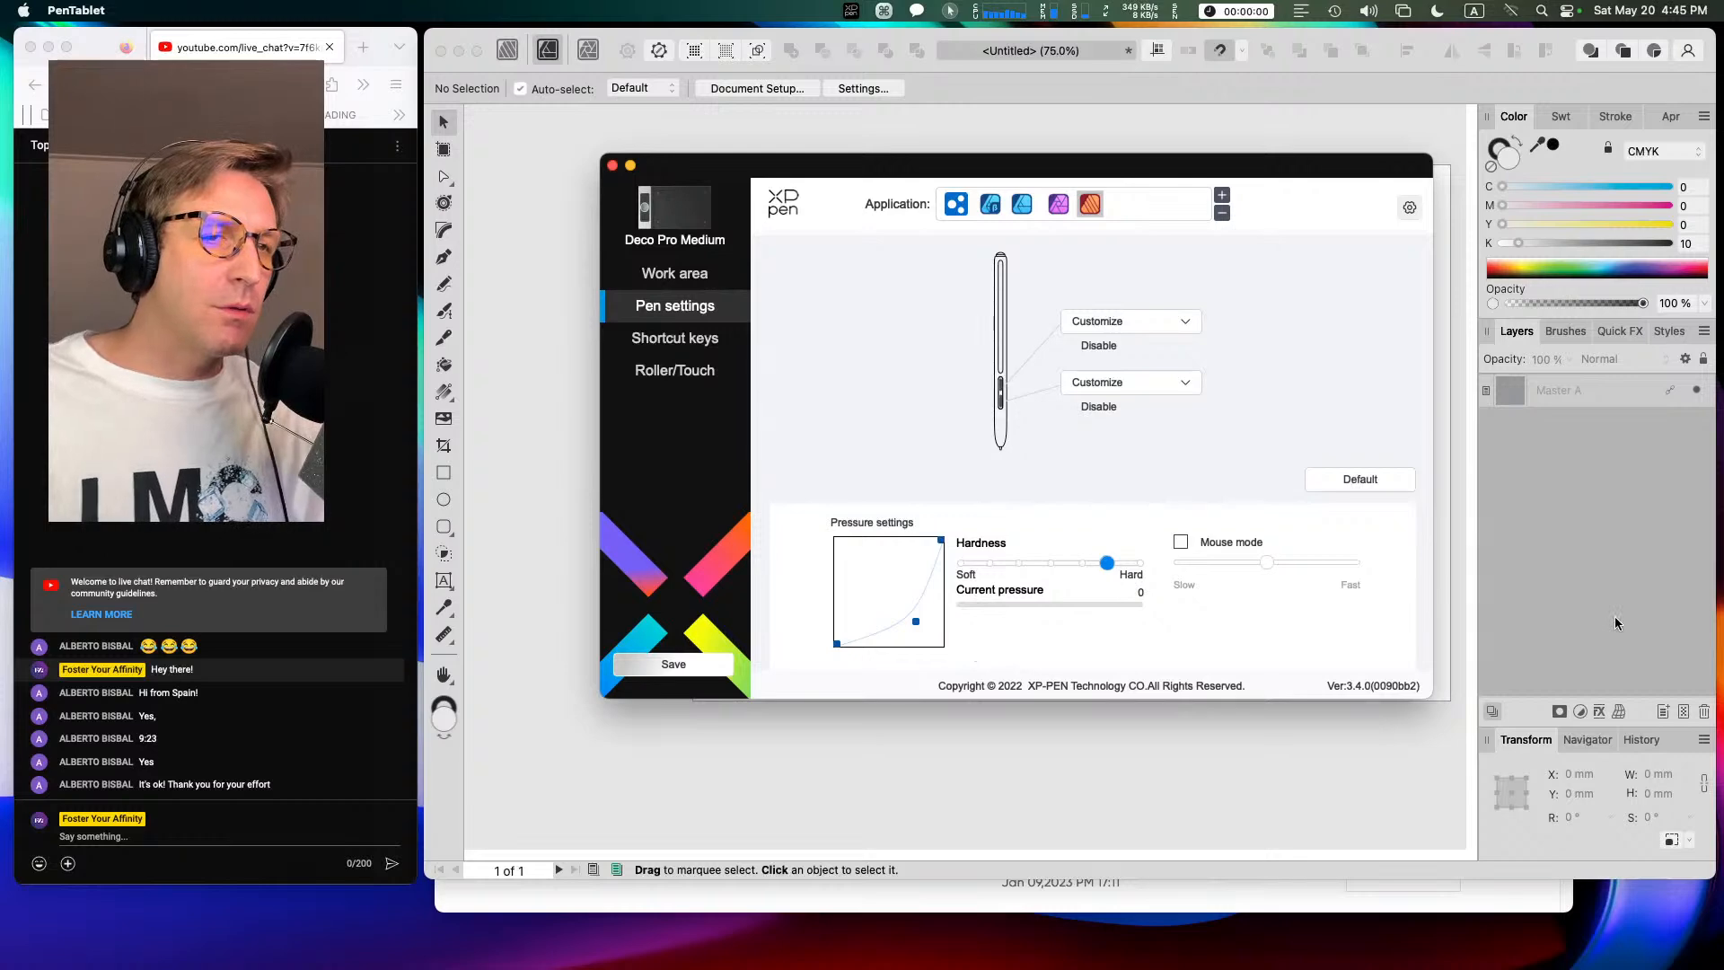
left_click(675, 664)
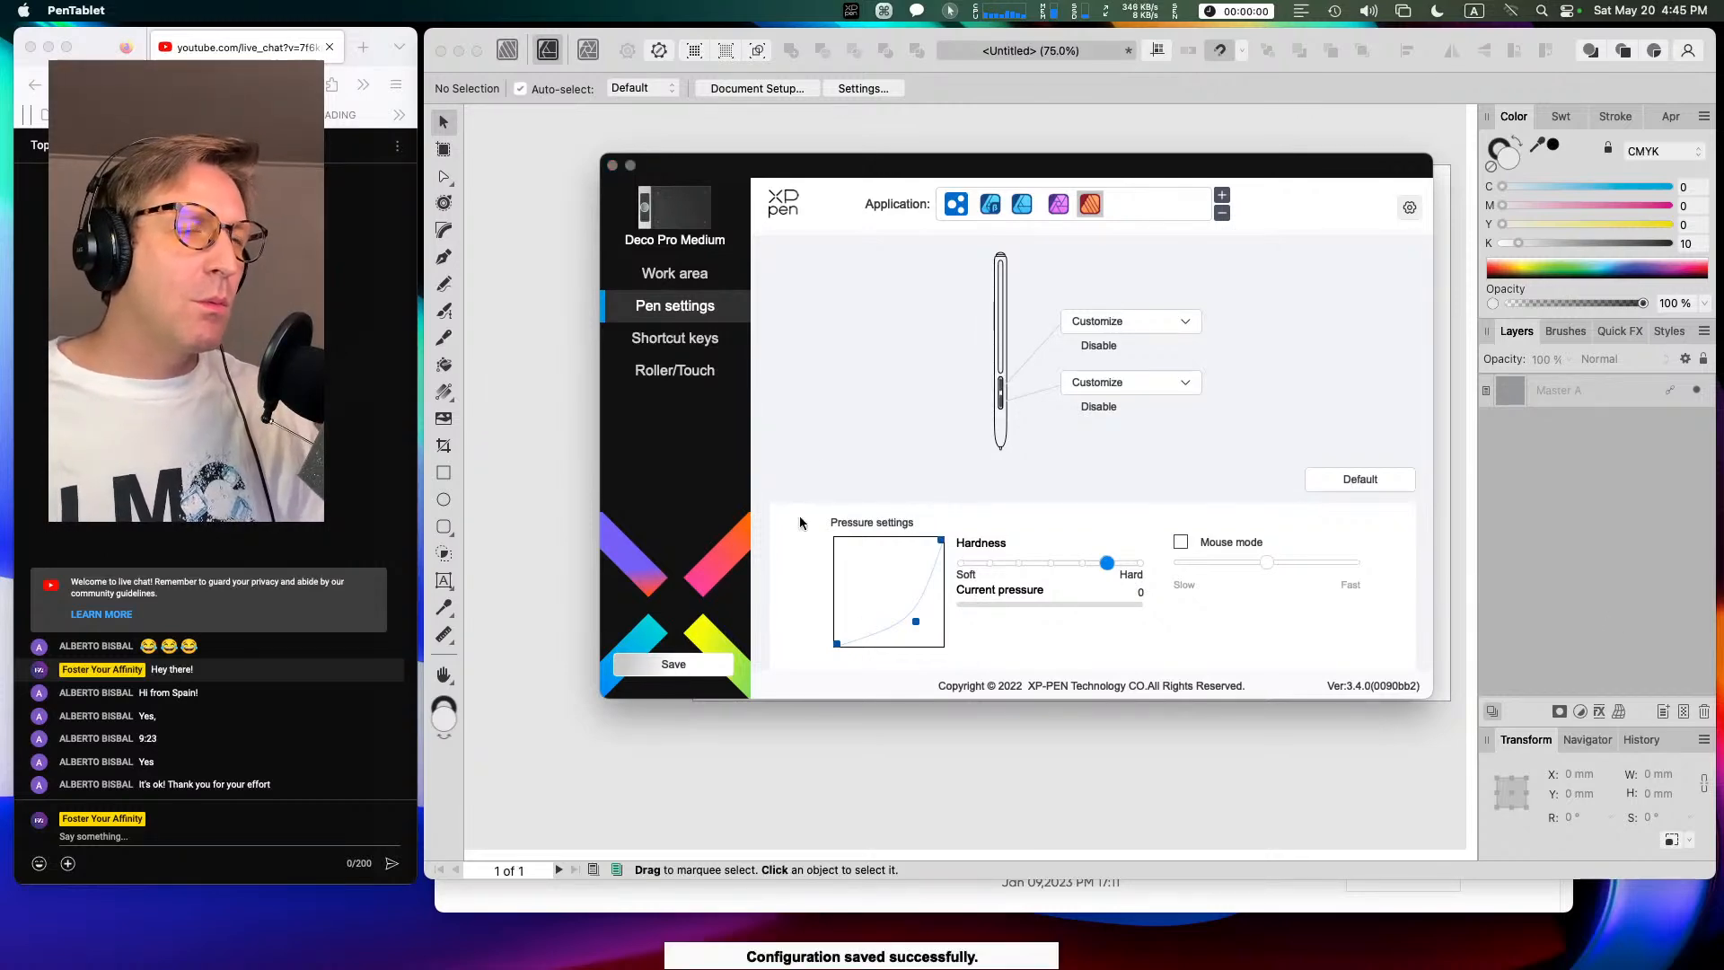
Step: Return to the Affinity Publisher document, fit the page to the view, and activate the Vector Brush tool
left_click(955, 68)
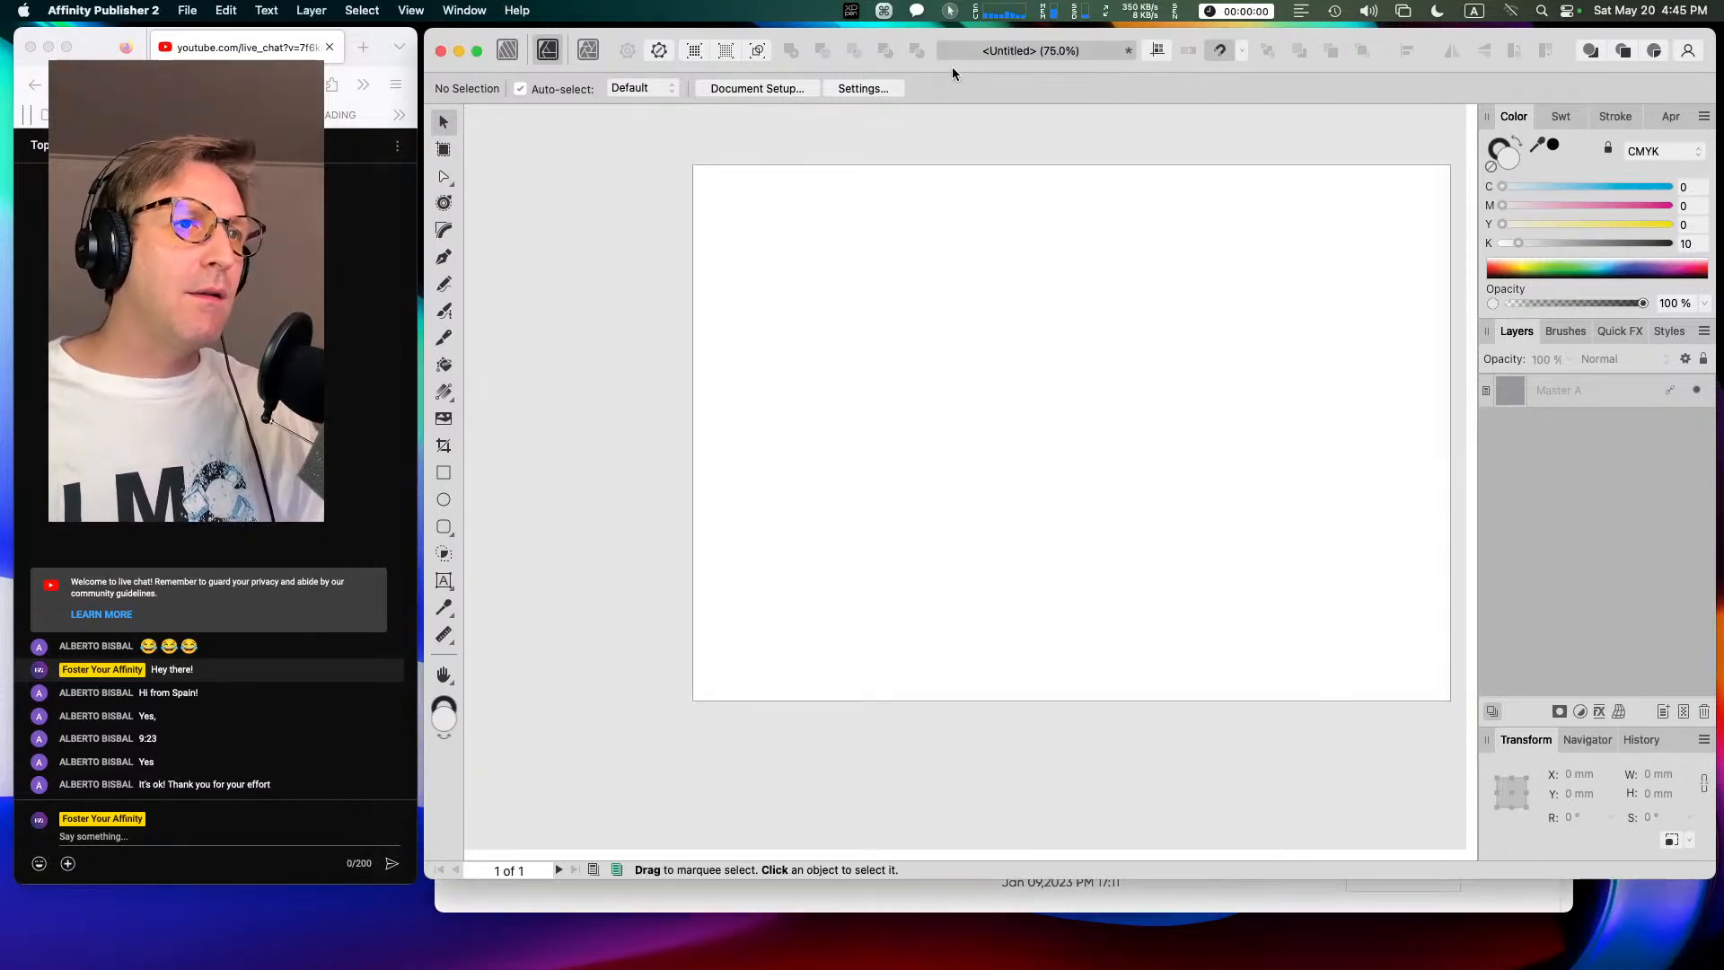
key("super+0")
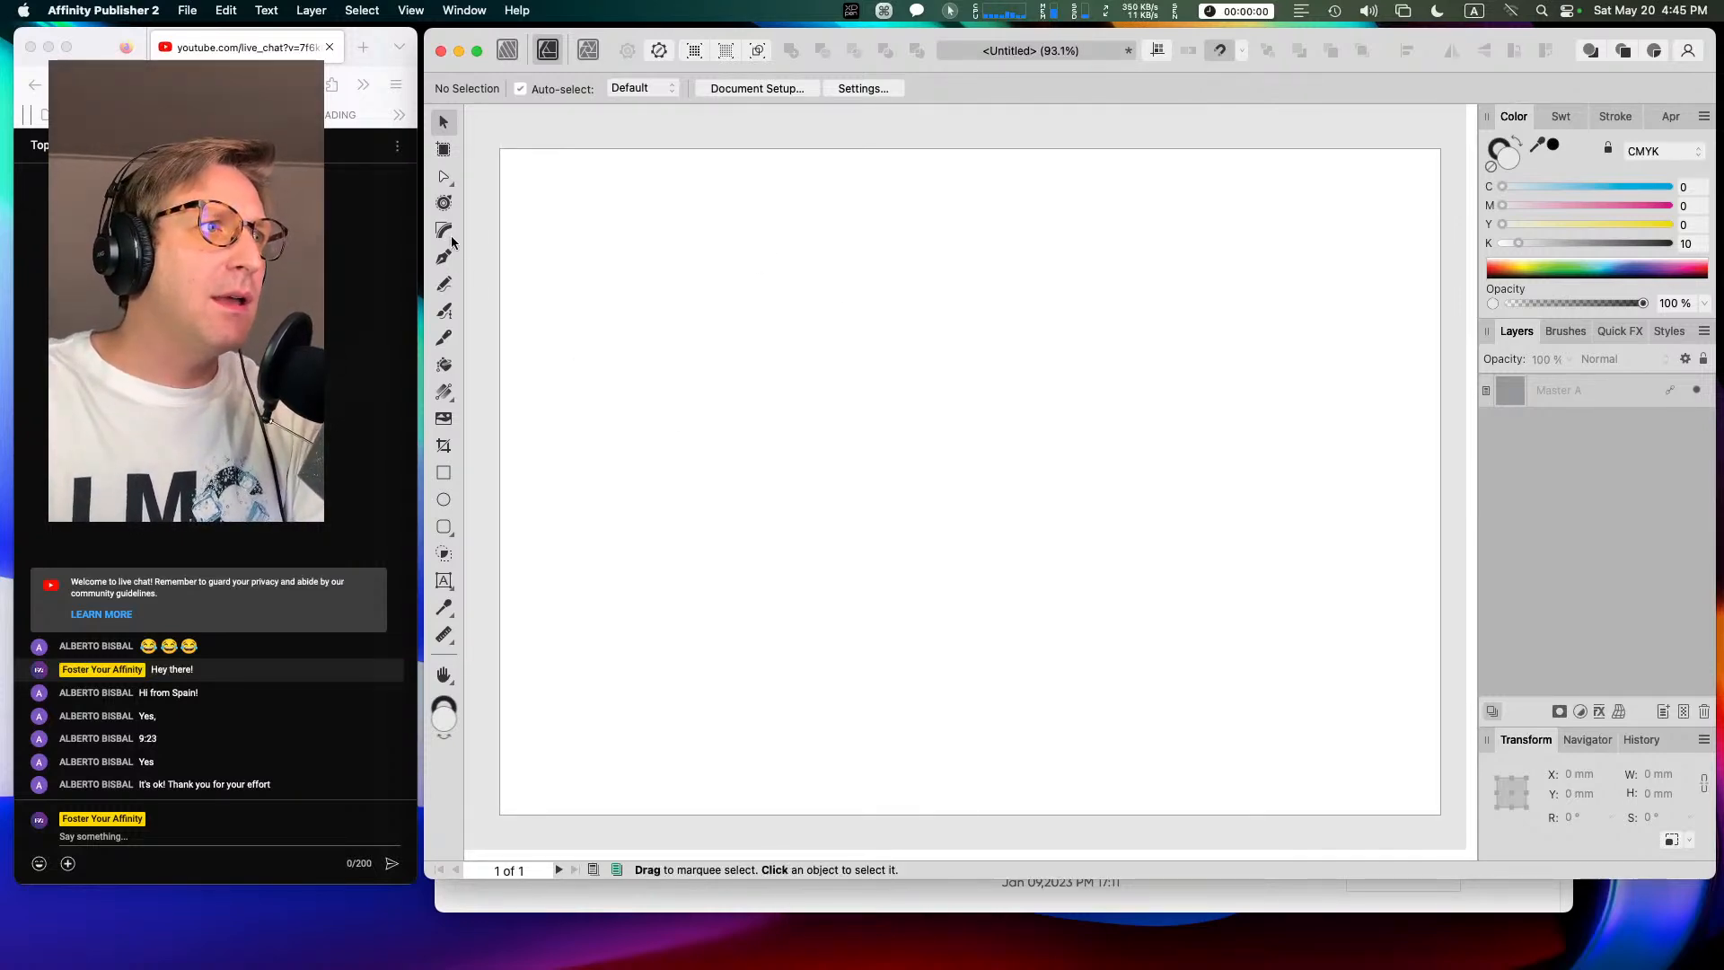
left_click(444, 287)
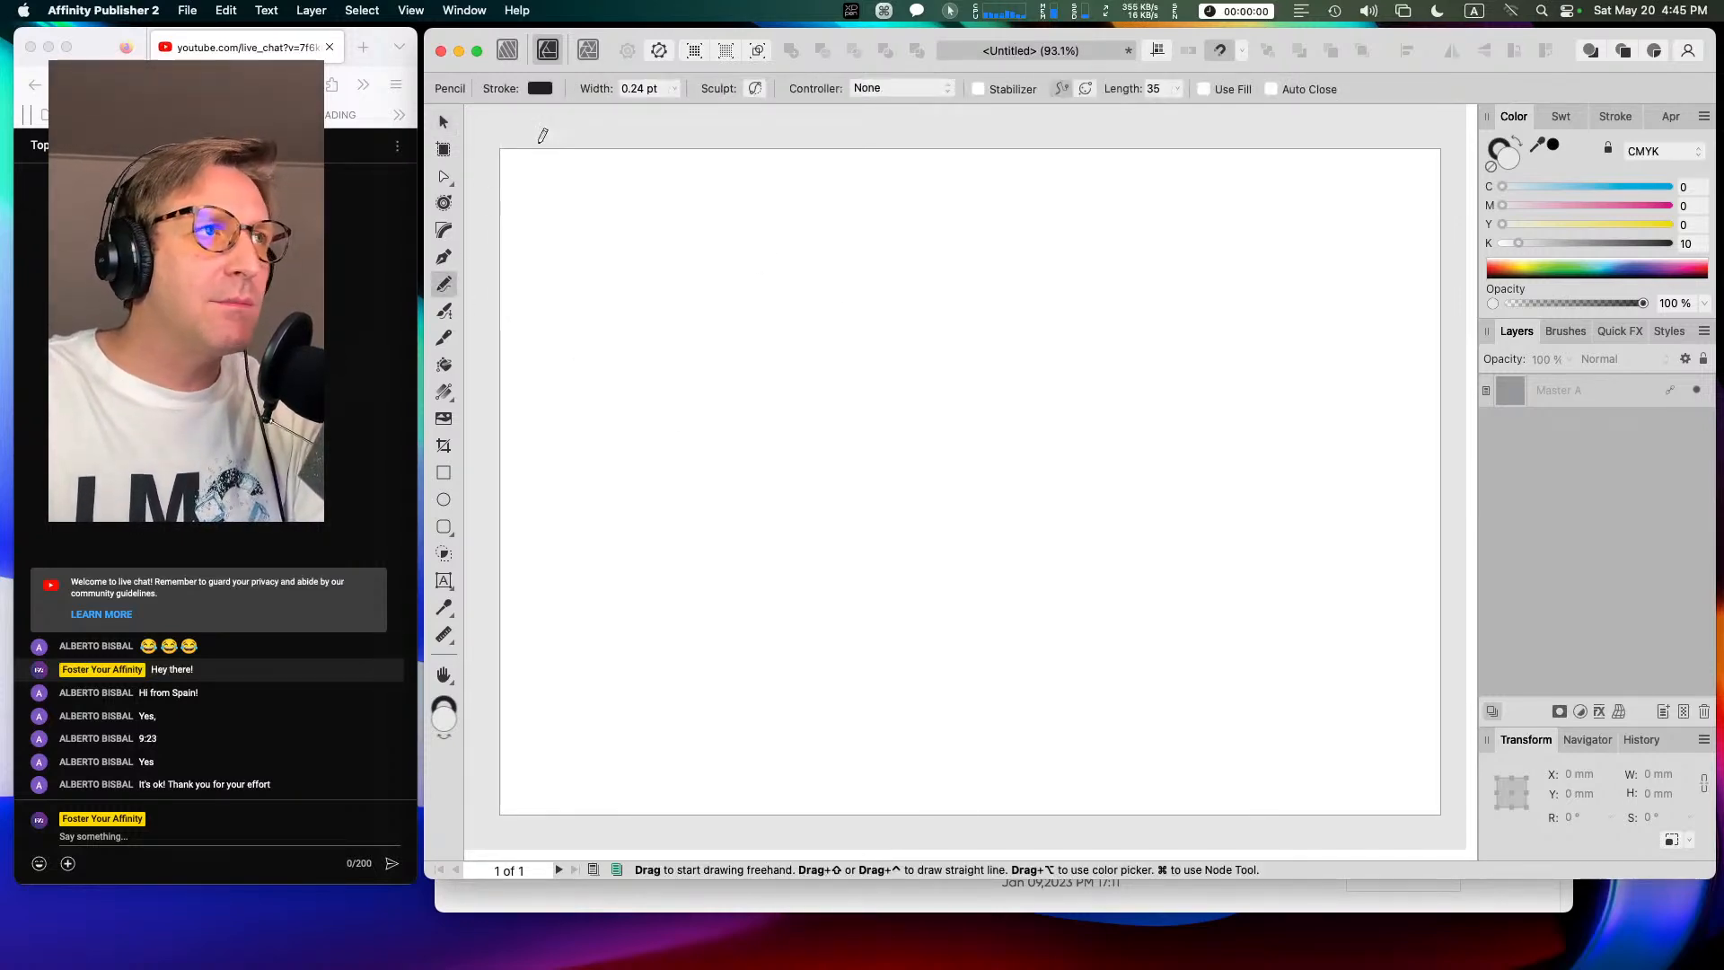
left_click(444, 310)
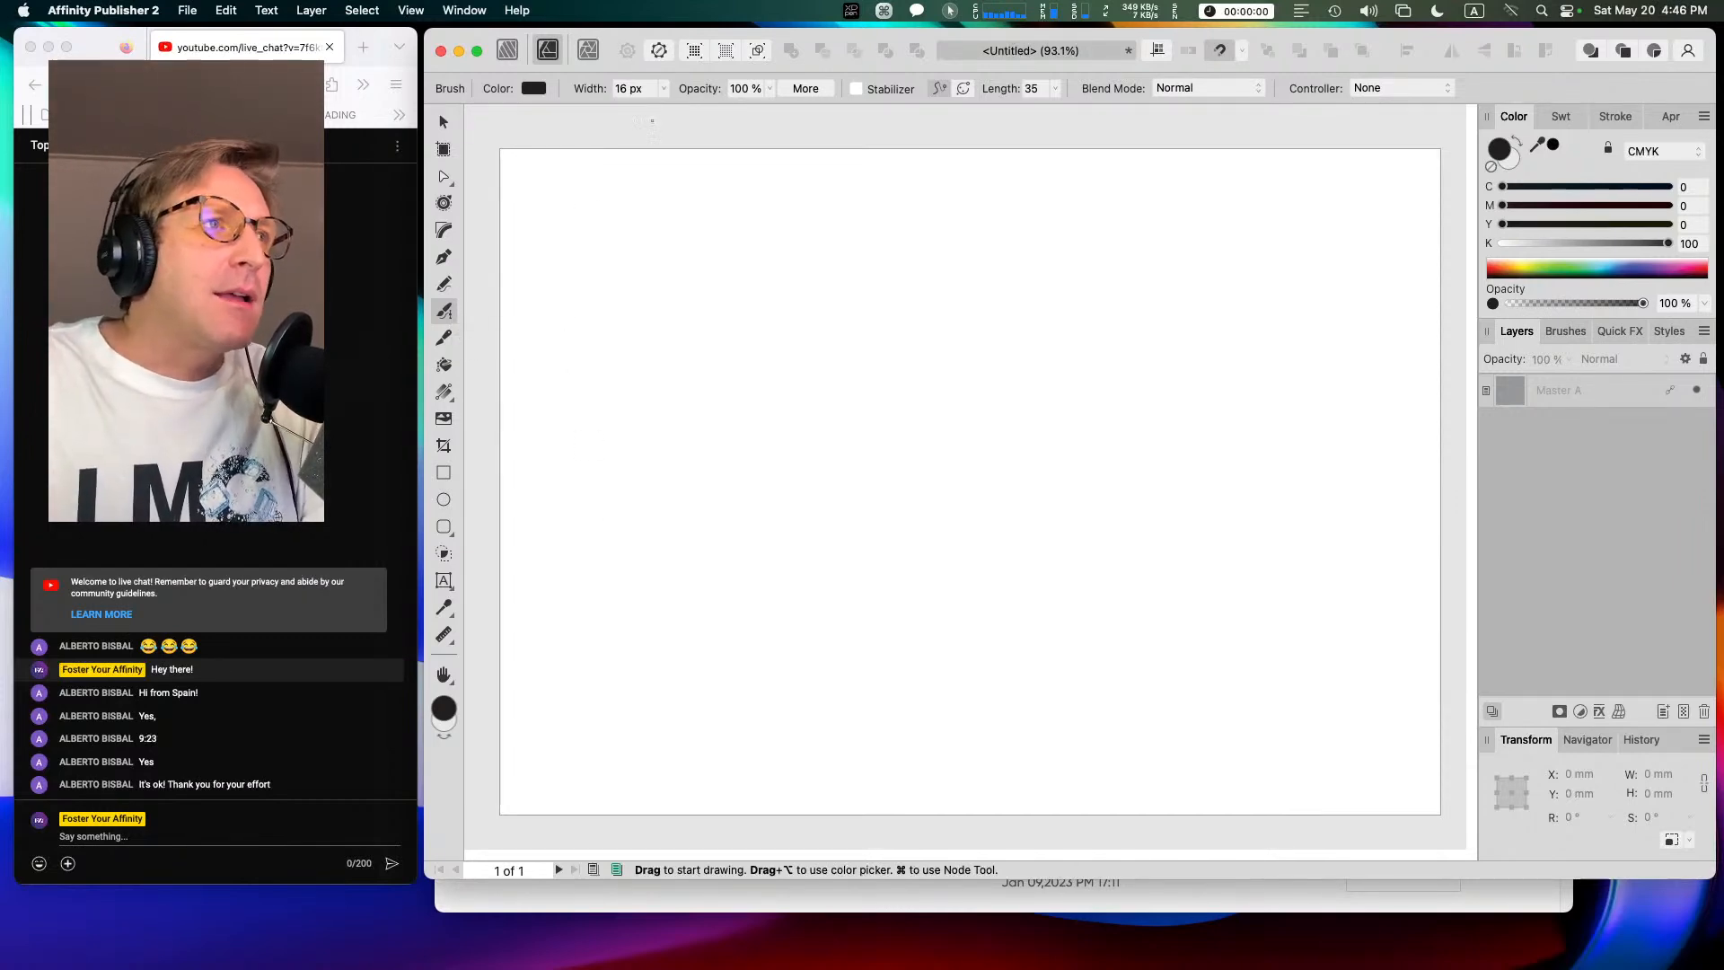
left_click(664, 90)
left_click(662, 97)
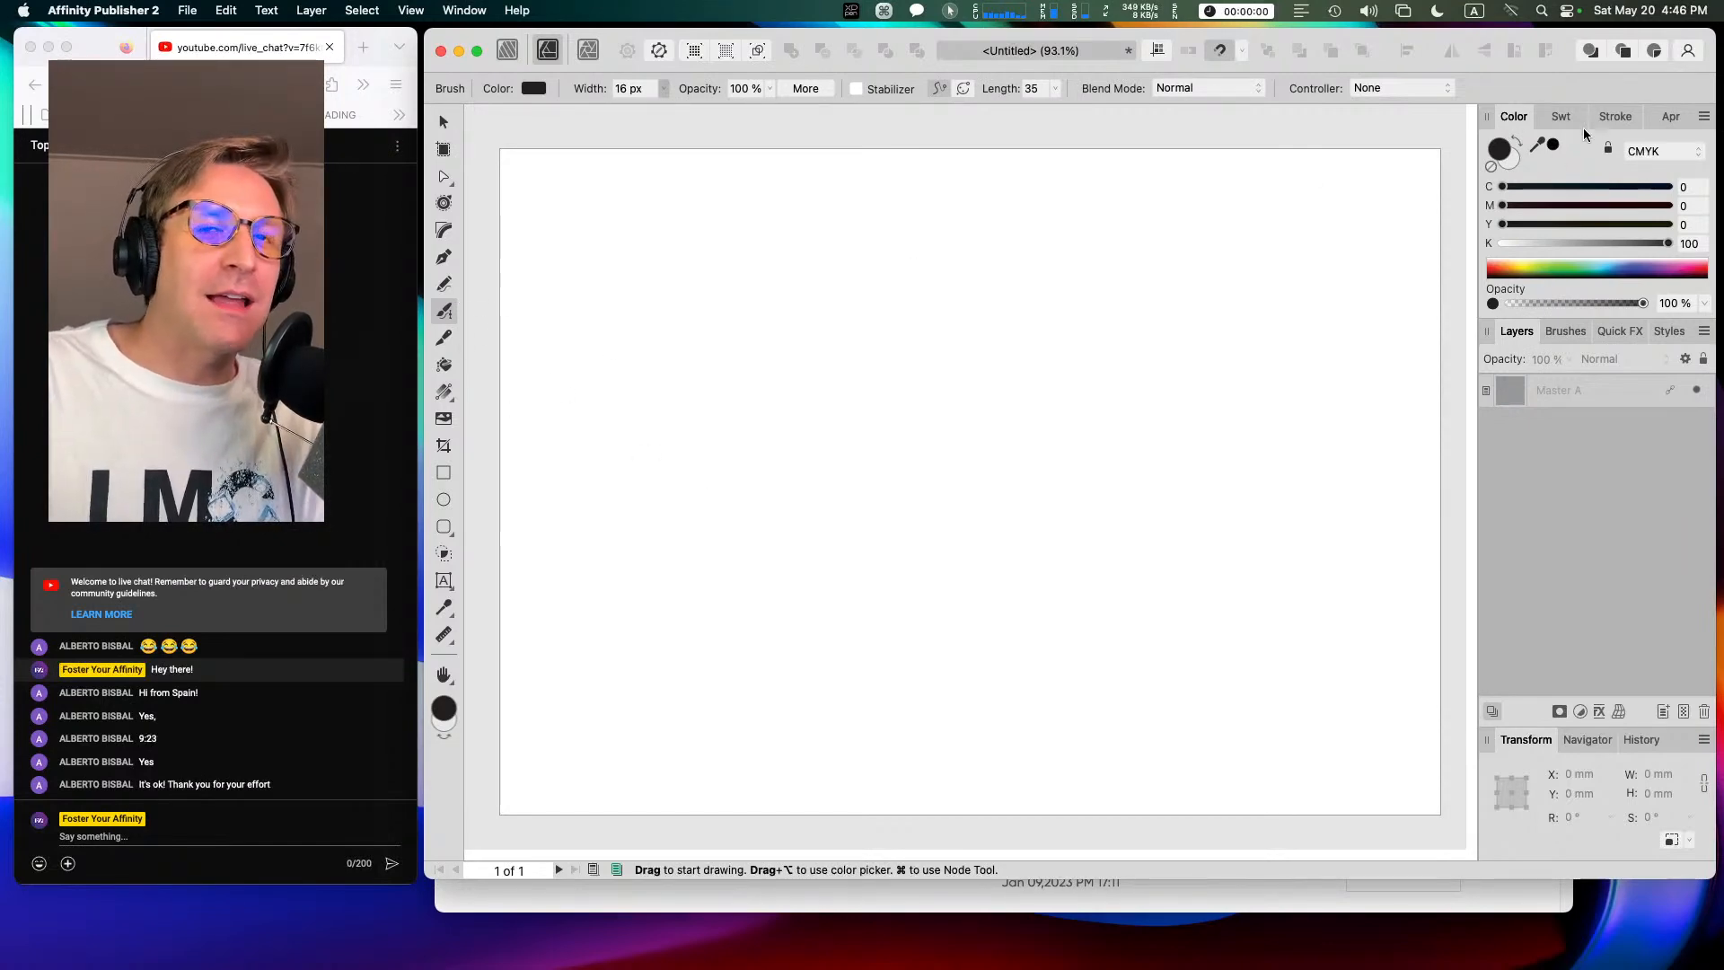
Step: Show the Stroke settings and set the vector brush's controller to Pressure
left_click(1612, 117)
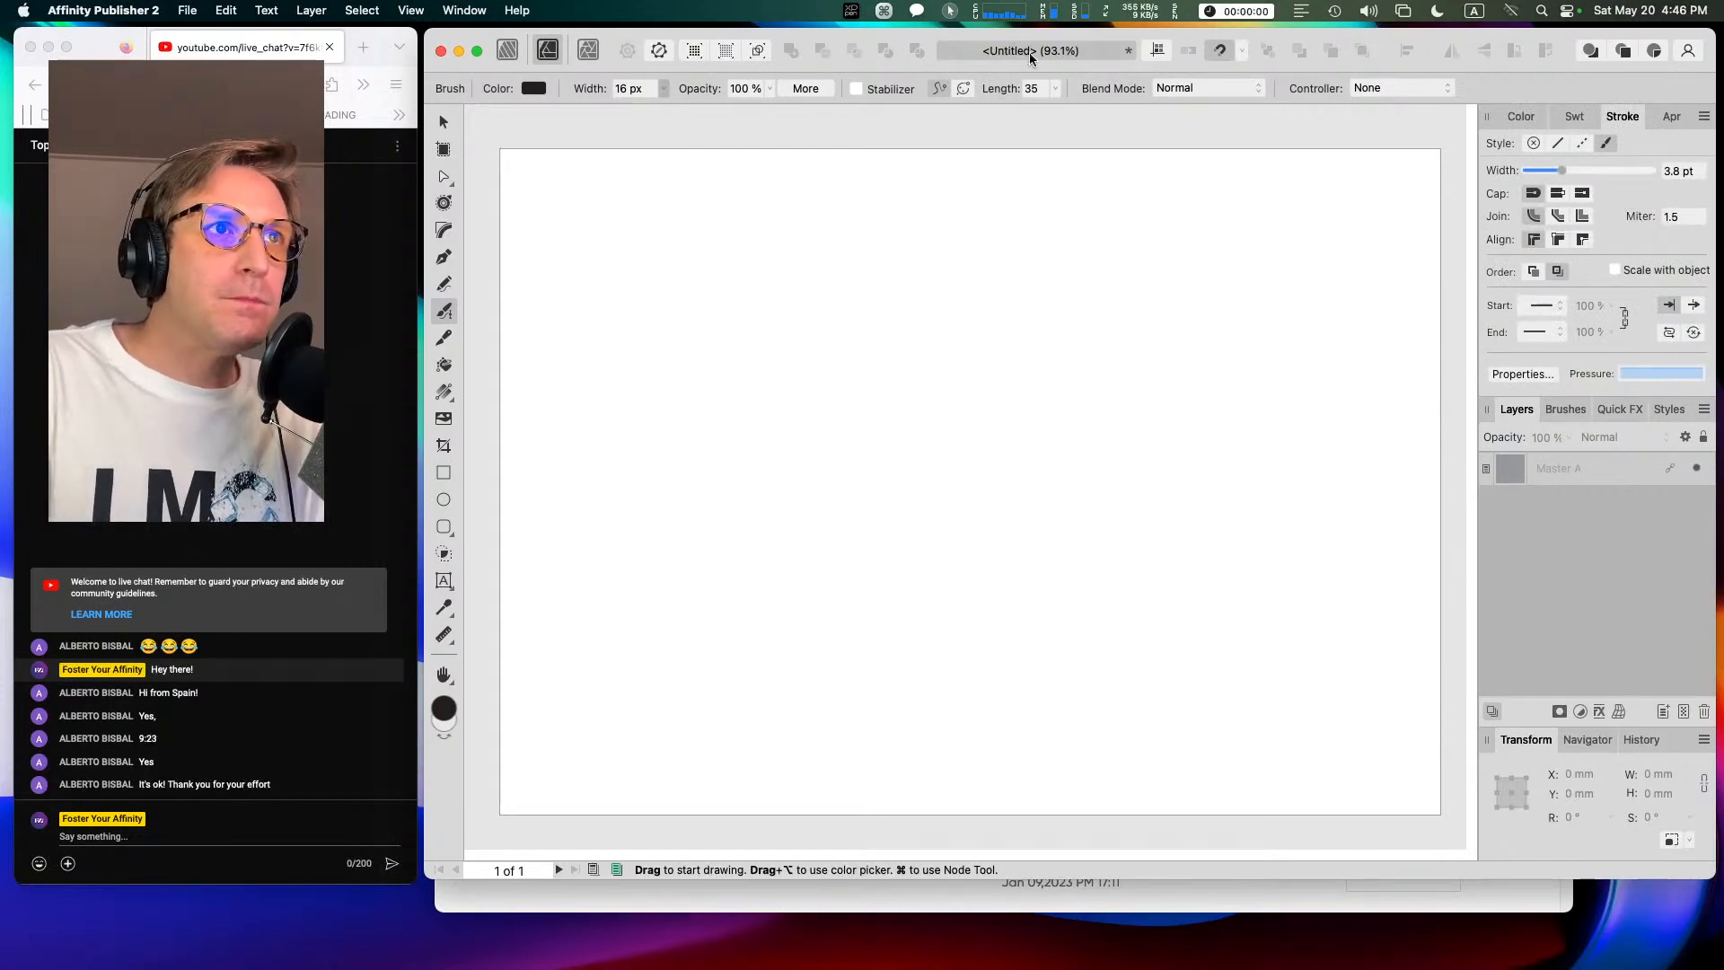
left_click(1412, 88)
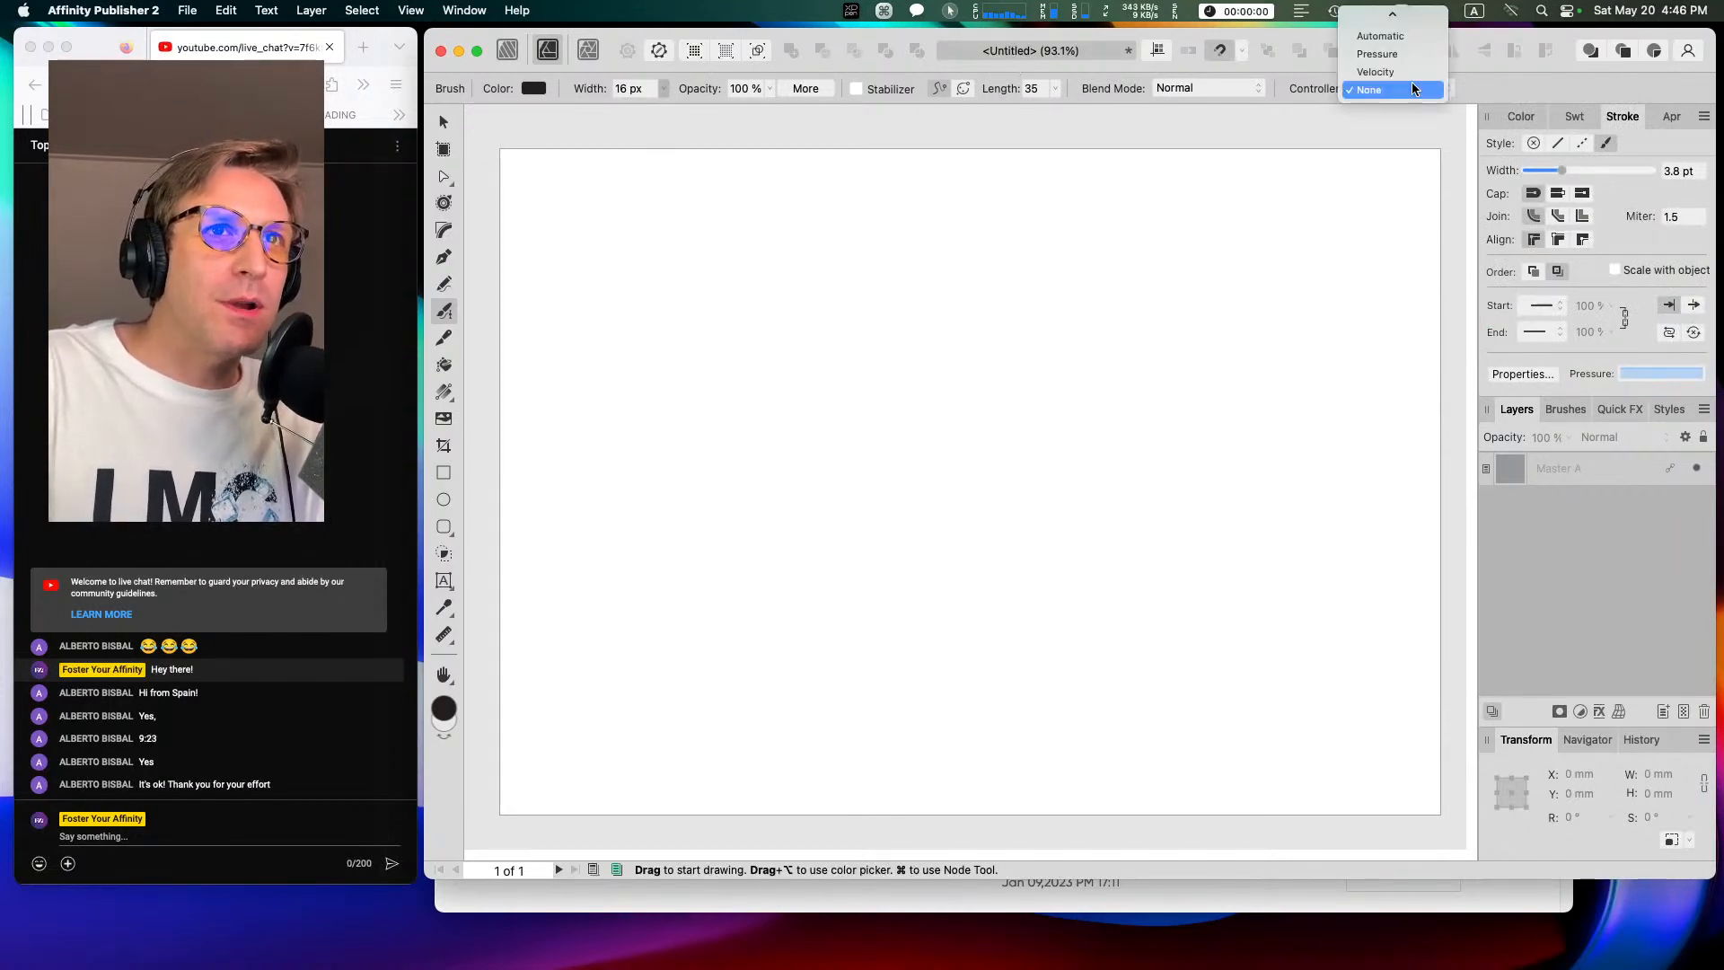
left_click(1412, 49)
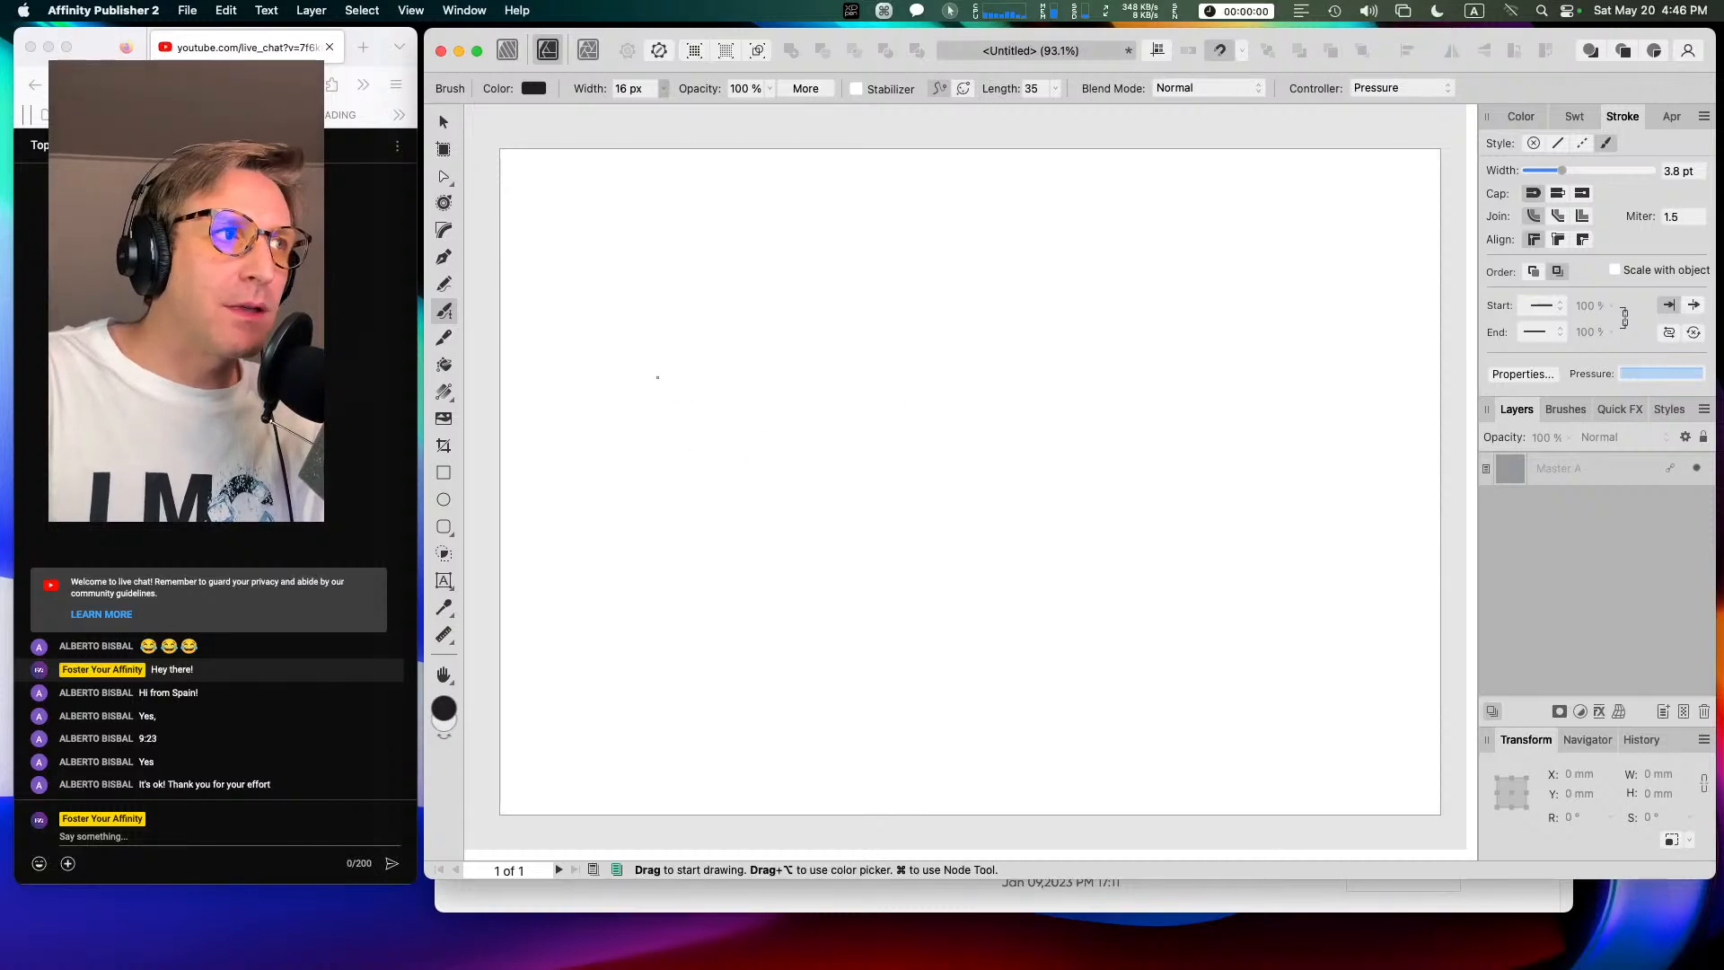
Step: Draw an S-shaped curve with a round loop beneath its crest, and hatch the gap between them with short strokes
mouse_move(709, 426)
left_mouse_down()
mouse_move(883, 422)
mouse_move(1023, 302)
mouse_move(1180, 341)
left_mouse_up()
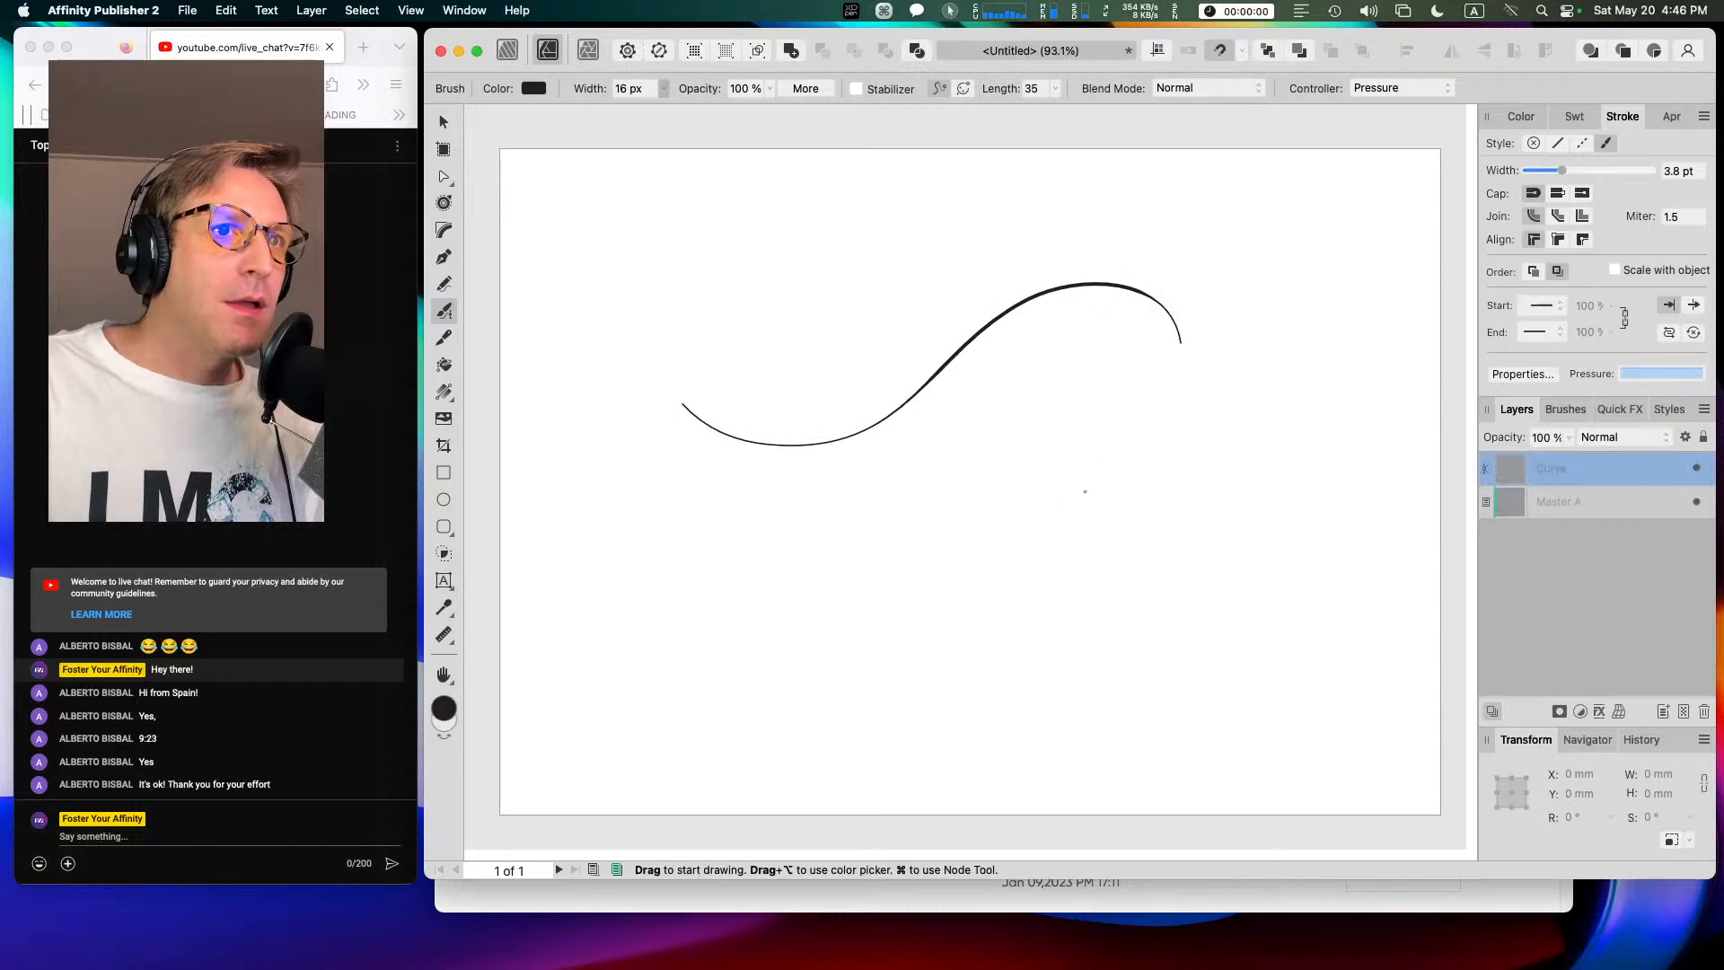
mouse_move(990, 322)
left_mouse_down()
mouse_move(974, 401)
mouse_move(1042, 436)
mouse_move(1080, 394)
mouse_move(1027, 333)
mouse_move(1050, 314)
mouse_move(1089, 333)
mouse_move(1110, 281)
left_mouse_up()
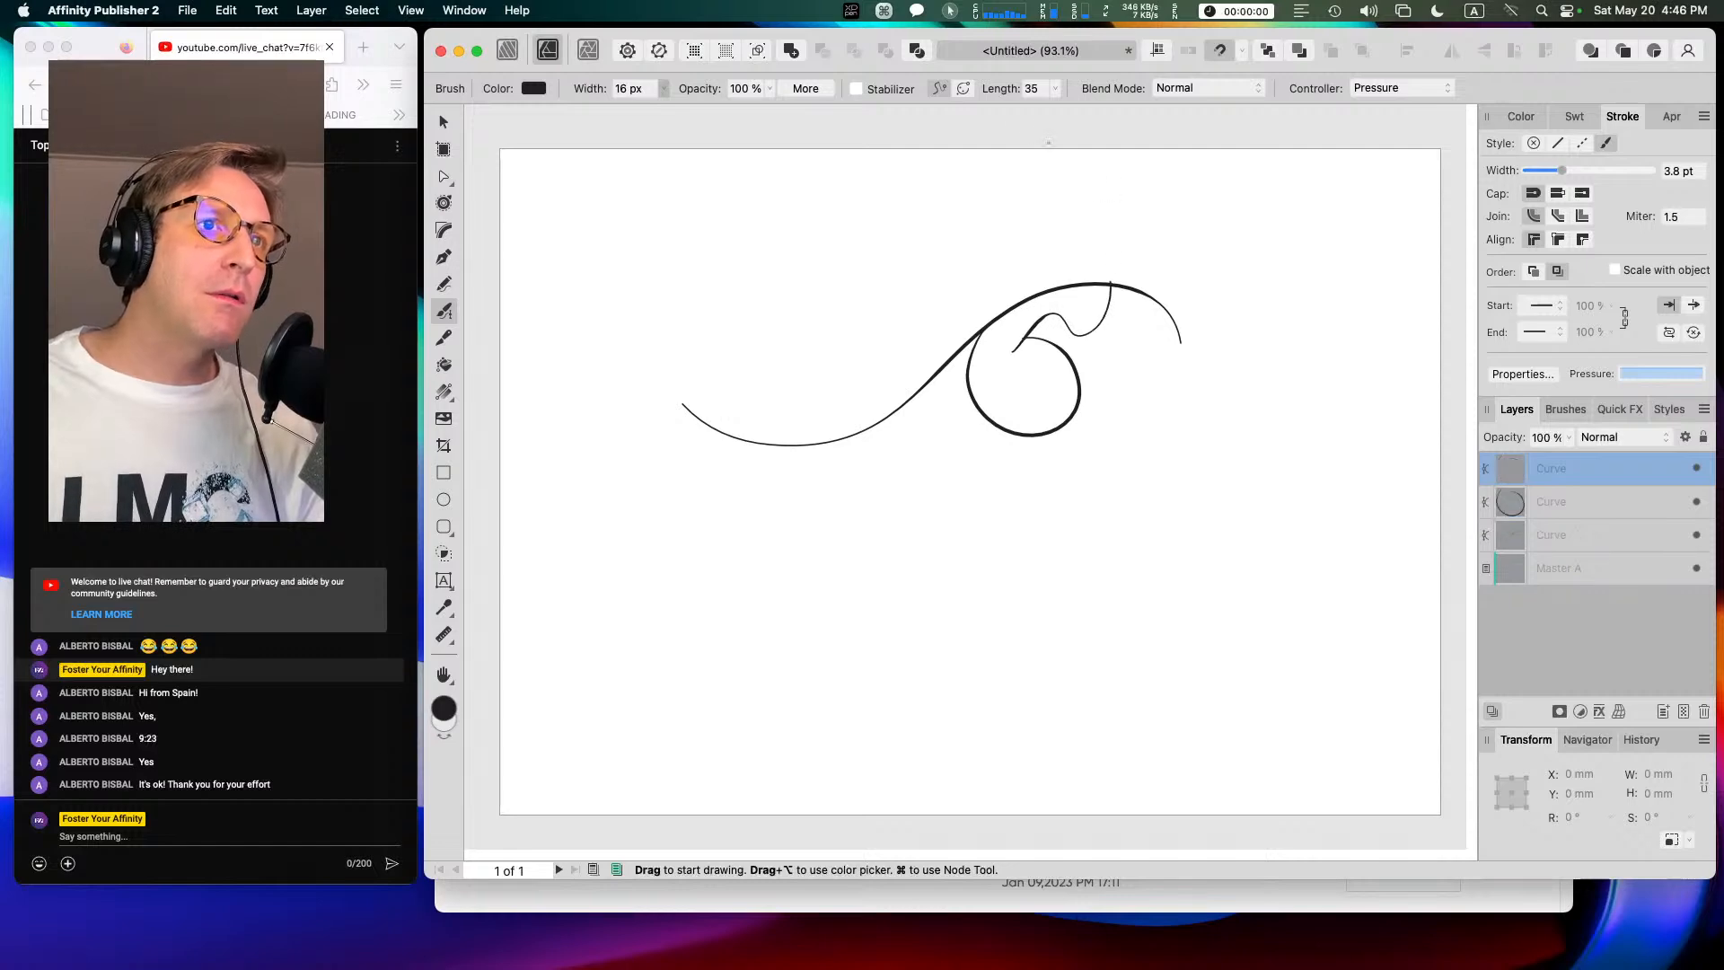
left_click_drag(1007, 305, 1028, 337)
mouse_move(1031, 314)
left_mouse_down()
mouse_move(1058, 292)
mouse_move(1064, 331)
mouse_move(1075, 296)
mouse_move(1087, 342)
mouse_move(1096, 298)
mouse_move(1091, 336)
left_mouse_up()
left_click_drag(1105, 285, 1096, 334)
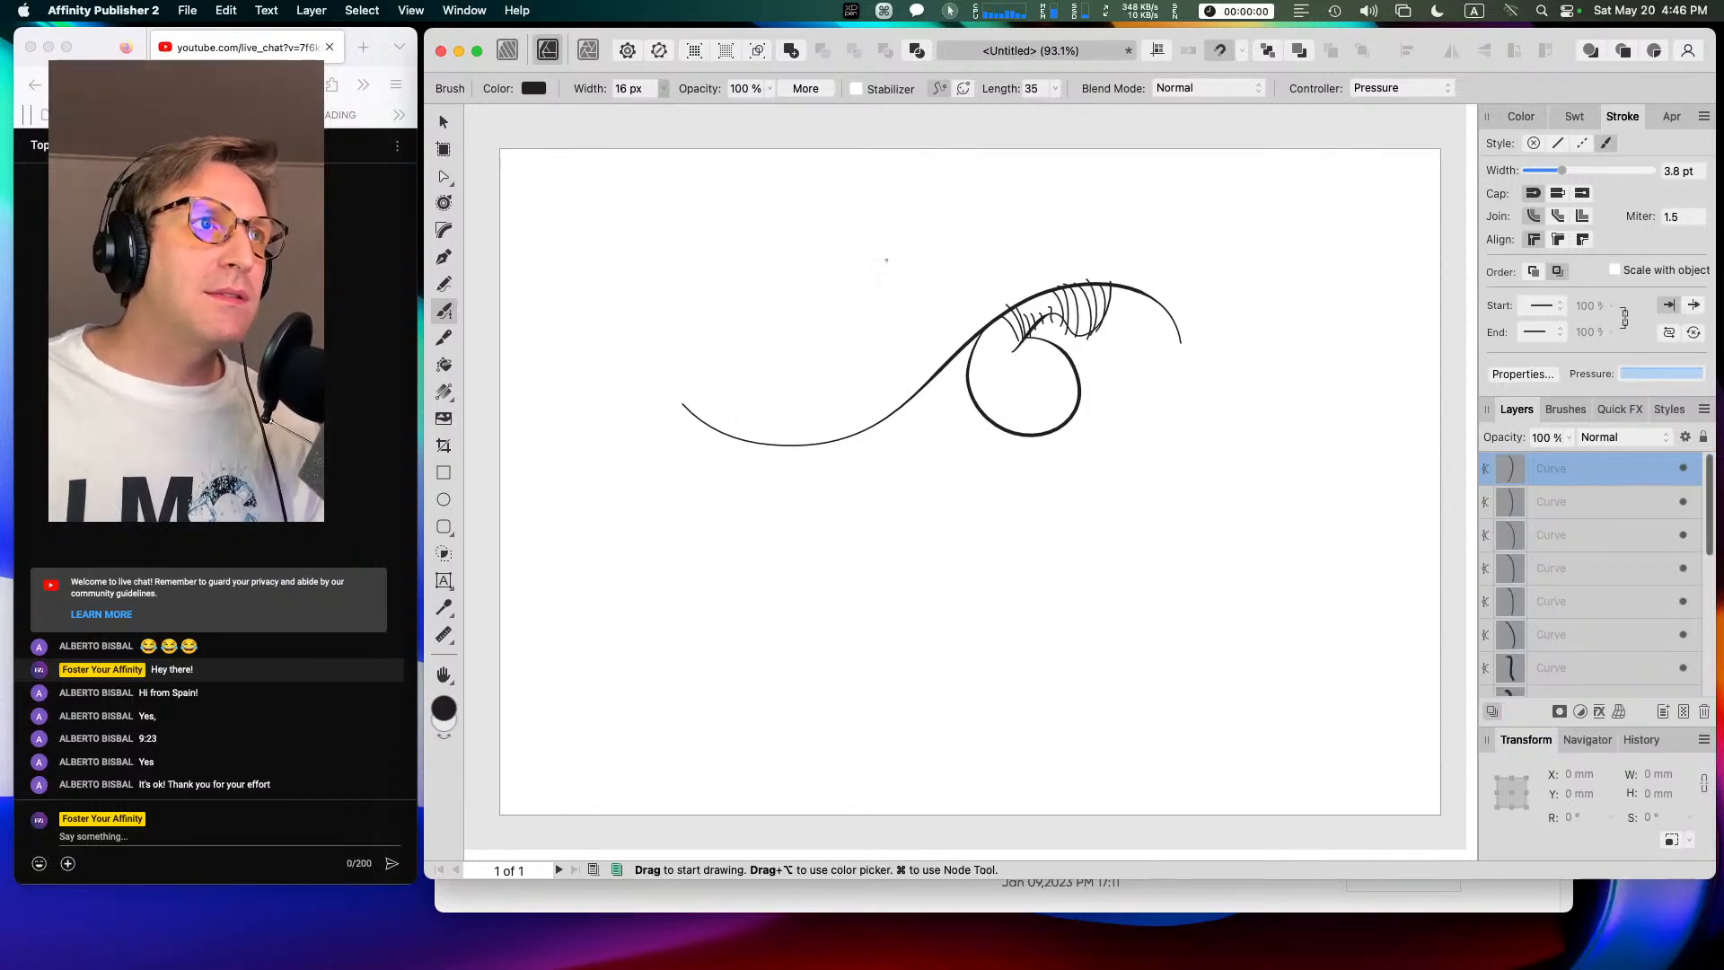
Step: Draw a closed outline above the S-curve's dip, add short hatching inside its lower edges, and draw a small circle within
mouse_move(684, 406)
left_mouse_down()
mouse_move(767, 282)
mouse_move(888, 347)
mouse_move(939, 366)
left_mouse_up()
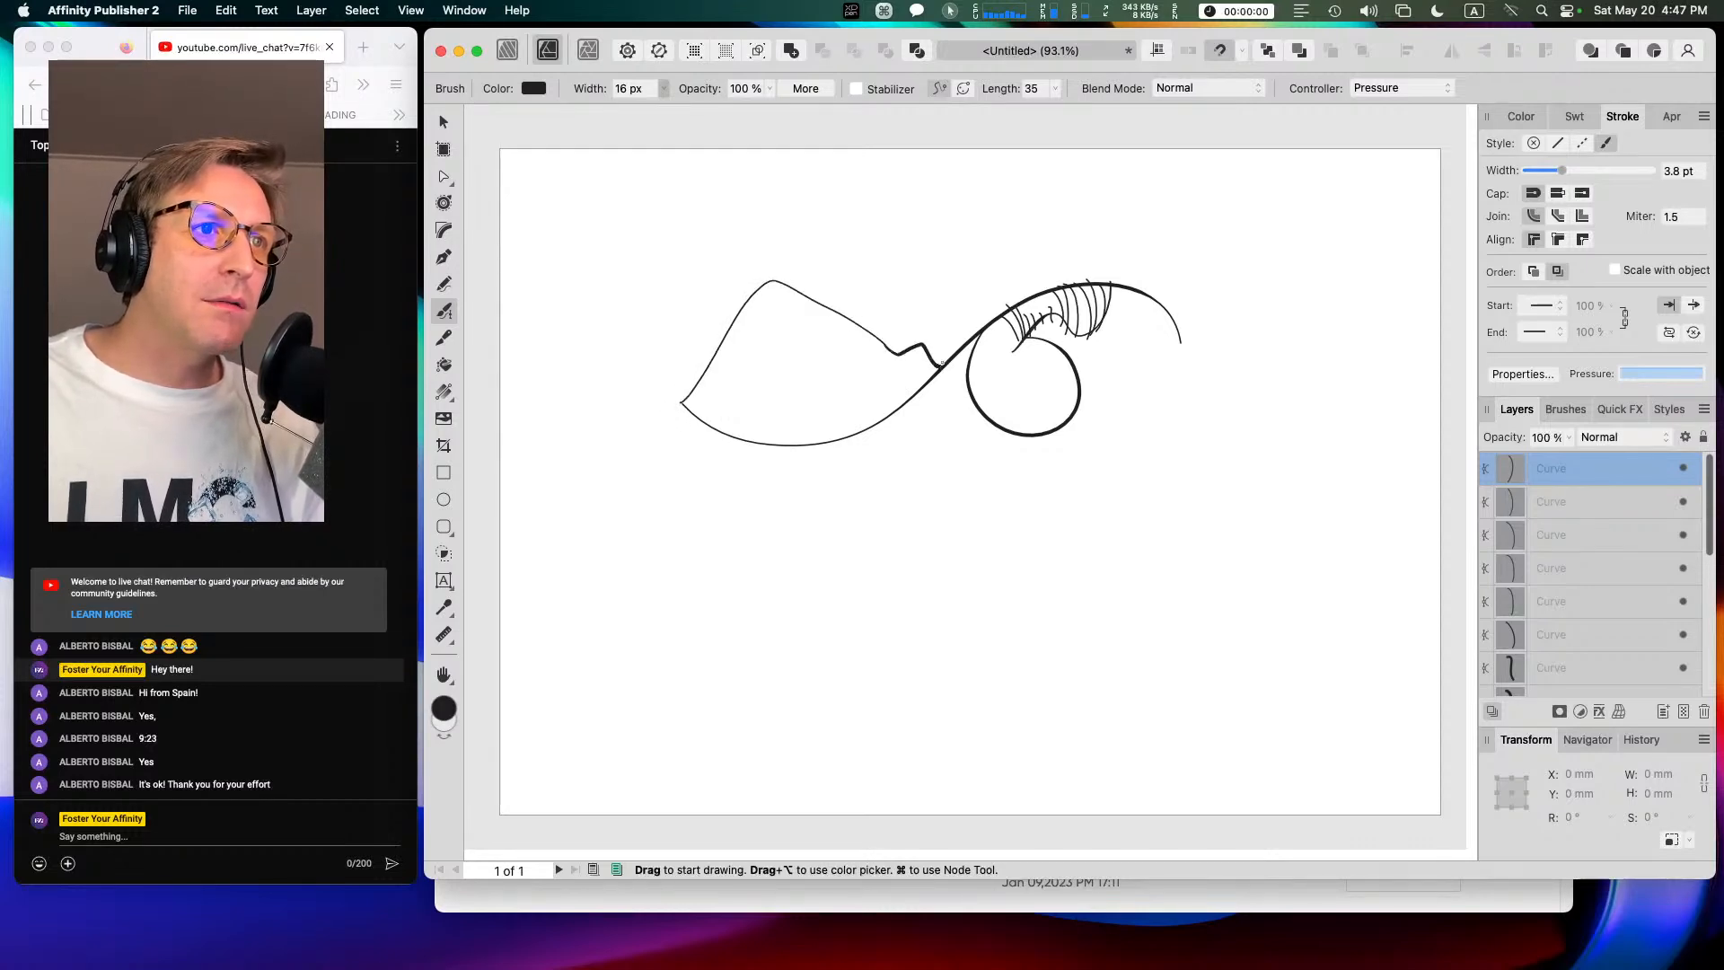
mouse_move(884, 352)
left_mouse_down()
mouse_move(884, 404)
mouse_move(903, 388)
left_mouse_up()
mouse_move(729, 388)
left_mouse_down()
mouse_move(720, 429)
mouse_move(763, 431)
left_mouse_up()
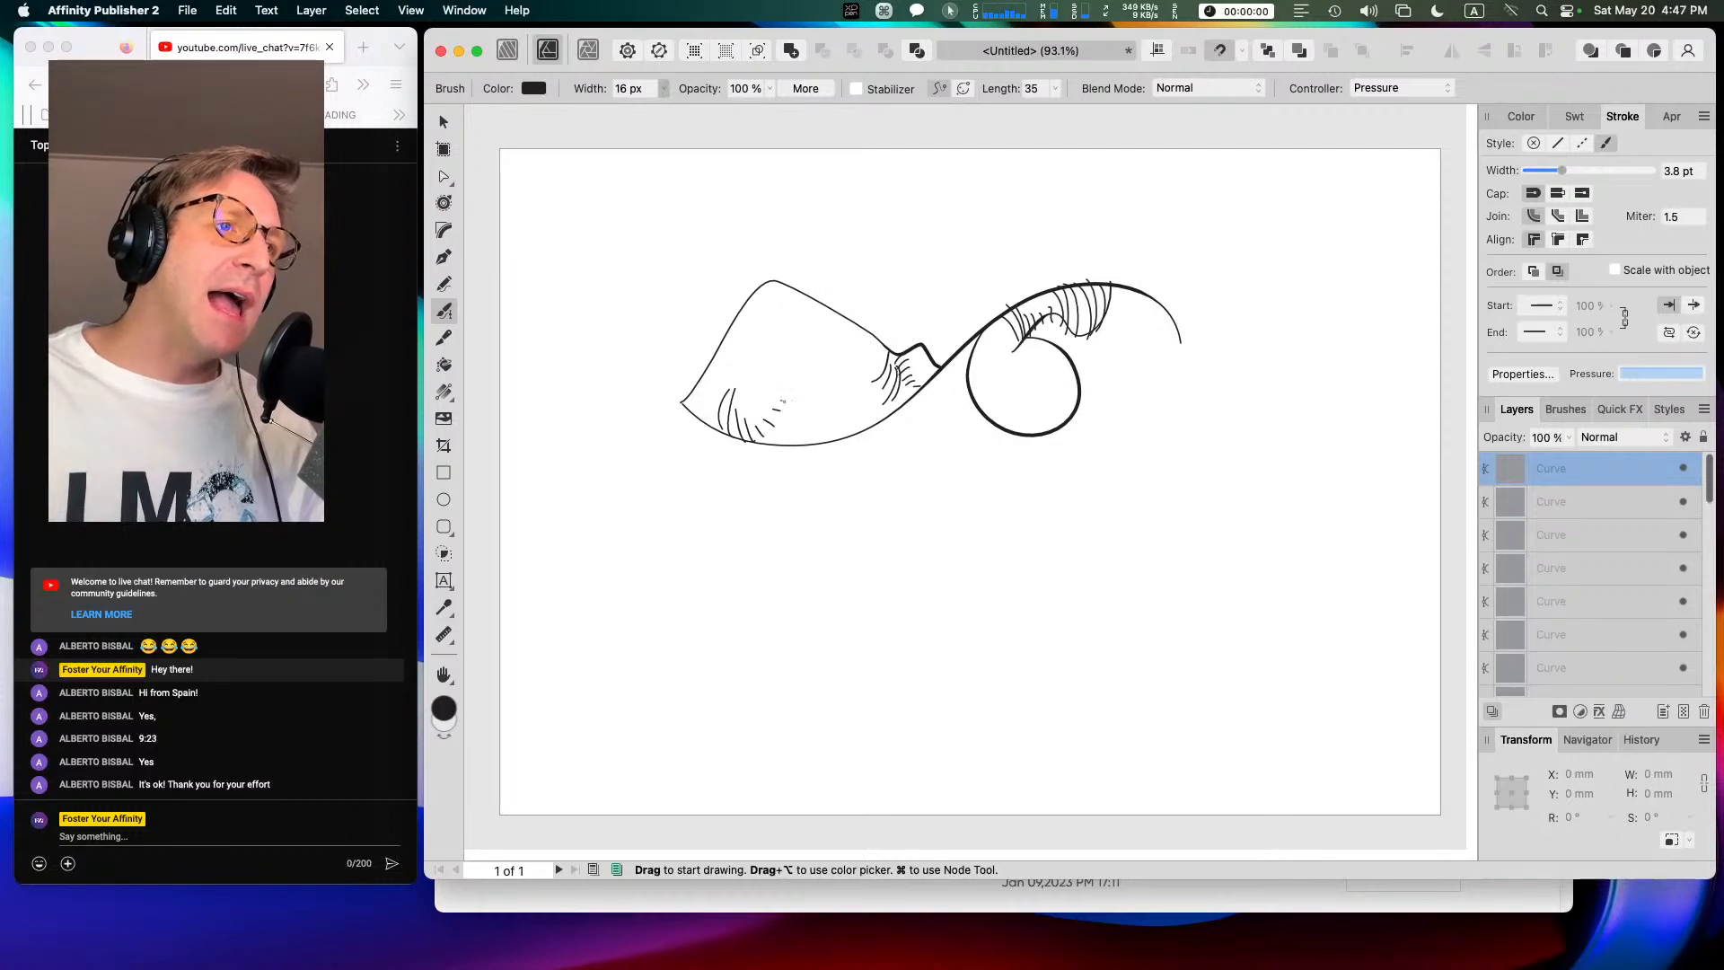
mouse_move(809, 336)
left_mouse_down()
mouse_move(792, 383)
mouse_move(784, 323)
left_mouse_up()
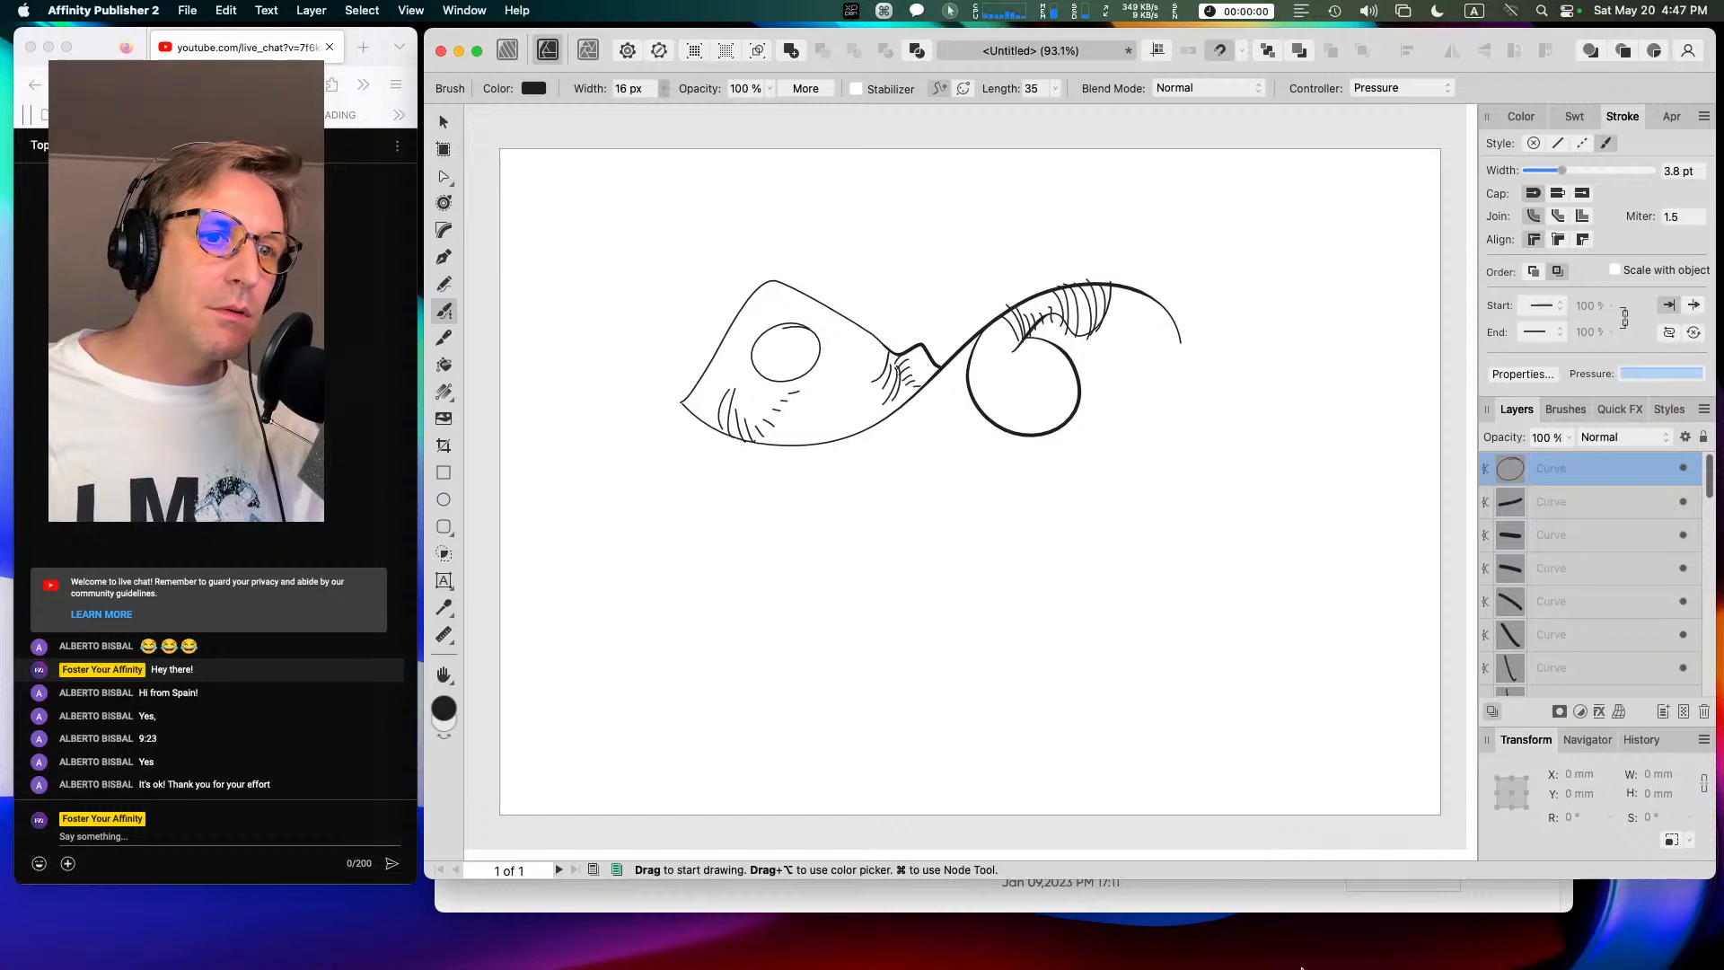
Step: Switch to Affinity Designer 2 and enter the Pixel Persona
mouse_move(1293, 966)
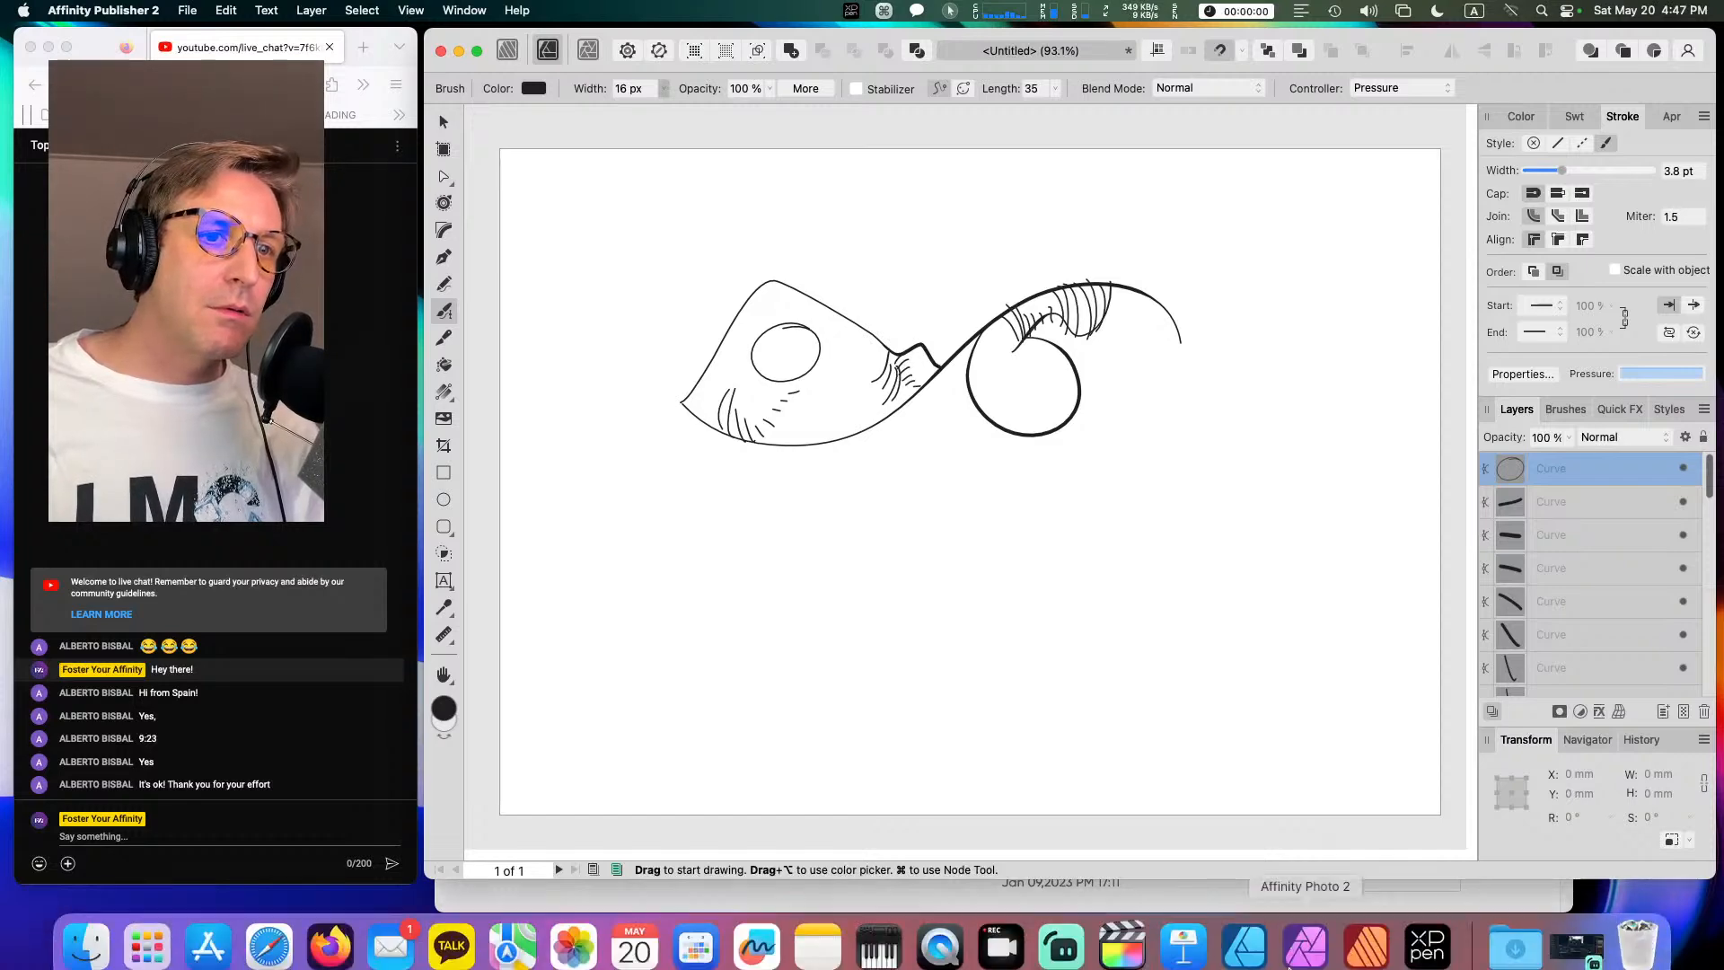
left_click(1245, 929)
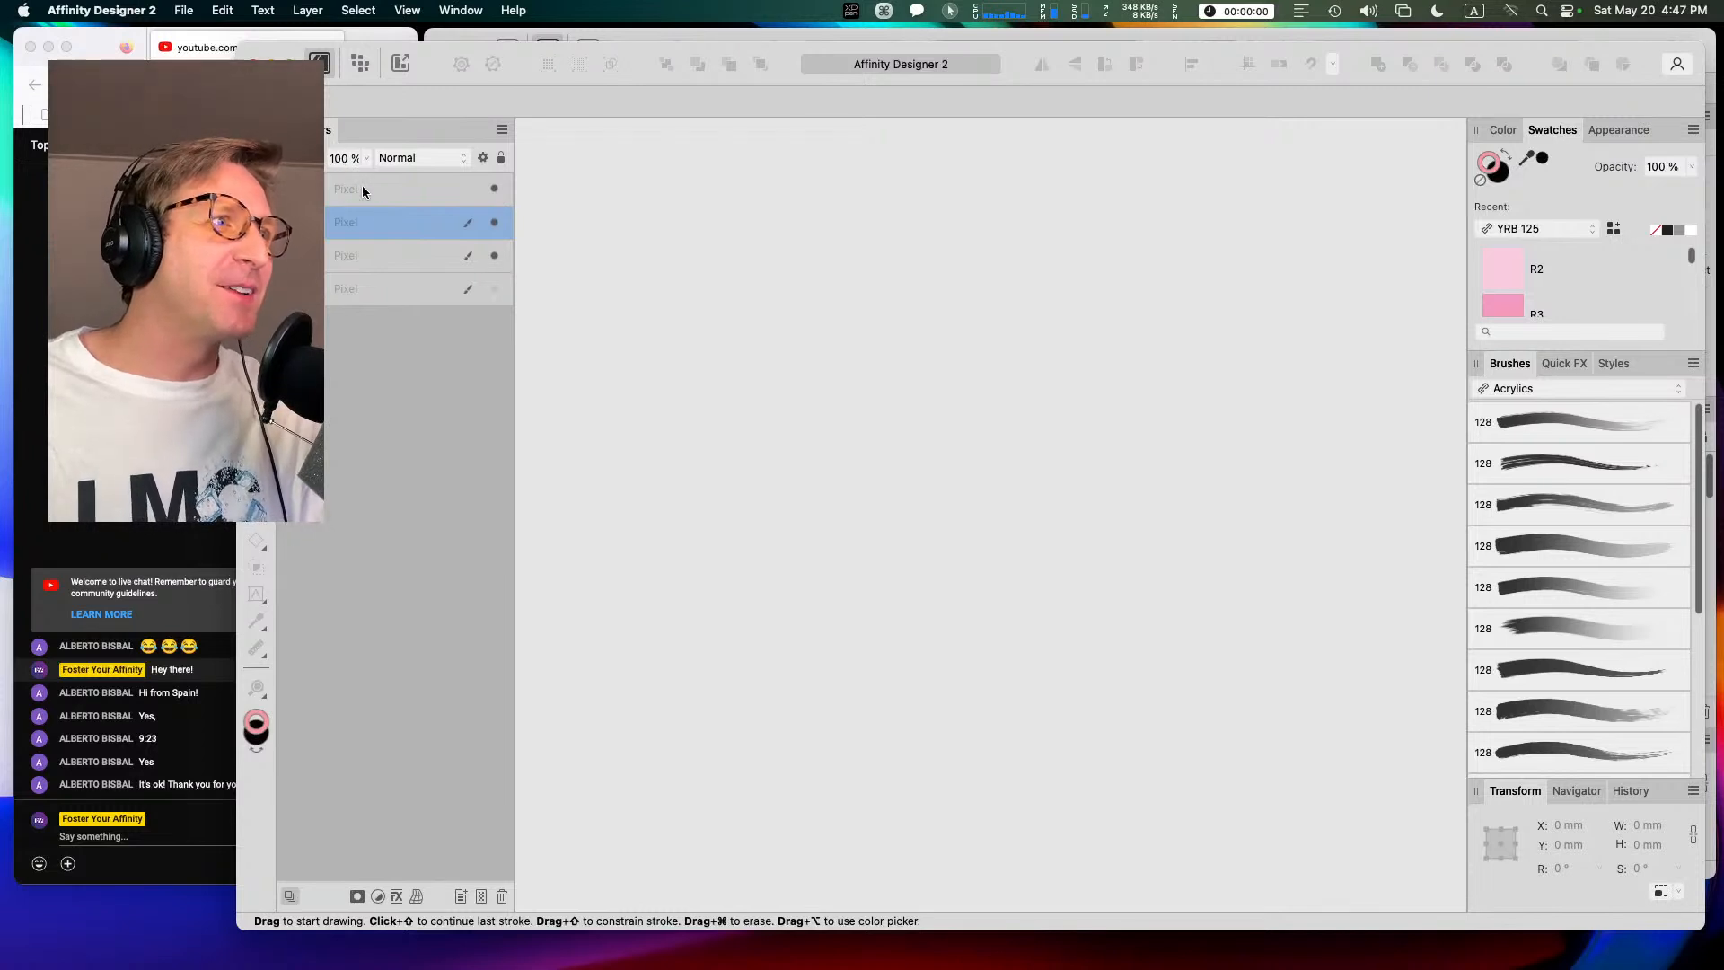
key("super")
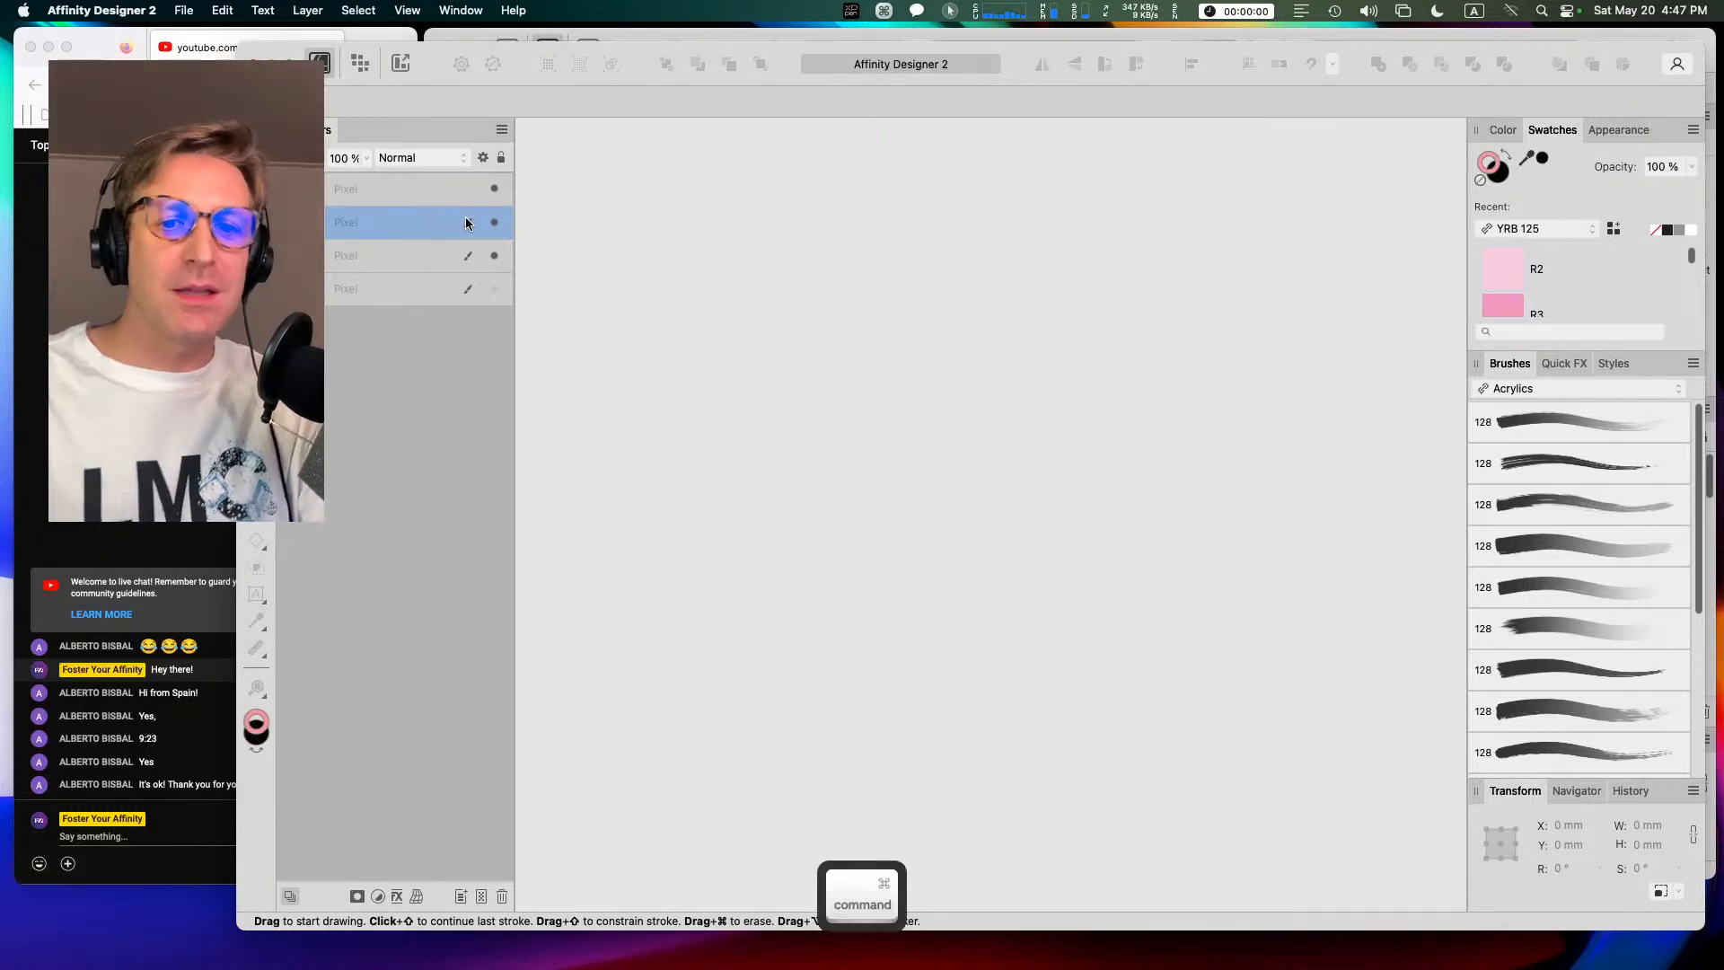
key("super+0")
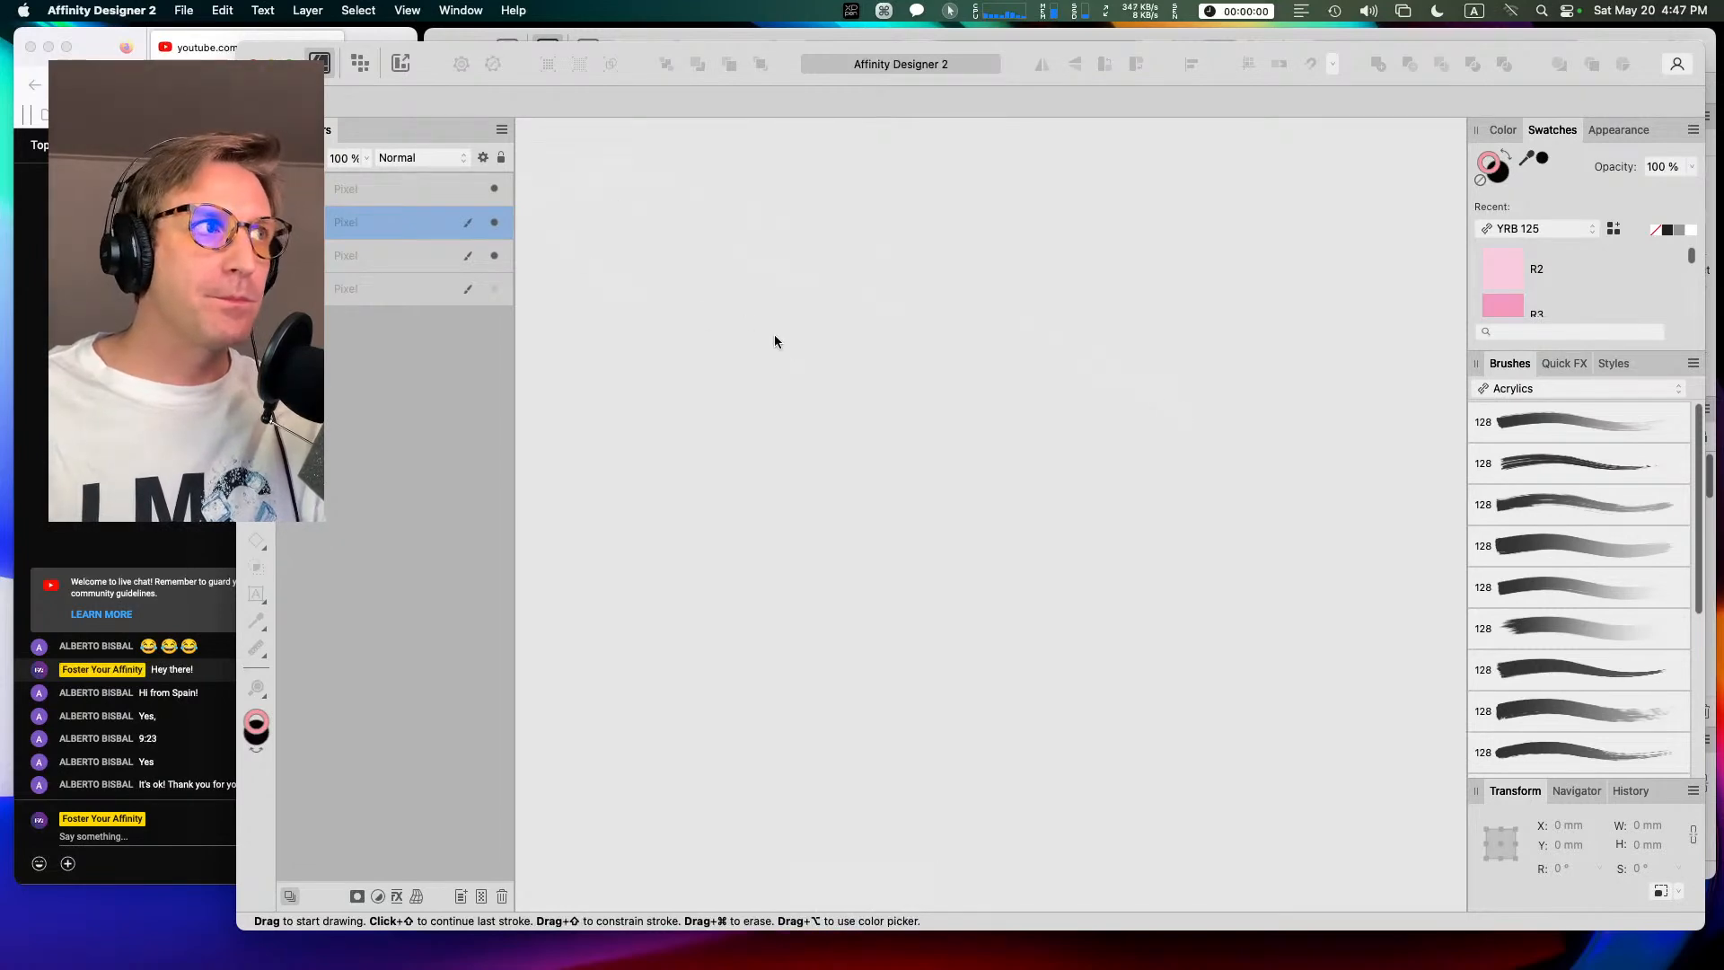
key("super")
left_click(360, 66)
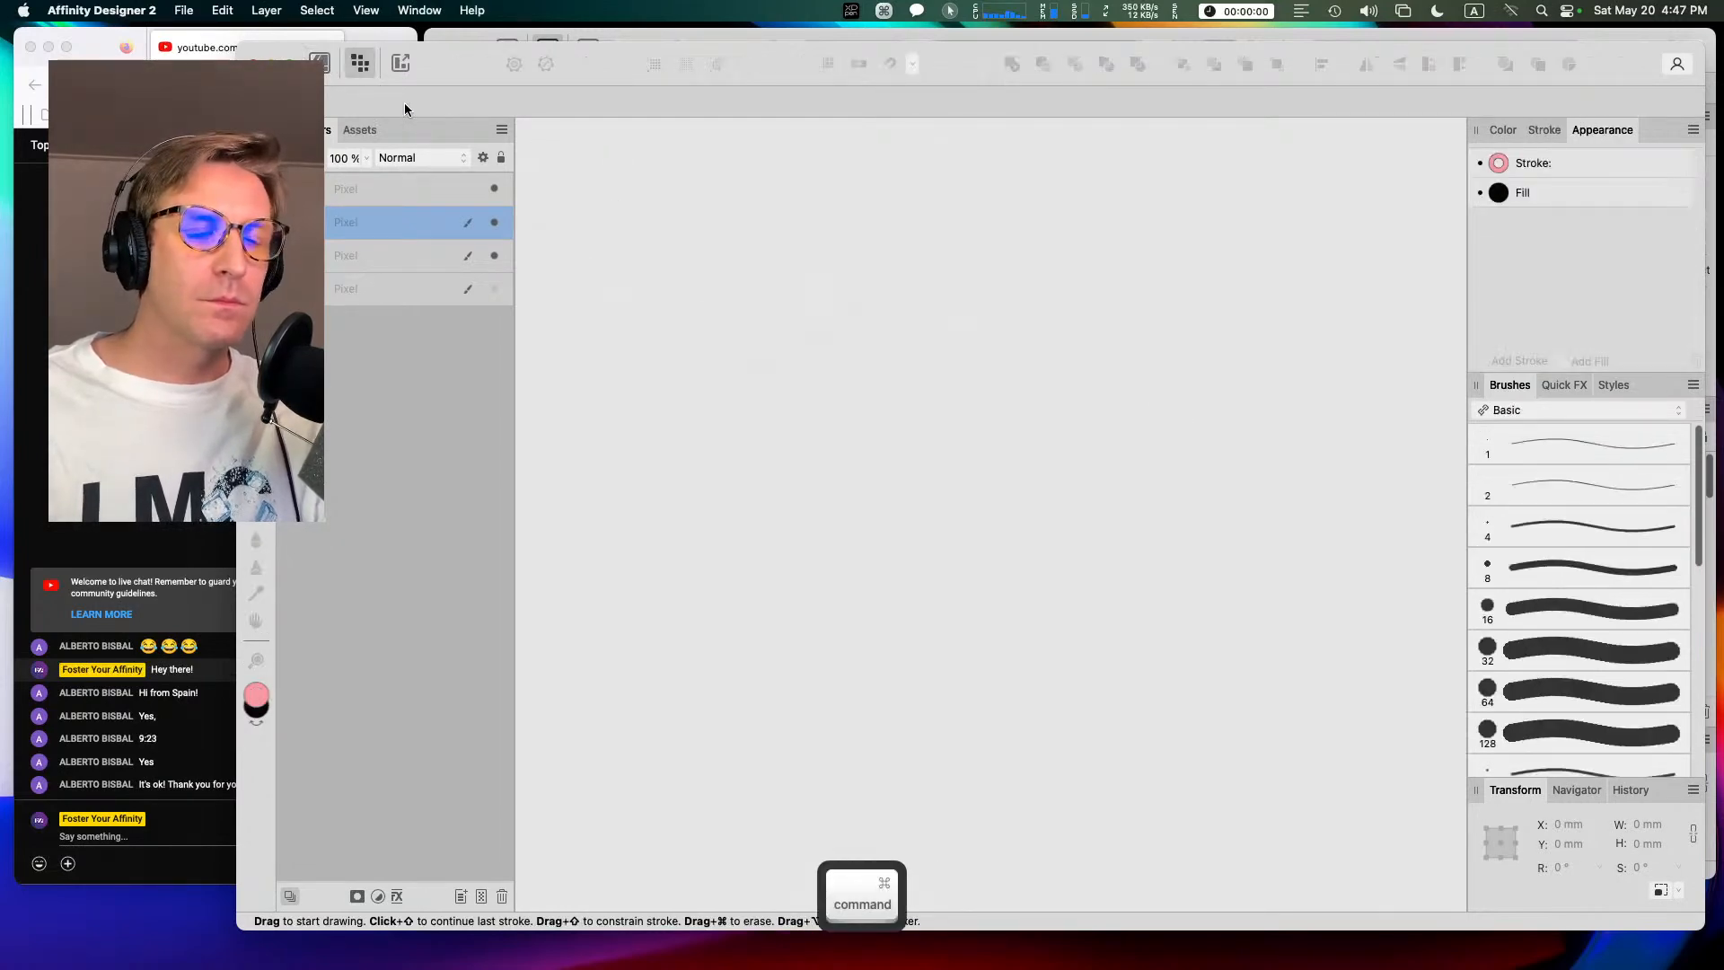
Step: Reposition the Affinity Designer window slightly and close its open document
key("super+0")
key("super+shift+0")
key("super")
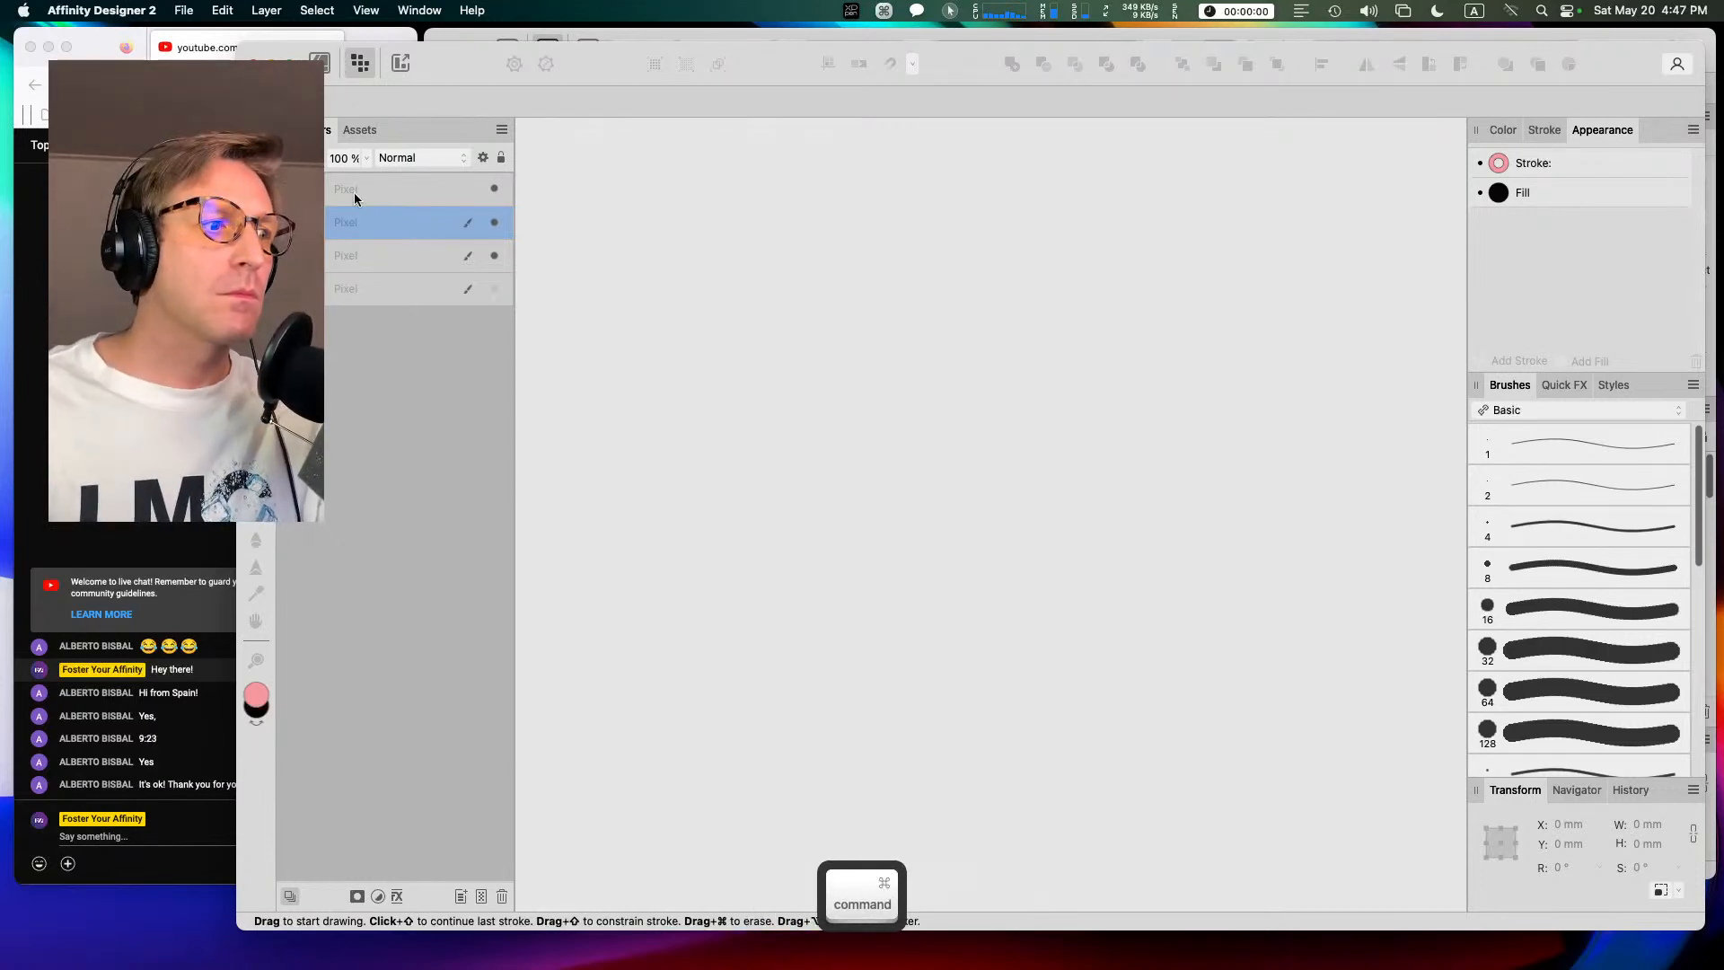
left_click_drag(438, 72, 415, 64)
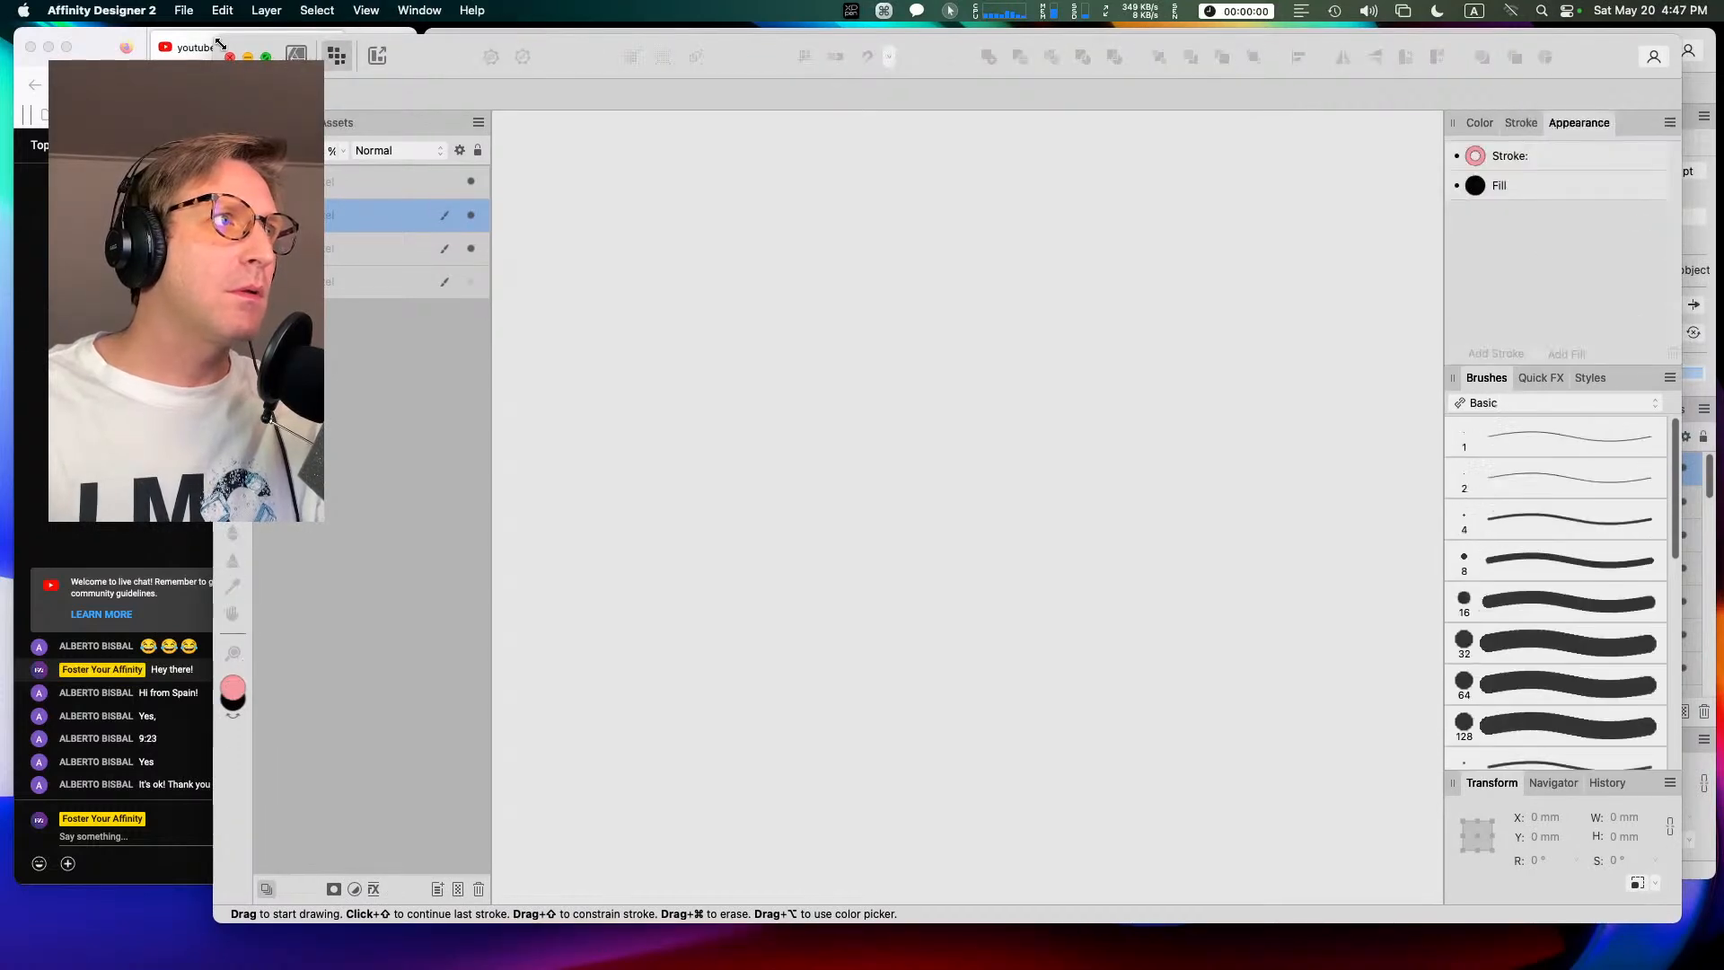
left_click(185, 10)
left_click(364, 136)
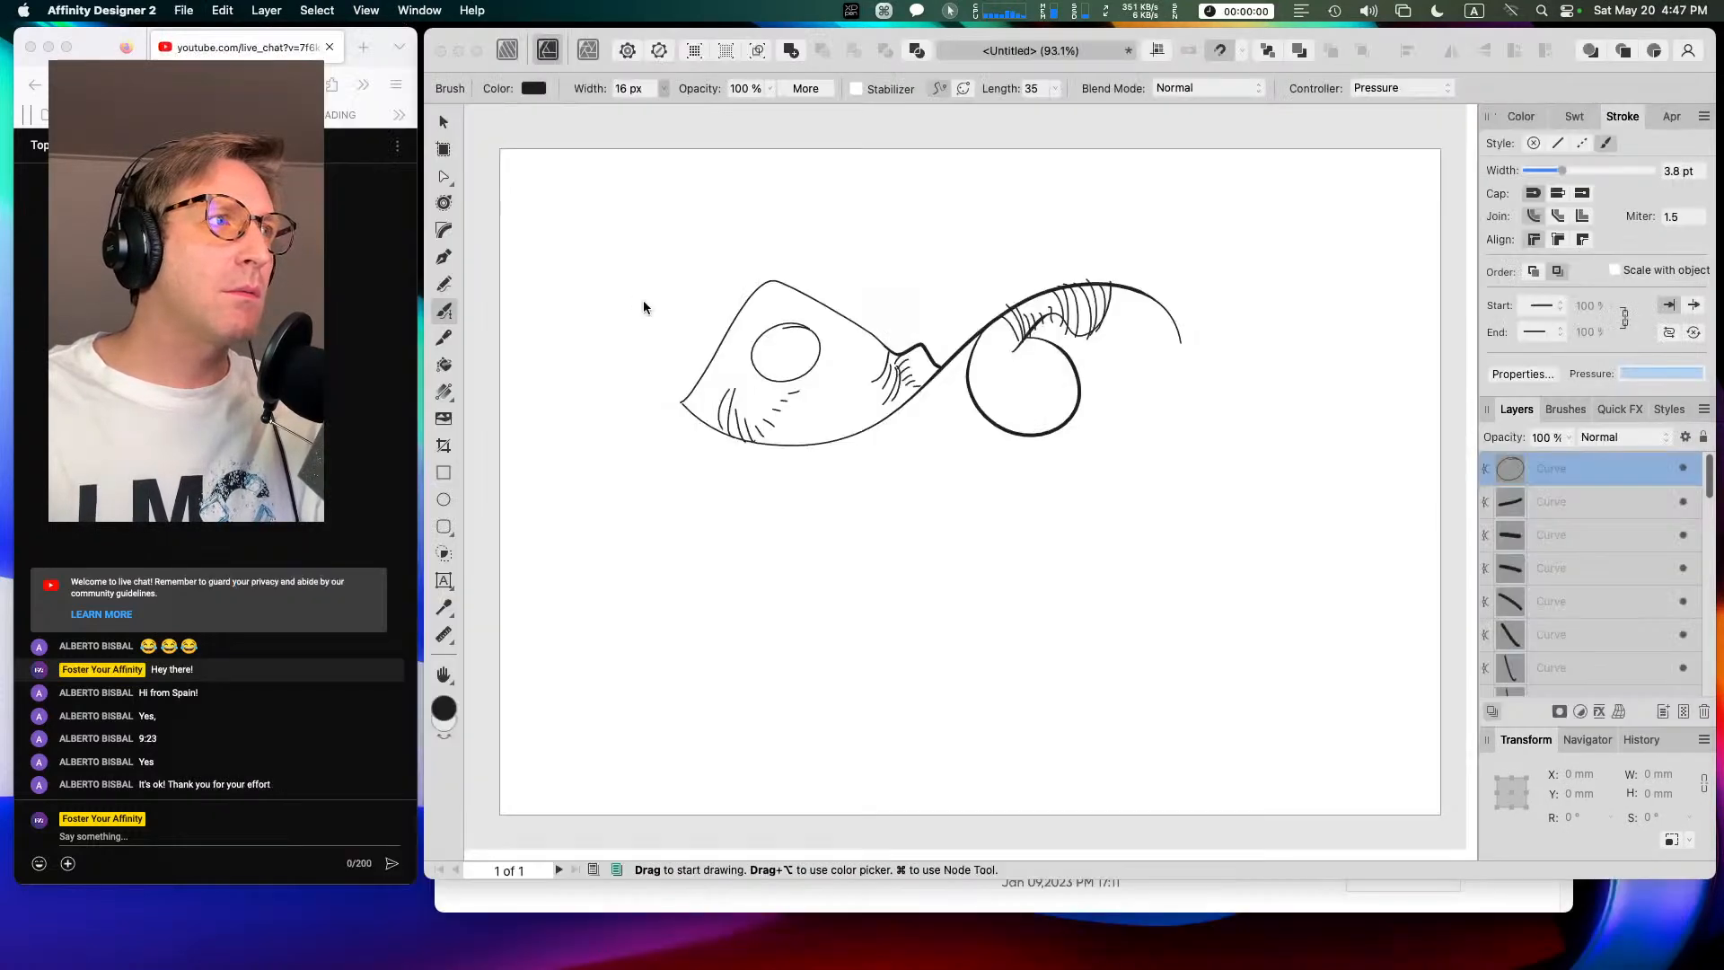
Step: Start a new document and choose the Press Ready B4 preset, 353 mm × 250 mm
left_click(185, 10)
left_click(193, 34)
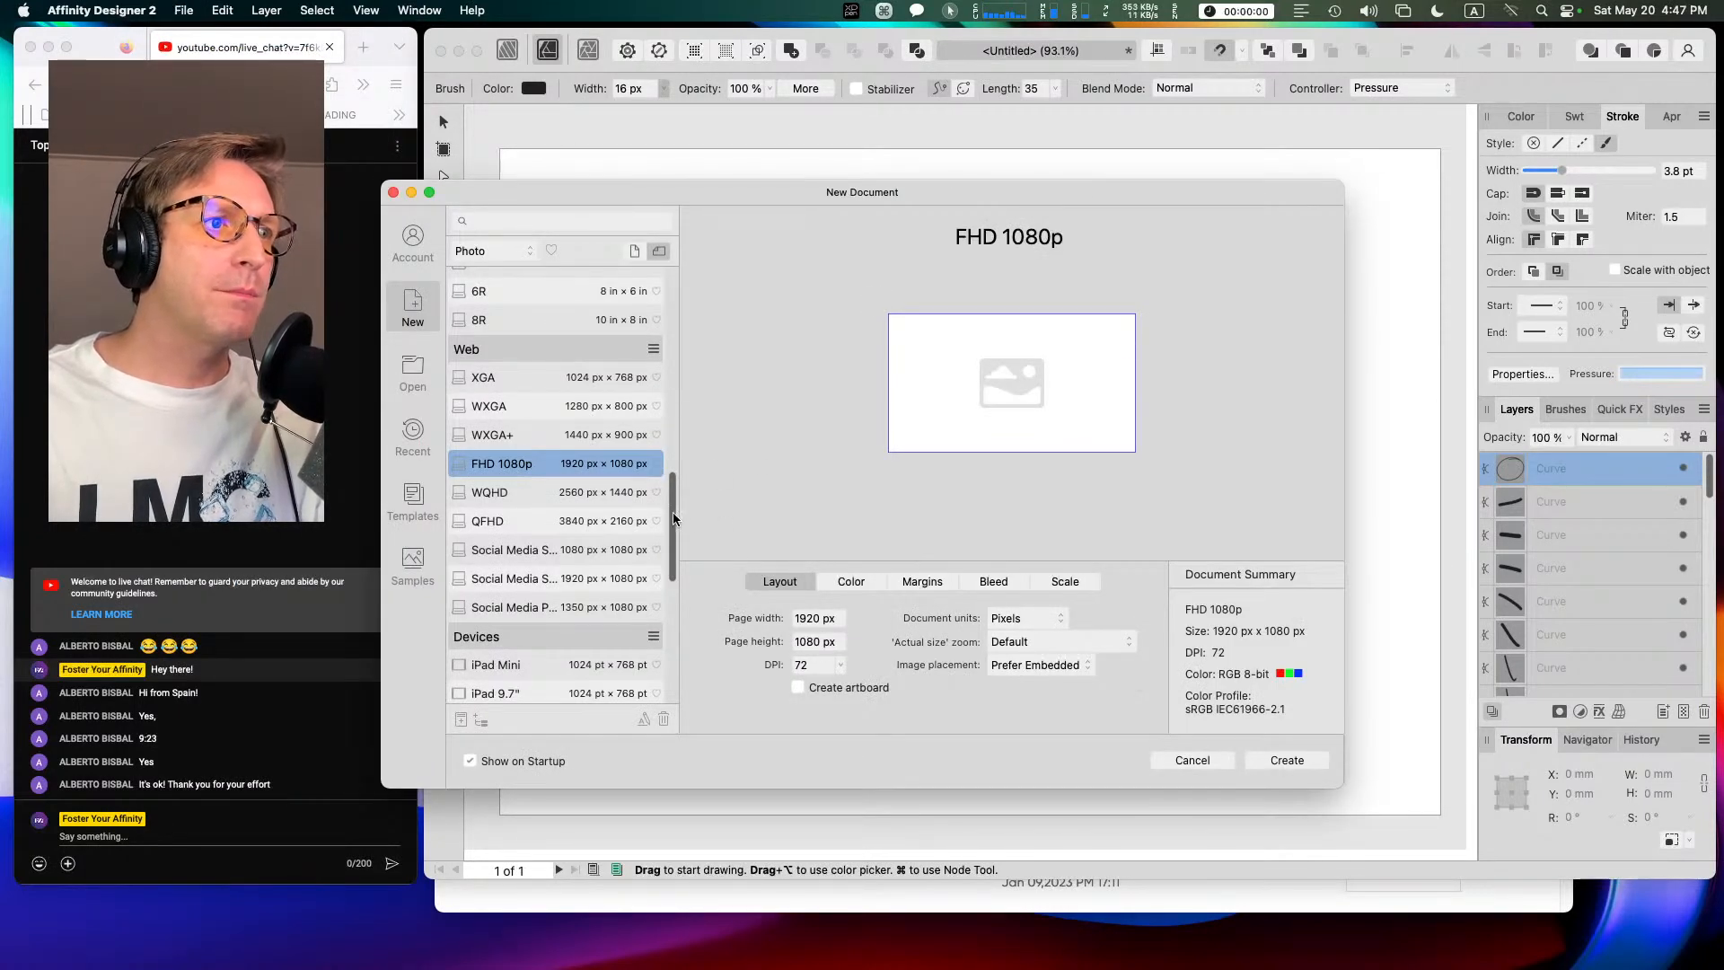
scroll(664, 458, "up", 6)
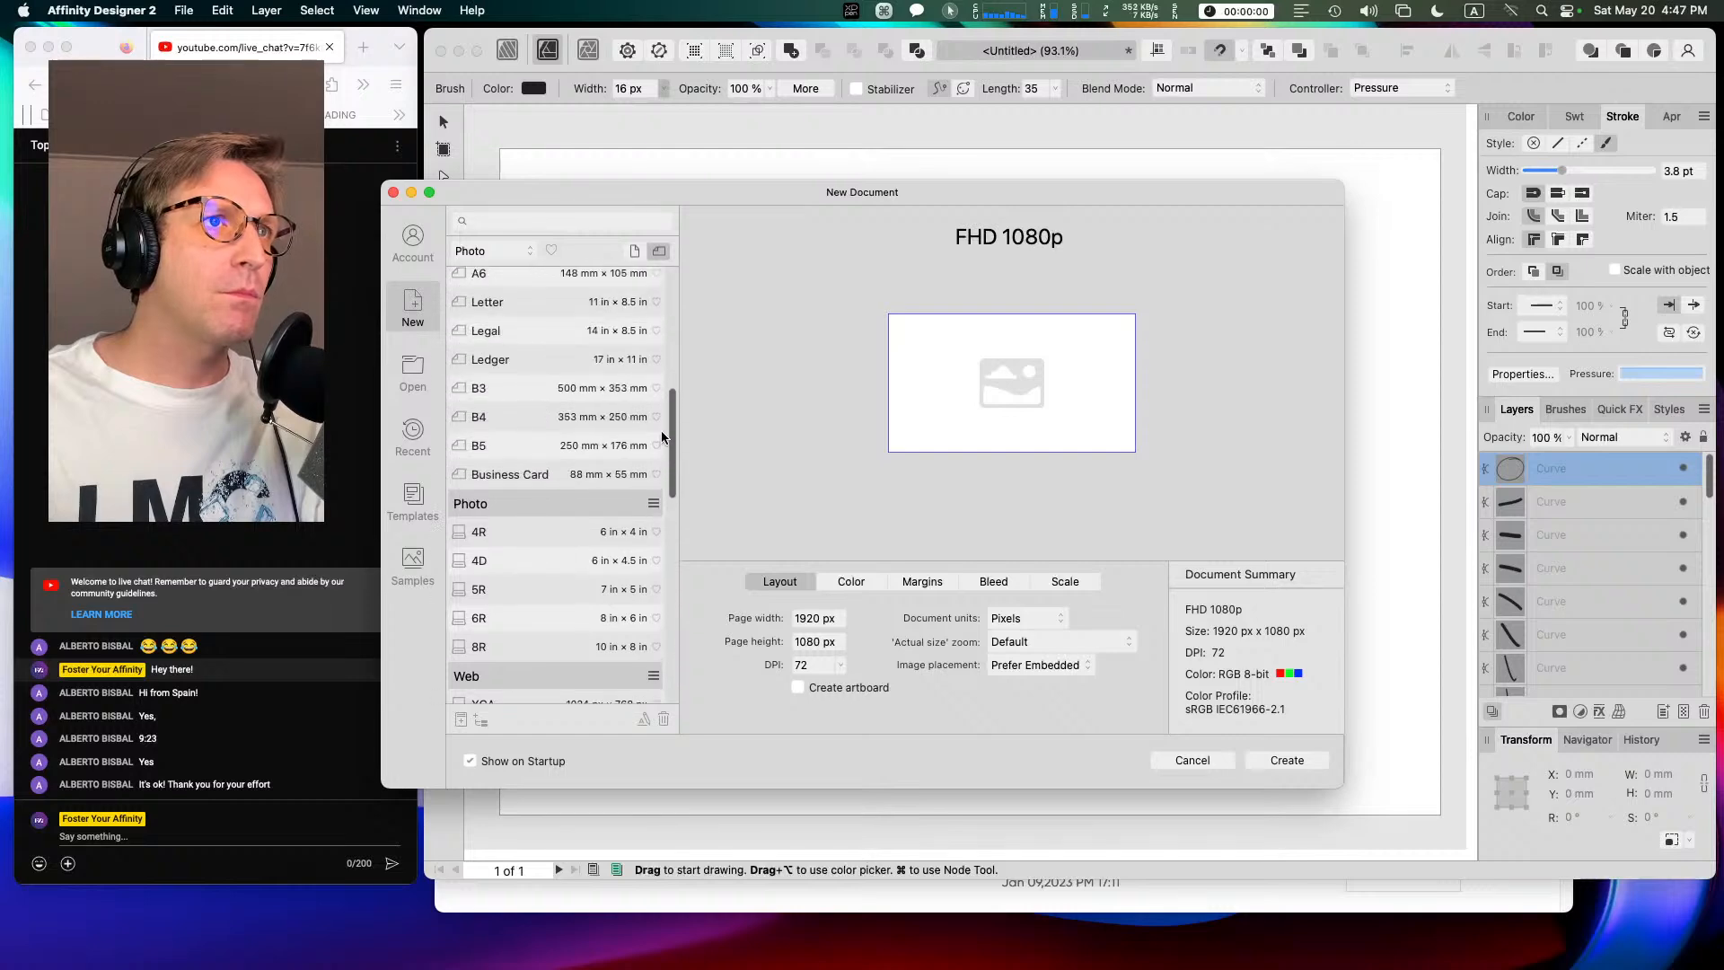
scroll(663, 437, "up", 4)
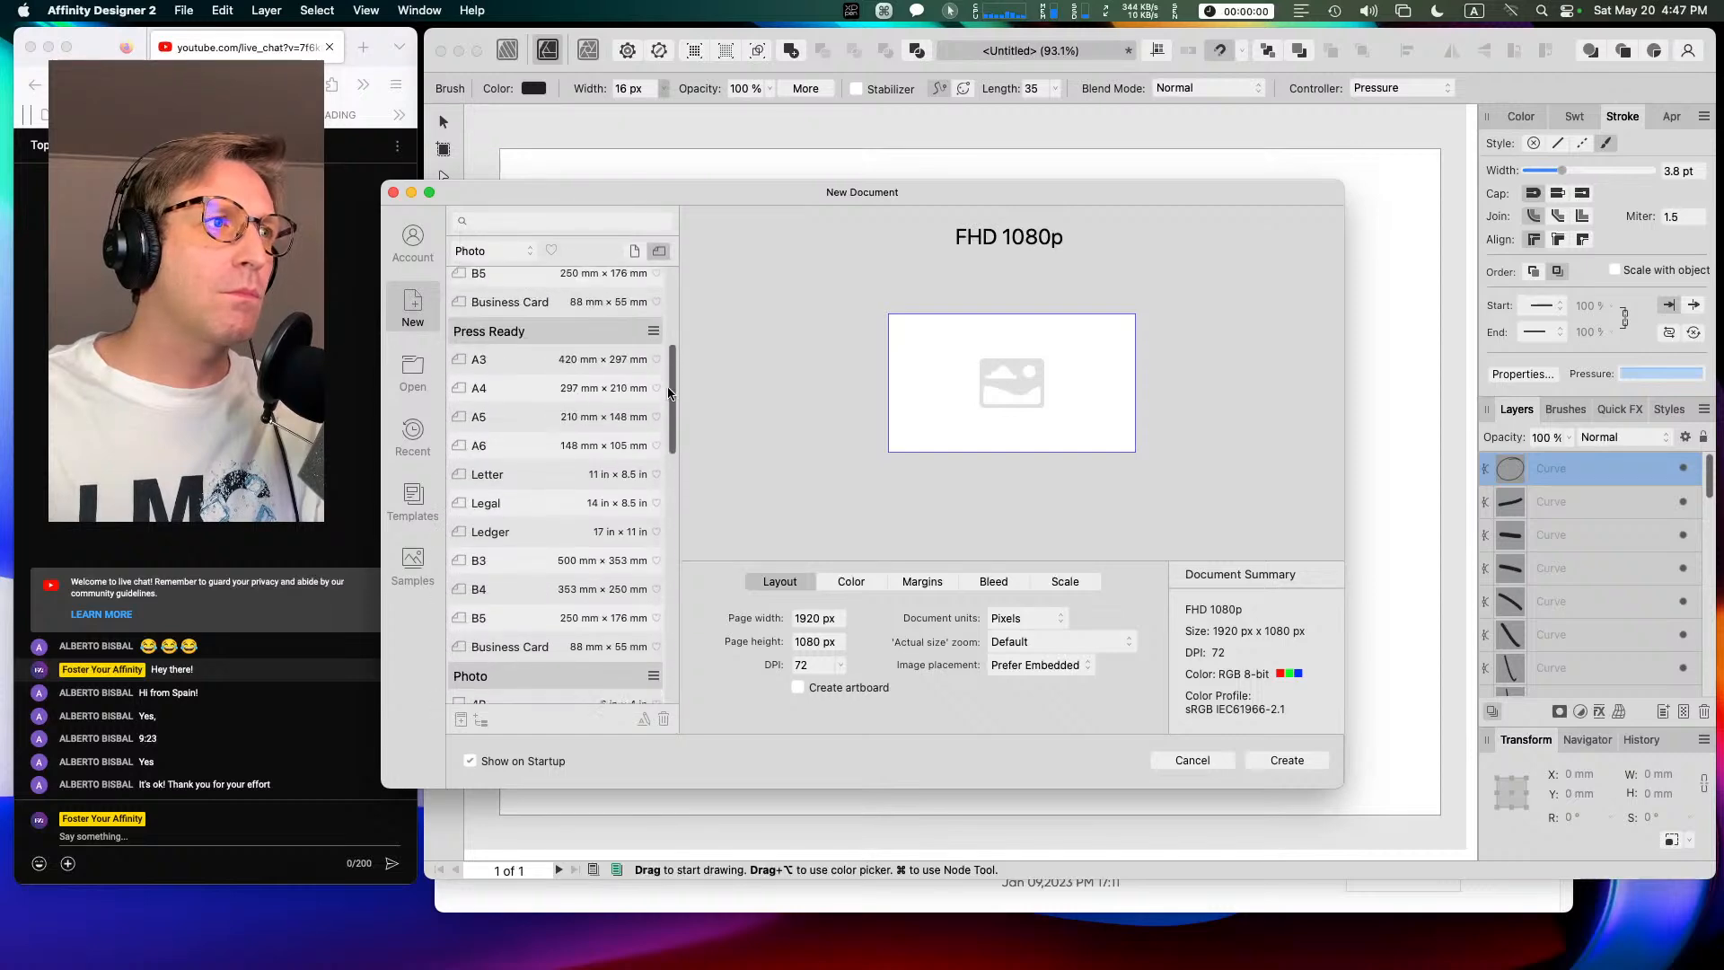
left_click_drag(670, 386, 667, 390)
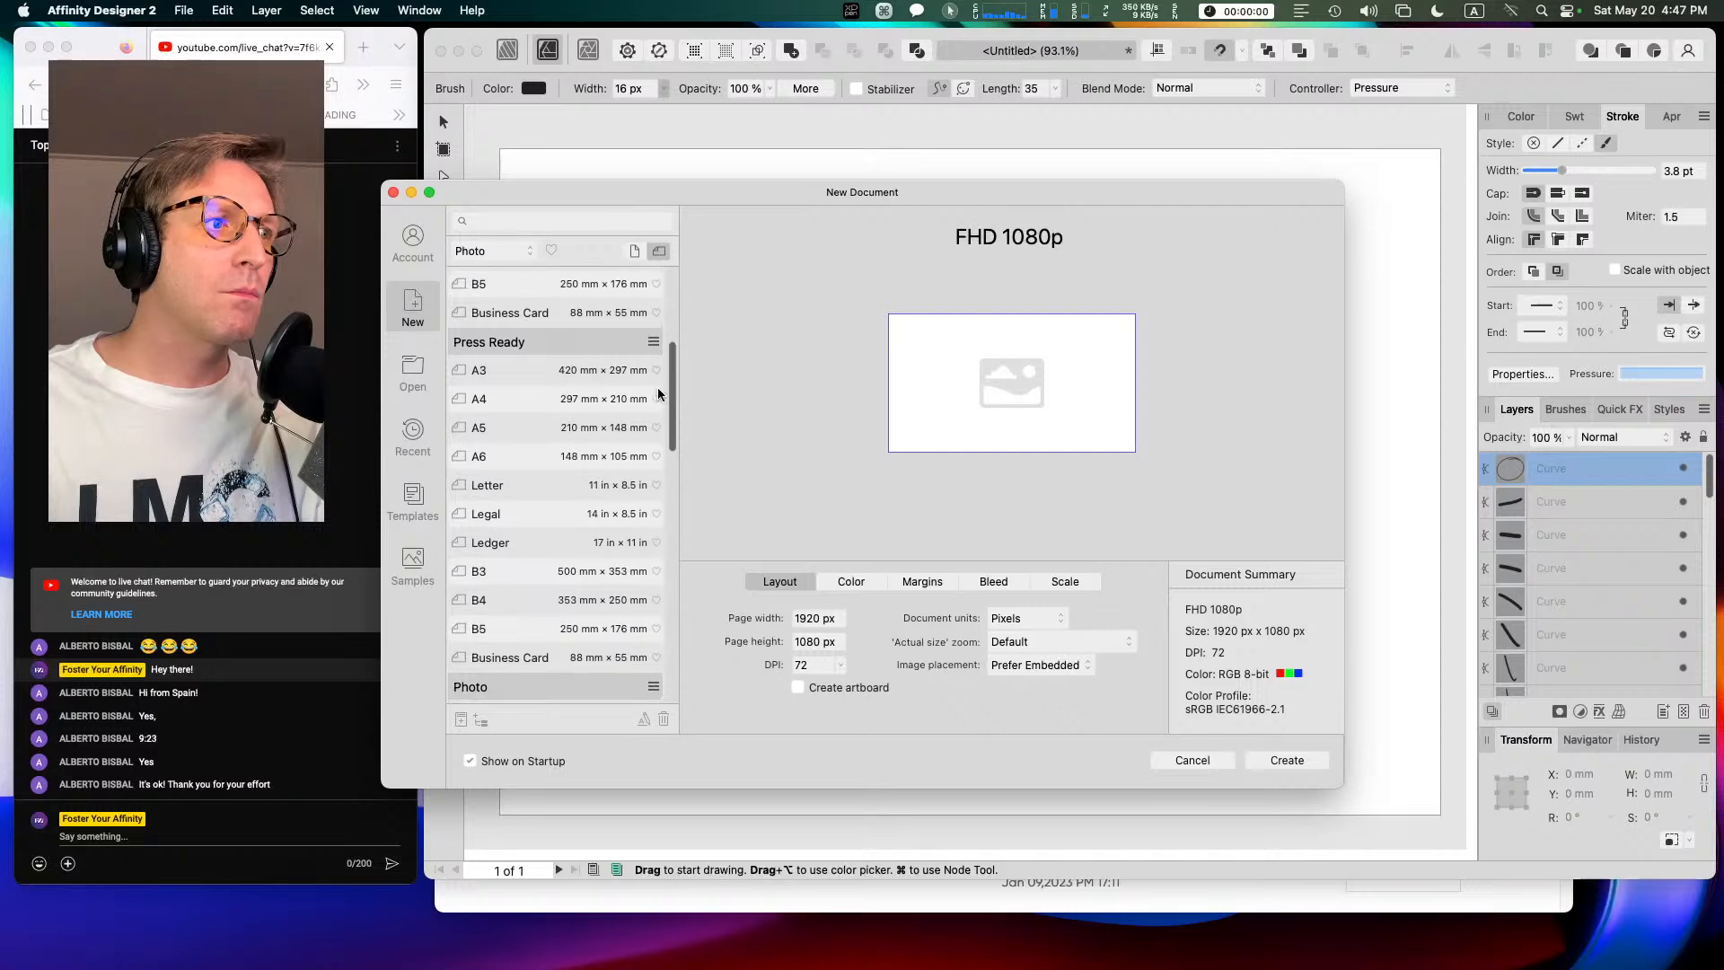
left_click(527, 602)
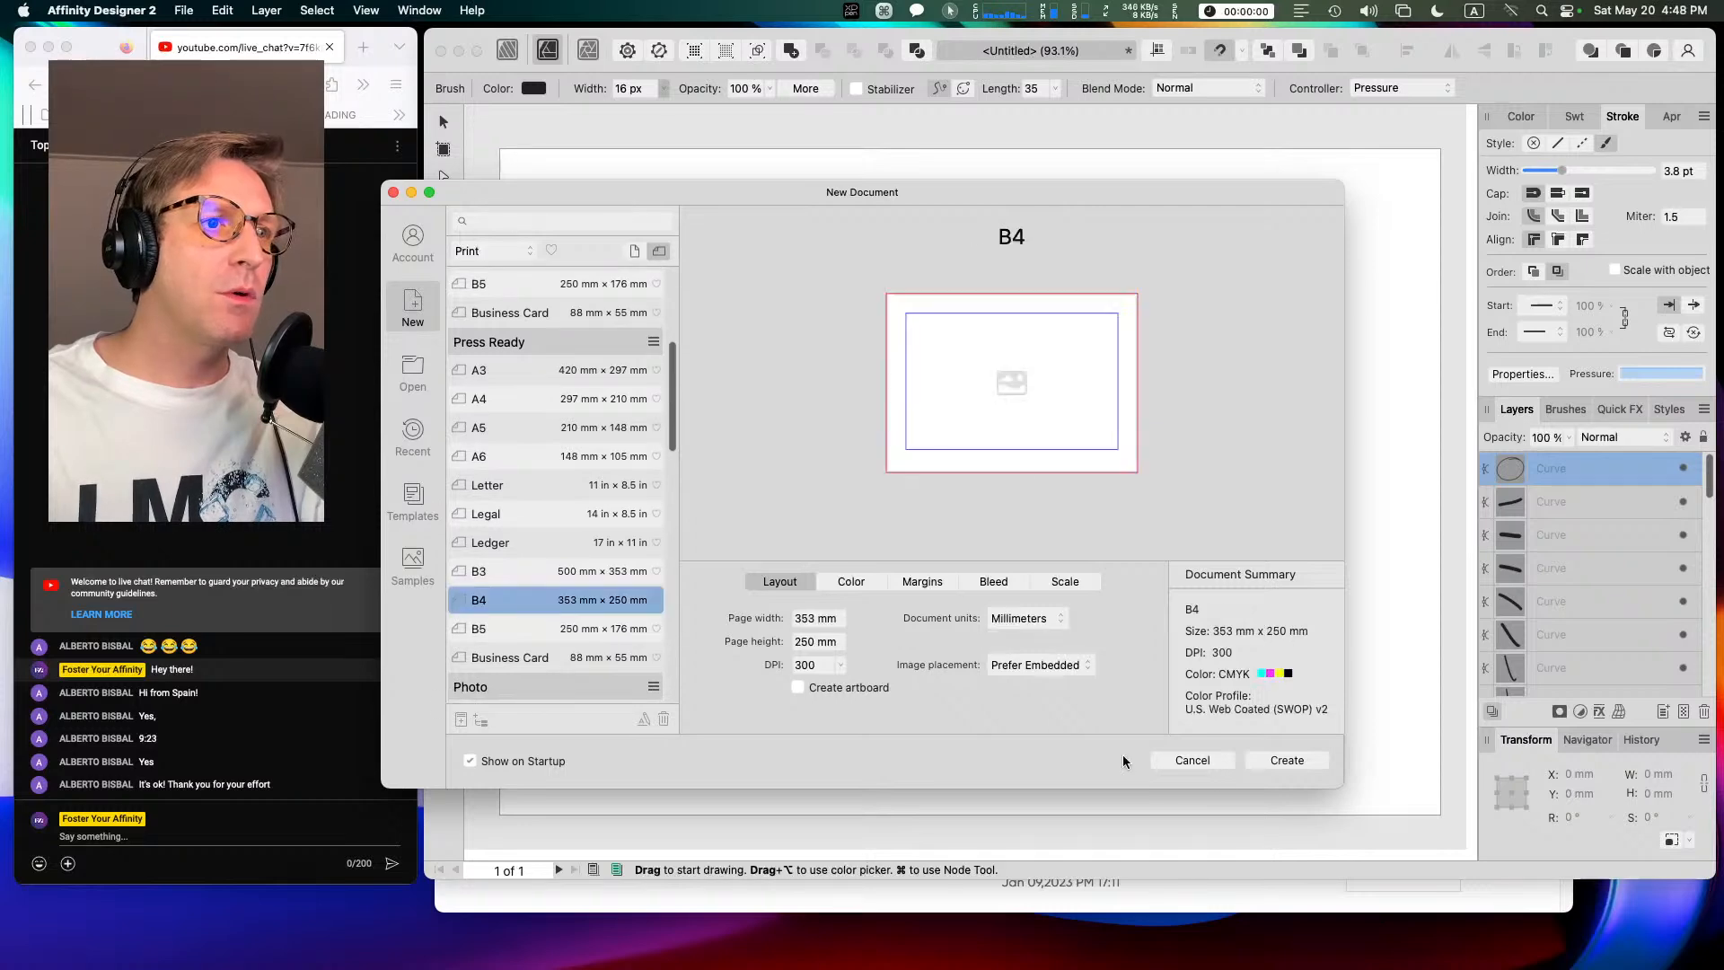
Step: Set all bleed values to 0 mm, exclude margins, and create the B4 document
left_click(990, 581)
left_click_drag(849, 639, 794, 637)
type("0")
key("Return")
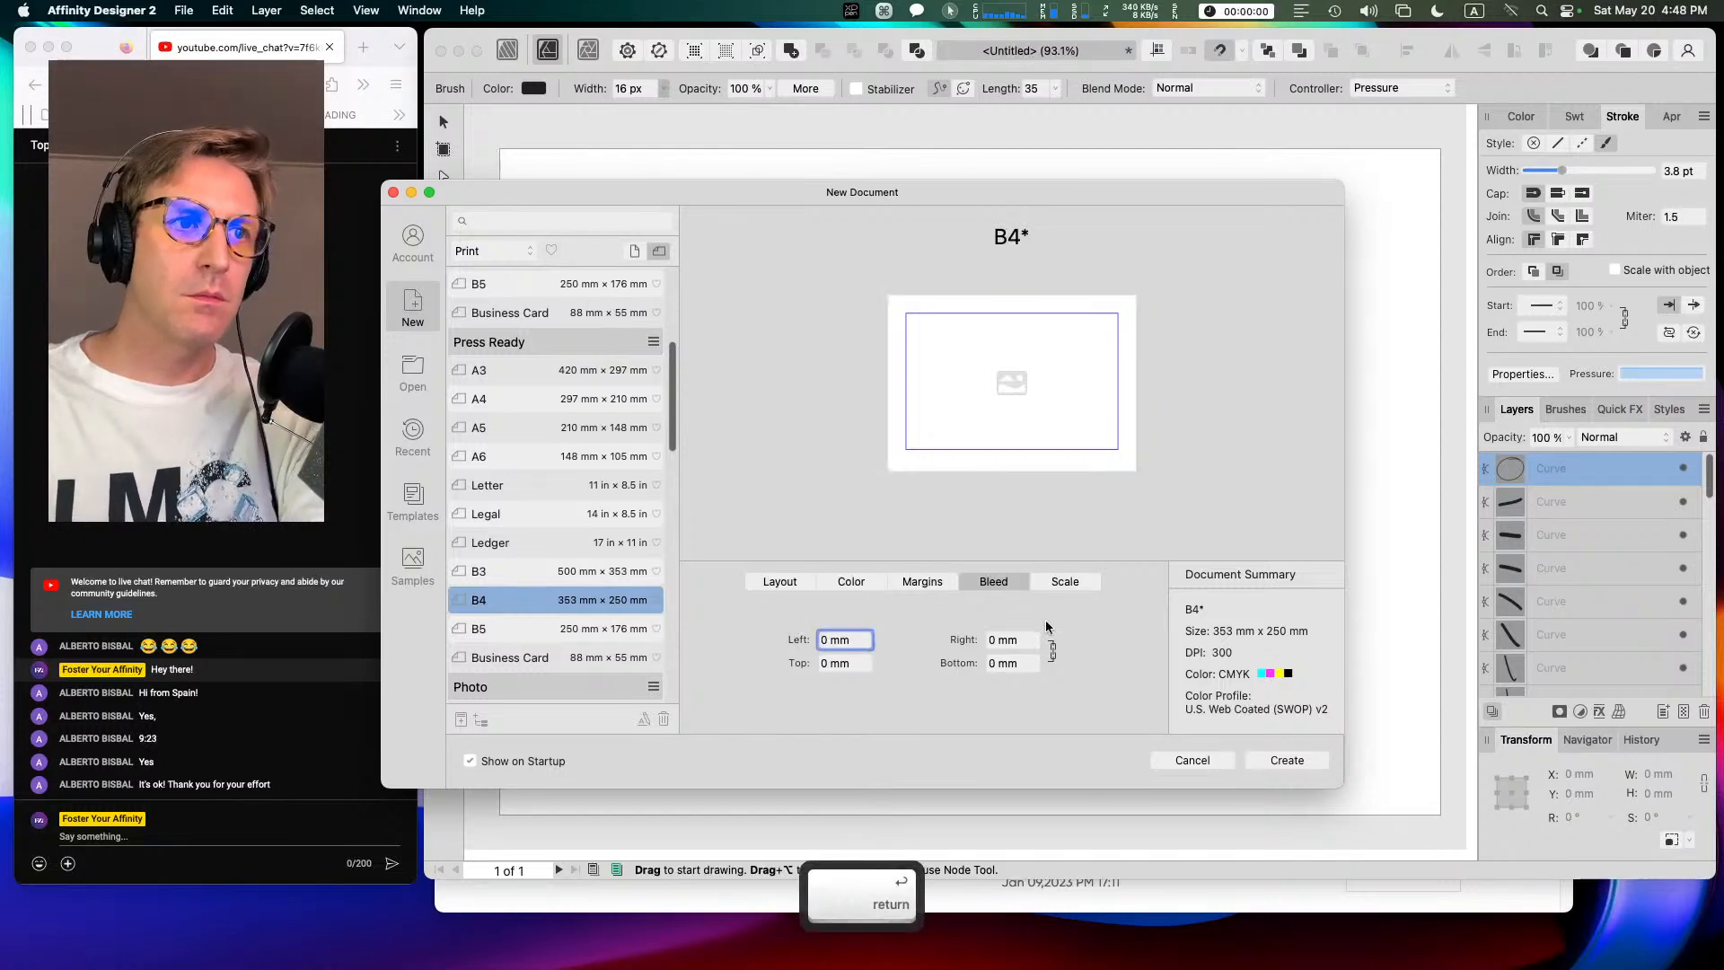
left_click(824, 614)
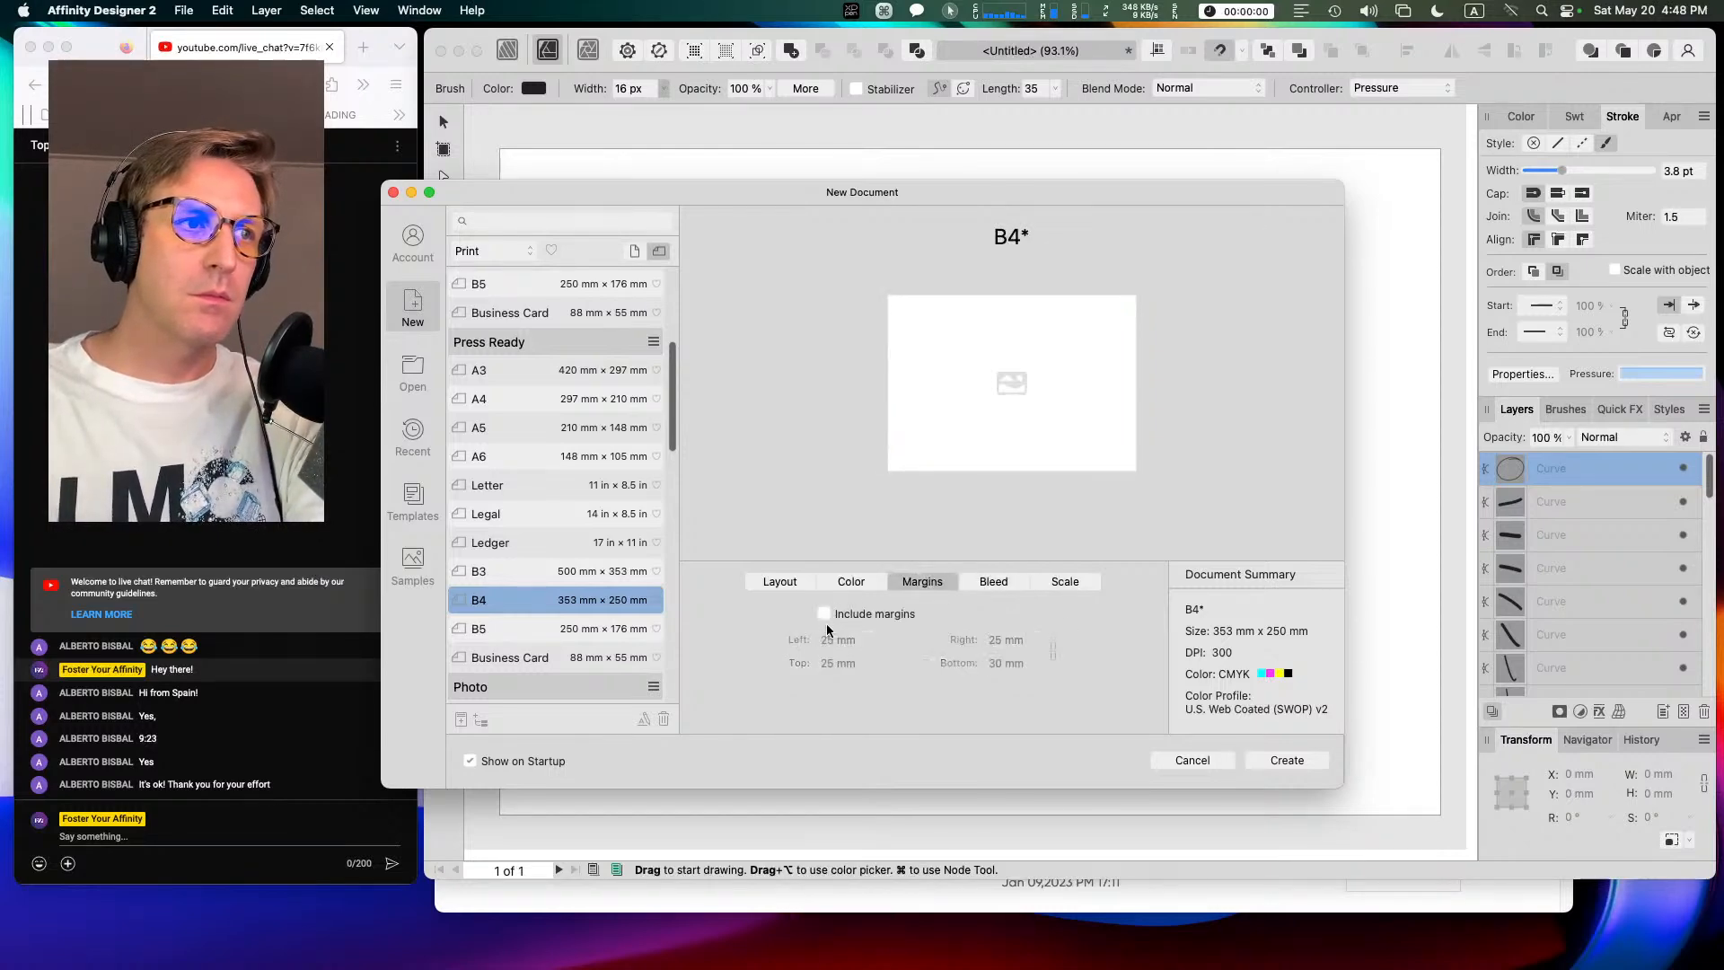
left_click(1285, 760)
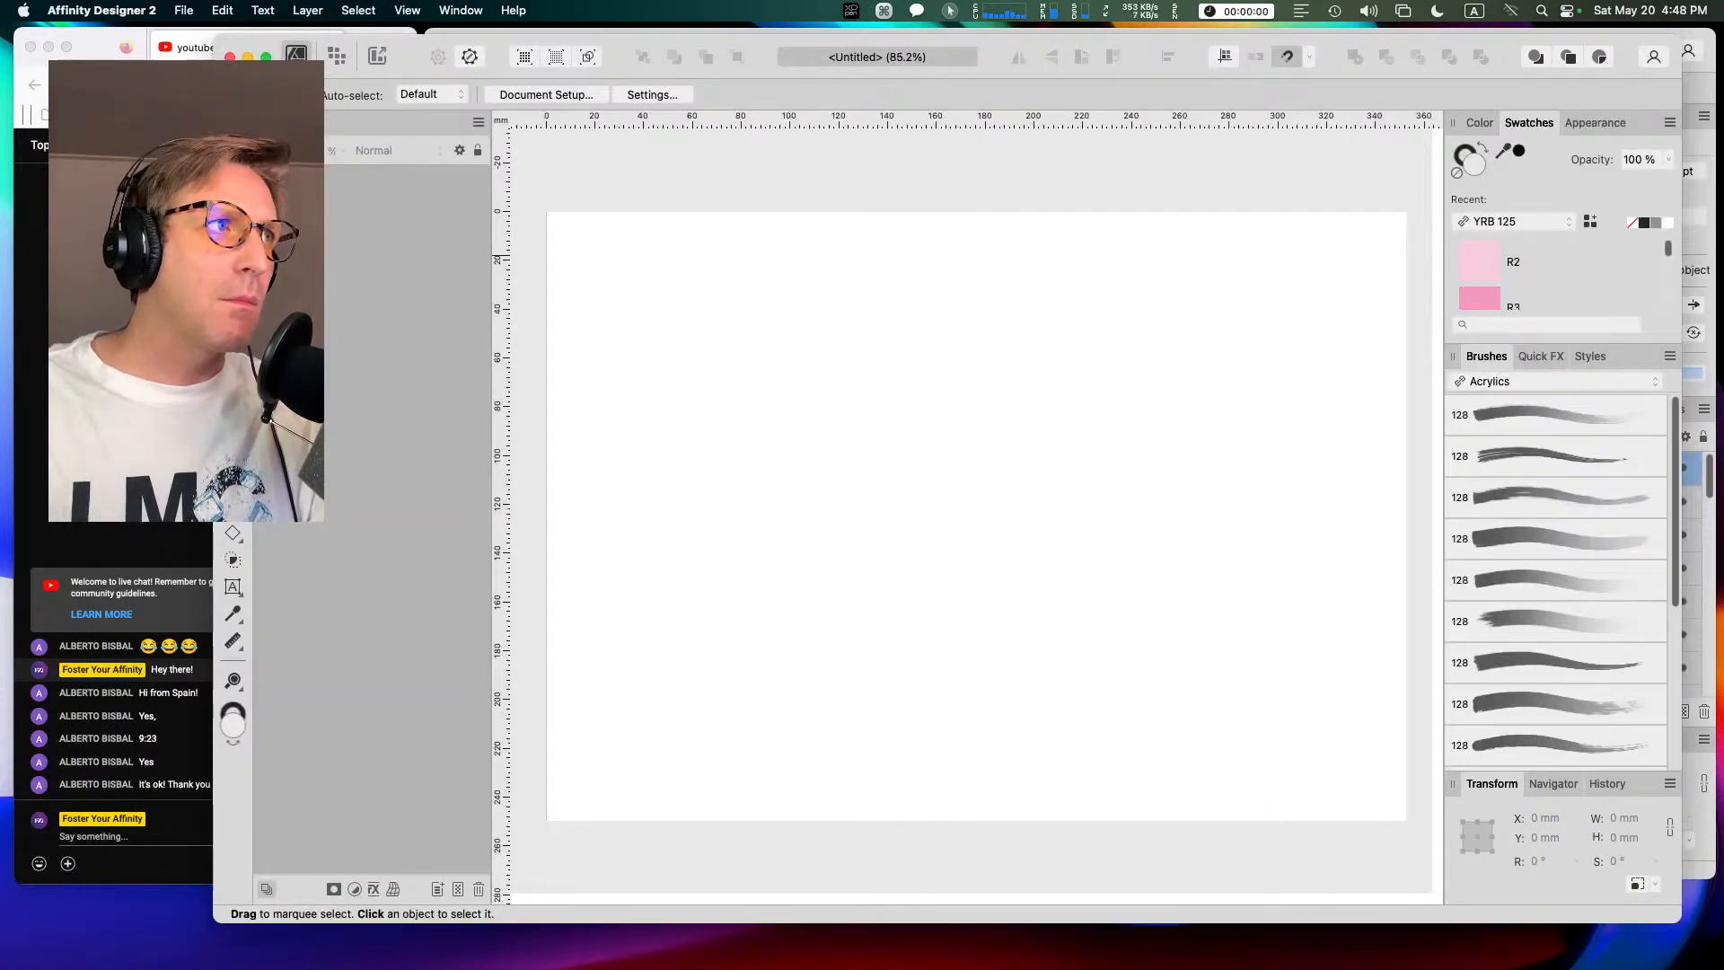
Step: Enter the Pixel Persona and select the 128 px brush from the Comic Pixel category
left_click(336, 55)
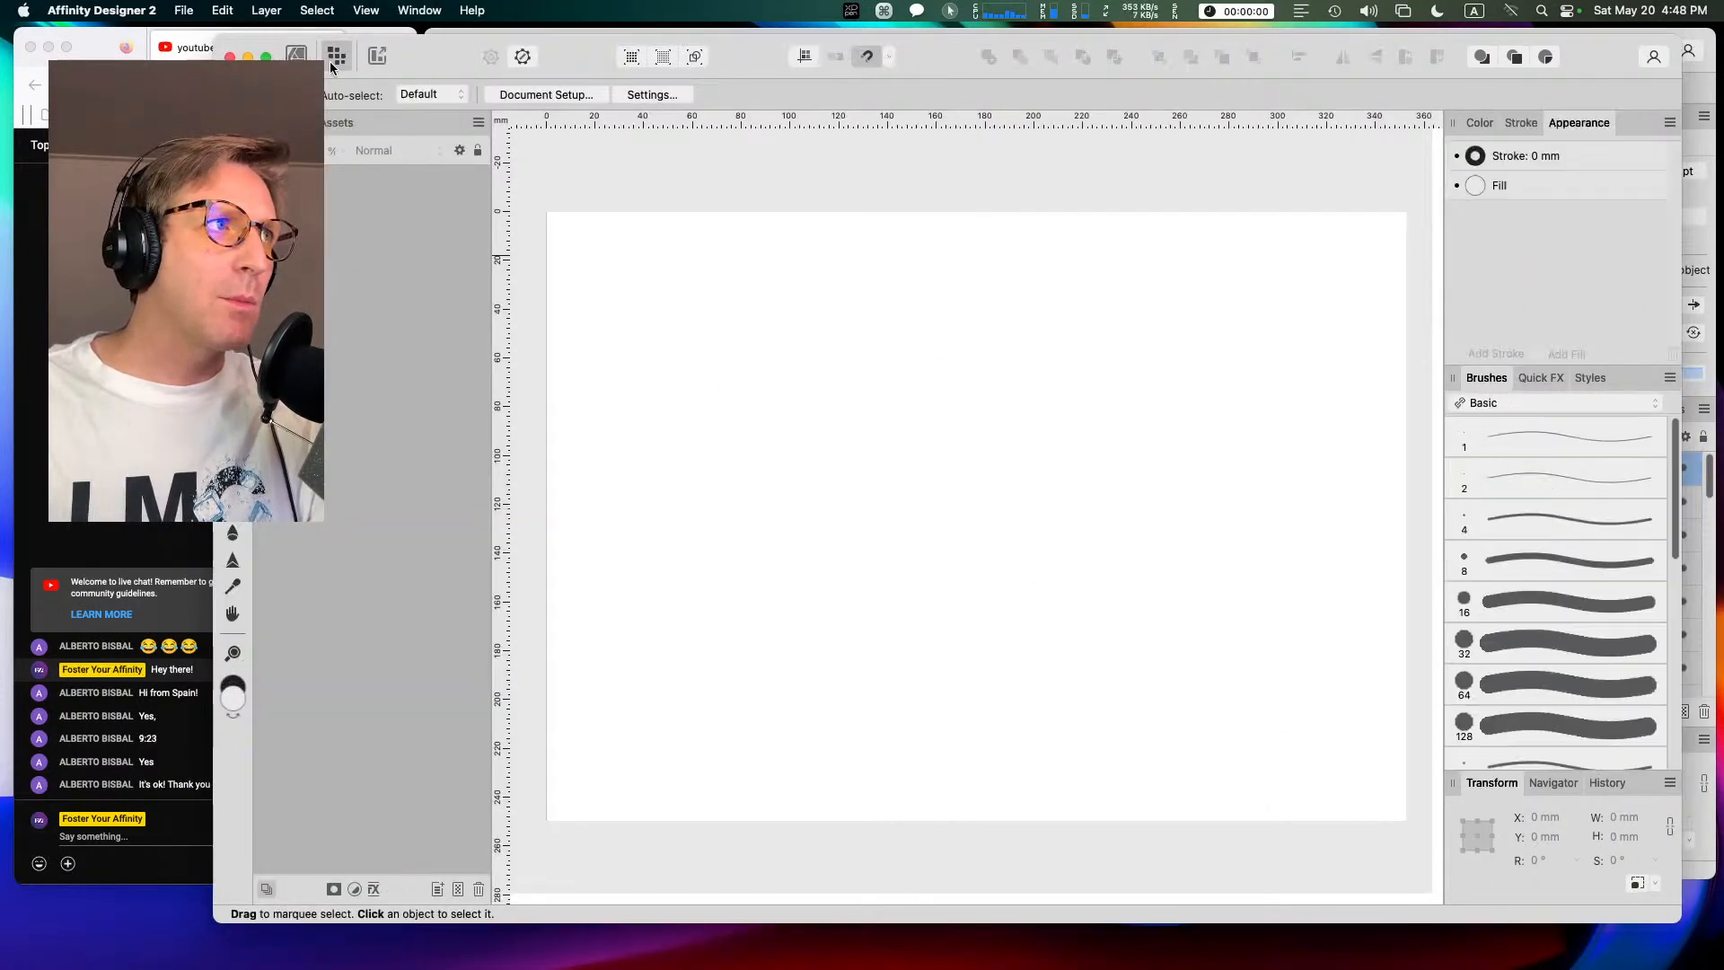
left_click(1470, 403)
left_click(1505, 423)
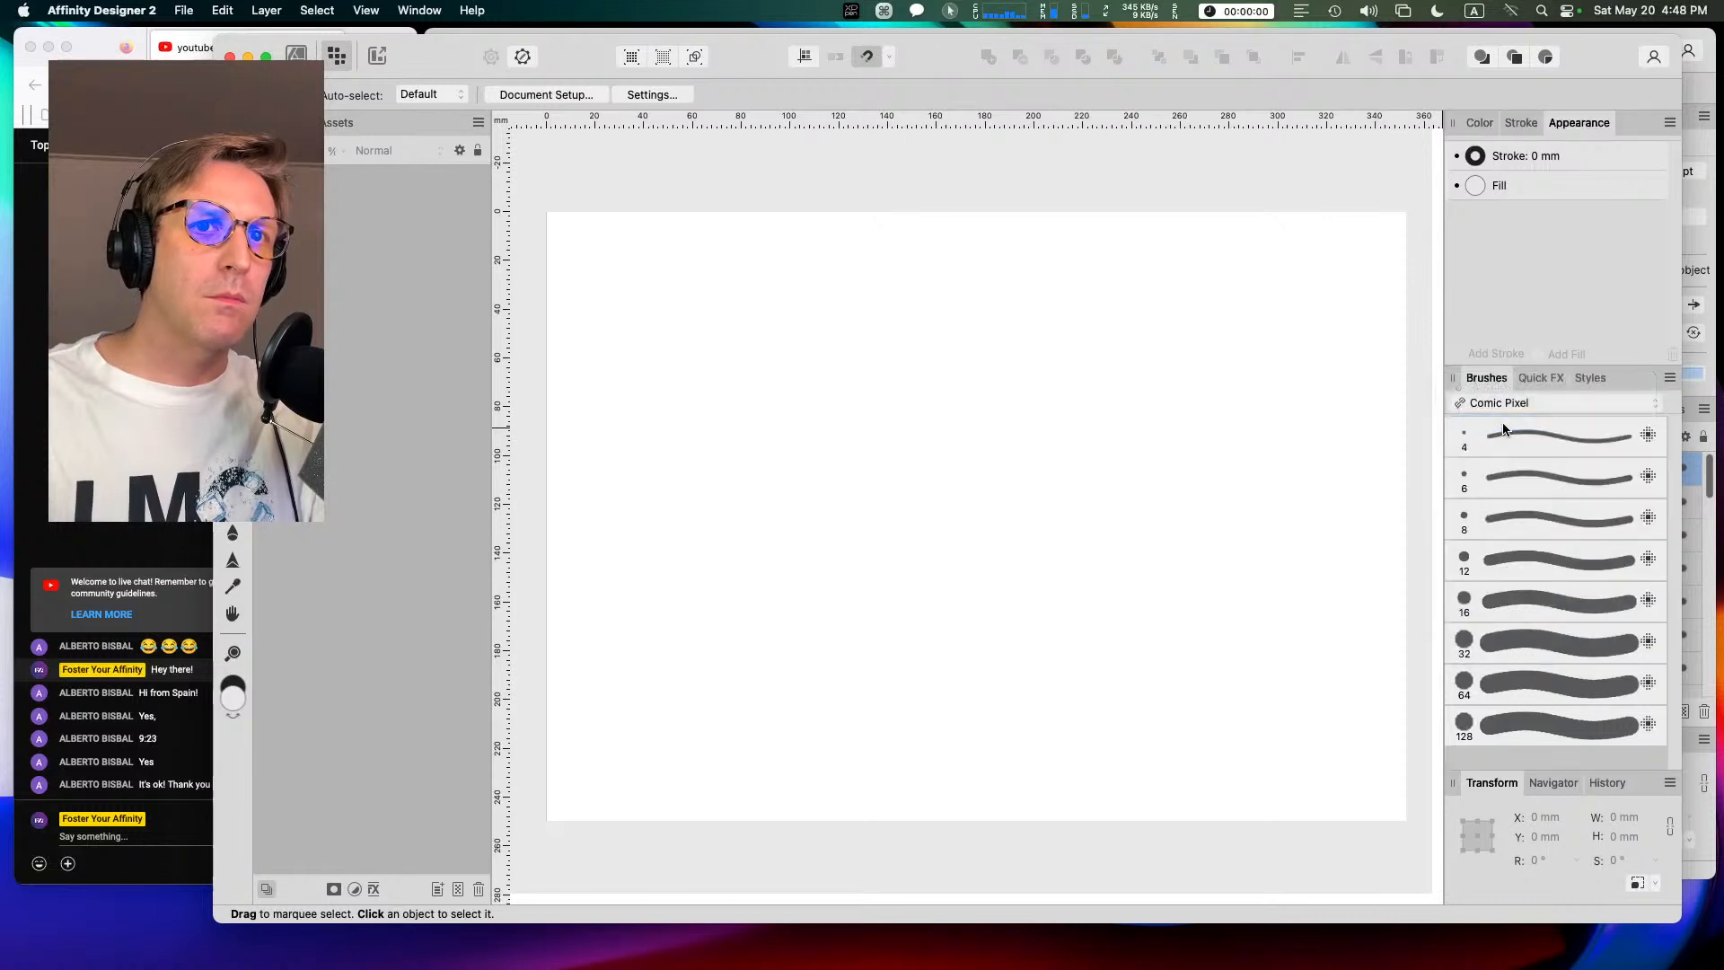
left_click(1580, 724)
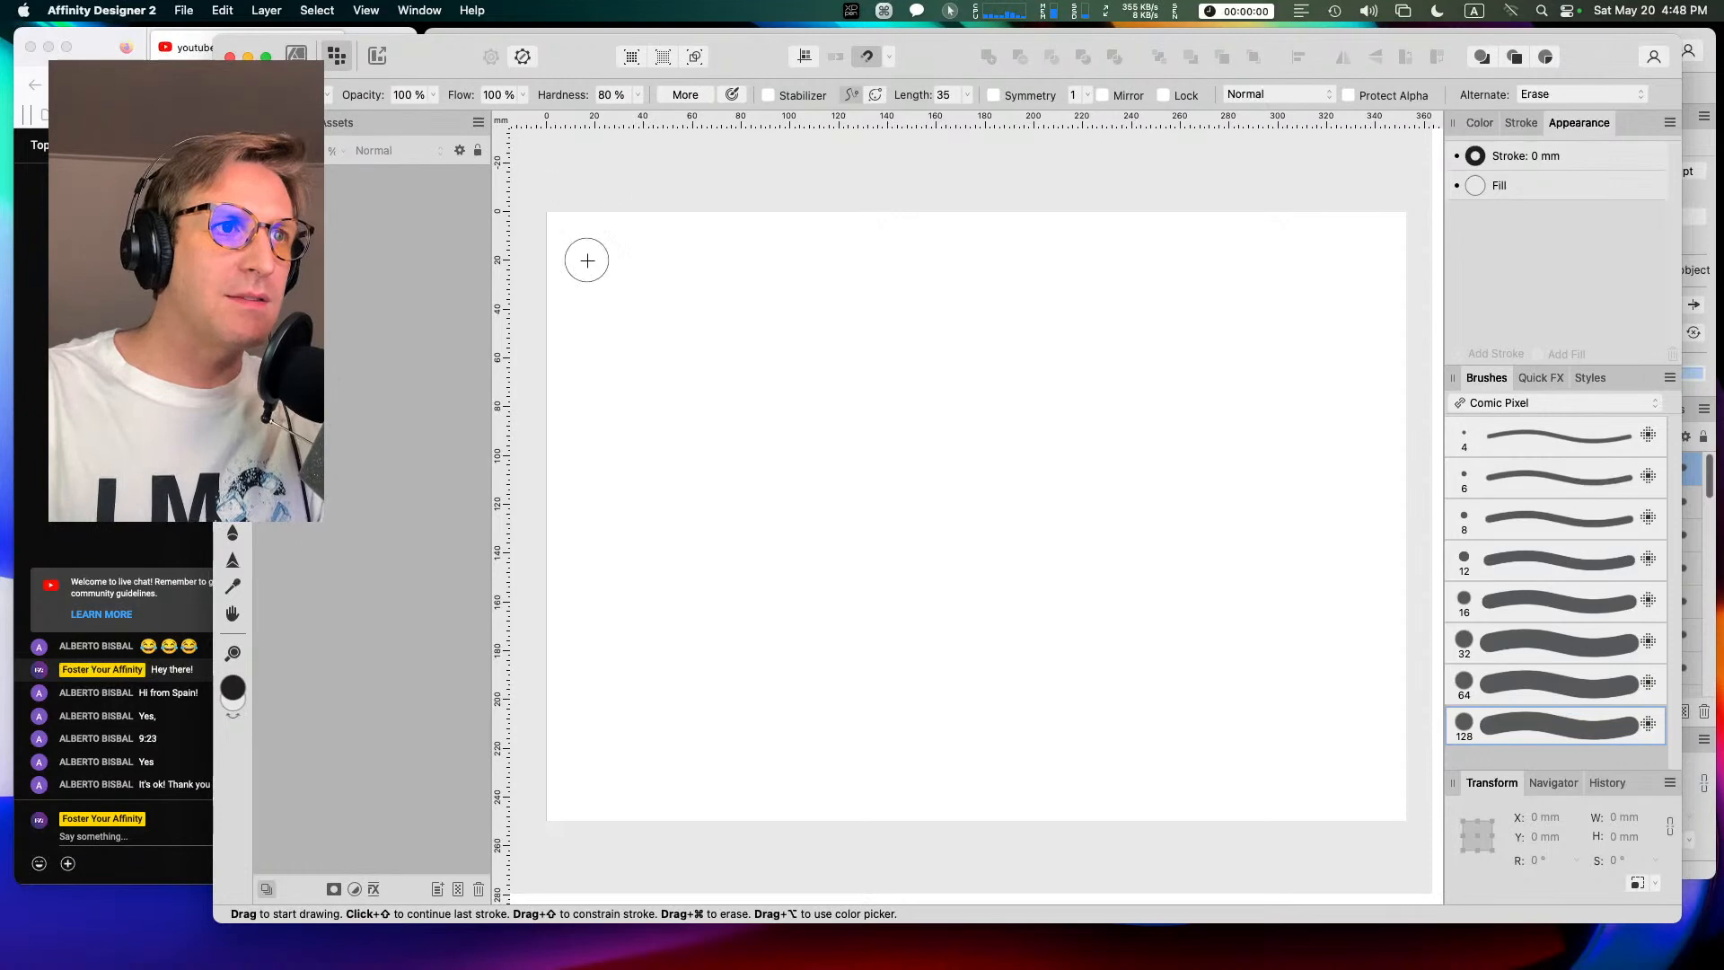
Step: Paint a winding curve, a thick zigzag above it, and a second looping curve across the page, varying the pen pressure
left_click_drag(752, 334, 825, 406)
mouse_move(753, 542)
left_mouse_down()
mouse_move(879, 649)
mouse_move(1069, 365)
mouse_move(1156, 285)
left_mouse_up()
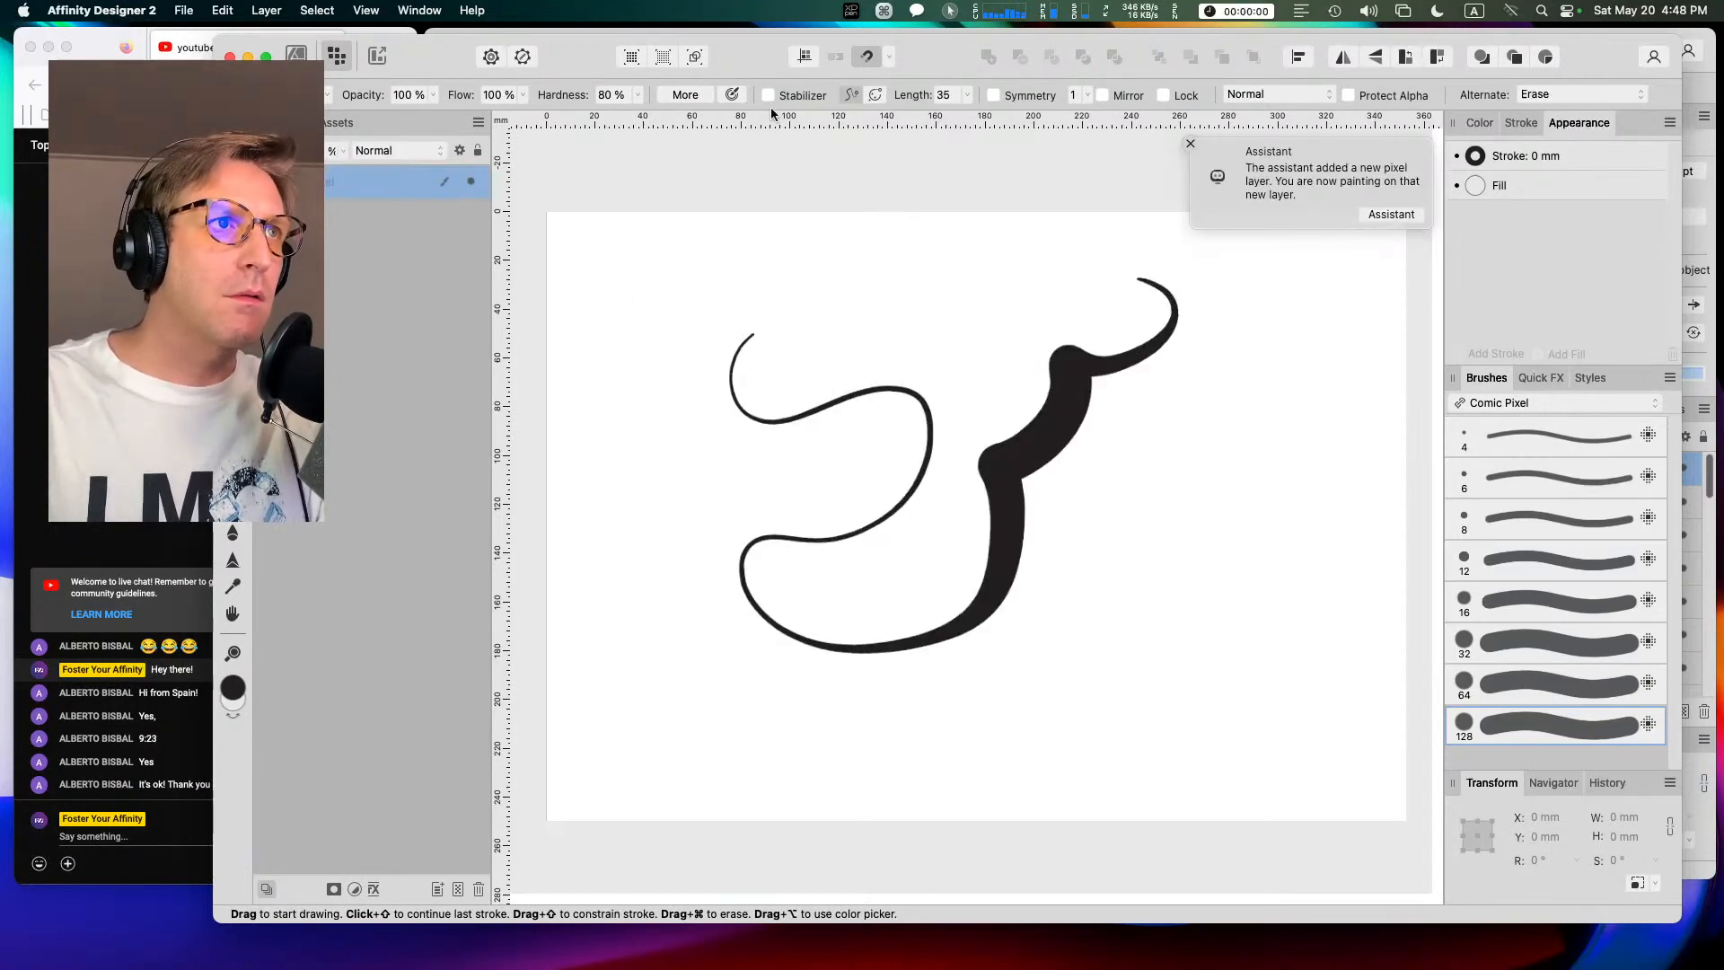
left_click_drag(814, 295, 994, 272)
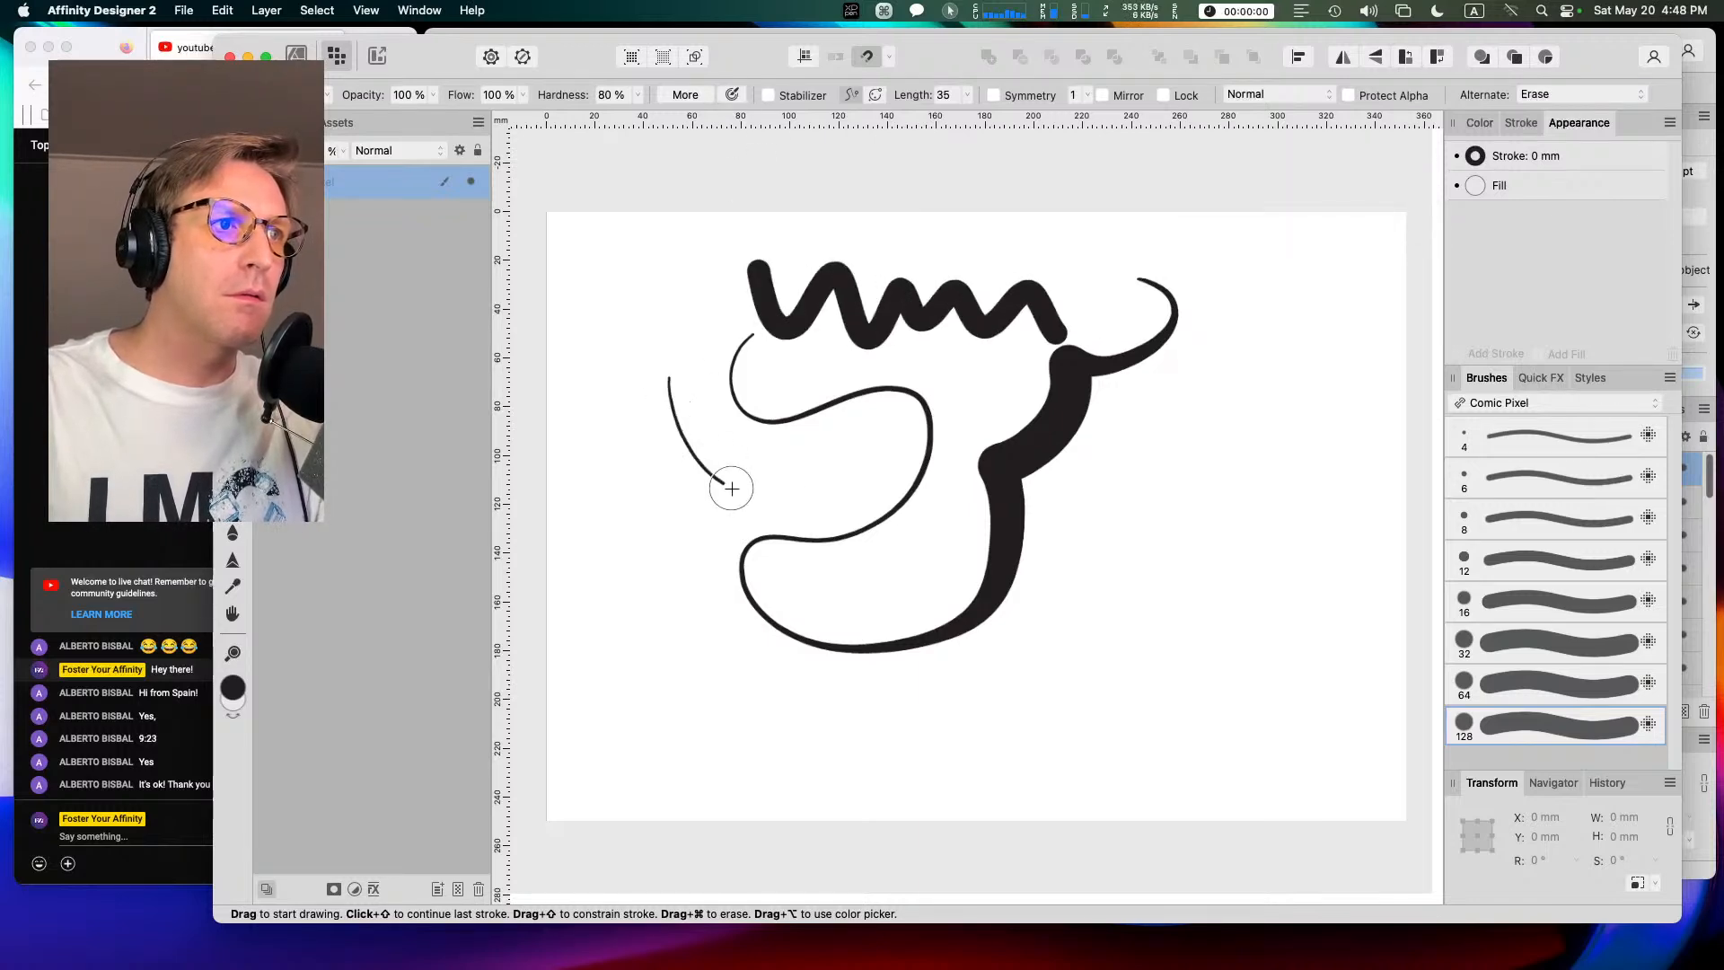
mouse_move(880, 502)
left_mouse_down()
mouse_move(933, 604)
mouse_move(1138, 552)
mouse_move(1246, 668)
mouse_move(1258, 463)
left_mouse_up()
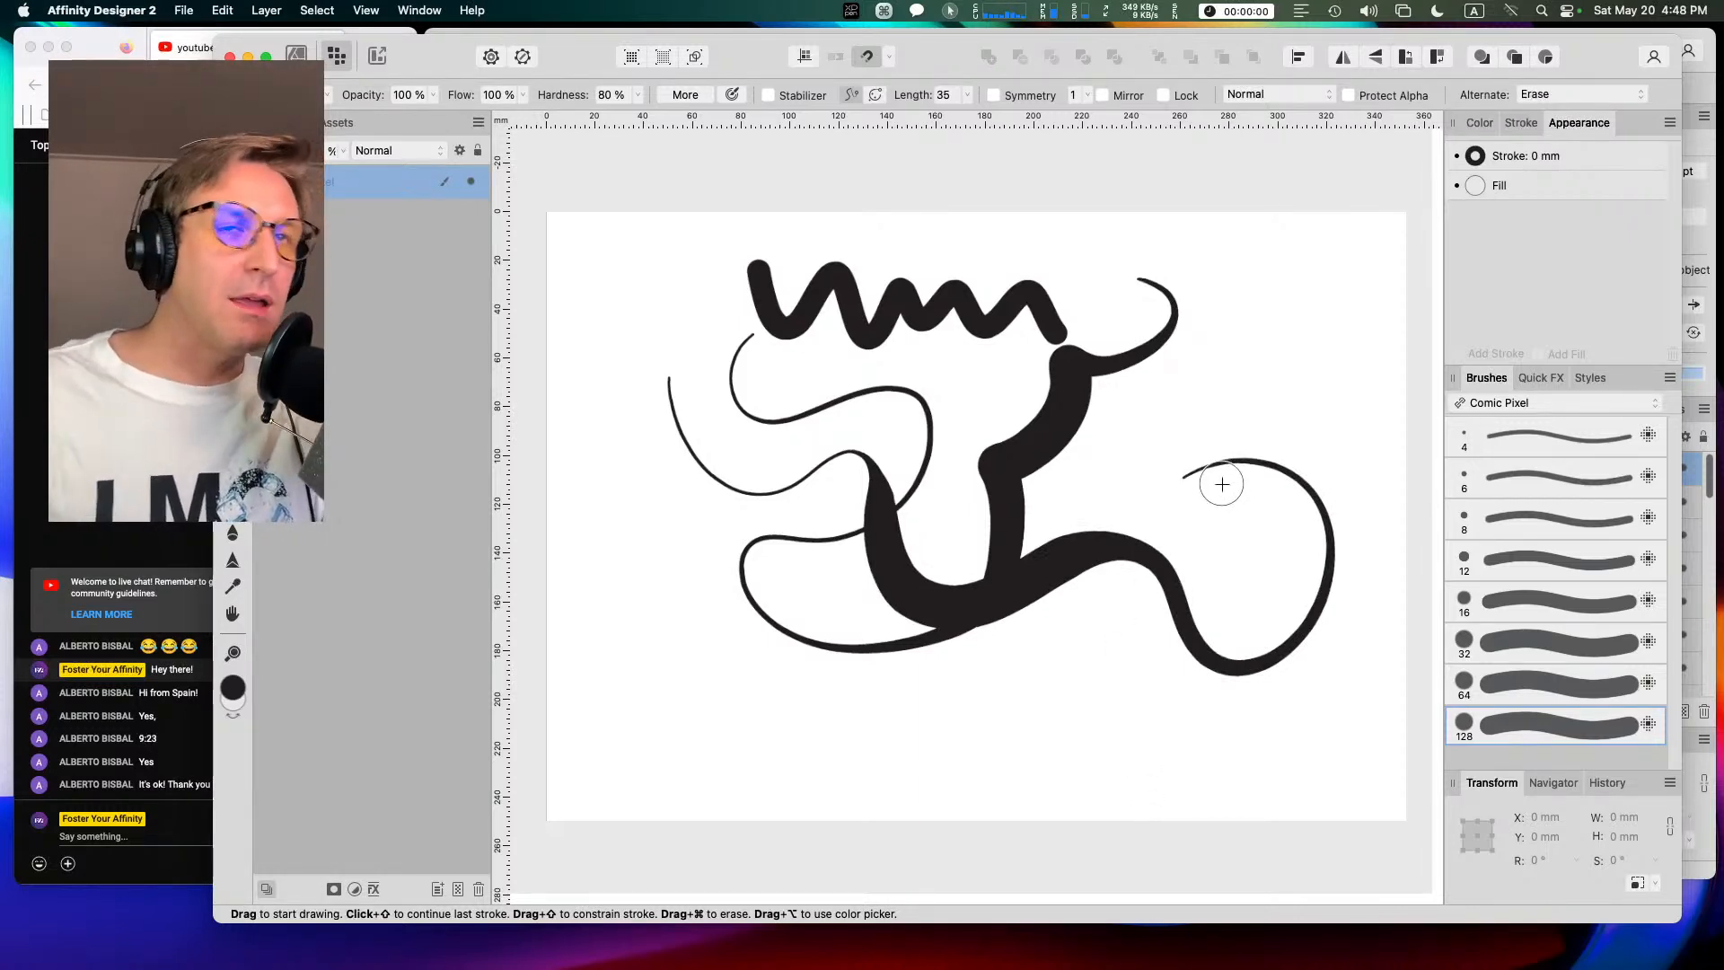
Step: Switch to Affinity Publisher 2 and quit it without saving the untitled document
left_click(1713, 40)
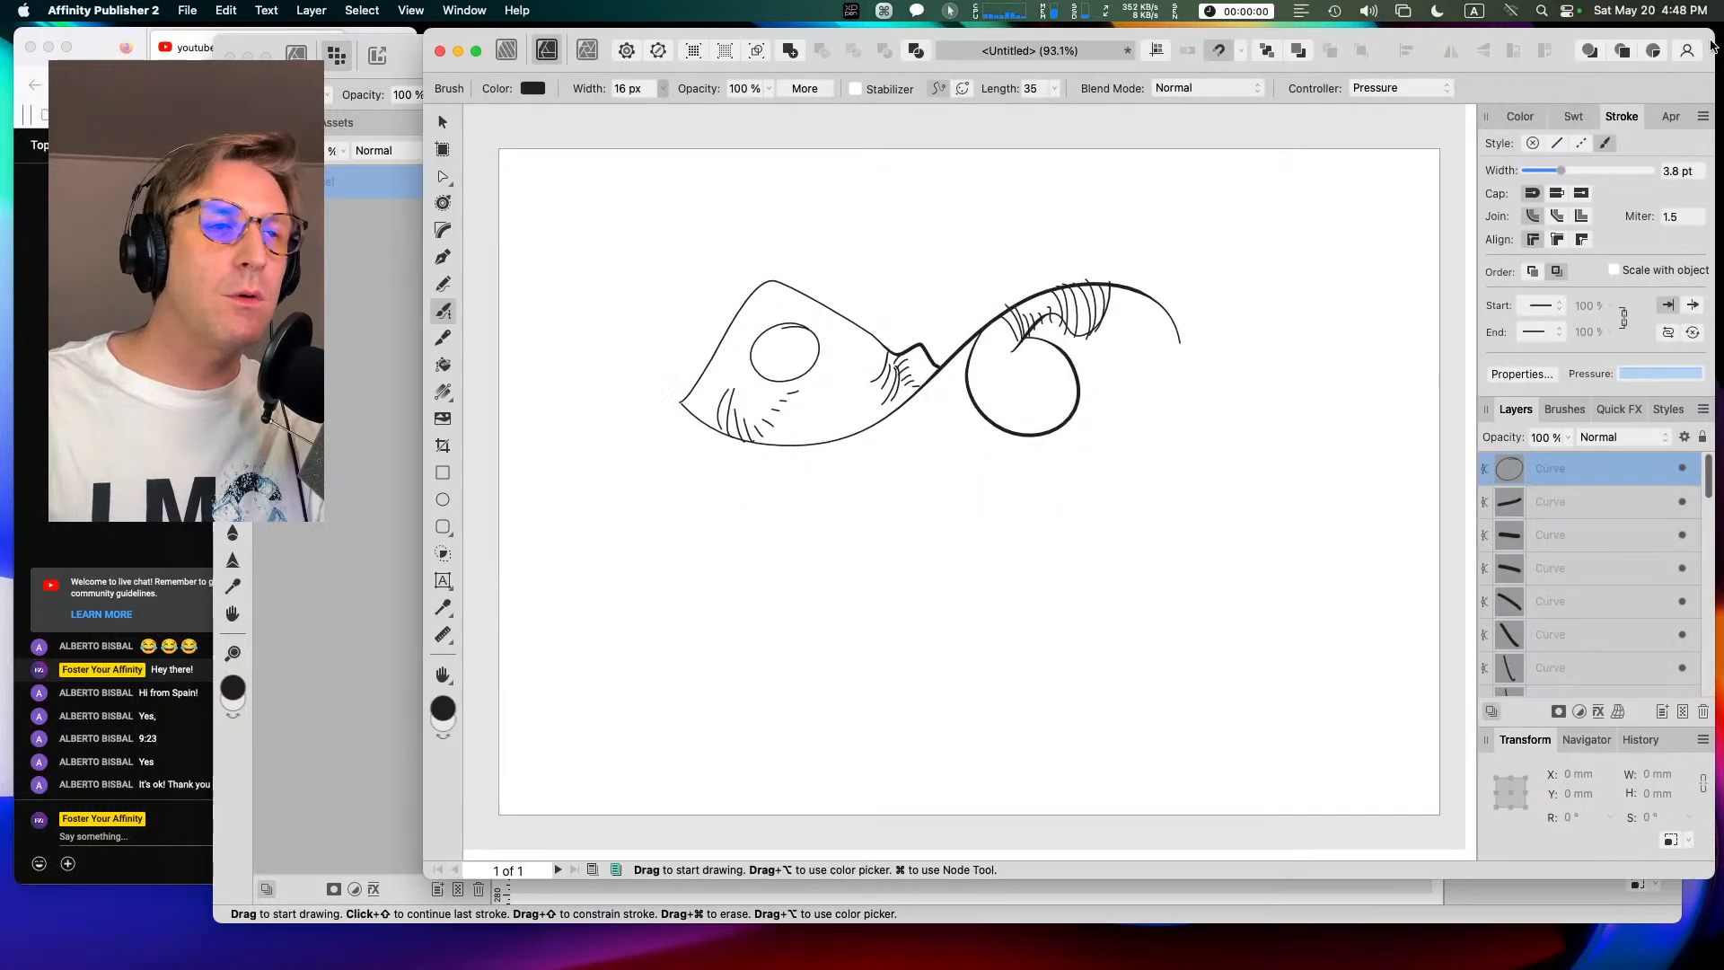
left_click(226, 8)
mouse_move(102, 10)
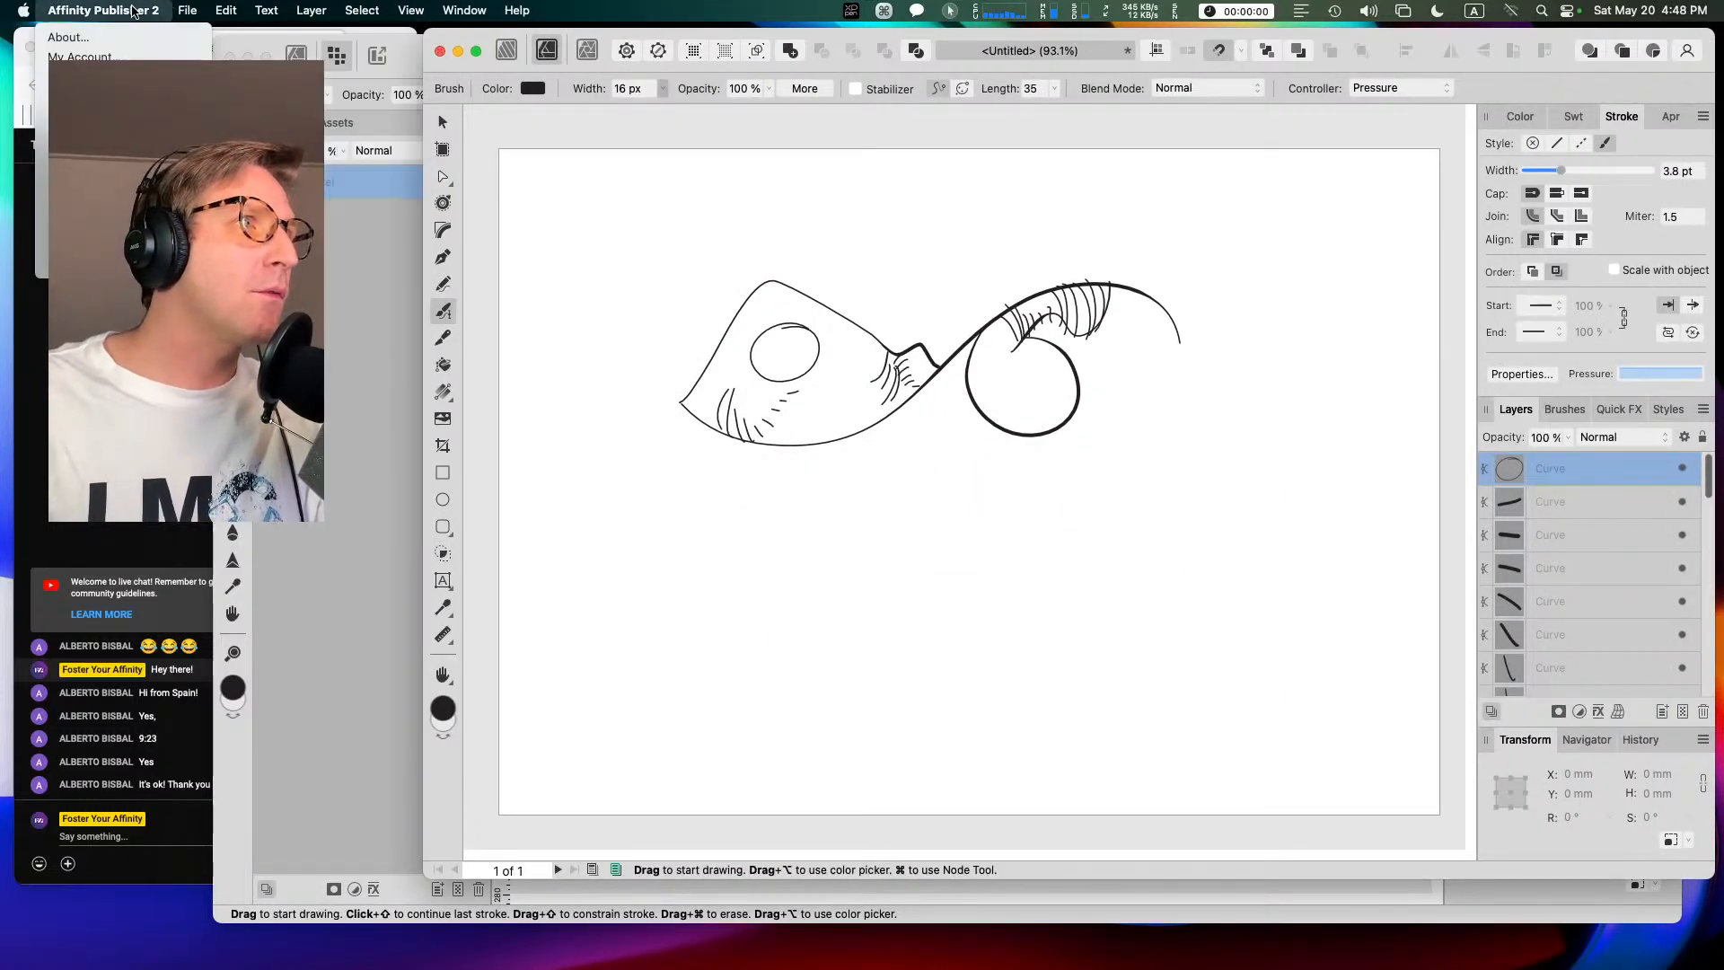
key("super+q")
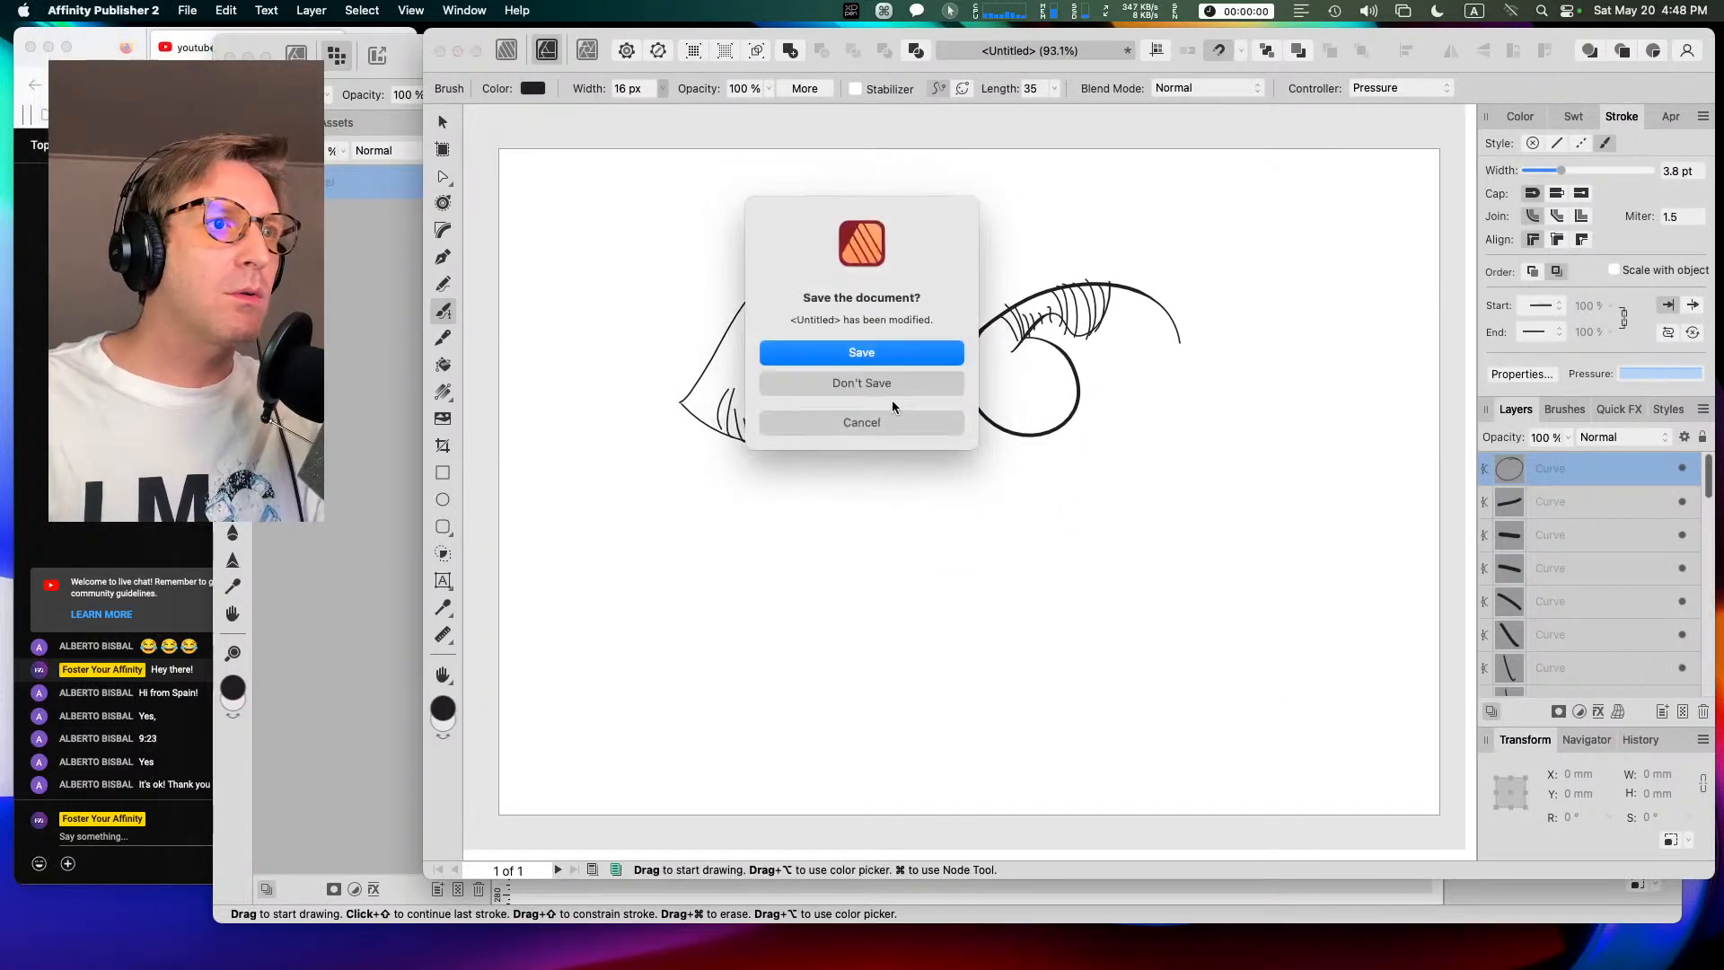
left_click(876, 378)
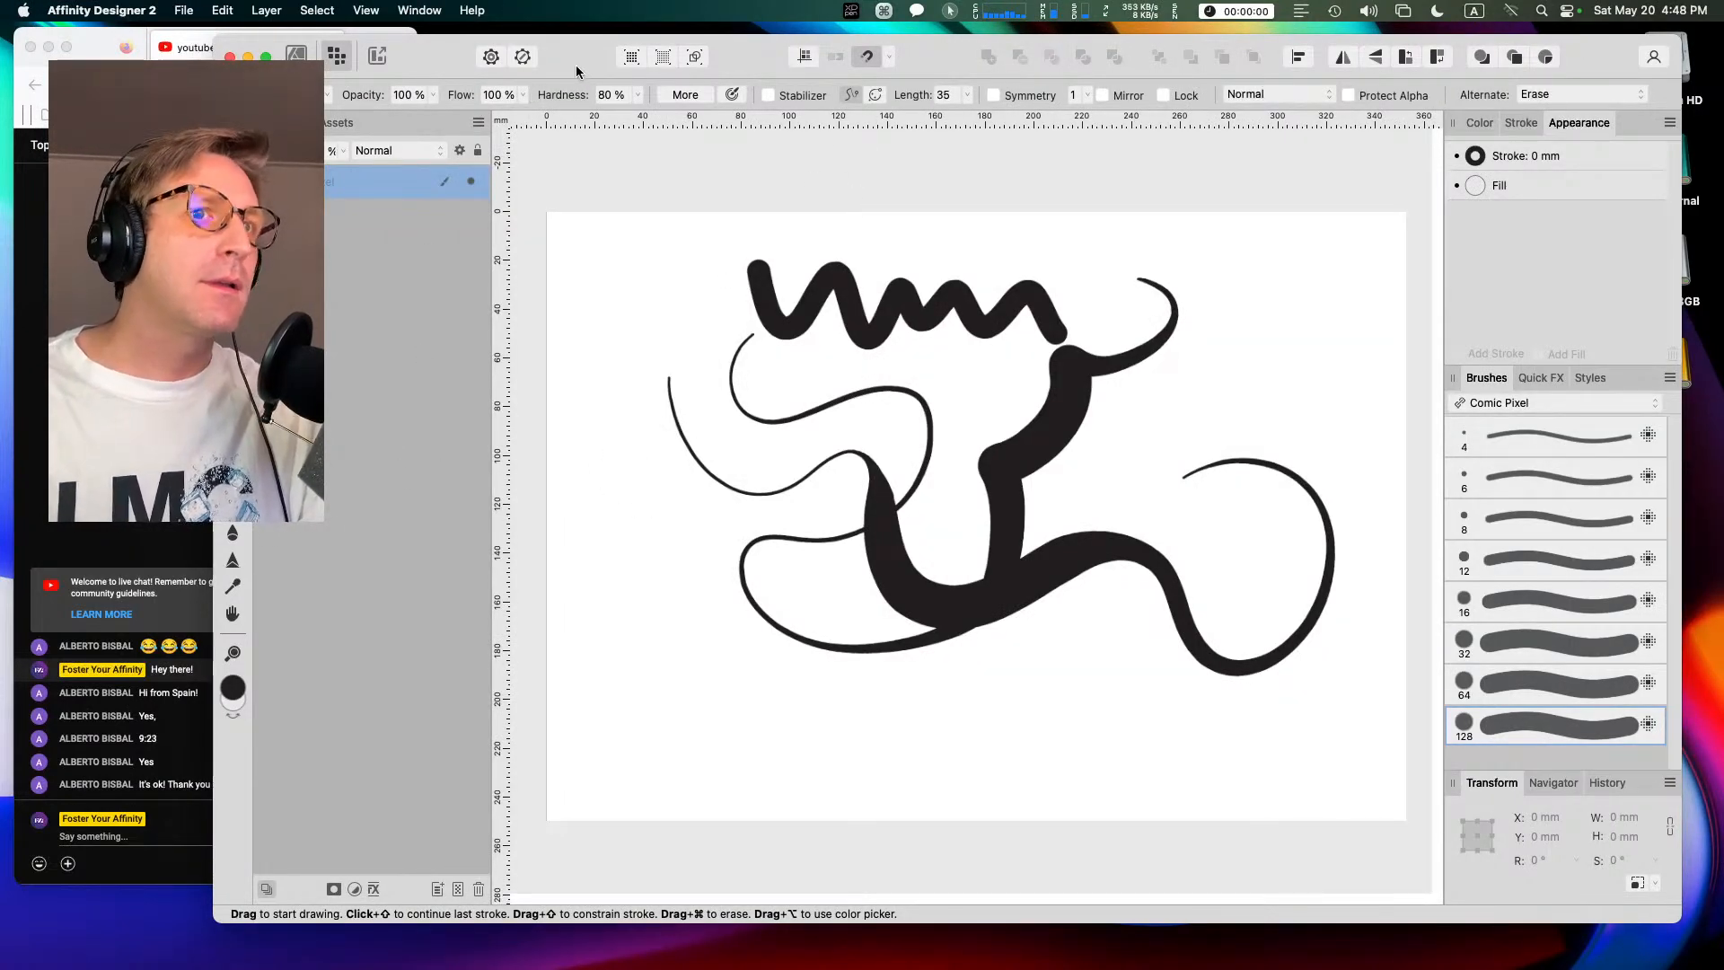
Step: Delete the painted pixel layer from the Affinity Designer document
key("super+0")
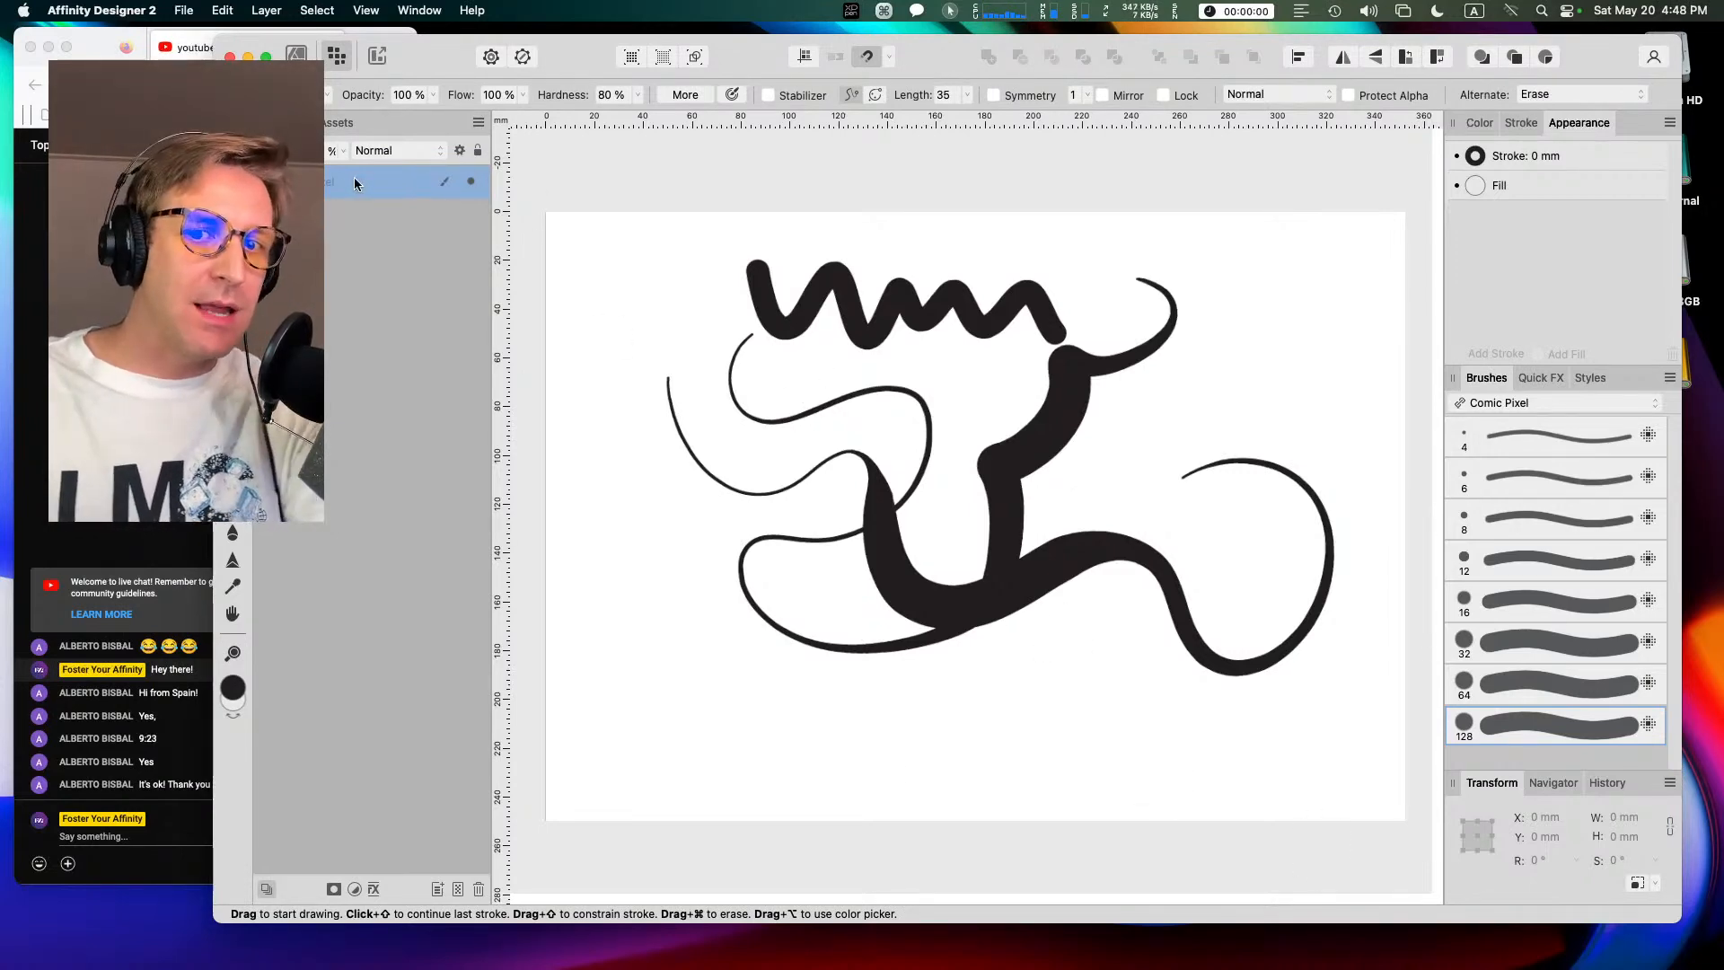
key("BackSpace")
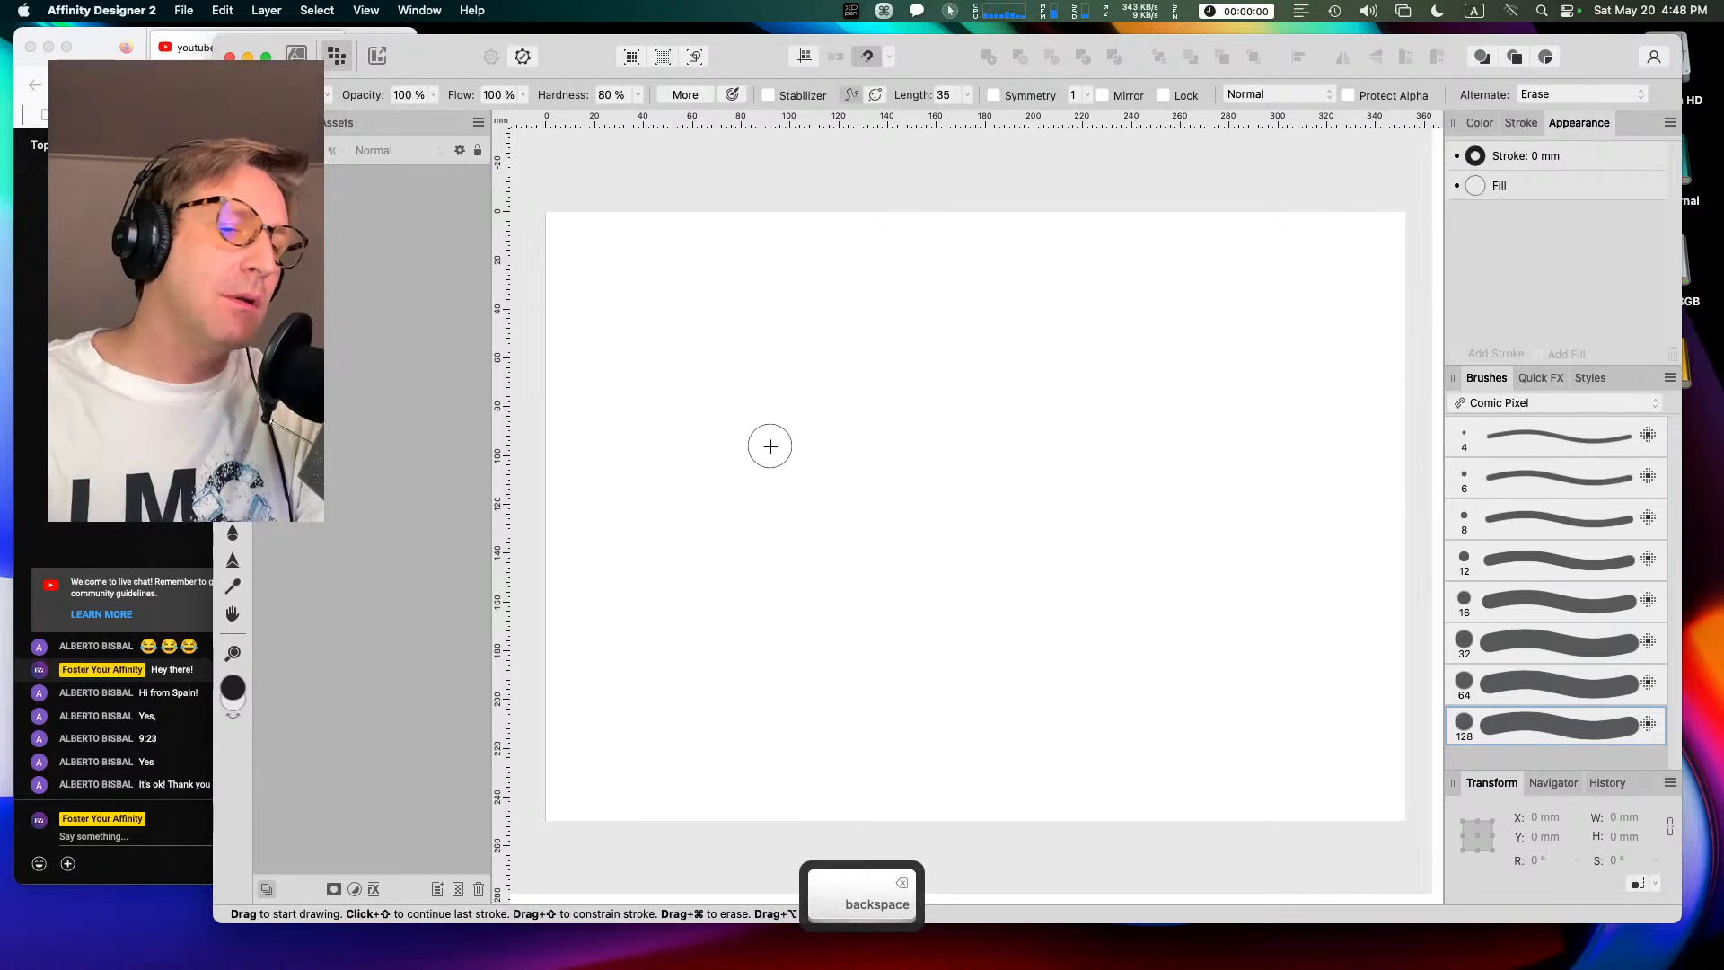
key("Caps_Lock")
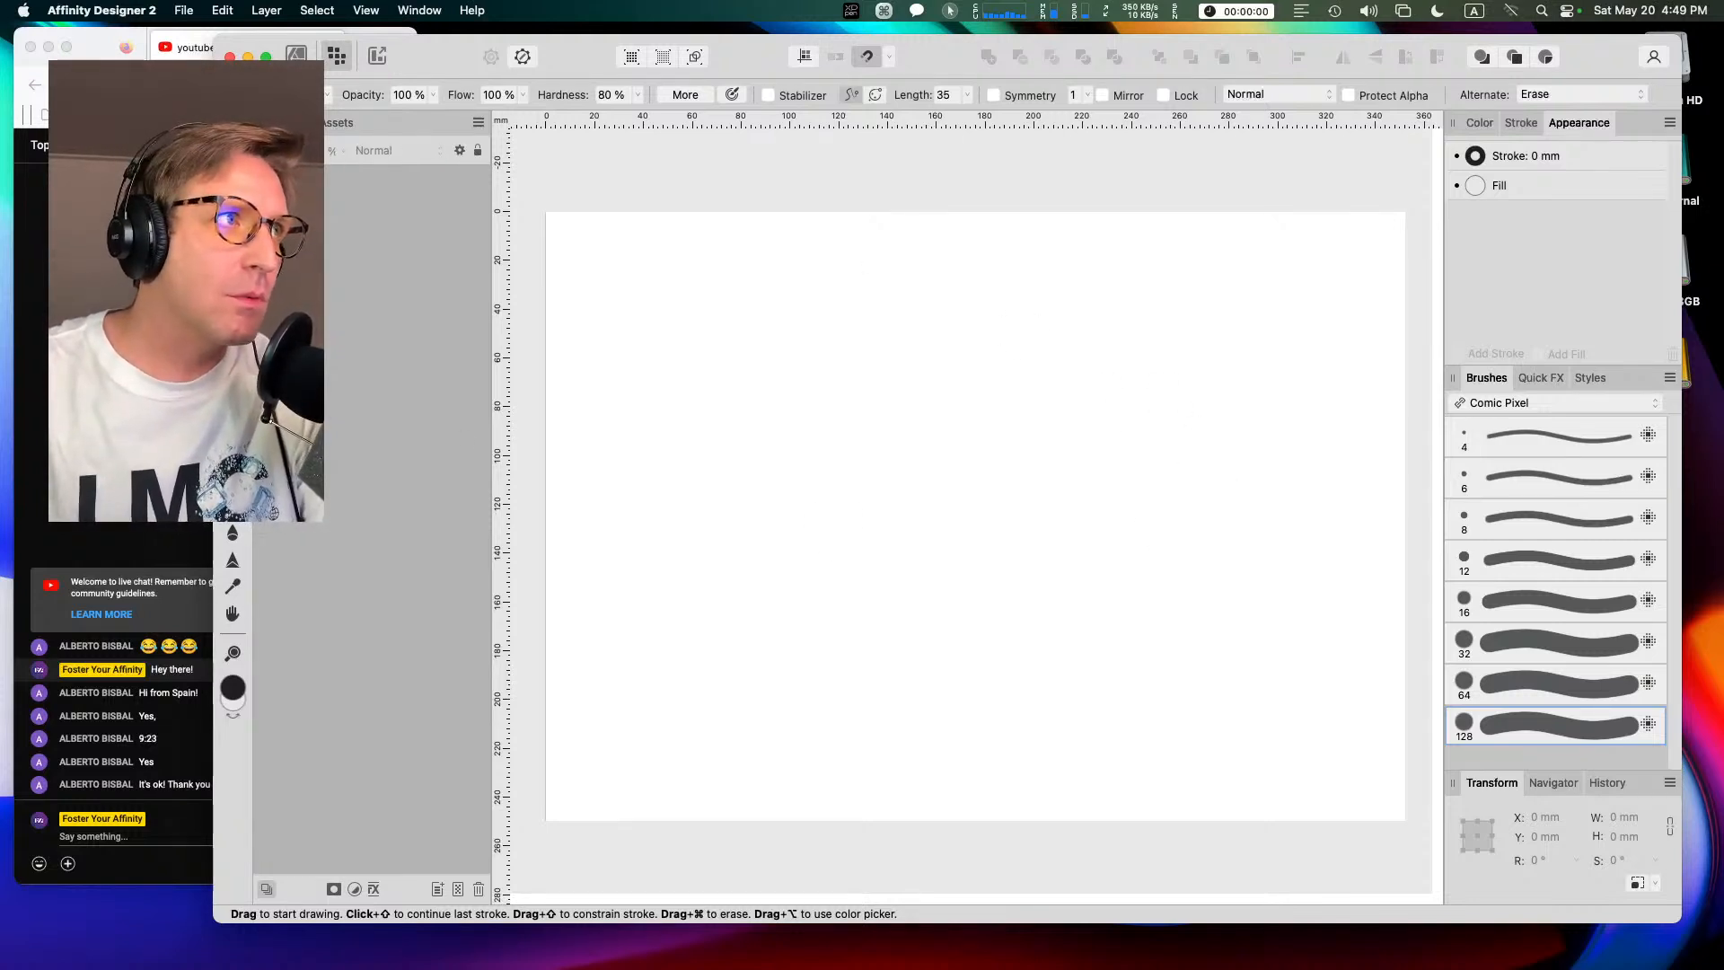
Step: Detach the Layers panel as a floating panel and dock the Brushes, Quick FX and Styles panels beside Assets
mouse_move(296, 122)
left_mouse_down()
mouse_move(950, 346)
mouse_move(1459, 431)
mouse_move(1417, 404)
mouse_move(1234, 377)
mouse_move(1123, 320)
left_mouse_up()
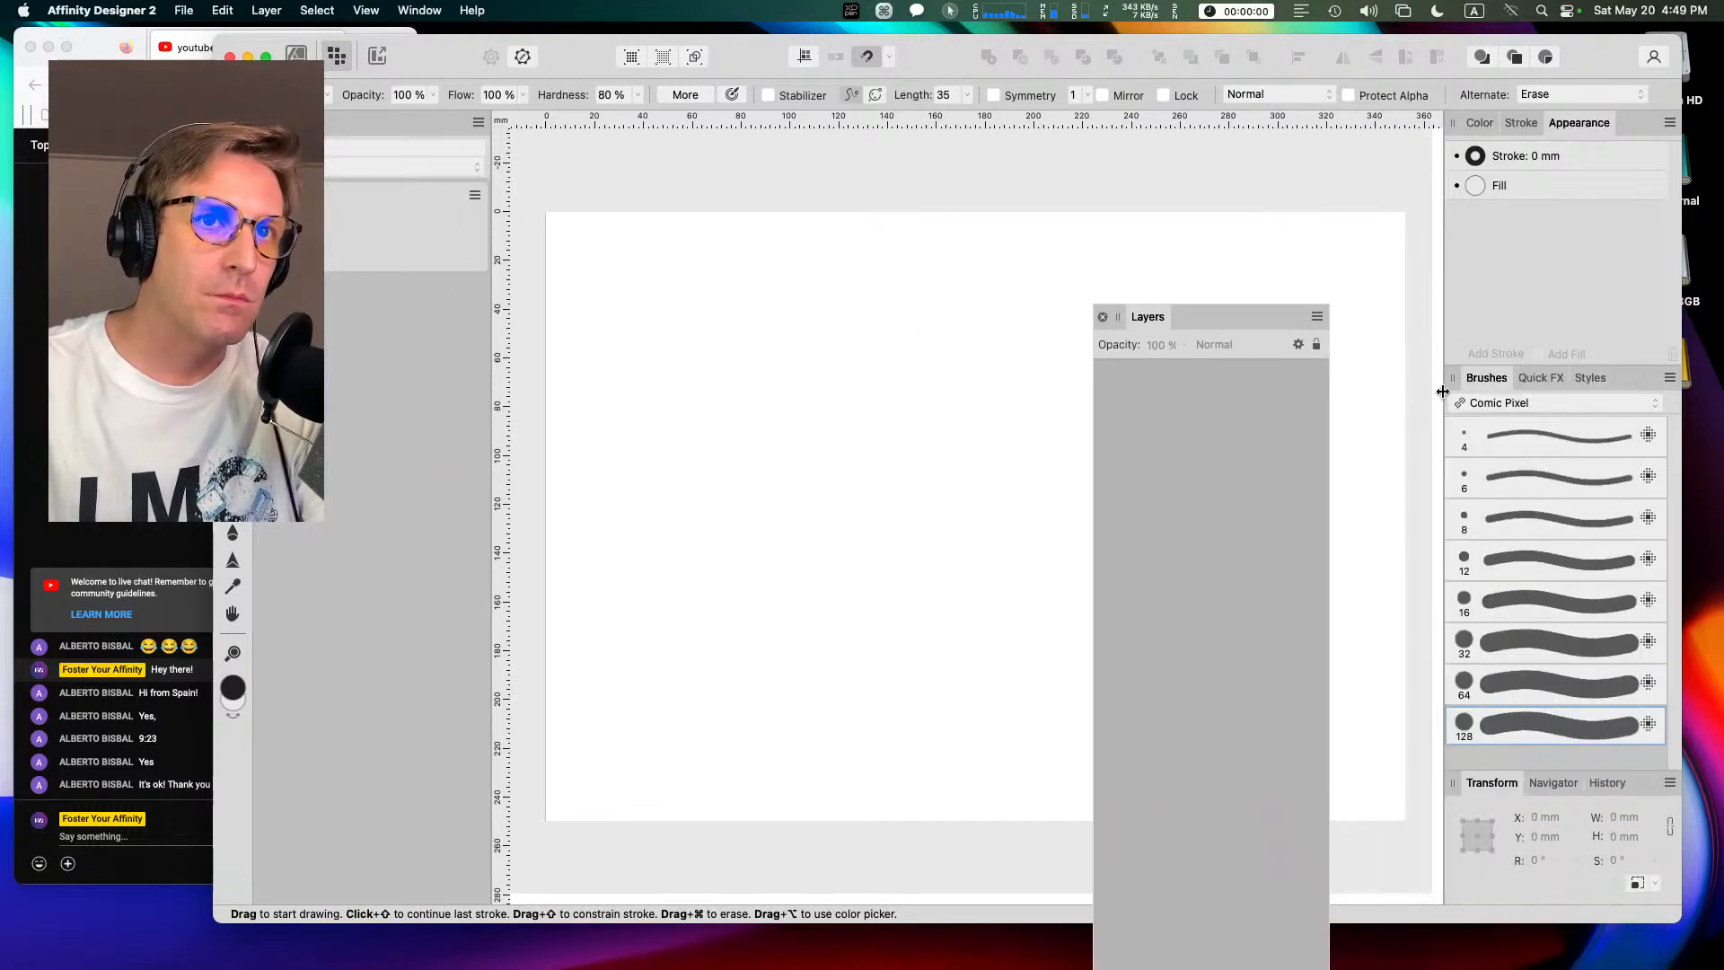
mouse_move(1456, 382)
left_mouse_down()
mouse_move(849, 339)
mouse_move(325, 164)
mouse_move(332, 132)
left_mouse_up()
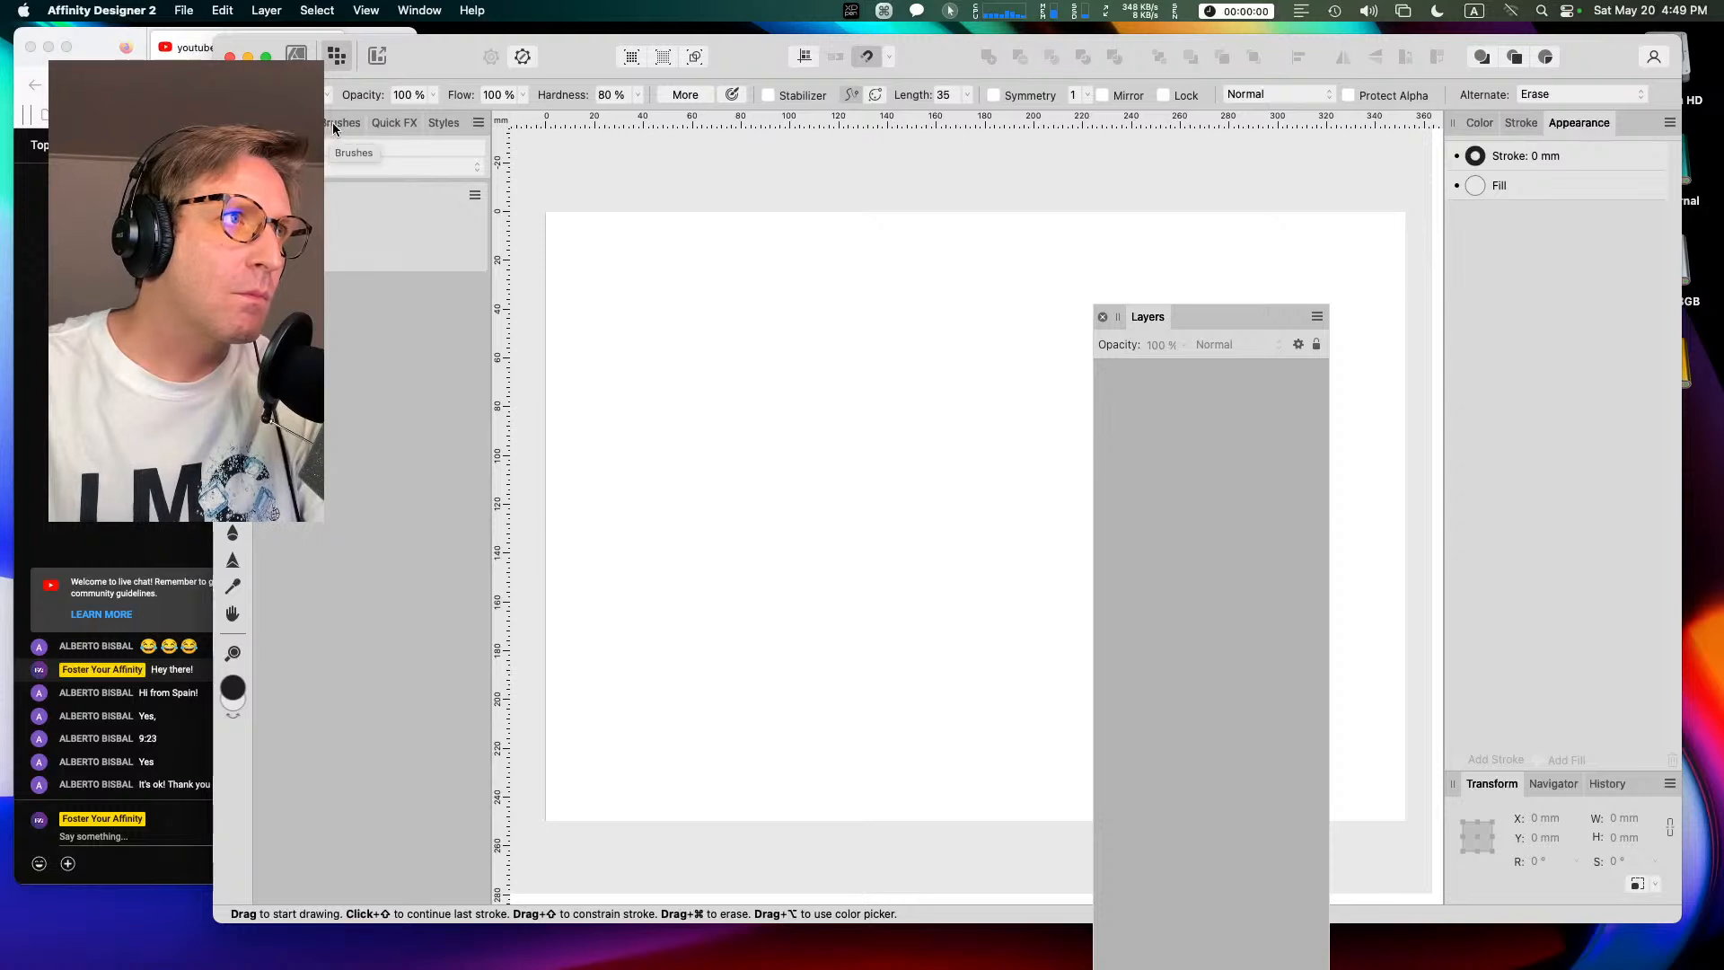
left_click(391, 123)
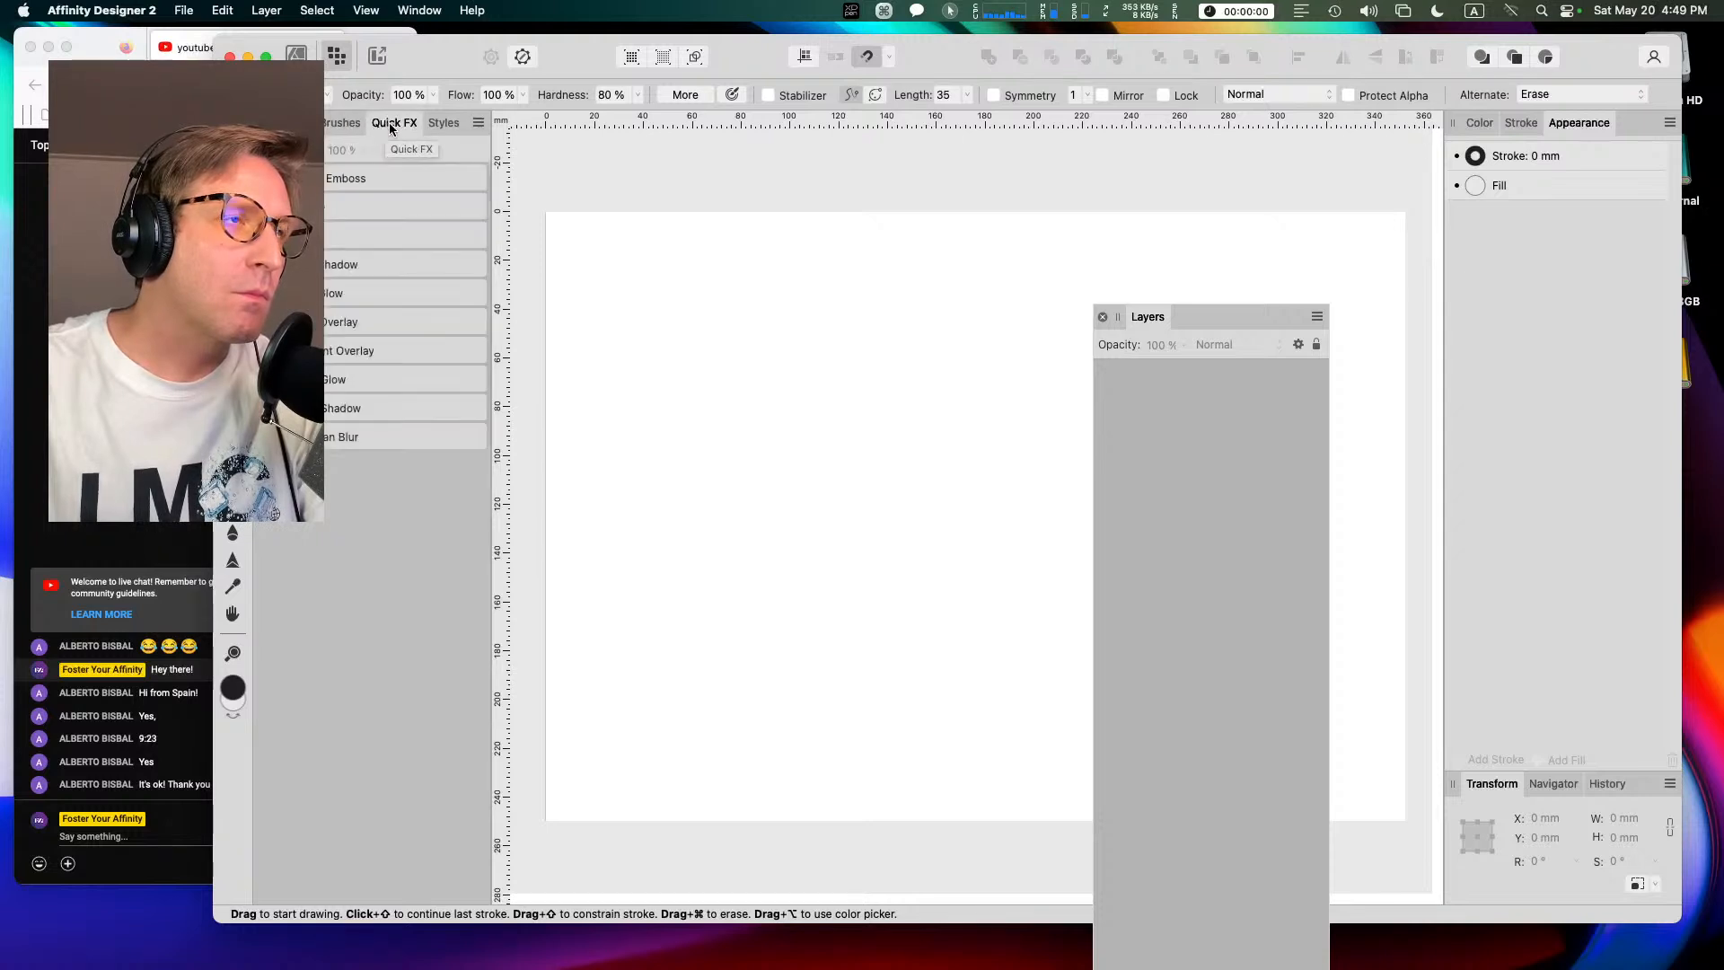
left_click(440, 122)
left_click(343, 119)
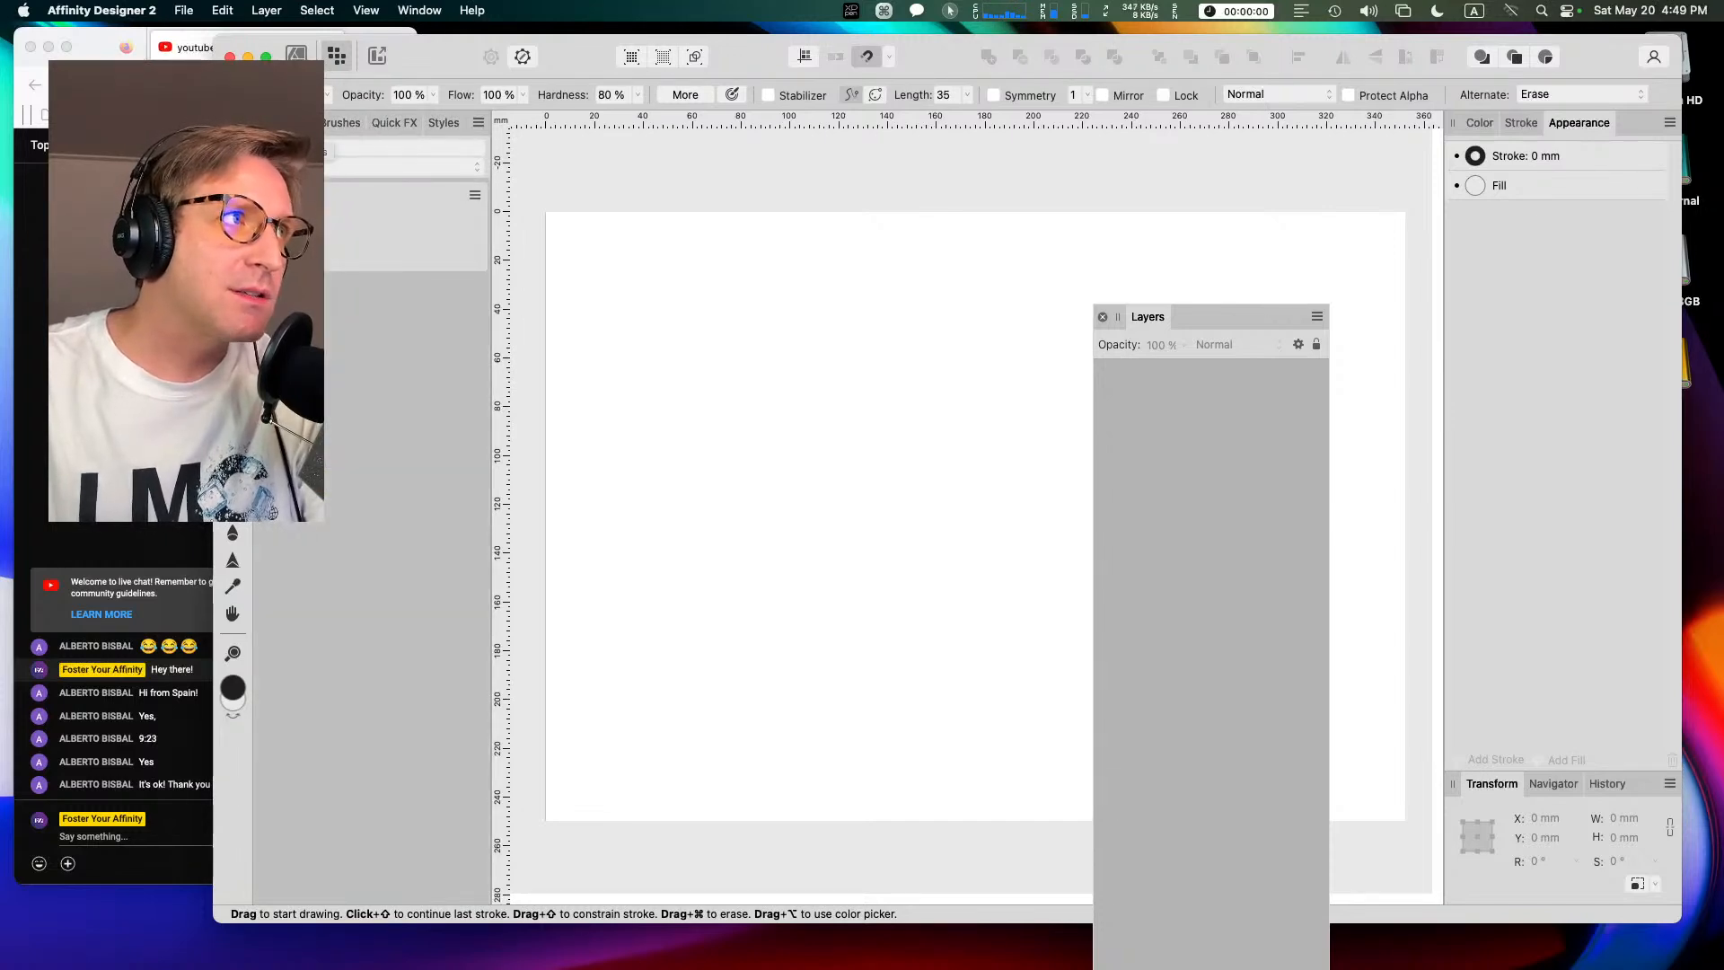
Step: Dock the Layers panel above the Color, Stroke and Appearance group, and move the Assets panel into that group
left_click_drag(443, 58, 450, 51)
left_click_drag(1212, 316, 1483, 134)
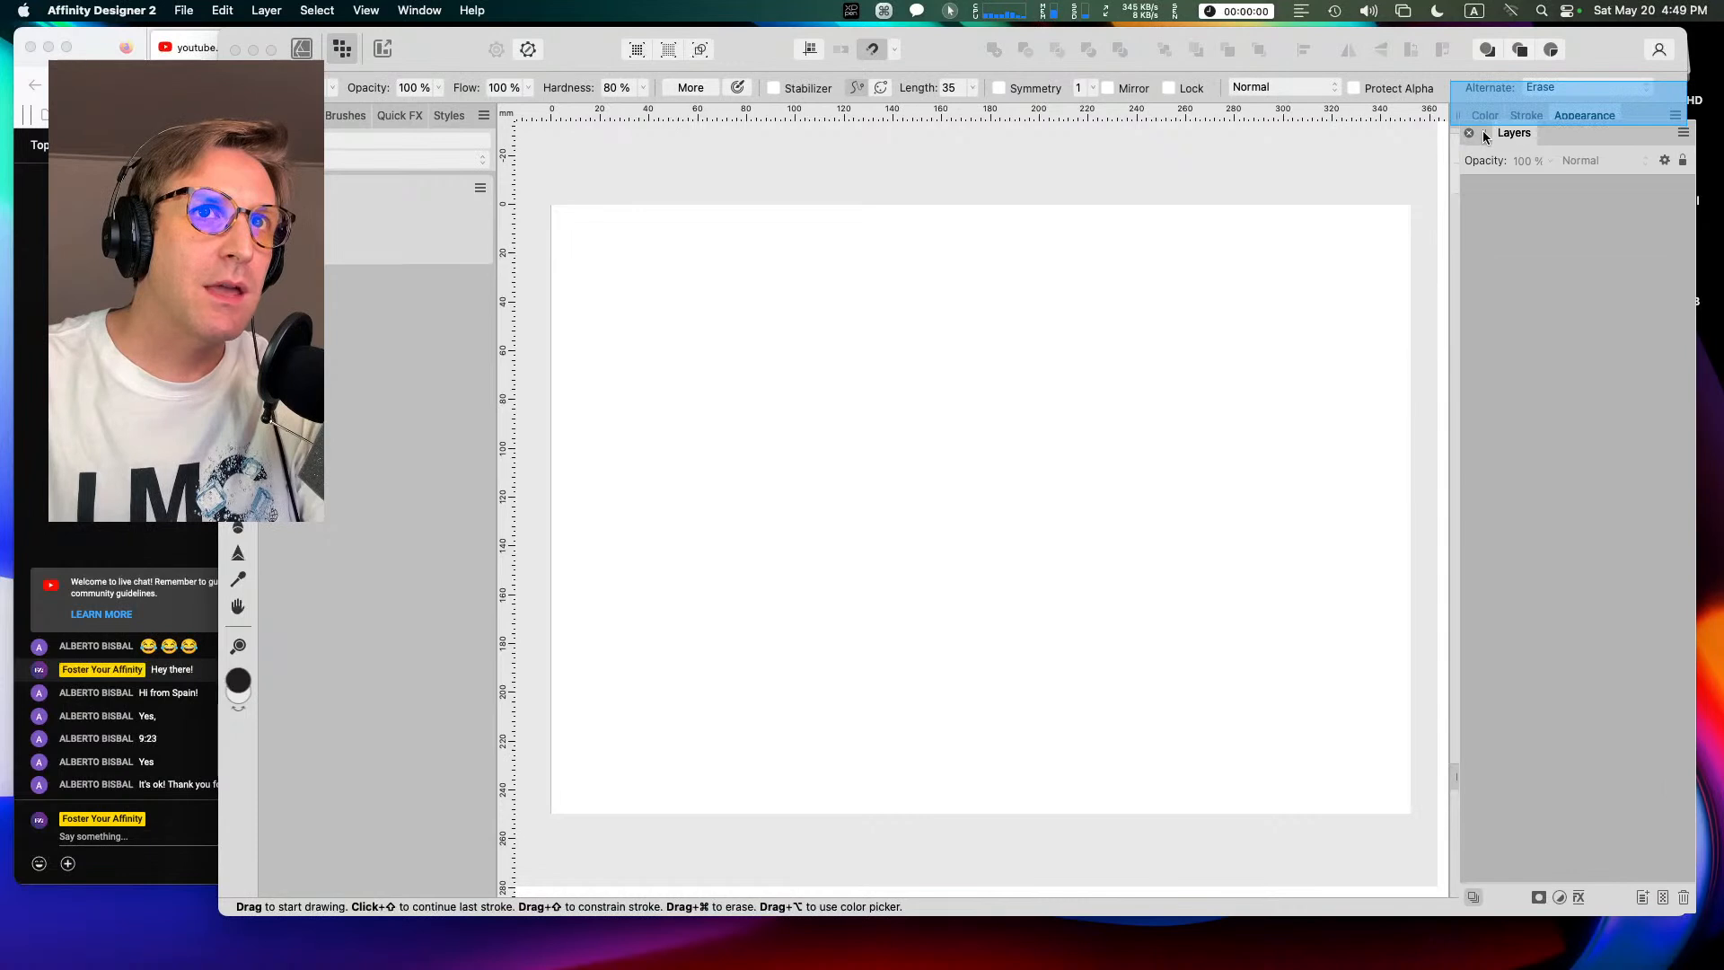
left_click(342, 118)
left_click_drag(345, 115, 1641, 526)
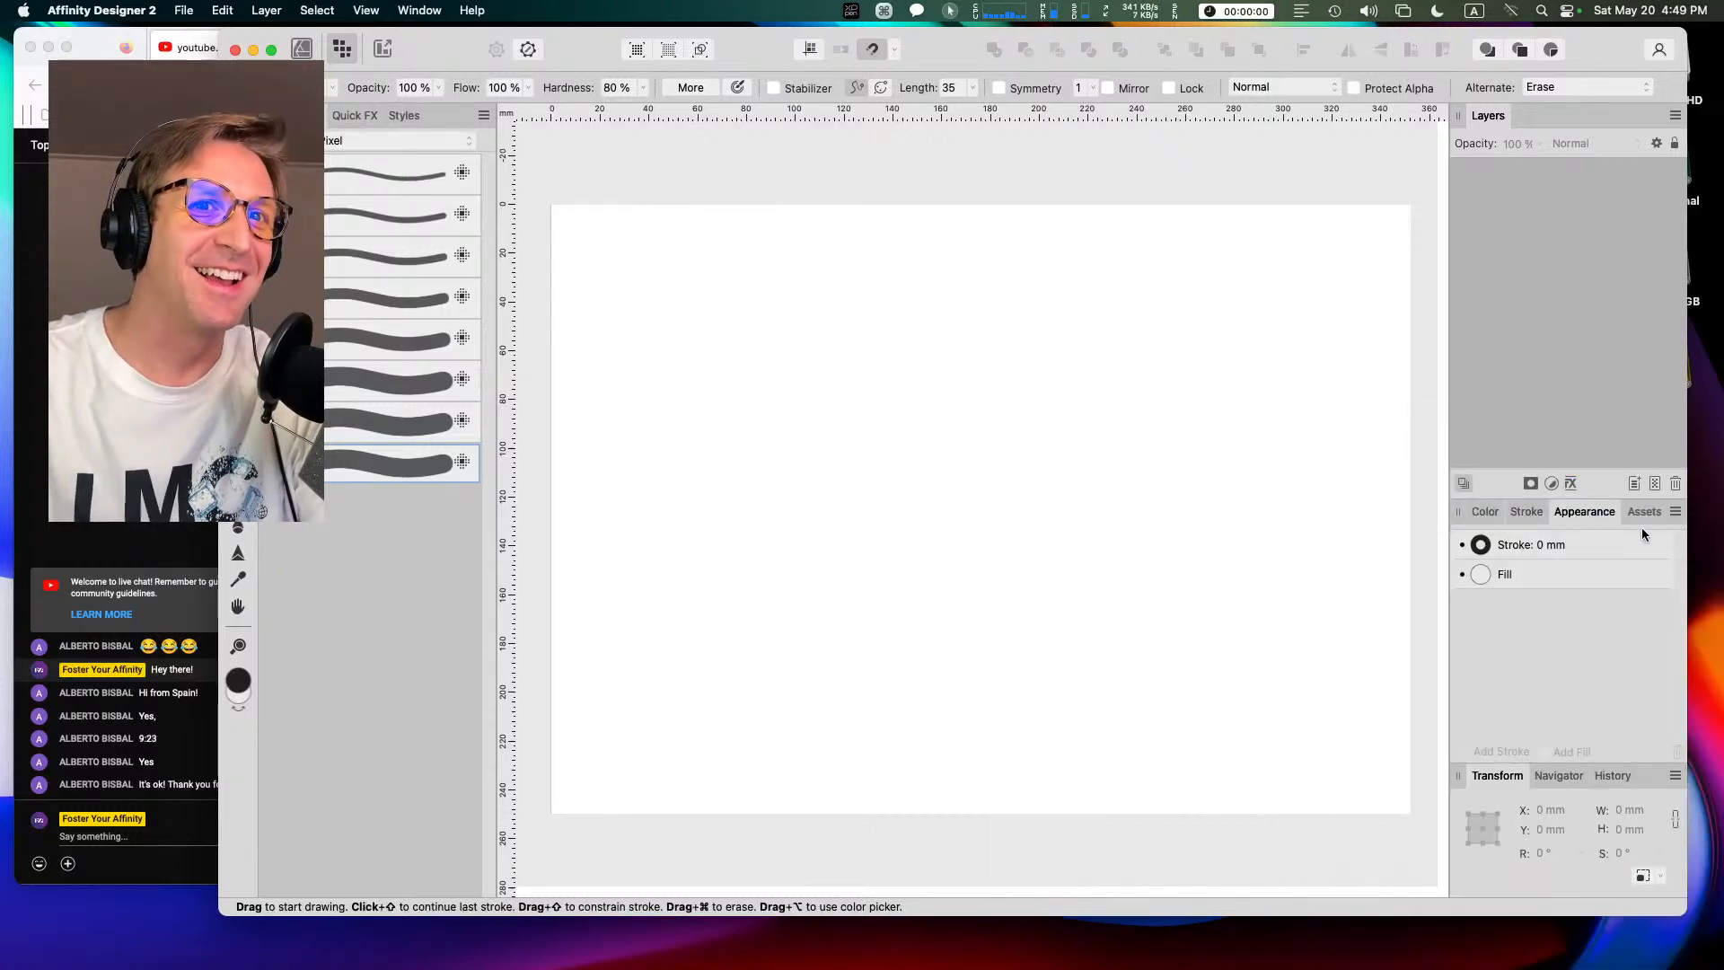
Step: Dock the Color and Stroke panels together above Layers, and add the Quick FX and Styles panels to the Appearance and Assets group
left_click_drag(355, 114, 1613, 515)
left_click_drag(1488, 509, 1512, 141)
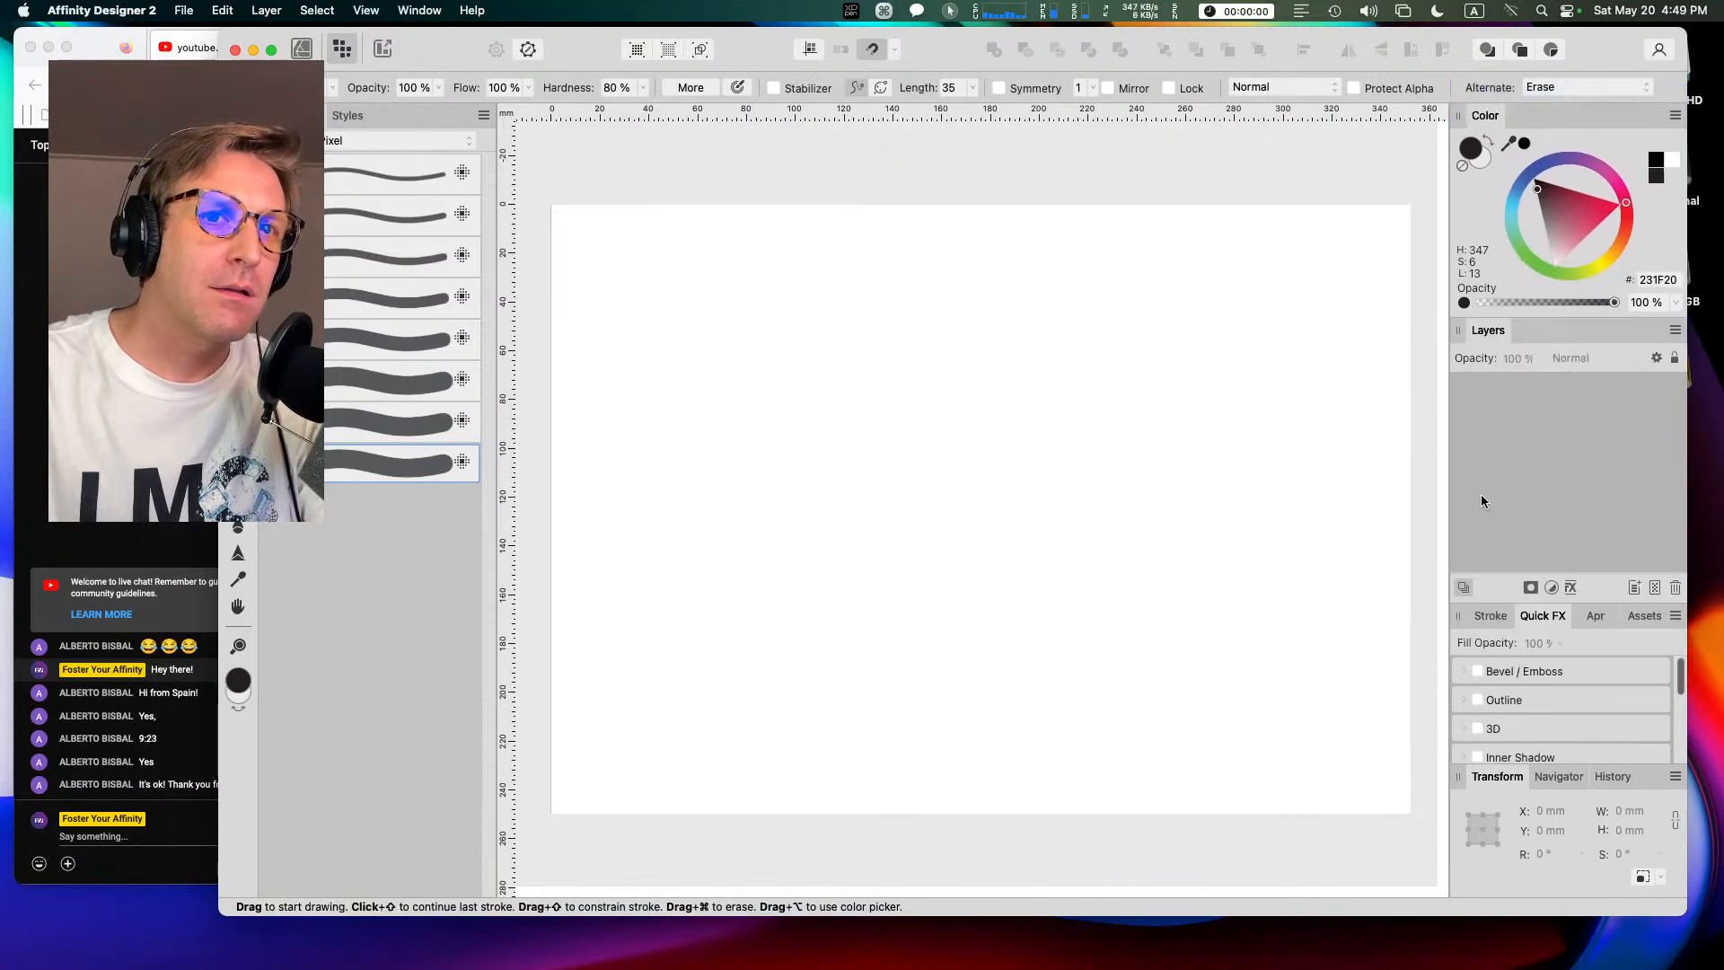
mouse_move(1493, 619)
left_mouse_down()
mouse_move(1560, 124)
mouse_move(1542, 135)
left_mouse_up()
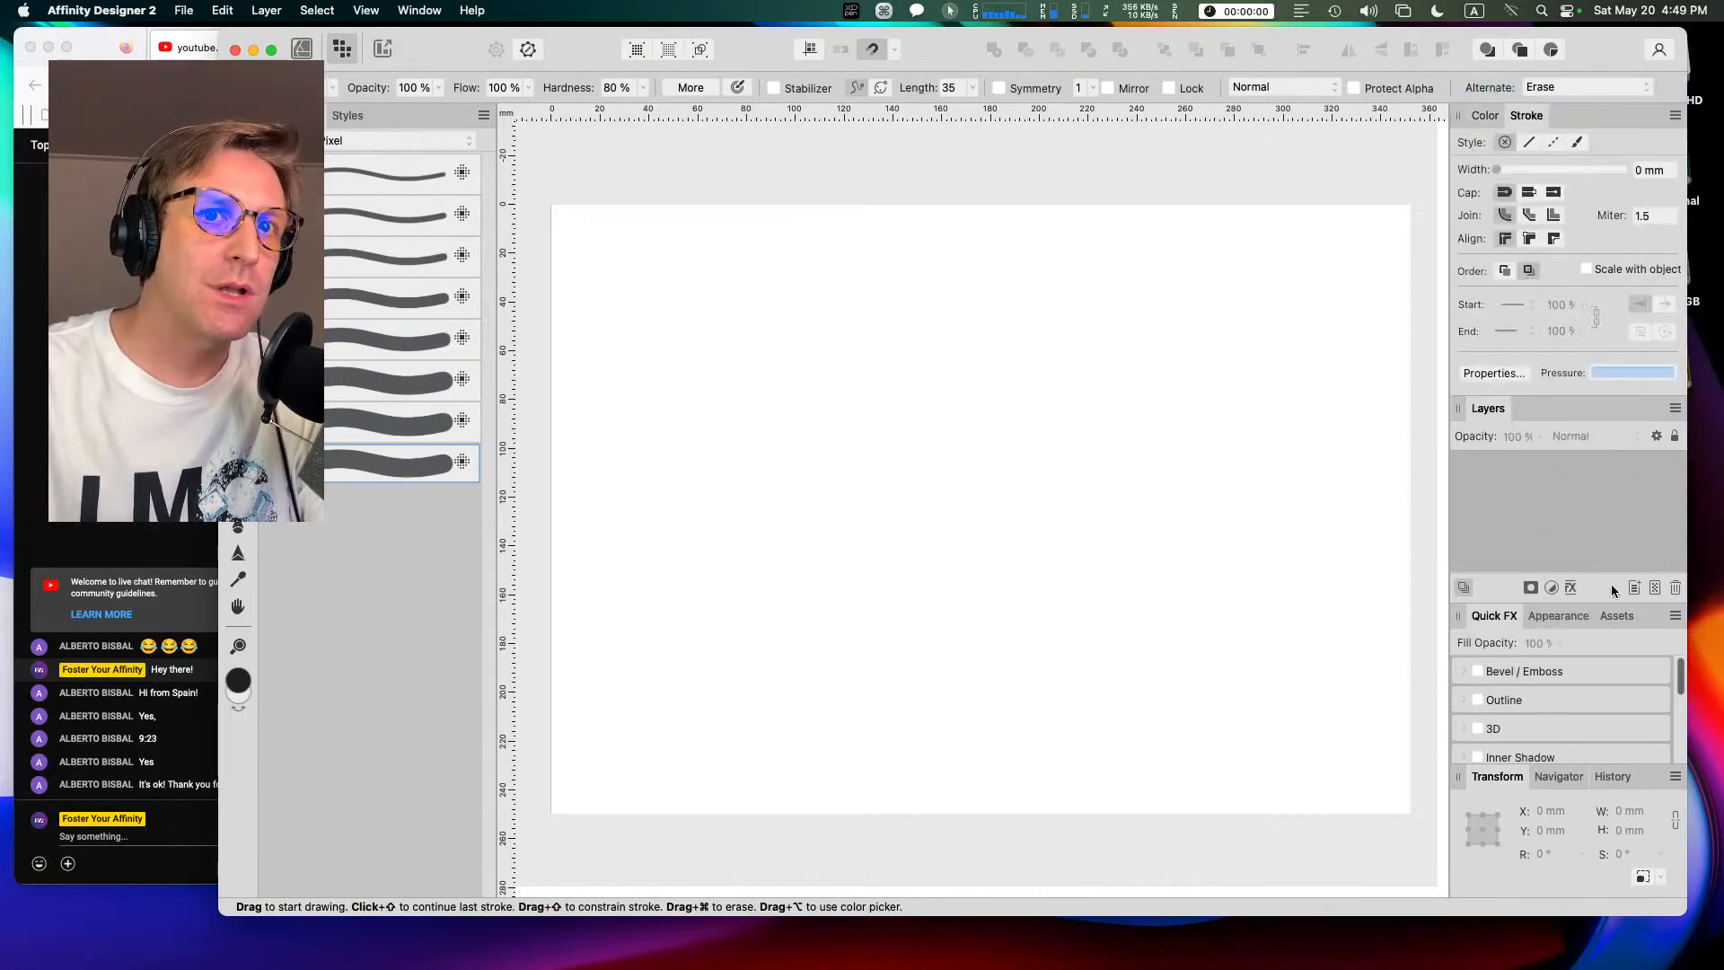
left_click_drag(351, 121, 1575, 619)
left_click(1575, 619)
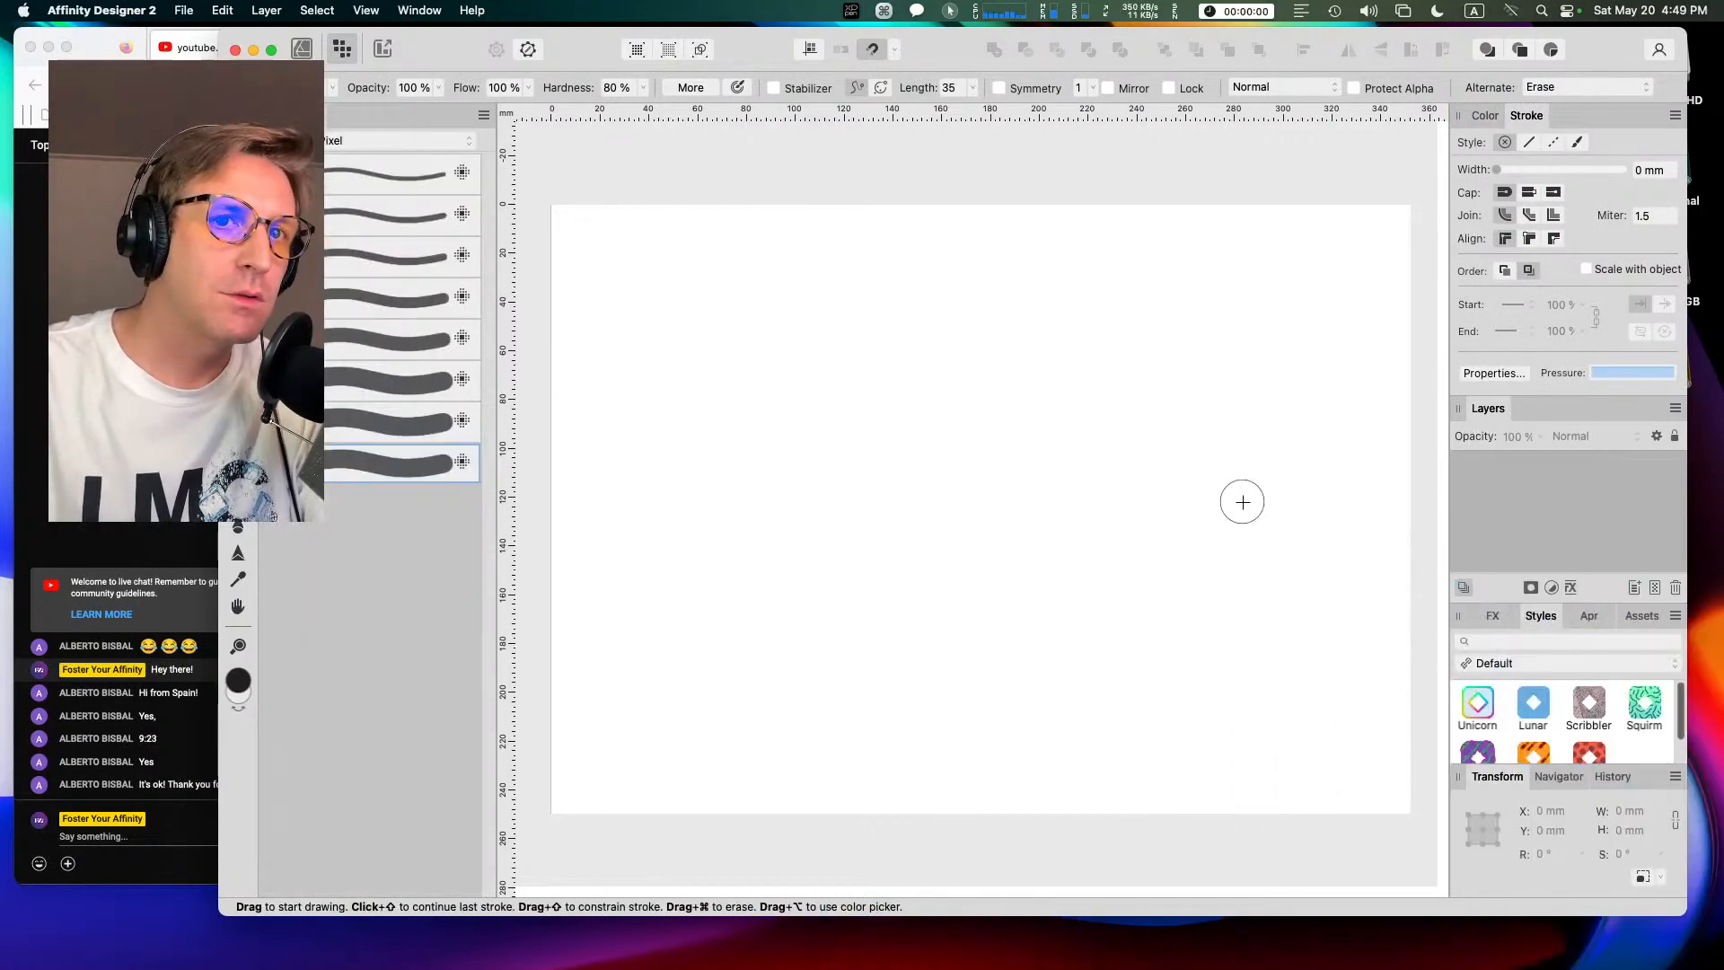
Step: Show the Swatches panel and dock it beside the Color and Stroke panels
left_click(396, 11)
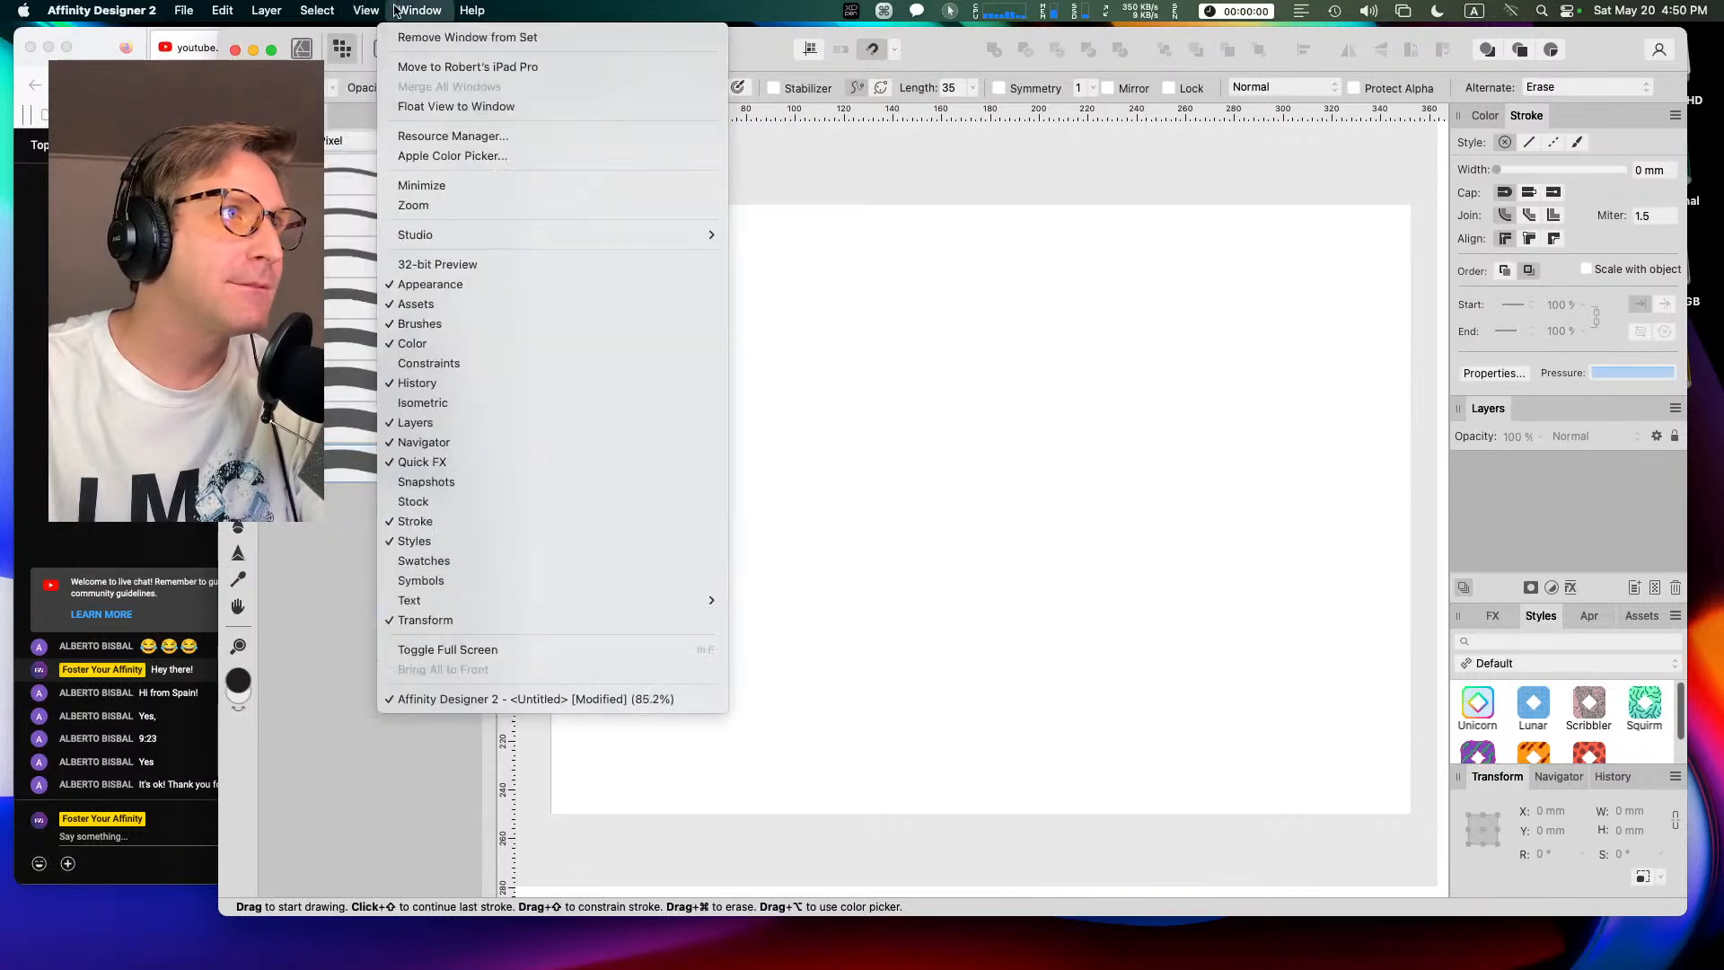
left_click(435, 560)
mouse_move(337, 152)
left_mouse_down()
mouse_move(1596, 130)
mouse_move(1582, 123)
left_mouse_up()
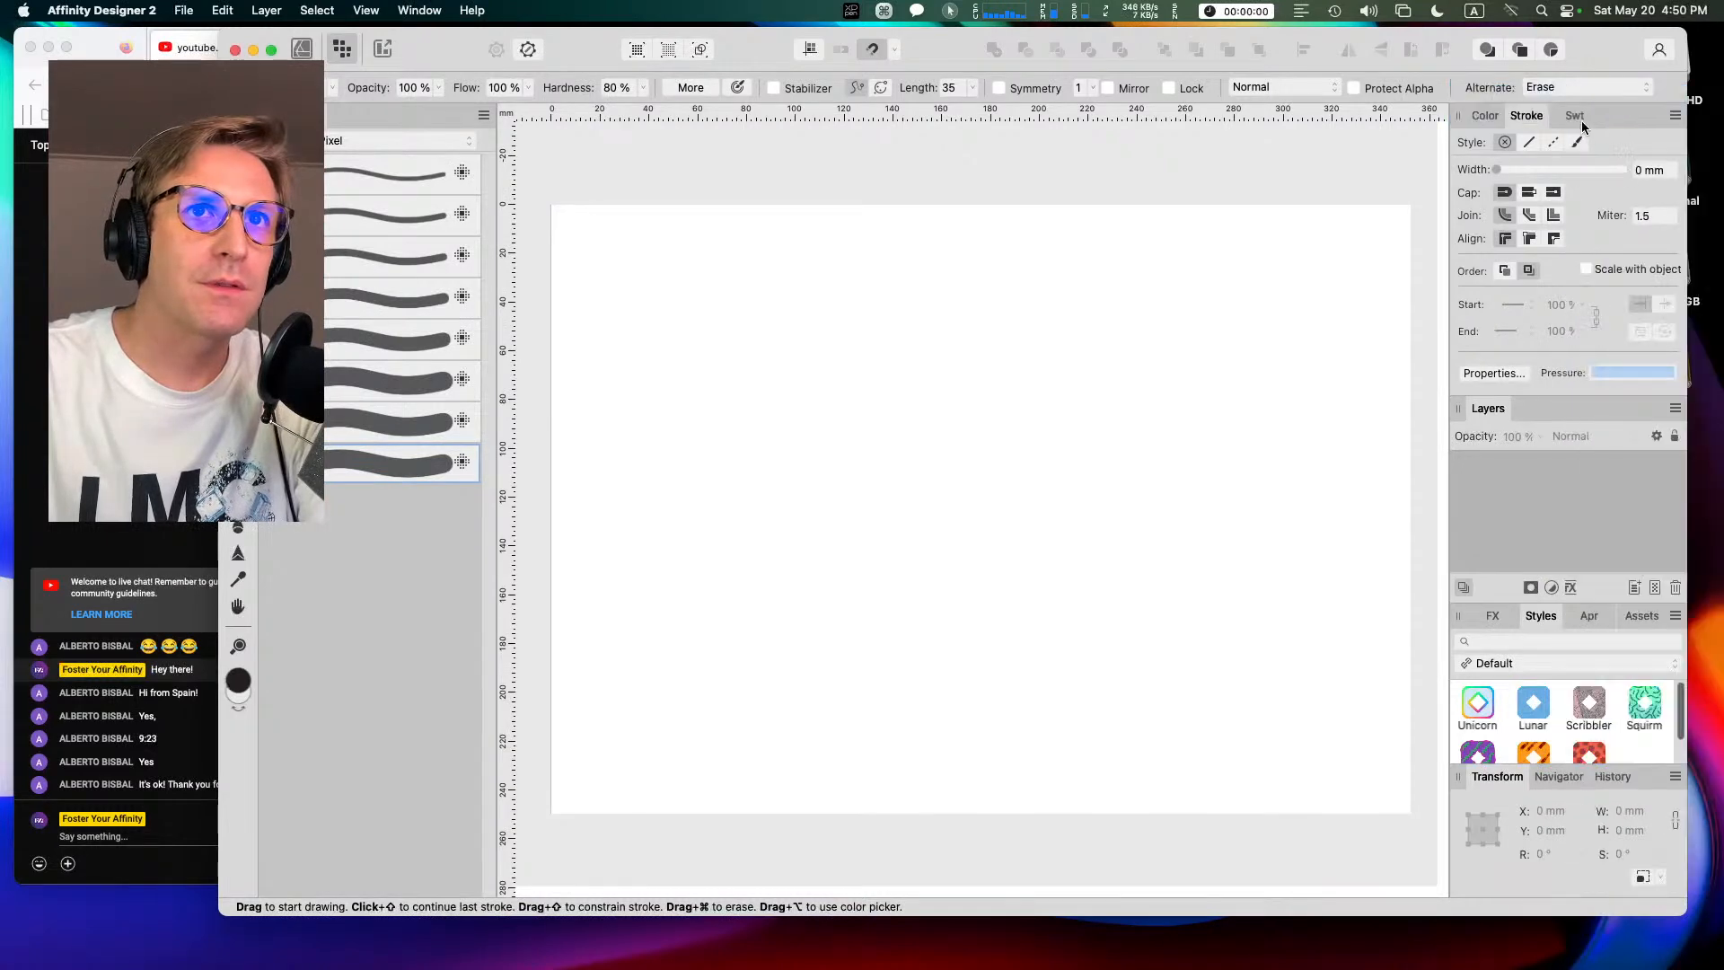
Step: Set the swatches' appearance to Medium with Show as List turned off, and keep YRB 125 as the palette
left_click(1675, 116)
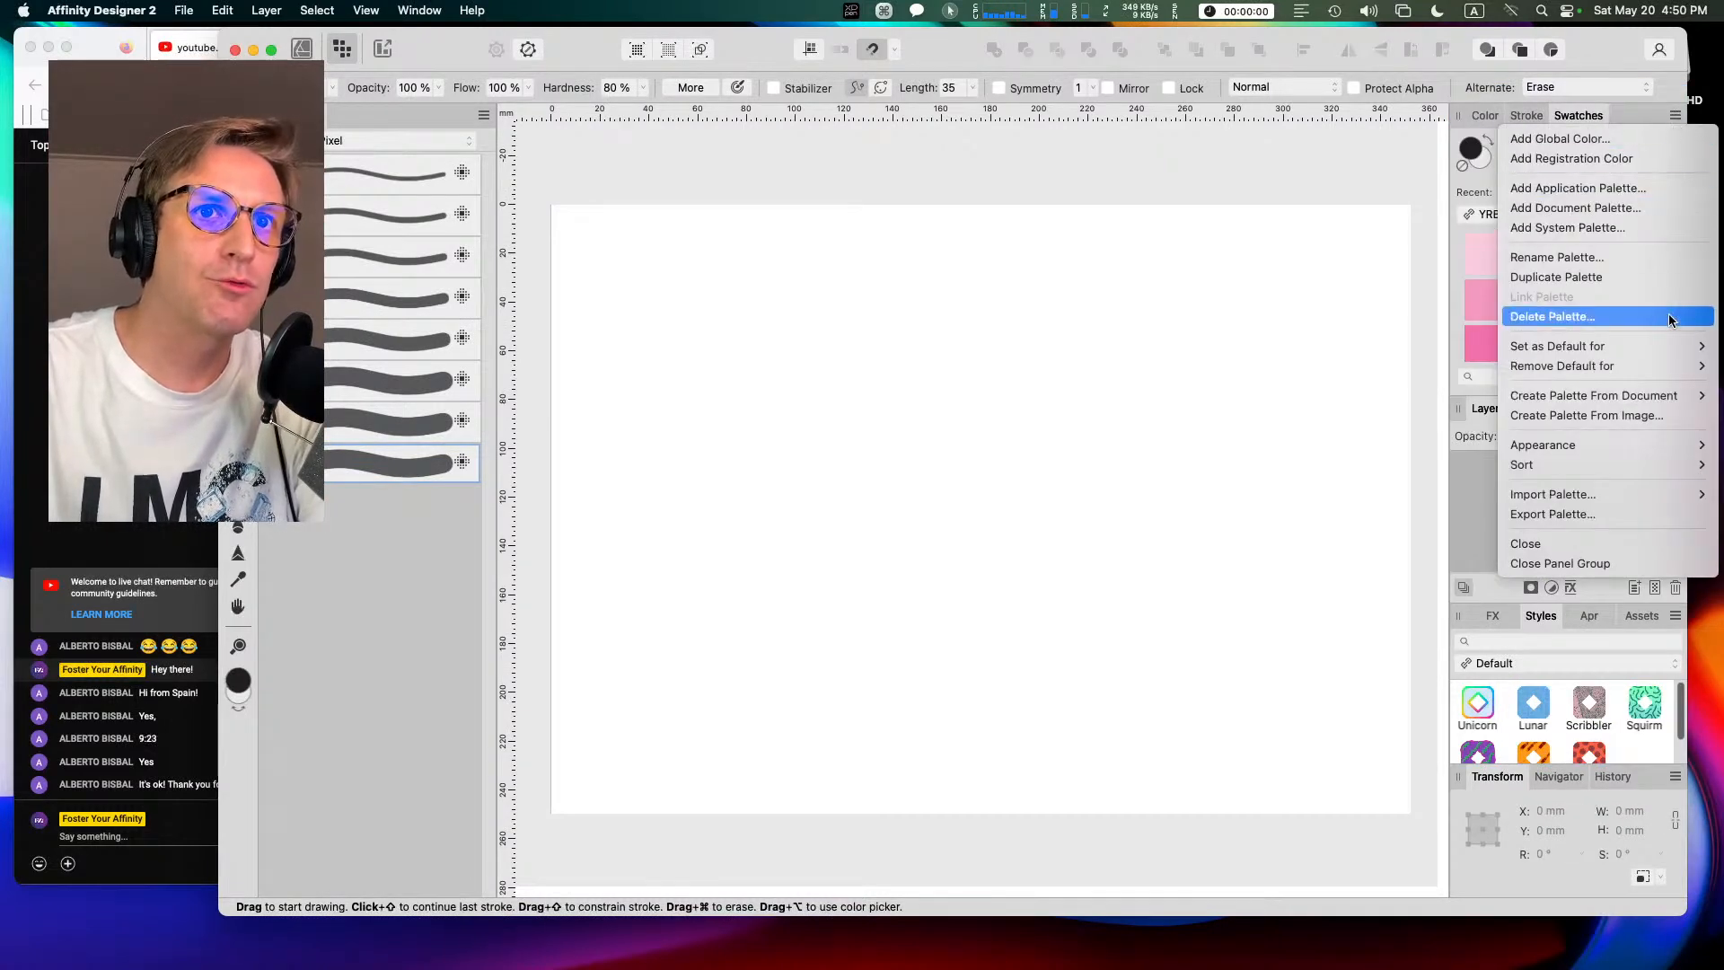
mouse_move(1650, 445)
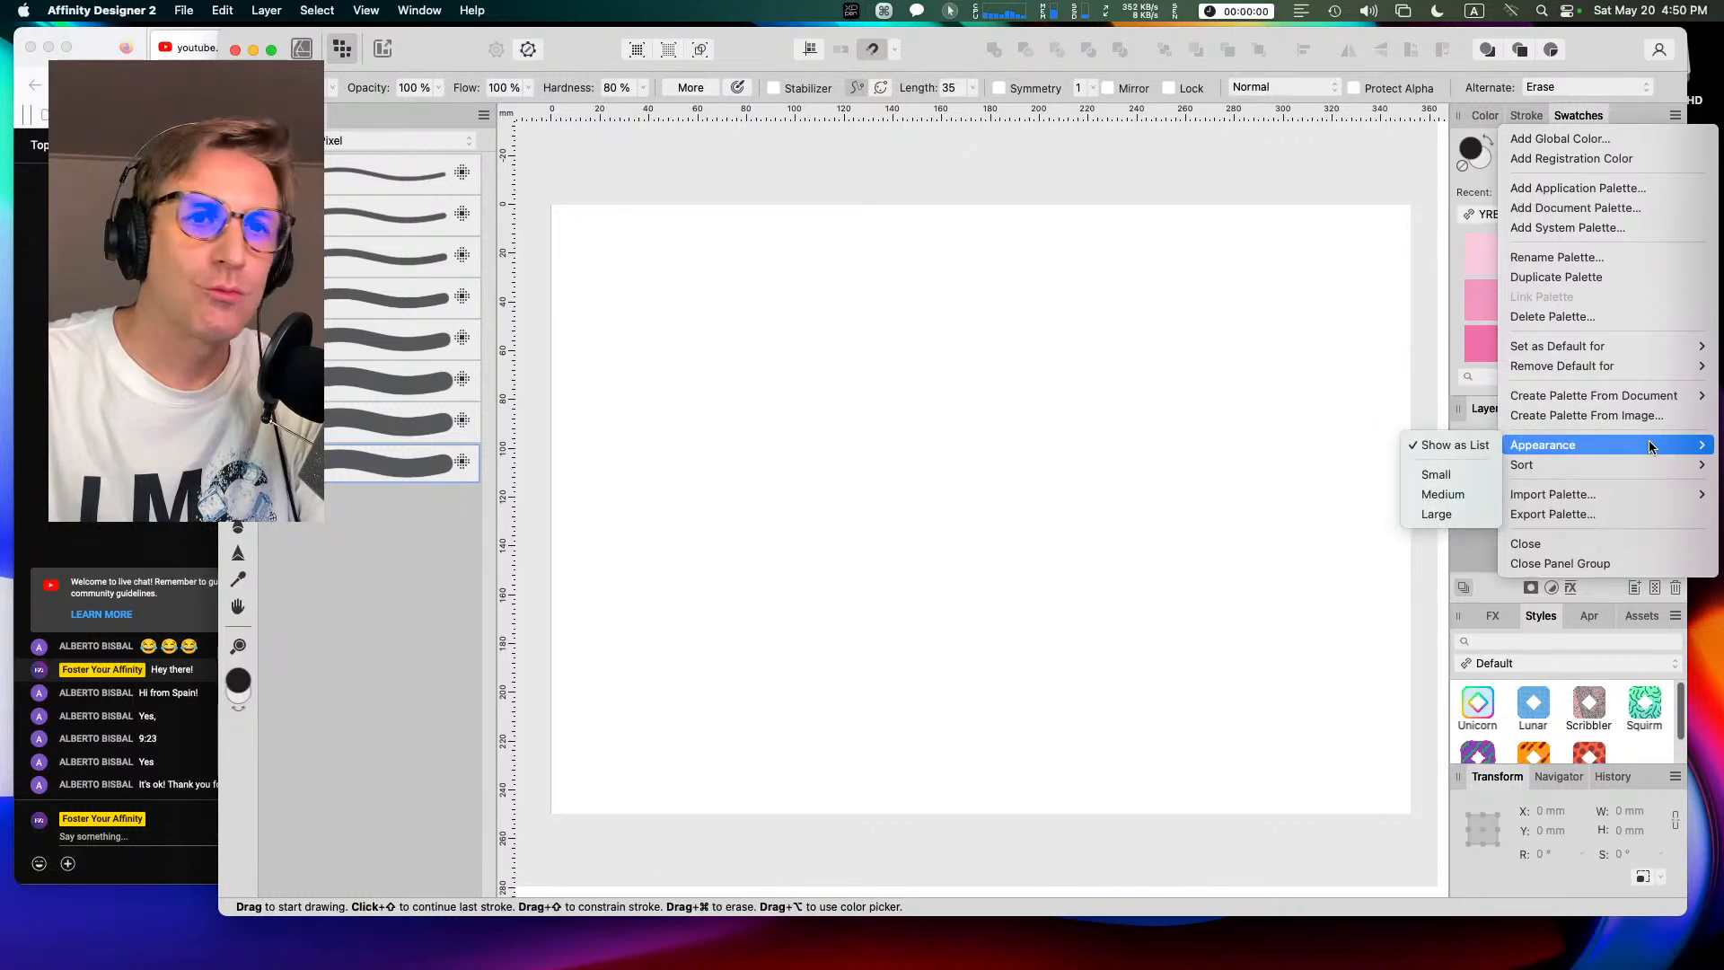
left_click(1456, 494)
left_click(1675, 115)
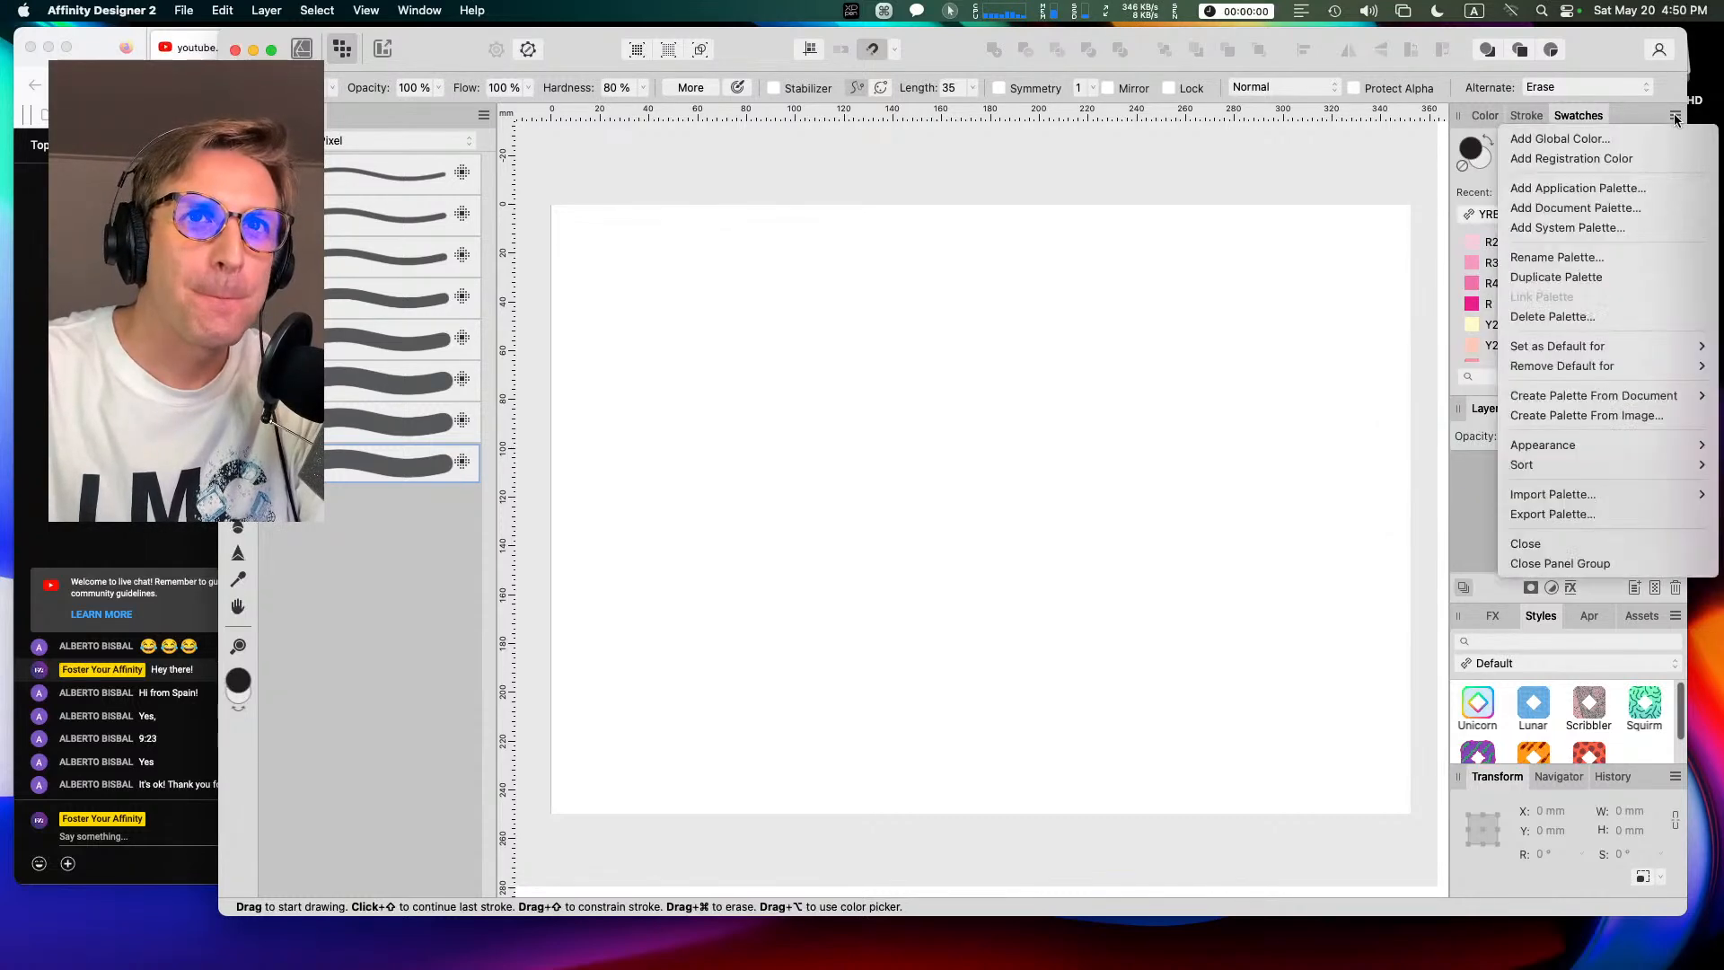
mouse_move(1606, 446)
left_click(1489, 443)
left_click(1526, 213)
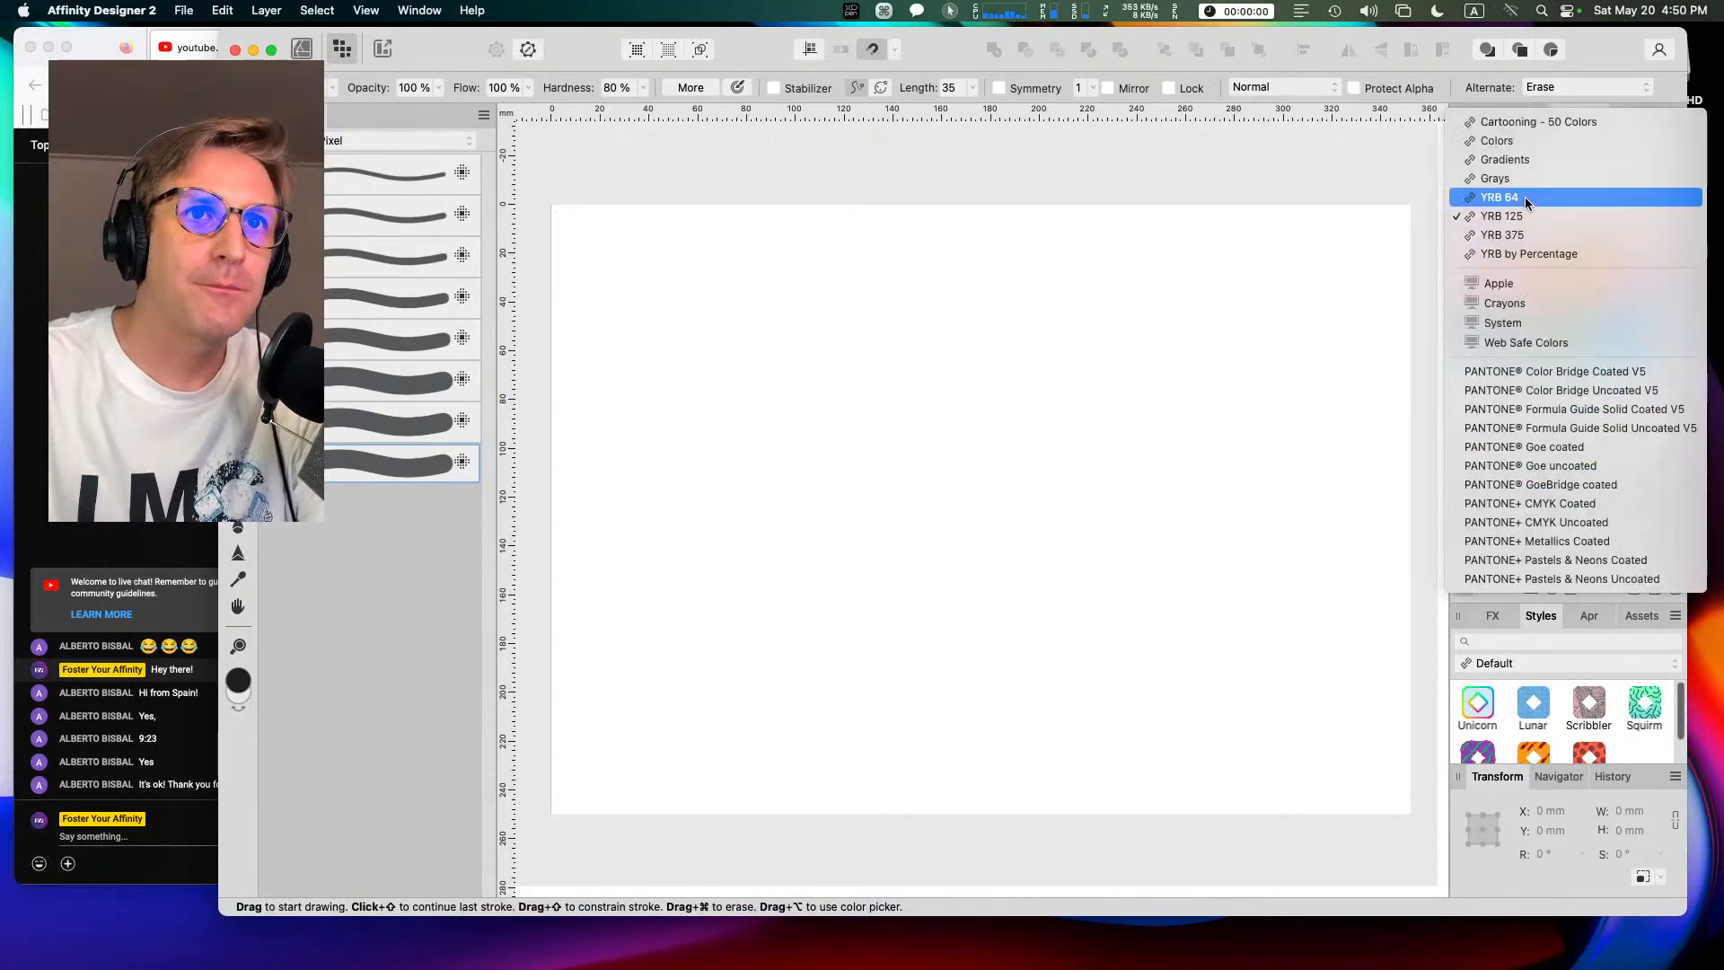
left_click(1522, 218)
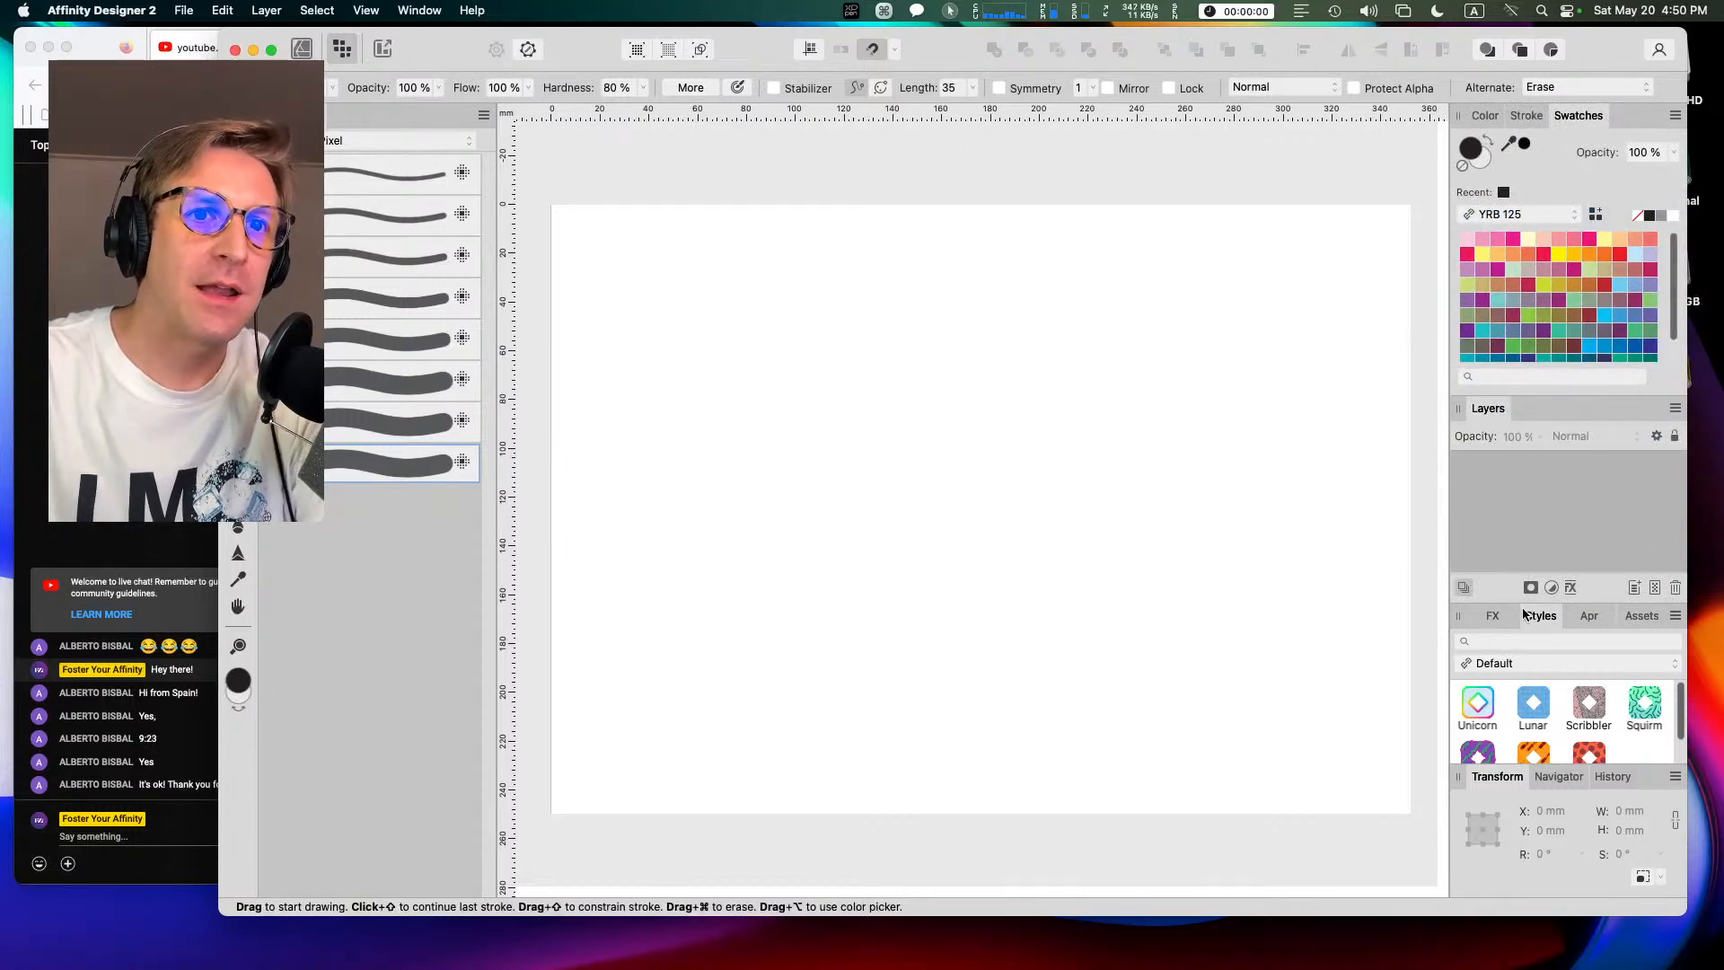
Step: Empty the Quick FX, Styles, Appearance and Assets group by docking Quick FX and Styles with Layers, Appearance with Color, and Assets with Brushes
left_click(1492, 618)
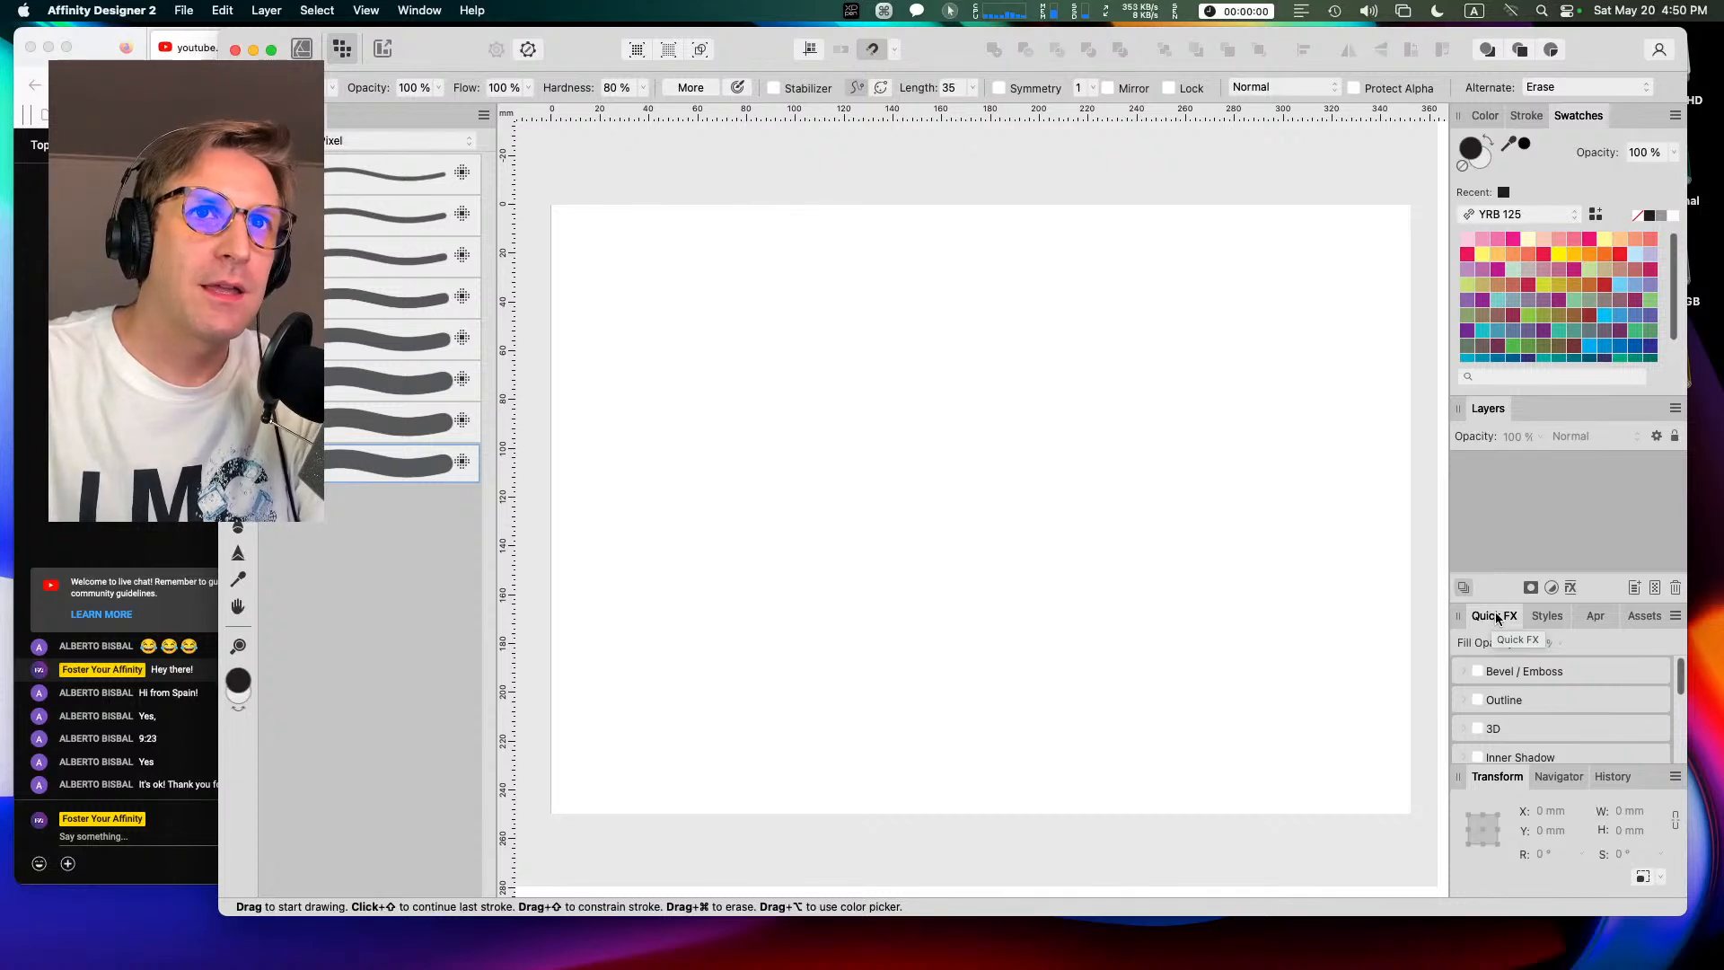
left_click_drag(1494, 618, 1538, 409)
left_click(1495, 411)
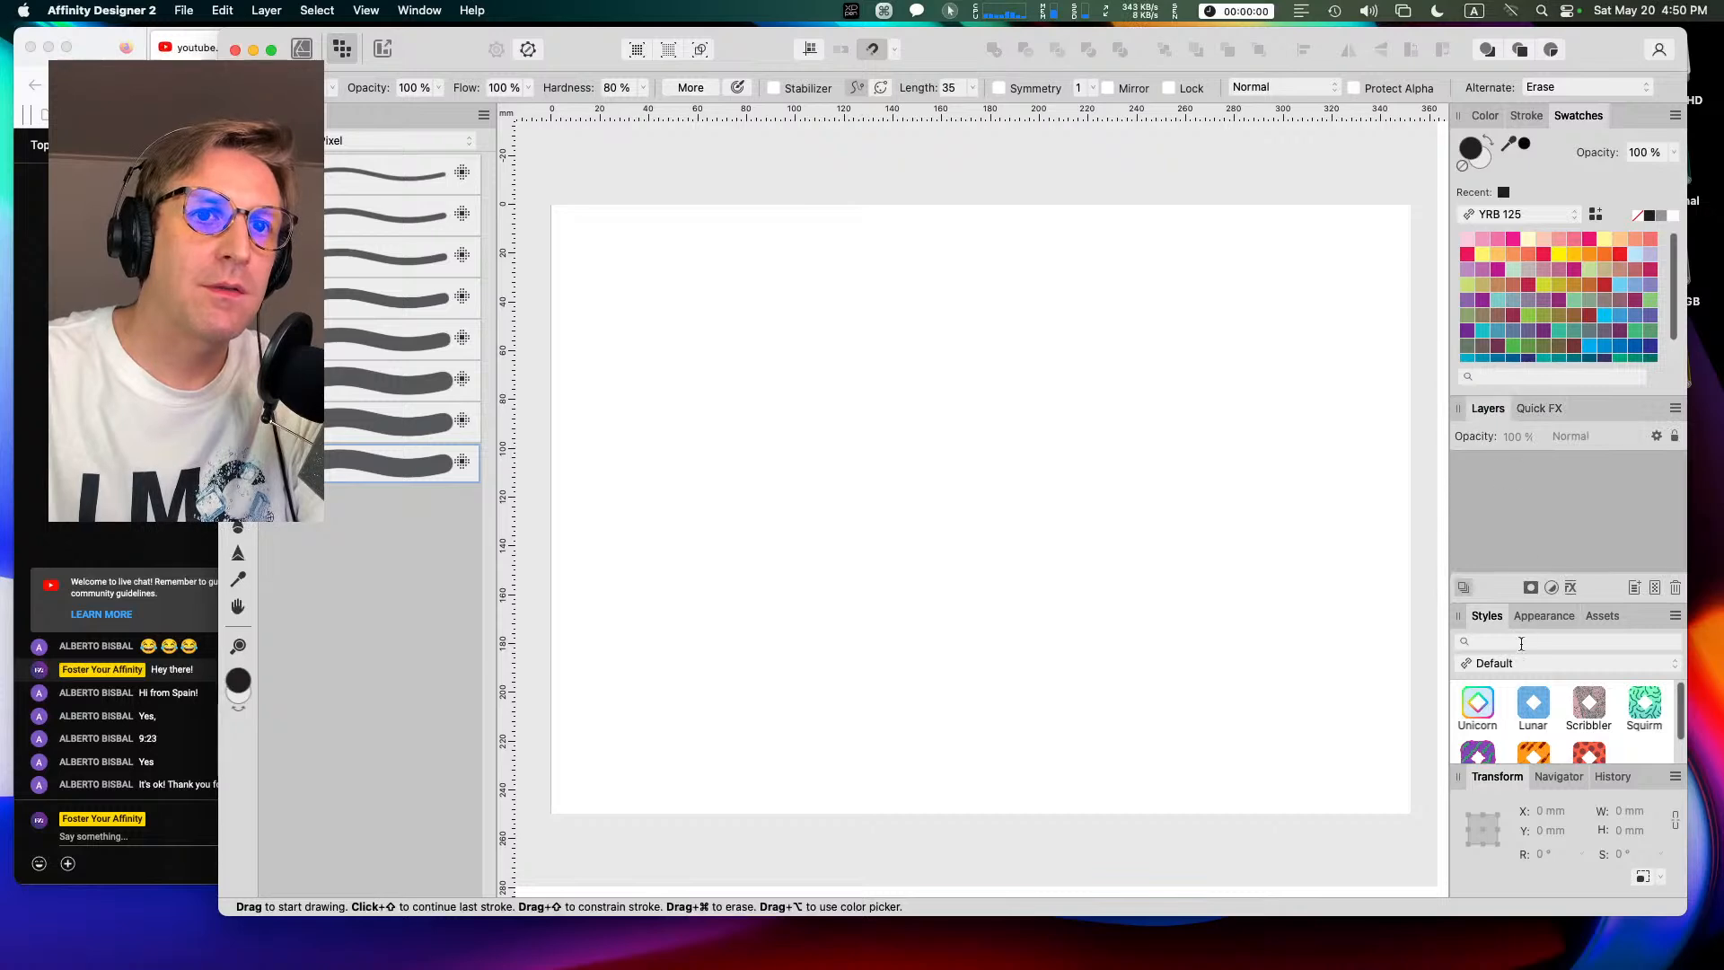
left_click_drag(1488, 618, 1587, 410)
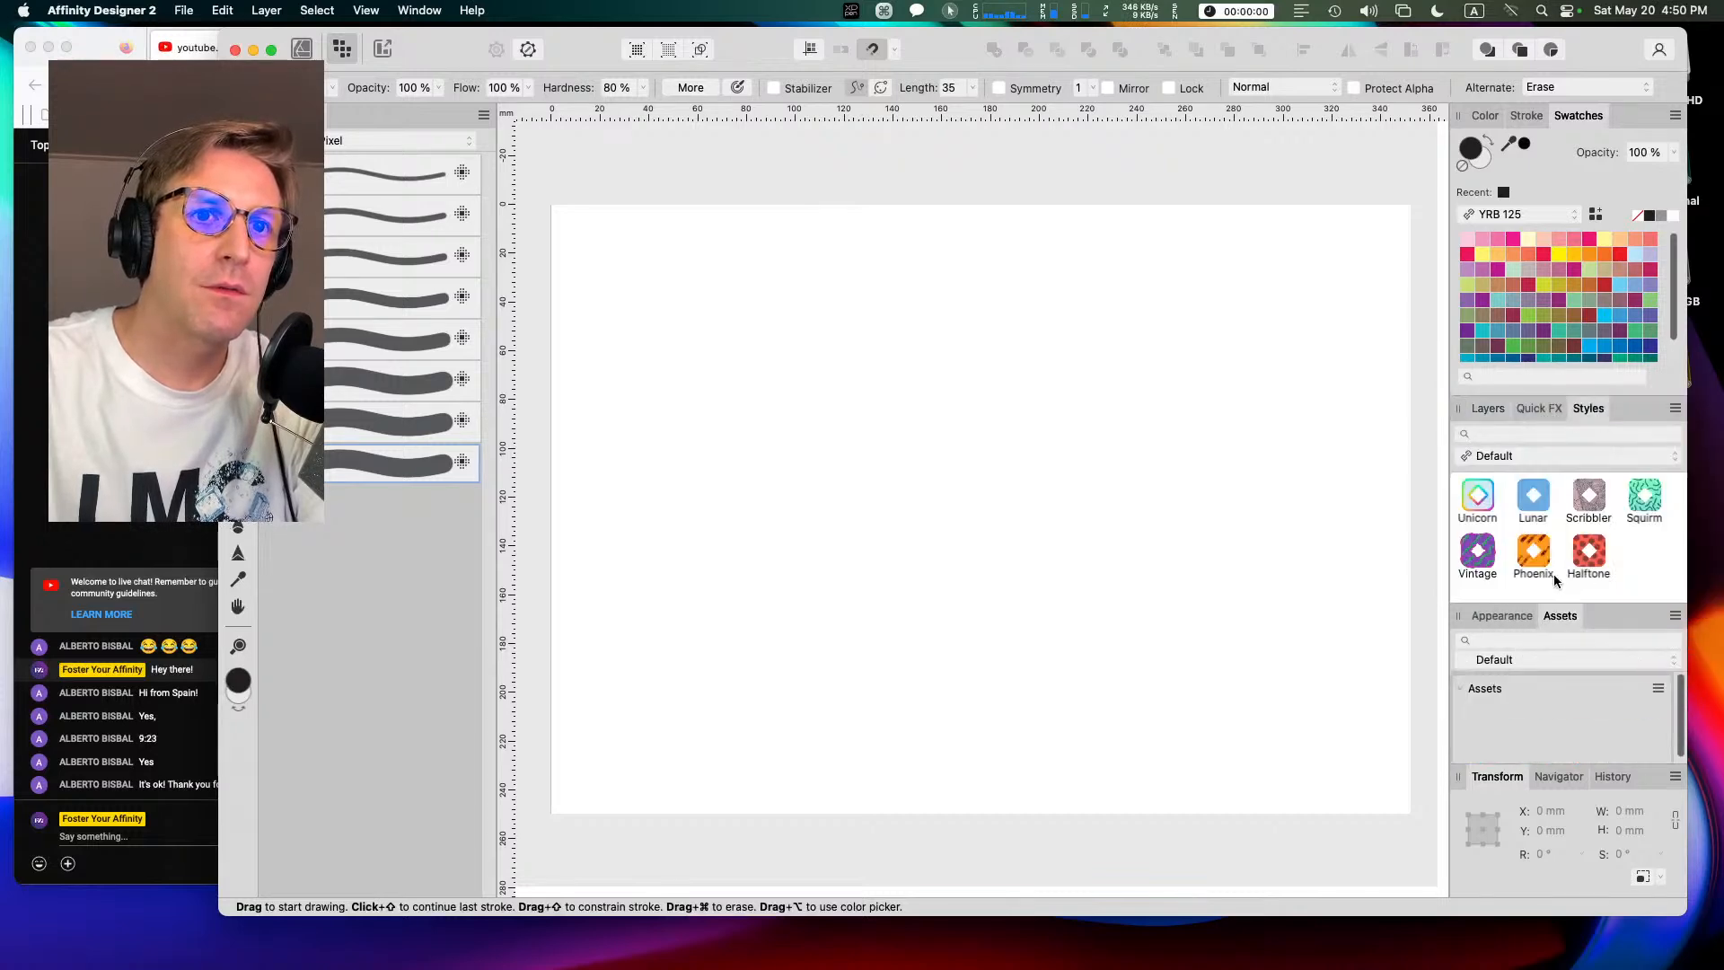
mouse_move(1510, 619)
left_mouse_down()
mouse_move(1562, 121)
mouse_move(1630, 122)
left_mouse_up()
mouse_move(1489, 619)
left_mouse_down()
mouse_move(1494, 597)
mouse_move(577, 296)
mouse_move(384, 128)
left_mouse_up()
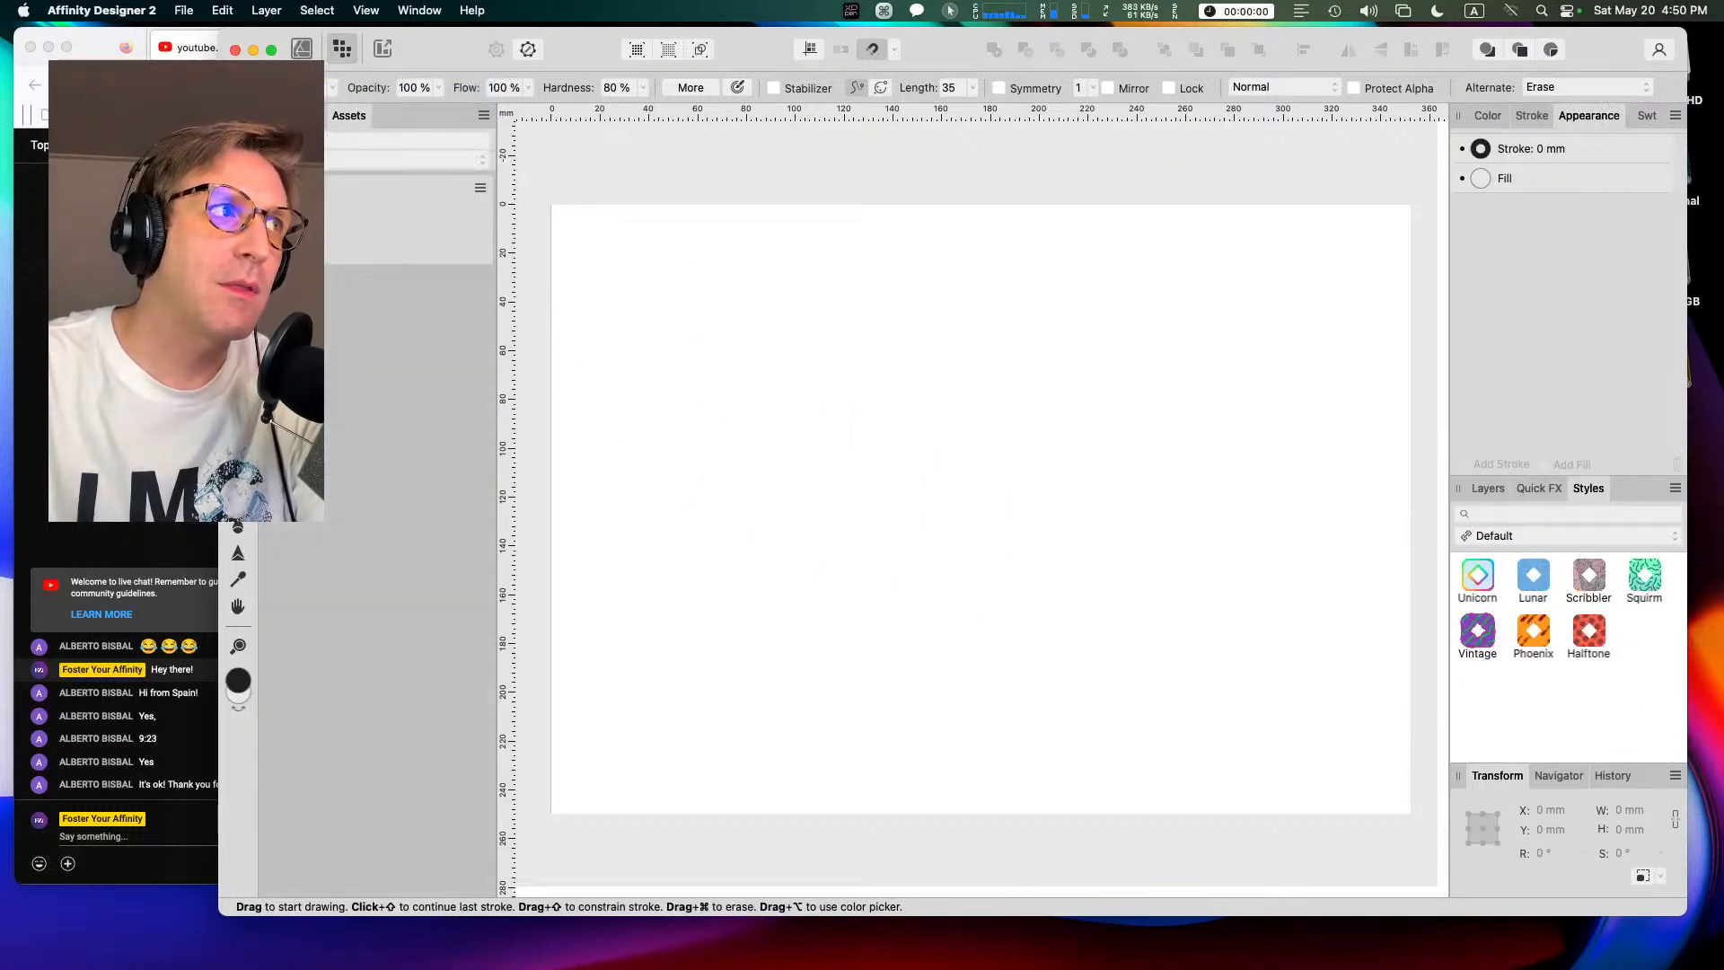
Step: Bring the Layers and Color panels to the front of their groups and shorten the Color group to give Layers more height
left_click(1486, 489)
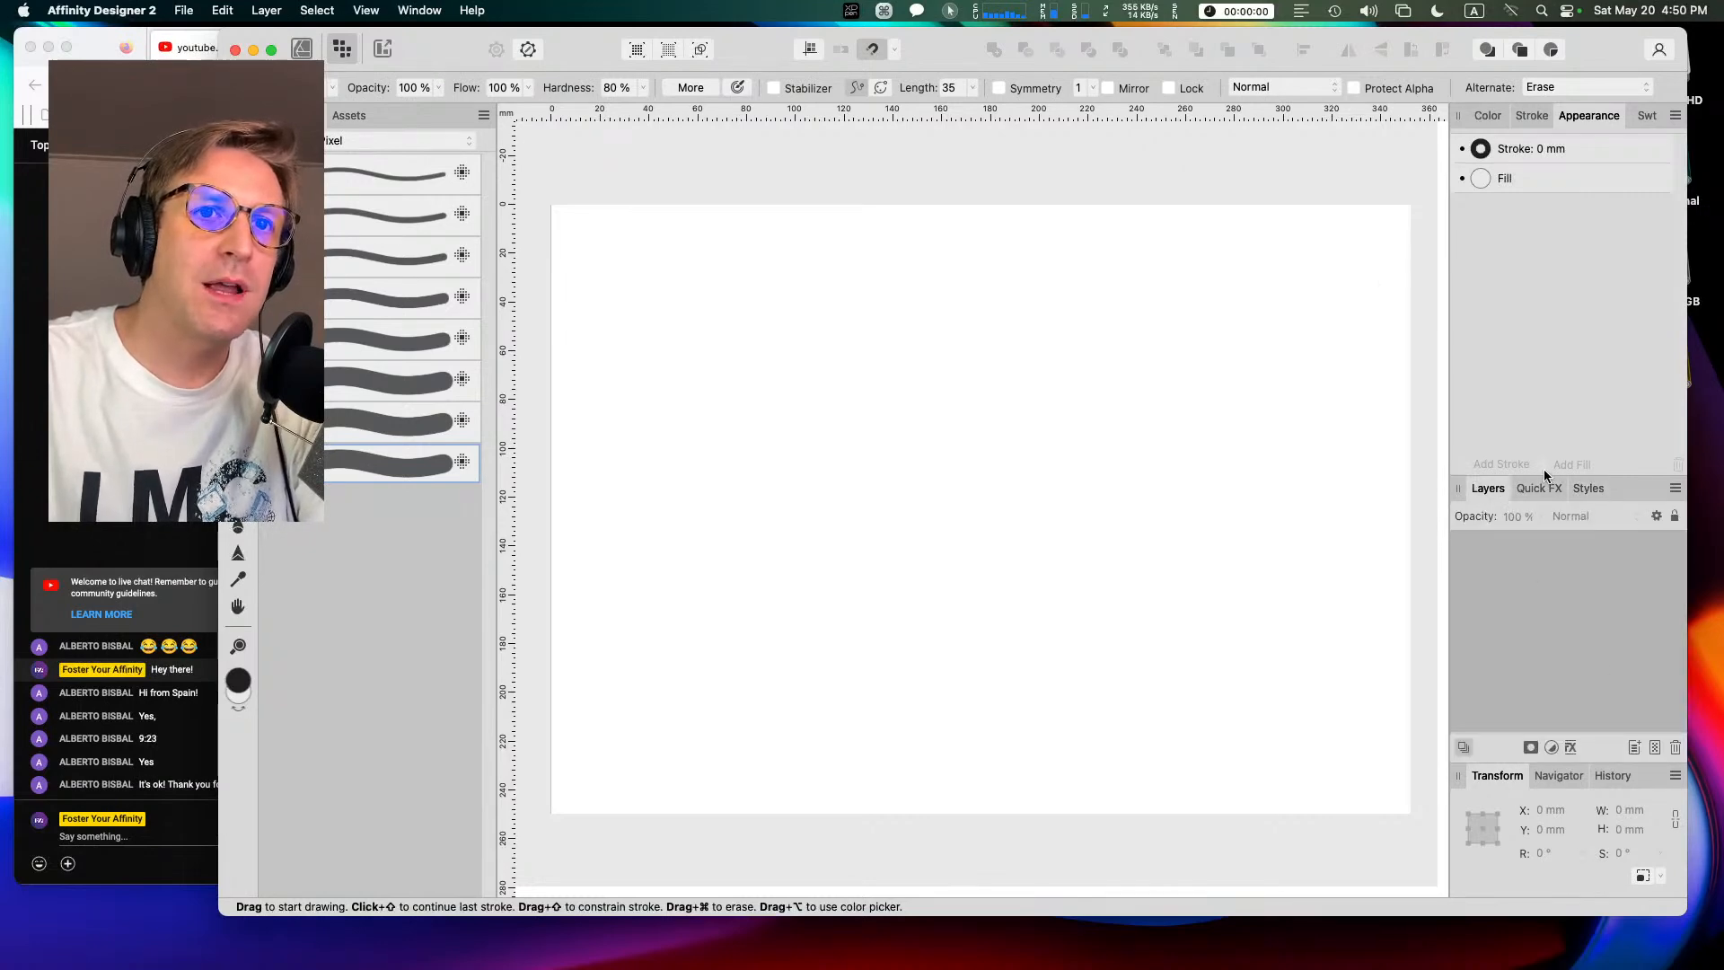
left_click_drag(1600, 472, 1598, 305)
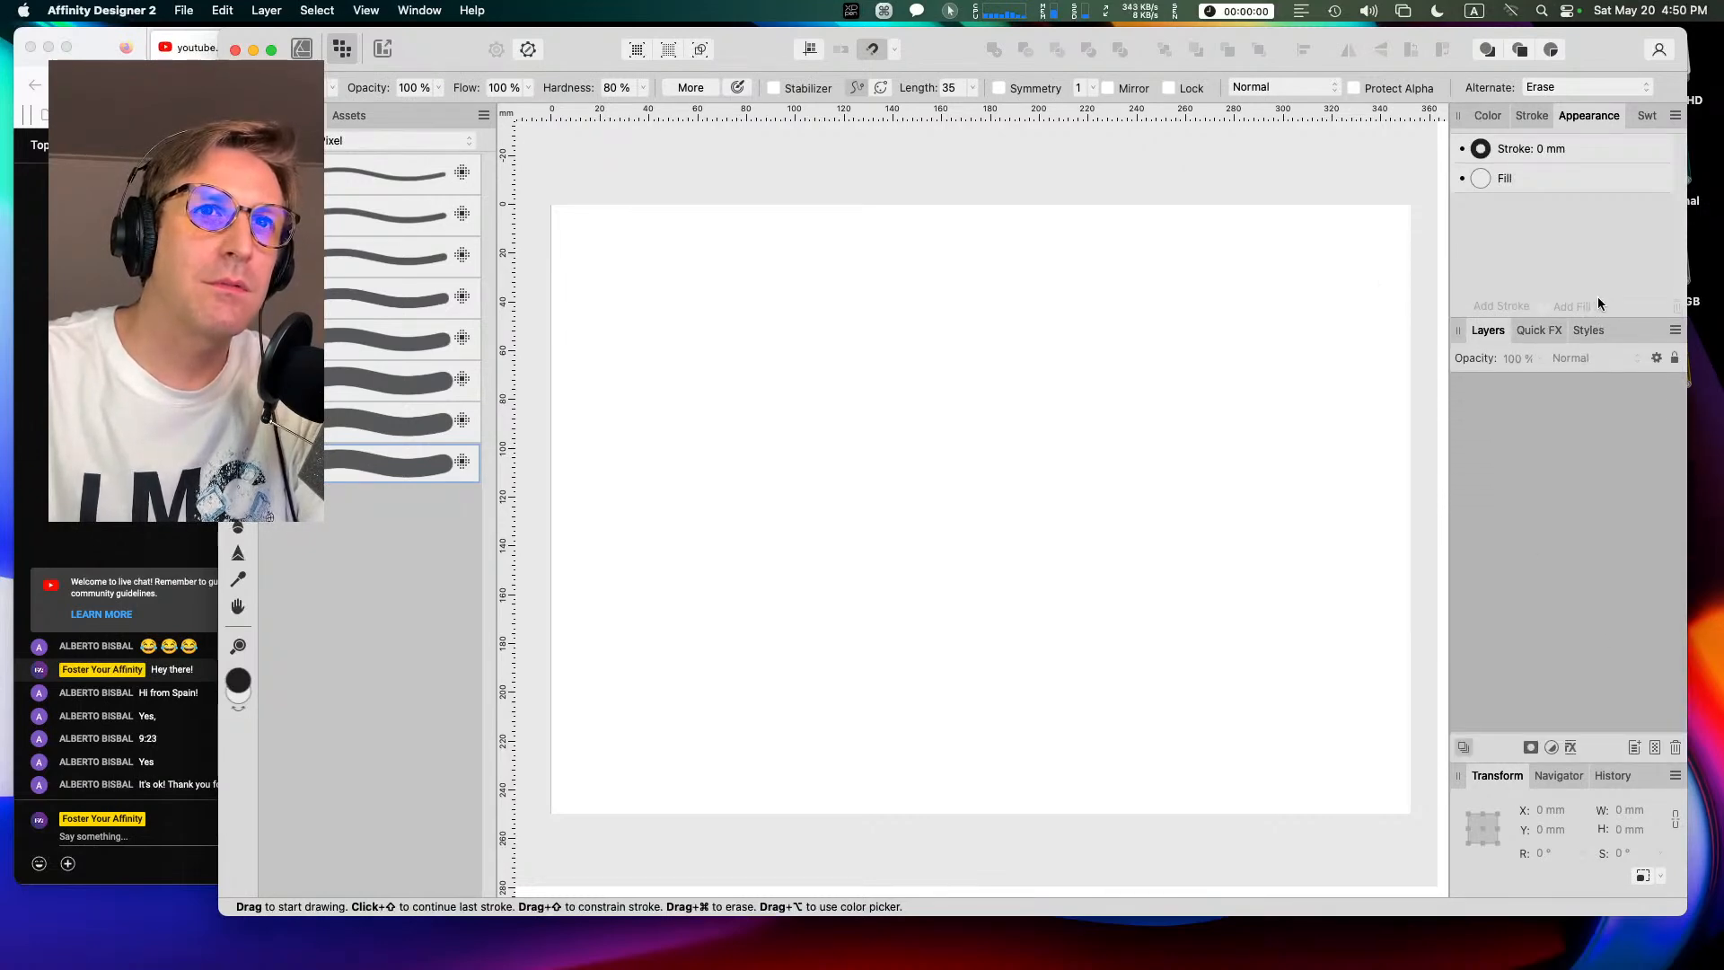
left_click(1488, 117)
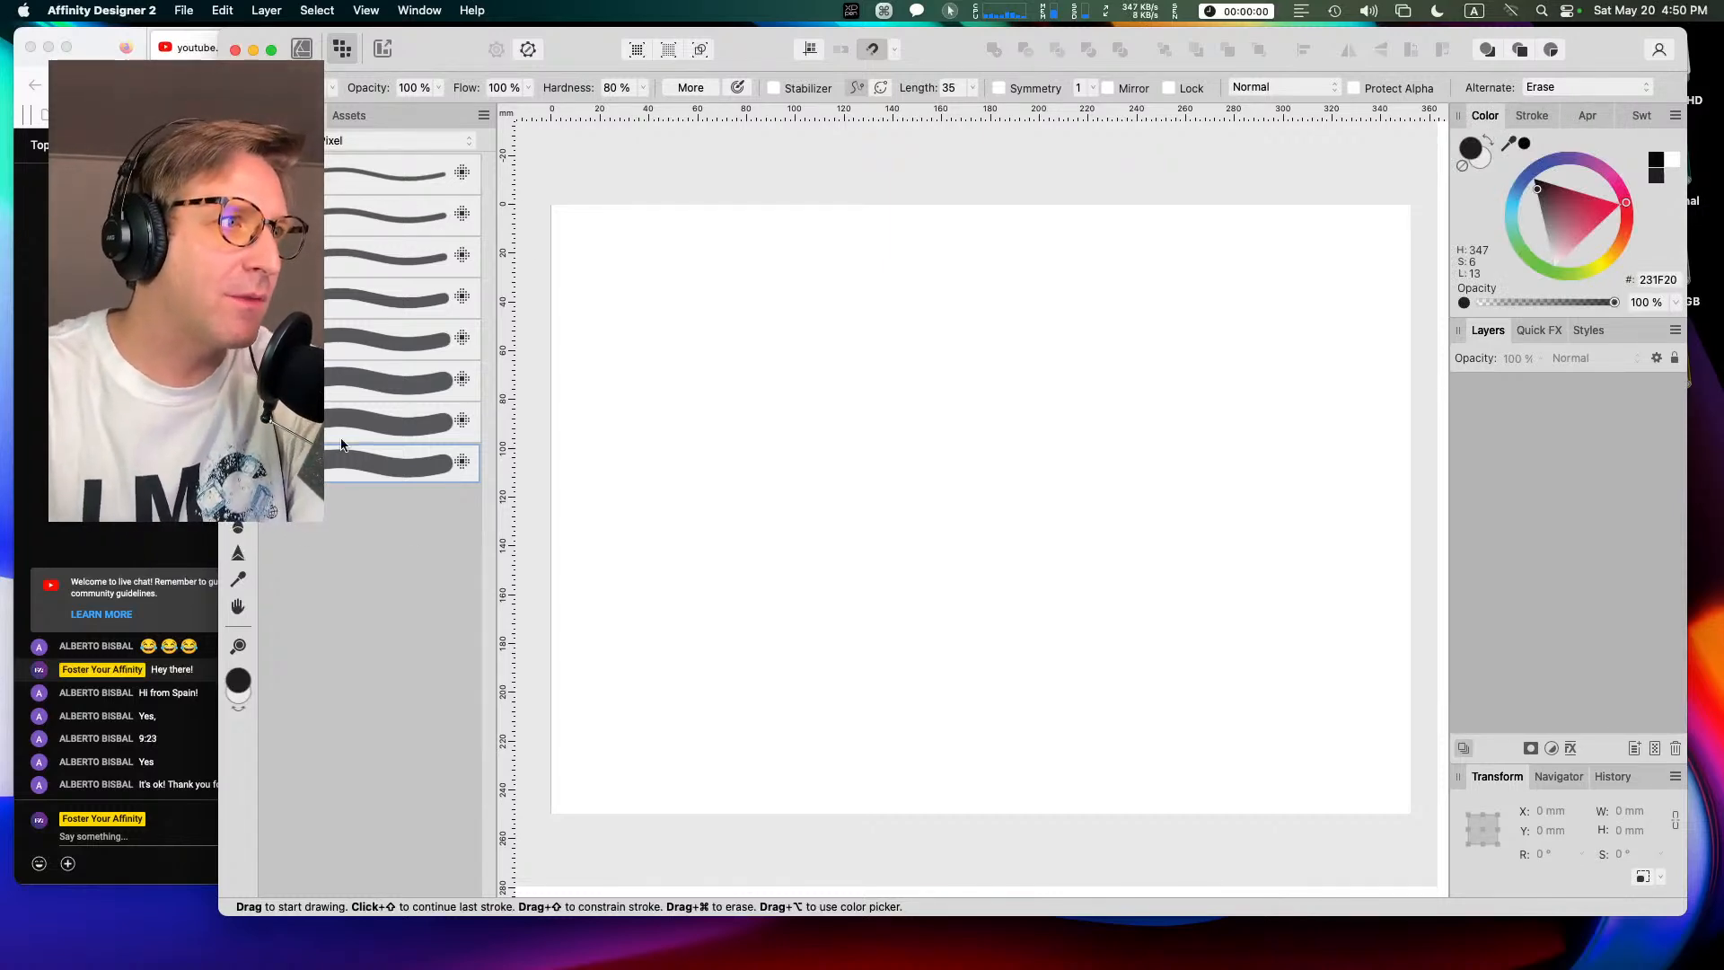
Step: Paint a wavy test stroke with varying pen pressure diagonally across the page, and undo it
mouse_move(694, 336)
left_mouse_down()
mouse_move(646, 401)
mouse_move(762, 406)
mouse_move(900, 550)
mouse_move(1057, 537)
mouse_move(1215, 576)
mouse_move(1243, 604)
left_mouse_up()
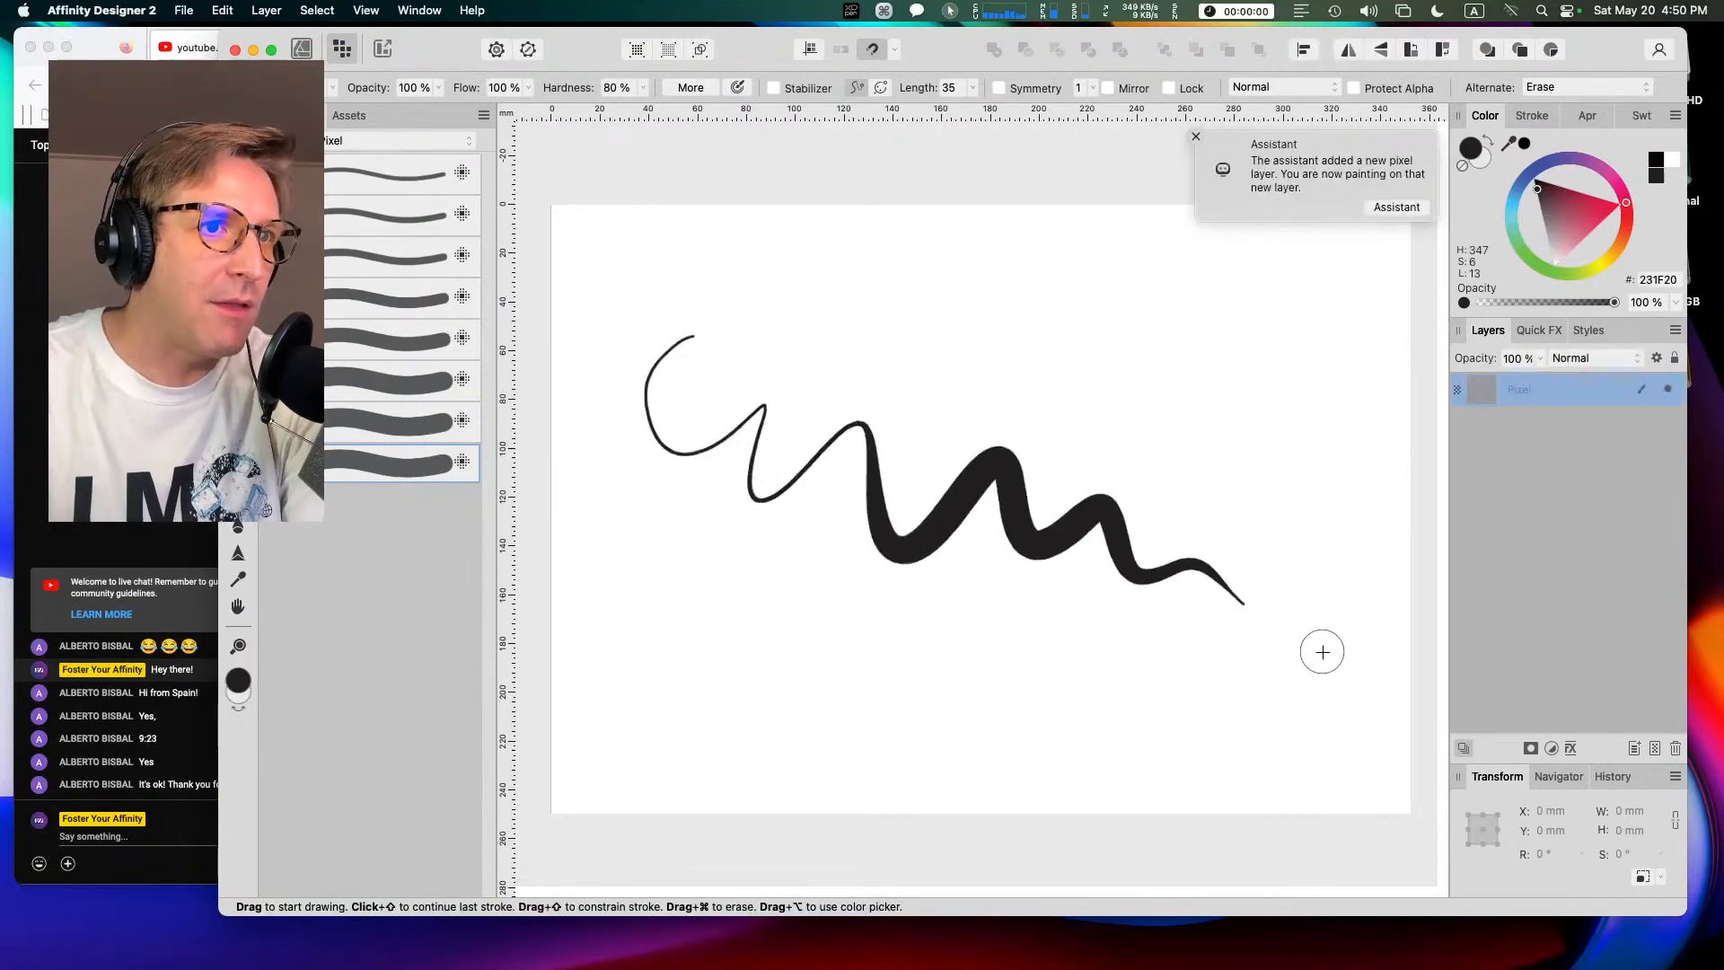
key("super+z")
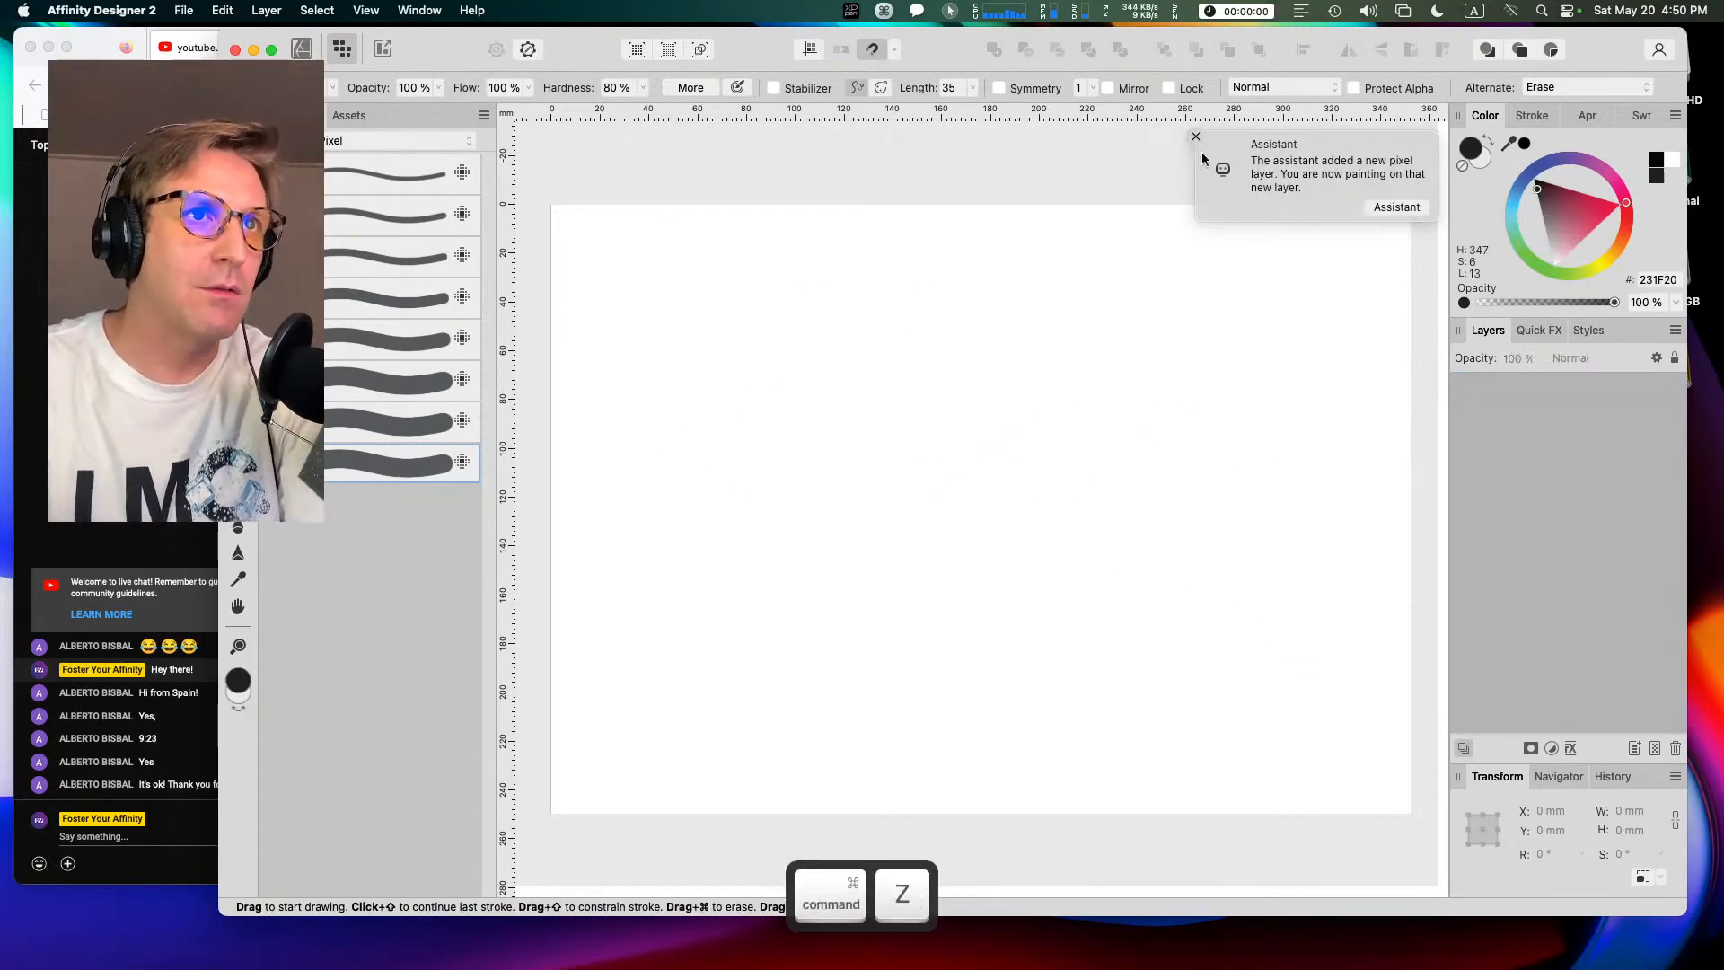
Step: Dismiss the Assistant notice and duplicate the second-to-last round brush in the pixel brush list
left_click(1194, 136)
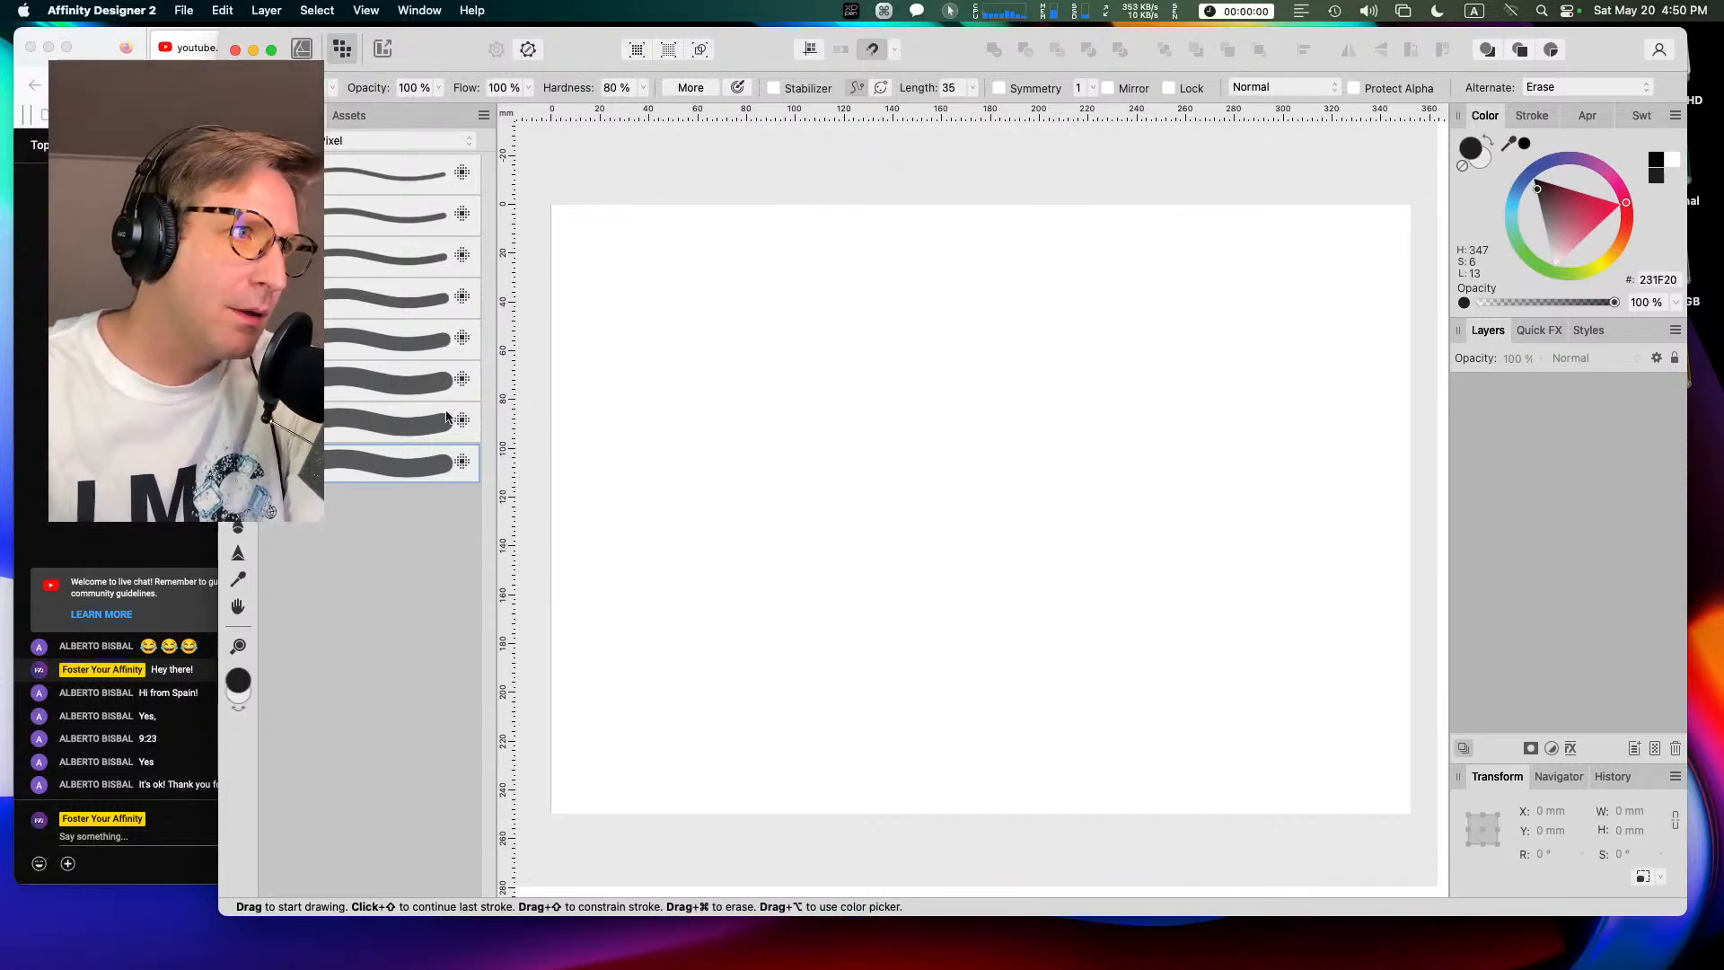
right_click(370, 459)
key("Escape")
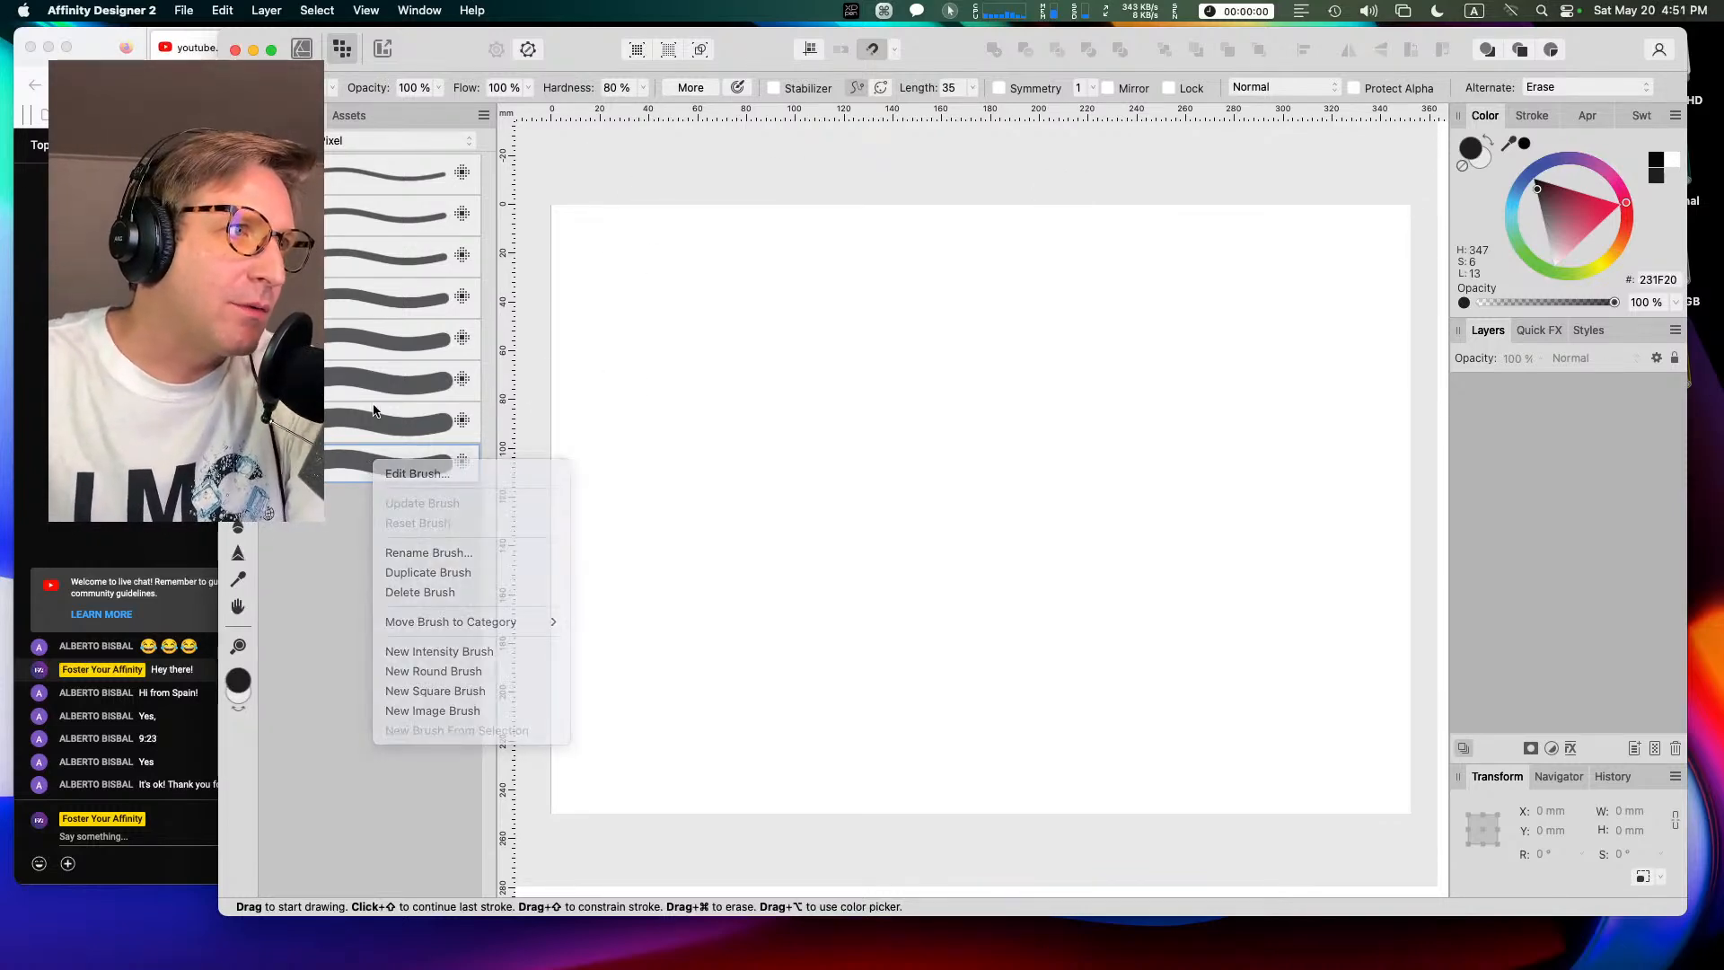
left_click(371, 424)
right_click(373, 423)
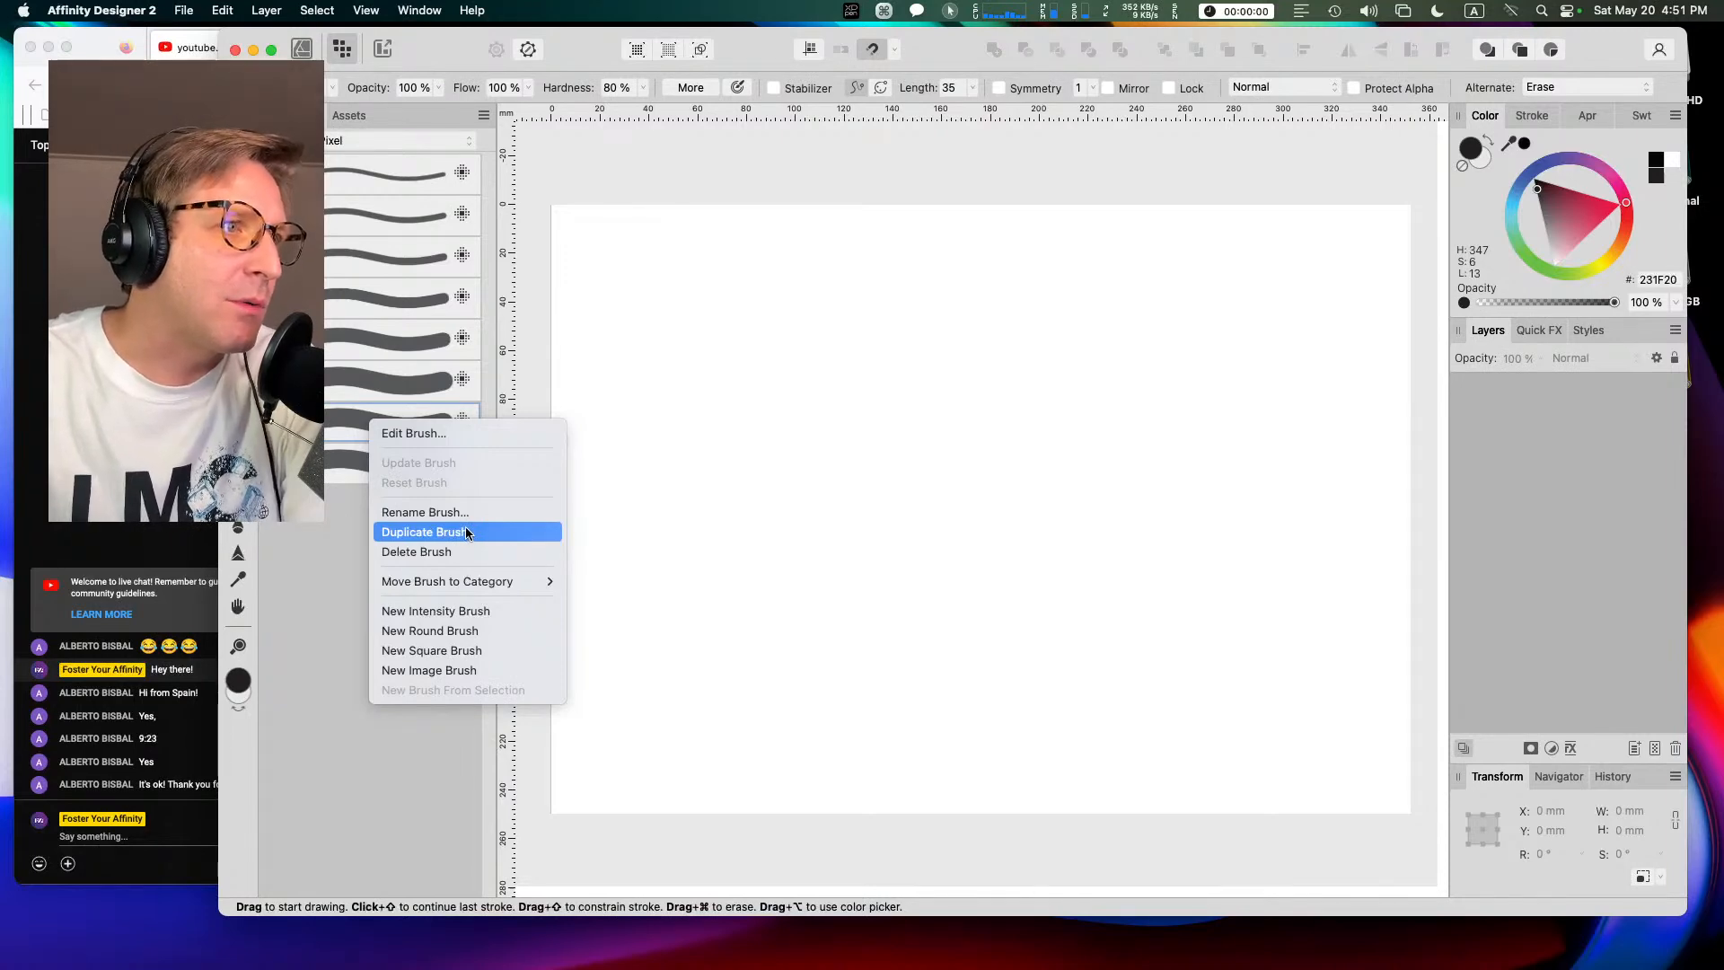
left_click(466, 532)
Step: Set the size jitter of the last round brush in the list to 100% with pressure control
right_click(384, 504)
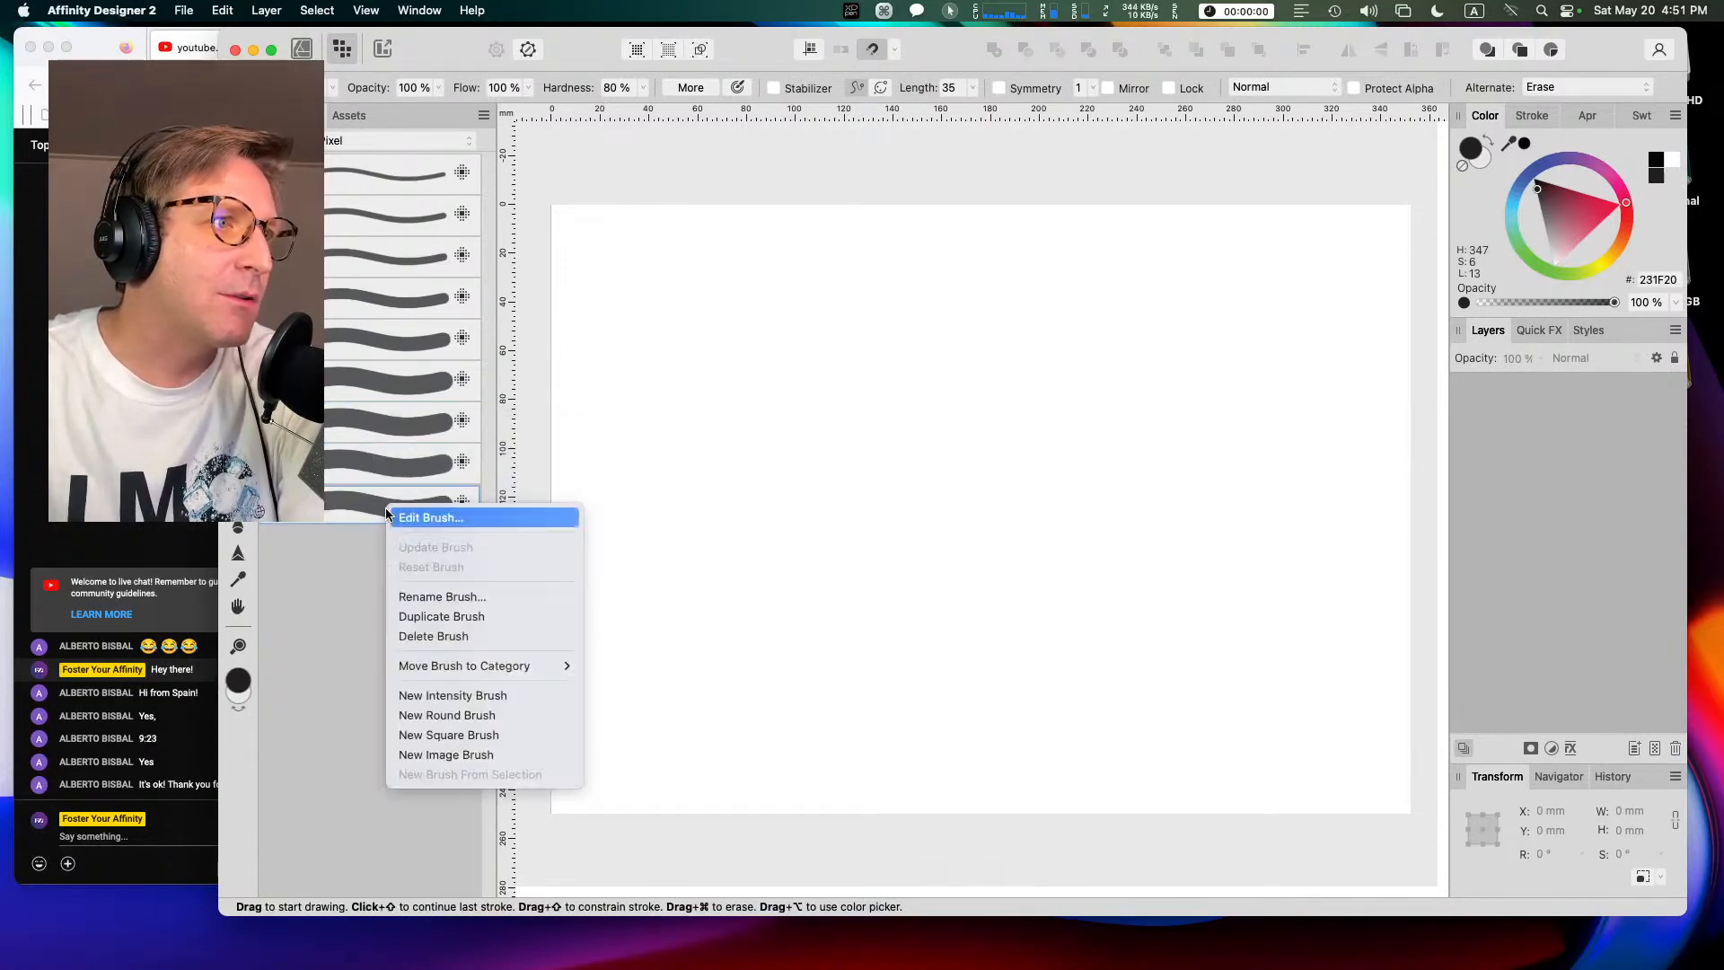
left_click(402, 517)
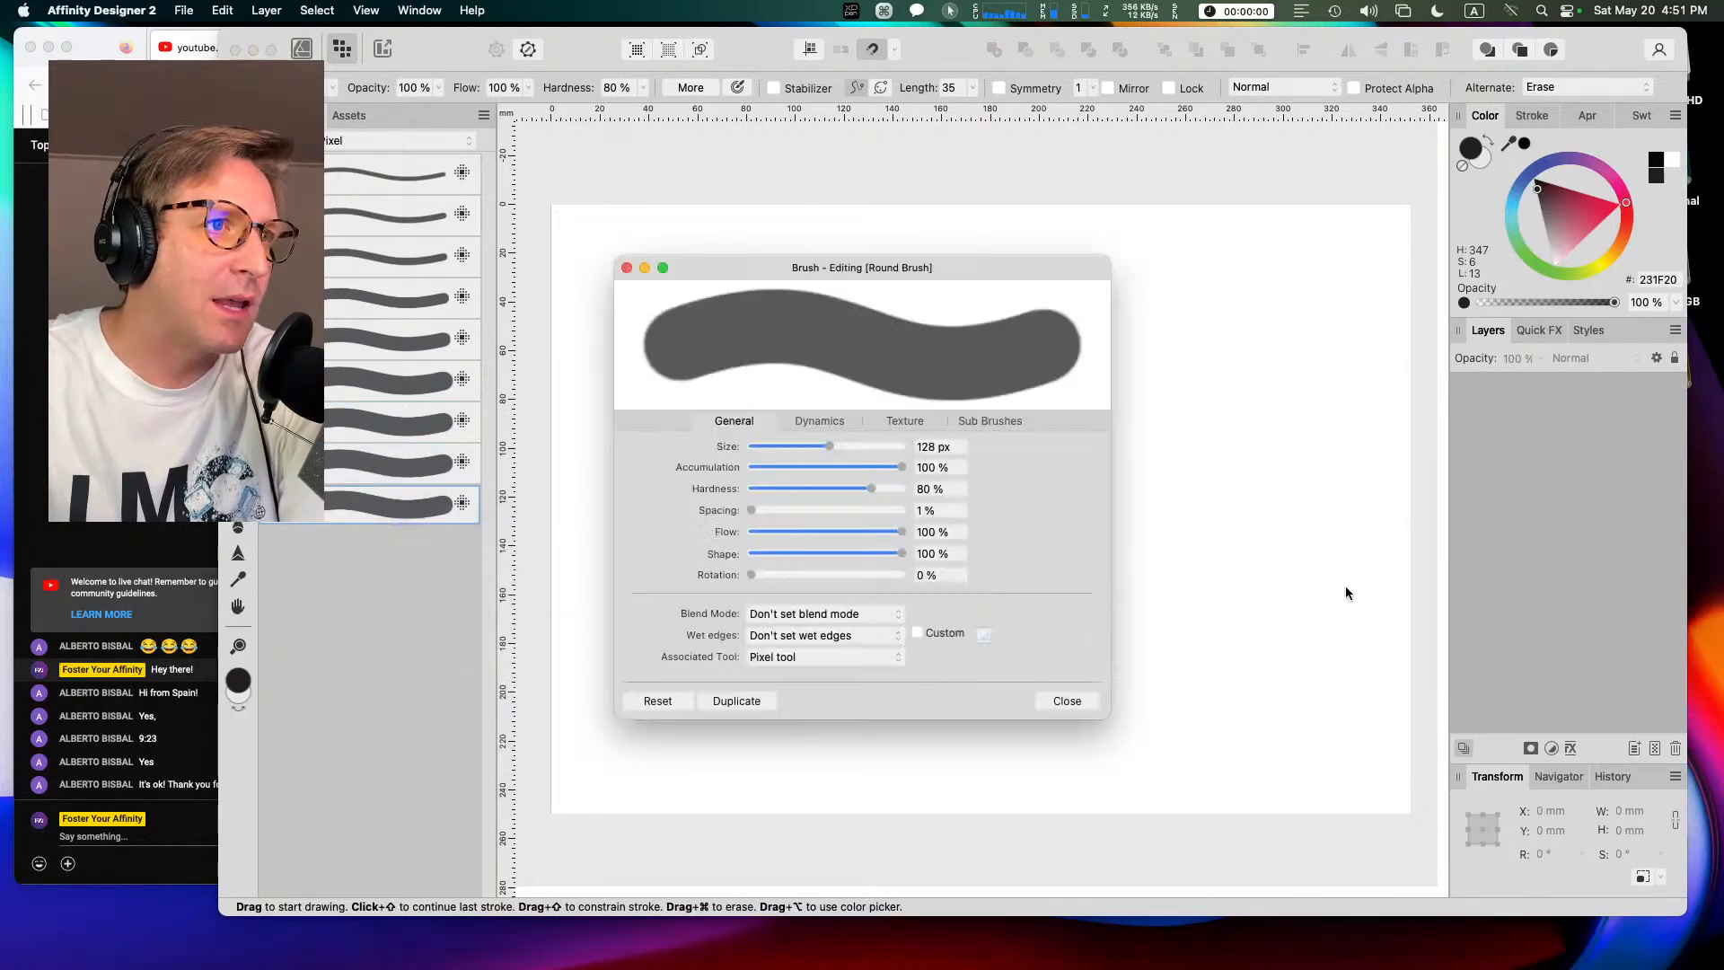
left_click(818, 420)
left_click_drag(753, 443, 1016, 466)
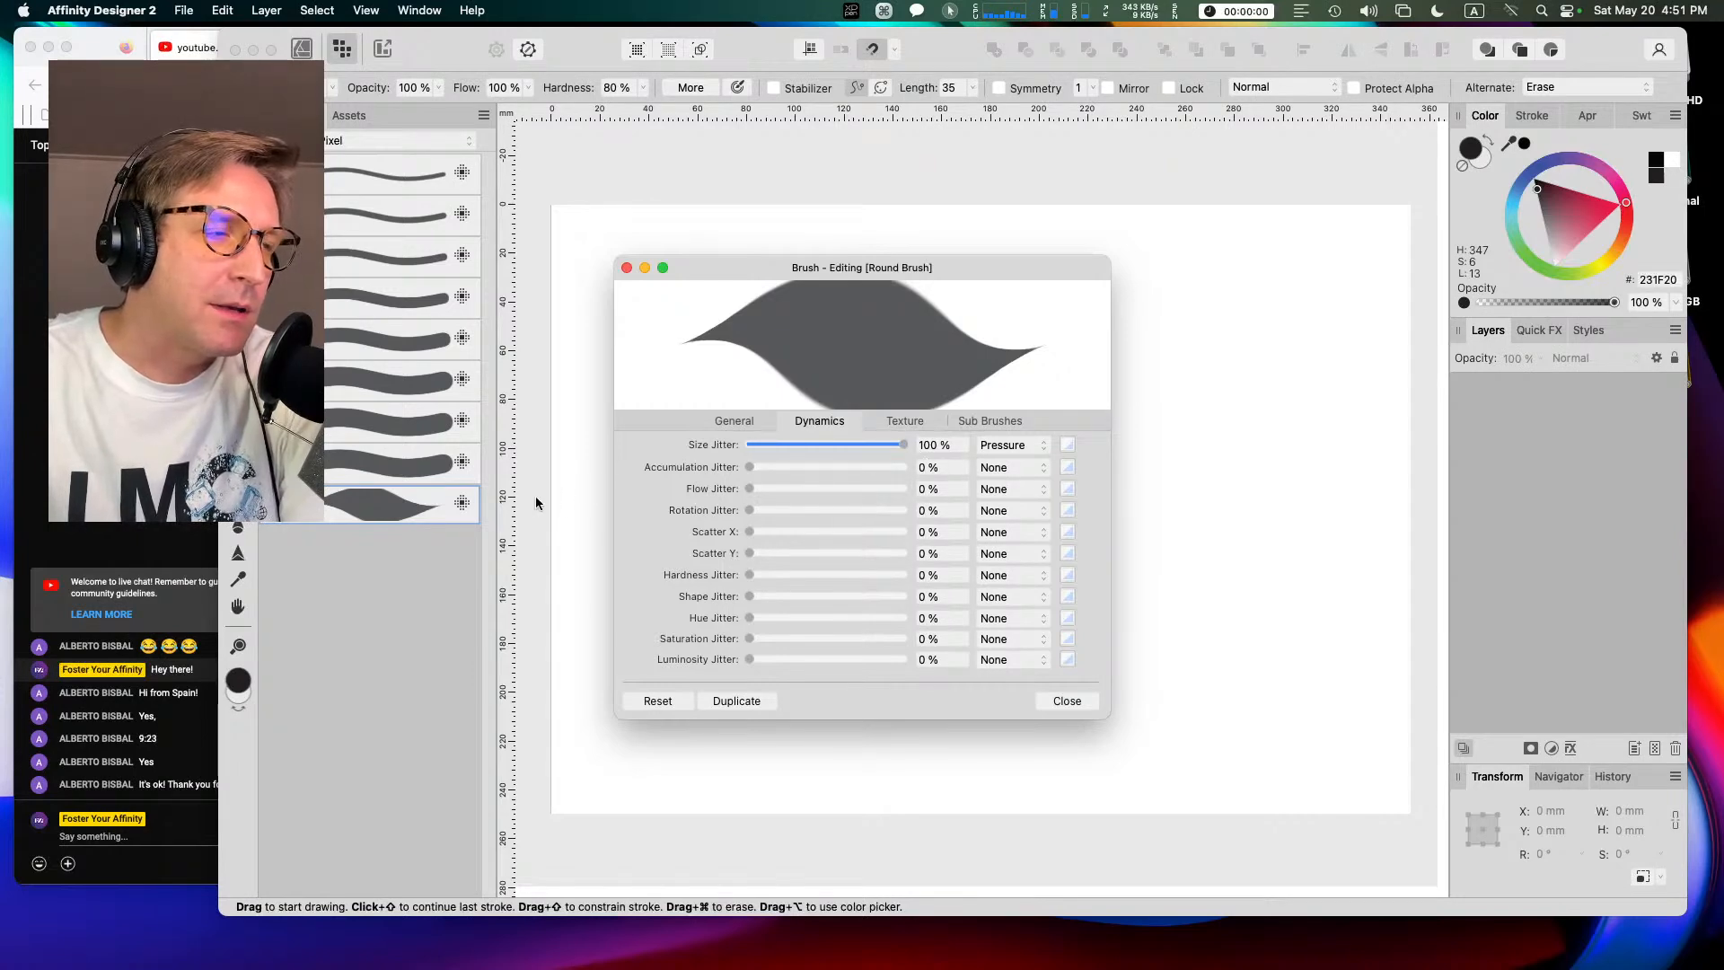
left_click(734, 422)
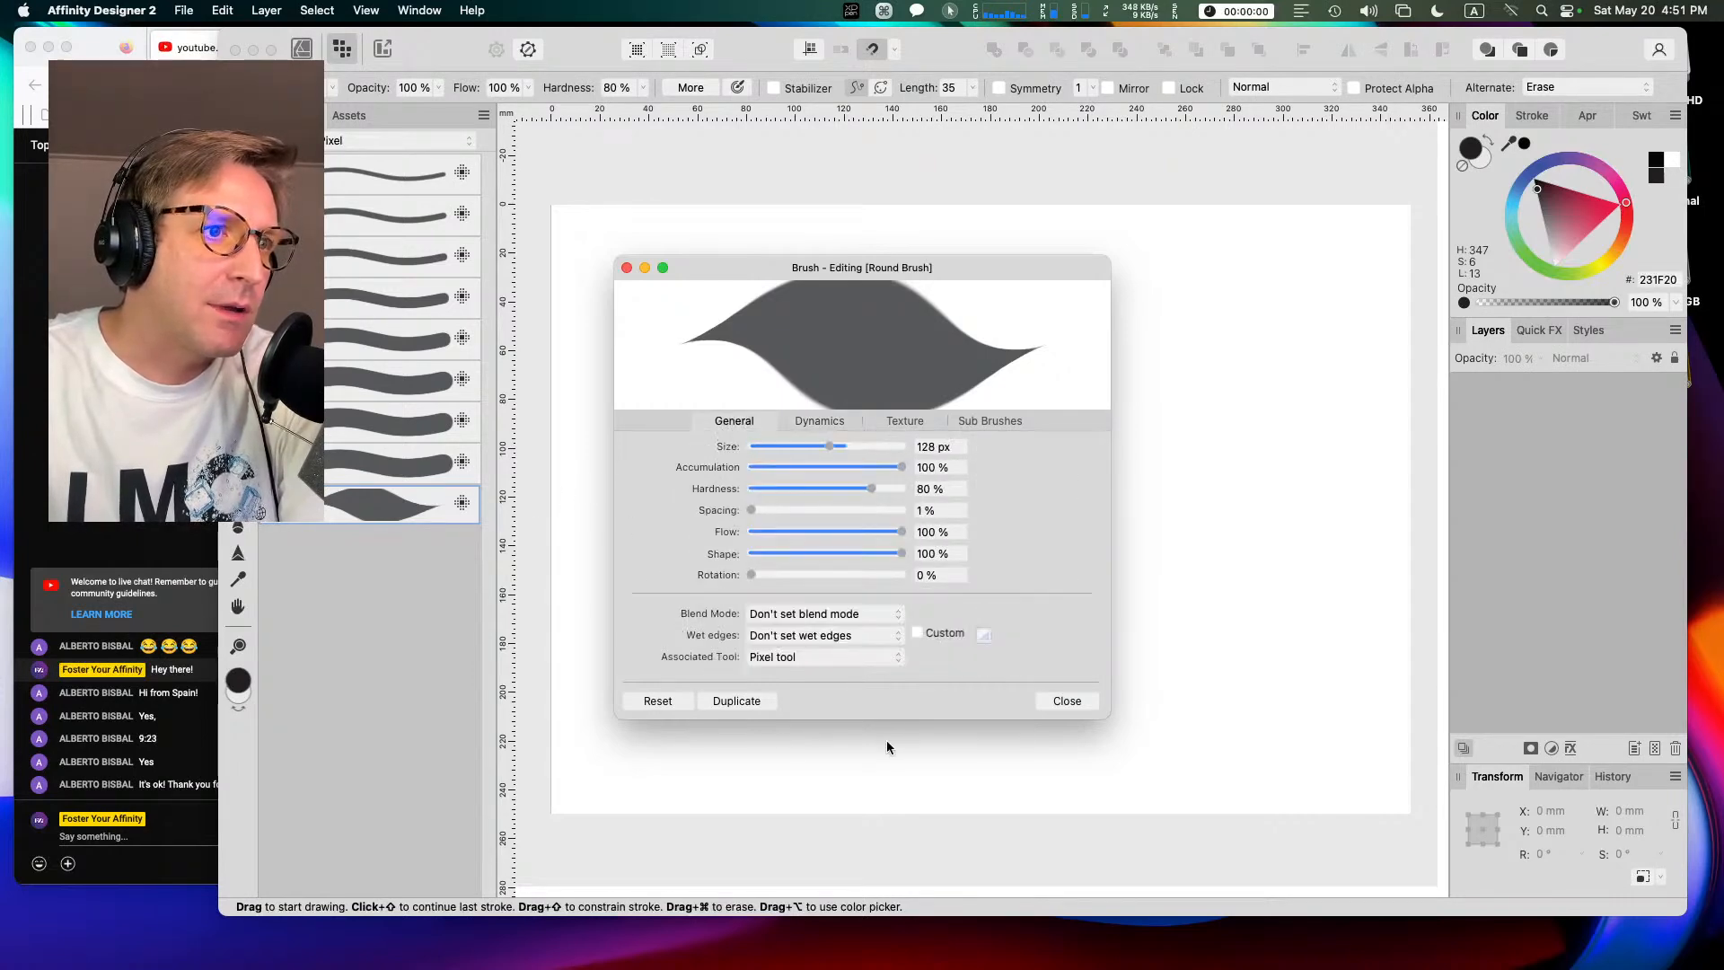
left_click(1078, 701)
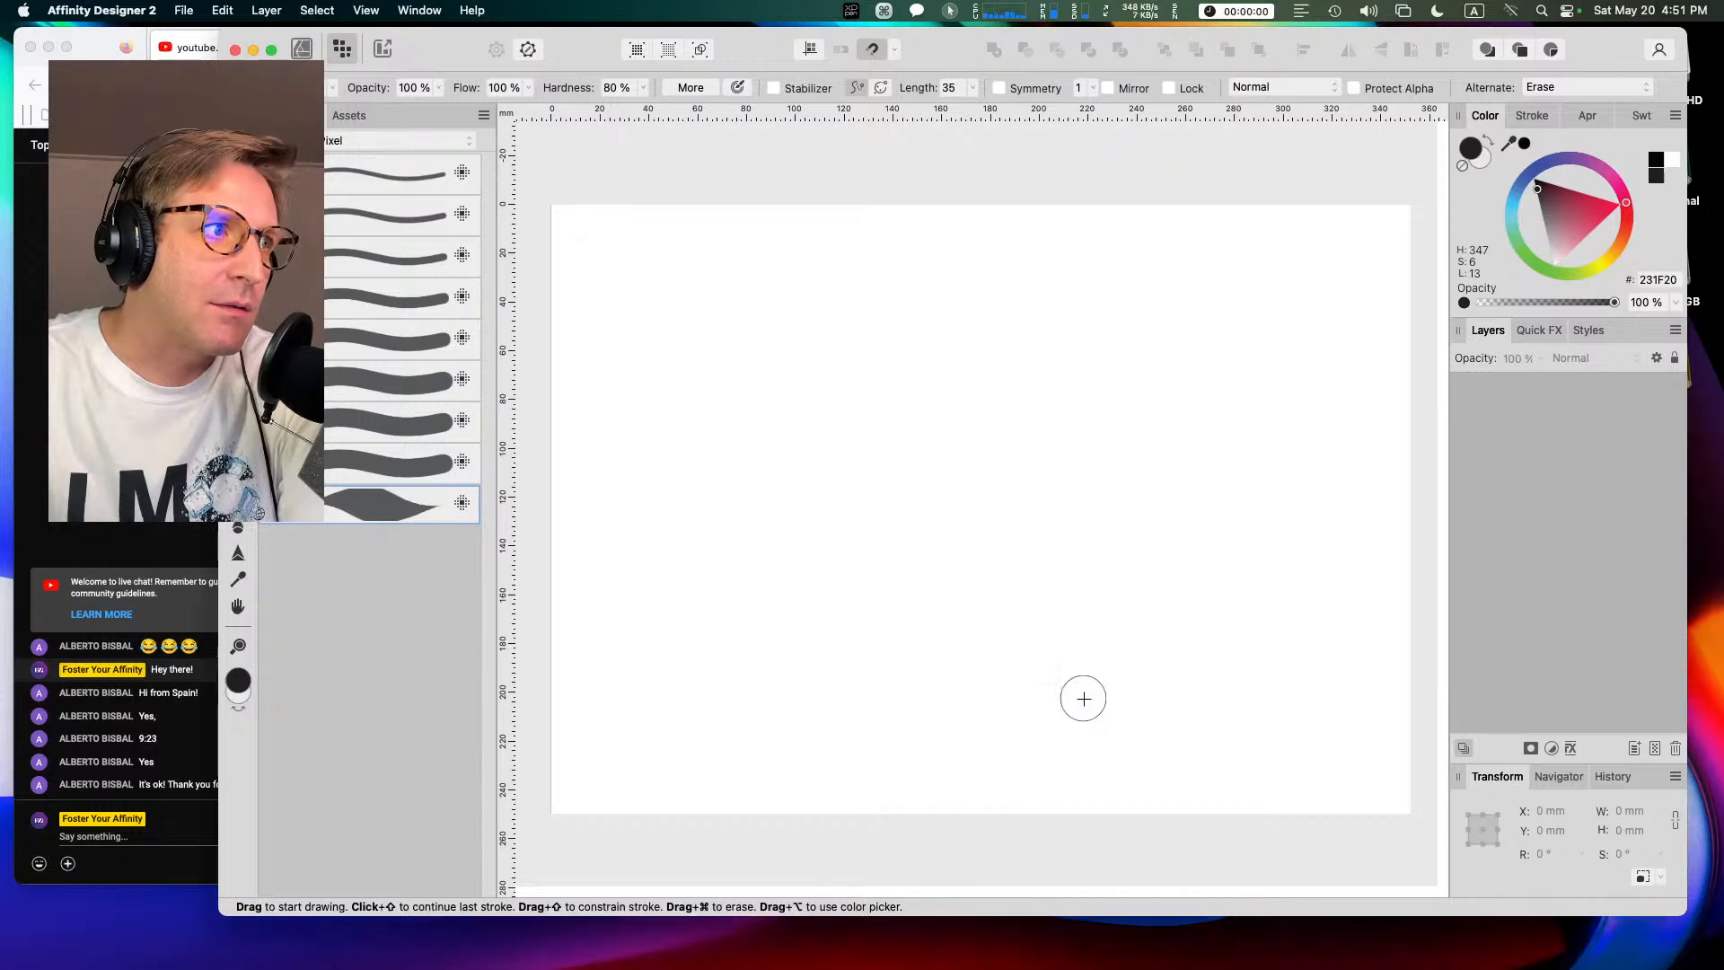
Step: Delete the last brush in the list, the one with the tapered stroke
right_click(390, 506)
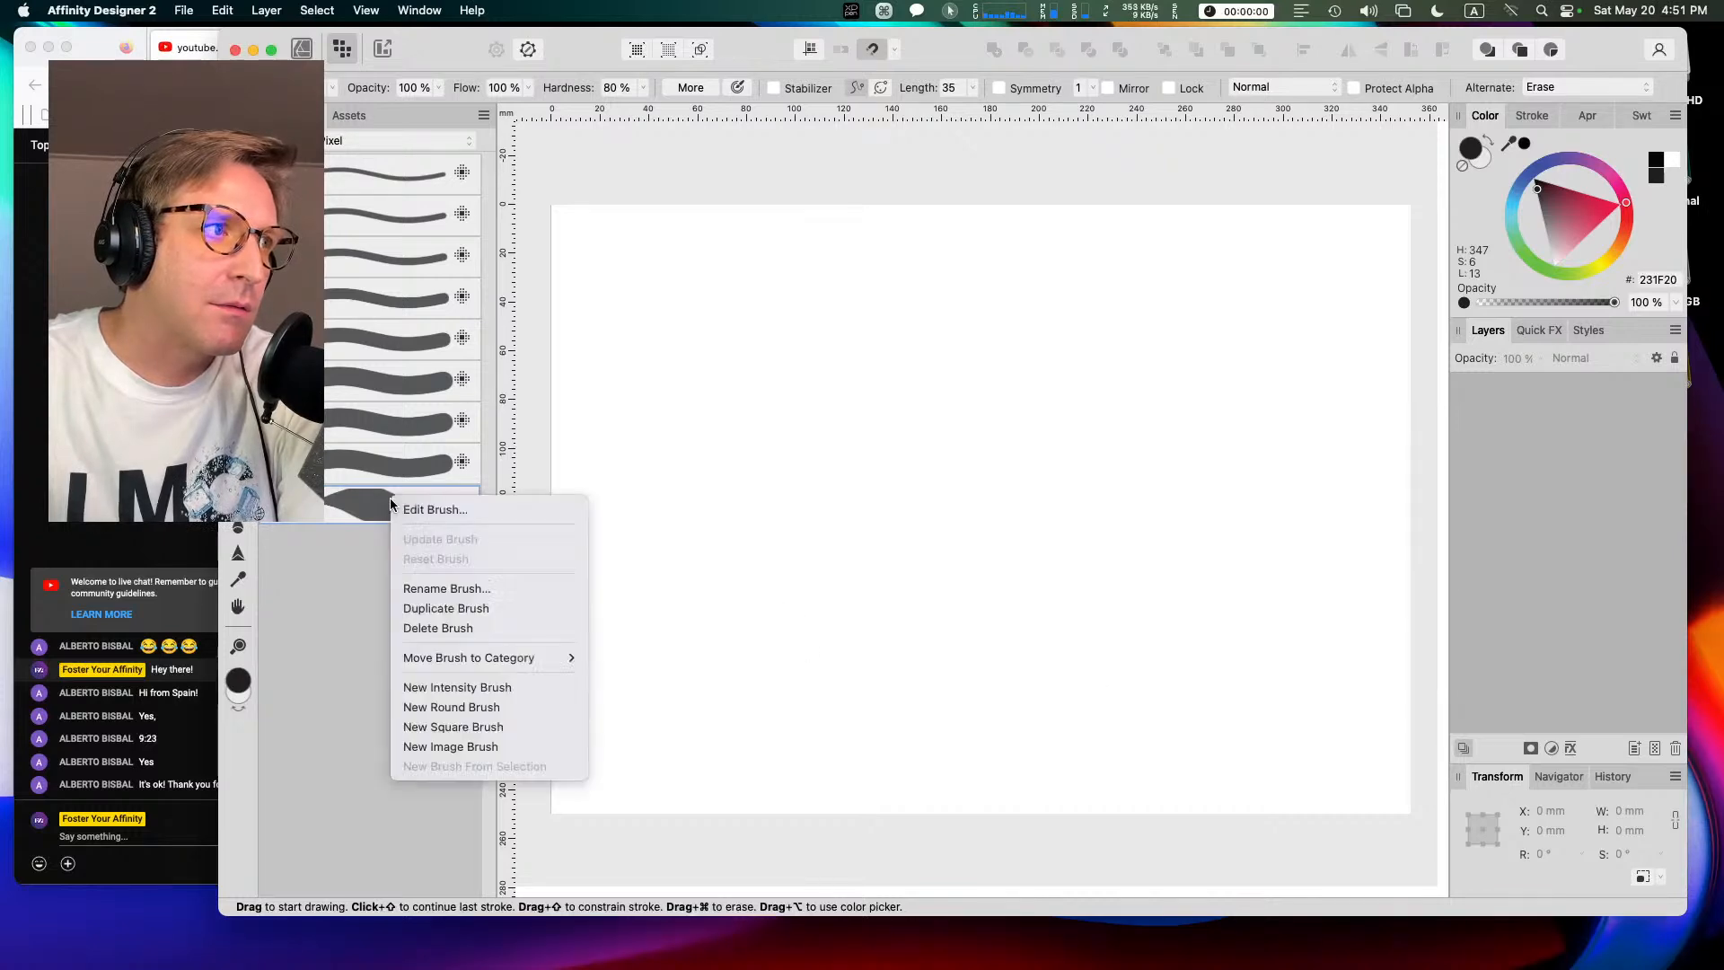
left_click(454, 628)
left_click(1049, 540)
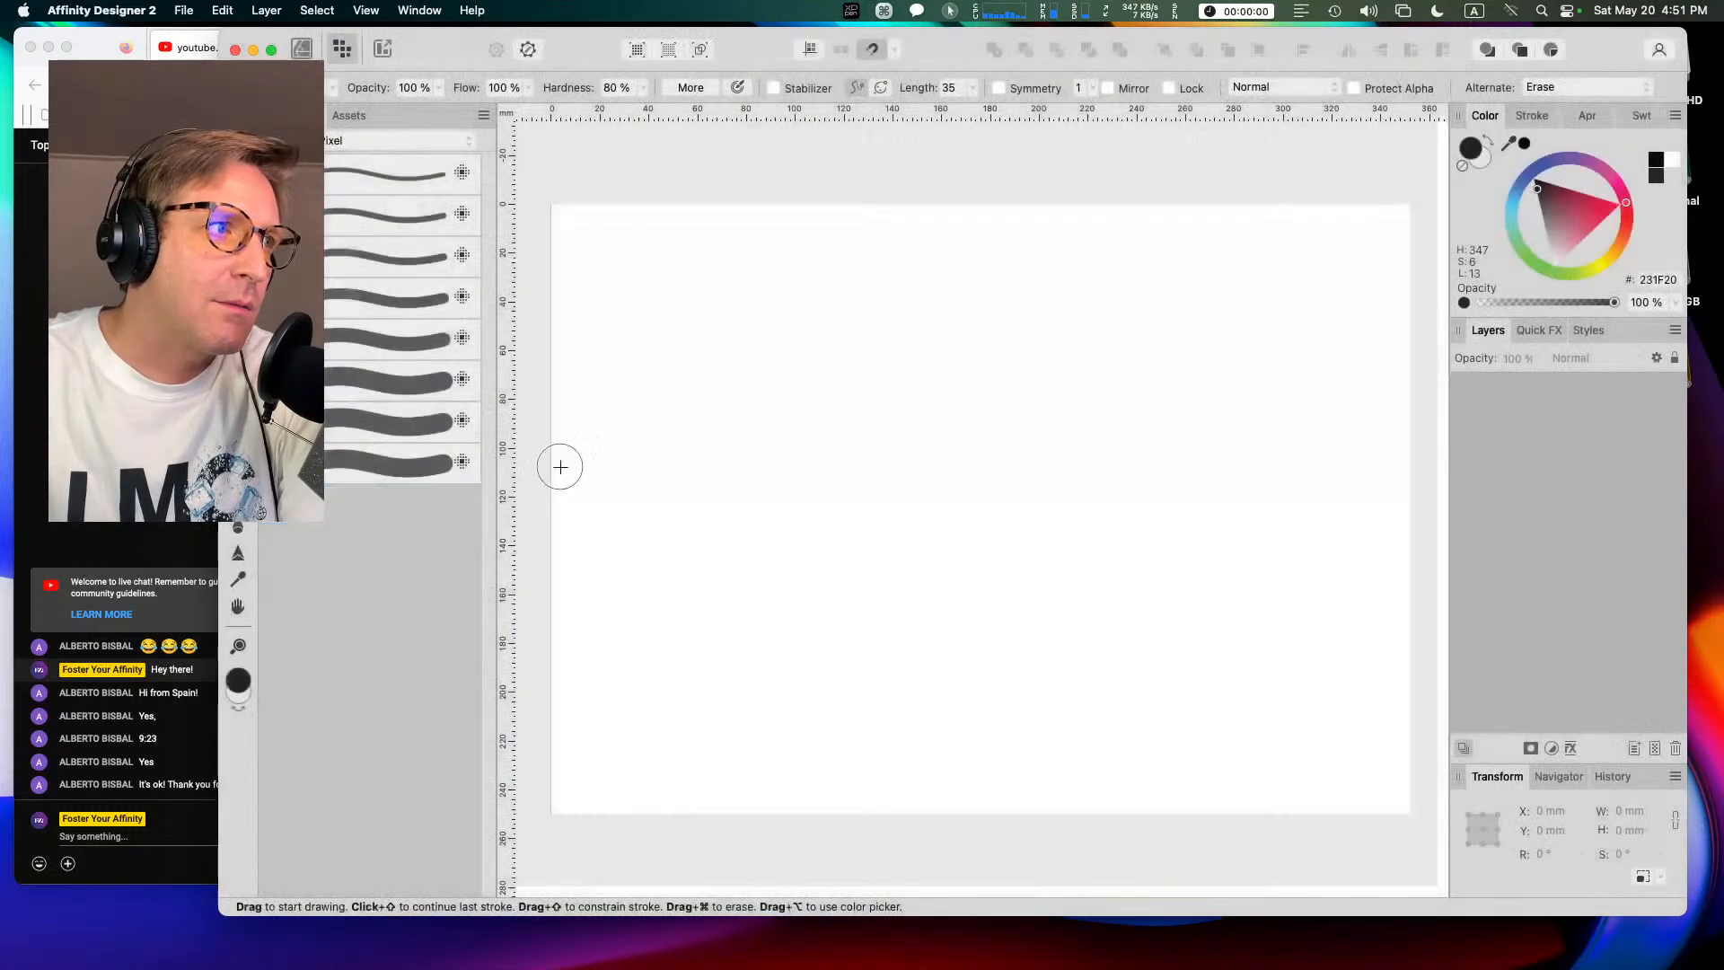
Step: Duplicate the last round brush, Round Brush 2, and set the size of the source brush to 128 px
right_click(340, 459)
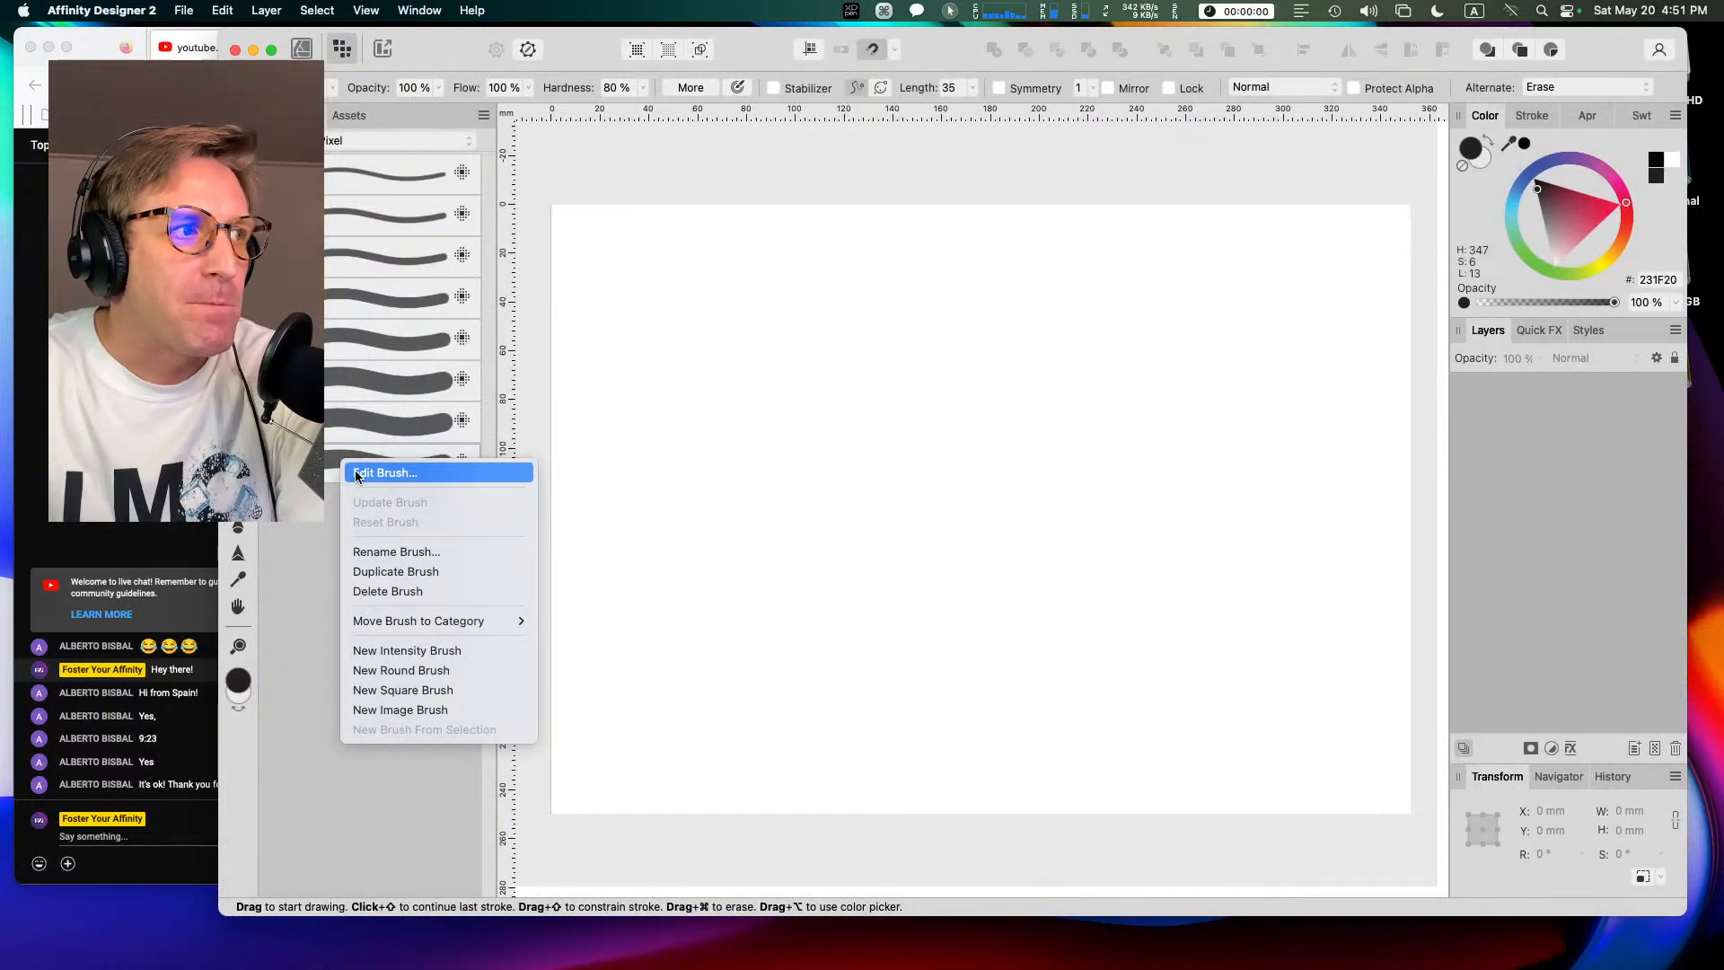
left_click(391, 570)
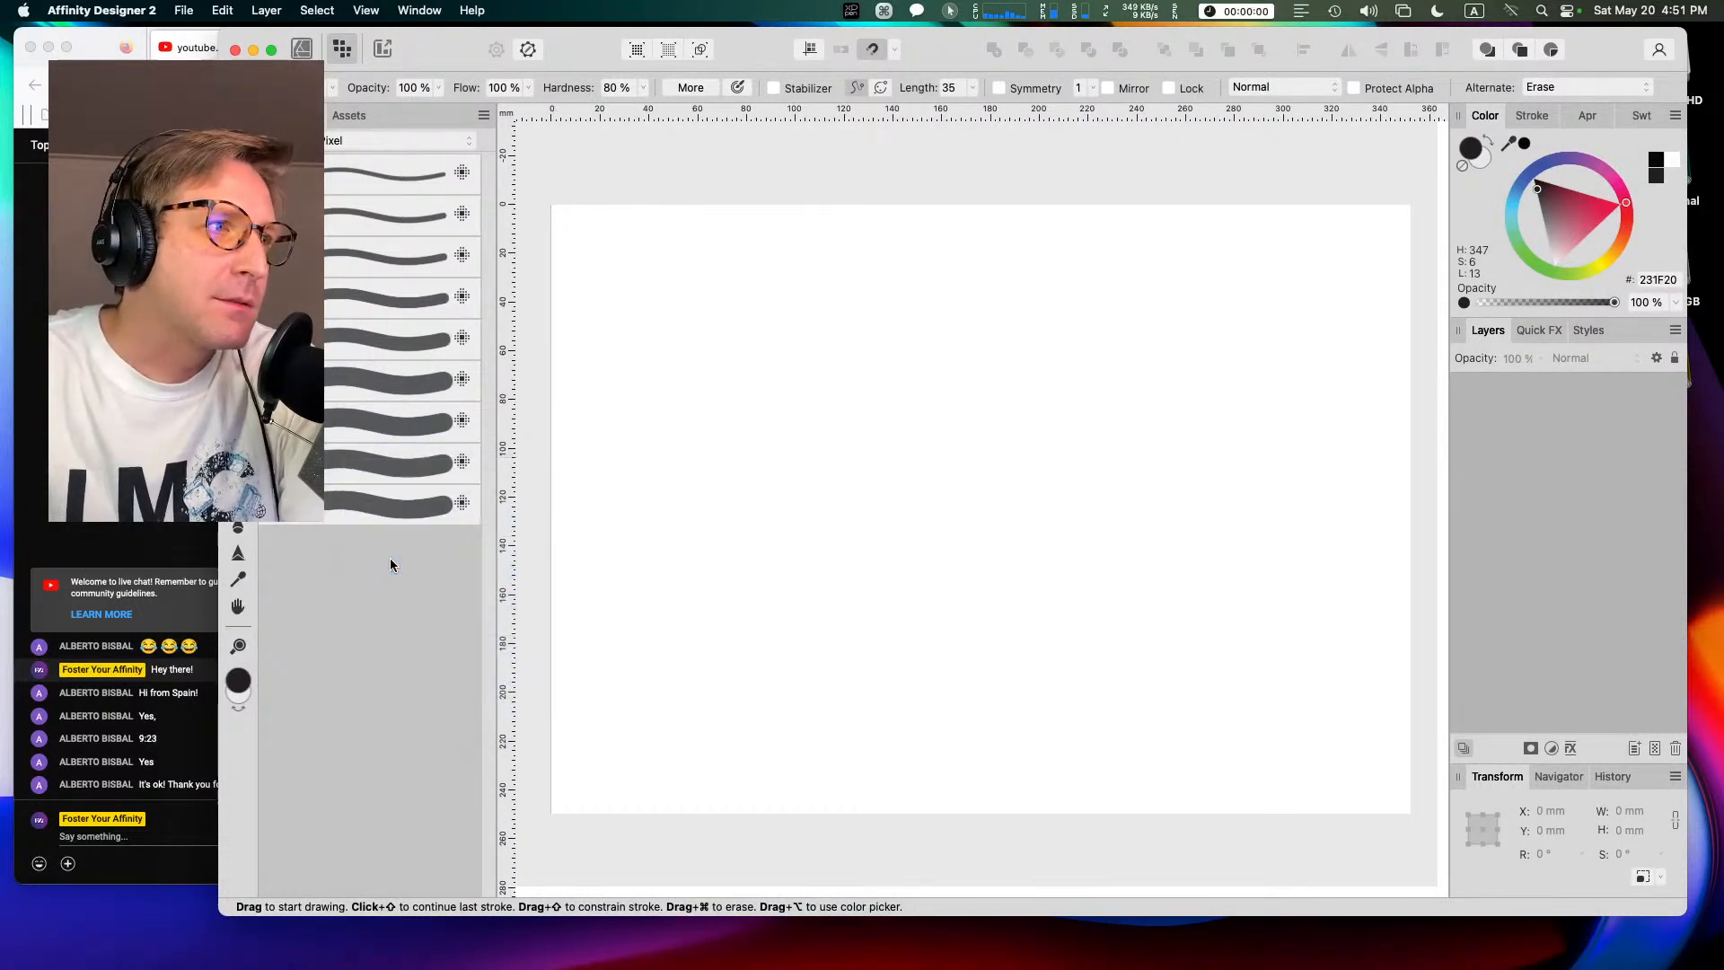
right_click(363, 463)
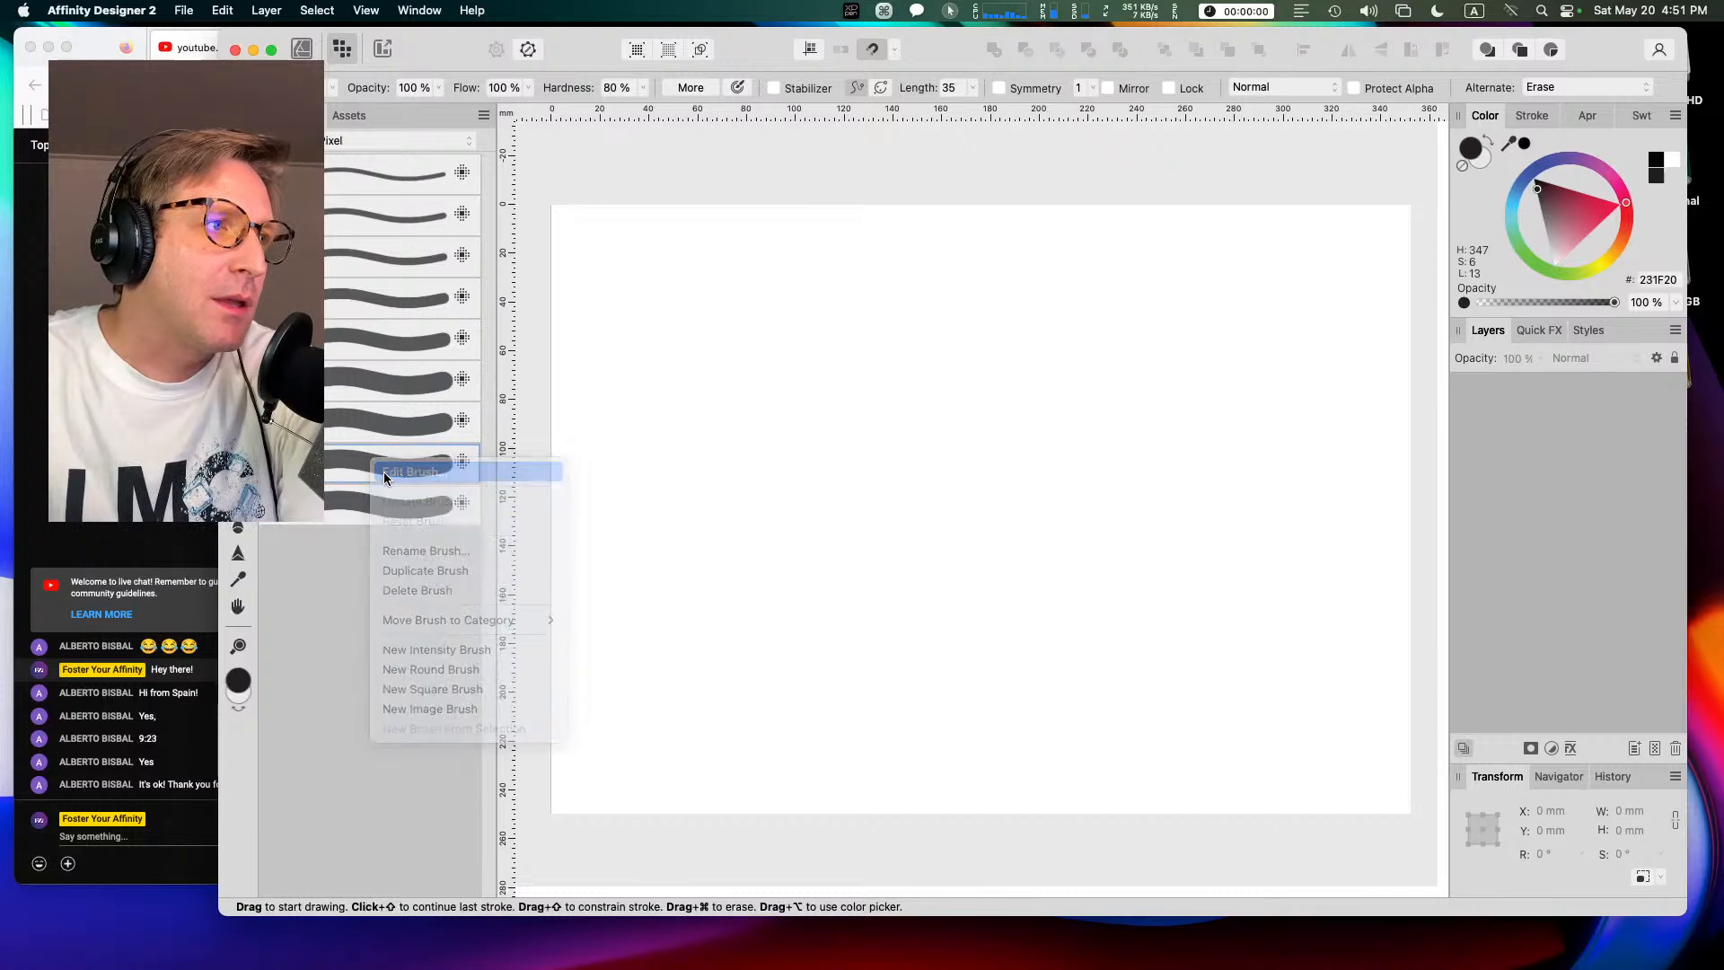
left_click(384, 470)
left_click(944, 444)
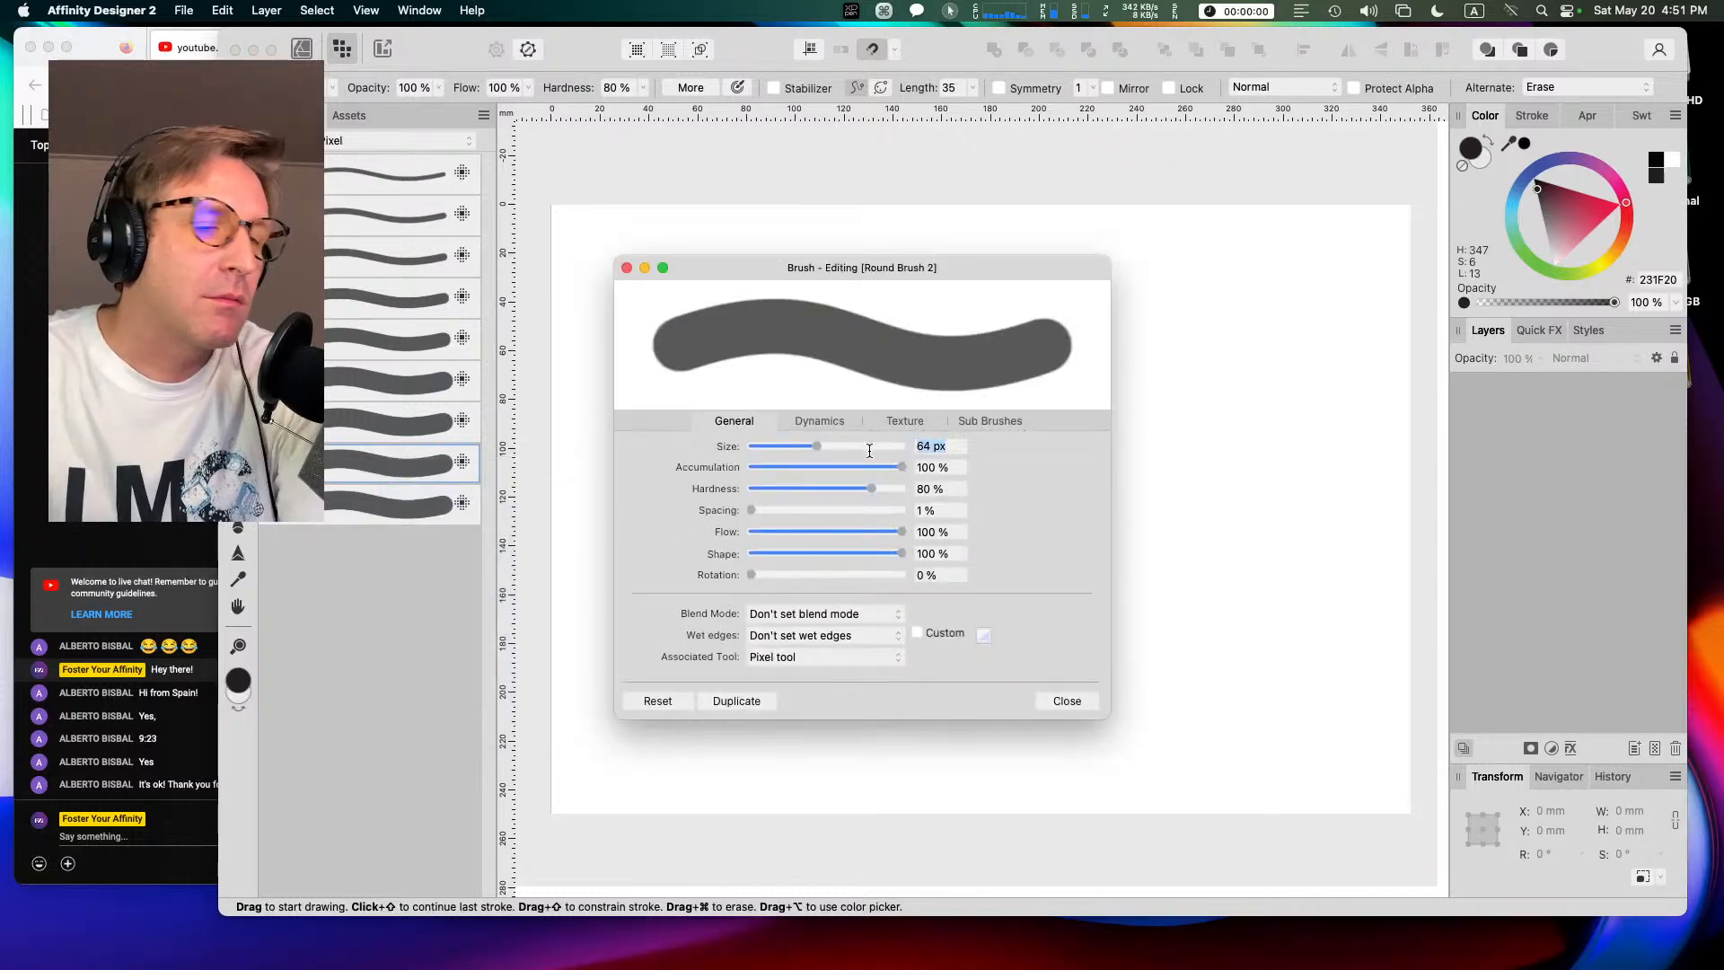
type("128")
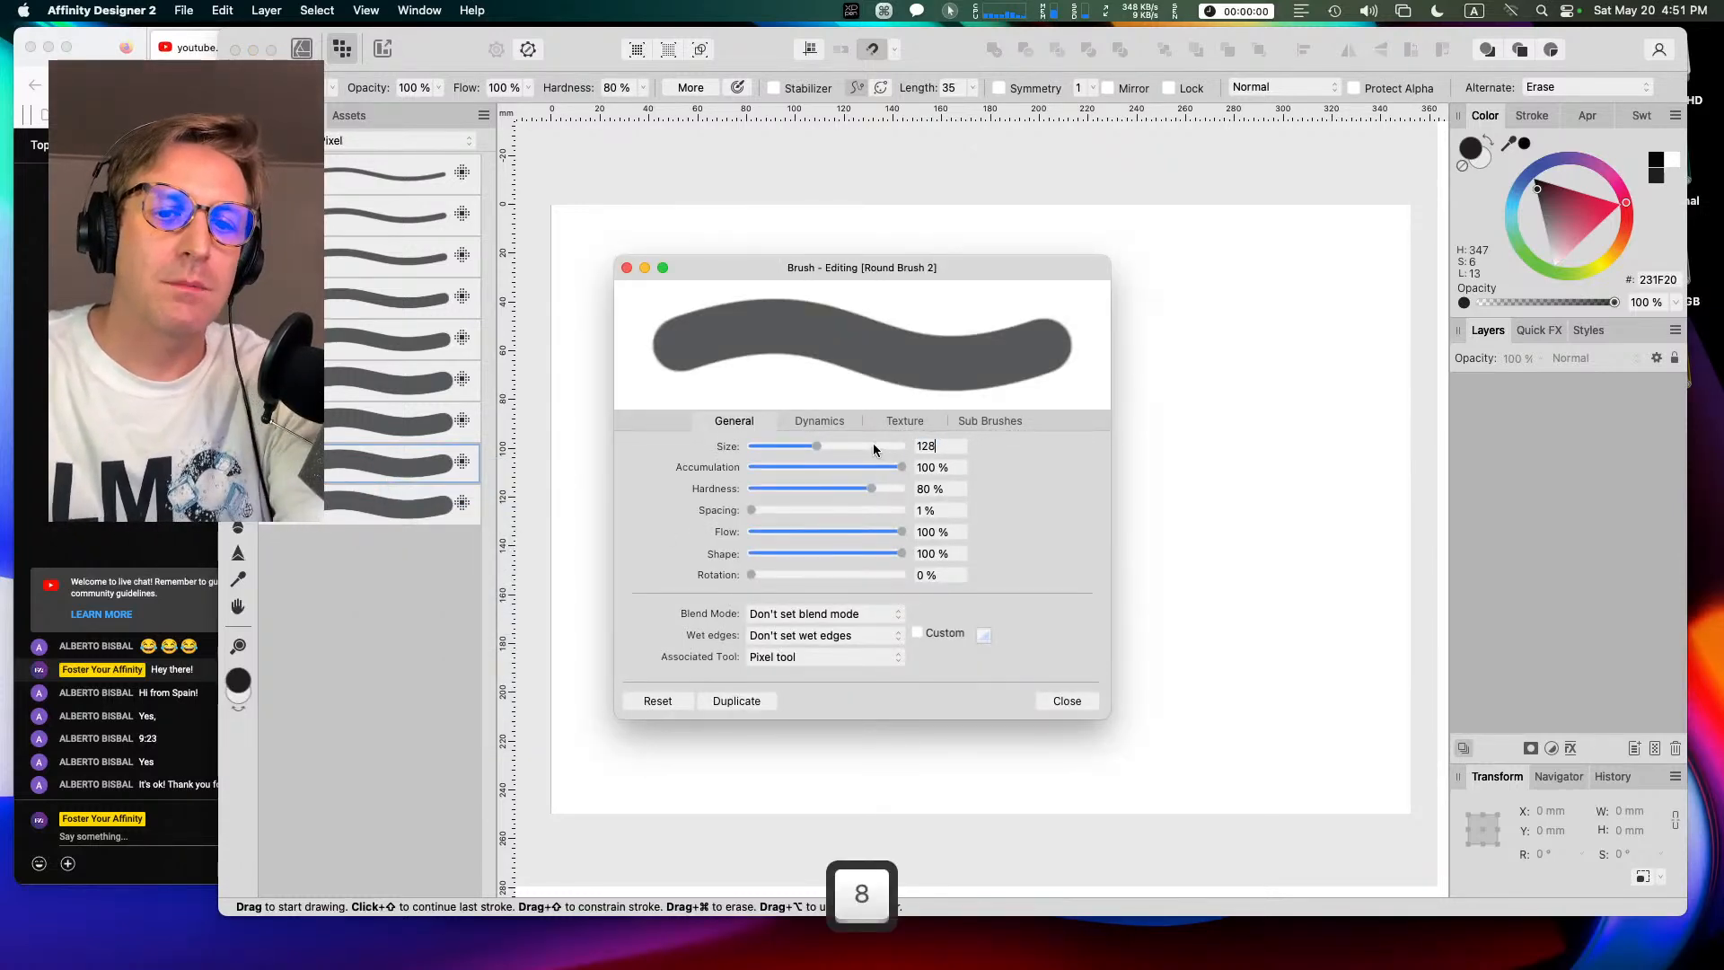
key("Return")
left_click(1067, 700)
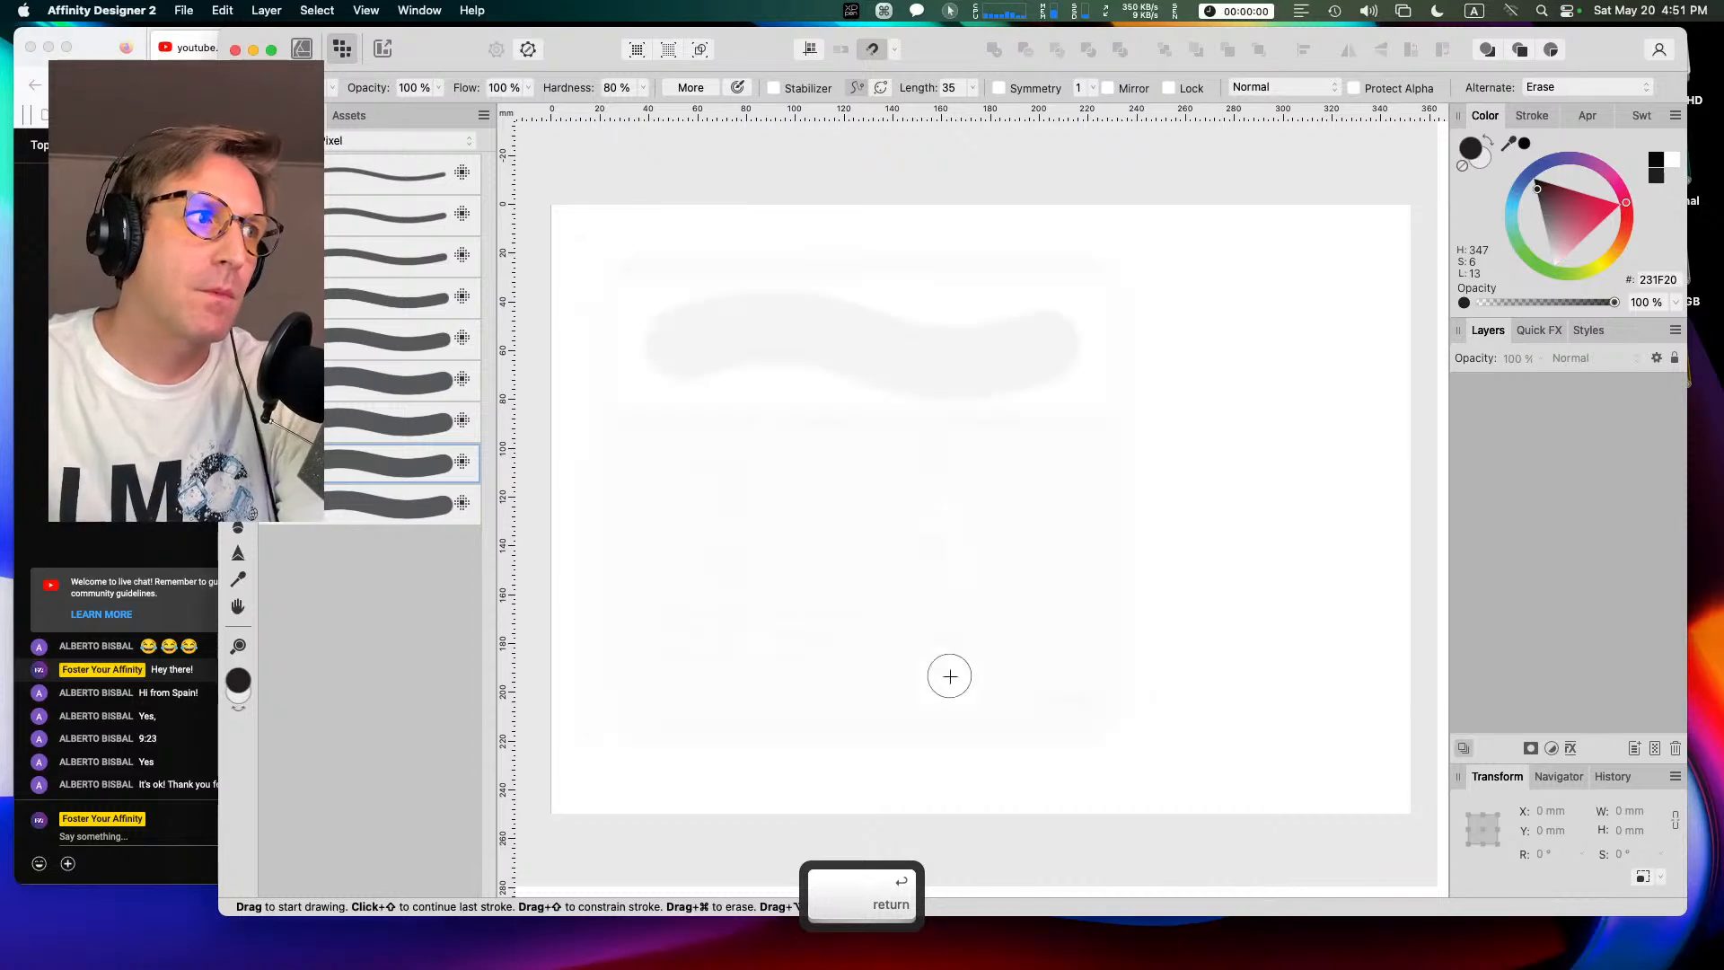
Step: Rename the 128 px brush from Round Brush 2 to Round Brush
left_click(330, 499)
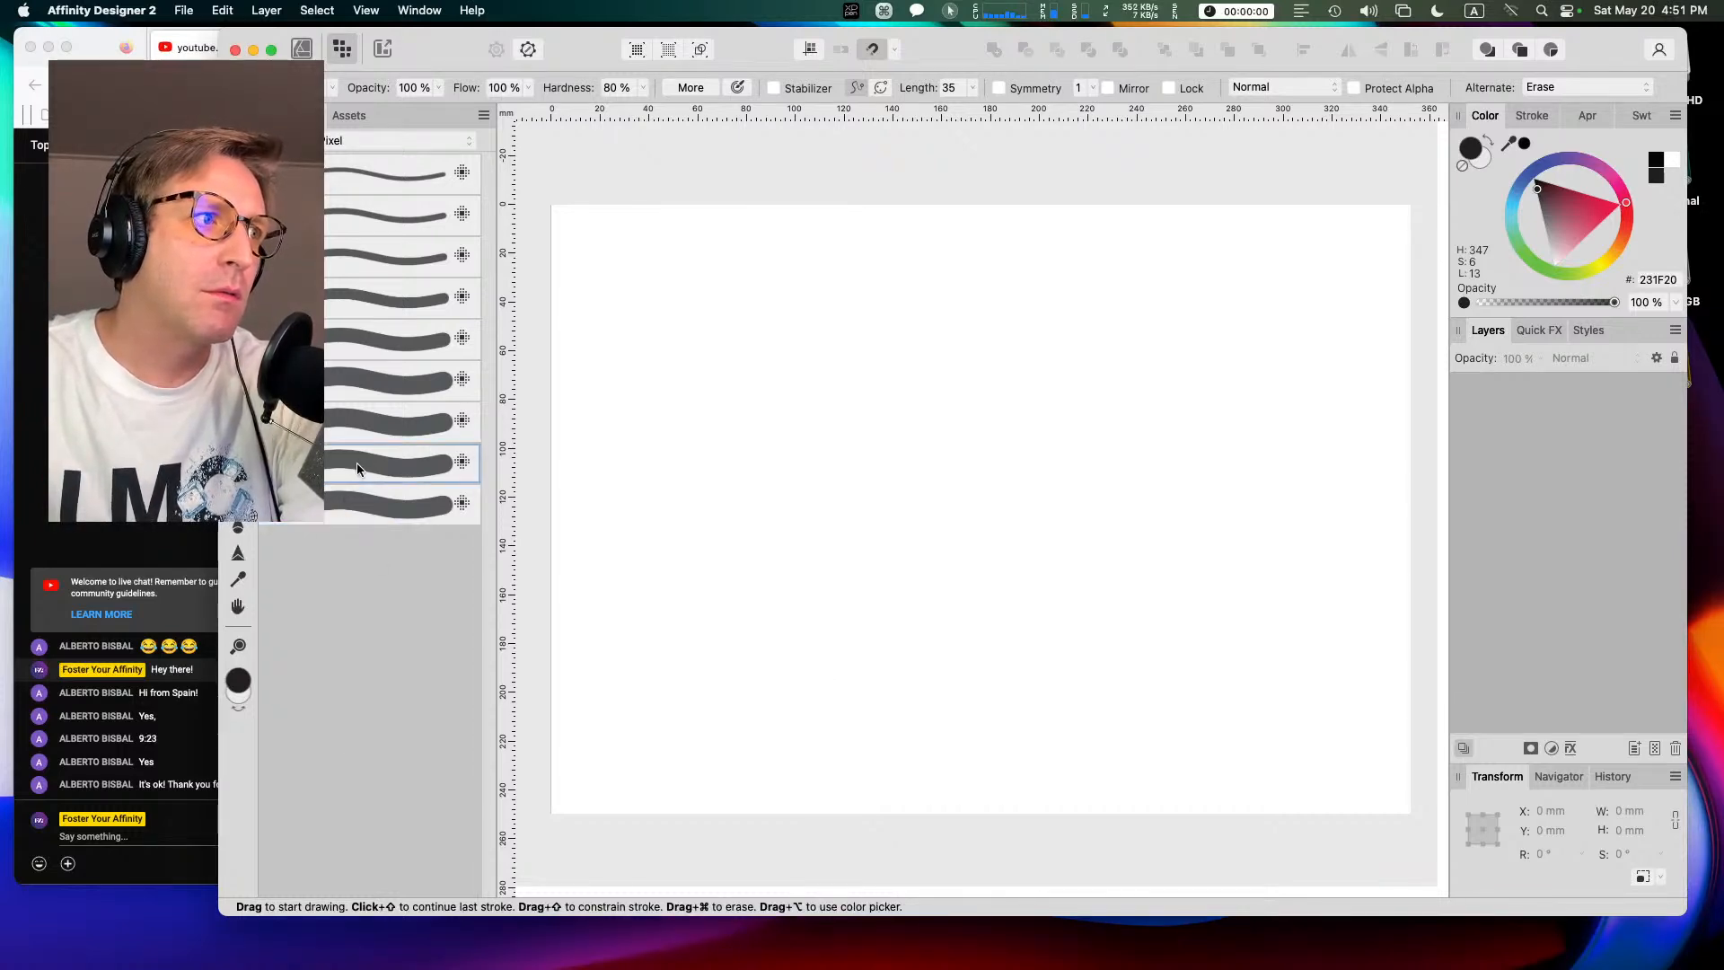
right_click(359, 463)
left_click(408, 556)
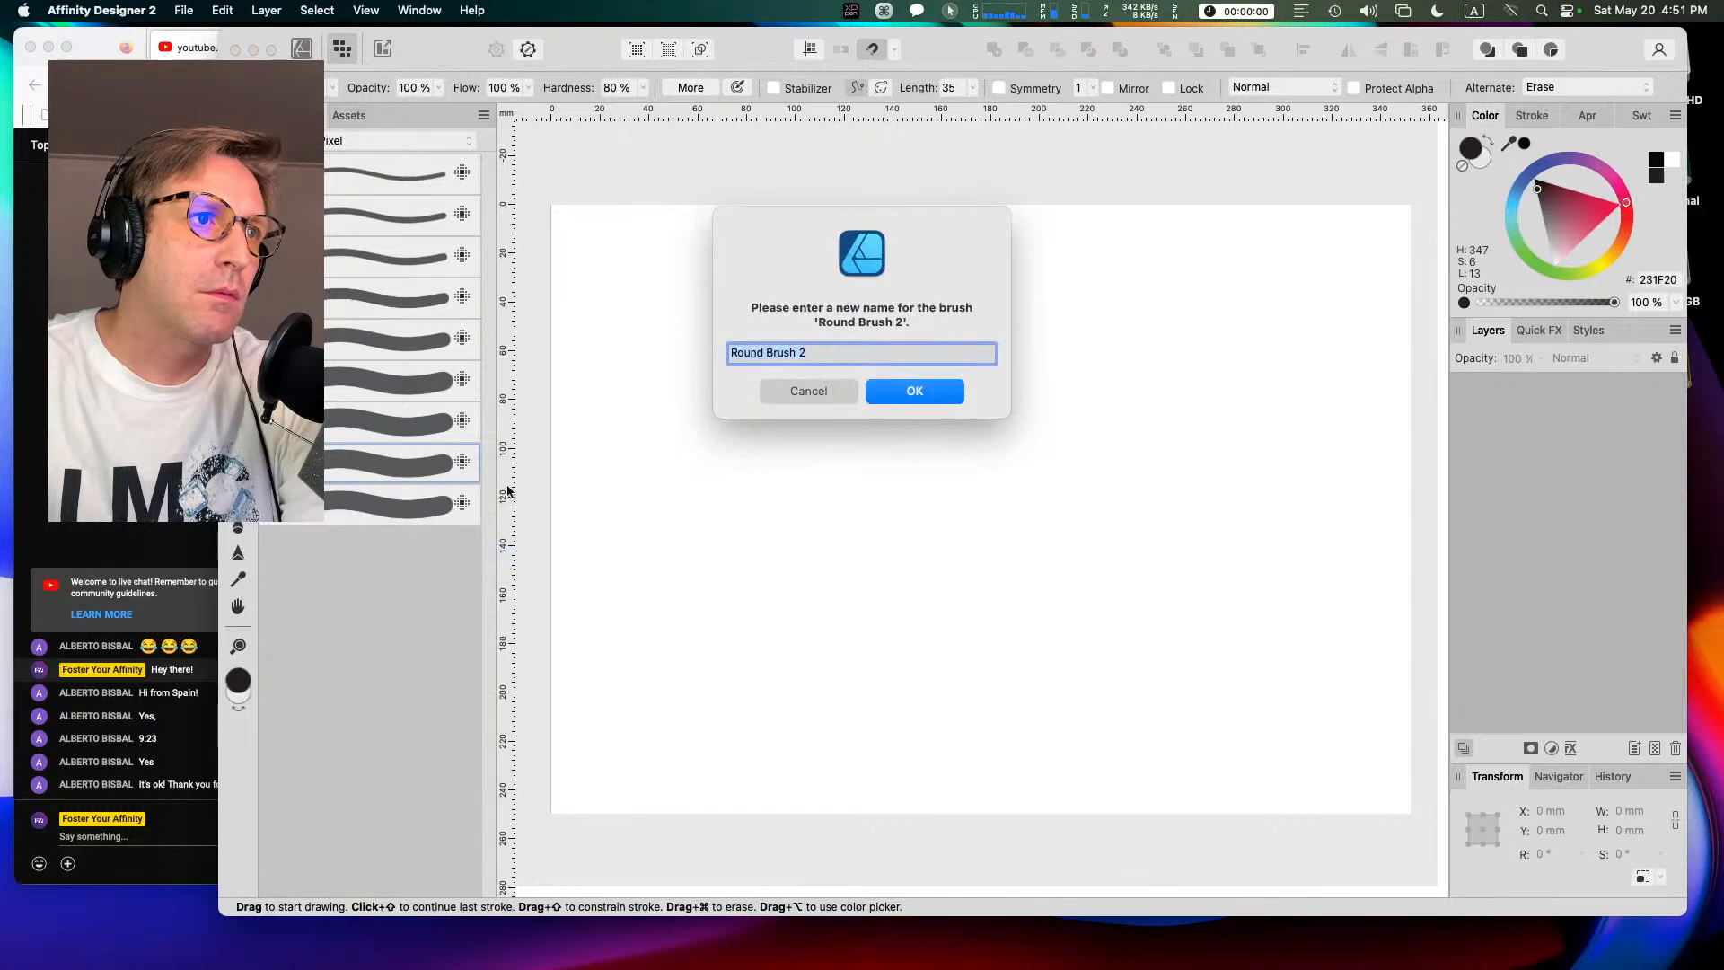
left_click(834, 350)
key("BackSpace")
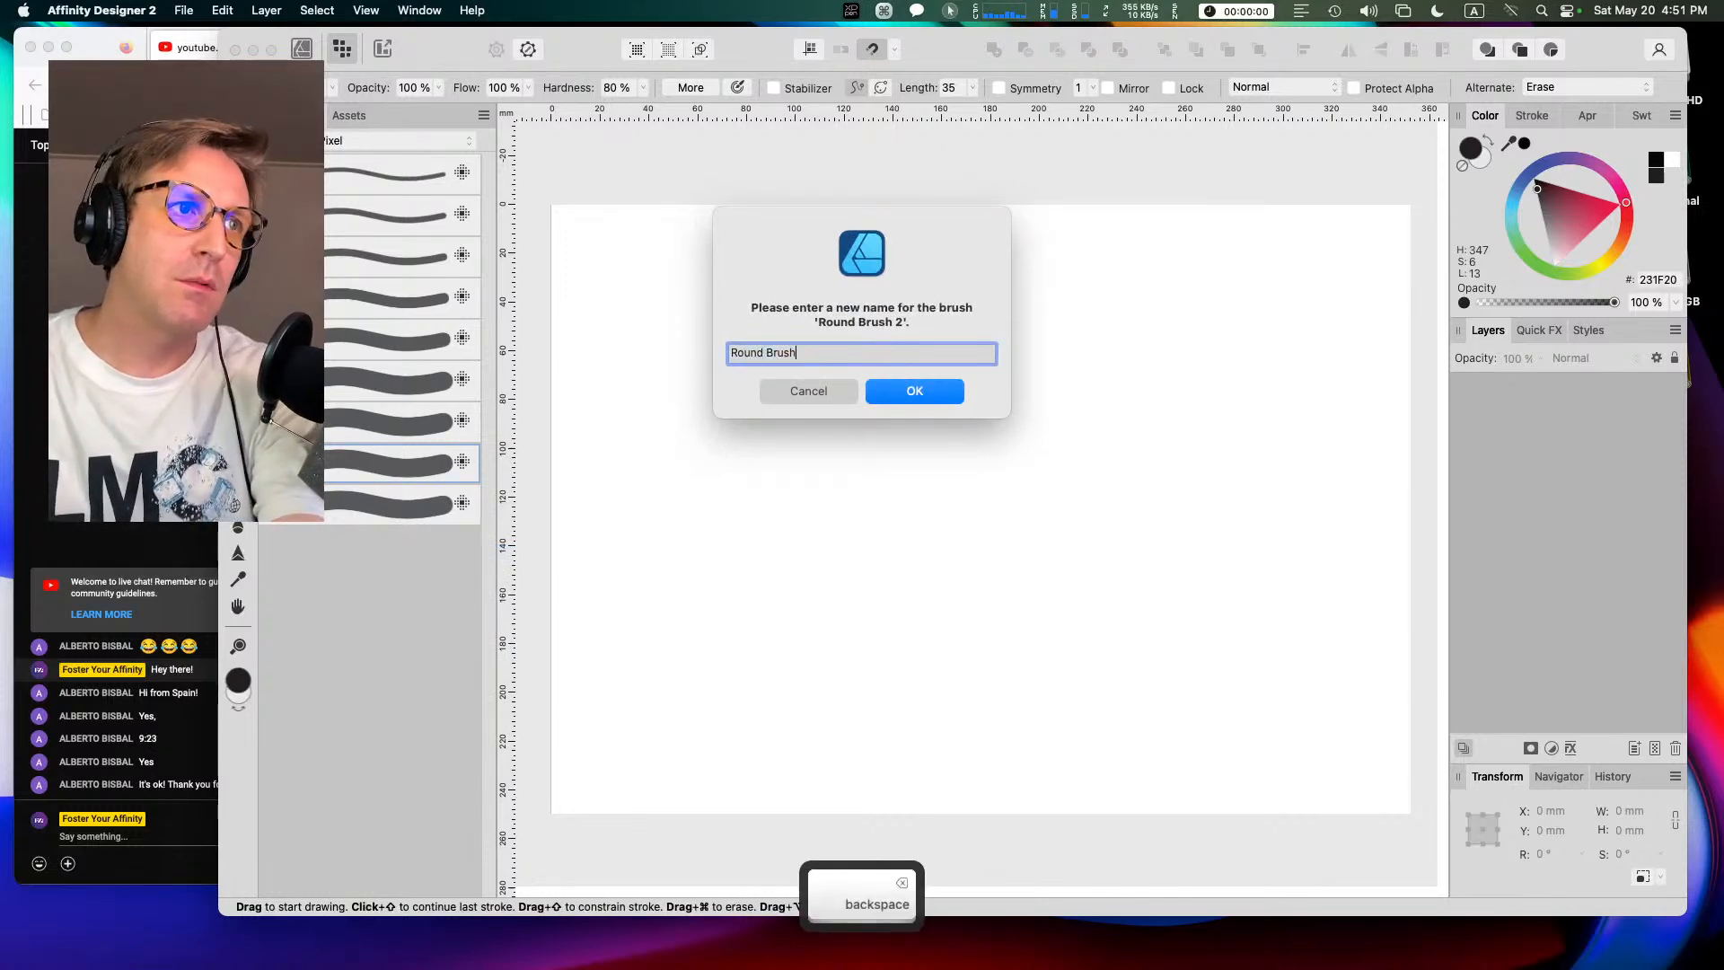
key("Return")
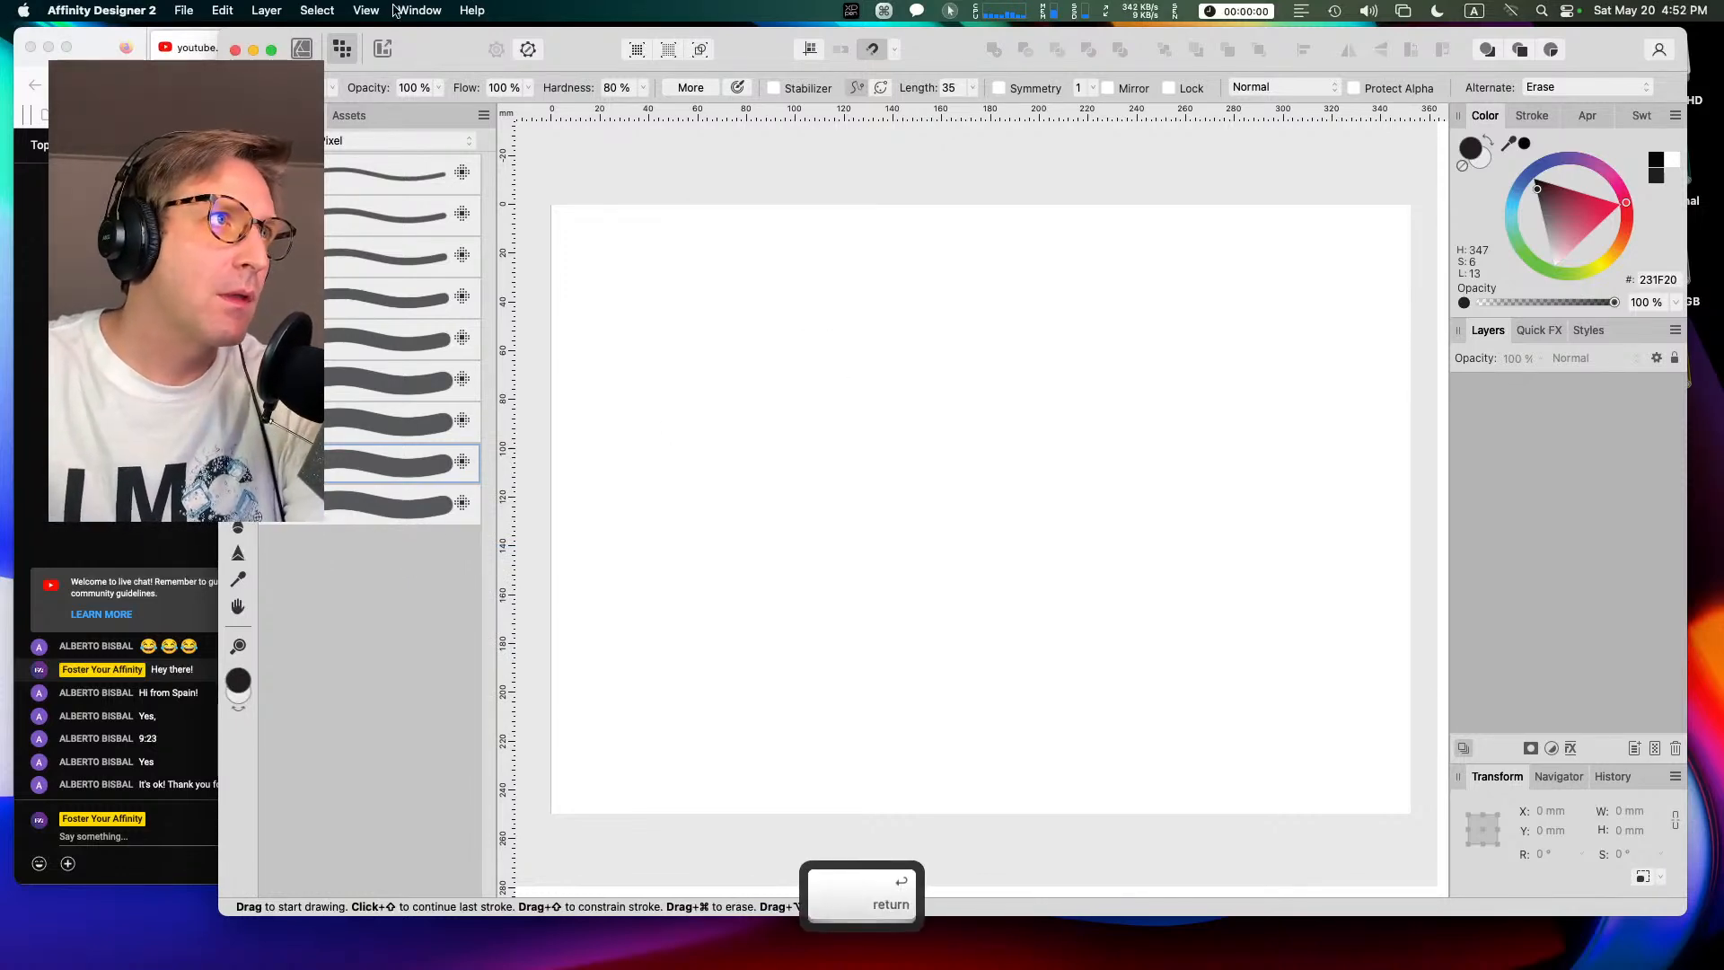
Step: Turn on the display of brush names in the brush list
left_click(366, 10)
left_click(617, 157)
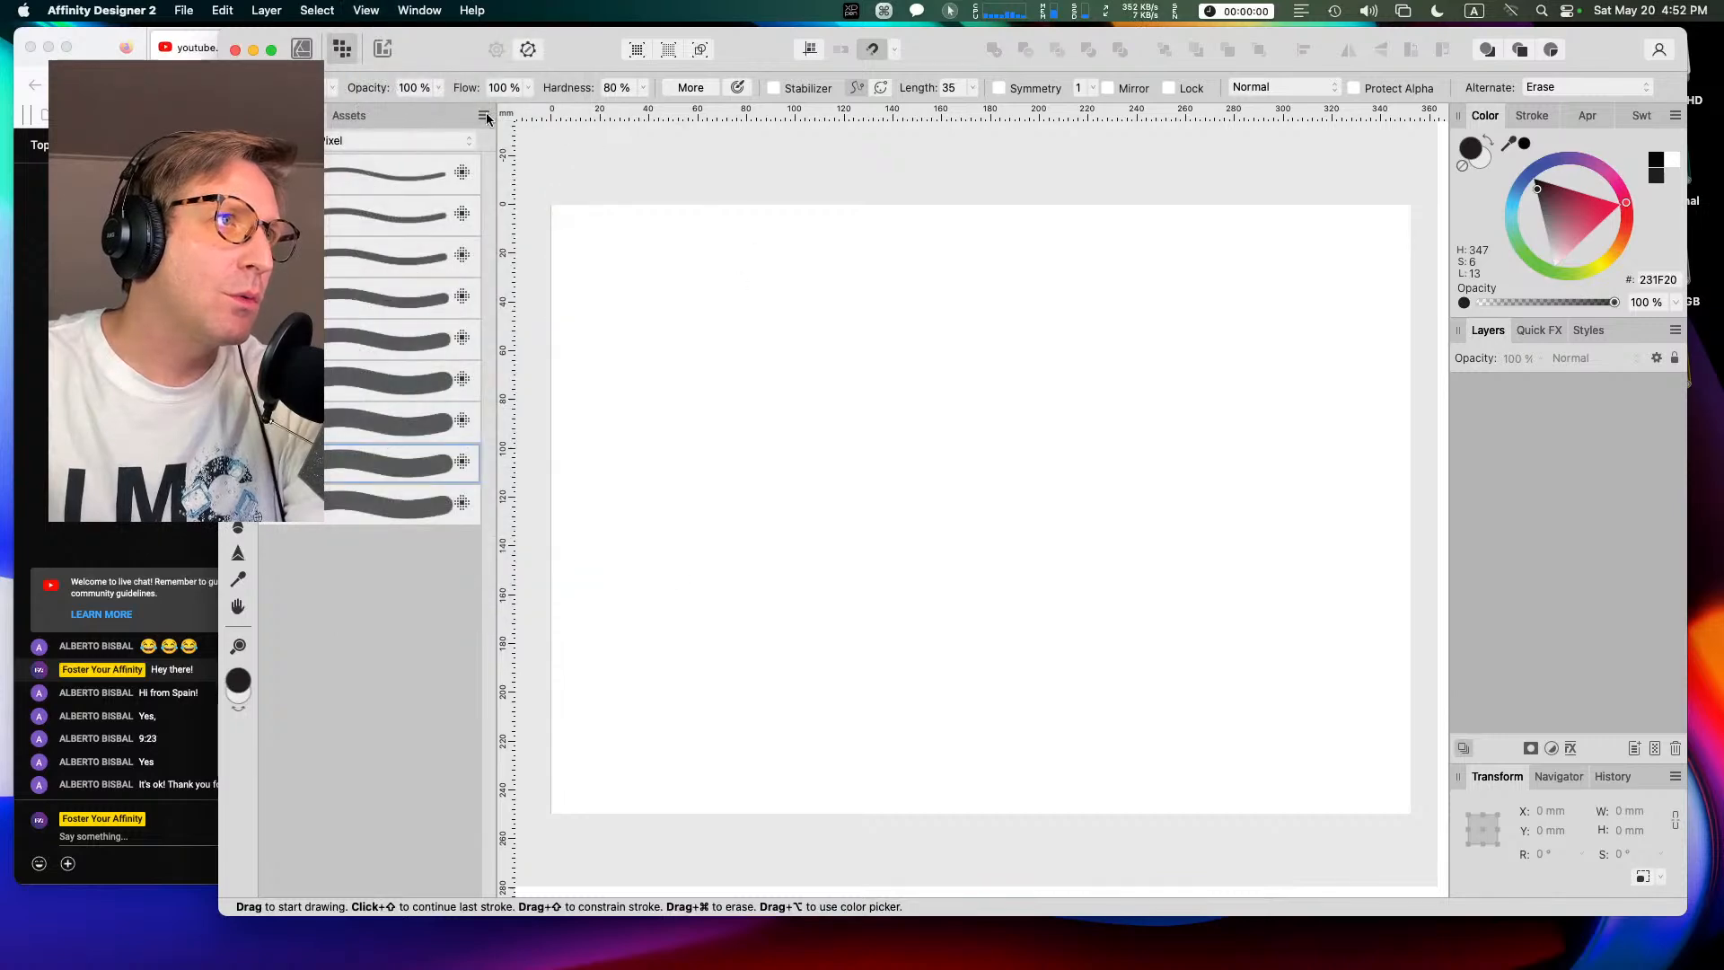
left_click(483, 115)
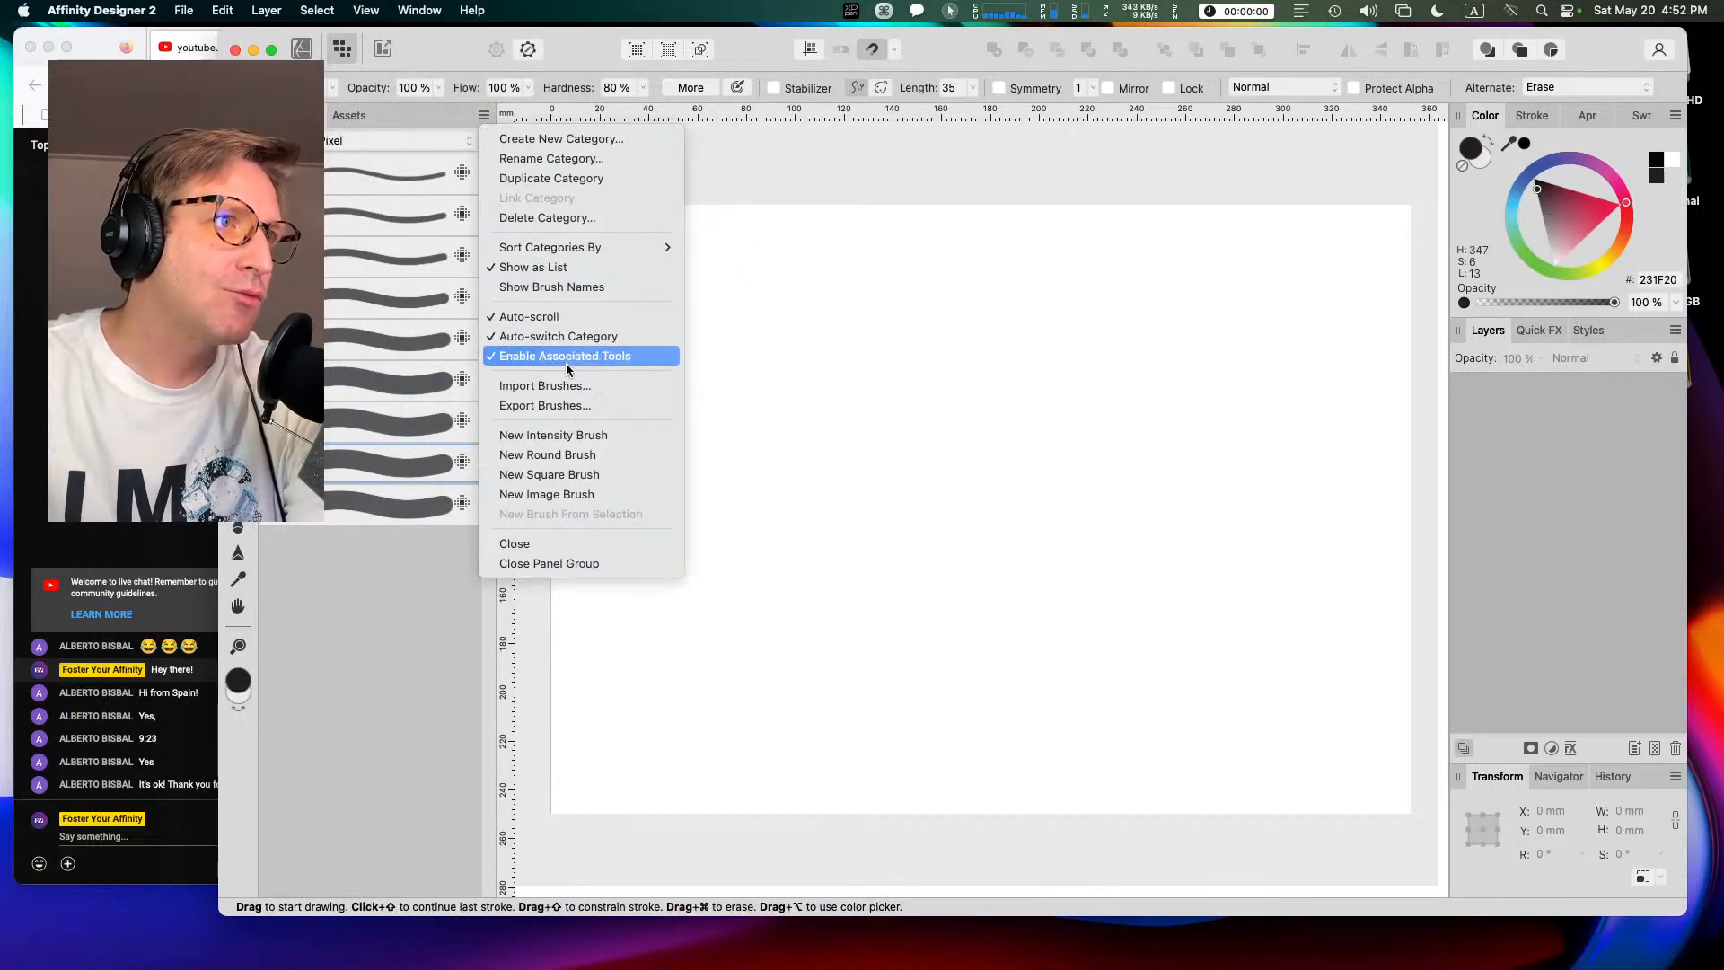
left_click(569, 289)
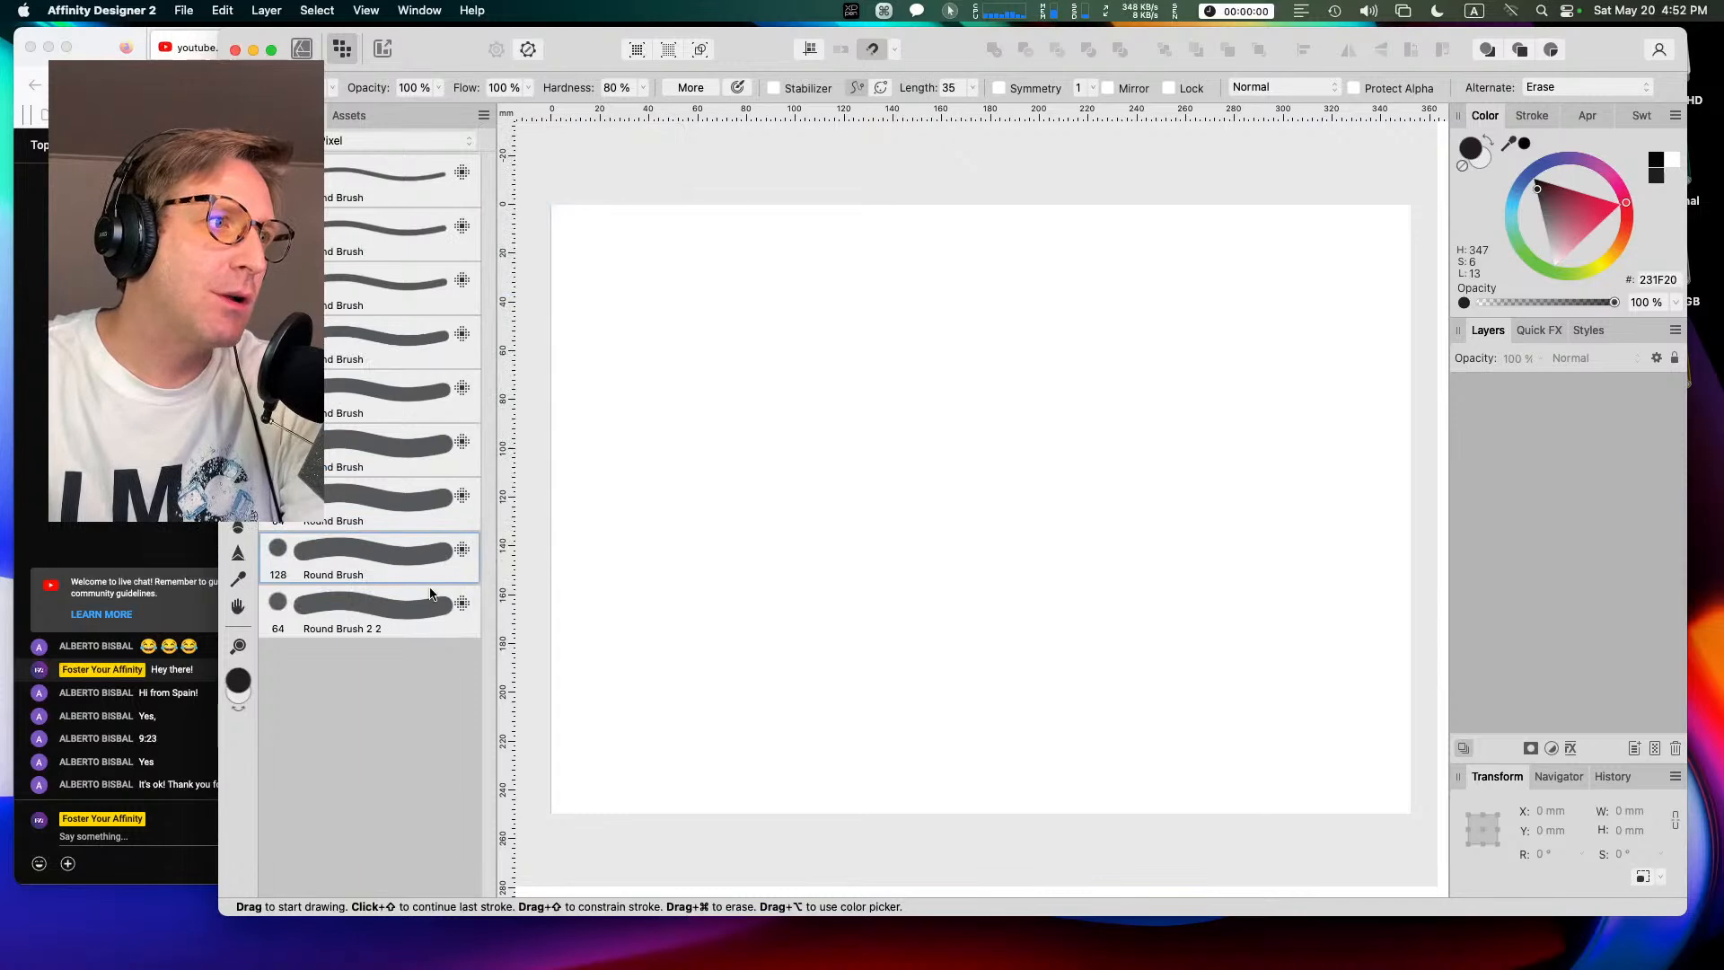
Step: Rename the 64 px brush at the end of the list, Round Brush 2 2, to General Inker 1
right_click(359, 620)
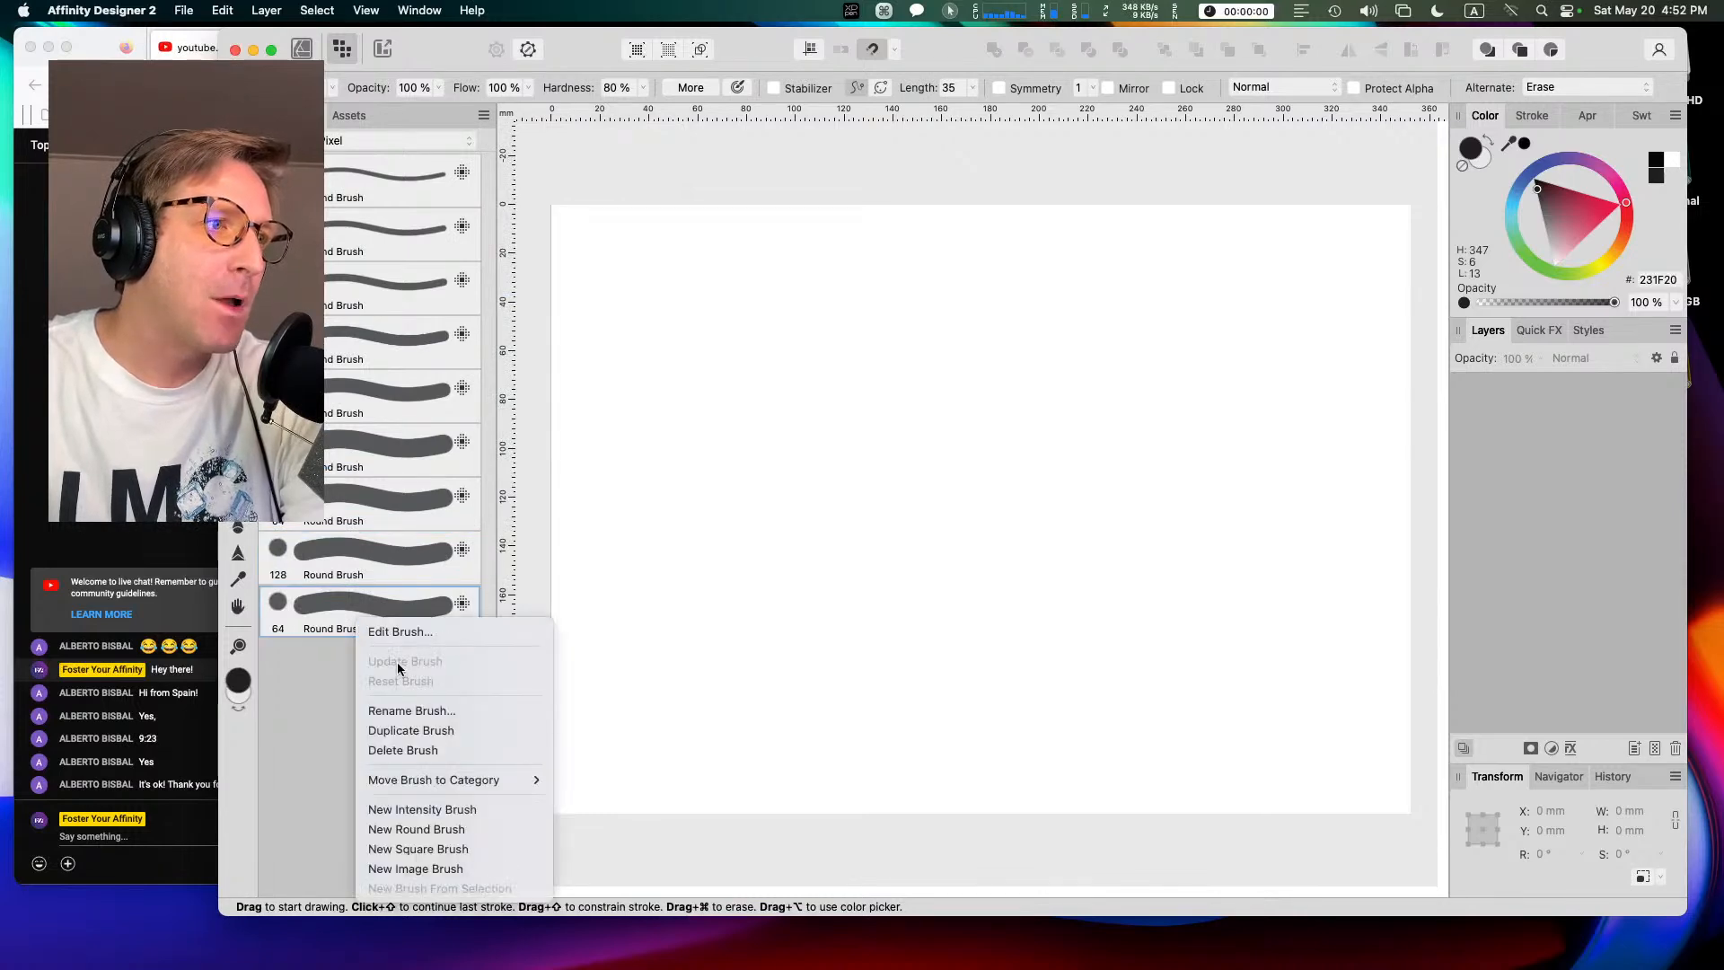
left_click(411, 710)
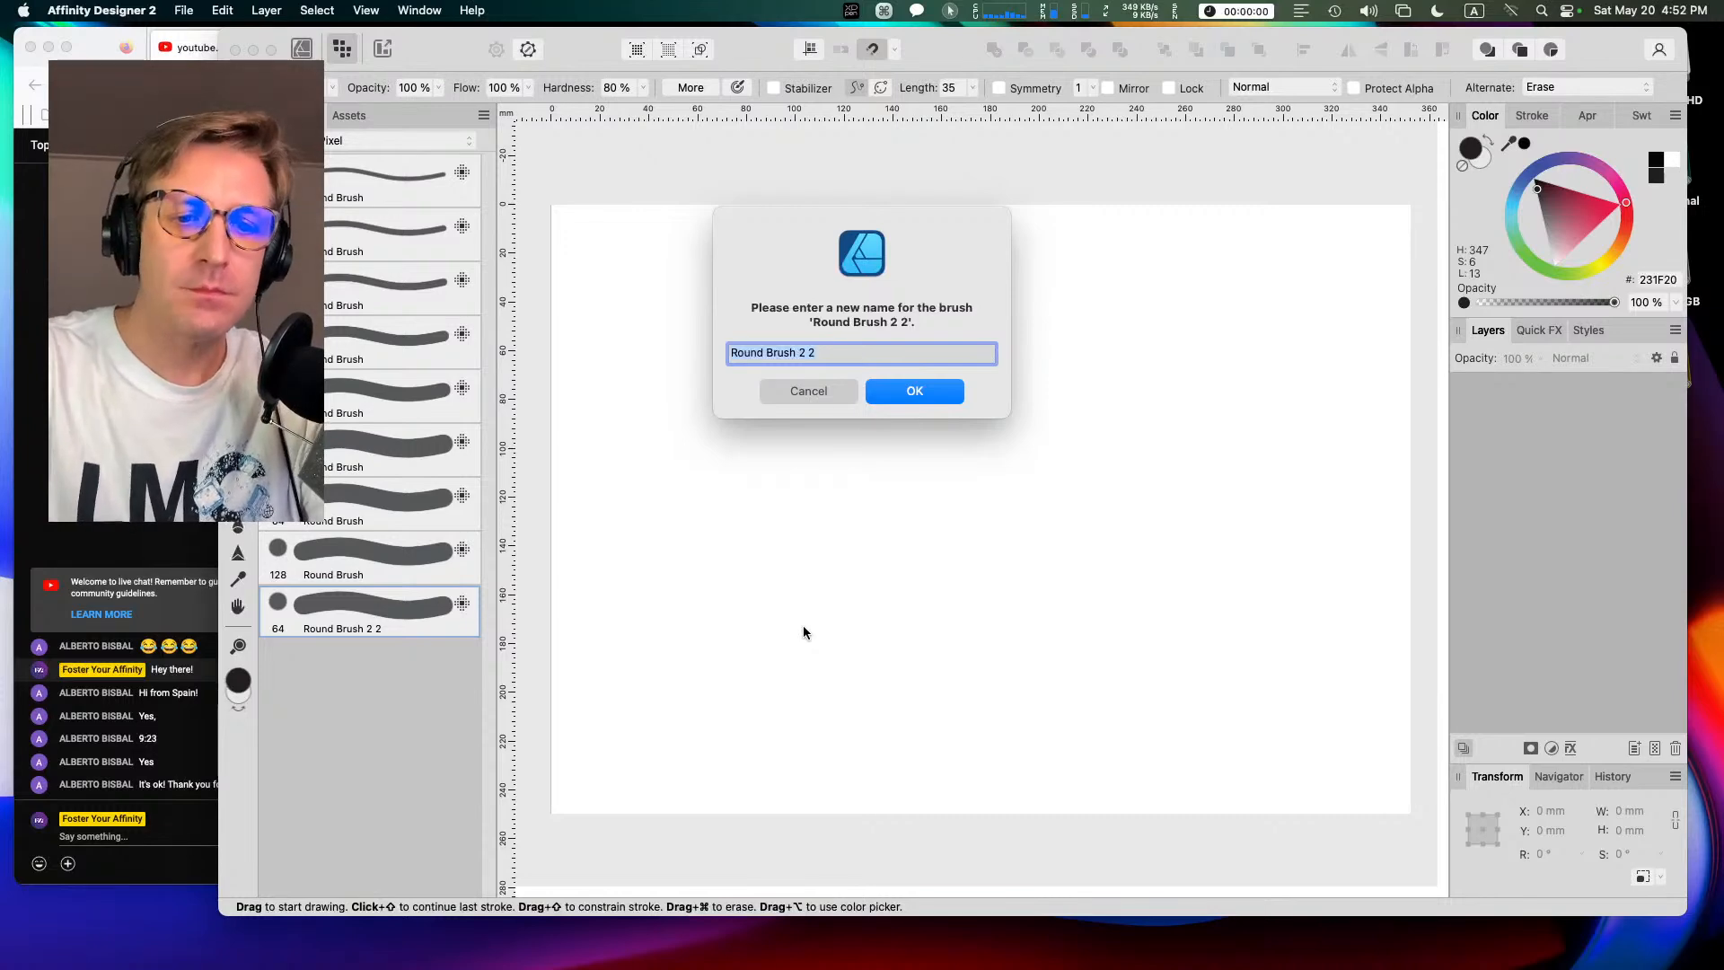
type("General ")
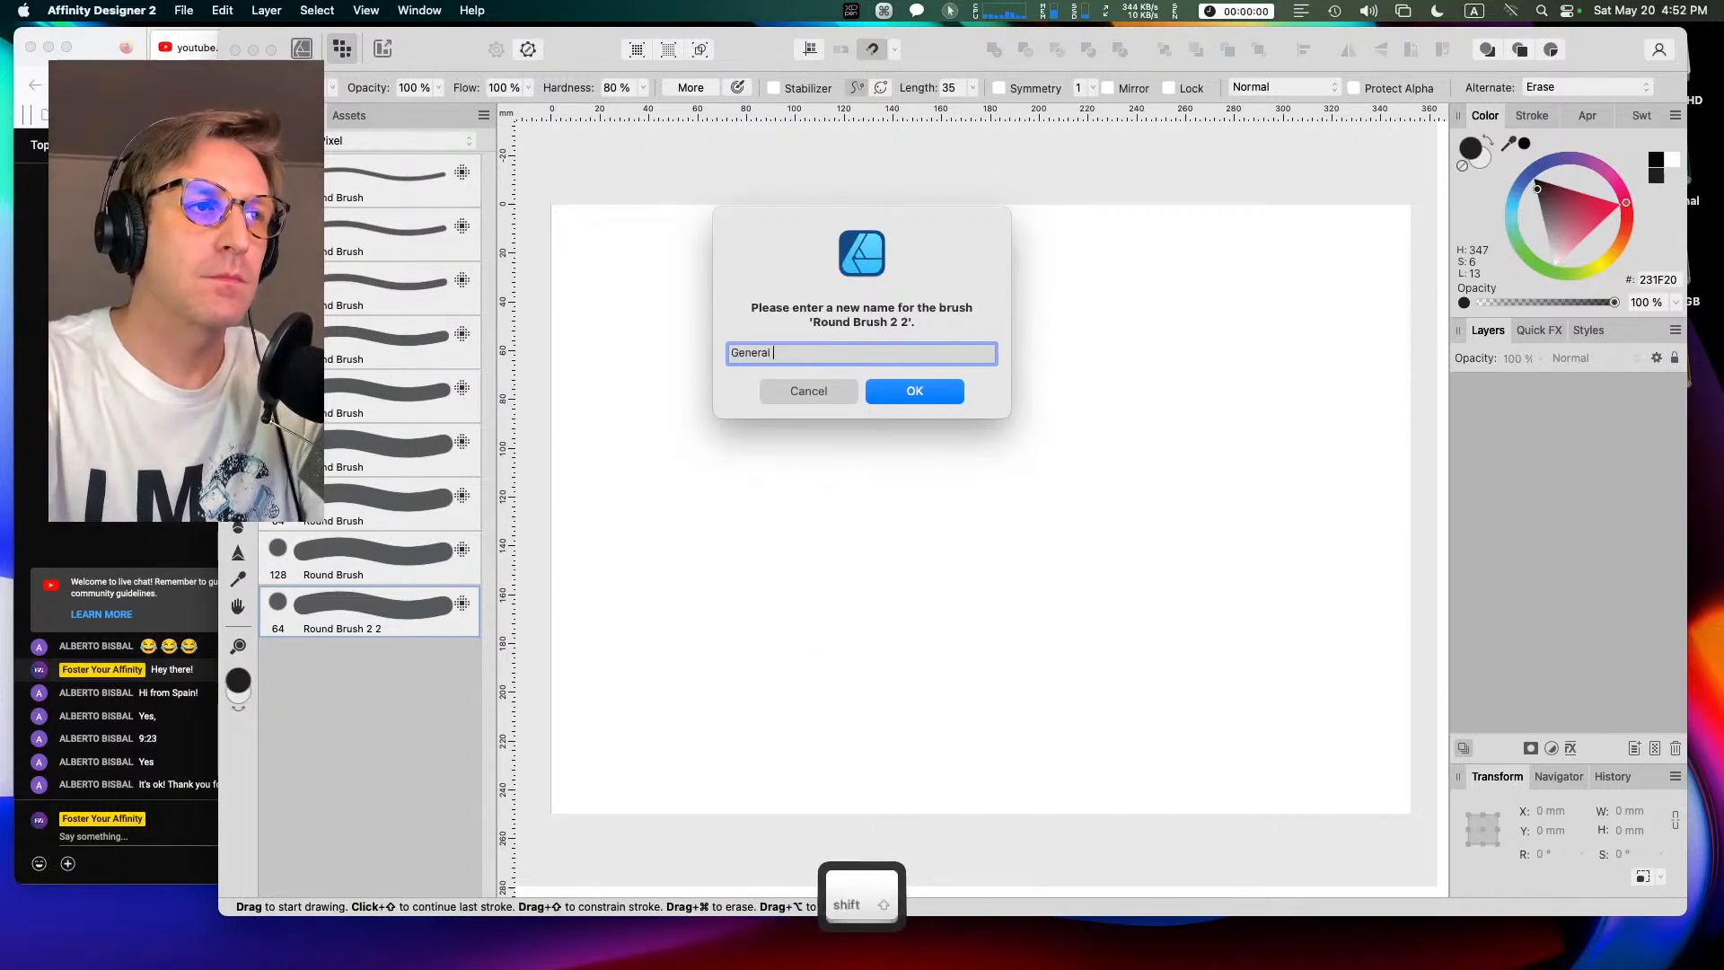
type("Inker 1")
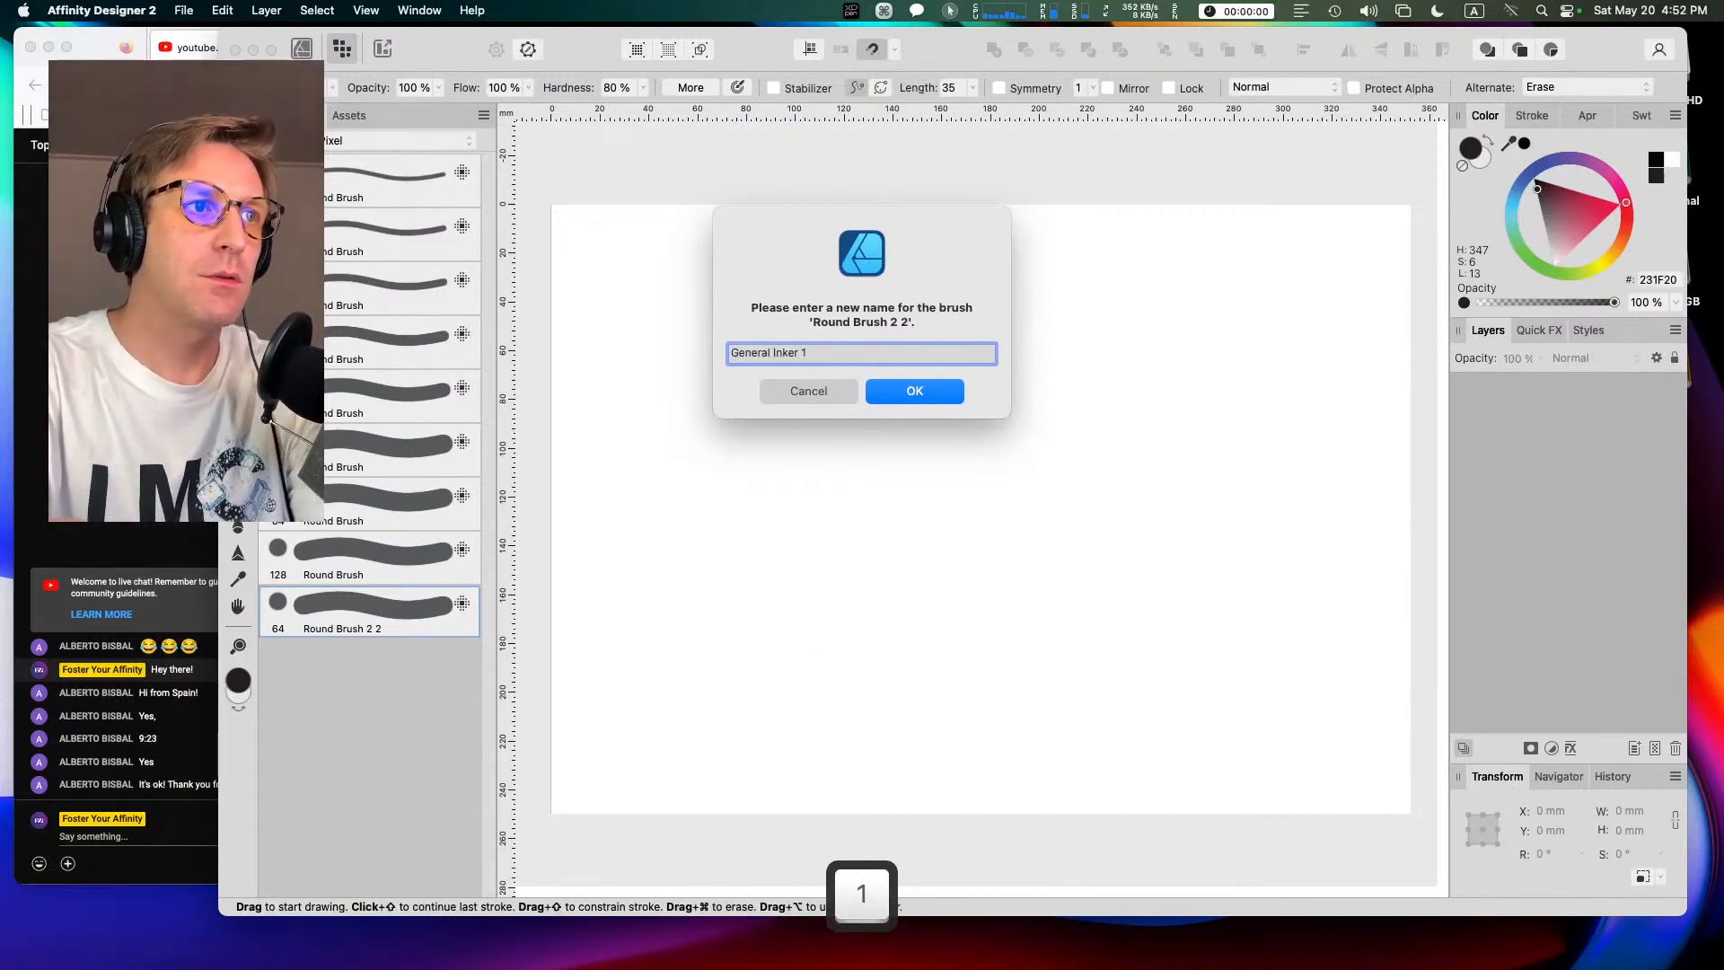
key("Return")
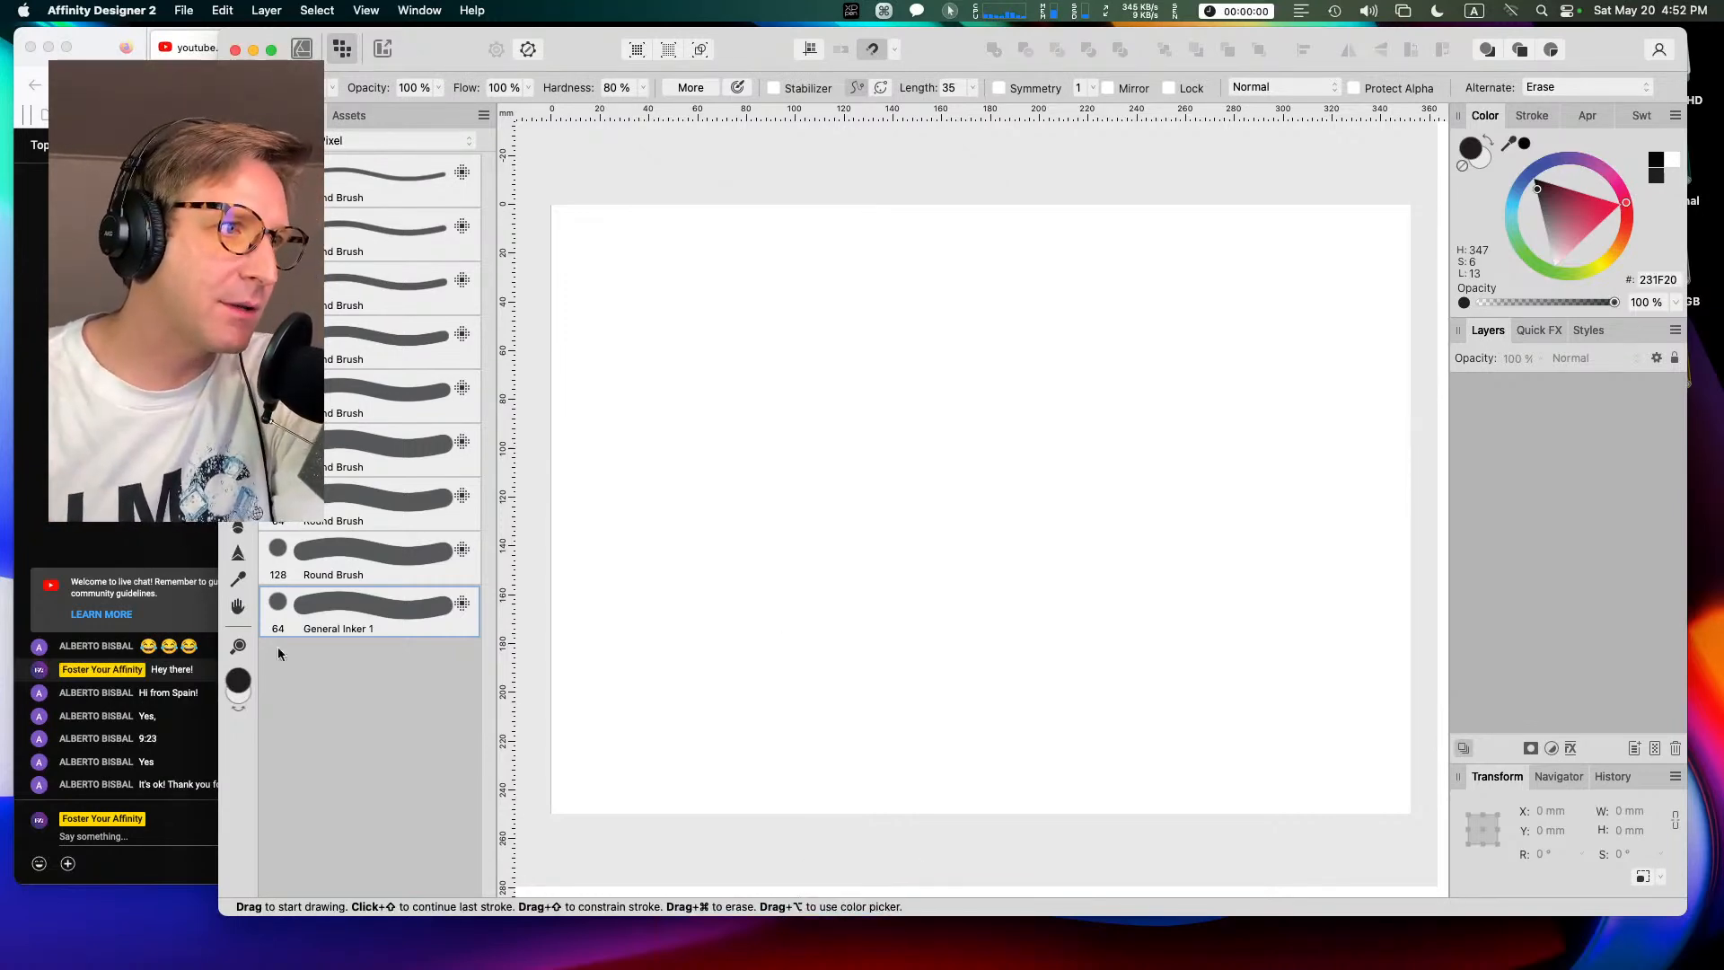
Step: Set the size jitter of the General Inker 1 brush to 100%, controlled by pressure
right_click(348, 622)
left_click(358, 623)
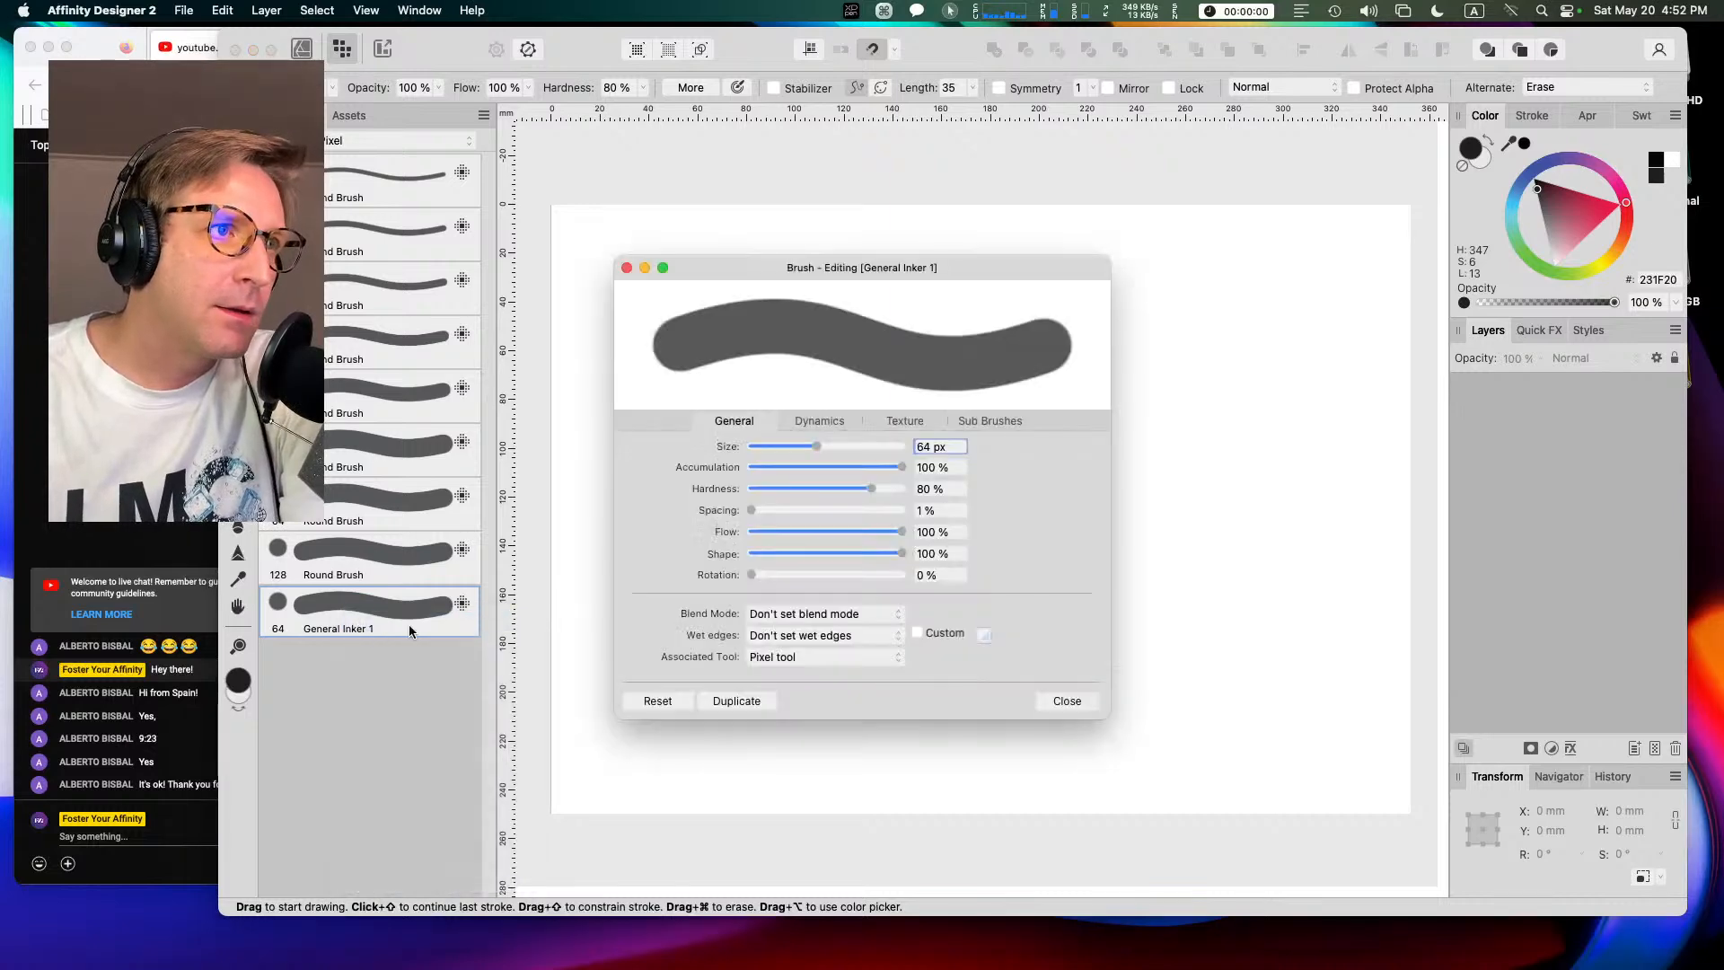
left_click(833, 418)
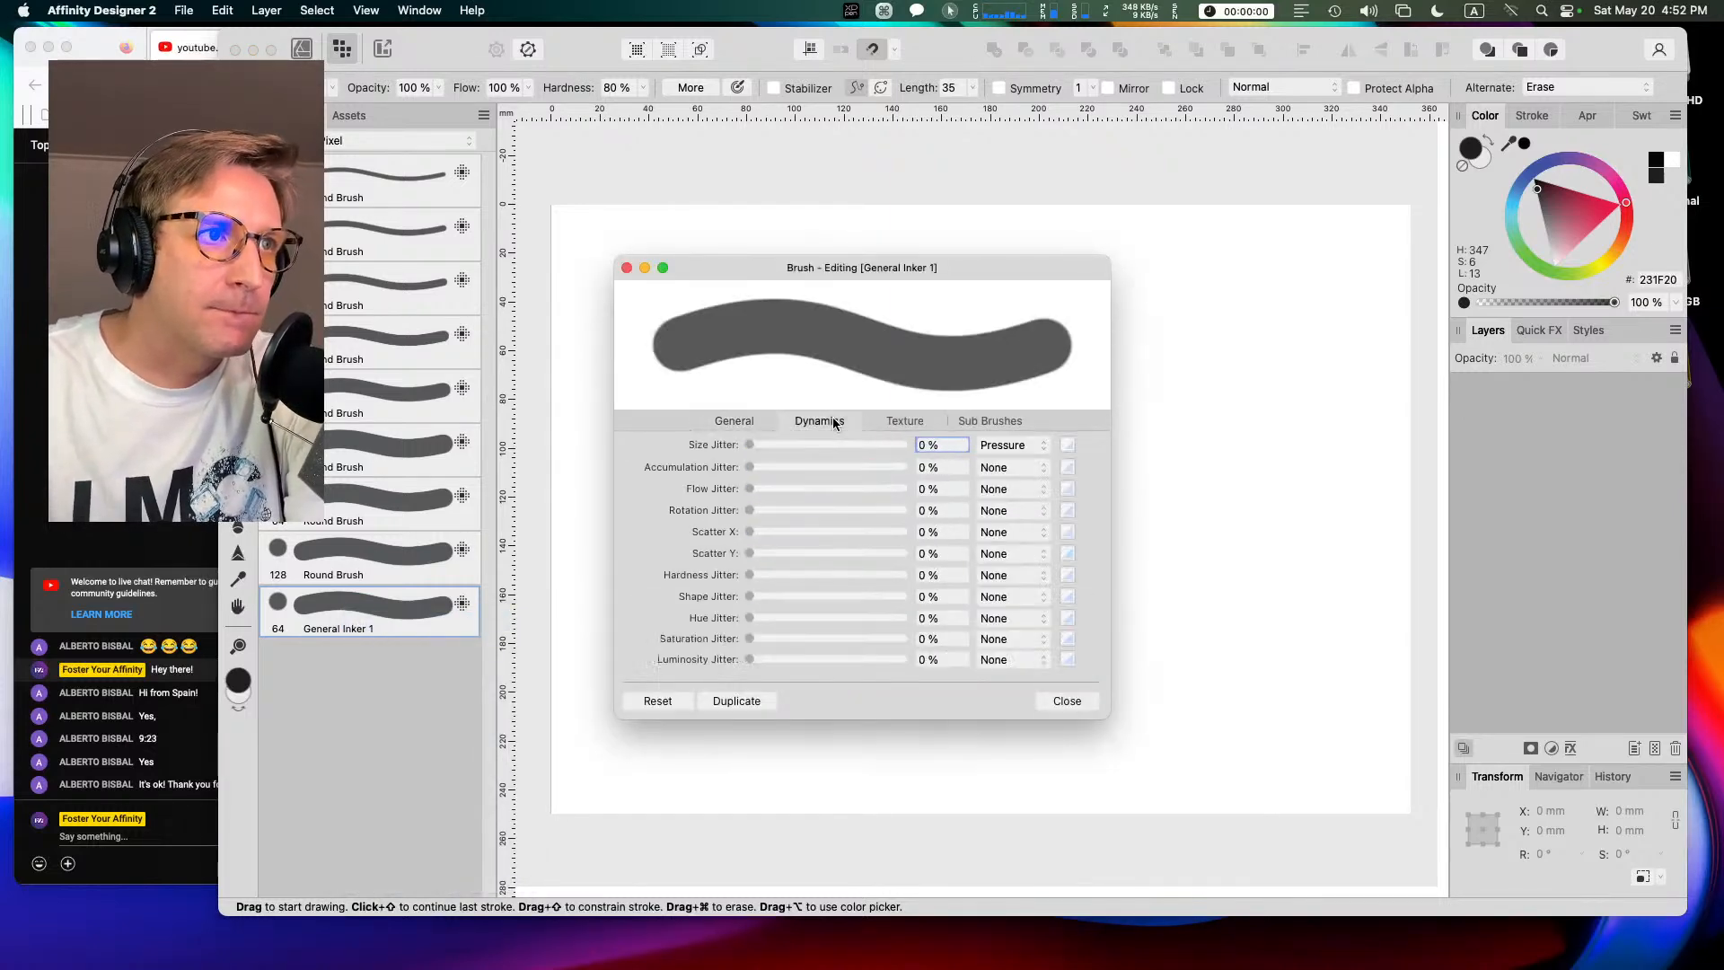
left_click_drag(751, 446, 920, 454)
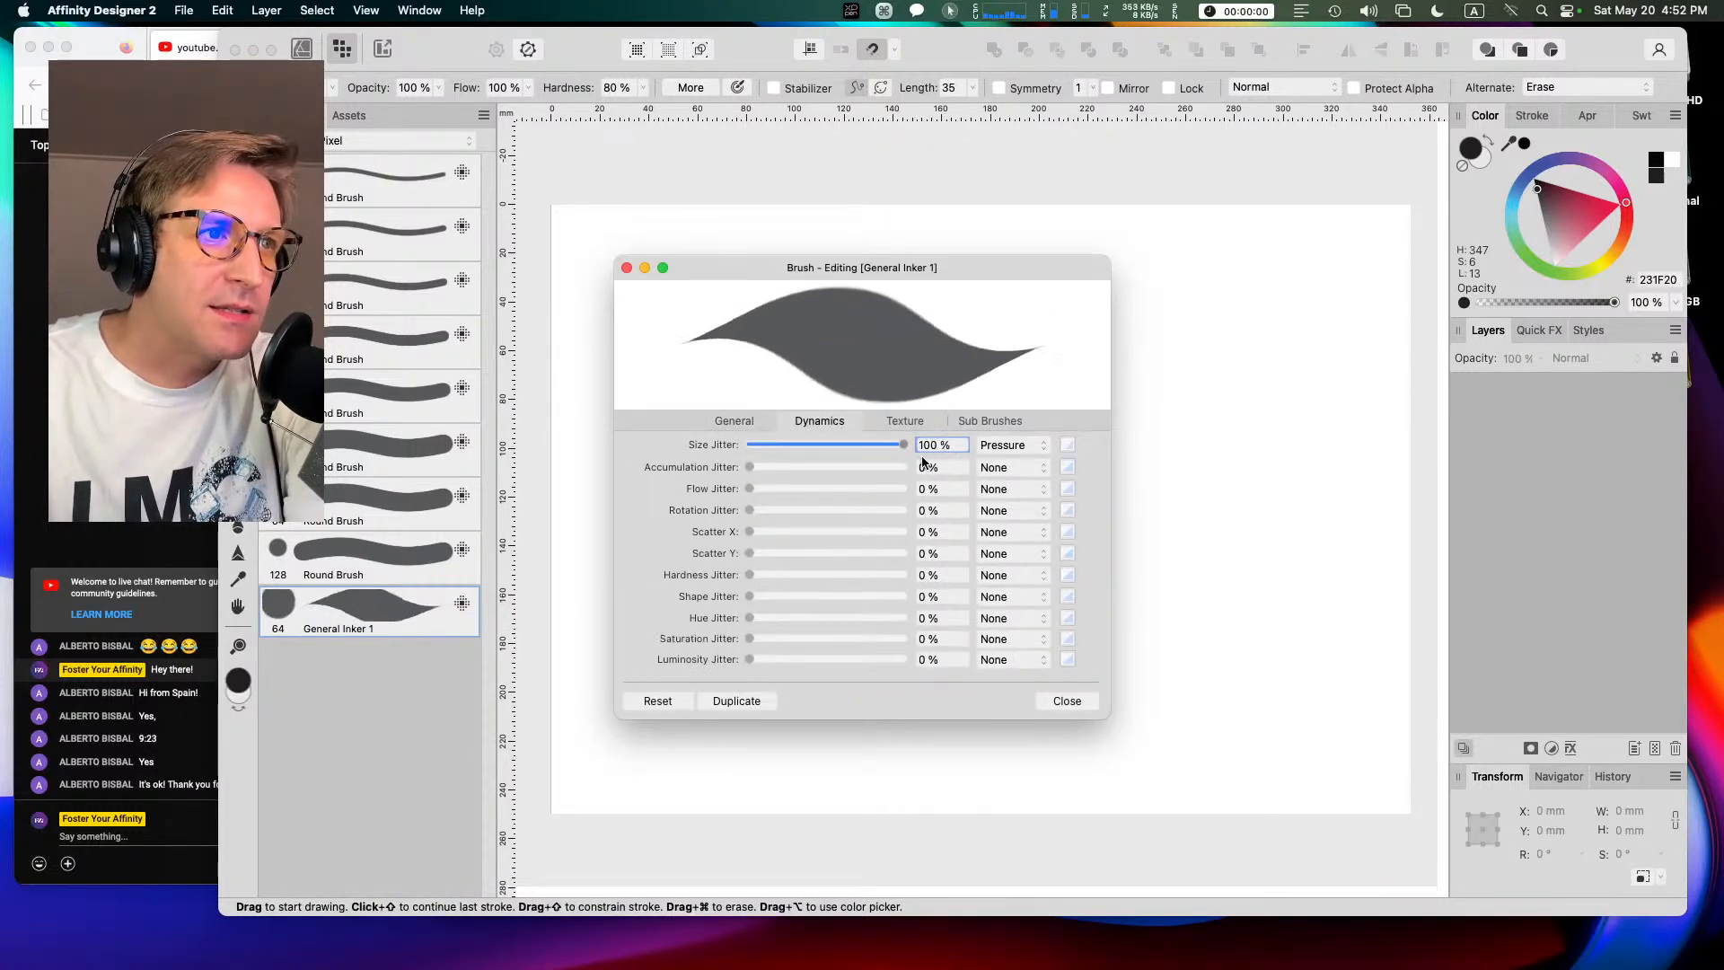
Step: Give the size jitter's pressure curve a straight-line profile and lower its end point to about a third of the graph's height
left_click(1067, 444)
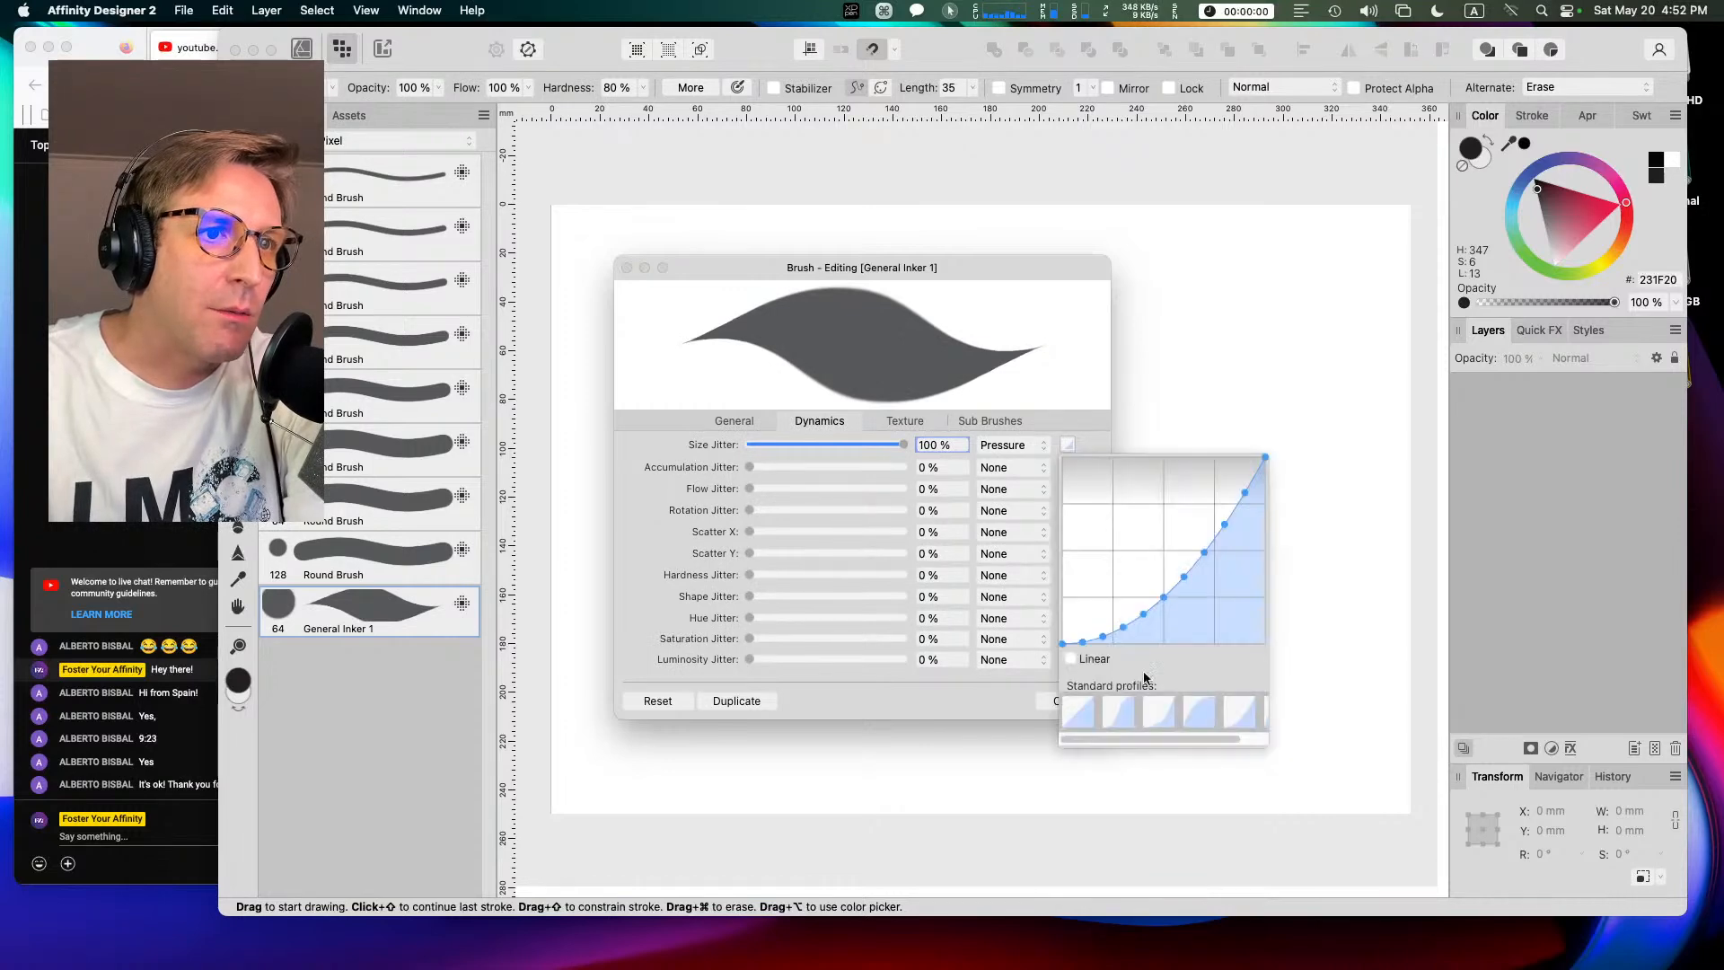
left_click(1081, 712)
left_click_drag(1266, 460, 1344, 572)
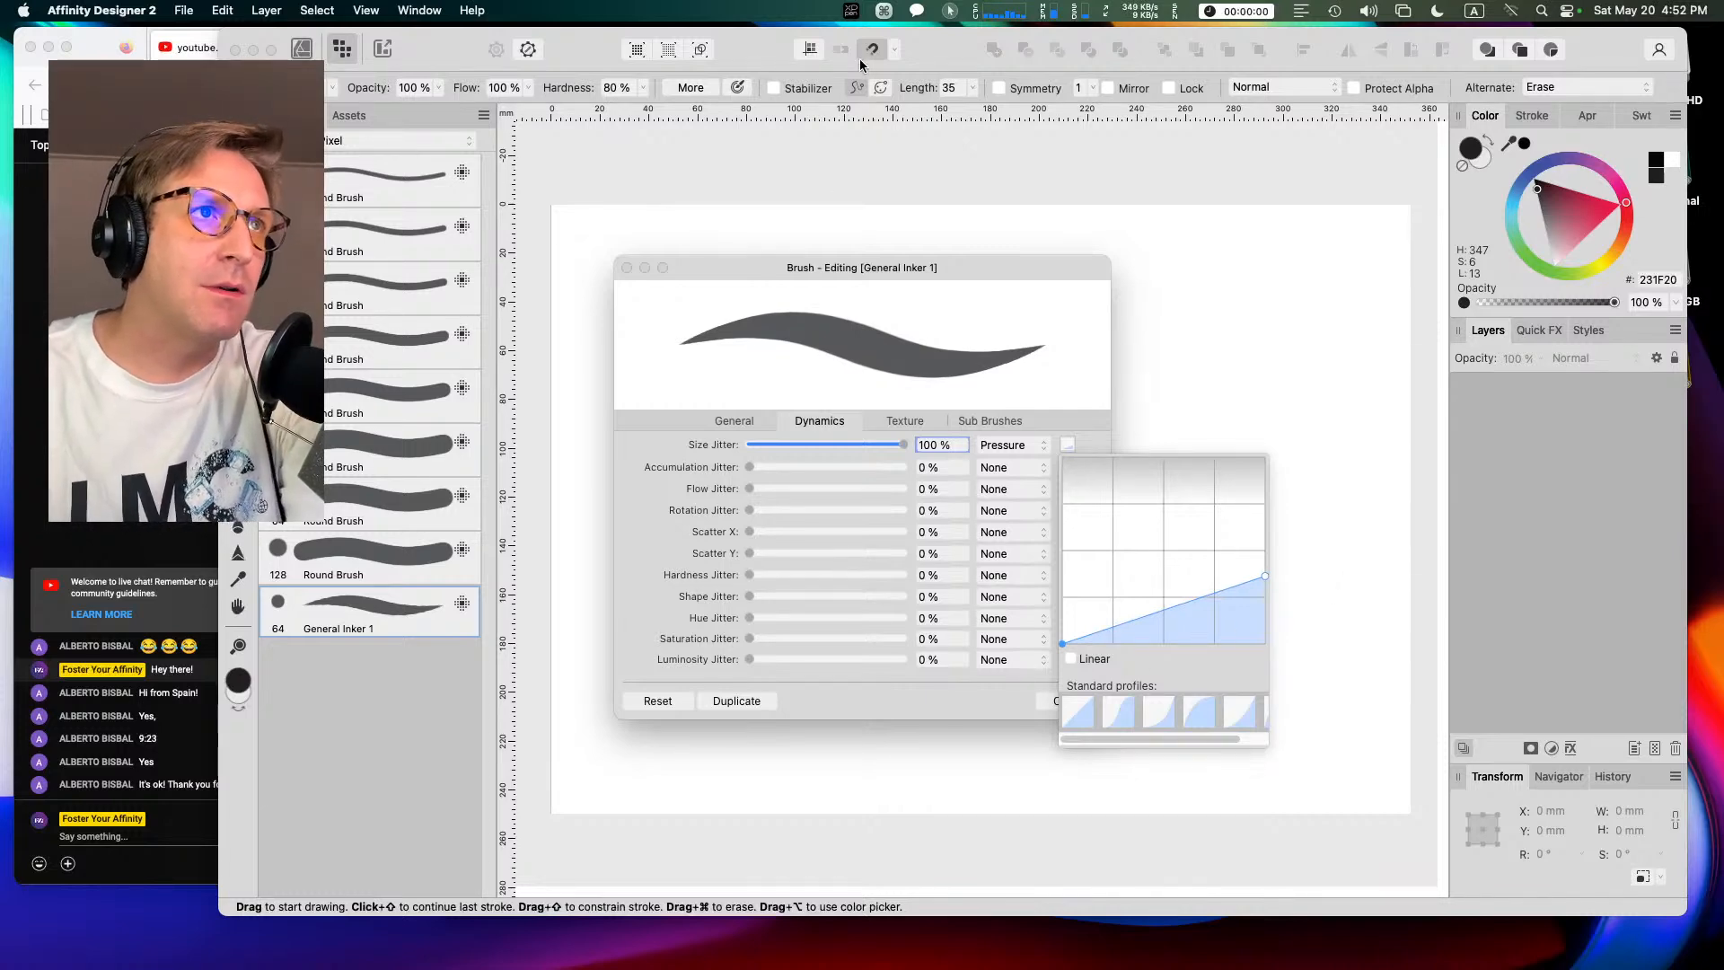
Step: Switch to the XP-Pen PenTablet settings and examine the pen pressure settings for the Affinity Designer application profile
left_click(853, 12)
left_click_drag(840, 173, 463, 97)
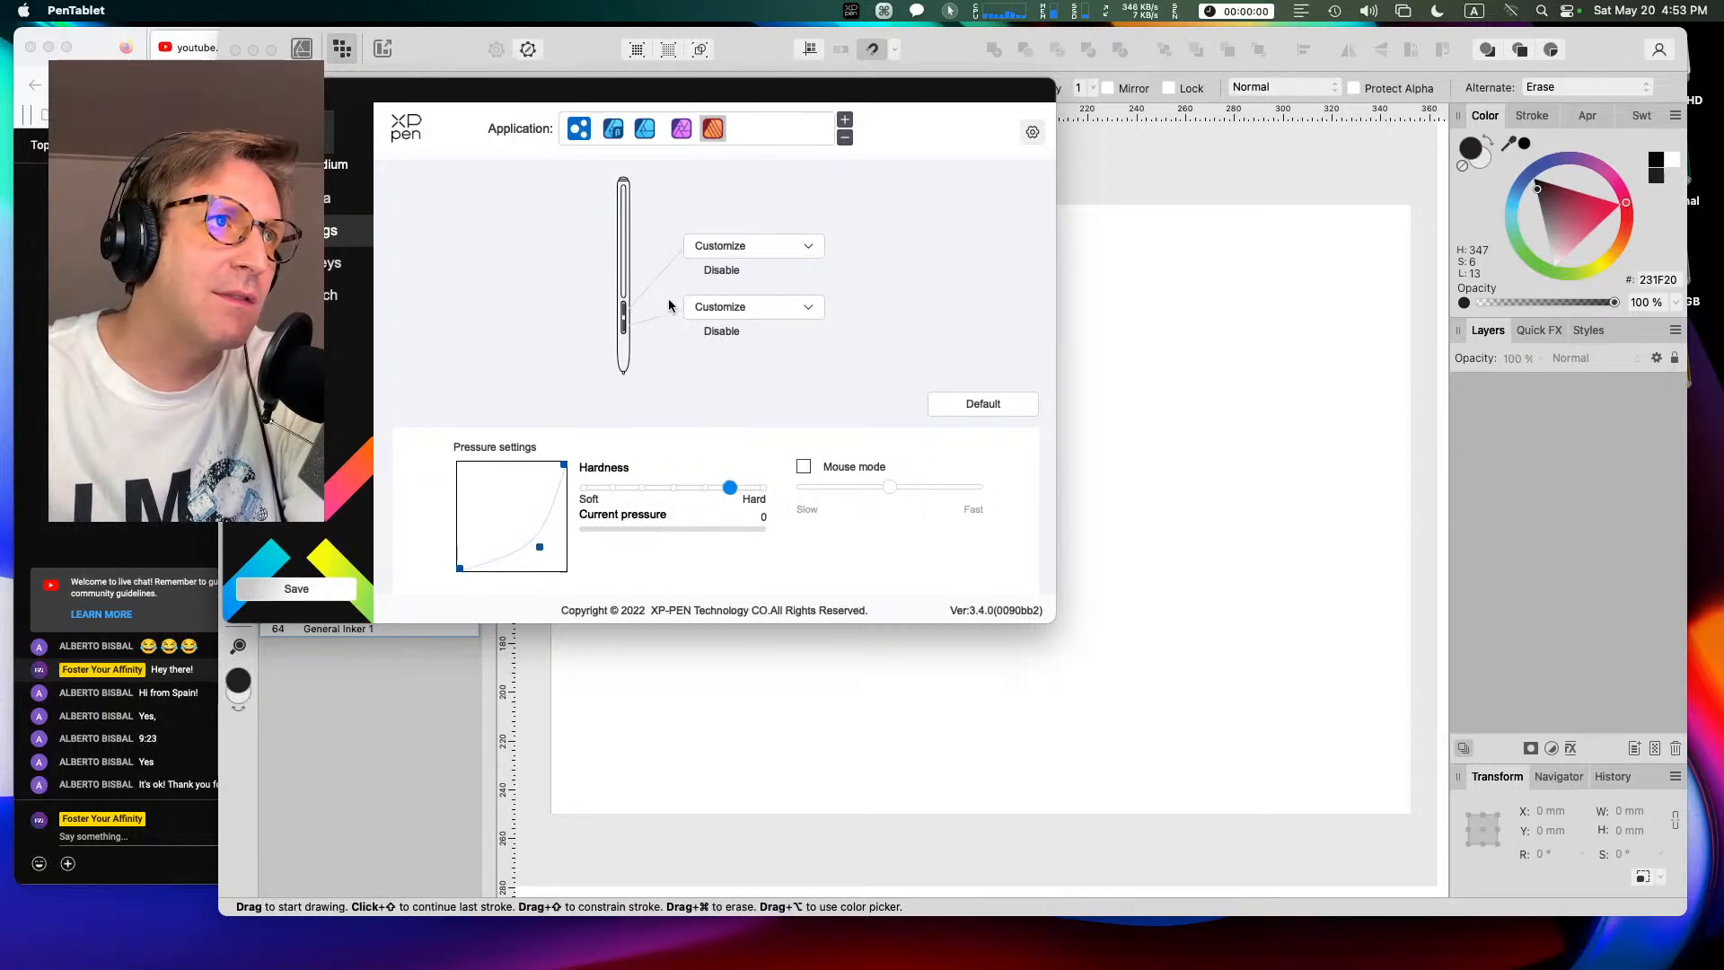
left_click(646, 130)
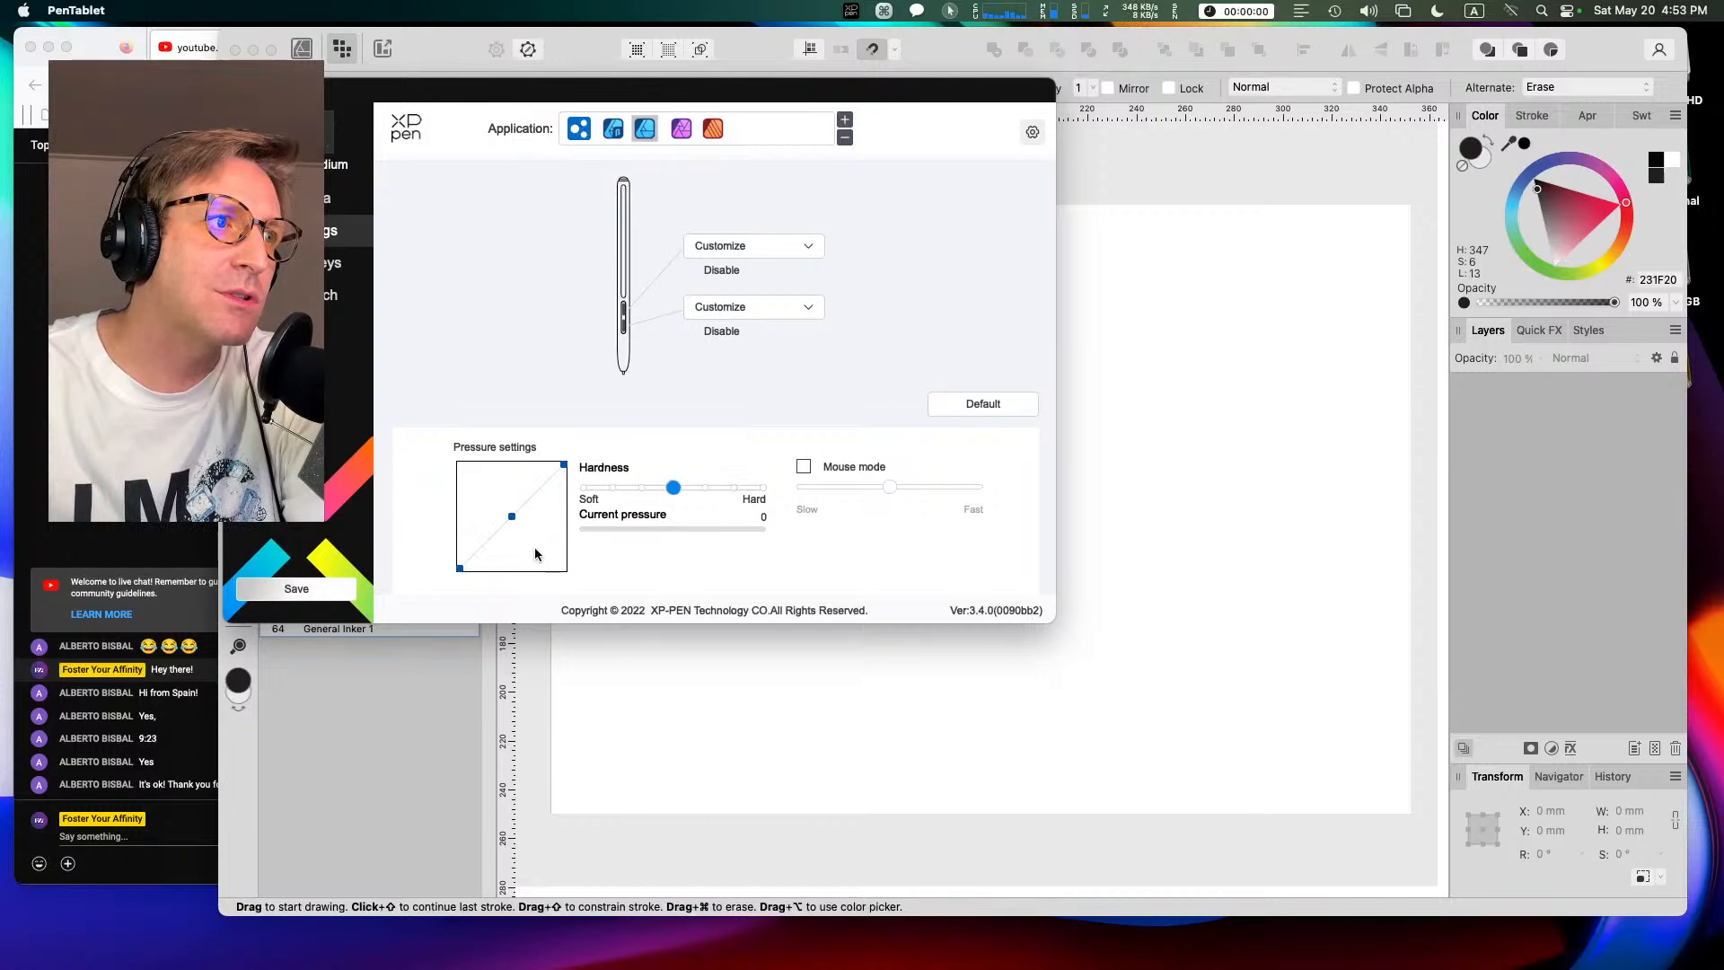
Step: Bend the pen's pressure curve downward toward a harder response by moving its midpoint, and save the tablet settings
left_click_drag(512, 519, 539, 548)
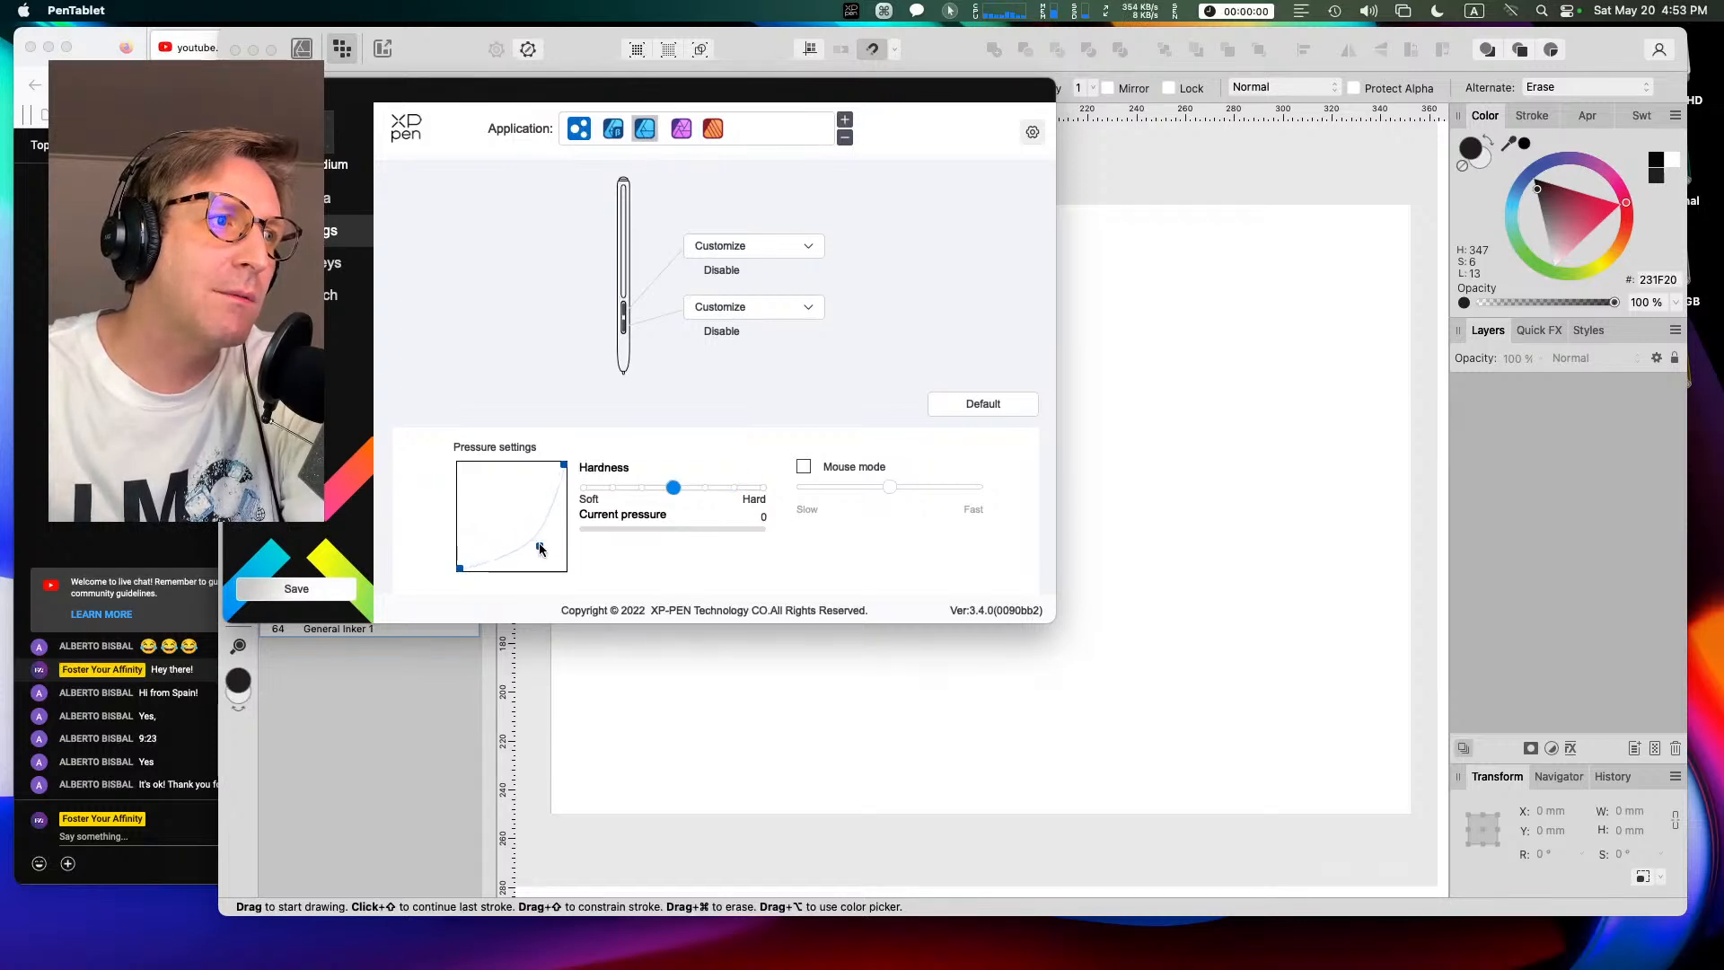
left_click(296, 589)
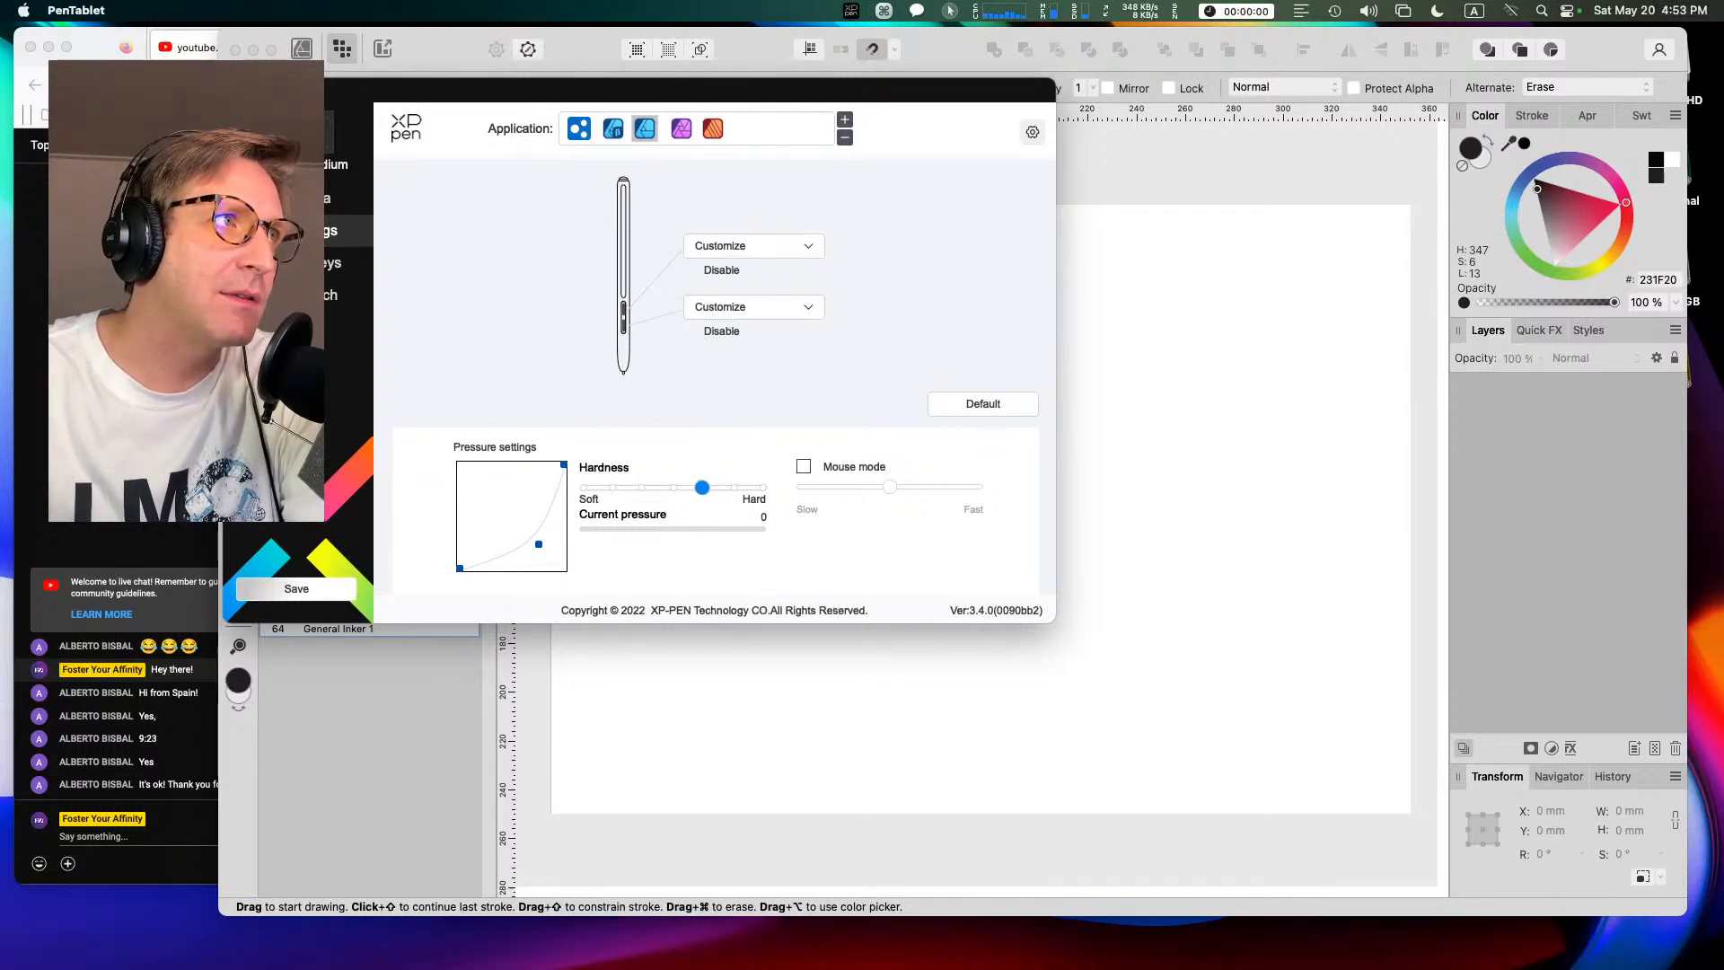
Step: Switch to Affinity Designer, review the size jitter's pressure curve and standard profiles, and close the General Inker 1 brush editor
key("super+Tab")
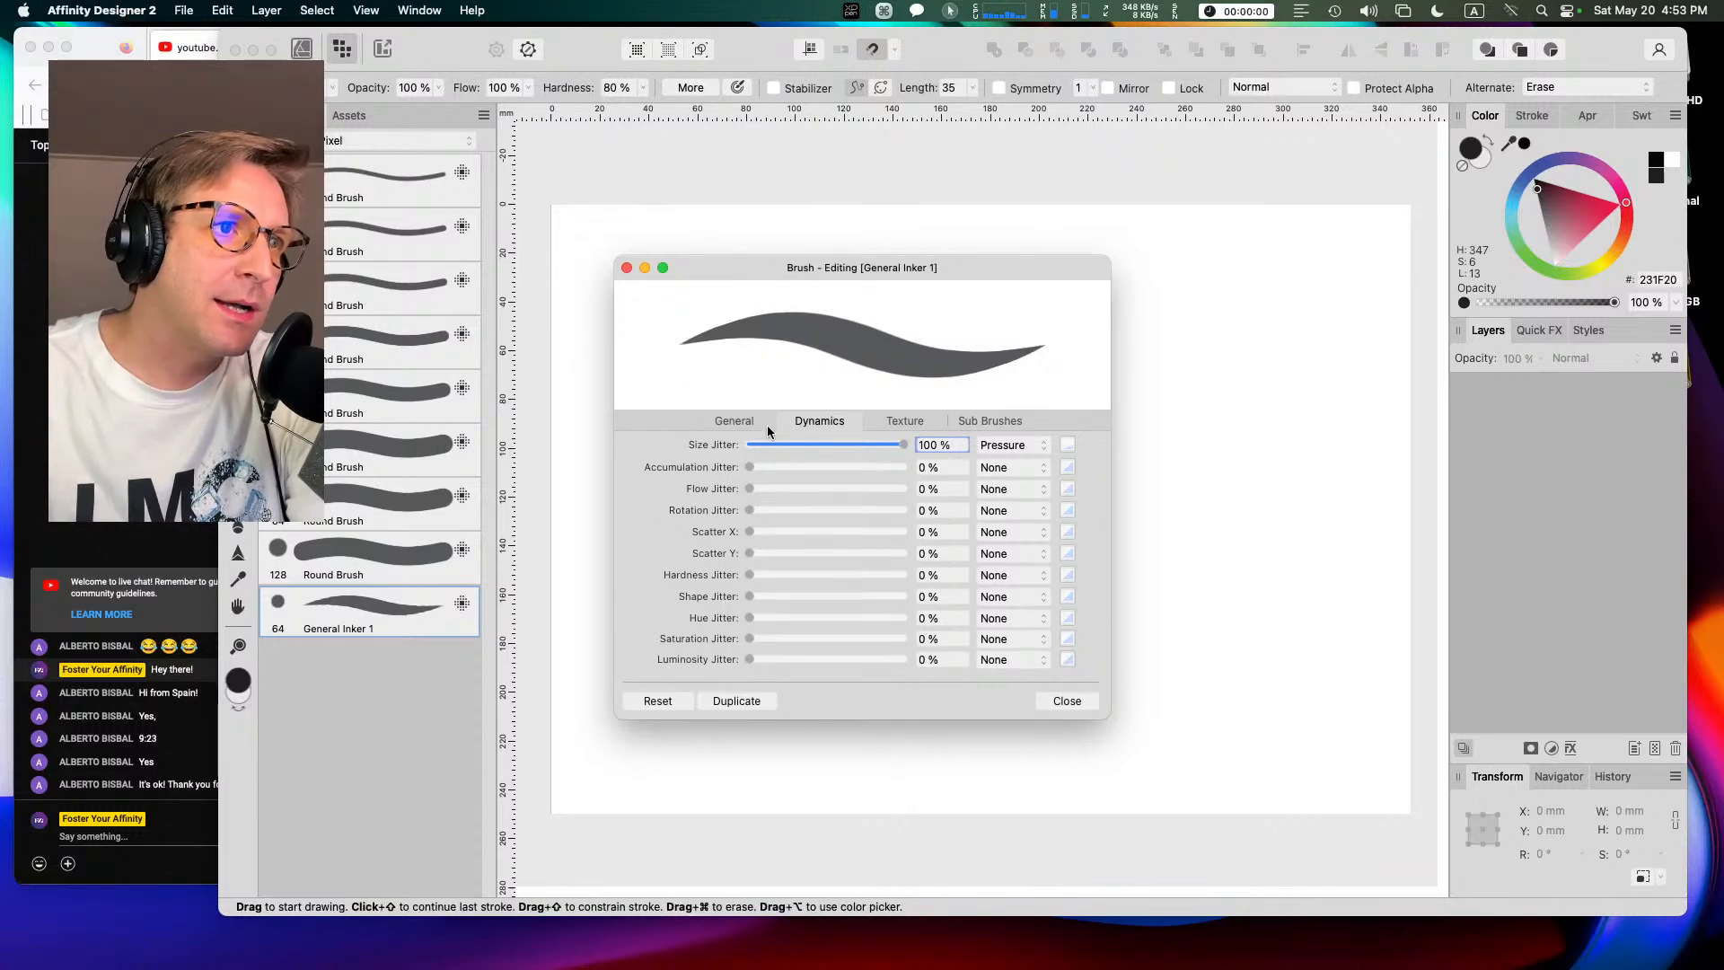
left_click(1066, 444)
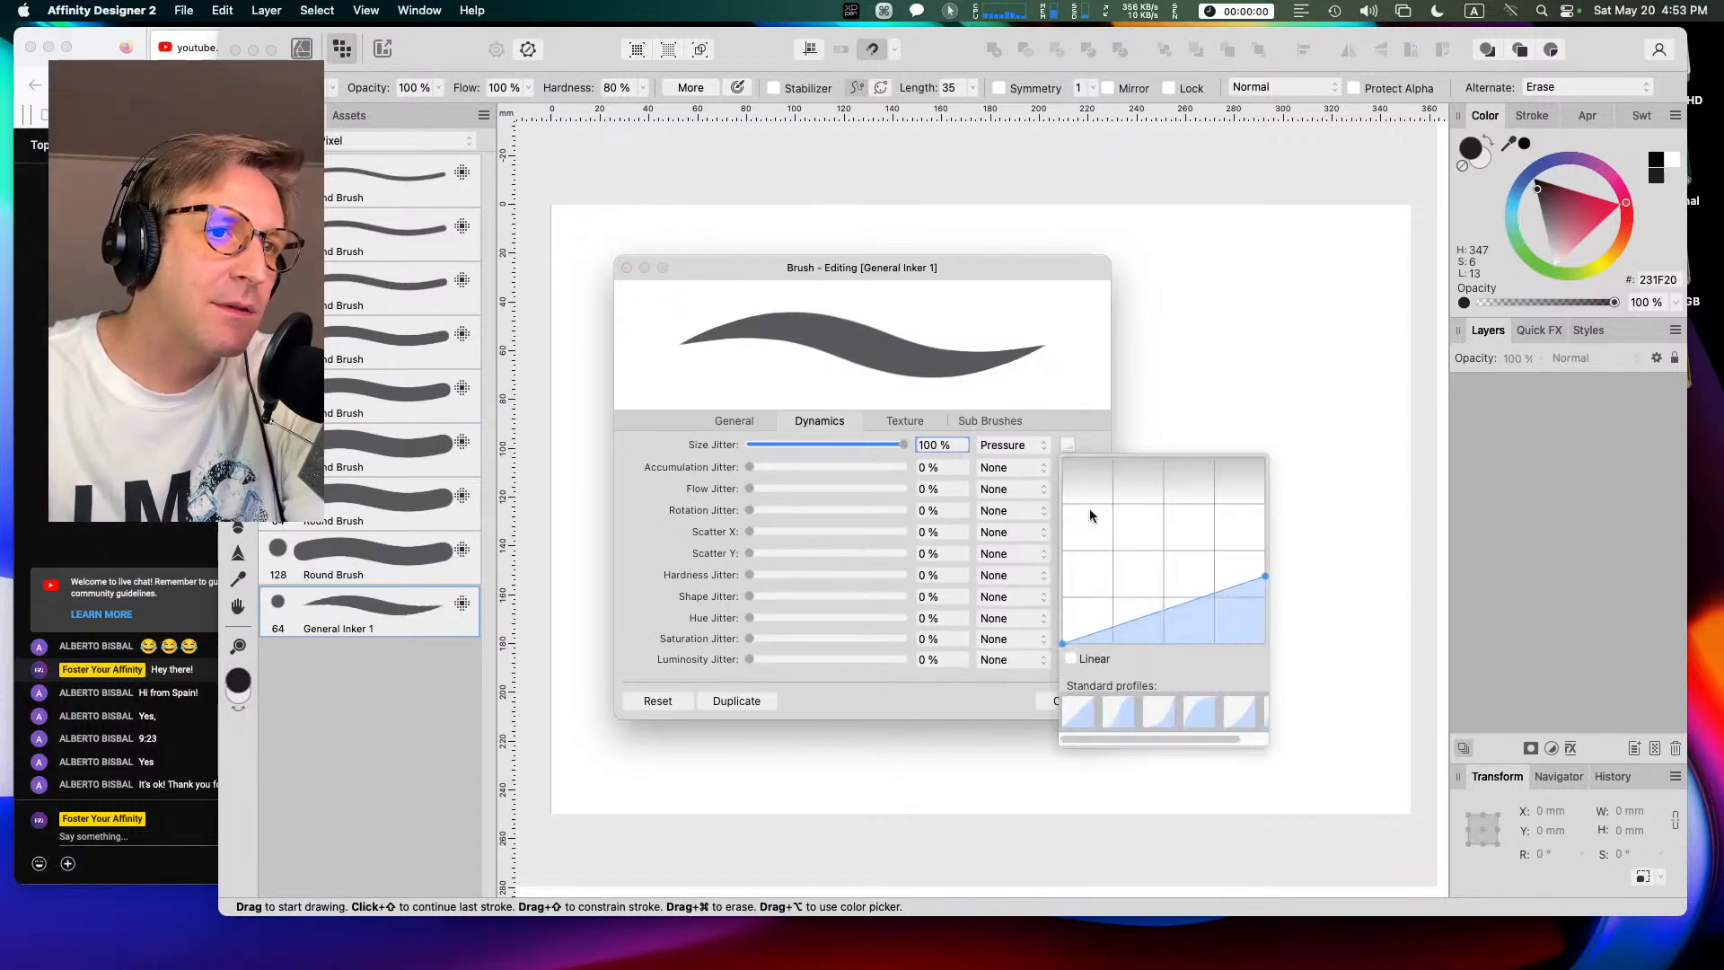
left_click_drag(1135, 733, 1194, 729)
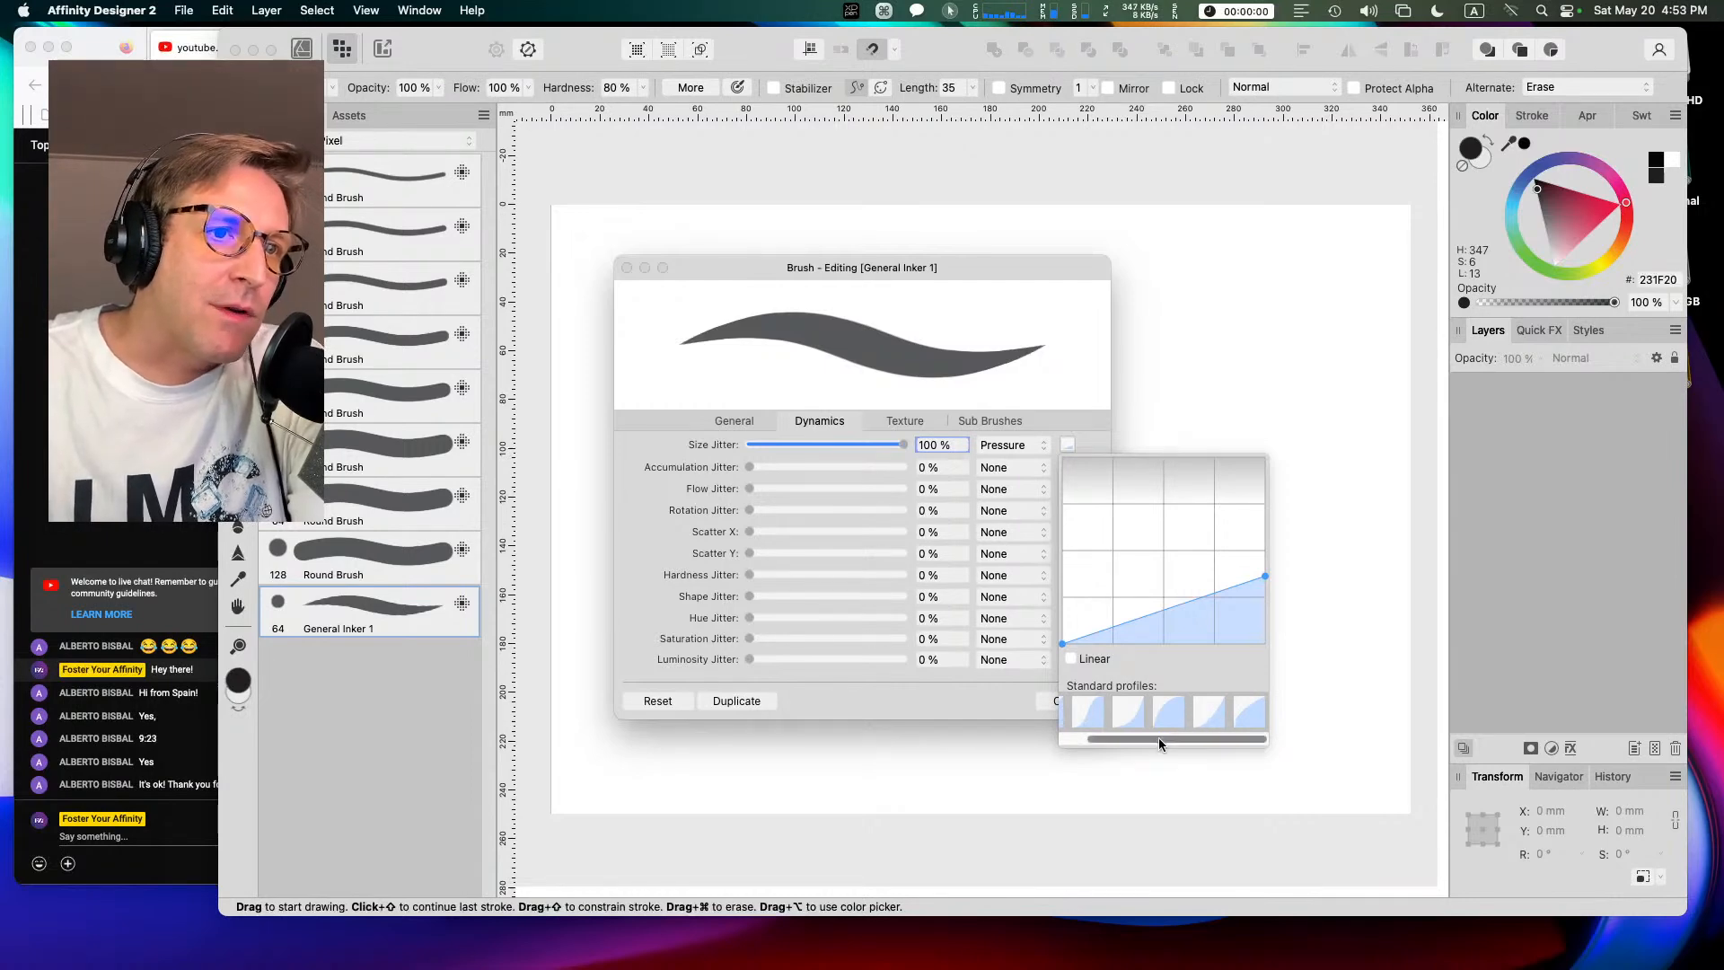
left_click_drag(1160, 736, 1037, 679)
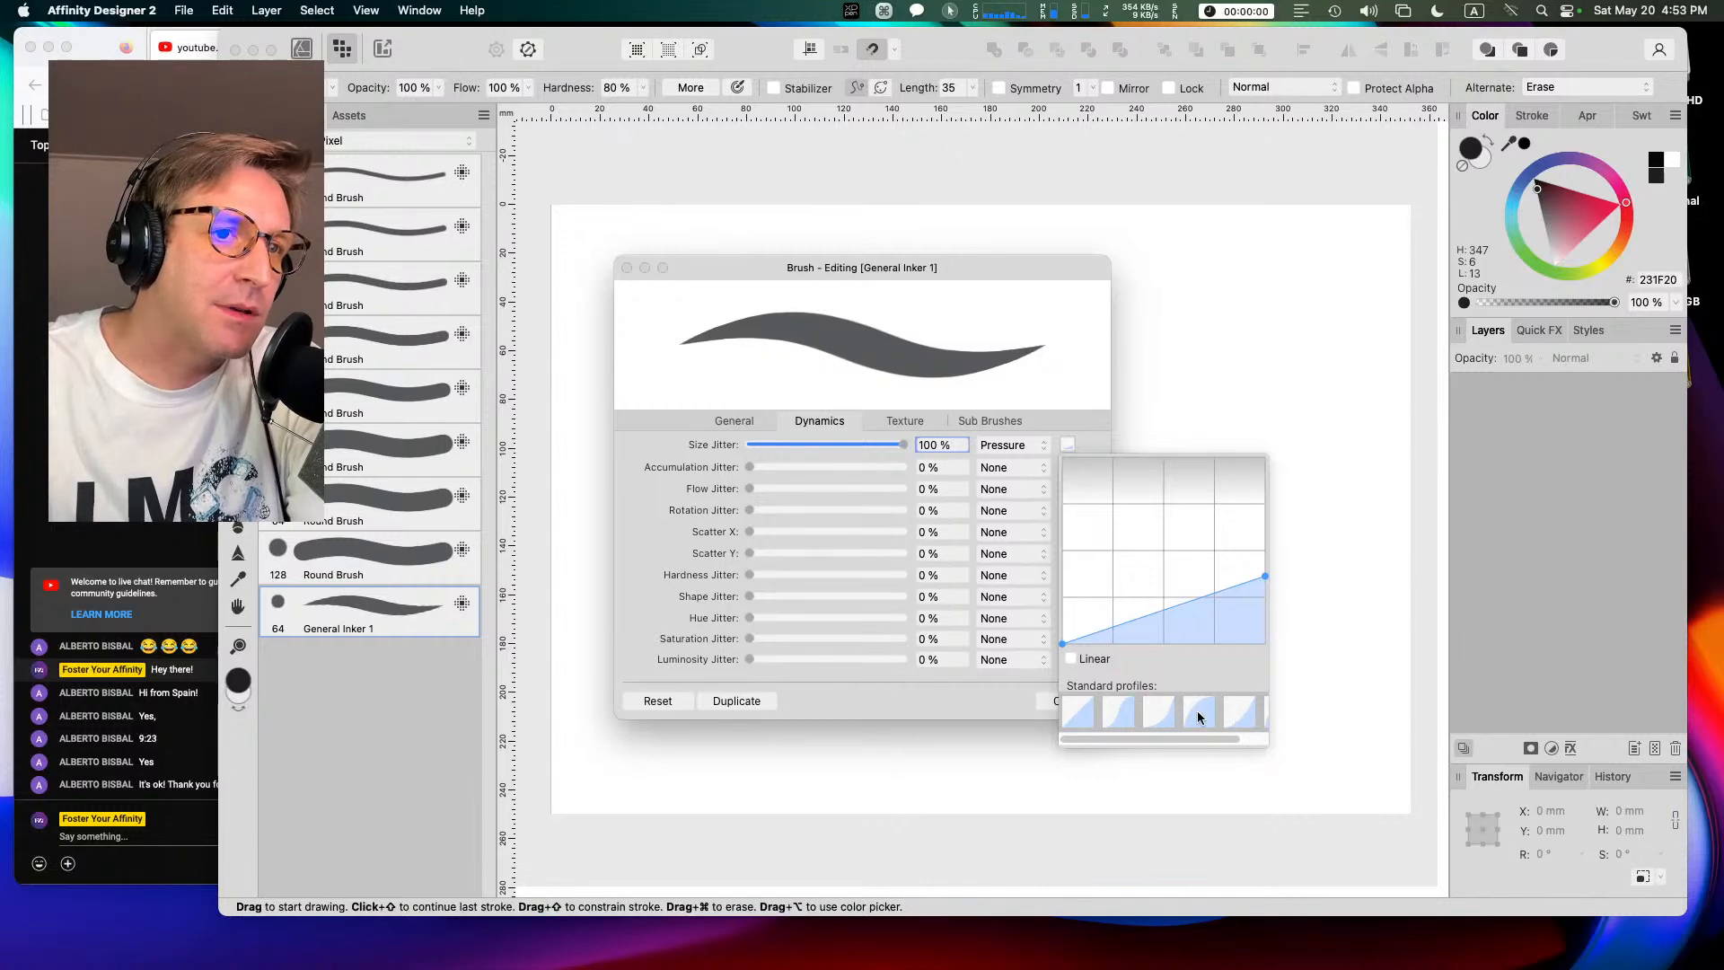
left_click(1010, 706)
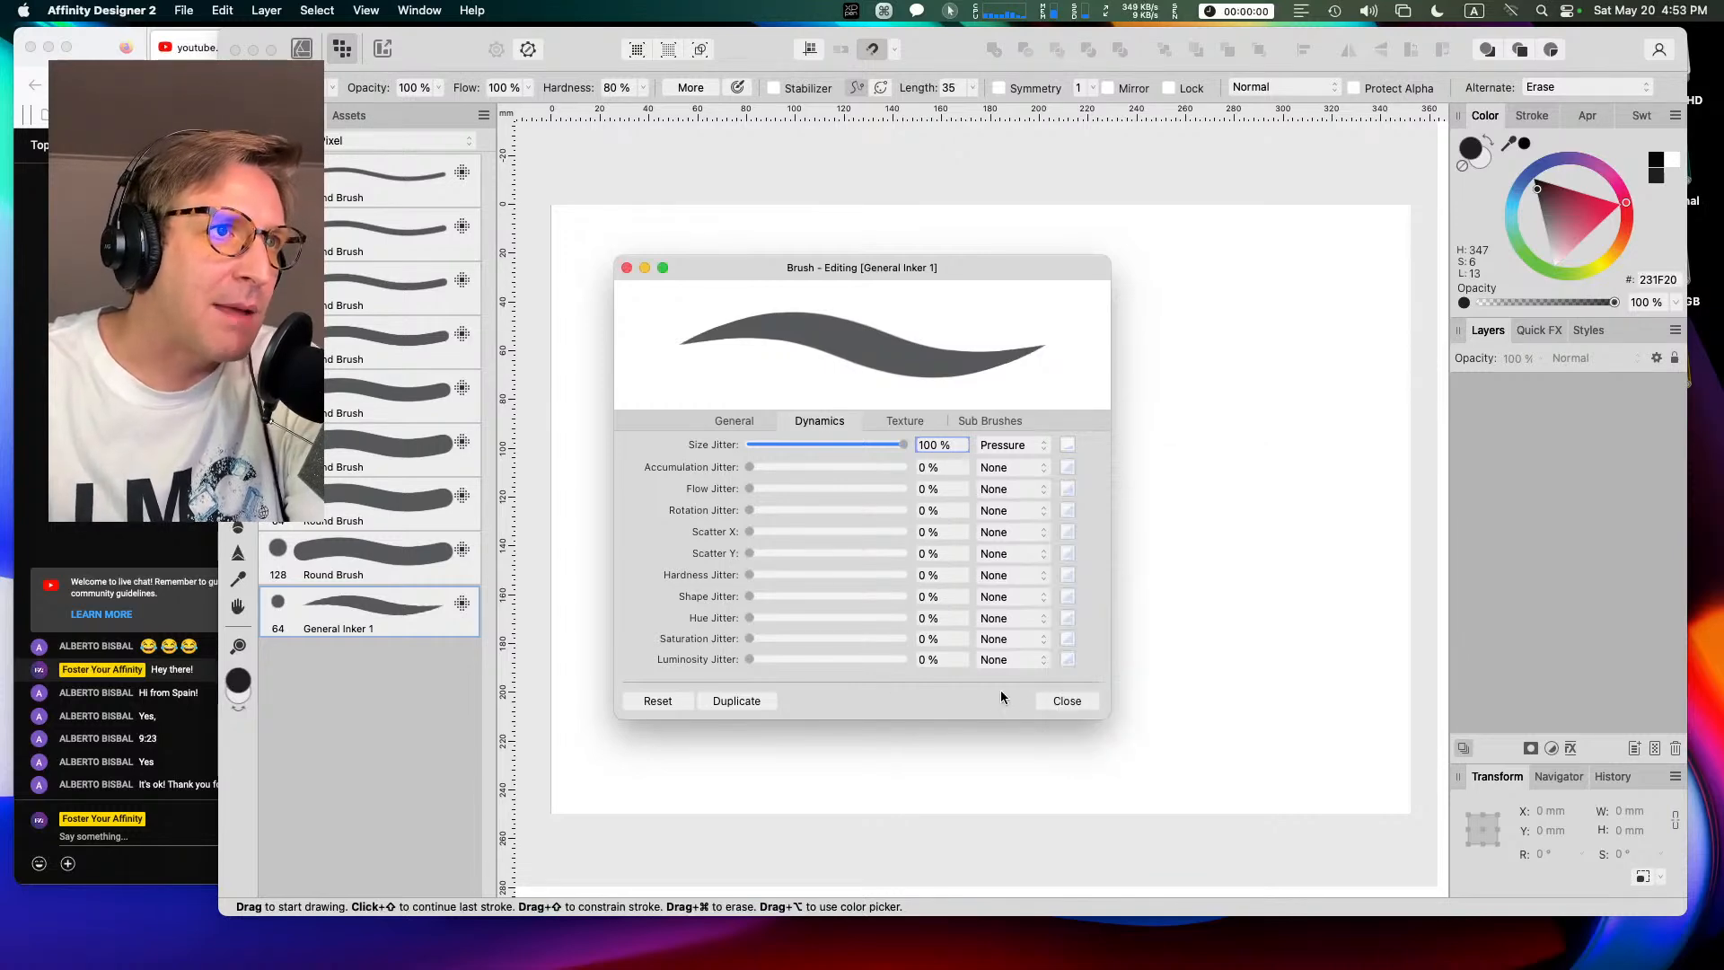
left_click(1068, 701)
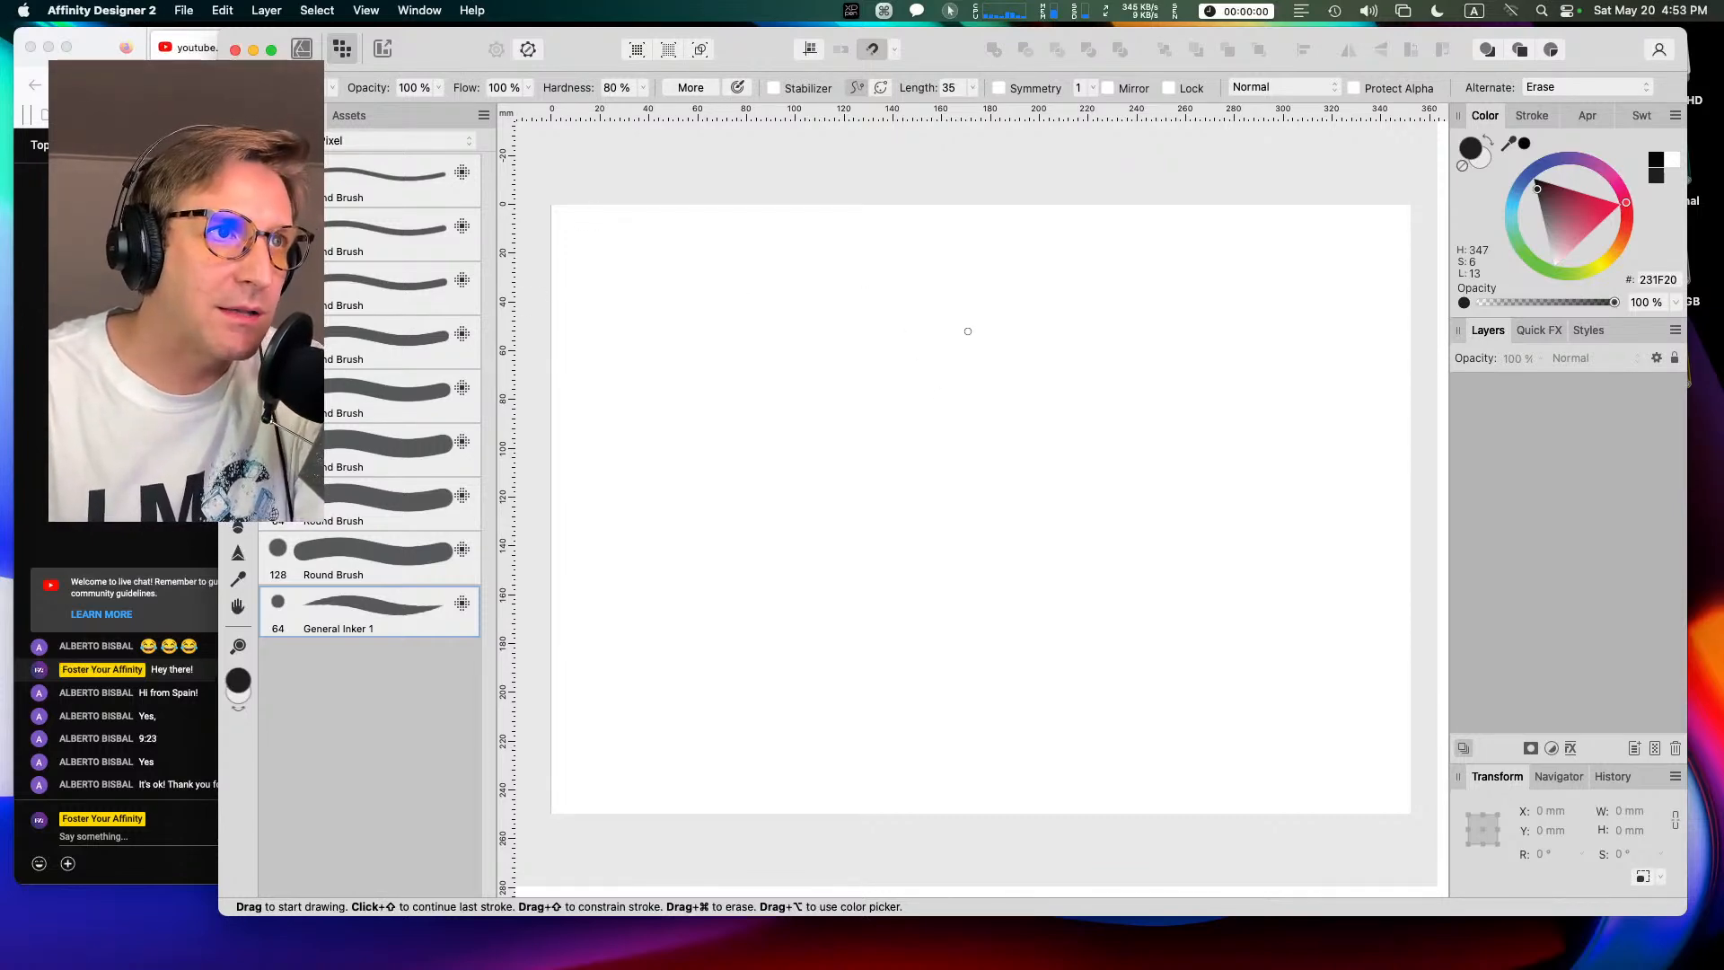
Step: Paint curved test strokes of varying pressure across the blank page with the General Inker 1 brush
left_click(862, 314)
left_click_drag(856, 465, 959, 416)
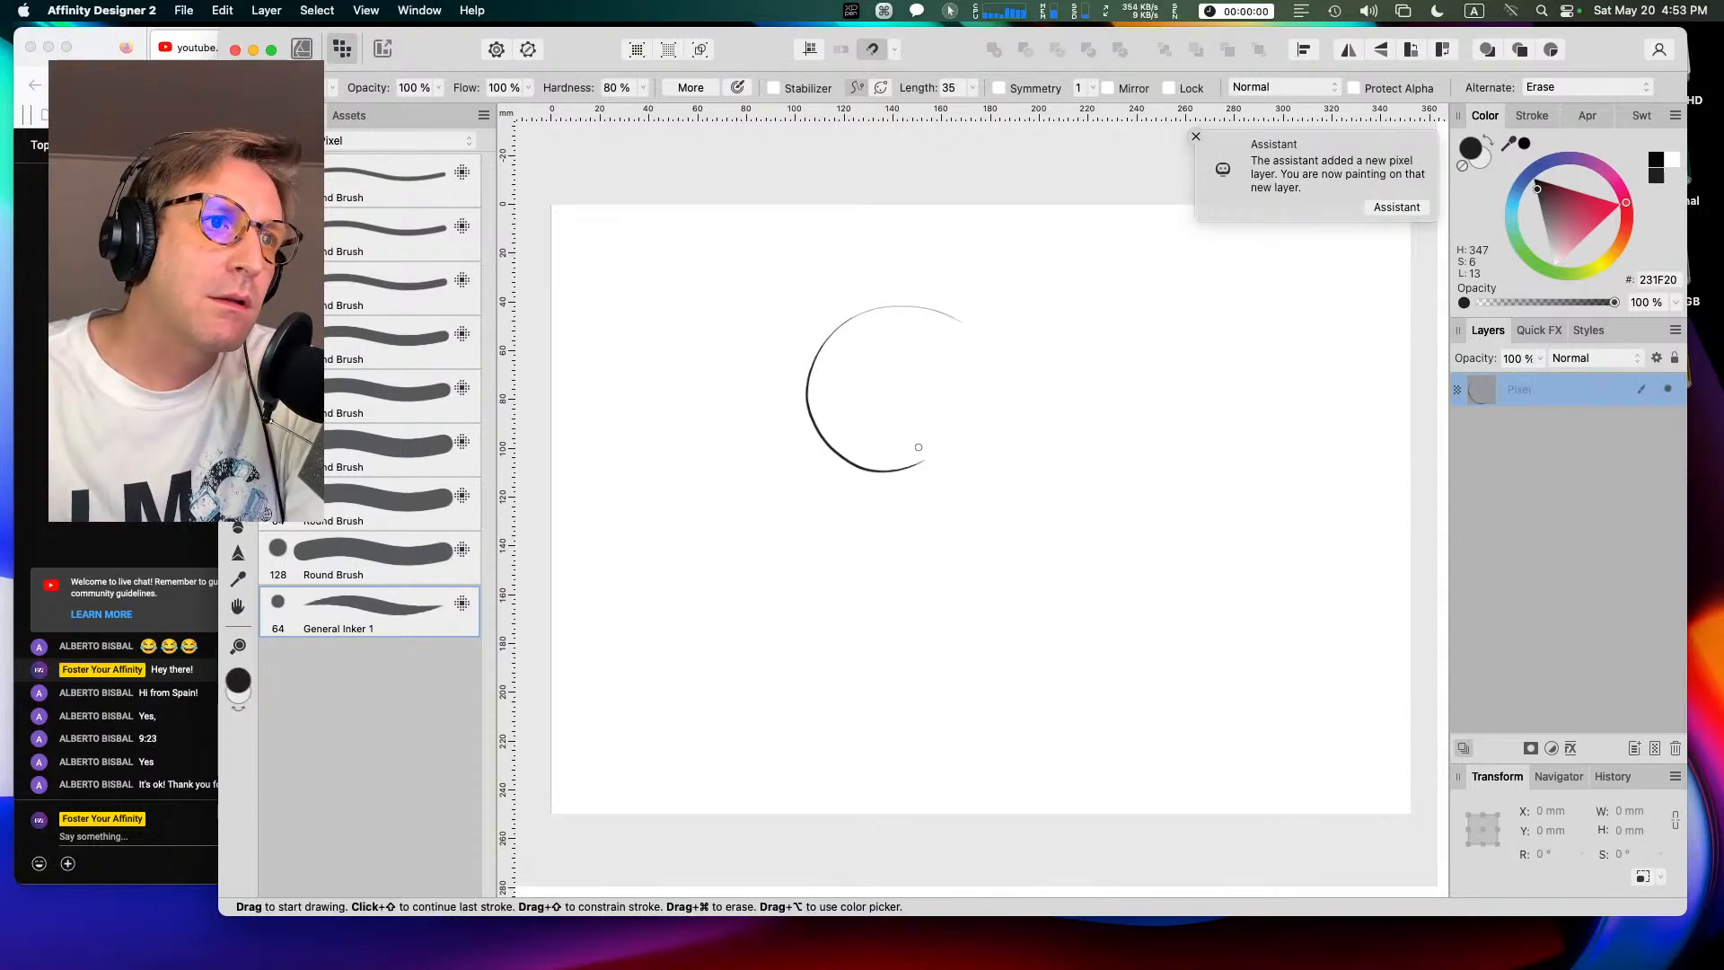
left_click_drag(970, 462, 1055, 410)
mouse_move(949, 404)
left_mouse_down()
mouse_move(1059, 377)
mouse_move(1044, 460)
left_mouse_up()
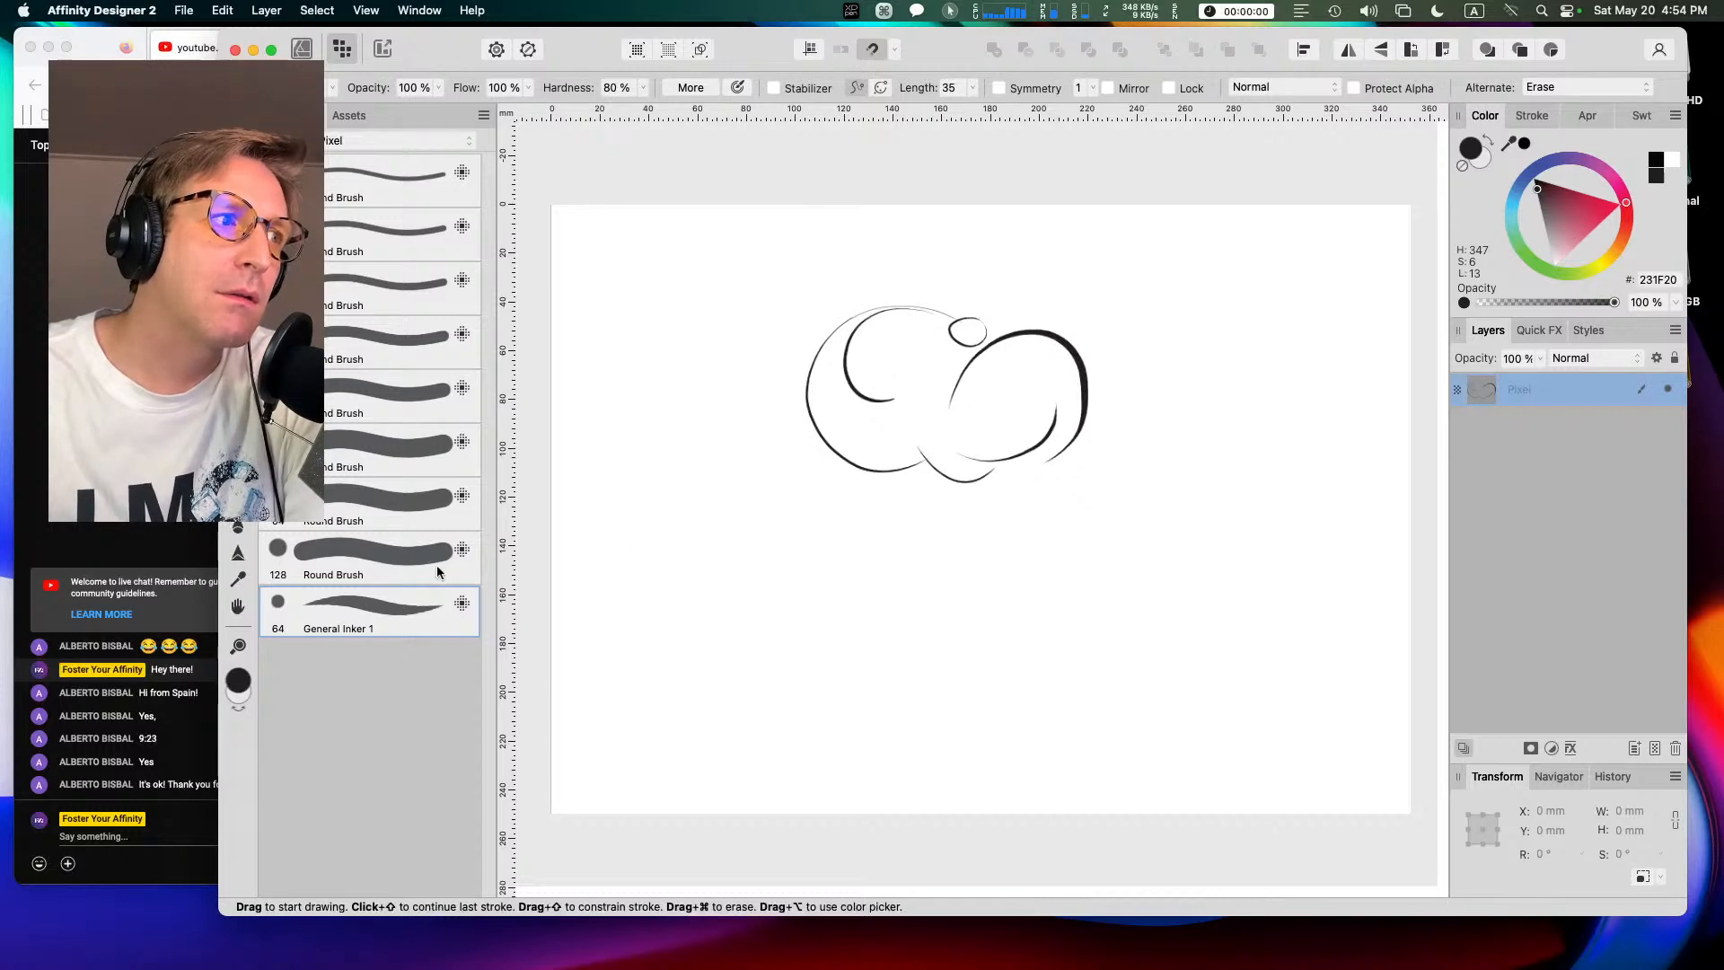
mouse_move(709, 417)
left_mouse_down()
mouse_move(728, 475)
mouse_move(824, 543)
left_mouse_up()
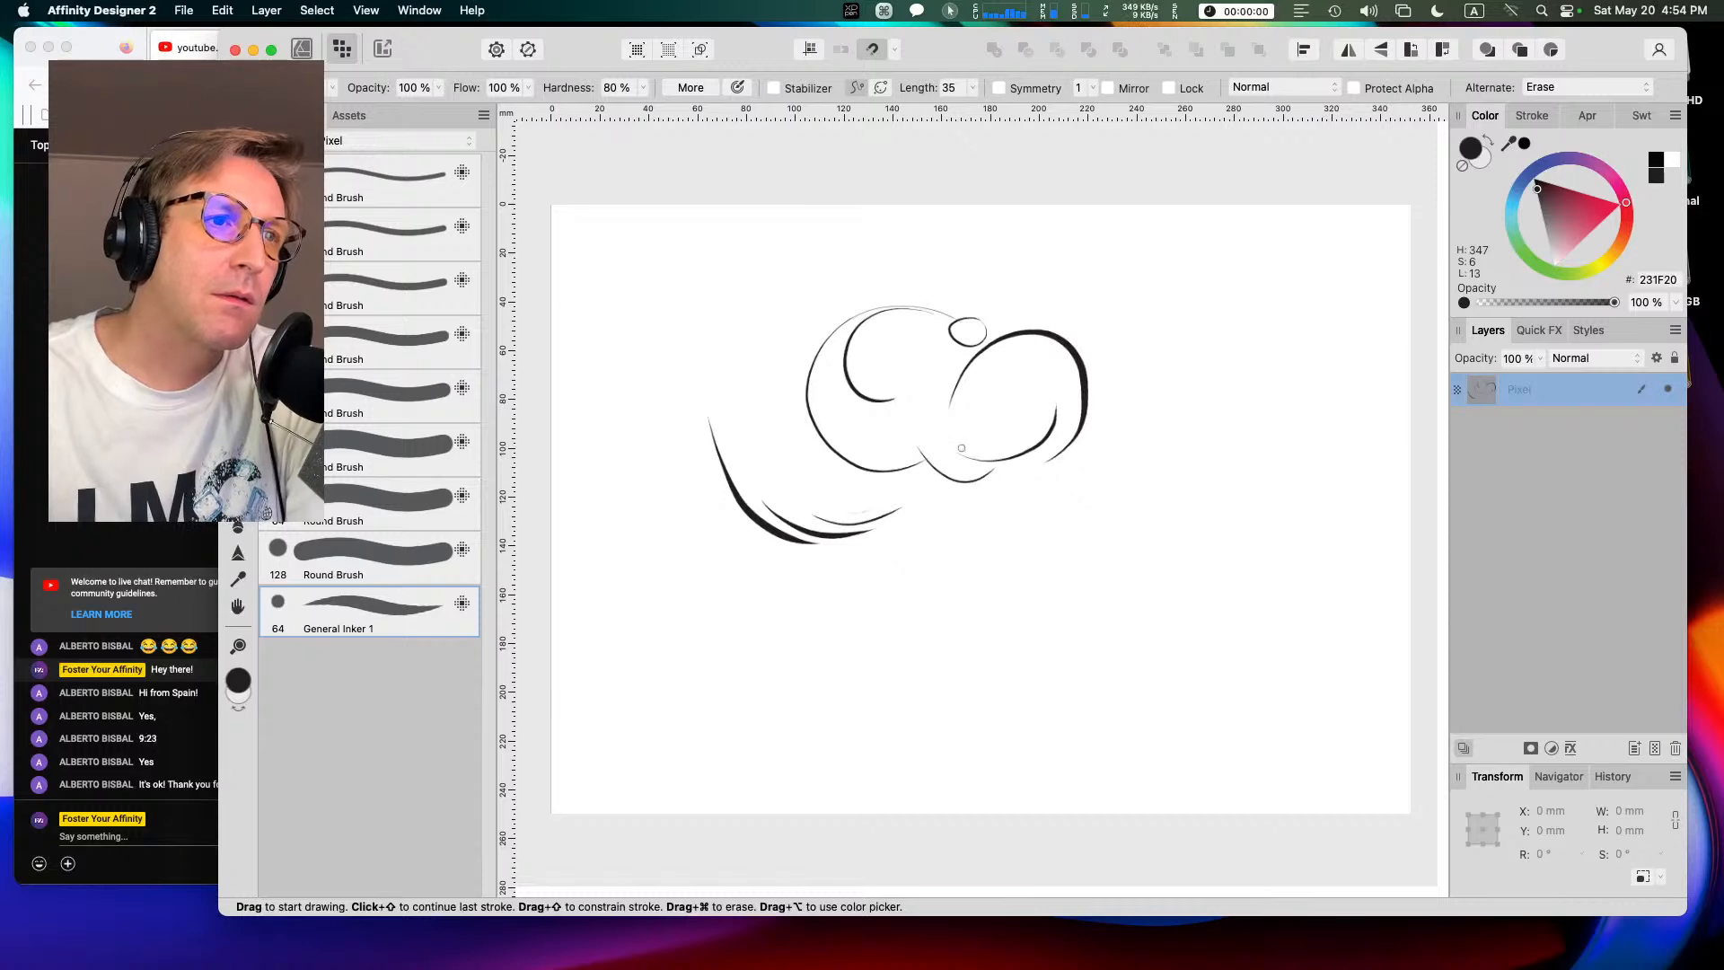
left_click_drag(1054, 479, 894, 601)
left_click_drag(828, 665, 952, 566)
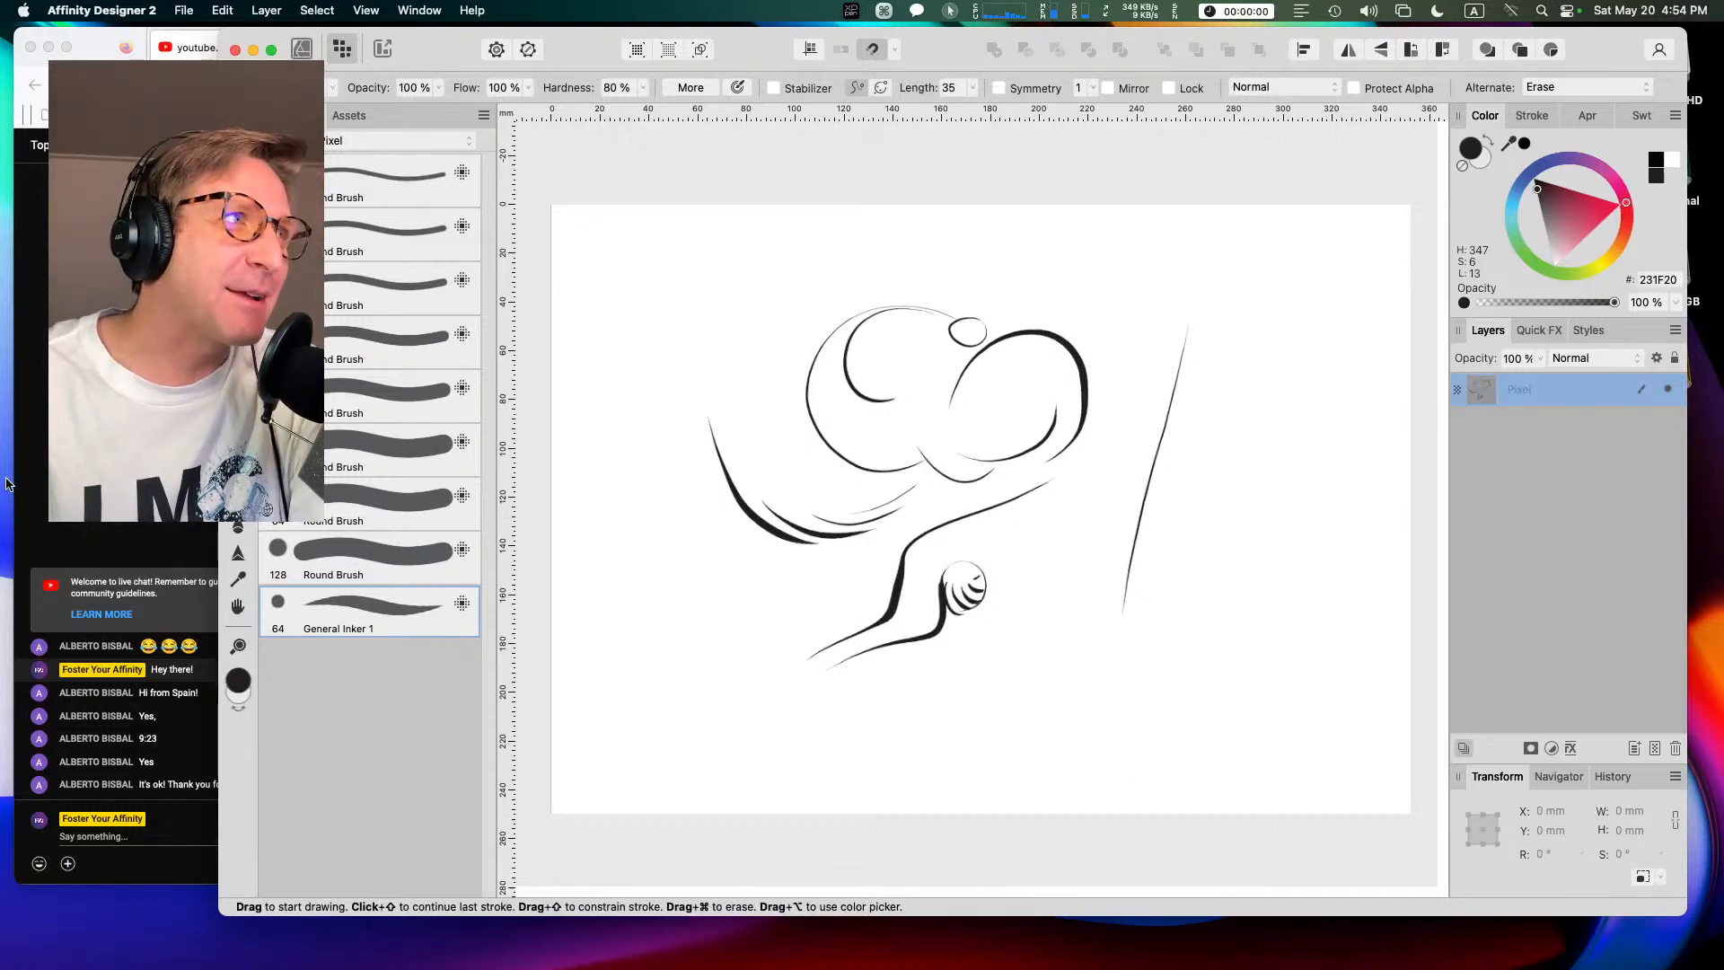
left_click(104, 42)
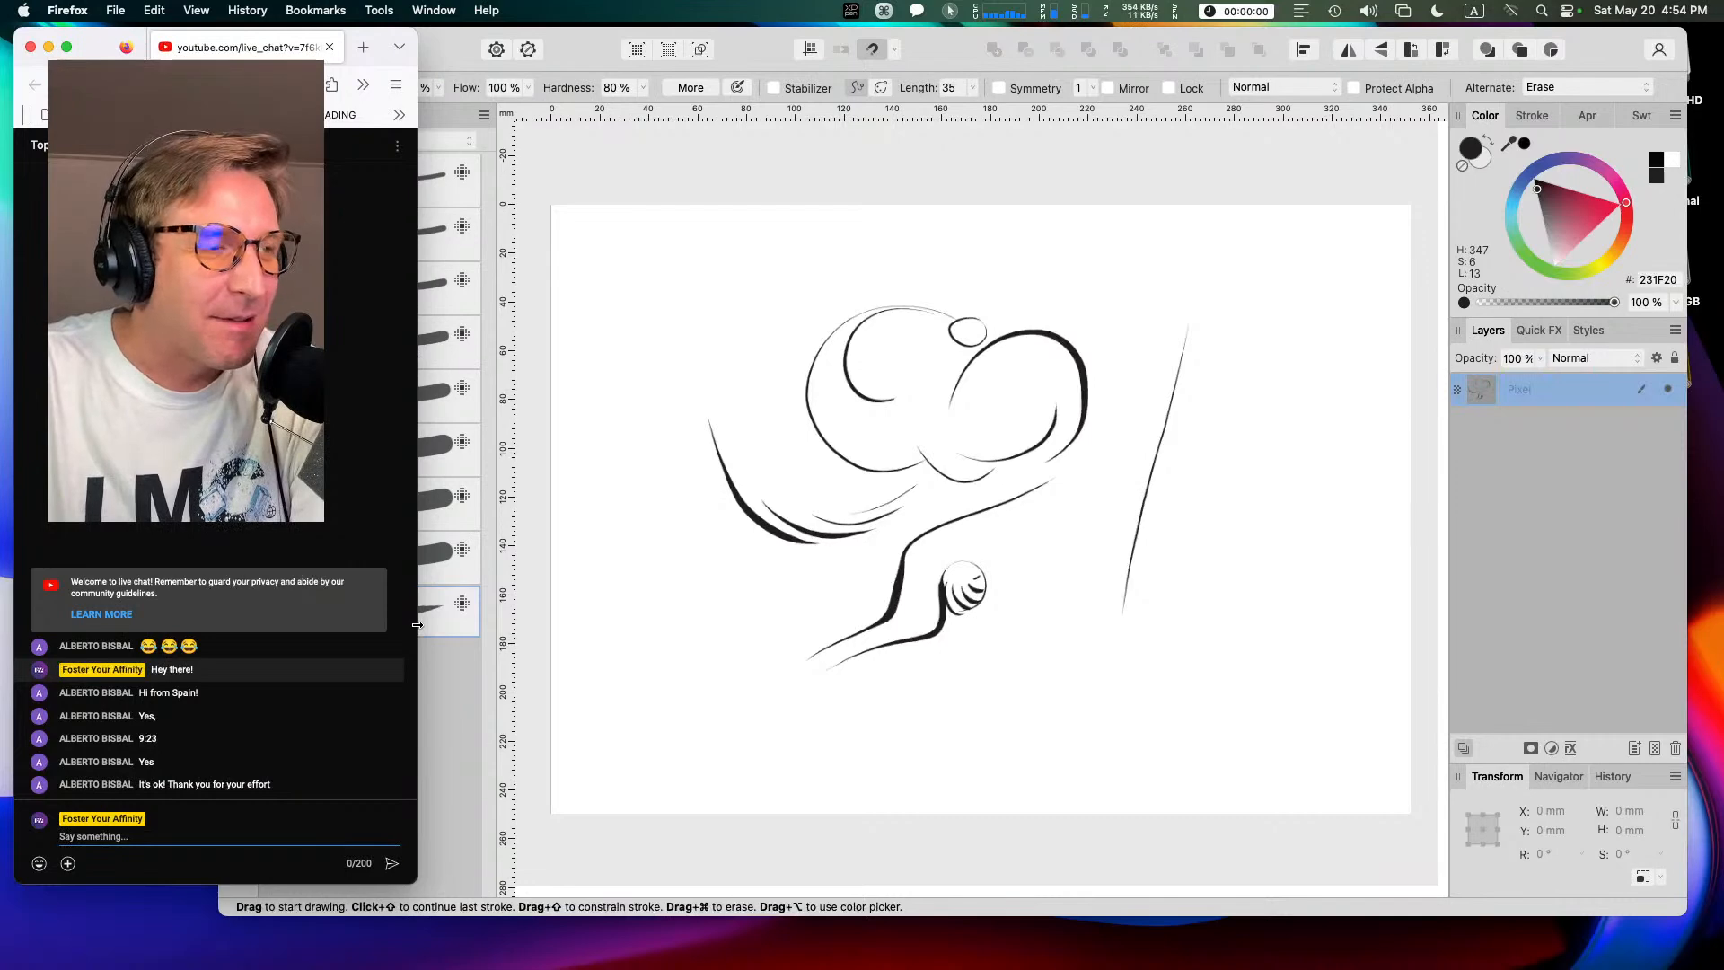
left_click(467, 633)
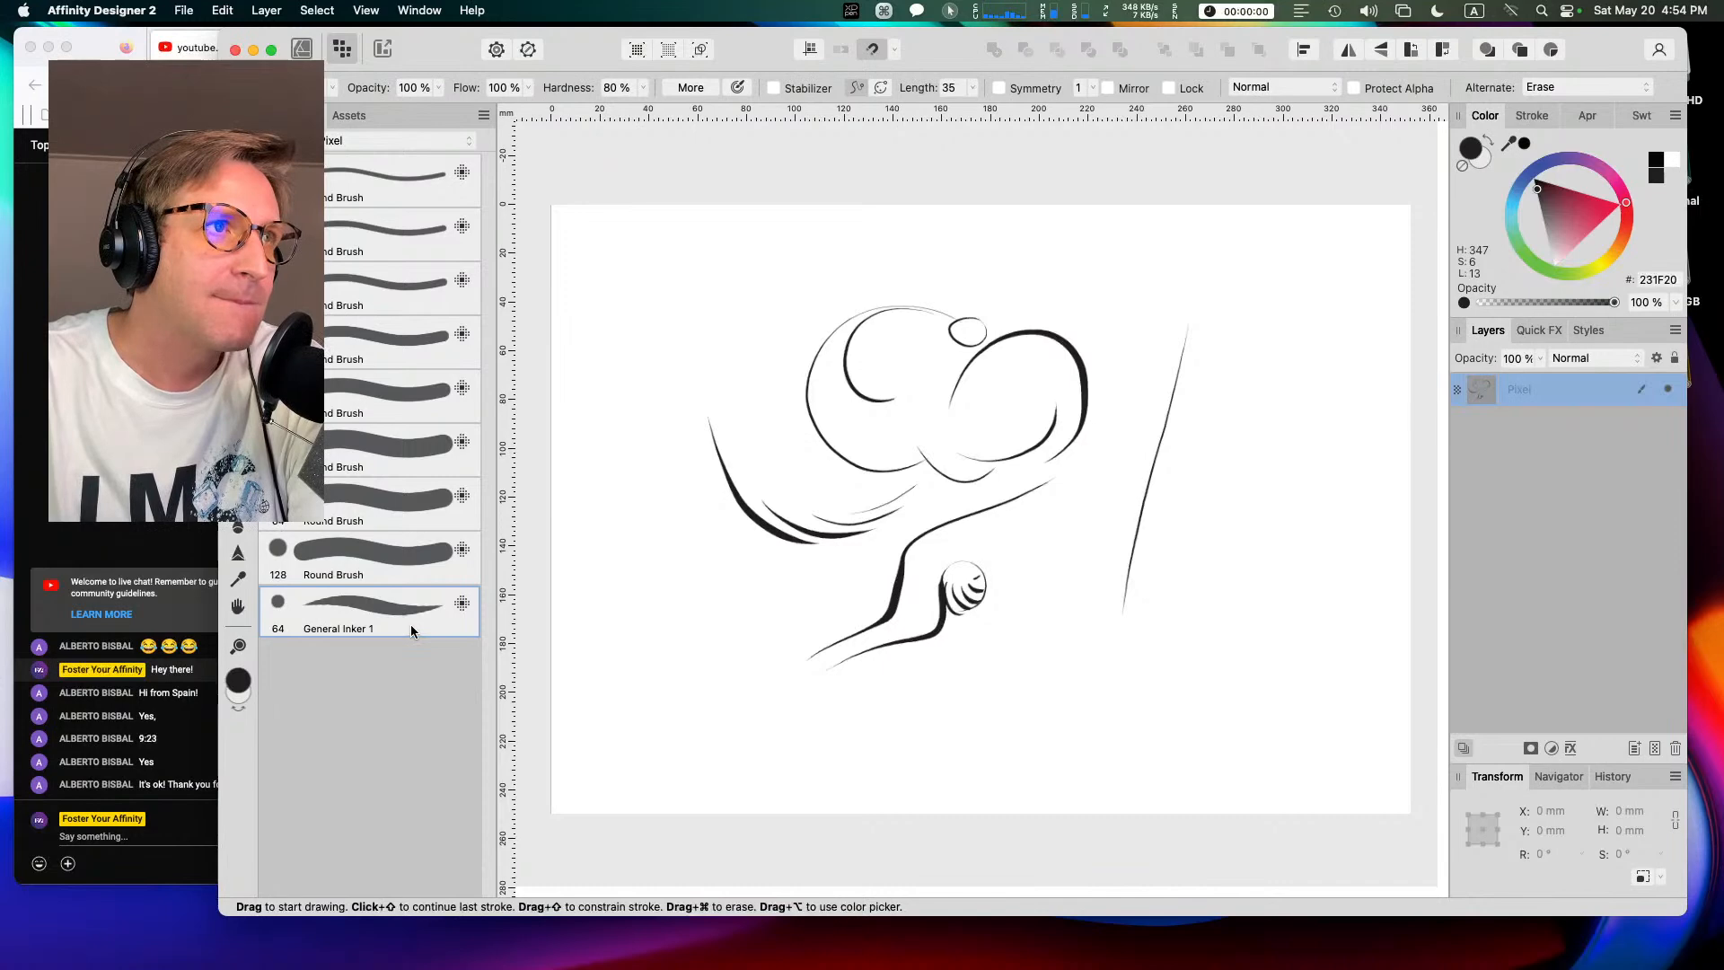
Step: Create a new landscape document from the Press Ready A4 preset, 297 mm × 210 mm
left_click(184, 11)
left_click(194, 39)
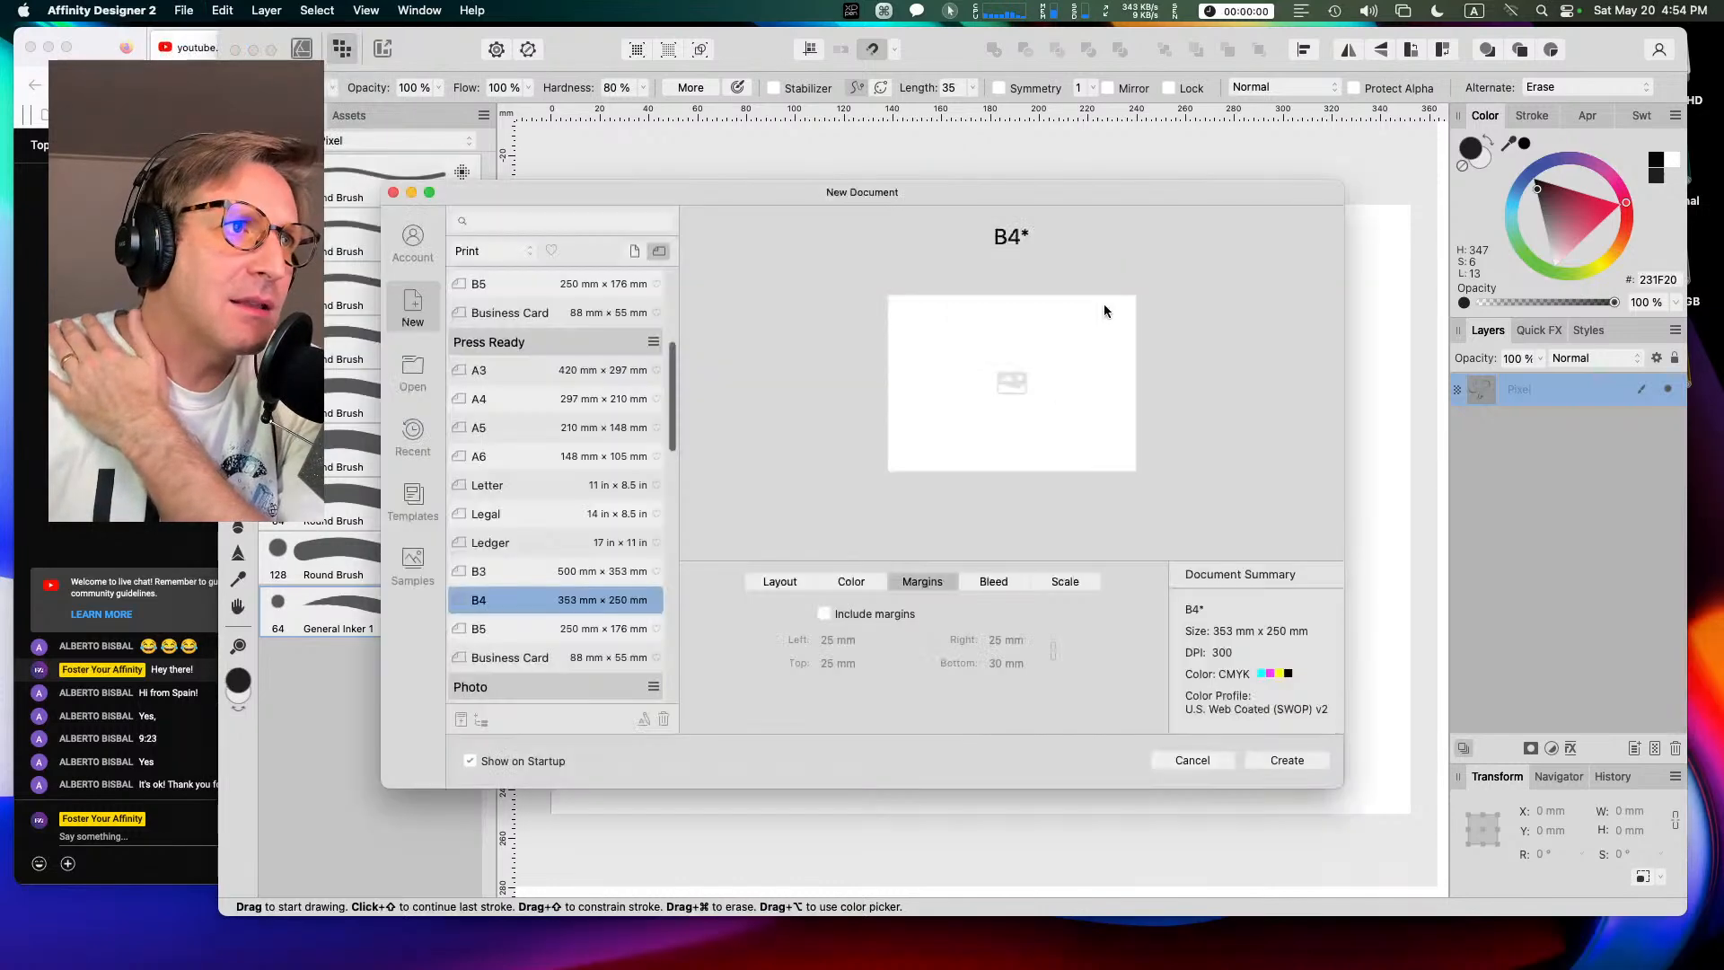
left_click(514, 404)
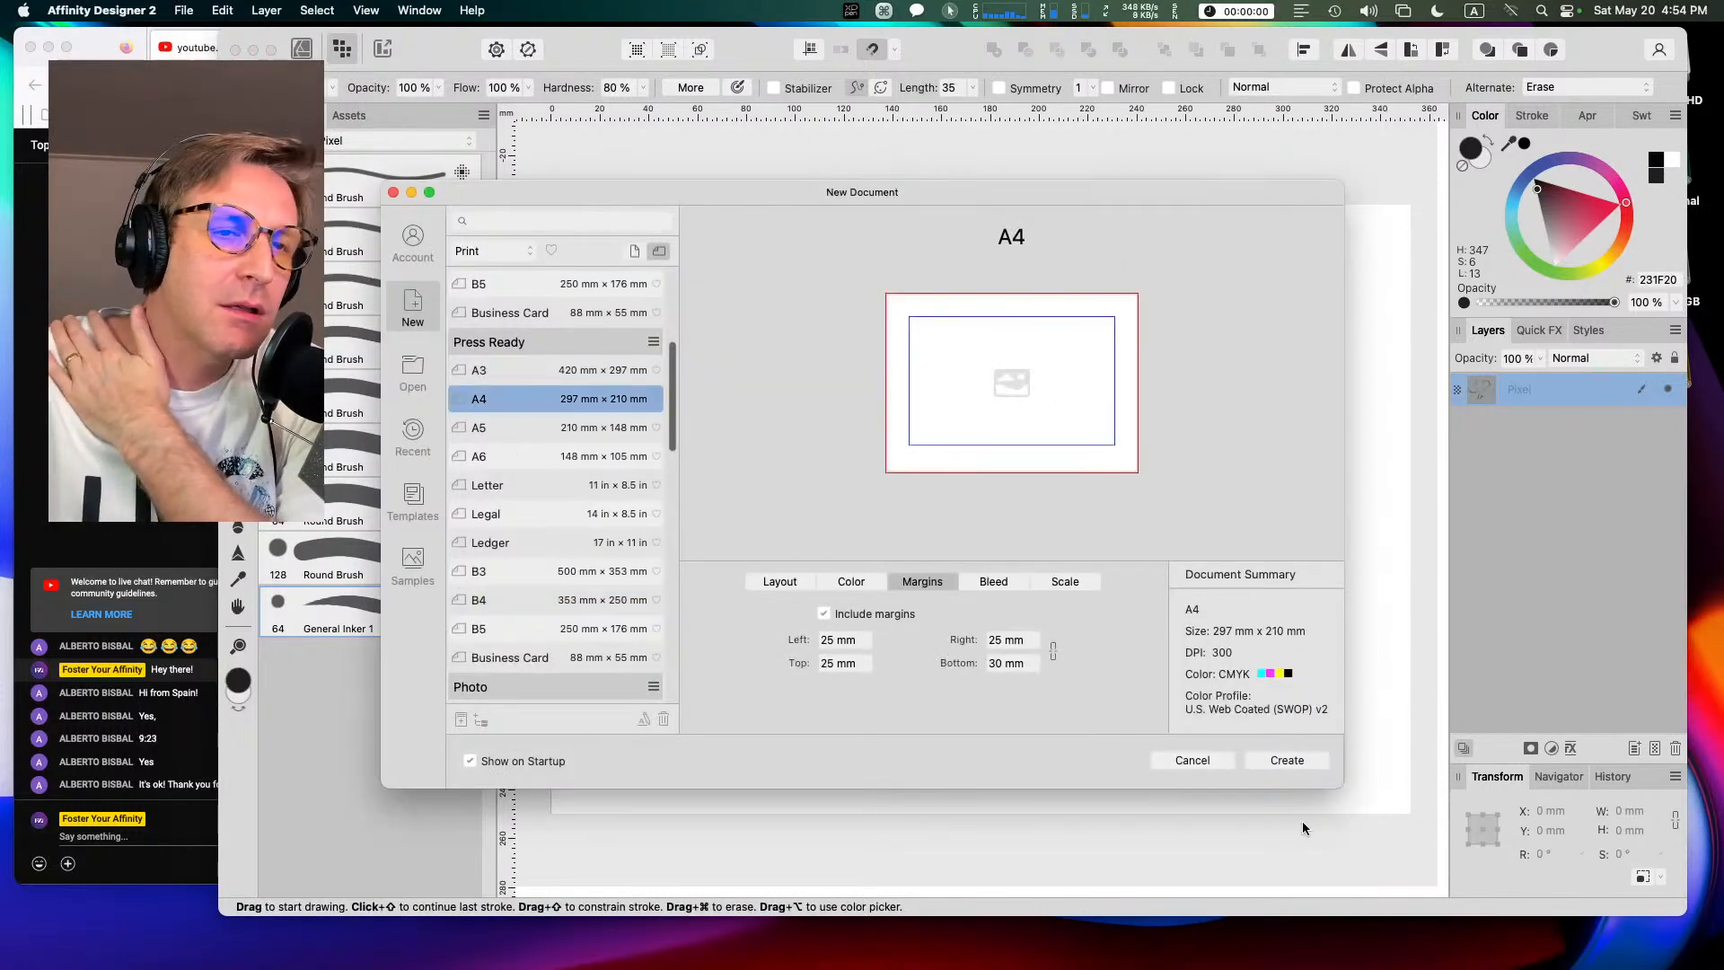
left_click(1287, 759)
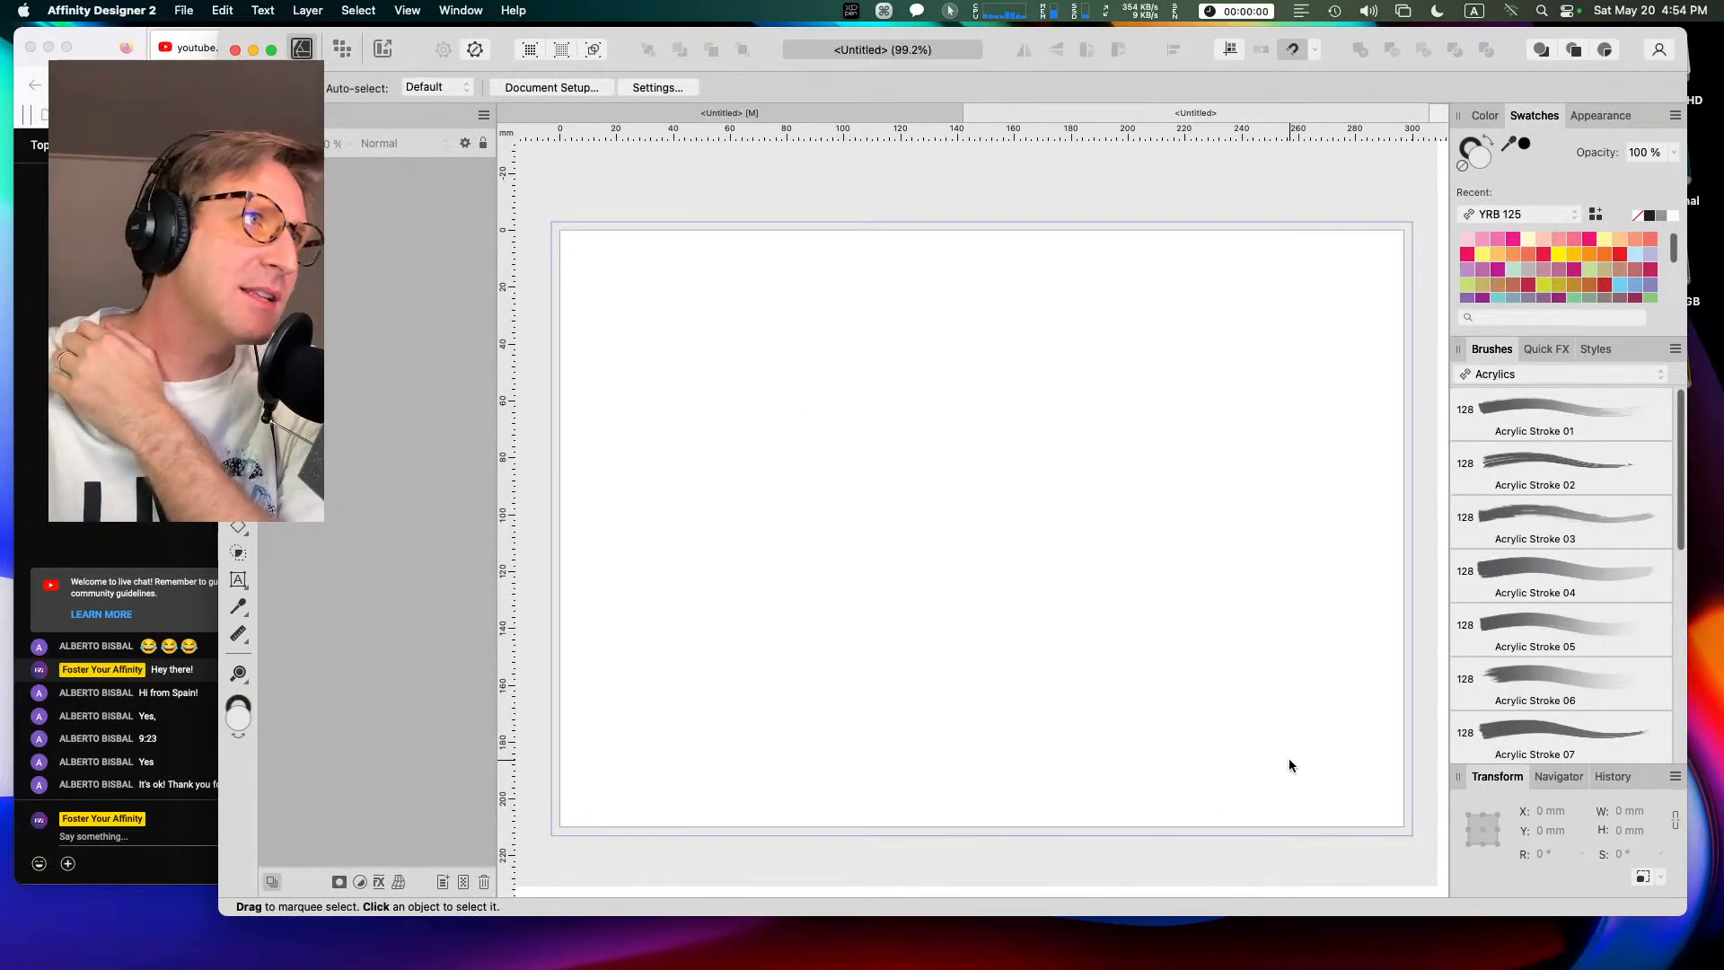
Step: Switch to the Pixel Persona and paint a winding stroke and a short tapered stroke with the General Inker 1 brush
key("super+2")
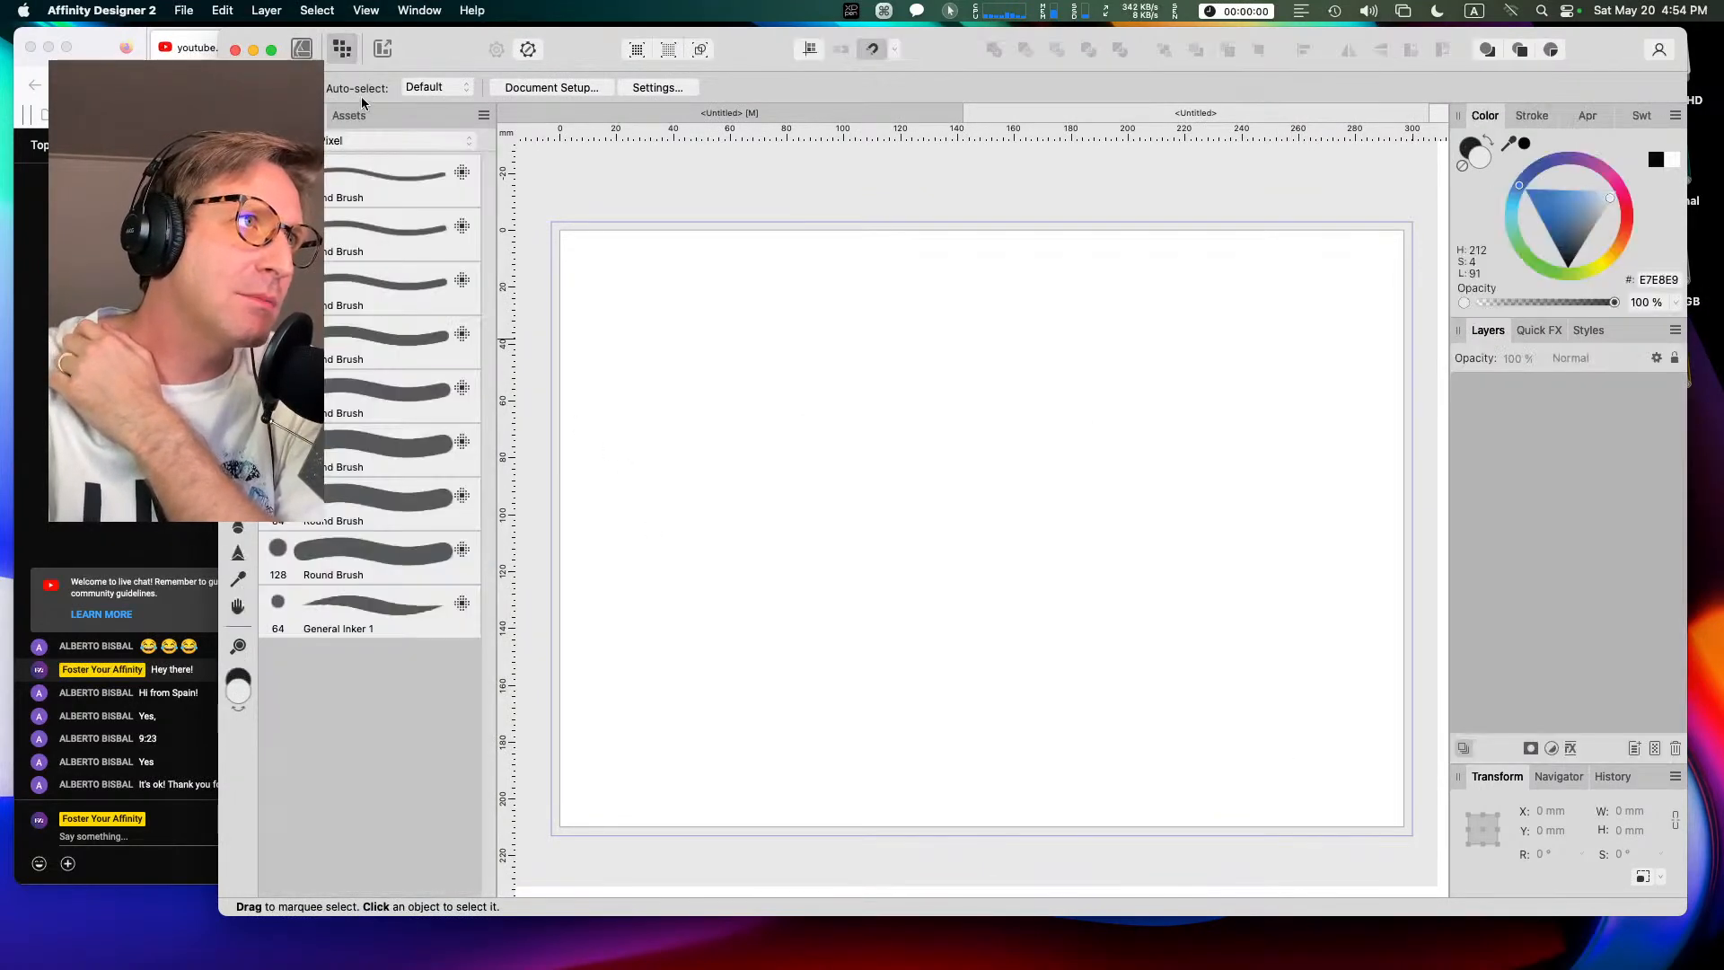
left_click(388, 610)
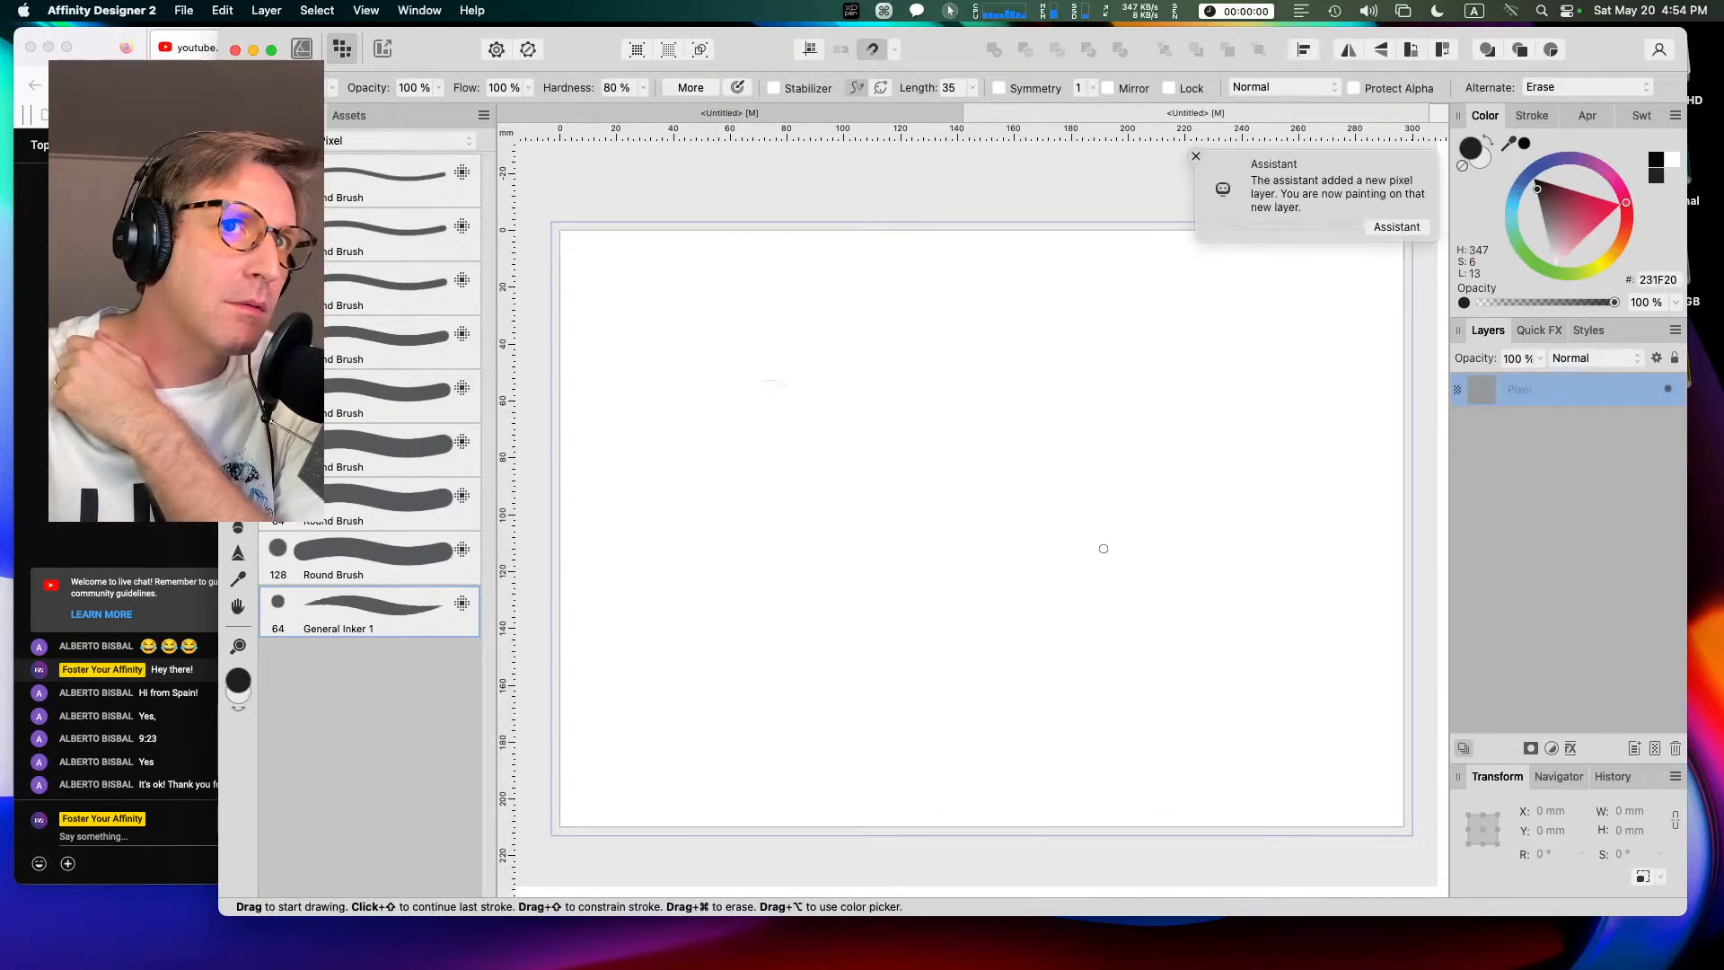
mouse_move(721, 399)
left_mouse_down()
mouse_move(785, 527)
mouse_move(1055, 567)
left_mouse_up()
left_click_drag(961, 418, 1189, 486)
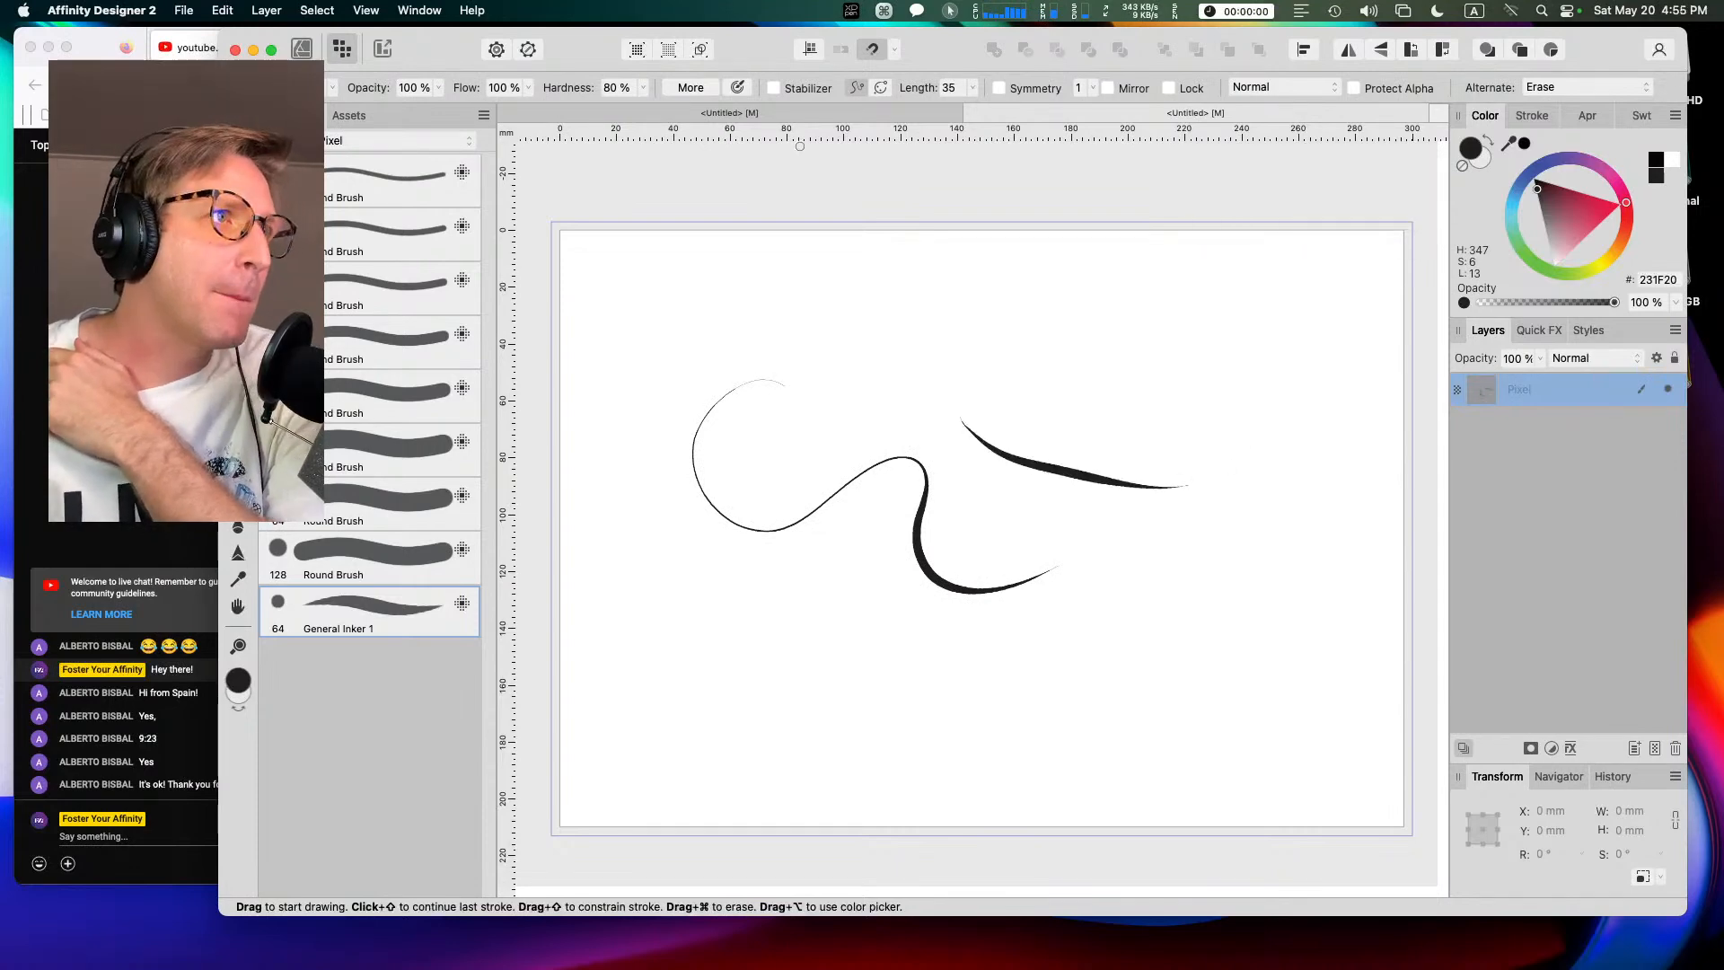
left_click(484, 115)
left_click(390, 139)
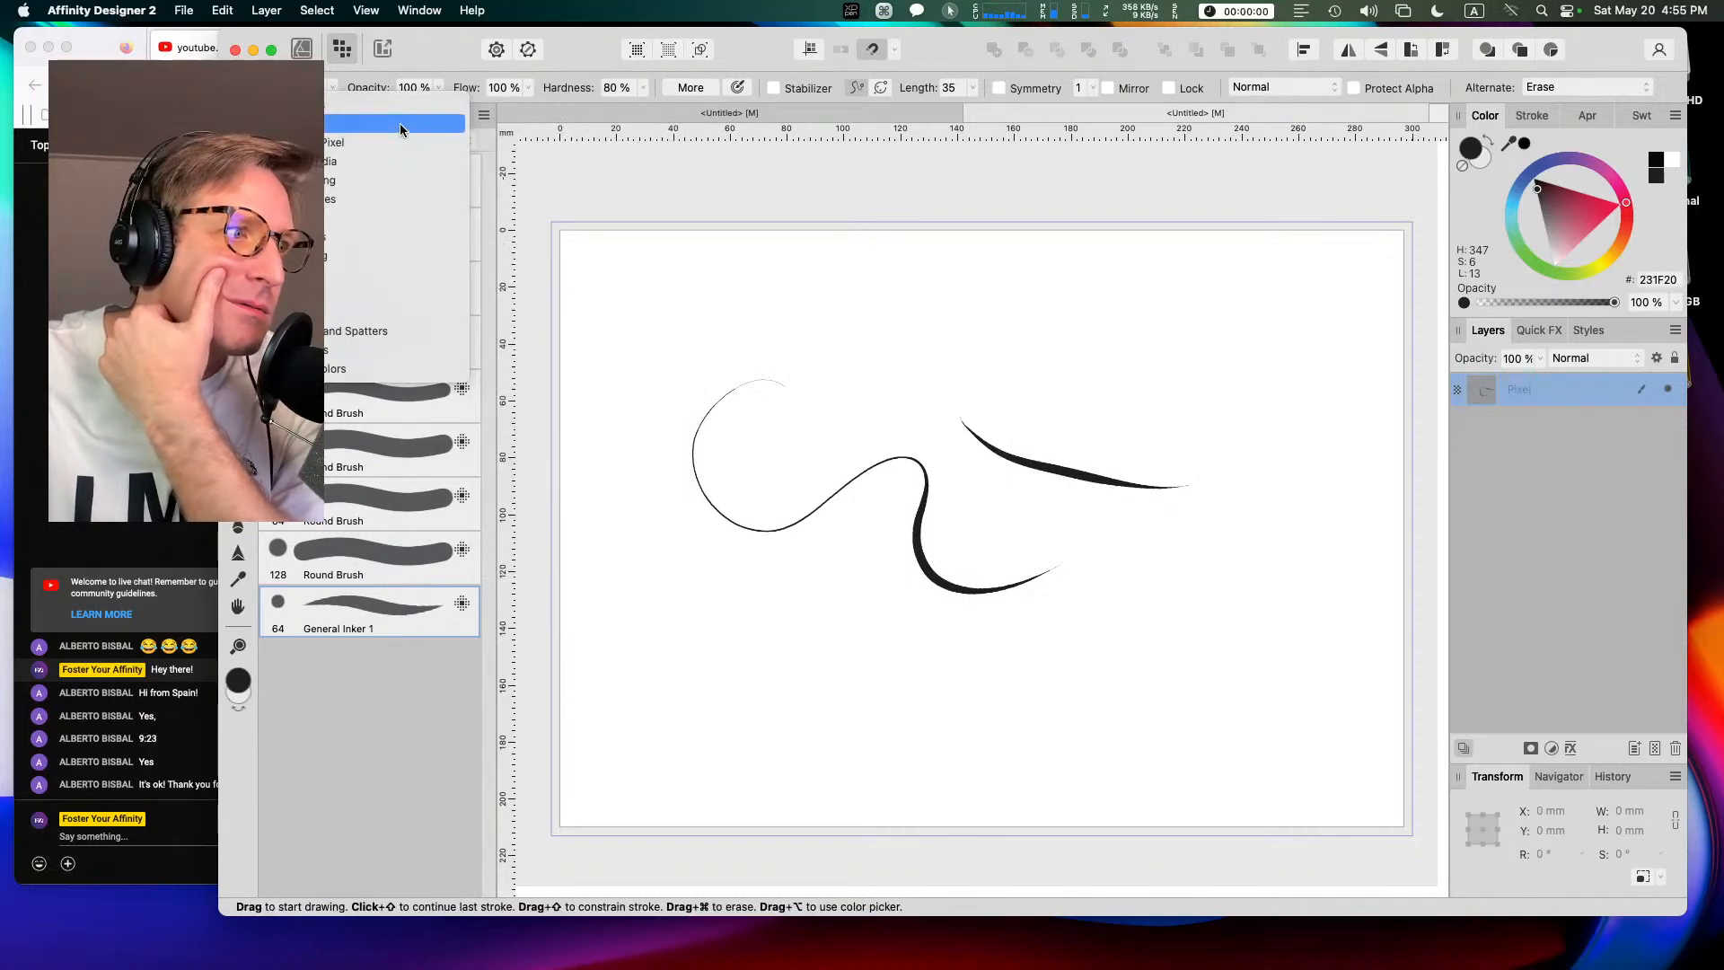
left_click(398, 126)
Step: Reset all brushes to factory settings in the application's Miscellaneous settings and close the settings
left_click(104, 8)
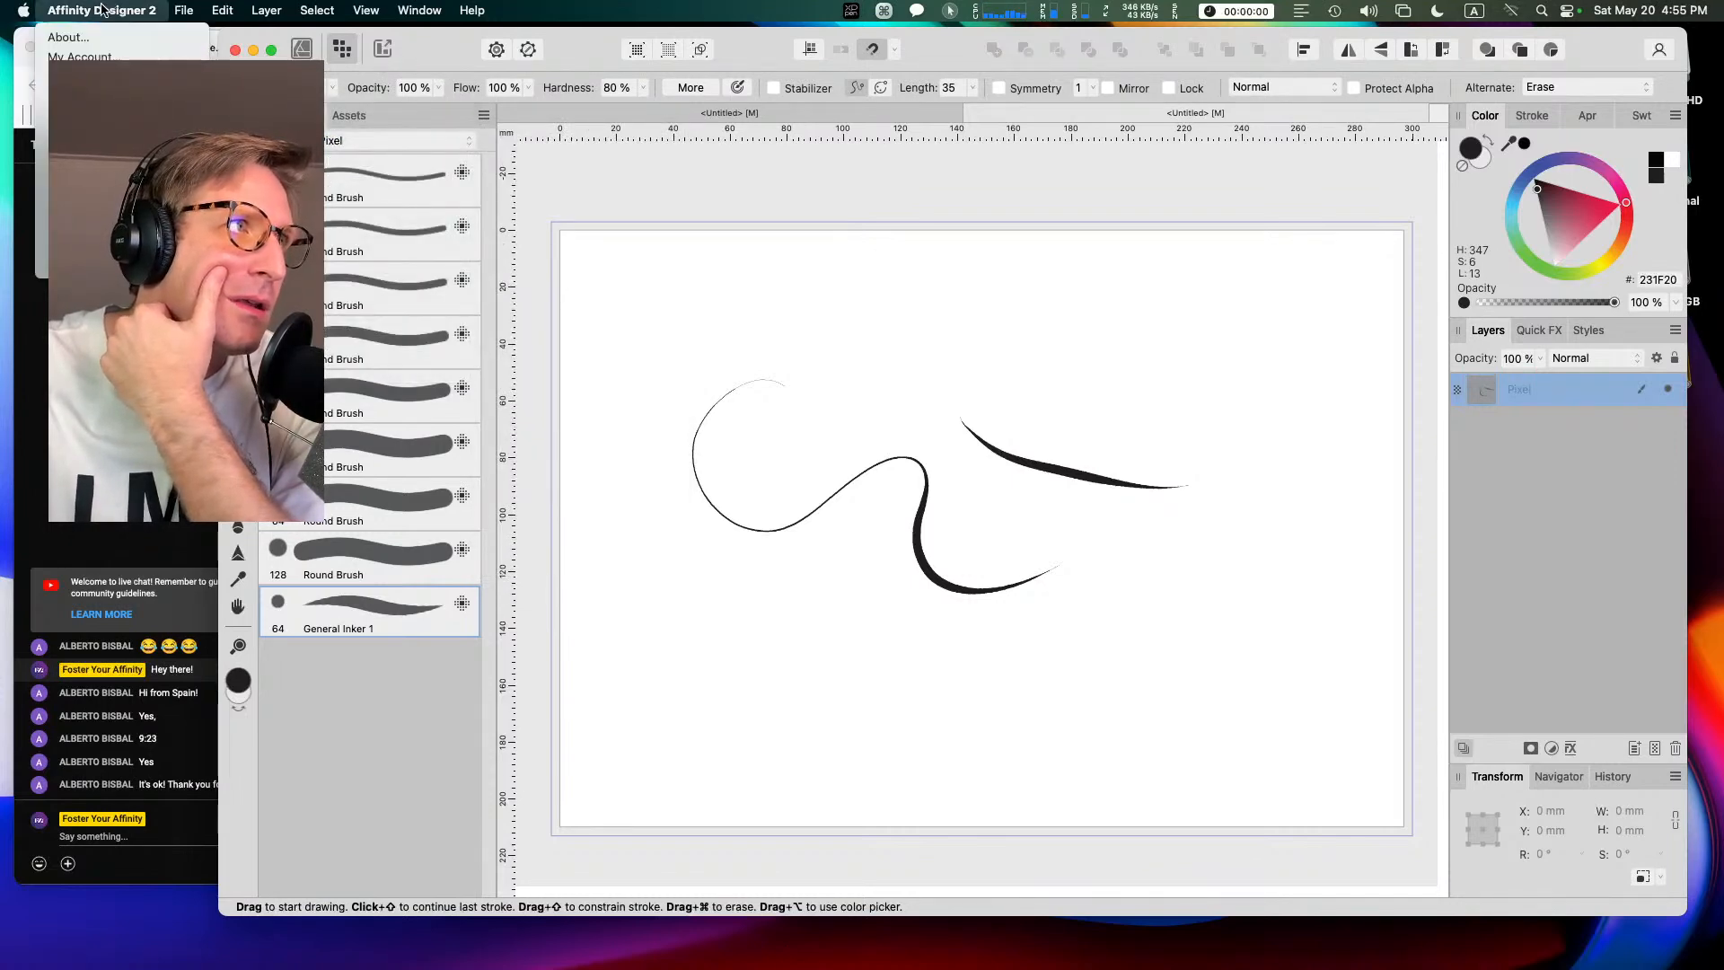
left_click(81, 81)
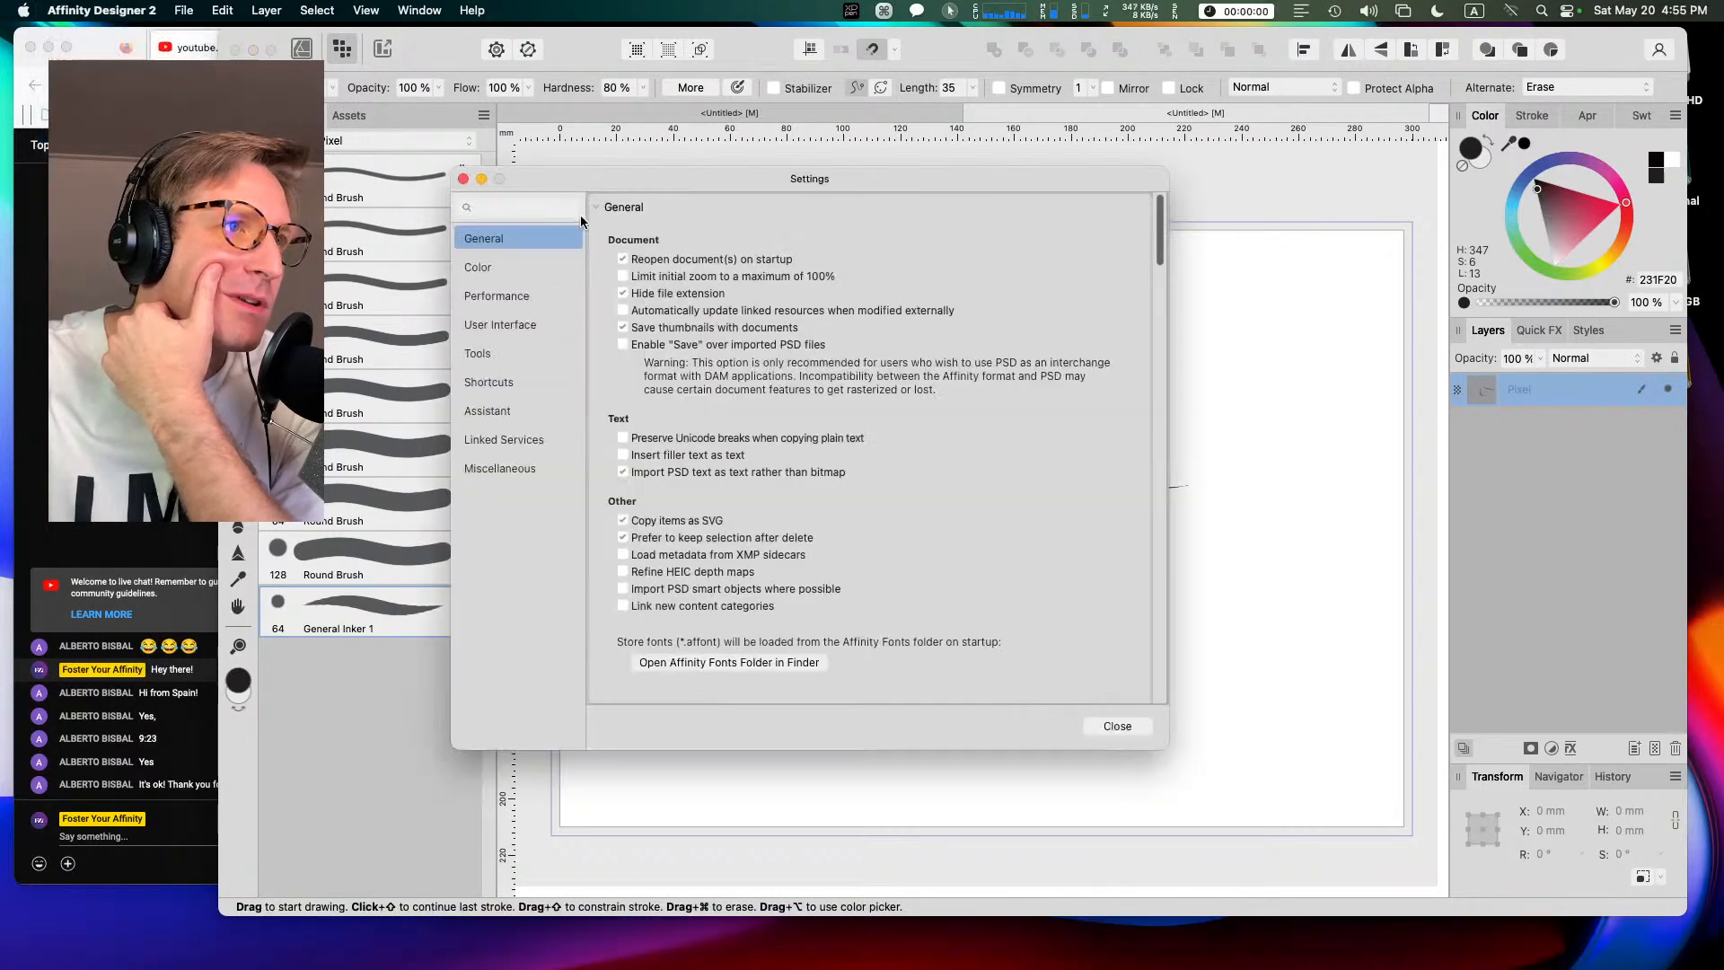
left_click(484, 469)
left_click(860, 551)
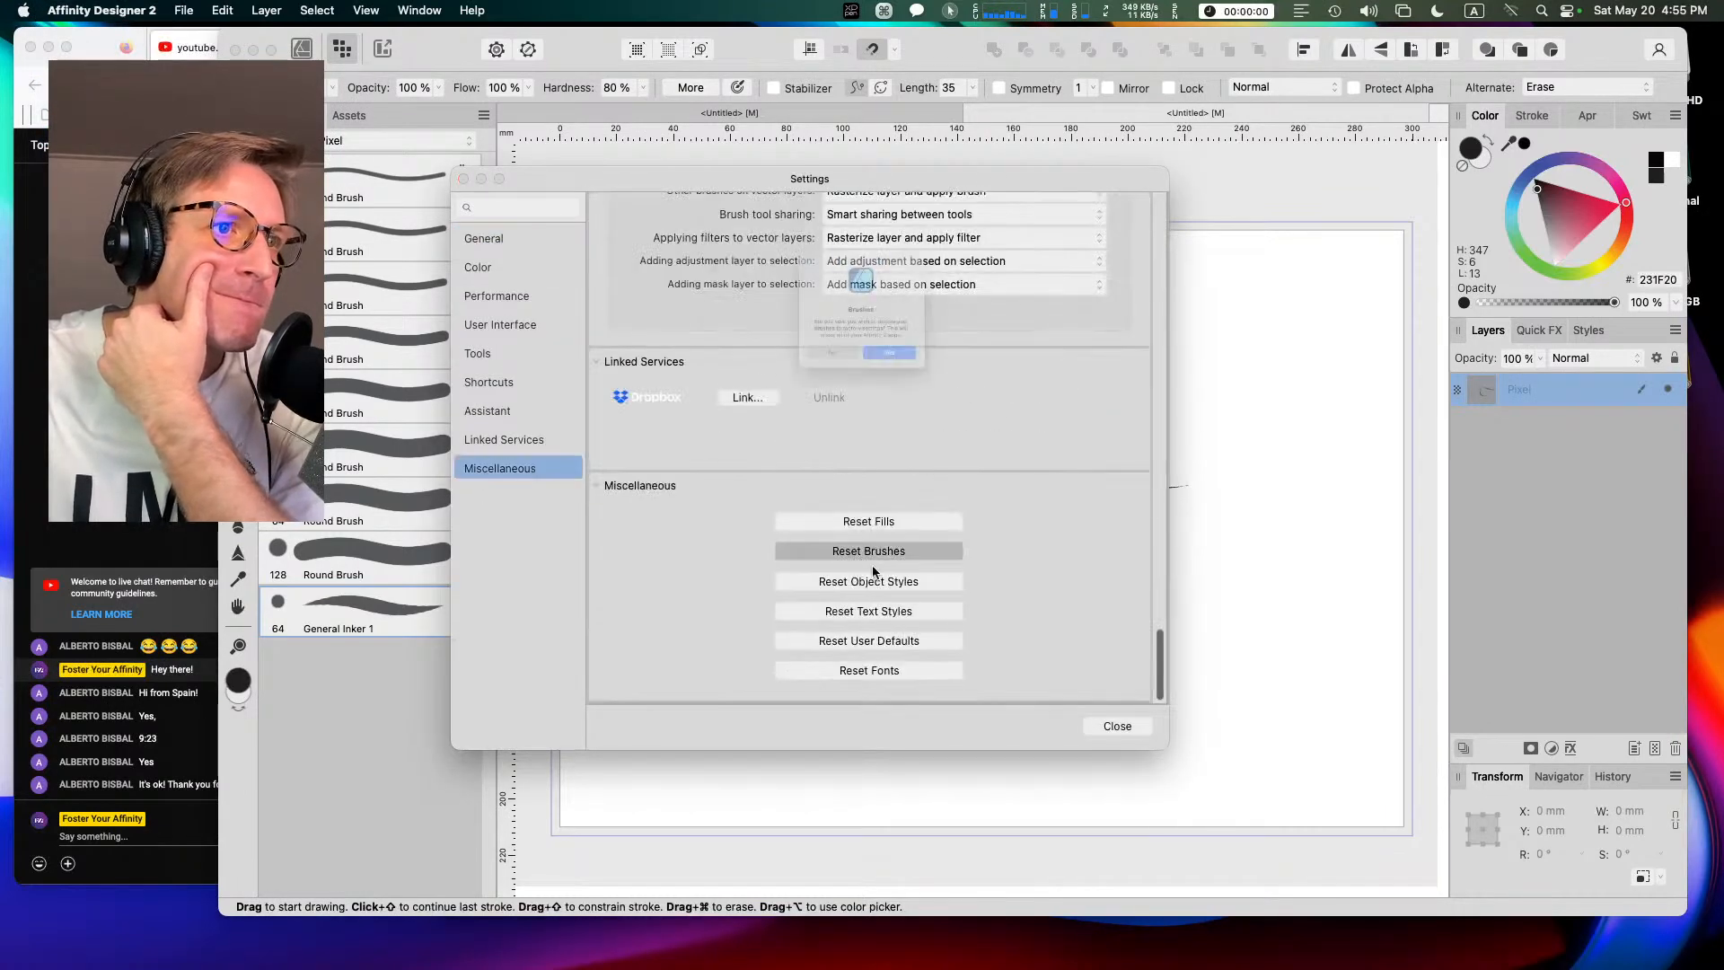
left_click(893, 390)
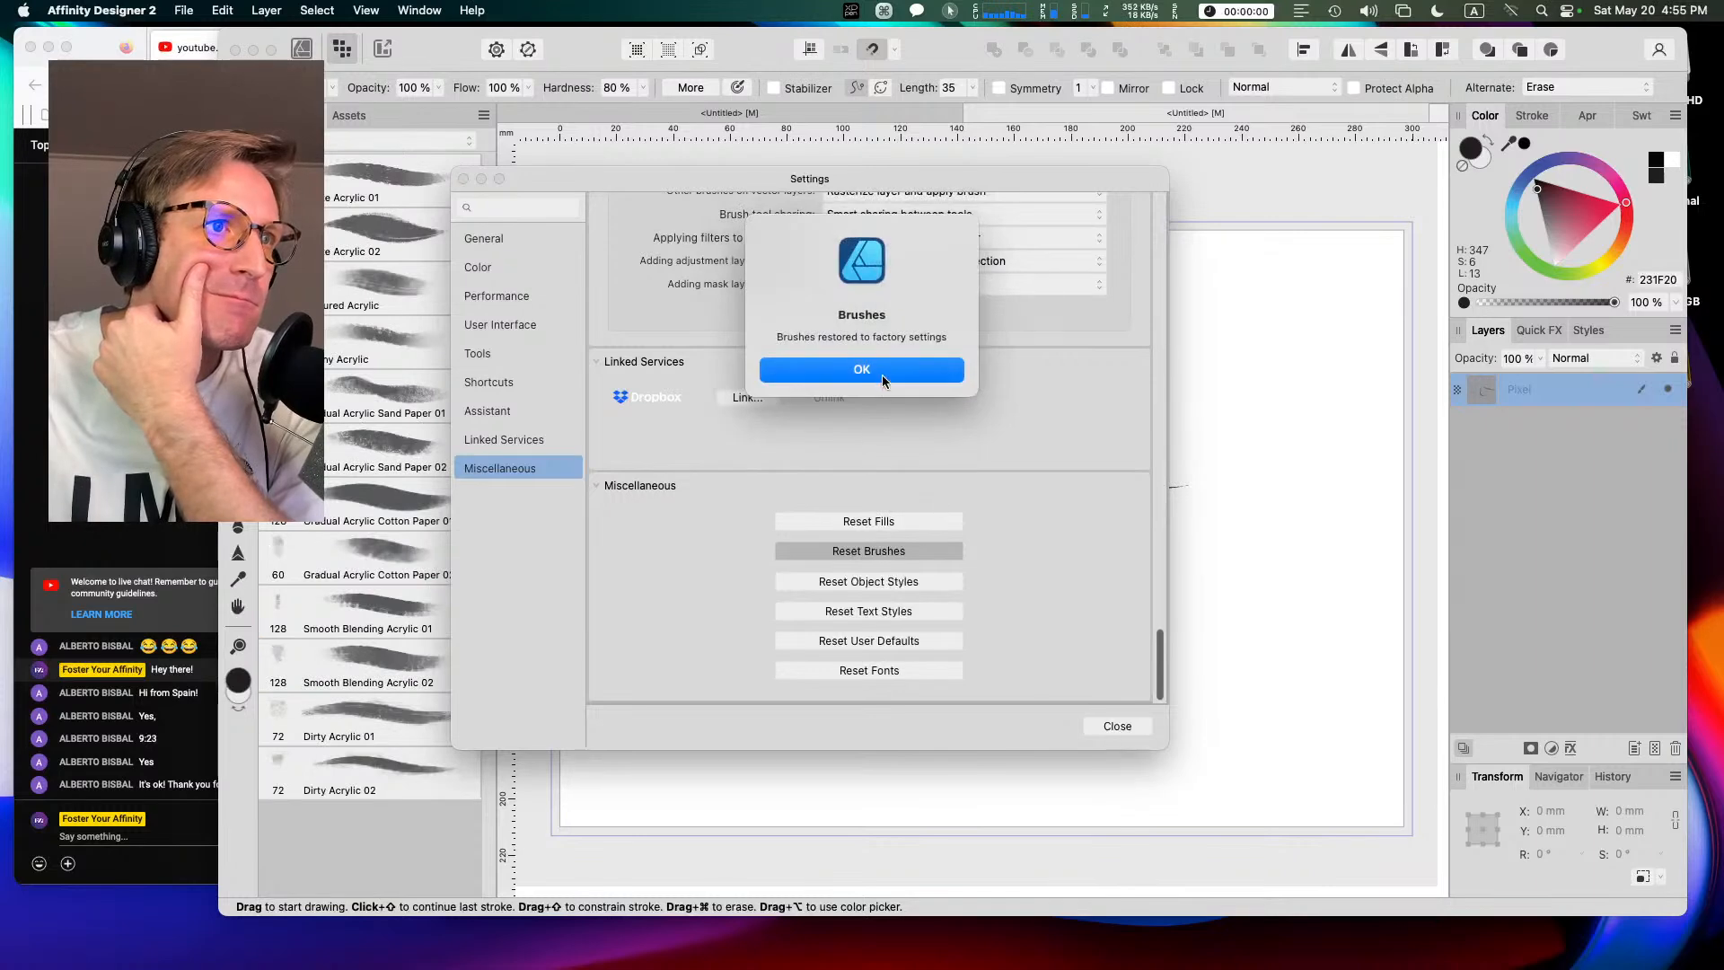
key("Return")
left_click(1113, 725)
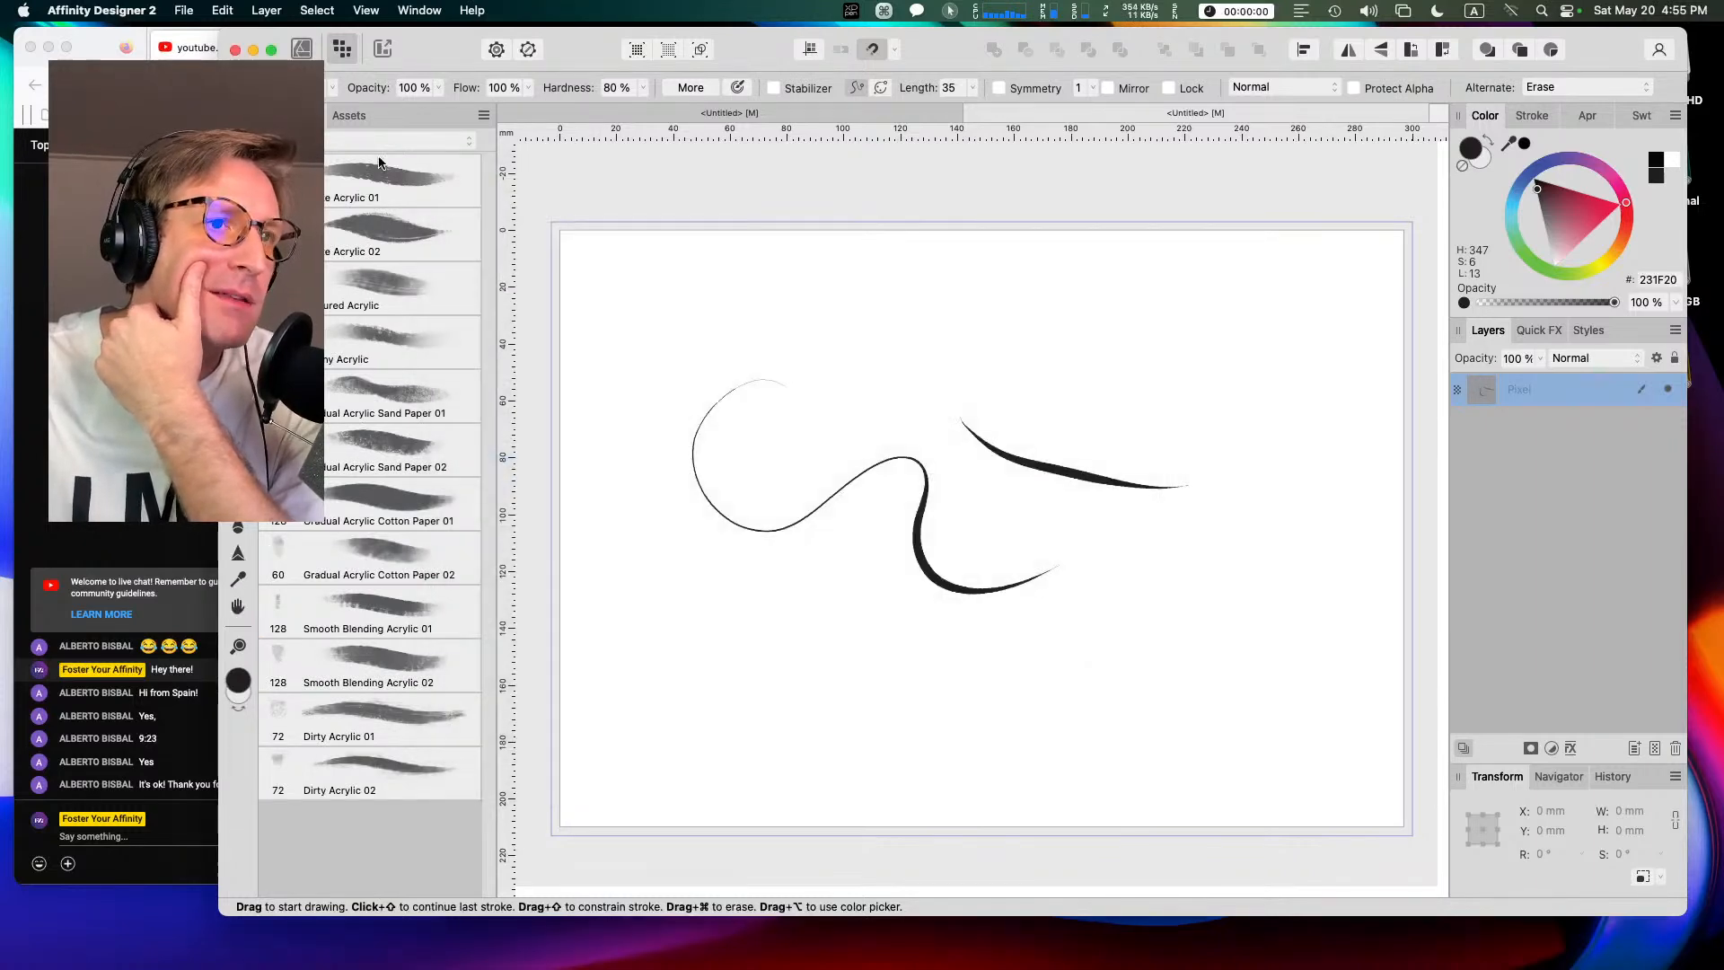
Step: Paint several long wavy test strokes across the page with the second brush in the acrylics list
left_click(422, 238)
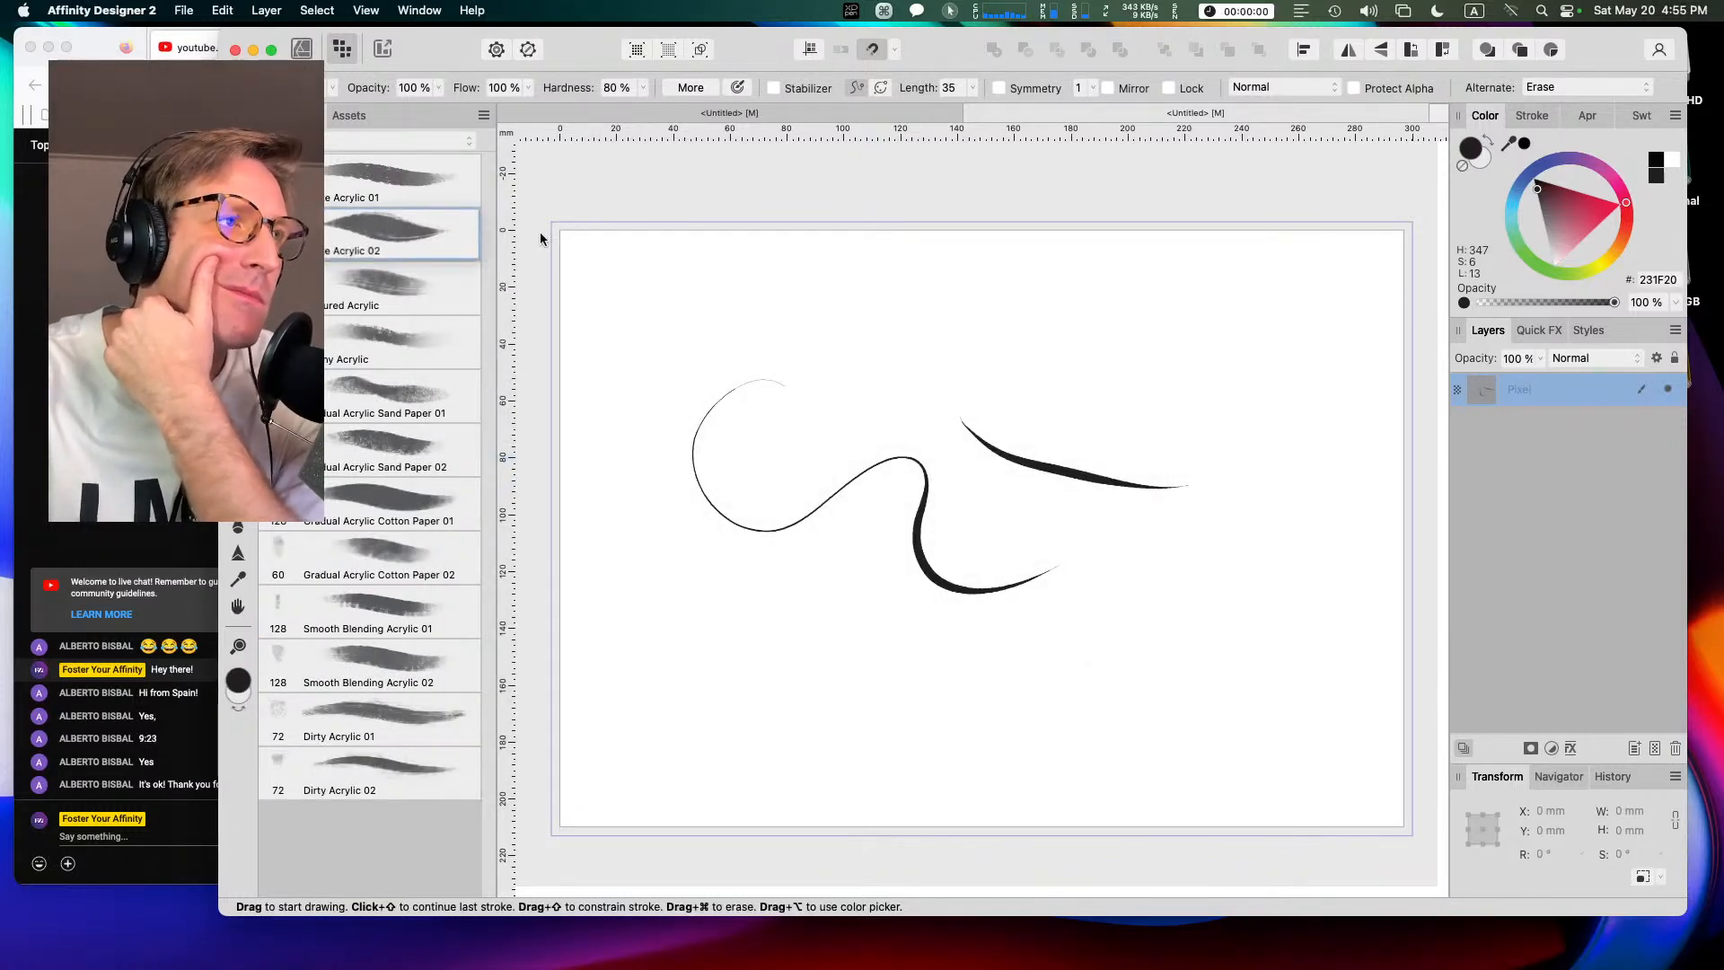
left_click(392, 237)
mouse_move(753, 354)
left_mouse_down()
mouse_move(838, 335)
mouse_move(1107, 346)
mouse_move(1364, 418)
left_mouse_up()
left_click_drag(768, 686, 1317, 560)
left_click_drag(718, 609, 1255, 494)
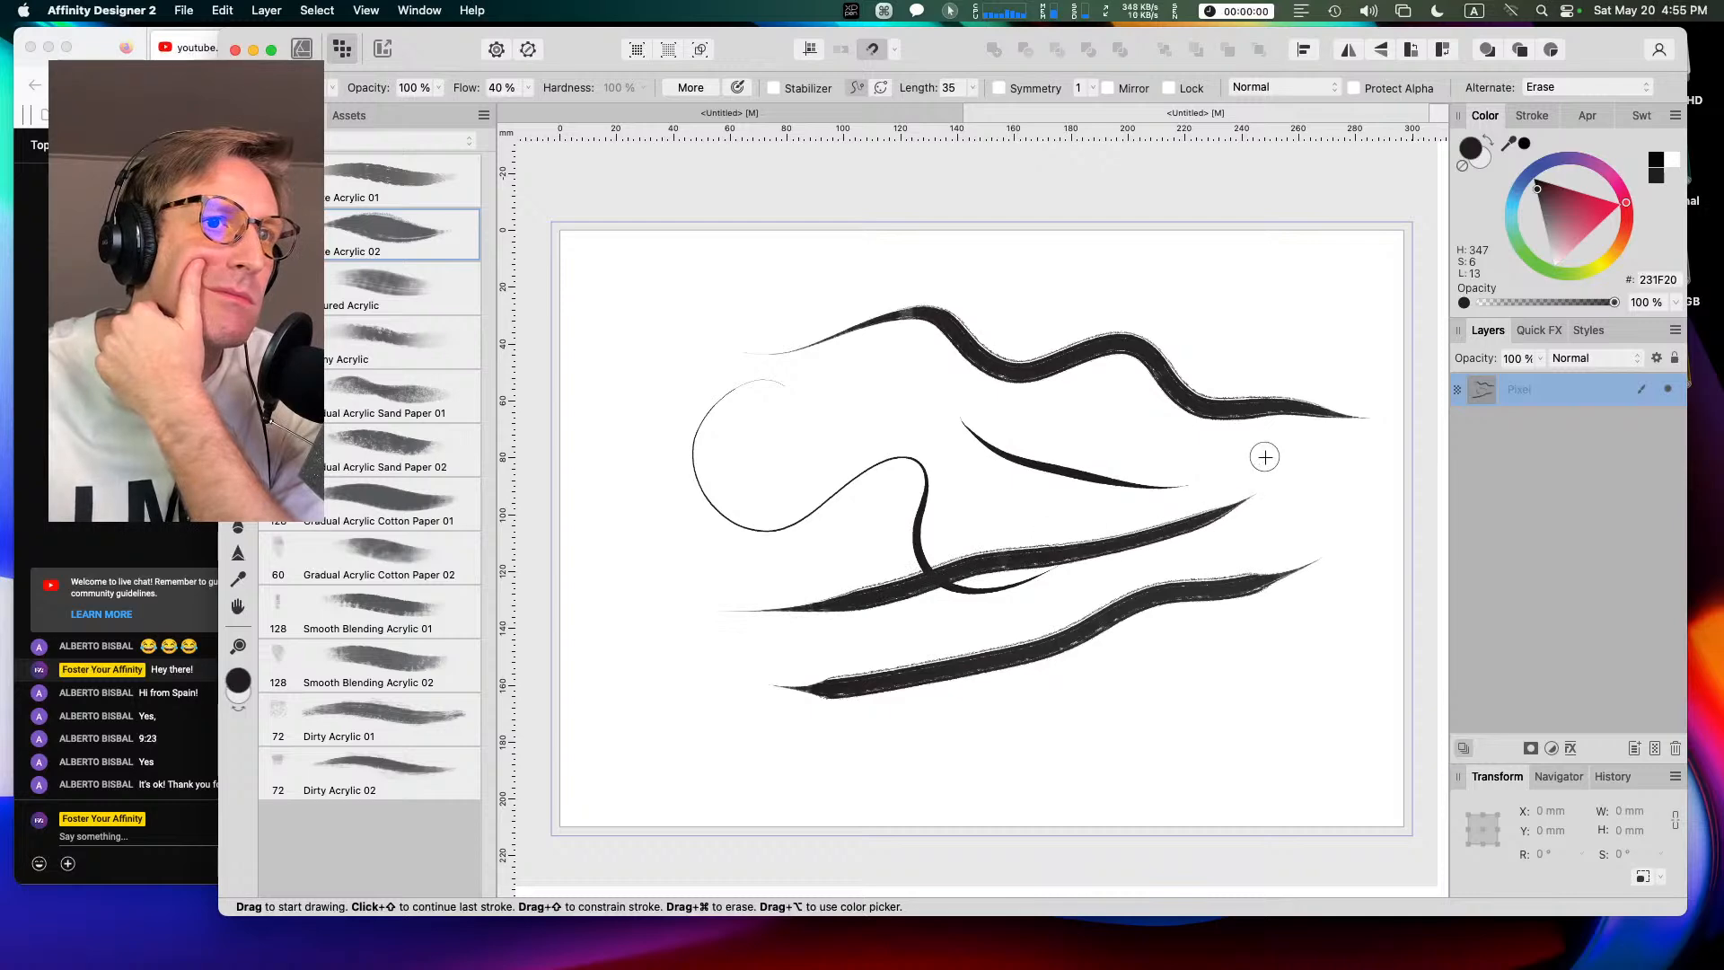
mouse_move(754, 416)
left_mouse_down()
mouse_move(842, 437)
mouse_move(947, 423)
mouse_move(1048, 442)
left_mouse_up()
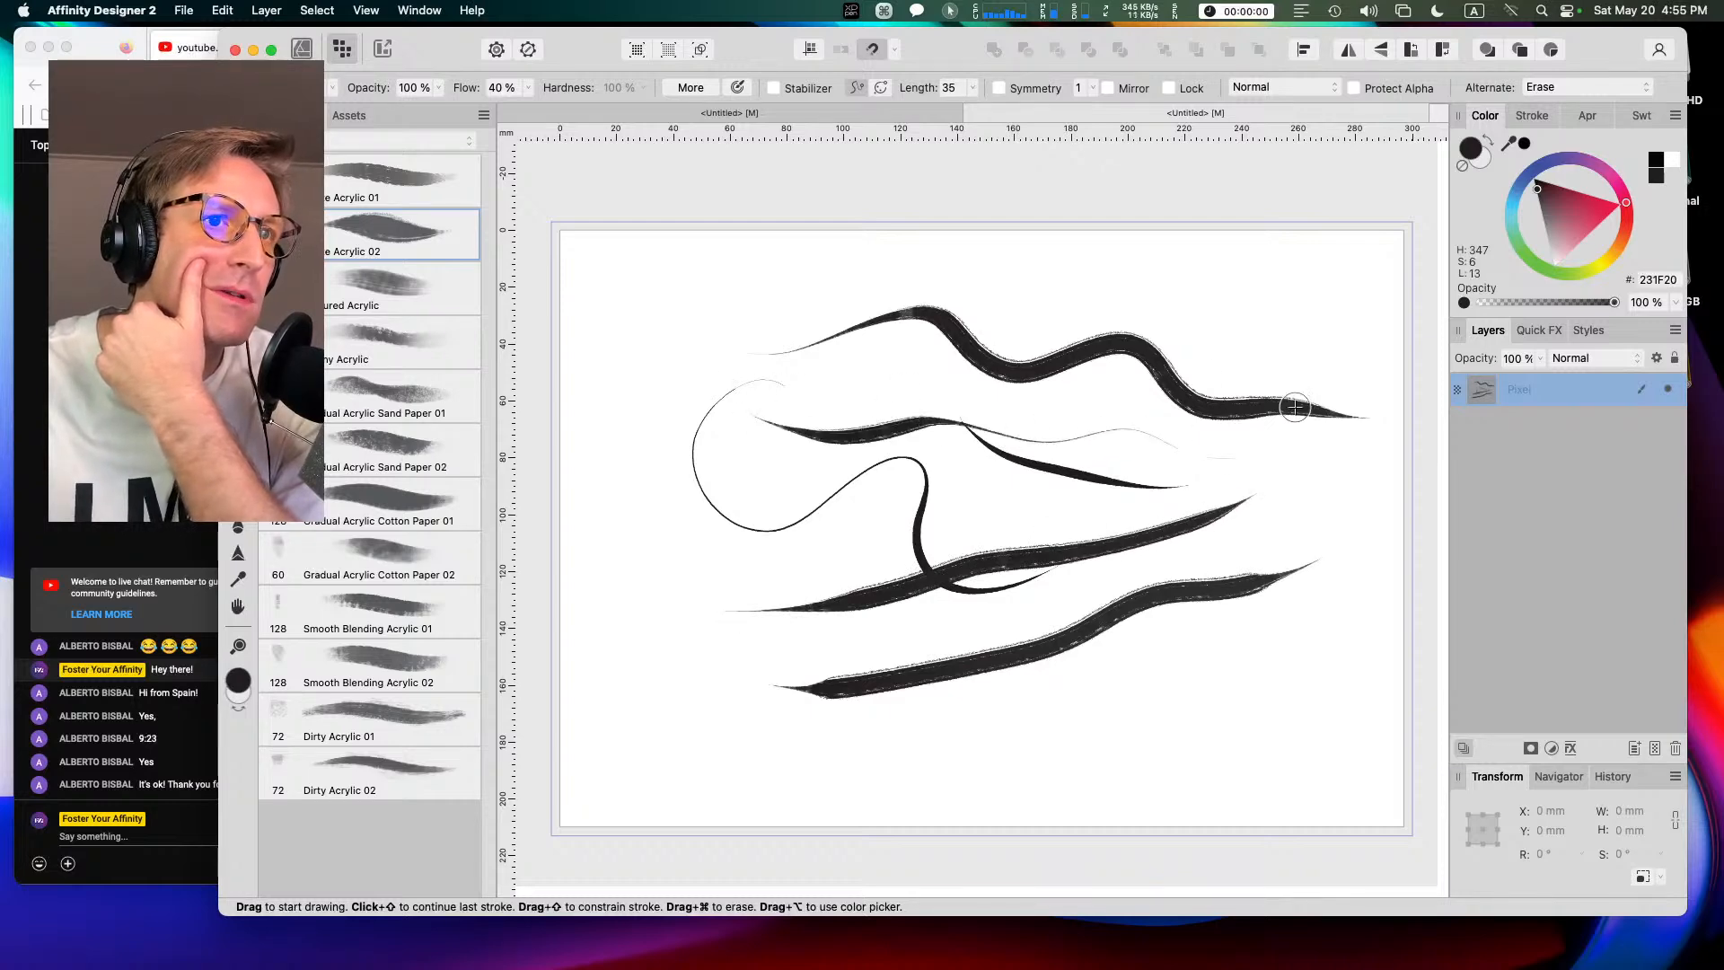
left_click_drag(865, 267, 1145, 305)
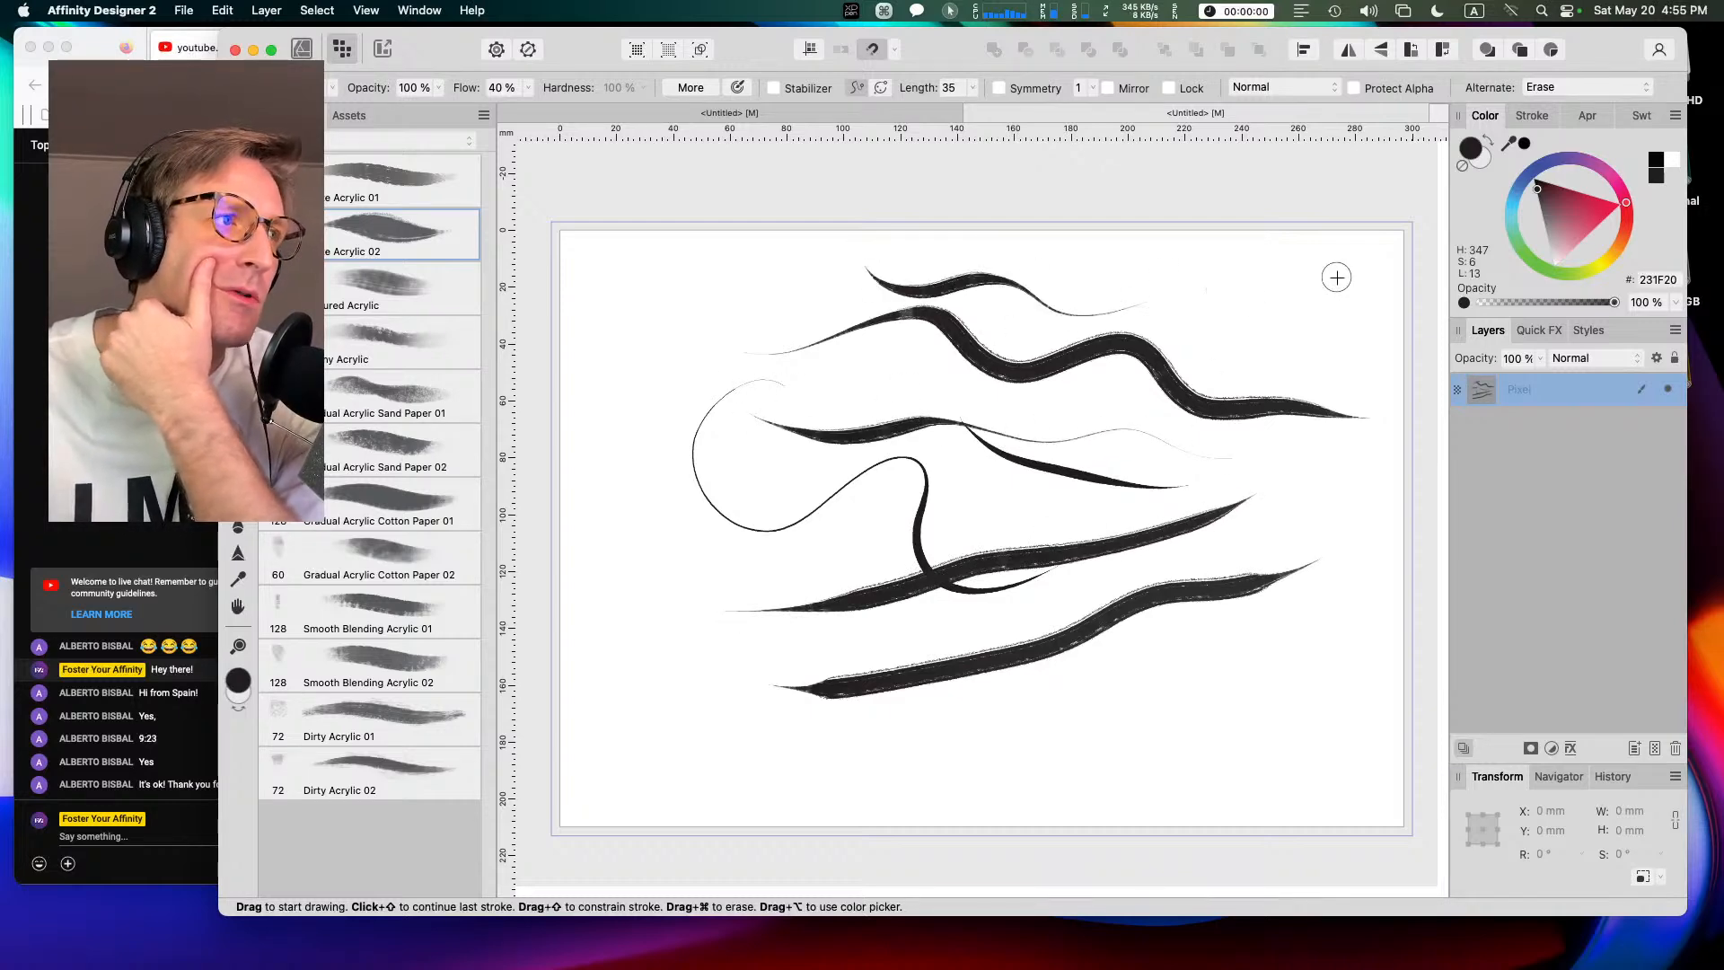
Step: Switch to the category of basic round brushes and paint test strokes with the round brush listed just above the 64 px one
left_click(329, 141)
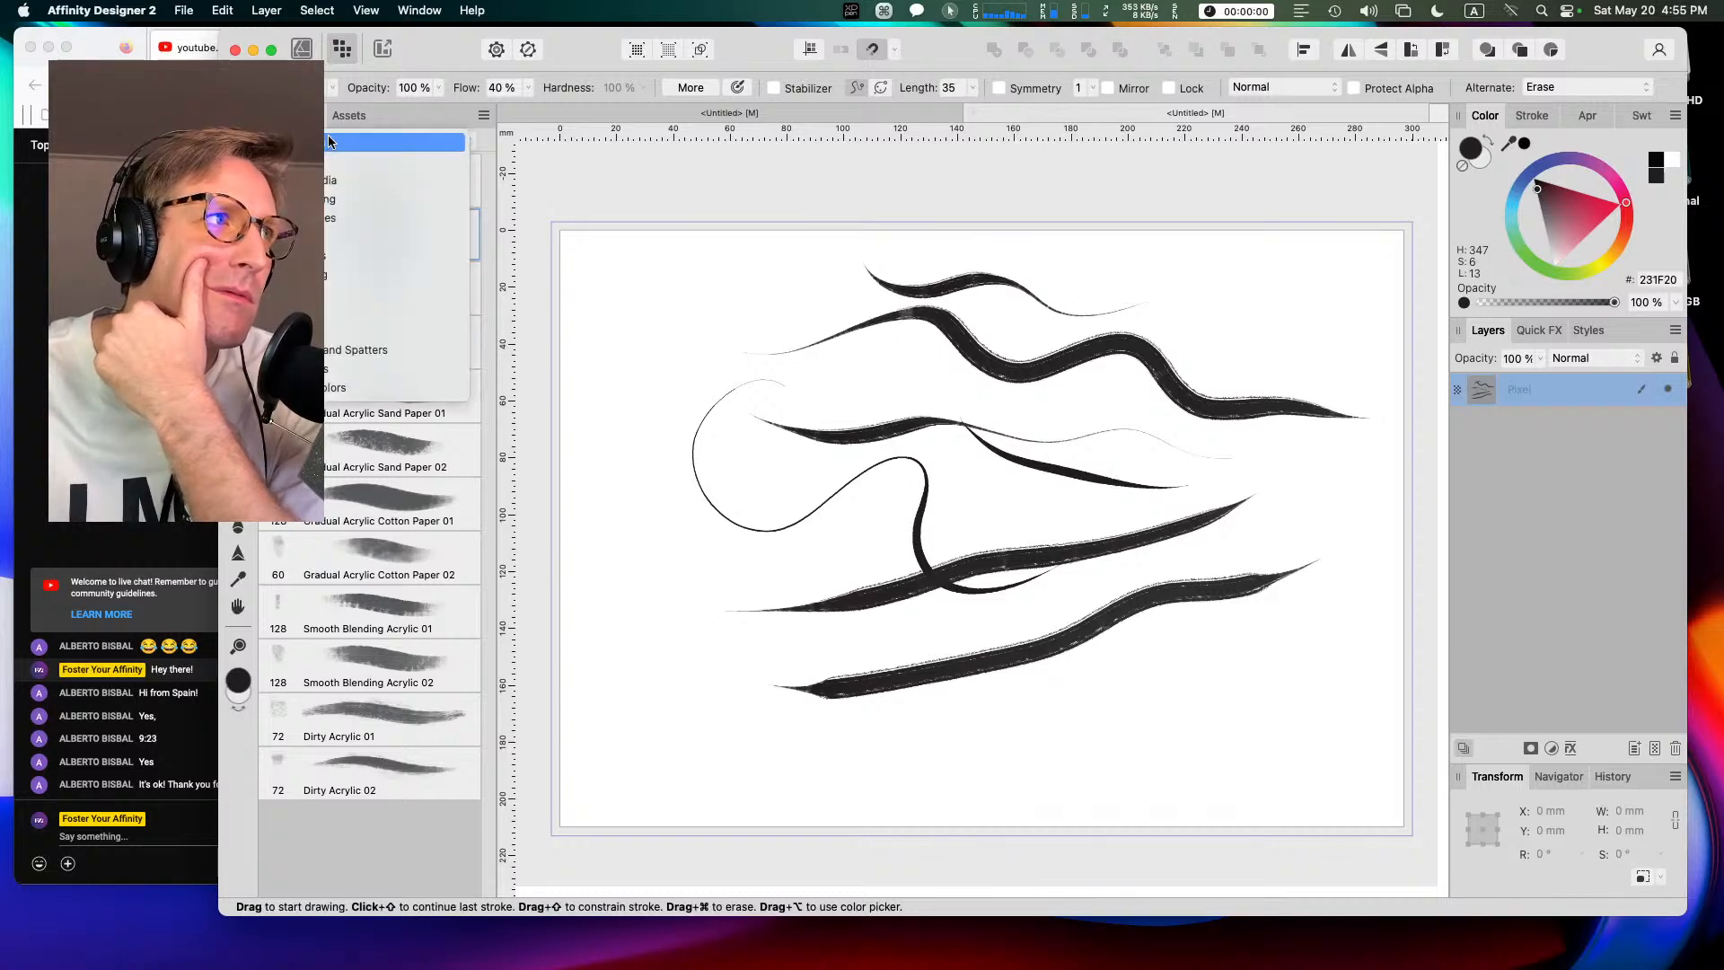
left_click(328, 161)
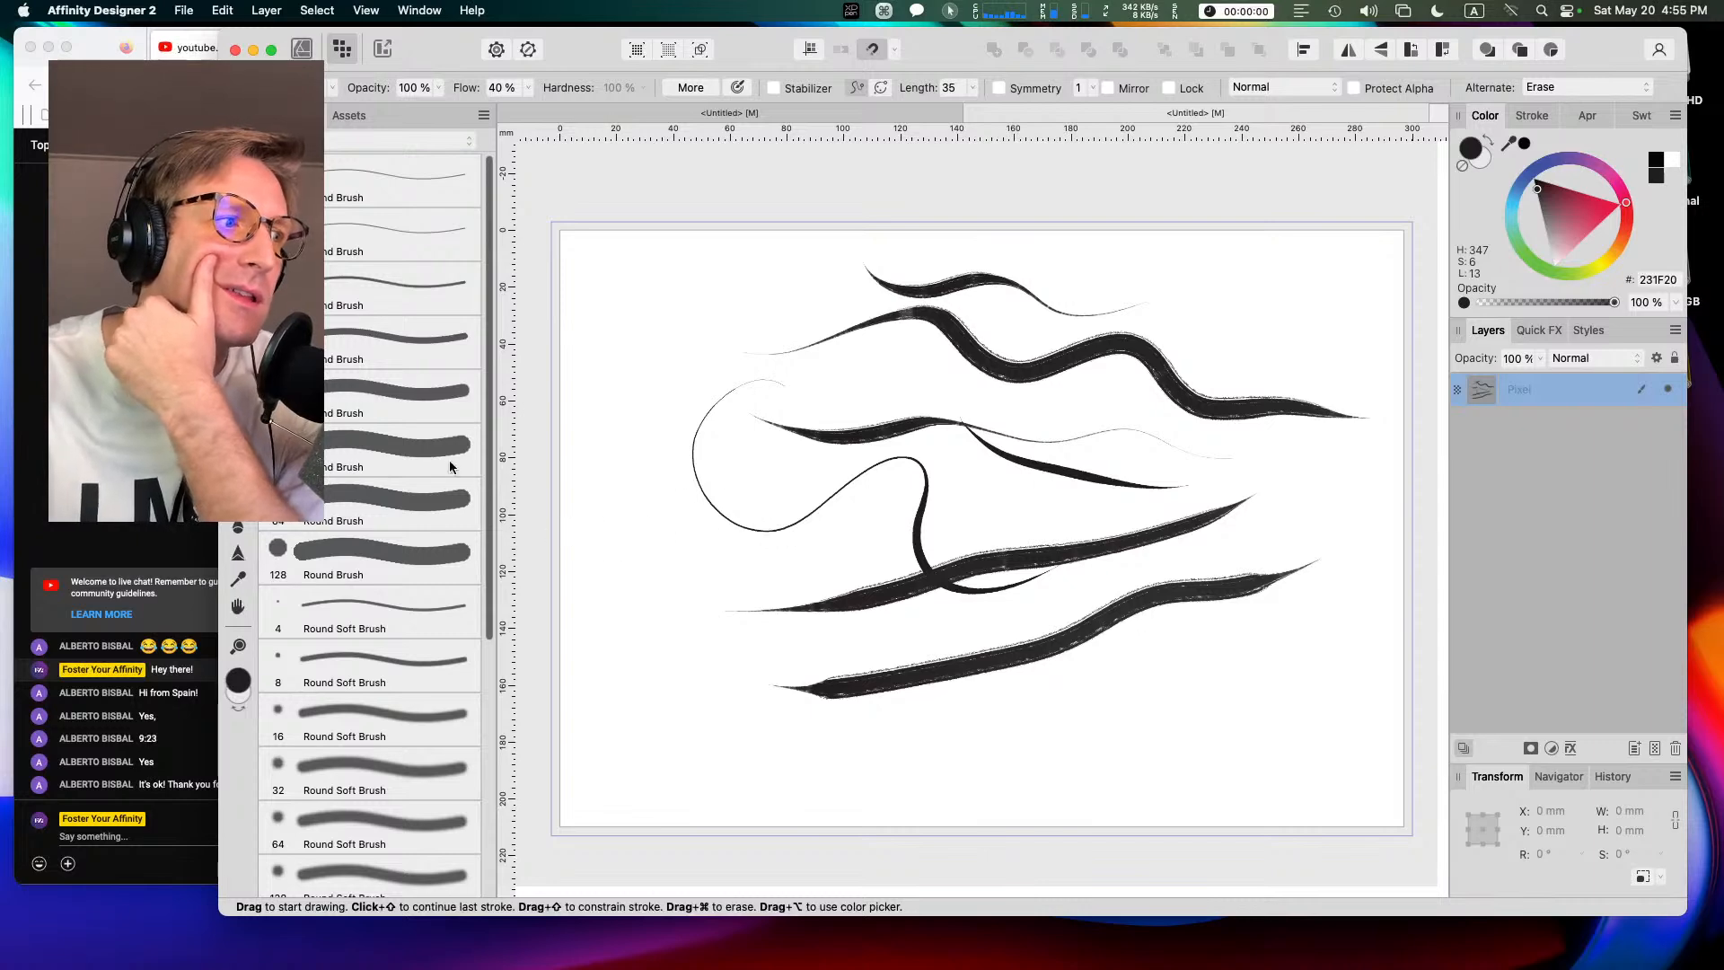
left_click(401, 438)
mouse_move(614, 281)
left_mouse_down()
mouse_move(665, 338)
mouse_move(658, 495)
mouse_move(807, 597)
mouse_move(1042, 620)
mouse_move(1320, 599)
left_mouse_up()
mouse_move(1261, 462)
left_mouse_down()
mouse_move(1336, 514)
mouse_move(1272, 452)
mouse_move(1309, 529)
mouse_move(1301, 440)
mouse_move(1272, 527)
mouse_move(1295, 539)
mouse_move(1254, 551)
mouse_move(1318, 580)
mouse_move(1322, 531)
mouse_move(1243, 560)
mouse_move(1246, 580)
mouse_move(1329, 543)
mouse_move(1261, 472)
mouse_move(1308, 439)
mouse_move(1344, 496)
mouse_move(1297, 541)
left_mouse_up()
left_click_drag(1065, 453, 786, 474)
left_click_drag(731, 541, 1130, 449)
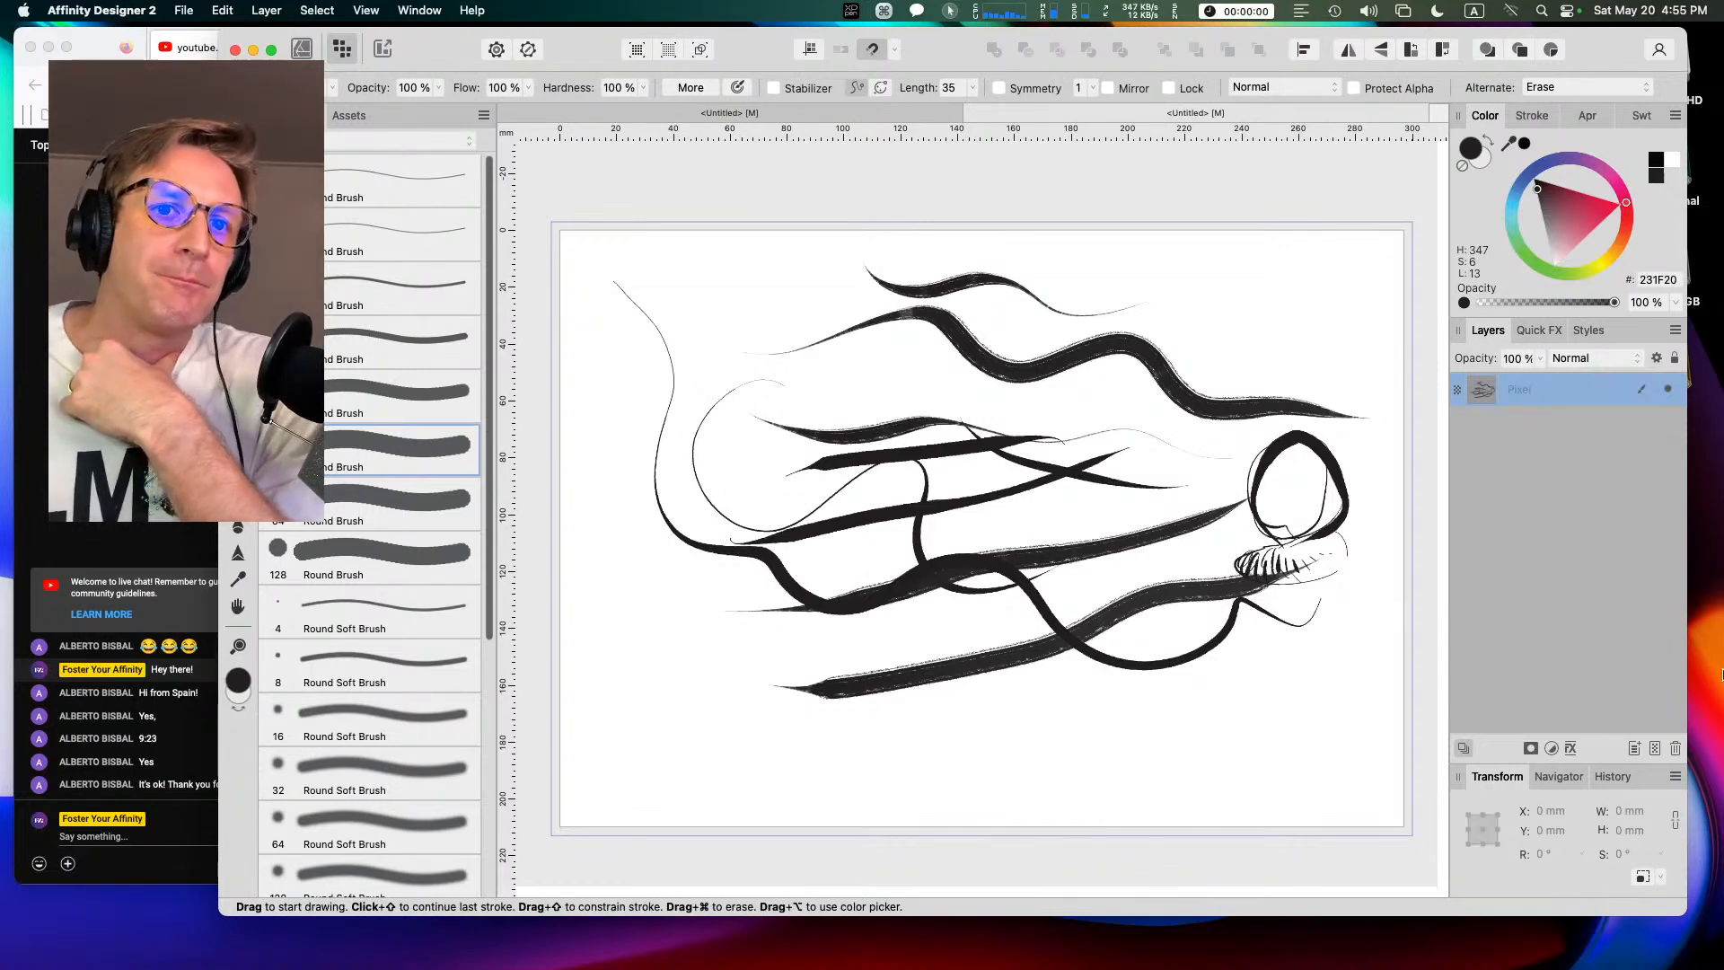
Step: Delete the pixel layer holding the test strokes and create a brush category named Comic Pixel
left_click(1675, 748)
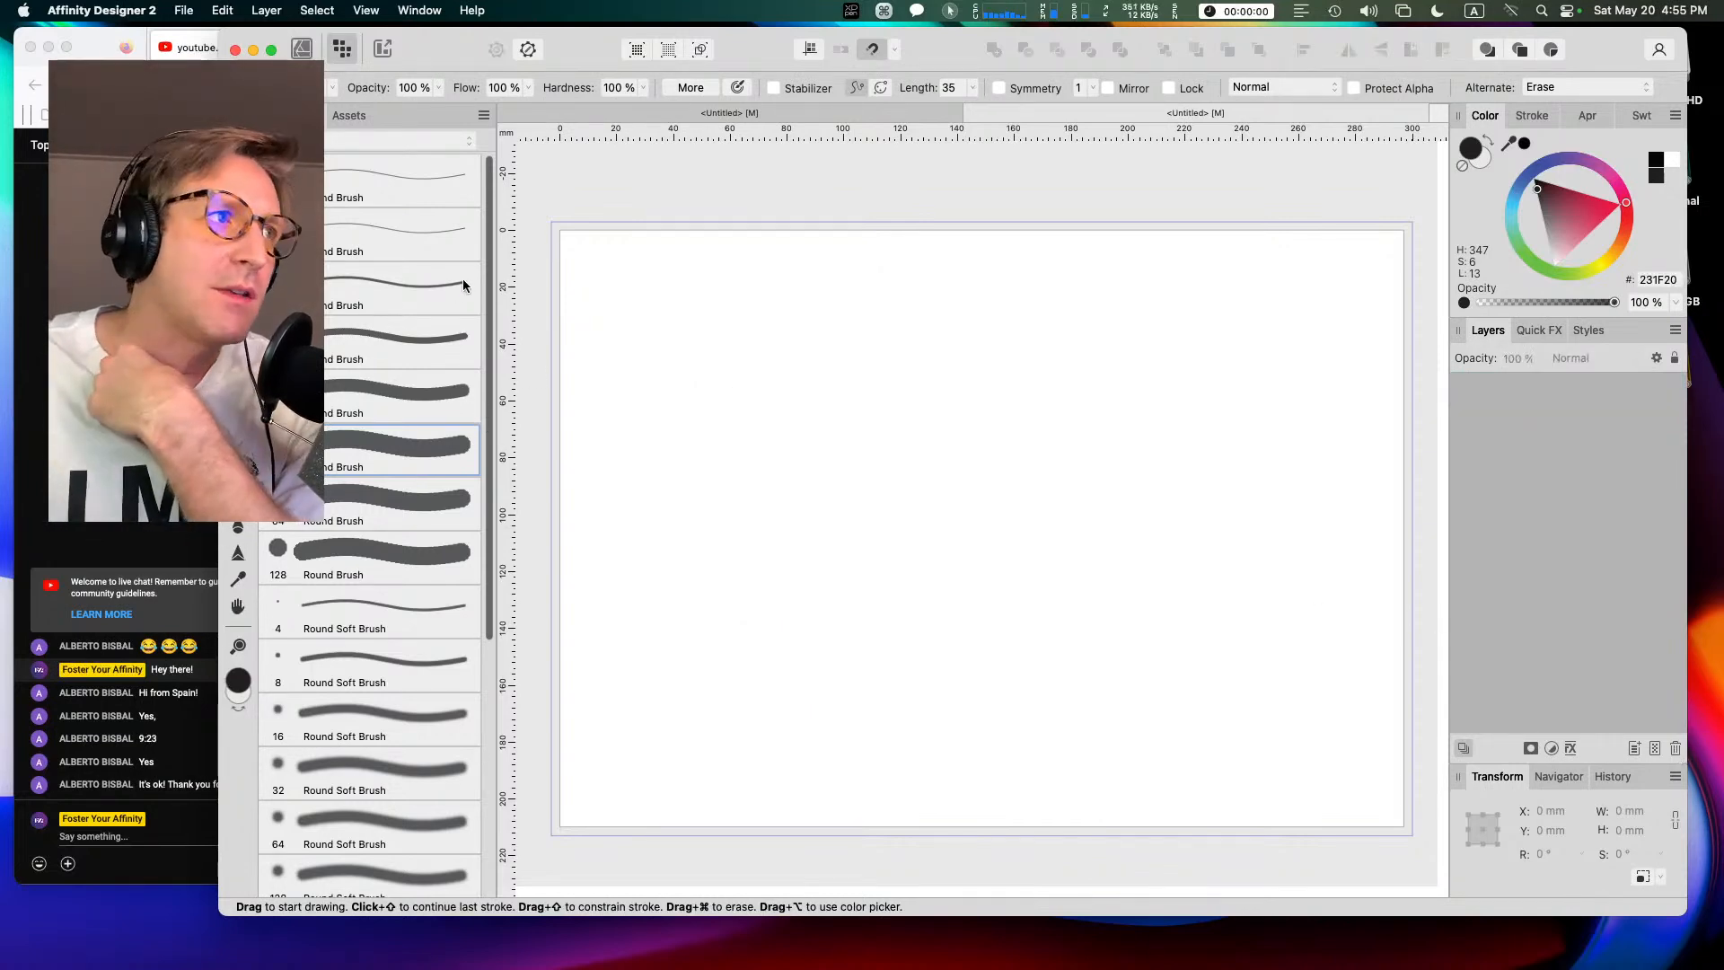
left_click(361, 138)
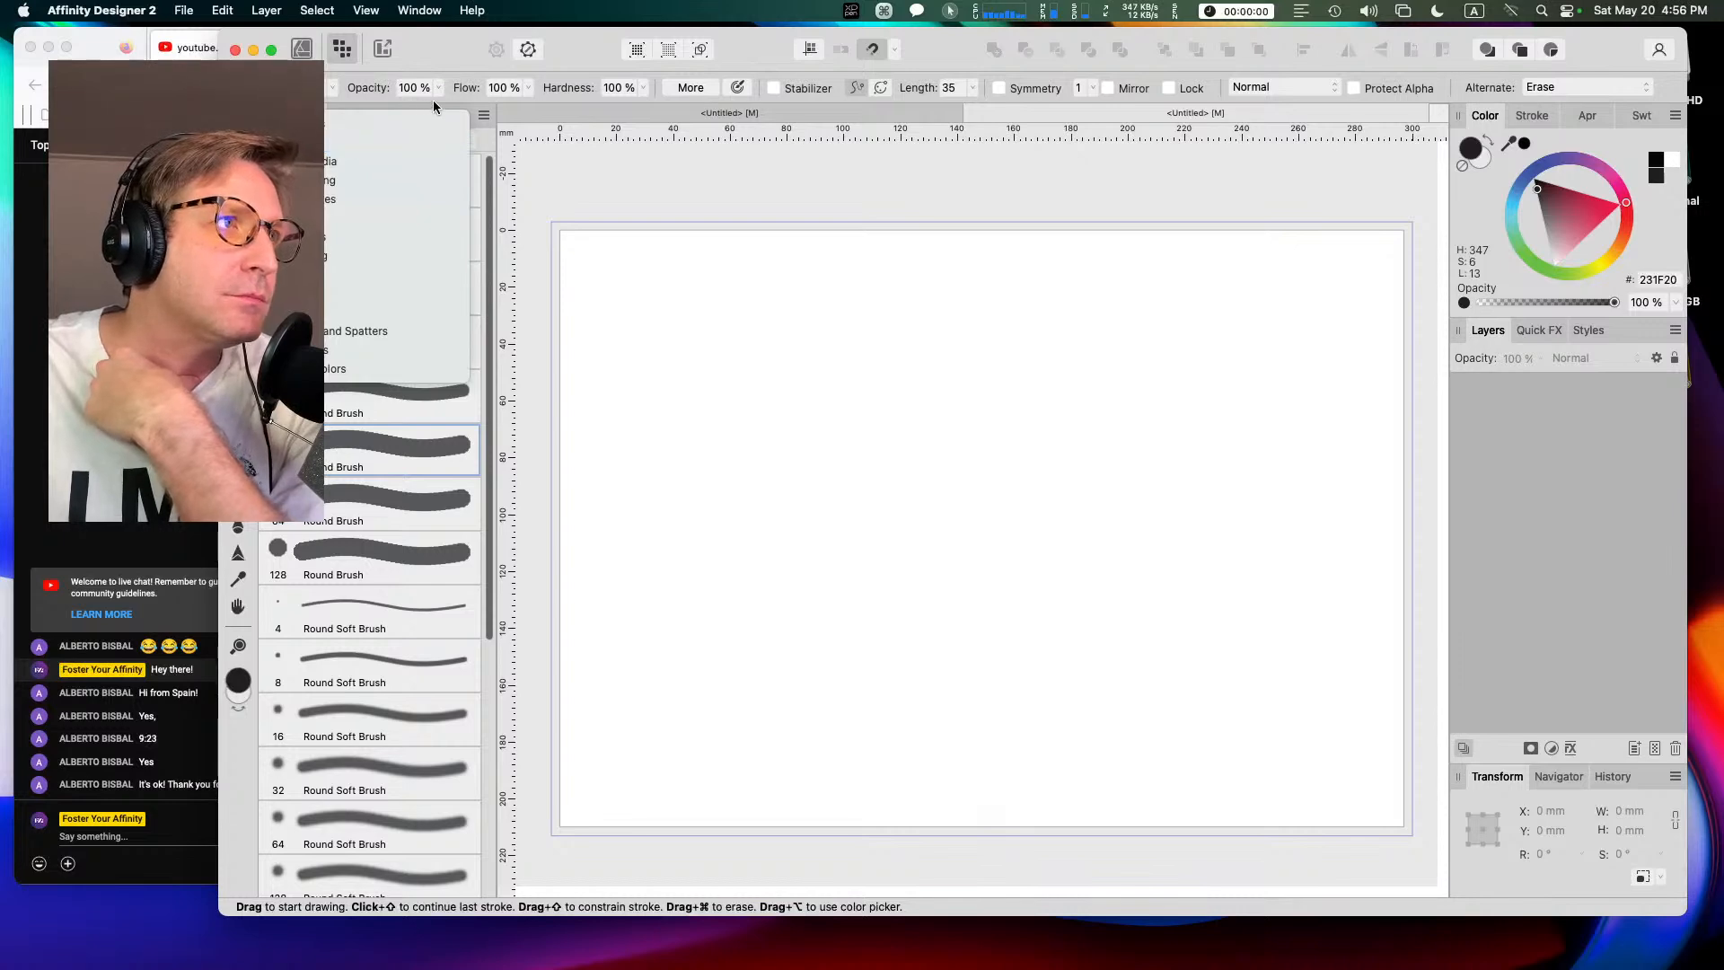
left_click(484, 115)
left_click(484, 114)
left_click(529, 138)
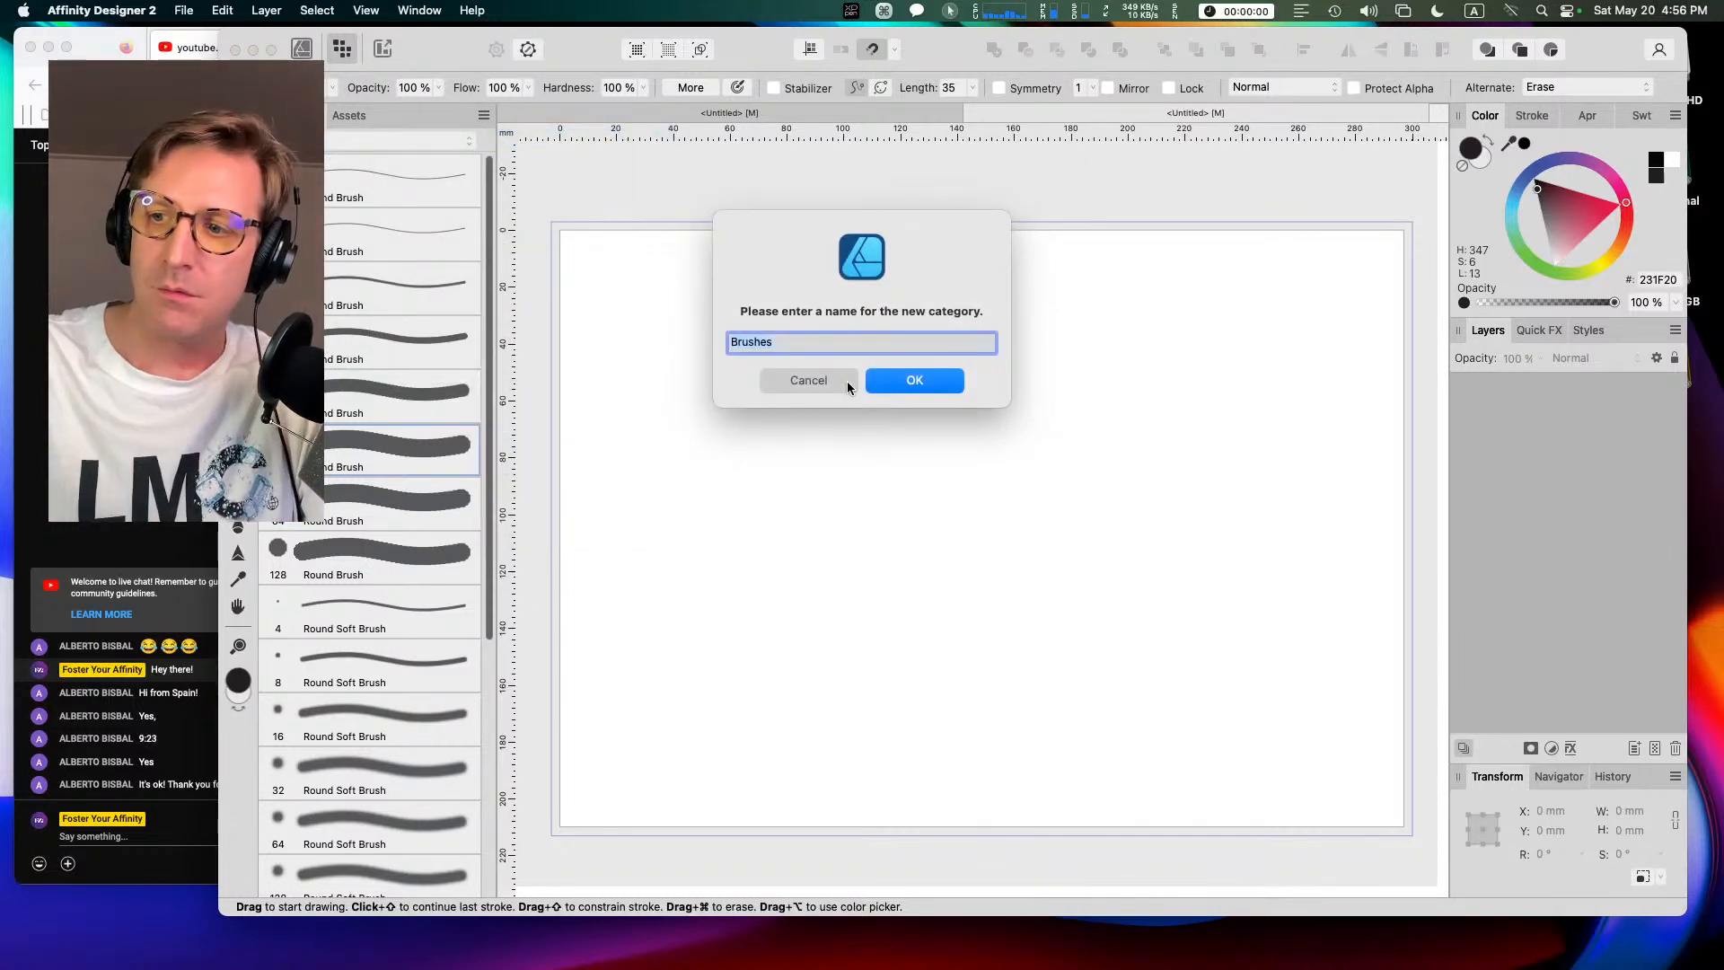
type("Comic P")
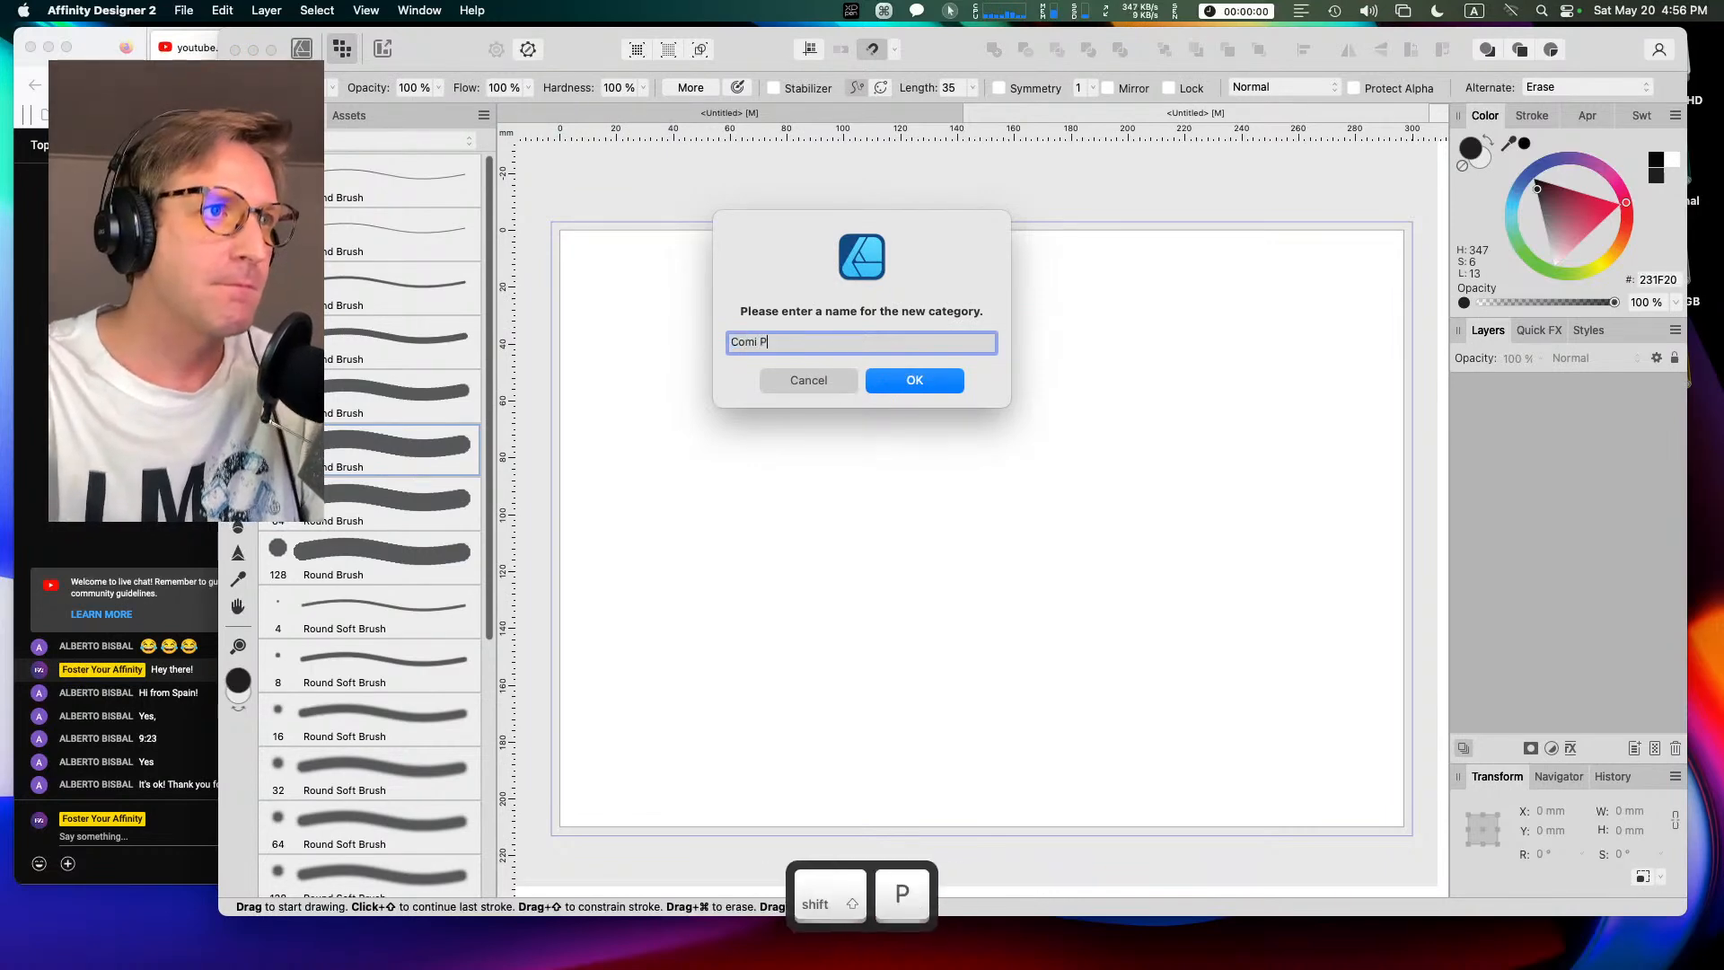
type("ixel")
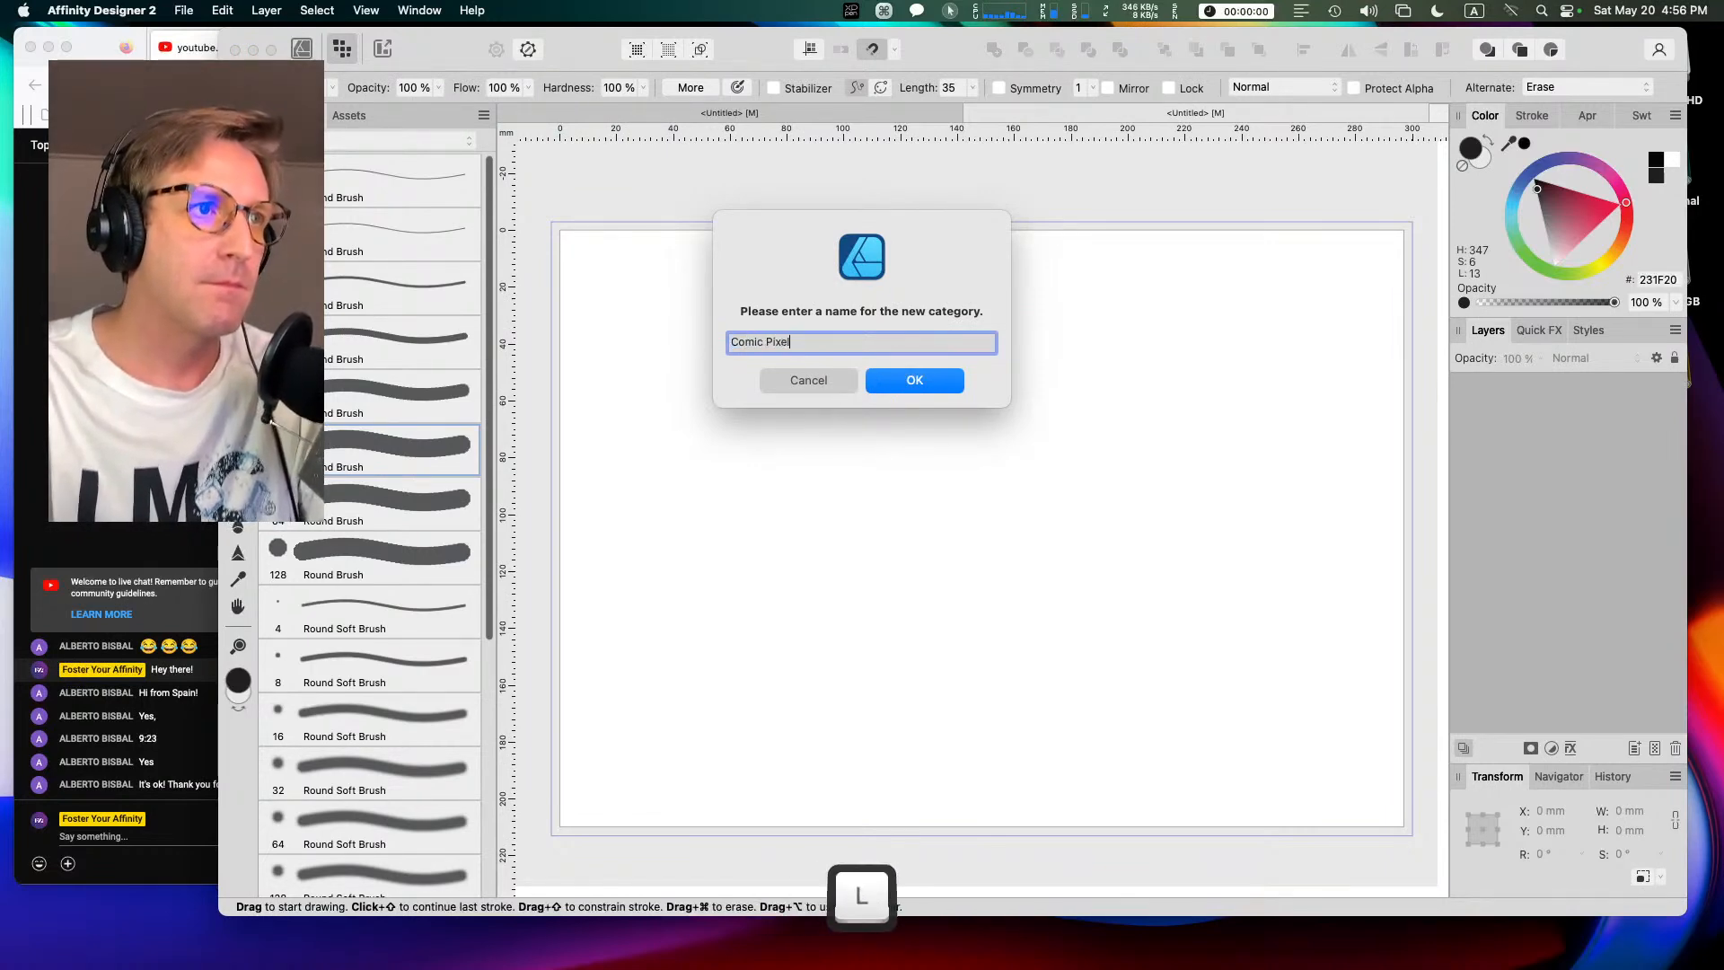
key("Return")
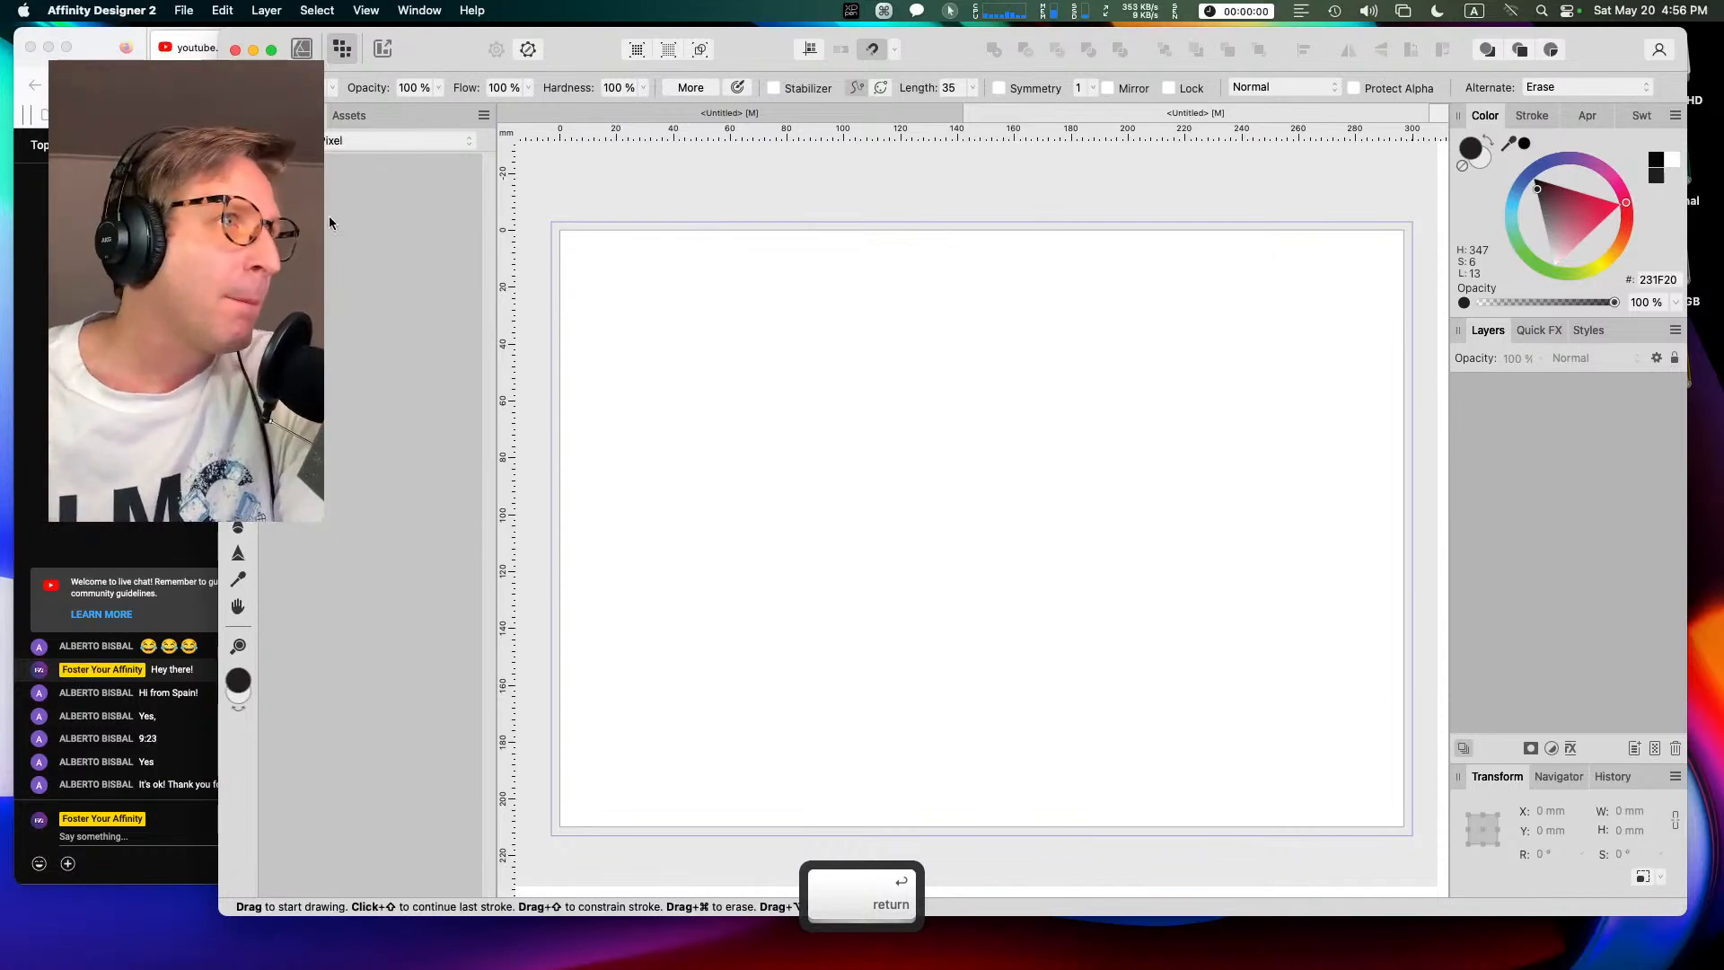
Step: Add a new round brush to the Comic Pixel category and open it for editing
left_click(483, 115)
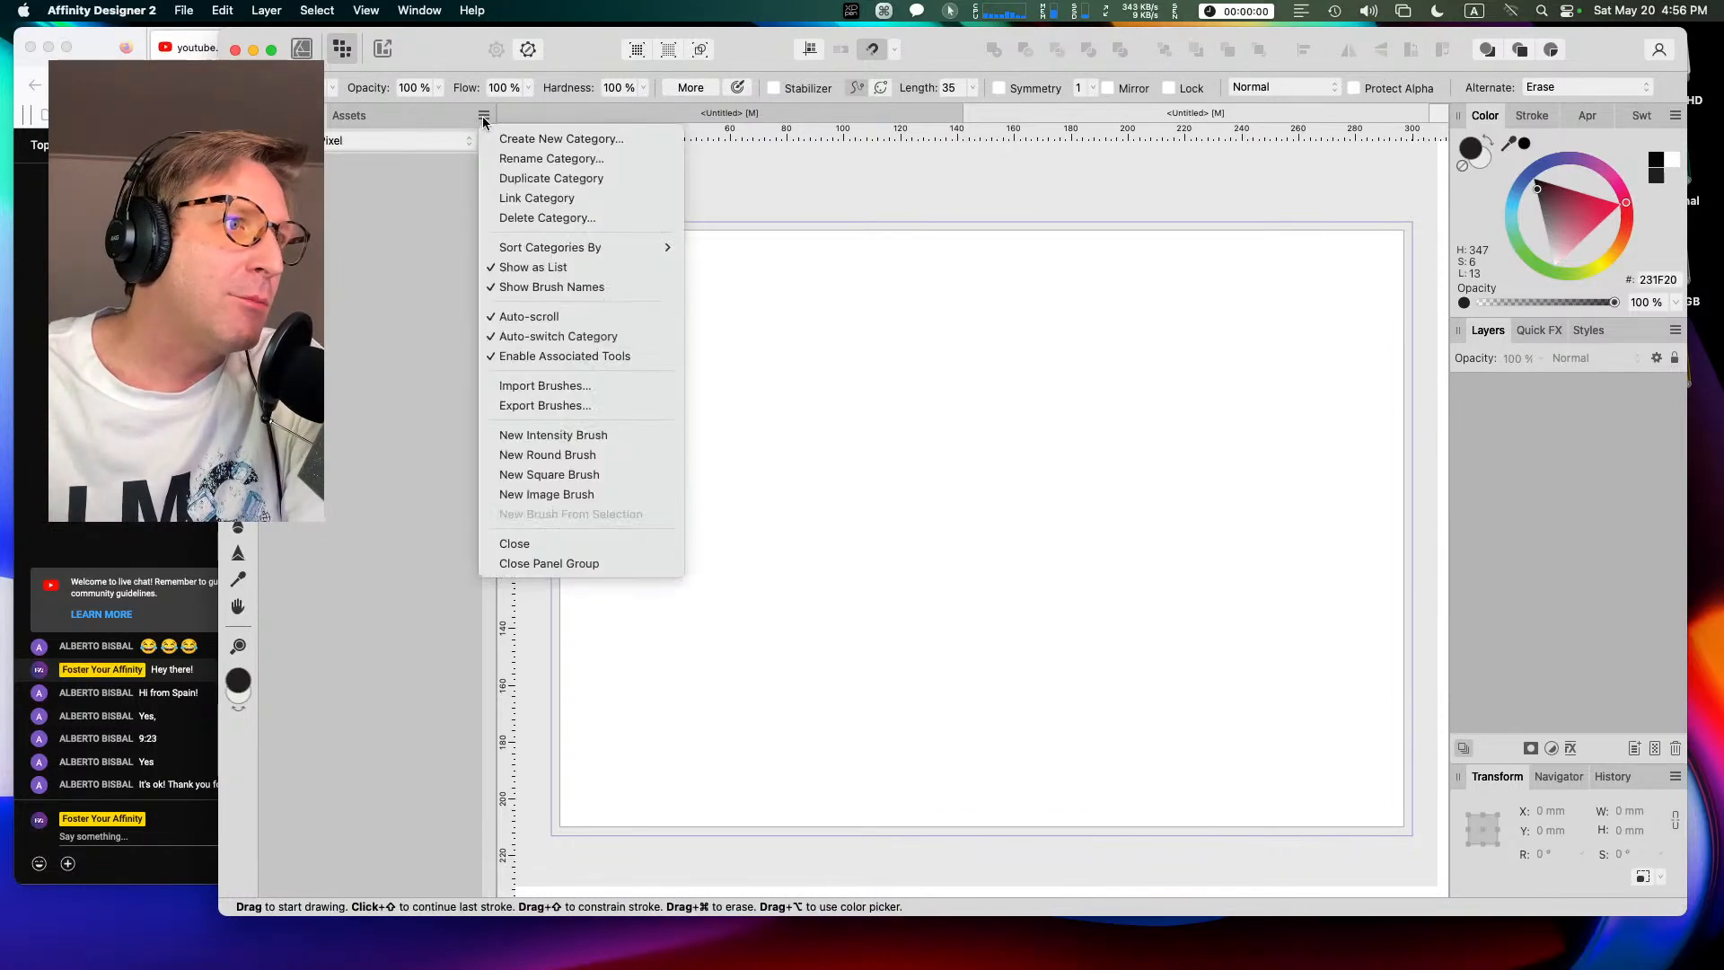
left_click(575, 452)
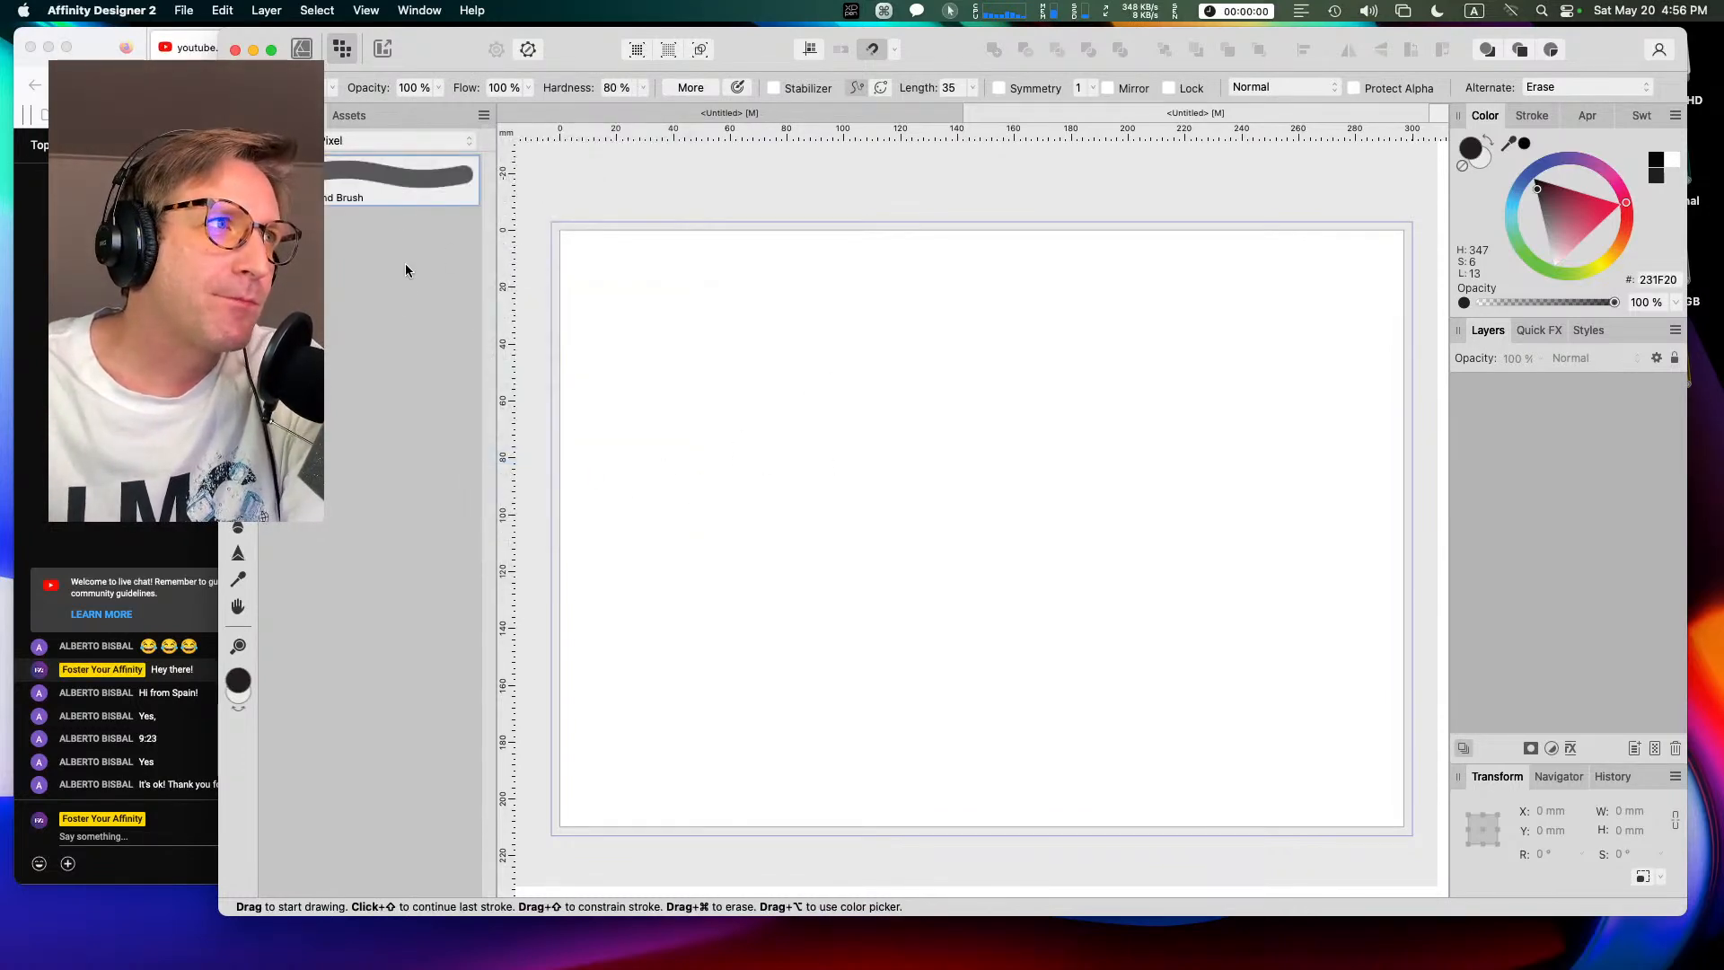
right_click(379, 182)
left_click(402, 194)
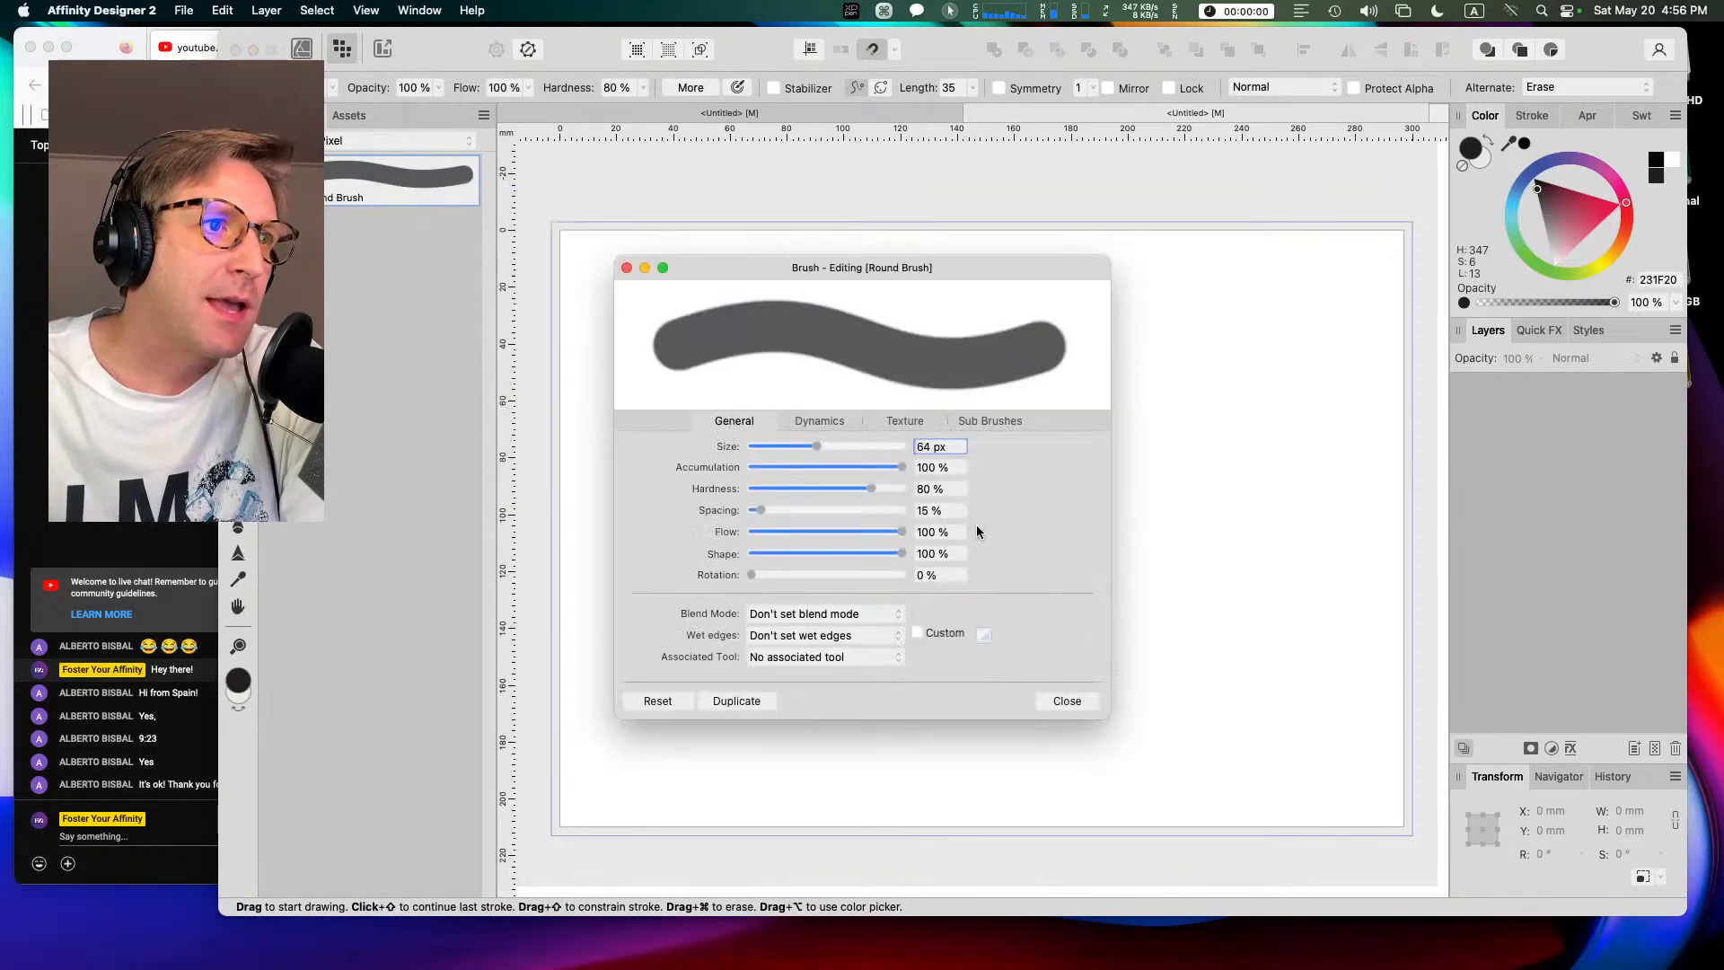
Step: Set the brush's size jitter to 100 % and lower the high-pressure end of its curve to slightly over a third of full height
left_click(818, 420)
left_click_drag(767, 443, 904, 445)
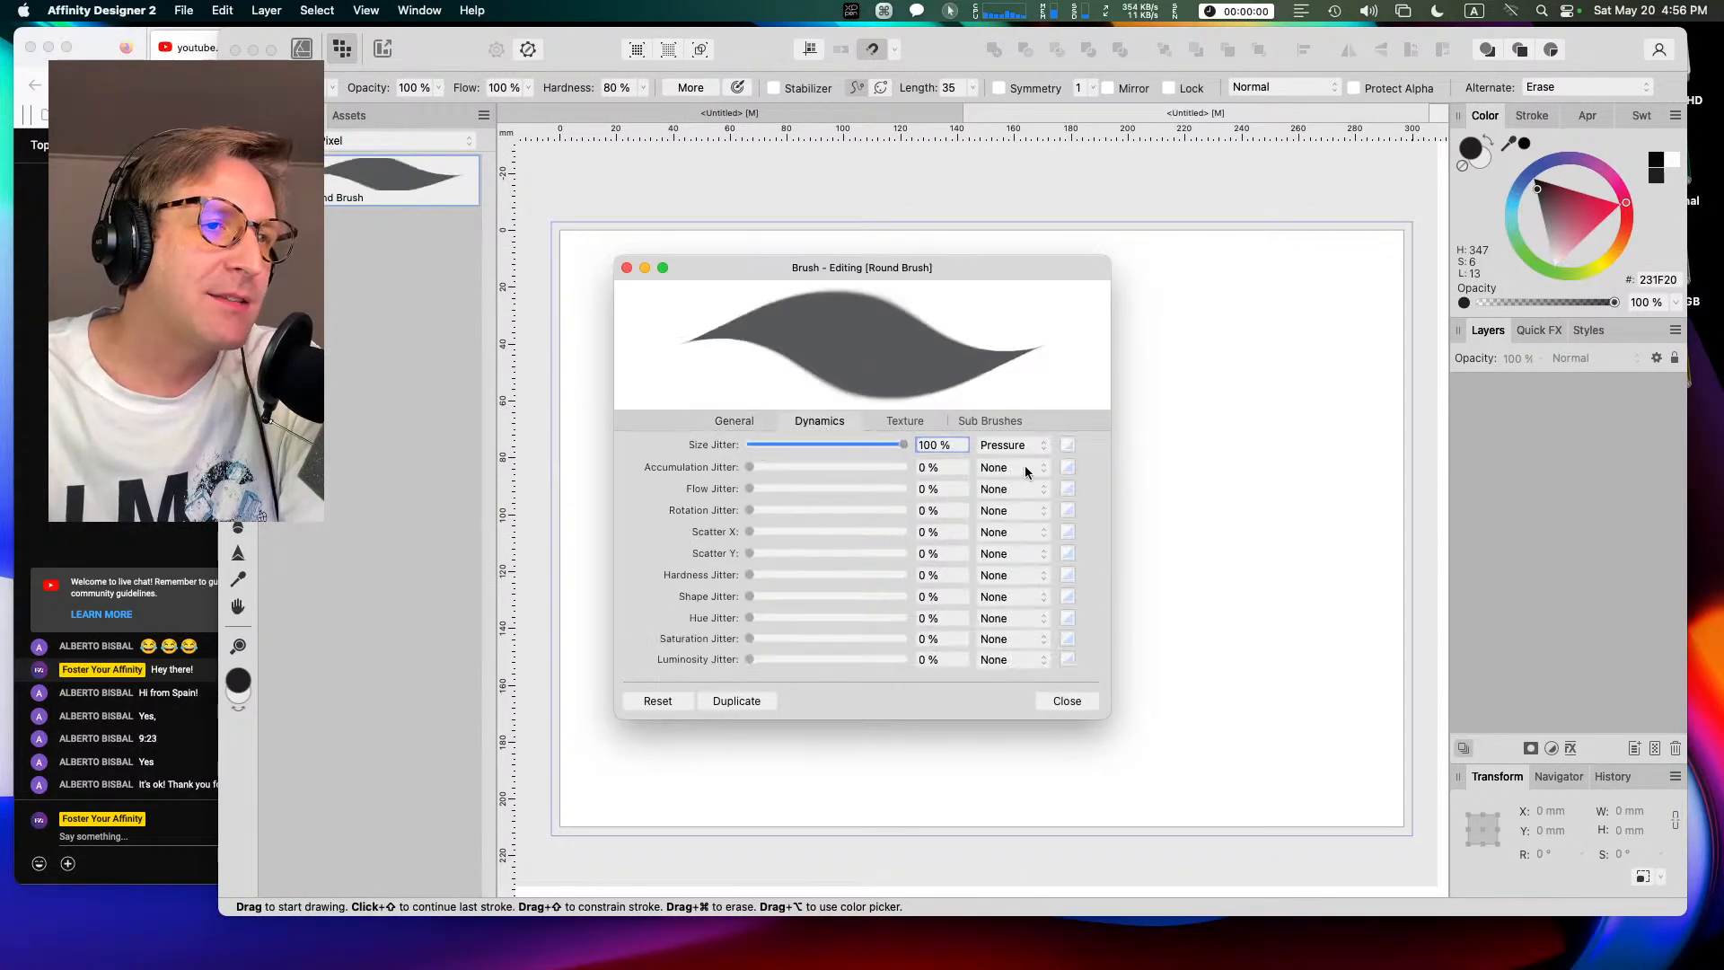
left_click(1066, 444)
left_click_drag(1264, 457, 1323, 573)
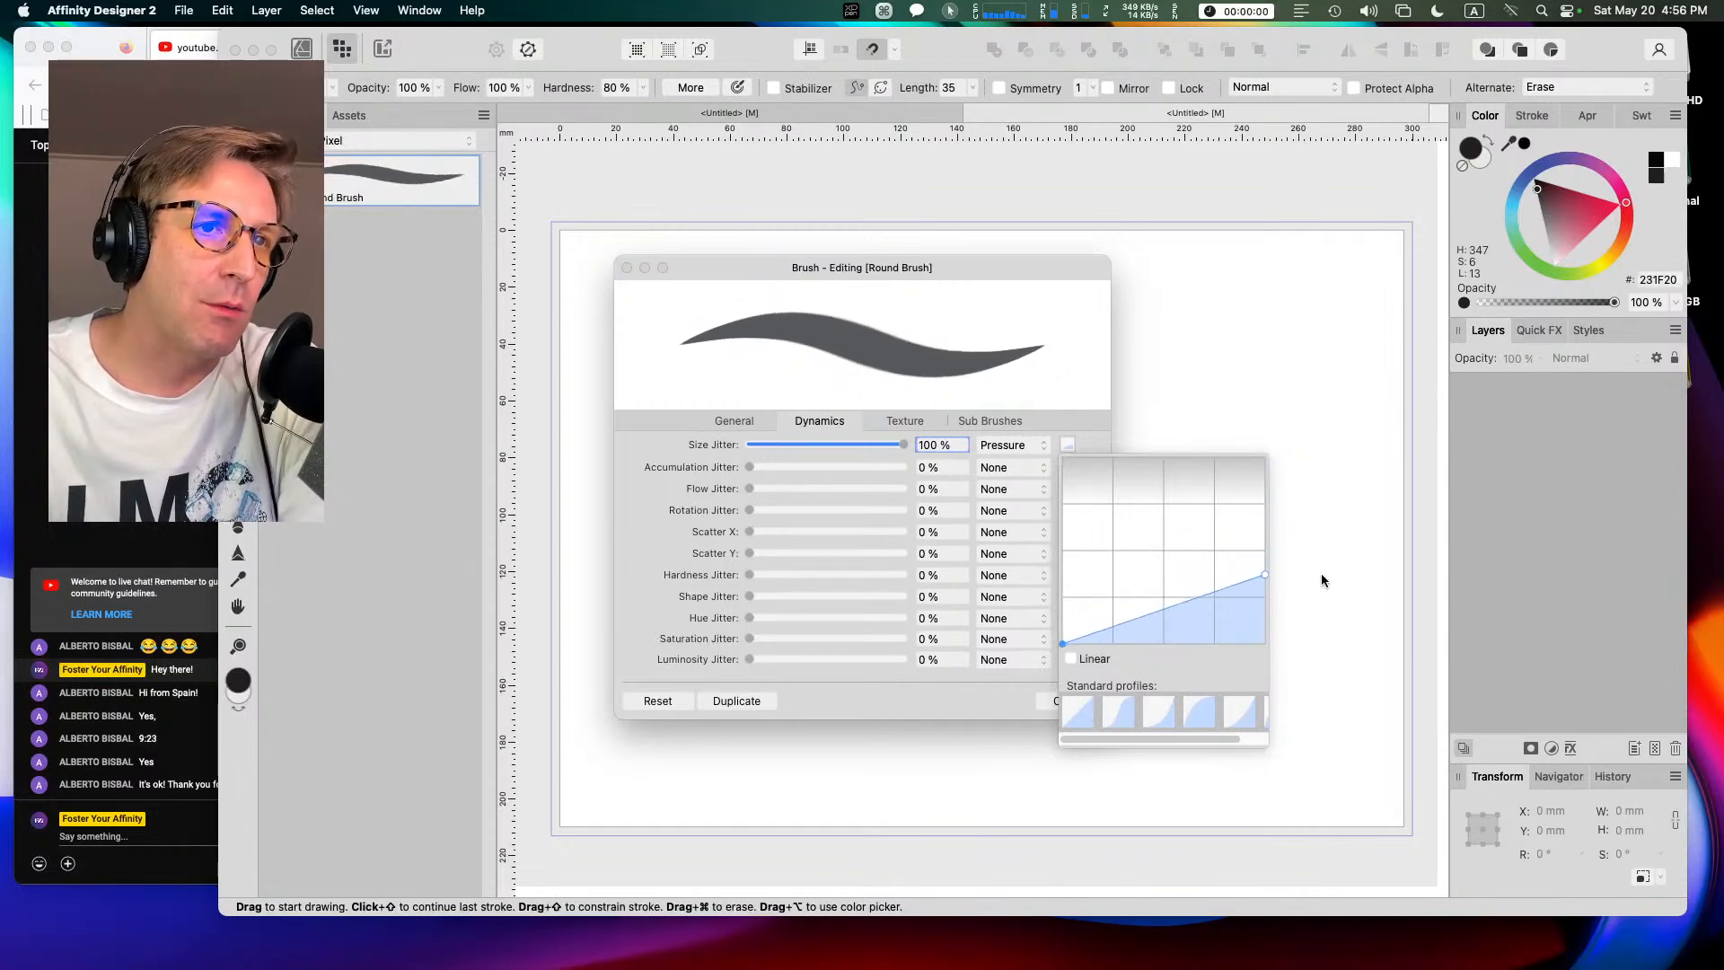
left_click(1001, 692)
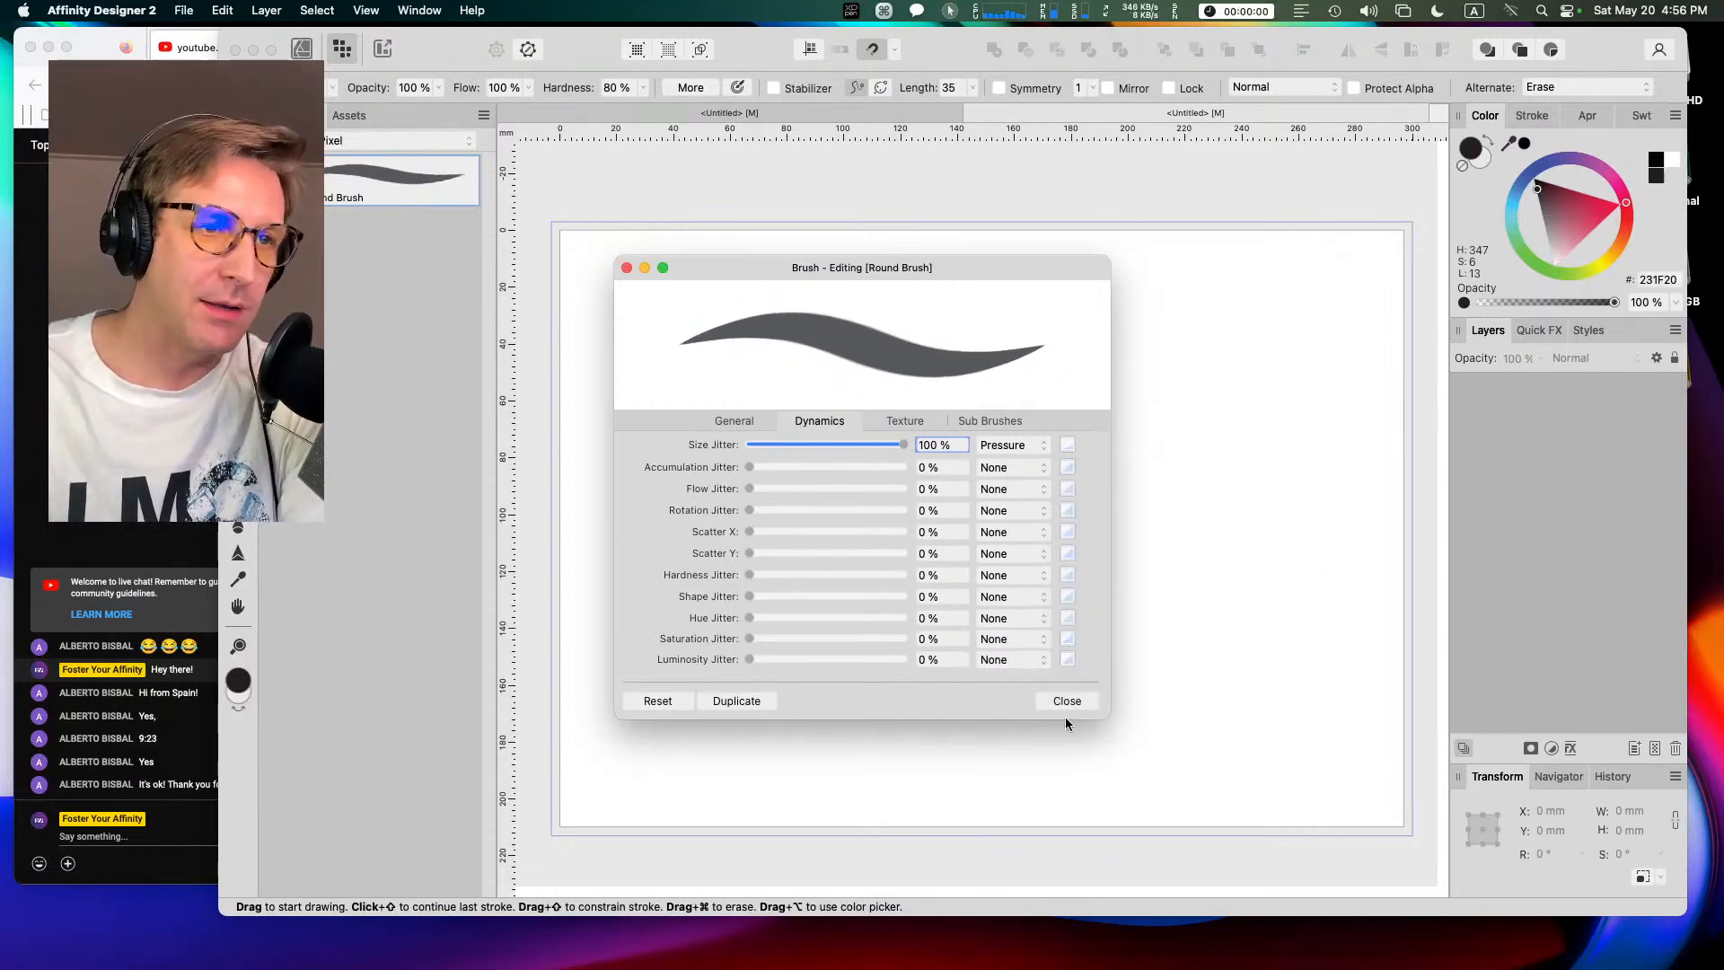
Step: Associate the brush with the Pixel tool, set its wet edges to "off" and its blend mode to Normal
left_click(711, 418)
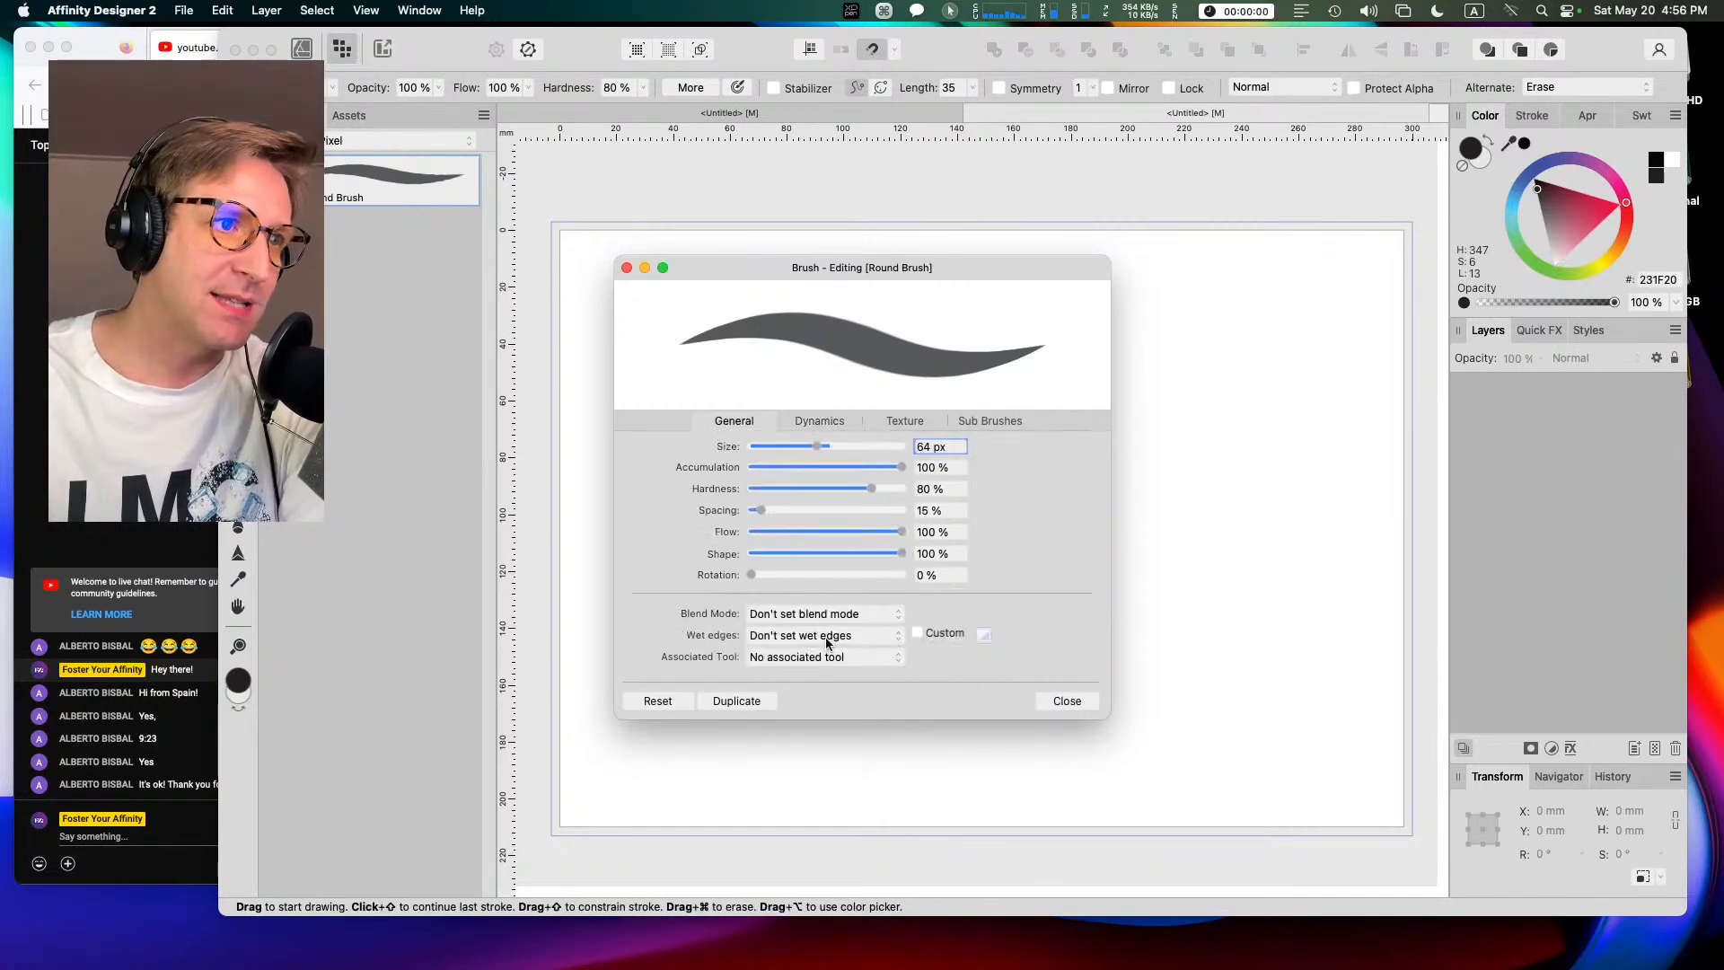
left_click(851, 653)
left_click(844, 693)
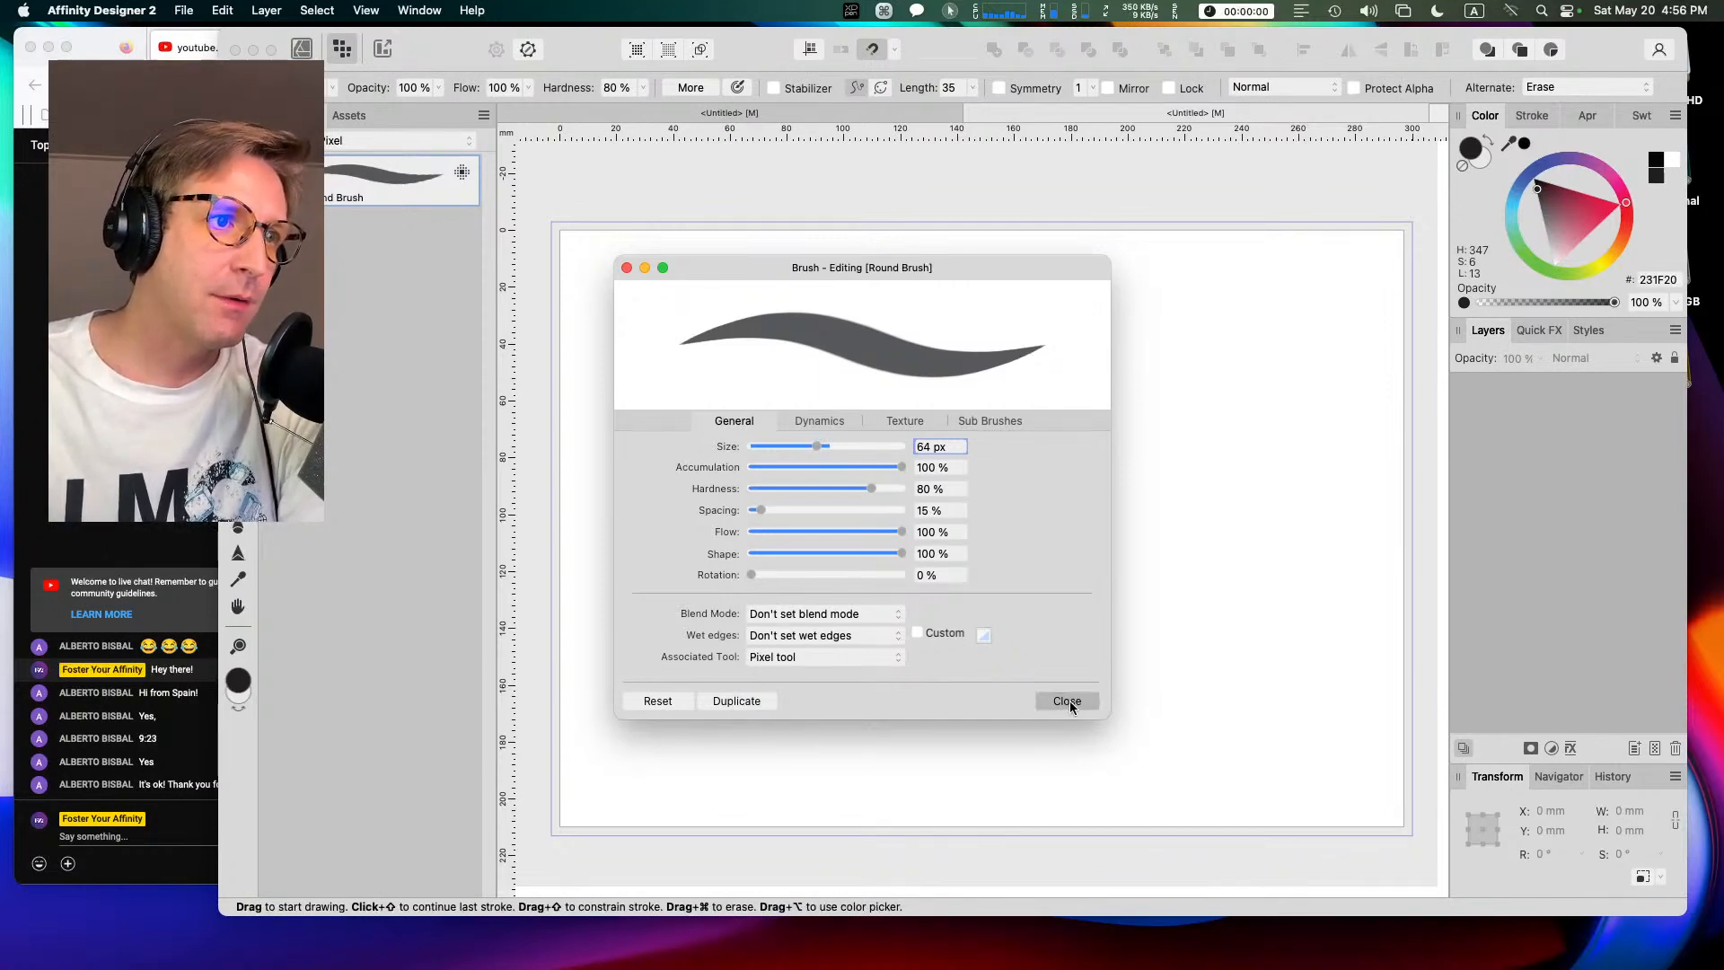
left_click(844, 636)
left_click(849, 675)
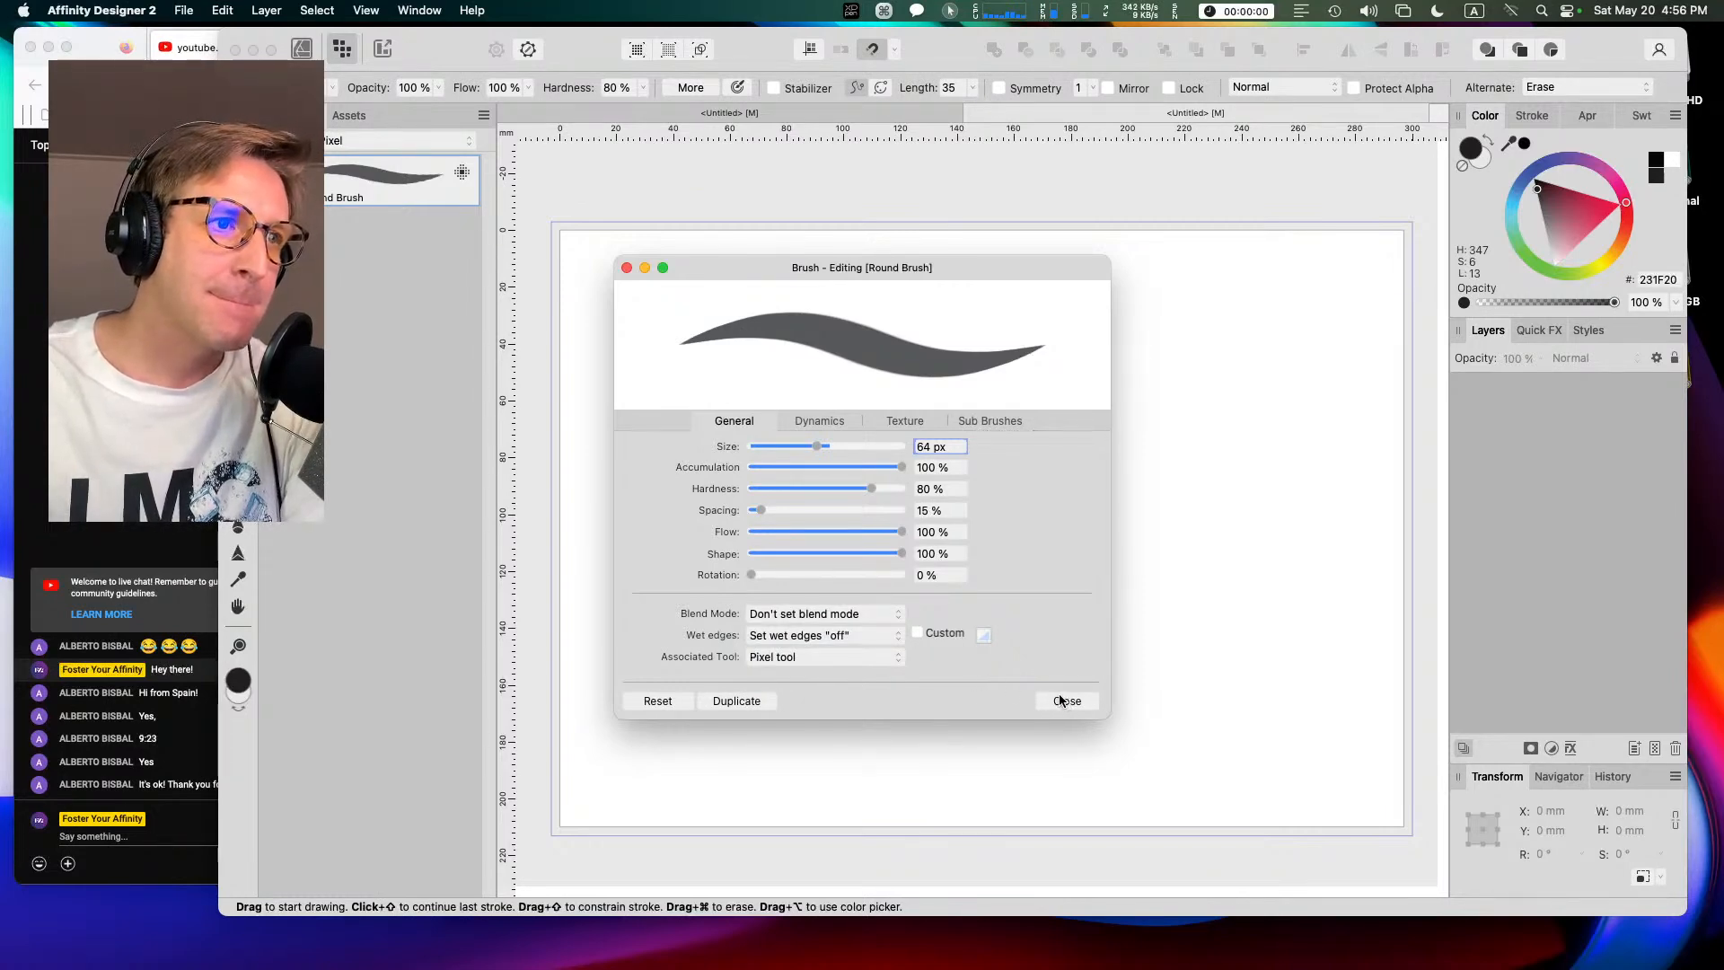
left_click(790, 614)
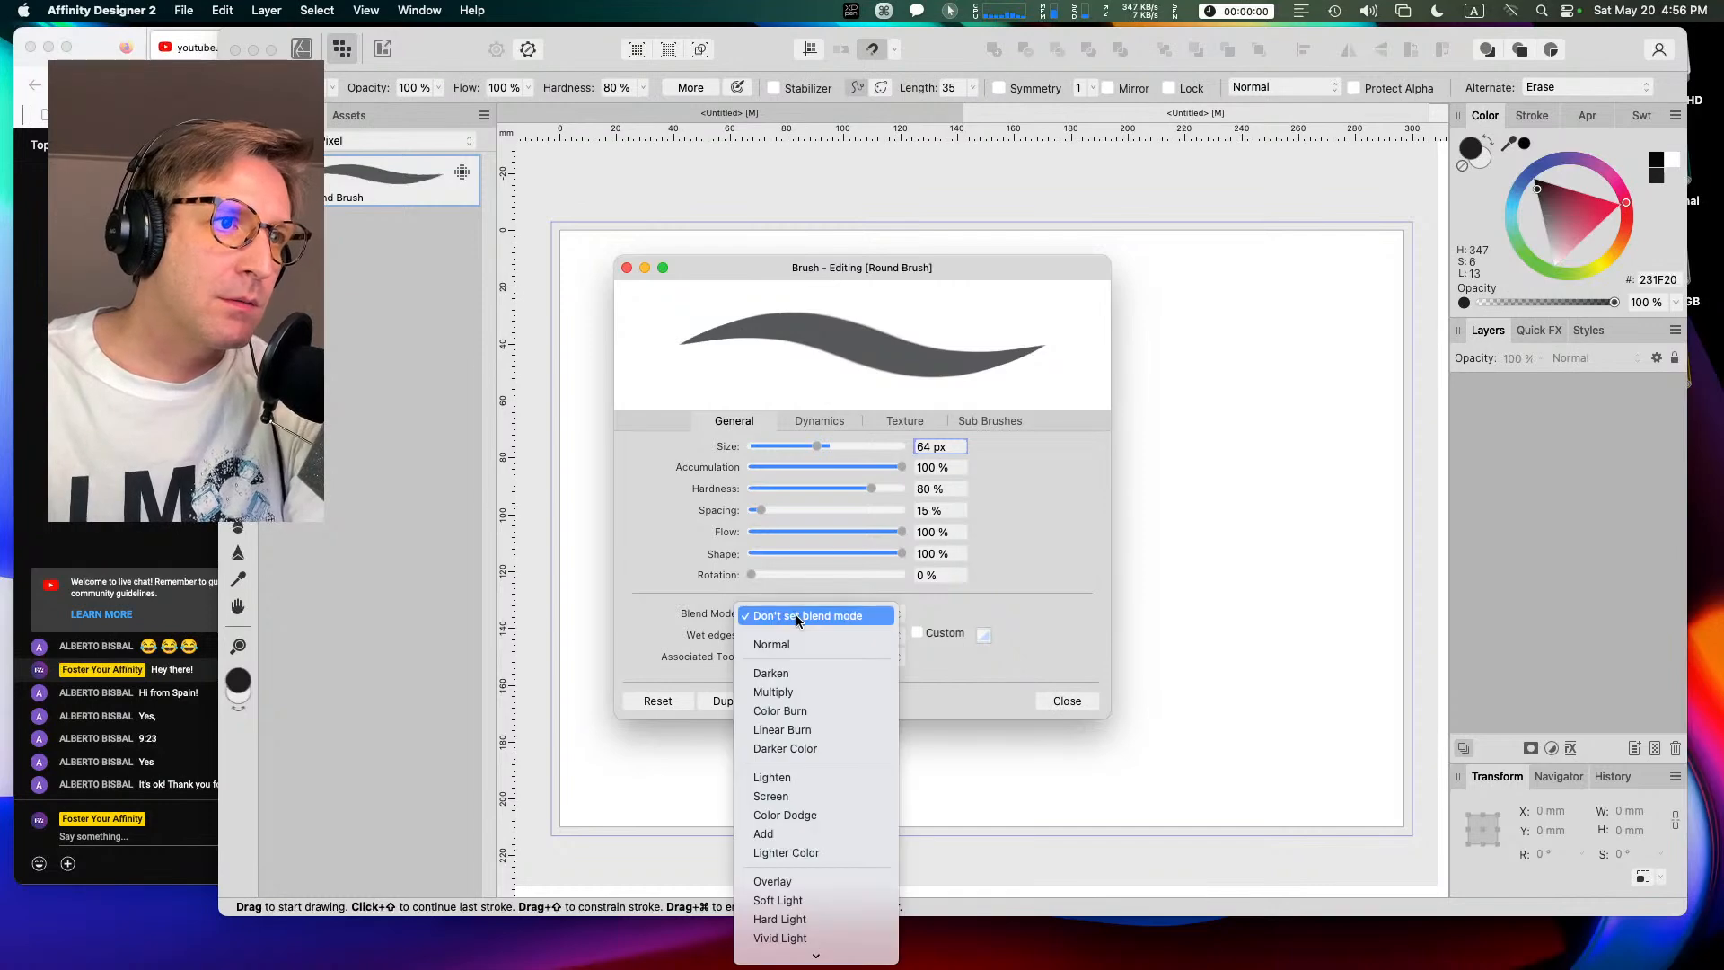
left_click(802, 642)
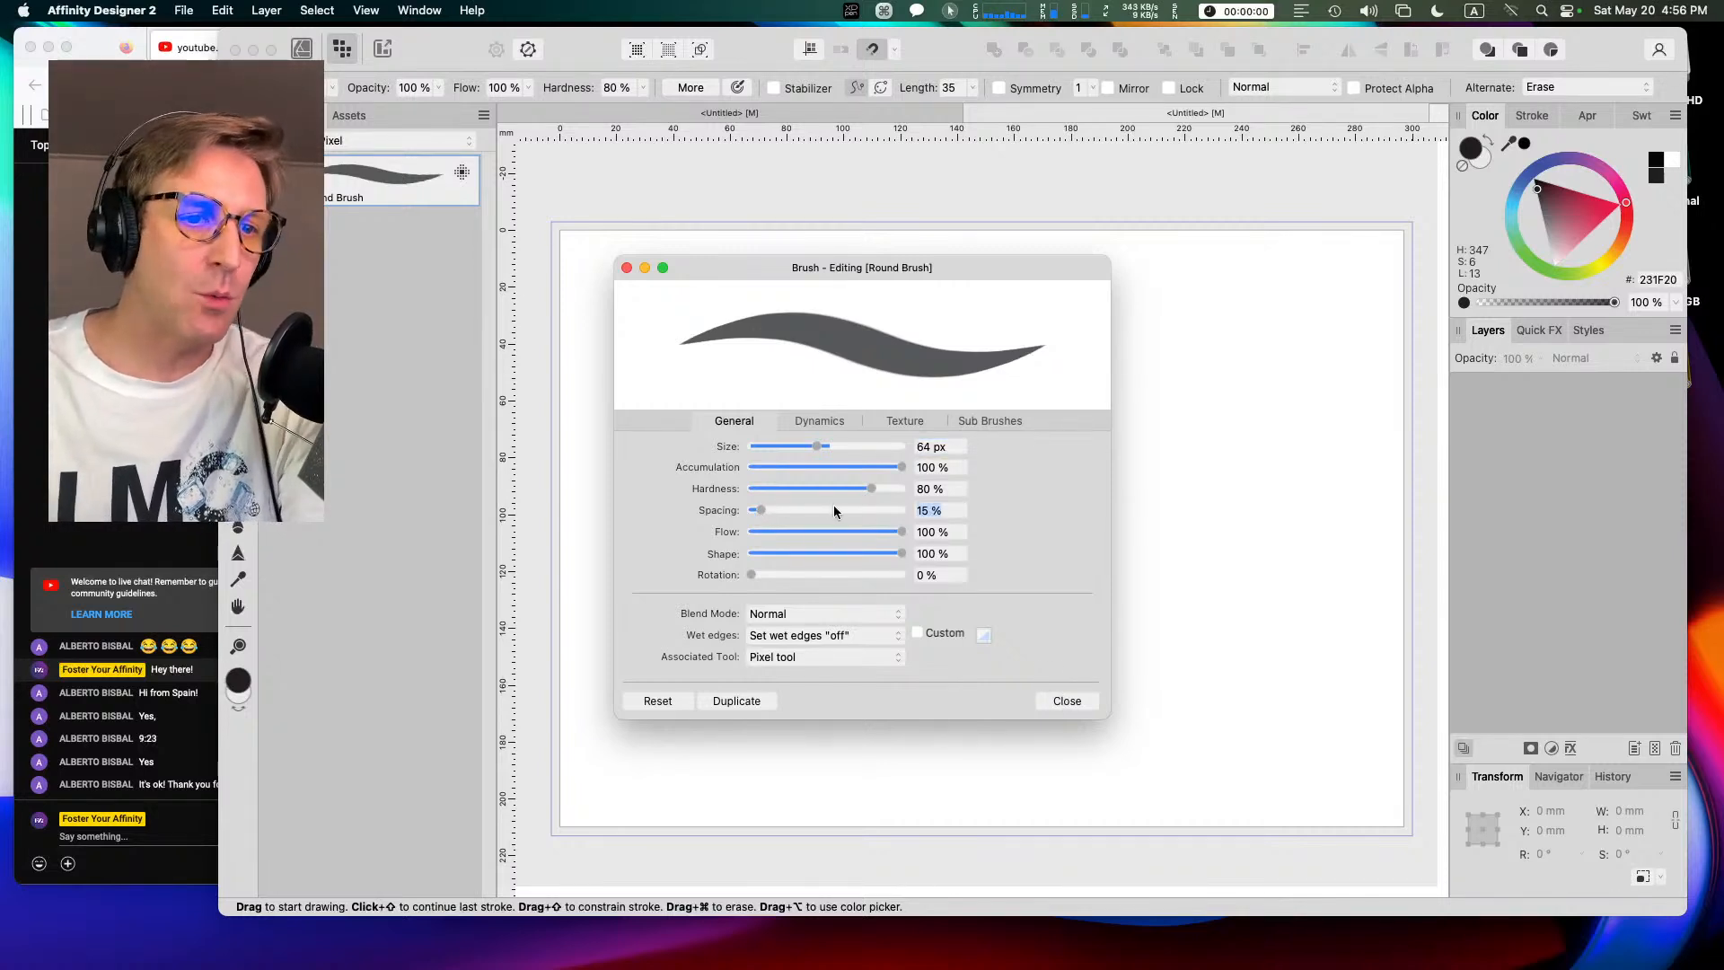
Step: Try brush spacings such as 5 % and 15 %, set the spacing to 1 %, and close the brush editor
type("1")
key("Return")
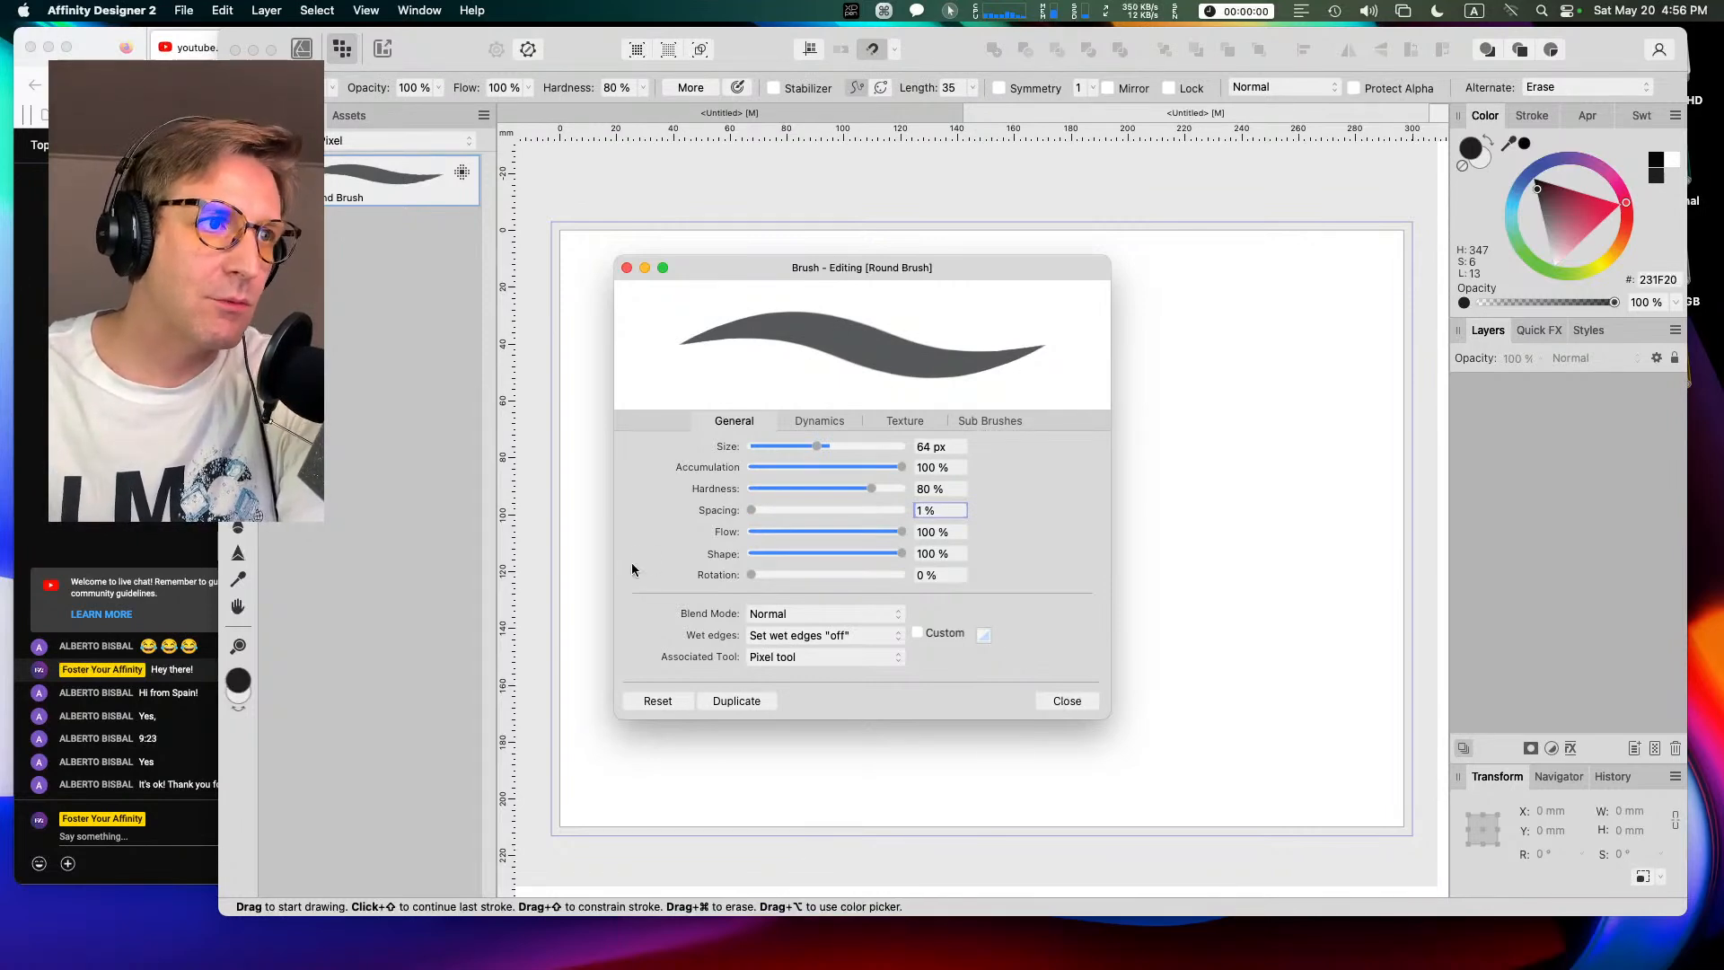
left_click_drag(750, 512, 756, 515)
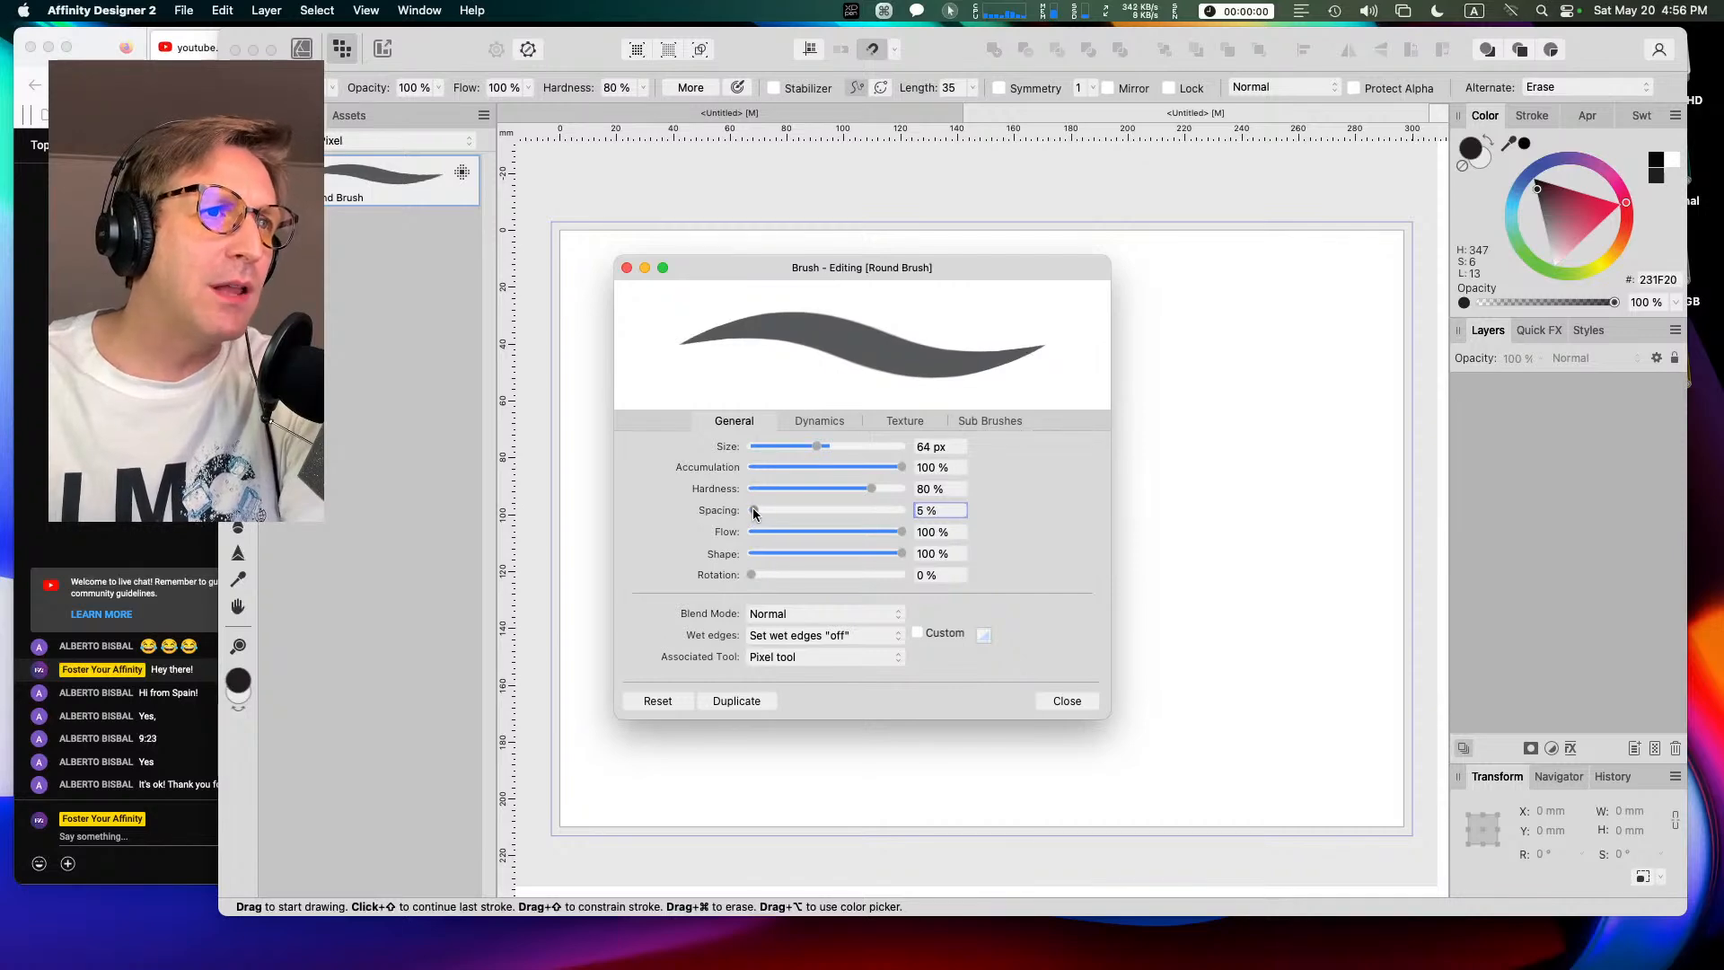
left_click_drag(759, 509, 775, 517)
left_click_drag(952, 509, 871, 504)
type("15")
key("Return")
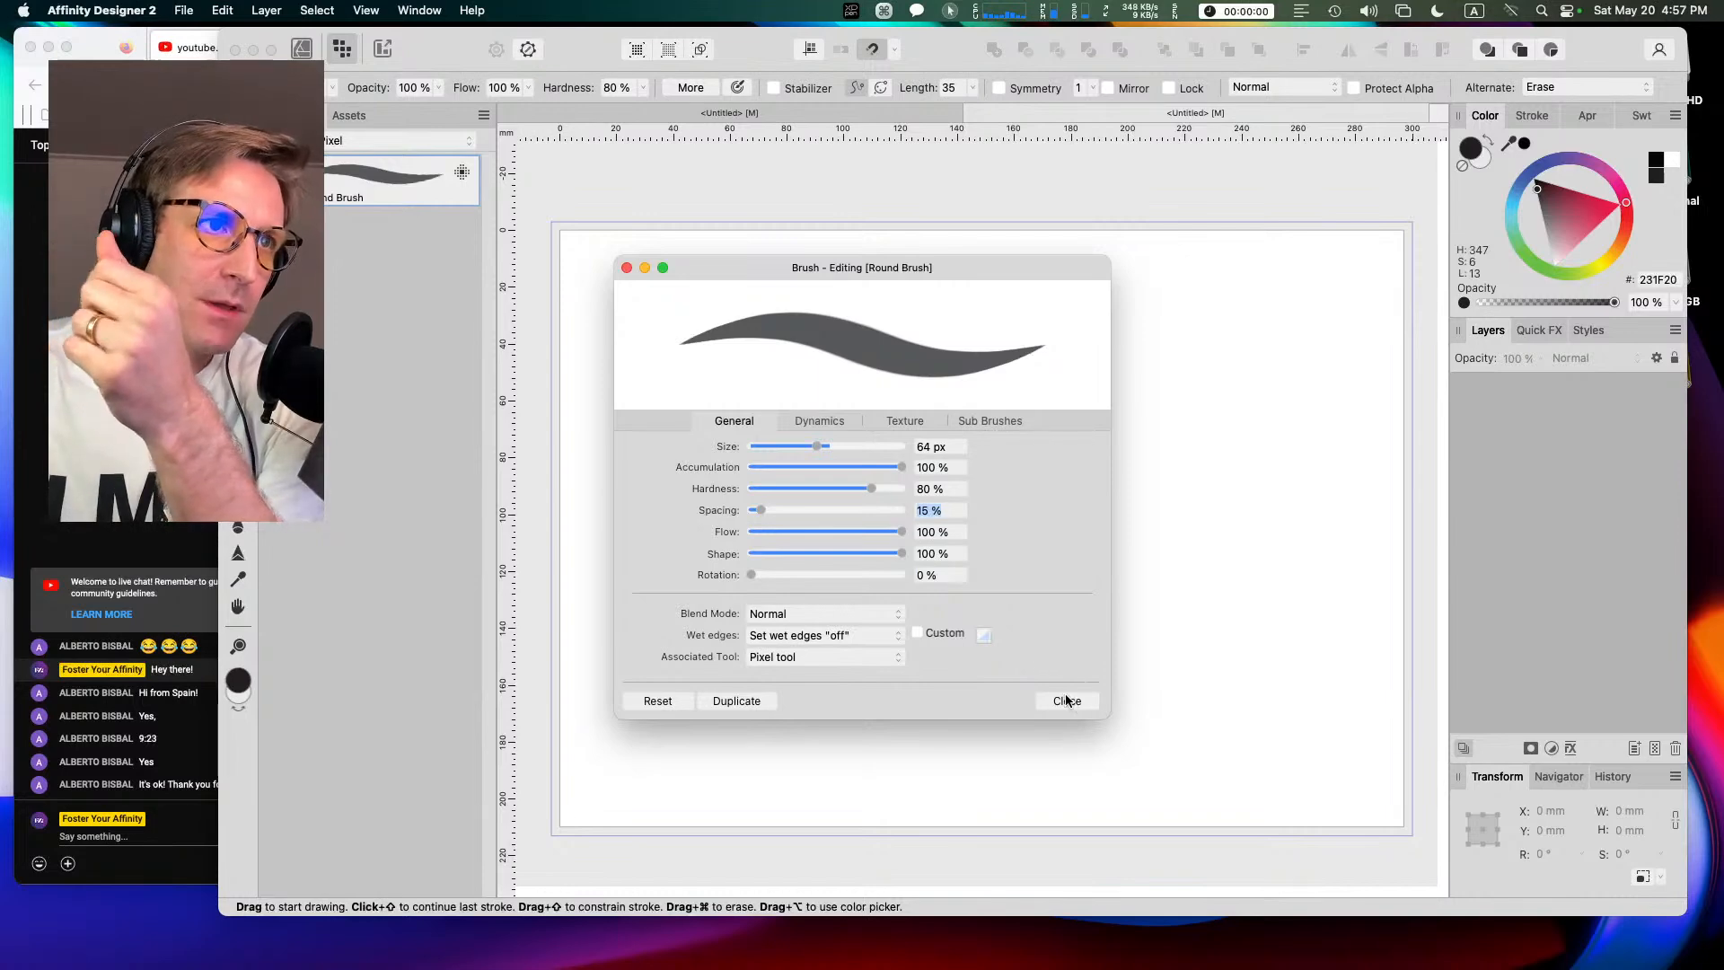
type("1")
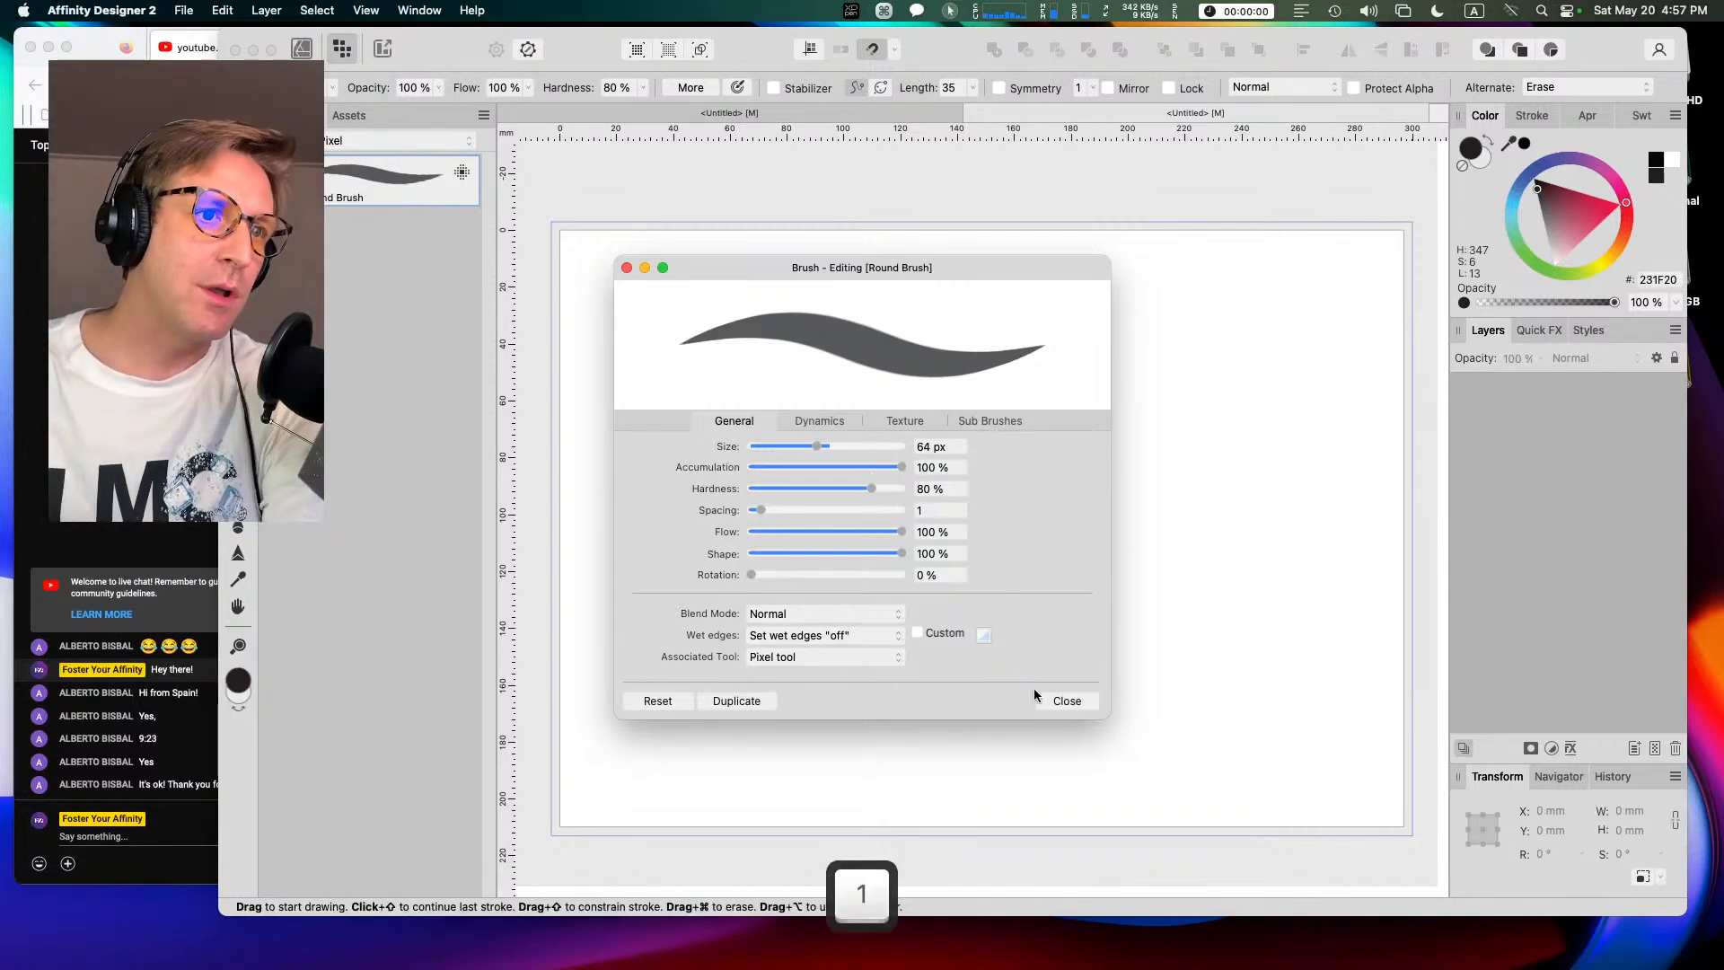
left_click(1062, 698)
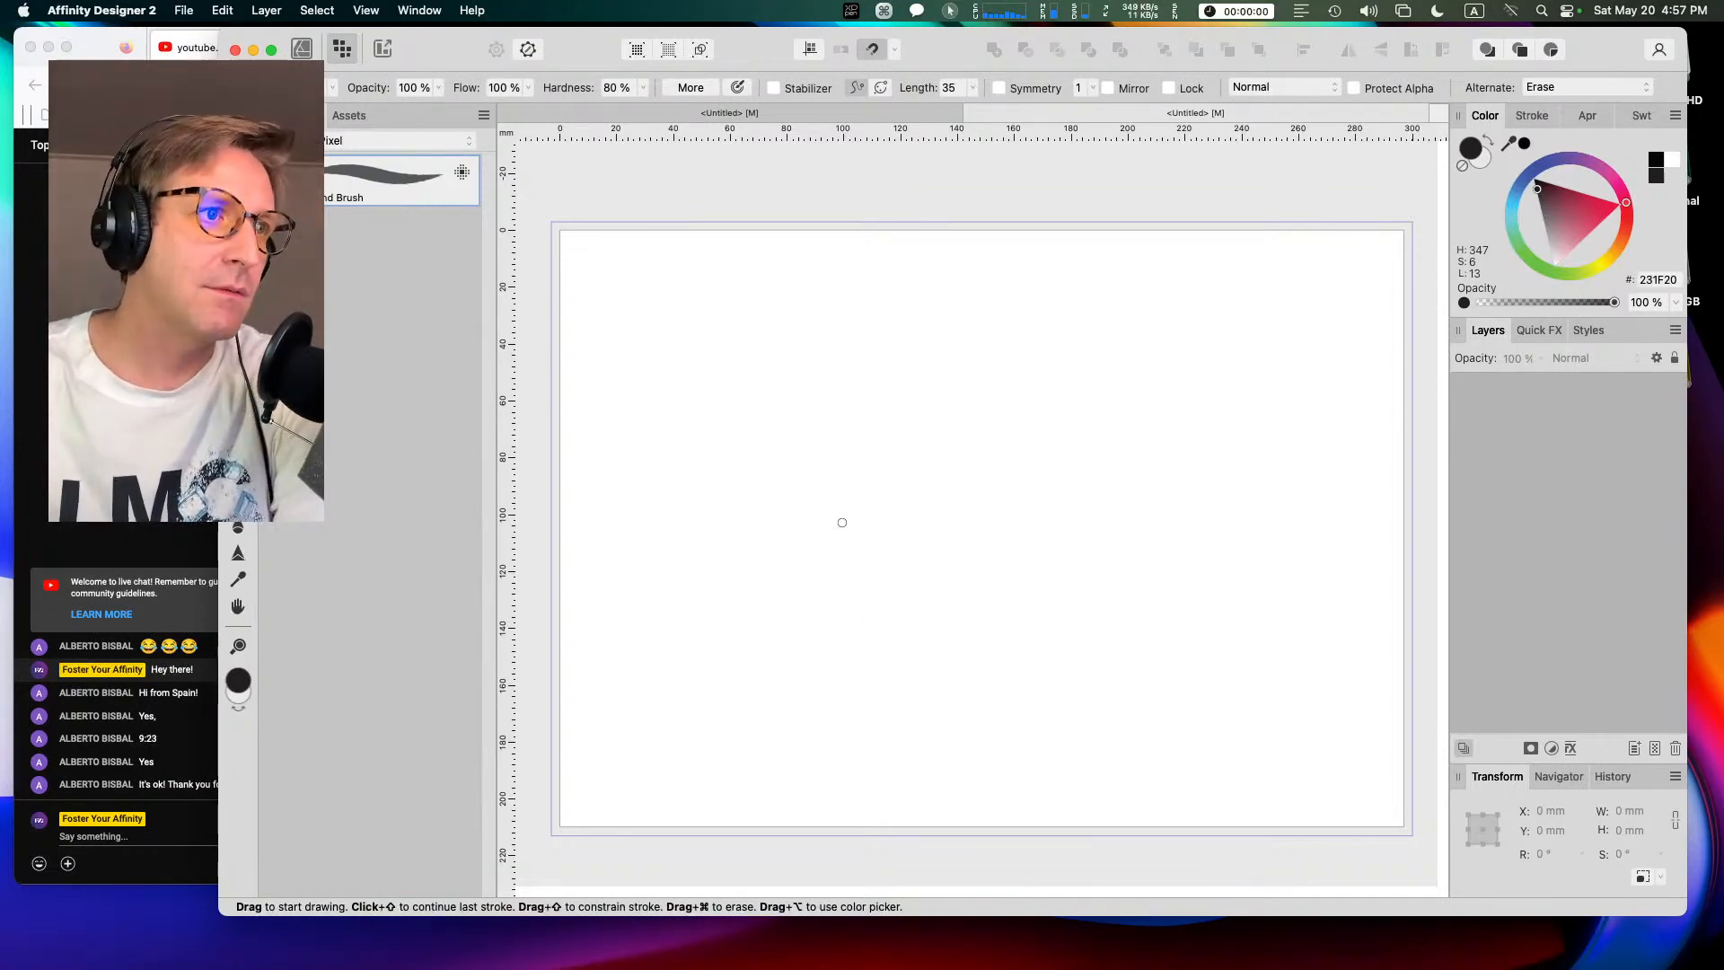
Step: Paint looping, circular and zigzag test strokes of varying pressure across the page with the new round brush
mouse_move(713, 408)
left_mouse_down()
mouse_move(718, 436)
mouse_move(904, 416)
mouse_move(938, 530)
mouse_move(1007, 486)
mouse_move(1091, 491)
mouse_move(1087, 657)
left_mouse_up()
mouse_move(1103, 452)
left_mouse_down()
mouse_move(1040, 380)
mouse_move(1002, 377)
mouse_move(1061, 390)
left_mouse_up()
mouse_move(1016, 316)
left_mouse_down()
mouse_move(910, 434)
mouse_move(1108, 303)
mouse_move(1146, 417)
mouse_move(1203, 444)
mouse_move(1270, 552)
left_mouse_up()
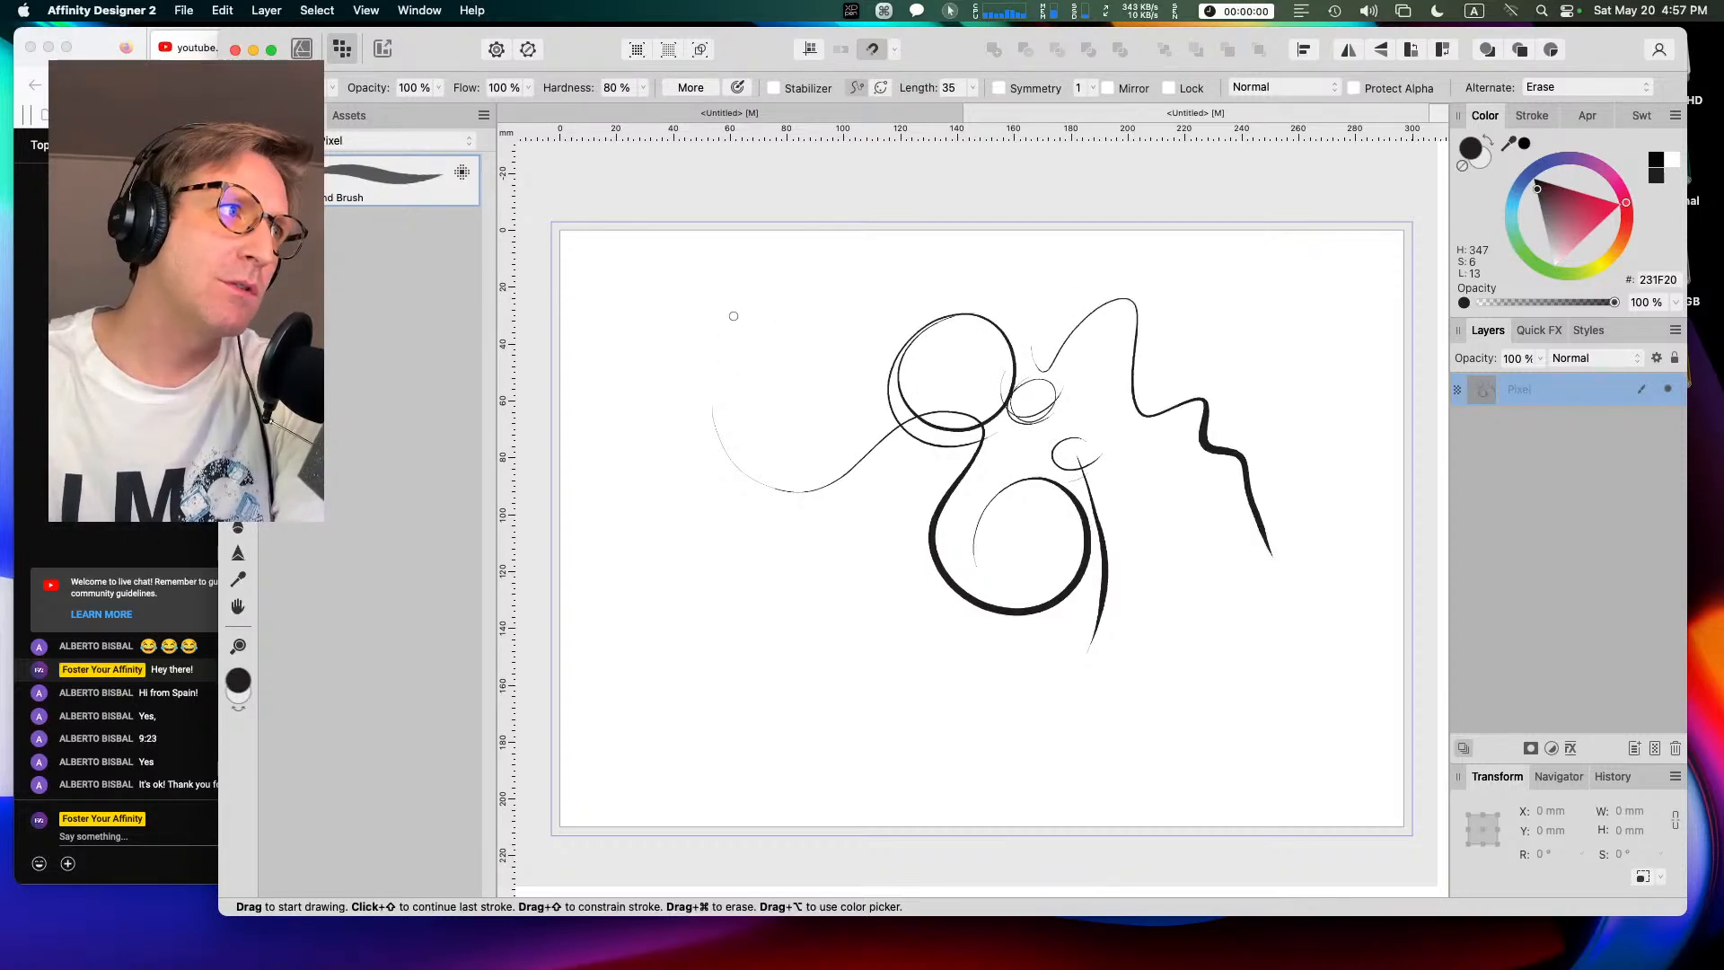
mouse_move(770, 334)
left_mouse_down()
mouse_move(696, 458)
mouse_move(805, 366)
mouse_move(795, 422)
left_mouse_up()
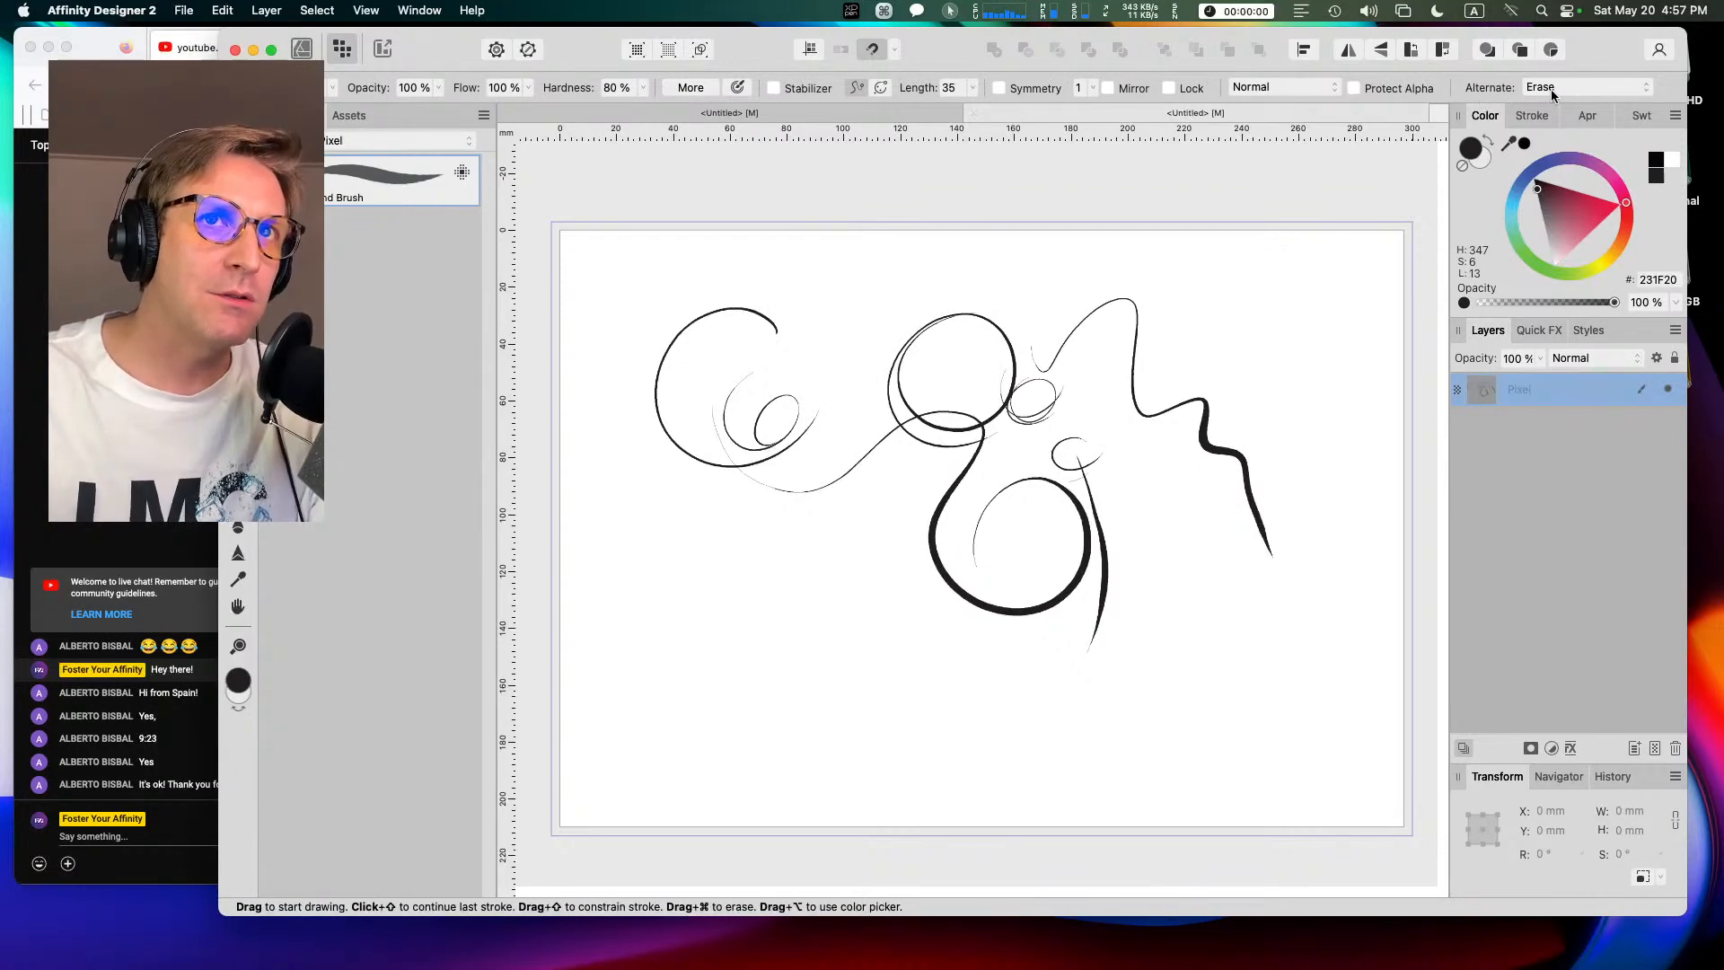
Step: Erase part of the zigzag stroke and the upper arc of the leftmost circle with the brush's alternate Erase mode
key("super")
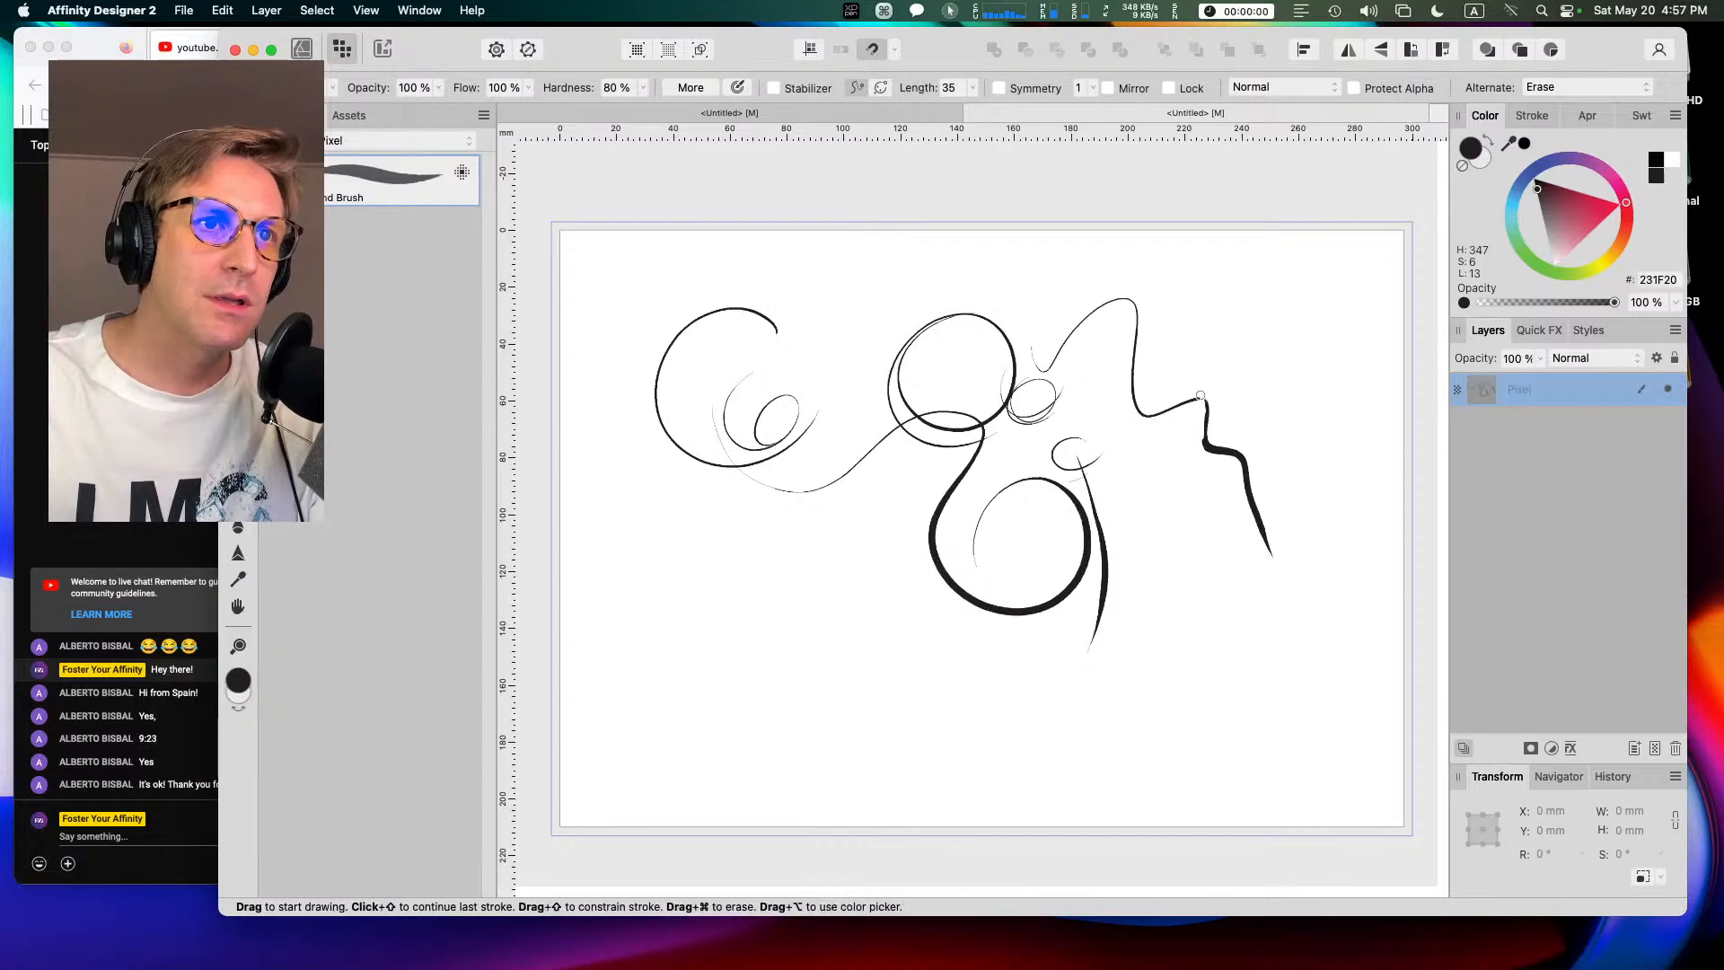
key("super")
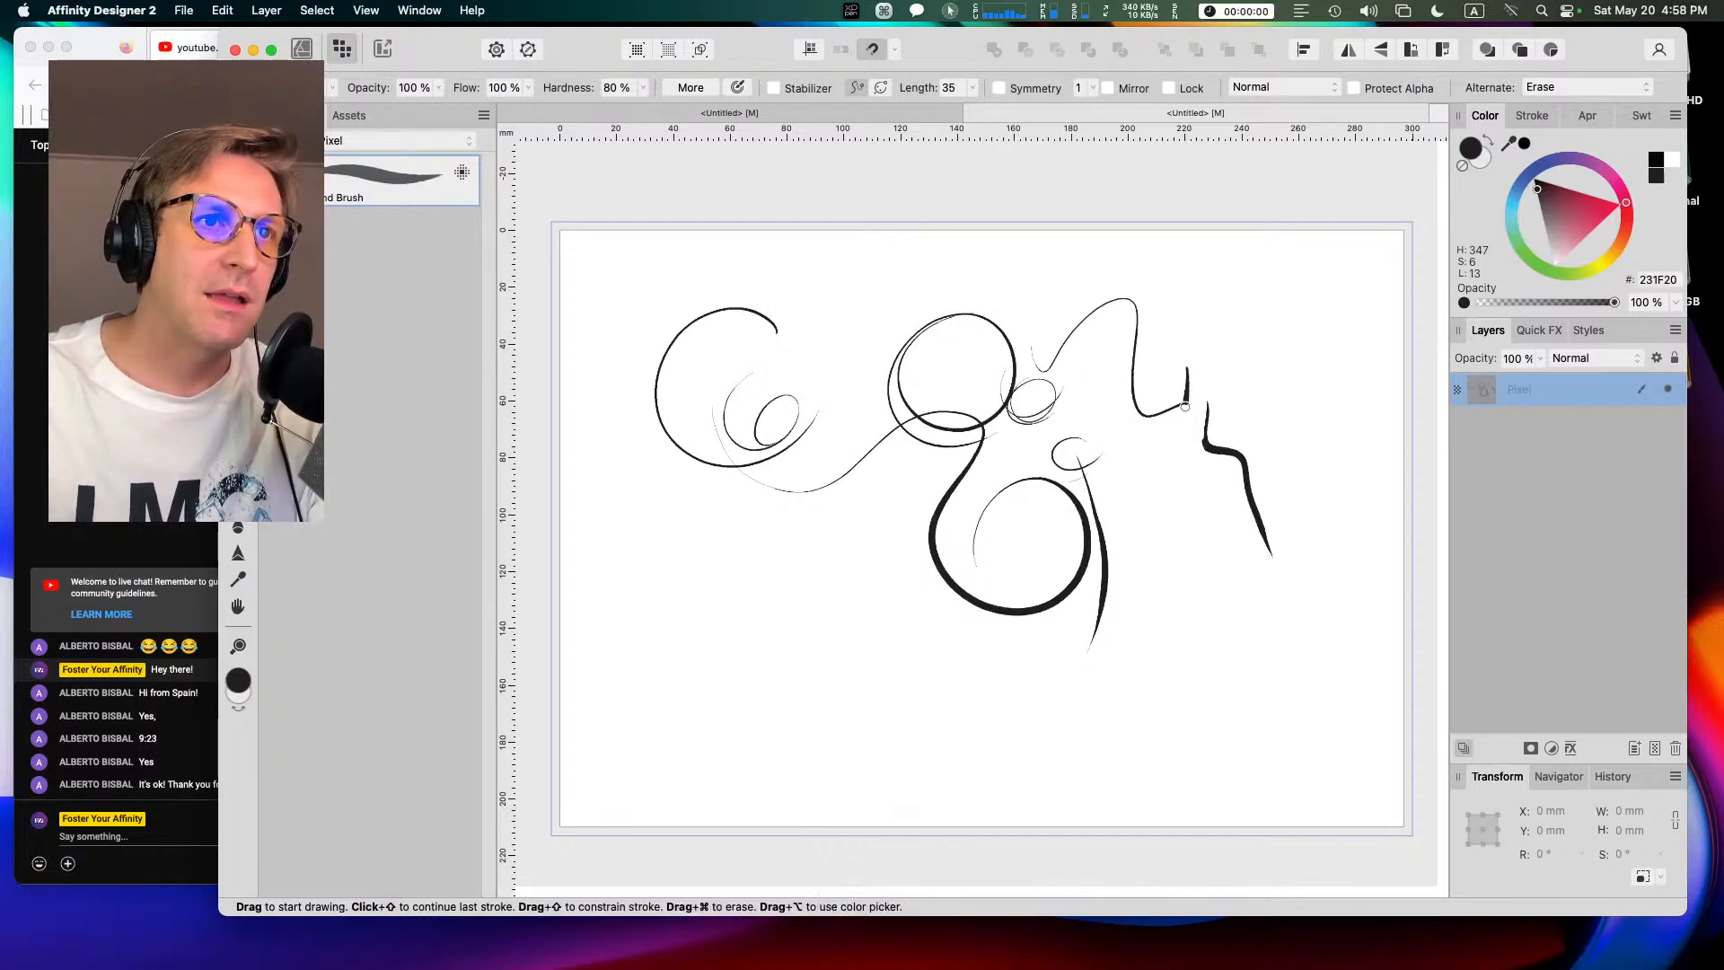
key("super")
left_click_drag(1186, 378, 1186, 376)
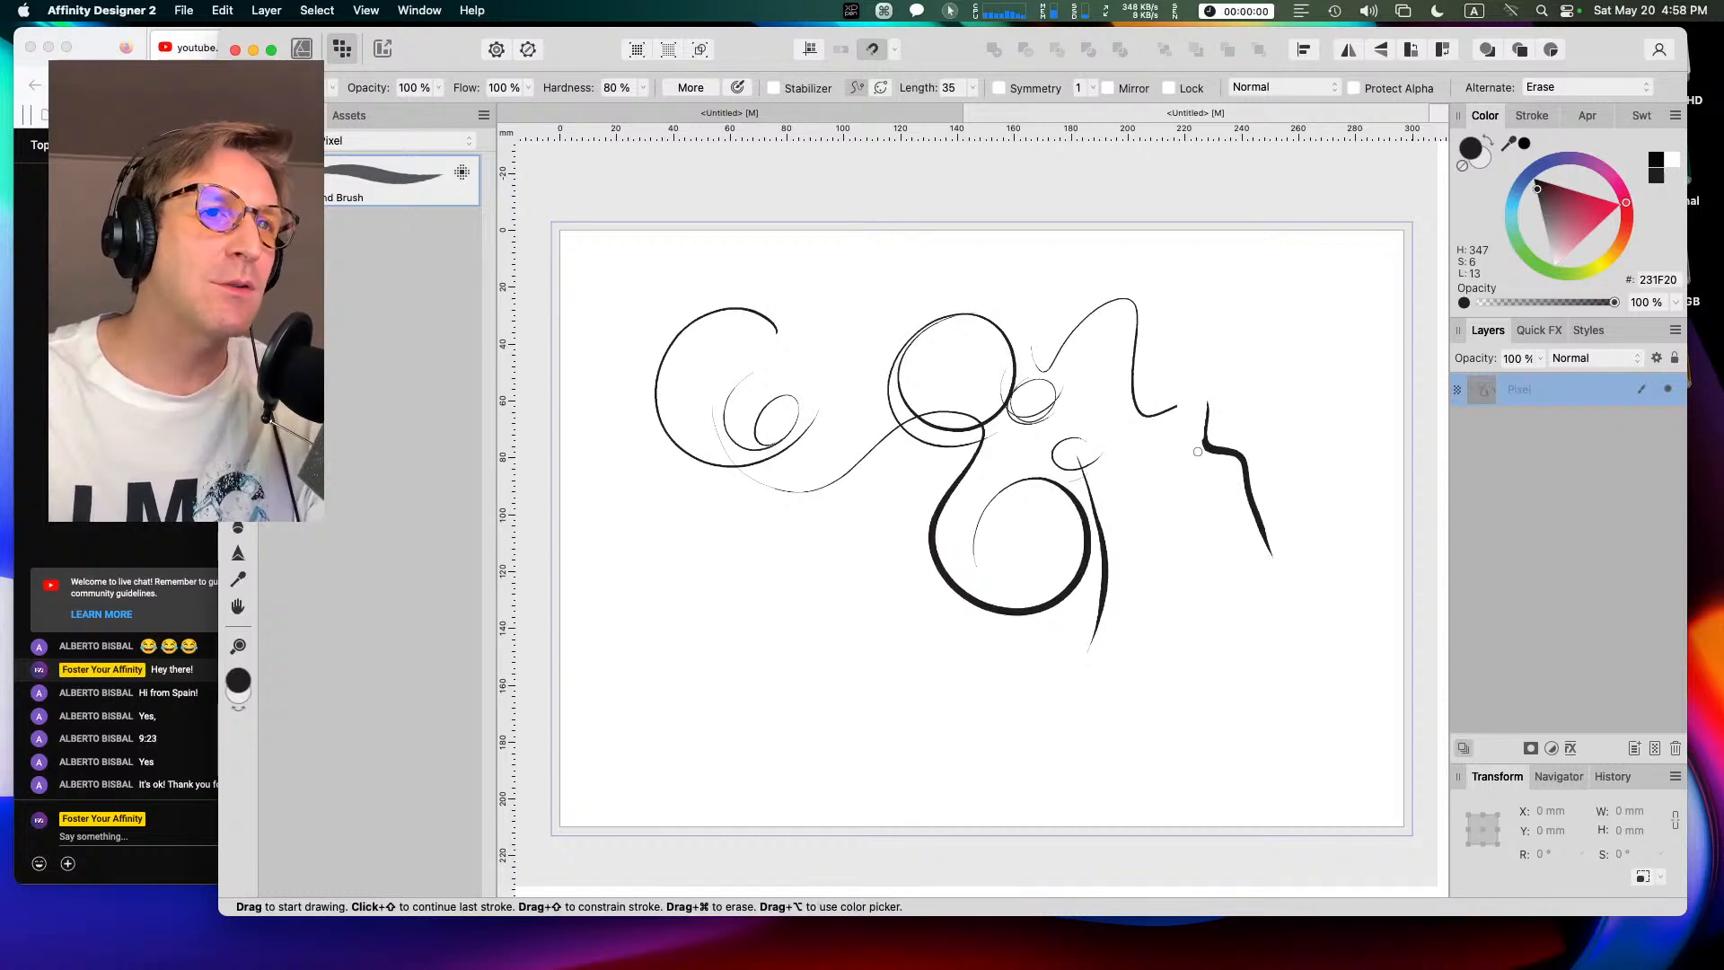
key("super")
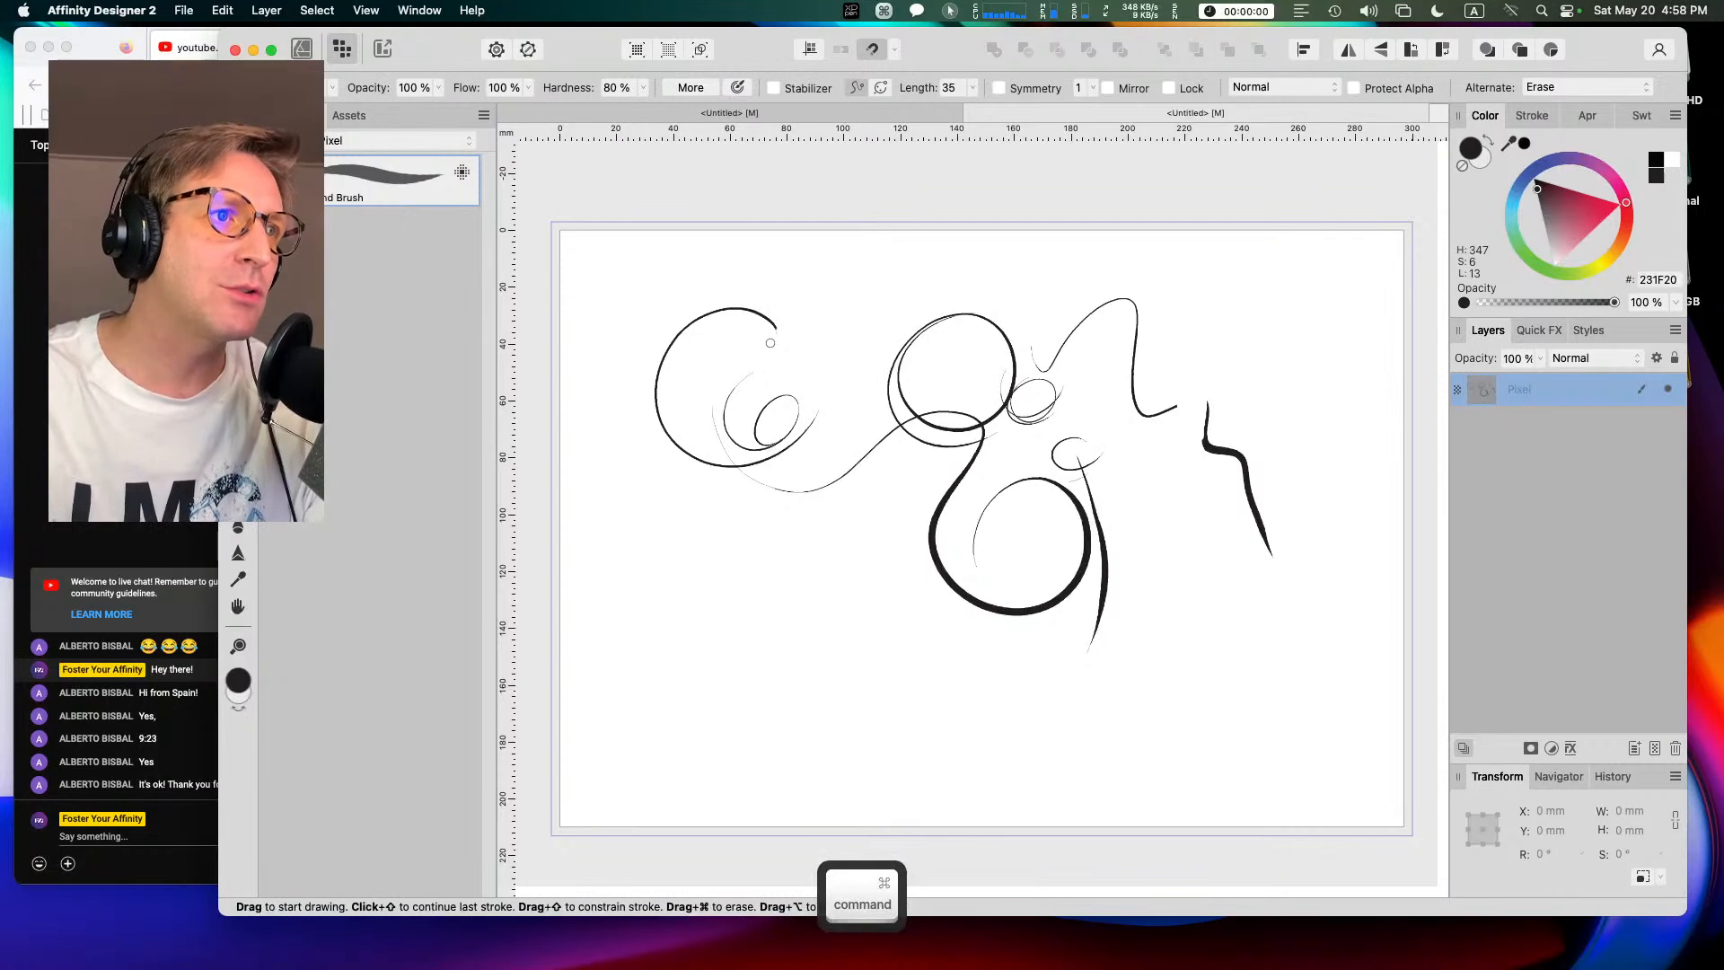
key("super")
left_click_drag(773, 318, 699, 319)
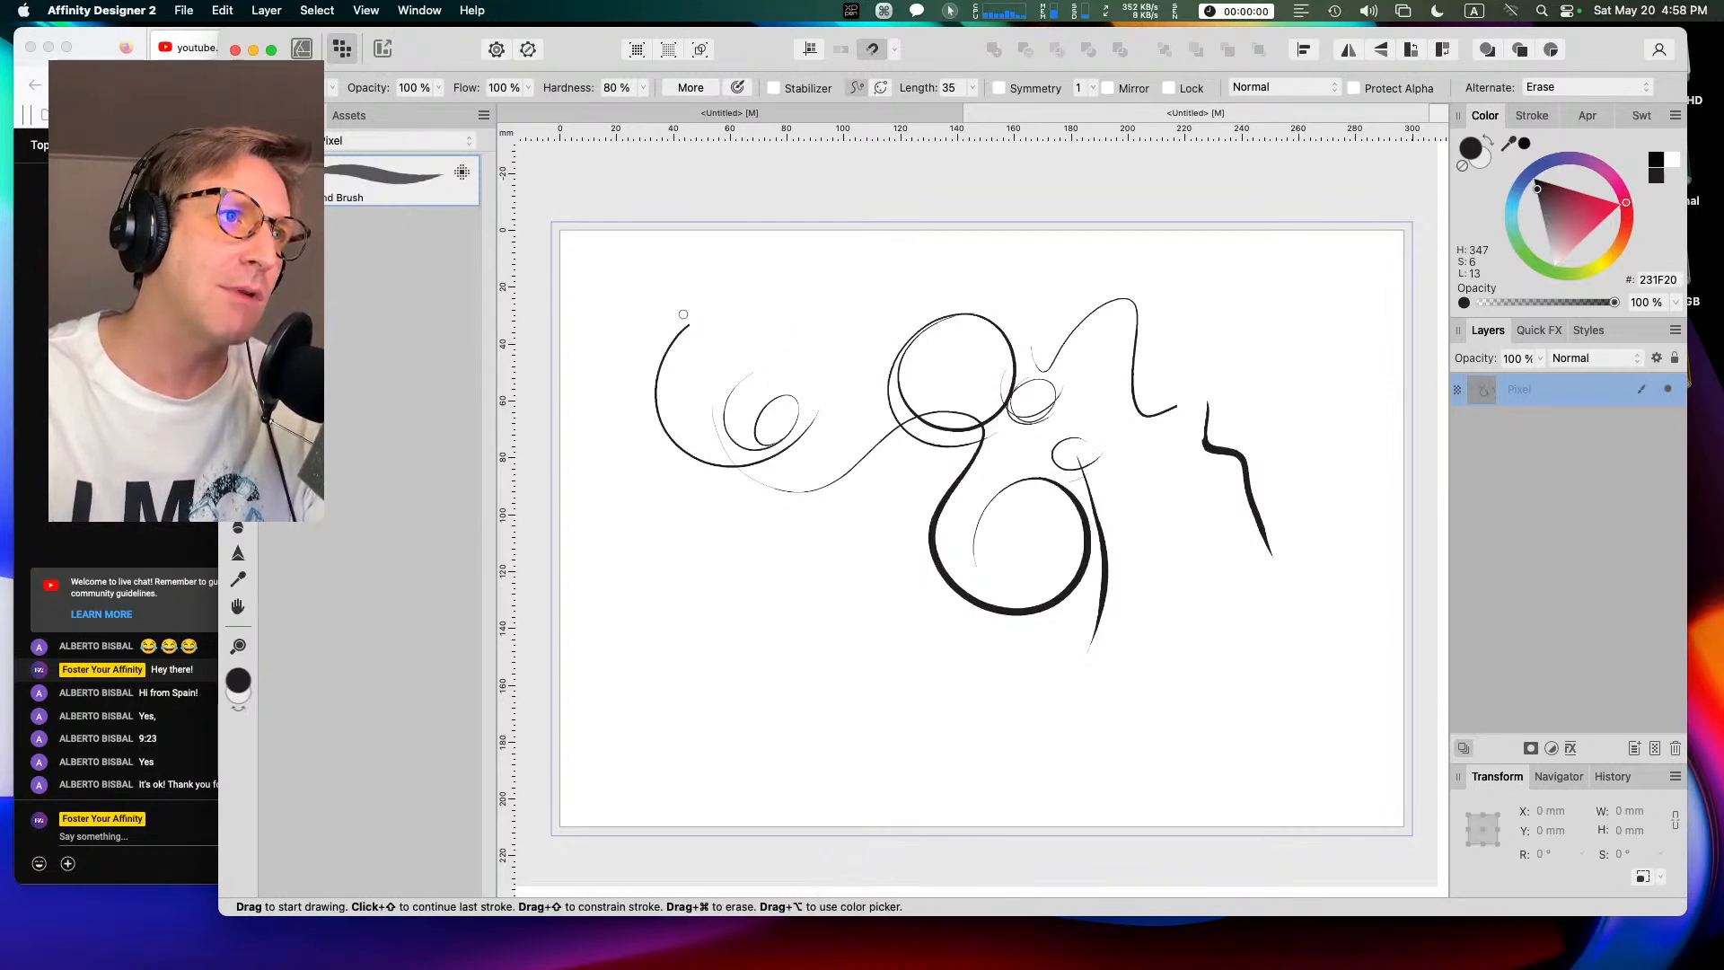
Step: Set the brush's alternate mode to Undo from snapshot, paint a winding stroke, and try the snapshot mode on the artwork
left_click(1552, 87)
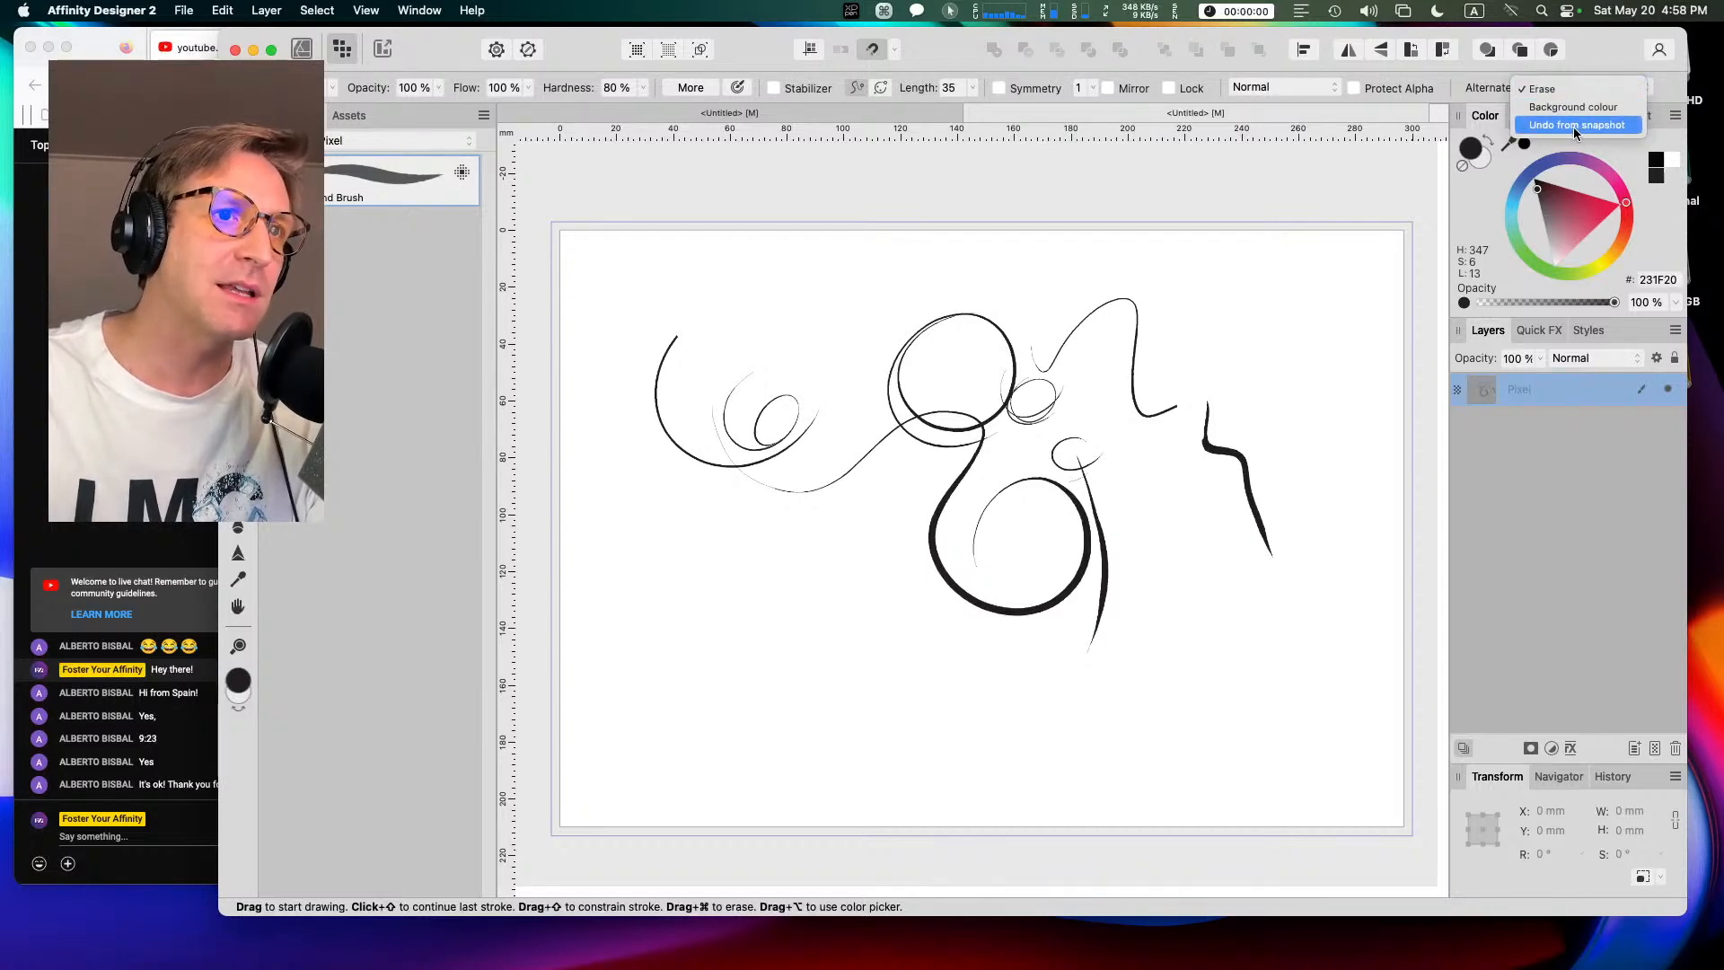
left_click(1596, 46)
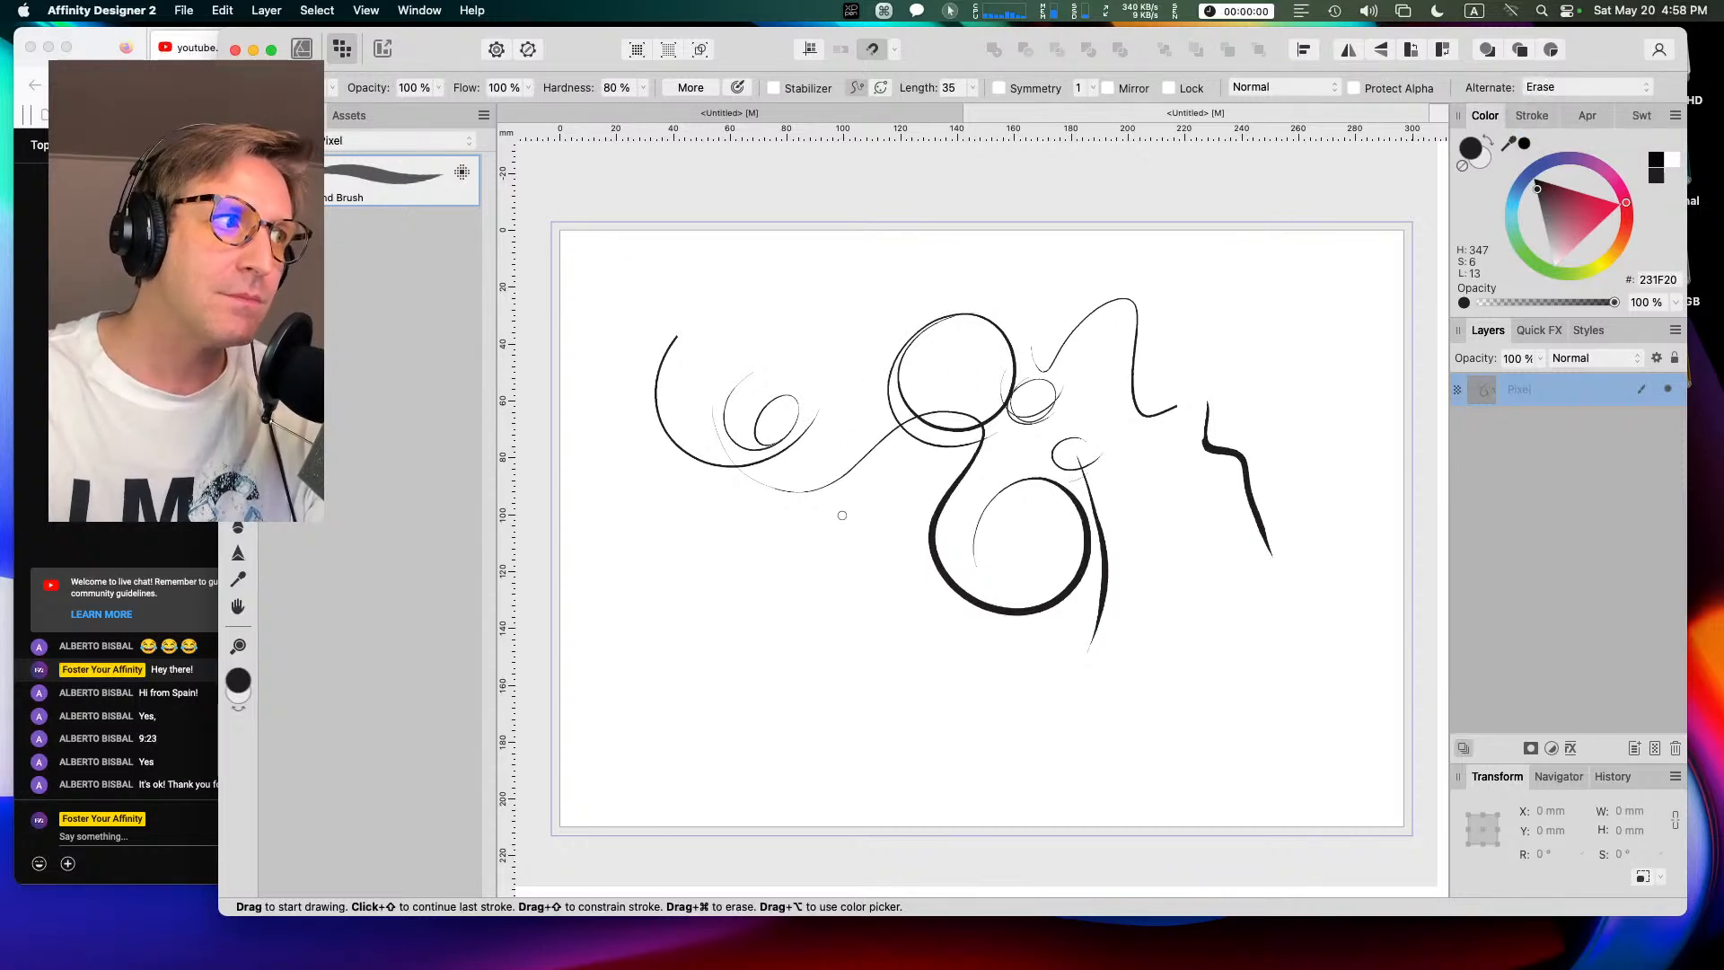
left_click(1585, 87)
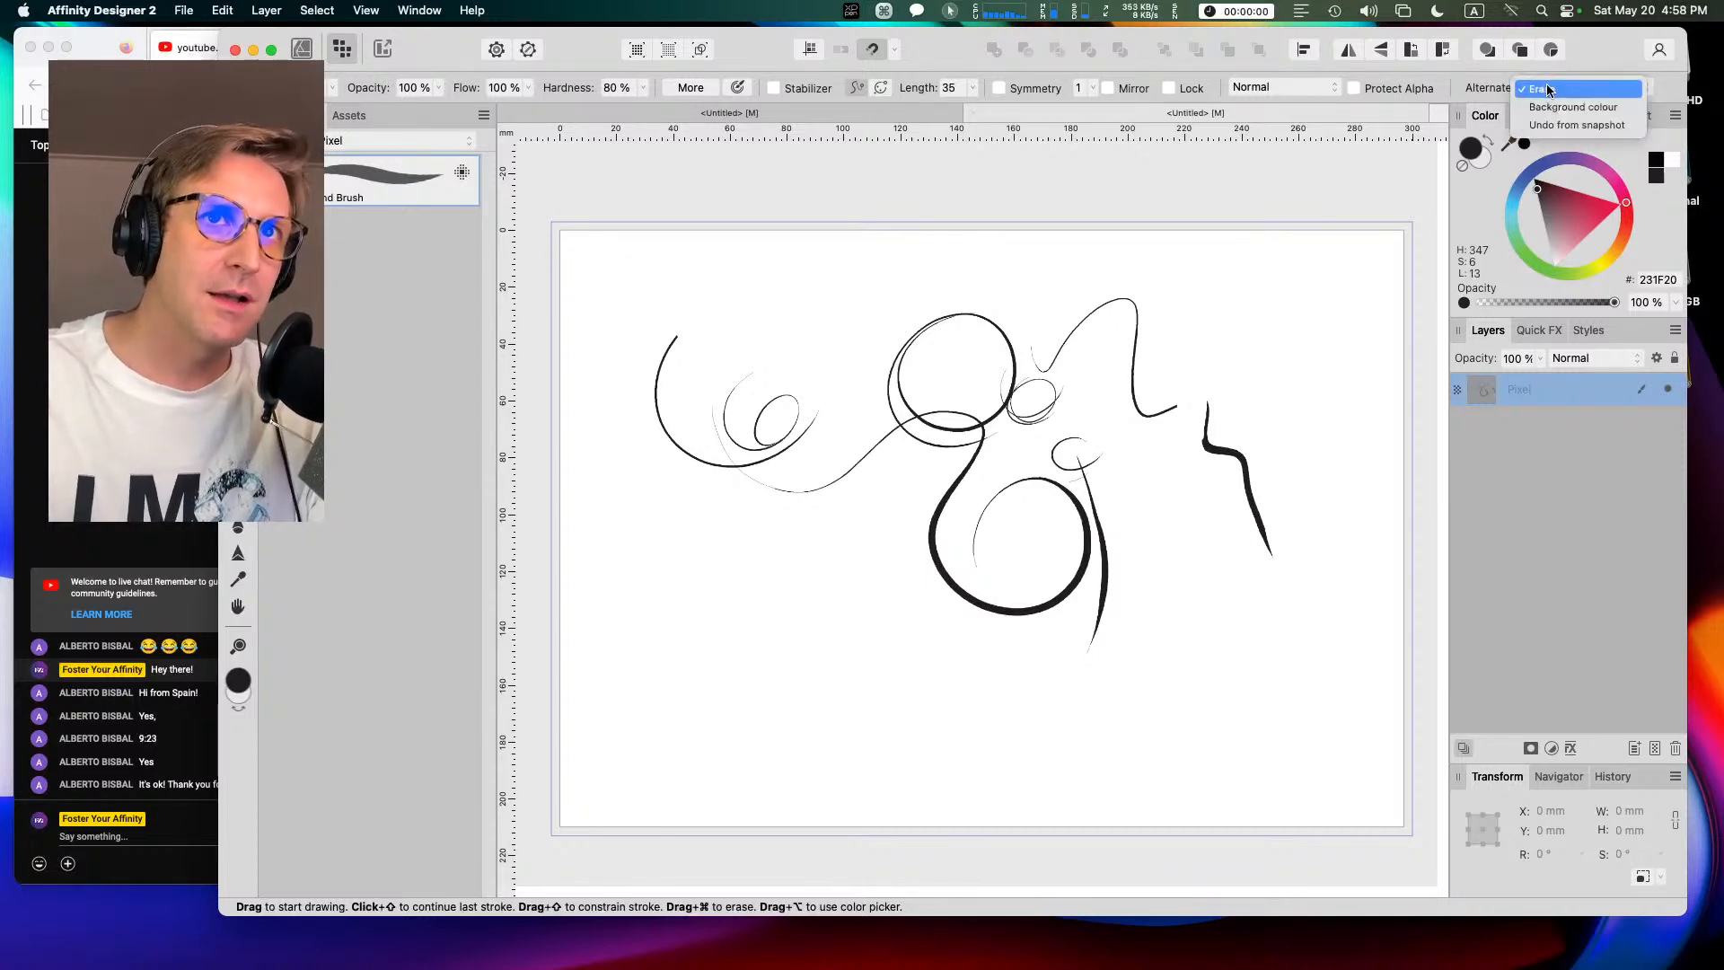
left_click(1546, 131)
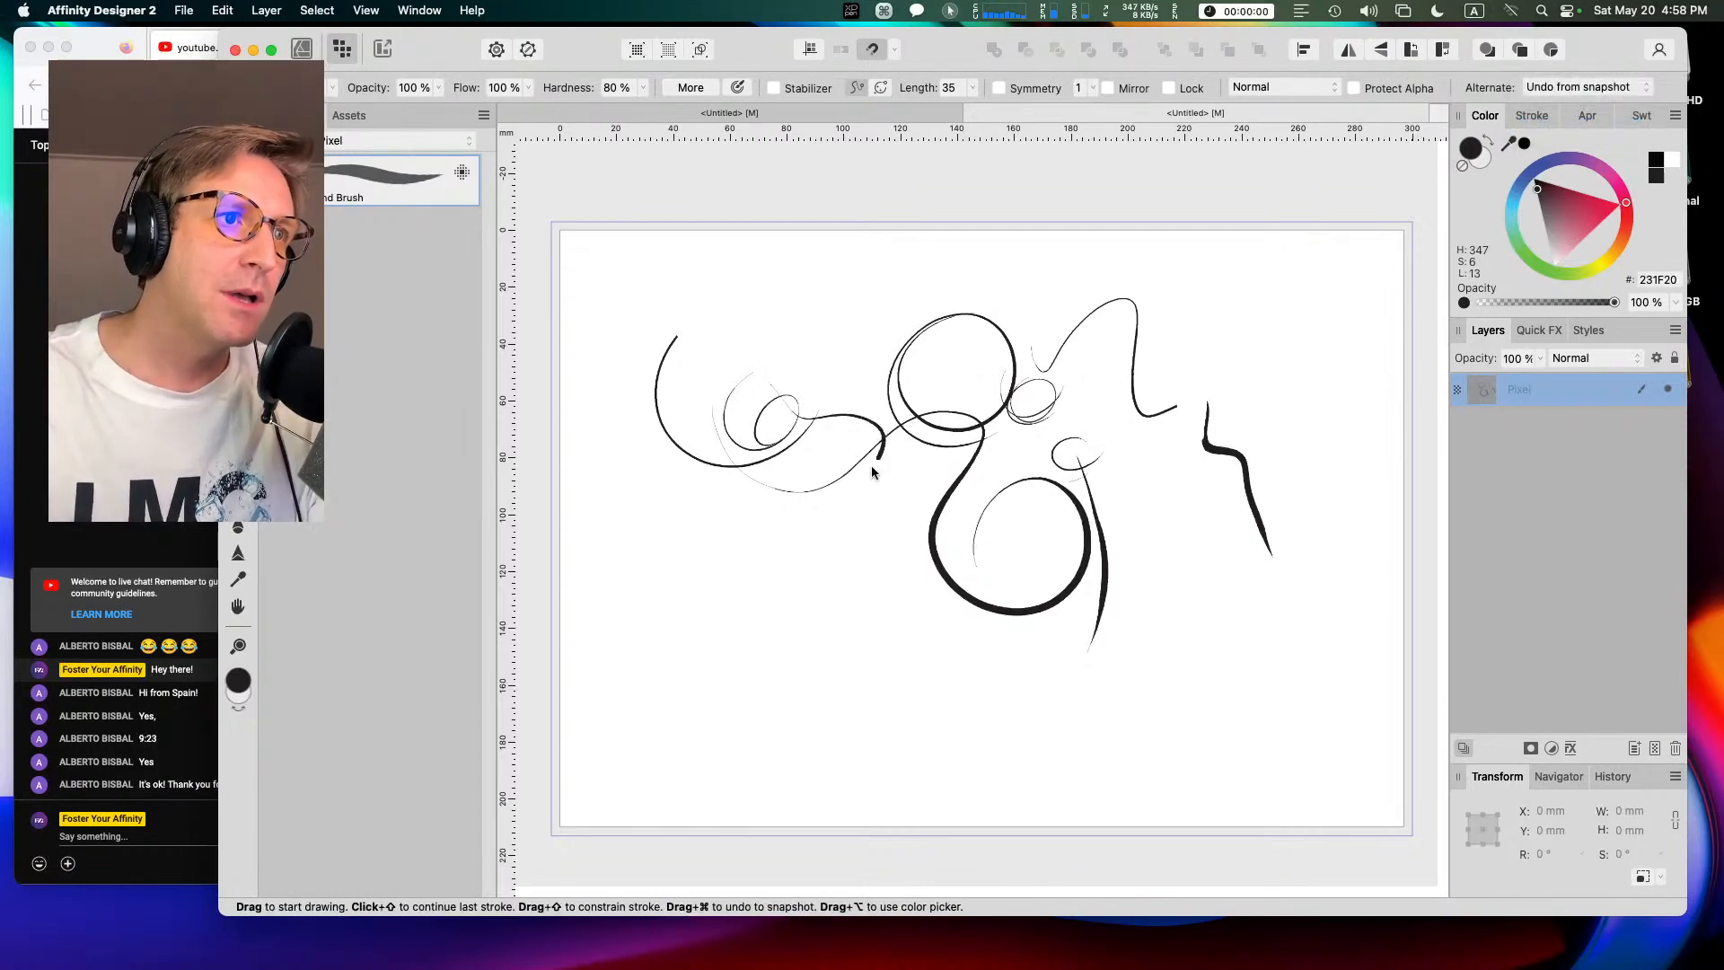
left_click_drag(872, 587, 824, 675)
key("super")
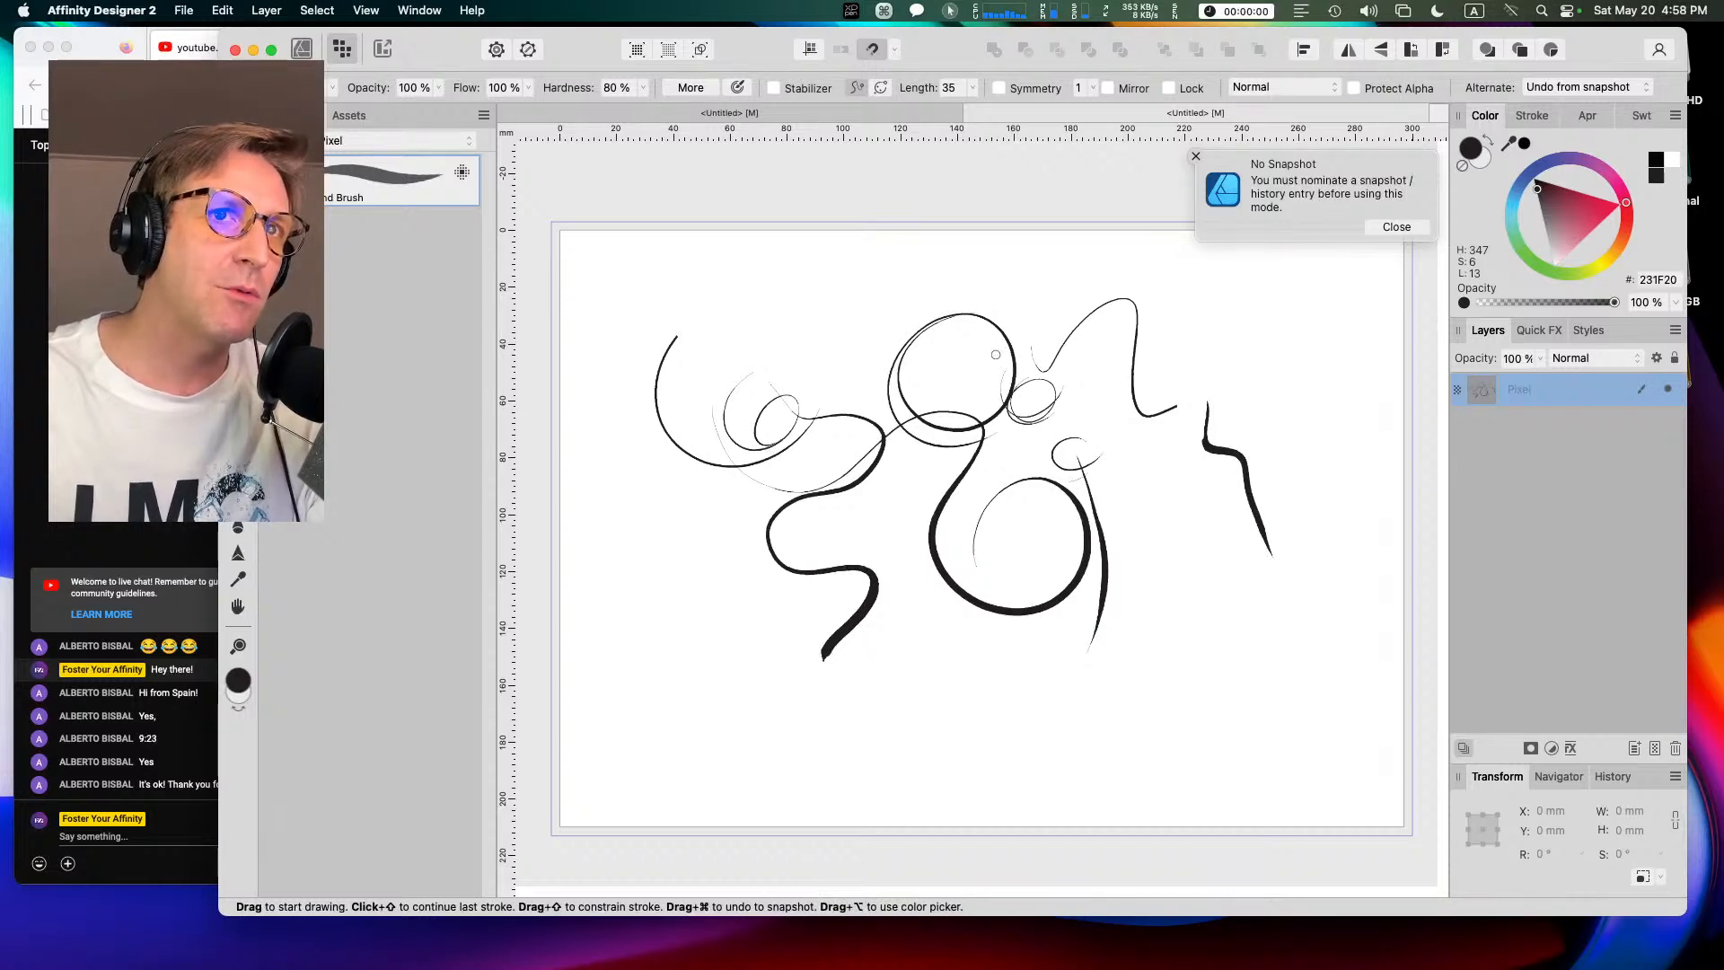
left_click(1398, 228)
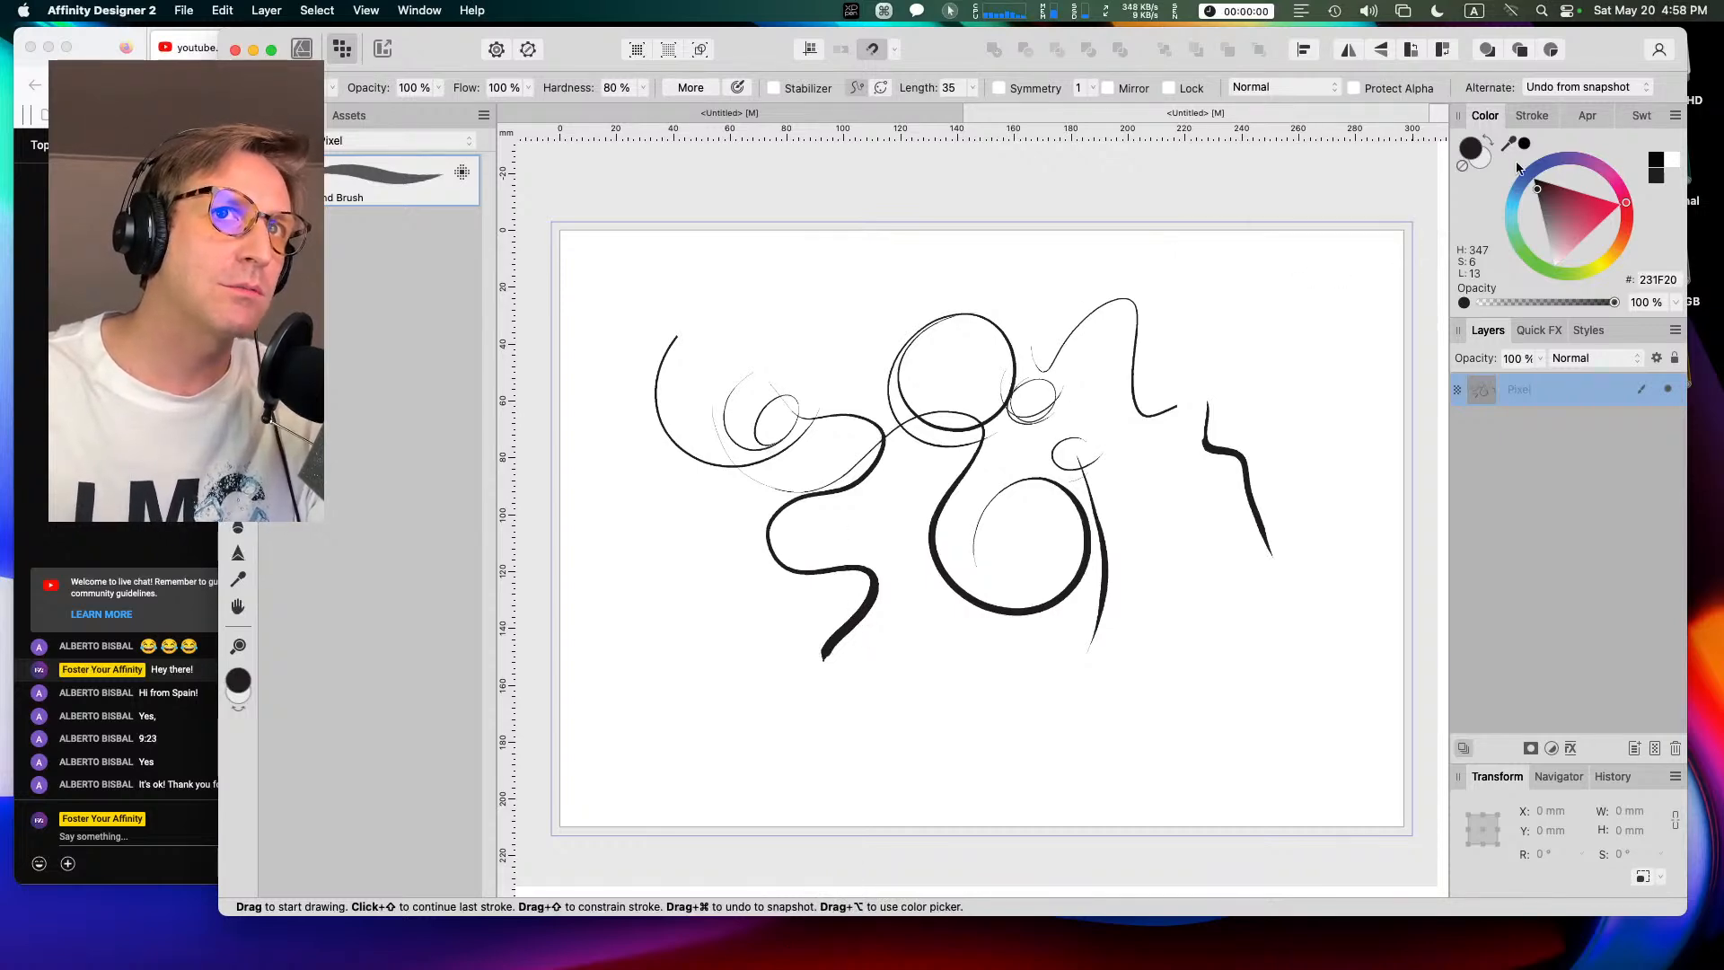
Step: Set the brush's alternate mode back to Erase and delete the pixel layer holding the test strokes
left_click(1557, 87)
left_click(1528, 80)
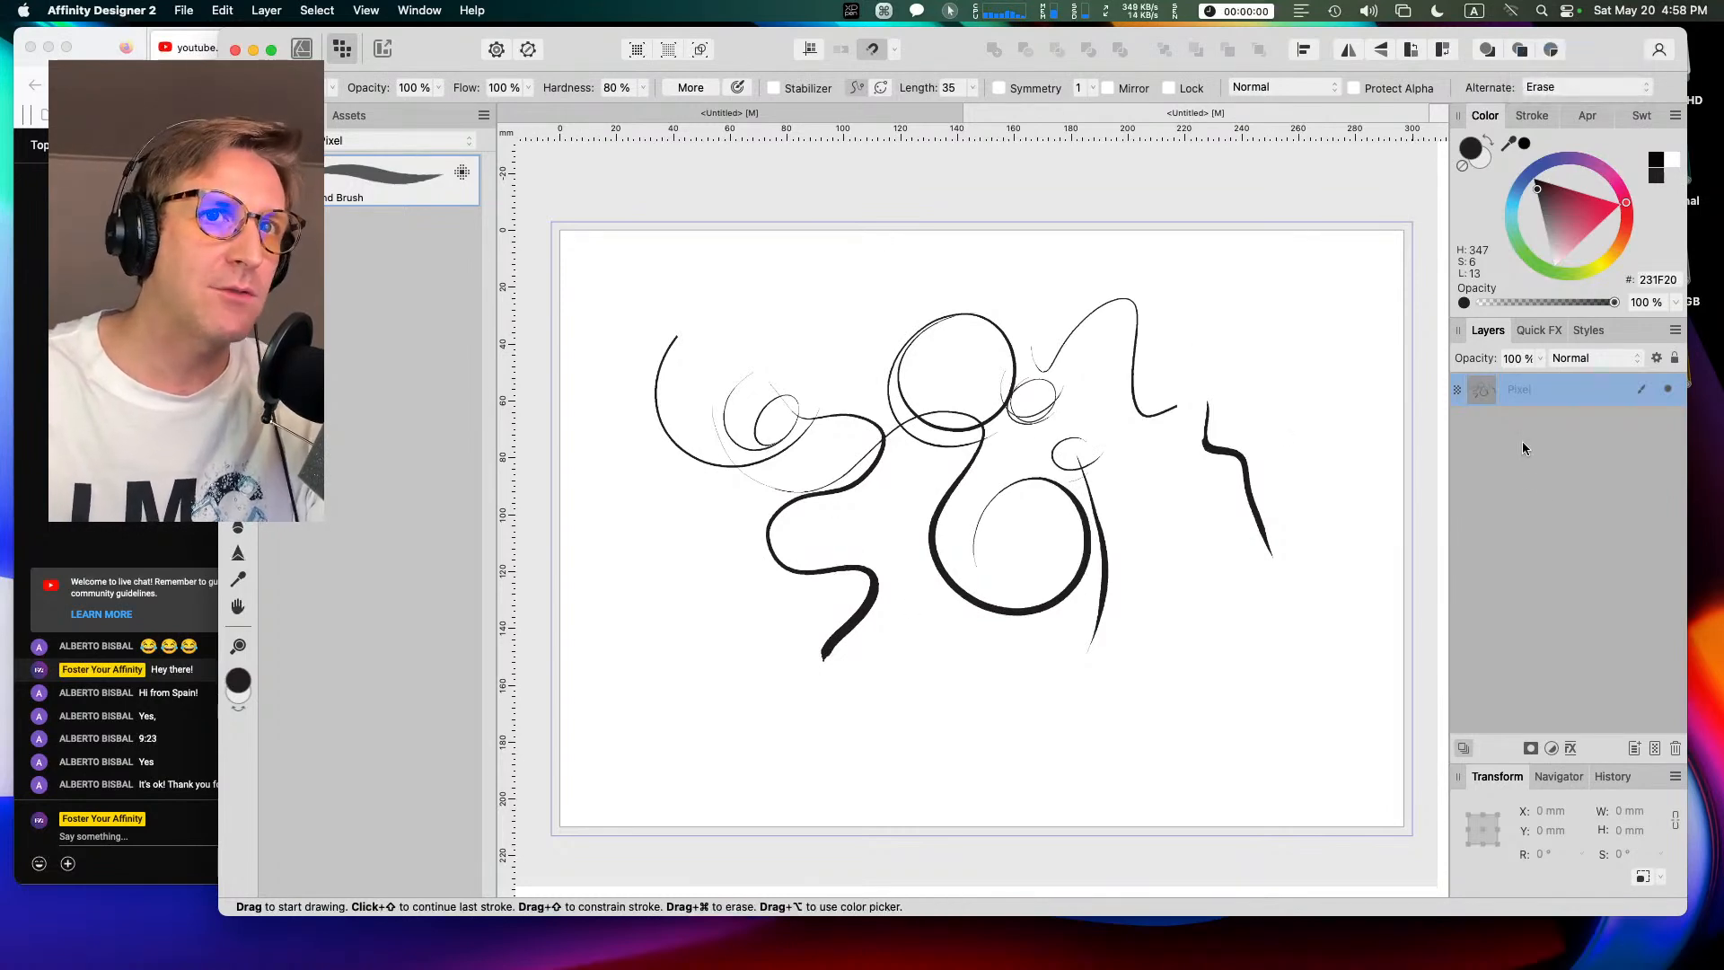
left_click(1674, 747)
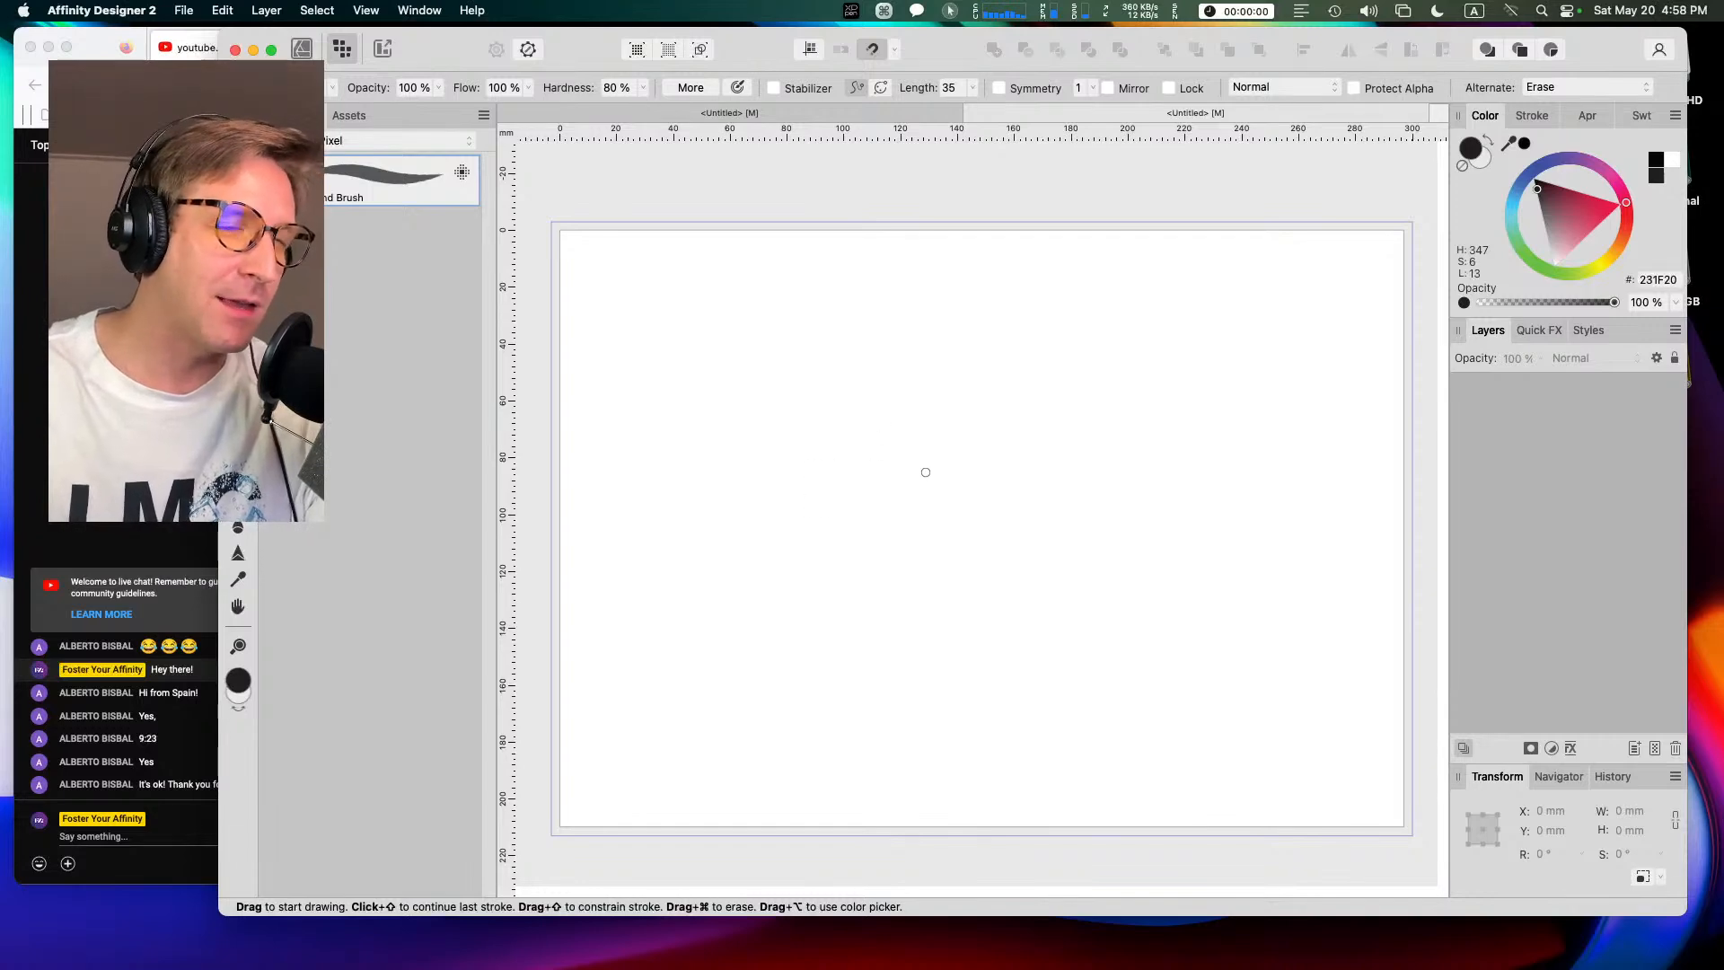
Step: Paint large and small circular test strokes and a wavy stroke on the empty page, and delete their pixel layer
mouse_move(979, 368)
left_mouse_down()
mouse_move(819, 535)
mouse_move(898, 353)
mouse_move(953, 481)
left_mouse_up()
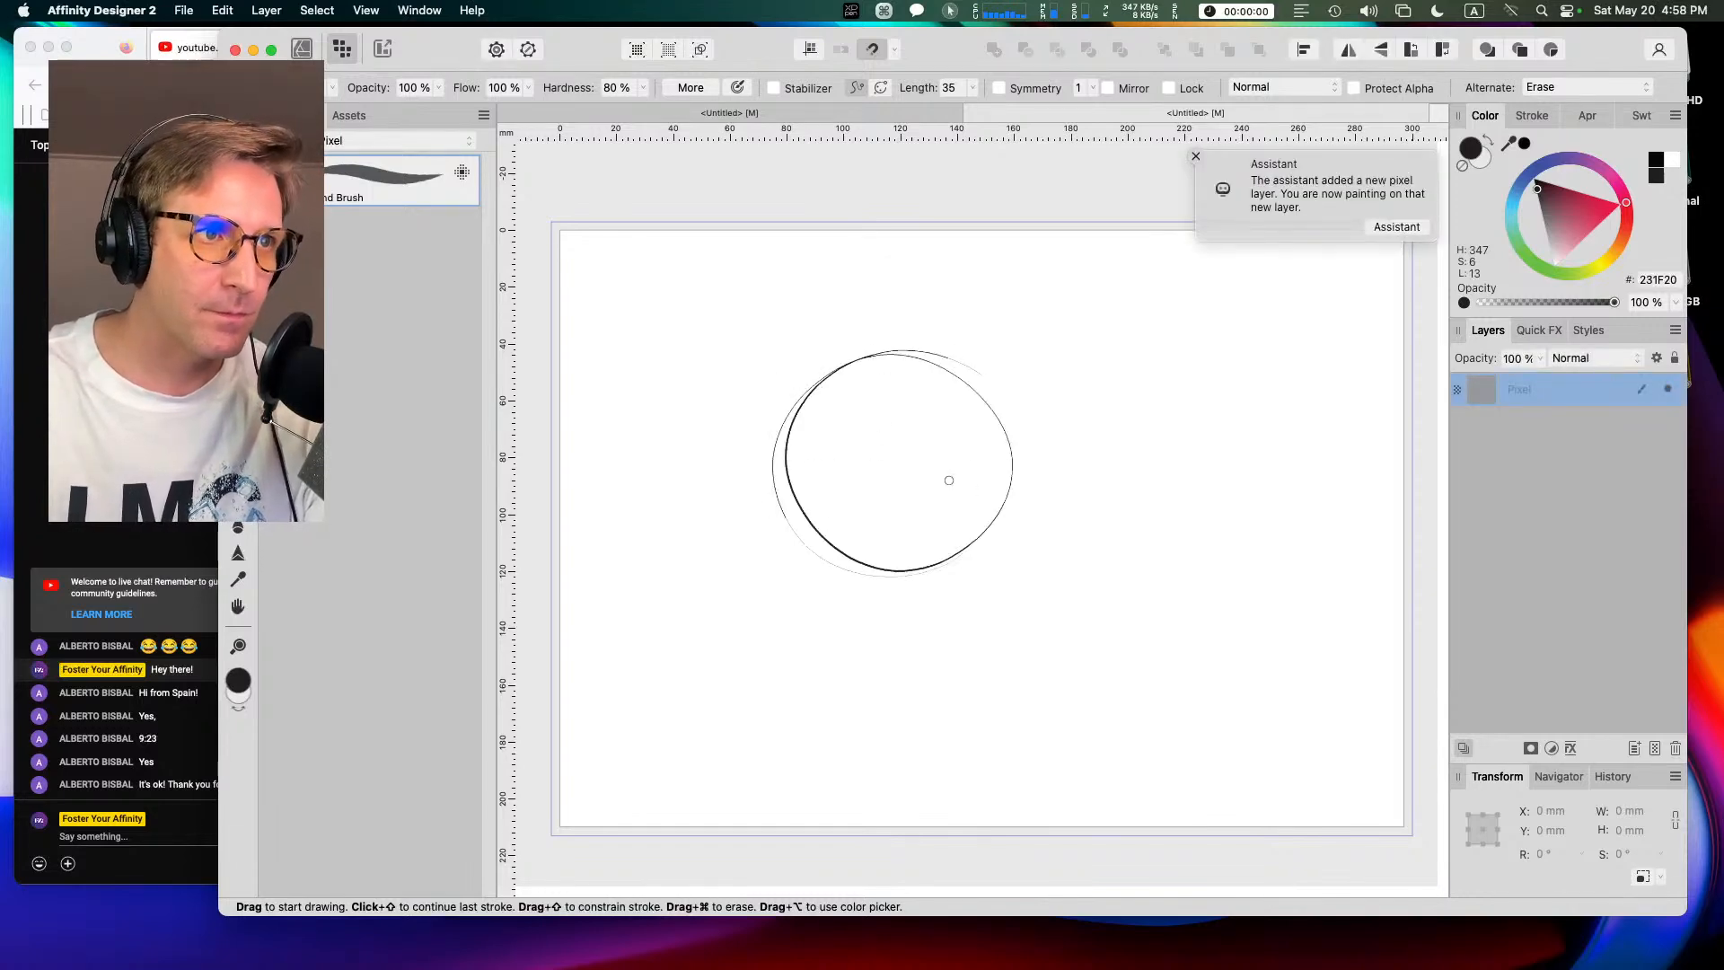
mouse_move(820, 477)
left_mouse_down()
mouse_move(864, 466)
mouse_move(894, 520)
mouse_move(848, 494)
mouse_move(897, 458)
mouse_move(991, 473)
left_mouse_up()
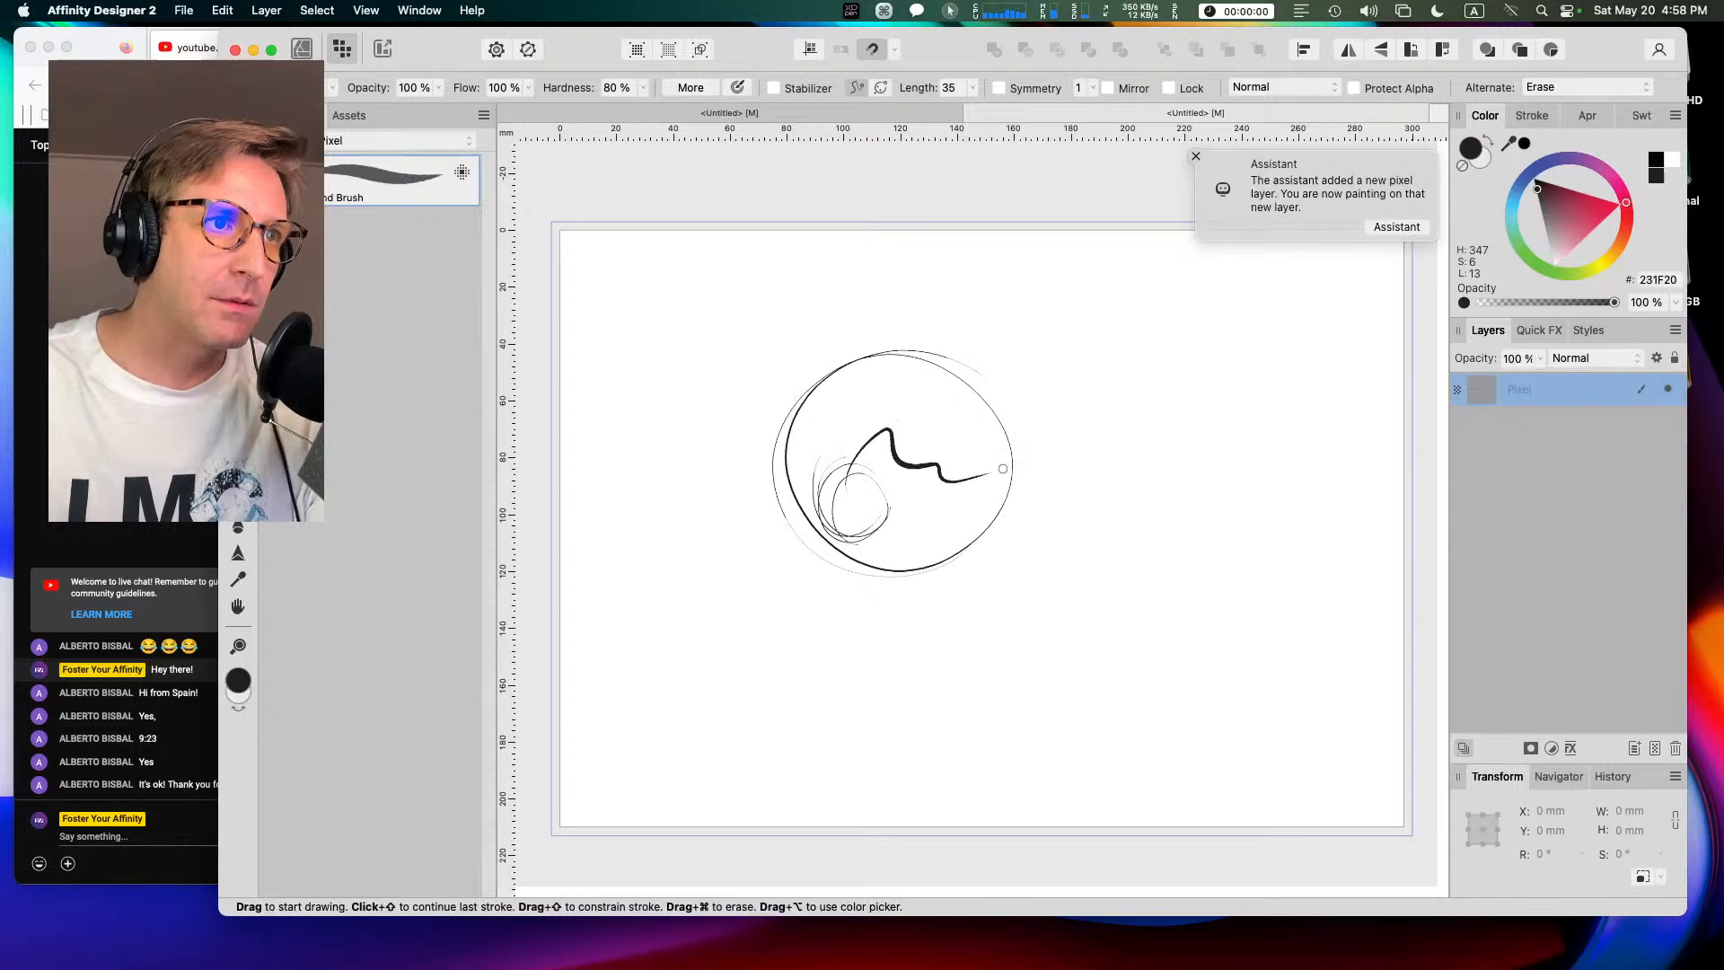
left_click(1675, 749)
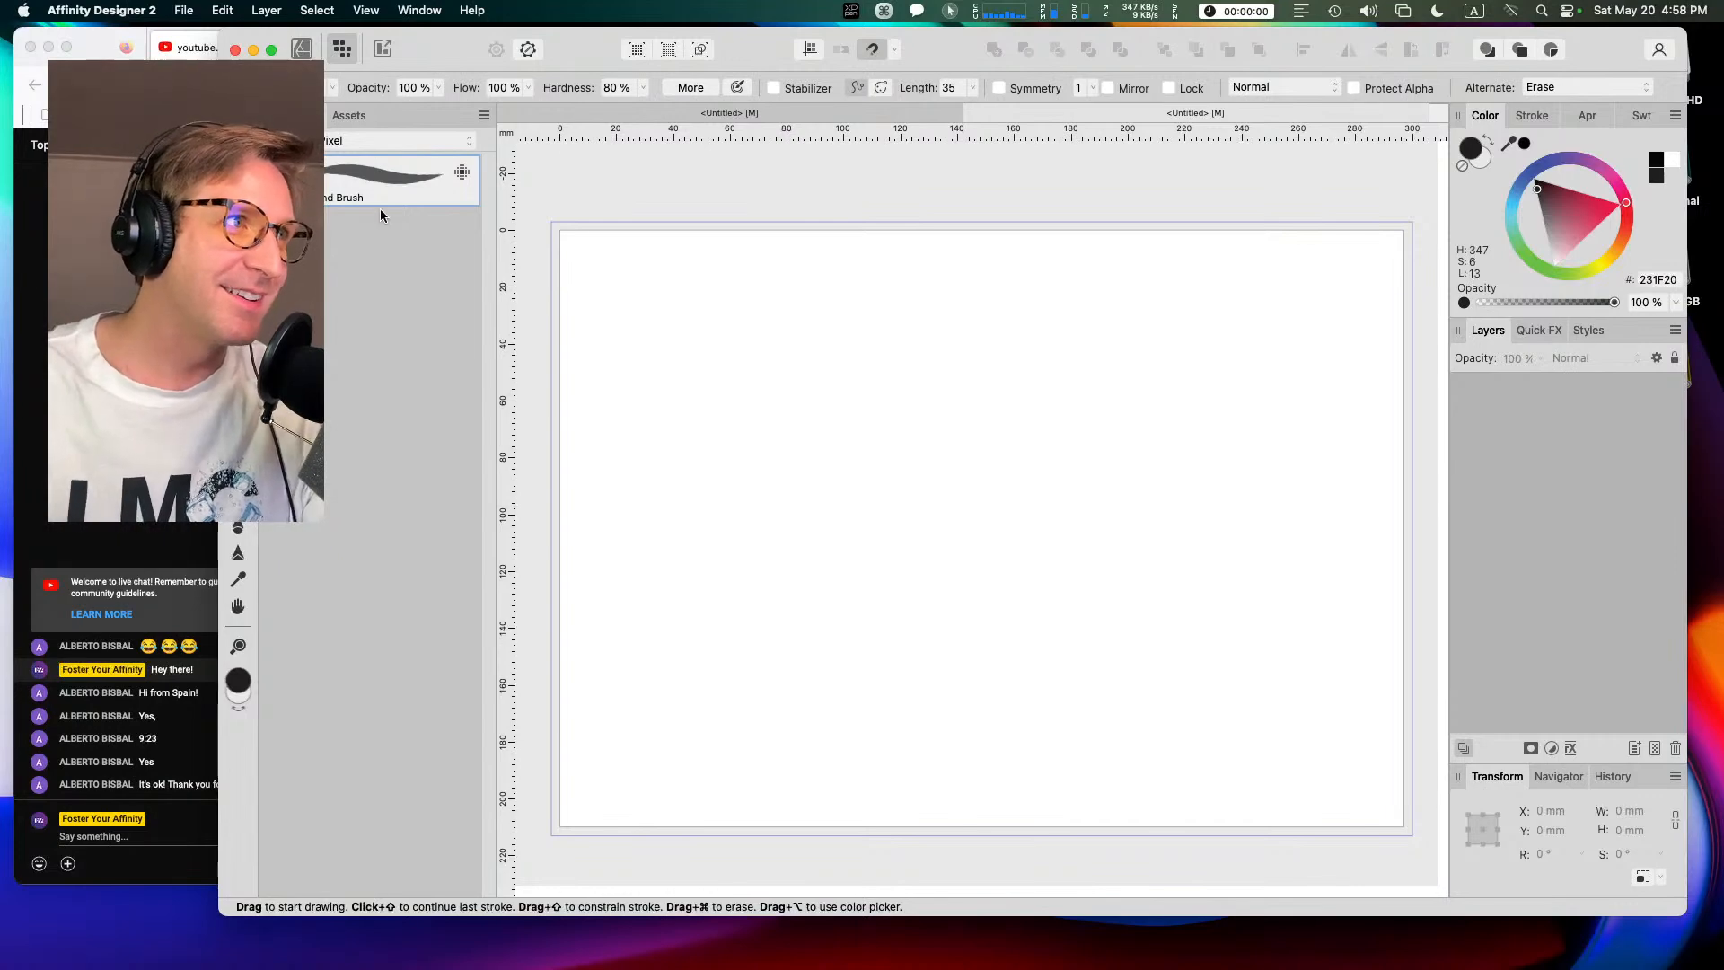
Step: Duplicate the round brush in its category
right_click(362, 180)
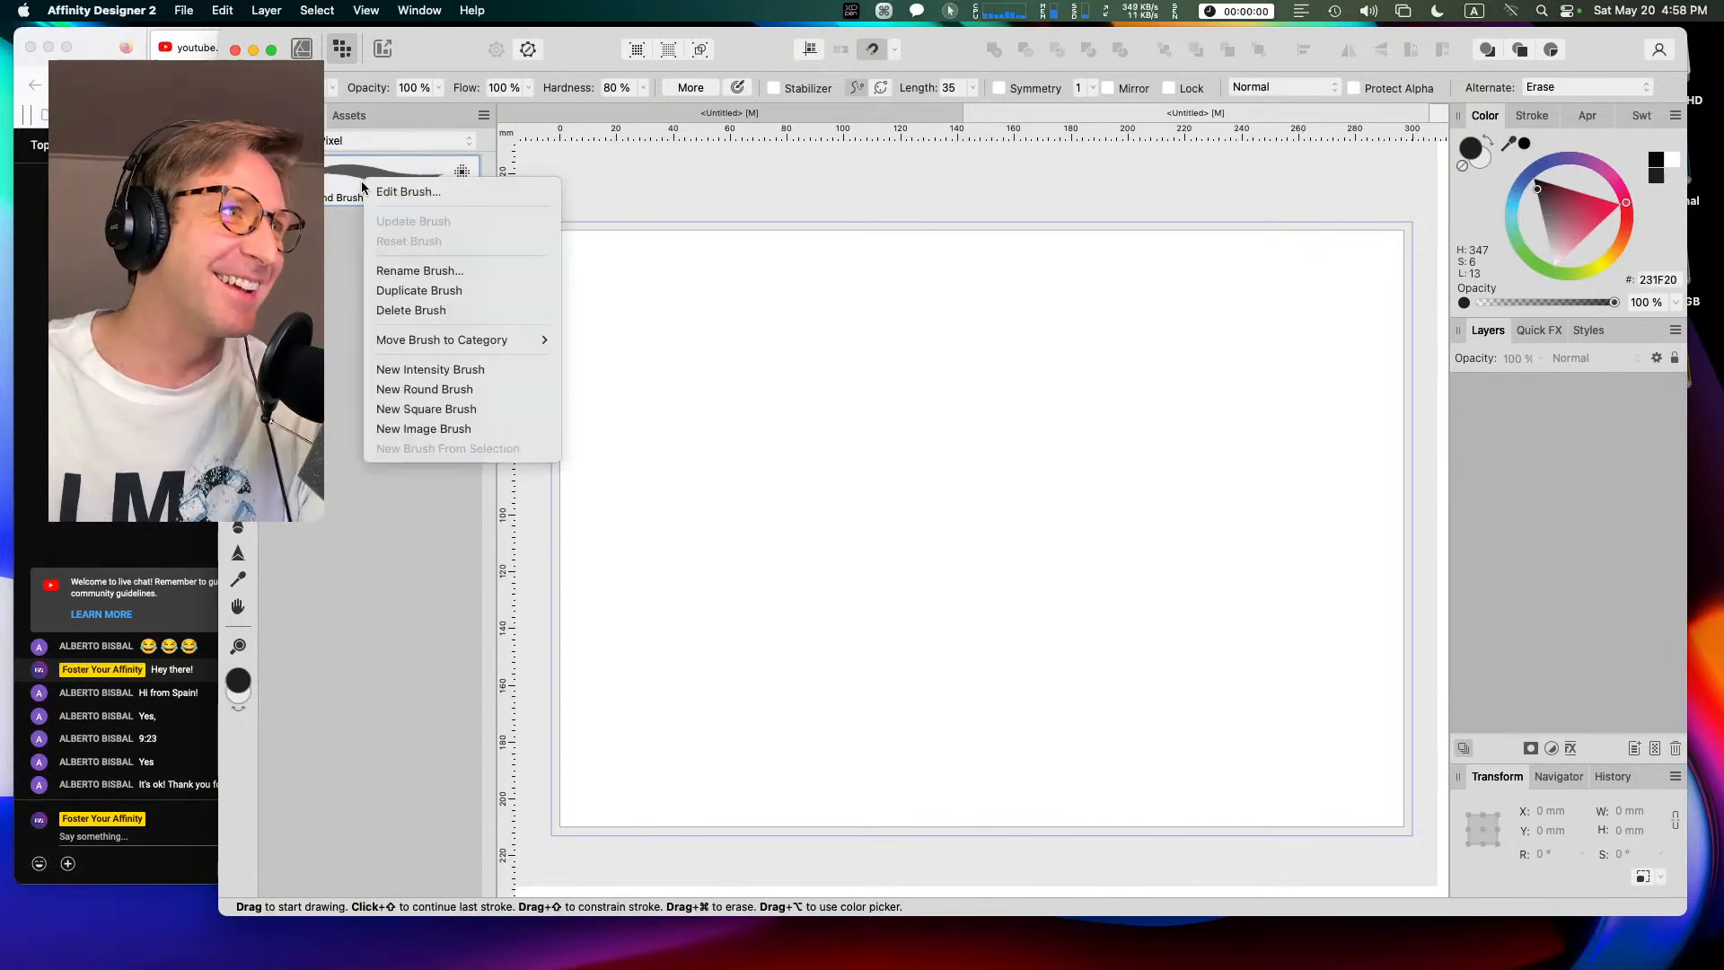
left_click(429, 291)
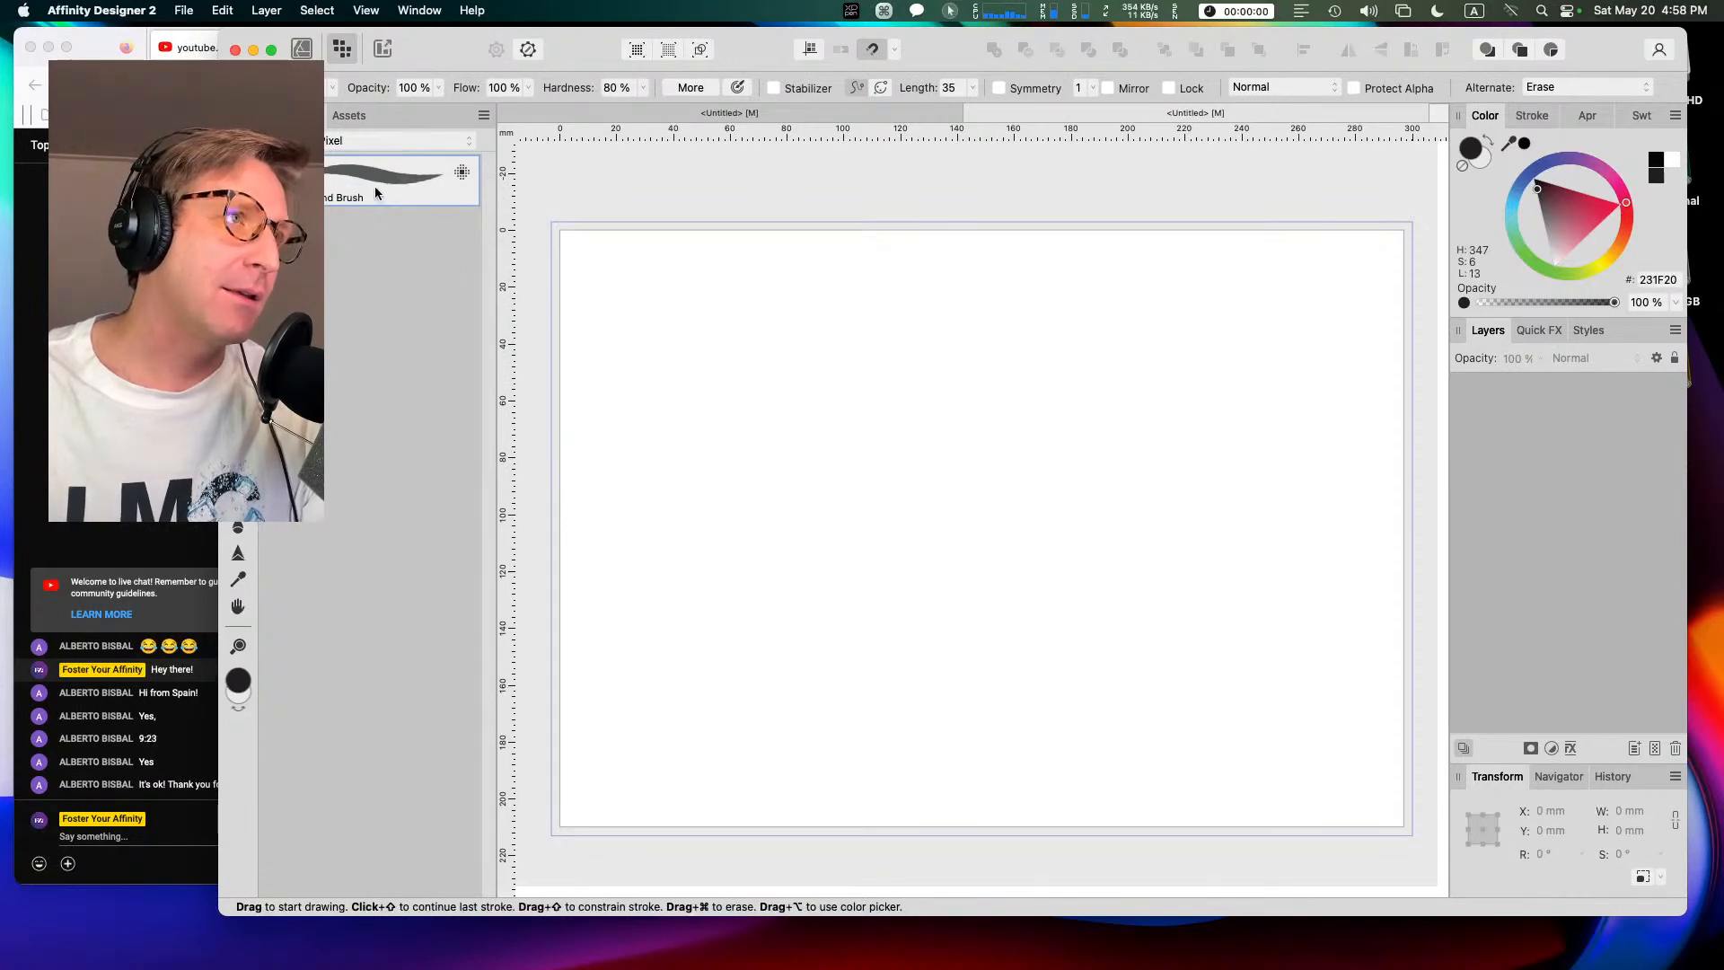
right_click(379, 186)
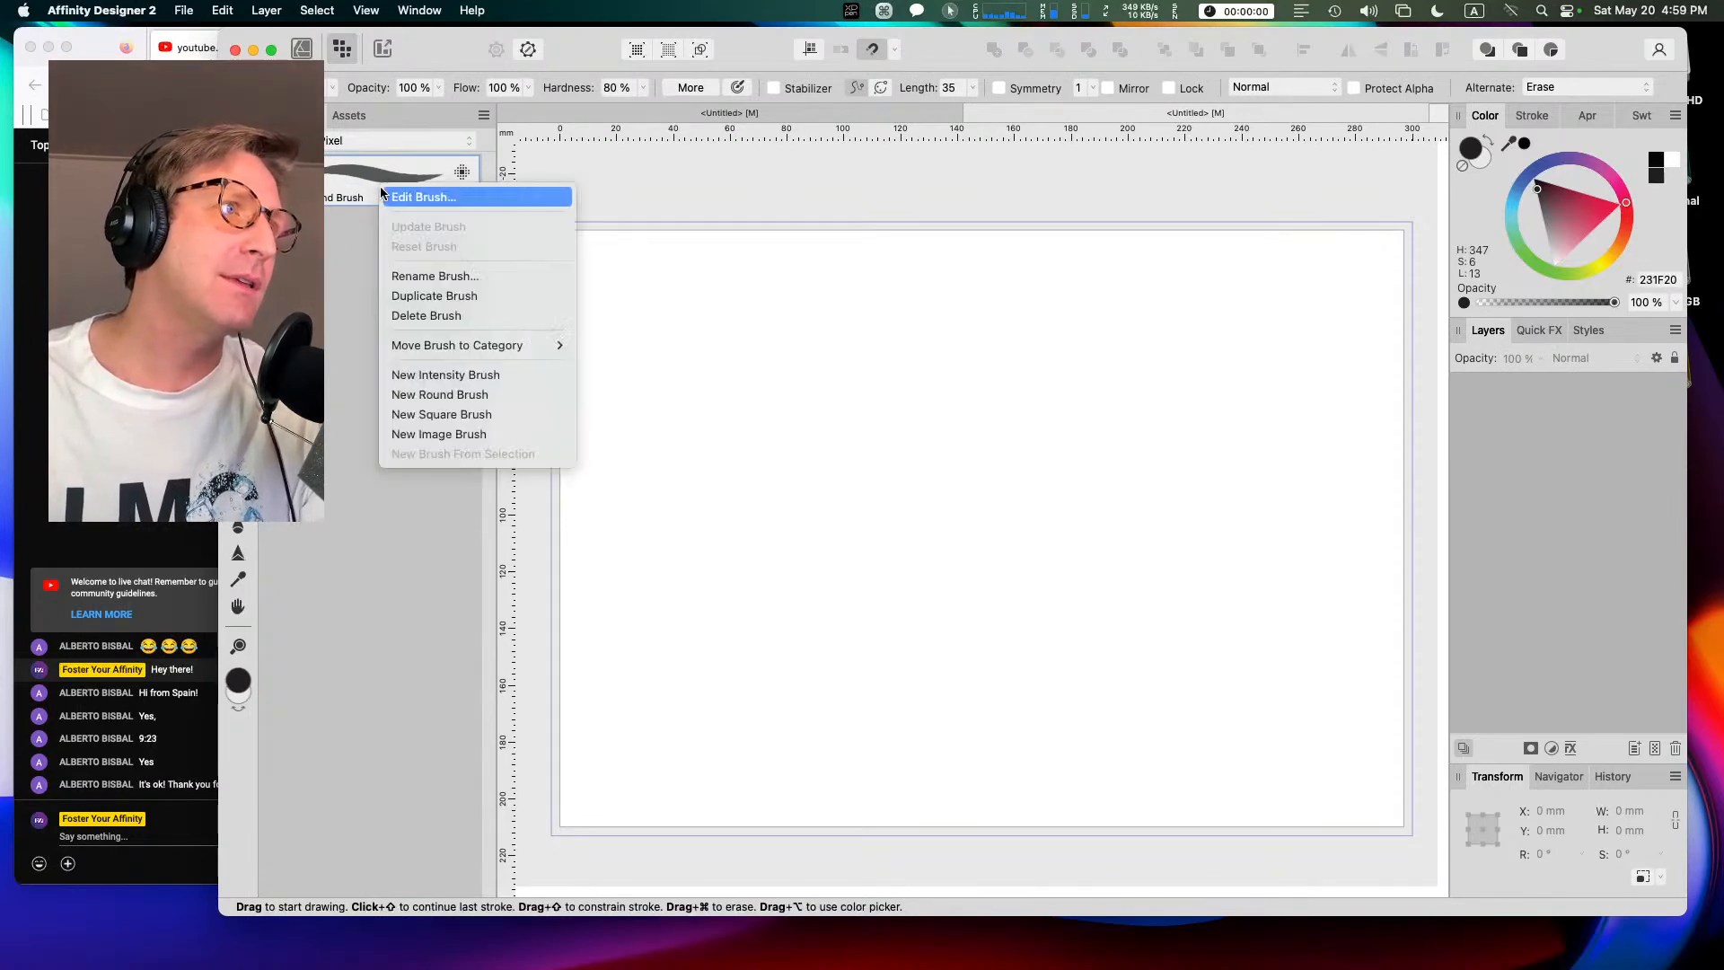
left_click(446, 297)
Step: Open the duplicated brush for editing and set its Size Jitter controller to Distance in the dynamics settings
right_click(376, 248)
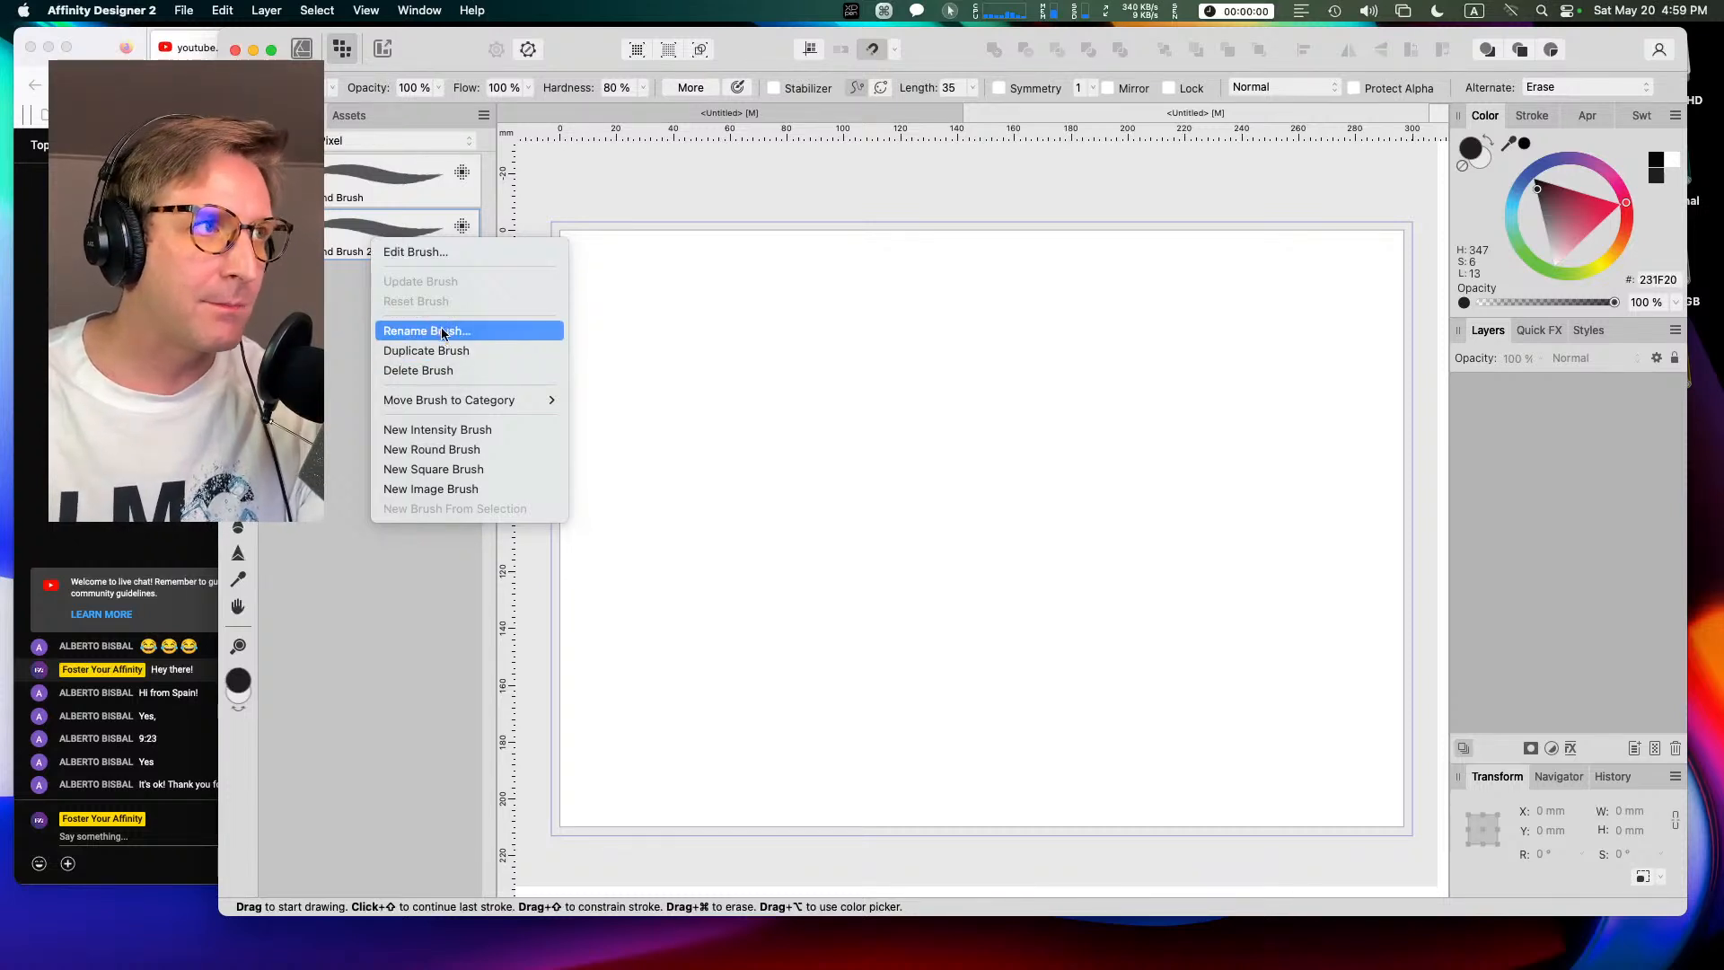
left_click(418, 253)
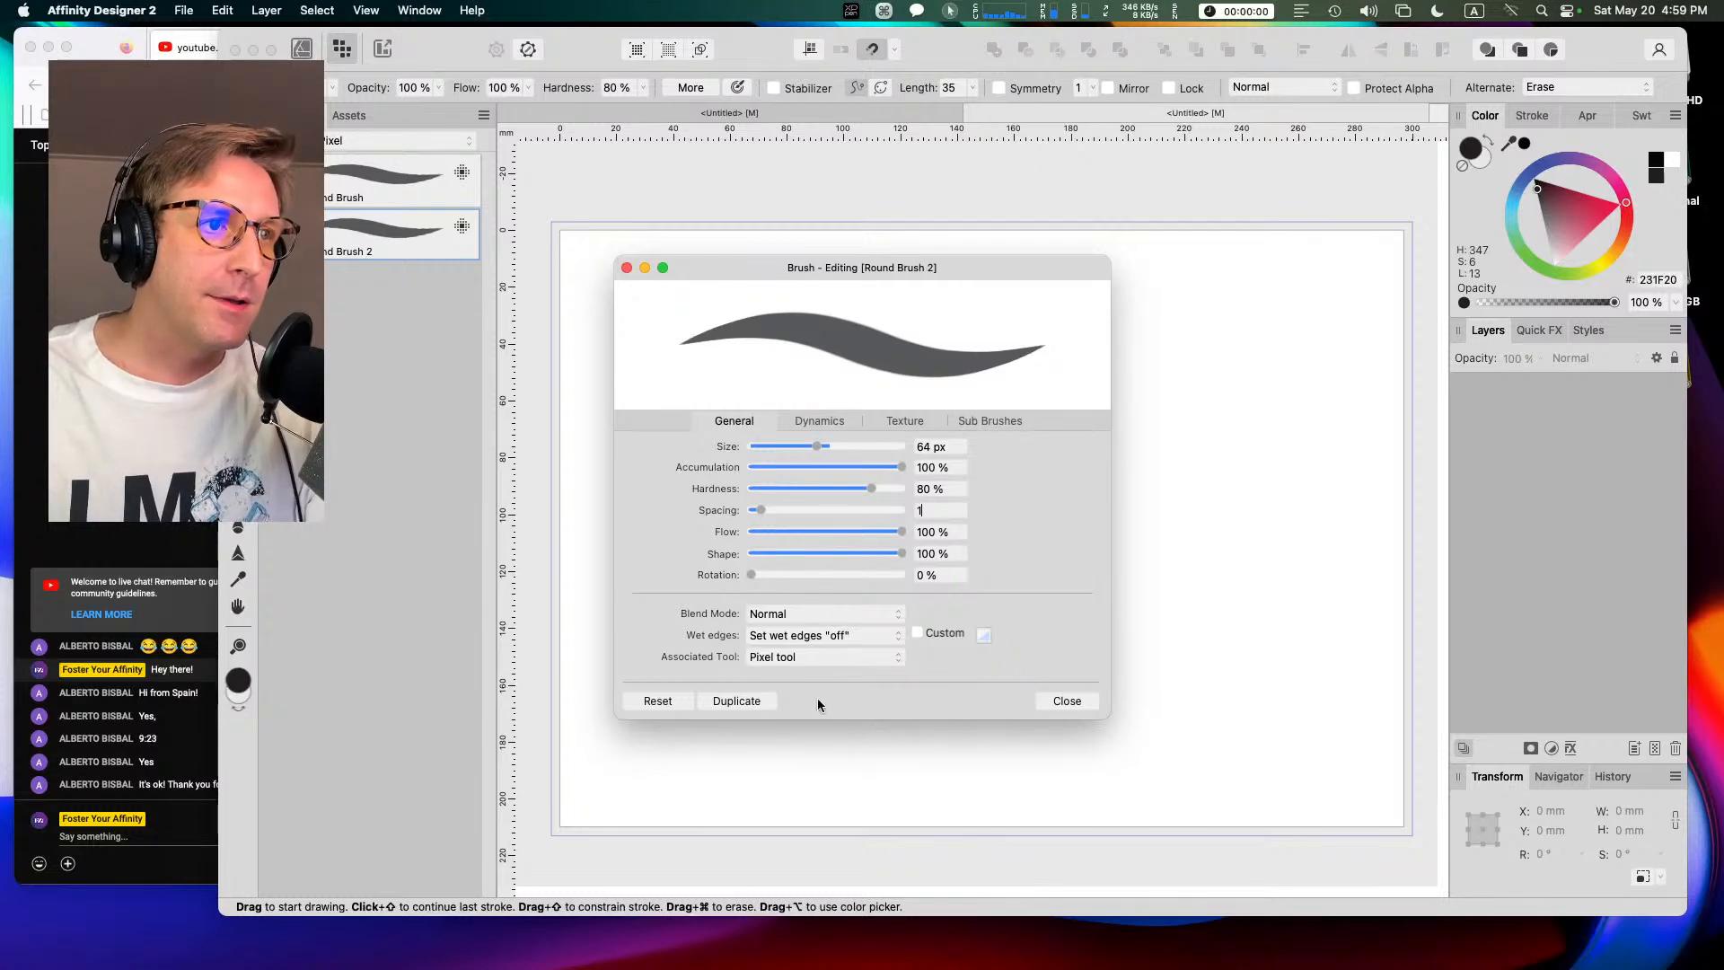
left_click(820, 421)
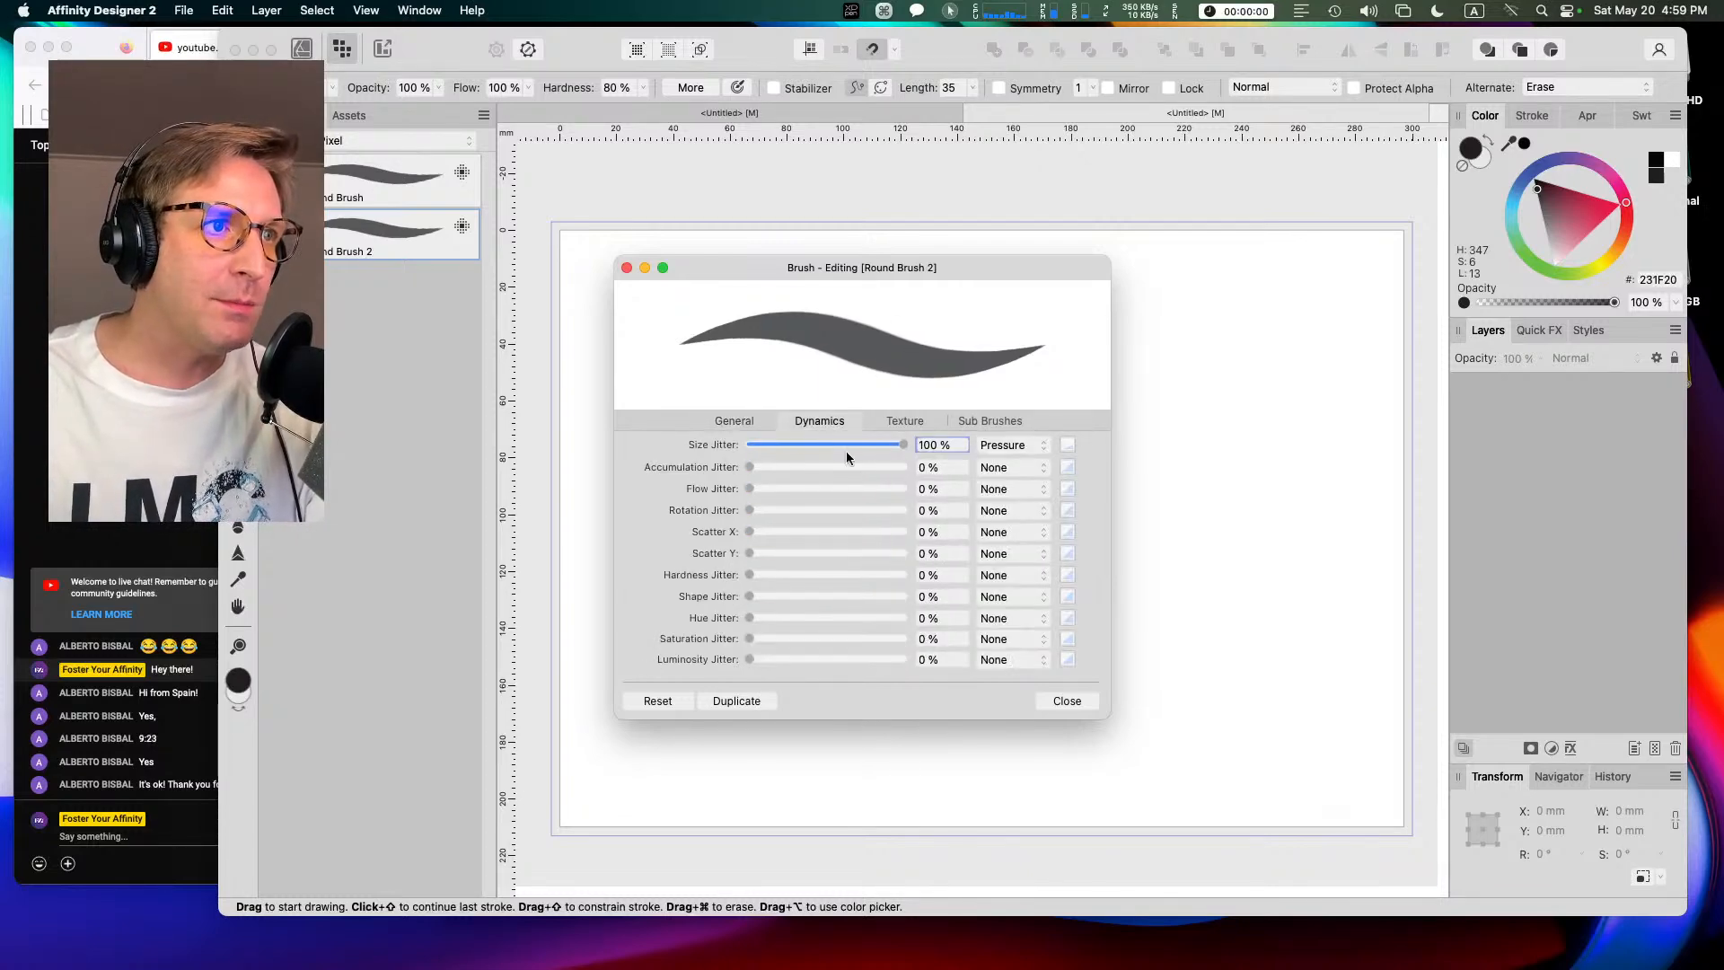
left_click(1015, 446)
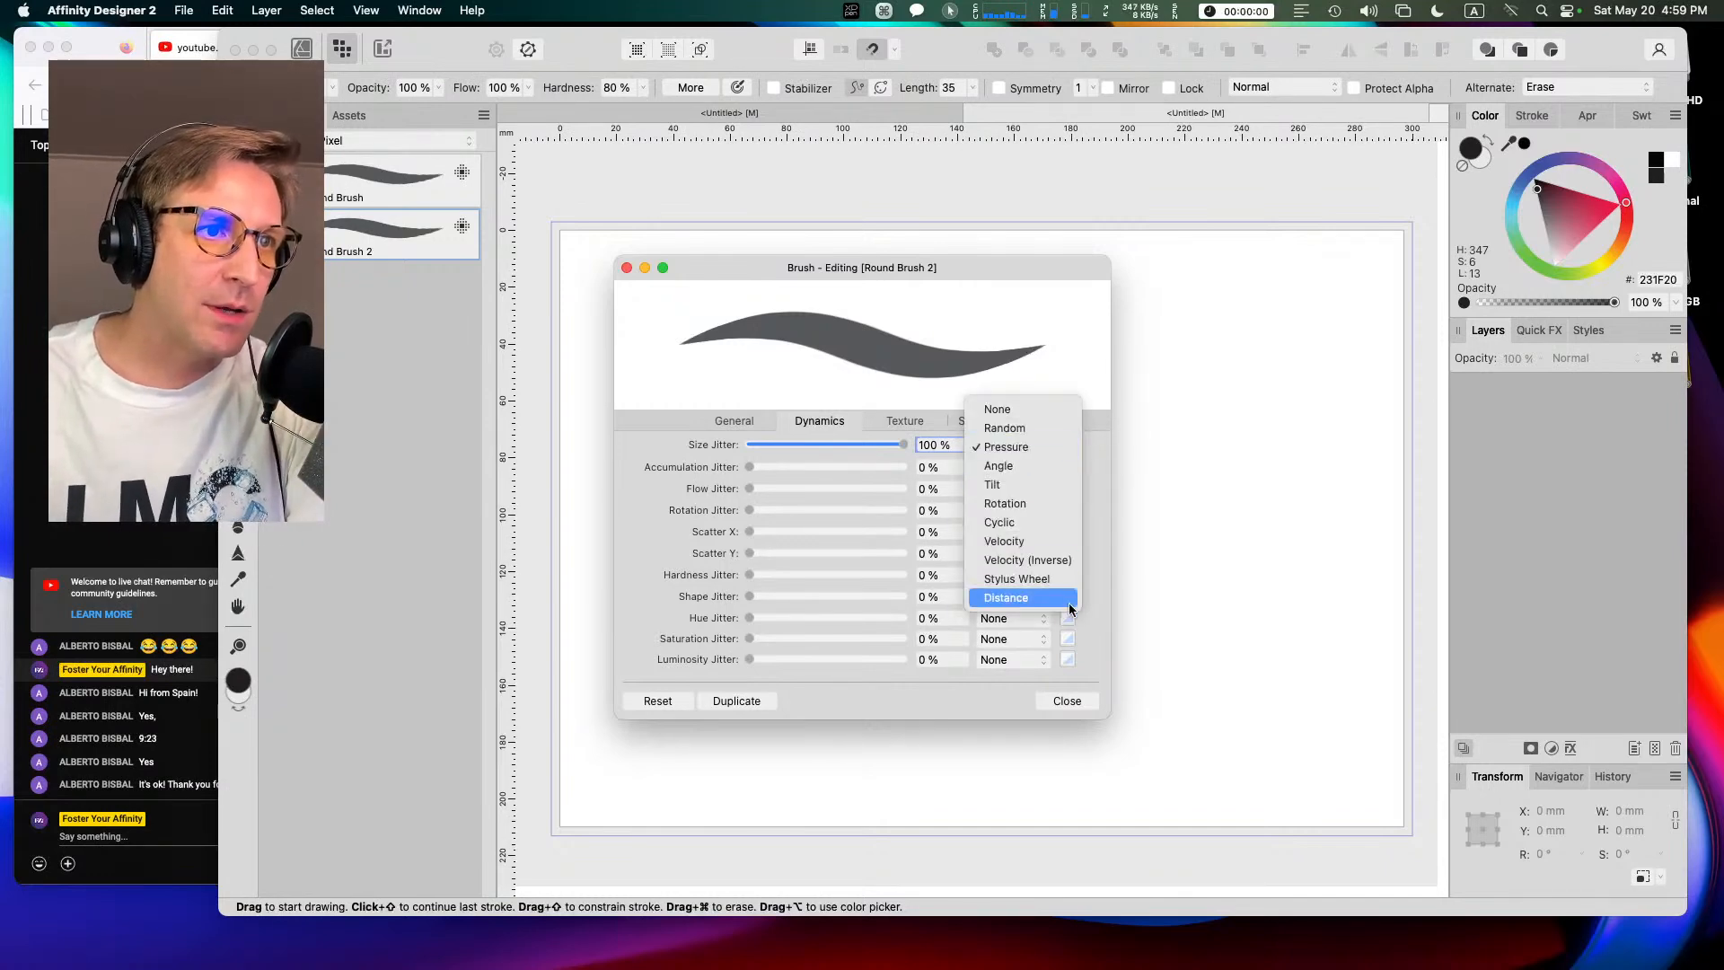
left_click(1068, 600)
Step: Try to move the end node of the Size Jitter distance curve outward, and close the brush editor
left_click(1065, 447)
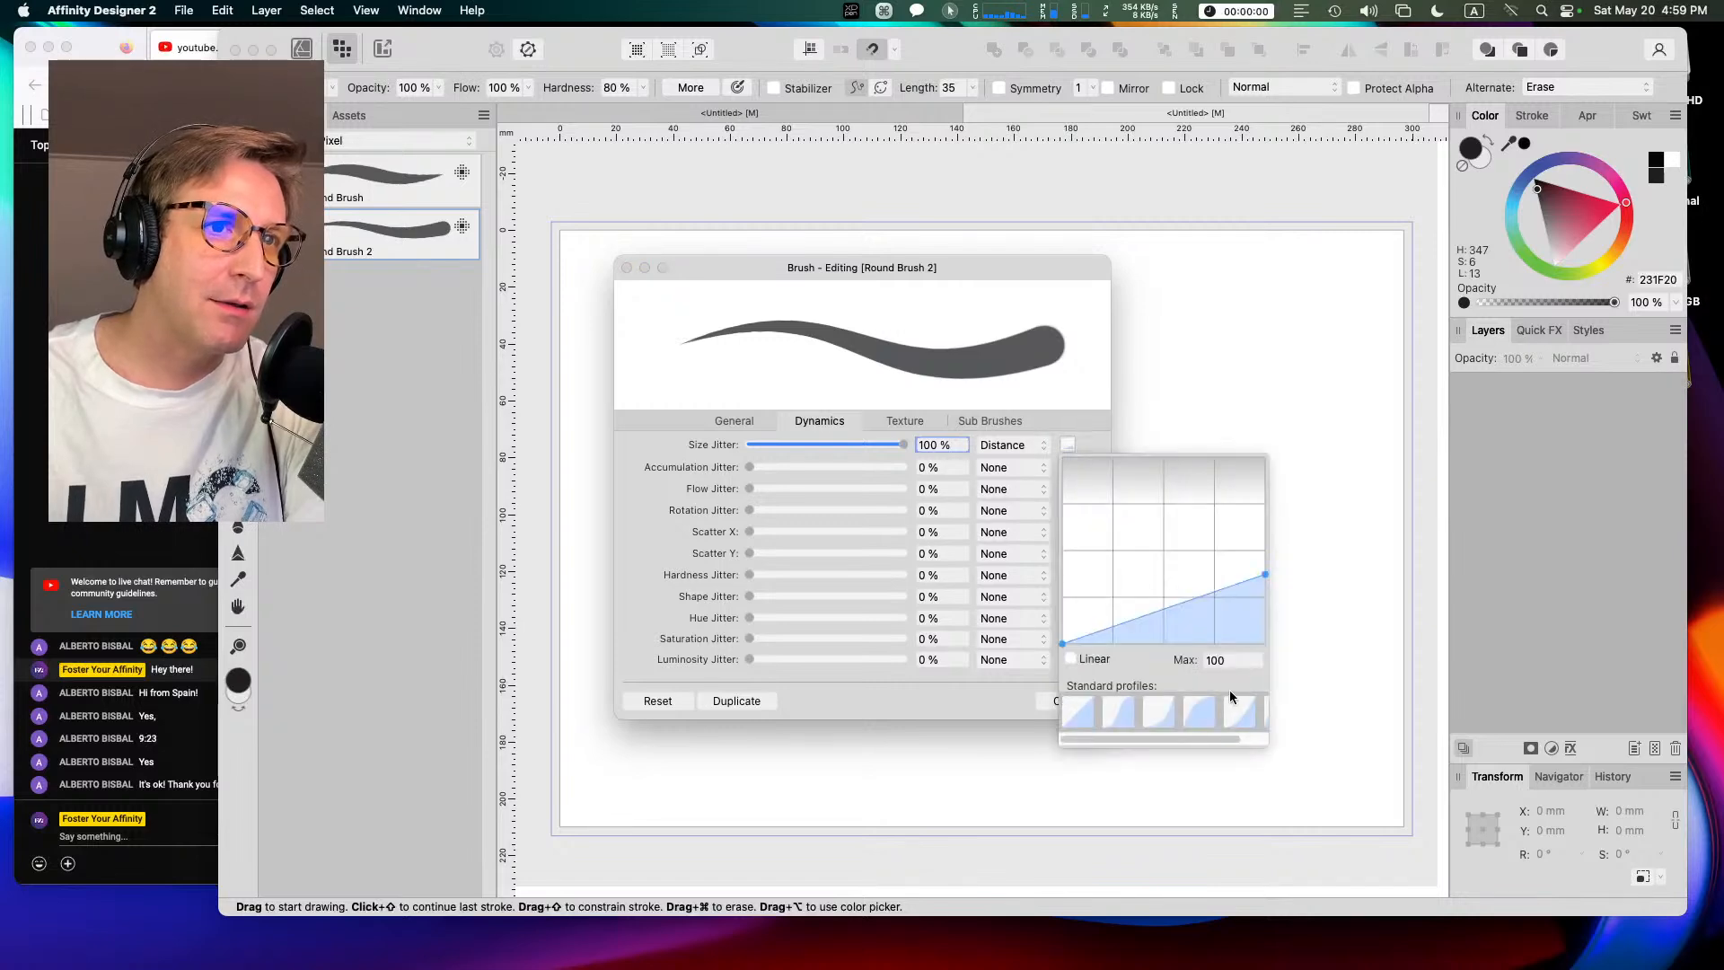
left_click_drag(1263, 573, 1273, 572)
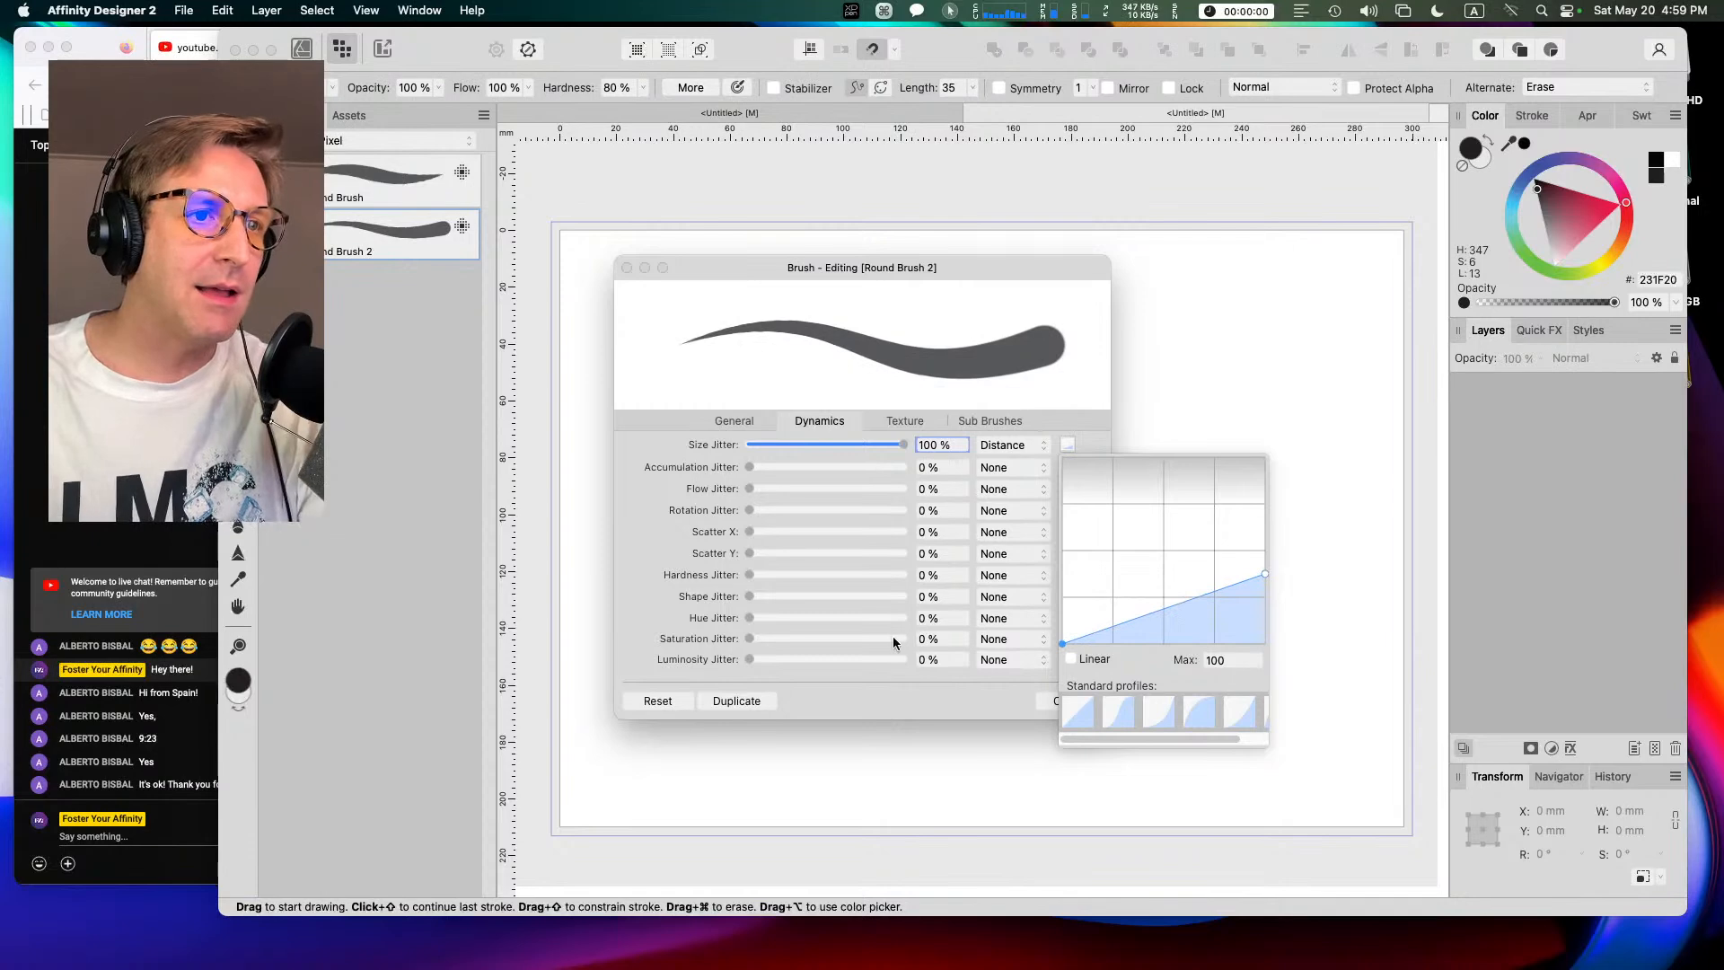
left_click(904, 698)
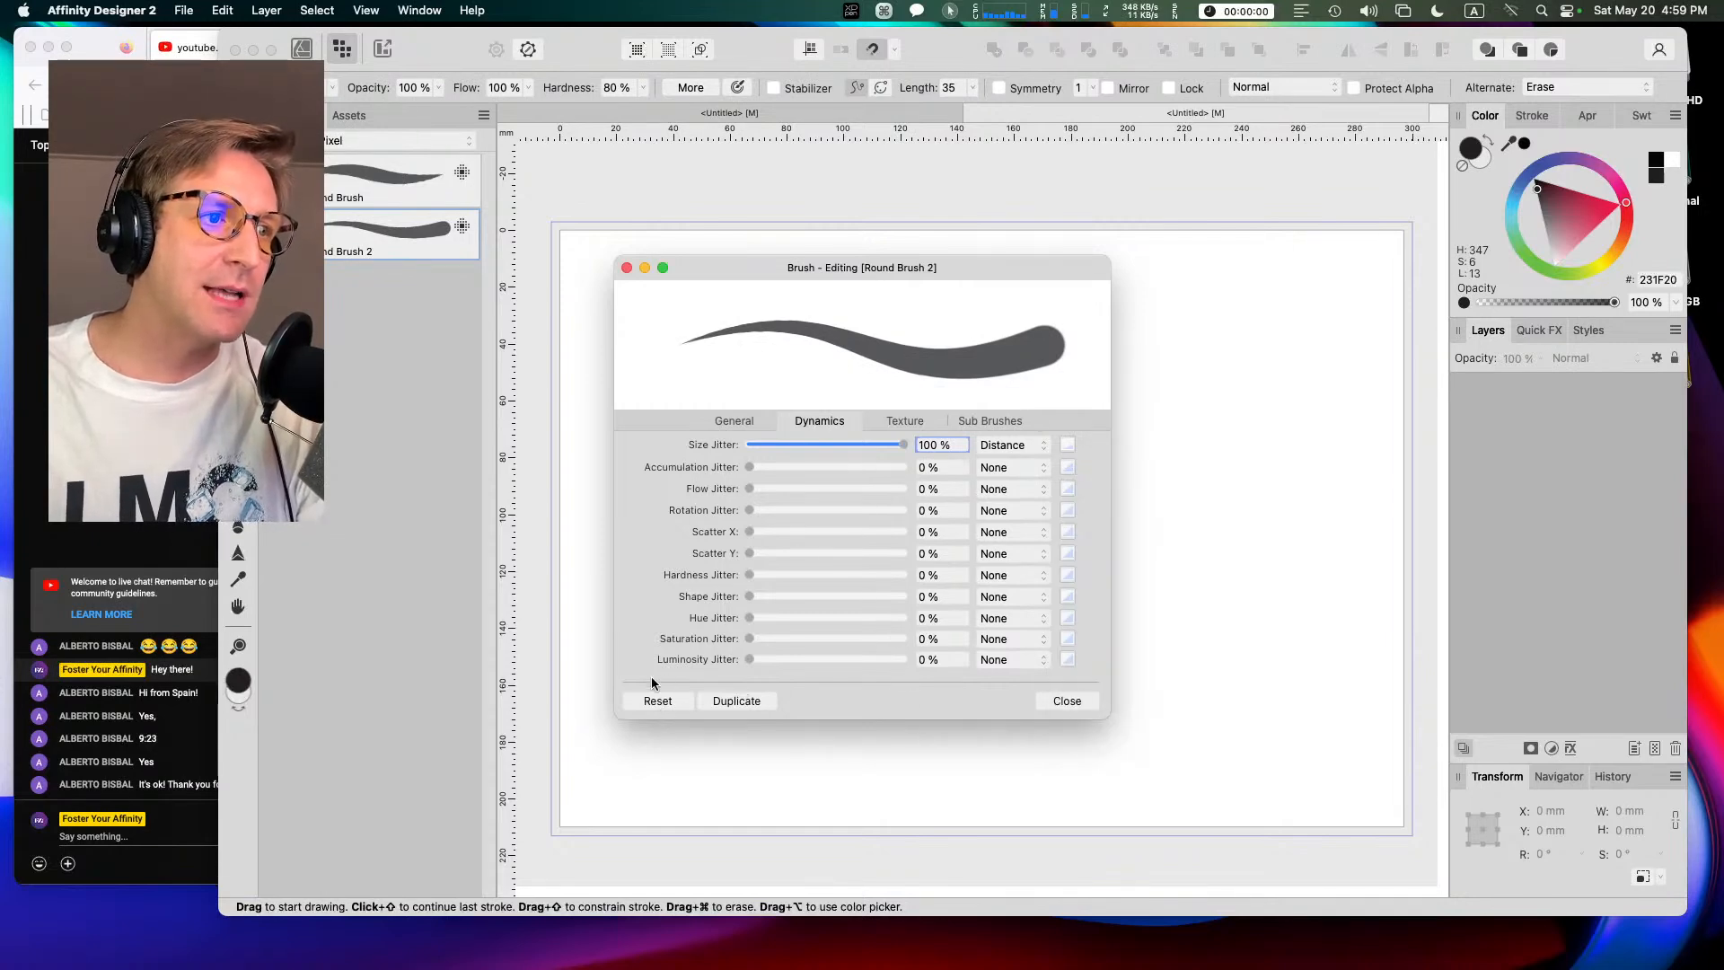
left_click(1067, 700)
Step: Reopen the duplicated brush's dynamics to check the Size Jitter curve, and close the editor
right_click(384, 228)
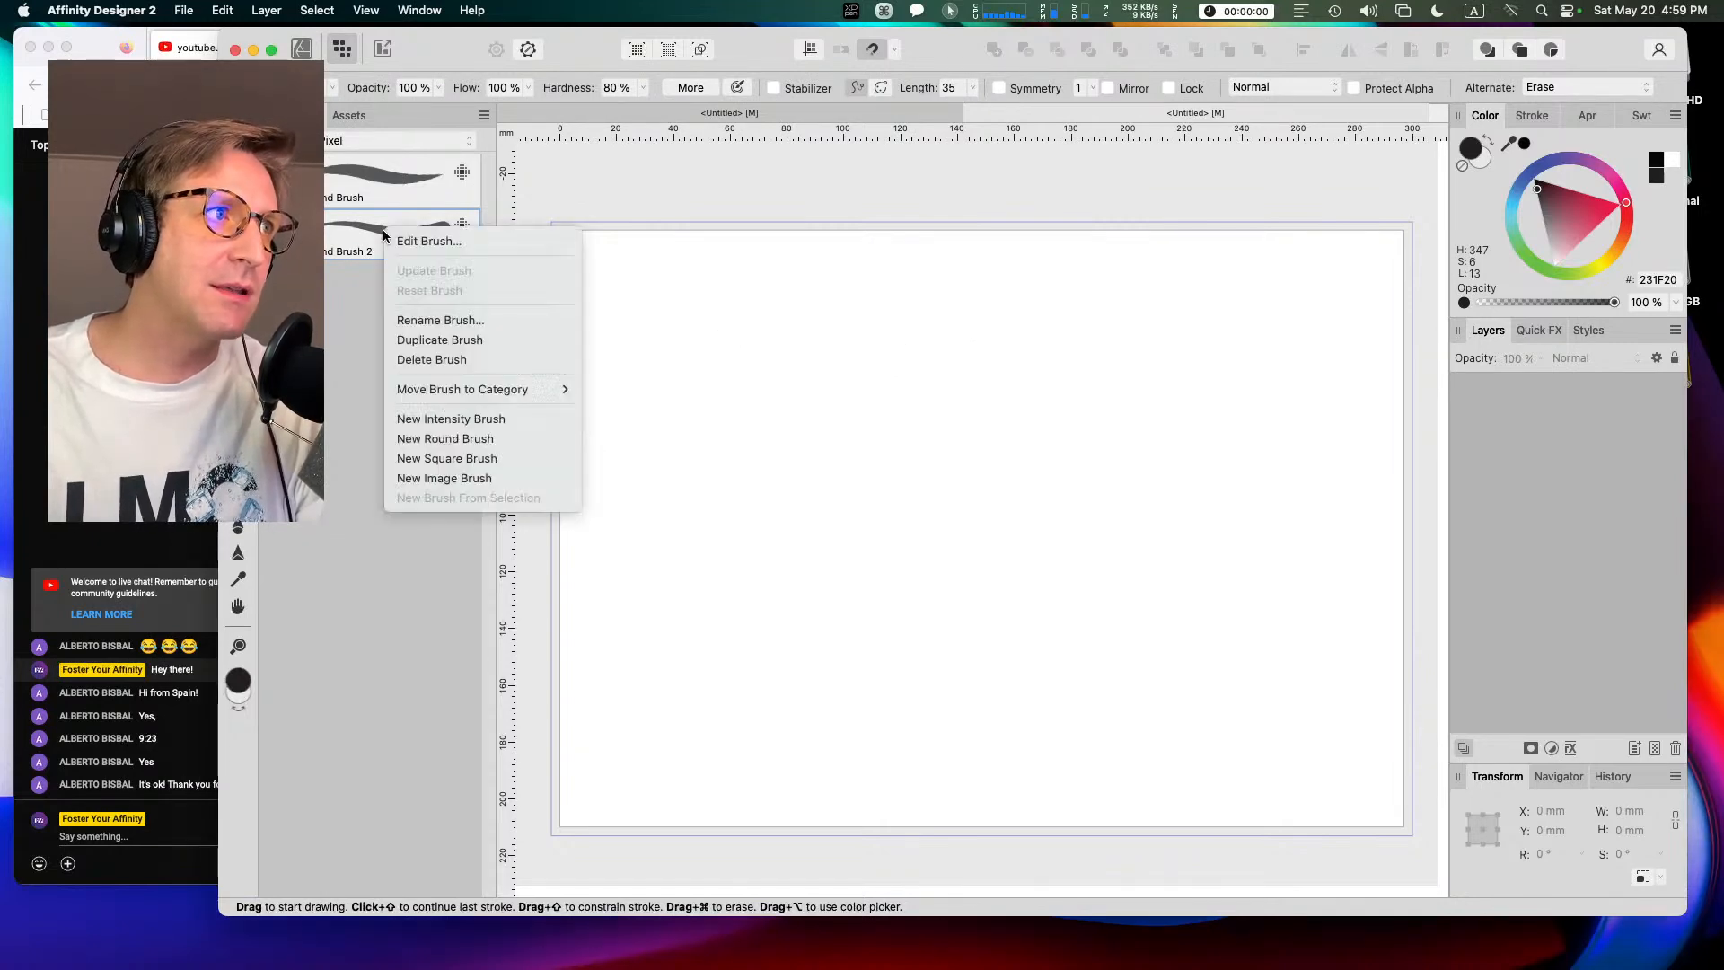
left_click(411, 239)
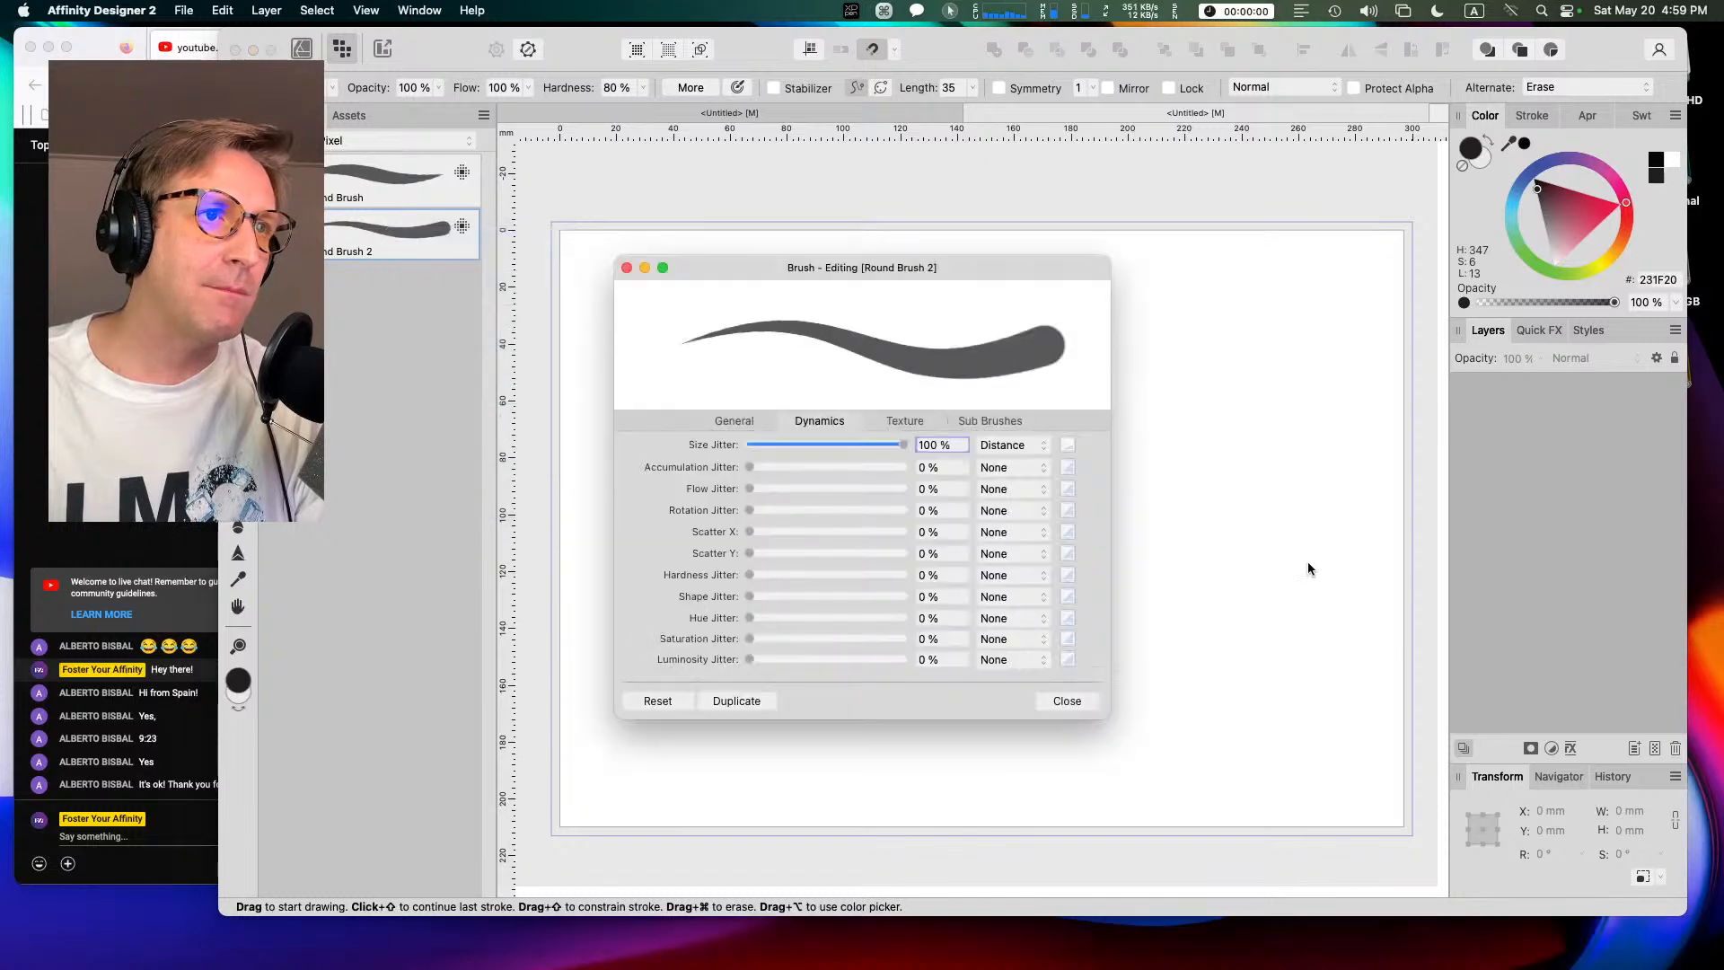
left_click(1067, 445)
left_click(1055, 702)
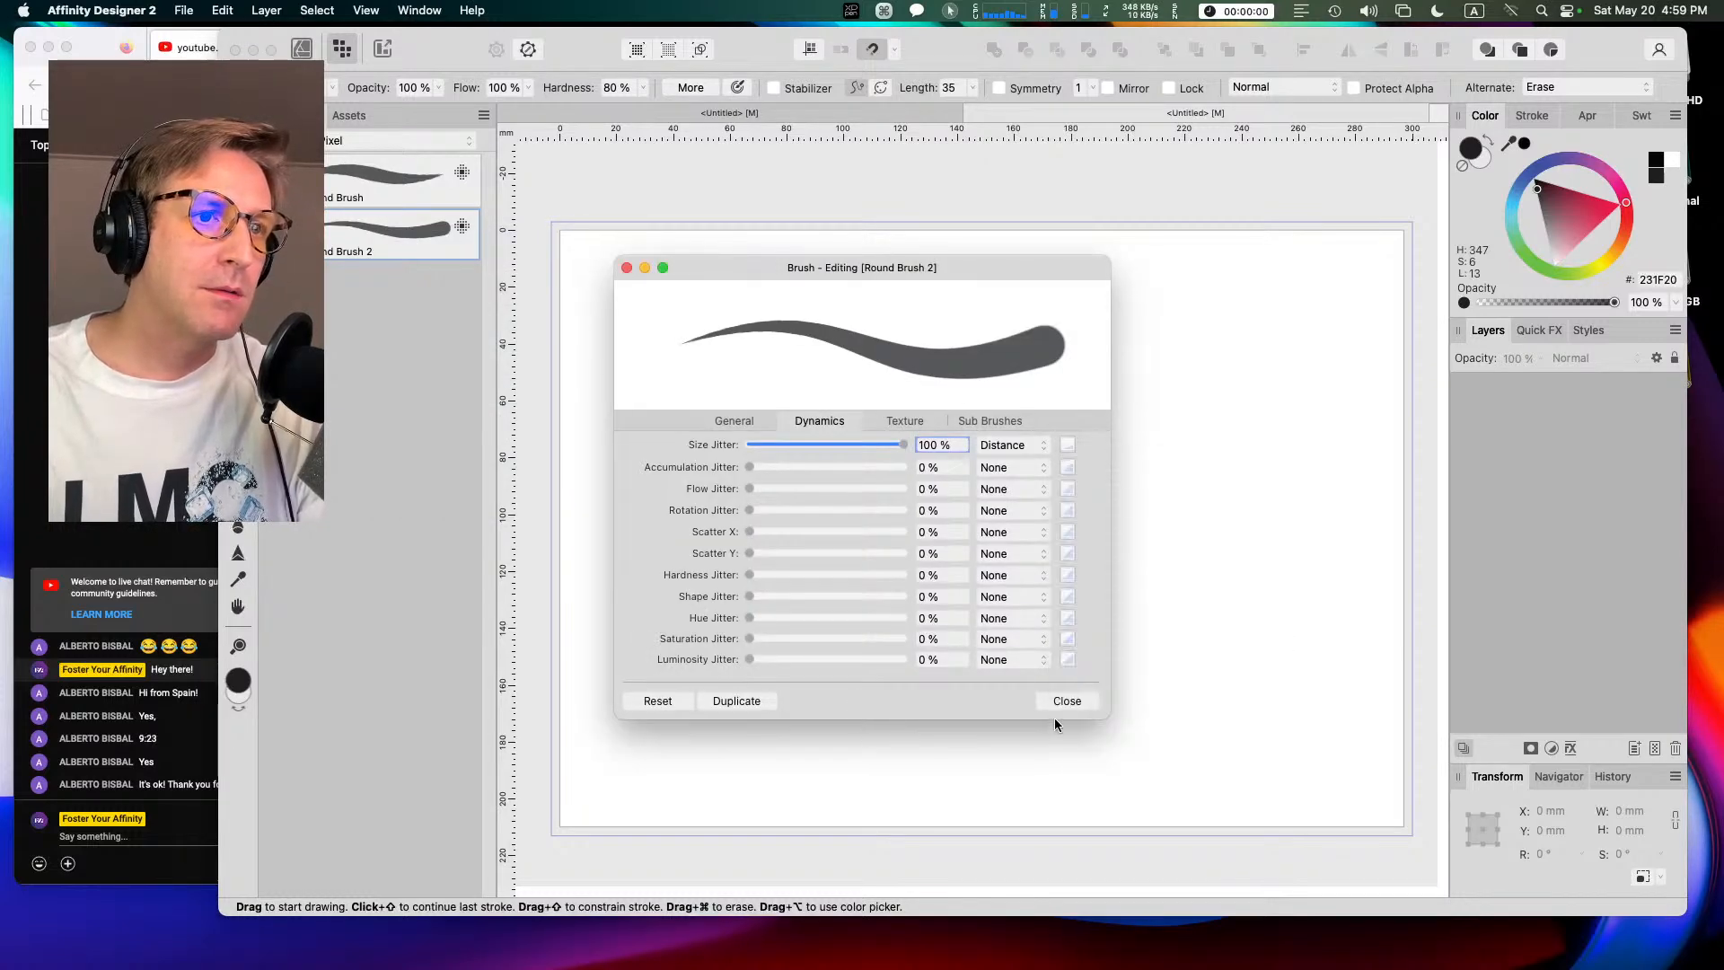
left_click(1066, 701)
Step: Delete the duplicated brush Round Brush 2 from the category
right_click(415, 237)
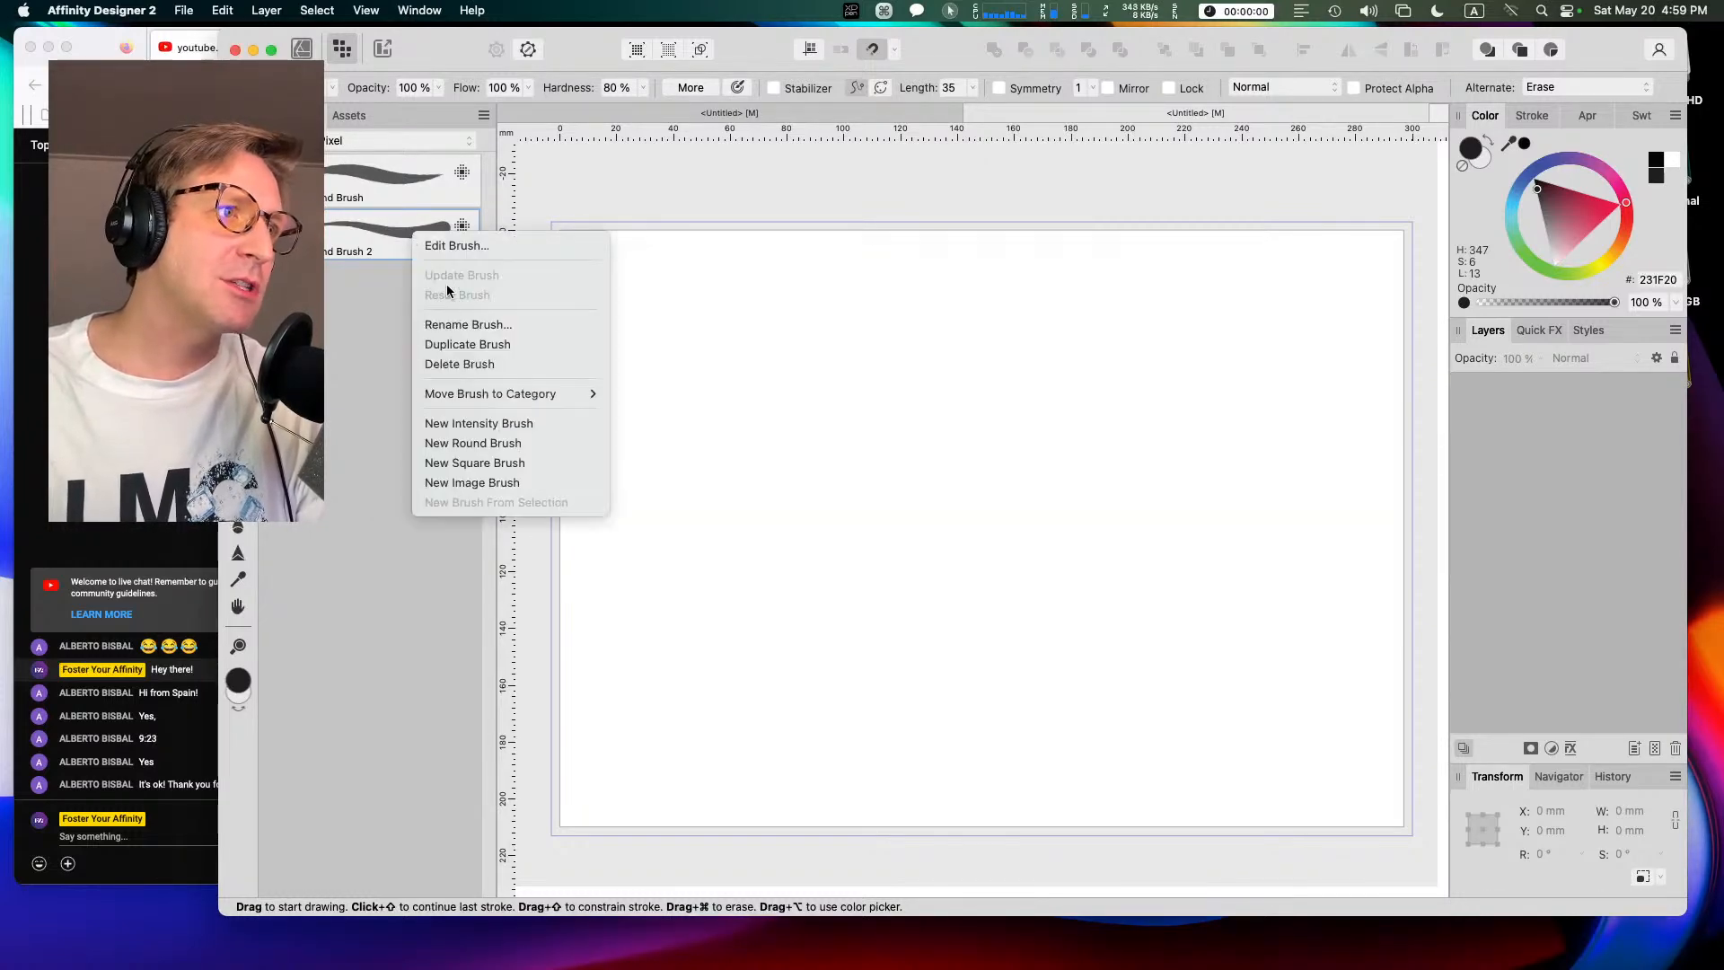
left_click(459, 364)
left_click(996, 543)
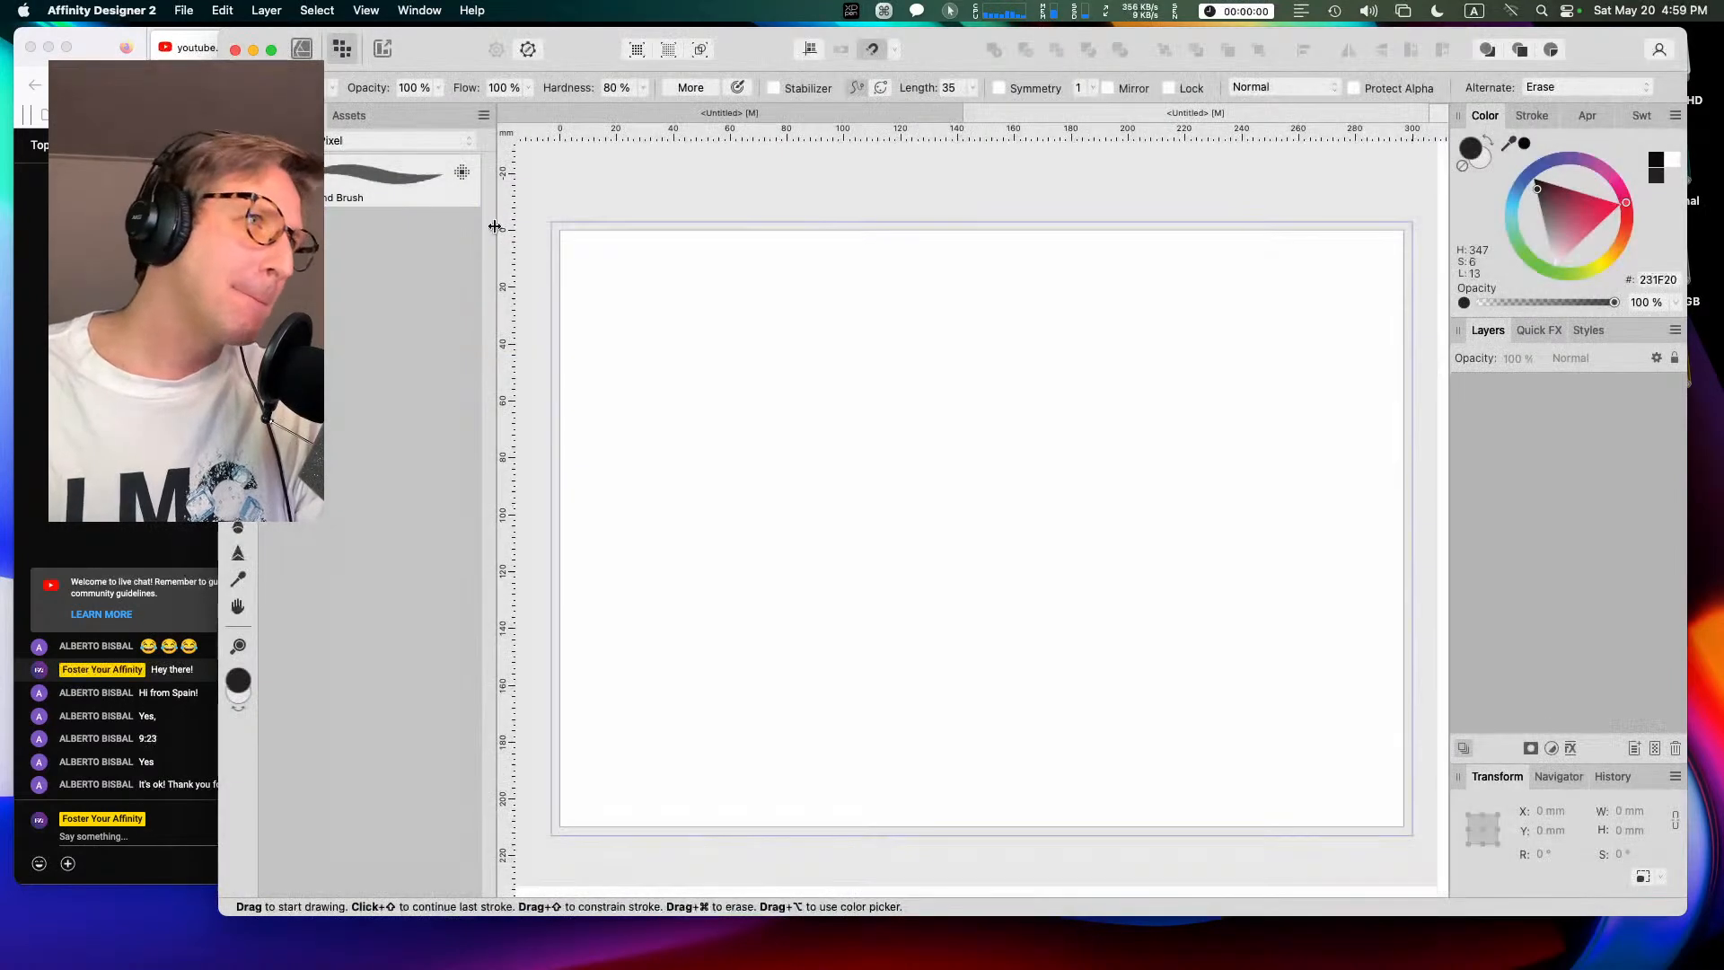
Step: Duplicate the original round brush and change the copy's Size Jitter controller to Distance
right_click(420, 184)
left_click(467, 298)
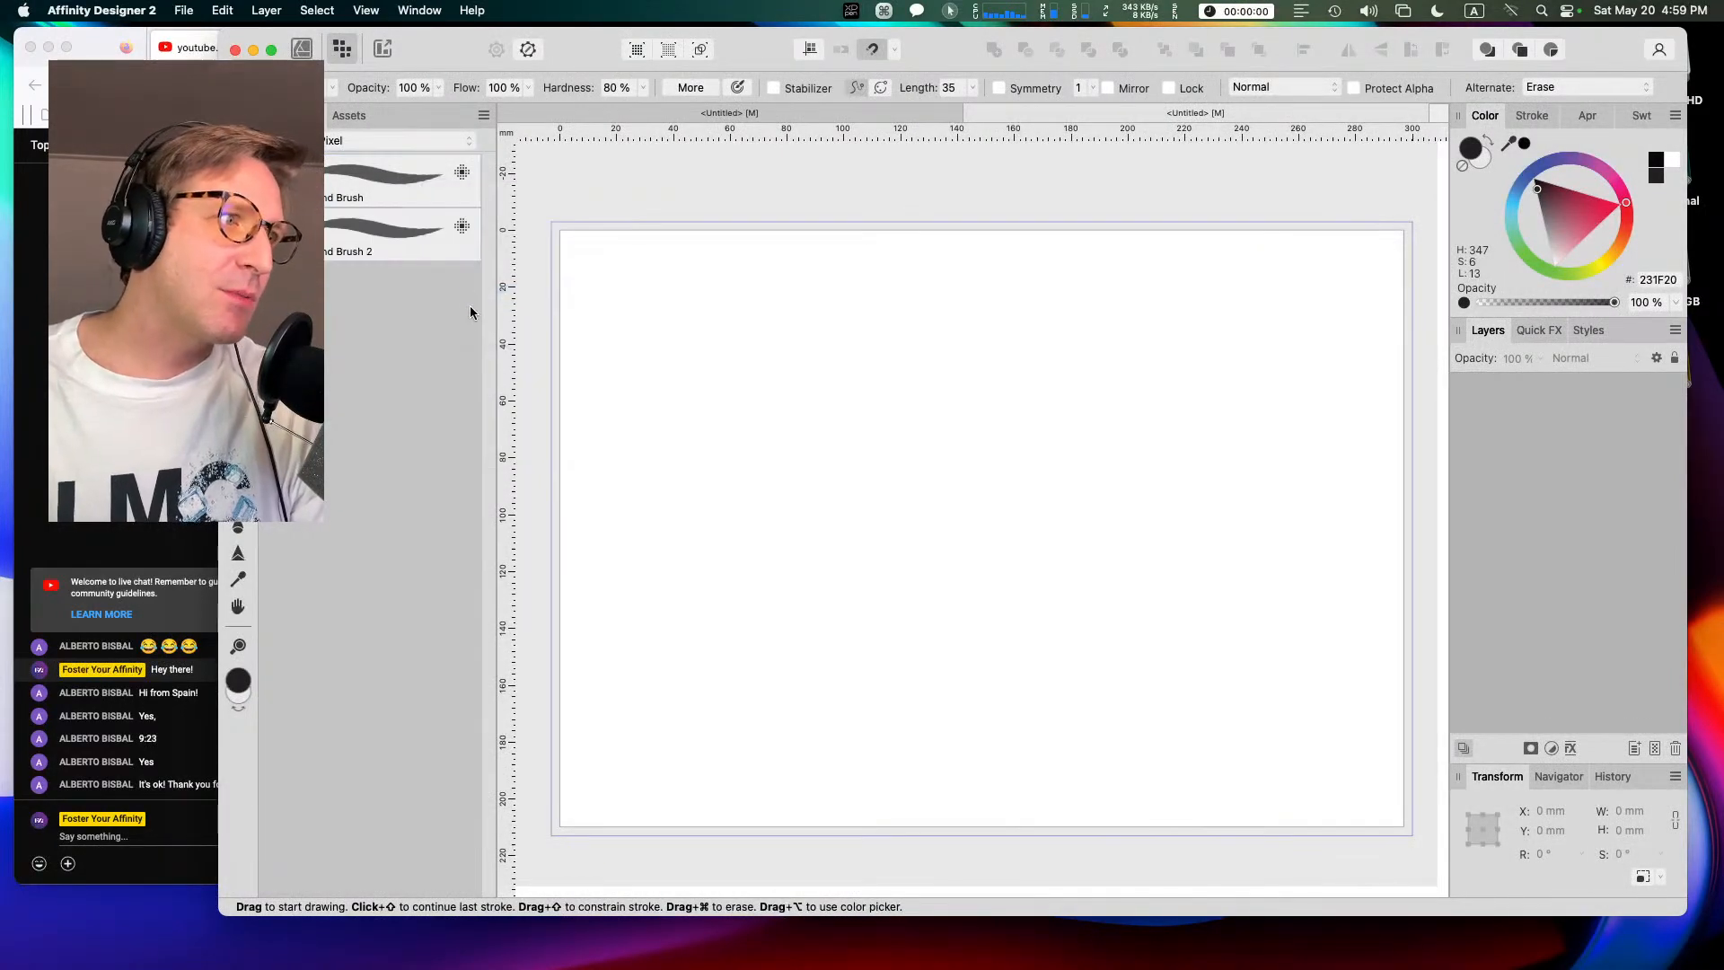
right_click(374, 238)
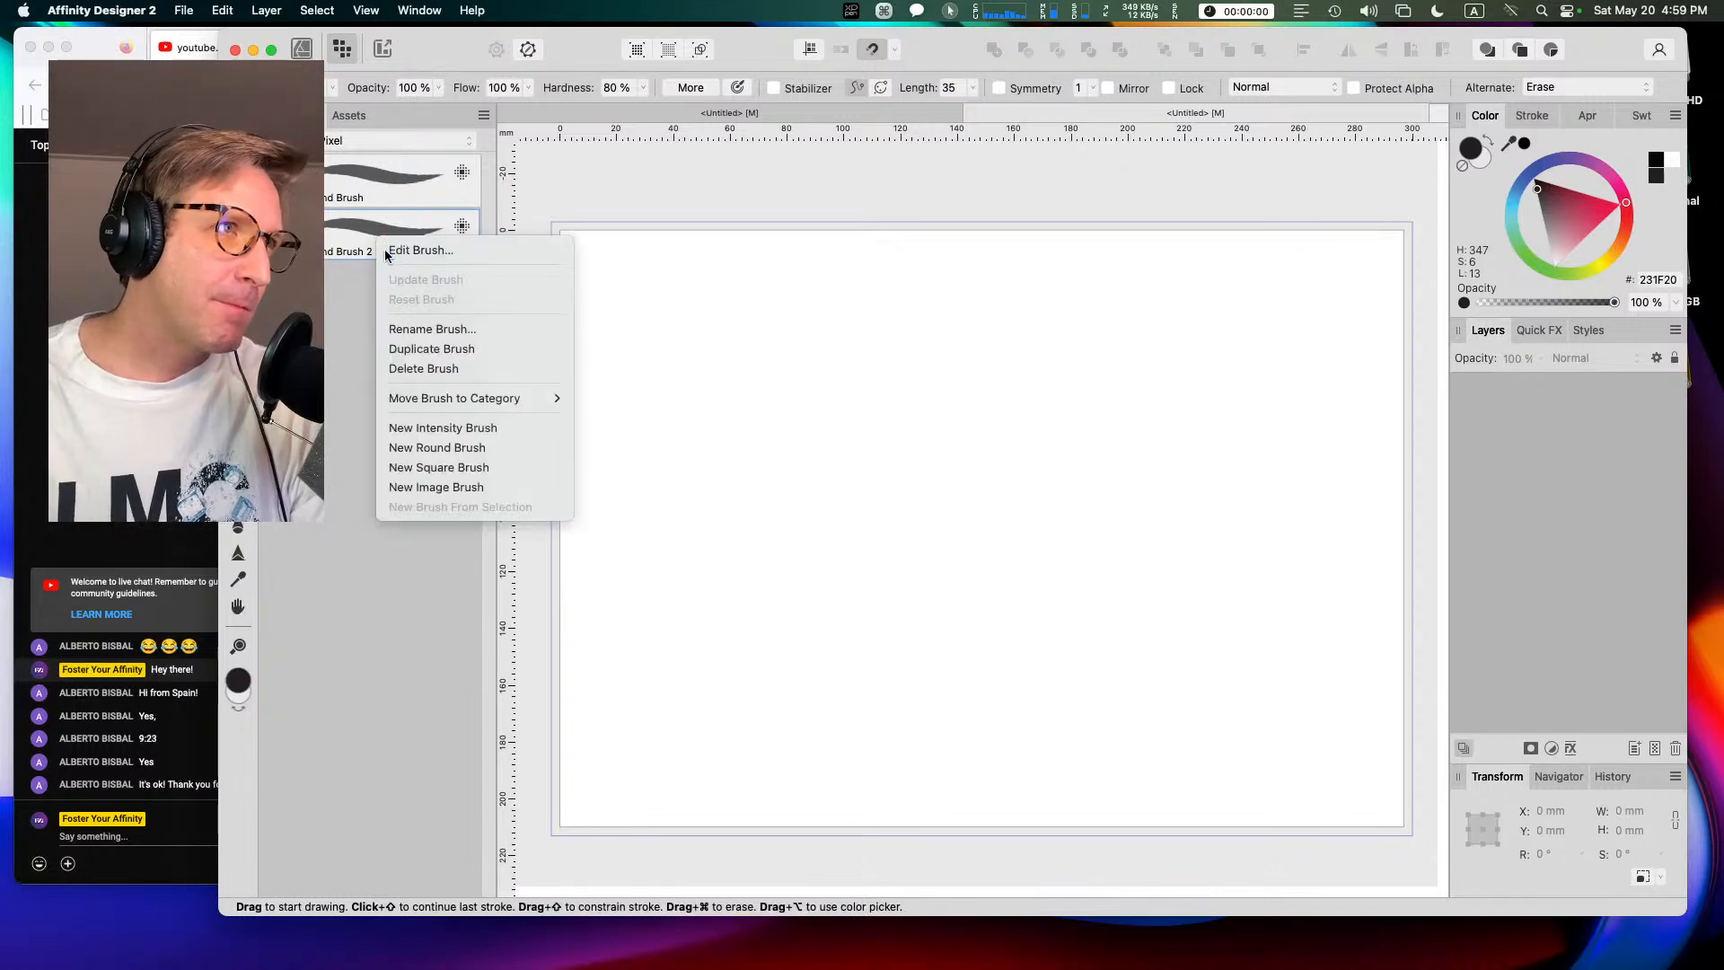
left_click(385, 253)
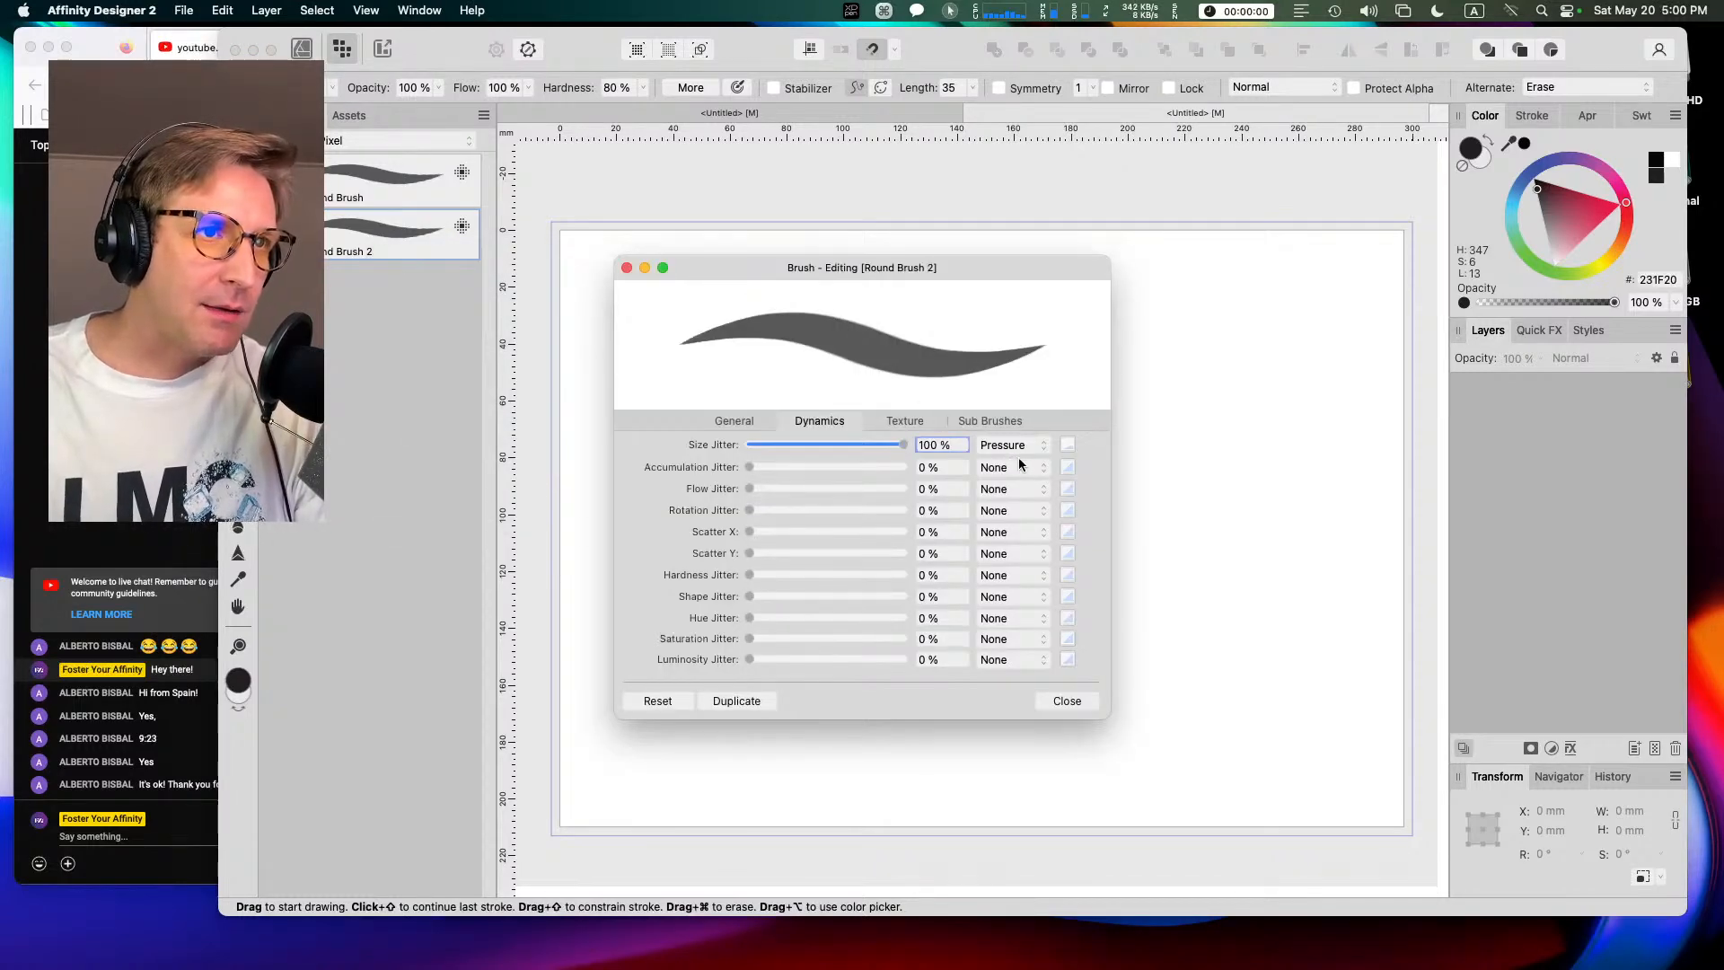
left_click(1066, 445)
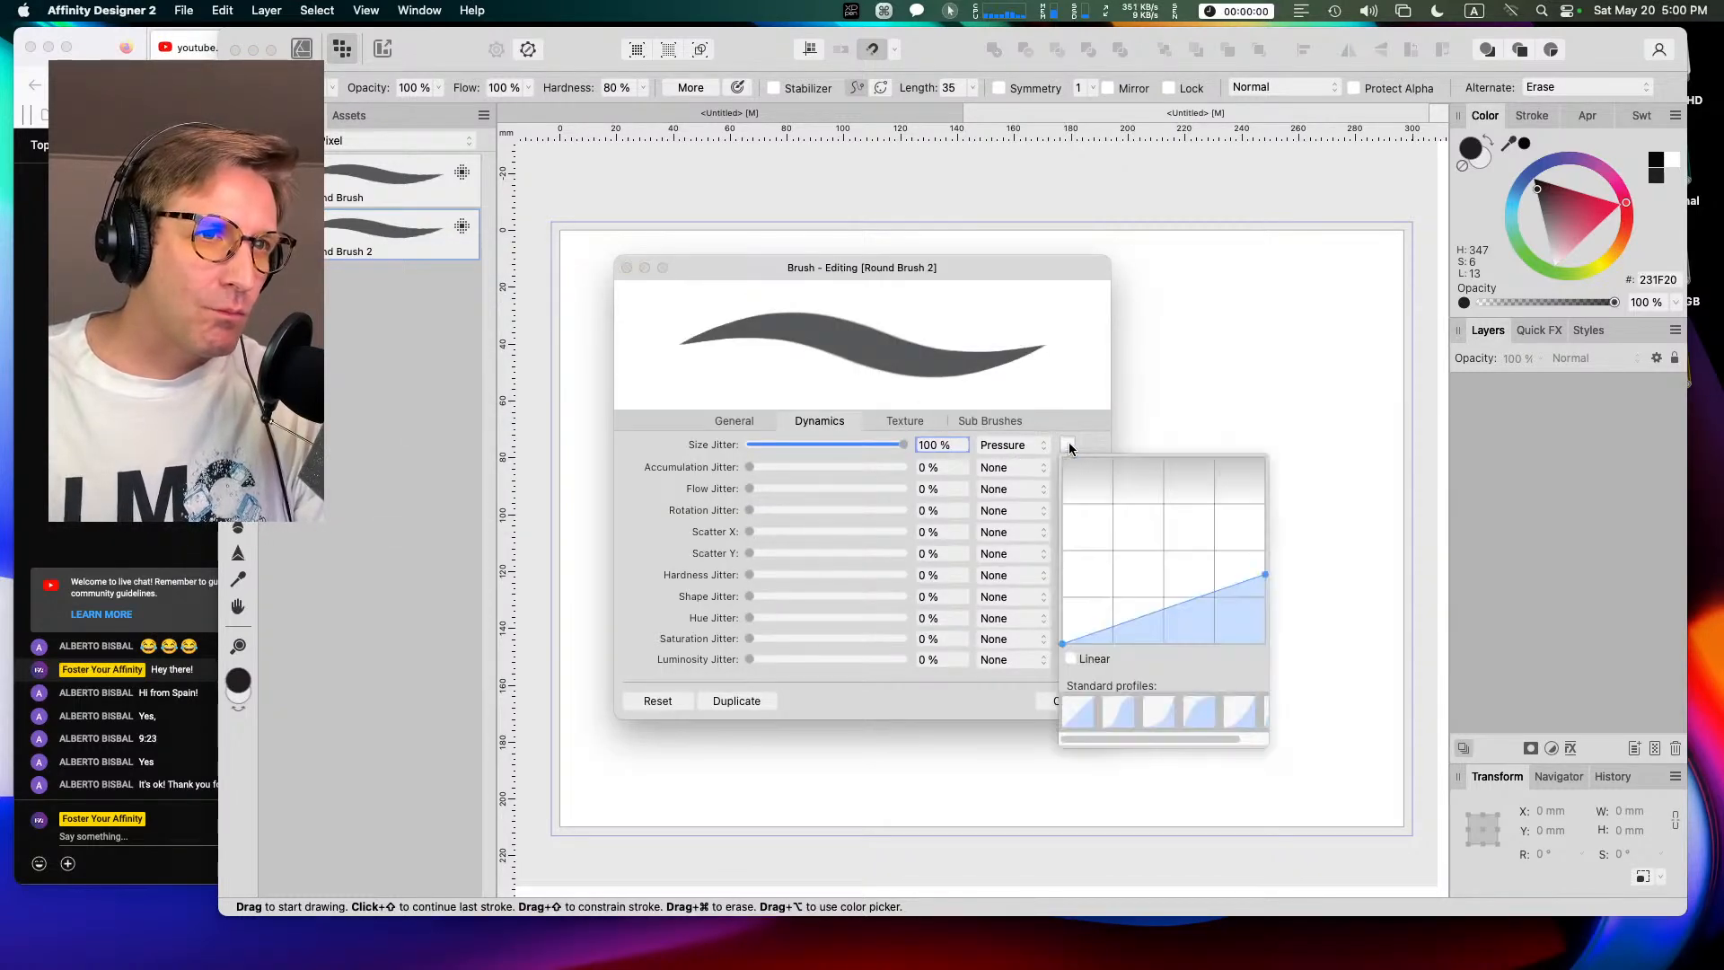
left_click(1013, 446)
left_click(1029, 597)
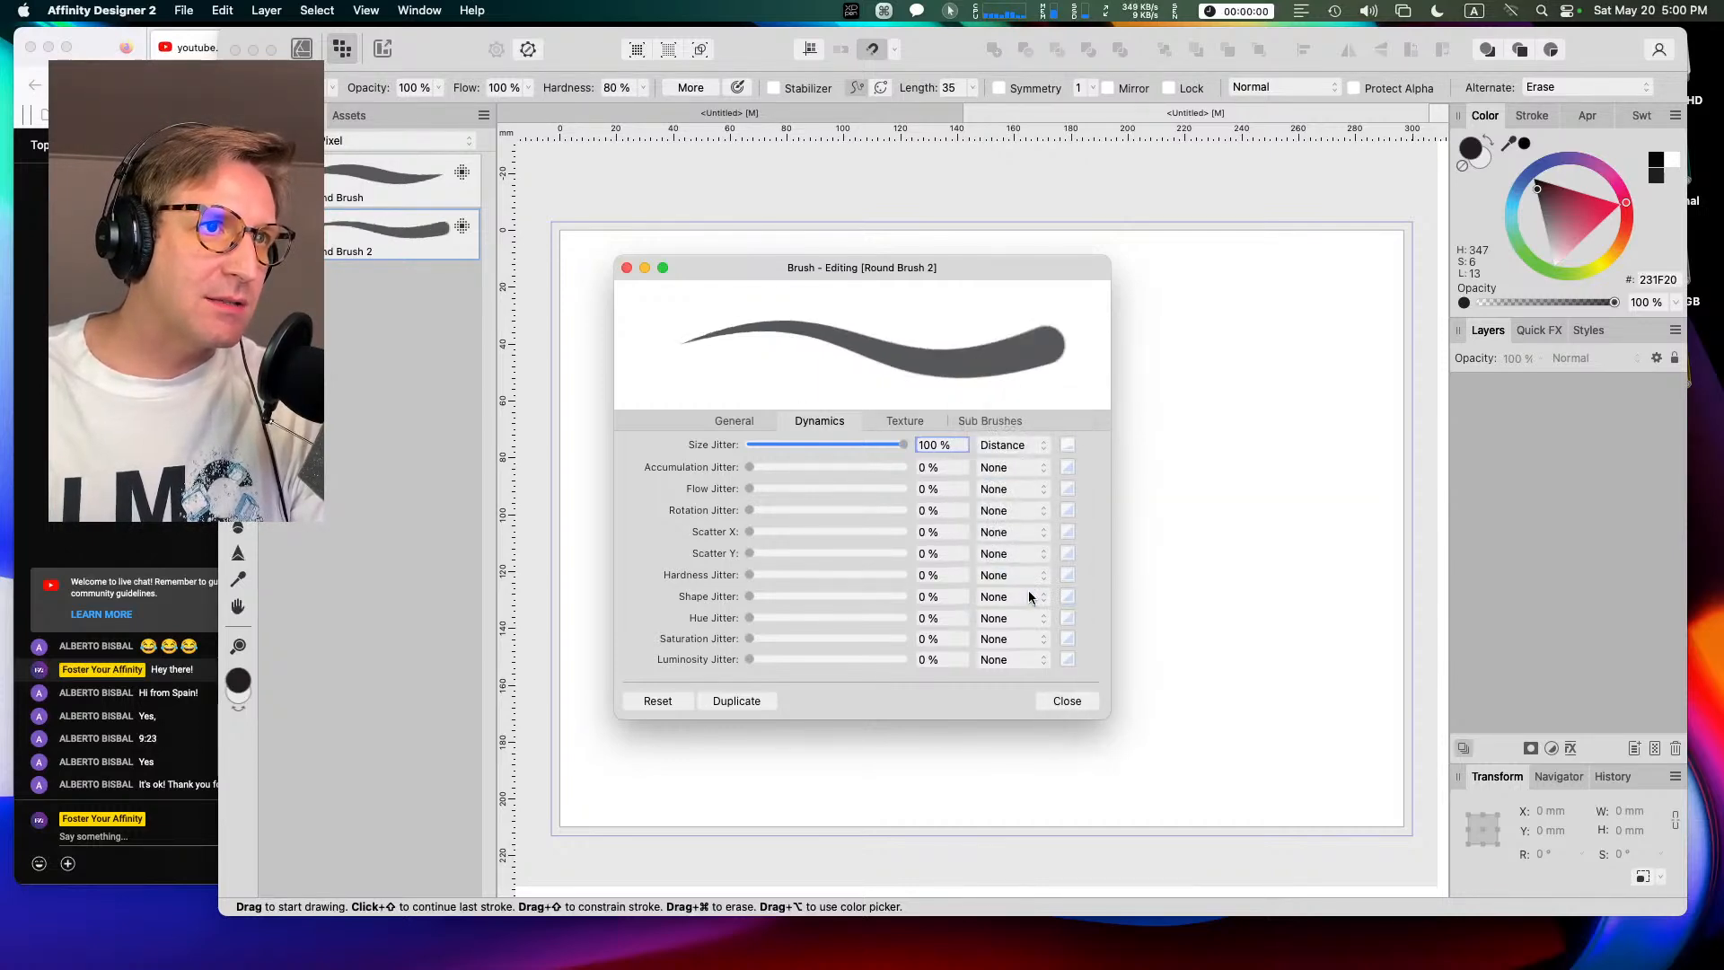
Step: Try a maximum of 25 for the Size Jitter distance curve without confirming the entry
left_click(1067, 446)
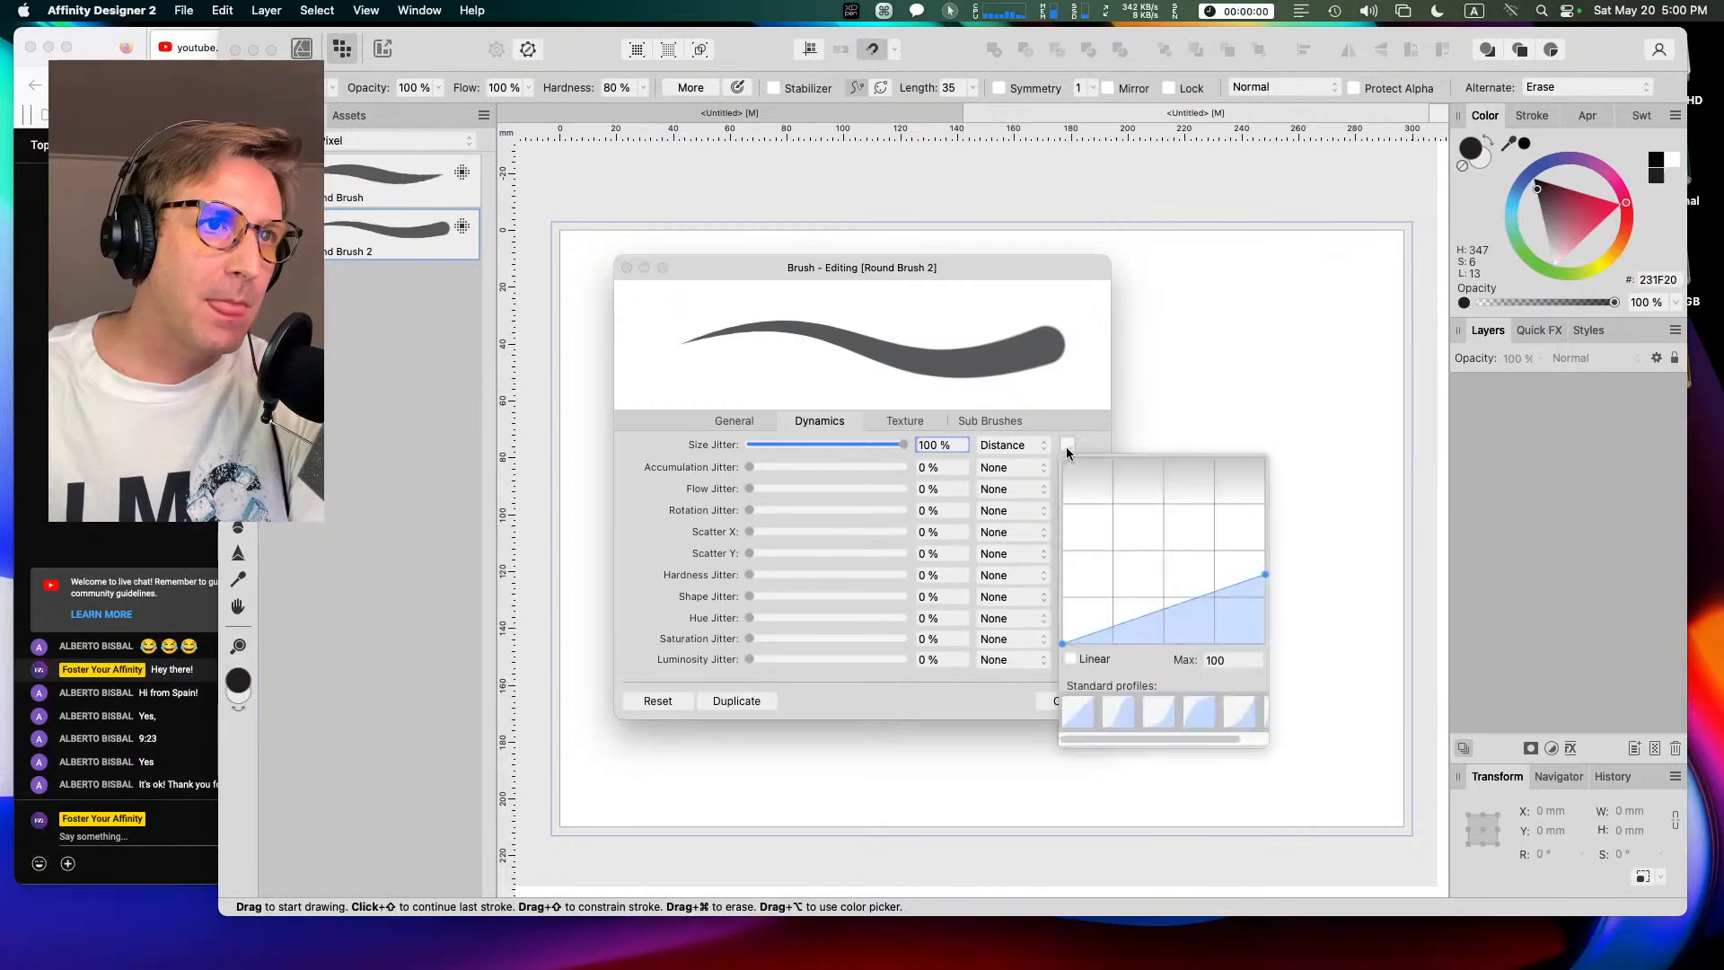
double_click(1225, 659)
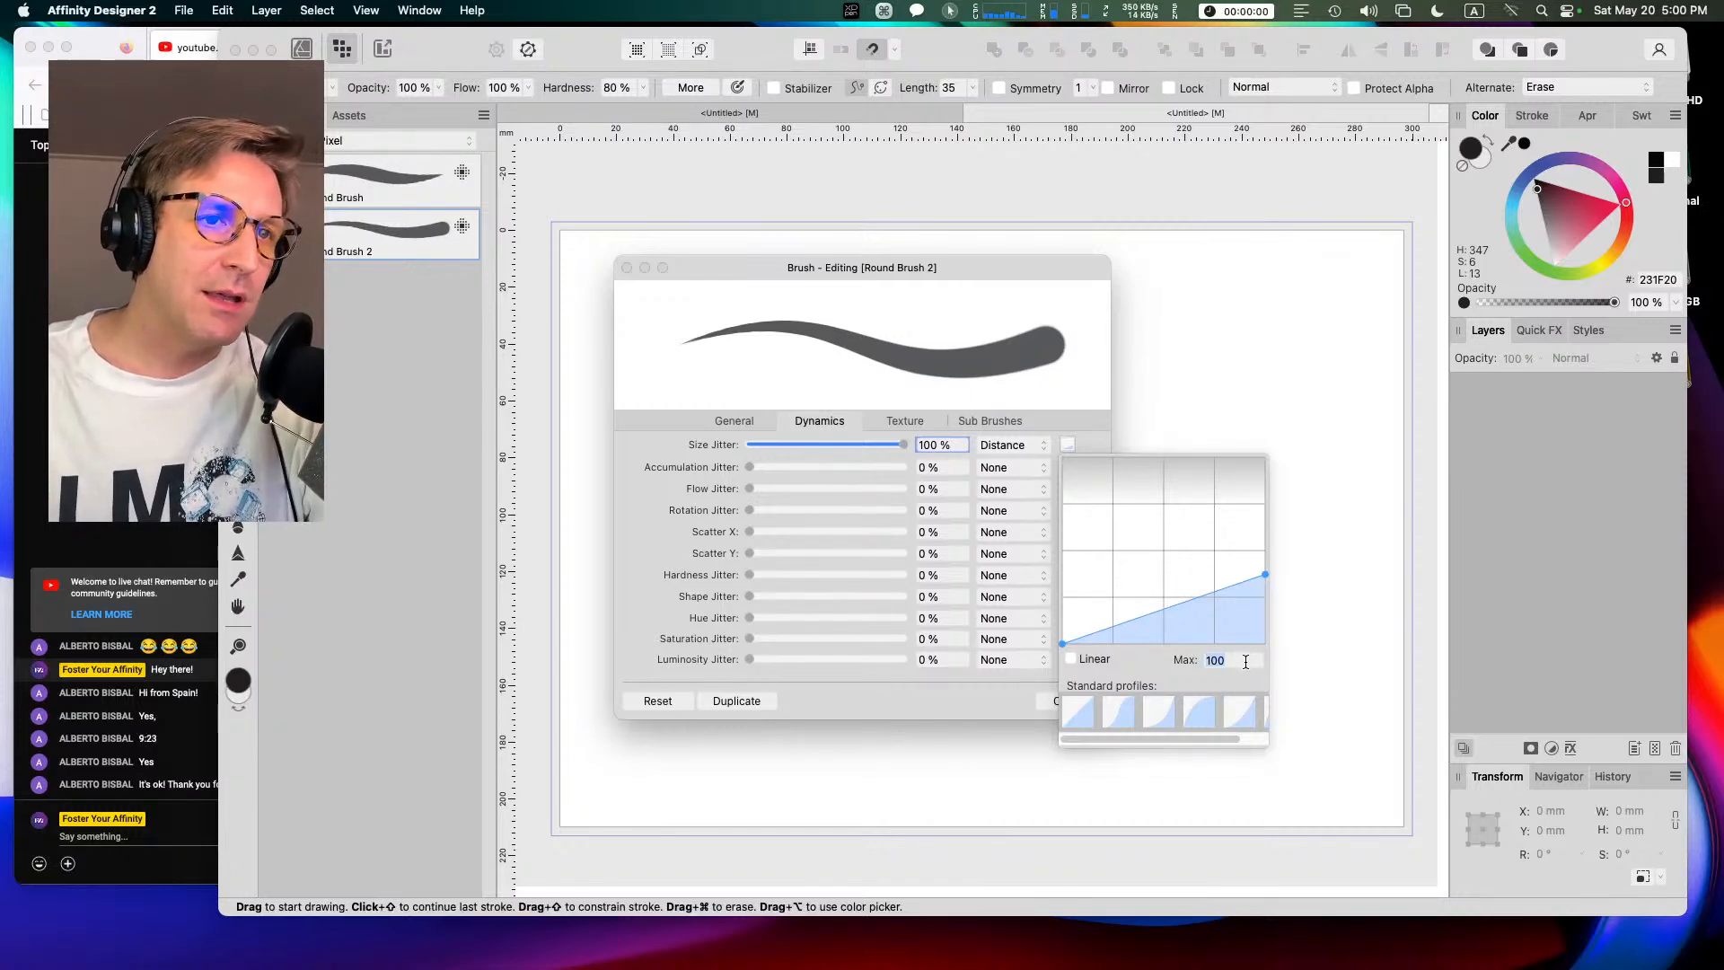
type("25")
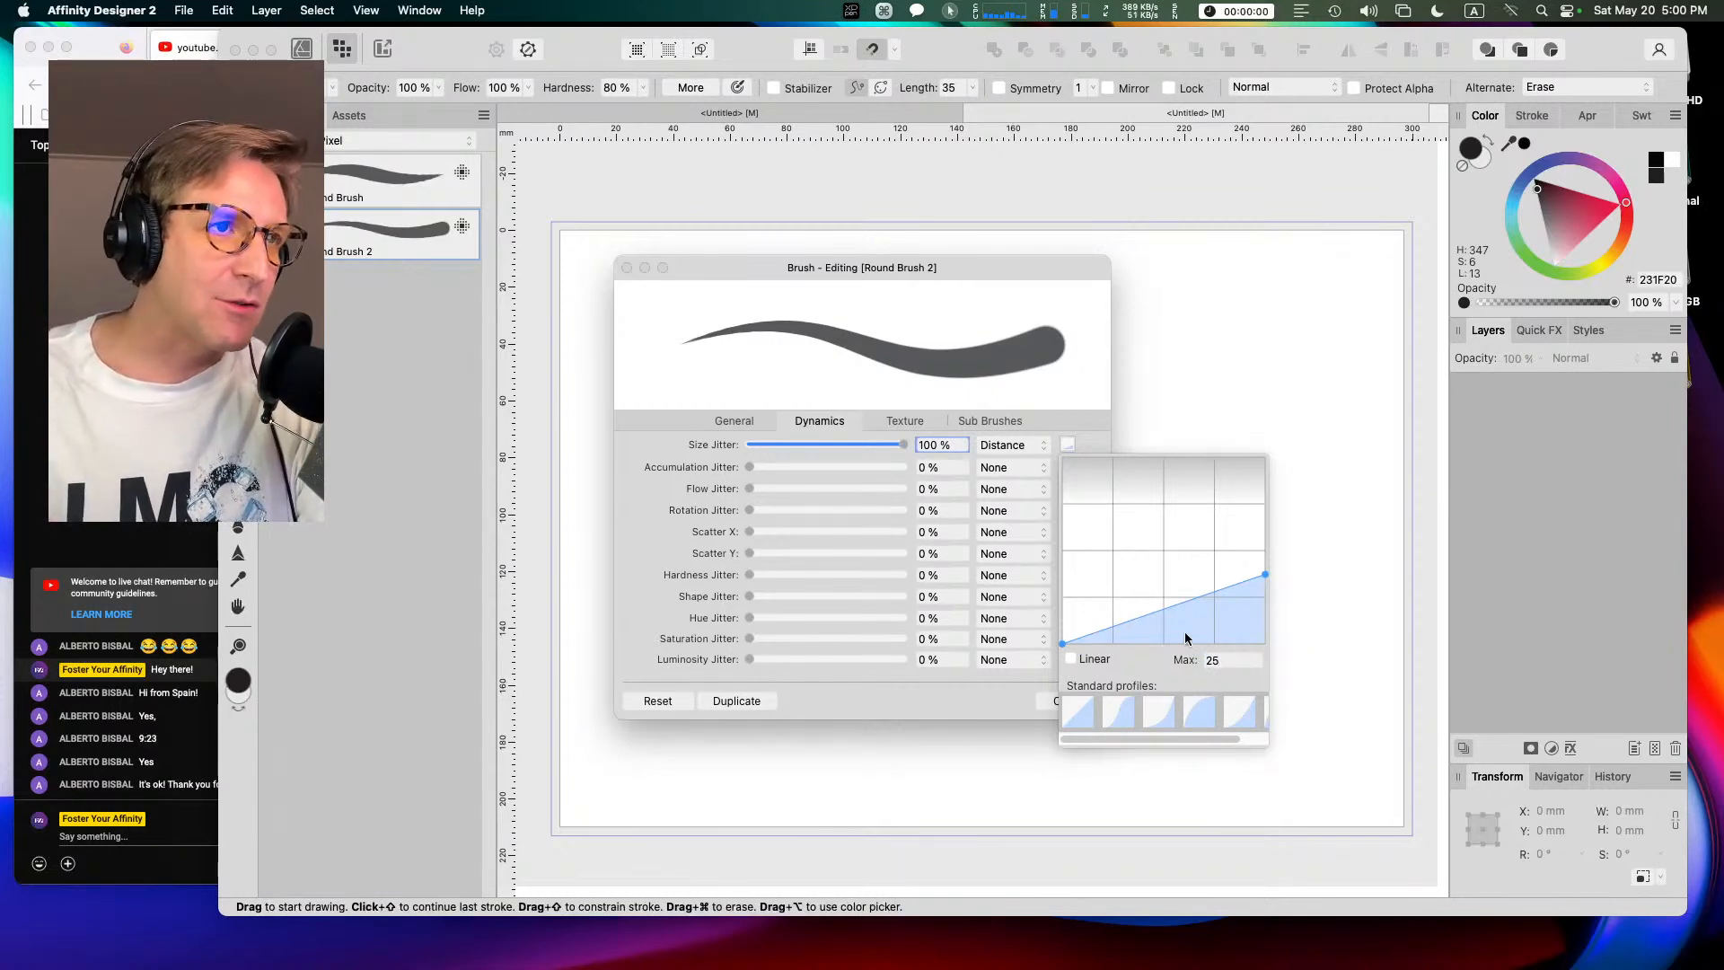
left_click(1017, 687)
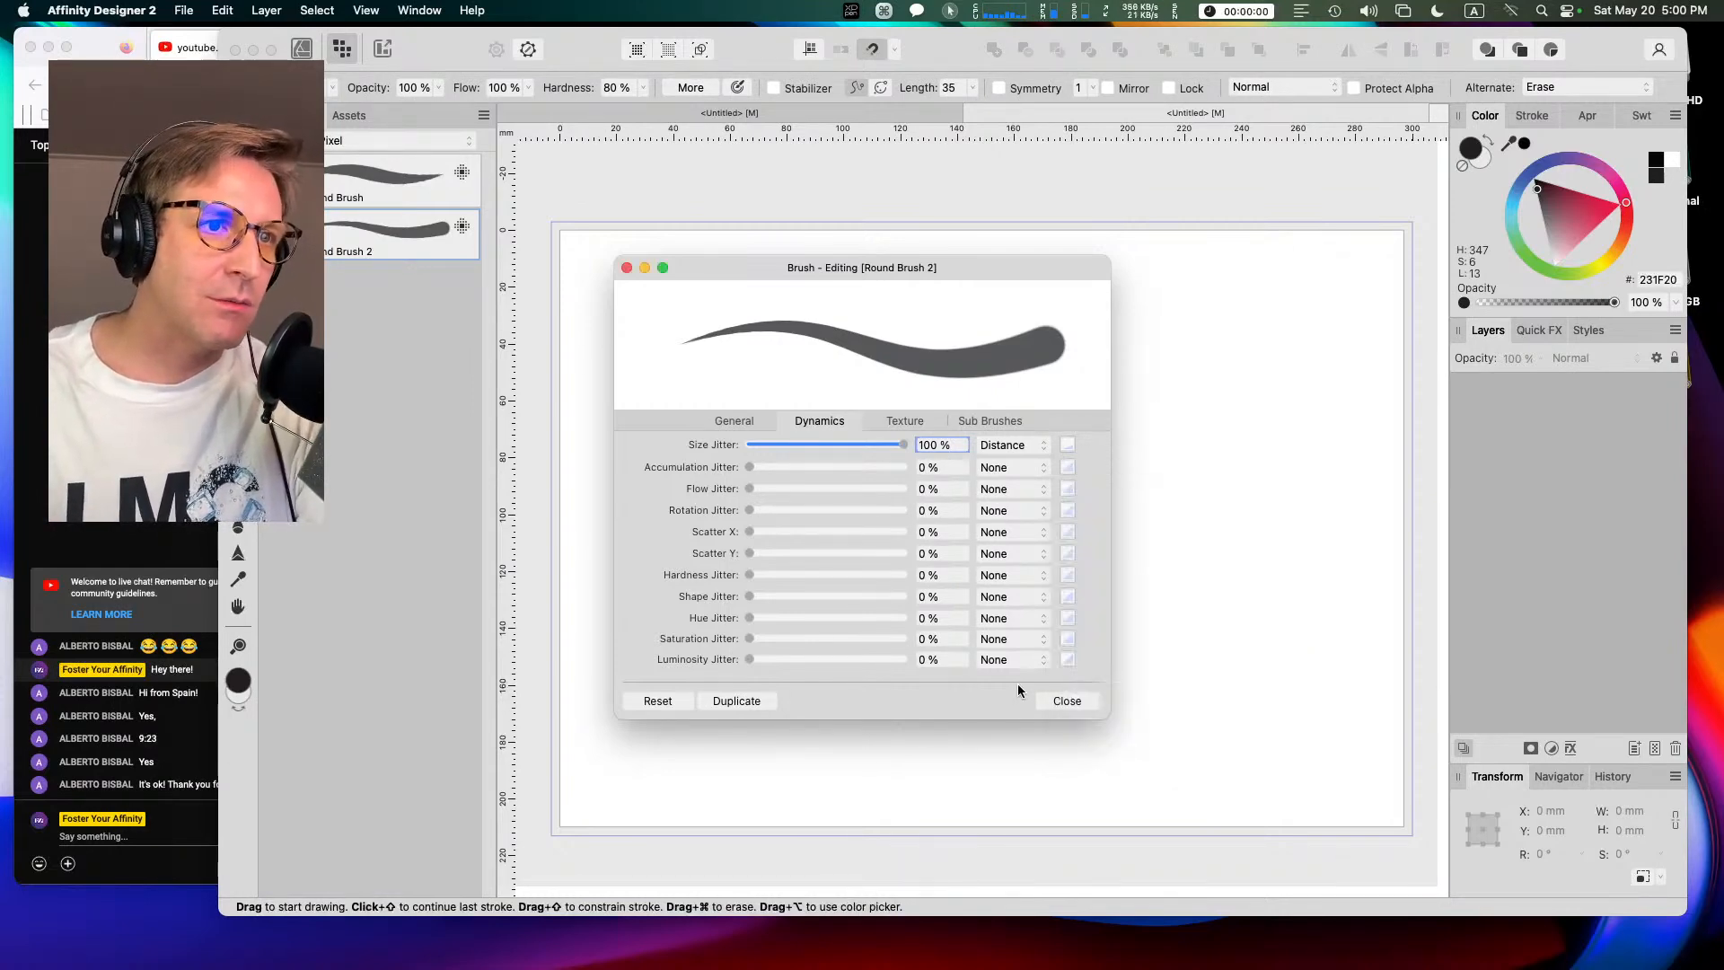
Step: Reopen the Size Jitter distance curve, try a maximum of 25, and set and confirm a maximum of 9
left_click(1068, 448)
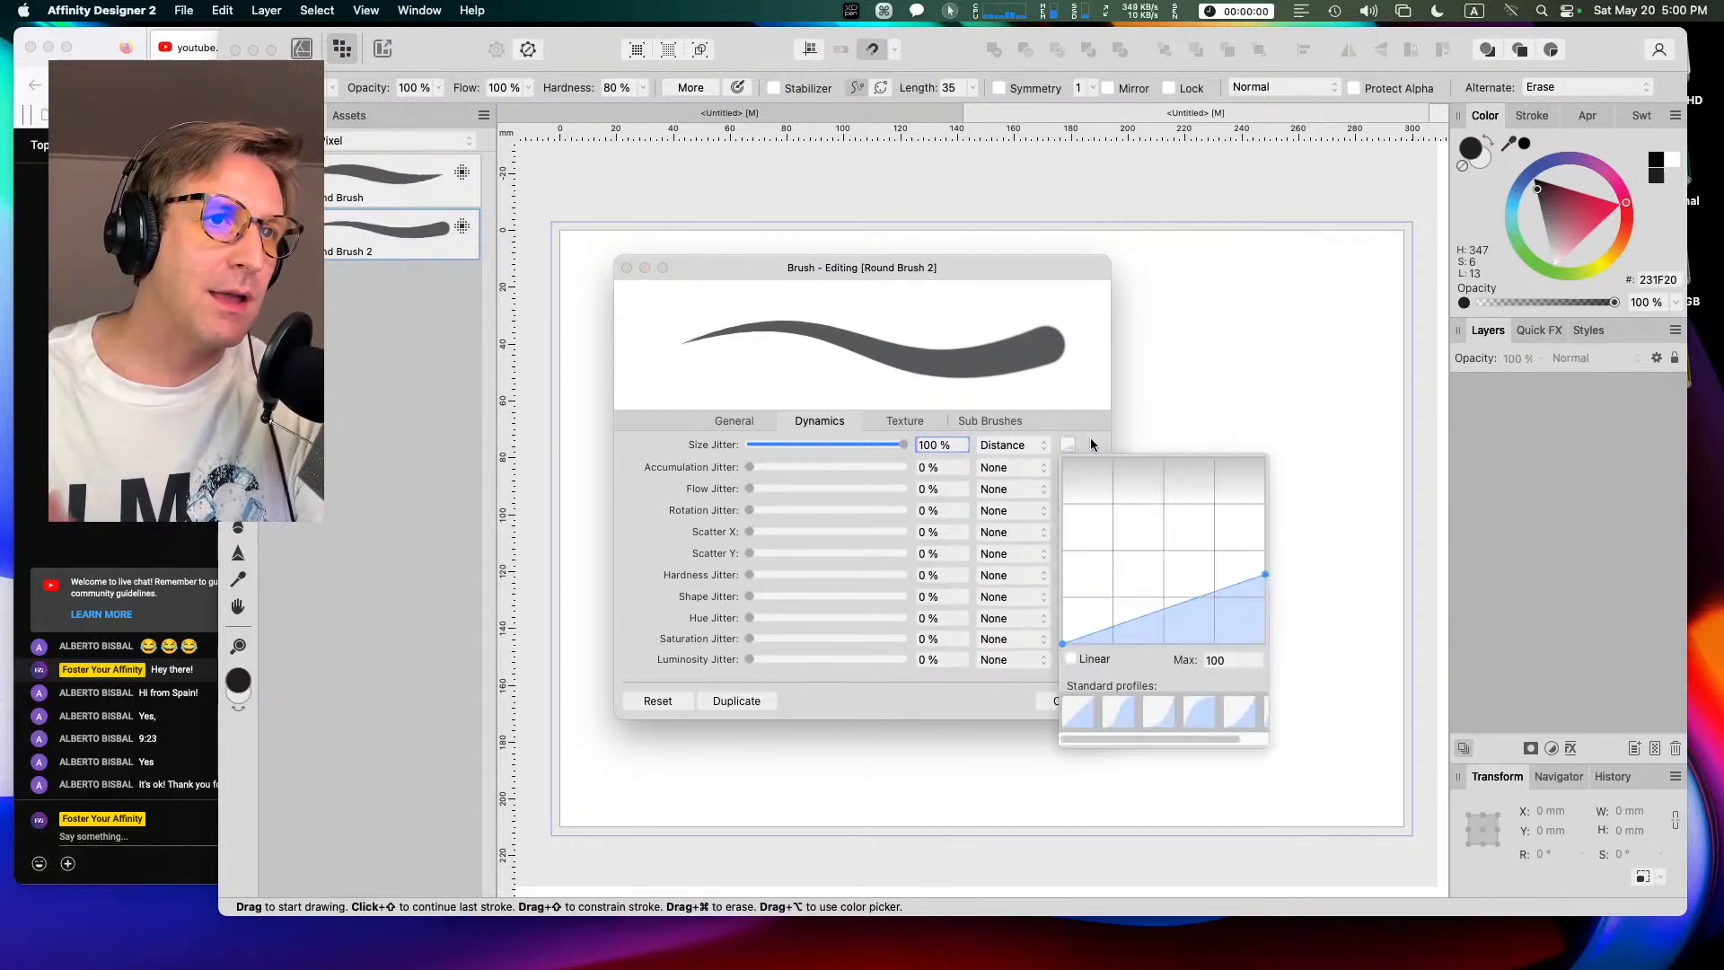
left_click(1091, 439)
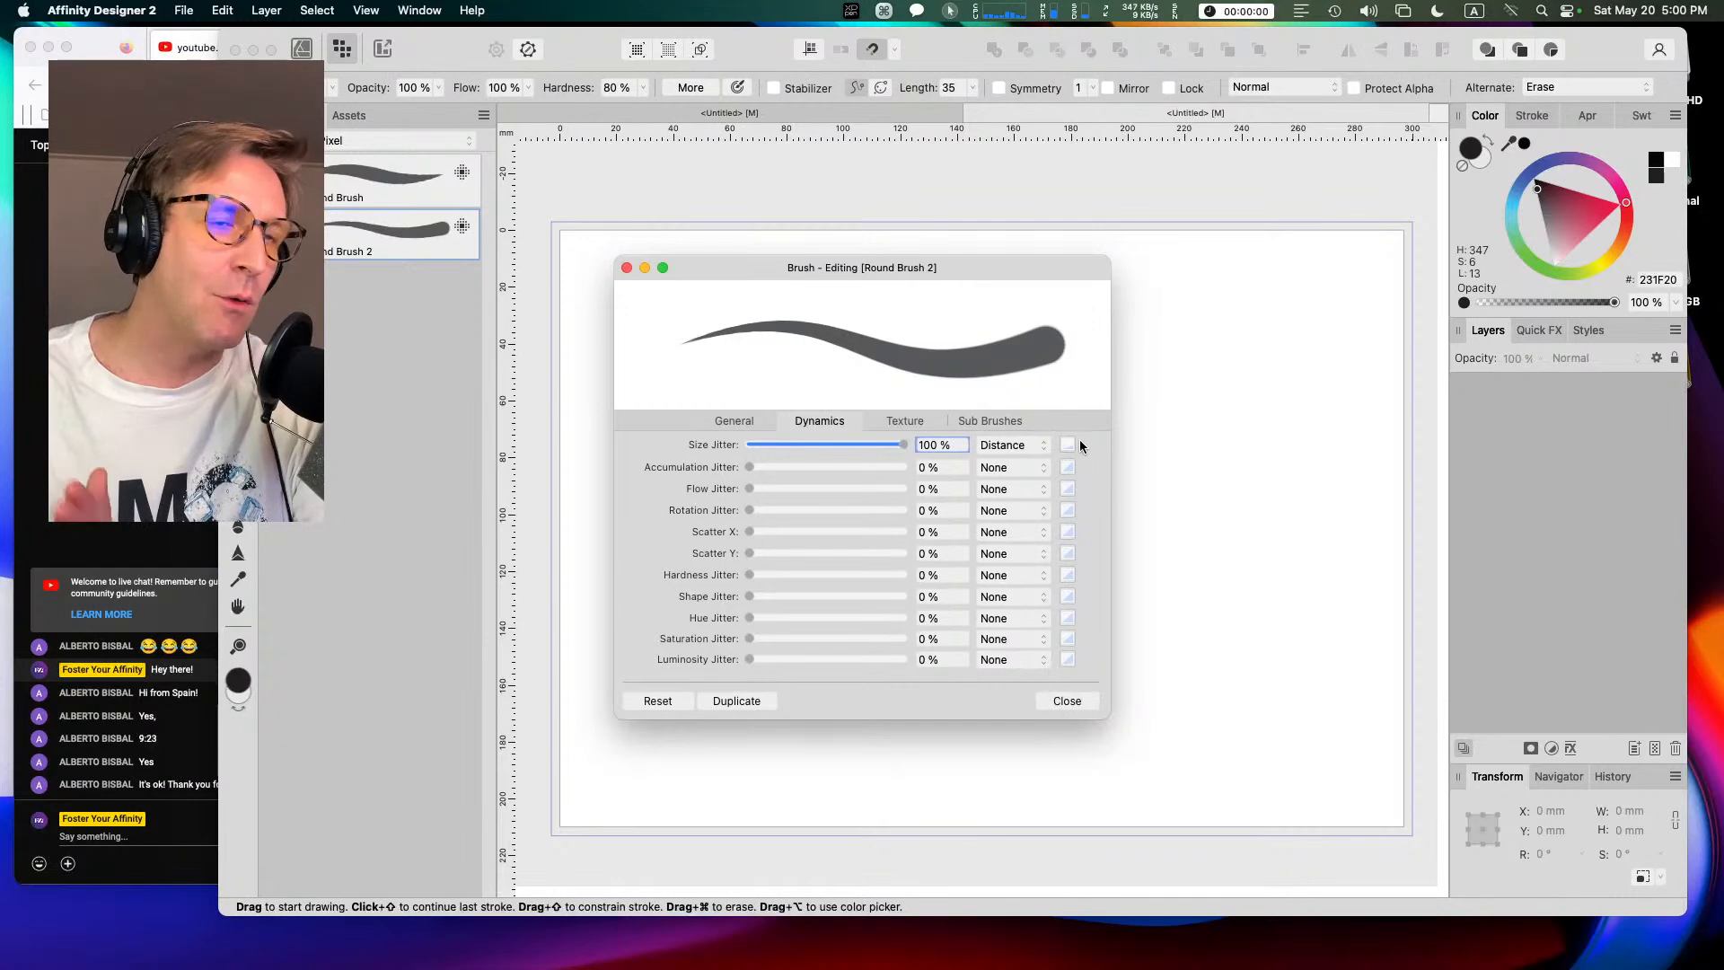
left_click(1069, 447)
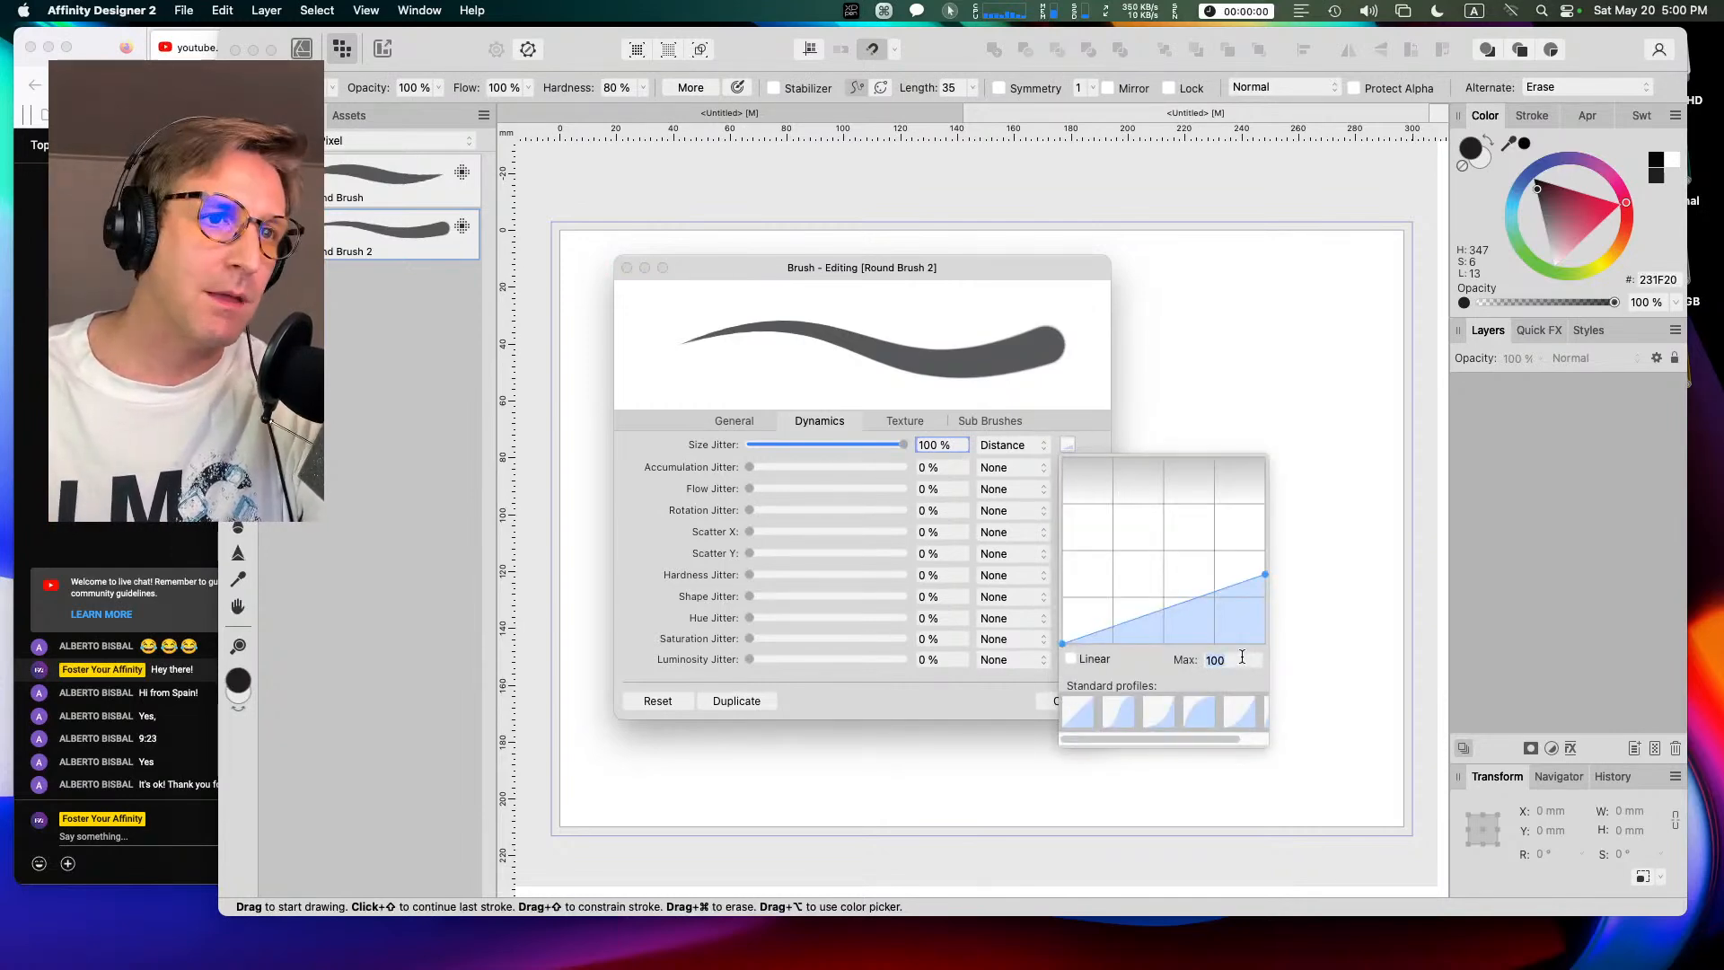
type("25")
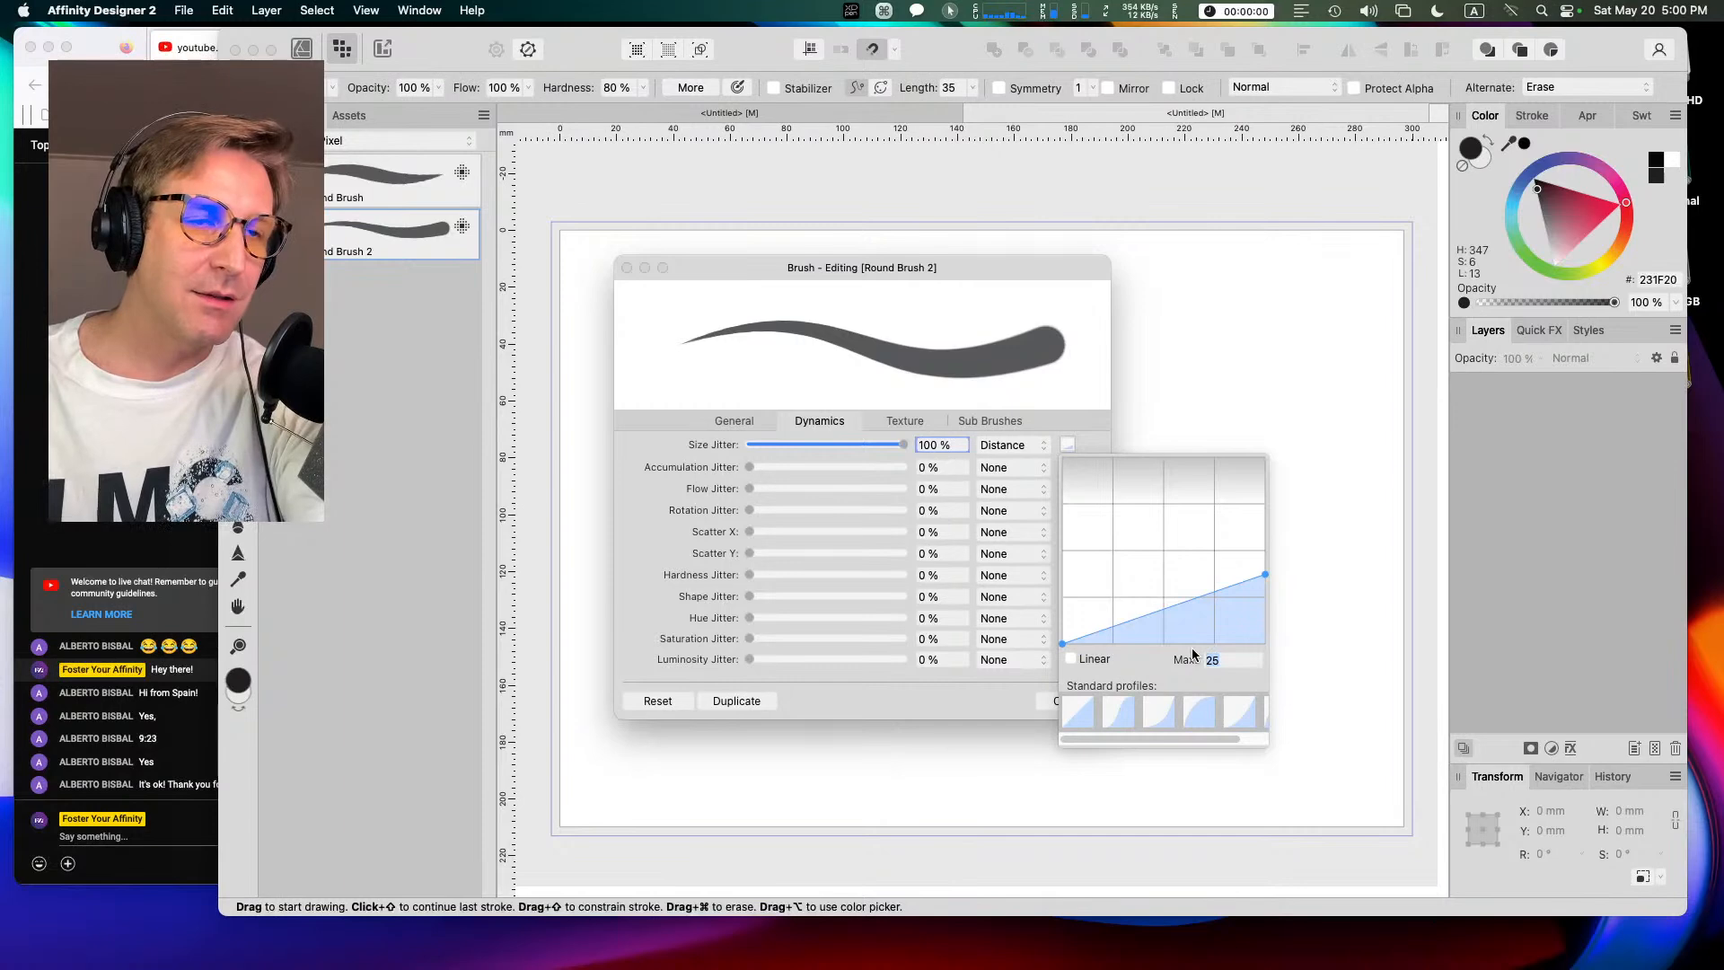
type("9")
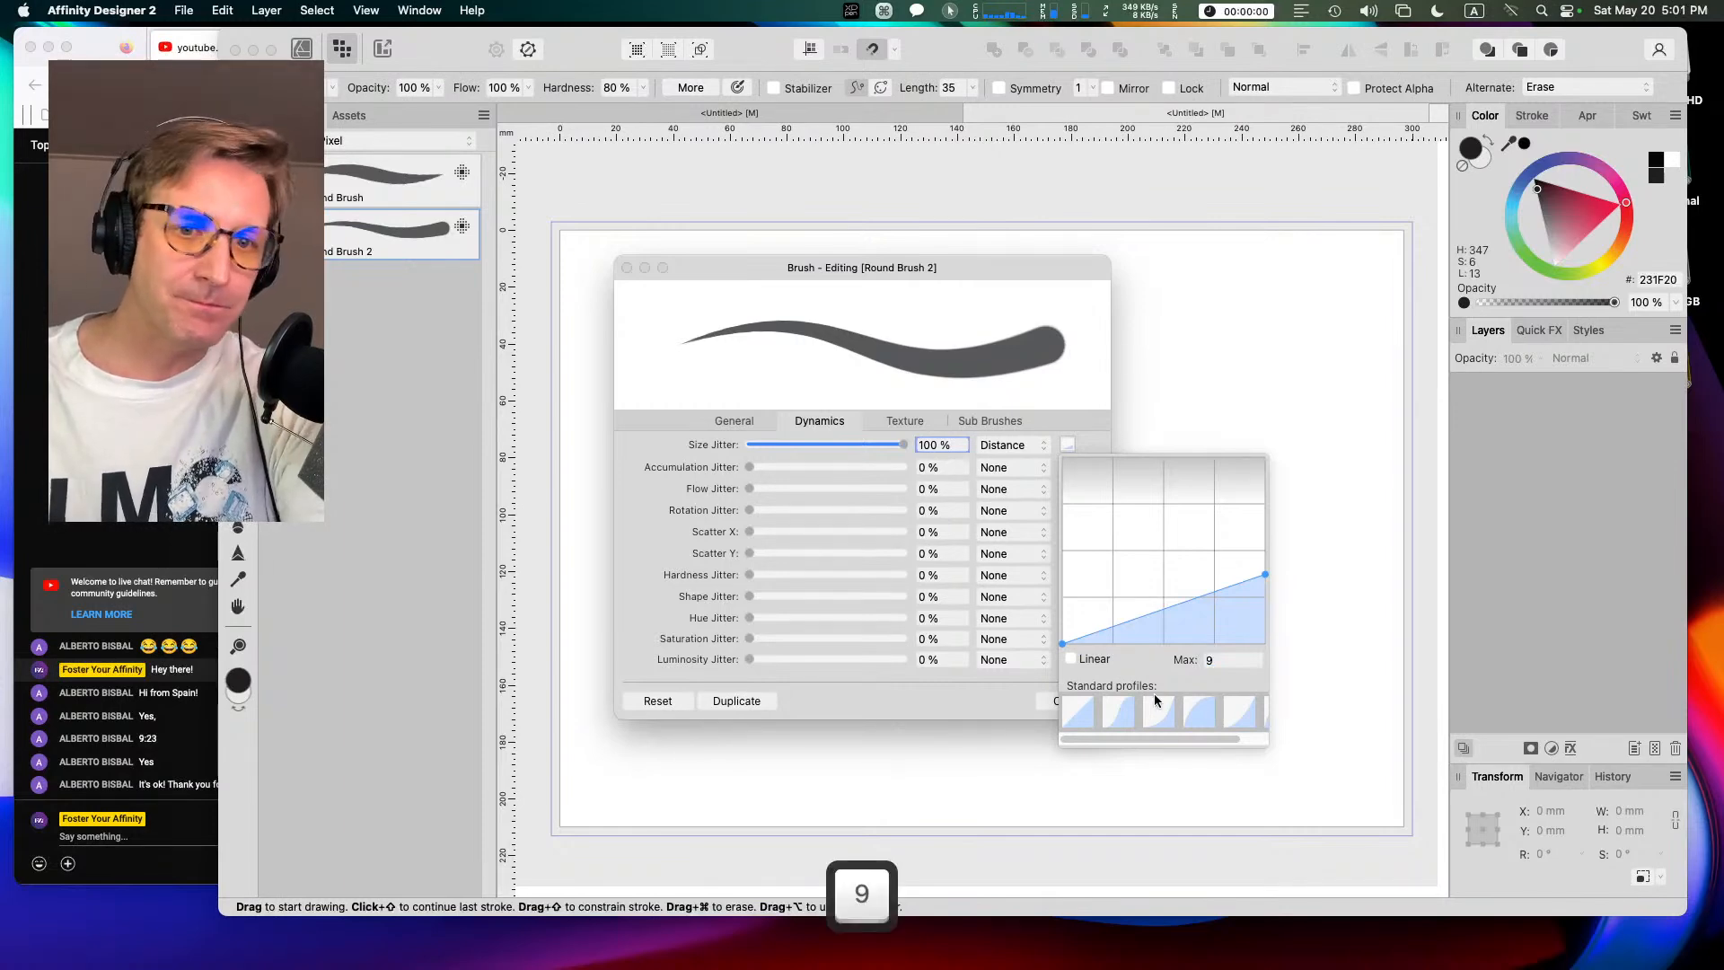
key("Return")
left_click(1056, 714)
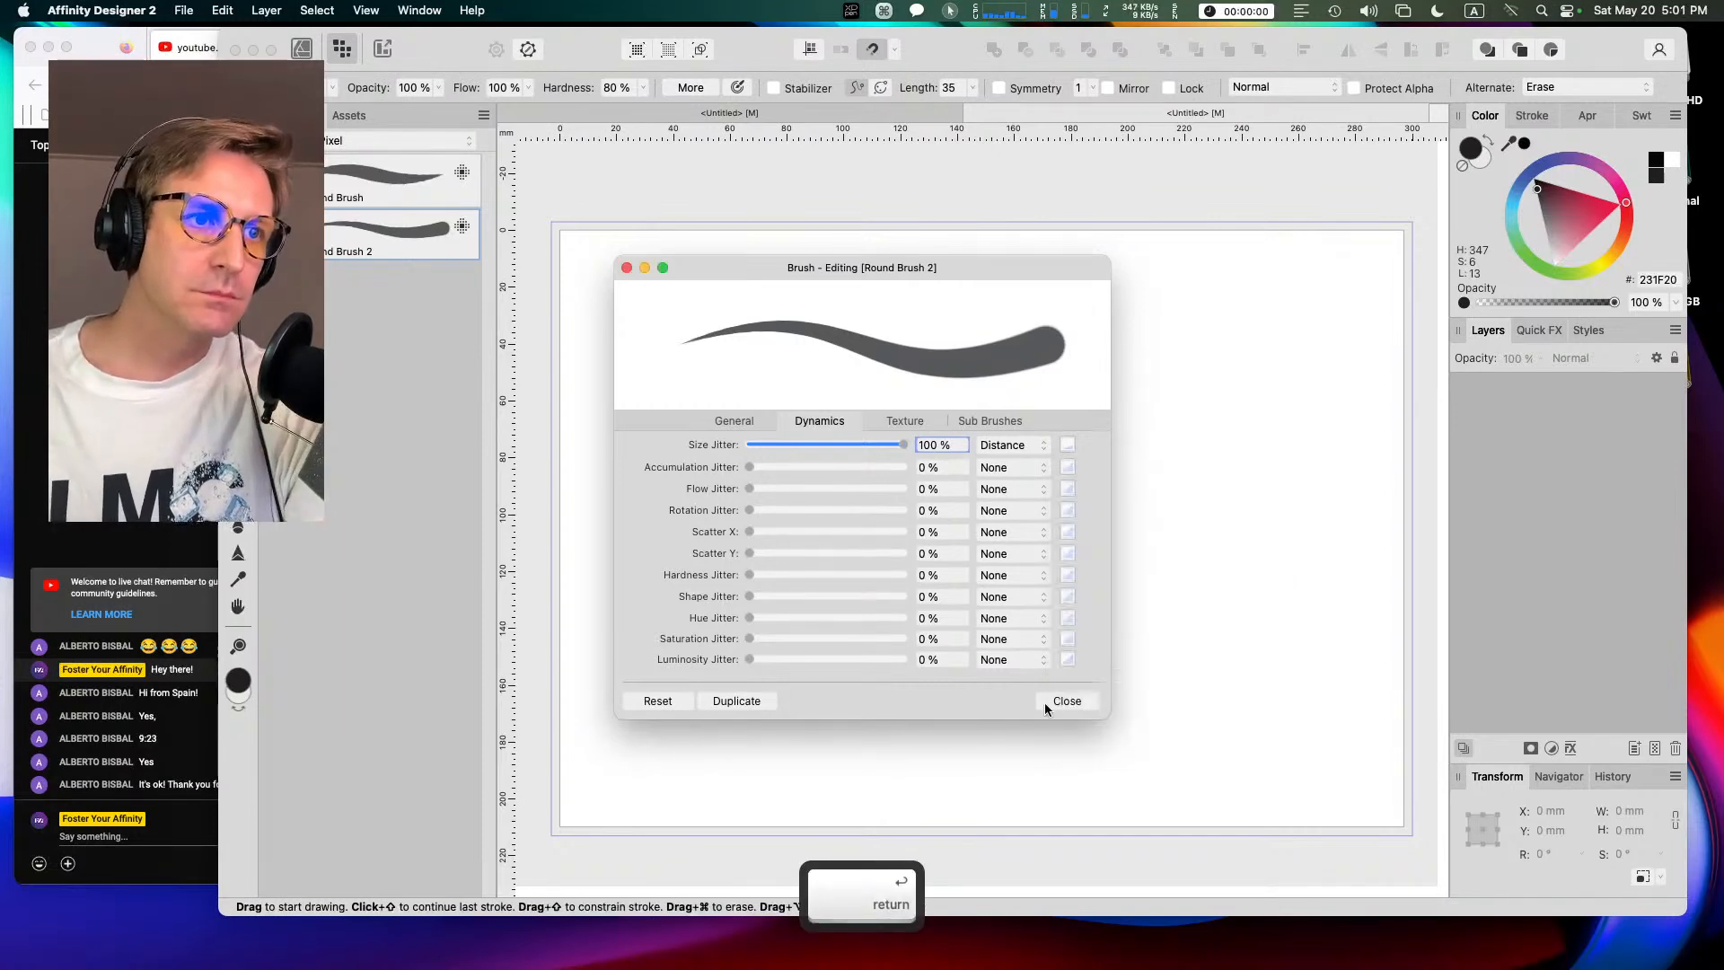
Step: Close the brush editor and test Round Brush 2 with a series of curved tapering strokes across the middle and right of the page
left_click(1060, 698)
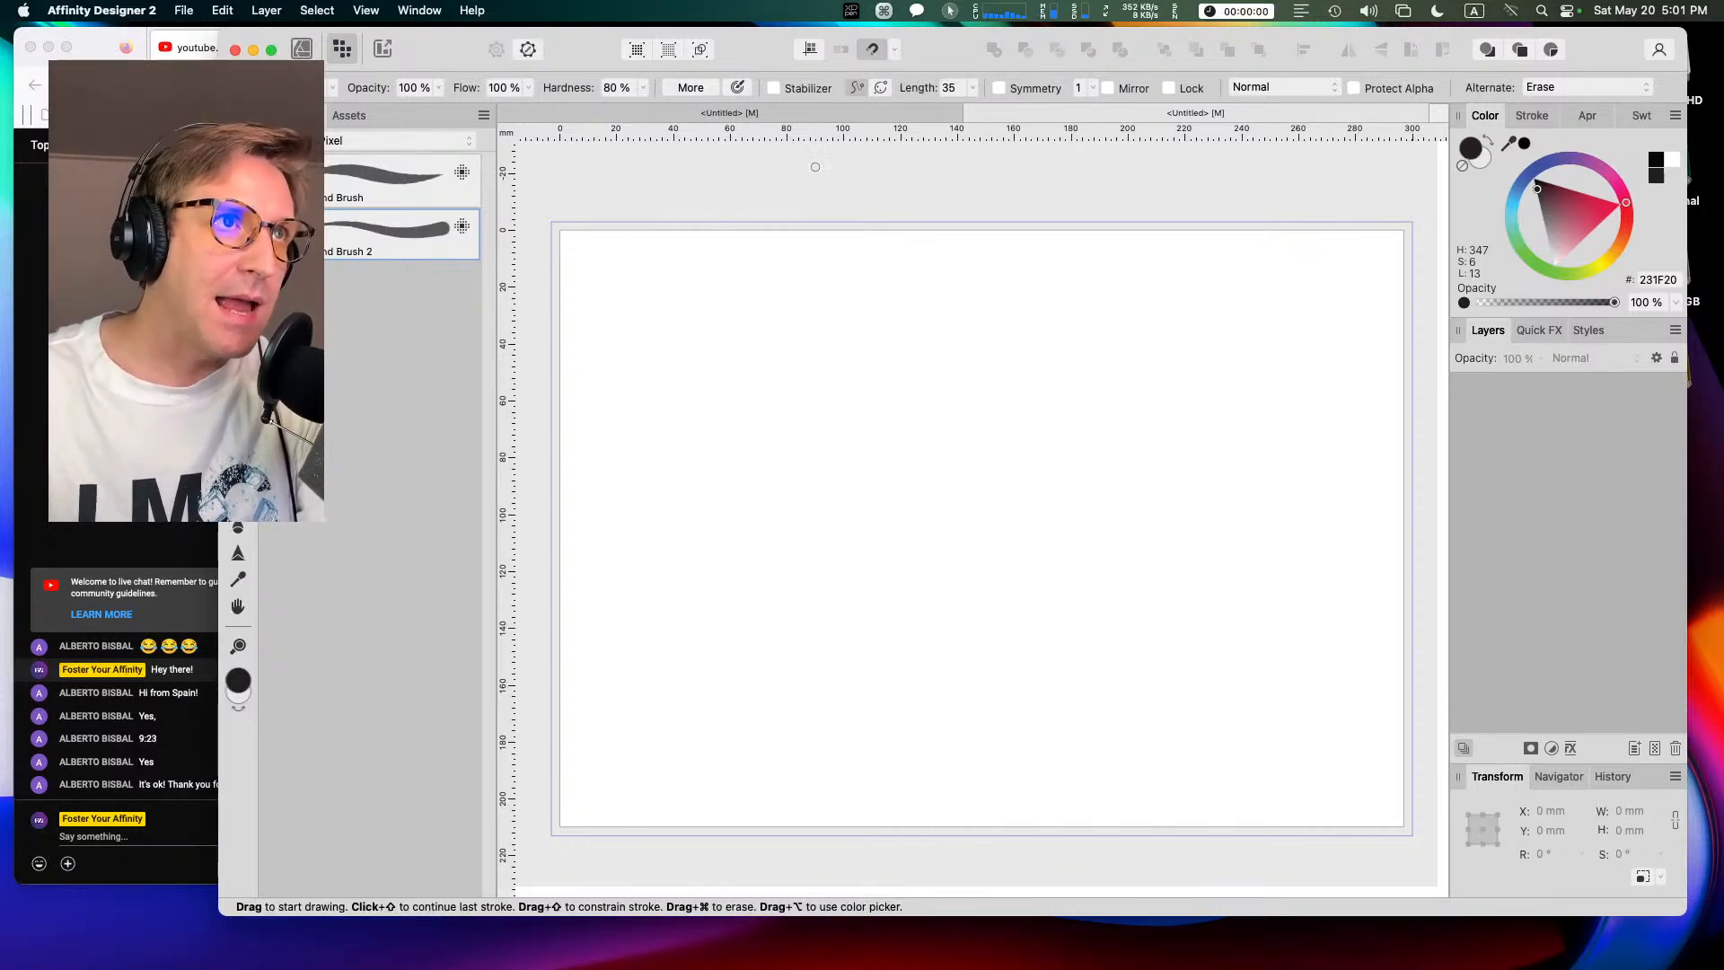
left_click_drag(864, 346, 853, 489)
mouse_move(871, 382)
left_mouse_down()
mouse_move(868, 487)
mouse_move(898, 597)
left_mouse_up()
mouse_move(881, 427)
left_mouse_down()
mouse_move(988, 658)
mouse_move(1025, 687)
left_mouse_up()
left_click_drag(963, 422, 983, 542)
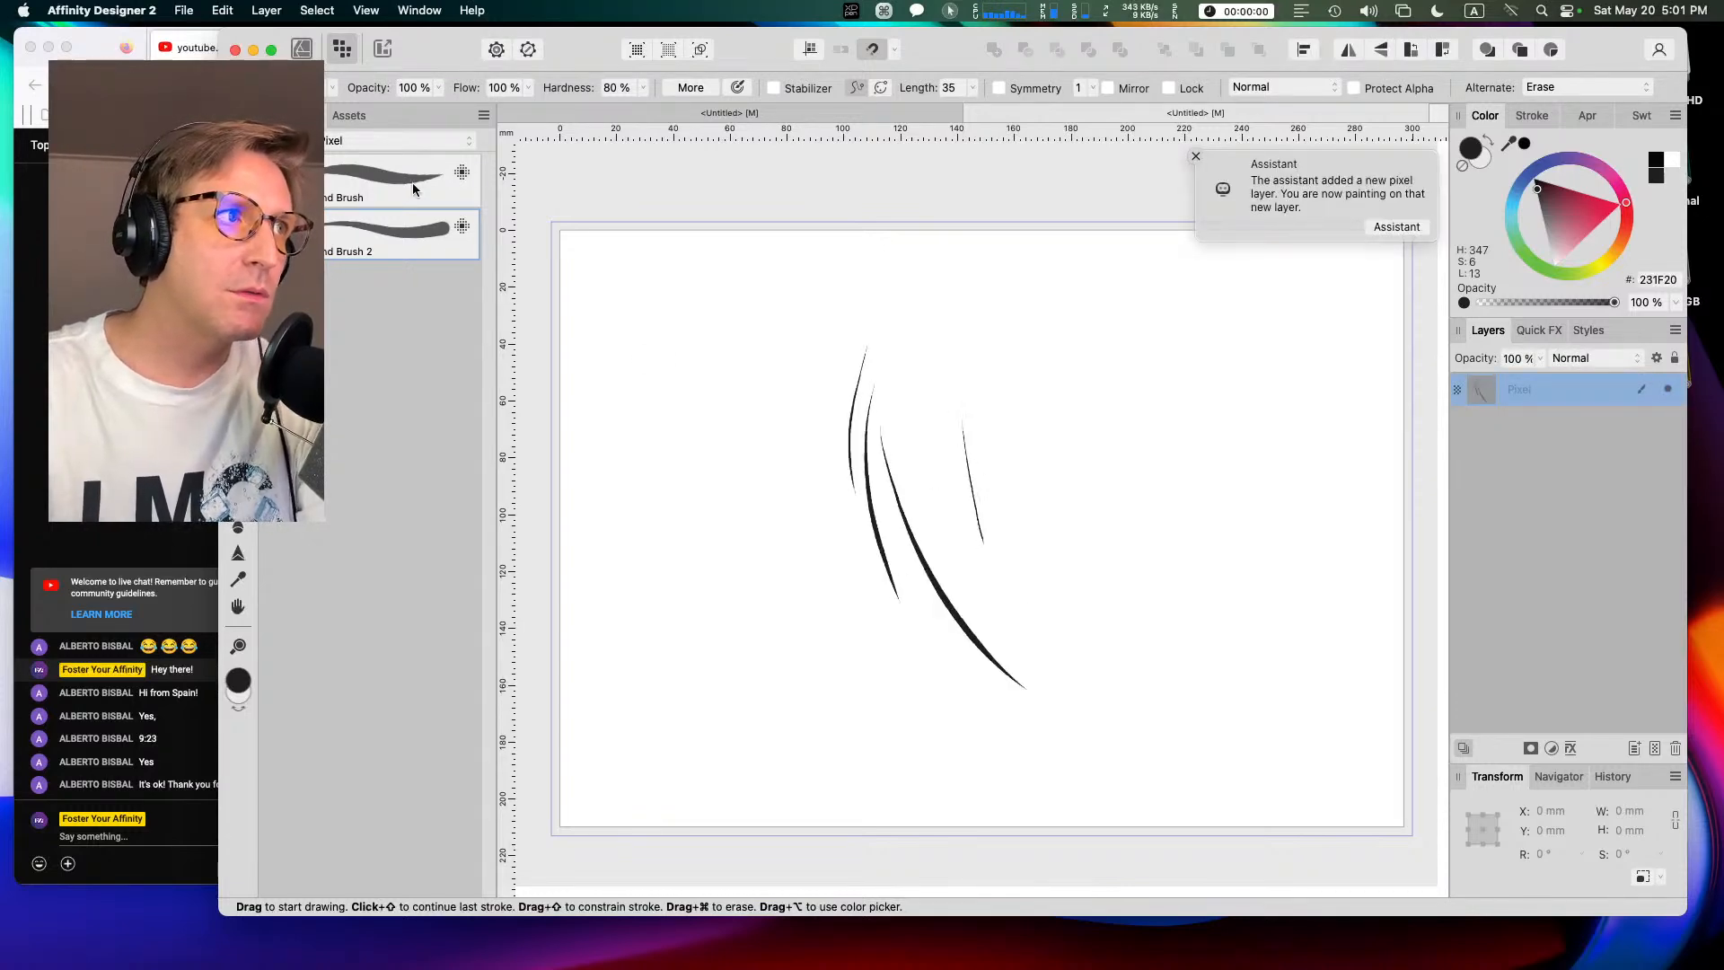
left_click_drag(1028, 316, 1001, 480)
left_click_drag(1033, 377, 1030, 499)
left_click_drag(1055, 386, 1068, 558)
left_click_drag(1087, 417, 1122, 610)
left_click_drag(1128, 431, 1190, 635)
left_click_drag(1222, 490, 1256, 664)
mouse_move(1259, 526)
left_mouse_down()
mouse_move(1319, 619)
mouse_move(1373, 628)
left_mouse_up()
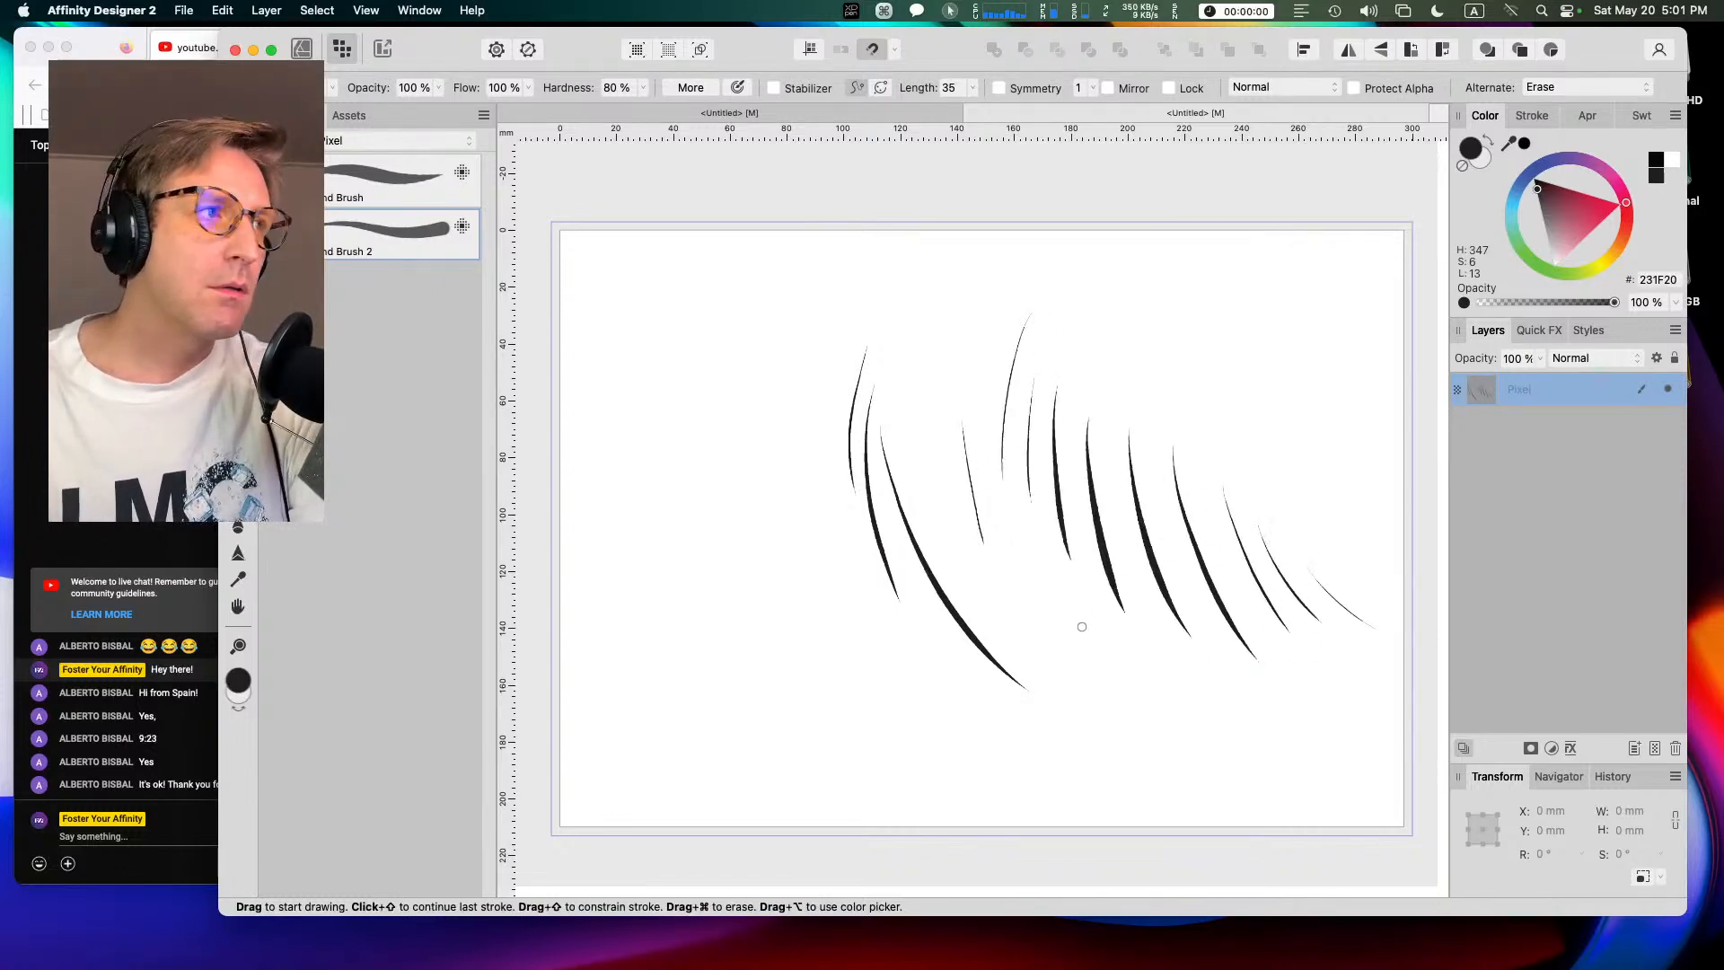
Step: Review the Size Jitter distance curve and the general settings of Round Brush 2 in the brush editor
right_click(373, 235)
left_click(376, 238)
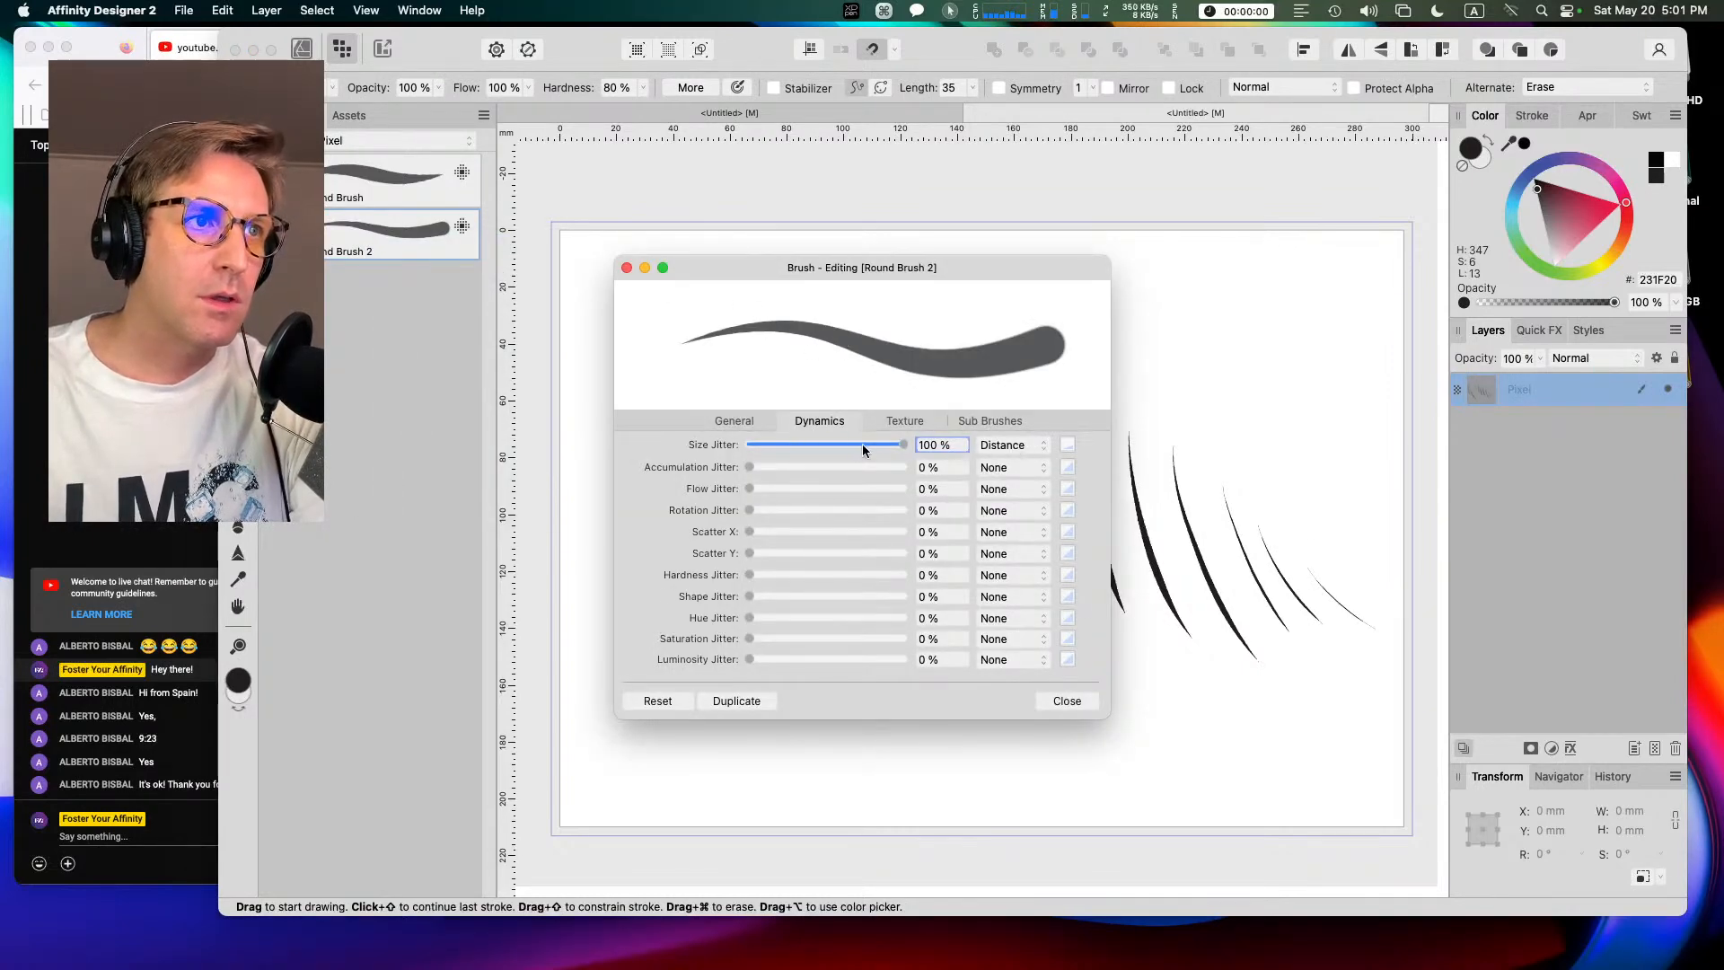
left_click(1068, 446)
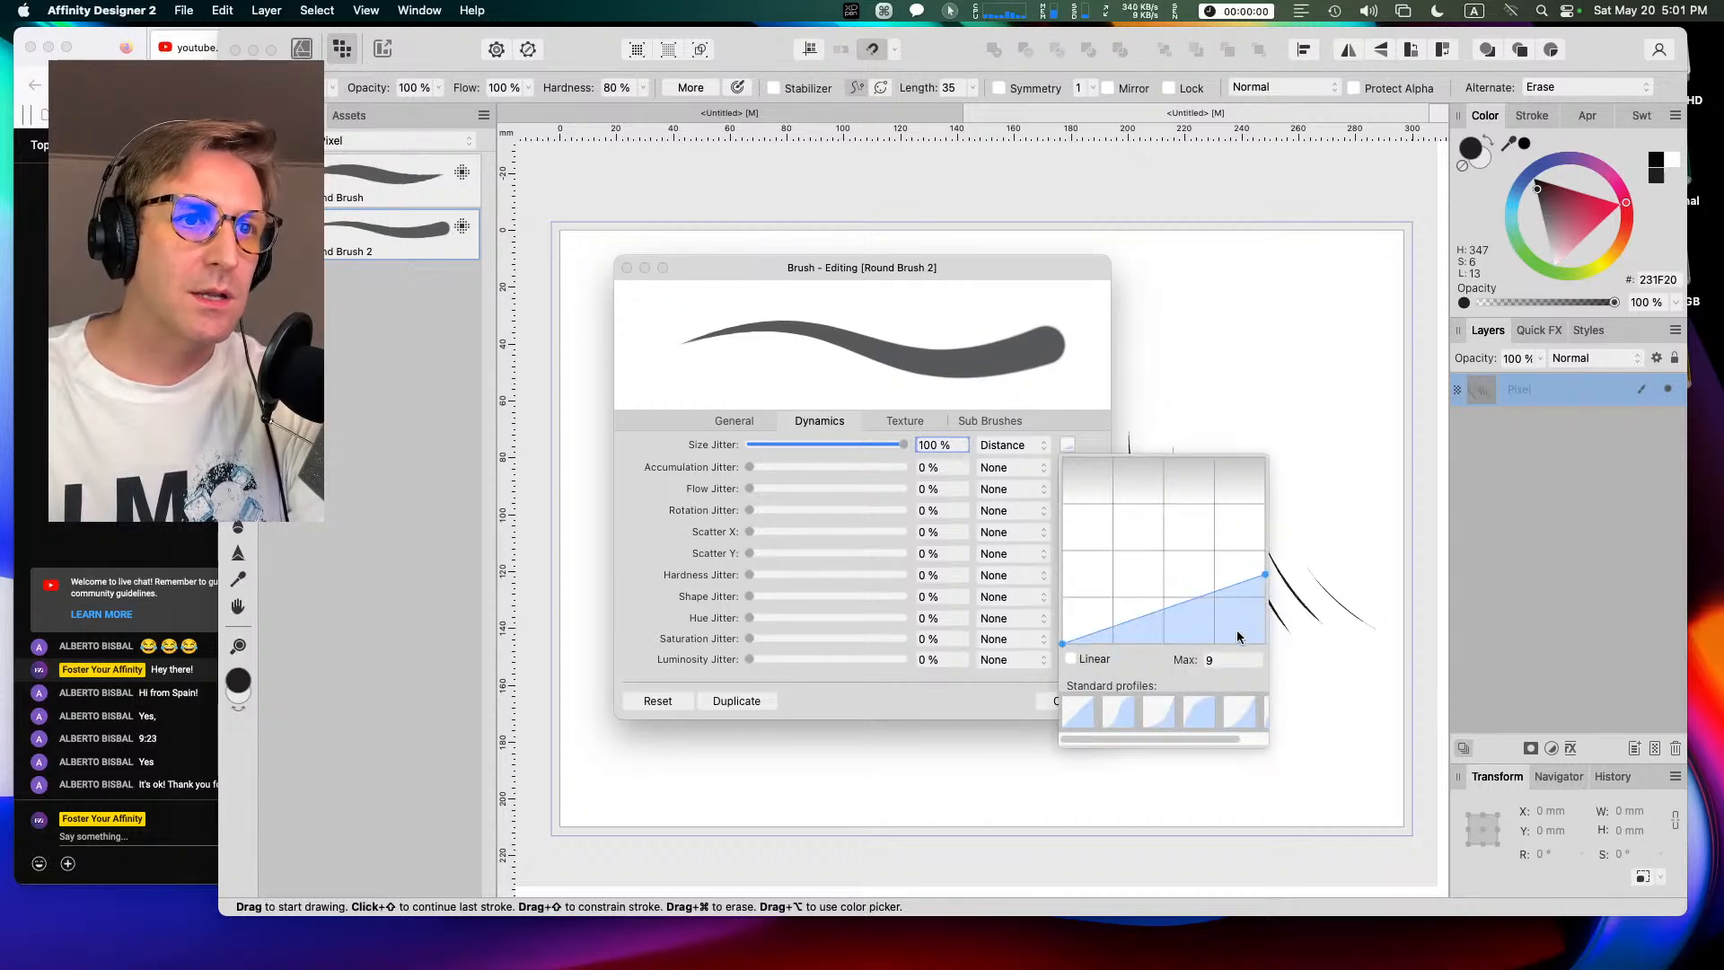
left_click(1212, 659)
left_click(1050, 703)
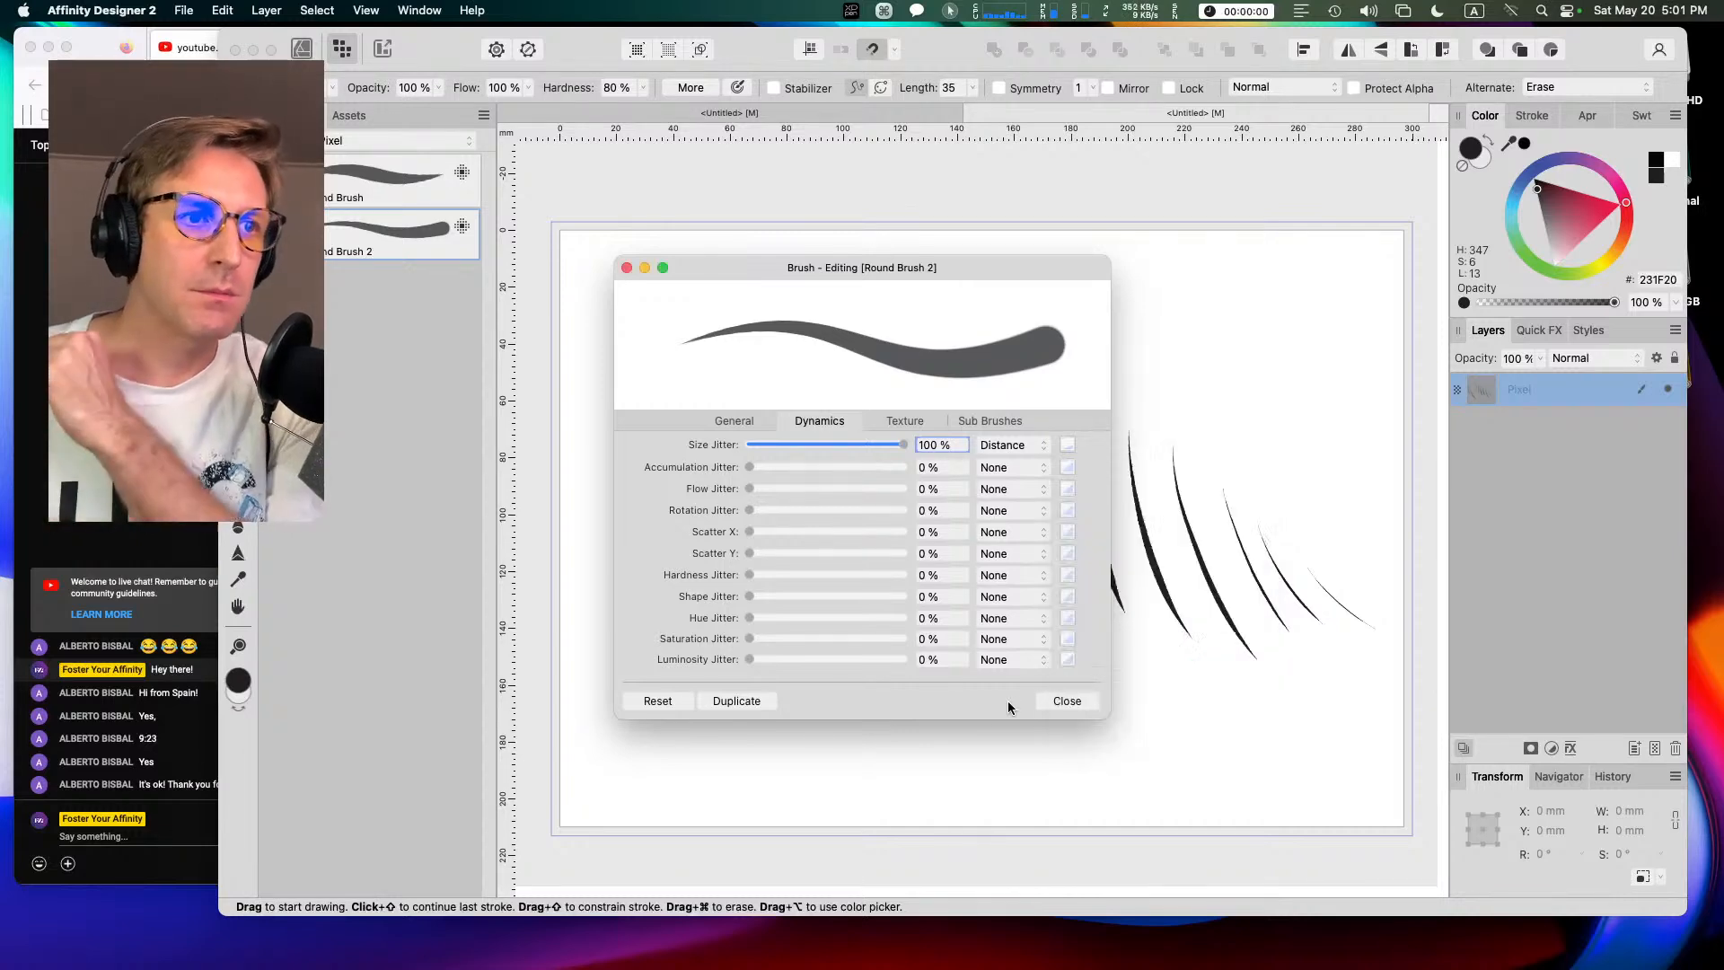
left_click(744, 423)
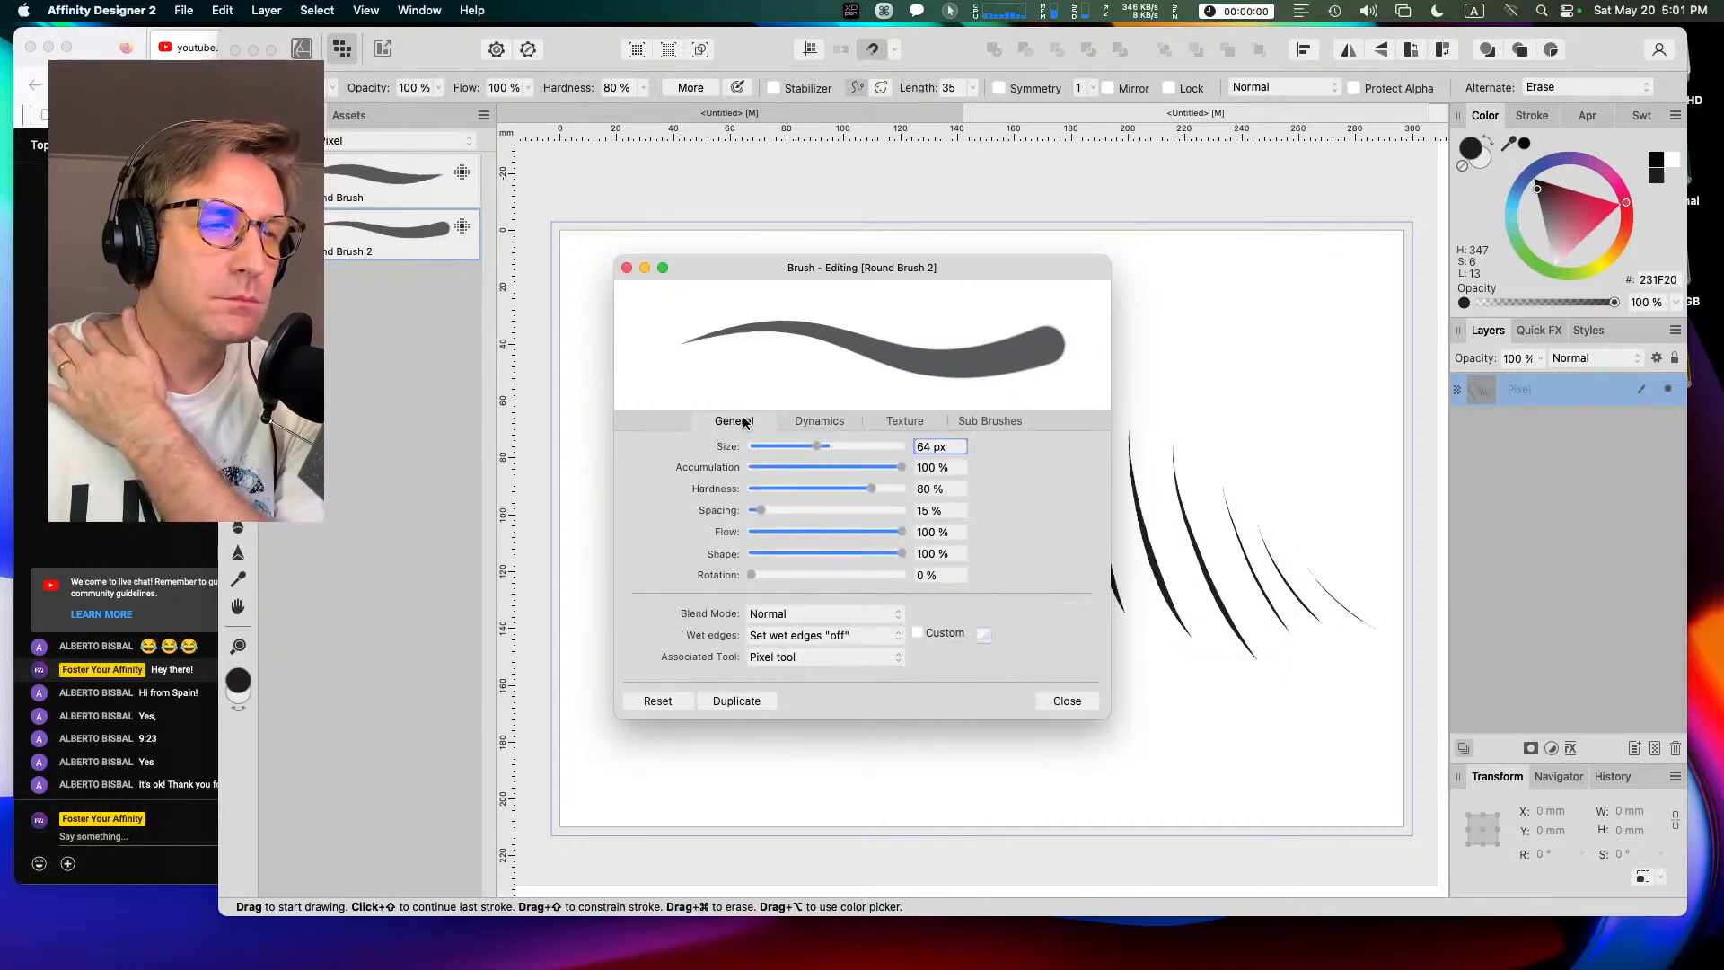
left_click(1061, 699)
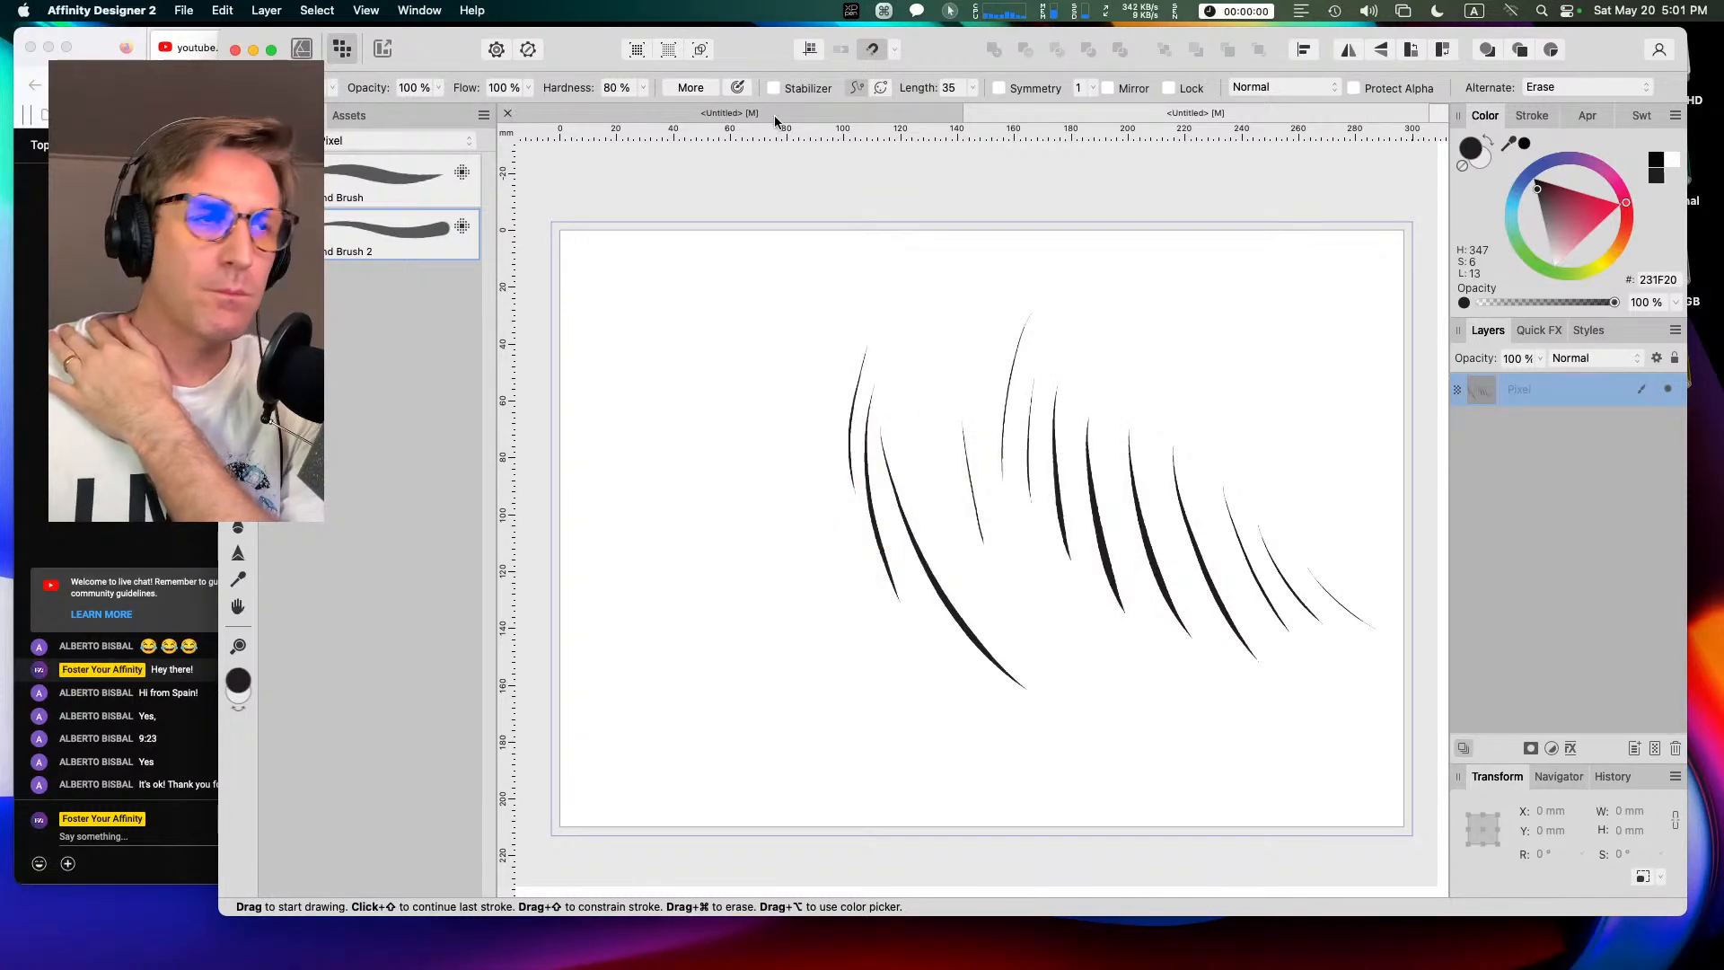
Step: Paint two long thick tapering strokes and a row of short ones near the page's upper left to test Round Brush 2
mouse_move(685, 300)
left_mouse_down()
mouse_move(682, 377)
mouse_move(715, 463)
left_mouse_up()
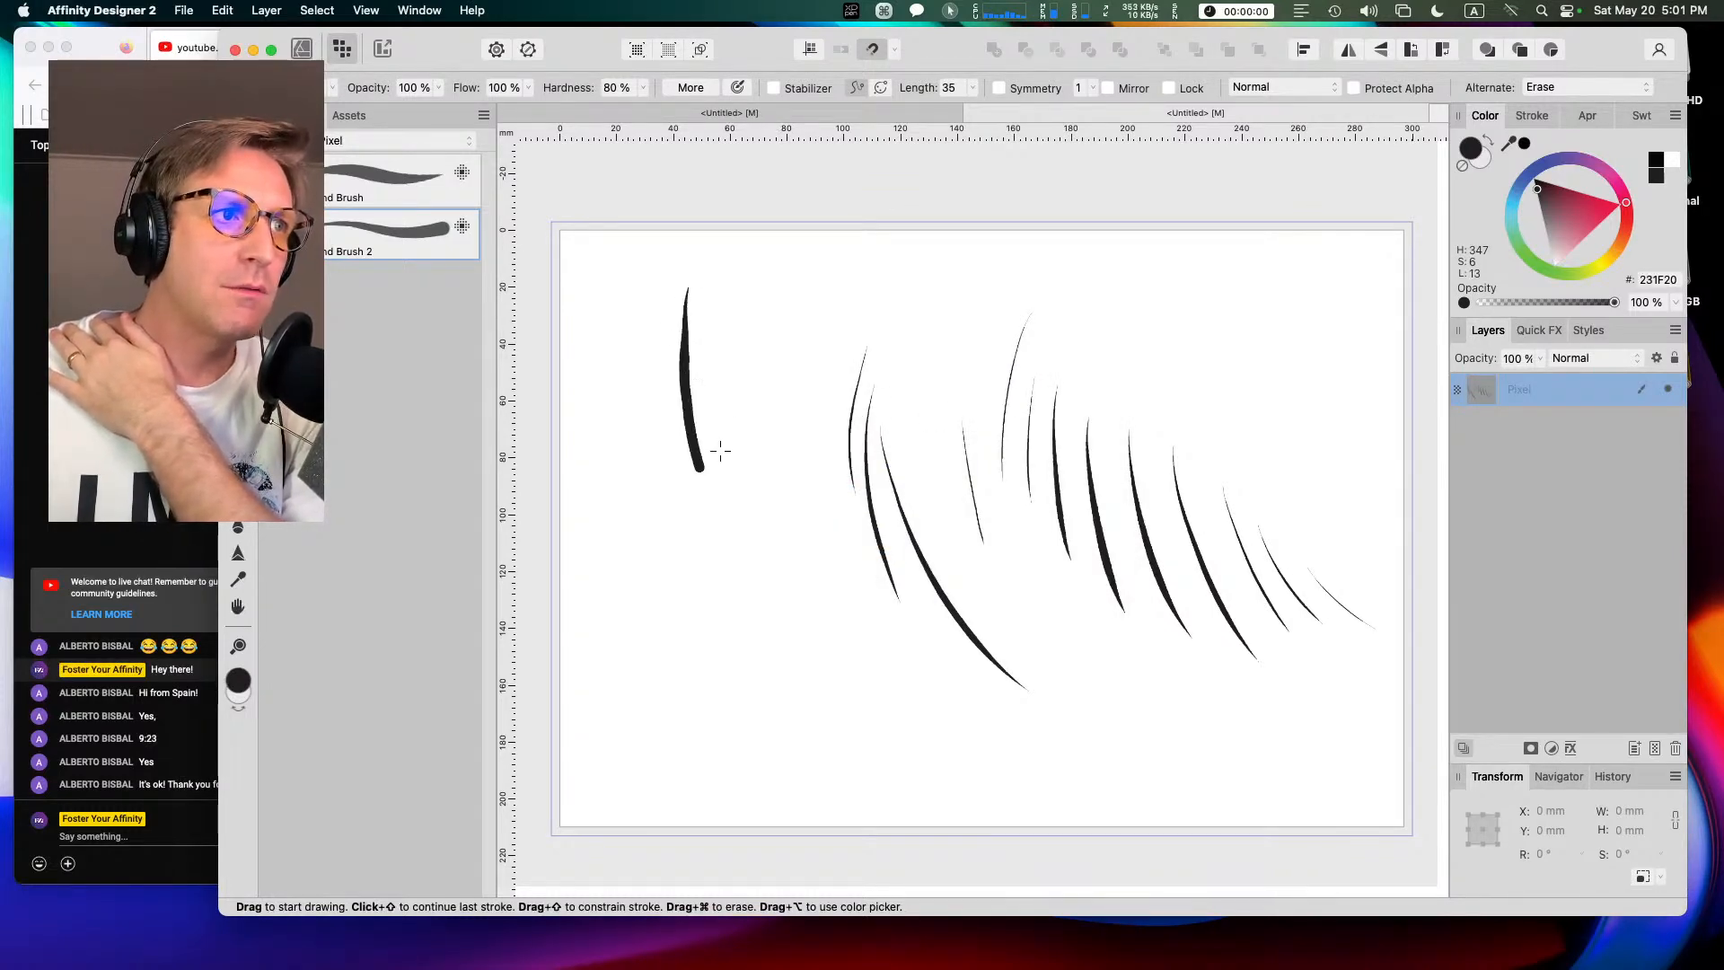
left_click_drag(729, 354, 807, 556)
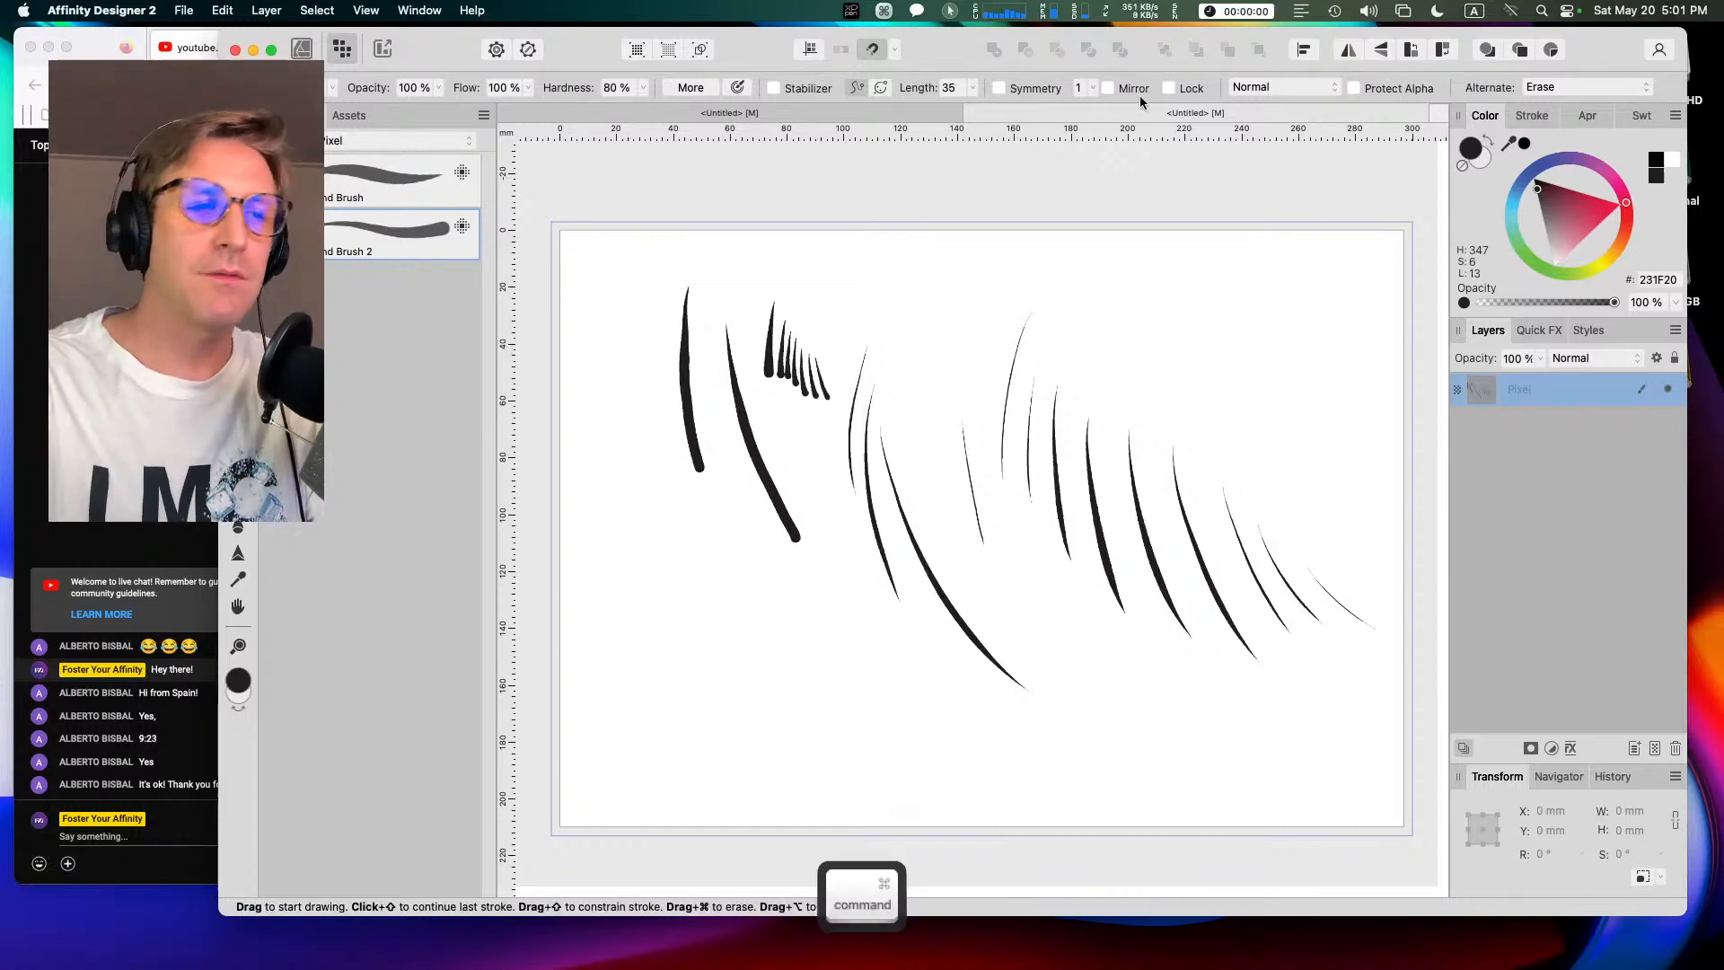
key("super+equal")
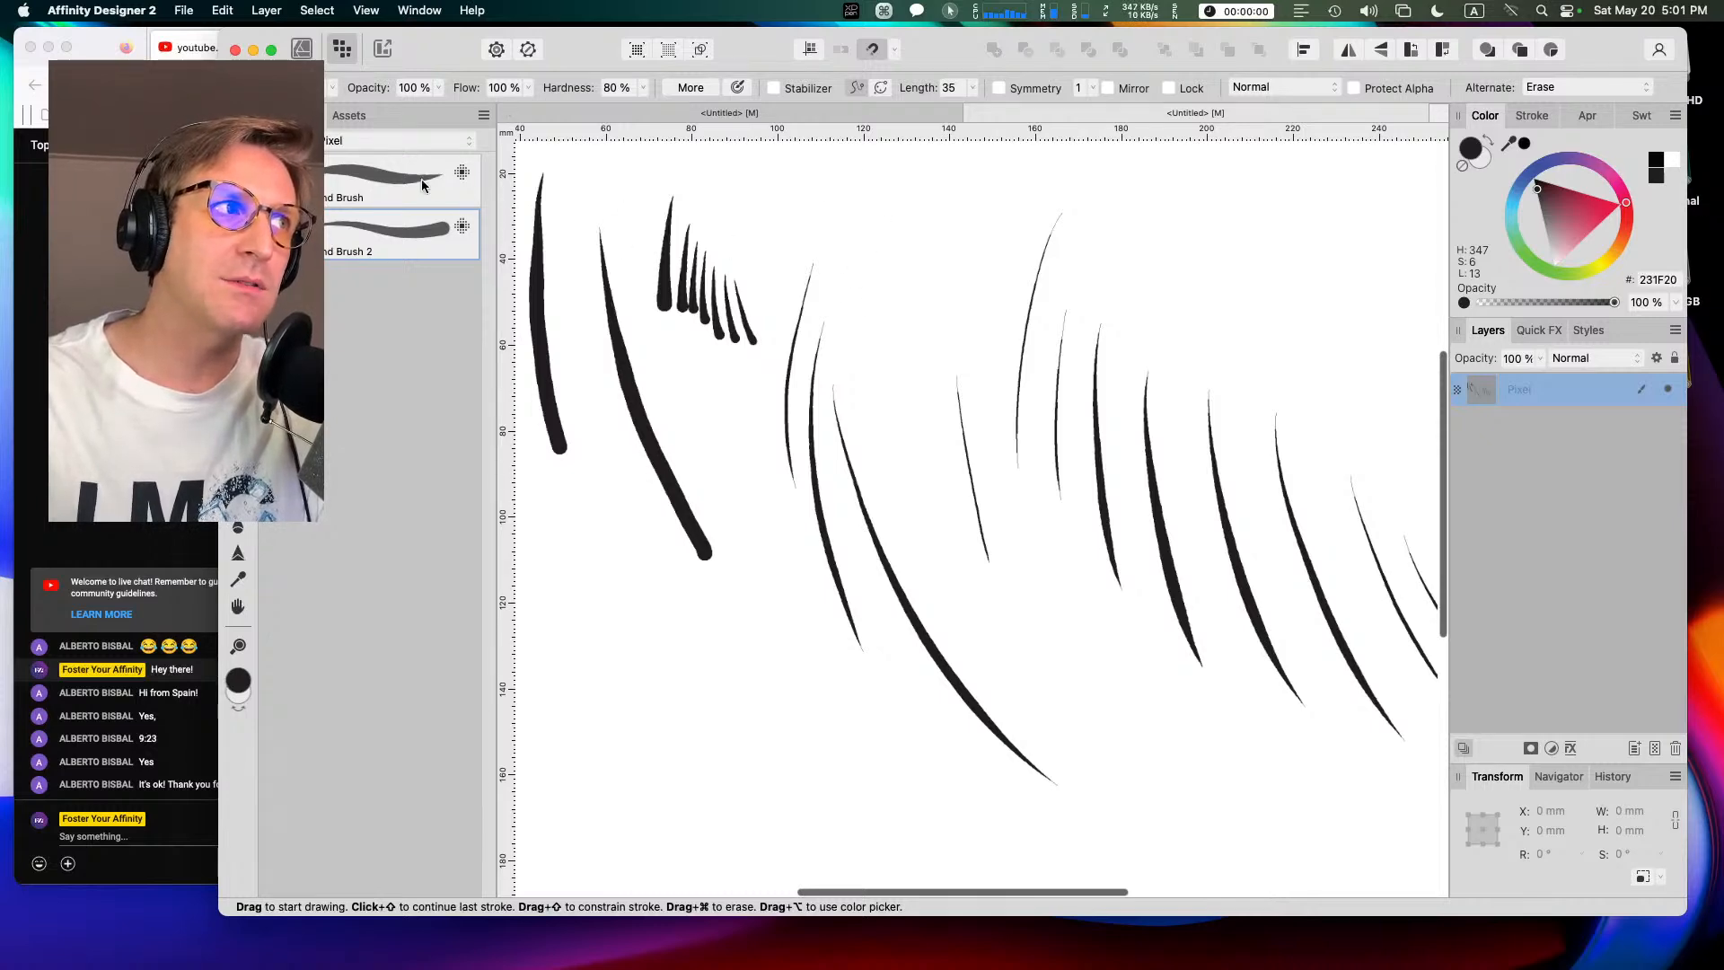
Step: Choose the original round brush, delete the pixel layer with the test strokes, and start a fresh pixel layer
key("space")
left_click_drag(956, 582, 1174, 373)
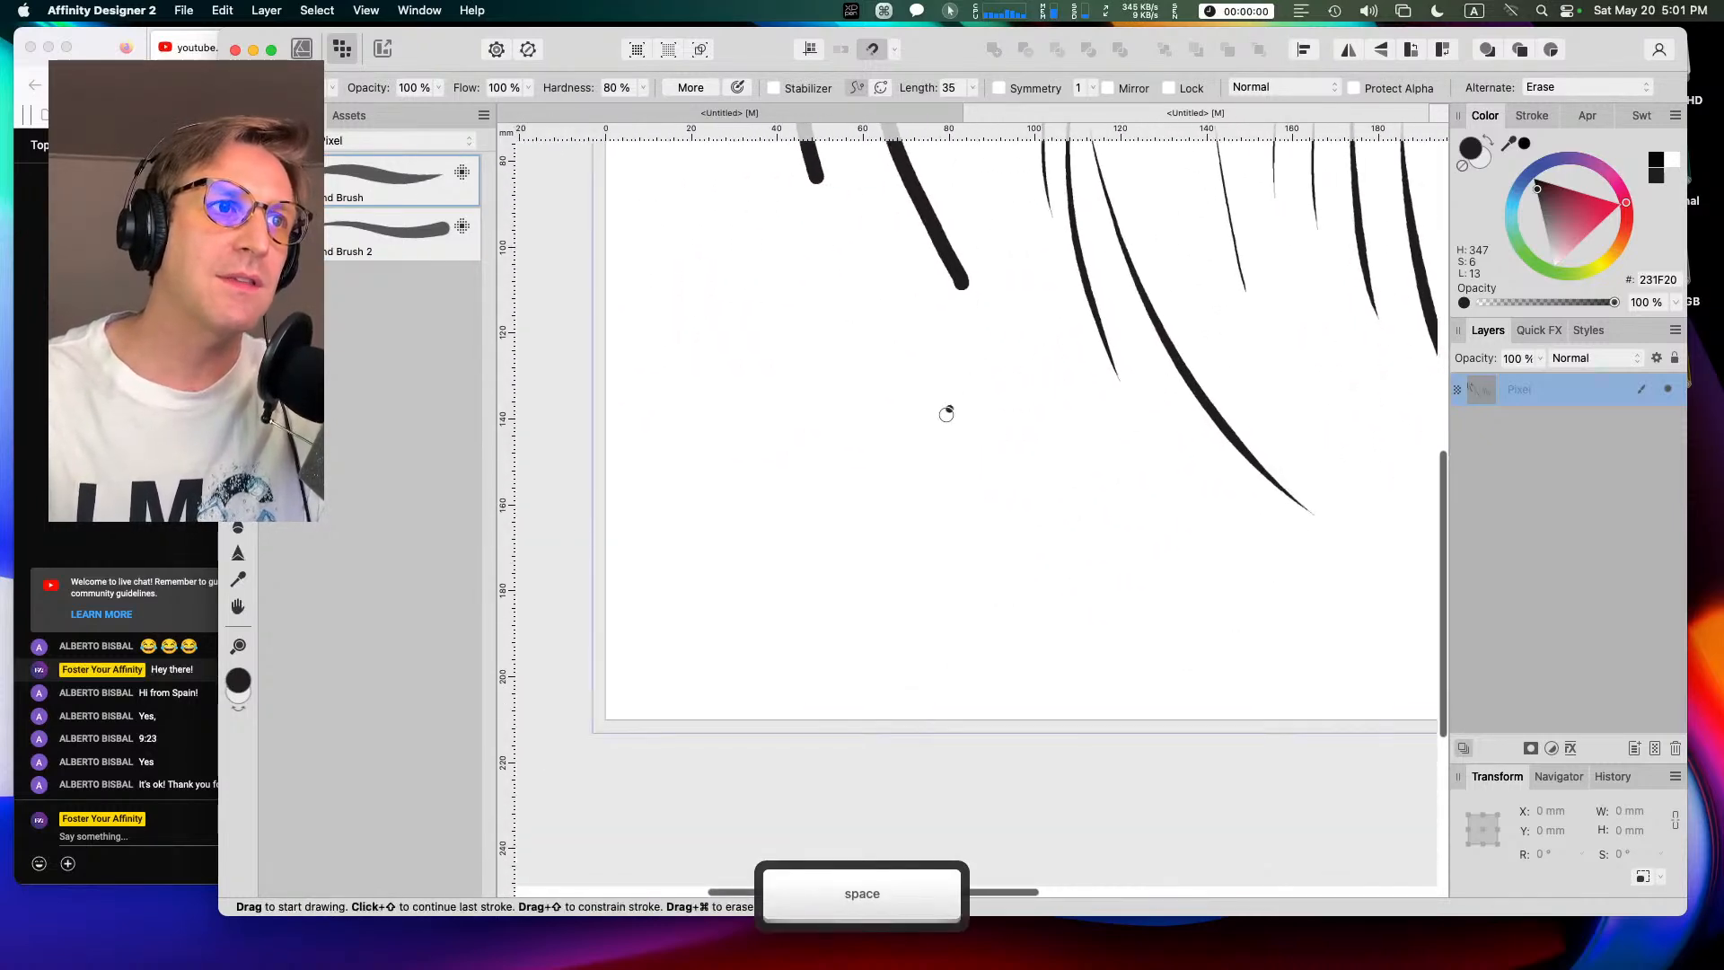
left_click(1670, 747)
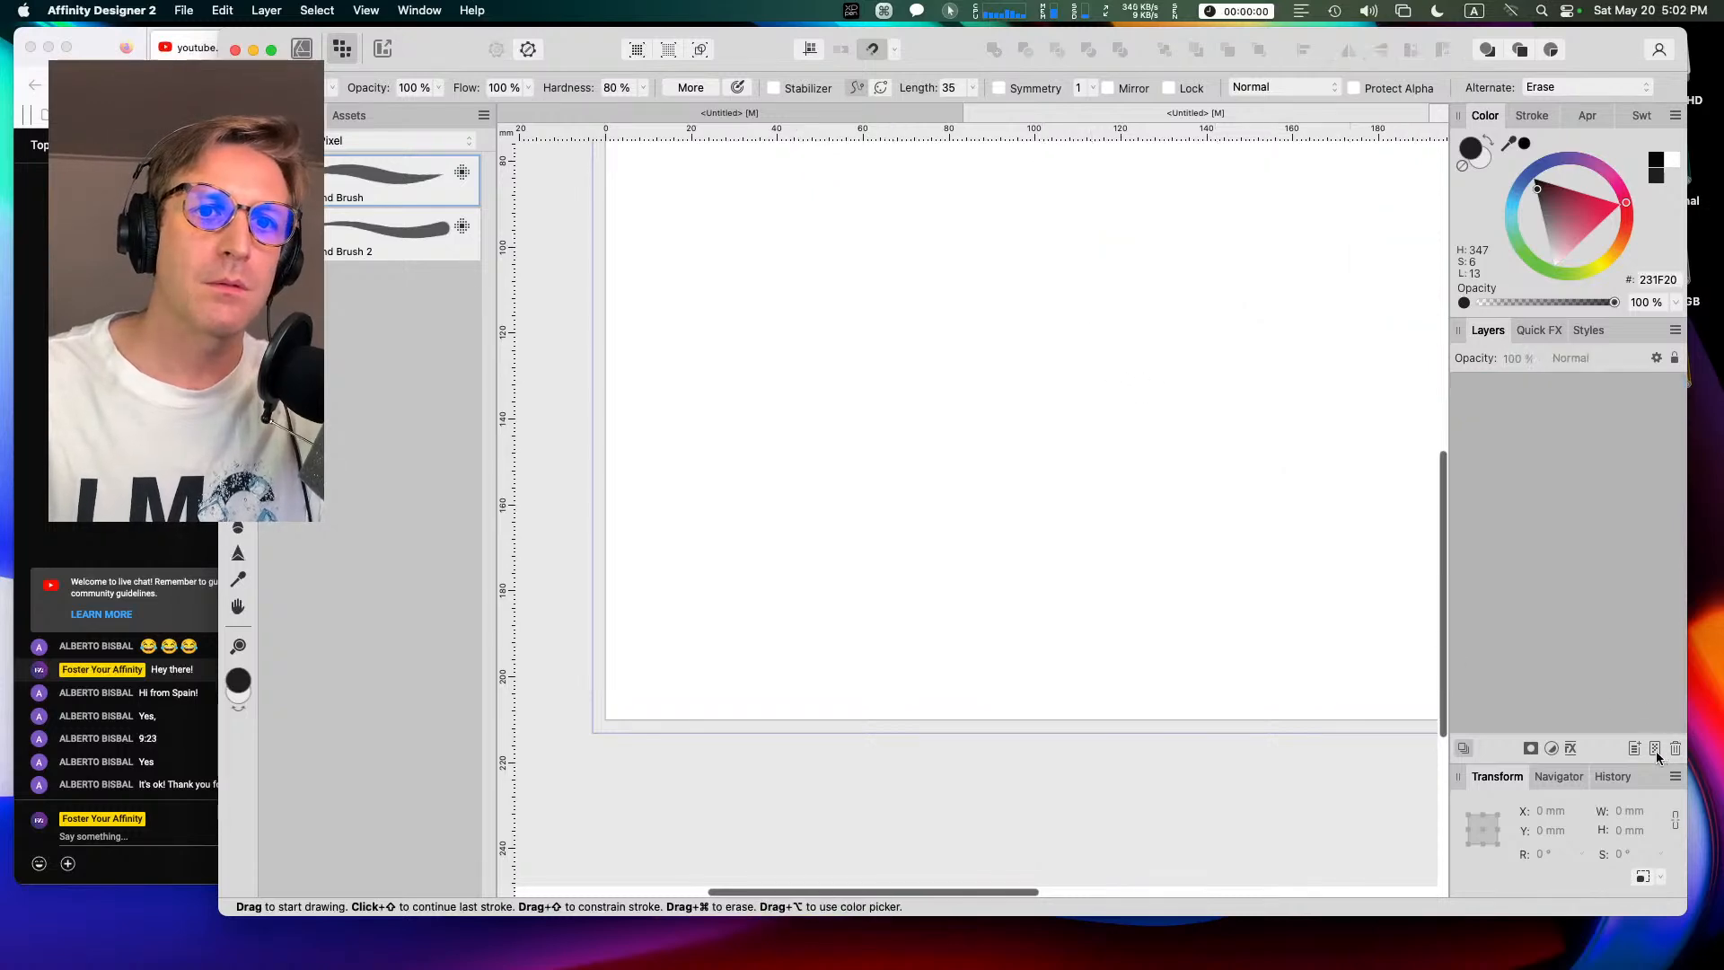
left_click(1269, 345)
key("space")
mouse_move(1265, 243)
left_mouse_down()
mouse_move(1231, 321)
mouse_move(1212, 451)
left_mouse_up()
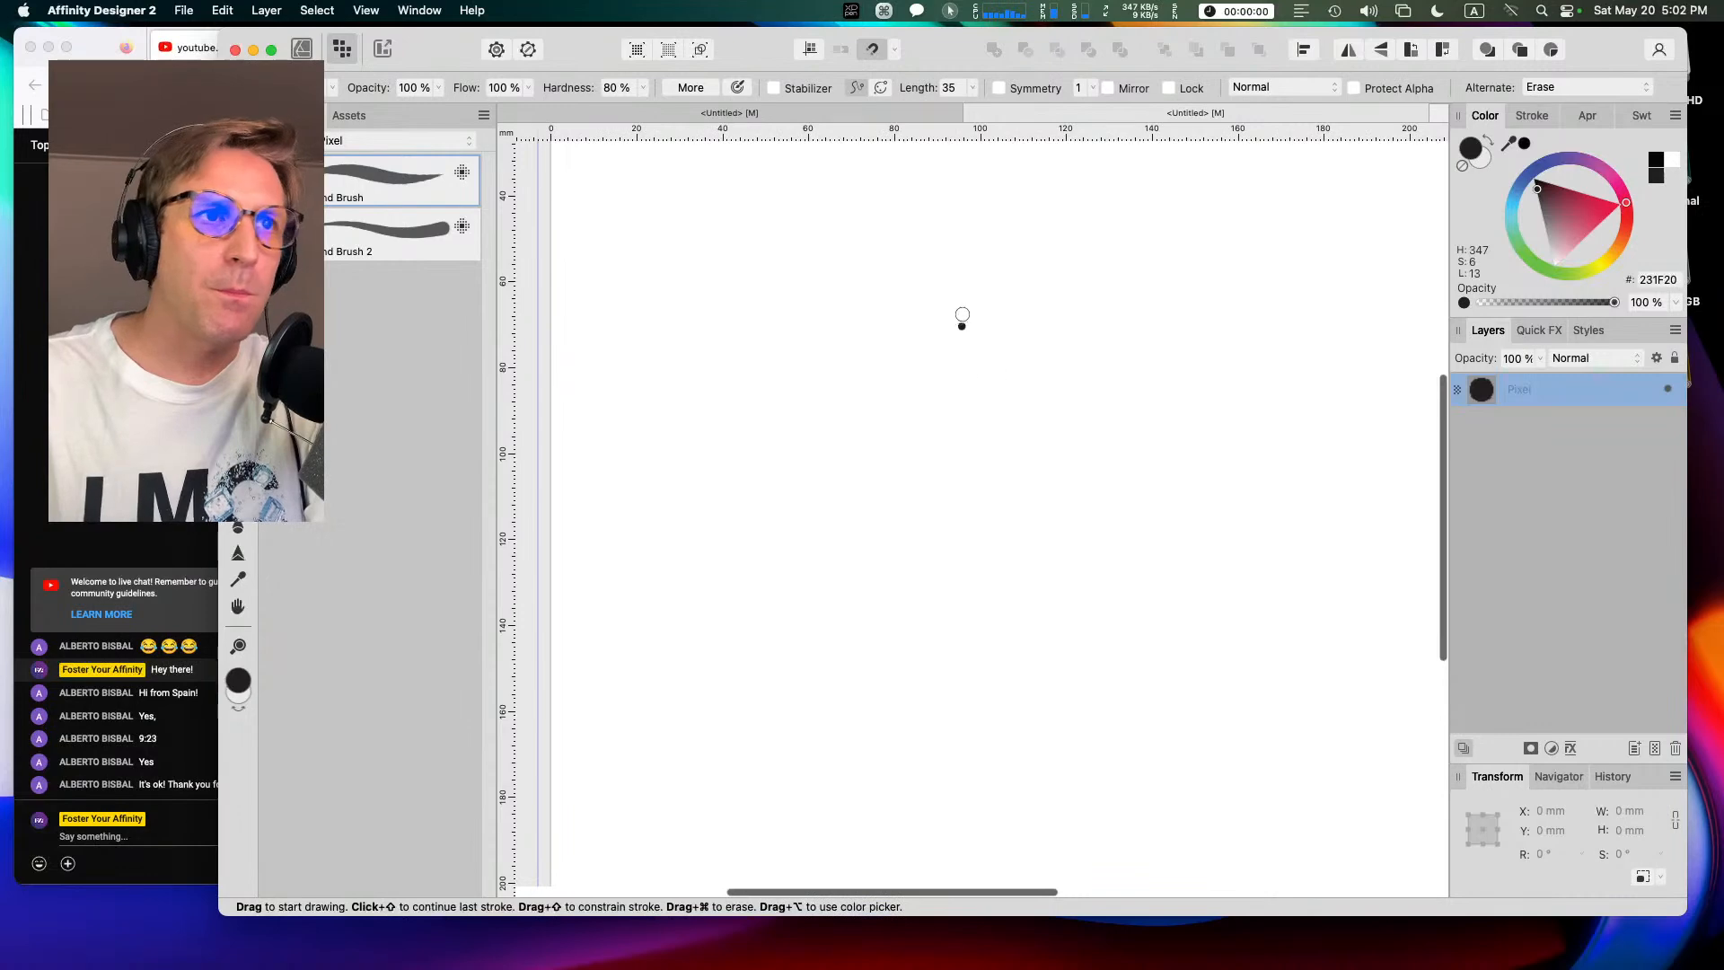
Step: Sketch an eye-like shape with the round brush, with upper and lower contours, a right edge, and crease and brow strokes around it
mouse_move(1018, 317)
left_mouse_down()
mouse_move(814, 355)
mouse_move(970, 306)
mouse_move(1148, 336)
left_mouse_up()
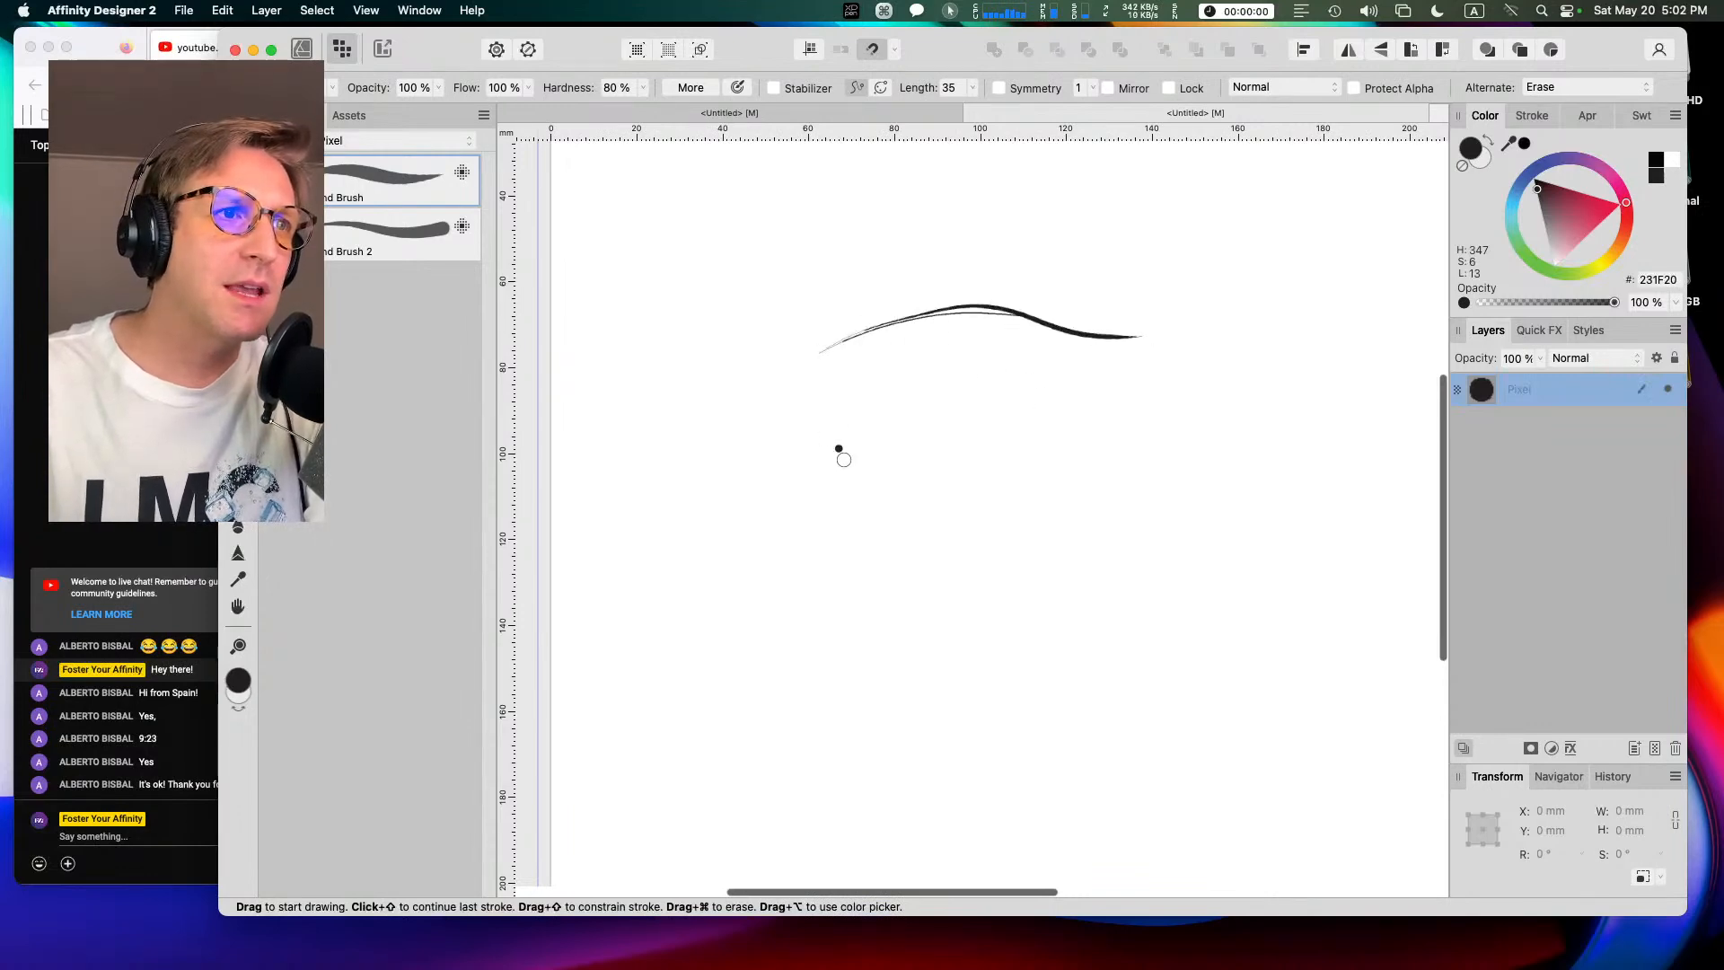
mouse_move(902, 473)
left_mouse_down()
mouse_move(1020, 529)
mouse_move(1113, 492)
left_mouse_up()
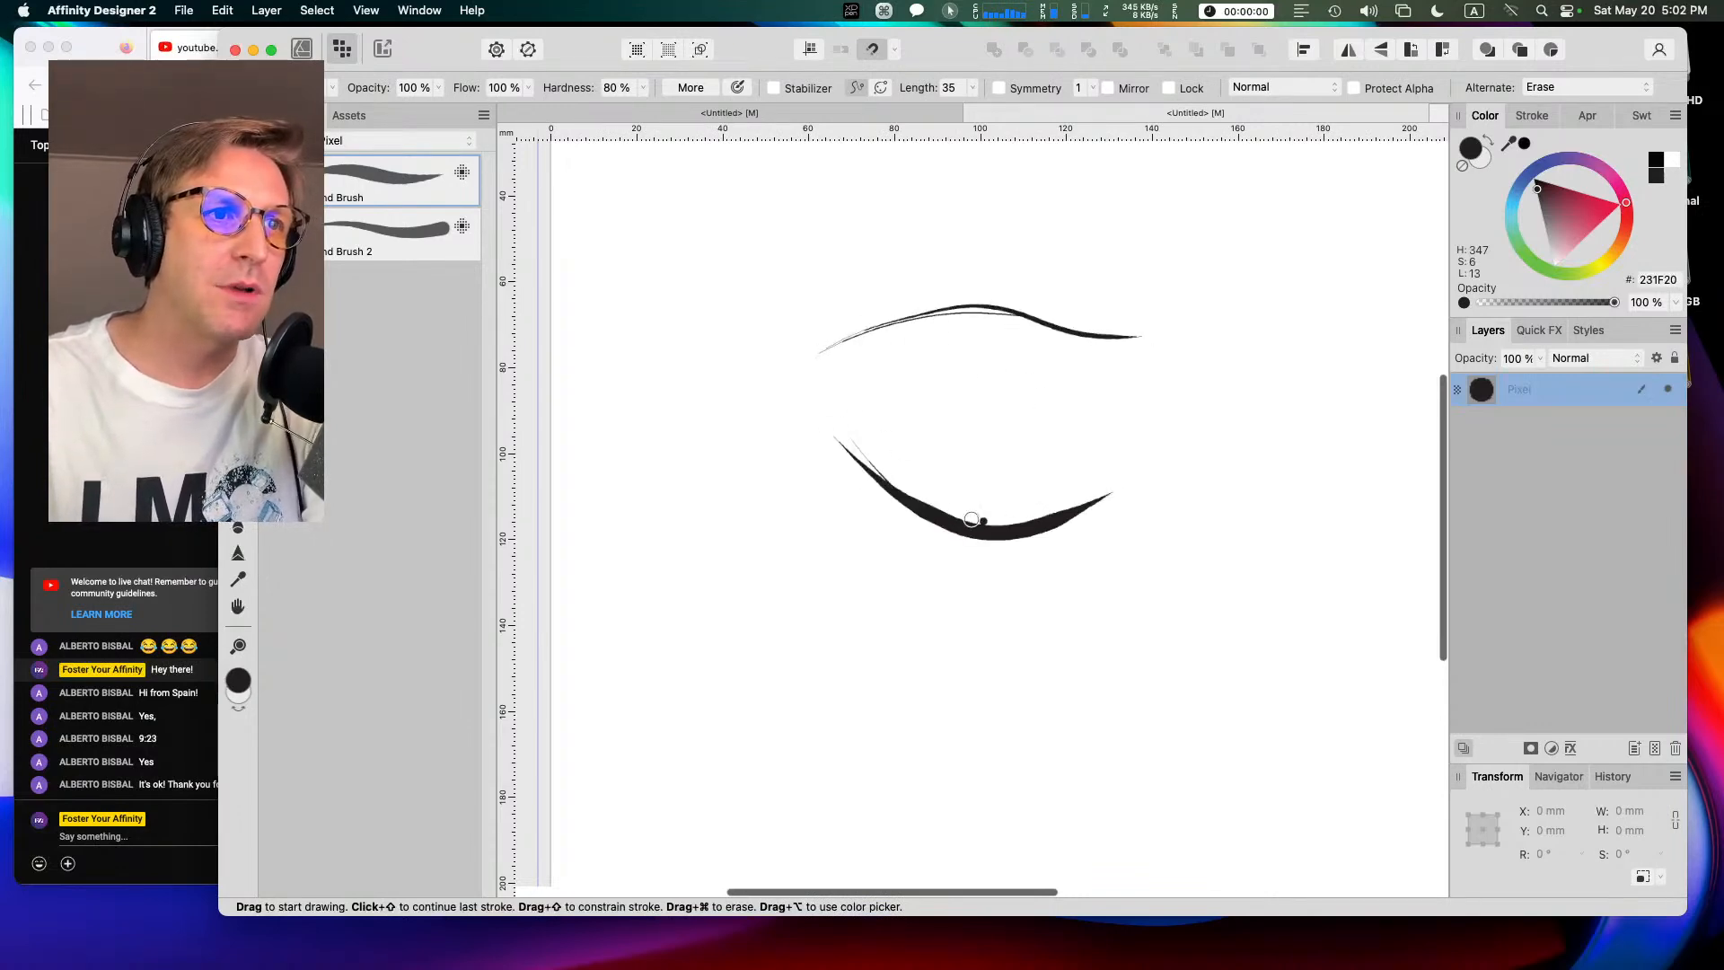
mouse_move(849, 437)
left_mouse_down()
mouse_move(1000, 538)
mouse_move(1143, 499)
mouse_move(1071, 532)
mouse_move(1117, 500)
mouse_move(1080, 510)
mouse_move(1153, 484)
mouse_move(1117, 495)
mouse_move(1119, 362)
mouse_move(1143, 402)
mouse_move(1132, 350)
mouse_move(1172, 449)
left_mouse_up()
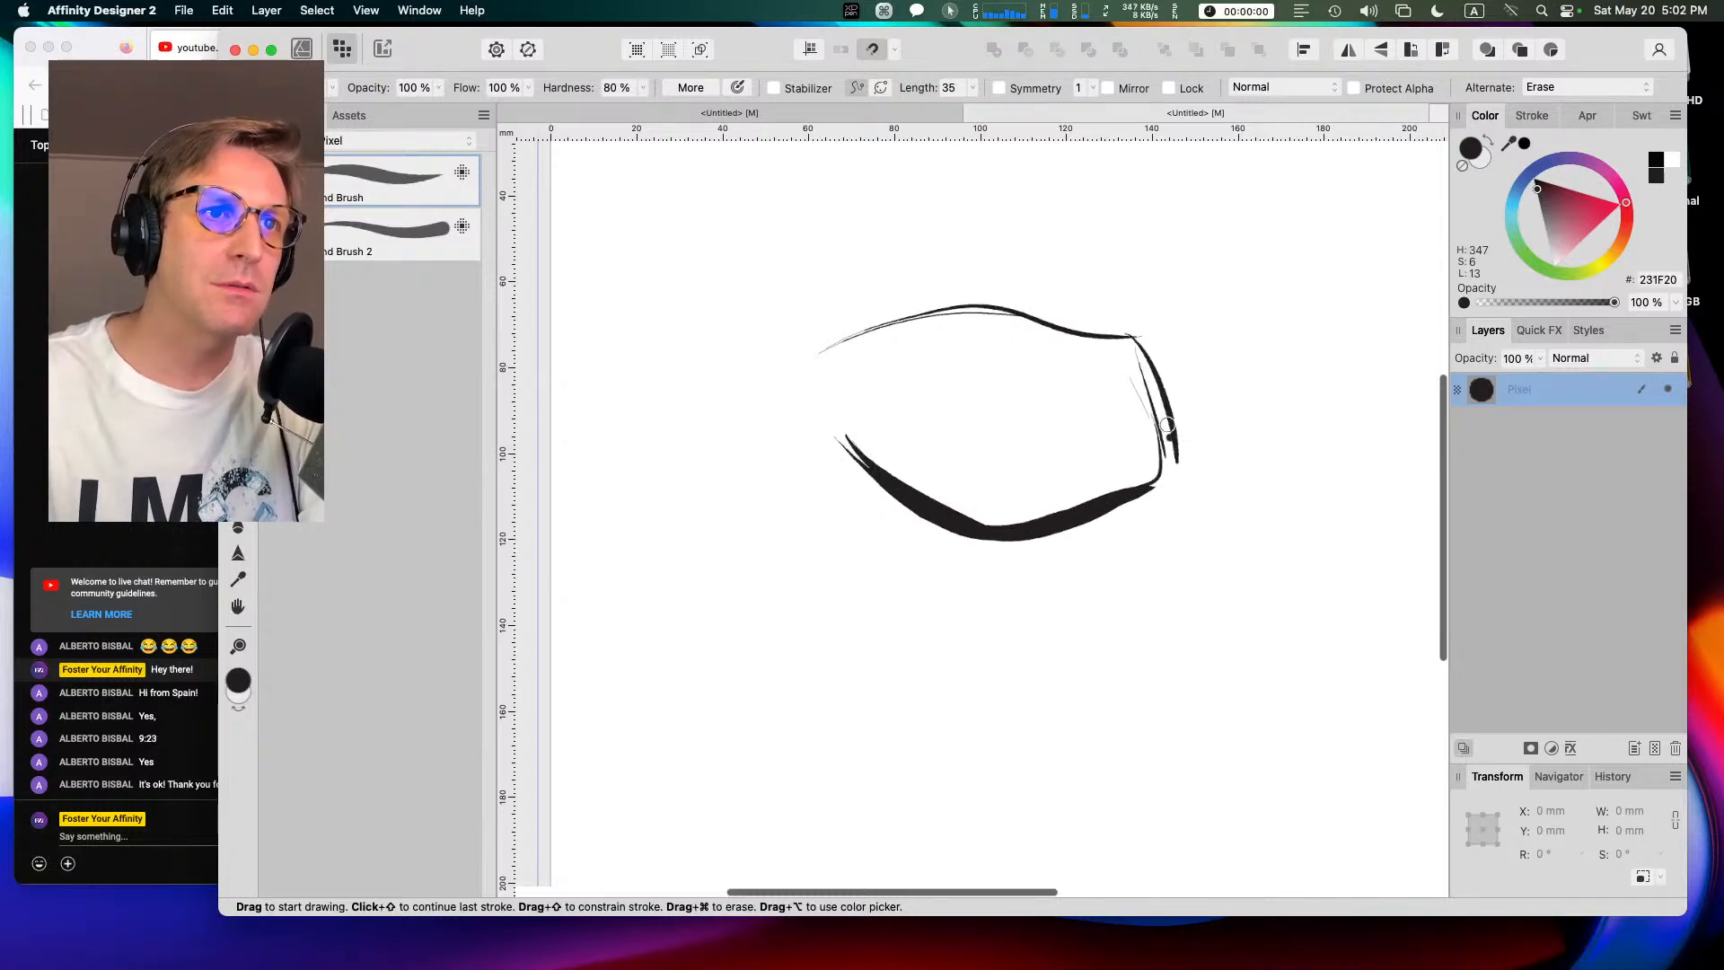
mouse_move(851, 321)
left_mouse_down()
mouse_move(1007, 259)
mouse_move(1187, 314)
mouse_move(1210, 391)
left_mouse_up()
mouse_move(907, 340)
left_mouse_down()
mouse_move(1041, 325)
mouse_move(986, 334)
left_mouse_up()
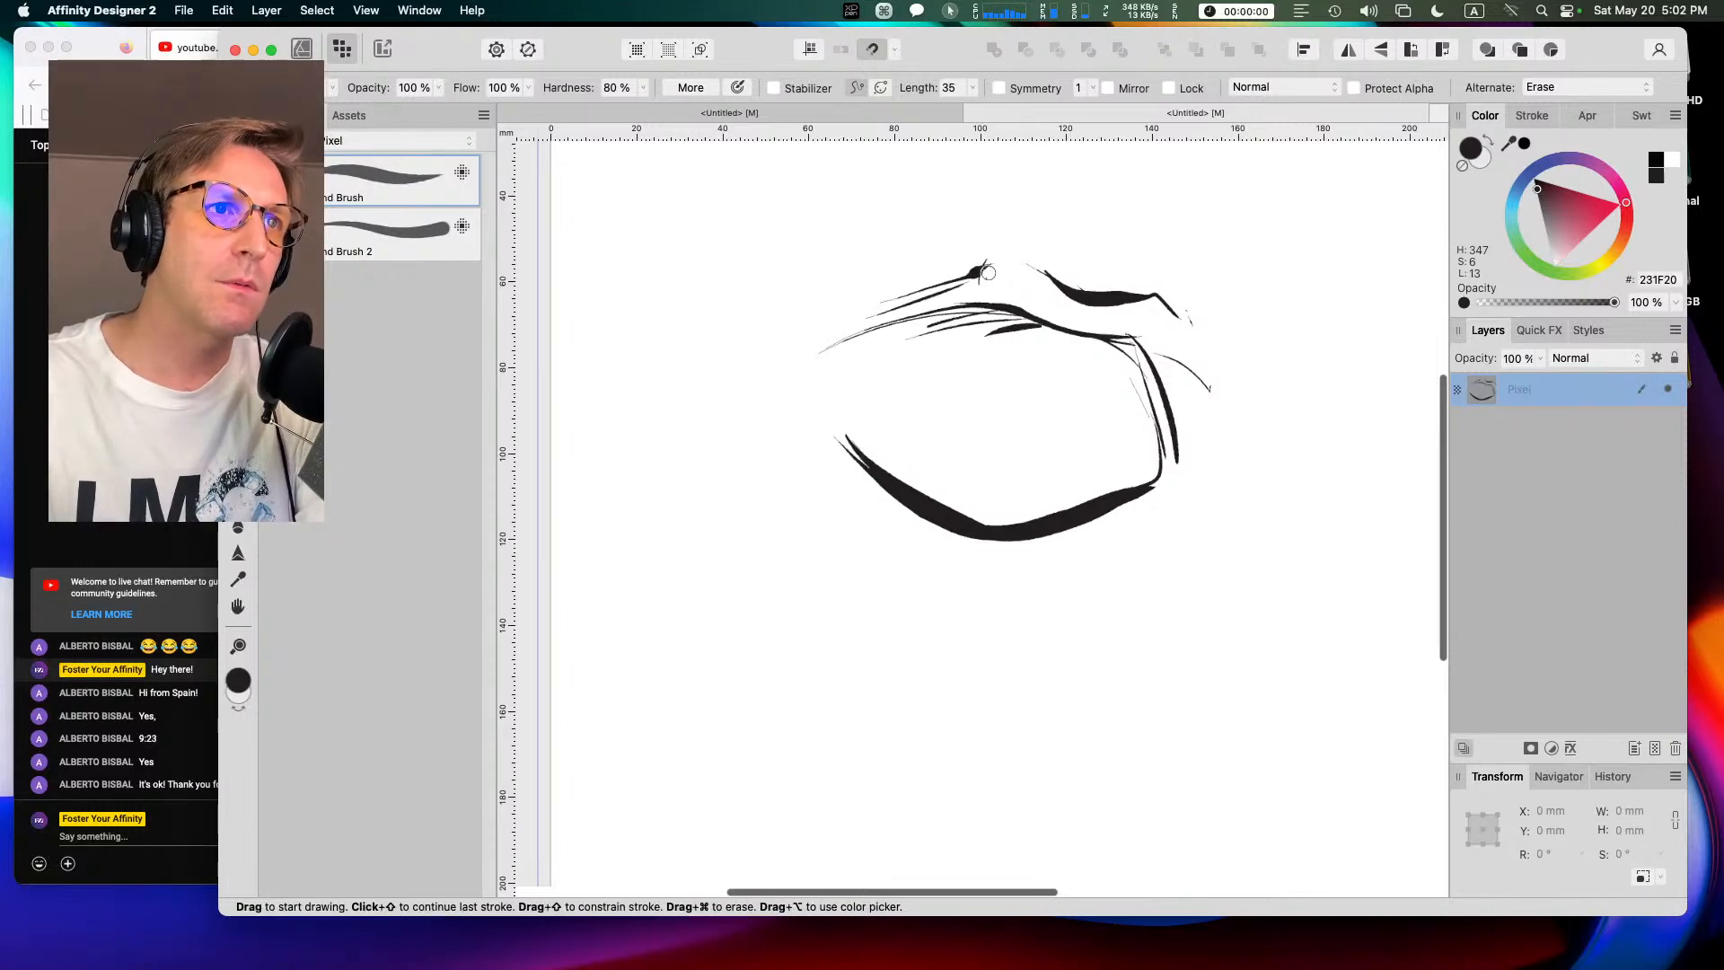
mouse_move(905, 218)
left_mouse_down()
mouse_move(844, 296)
mouse_move(776, 342)
left_mouse_up()
left_click_drag(875, 262, 678, 377)
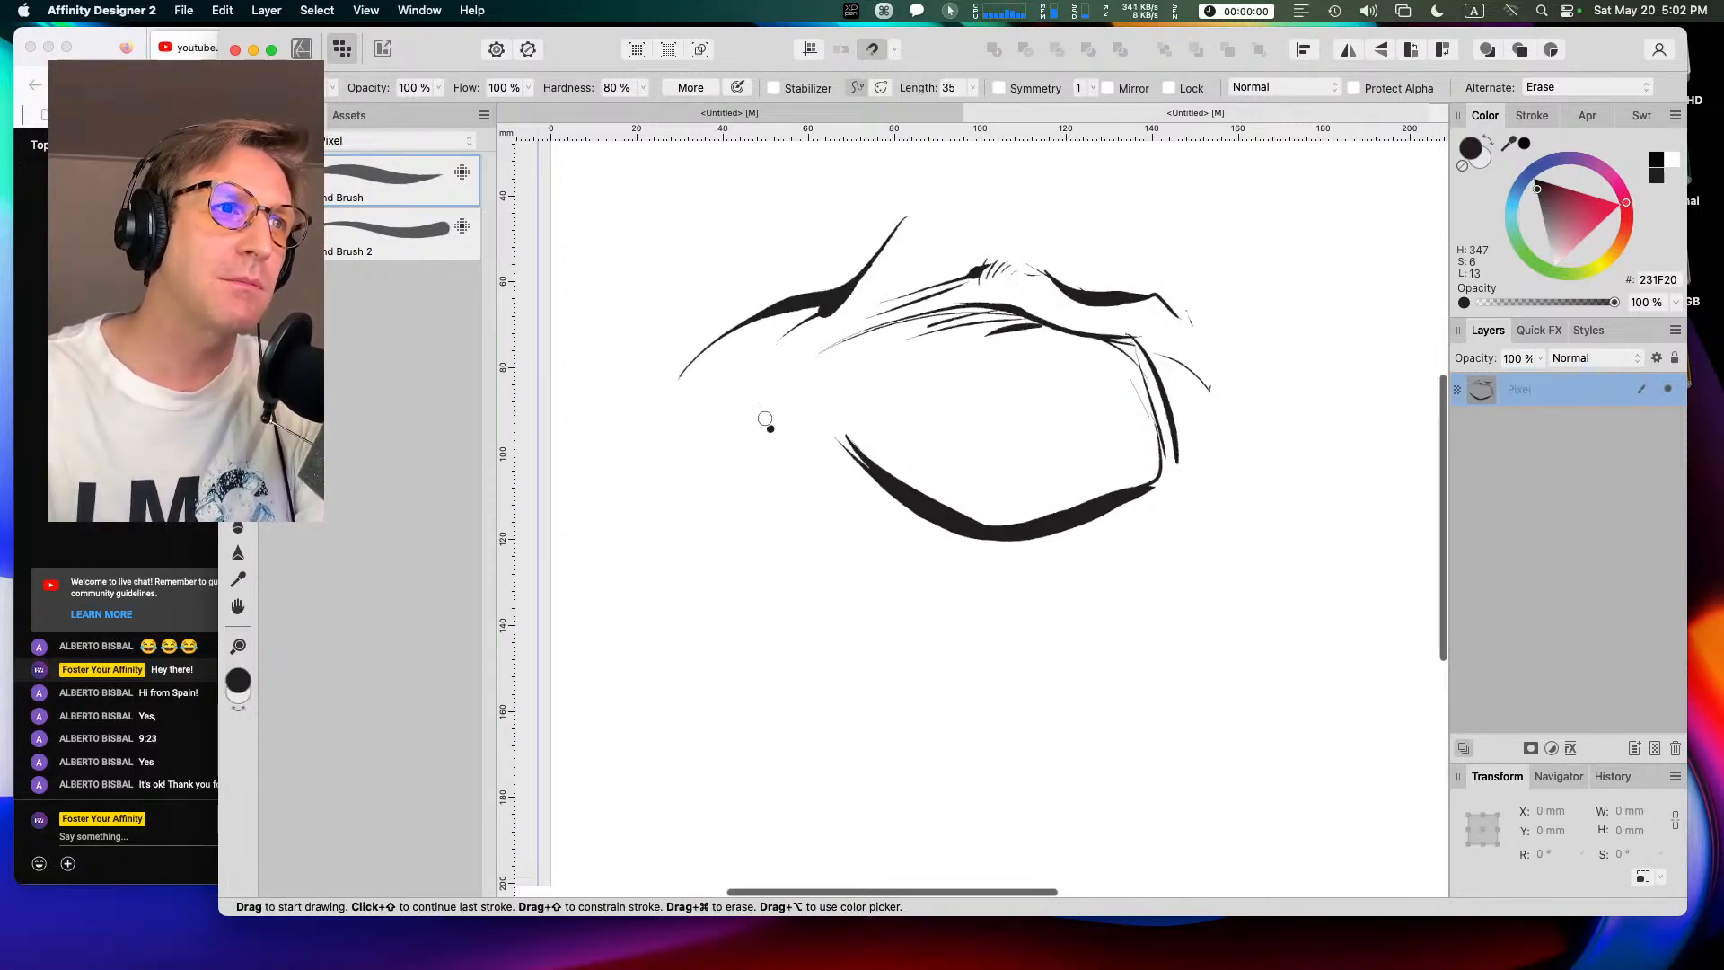
left_click_drag(850, 404, 784, 566)
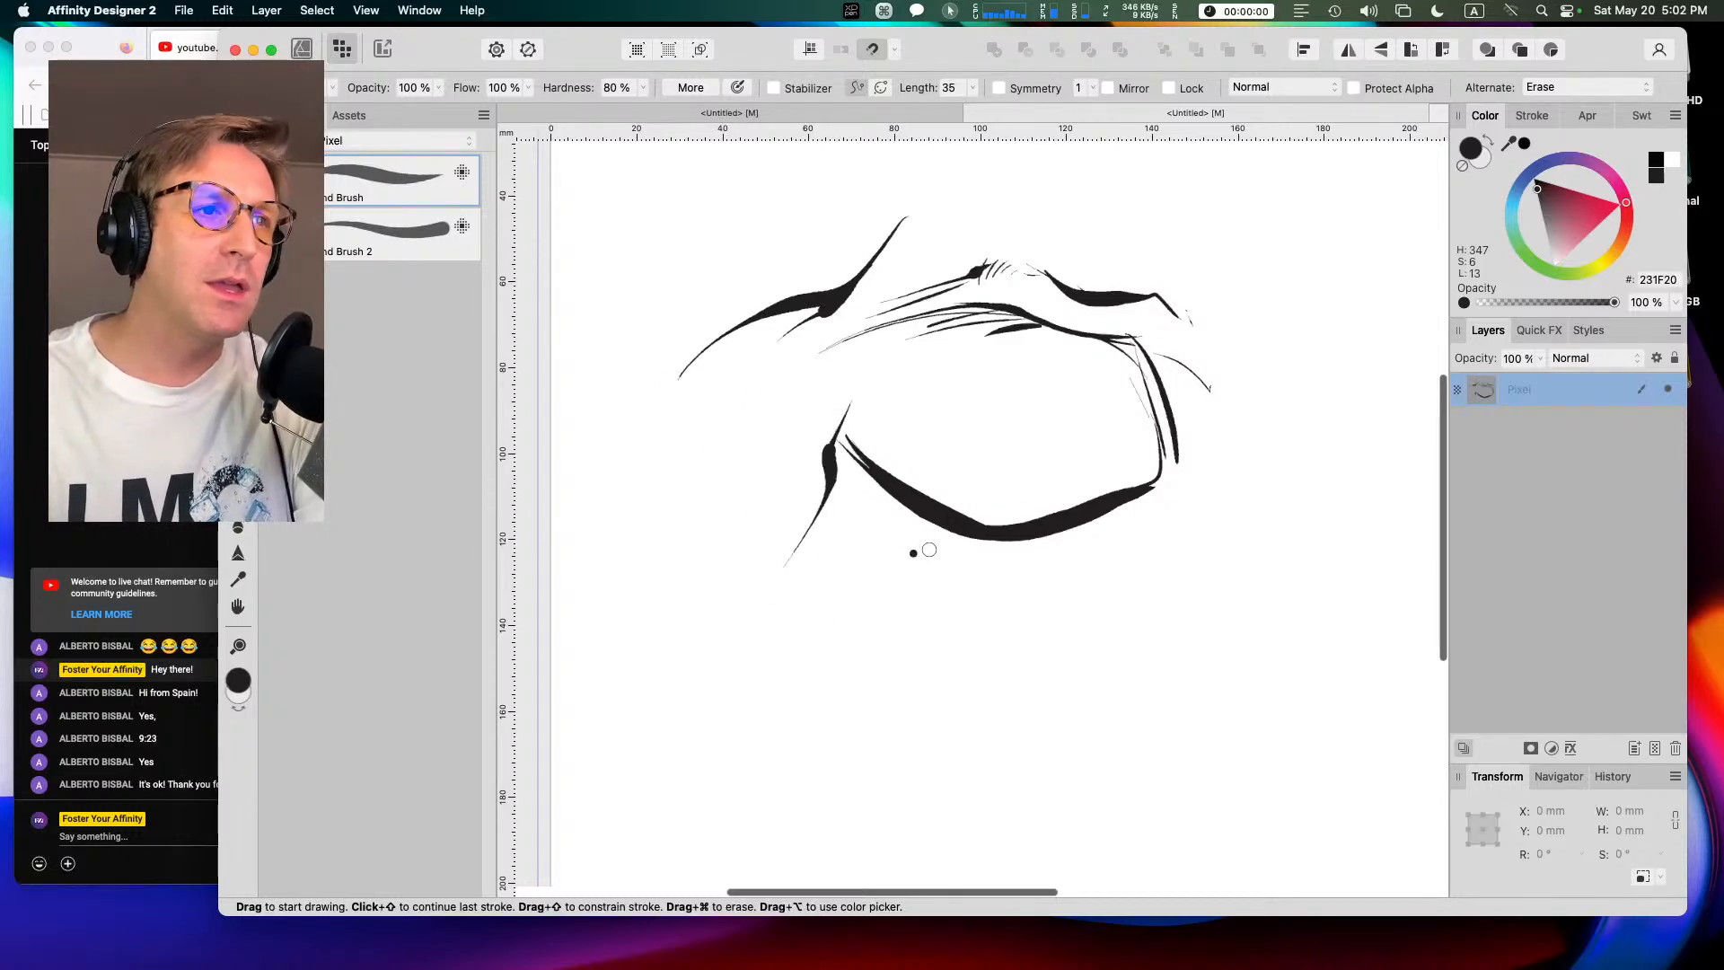
Step: Switch to Round Brush 2 and add a row of short spiky hatch strokes along the inside of the lower contour
left_click(395, 225)
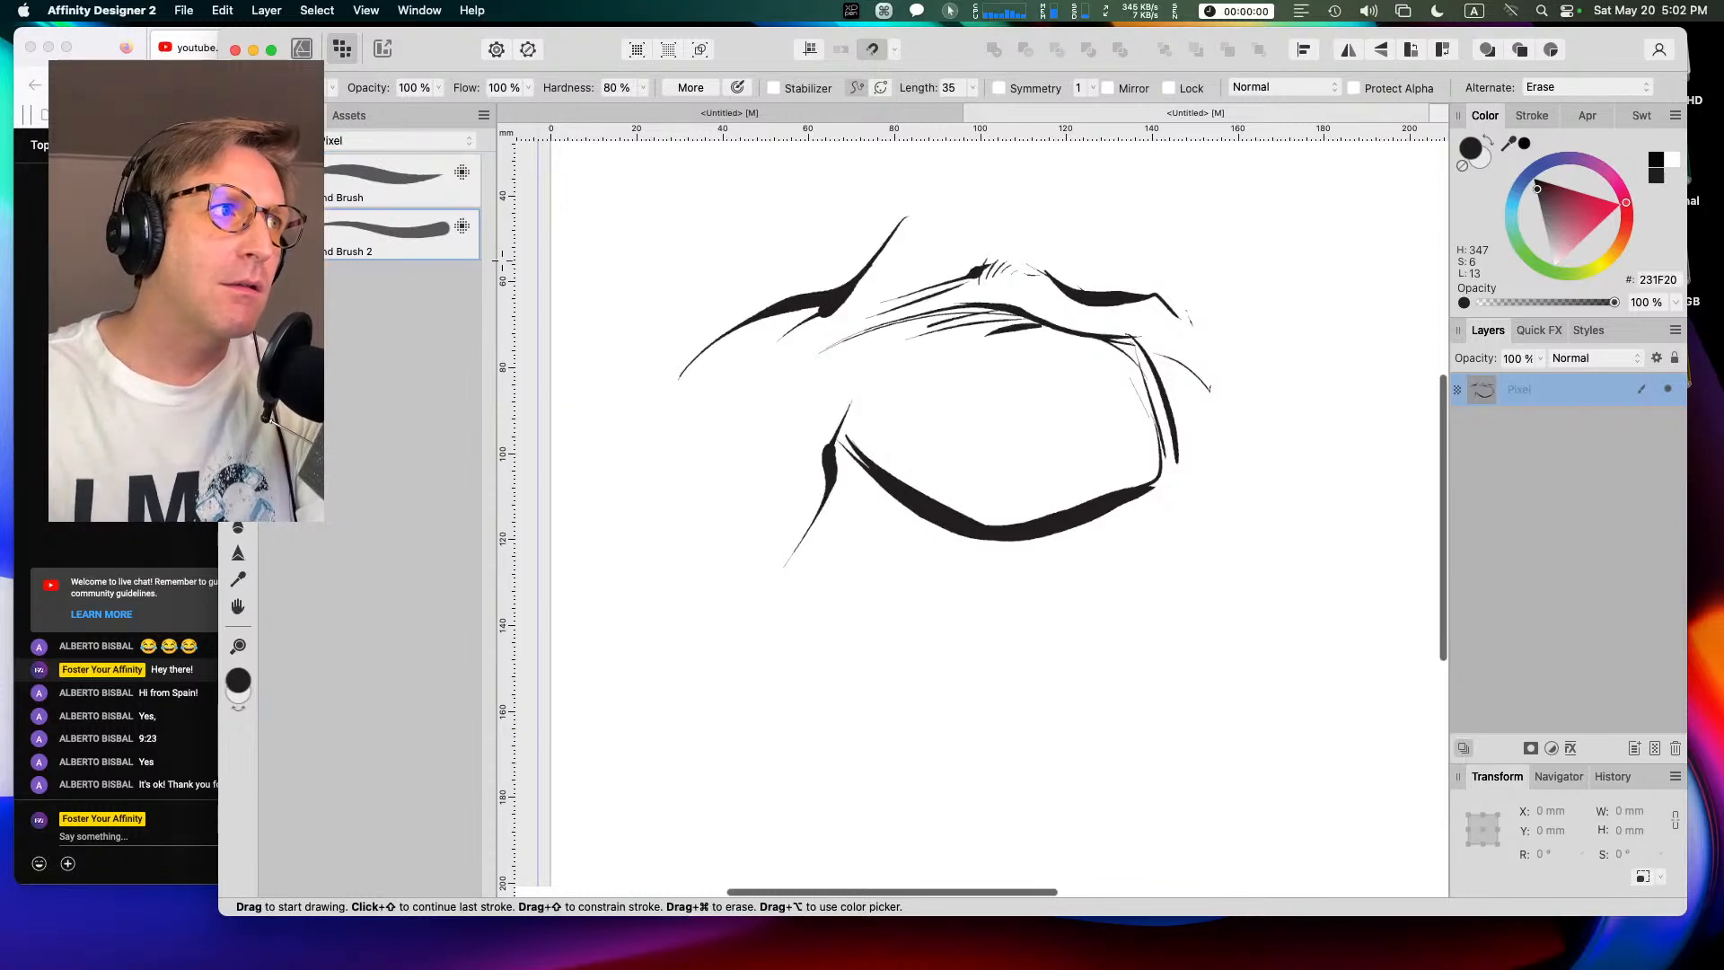
mouse_move(872, 418)
left_mouse_down()
mouse_move(916, 497)
mouse_move(946, 517)
mouse_move(914, 468)
mouse_move(989, 536)
mouse_move(1045, 517)
left_mouse_up()
left_click_drag(1052, 492, 1065, 511)
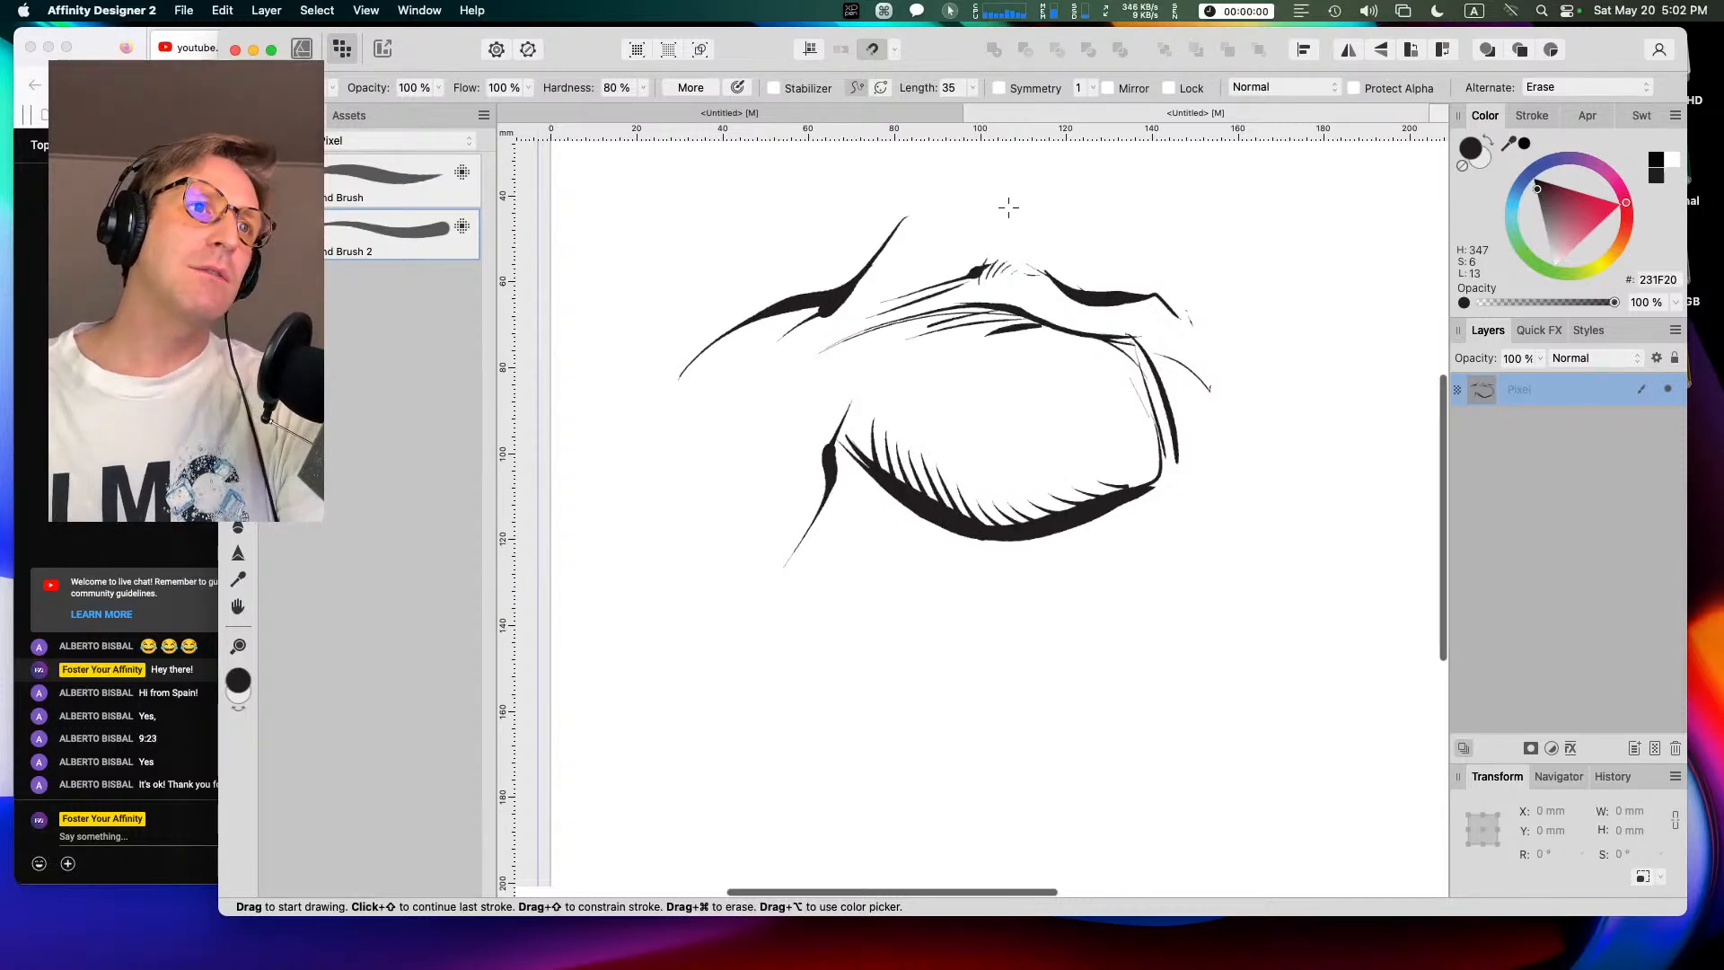
Step: Examine the Size Jitter distance curve of Round Brush 2 in its dynamics settings and close the brush editor
right_click(400, 229)
left_click(430, 234)
left_click(819, 420)
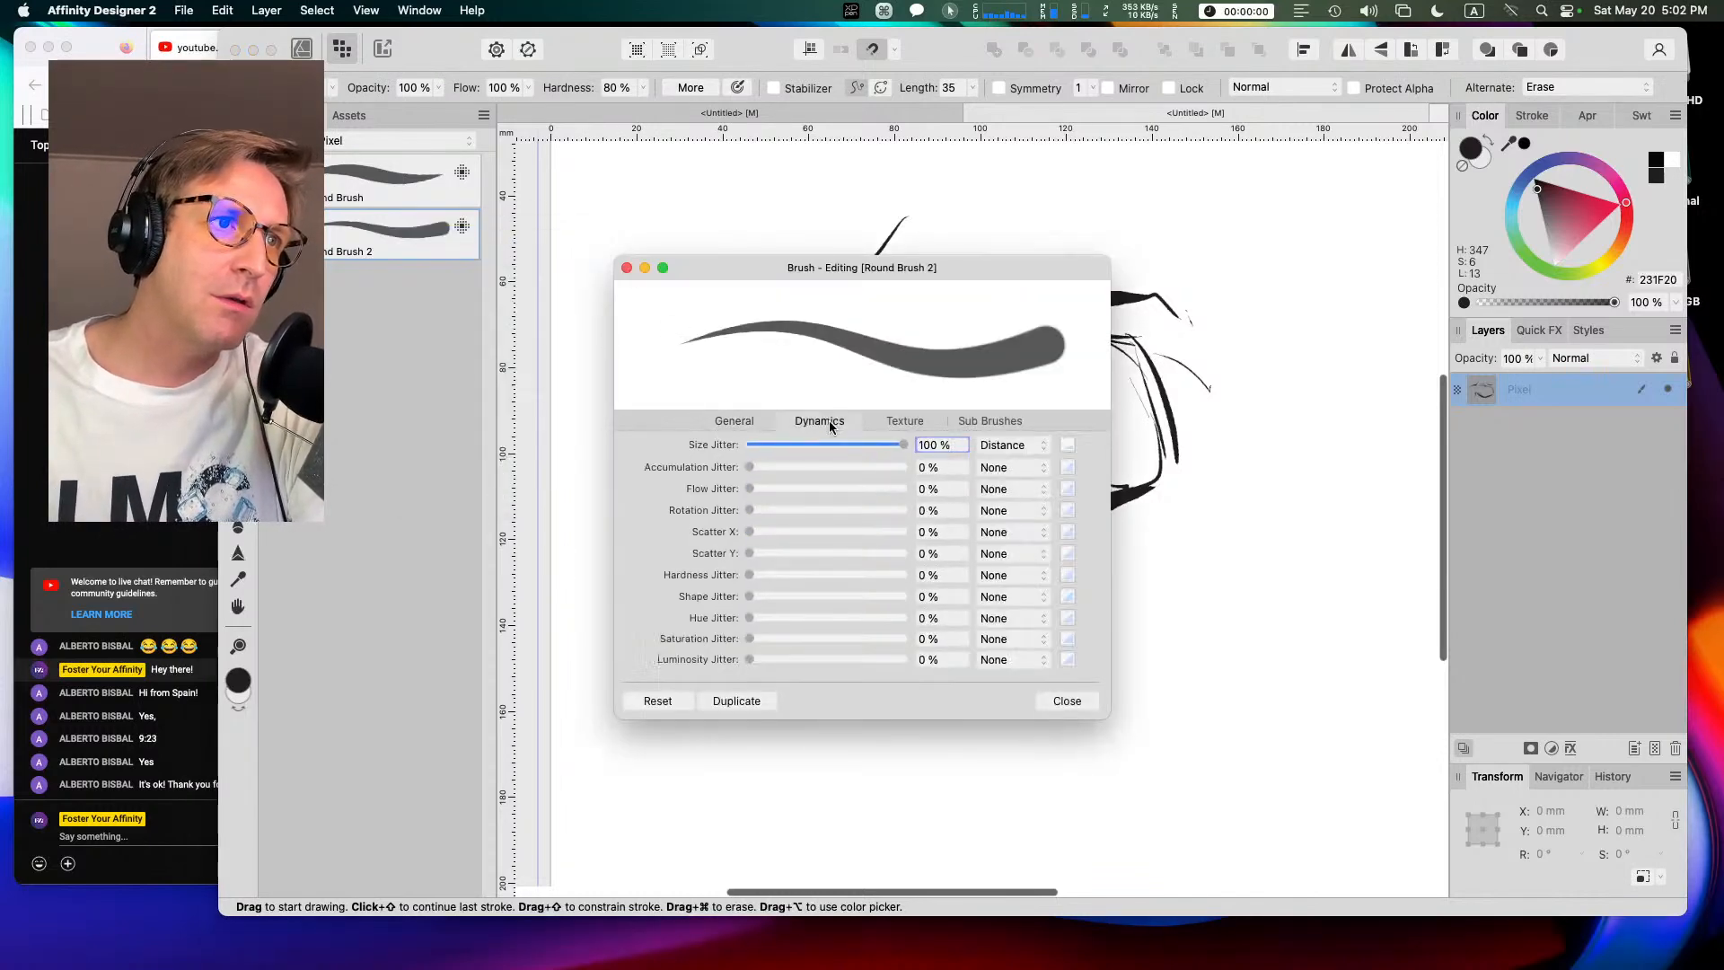
left_click(1068, 445)
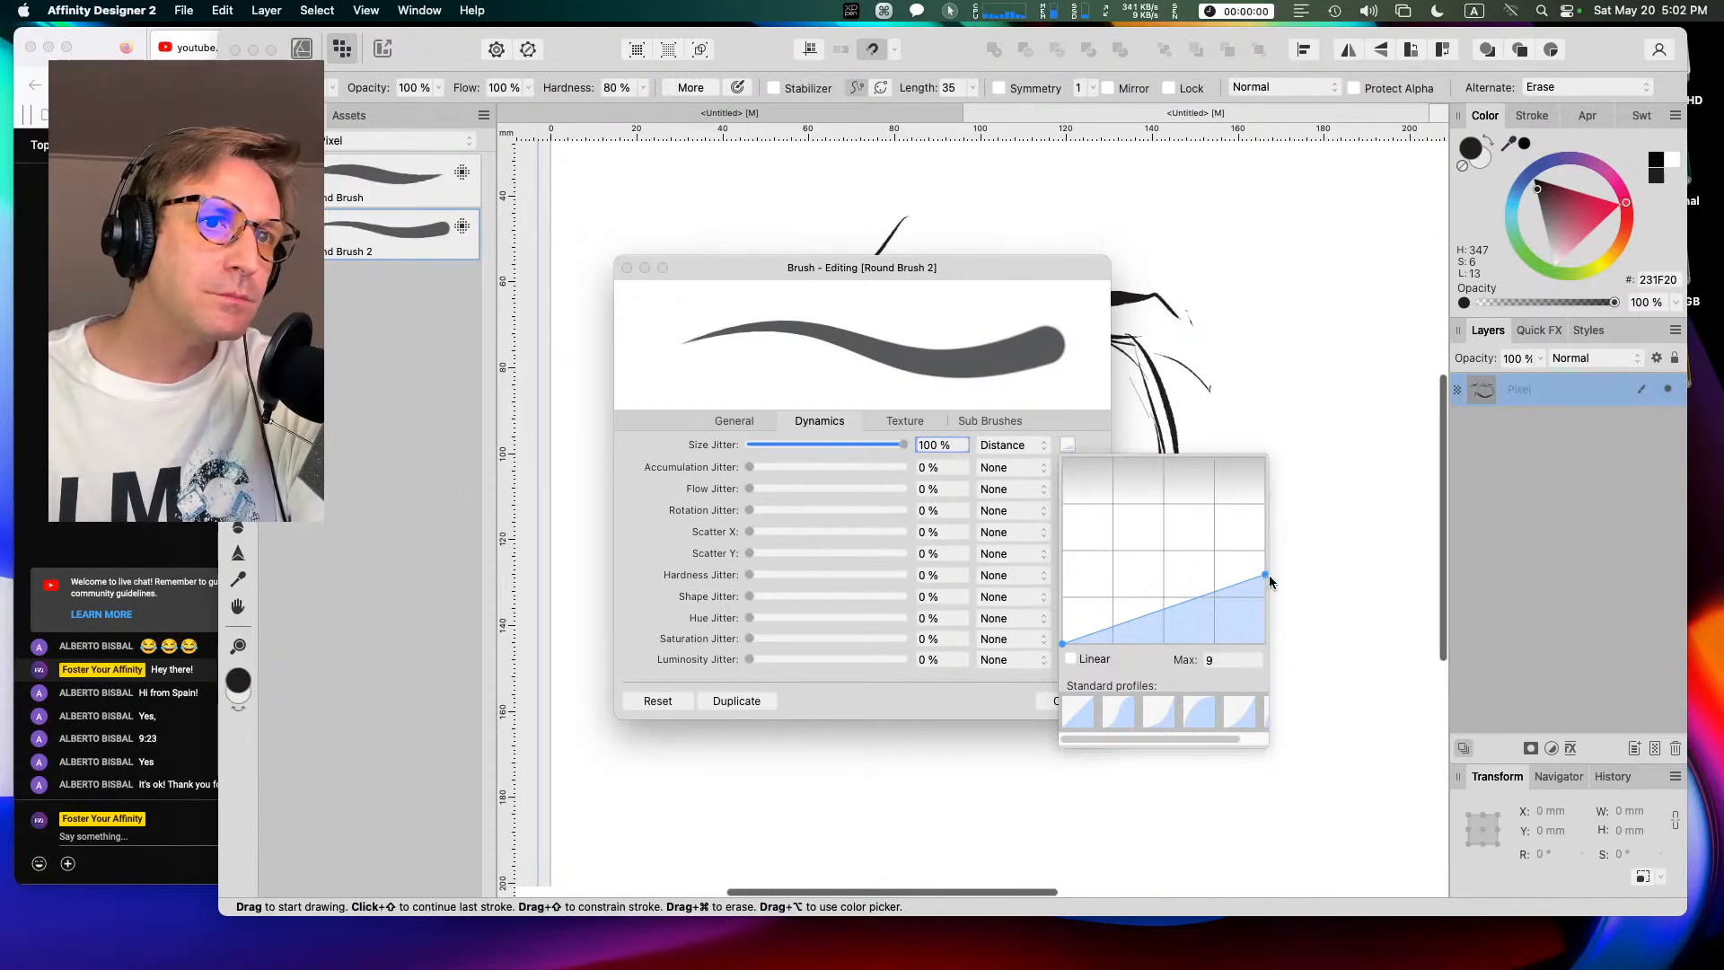
left_click(993, 680)
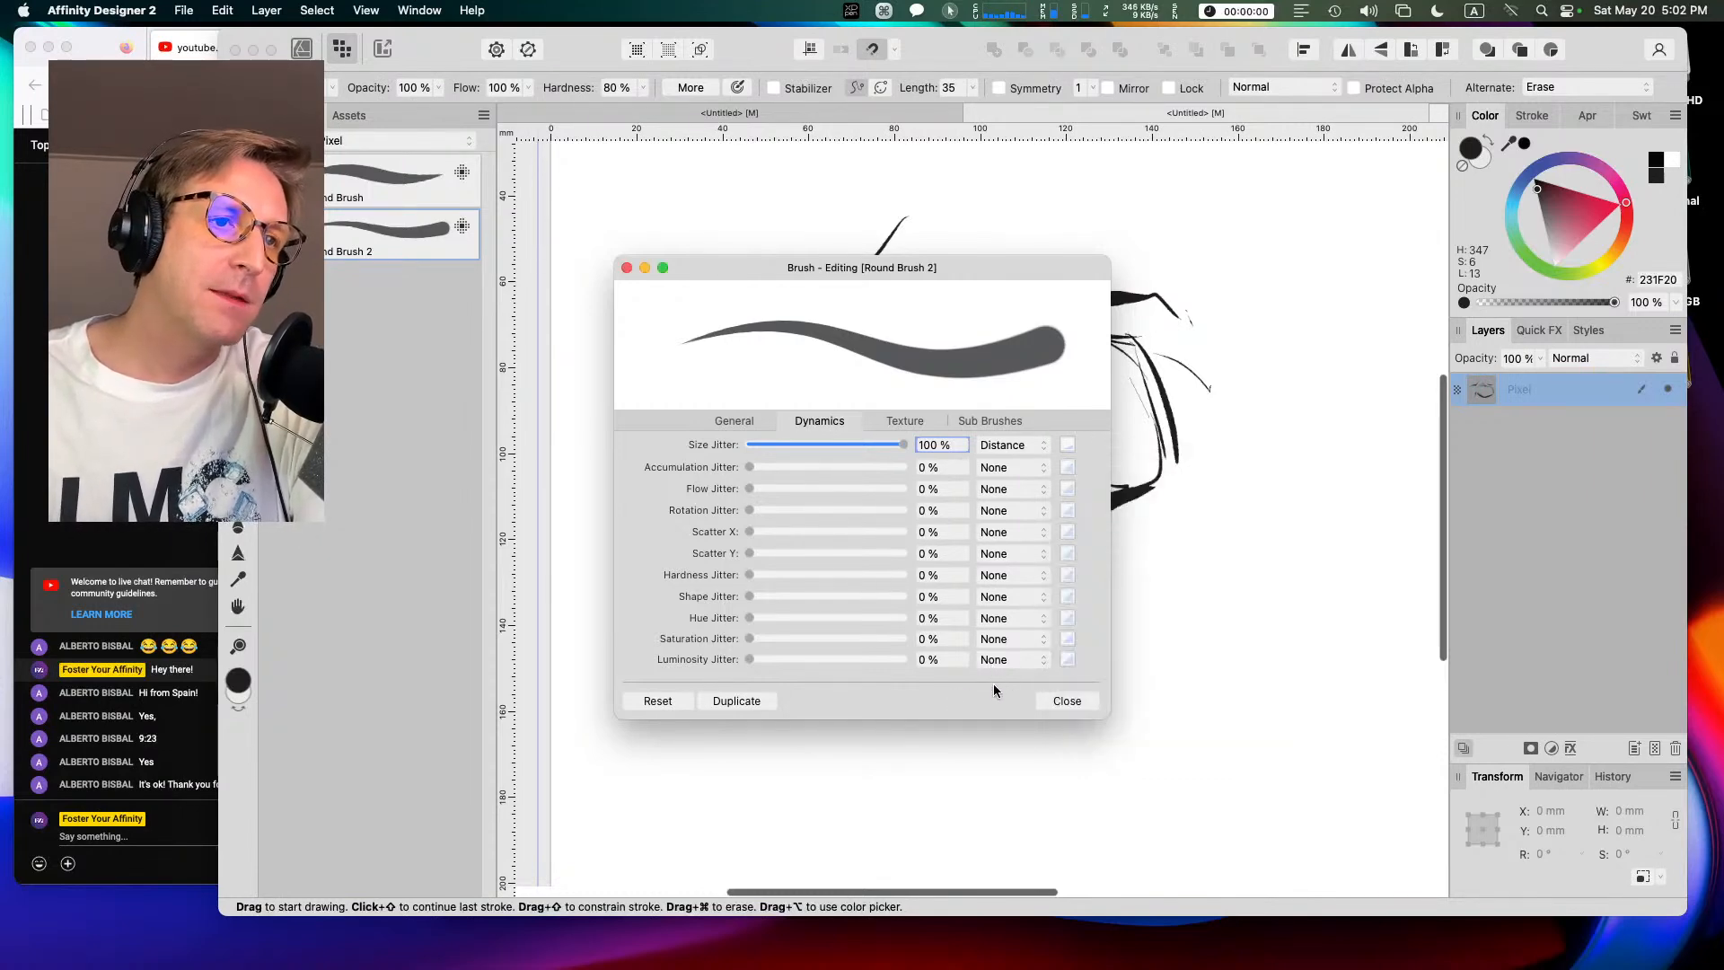
left_click(1064, 699)
Step: Start renaming Round Brush 2 and try the name "Spike (pulled)" without confirming it
right_click(386, 244)
left_click(428, 328)
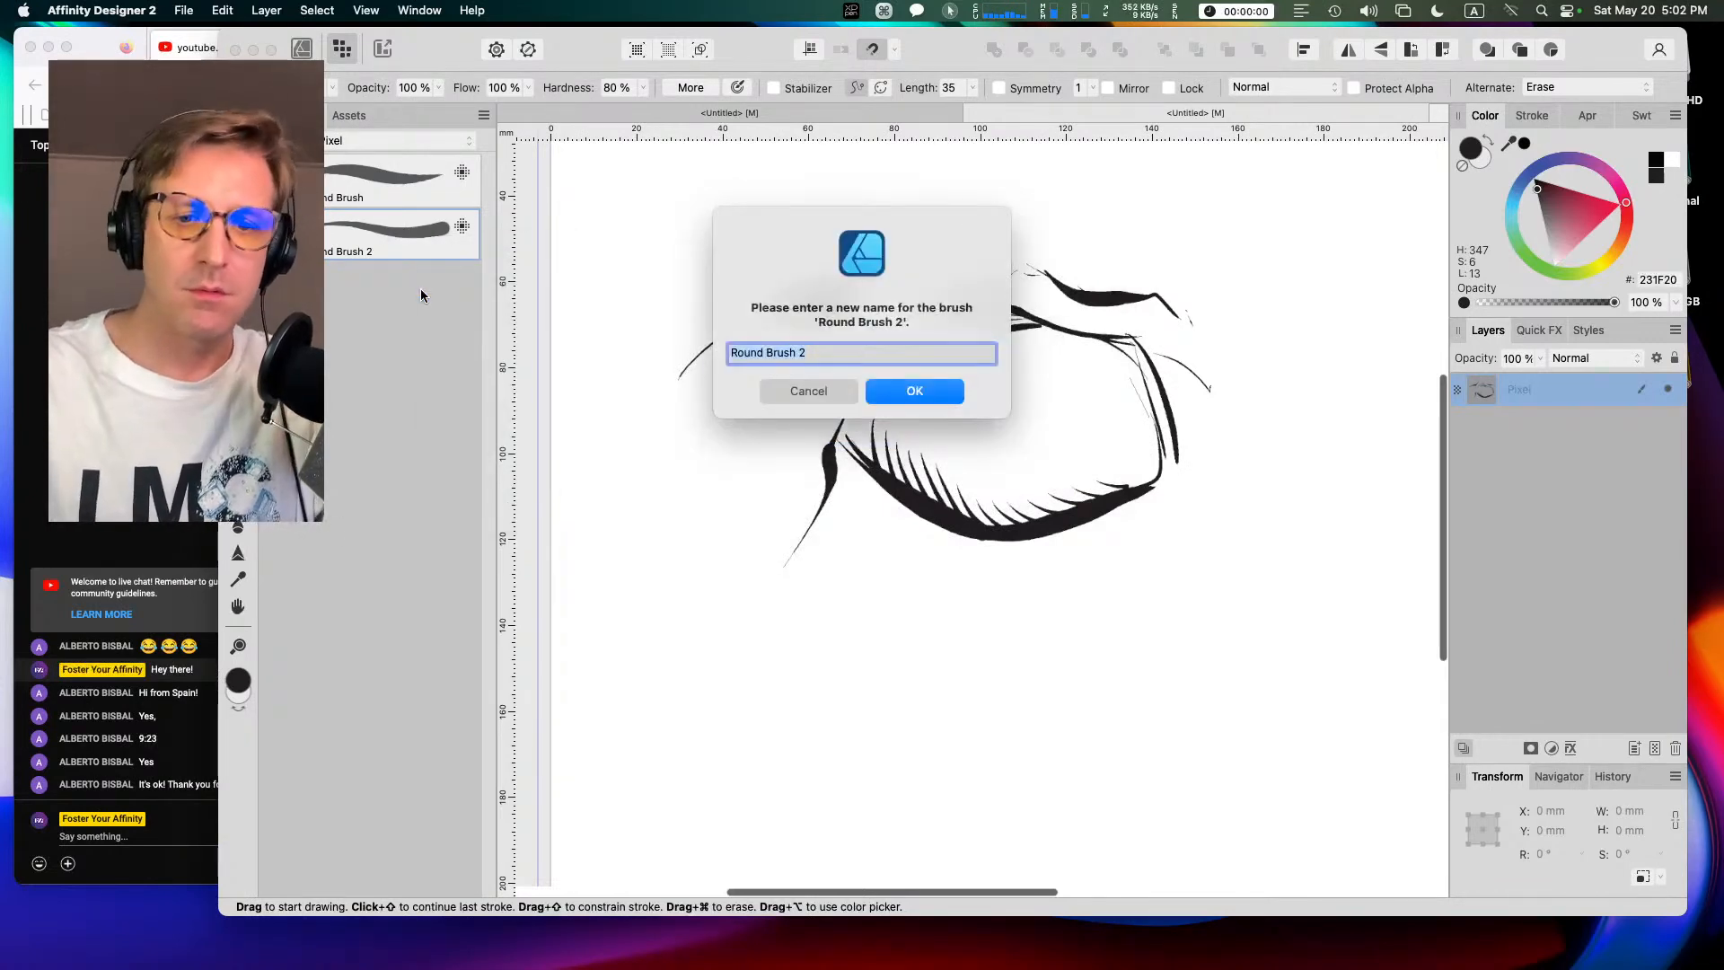
type("Pixe")
key("BackSpace")
key("BackSpace")
key("BackSpace")
key("BackSpace")
type("Spike ")
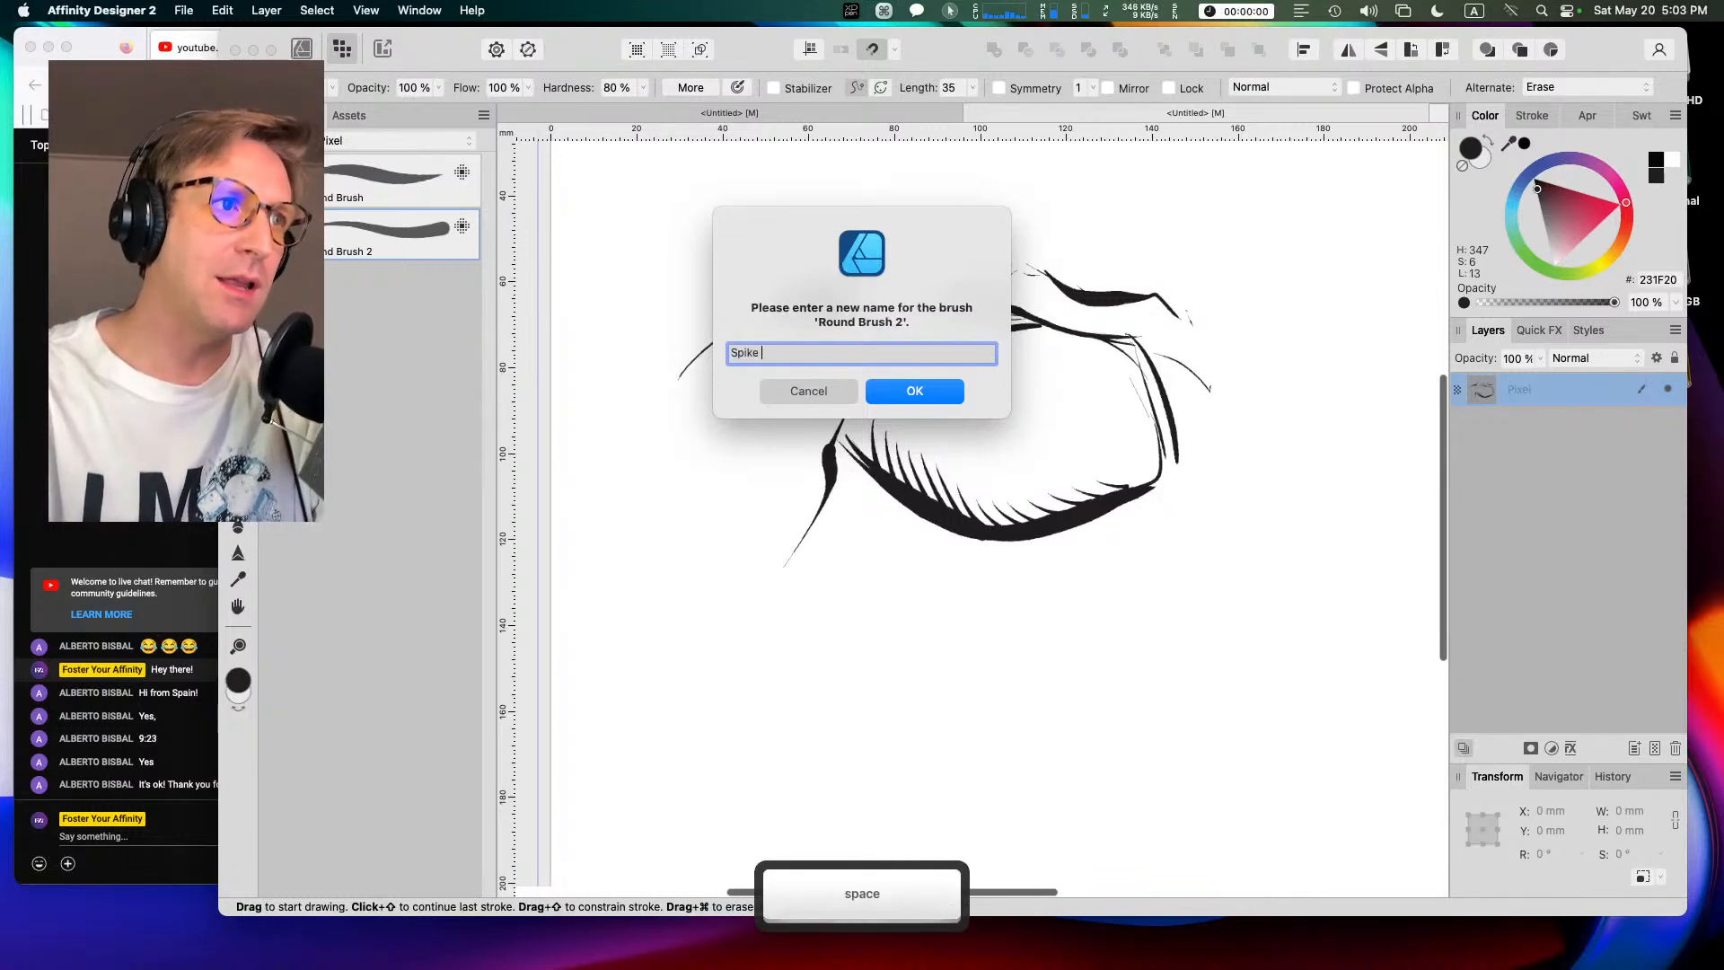
type("(")
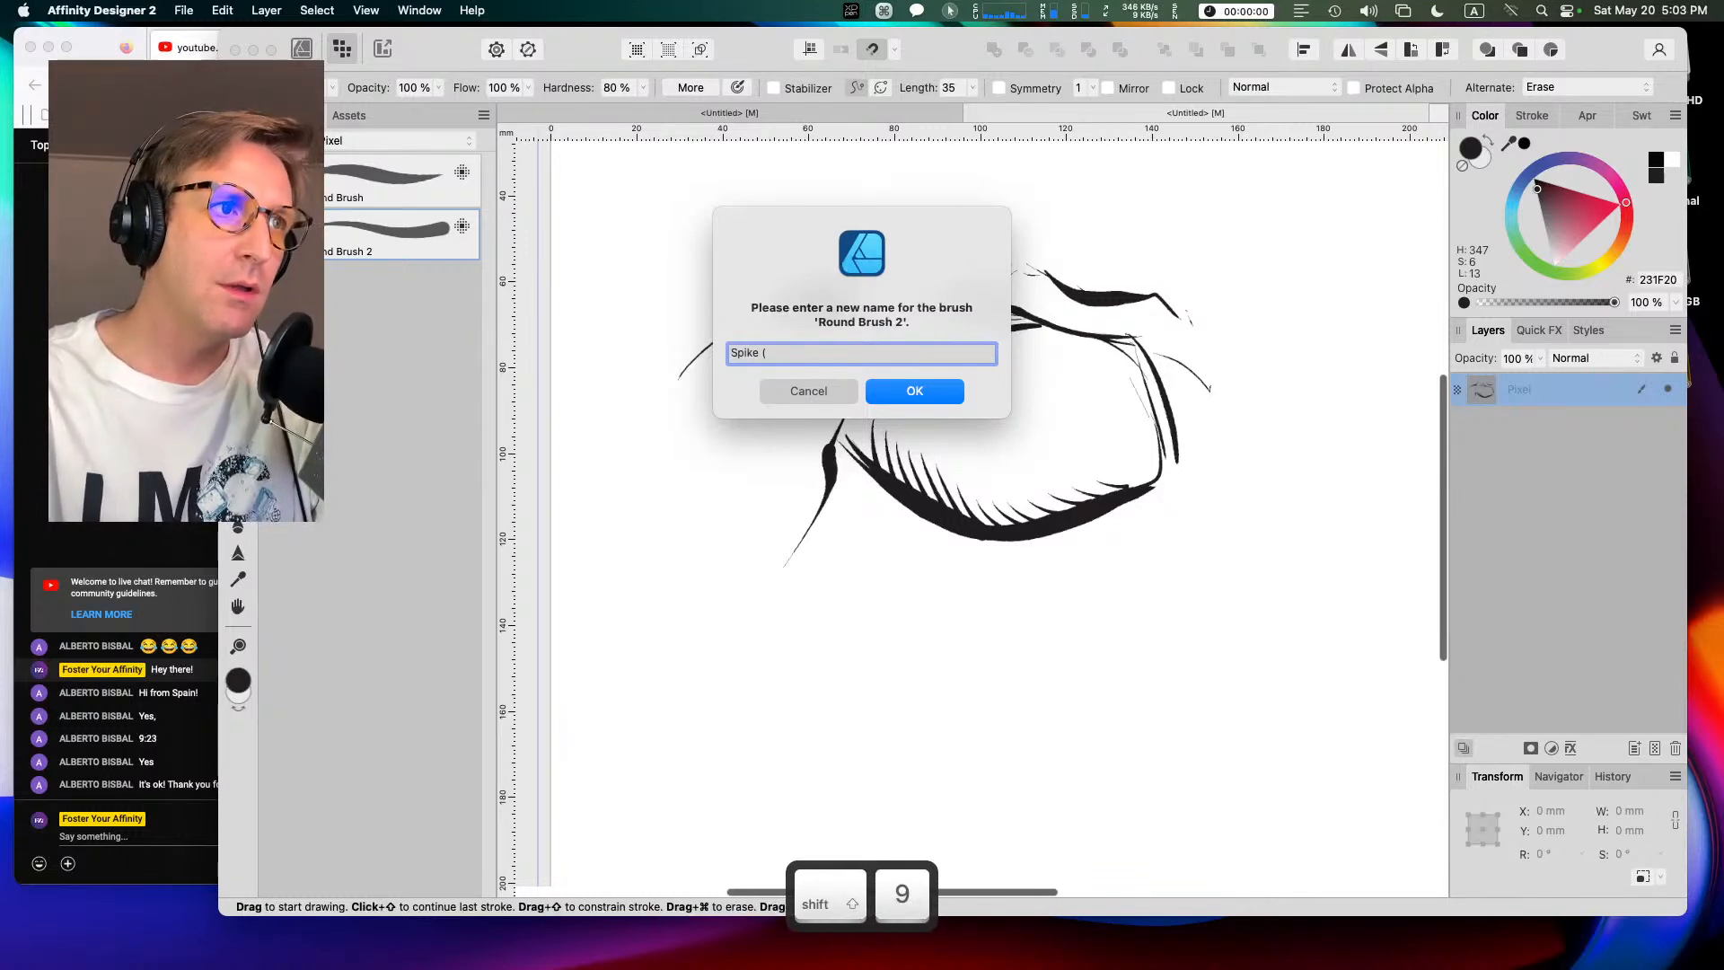
type("pulled)")
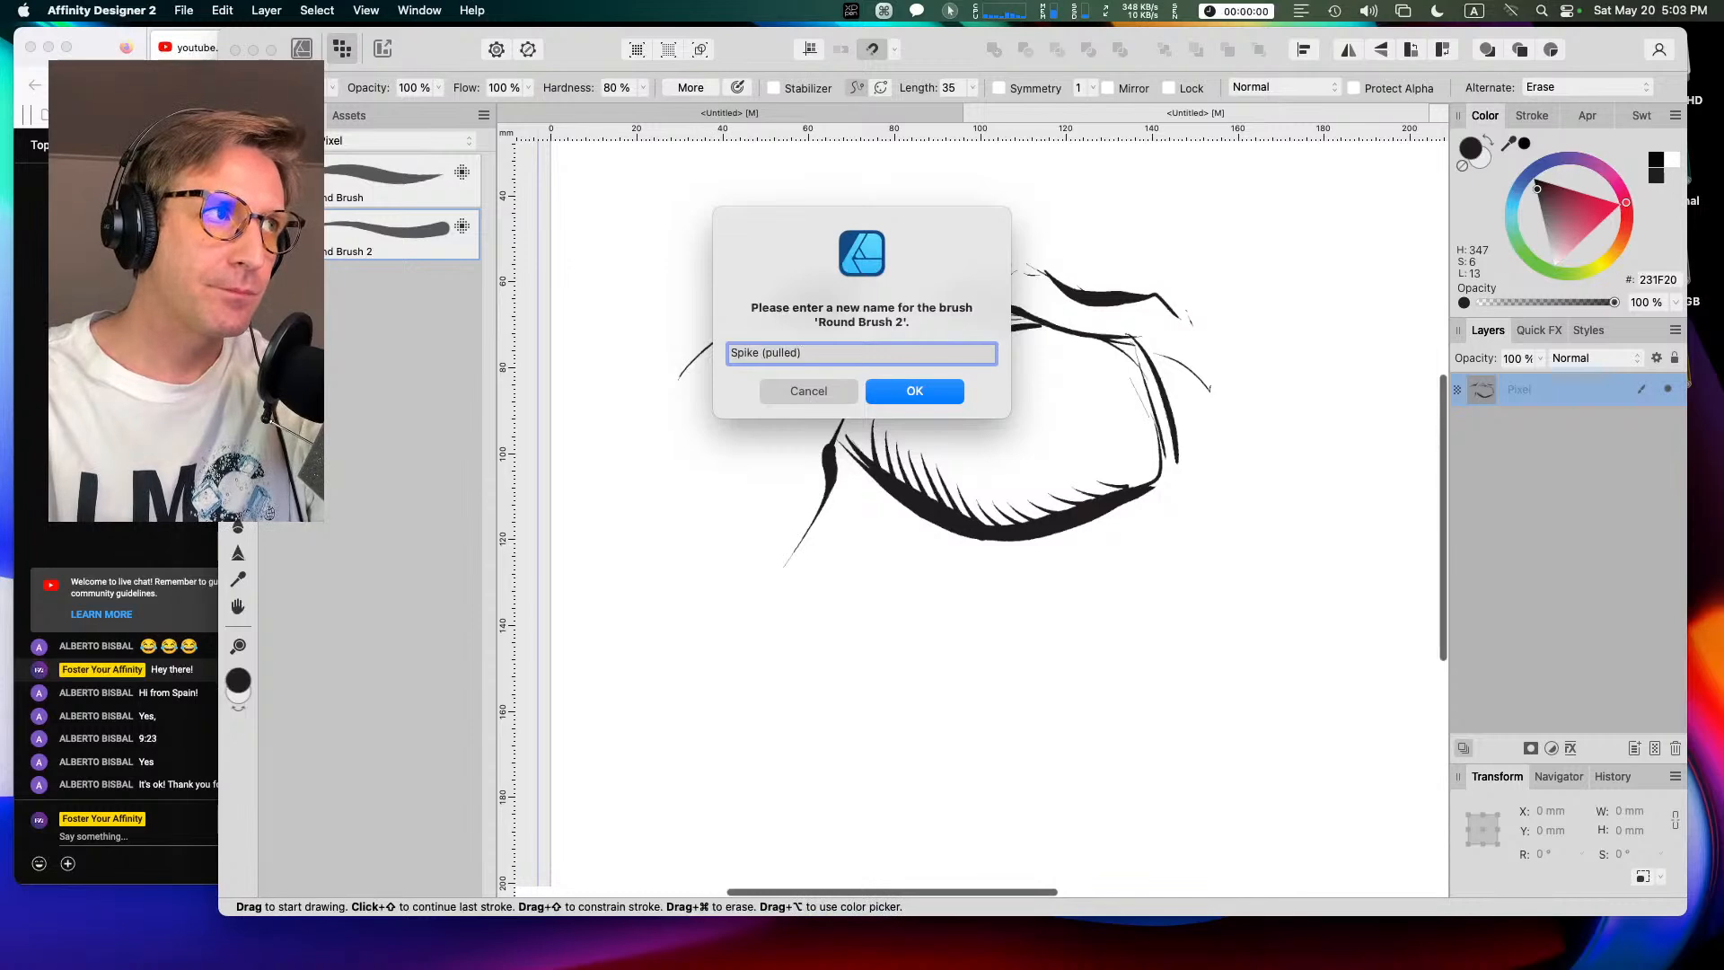
key("BackSpace")
Step: Replace the trial name with "Spike, Thin - Pulled" and confirm the brush's new name
key("super+a")
type("Spike,")
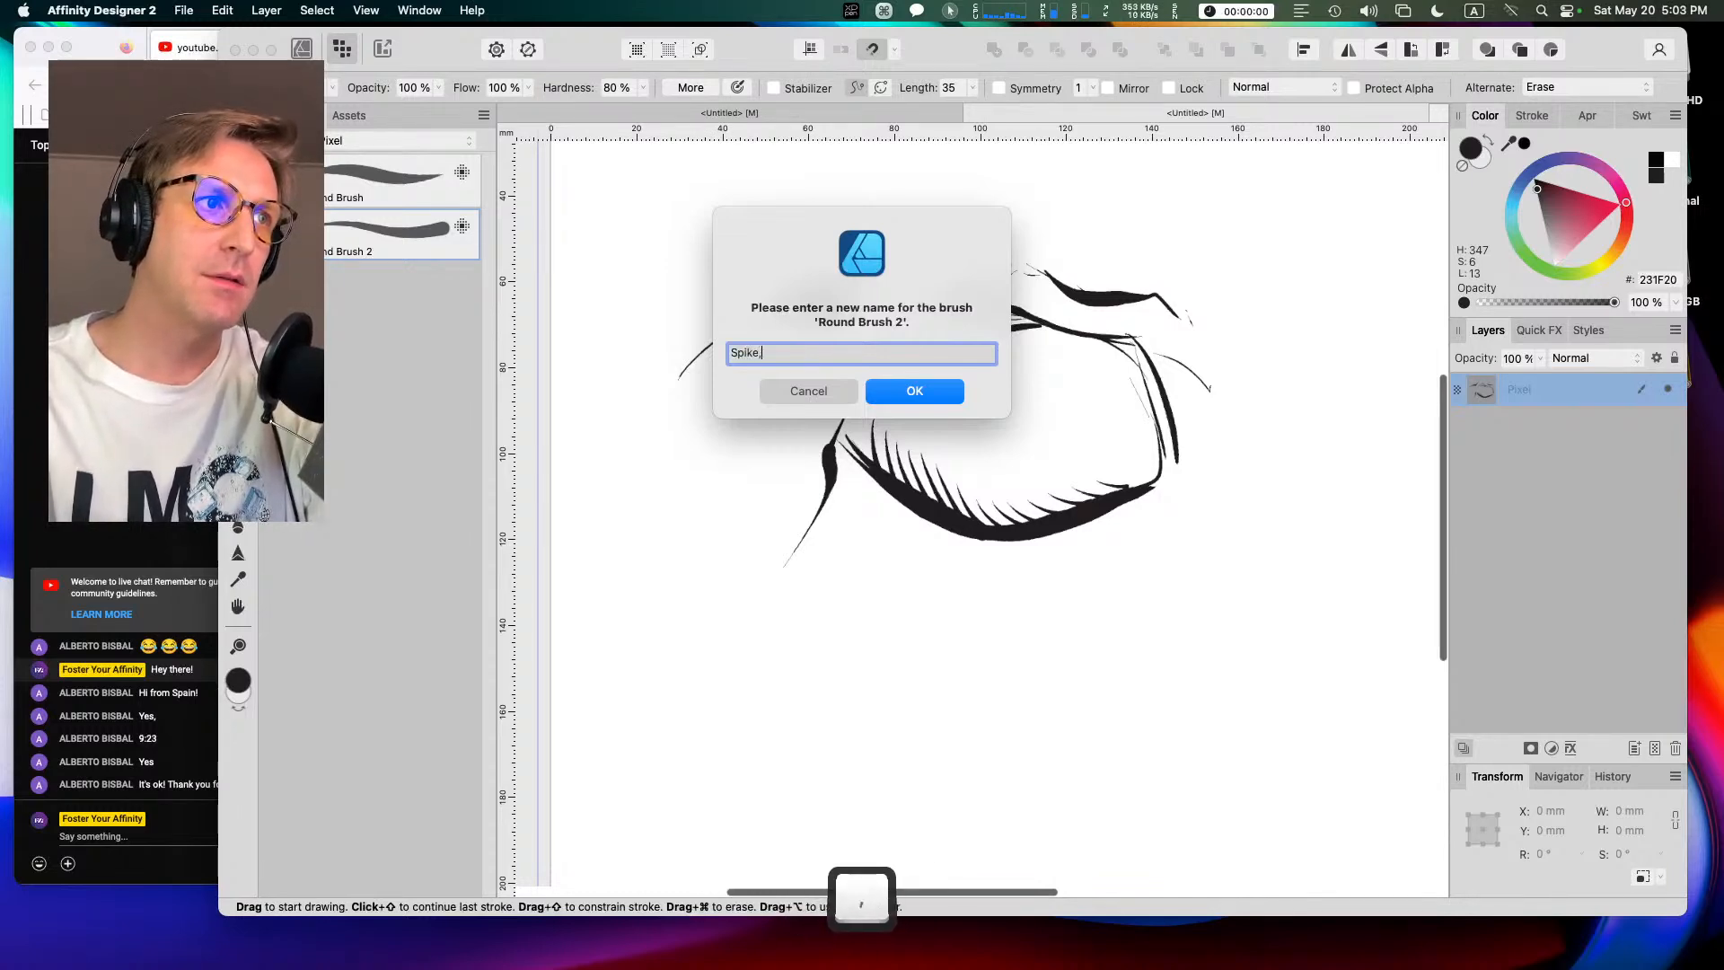
type(" Thin - Pulled")
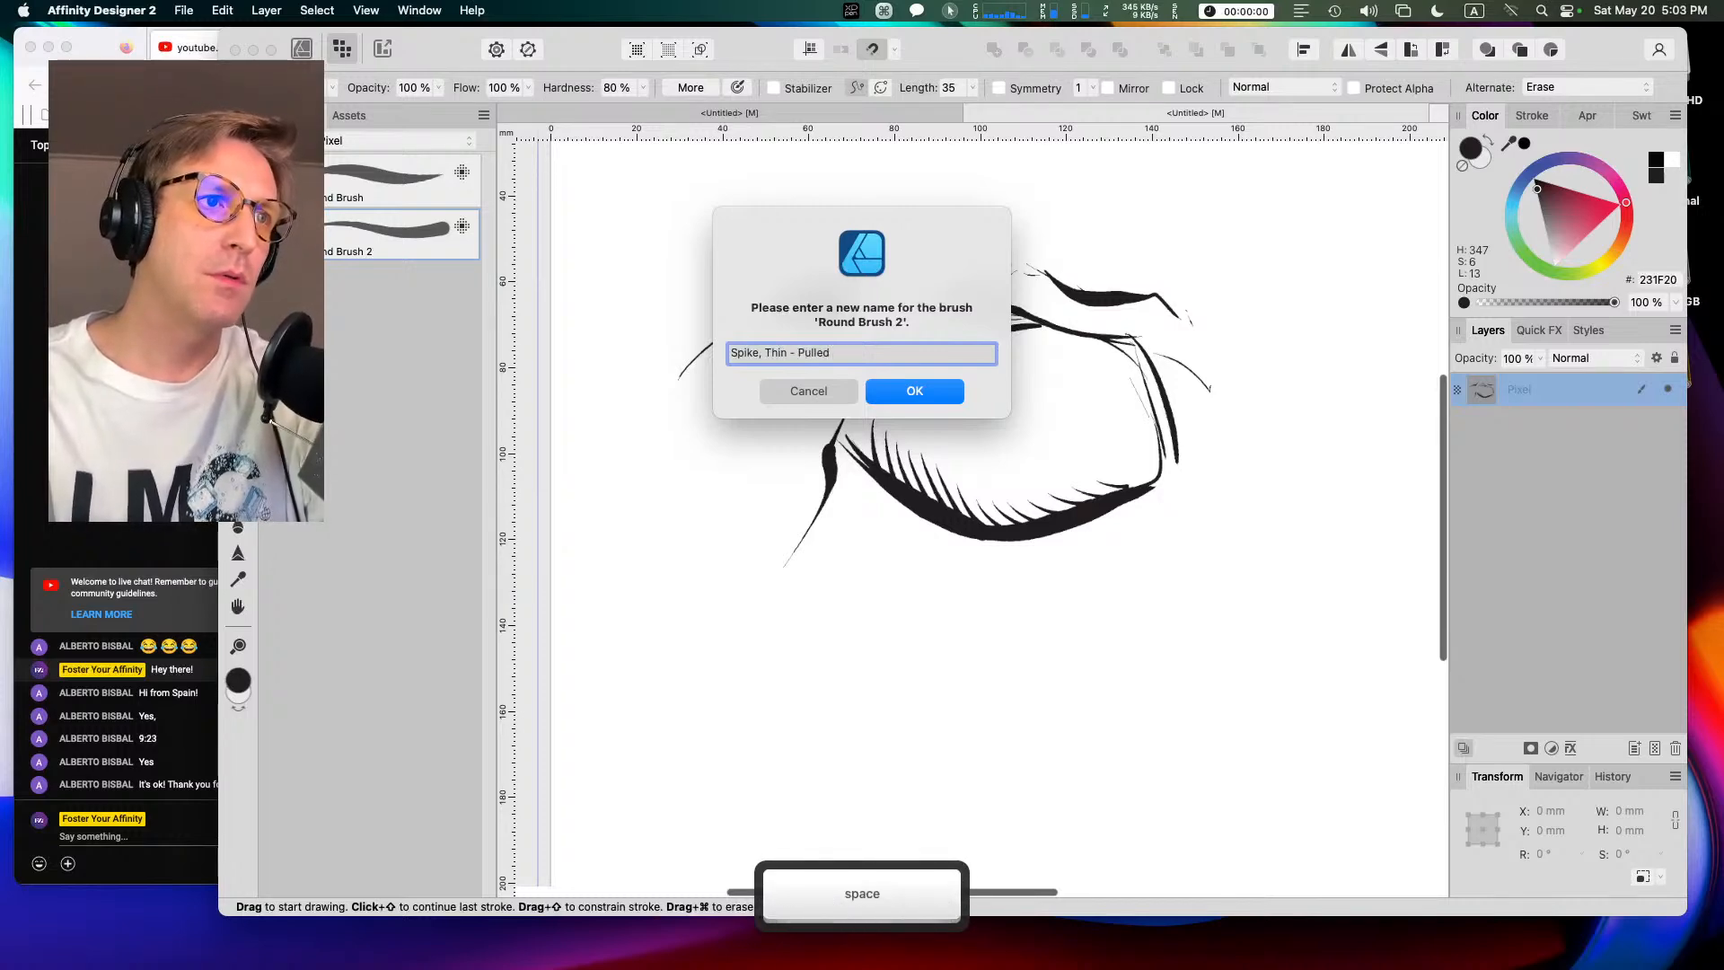
key("Return")
Step: Duplicate the Spike, Thin - Pulled brush and bow the copy's Size Jitter distance curve upward with a midpoint and a higher end point
right_click(388, 297)
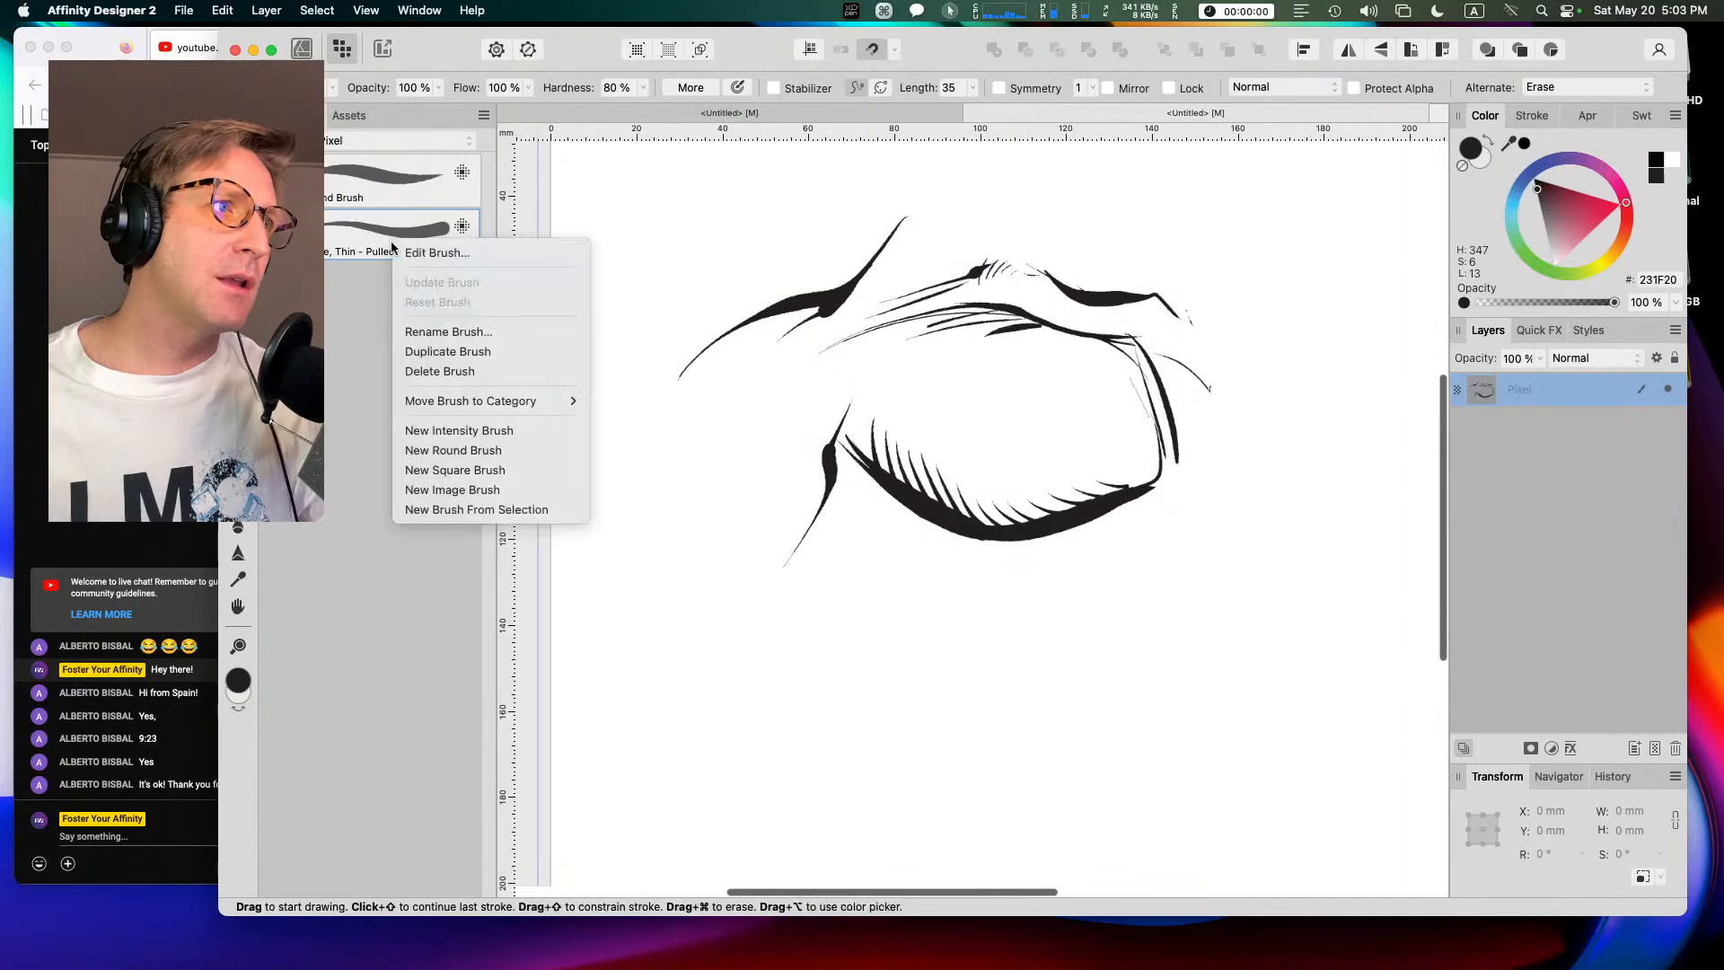
left_click(434, 345)
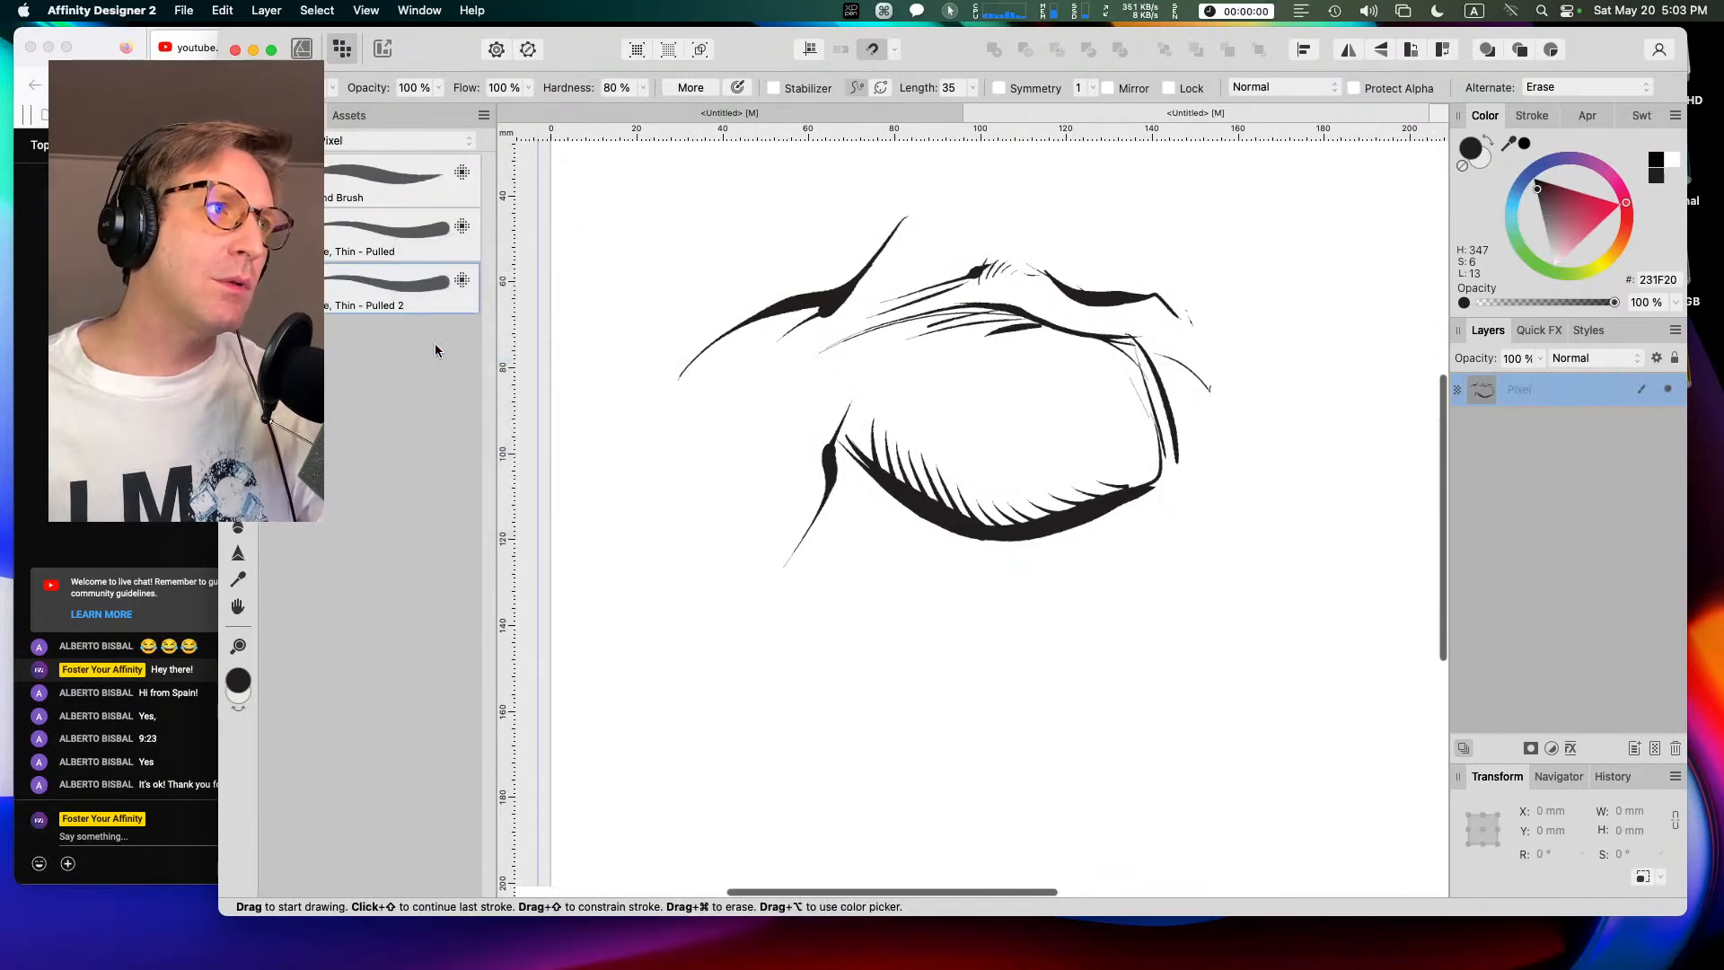
right_click(412, 288)
left_click(458, 296)
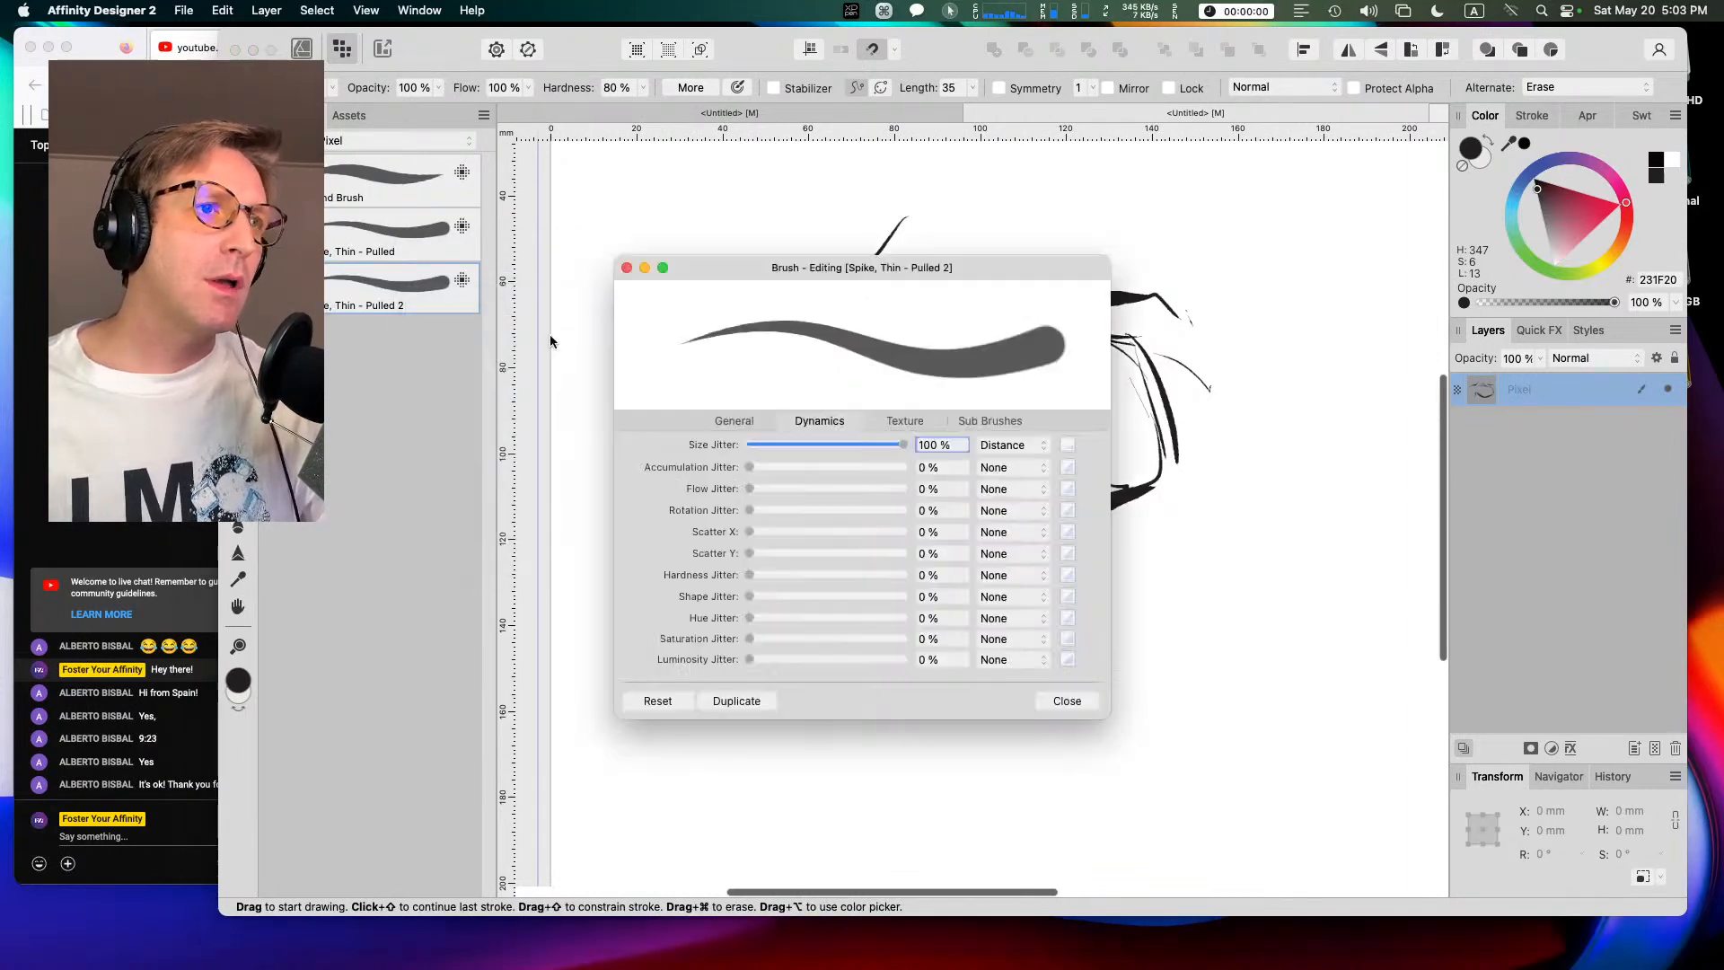
left_click(1064, 445)
mouse_move(1264, 571)
left_mouse_down()
mouse_move(1268, 524)
mouse_move(1171, 573)
mouse_move(1130, 574)
left_mouse_up()
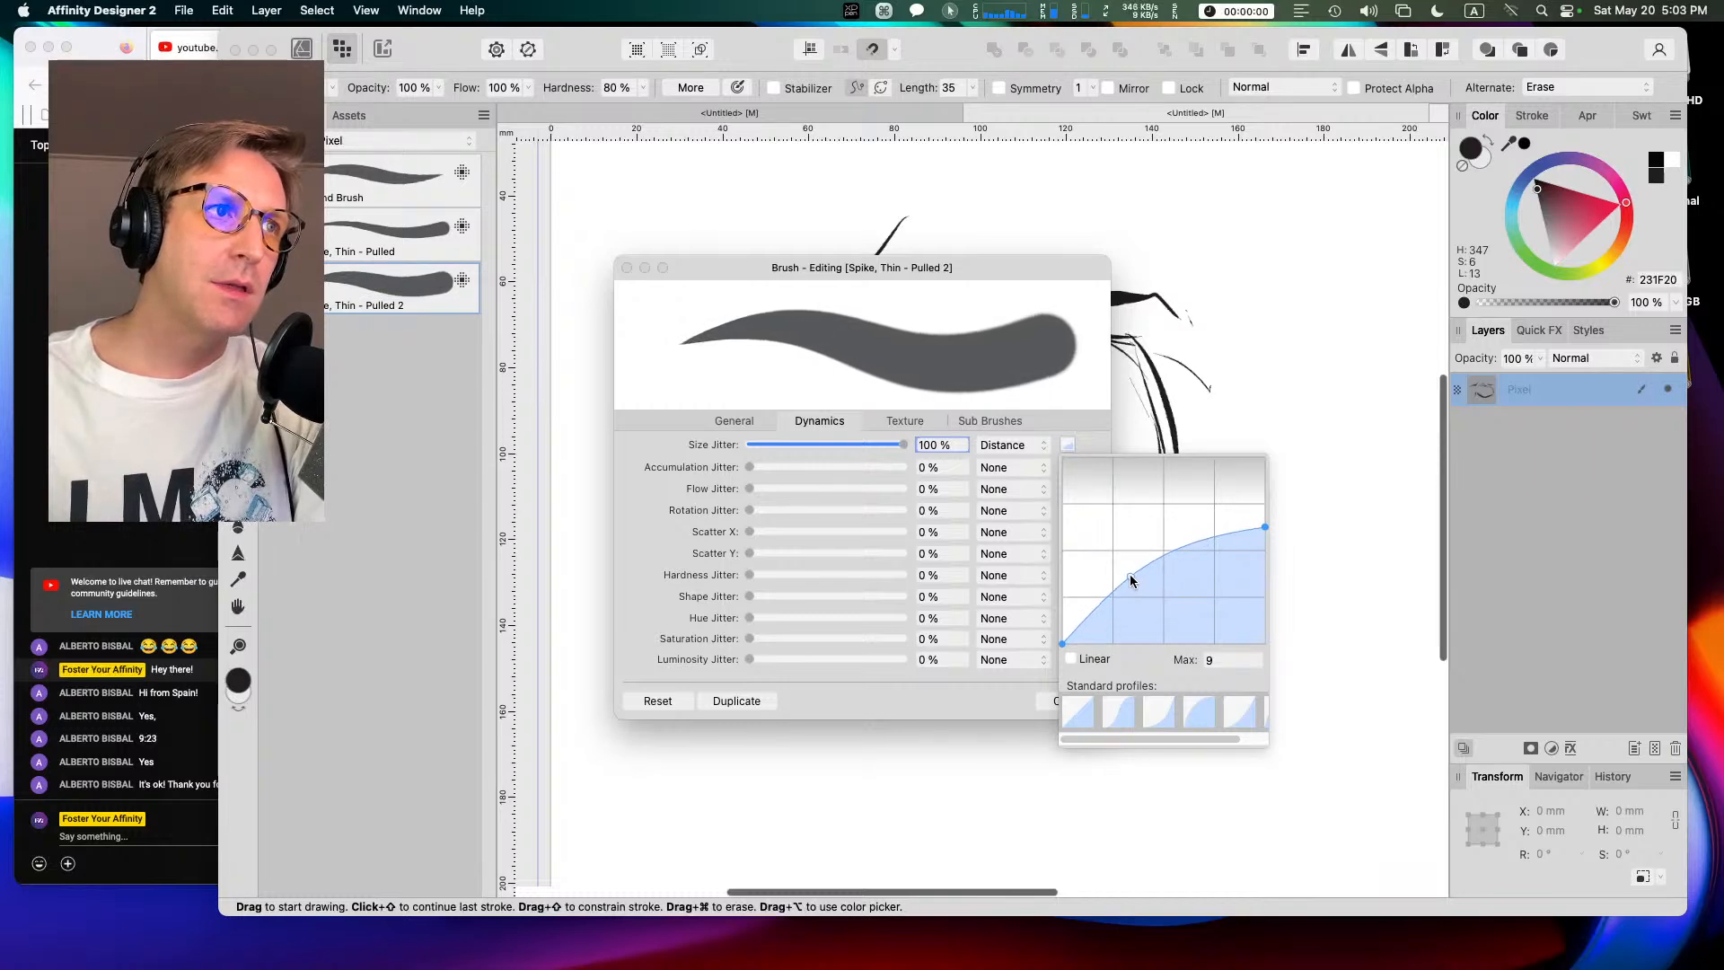
left_click(1086, 445)
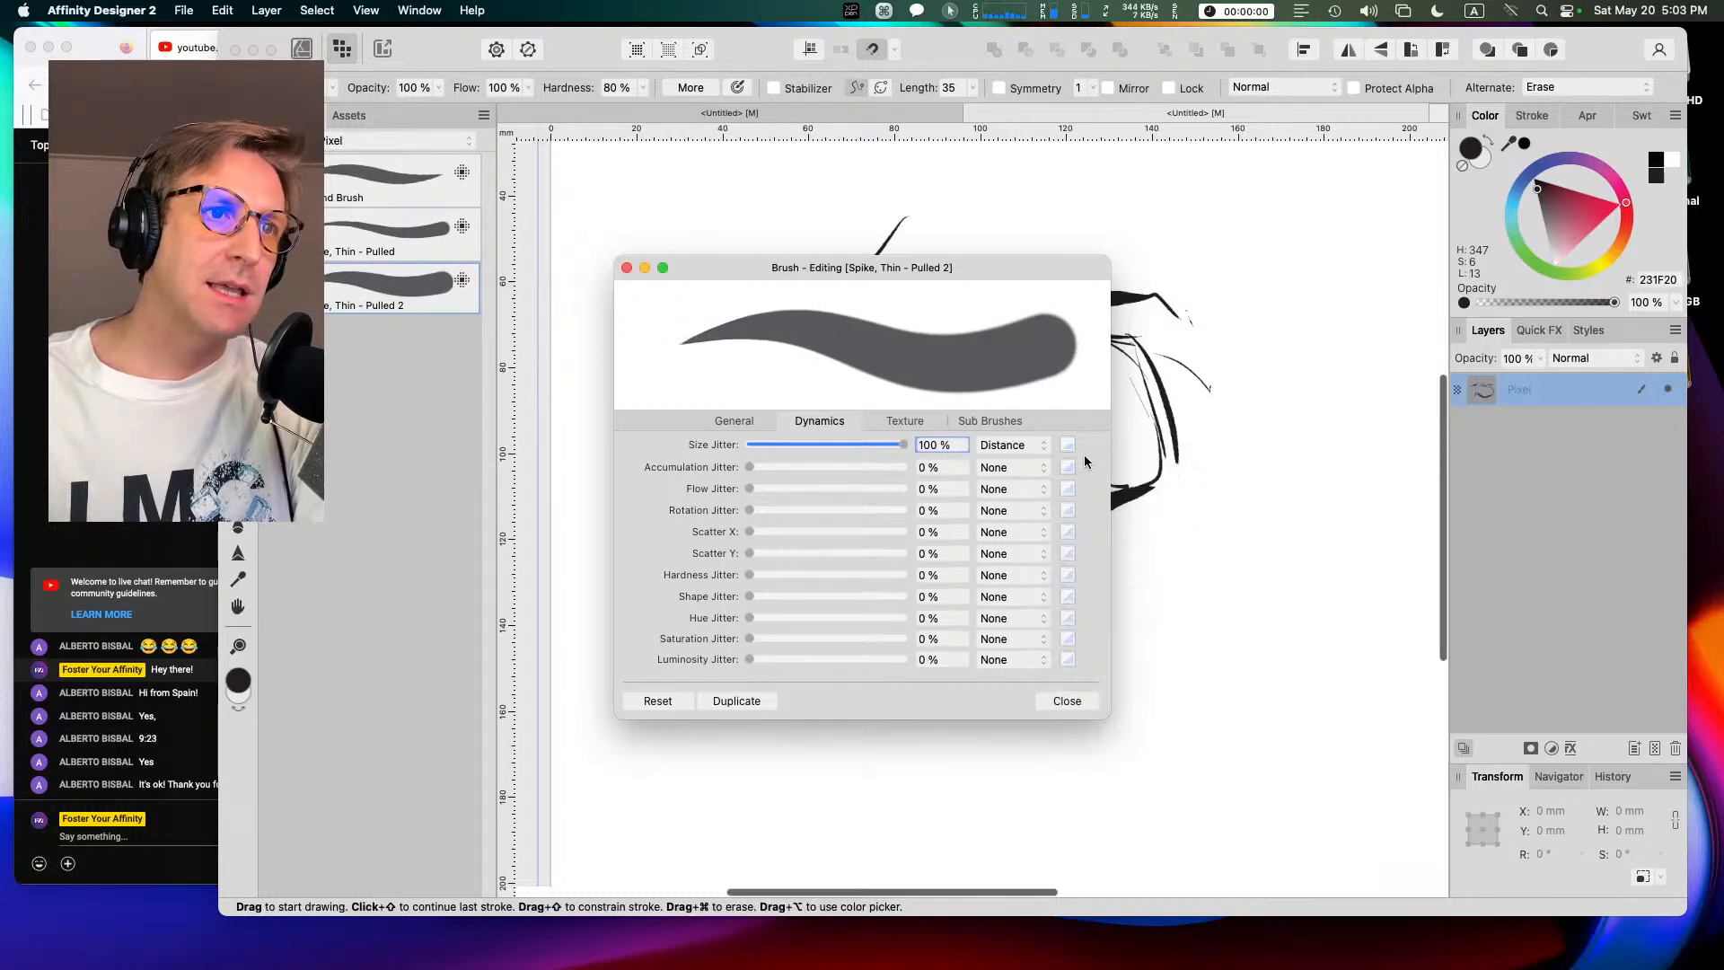
Step: Set the maximum of the duplicate's Size Jitter curve to 5 and close the brush editor
left_click(1067, 446)
left_click(1212, 659)
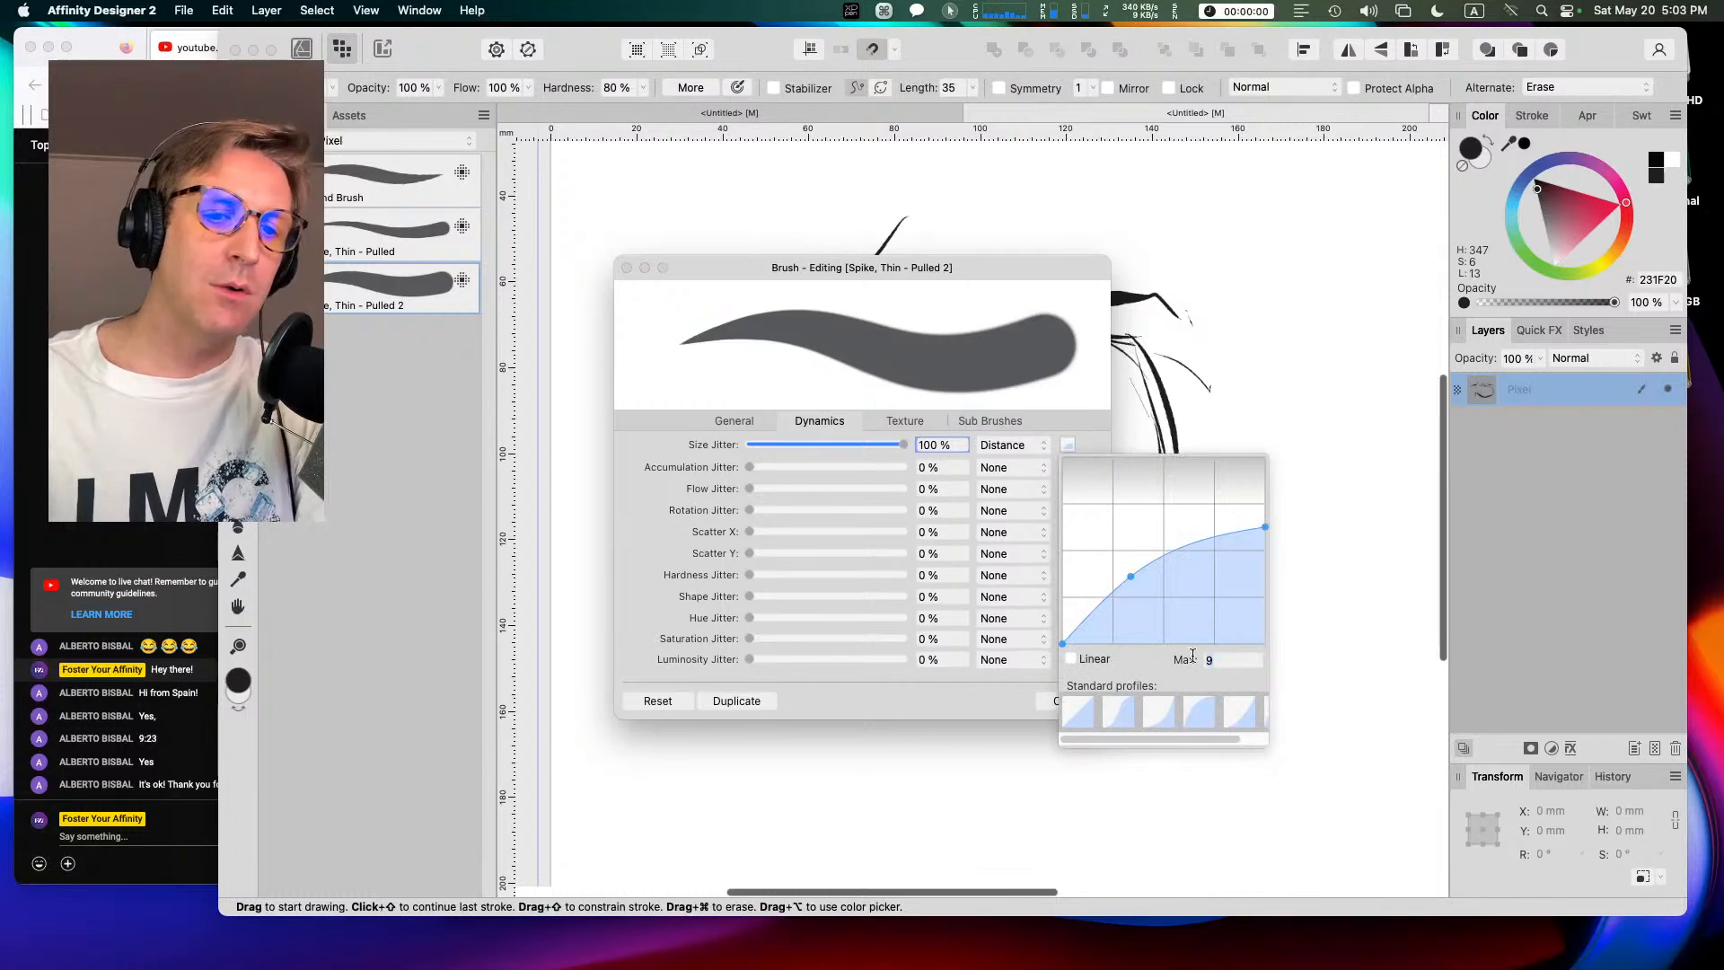
type("5")
key("Return")
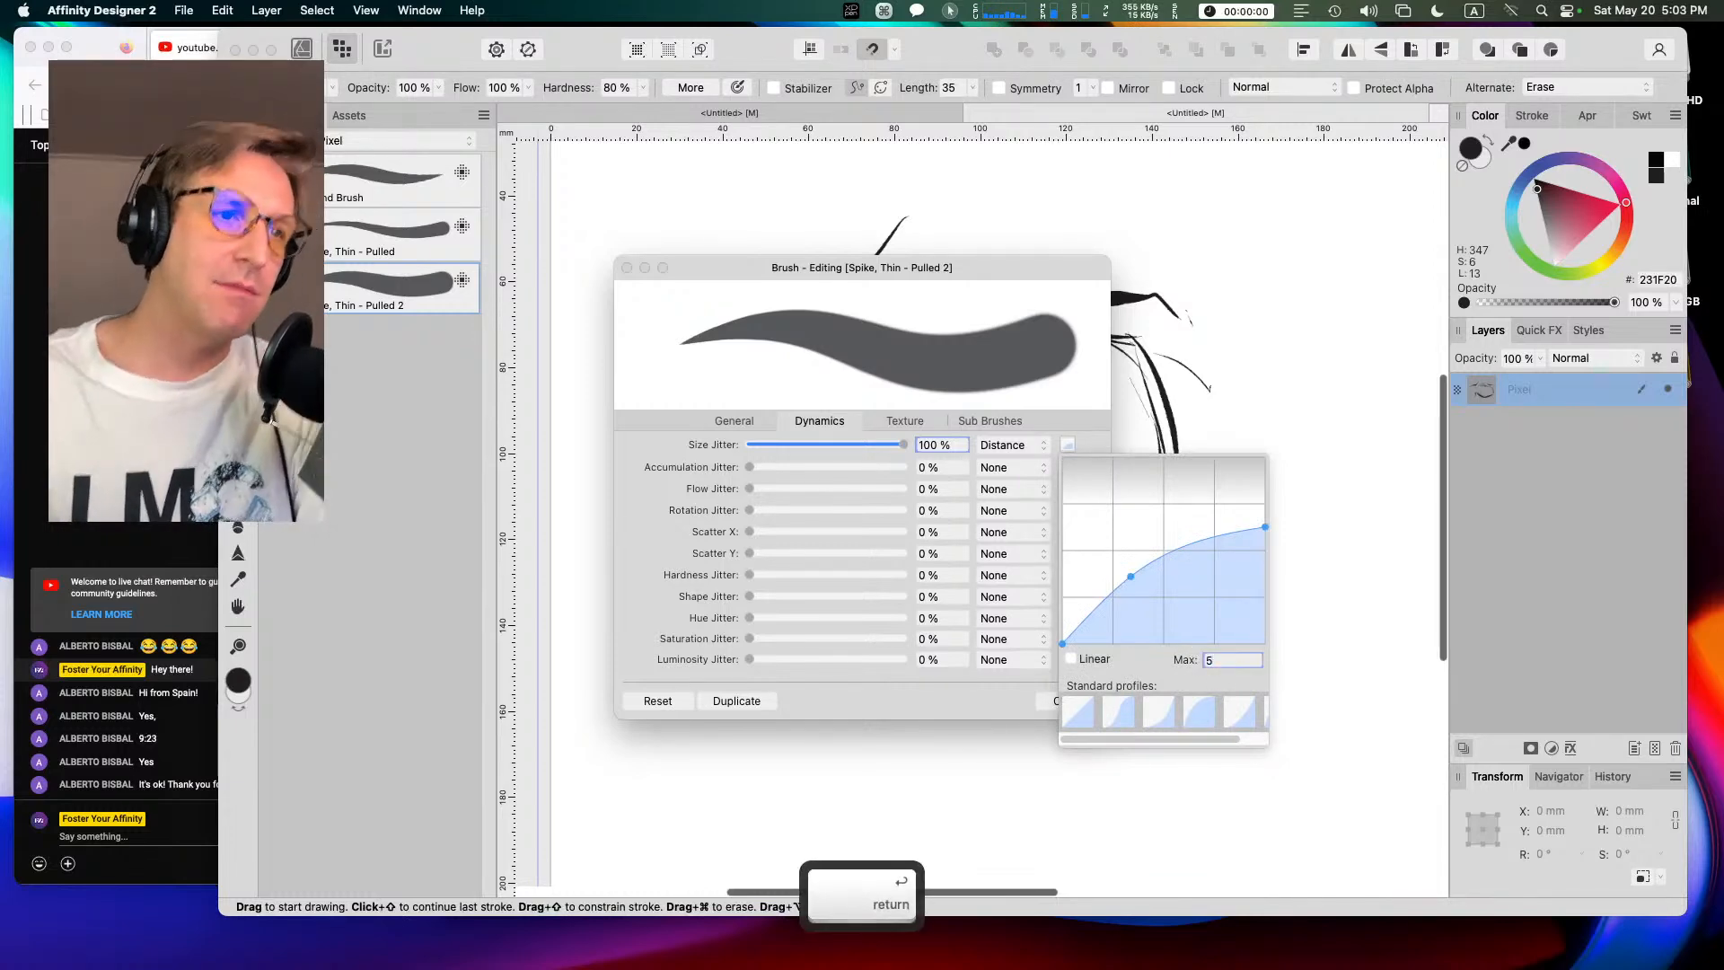
left_click(942, 701)
left_click(1067, 701)
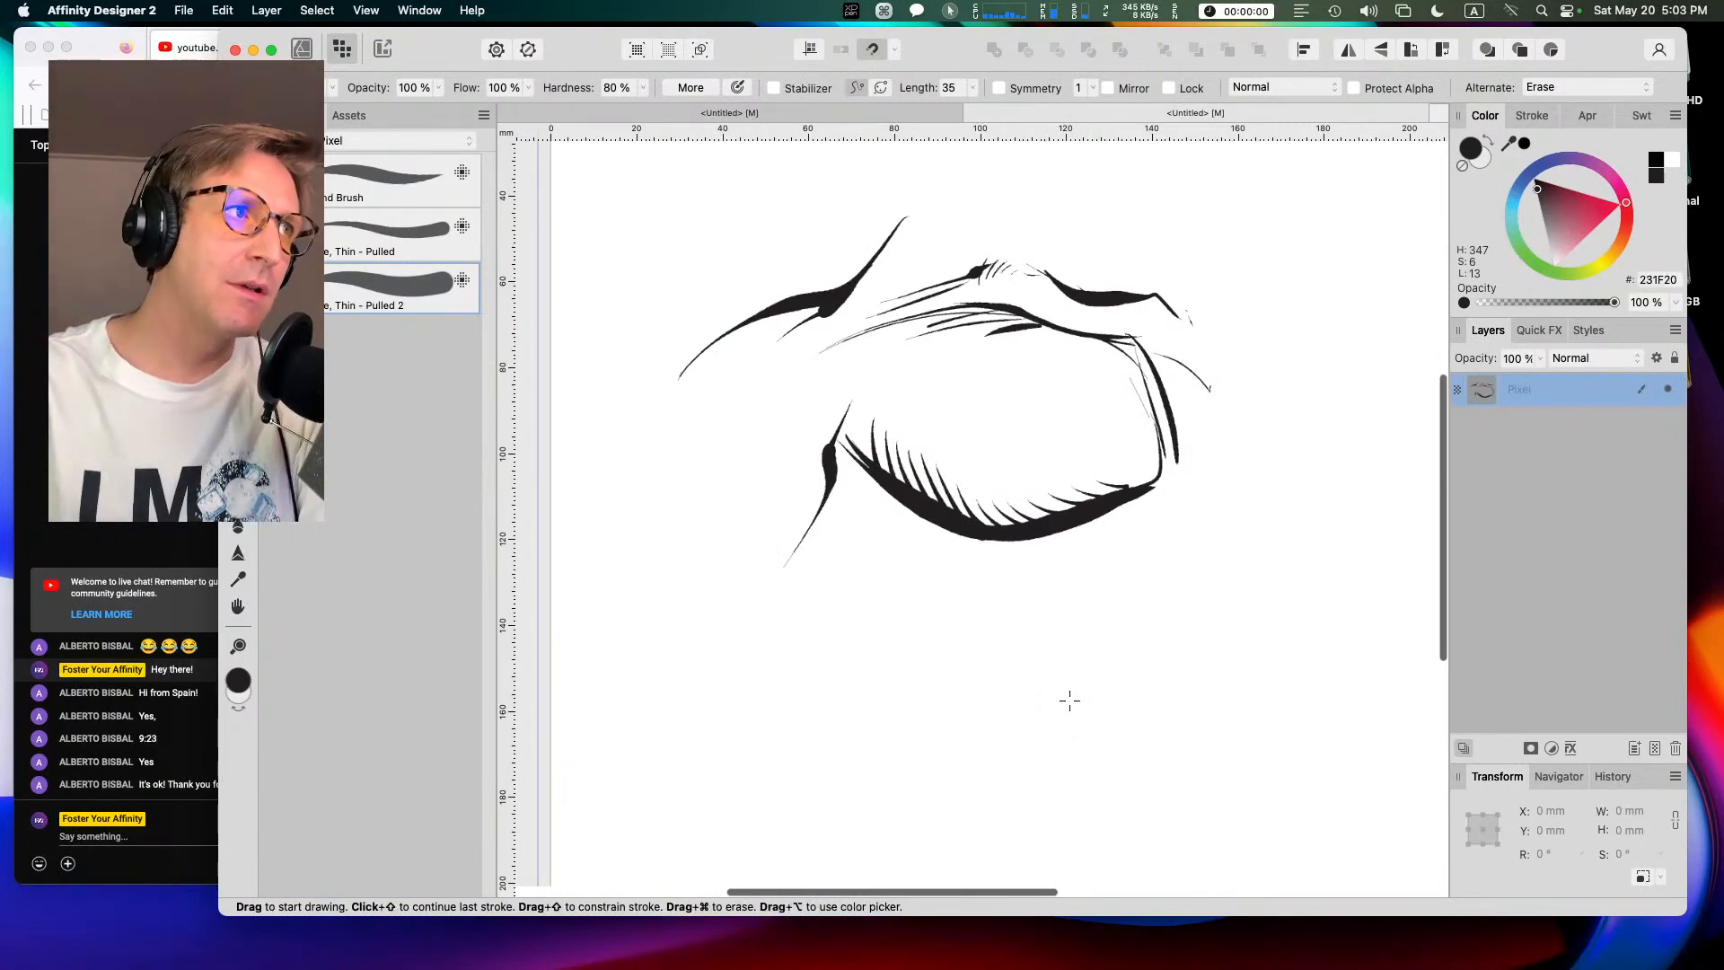
Step: Sketch loose contour lines of a rounded form with Round Brush below and to the right of the existing drawing
left_click(373, 186)
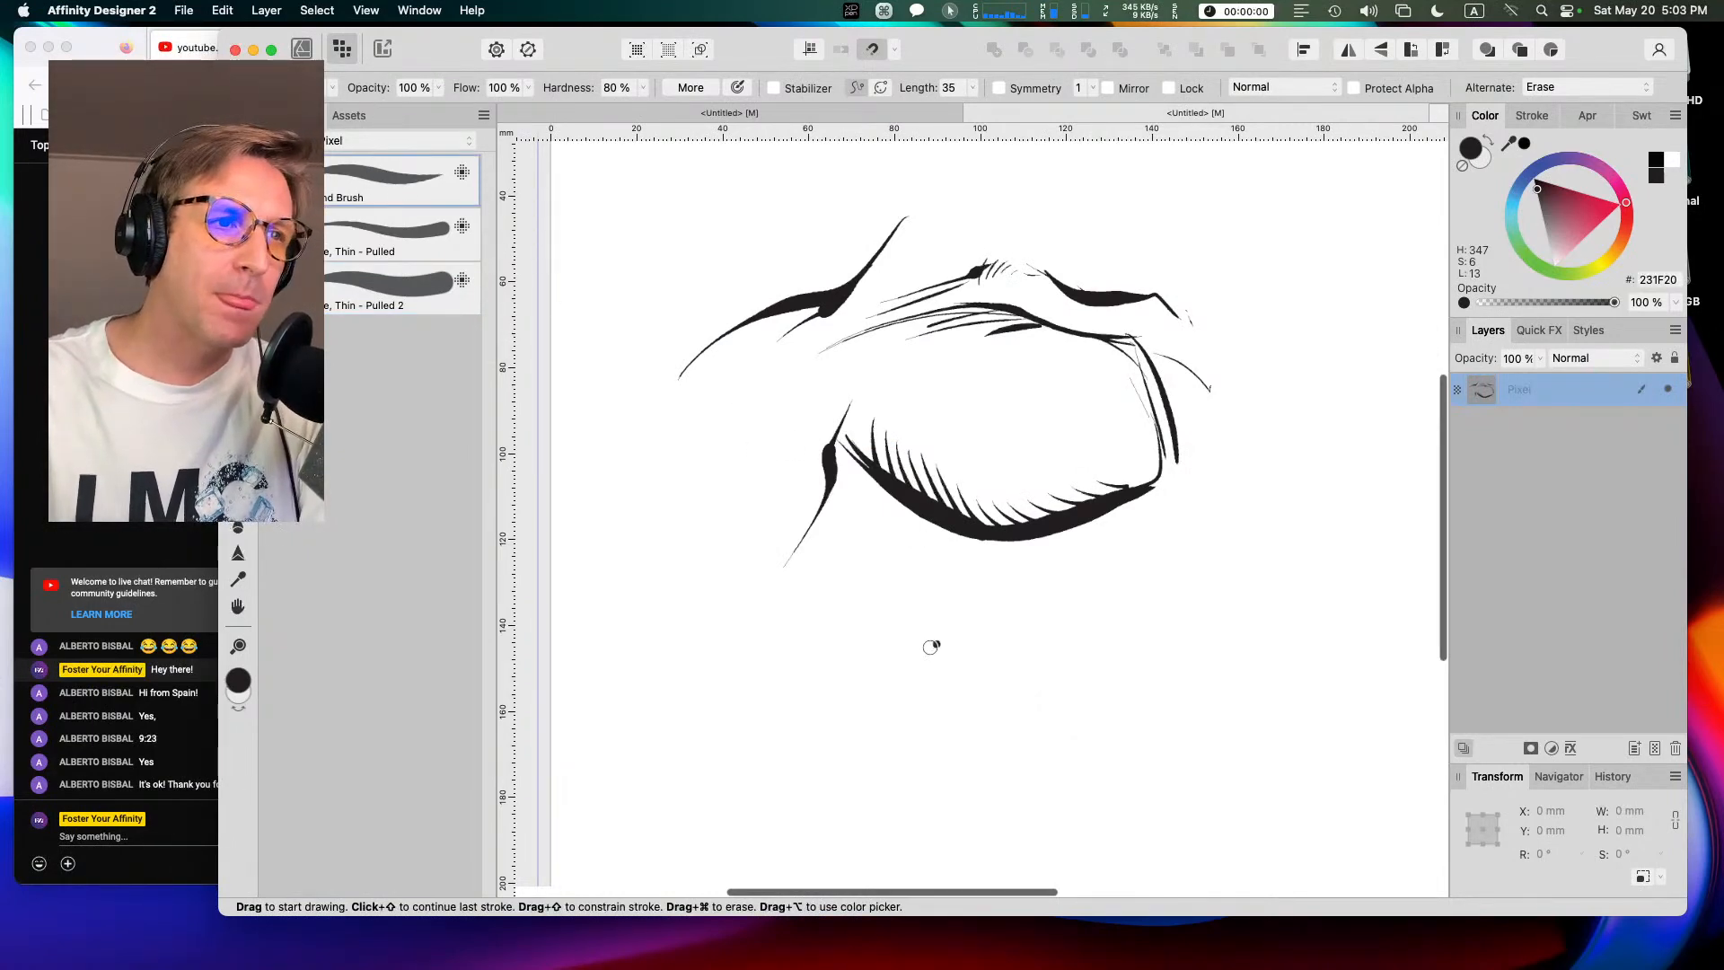
mouse_move(1092, 605)
left_mouse_down()
mouse_move(983, 659)
mouse_move(1036, 606)
mouse_move(979, 694)
left_mouse_up()
mouse_move(979, 694)
left_mouse_down()
mouse_move(1005, 624)
mouse_move(1105, 602)
mouse_move(1136, 640)
left_mouse_up()
left_click_drag(1033, 744, 1161, 731)
left_click_drag(1010, 836, 1155, 796)
mouse_move(1060, 828)
left_mouse_down()
mouse_move(1218, 784)
mouse_move(1224, 731)
left_mouse_up()
mouse_move(956, 688)
left_mouse_down()
mouse_move(1024, 629)
mouse_move(1111, 613)
mouse_move(1161, 628)
mouse_move(1191, 583)
mouse_move(1141, 624)
mouse_move(1213, 553)
mouse_move(1276, 545)
left_mouse_up()
left_click_drag(1177, 691, 1217, 683)
mouse_move(1167, 657)
left_mouse_down()
mouse_move(1220, 594)
mouse_move(1186, 678)
mouse_move(1324, 656)
left_mouse_up()
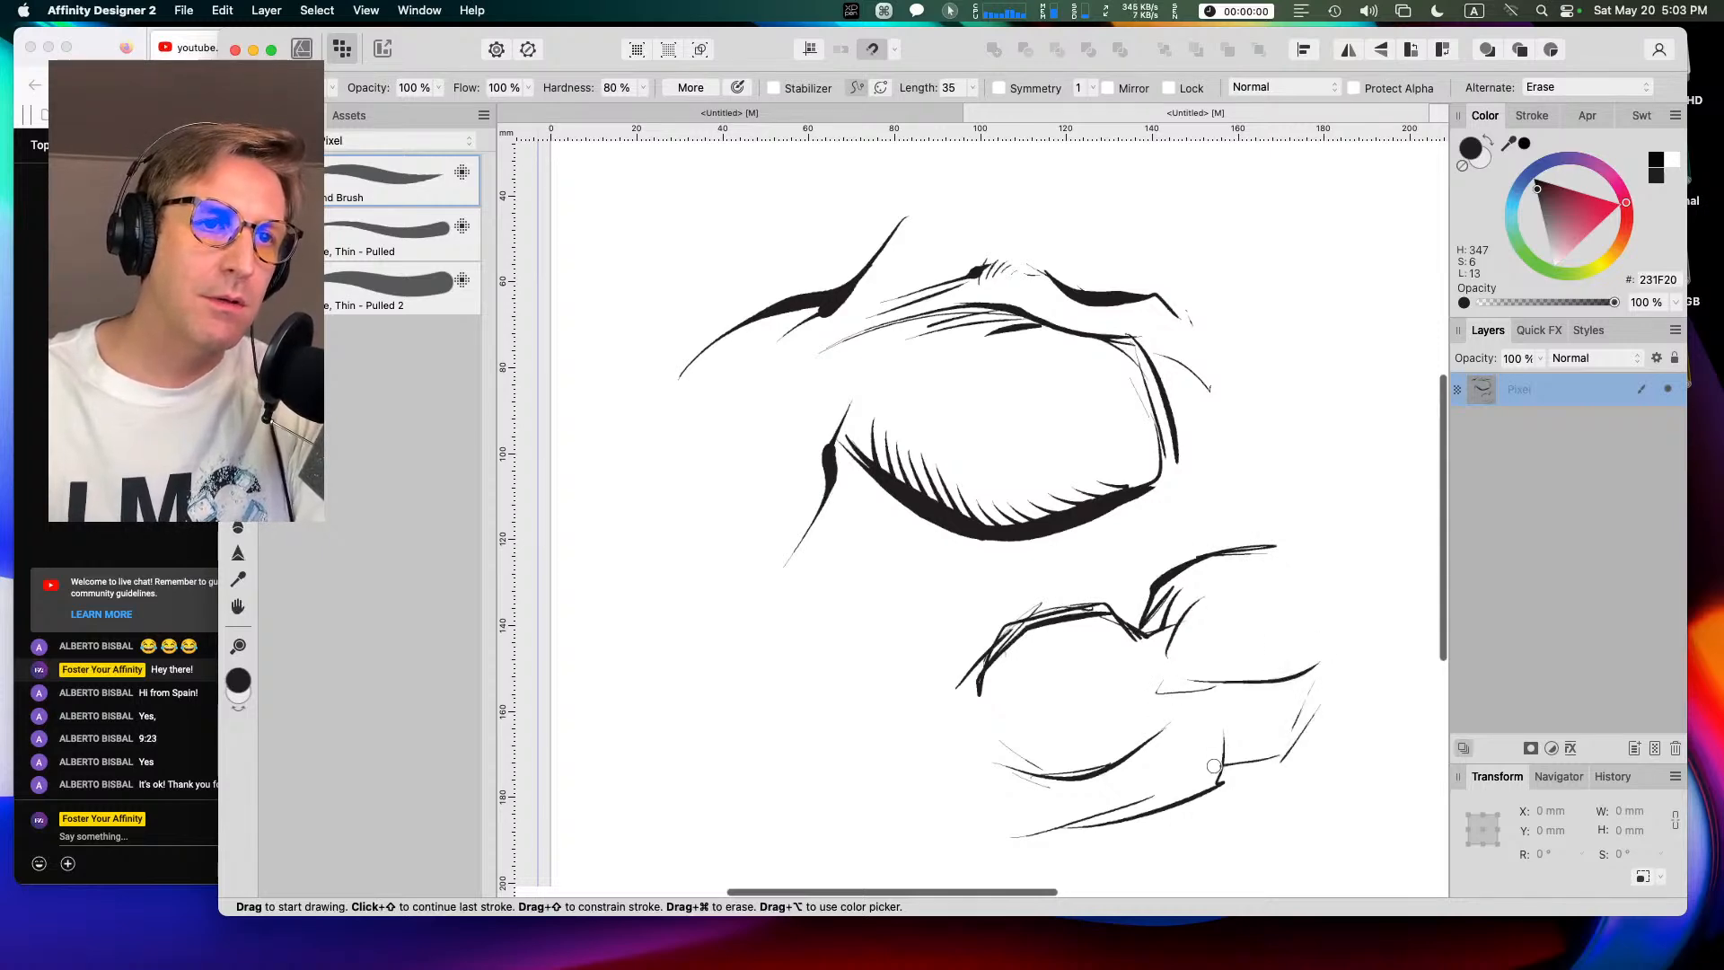
left_click_drag(1245, 812, 1165, 806)
mouse_move(1292, 823)
left_mouse_down()
mouse_move(1233, 826)
mouse_move(1160, 800)
mouse_move(1055, 826)
mouse_move(927, 819)
left_mouse_up()
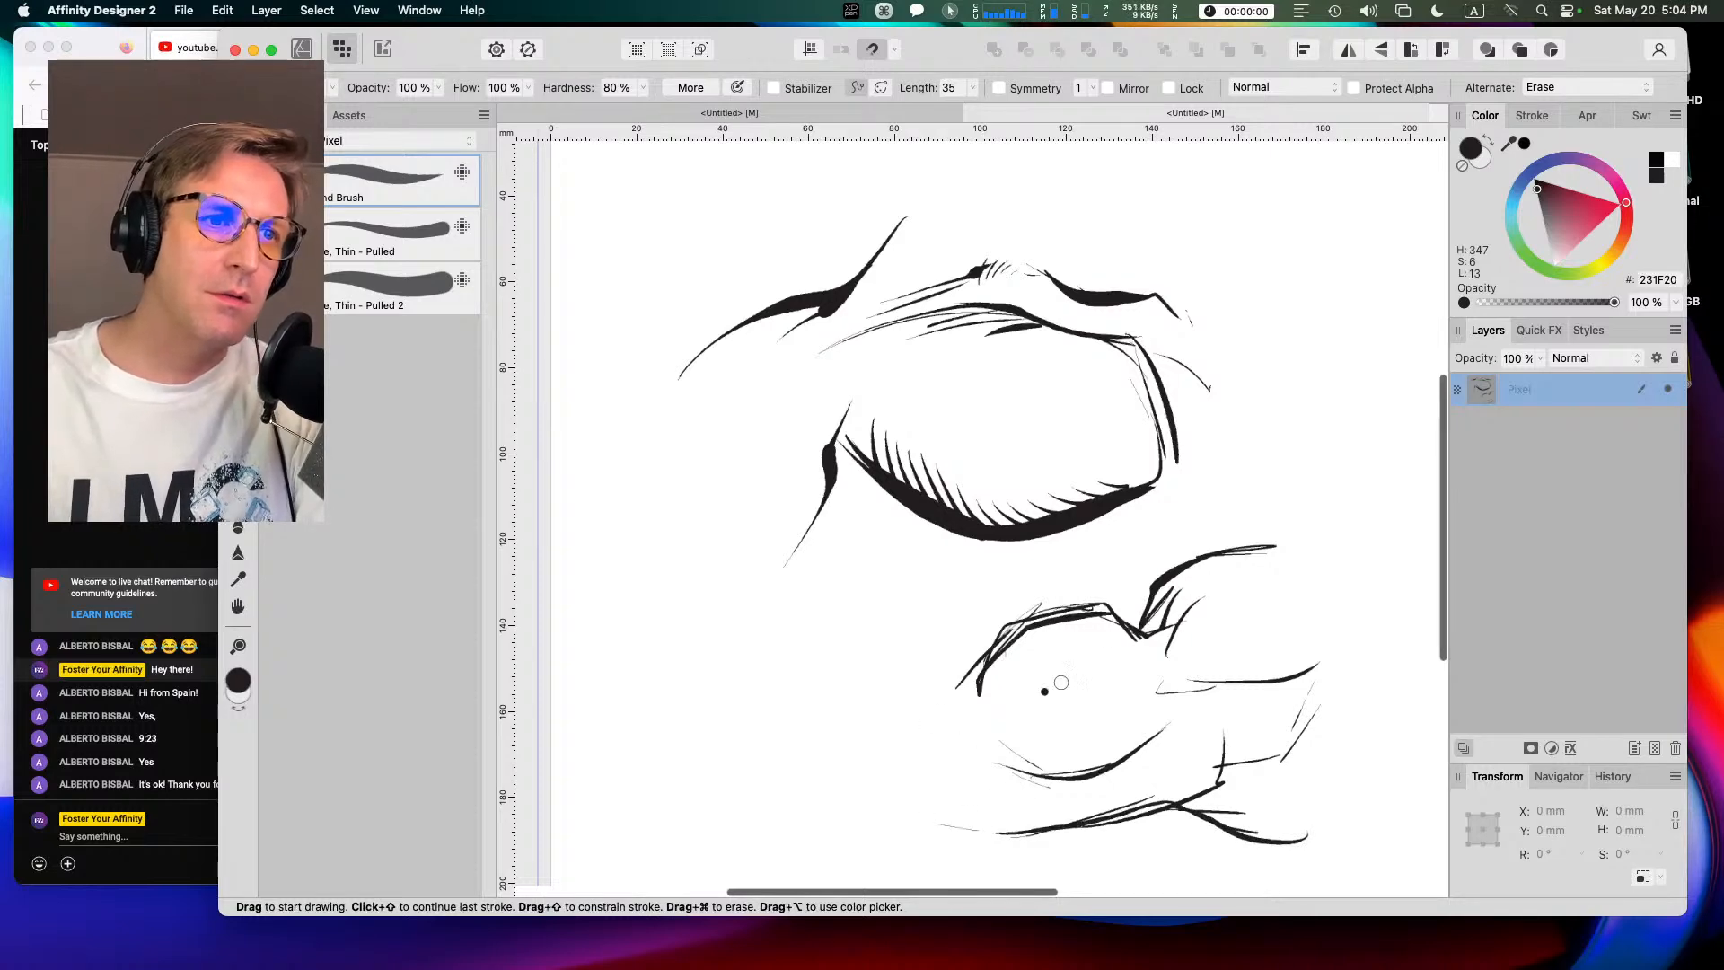
Step: Add a vertical line down to the new form and several short loose strokes on its left with Round Brush
mouse_move(1000, 535)
left_mouse_down()
mouse_move(995, 660)
mouse_move(959, 761)
left_mouse_up()
left_click_drag(812, 732, 888, 560)
left_click_drag(867, 618, 836, 699)
left_click_drag(904, 550, 840, 700)
left_click_drag(865, 770, 898, 818)
left_click_drag(776, 651, 769, 781)
left_click_drag(712, 684, 709, 716)
Step: Try painting thick spikes along the new form's lower curve with the duplicated spike brush, and undo those strokes
left_click(404, 287)
mouse_move(993, 734)
left_mouse_down()
mouse_move(1010, 772)
mouse_move(1084, 758)
mouse_move(1092, 779)
mouse_move(1153, 752)
left_mouse_up()
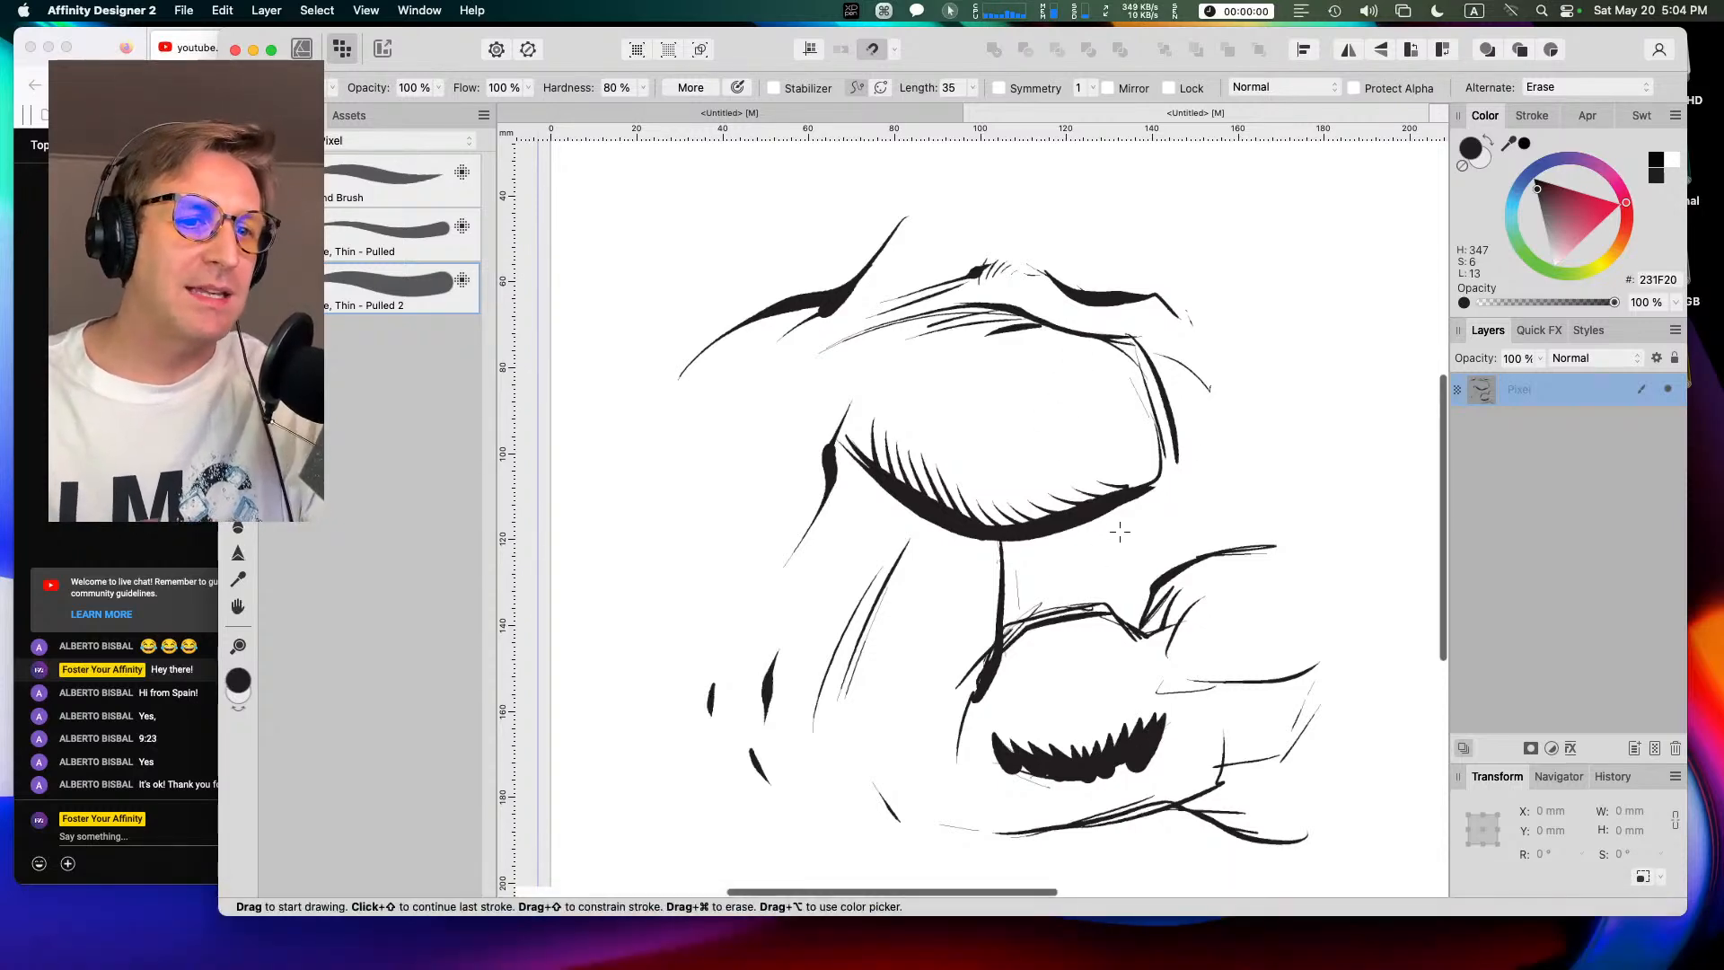
key("super+z")
key("super+z")
key("super+z")
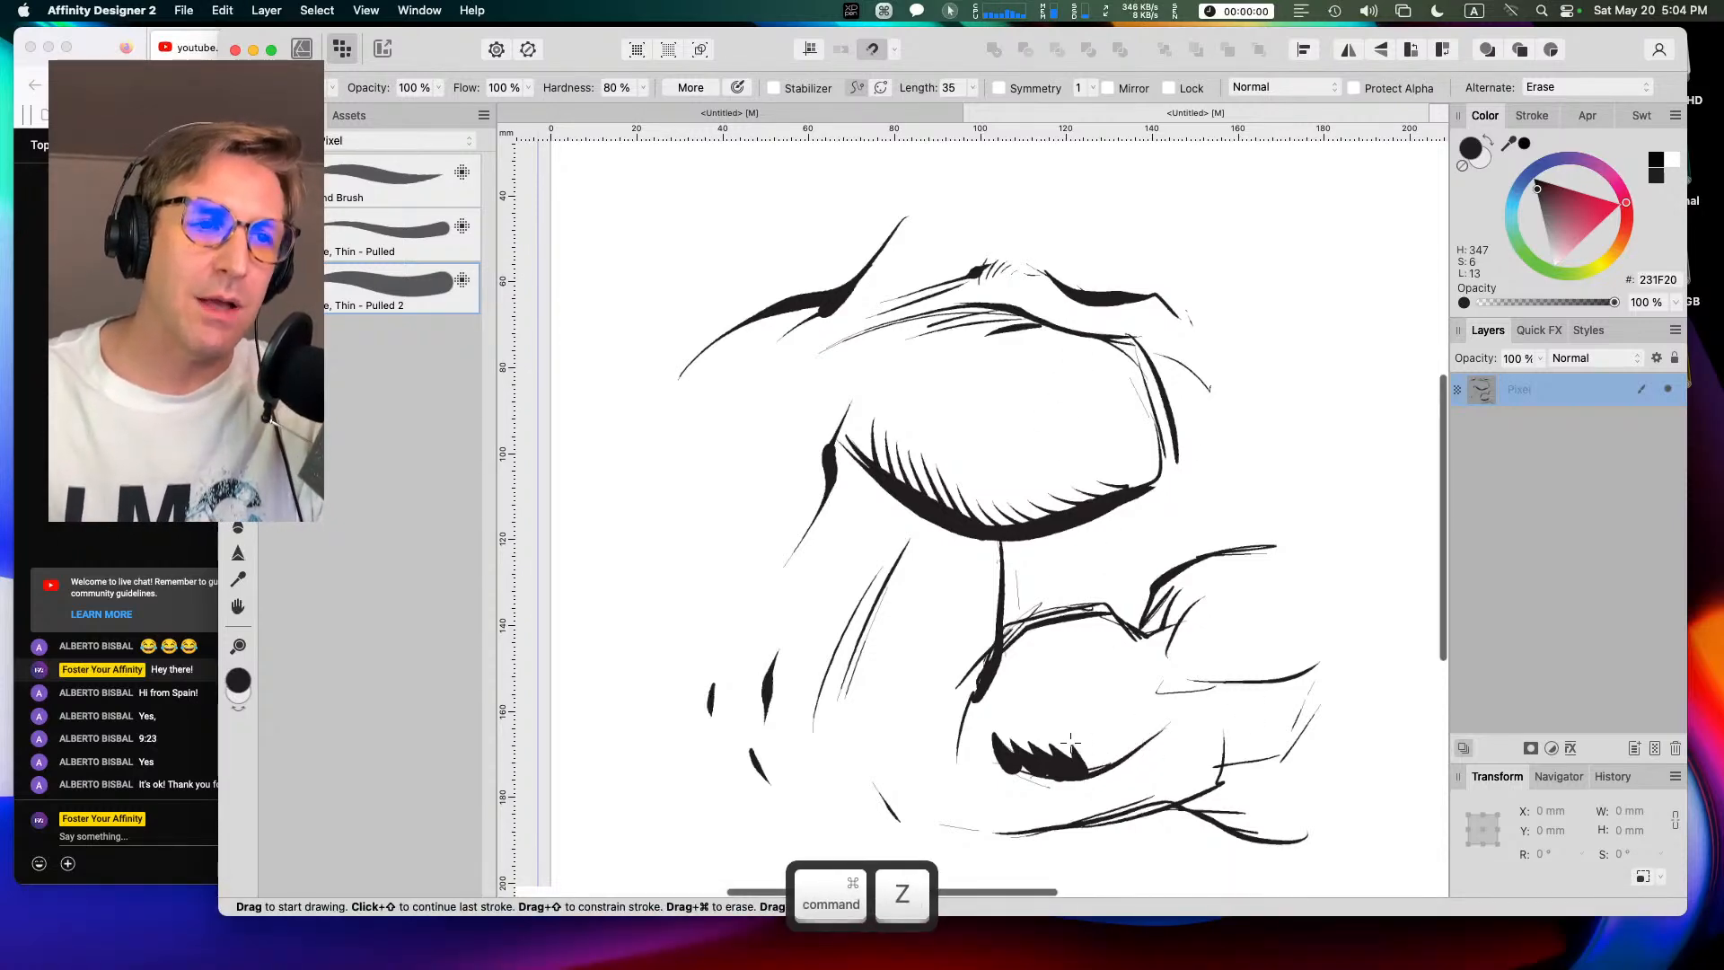
key("super+z")
key("super+z")
key("super+z")
key("super+z")
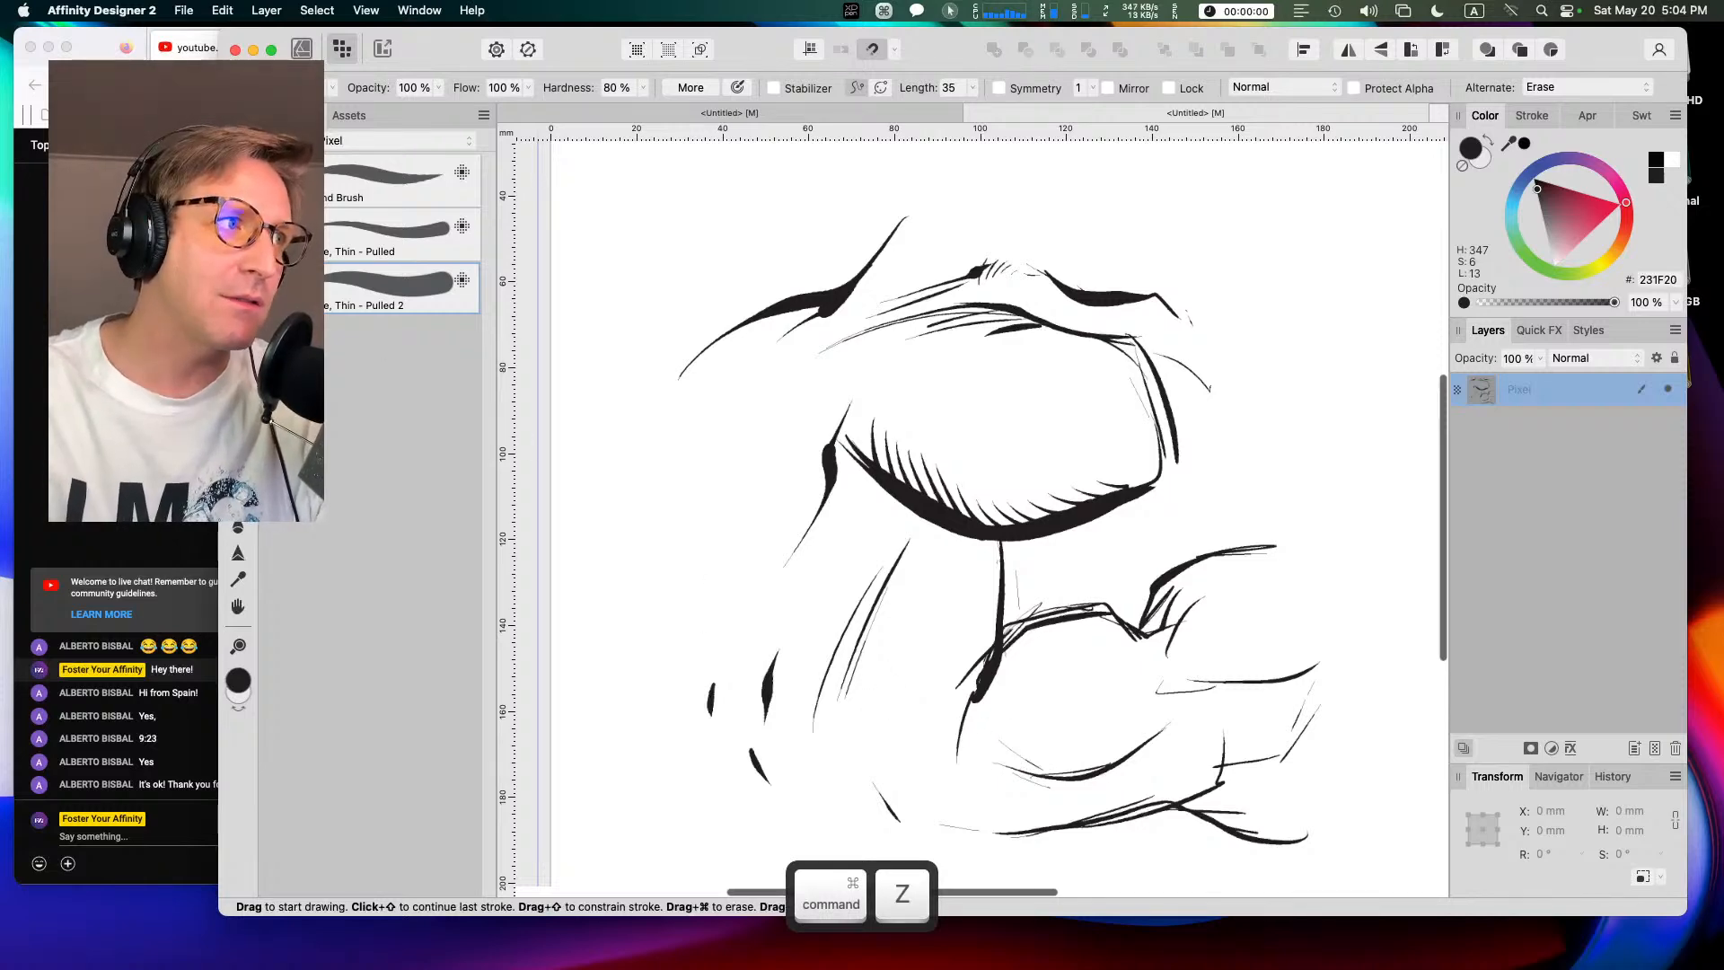
Step: Make a freehand selection above the new form's lower curve, paint thick spikes along its lower edge inside it, and deselect
key("m")
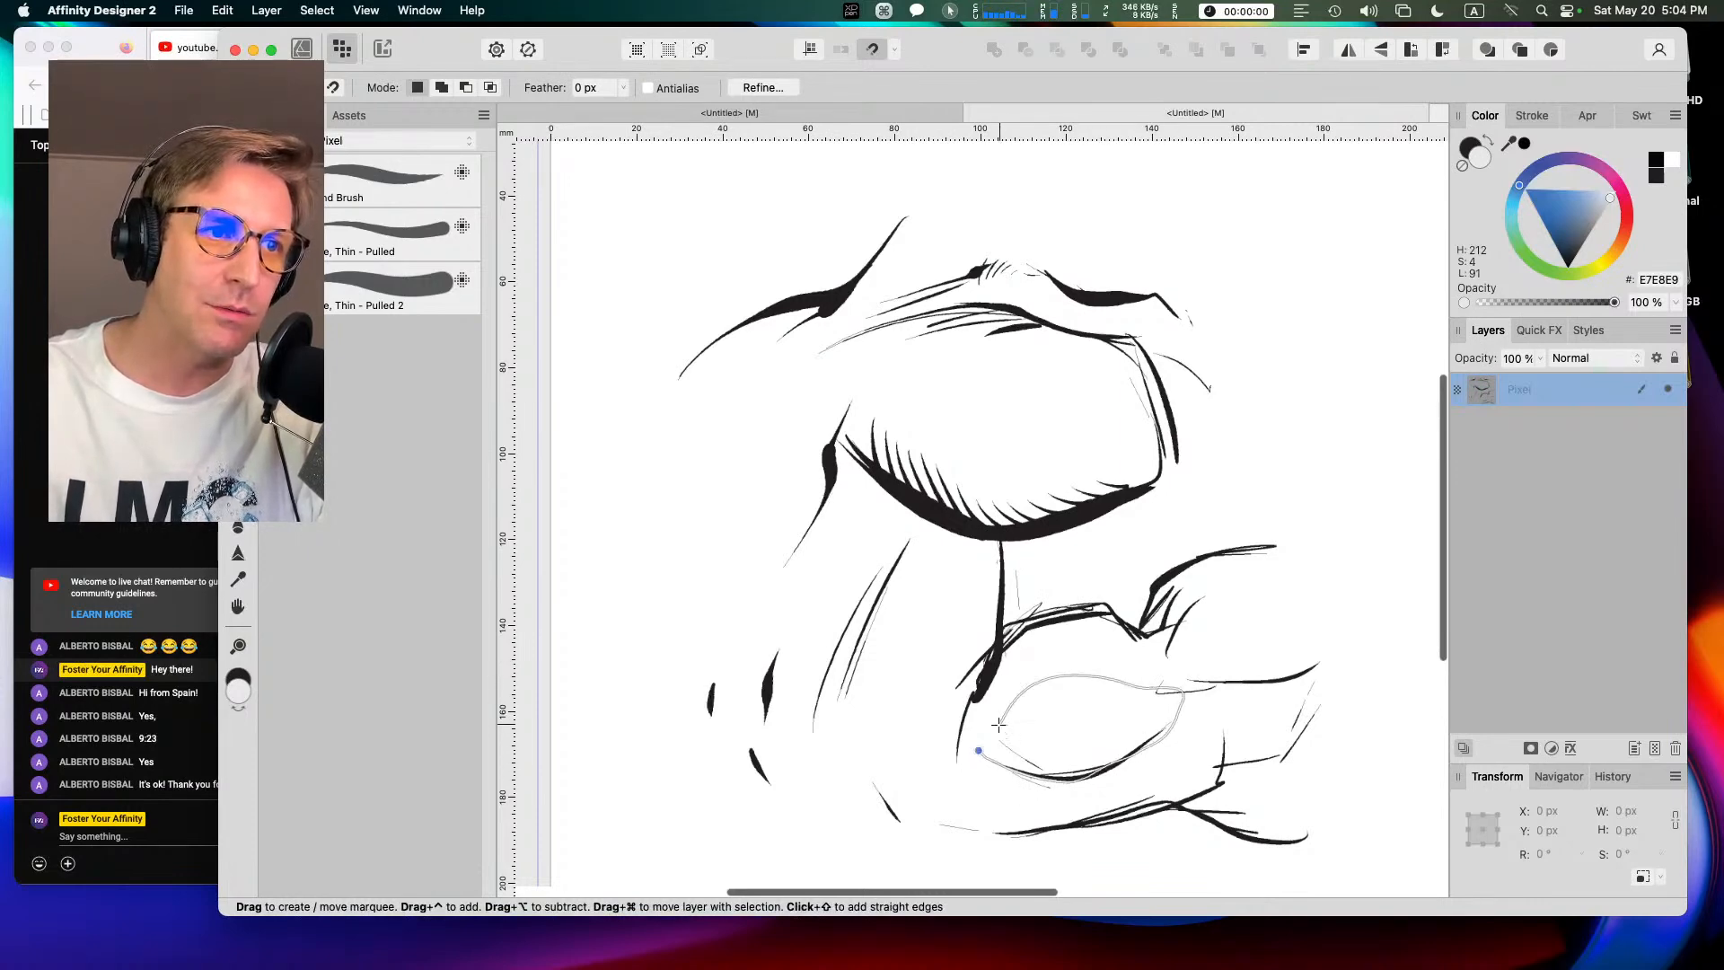
mouse_move(977, 747)
left_mouse_down()
mouse_move(1015, 763)
mouse_move(997, 745)
mouse_move(1117, 747)
mouse_move(1180, 702)
left_mouse_up()
key("b")
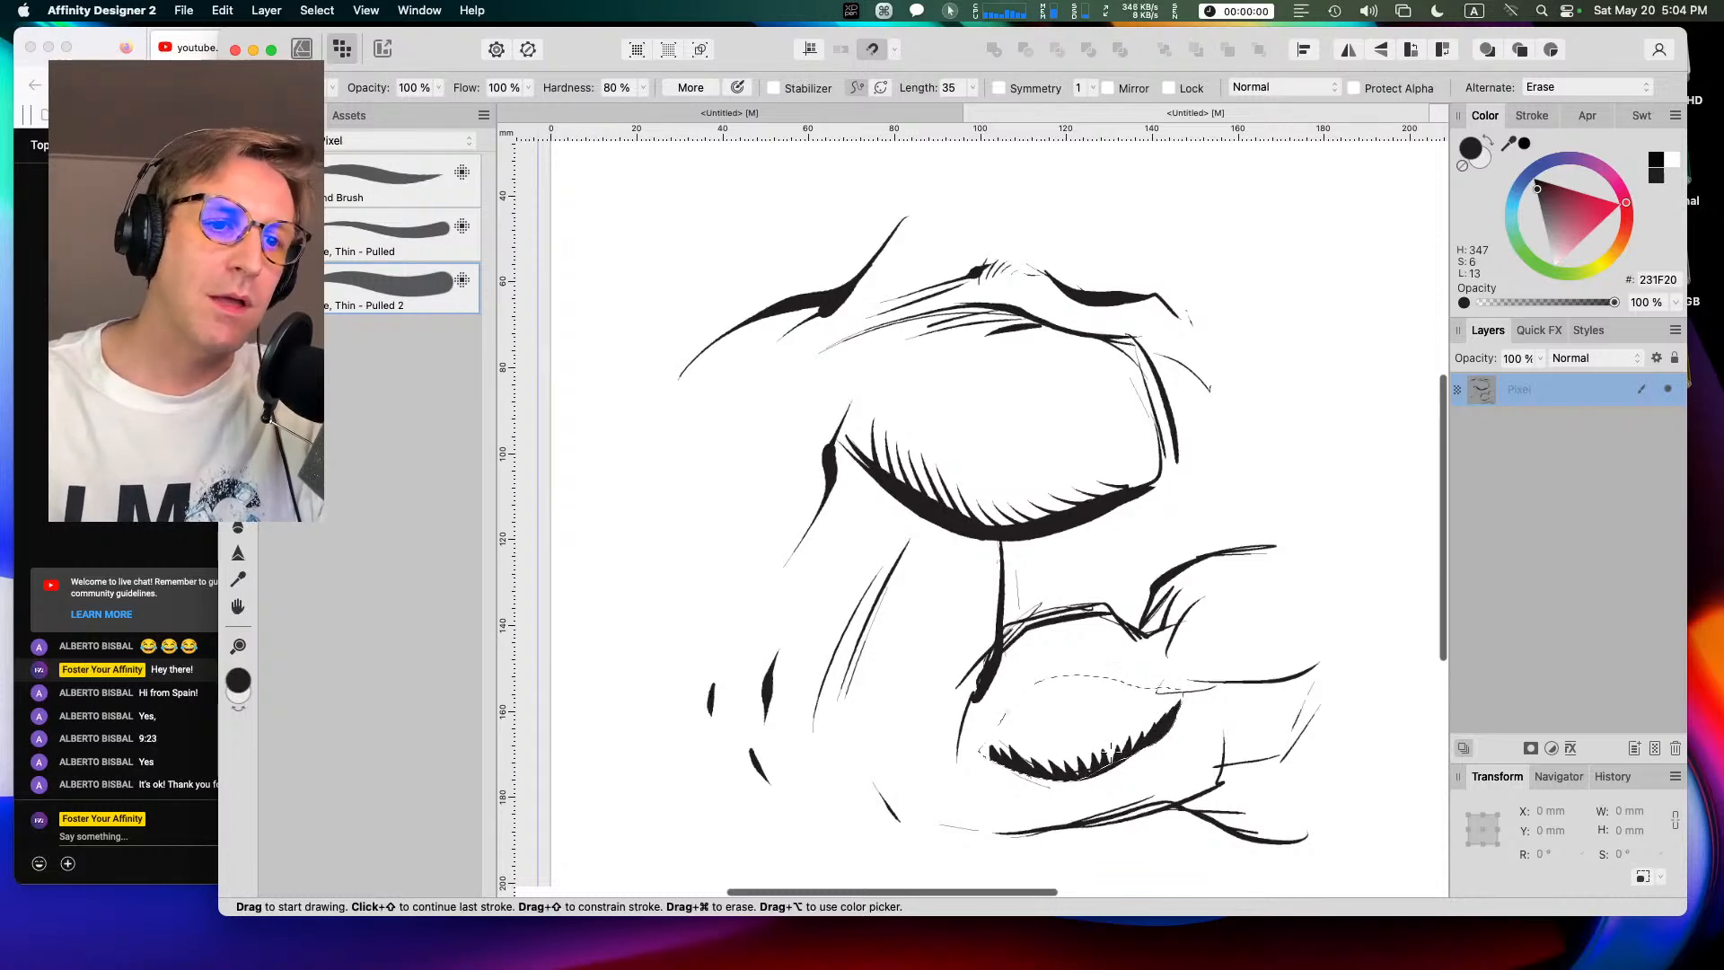
key("Escape")
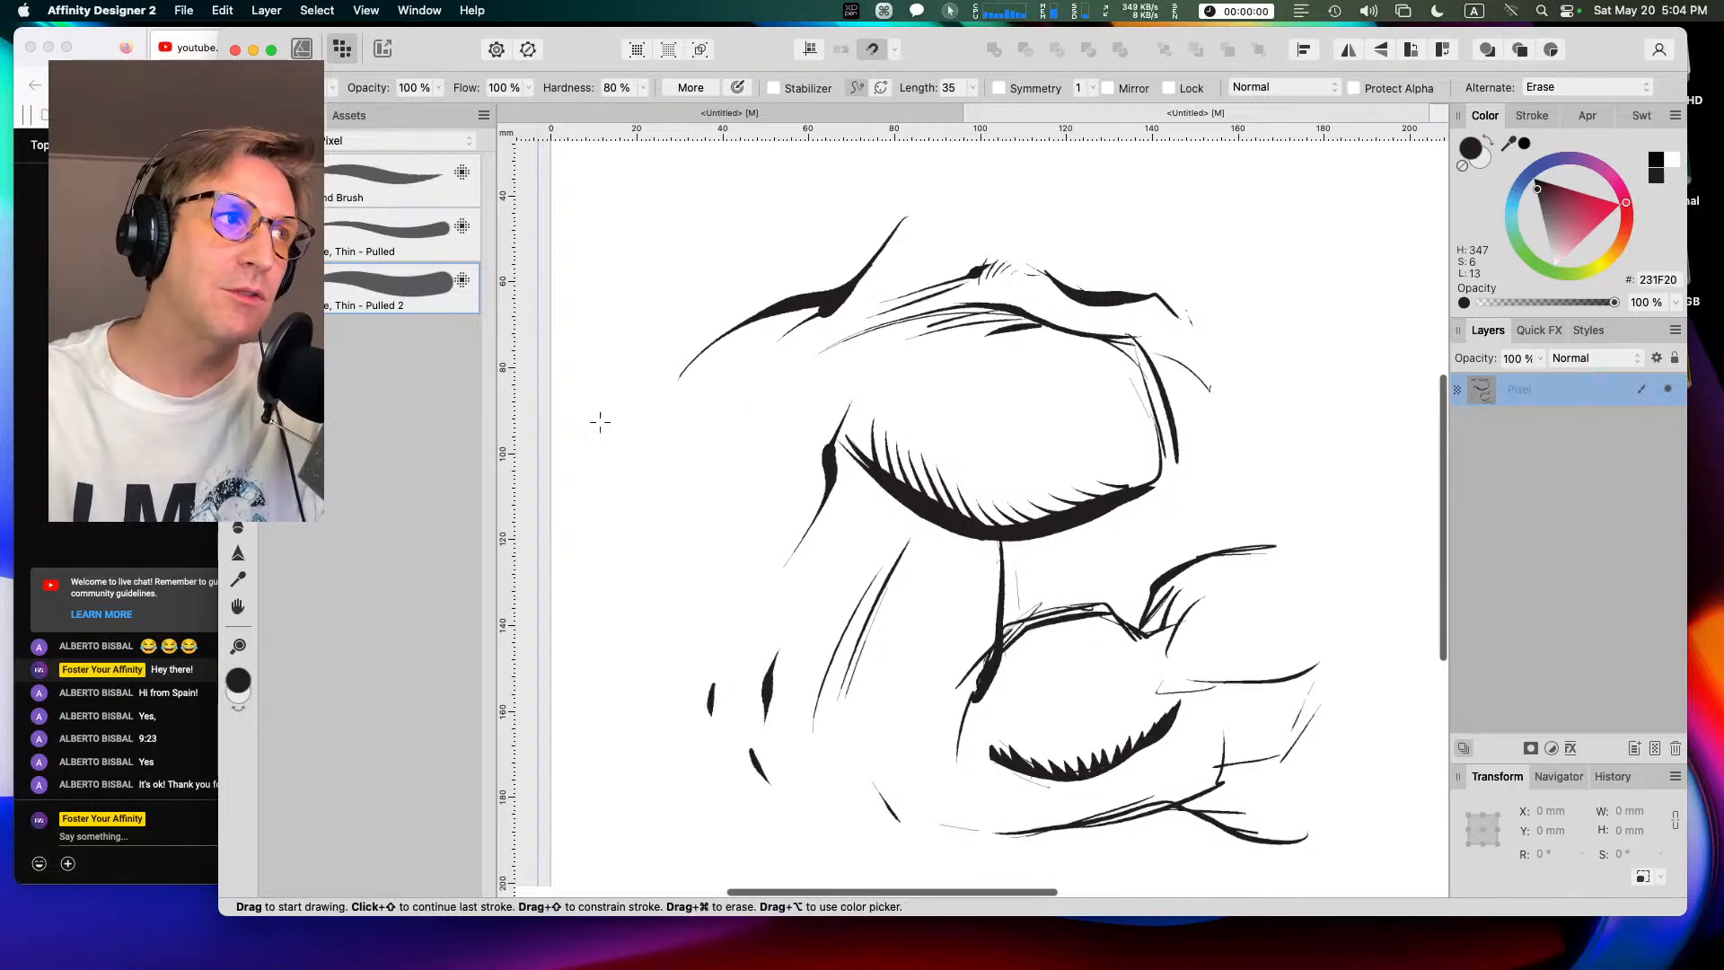
Step: Rename the thicker duplicated spike brush as "Spike, Thick - Pulled"
left_click(411, 236)
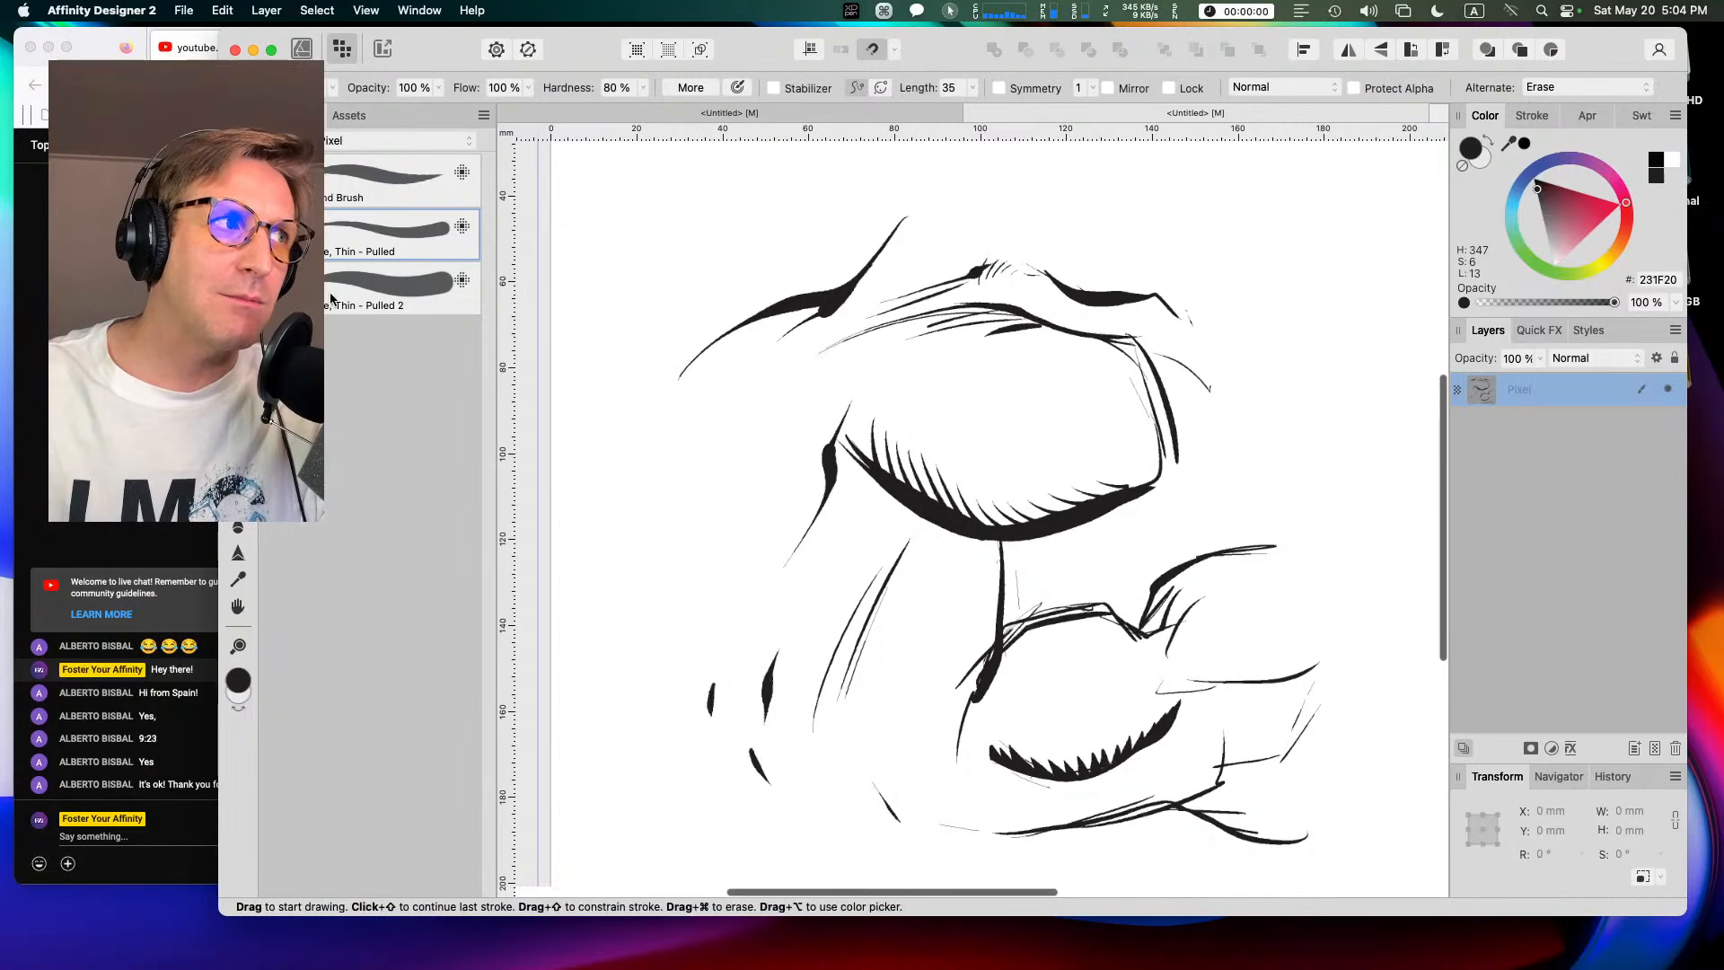
right_click(395, 295)
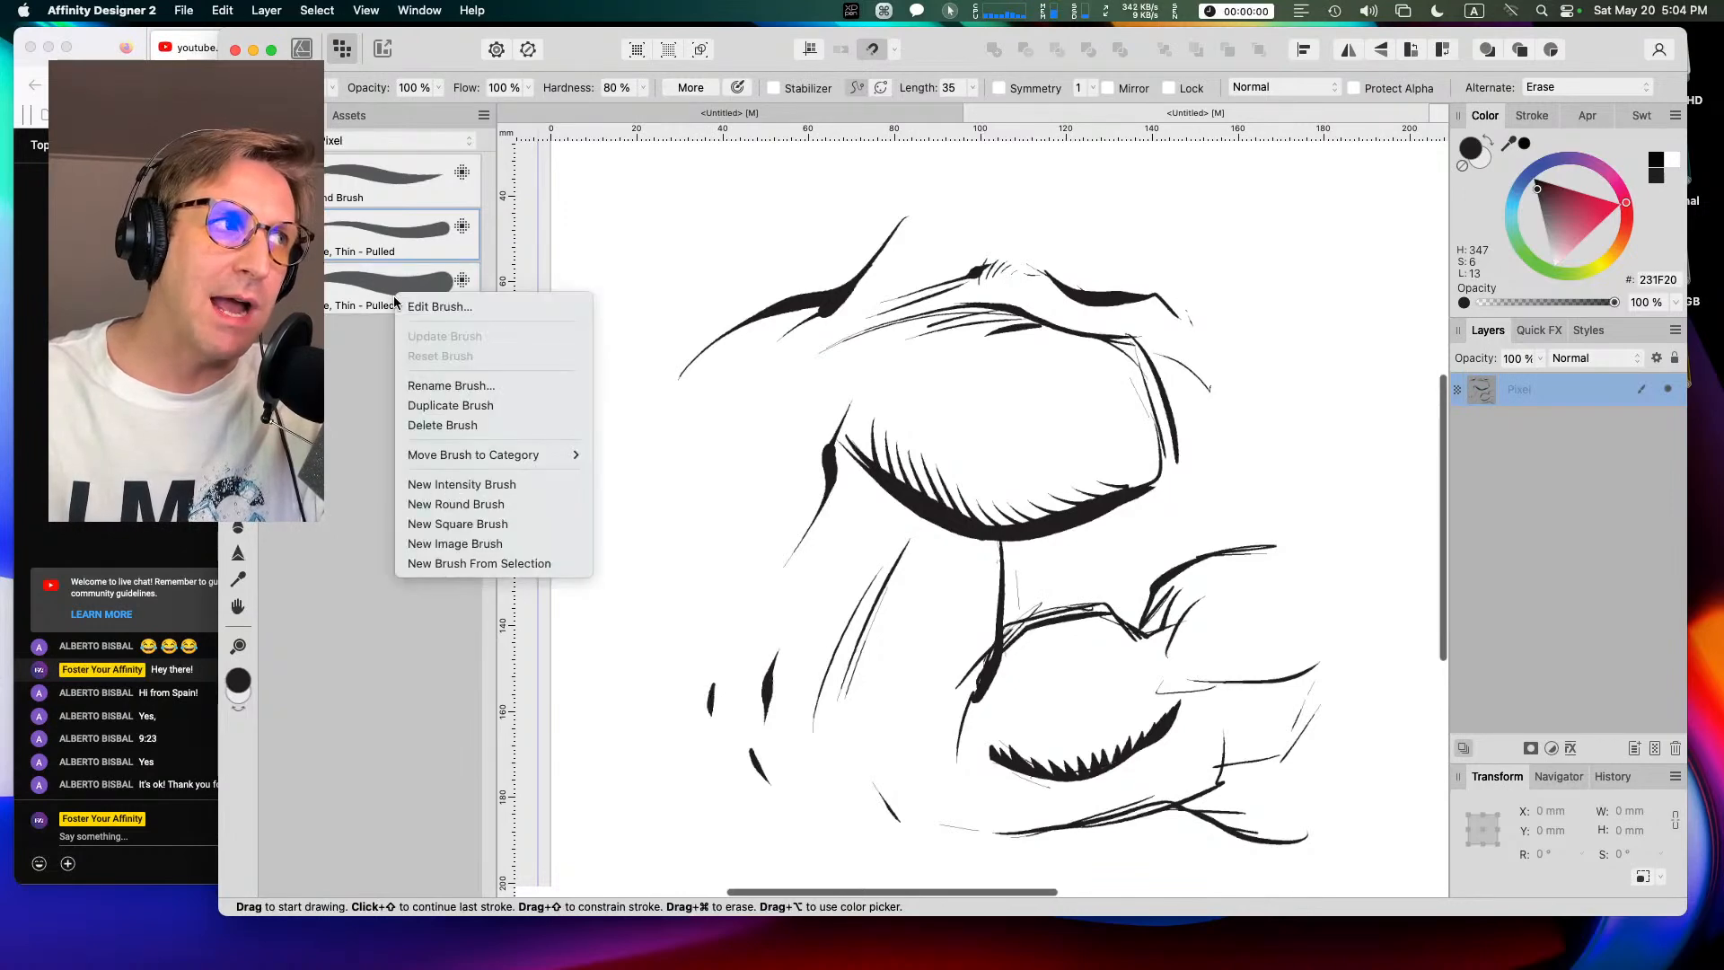
left_click(445, 386)
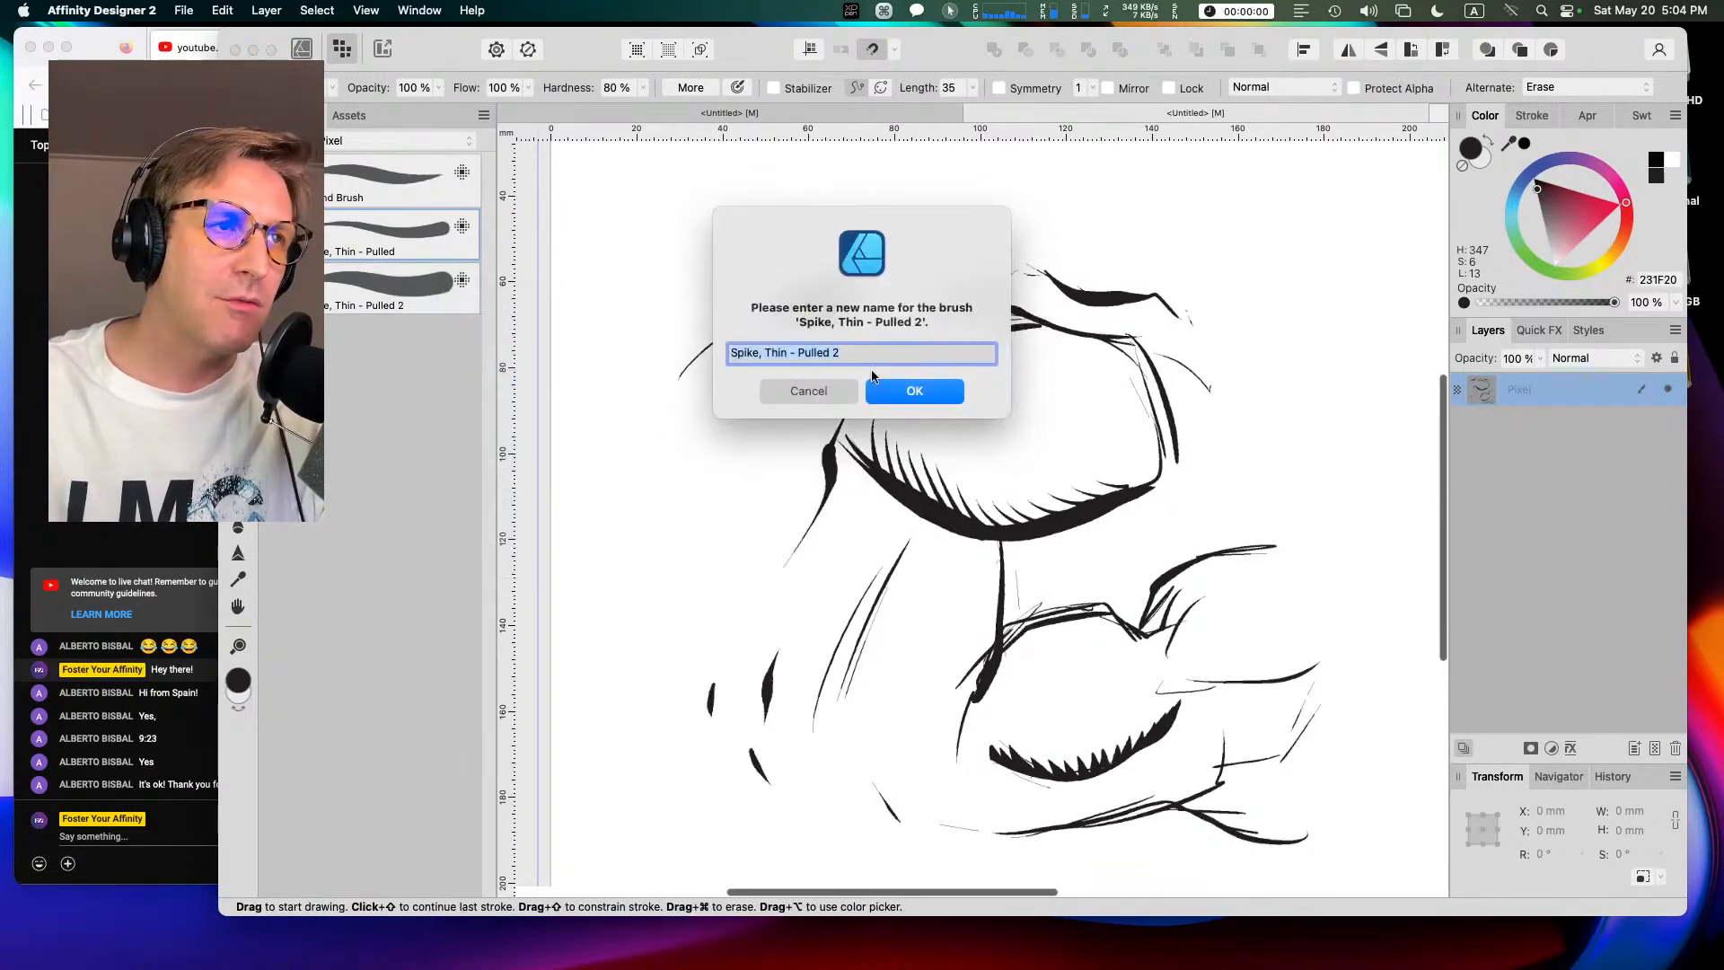
double_click(777, 352)
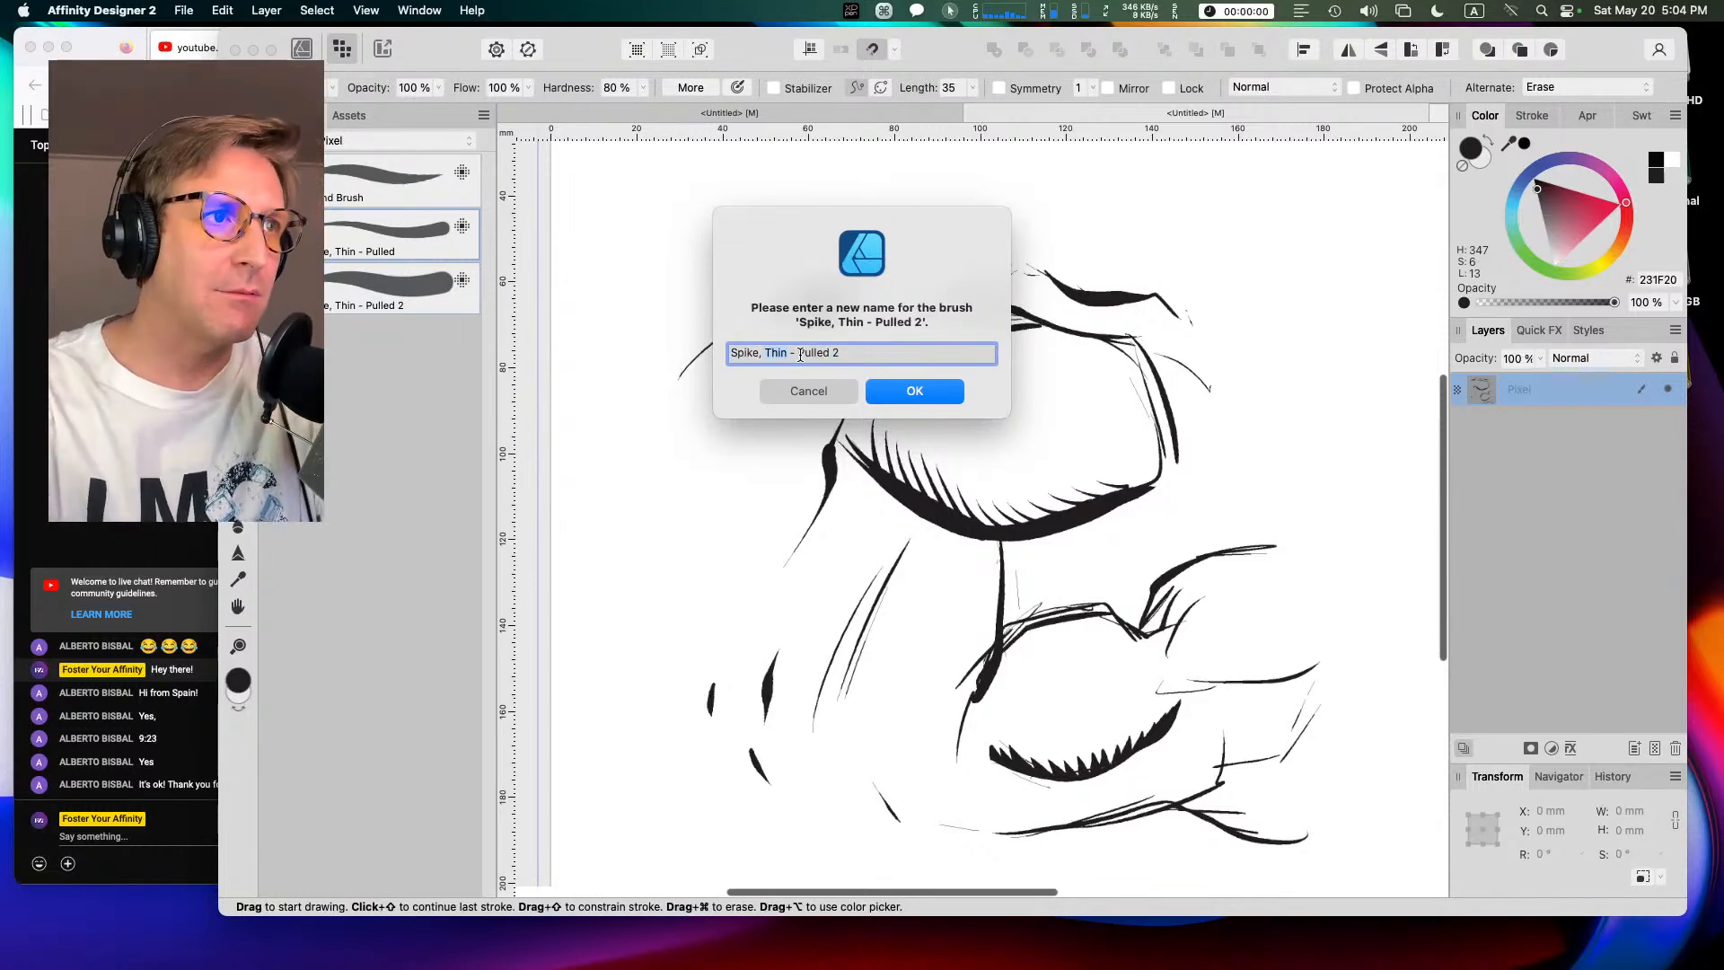
key("shift")
type("Thick")
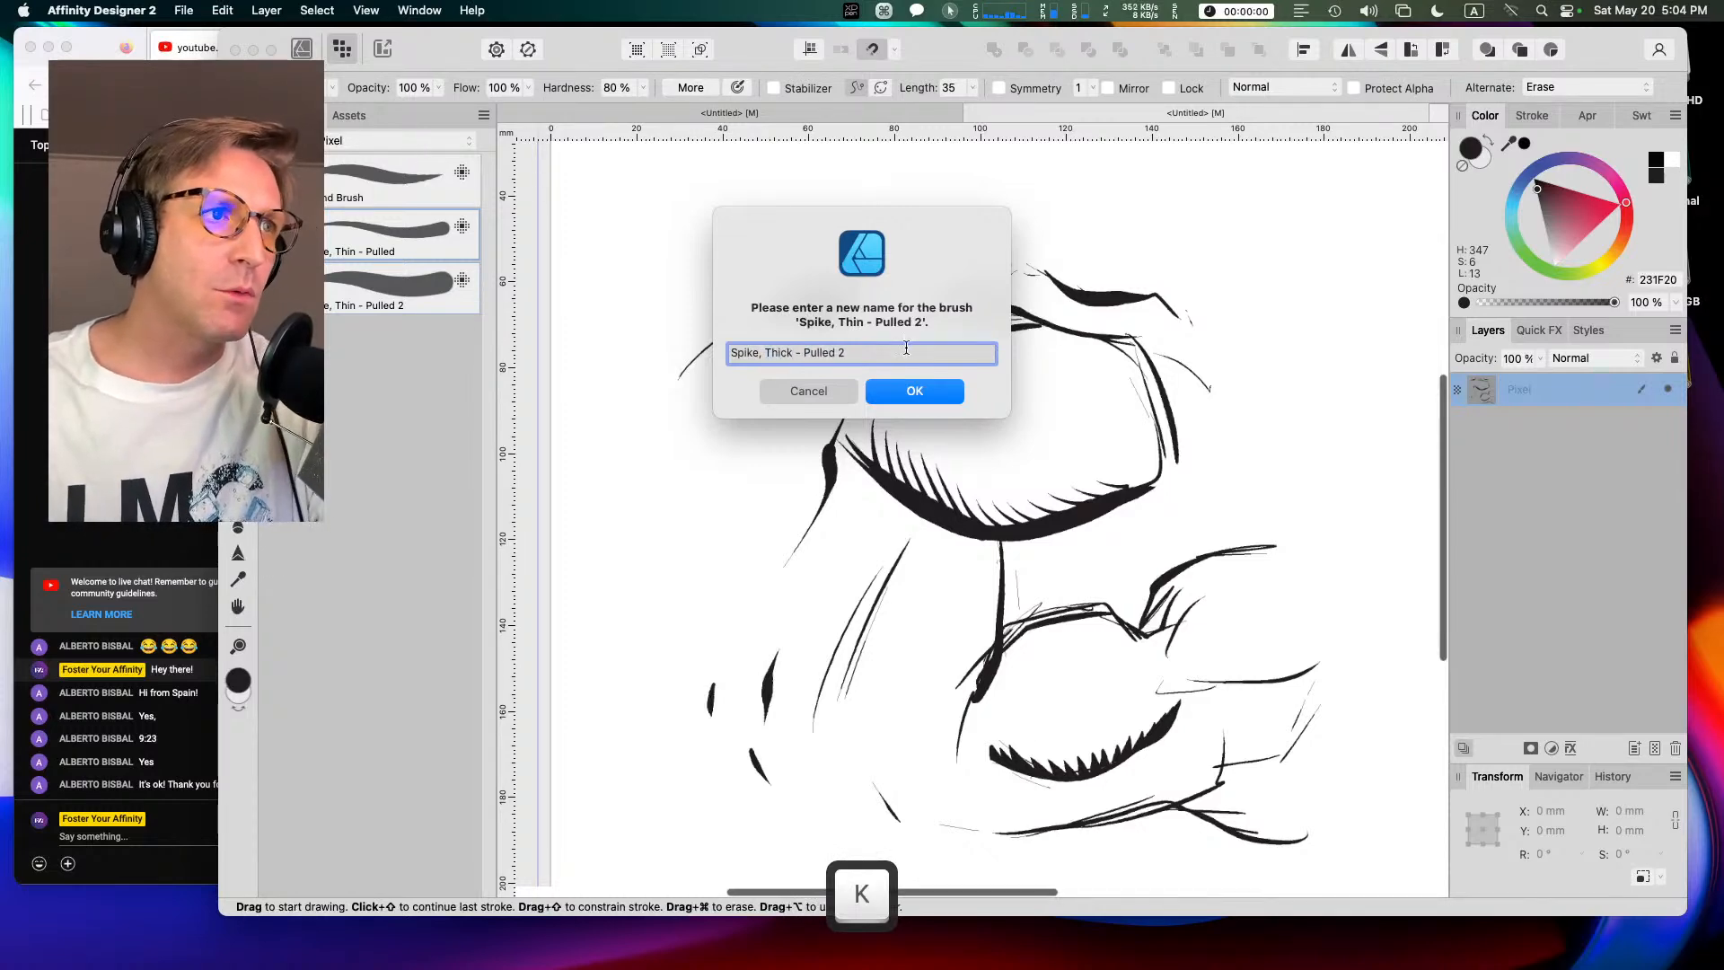
left_click(869, 355)
key("BackSpace")
key("BackSpace")
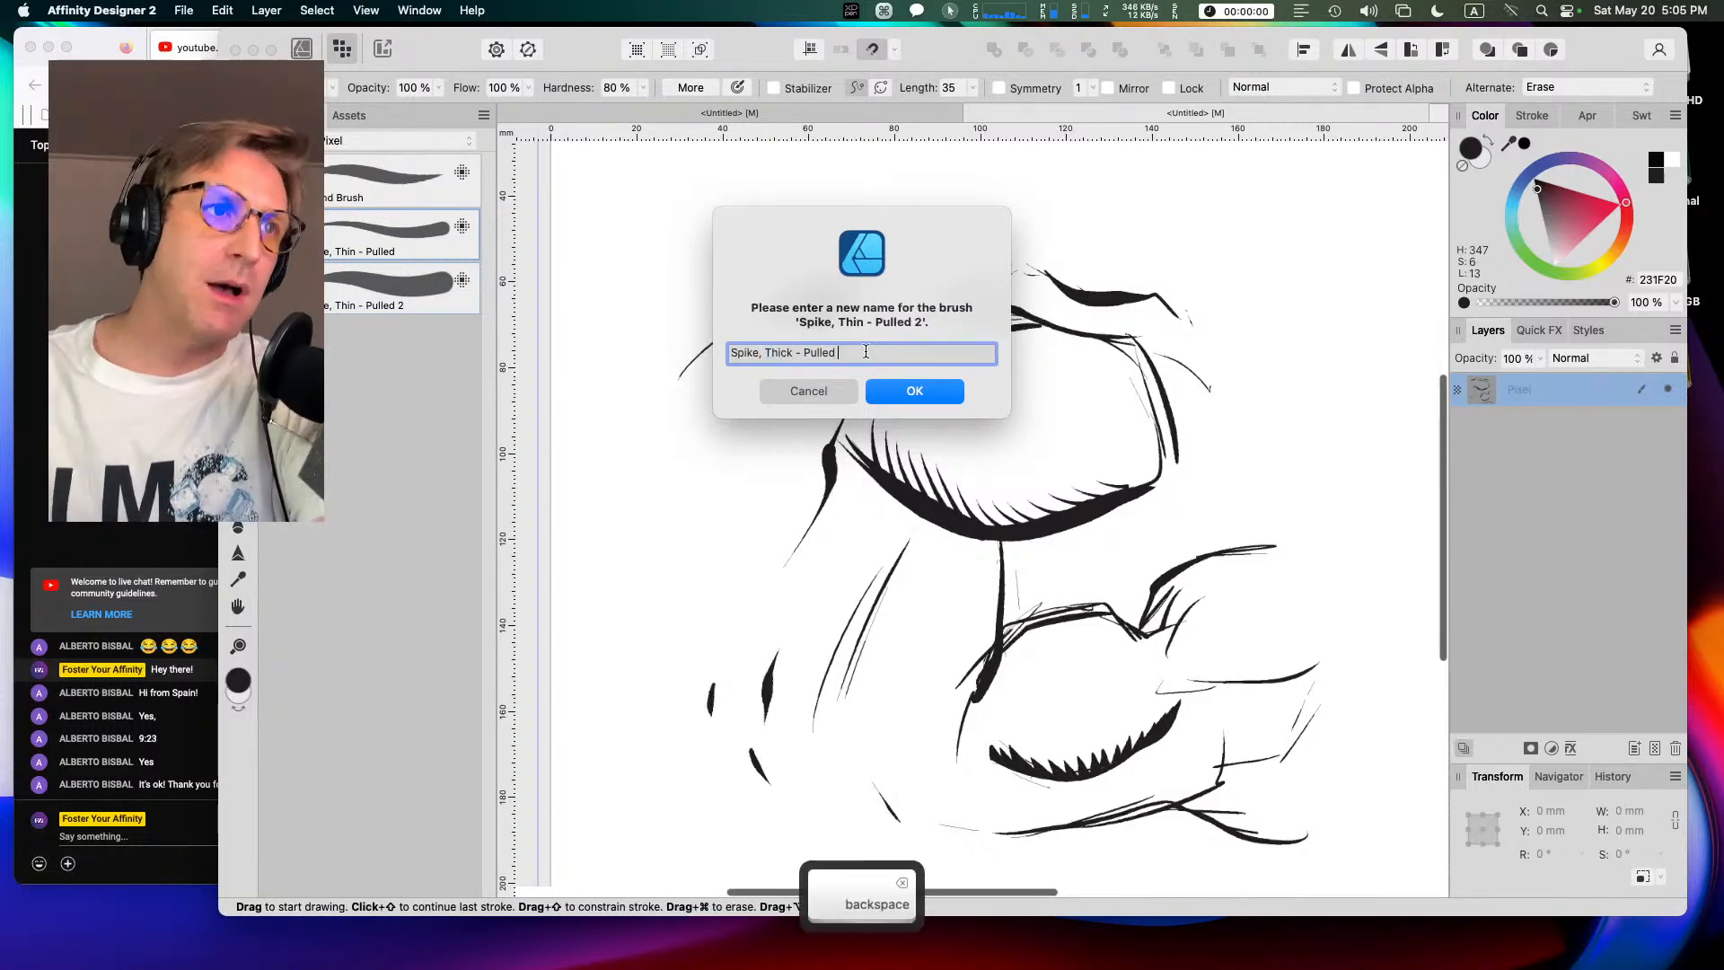
left_click(915, 391)
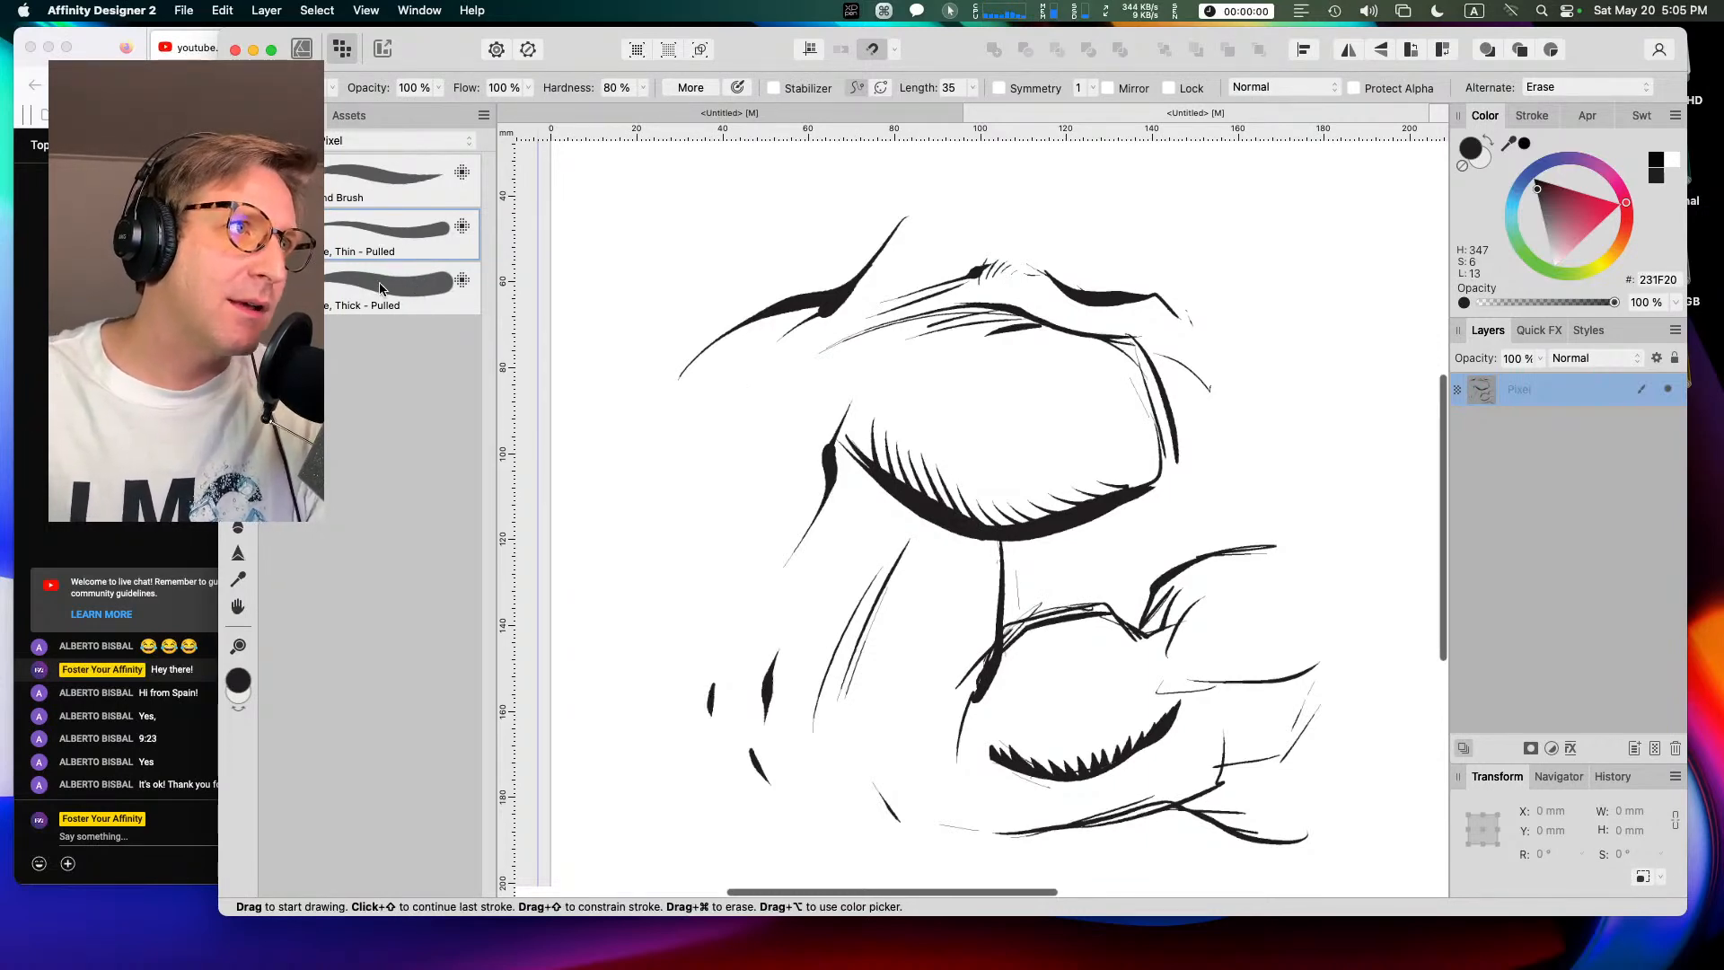
Step: Duplicate the Spike, Thin - Pulled brush again and move the copy to the end of the brush list
right_click(370, 224)
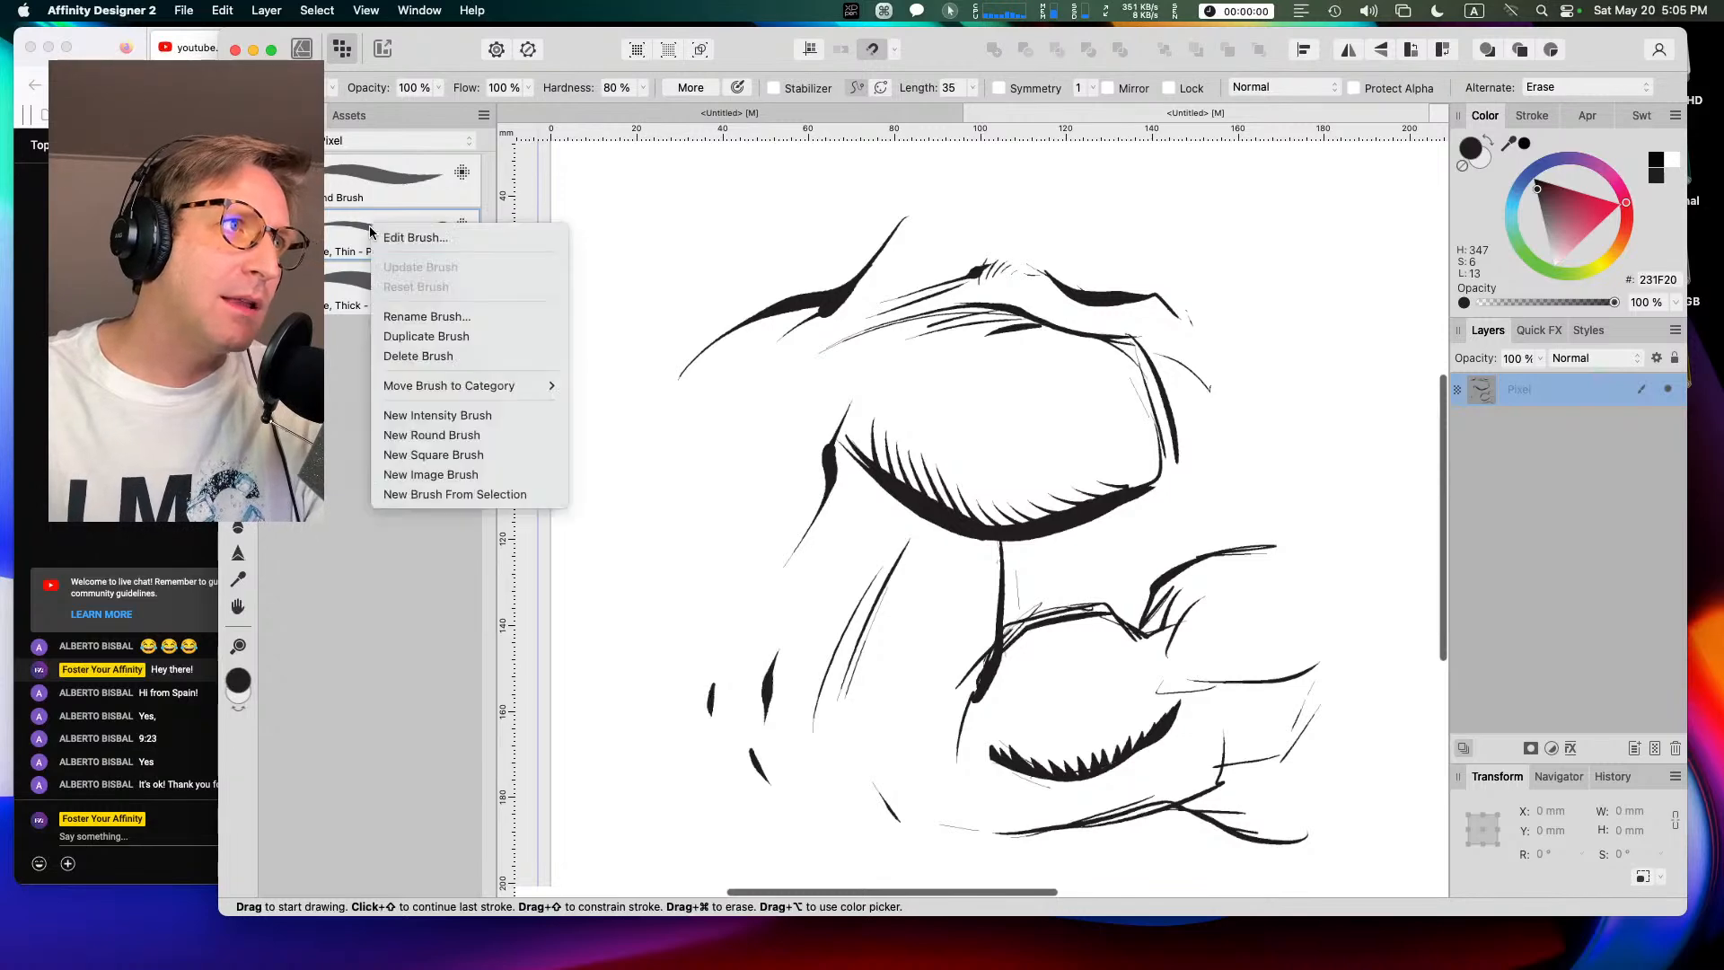
left_click(448, 336)
left_click_drag(405, 289, 395, 375)
right_click(380, 341)
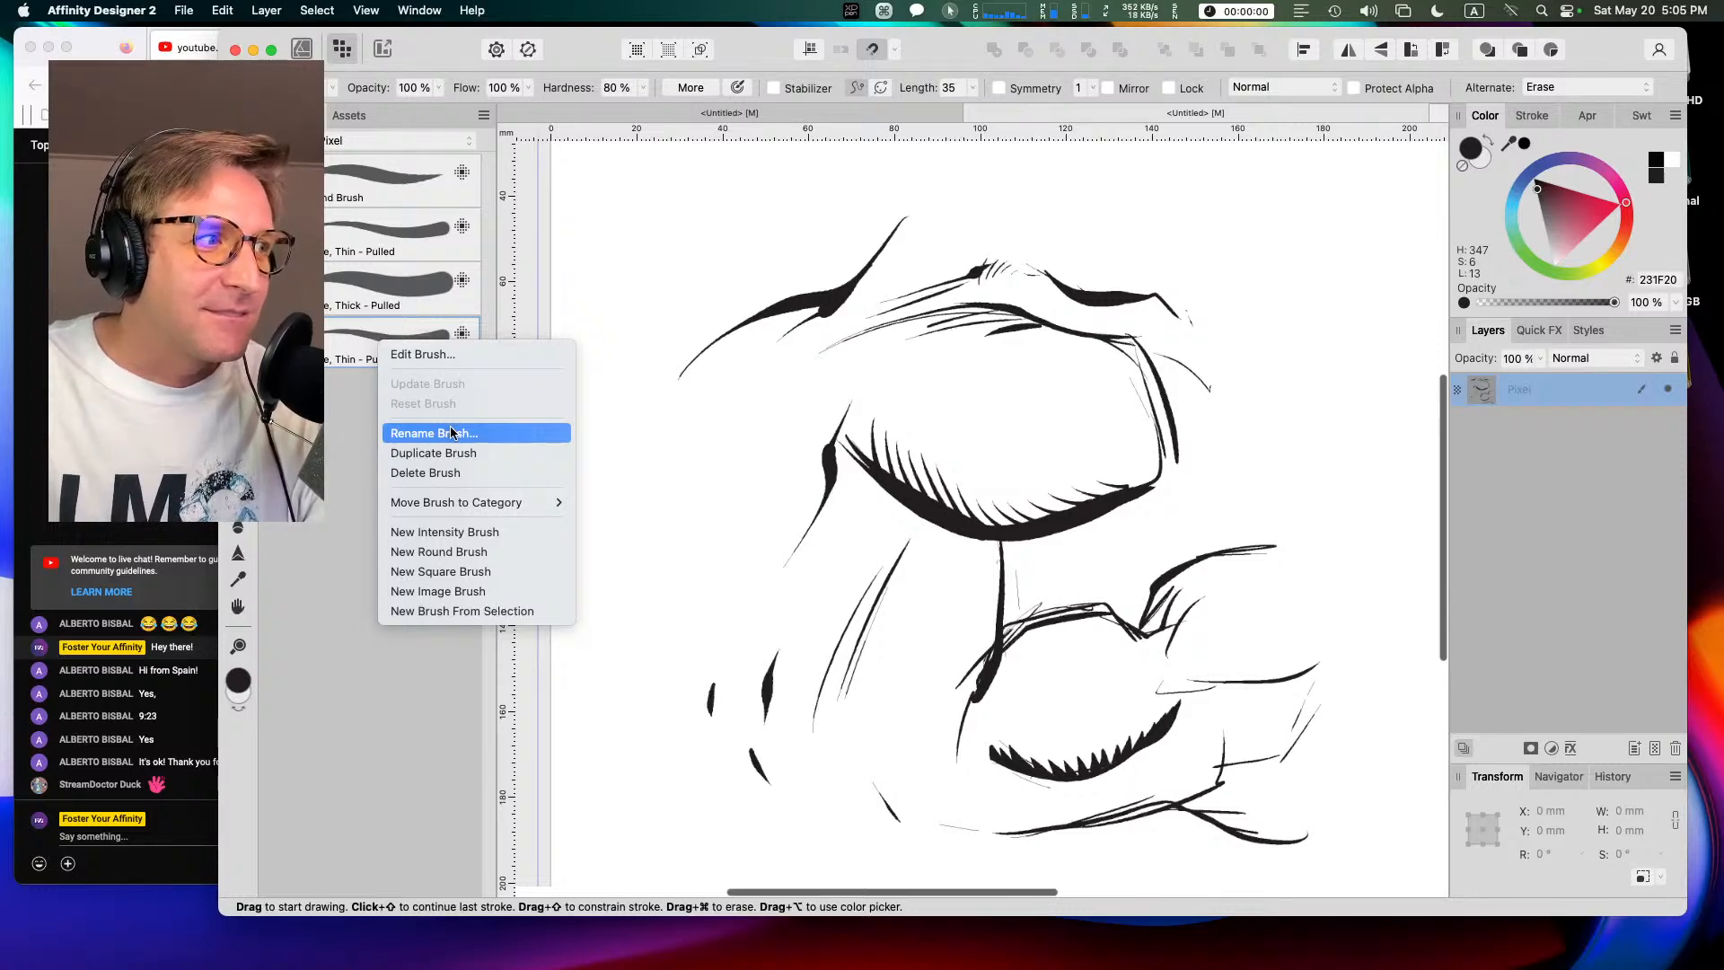
Step: Send a pink hand emoji in the YouTube live chat in Firefox and return to Affinity Designer 2
left_click(112, 864)
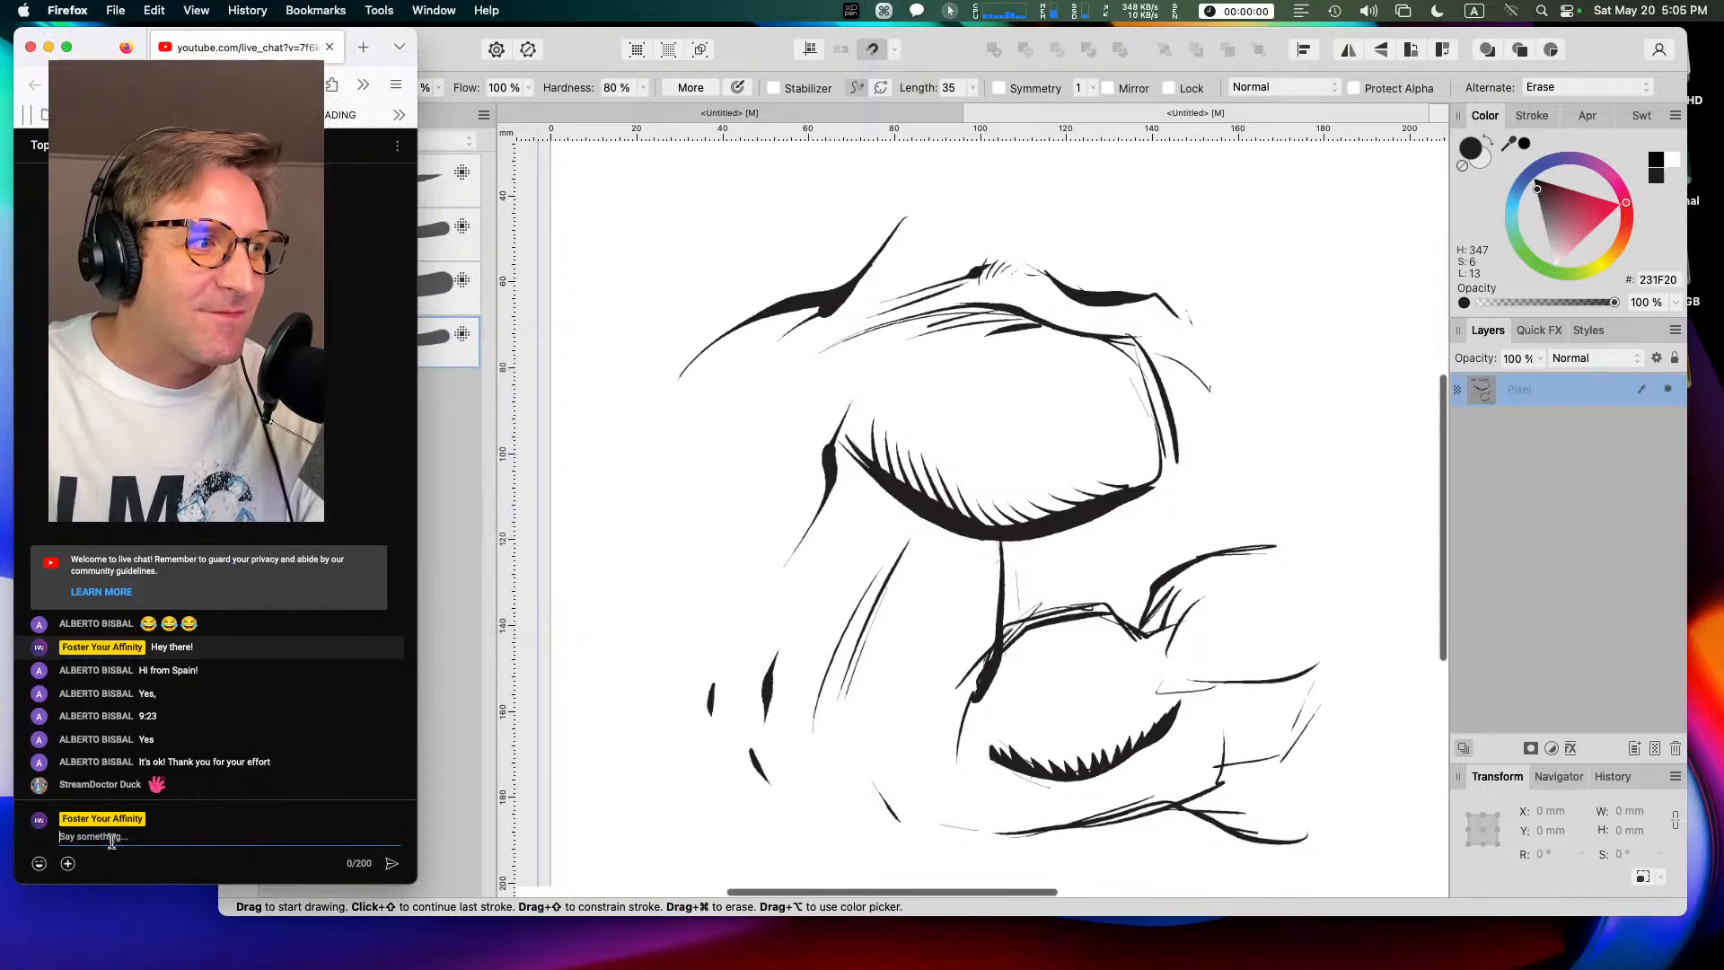
left_click(39, 863)
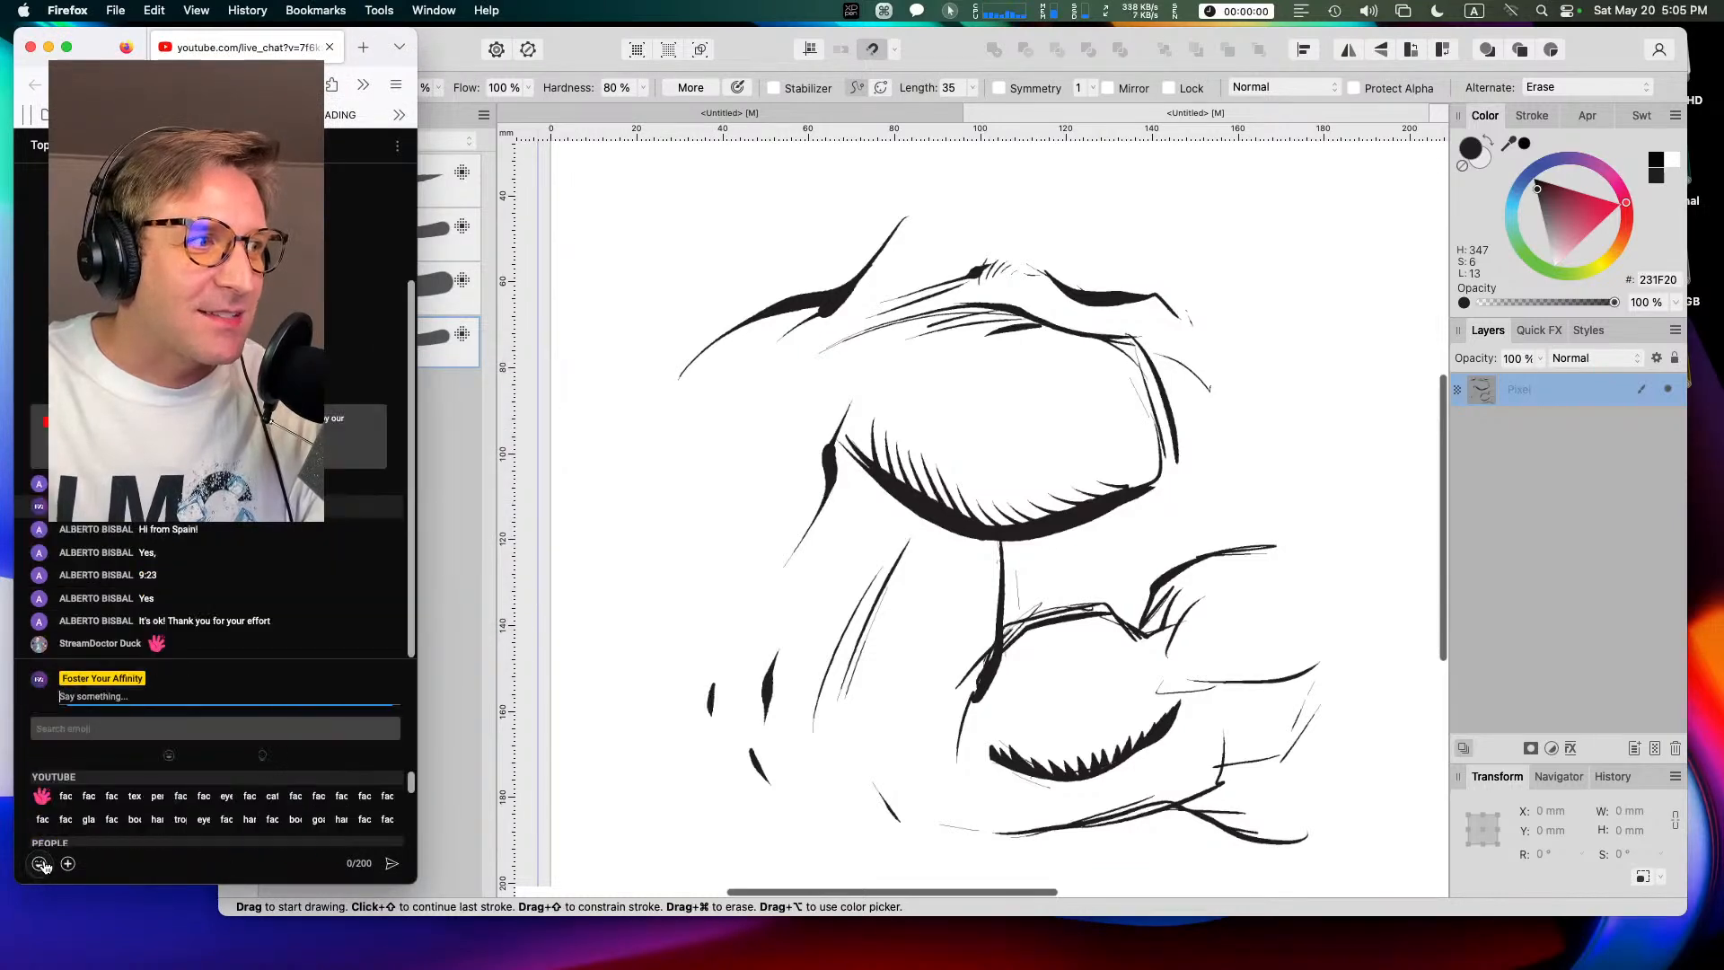
left_click(42, 796)
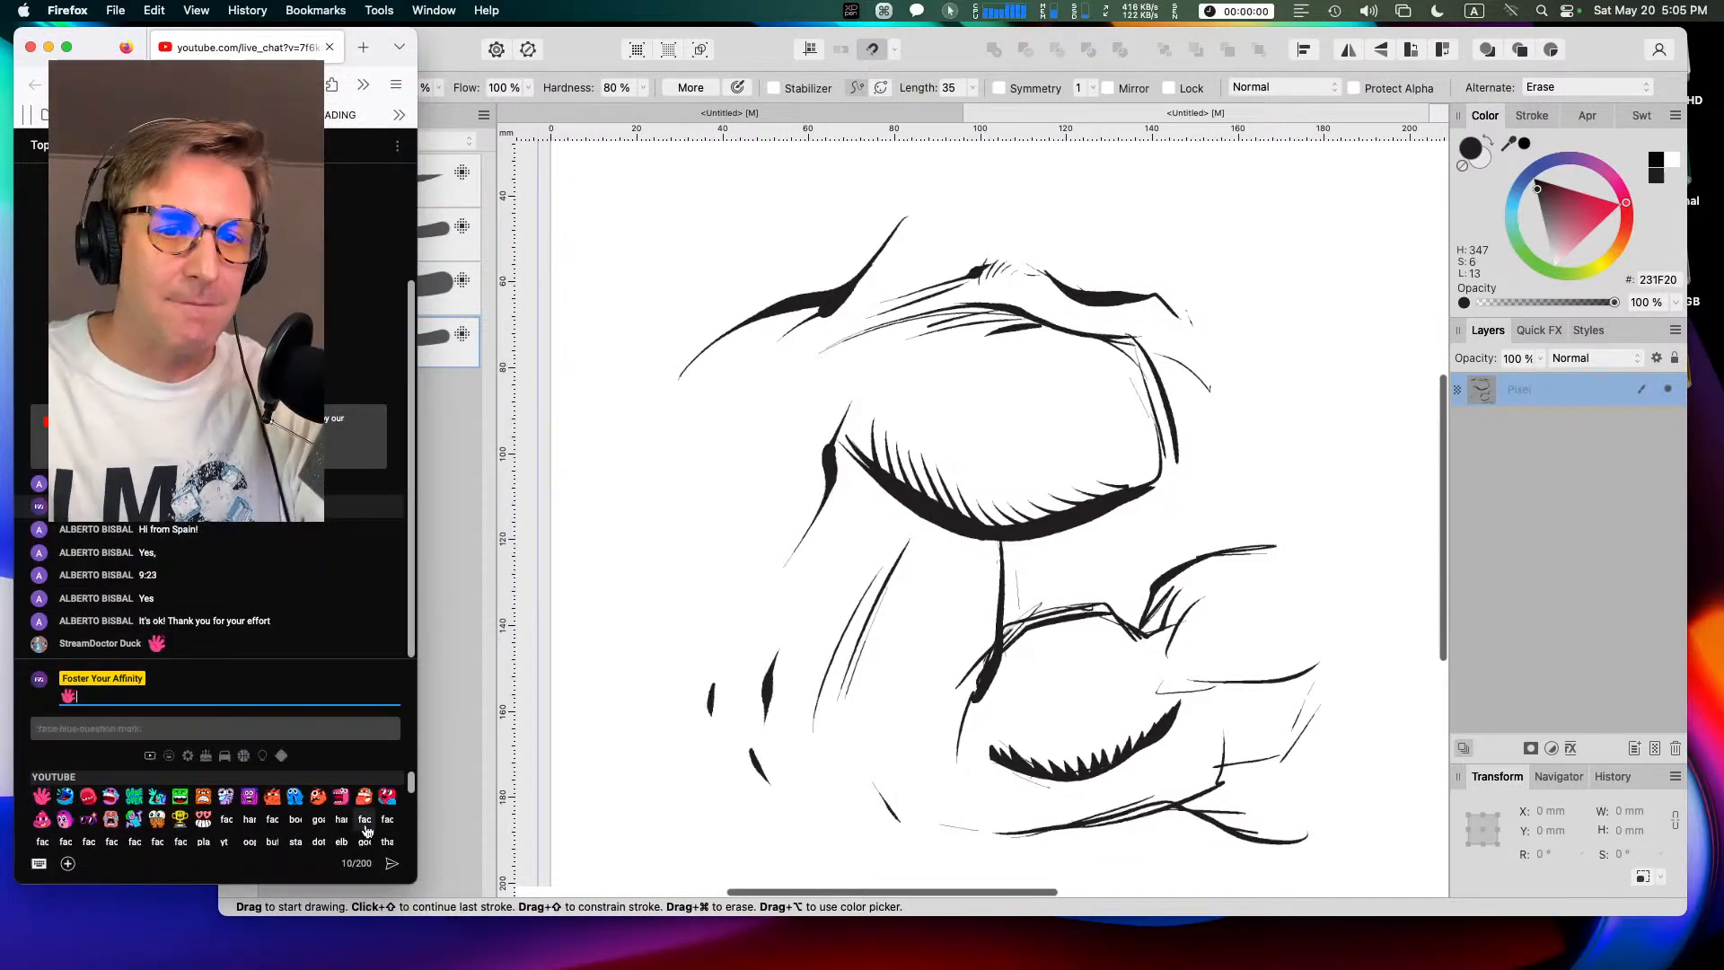
key("Return")
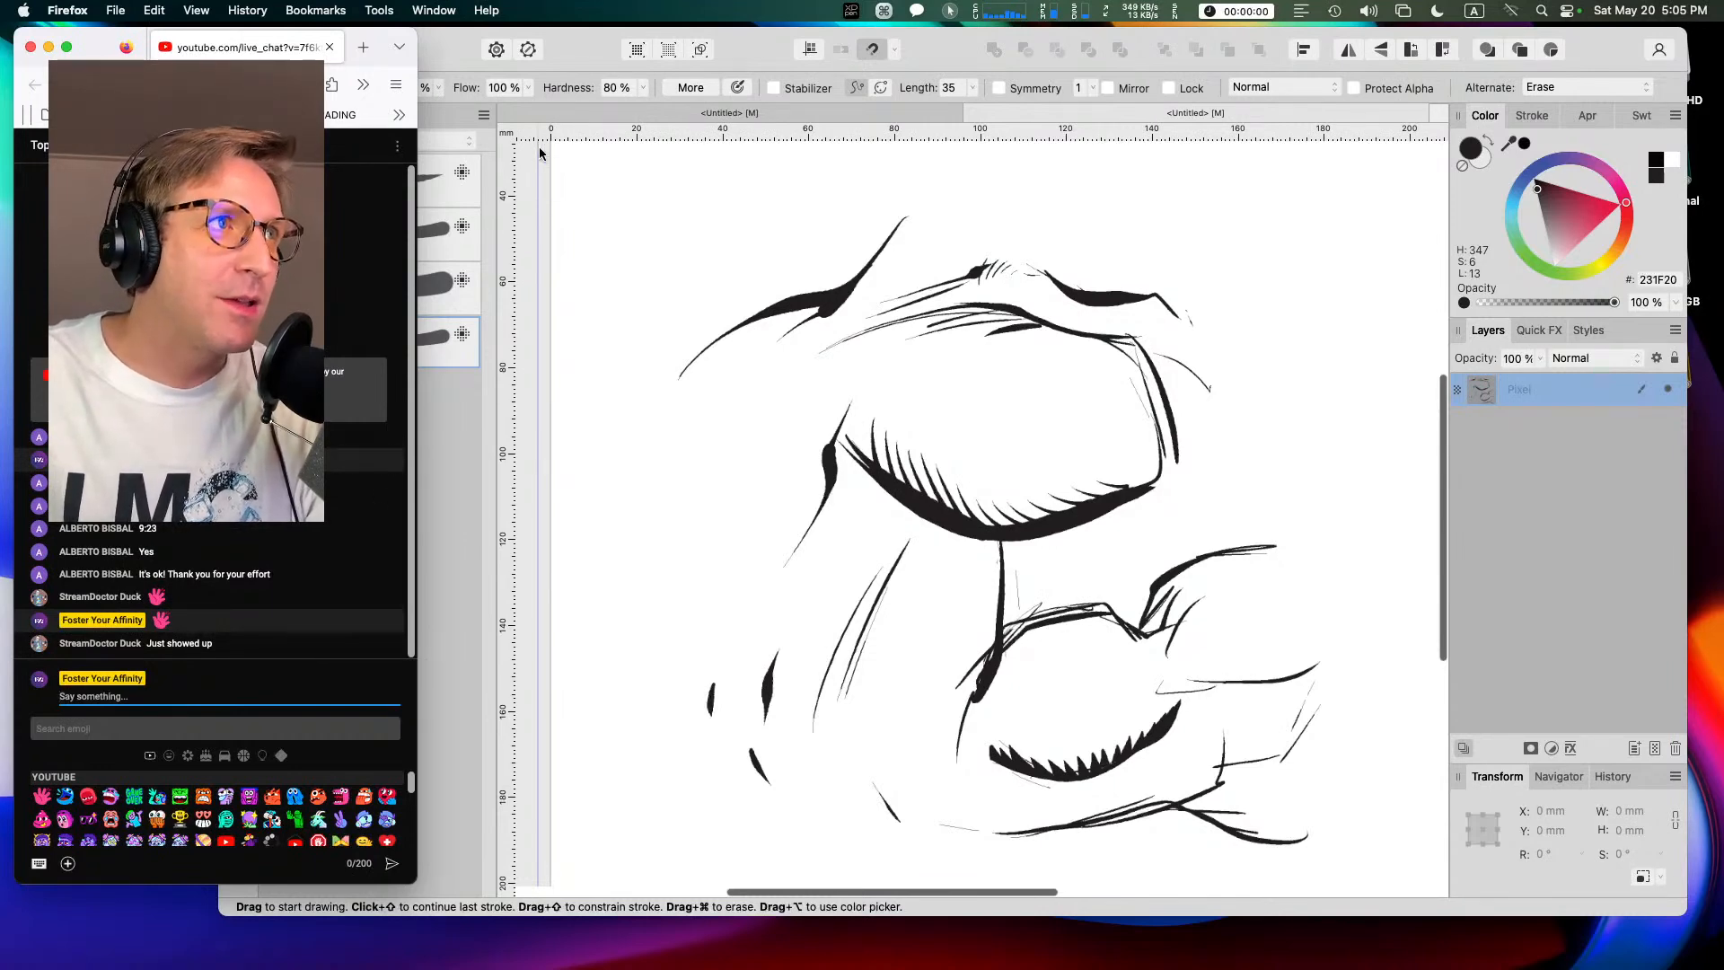
left_click(567, 61)
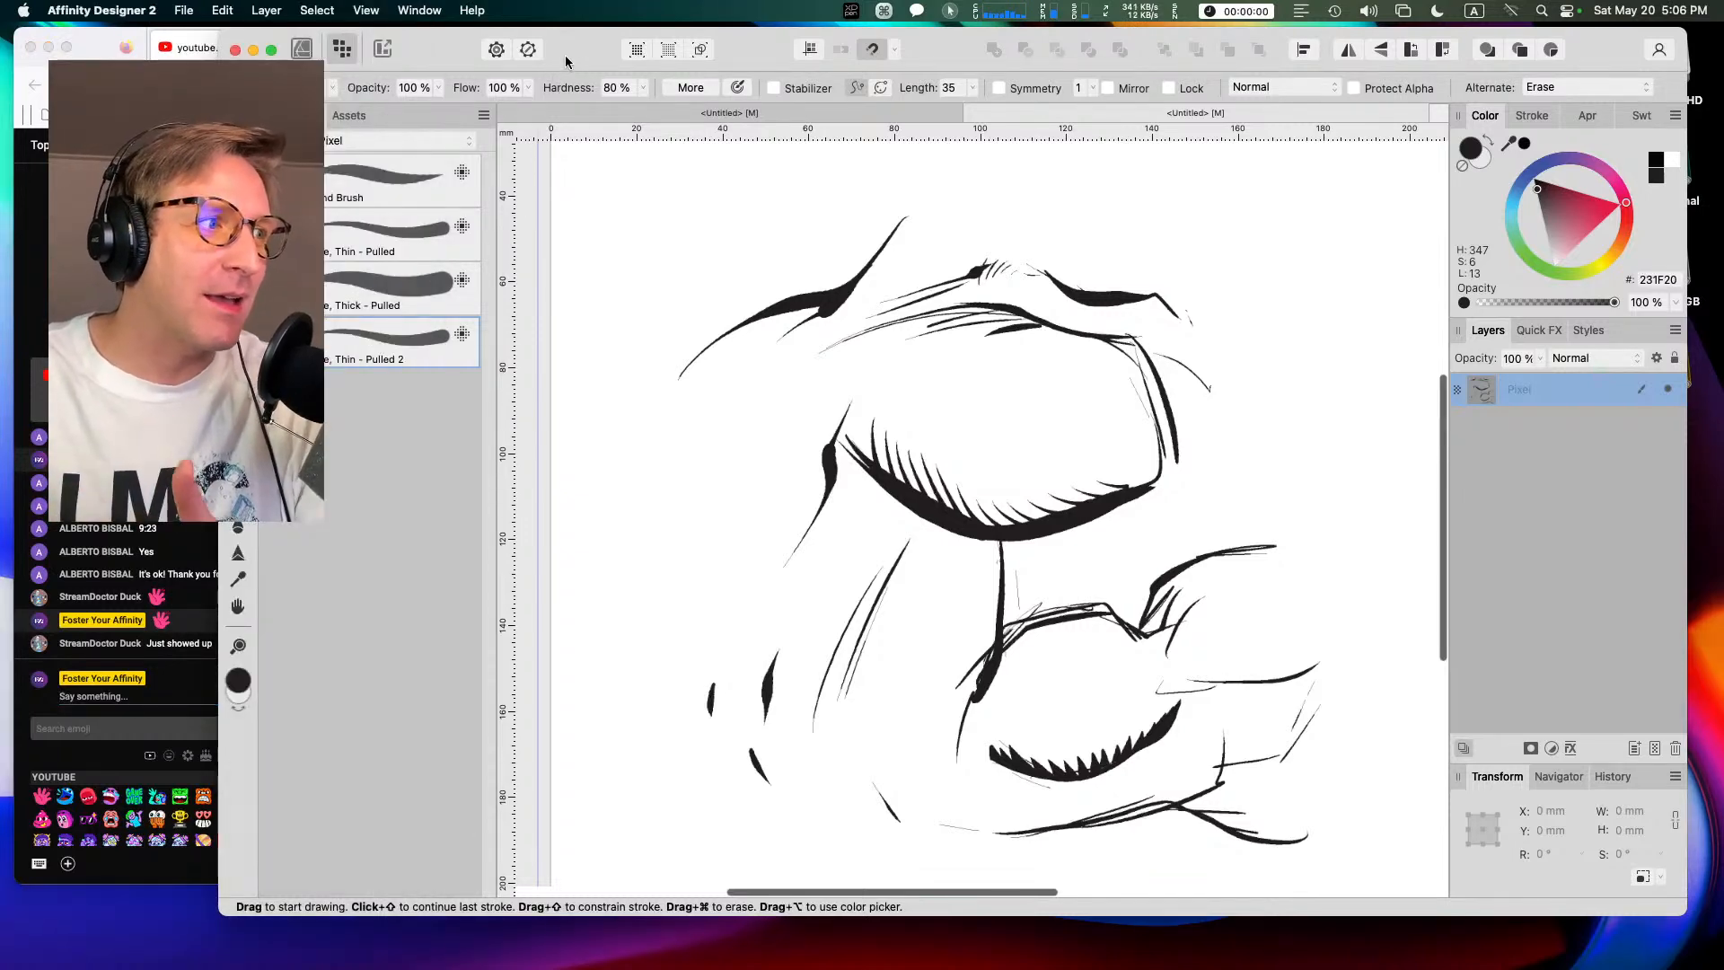
Step: Edit the Spike, Thin - Pulled 2 brush and reshape its Size Jitter distance profile into a low arch with zero at both ends
right_click(397, 346)
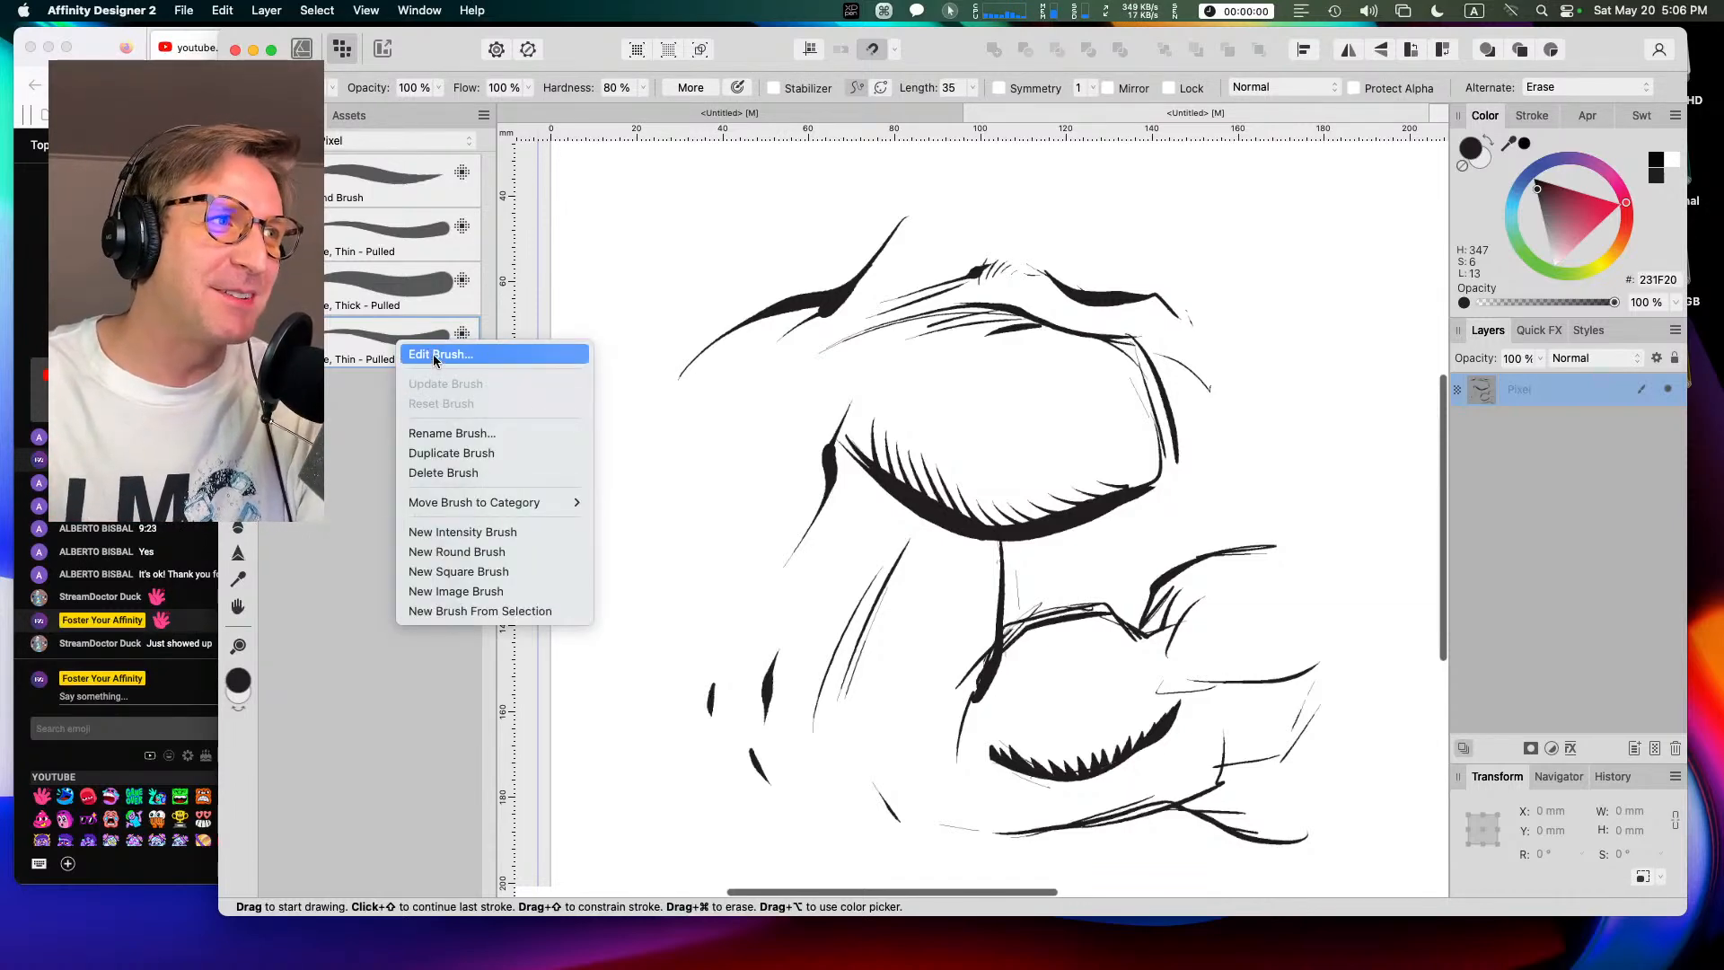
left_click(435, 356)
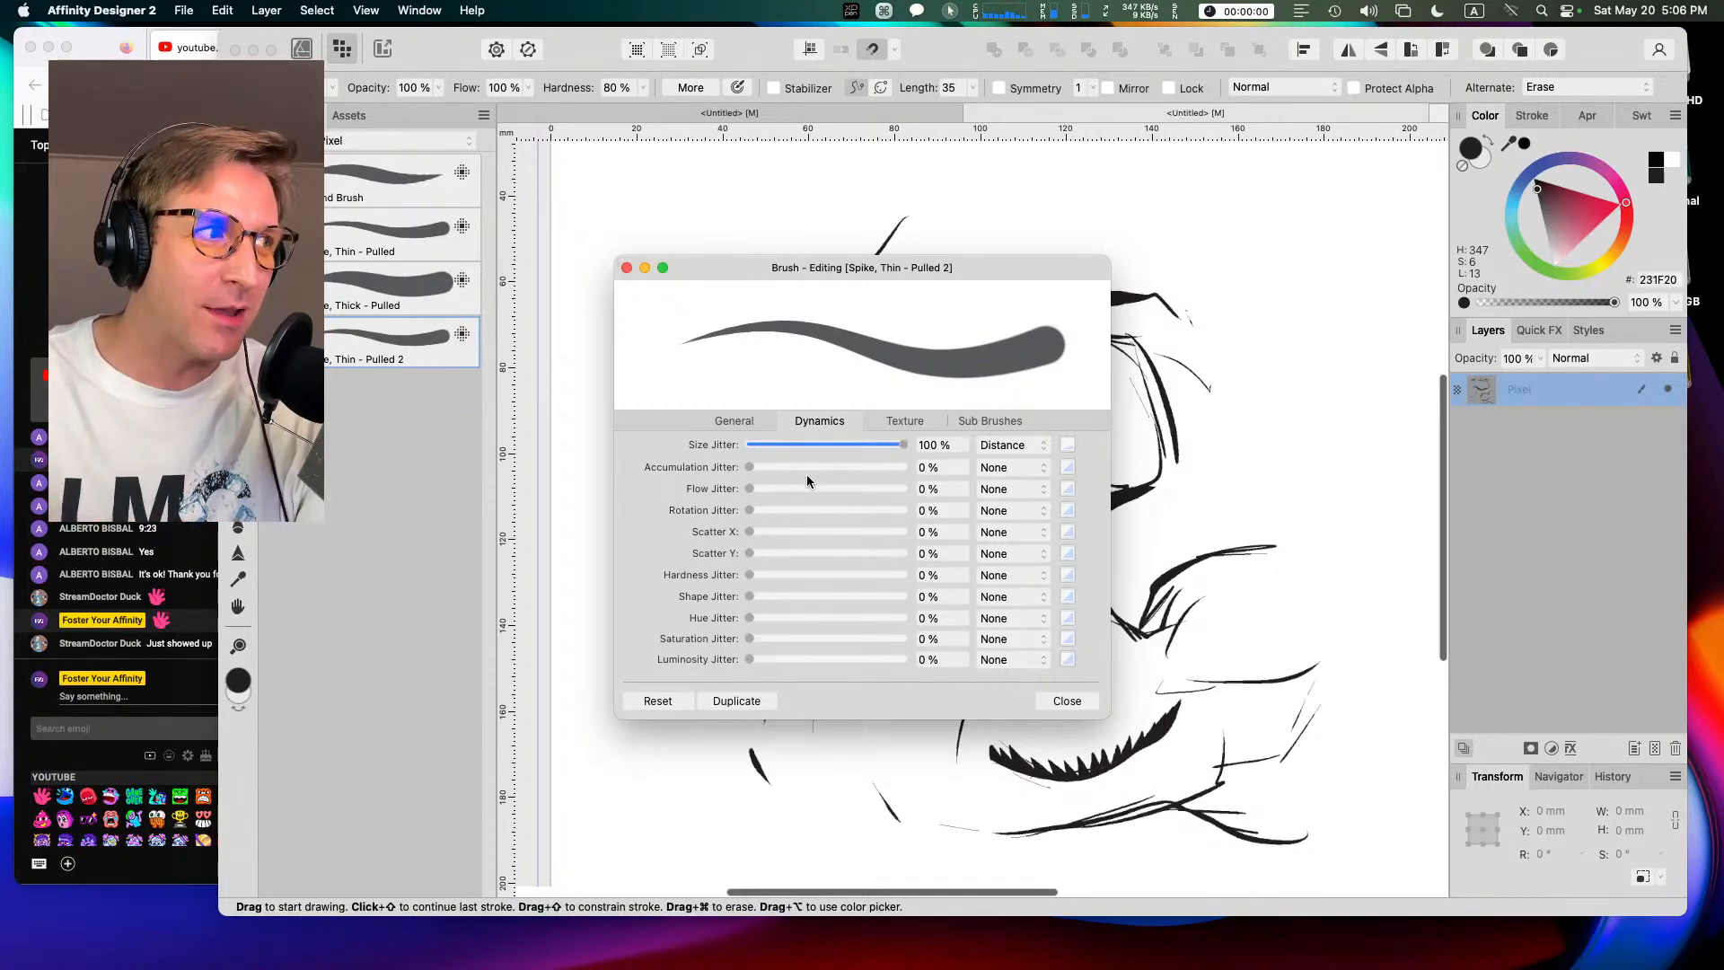
left_click(1067, 445)
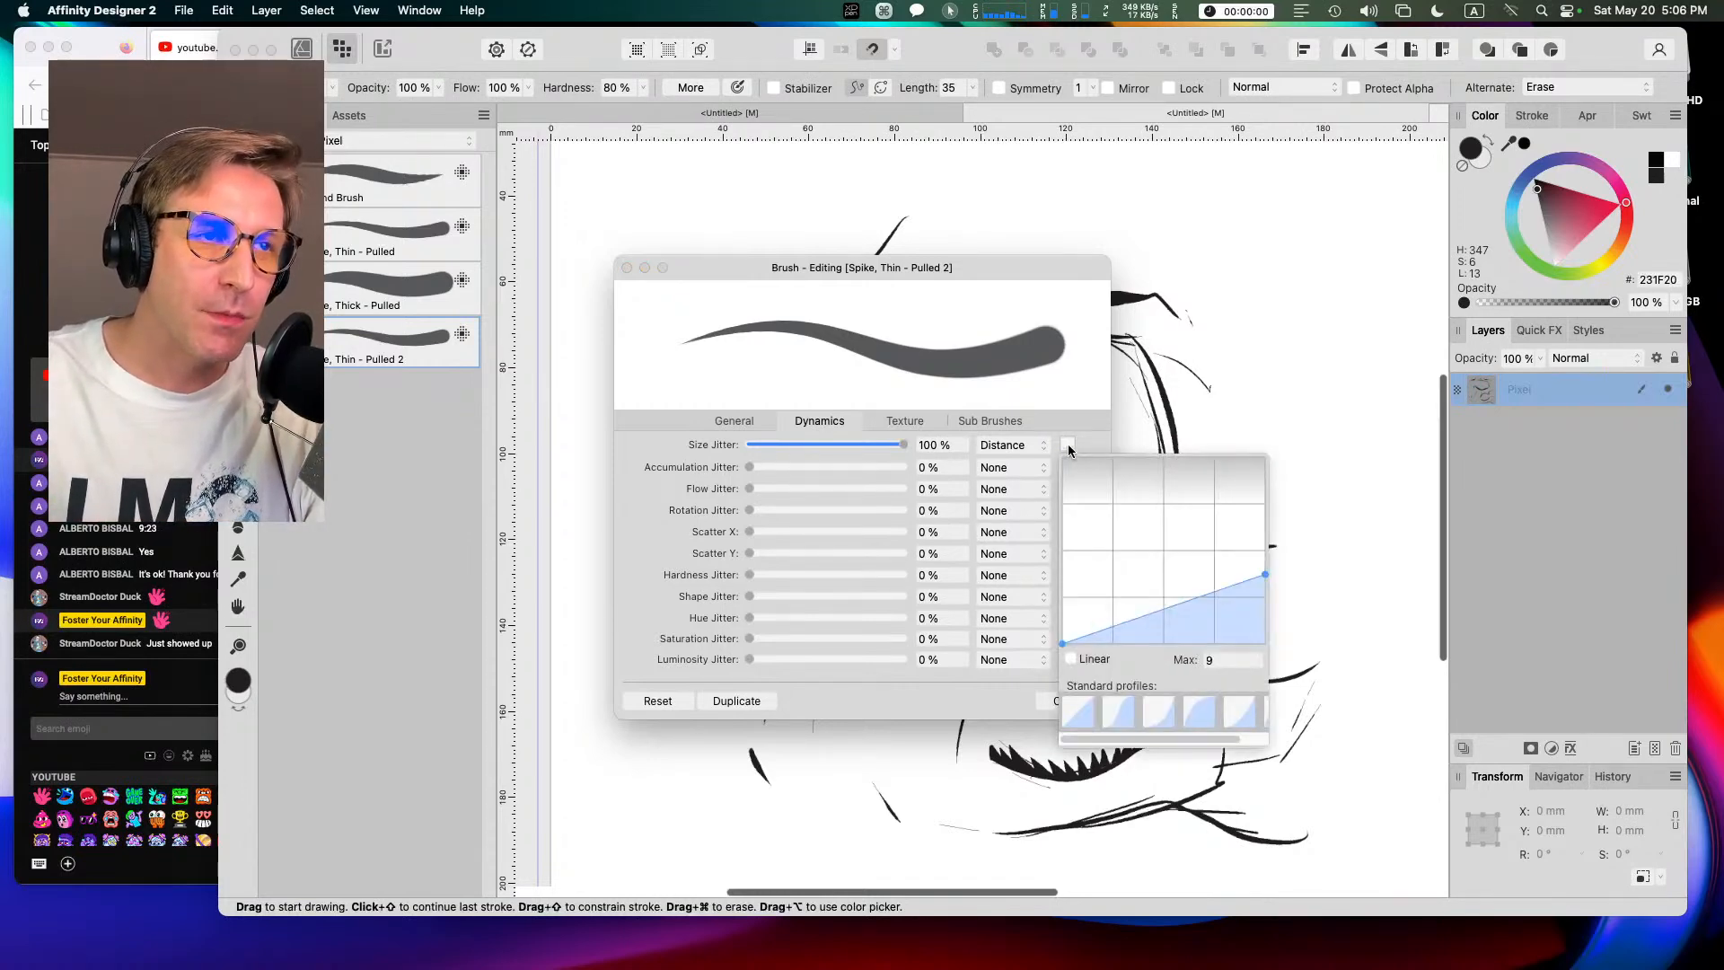
left_click(1176, 594)
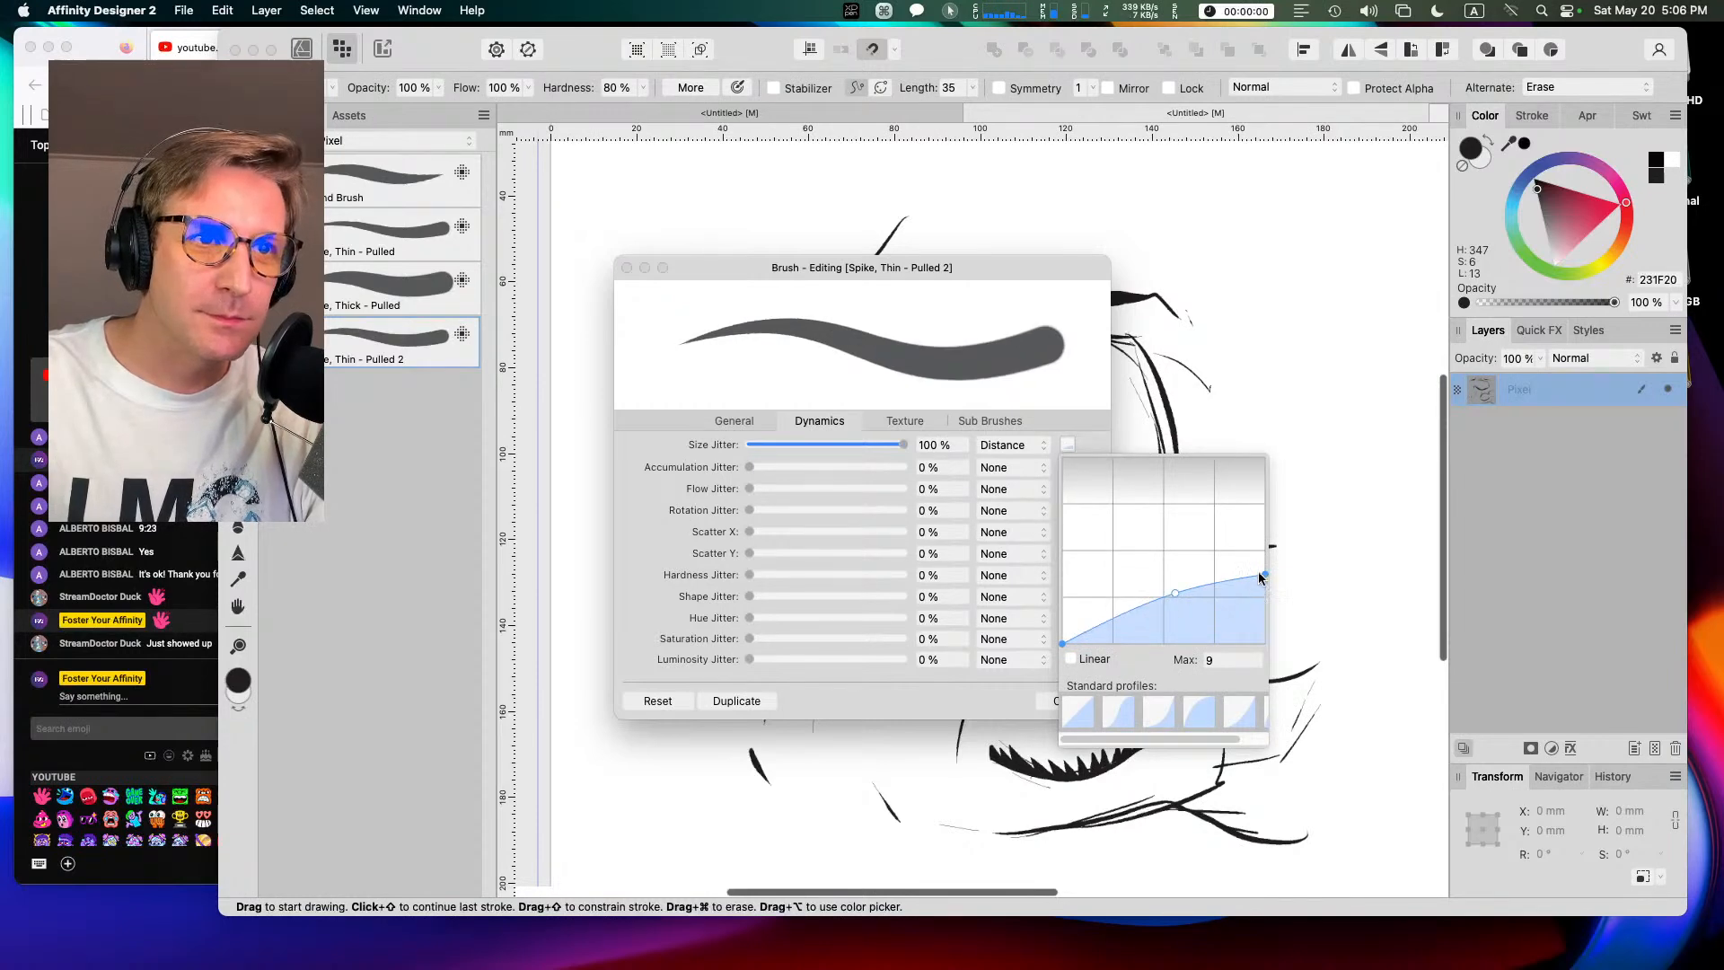
left_click_drag(1259, 574, 1307, 723)
left_click_drag(1171, 590, 1162, 625)
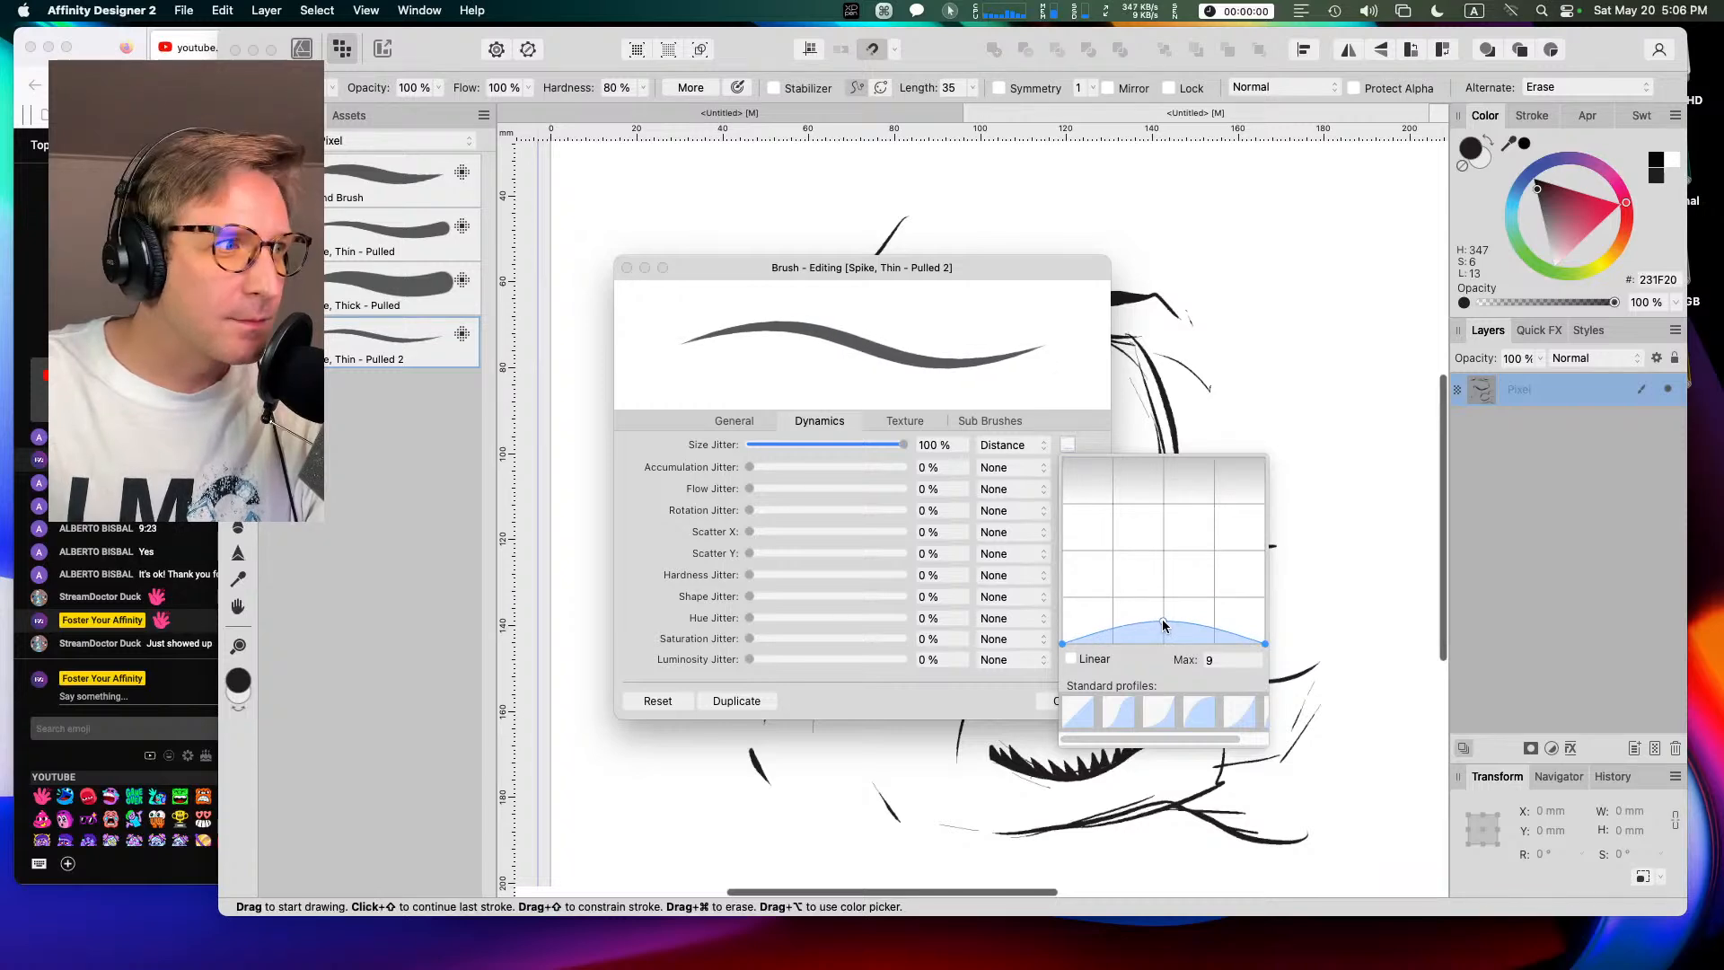
left_click(917, 694)
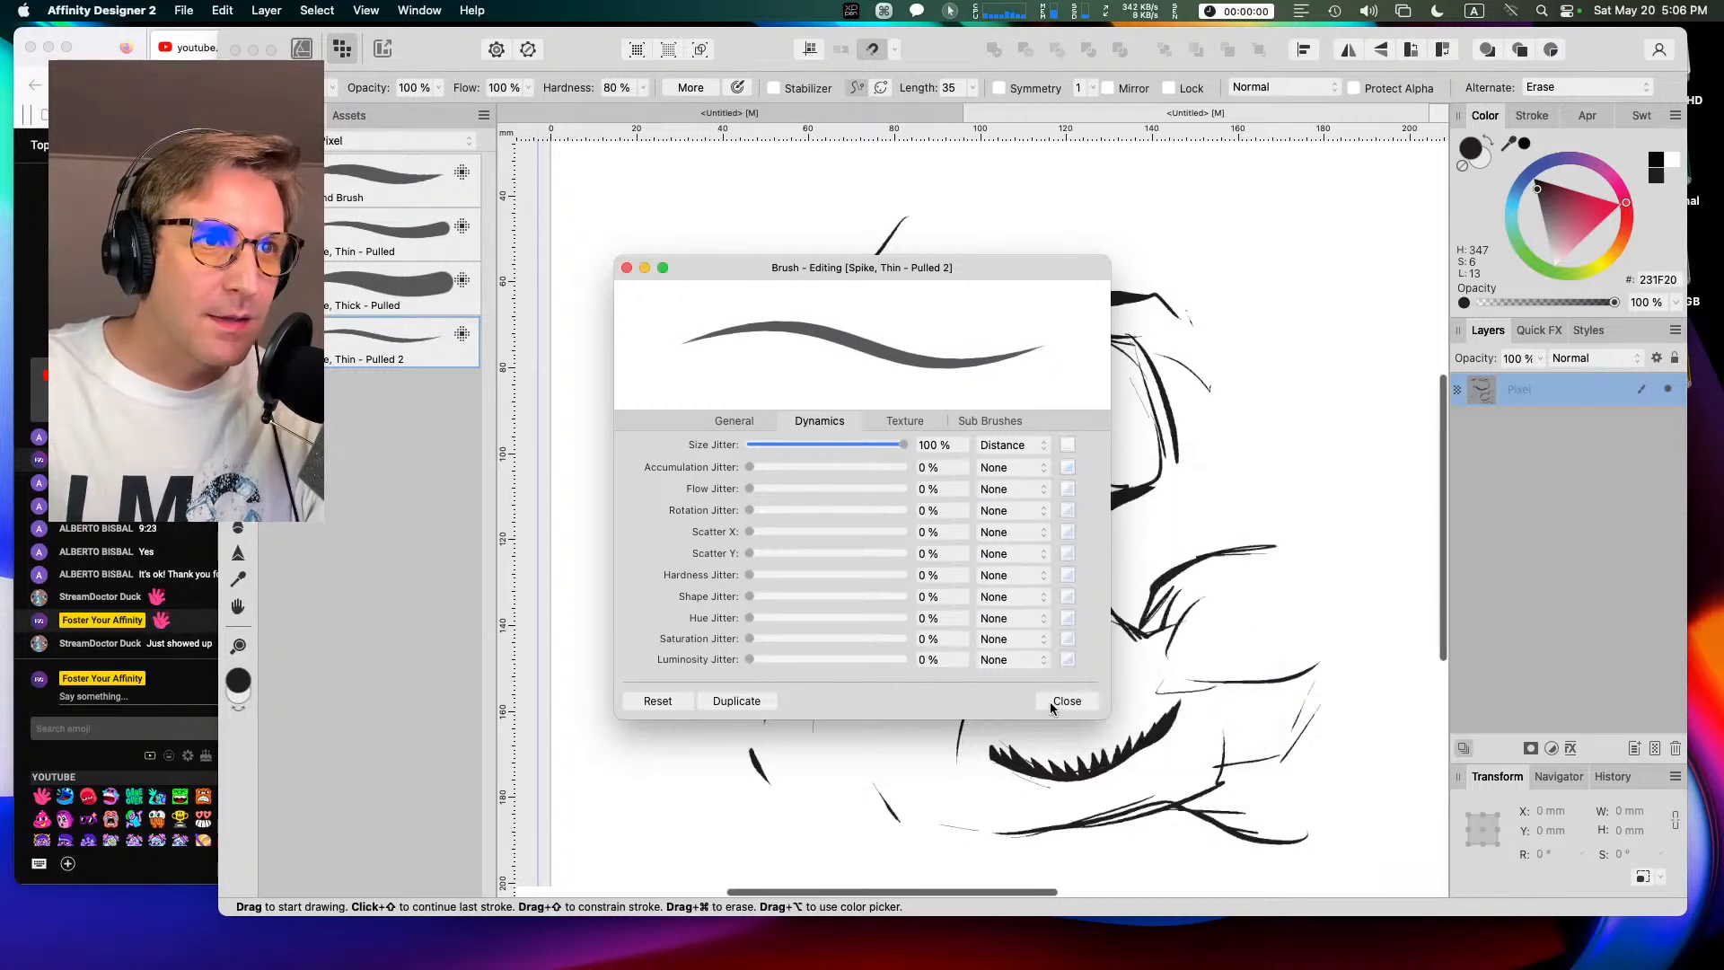
left_click(1067, 446)
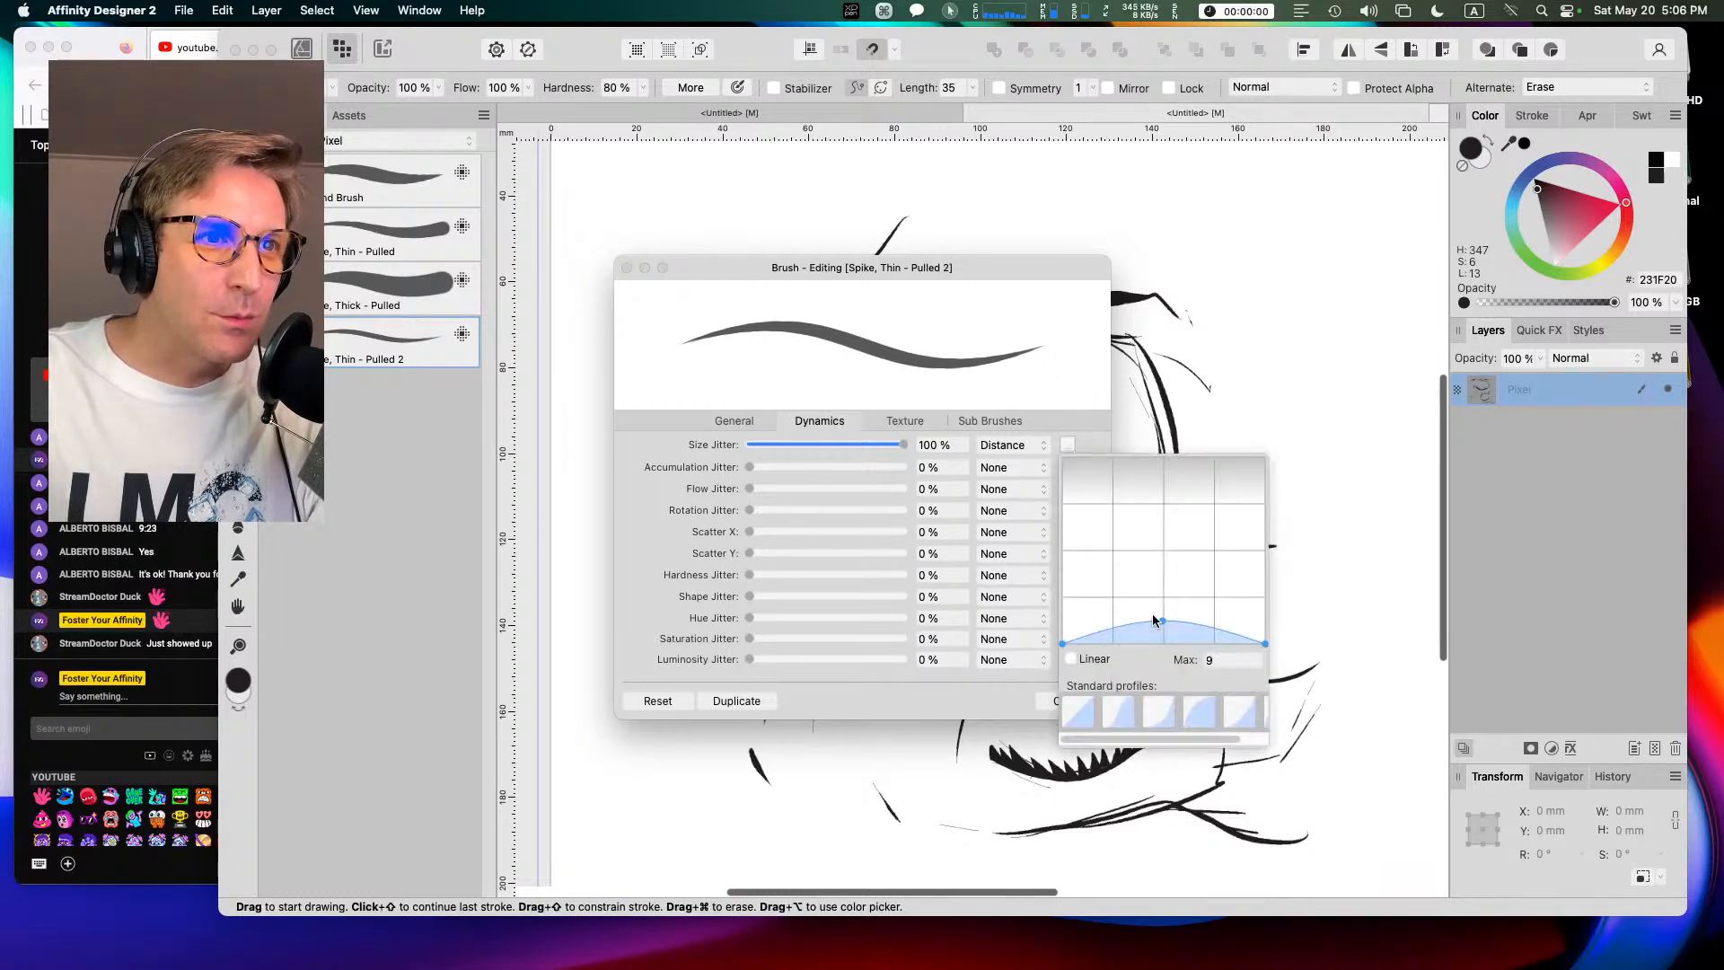
left_click_drag(1163, 625, 1164, 615)
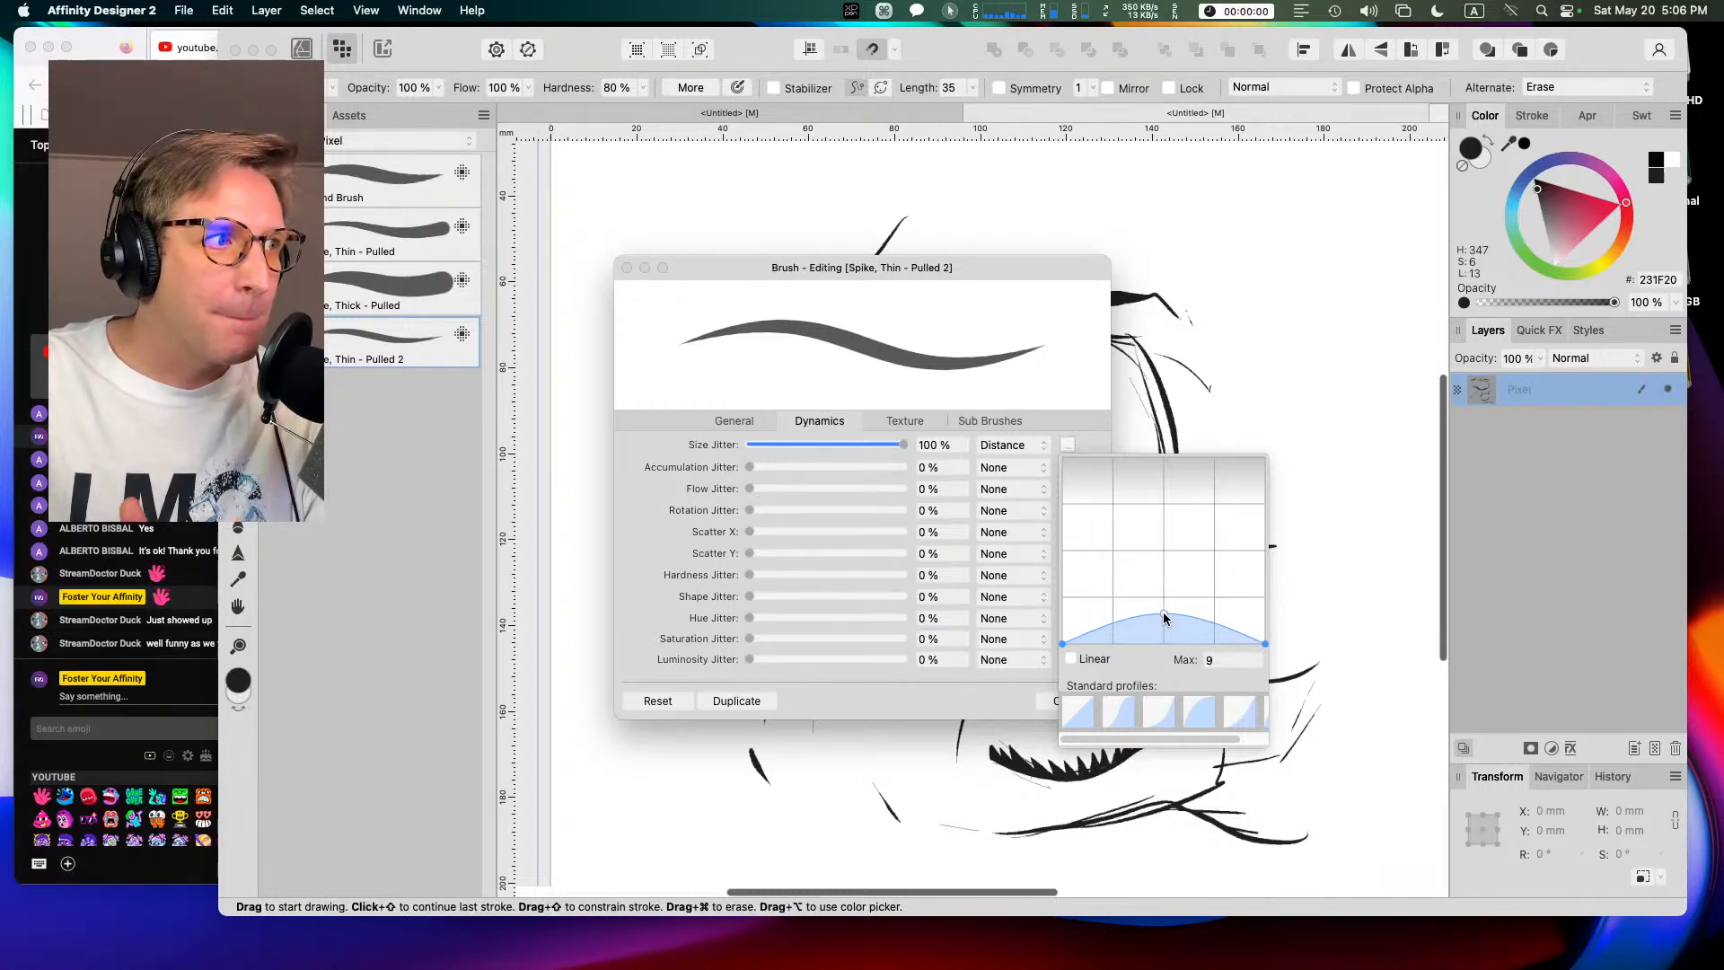
Step: Check the live chat in Firefox, inspect the Deco Pro Medium pen pressure settings in PenTablet, and put the PenTablet window away
left_click(95, 32)
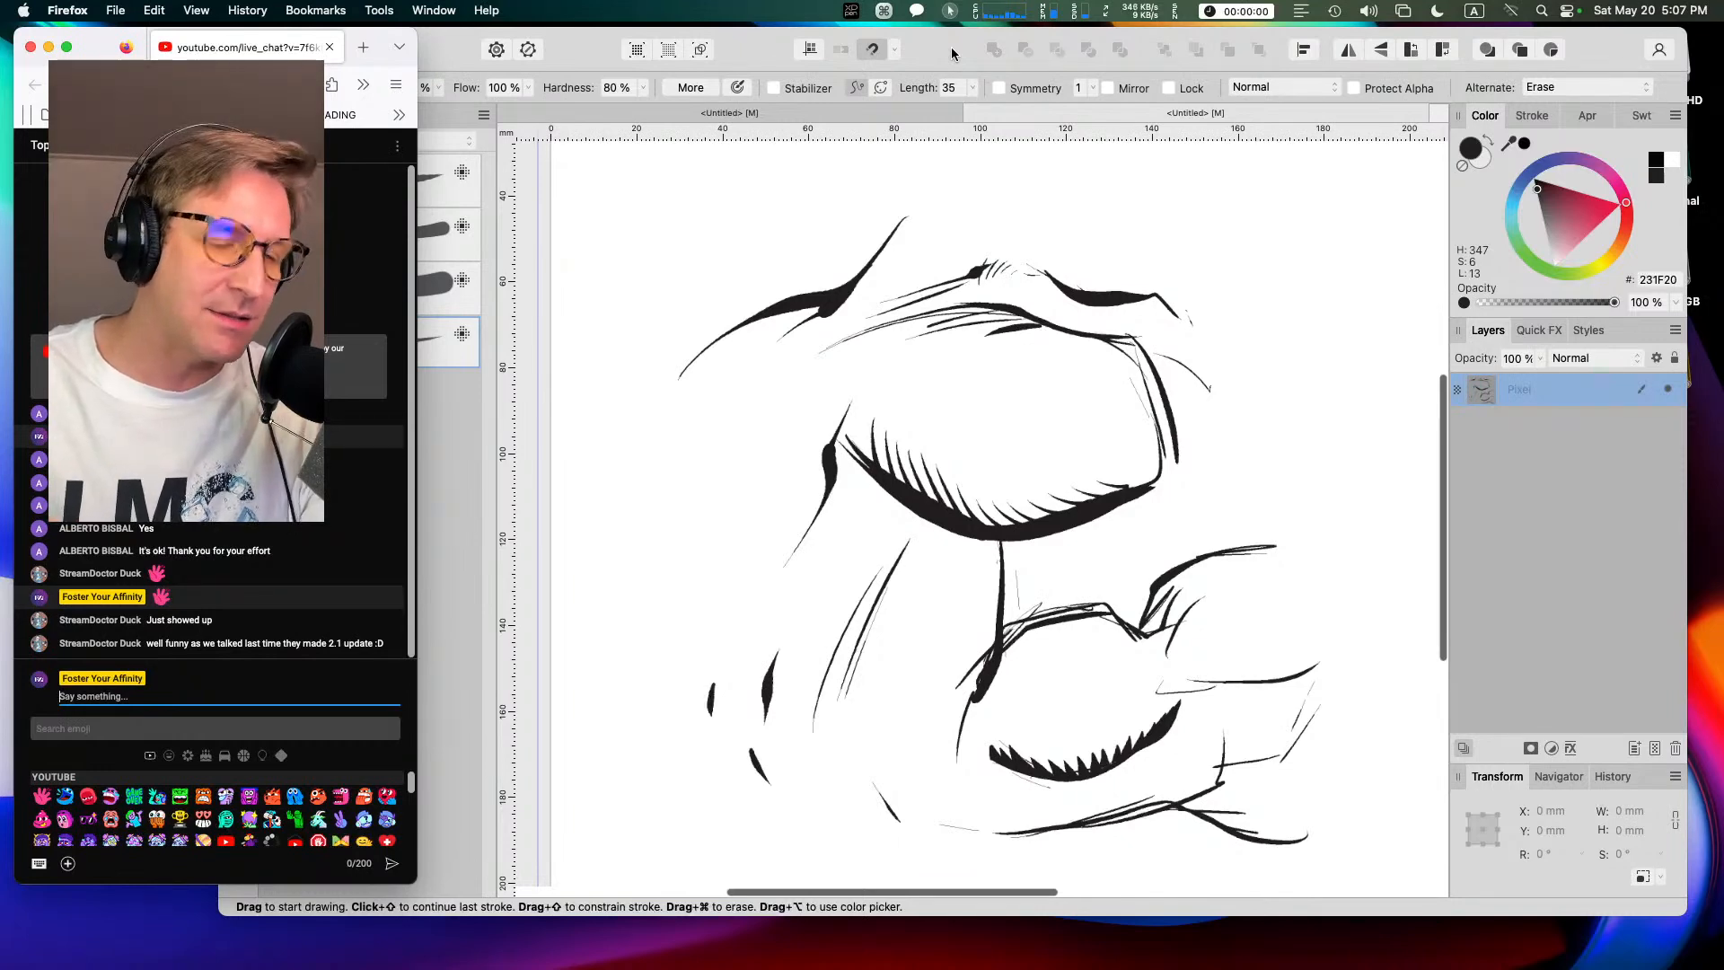
left_click(602, 51)
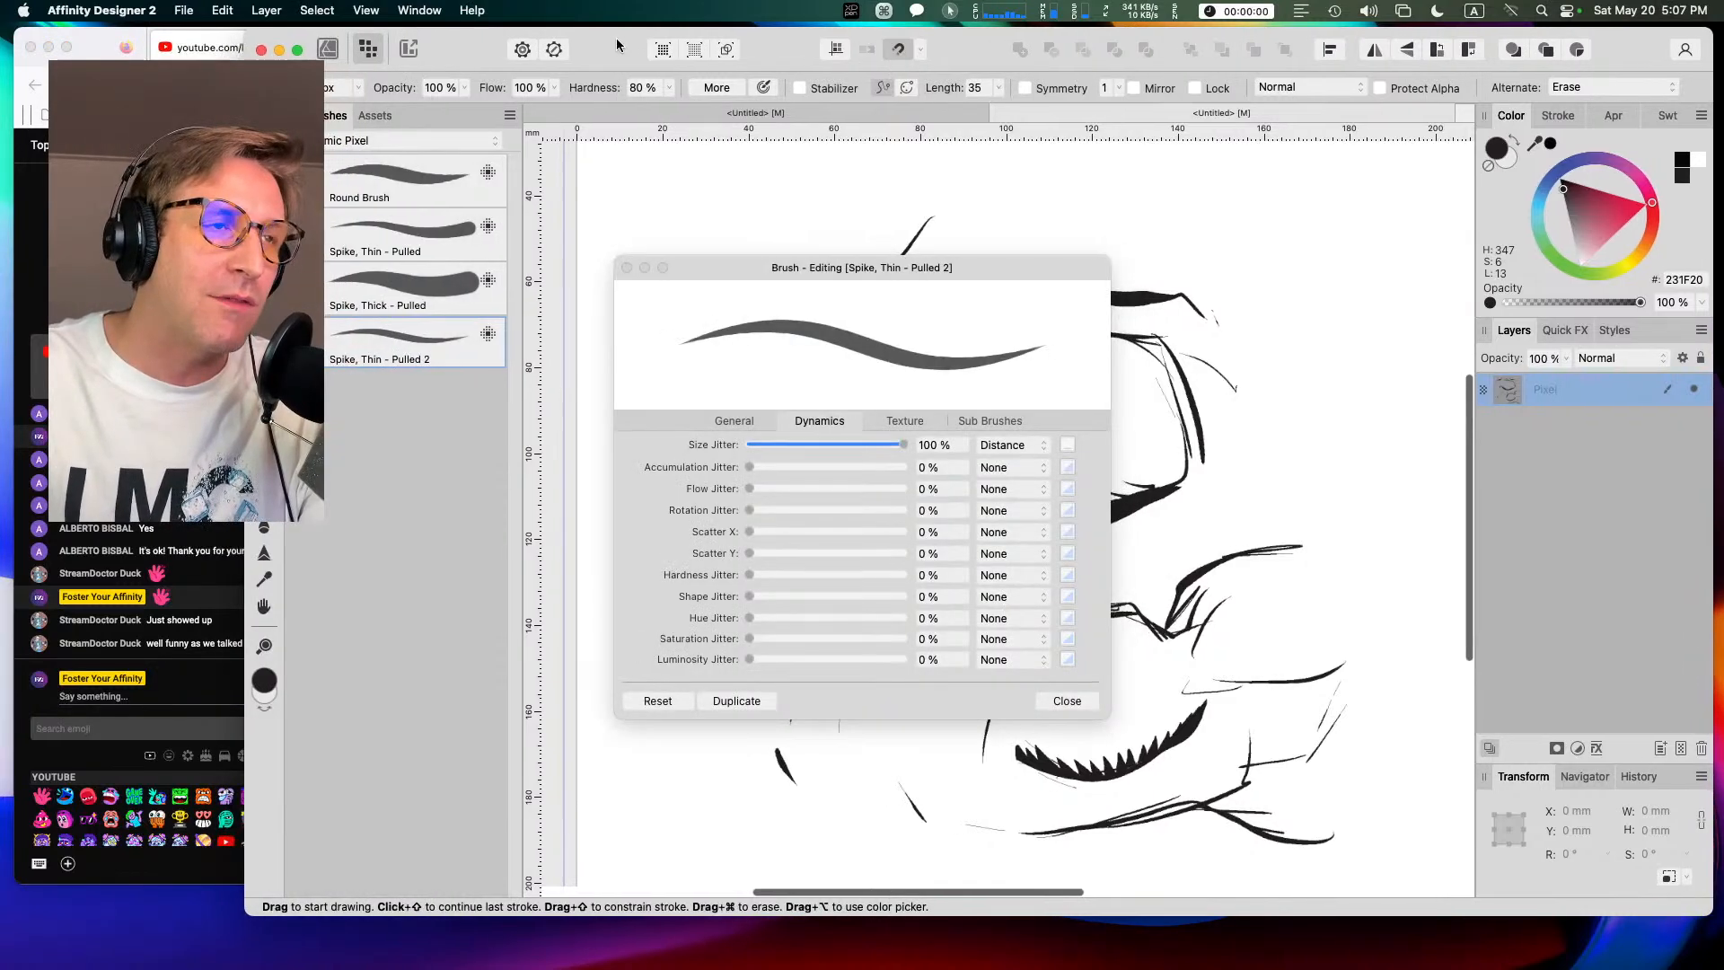
left_click(101, 36)
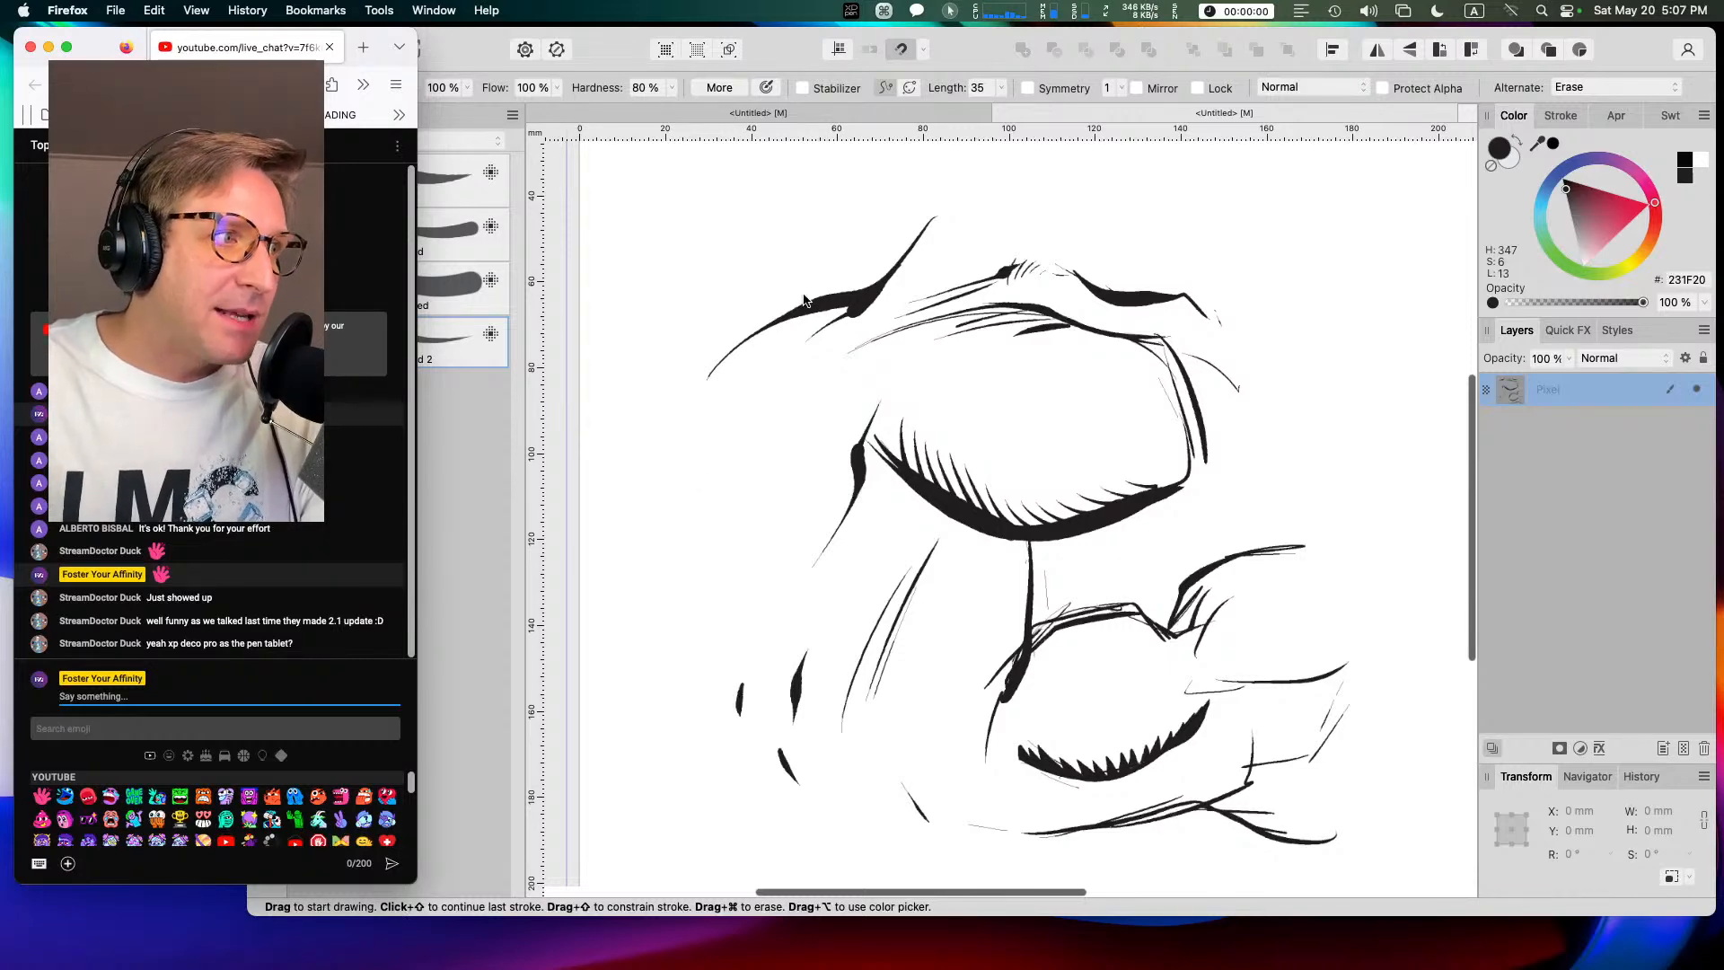
left_click(850, 10)
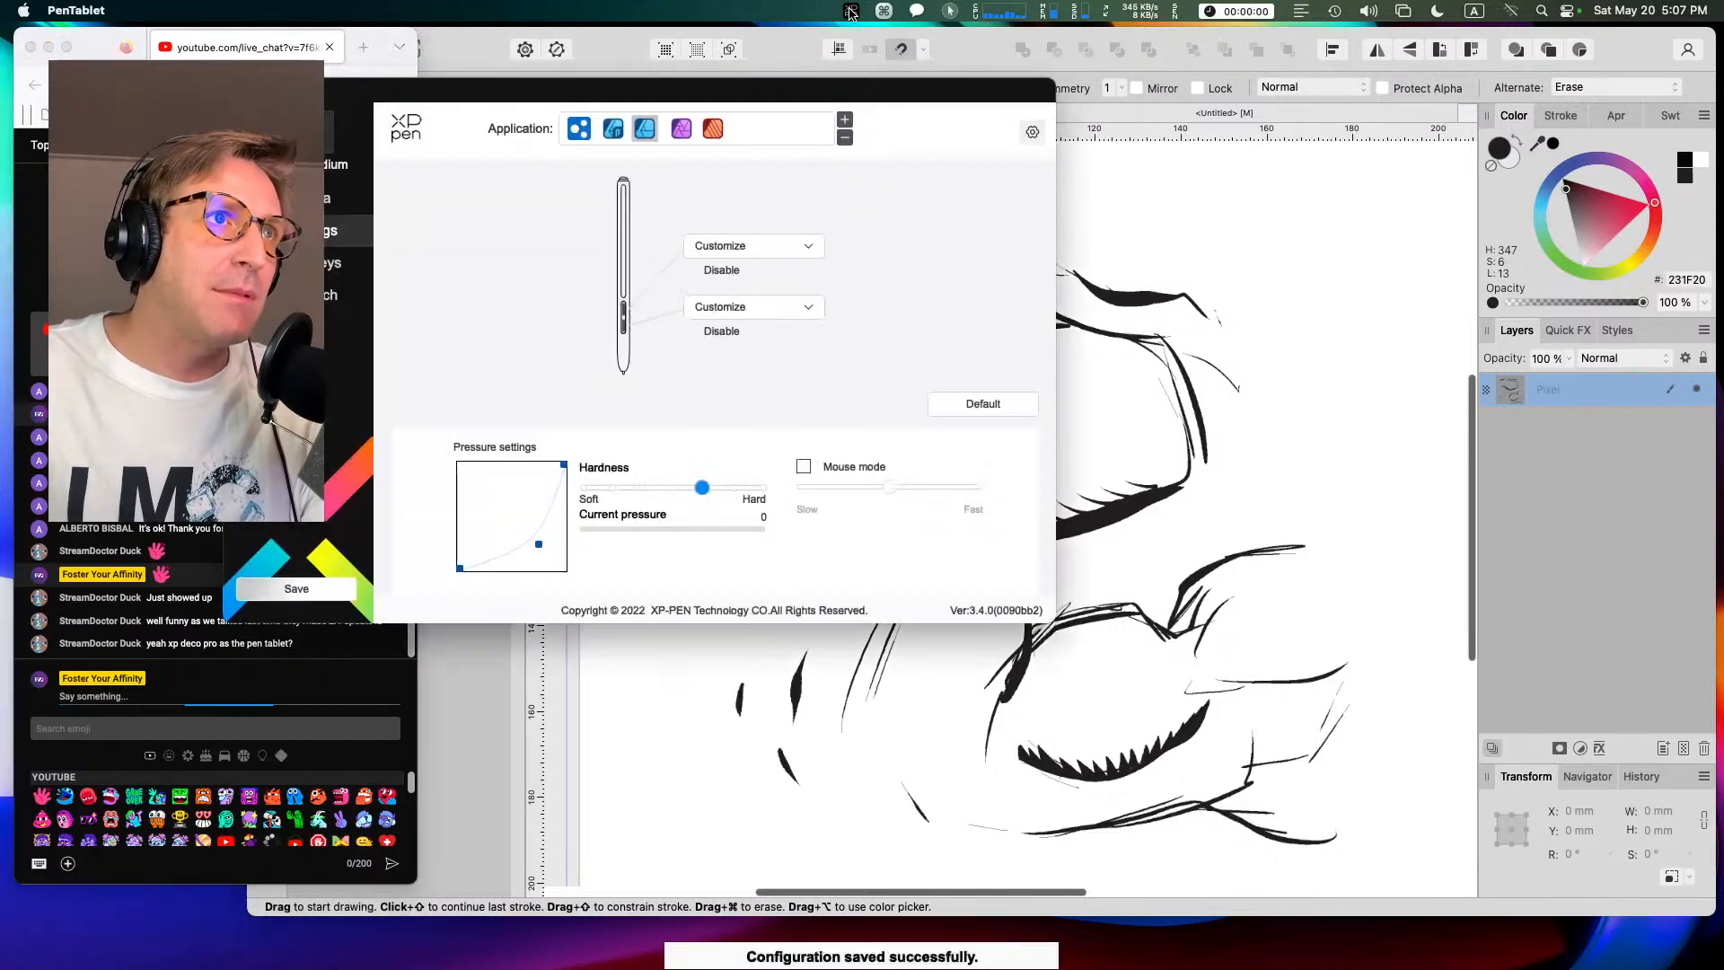
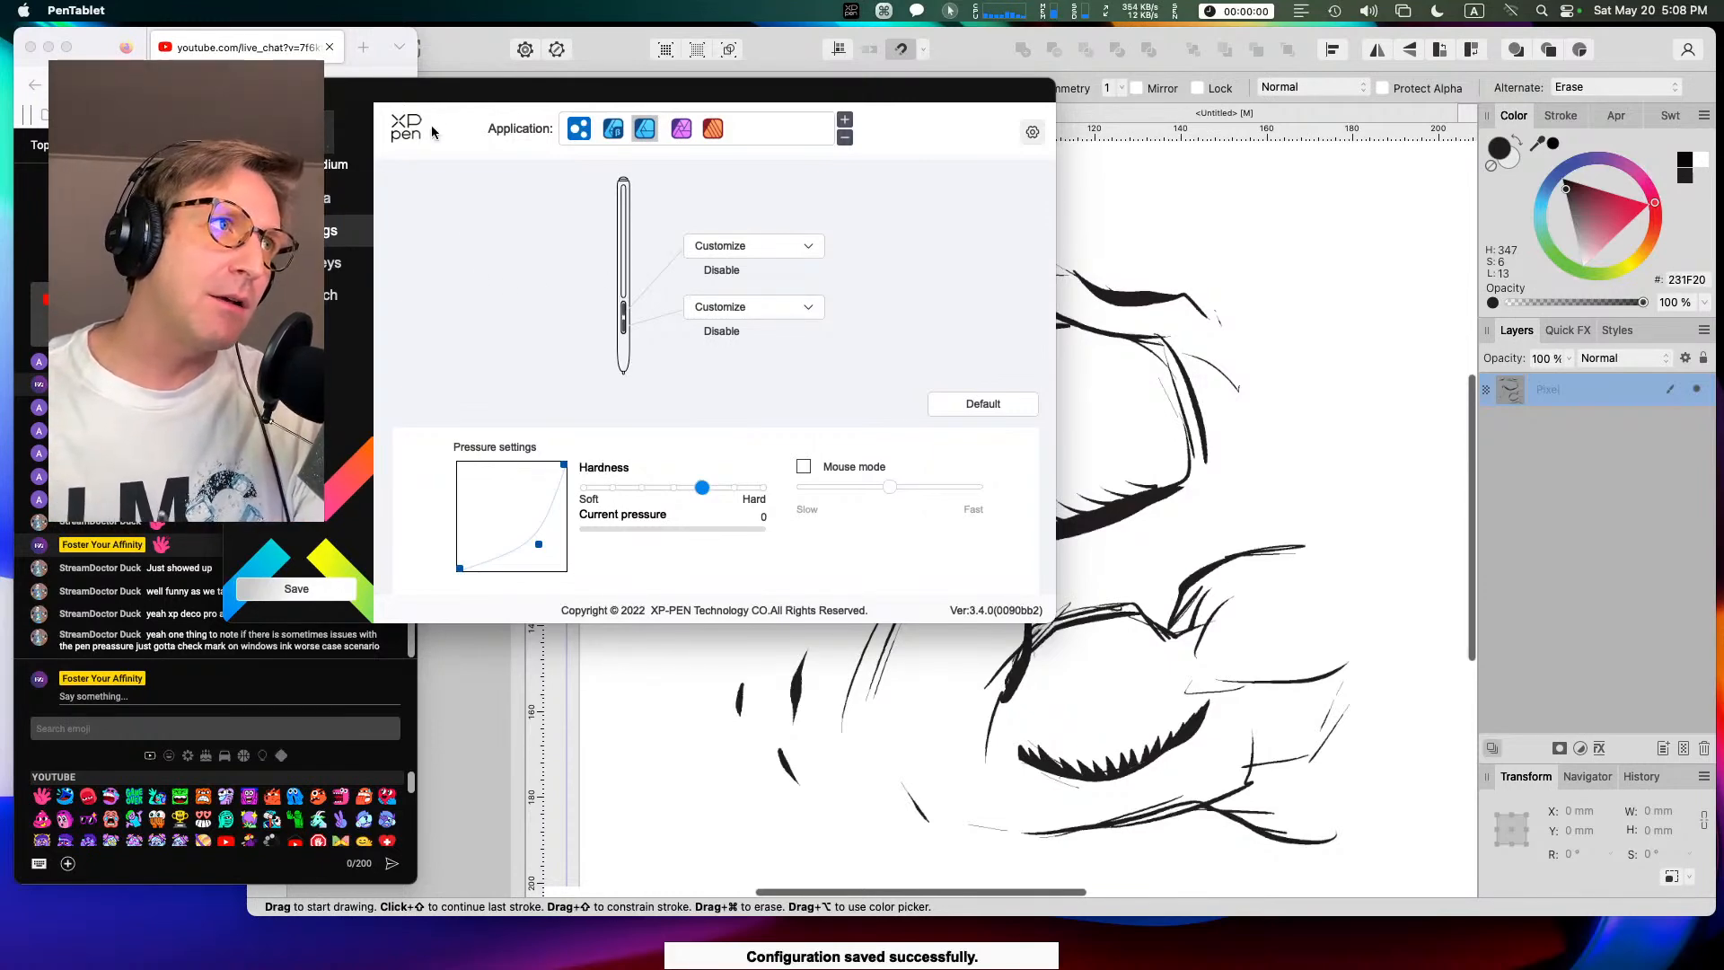
left_click_drag(450, 96, 477, 98)
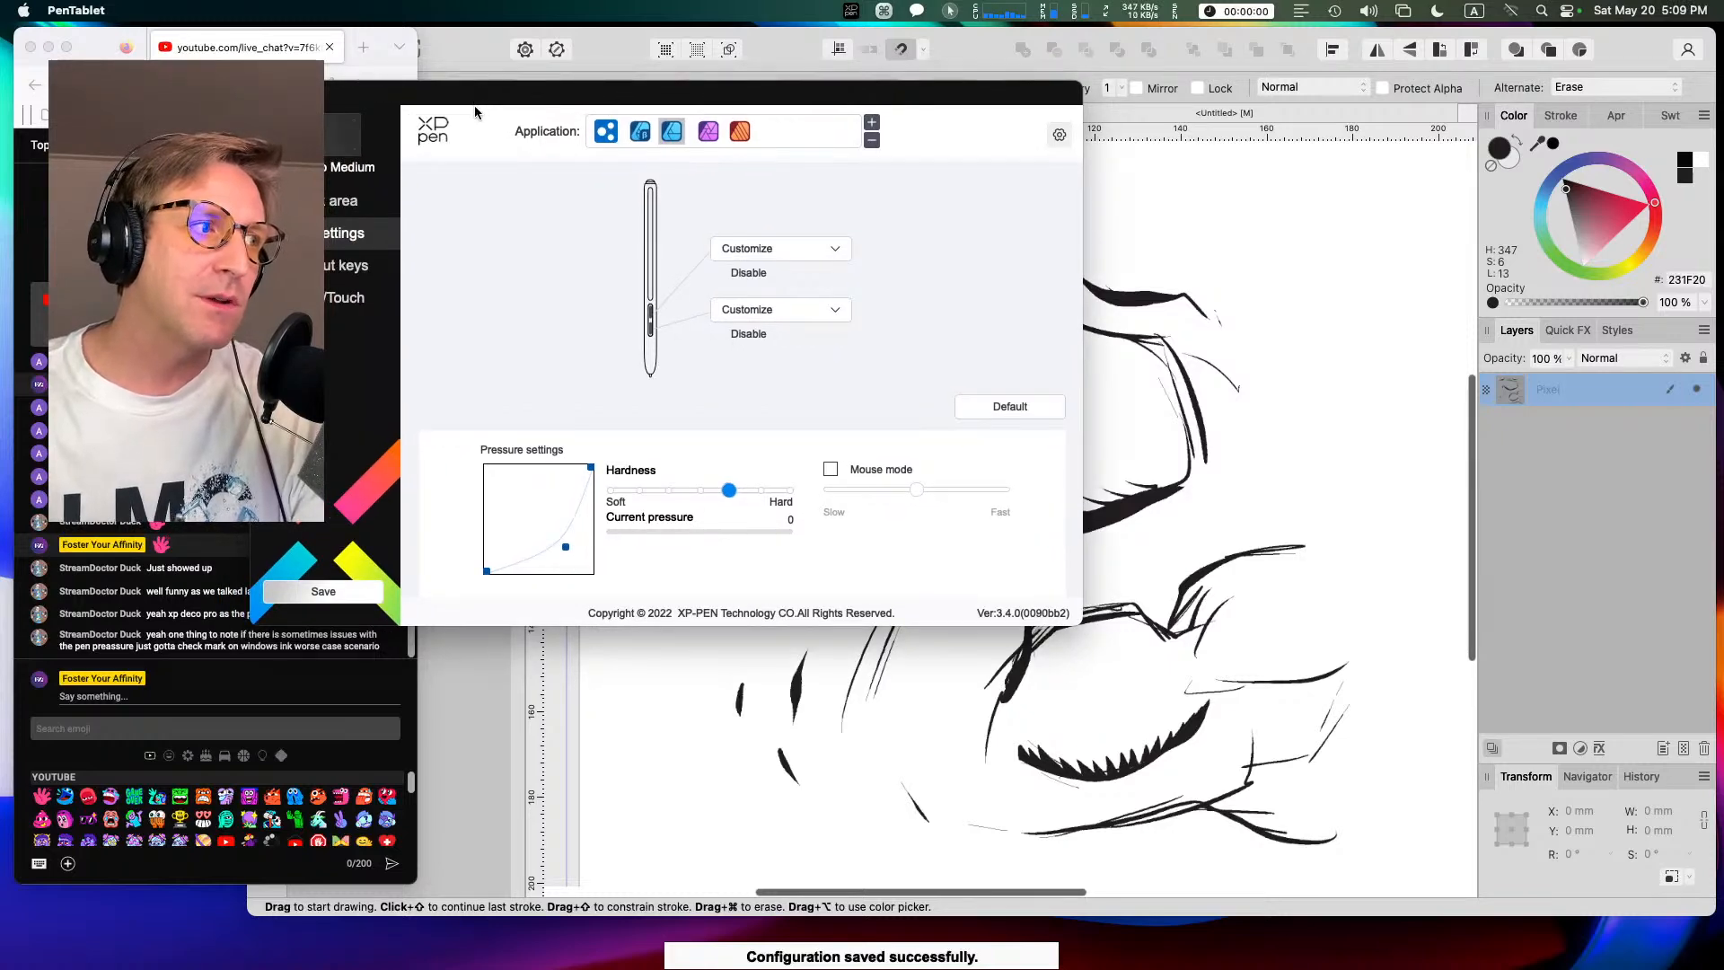
left_click_drag(392, 102, 636, 125)
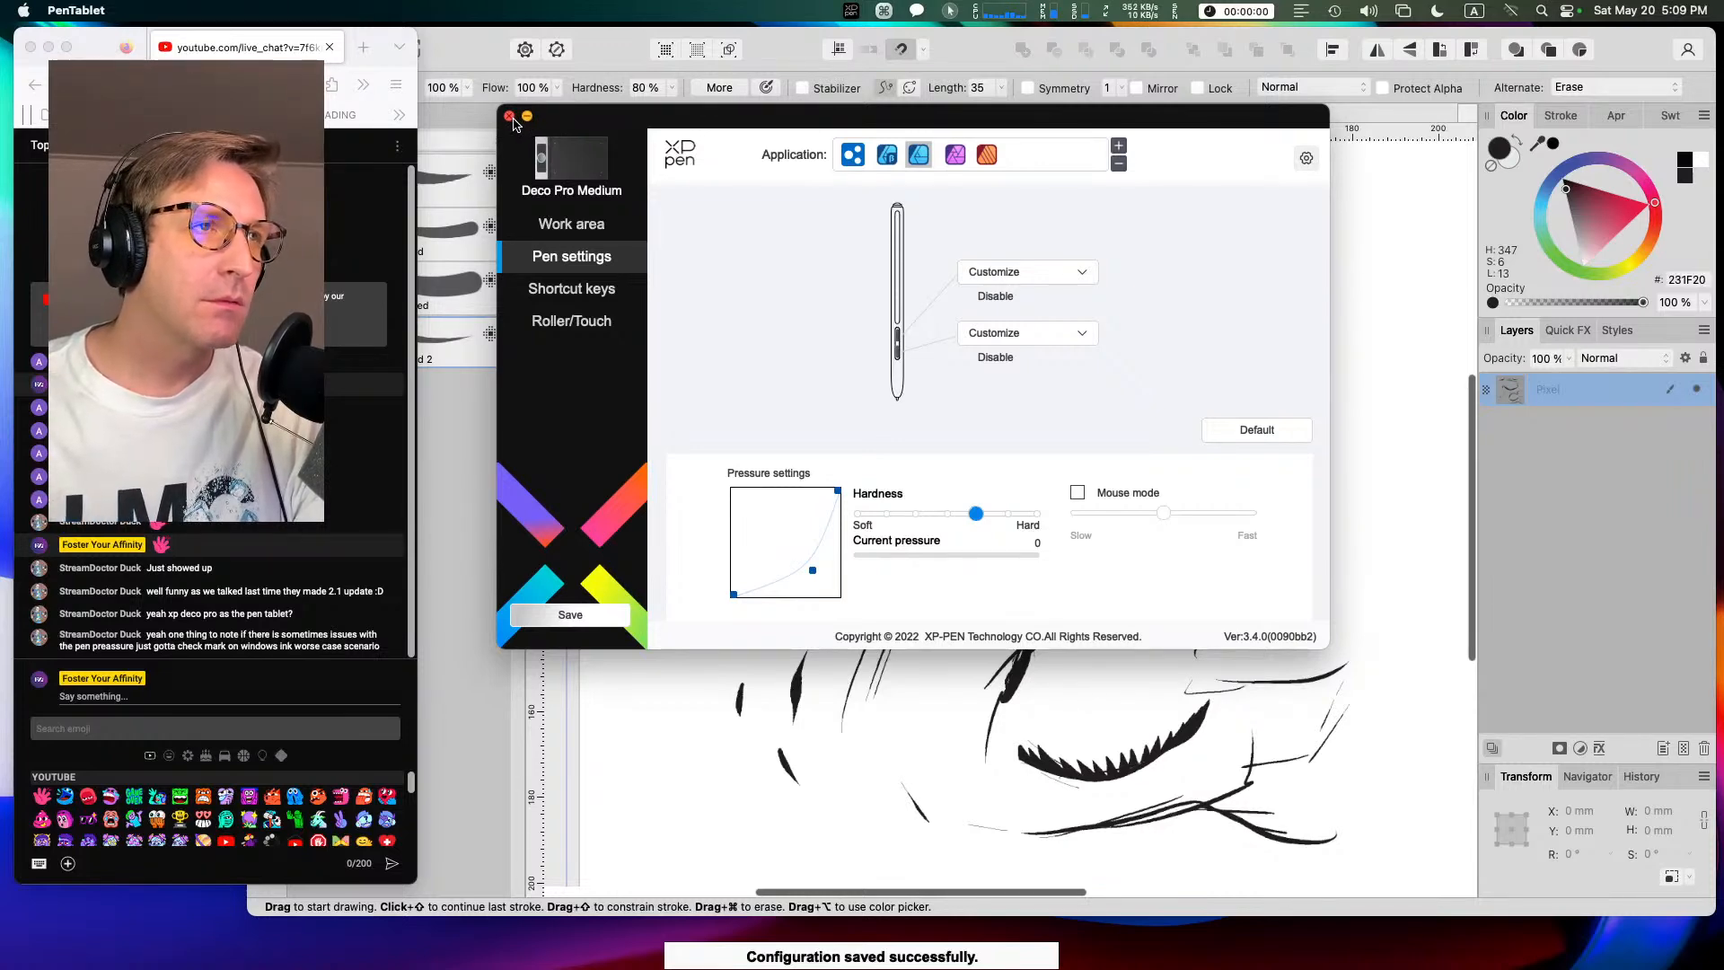
left_click_drag(563, 116, 579, 133)
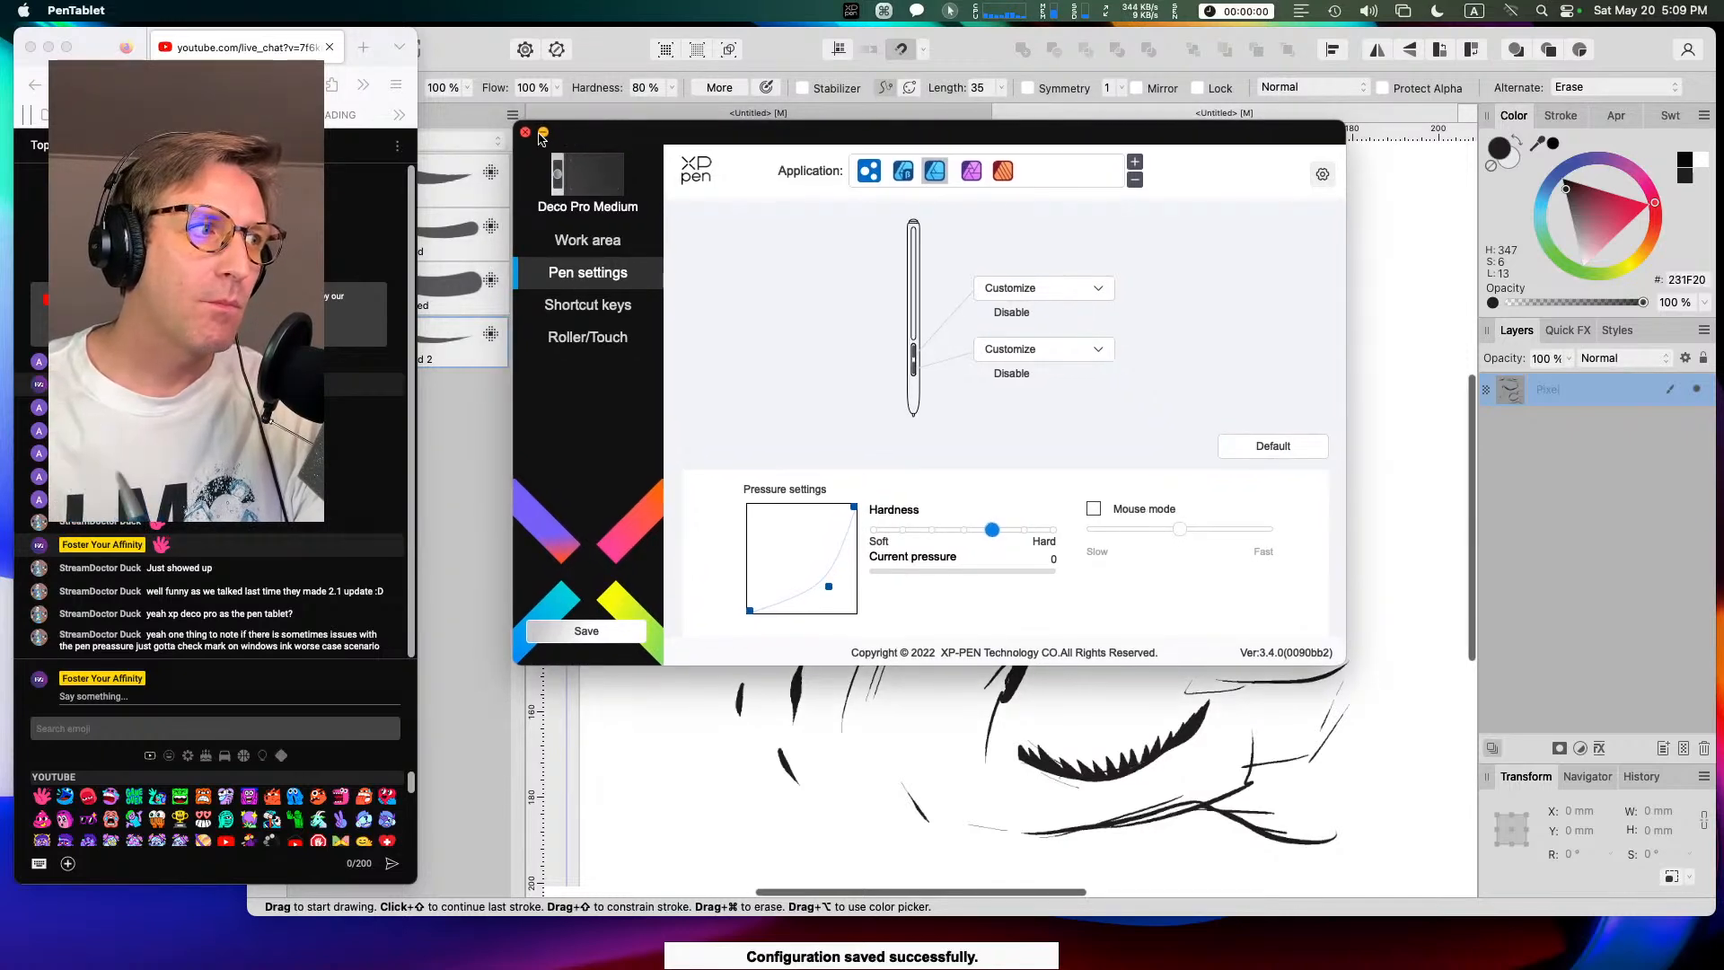
left_click(542, 133)
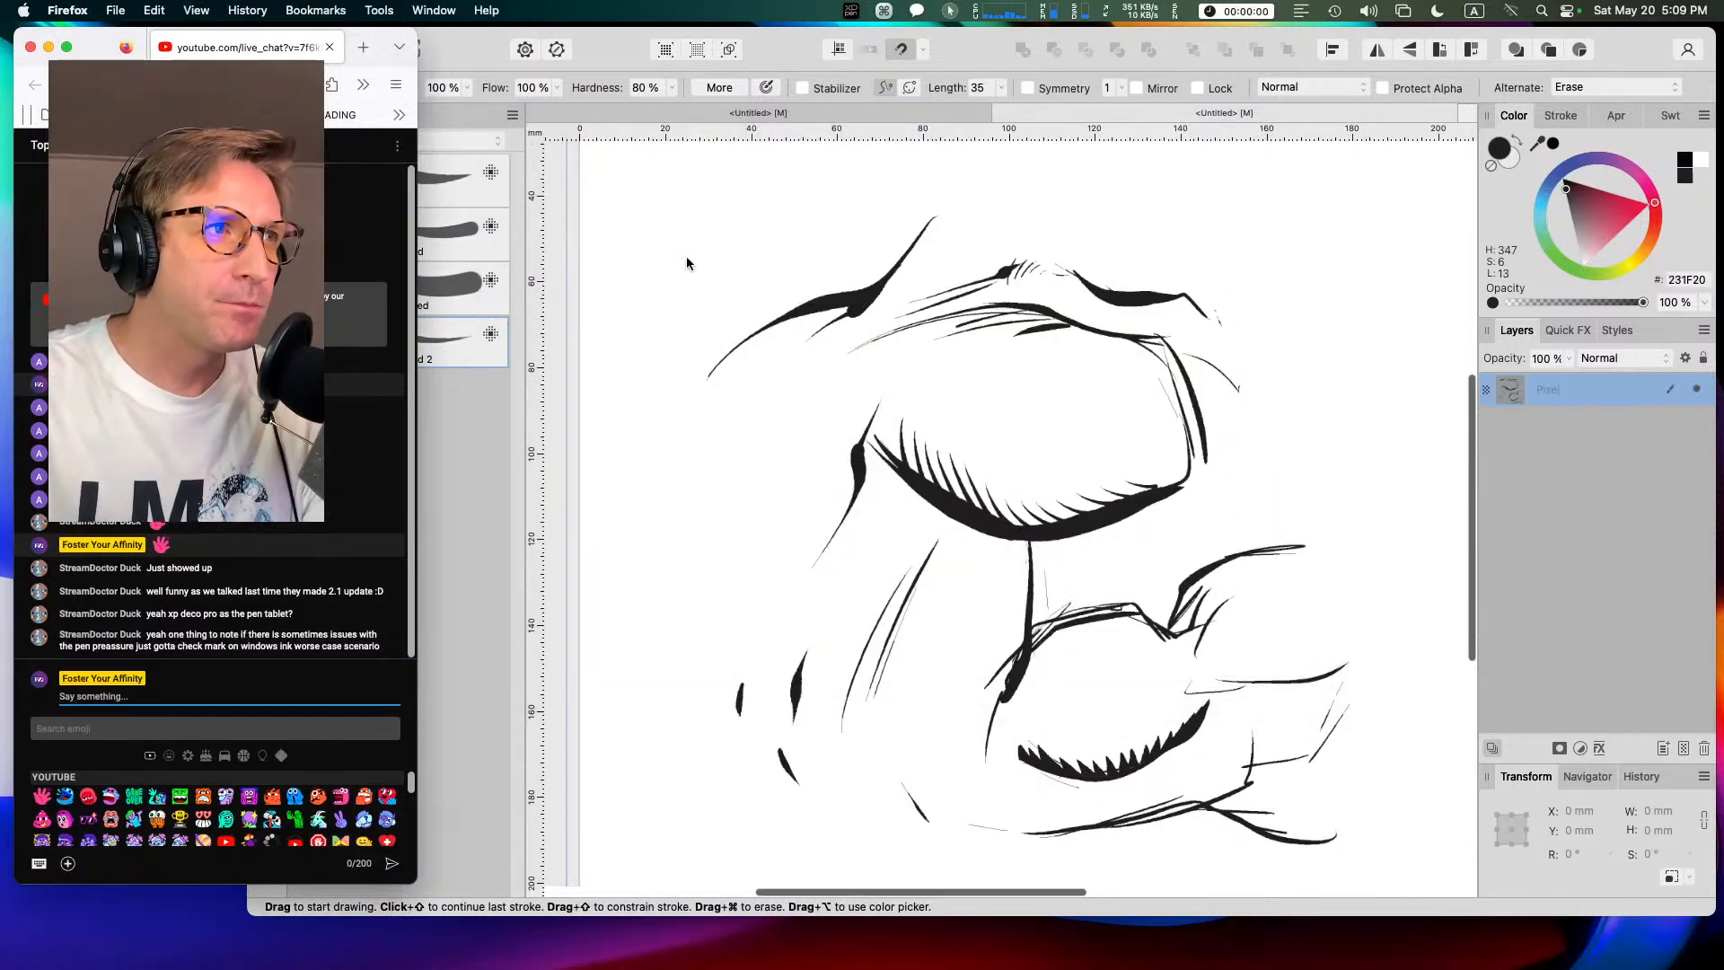
Step: Return to Affinity Designer 2 and rearrange the main window and brush editor to uncover the chat and the brush list
left_click(688, 300)
left_click(1068, 446)
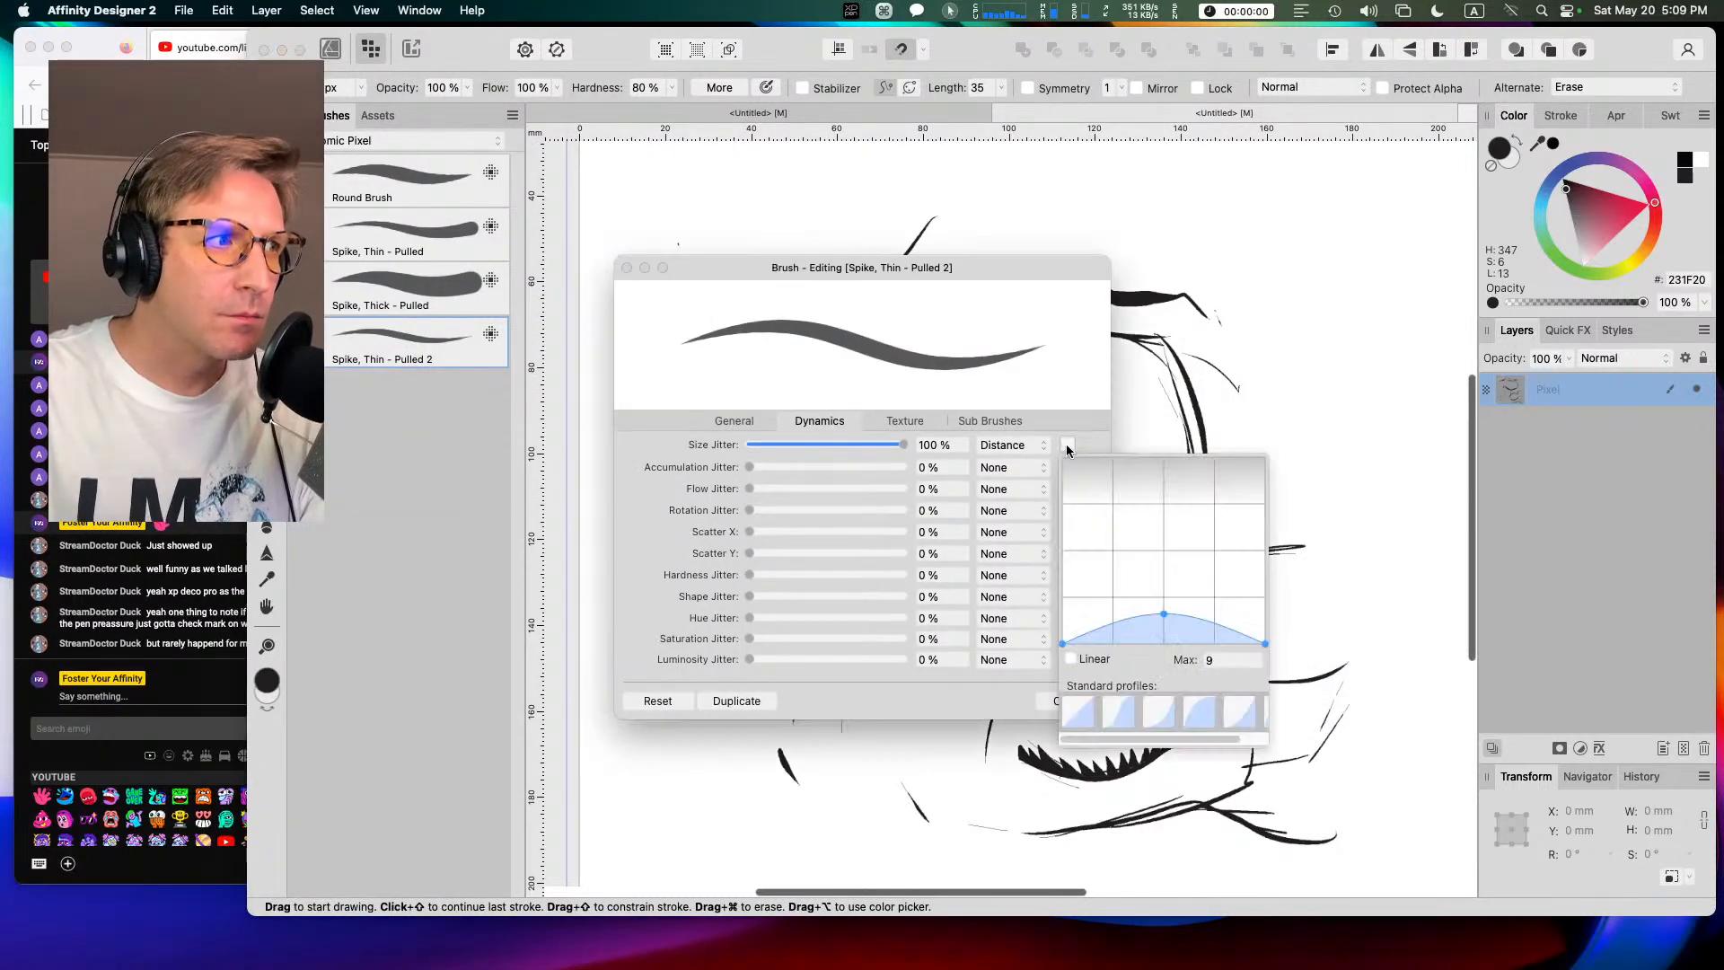
left_click(1068, 449)
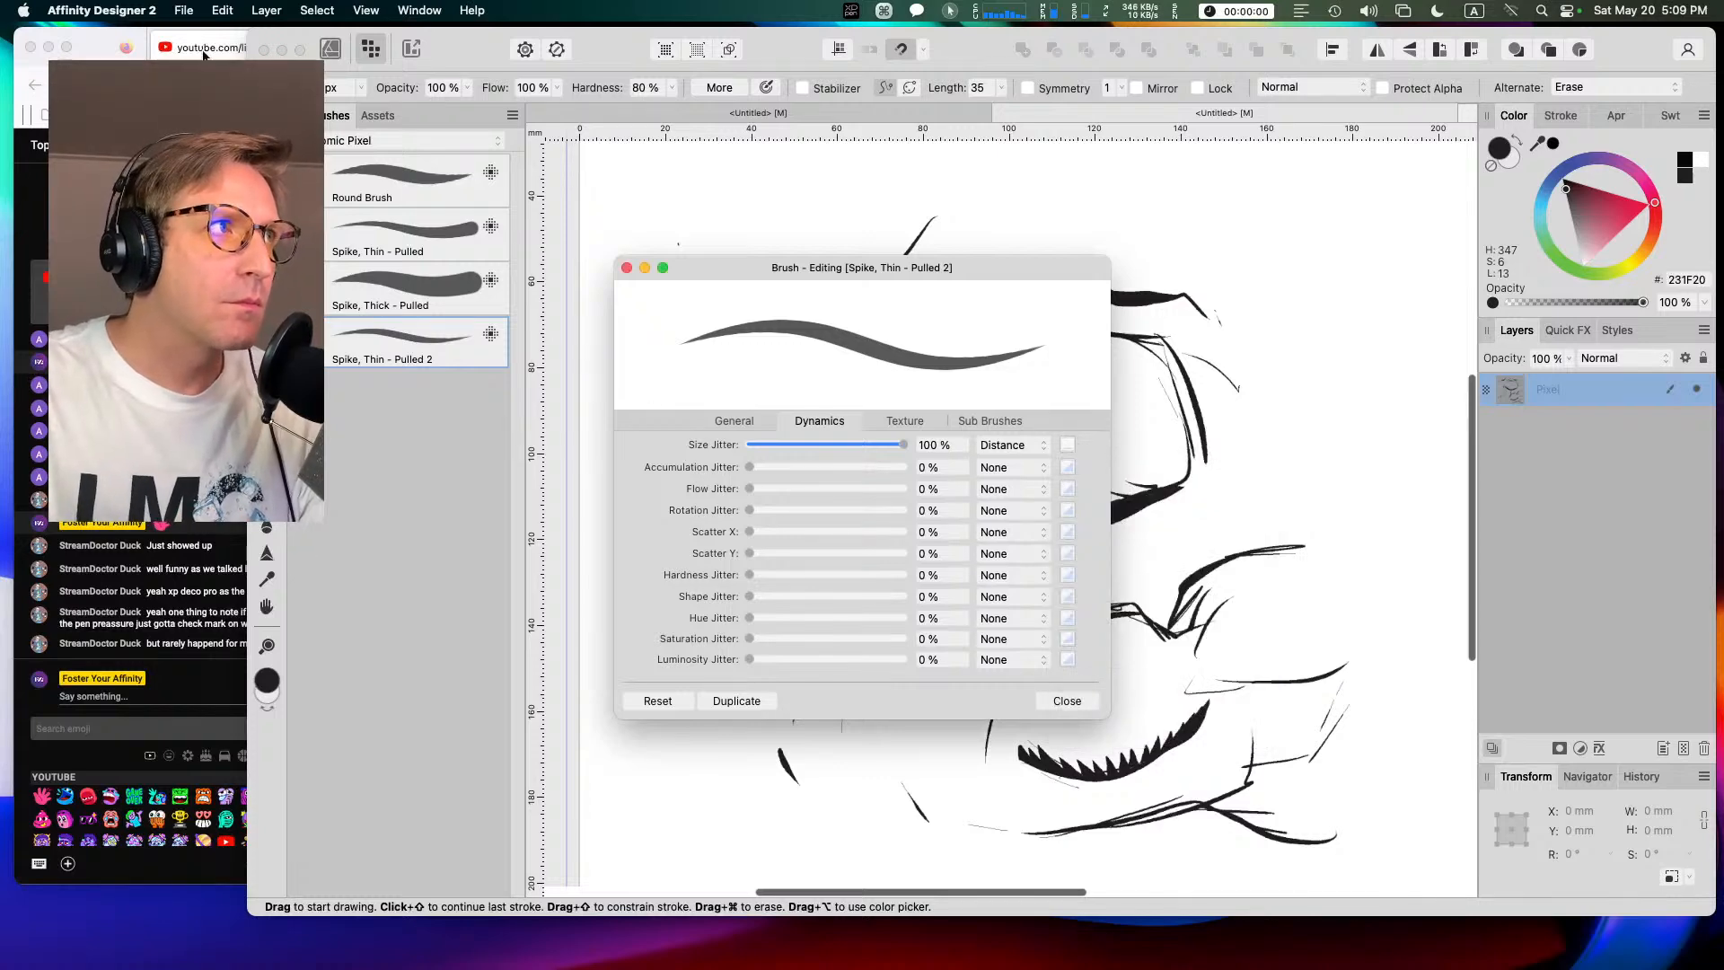
left_click_drag(248, 36, 408, 23)
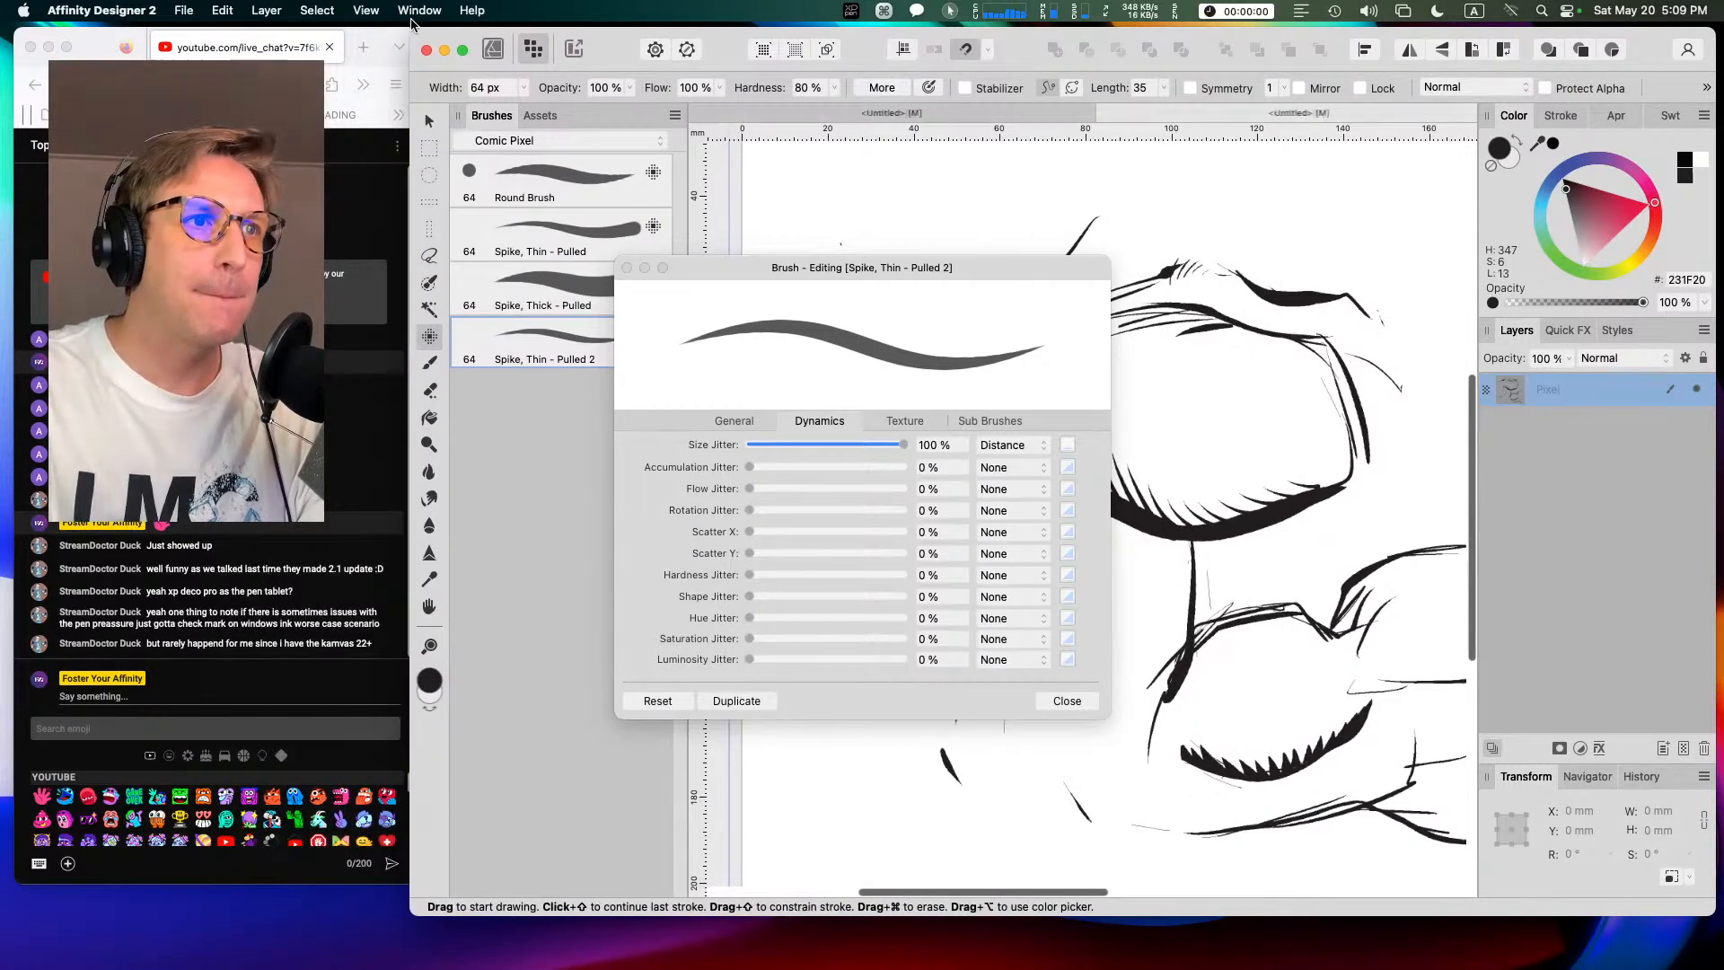
left_click(742, 271)
left_click_drag(741, 271, 887, 210)
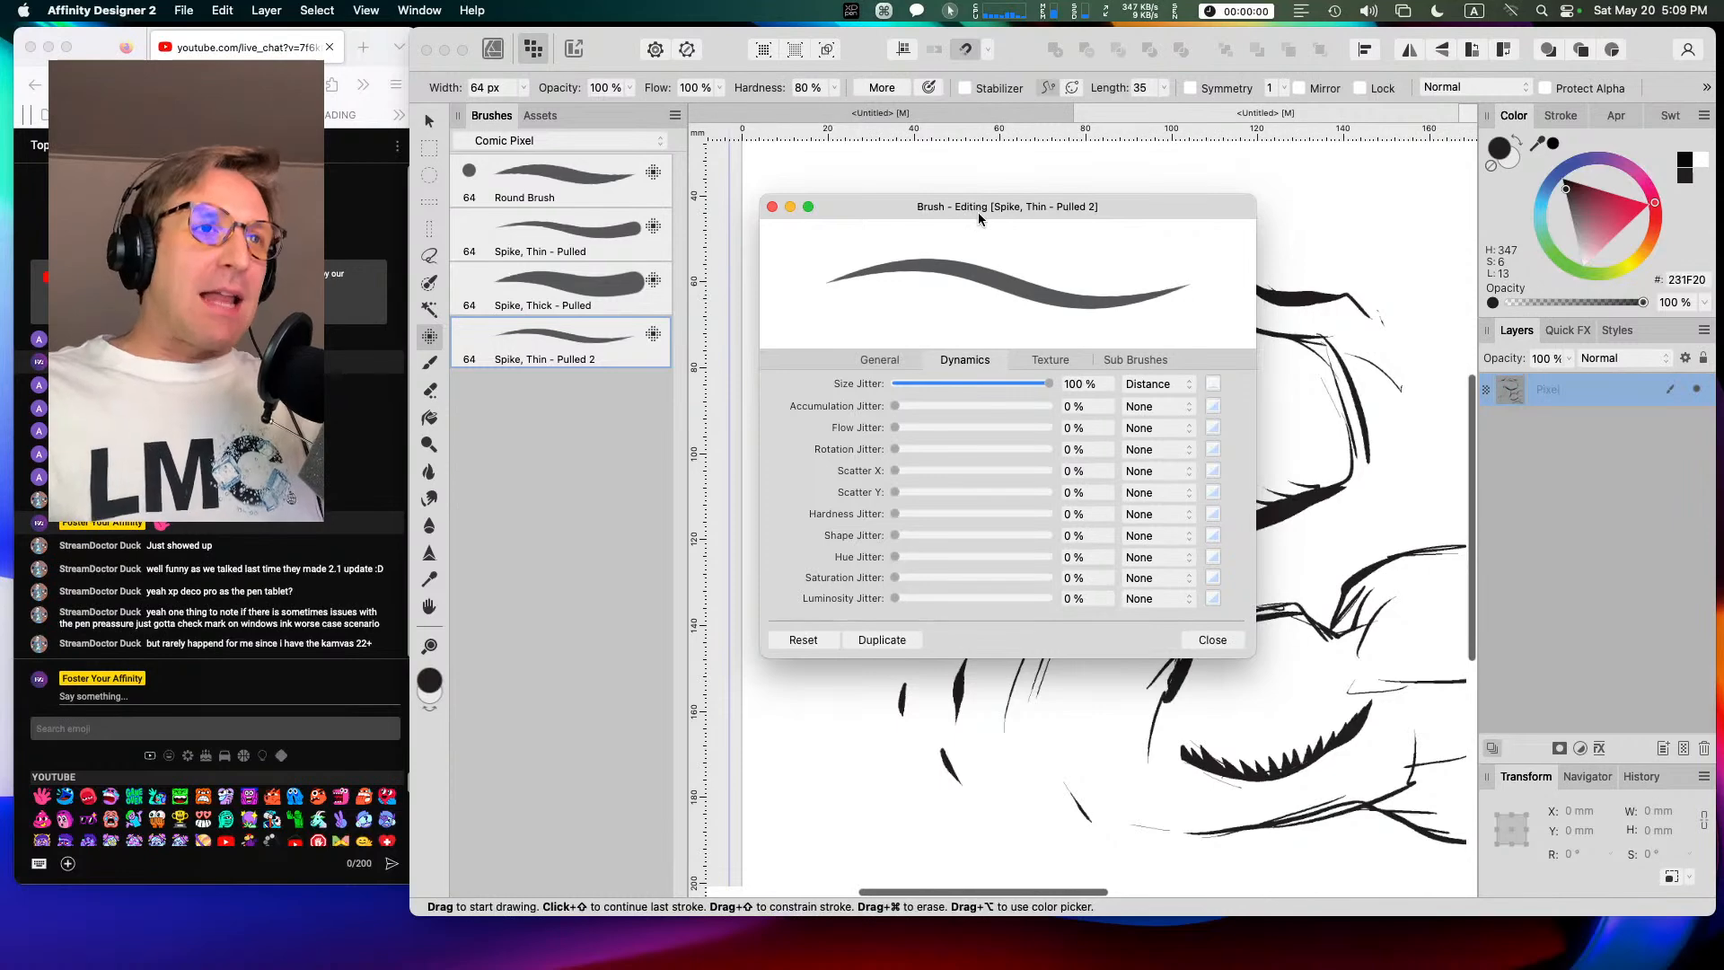
left_click_drag(978, 205, 974, 166)
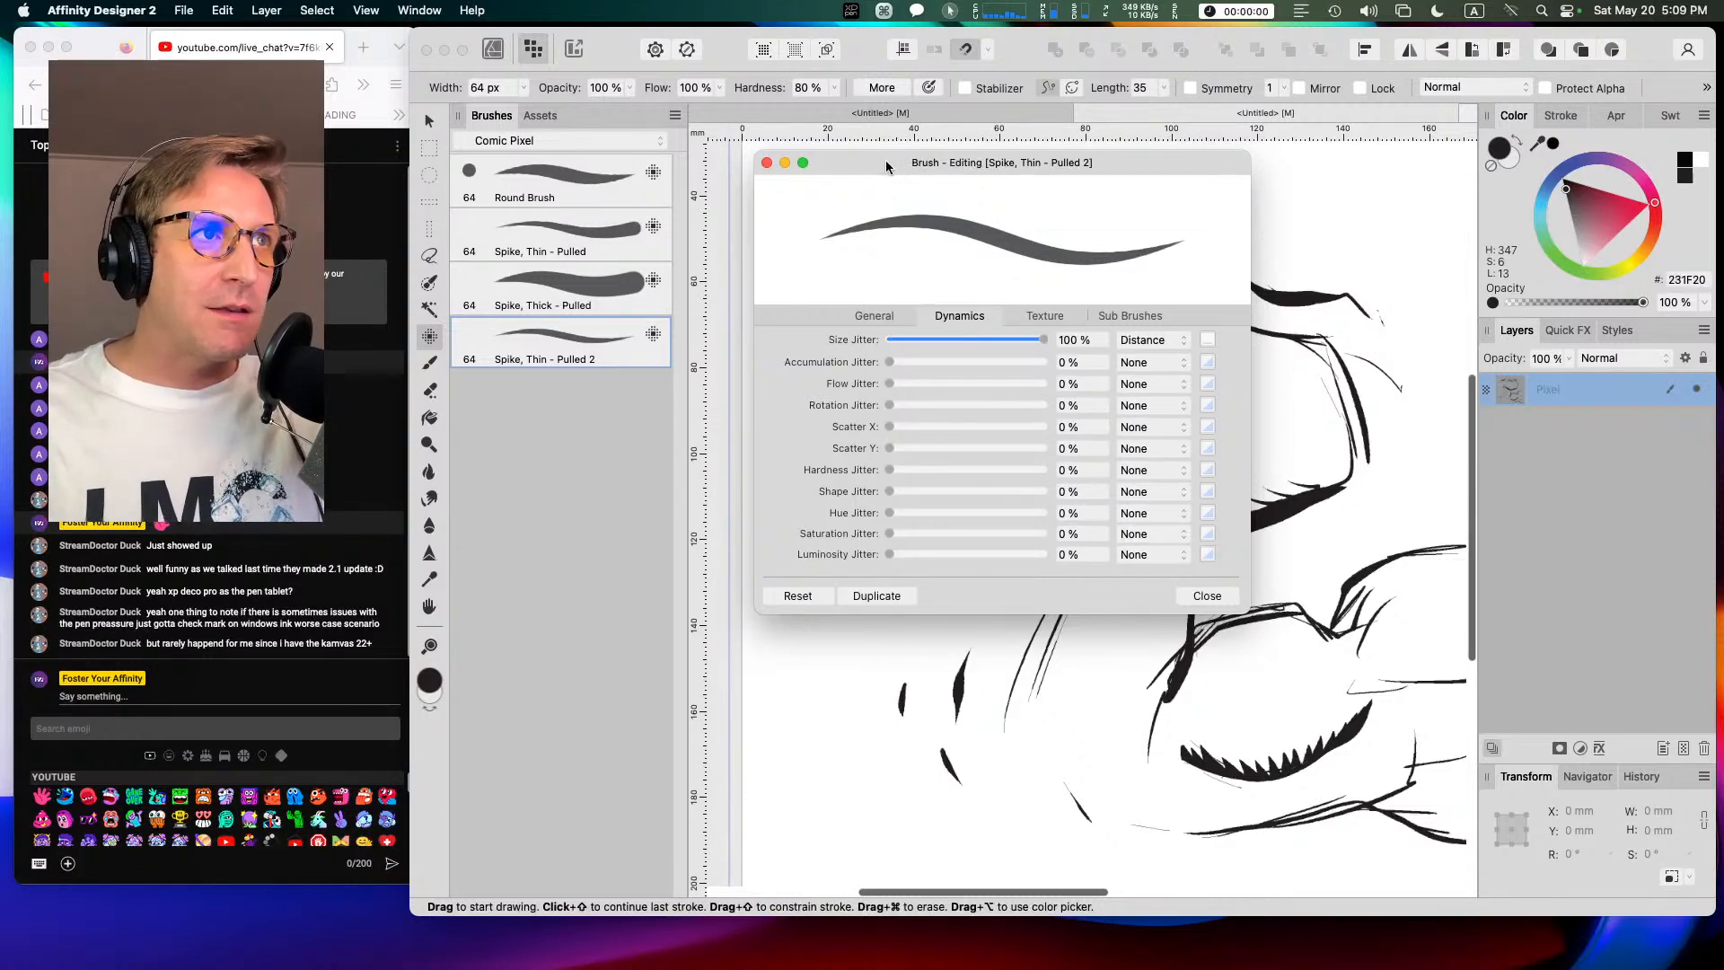
left_click_drag(882, 162, 880, 161)
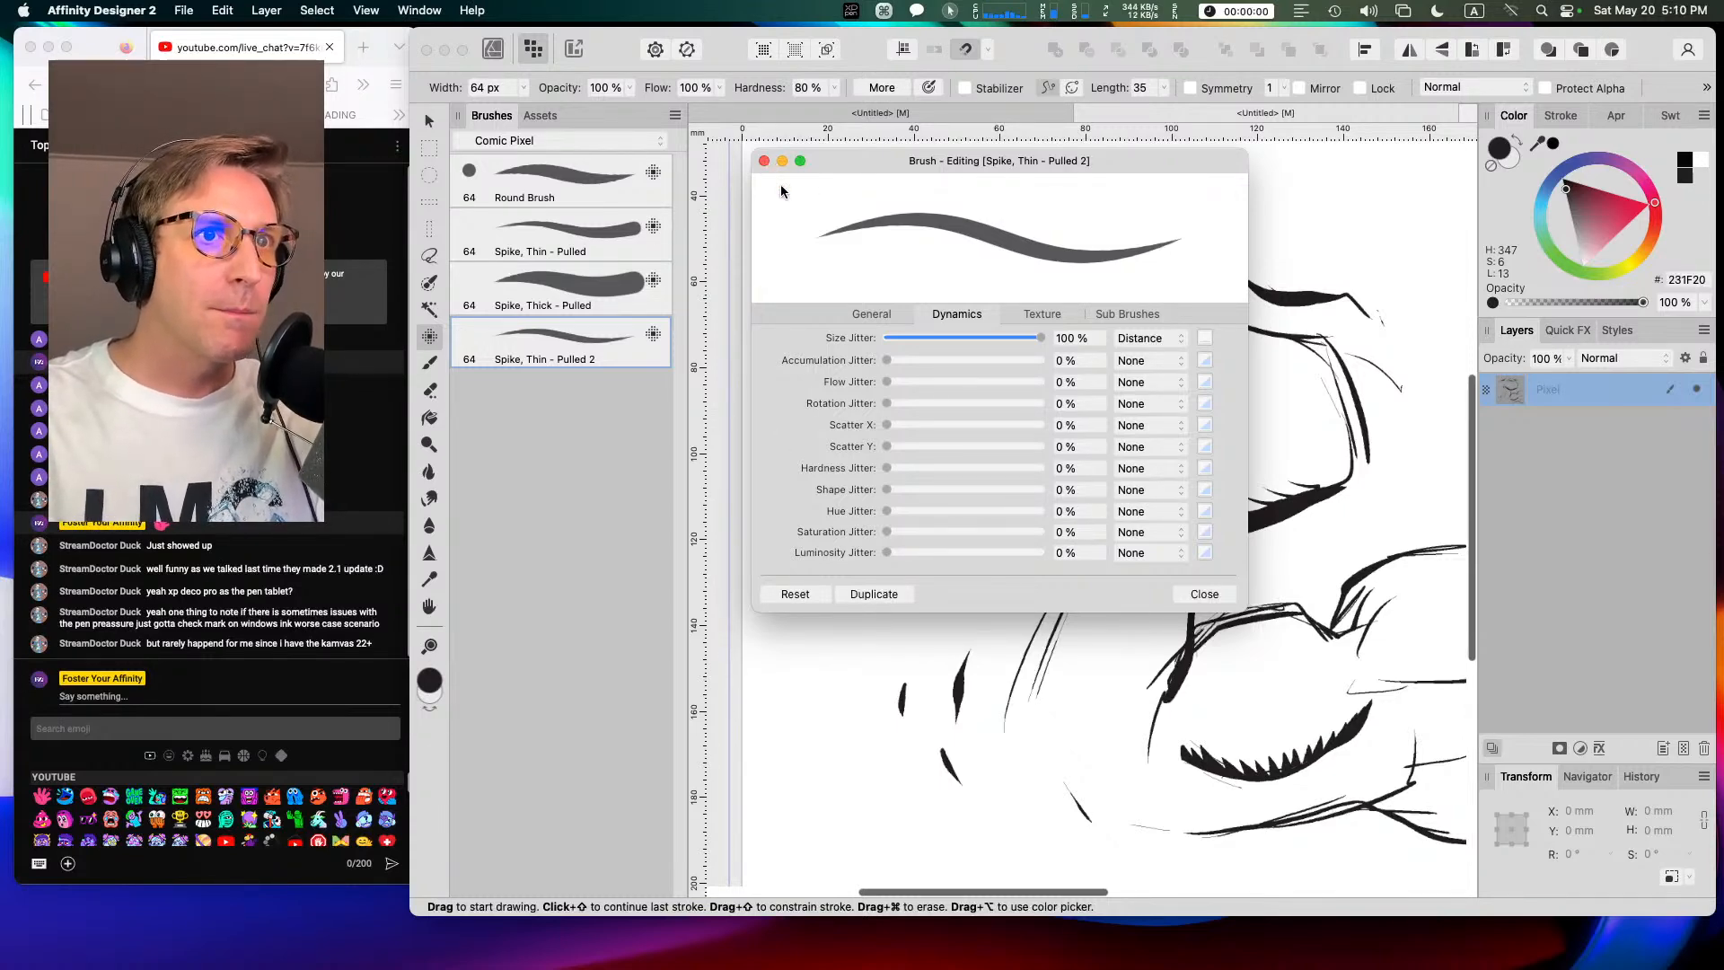
Step: Paint four sweeping diagonal test strokes across the canvas's lower area with the arched-profile brush
mouse_move(746, 702)
left_mouse_down()
mouse_move(808, 801)
mouse_move(880, 840)
left_mouse_up()
mouse_move(799, 720)
left_mouse_down()
mouse_move(925, 834)
mouse_move(849, 752)
mouse_move(996, 835)
left_mouse_up()
mouse_move(896, 769)
left_mouse_down()
mouse_move(1058, 835)
mouse_move(1126, 841)
left_mouse_up()
left_click_drag(1018, 807, 1193, 835)
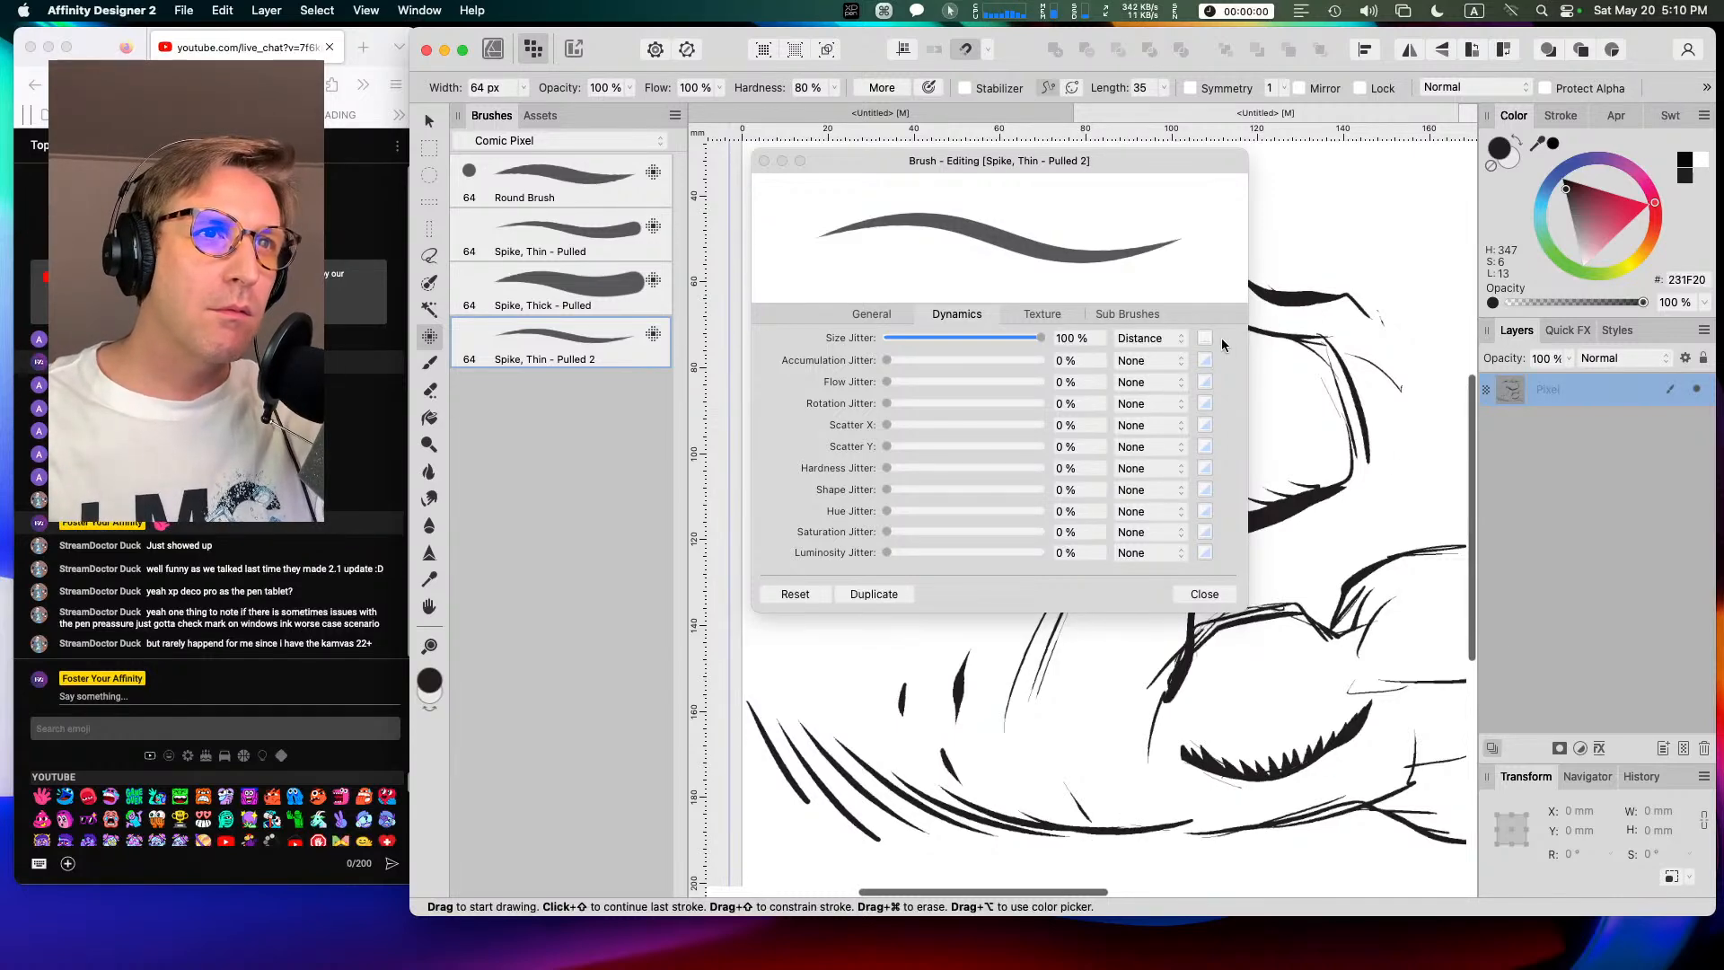
Step: Set the maximum of the brush's Size Jitter distance profile to 7
left_click(1204, 339)
left_click_drag(1361, 560, 1315, 556)
type("7")
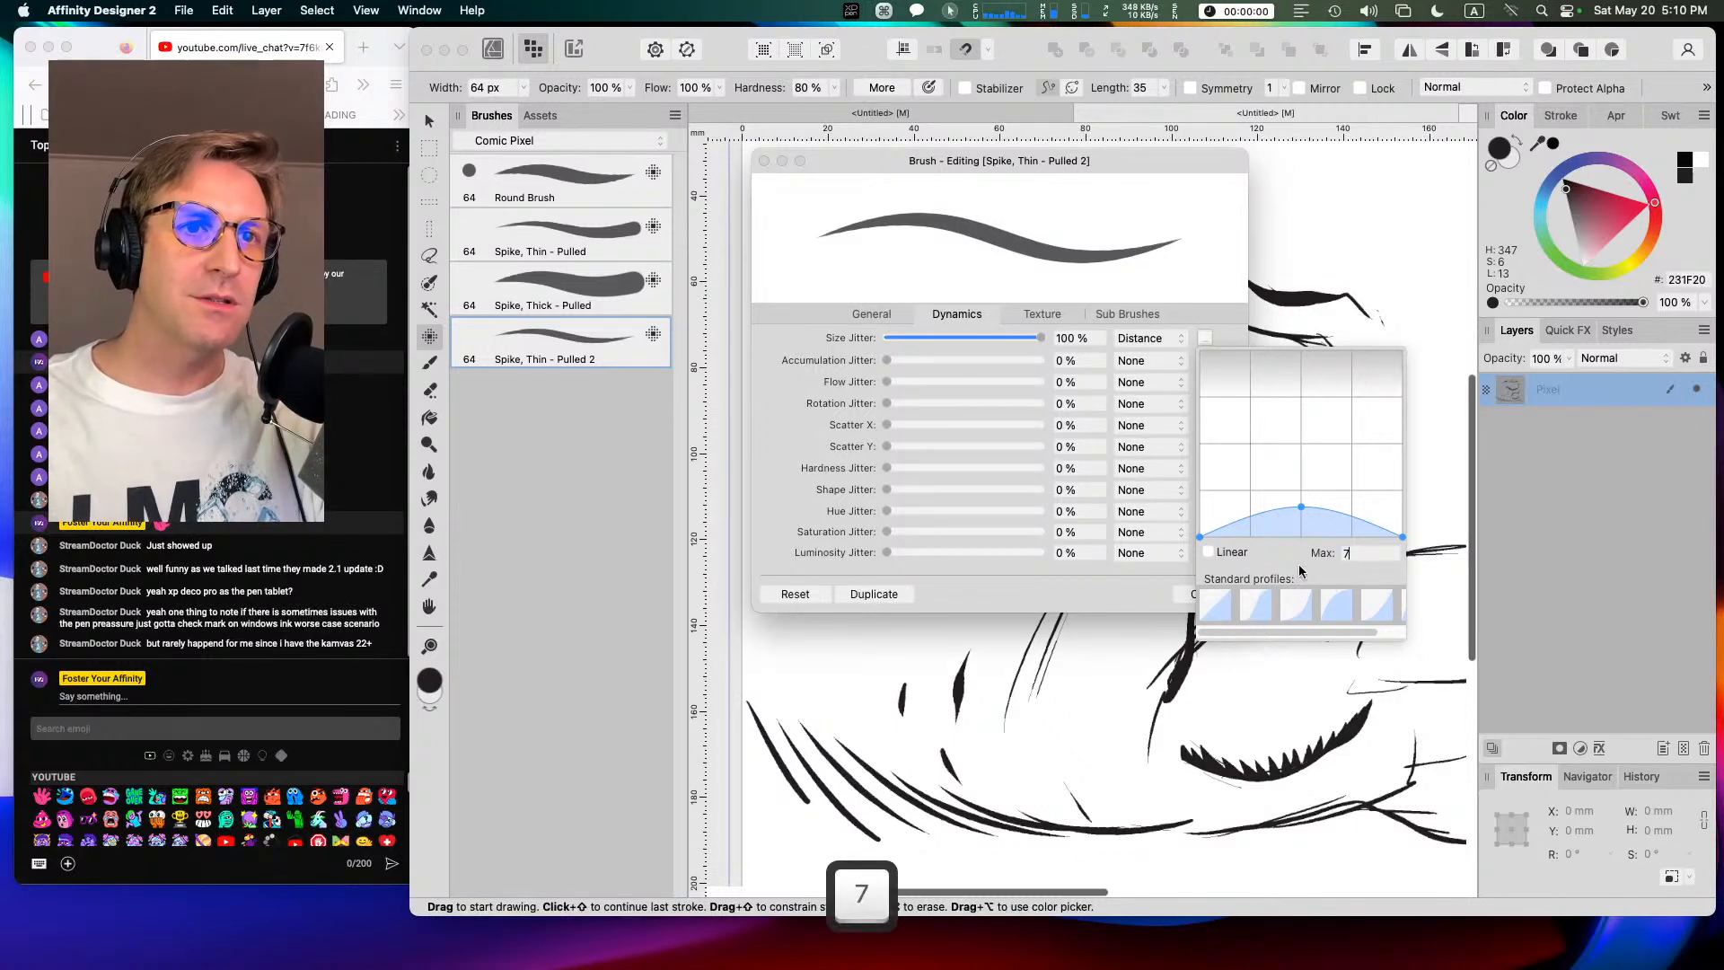
left_click(1149, 585)
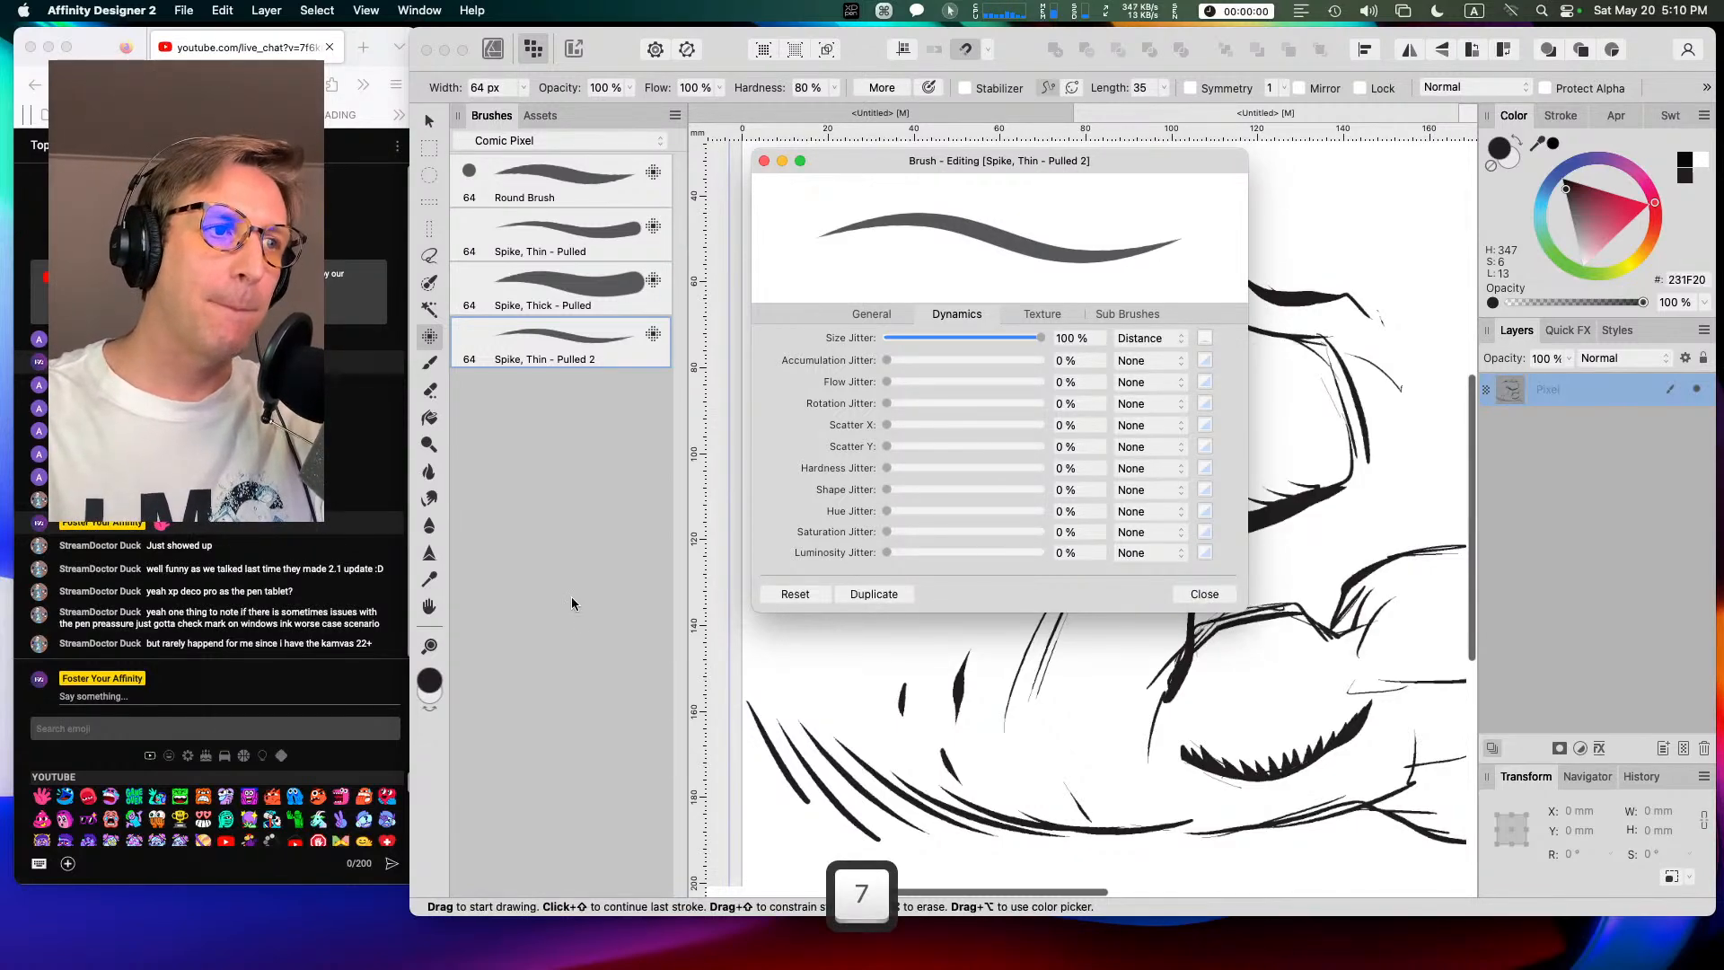
Step: Paint crossing diagonal test strokes over the lower part of the drawing with the adjusted brush
left_click_drag(804, 641, 922, 756)
left_click_drag(852, 675, 1007, 773)
left_click_drag(926, 691, 1067, 763)
mouse_move(1023, 703)
left_mouse_down()
mouse_move(1181, 752)
mouse_move(1267, 734)
left_mouse_up()
left_click_drag(1324, 541, 1224, 617)
mouse_move(1389, 472)
left_mouse_down()
mouse_move(1275, 612)
mouse_move(1343, 575)
left_mouse_up()
left_click_drag(1347, 570, 1227, 693)
left_click_drag(1283, 621, 1154, 774)
left_click_drag(1241, 650, 1122, 804)
left_click_drag(1133, 745, 1084, 826)
left_click_drag(1129, 681, 1055, 822)
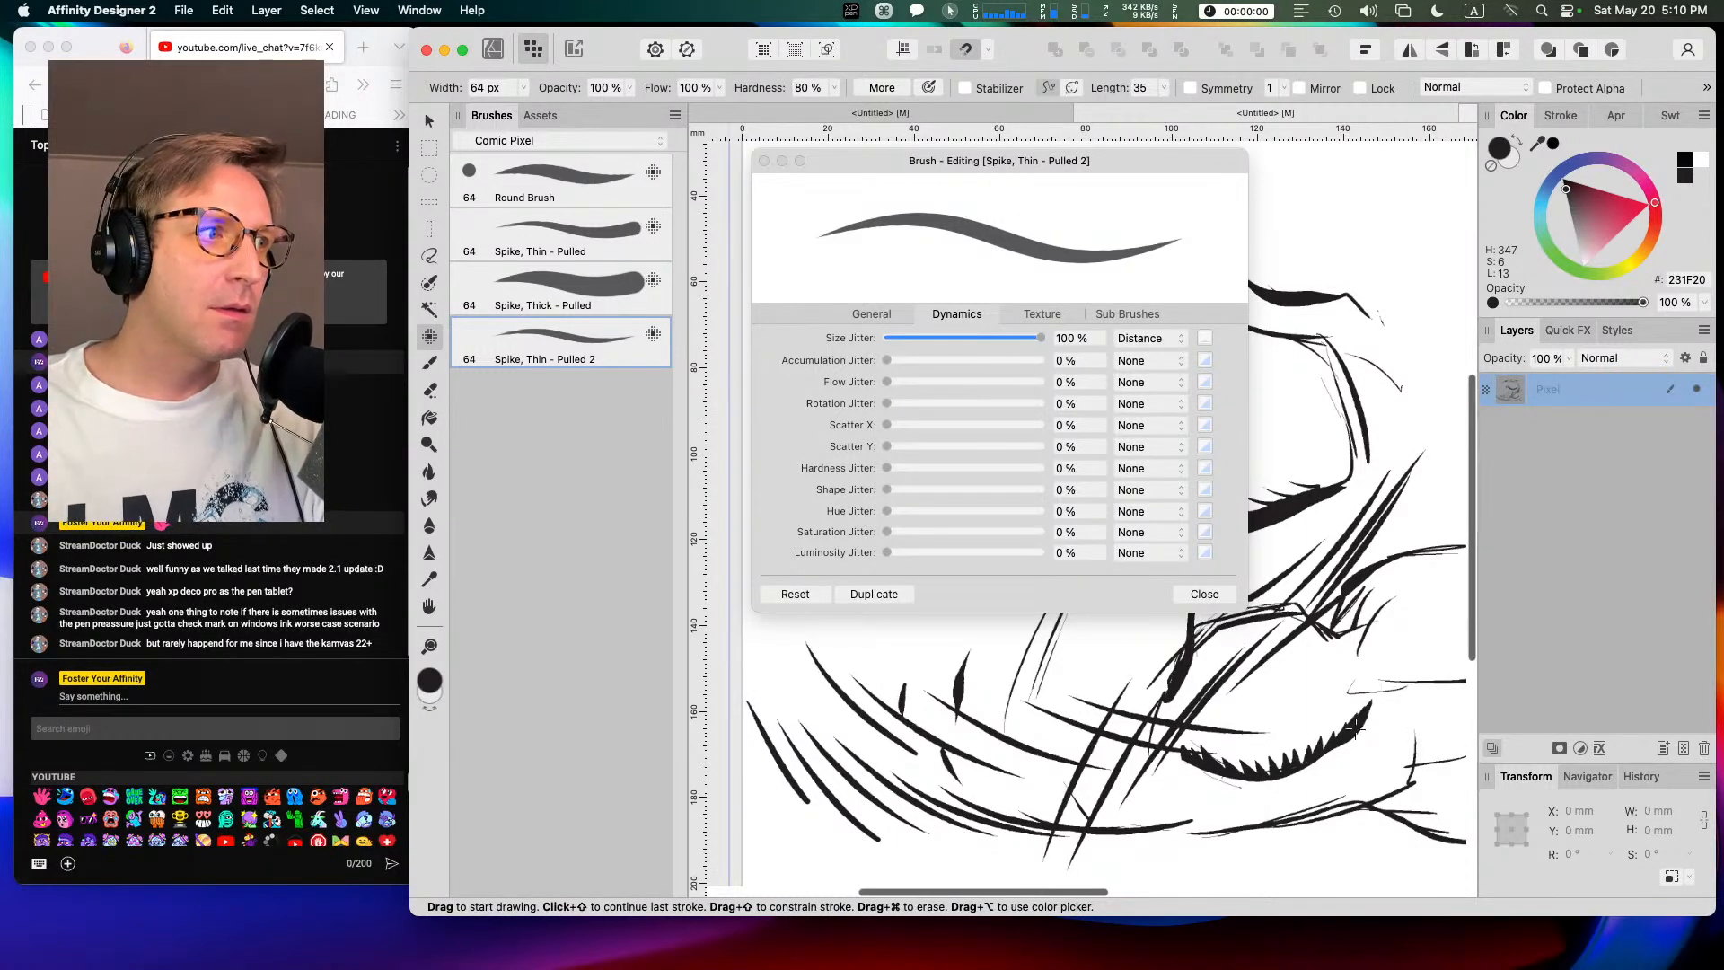
Step: Close the brush editor and delete the pixel layer holding the test drawing
left_click(1203, 594)
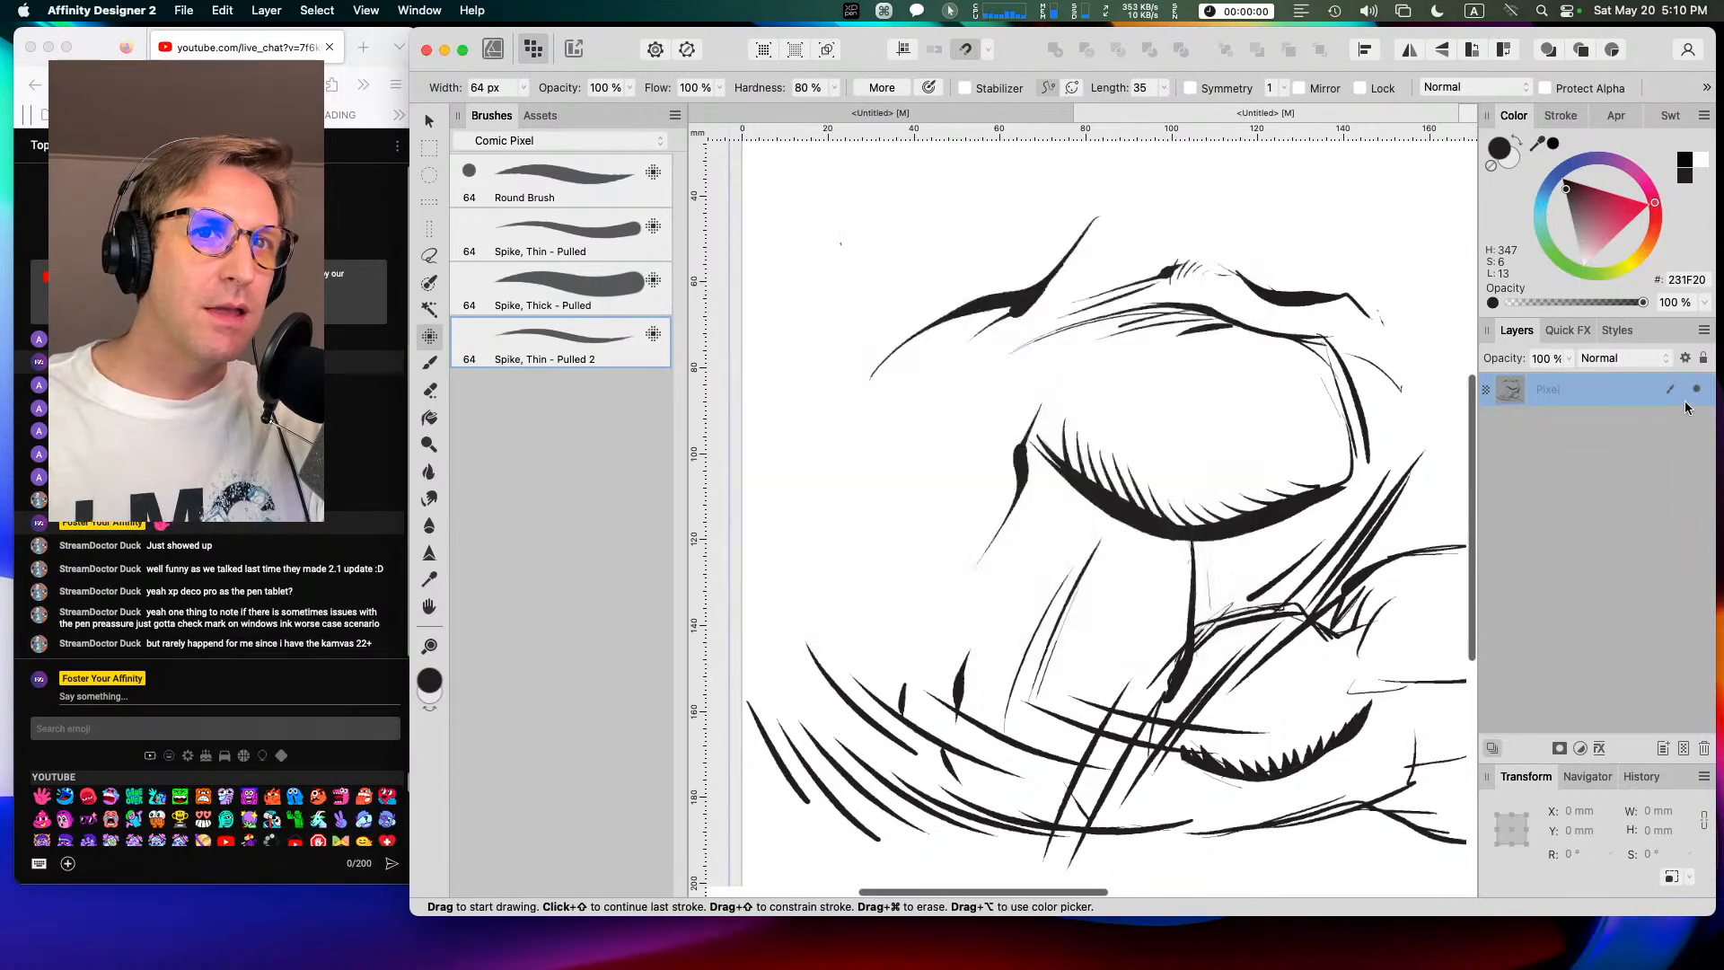
left_click(1703, 748)
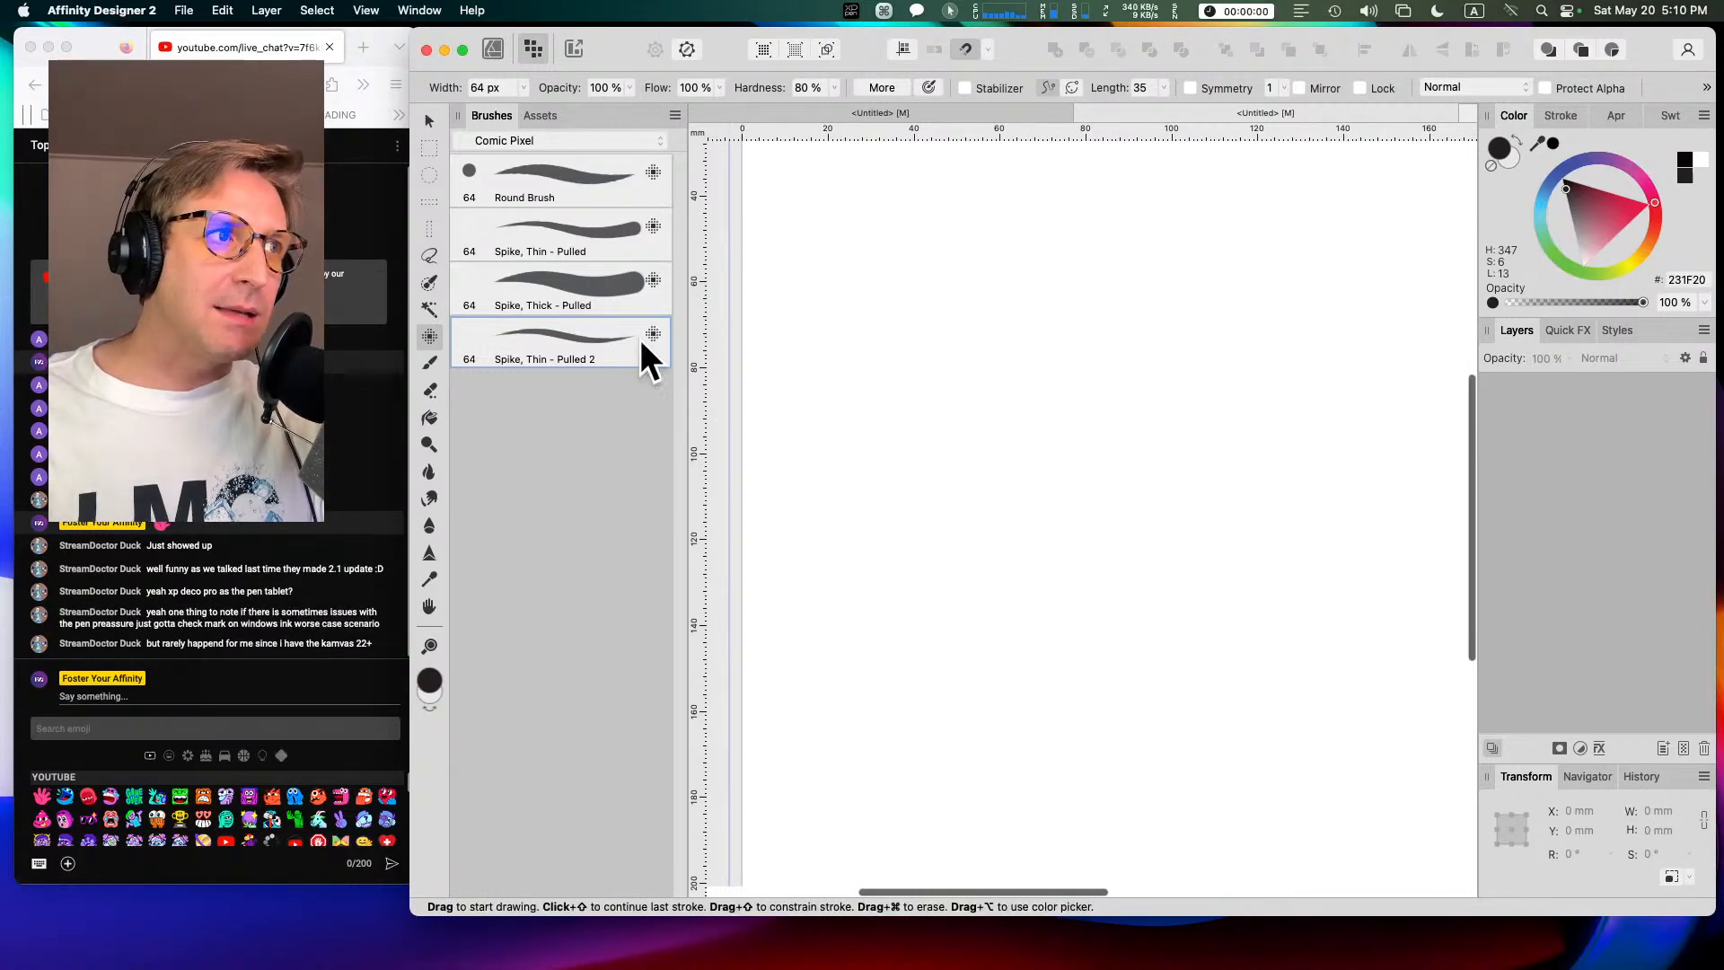
Step: Rename the Spike, Thin - Pulled 2 brush as "Javelin, Thin - Medium"
right_click(577, 348)
left_click(631, 437)
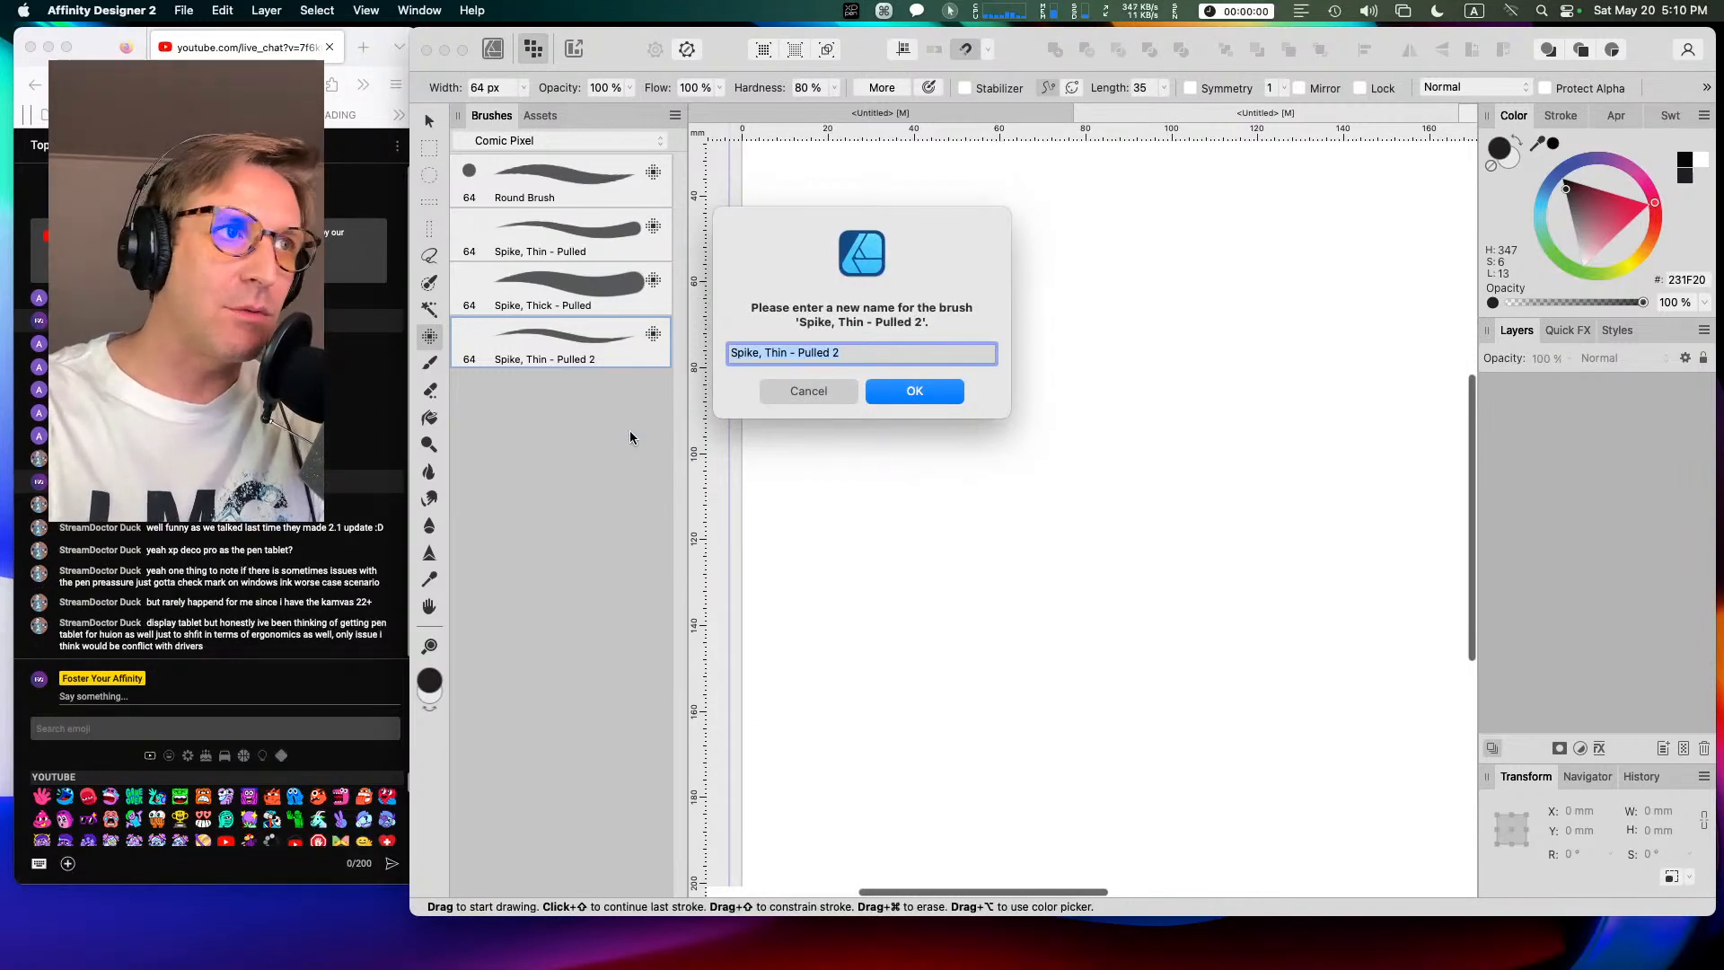
type("Spi")
key("BackSpace")
type("Javelin")
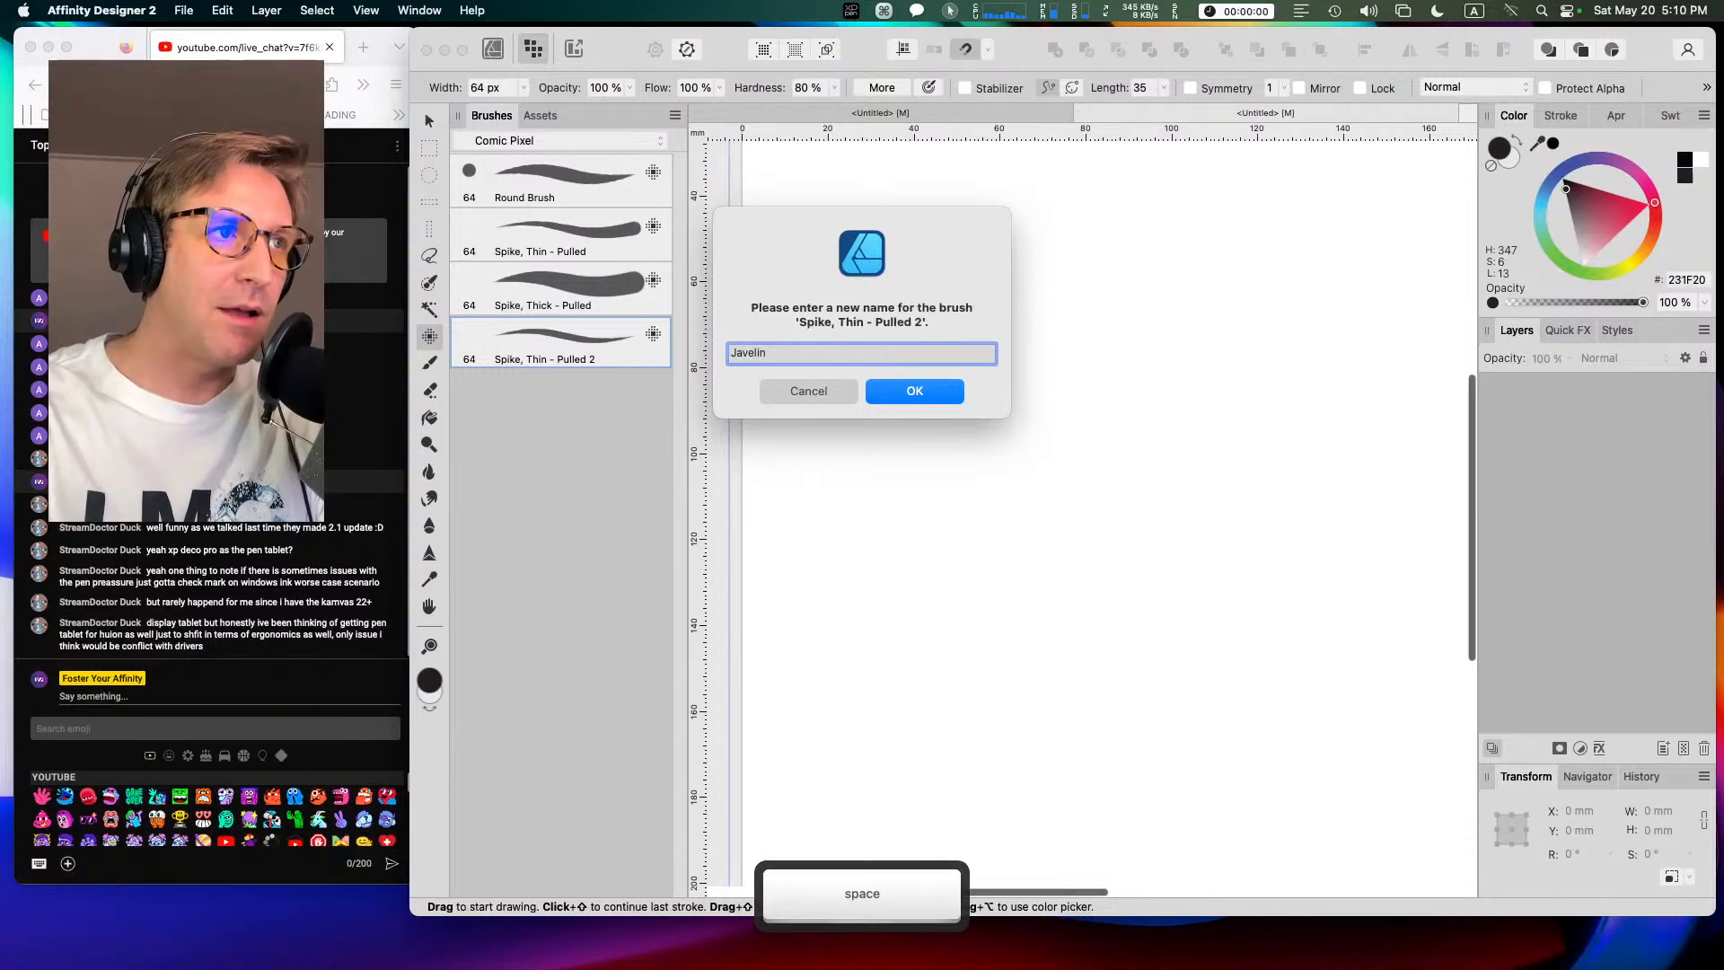
key("BackSpace")
type(",")
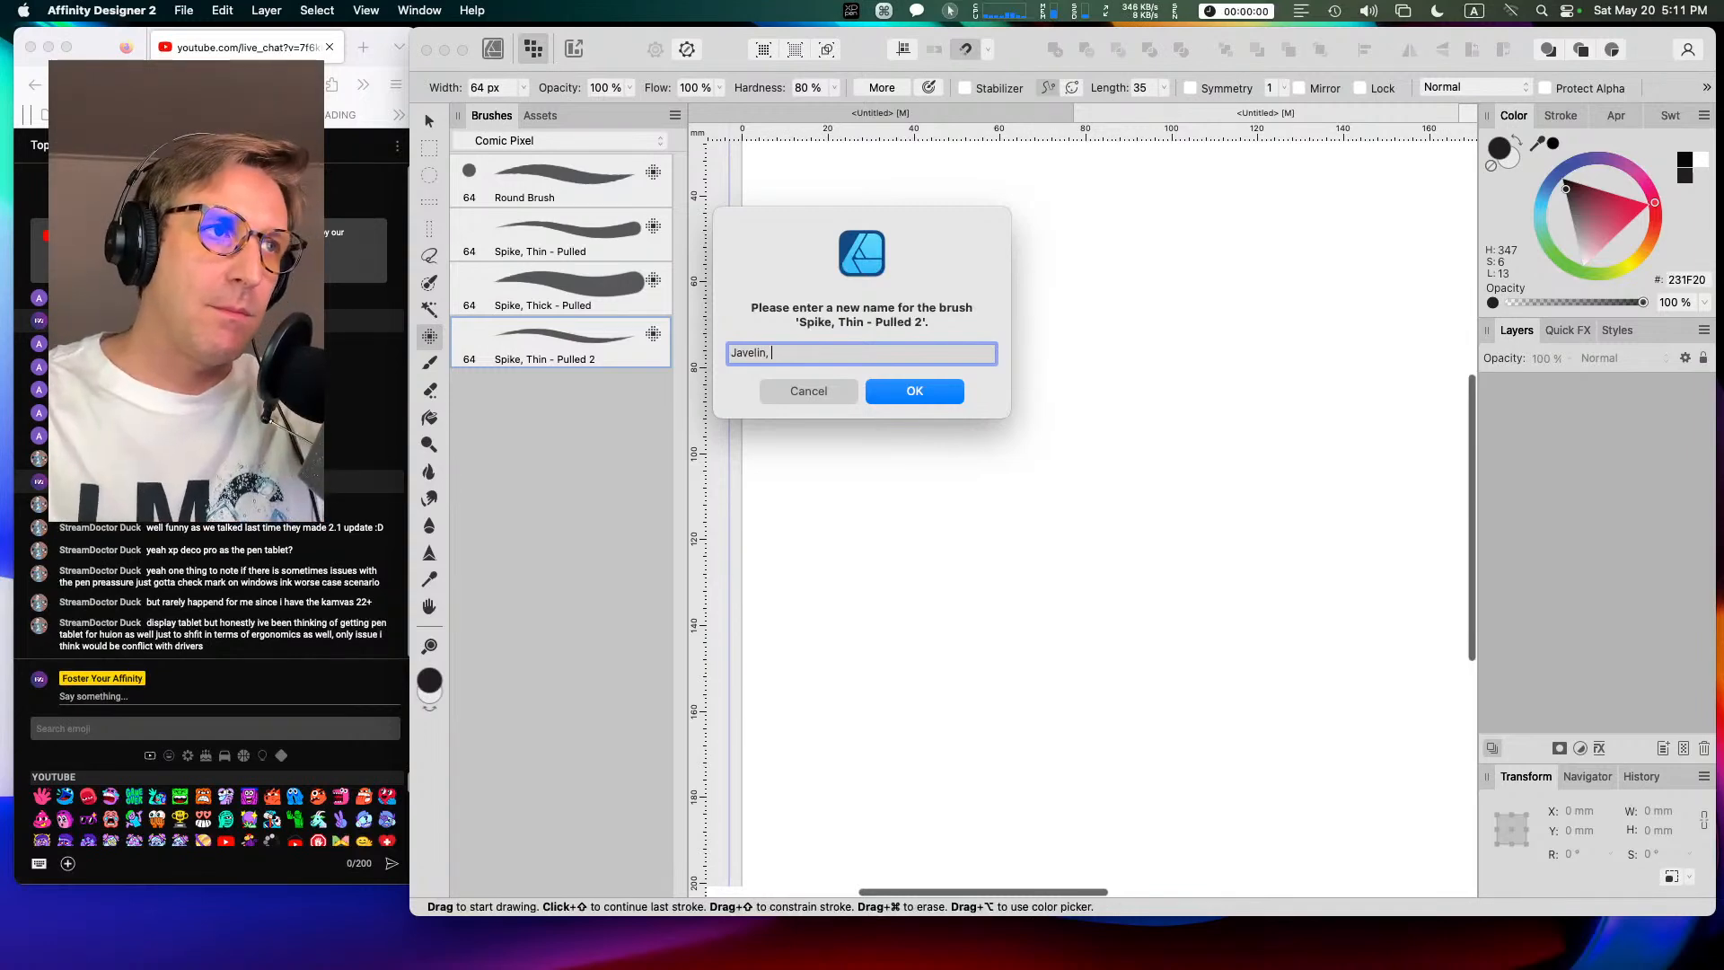
type("Thin -")
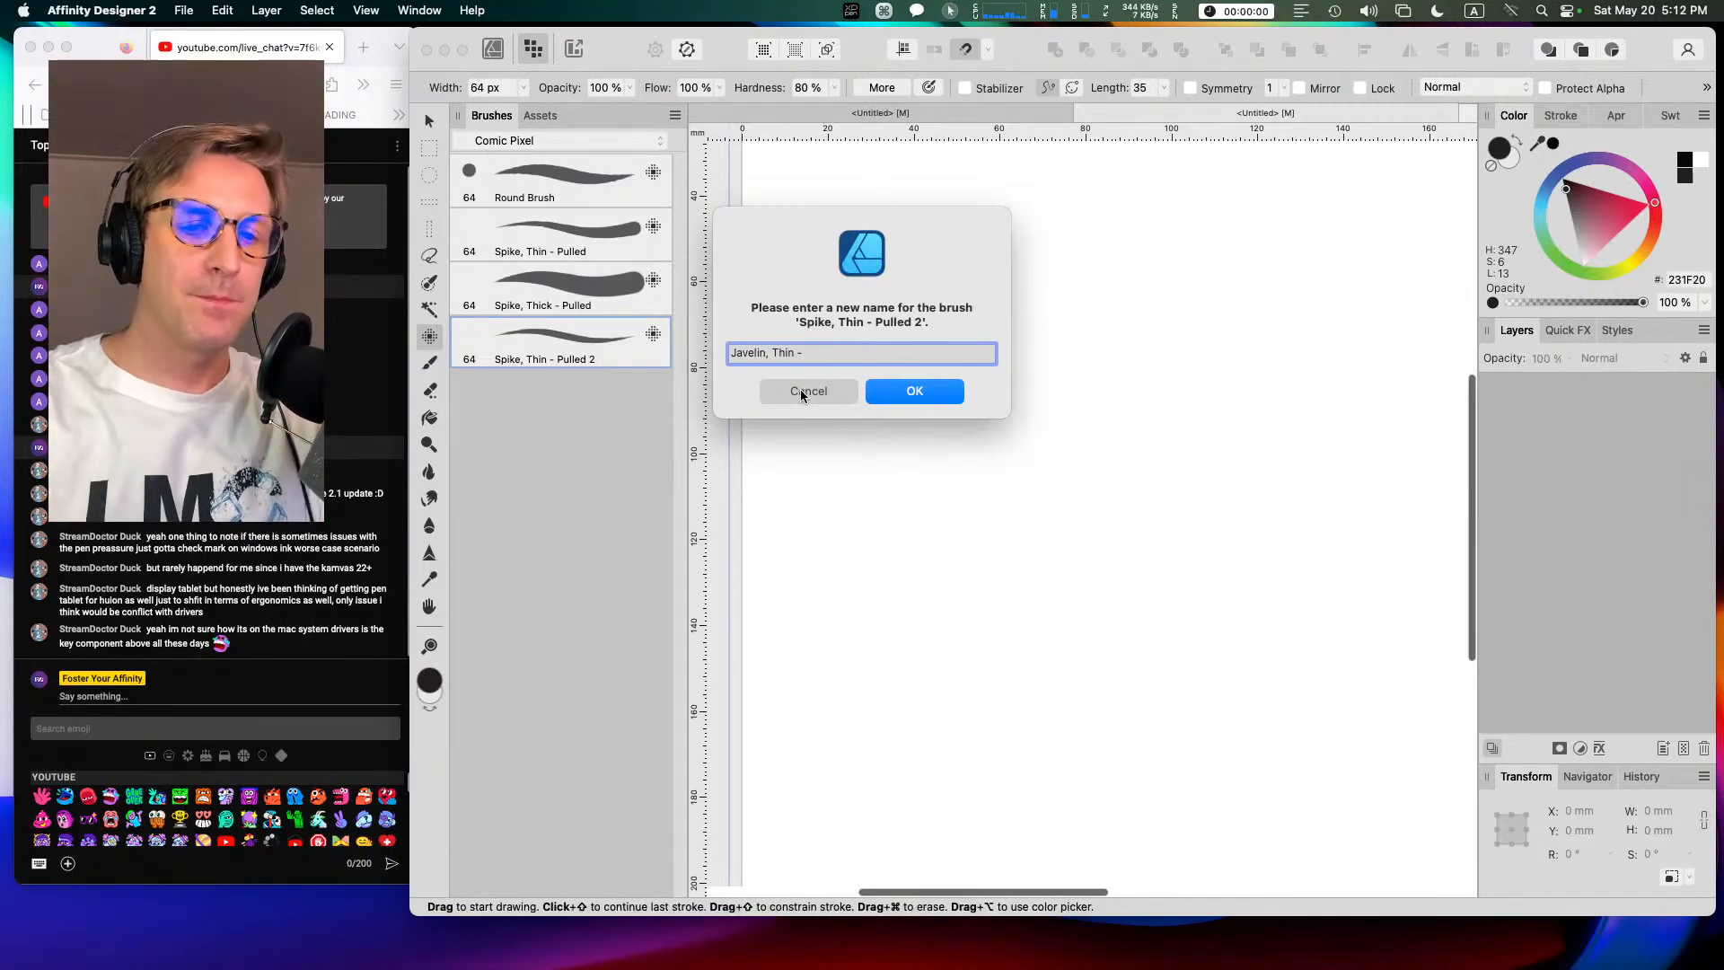
type("Spi")
key("BackSpace")
key("BackSpace")
key("BackSpace")
type("Medium")
key("Return")
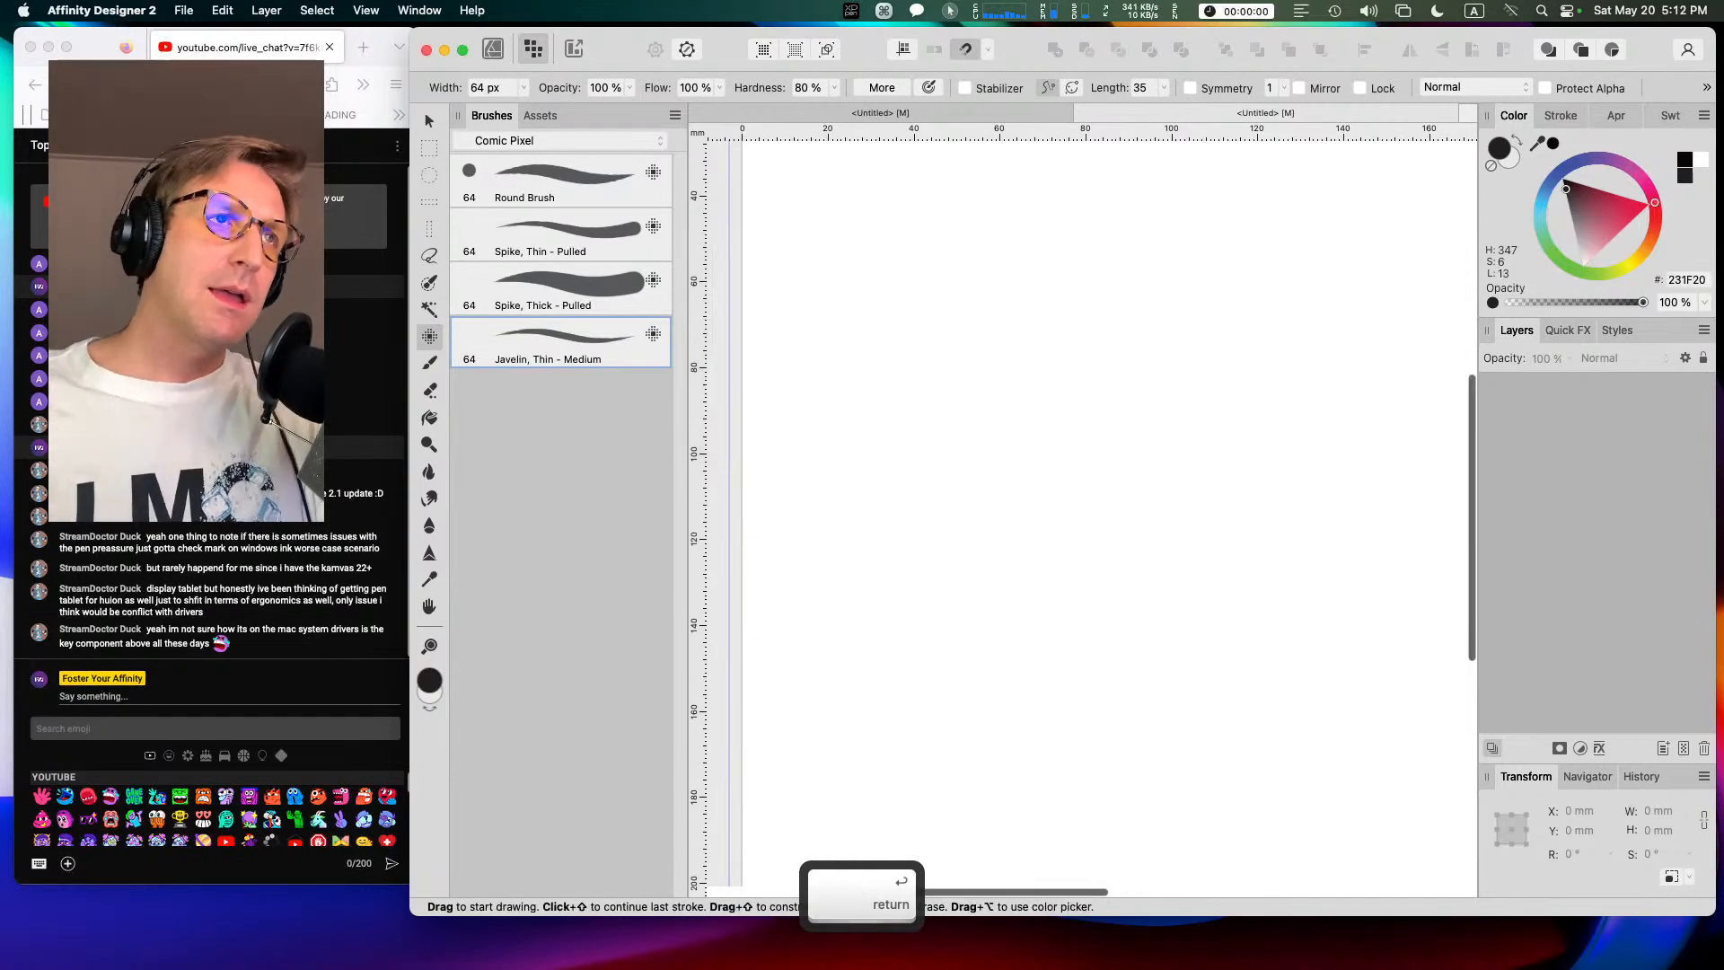
Step: Check the pen pressure curve and hardness in the XP-Pen tablet settings, closing the settings window when done
left_click(850, 10)
left_click_drag(857, 139, 882, 129)
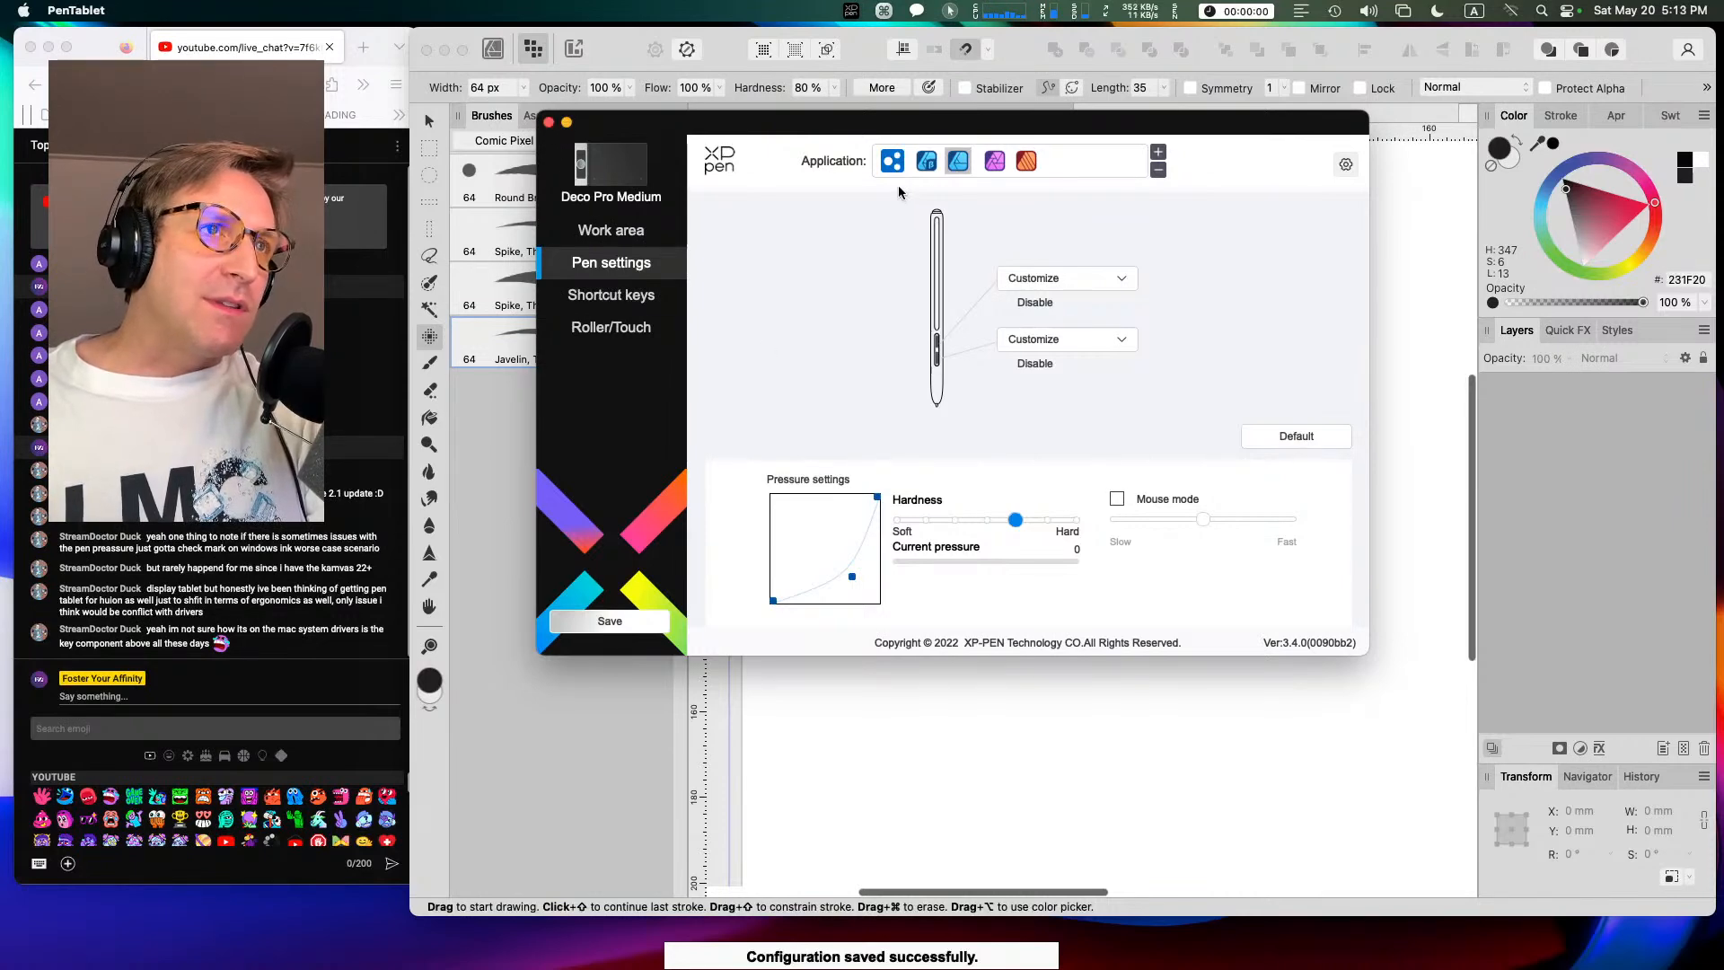
left_click(547, 121)
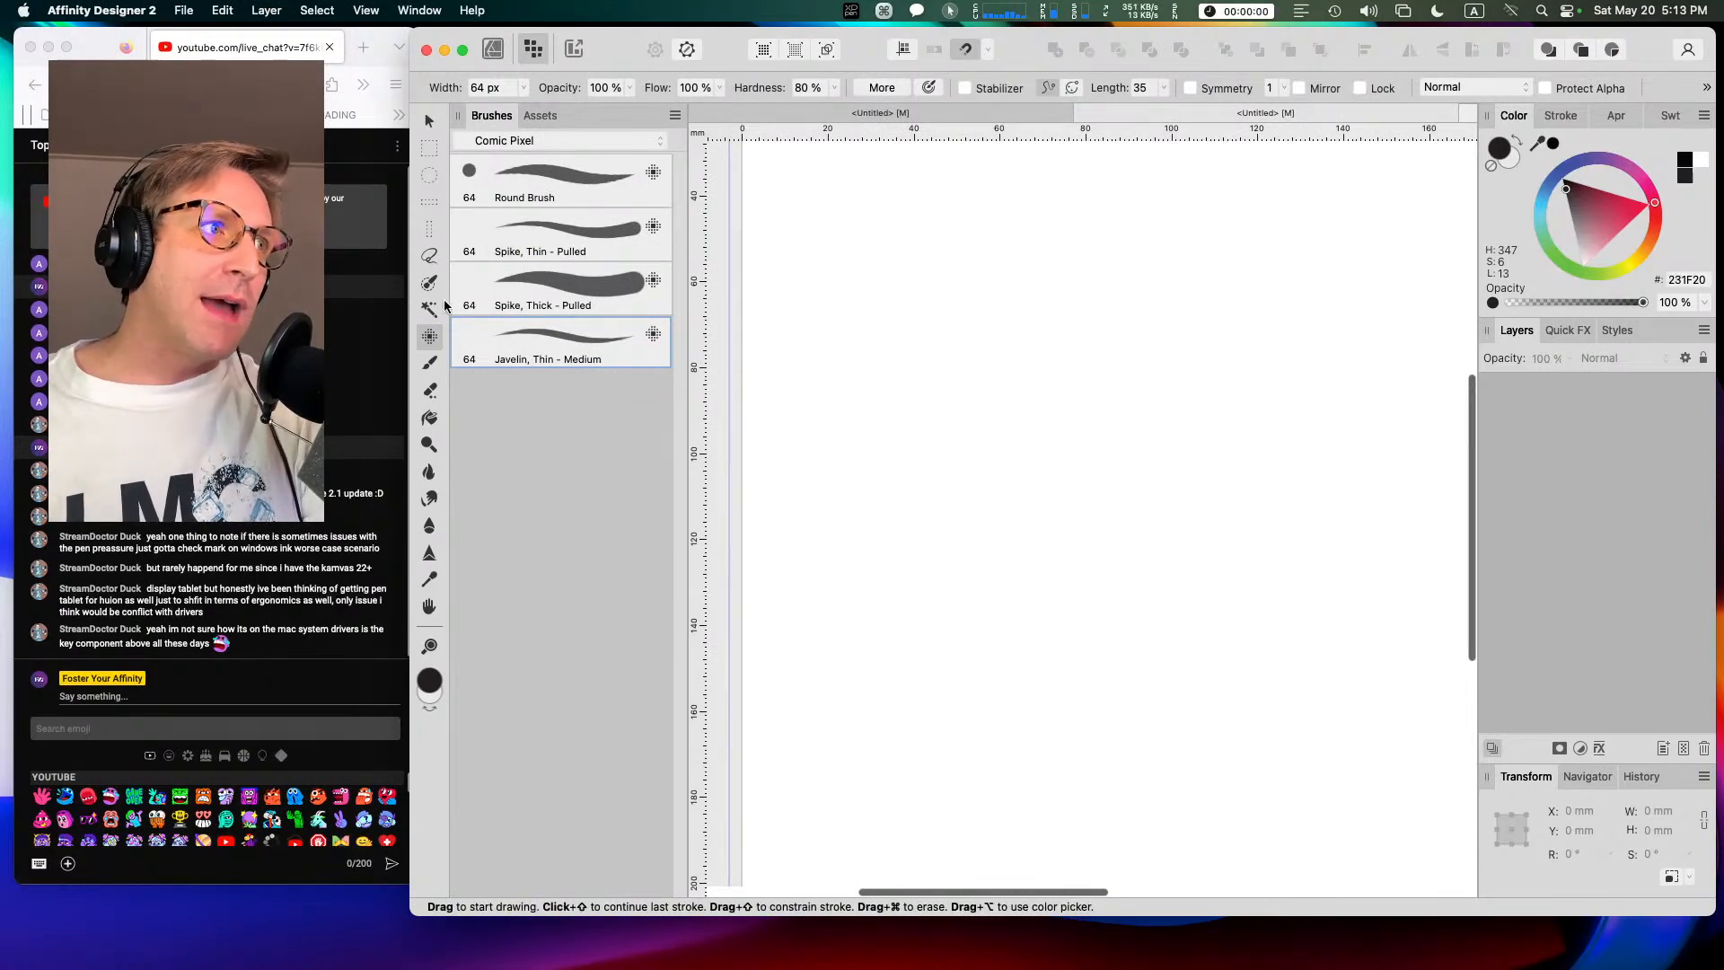
Step: Add a pixel layer and choose the Natural Pencil 4B brush from the Pencils category for the Paint Brush tool
left_click(430, 362)
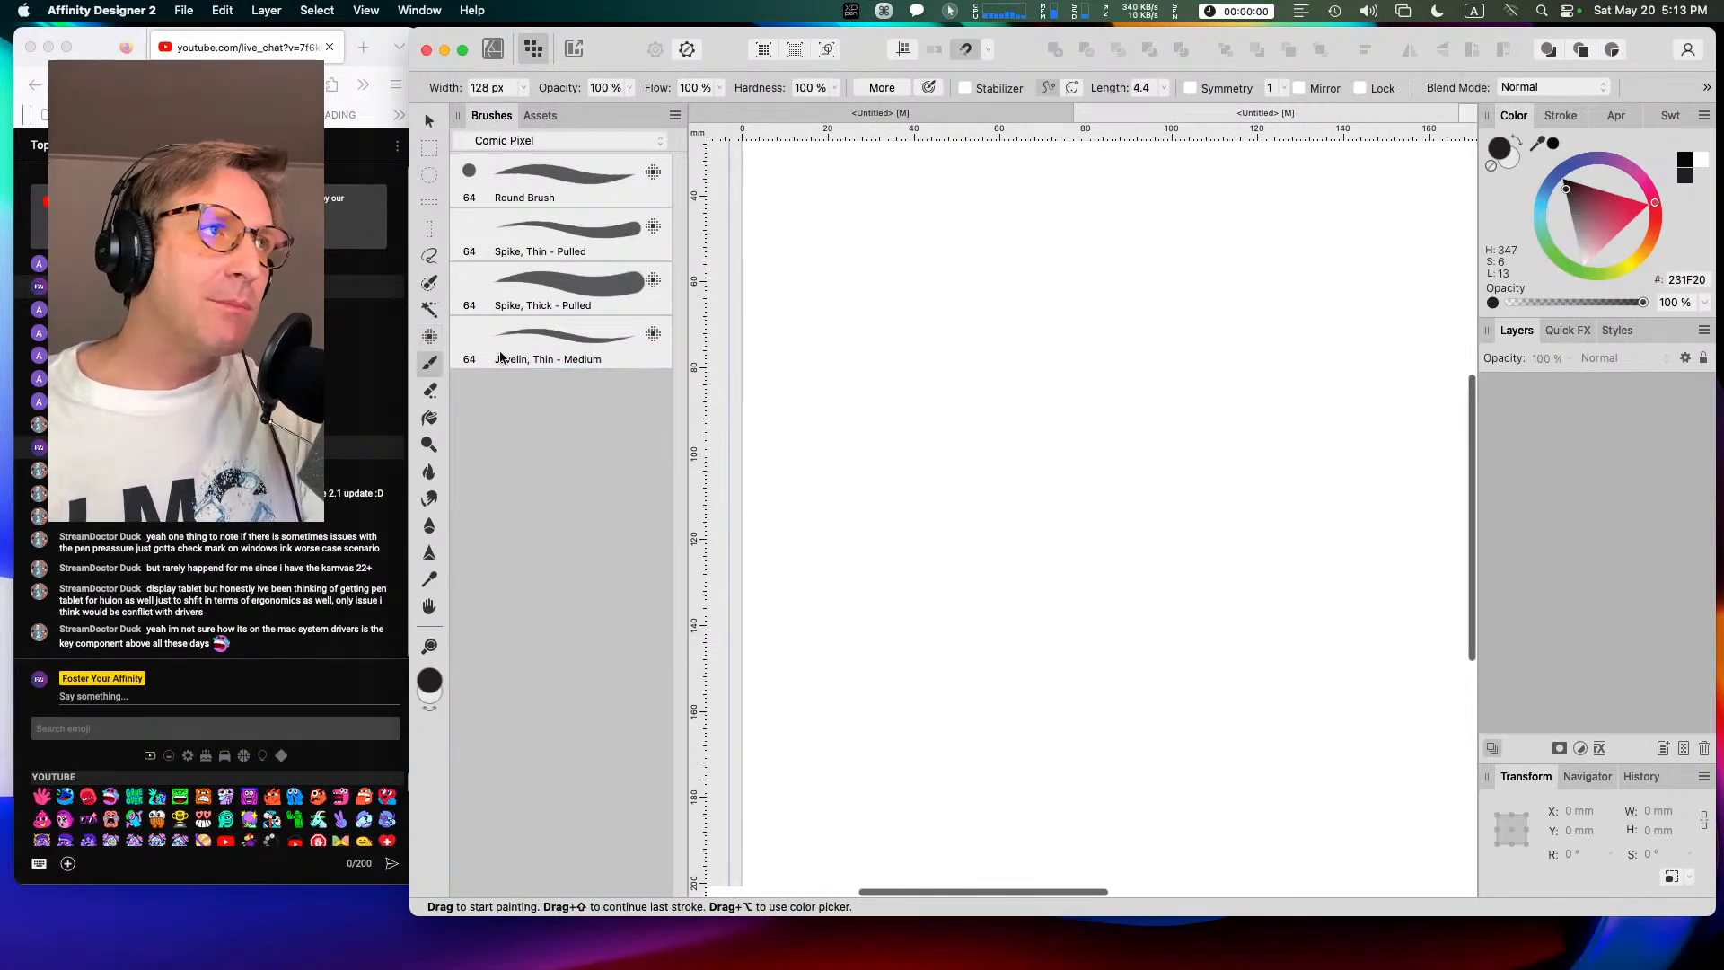
left_click(1666, 749)
left_click(530, 142)
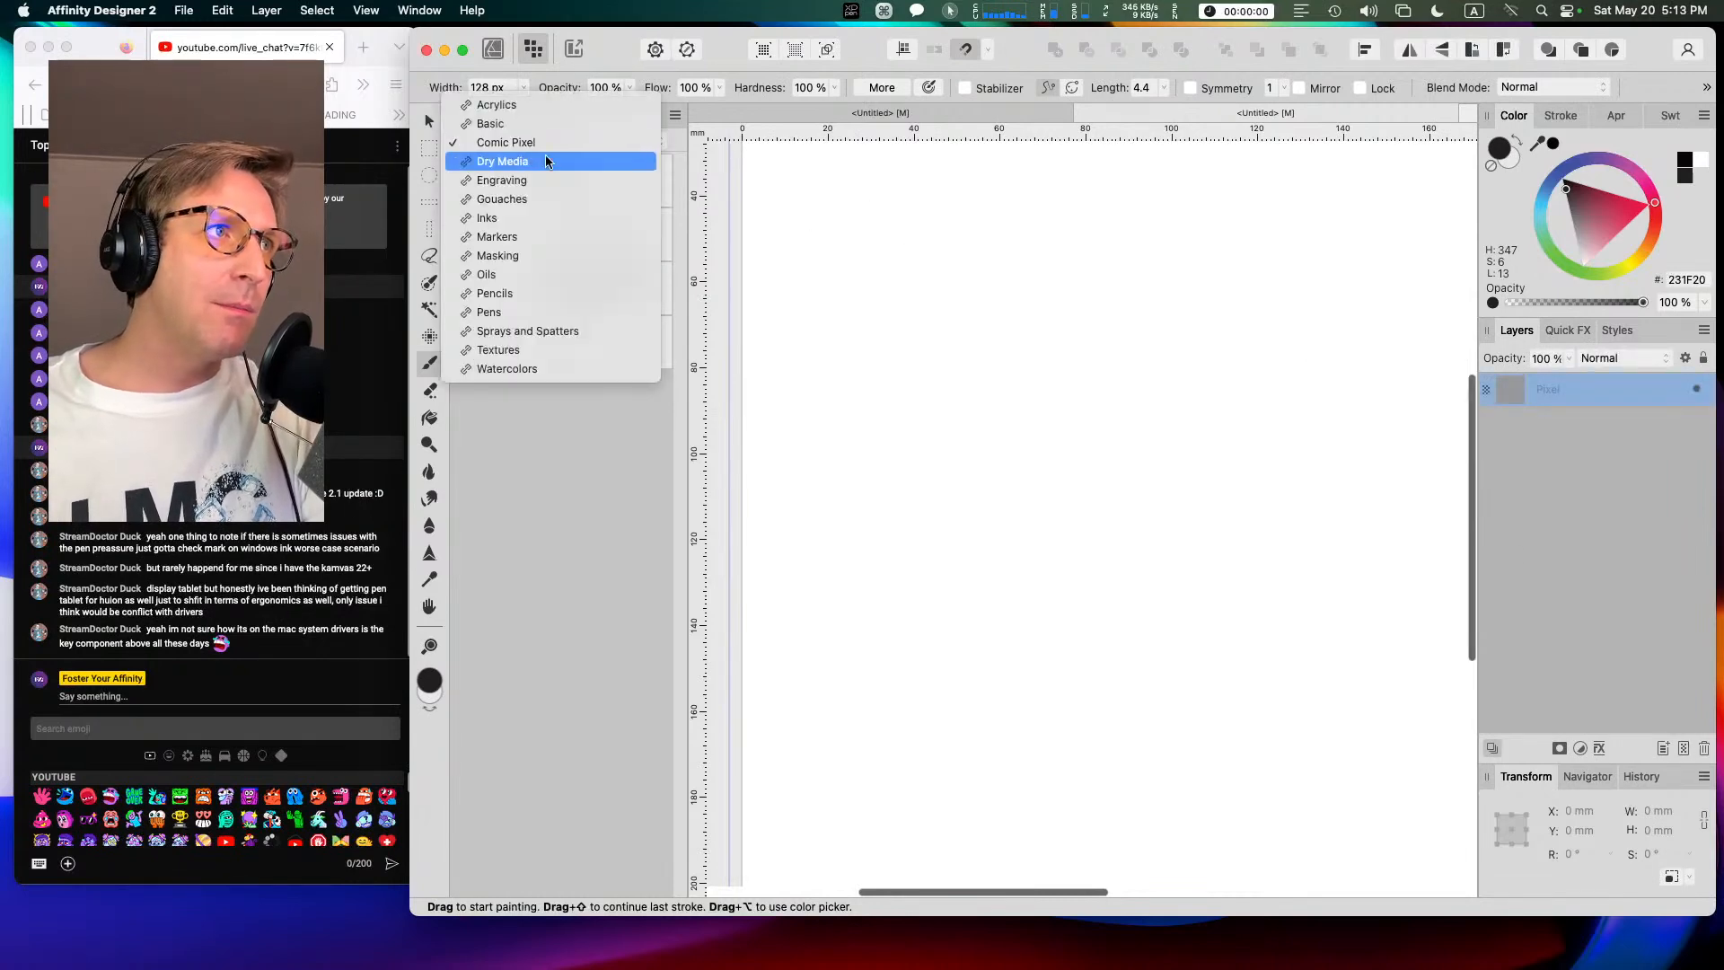
left_click(558, 293)
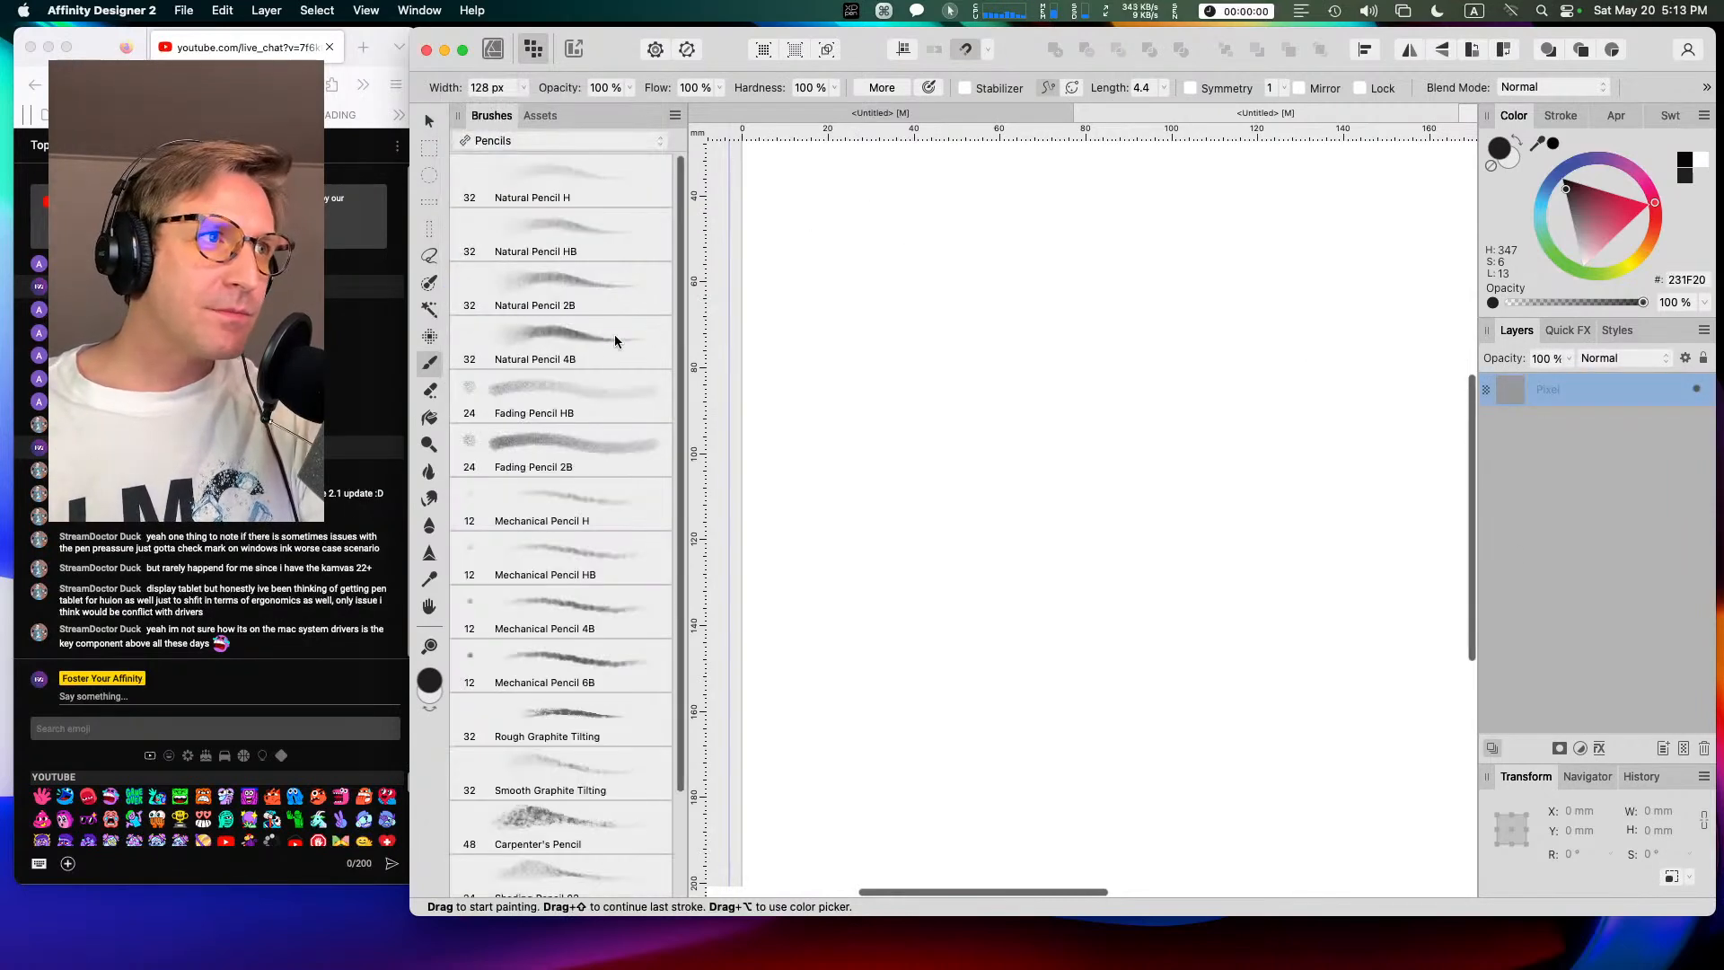
left_click(572, 332)
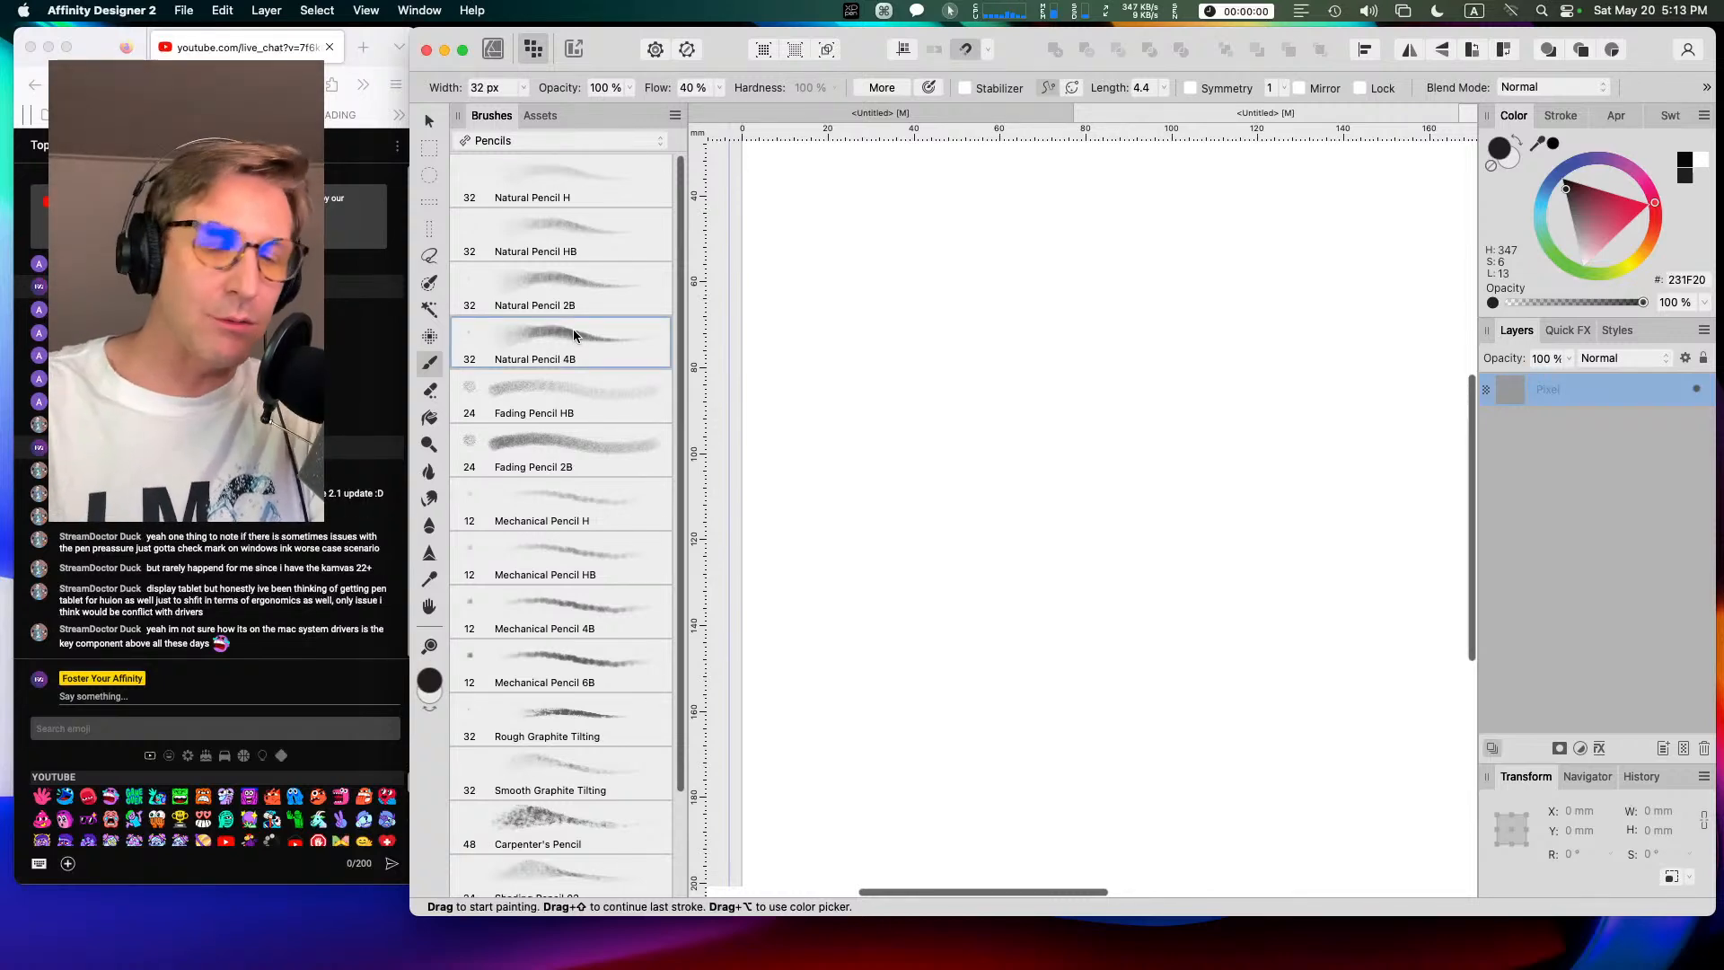
Step: Sketch a loose outline with a round middle, a flared base with a long point, and a hooked block shape above
mouse_move(1064, 263)
left_mouse_down()
mouse_move(943, 450)
mouse_move(1179, 340)
left_mouse_up()
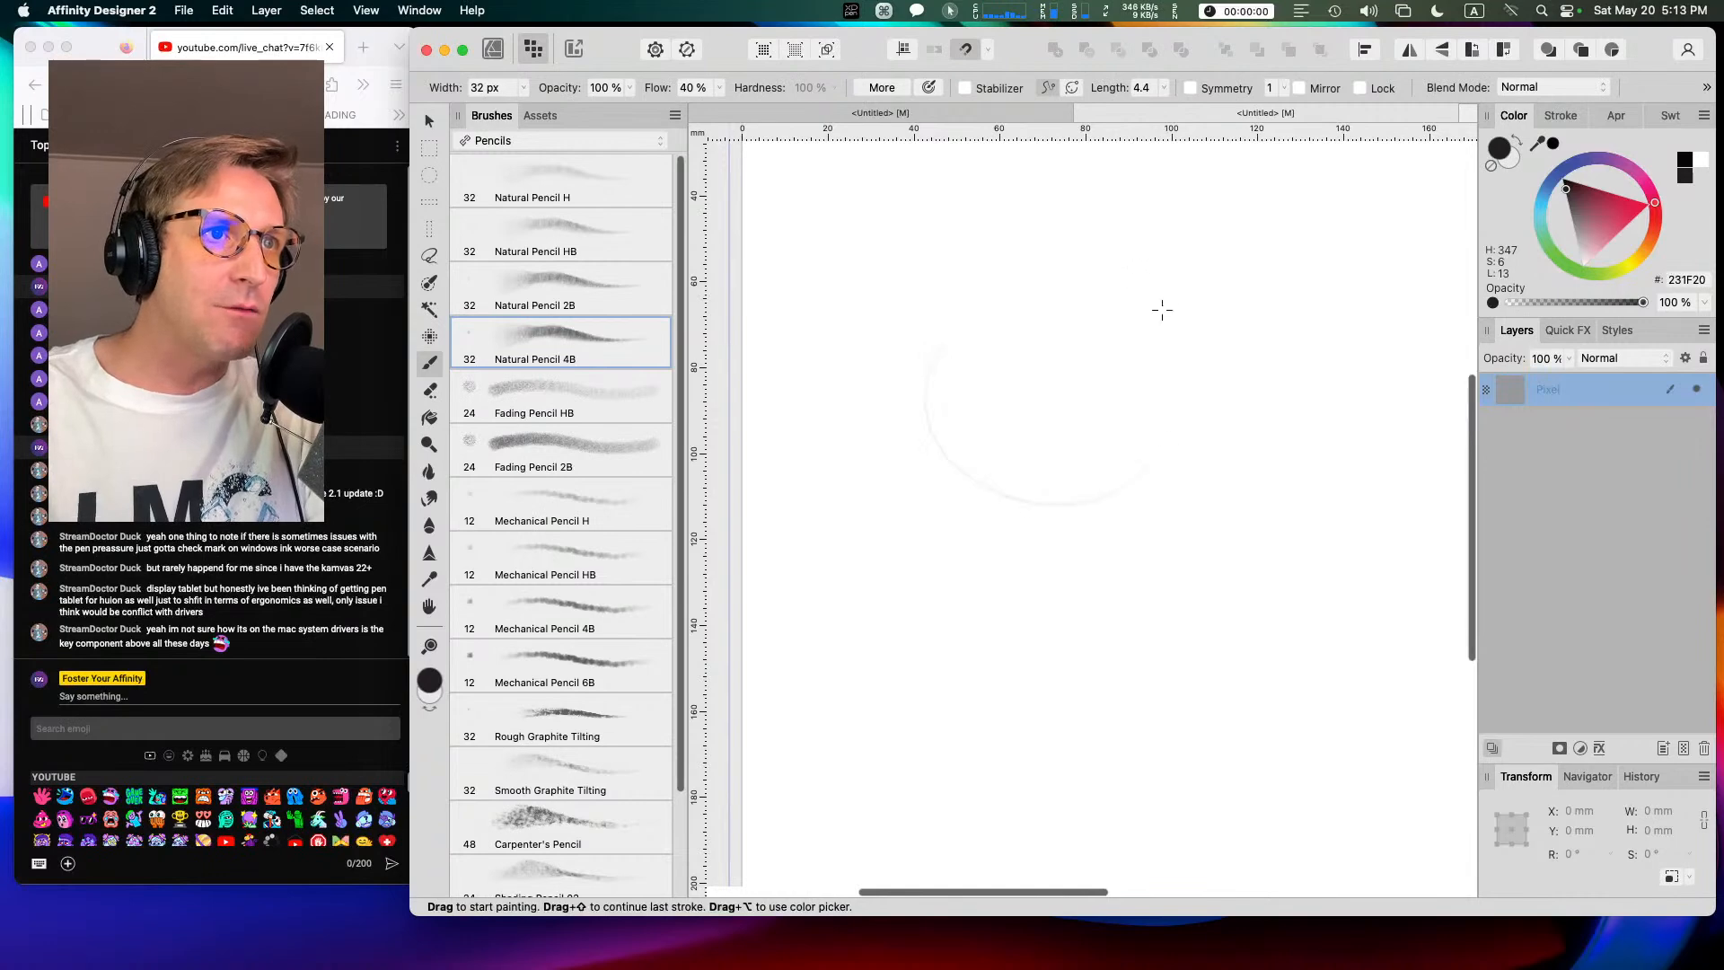
left_click_drag(977, 305, 1006, 563)
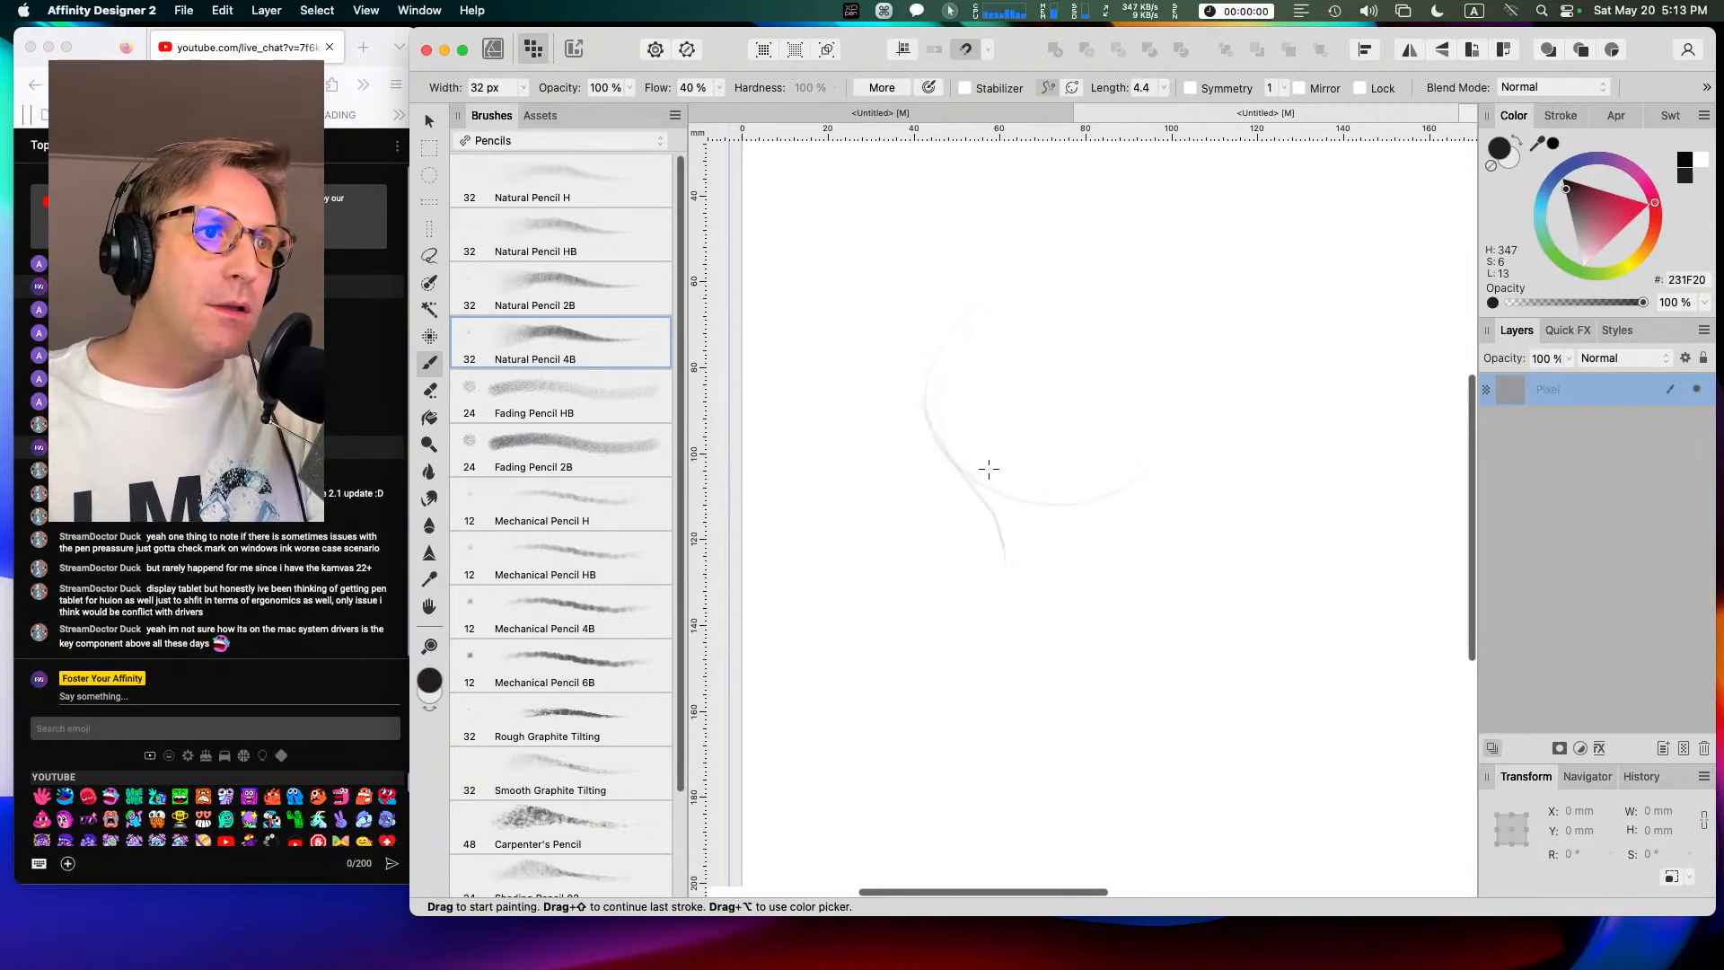
mouse_move(992, 506)
left_mouse_down()
mouse_move(945, 617)
mouse_move(975, 634)
mouse_move(1201, 633)
left_mouse_up()
mouse_move(1175, 449)
left_mouse_down()
mouse_move(1222, 608)
mouse_move(1162, 483)
mouse_move(1182, 422)
left_mouse_up()
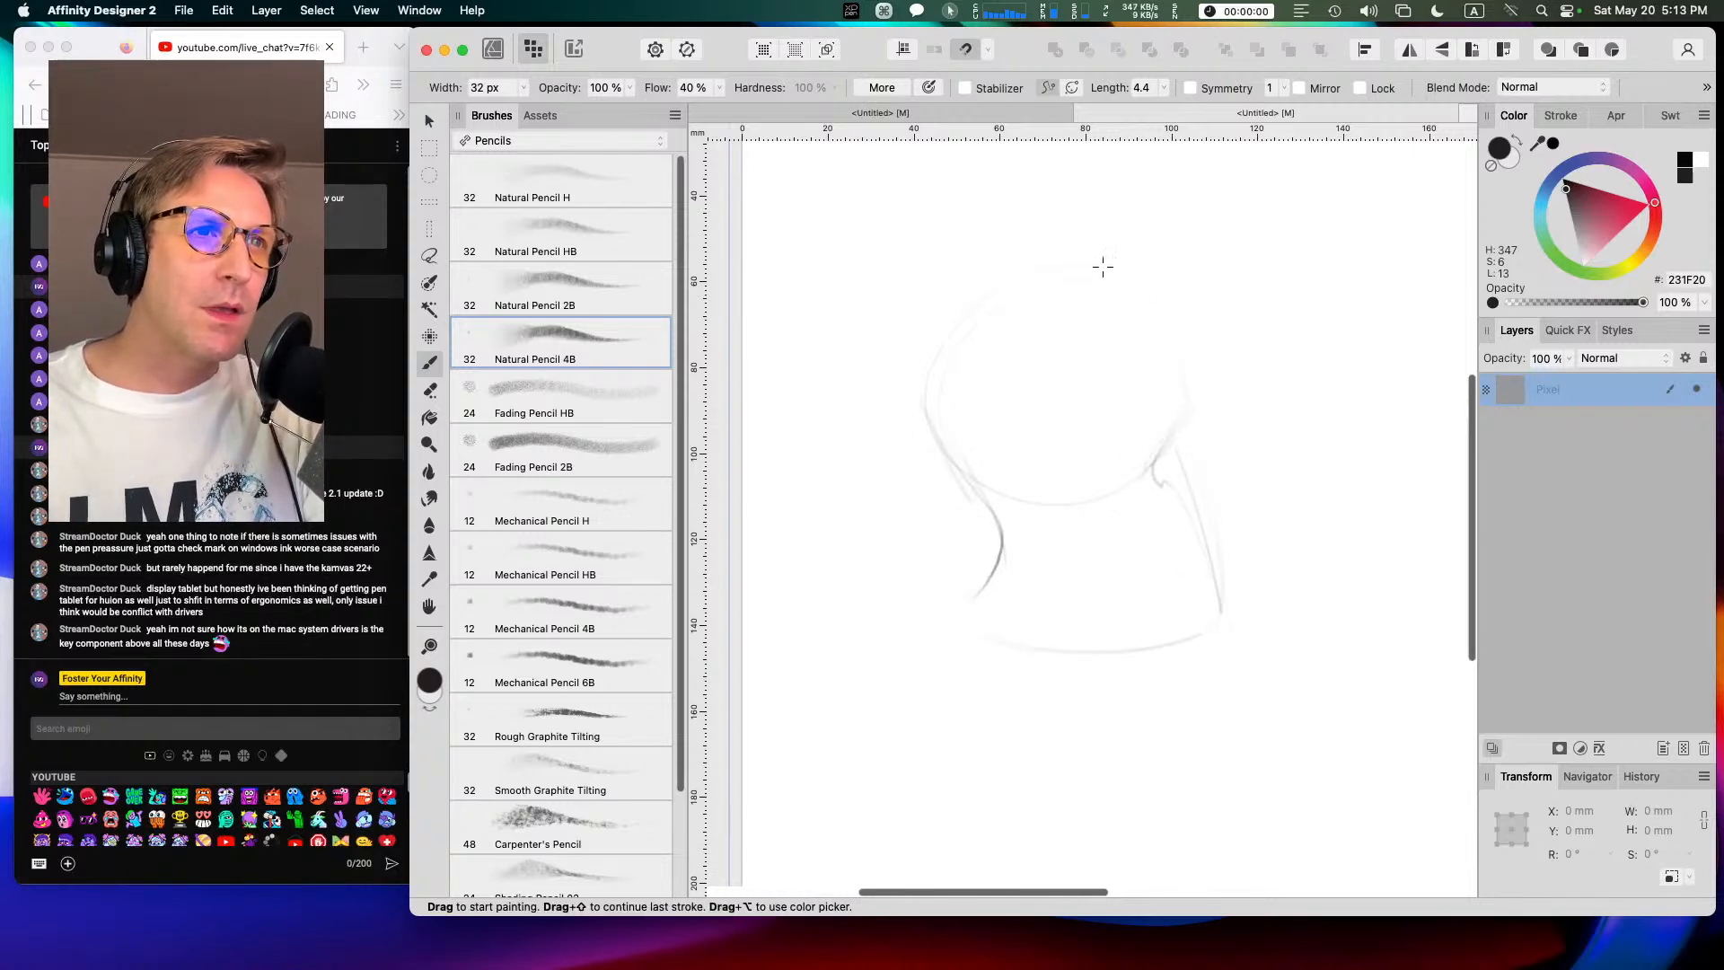
mouse_move(1072, 273)
left_mouse_down()
mouse_move(1139, 258)
mouse_move(1145, 215)
left_mouse_up()
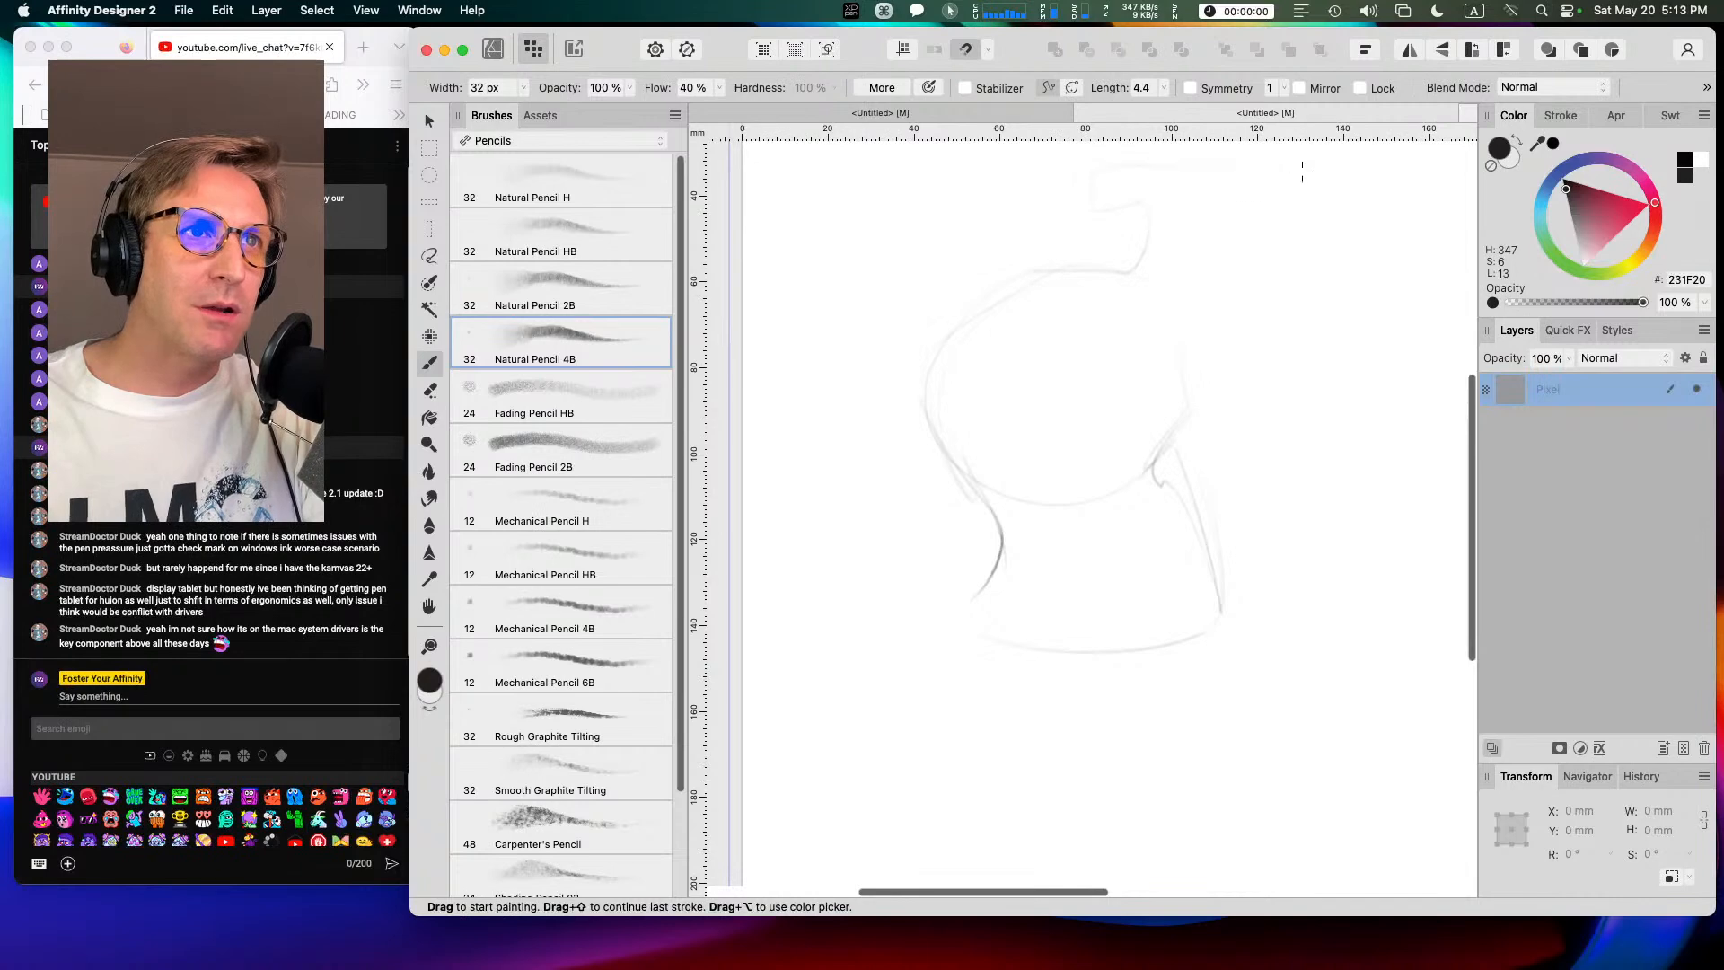
mouse_move(1167, 341)
left_mouse_down()
mouse_move(1187, 397)
mouse_move(1140, 467)
mouse_move(1186, 513)
mouse_move(1211, 620)
mouse_move(1169, 426)
mouse_move(1150, 454)
mouse_move(1151, 322)
mouse_move(1217, 264)
mouse_move(1247, 294)
mouse_move(1320, 278)
left_mouse_up()
mouse_move(1088, 187)
left_mouse_down()
mouse_move(1154, 219)
mouse_move(1120, 274)
mouse_move(998, 280)
mouse_move(937, 363)
mouse_move(947, 447)
mouse_move(980, 476)
mouse_move(1016, 474)
mouse_move(1003, 555)
mouse_move(976, 589)
mouse_move(827, 644)
mouse_move(865, 669)
mouse_move(1208, 638)
mouse_move(1244, 612)
mouse_move(1218, 636)
mouse_move(1196, 516)
mouse_move(1145, 478)
mouse_move(1193, 435)
mouse_move(1166, 381)
mouse_move(1163, 283)
mouse_move(1318, 279)
left_mouse_up()
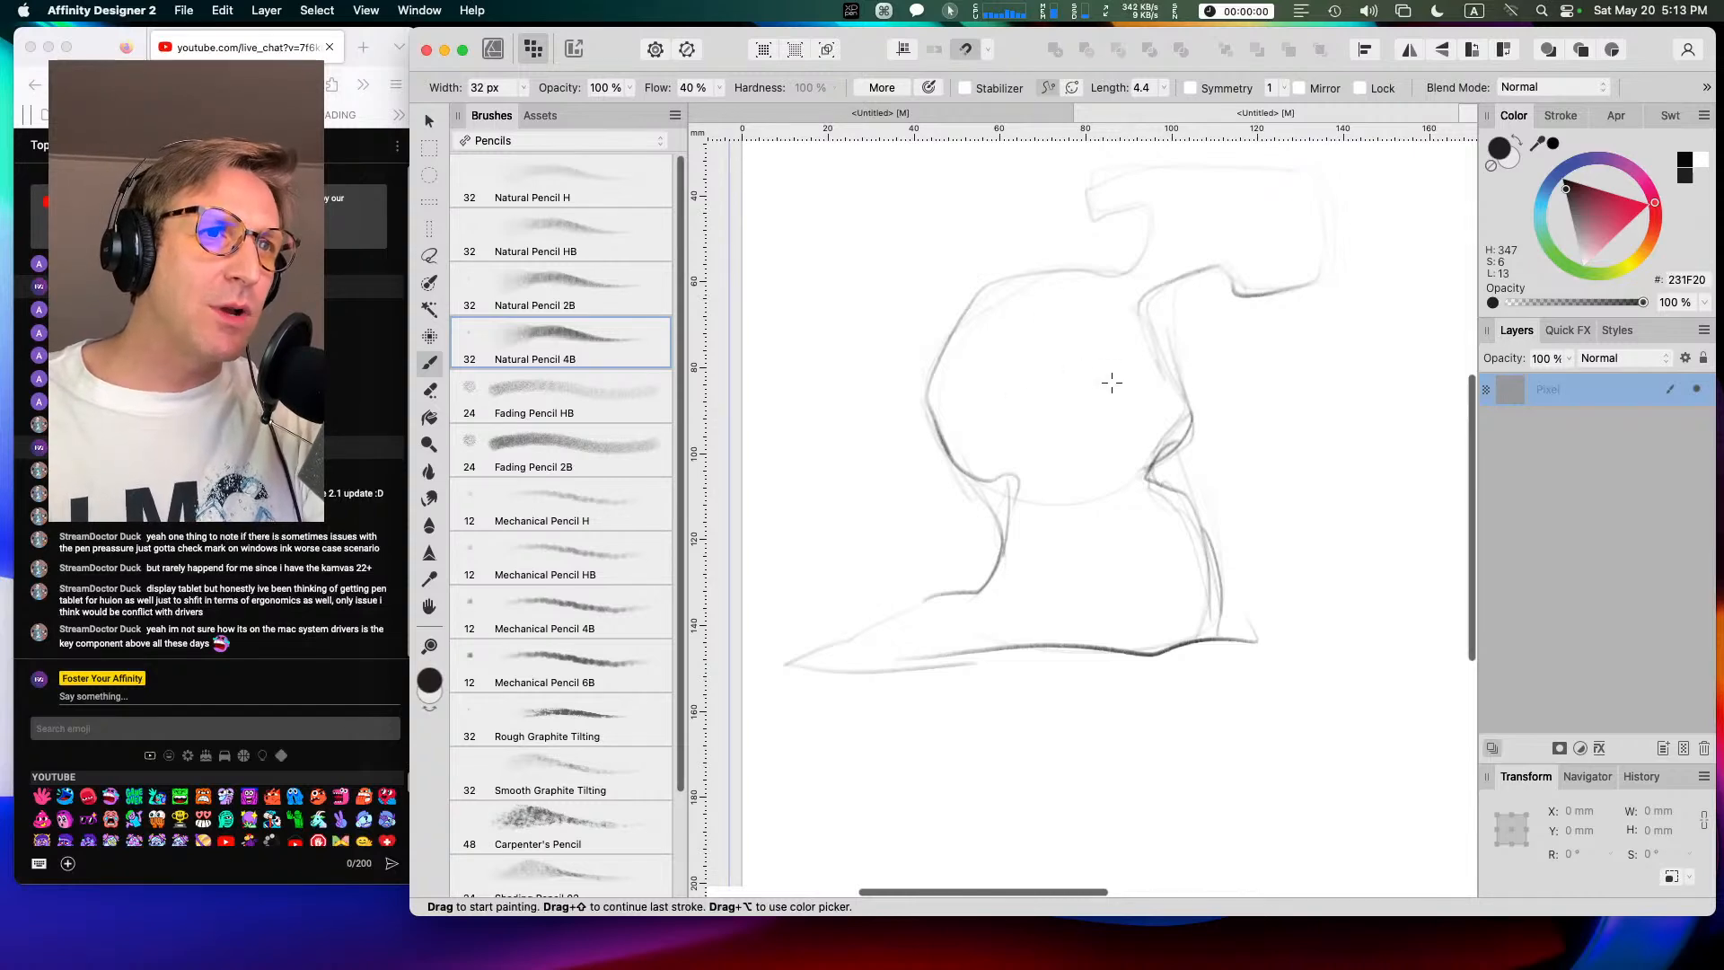
Step: Shade the sketch's base and neck softly and darken its outer contour with heavier pencil strokes
mouse_move(1037, 487)
left_mouse_down()
mouse_move(1091, 476)
mouse_move(1074, 490)
mouse_move(1093, 496)
mouse_move(1138, 476)
mouse_move(1130, 505)
mouse_move(1176, 487)
mouse_move(1139, 531)
mouse_move(1068, 532)
mouse_move(1073, 550)
mouse_move(1160, 525)
mouse_move(1119, 579)
mouse_move(1159, 581)
mouse_move(1180, 515)
mouse_move(1147, 517)
mouse_move(1203, 531)
mouse_move(1160, 559)
mouse_move(1190, 585)
mouse_move(1173, 625)
mouse_move(1114, 581)
mouse_move(1162, 591)
mouse_move(1107, 617)
left_mouse_up()
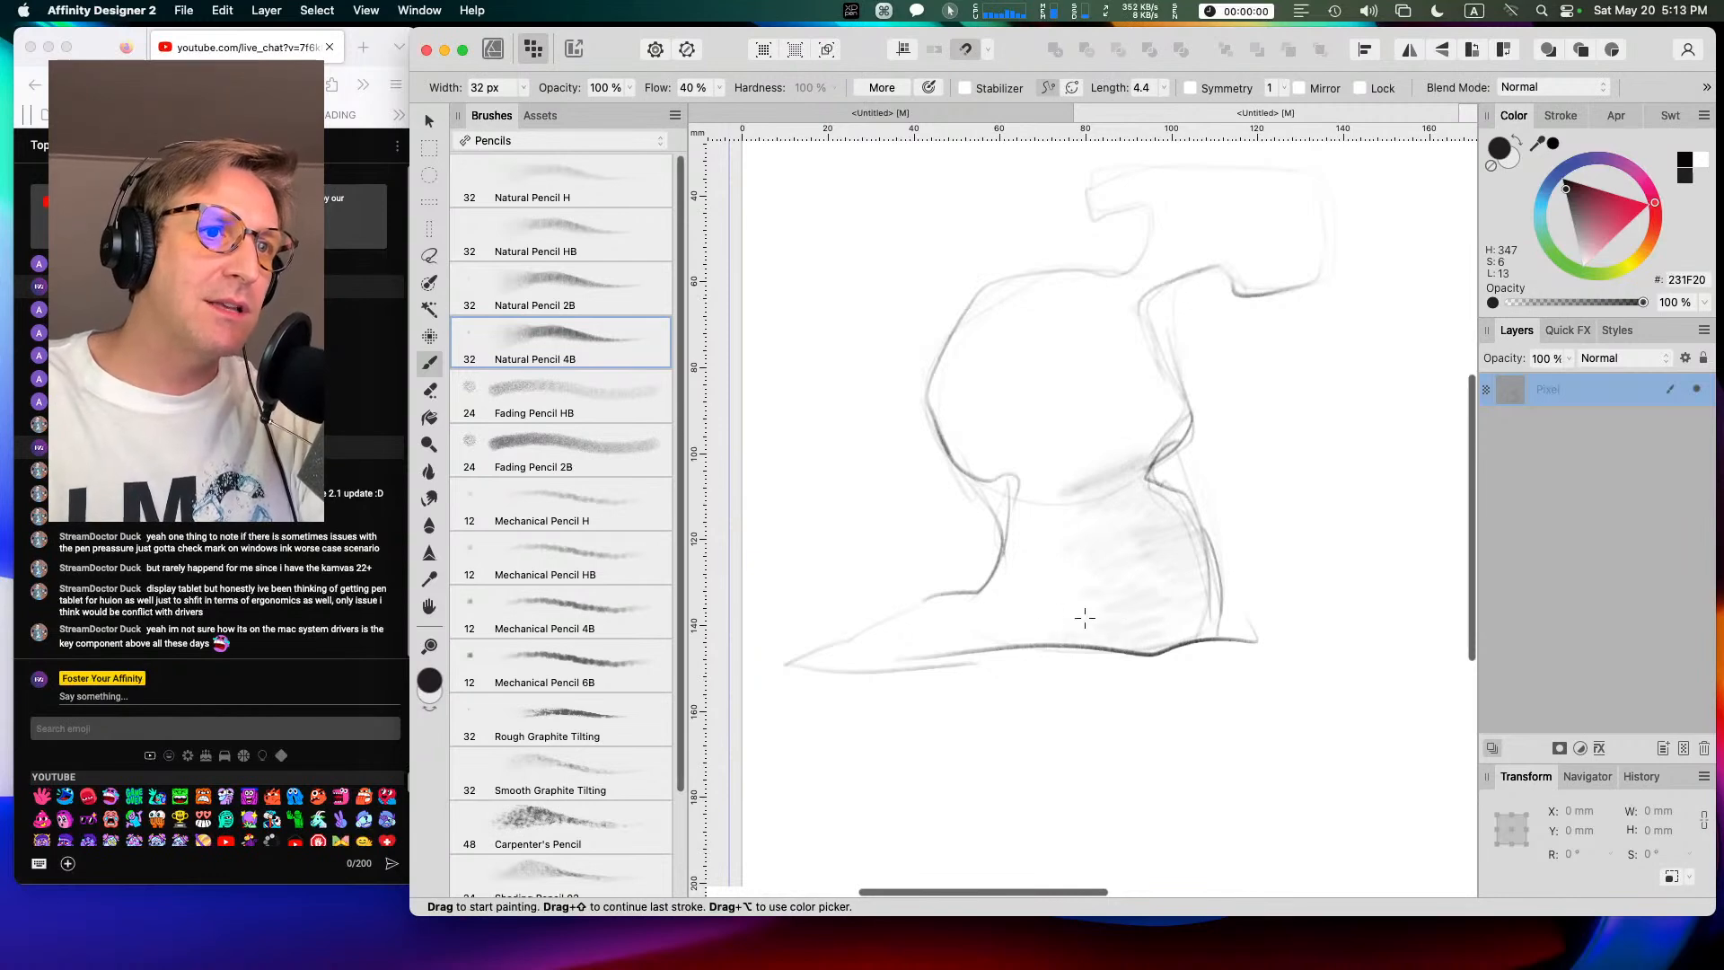
mouse_move(1121, 507)
left_mouse_down()
mouse_move(1114, 564)
mouse_move(1124, 586)
mouse_move(1198, 569)
mouse_move(1159, 622)
mouse_move(1198, 621)
mouse_move(1173, 648)
mouse_move(1241, 634)
mouse_move(1211, 603)
left_mouse_up()
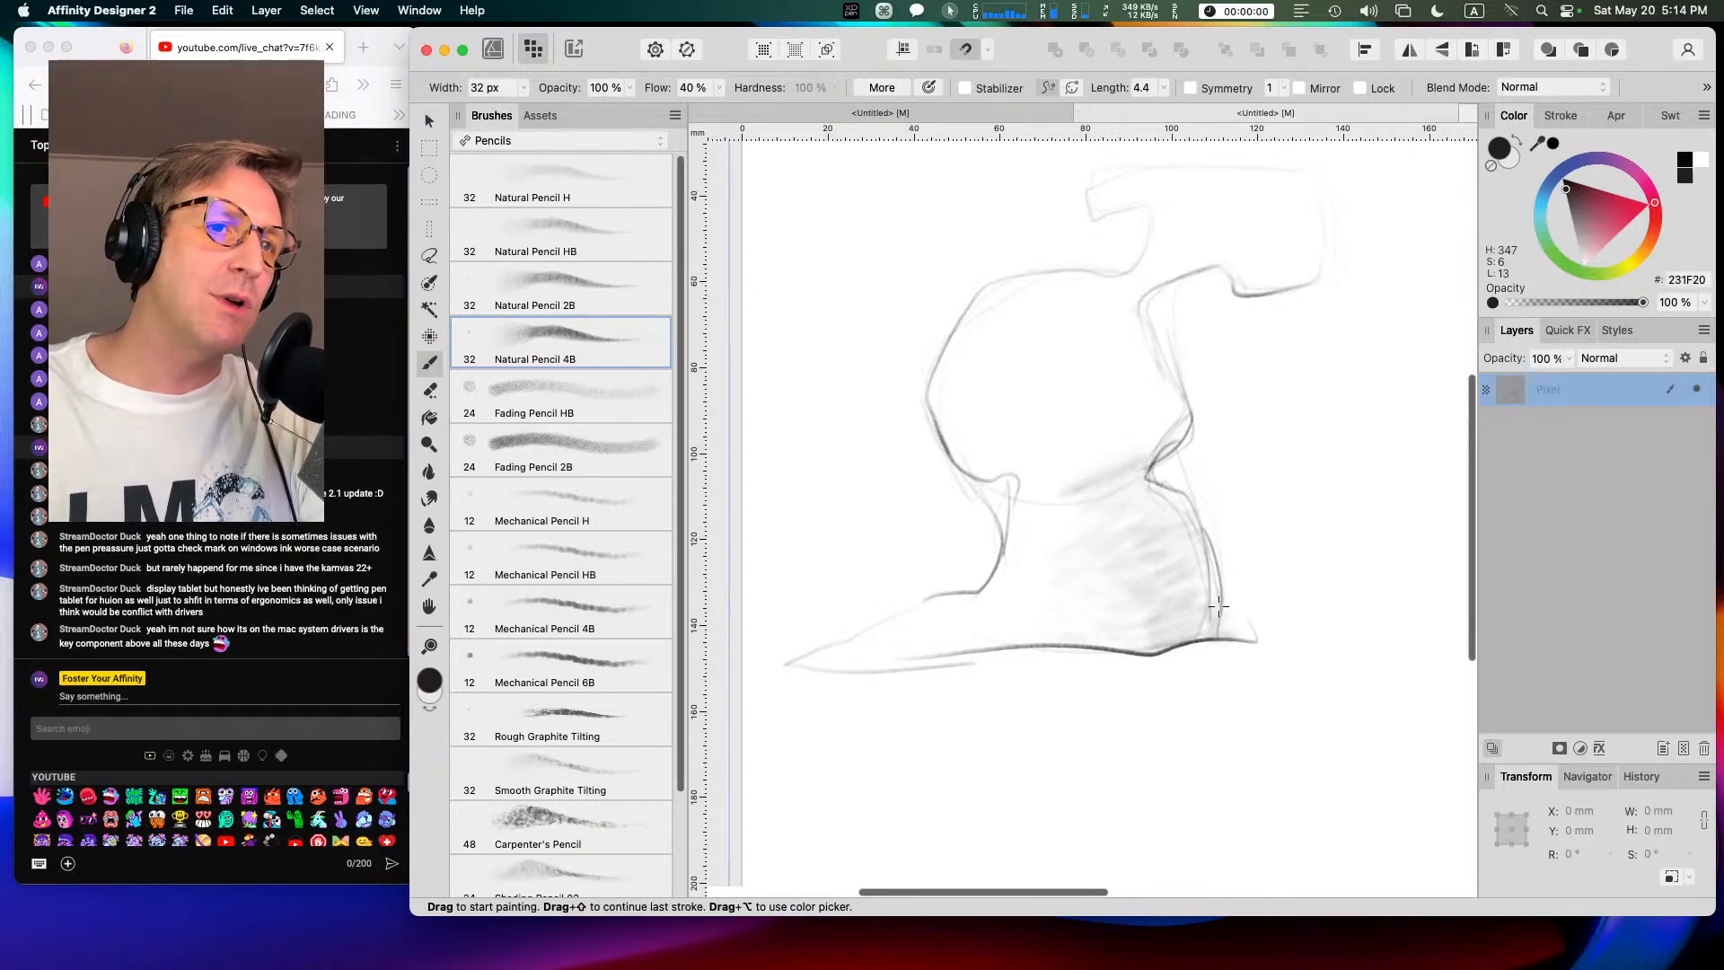
mouse_move(1227, 598)
left_mouse_down()
mouse_move(1217, 637)
mouse_move(1224, 587)
mouse_move(1200, 526)
mouse_move(1144, 460)
mouse_move(1189, 411)
mouse_move(1144, 320)
mouse_move(1152, 291)
mouse_move(1211, 268)
left_mouse_up()
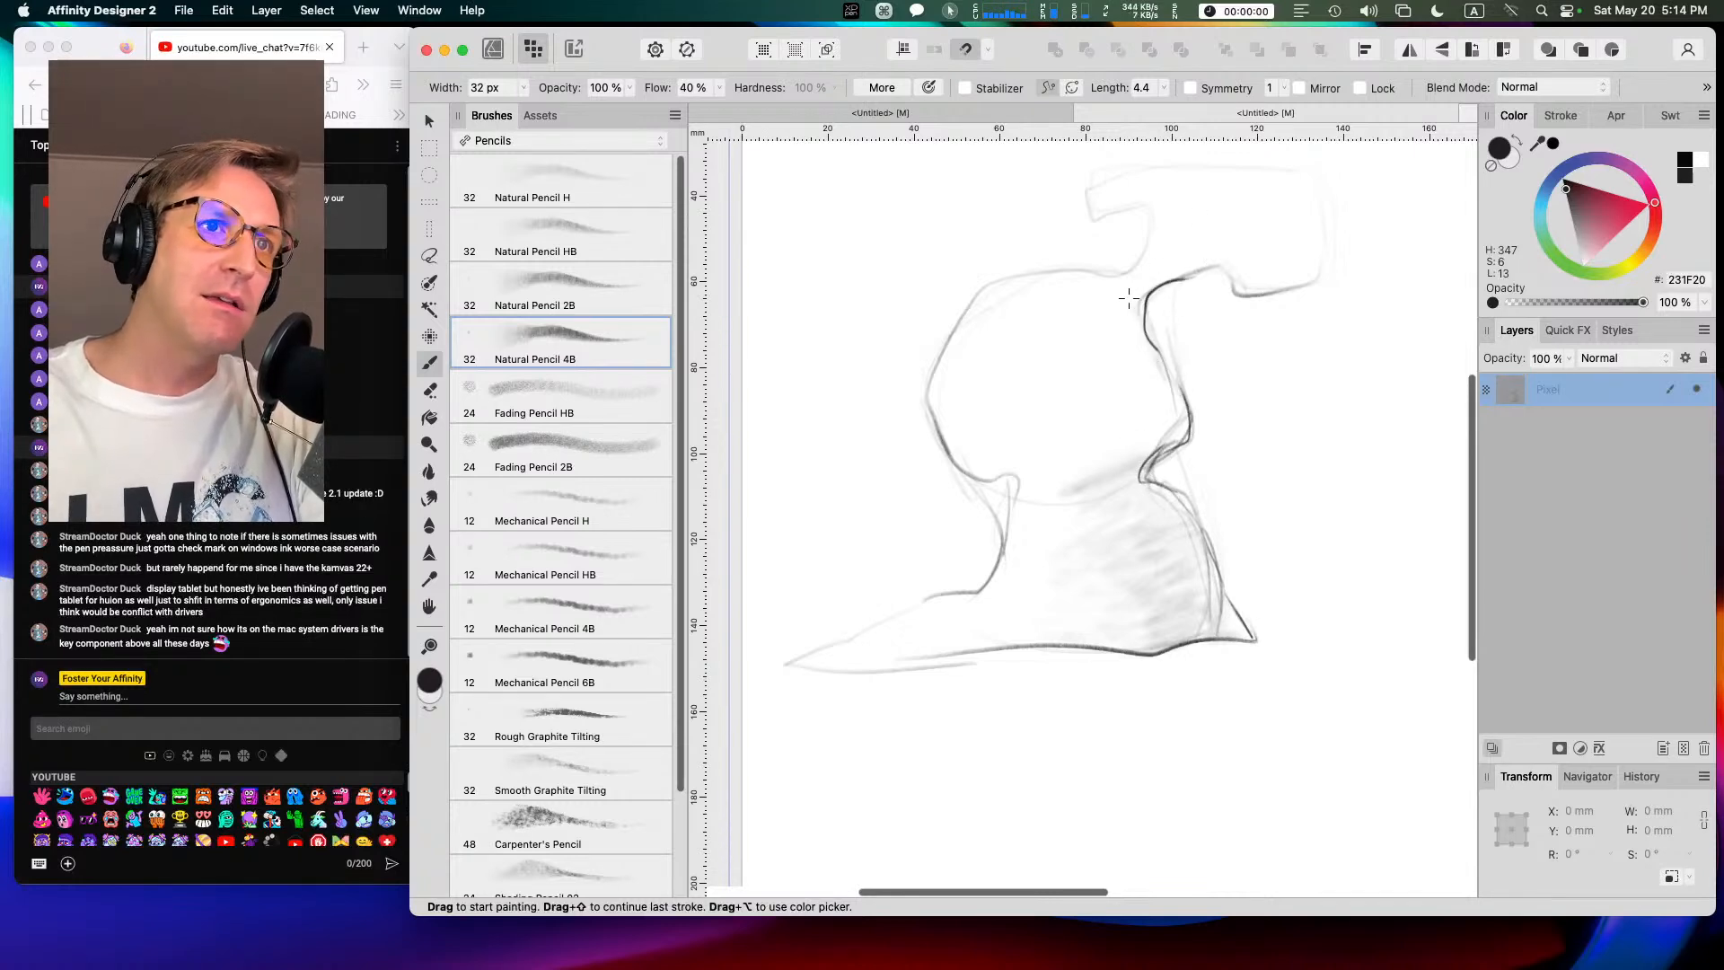
mouse_move(1125, 309)
left_mouse_down()
mouse_move(1155, 267)
mouse_move(1203, 269)
left_mouse_up()
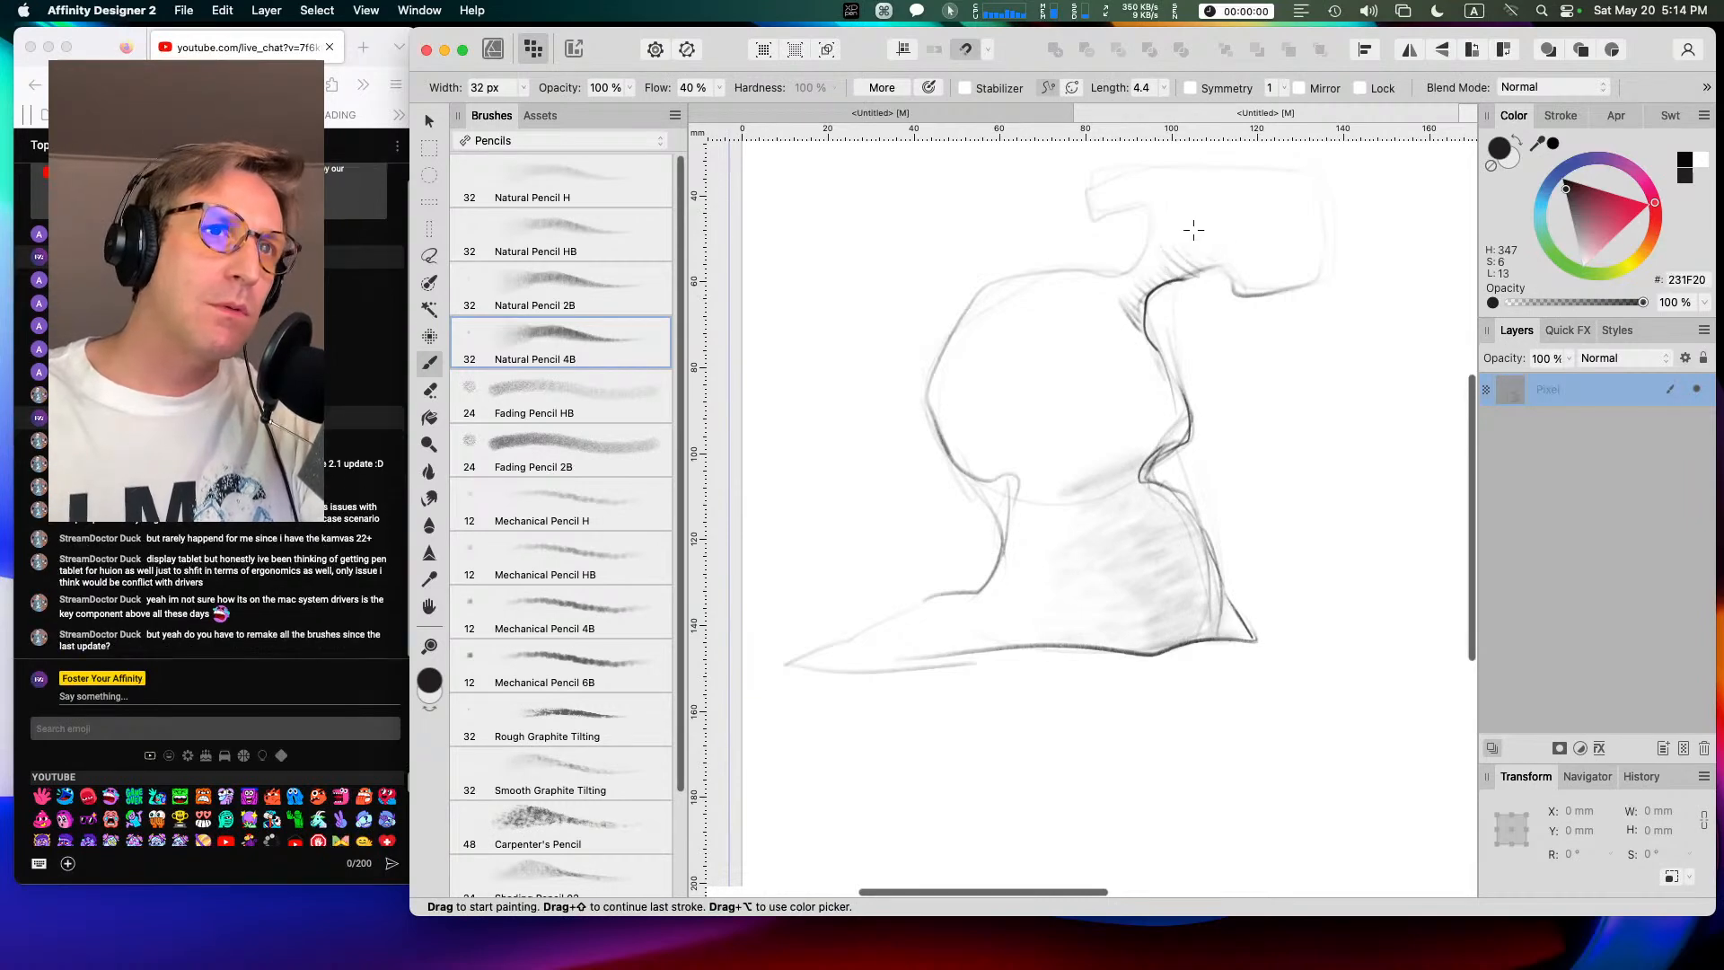
mouse_move(1218, 235)
left_mouse_down()
mouse_move(1185, 274)
mouse_move(1244, 265)
mouse_move(1266, 289)
mouse_move(1326, 263)
mouse_move(1321, 215)
mouse_move(1274, 170)
mouse_move(1082, 214)
mouse_move(1158, 236)
mouse_move(1007, 270)
mouse_move(933, 359)
left_mouse_up()
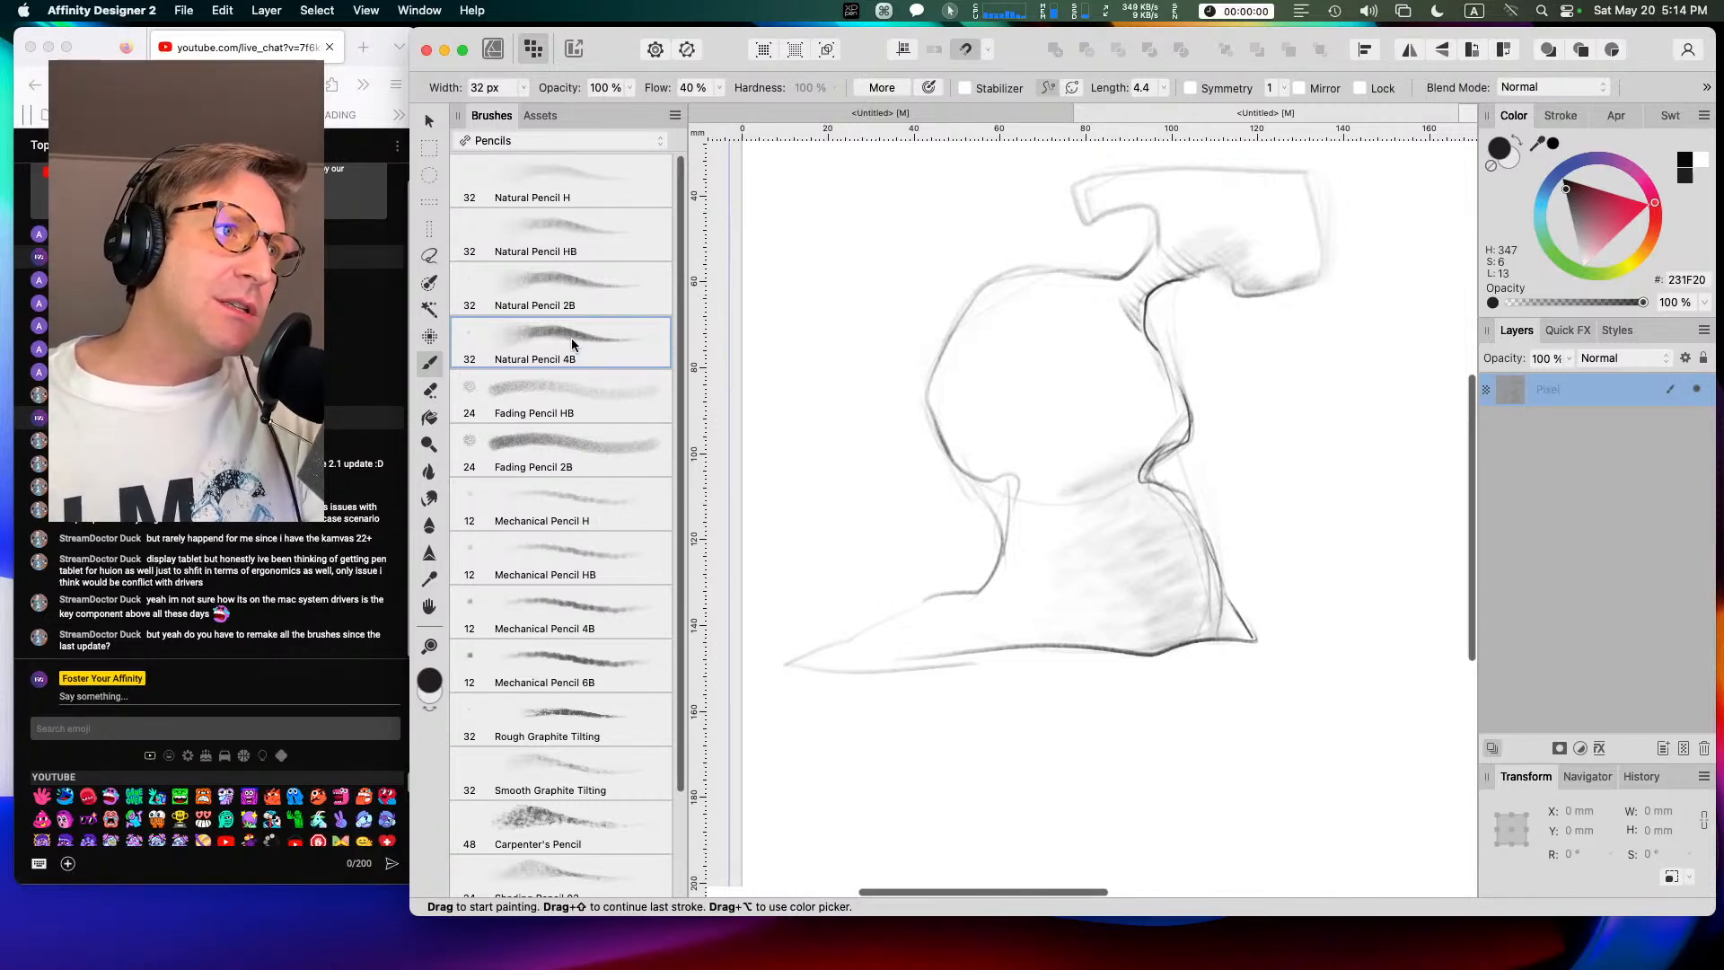
Step: Open the Brush Pen from the Inks category for editing and examine its Size Jitter pressure profile
left_click(545, 148)
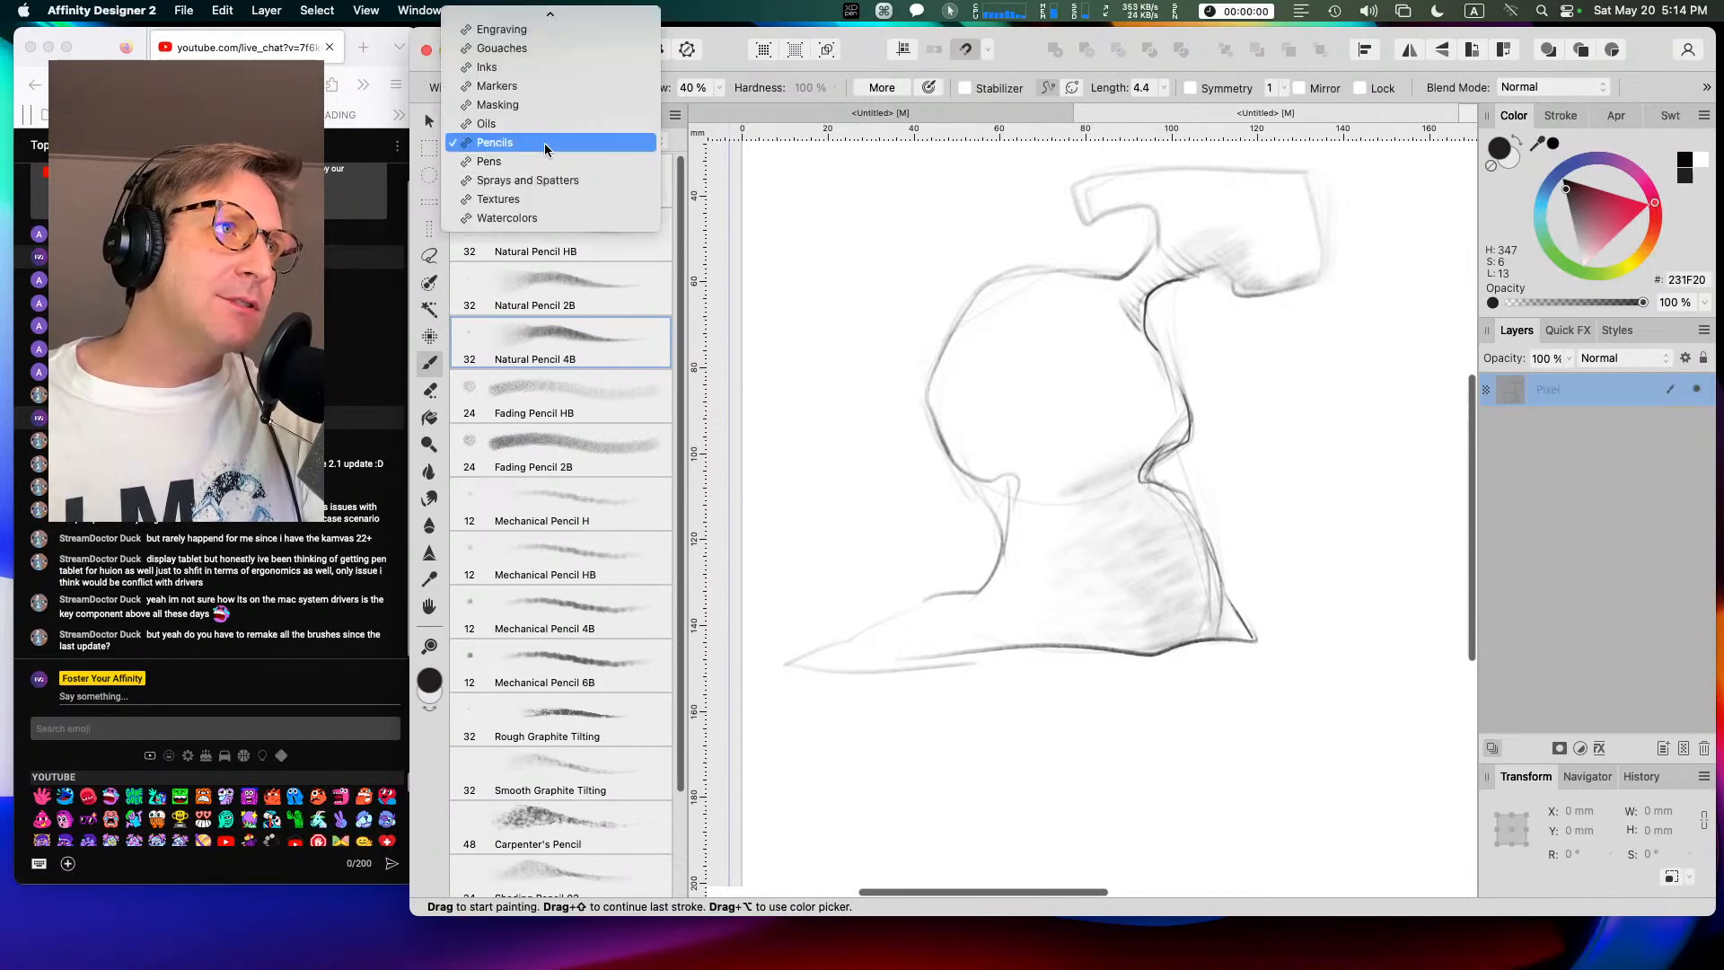
left_click(578, 66)
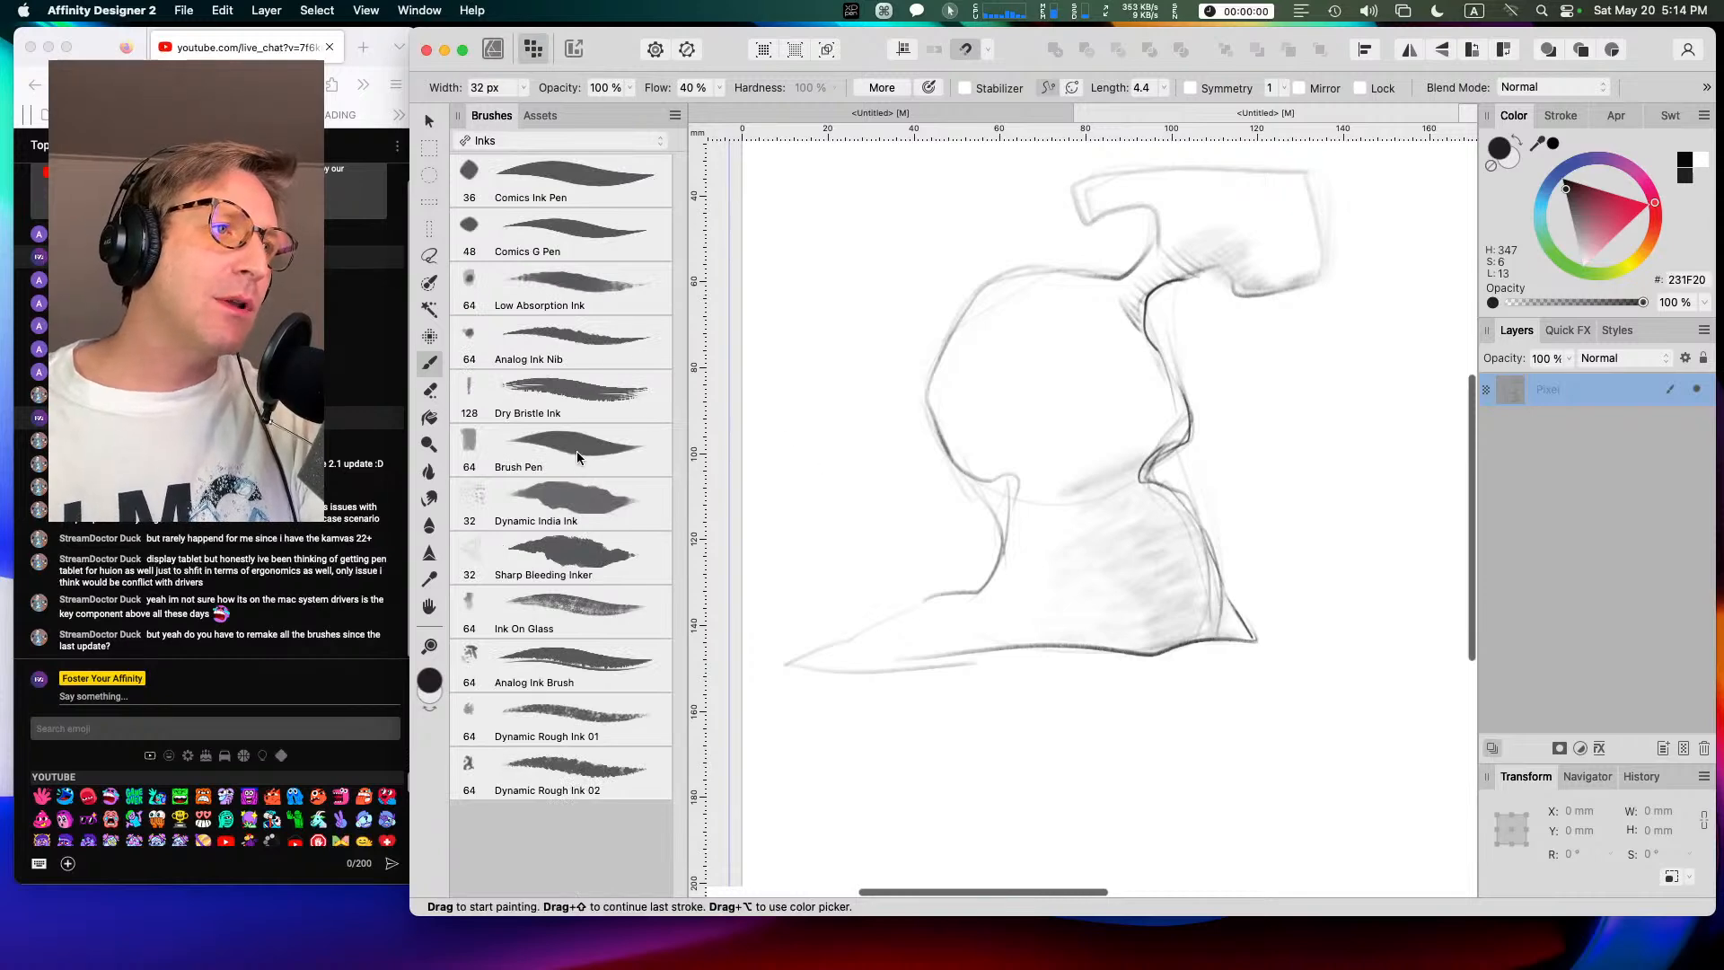
left_click(578, 449)
right_click(576, 443)
left_click(602, 459)
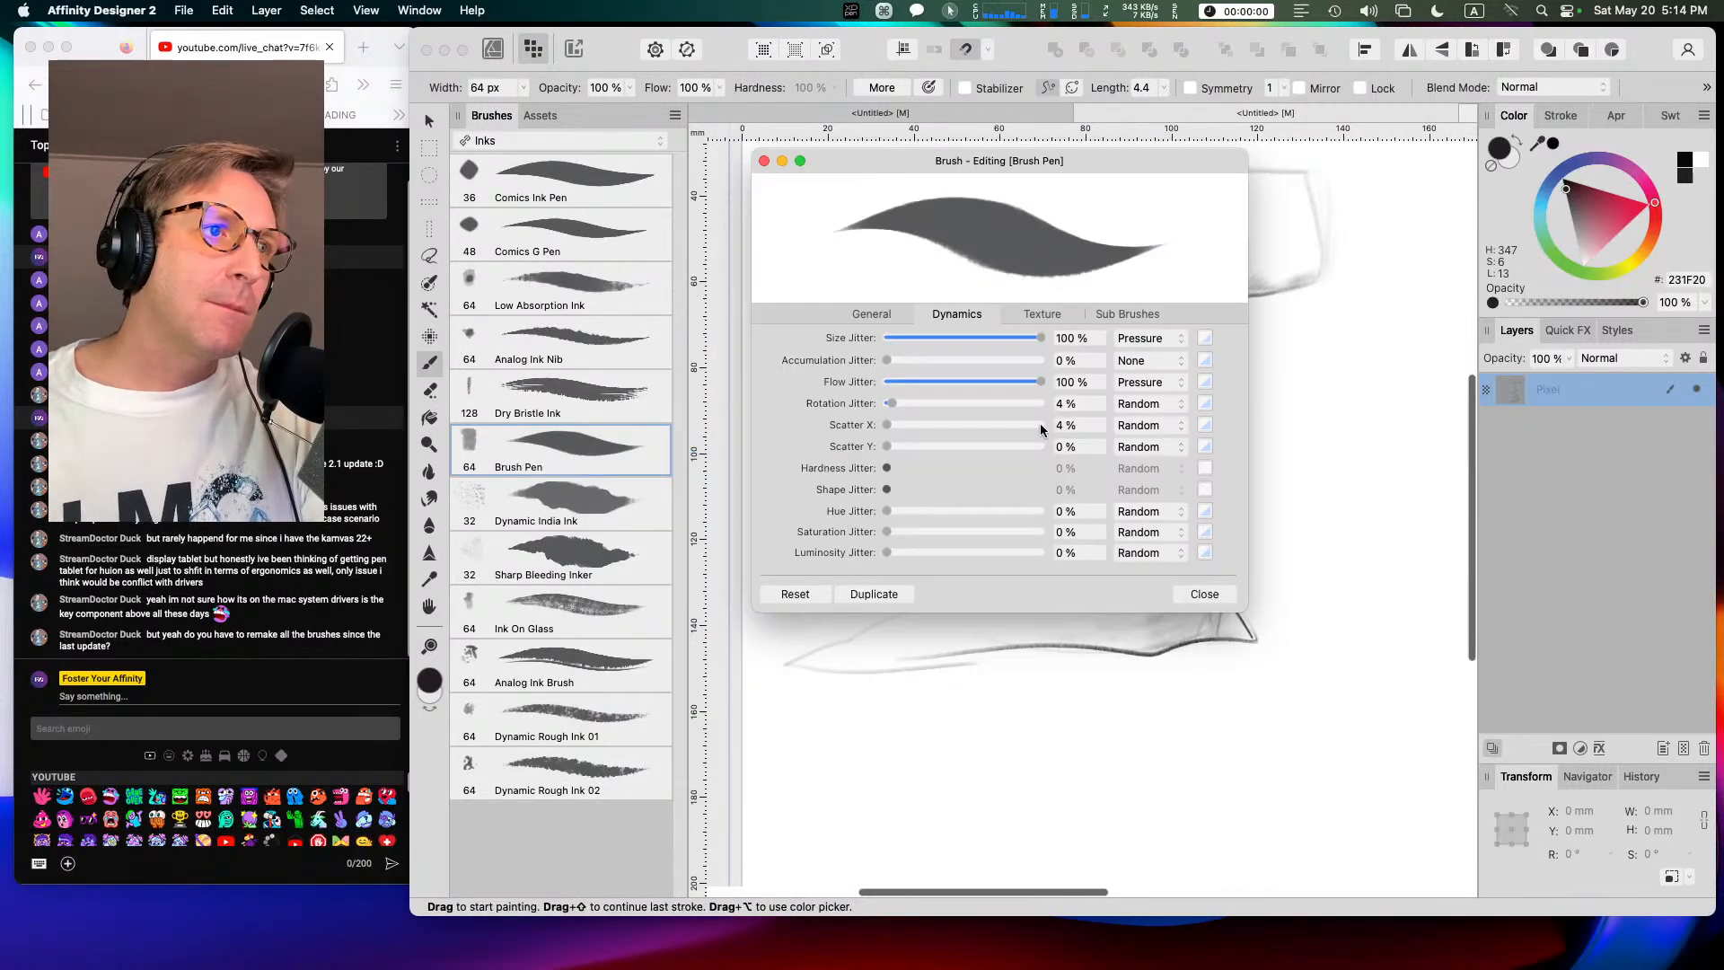
left_click(1204, 337)
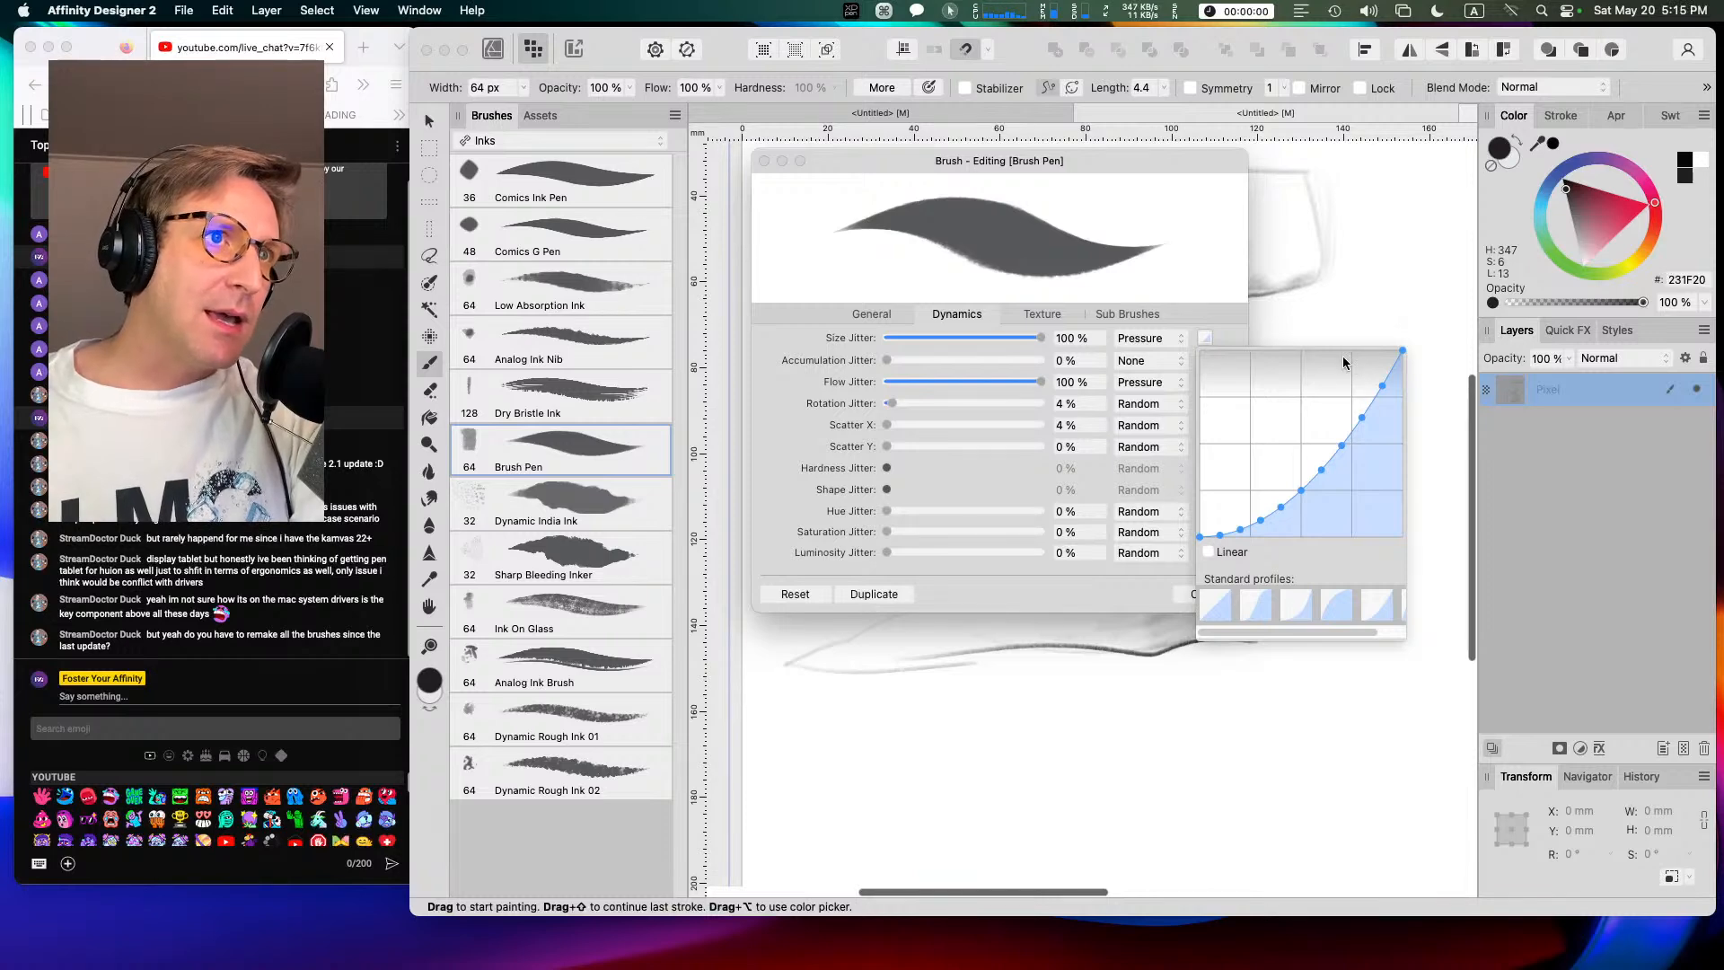
left_click(1101, 557)
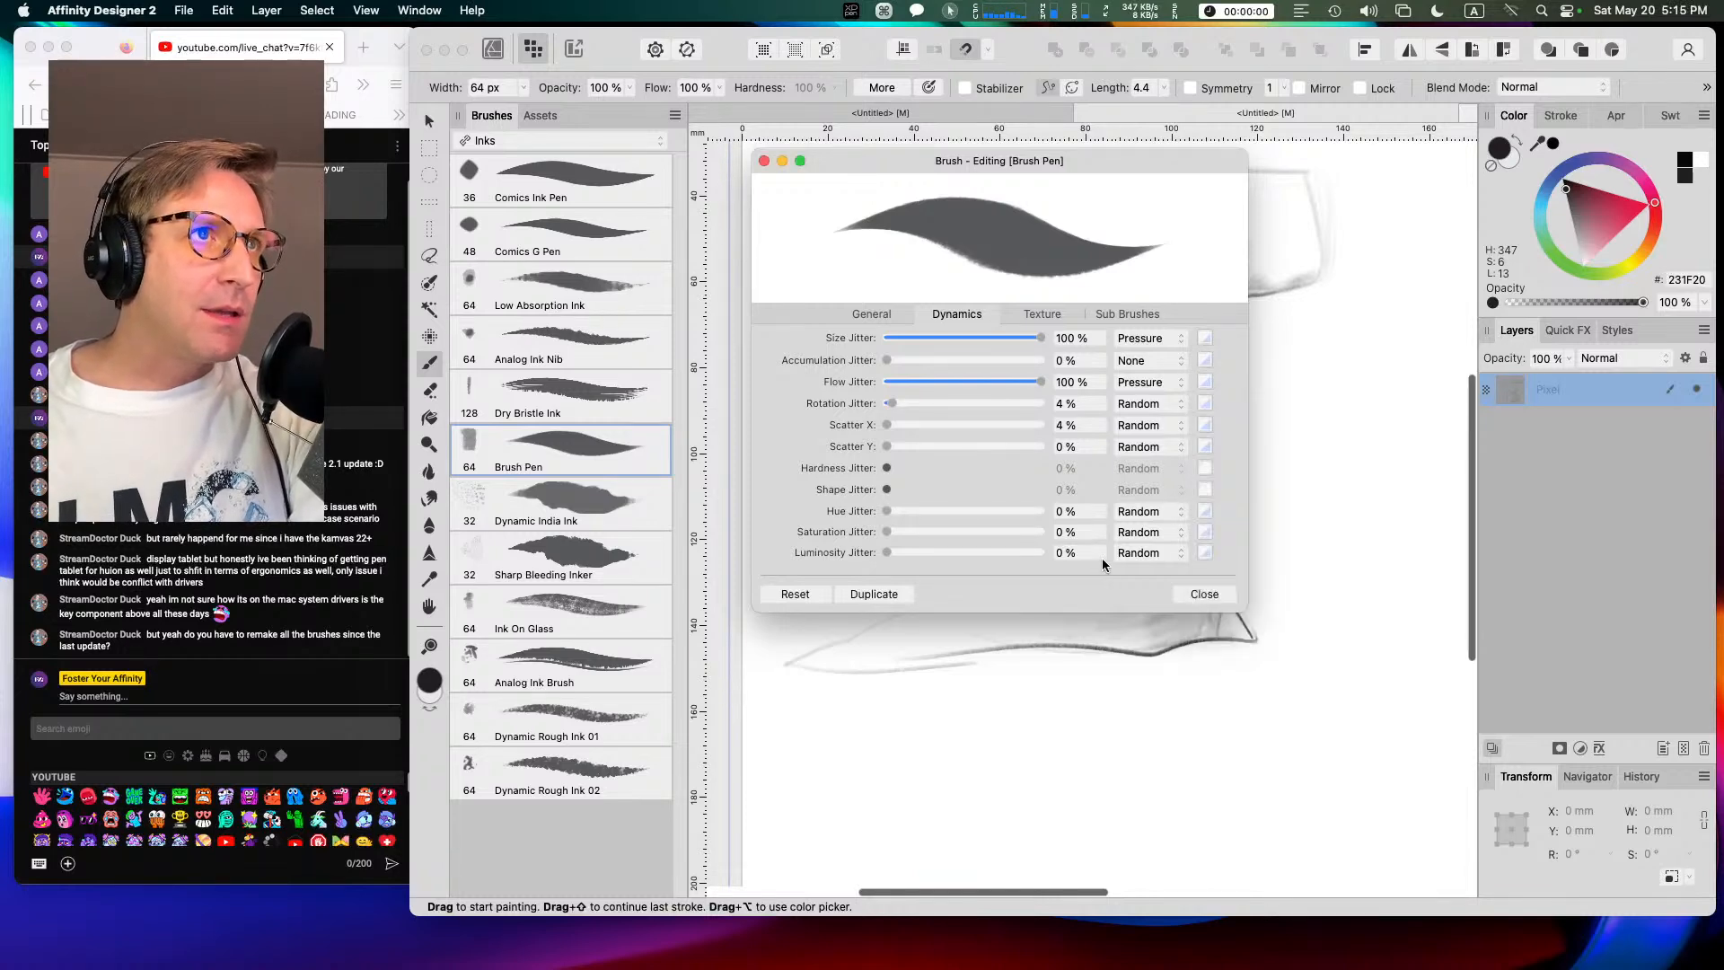
Step: Compare the tablet's pen pressure curve in the XP-Pen settings with the Brush Pen's Size Jitter profile
left_click(851, 10)
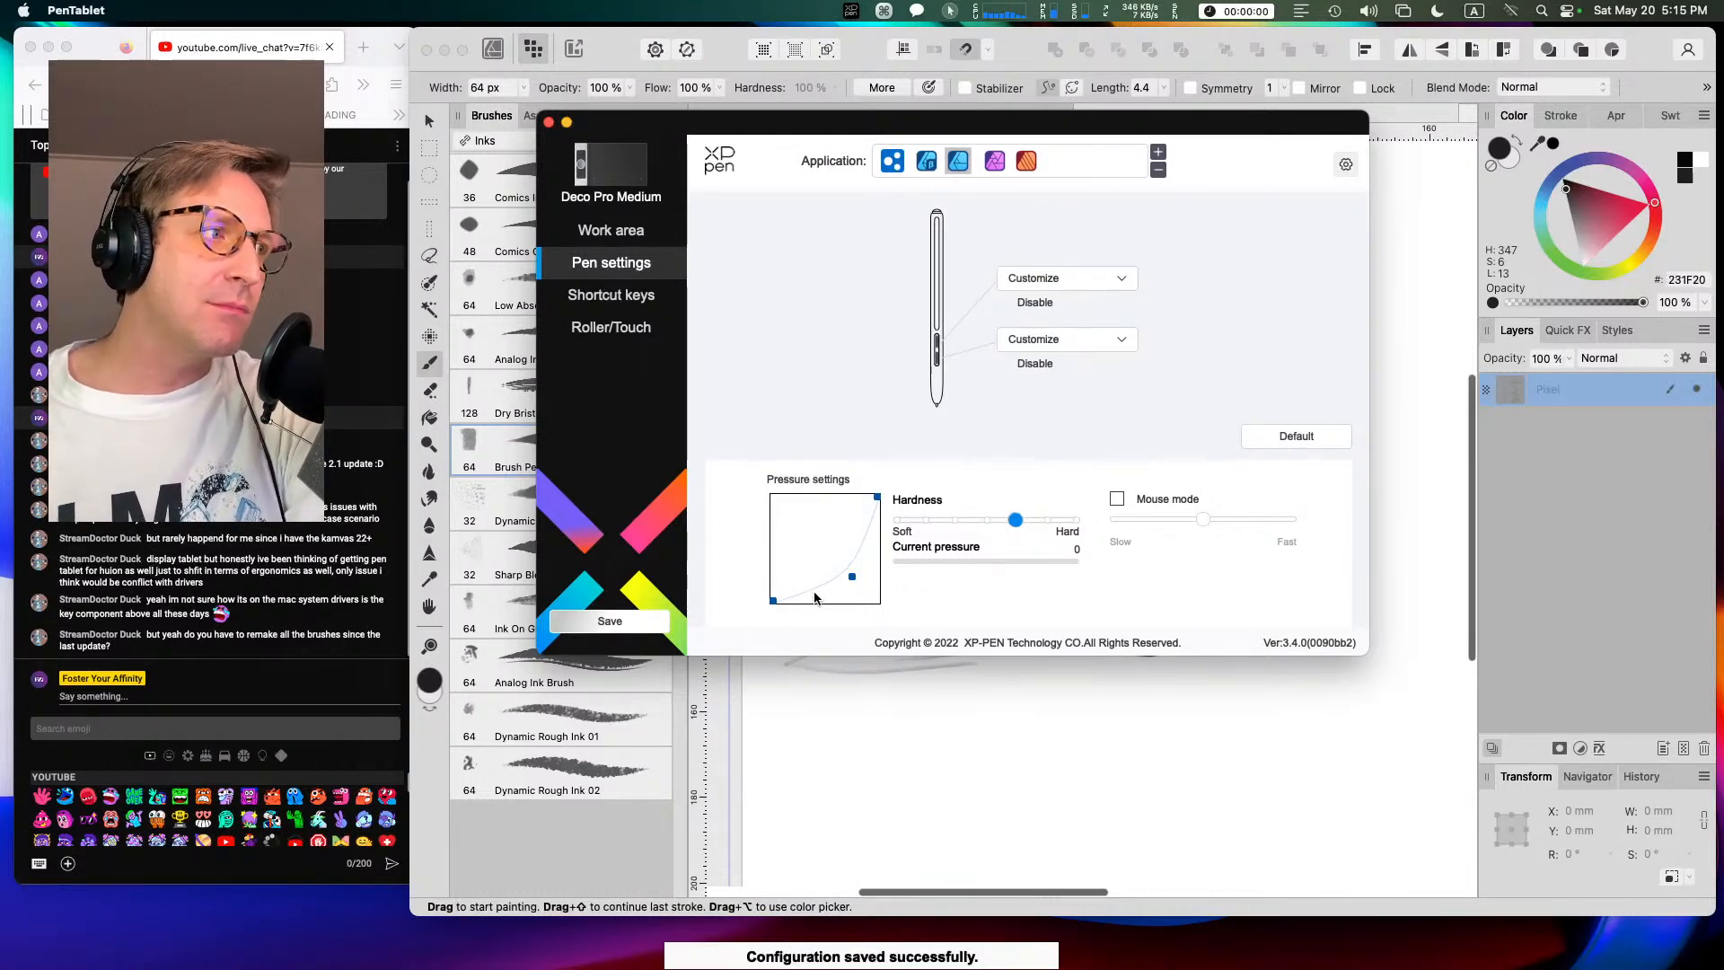
left_click(549, 123)
left_click(1205, 340)
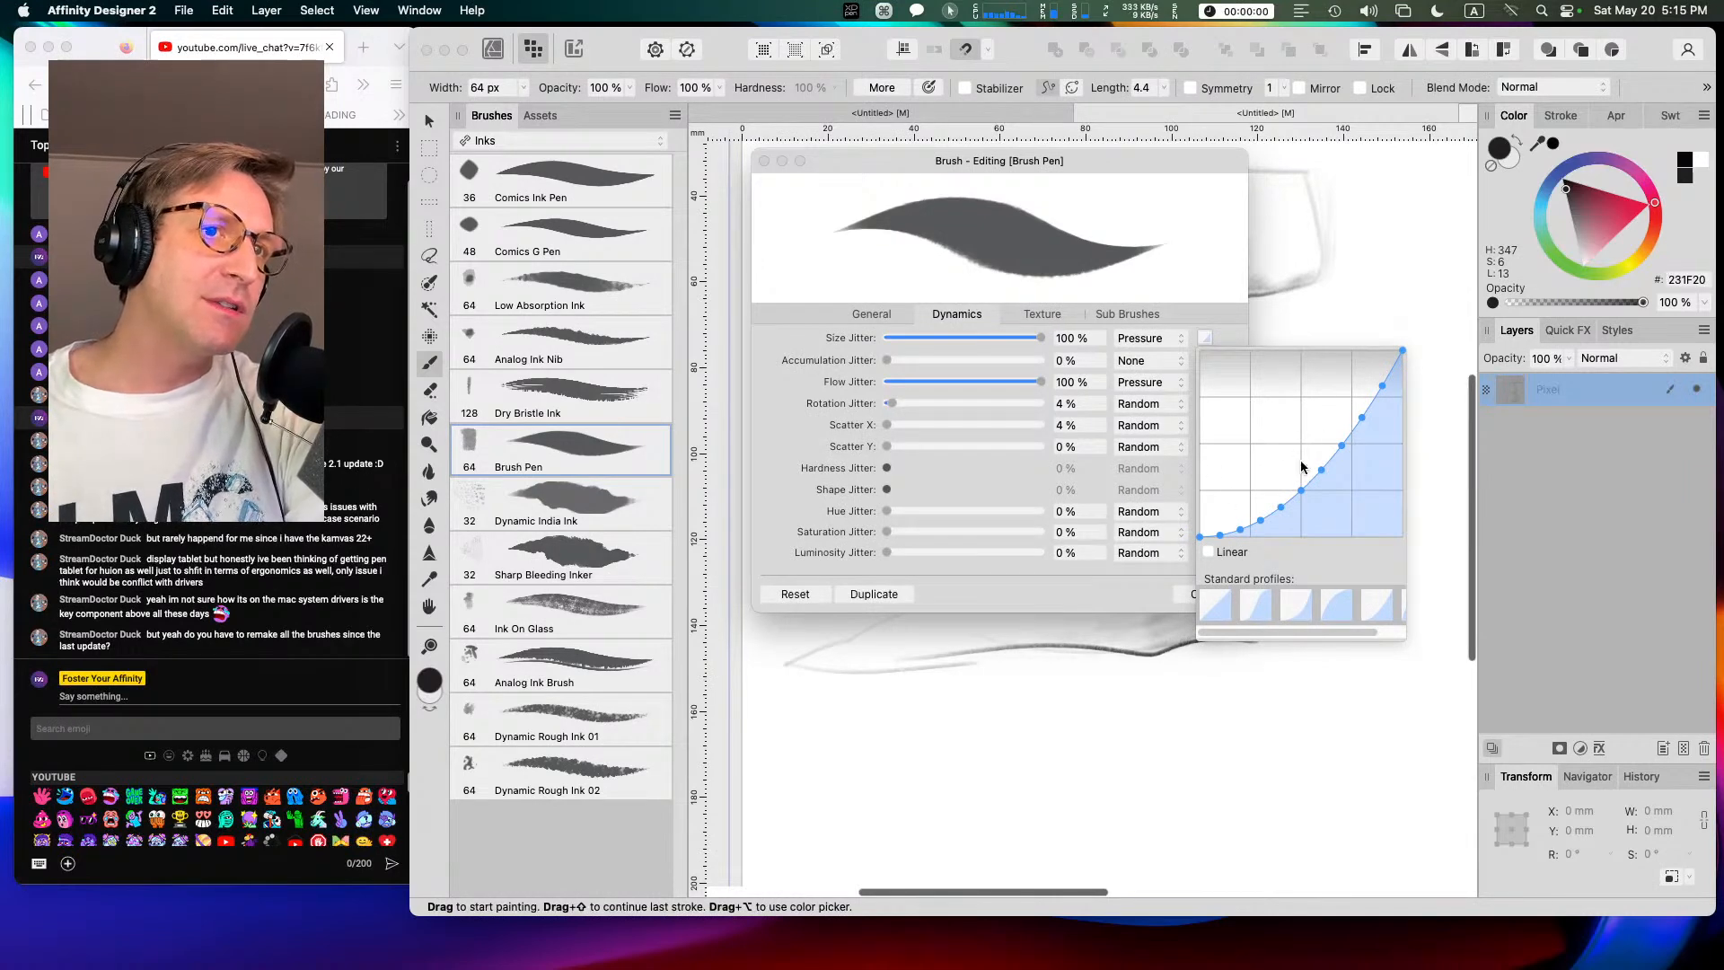
left_click(1097, 598)
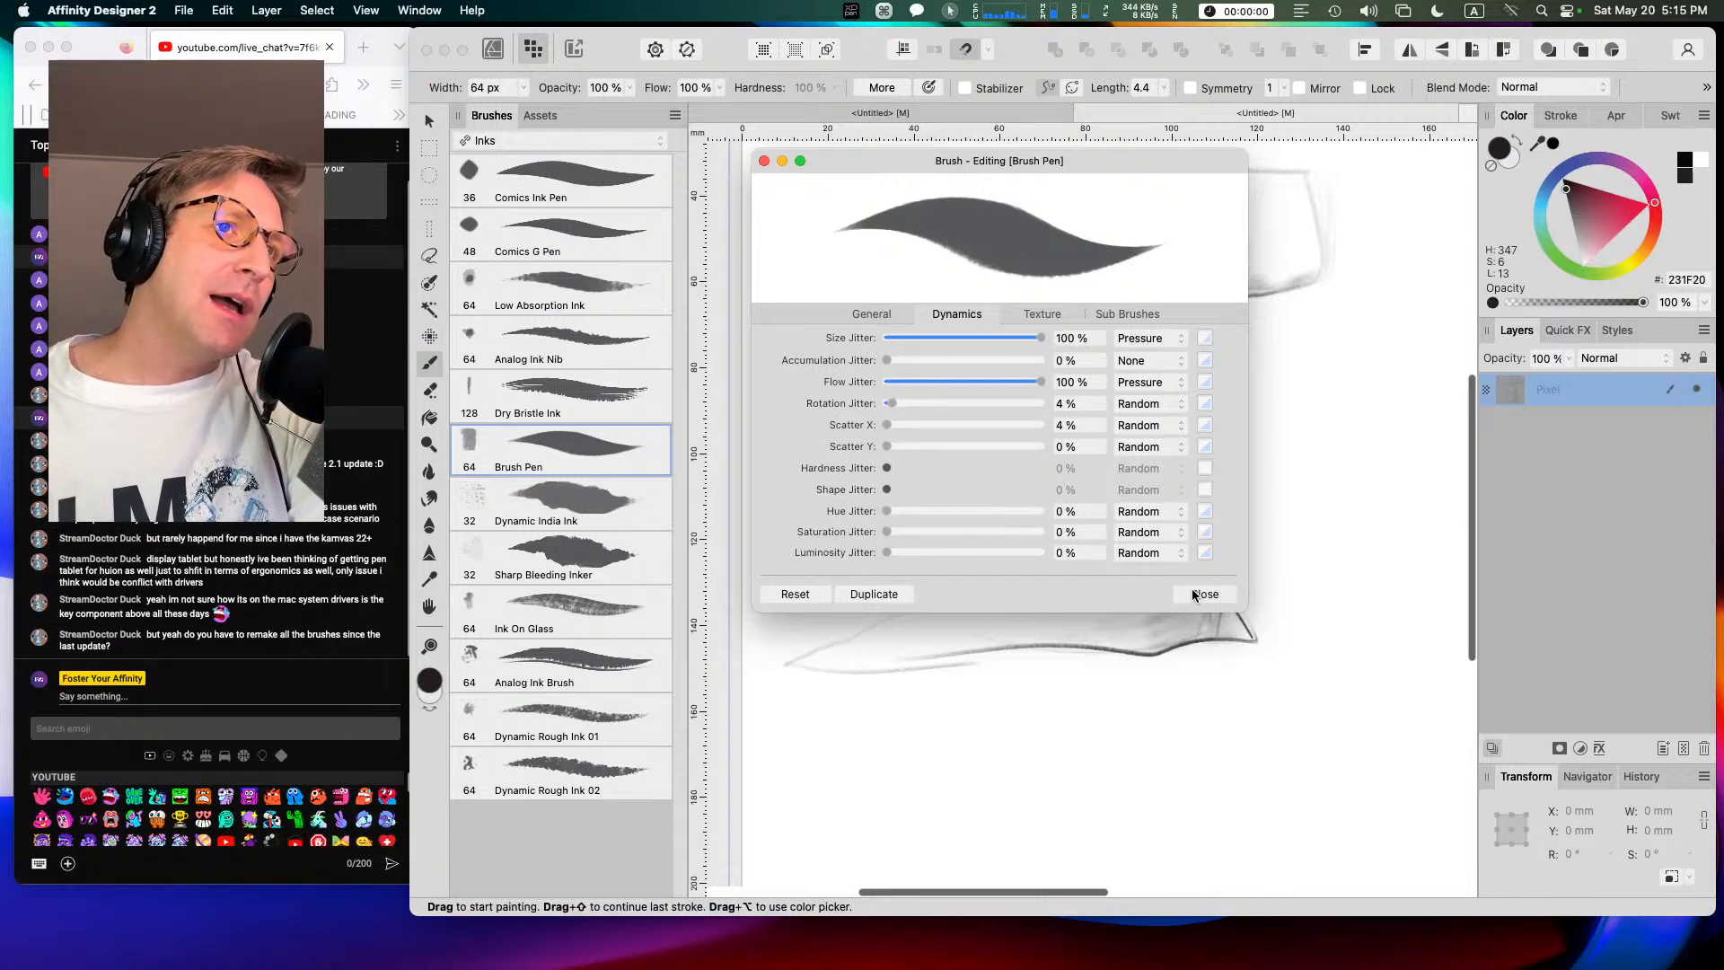
mouse_move(833, 178)
left_mouse_down()
mouse_move(871, 224)
mouse_move(855, 256)
left_mouse_up()
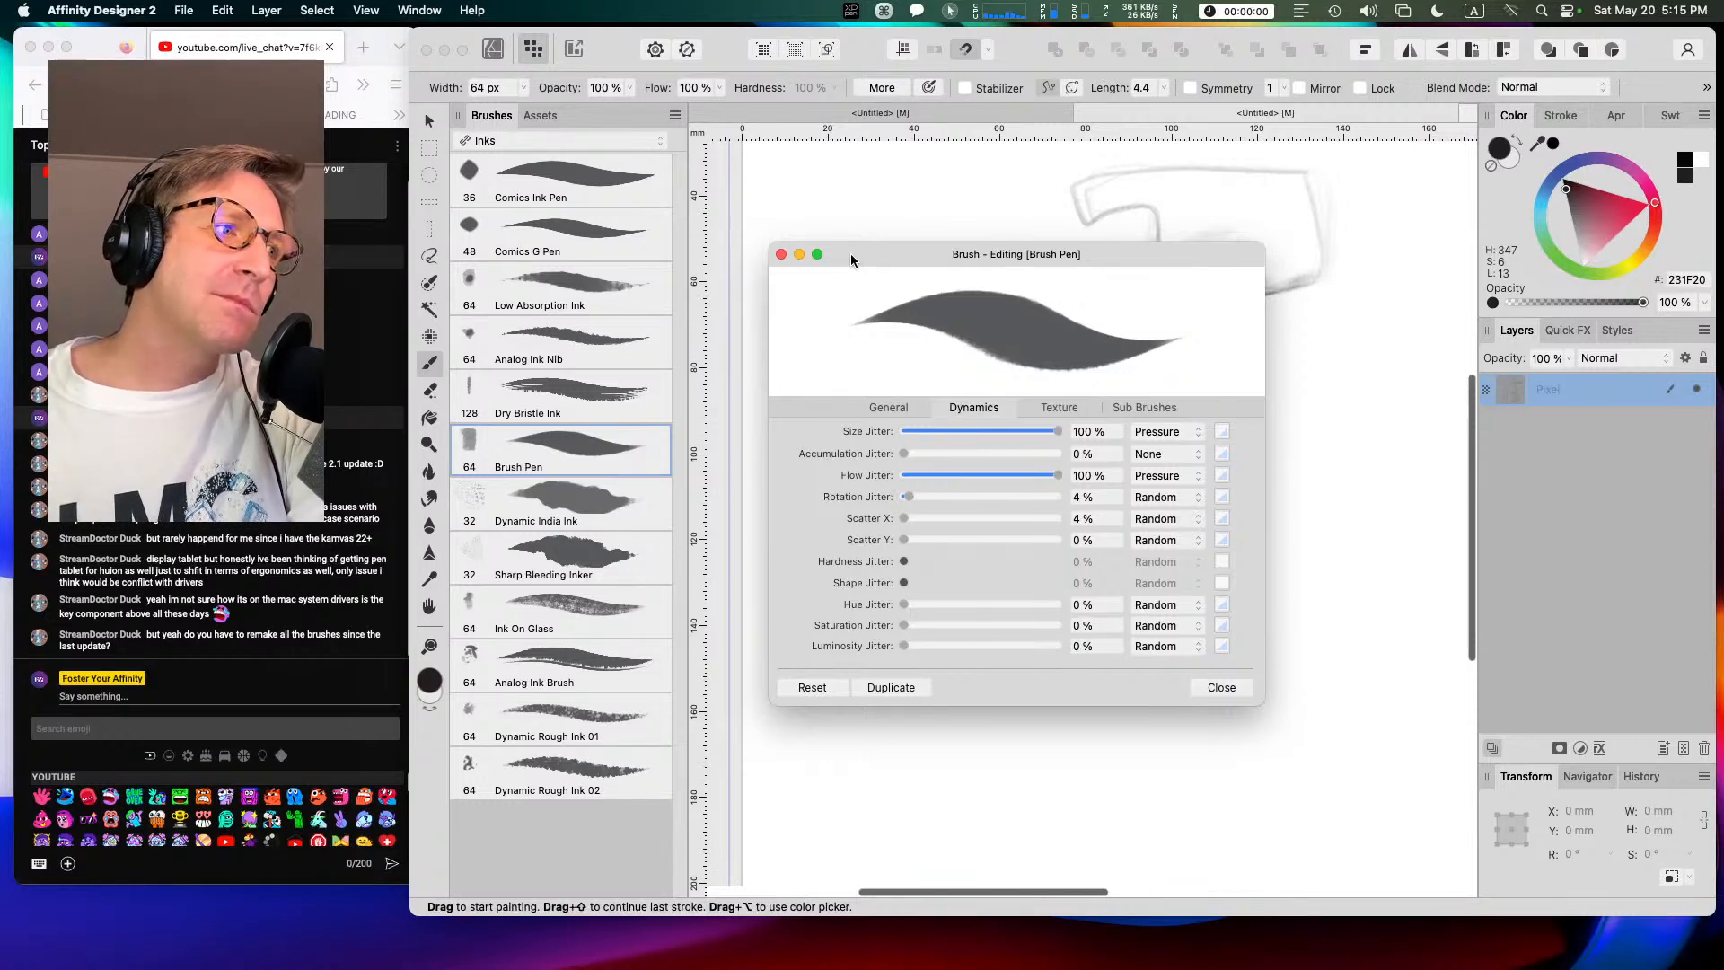
left_click_drag(851, 254, 851, 175)
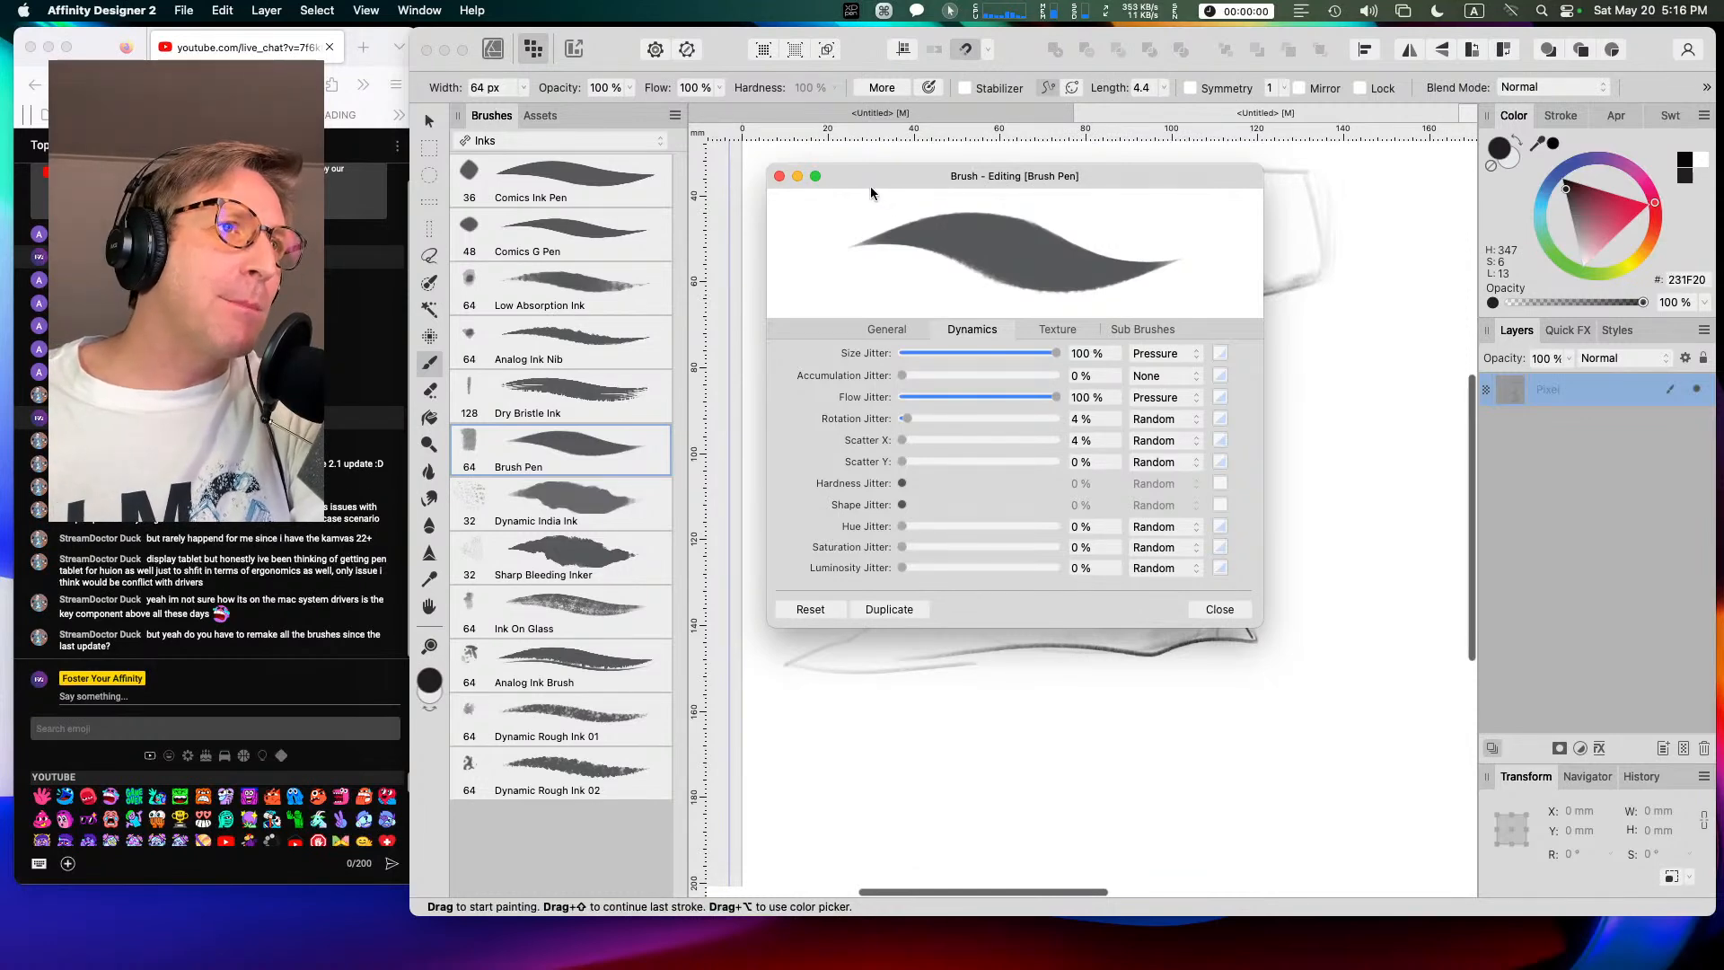
left_click_drag(869, 180, 857, 169)
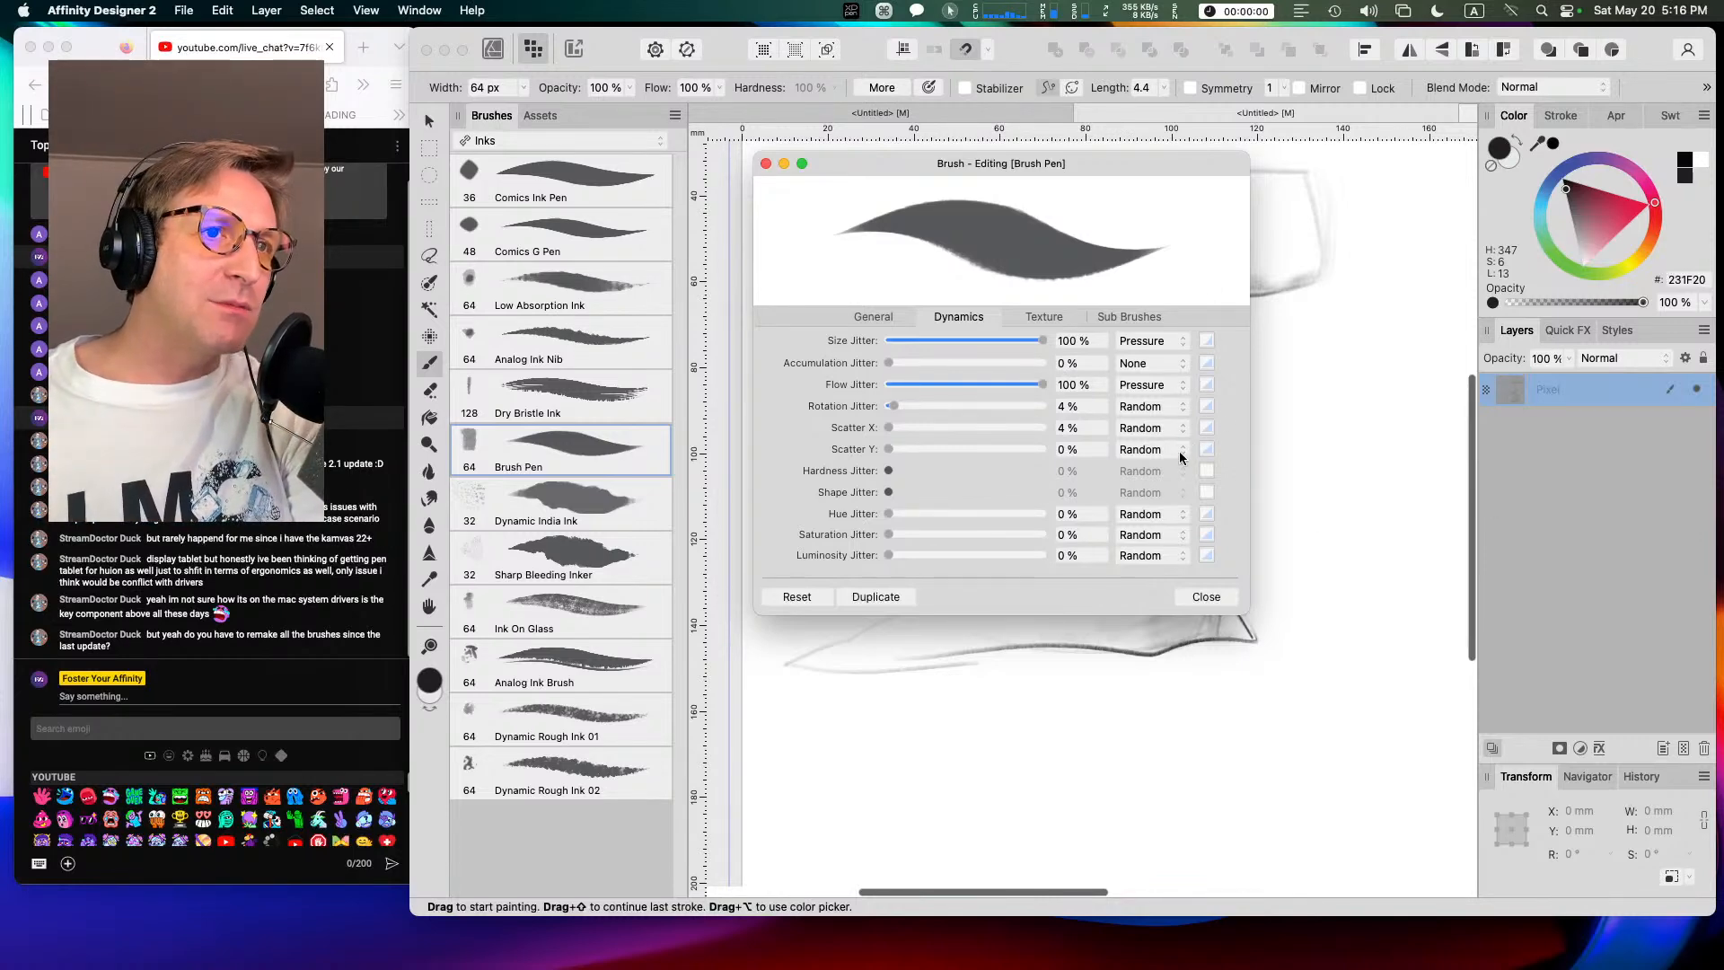
Step: Examine the Brush Pen's Hue Jitter, Scatter Y and Luminosity Jitter profiles
left_click(1206, 535)
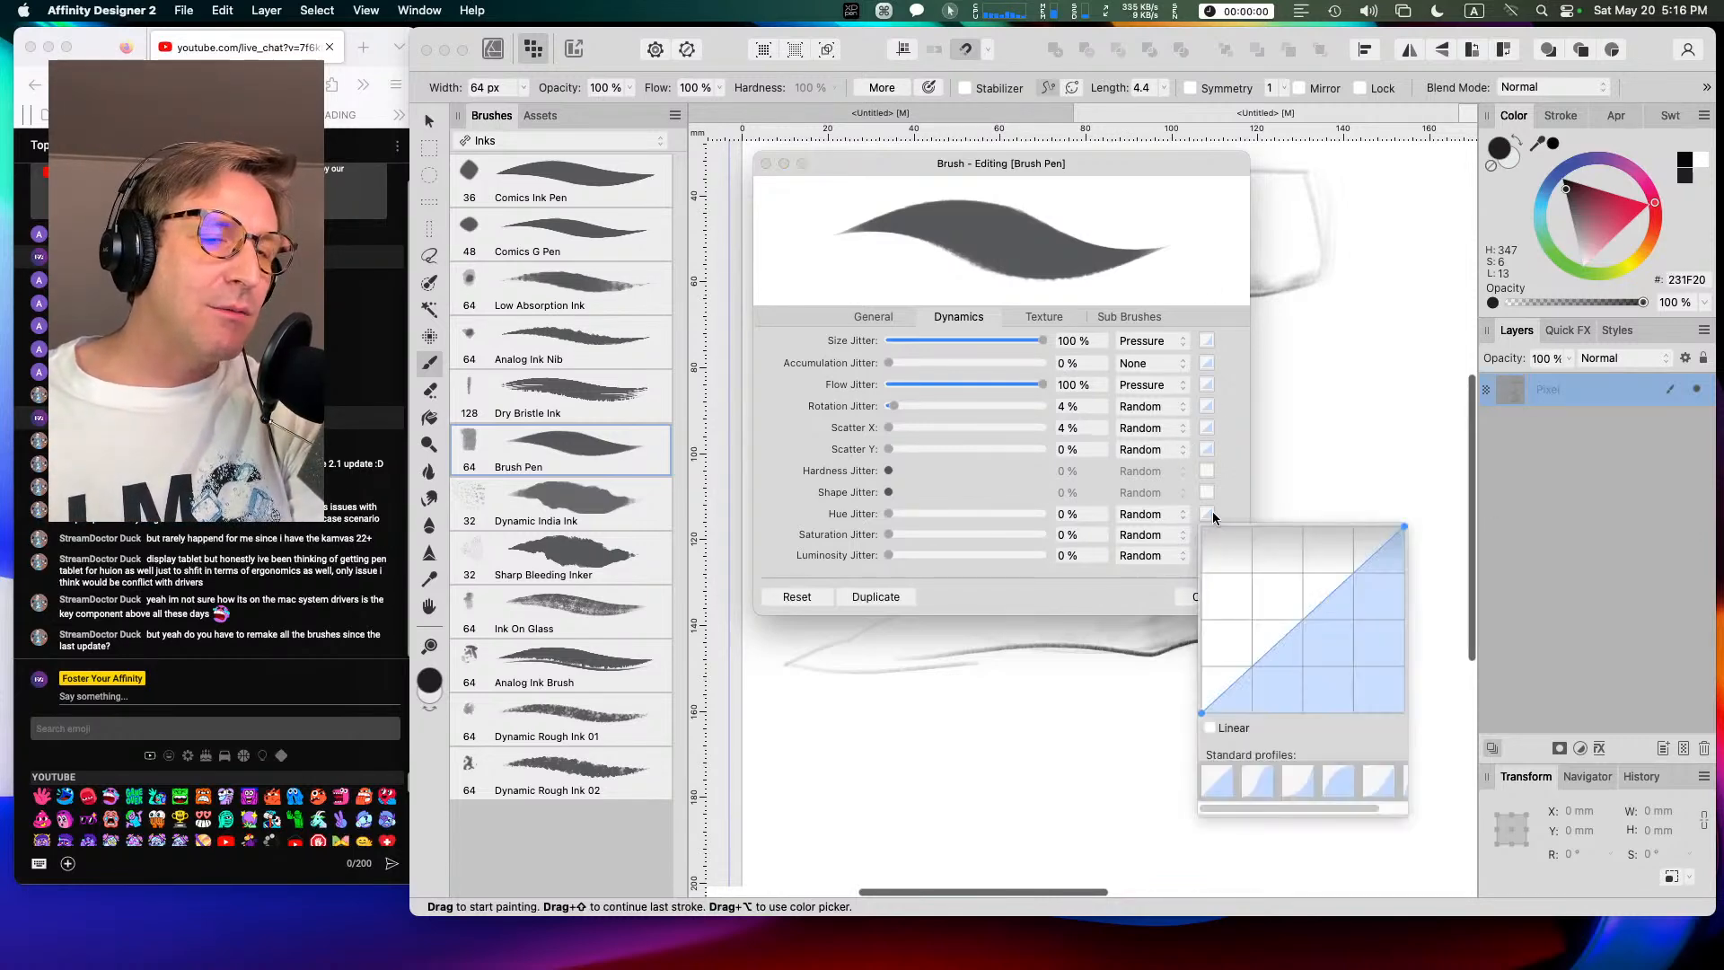
left_click(1207, 449)
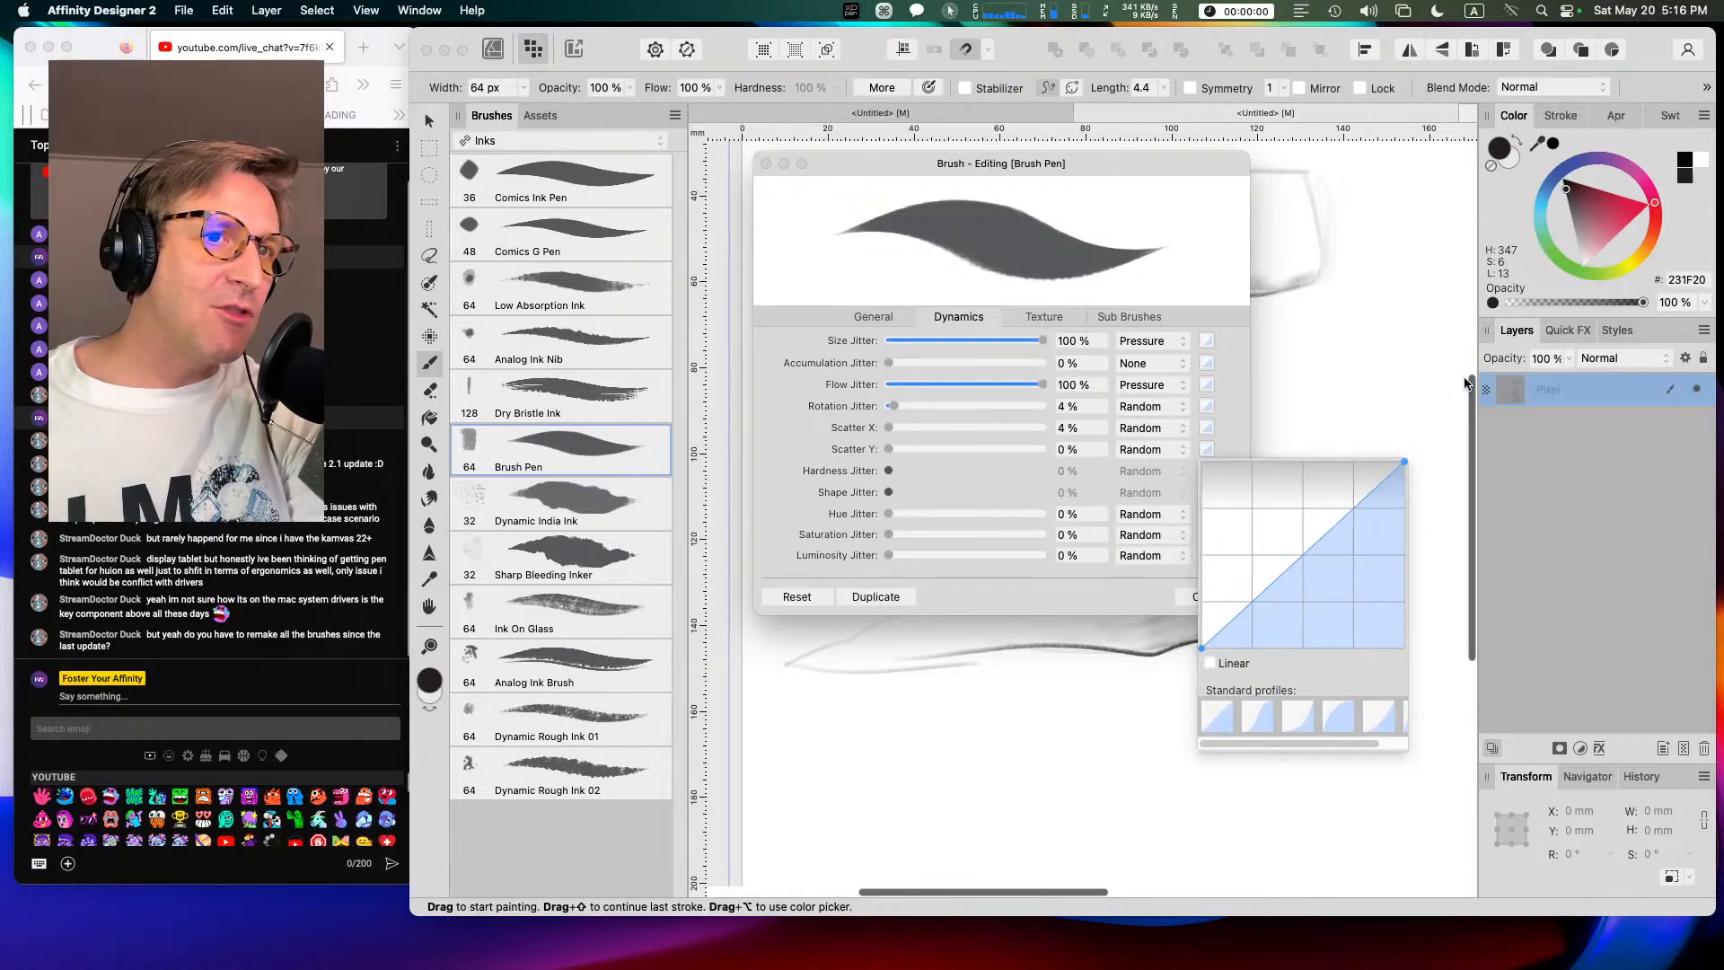
left_click(1232, 415)
left_click(1207, 555)
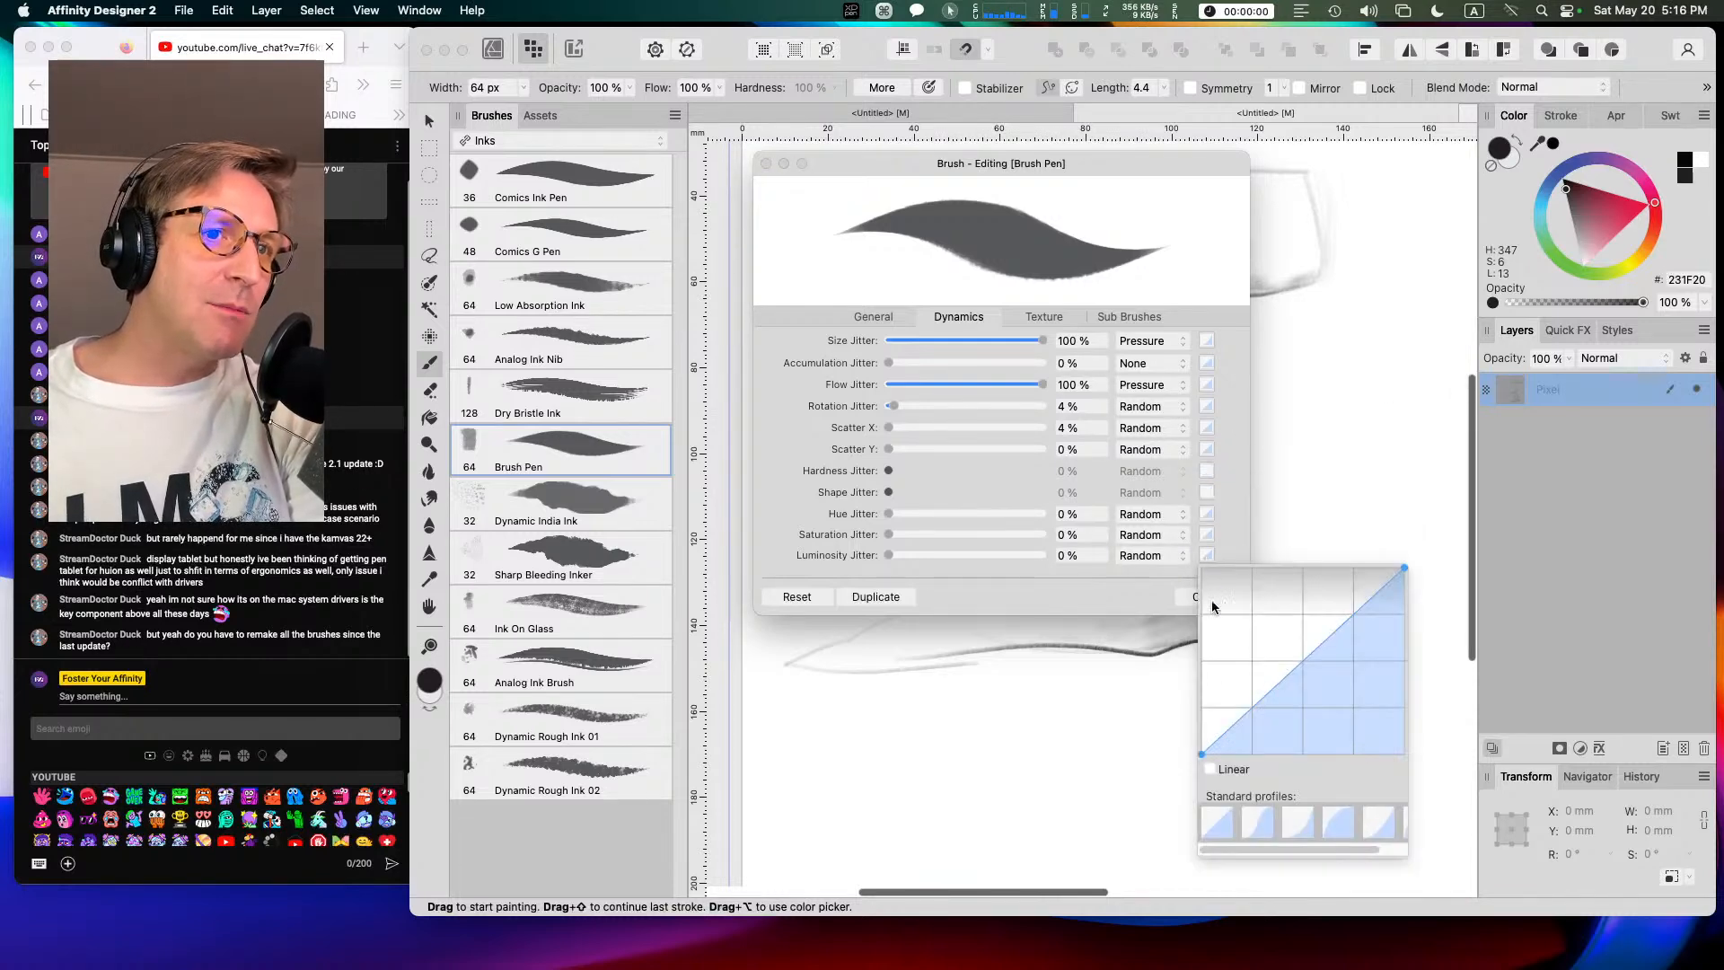
left_click(1236, 498)
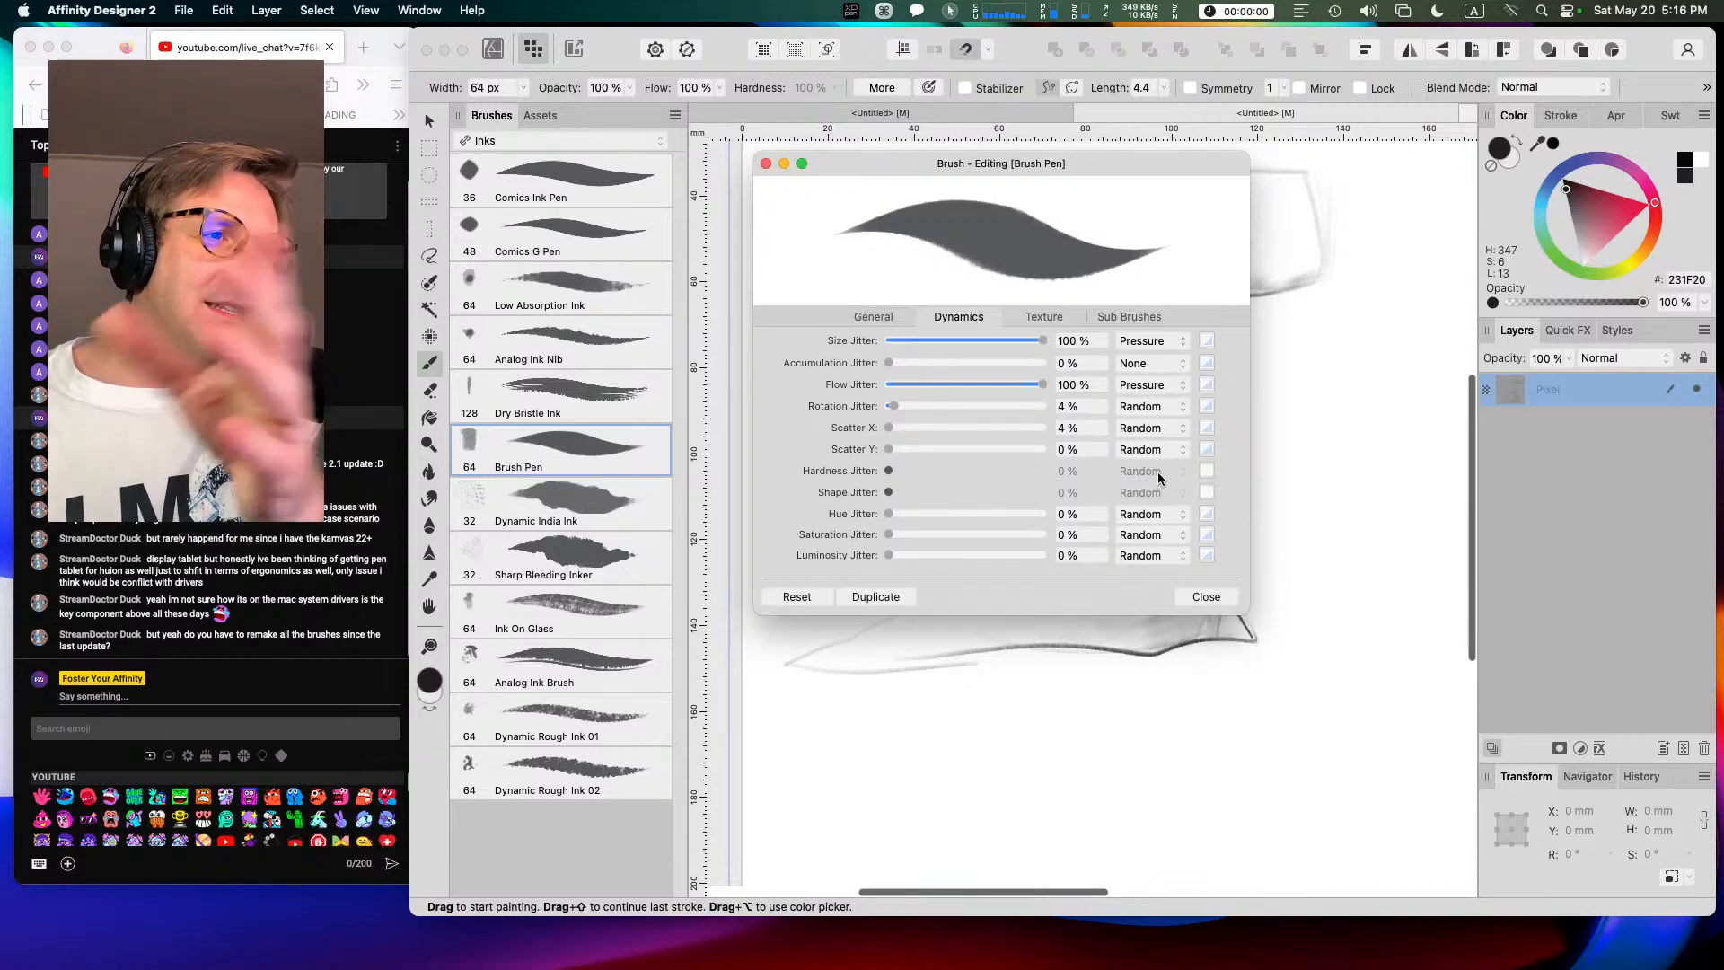
Step: Review the pen pressure settings in the XP-Pen tablet utility once more and close it
left_click(850, 13)
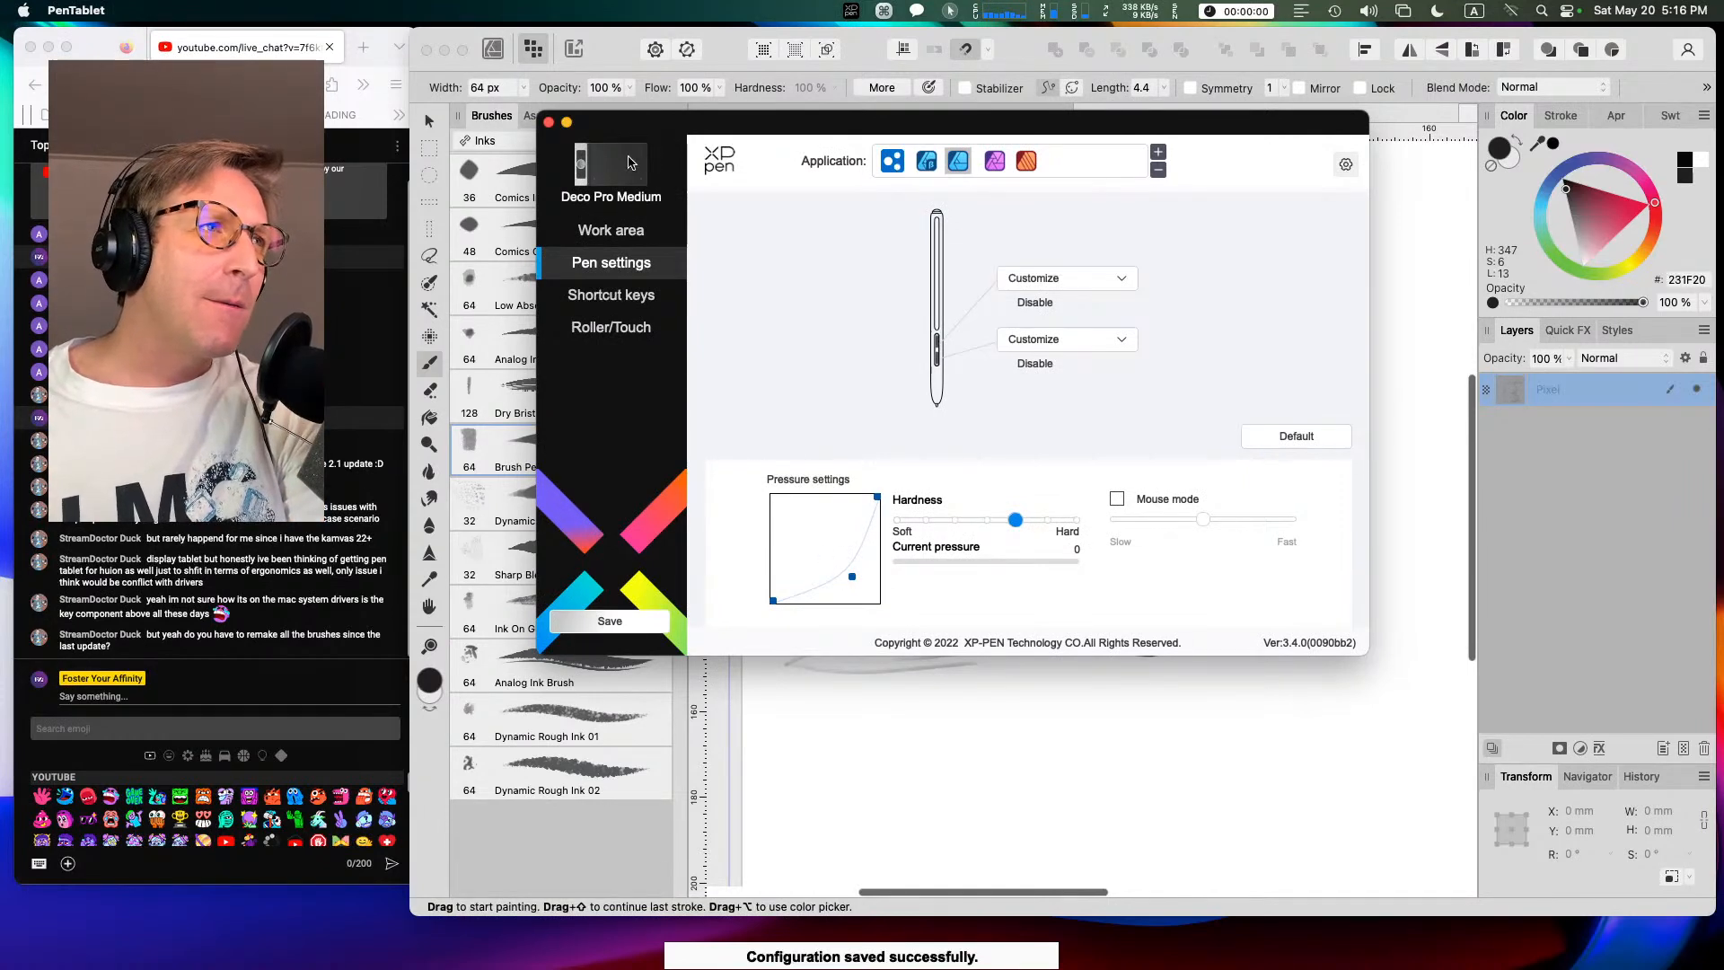
left_click(549, 123)
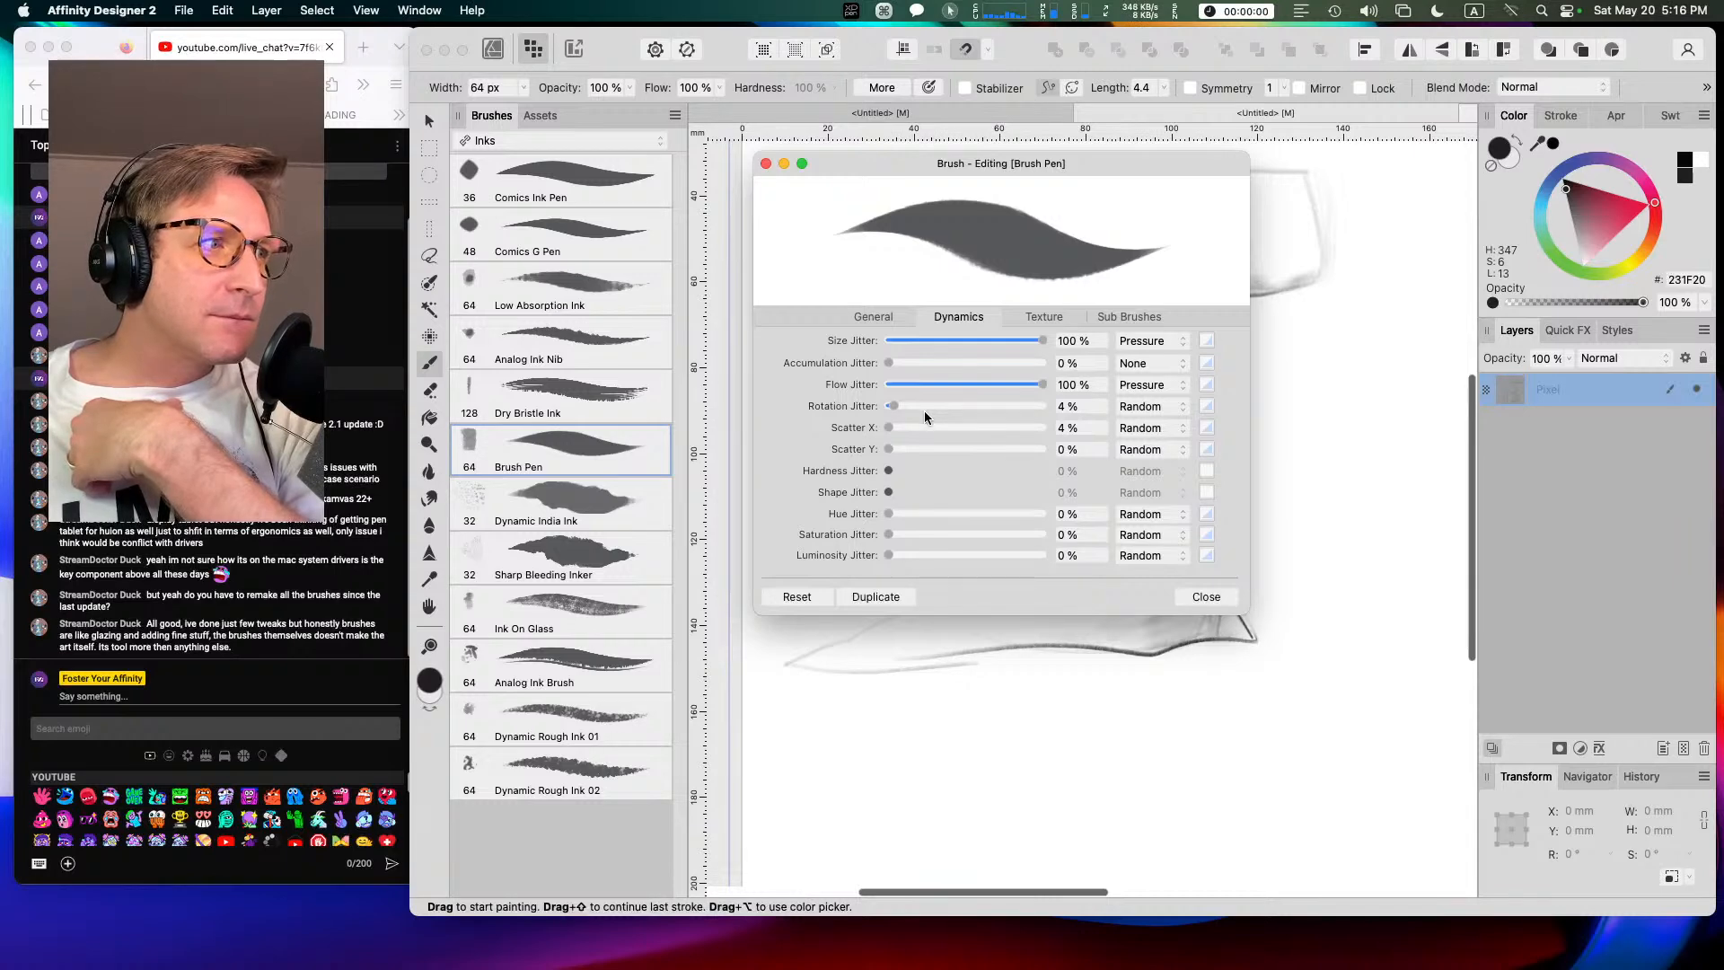
Step: Narrow the Affinity Designer window slightly on the side facing the live chat
left_click(408, 783)
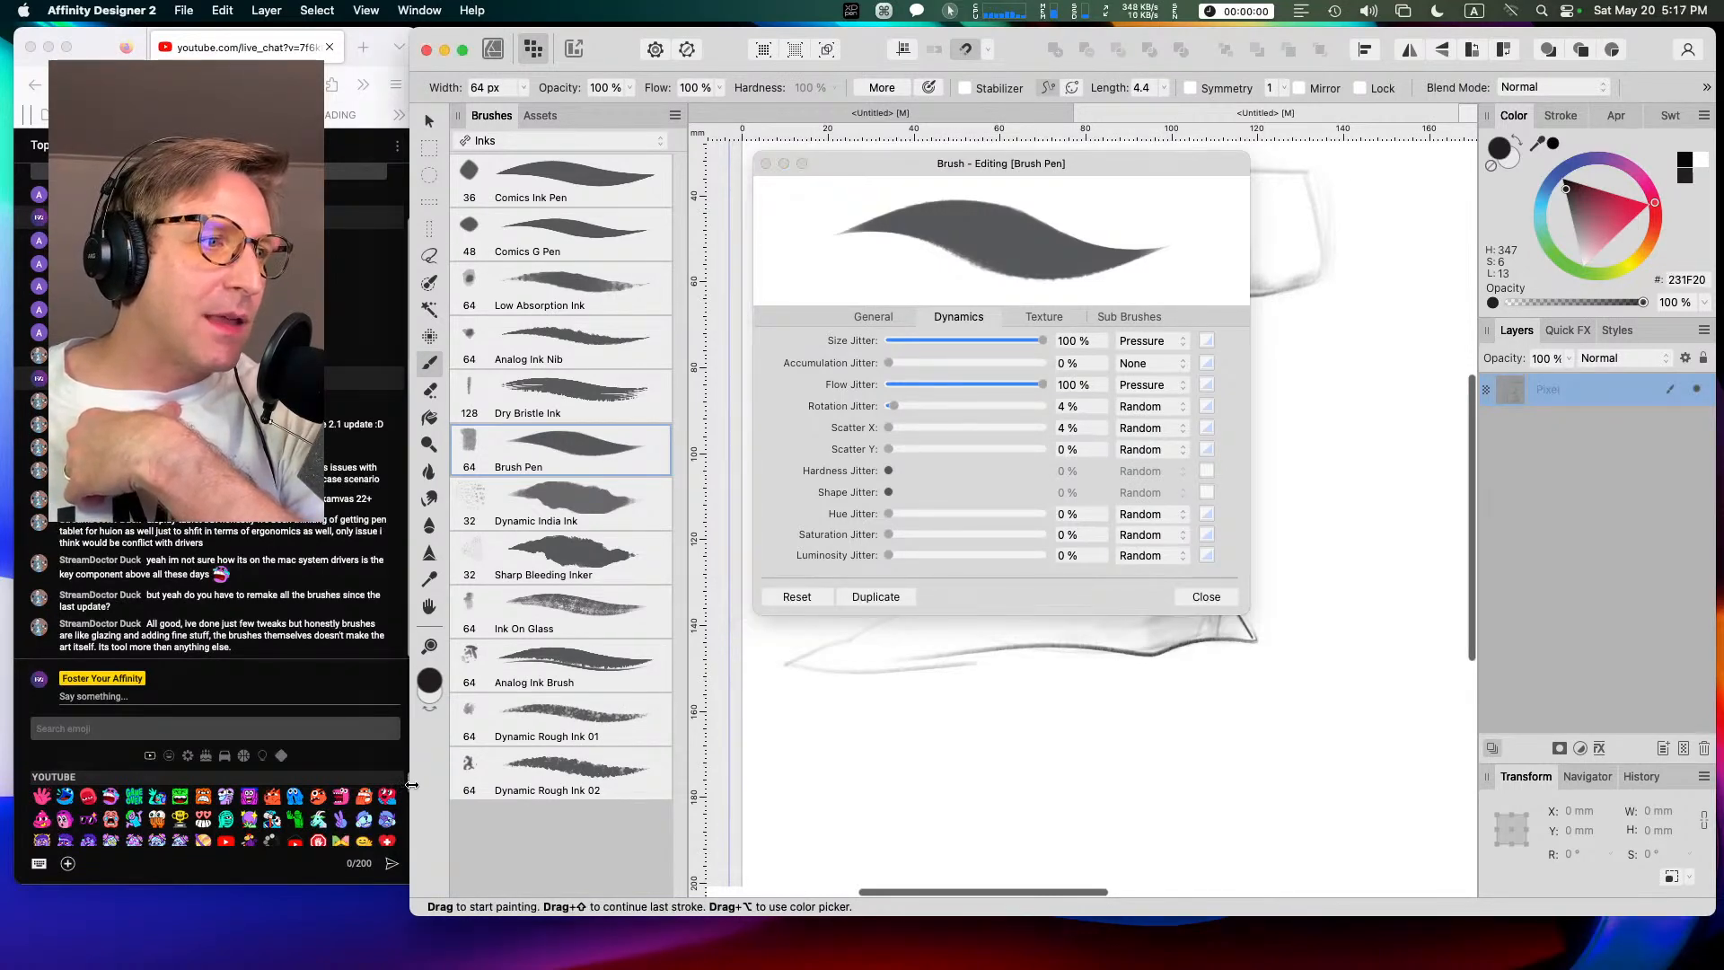
left_click_drag(411, 785, 420, 784)
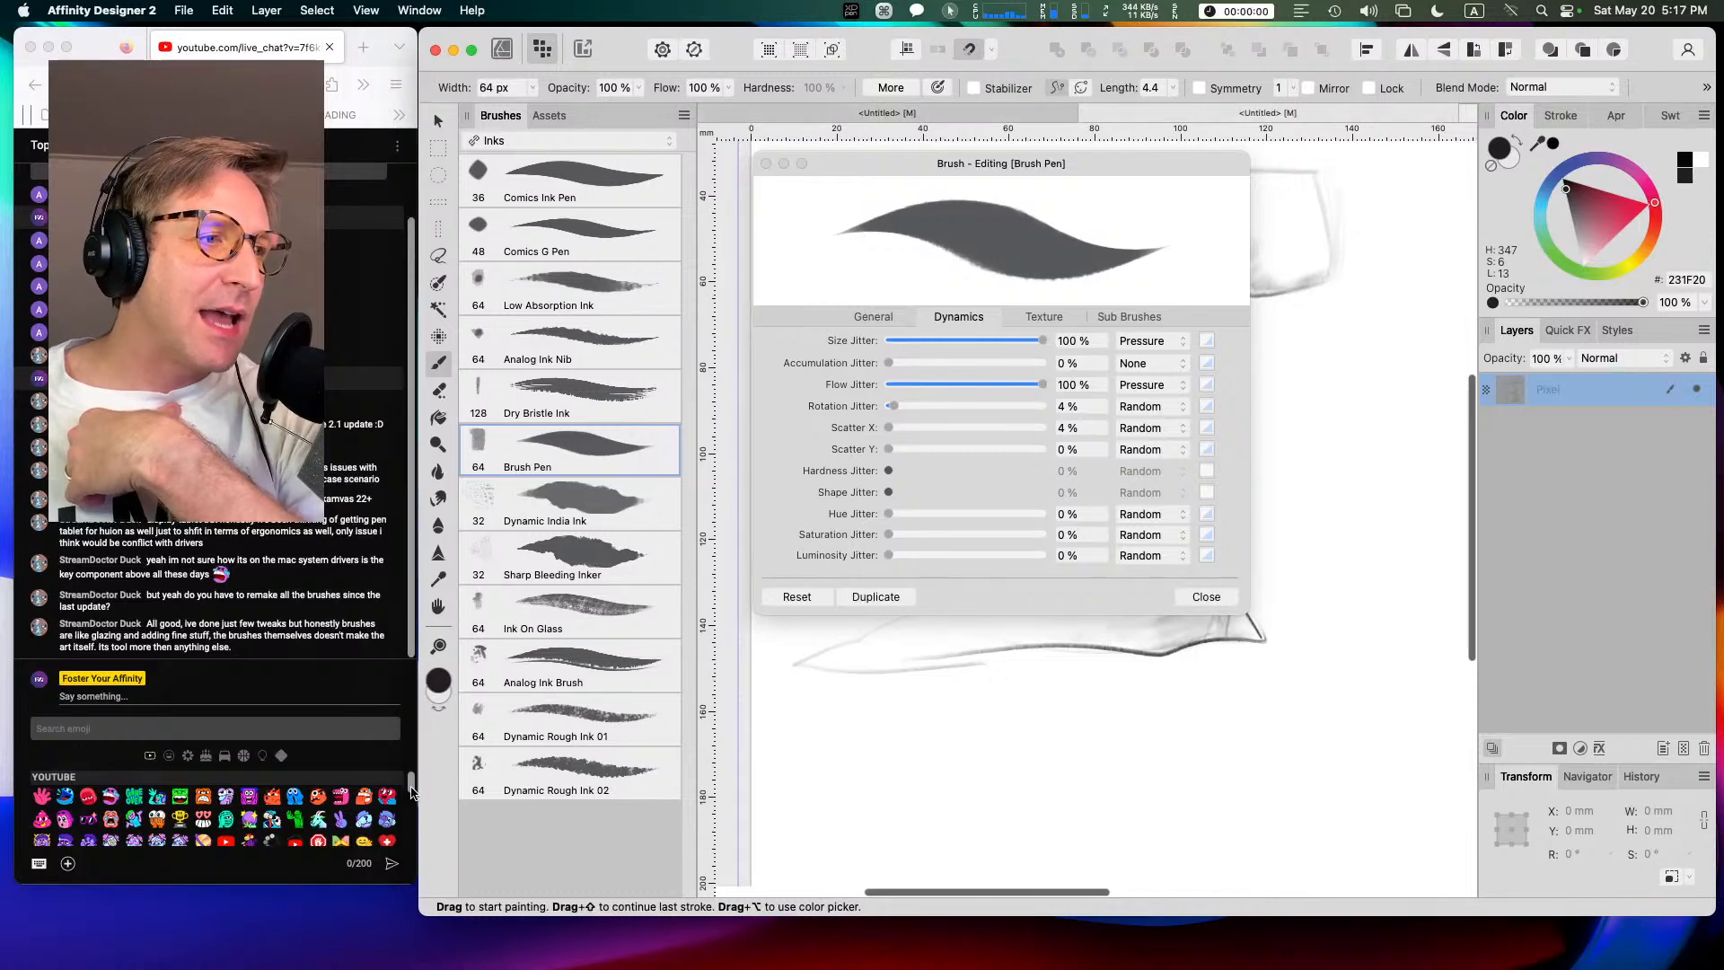
Step: Post a pointing-finger emoji followed by "THIS" in the YouTube live chat in Firefox
left_click(412, 794)
scroll(412, 794, "down", 5)
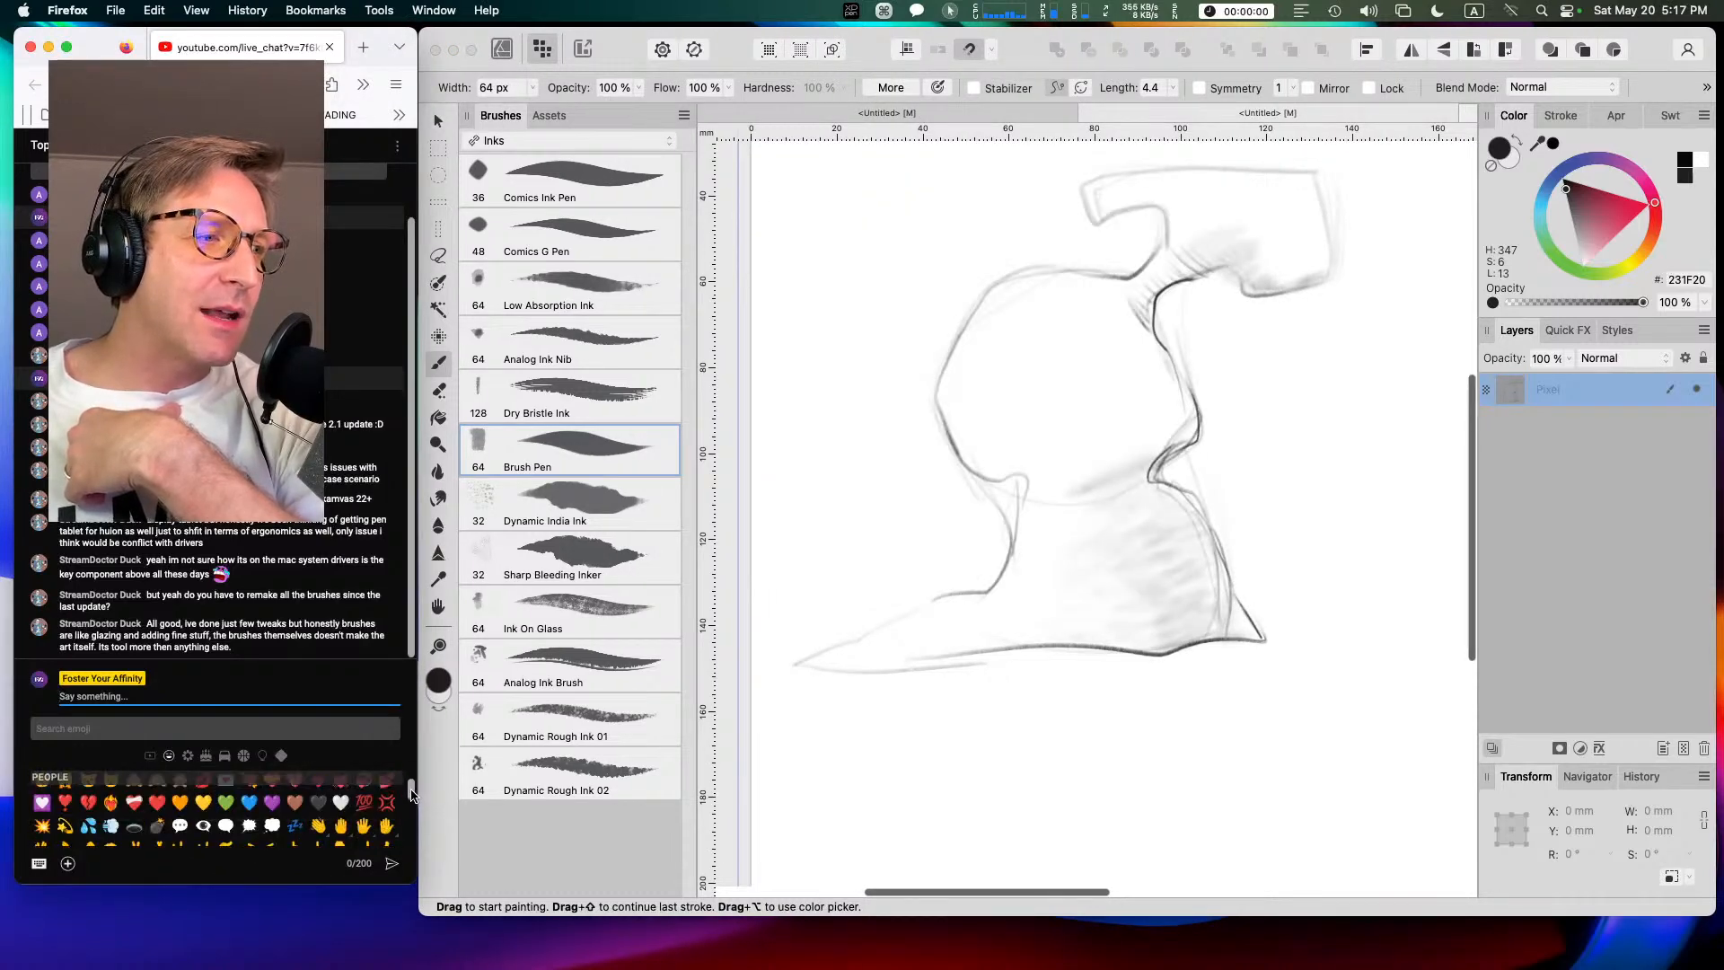
scroll(412, 794, "up", 4)
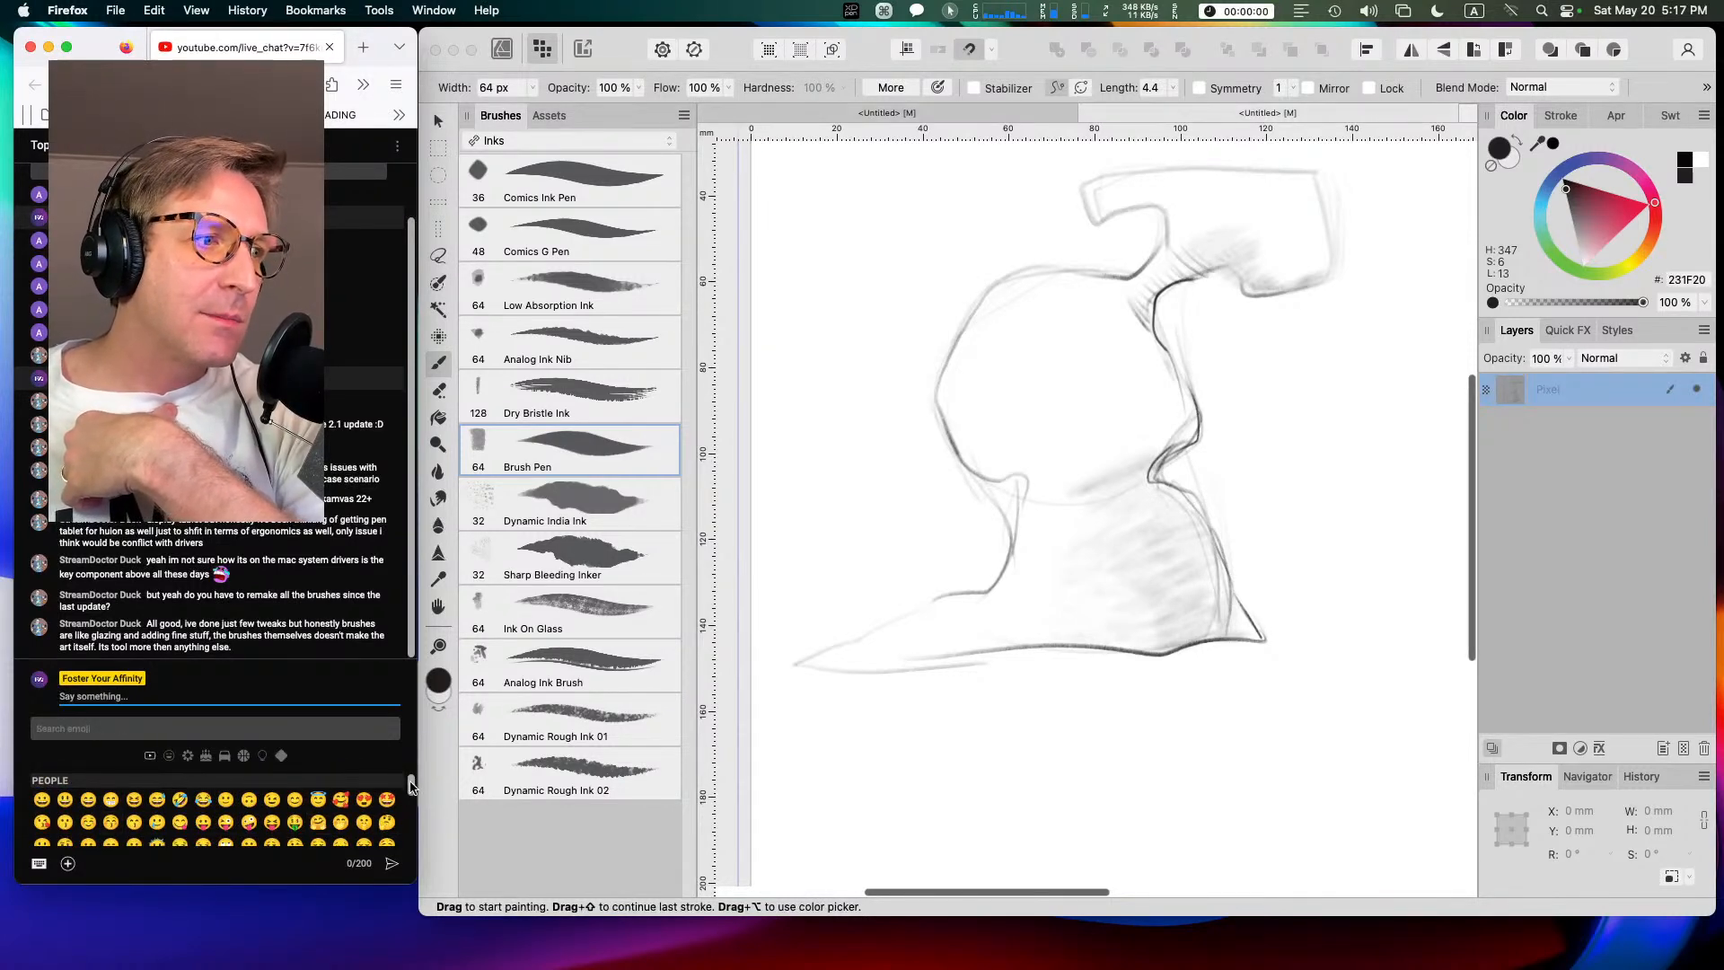
scroll(412, 795, "down", 4)
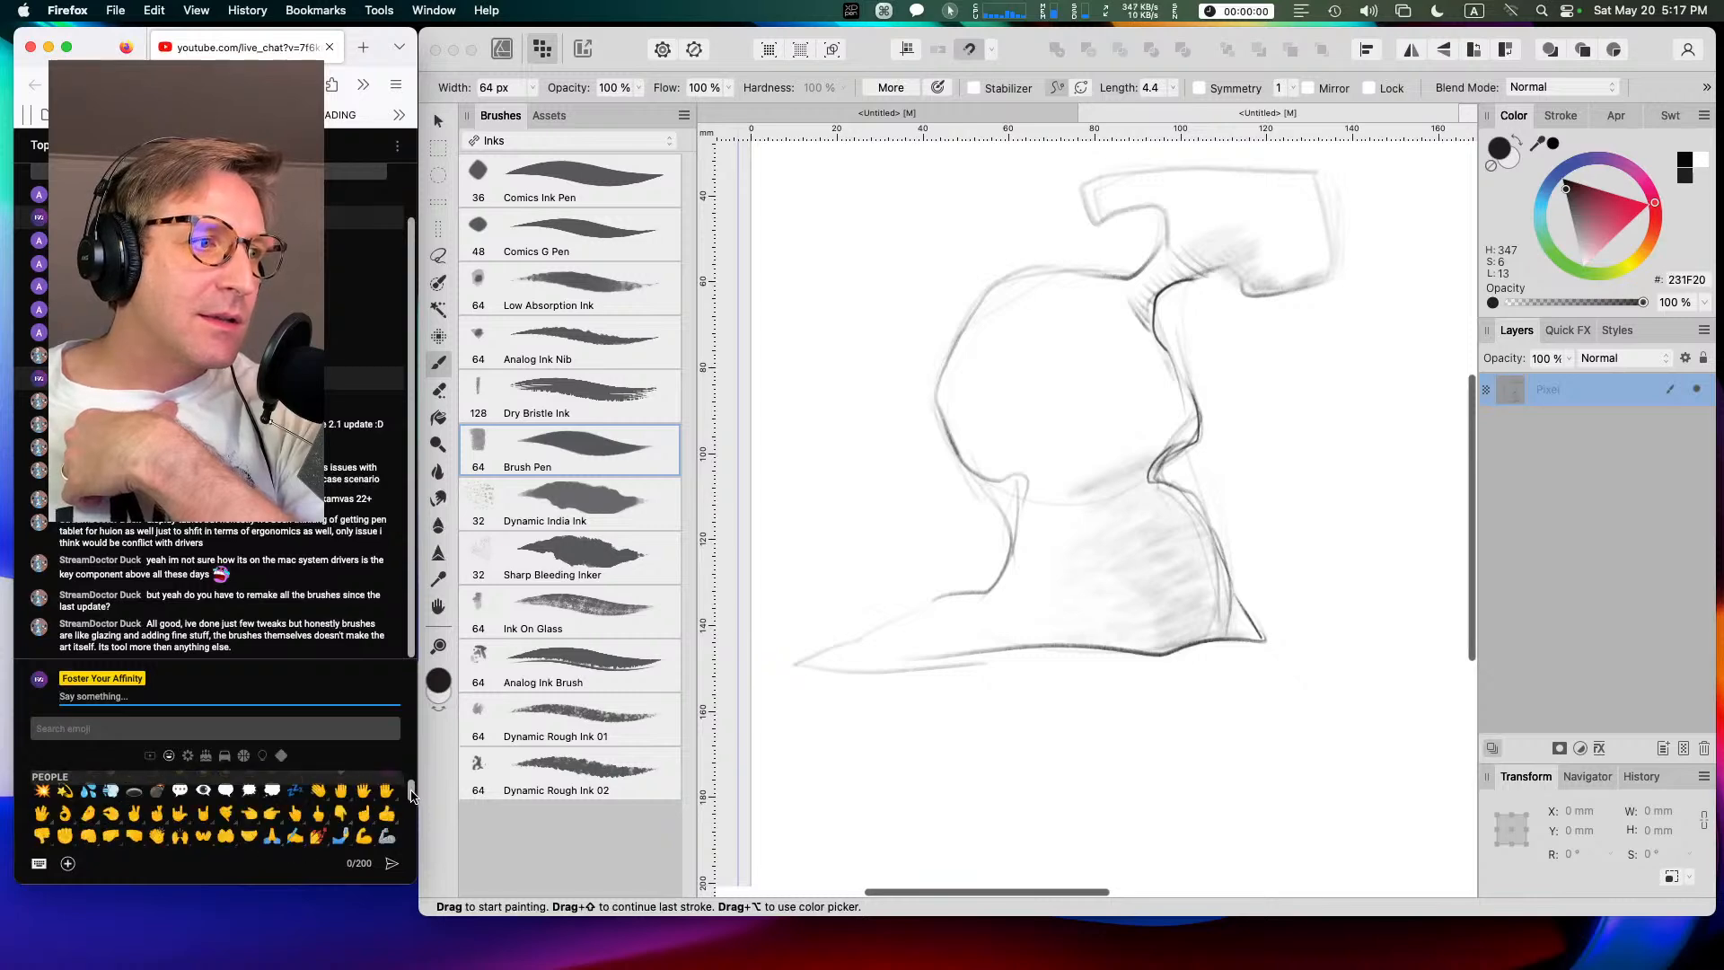
left_click(321, 818)
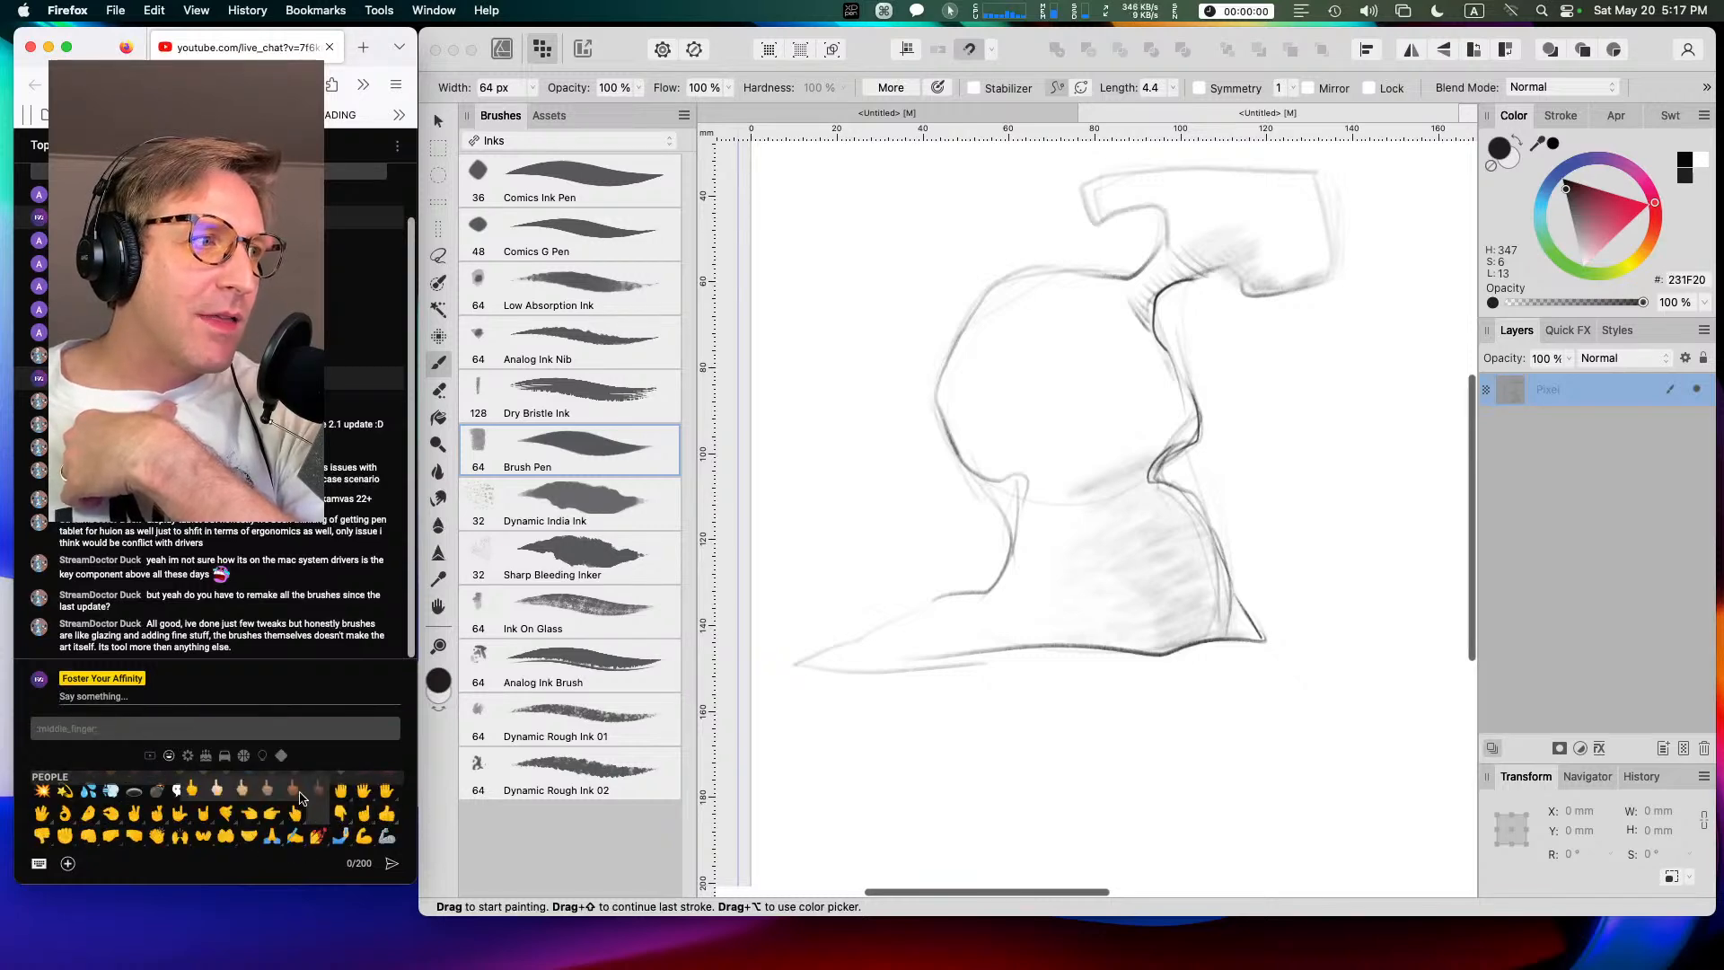
left_click(193, 789)
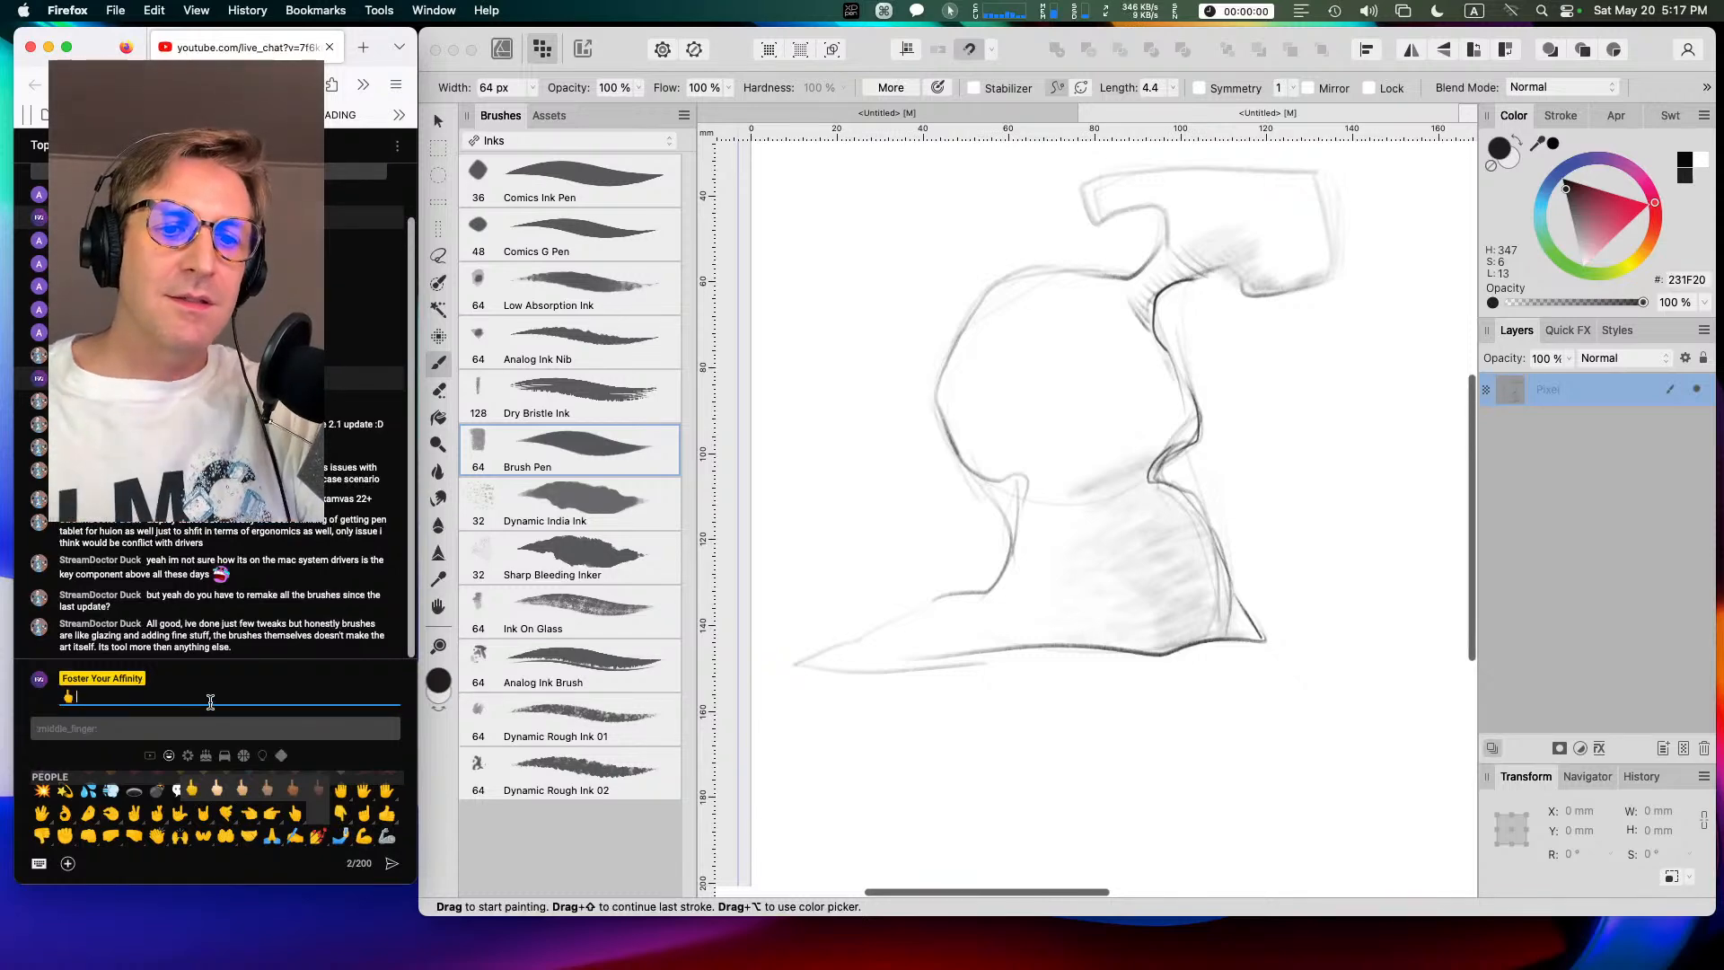
type("THIS")
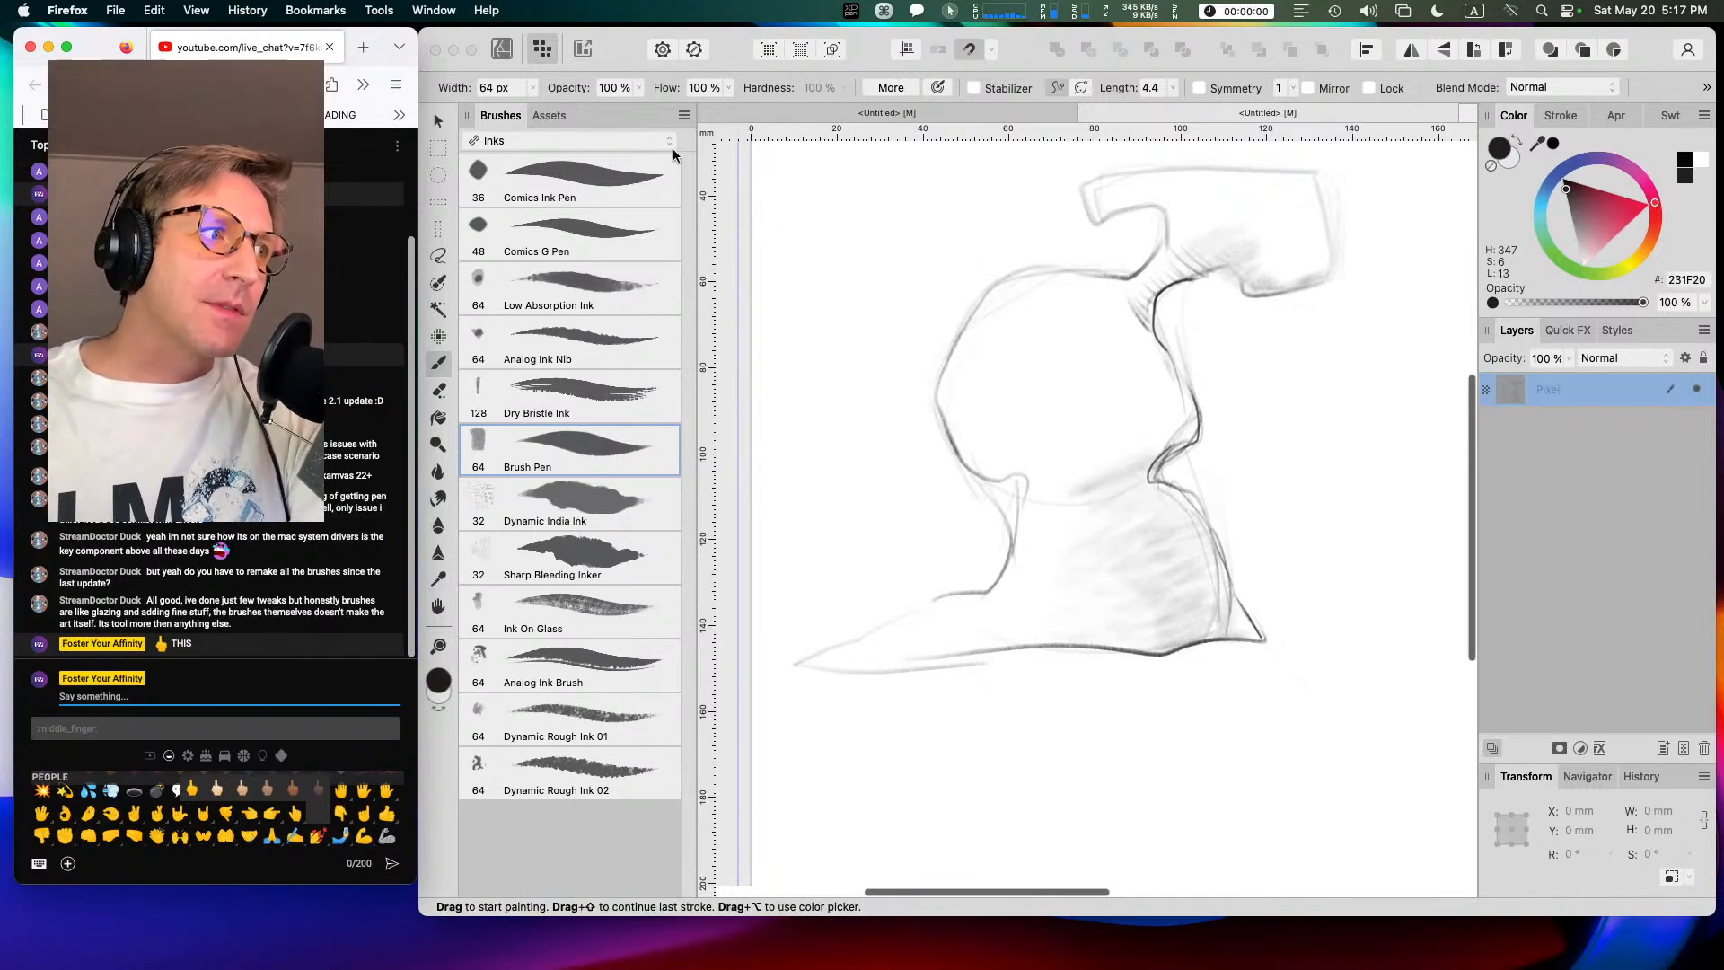
Step: Switch back to Affinity Designer, show the Comic Pixel brush category and close the brush editing dialog
left_click(543, 144)
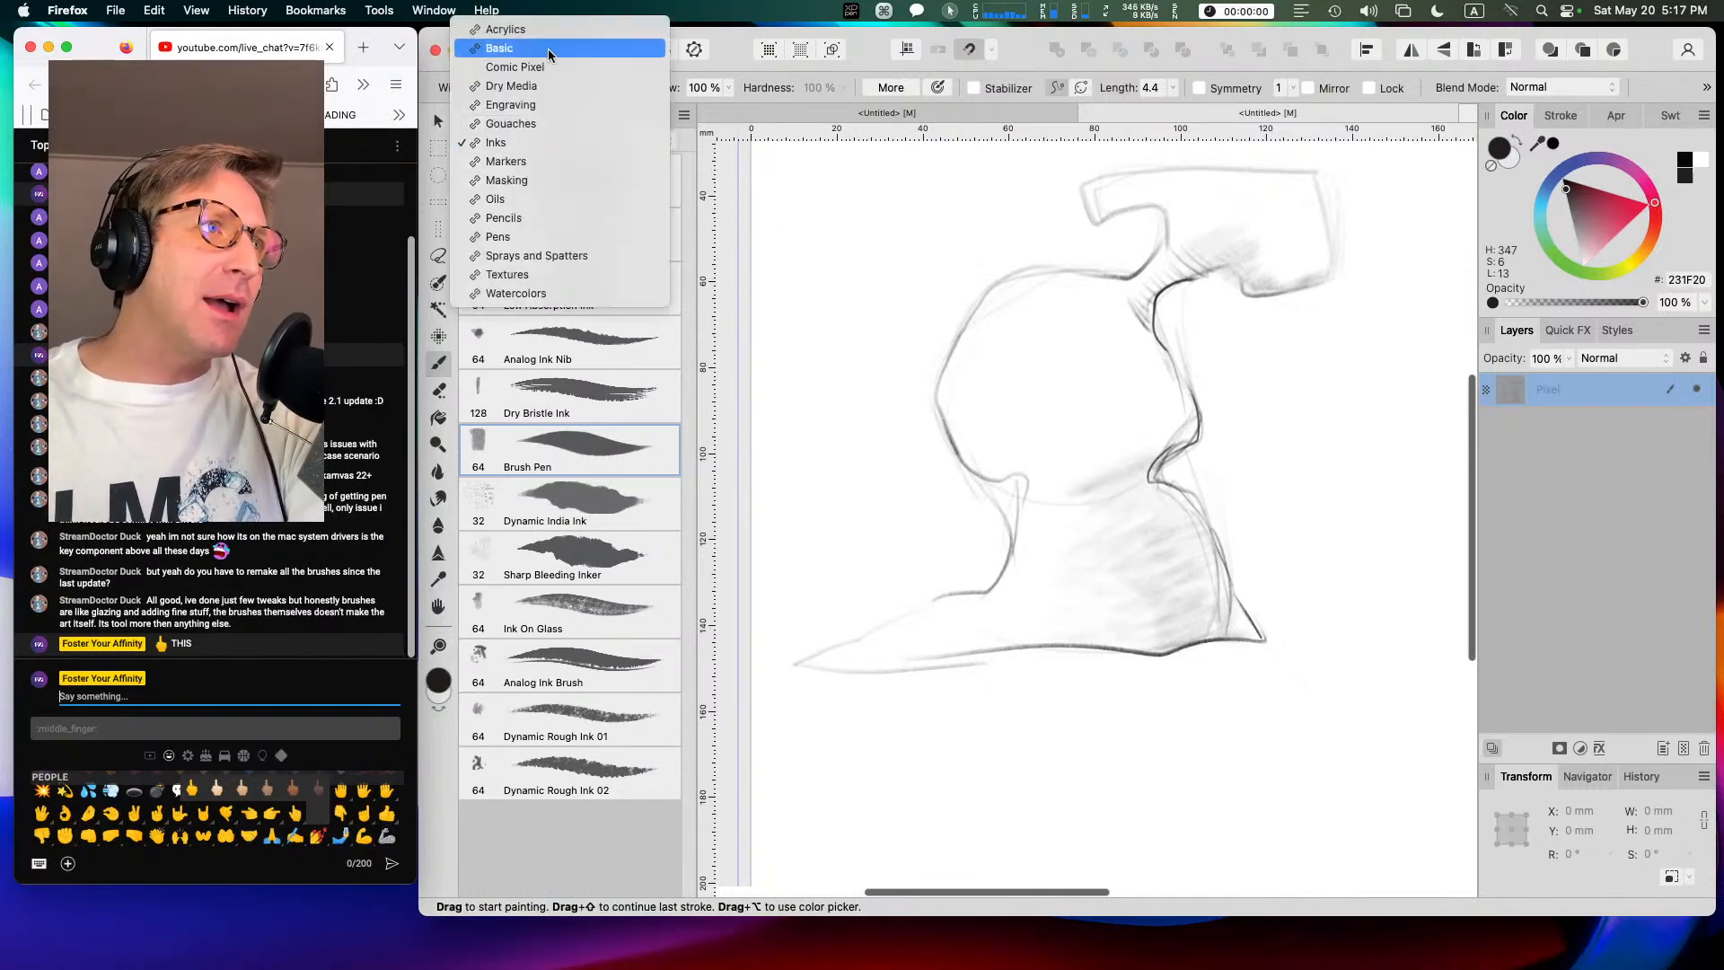
key("Escape")
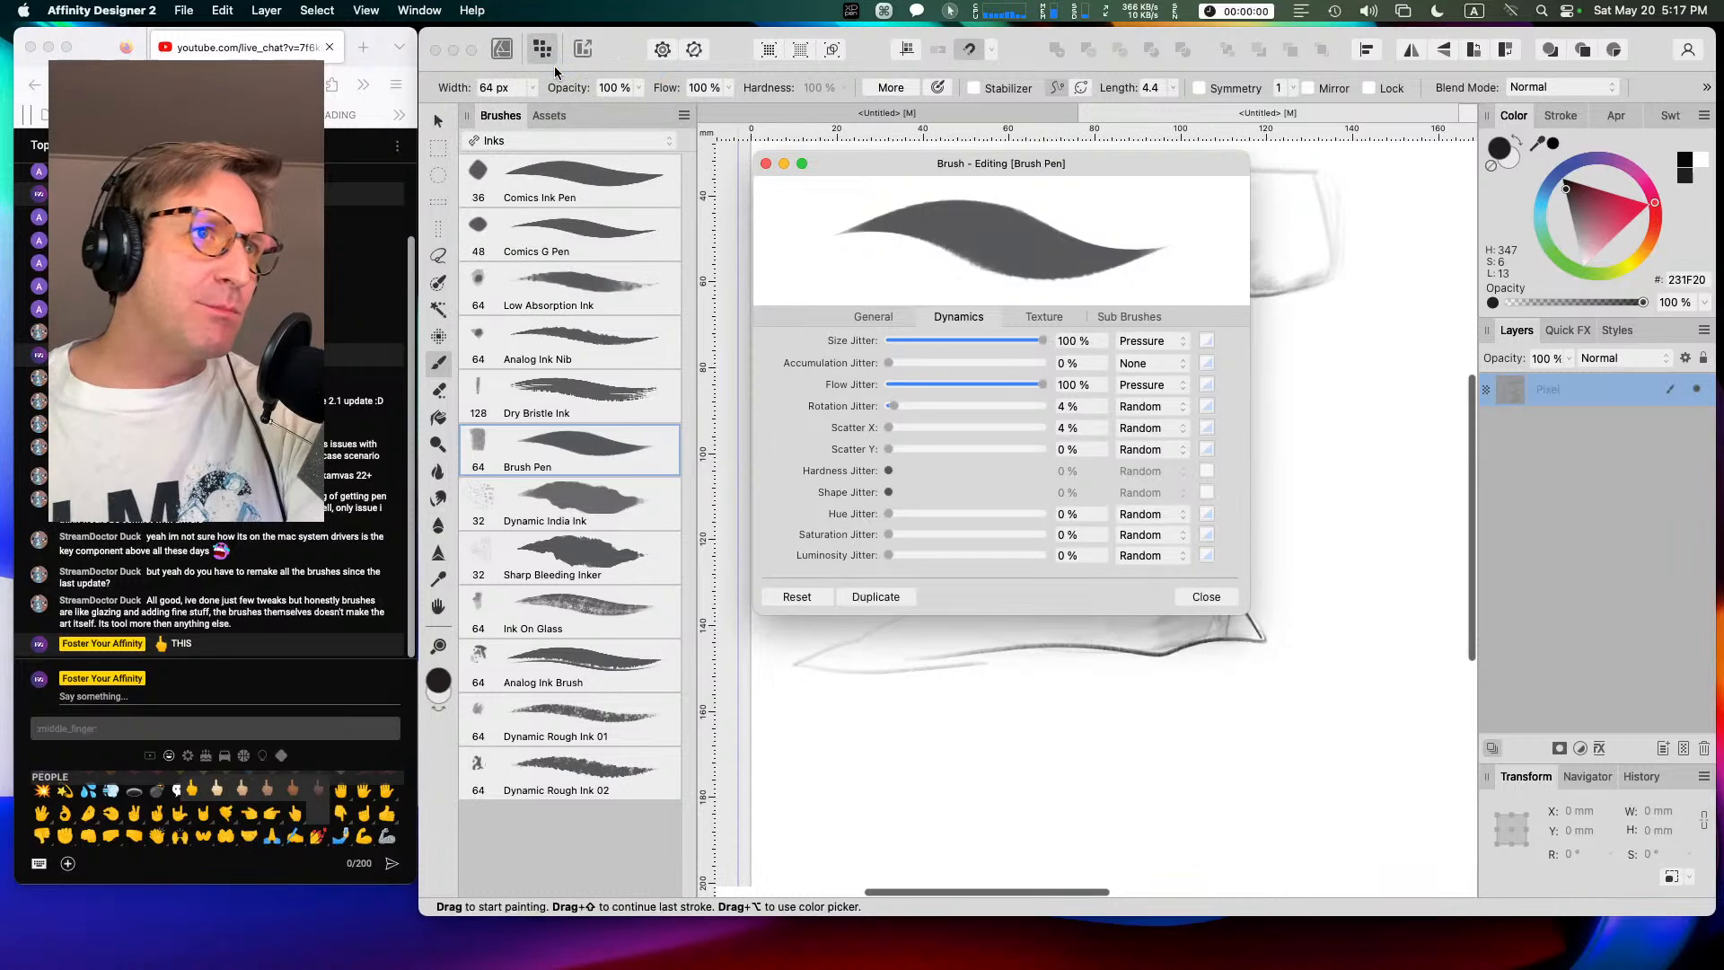
left_click(579, 143)
left_click(579, 63)
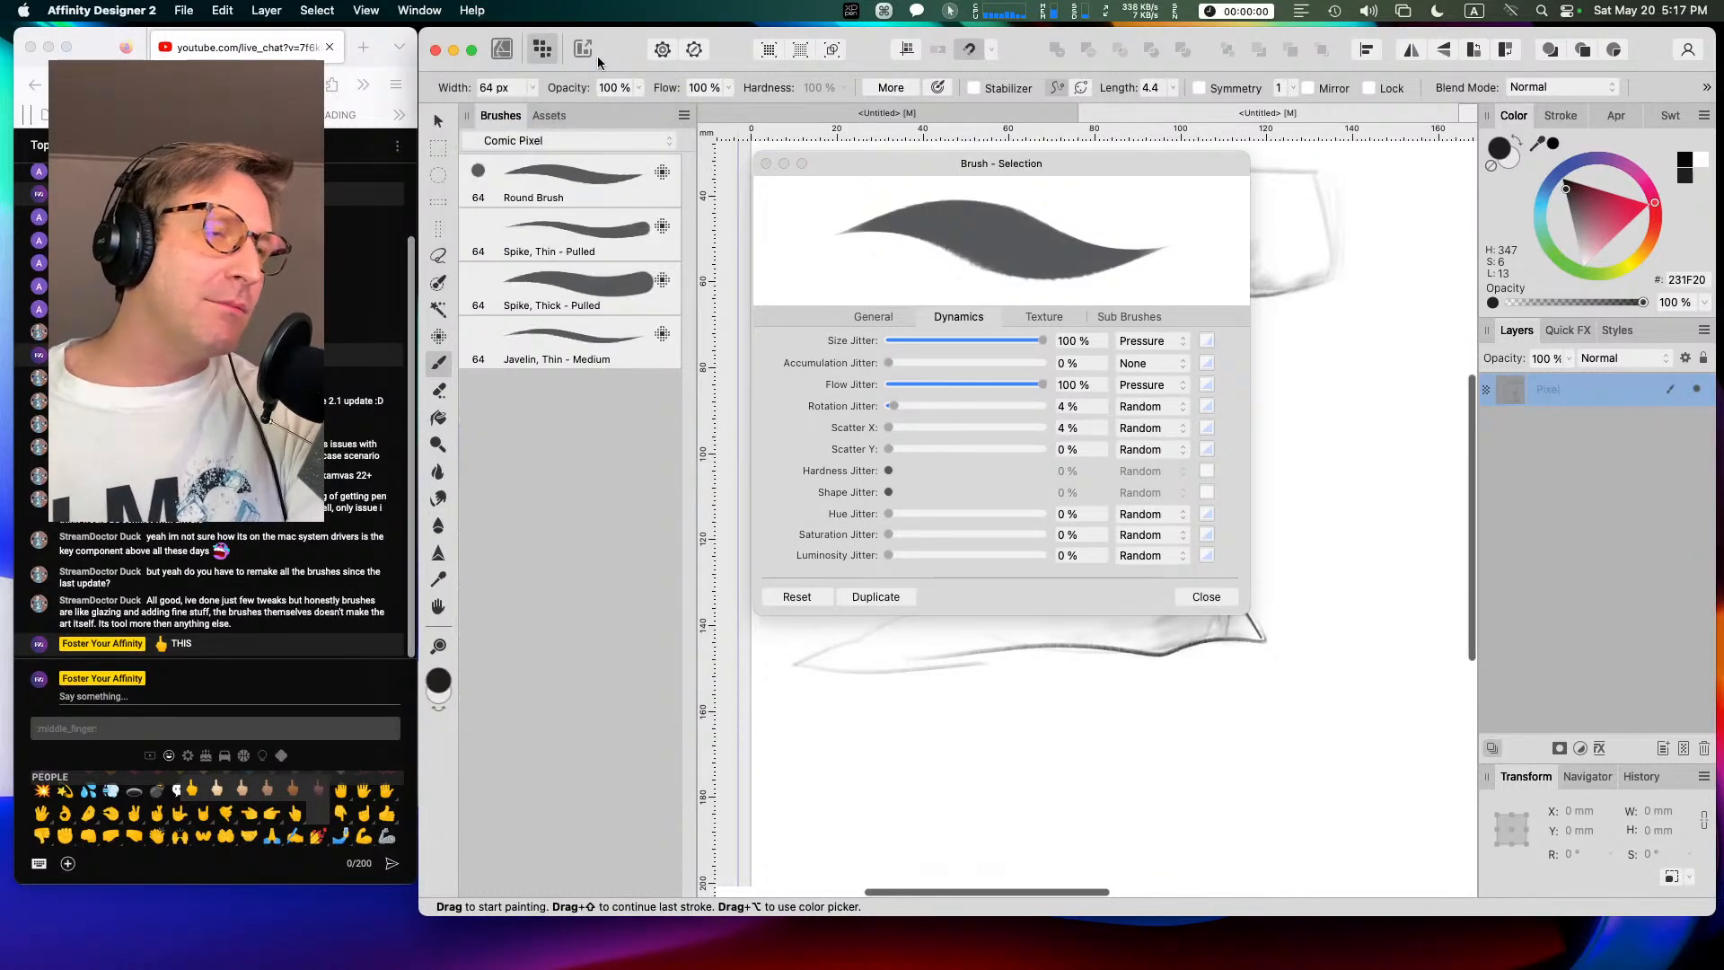
left_click(1212, 595)
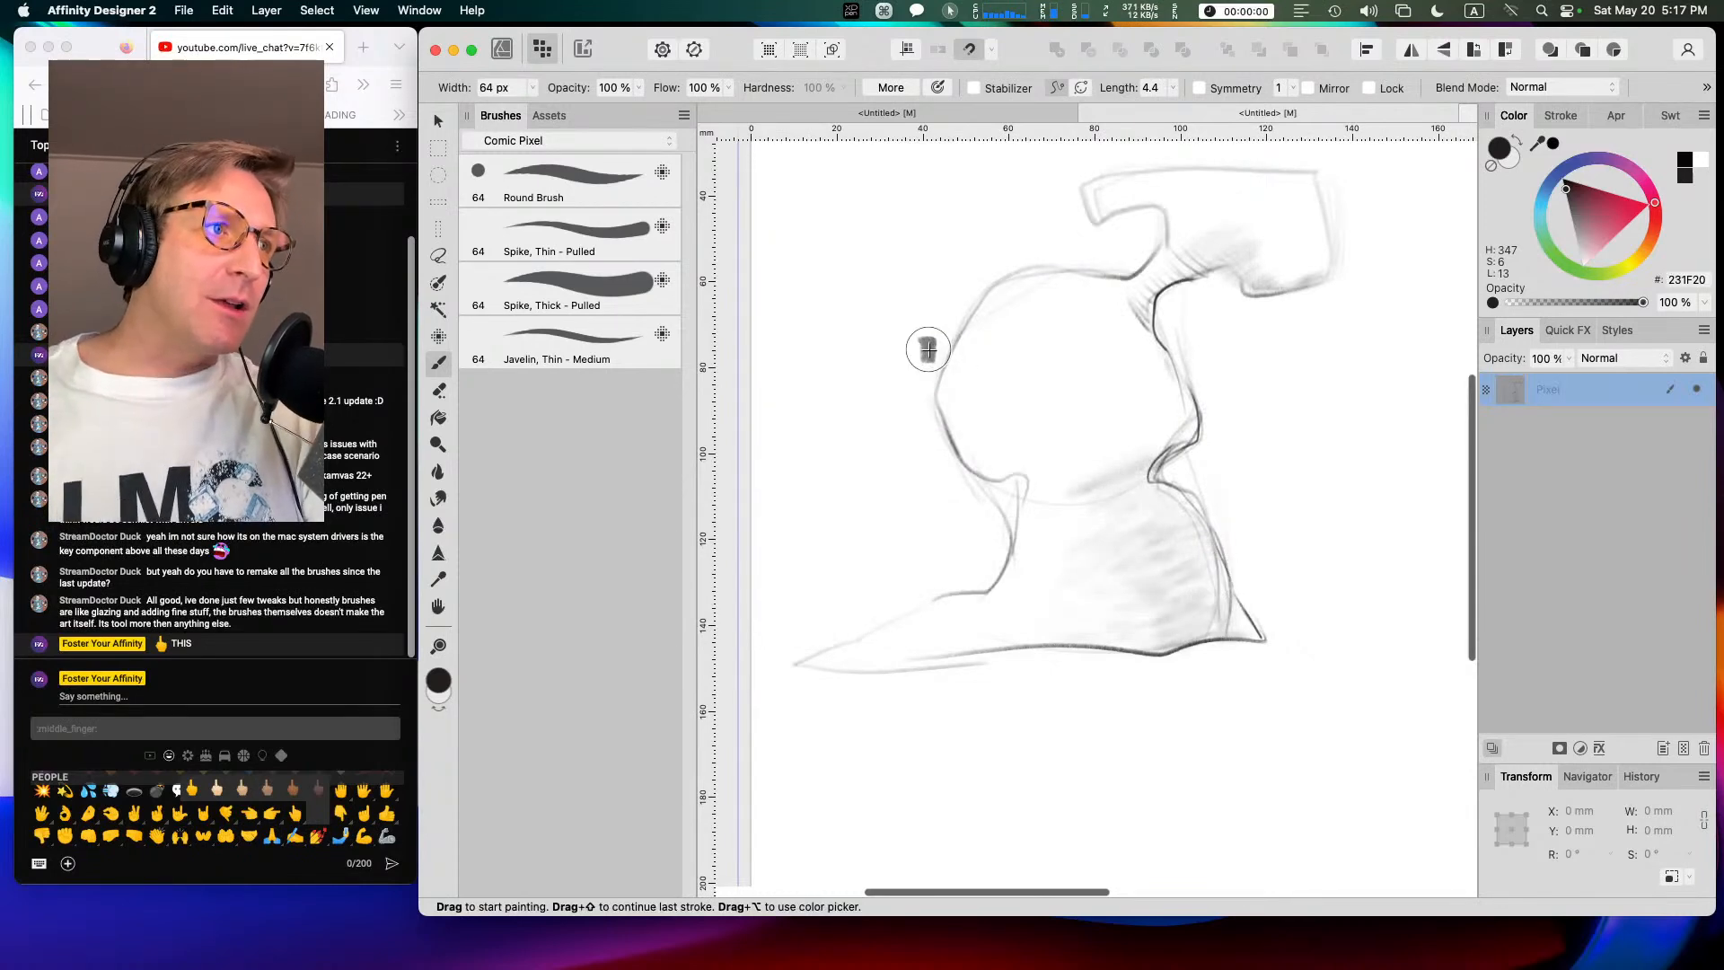
Step: Draw a closed round outline below the sketch with the Round Brush and flood-fill it with purple 93449D
left_click(600, 184)
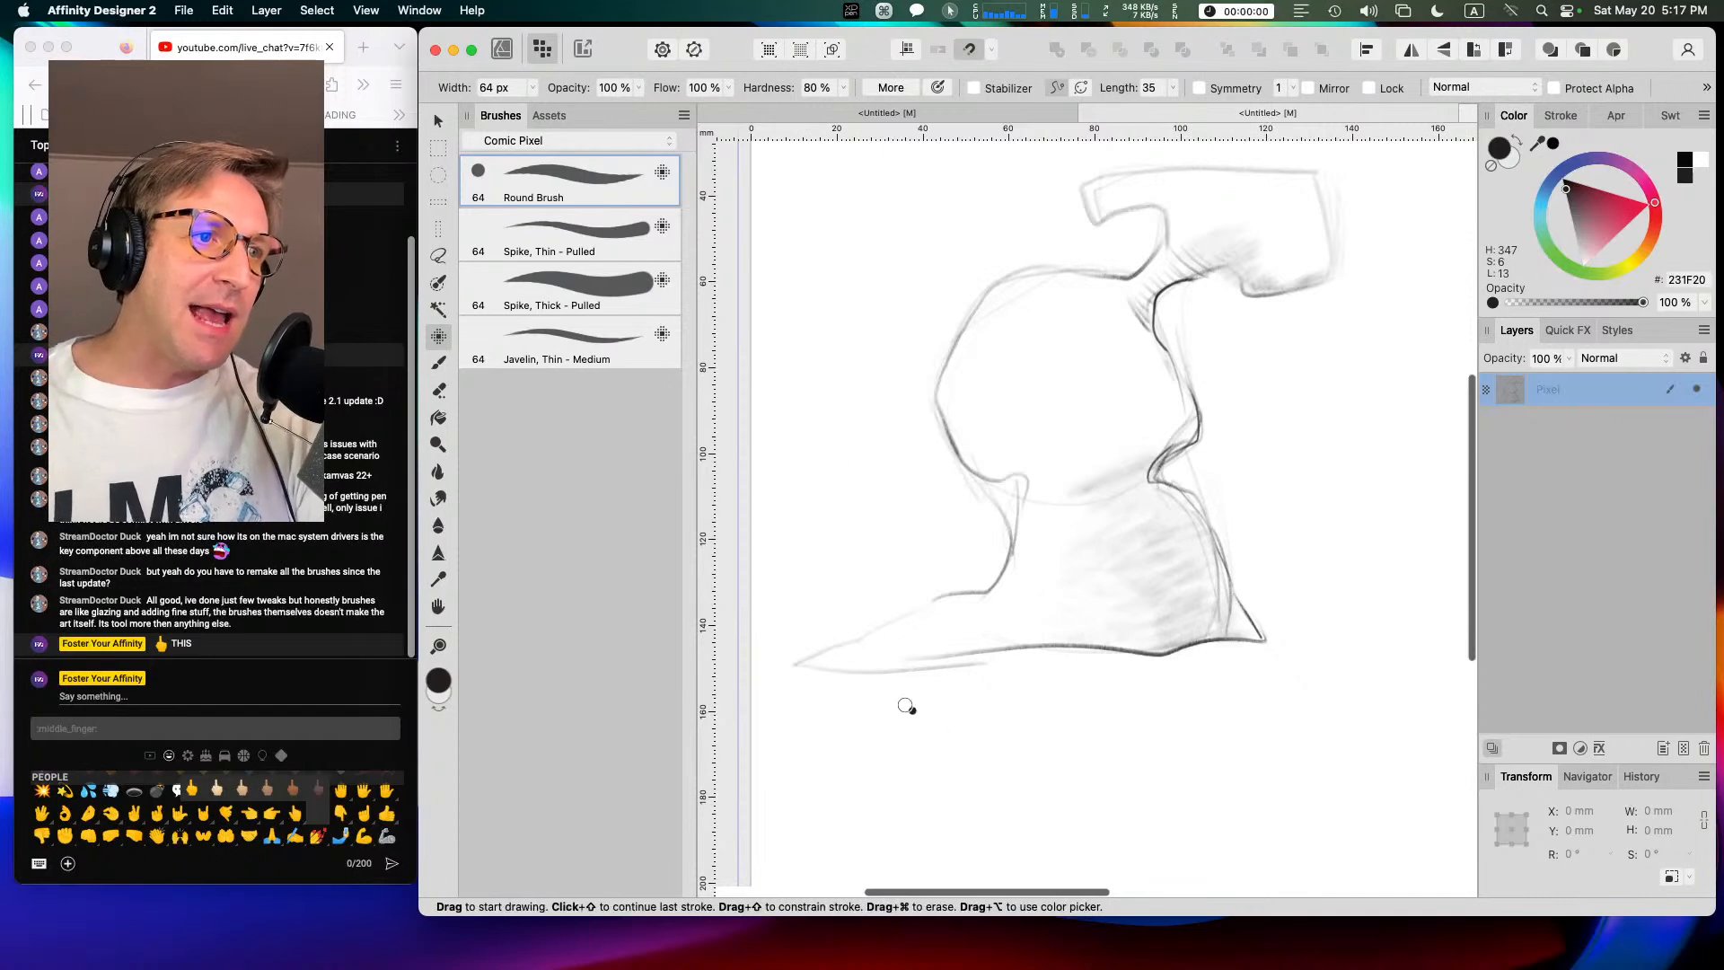
mouse_move(871, 711)
left_mouse_down()
mouse_move(1070, 719)
mouse_move(871, 754)
mouse_move(909, 802)
left_mouse_up()
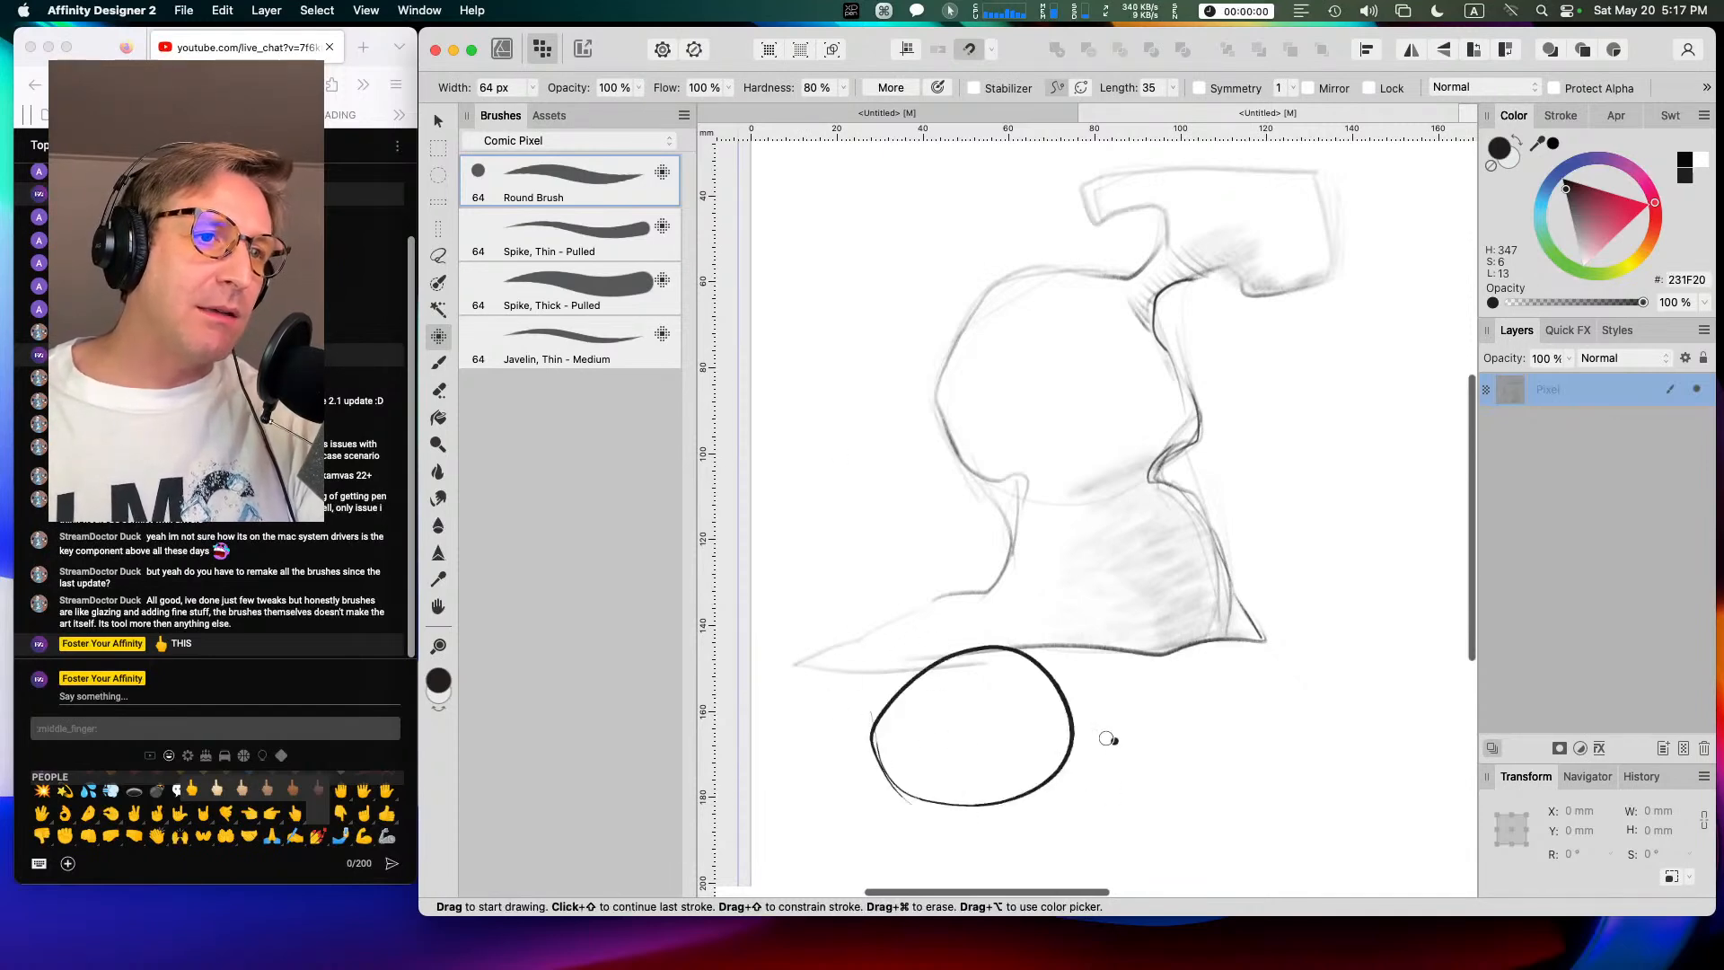
left_click(439, 419)
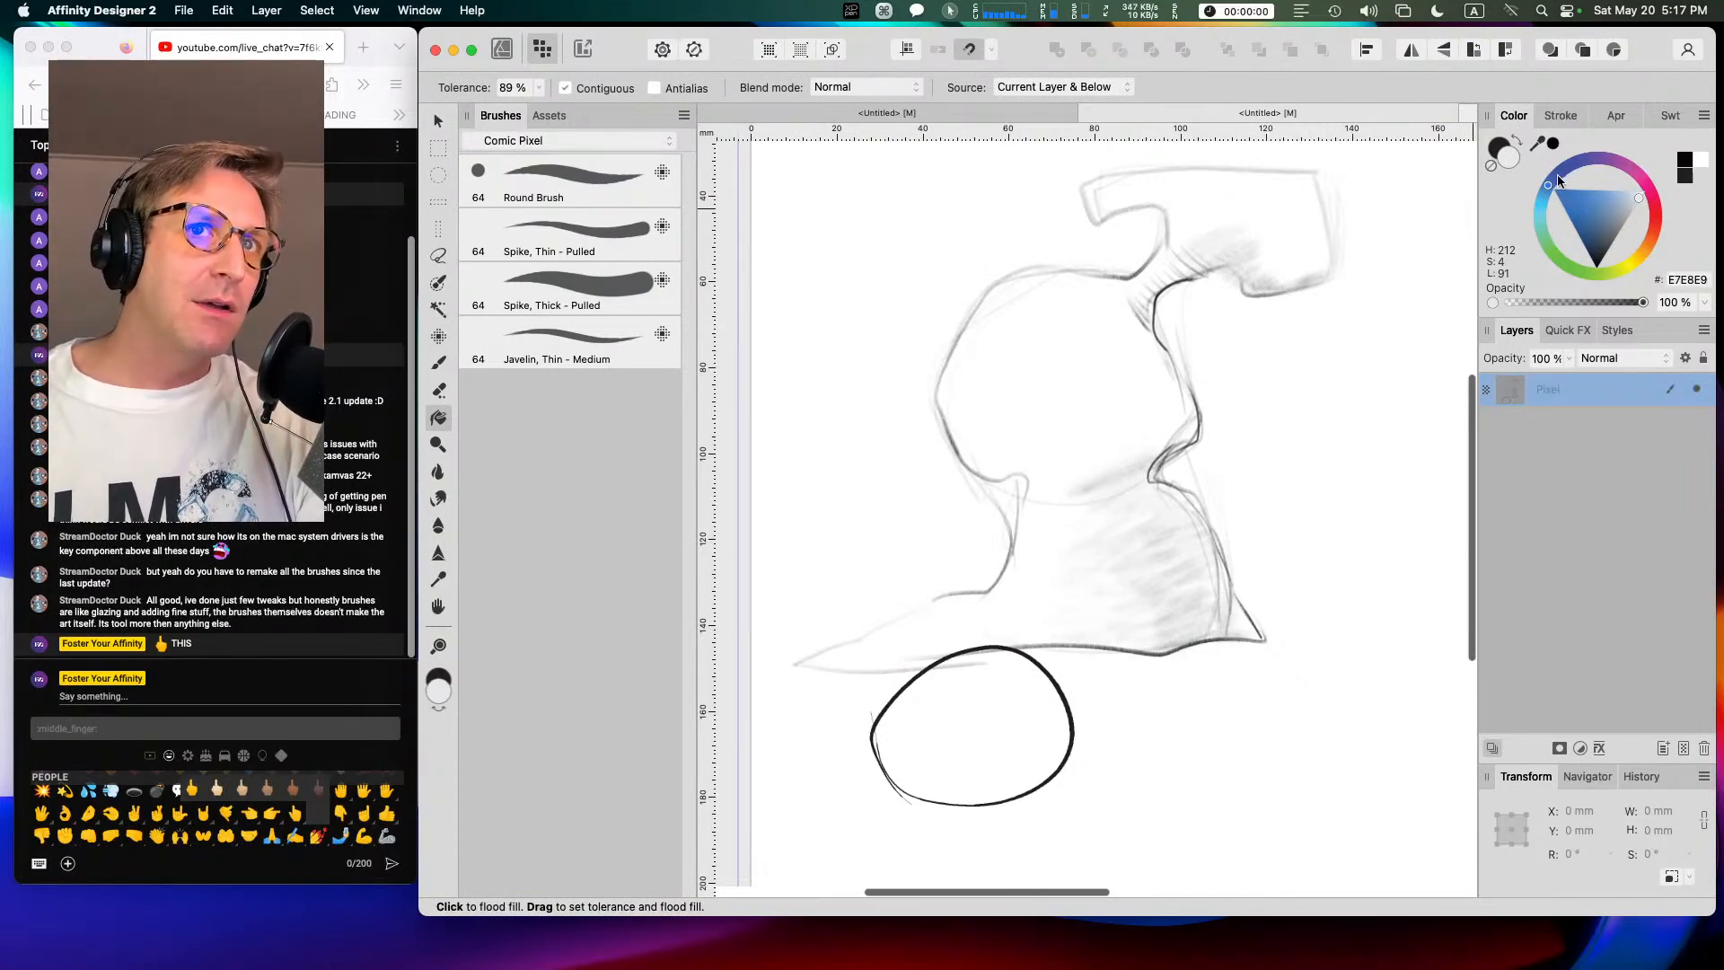
left_click(1615, 163)
left_click(1593, 212)
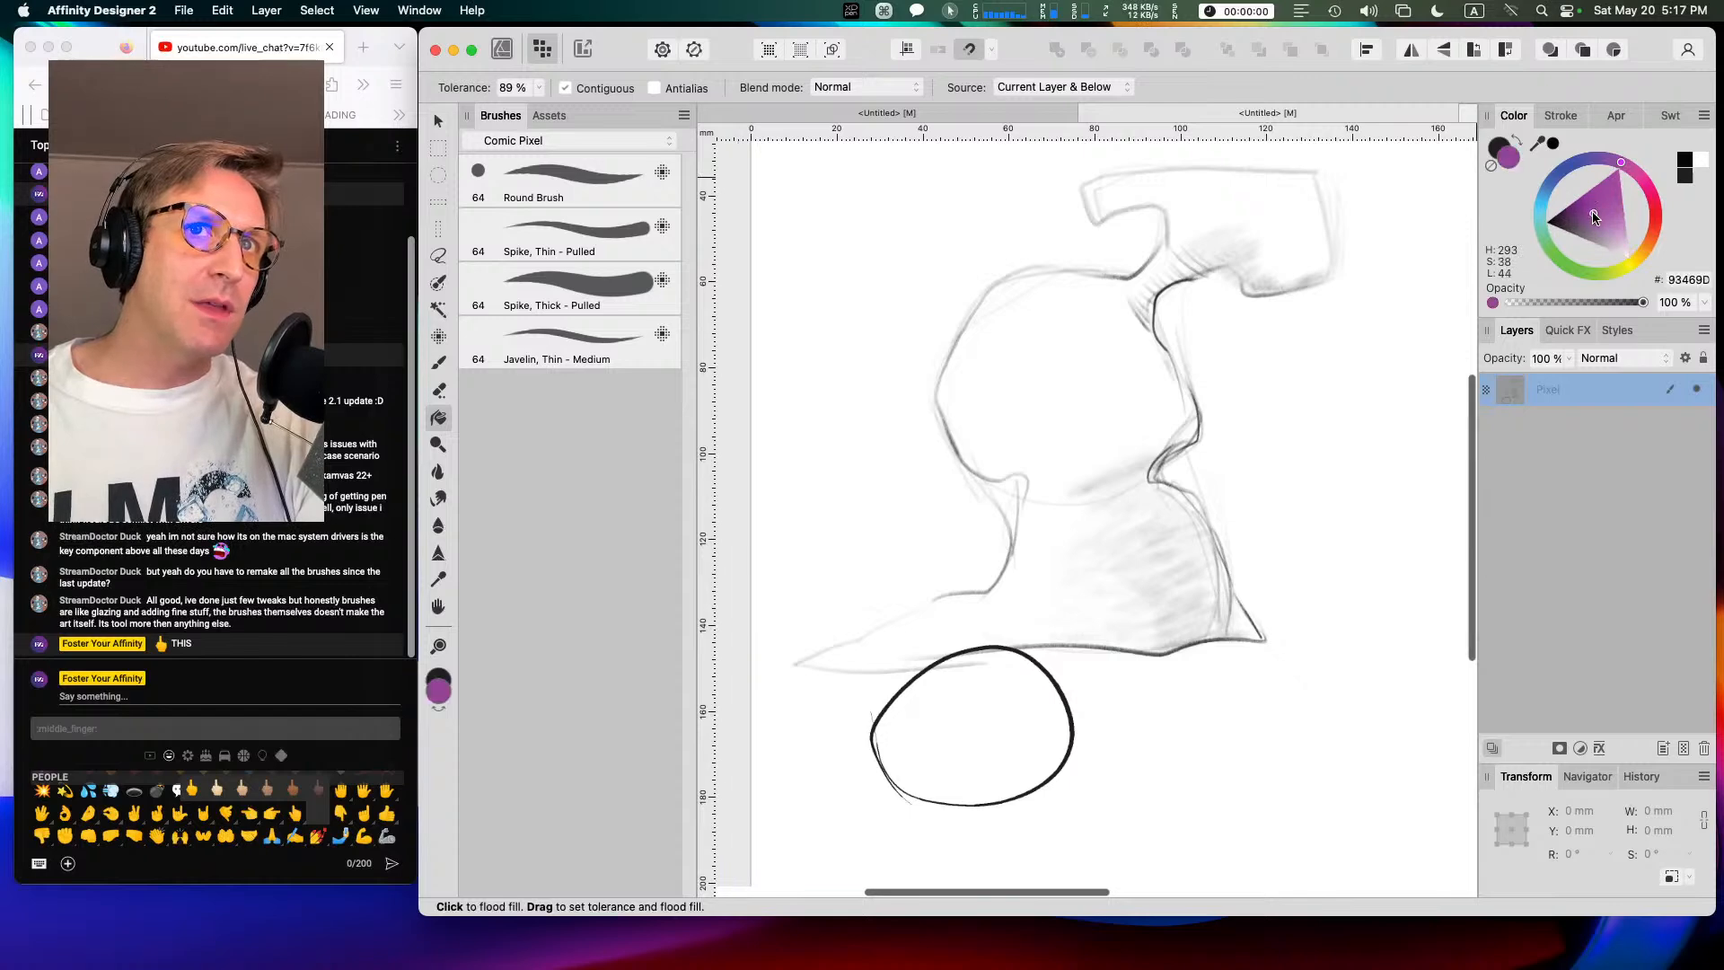
left_click(1043, 718)
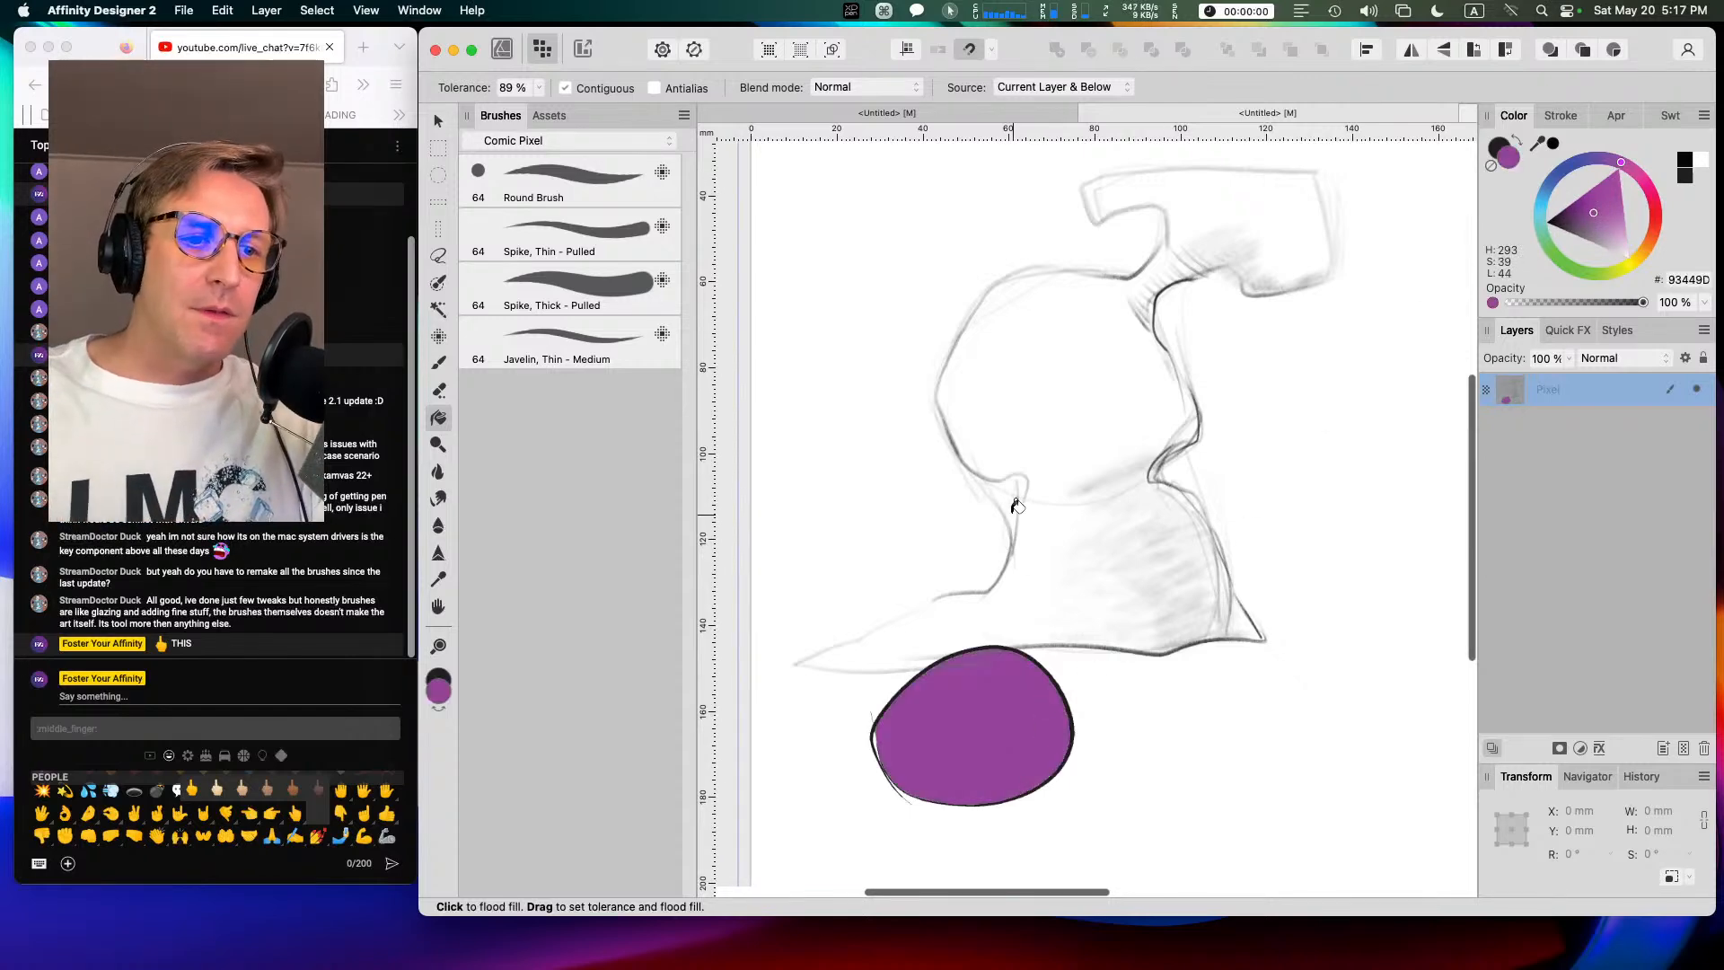
Step: Add two new pixel layers above the sketch layer
scroll(1016, 503, "up", 5)
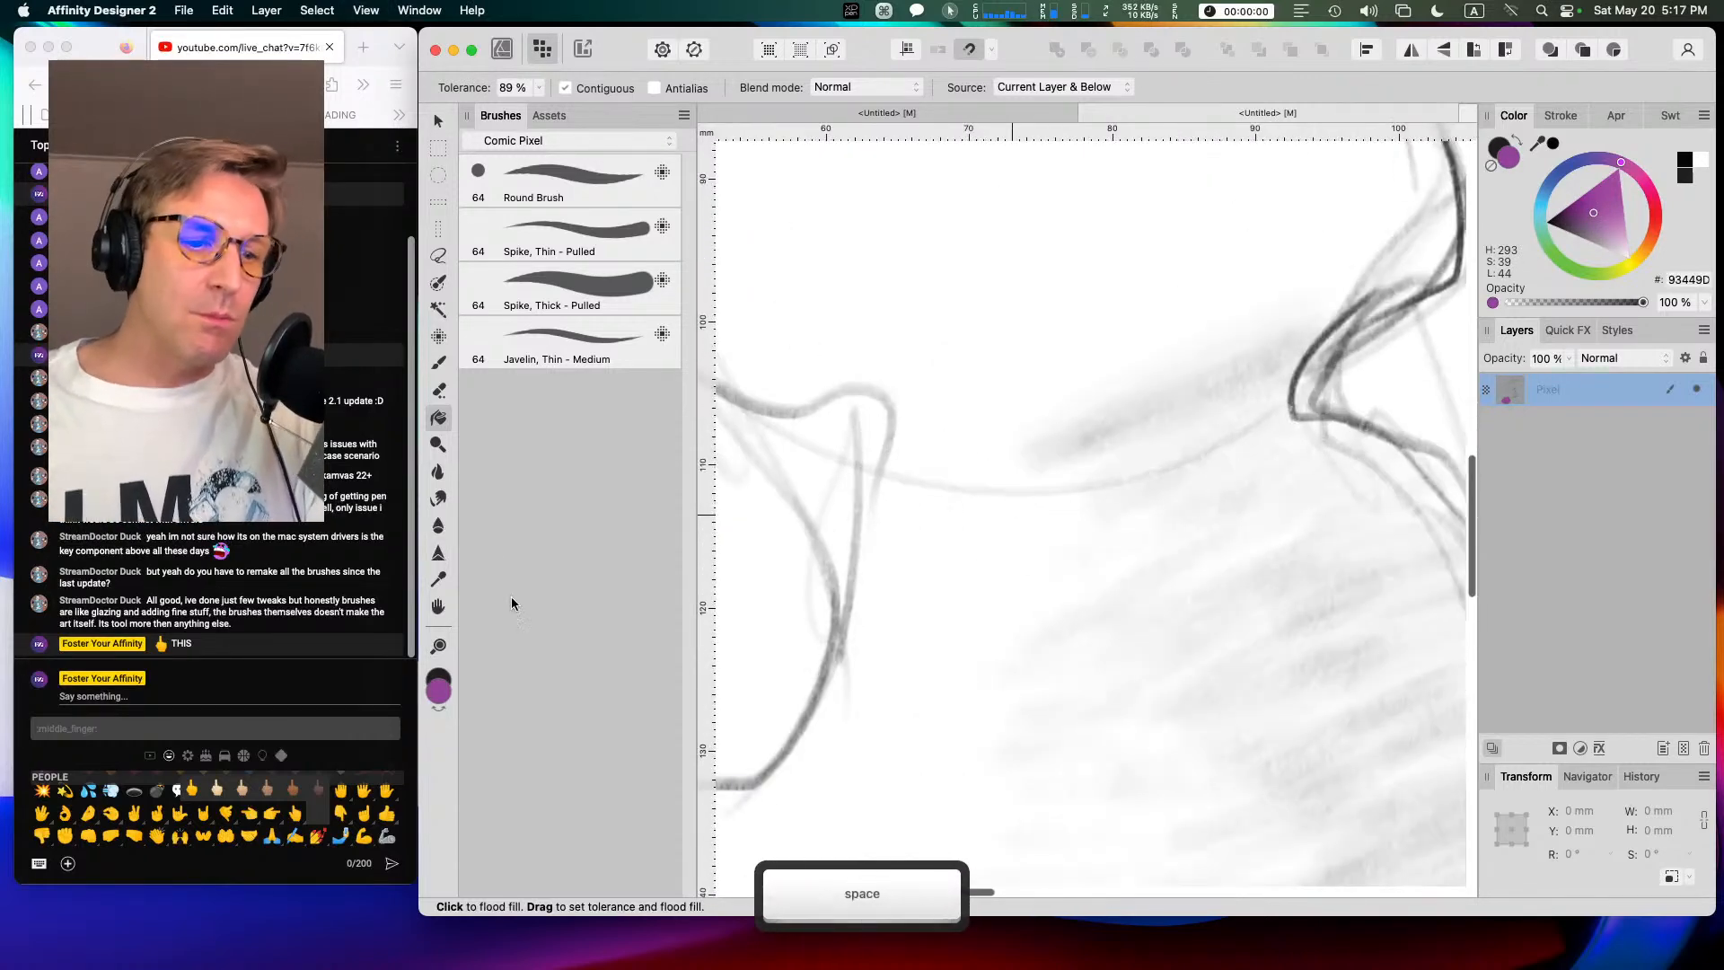
key("super+shift+n")
key("super+shift+n")
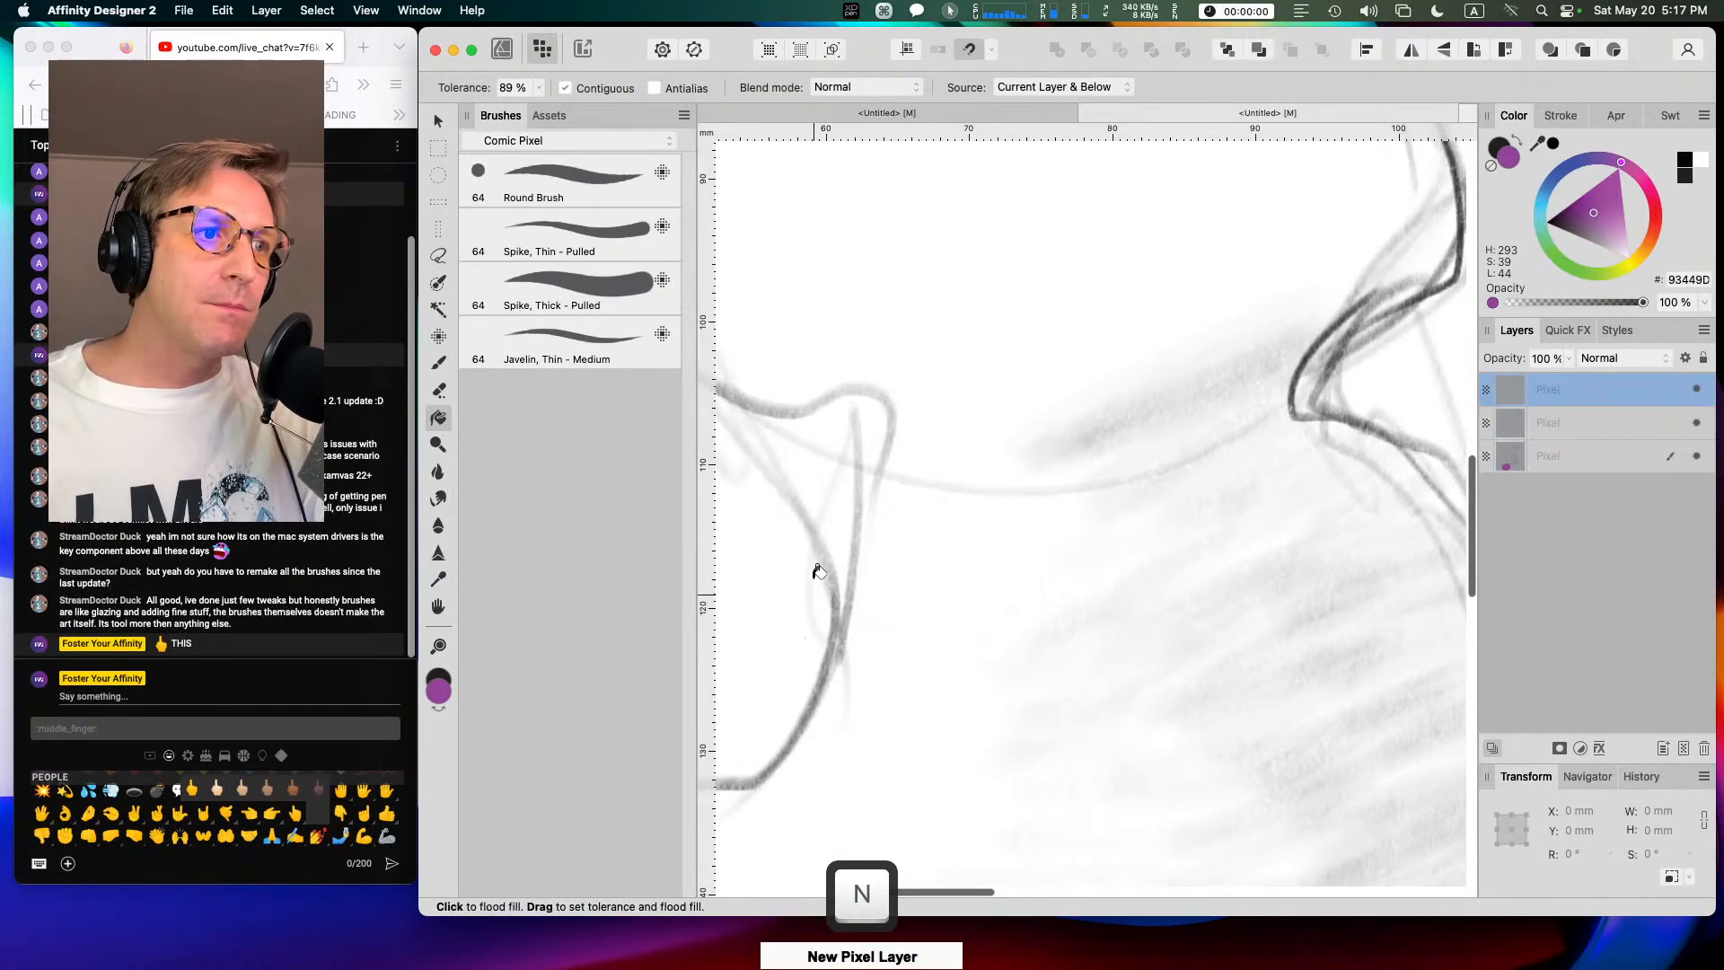
Step: In the XP-Pen tablet utility, assign Space under Mouse control to shortcut key K4, save the configuration and close the utility
left_click(851, 10)
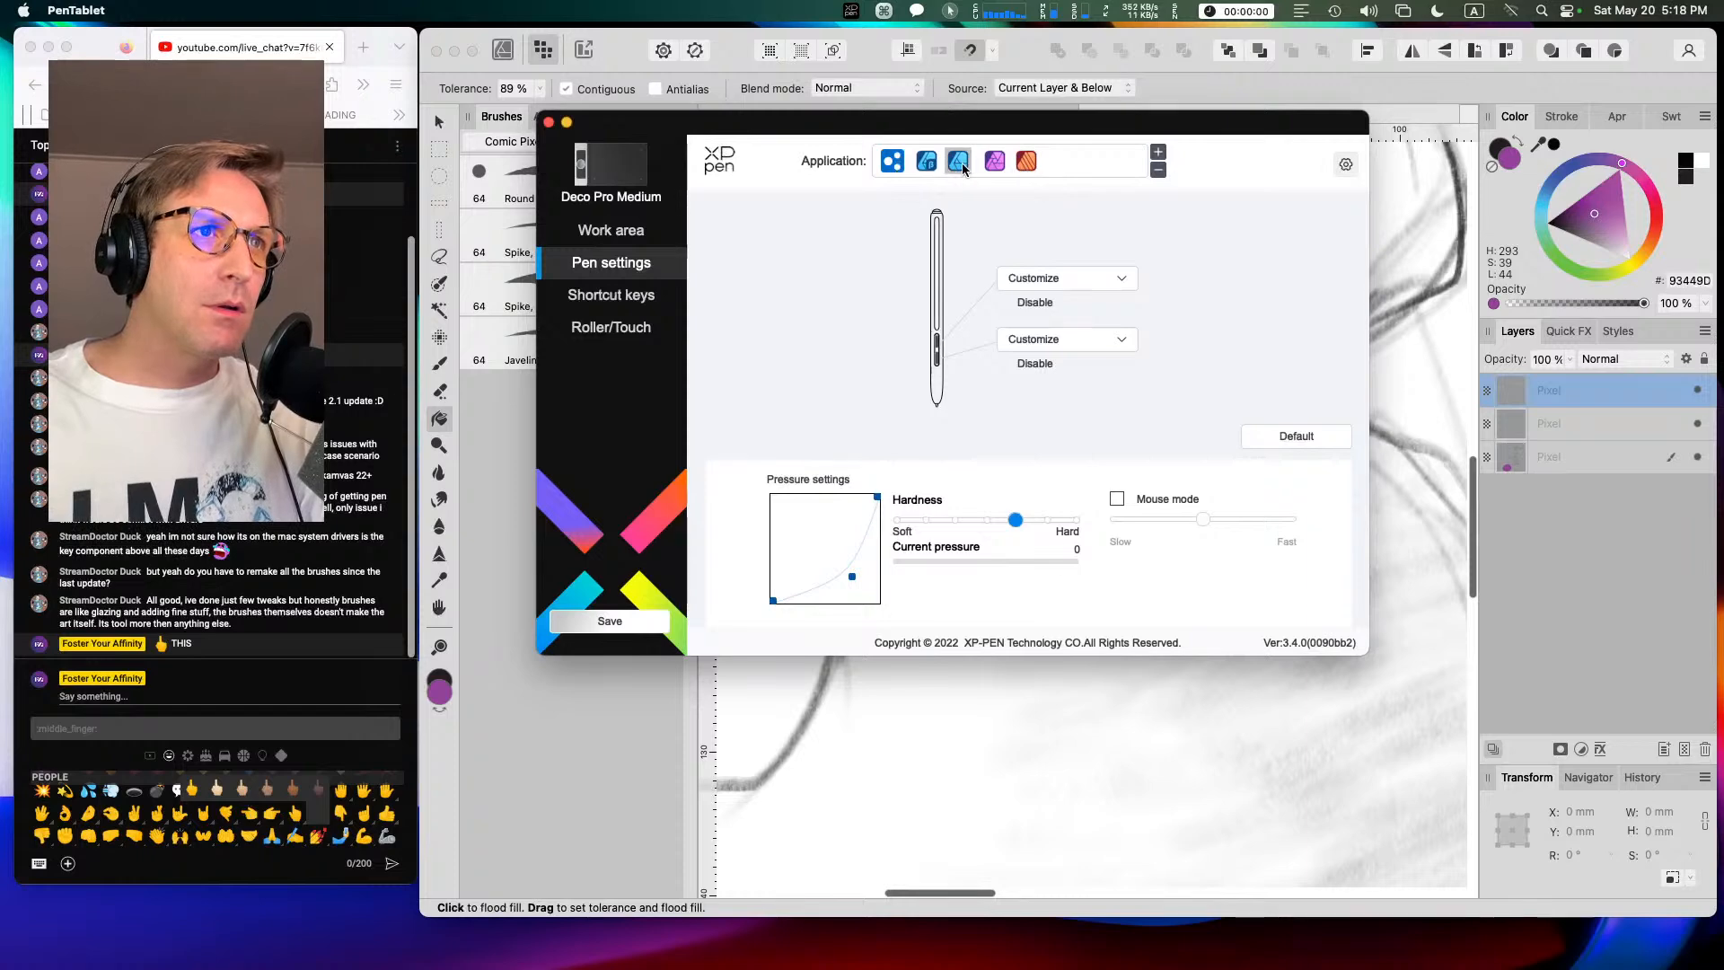
left_click(626, 296)
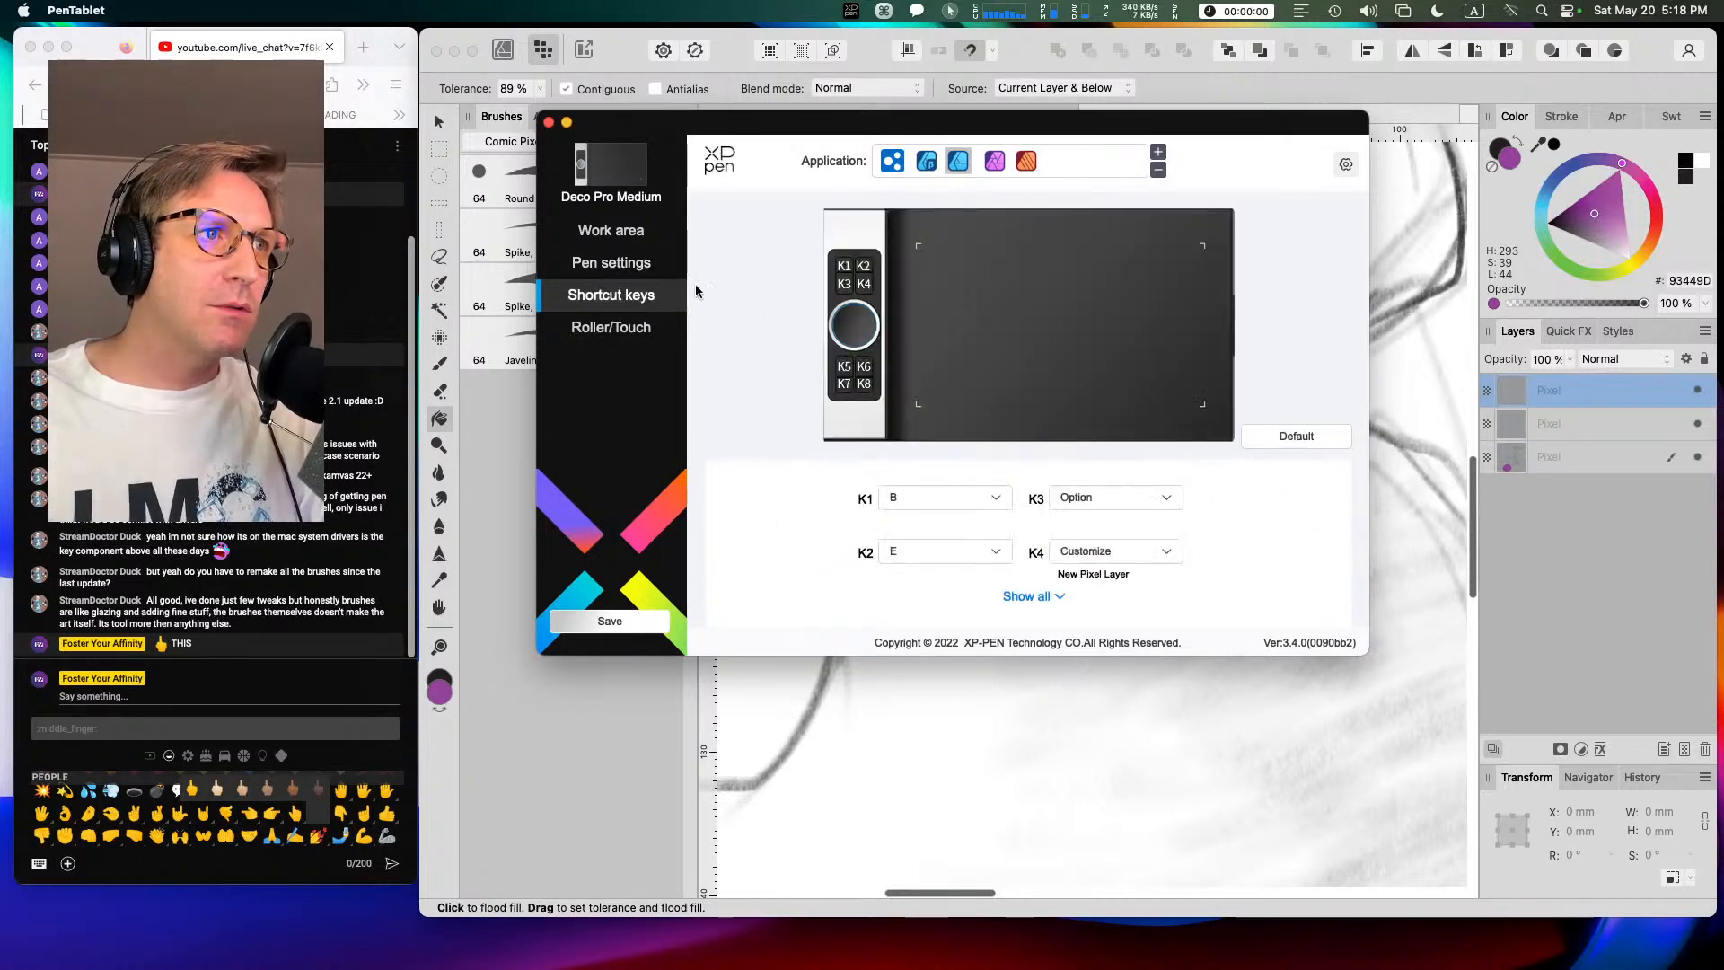
left_click(1033, 602)
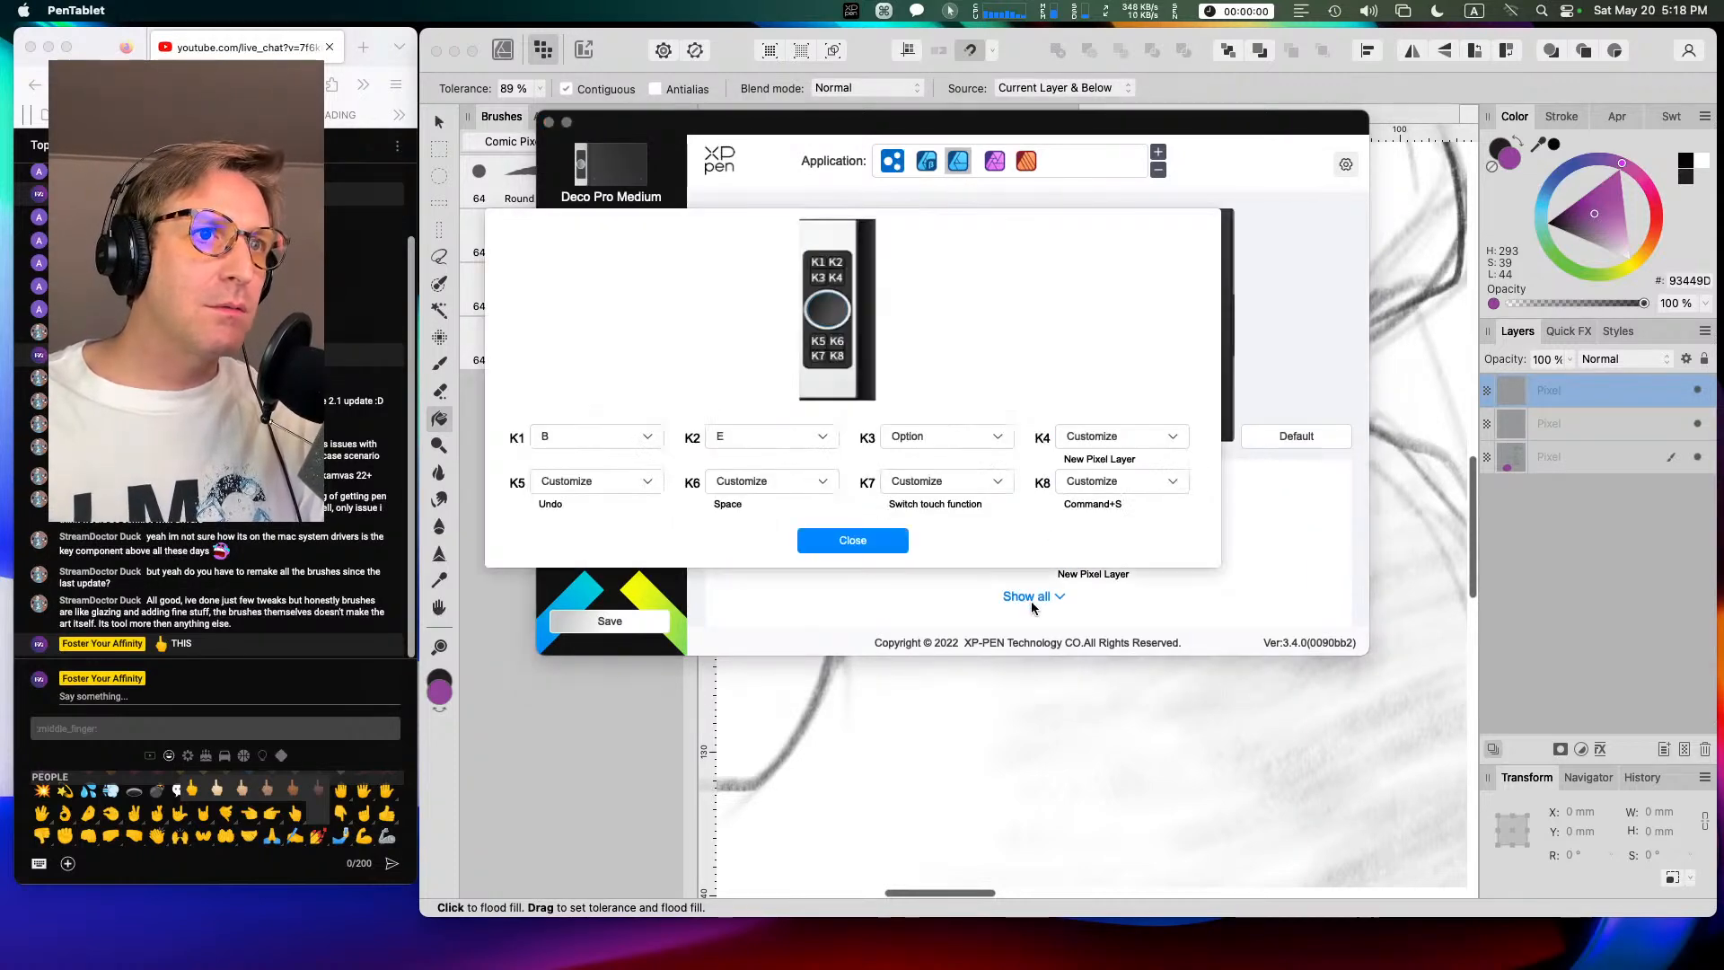
left_click(1114, 440)
left_click(1110, 461)
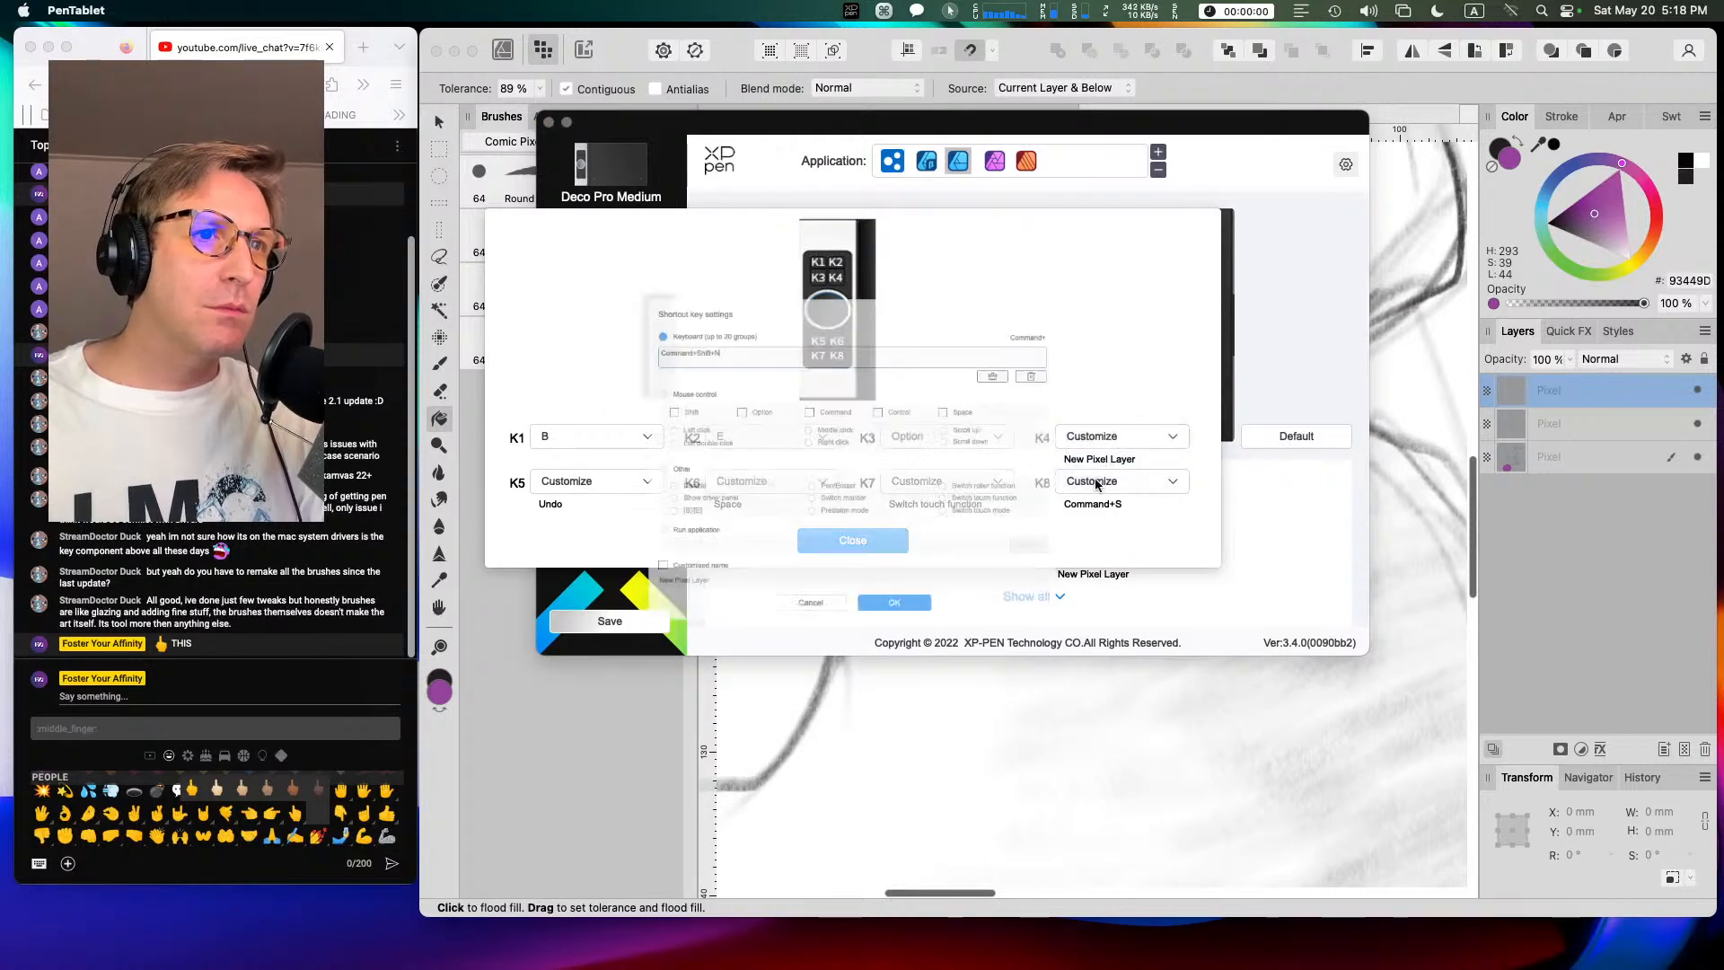
left_click(557, 359)
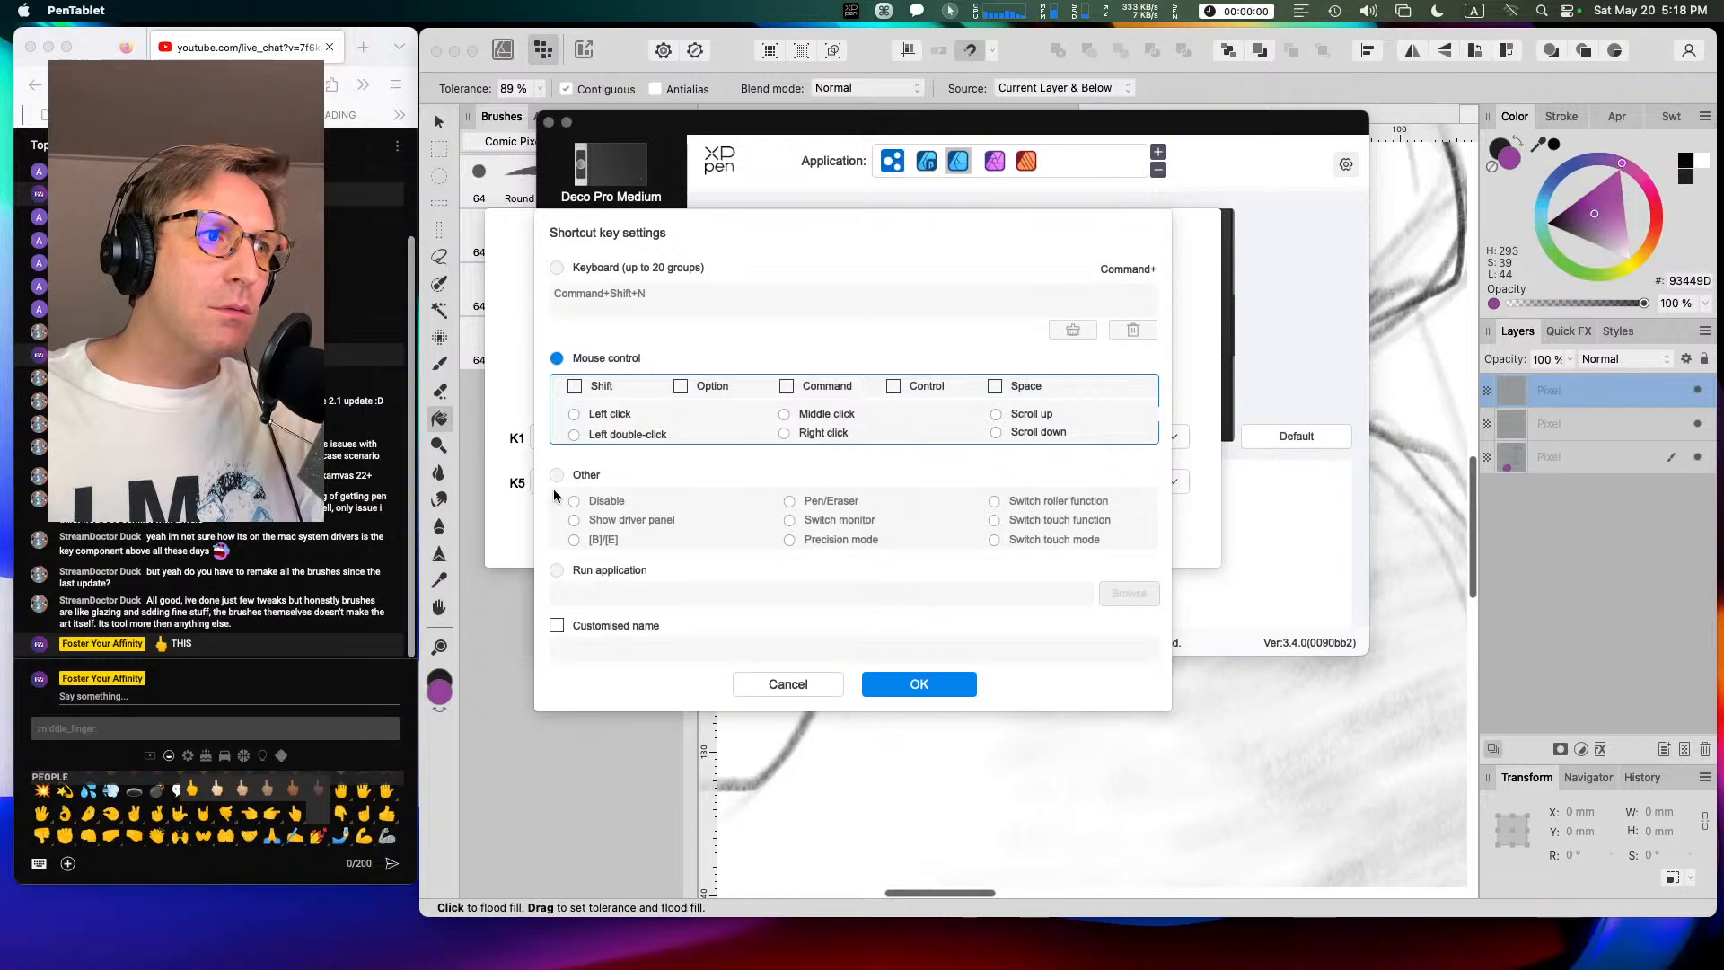
left_click(994, 386)
left_click(961, 684)
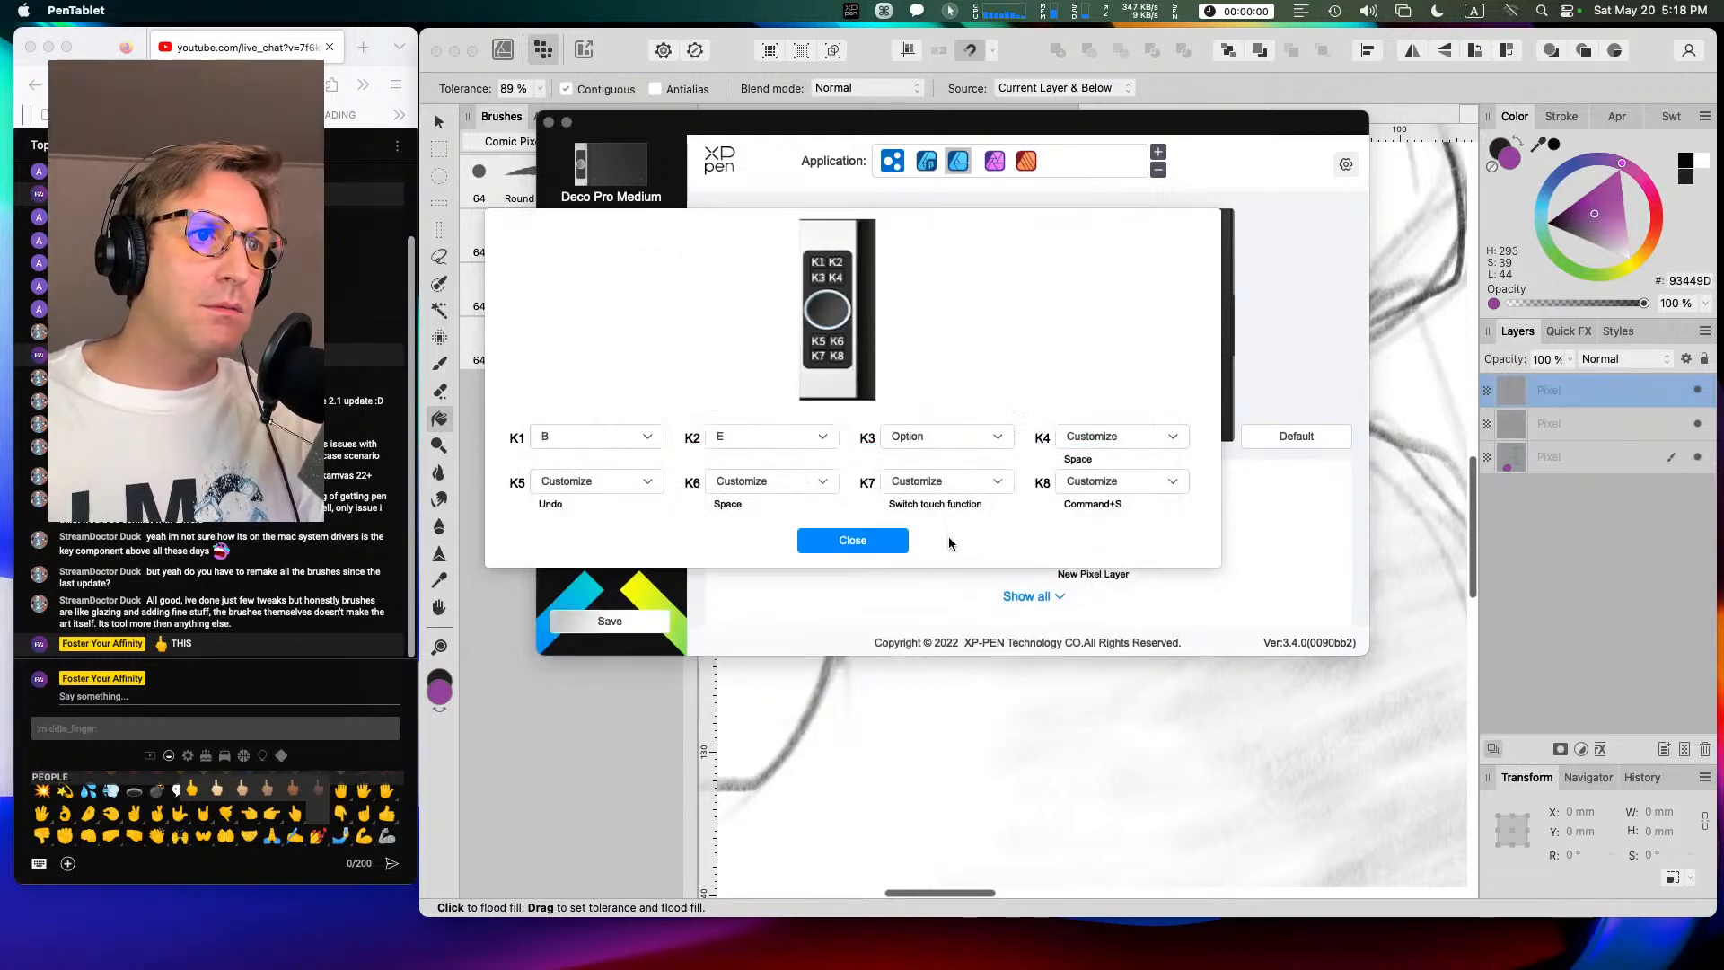
left_click(889, 544)
left_click(631, 629)
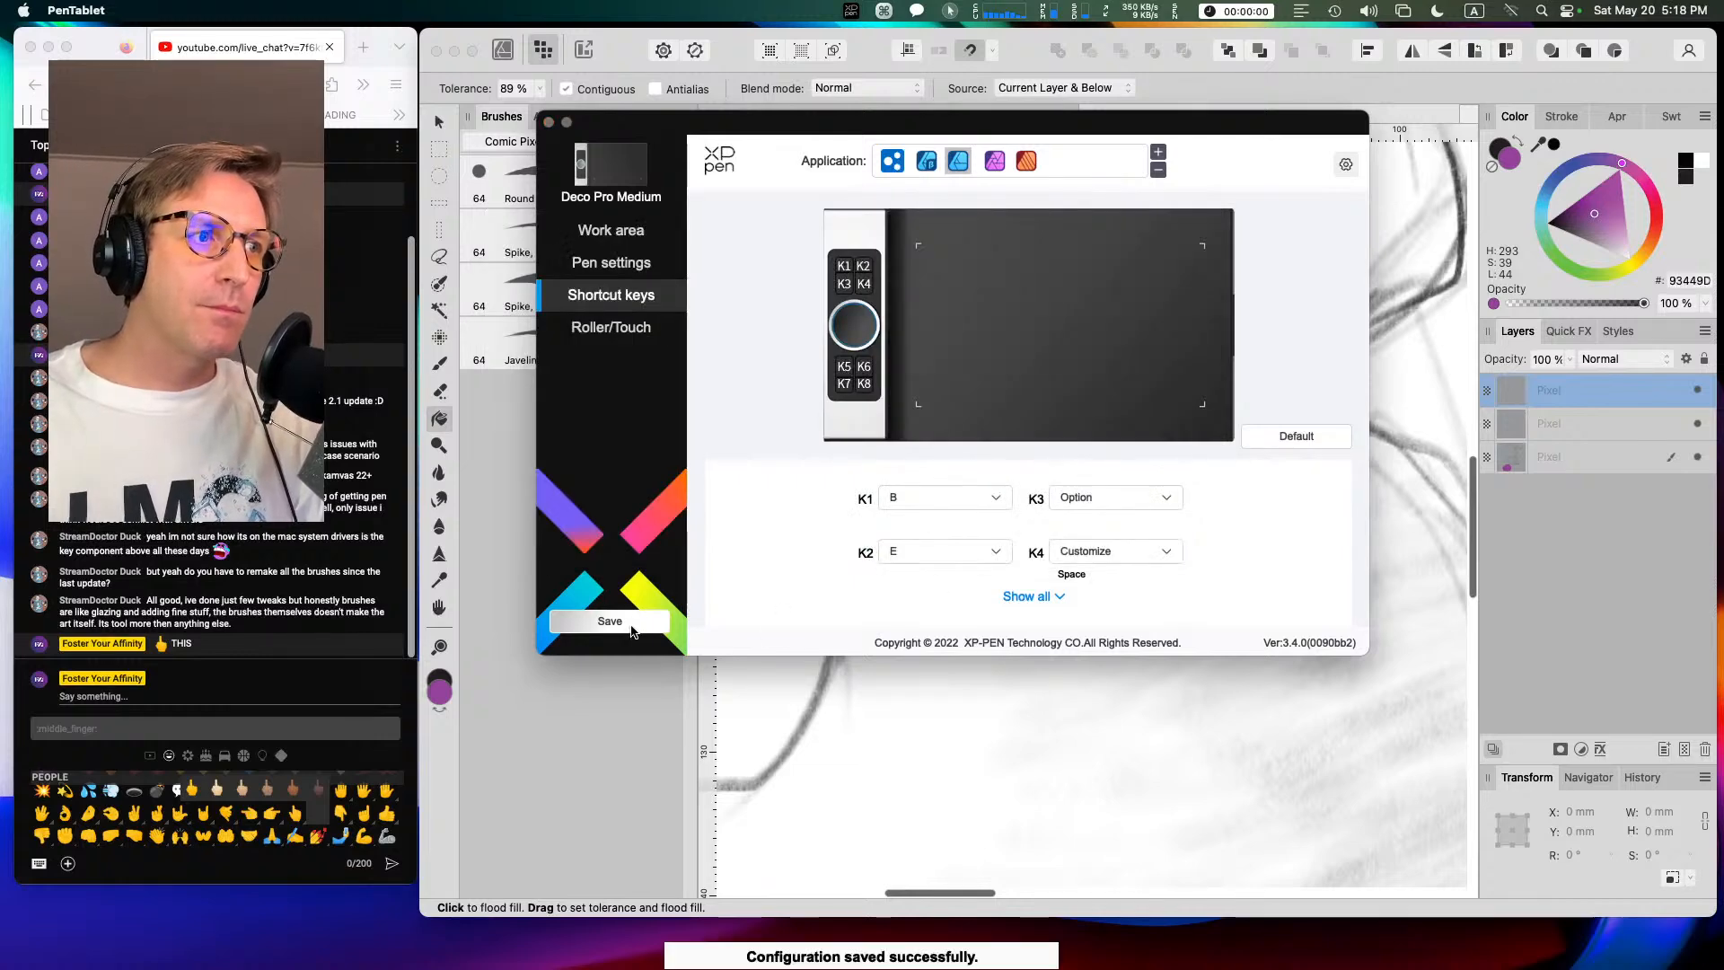
left_click(548, 121)
Step: Test the reassigned tablet key by panning and zooming the canvas around the purple shape and the sketch
key("space")
left_click_drag(920, 345, 1090, 109)
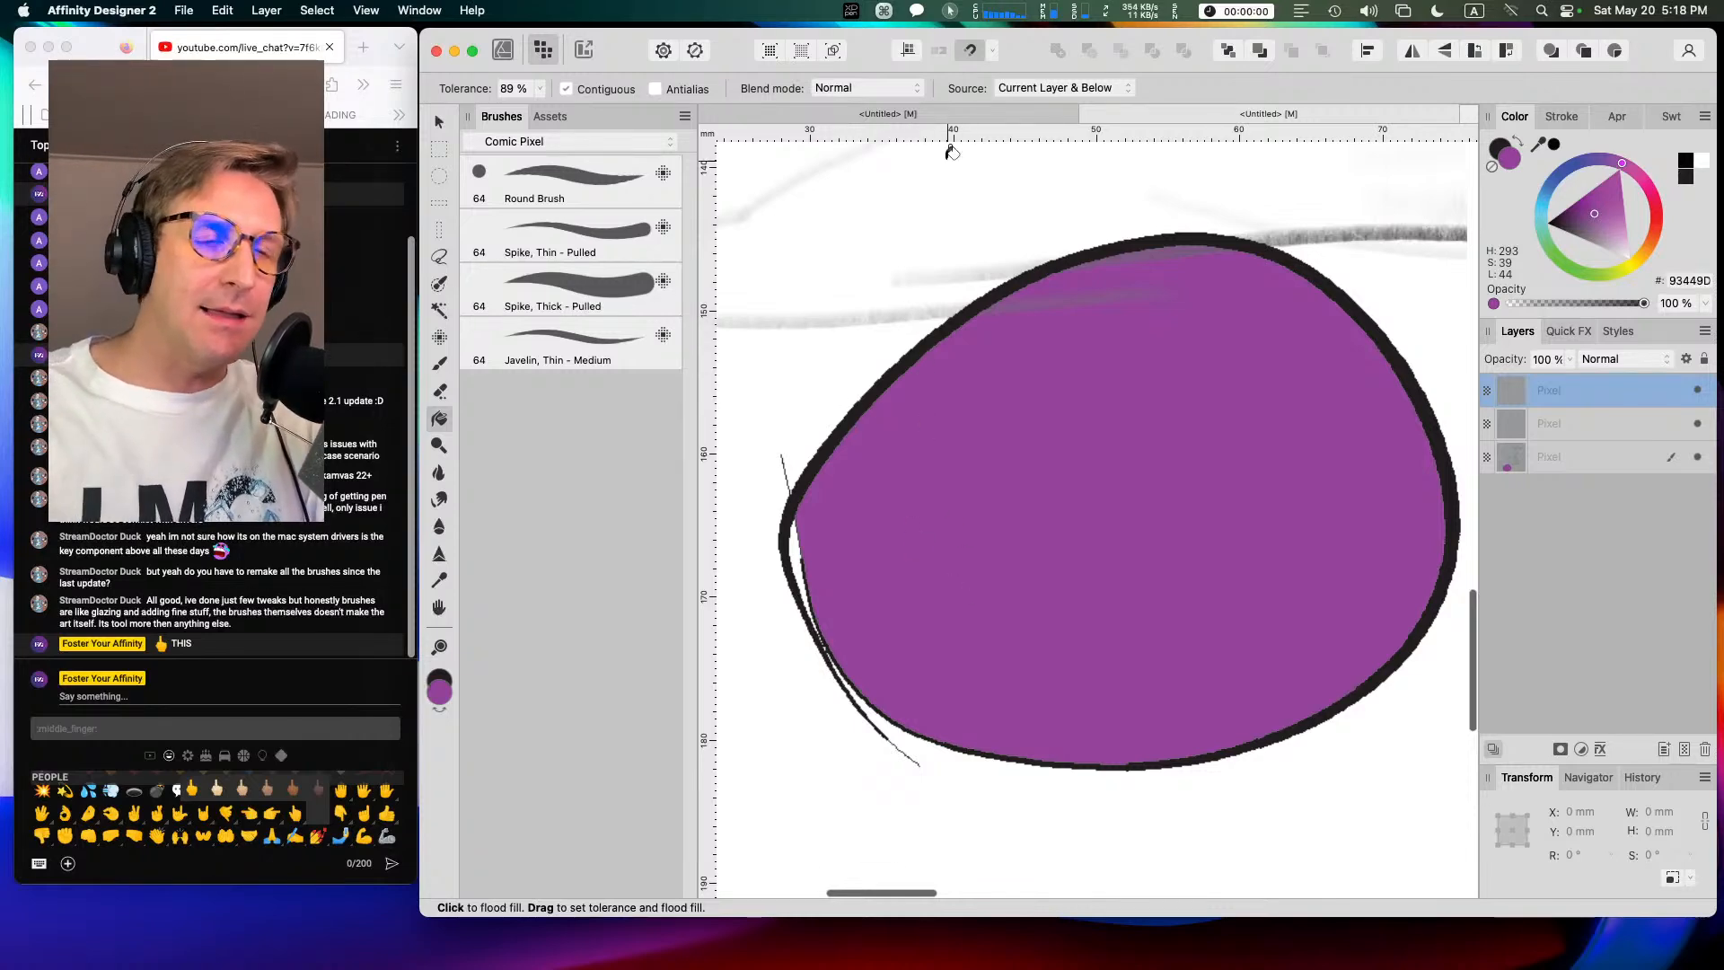
key("ctrl+equal")
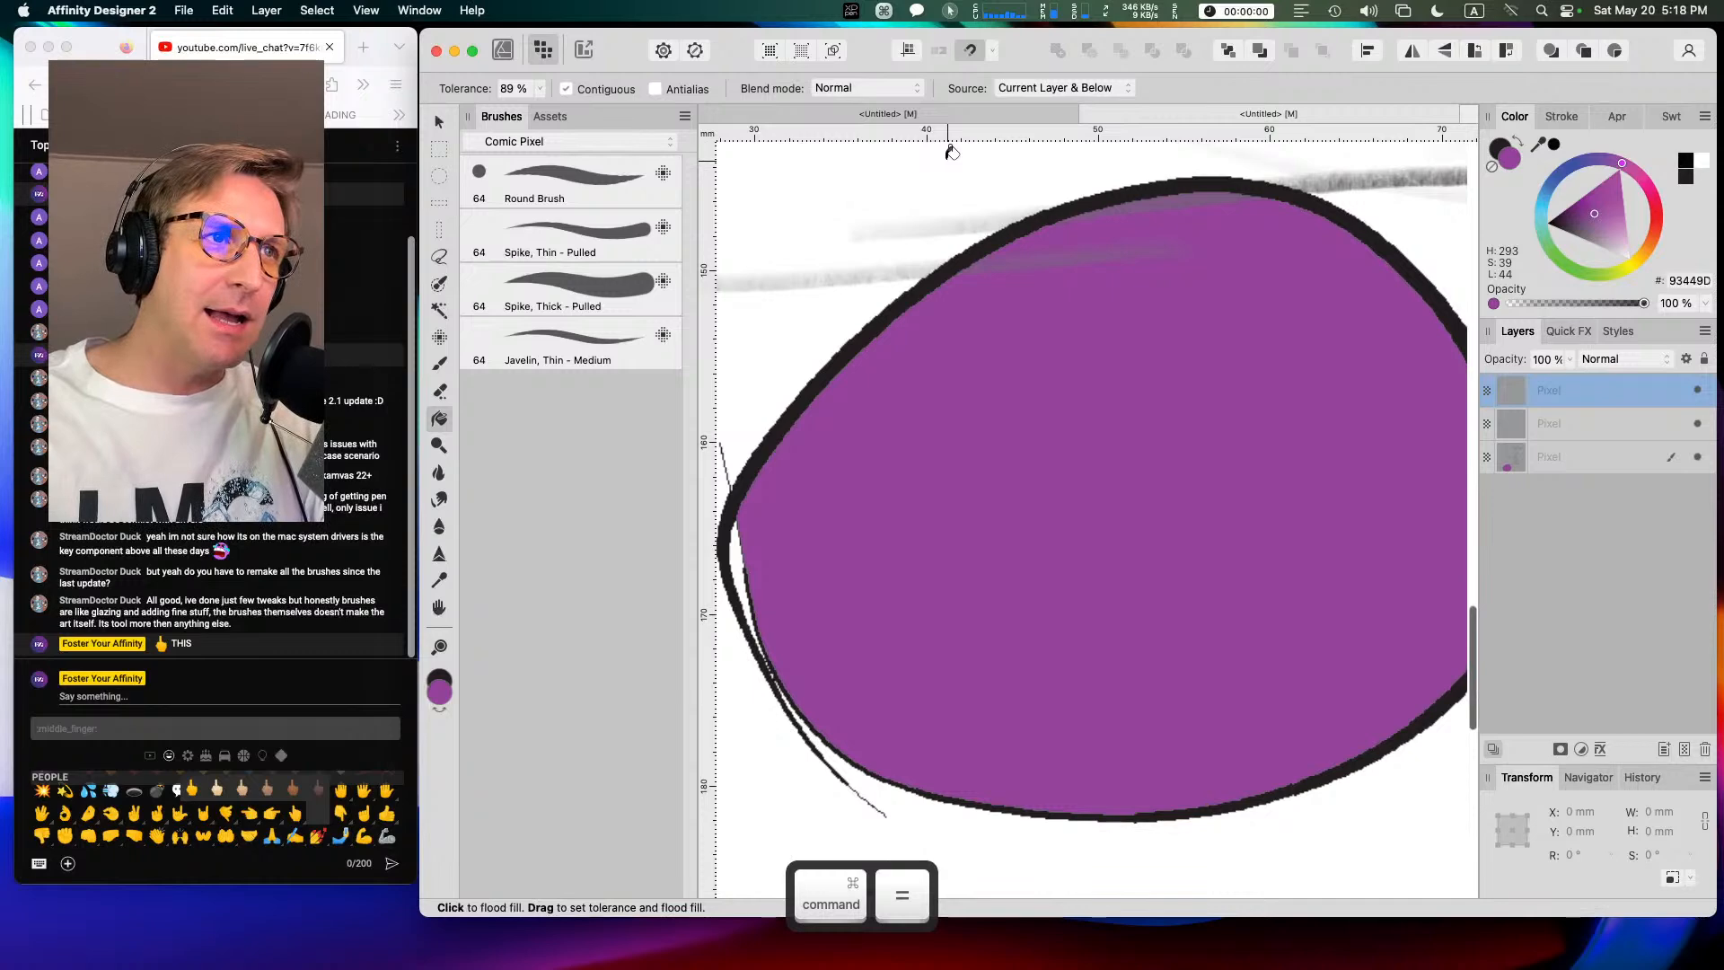
key("ctrl+minus")
key("super+minus")
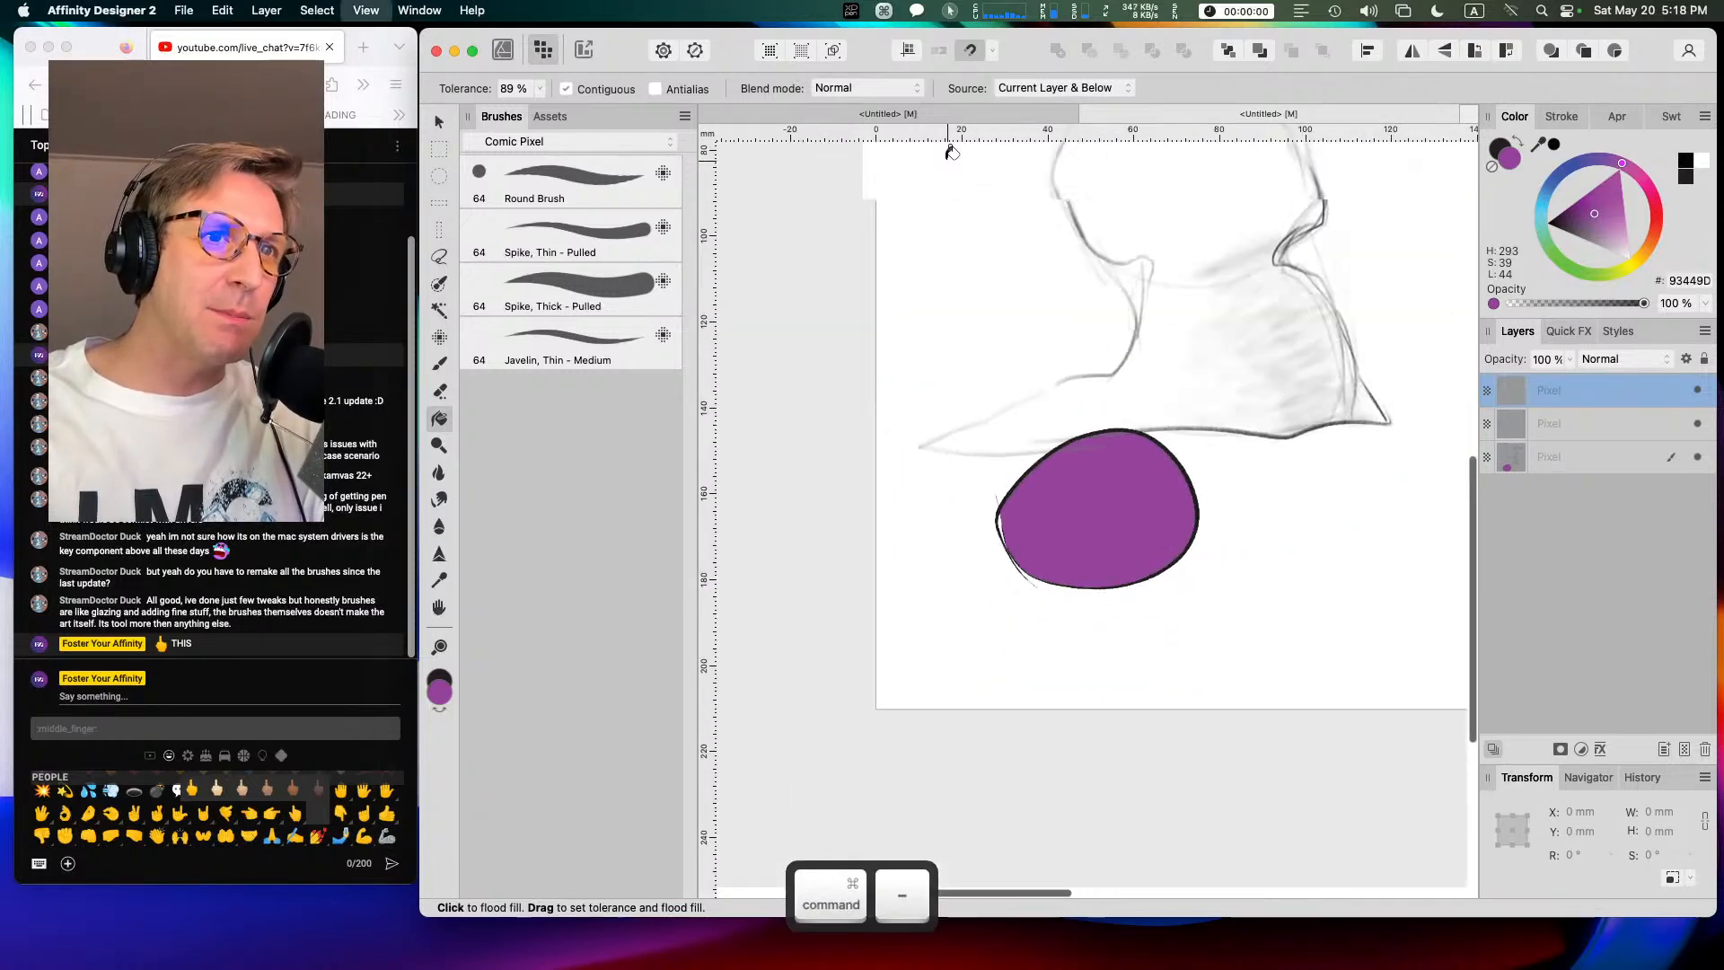
key("super+equal")
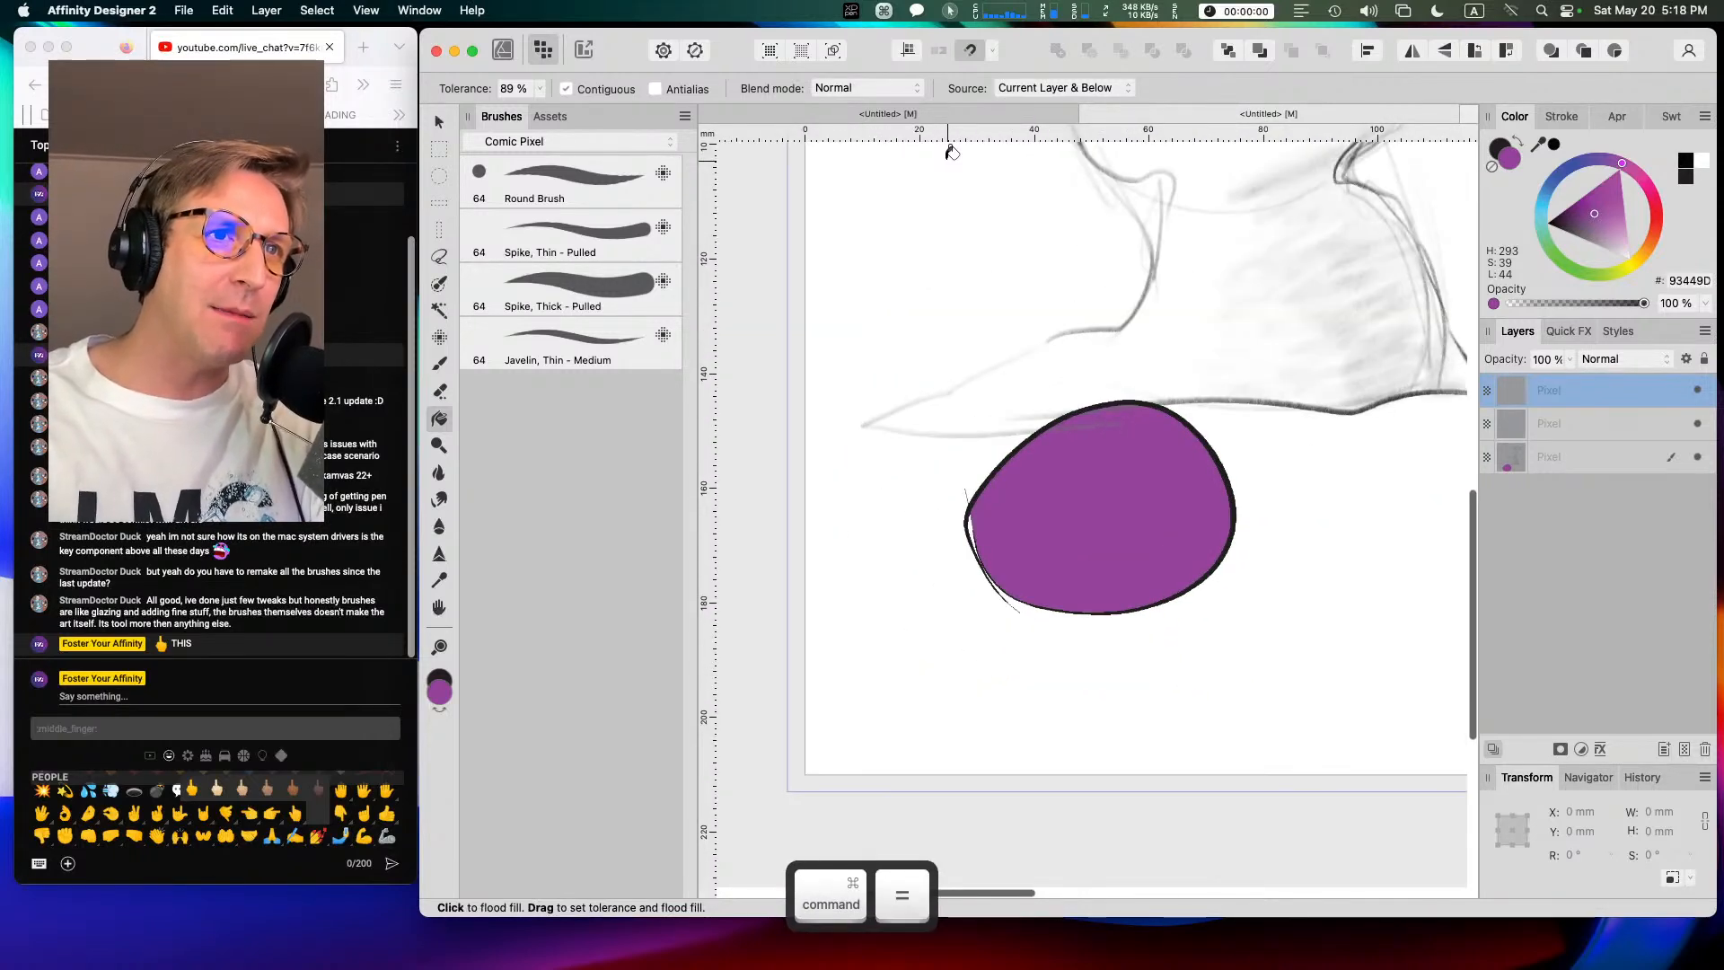
key("super+equal")
key("super+equal")
key("super+equal")
key("super+minus")
key("super+minus")
key("super+minus")
key("super+minus")
key("super+minus")
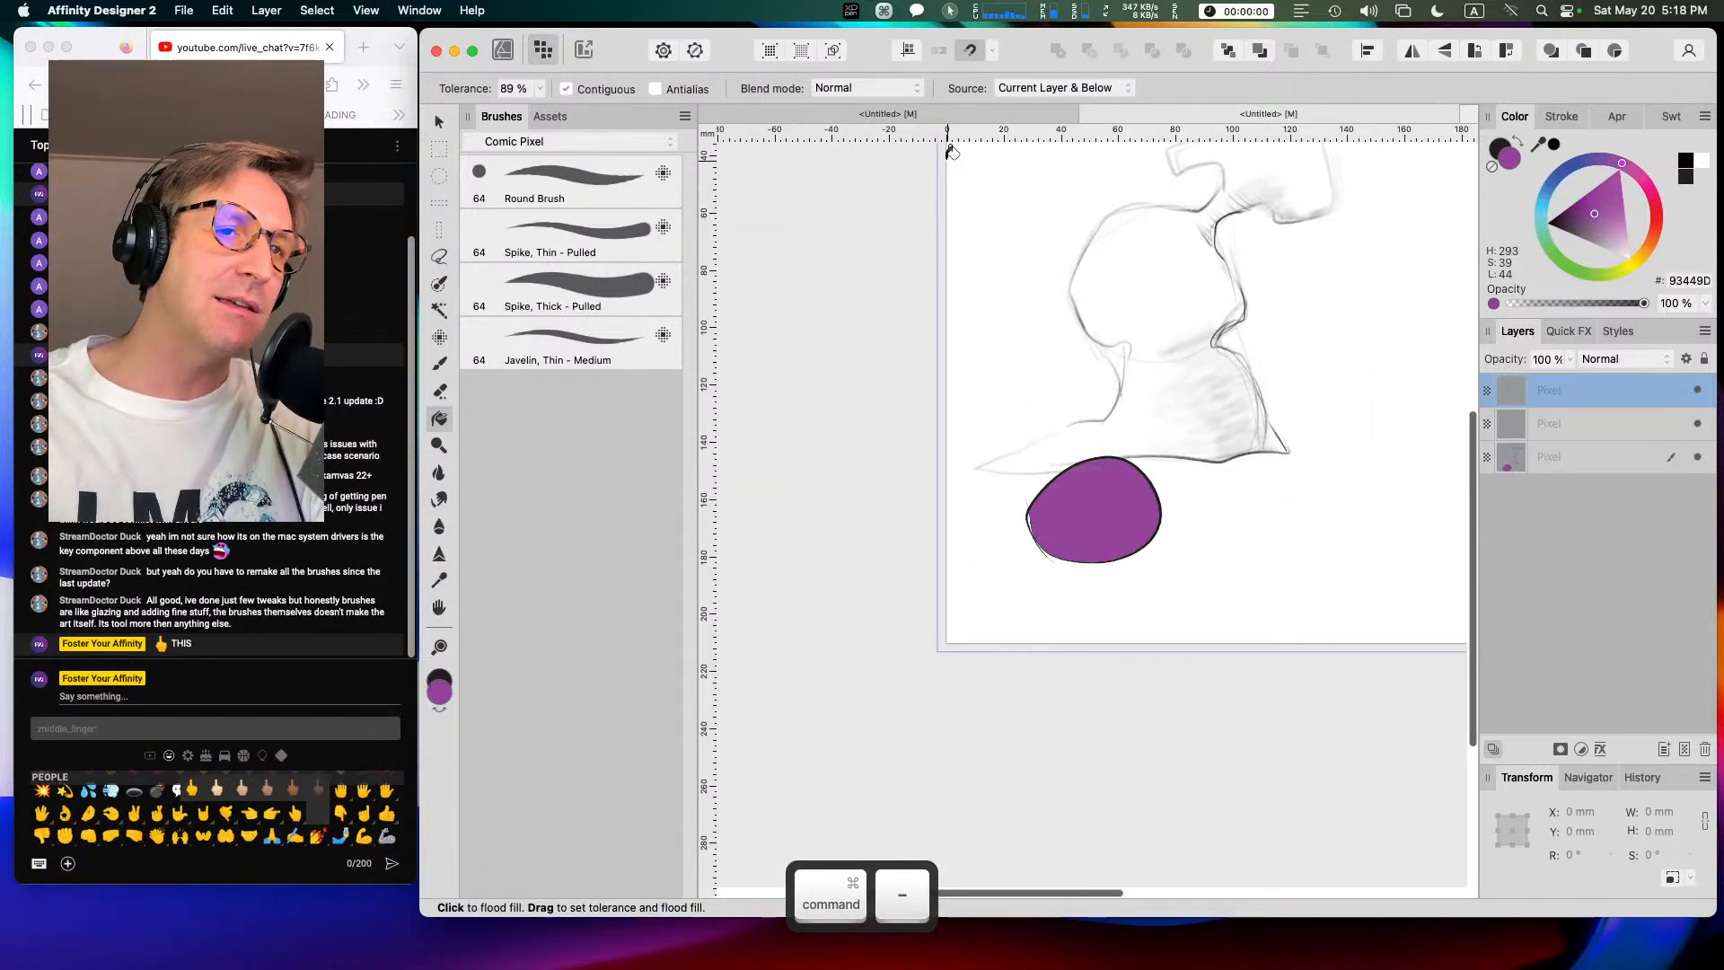
key("super+minus")
key("space")
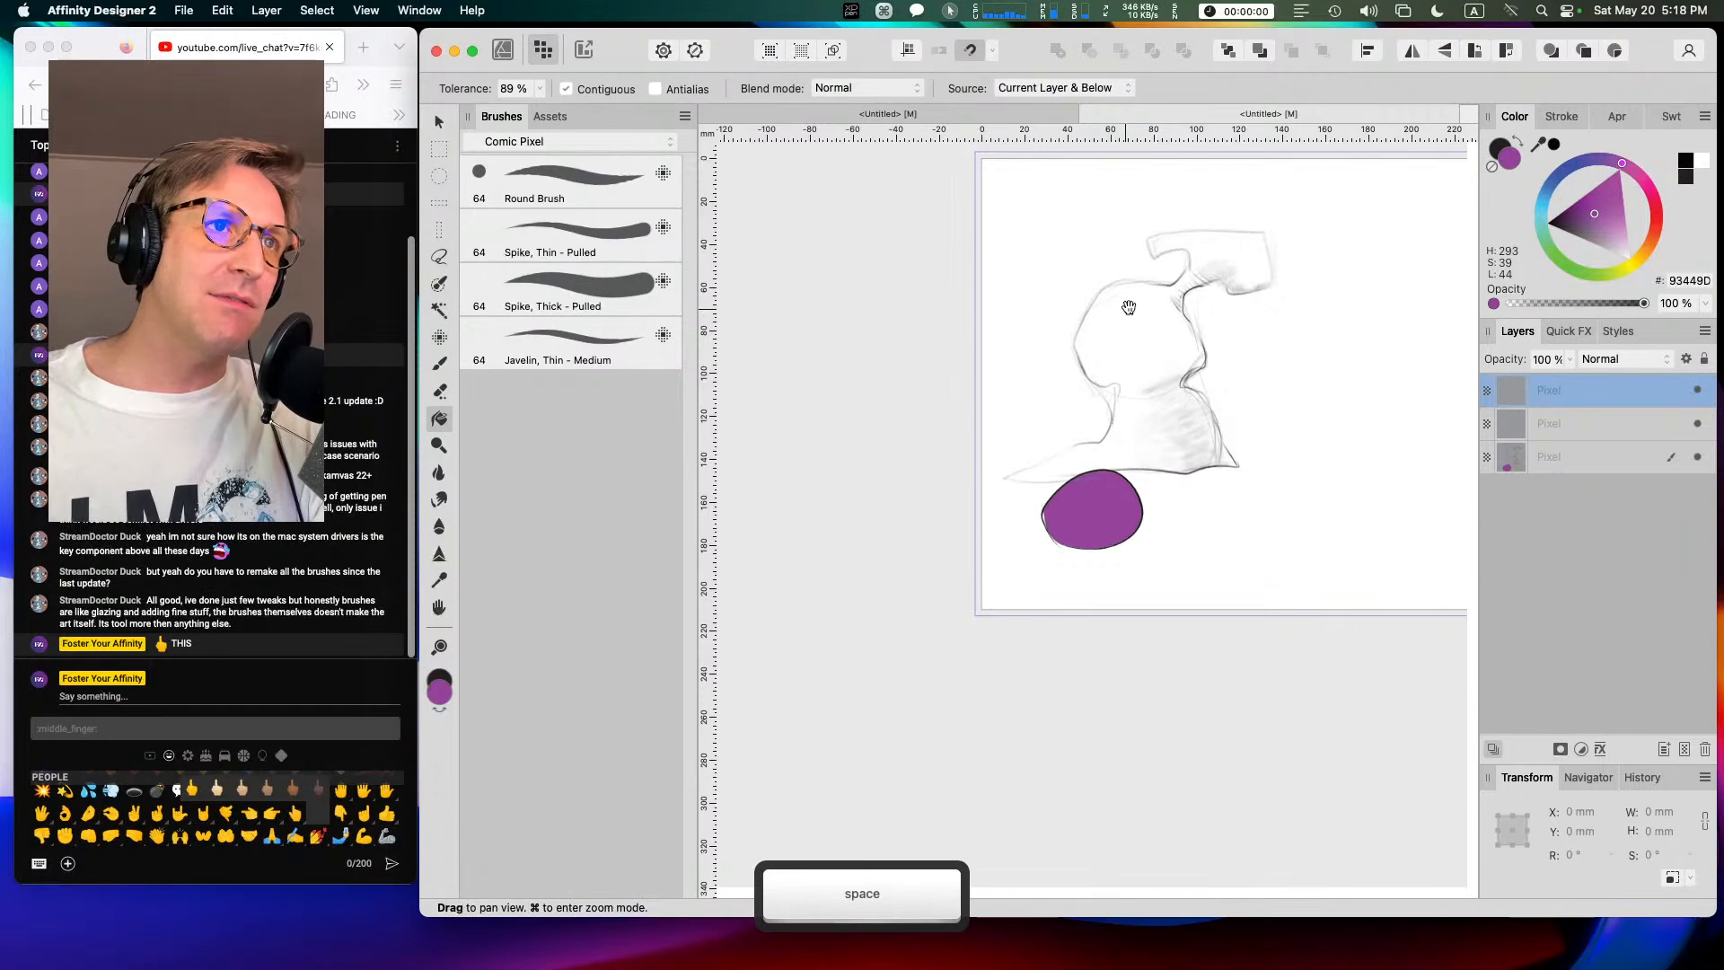
left_click_drag(1327, 283, 1121, 404)
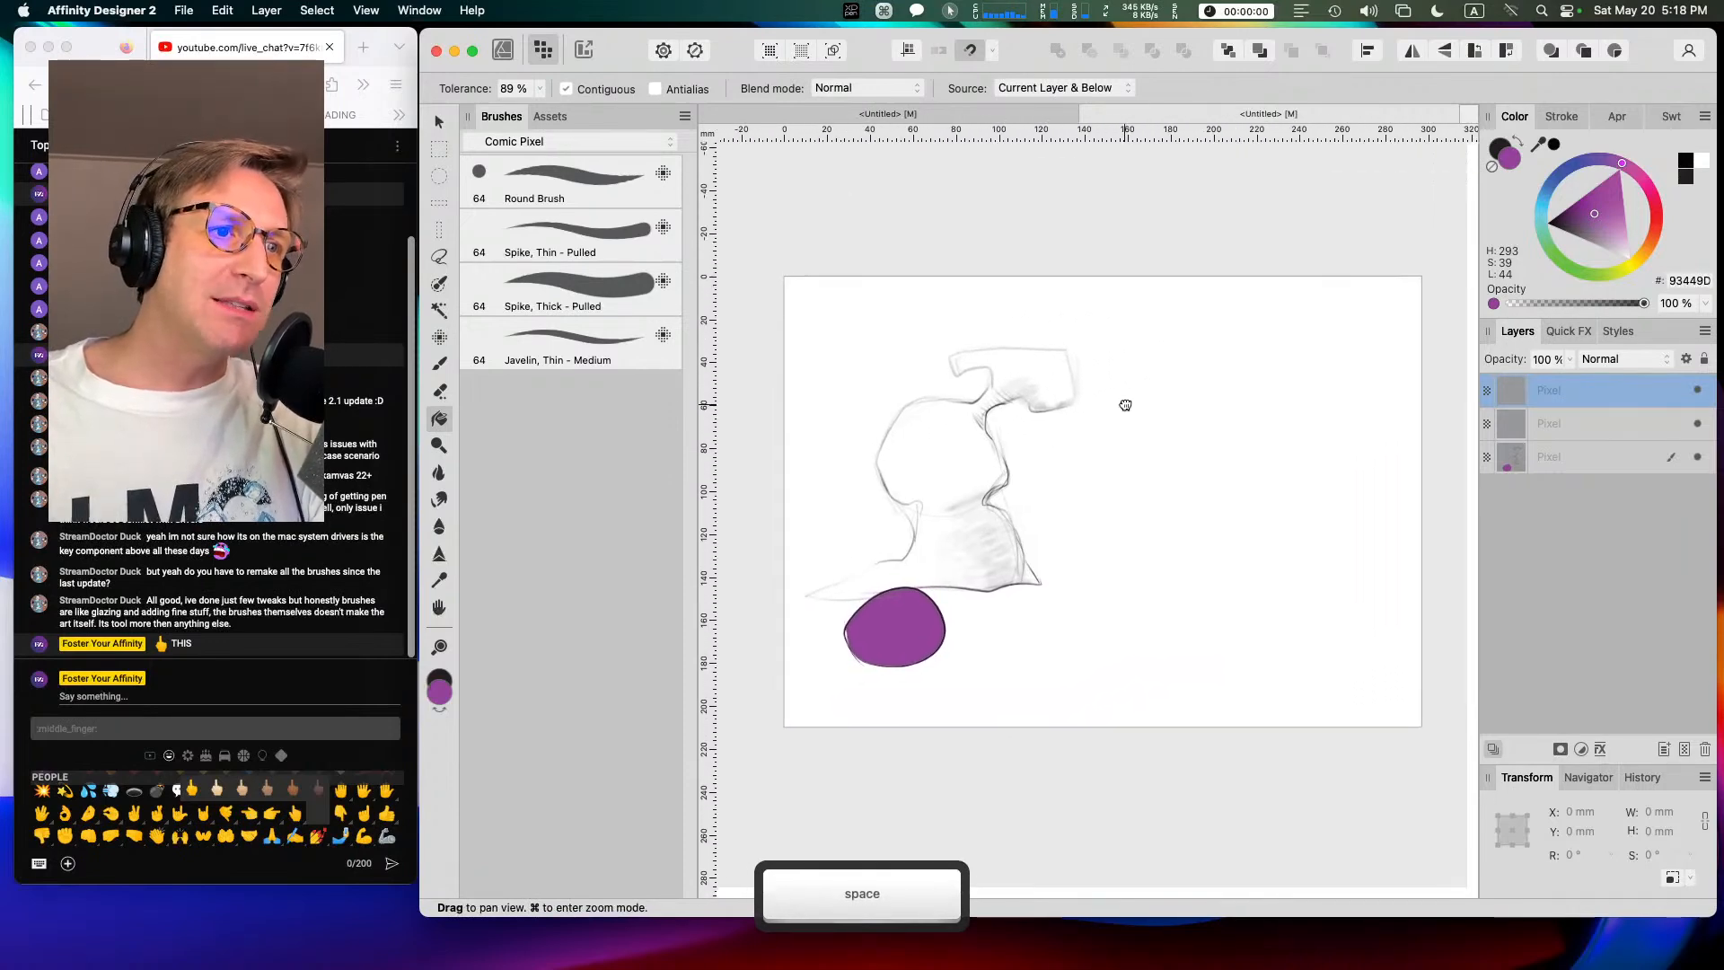
Step: Delete the bottom pixel layer containing the pencil sketch and the purple shape
key("super")
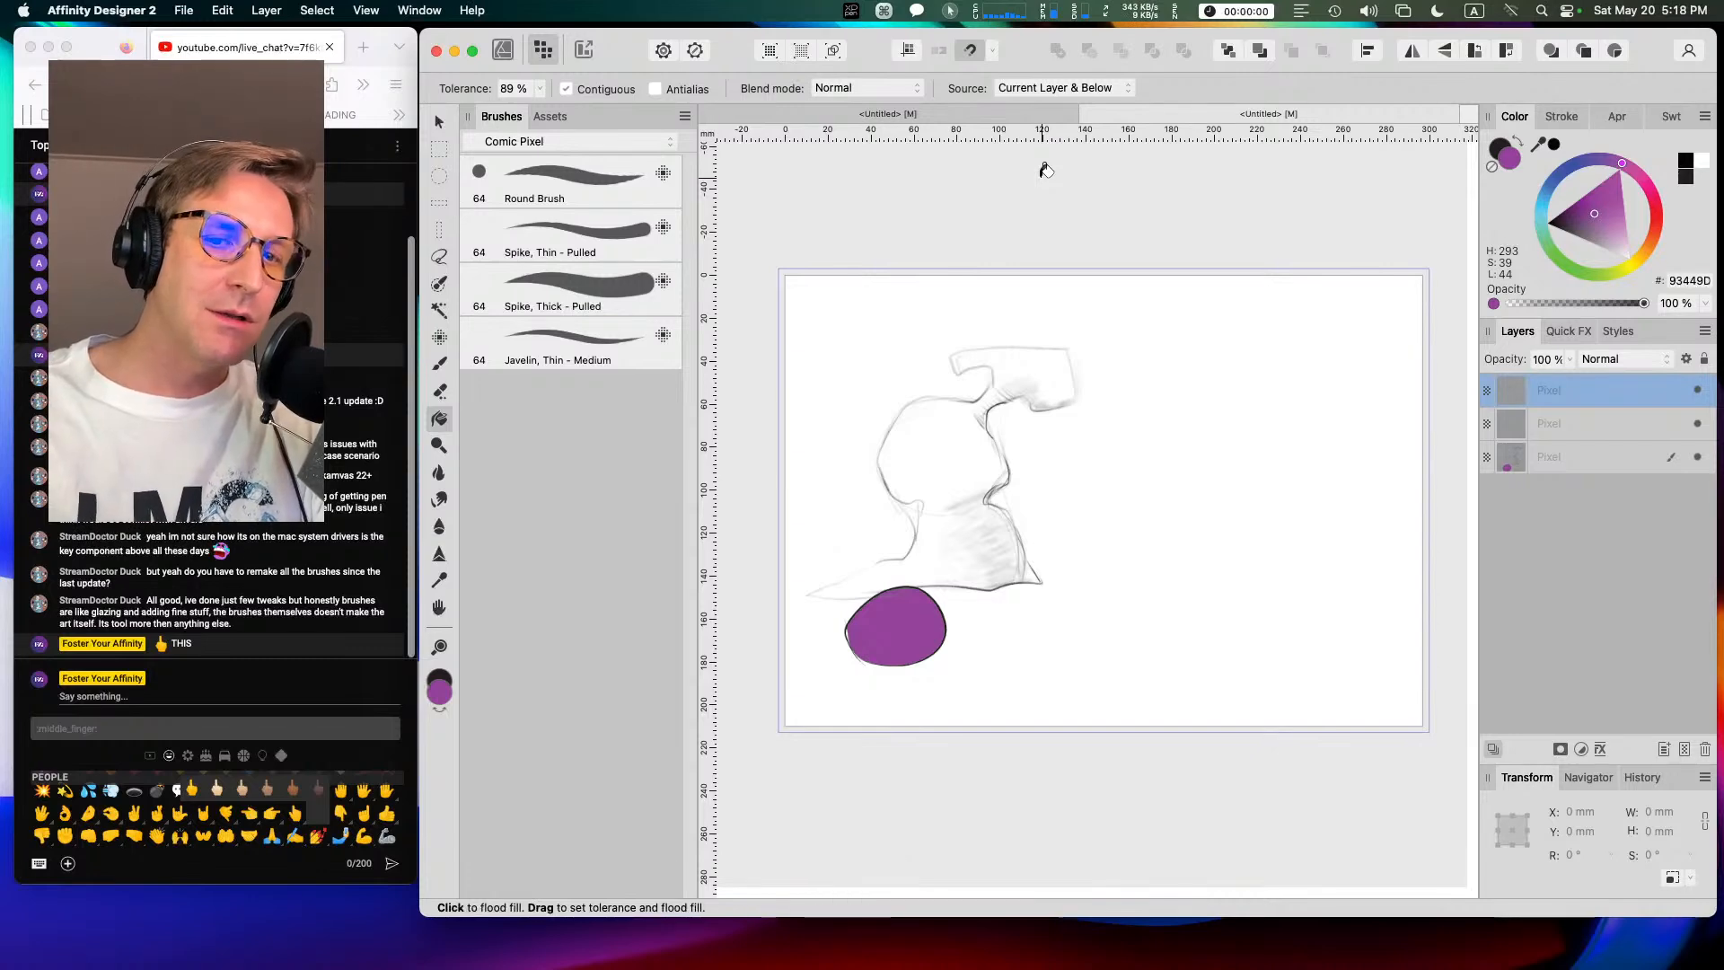
key("super+equal")
key("super+minus")
key("super+minus")
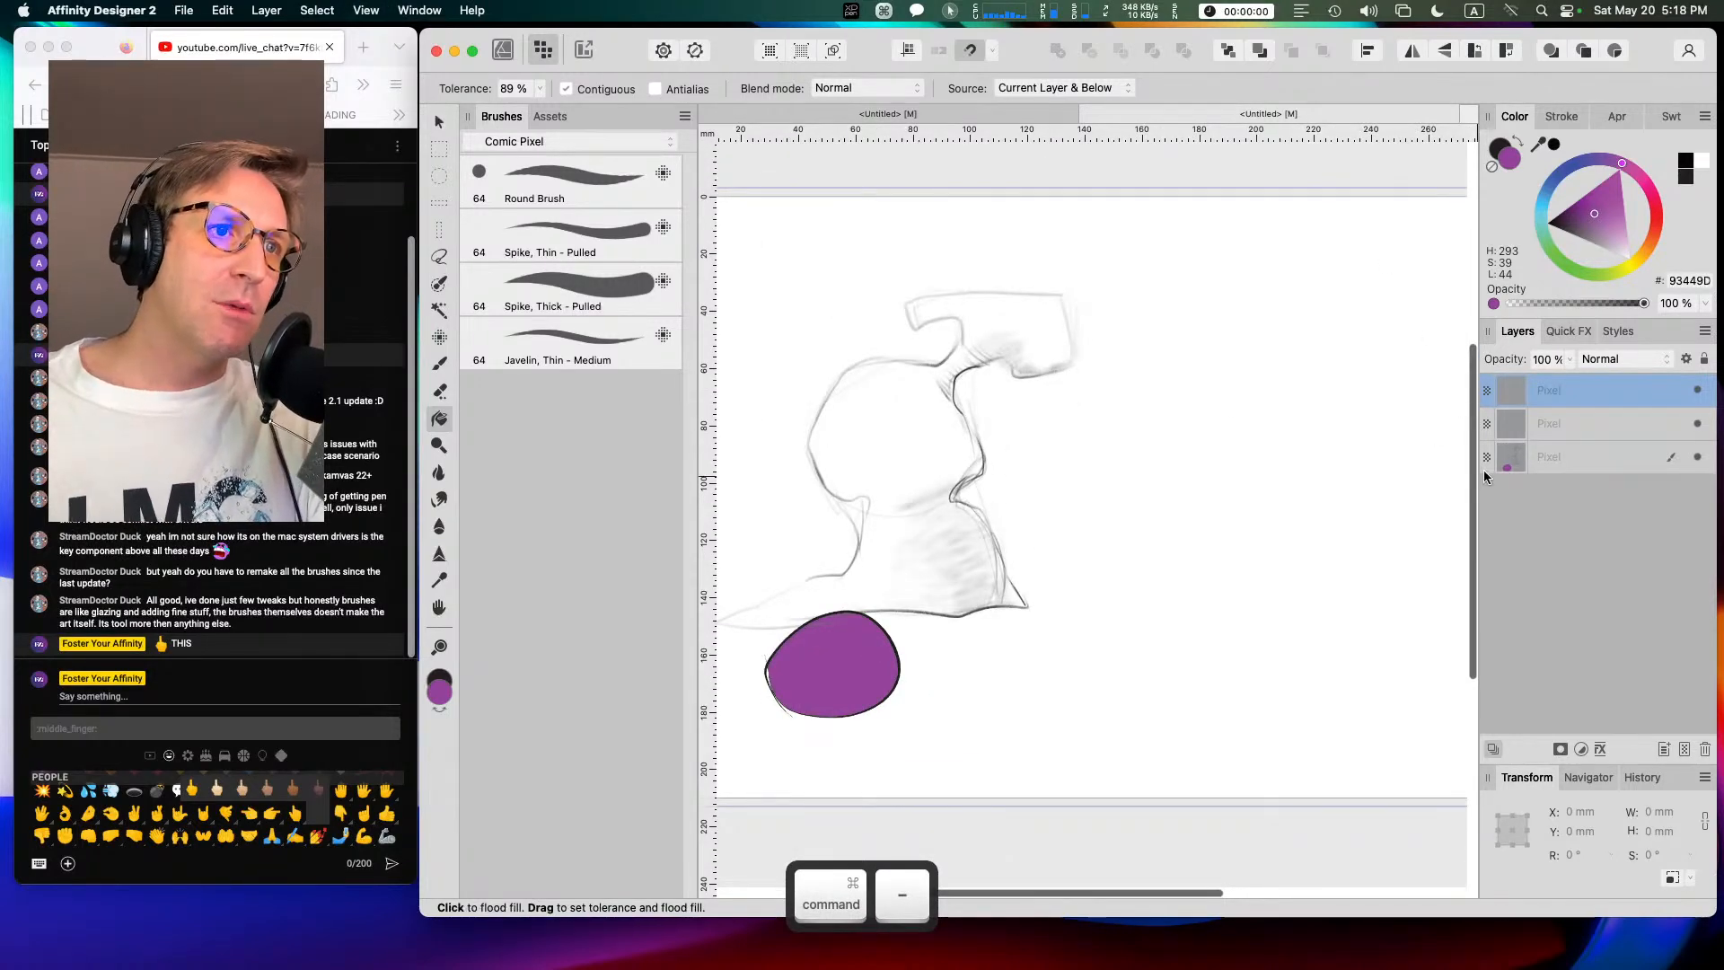
left_click(1564, 466)
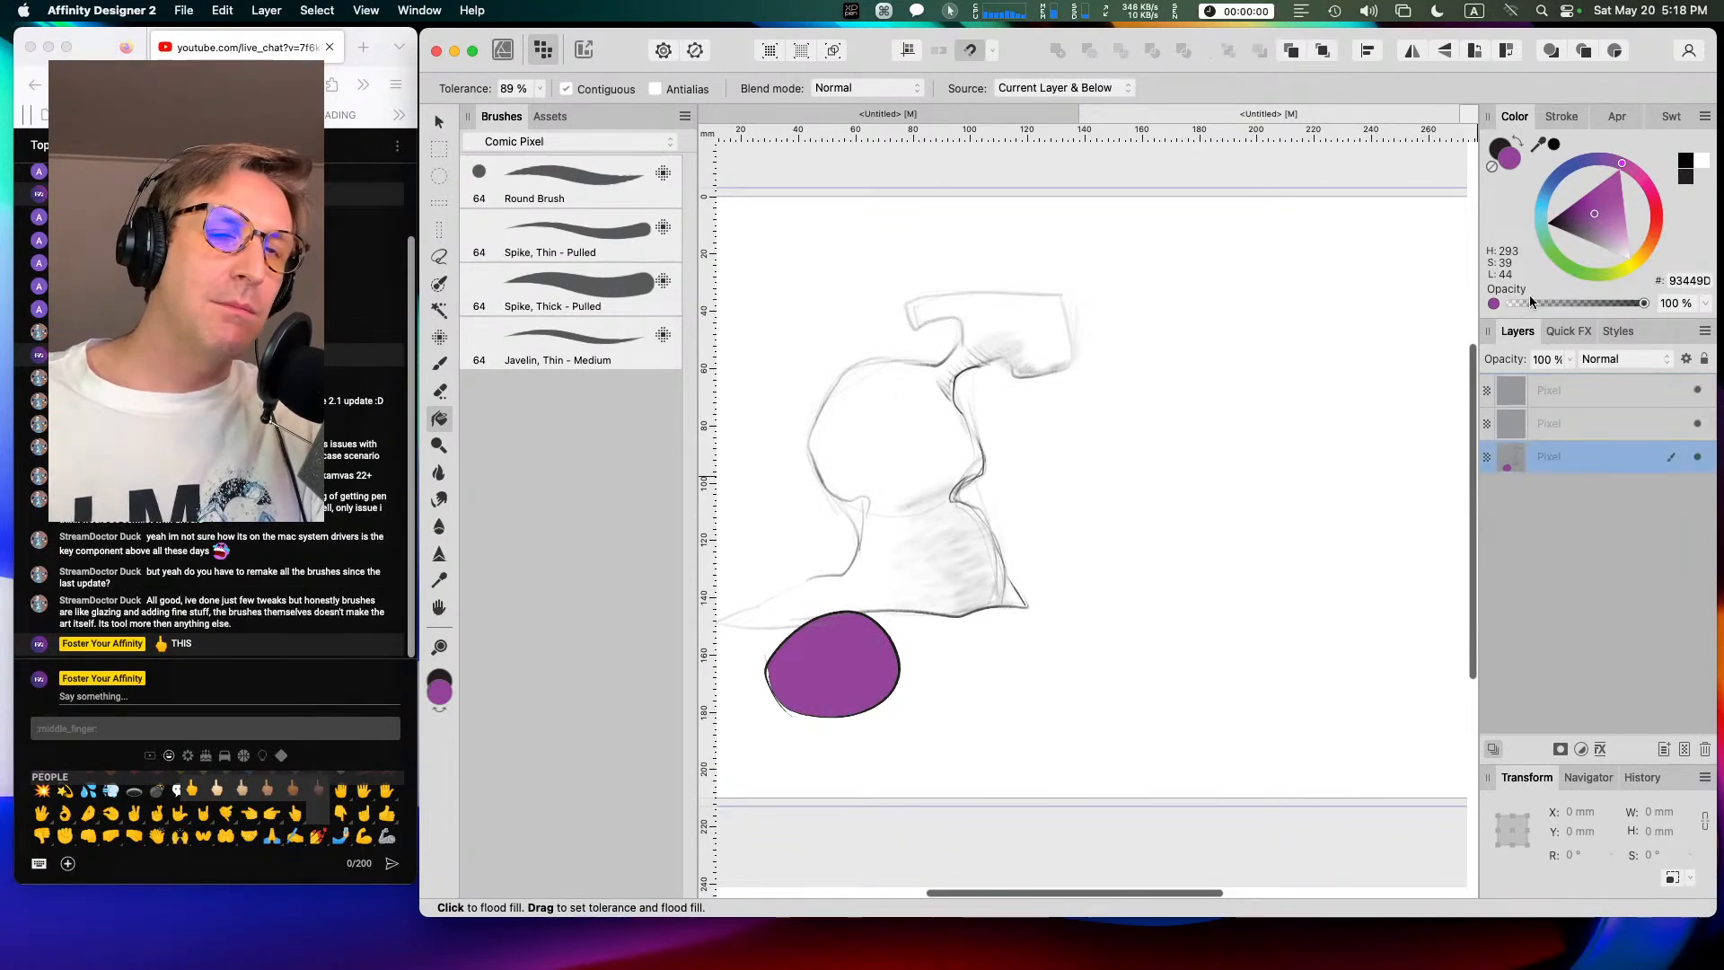
left_click(1704, 749)
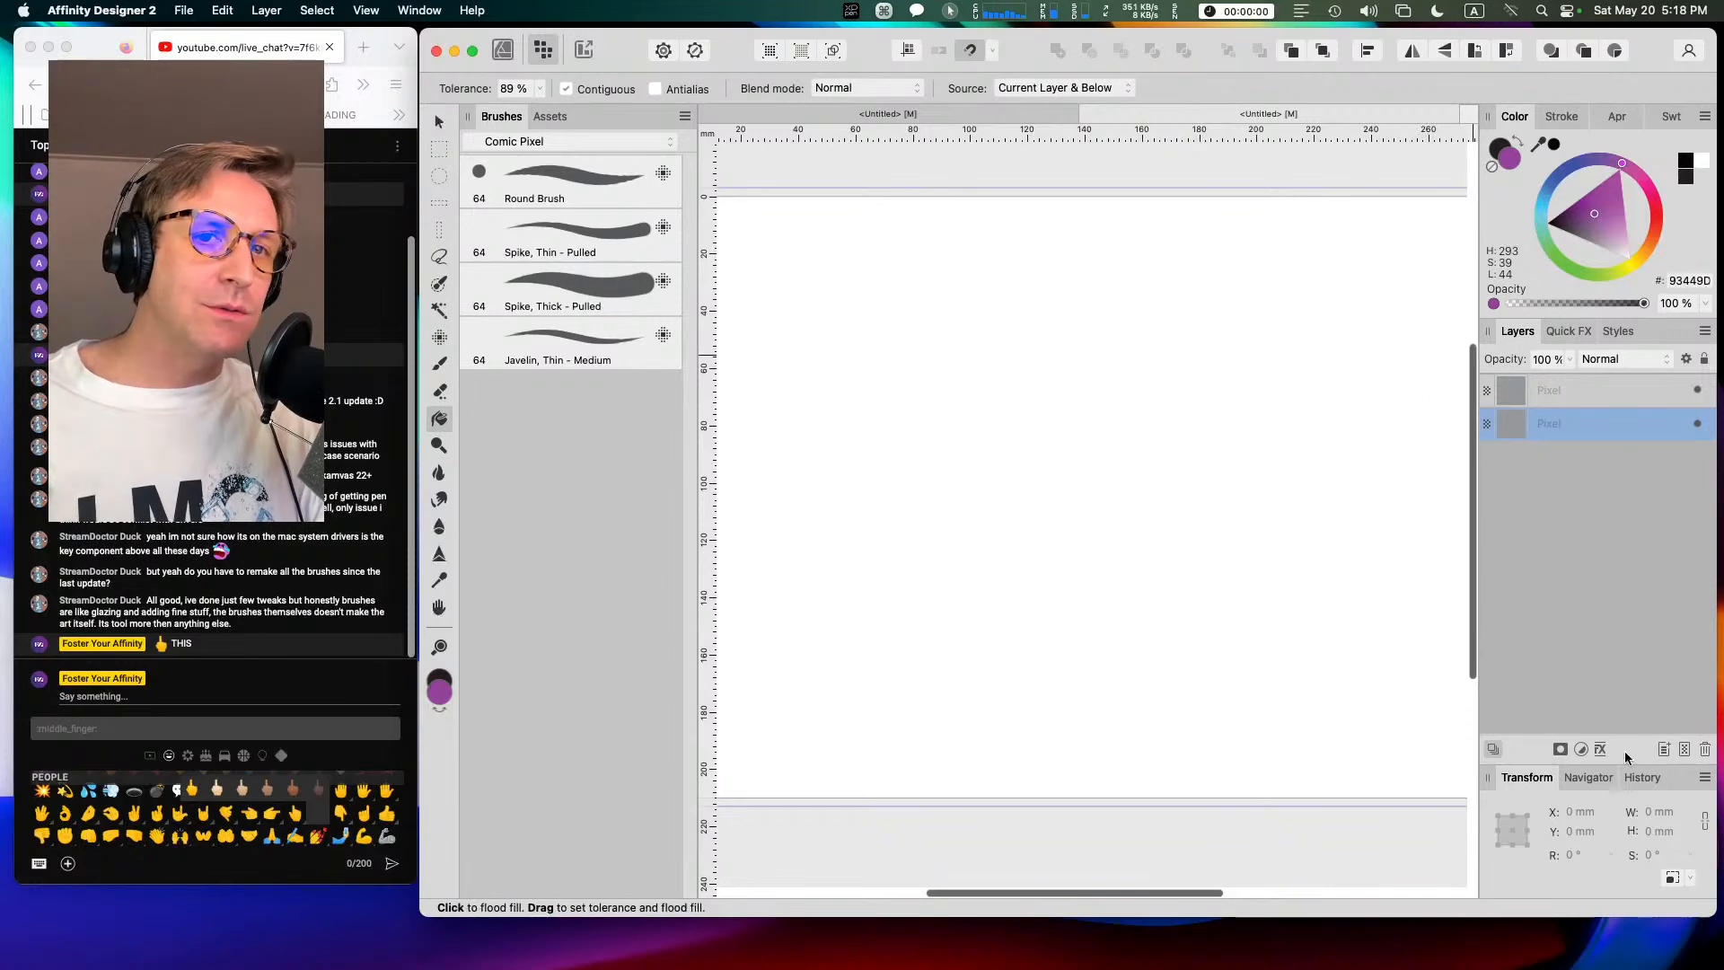
Step: Delete the selected lower one of the two empty pixel layers
left_click(1704, 750)
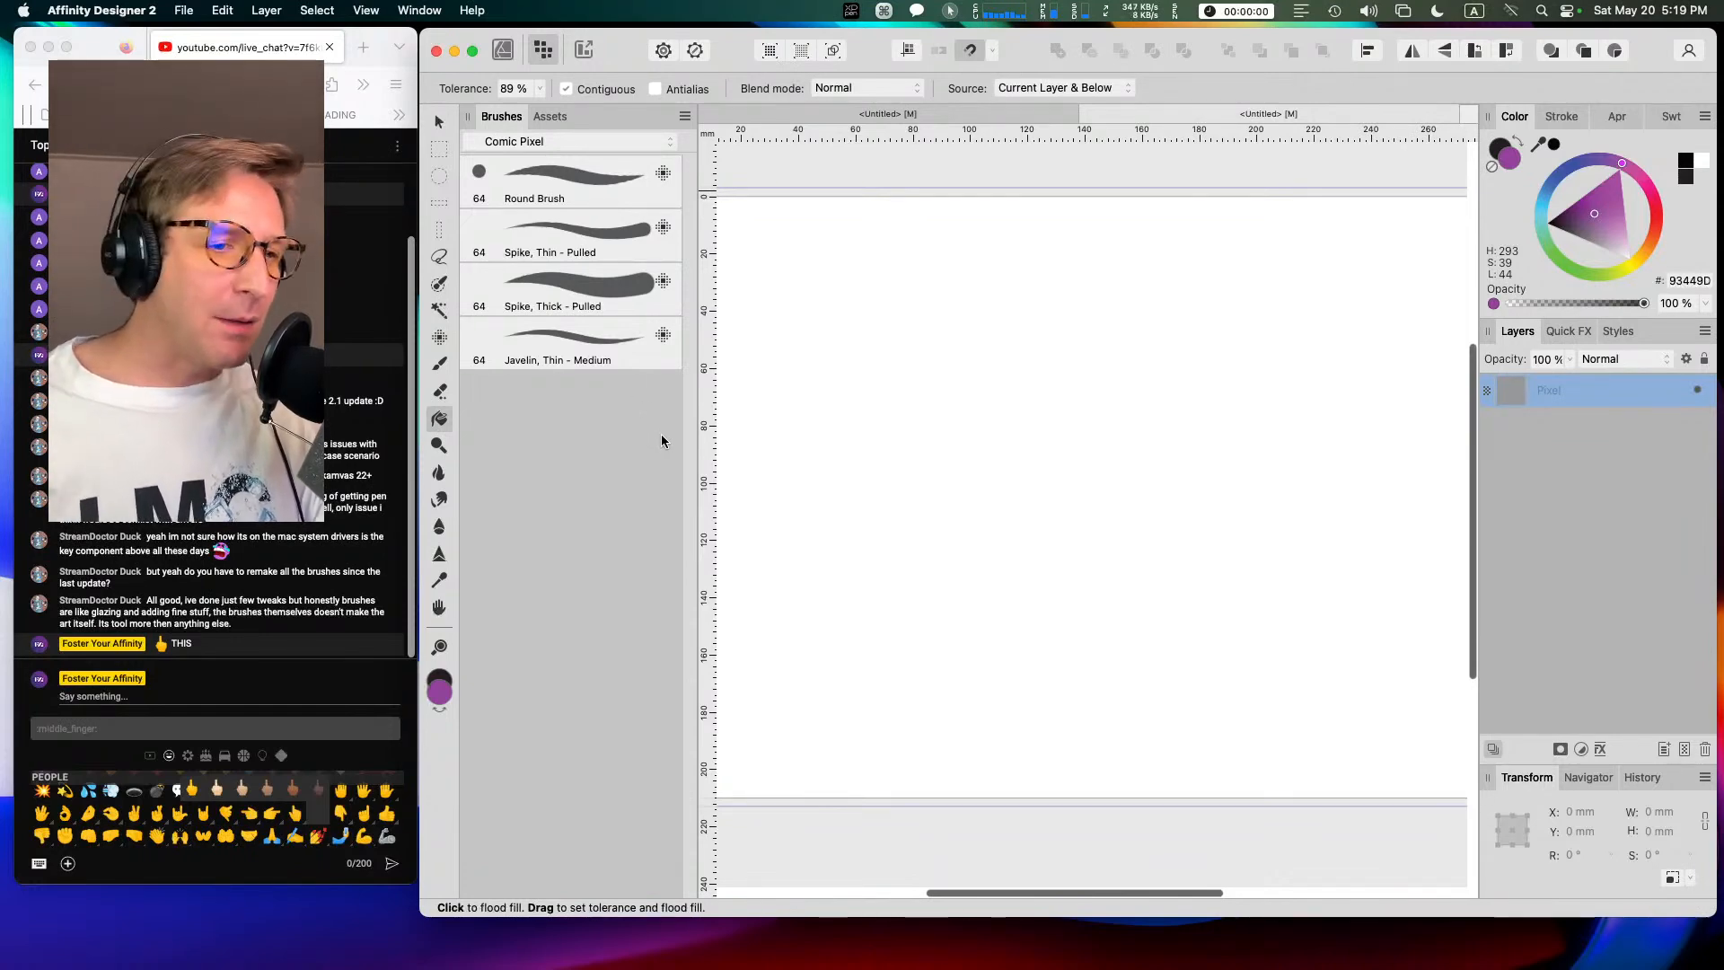
right_click(562, 348)
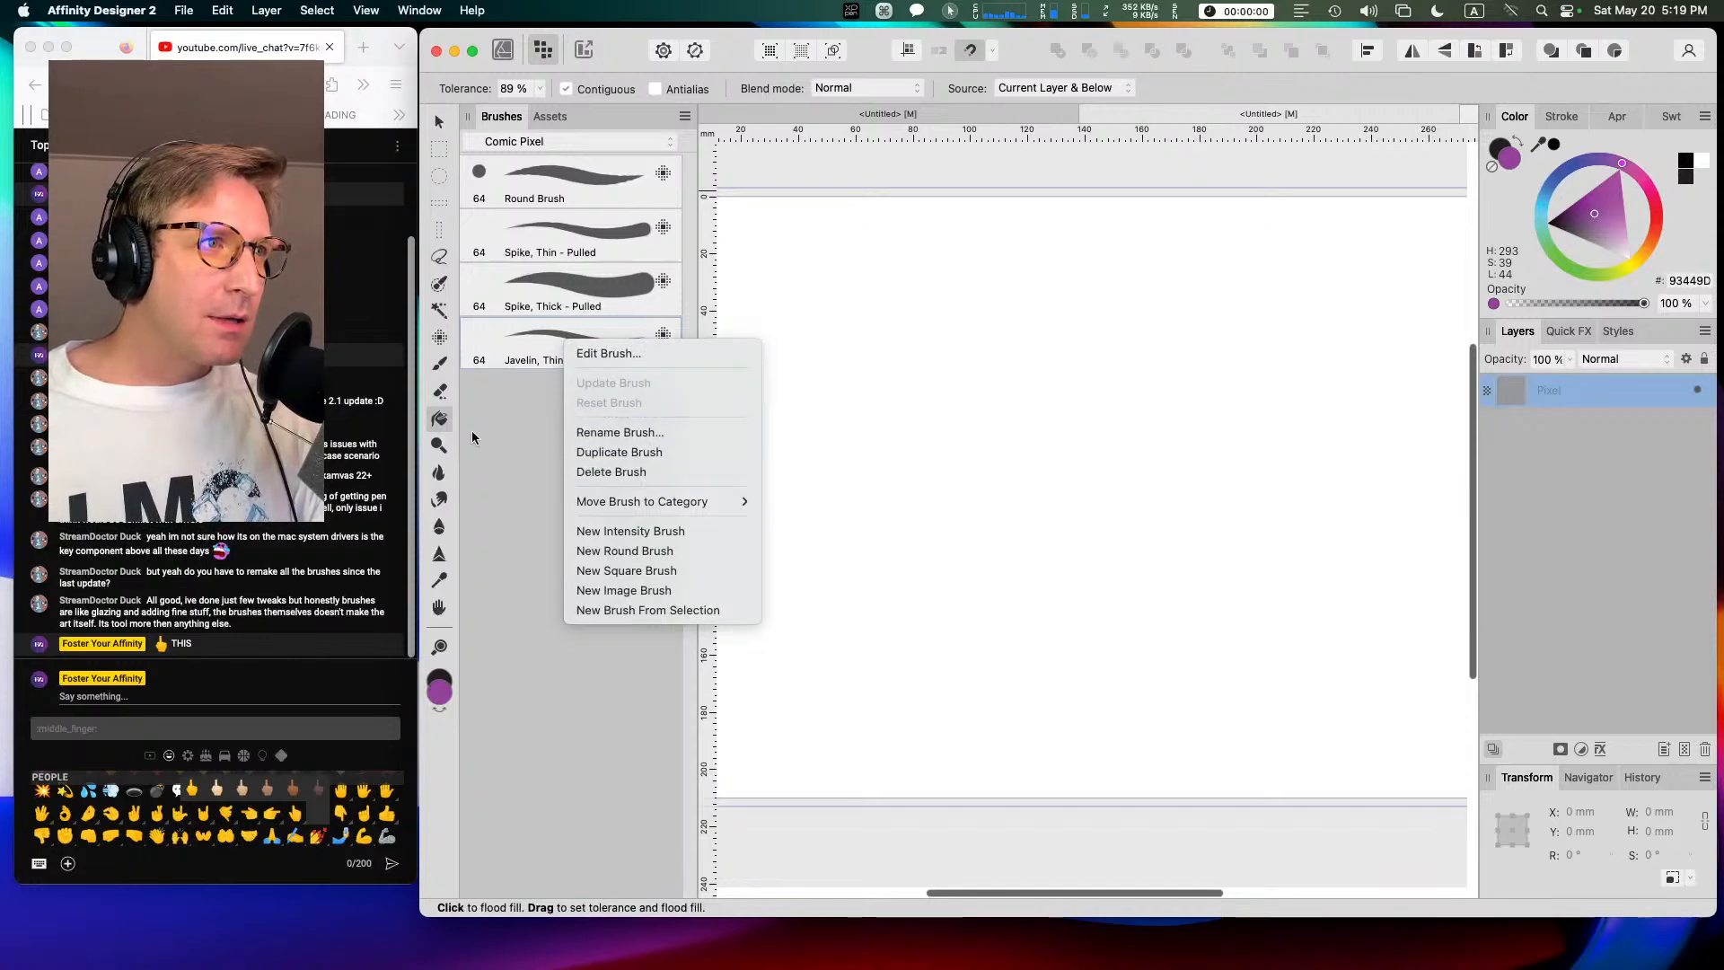
left_click(565, 348)
right_click(566, 346)
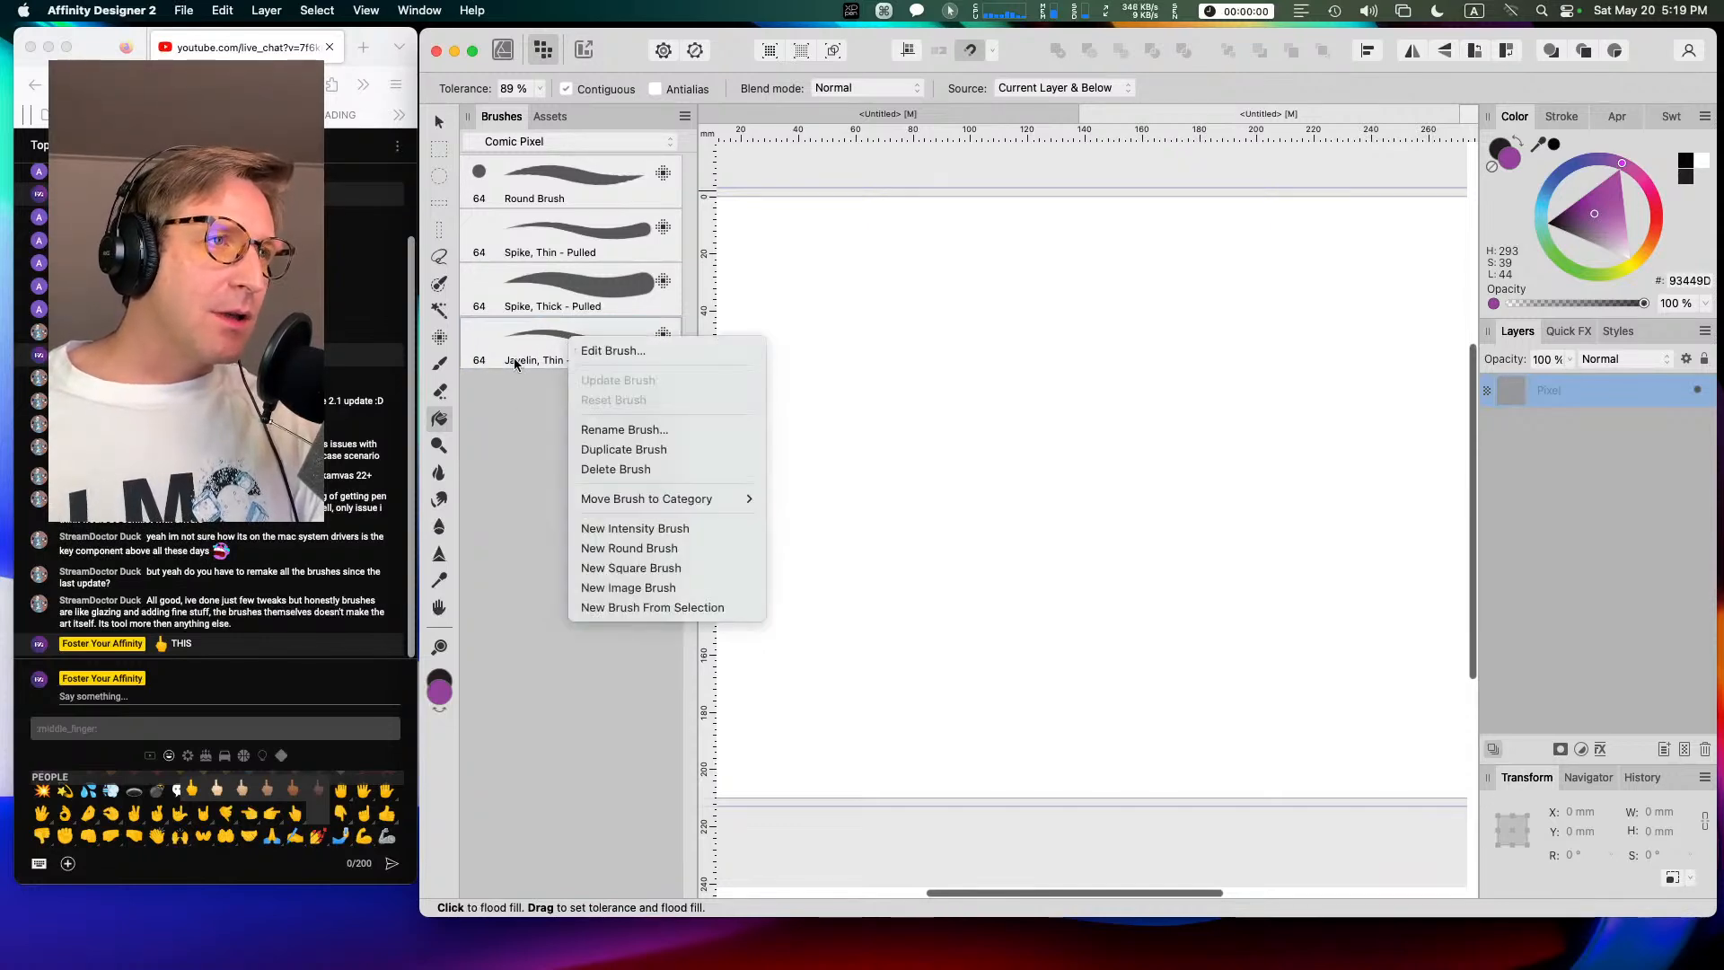
left_click(569, 423)
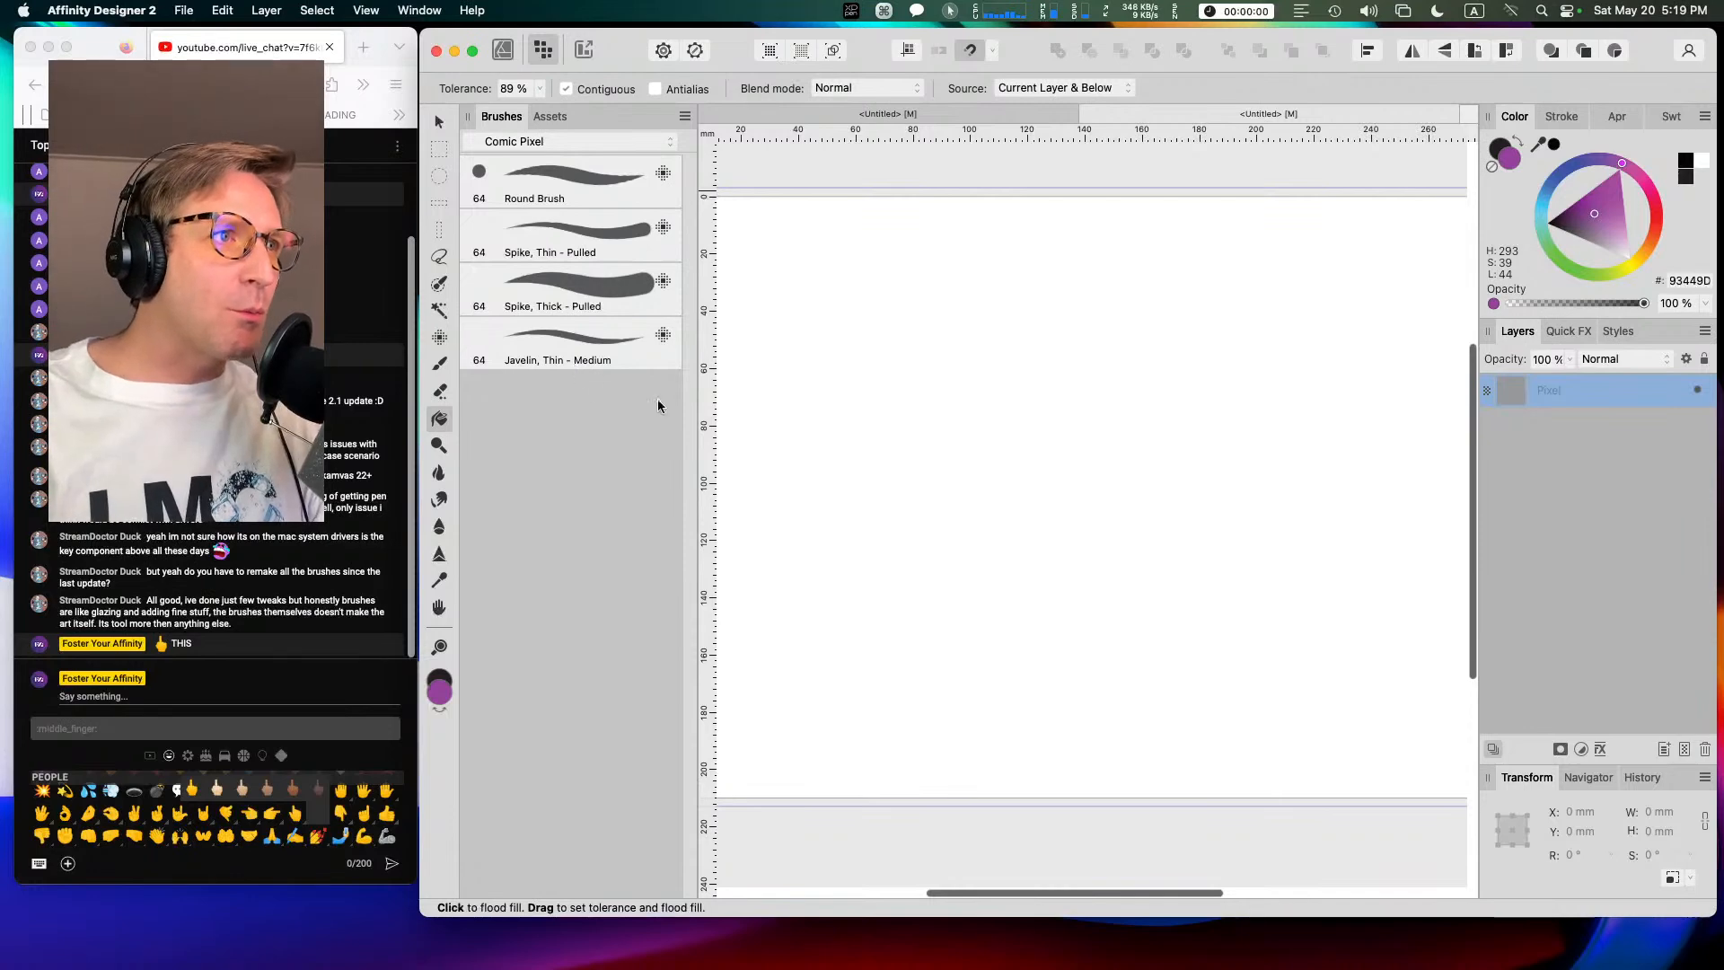
Step: Paint a curved row of dark tapered hatching strokes in the middle of the canvas with the Javelin, Thin - Medium brush
left_click(671, 359)
left_click_drag(898, 392, 914, 523)
left_click_drag(912, 438, 947, 566)
left_click_drag(931, 475, 983, 597)
left_click_drag(955, 507, 1015, 611)
left_click_drag(977, 527, 1042, 597)
left_click_drag(1033, 571, 1059, 597)
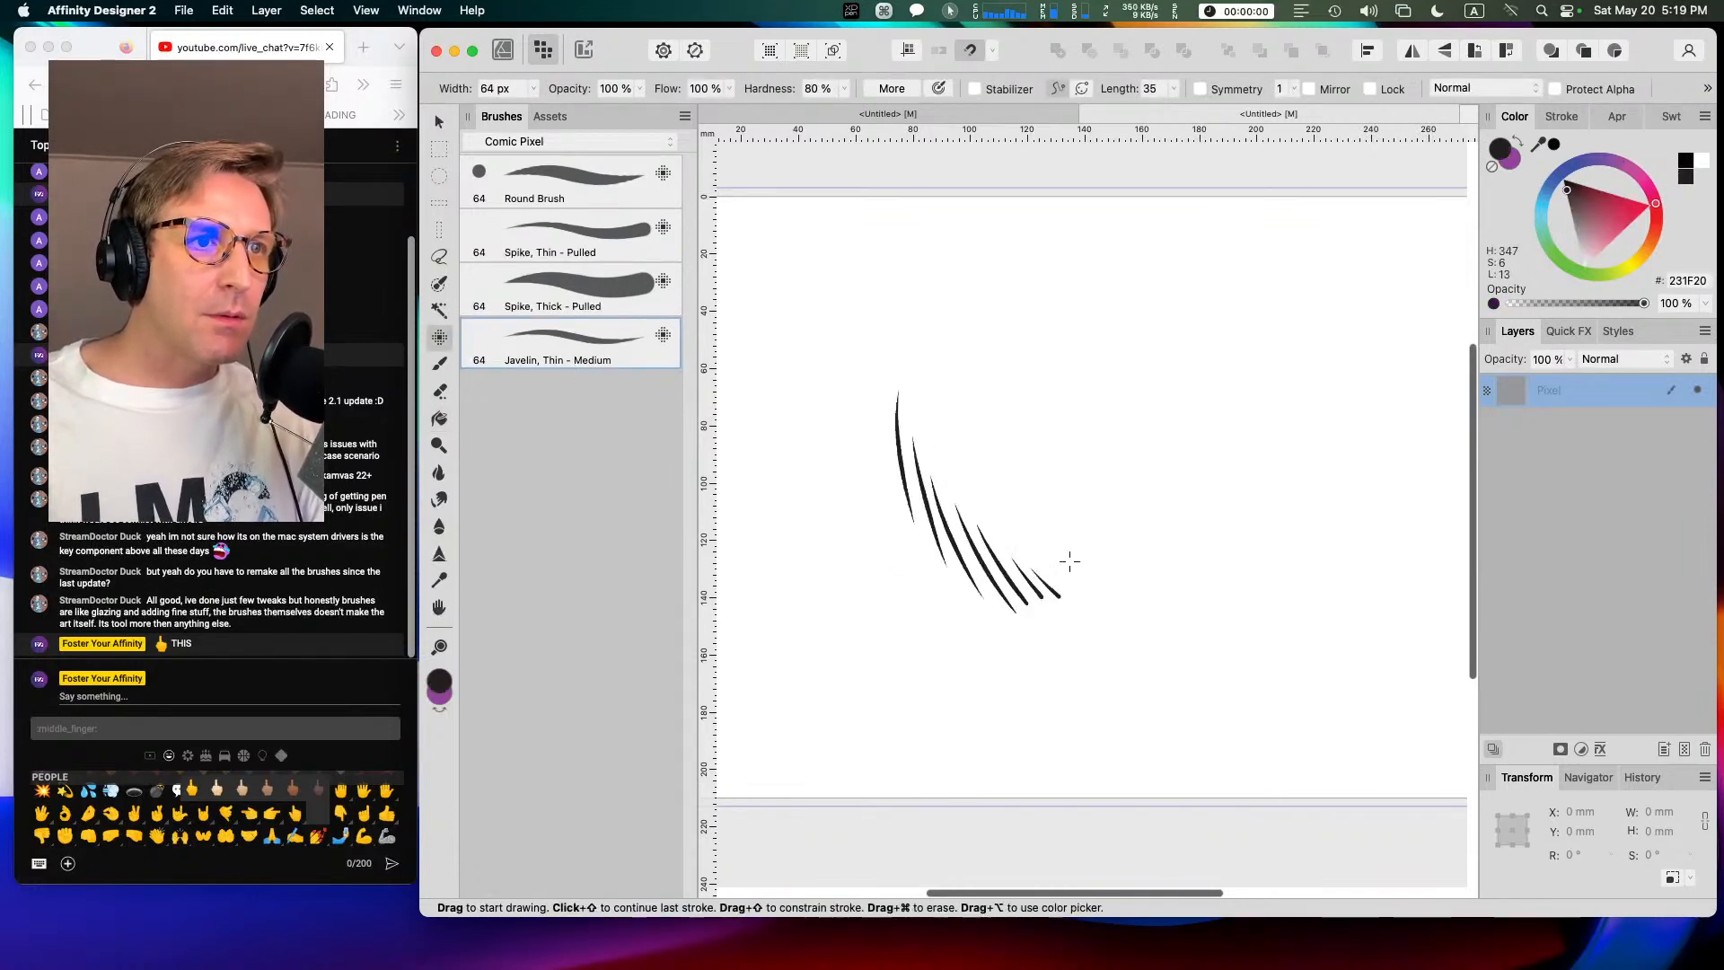
Step: Paint a row of short hatching strokes above the first set with the Spike, Thick - Pulled brush
left_click(556, 295)
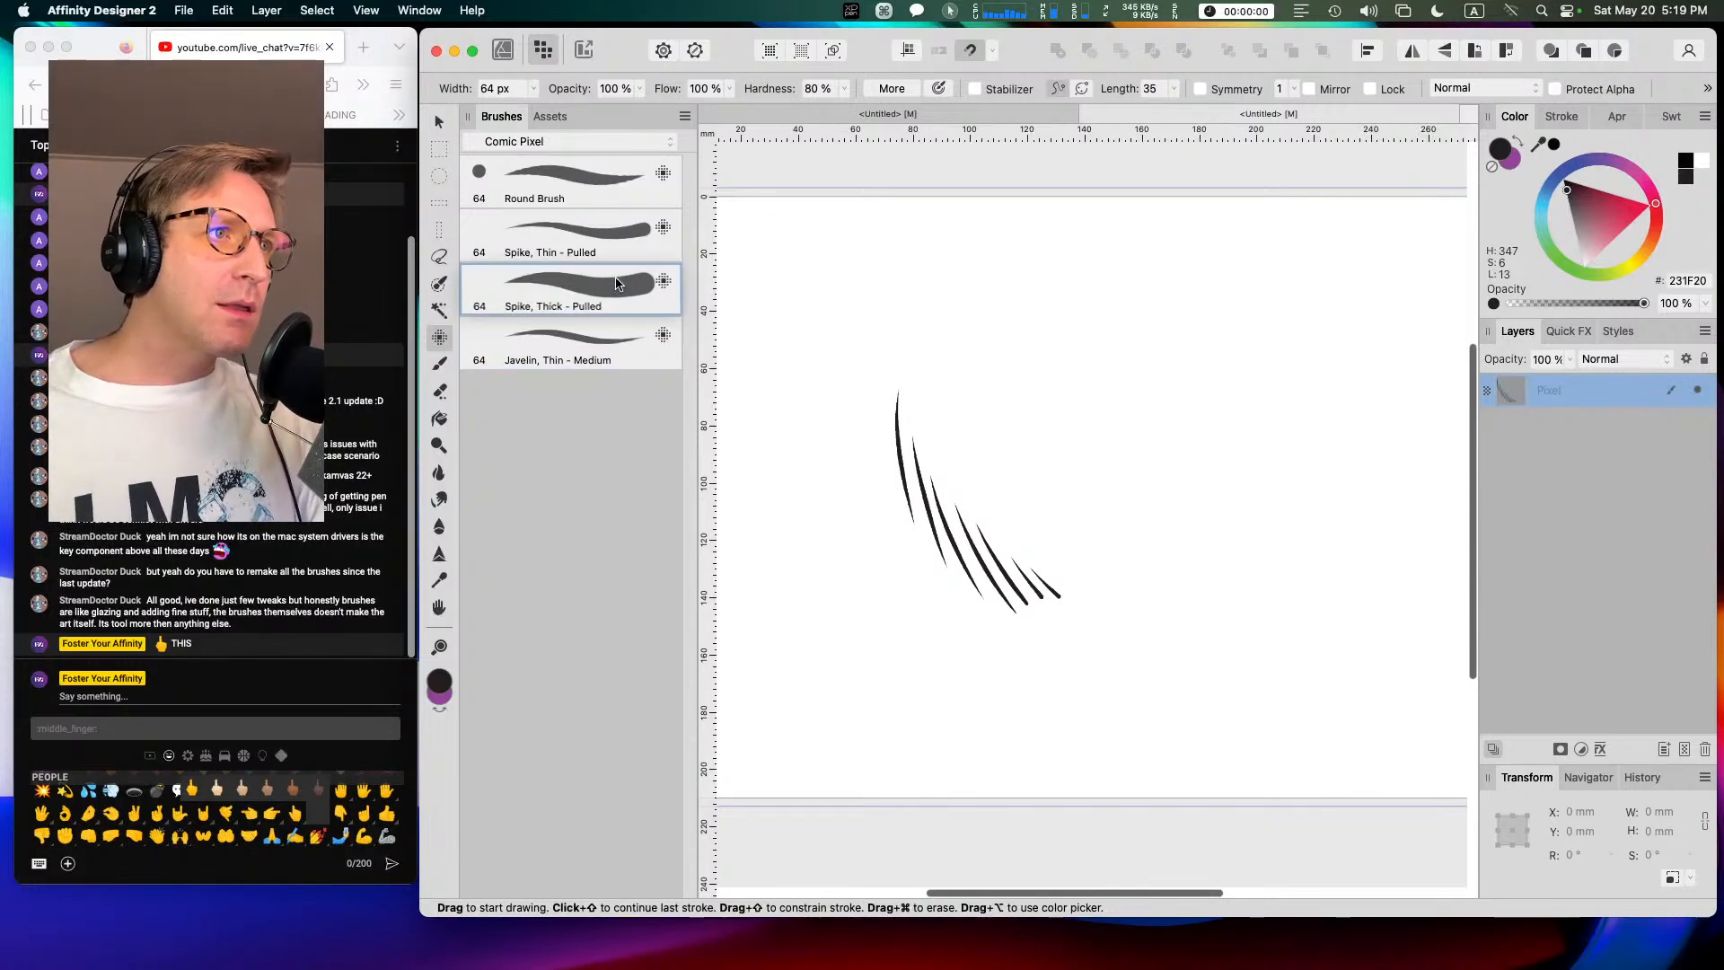
left_click_drag(802, 300, 795, 393)
left_click_drag(818, 313, 813, 393)
mouse_move(829, 329)
left_mouse_down()
mouse_move(828, 398)
mouse_move(874, 395)
left_mouse_up()
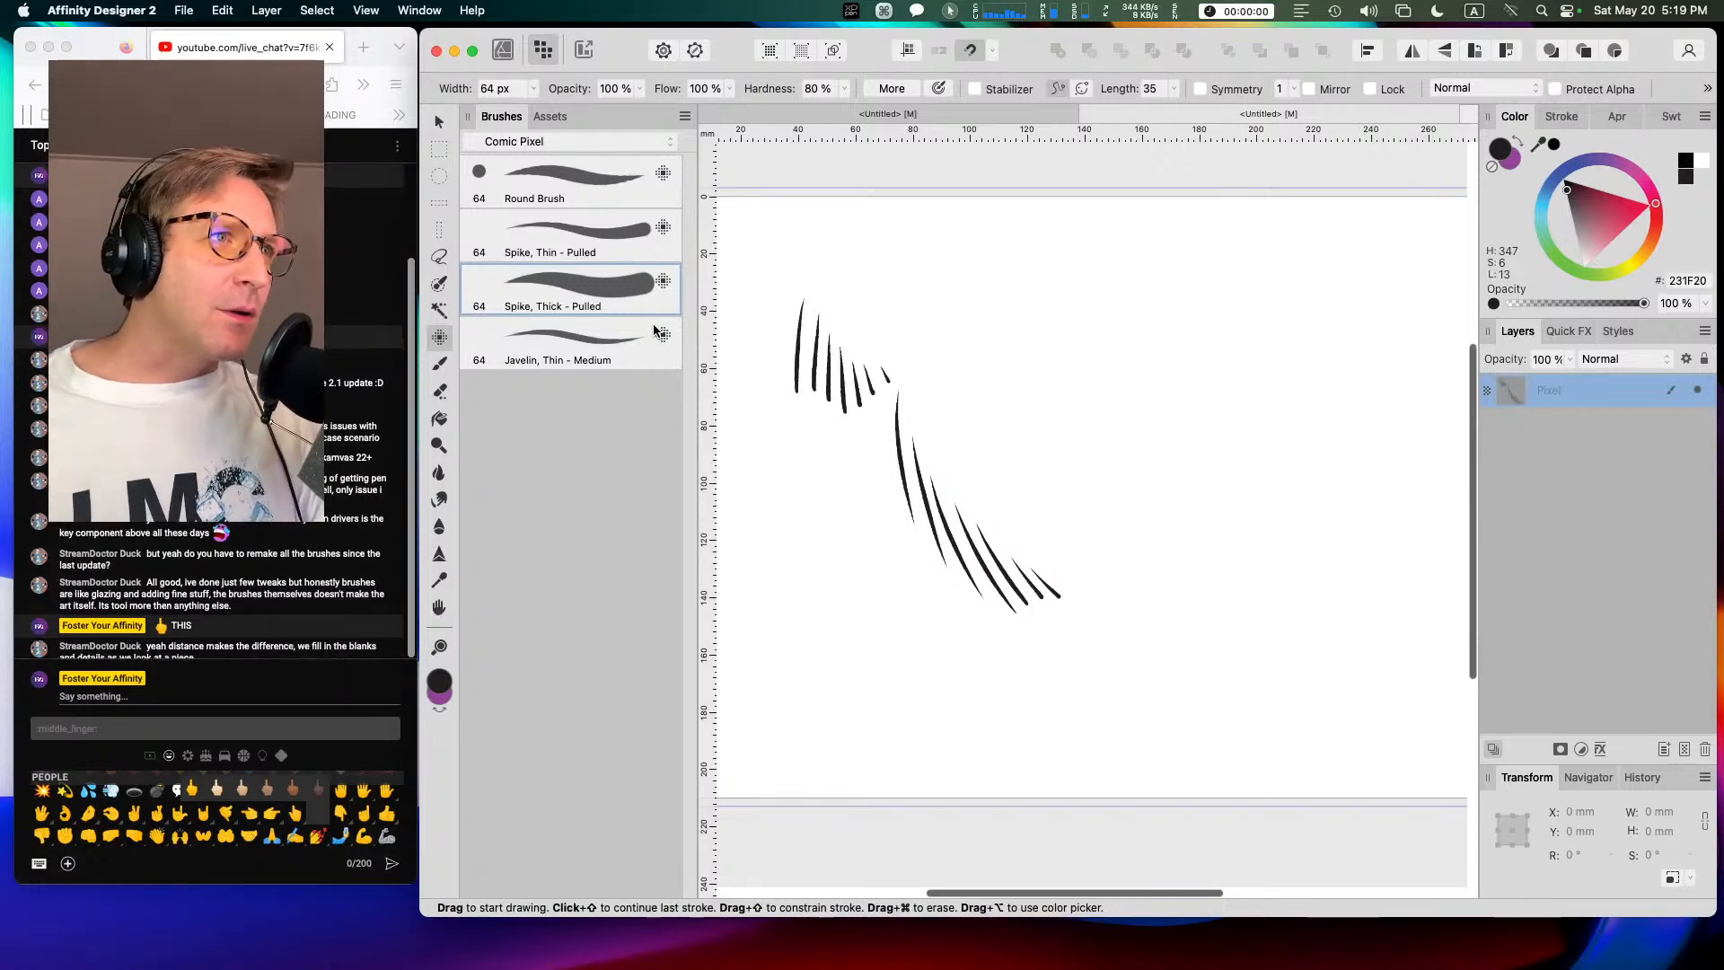
Step: Duplicate the Spike, Thin - Pulled brush in the Comic Pixel category
left_click(594, 243)
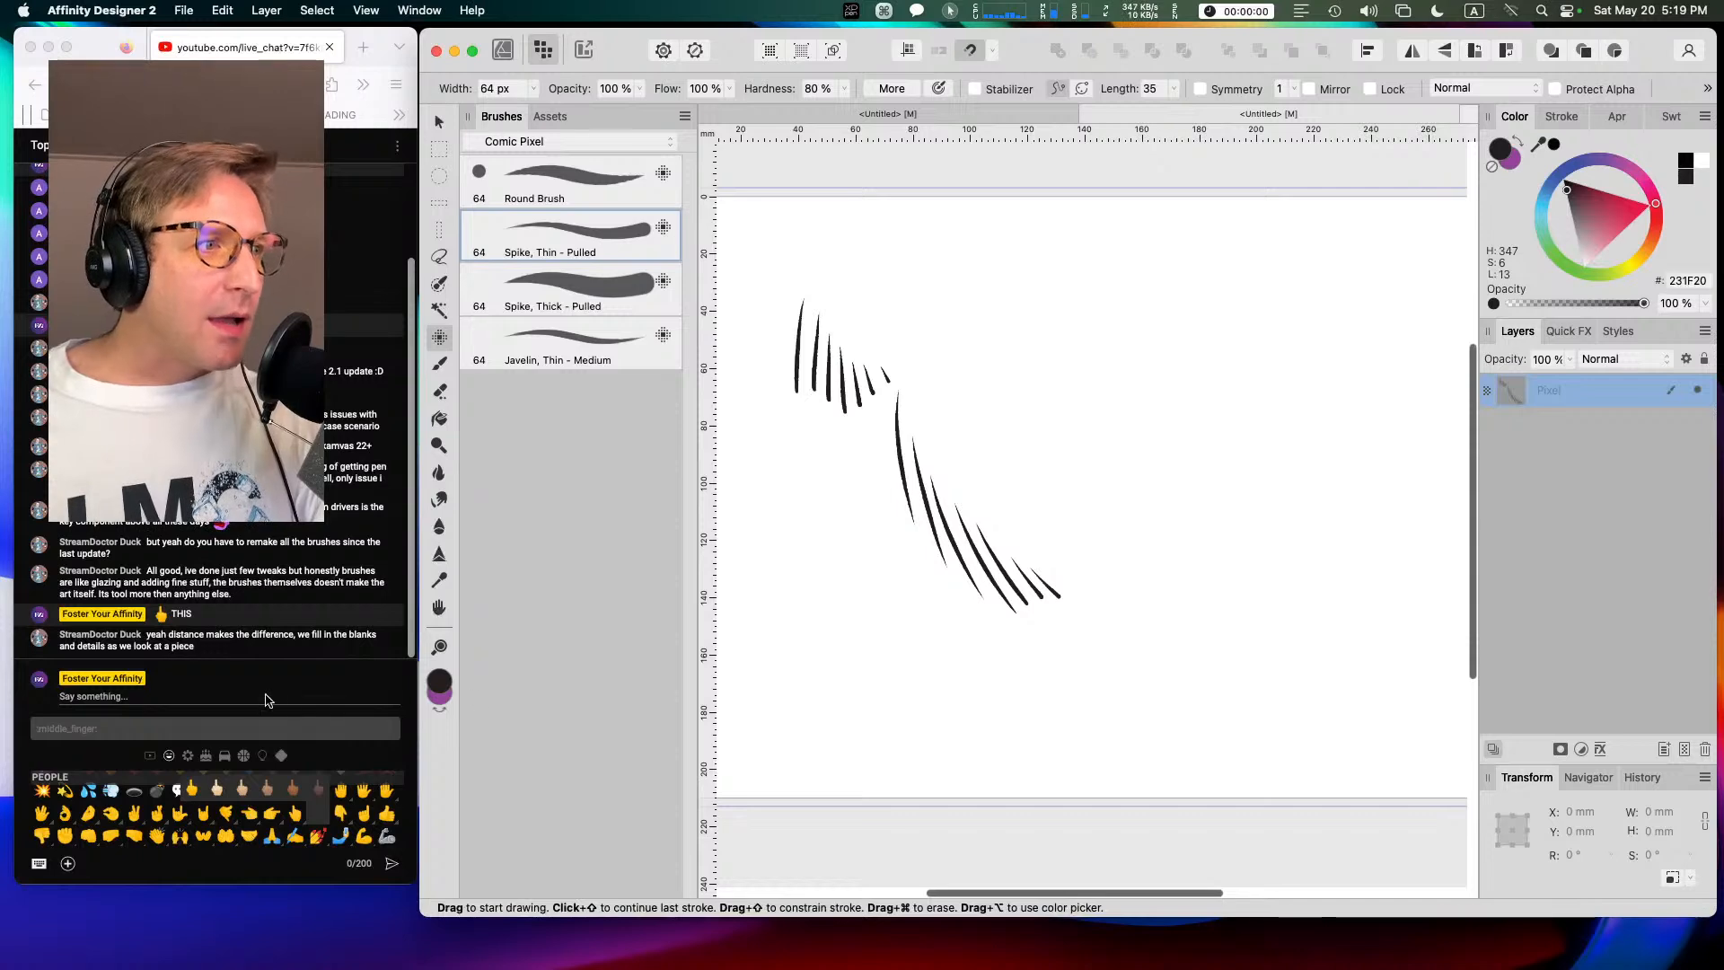
right_click(597, 244)
left_click(671, 353)
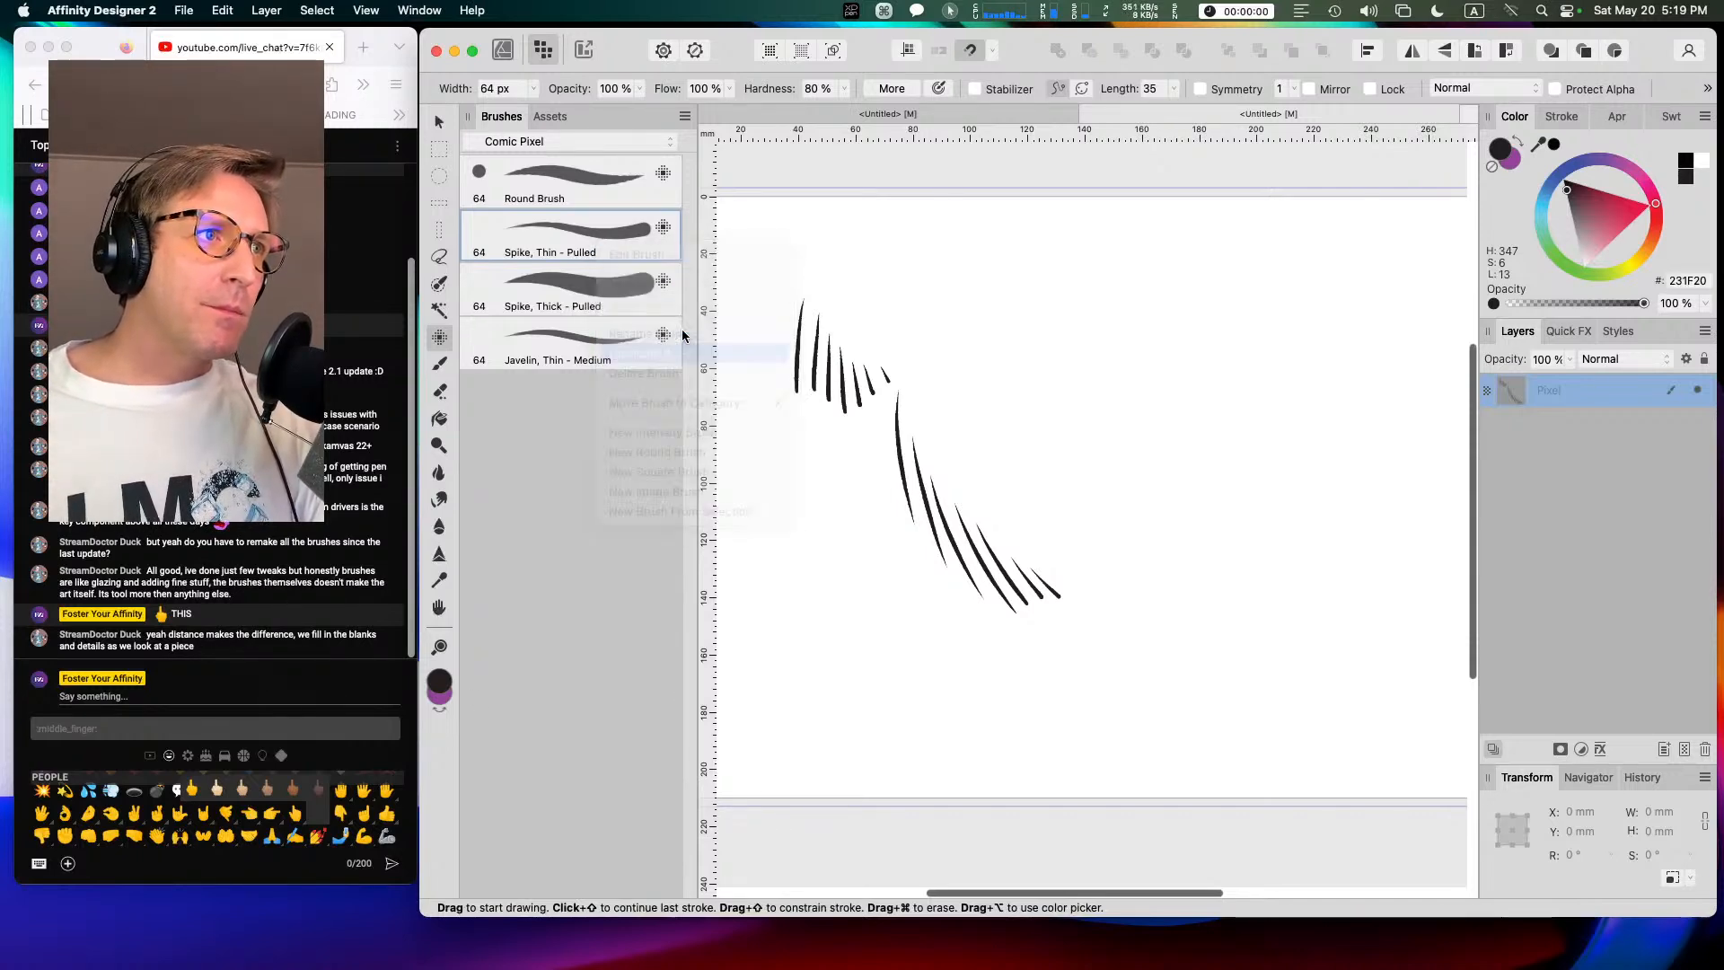
Step: Reverse the duplicated brush's Size Jitter curve so the stroke starts thick and tapers to zero at its end
right_click(600, 293)
left_click(622, 306)
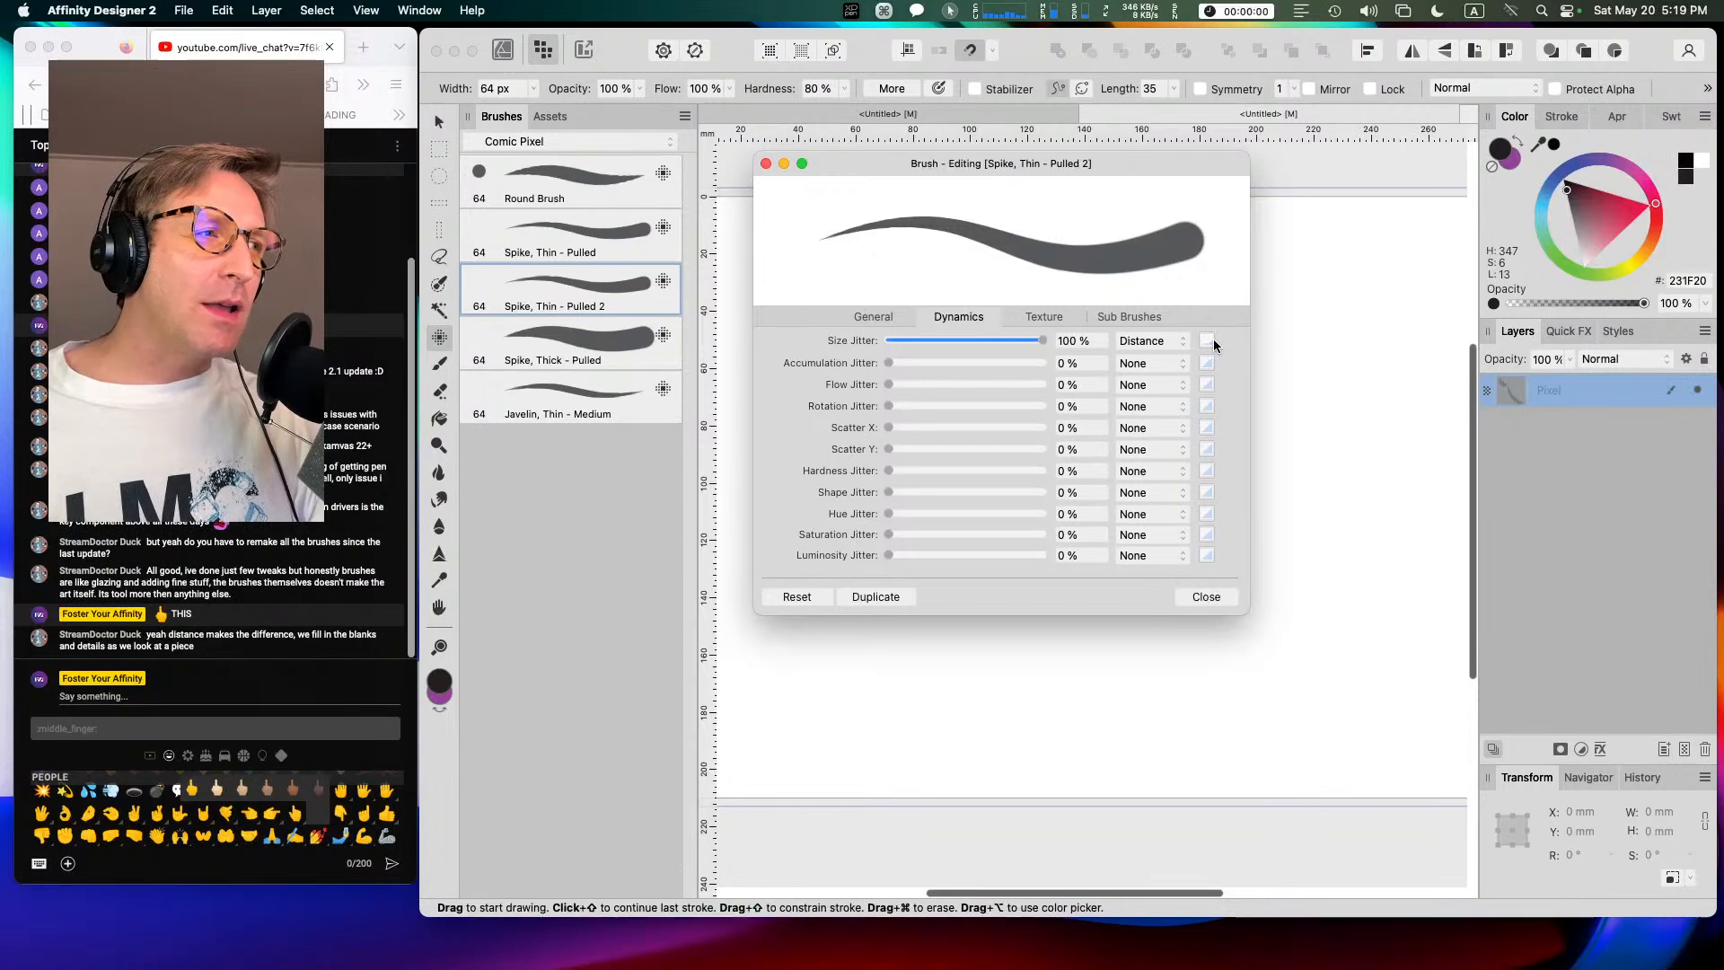
left_click(1208, 341)
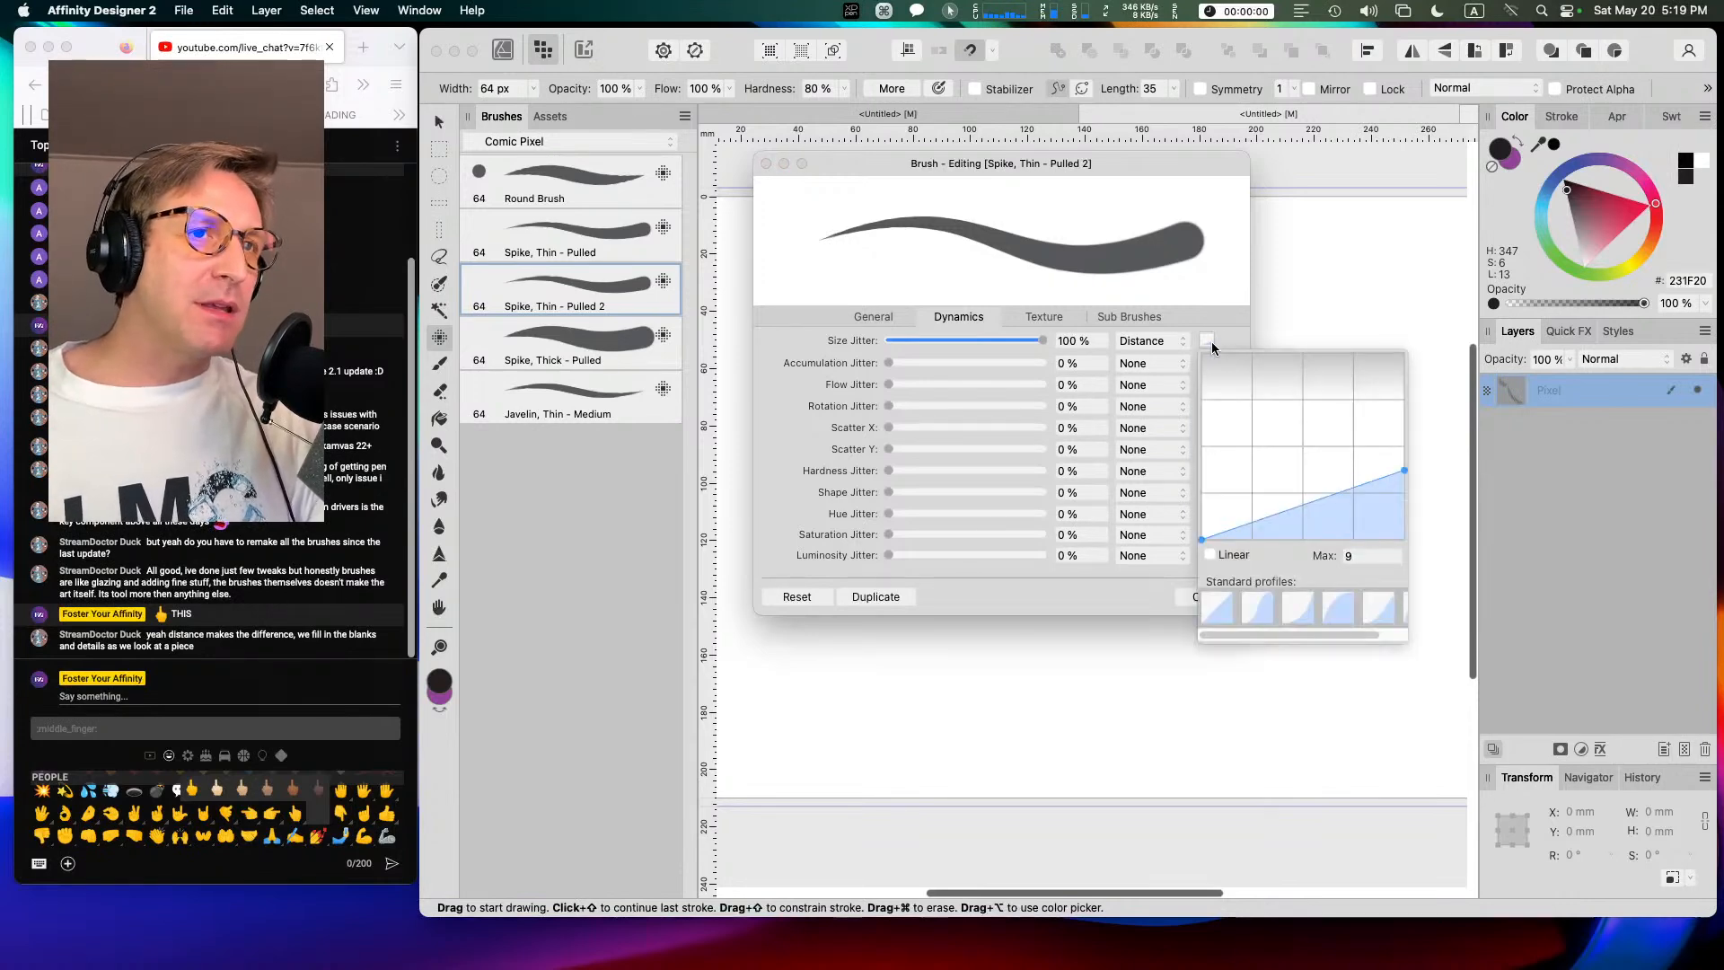
left_click_drag(1204, 542, 1203, 469)
left_click_drag(1400, 470, 1411, 546)
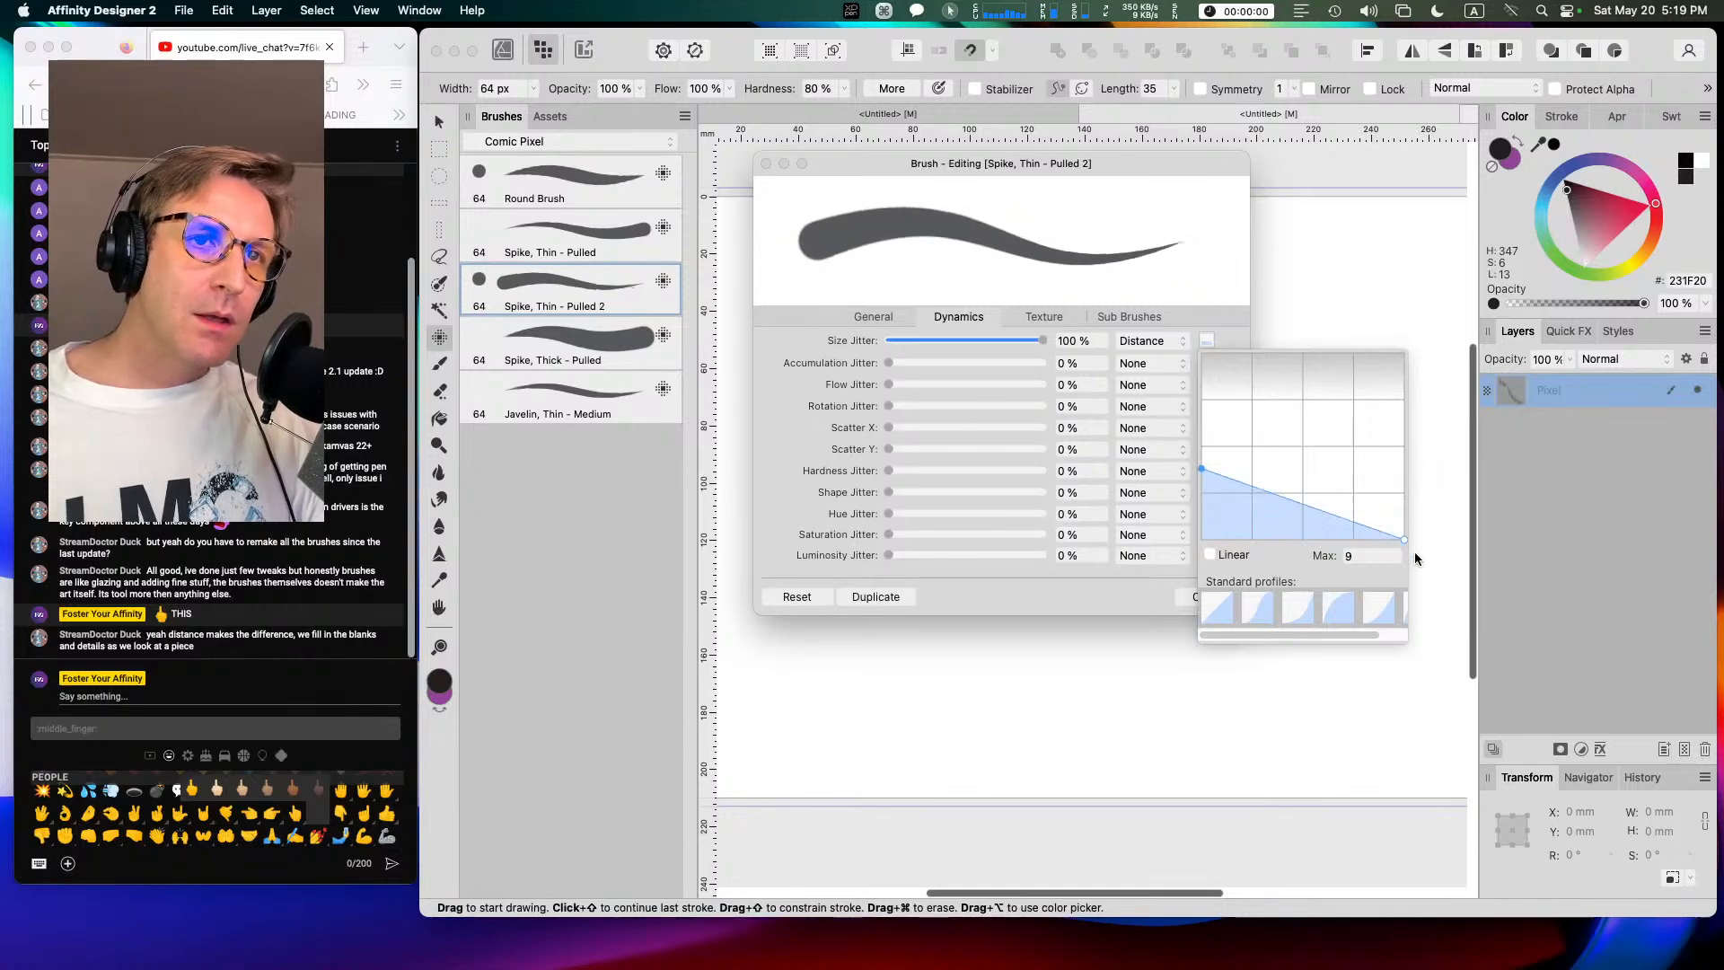
left_click_drag(1203, 473, 1203, 470)
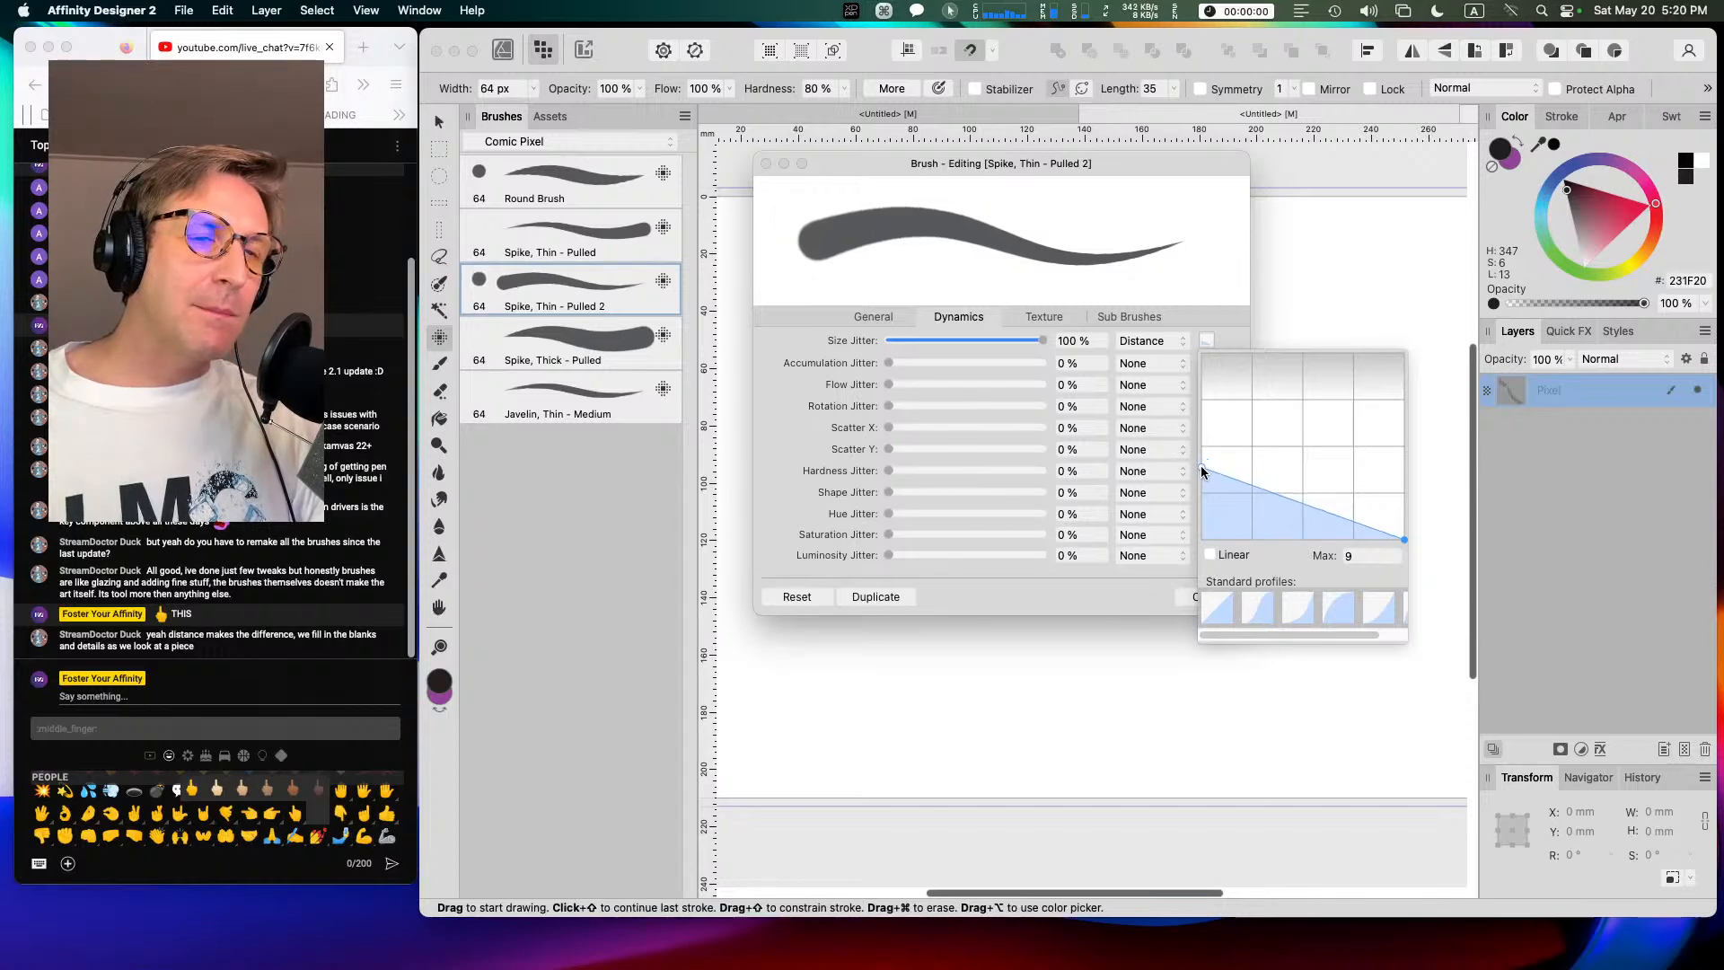
left_click(1116, 602)
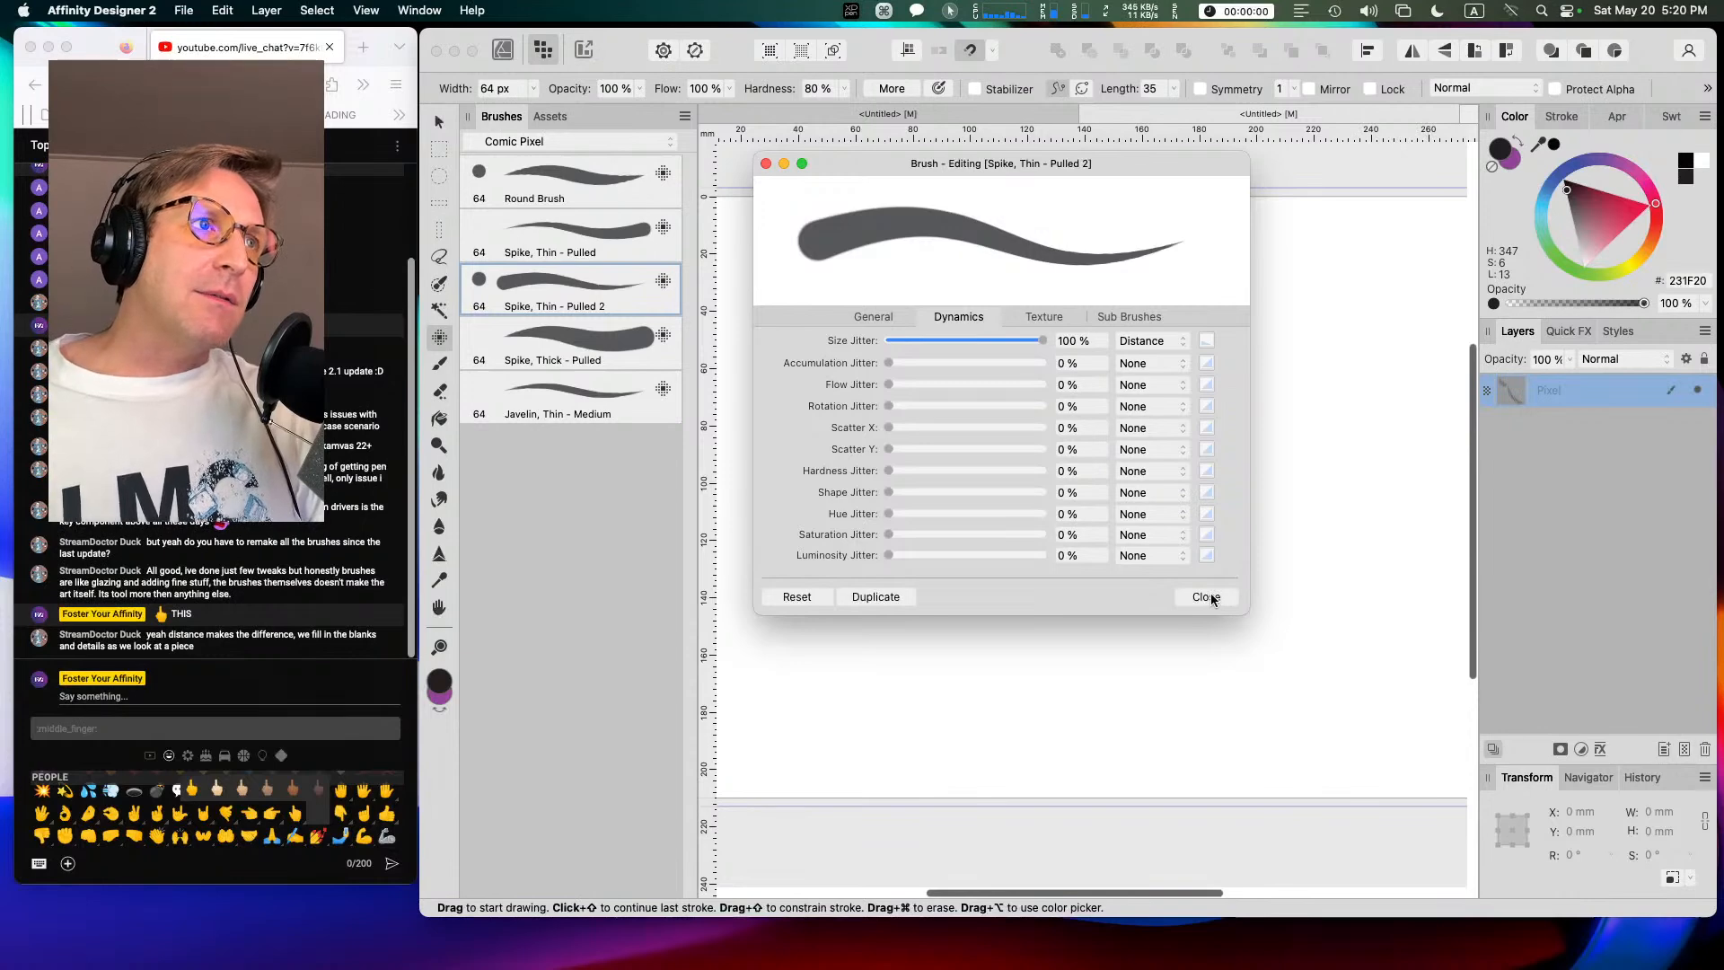
left_click(1208, 597)
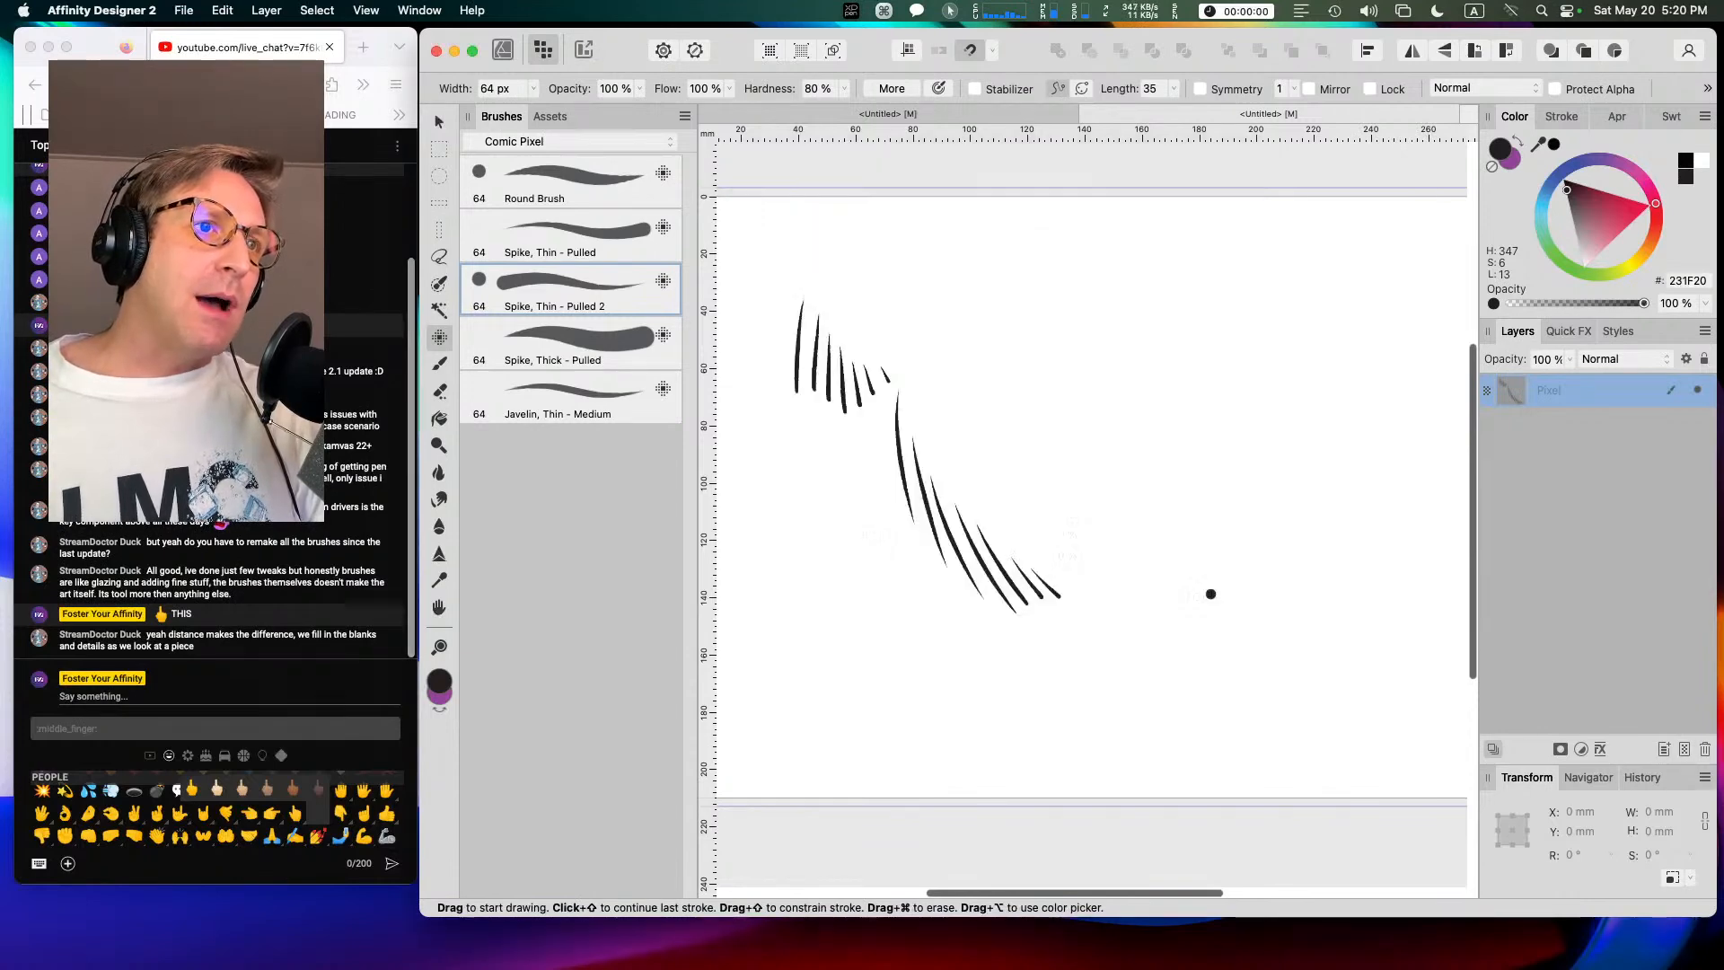
Step: Delete the pixel layer containing the hatching test strokes
left_click(1704, 748)
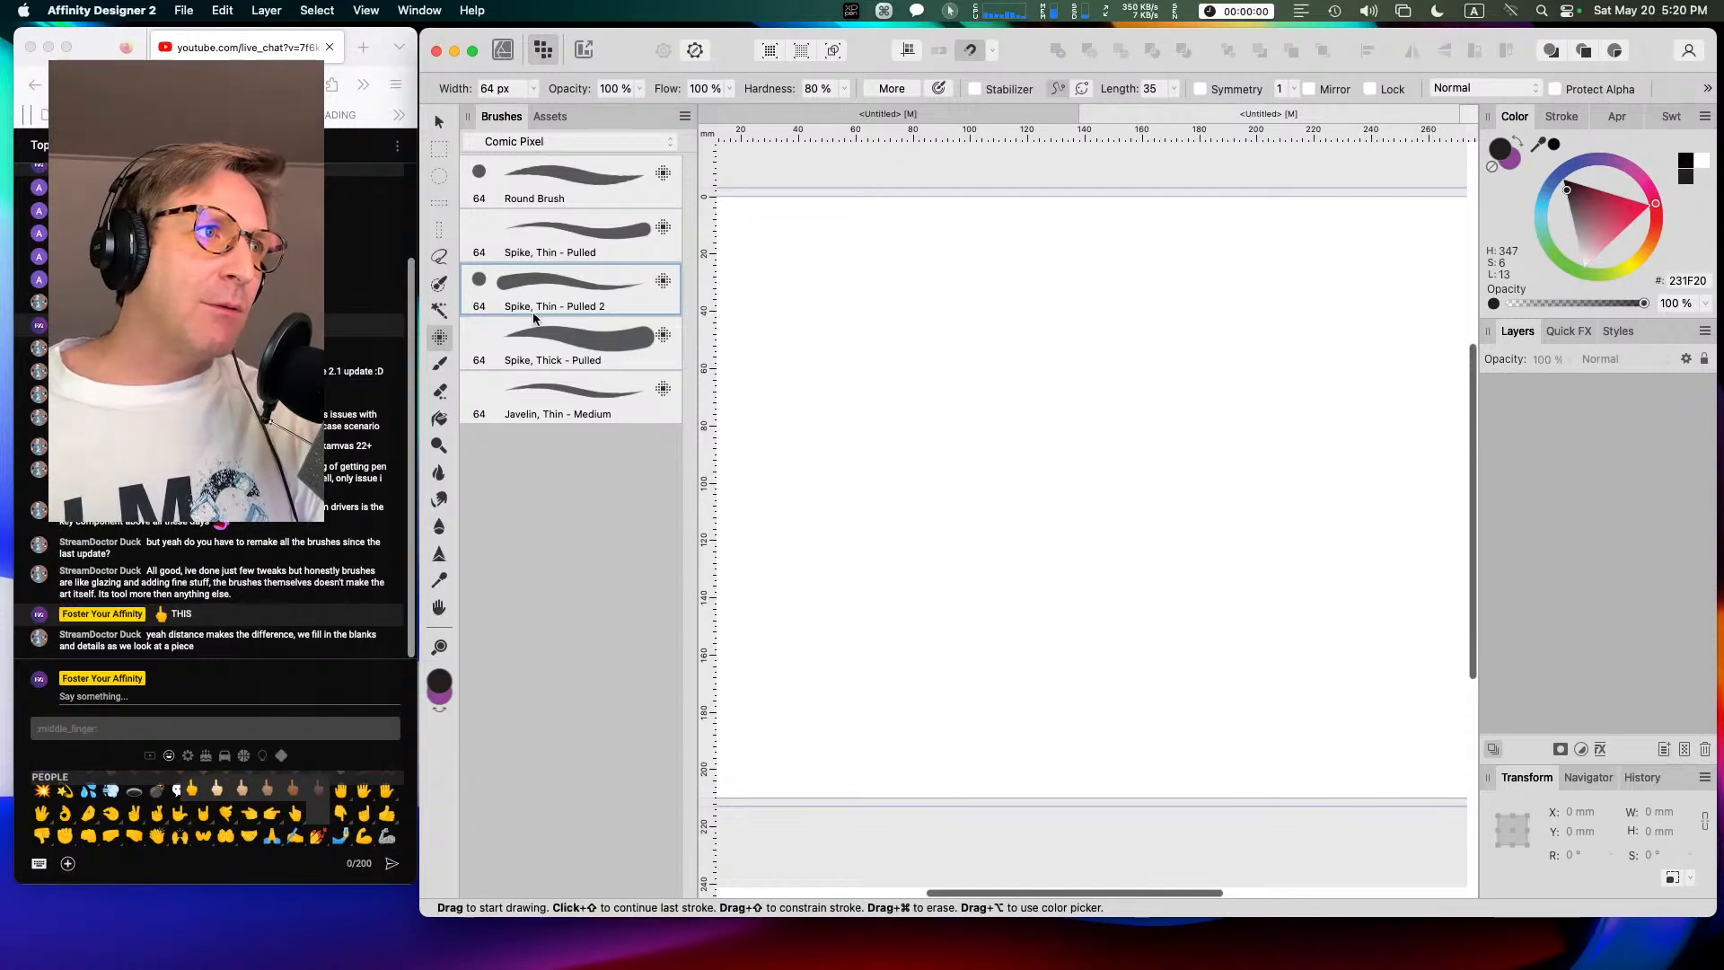
Step: Start renaming the Spike, Thin - Pulled 2 brush, removing "Pulled 2" and keeping "Spike, Thin -" as the beginning of the name
right_click(557, 291)
left_click(621, 375)
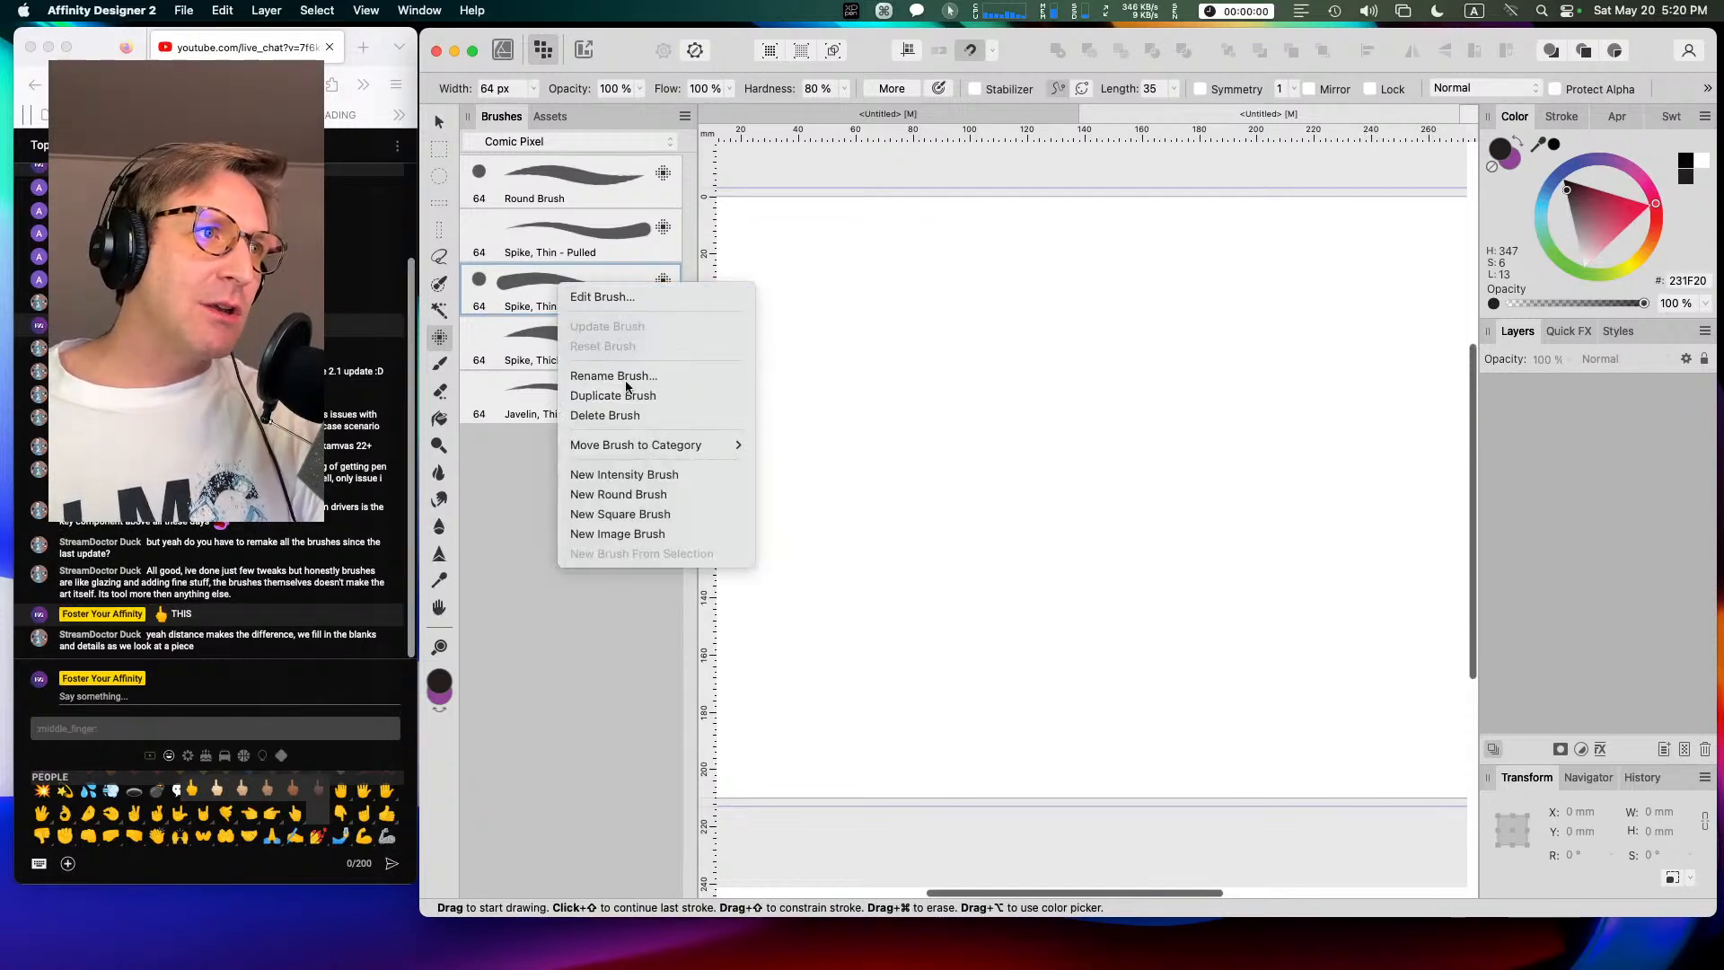
left_click(839, 356)
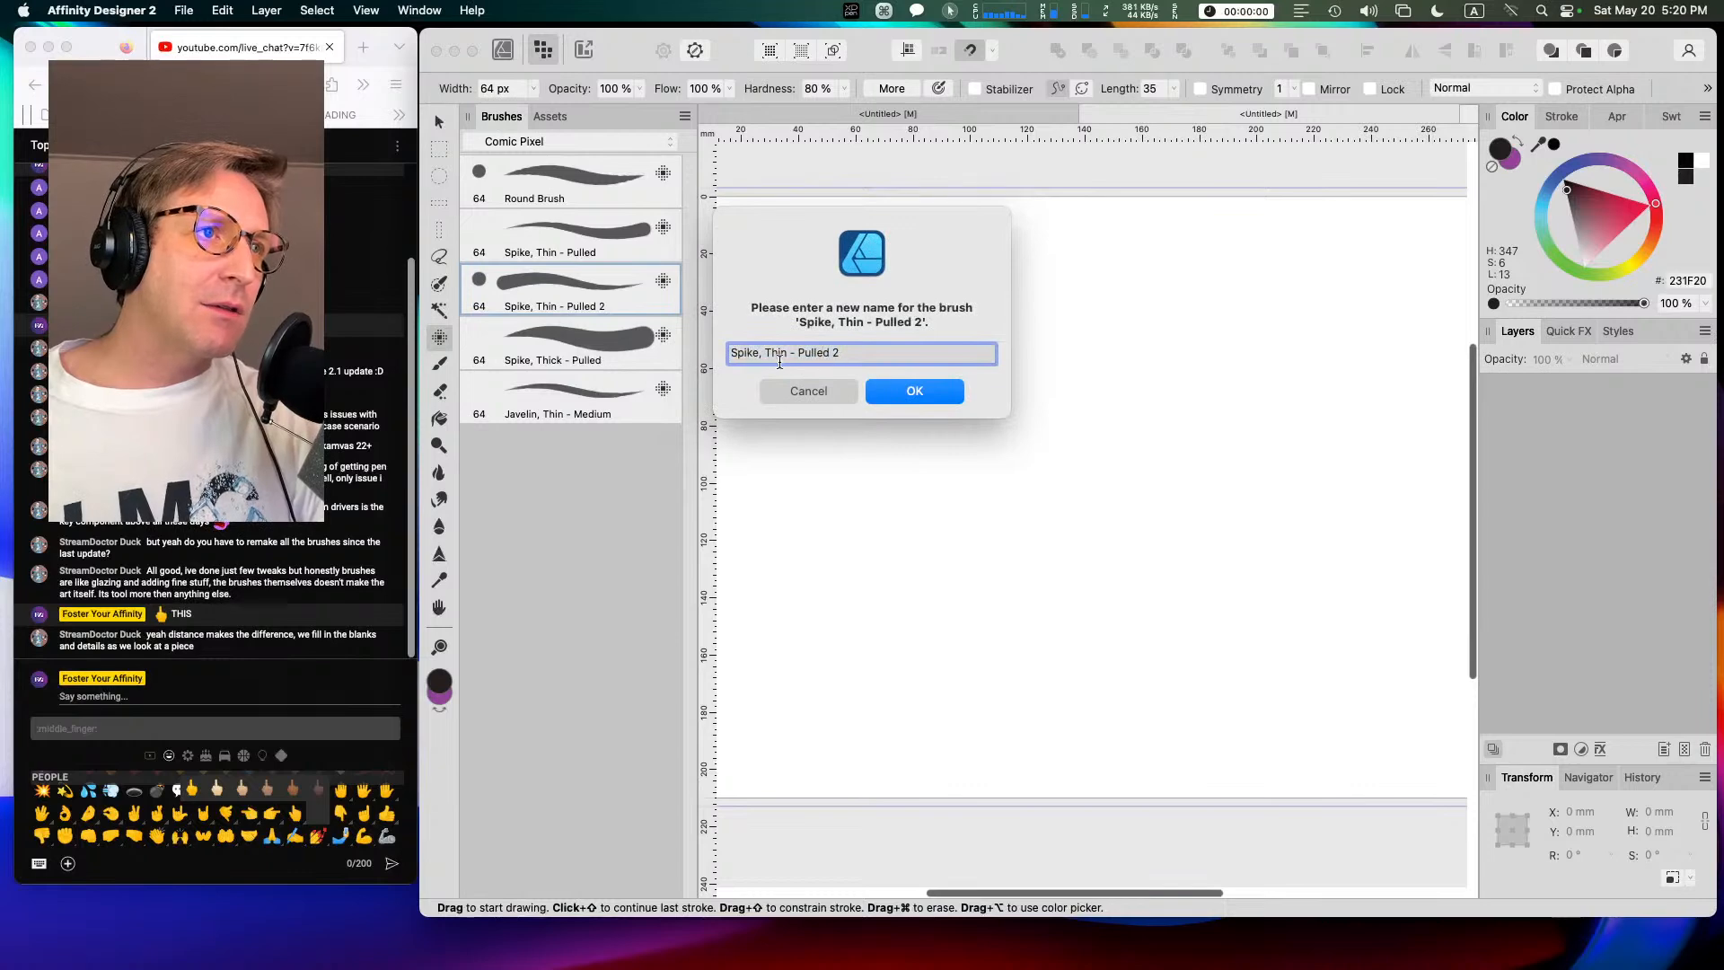
left_click_drag(797, 353, 865, 355)
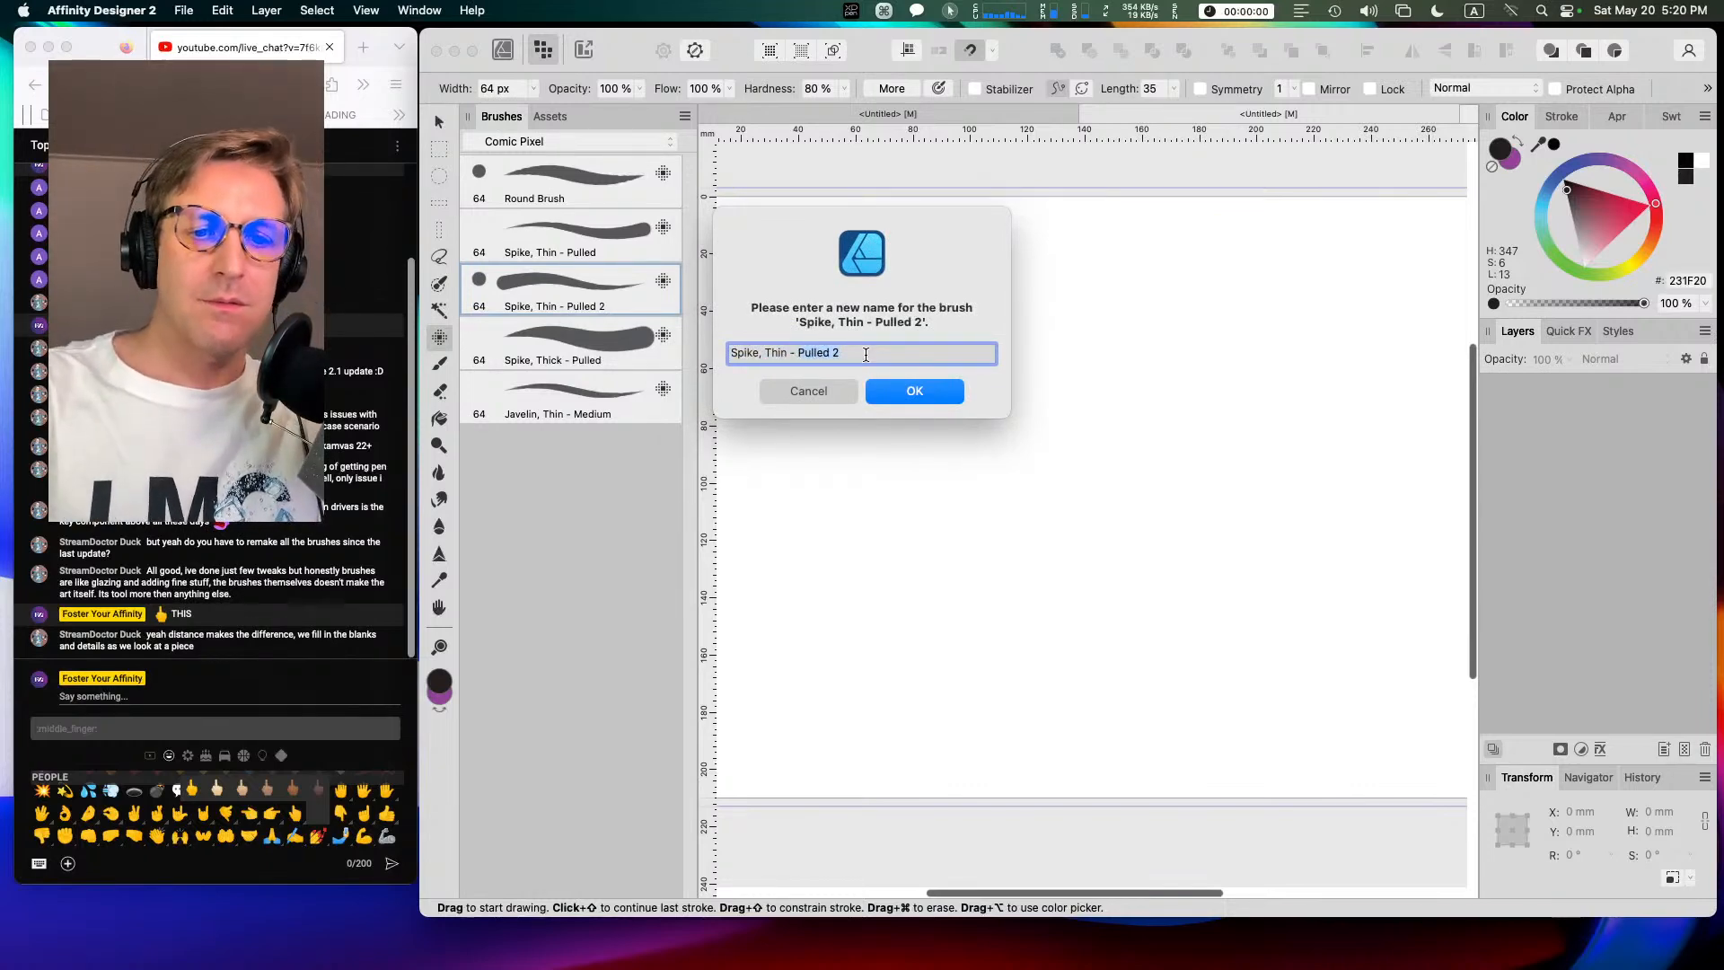
key("shift")
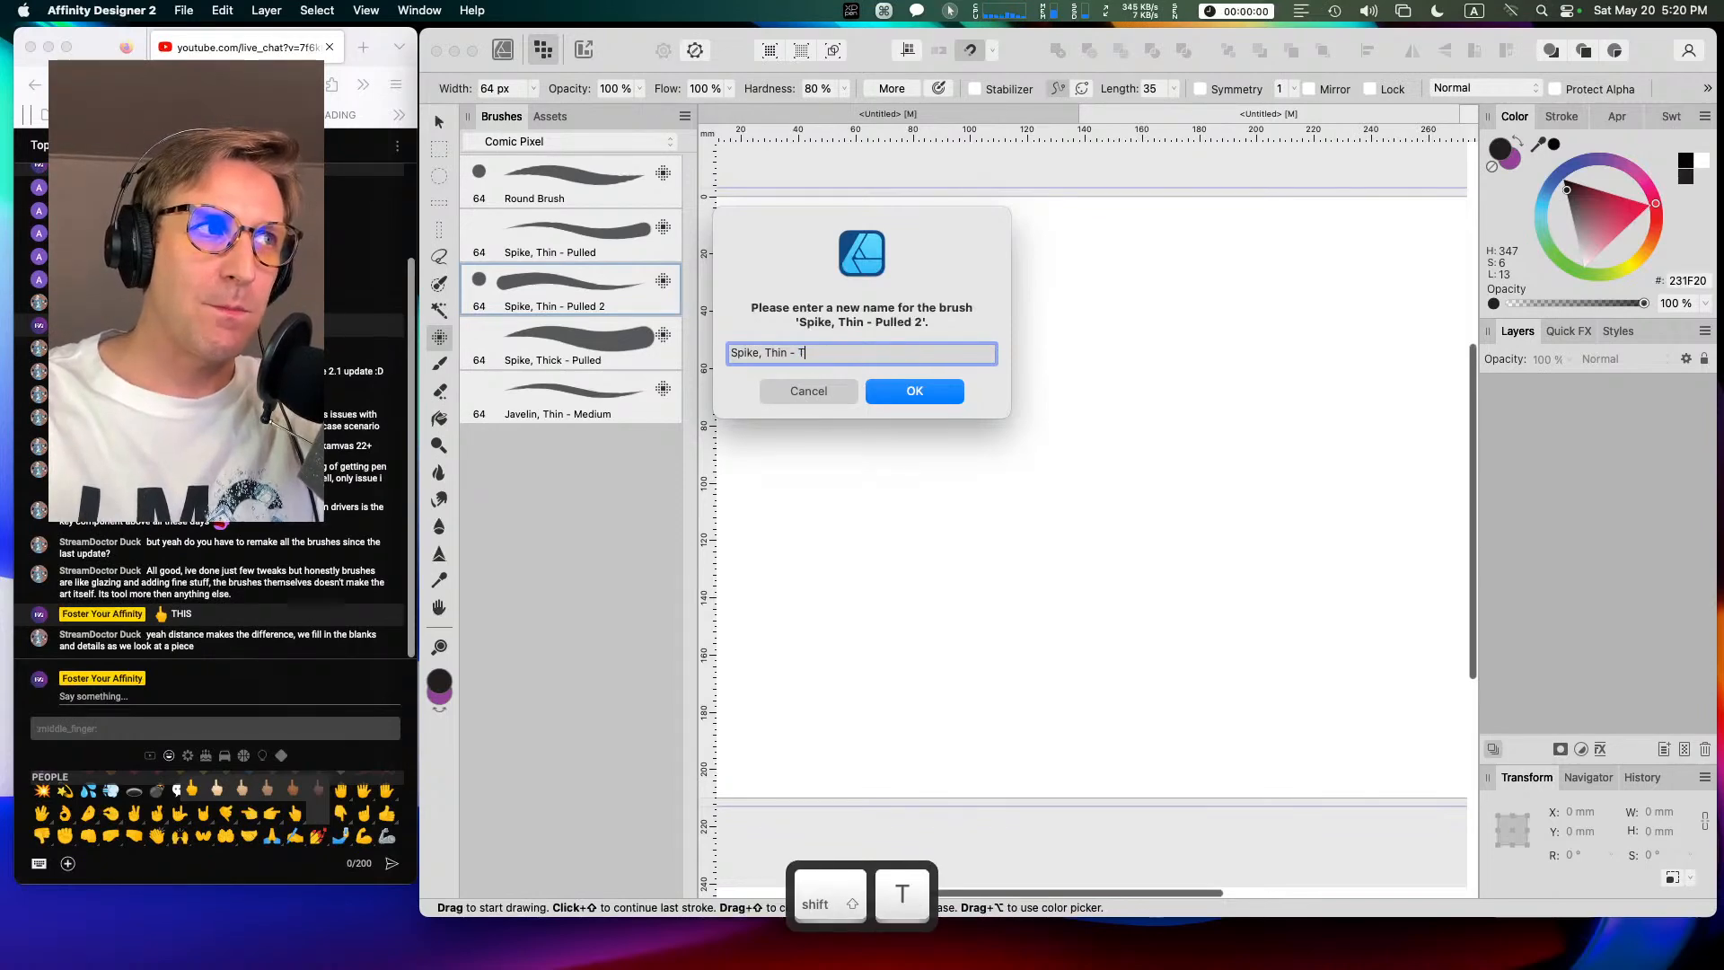
type("hin")
key("BackSpace")
key("BackSpace")
key("BackSpace")
key("BackSpace")
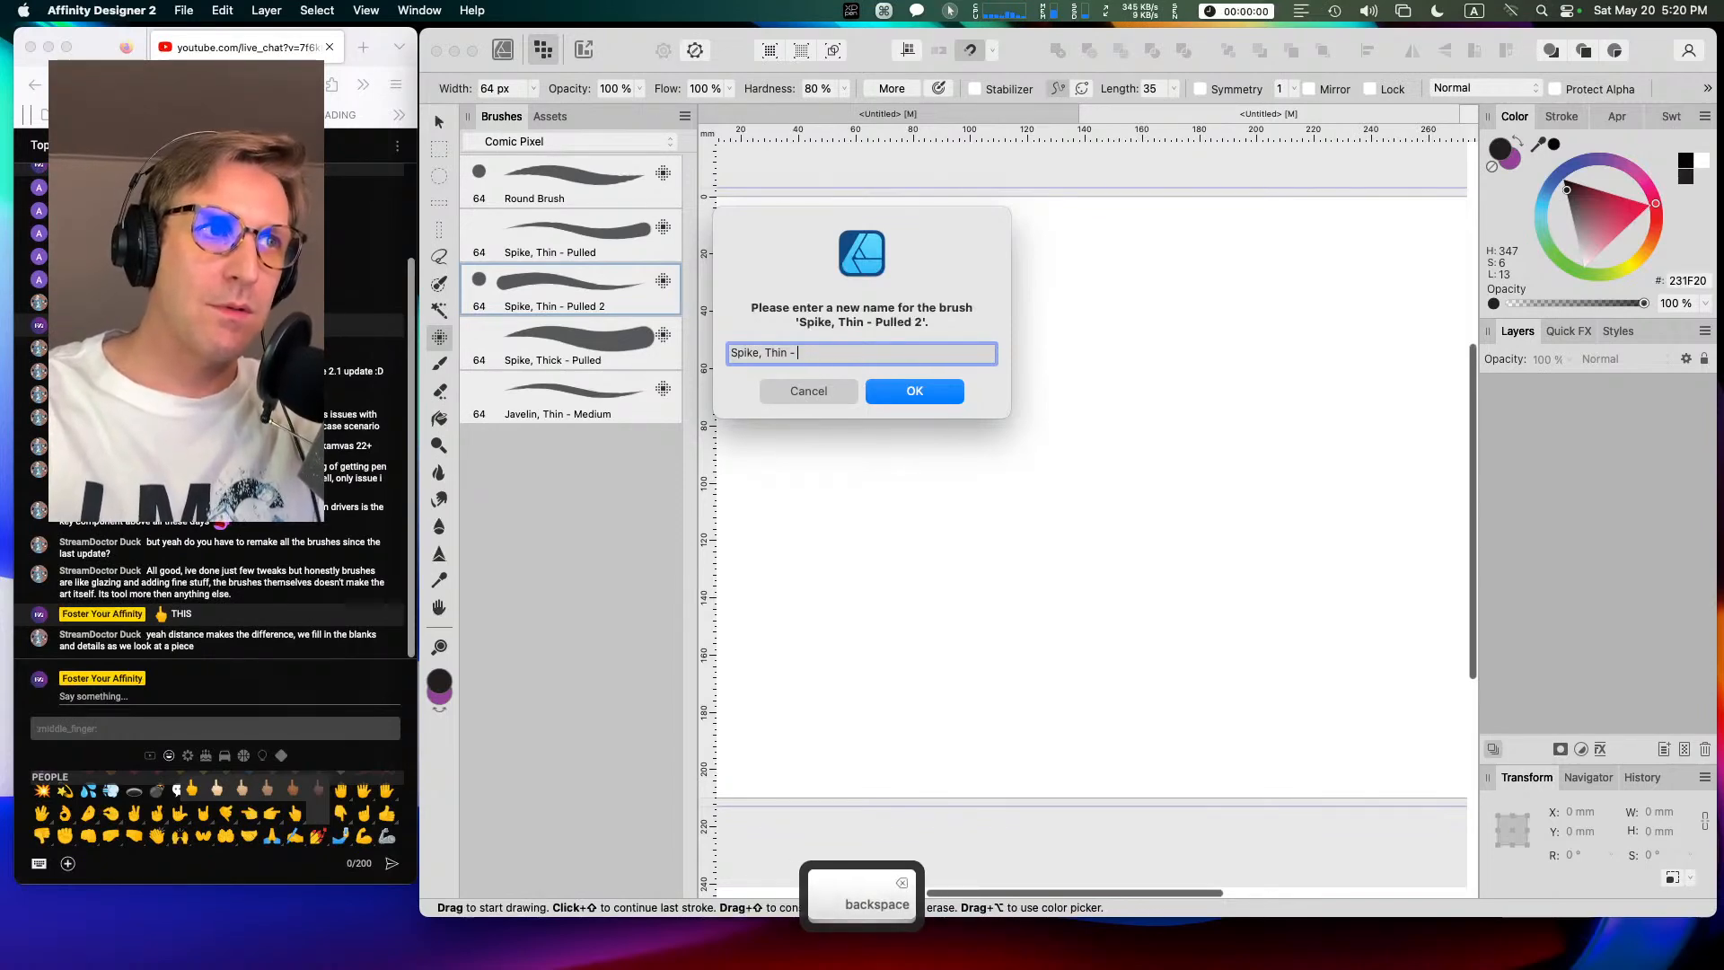
Step: Rename the duplicated thin spike brush, Spike, Thin - Pulled 2, as "Spike, Thin - (thrown)"
type("(thro")
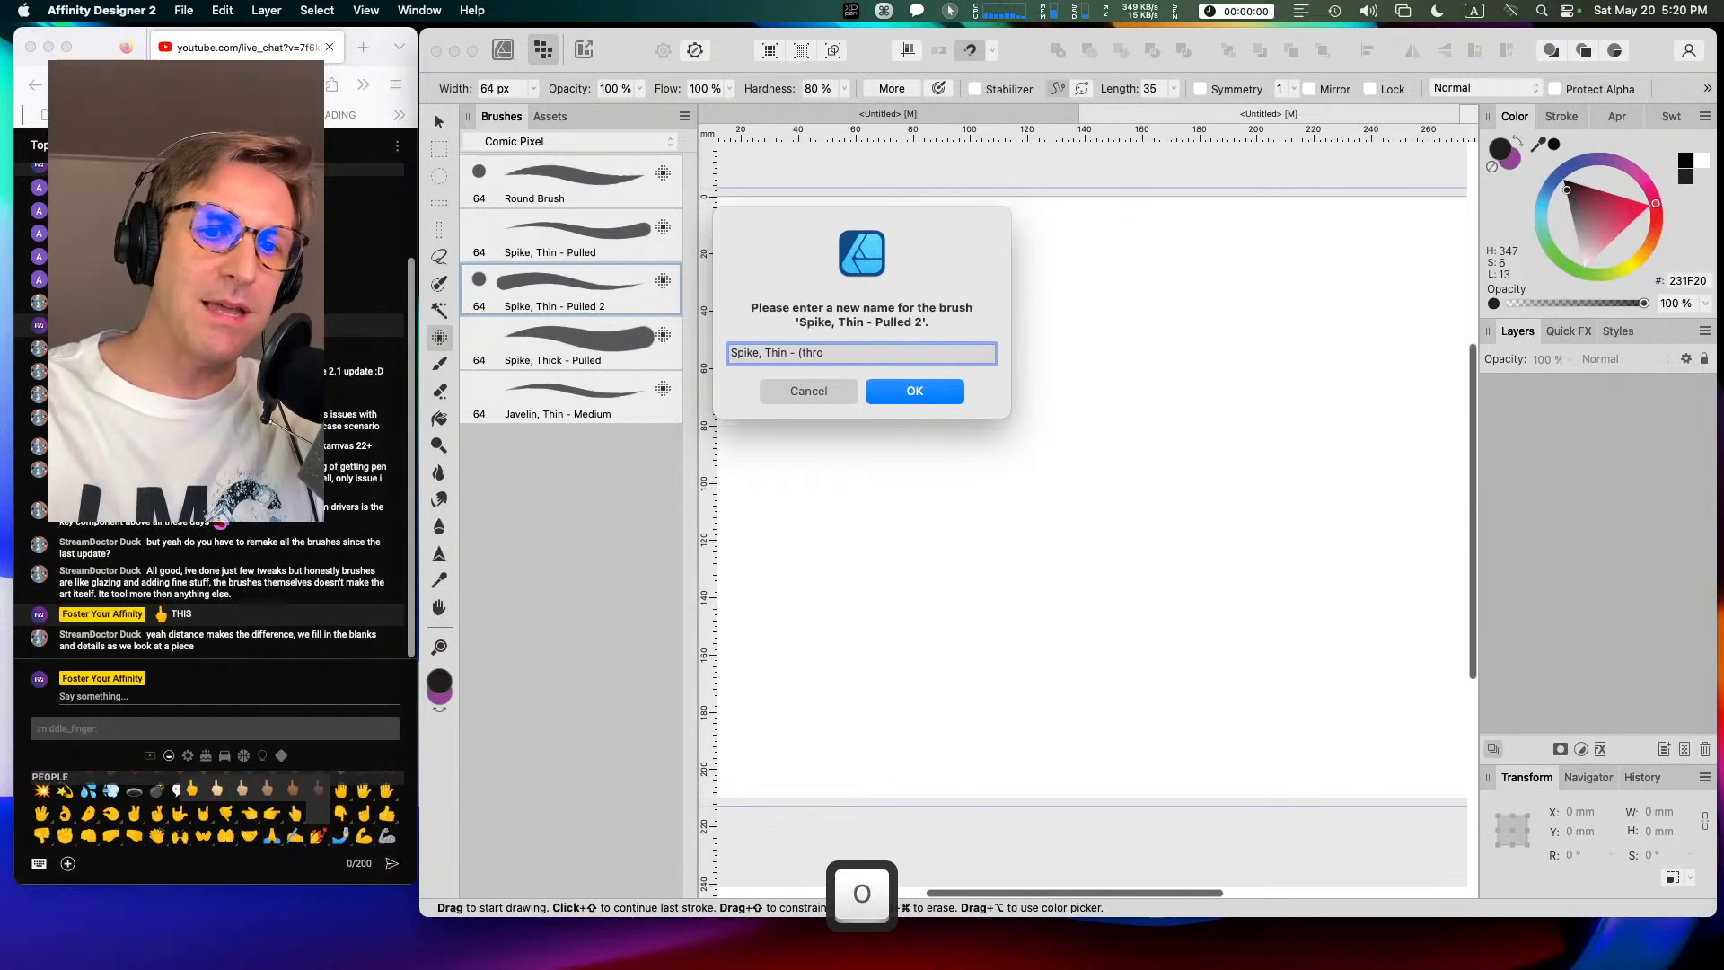
type("wn)")
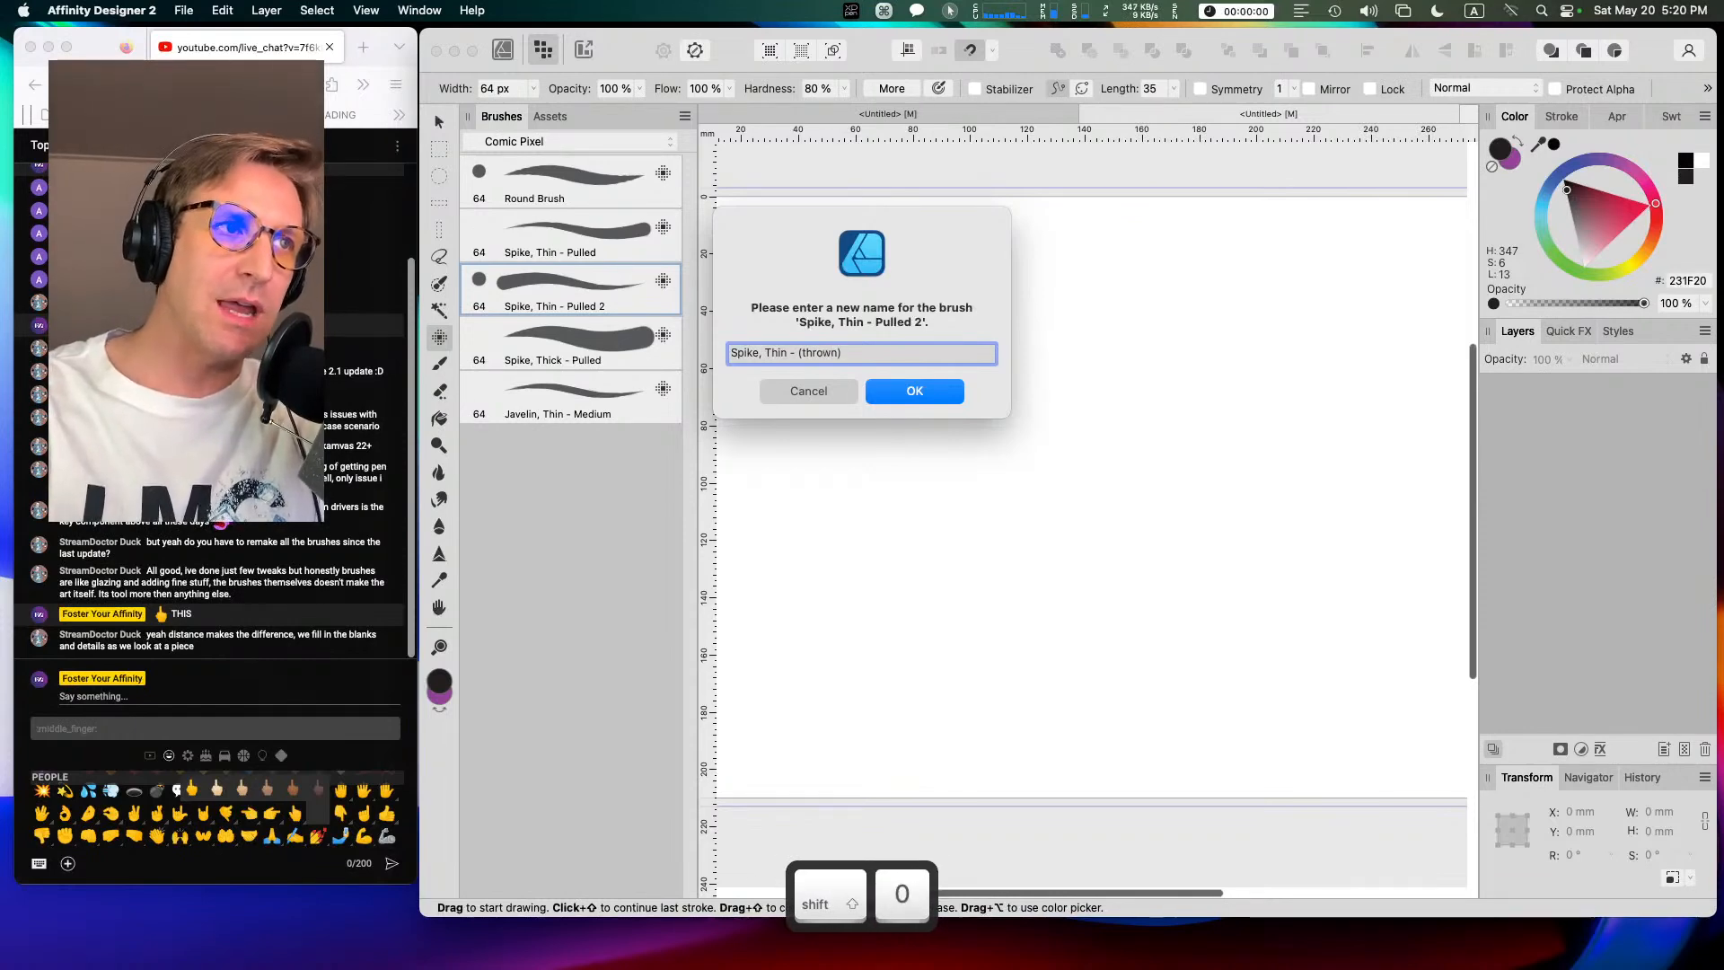
left_click(878, 392)
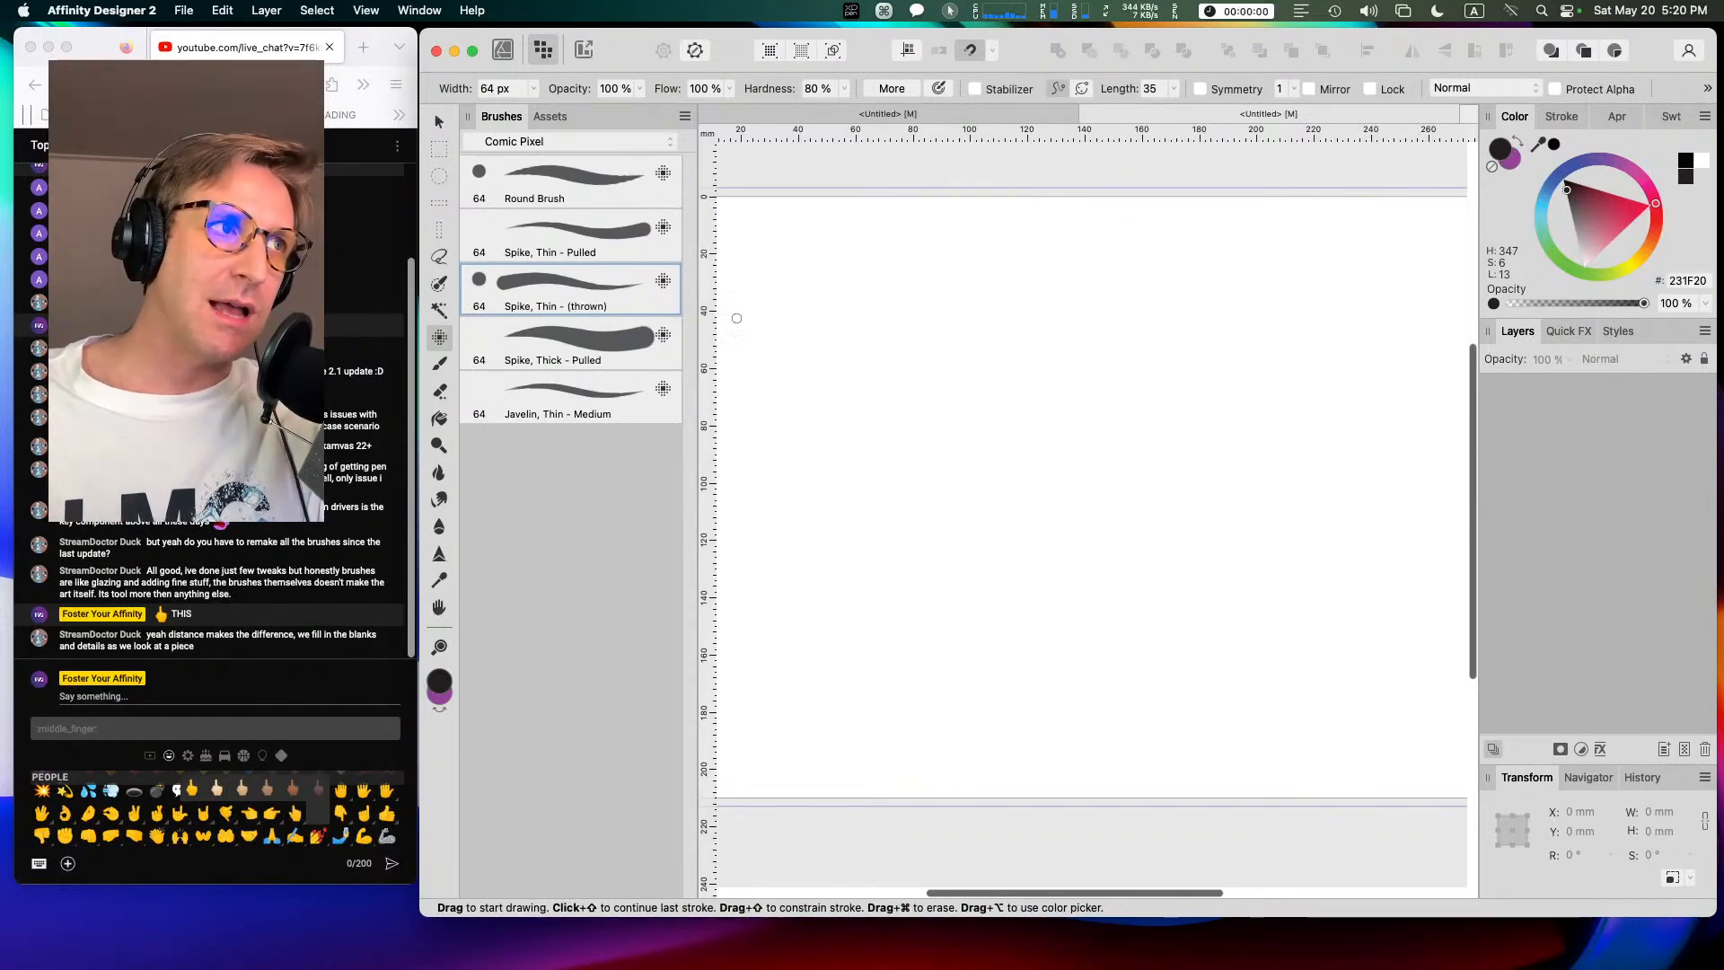
left_click(629, 250)
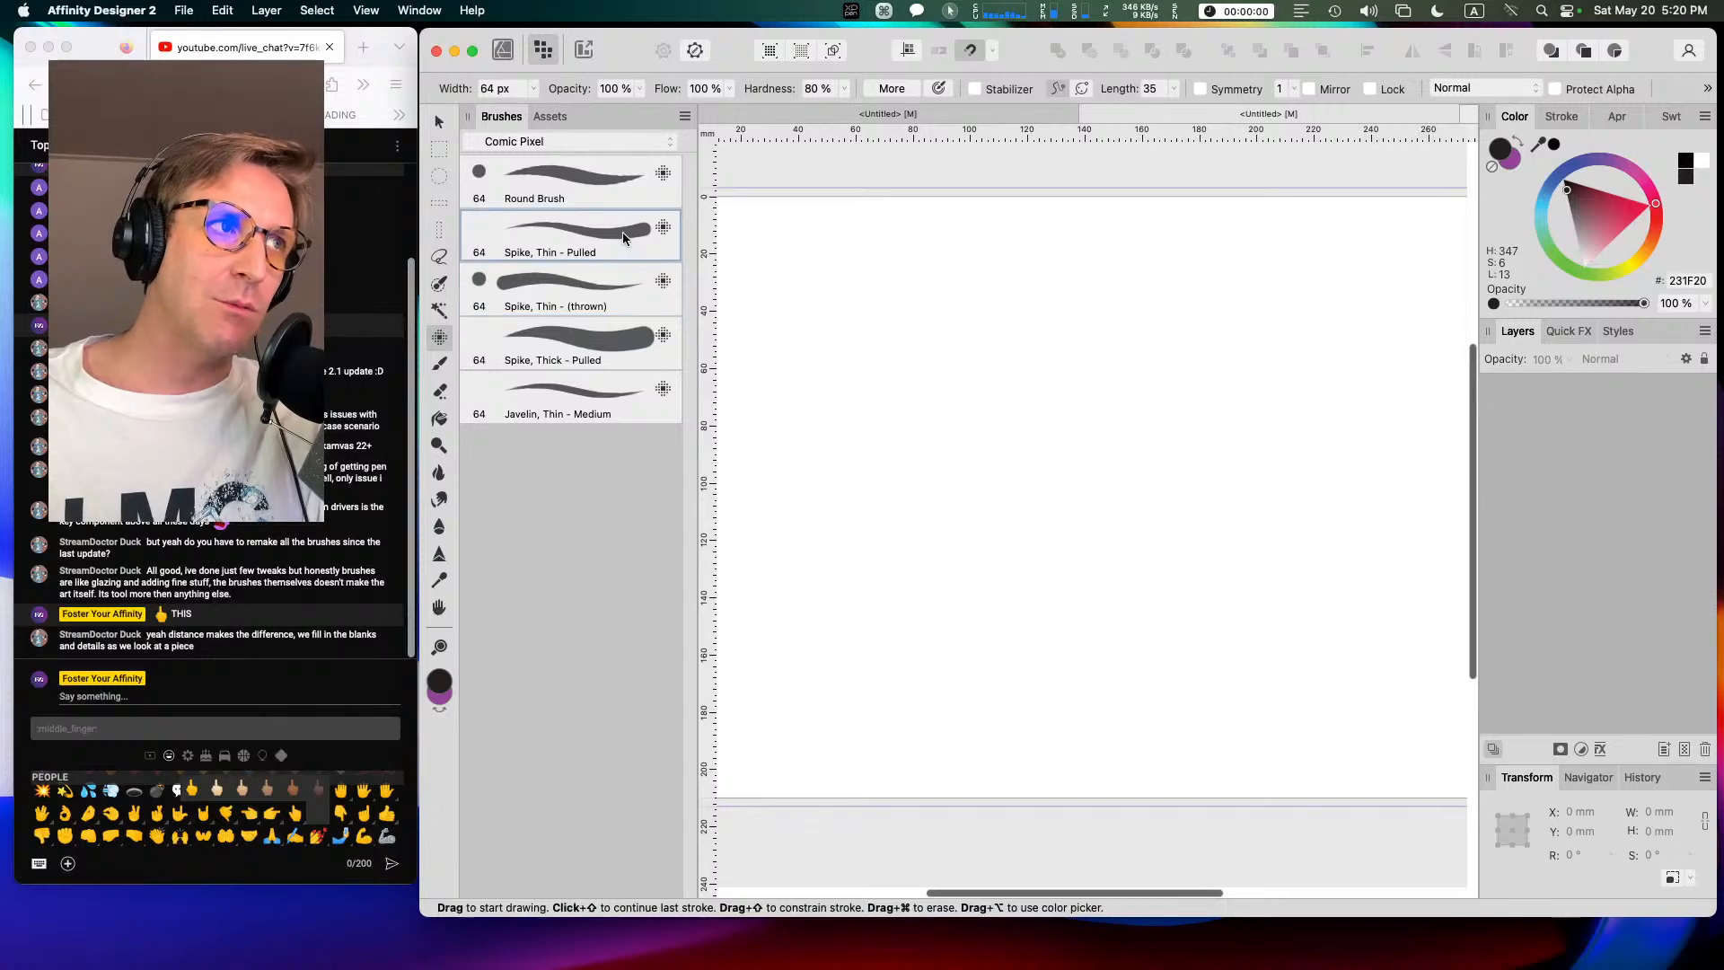
right_click(627, 234)
left_click(655, 245)
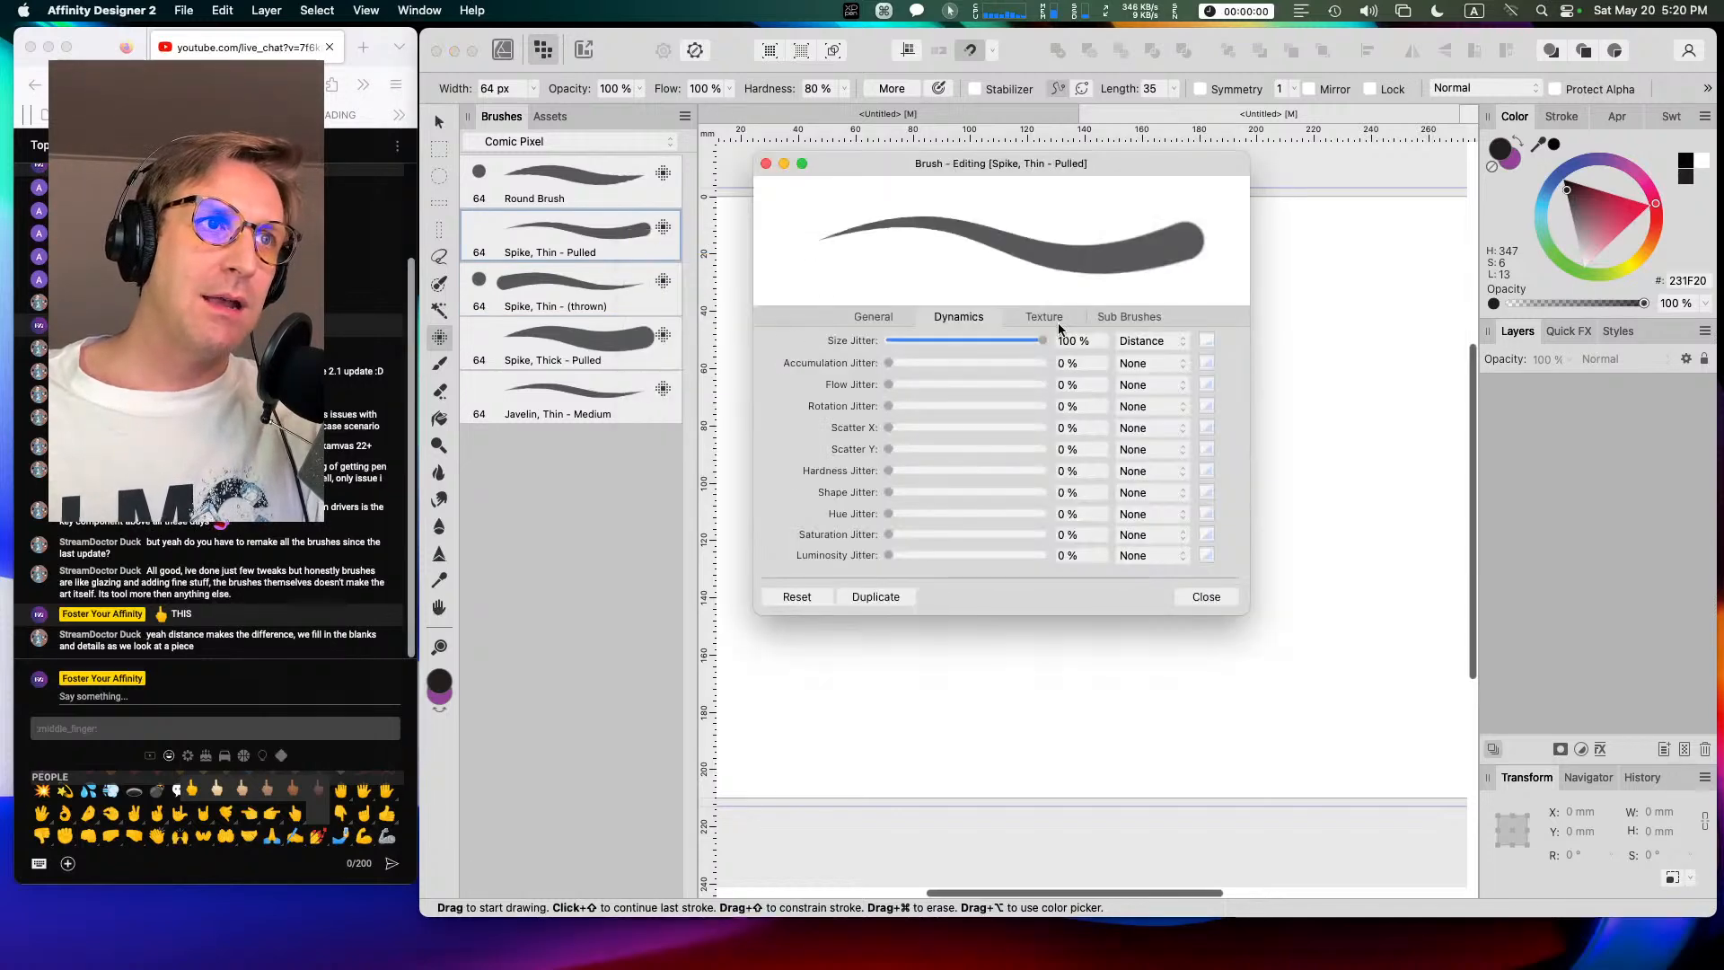
left_click(1206, 596)
right_click(593, 256)
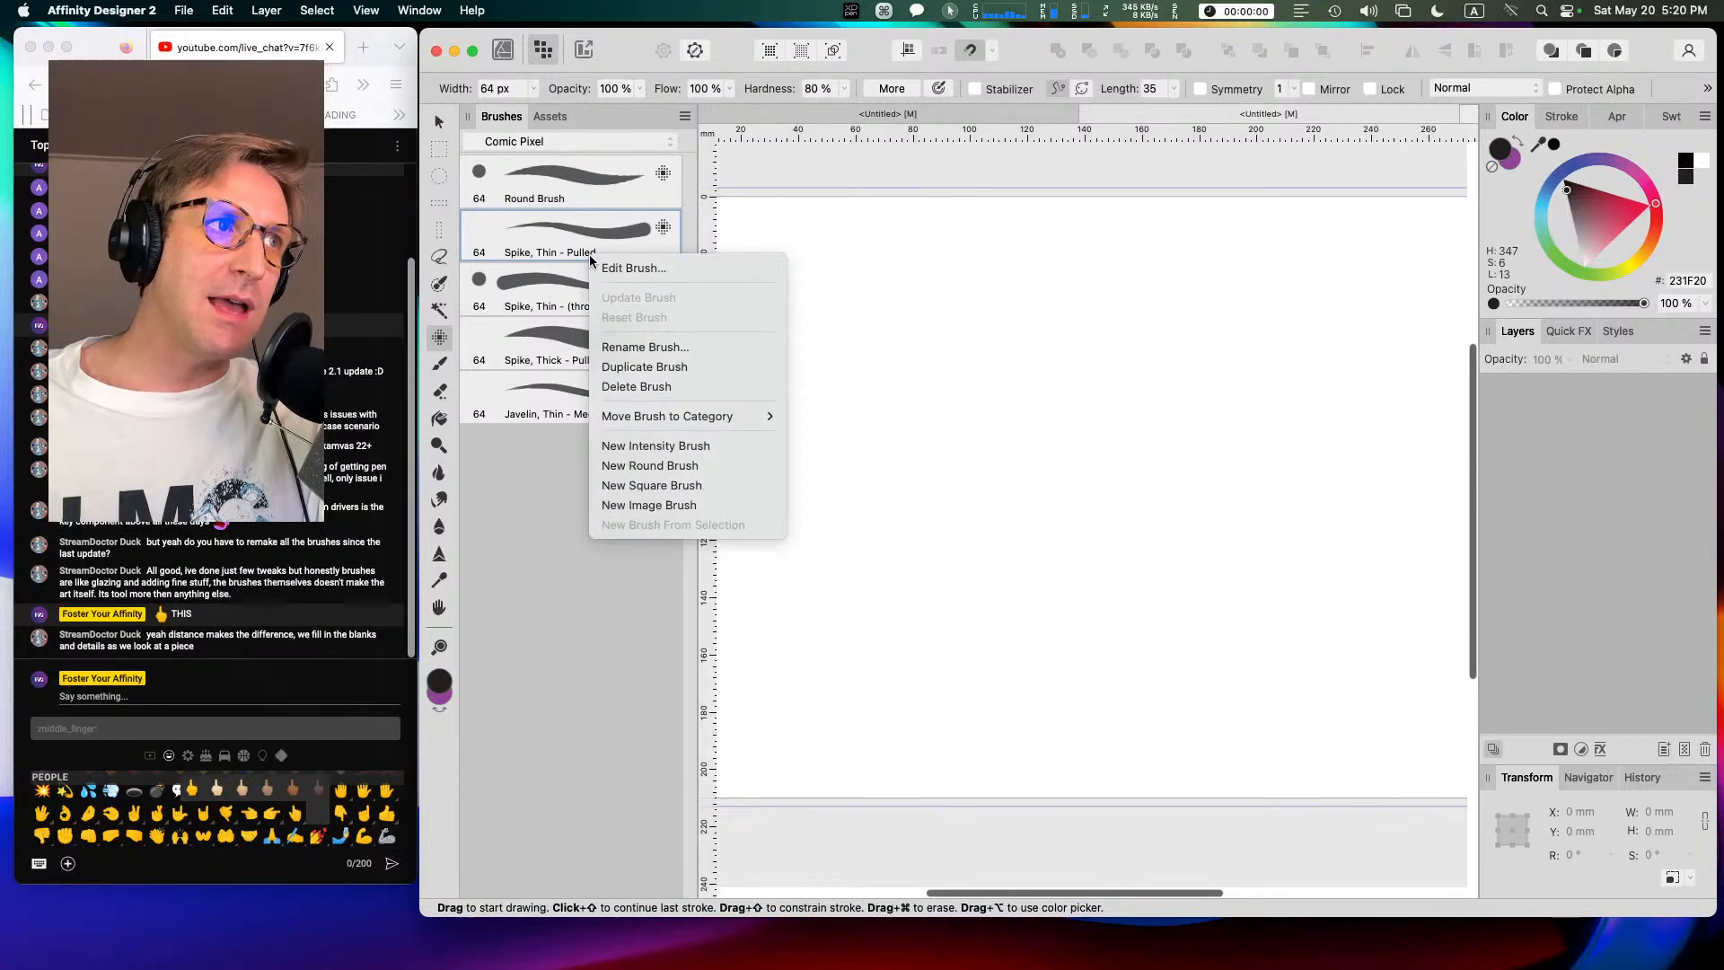
left_click(626, 268)
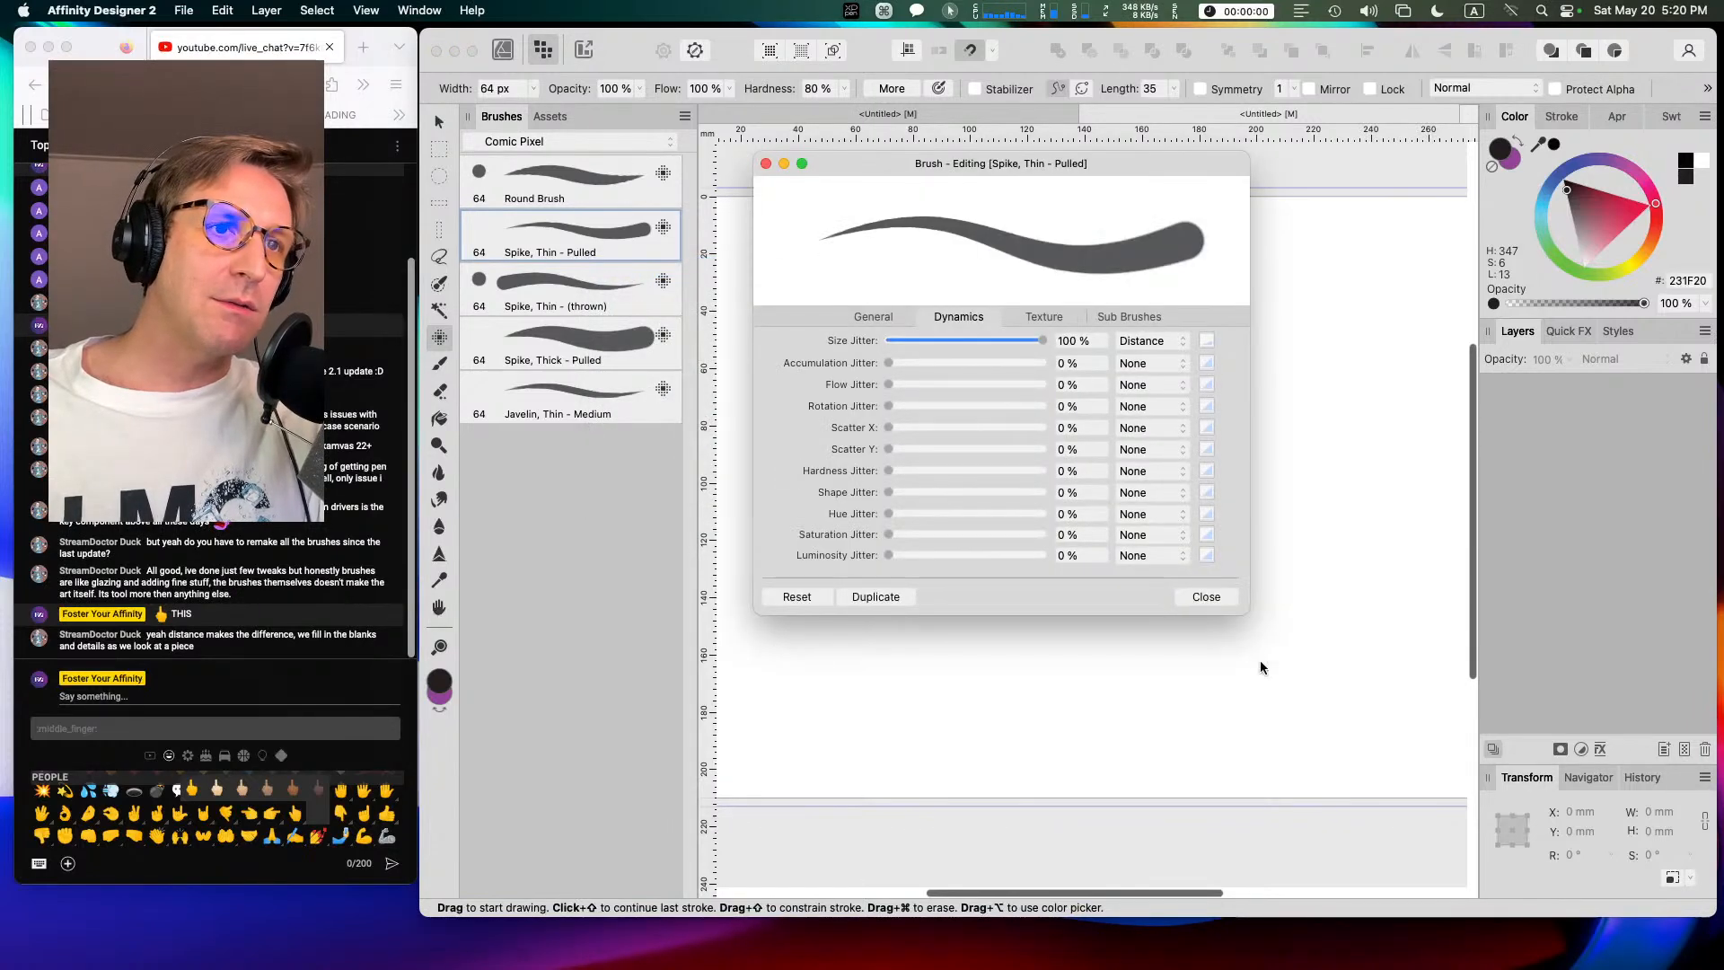
left_click(1213, 602)
Step: Rename the Spike, Thin - Pulled brush as "Spike, Thin (pulled)"
right_click(626, 231)
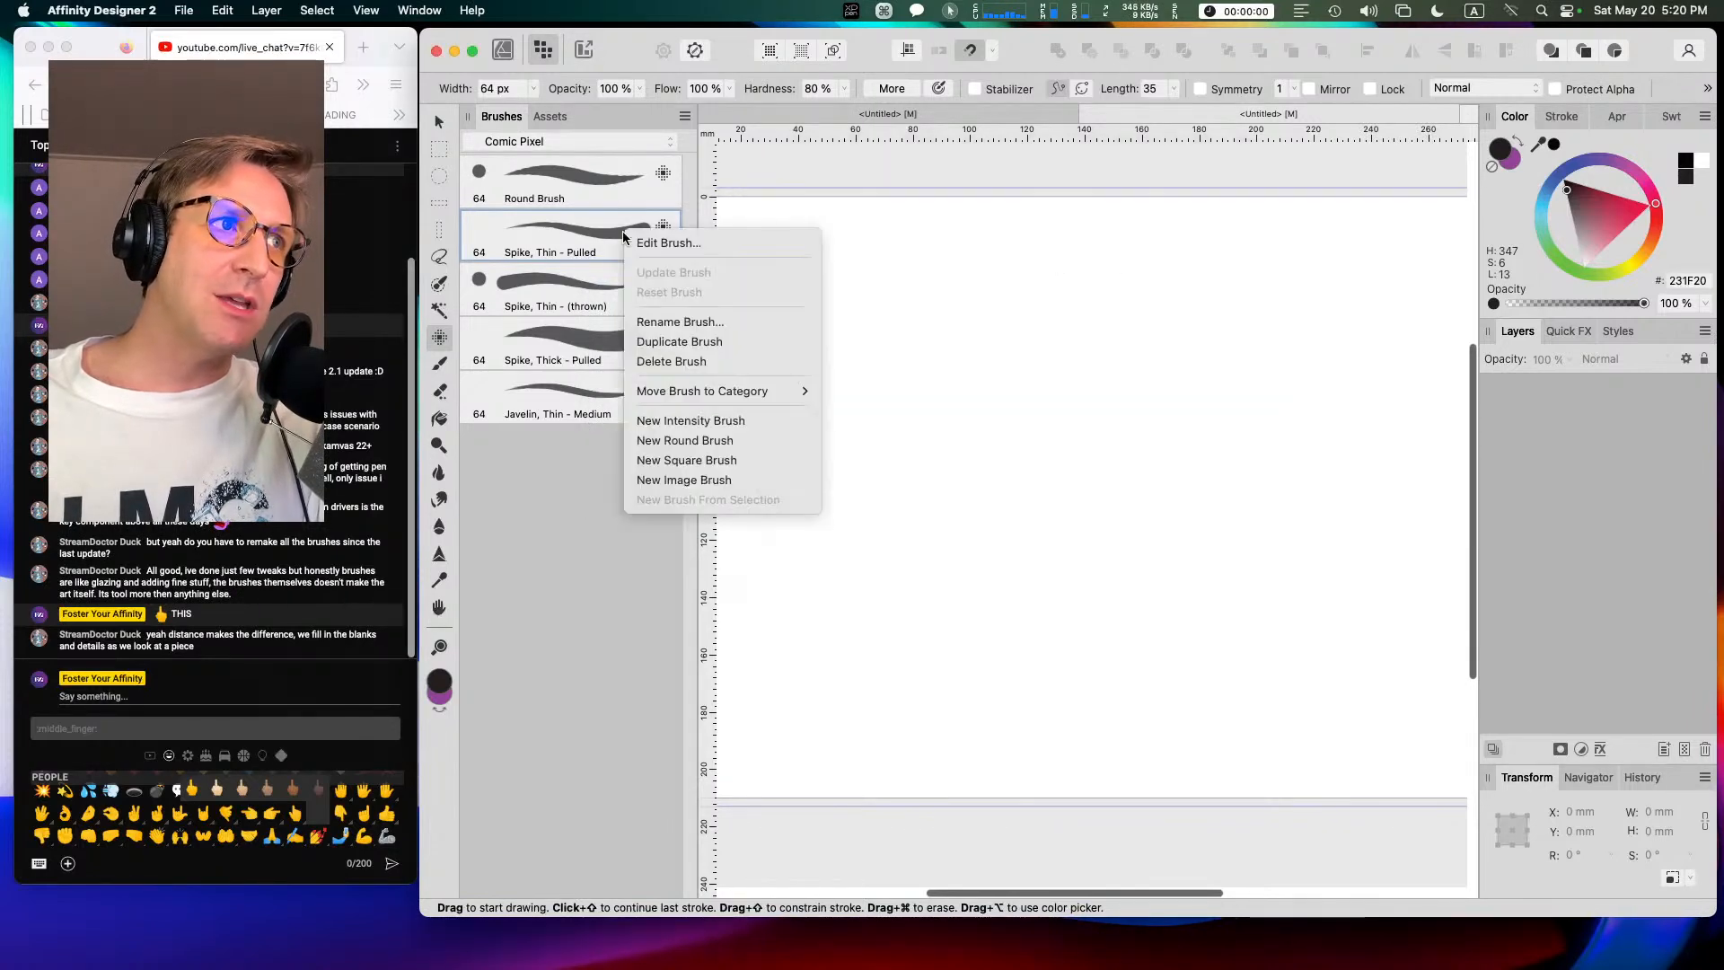
left_click(669, 325)
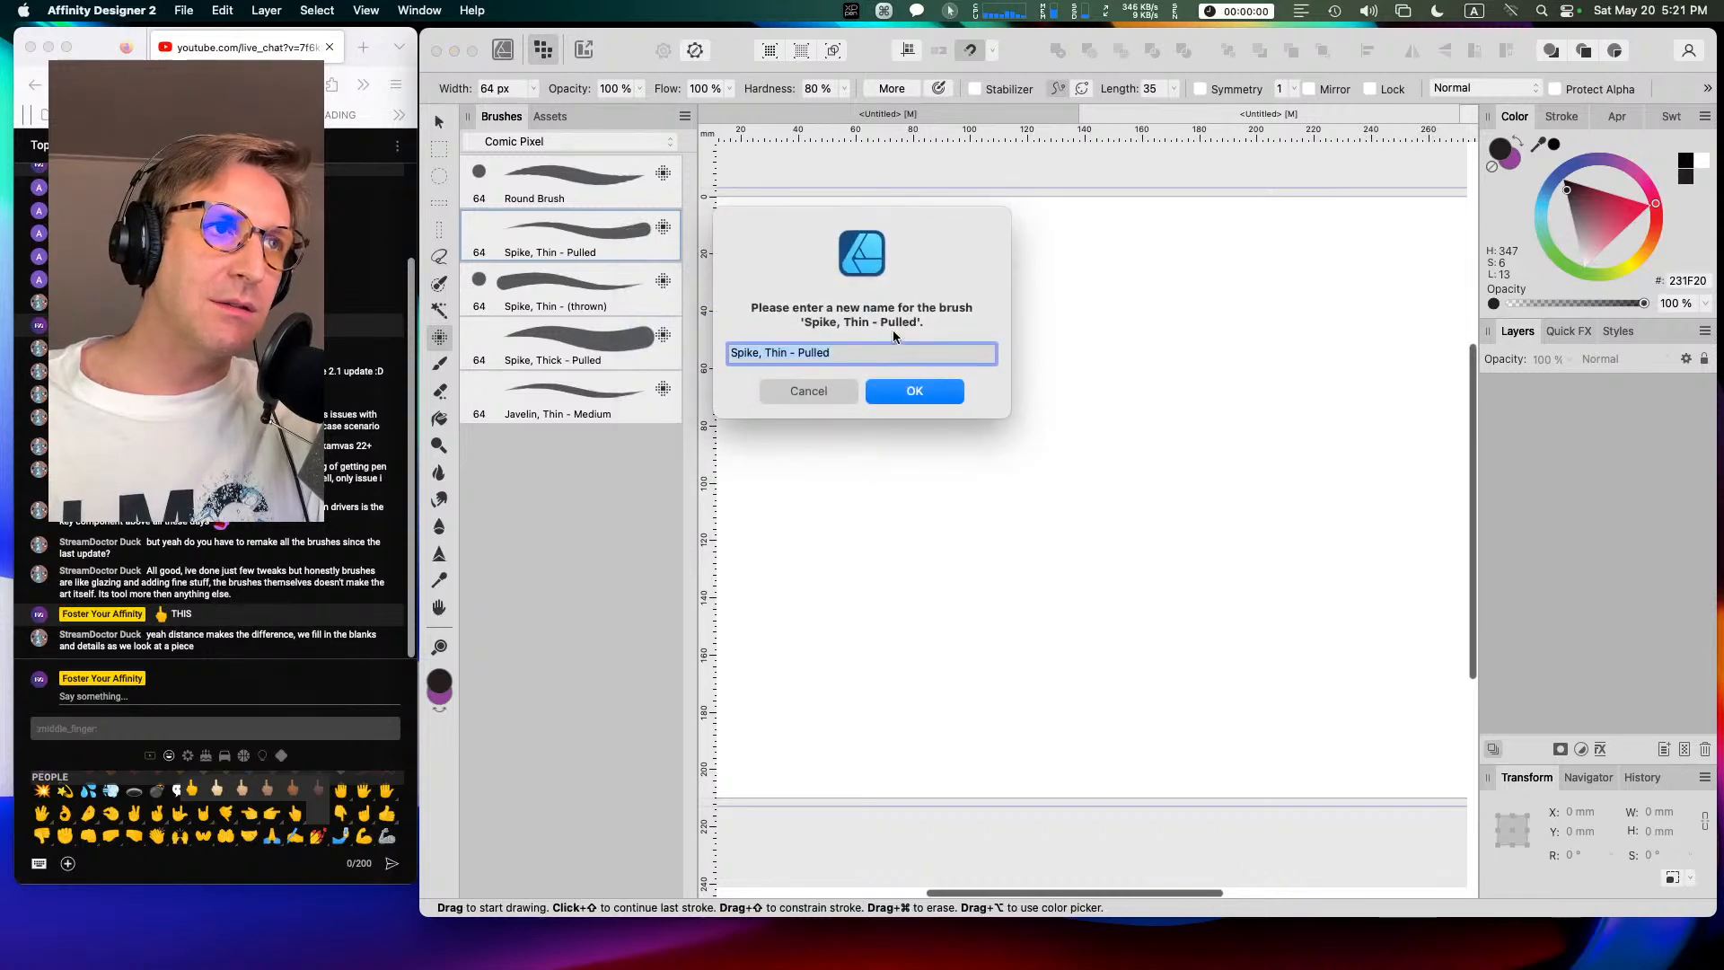
left_click_drag(830, 353, 790, 354)
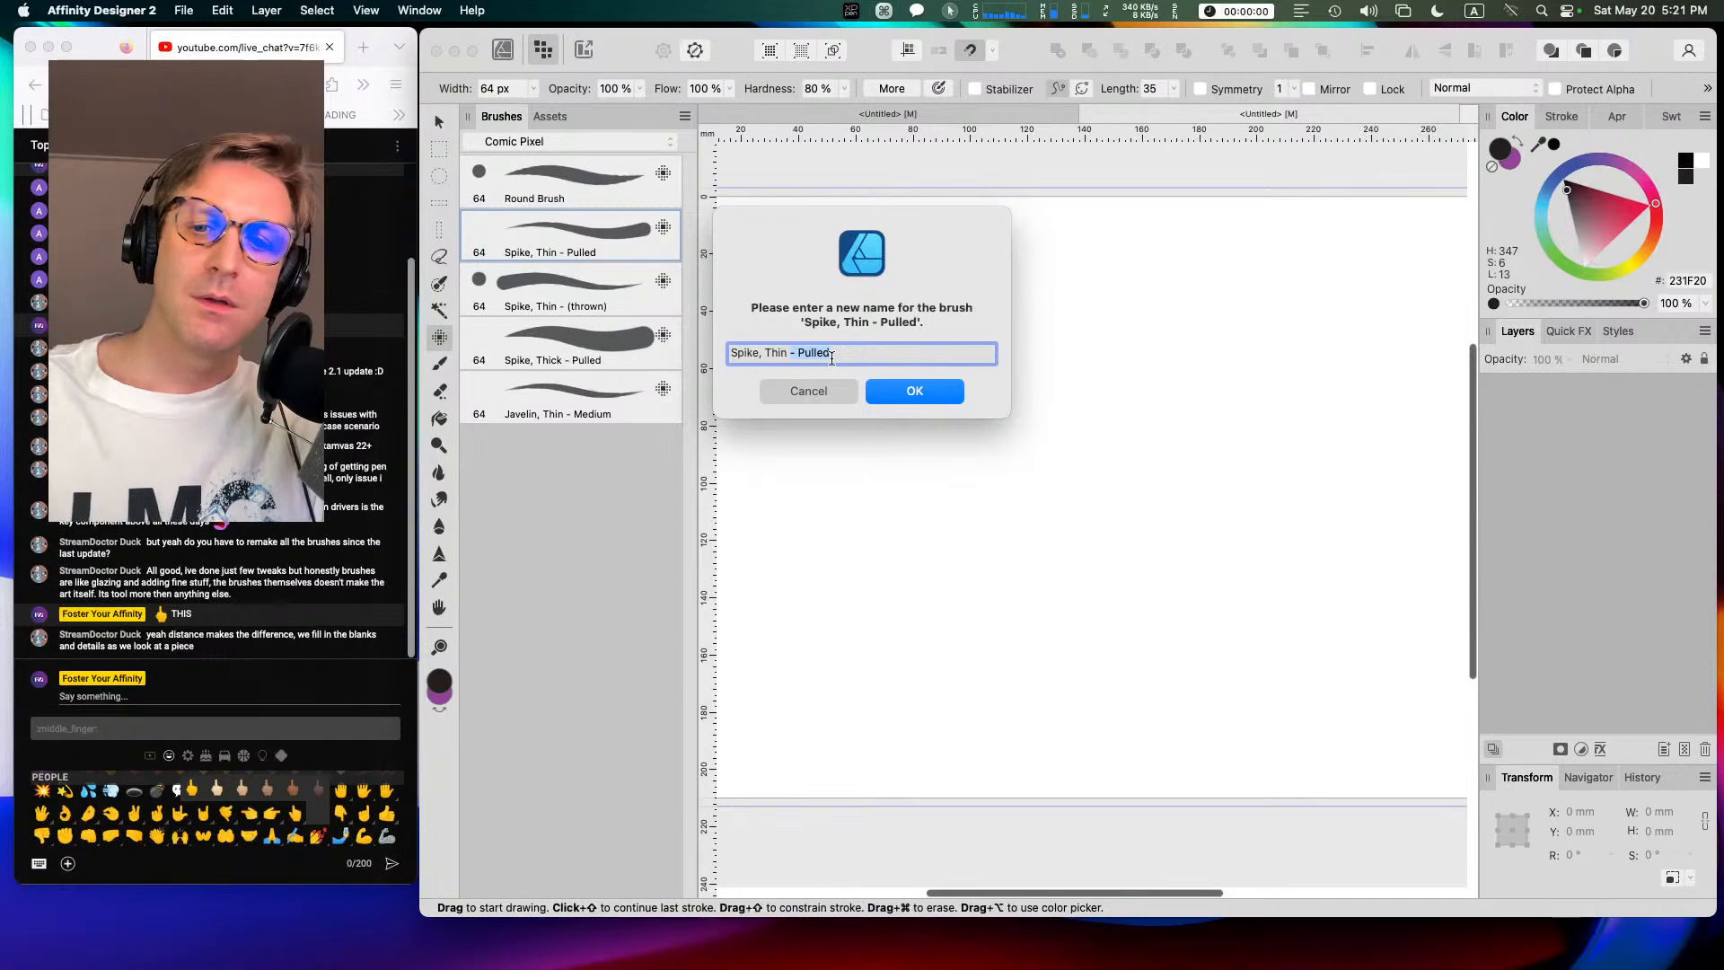
key("BackSpace")
type("(pulle")
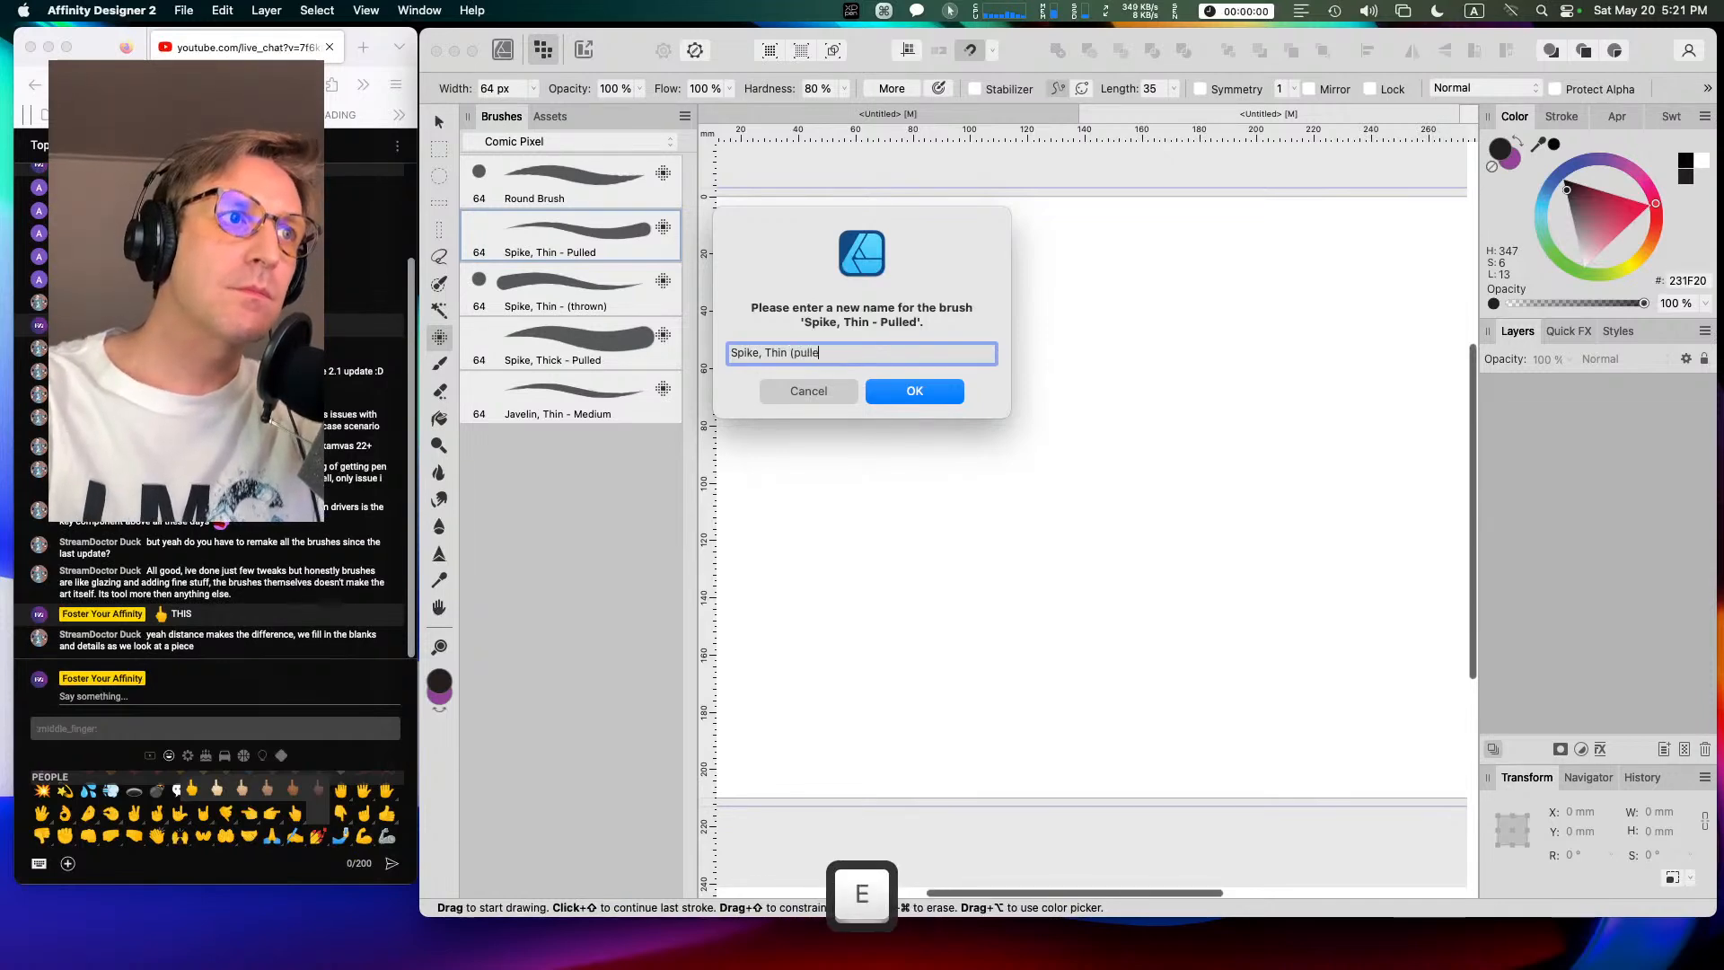
type("d)")
key("Return")
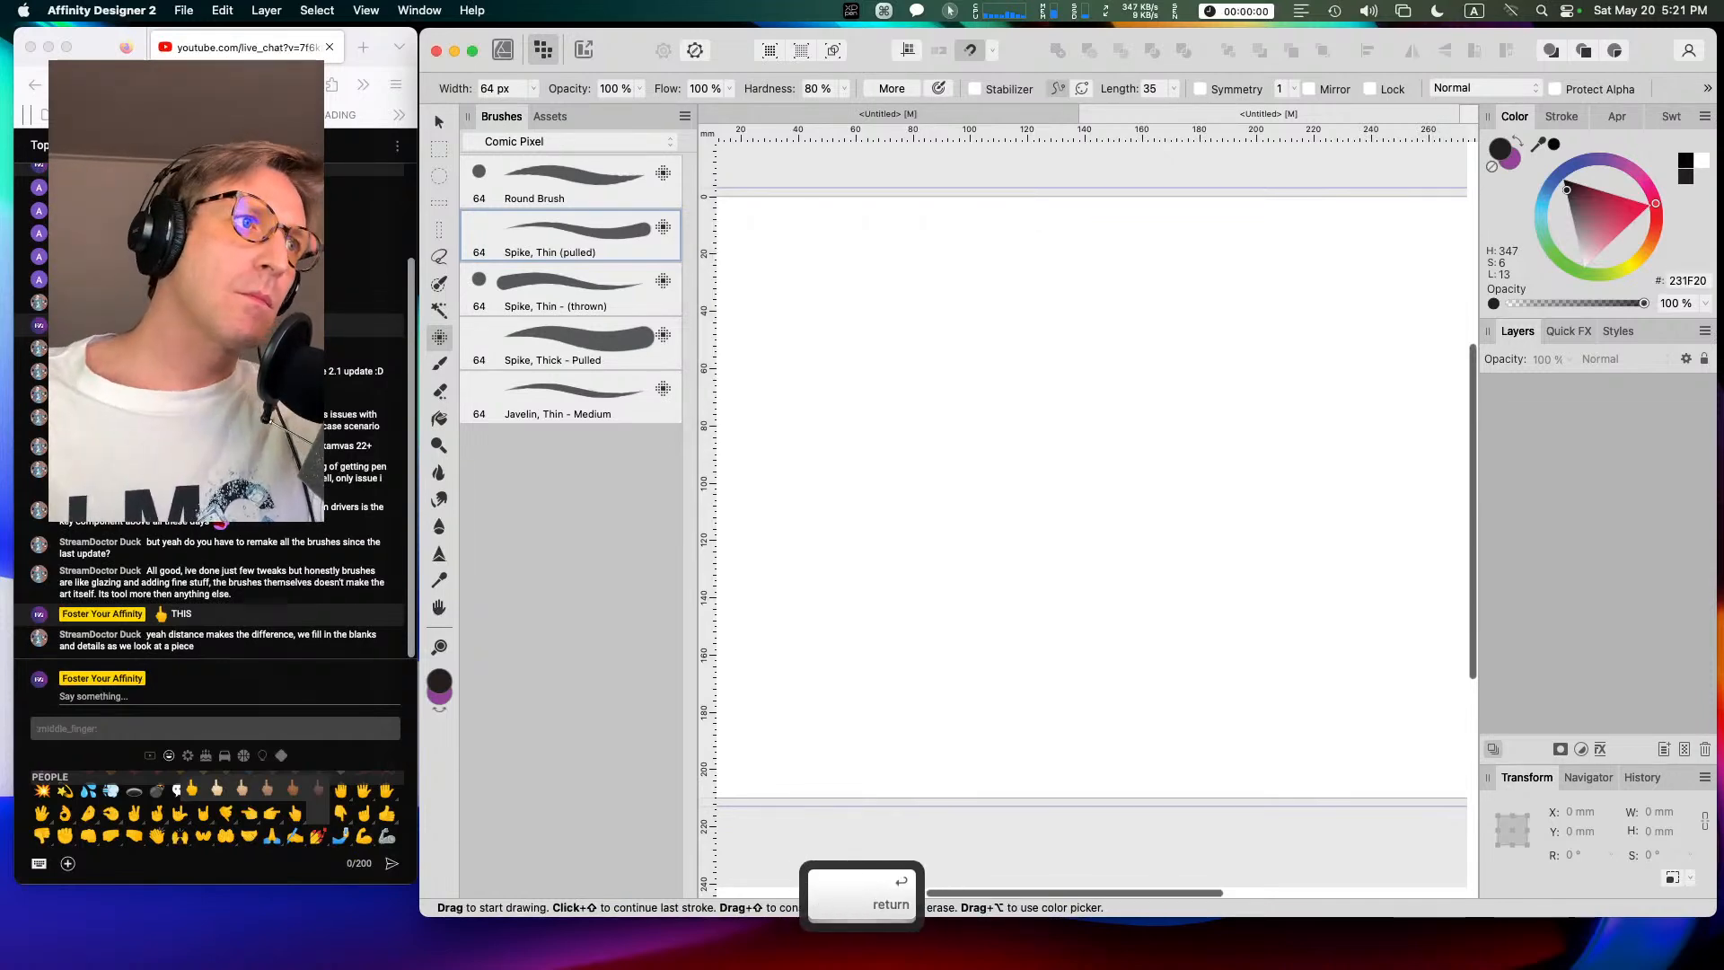
Step: Remove the dash from the thrown thin spike brush's name so it reads "Spike, Thin (thrown)"
right_click(599, 294)
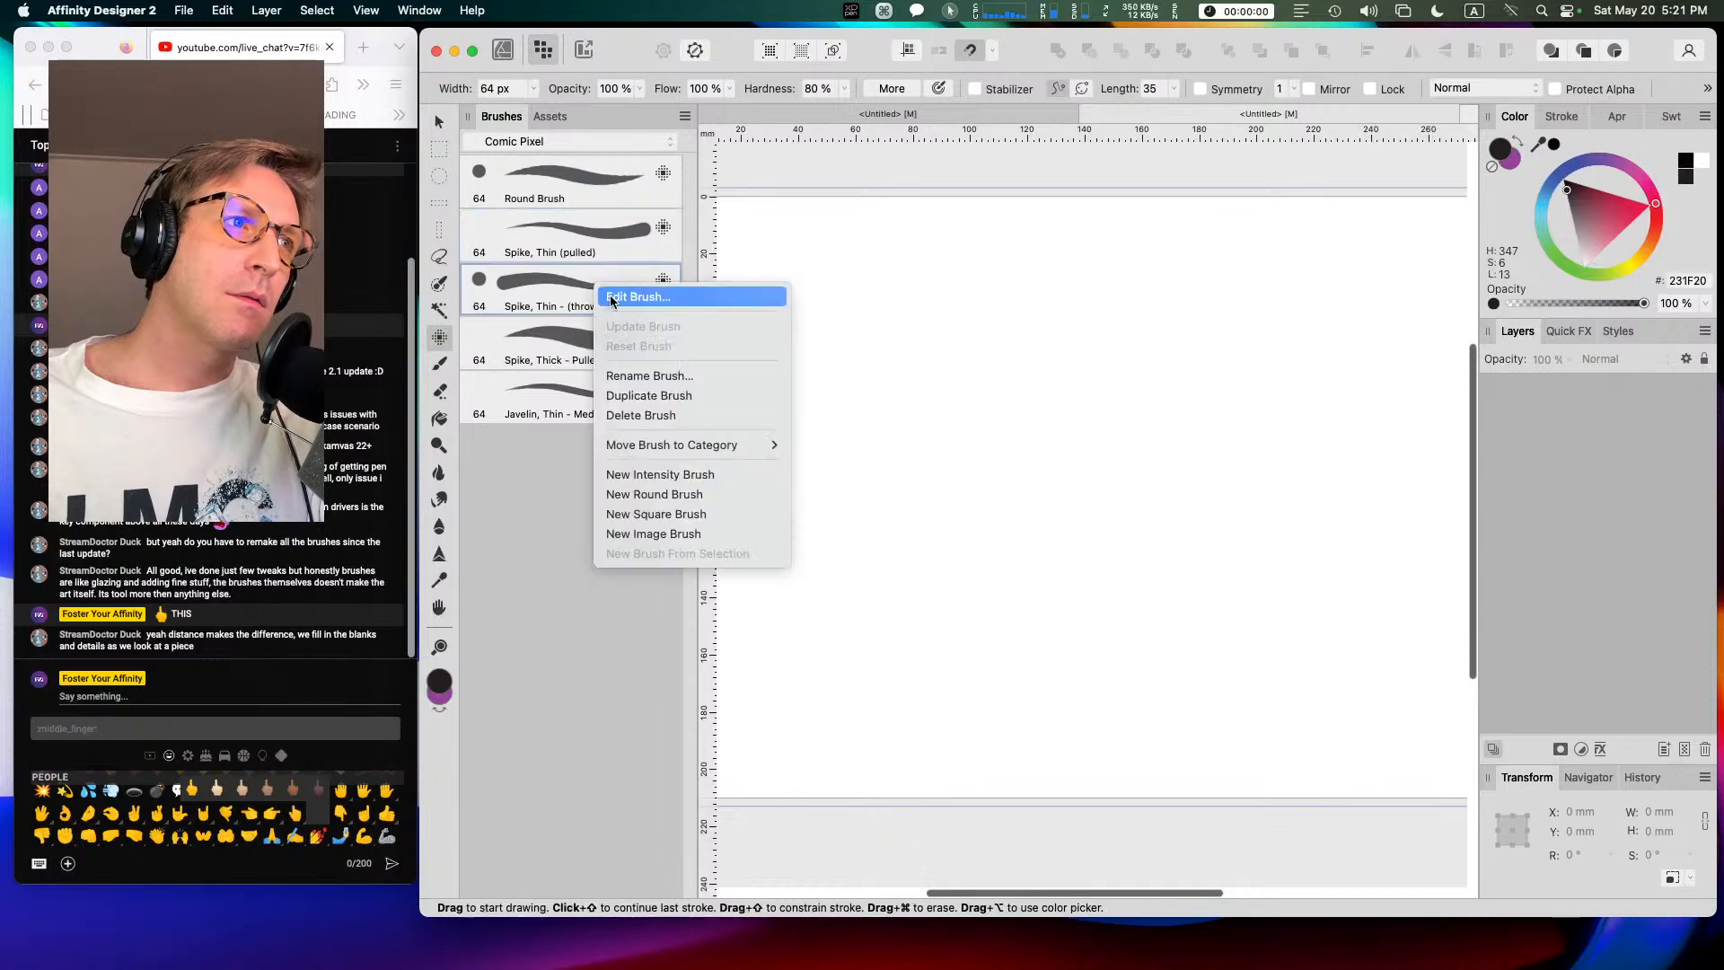
left_click(640, 376)
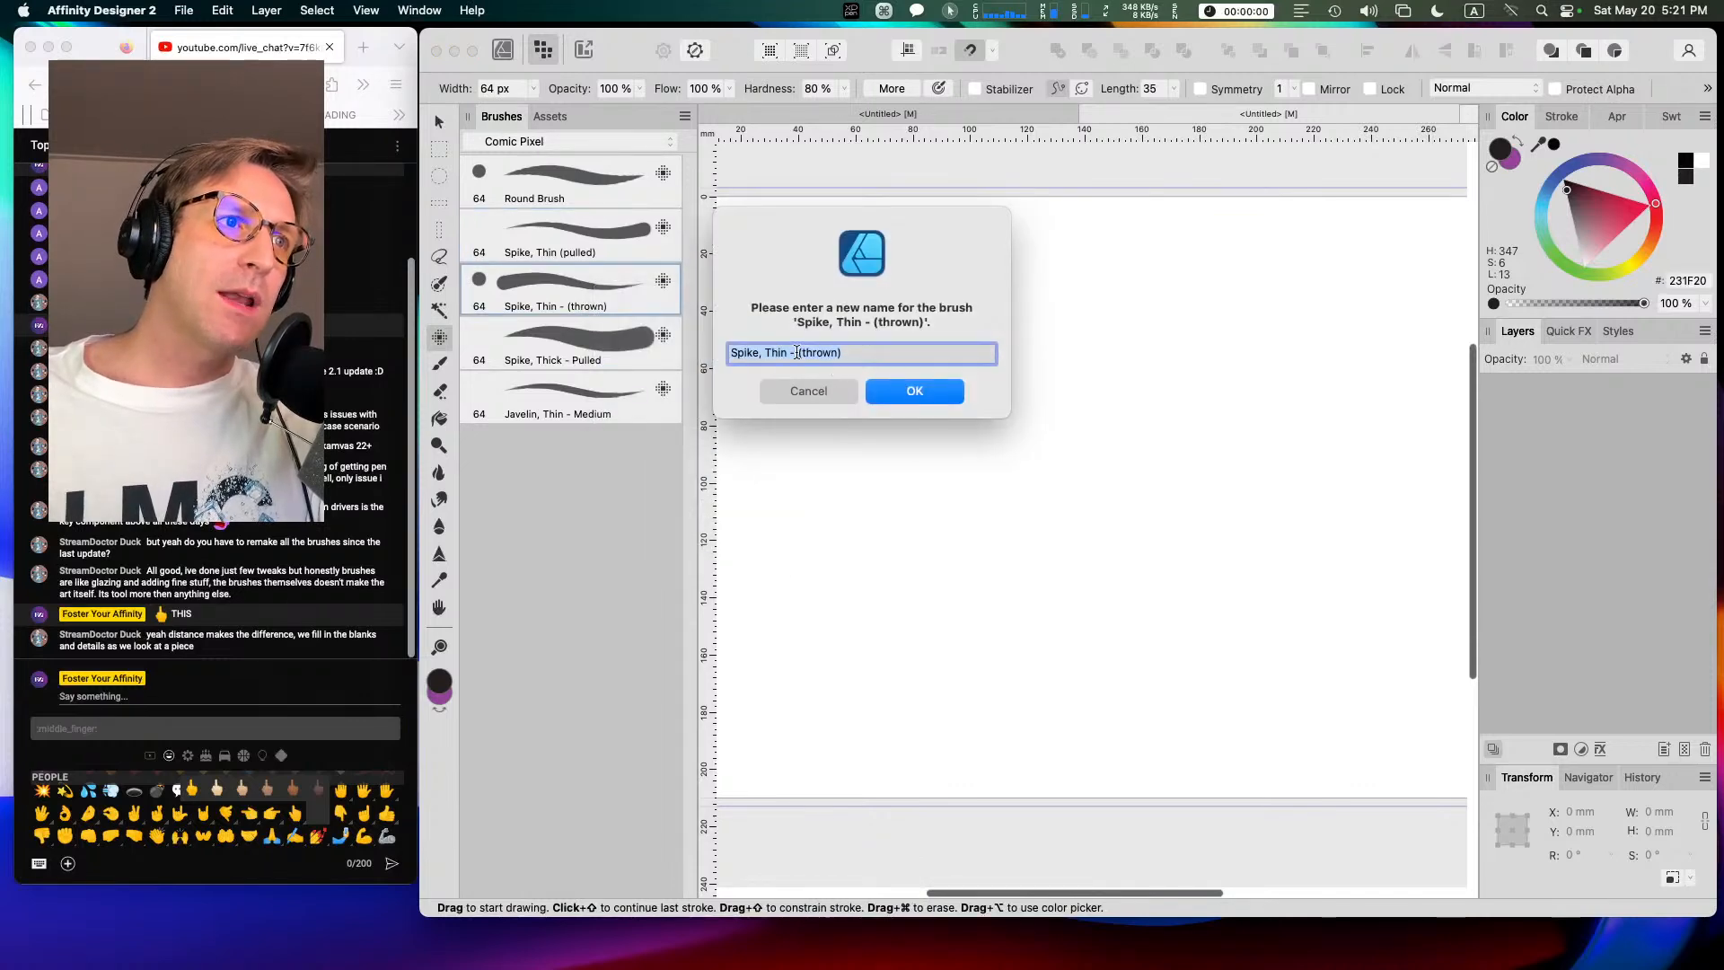
left_click(799, 351)
key("BackSpace")
key("BackSpace")
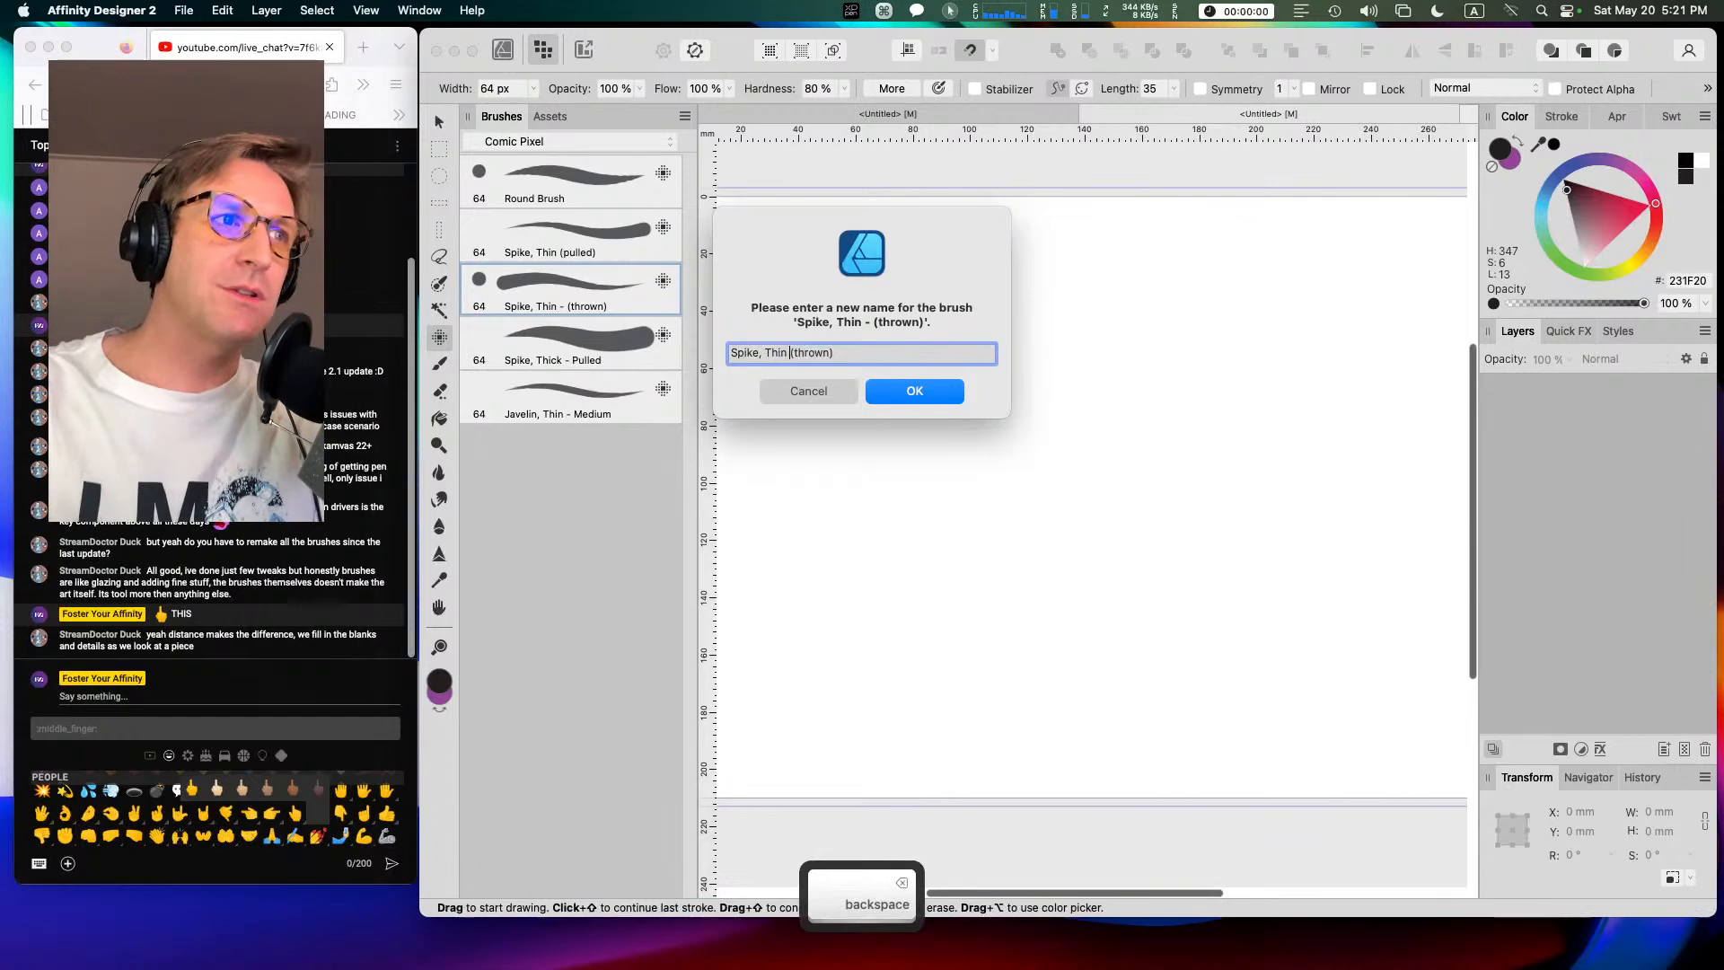
key("Return")
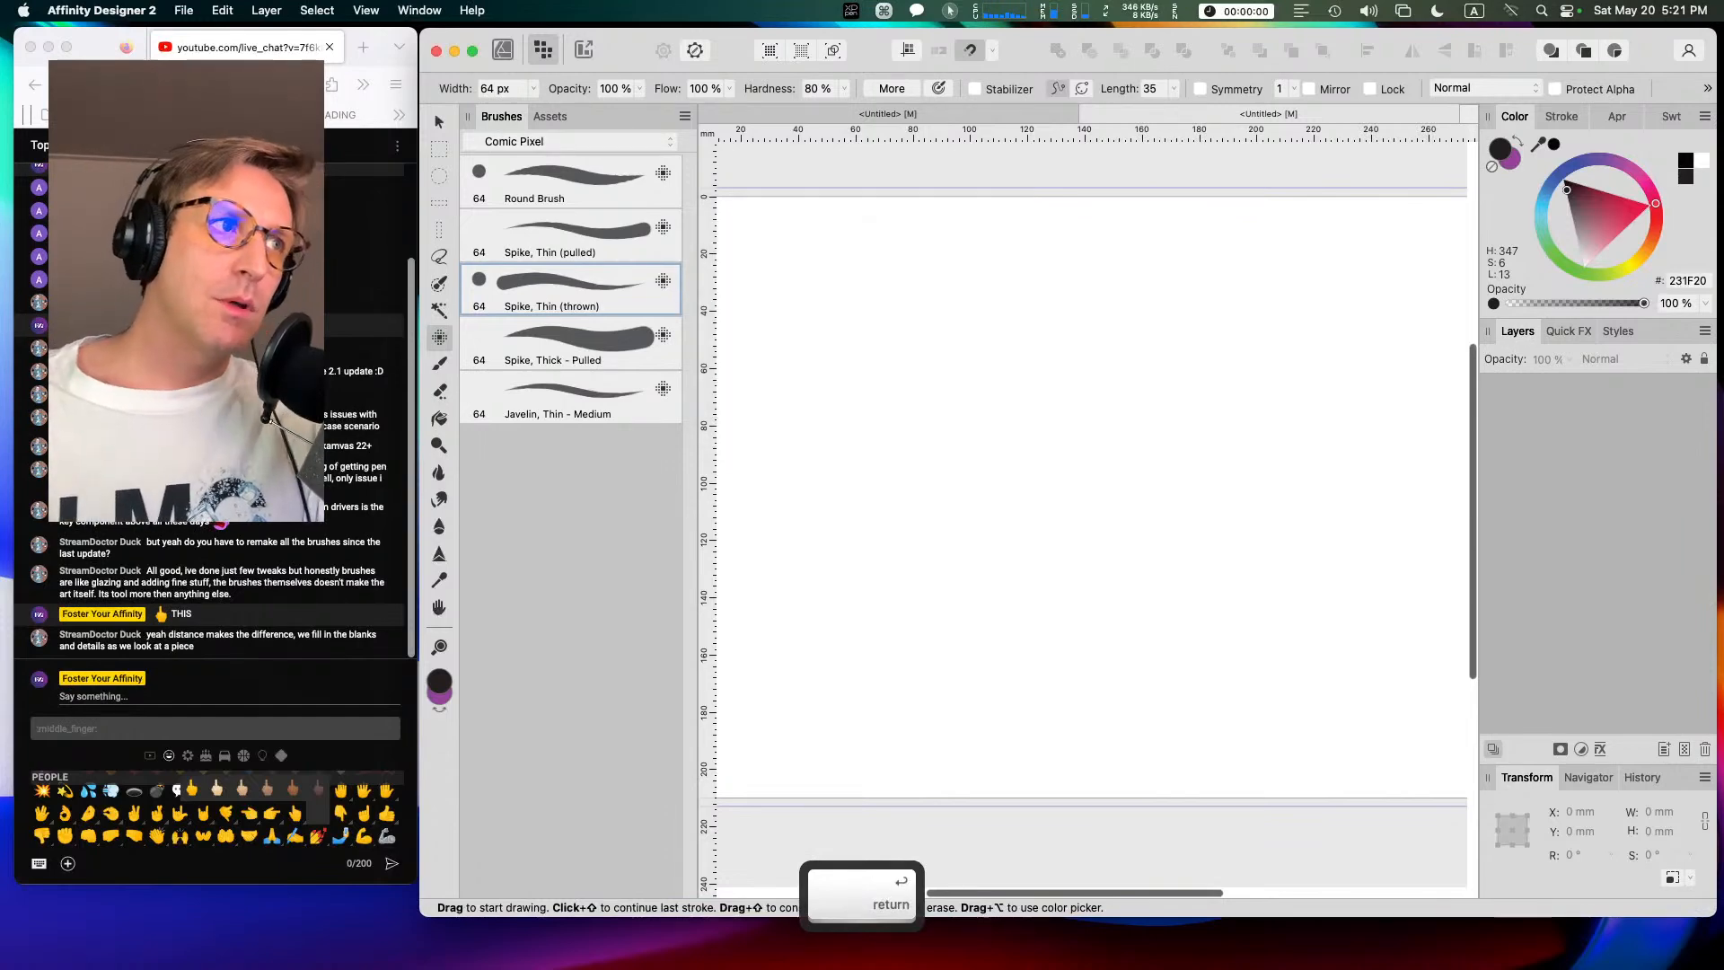
Step: Rename the thick spike brush in the Comic Pixel category as "Spike, Thick (pulled)"
right_click(592, 336)
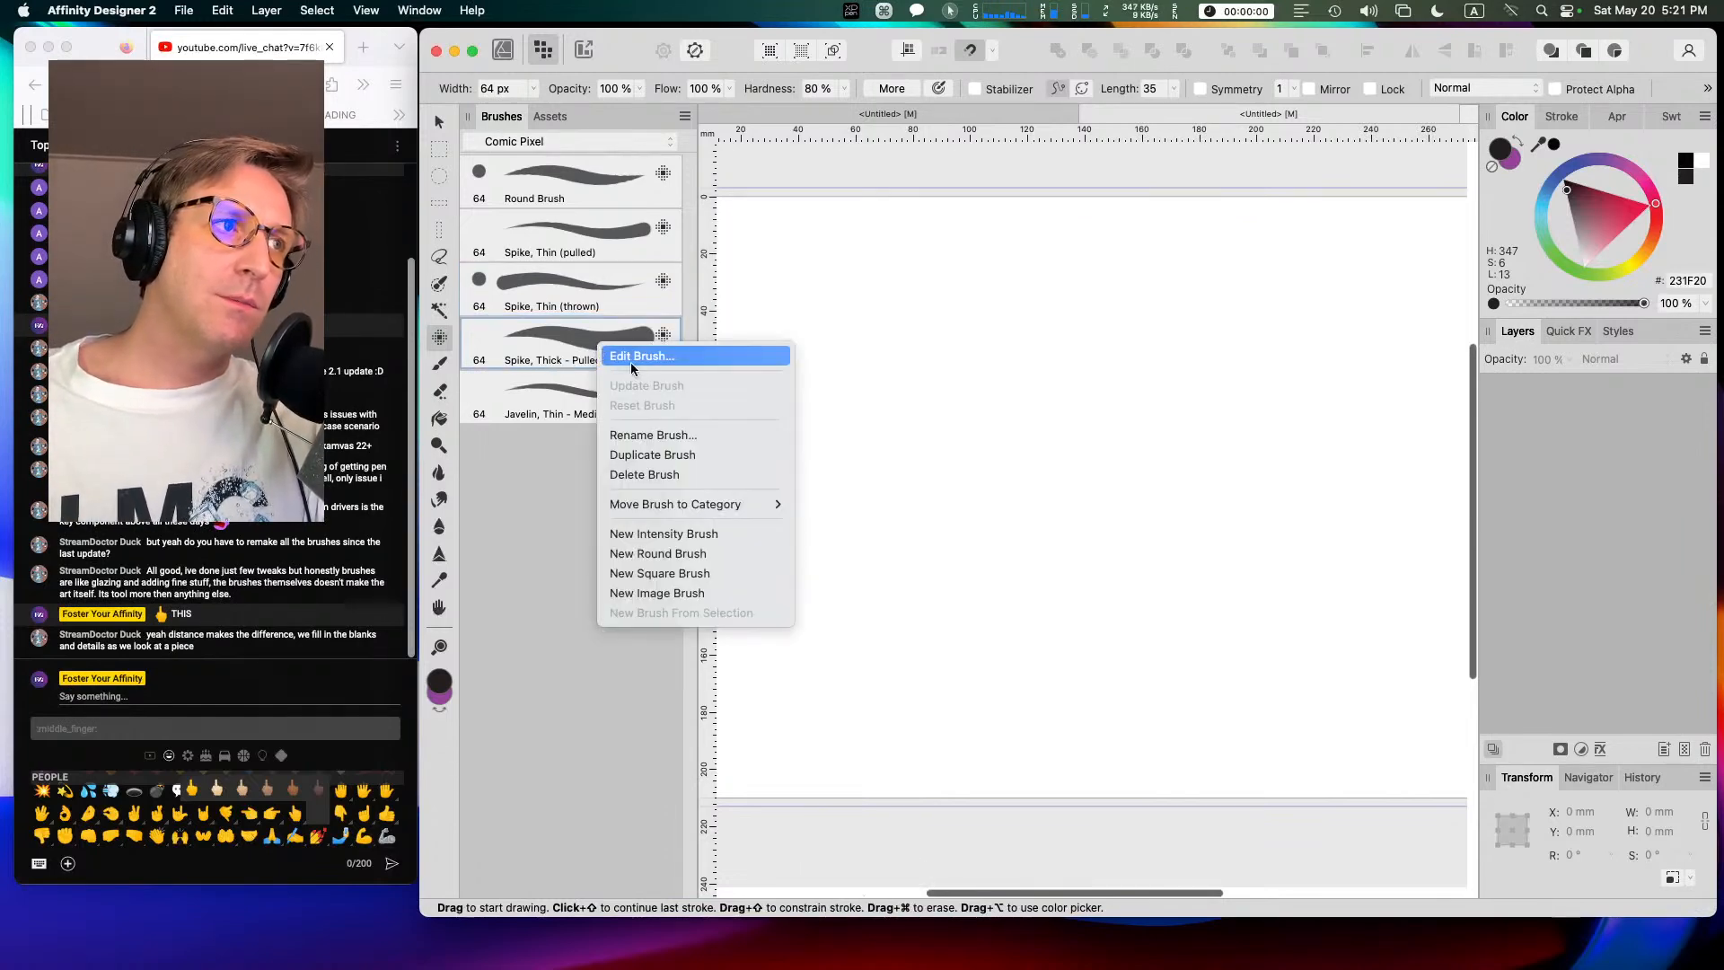
left_click(709, 433)
left_click(847, 354)
key("BackSpace")
key("BackSpace")
key("BackSpace")
key("BackSpace")
key("BackSpace")
key("BackSpace")
key("BackSpace")
key("BackSpace")
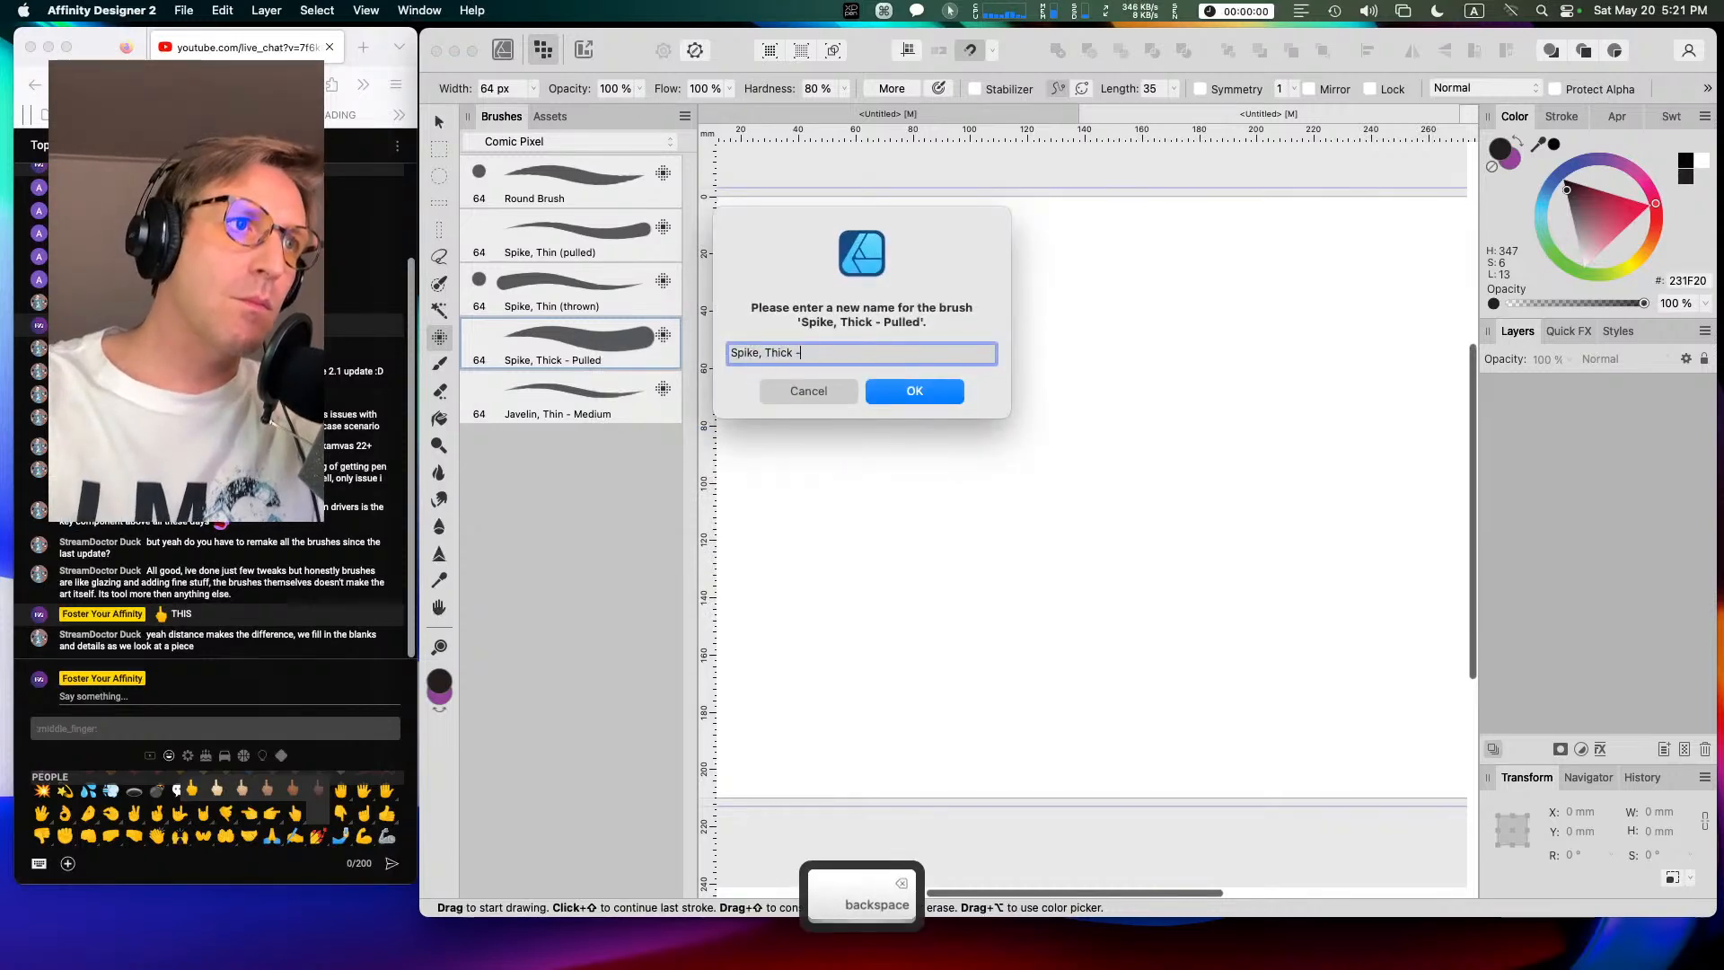
type("(")
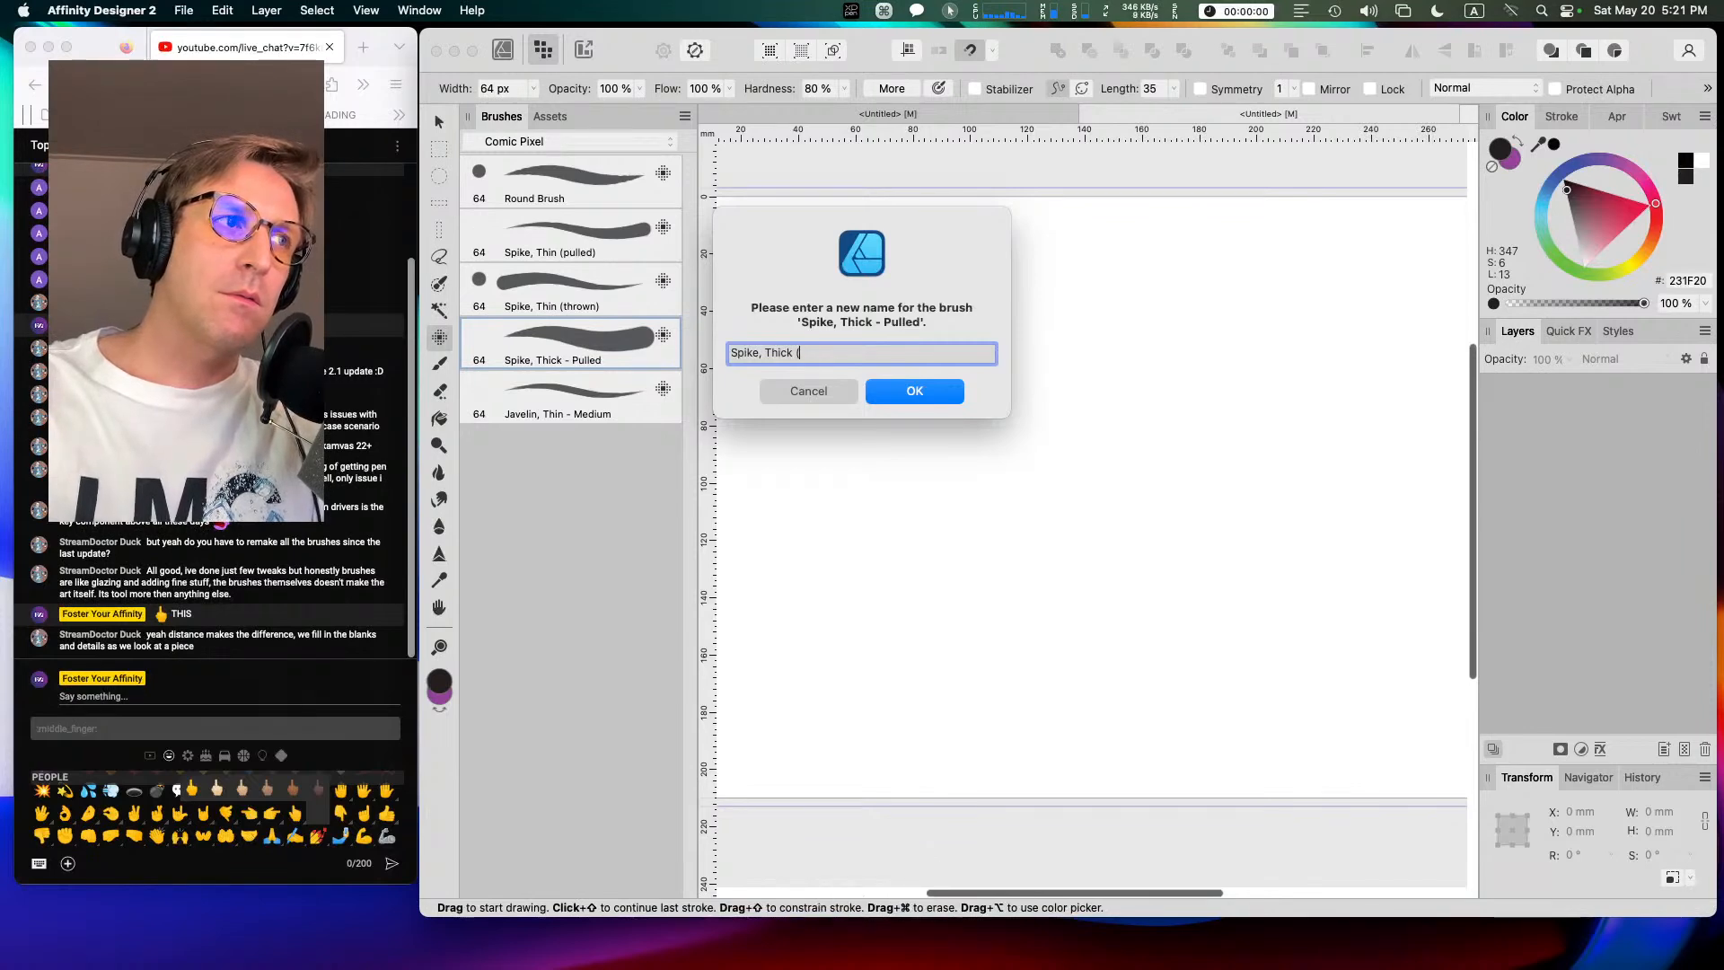
type("pulled")
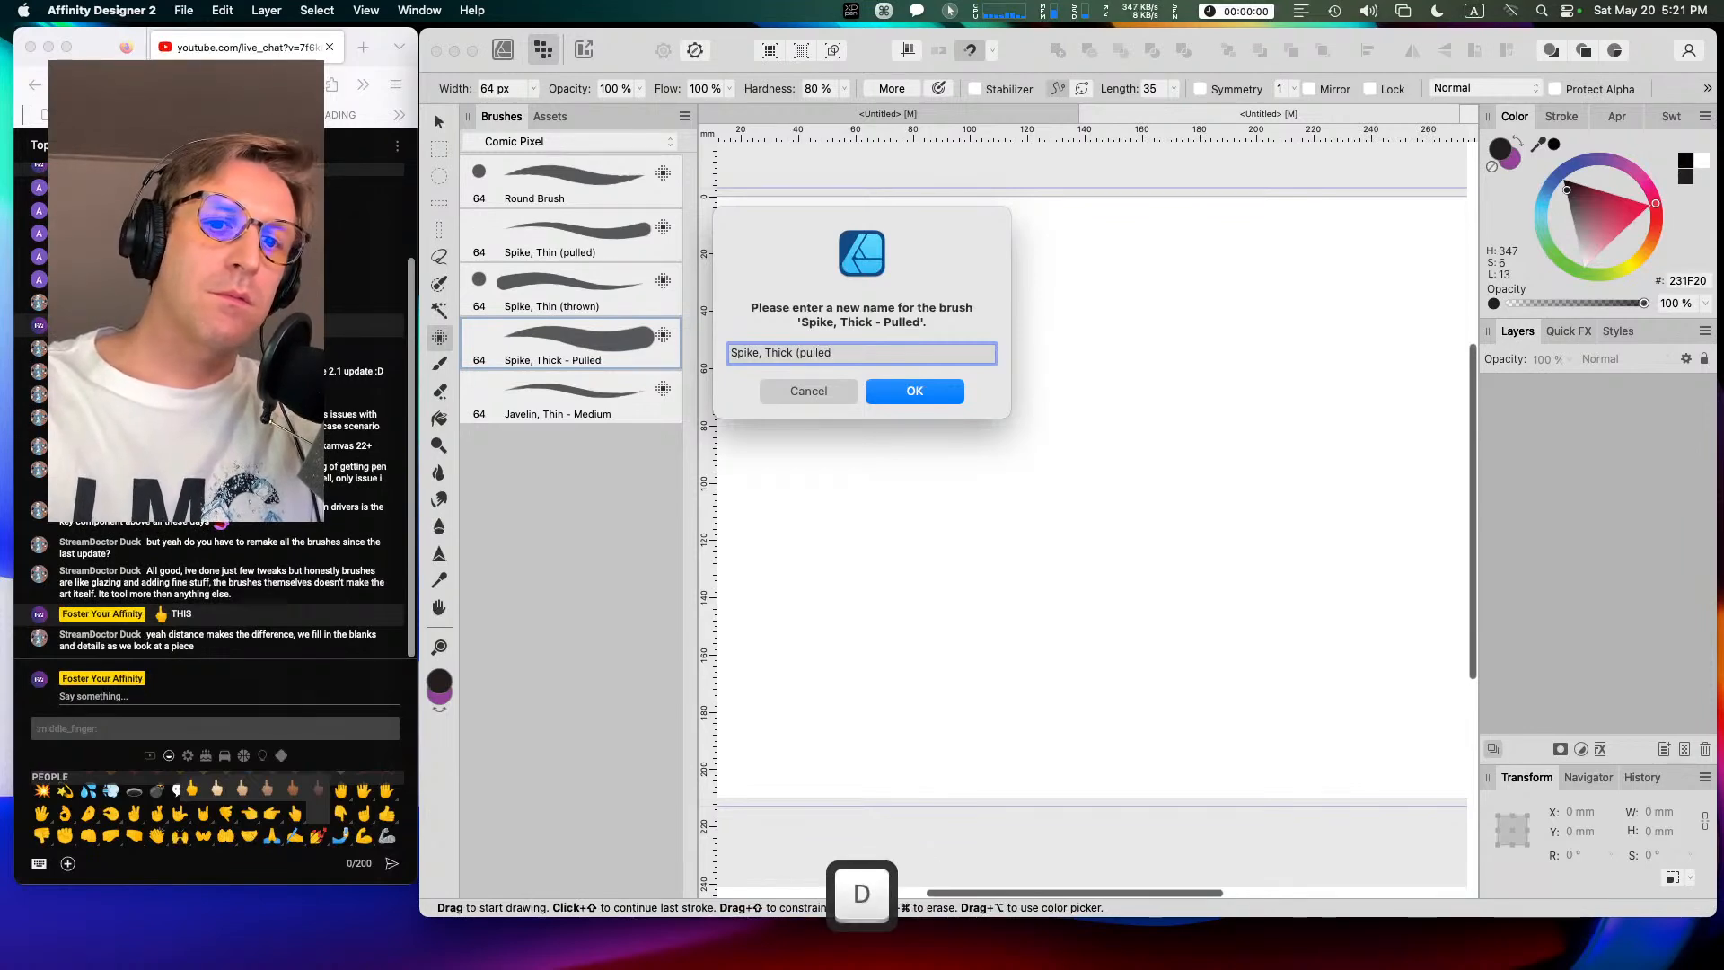
type(")")
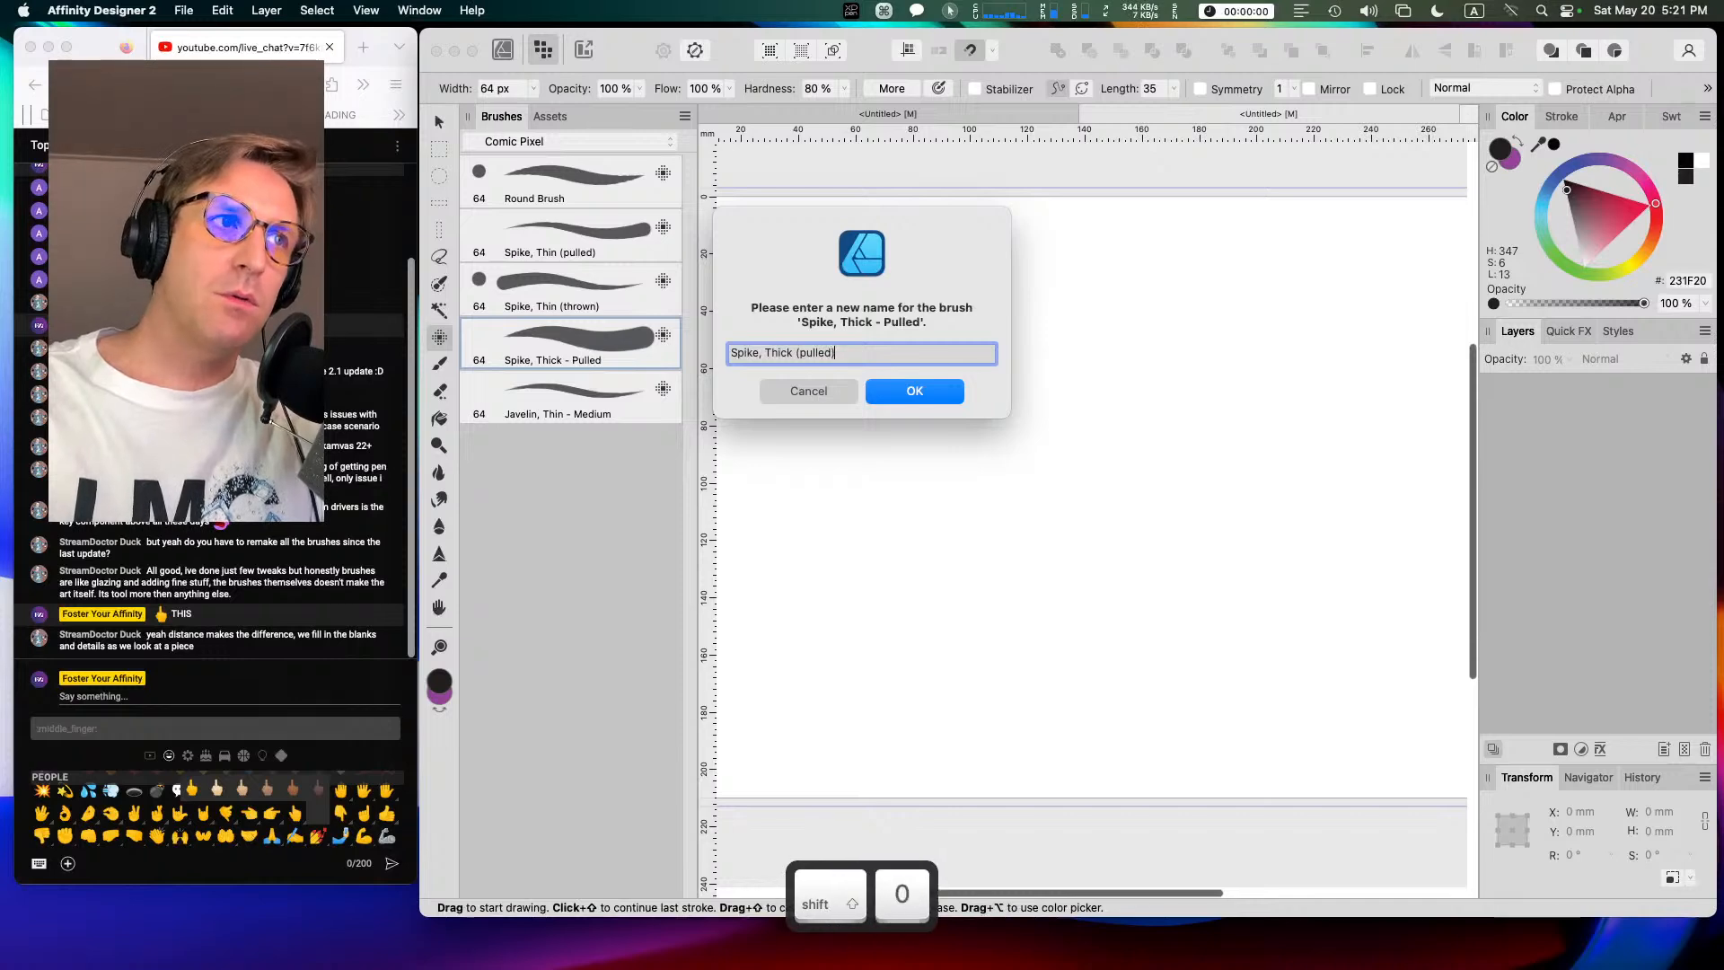
key("Return")
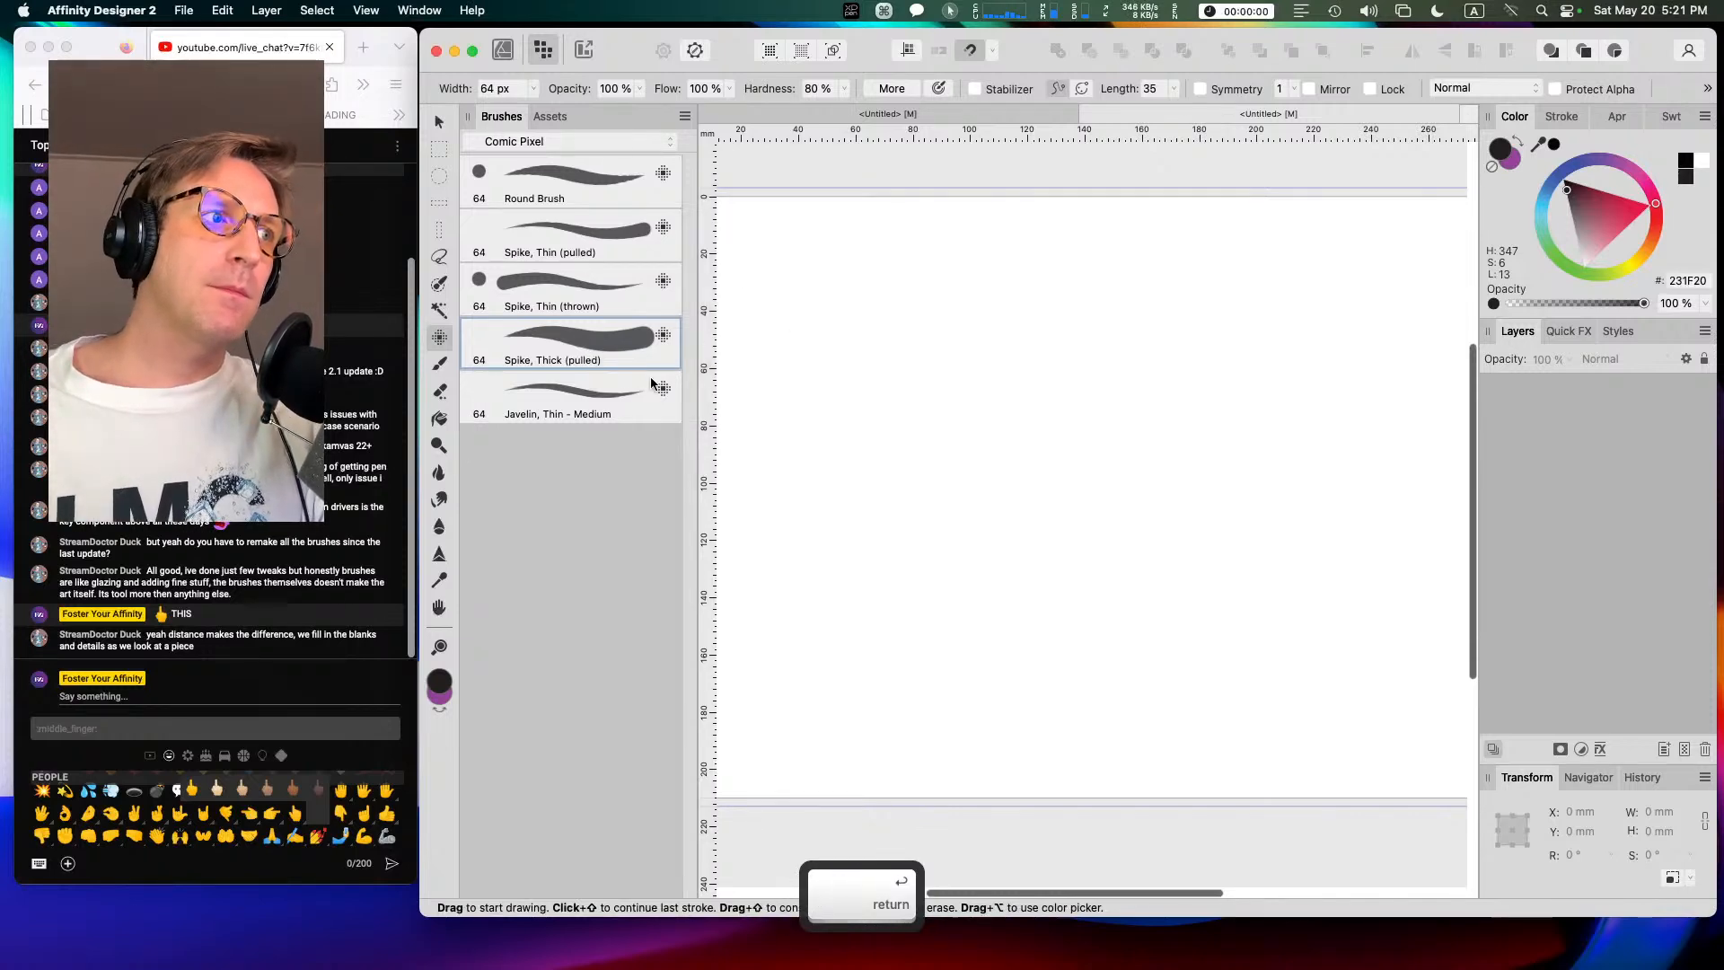
Step: Replace the dash in the javelin brush's name with a comma so it reads "Javelin, Thin, Medium"
left_click(603, 415)
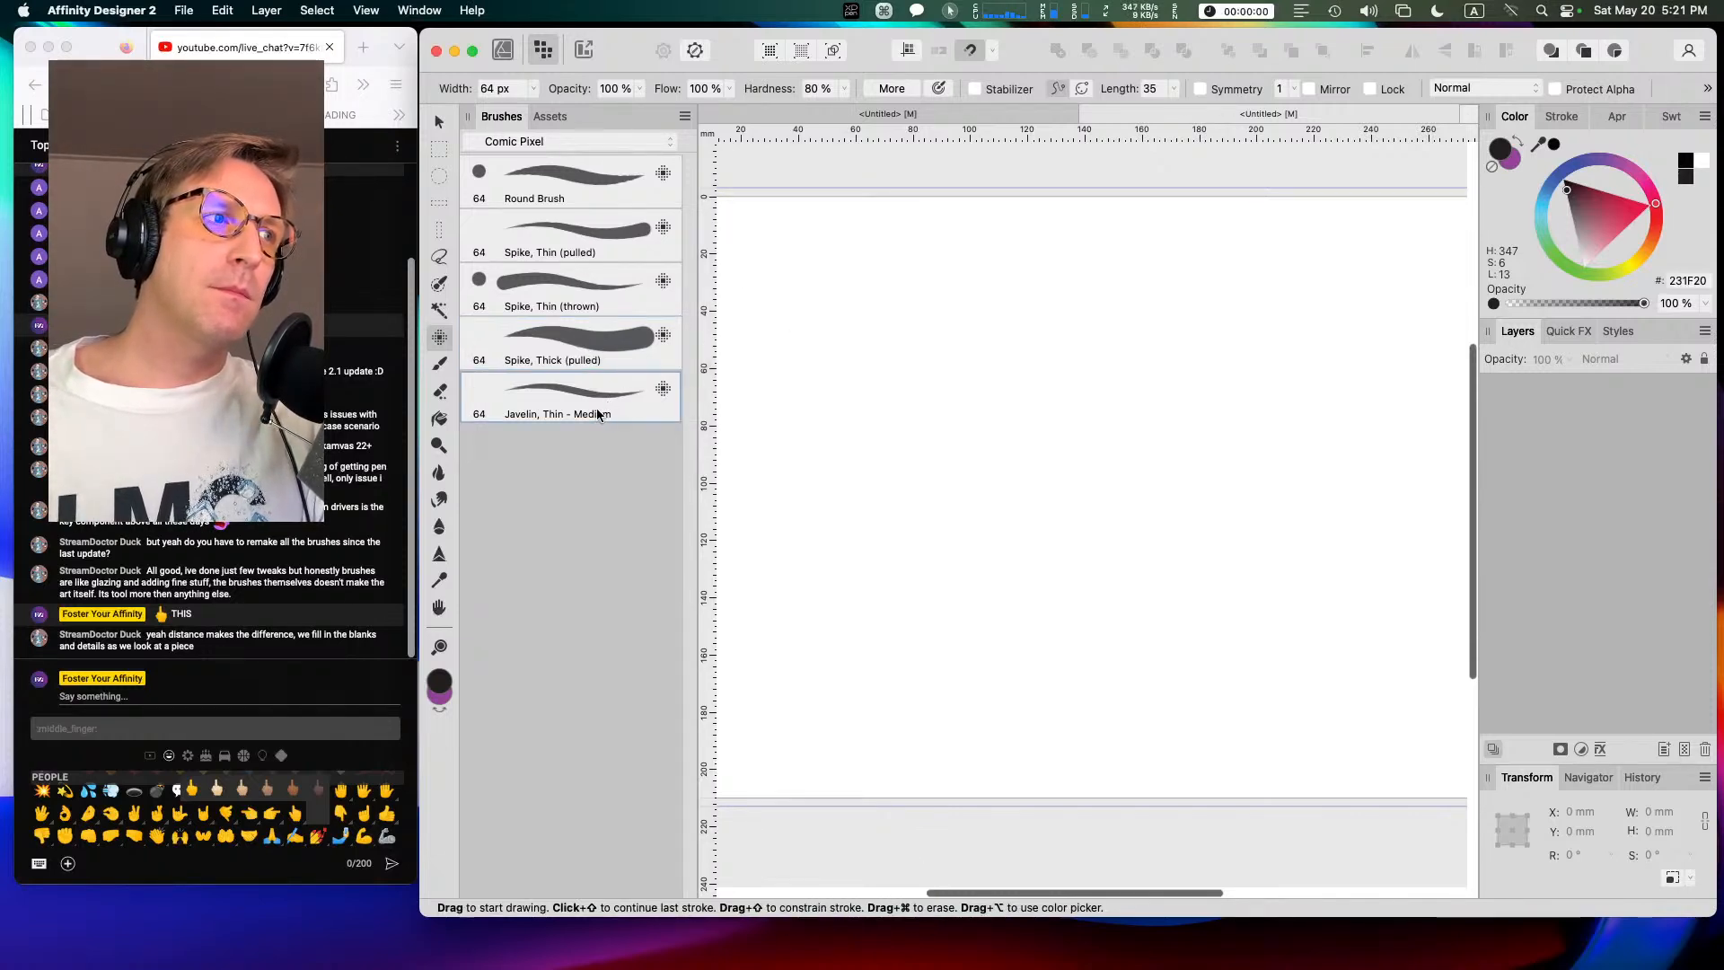
right_click(598, 414)
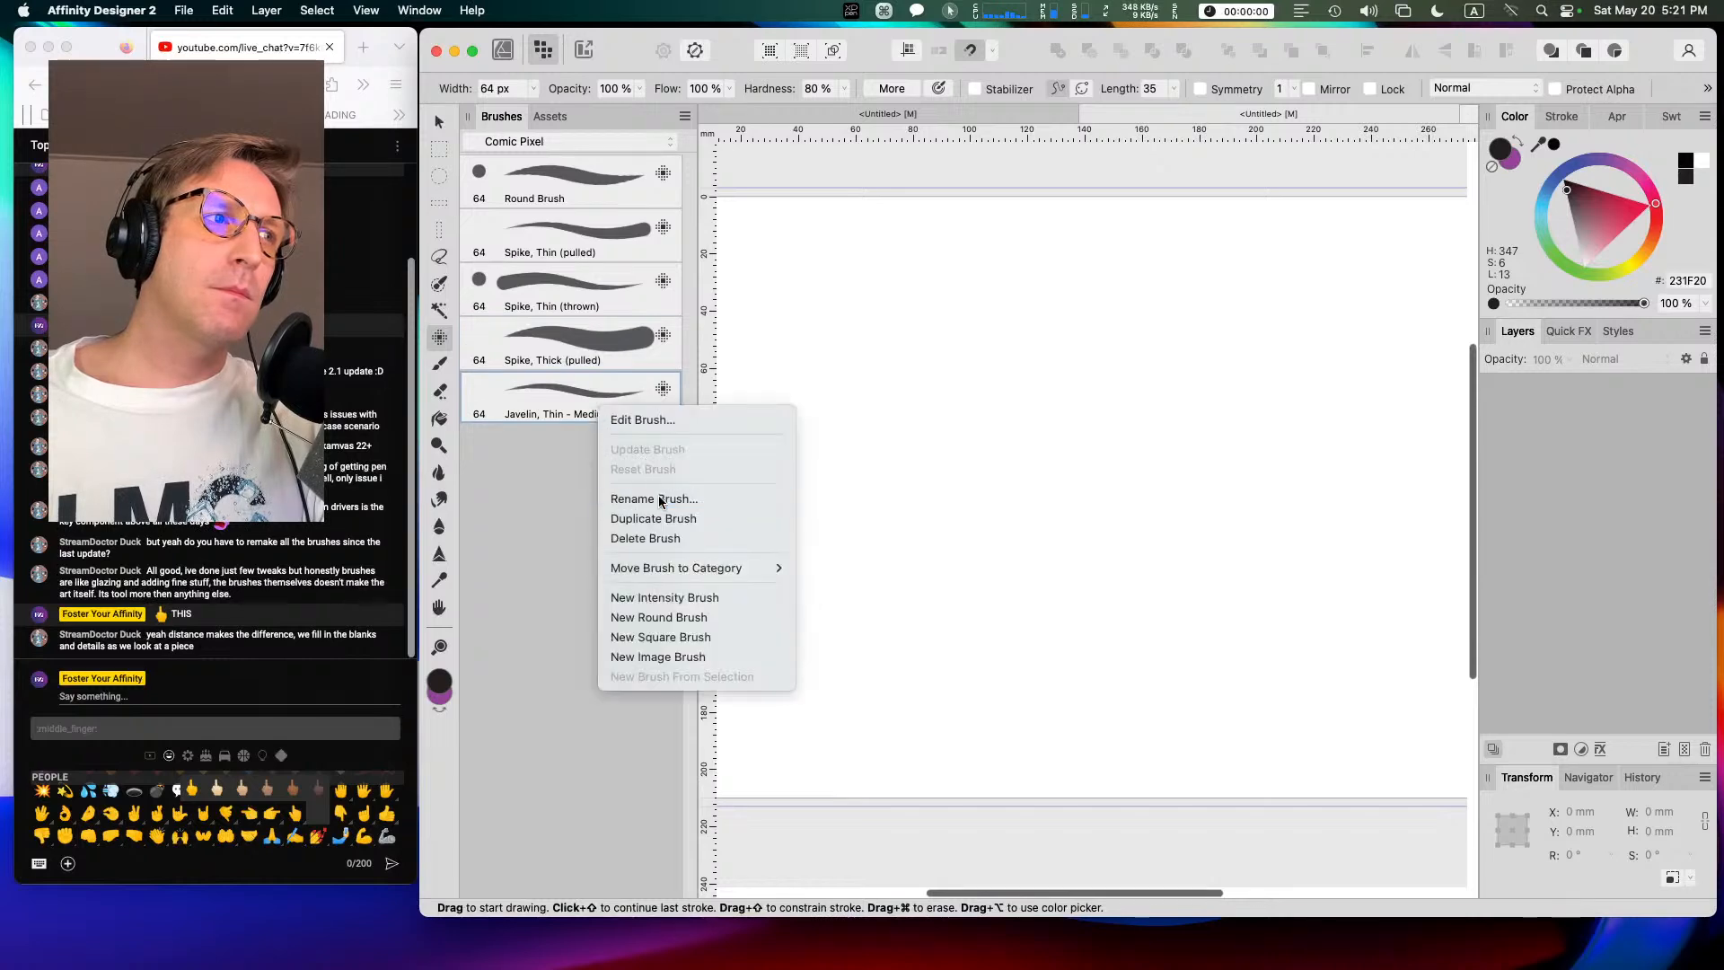
left_click(660, 498)
left_click(850, 352)
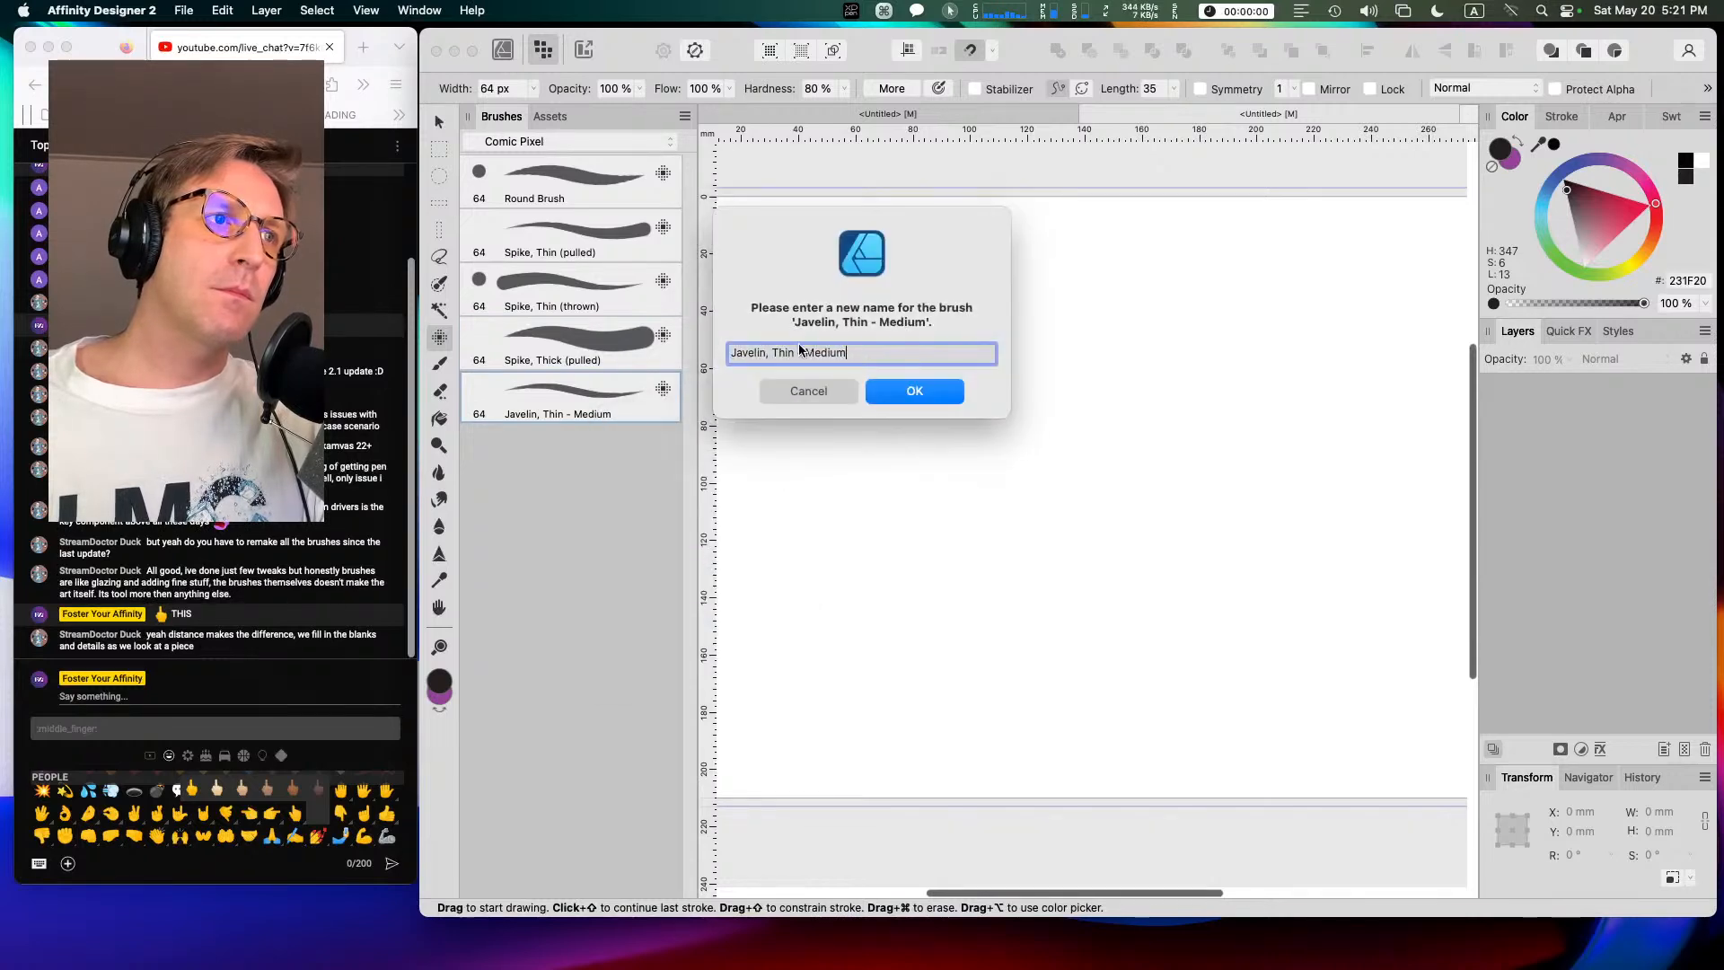
key("BackSpace")
key("BackSpace")
key("BackSpace")
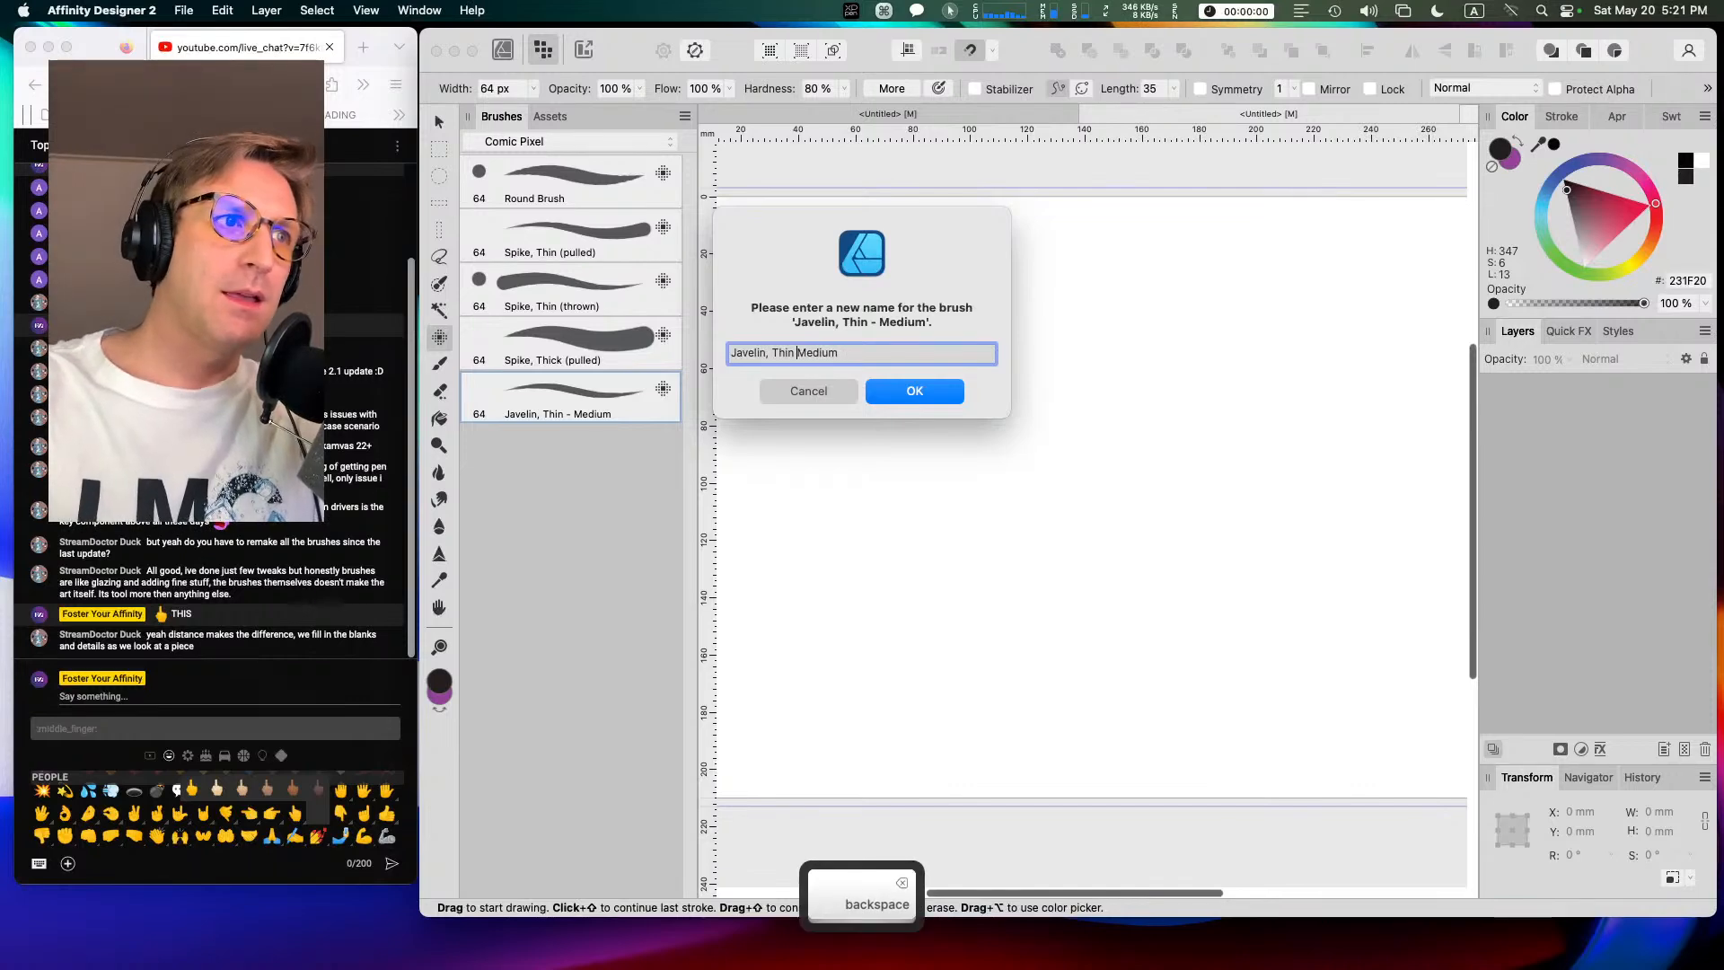
type(",")
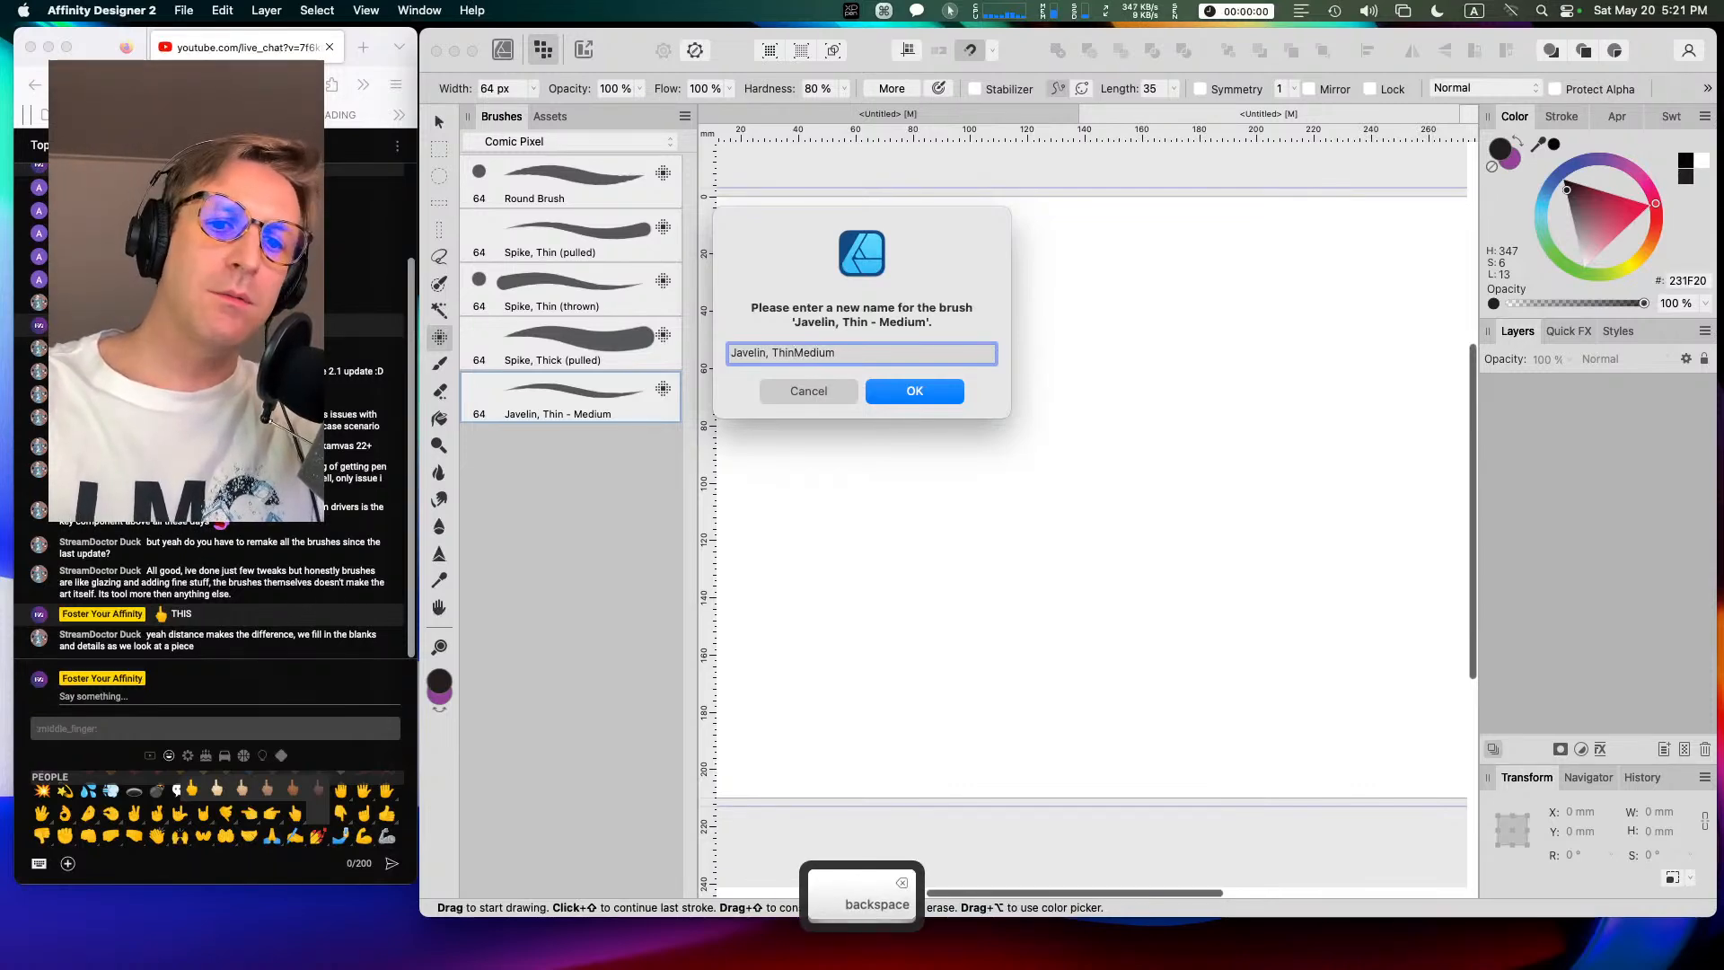
key("Return")
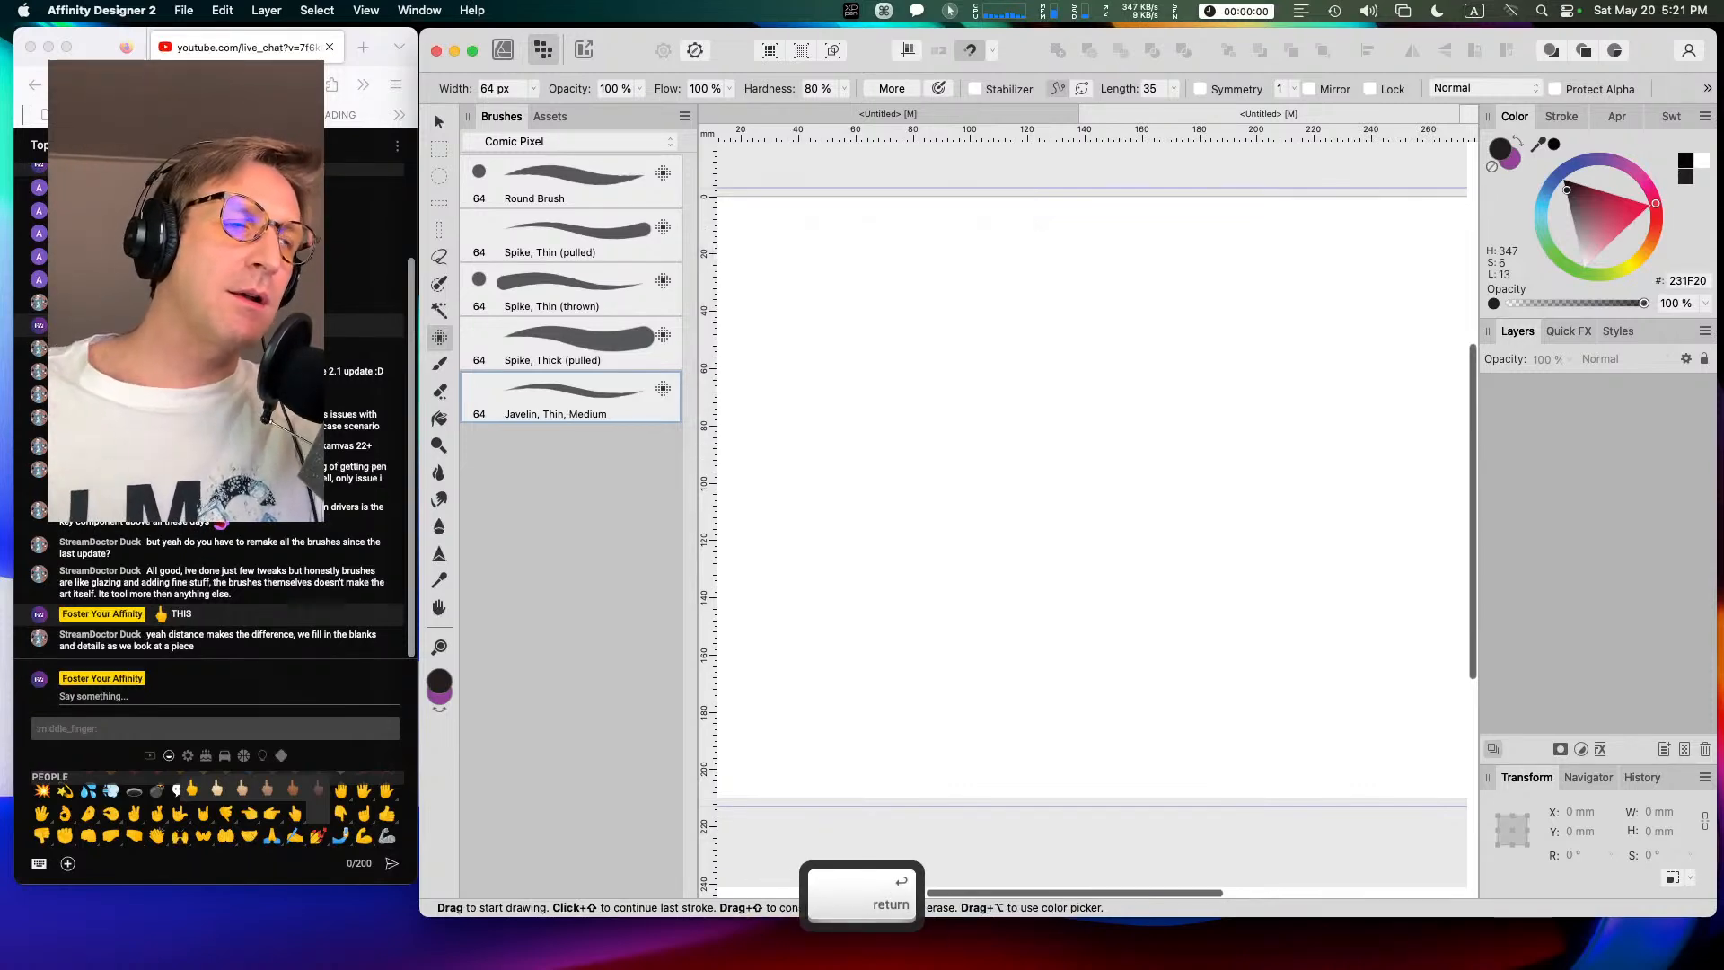
Step: Duplicate the "Javelin, Thin, Medium" brush and rename the copy as "Javelin, Thin, Longer"
right_click(583, 404)
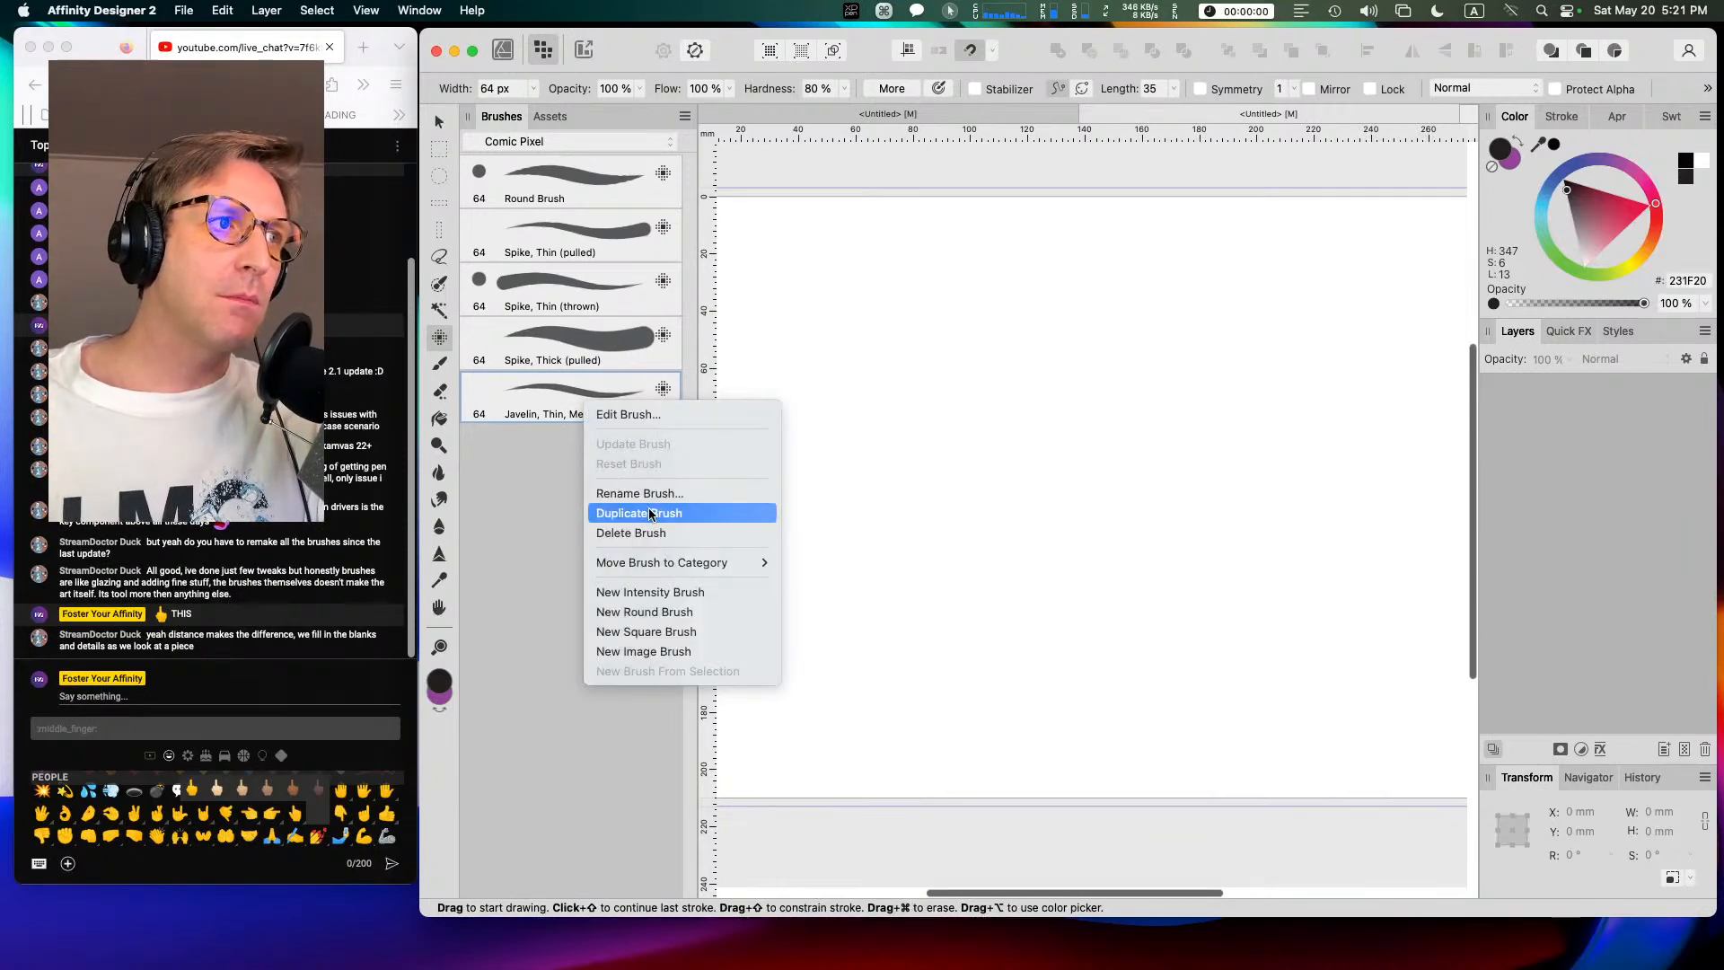
left_click(651, 517)
right_click(596, 460)
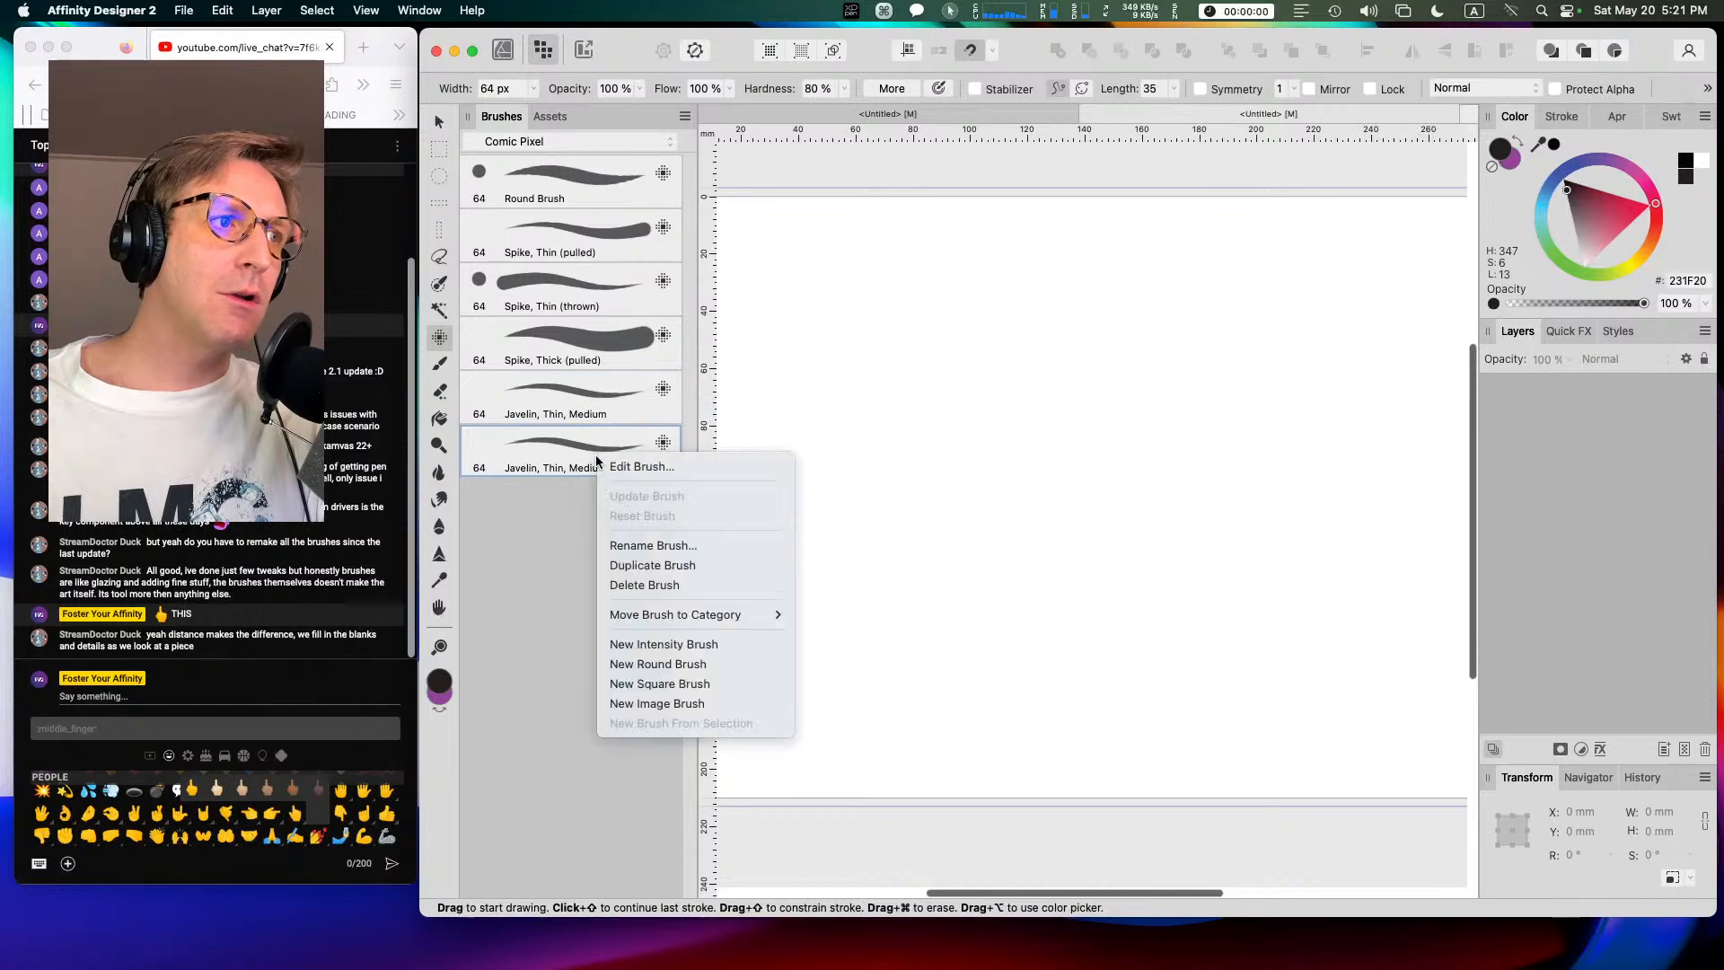
left_click(655, 544)
left_click(870, 351)
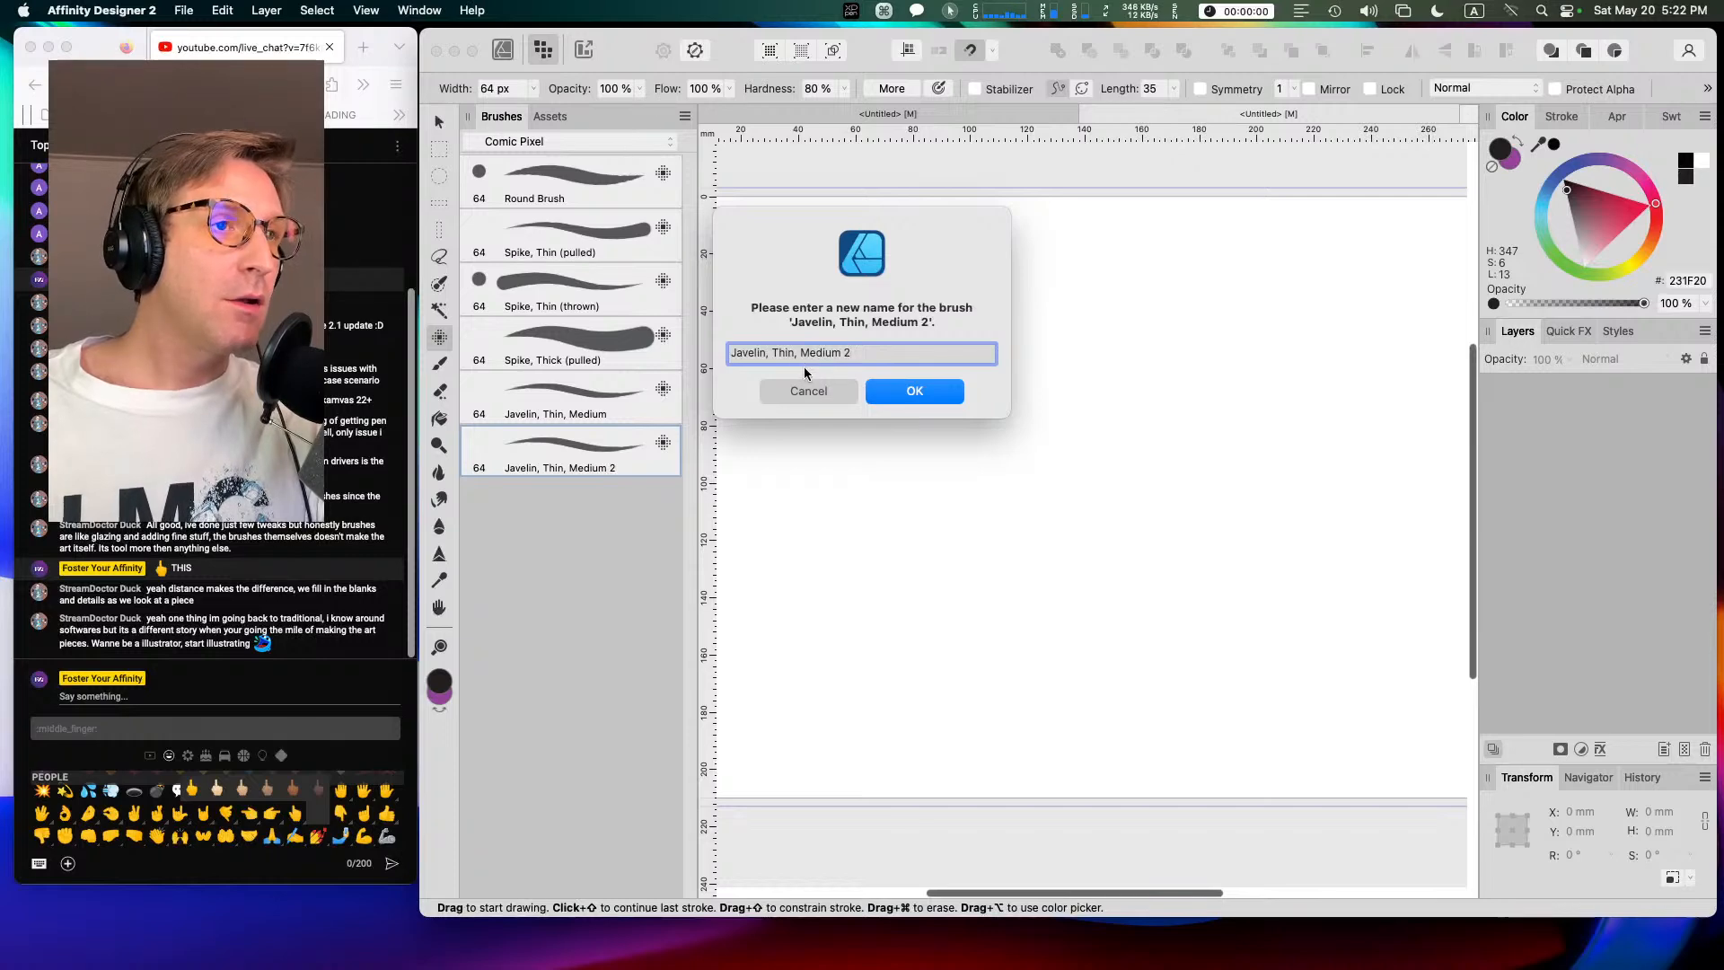
left_click_drag(802, 355, 857, 368)
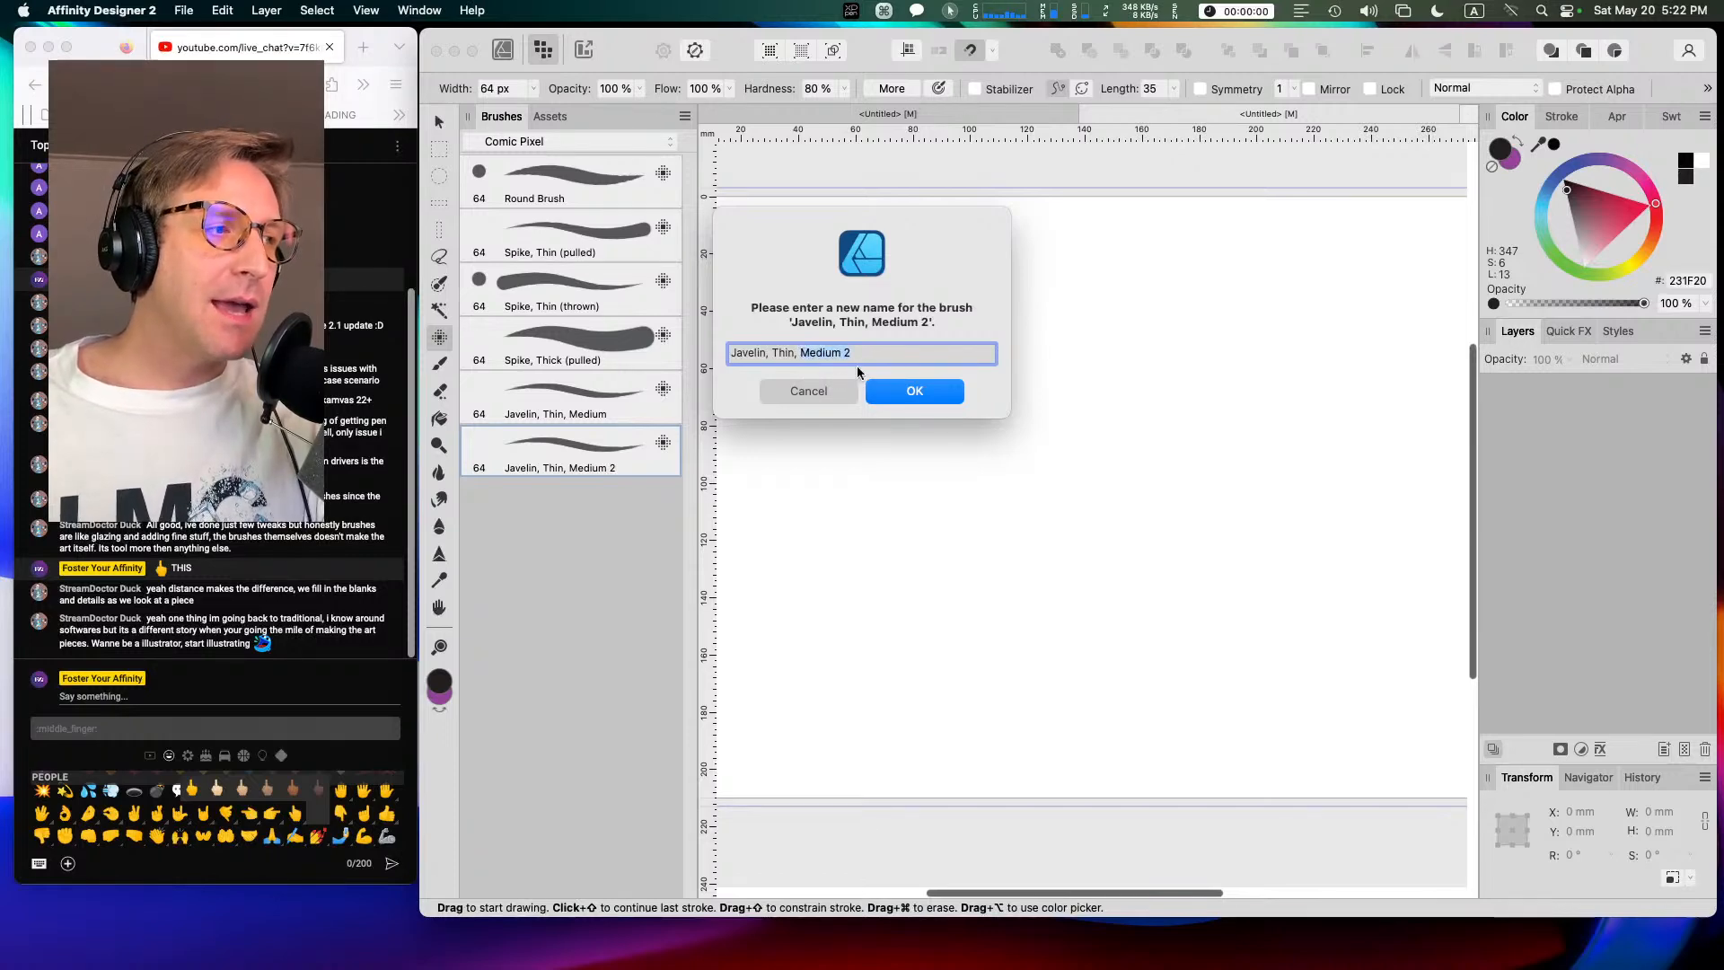
key("BackSpace")
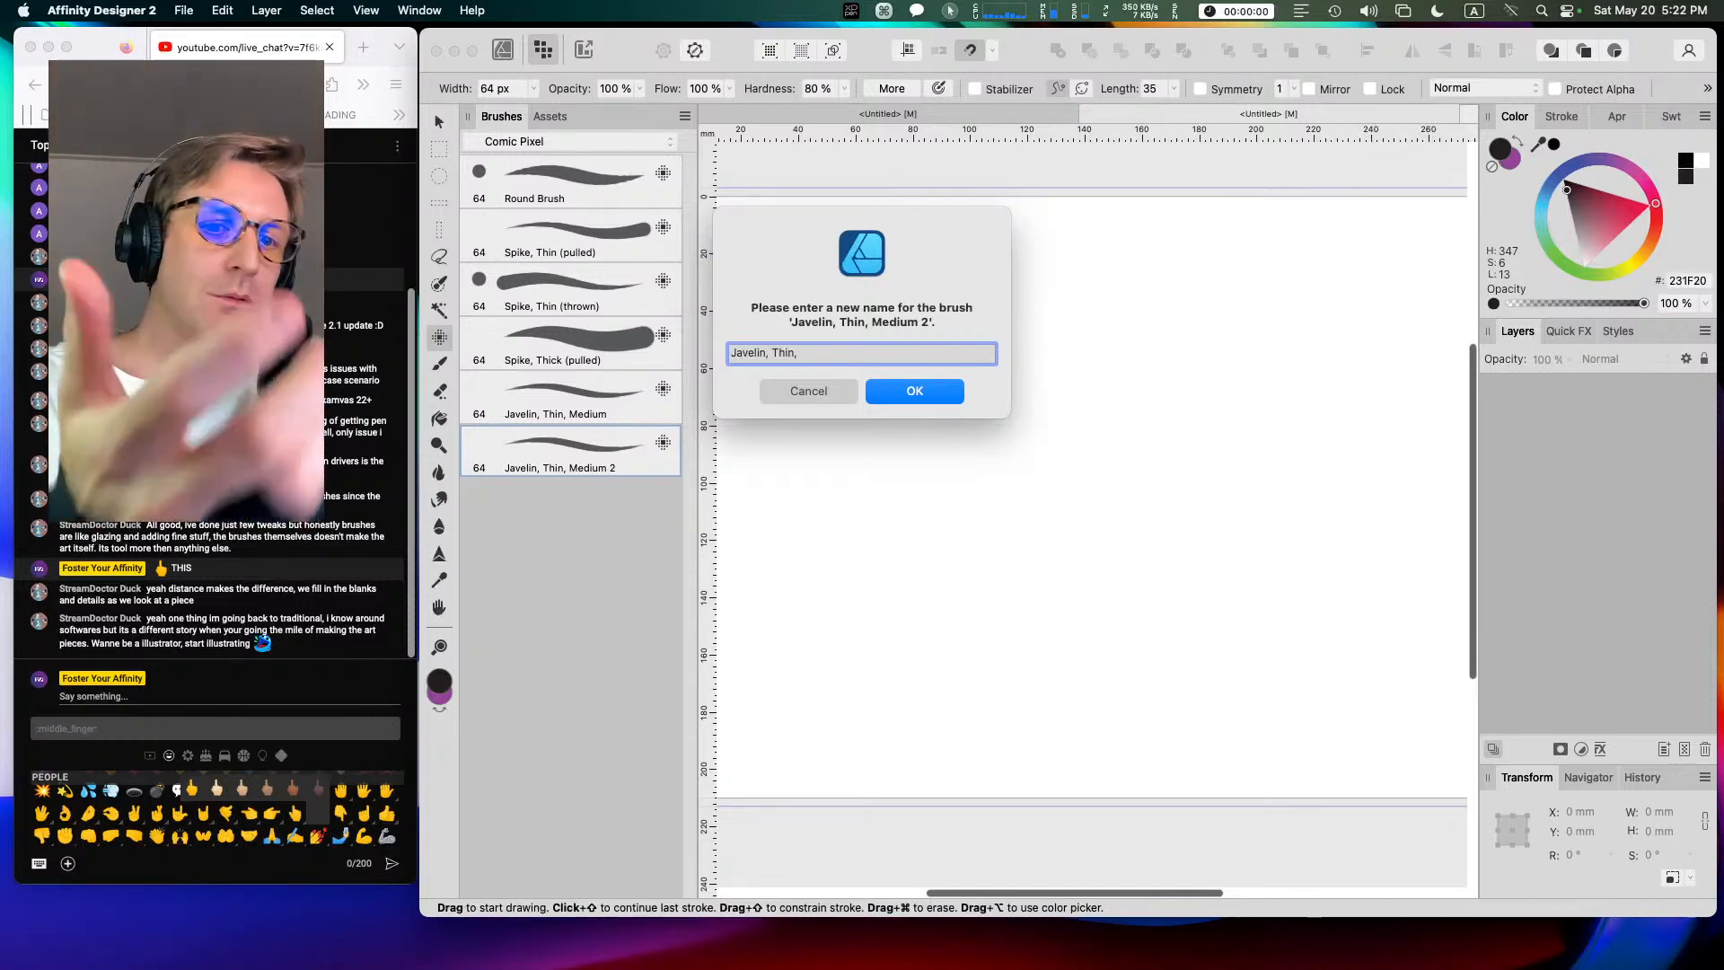
type("Lon")
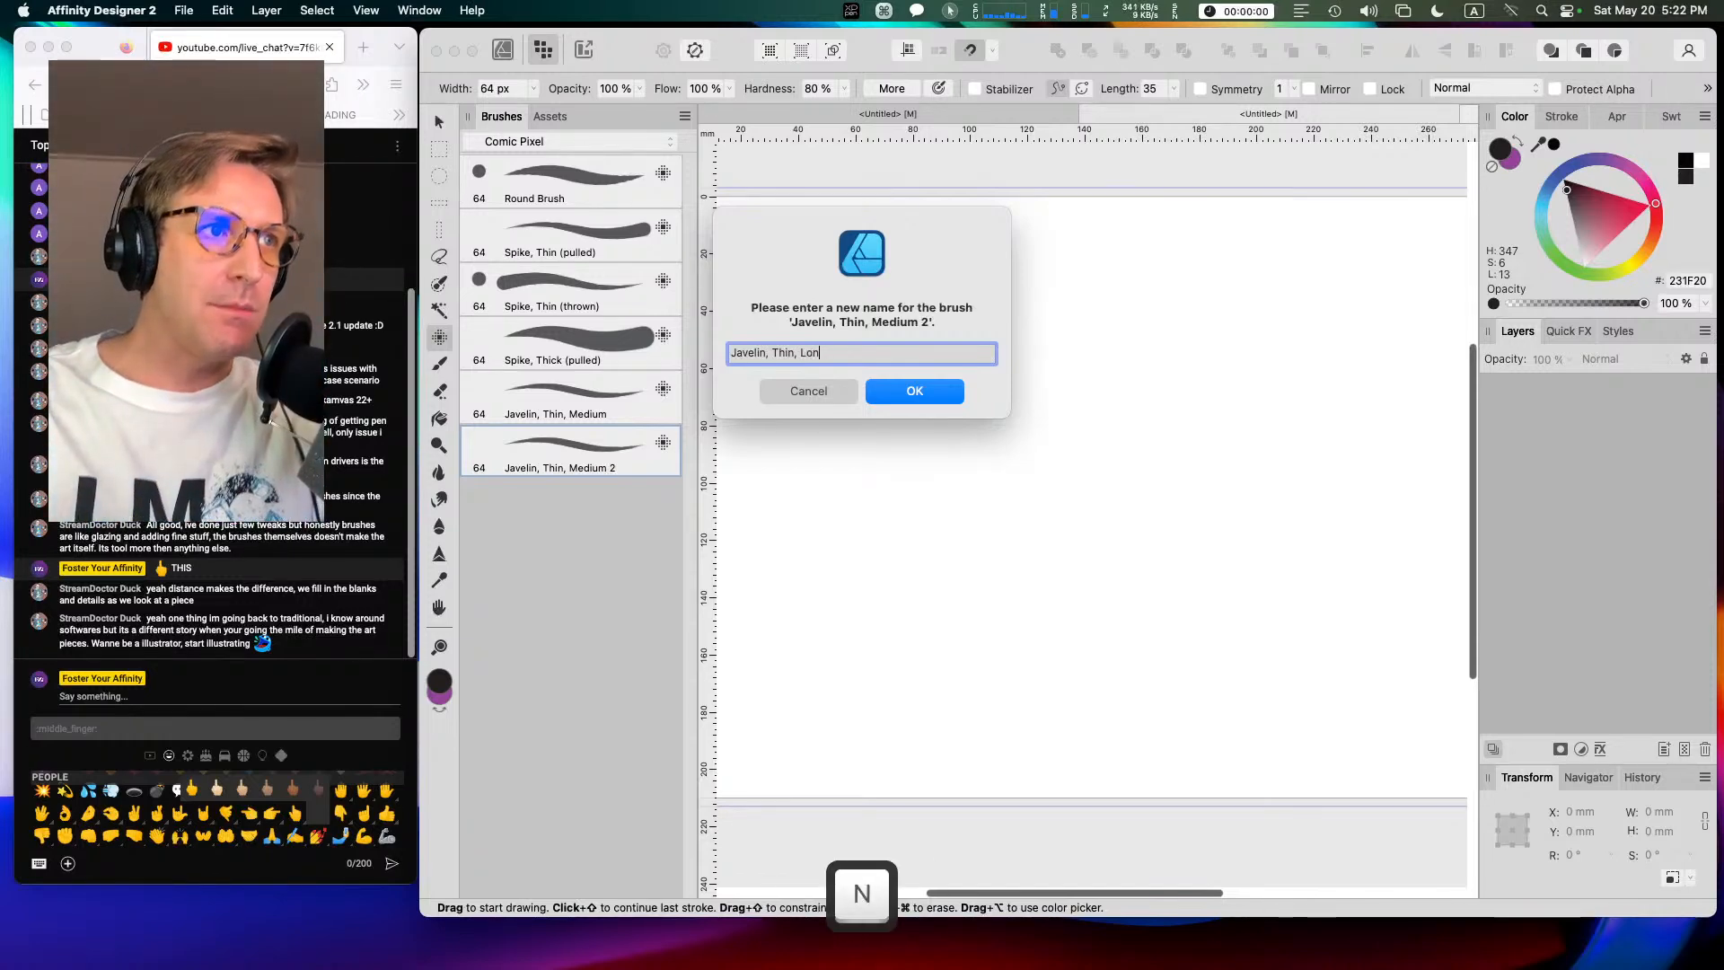
type("ger")
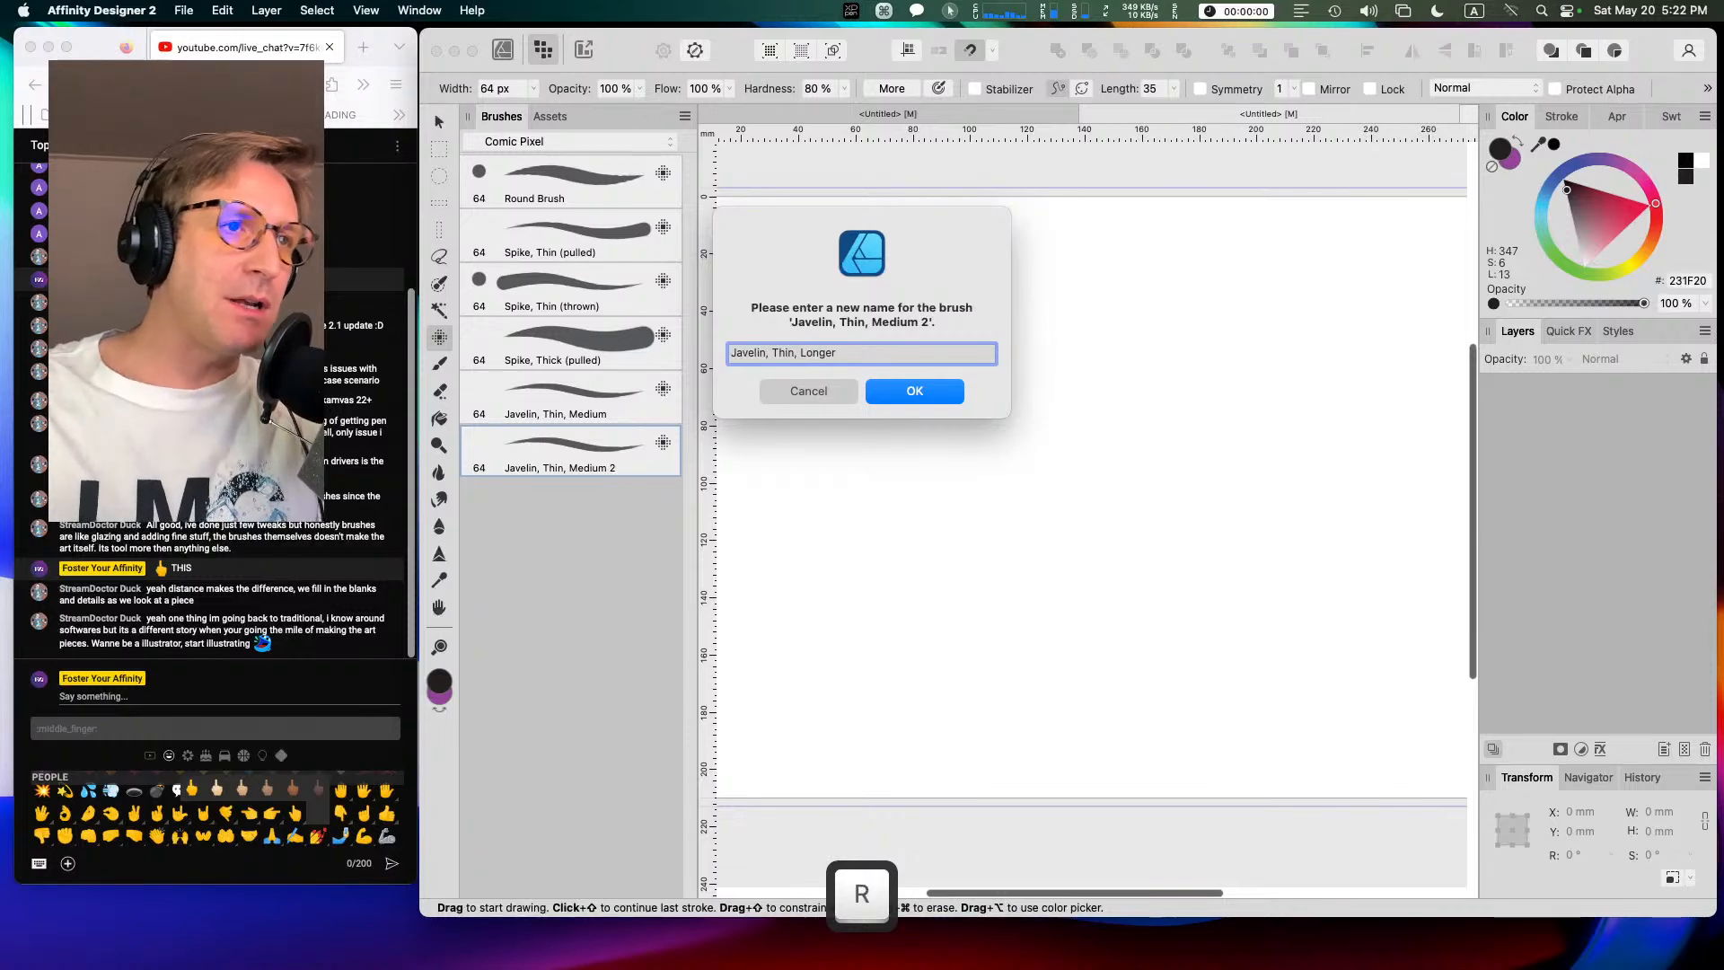
left_click(913, 392)
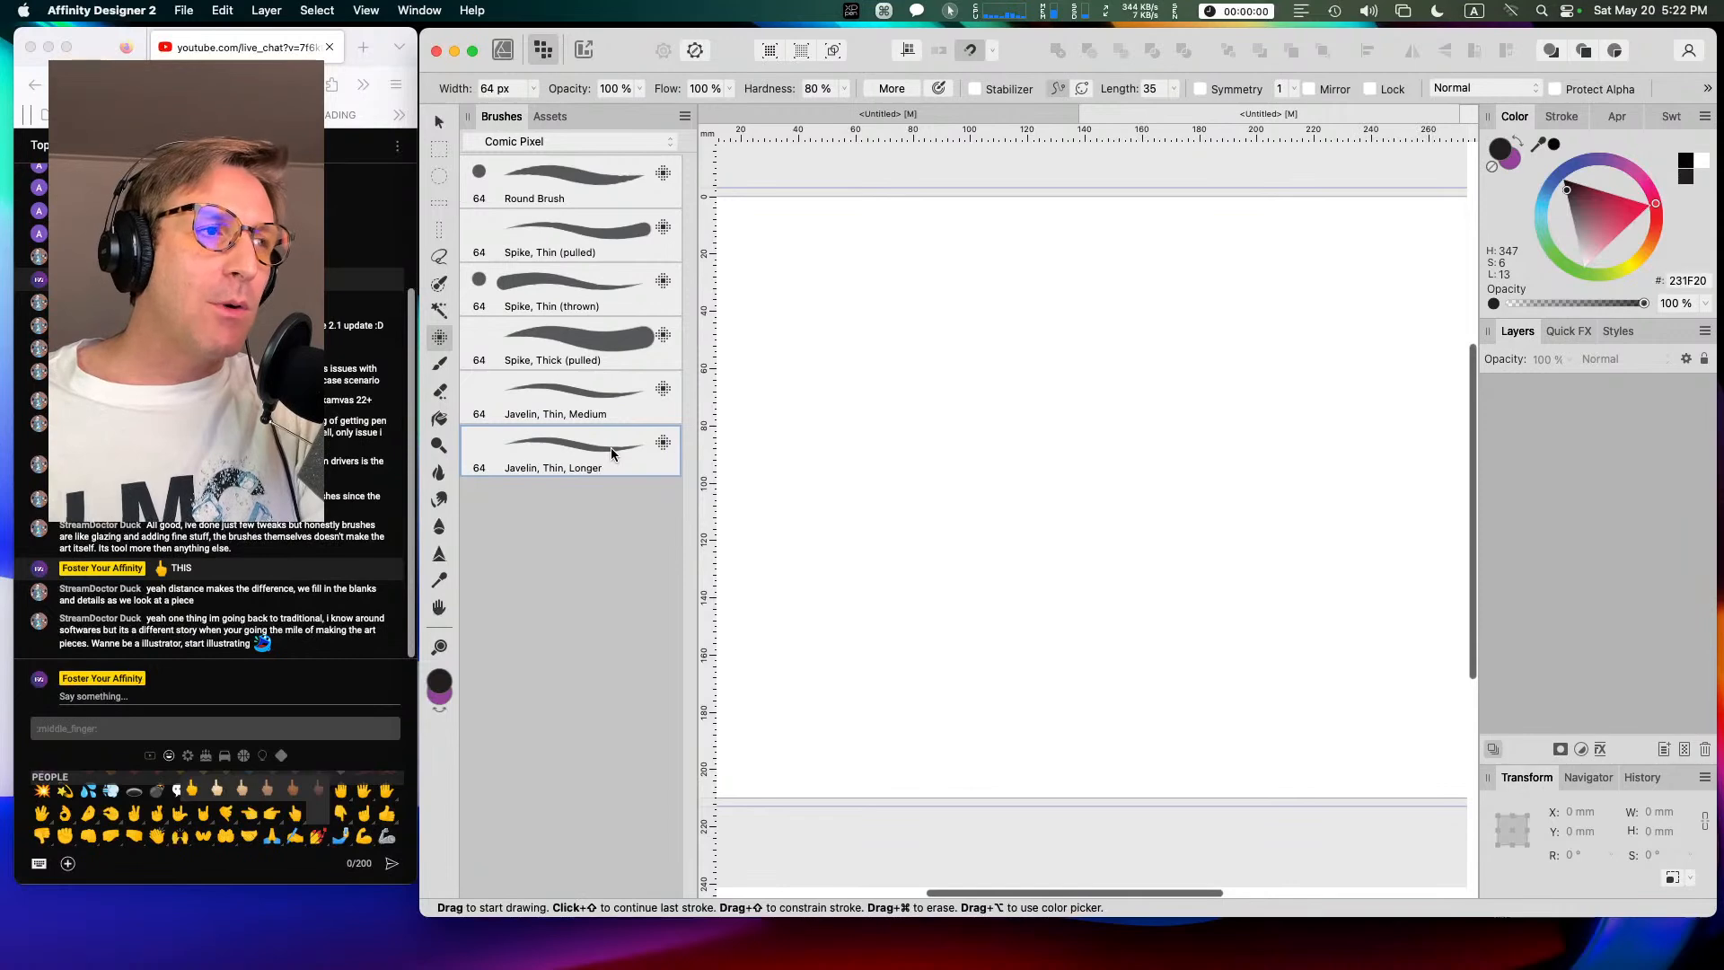
Step: Set the maximum of the Size Jitter curve to 15 for the "Javelin, Thin, Longer" brush
right_click(598, 451)
left_click(614, 457)
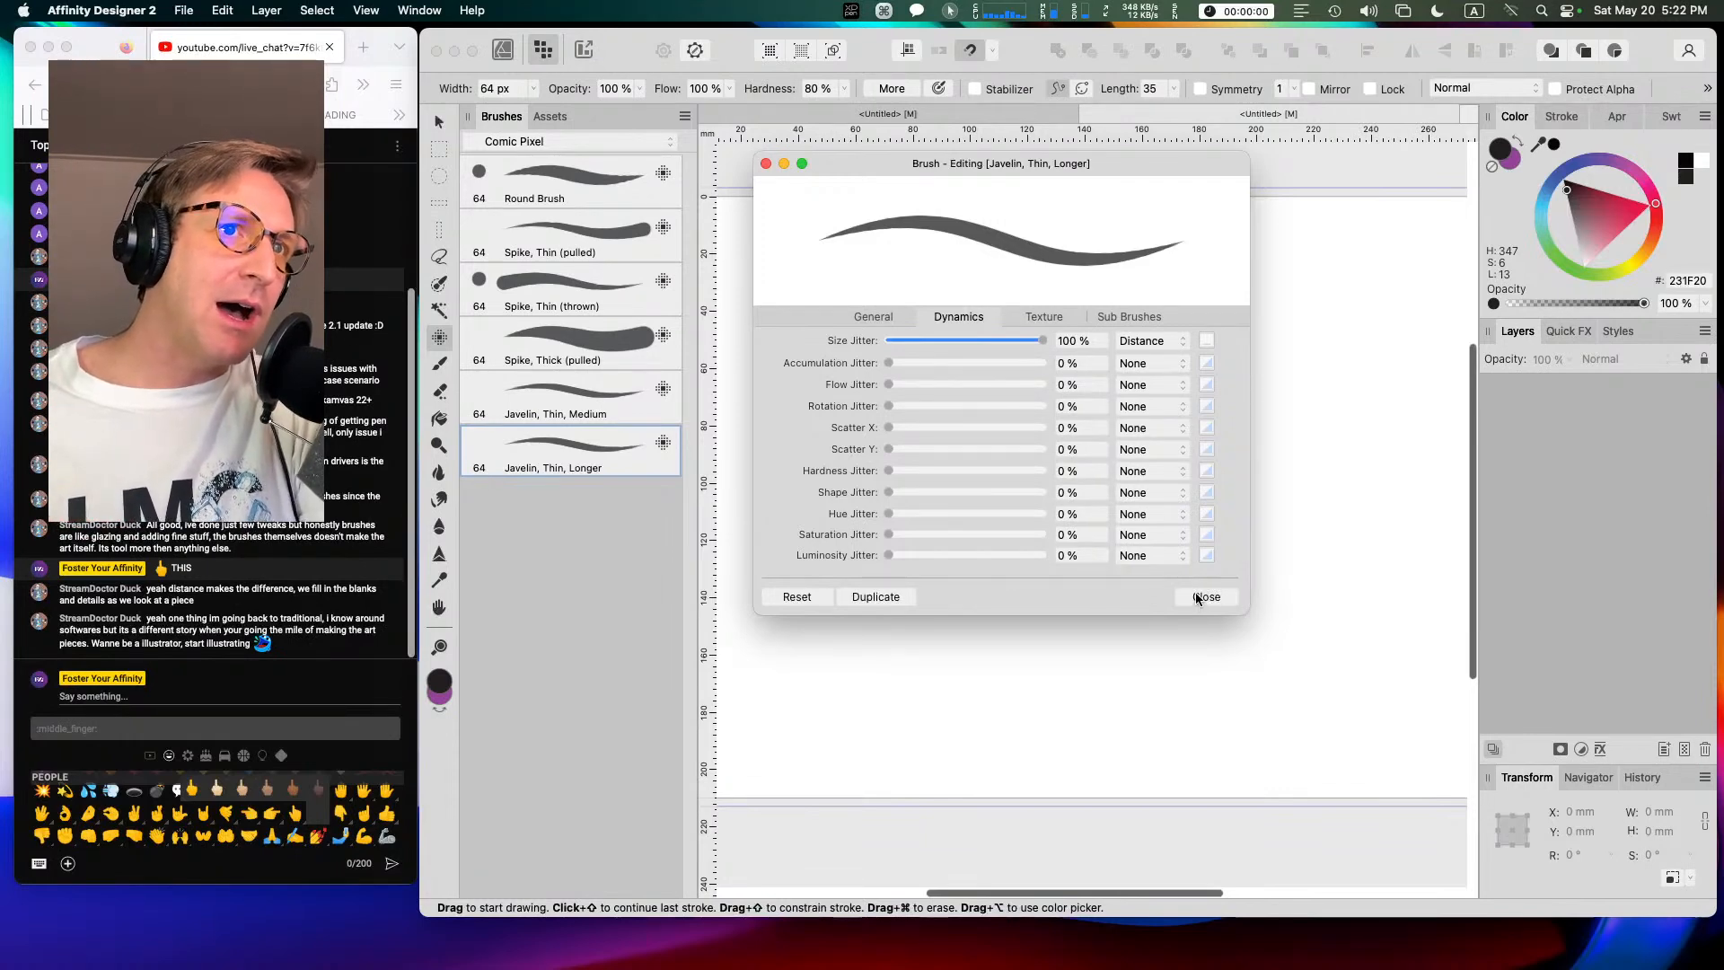
left_click(1206, 342)
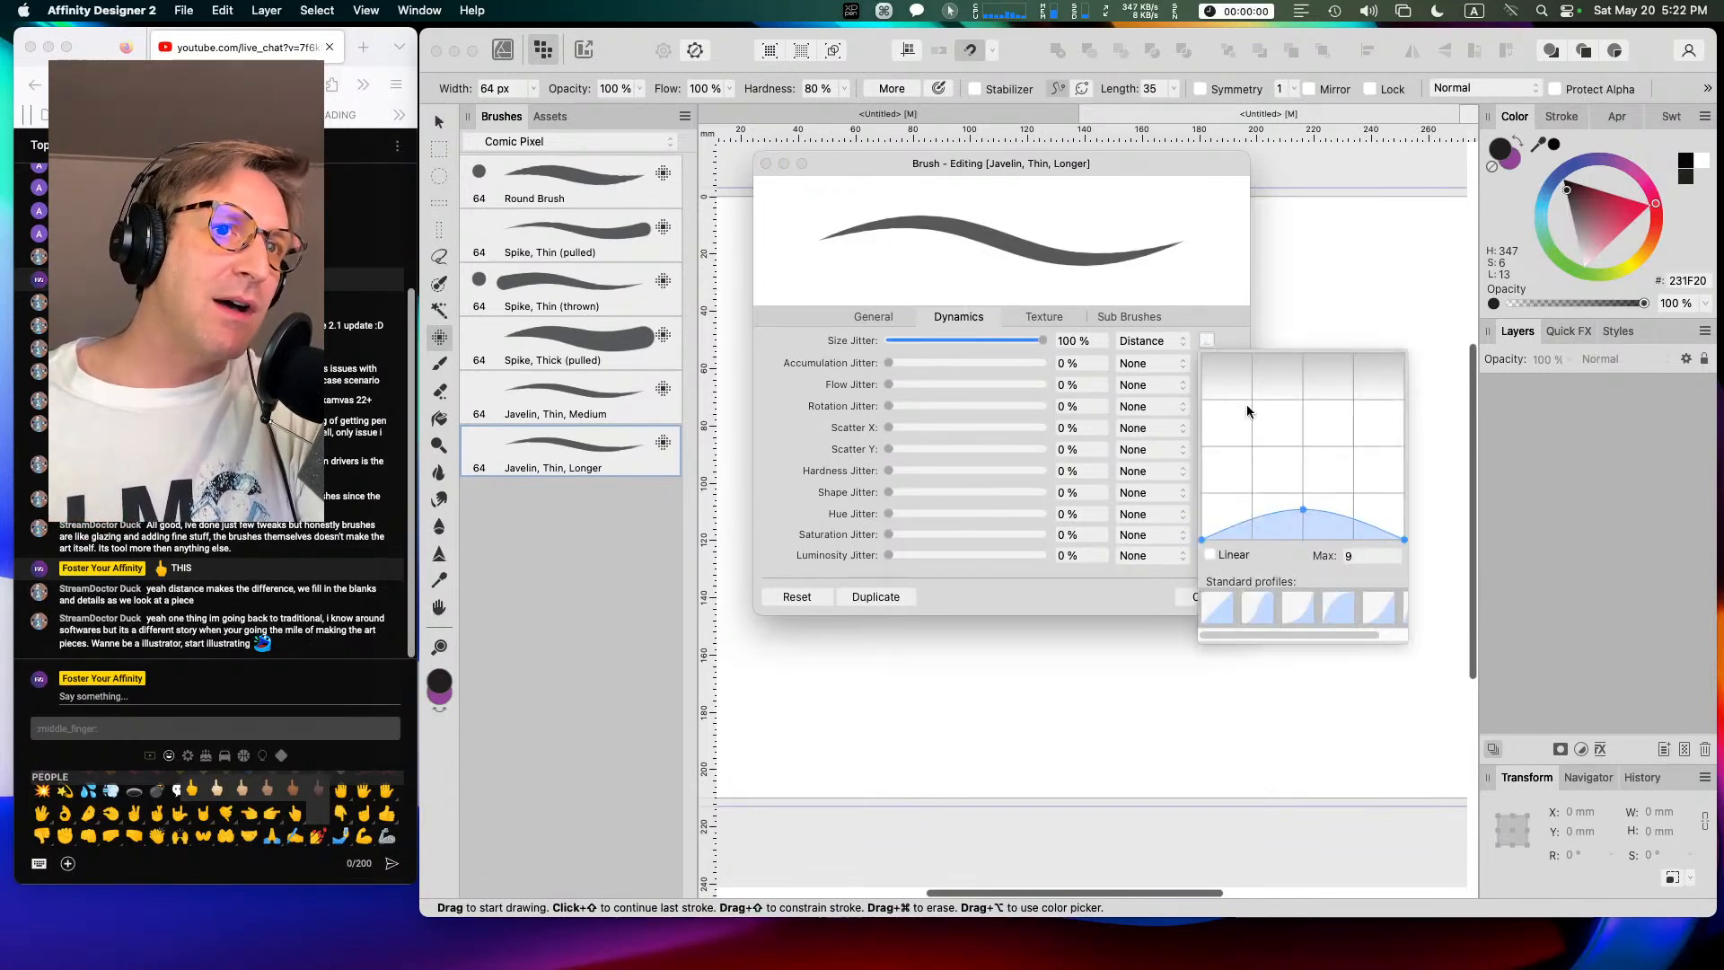
left_click(1363, 558)
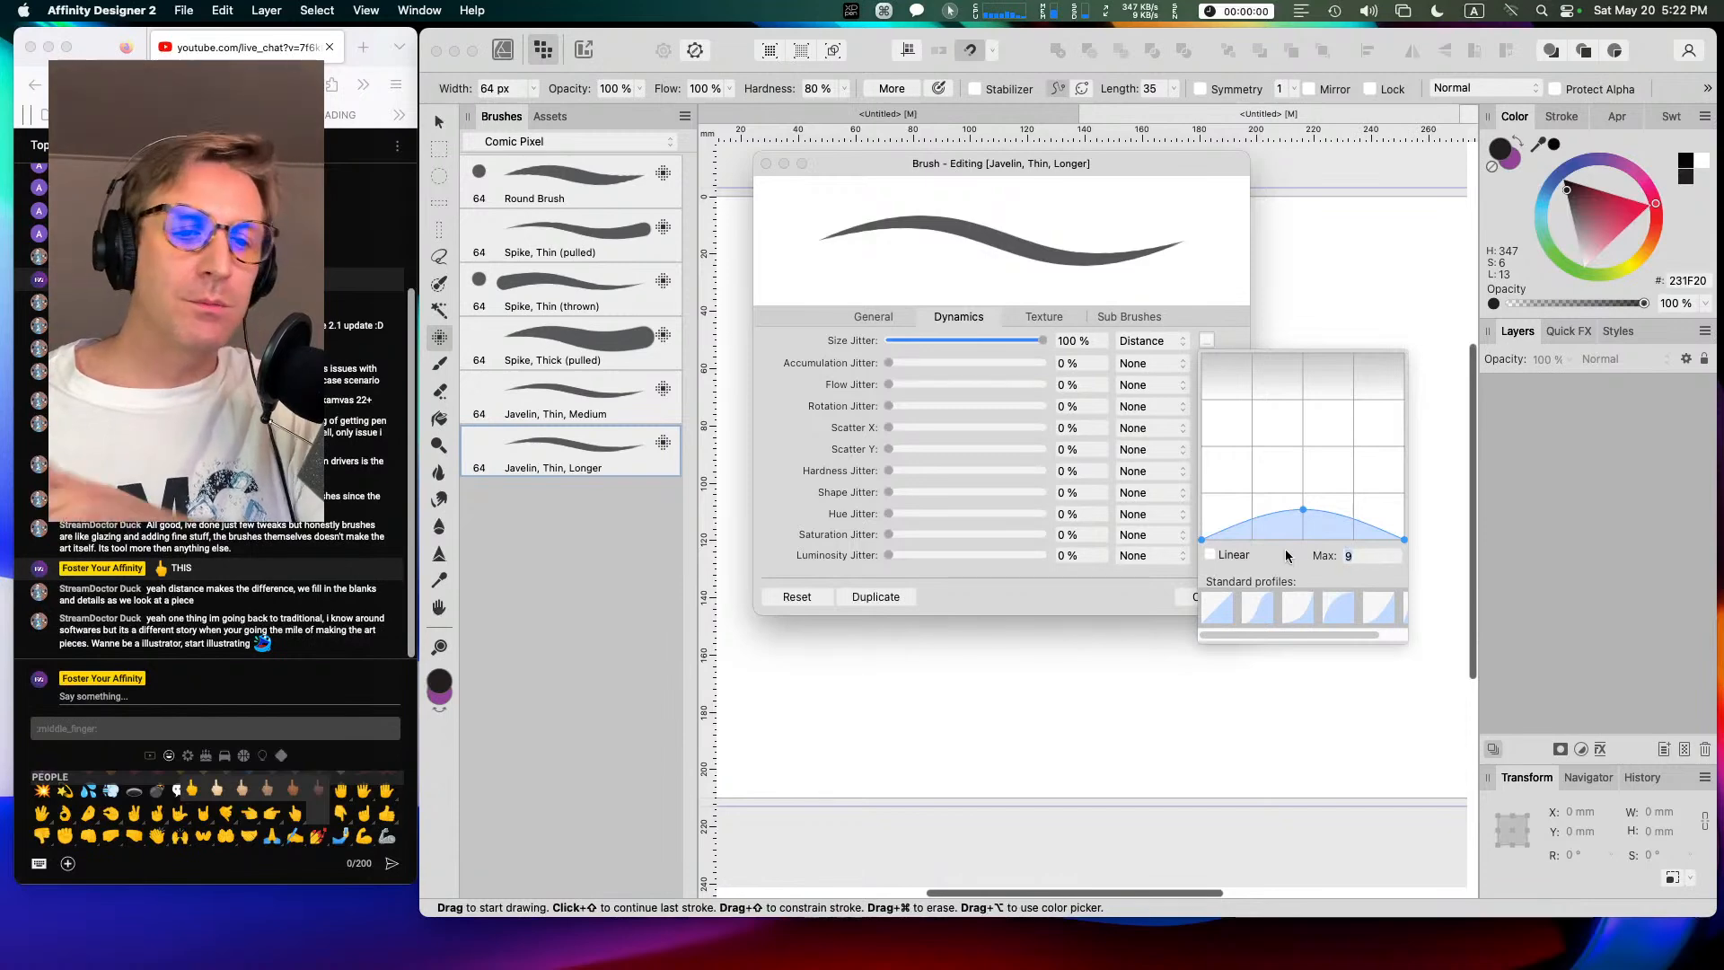
type("15")
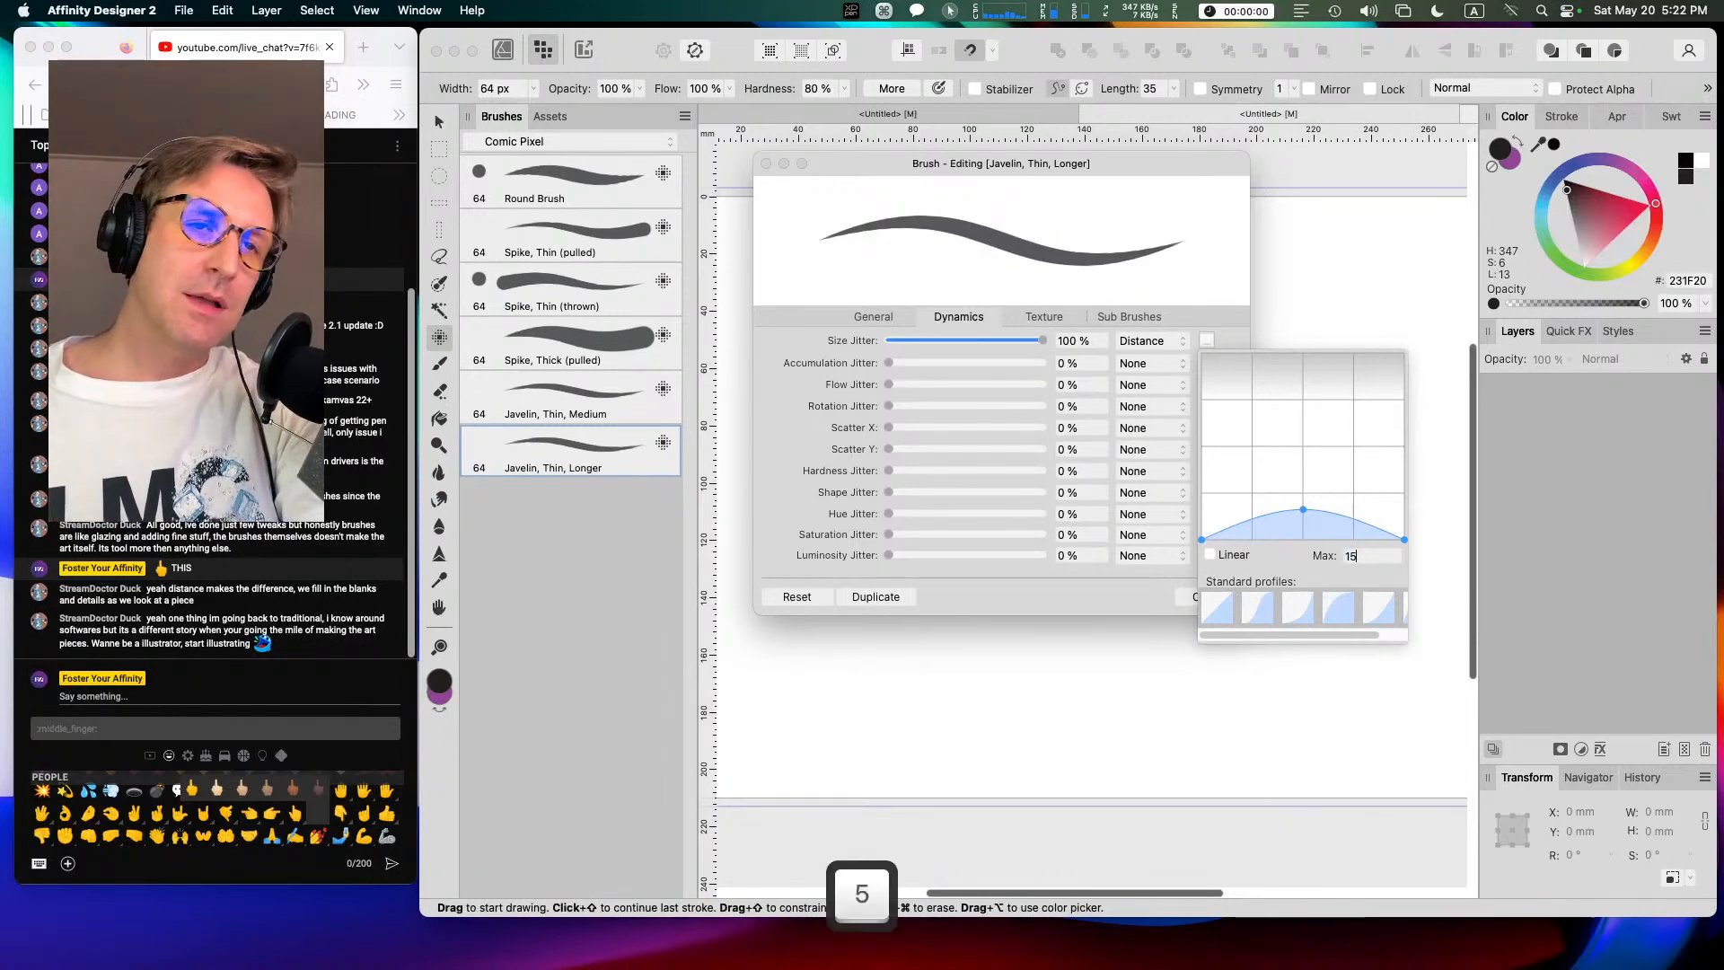
key("Return")
left_click(1044, 586)
left_click(1205, 596)
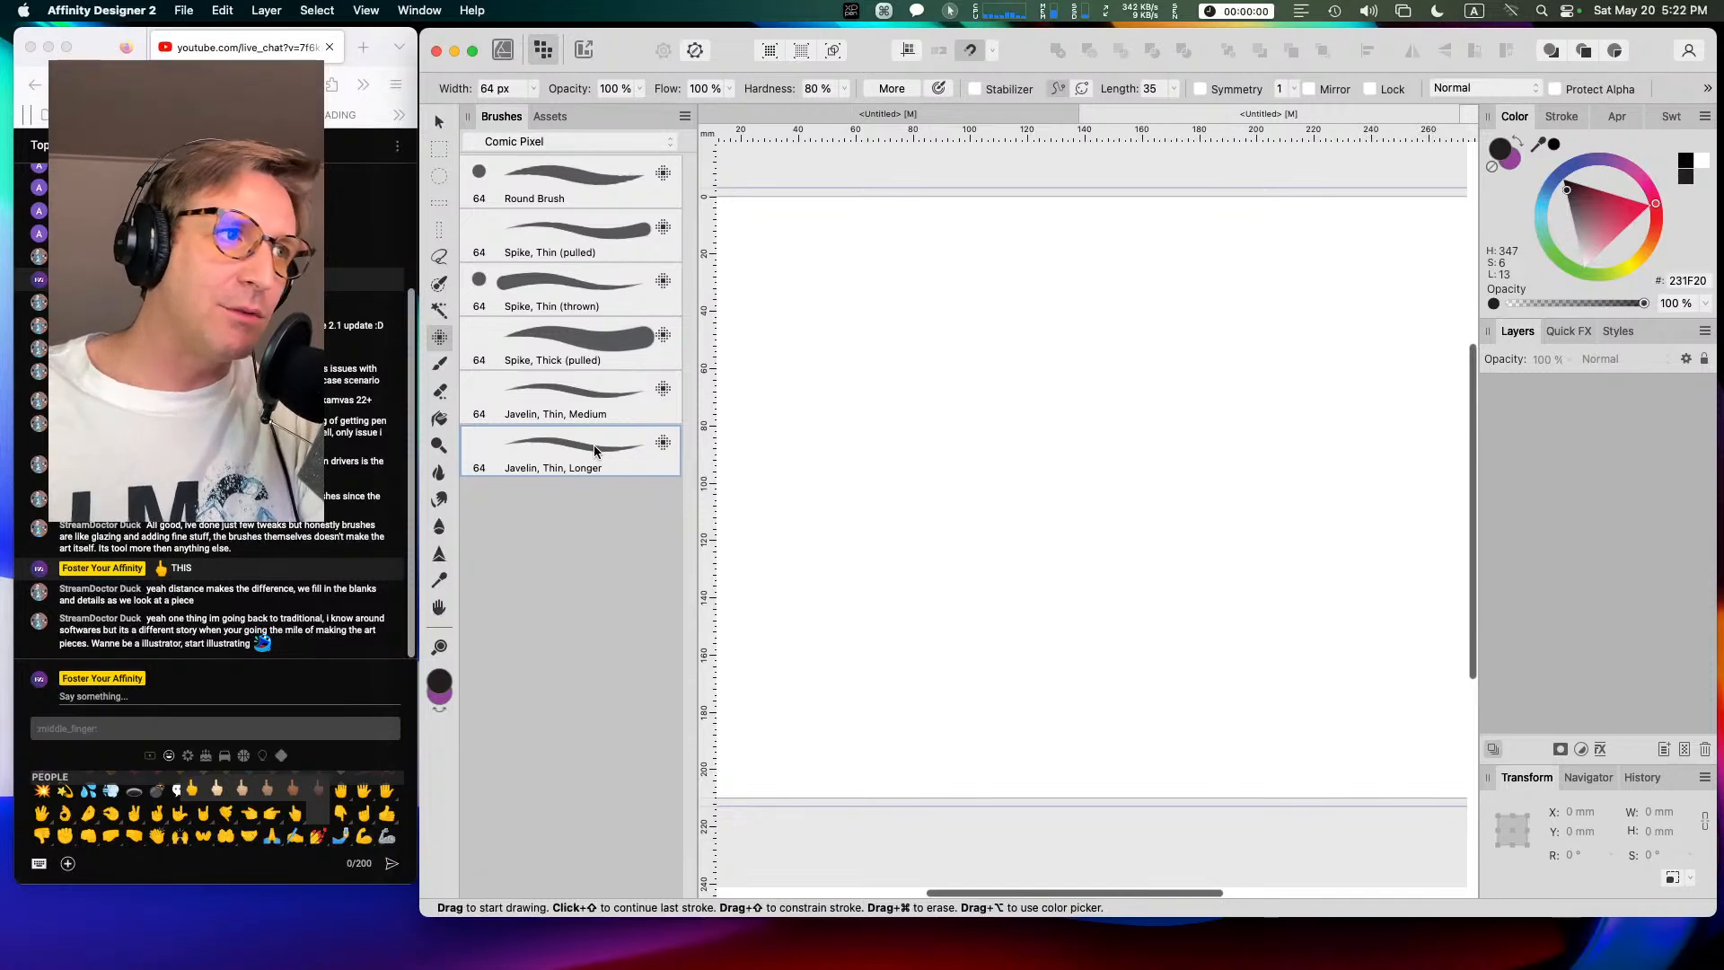
Step: Test the "Javelin, Thin, Longer" brush with overlapping curved strokes across the blank page and delete the resulting pixel layer
mouse_move(991, 325)
left_mouse_down()
mouse_move(857, 319)
mouse_move(940, 524)
left_mouse_up()
left_click_drag(896, 438, 992, 520)
mouse_move(933, 469)
left_mouse_down()
mouse_move(1017, 519)
mouse_move(1088, 474)
left_mouse_up()
left_click_drag(963, 443, 1169, 403)
left_click_drag(1034, 571, 1231, 469)
mouse_move(1032, 601)
left_mouse_down()
mouse_move(1228, 502)
mouse_move(1247, 525)
left_mouse_up()
mouse_move(1043, 539)
left_mouse_down()
mouse_move(1208, 436)
mouse_move(1269, 319)
left_mouse_up()
mouse_move(1200, 422)
left_mouse_down()
mouse_move(1245, 299)
mouse_move(1221, 262)
left_mouse_up()
mouse_move(1110, 258)
left_mouse_down()
mouse_move(999, 368)
mouse_move(1032, 470)
left_mouse_up()
left_click_drag(1051, 370, 1101, 500)
left_click_drag(1077, 408, 1176, 528)
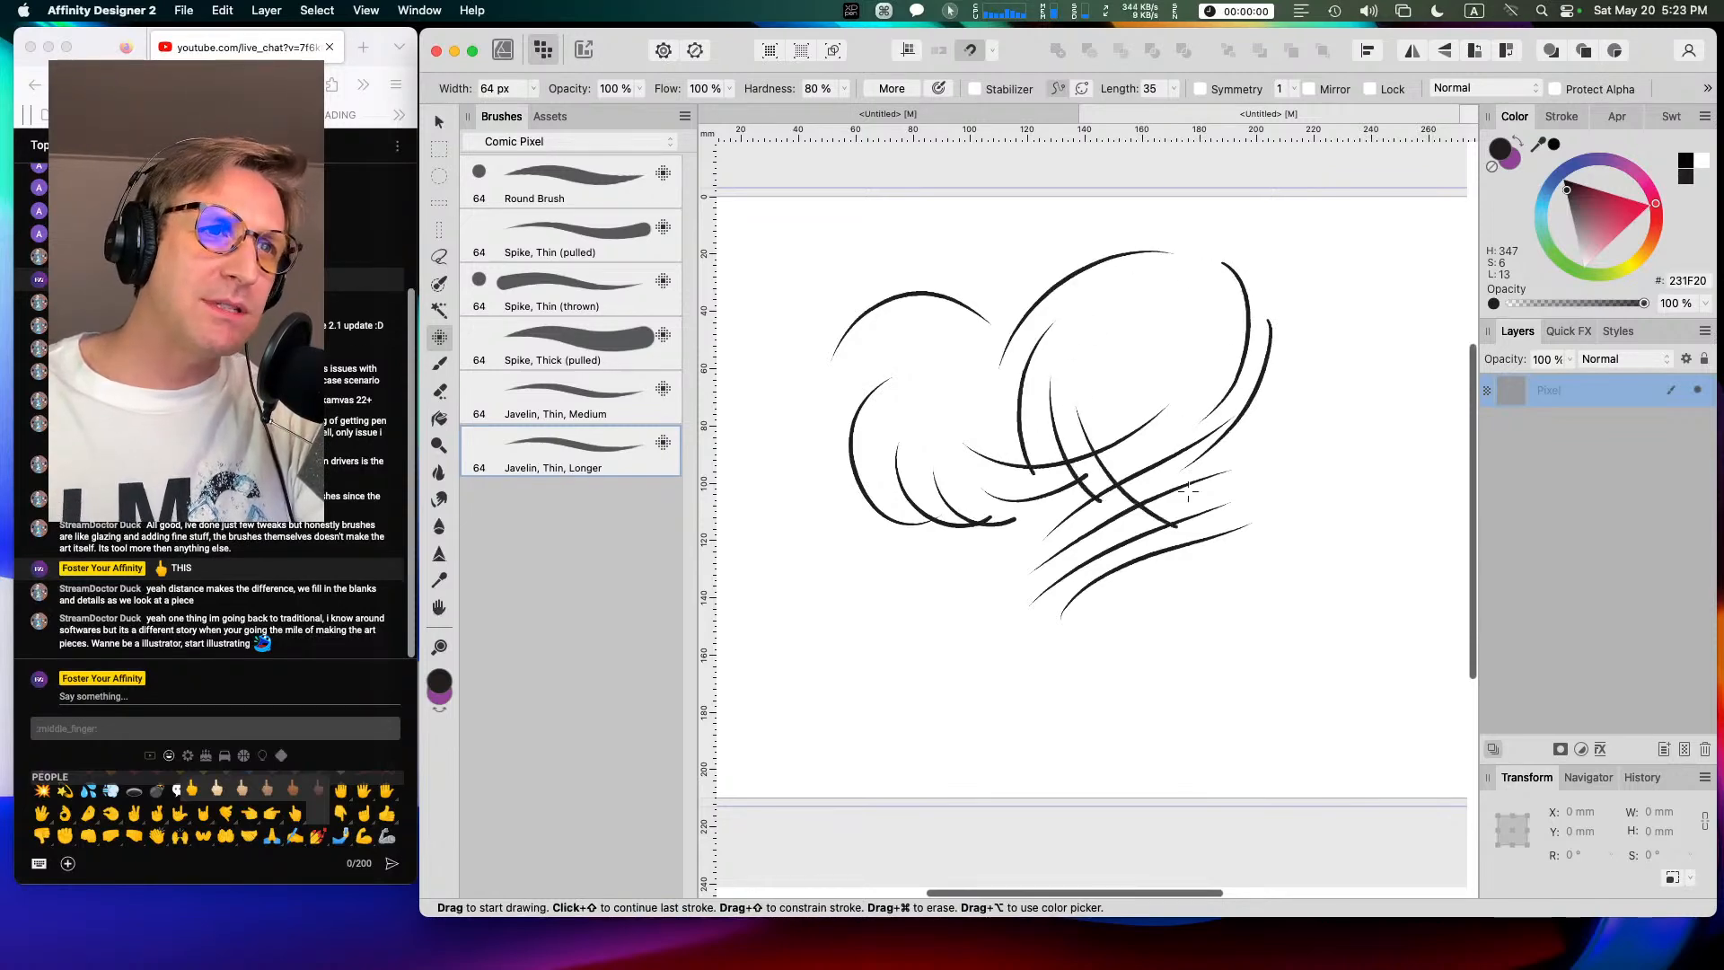
left_click(1705, 750)
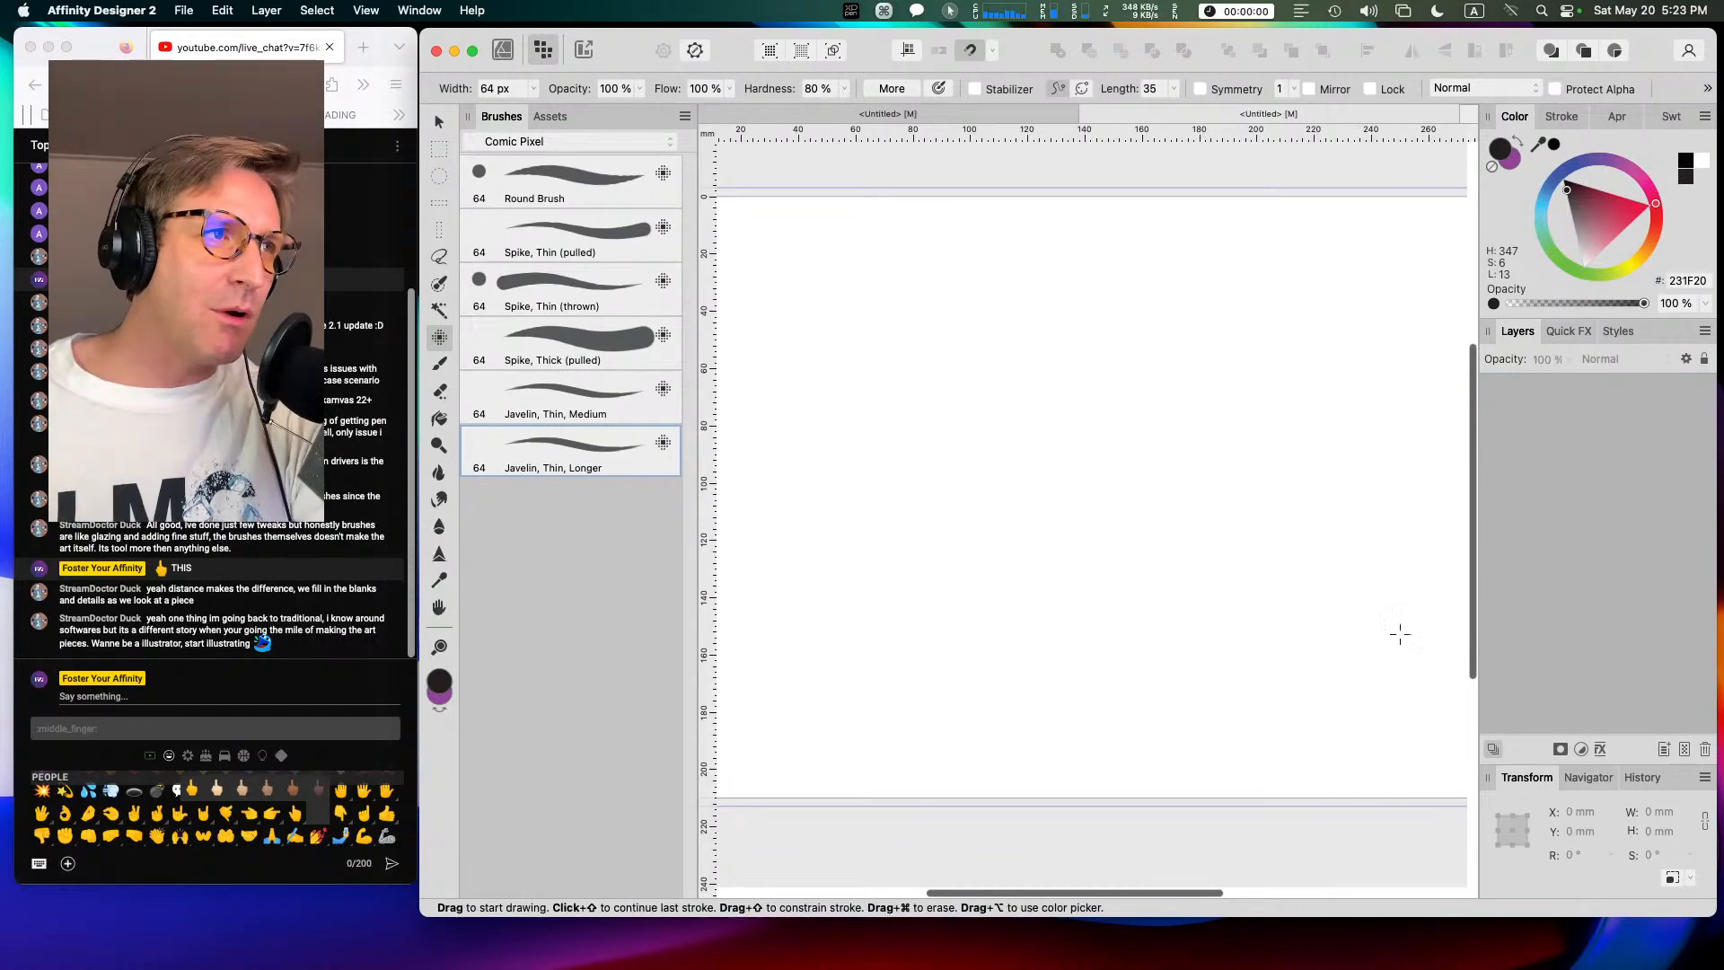
Step: Sketch a rough ball with the Round Brush and hatch shading along its lower edge with the "Spike, Thin (pulled)" brush
left_click(584, 187)
mouse_move(1012, 334)
left_mouse_down()
mouse_move(853, 386)
mouse_move(1041, 514)
mouse_move(961, 346)
mouse_move(848, 462)
mouse_move(974, 539)
mouse_move(1059, 458)
mouse_move(1028, 377)
left_mouse_up()
mouse_move(857, 360)
left_mouse_down()
mouse_move(851, 480)
mouse_move(884, 532)
mouse_move(925, 544)
mouse_move(1070, 474)
mouse_move(965, 343)
mouse_move(848, 438)
mouse_move(912, 475)
left_mouse_up()
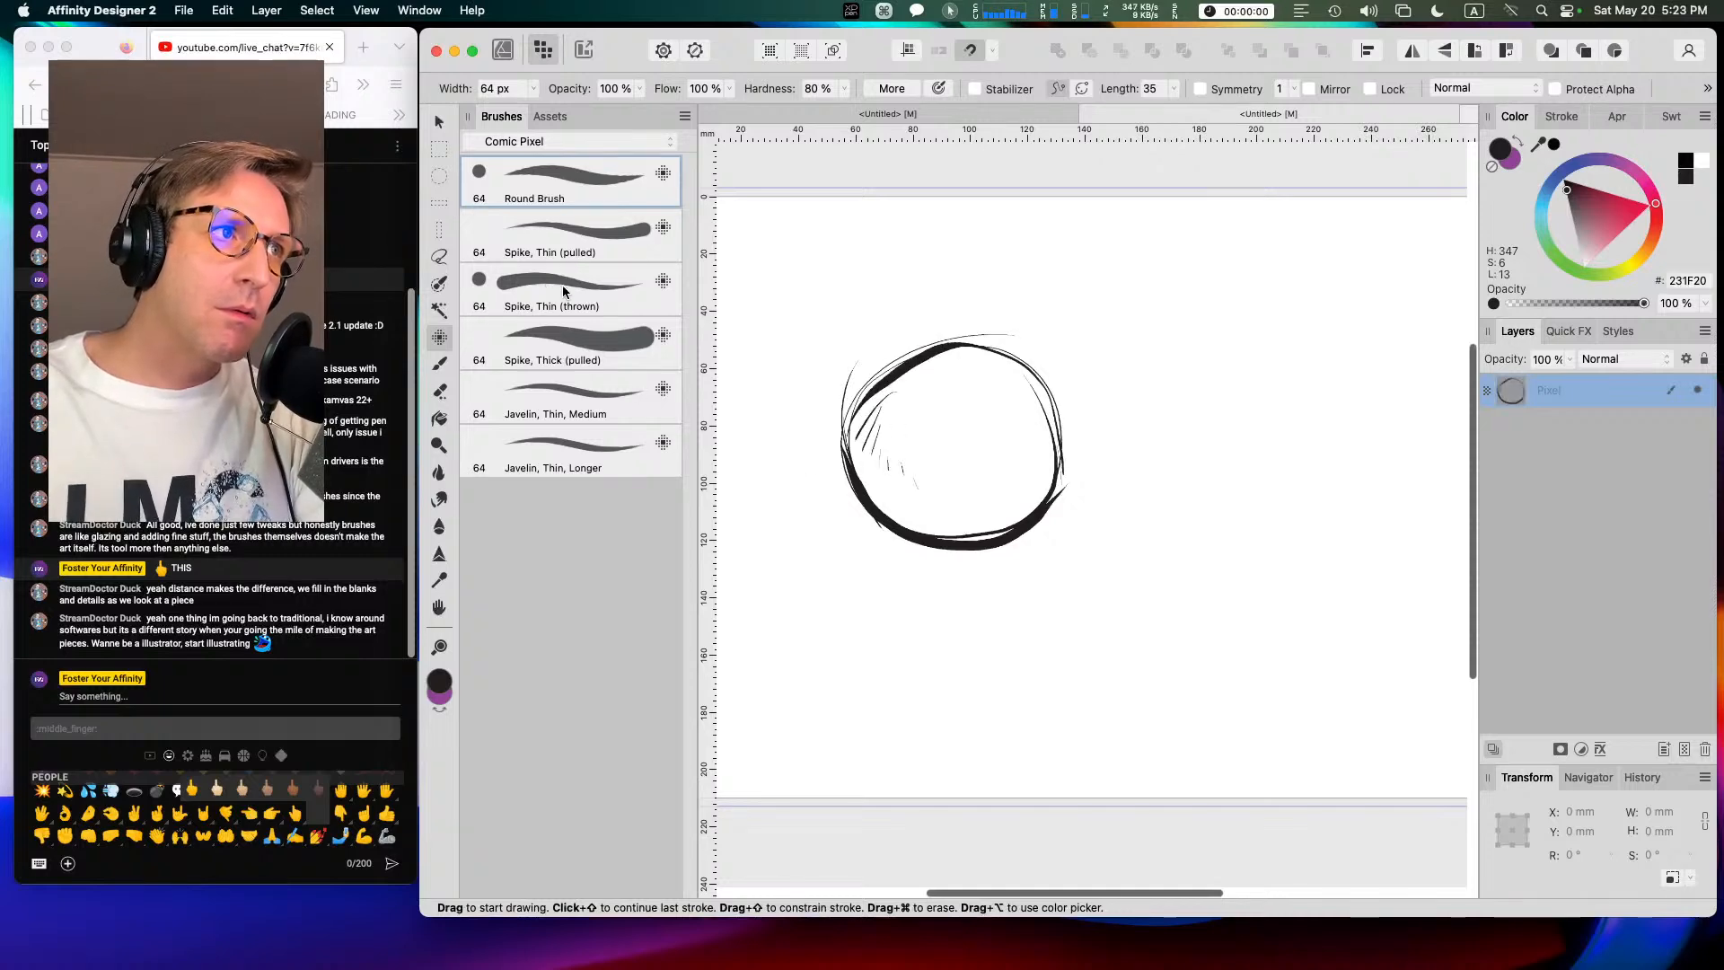
left_click(577, 246)
mouse_move(884, 482)
left_mouse_down()
mouse_move(909, 522)
mouse_move(1029, 515)
left_mouse_up()
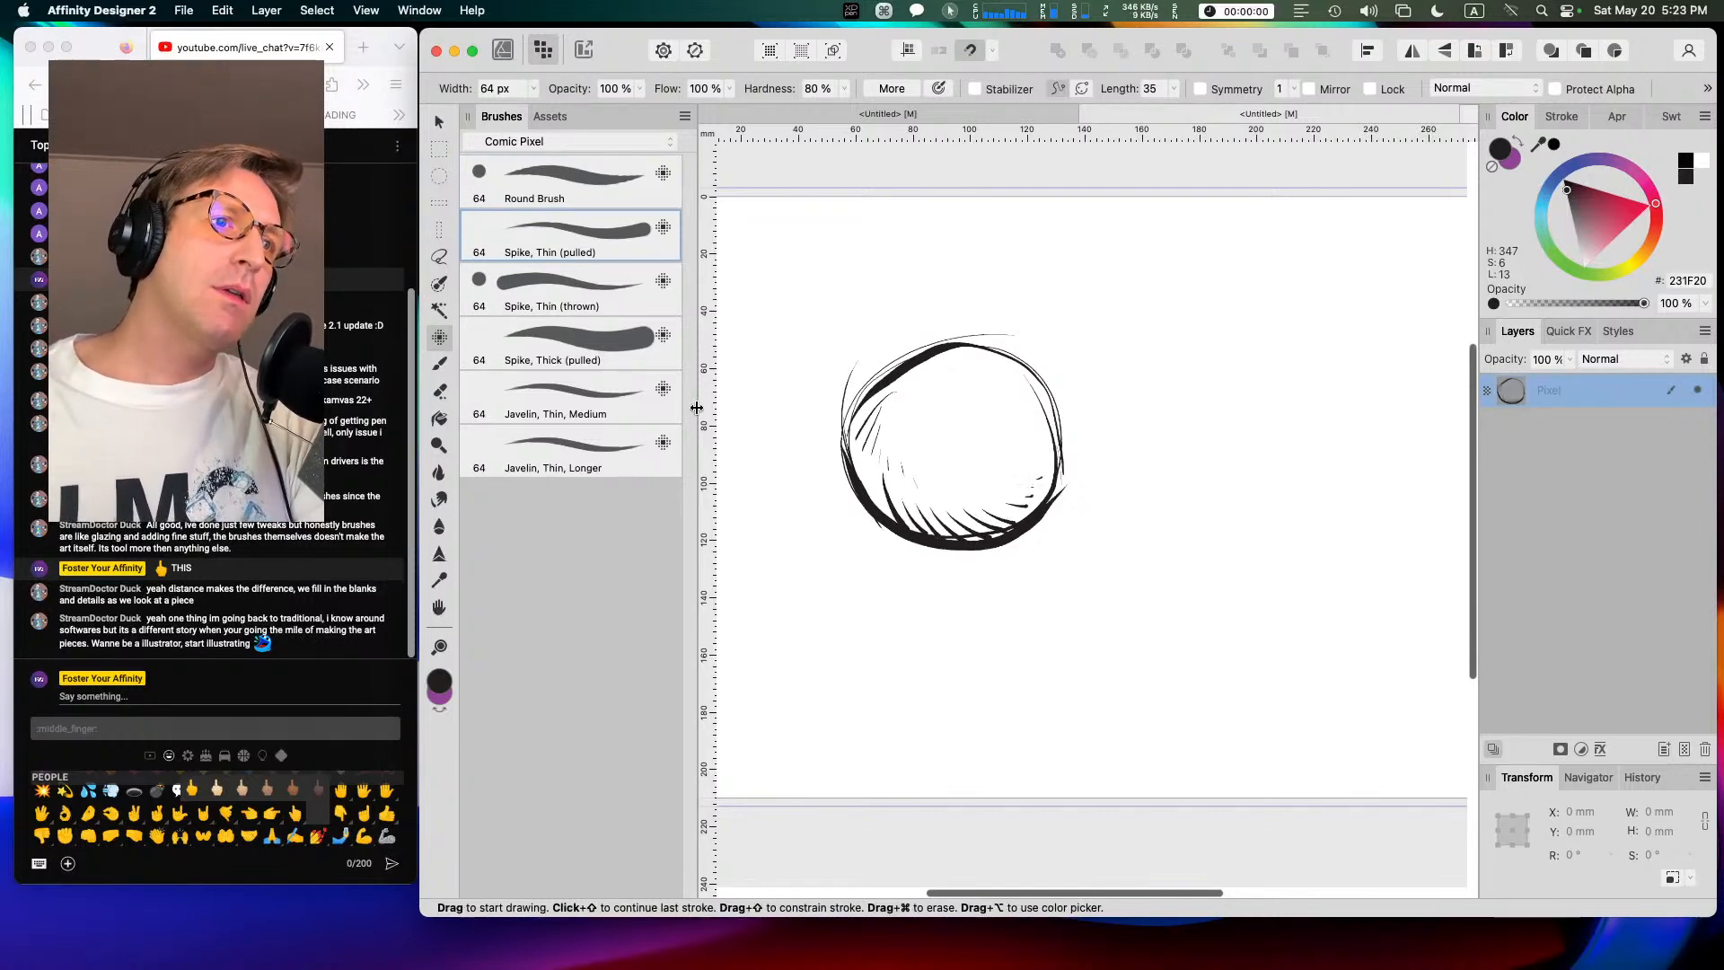
Step: Try three diagonal strokes across the ball's upper area with the "Javelin, Thin, Longer" brush and undo them
left_click(599, 454)
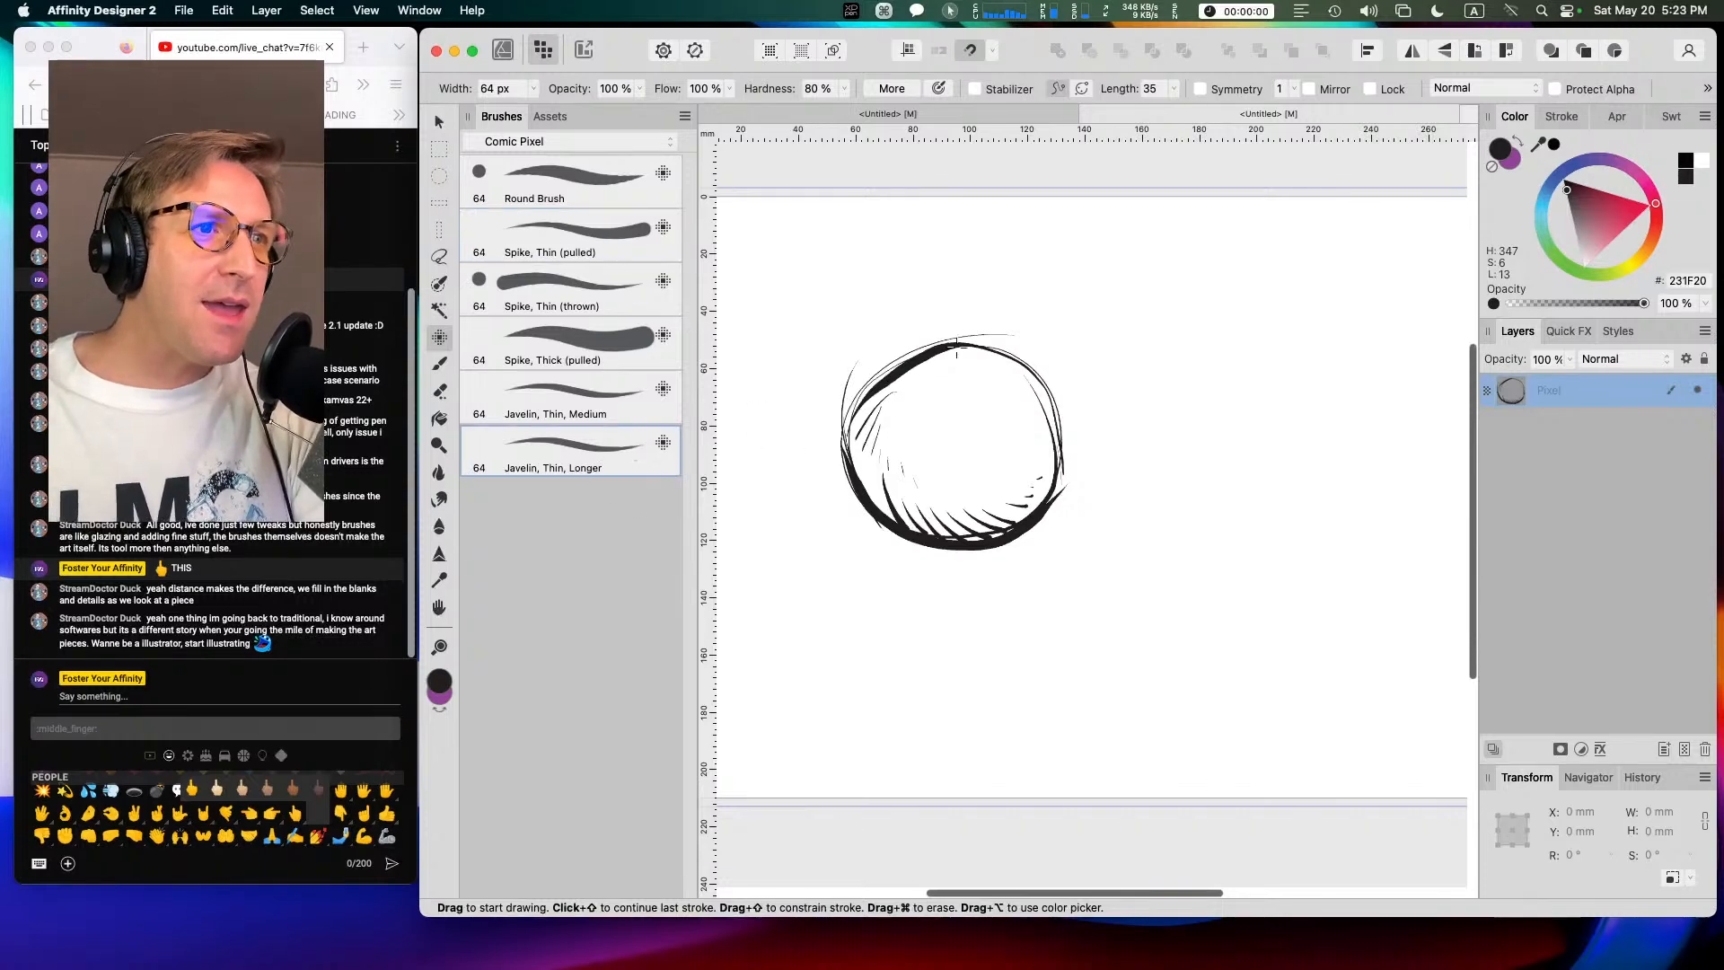
left_click_drag(983, 381, 996, 375)
left_click_drag(936, 415, 1033, 385)
mouse_move(920, 434)
left_mouse_down()
mouse_move(994, 396)
mouse_move(1041, 385)
left_mouse_up()
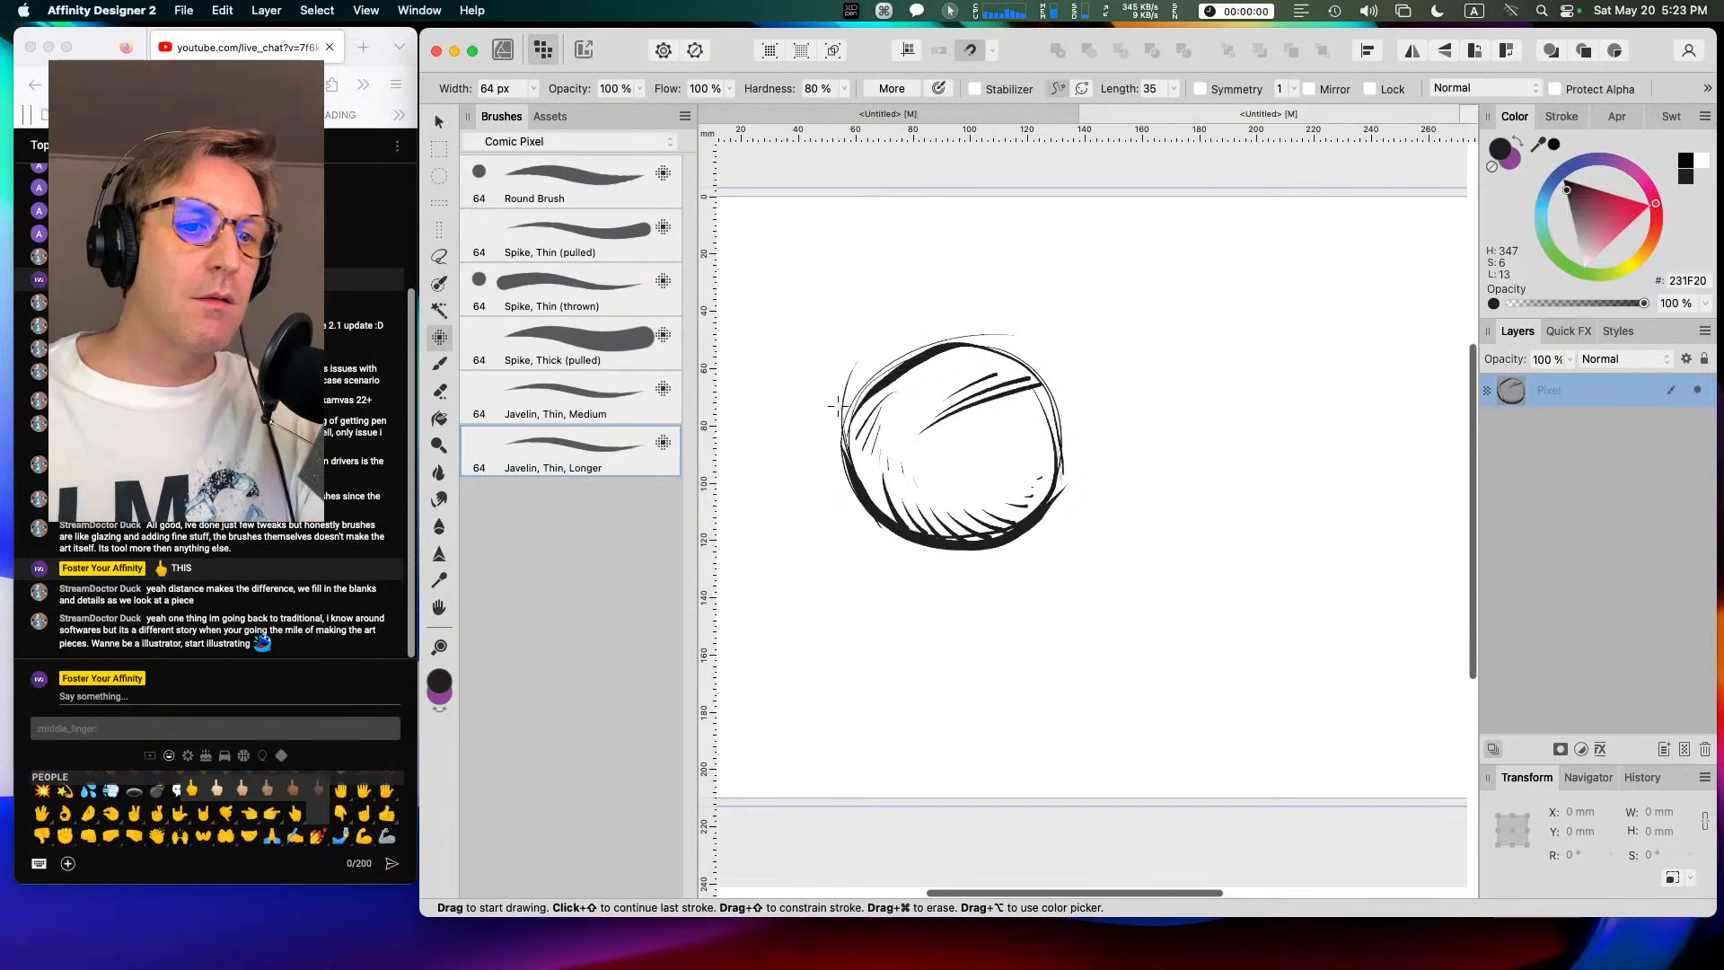
key("super+z")
key("super+z")
key("super+z")
Step: Draw curved contour strokes across the upper half of the ball with the "Javelin, Thin, Medium" brush
left_click(632, 399)
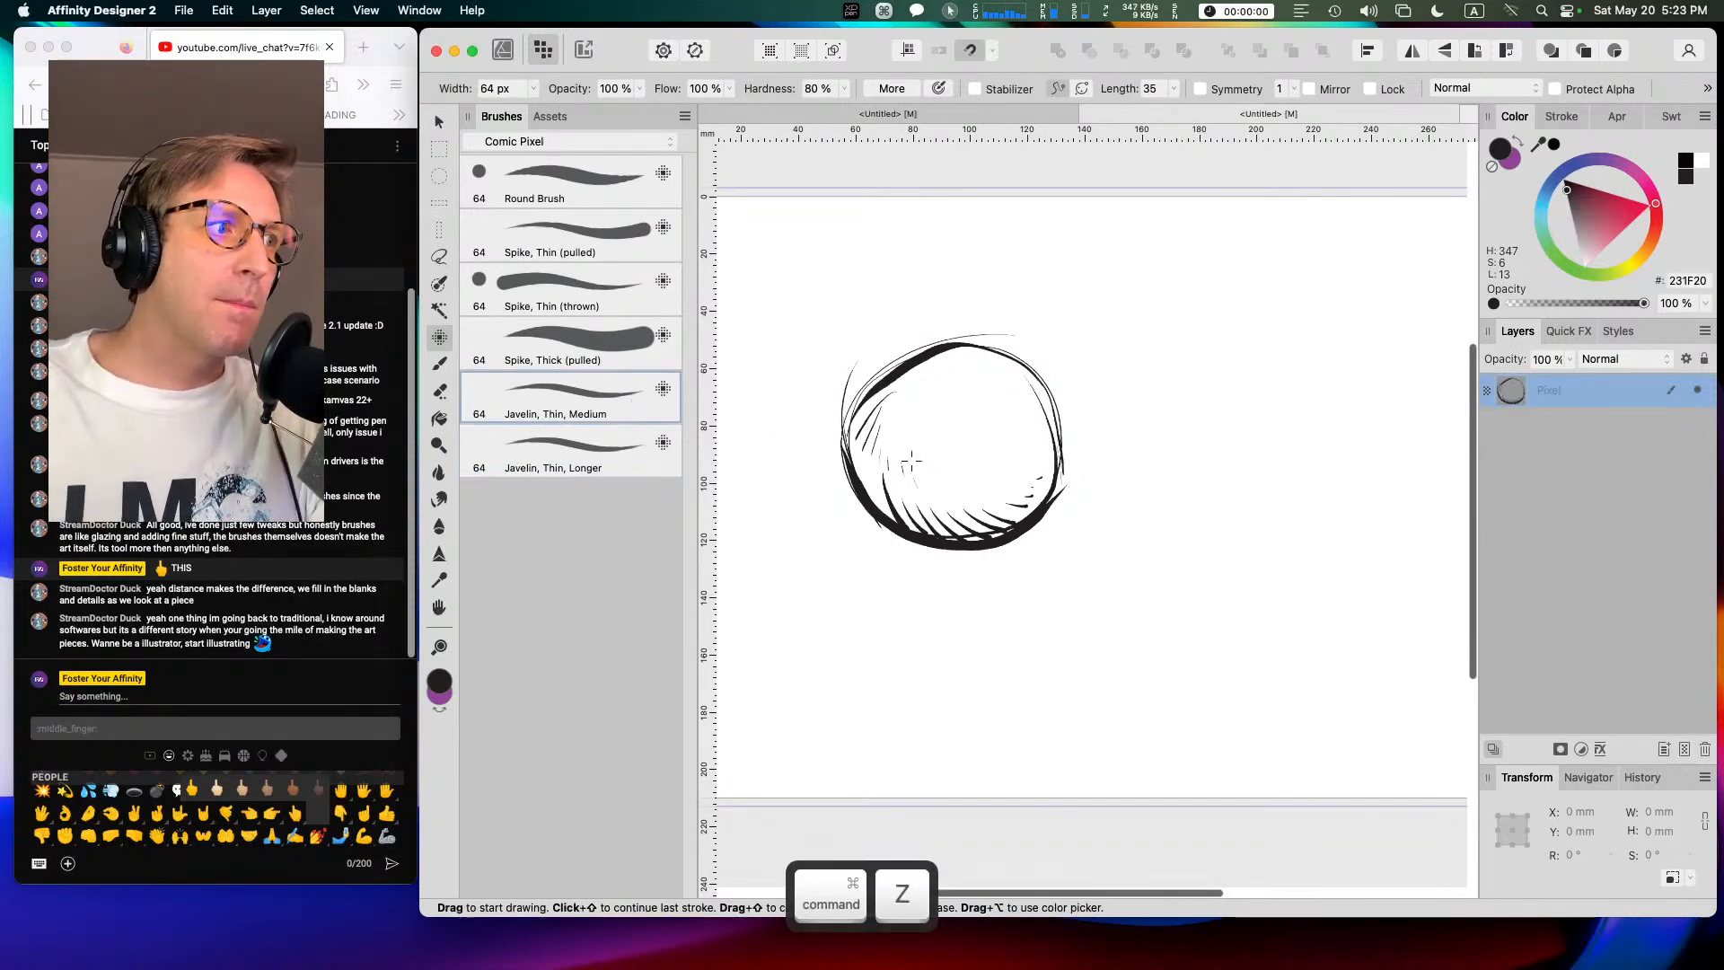
mouse_move(900, 401)
left_mouse_down()
mouse_move(976, 350)
mouse_move(1040, 370)
mouse_move(1019, 393)
left_mouse_up()
mouse_move(915, 429)
left_mouse_down()
mouse_move(1037, 409)
mouse_move(1040, 434)
left_mouse_up()
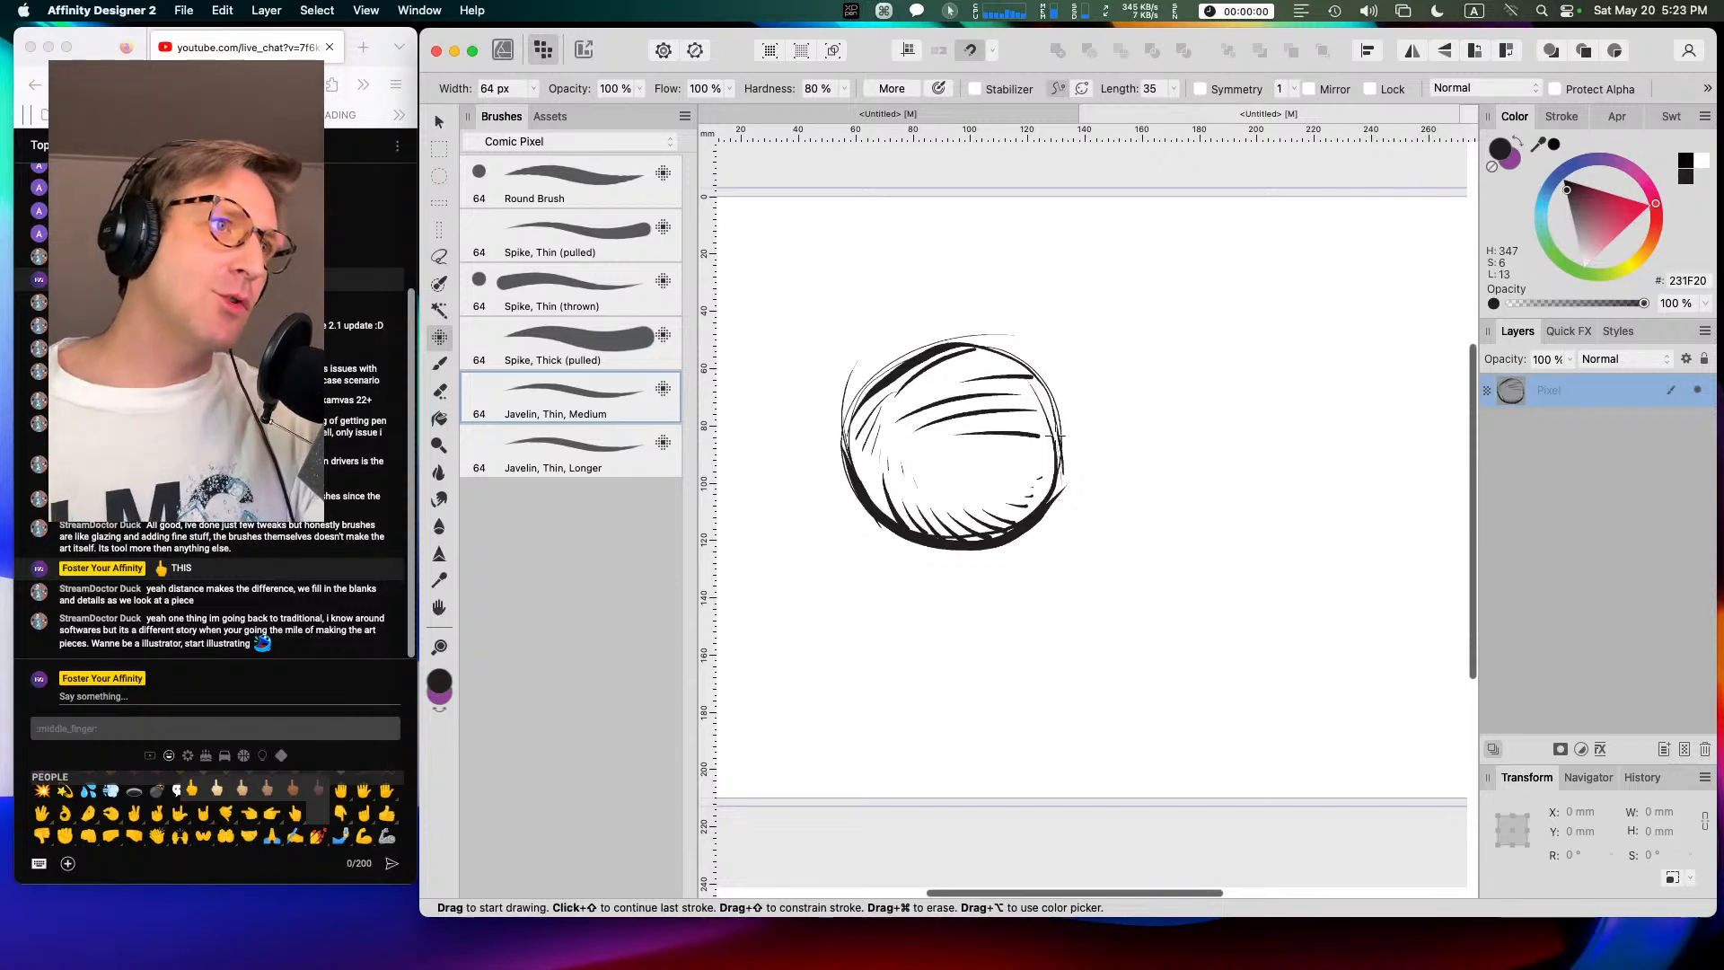
Step: Duplicate the "Javelin, Thin, Medium" brush and move the copy above the original in the brush list
right_click(595, 412)
left_click(619, 409)
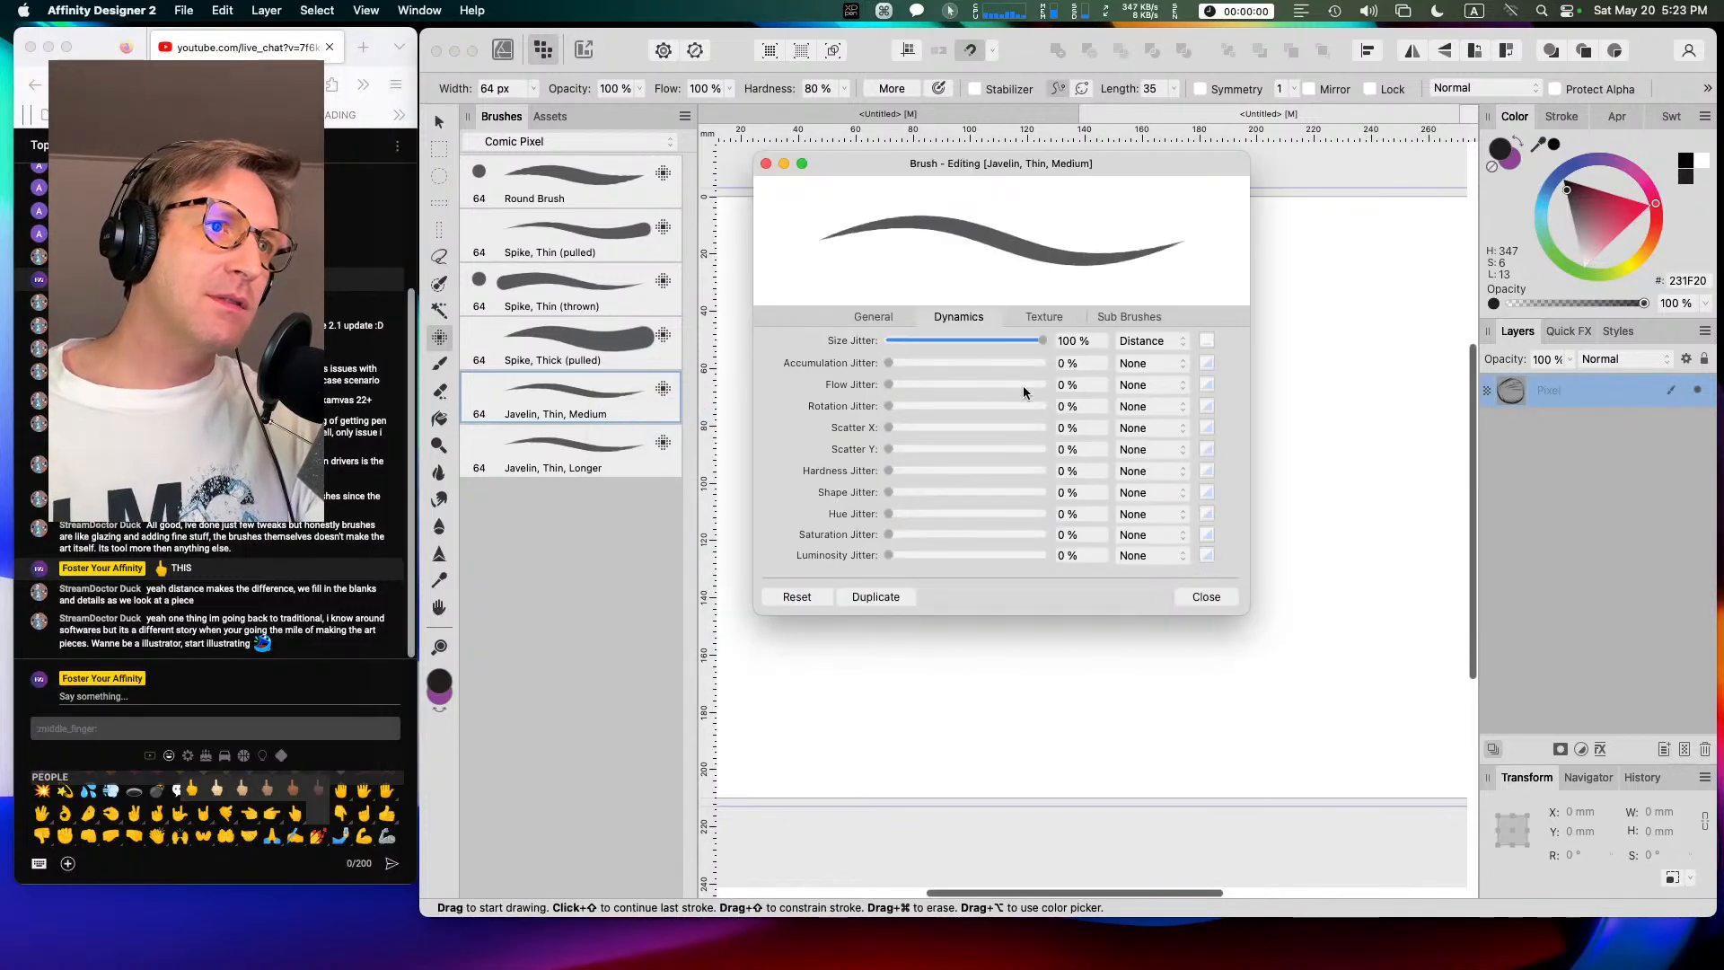
left_click(1206, 596)
right_click(555, 396)
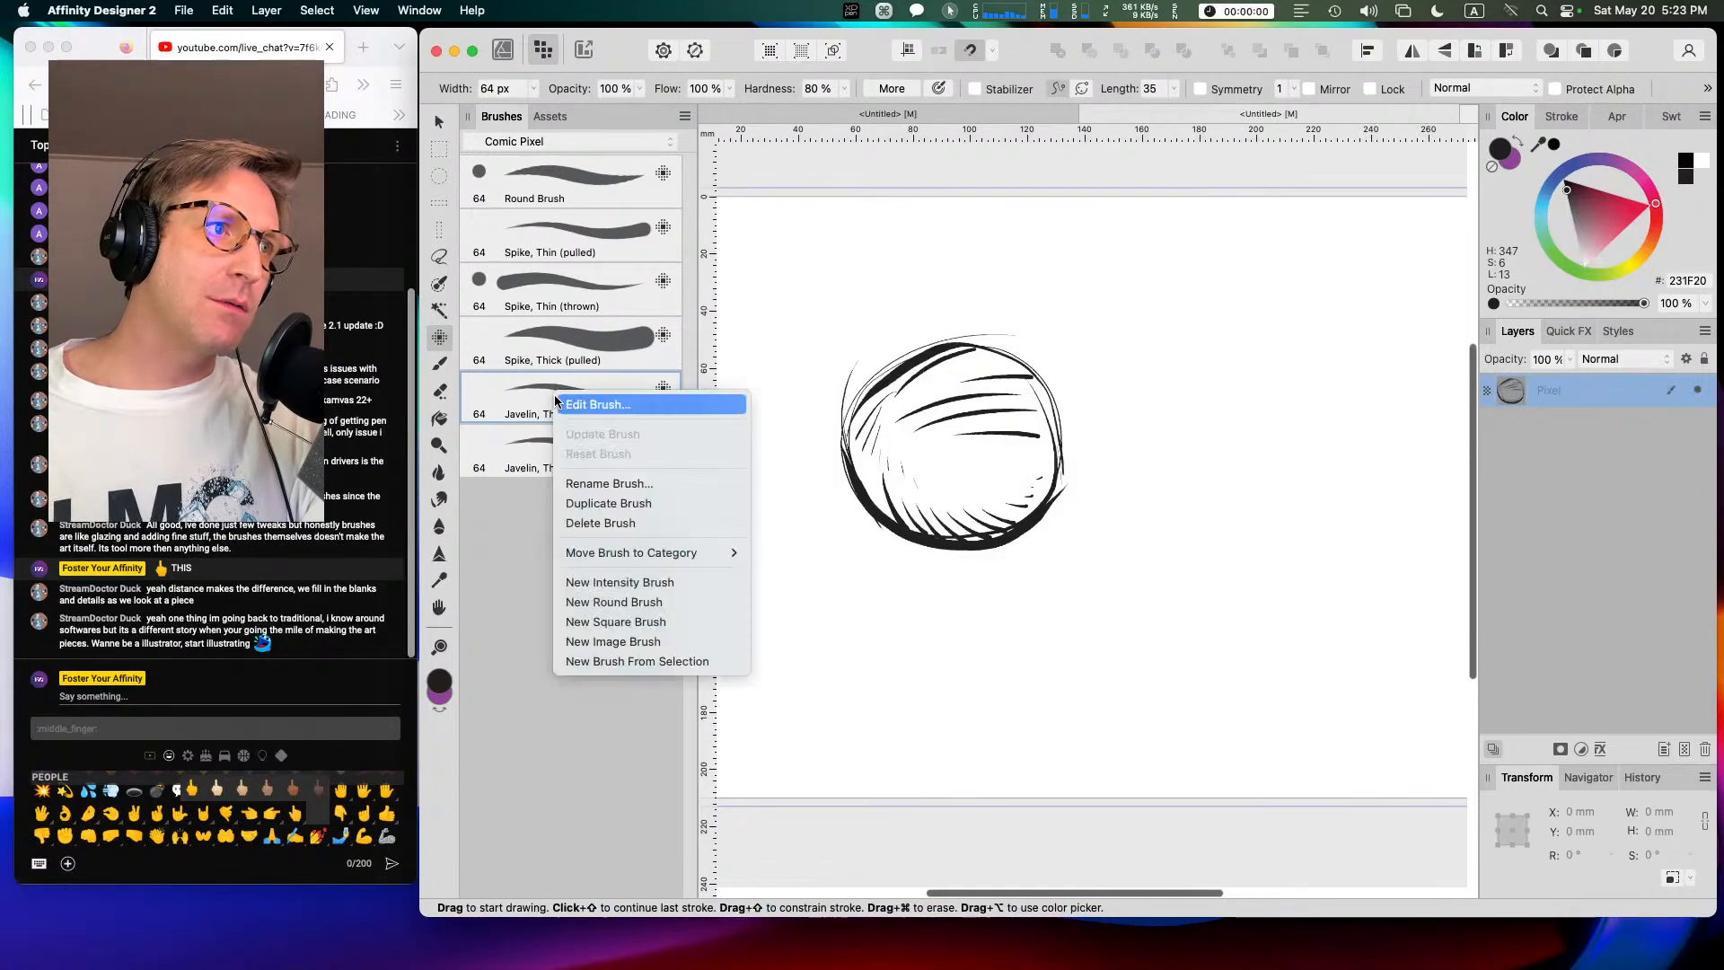
left_click(609, 503)
left_click_drag(603, 451, 622, 388)
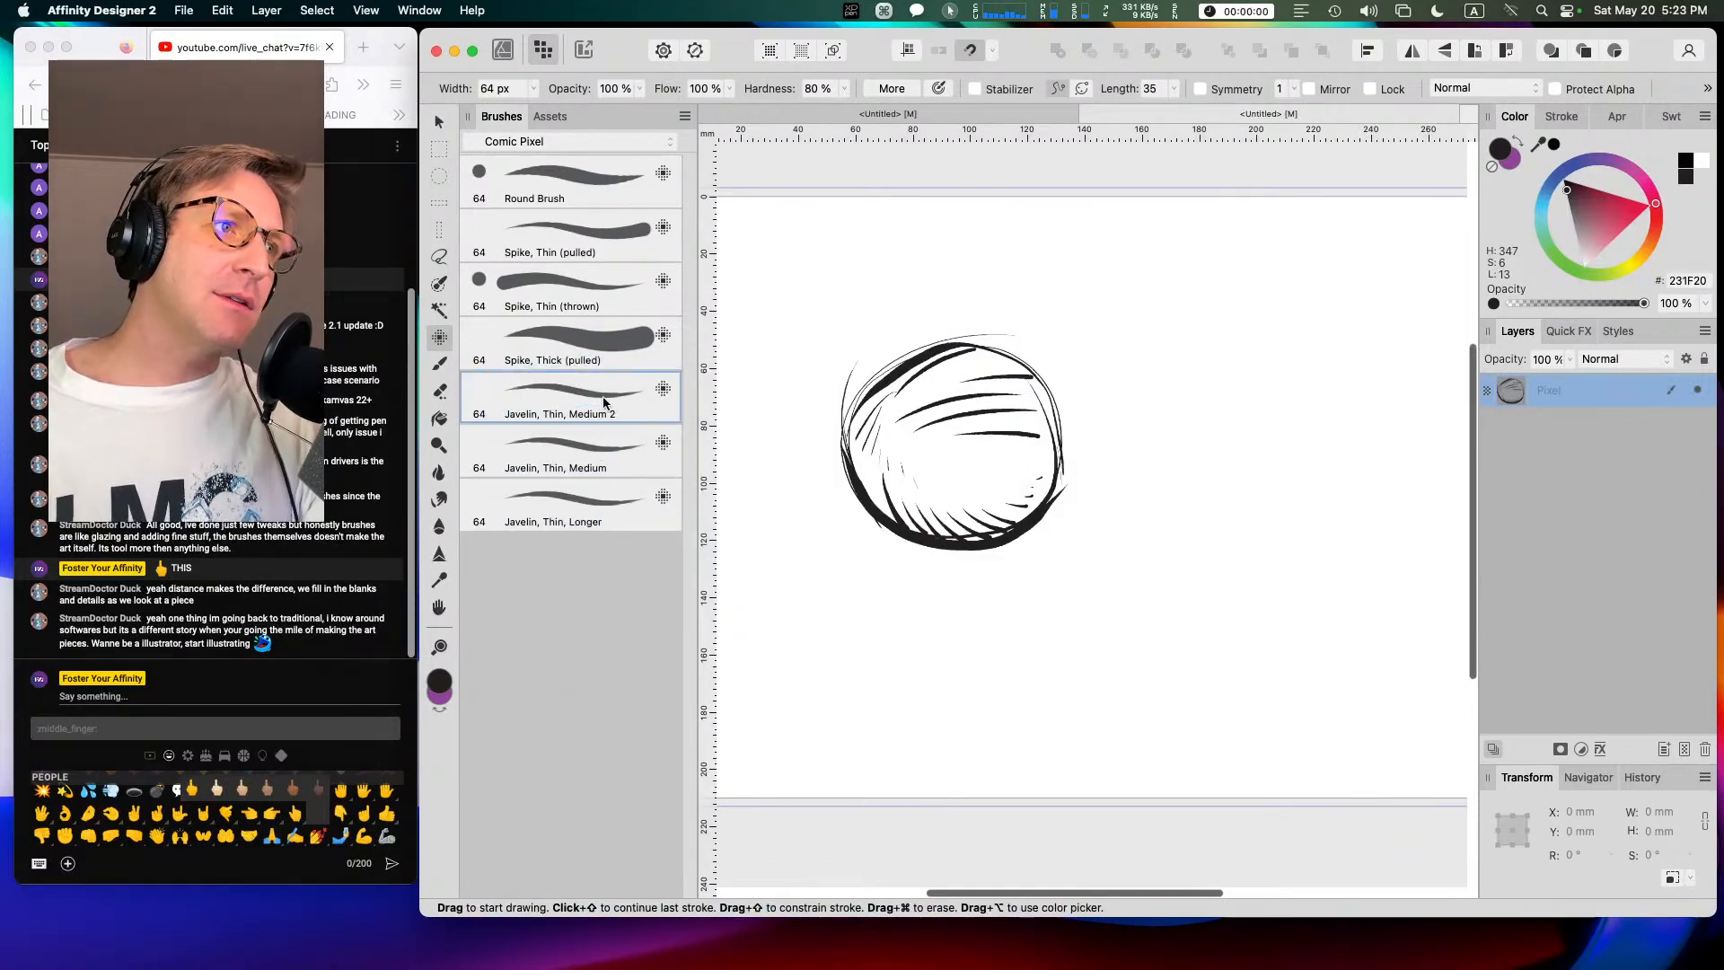
Step: Check the Size Jitter curve and its maximum for the duplicated medium javelin brush
right_click(595, 412)
left_click(599, 410)
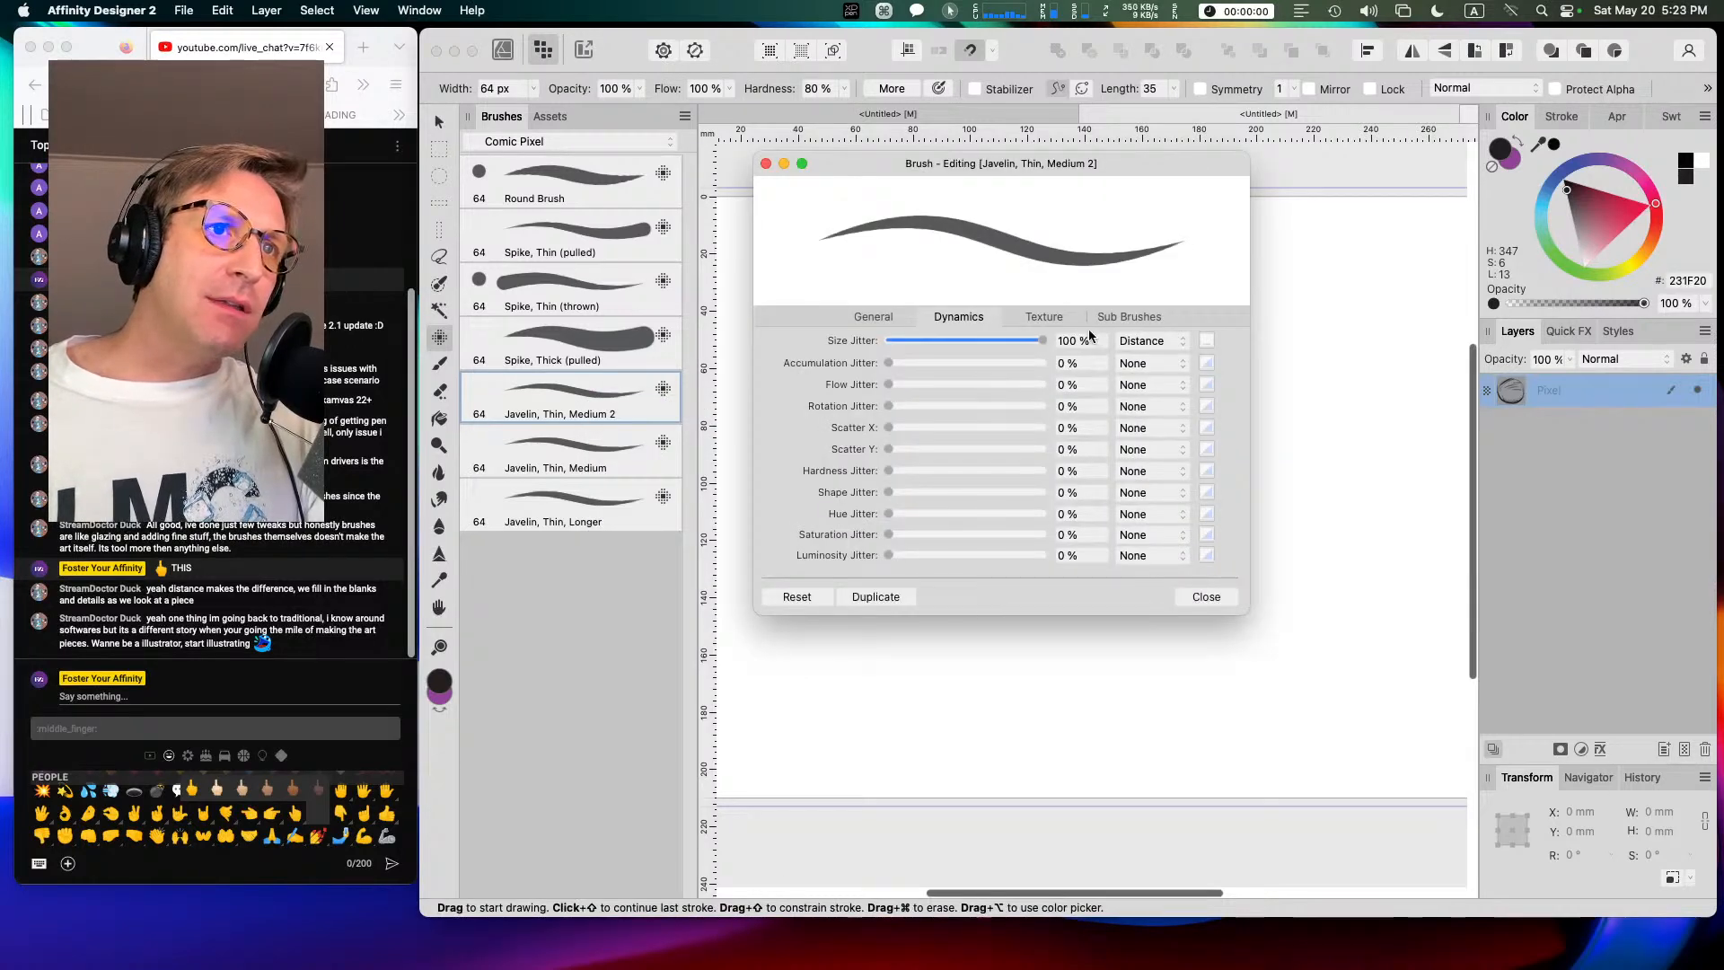
left_click(1210, 344)
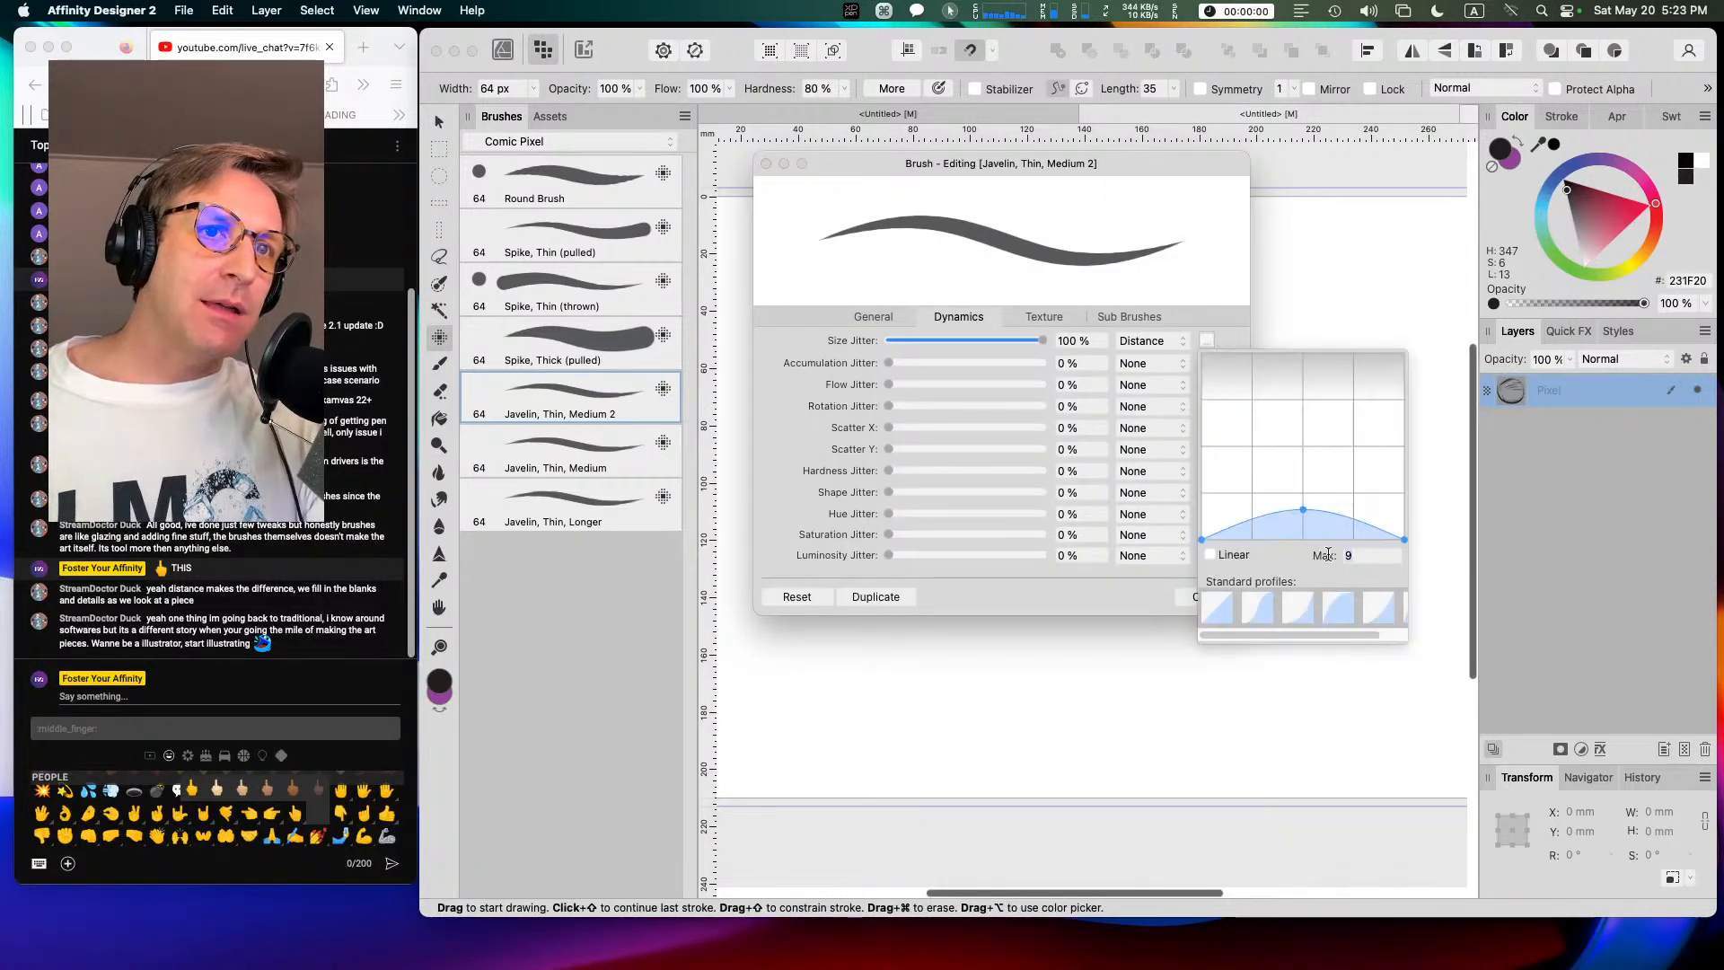
left_click(1144, 605)
left_click(1203, 598)
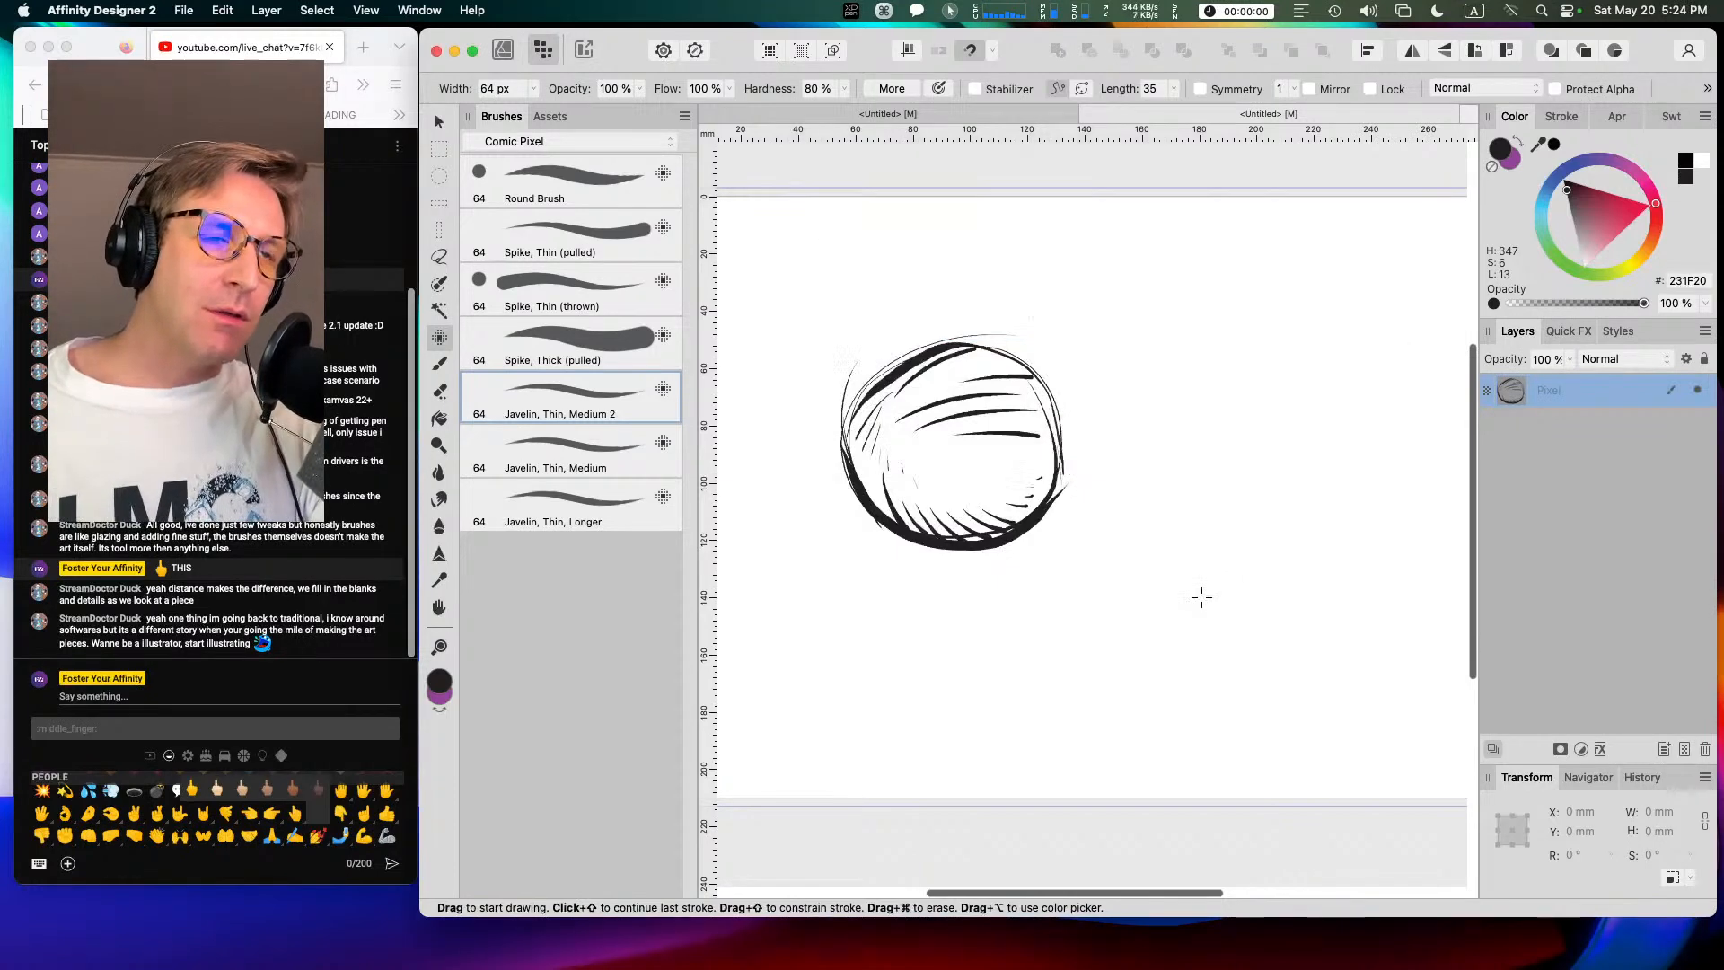
Step: Rename the "Javelin, Thin, Medium 2" brush as "Javelin, Thin, Short"
right_click(597, 400)
left_click(653, 489)
left_click(819, 353)
left_click_drag(800, 353, 876, 354)
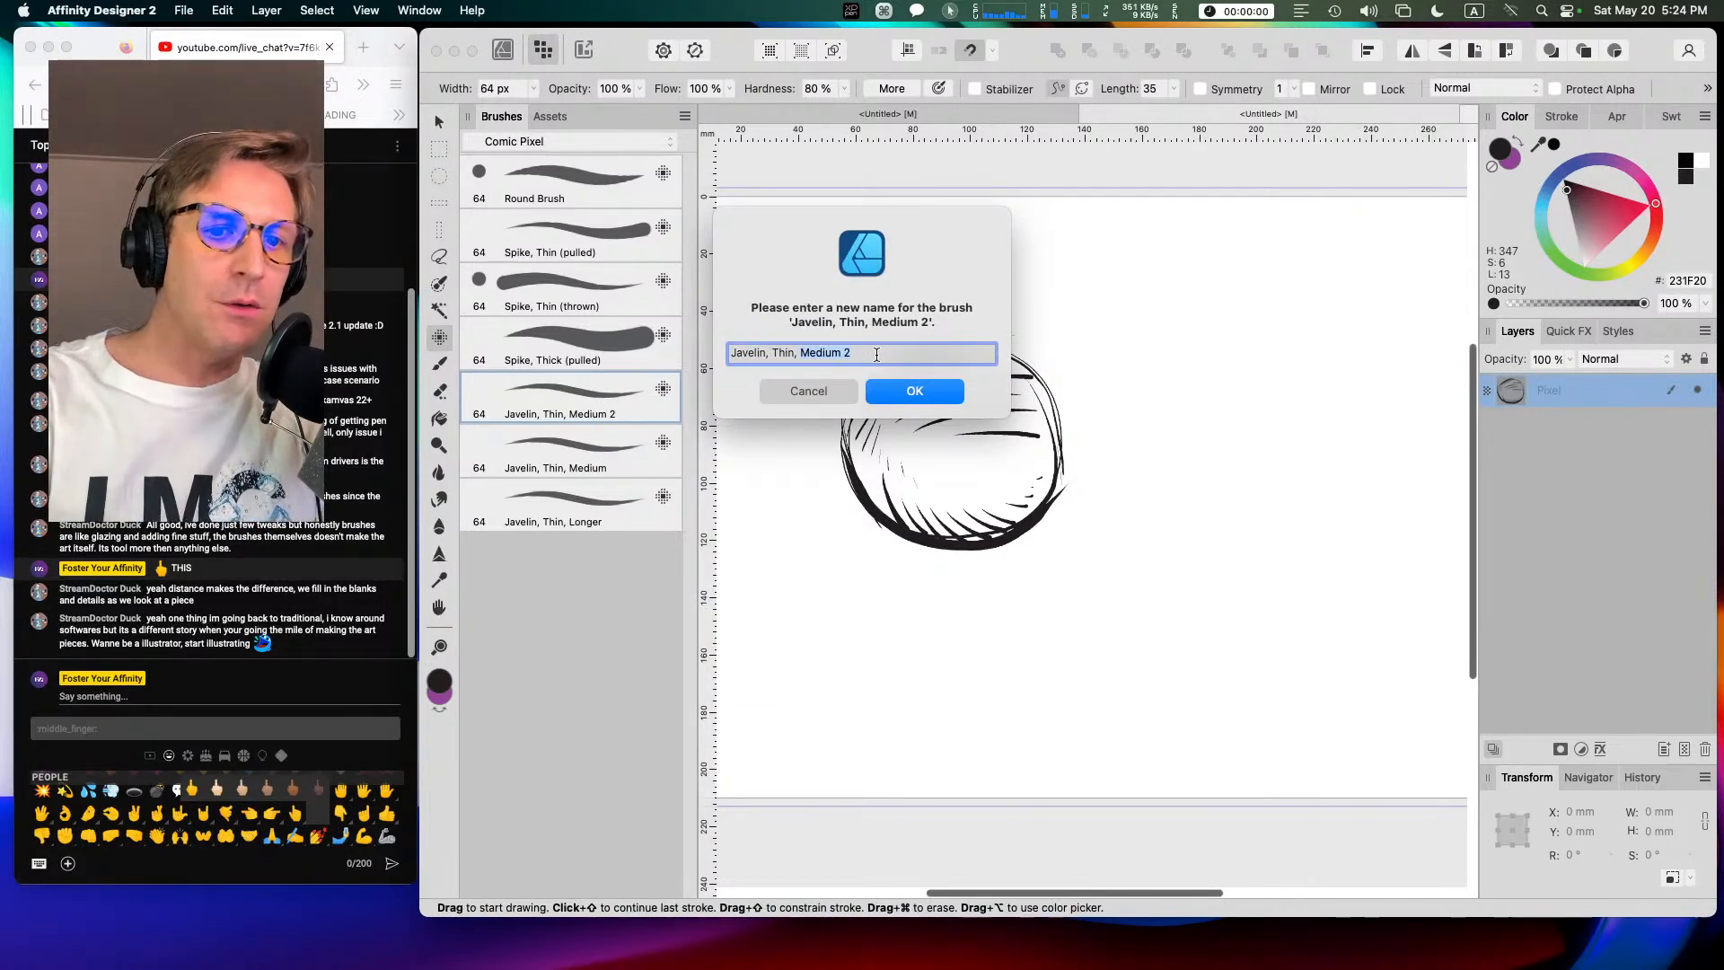
type("Shortp")
key("Return")
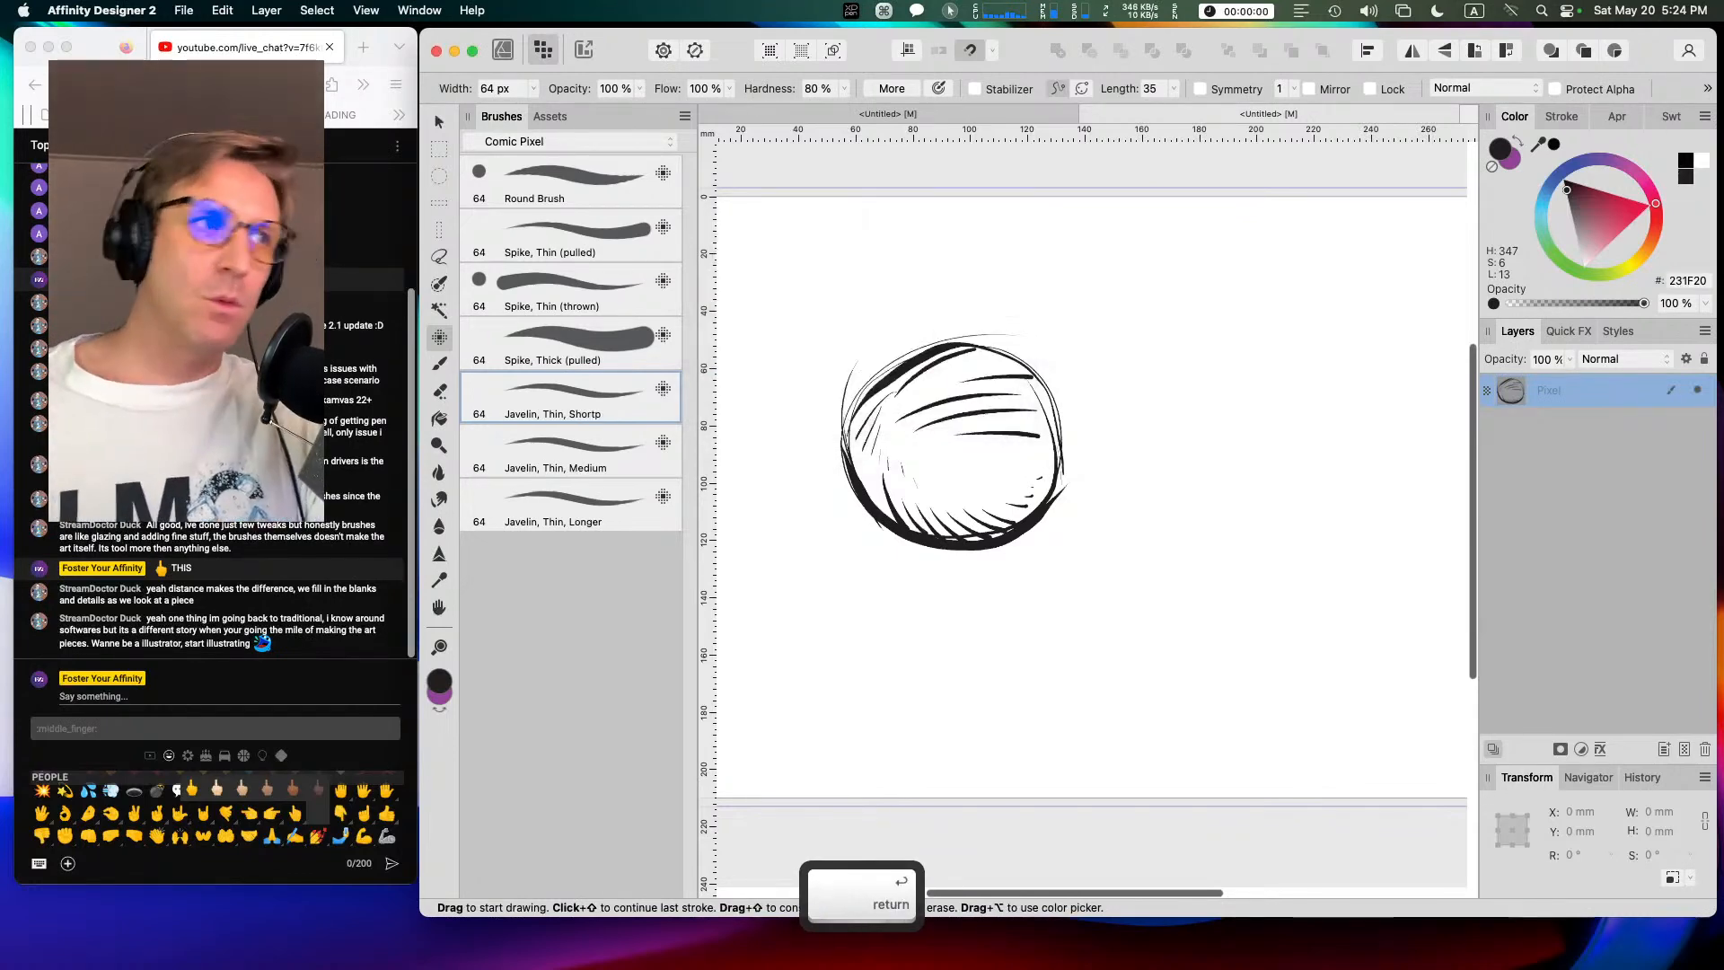
right_click(600, 399)
left_click(641, 490)
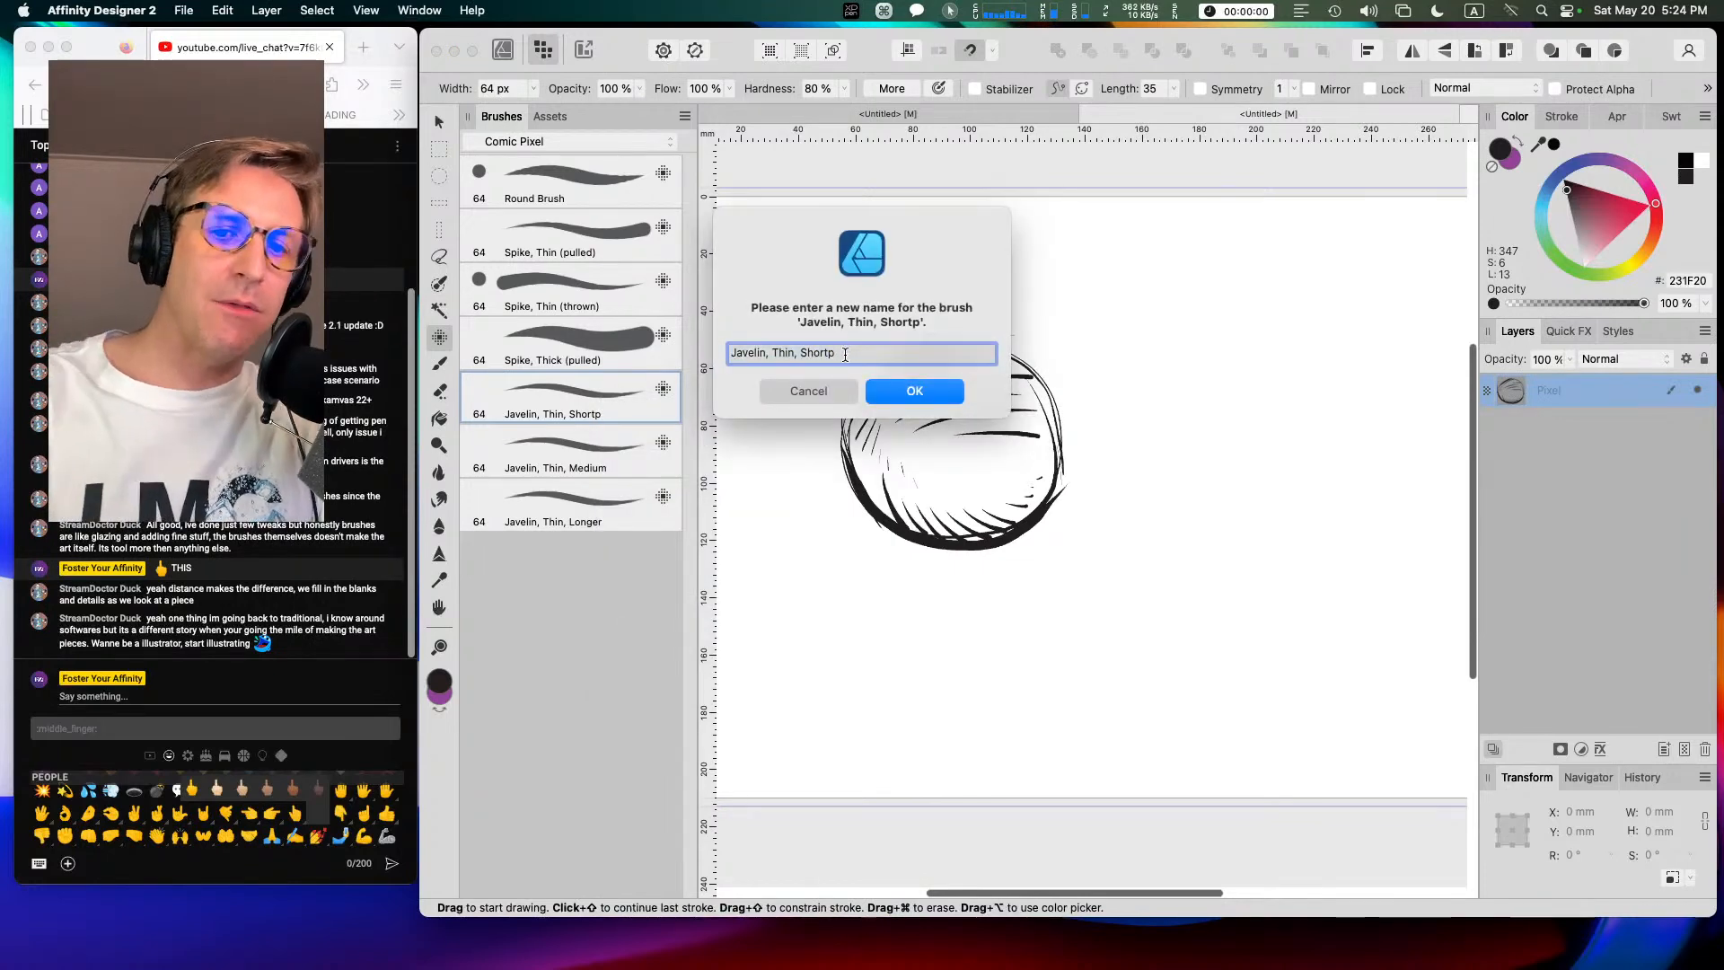
key("BackSpace")
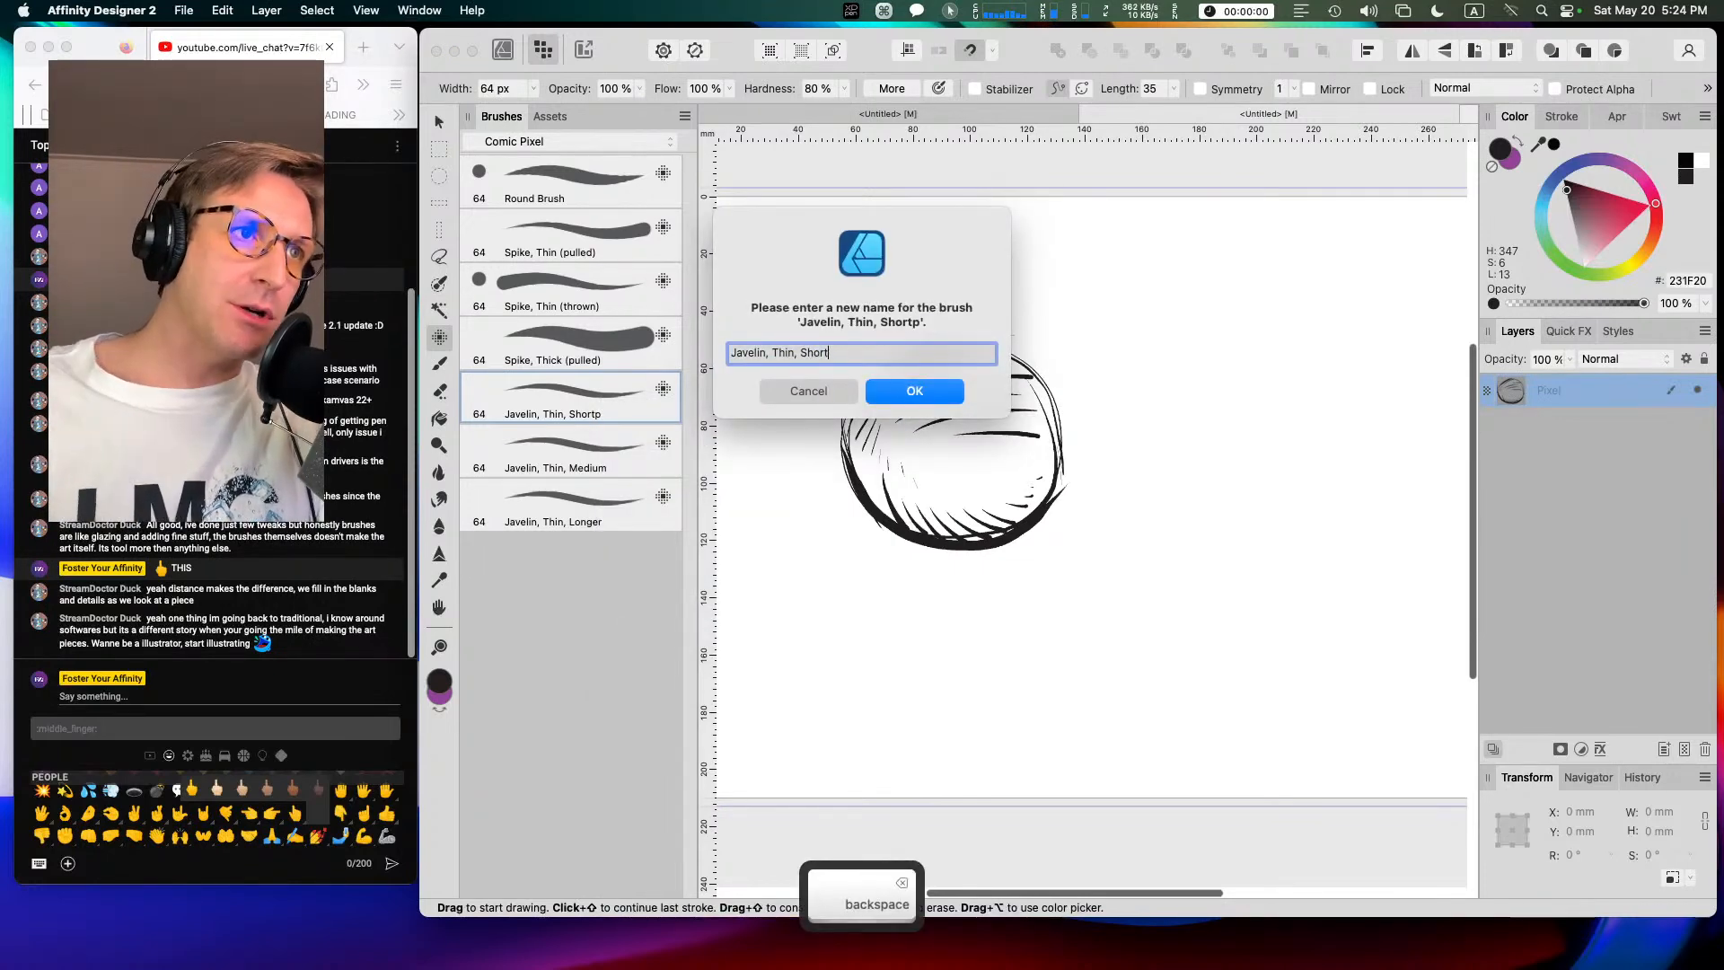
left_click(914, 392)
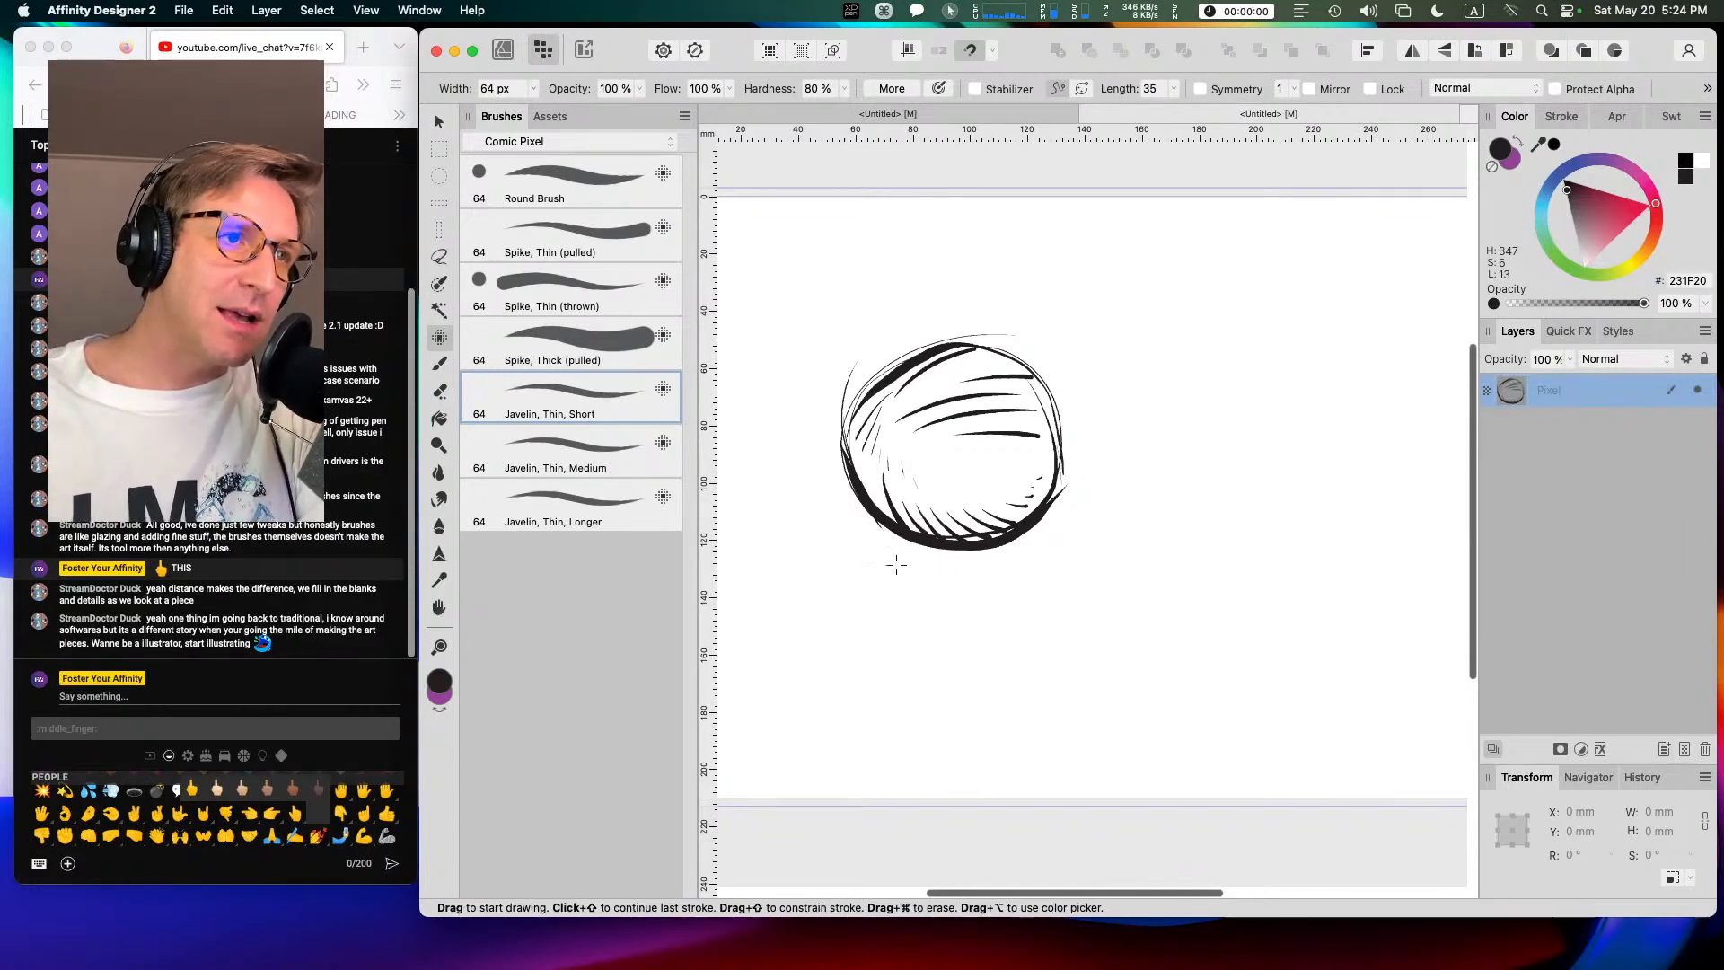
Step: Draw short hatching strokes below, beside and above the ball with the "Javelin, Thin, Short" brush
mouse_move(789, 564)
left_mouse_down()
mouse_move(845, 660)
mouse_move(906, 687)
left_mouse_up()
mouse_move(846, 620)
left_mouse_down()
mouse_move(942, 693)
mouse_move(1003, 663)
left_mouse_up()
mouse_move(985, 639)
left_mouse_down()
mouse_move(1037, 648)
mouse_move(1112, 627)
mouse_move(1220, 534)
left_mouse_up()
mouse_move(1053, 341)
left_mouse_down()
mouse_move(1091, 409)
mouse_move(1096, 455)
left_mouse_up()
left_click_drag(1088, 363, 1108, 493)
left_click_drag(1122, 410, 1106, 512)
mouse_move(1138, 434)
left_mouse_down()
mouse_move(1123, 519)
mouse_move(1167, 444)
mouse_move(1103, 558)
left_mouse_up()
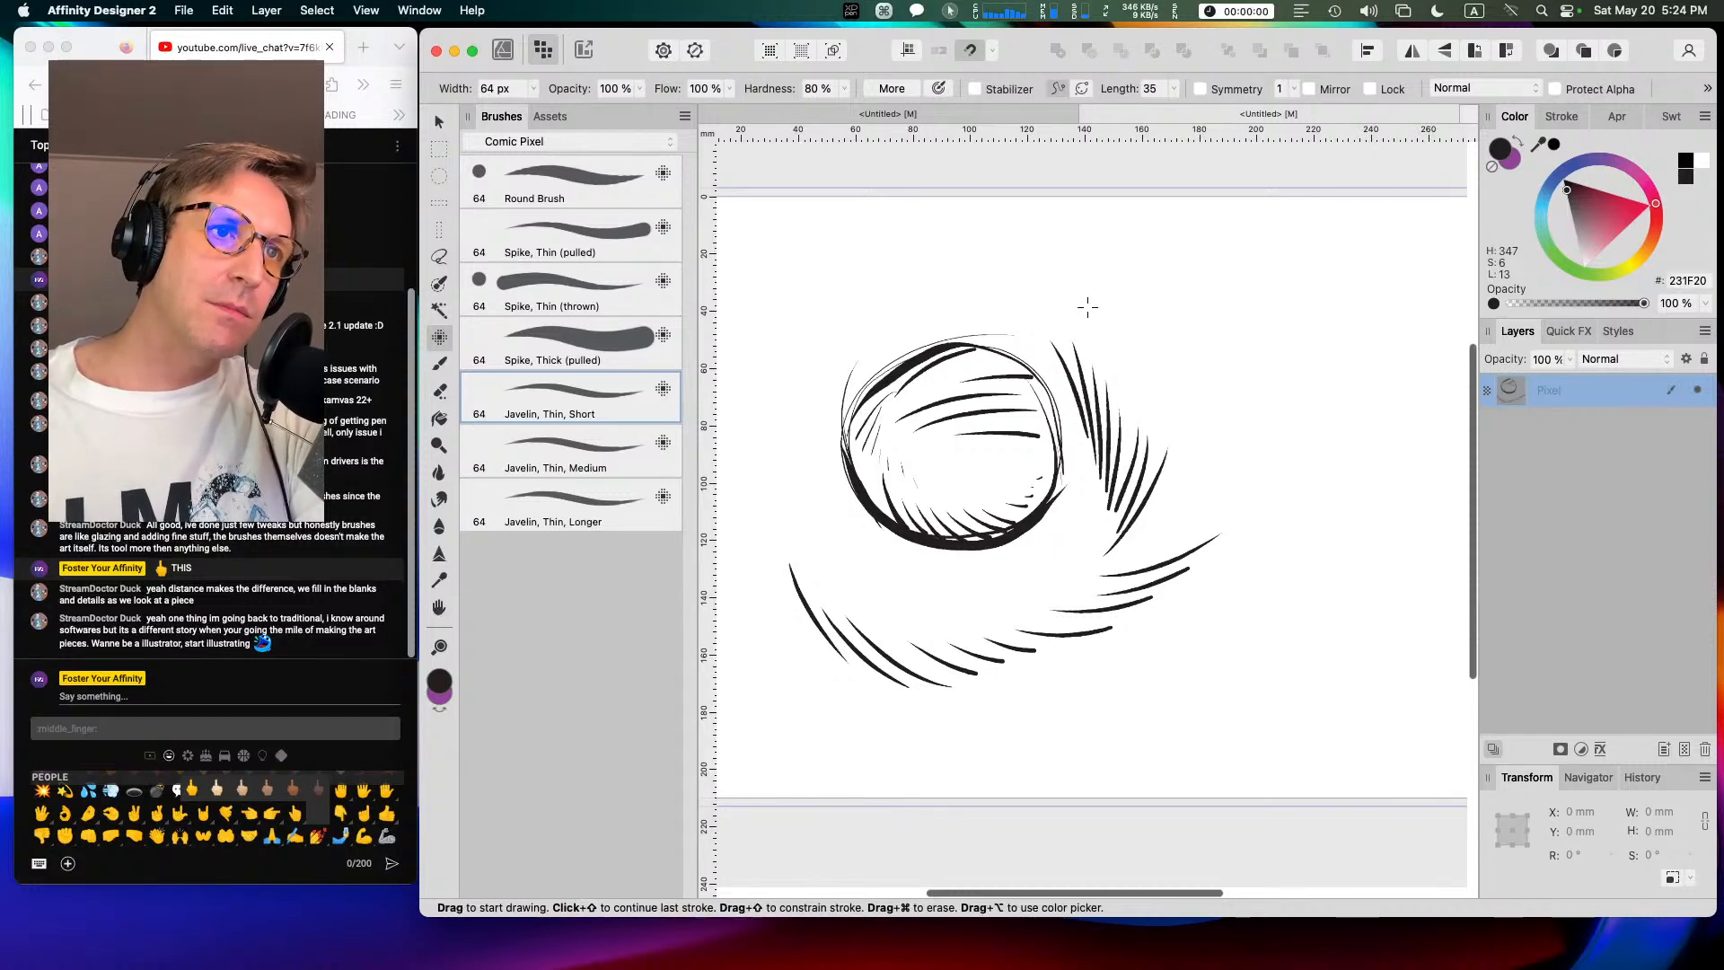
left_click_drag(1073, 322, 1185, 356)
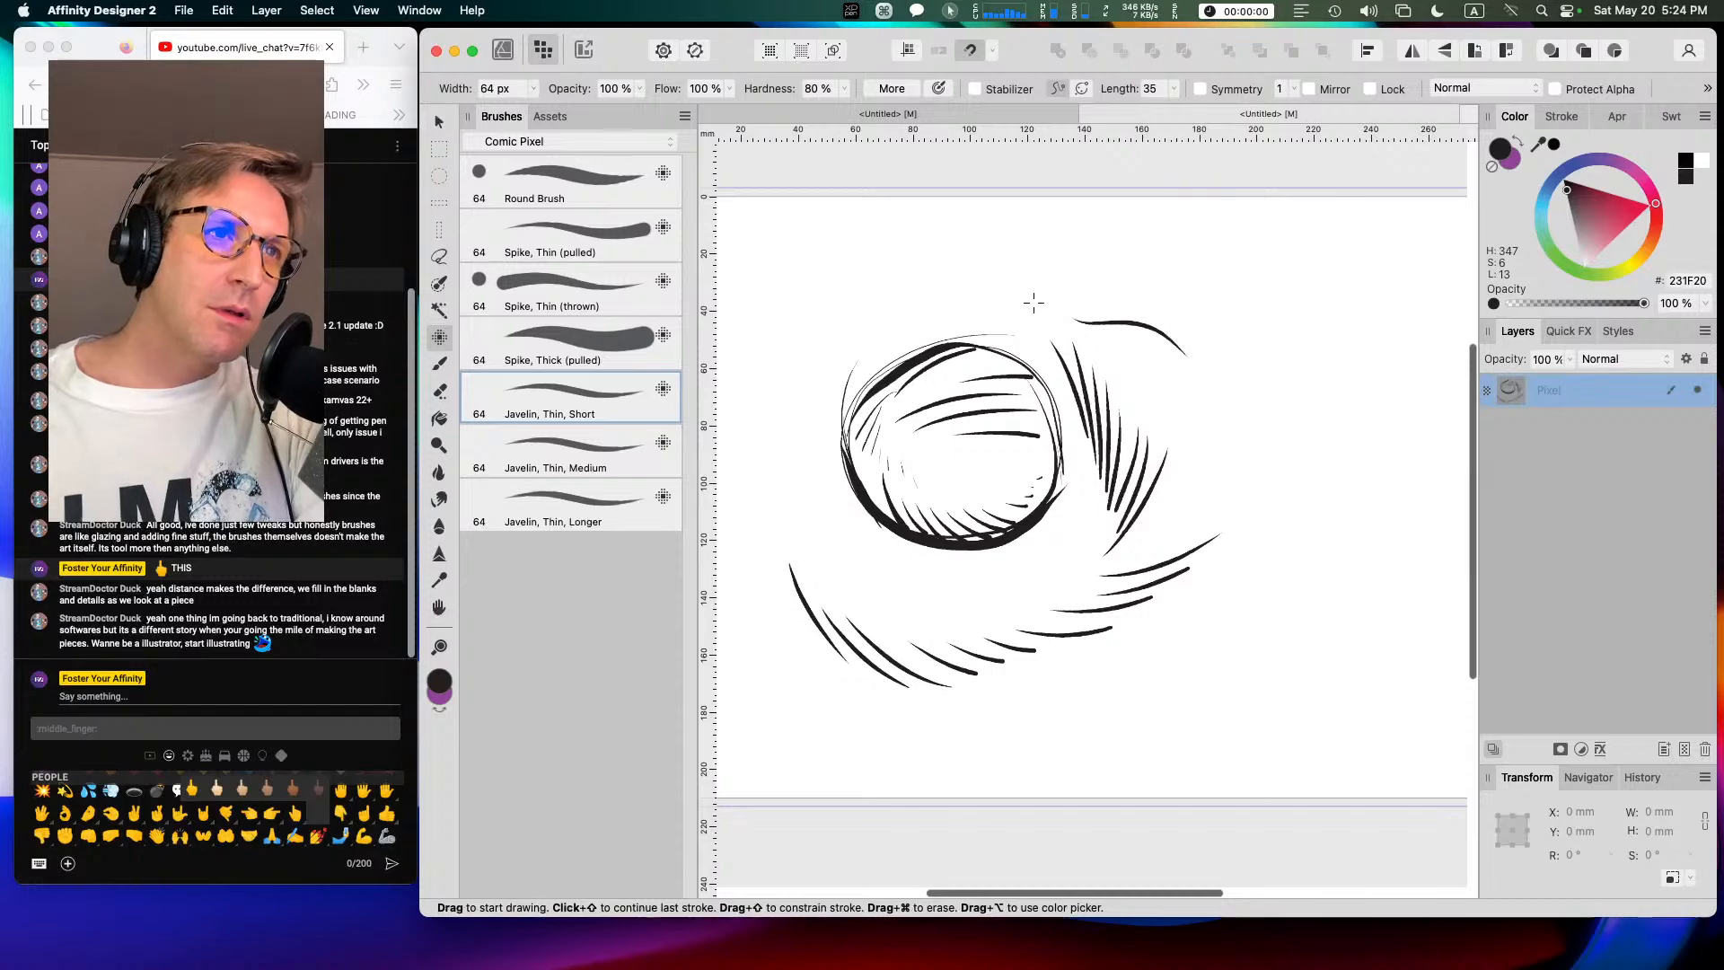
left_click_drag(953, 287, 1086, 217)
left_click_drag(963, 308, 1005, 272)
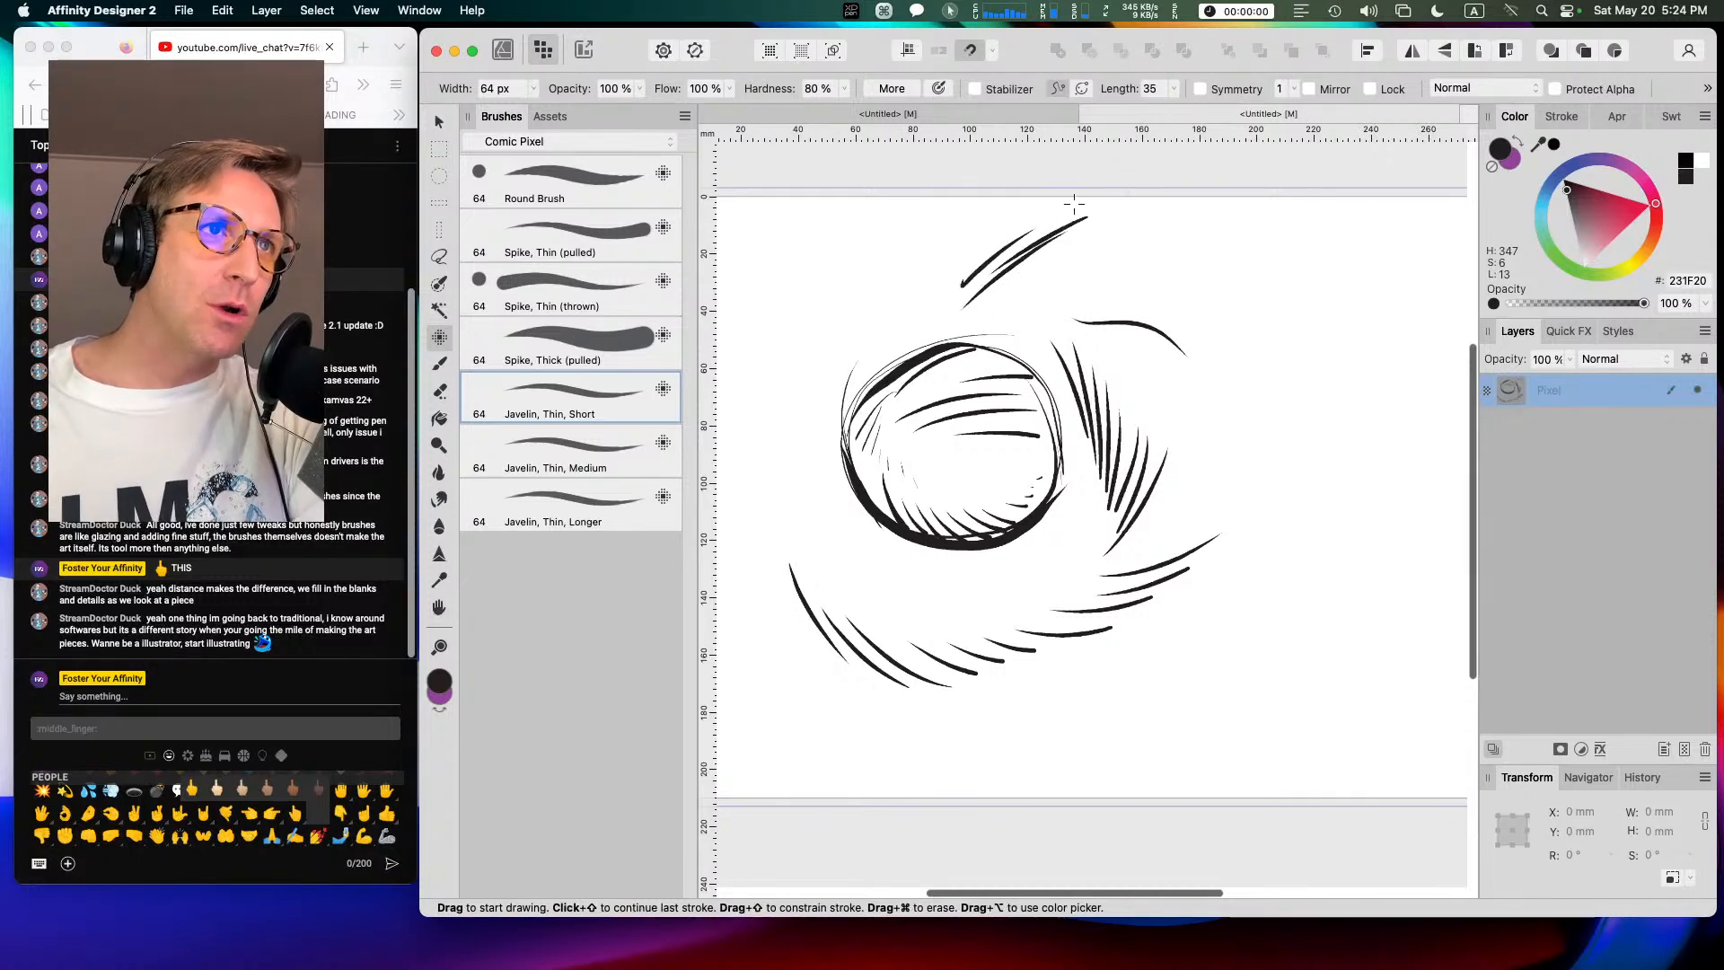
Step: Draw short downward hatching strokes above the ball's upper-left edge and a row of tiny strokes above its upper-right edge
left_click_drag(859, 236, 870, 349)
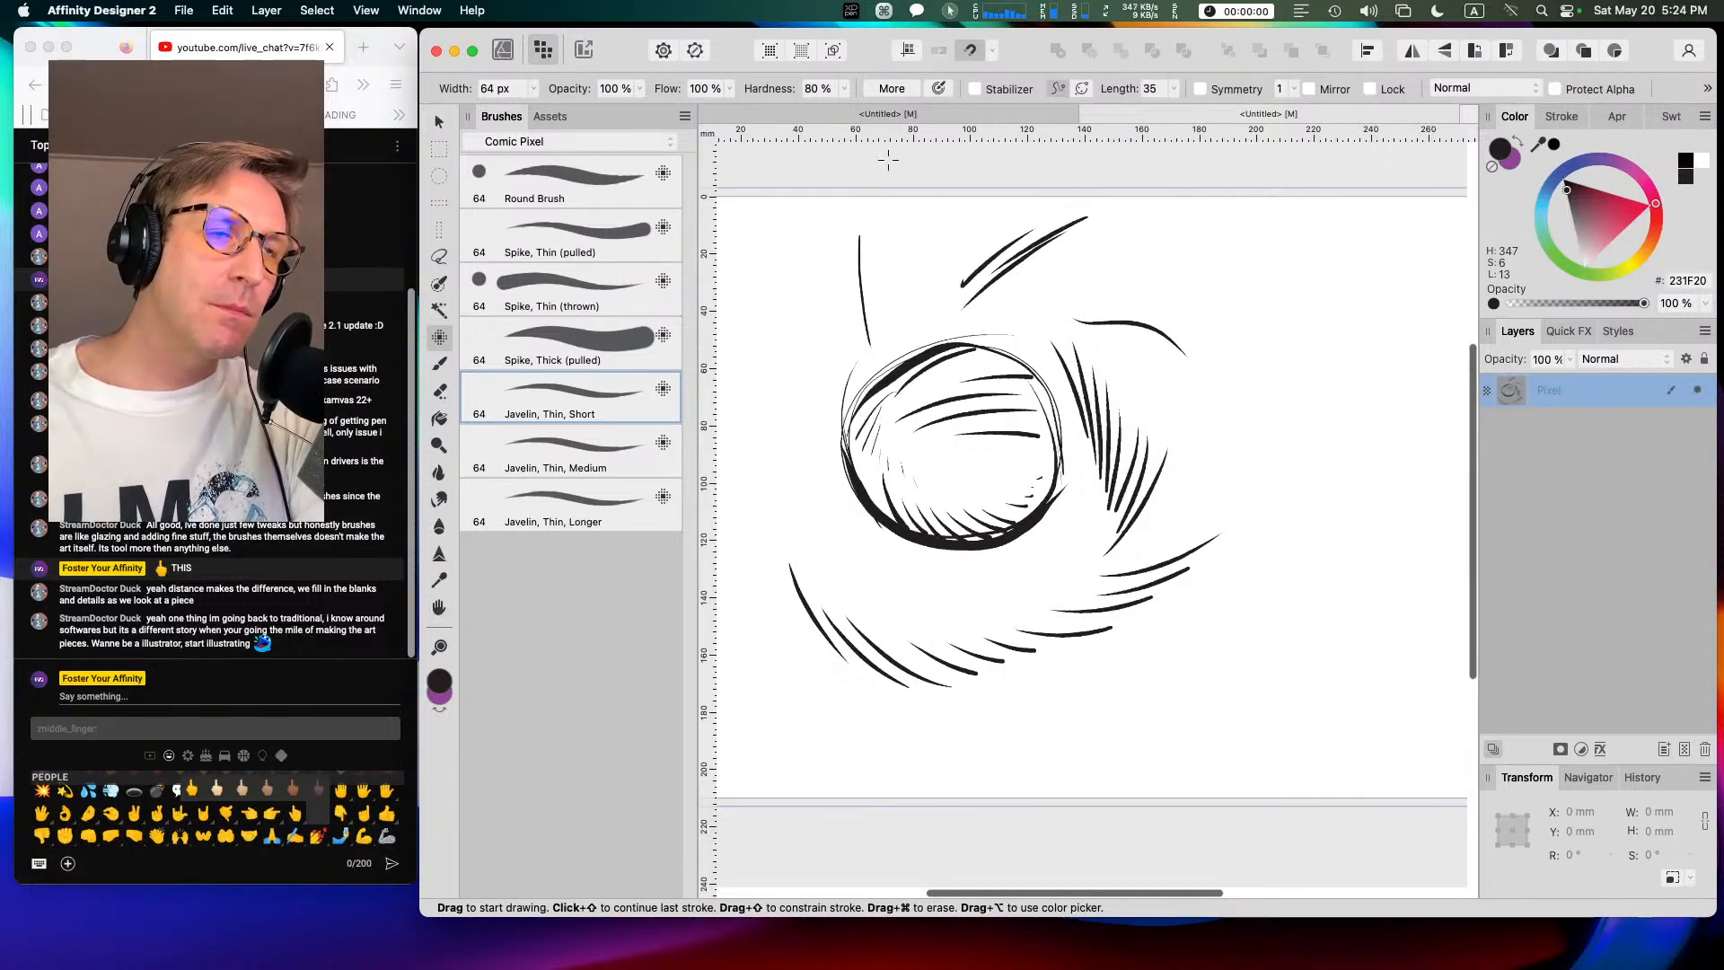
left_click_drag(861, 232, 889, 330)
left_click_drag(876, 254, 909, 334)
mouse_move(891, 269)
left_mouse_down()
mouse_move(930, 337)
mouse_move(945, 332)
left_mouse_up()
mouse_move(930, 296)
left_mouse_down()
mouse_move(1042, 318)
mouse_move(1088, 284)
left_mouse_up()
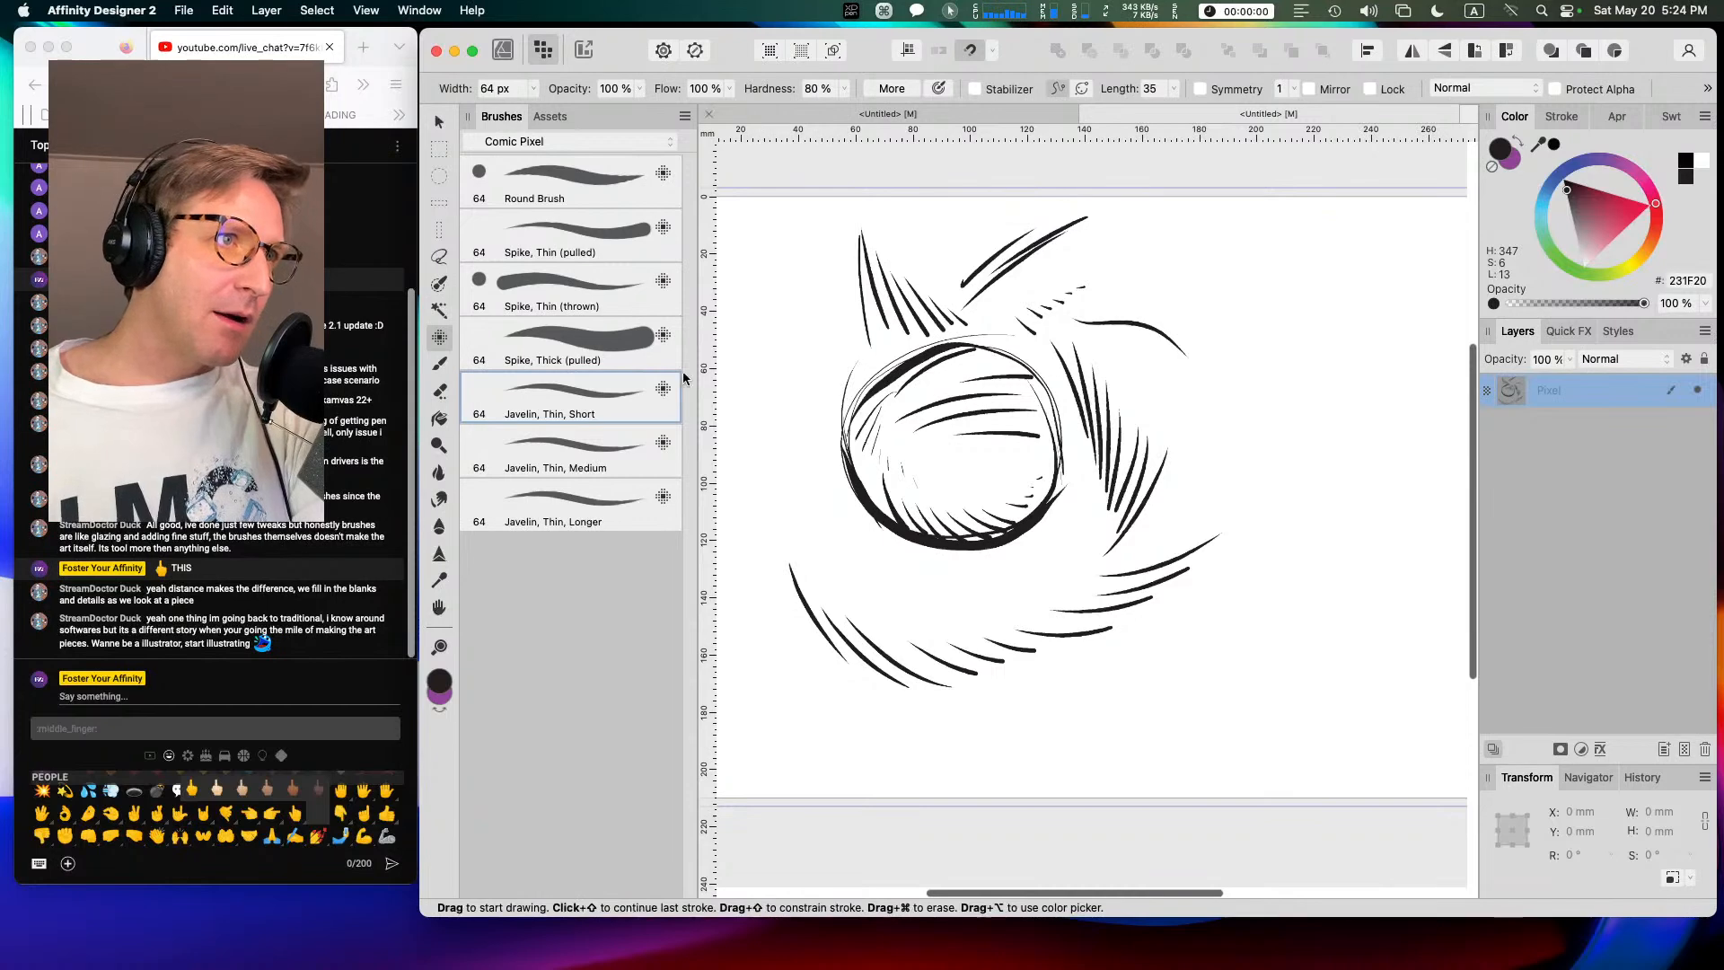
Step: Create a new round brush in the Comic Pixel category and move it to the start of the brush list
left_click(566, 168)
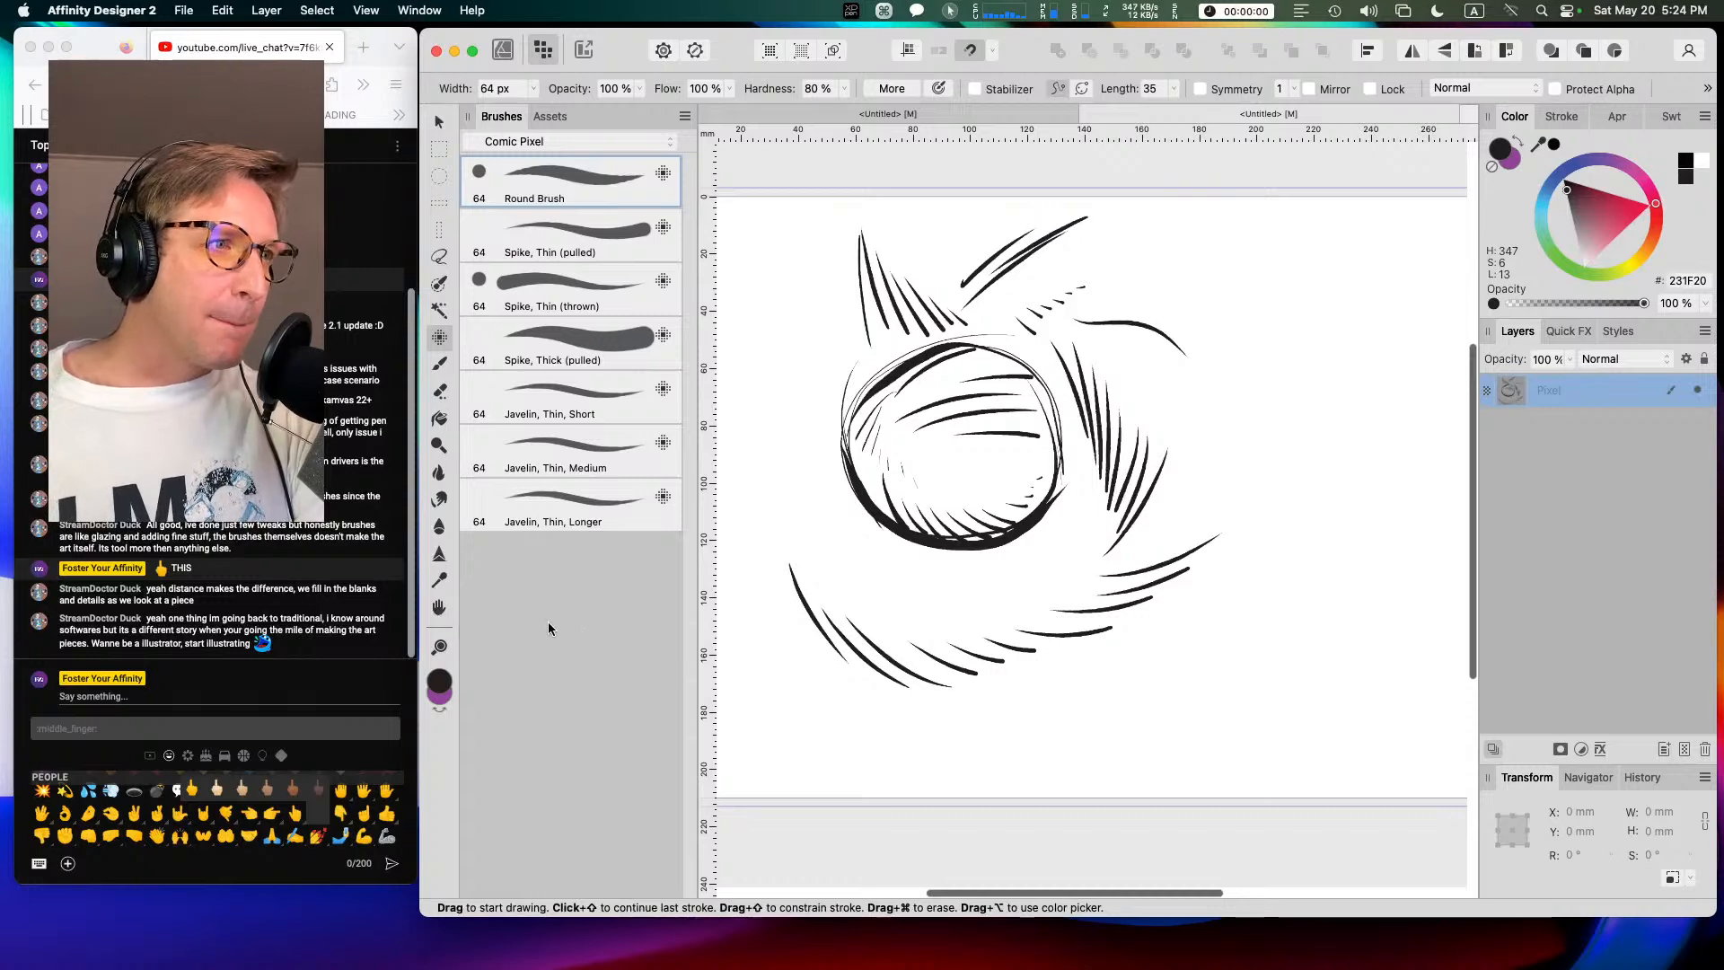
left_click(685, 117)
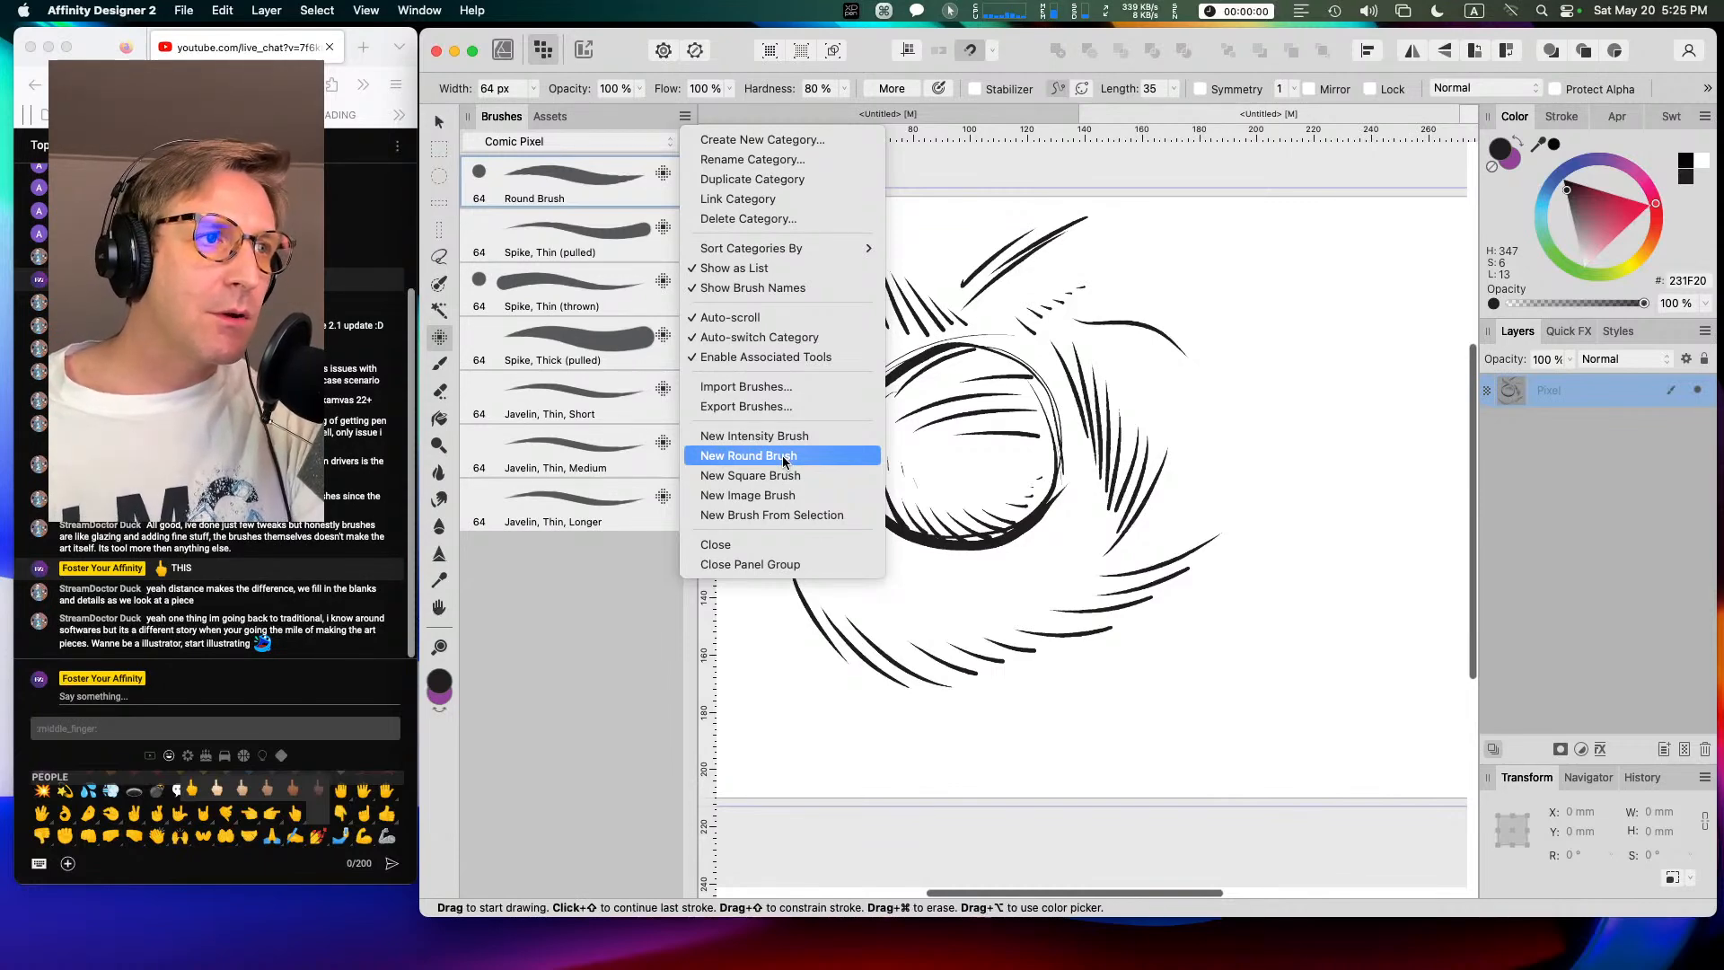
left_click(784, 461)
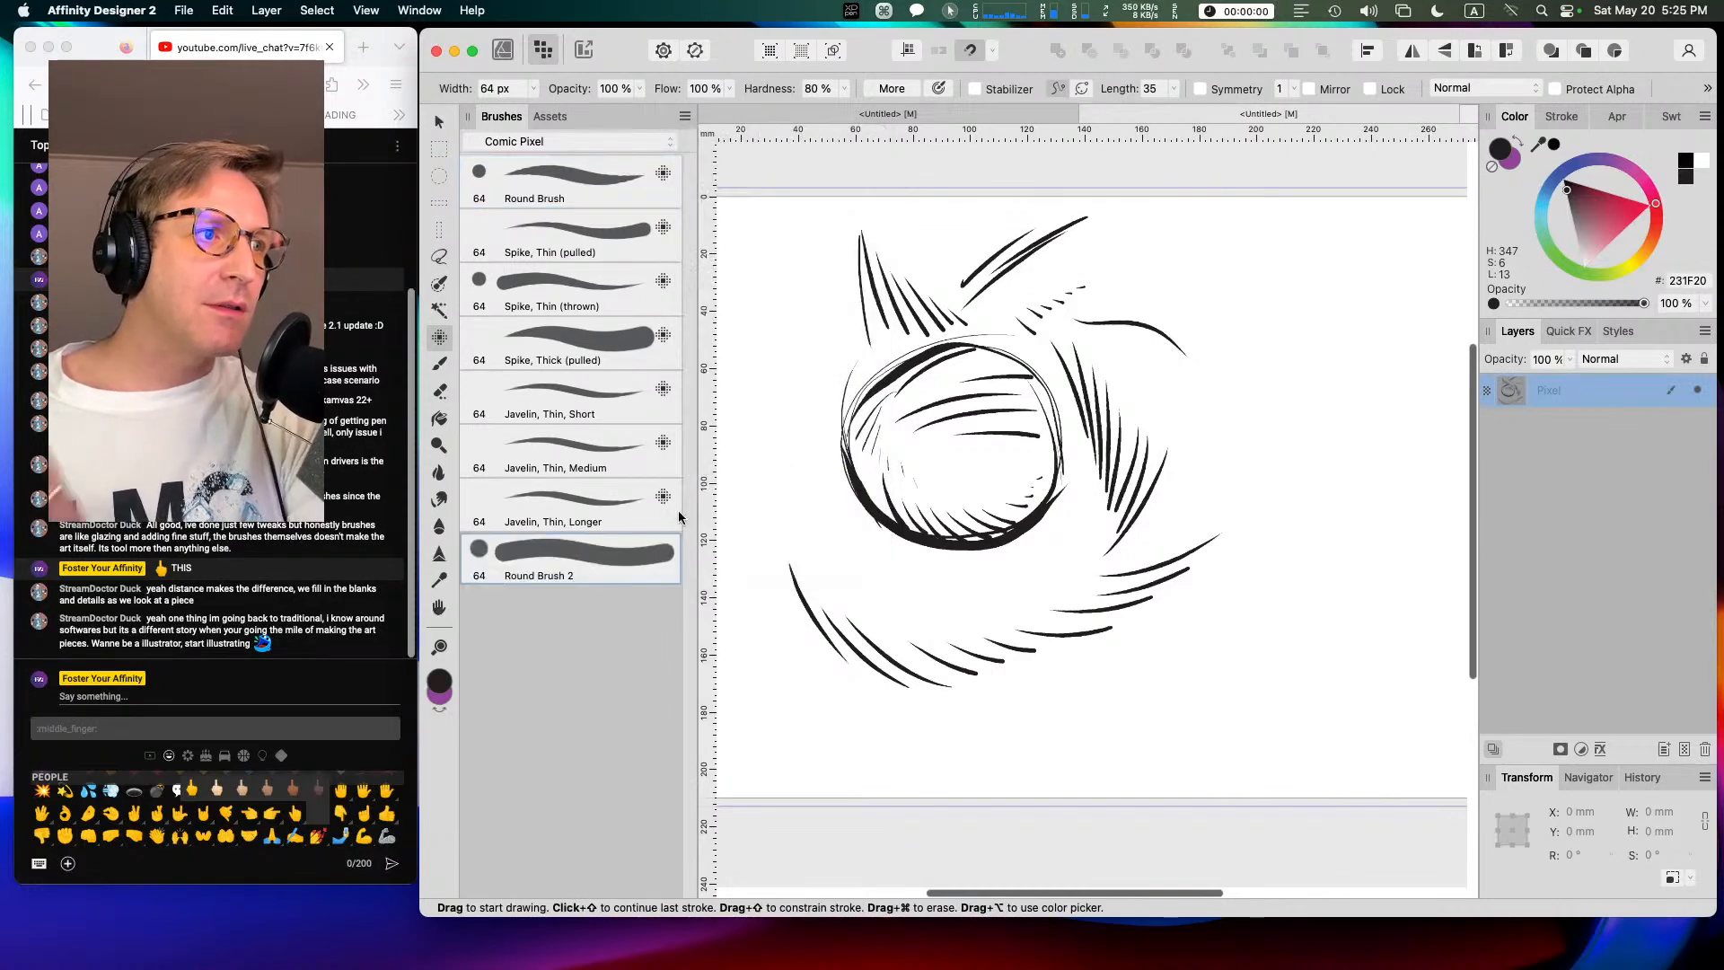
mouse_move(636, 578)
left_mouse_down()
mouse_move(642, 166)
mouse_move(652, 180)
left_mouse_up()
Step: Duplicate the new round brush four times, each time copying the latest copy, to get five round brushes
right_click(606, 182)
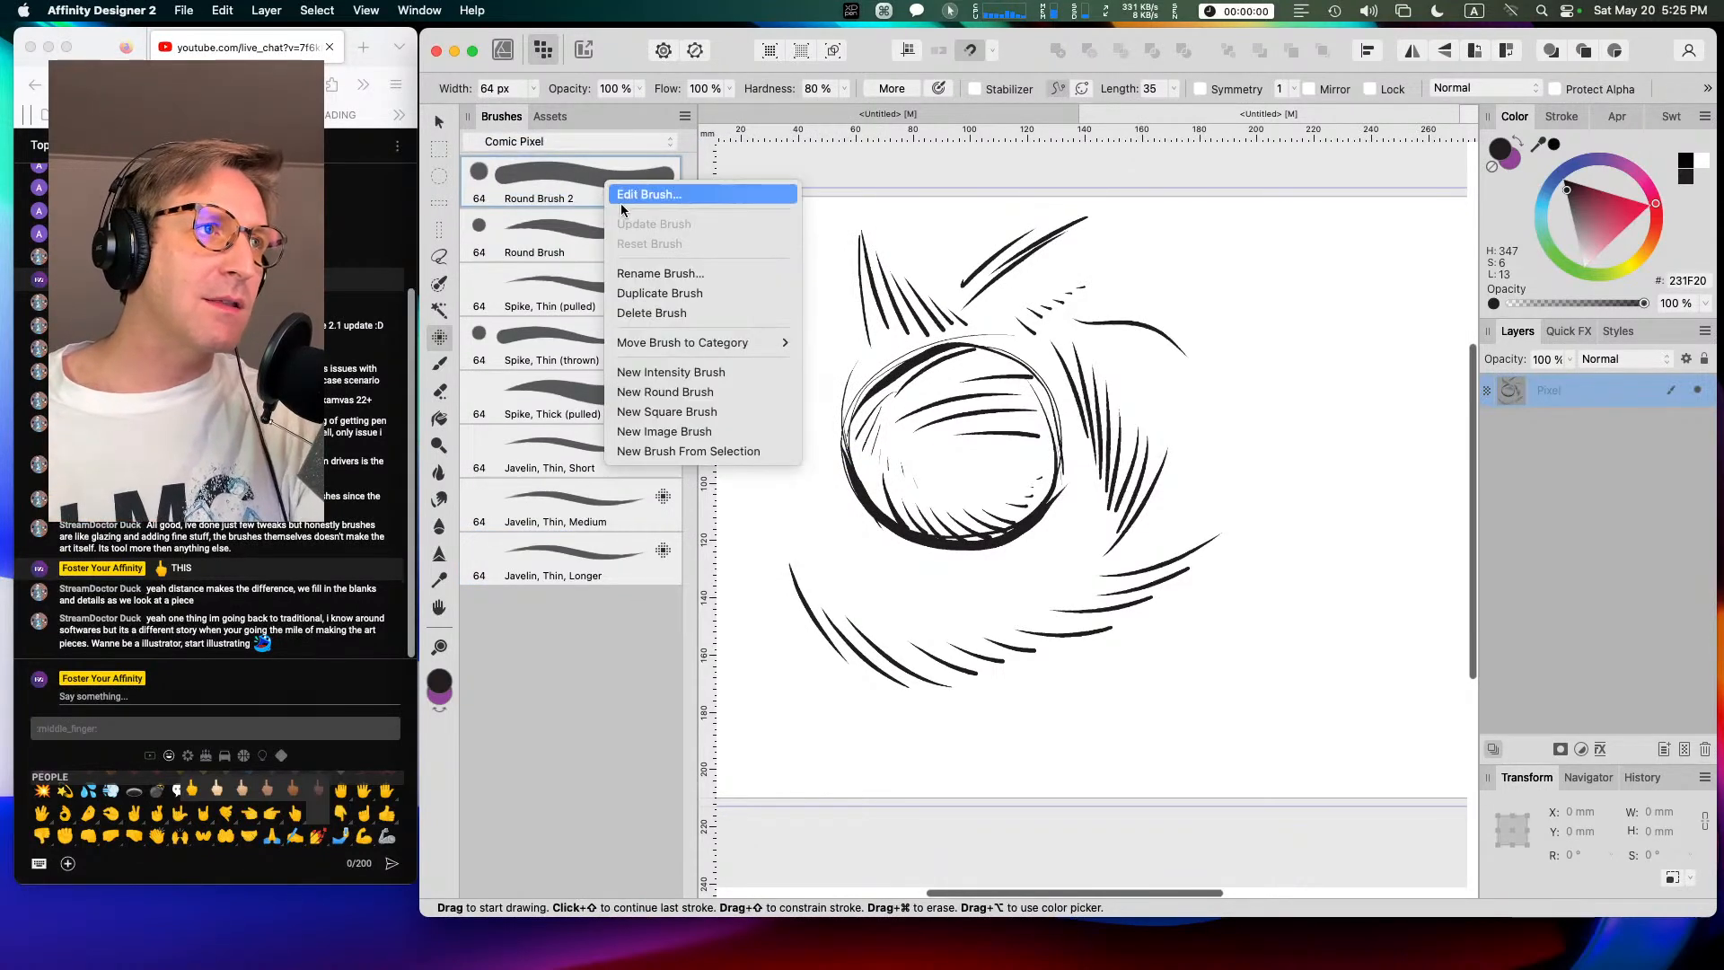
left_click(656, 296)
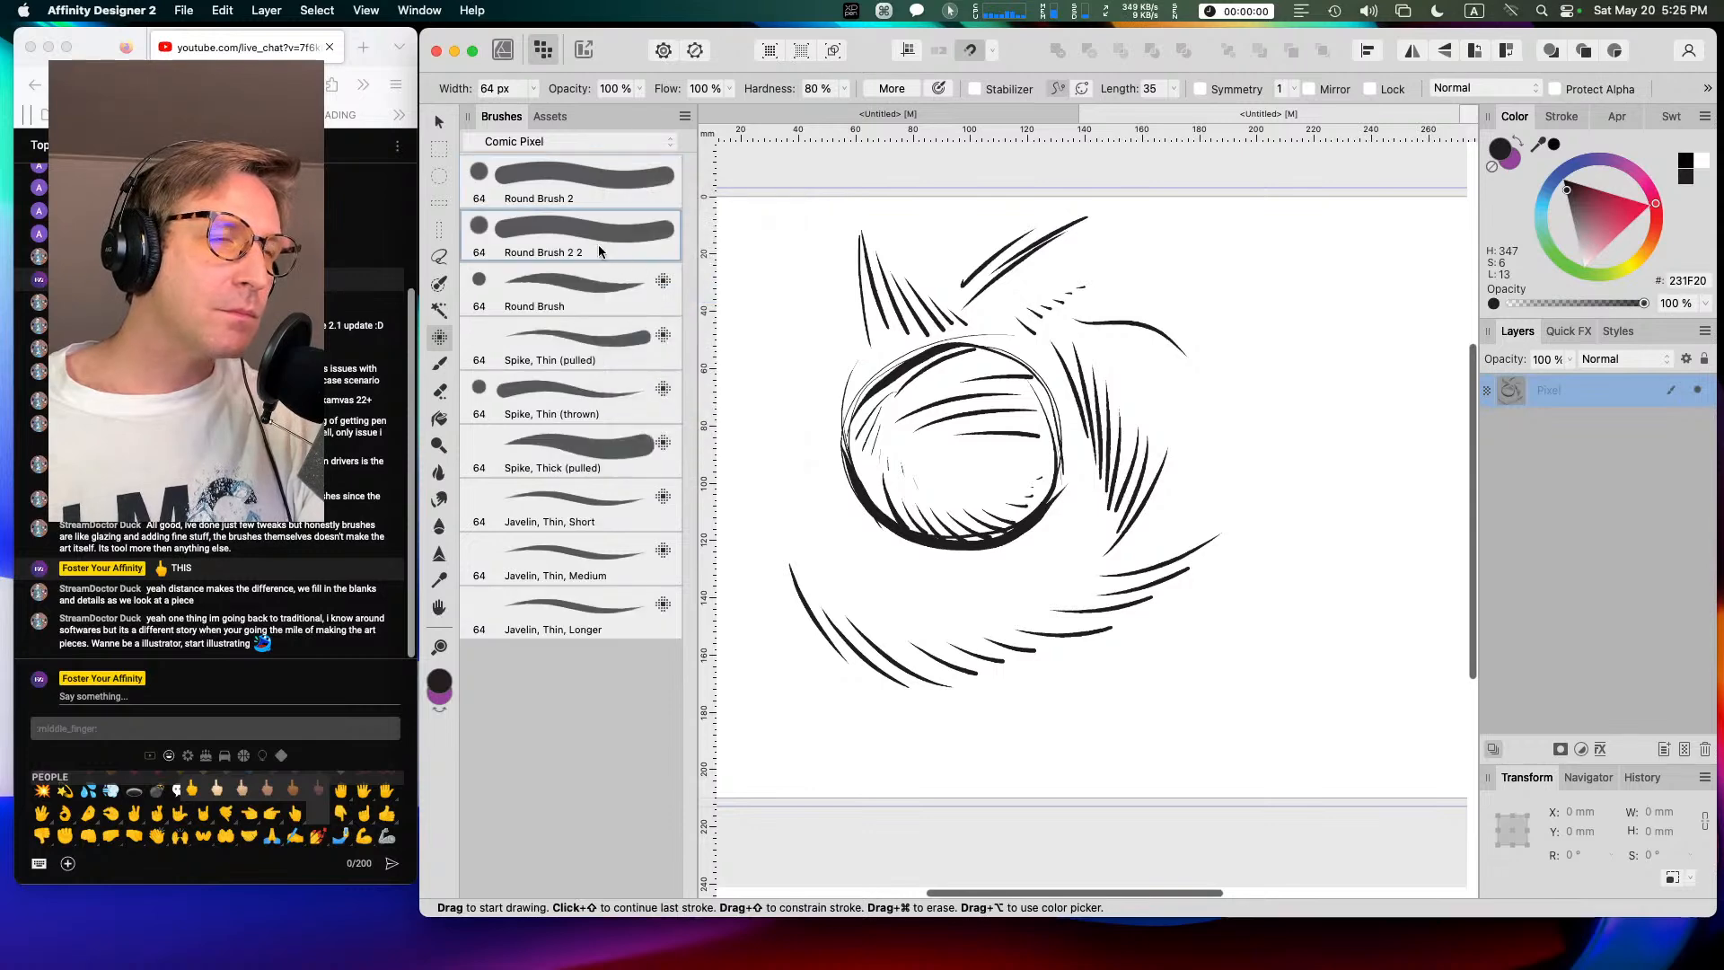
right_click(588, 235)
left_click(632, 346)
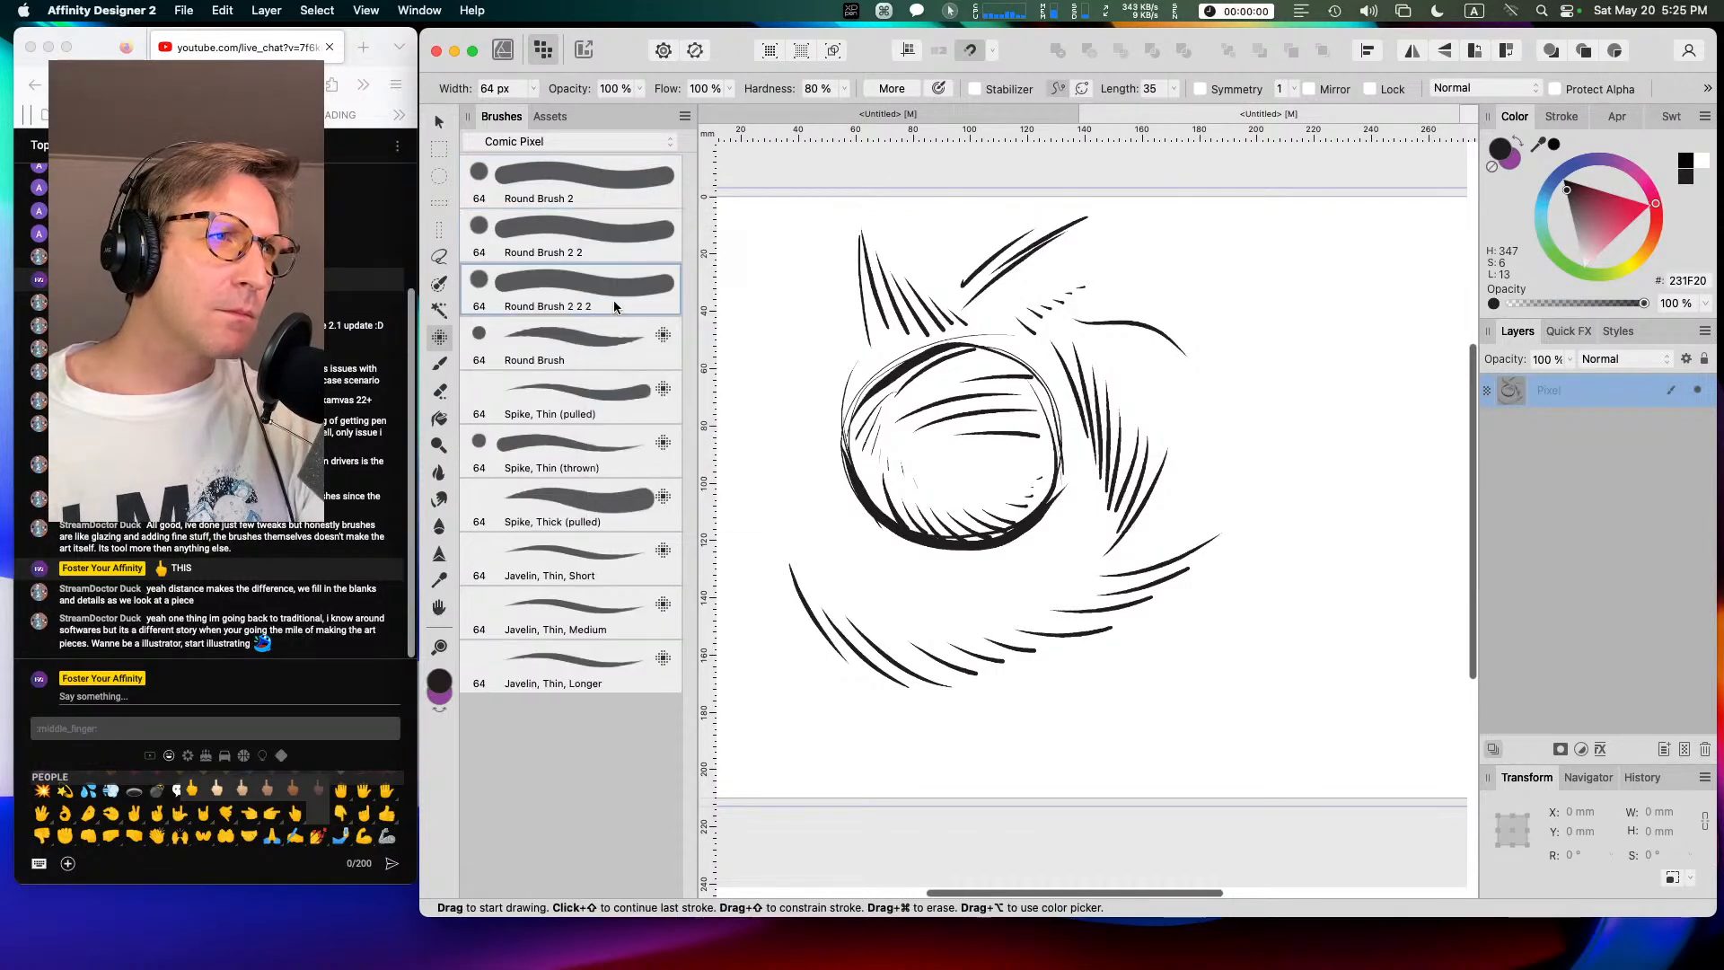
right_click(599, 290)
left_click(648, 395)
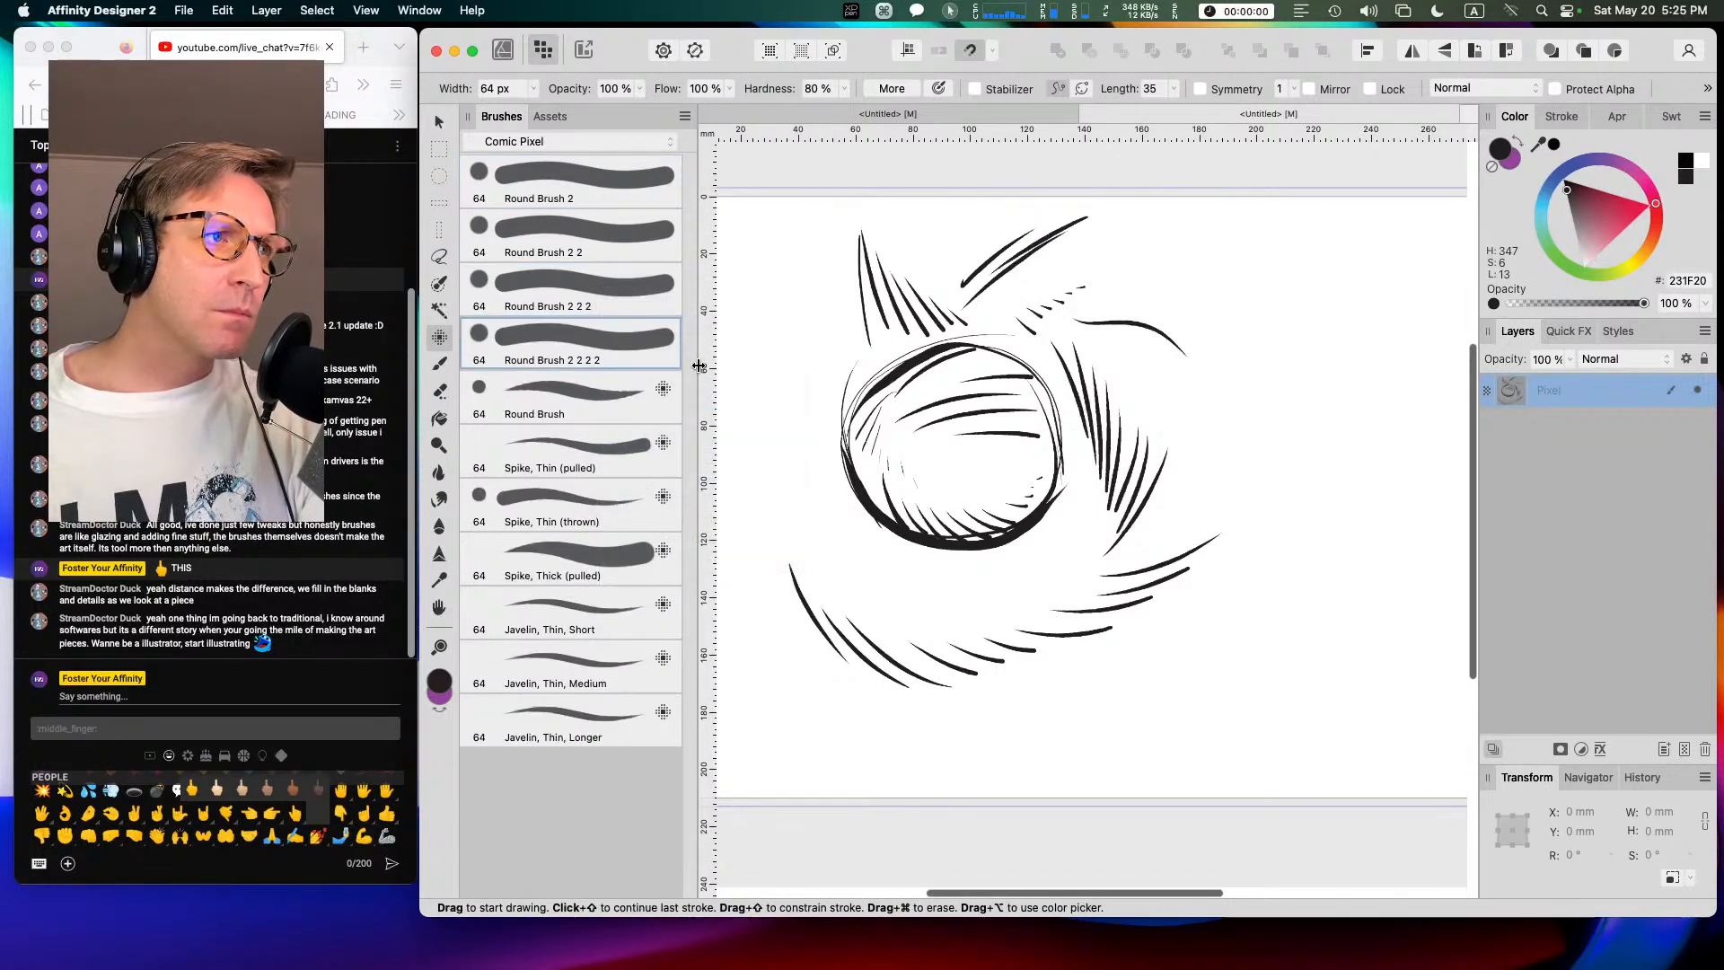
right_click(582, 340)
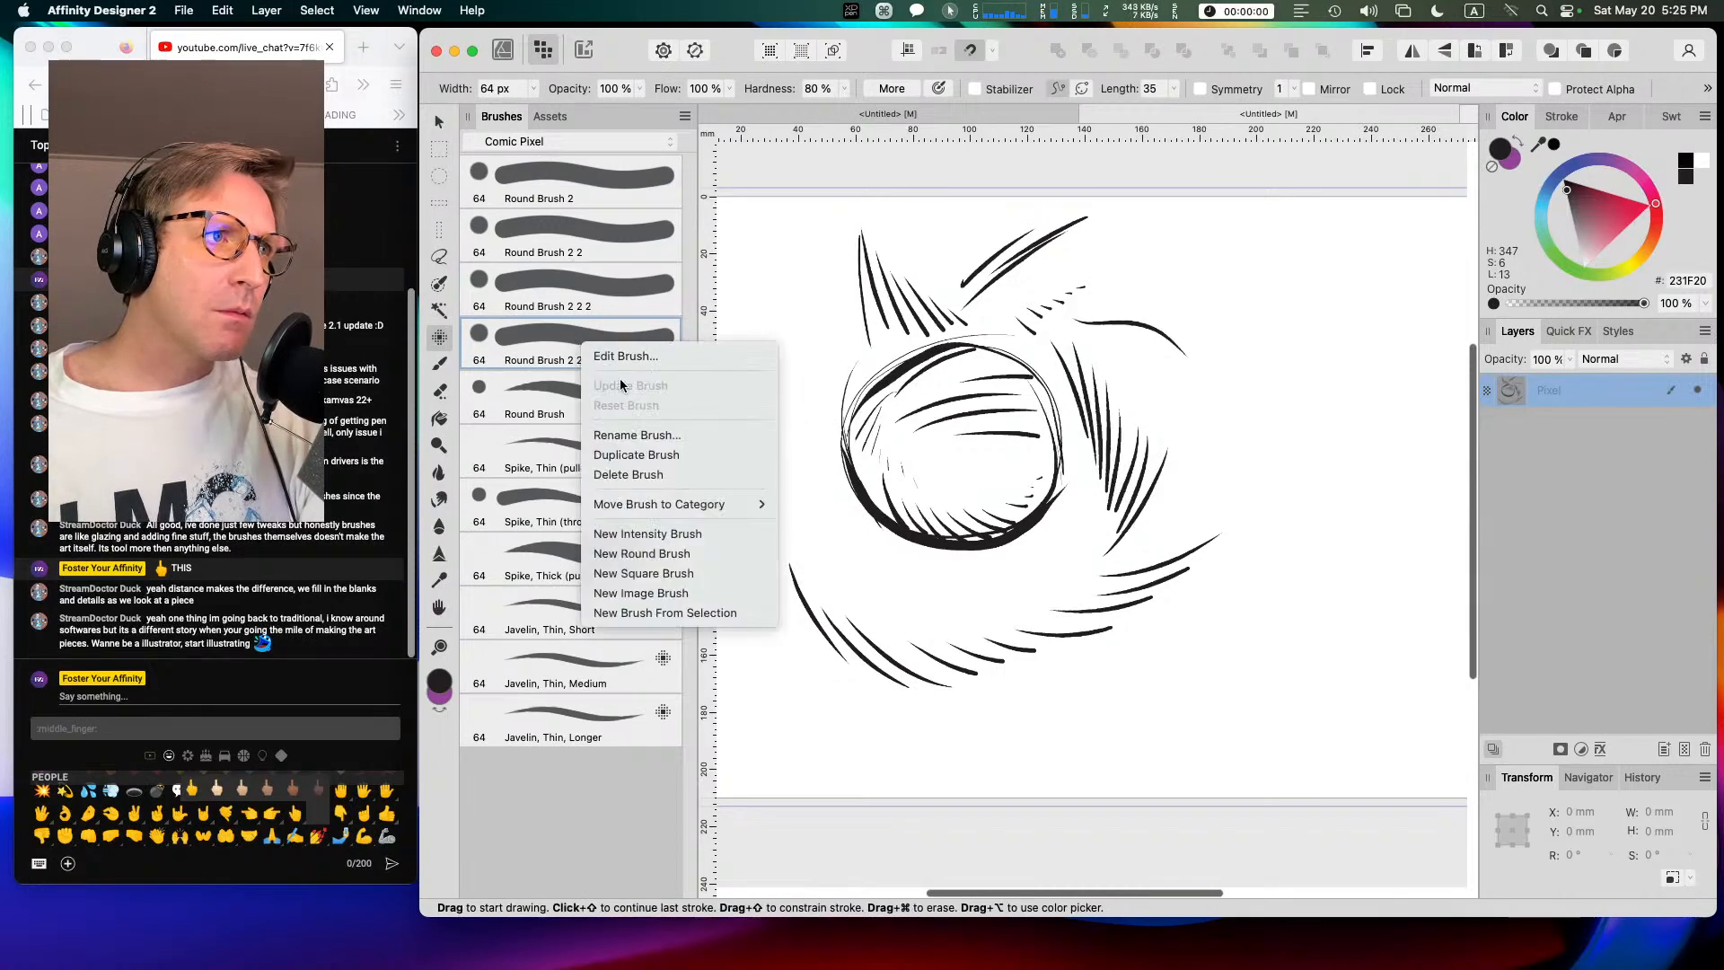
left_click(645, 455)
Step: Try to set the size of the "Round Brush 2" brush to 4 px
left_click(569, 206)
right_click(571, 178)
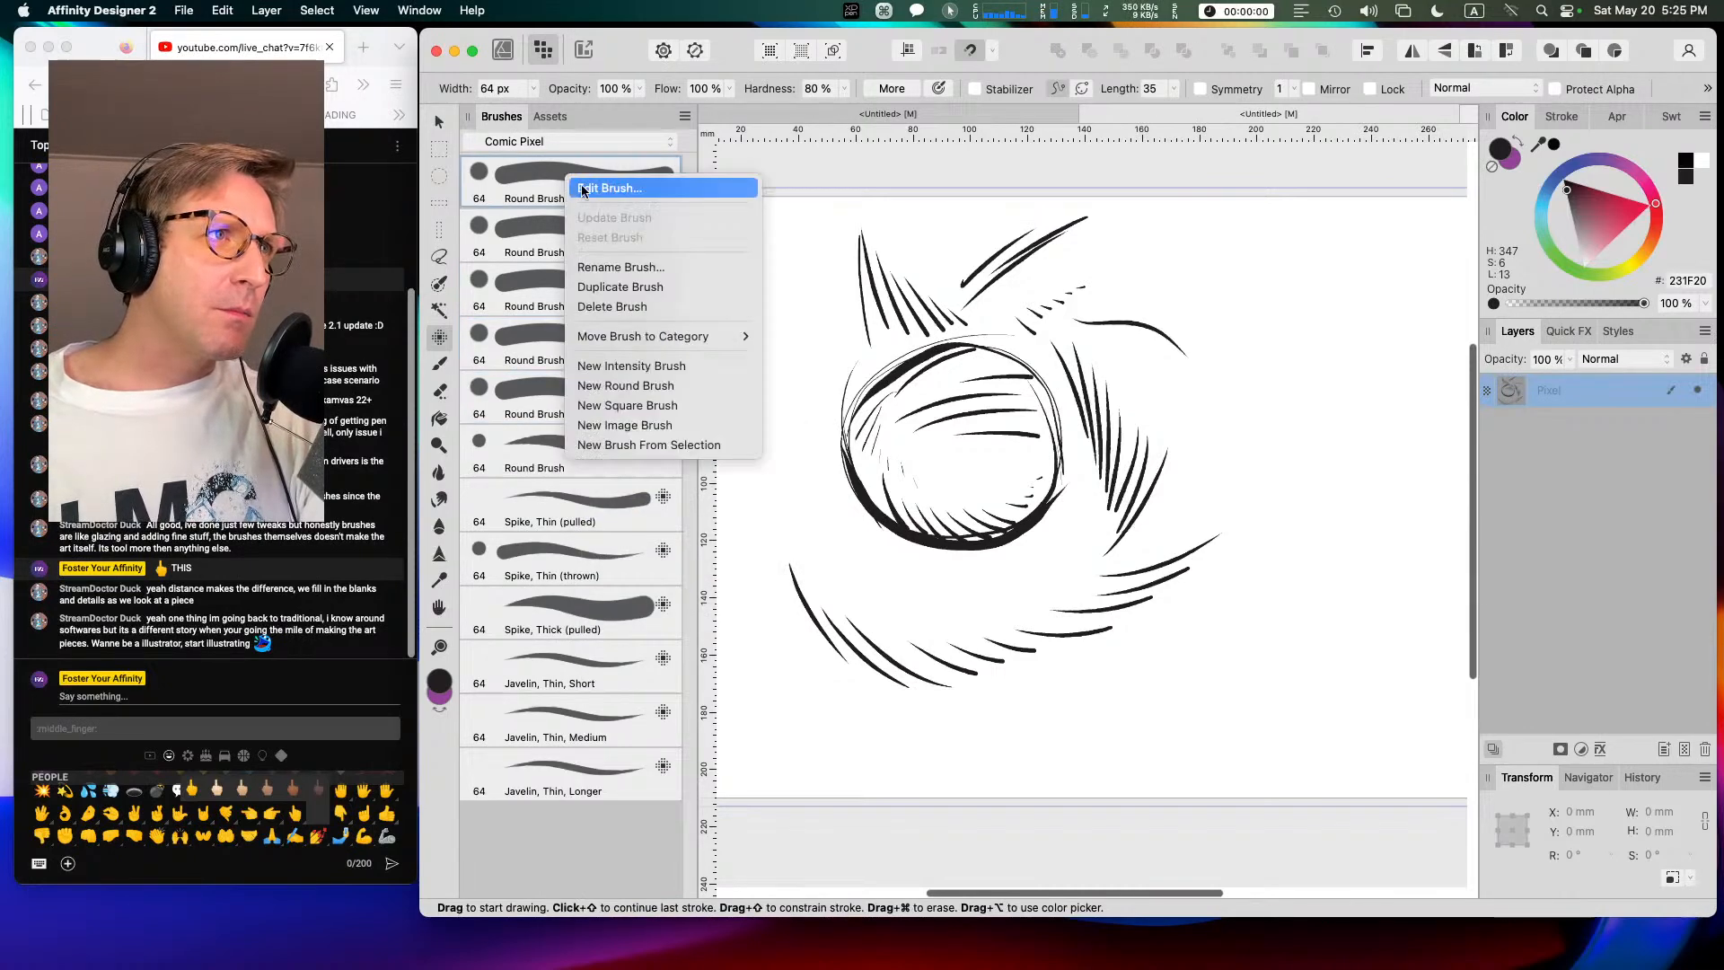
left_click(585, 185)
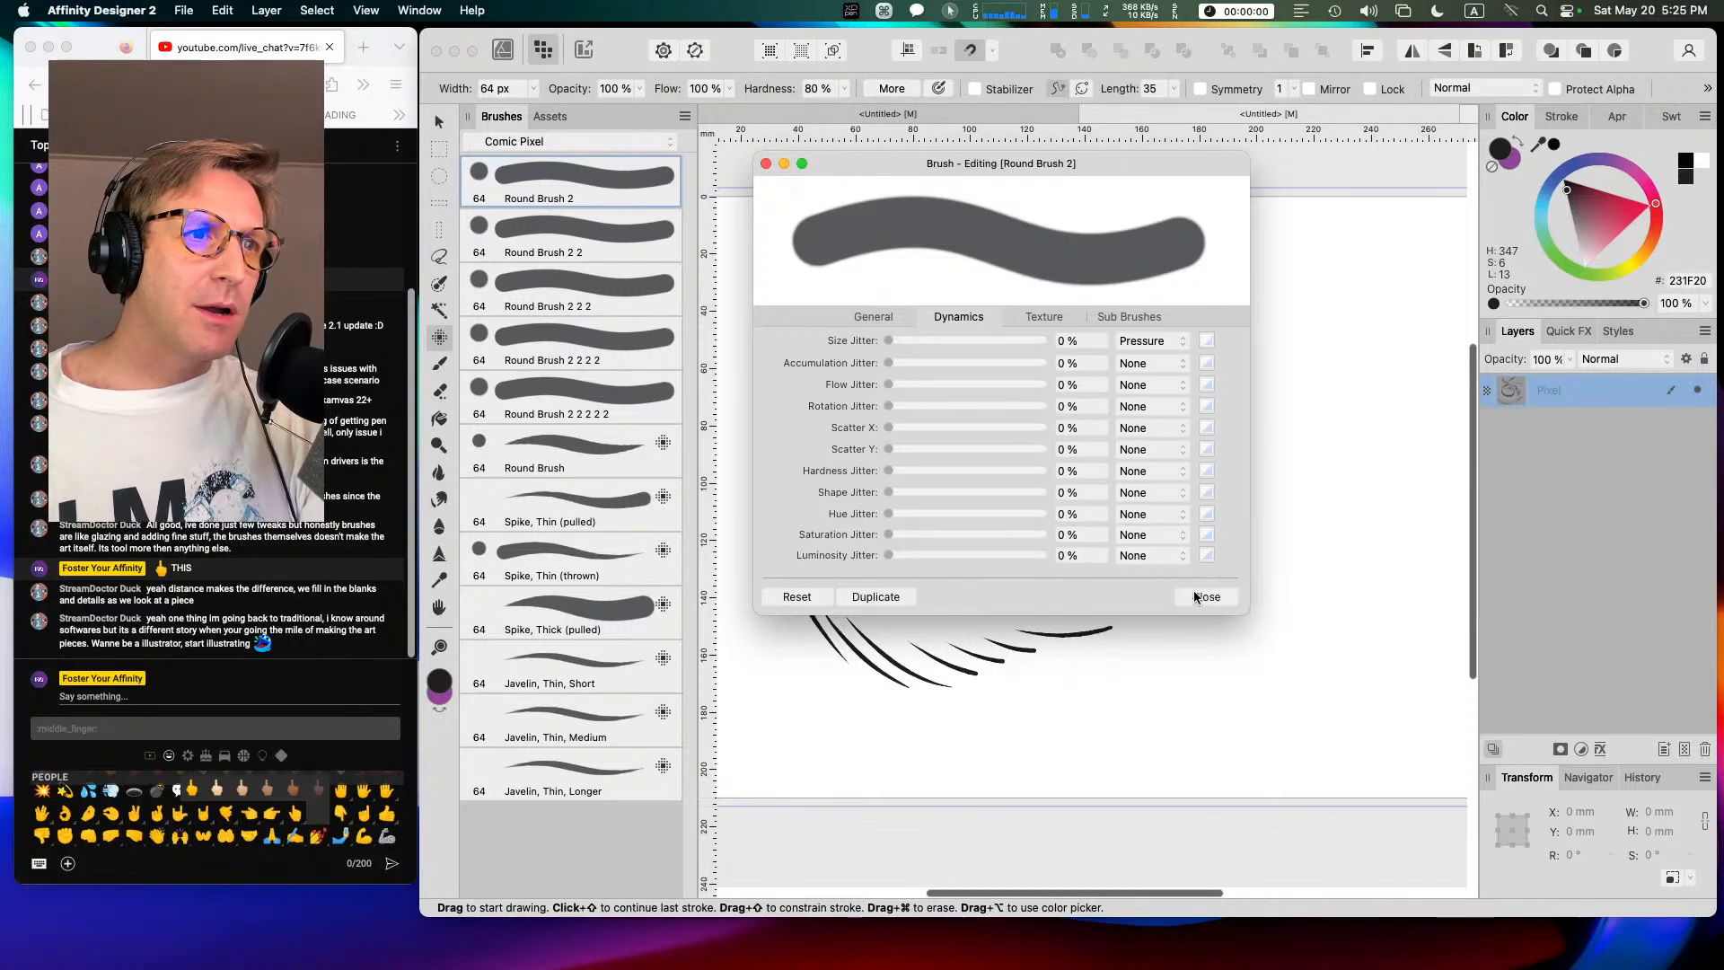
left_click(867, 321)
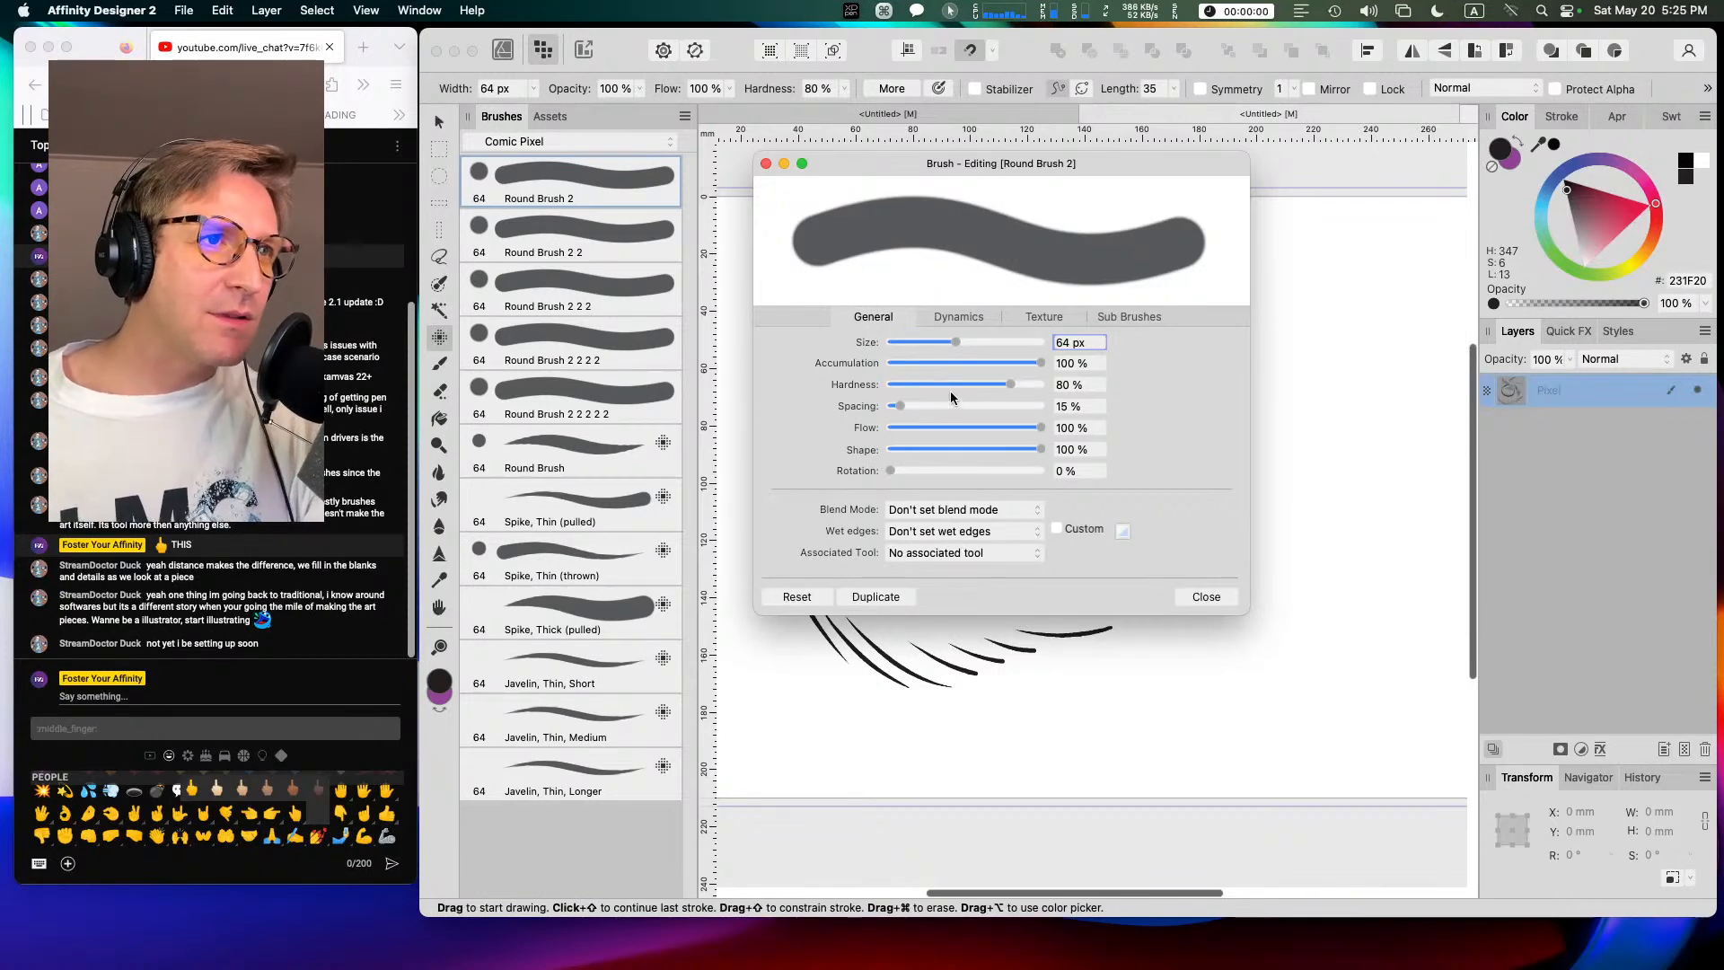
left_click(1073, 342)
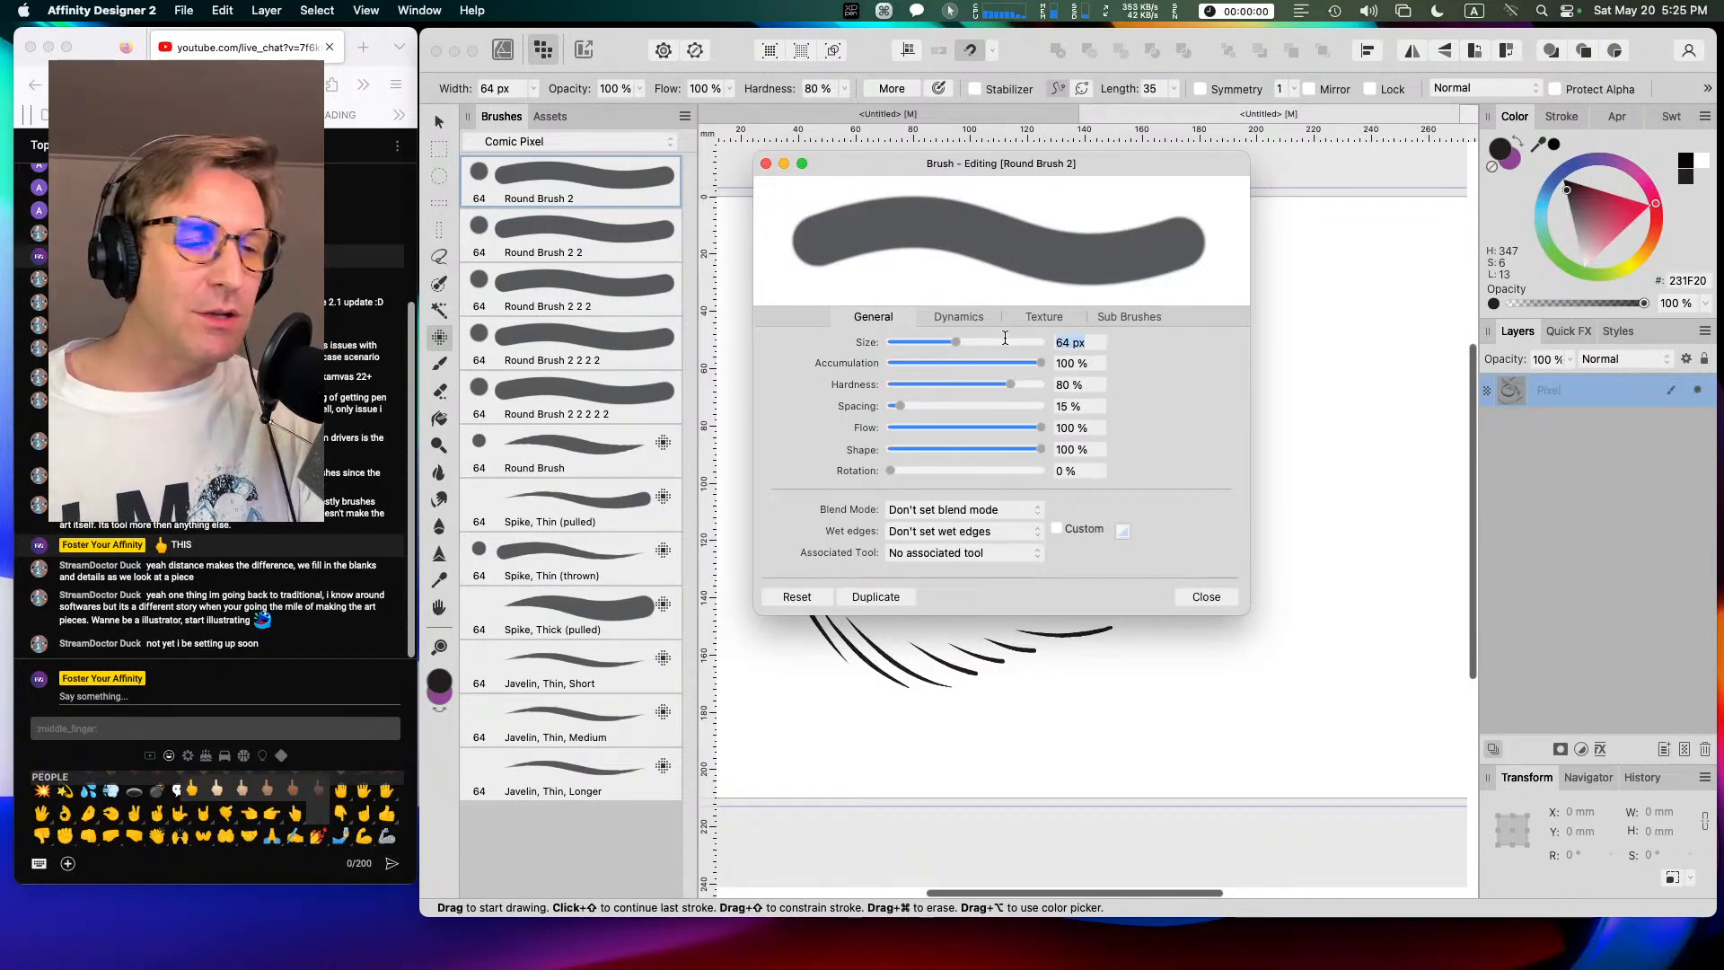
type("4")
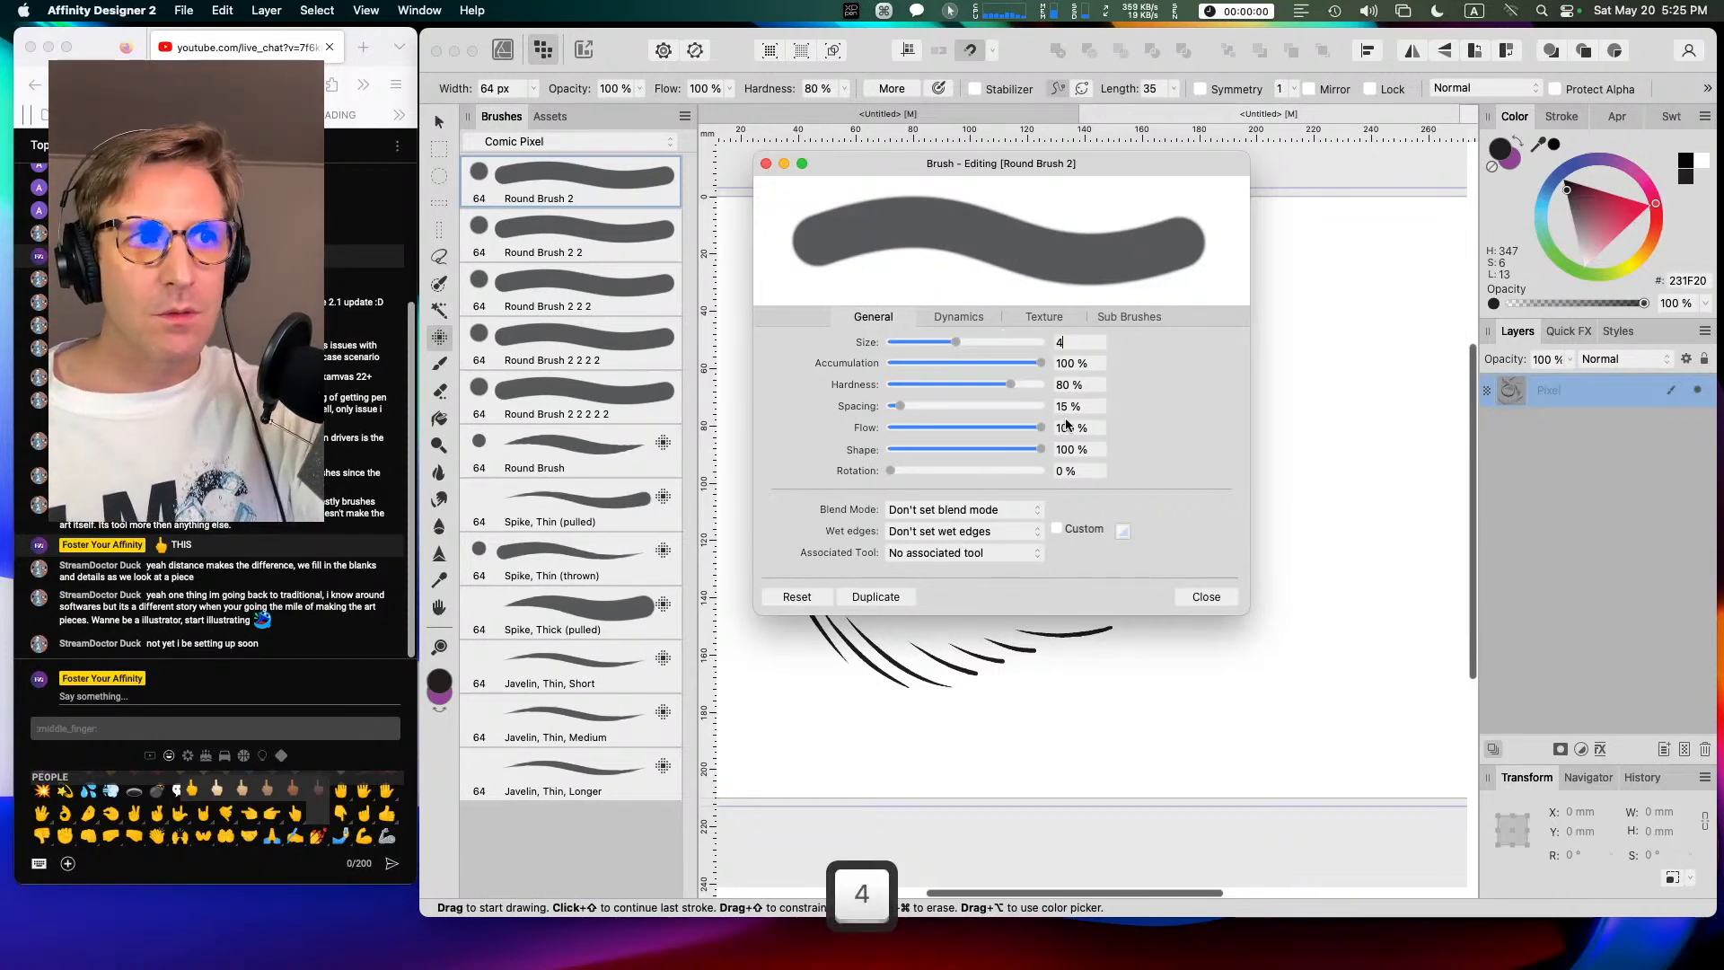
left_click(1205, 597)
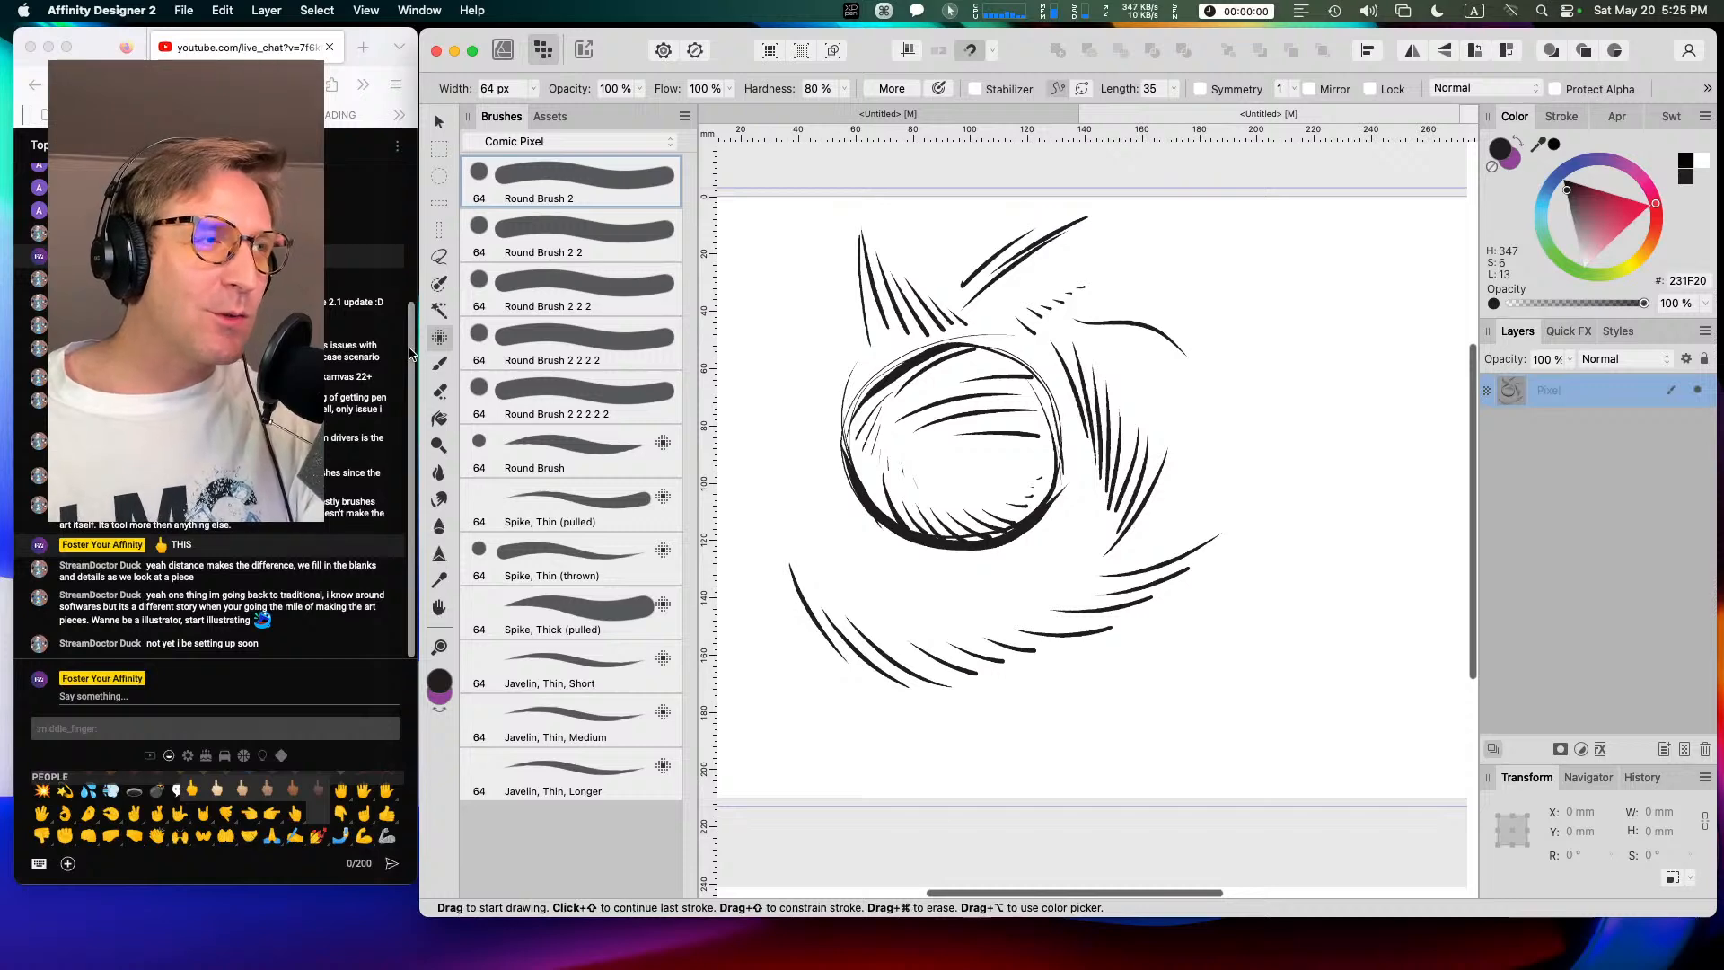
right_click(547, 178)
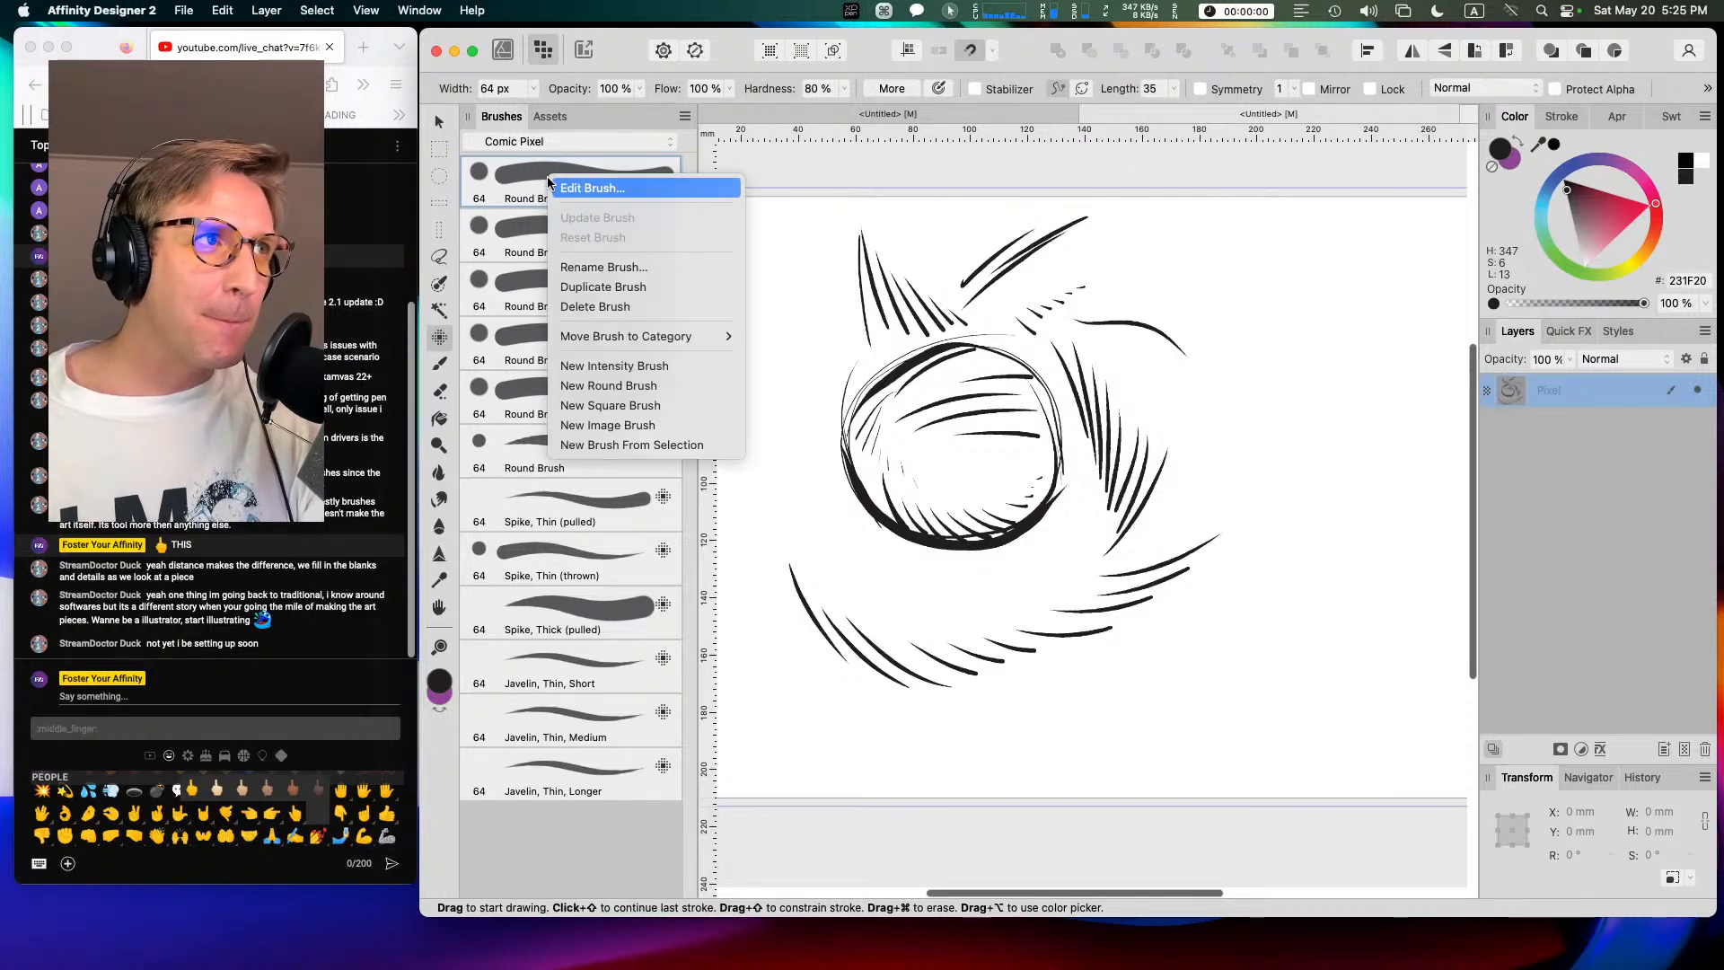
left_click(595, 190)
left_click(1206, 598)
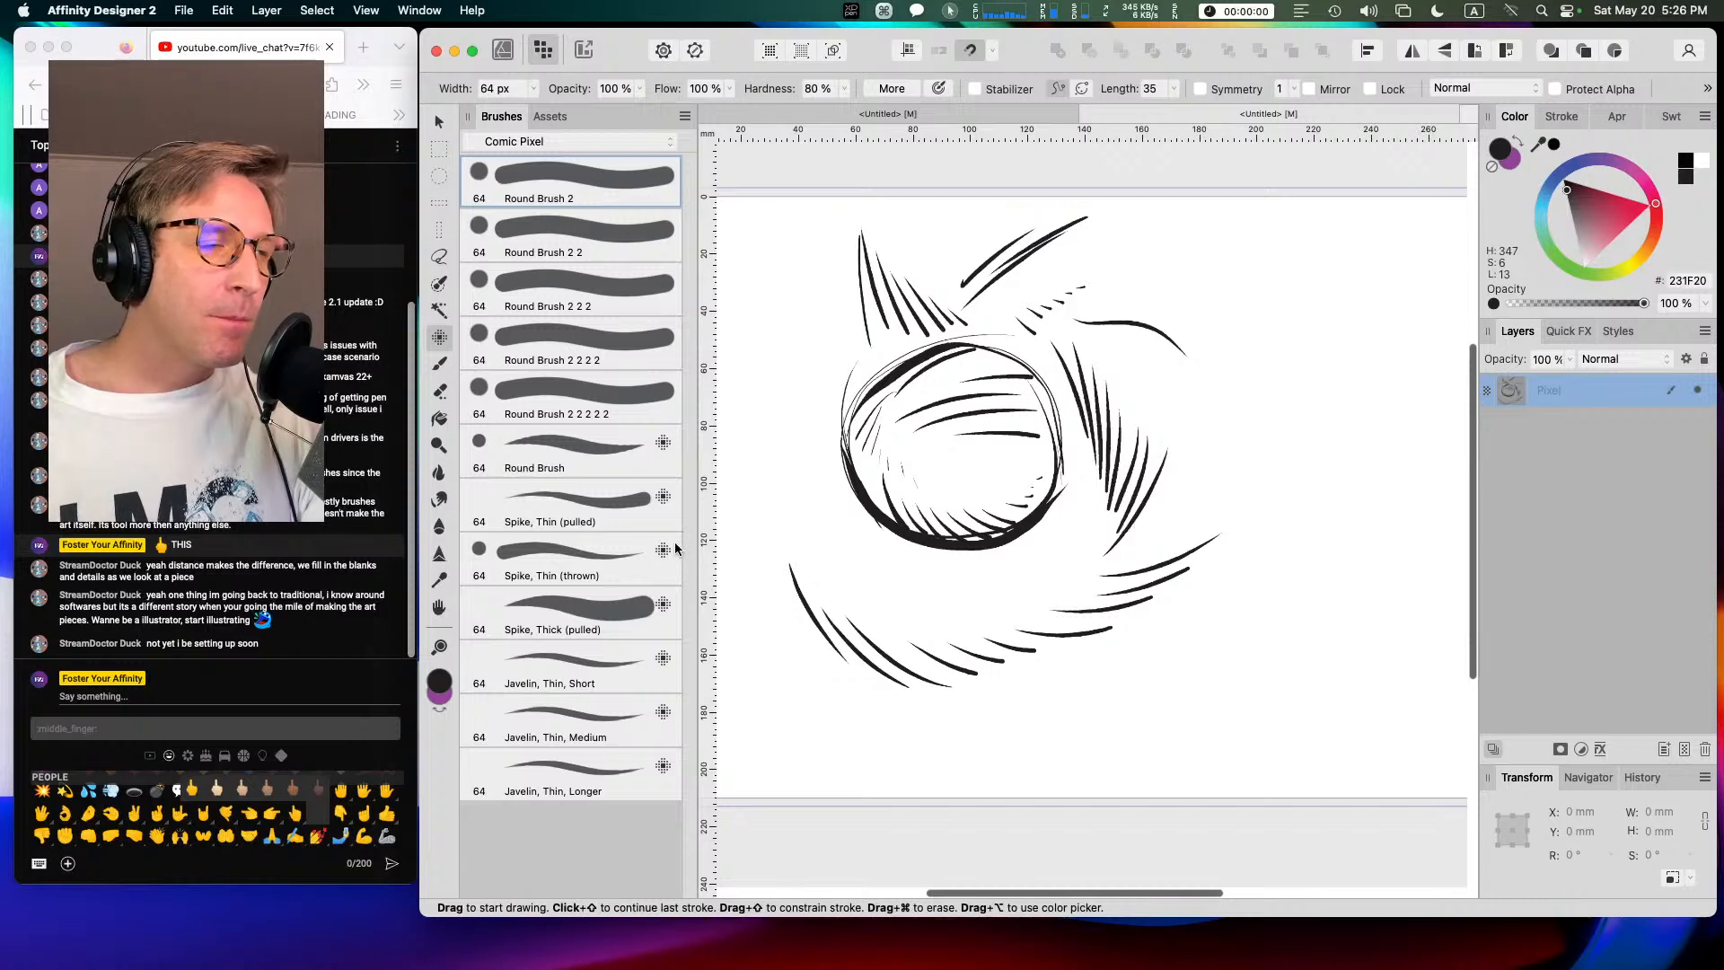
Step: Set the size of the "Round Brush 2" brush to 4 px and close its settings
right_click(582, 185)
left_click(583, 191)
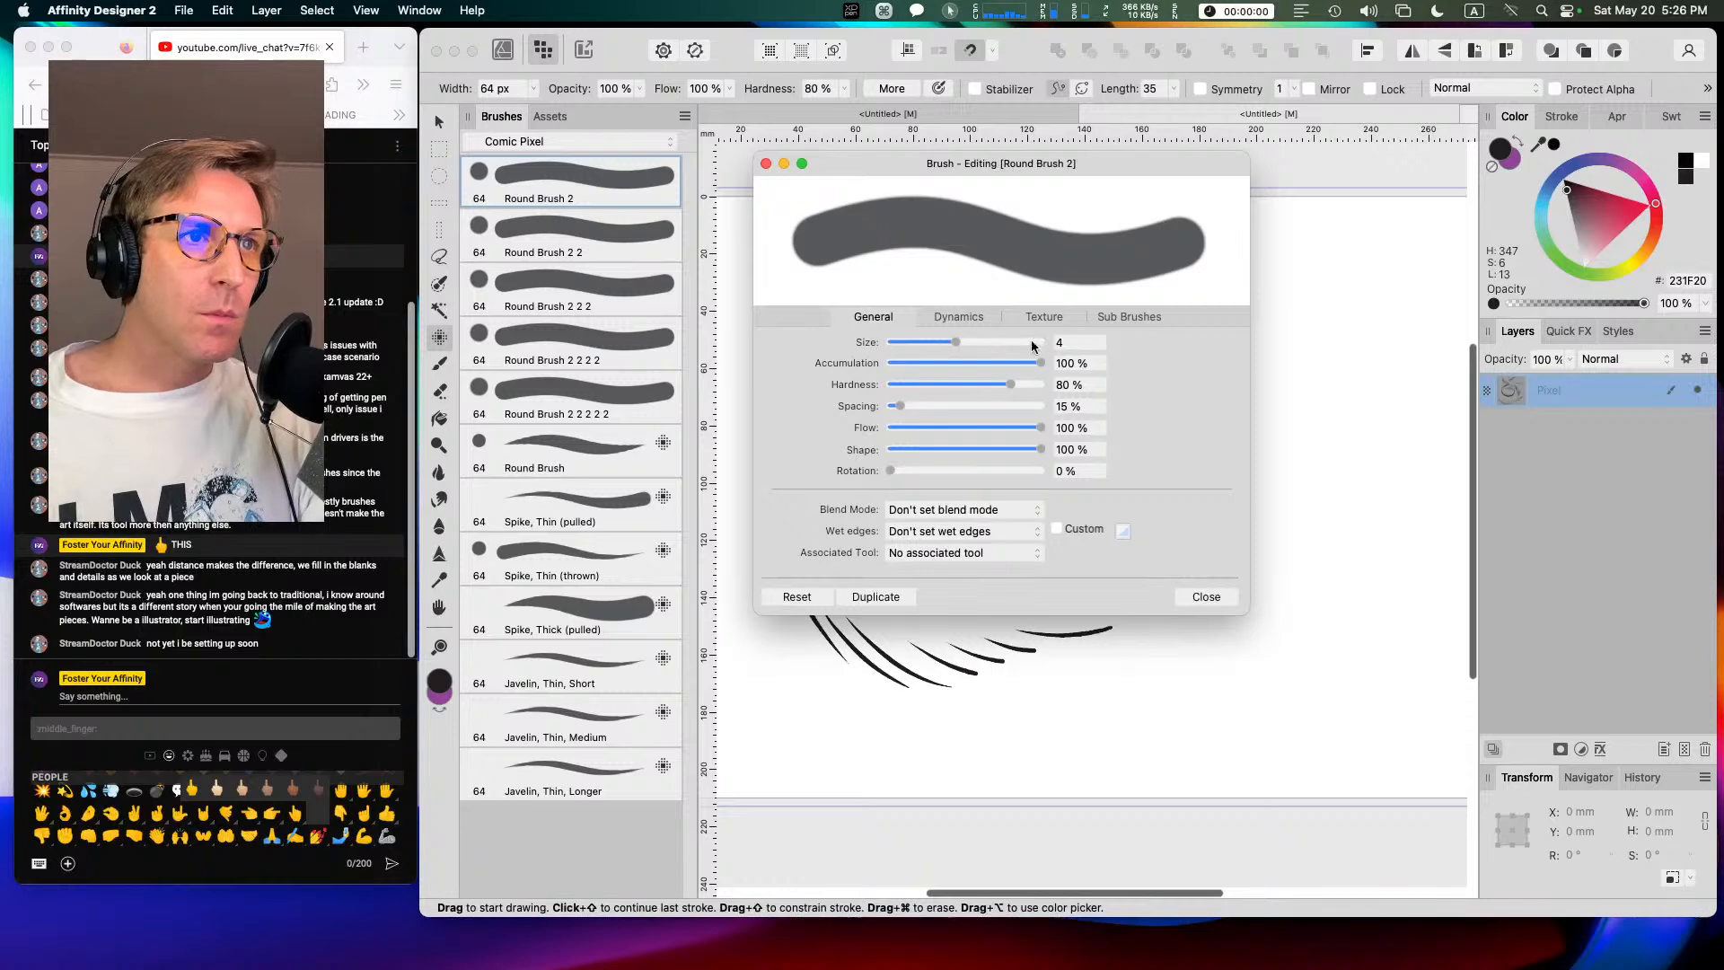
key("Return")
left_click(1206, 596)
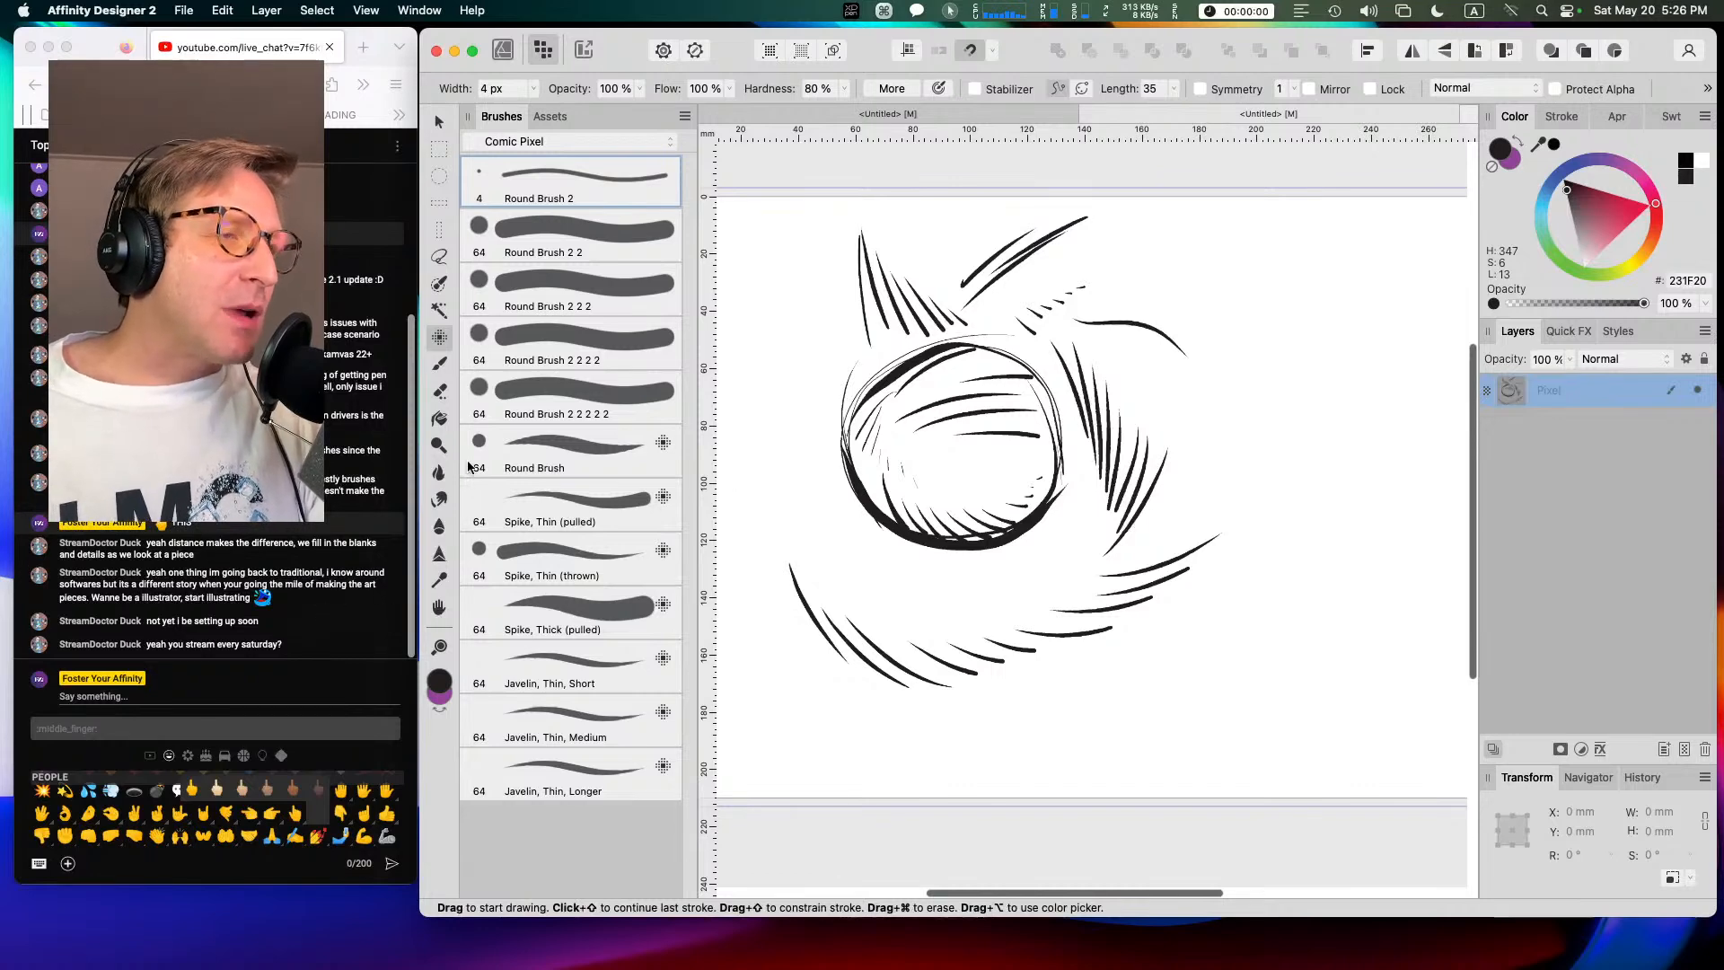
Step: Set the size of the "Round Brush 2 2" brush to 6 px and close its settings
left_click(571, 228)
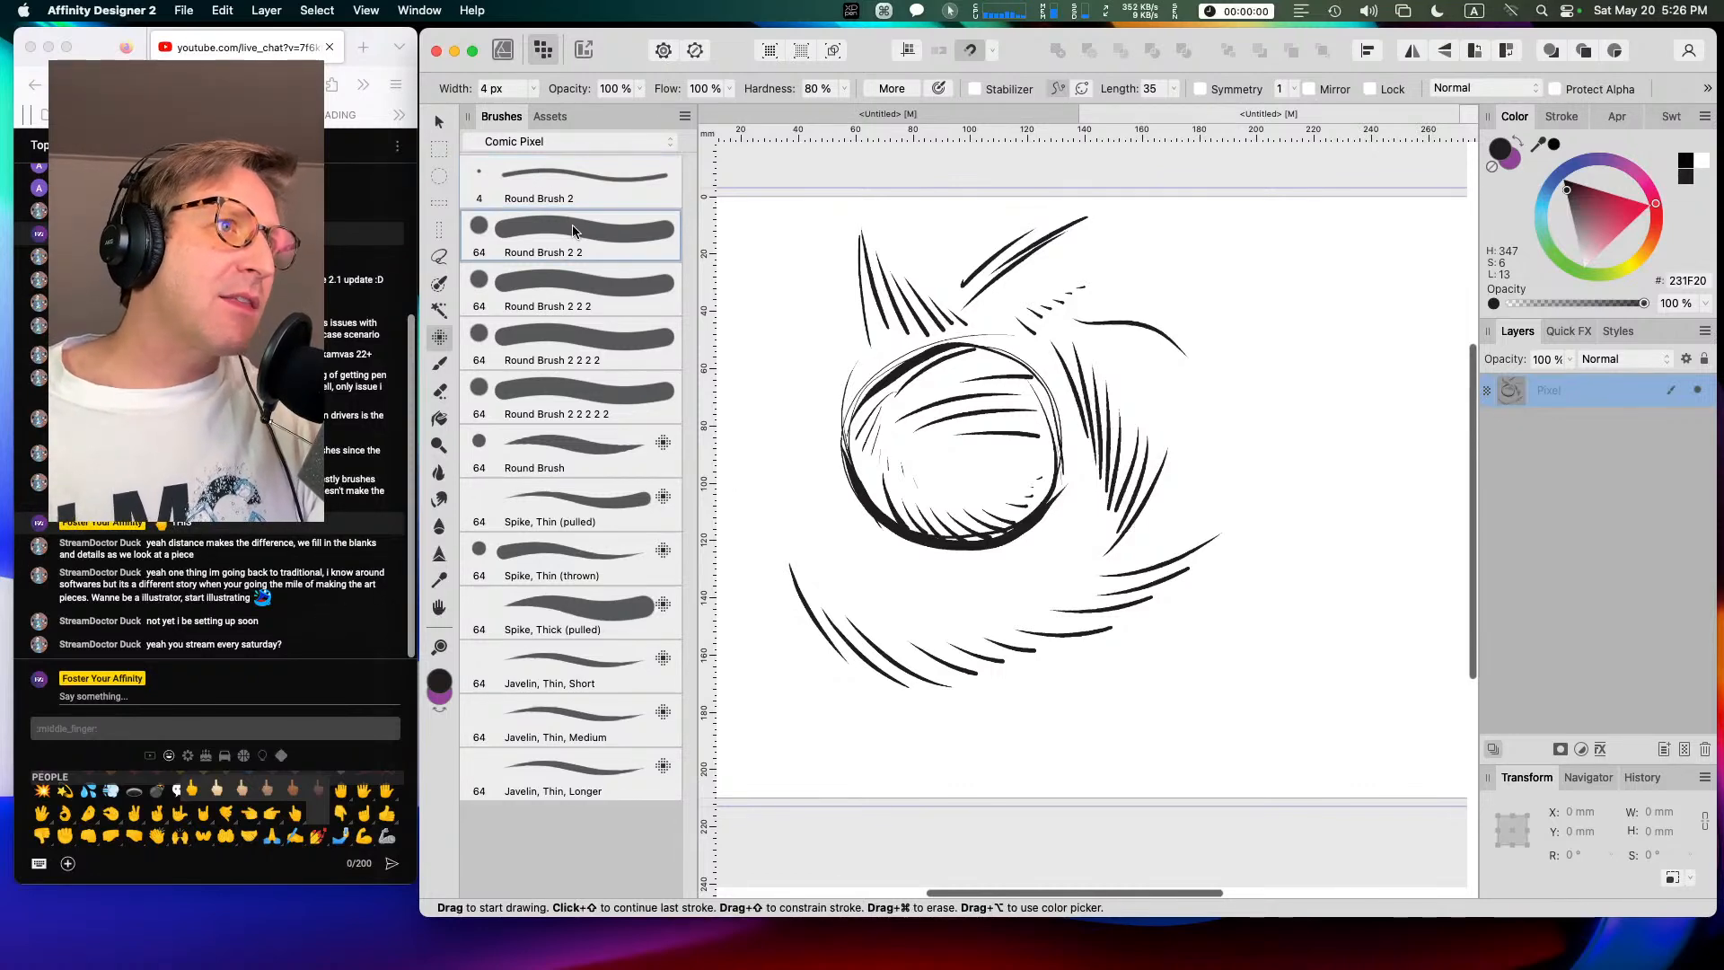
right_click(575, 227)
left_click(618, 240)
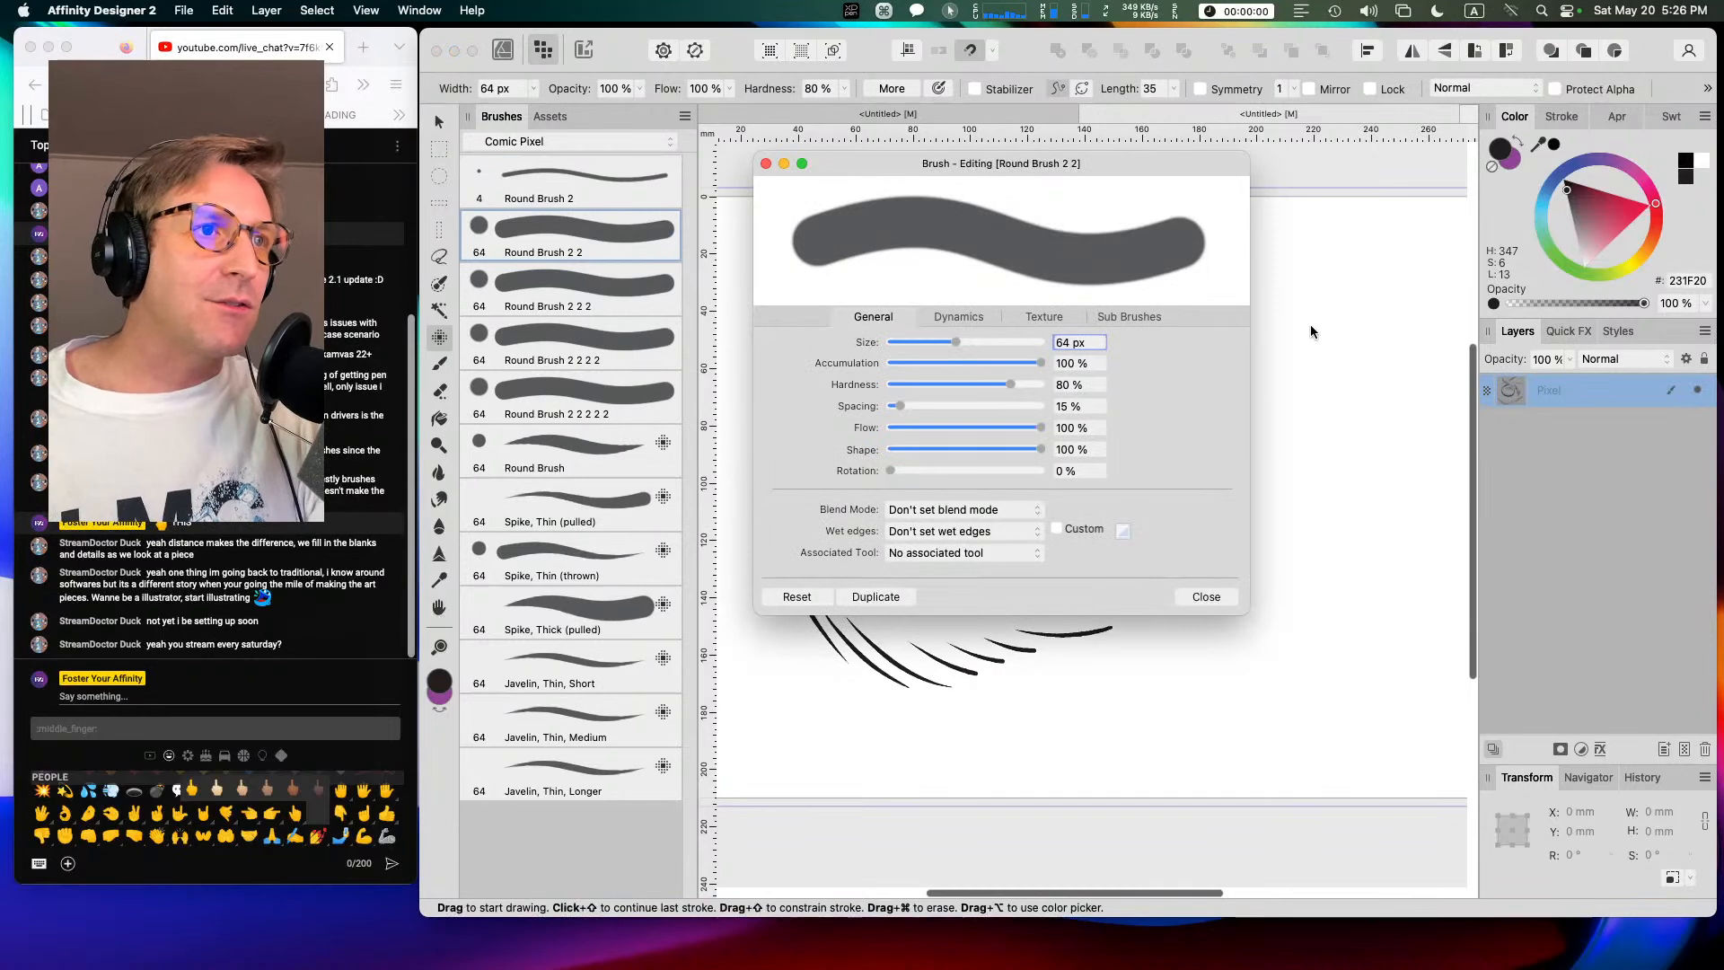
left_click_drag(1090, 343, 1046, 332)
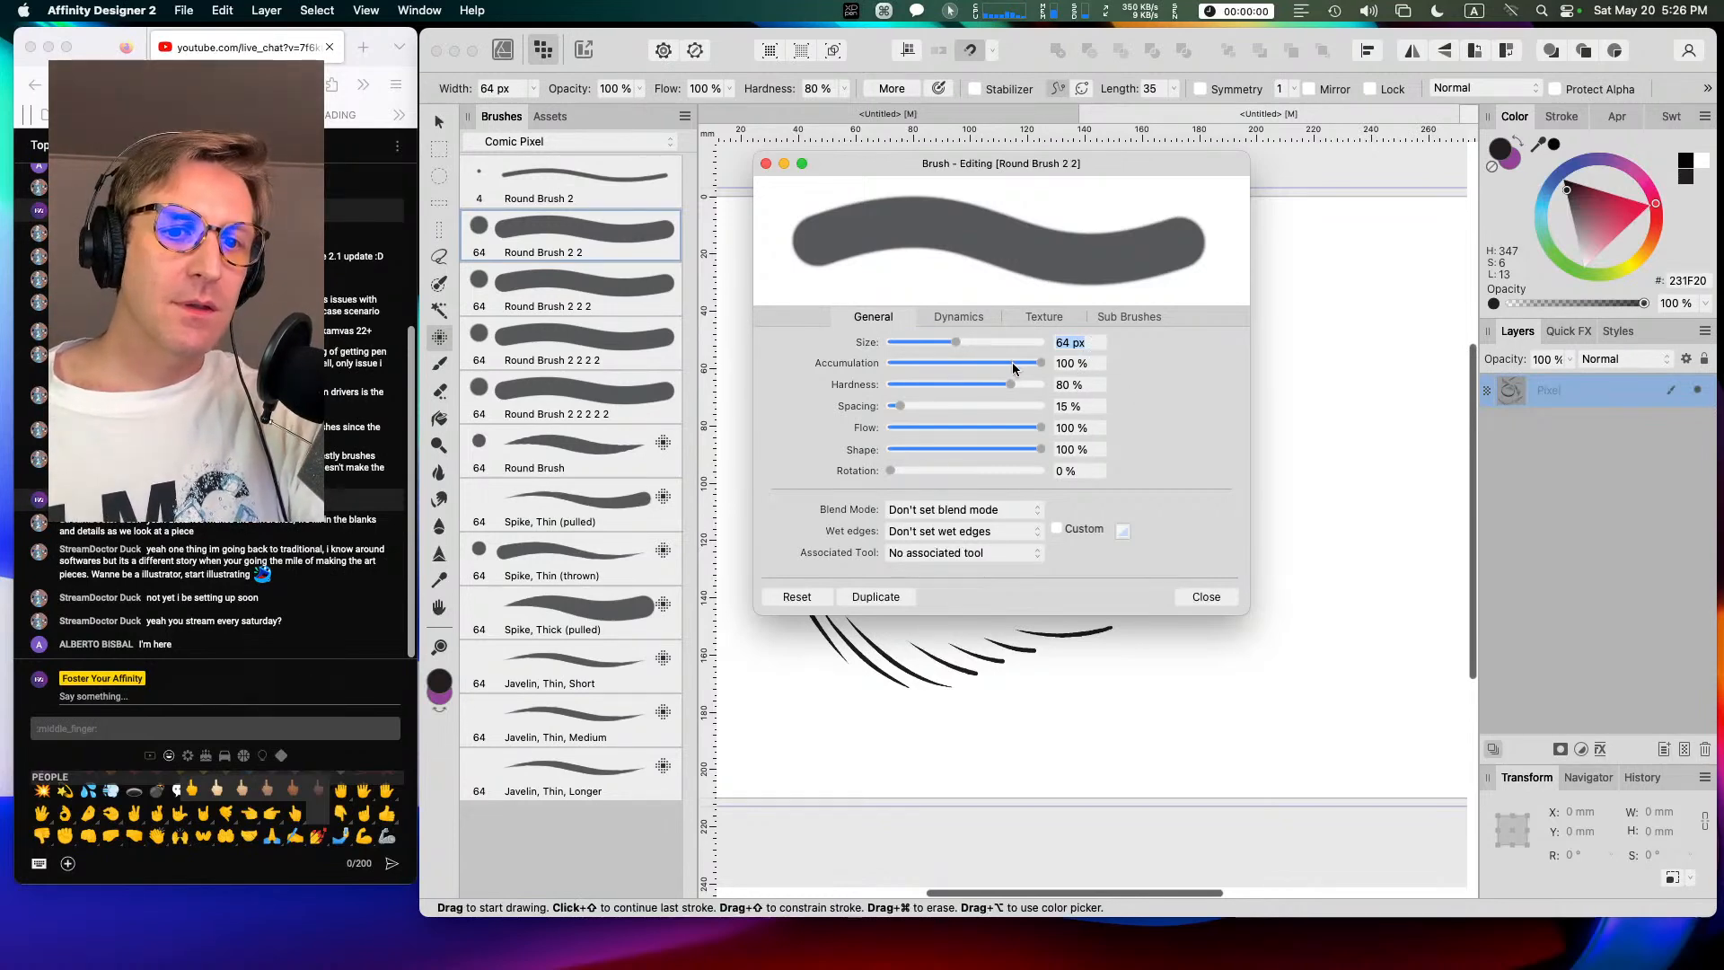
type("6")
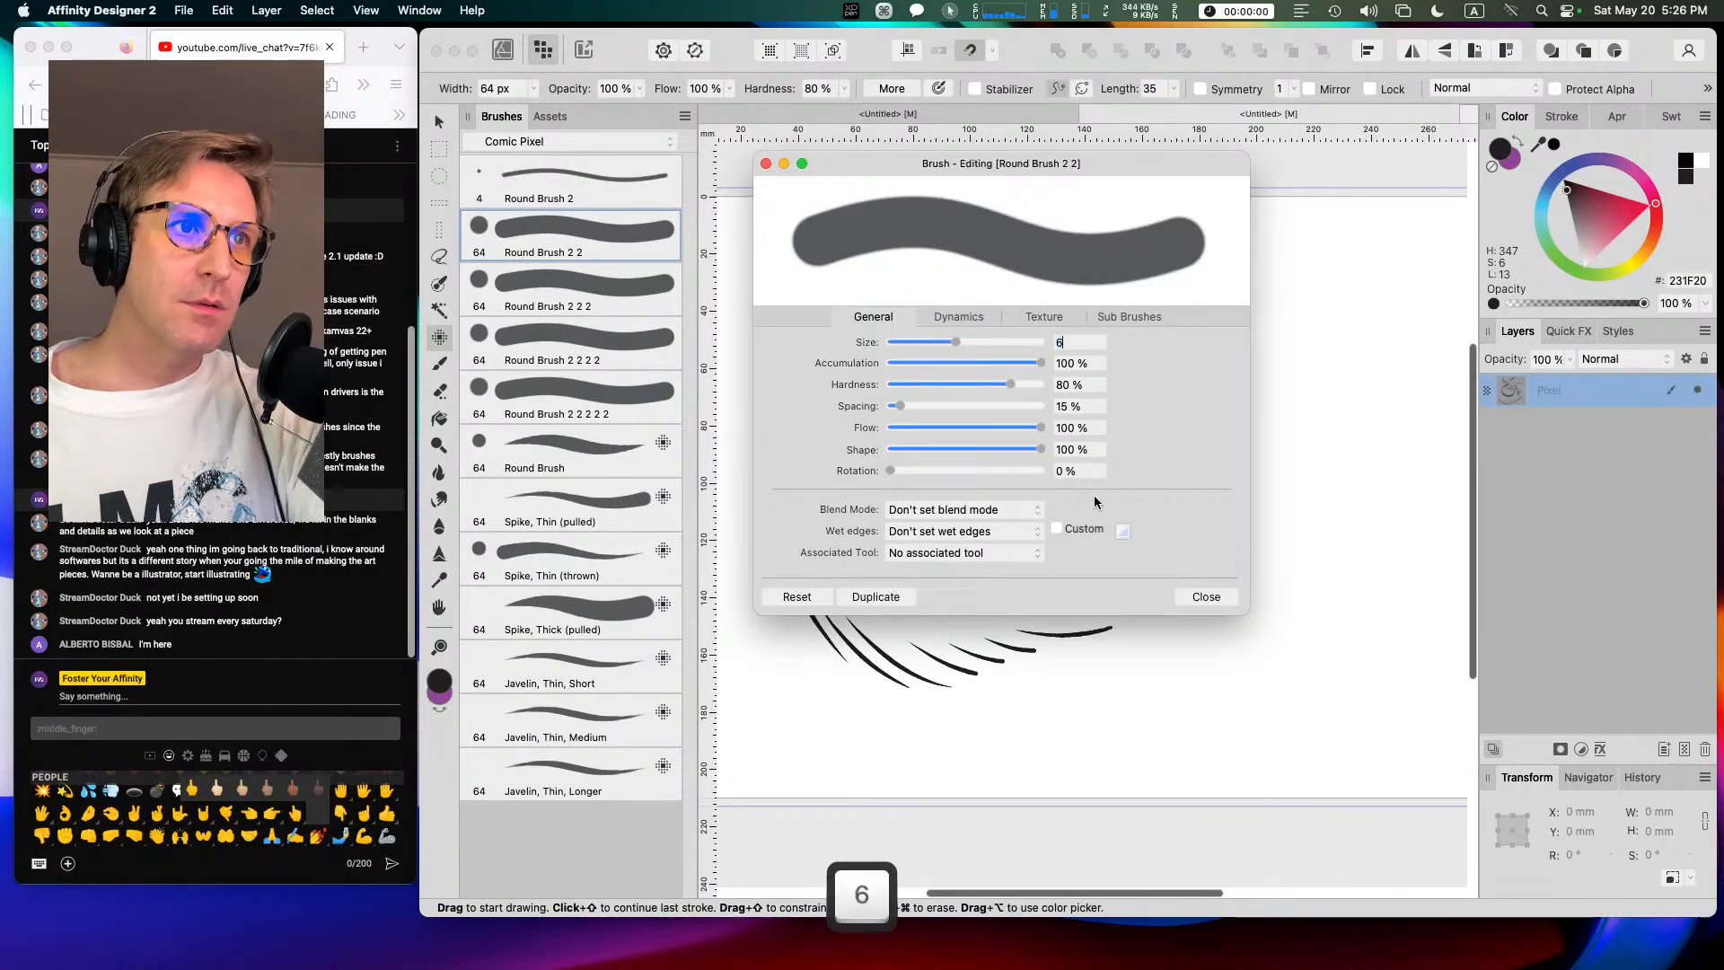
key("Return")
left_click(1207, 596)
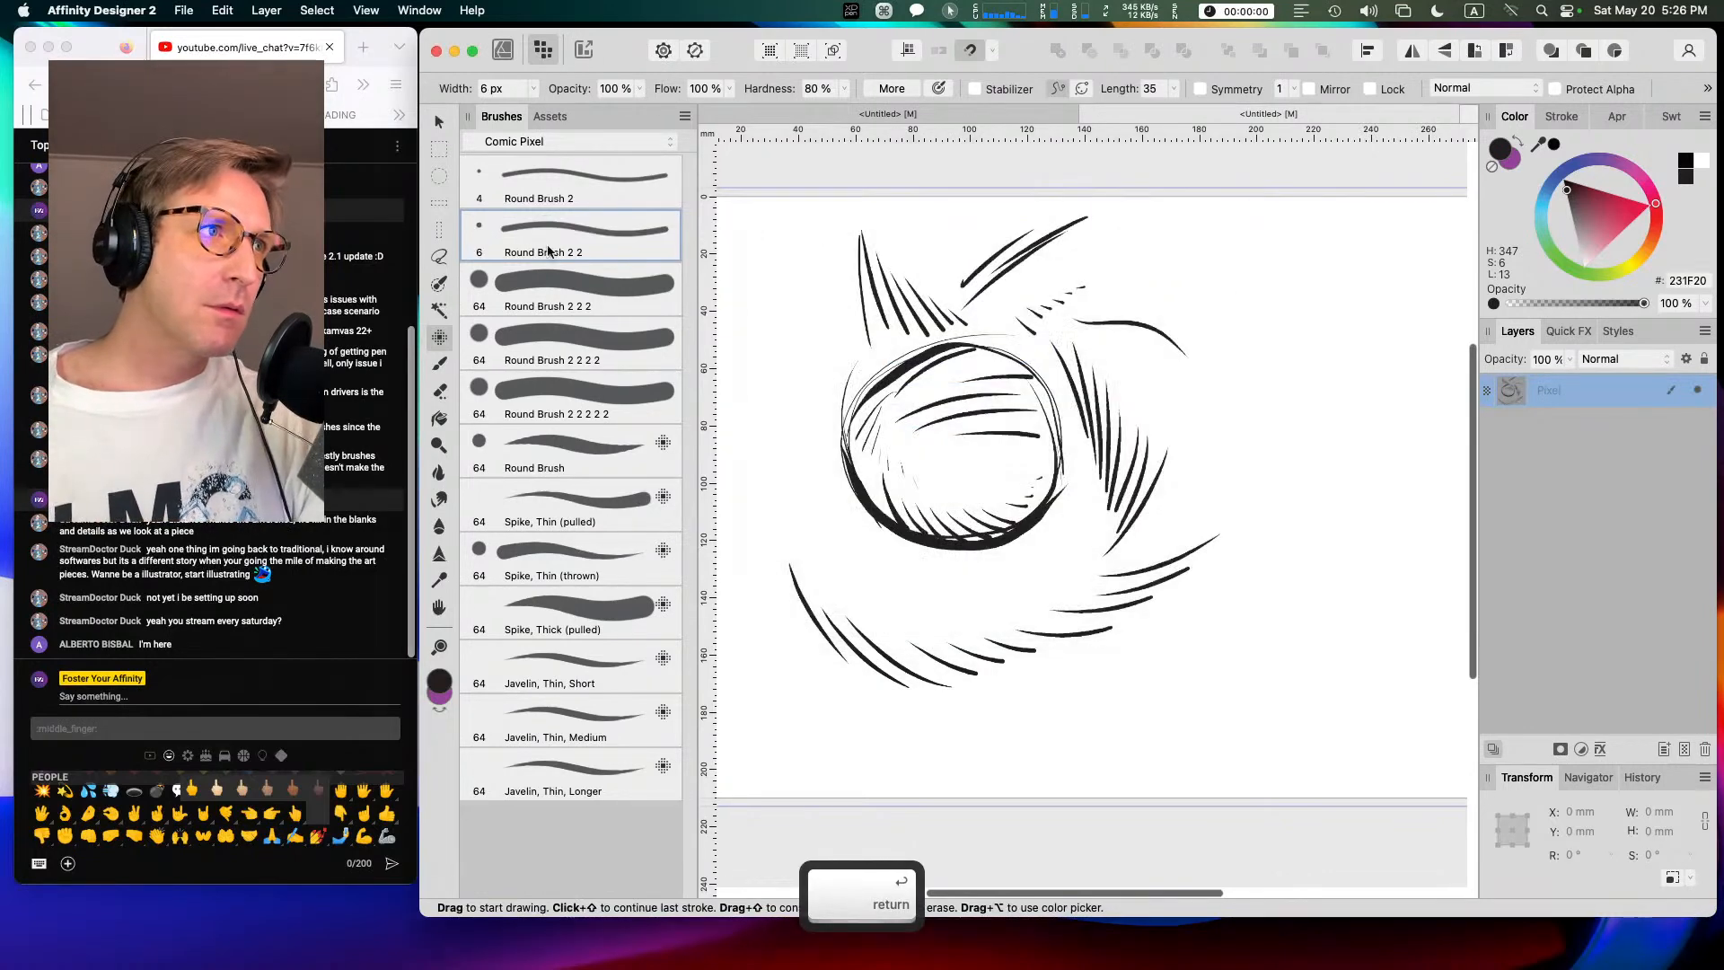
left_click(543, 280)
right_click(544, 282)
left_click(606, 371)
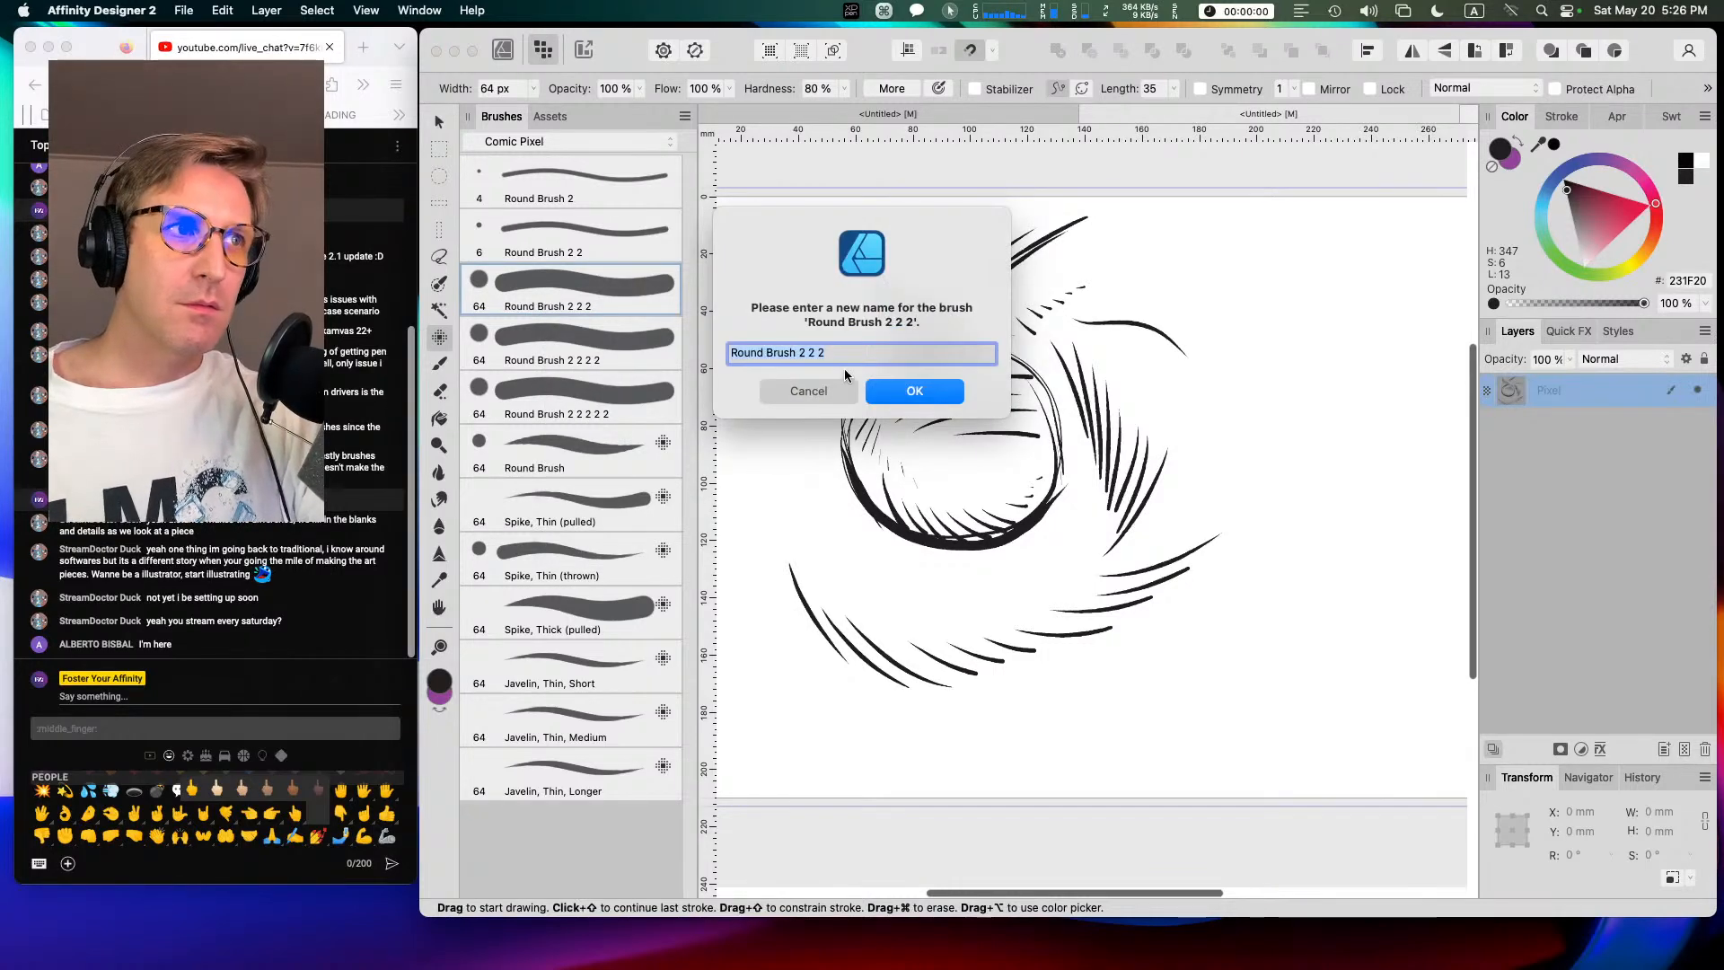
left_click(832, 396)
right_click(586, 274)
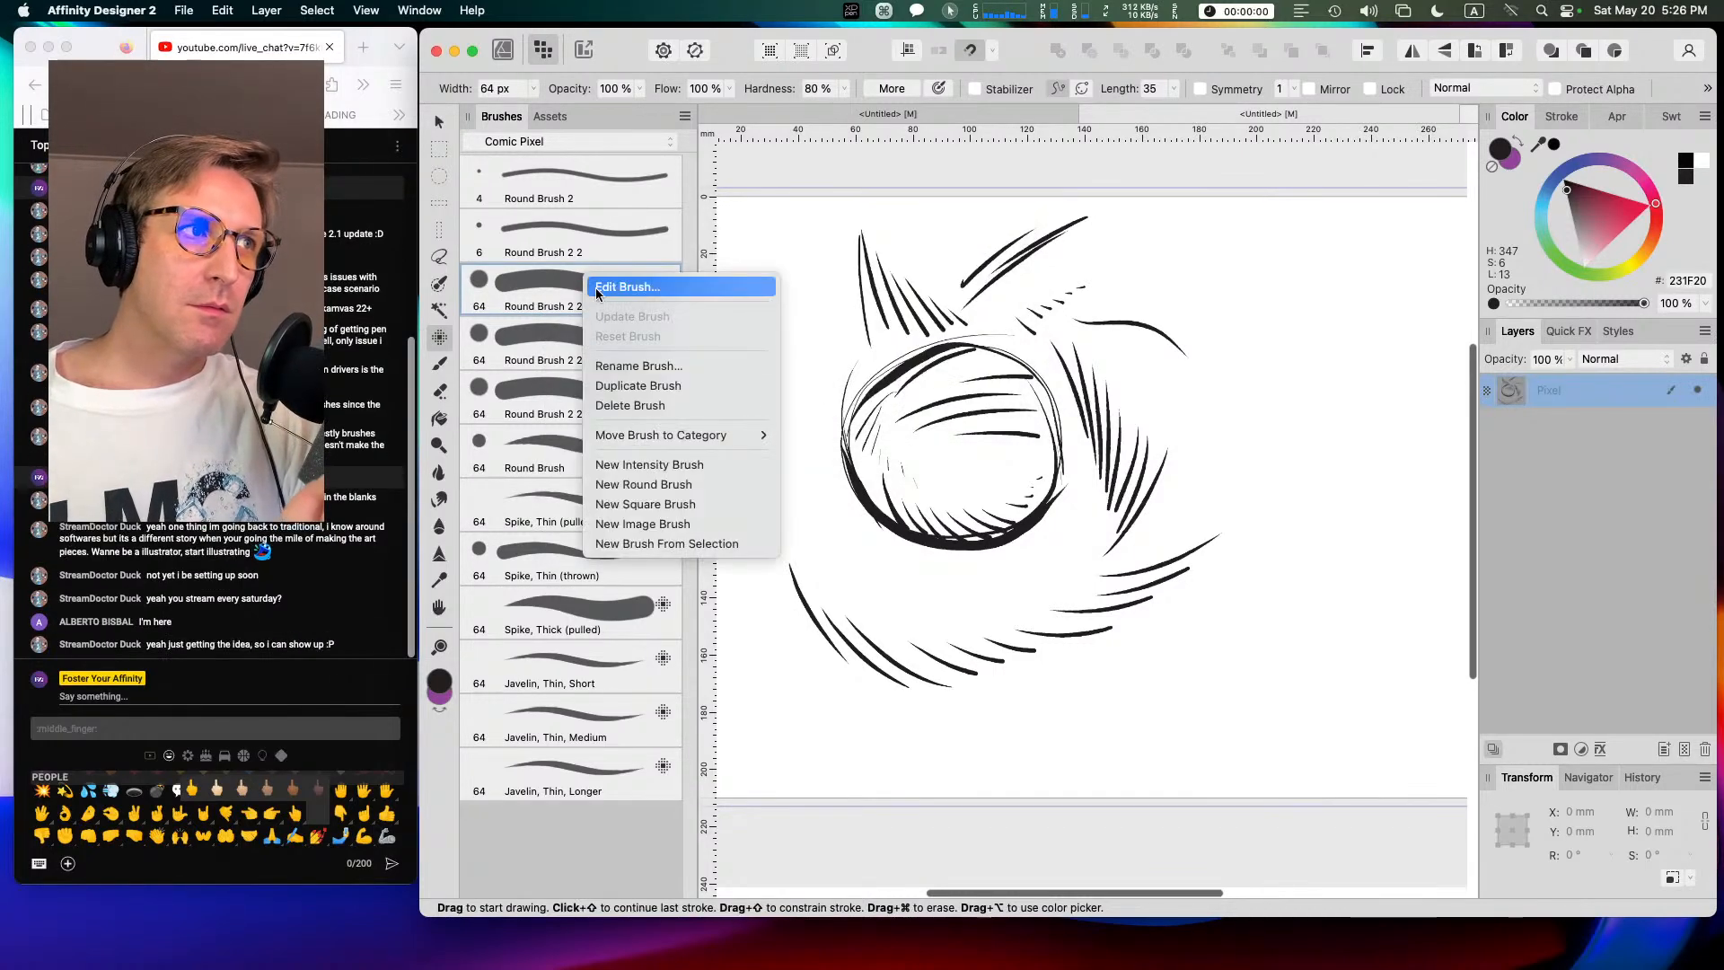
left_click(628, 359)
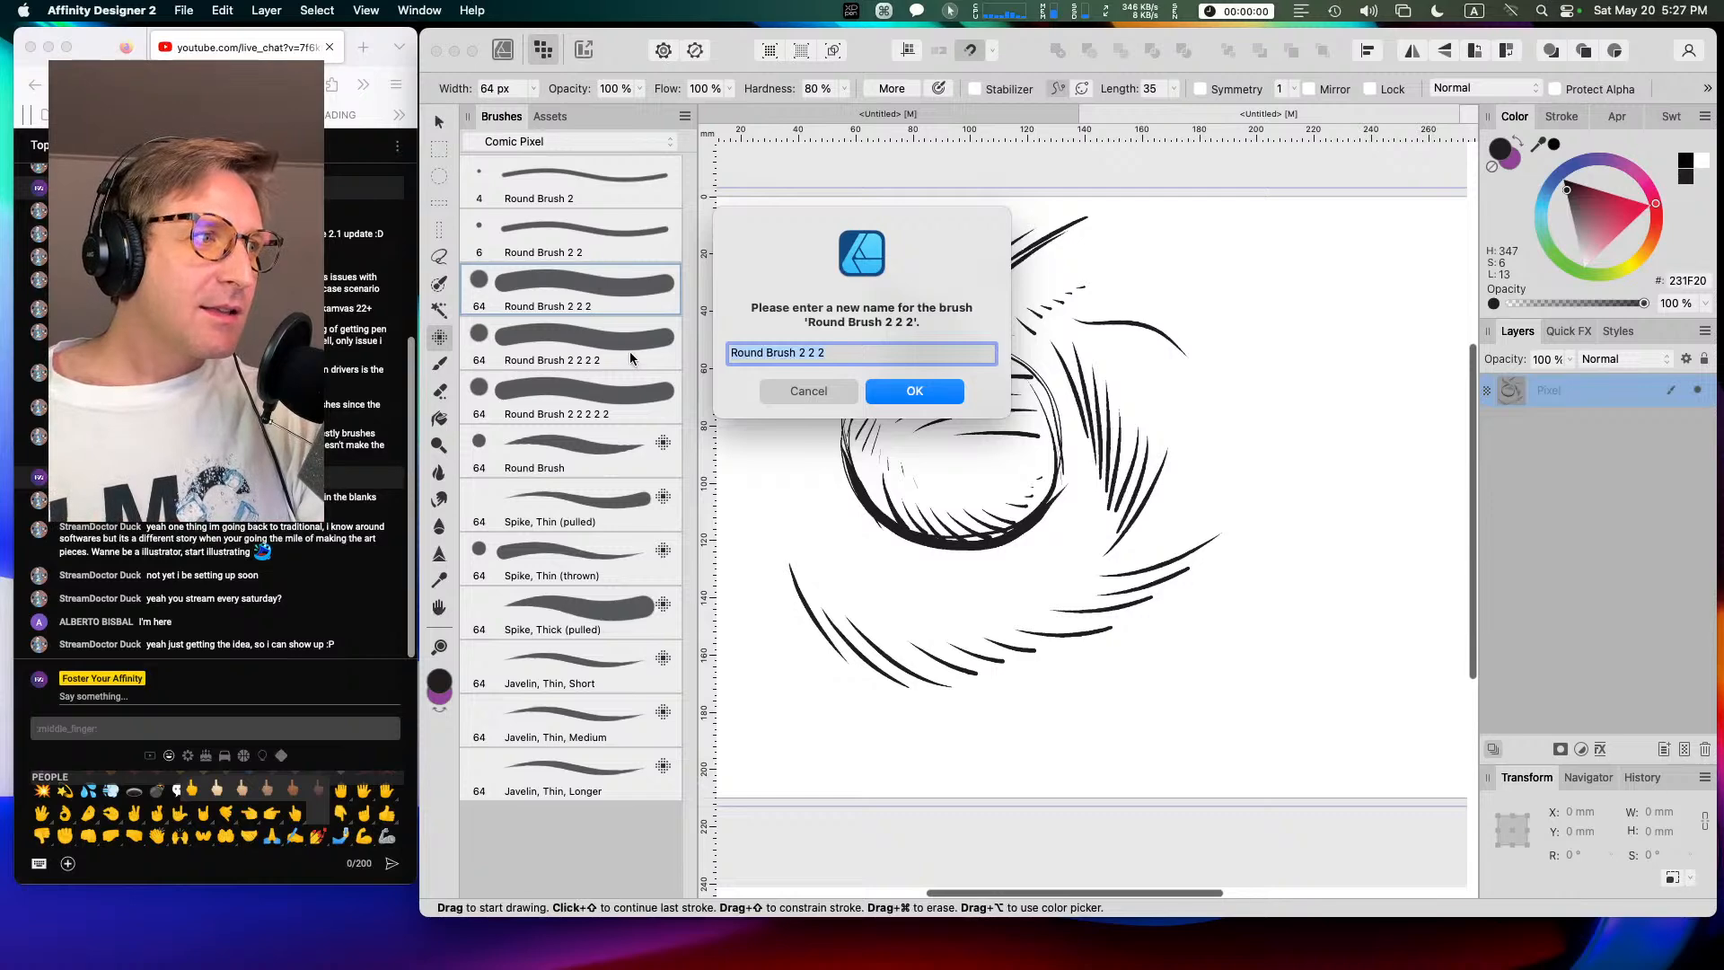
left_click(814, 395)
right_click(603, 280)
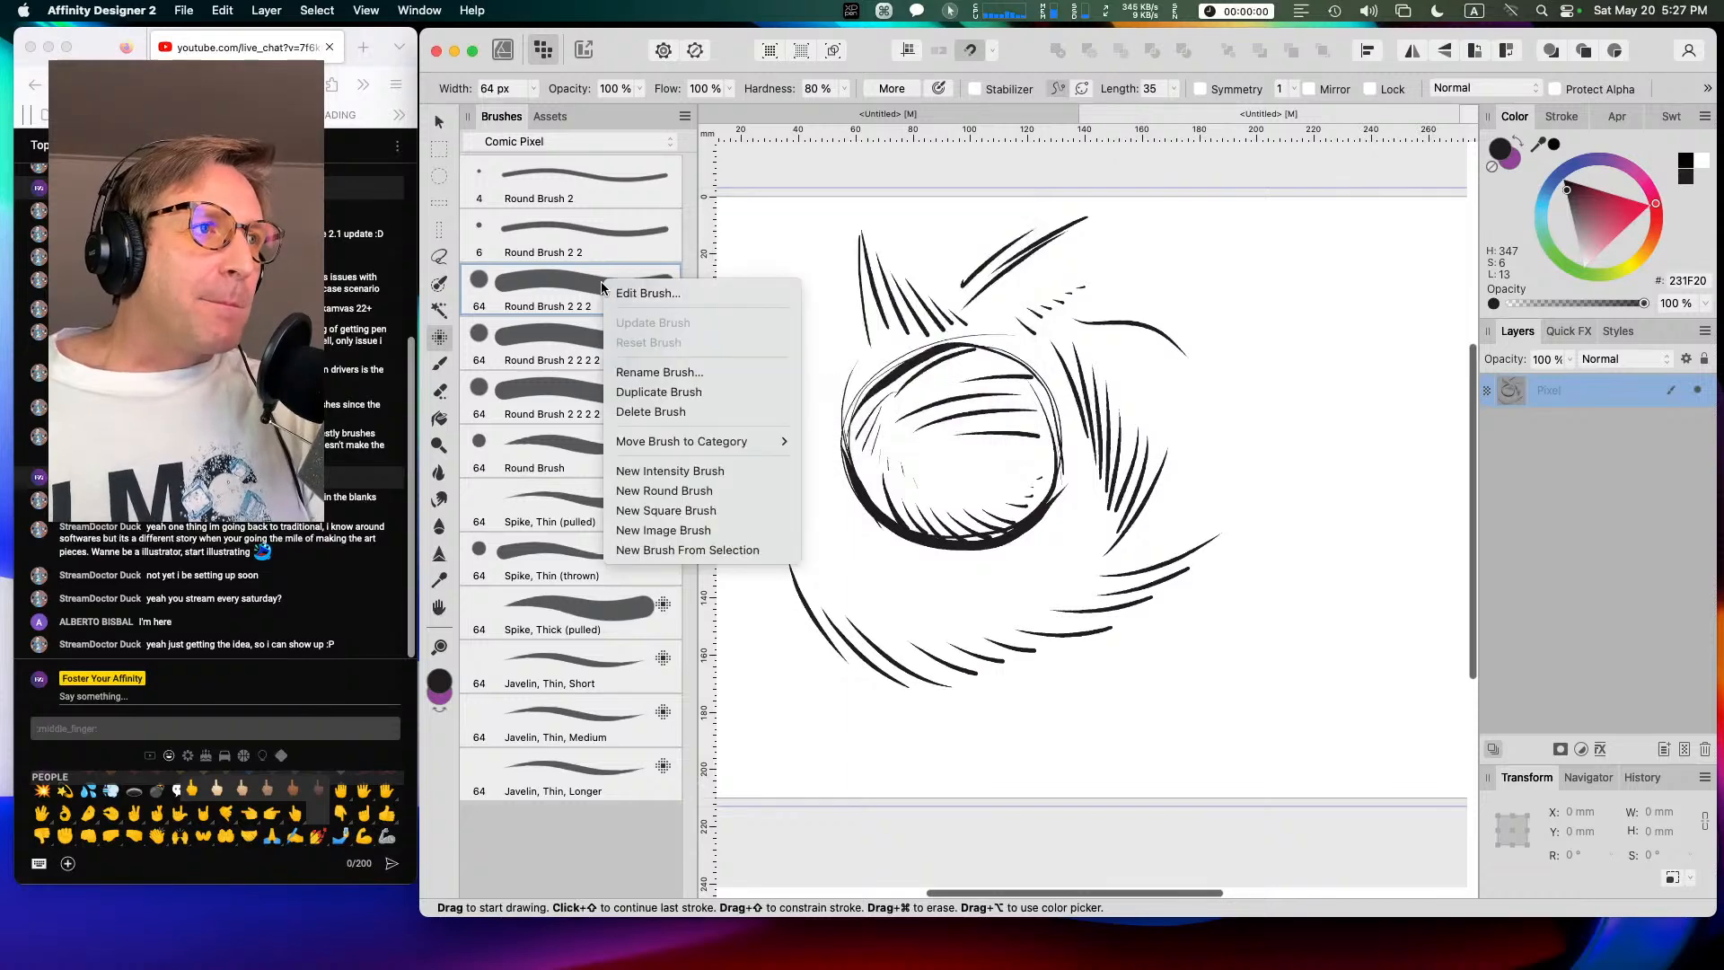
left_click(665, 373)
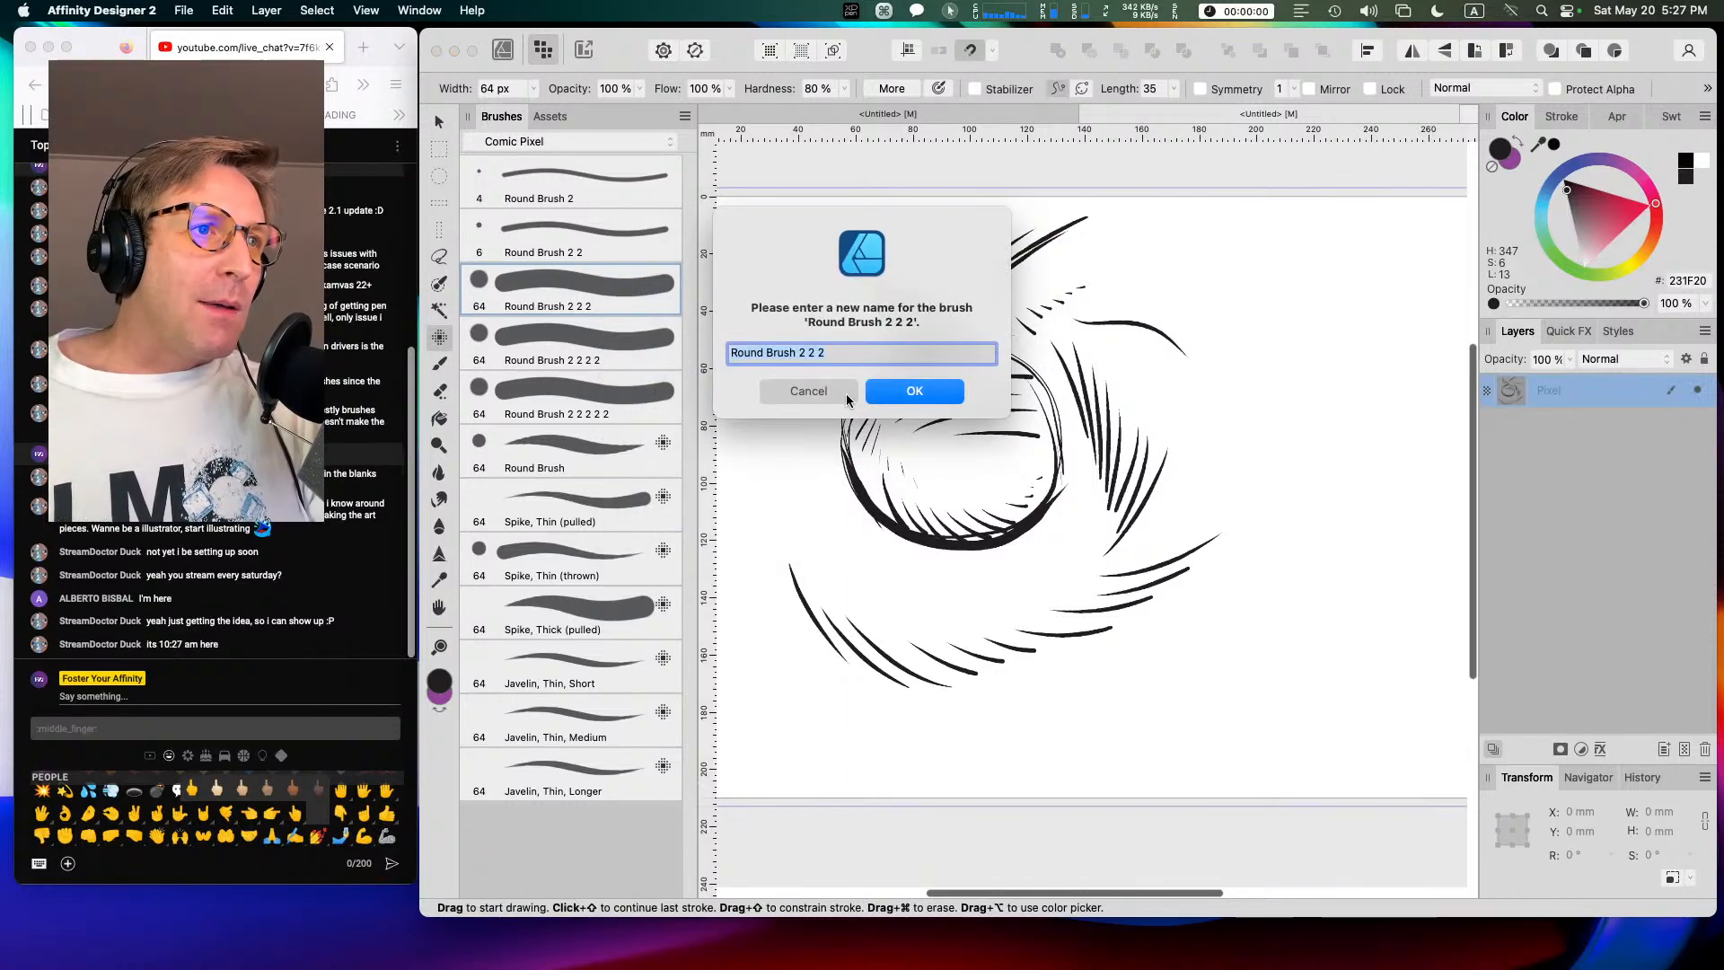
left_click(812, 390)
right_click(597, 288)
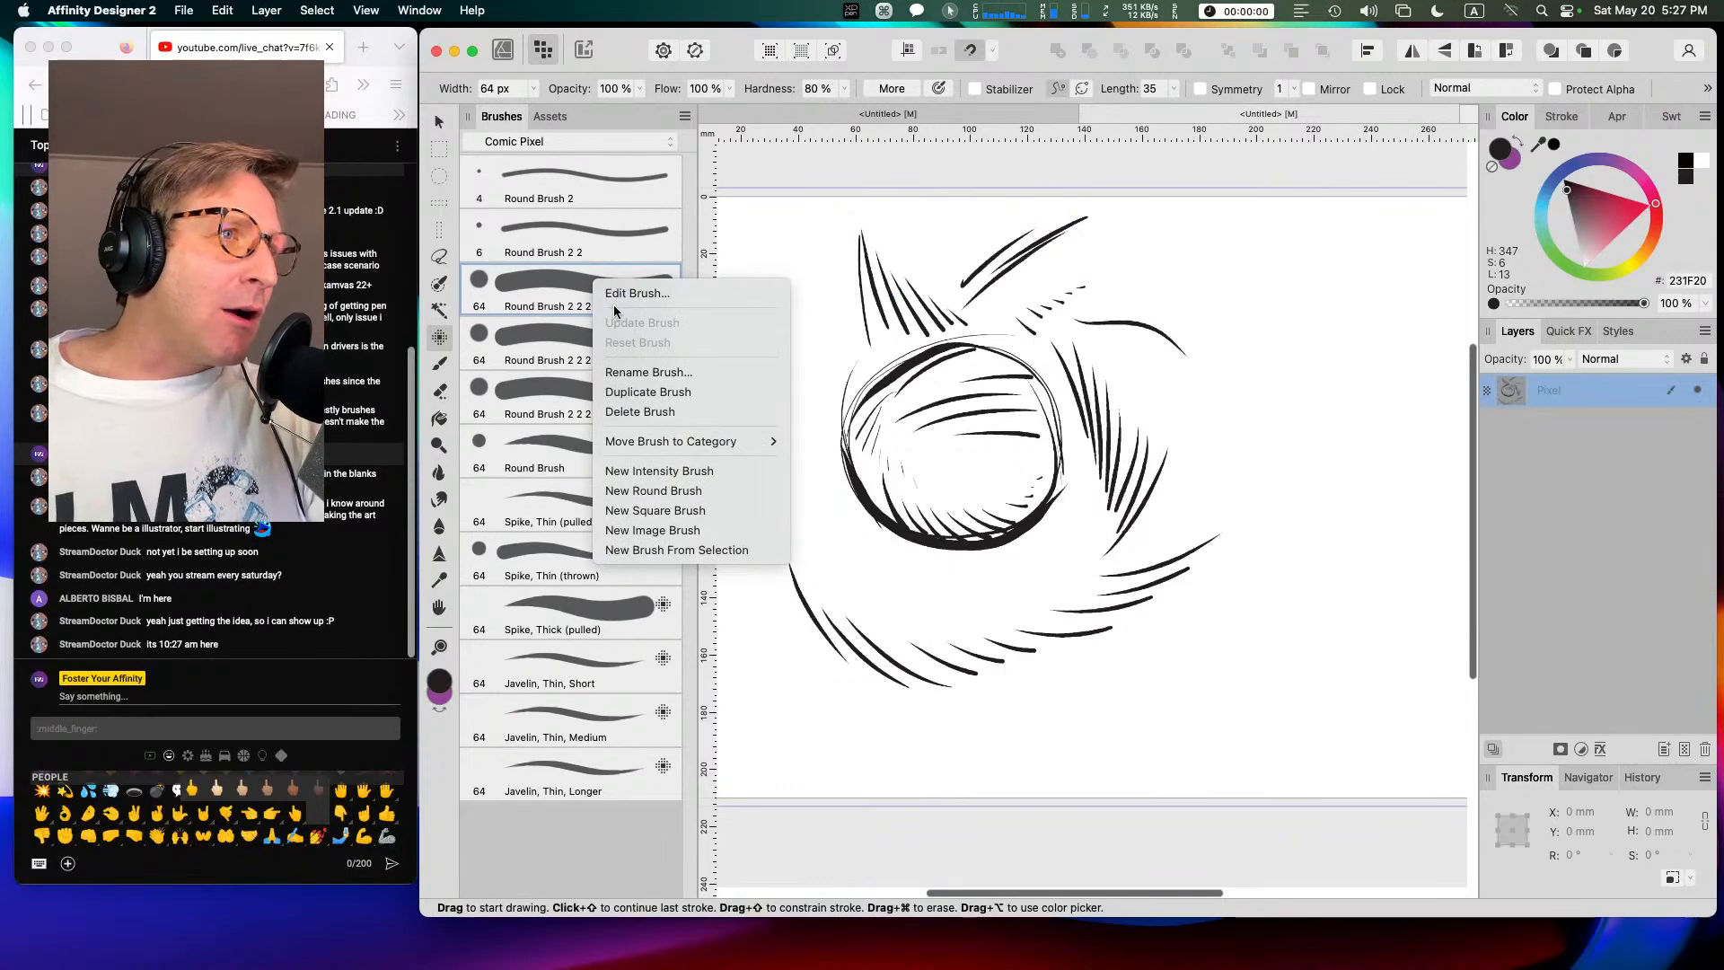
left_click(662, 373)
left_click(847, 390)
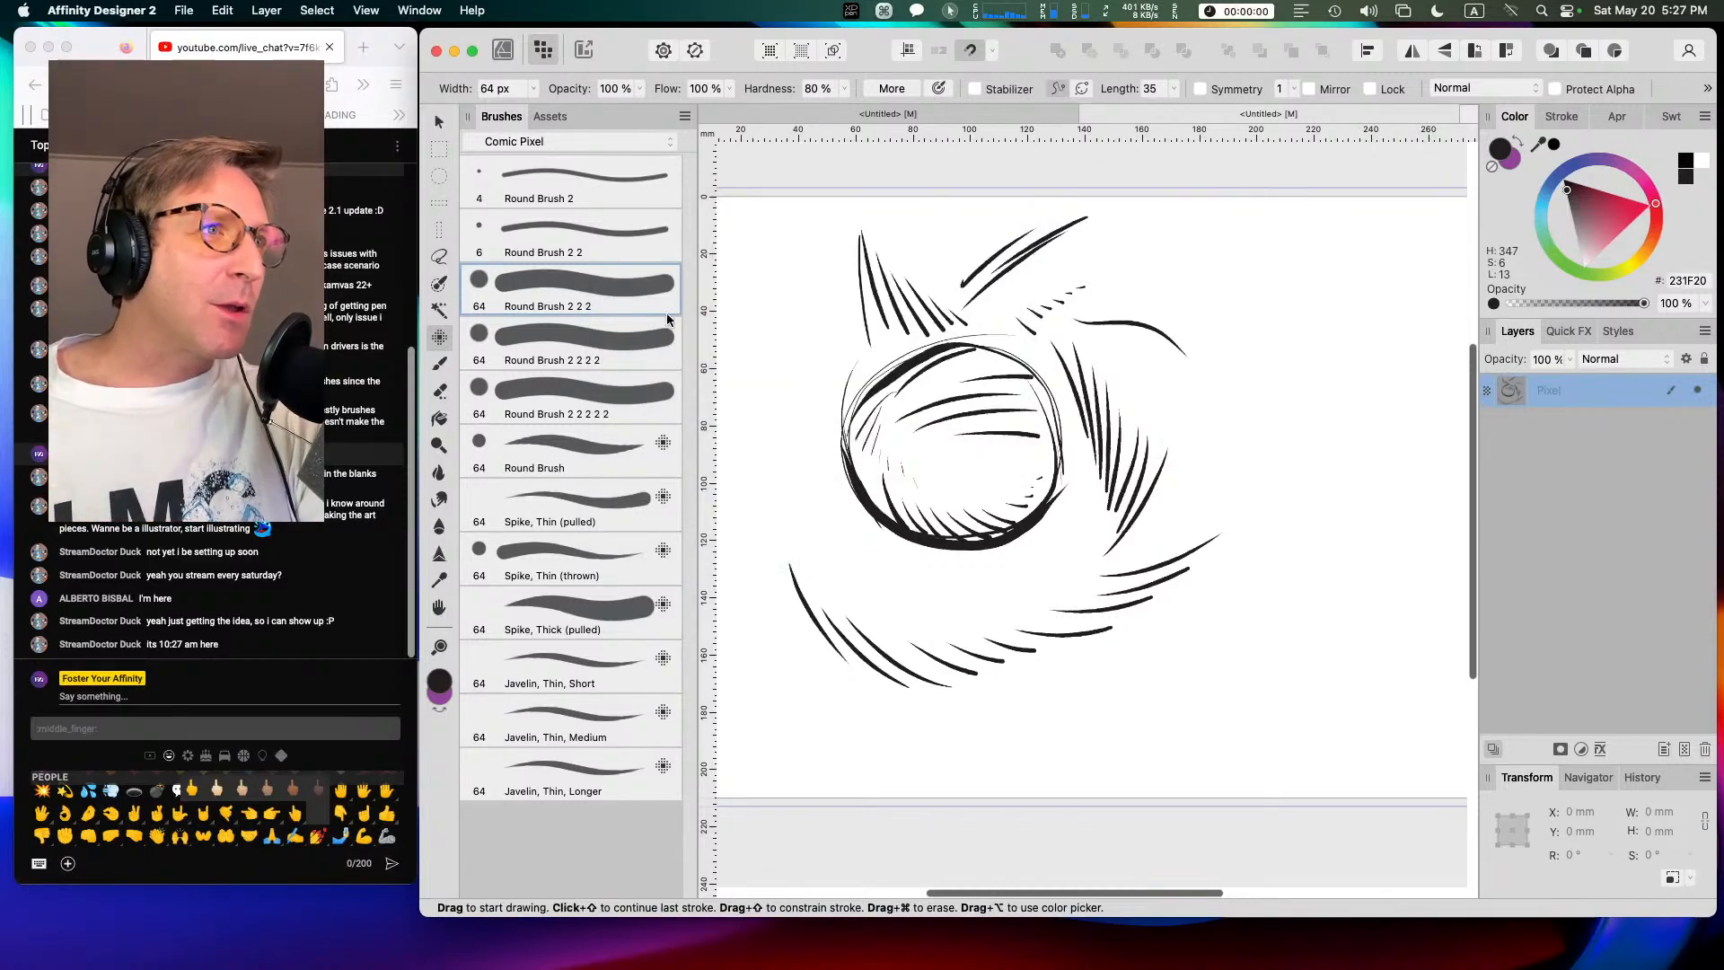
right_click(653, 302)
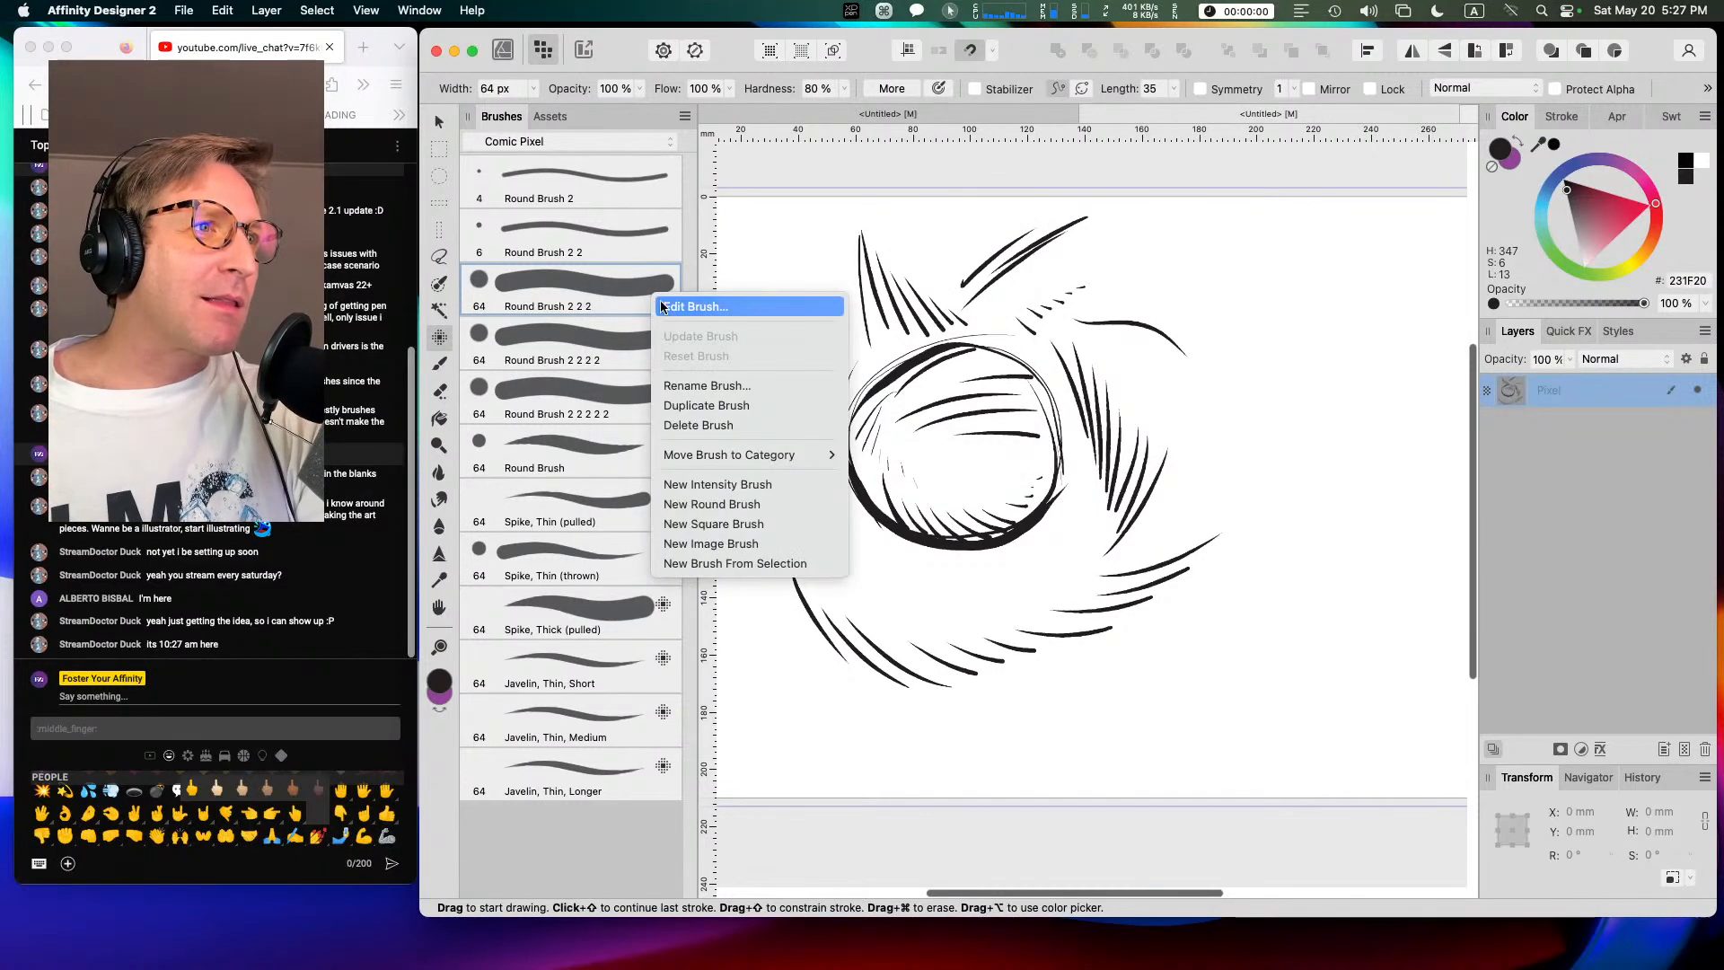
left_click(719, 386)
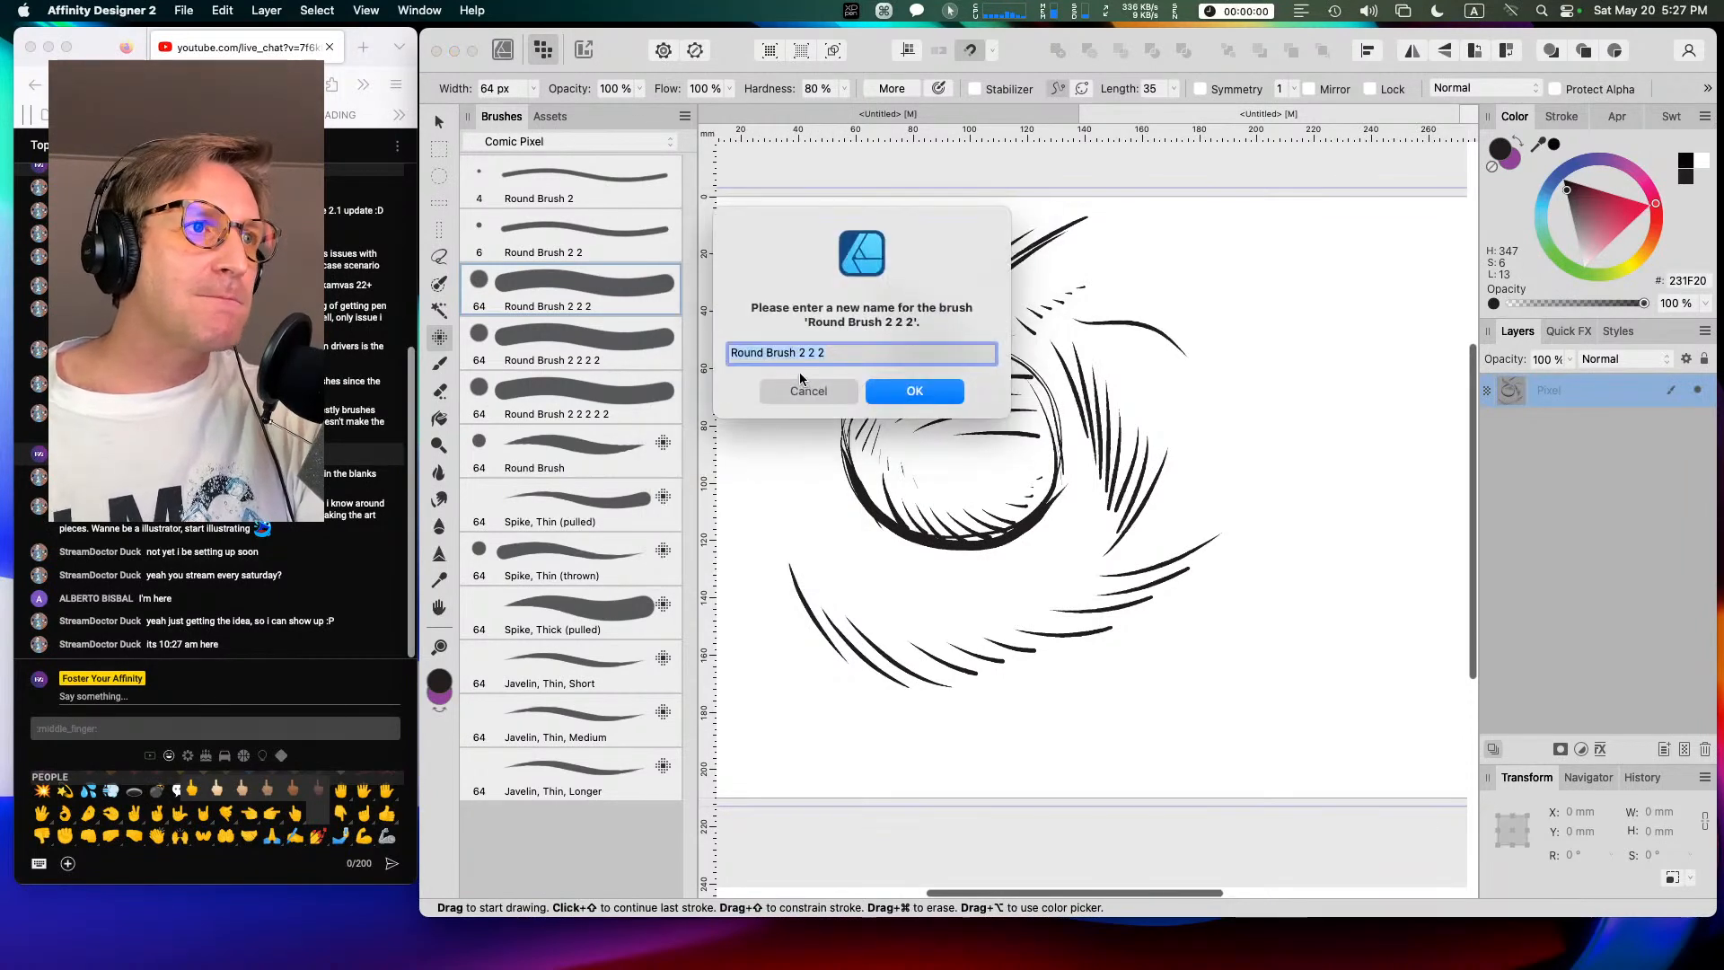
left_click(802, 388)
Step: Set the size of the "Round Brush 2 2 2" brush to 12 px and close its settings
right_click(635, 303)
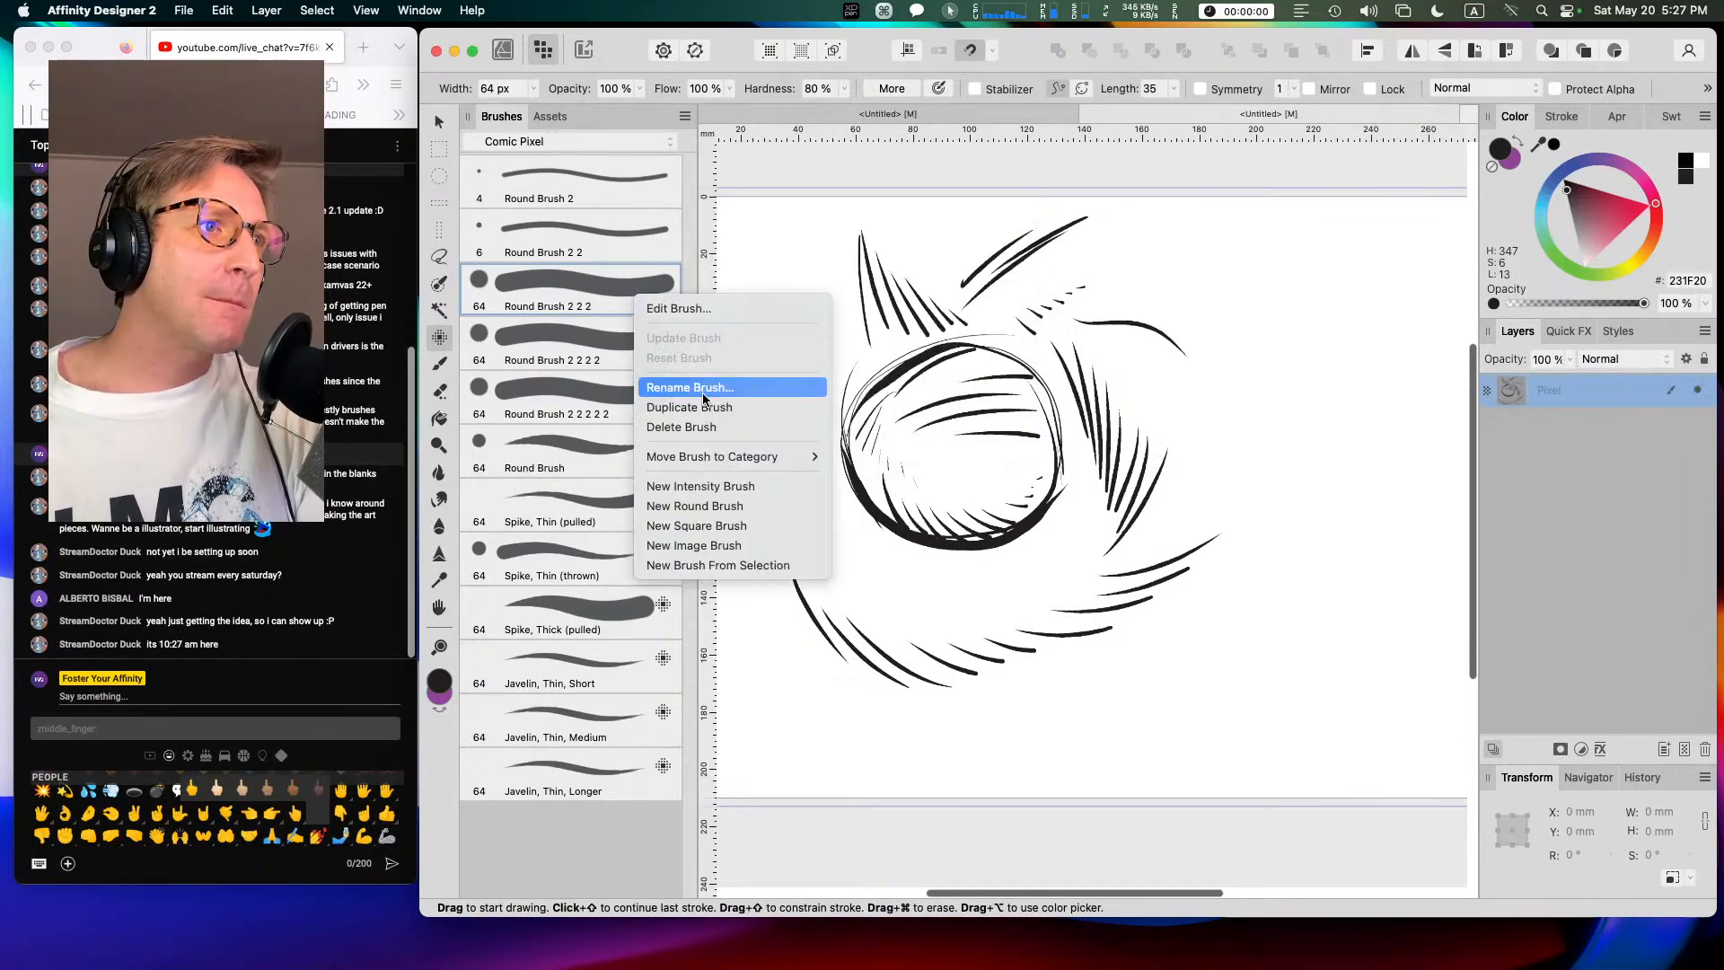
left_click(688, 310)
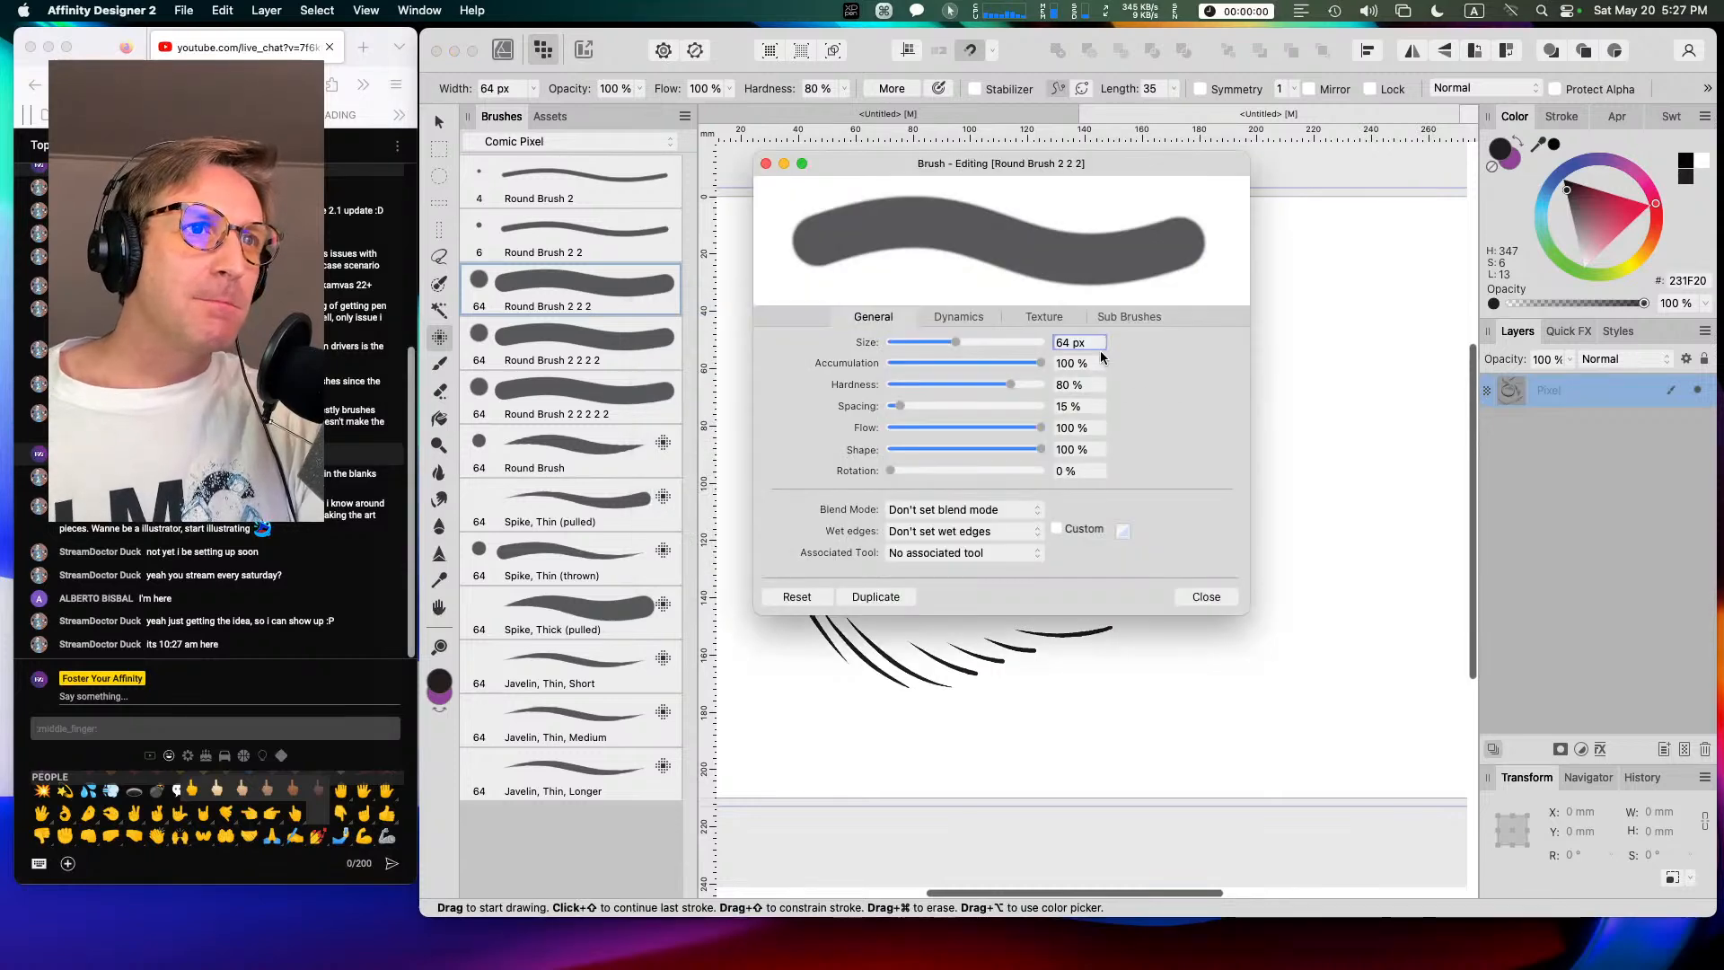
type("12")
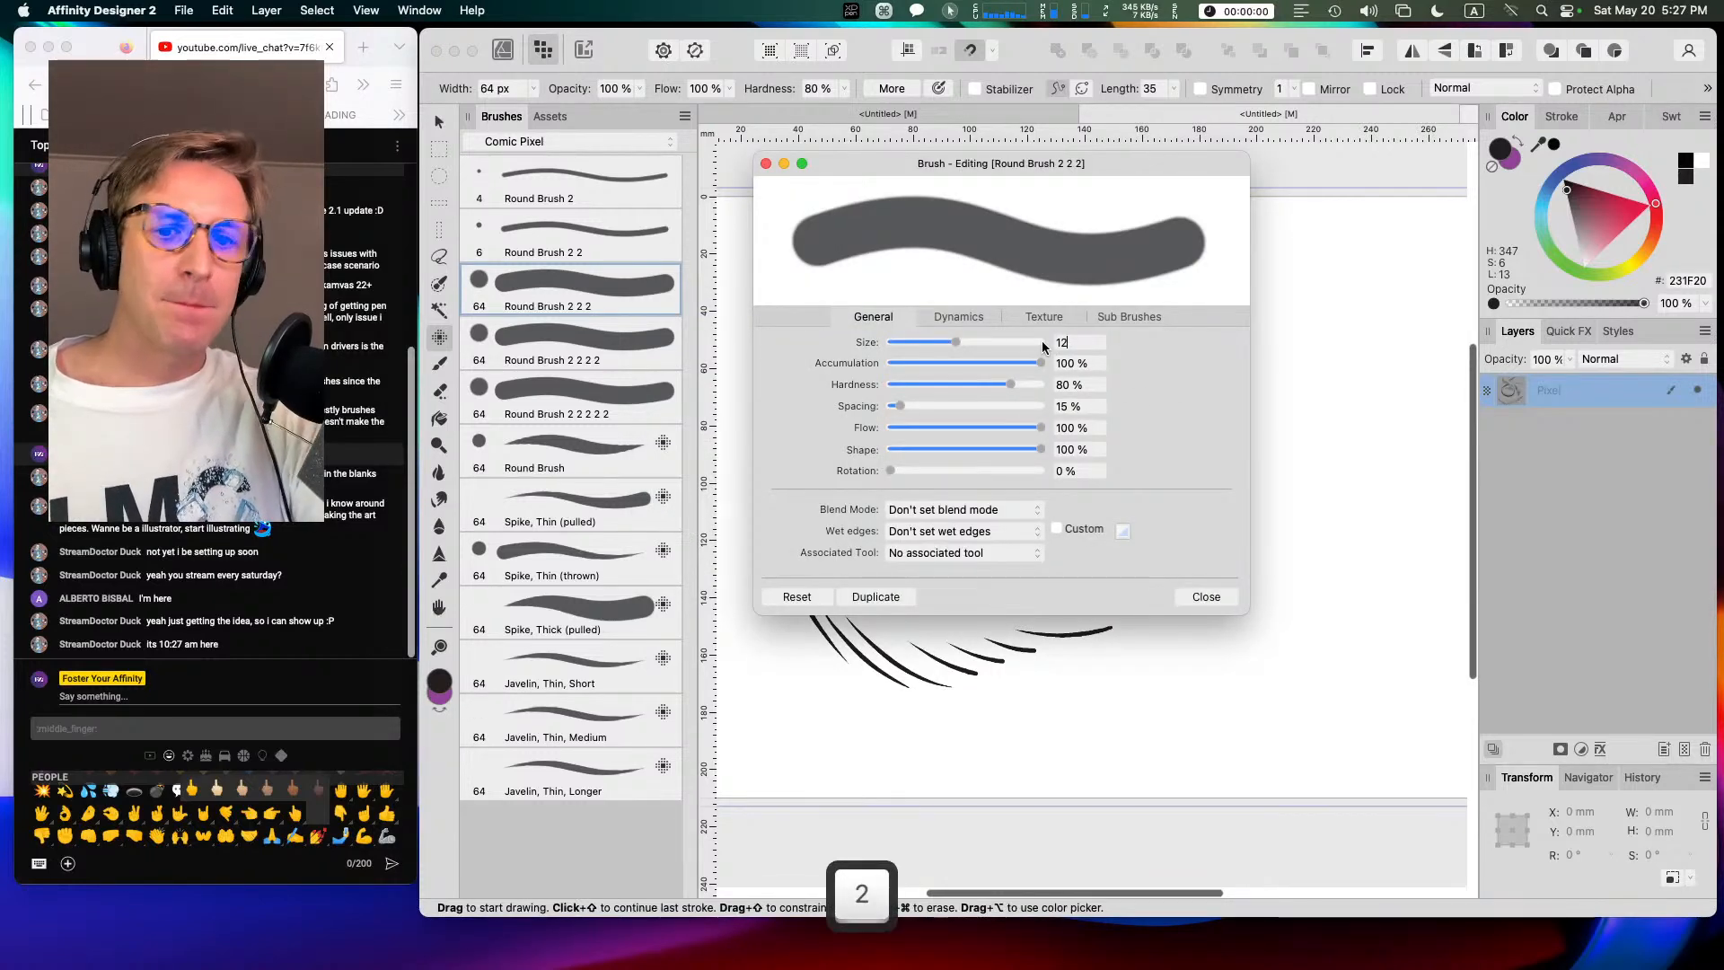
key("Return")
left_click(1203, 598)
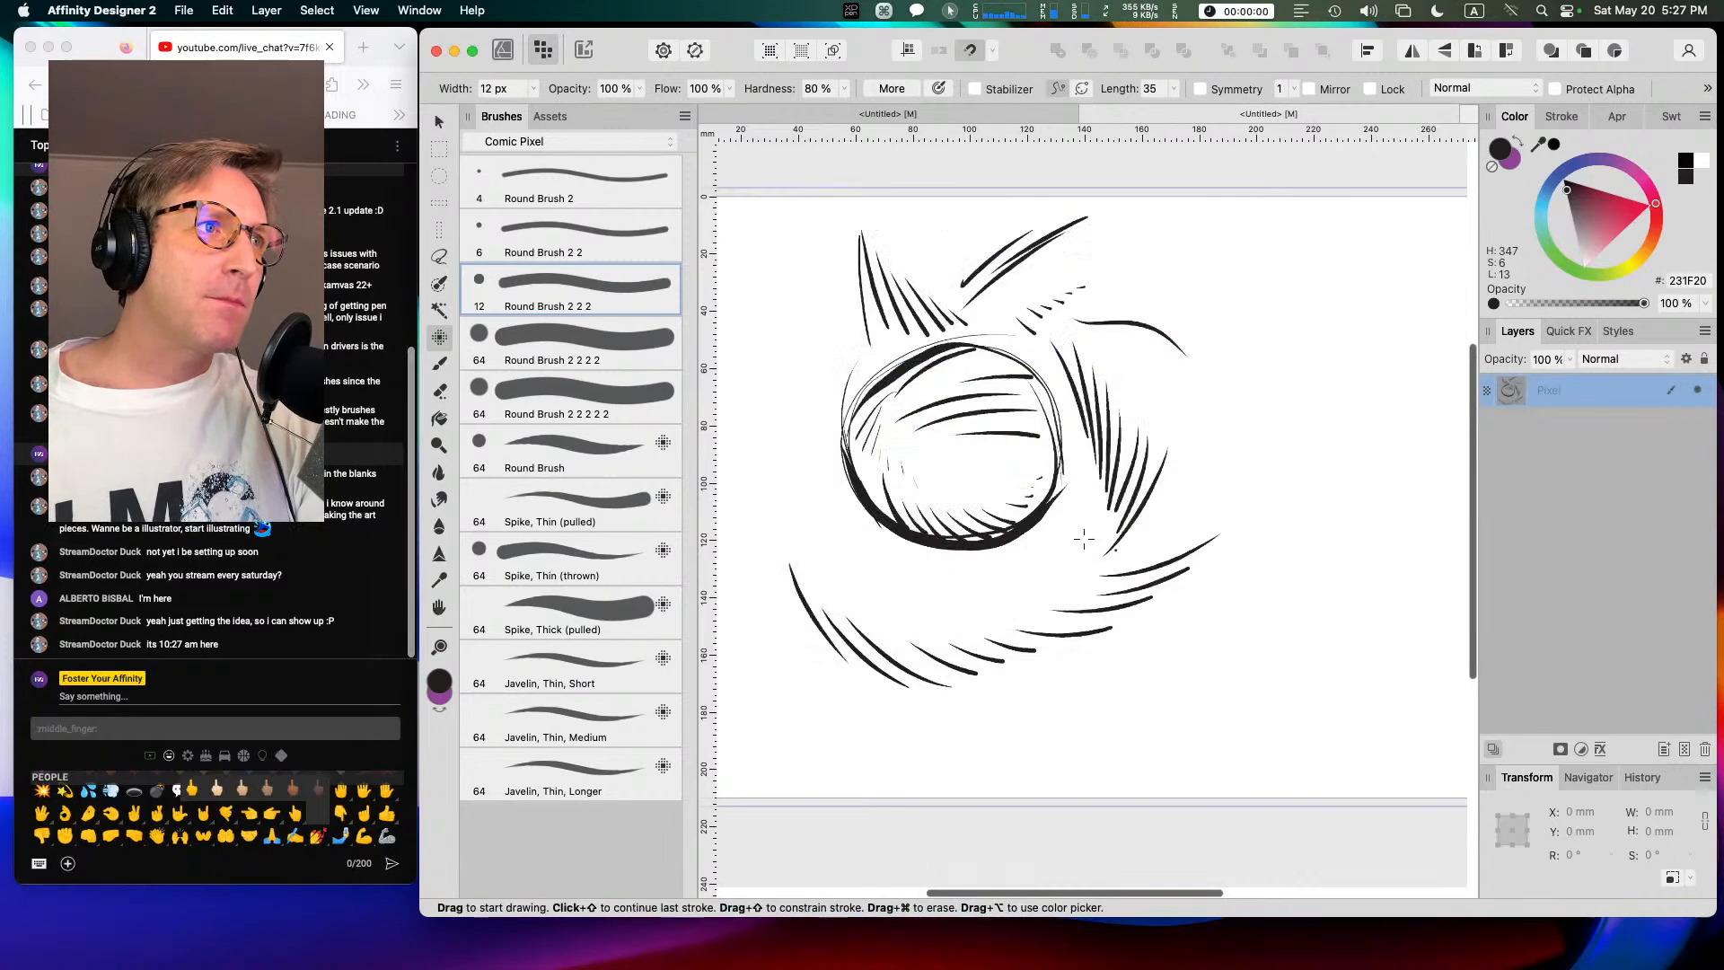
left_click(588, 339)
right_click(588, 338)
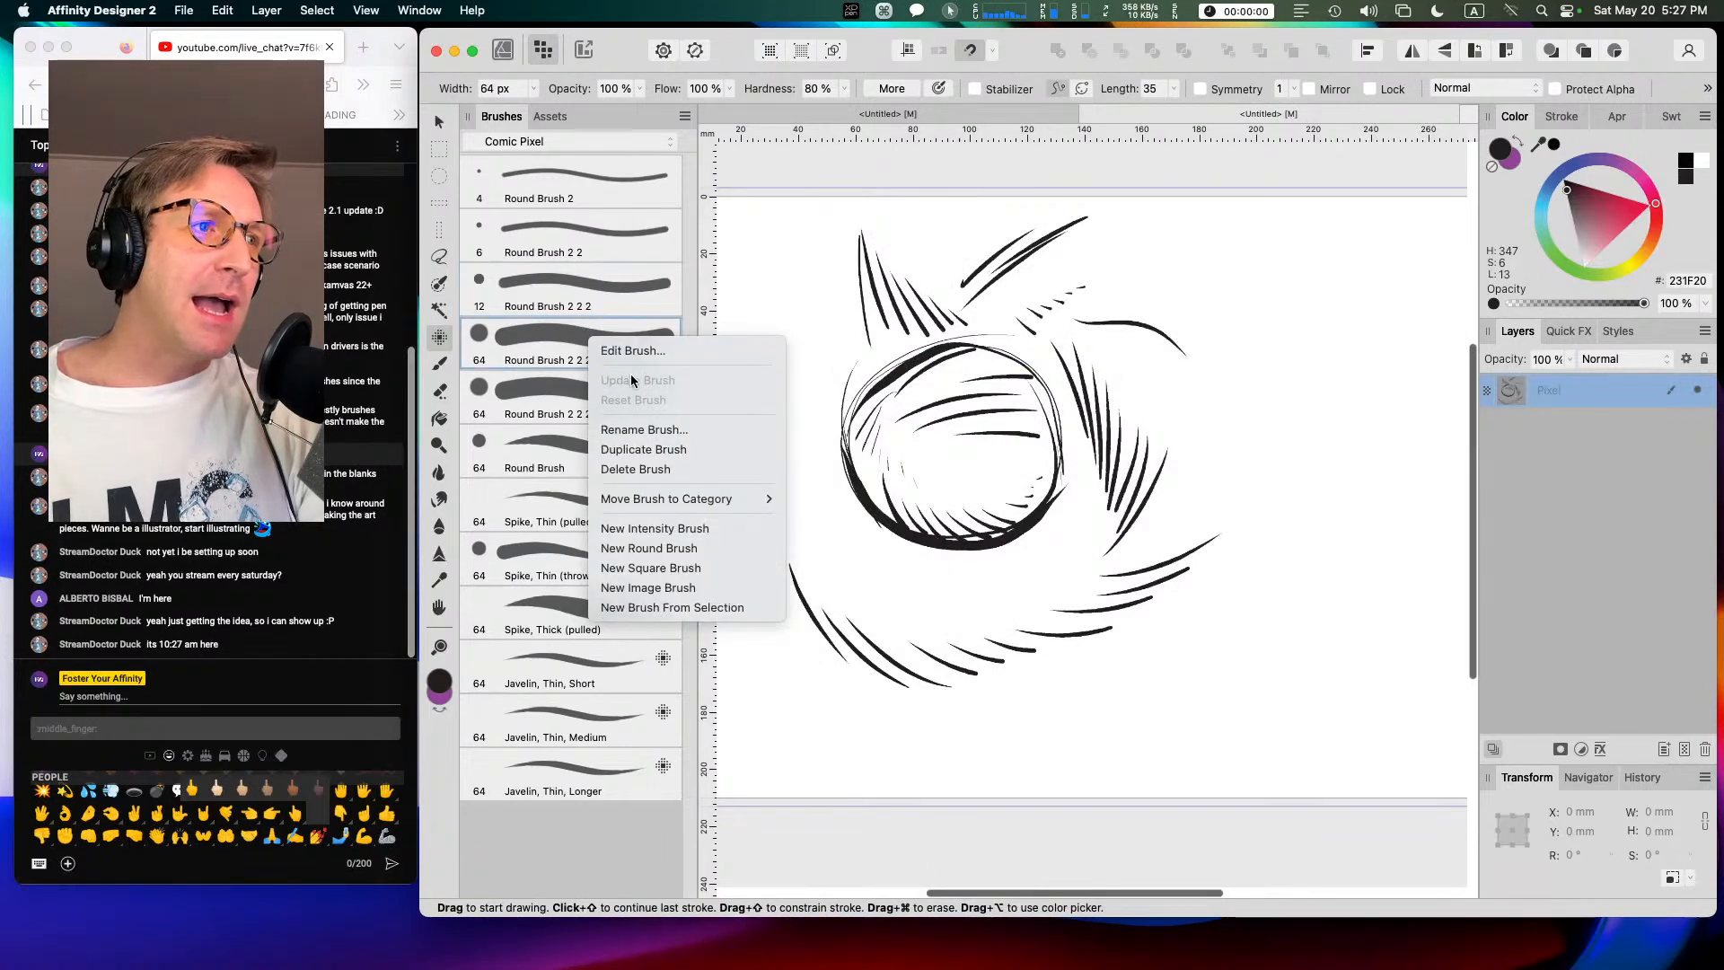
left_click(662, 430)
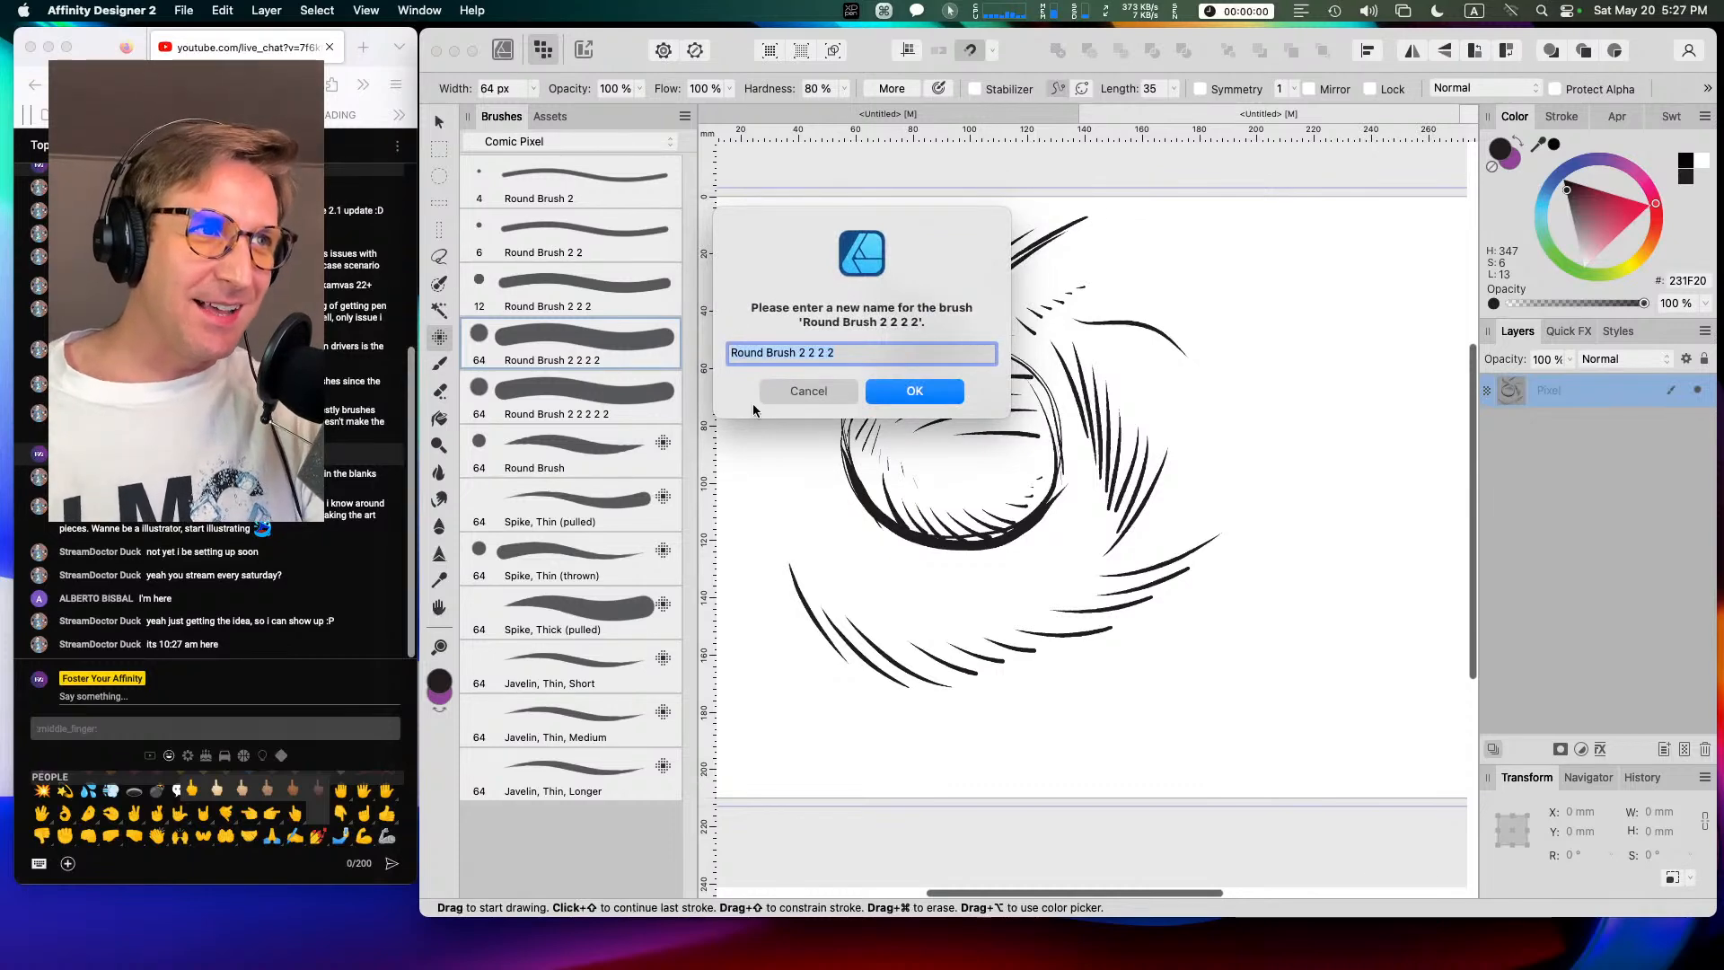
left_click(798, 395)
Step: Set the size of the "Round Brush 2 2 2 2" brush to 32 px and close its settings
right_click(614, 342)
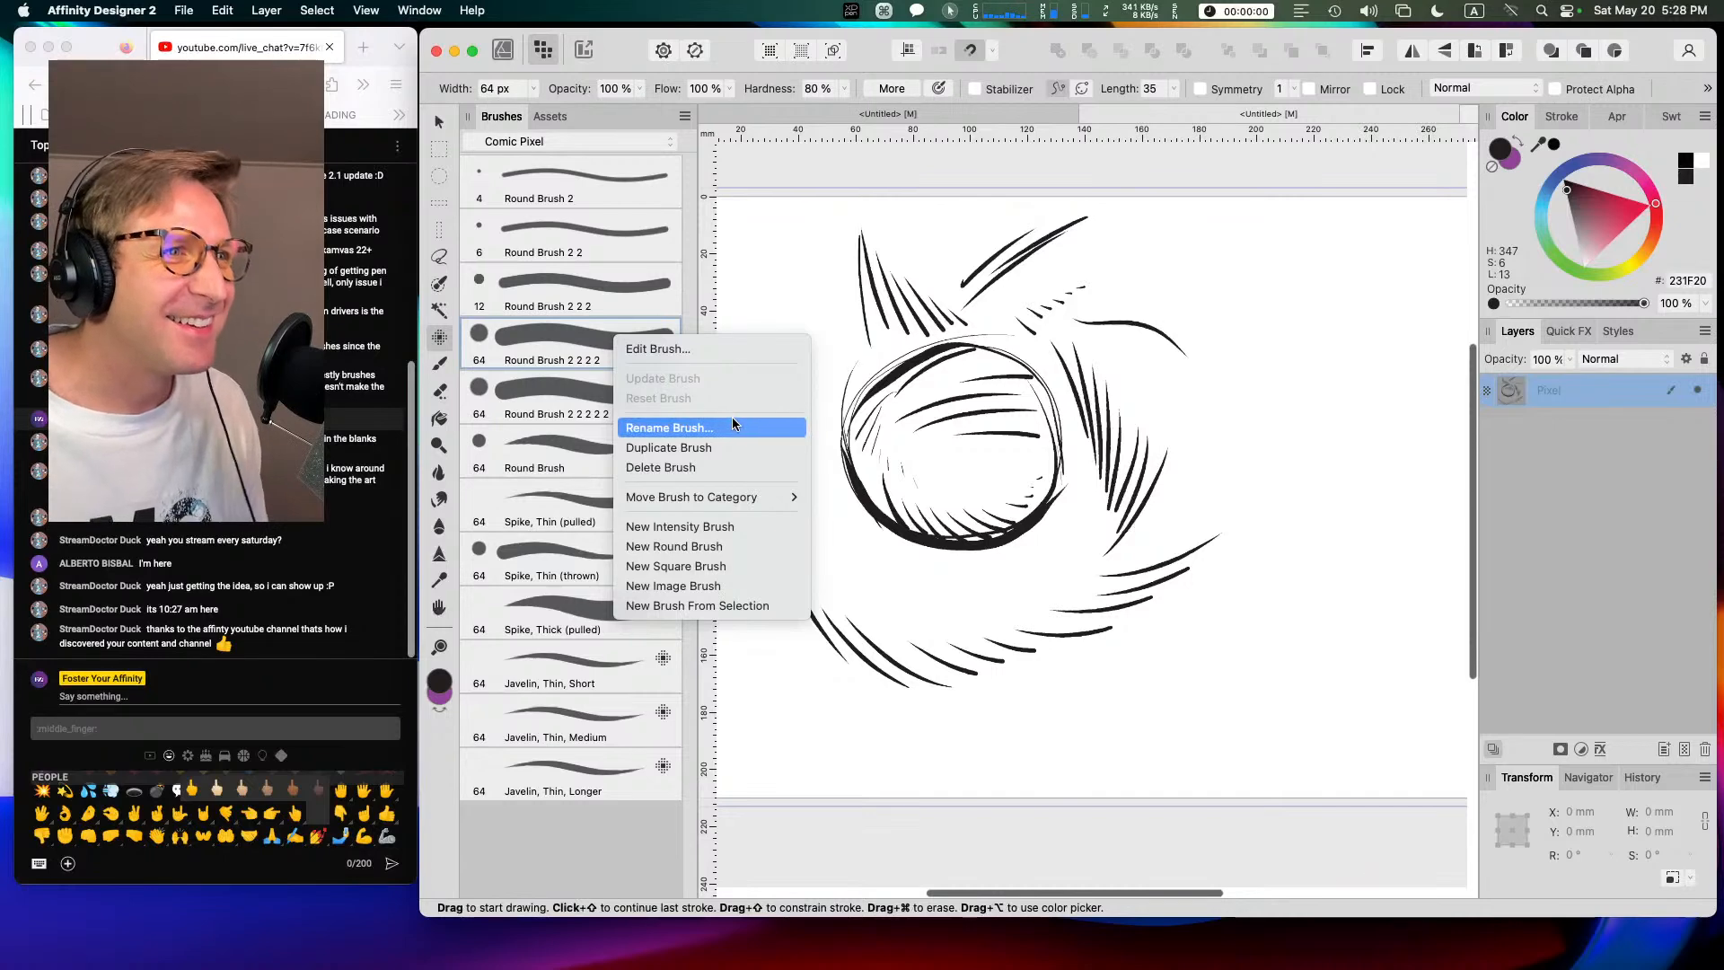
left_click(718, 350)
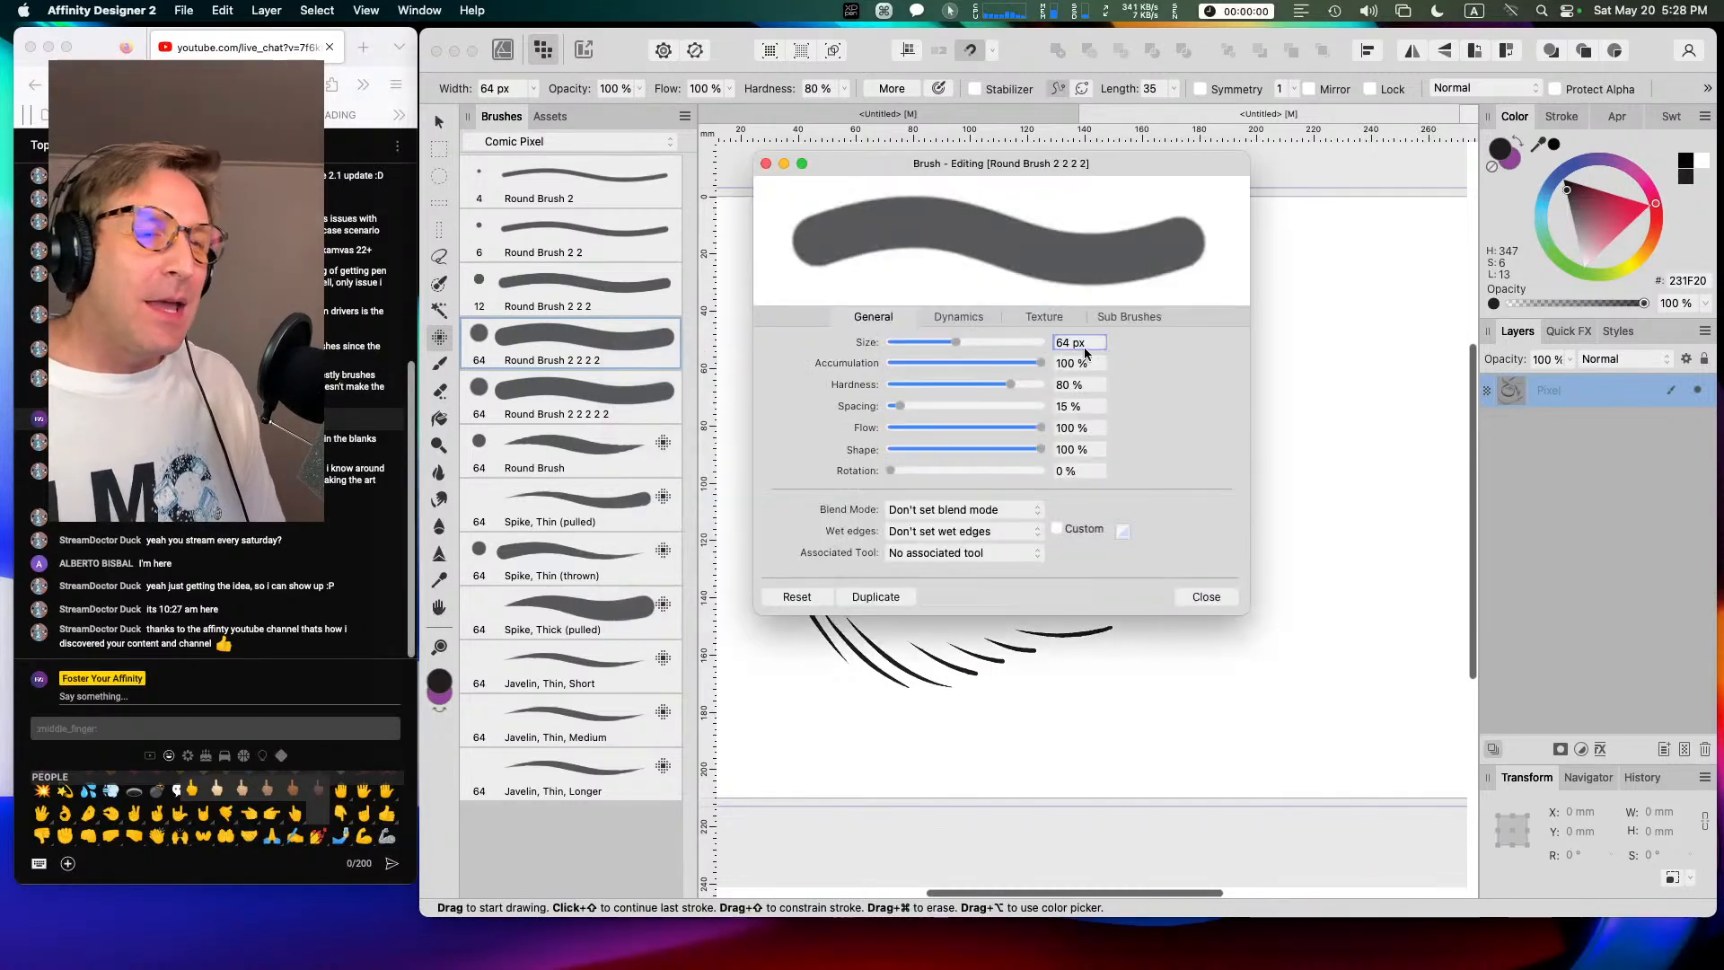
left_click_drag(1082, 350, 1013, 333)
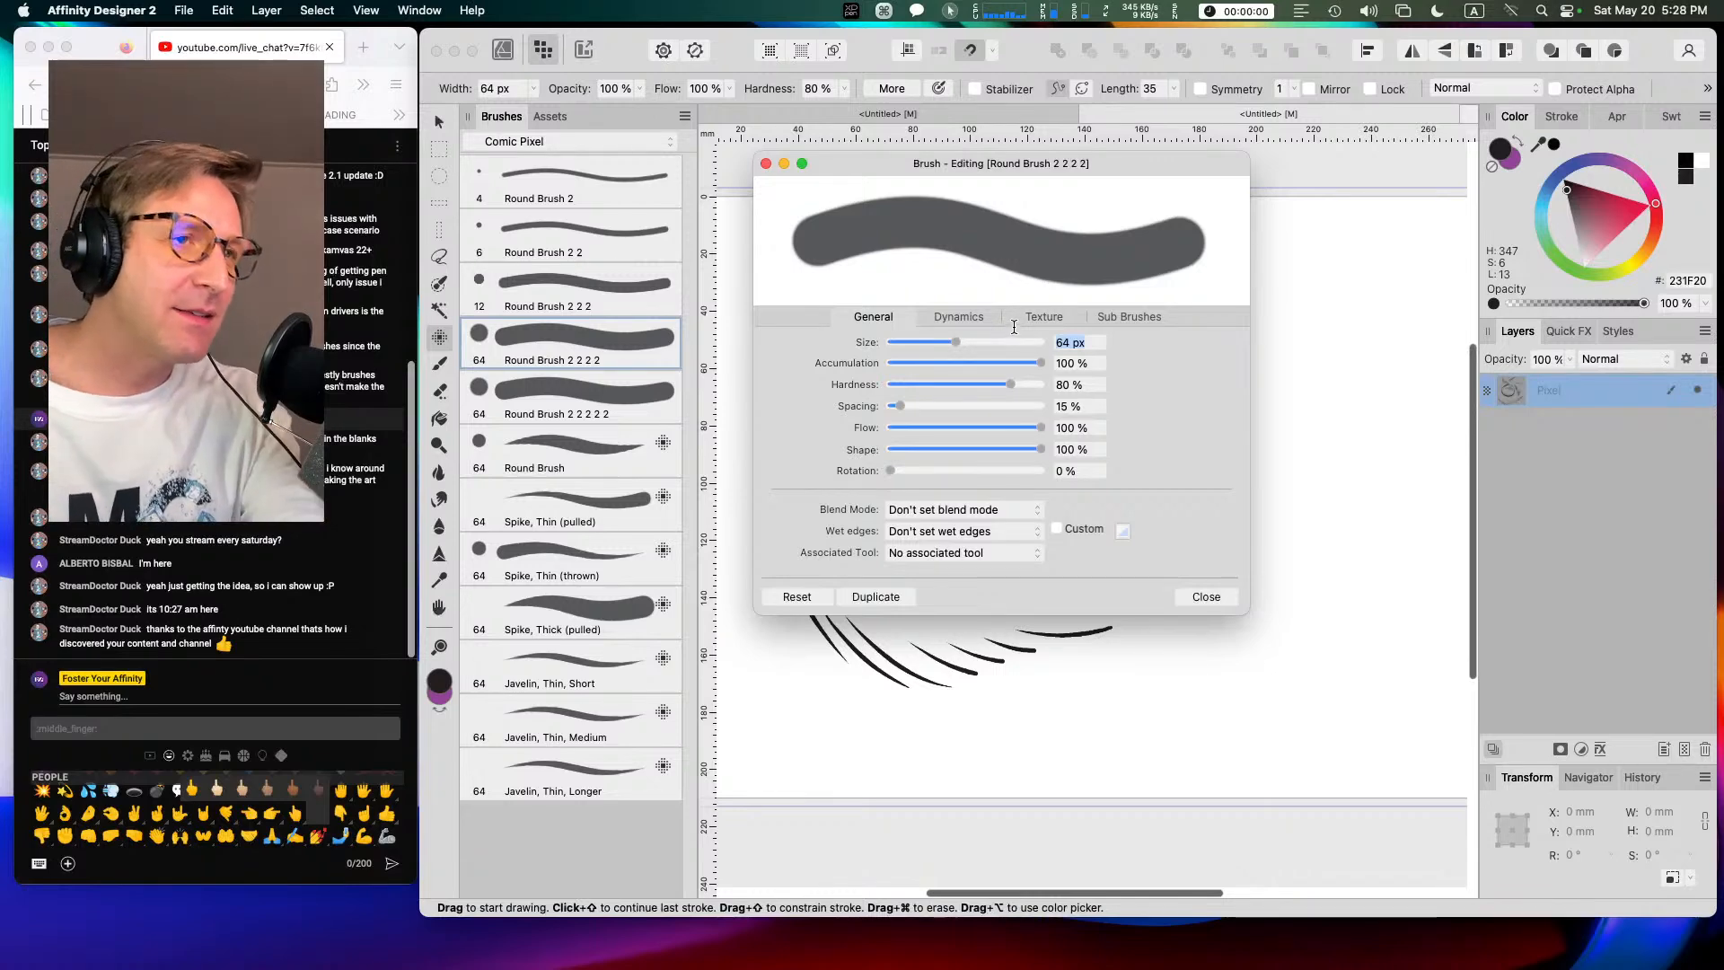
type("32")
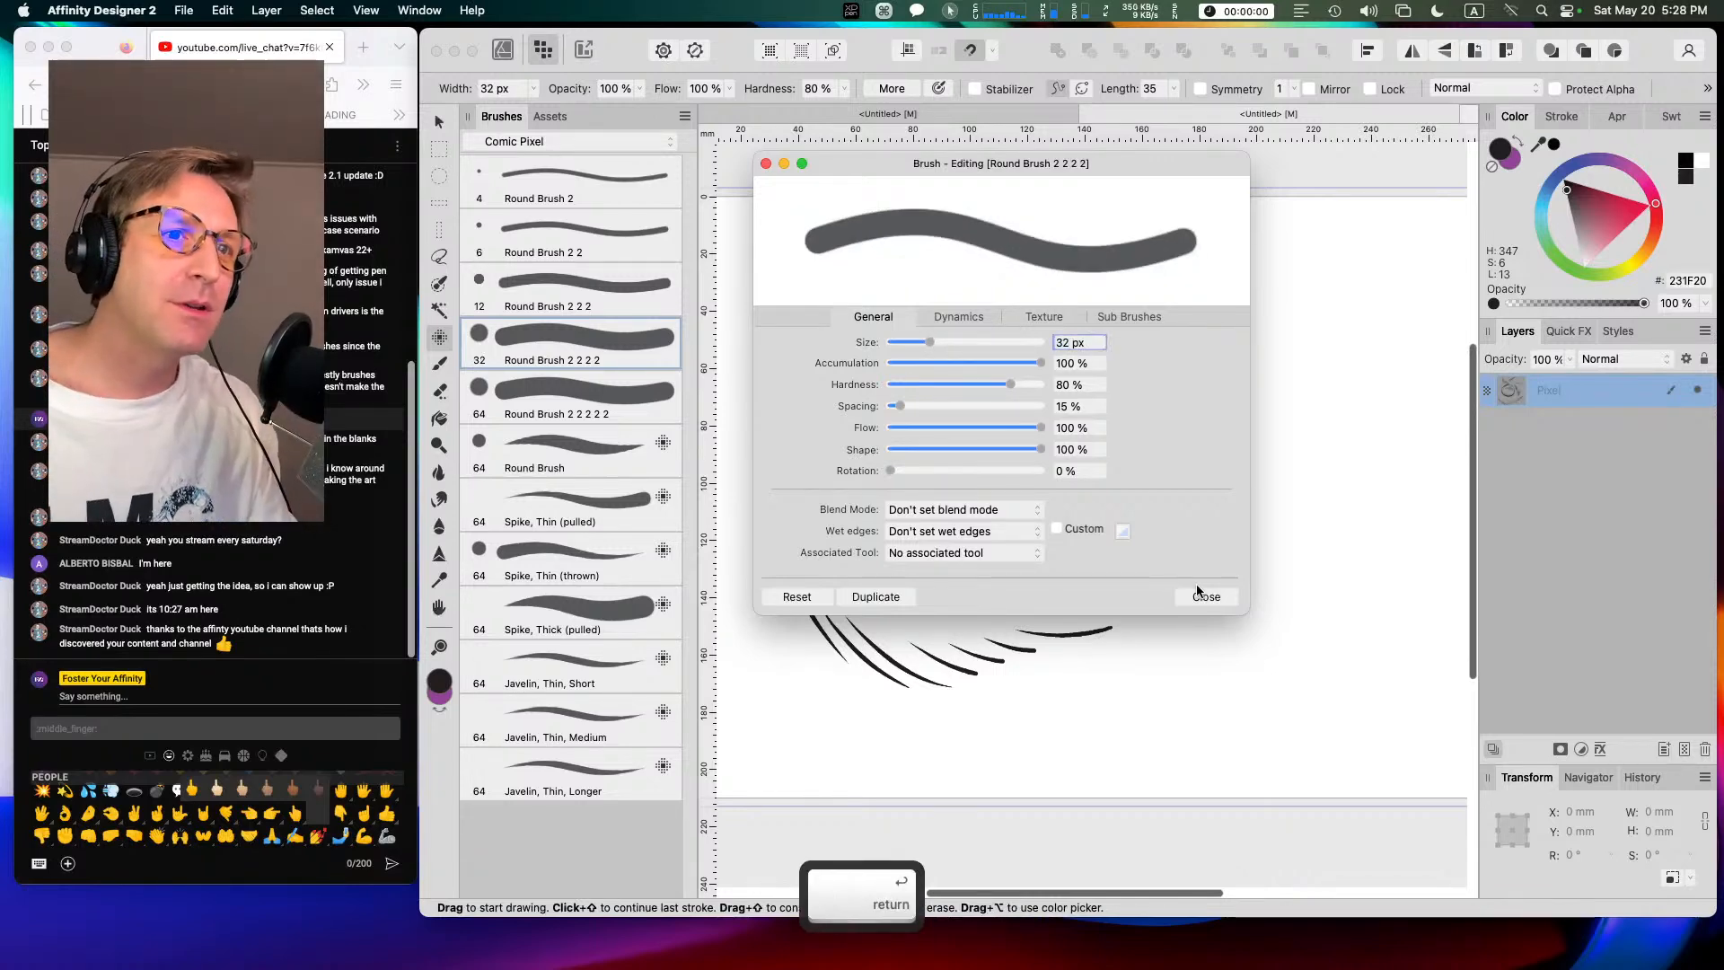
left_click(1205, 596)
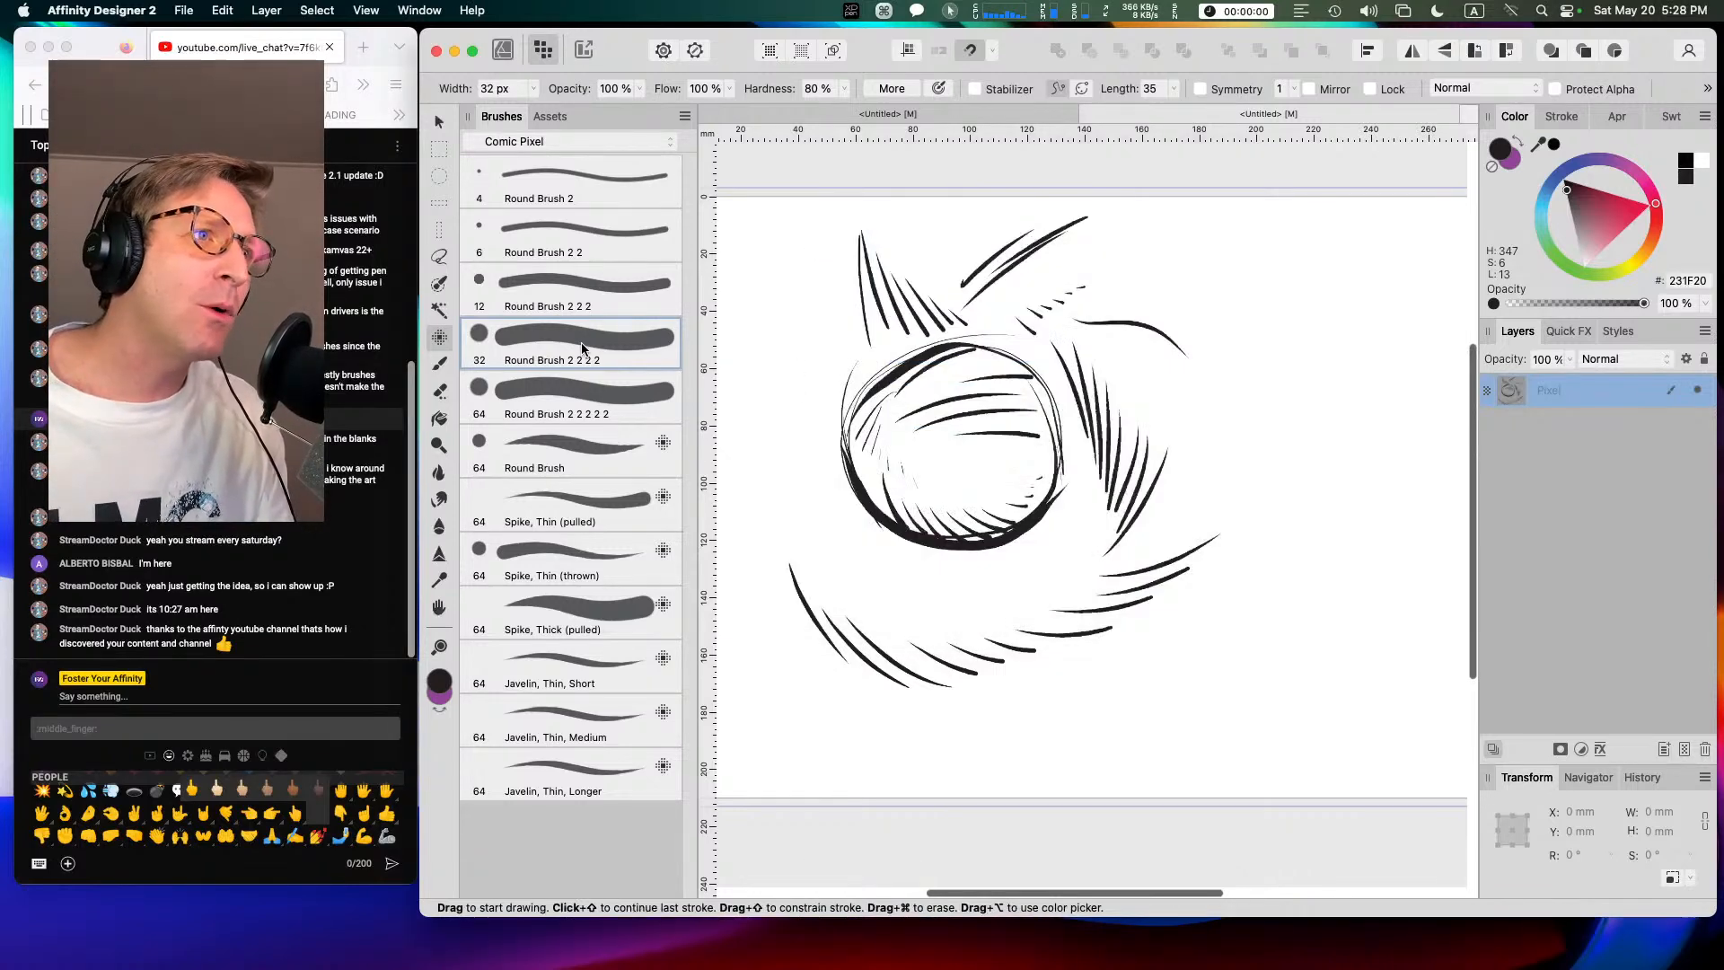
Step: Check the size setting of the "Round Brush 2 2 2 2 2" brush and close its settings
right_click(581, 398)
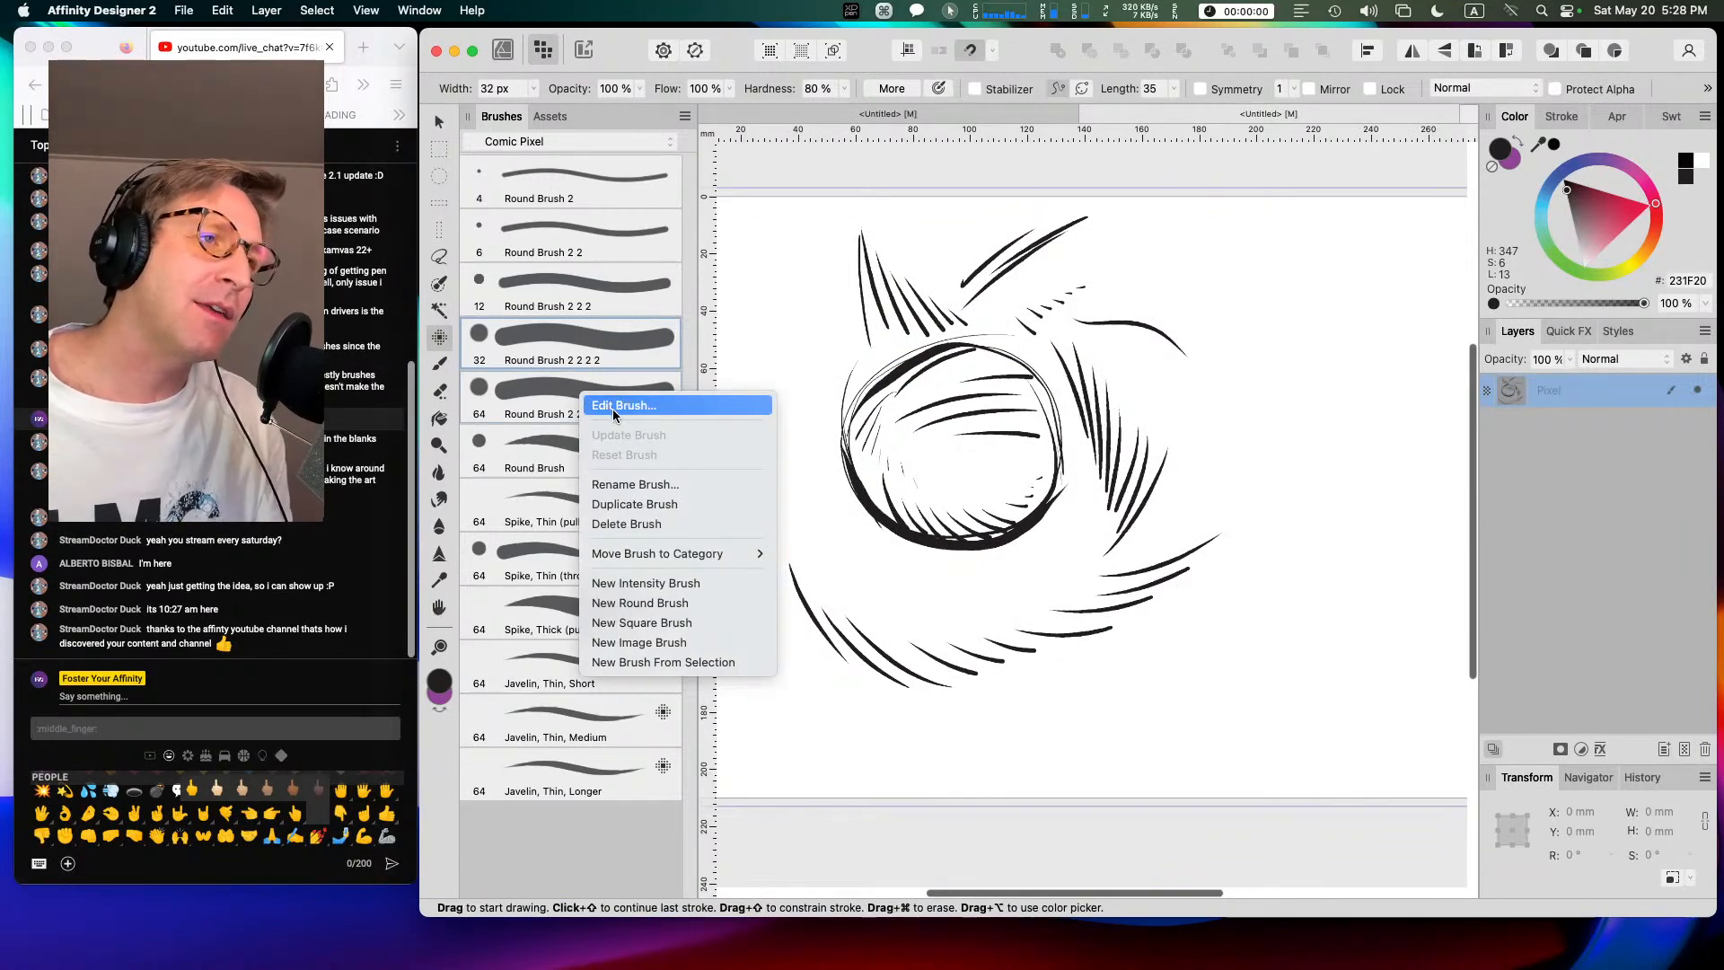
left_click(616, 405)
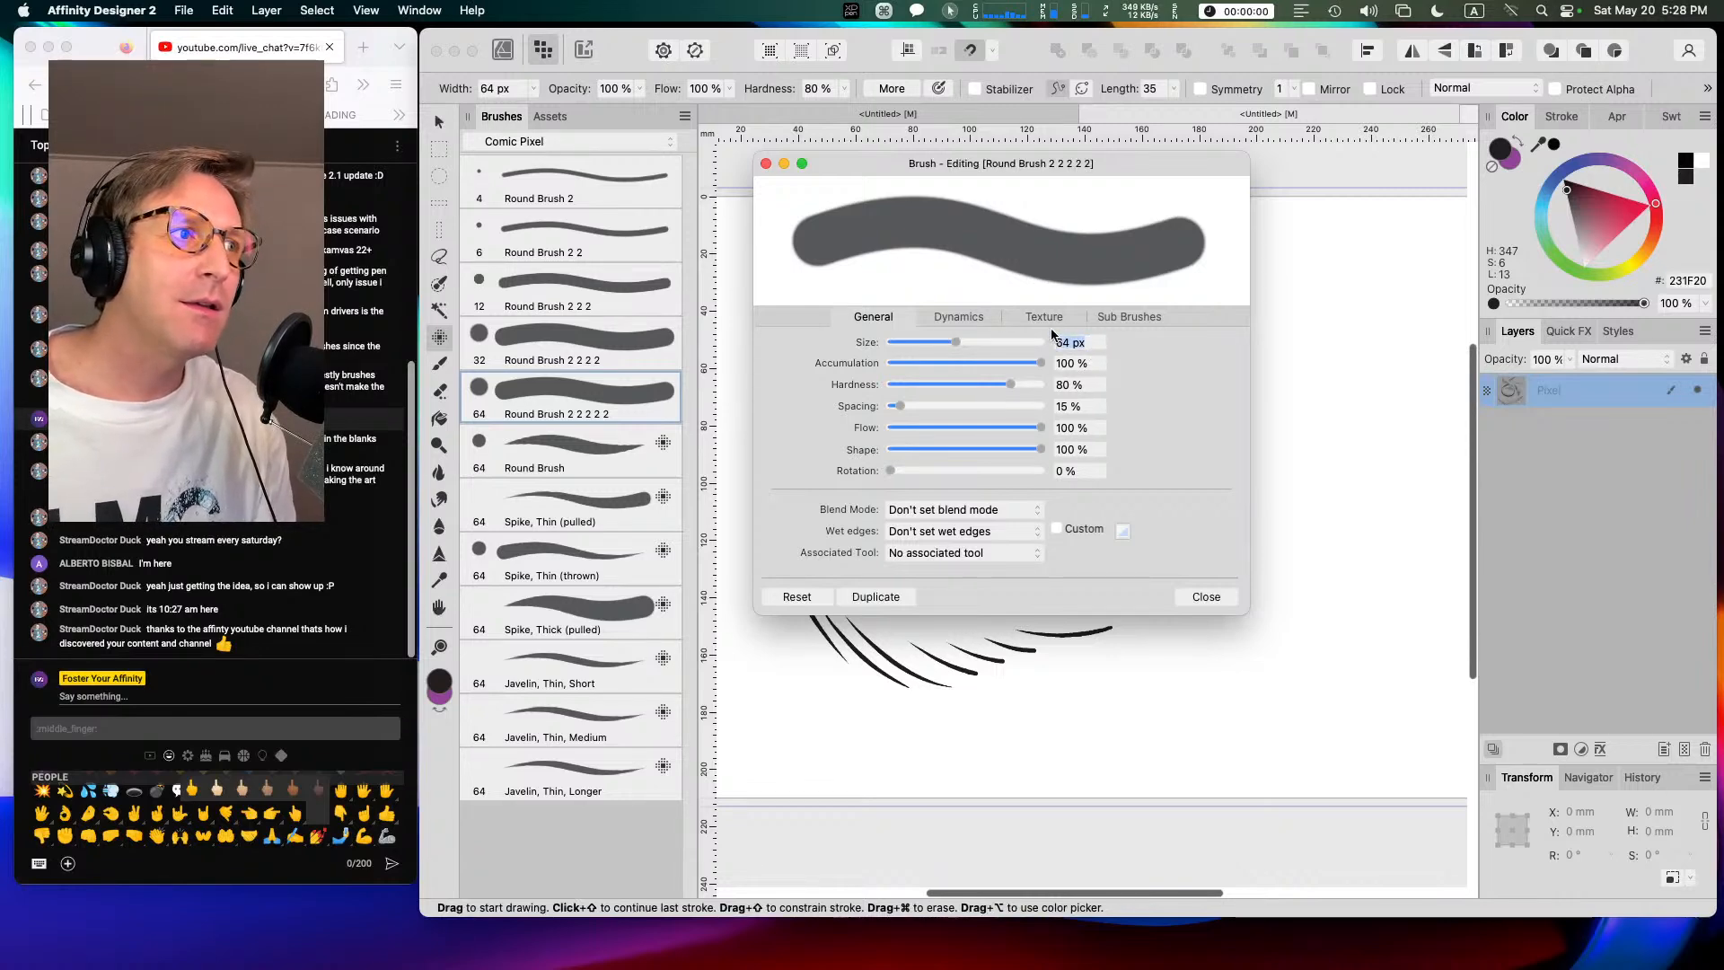
left_click(1205, 597)
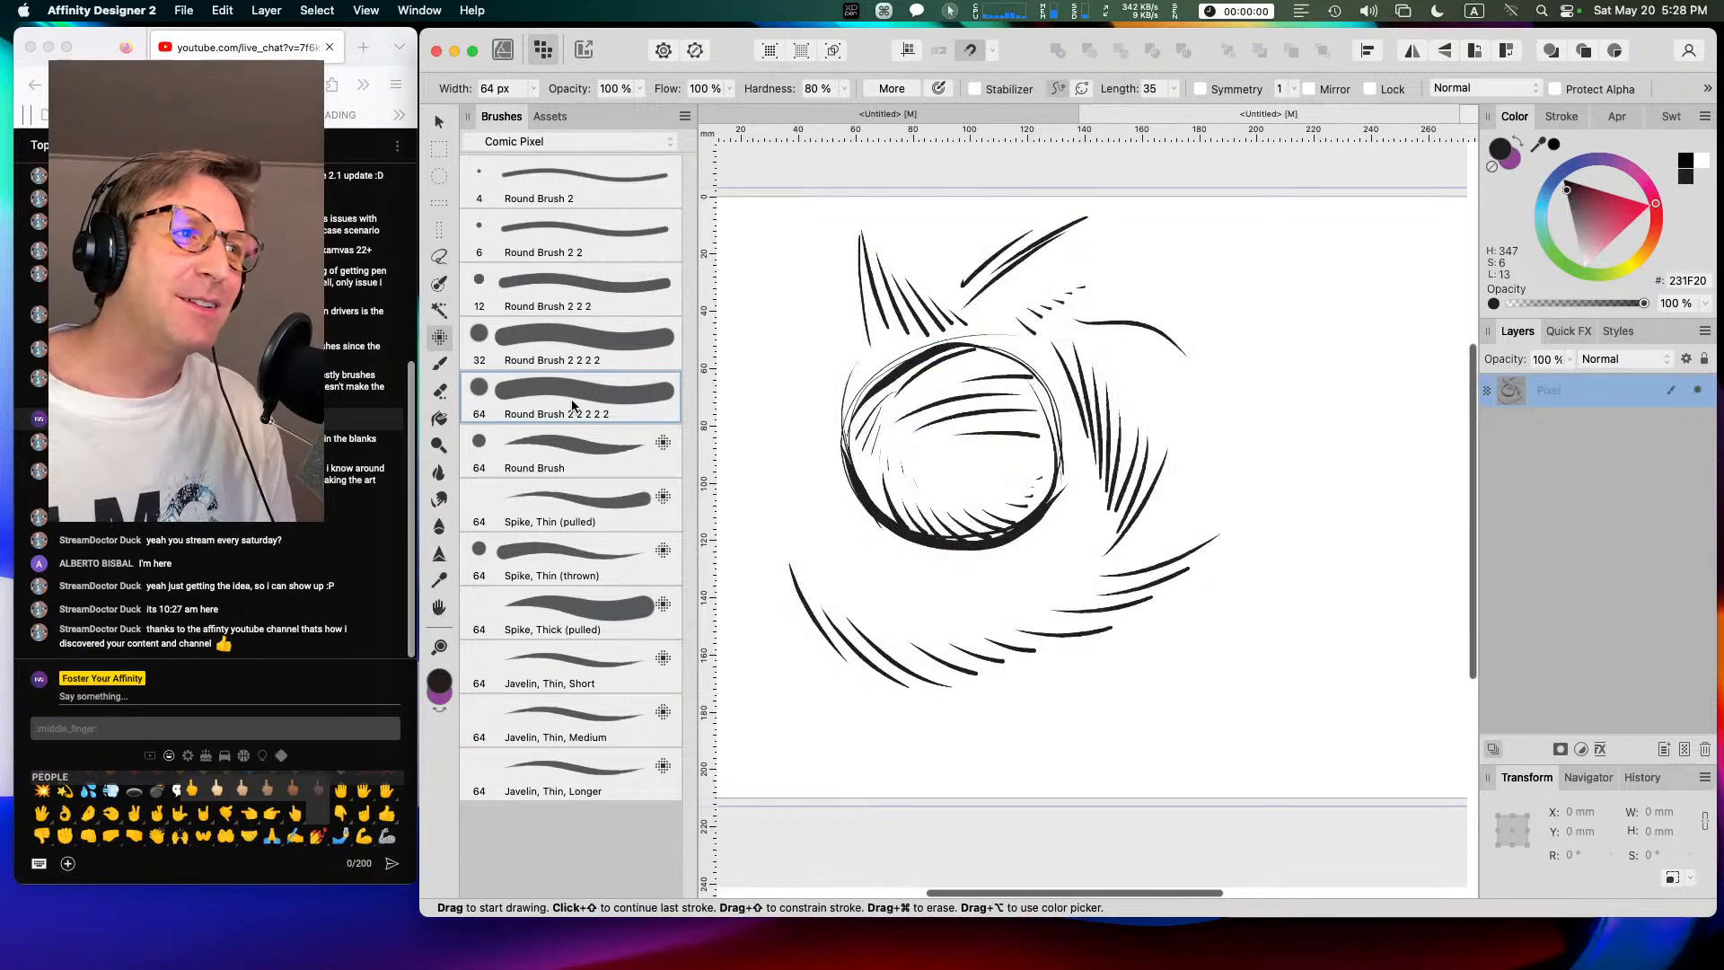
right_click(577, 403)
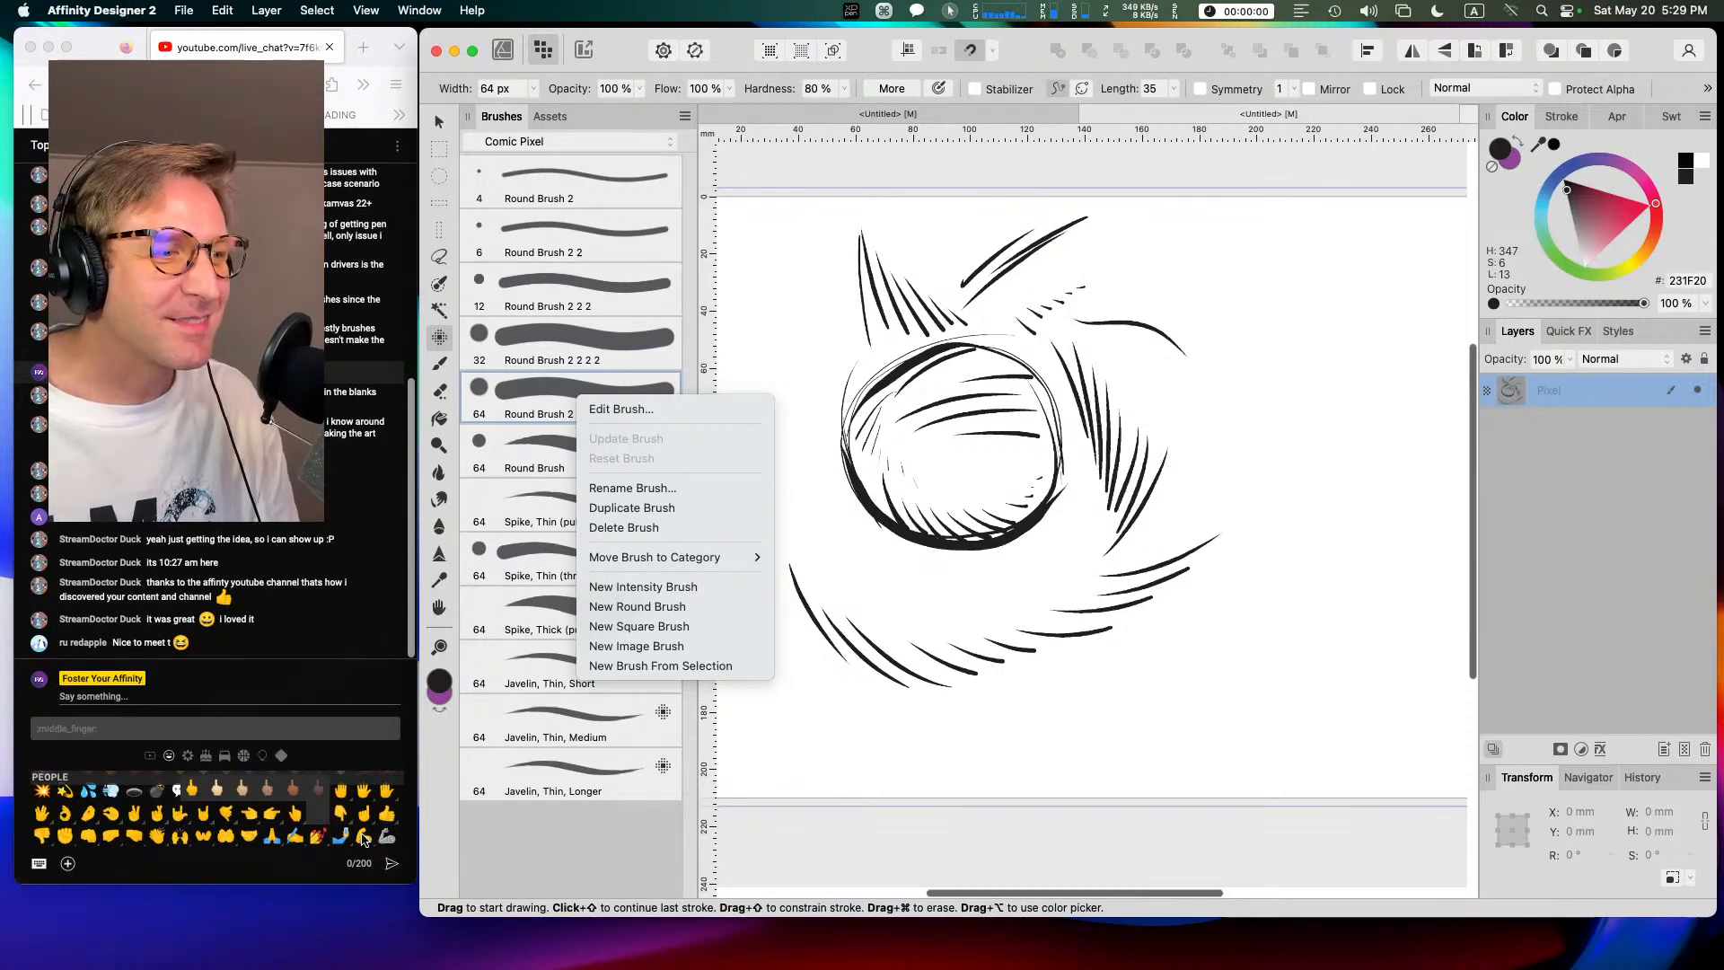
Step: Switch to the YouTube live chat in Firefox and send the pink waving hand emoji
left_click(90, 819)
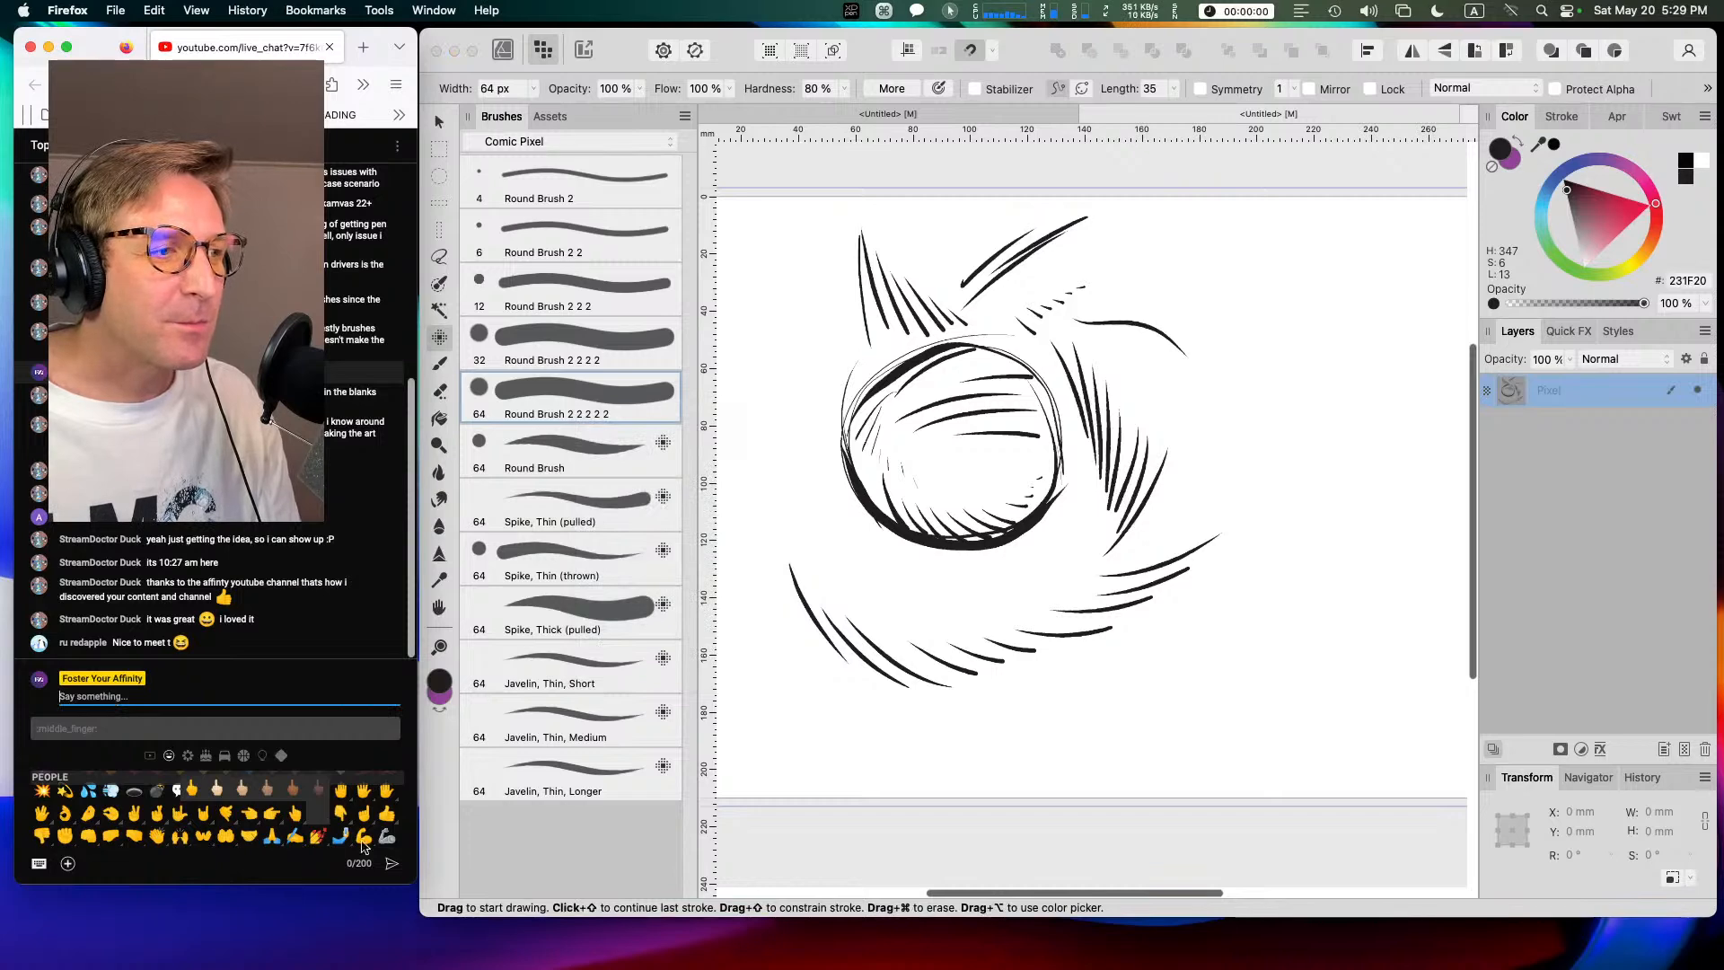
left_click(170, 755)
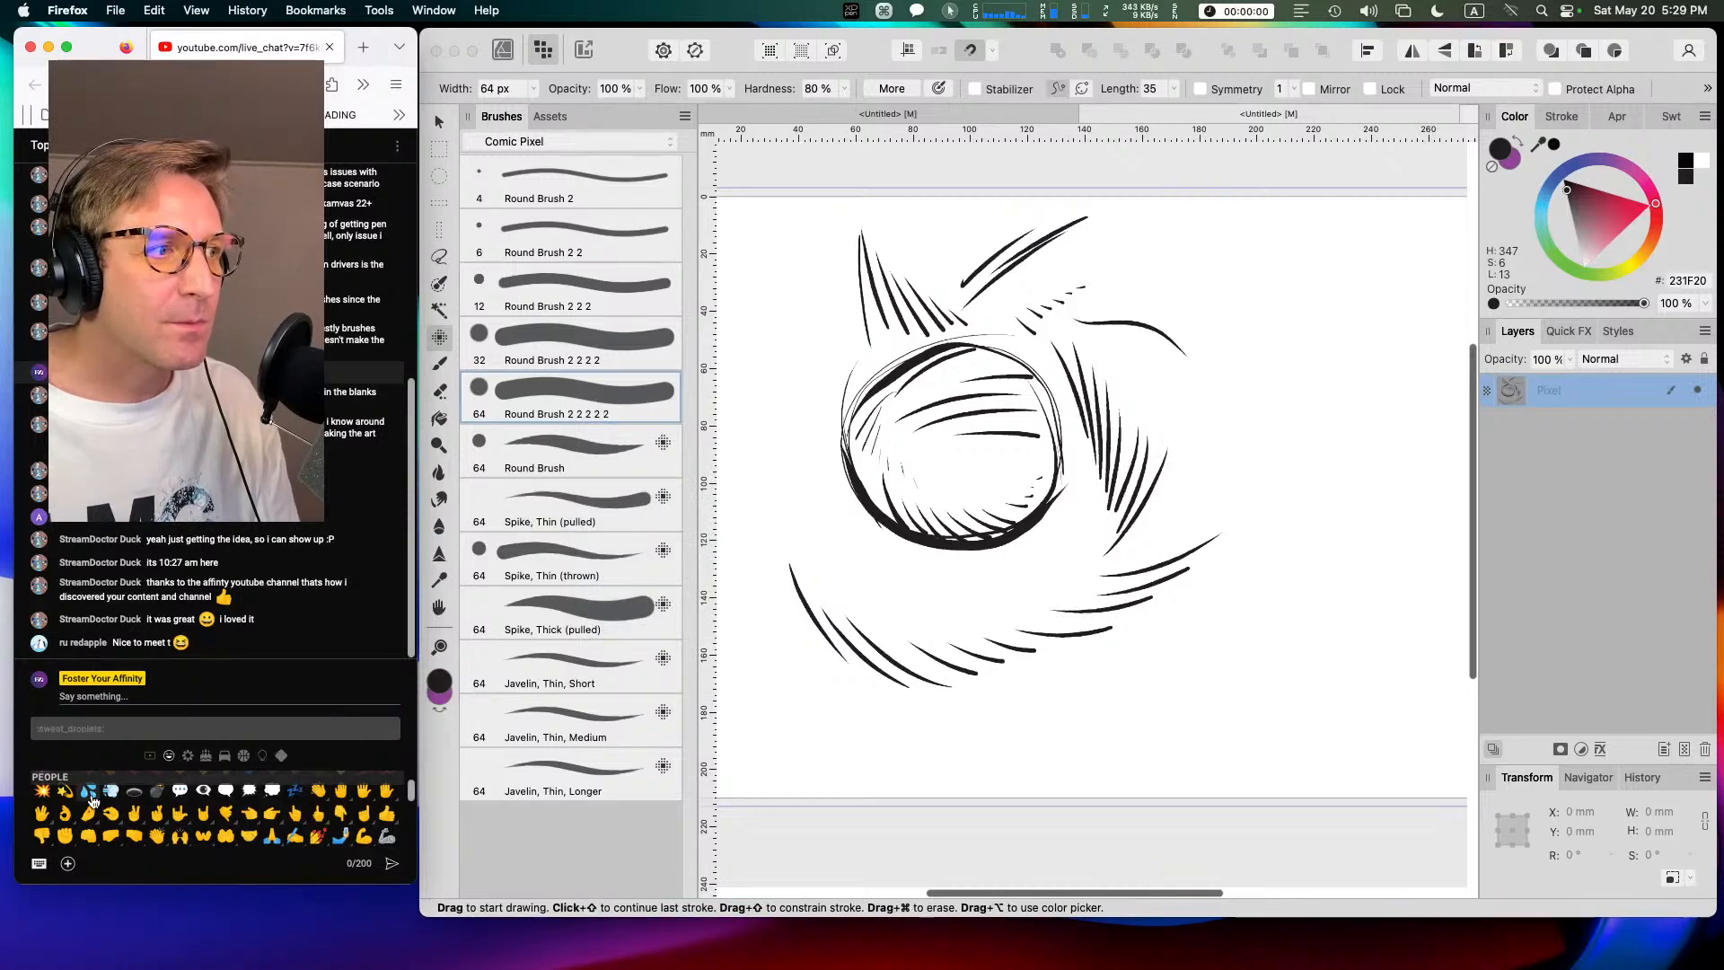
left_click_drag(410, 793, 411, 779)
left_click(42, 796)
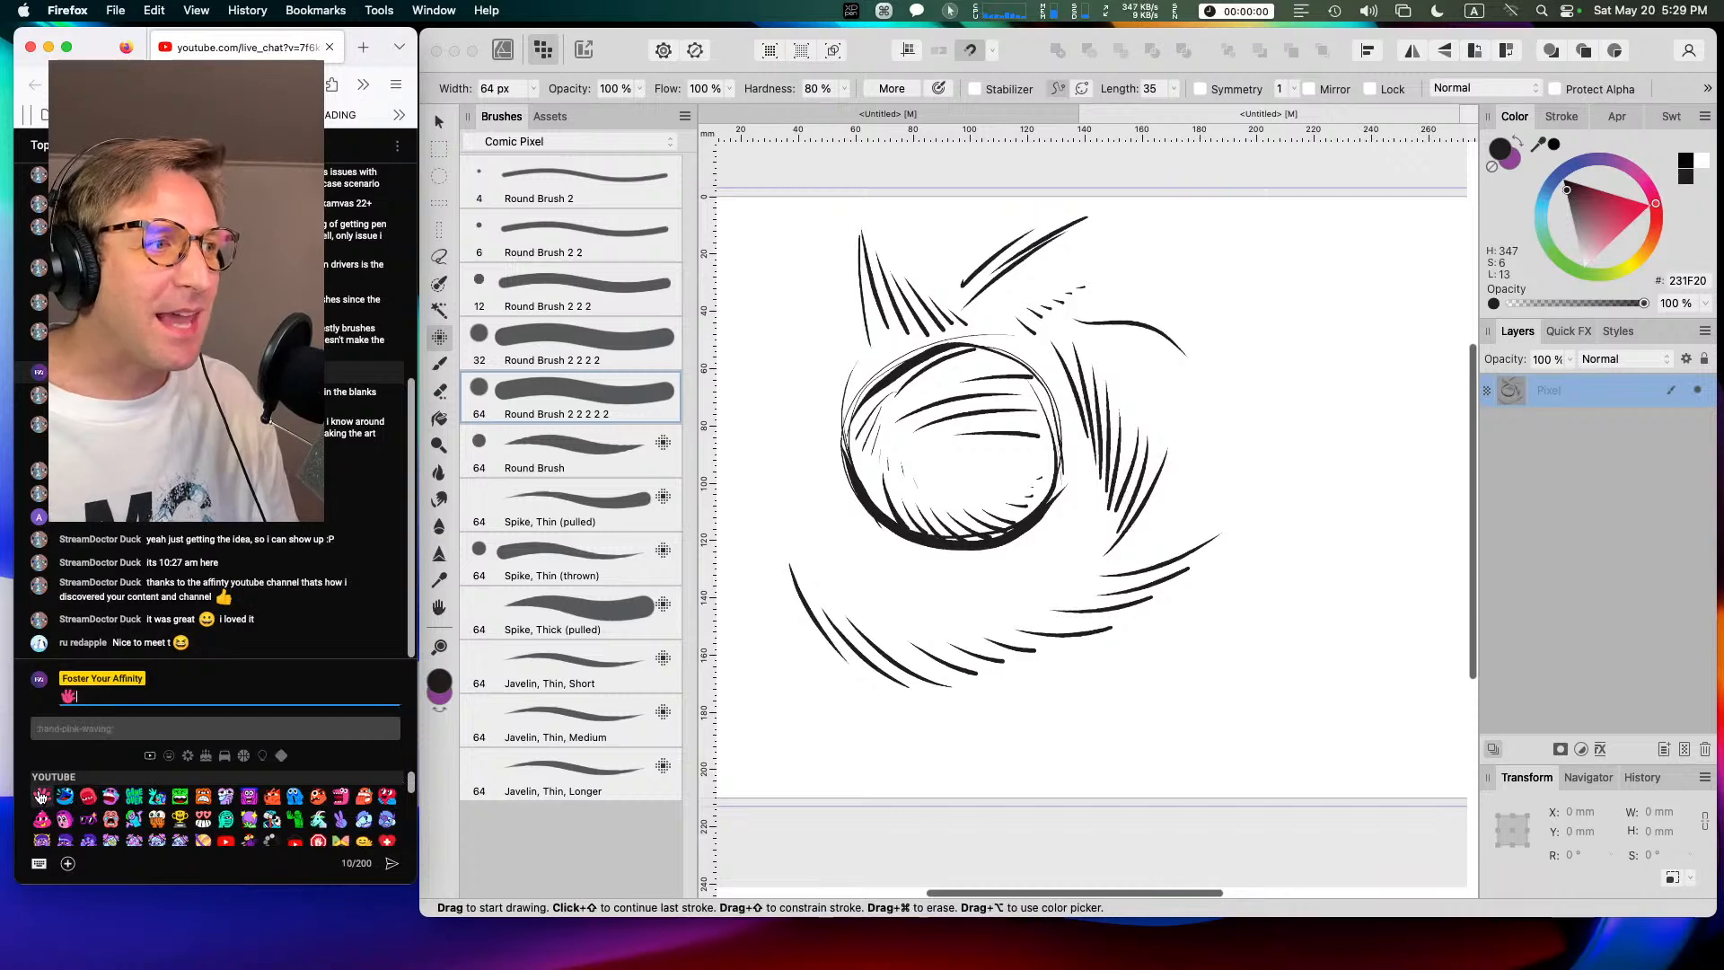
key("Return")
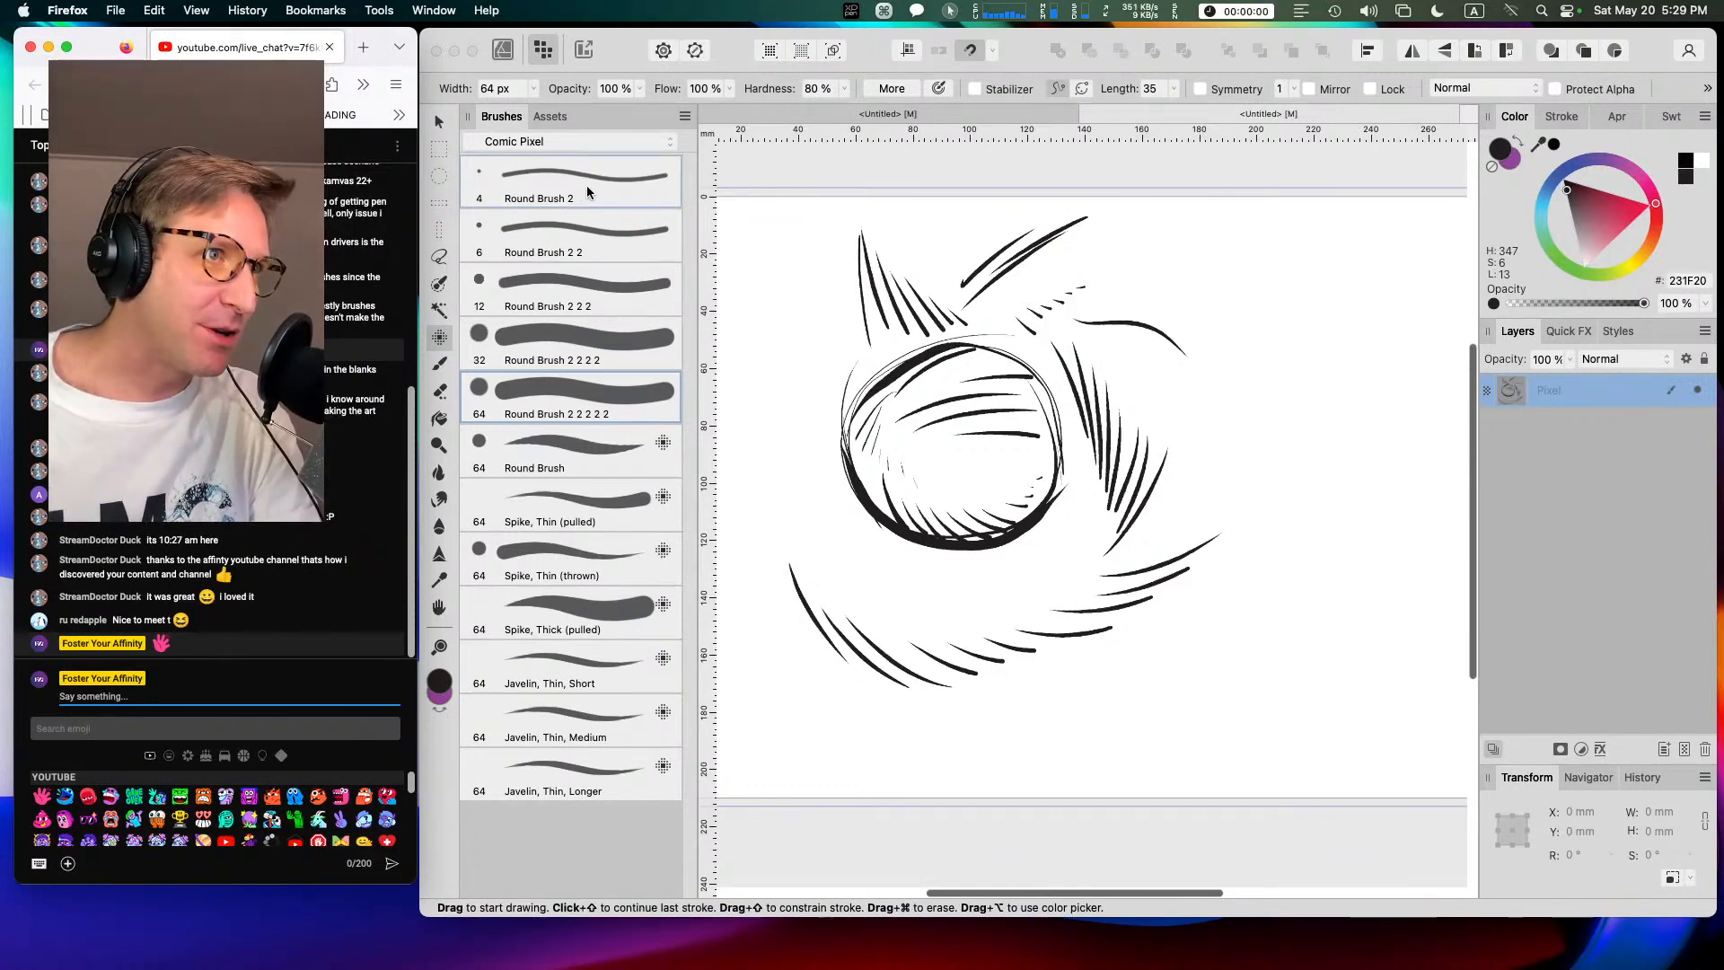
Step: Switch back to Affinity Designer 2, rename the "Round Brush 2" brush to "Round Brush", and copy that name
left_click(603, 120)
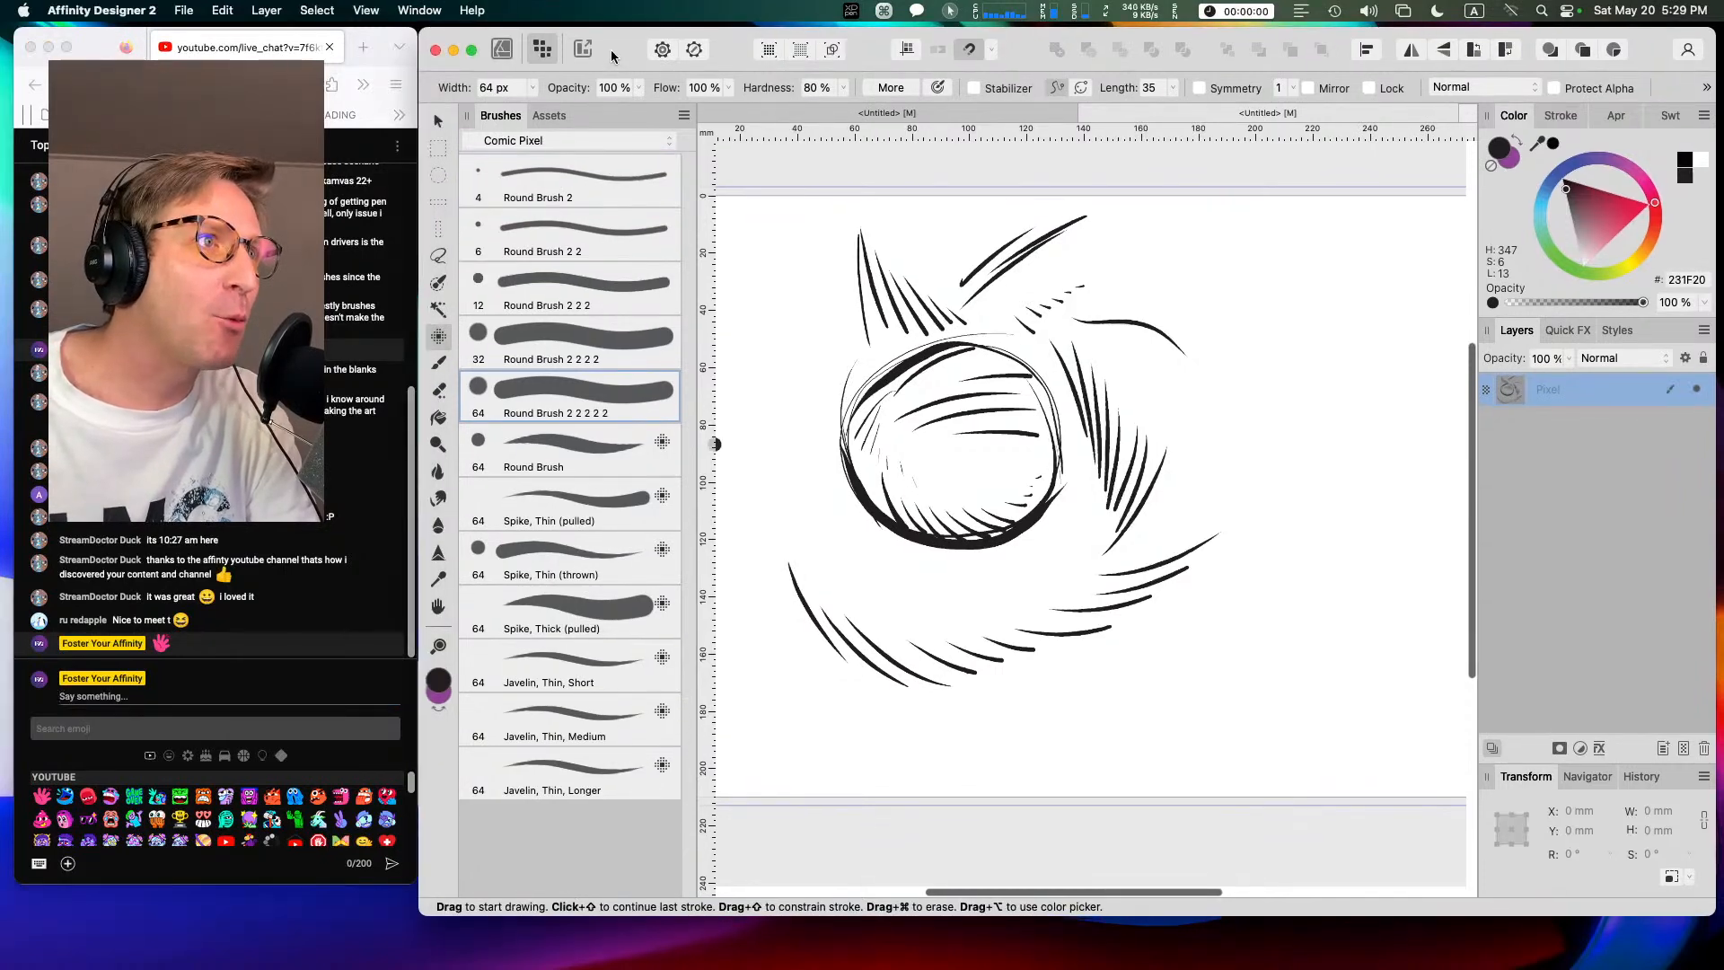
right_click(563, 187)
left_click(618, 268)
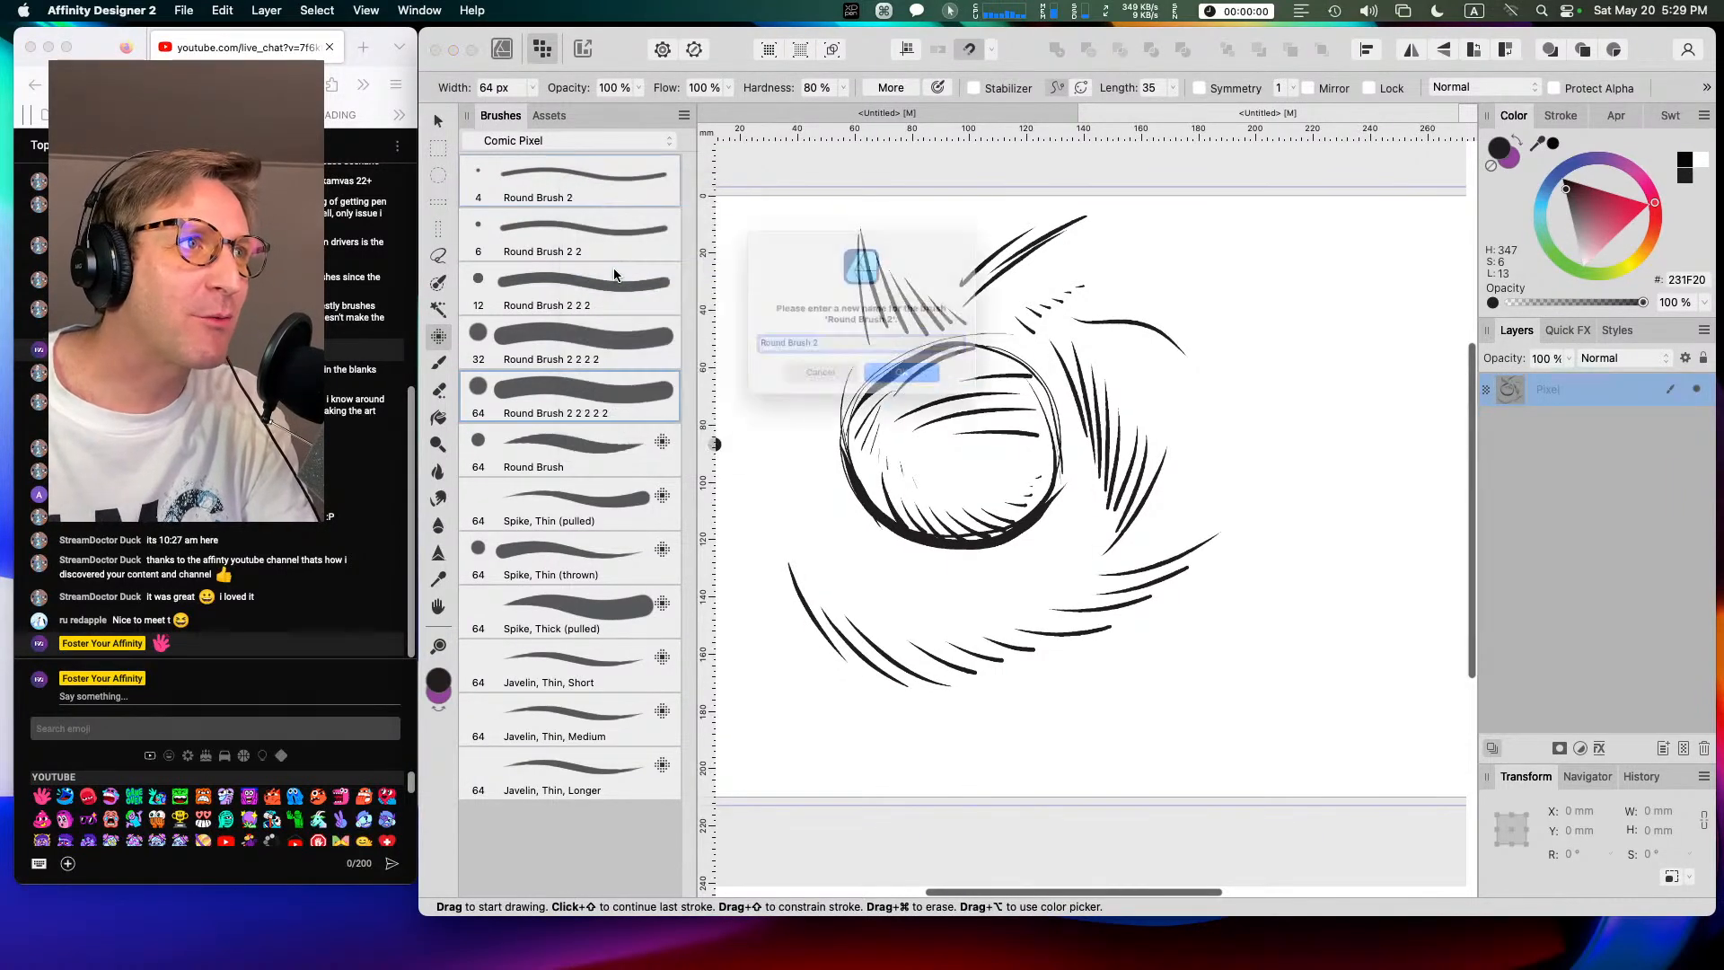
left_click(826, 352)
key("BackSpace")
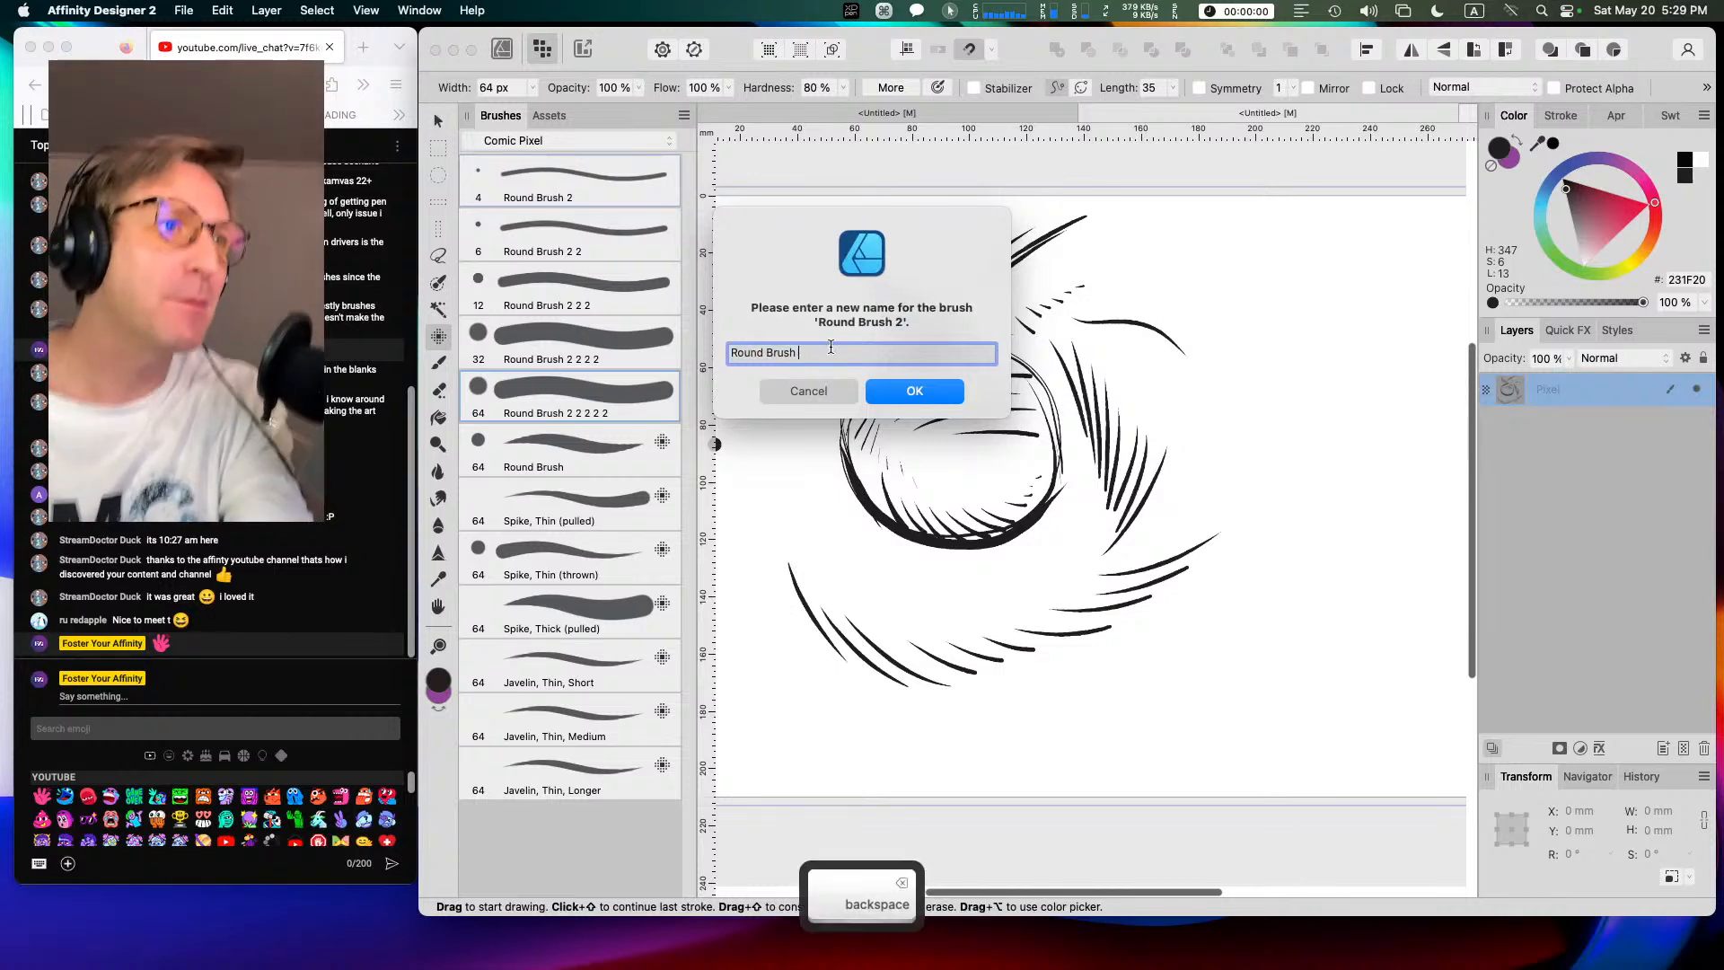
left_click_drag(803, 352, 701, 357)
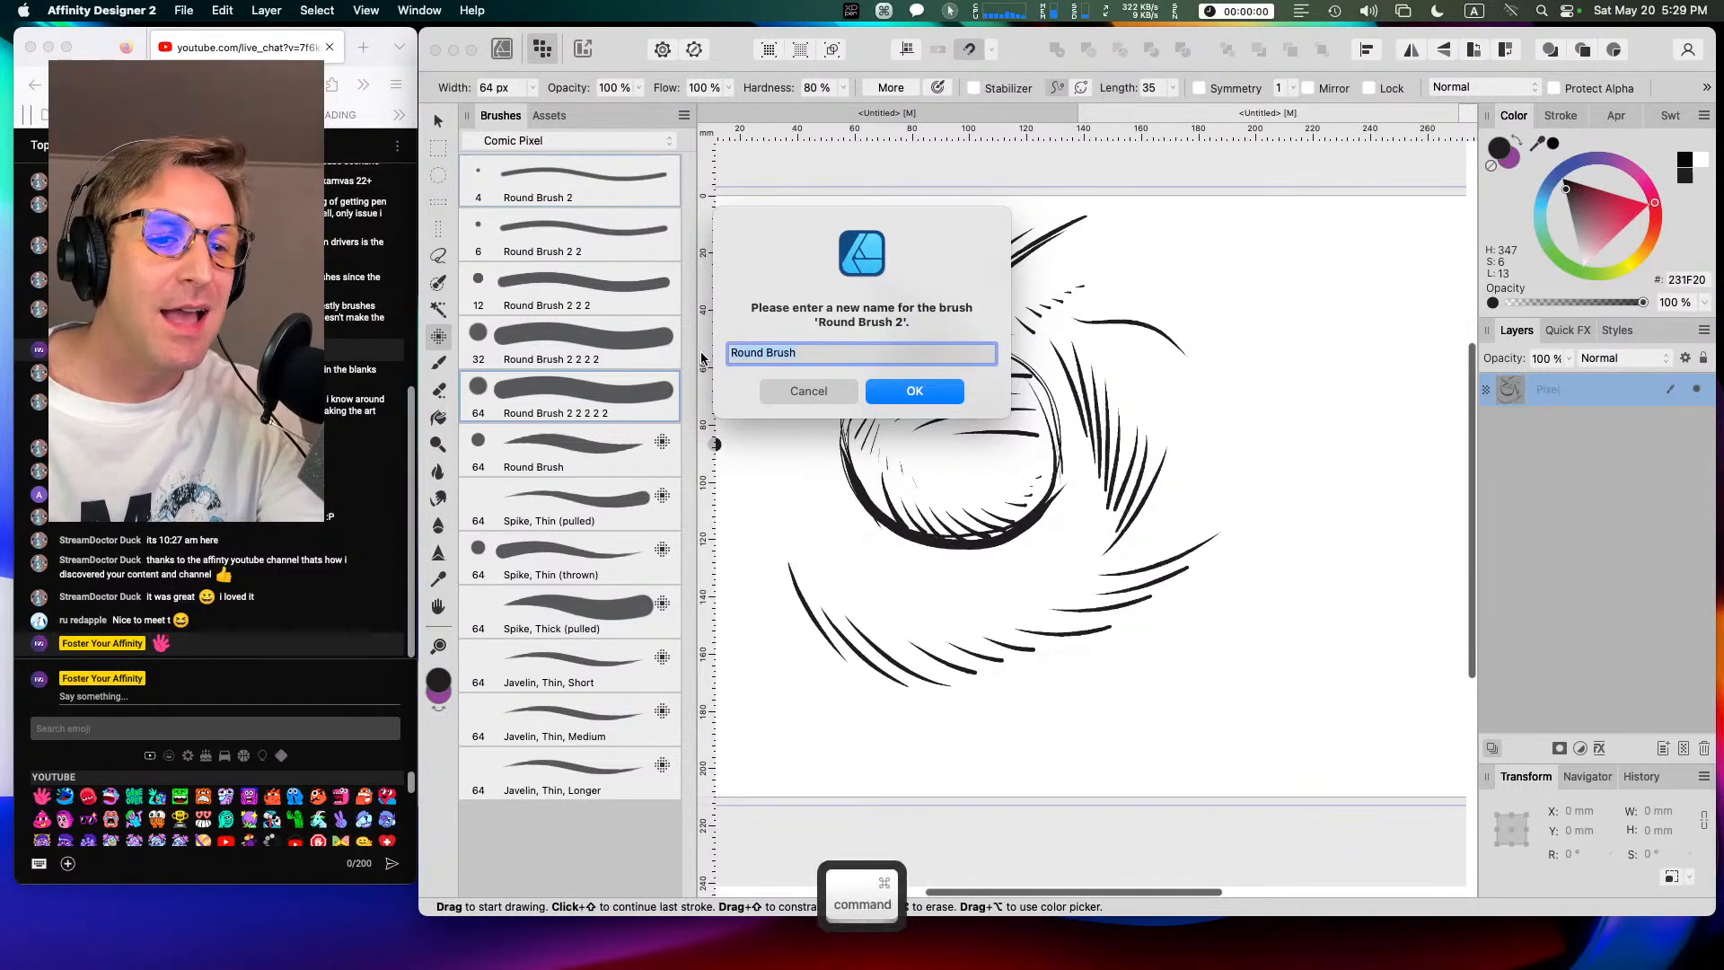
key("super+c")
left_click(914, 391)
left_click(596, 240)
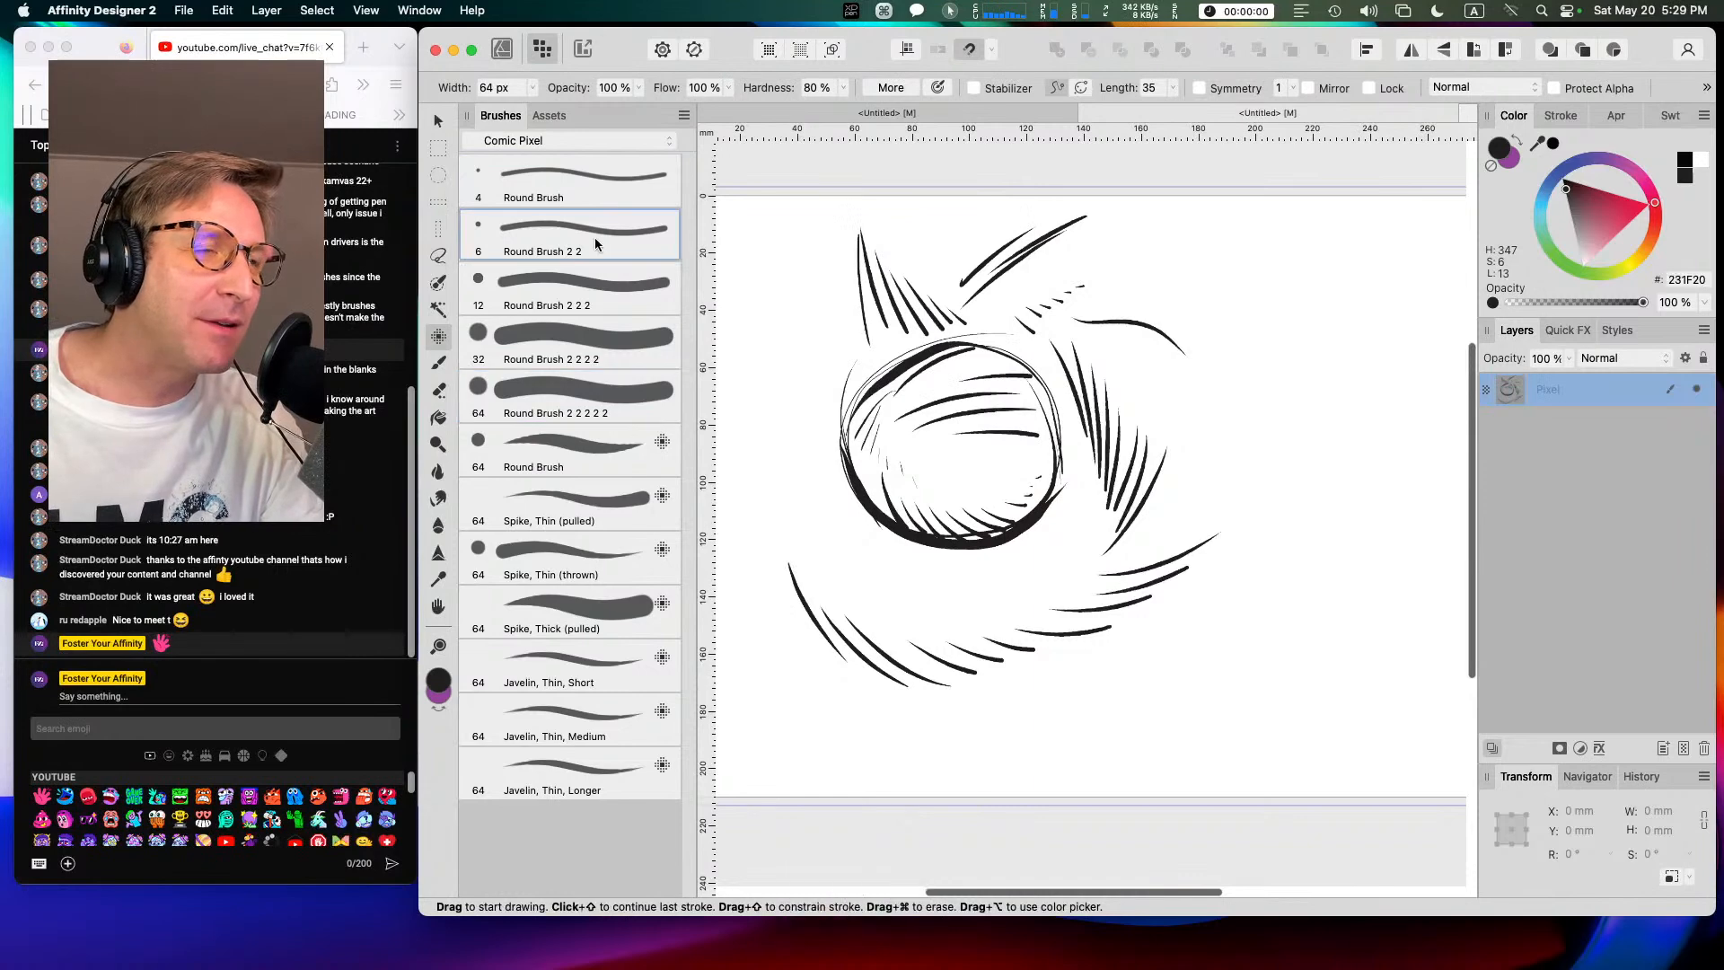
right_click(598, 241)
left_click(624, 250)
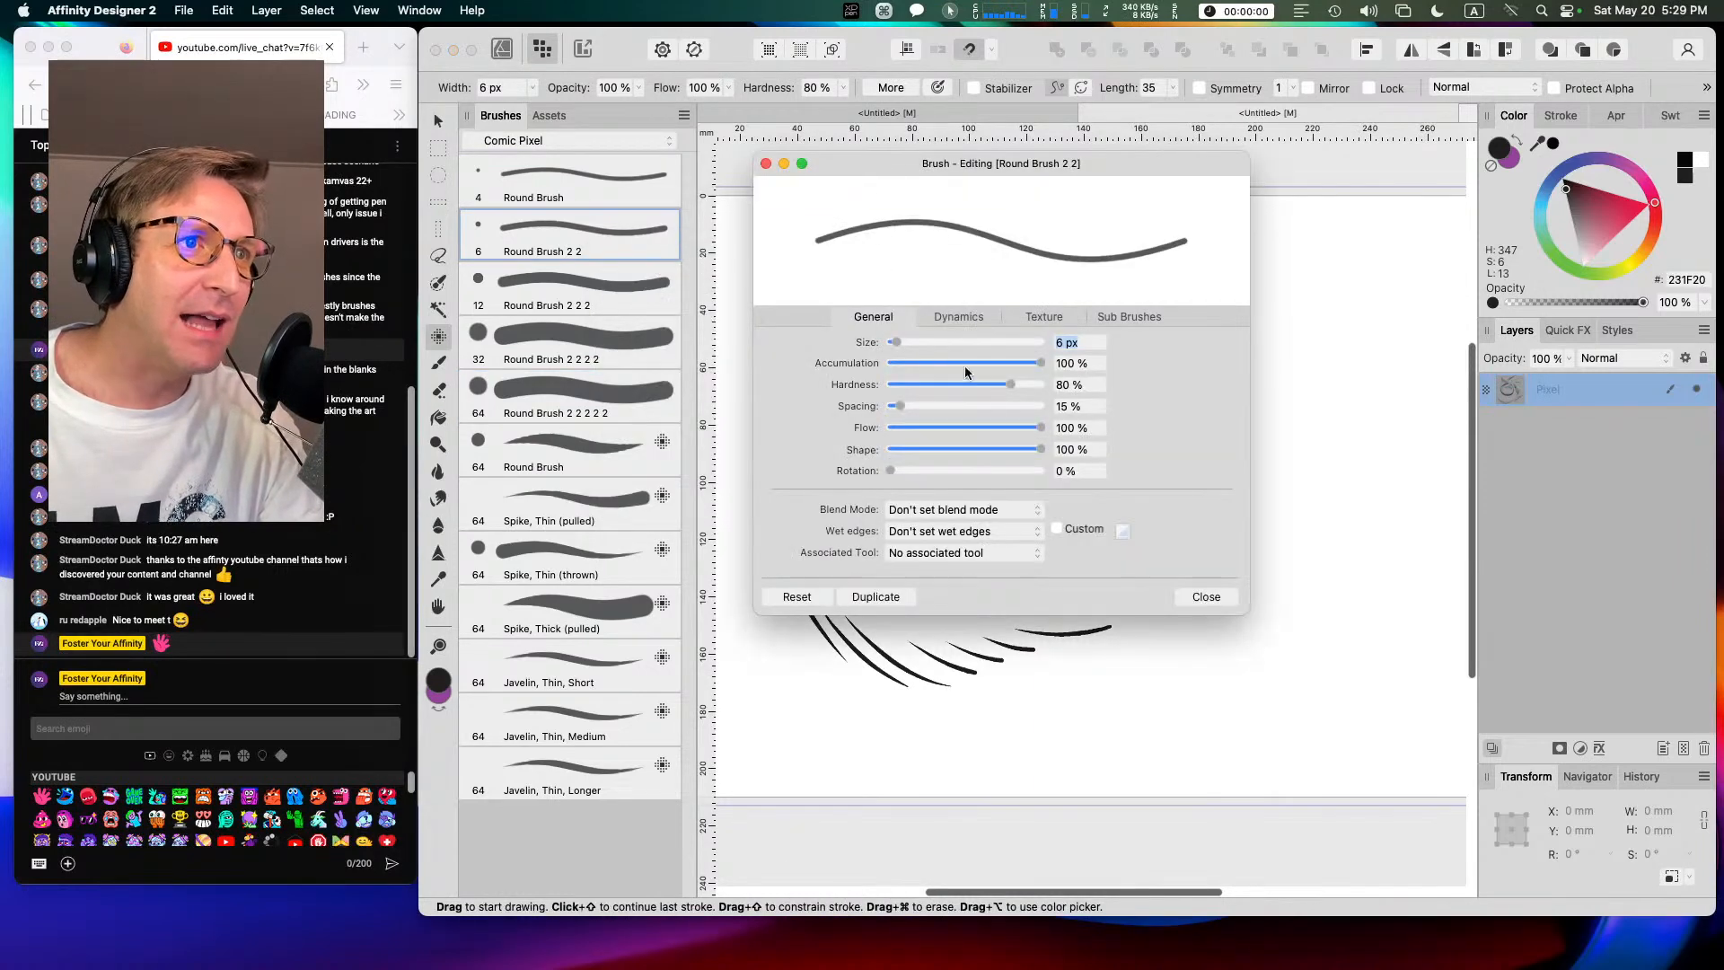
left_click(1205, 596)
Step: Rename the 6 px brush "Round Brush 2 2" to the copied name "Round Brush"
right_click(553, 236)
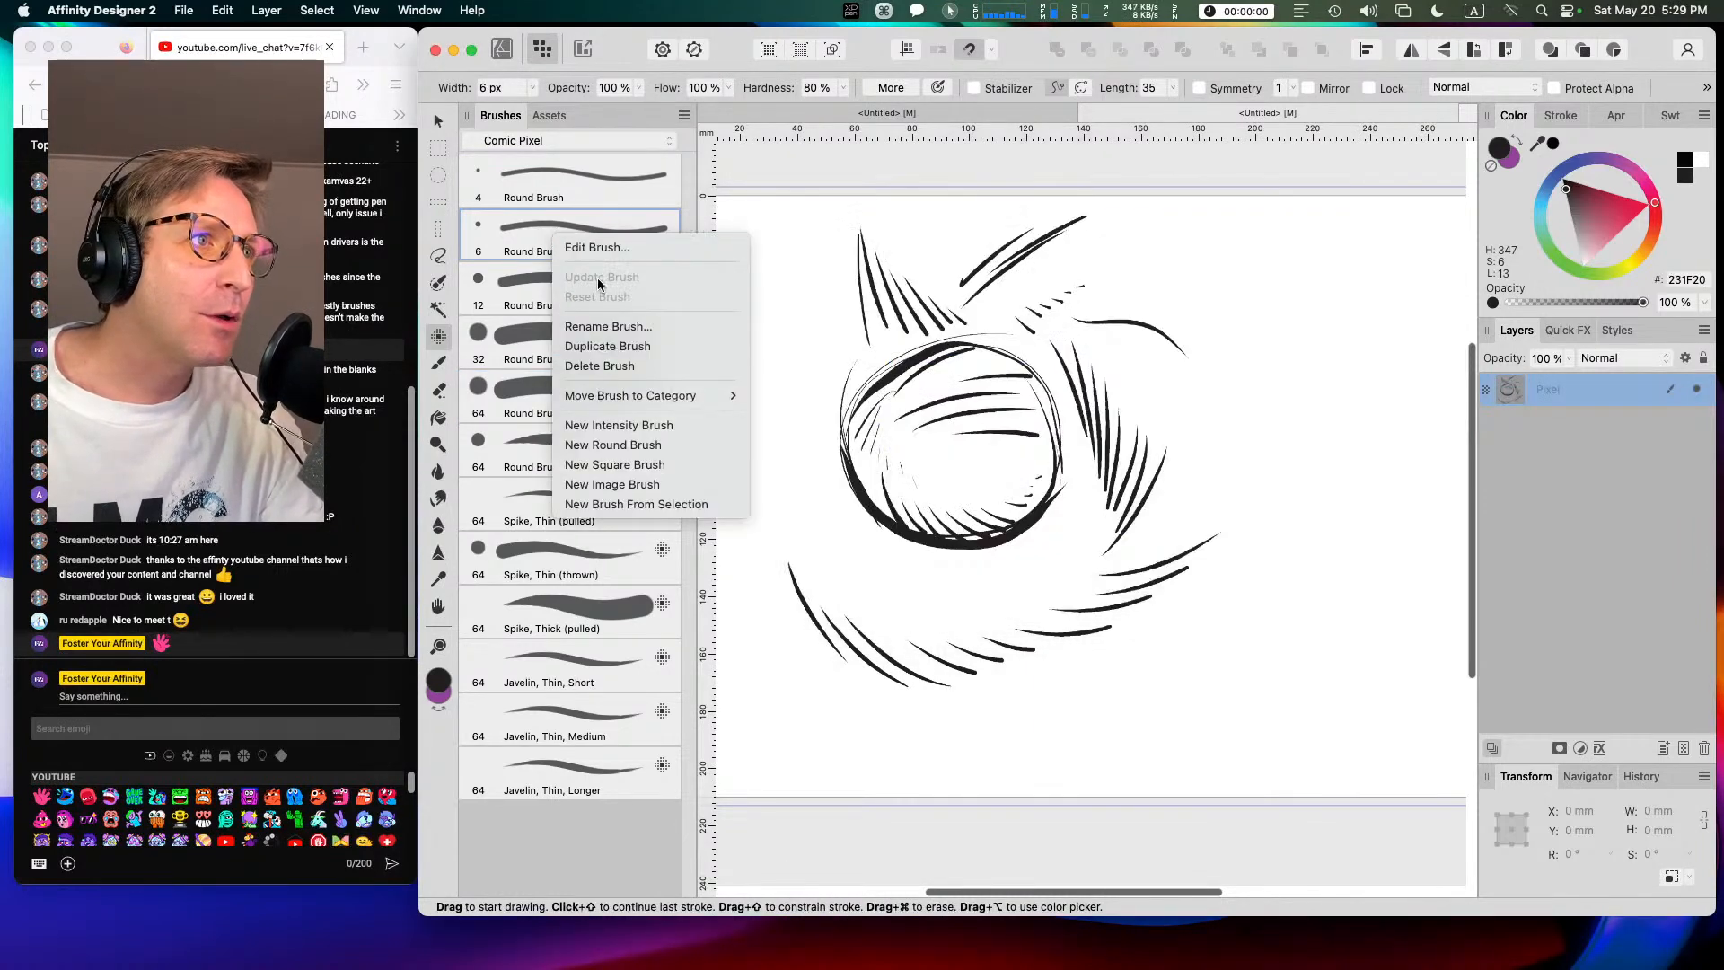
left_click(607, 326)
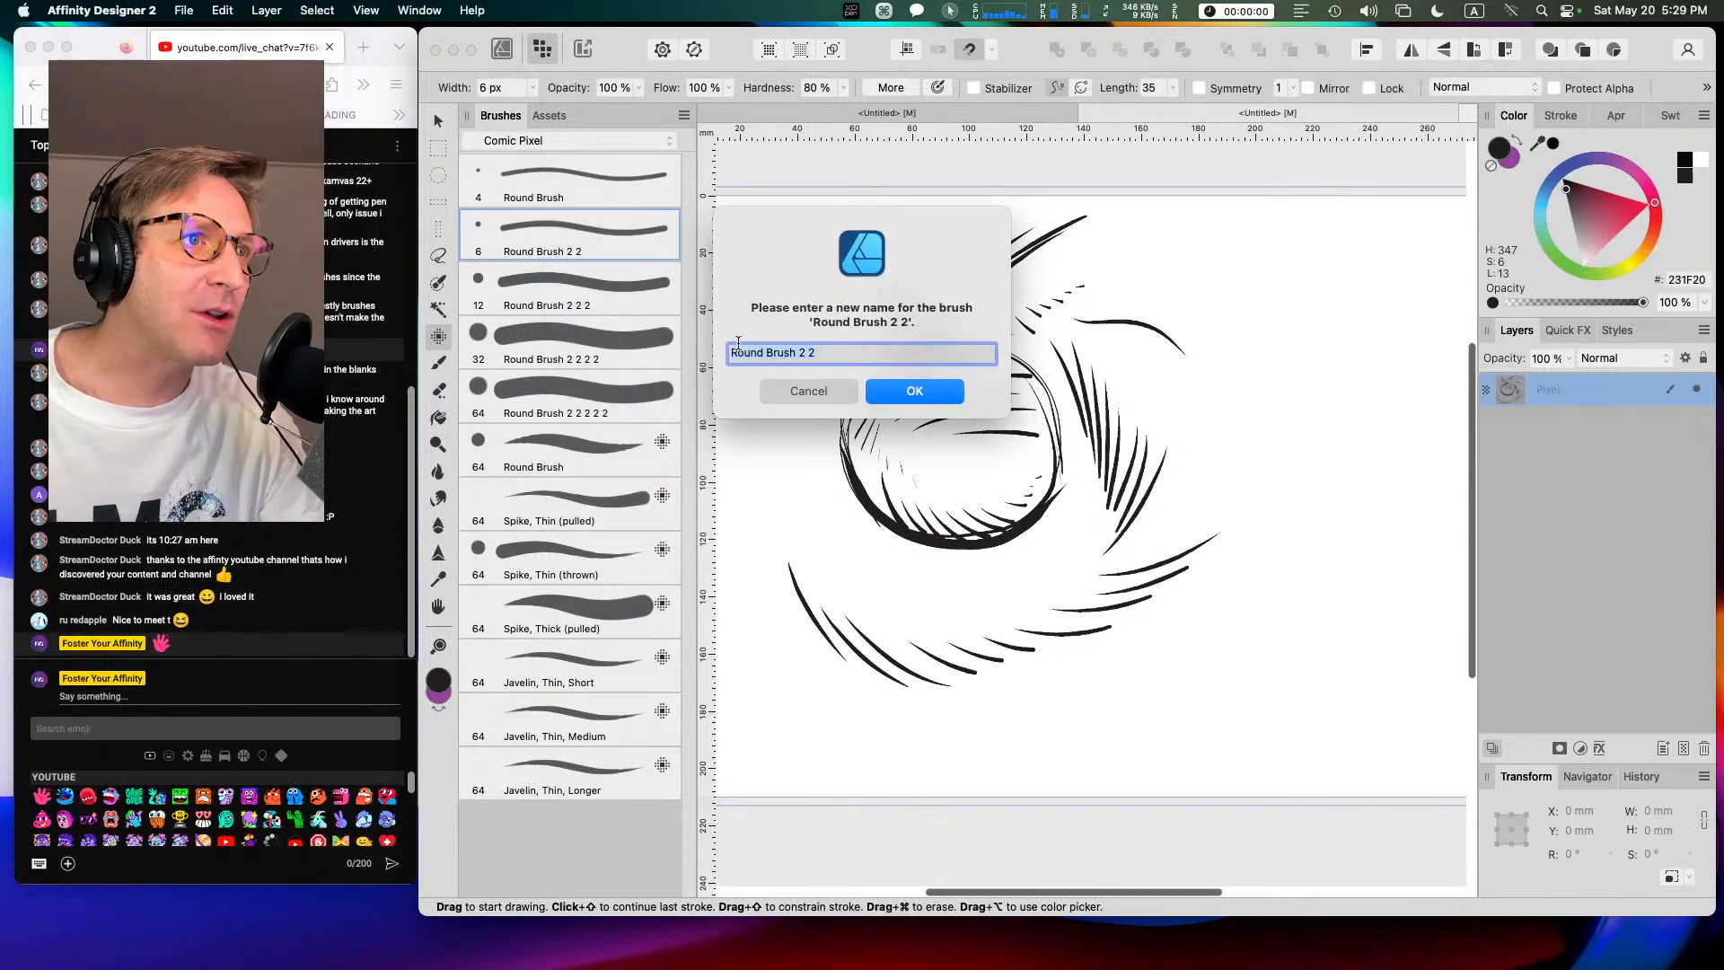
key("super+v")
left_click(914, 391)
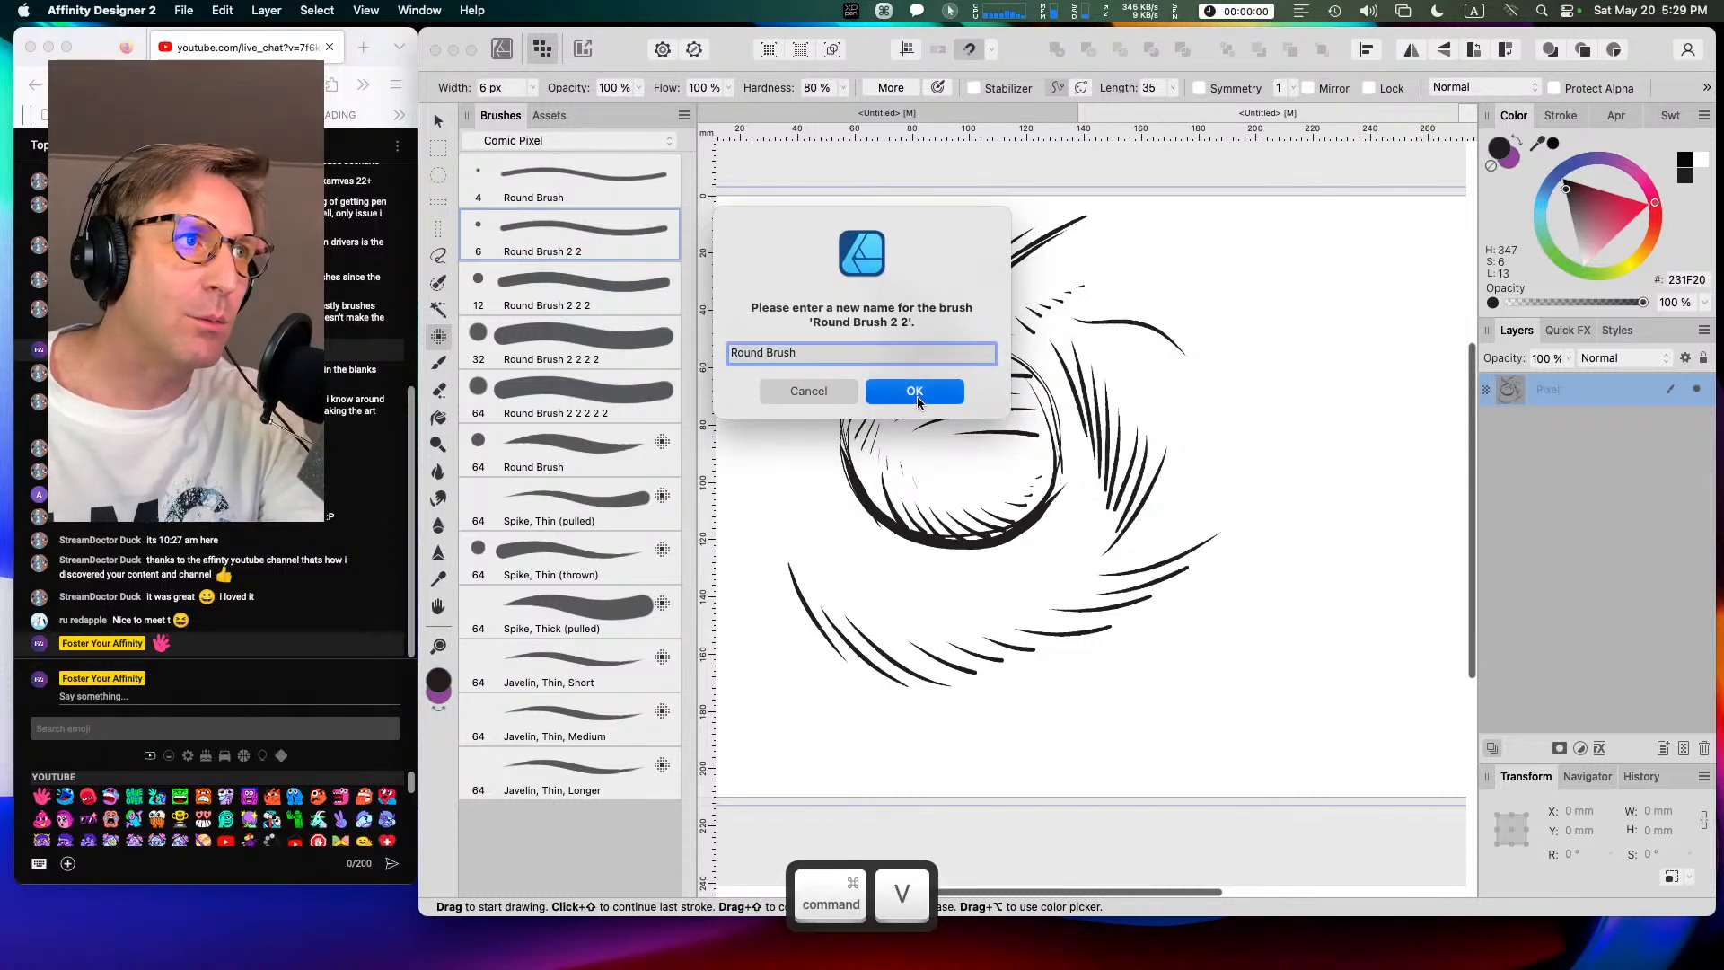
Step: Rename the 12 px brush "Round Brush 2 2 2" to the copied name "Round Brush"
left_click(597, 305)
right_click(598, 305)
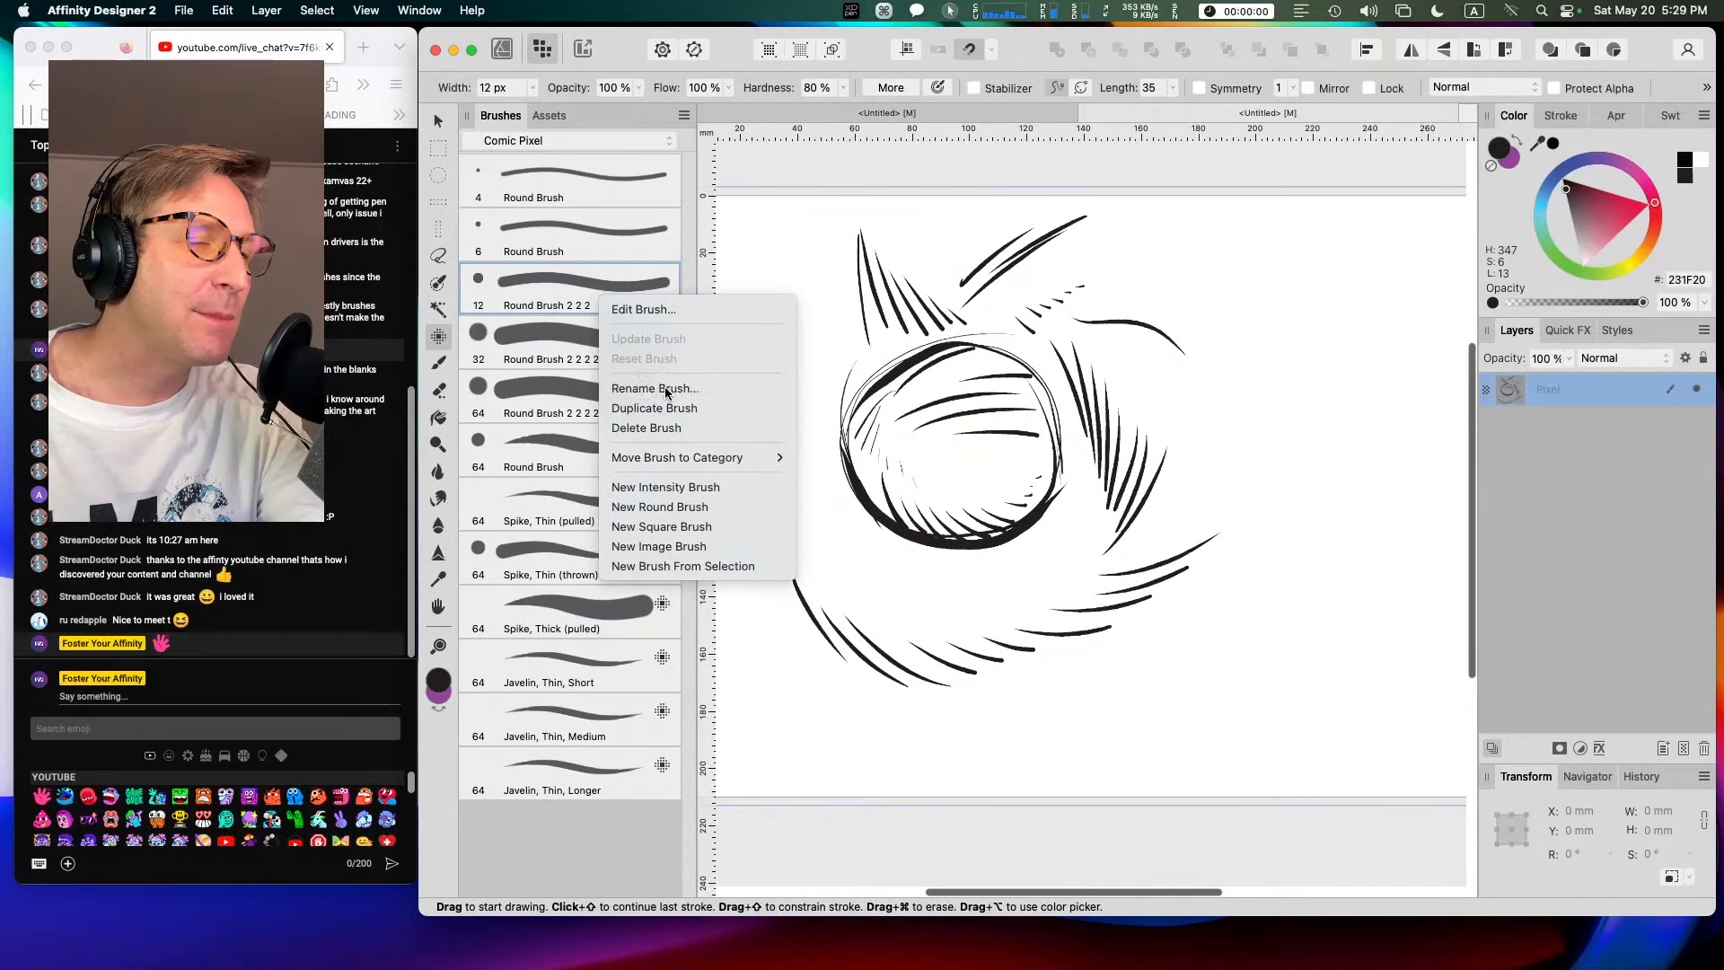
left_click(674, 385)
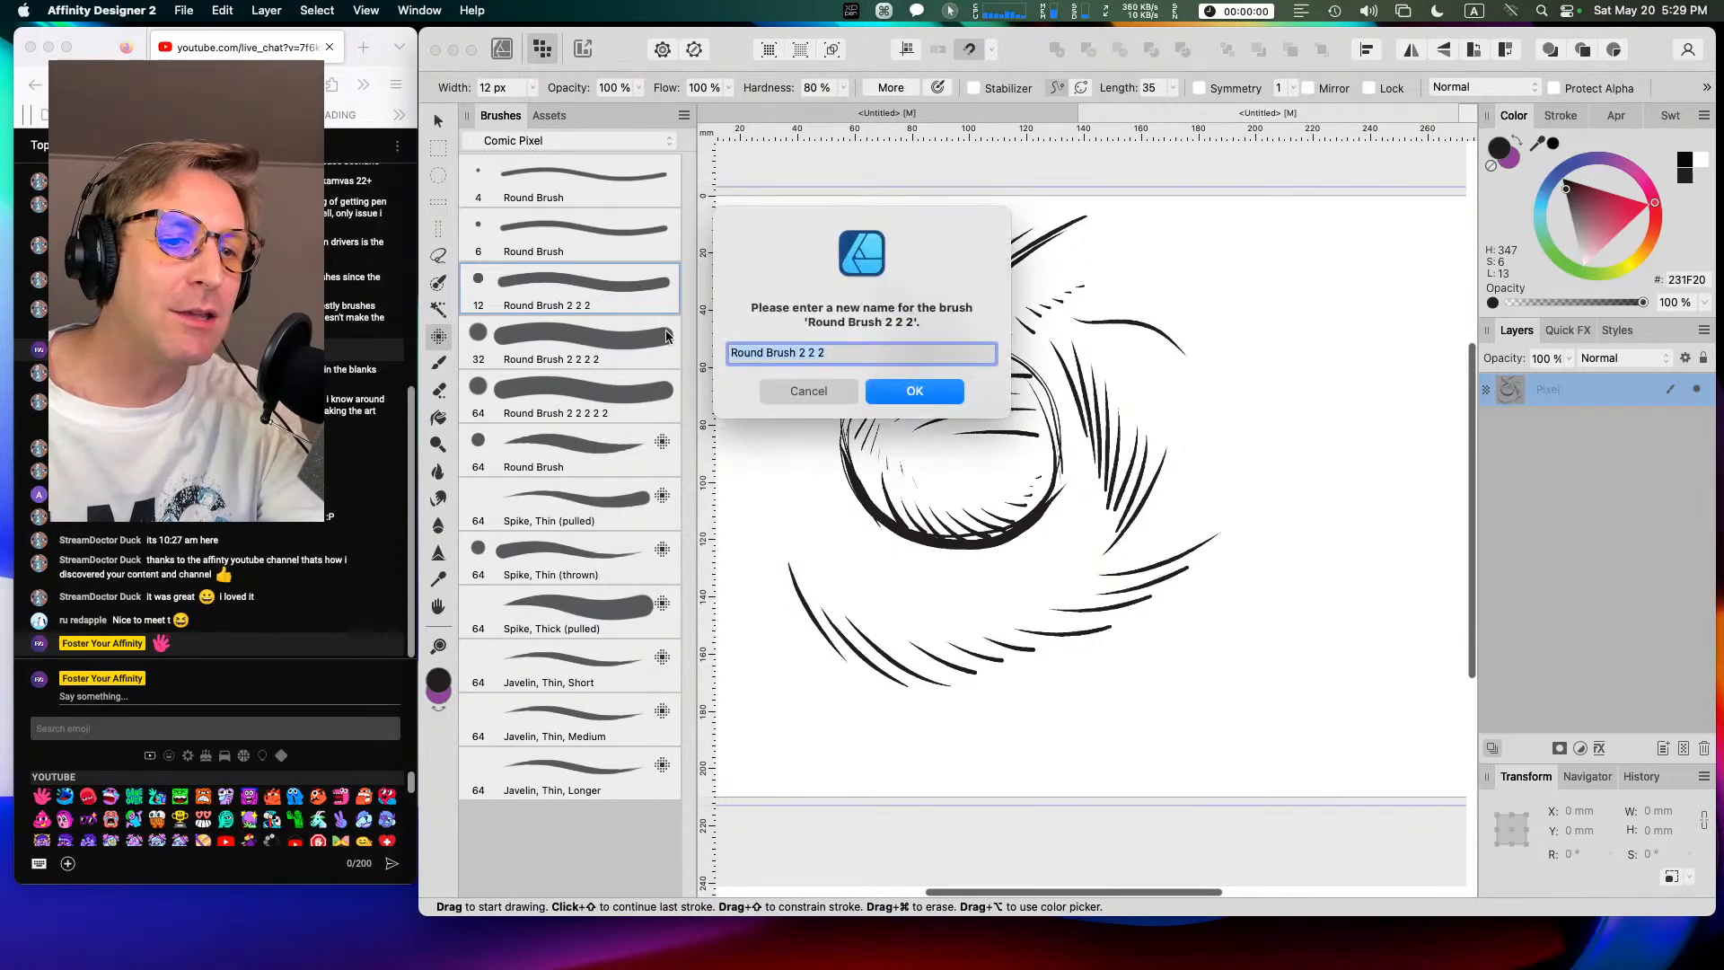
key("super+v")
left_click(900, 395)
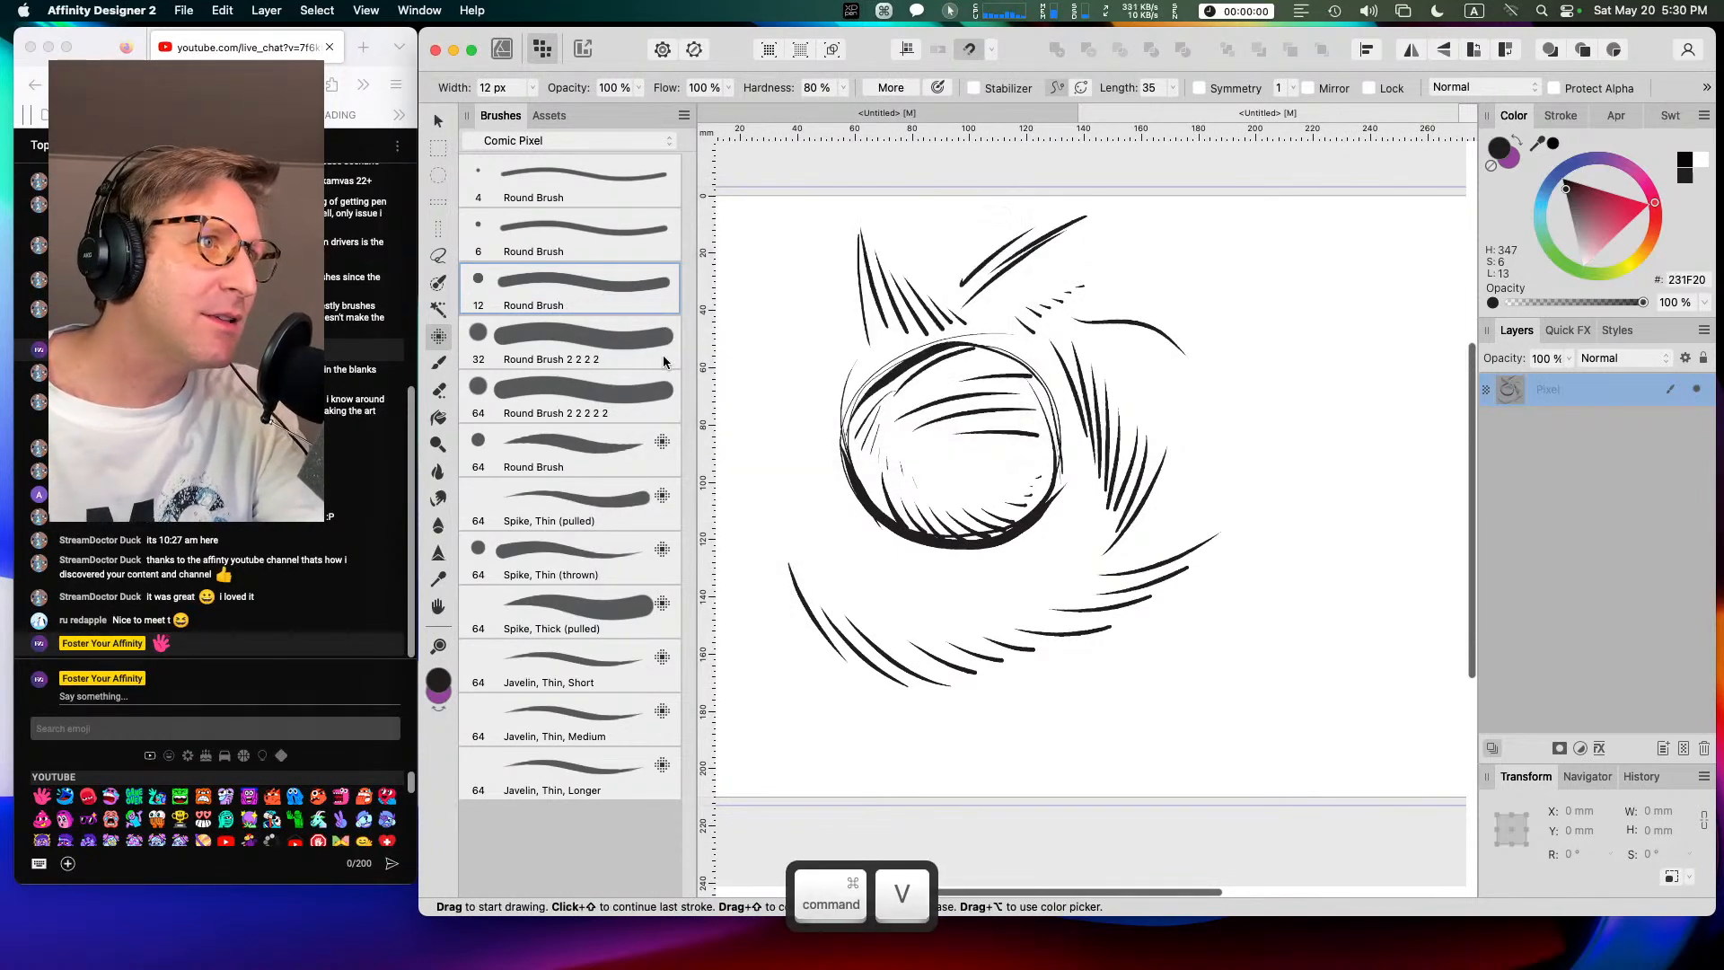
Step: Rename the 32 px brush "Round Brush 2 2 2 2" to the copied name "Round Brush"
left_click(576, 361)
right_click(575, 361)
left_click(655, 442)
left_click(842, 353)
key("super+v")
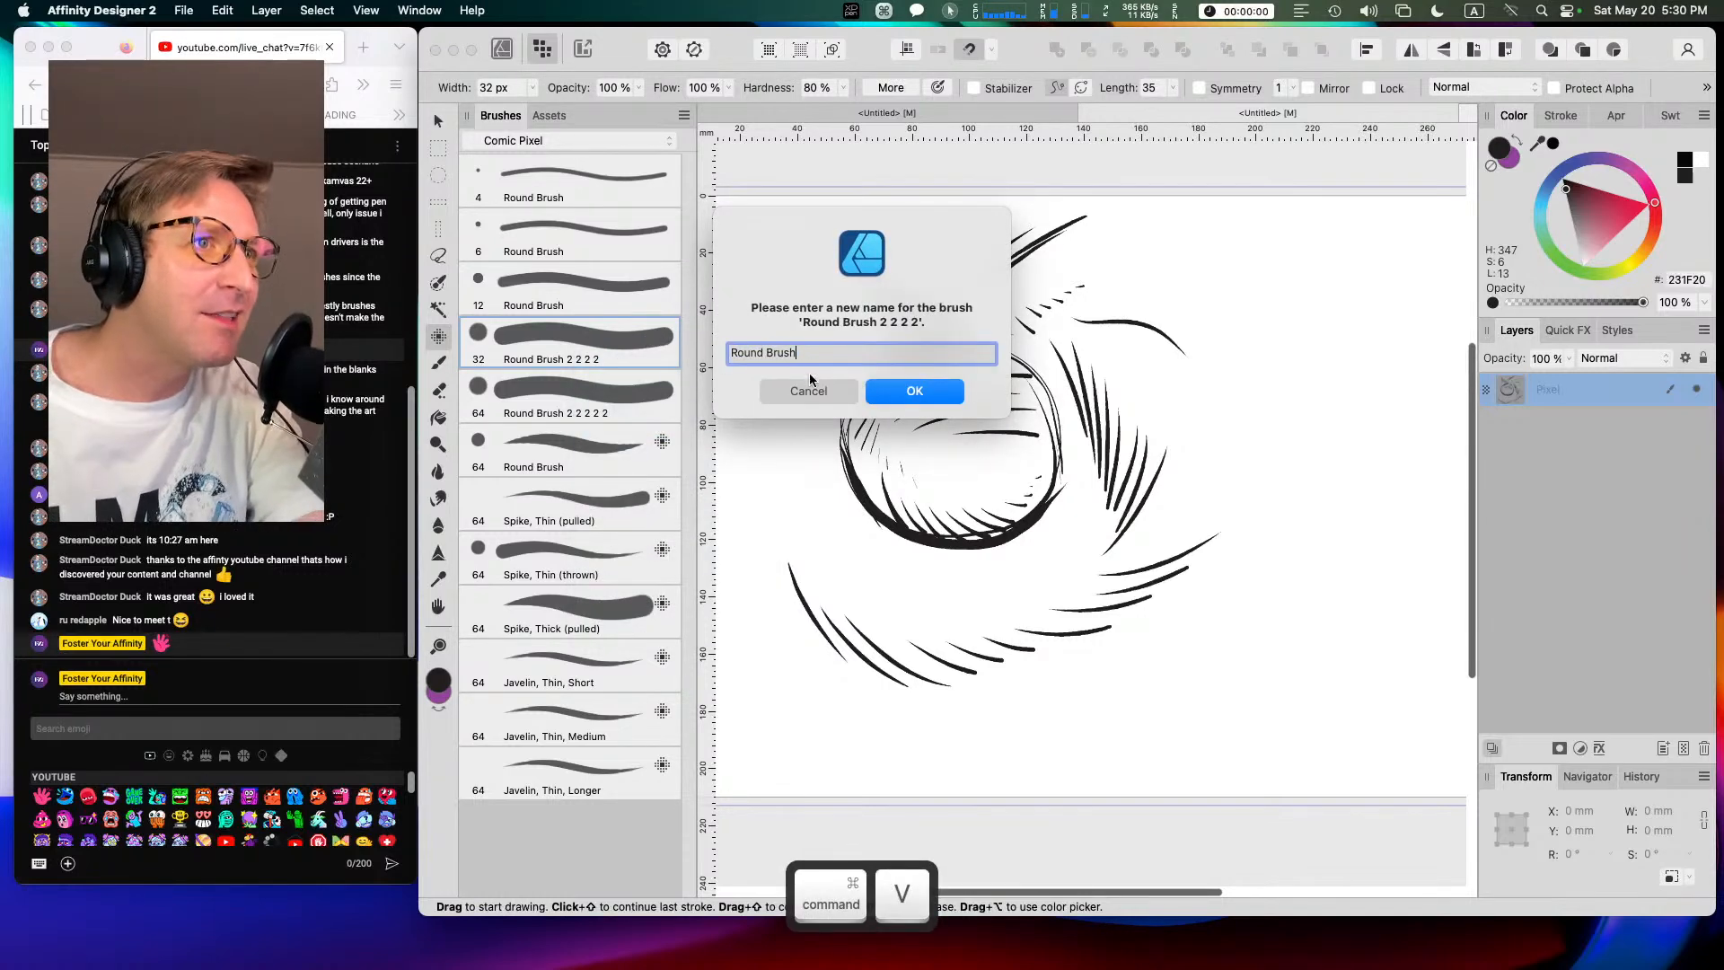
left_click(909, 392)
Step: Rename the 64 px brush "Round Brush 2 2 2 2 2" to the copied name "Round Brush"
left_click(594, 416)
right_click(593, 416)
left_click(651, 498)
left_click(860, 351)
key("super+v")
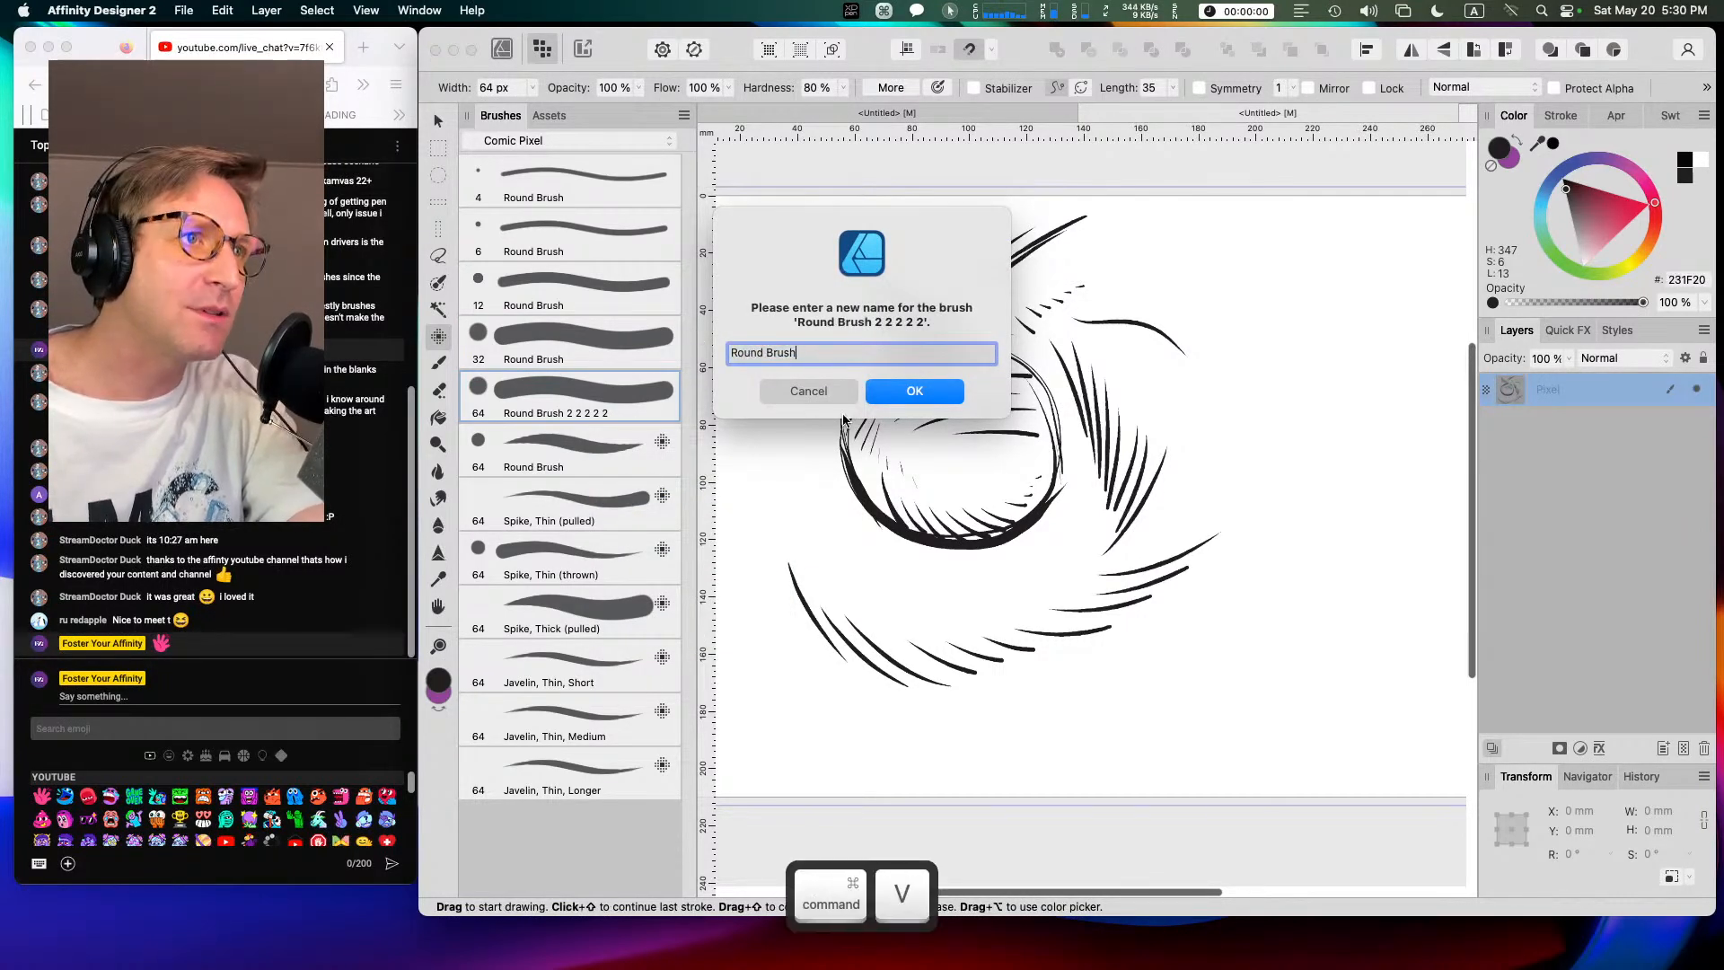
left_click(909, 392)
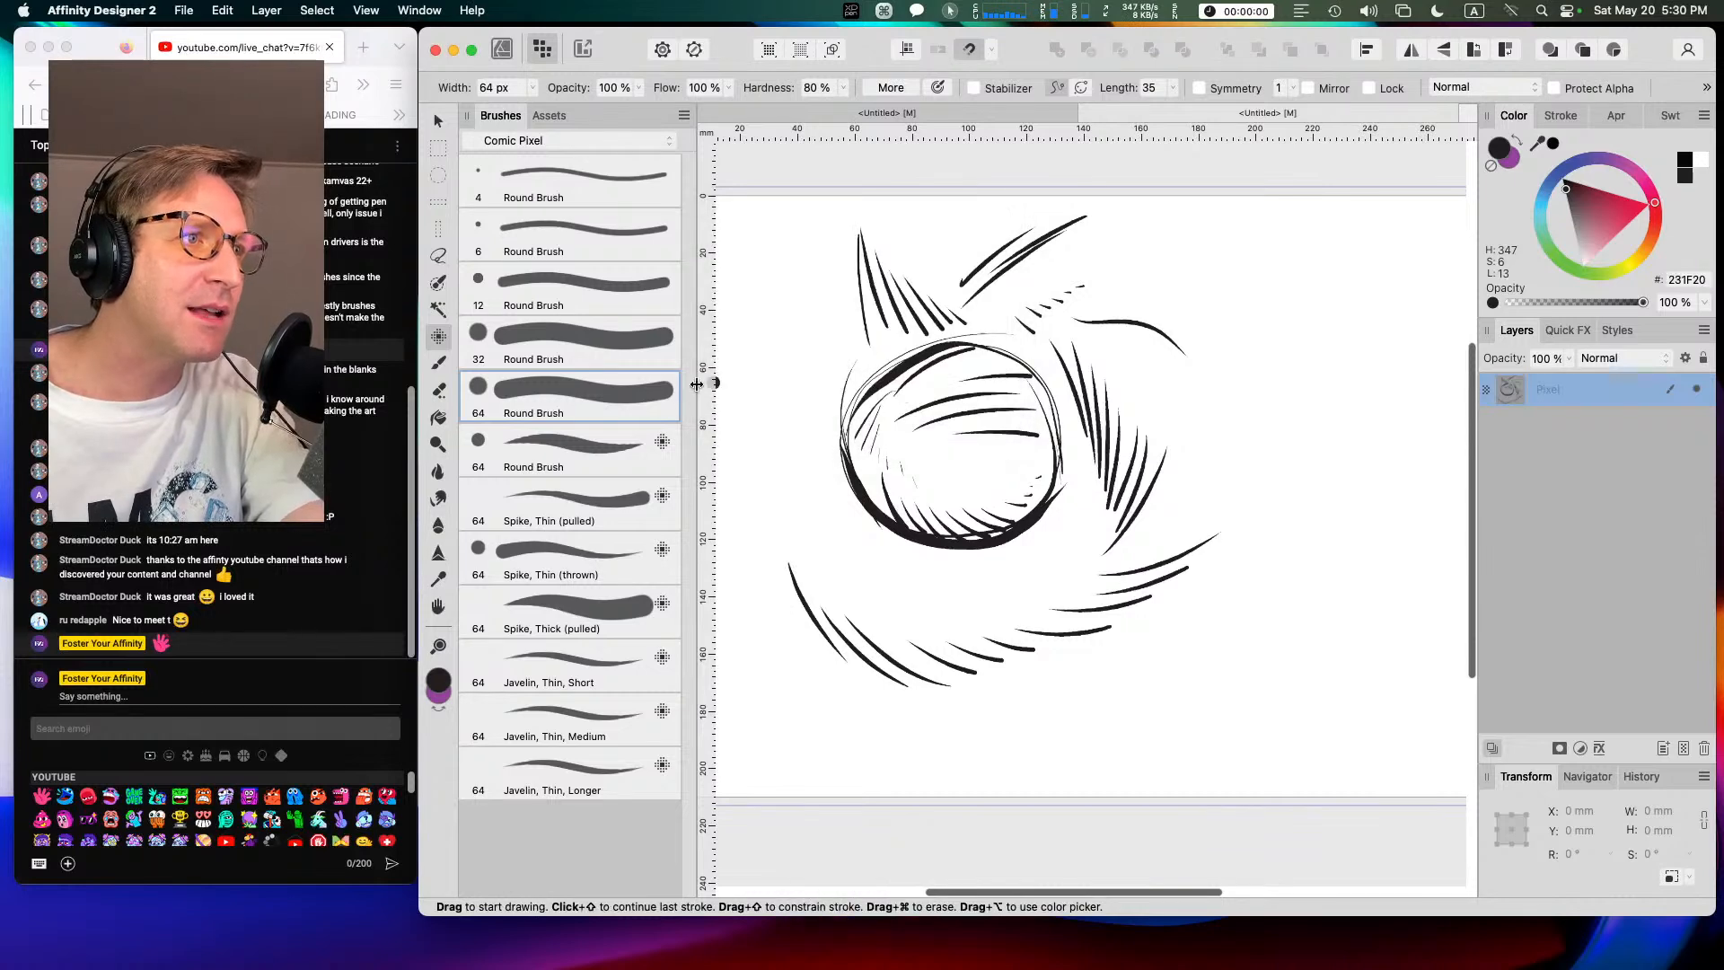
Step: Rename the tapered 64 px "Round Brush" just above the spike brushes to "General Inker 1"
left_click(585, 458)
right_click(588, 456)
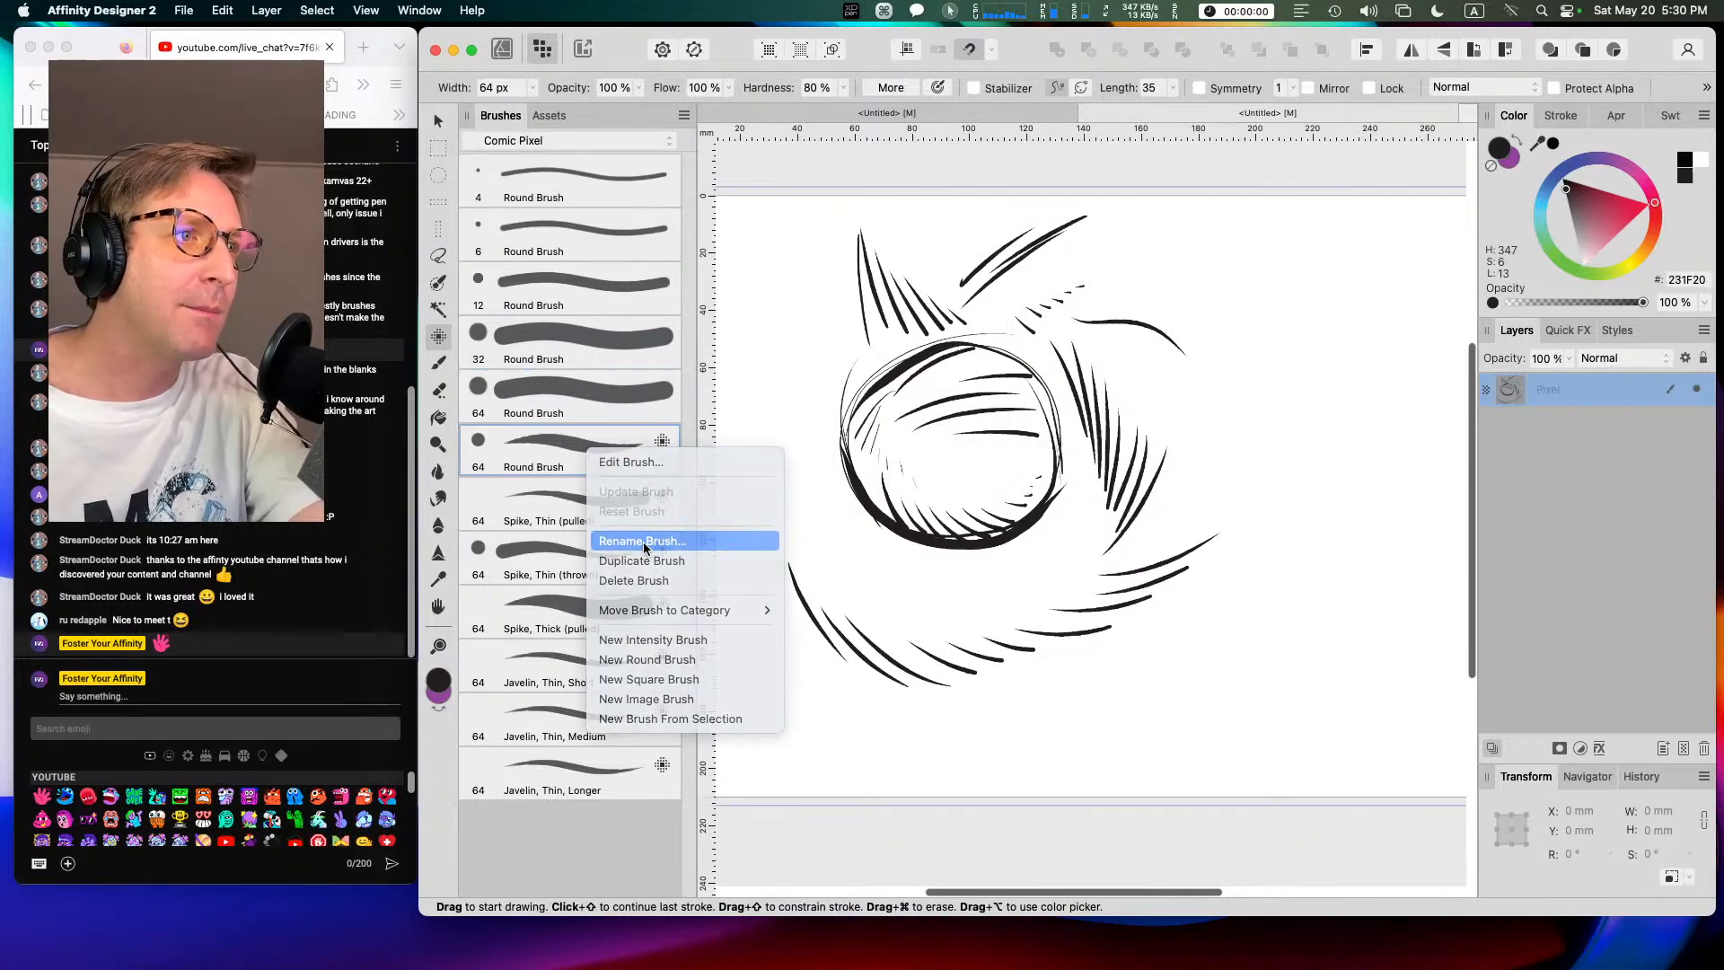
left_click(642, 533)
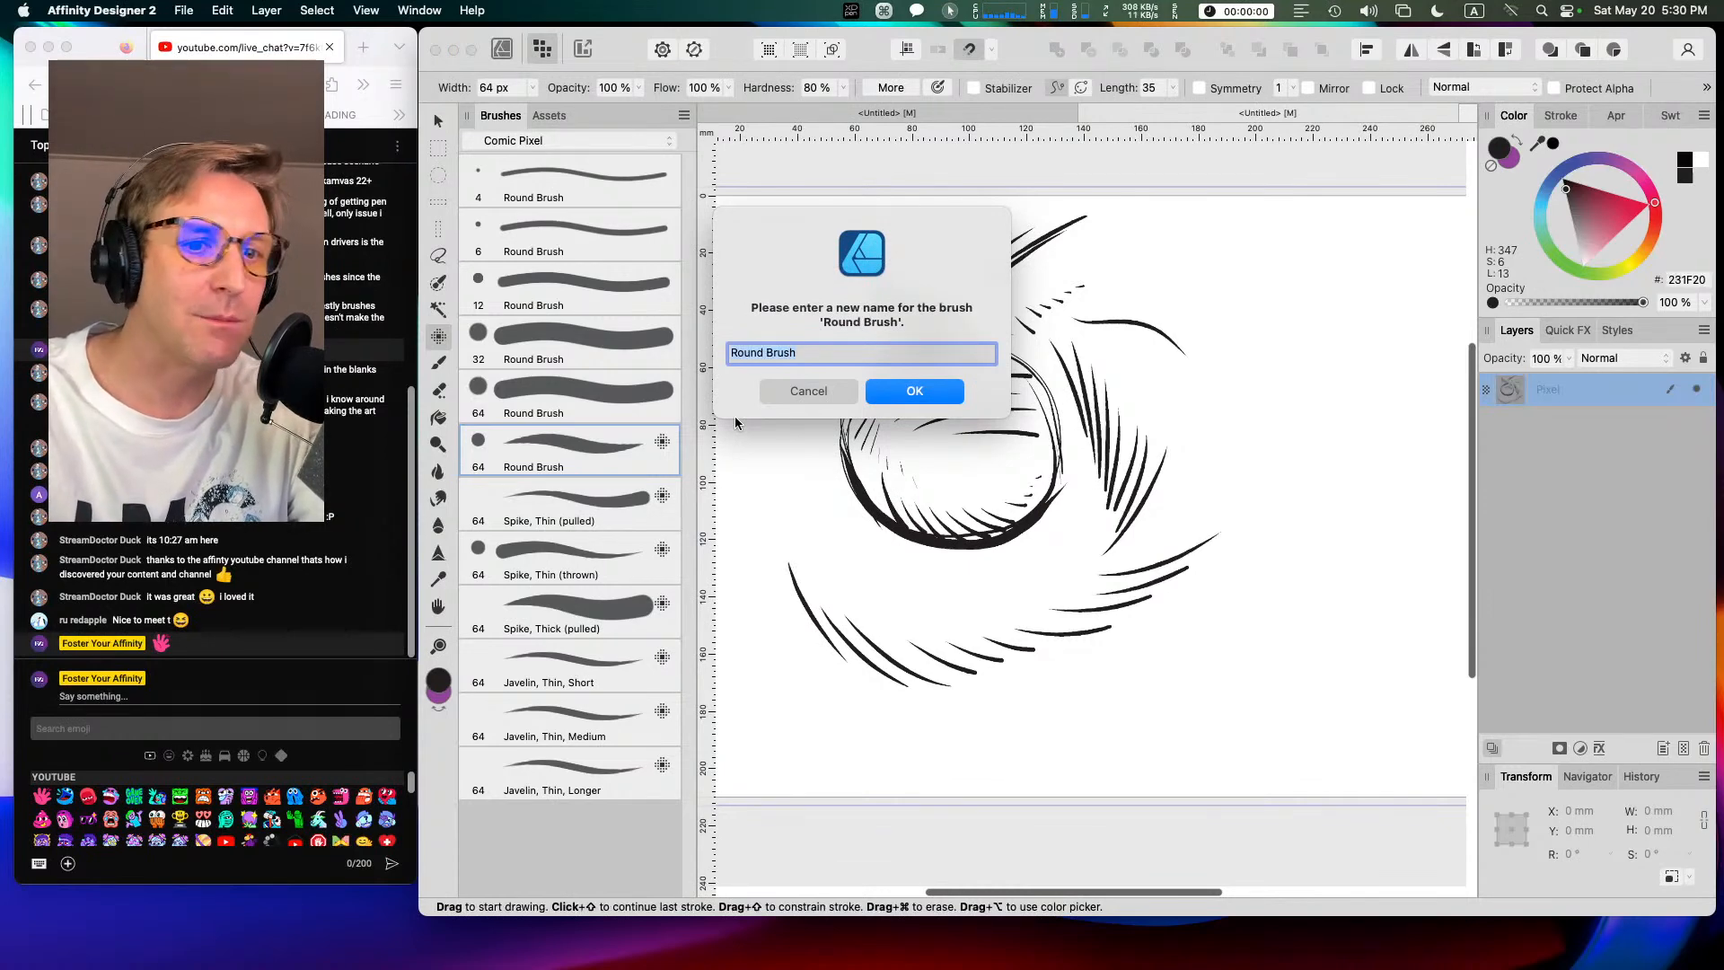
type("General ")
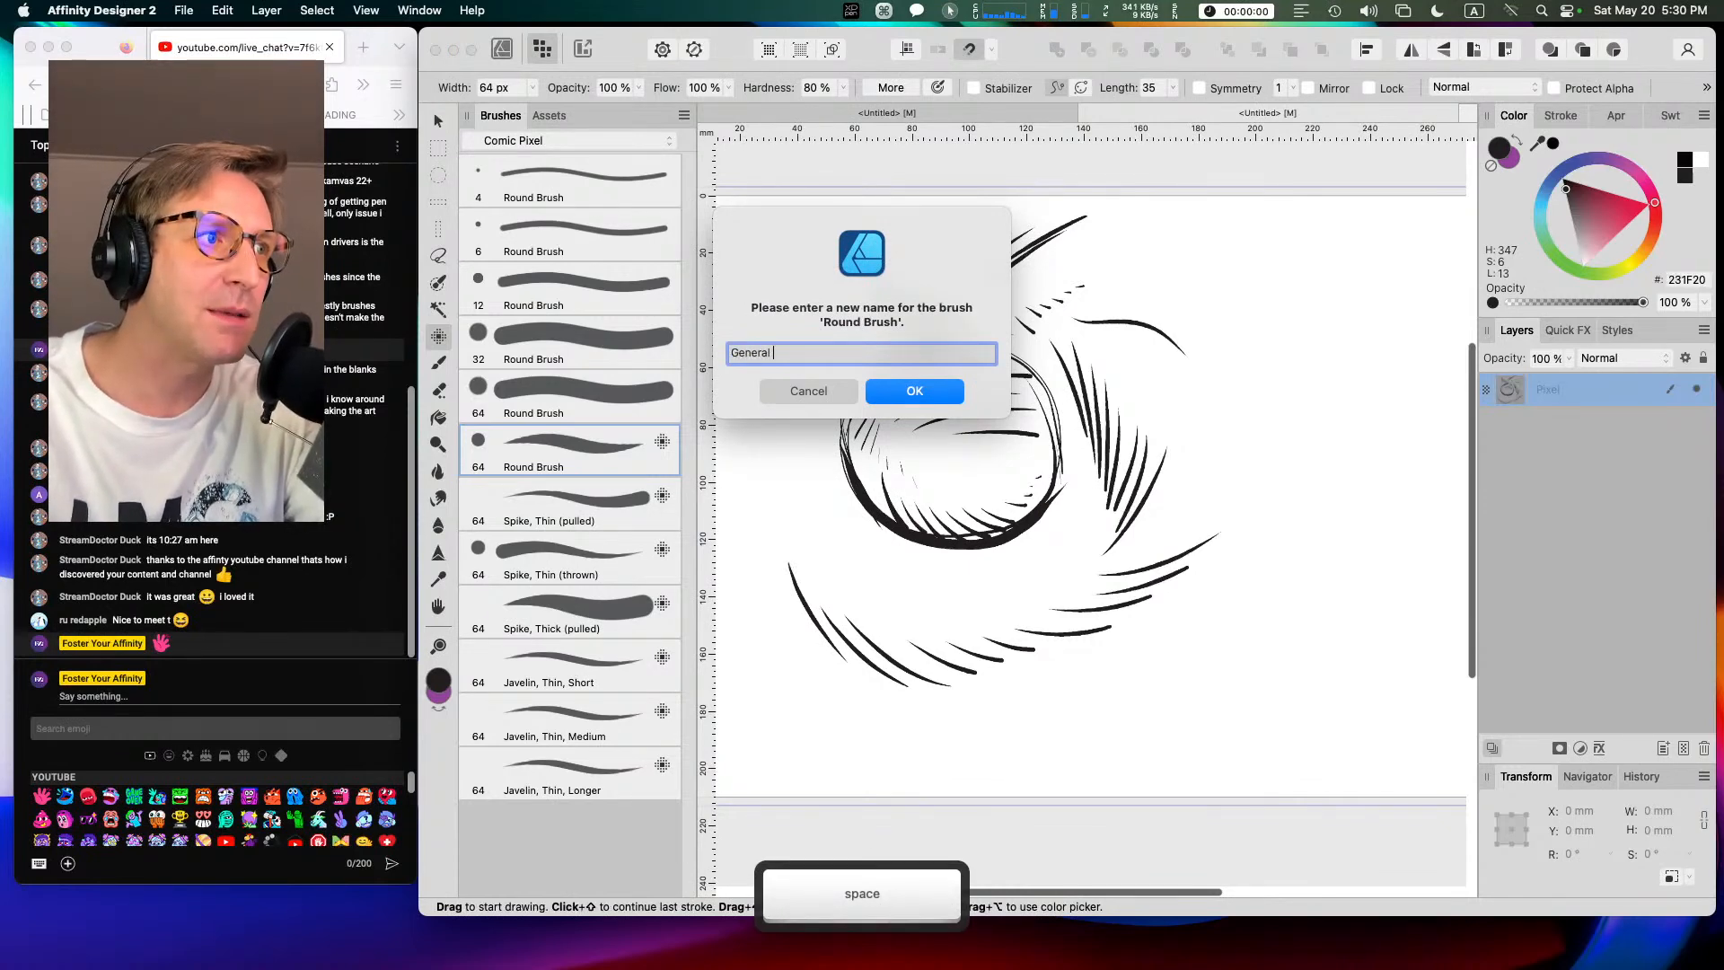
type("Ink")
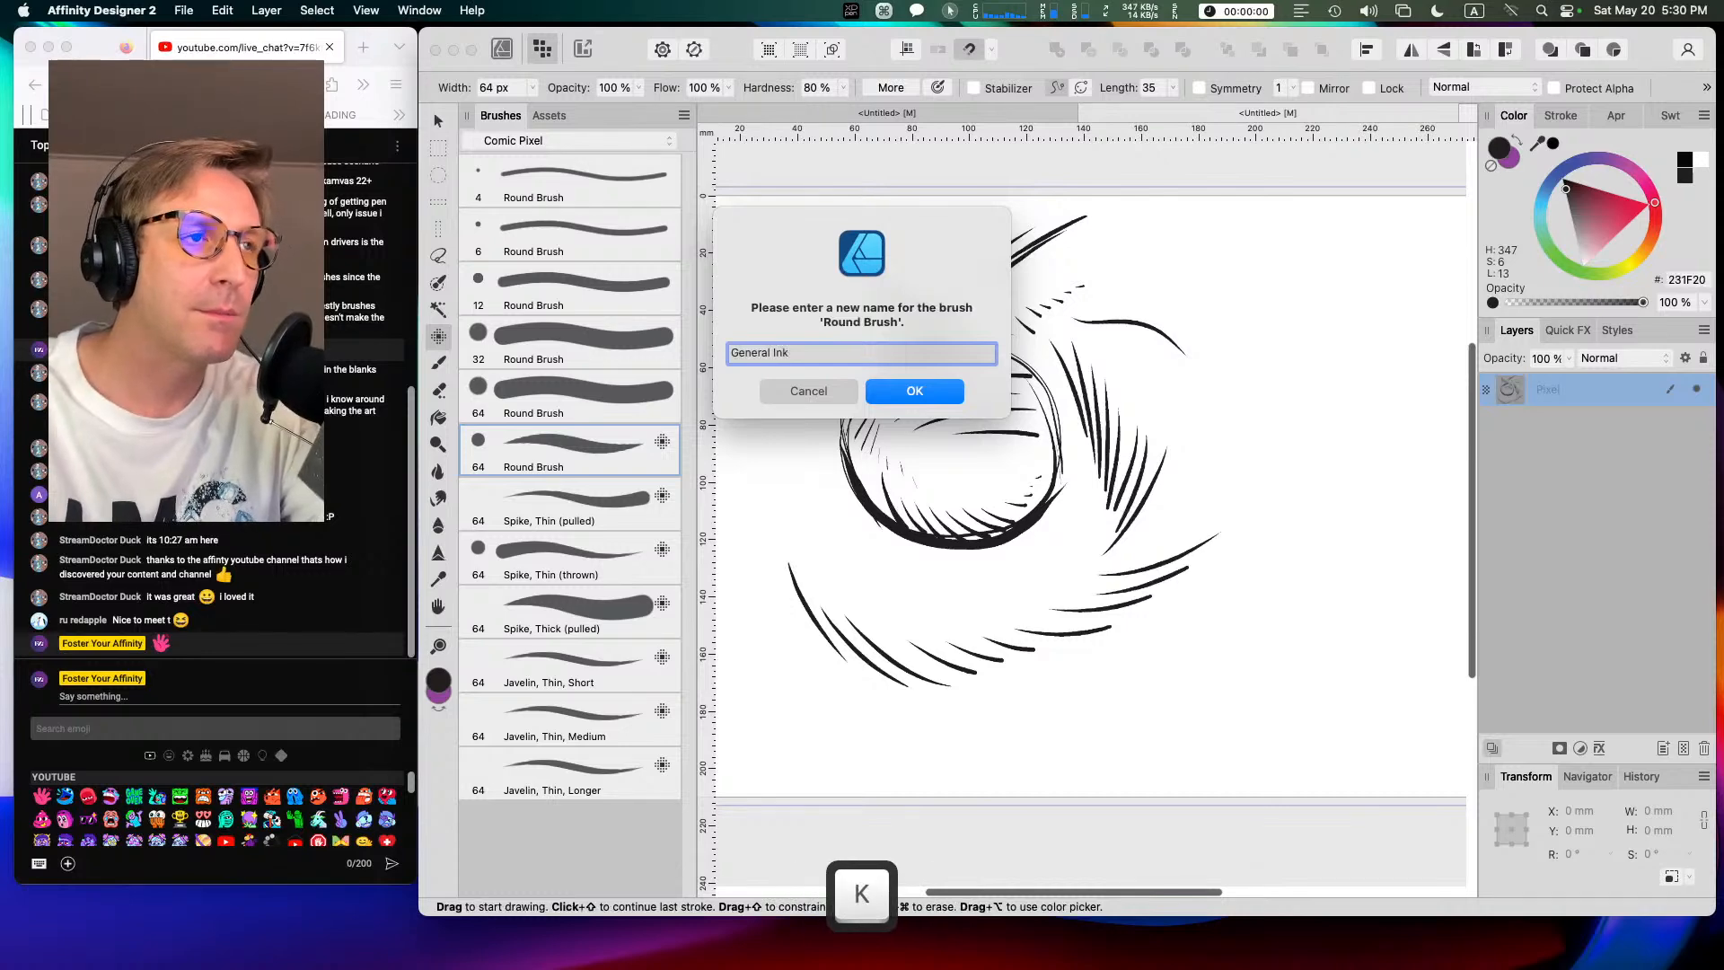
type("er 1")
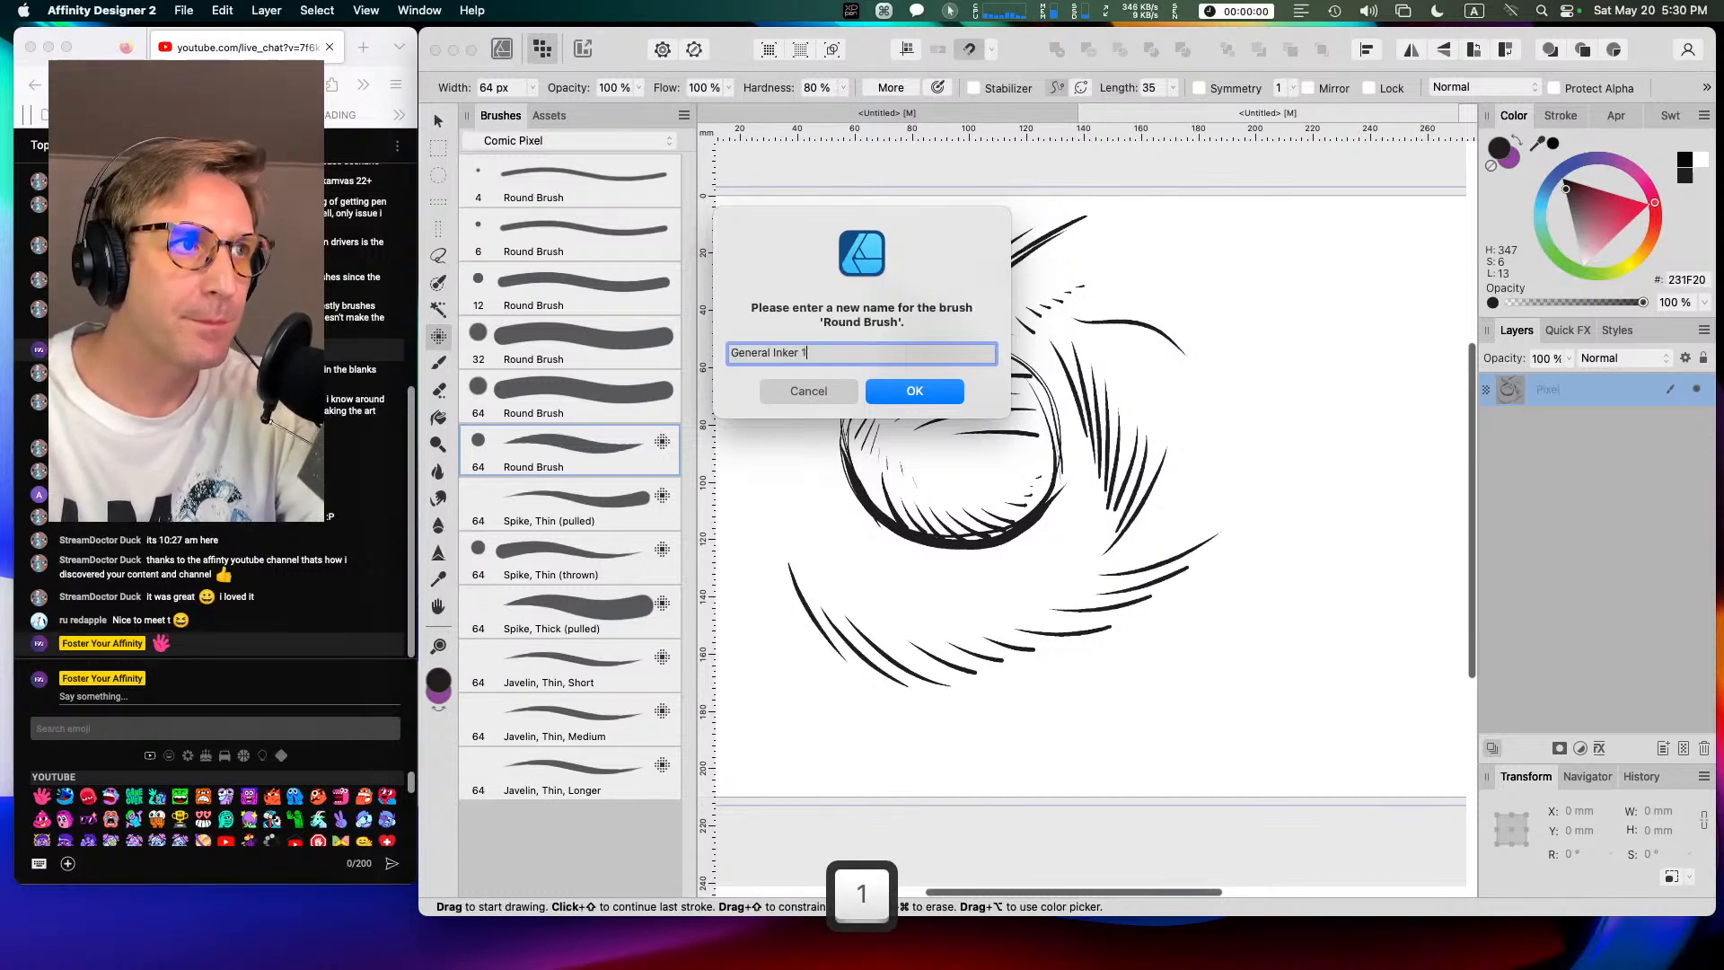
key("Return")
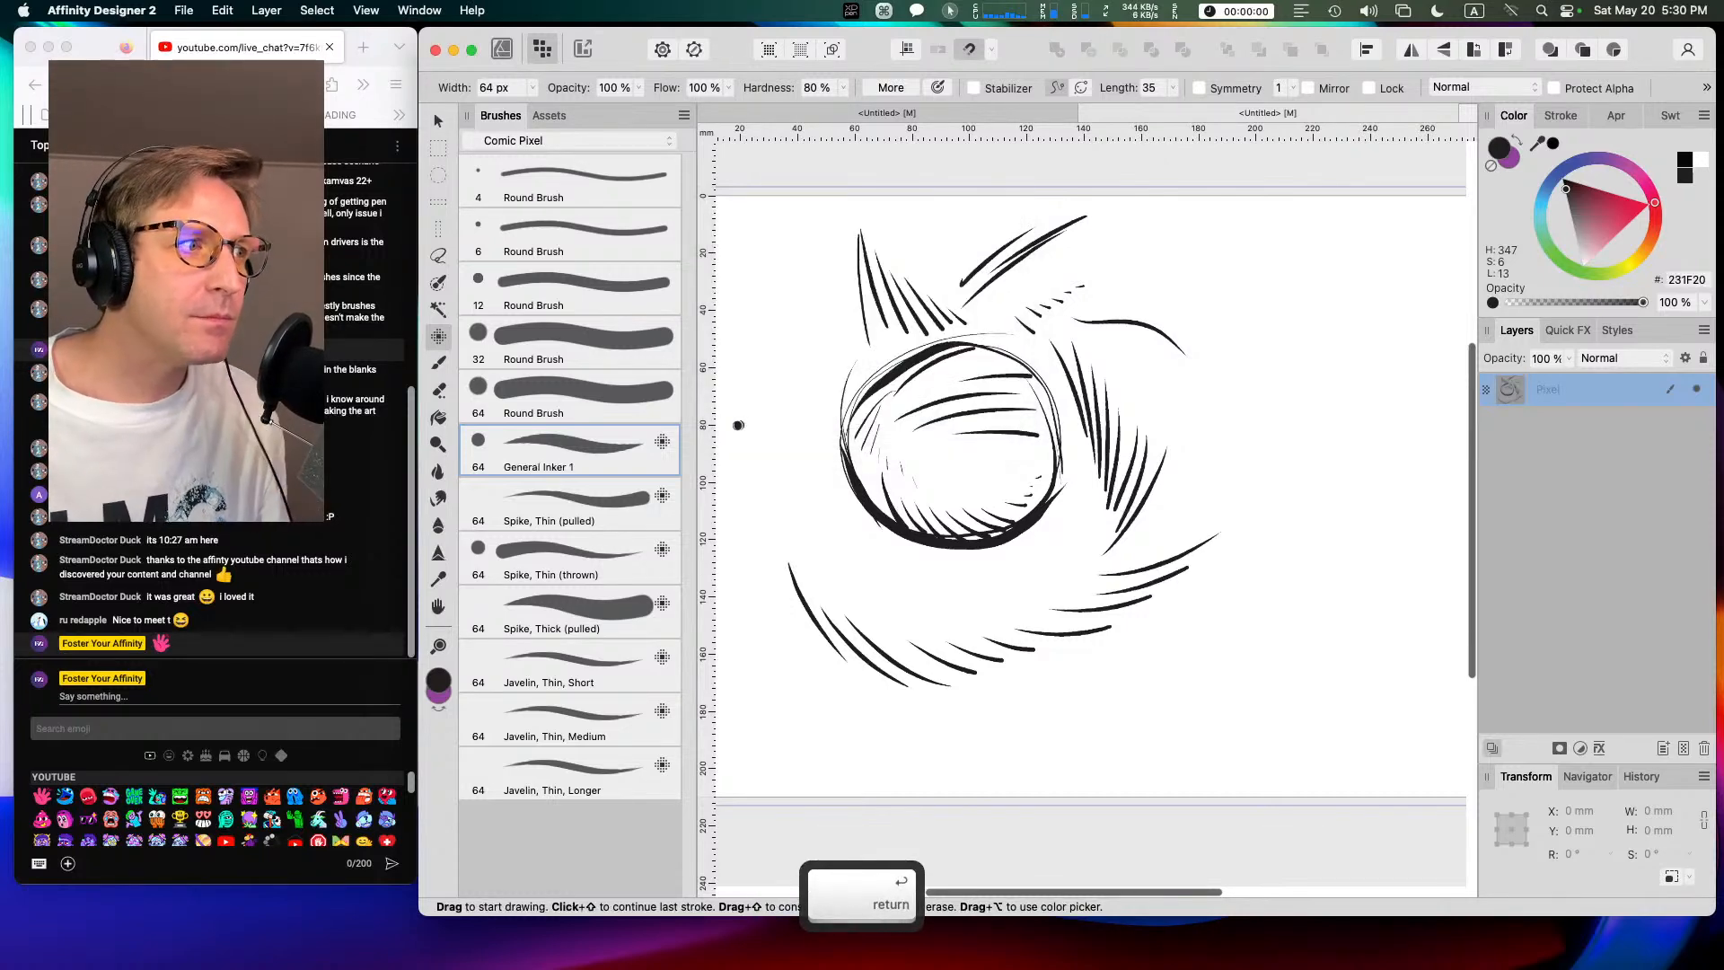
Step: Duplicate the "General Inker 1" brush and rename the copy "General Inker 2"
right_click(570, 451)
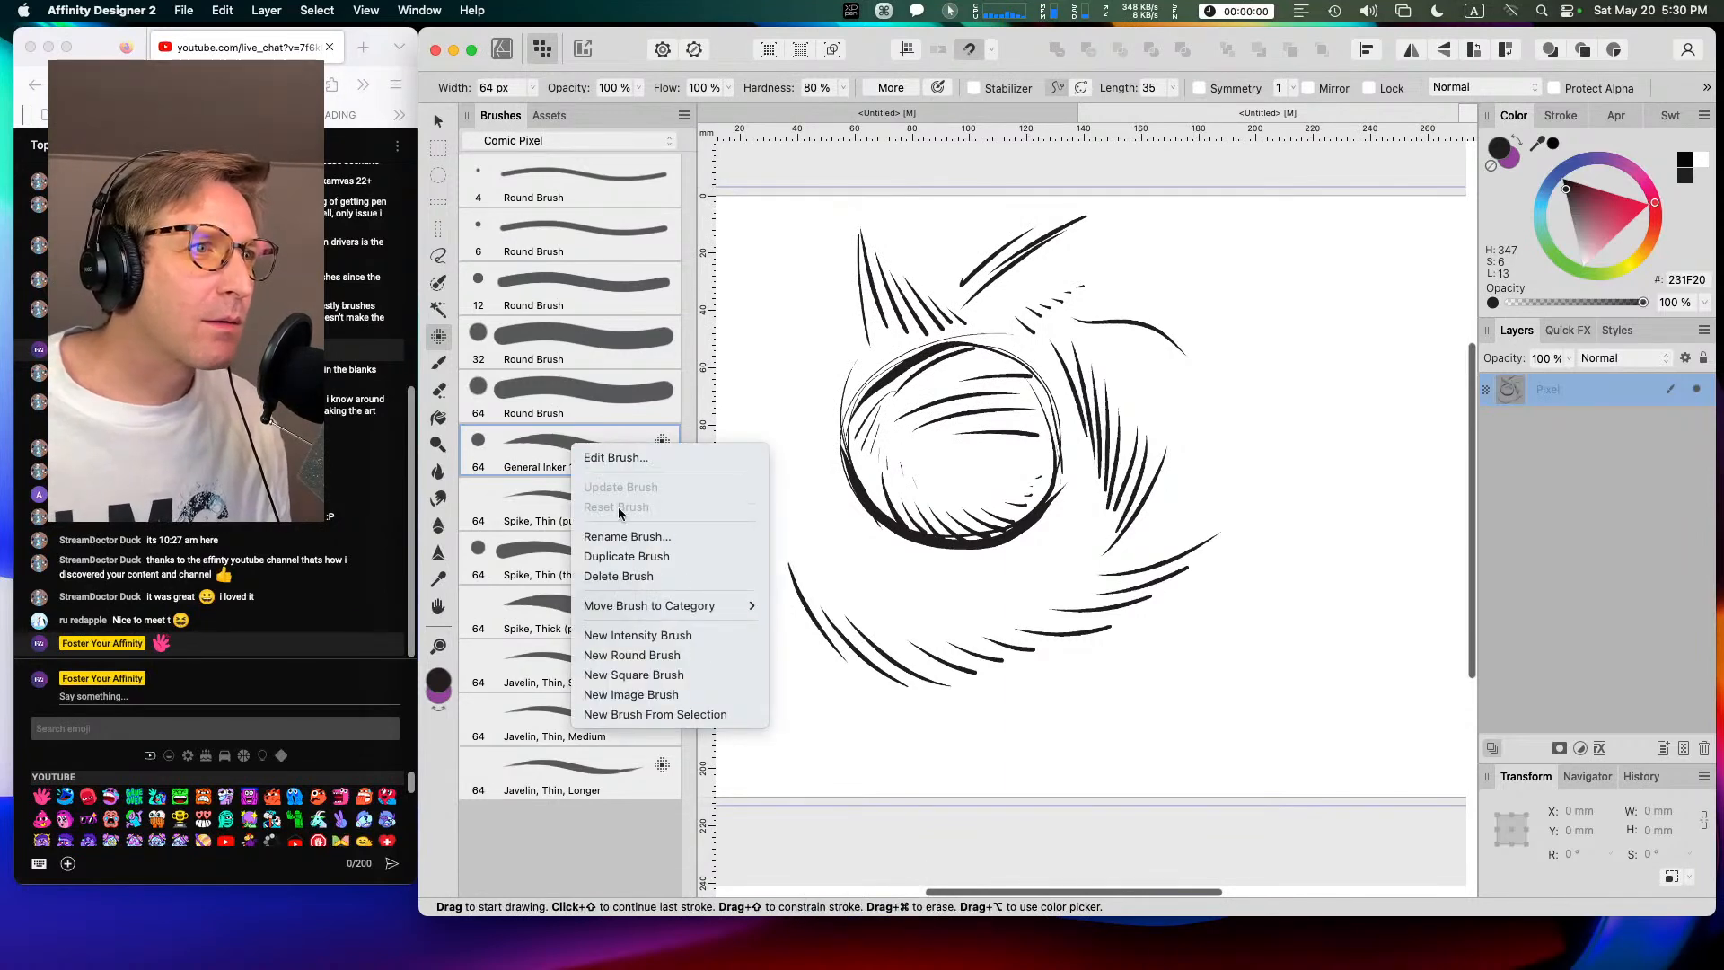
left_click(631, 549)
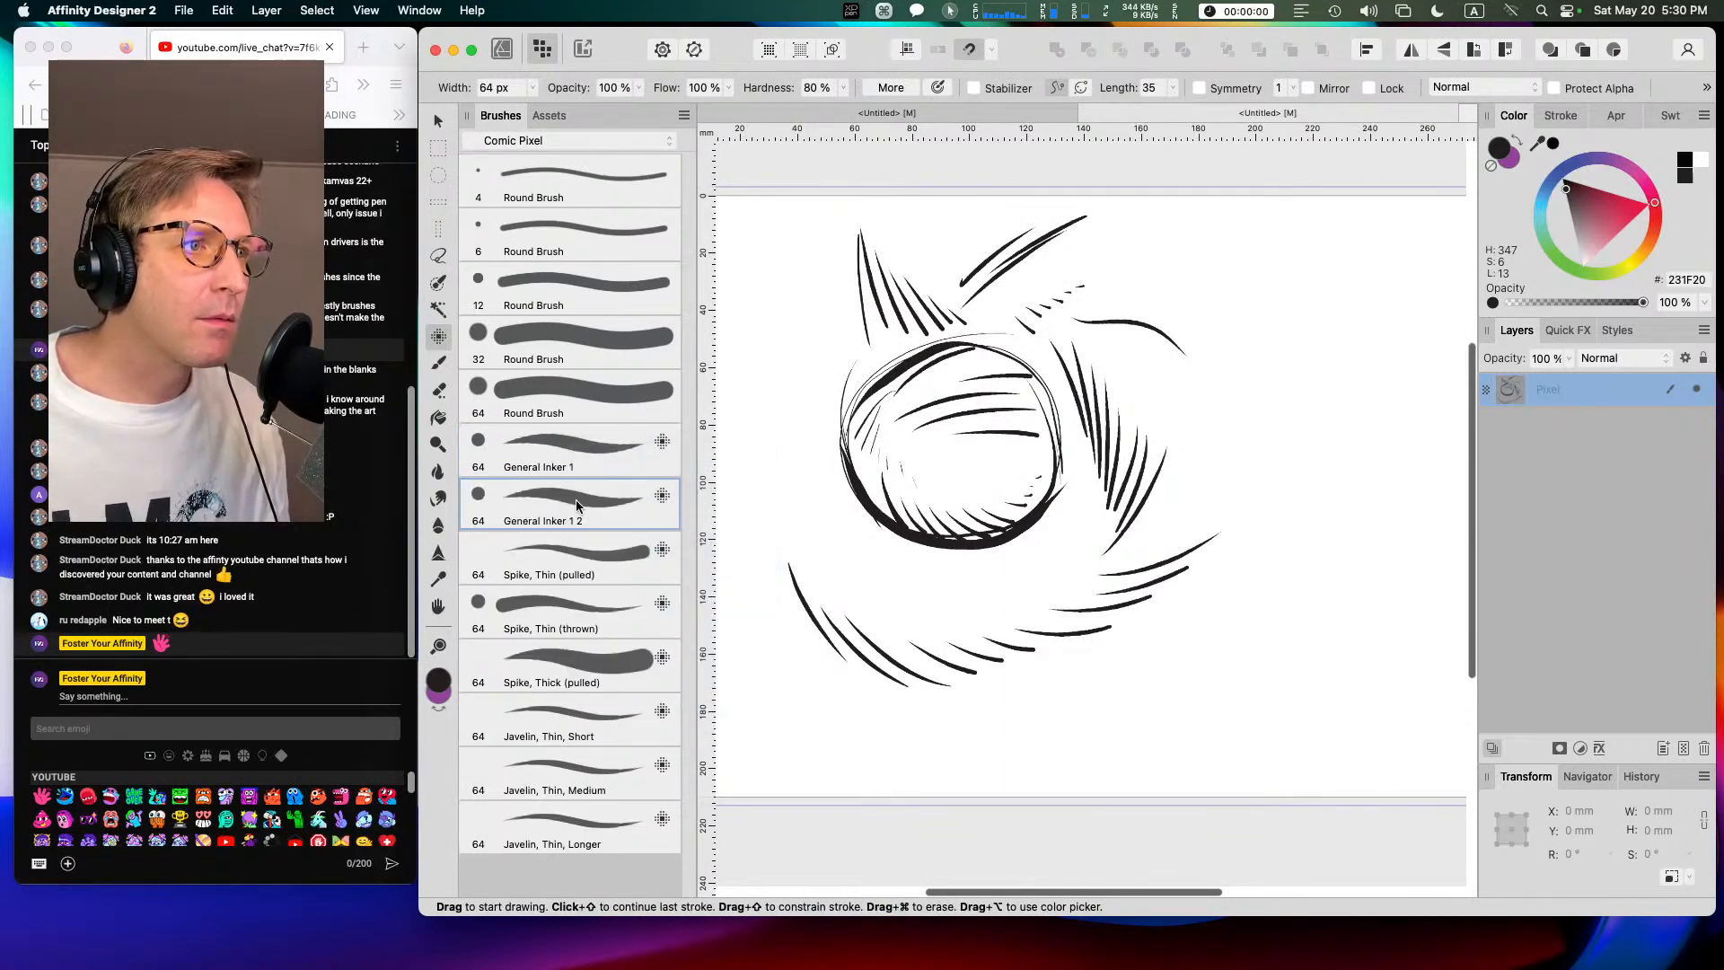
right_click(579, 508)
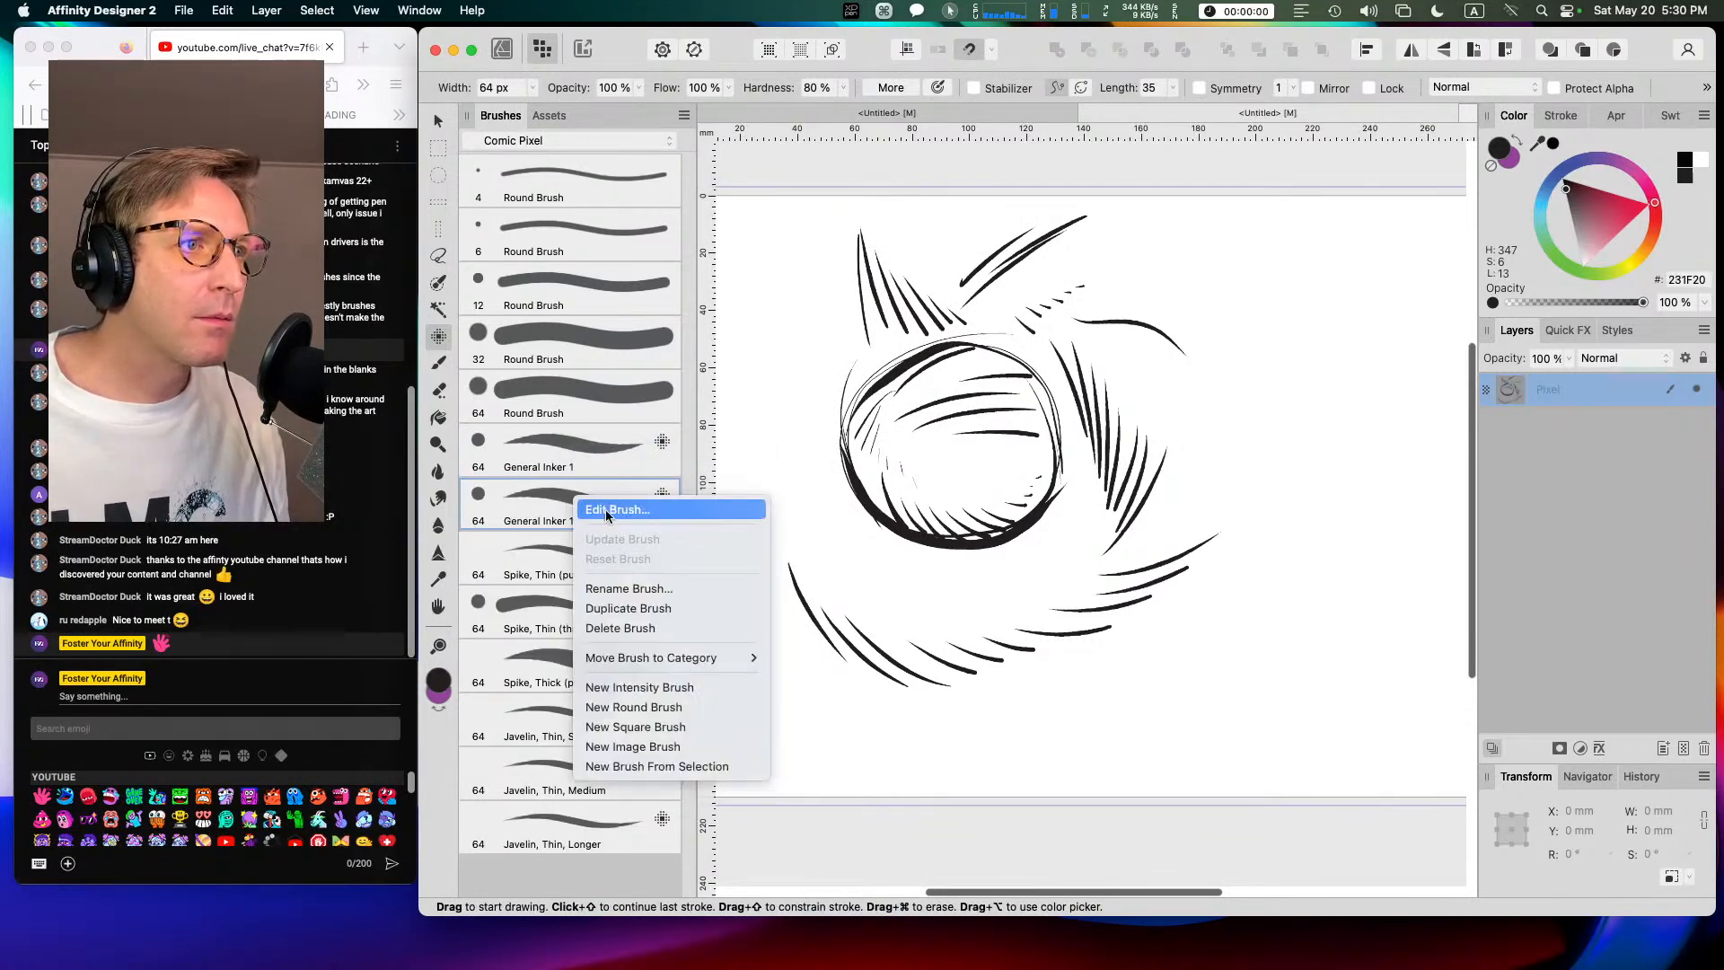
left_click(639, 589)
left_click(805, 352)
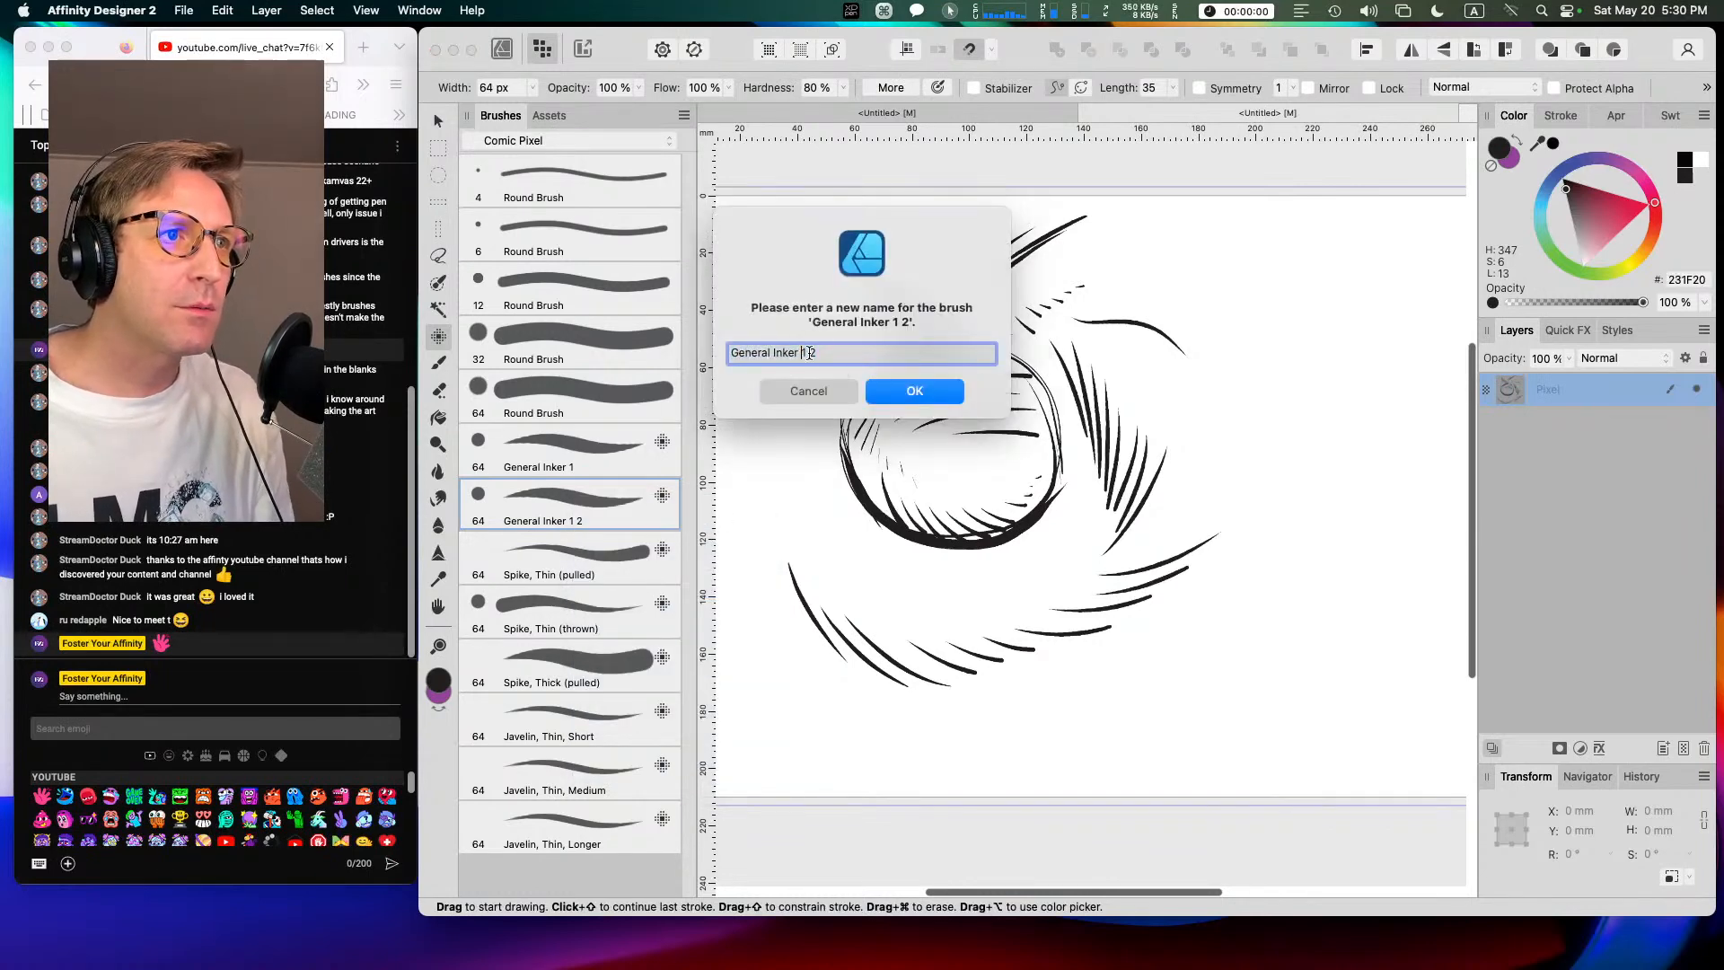
key("BackSpace")
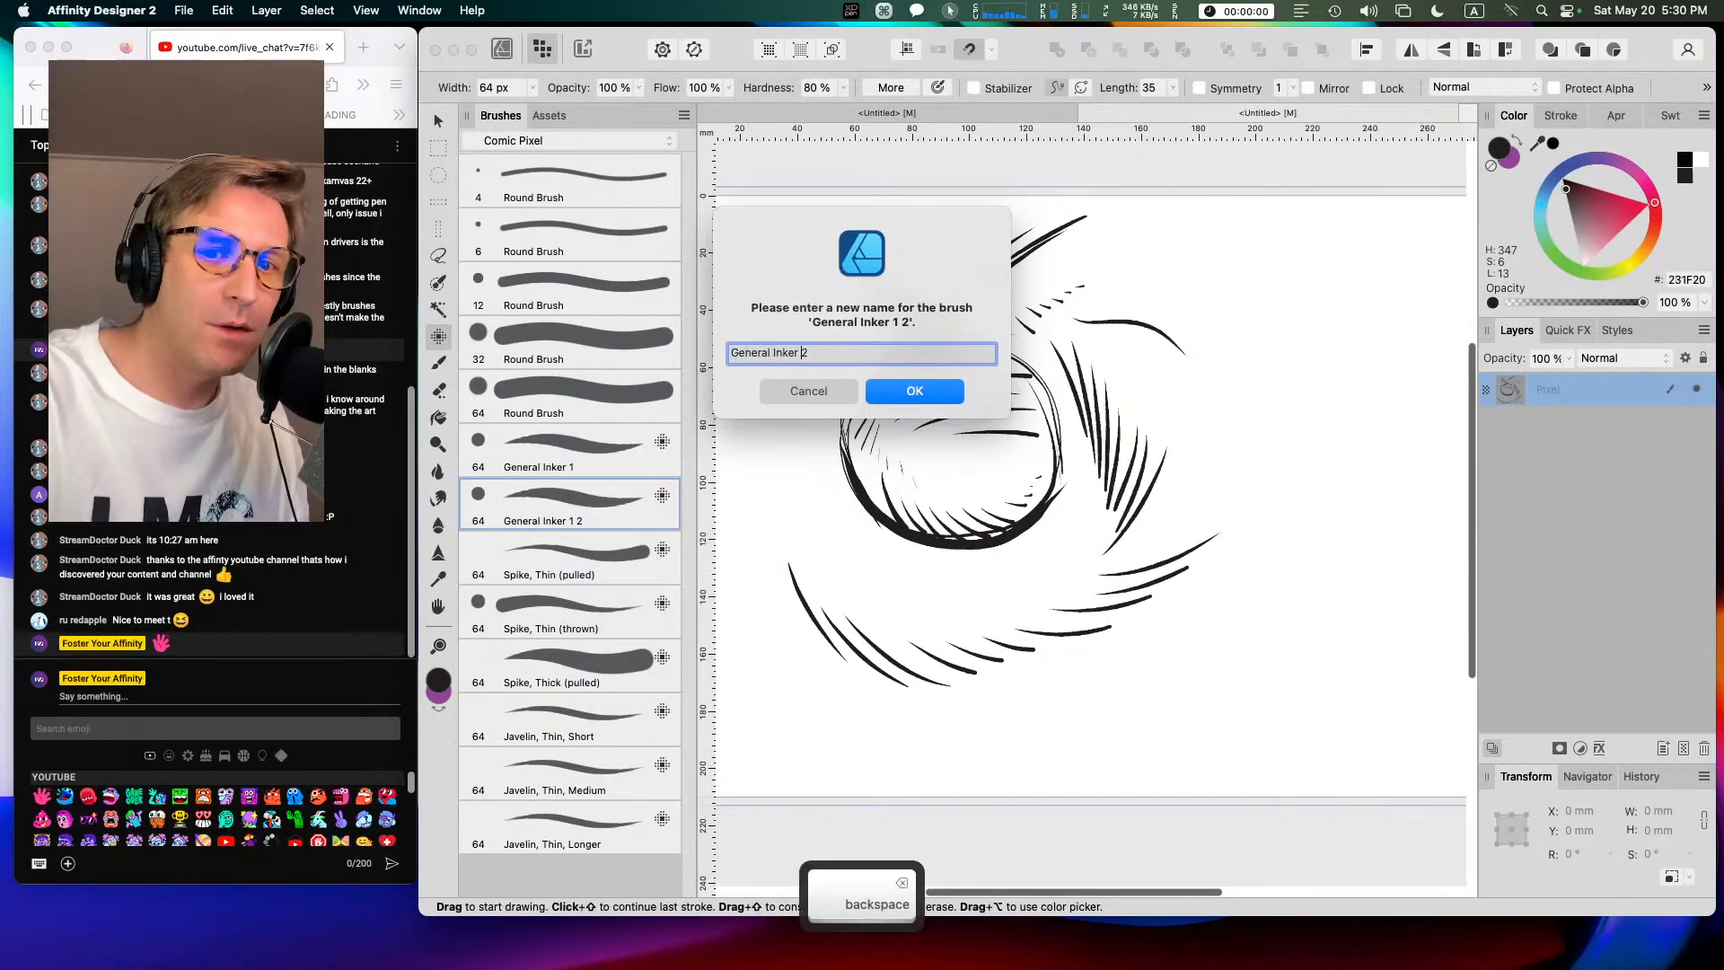
key("Return")
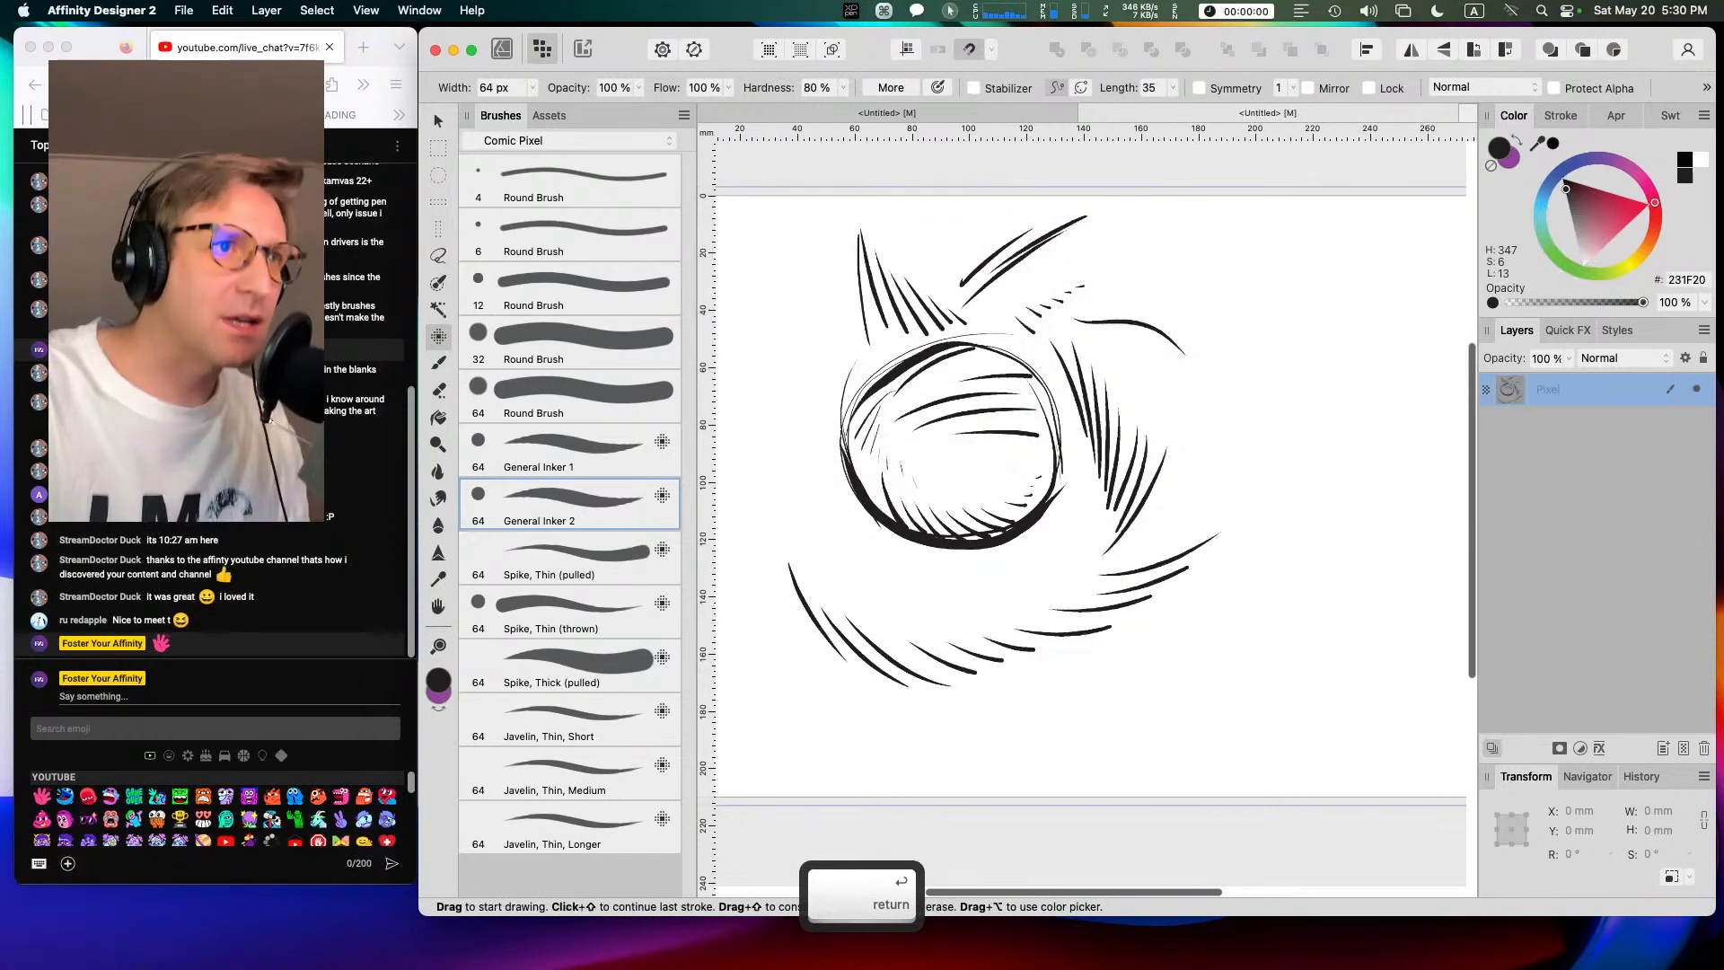
Step: Raise the full-pressure end of the "General Inker 2" brush's size jitter curve to about half height and close its settings
right_click(576, 514)
double_click(627, 496)
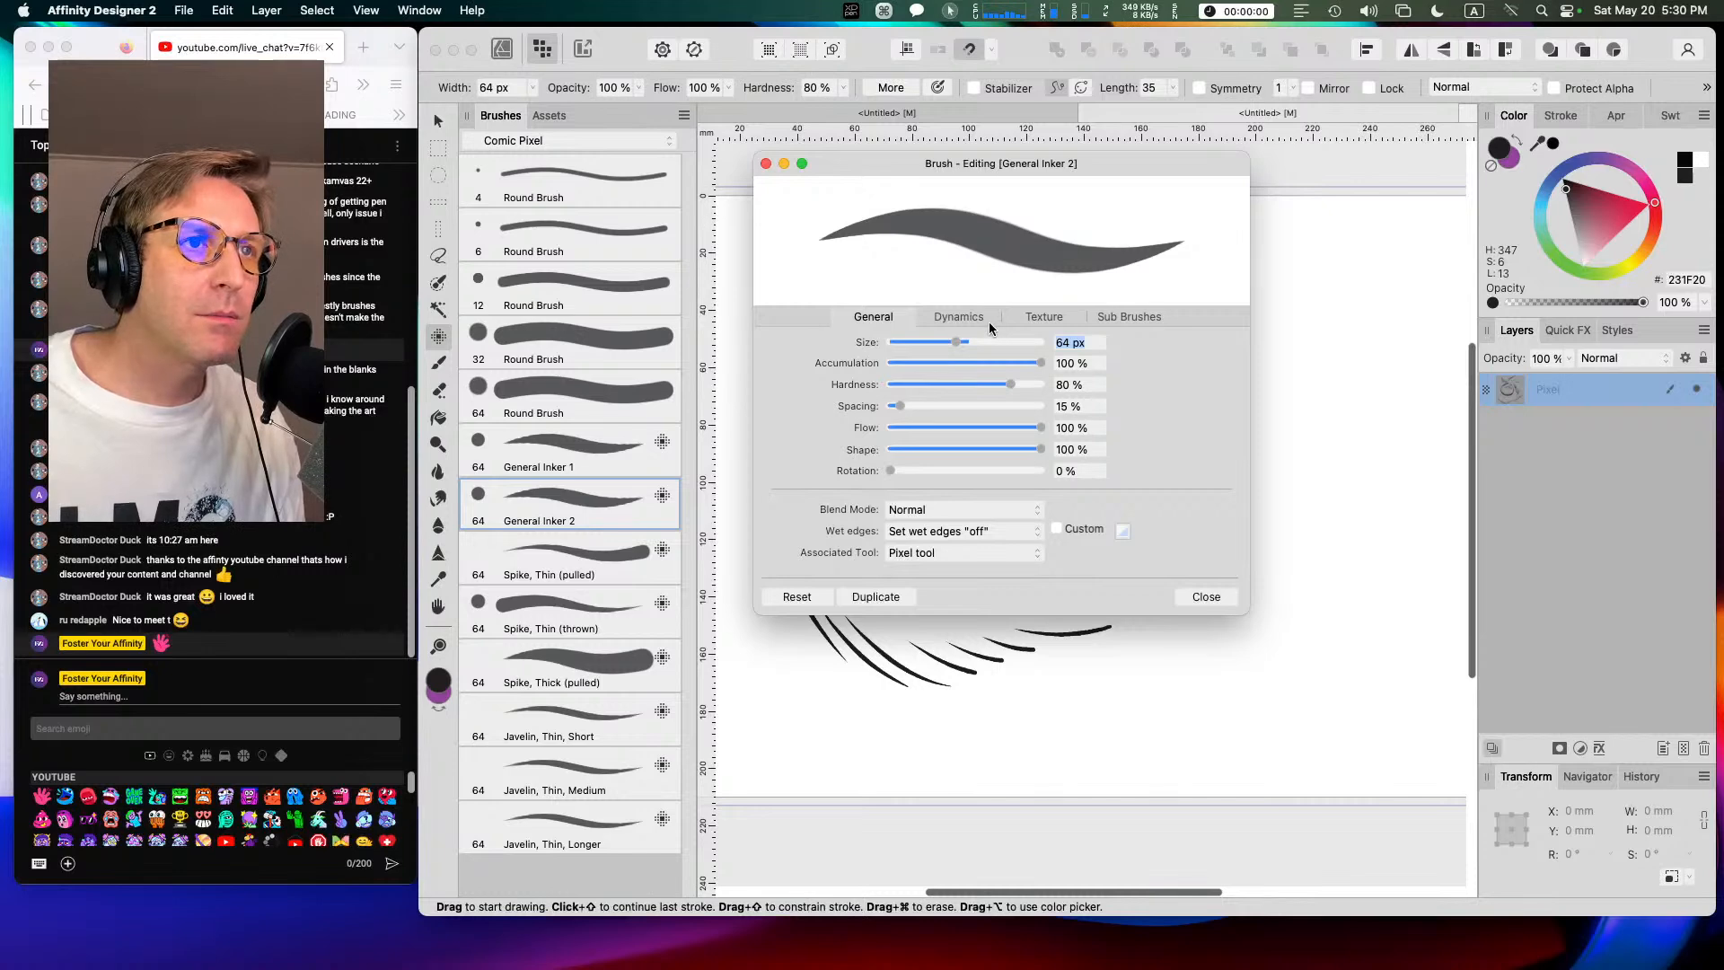
left_click(957, 314)
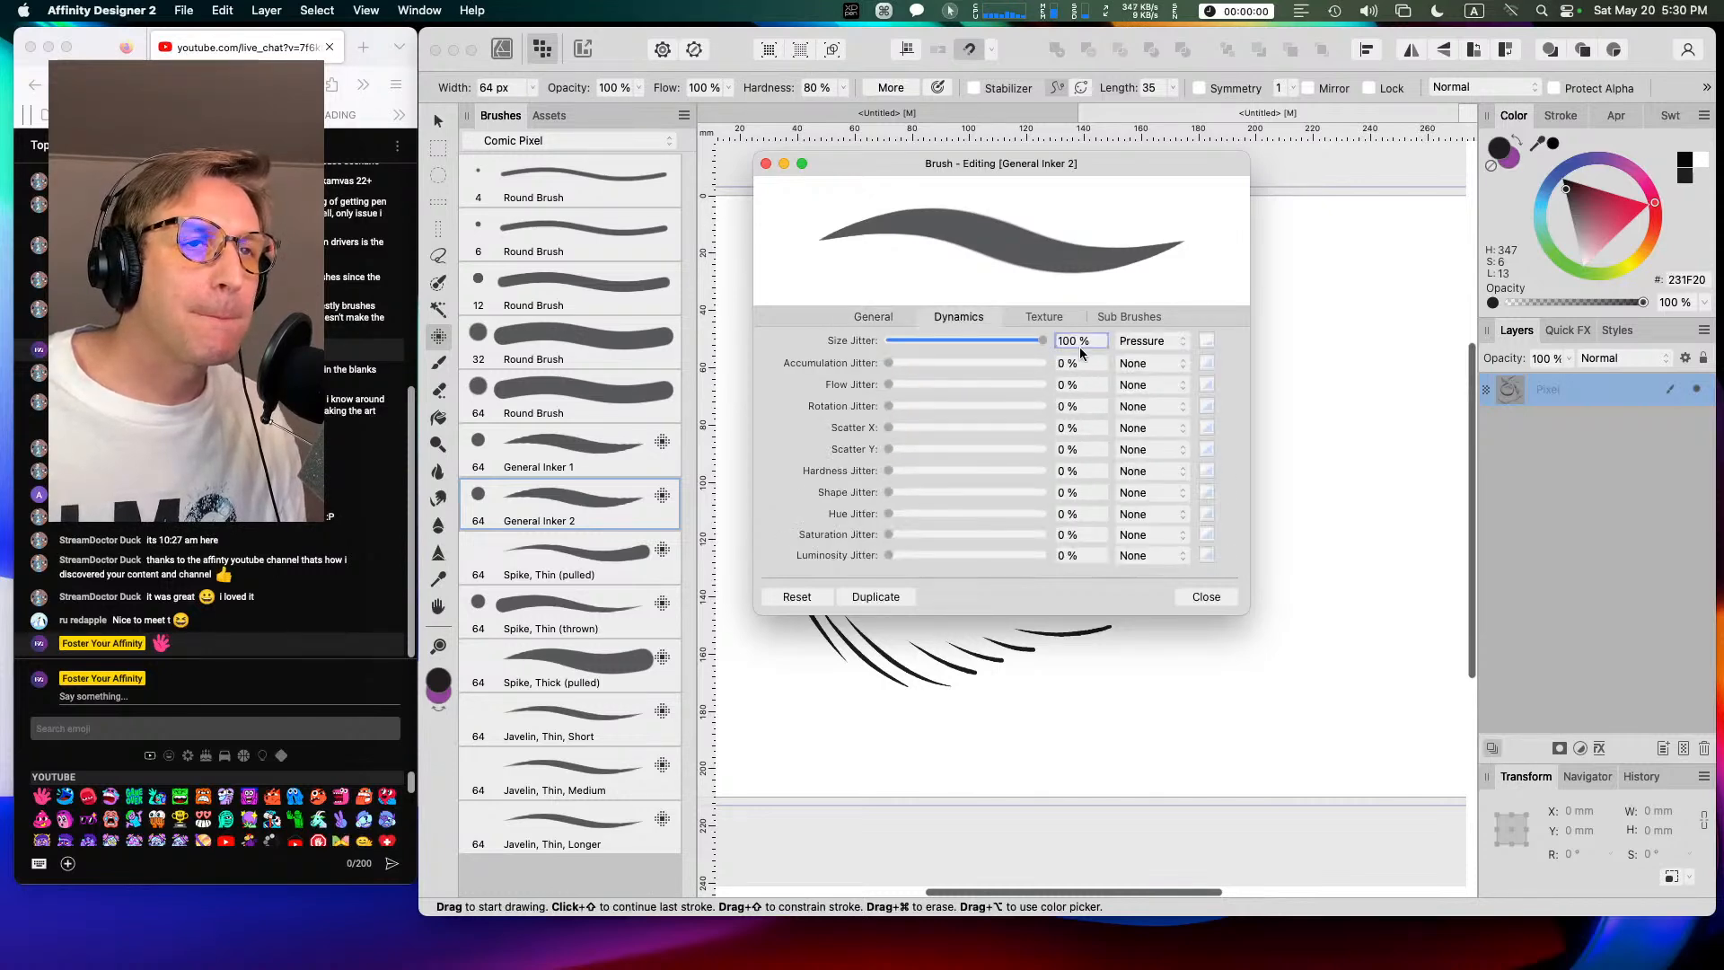
left_click(872, 316)
left_click(998, 319)
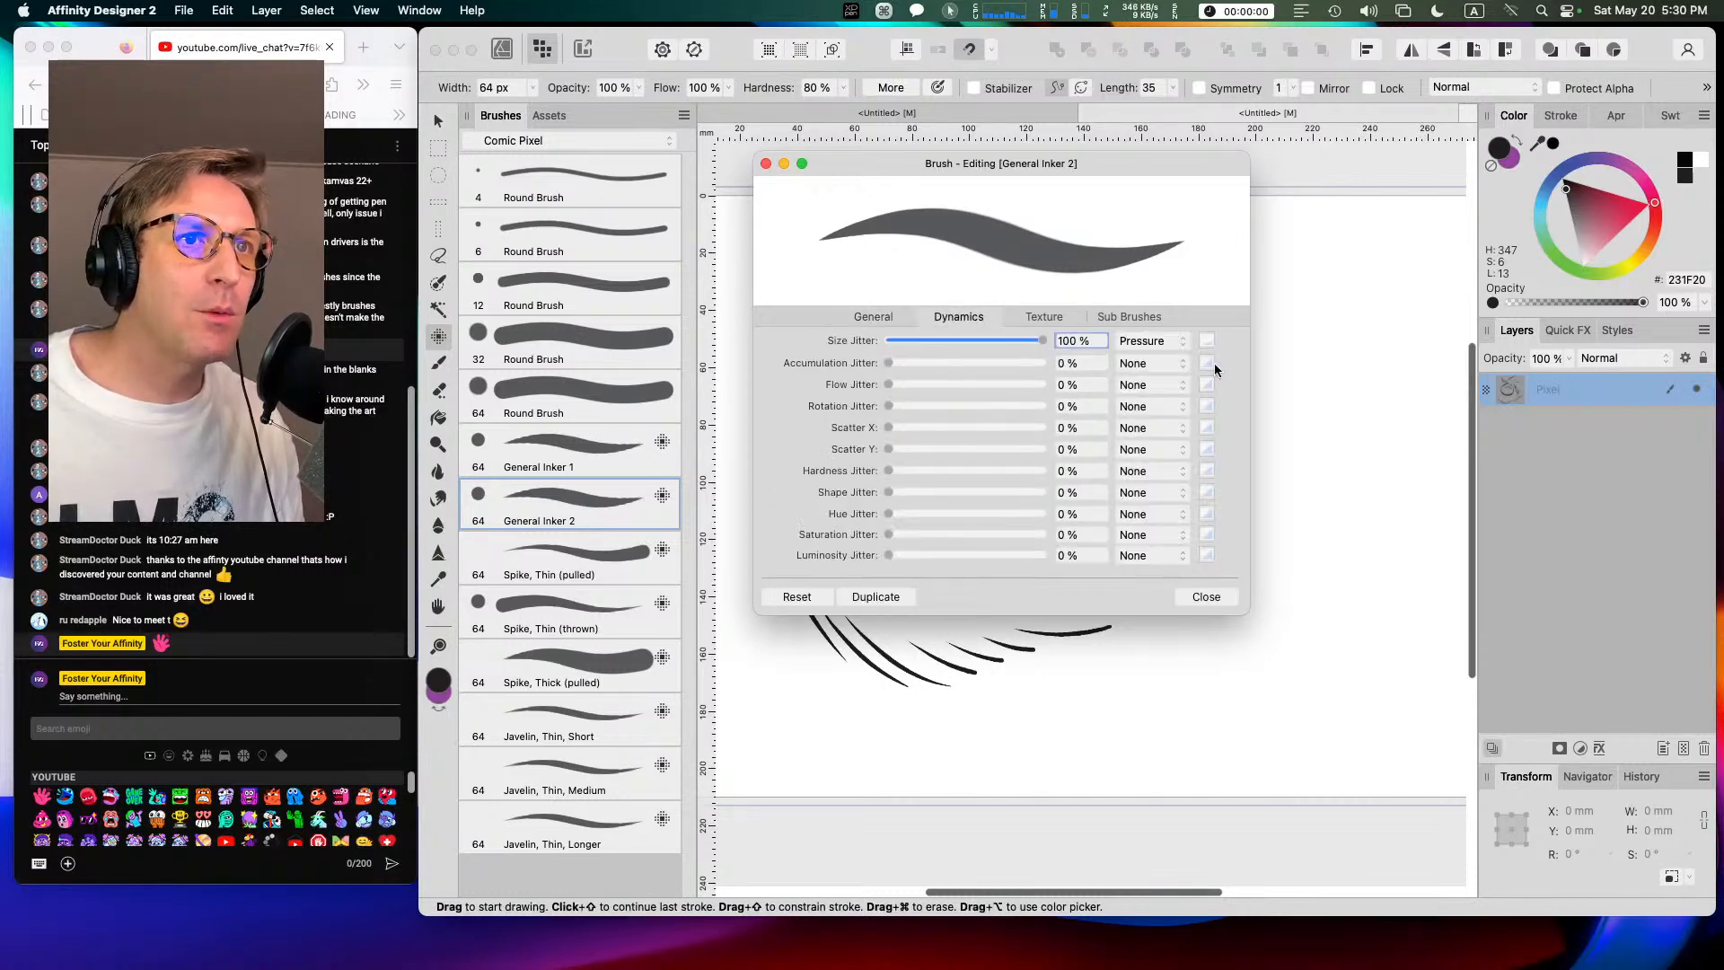
left_click(1206, 339)
left_click_drag(1400, 465, 1409, 445)
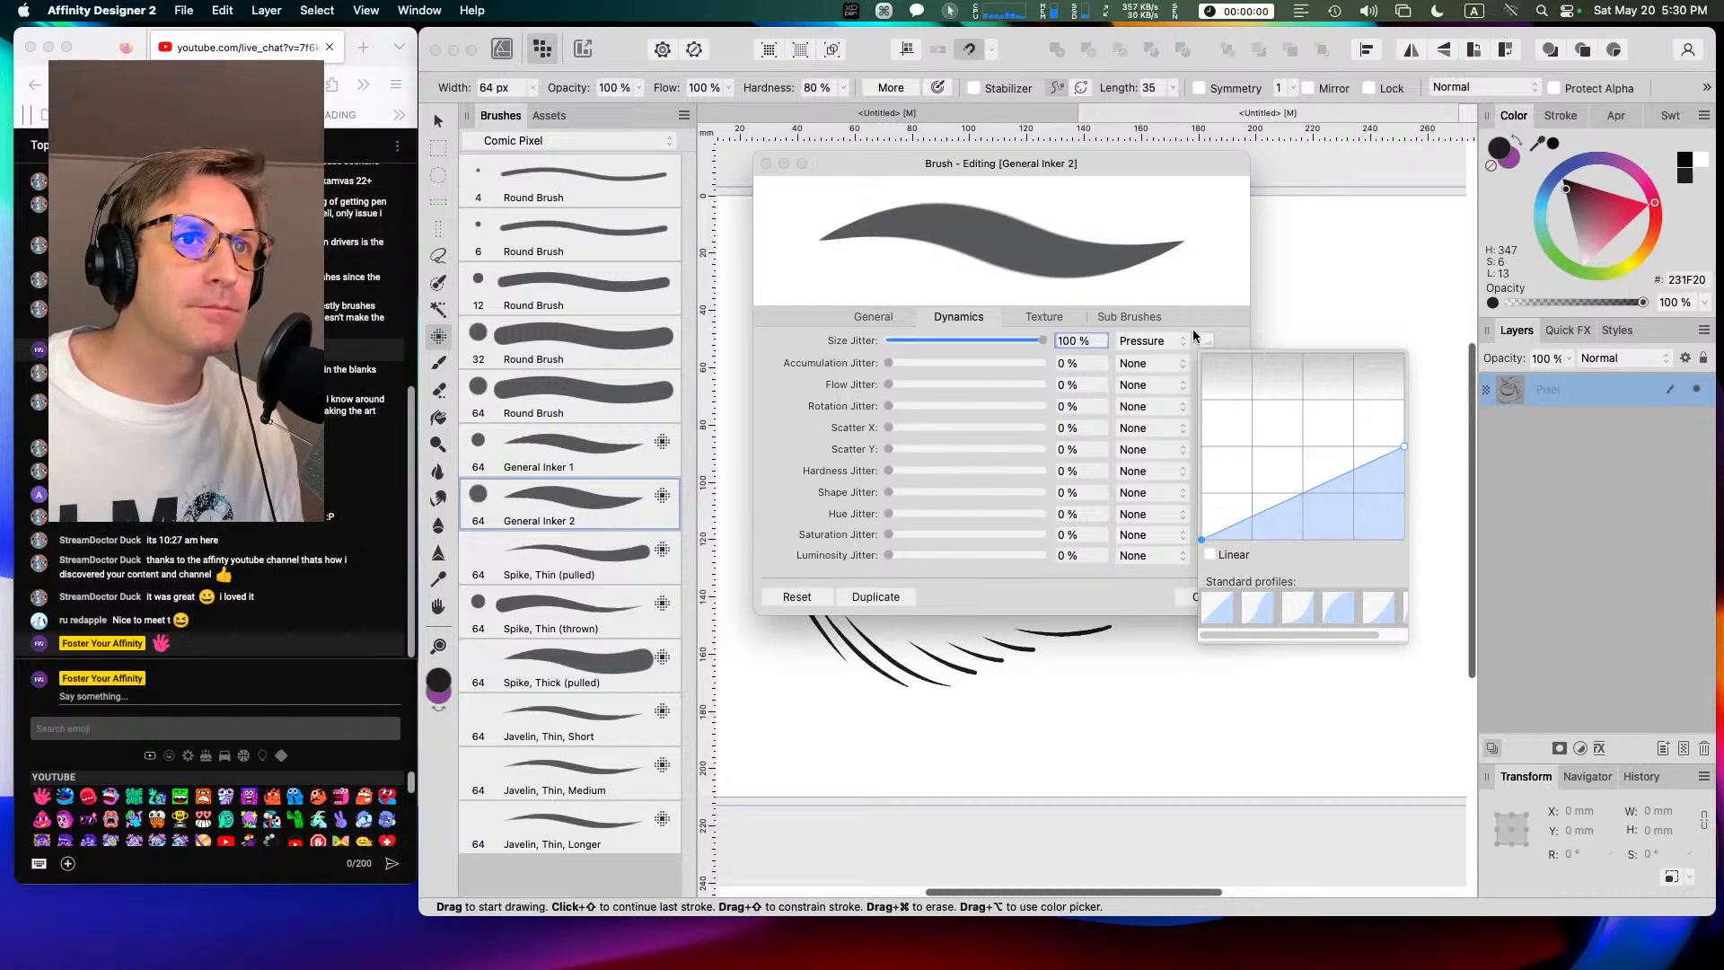
left_click(1232, 327)
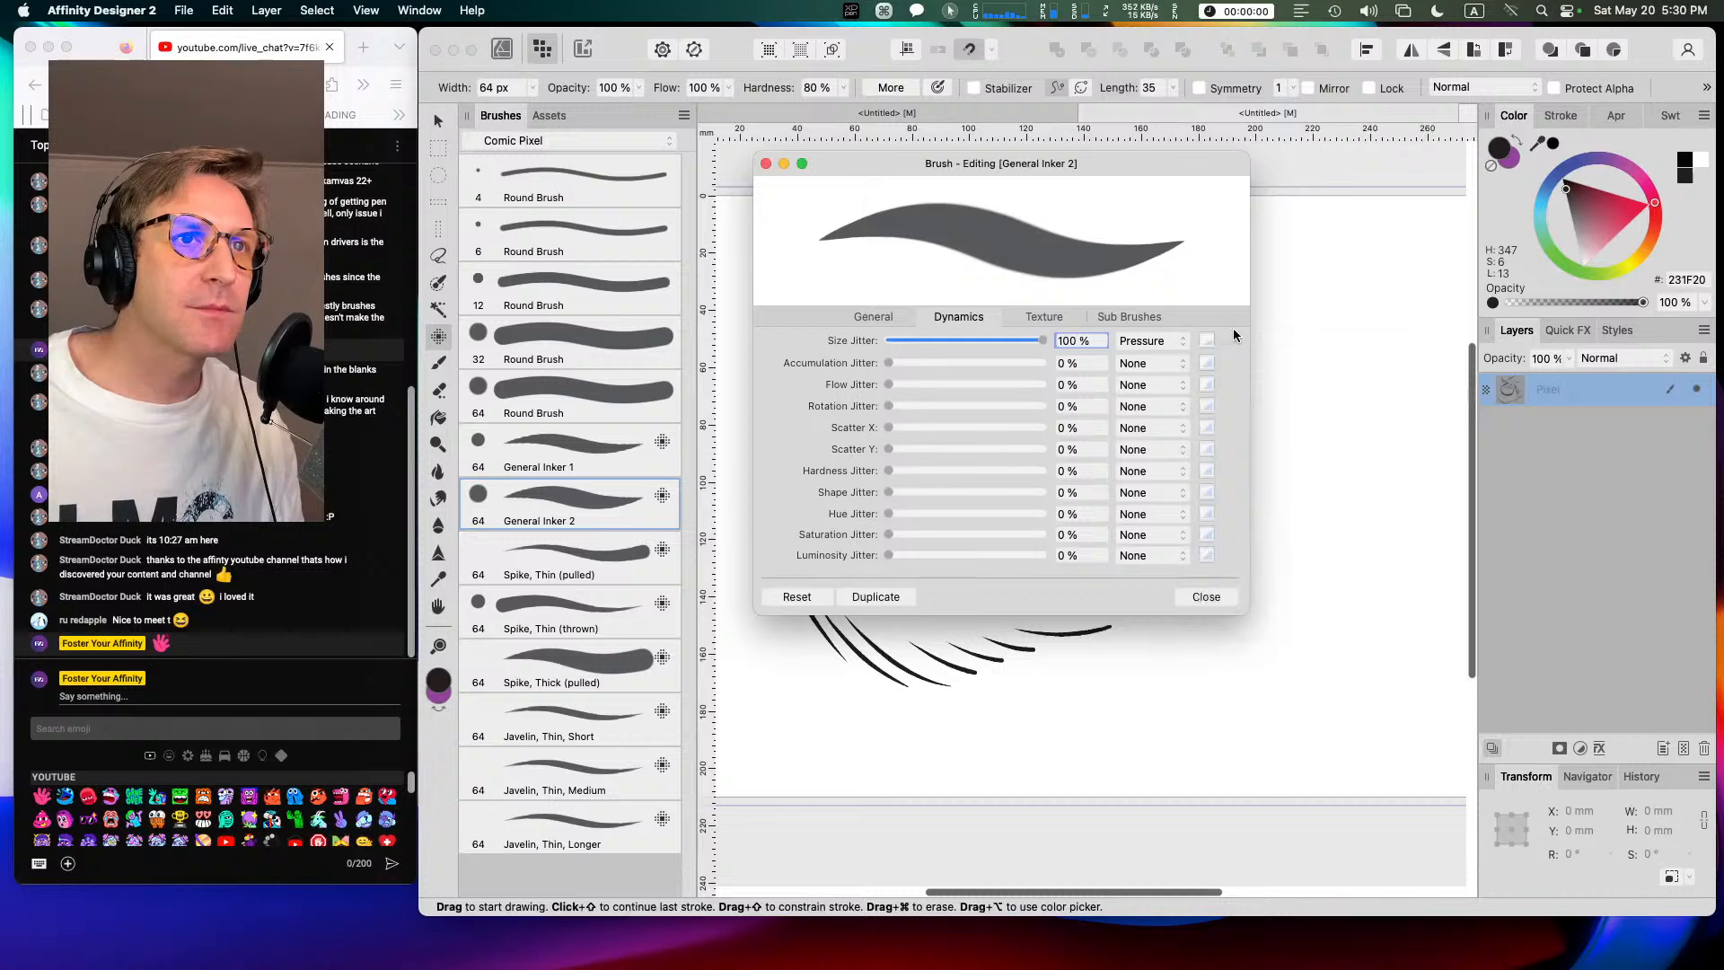
left_click(1205, 596)
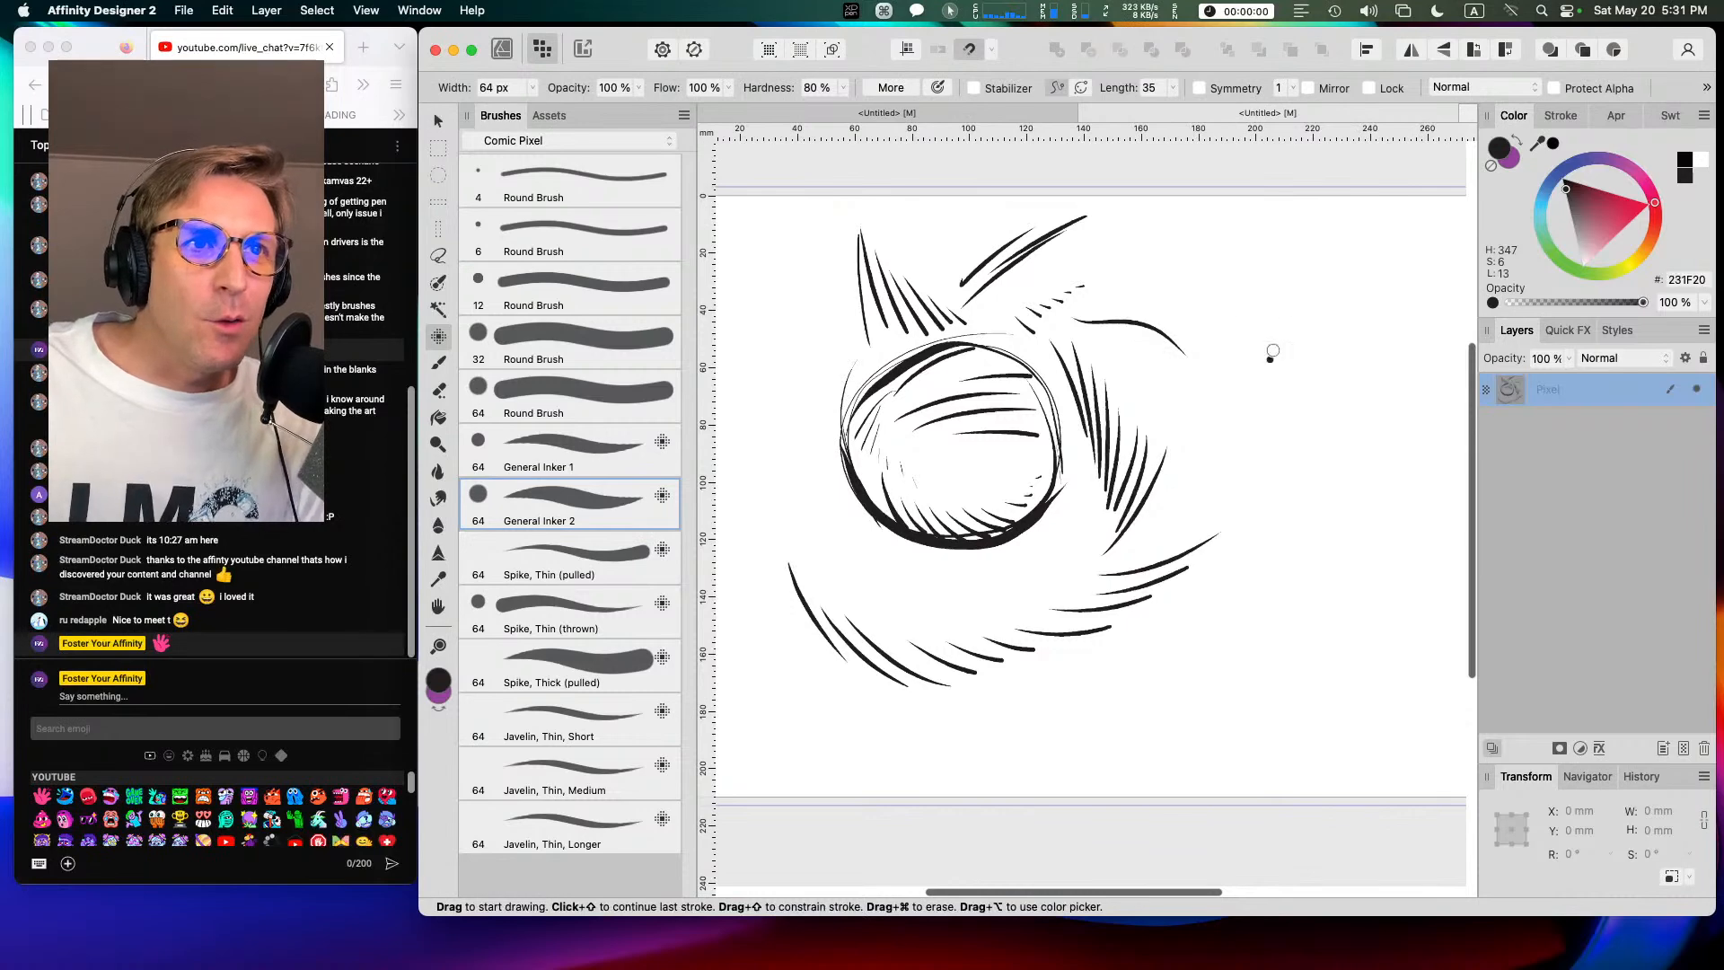
Step: Test "General Inker 2" by sketching a hatched oval beside the existing strokes, and delete the pixel layer holding all the sketches
mouse_move(1374, 316)
left_mouse_down()
mouse_move(1314, 275)
mouse_move(1243, 336)
mouse_move(1241, 431)
mouse_move(1325, 484)
mouse_move(1398, 398)
mouse_move(1394, 331)
mouse_move(1343, 291)
mouse_move(1294, 287)
mouse_move(1240, 356)
mouse_move(1256, 449)
mouse_move(1324, 488)
mouse_move(1393, 424)
mouse_move(1401, 332)
mouse_move(1312, 282)
mouse_move(1242, 344)
mouse_move(1284, 467)
left_mouse_up()
mouse_move(1271, 402)
left_mouse_down()
mouse_move(1293, 471)
mouse_move(1317, 492)
mouse_move(1352, 468)
left_mouse_up()
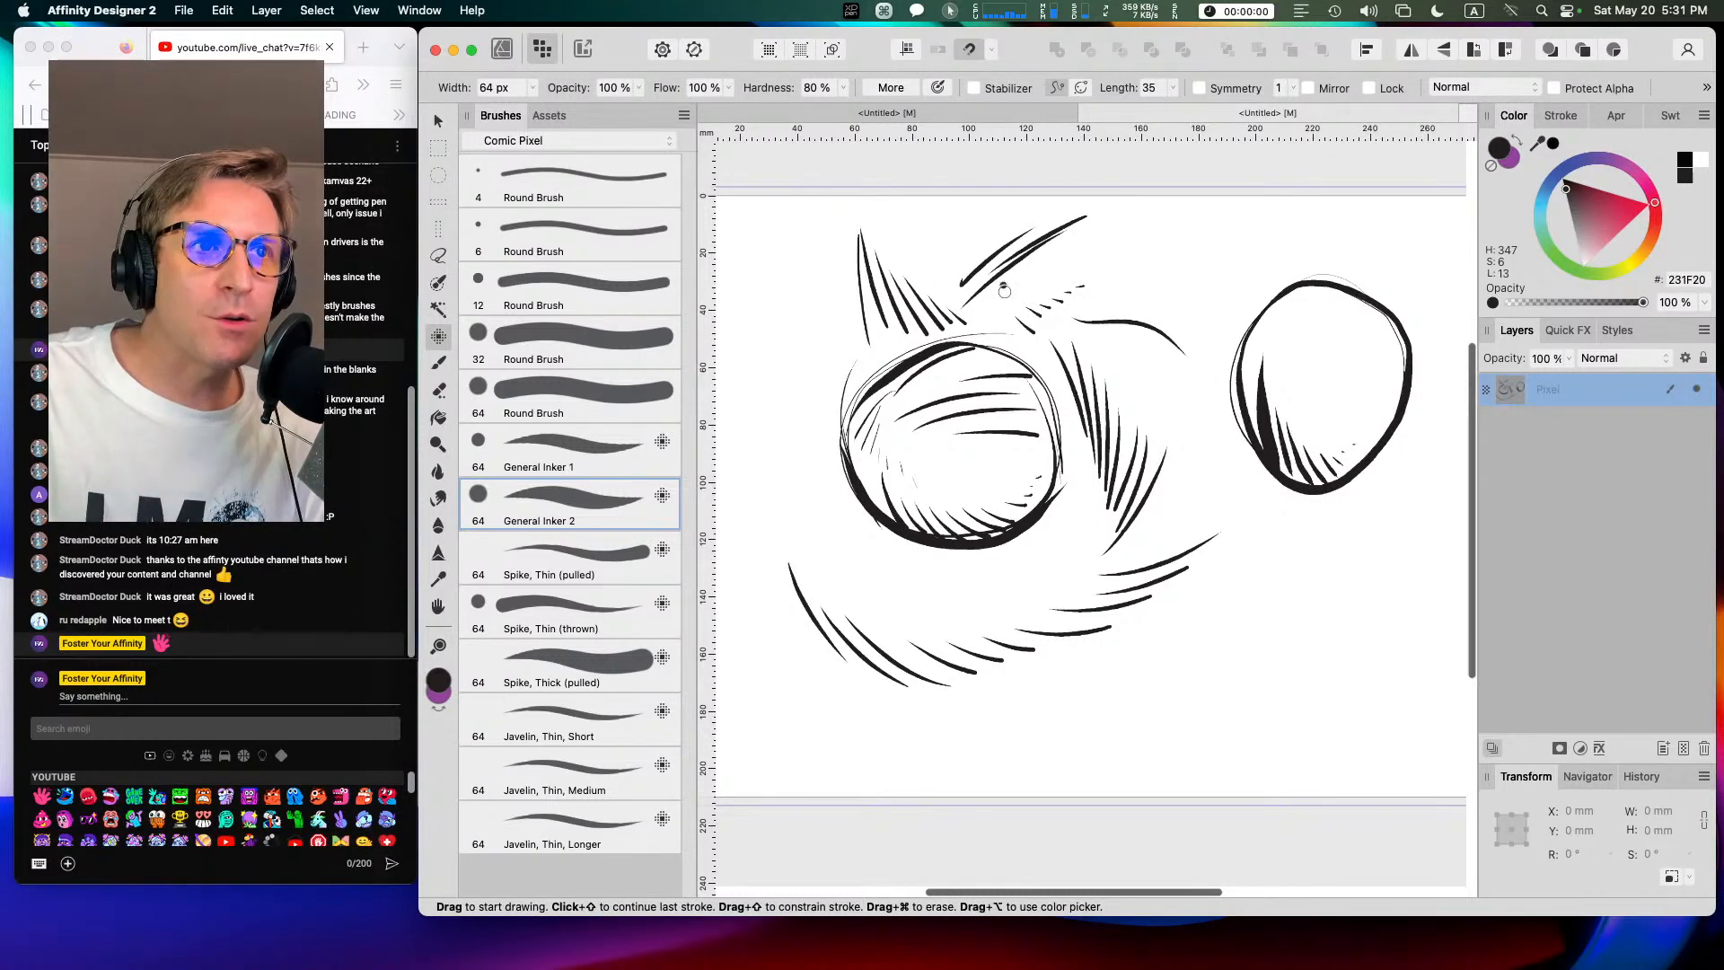
mouse_move(1272, 326)
left_mouse_down()
mouse_move(1335, 283)
mouse_move(1390, 309)
left_mouse_up()
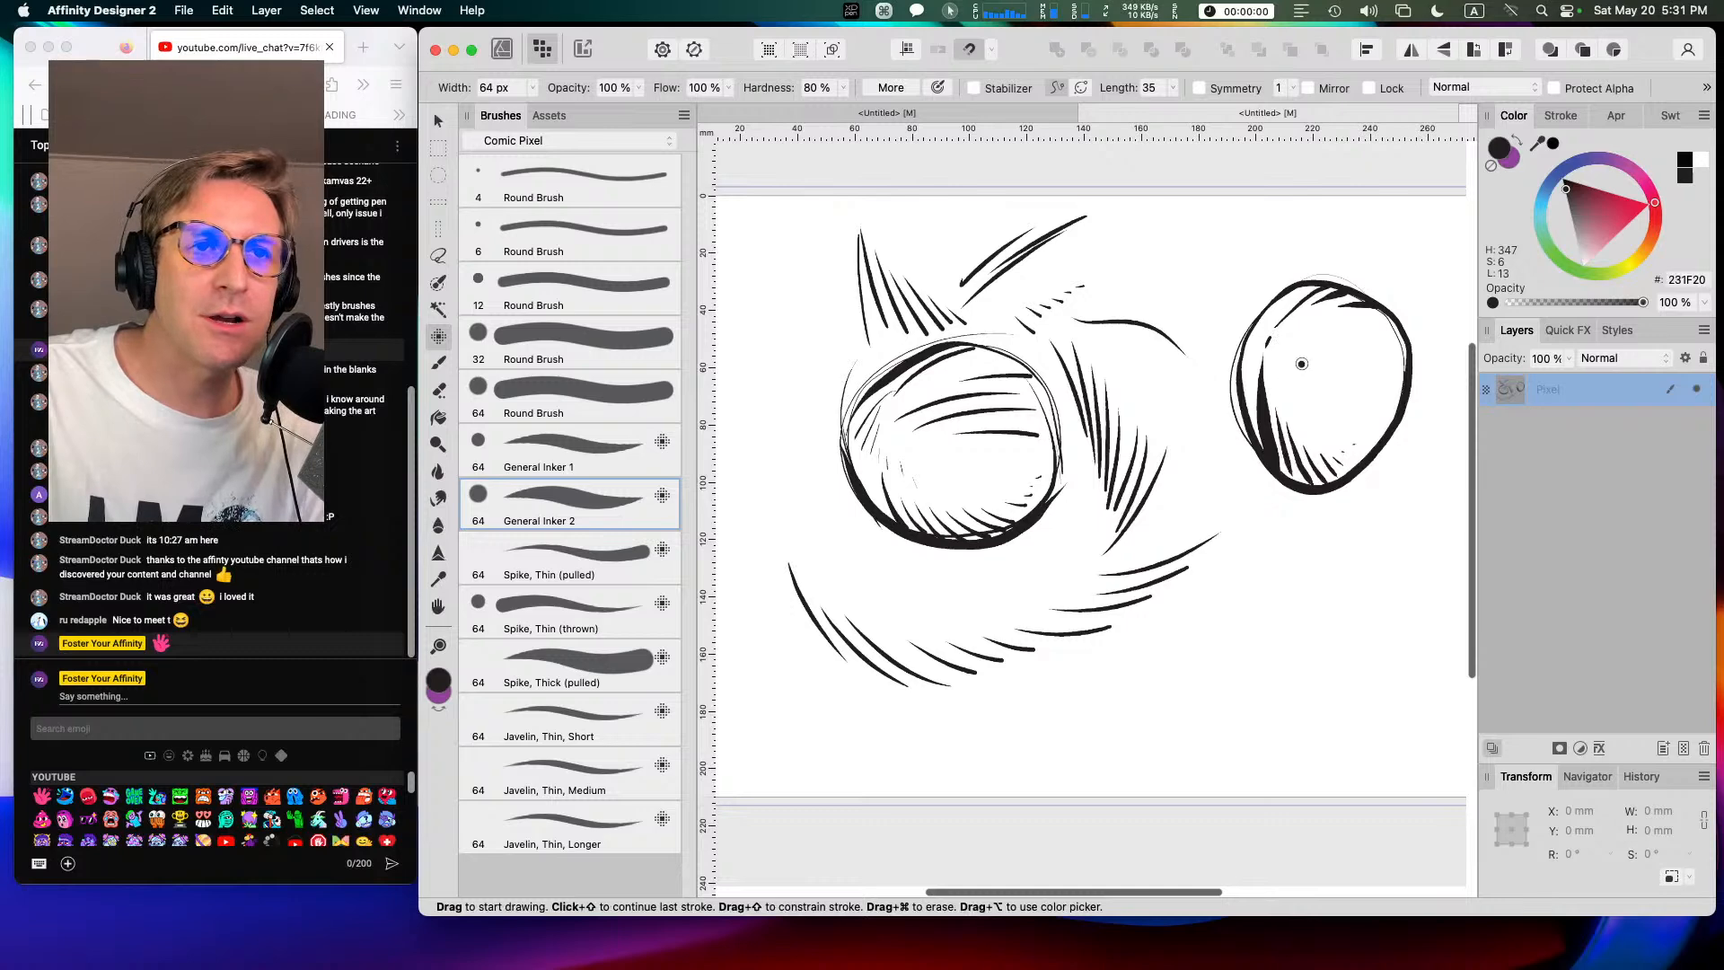
mouse_move(1299, 330)
left_mouse_down()
mouse_move(1280, 384)
mouse_move(1296, 393)
mouse_move(1339, 328)
left_mouse_up()
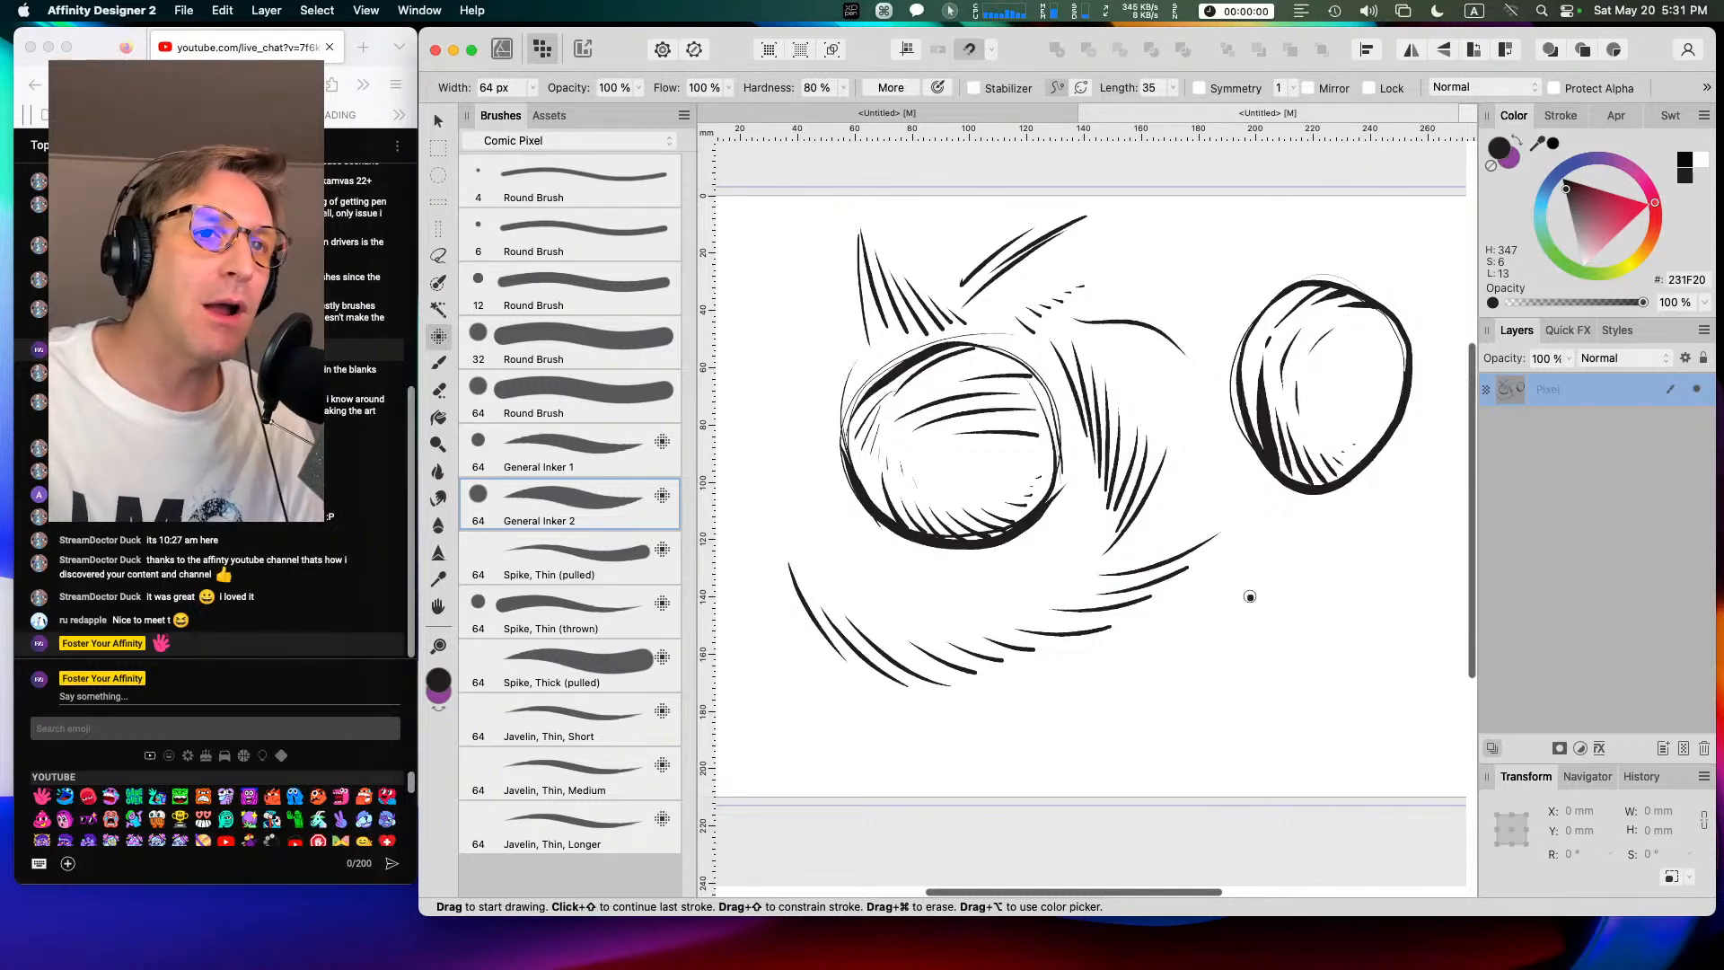
left_click_drag(1243, 458, 1303, 491)
mouse_move(1214, 395)
left_mouse_down()
mouse_move(1253, 288)
mouse_move(1368, 267)
left_mouse_up()
left_click(1703, 747)
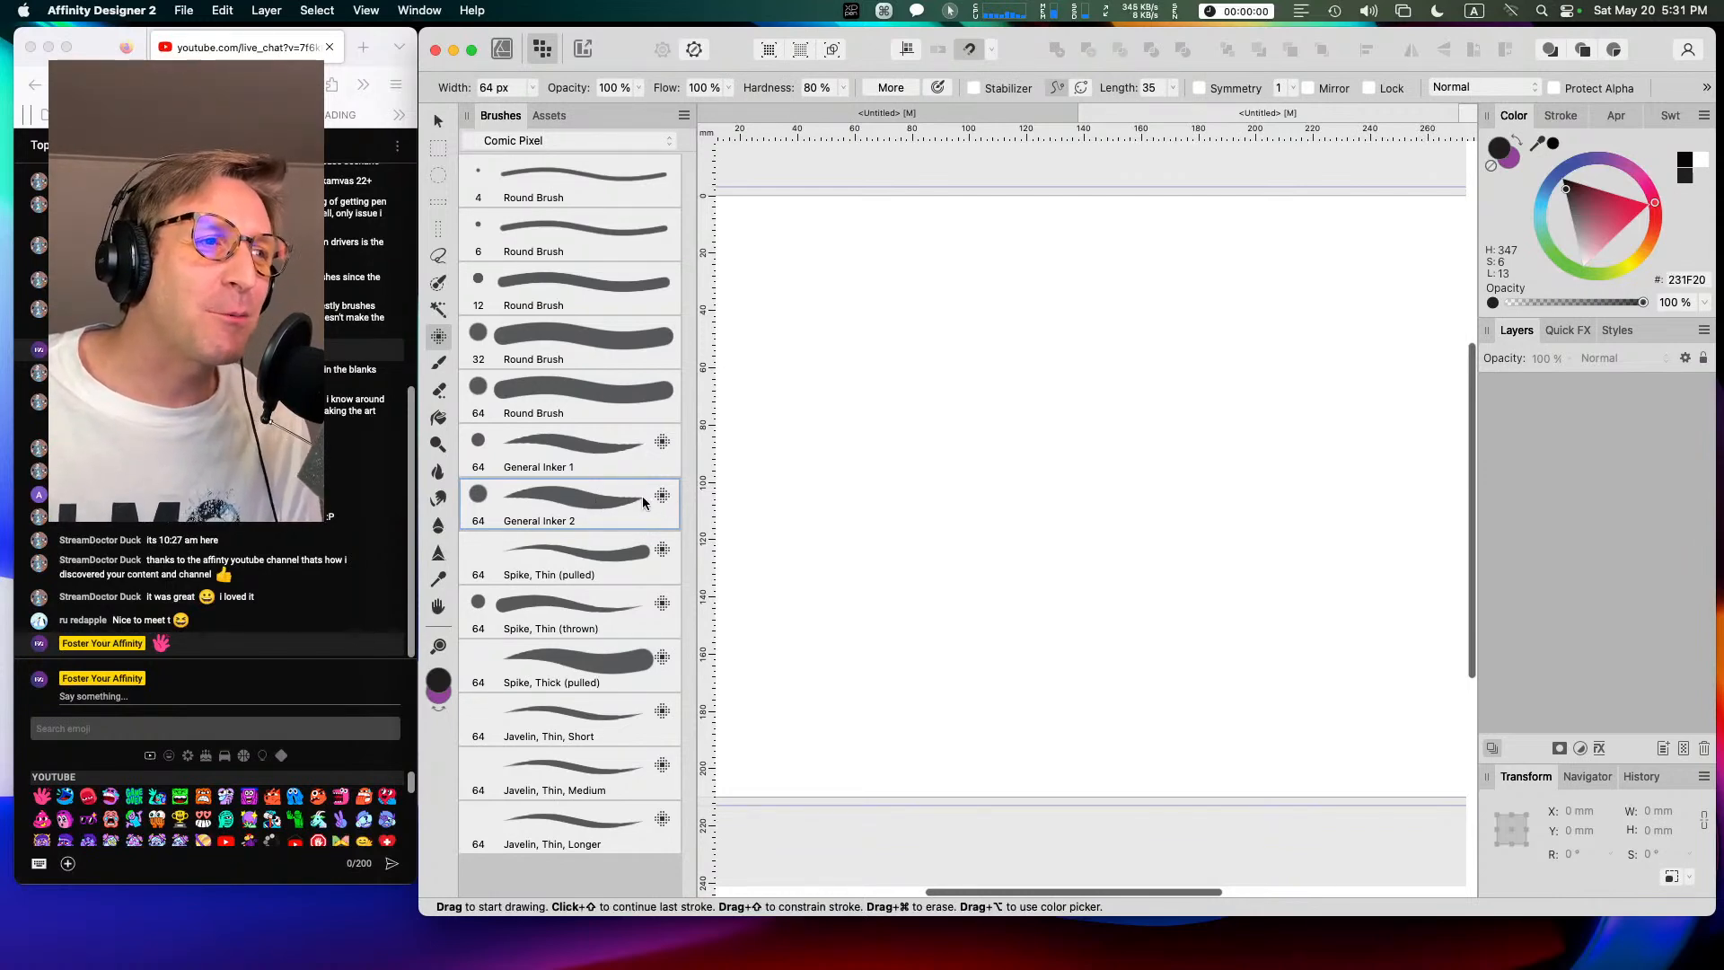
Step: Duplicate the 32 px "Round Brush" and move the copy below the 64 px "Round Brush"
left_click(580, 395)
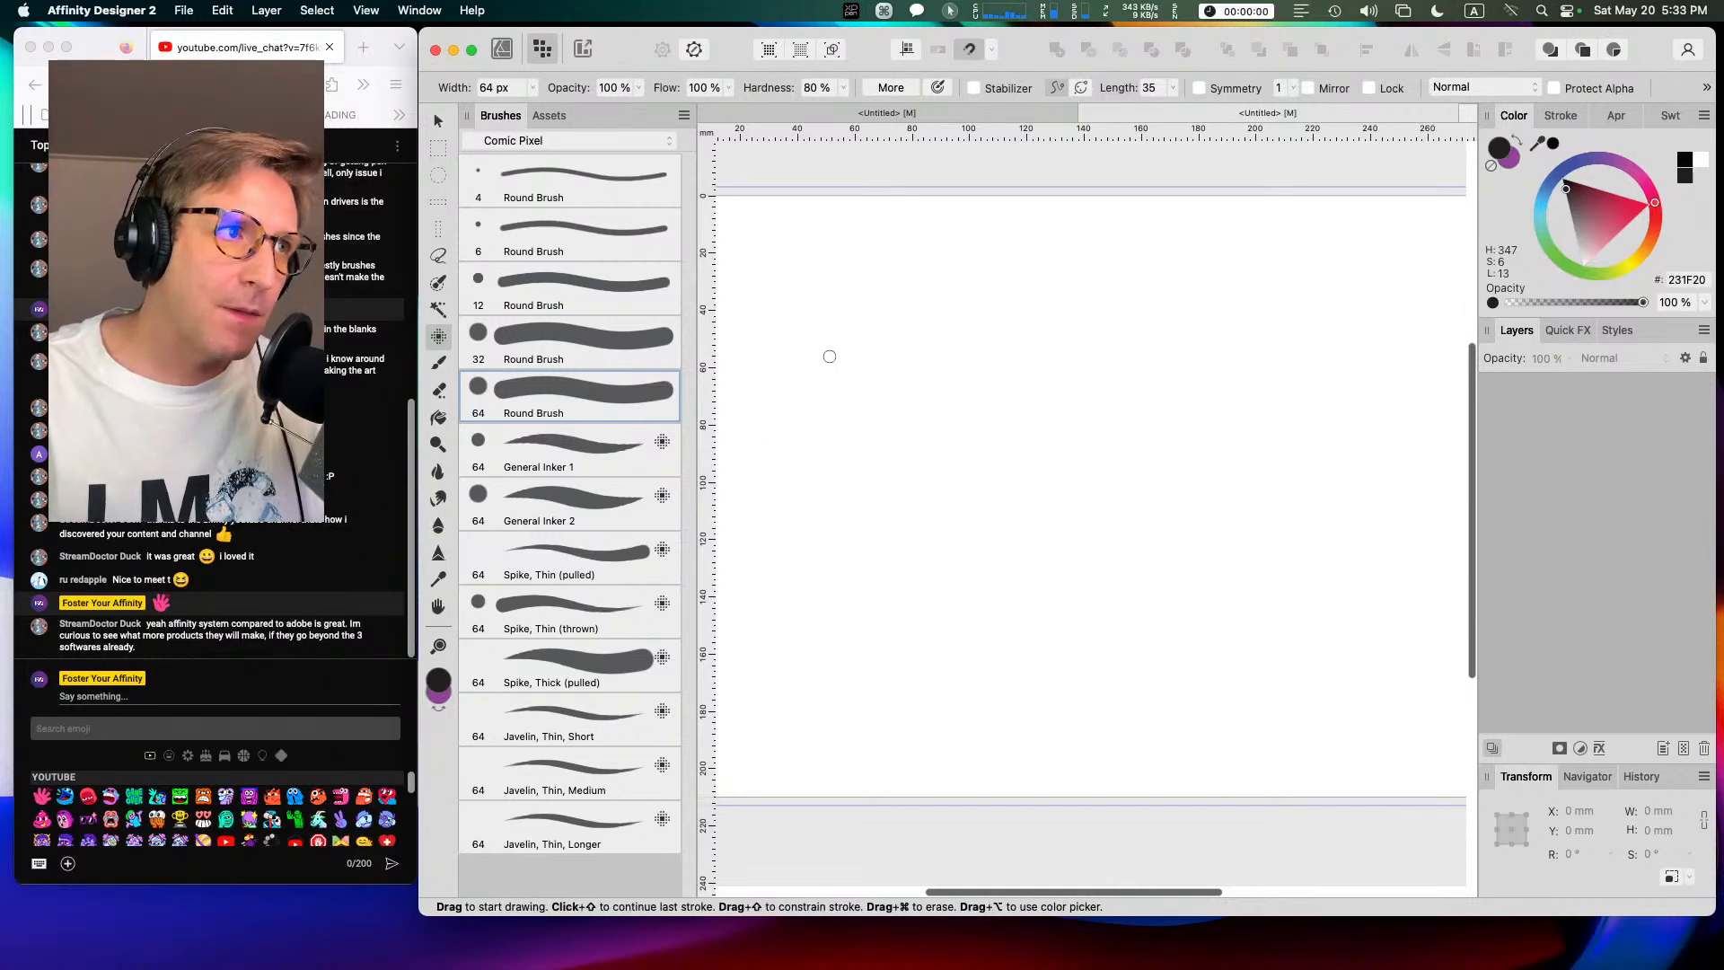
left_click(589, 348)
right_click(584, 350)
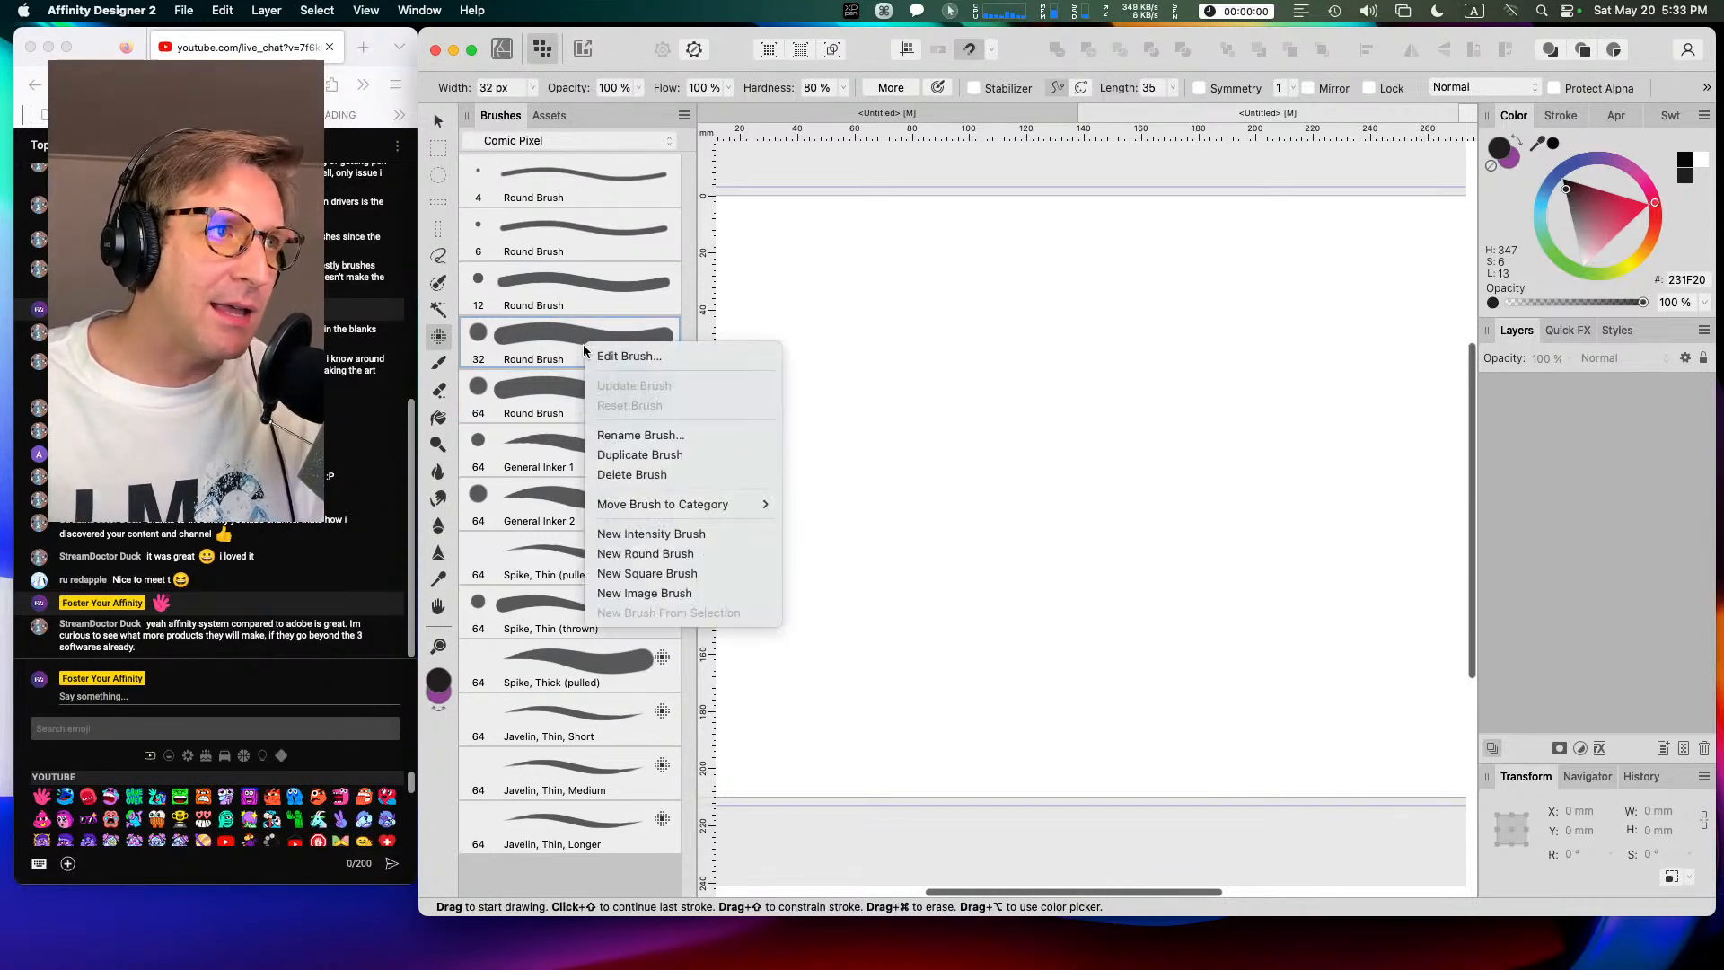
left_click(664, 456)
mouse_move(601, 397)
left_mouse_down()
mouse_move(623, 445)
mouse_move(625, 553)
mouse_move(629, 478)
left_mouse_up()
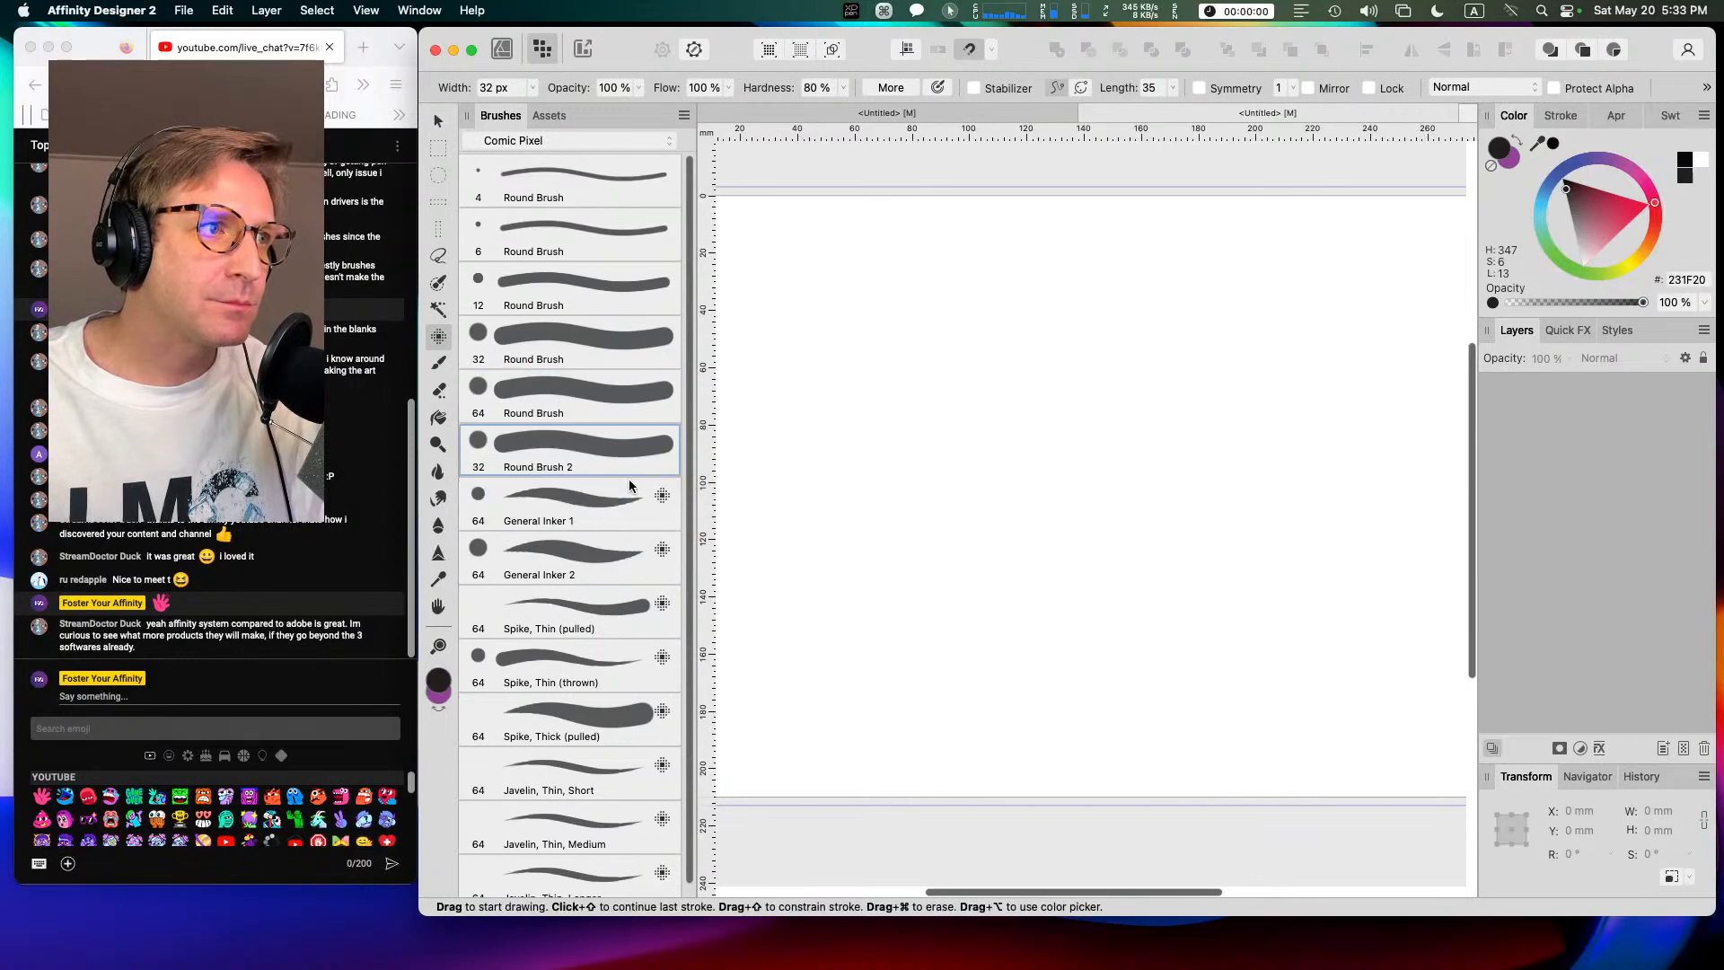
Step: Rename the "Round Brush 2" brush as "Tapered Line"
right_click(592, 463)
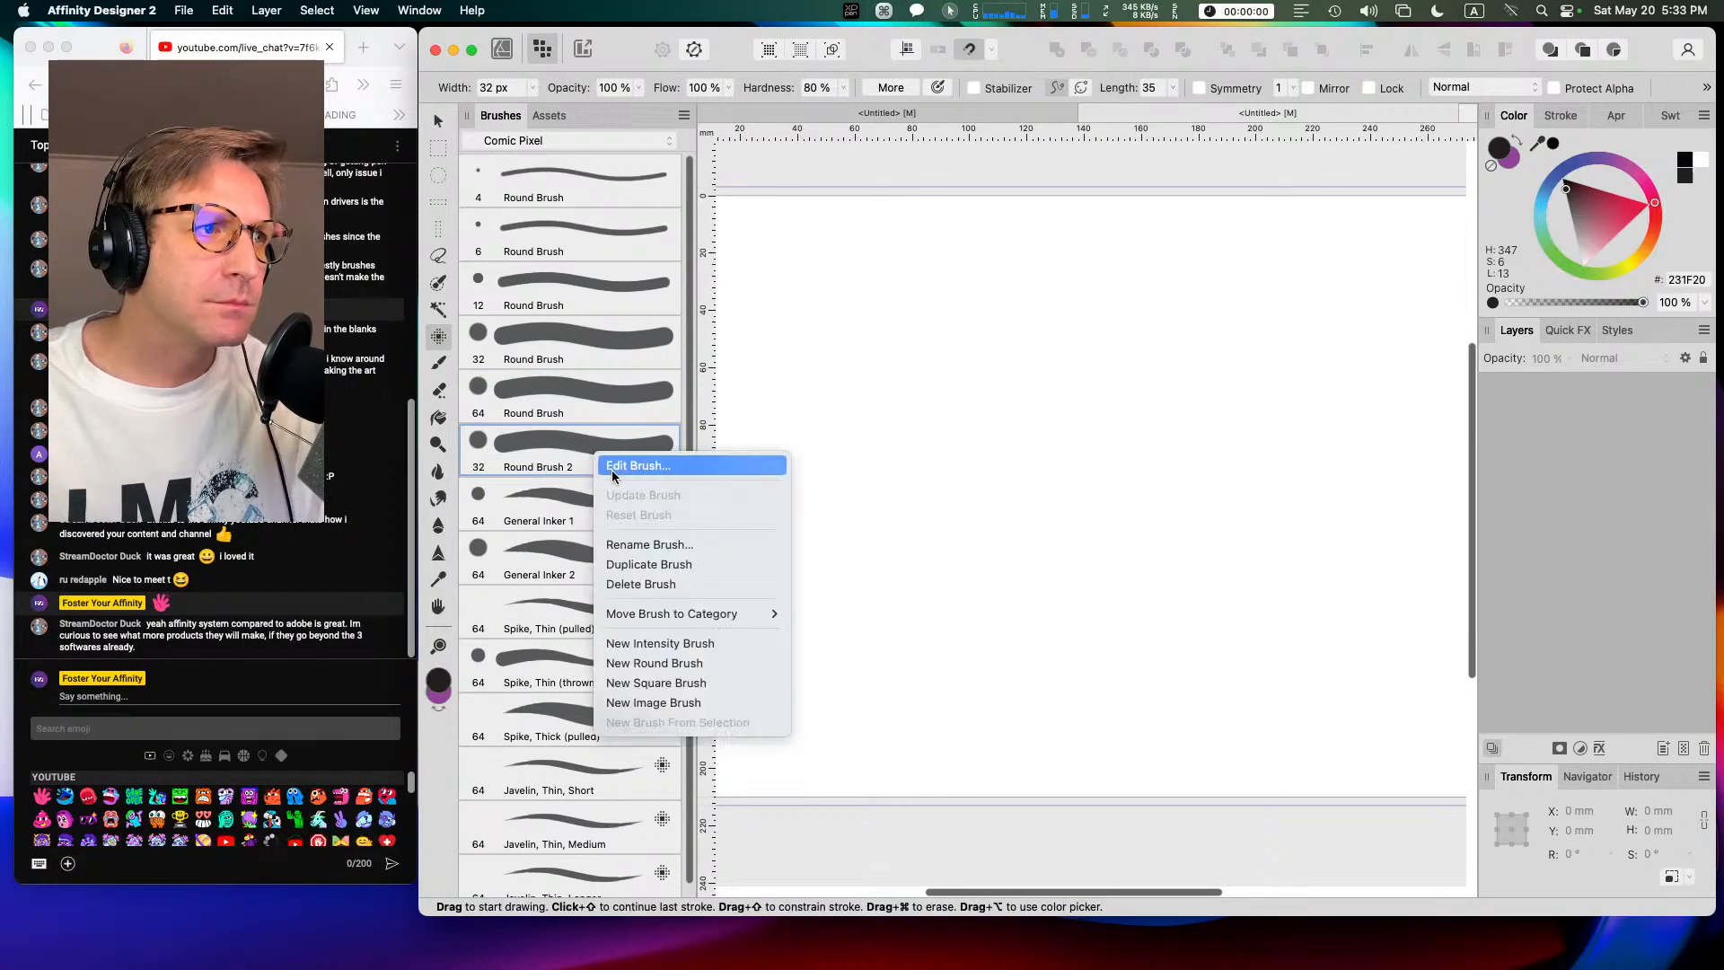
left_click(635, 545)
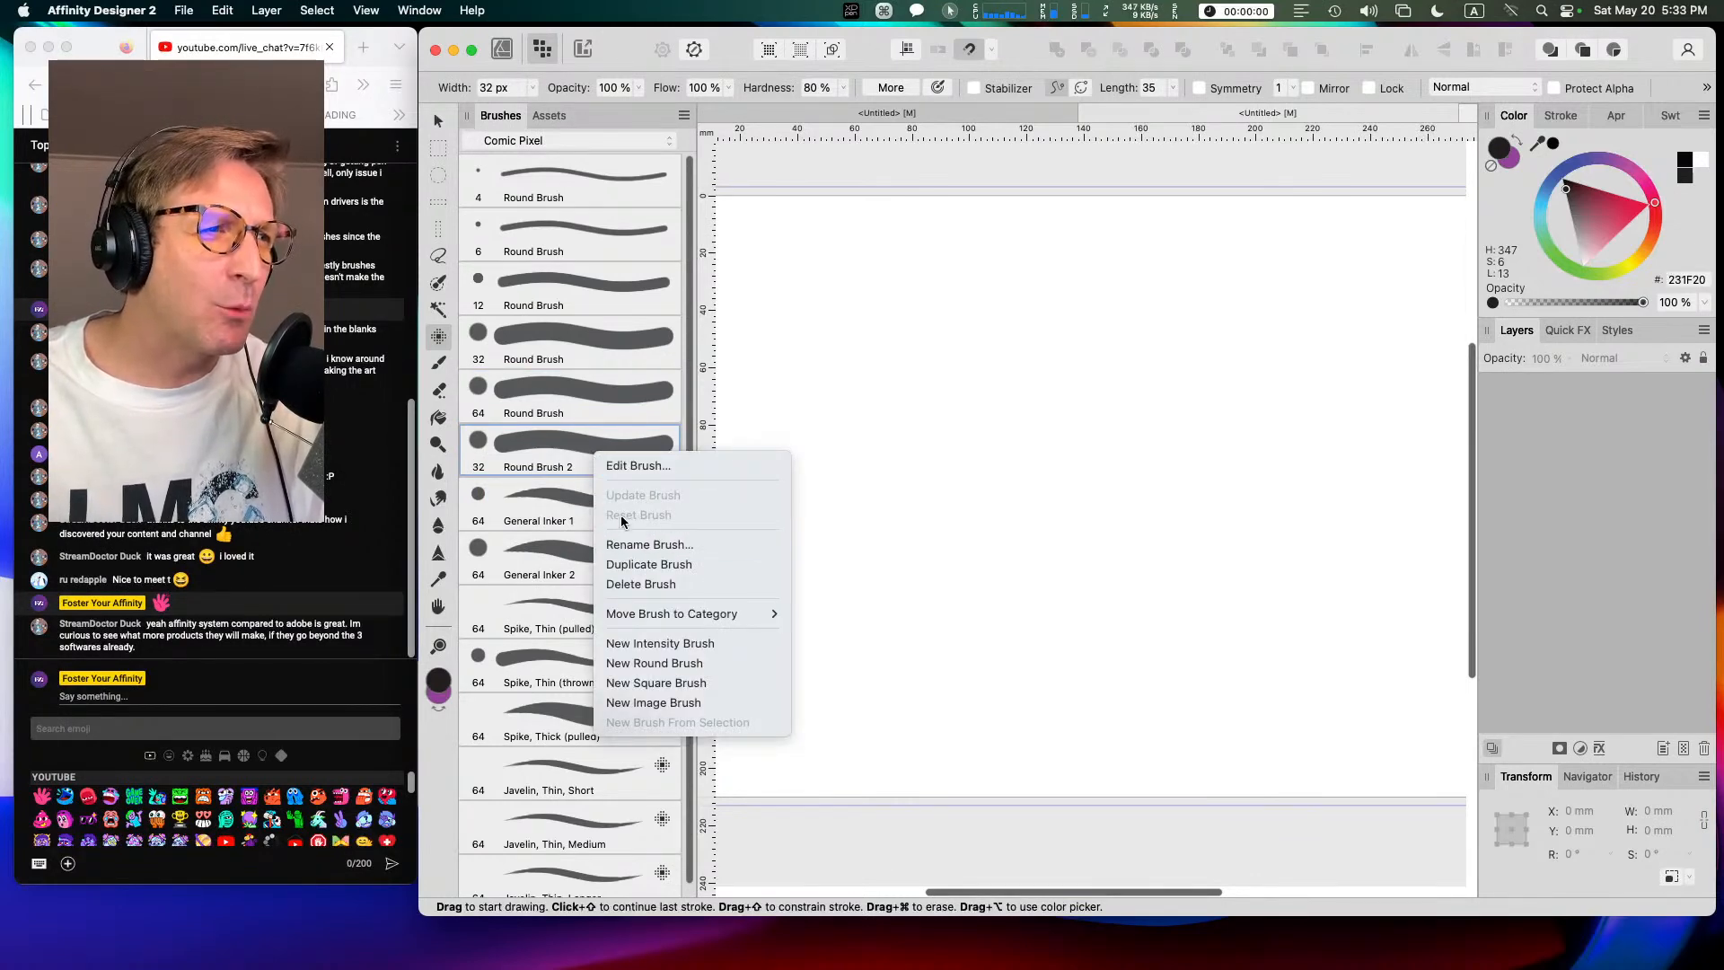
left_click(815, 352)
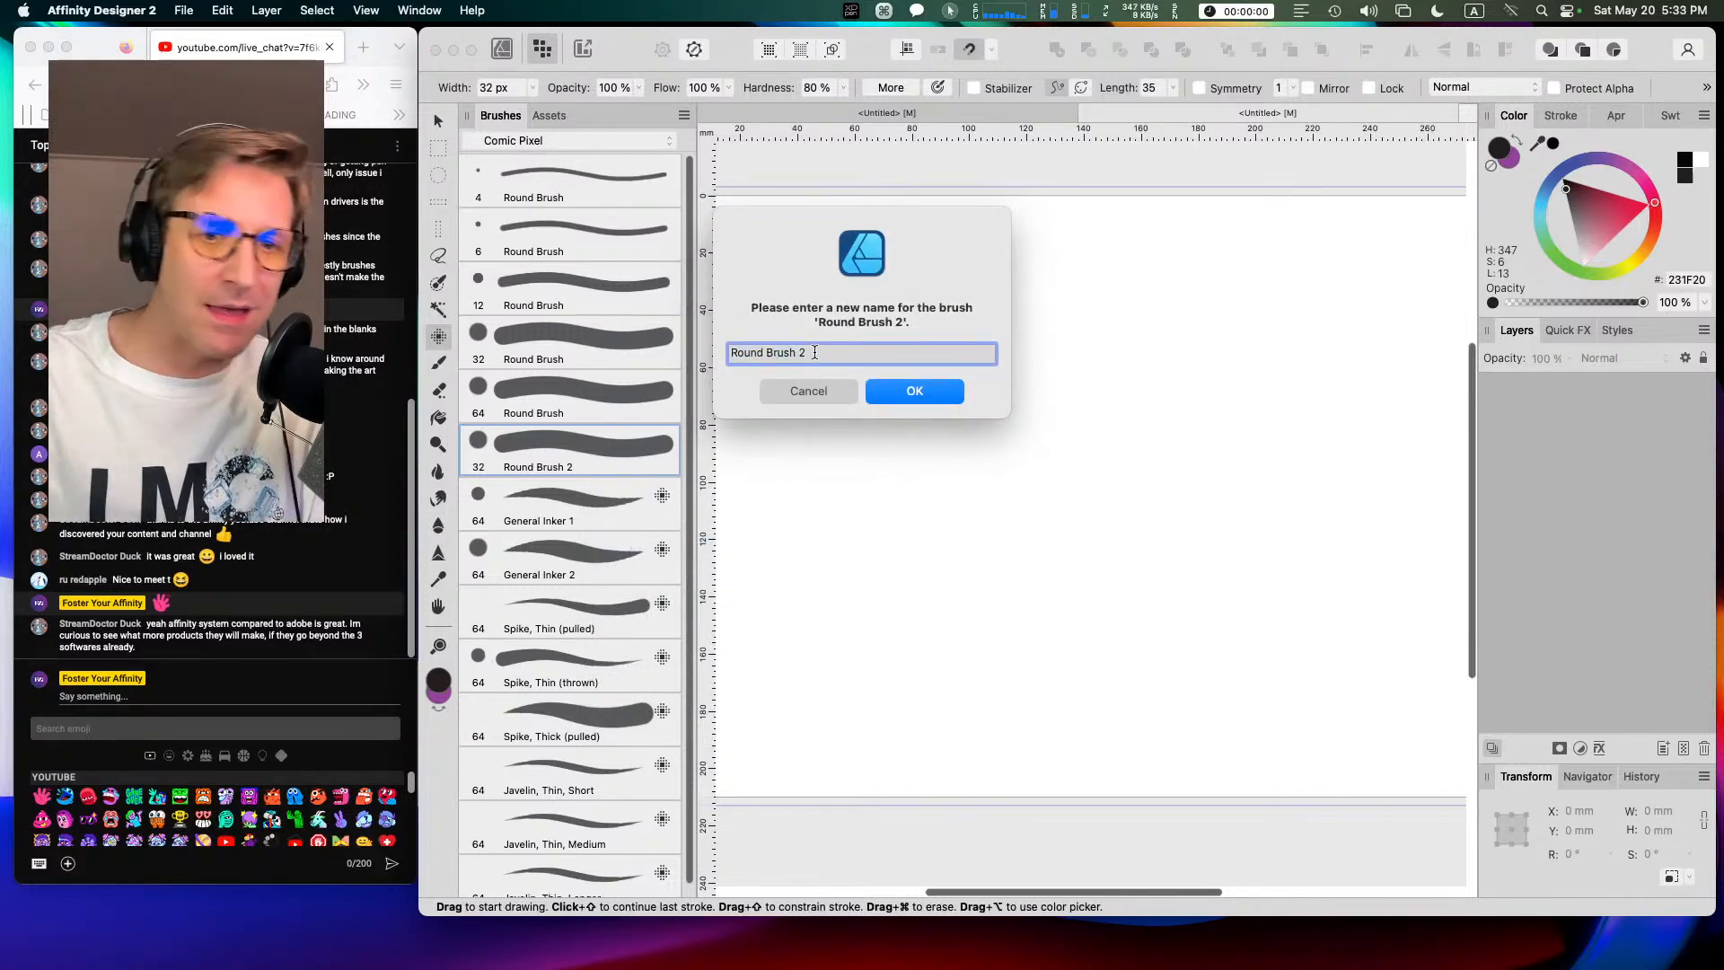
key("BackSpace")
key("BackSpace")
key("BackSpace")
key("BackSpace")
key("BackSpace")
key("BackSpace")
key("BackSpace")
key("BackSpace")
key("BackSpace")
key("BackSpace")
key("BackSpace")
key("BackSpace")
key("BackSpace")
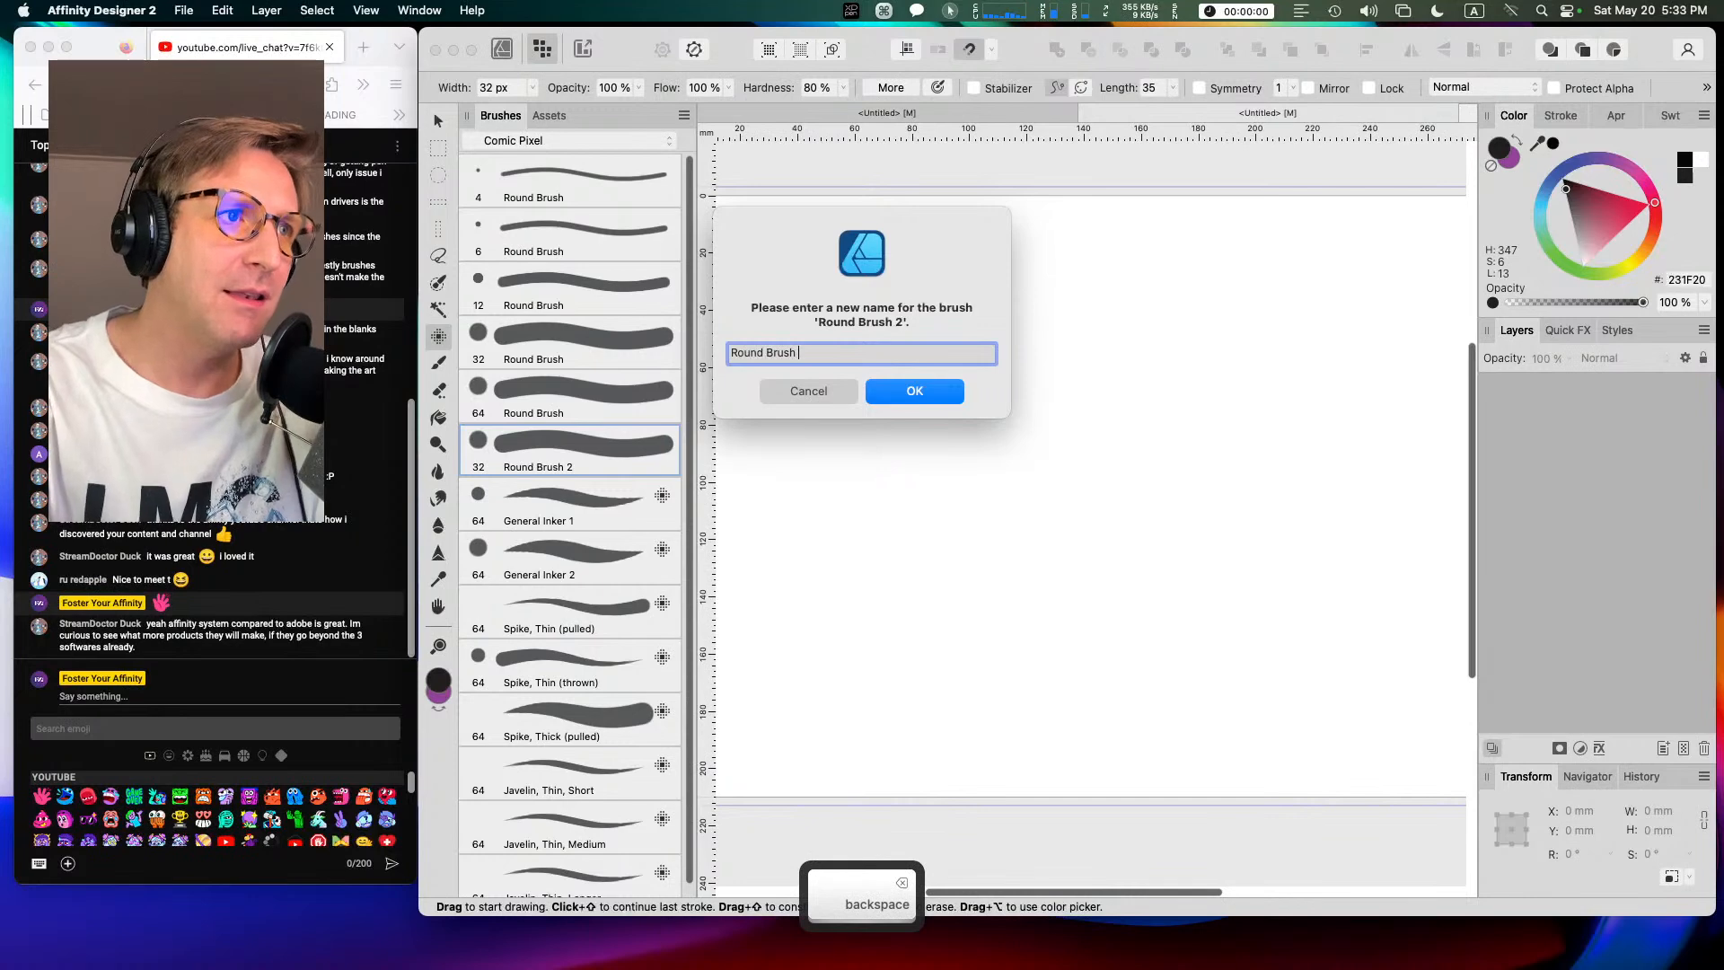
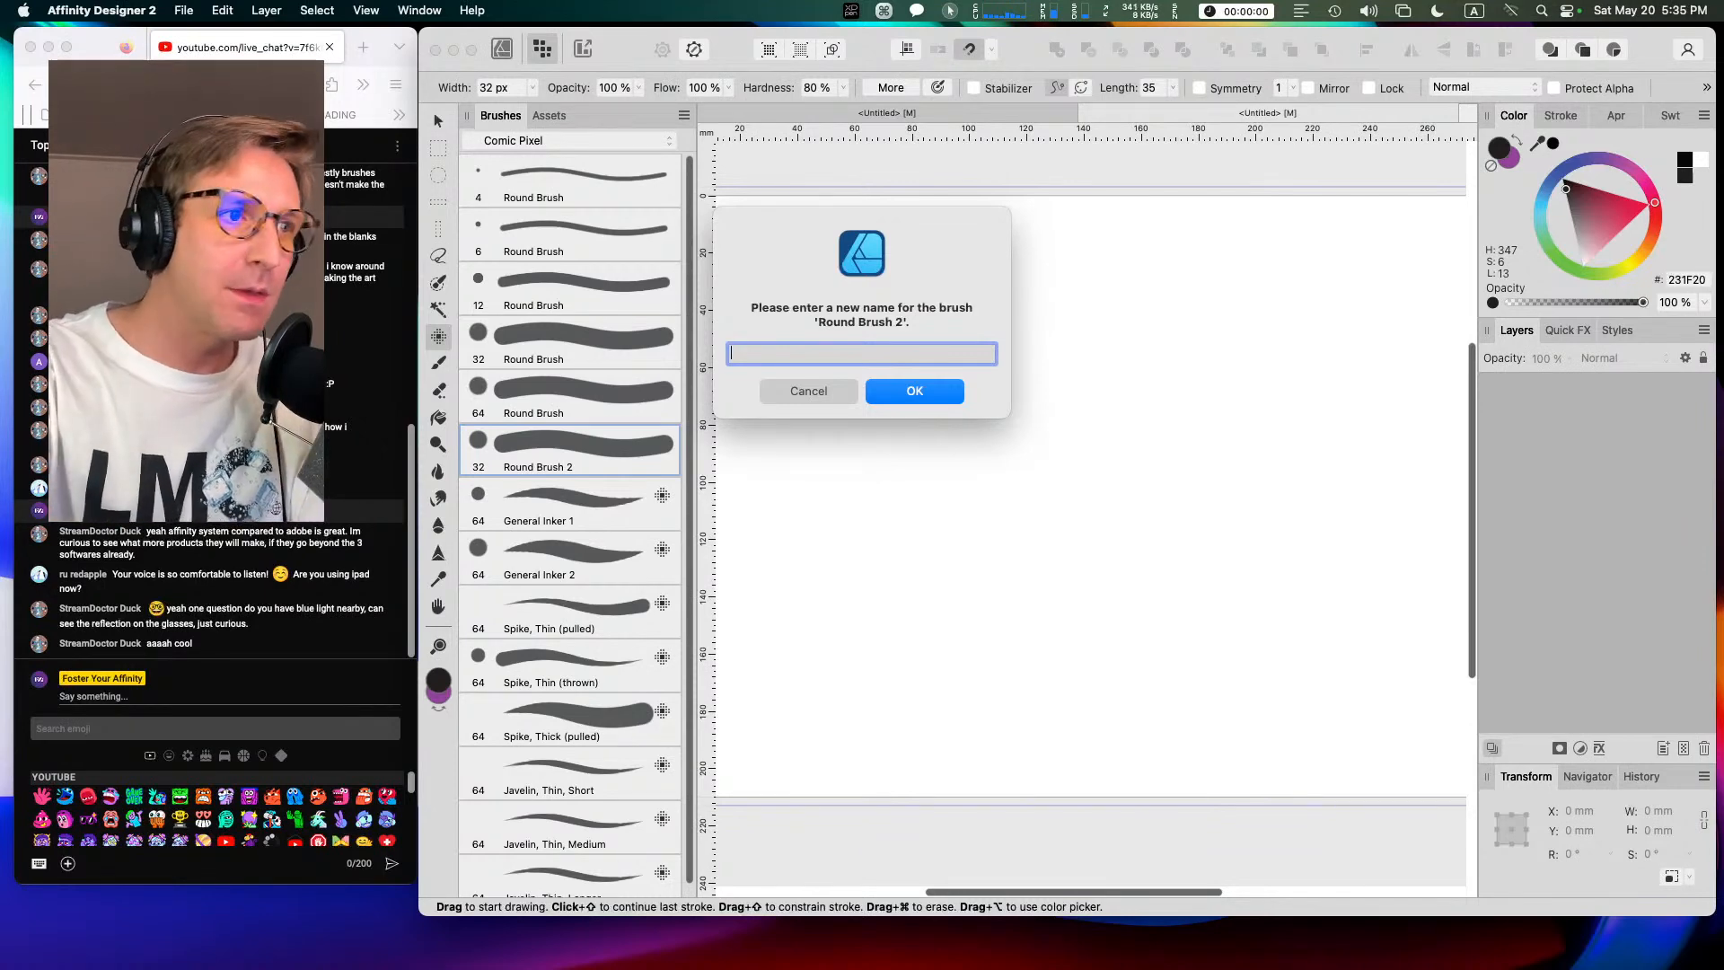
type("Tapered Line")
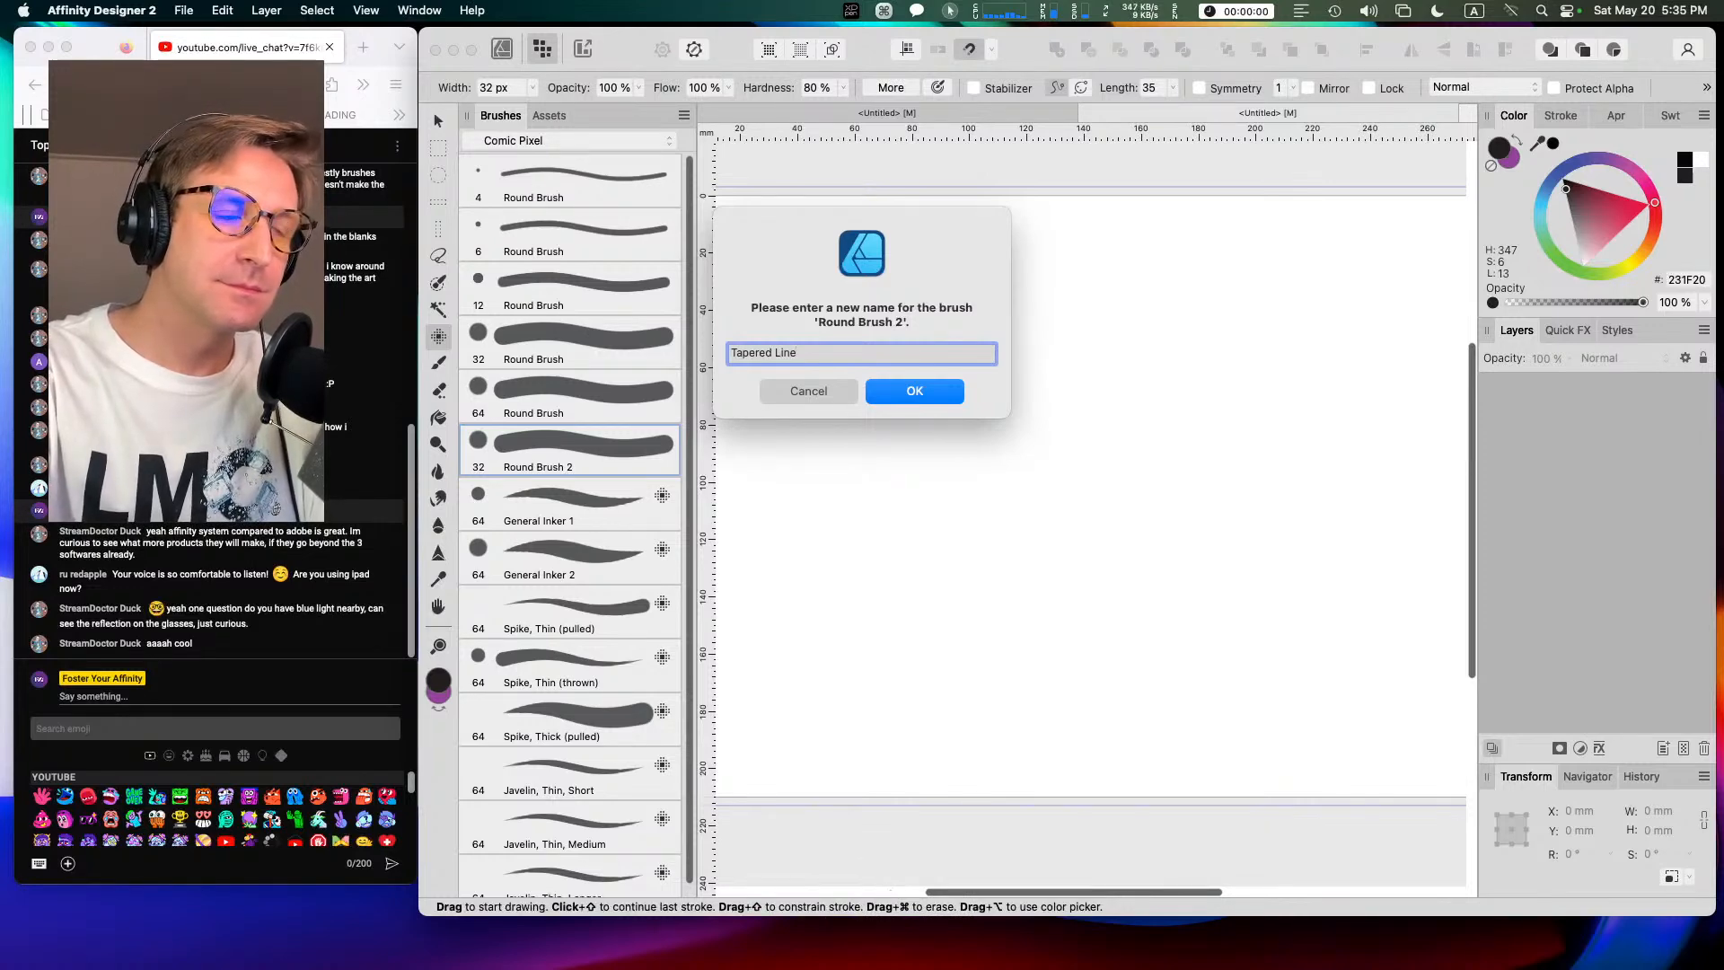
key("Return")
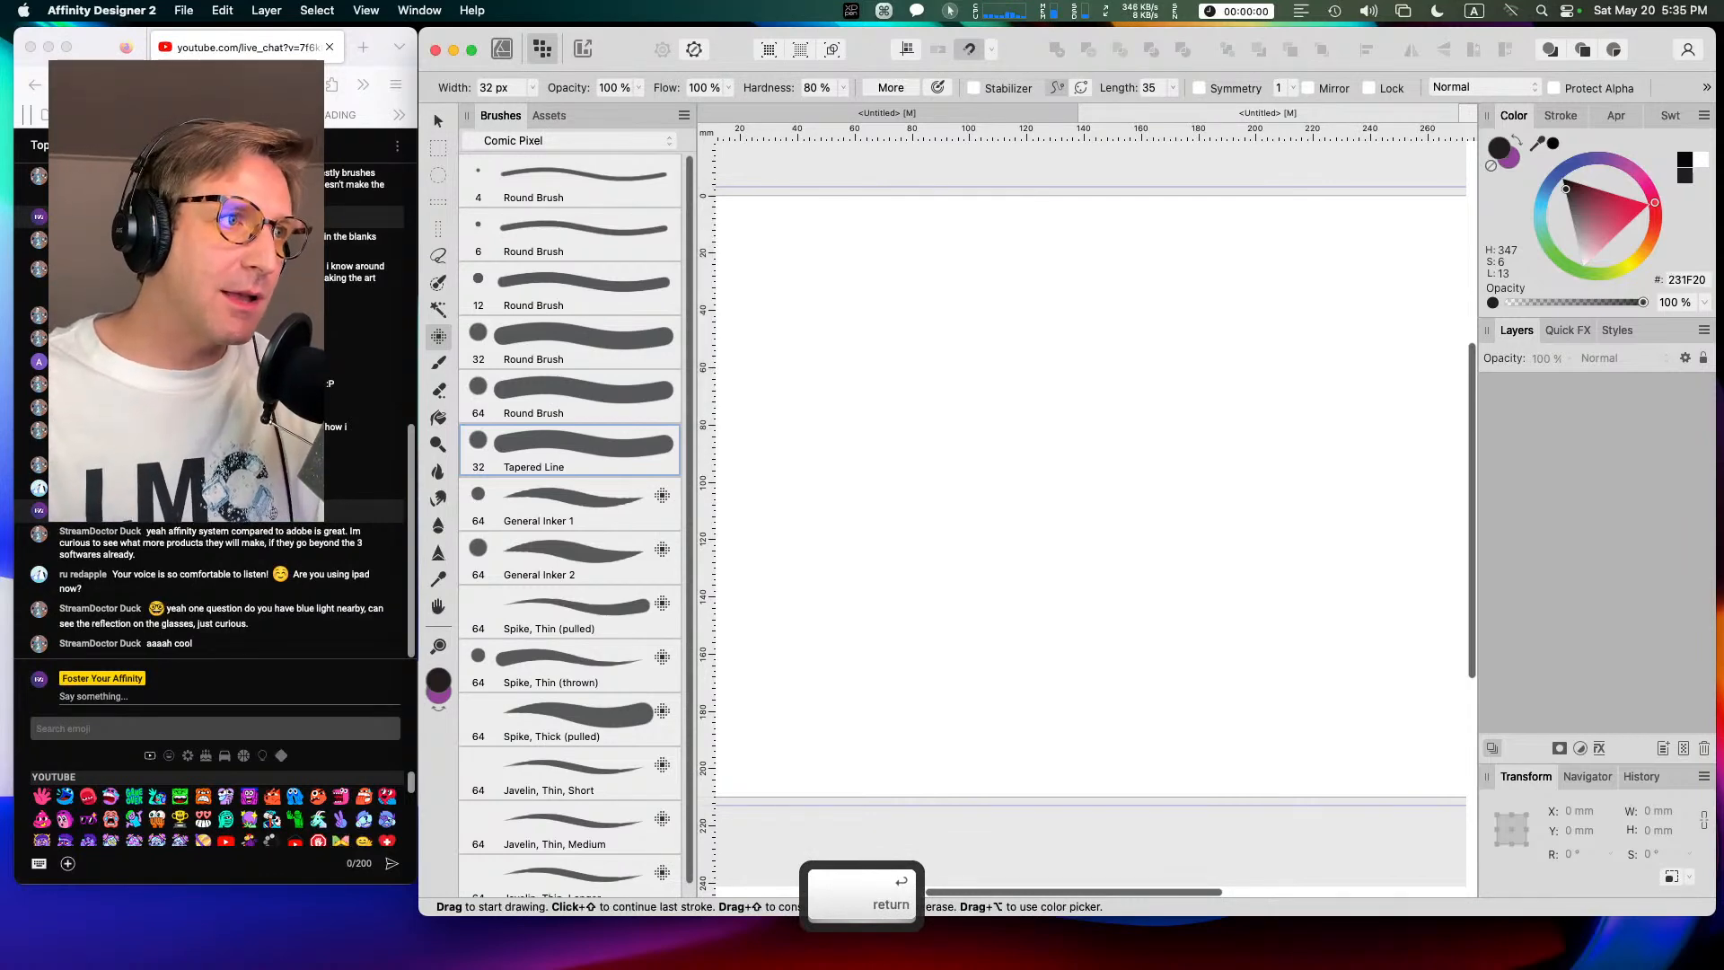
Step: Set the "Tapered Line" brush's size jitter to 40 % under Pressure and give it the straight diagonal standard curve profile
right_click(594, 431)
left_click(646, 446)
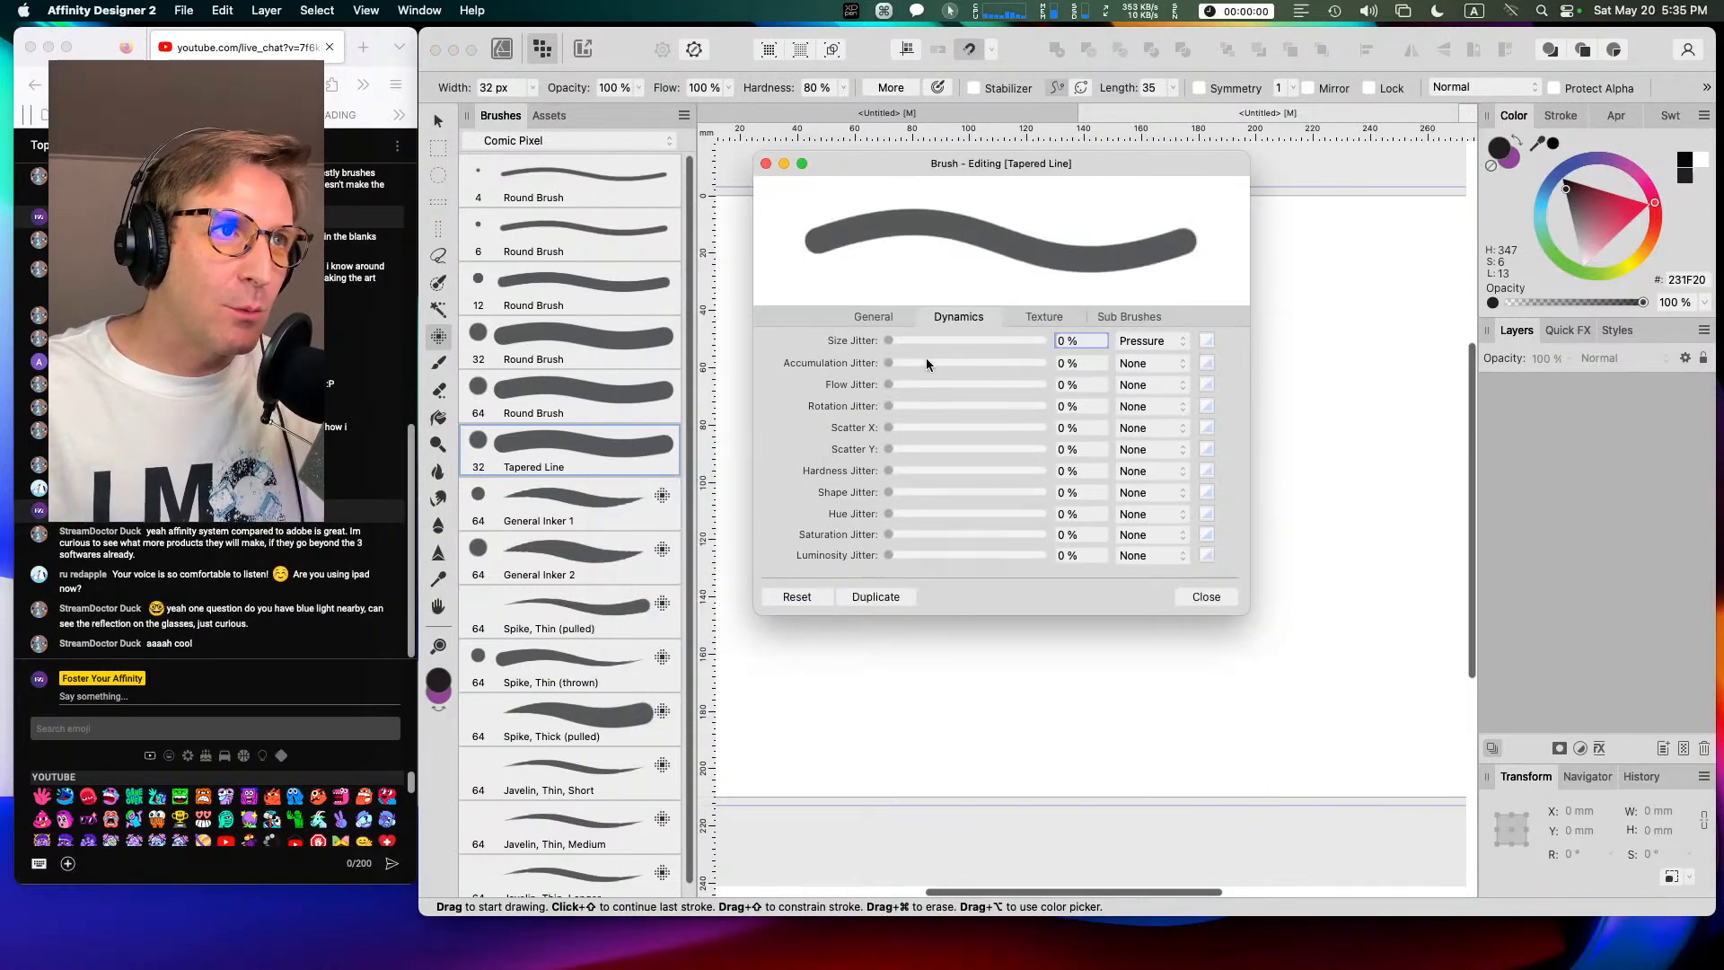
left_click(875, 318)
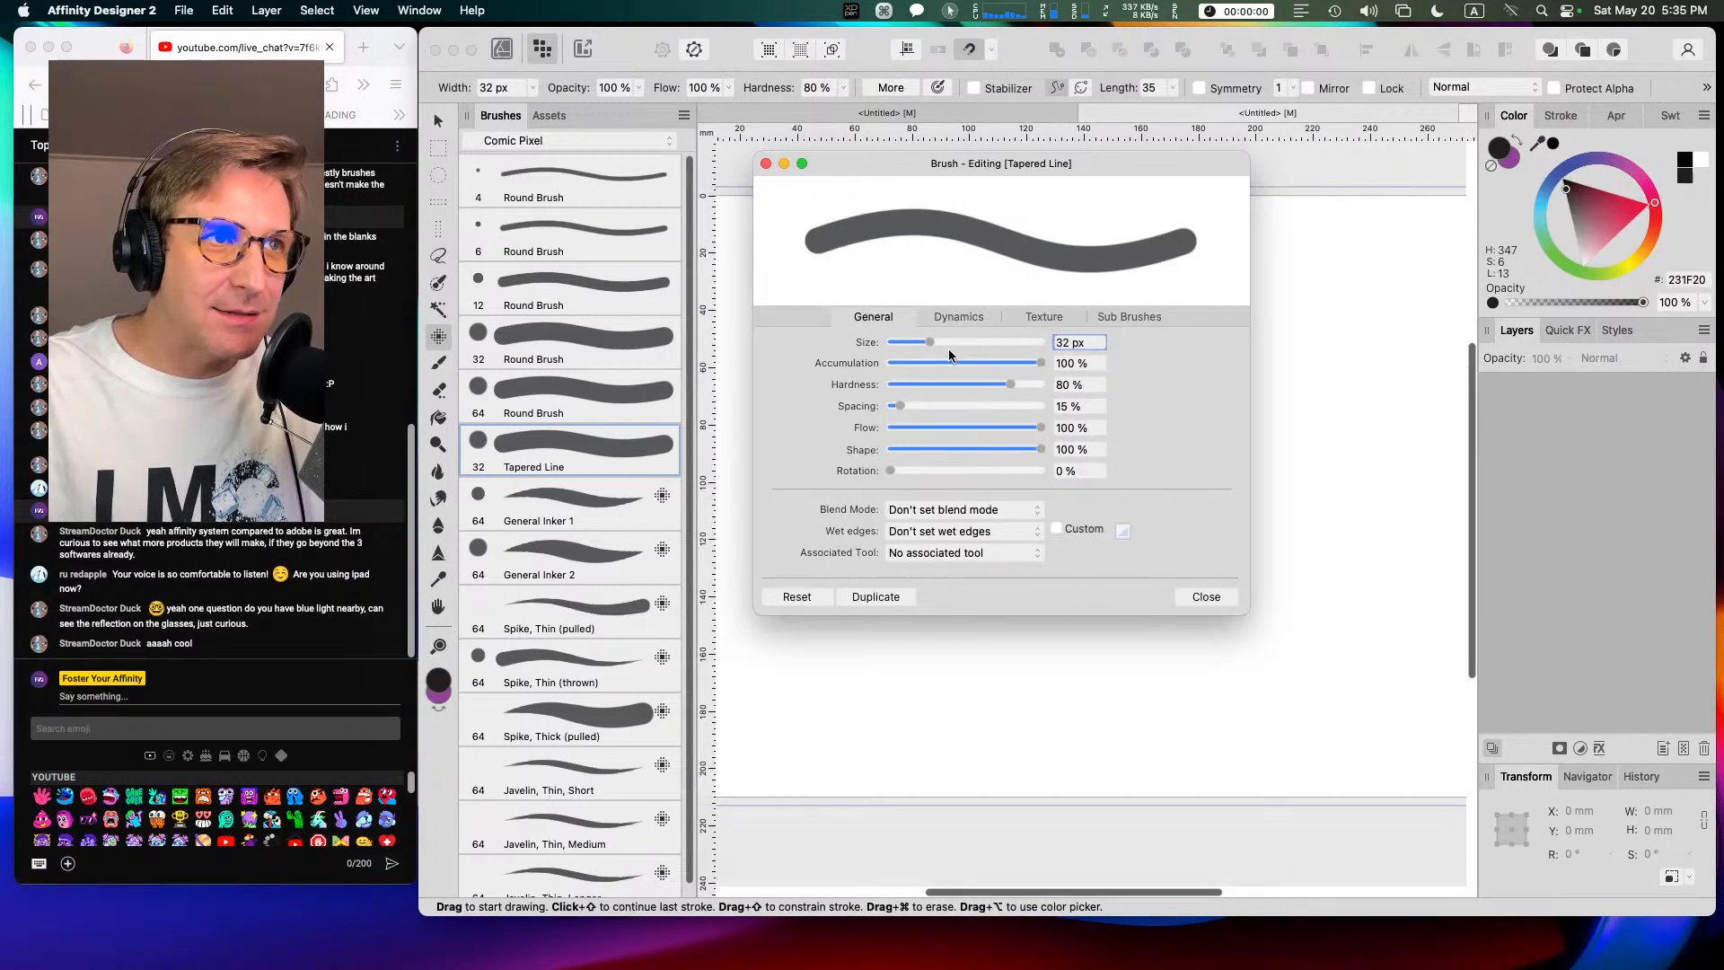
left_click(961, 318)
left_click_drag(890, 345, 951, 349)
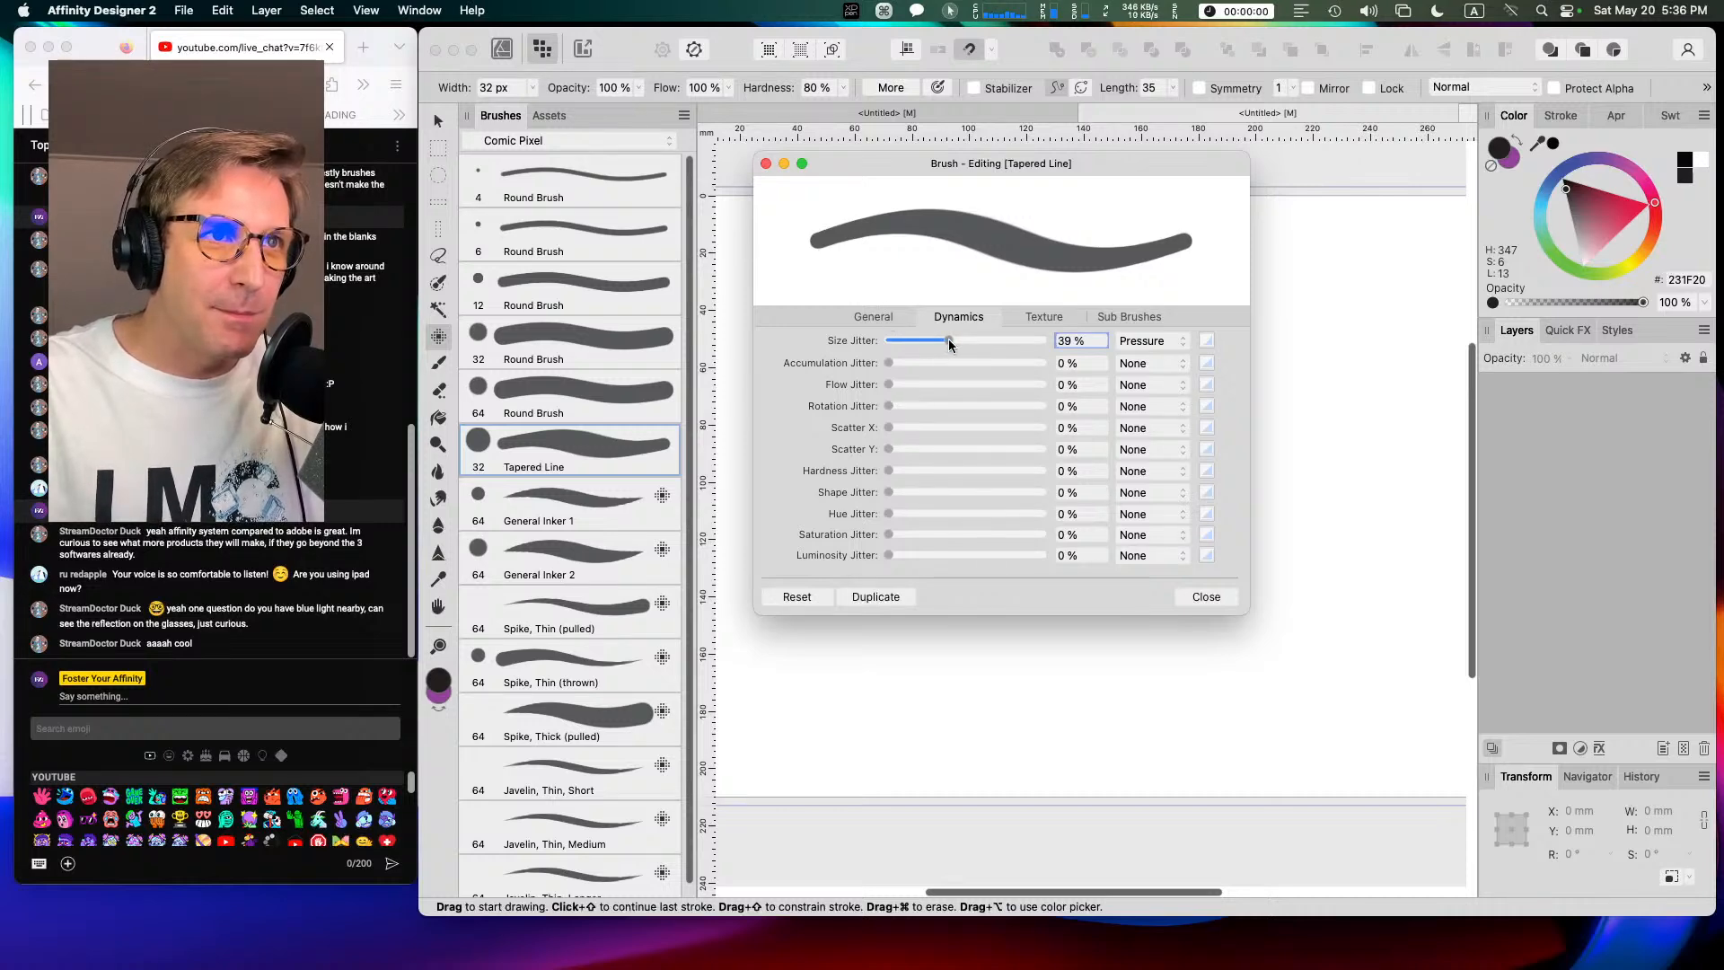
left_click(1206, 341)
left_click(1206, 594)
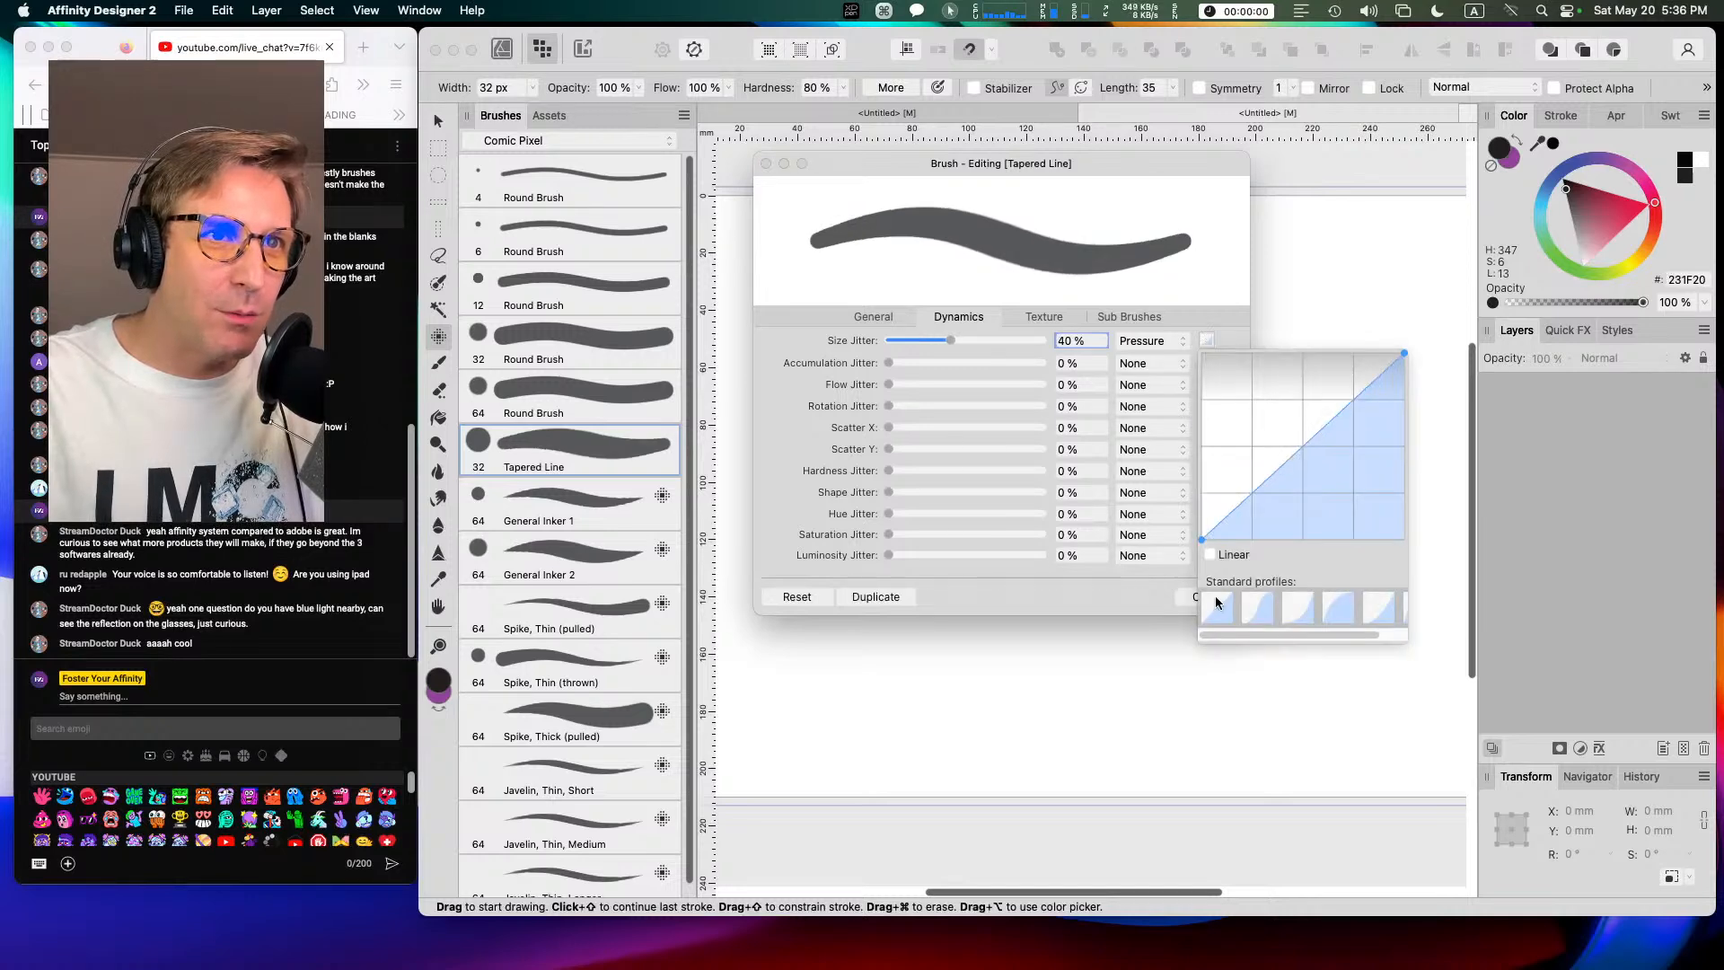
left_click(1123, 600)
left_click(875, 314)
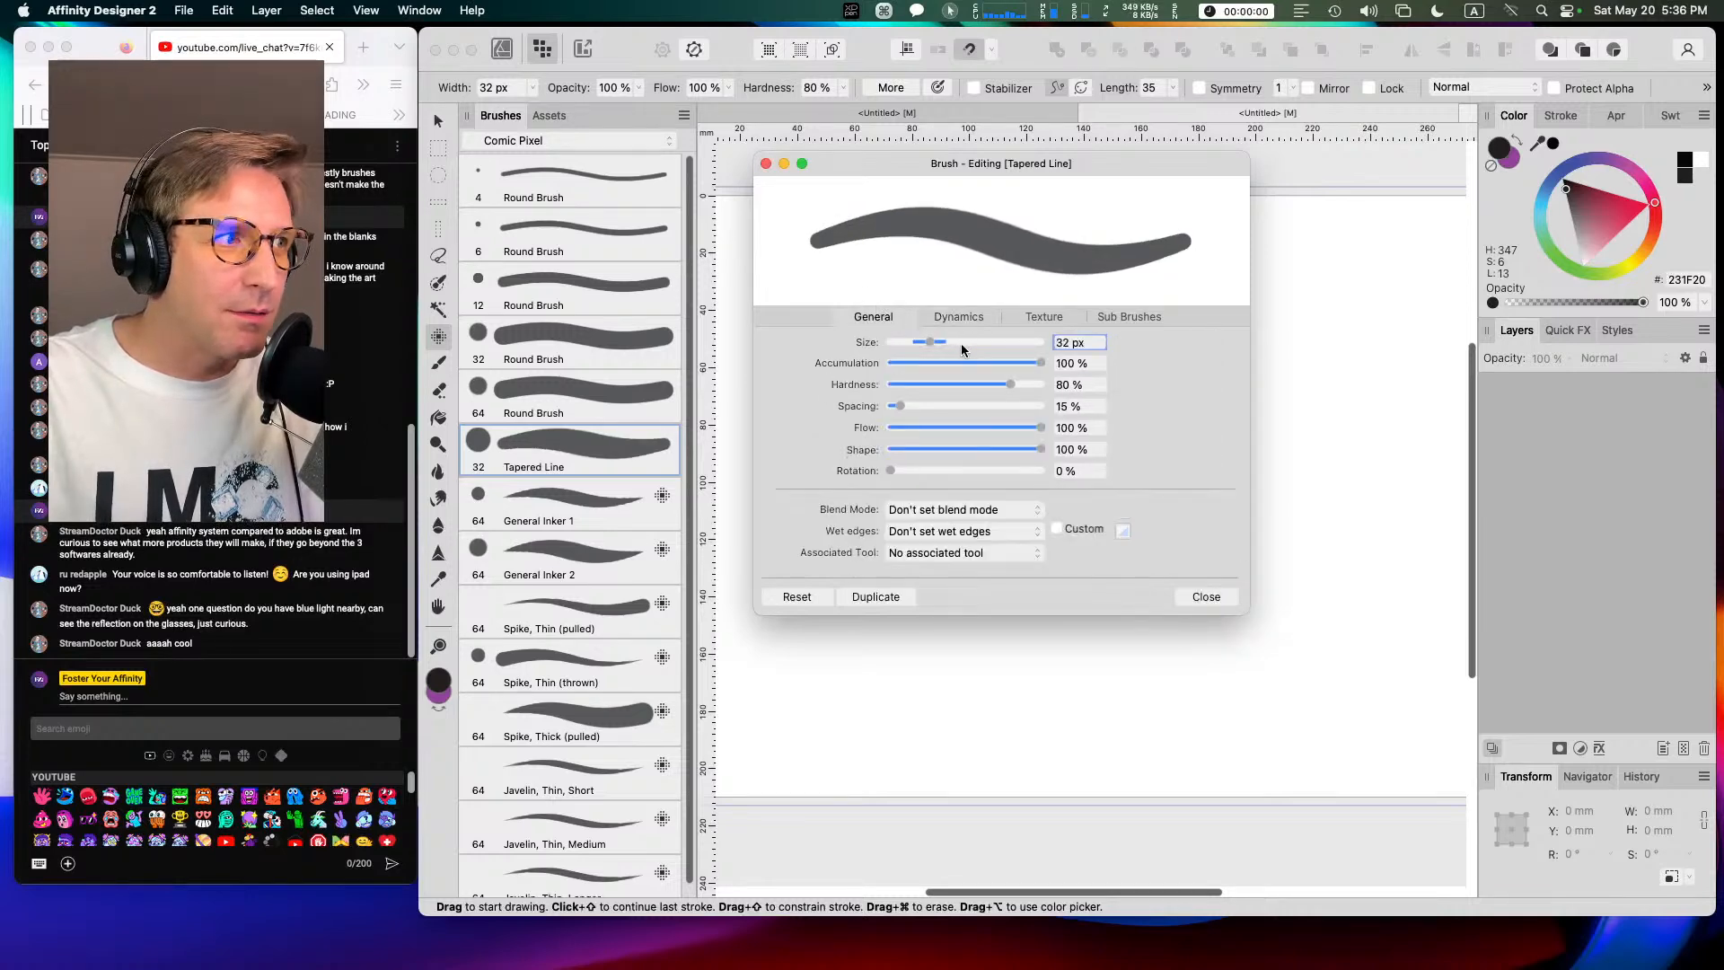
left_click(958, 316)
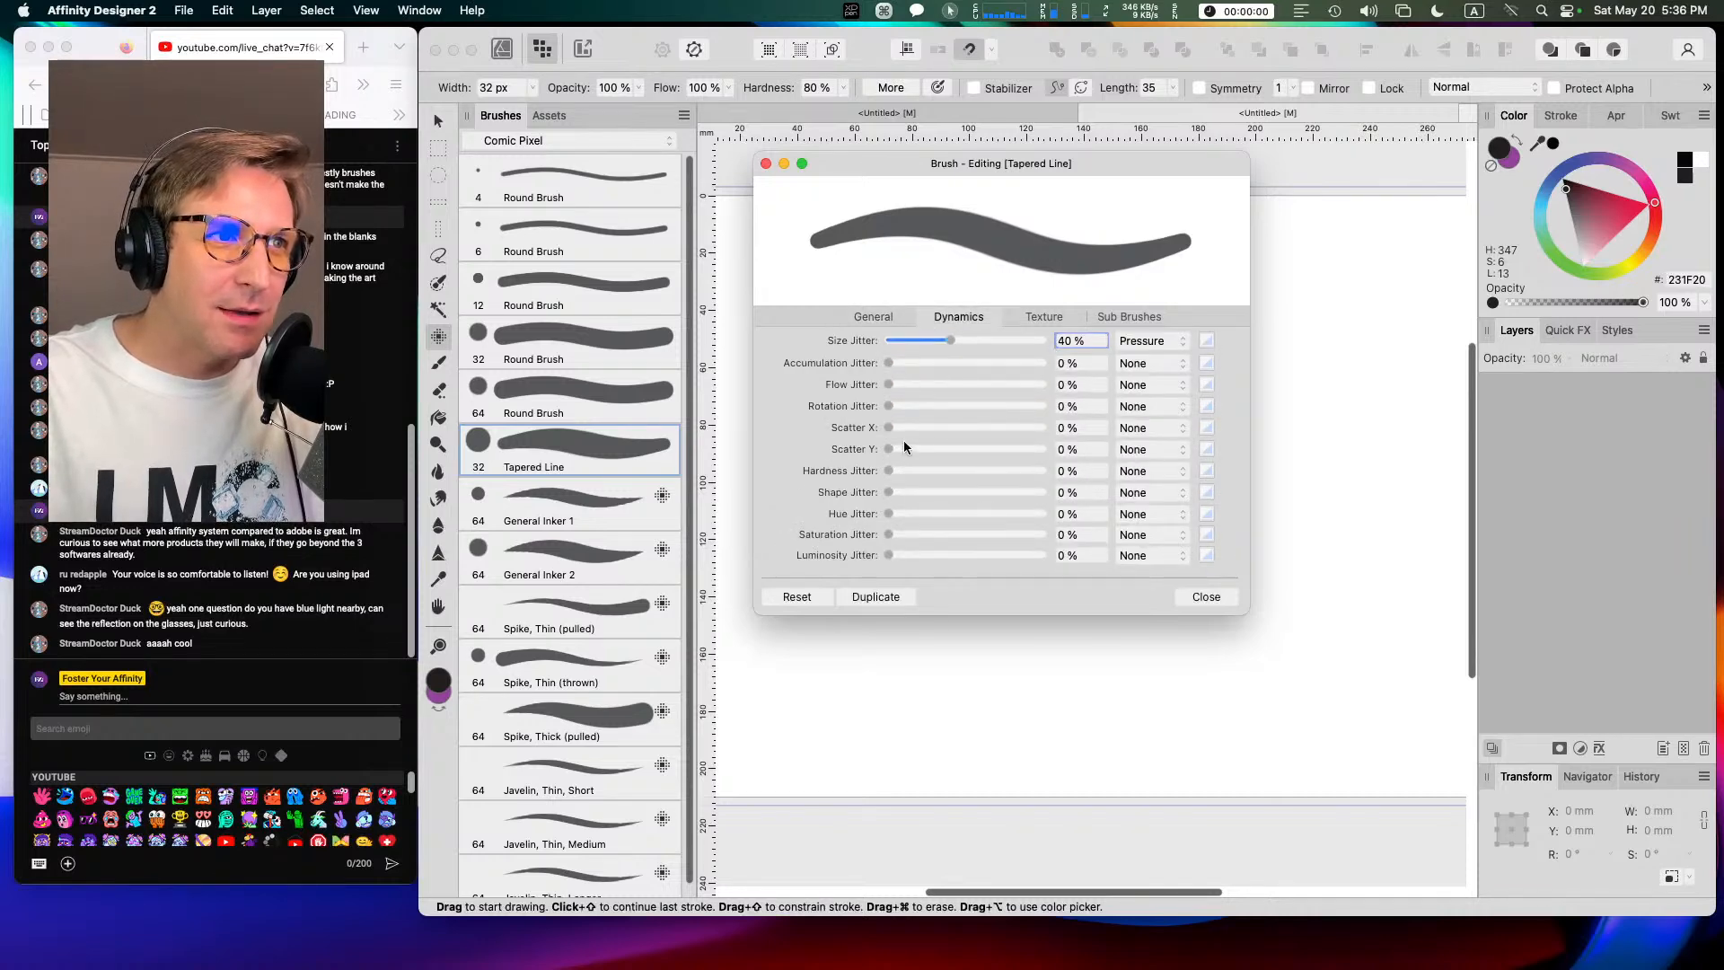
Step: Set the "Tapered Line" brush's shape to 25 % and spacing to 1 %, and close its settings
left_click(885, 314)
left_click(1090, 450)
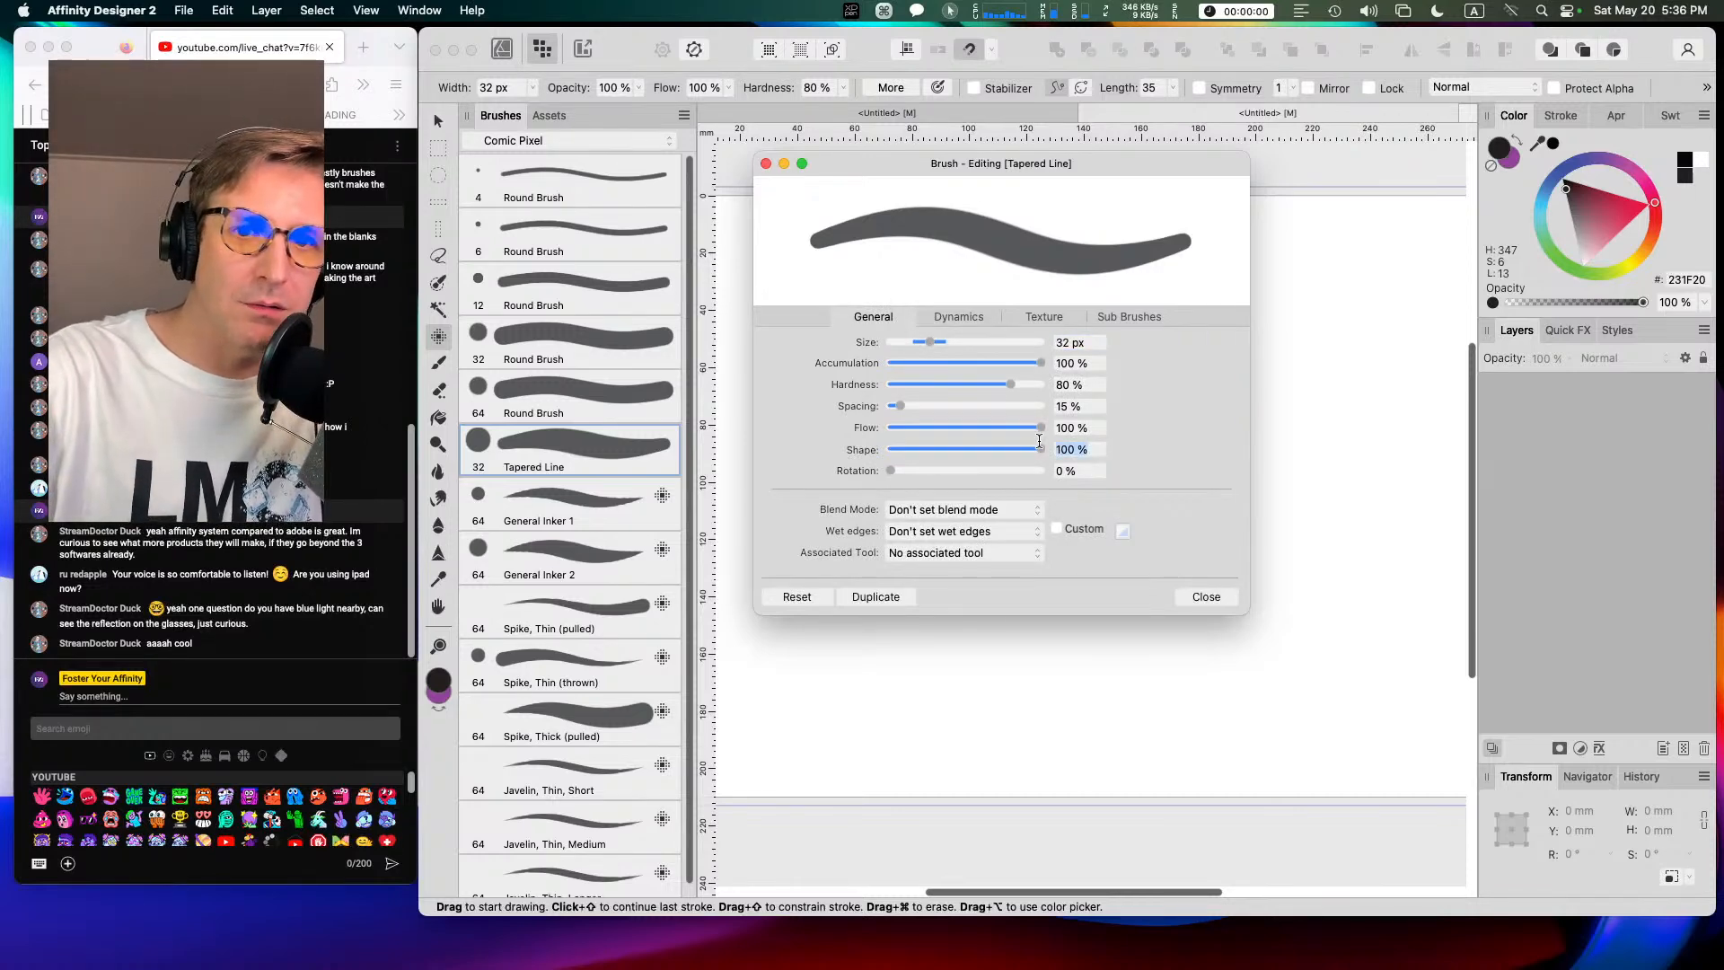
type("25")
key("Return")
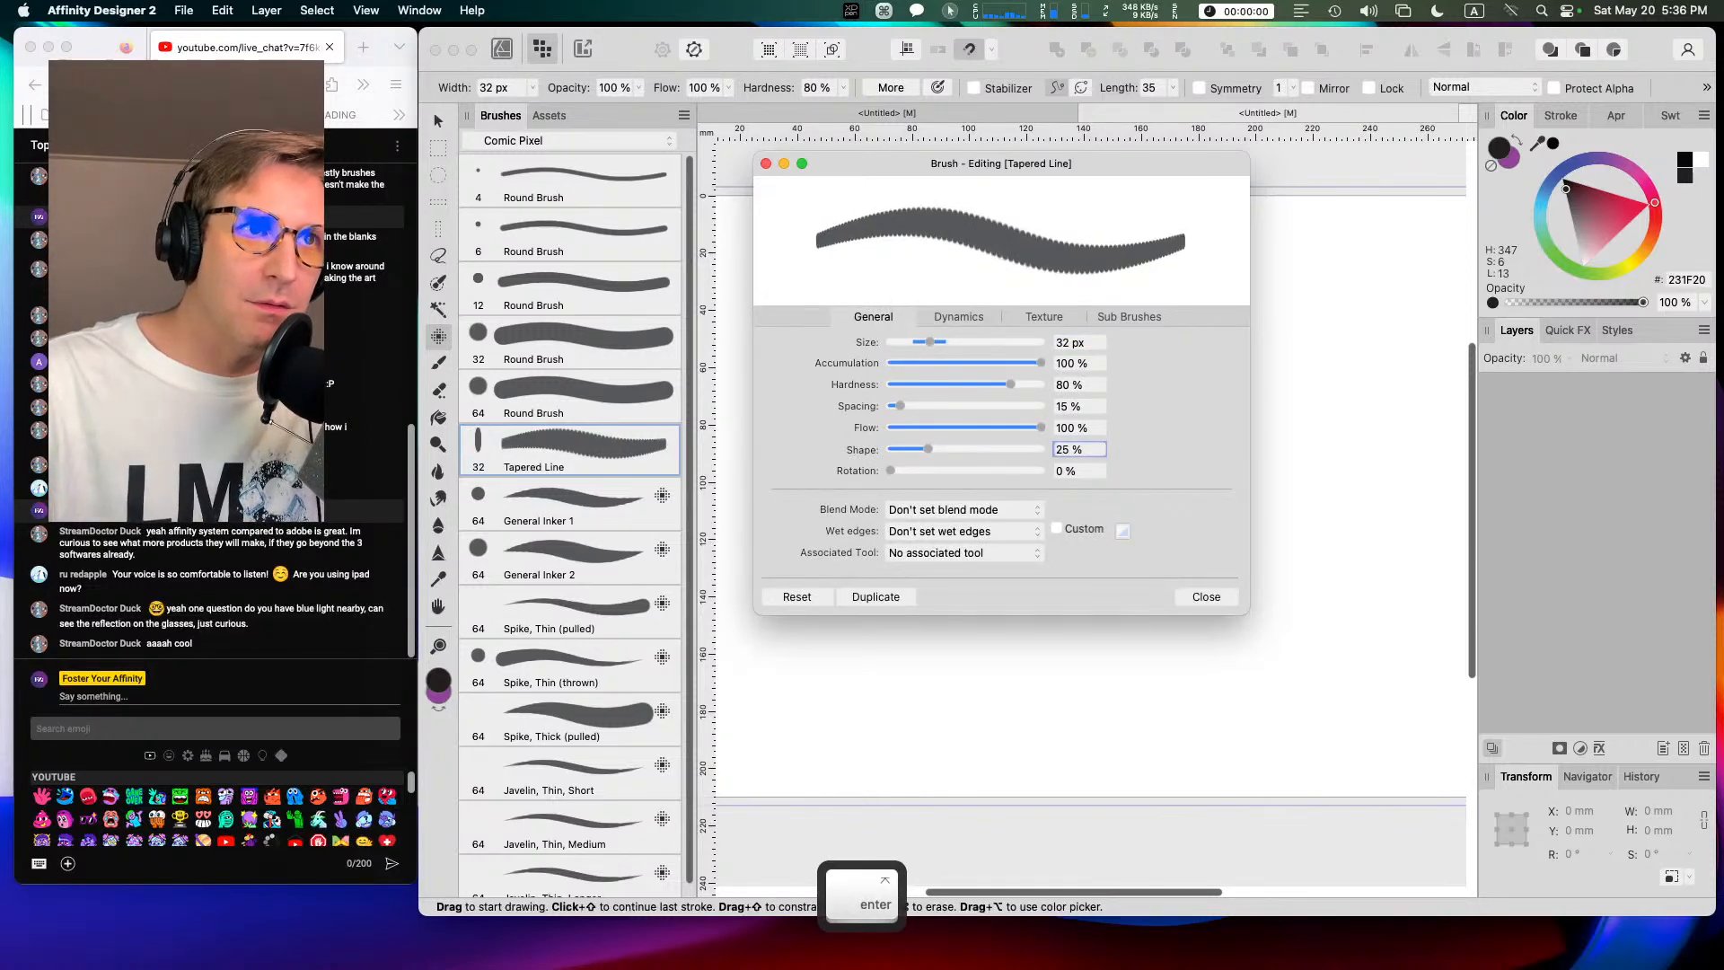
left_click(1066, 406)
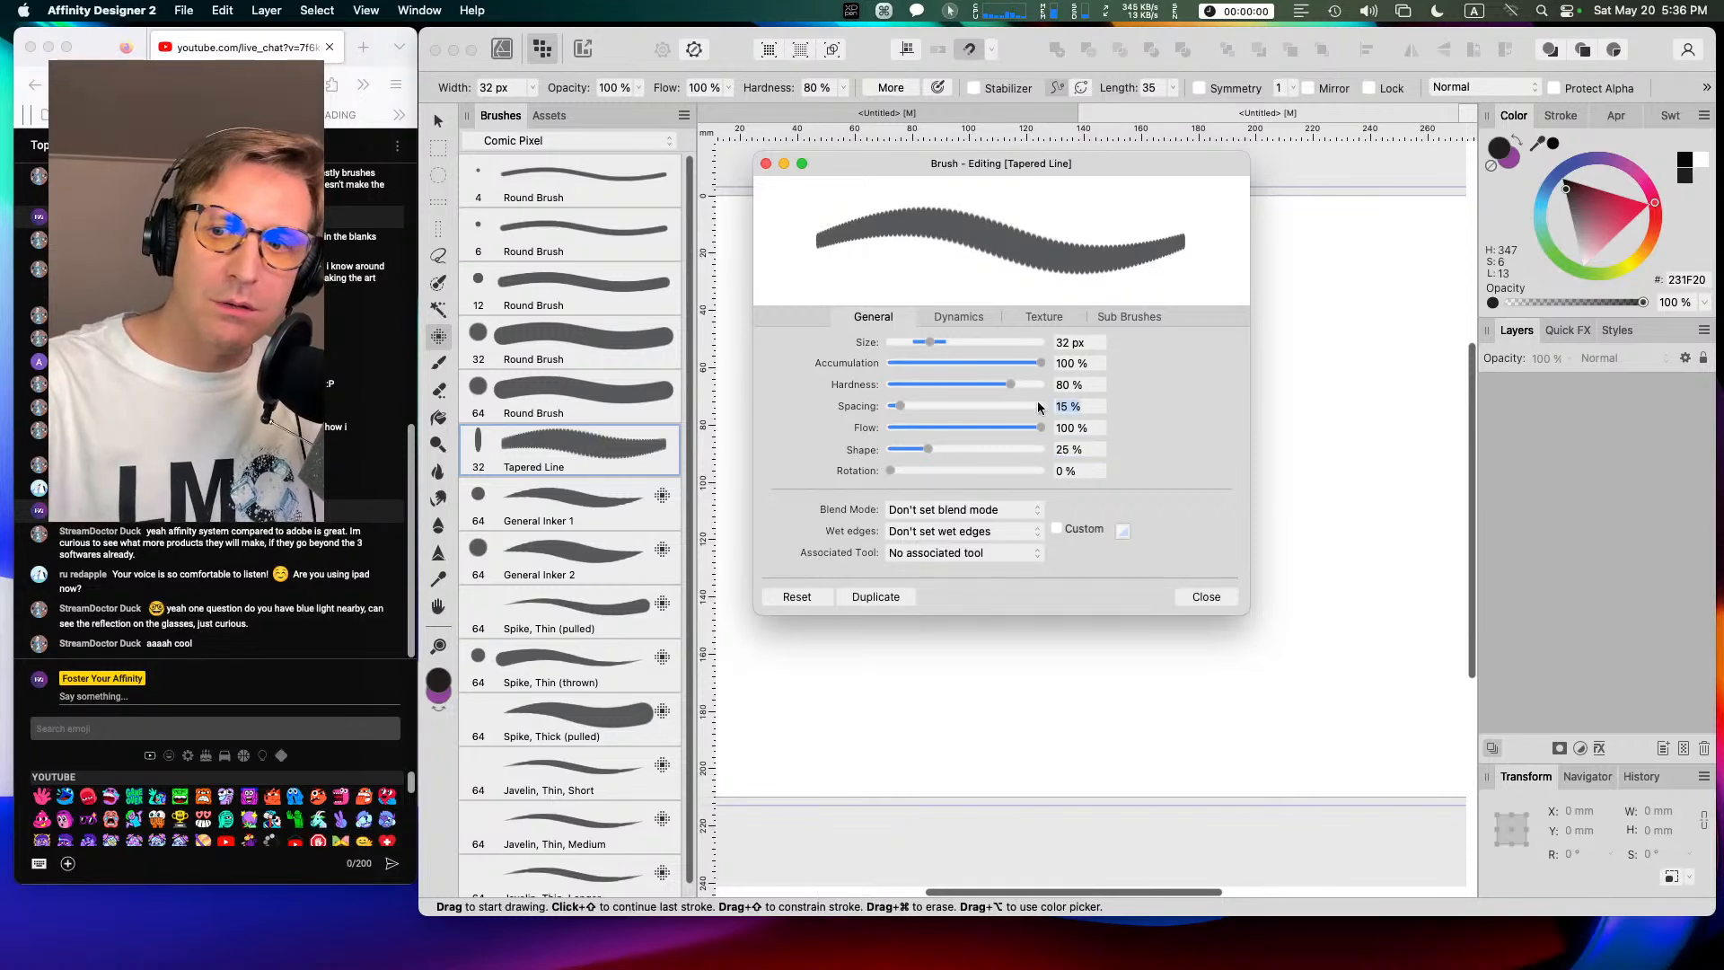
type("1")
key("Return")
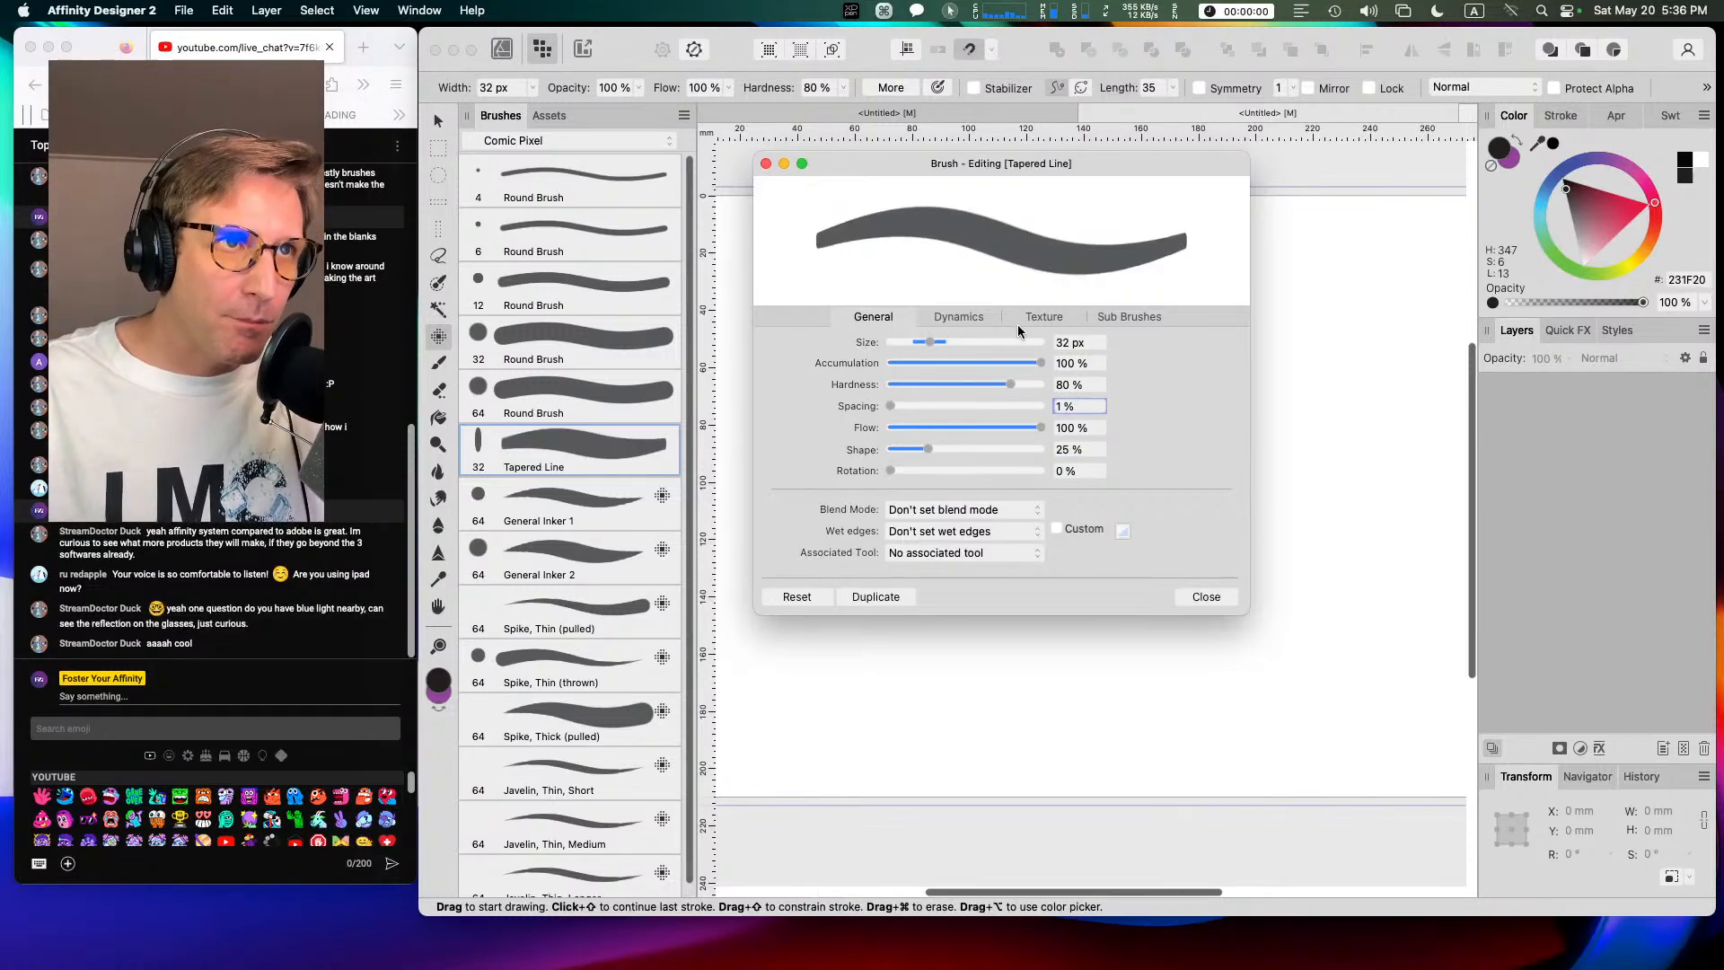
left_click(1206, 596)
Step: Rename the "Tapered Line" brush as "Broad Tip"
right_click(564, 460)
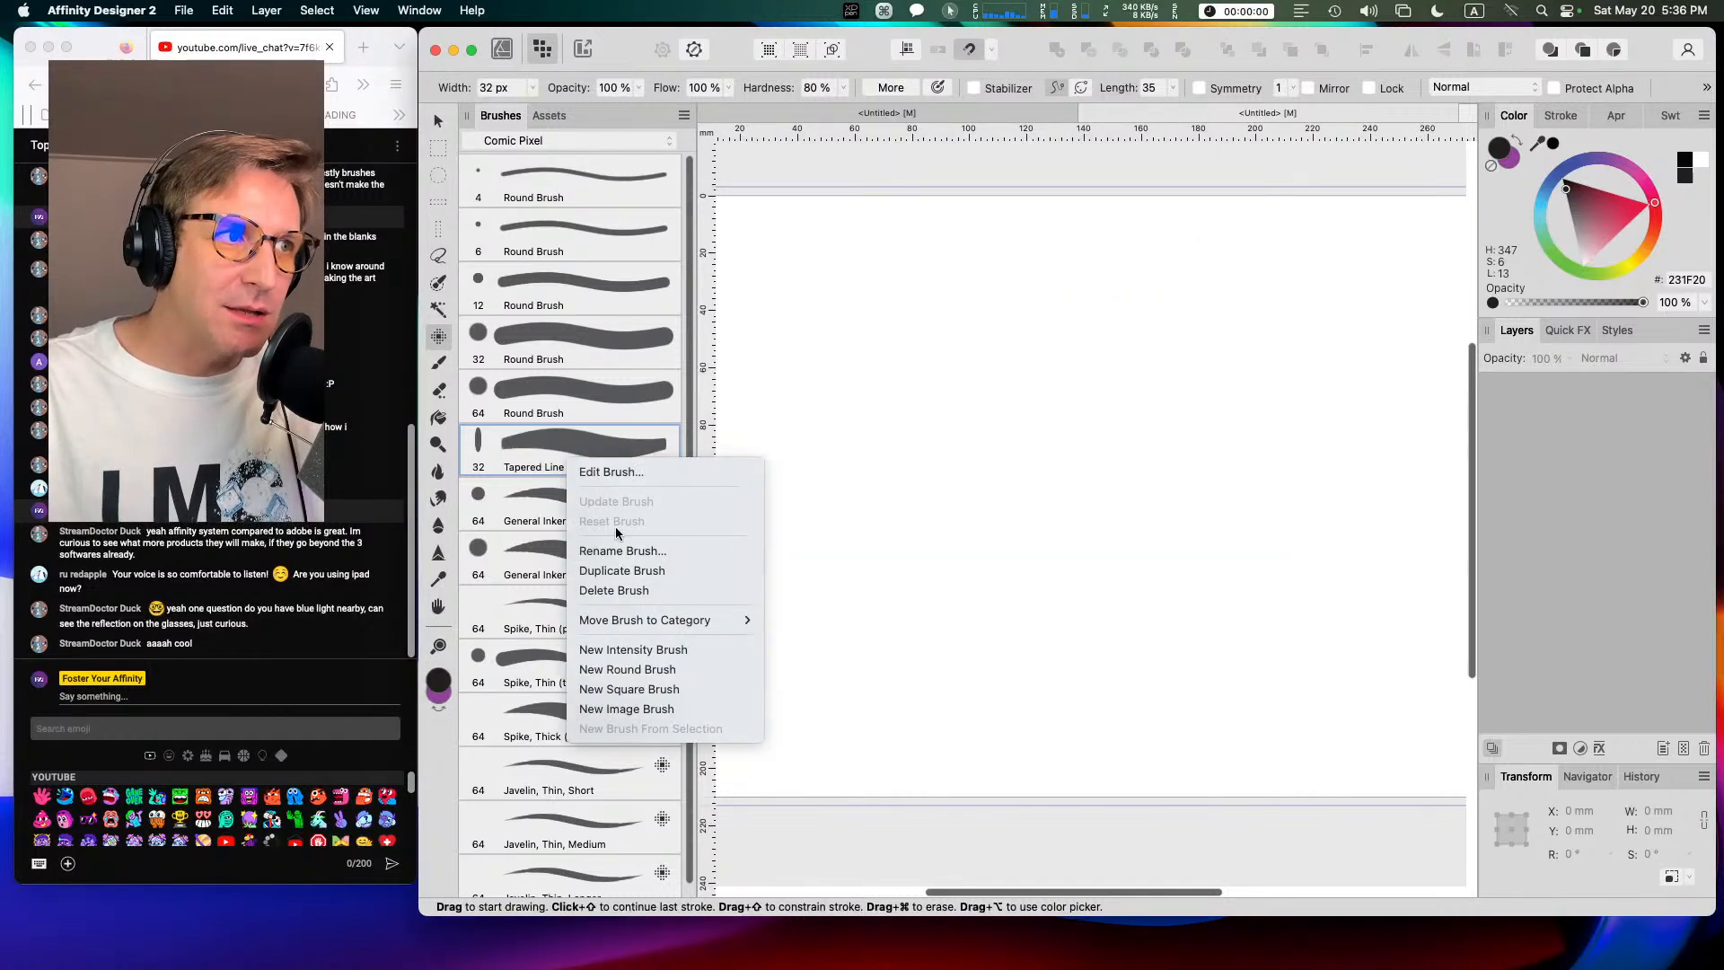
left_click(626, 551)
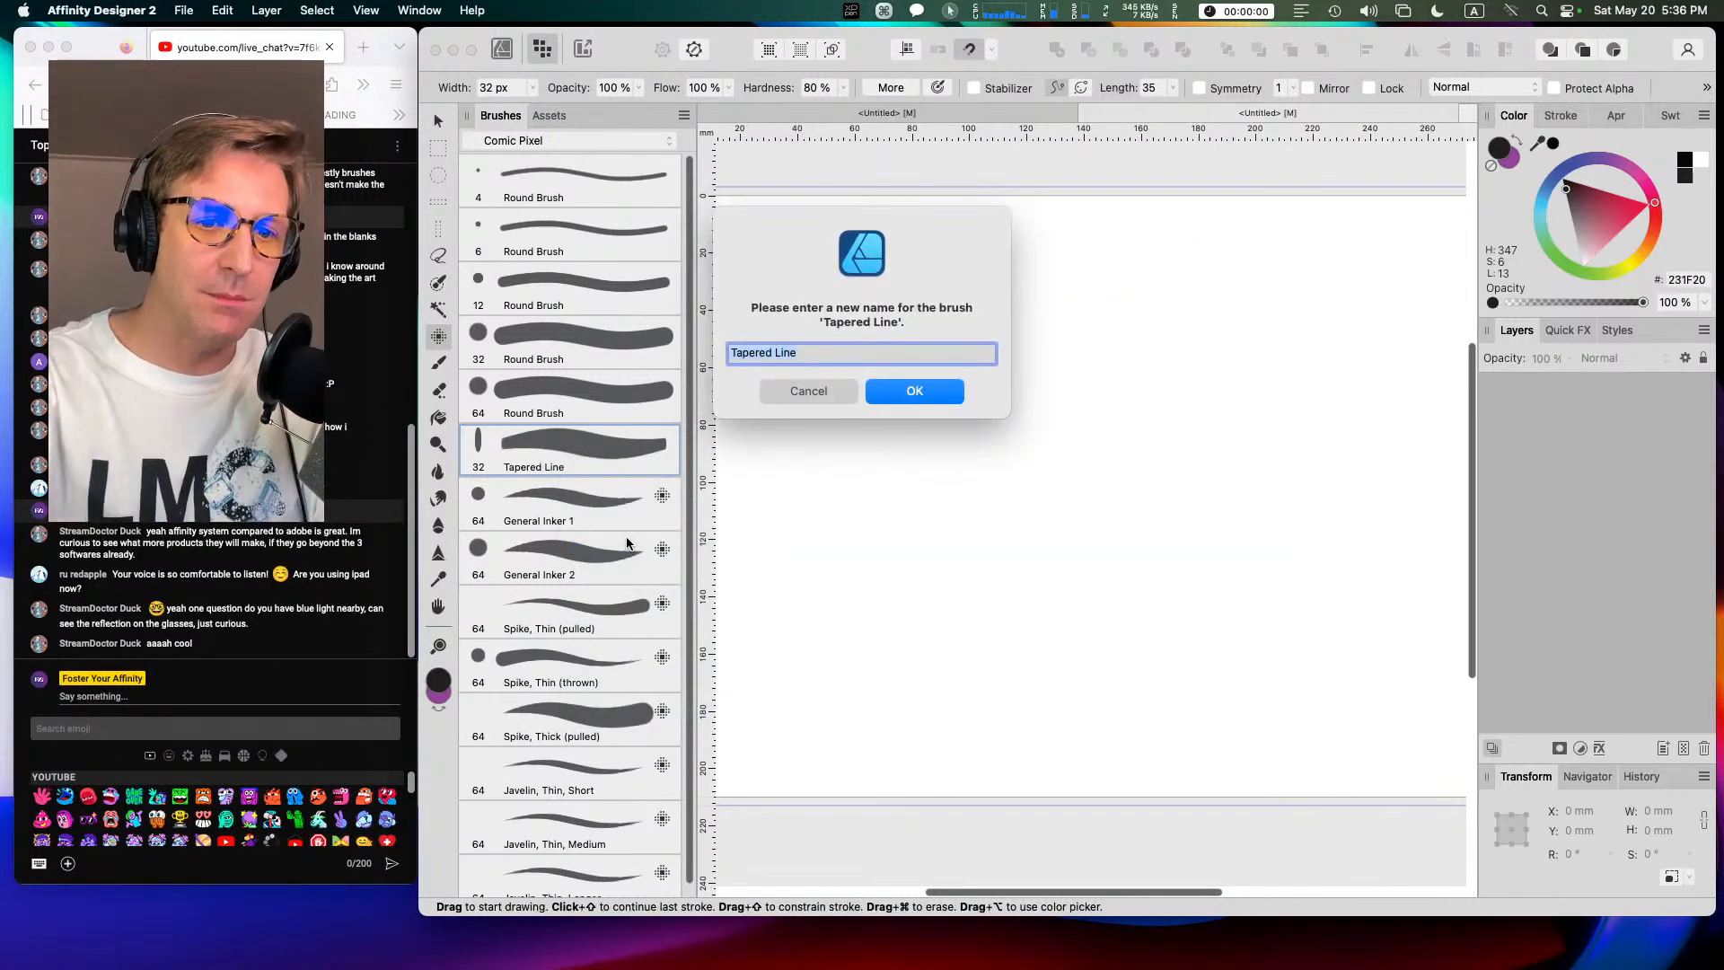
type("Broad Tip")
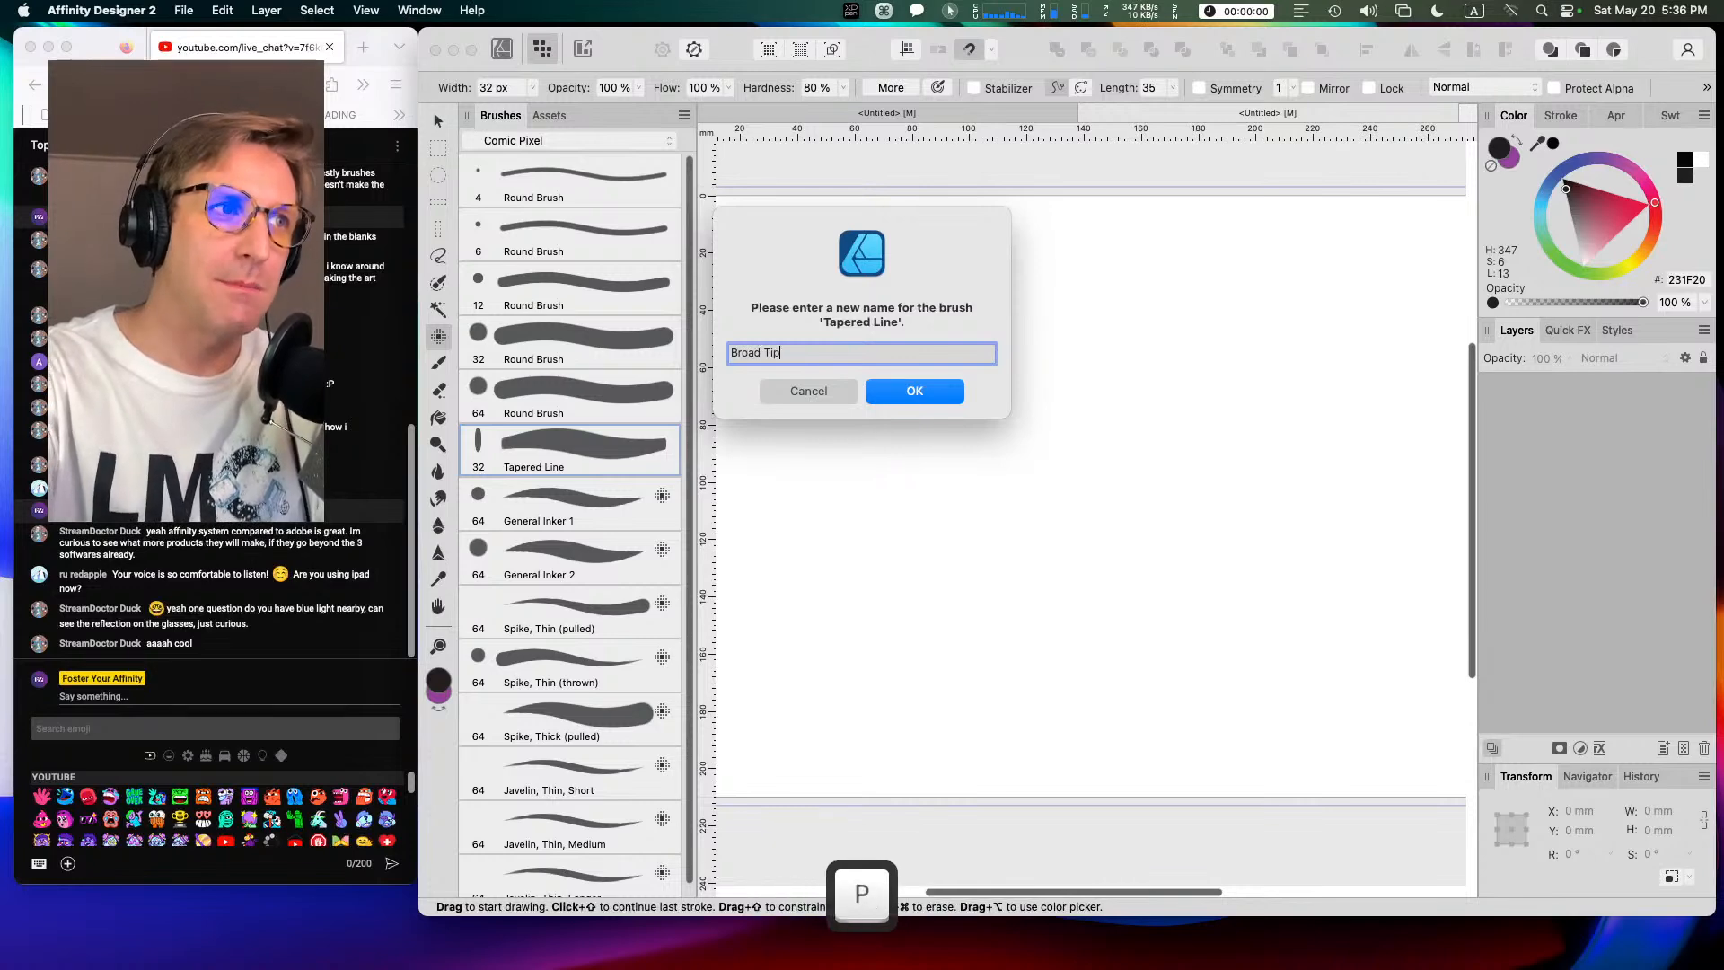
key("Return")
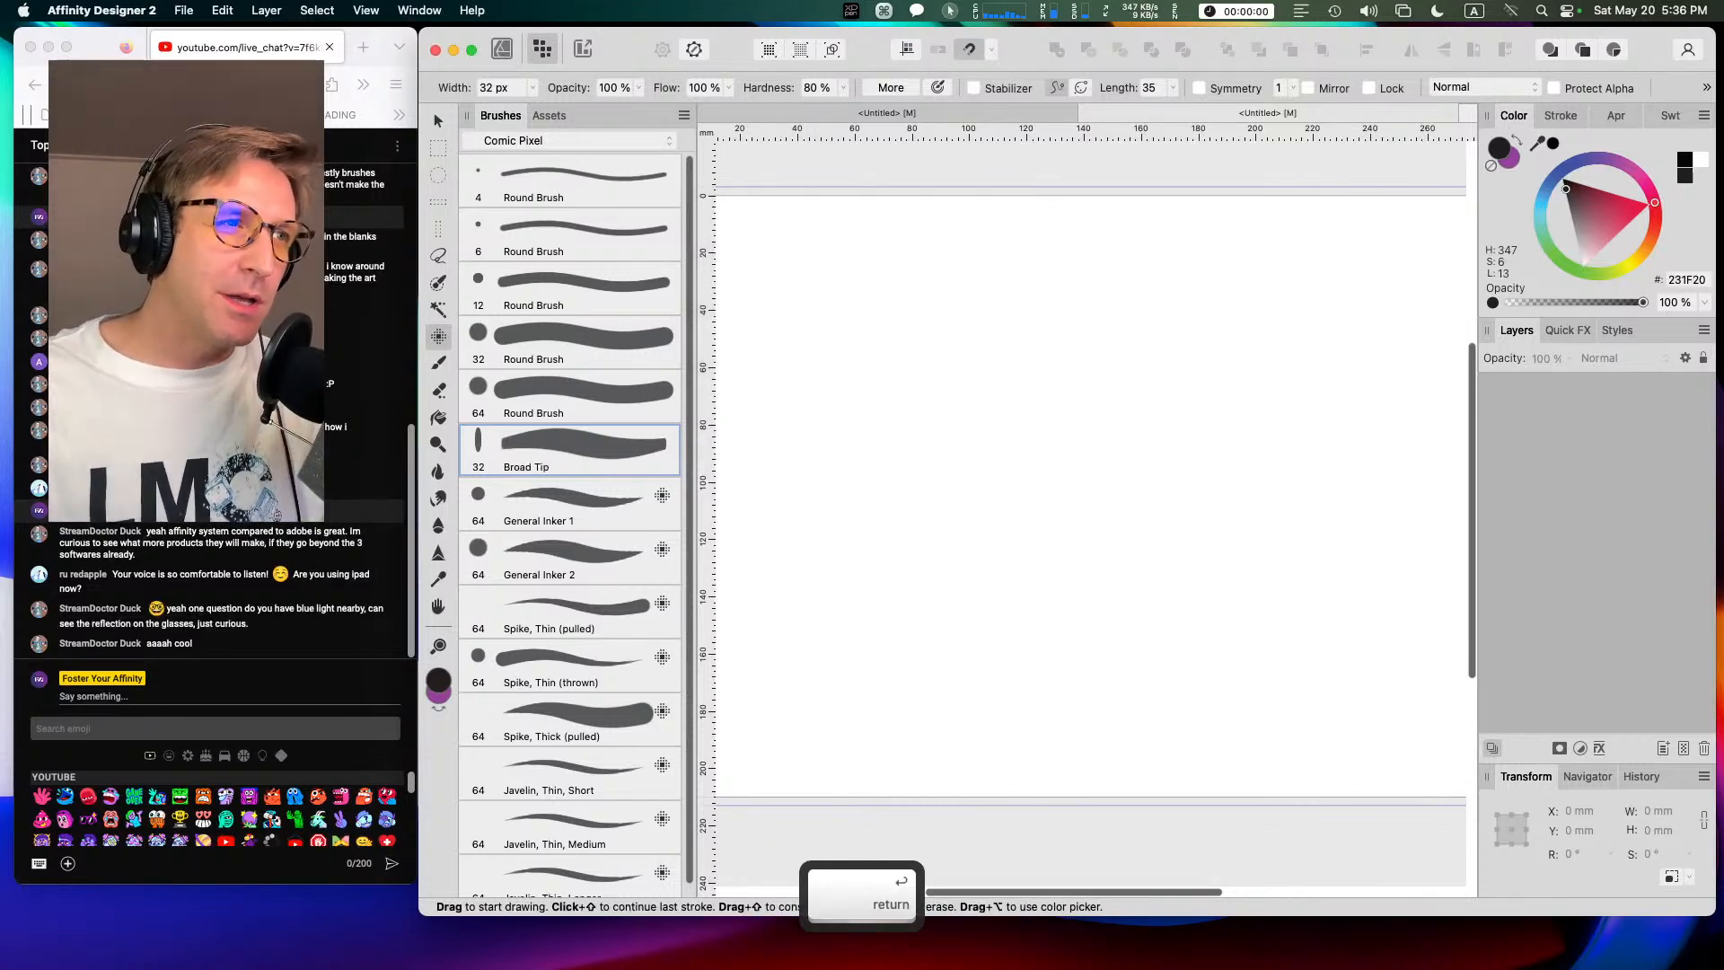
Step: Review the "Broad Tip" brush's size jitter and its pressure curve, and close the brush settings
right_click(565, 447)
left_click(579, 459)
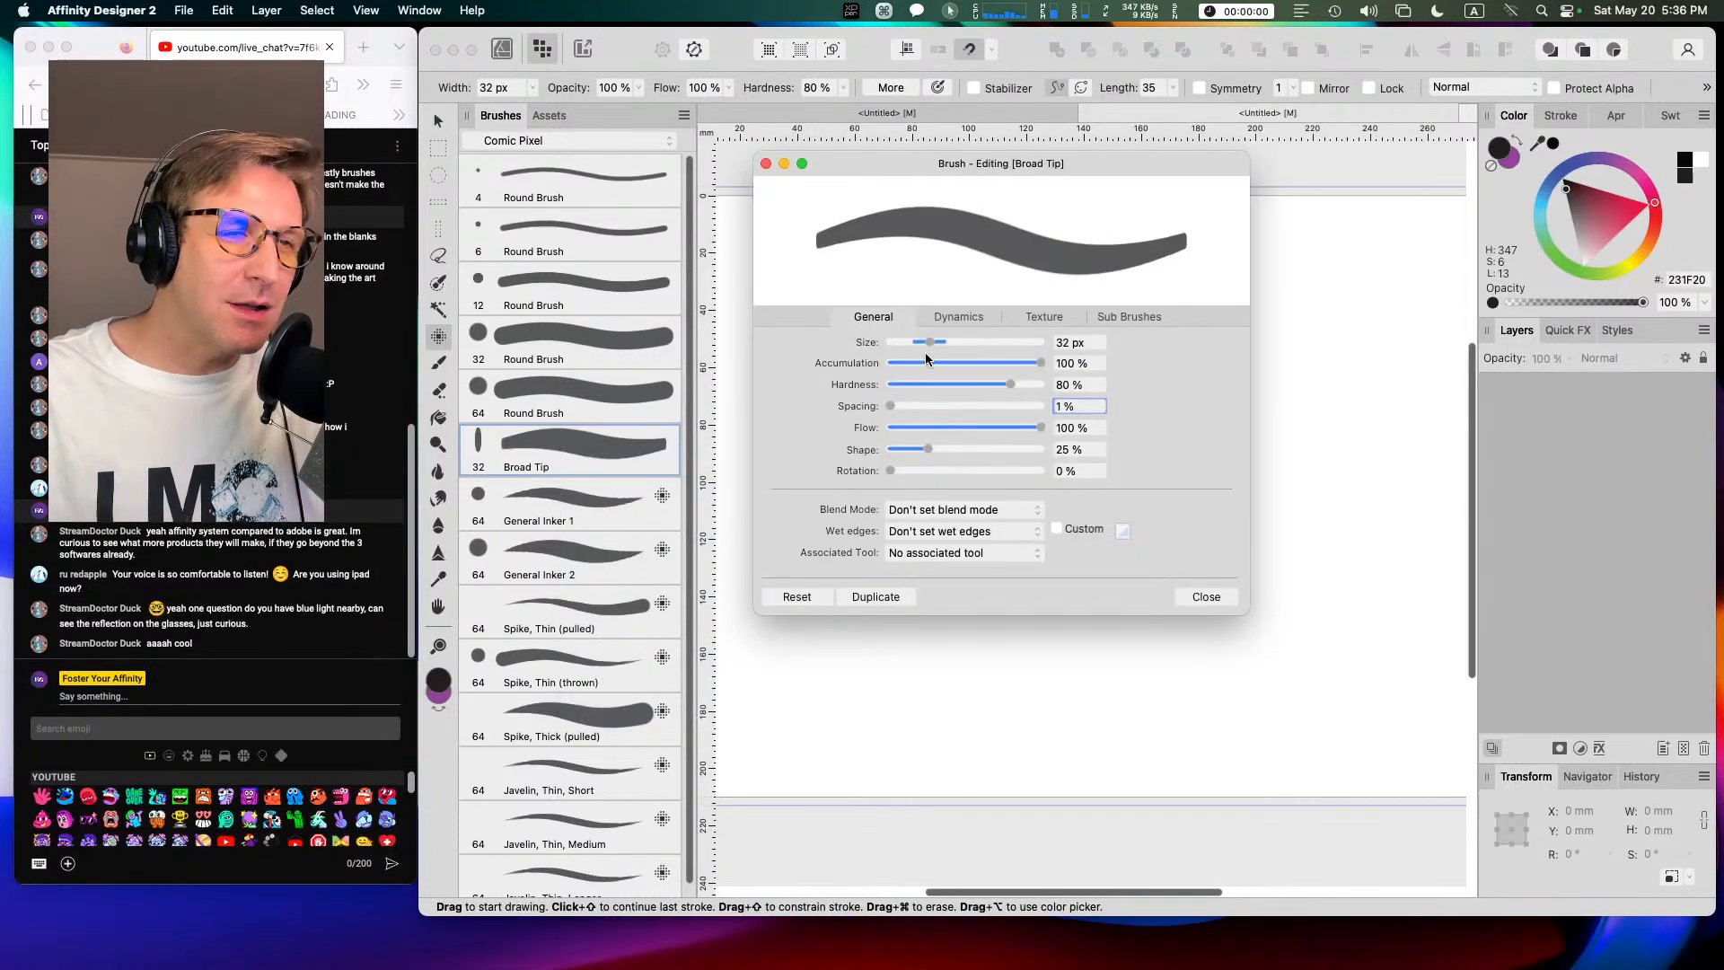
left_click(967, 318)
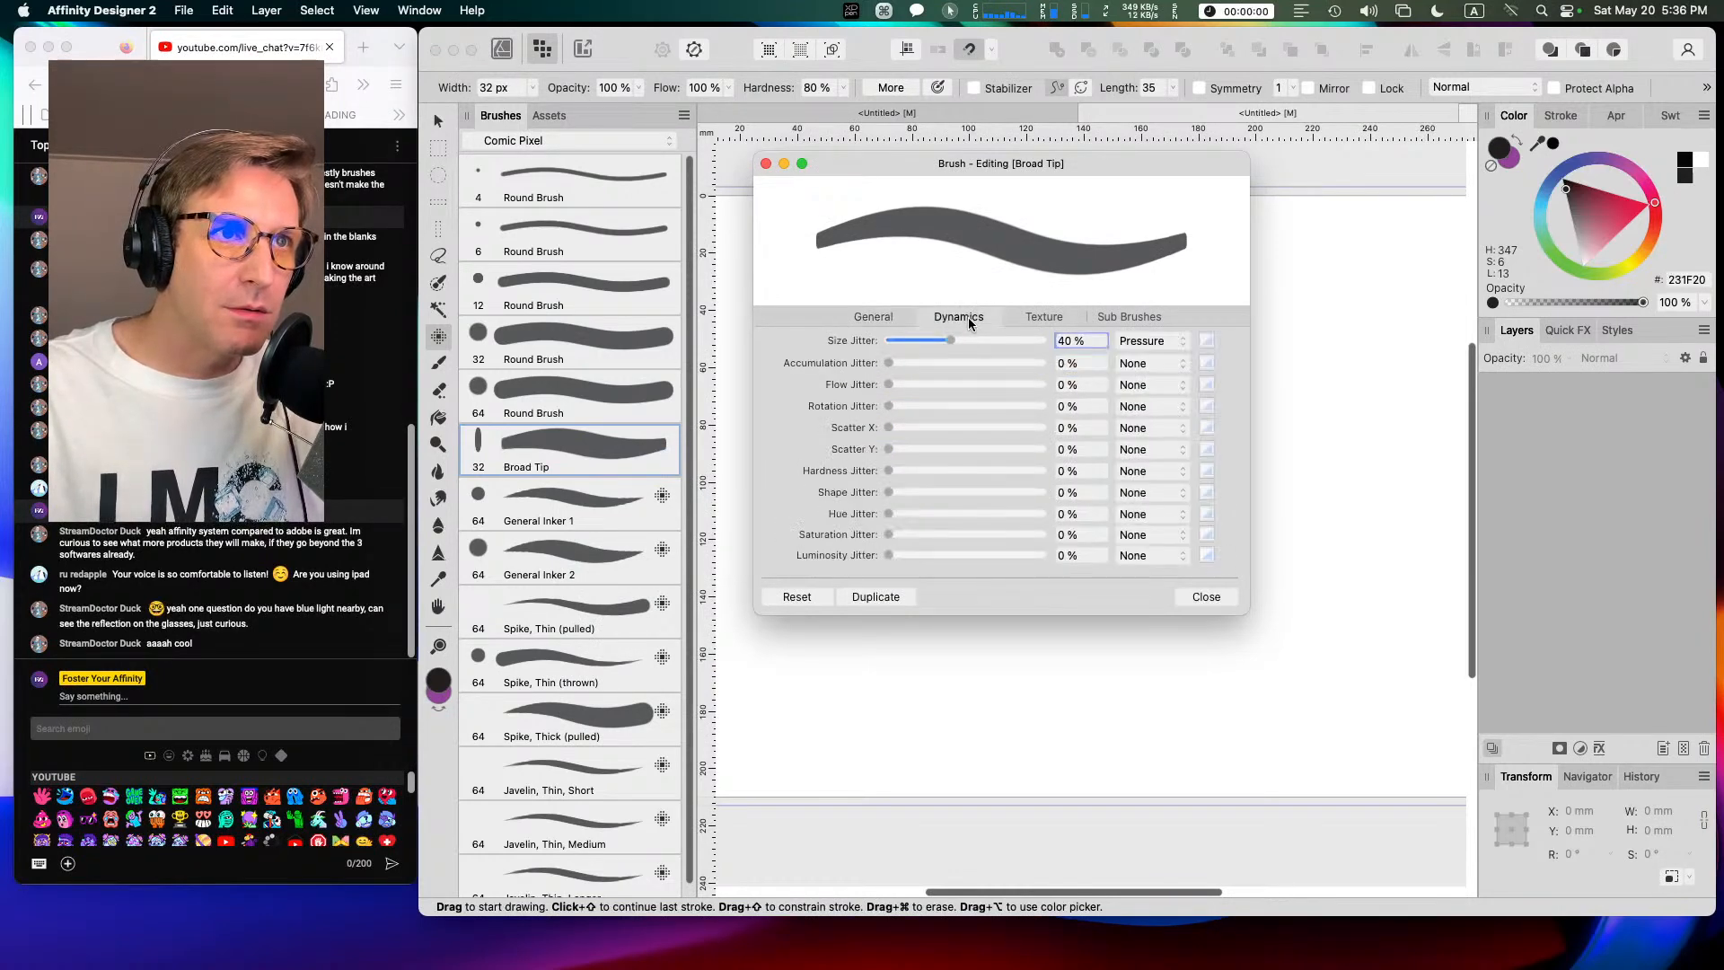
left_click(1210, 342)
left_click(1210, 342)
left_click(1205, 597)
Step: Apply the straight diagonal standard profile to the 64 px "Round Brush" size jitter curve and close its settings
left_click(568, 389)
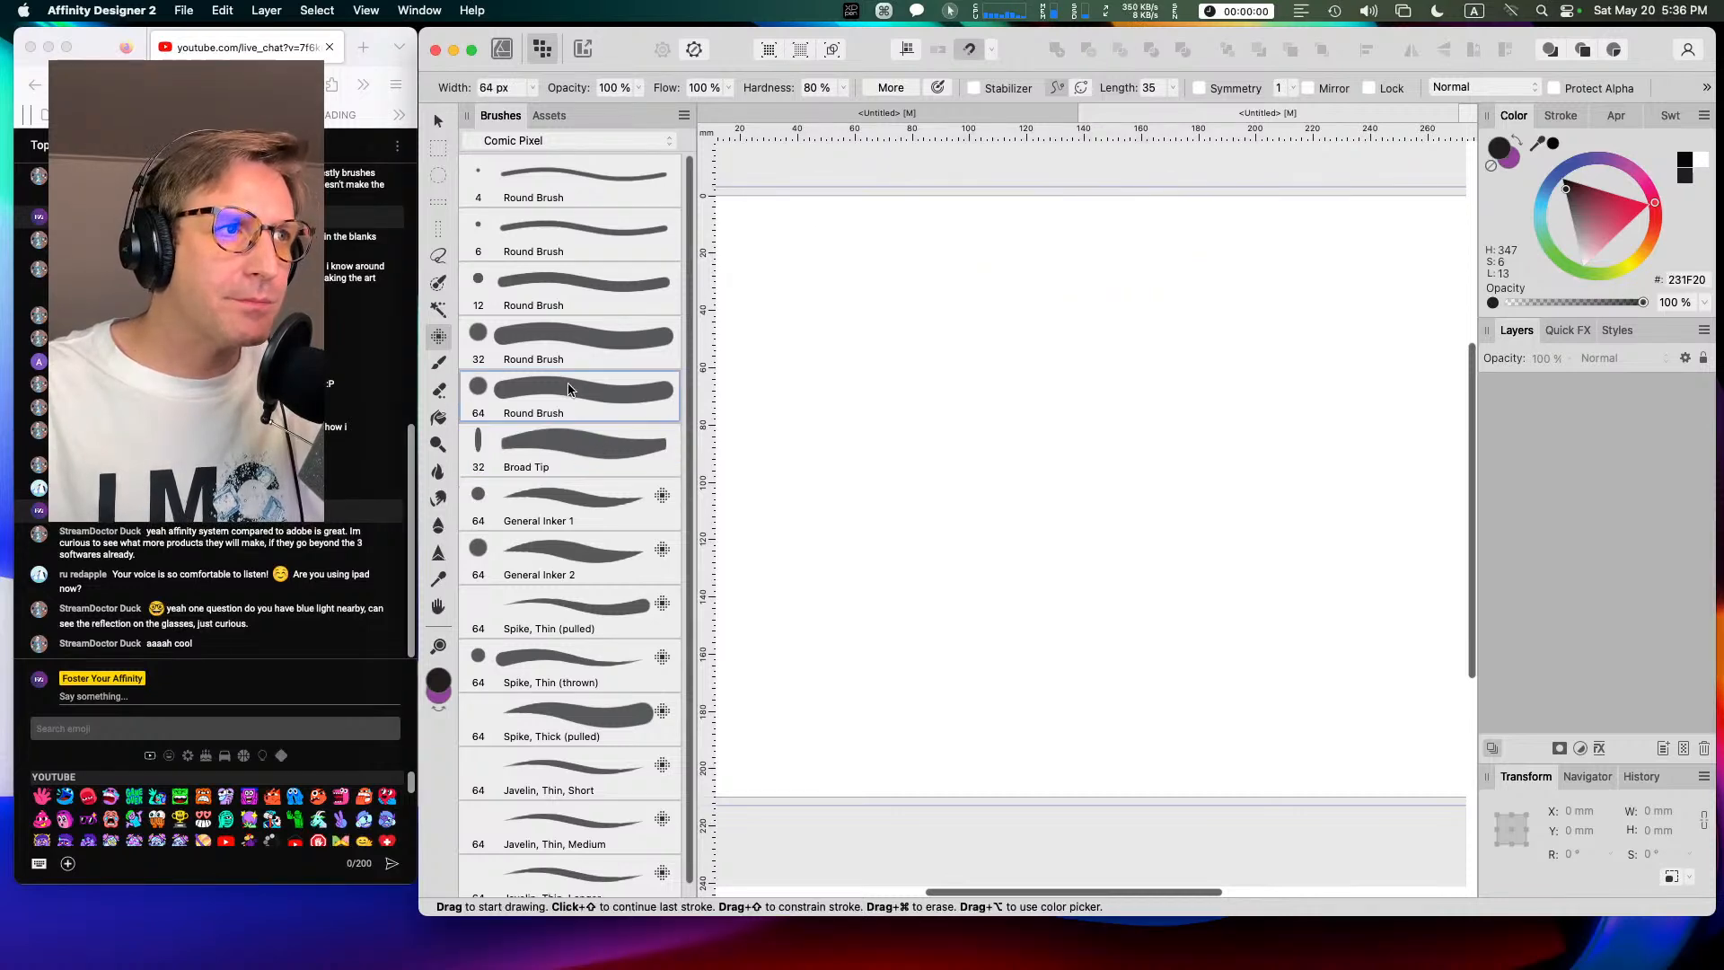
right_click(568, 389)
left_click(597, 397)
left_click(1205, 341)
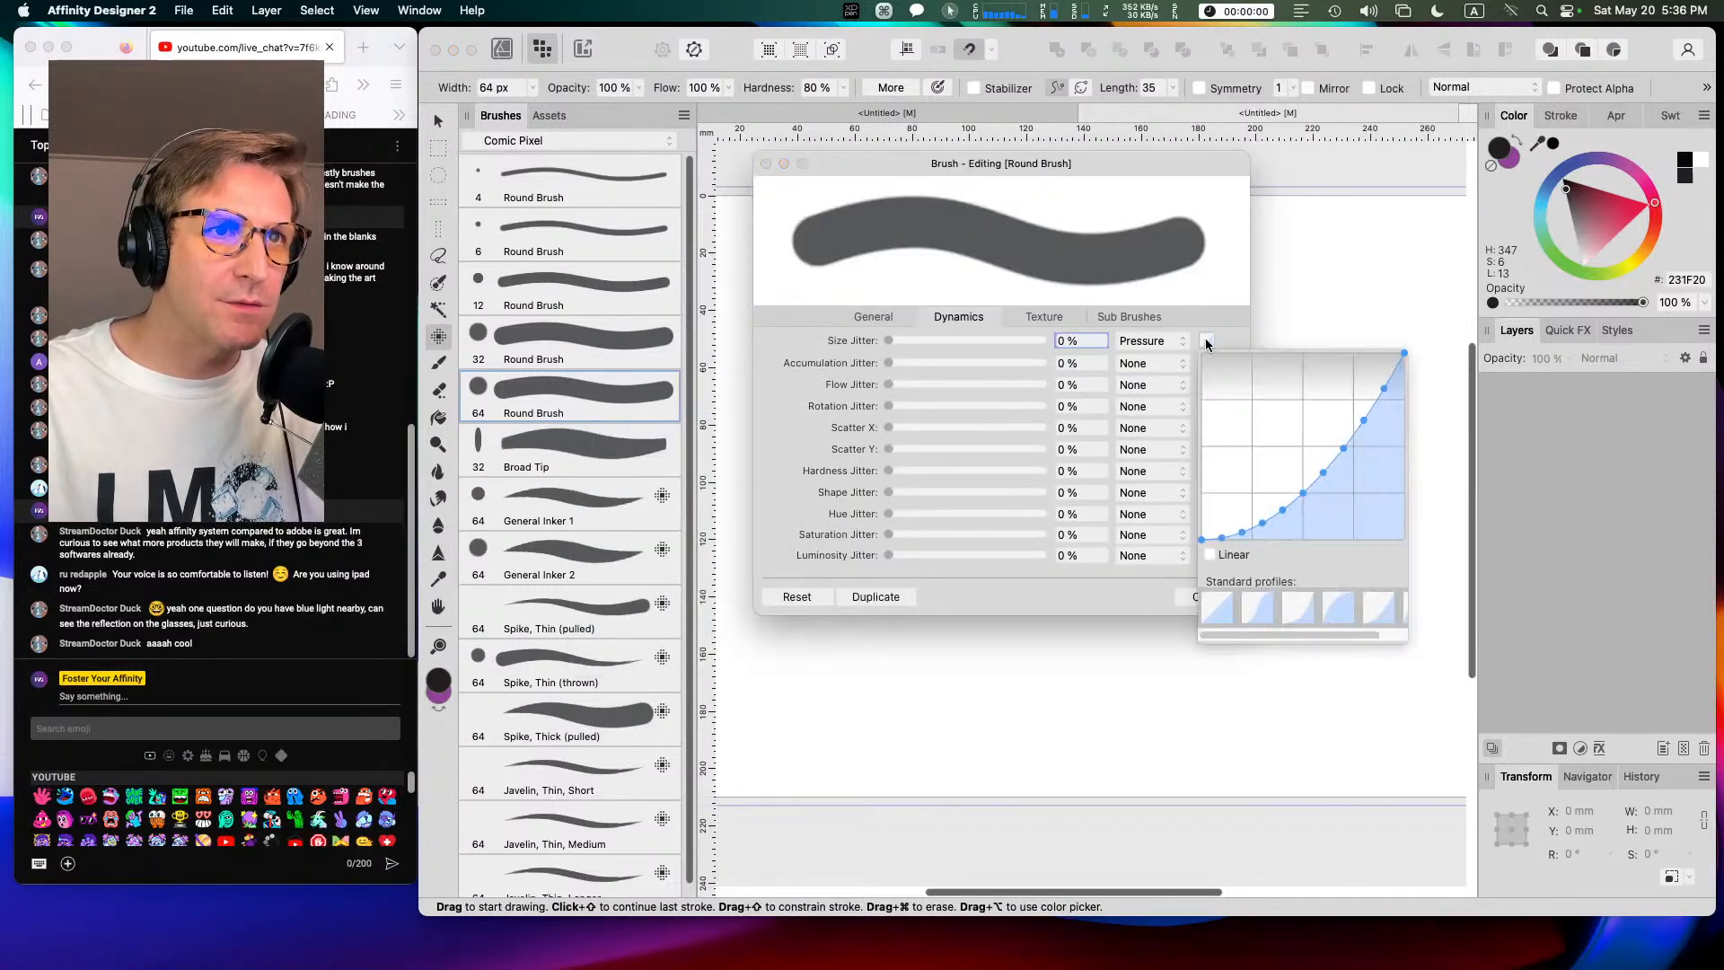
left_click(1221, 609)
left_click(1140, 589)
left_click(1205, 597)
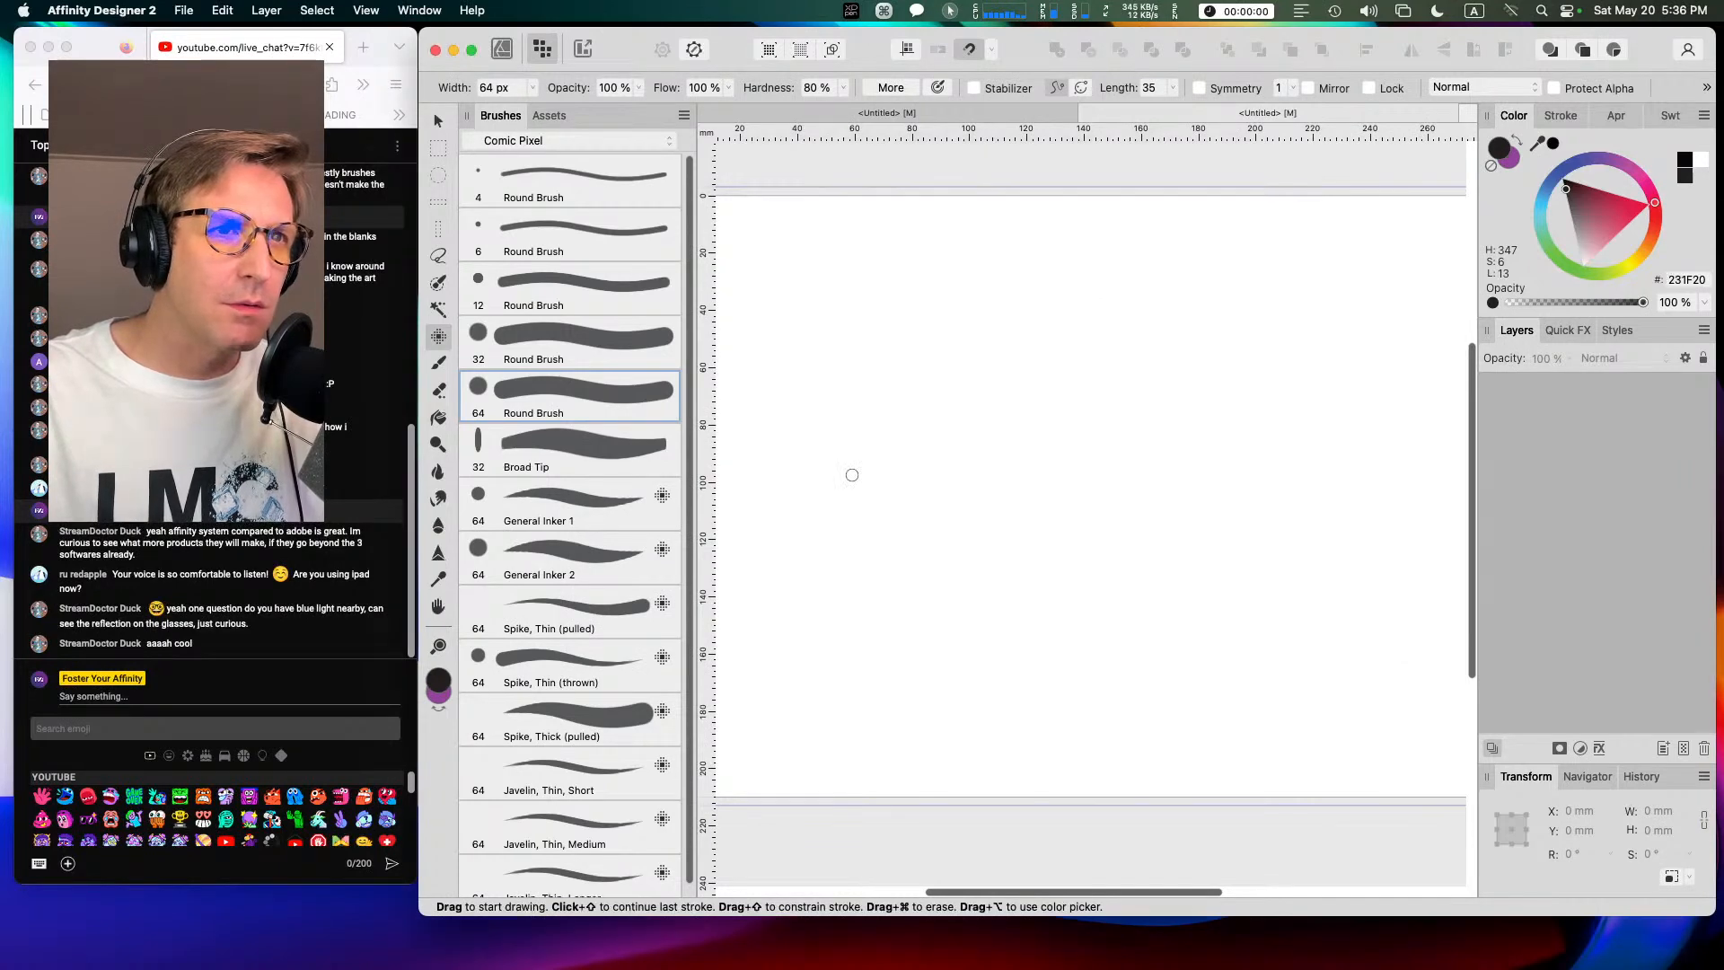
Step: Apply the straight diagonal standard profile to the 32 px "Round Brush" size jitter curve and close its settings
left_click(624, 343)
right_click(626, 350)
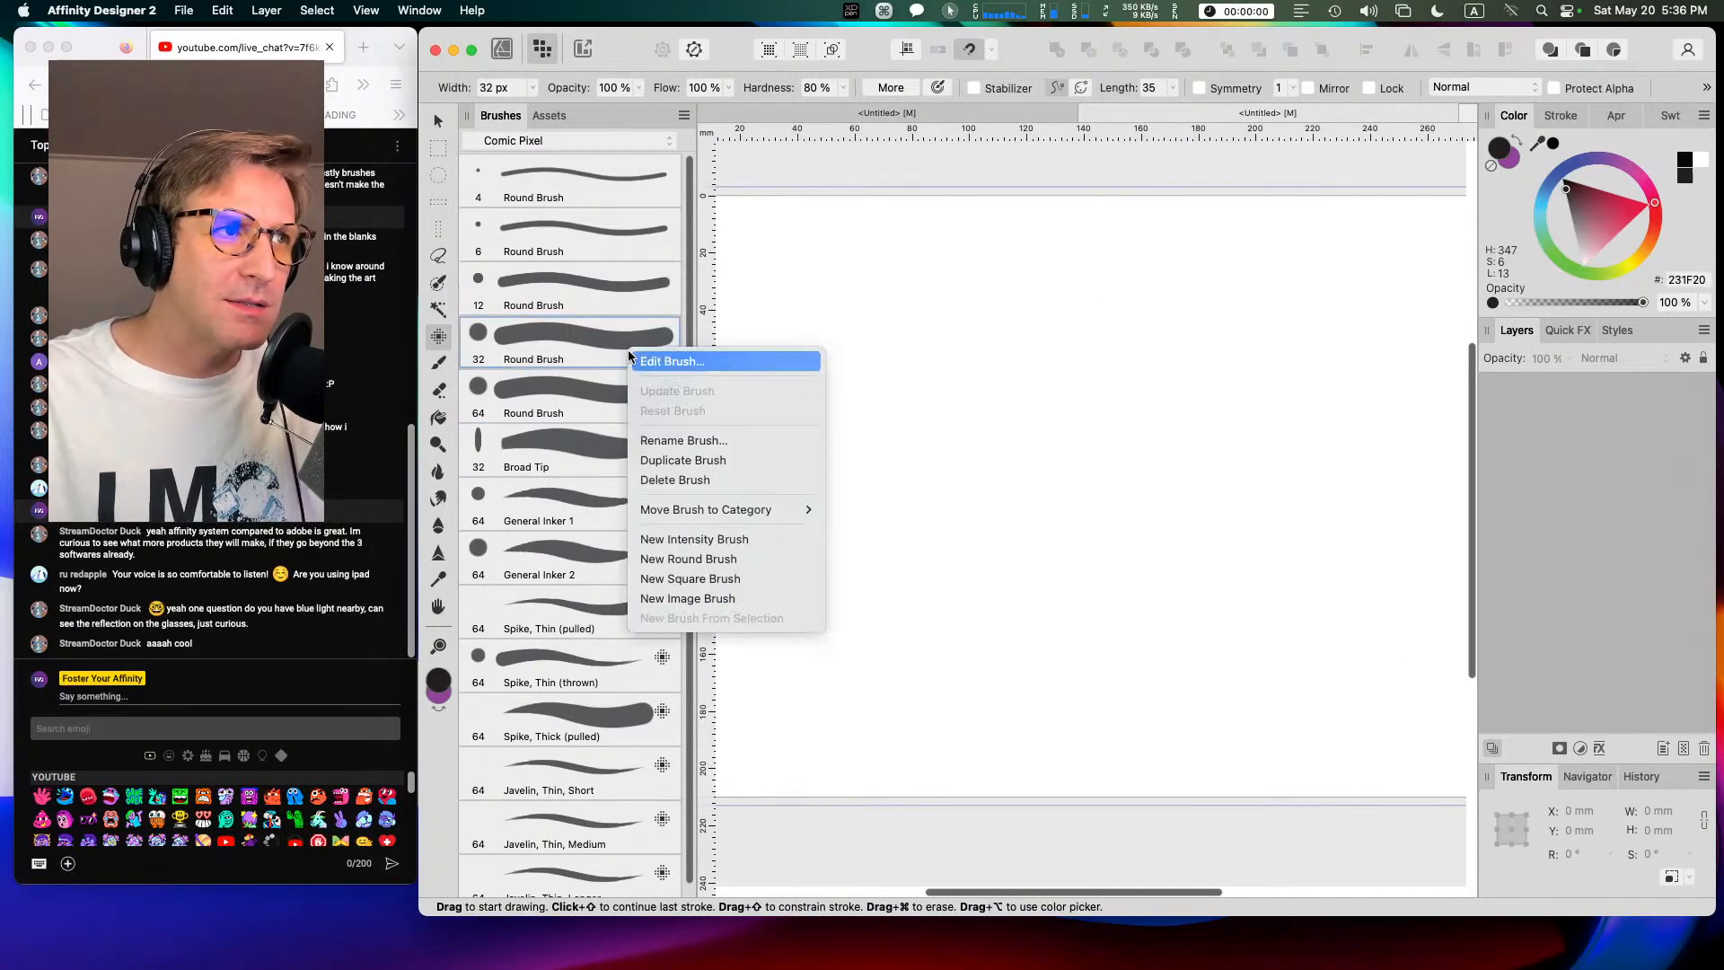
left_click(557, 395)
right_click(589, 344)
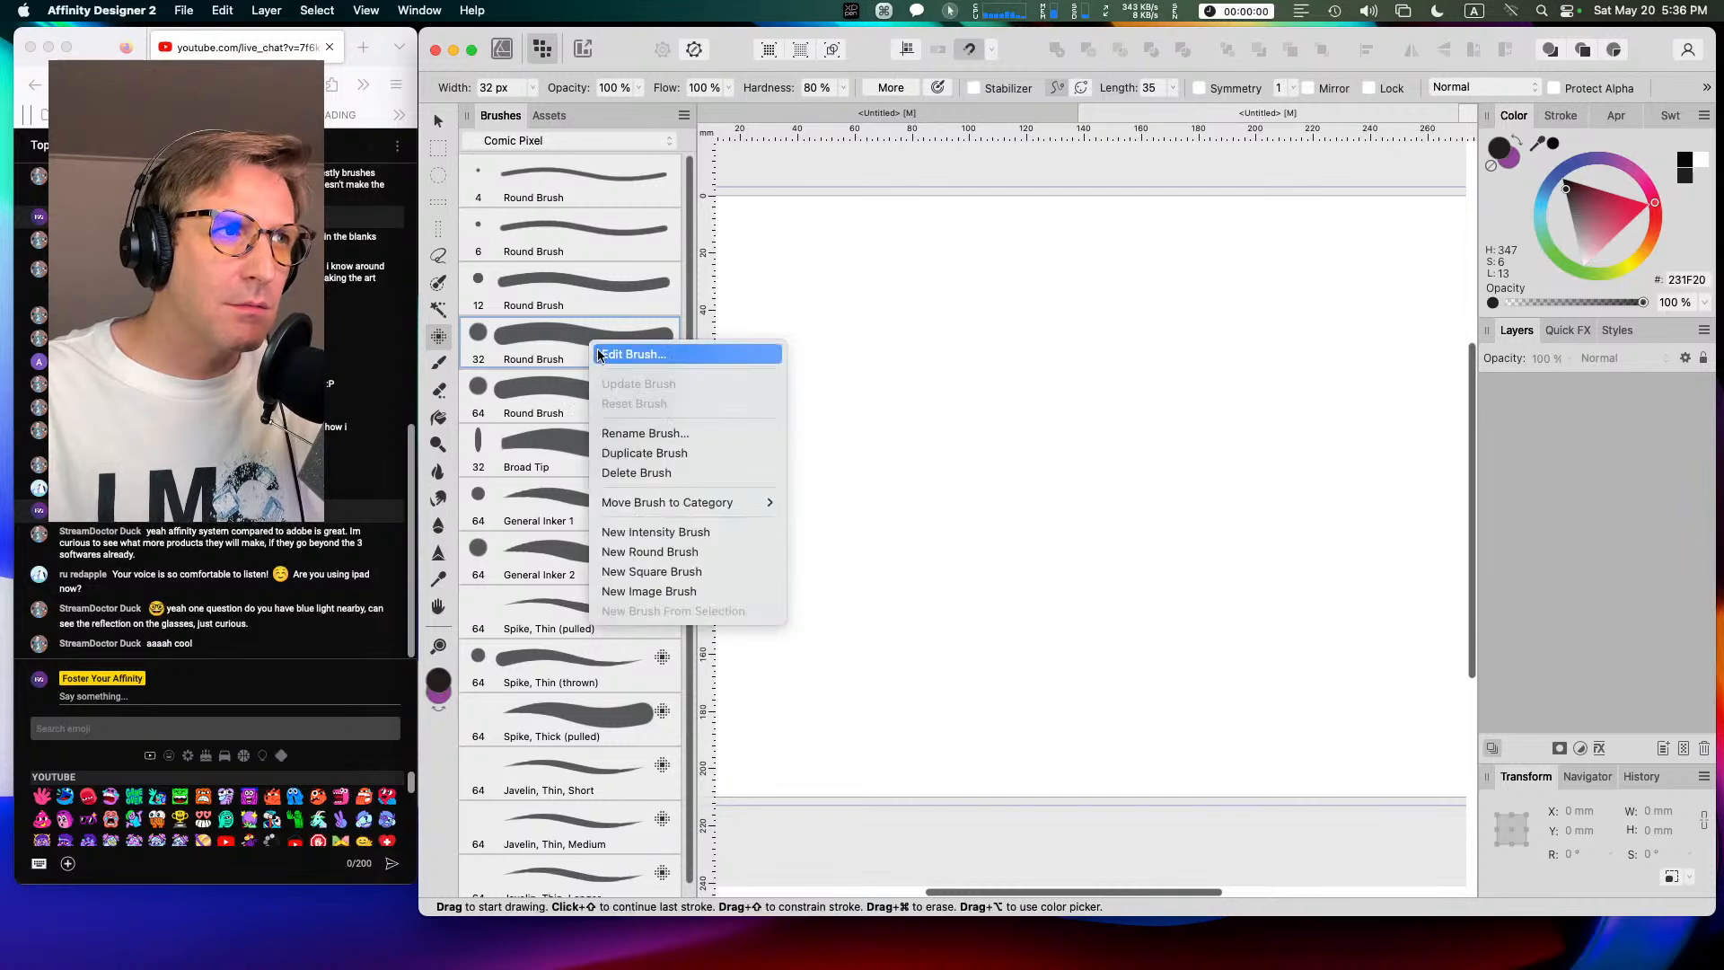
left_click(599, 354)
left_click(1206, 341)
left_click(1218, 612)
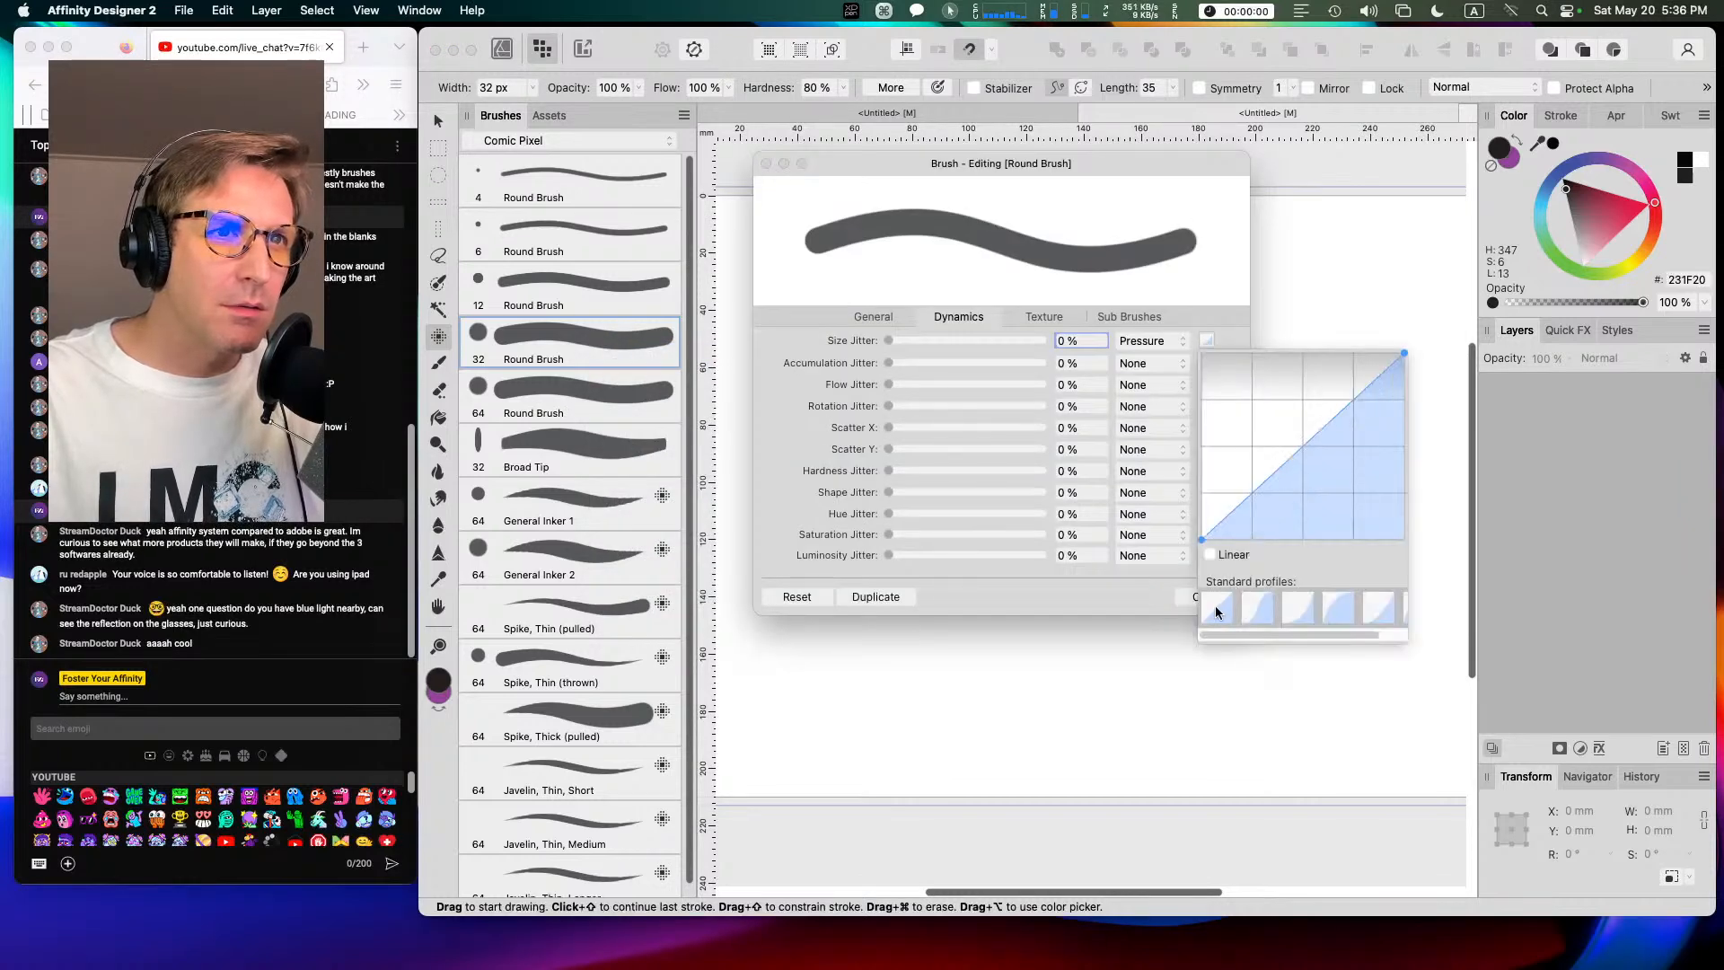
left_click(1203, 596)
left_click(1203, 596)
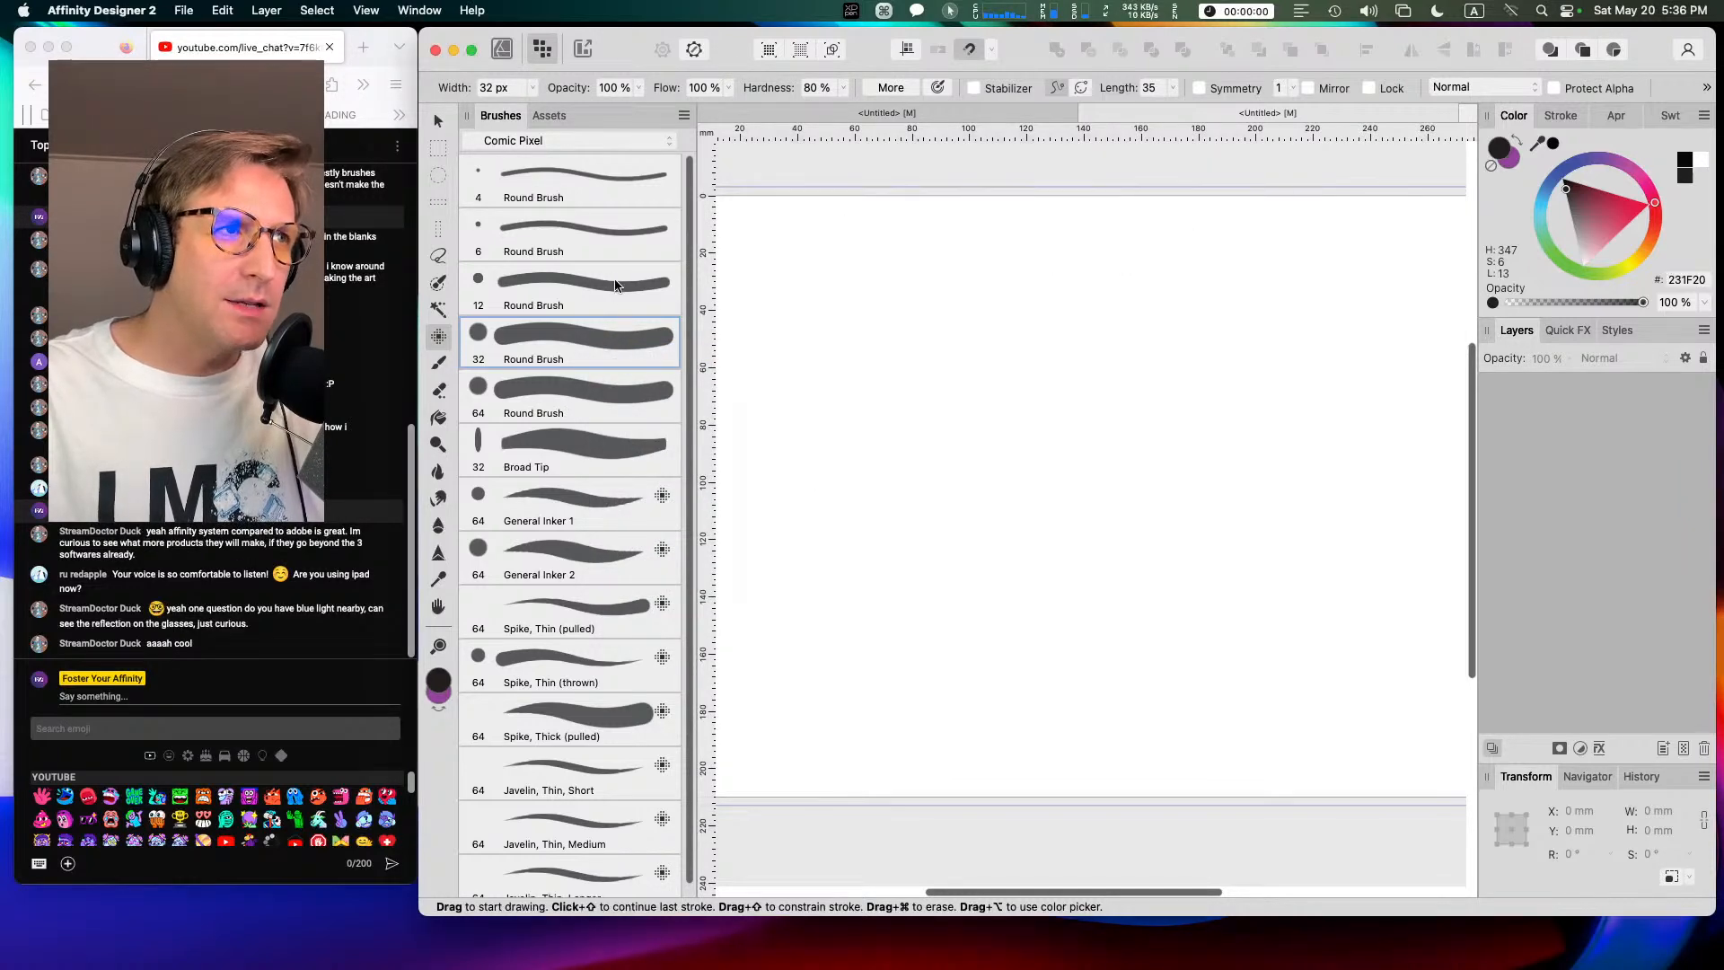
Step: Apply the straight diagonal standard profile to the 12 px "Round Brush" size jitter curve and close its settings
right_click(615, 283)
left_click(647, 294)
left_click(1206, 341)
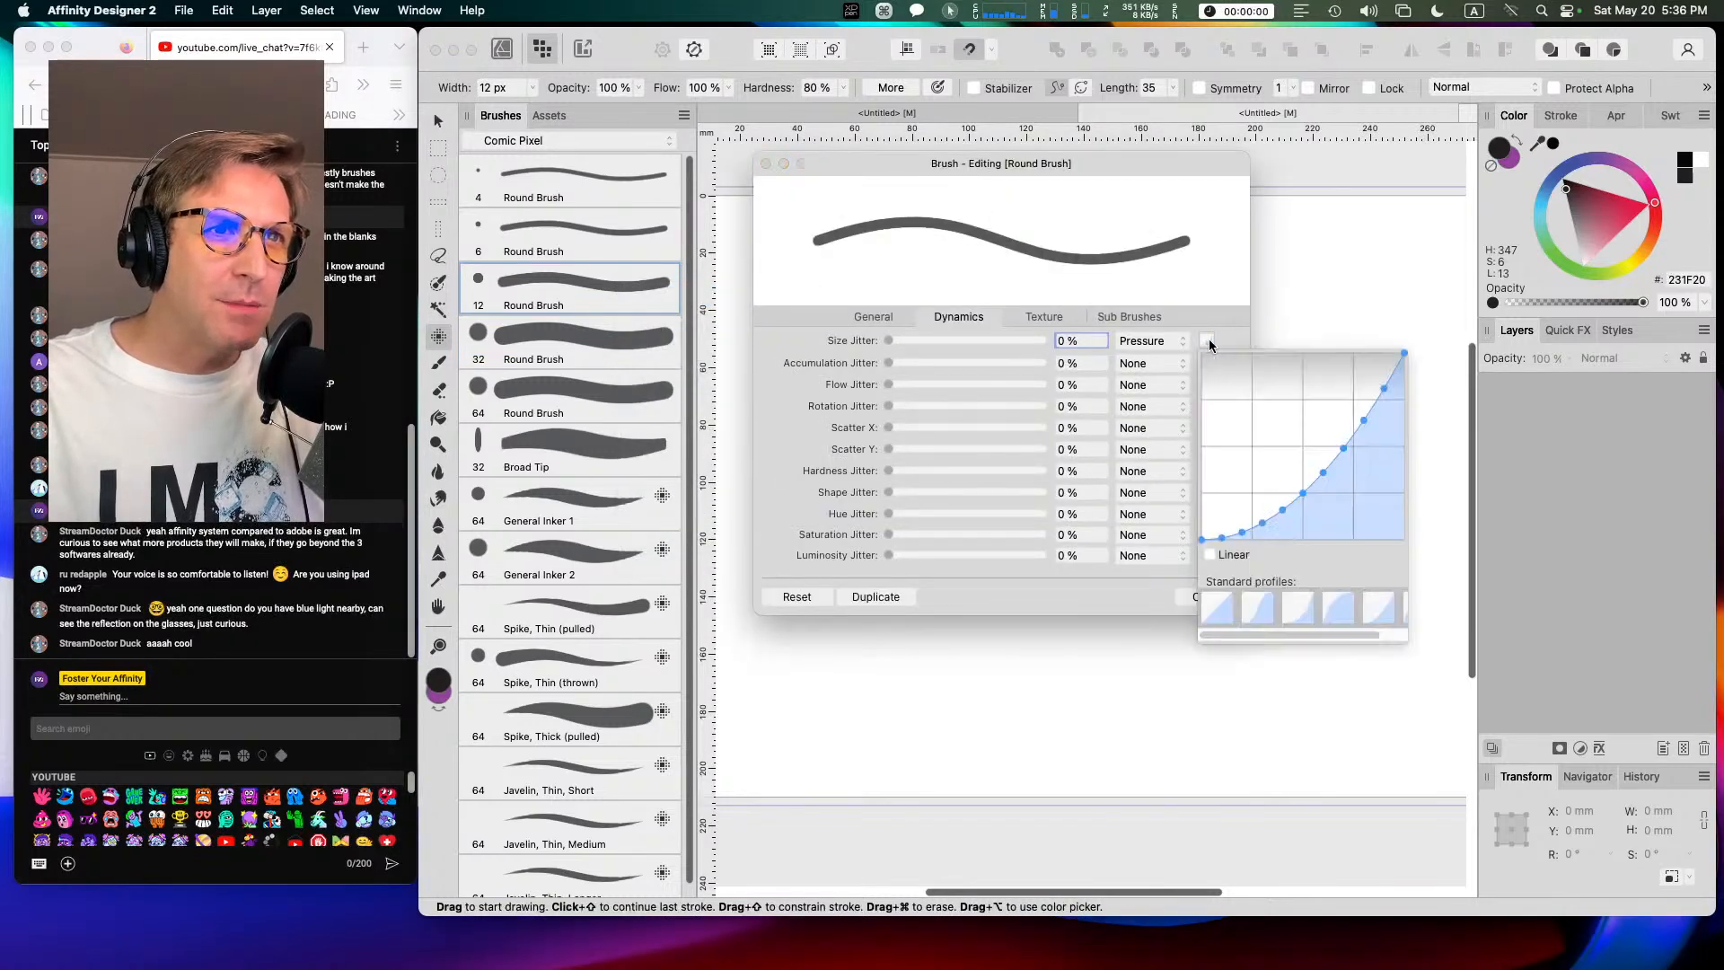
left_click(1217, 611)
left_click(1196, 597)
left_click(1197, 597)
Step: Apply the straight diagonal standard profile to the 6 px "Round Brush" size jitter curve and close its settings
left_click(625, 233)
right_click(623, 230)
left_click(653, 242)
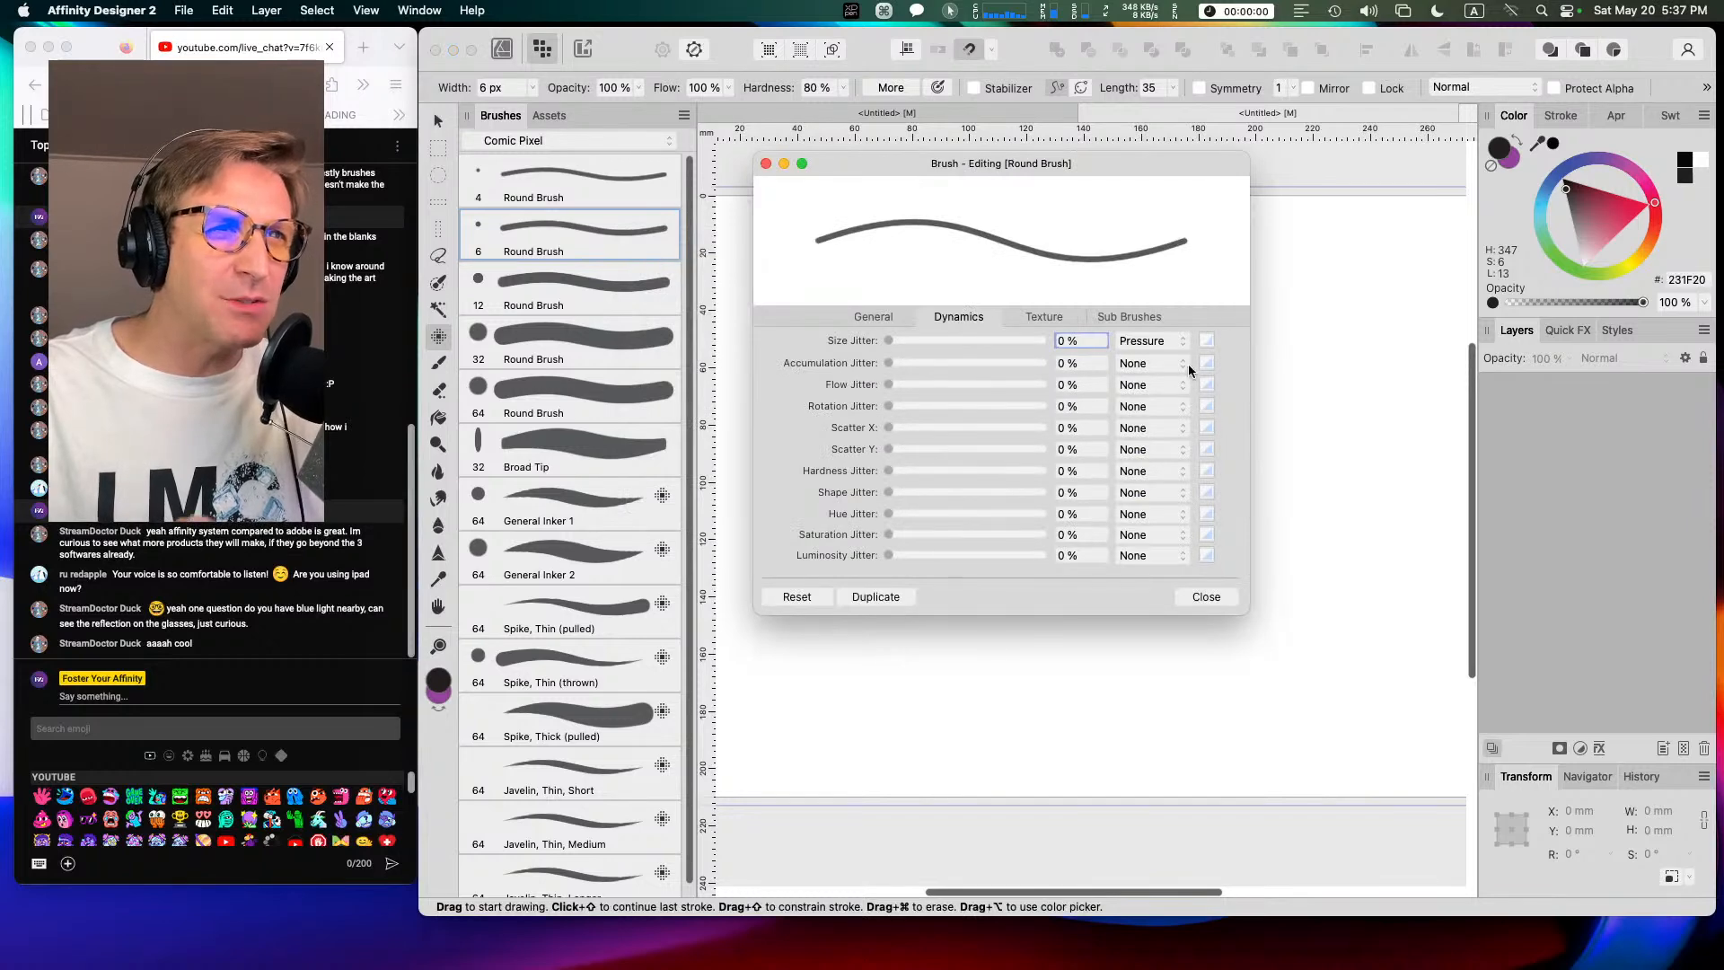
left_click(1206, 341)
left_click(1217, 611)
left_click(1197, 597)
left_click(1197, 597)
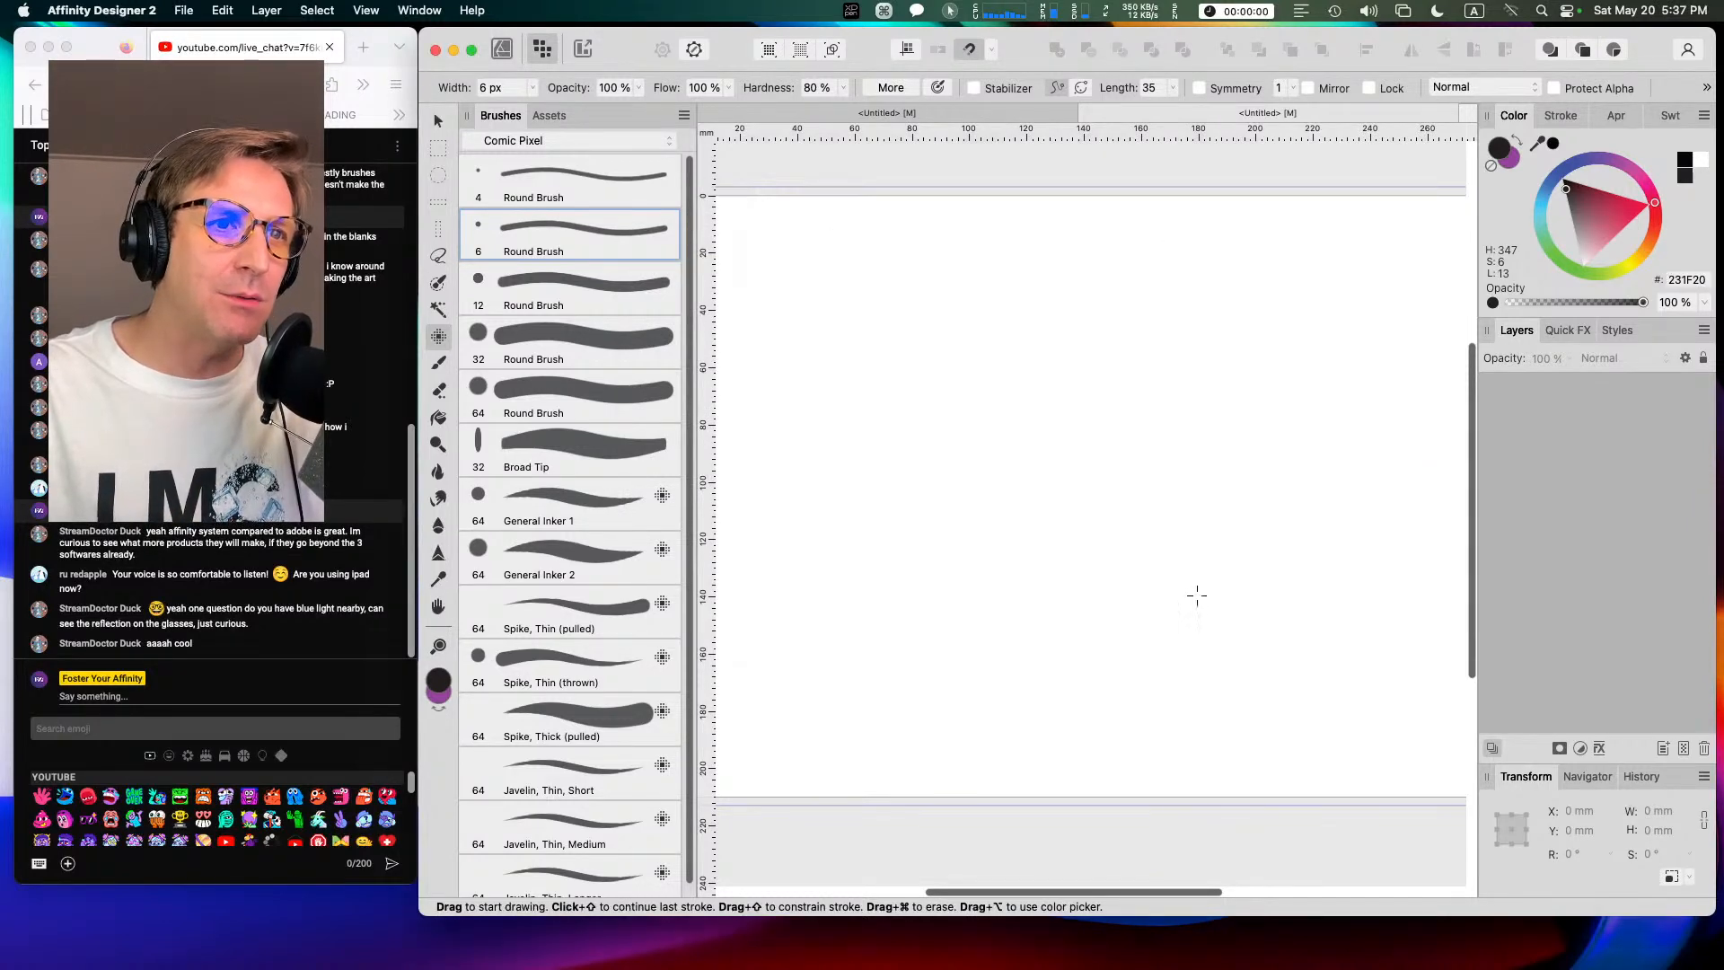
Step: Apply the straight diagonal standard profile to the 4 px "Round Brush" size jitter curve and close its settings
left_click(564, 177)
right_click(574, 178)
left_click(613, 190)
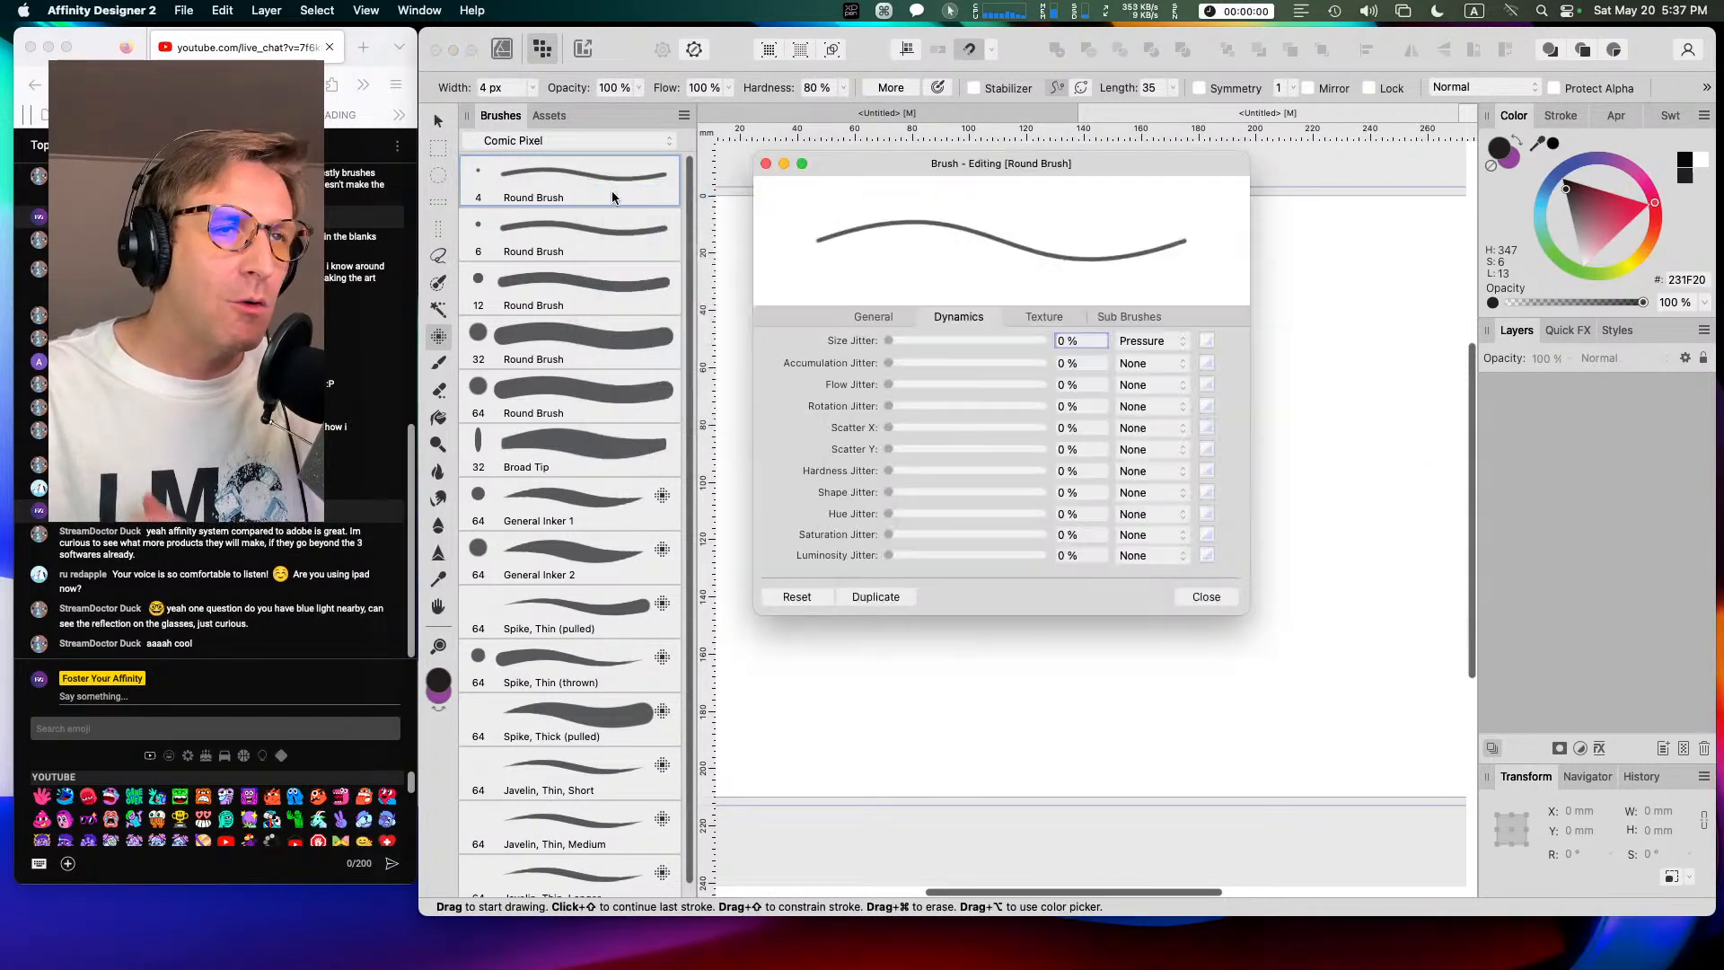
left_click(1206, 341)
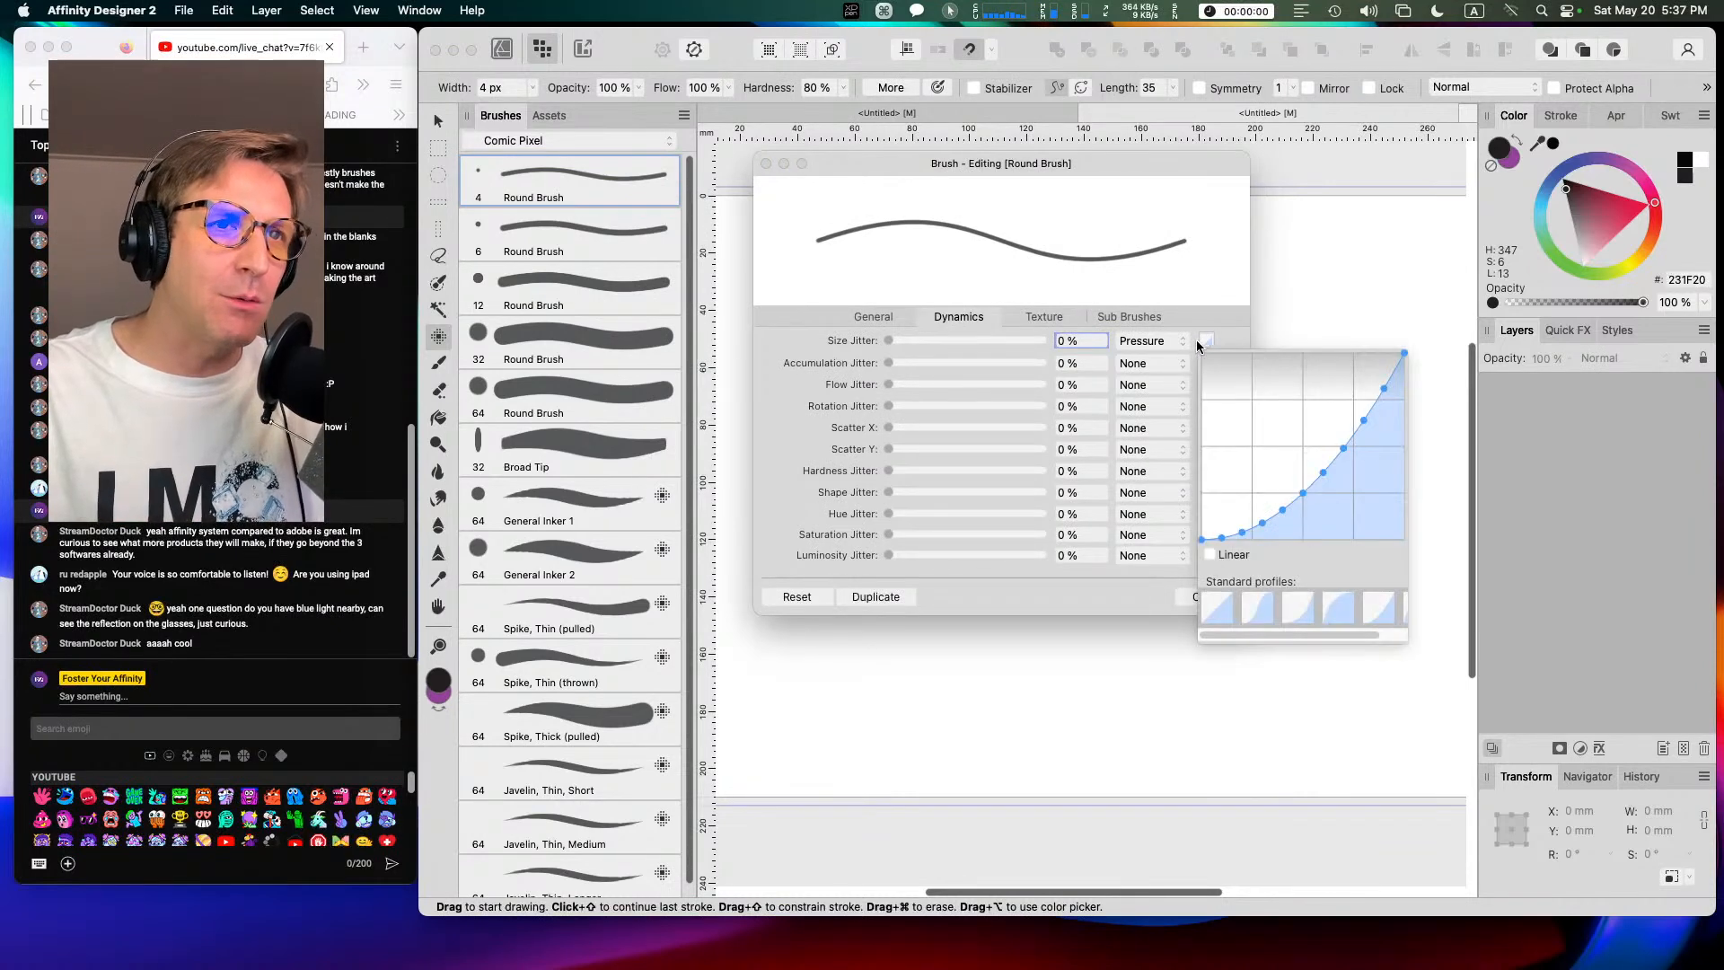
left_click(1216, 612)
left_click(1163, 593)
left_click(1201, 597)
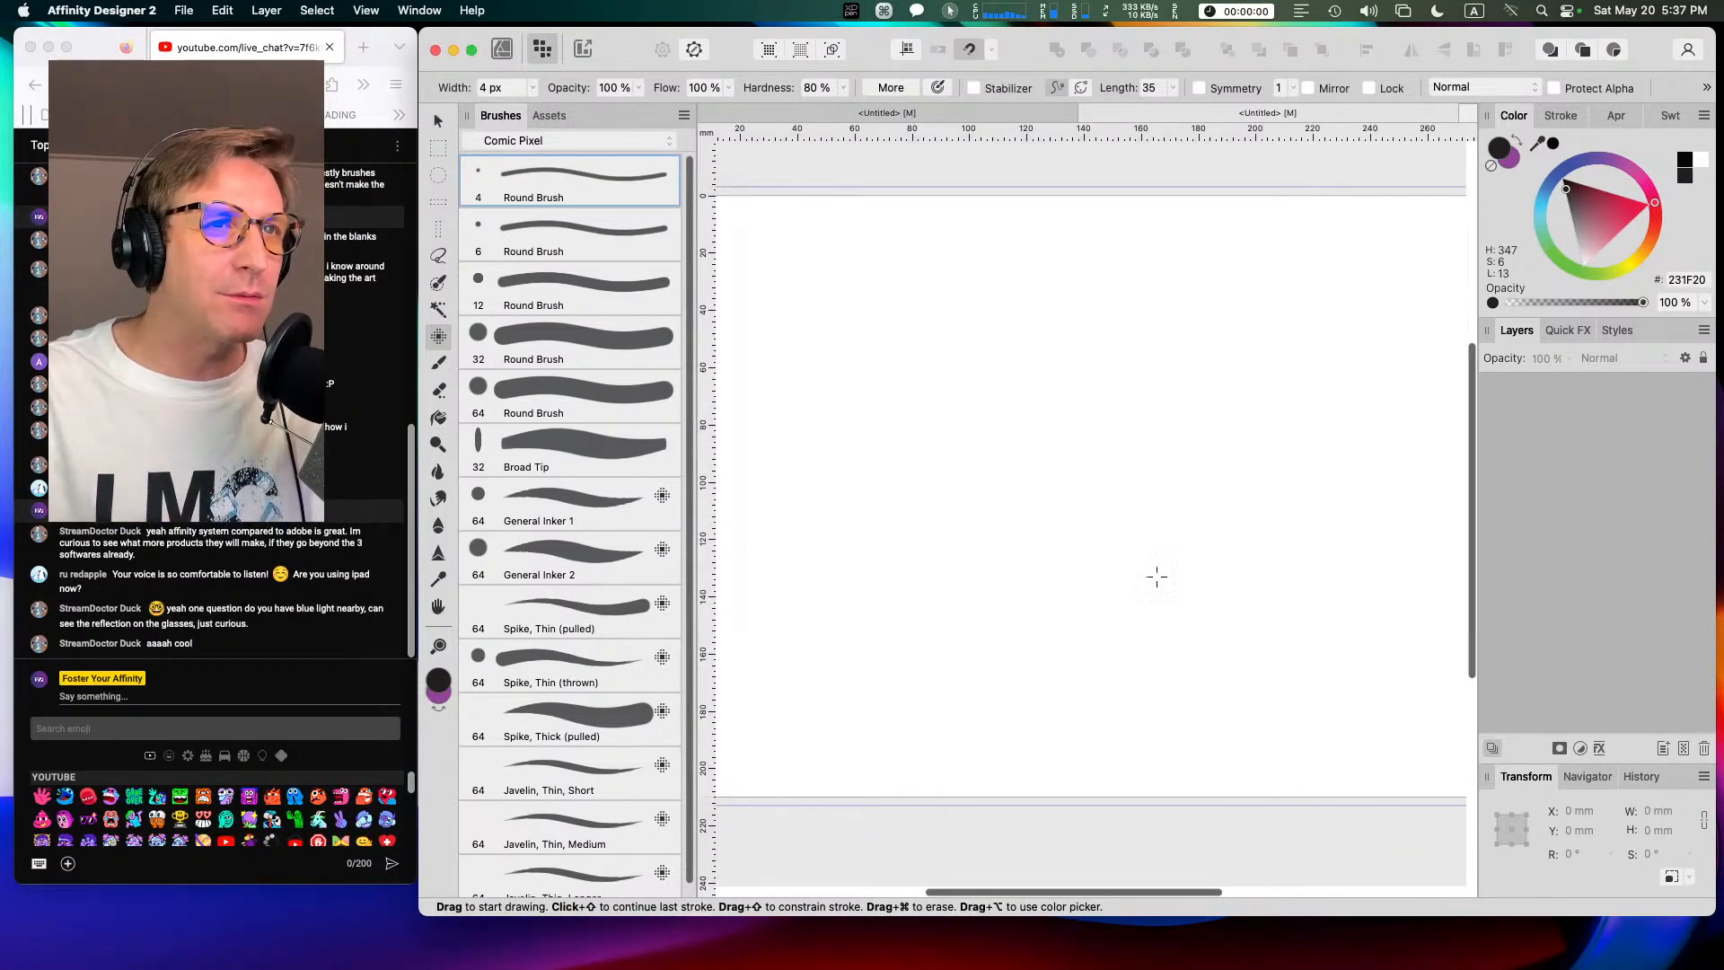
Step: Look through the Comic Pixel brushes from the 12 px "Round Brush" down to the javelin brushes and check the blank page
left_click(612, 299)
left_click(618, 341)
left_click(618, 392)
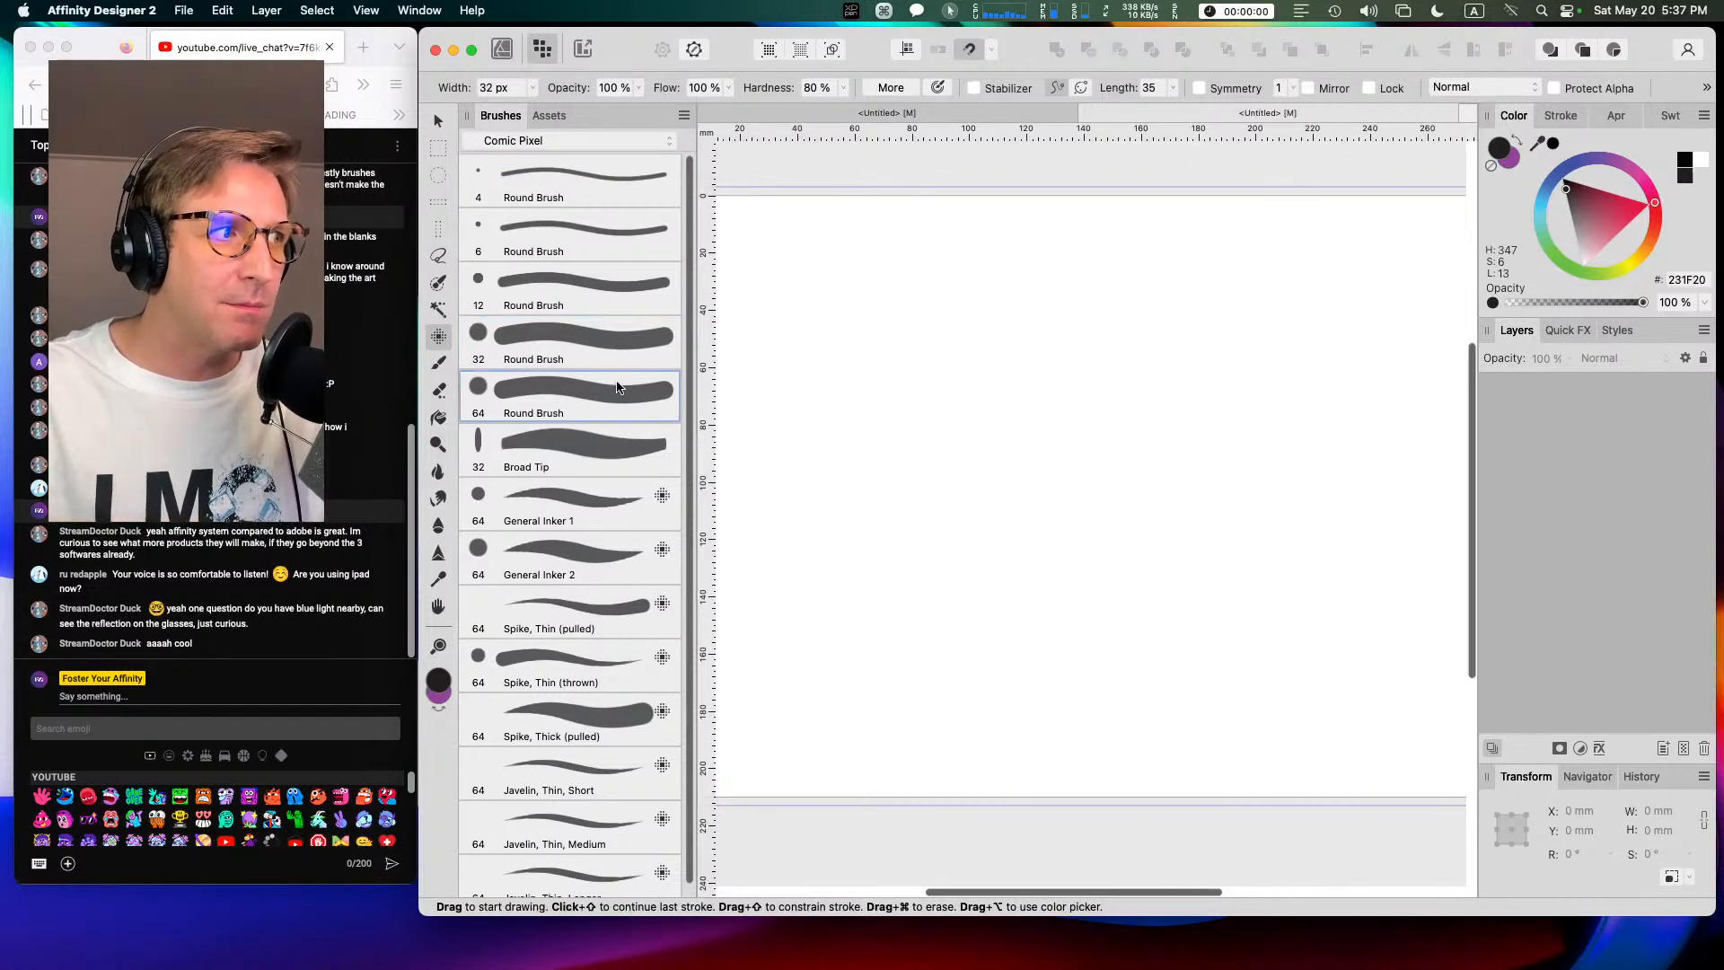
left_click(616, 438)
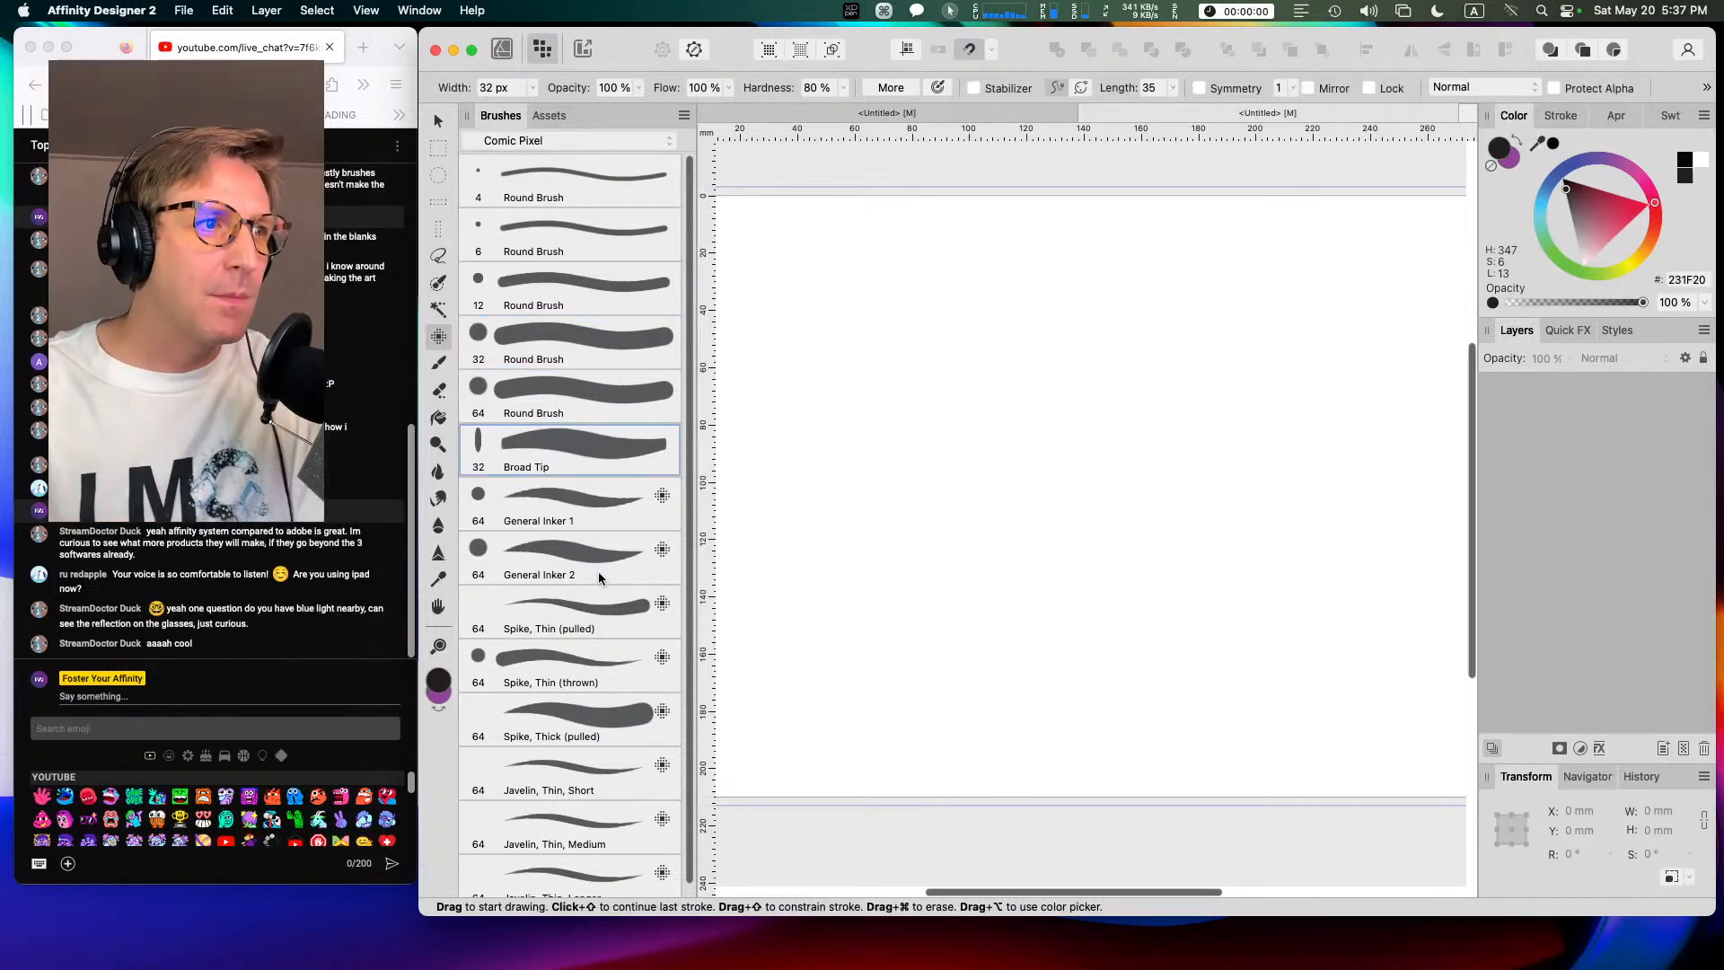
left_click(573, 499)
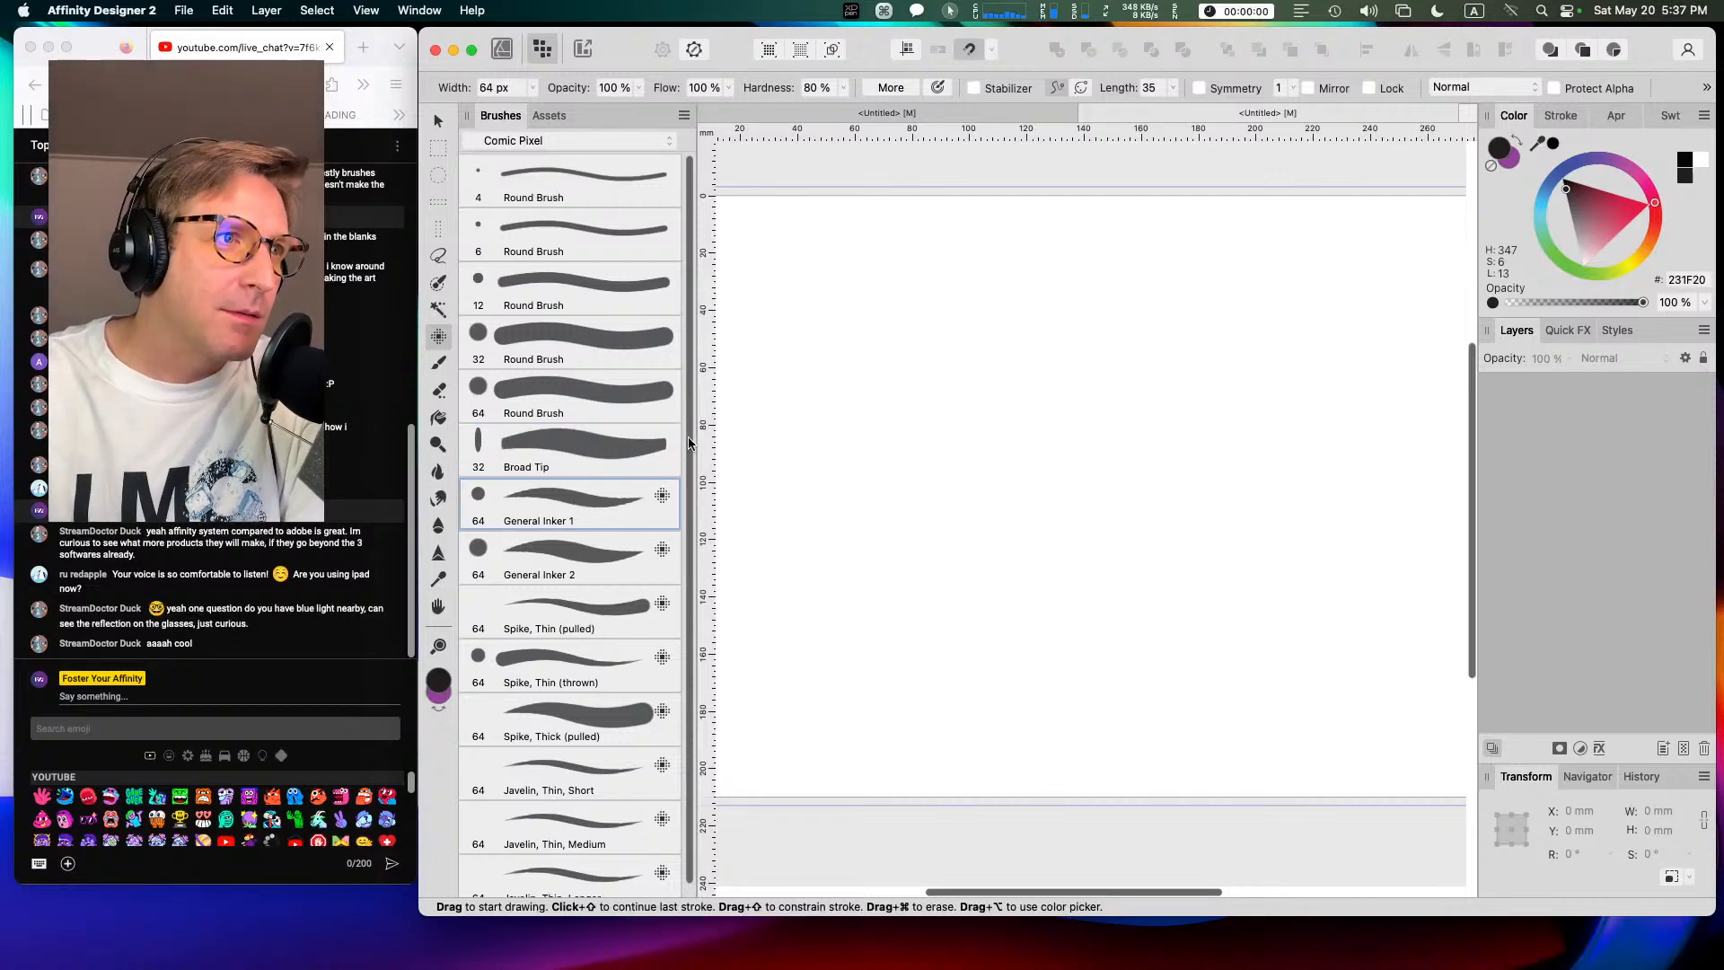
scroll(689, 458, "down", 1)
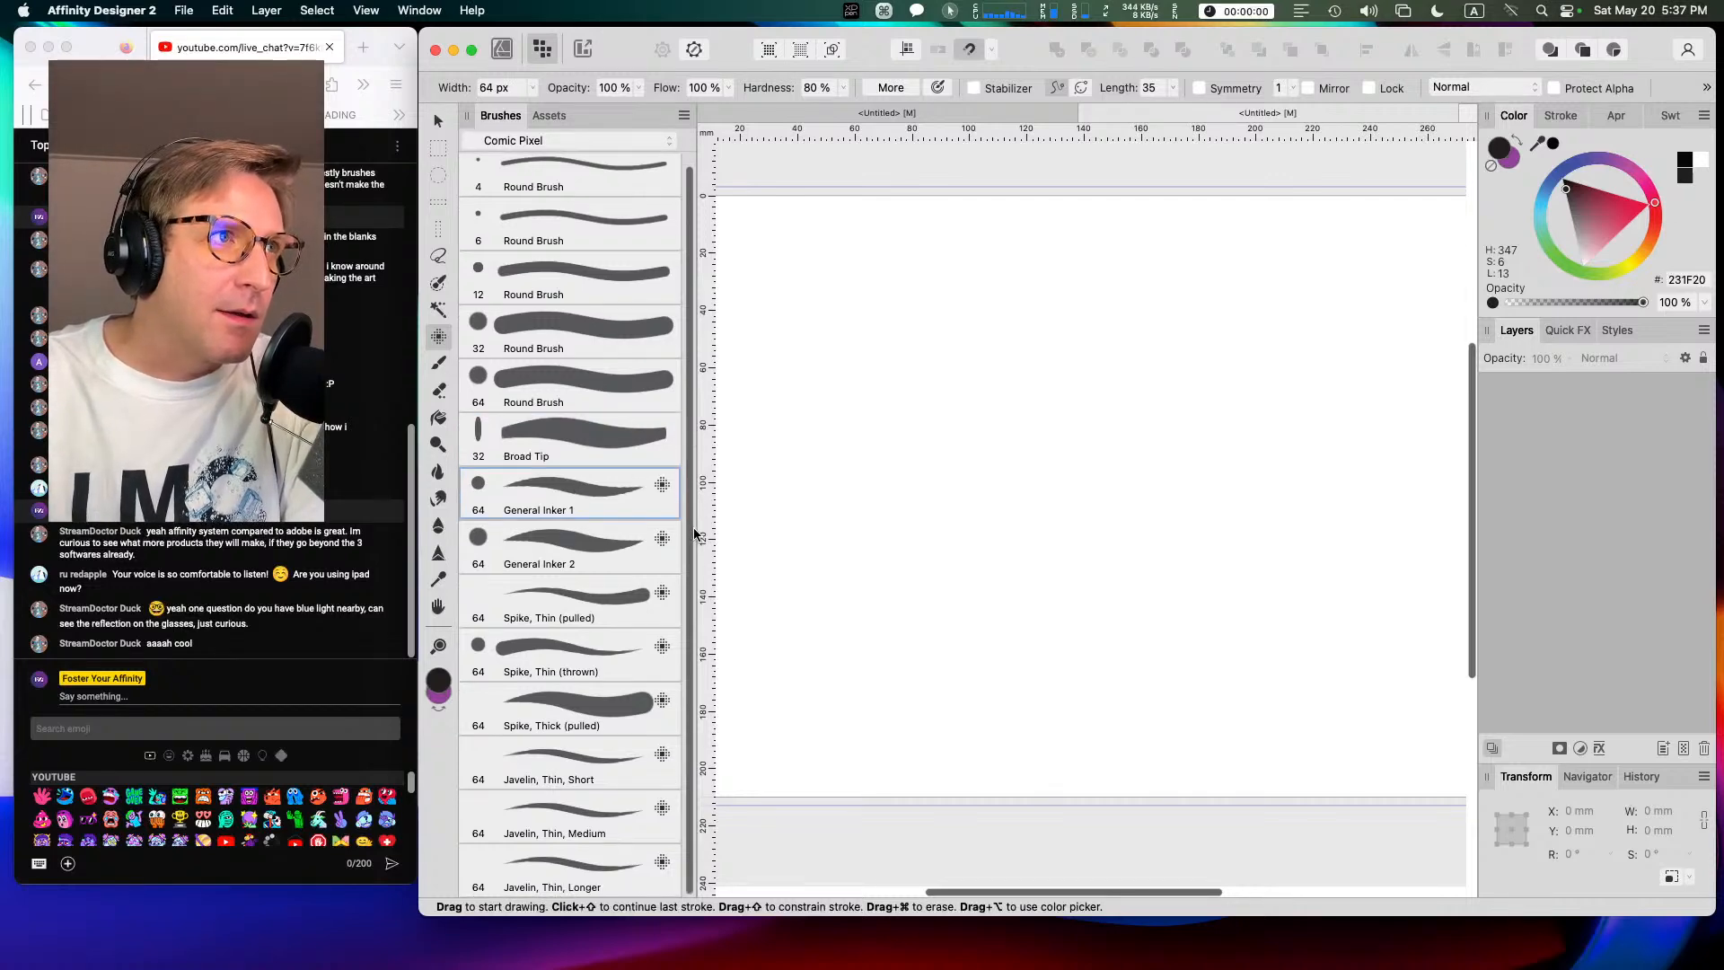
scroll(693, 527, "up", 1)
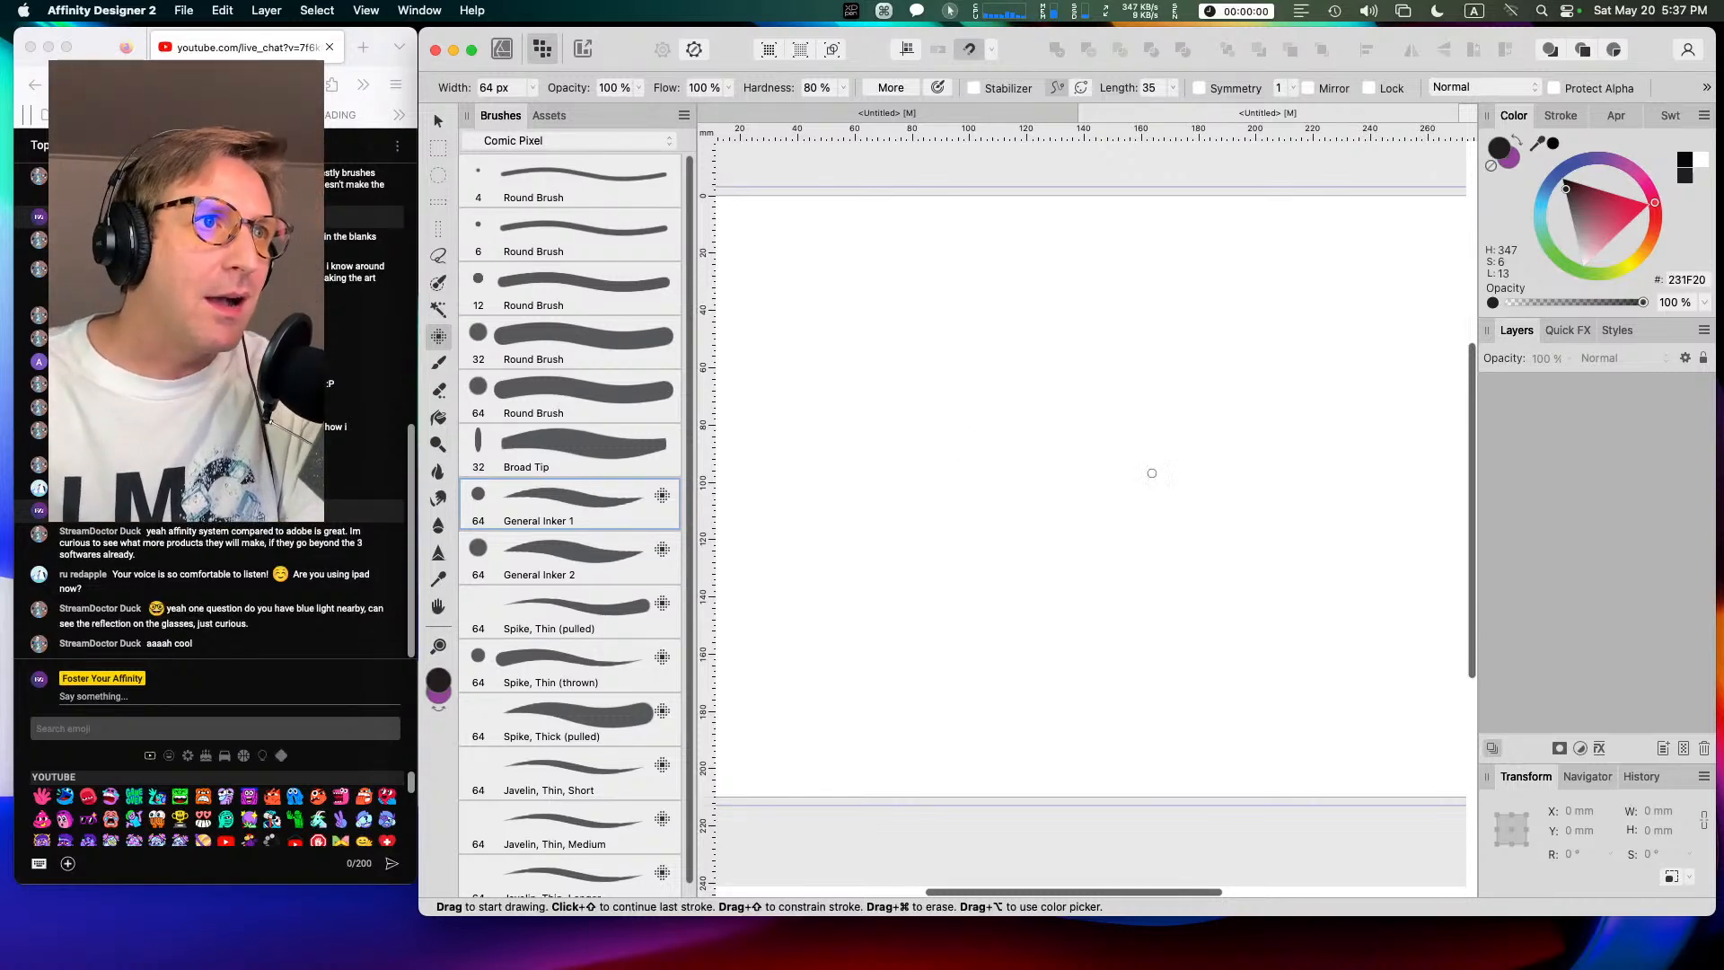
key("super+0")
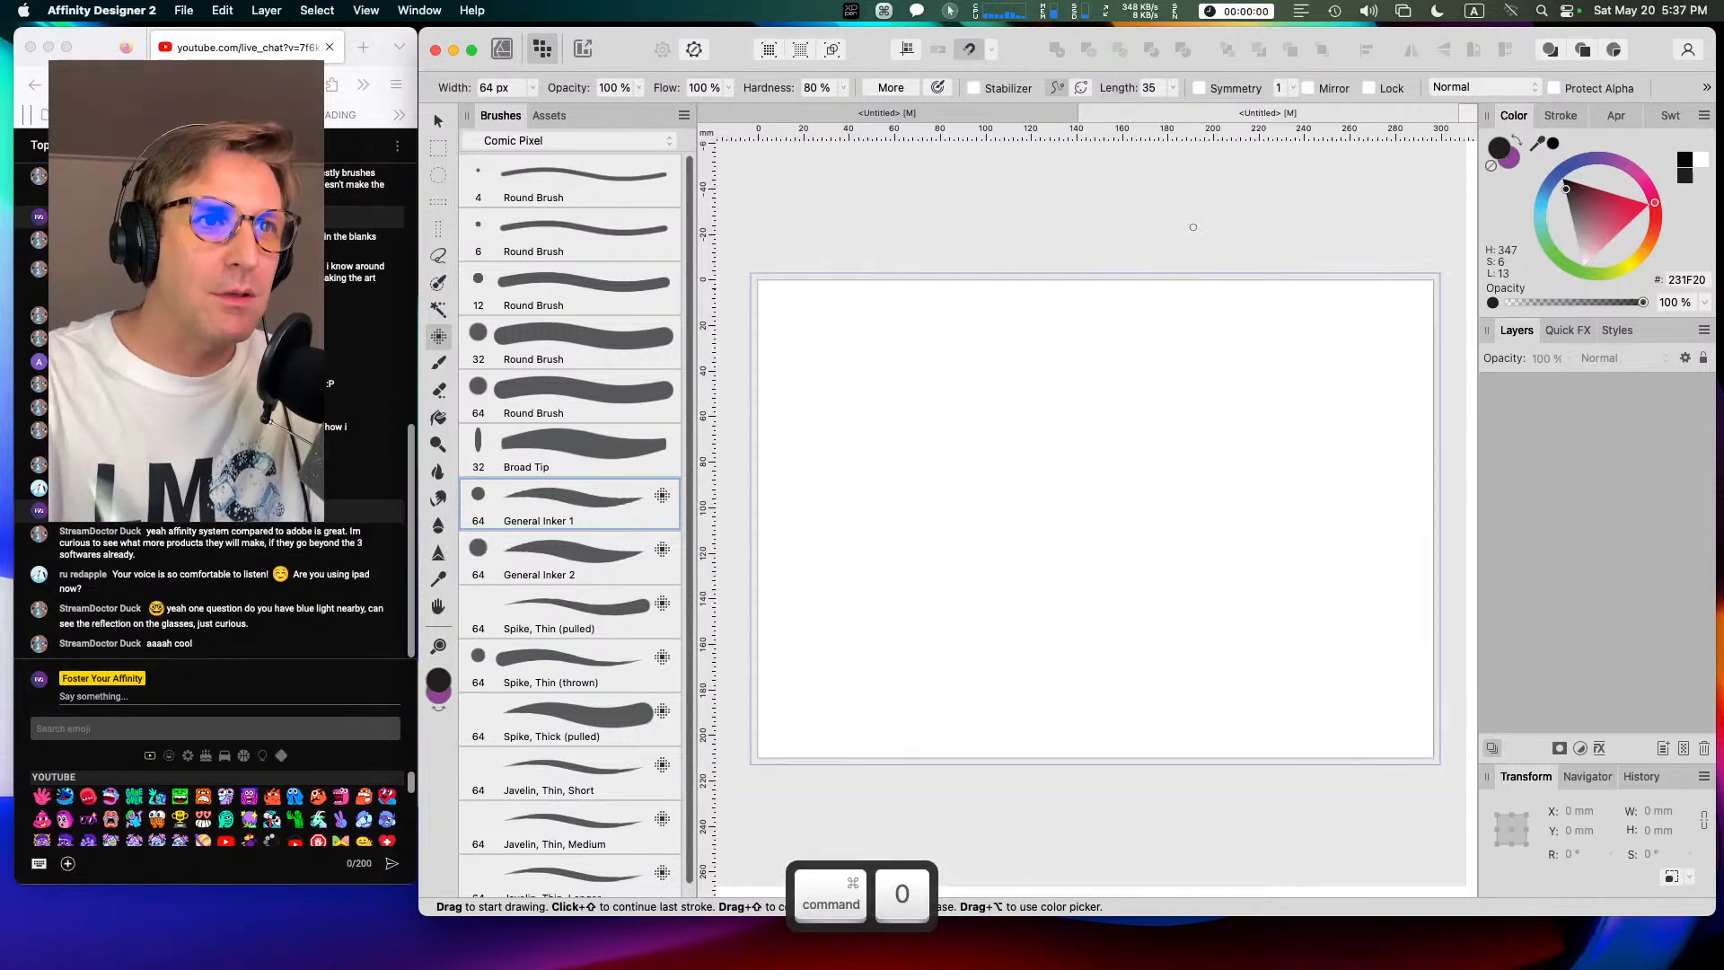
key("space")
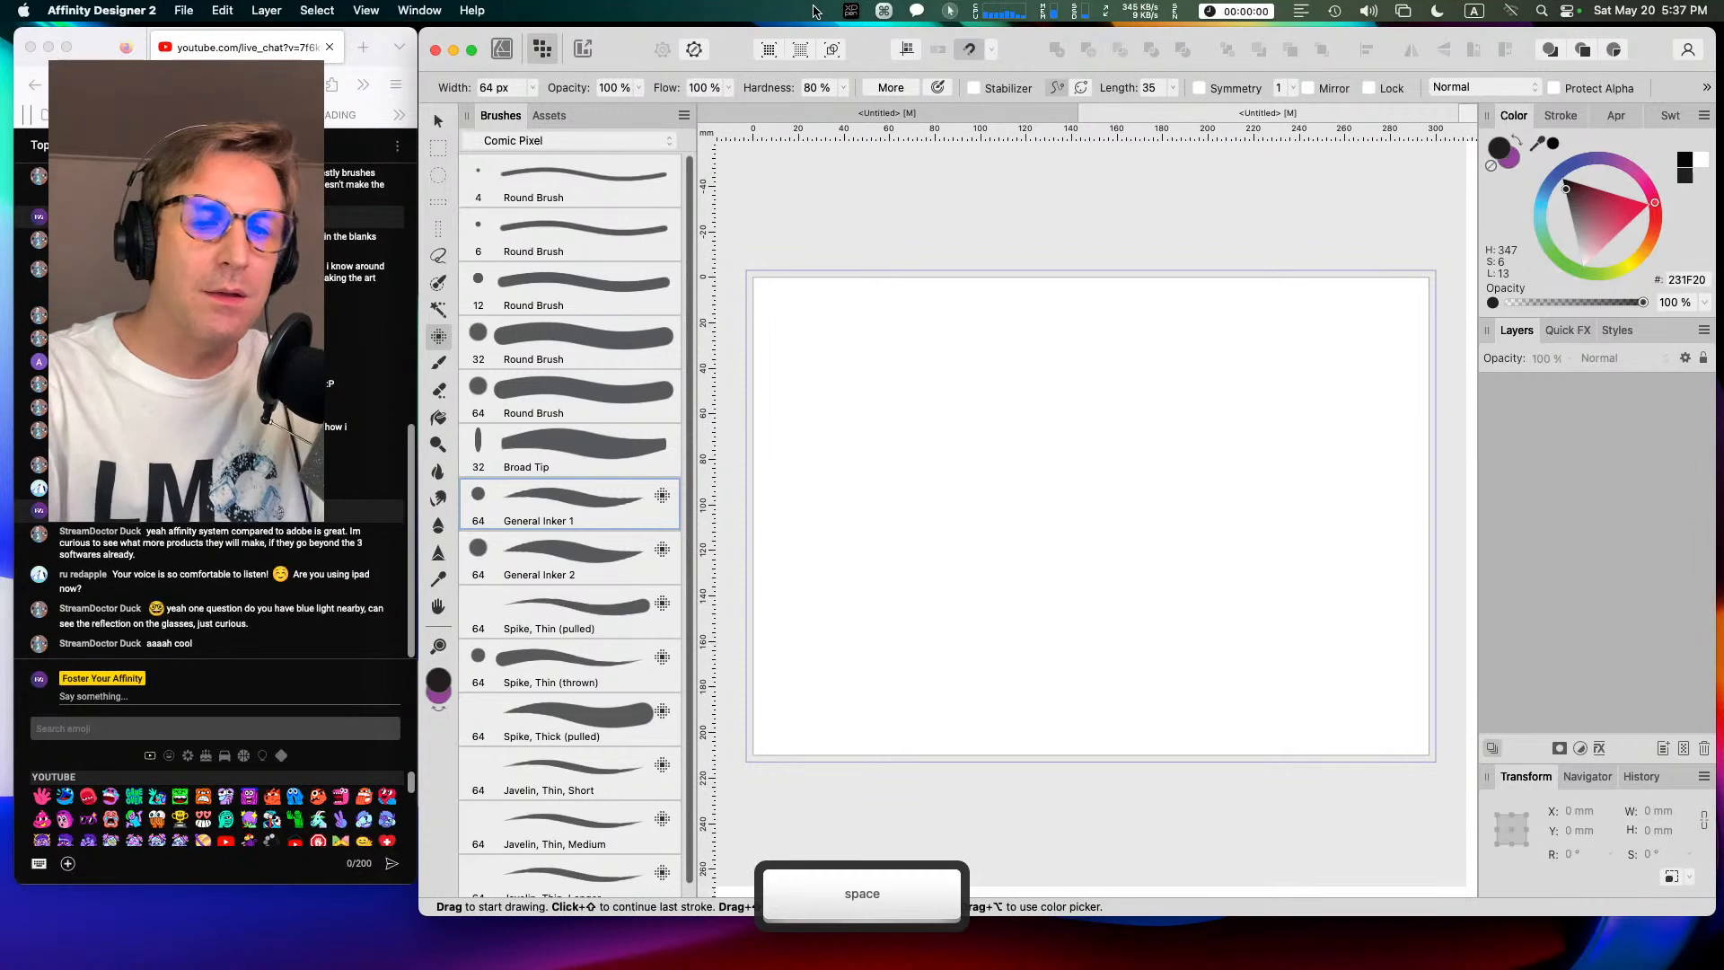
key("super+equal")
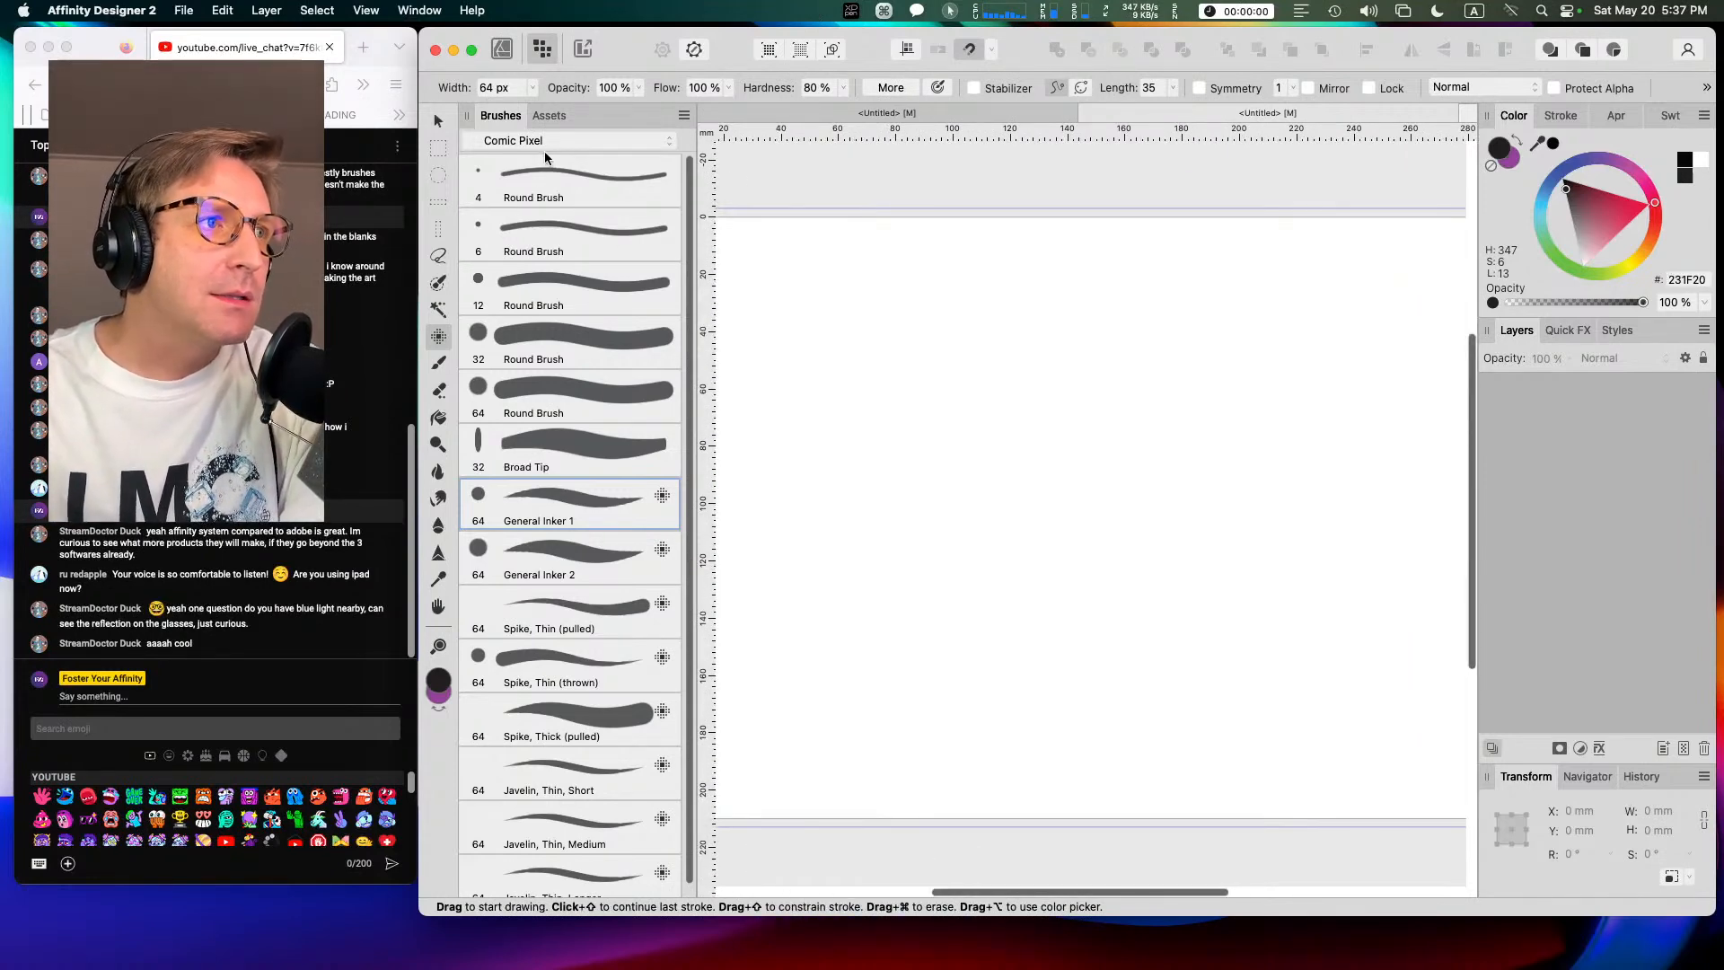
Step: Set the associated tool of the "Broad Tip" brush to Pixel tool and close its settings
left_click(582, 460)
right_click(589, 449)
left_click(615, 459)
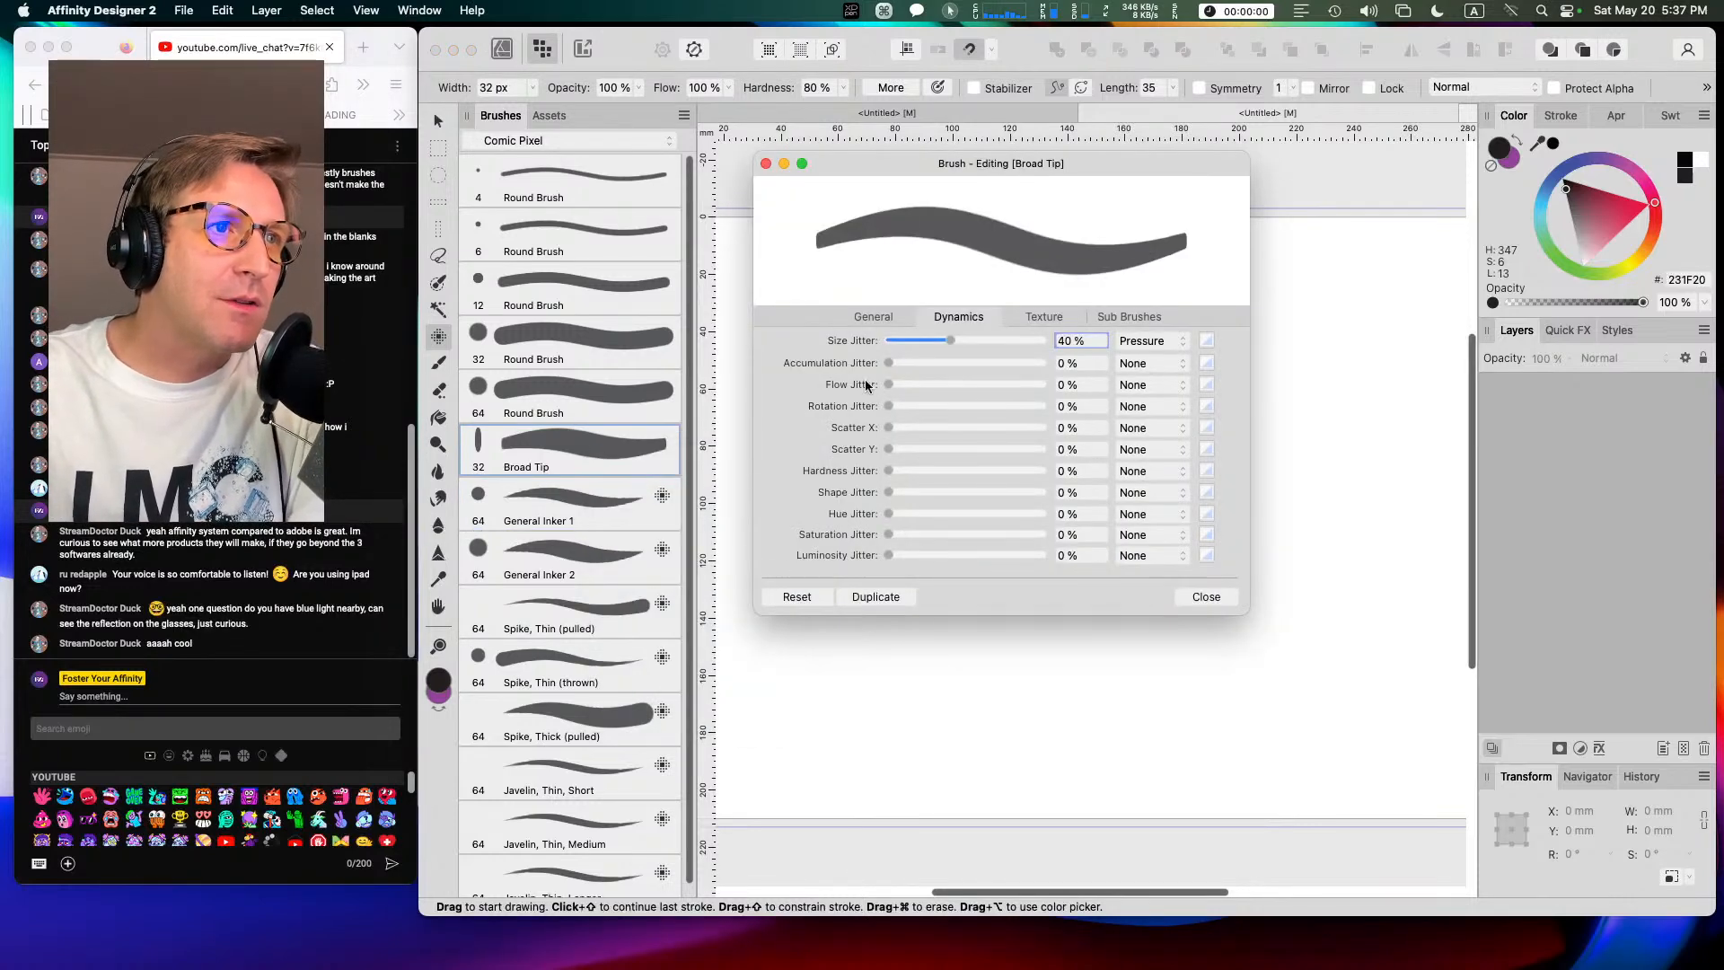
left_click(872, 317)
left_click(969, 553)
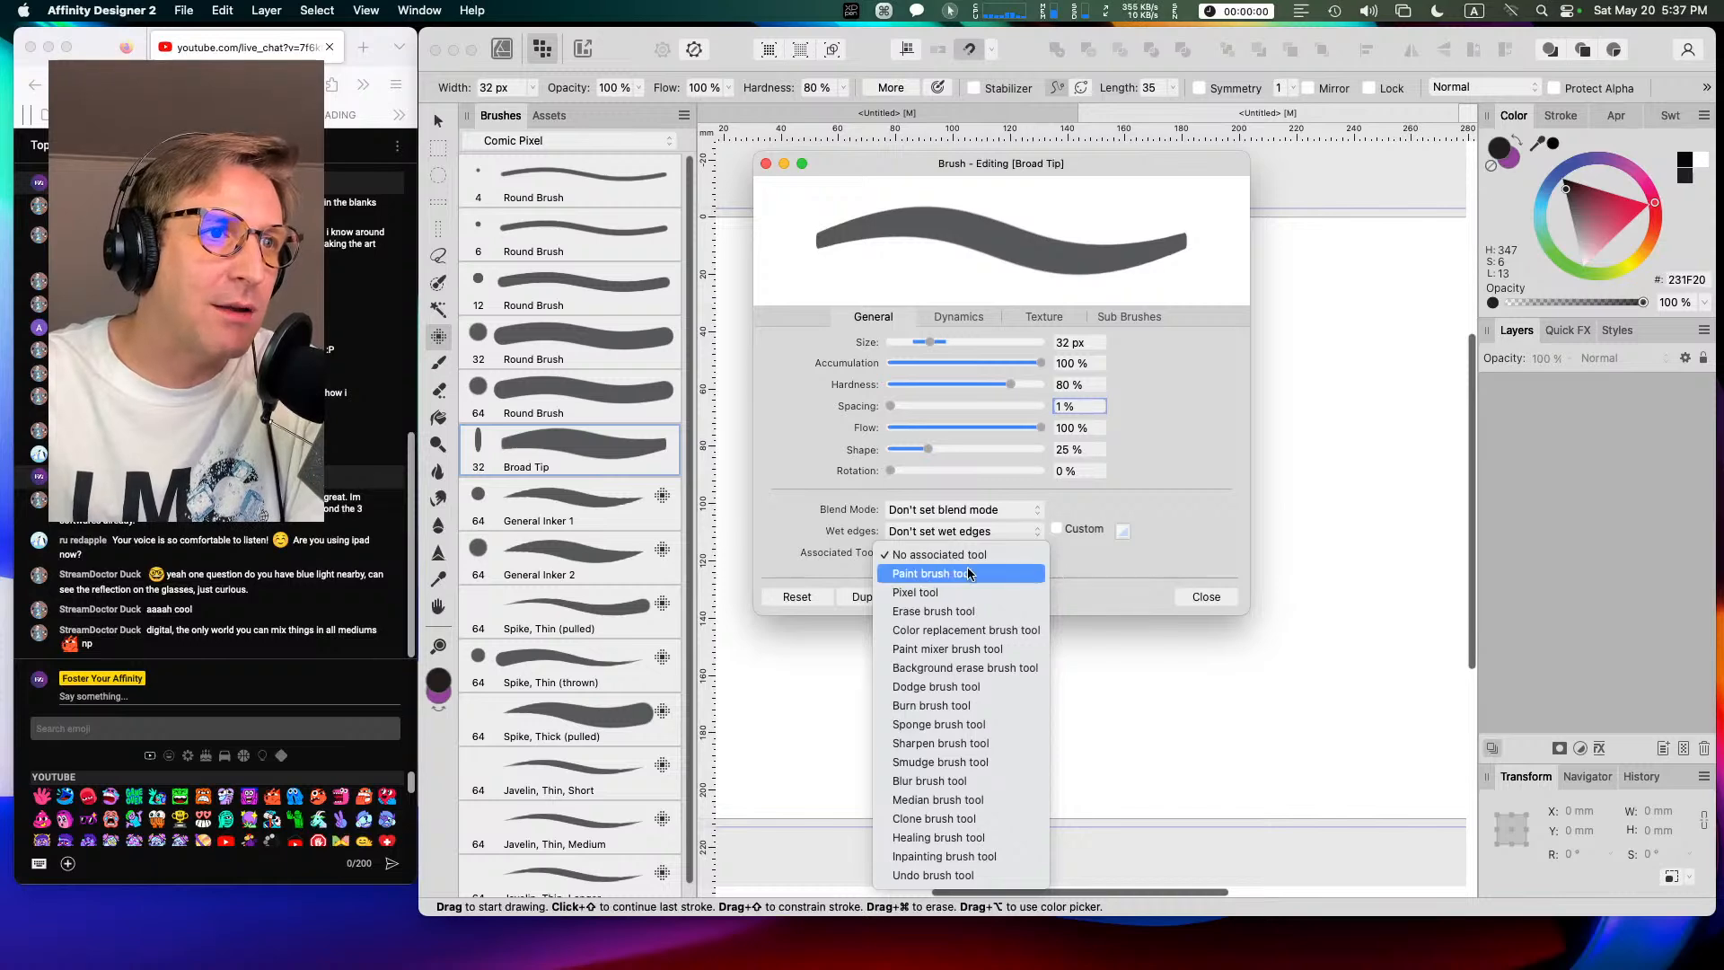
left_click(961, 592)
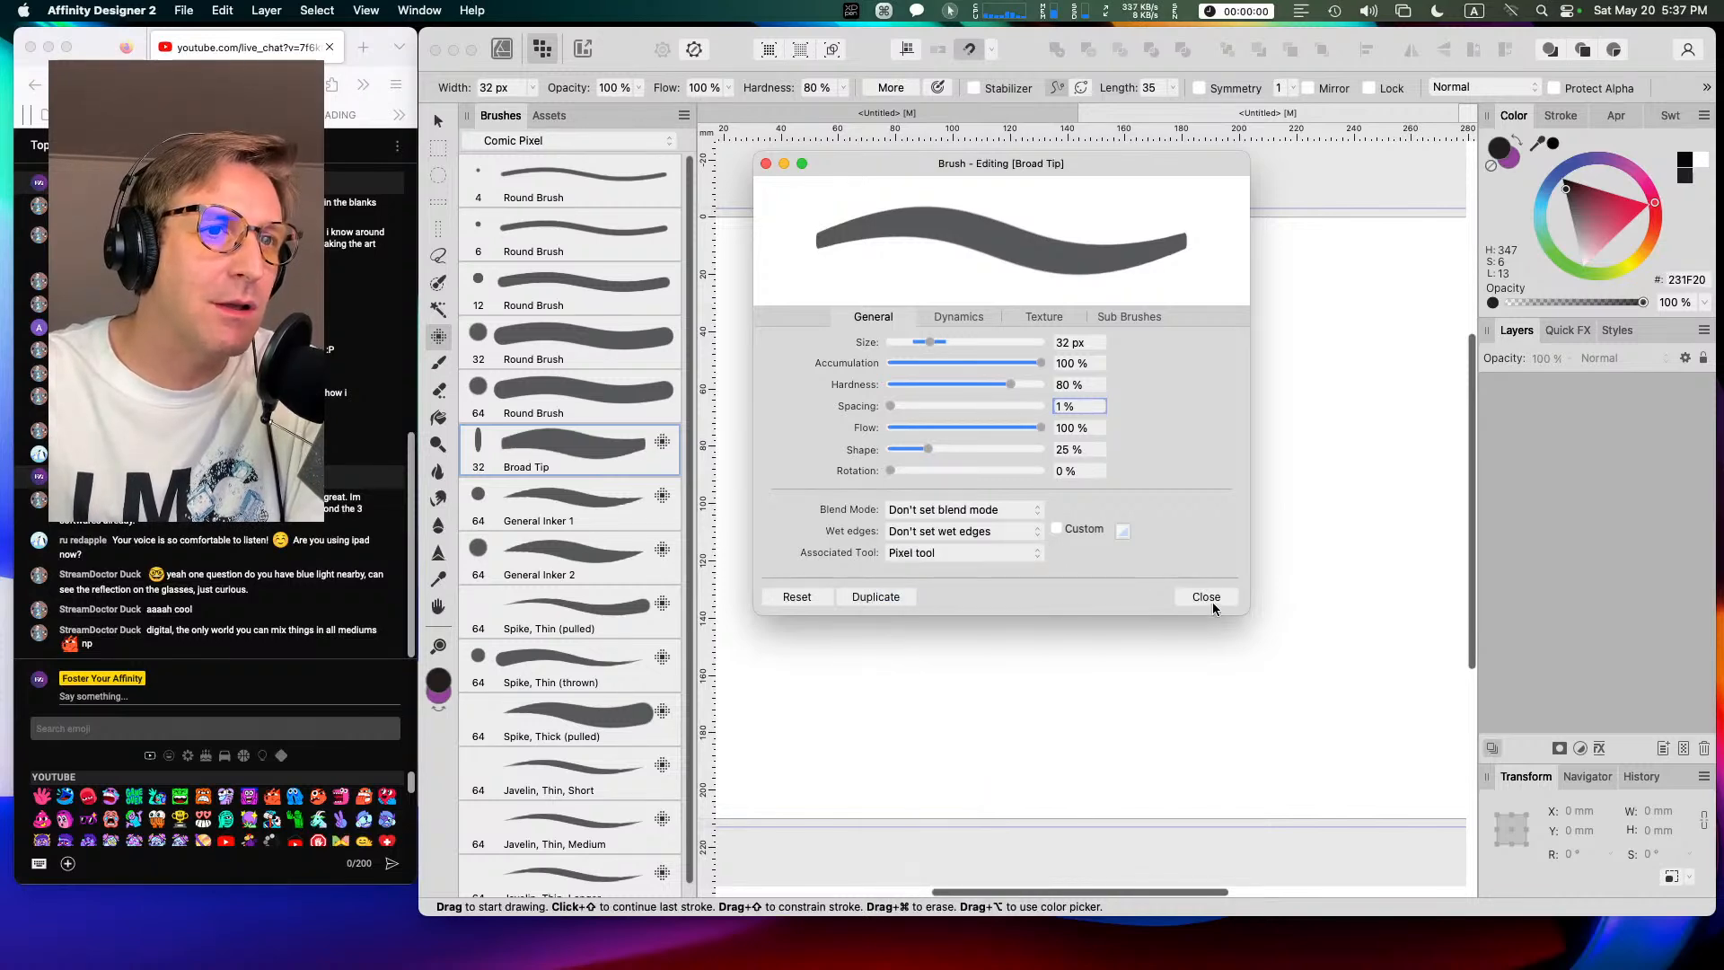
left_click(1210, 597)
Step: Associate the 64 px "Round Brush" with the Pixel tool, set its wet edges to "off" and close its settings
left_click(587, 411)
right_click(619, 404)
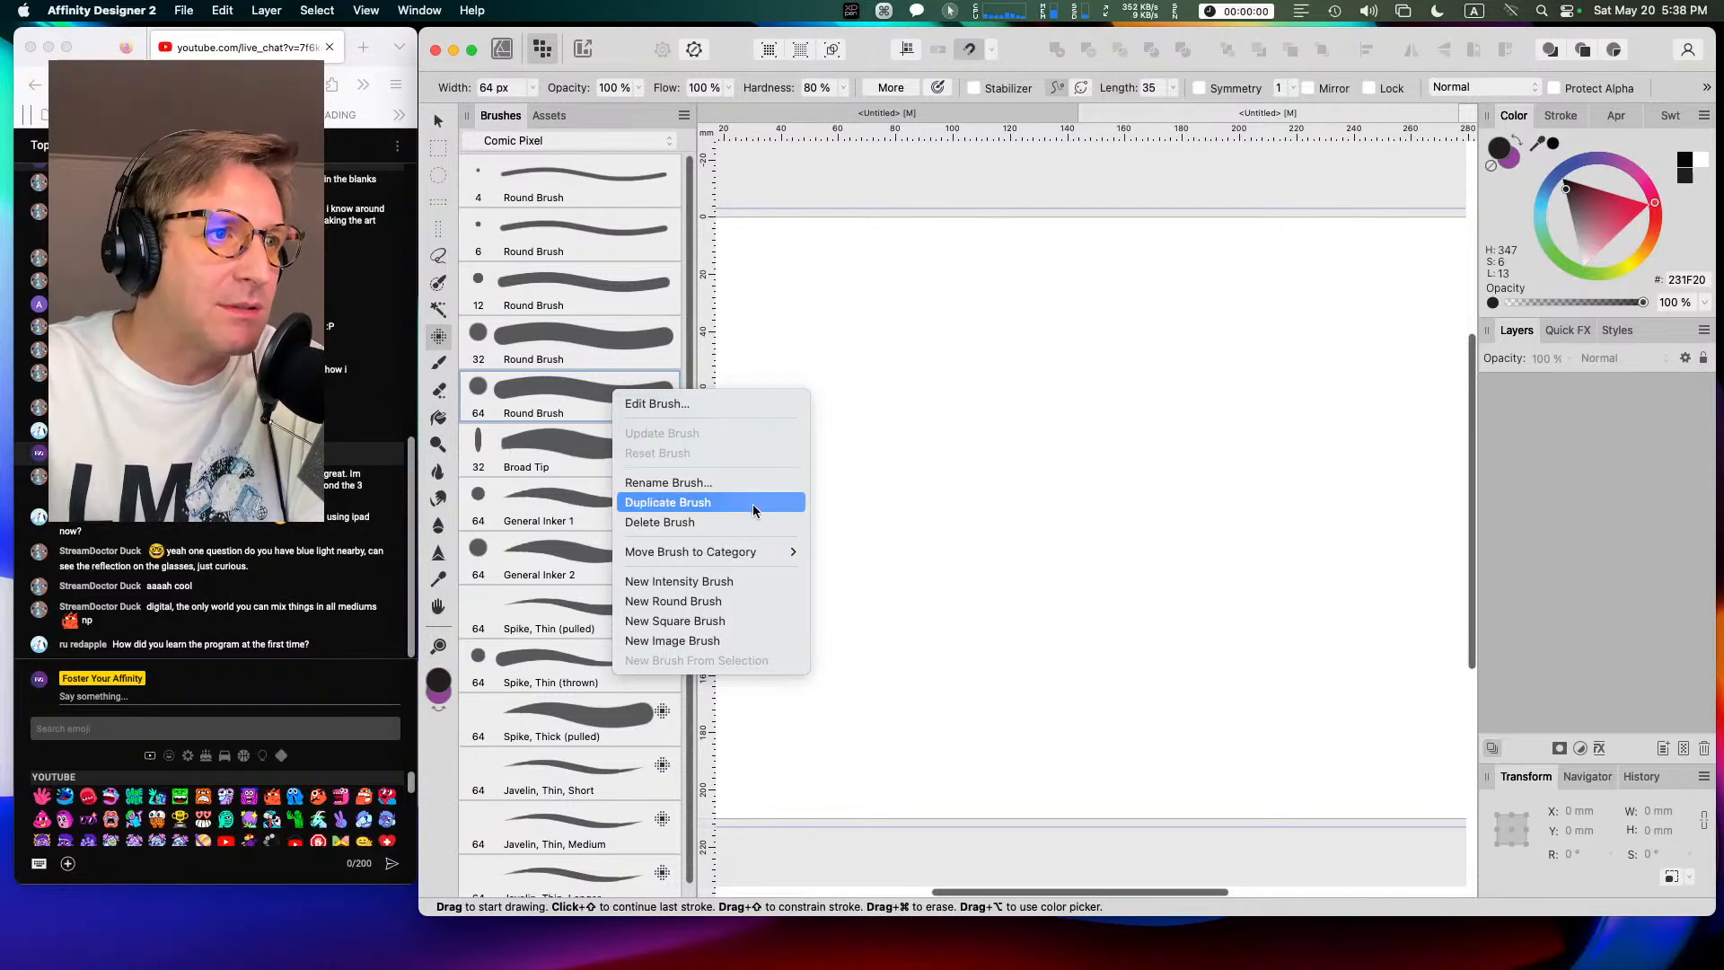
mouse_move(779, 548)
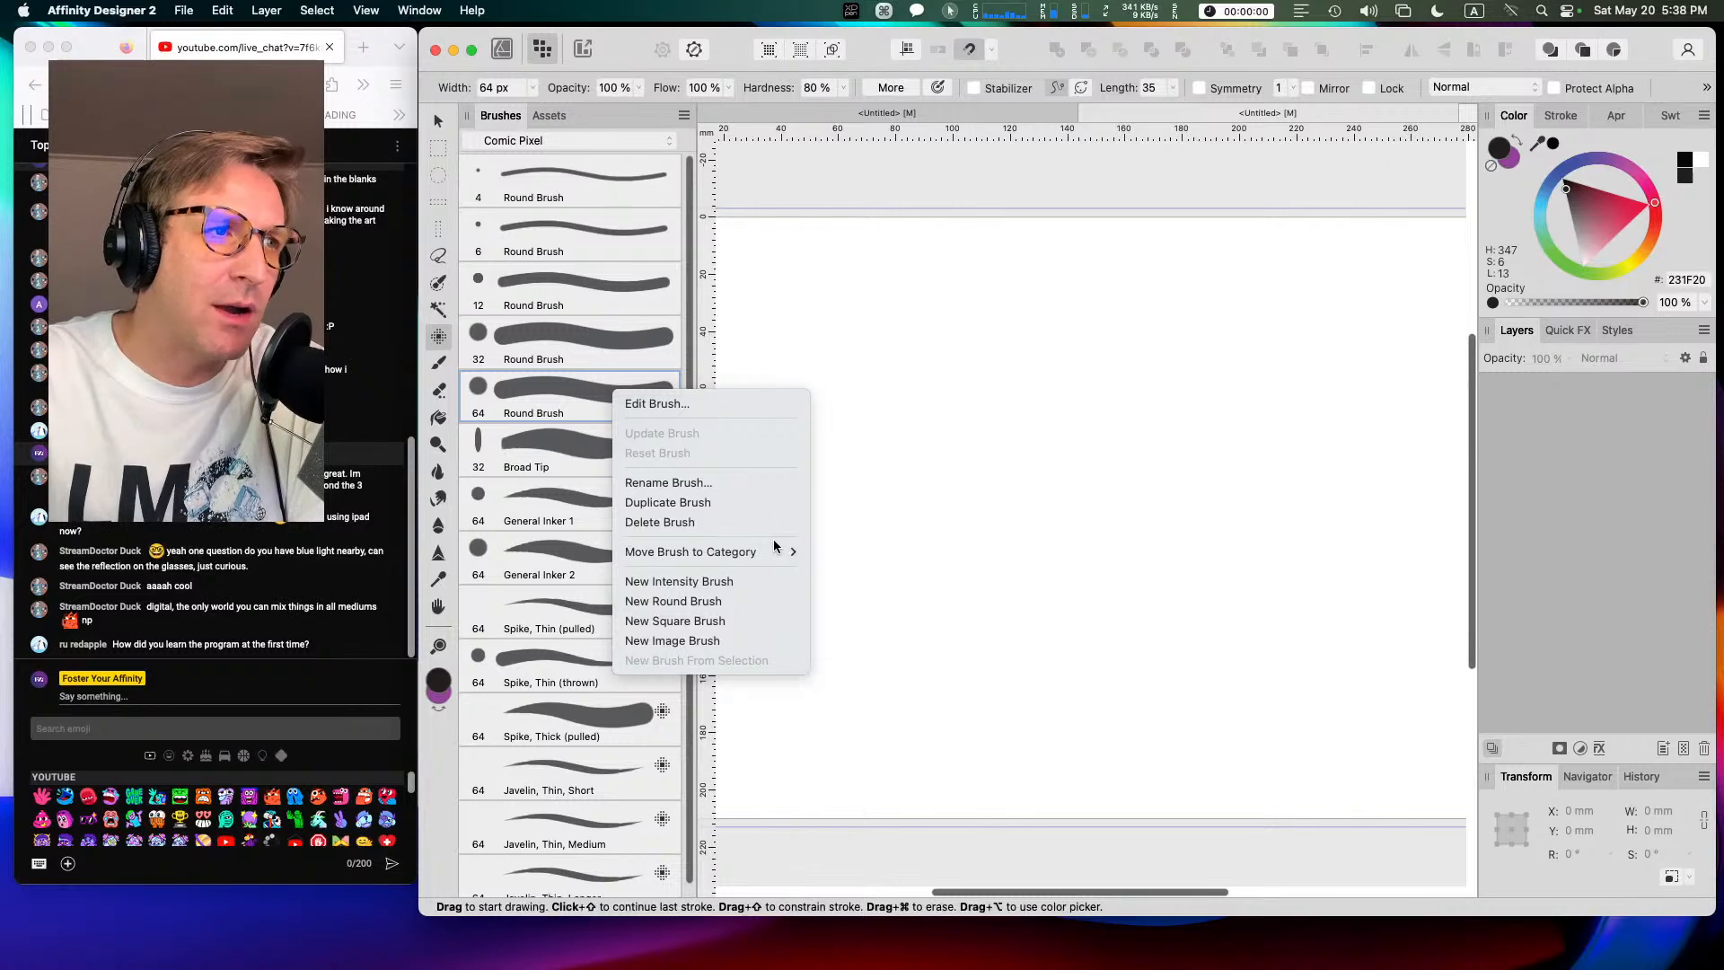
left_click(704, 401)
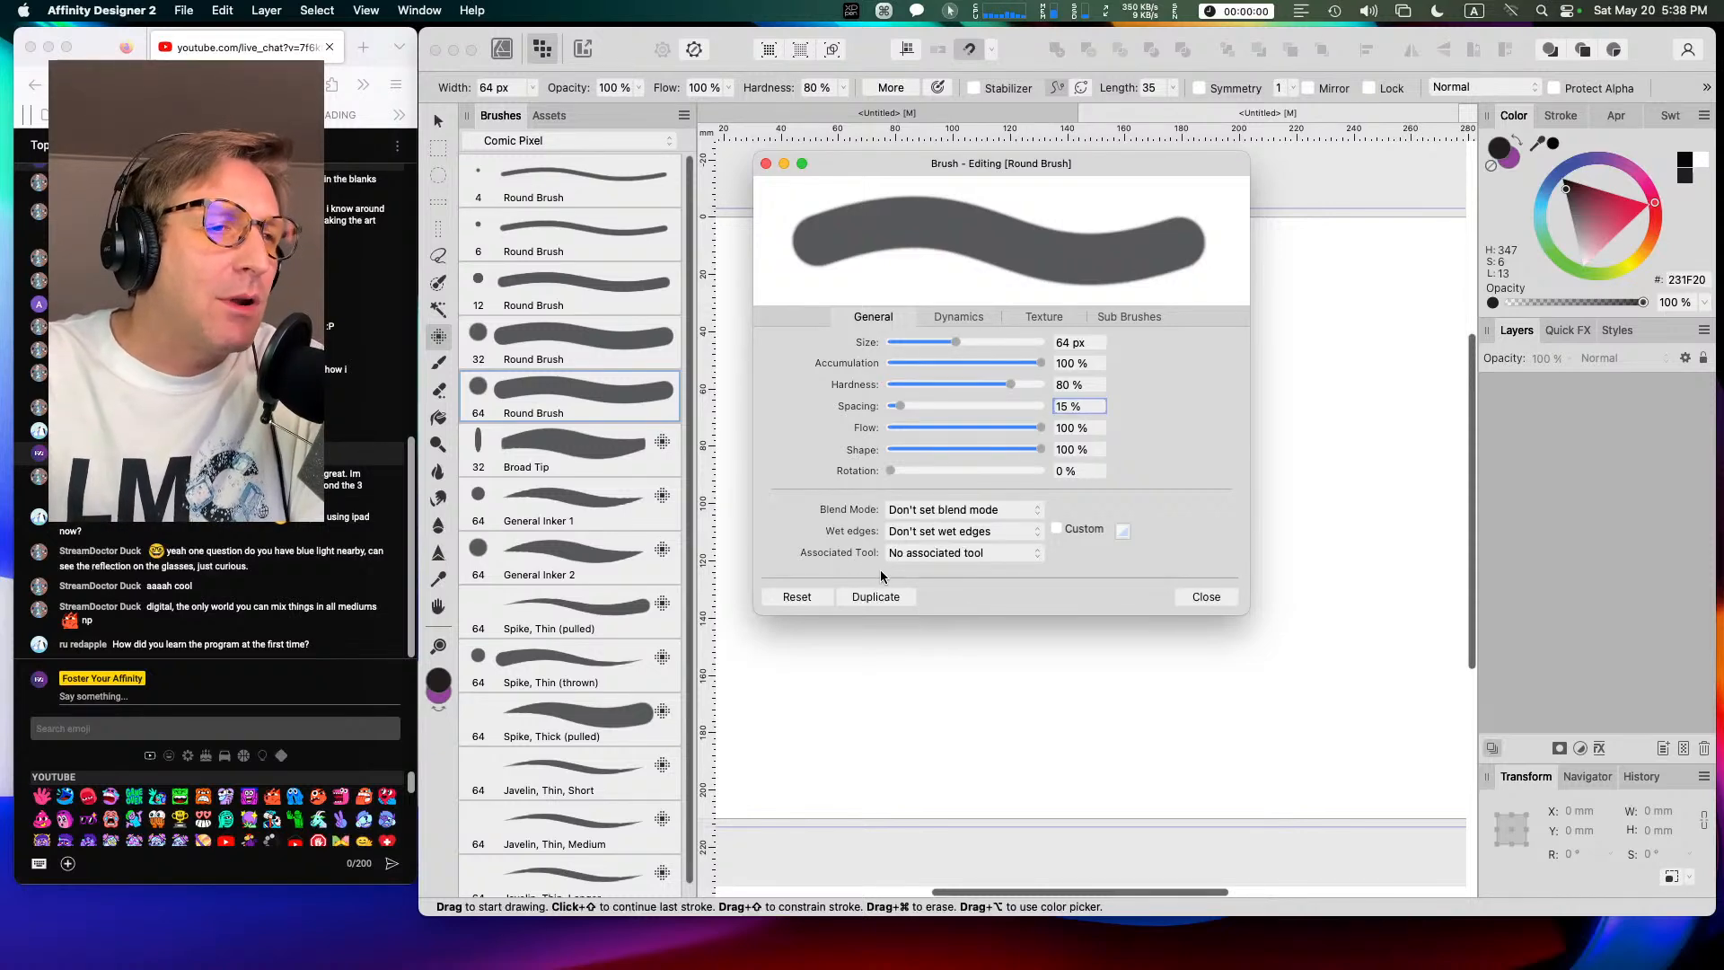
left_click(953, 554)
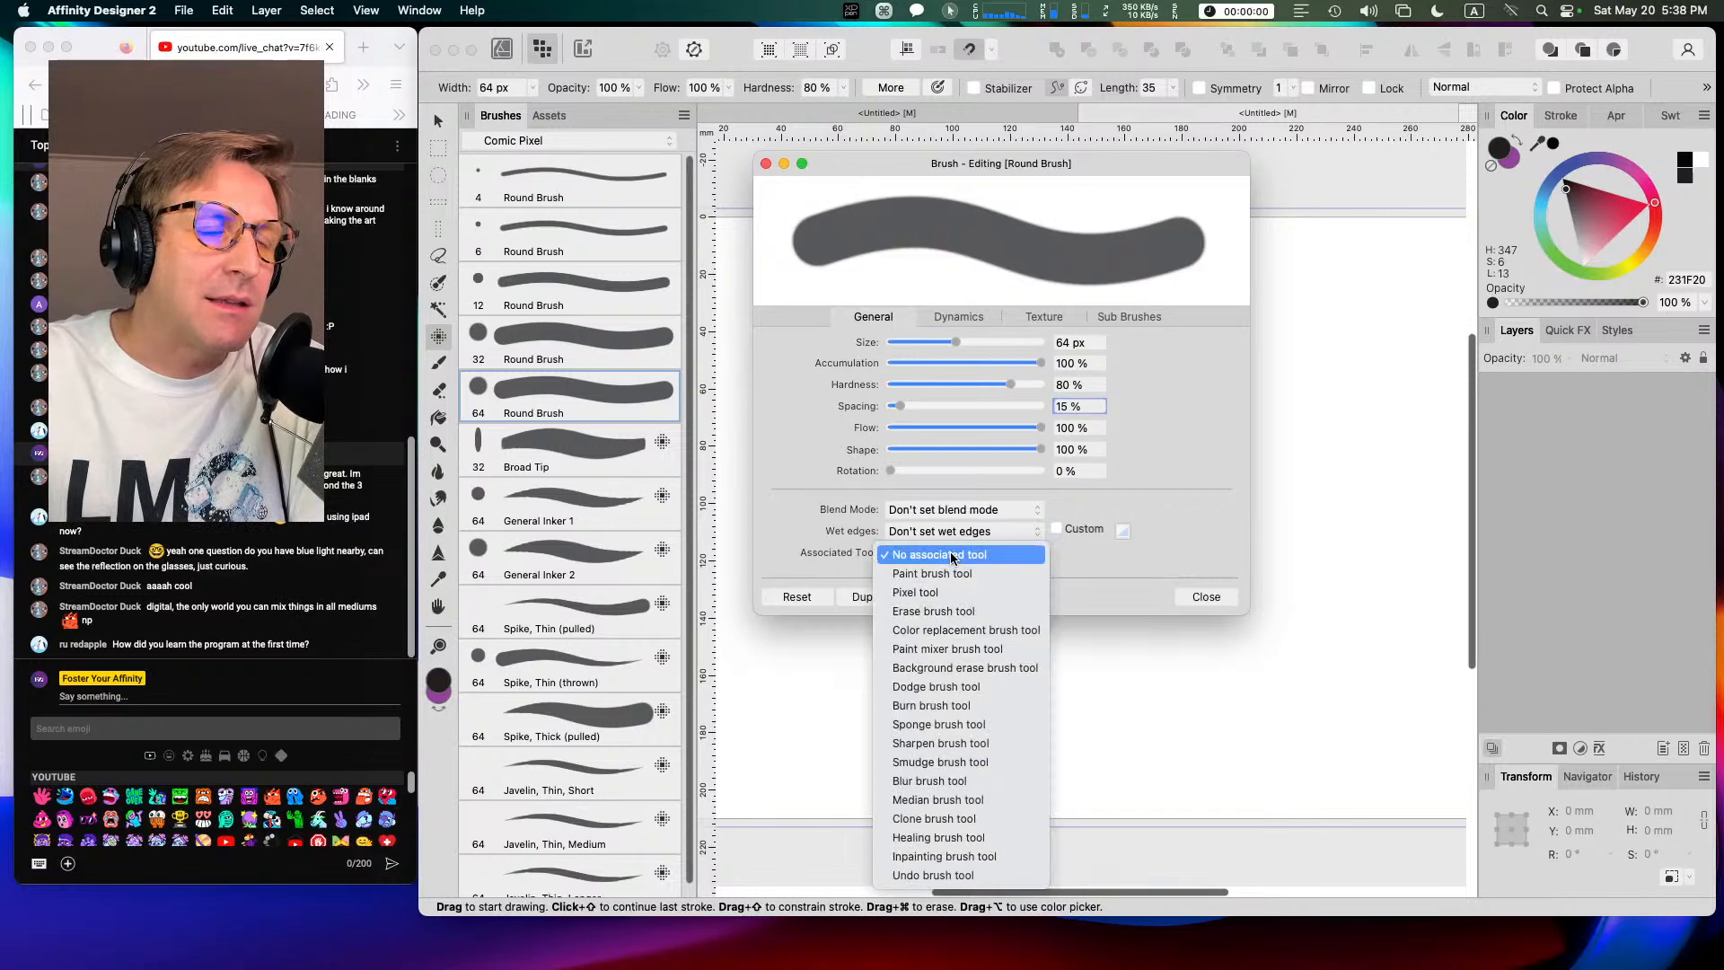
left_click(982, 594)
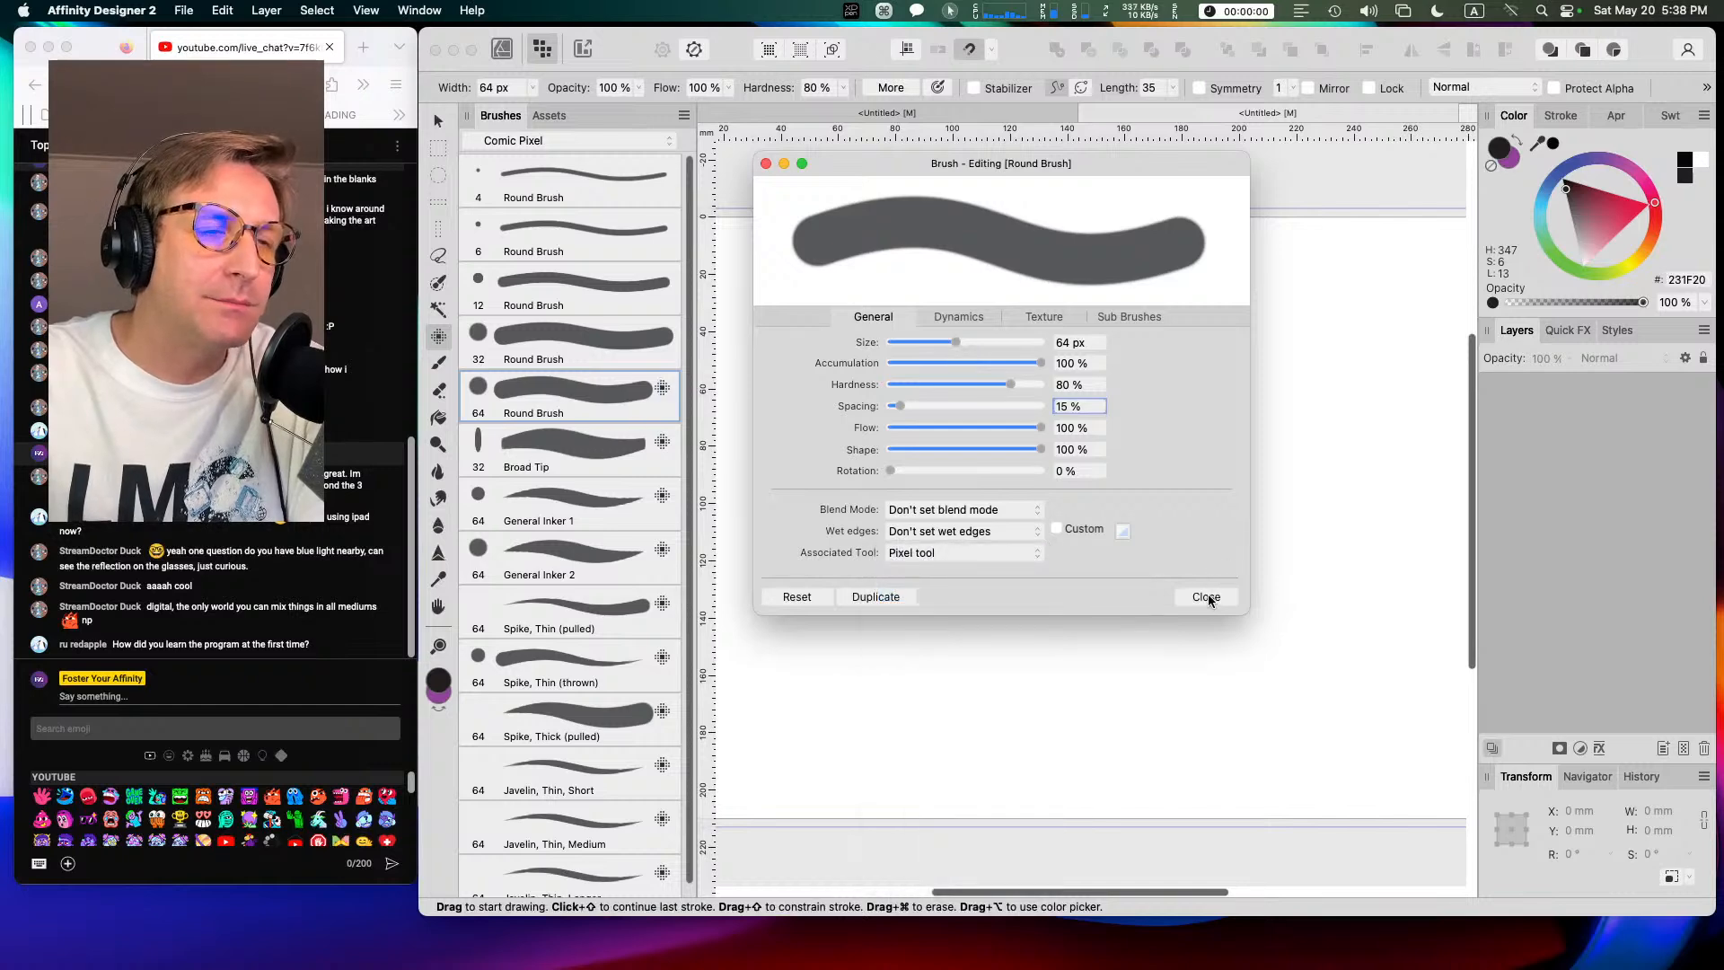
left_click(925, 532)
left_click(936, 569)
left_click(1206, 597)
Step: Associate the 32 px "Round Brush" with the Pixel tool, set its wet edges to "on" and close its settings
right_click(639, 349)
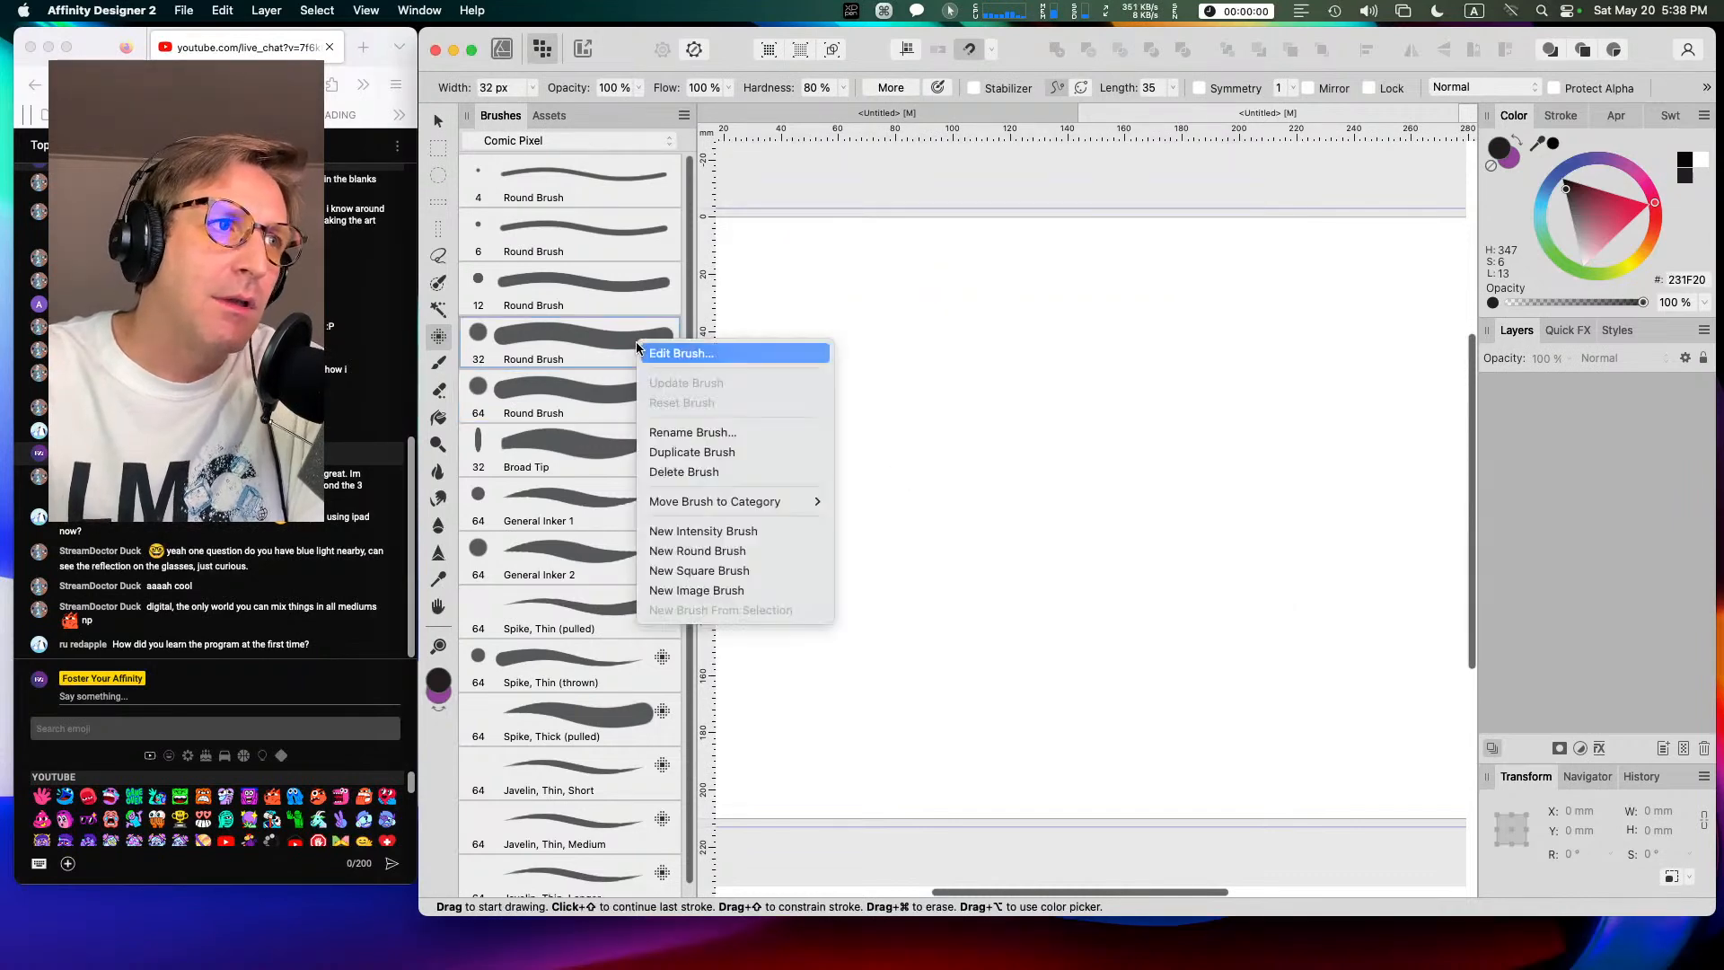
left_click(709, 352)
left_click(961, 554)
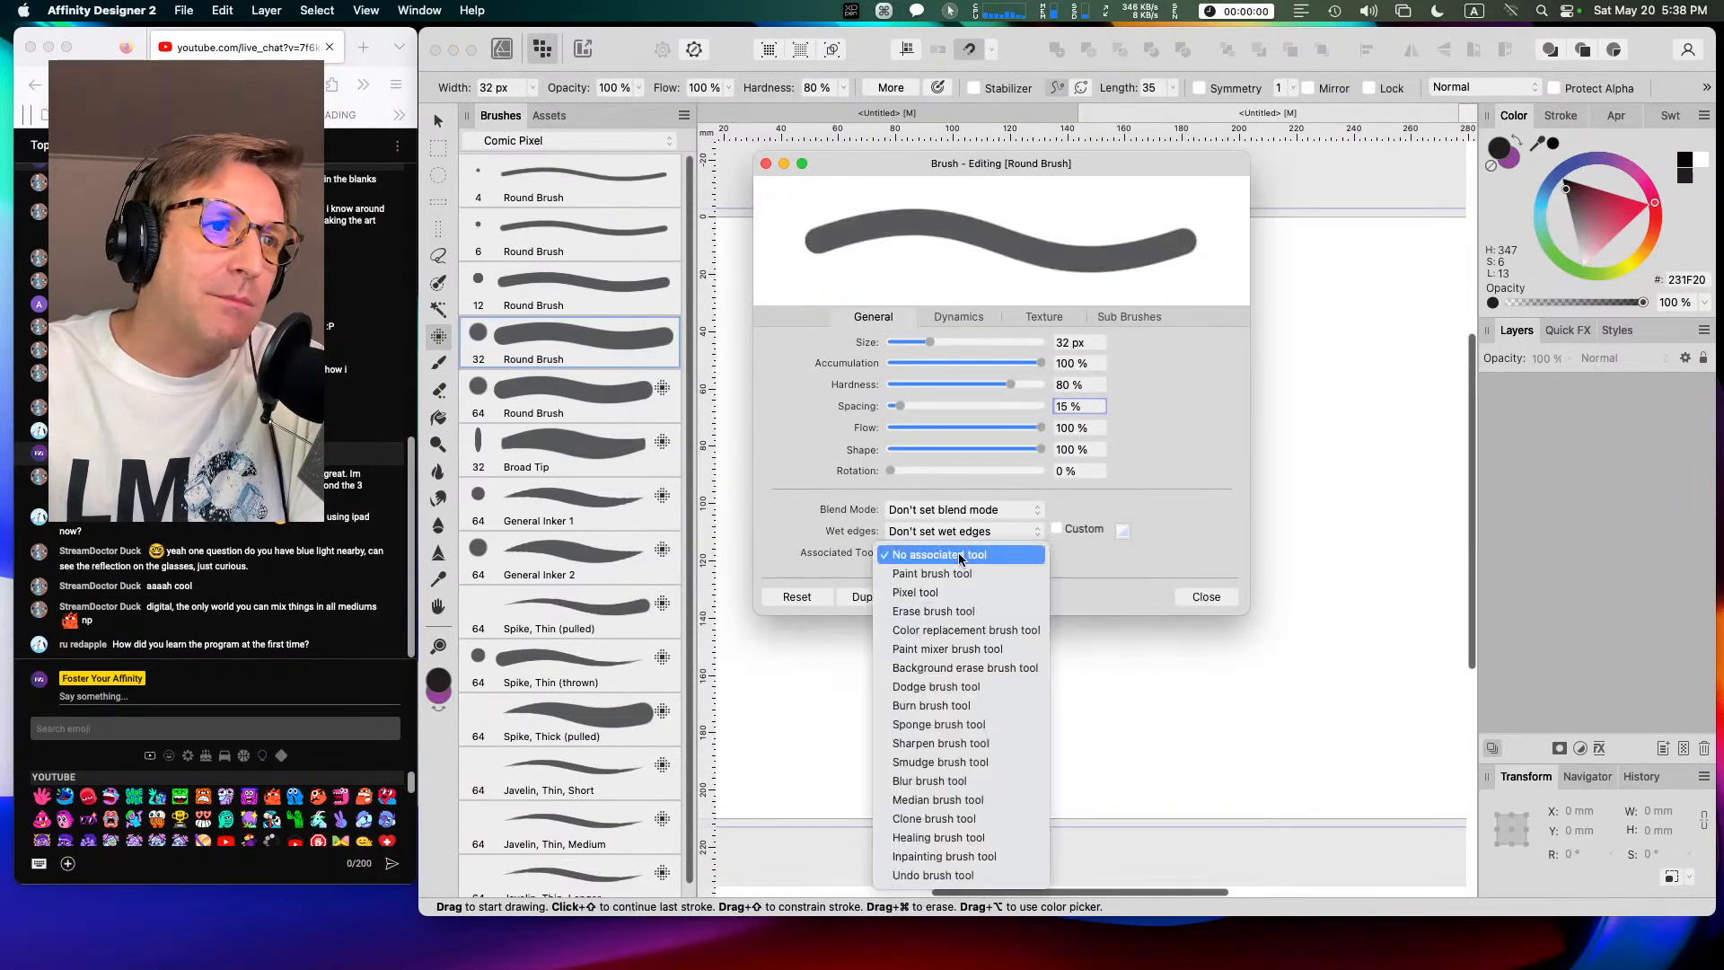
left_click(966, 592)
left_click(961, 532)
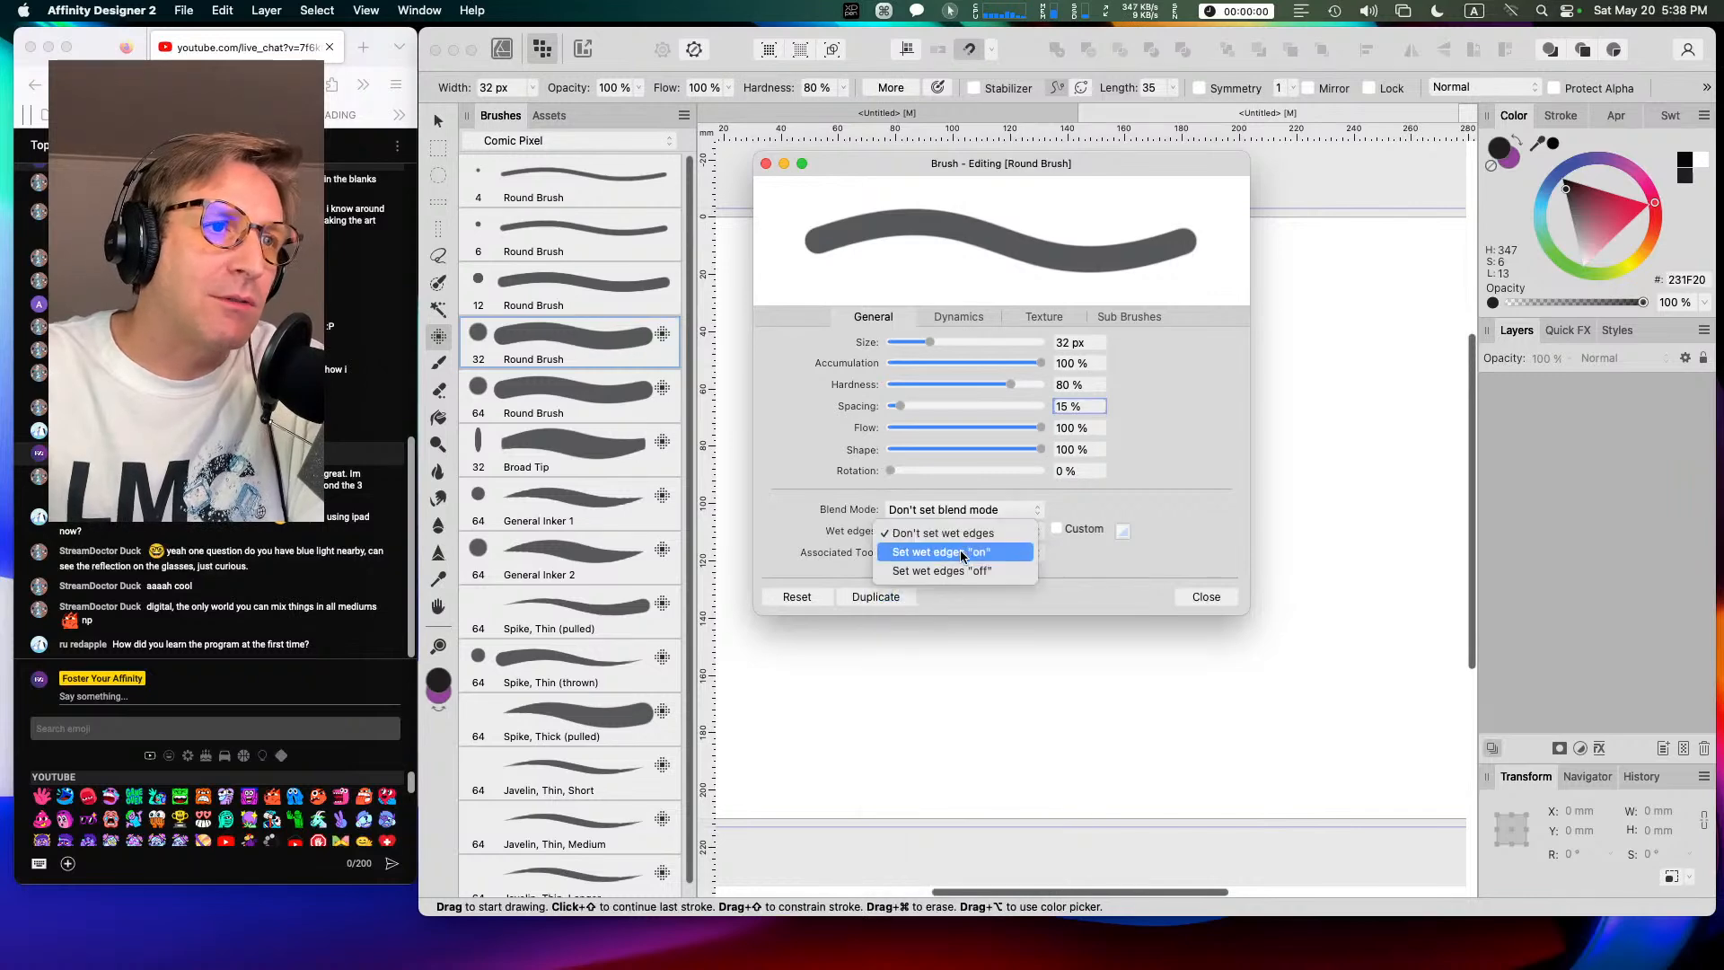
left_click(962, 553)
left_click(1209, 597)
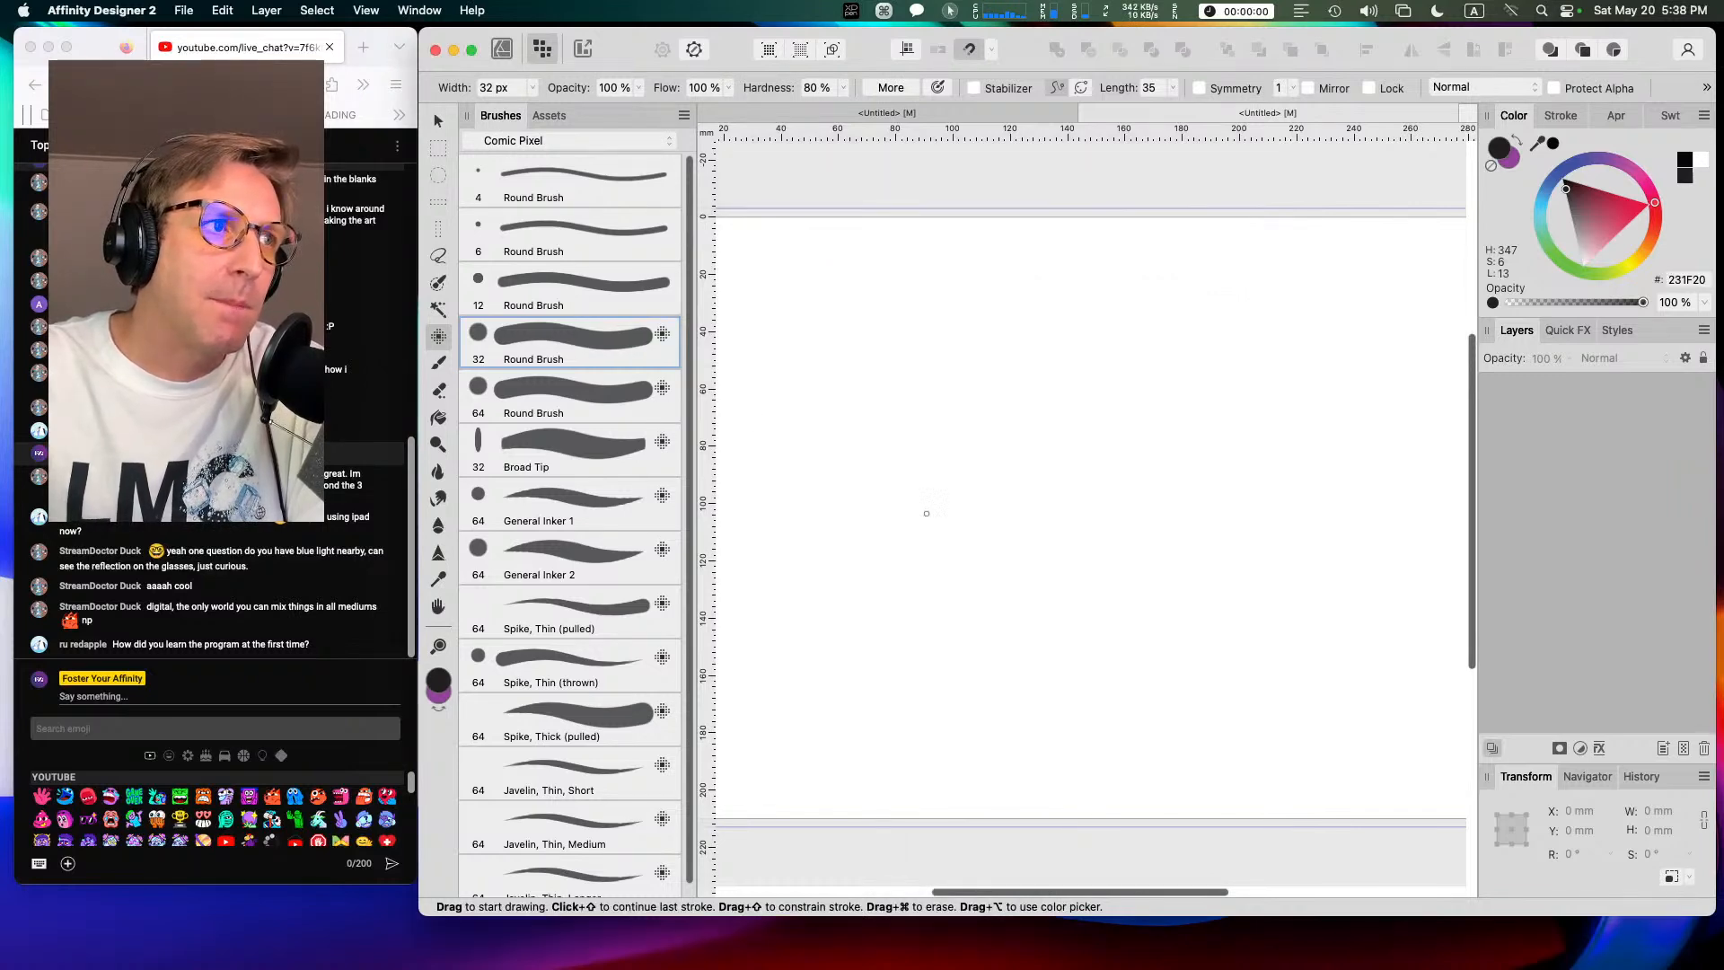
Step: Associate the 12 px "Round Brush" with the Pixel tool, set its wet edges to "off" and close its settings
left_click(611, 302)
right_click(607, 294)
left_click(621, 303)
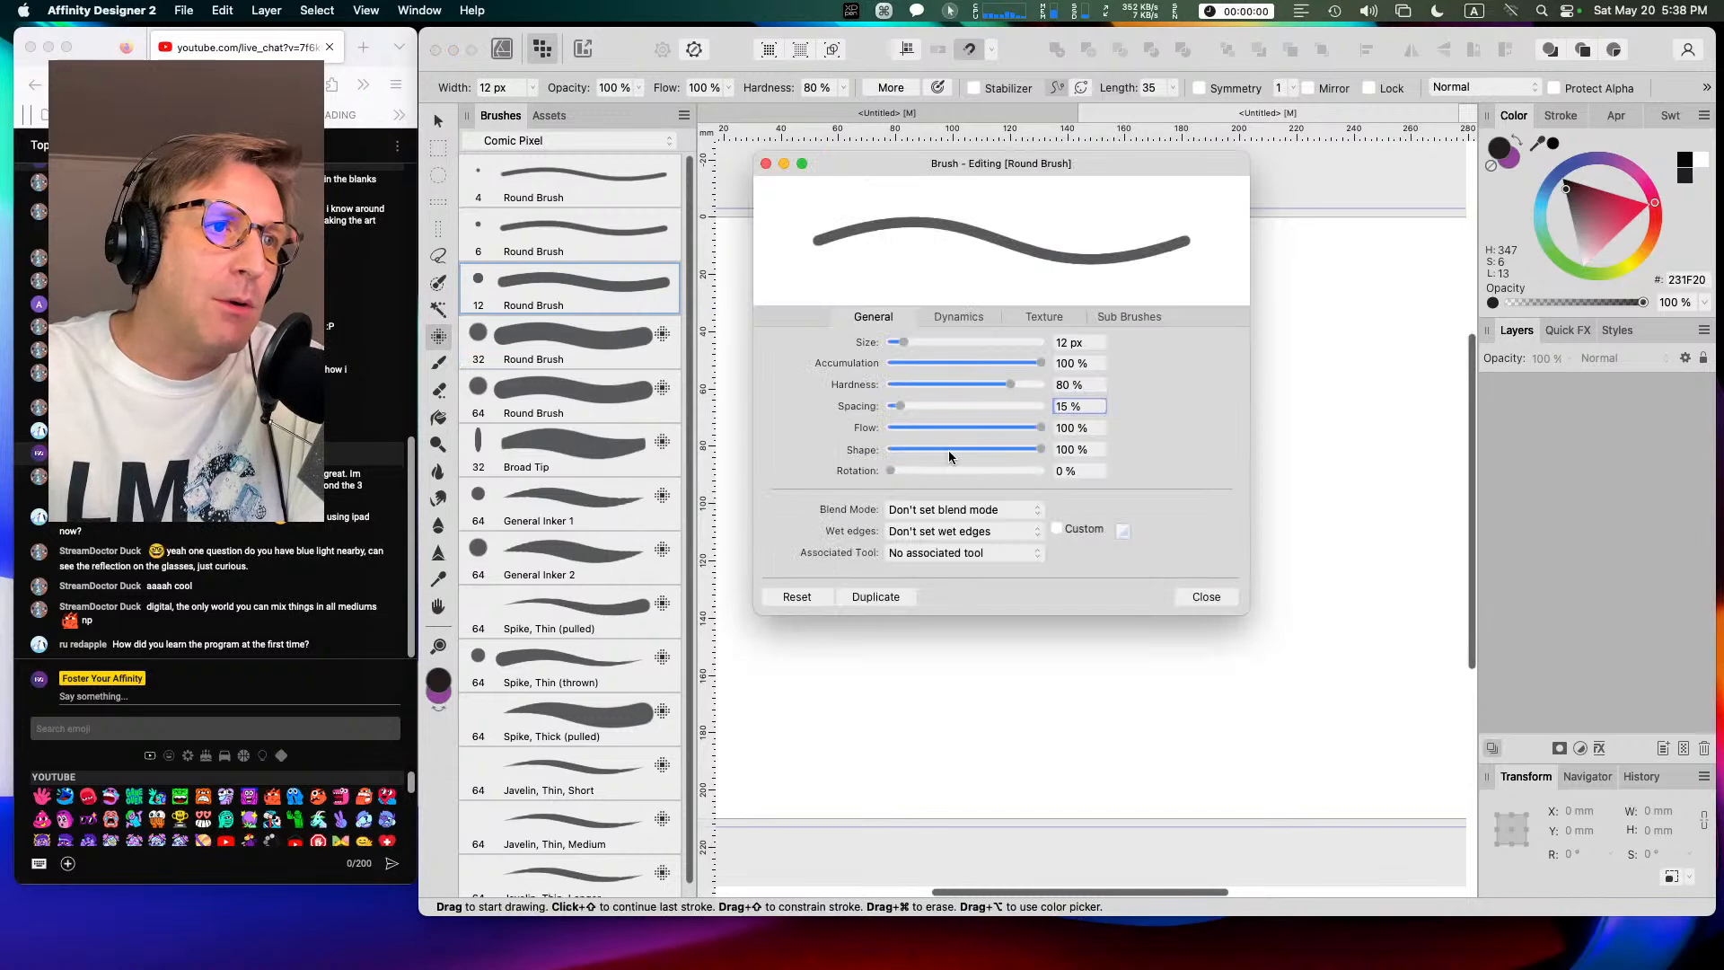
left_click(957, 551)
left_click(969, 594)
left_click(945, 535)
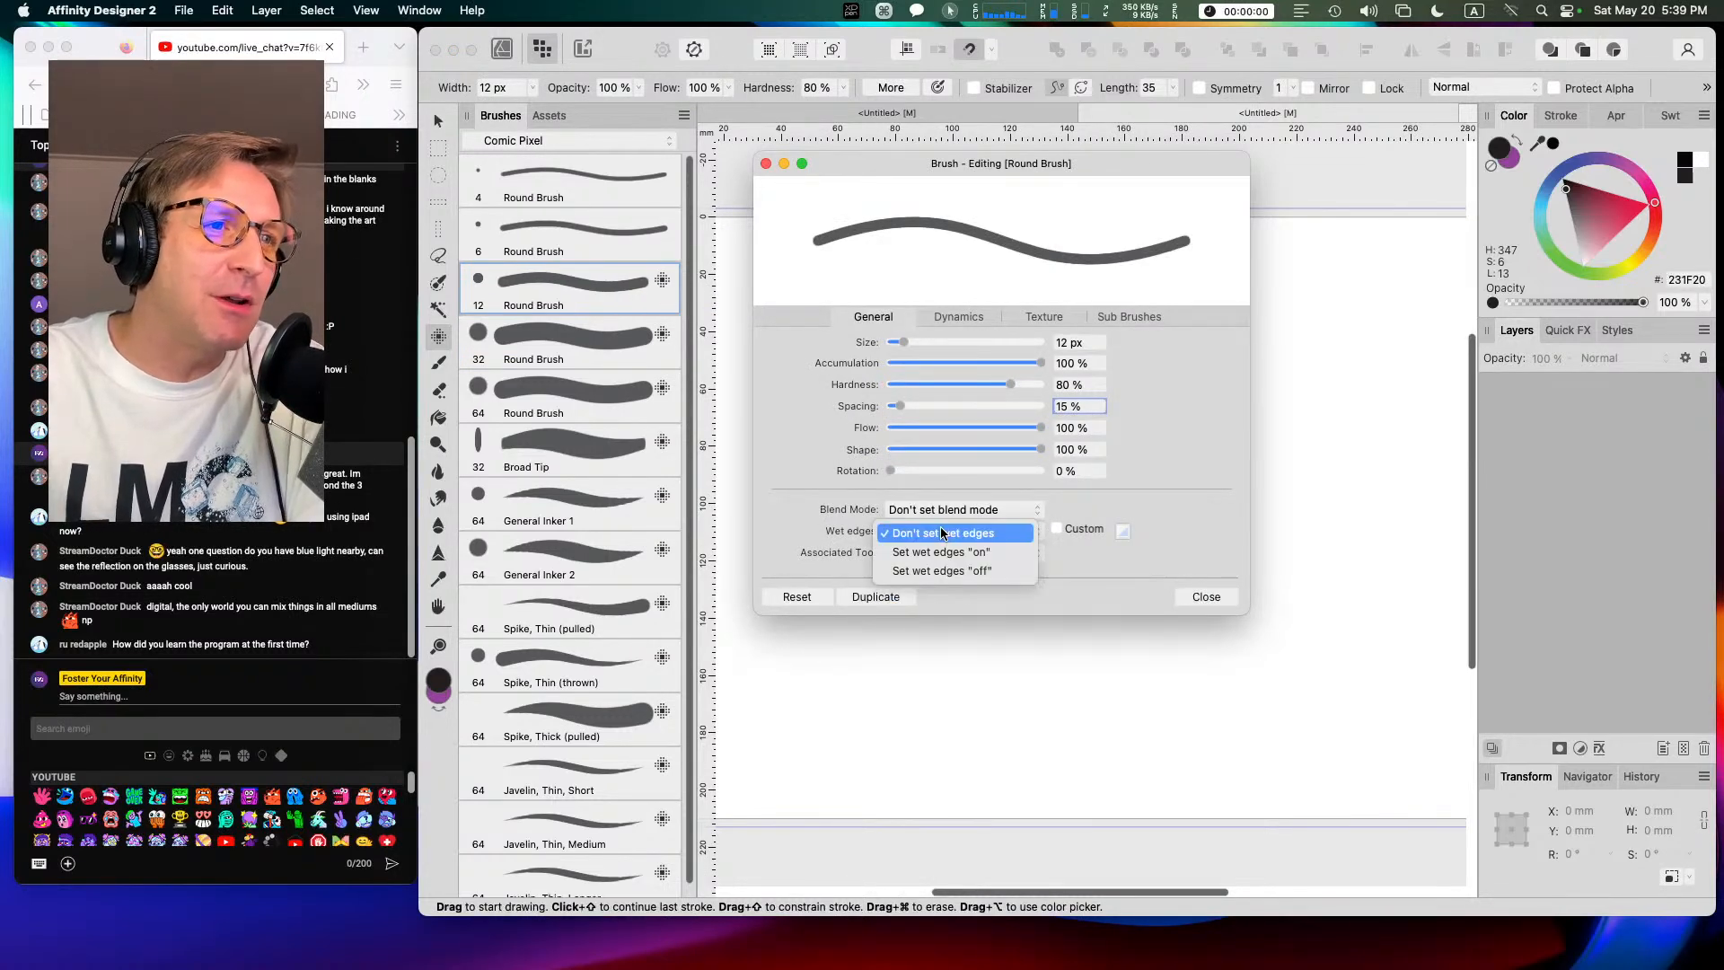
left_click(951, 570)
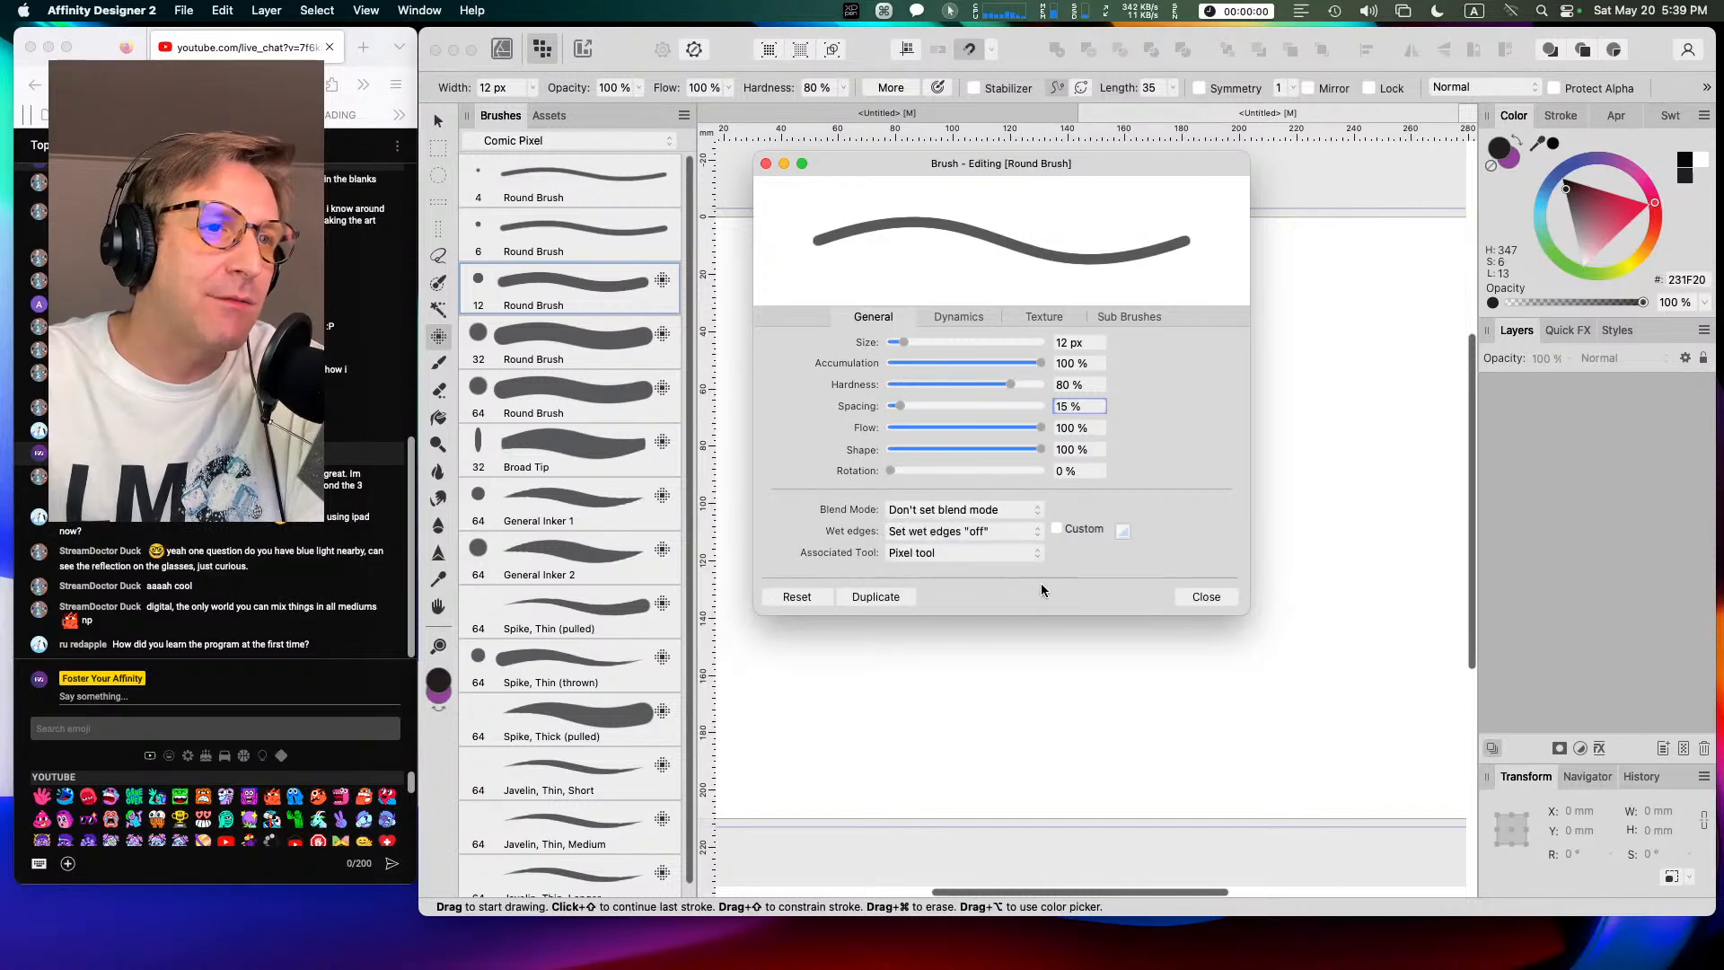
left_click(957, 532)
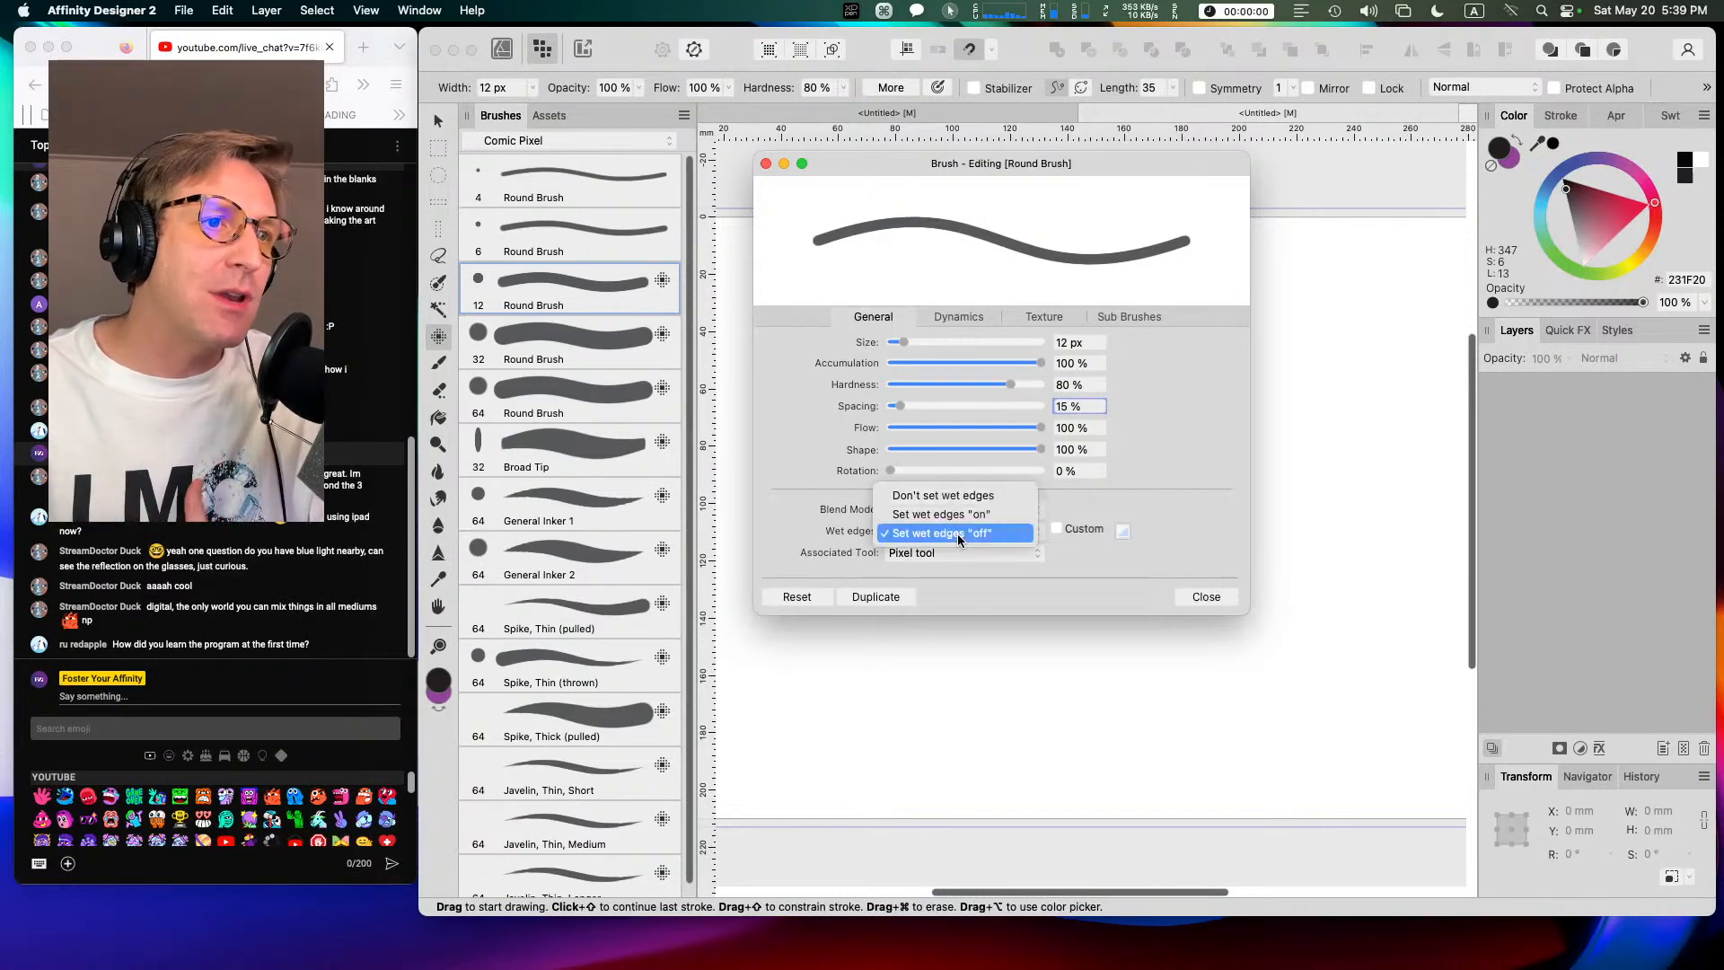
left_click(960, 534)
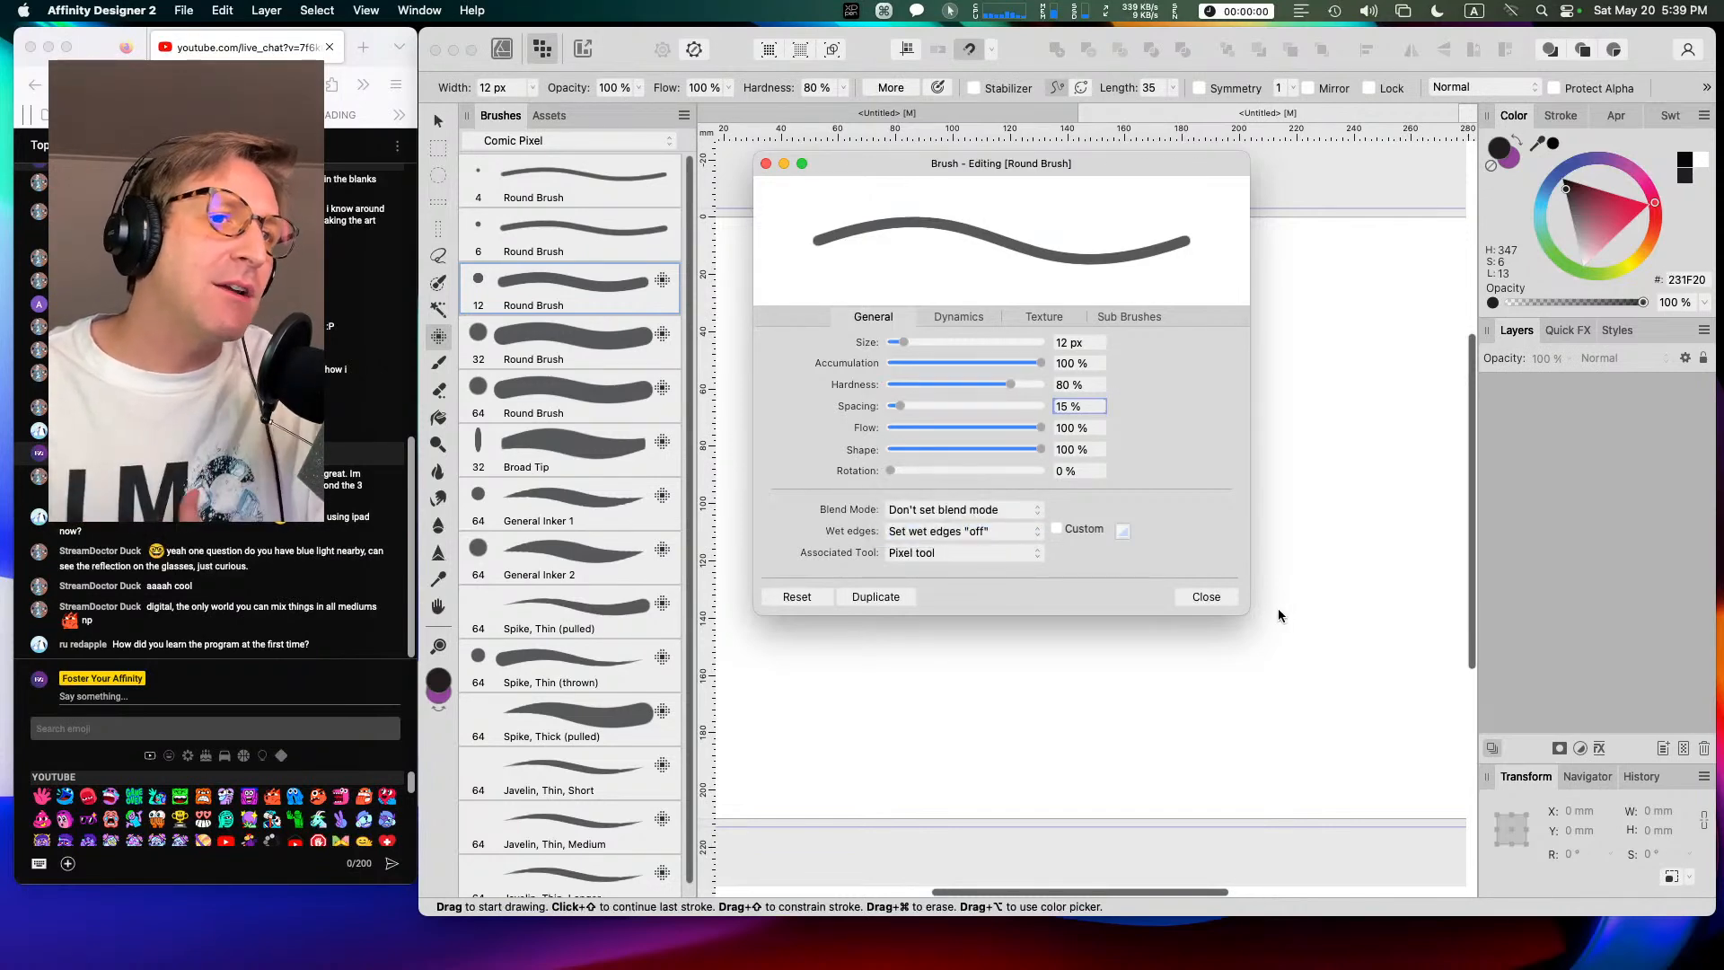
left_click(1205, 596)
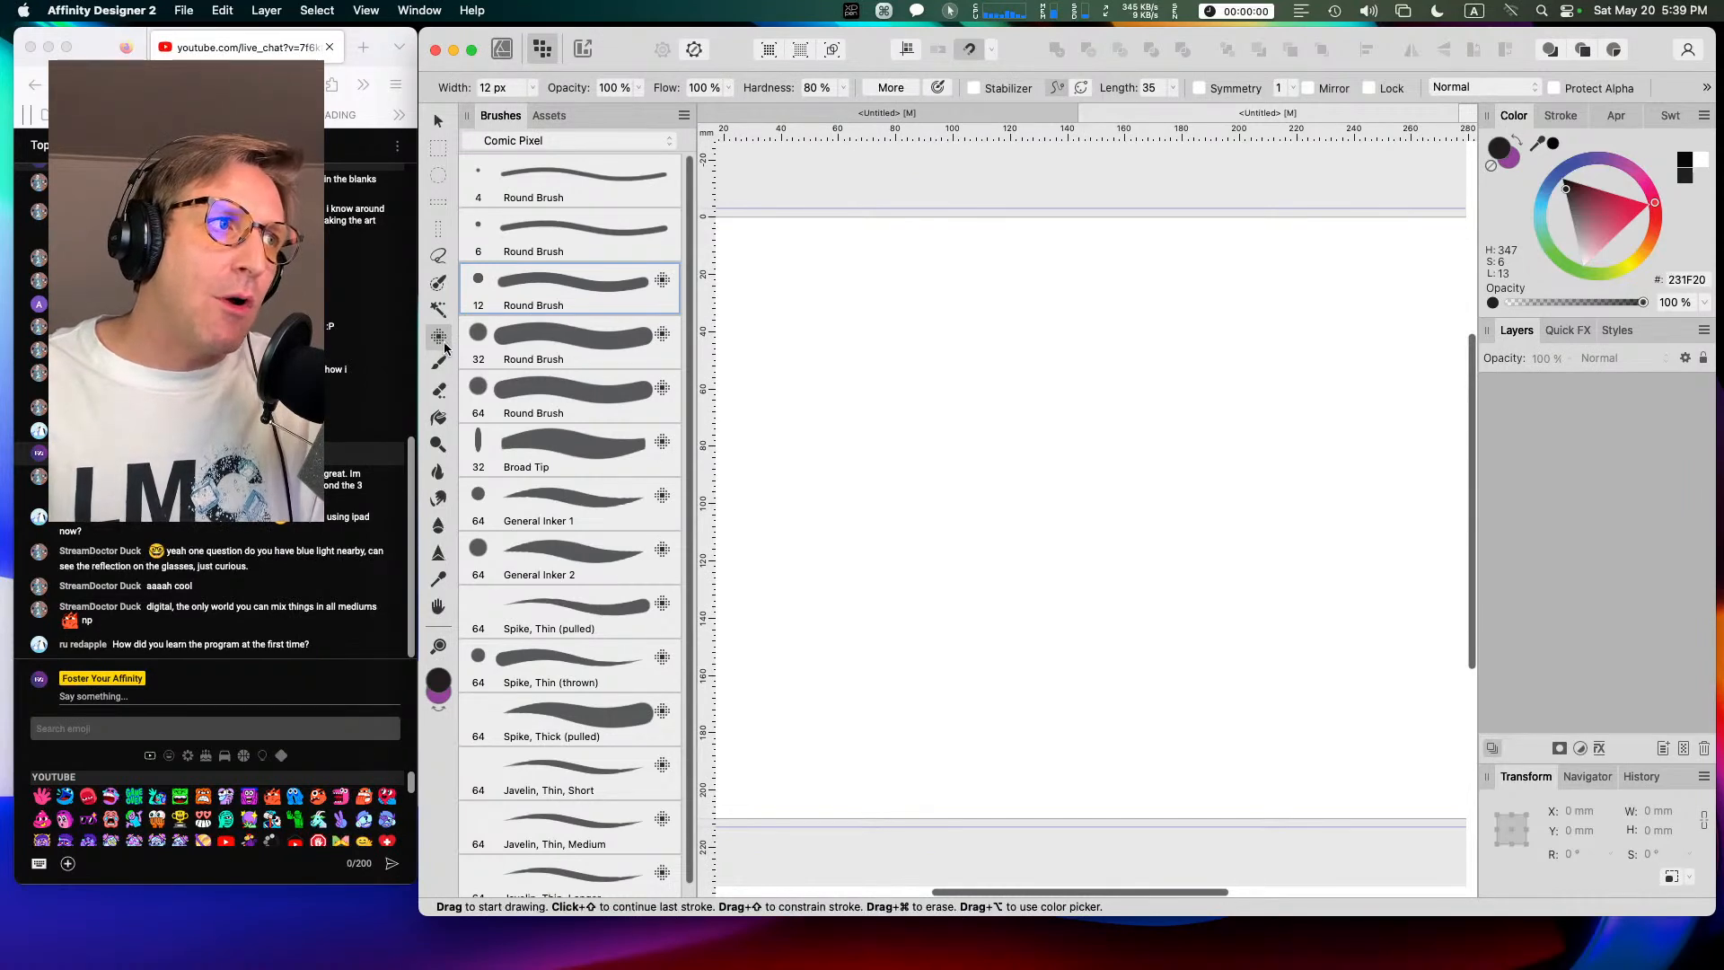
Step: Open the 6 px "Round Brush" for editing and set its spacing to 1 %
left_click(559, 237)
right_click(561, 237)
left_click(593, 244)
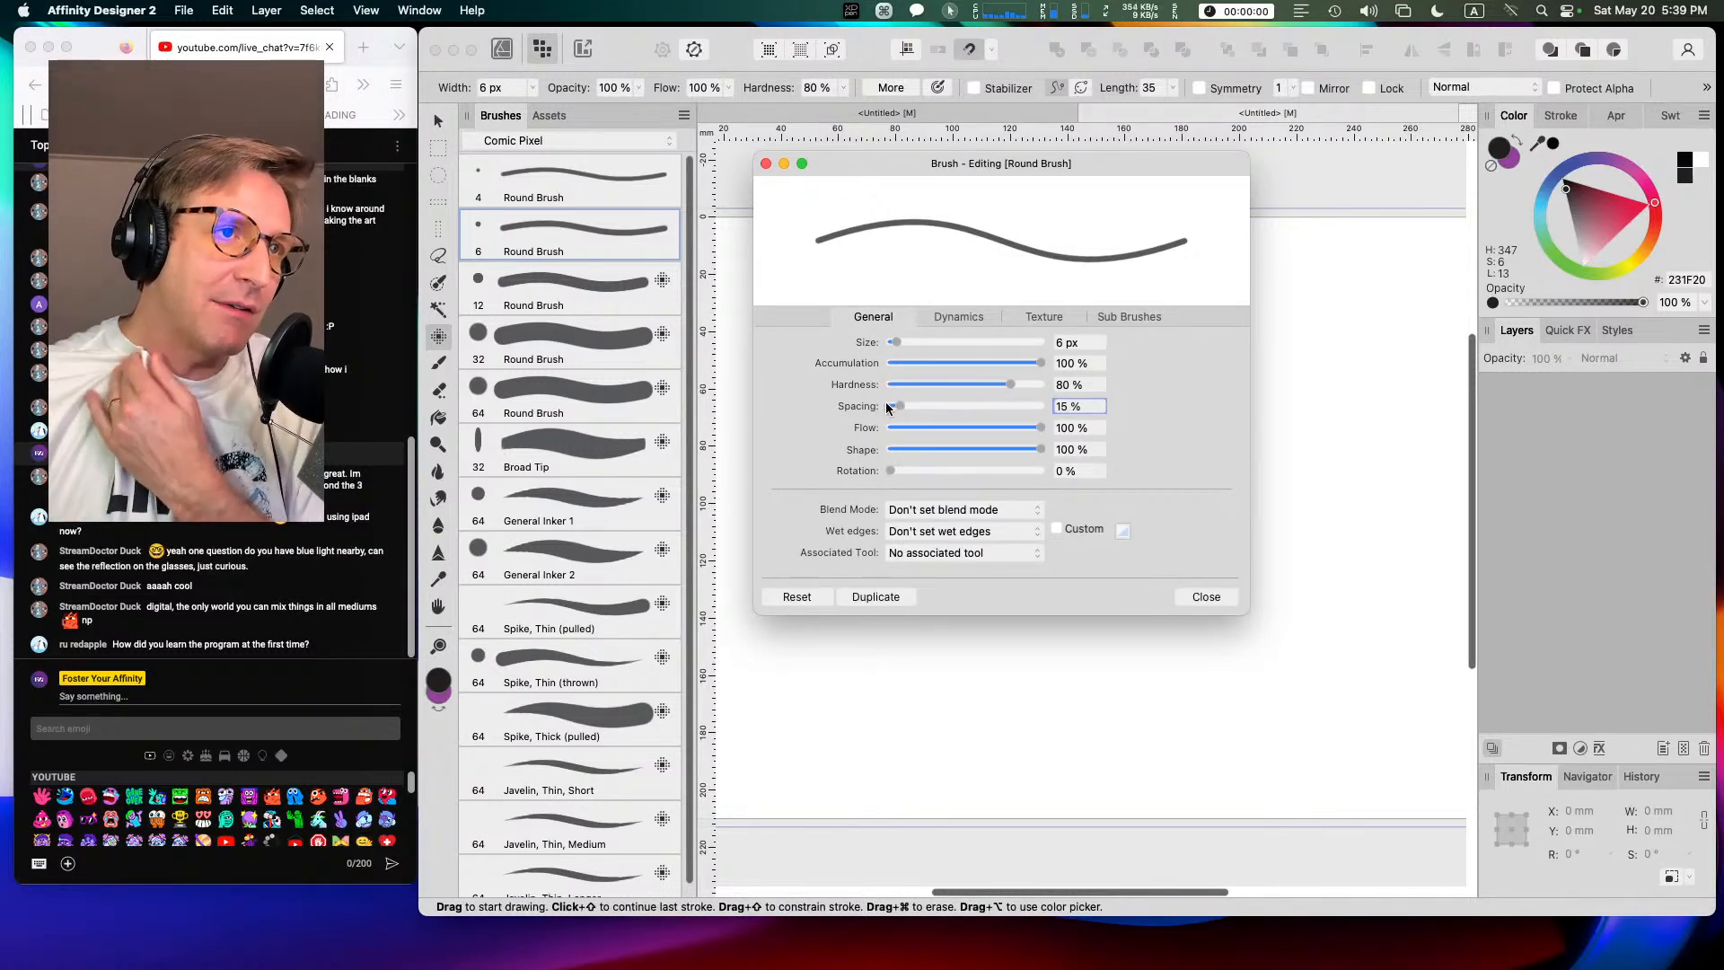
left_click_drag(902, 410, 889, 410)
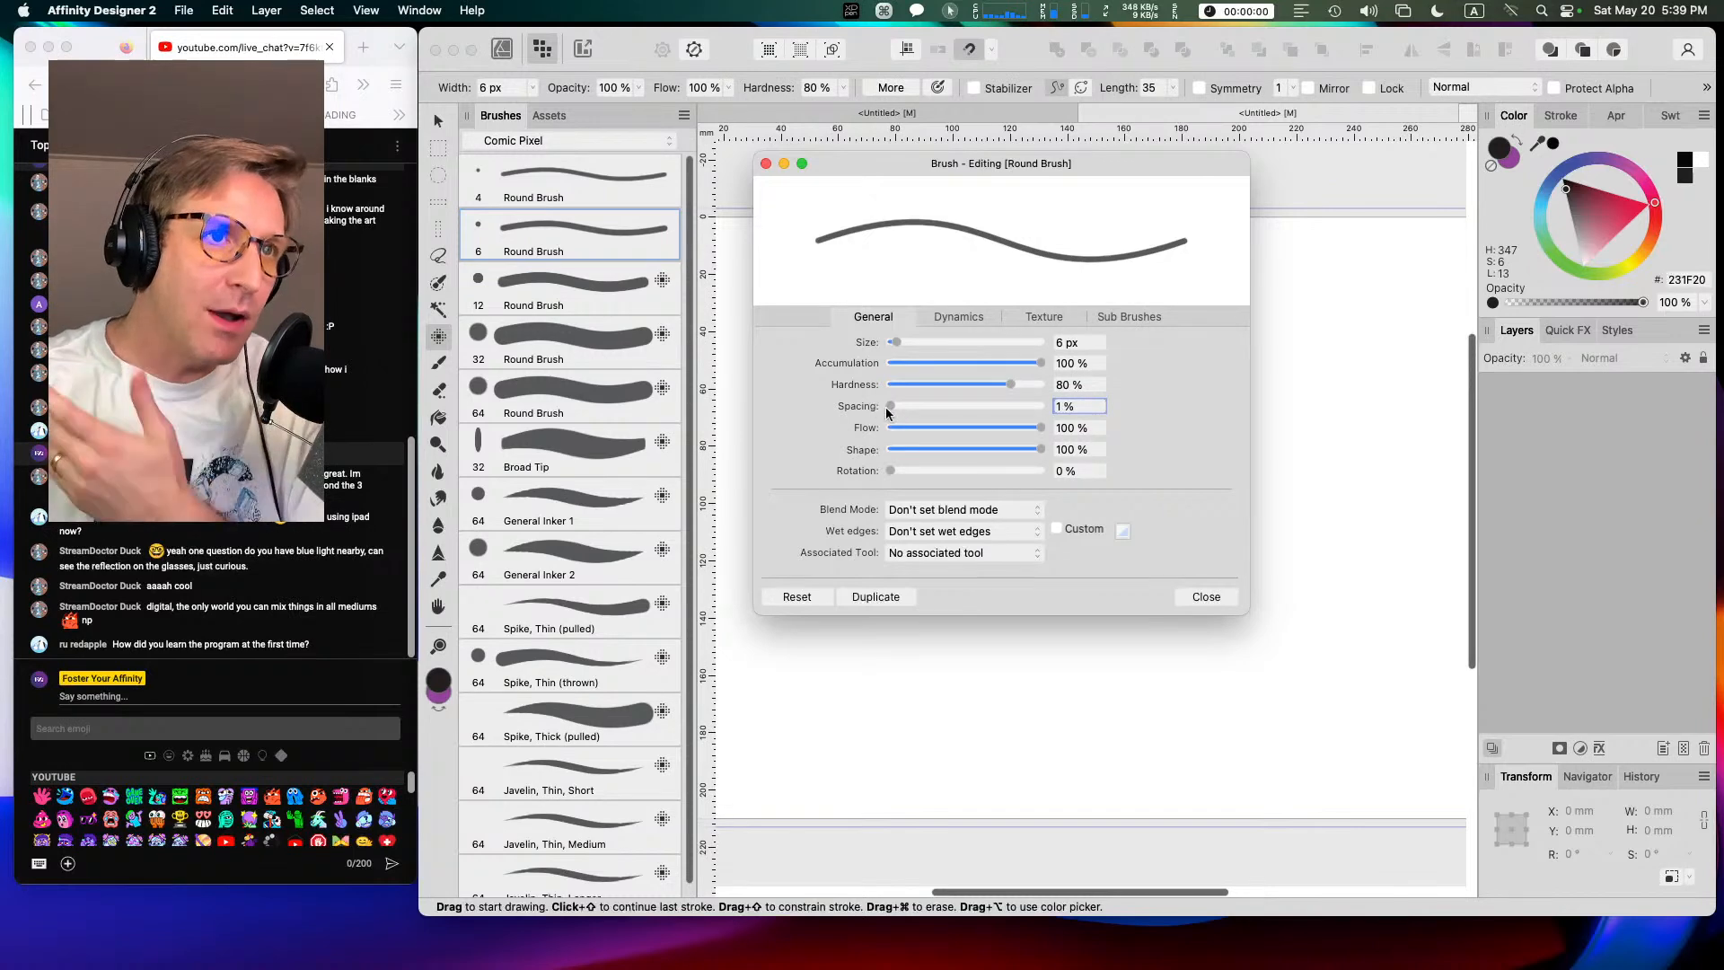
Step: Associate the 6 px "Round Brush" with the Pixel tool and set its wet edges to "off"
left_click(951, 554)
left_click(951, 592)
left_click(970, 531)
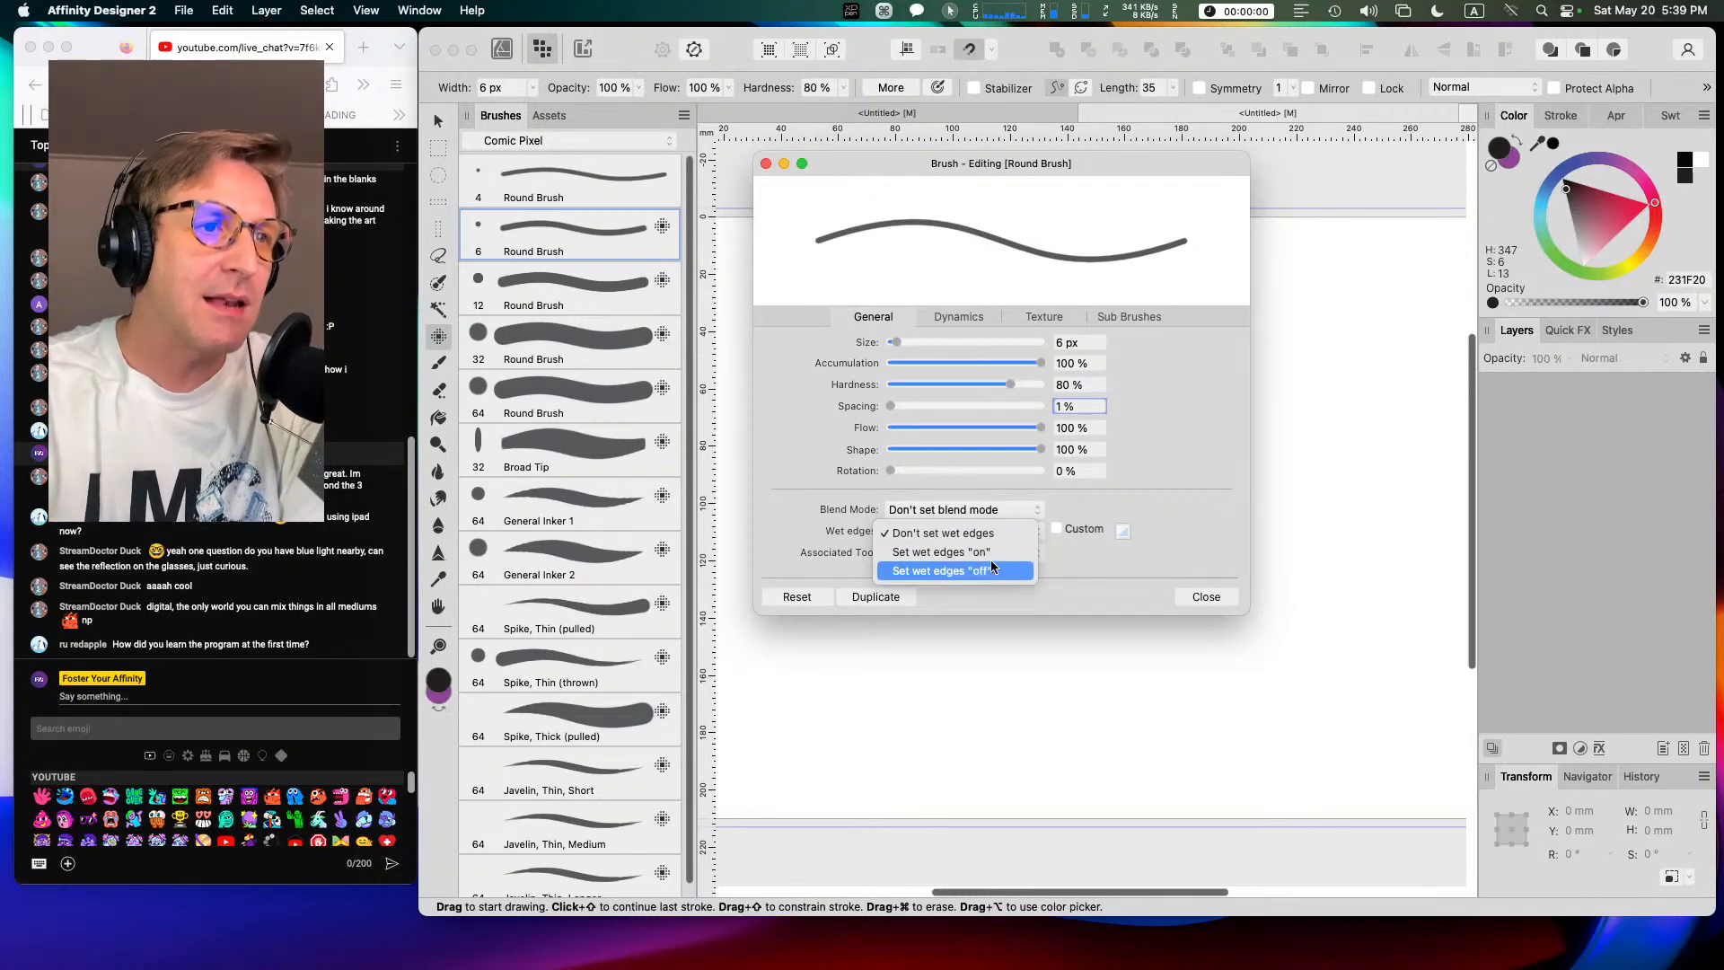
left_click(994, 568)
left_click(984, 555)
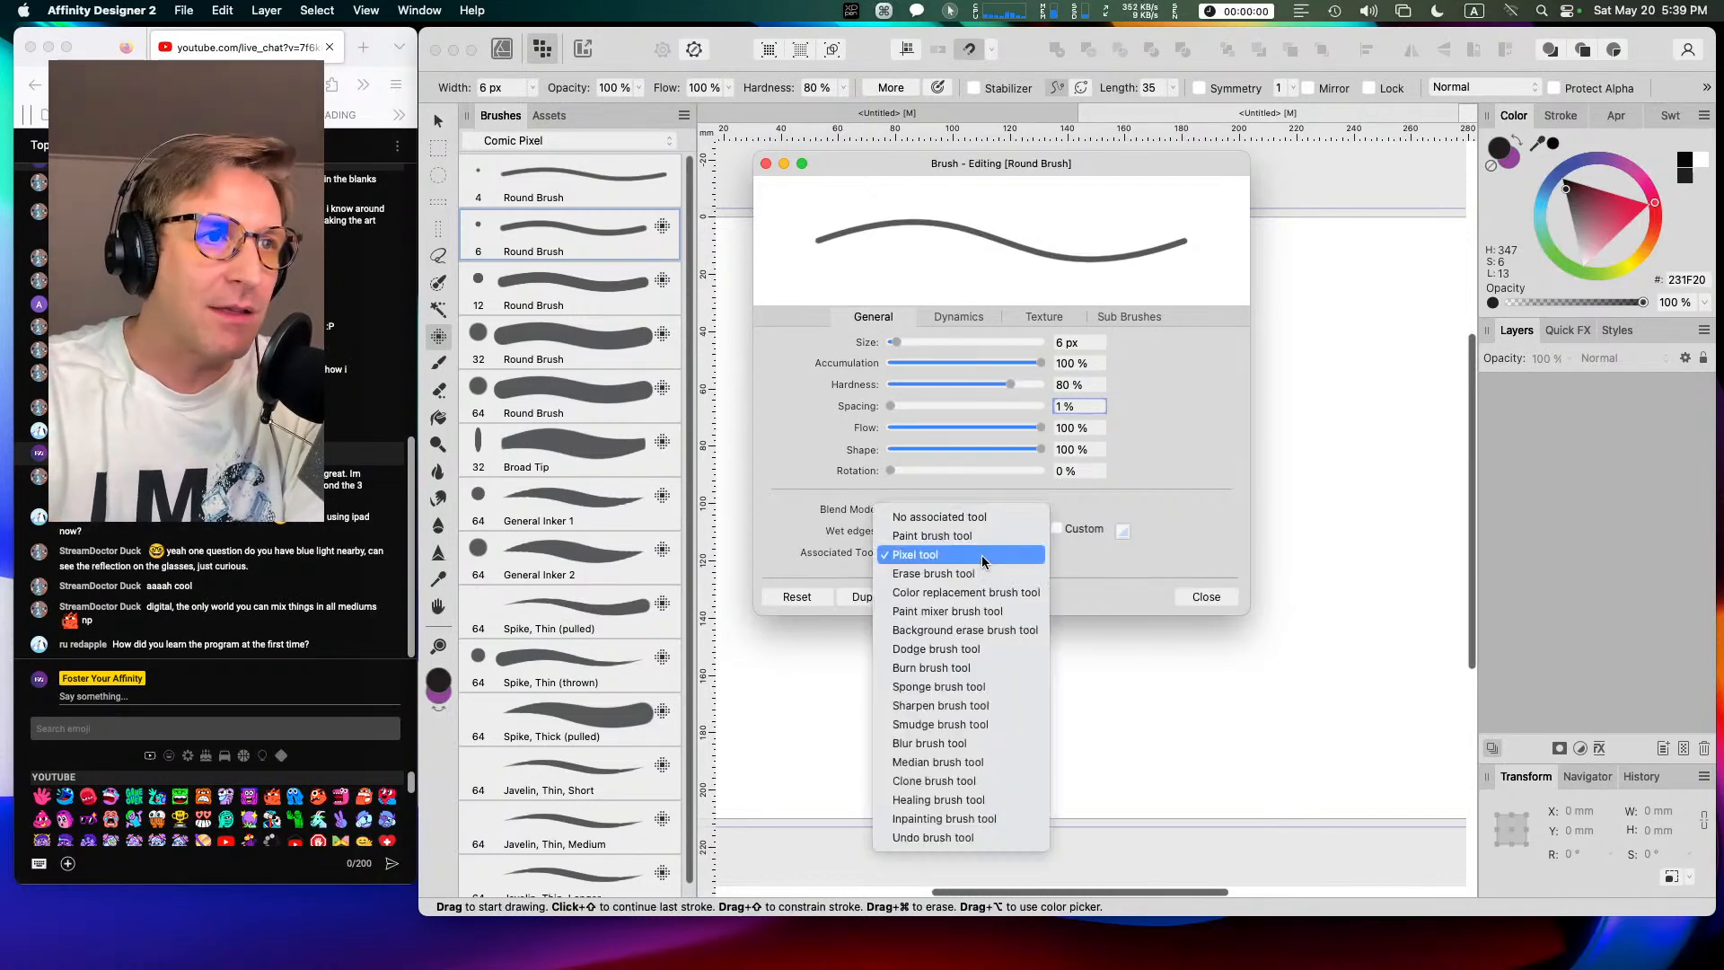
left_click(980, 554)
left_click(980, 533)
left_click(980, 533)
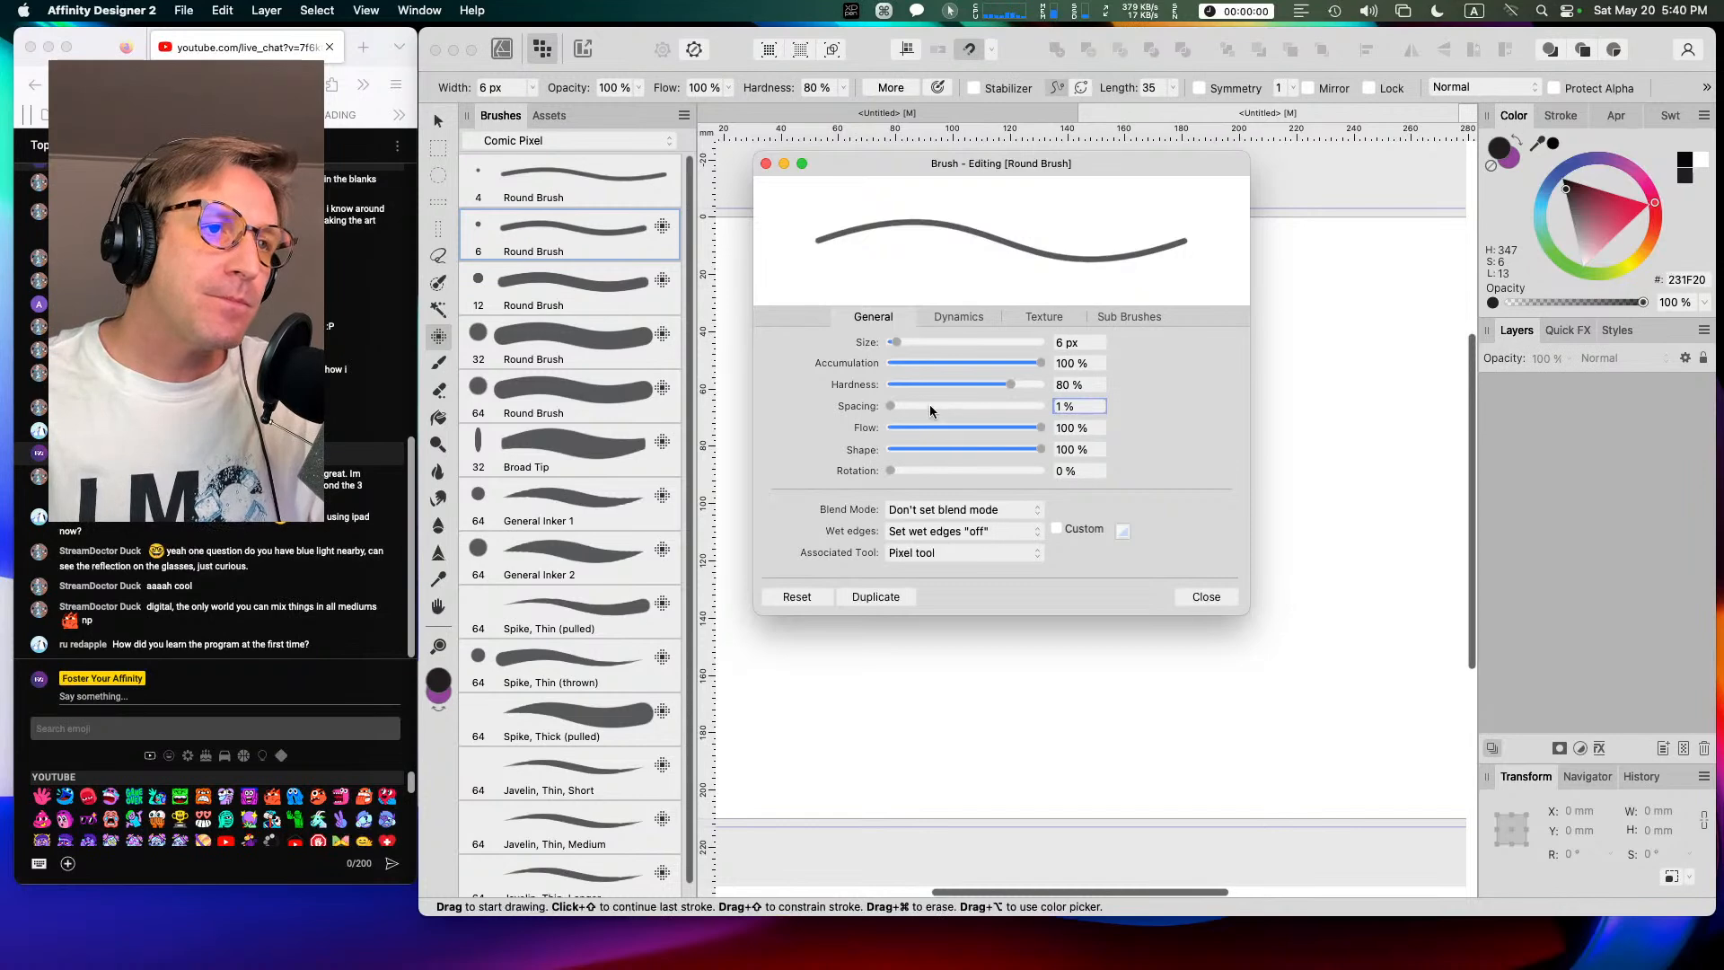
left_click(979, 537)
left_click(978, 537)
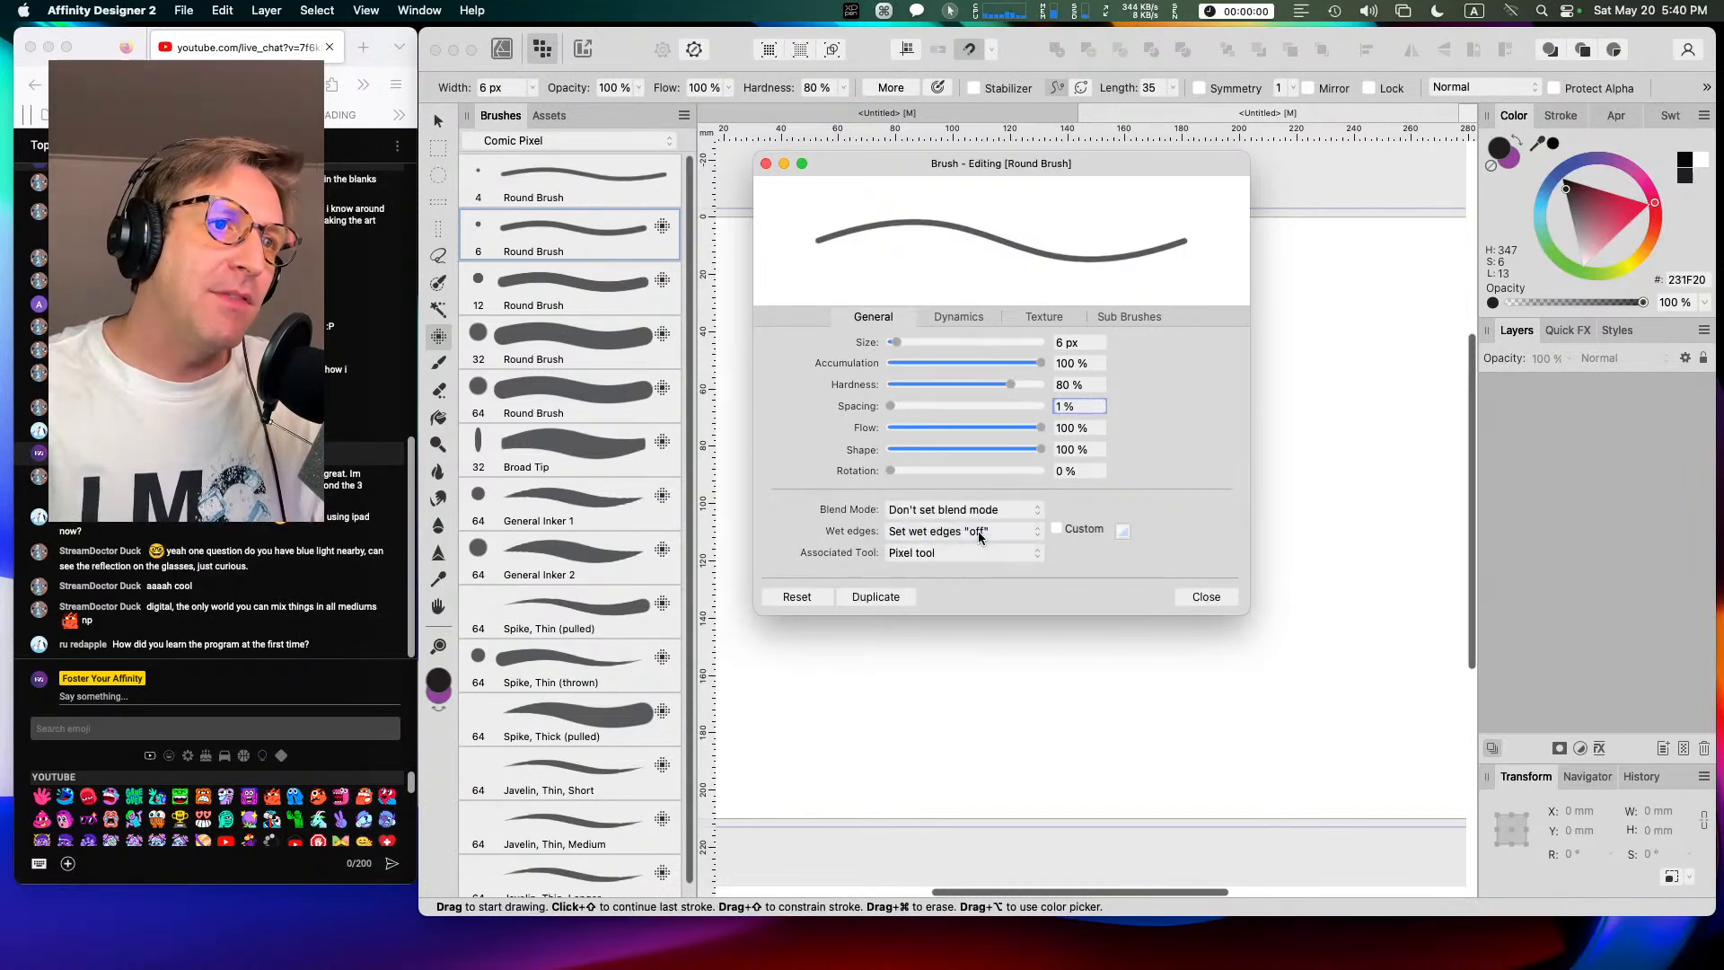
Step: Review the blend mode and wet edges options of the 6 px "Round Brush" and close its settings
left_click(979, 511)
left_click(979, 515)
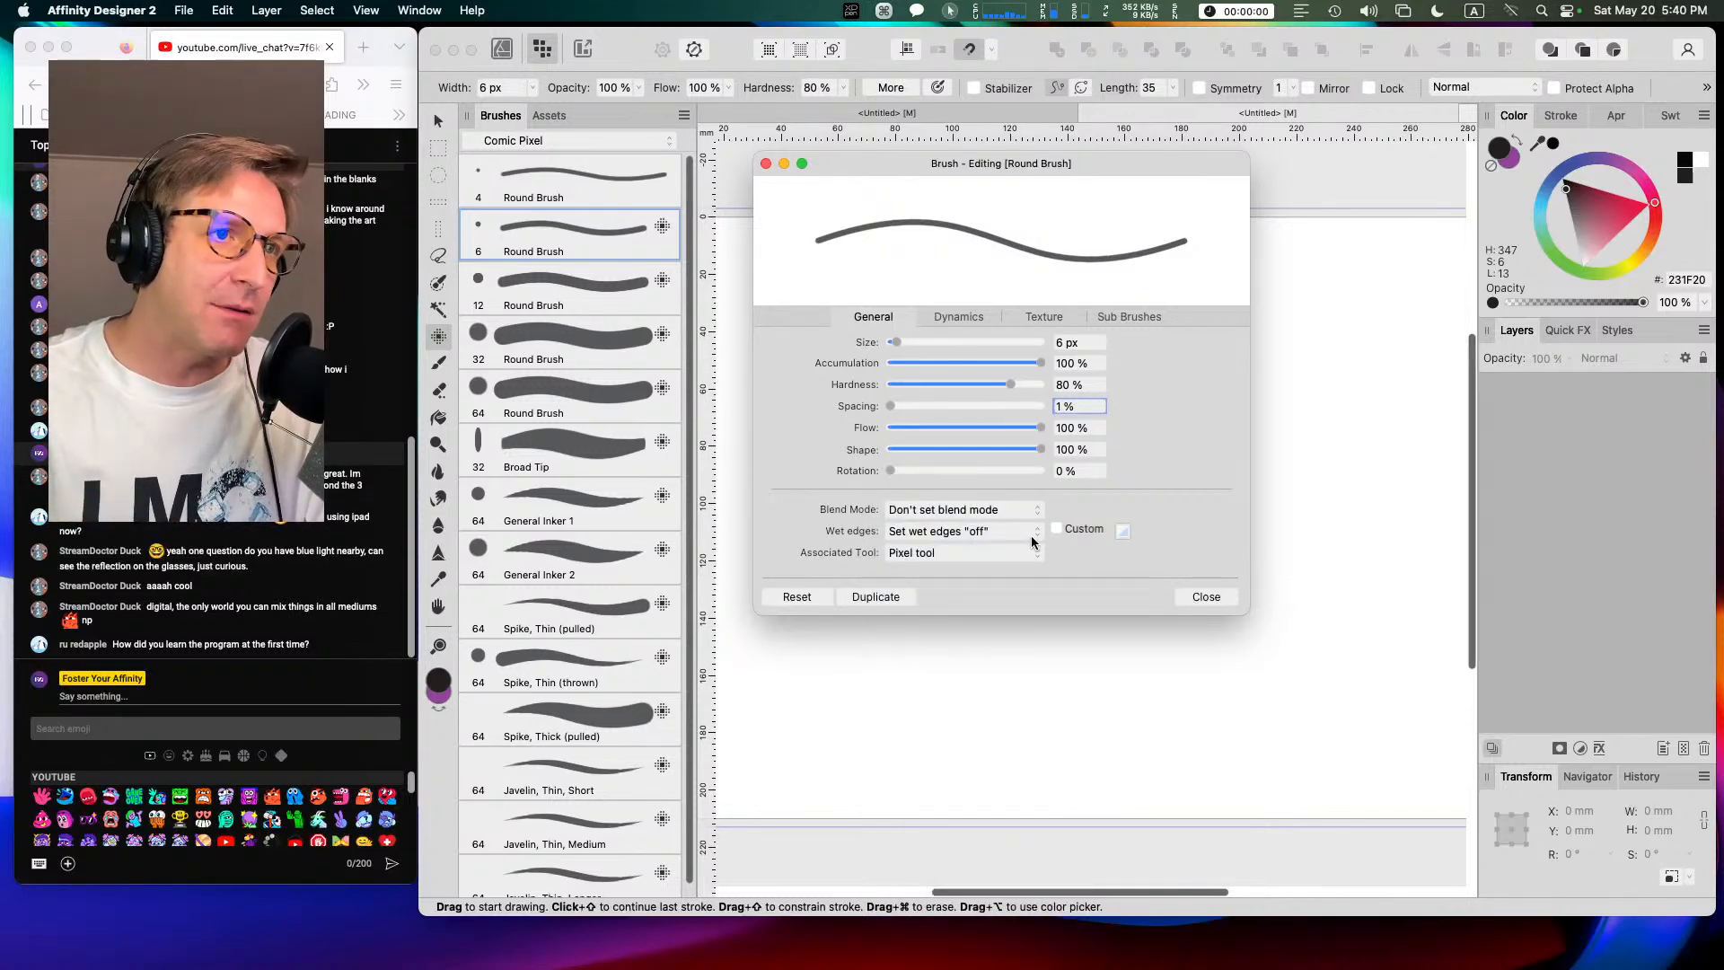
left_click(1017, 537)
left_click(1012, 534)
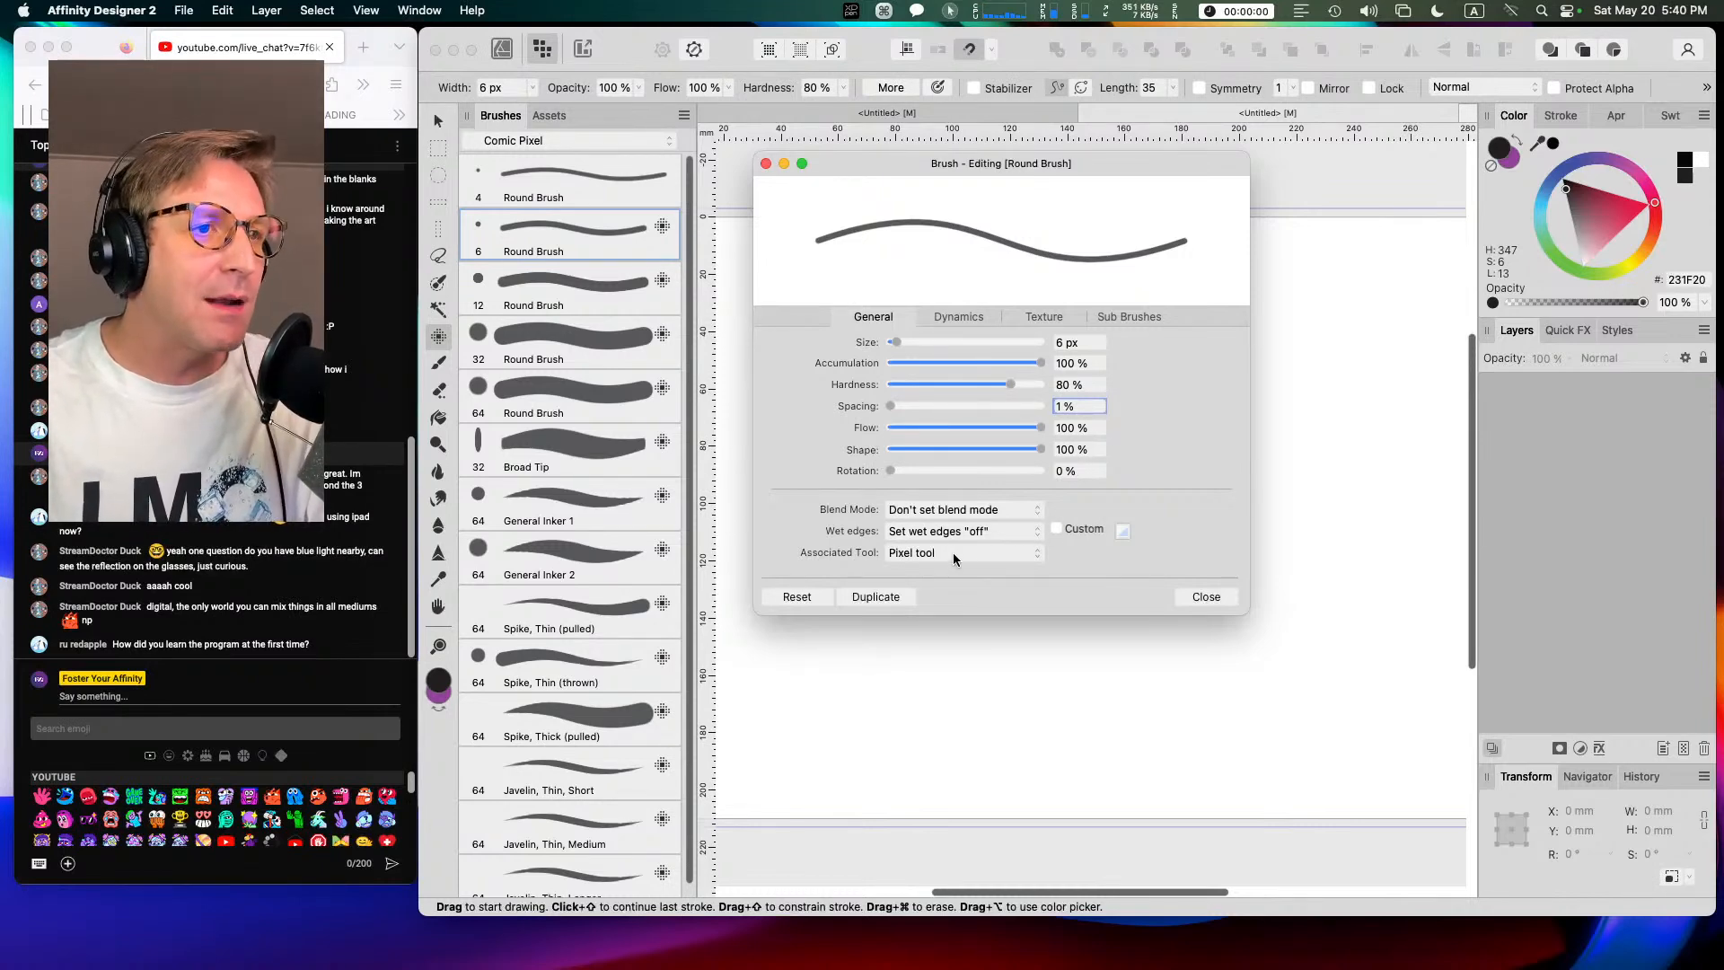
left_click(1208, 596)
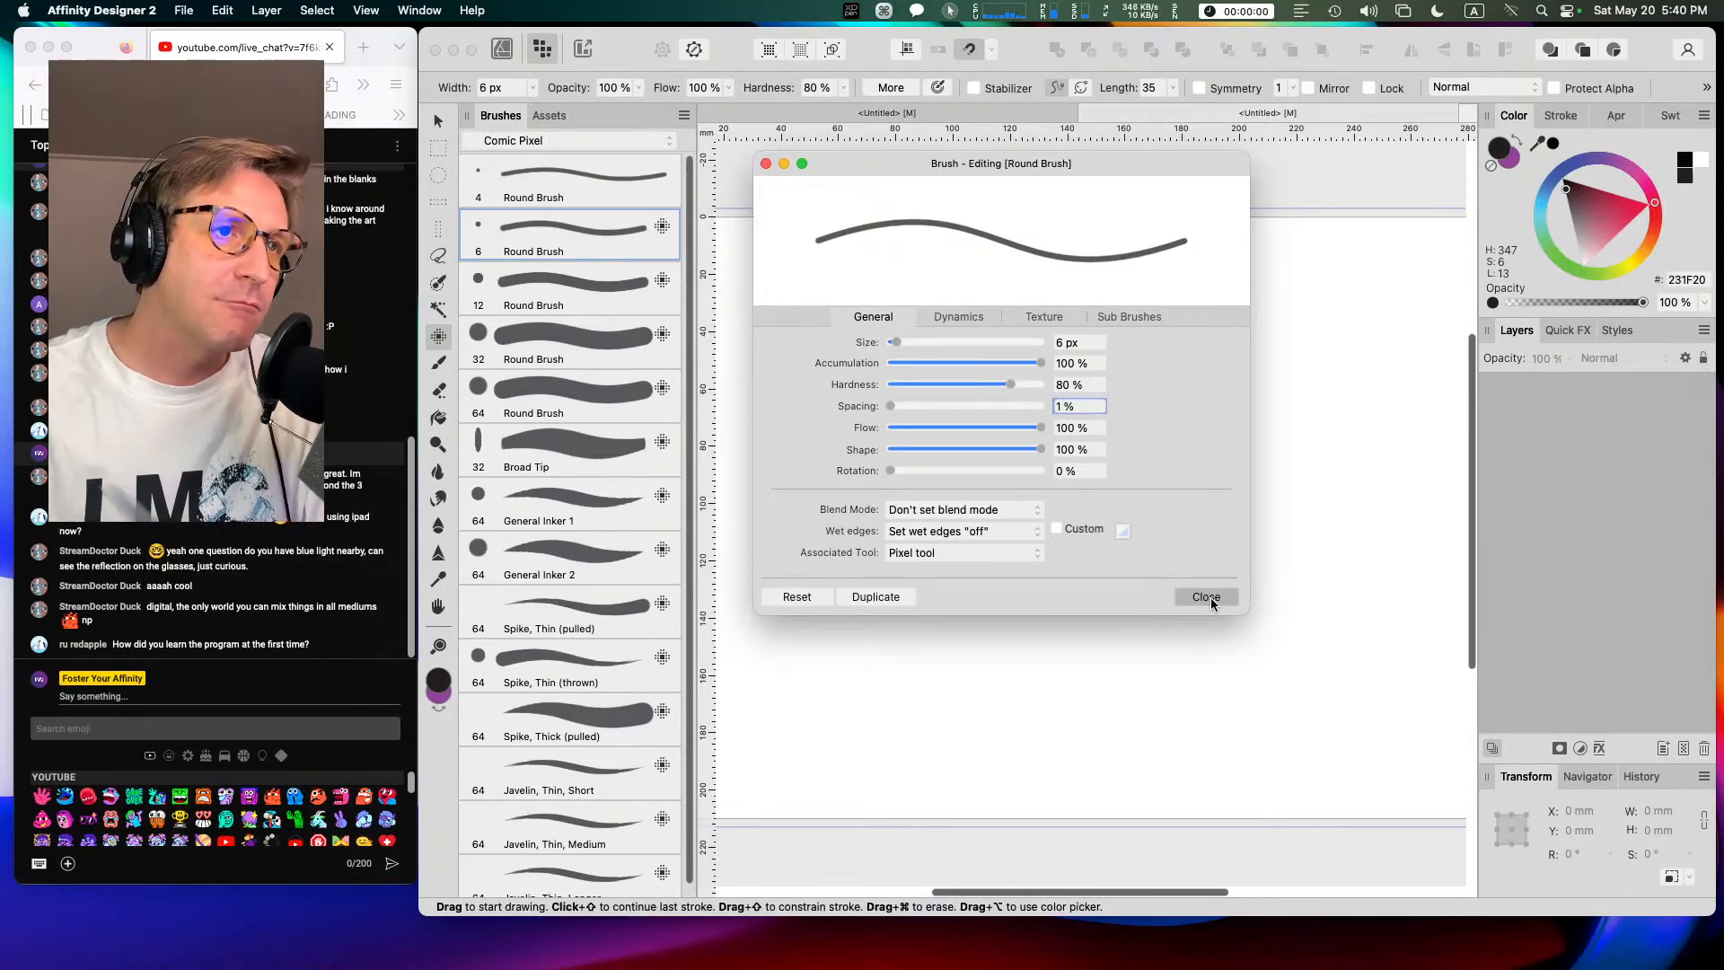
left_click(1205, 596)
Step: Open the 4 px "Round Brush" for editing and set its spacing to 1 %
right_click(588, 191)
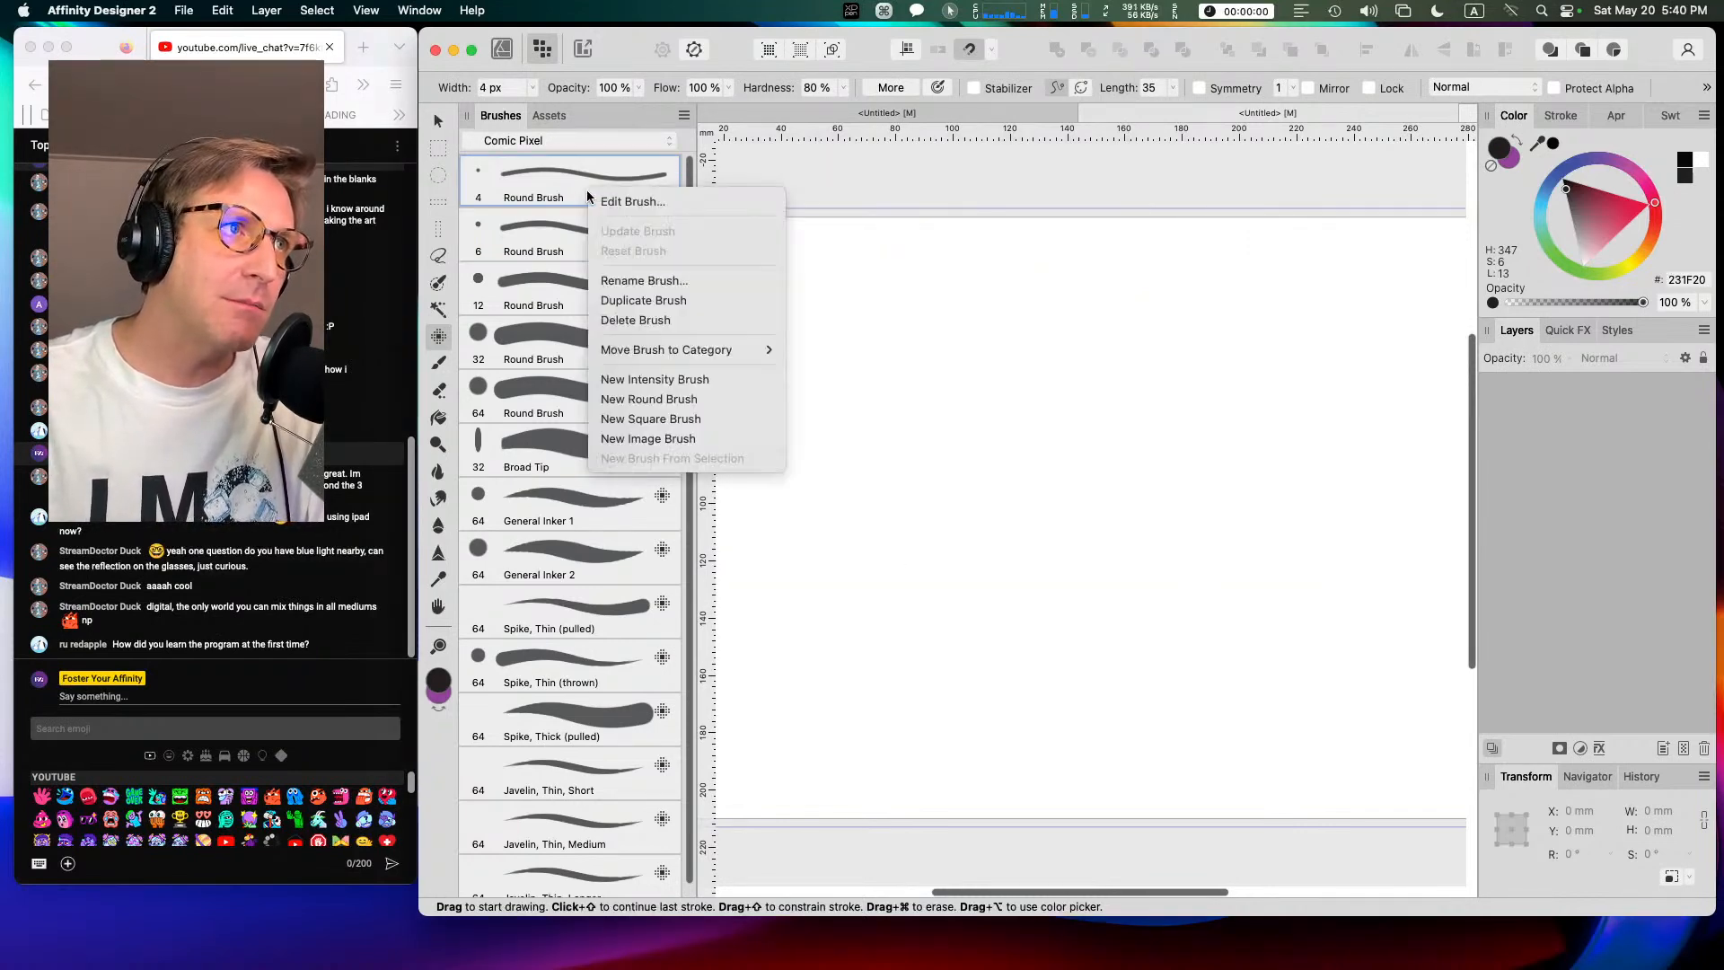
left_click(599, 205)
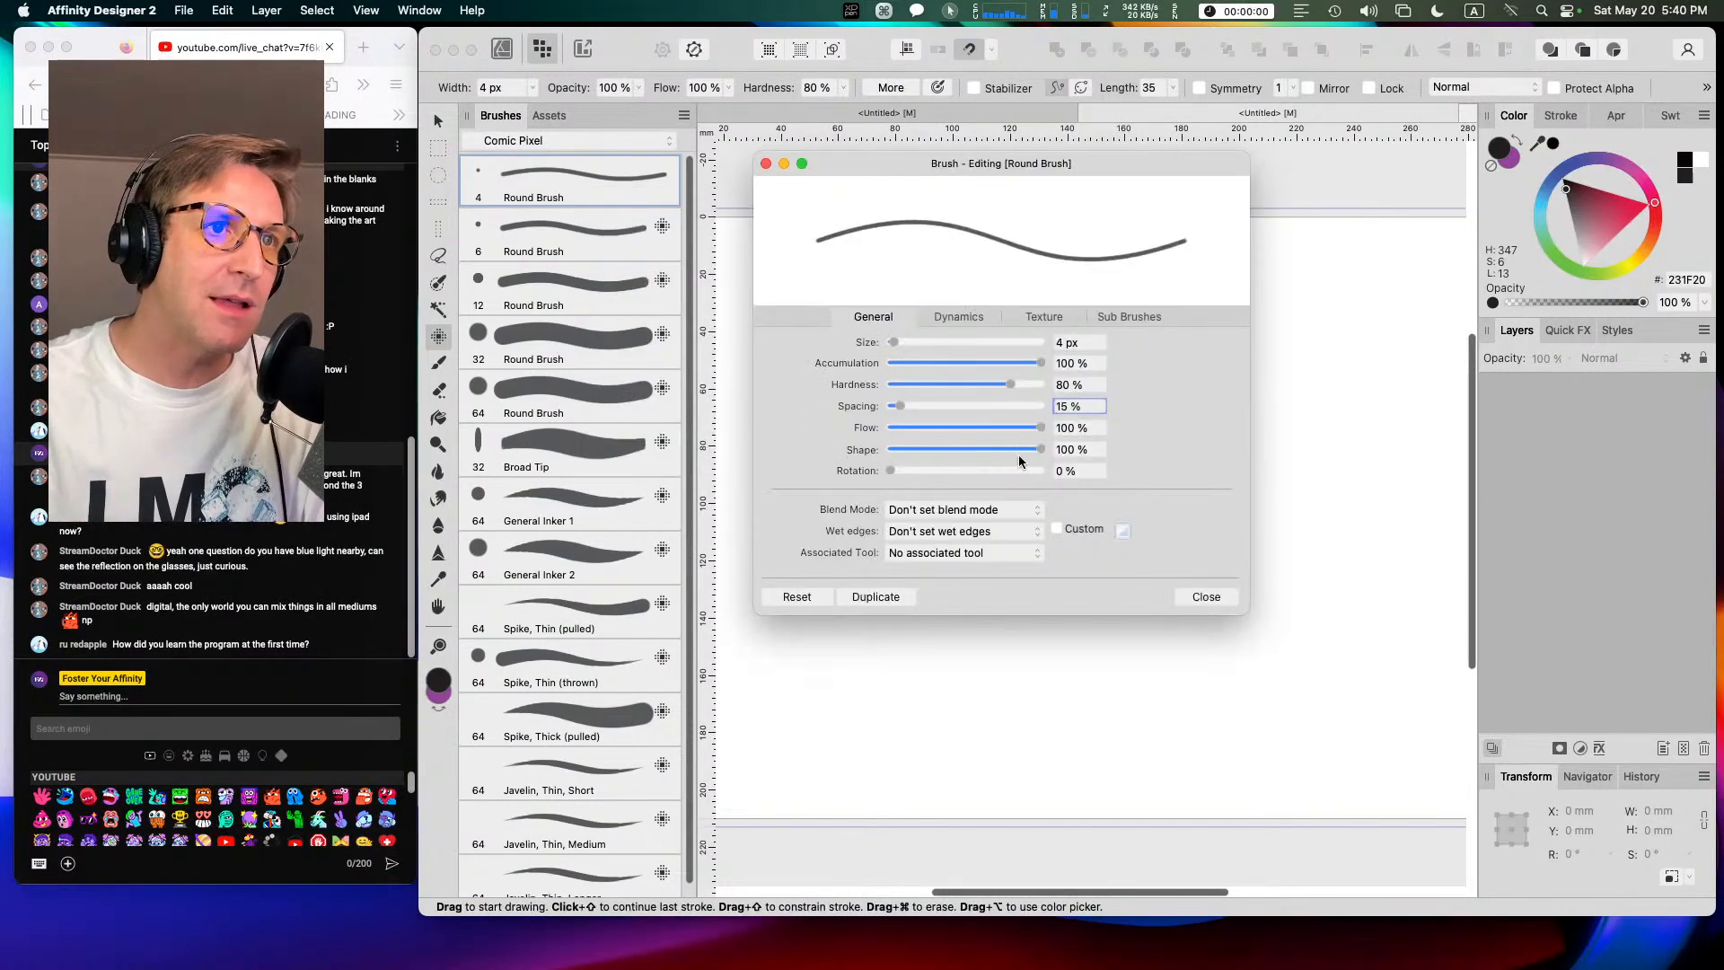
type("1")
key("Return")
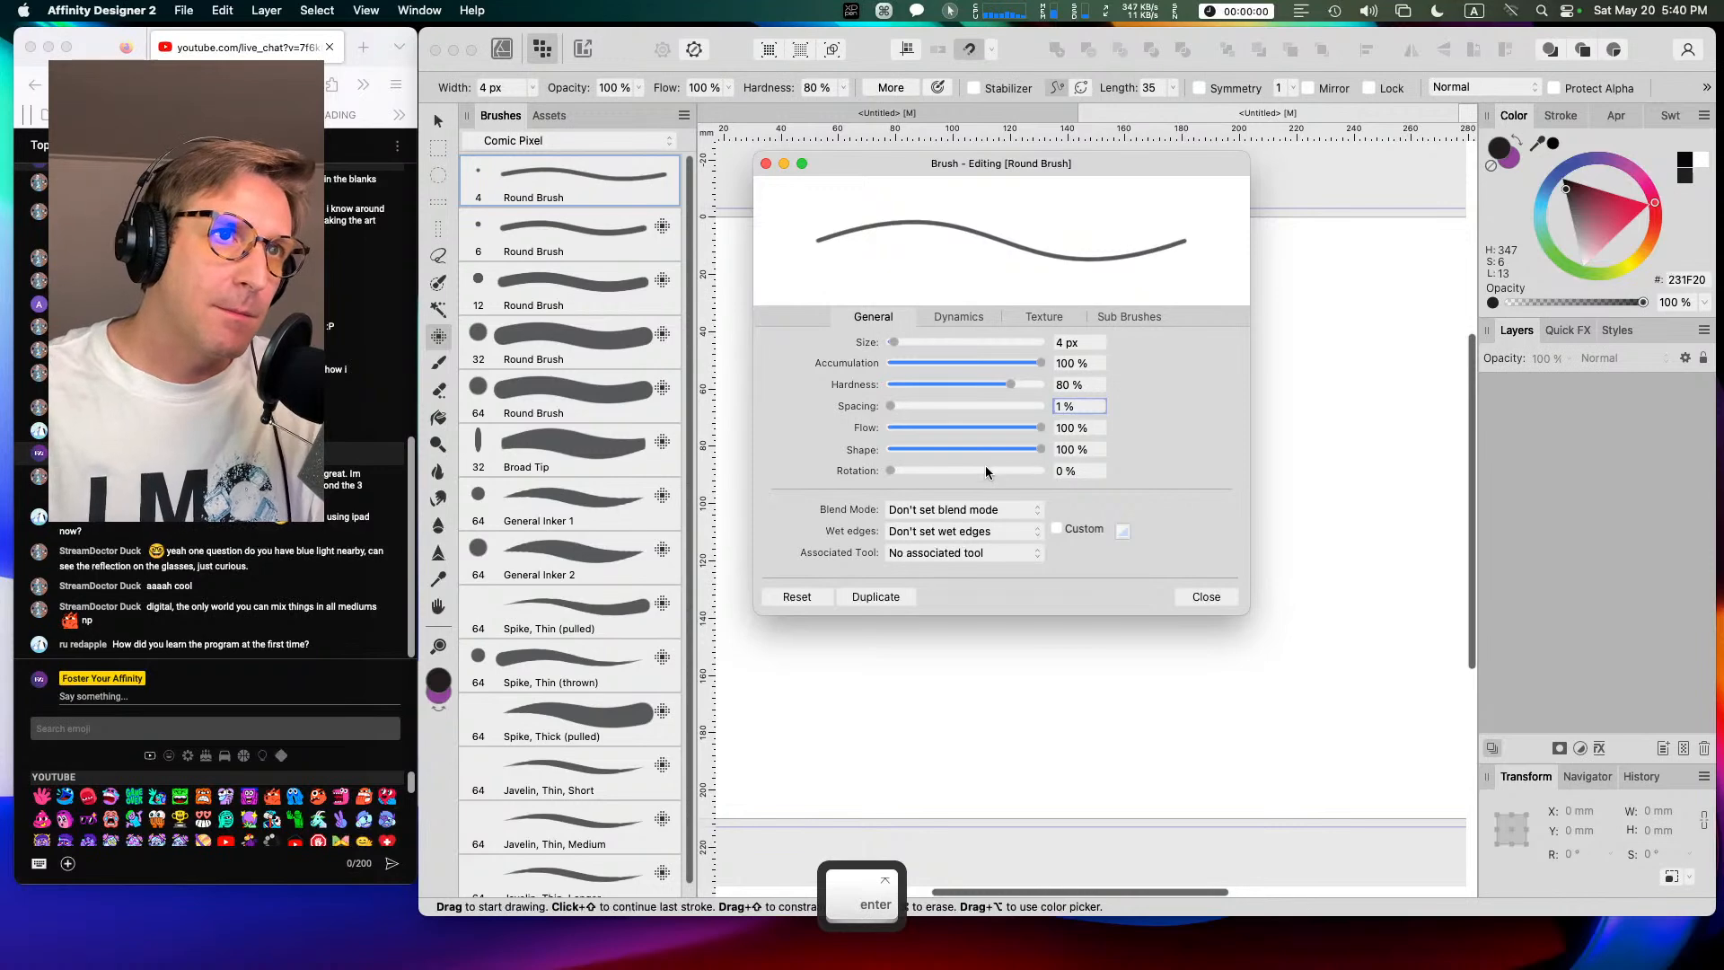
Step: Associate the 4 px "Round Brush" with the Pixel tool and close its settings
left_click(1109, 318)
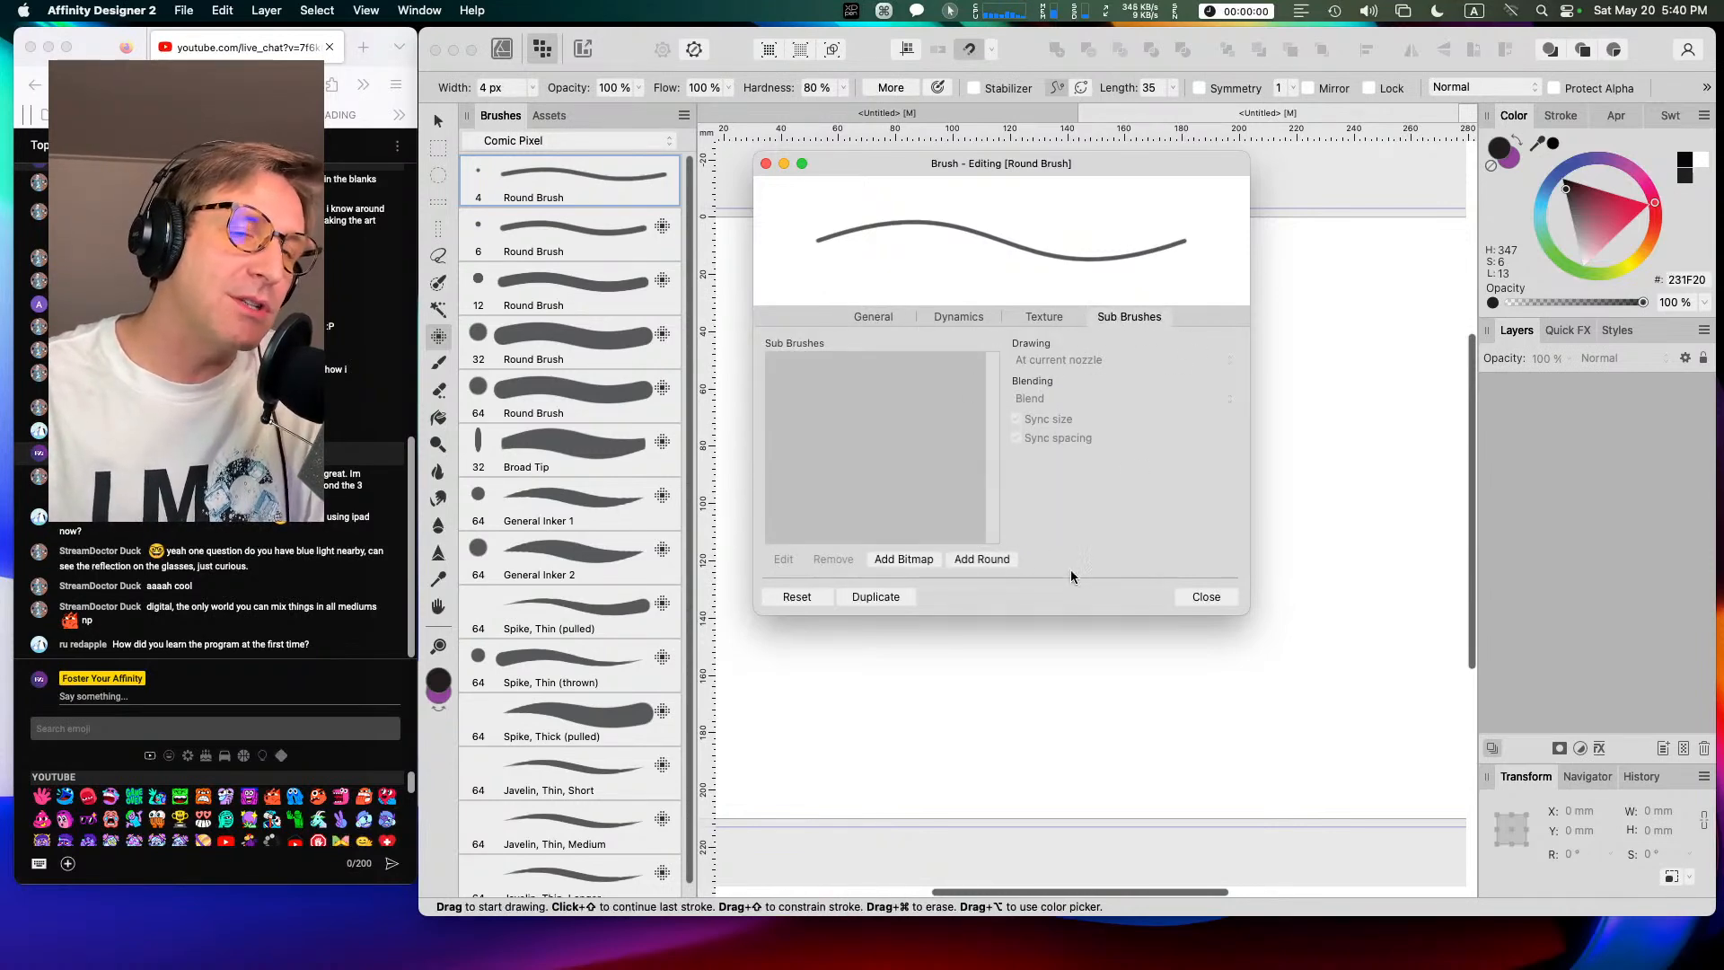
left_click(900, 318)
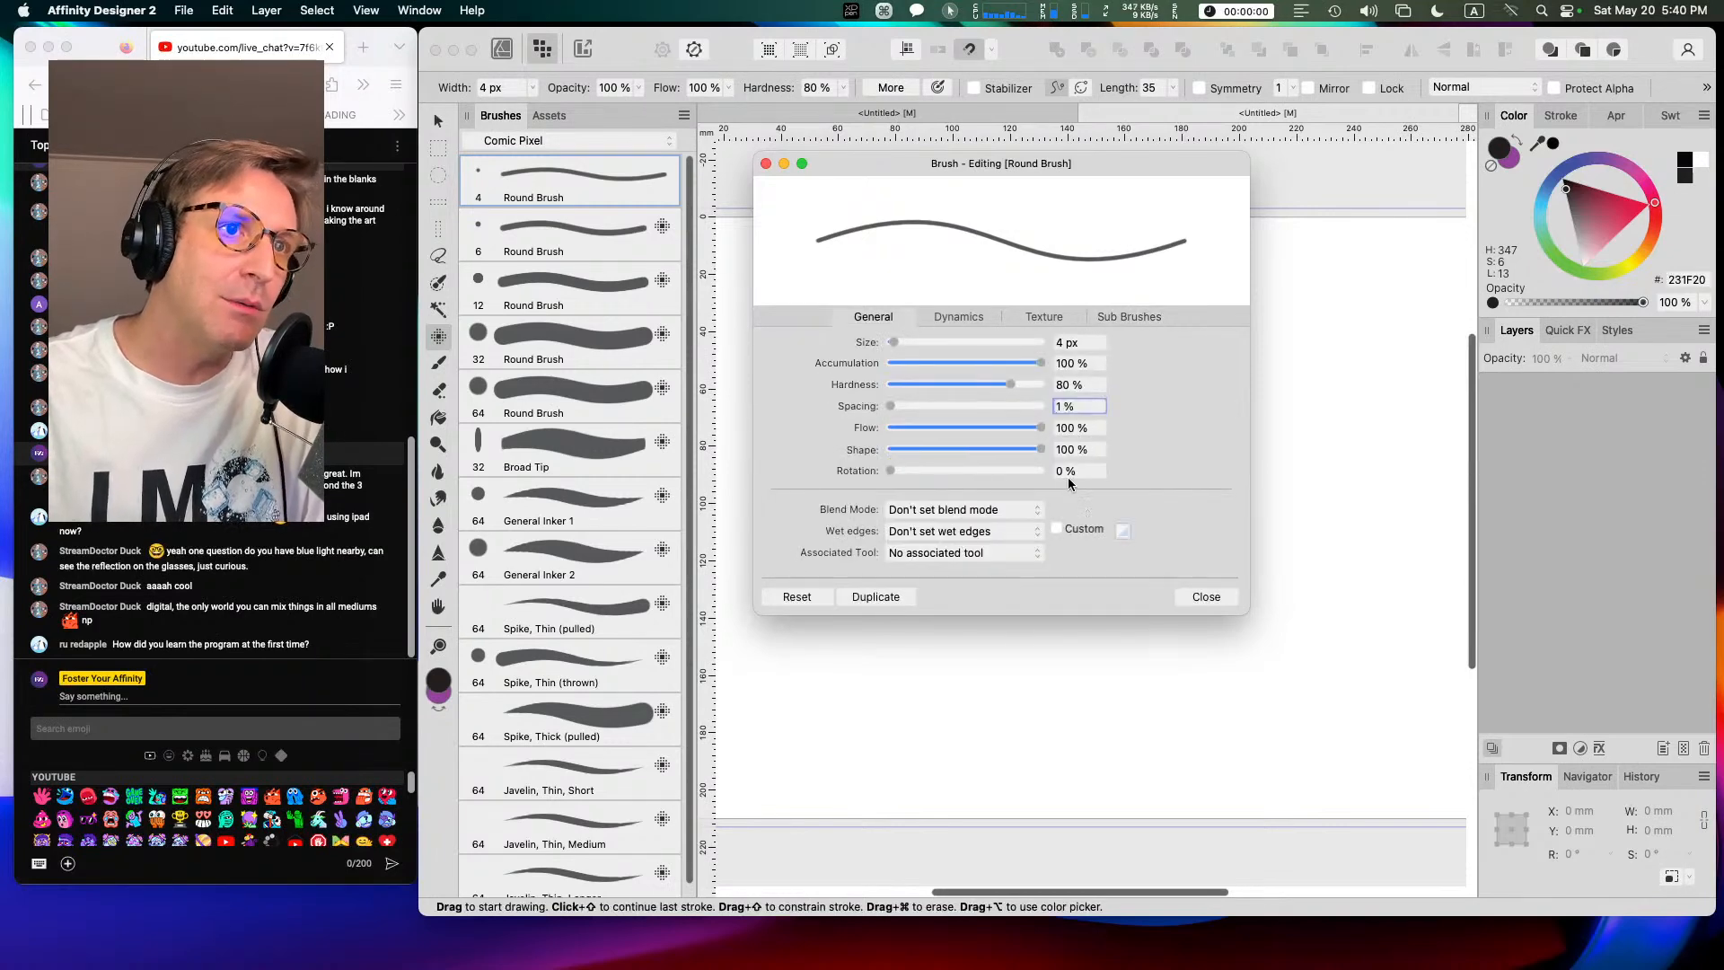
left_click(967, 553)
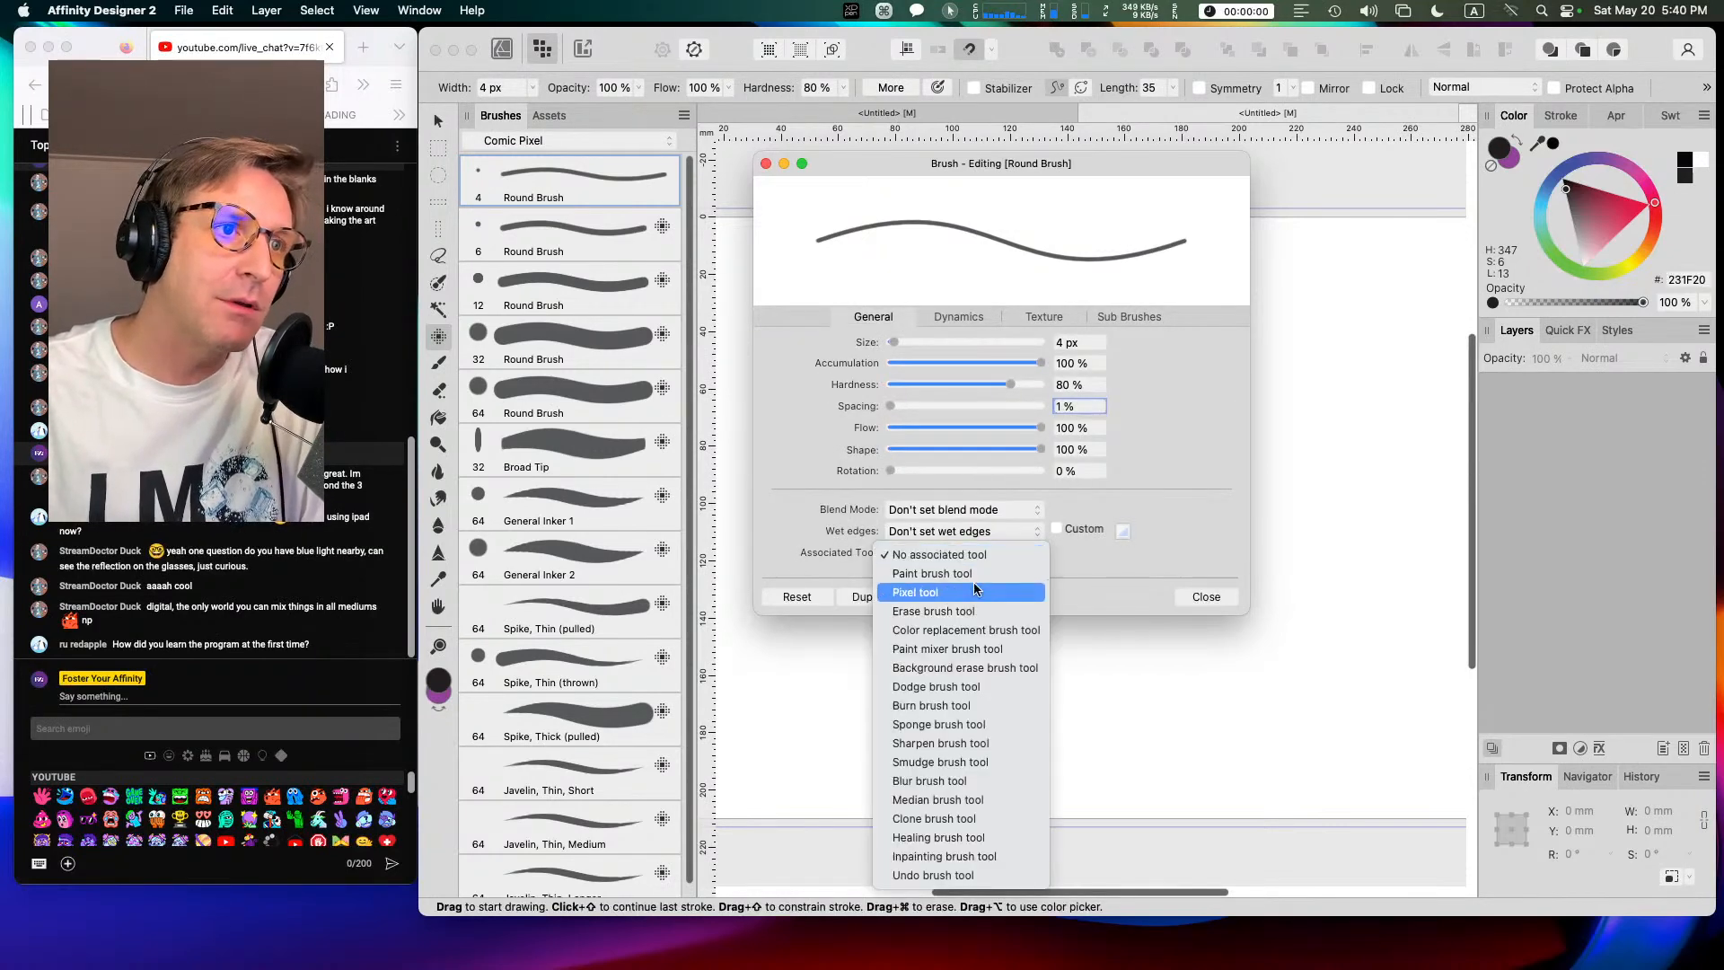
left_click(973, 589)
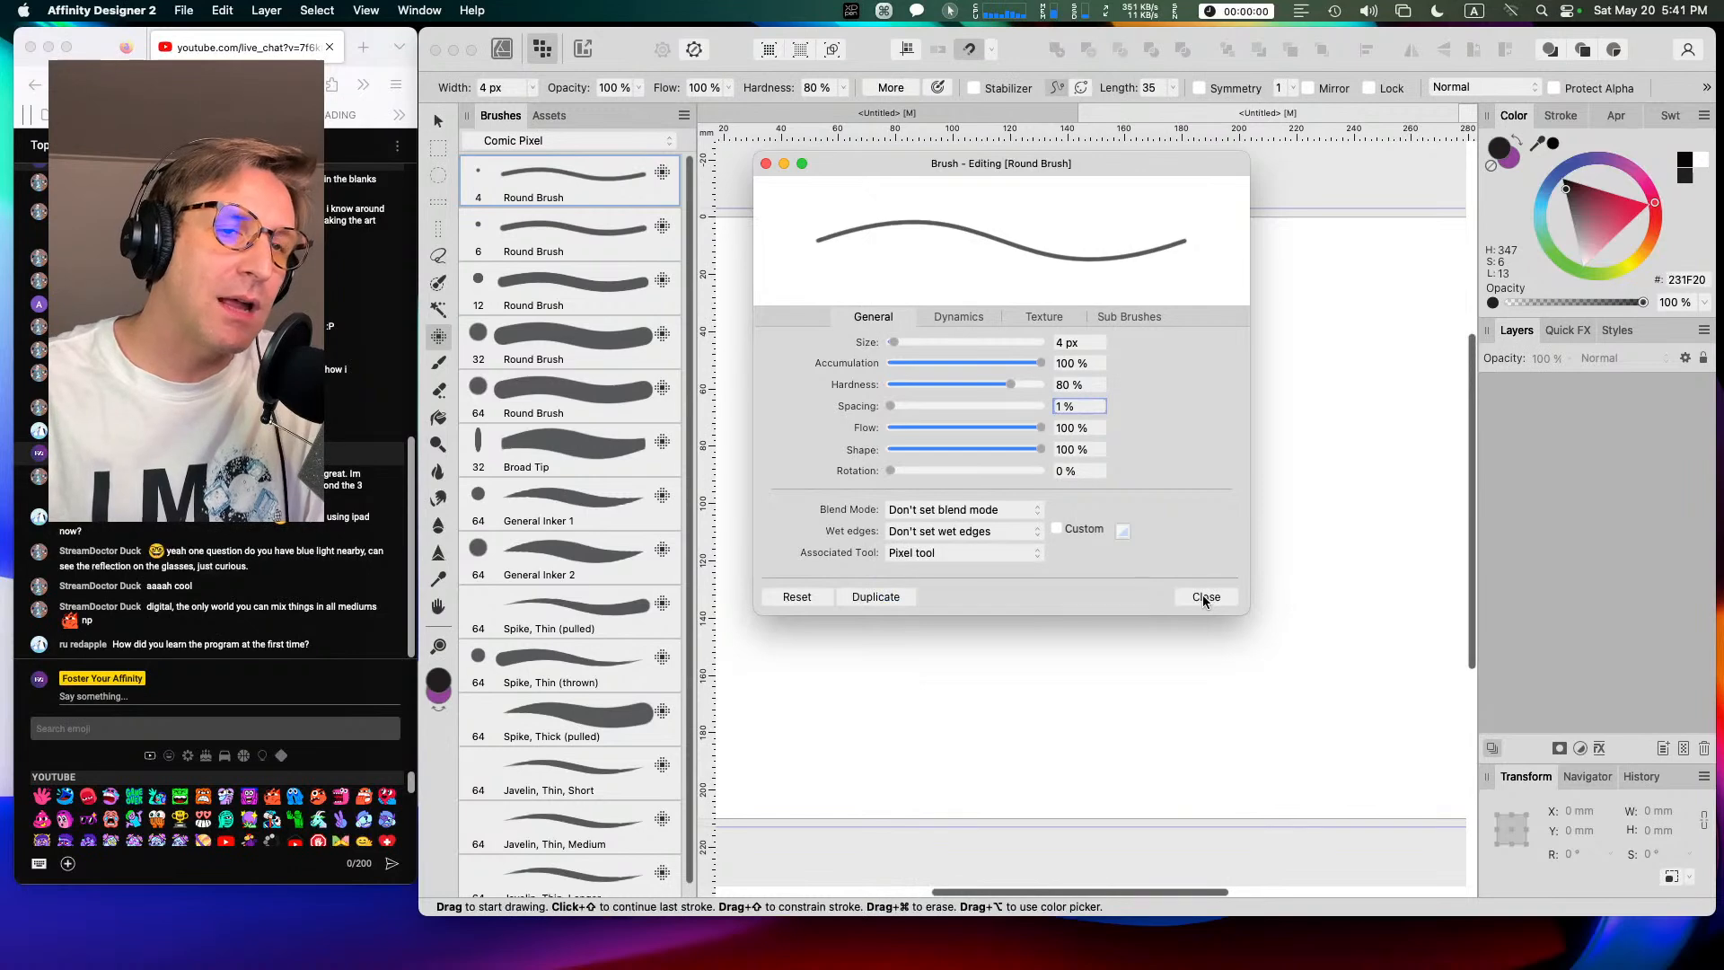
left_click(1203, 597)
Step: Check the general settings of the 6 px and 12 px "Round Brush" entries, closing each one unchanged
left_click(571, 227)
right_click(574, 224)
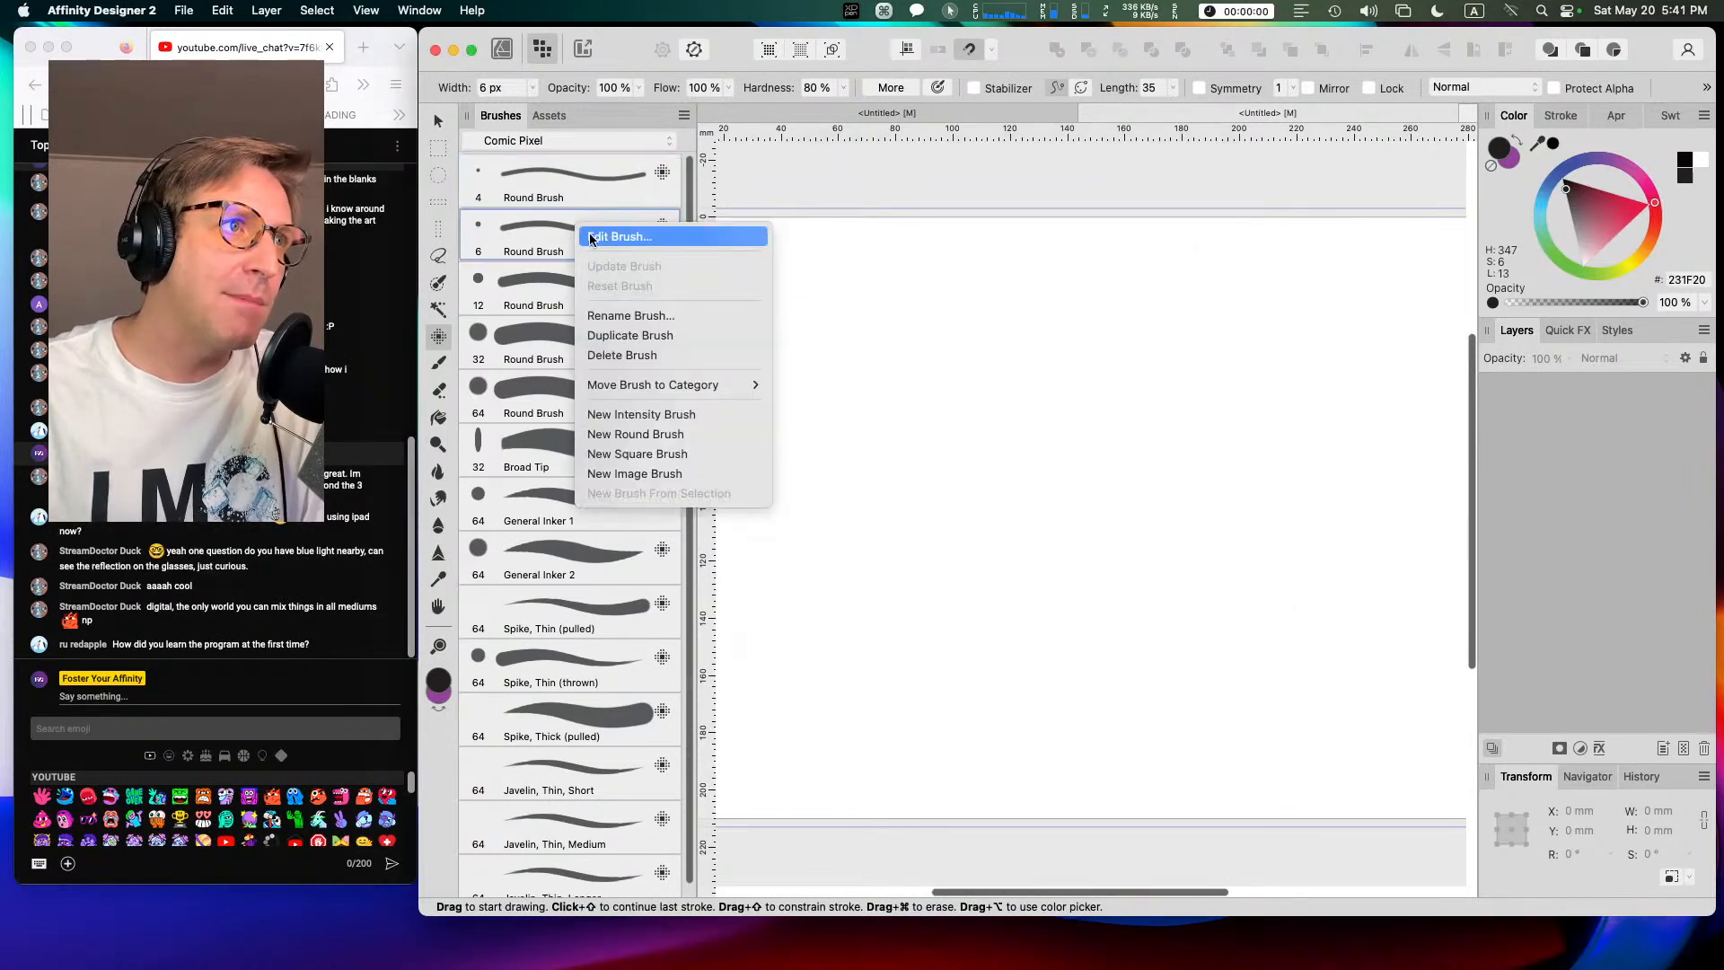
left_click(619, 236)
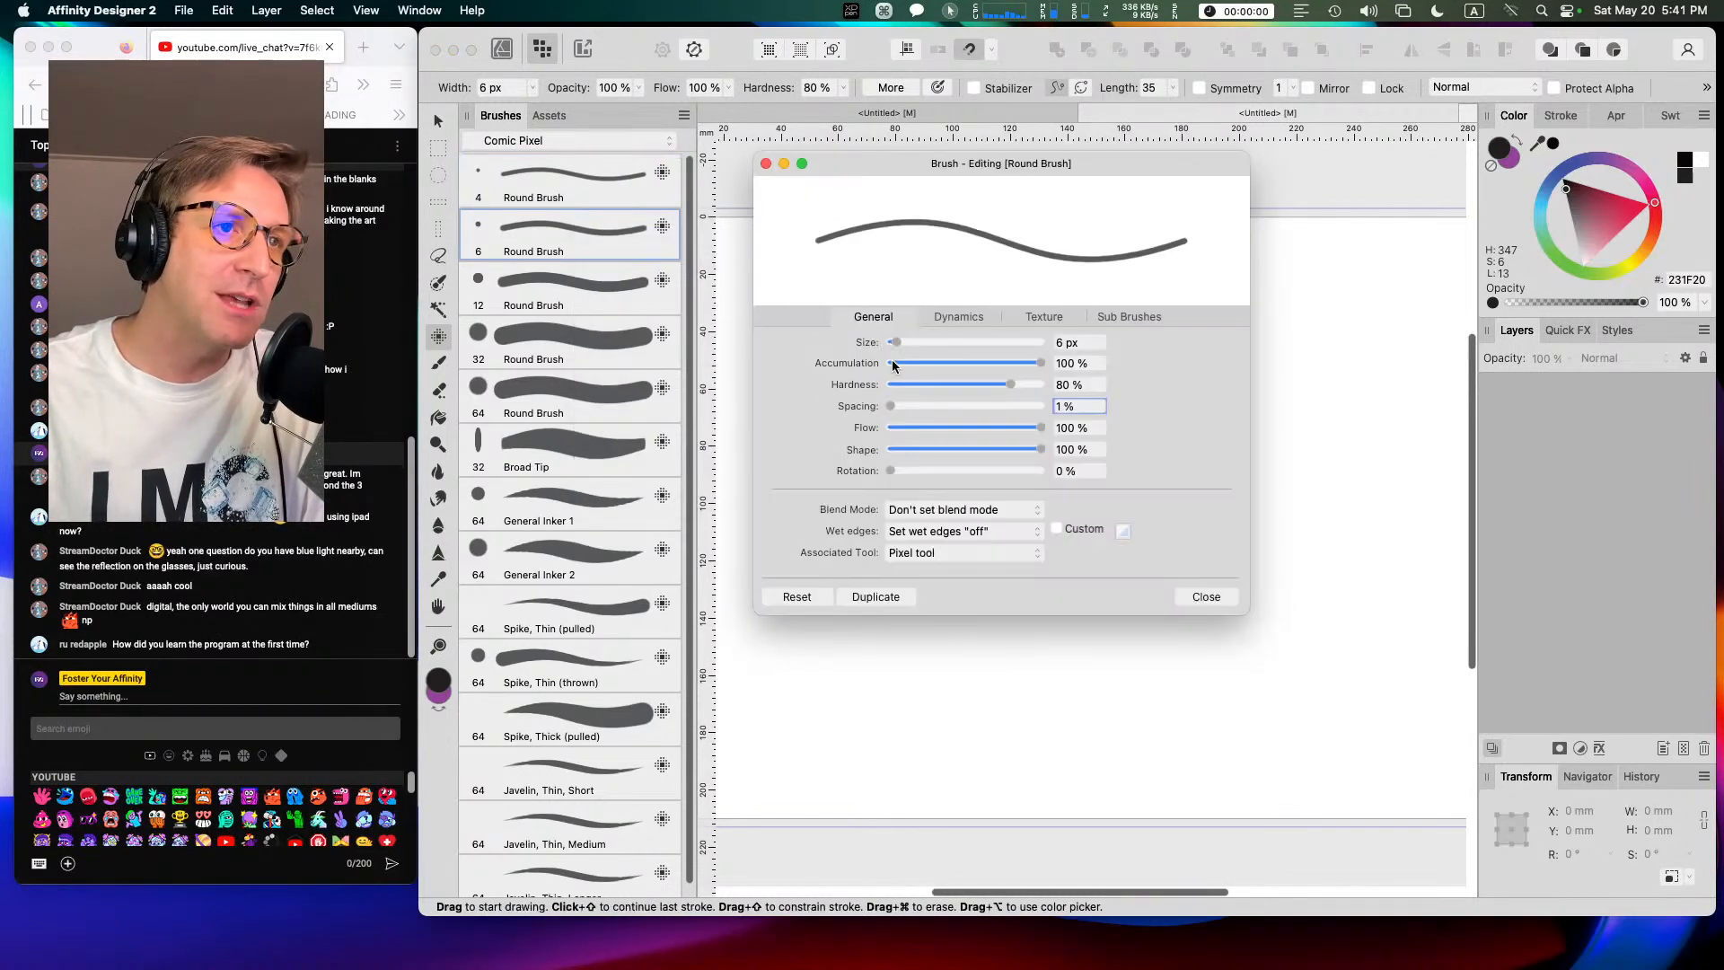
left_click(1205, 596)
left_click(601, 289)
right_click(601, 290)
left_click(616, 296)
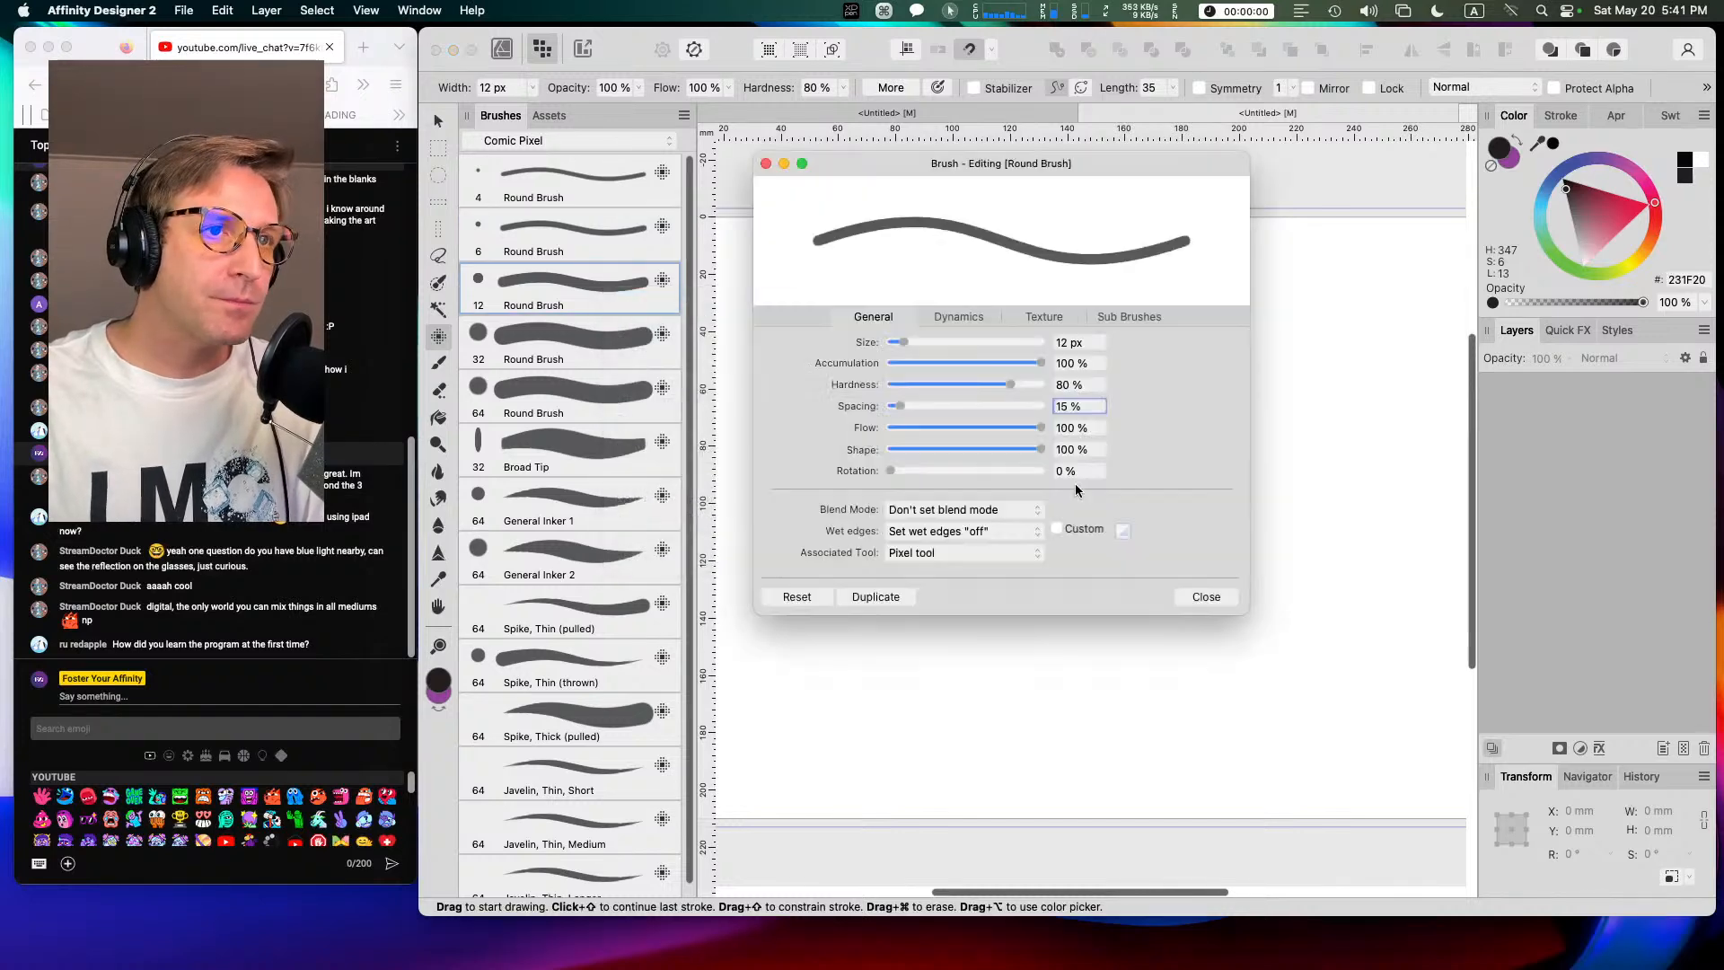
left_click(1219, 596)
Step: Check the wet edges and associated tool of the 32 px and 64 px "Round Brush" entries
left_click(611, 334)
right_click(611, 334)
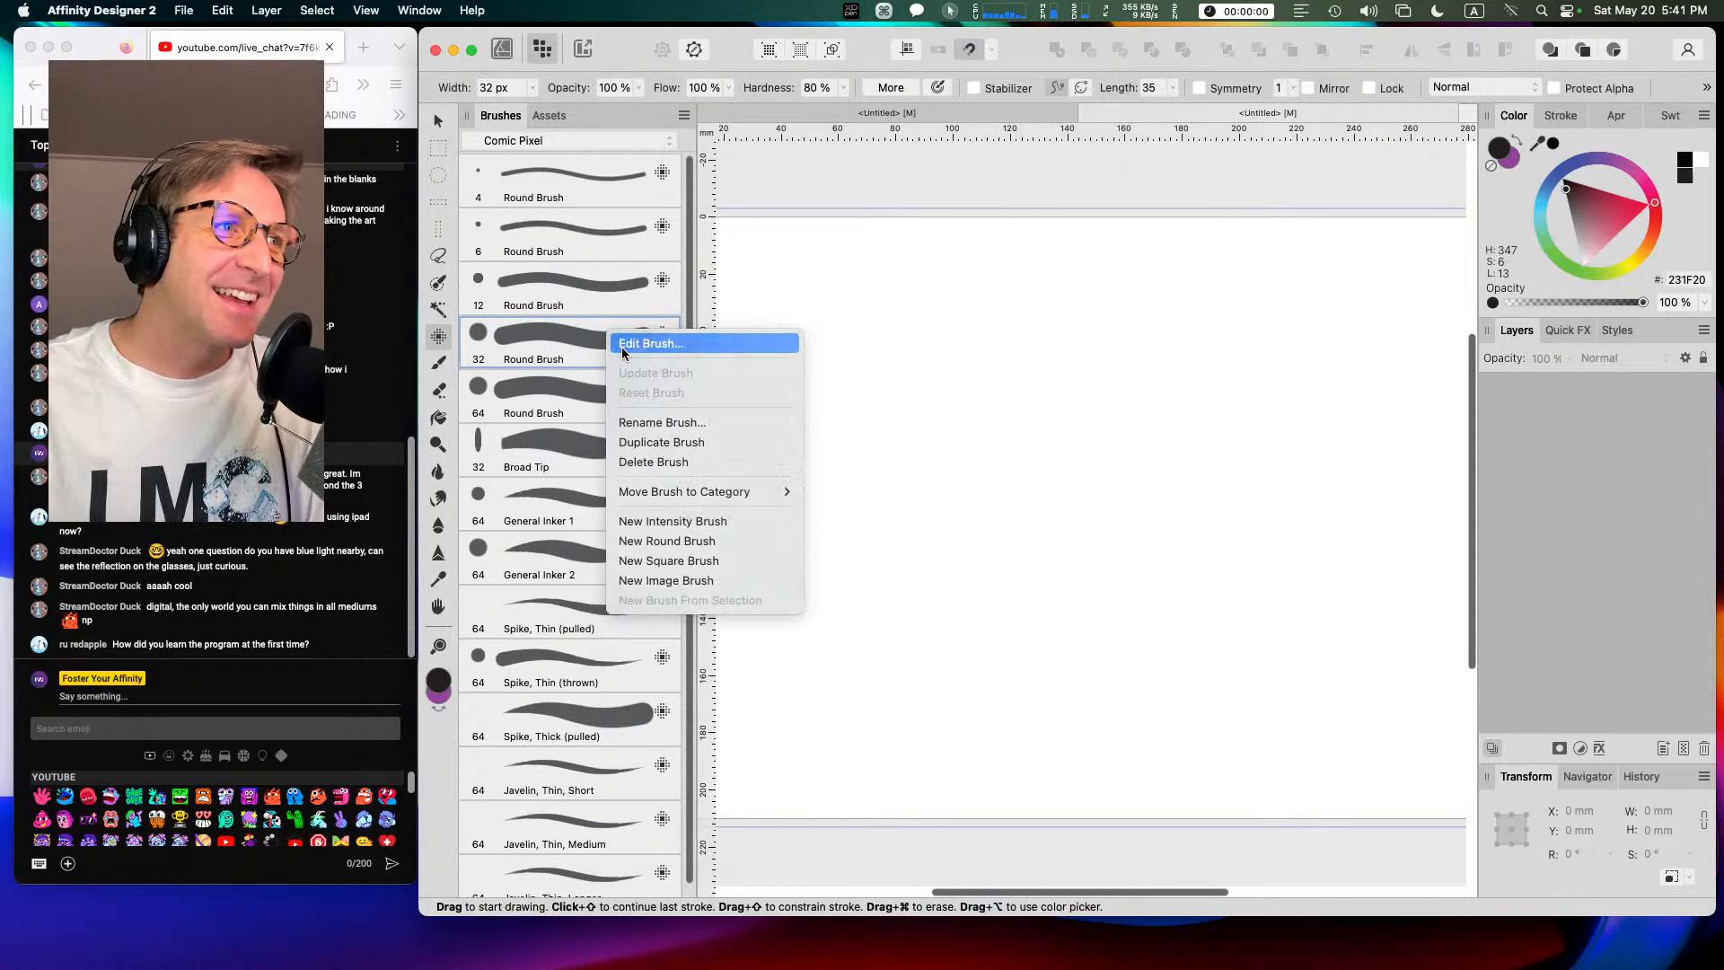
left_click(622, 344)
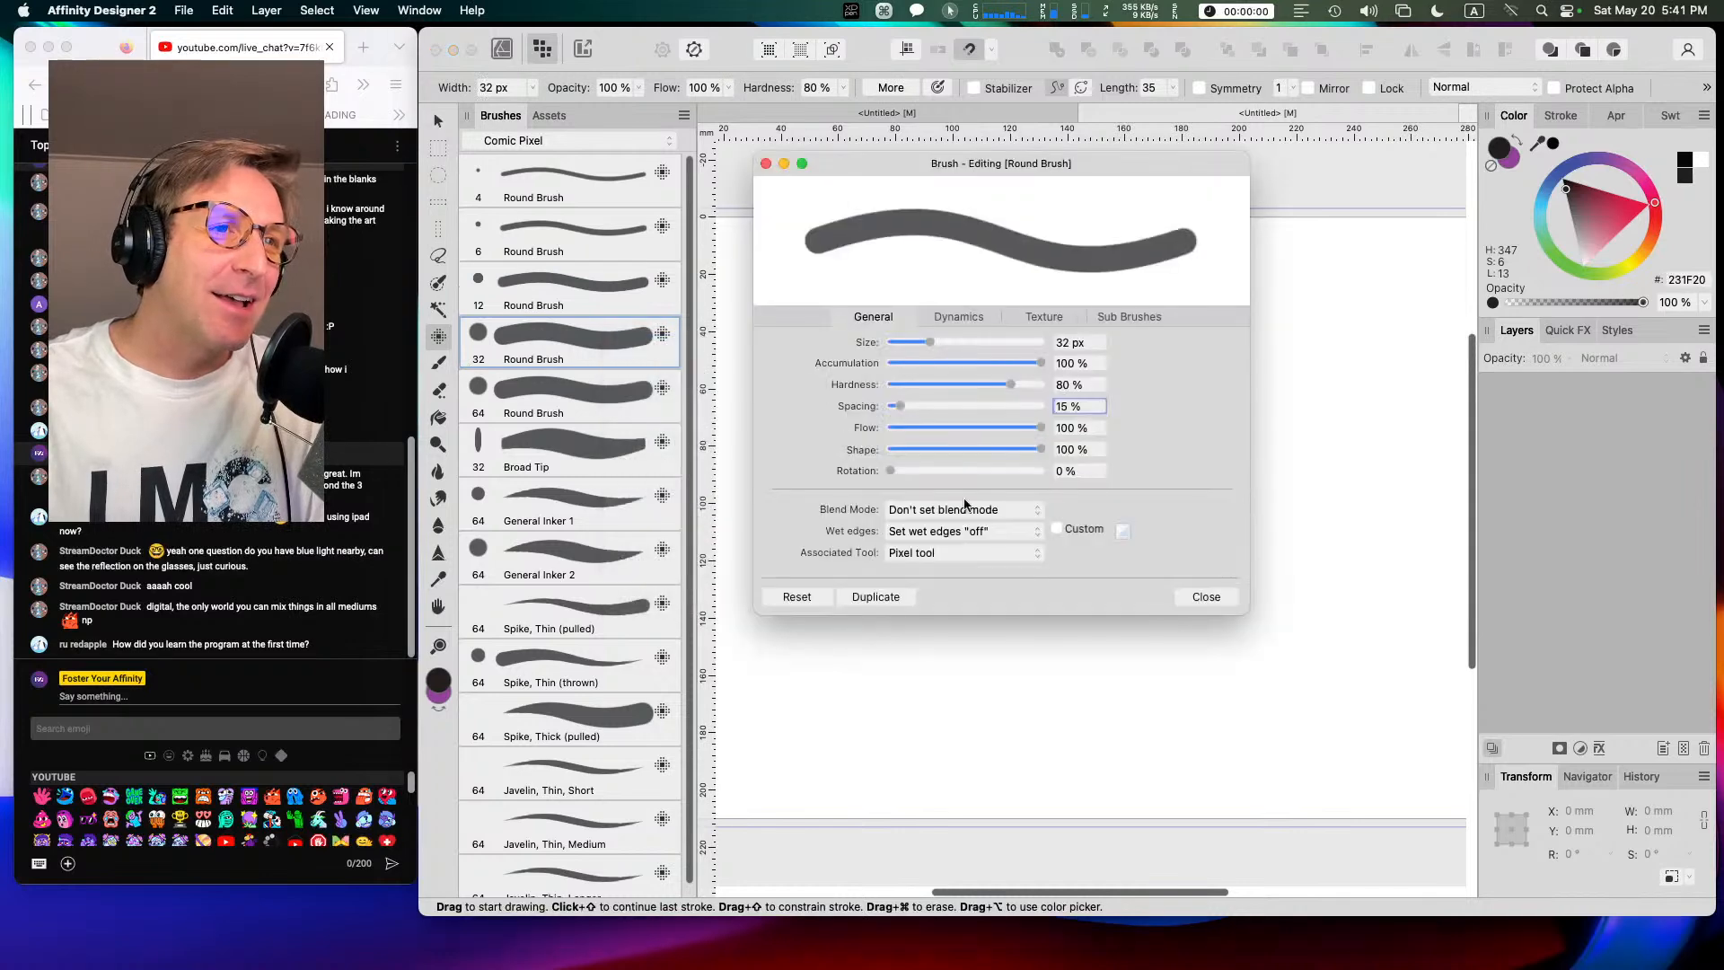
left_click(1208, 597)
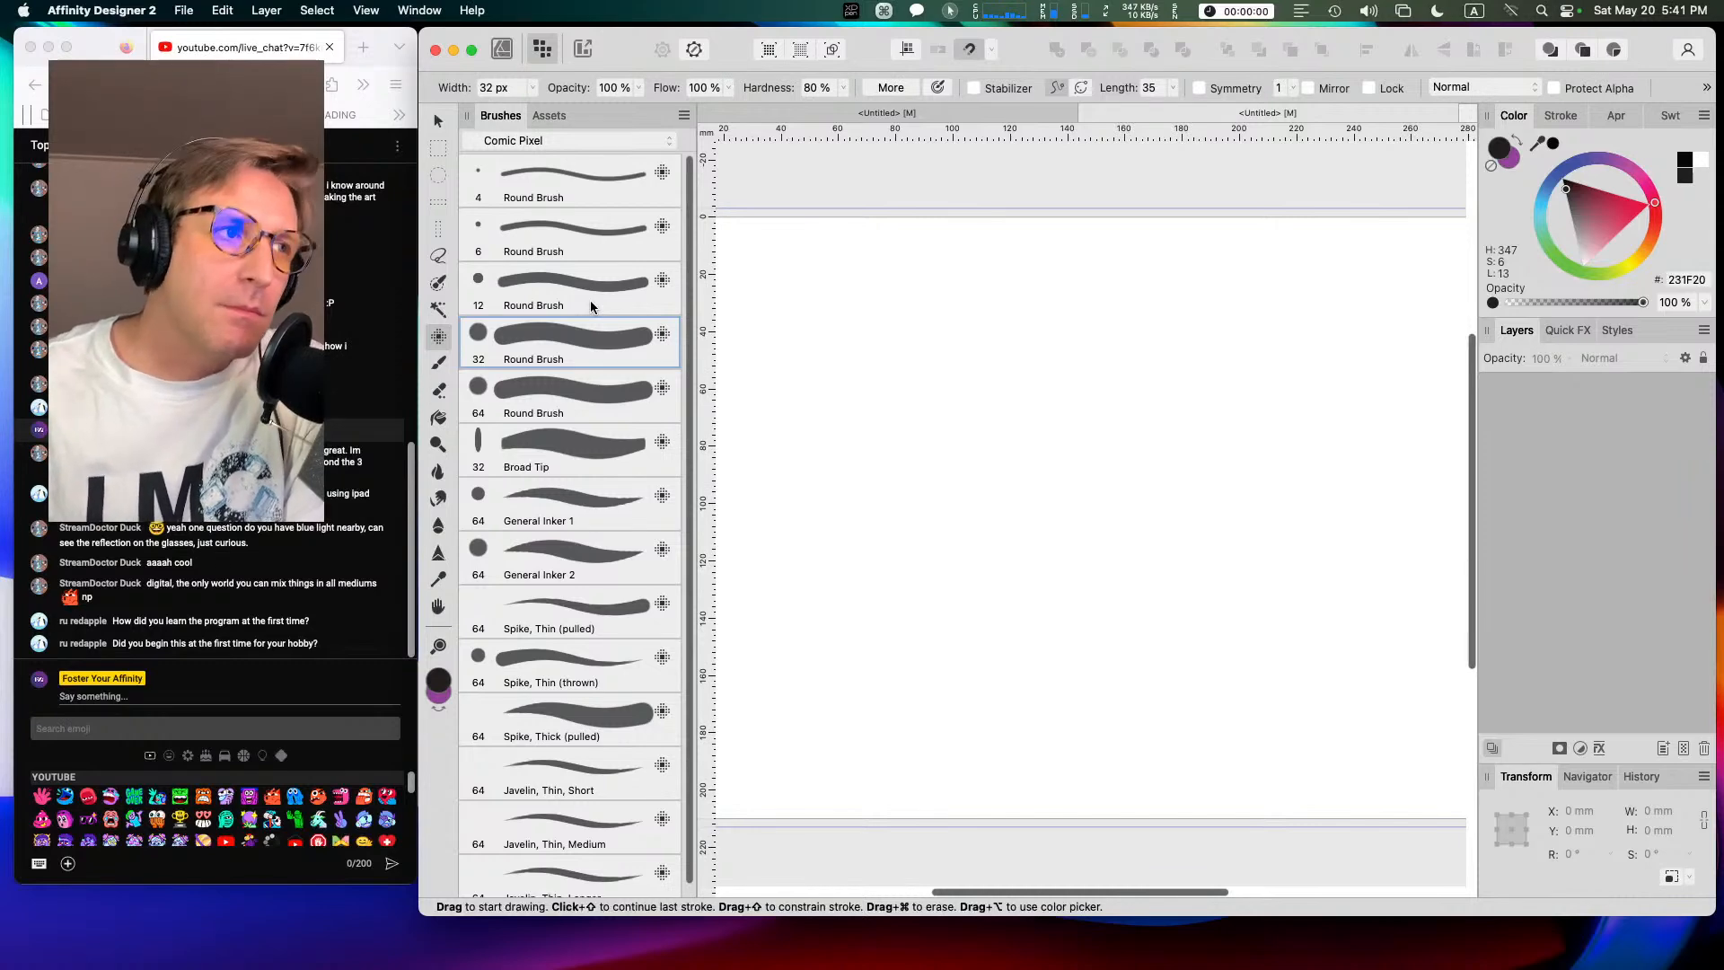
left_click(598, 397)
right_click(597, 397)
left_click(607, 400)
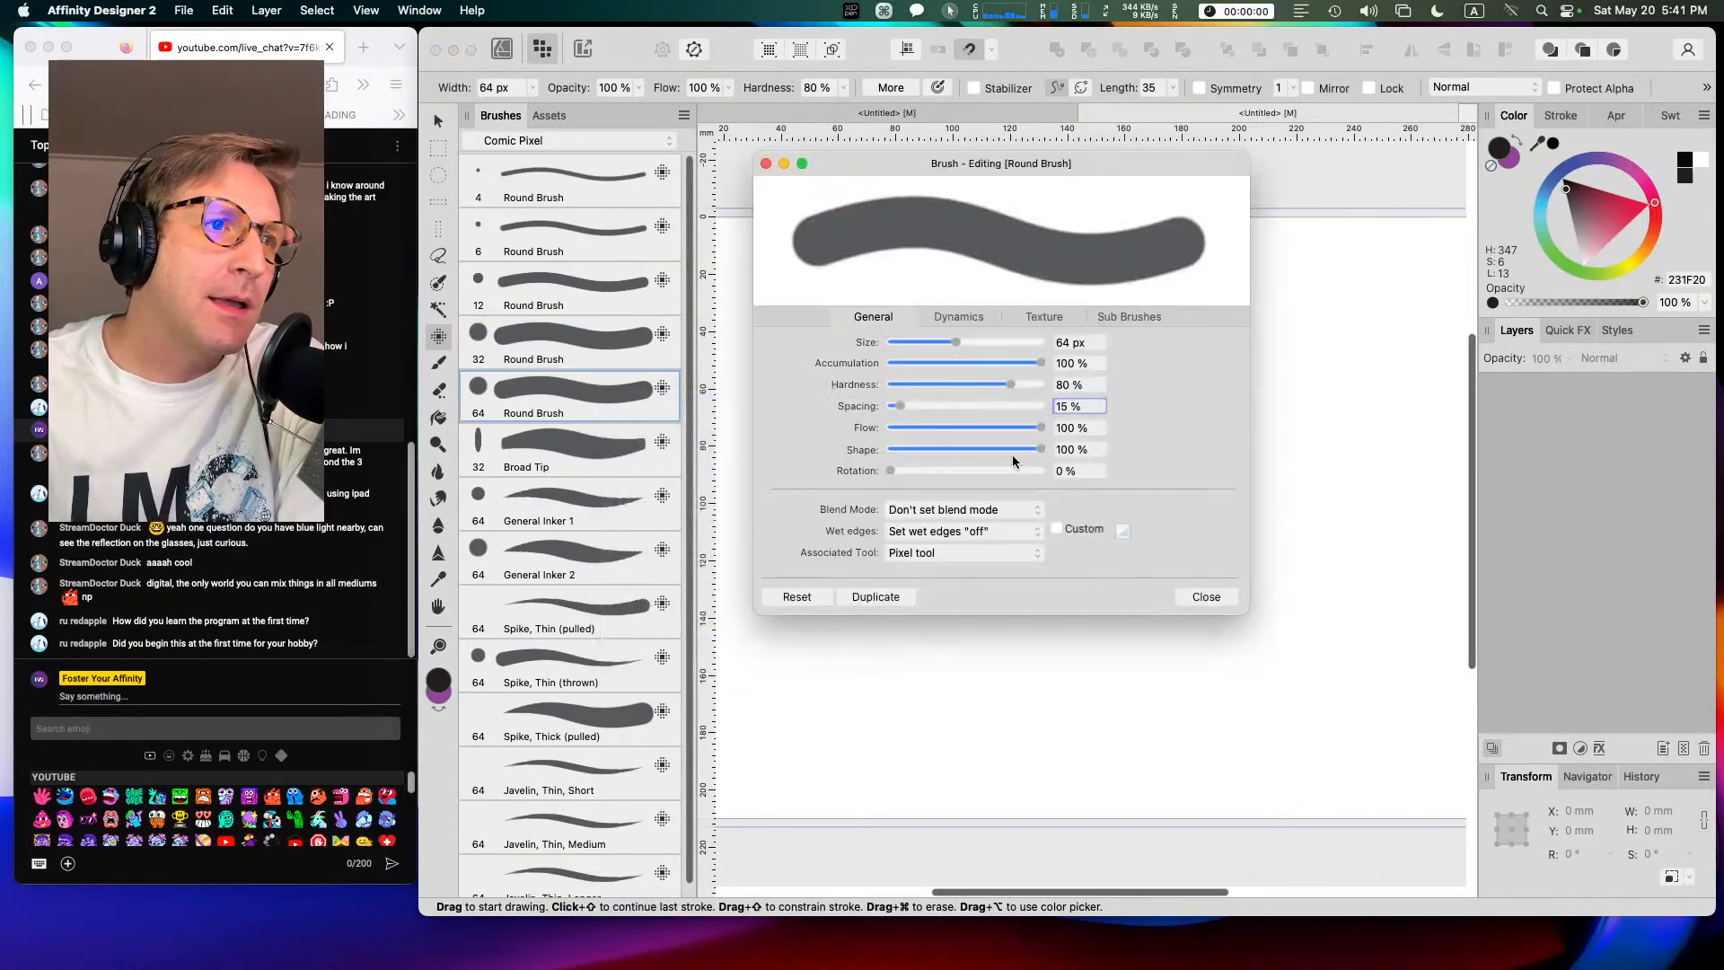
left_click(1205, 596)
Step: Set the wet edges of the "Broad Tip" brush to "off" and close its settings
left_click(620, 443)
right_click(620, 444)
left_click(633, 450)
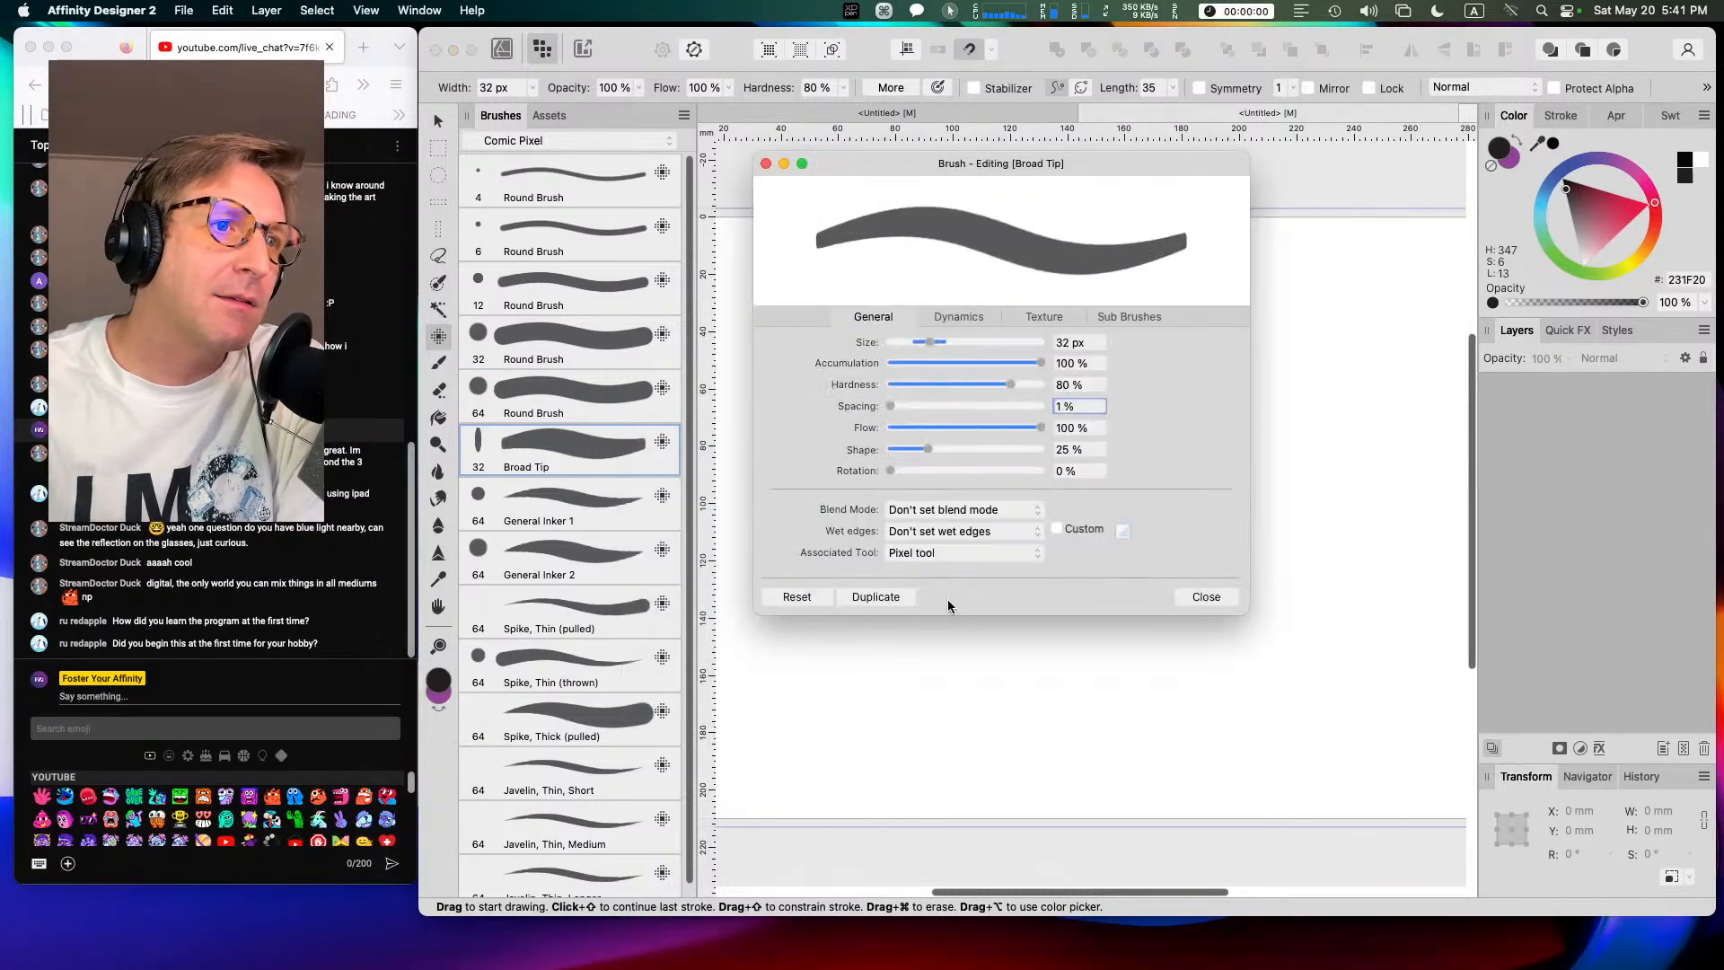
left_click(944, 531)
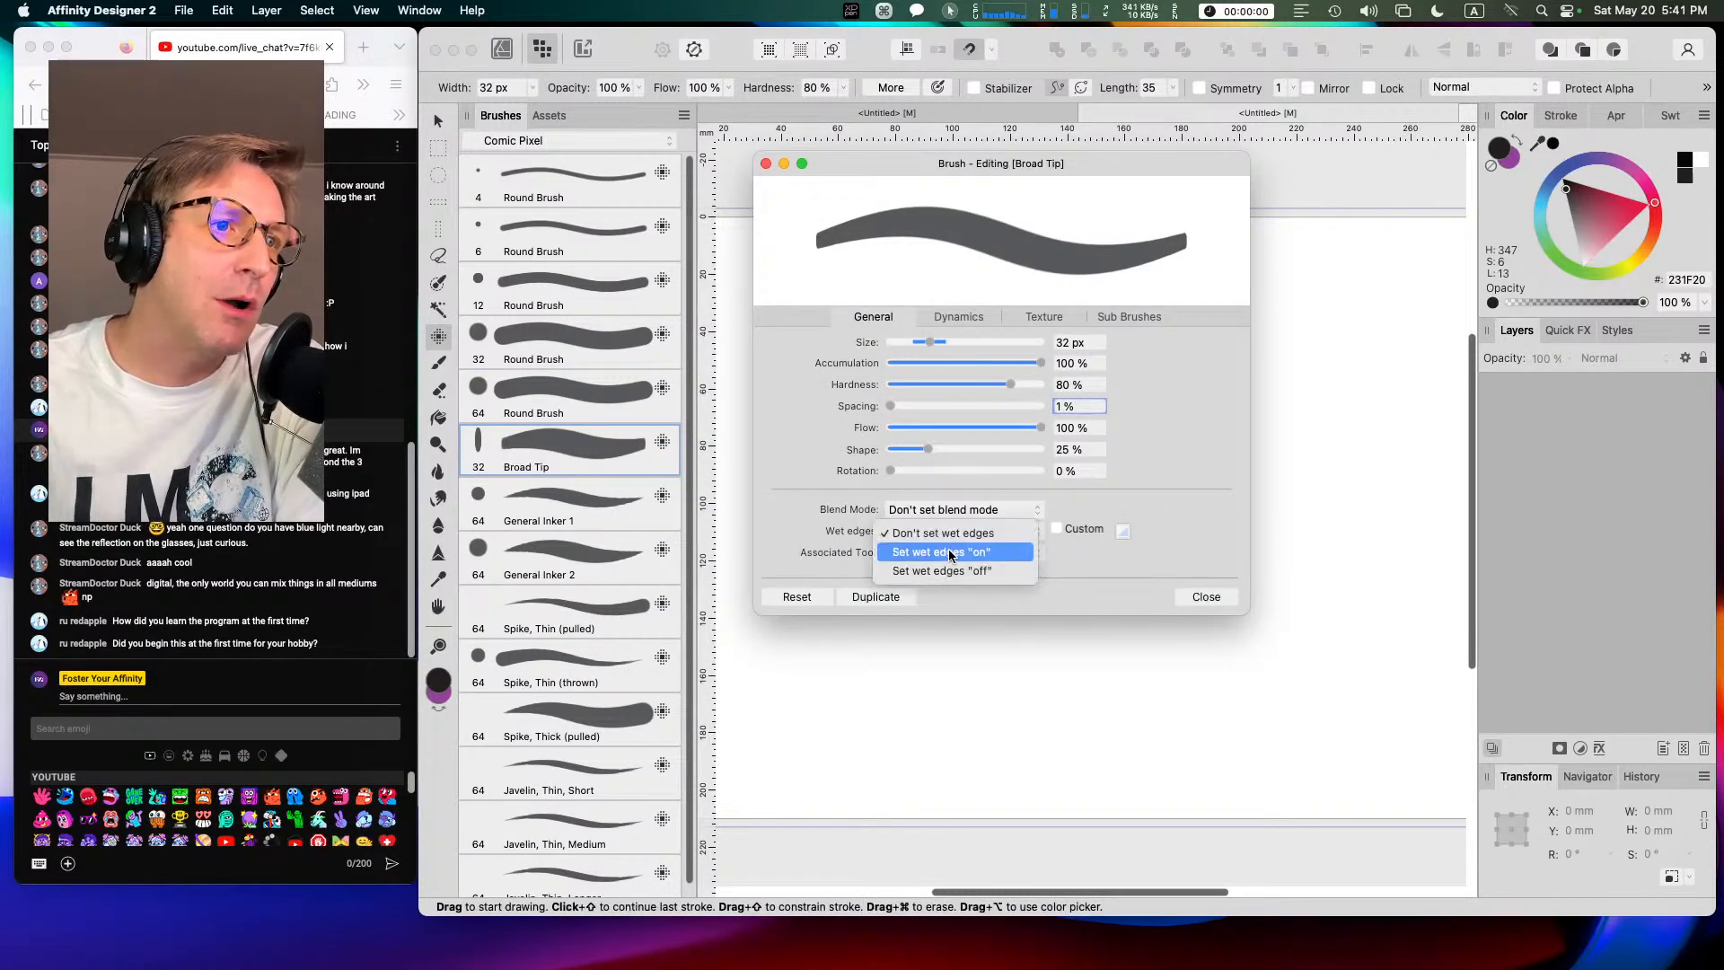
left_click(951, 570)
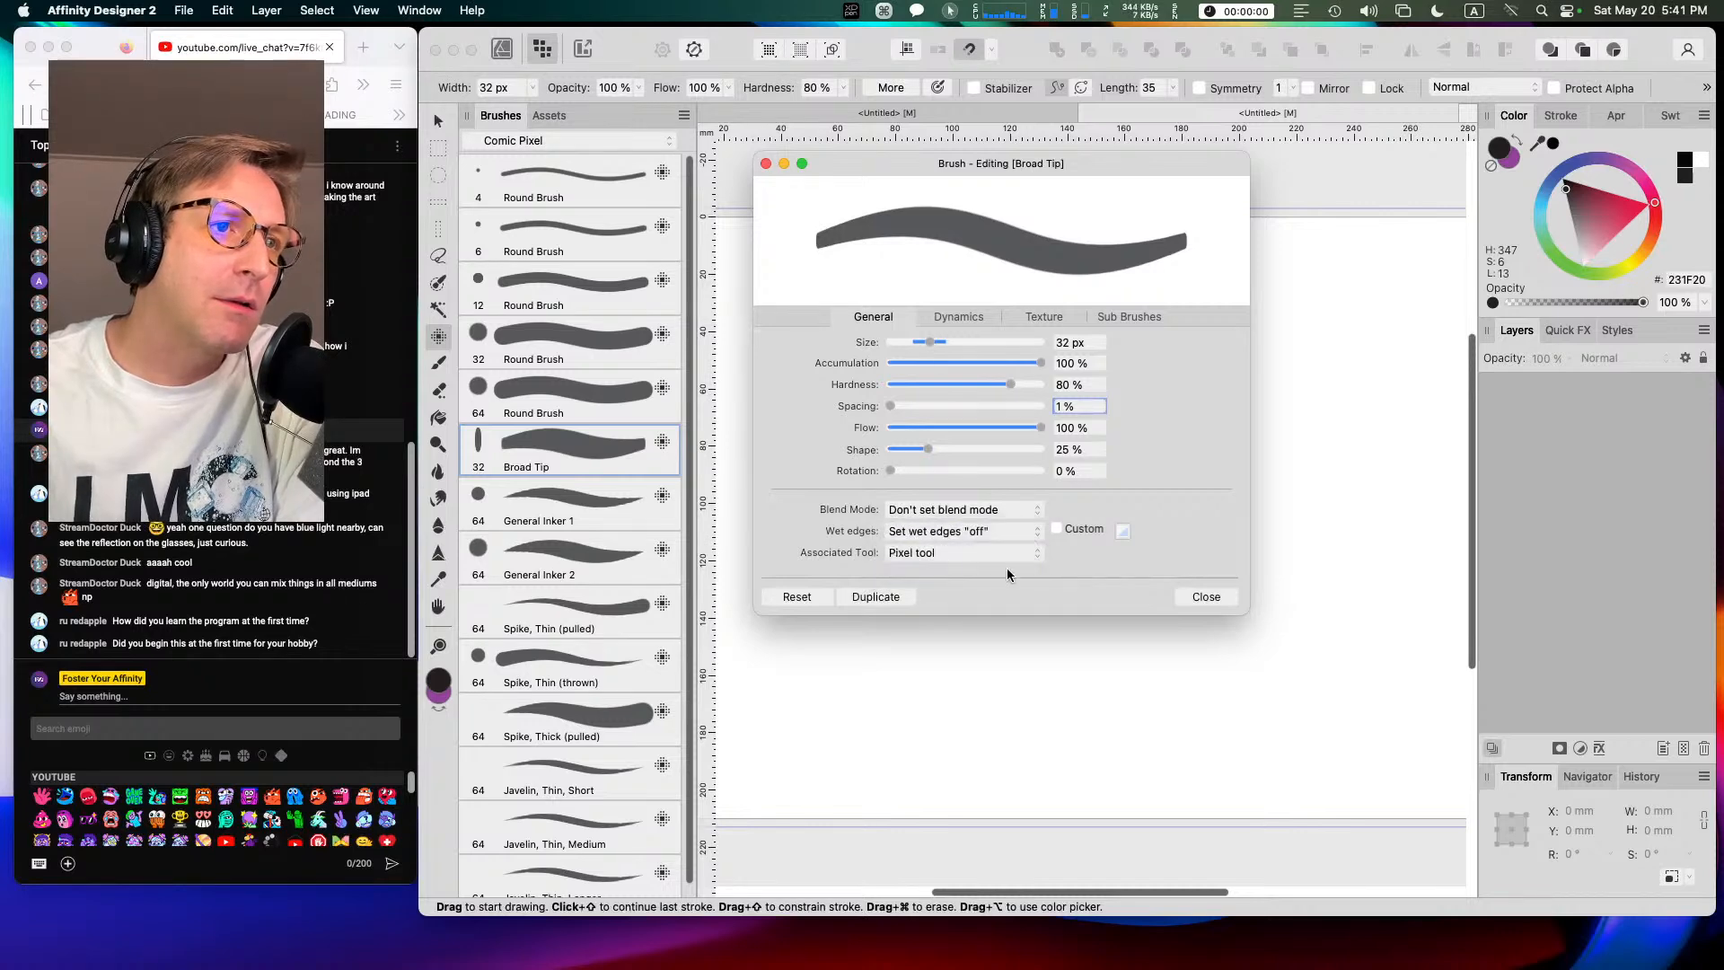
left_click(1199, 594)
Step: Recheck the wet edges and associated tool of the 32 px "Round Brush" and close its settings
left_click(542, 336)
right_click(574, 347)
left_click(590, 353)
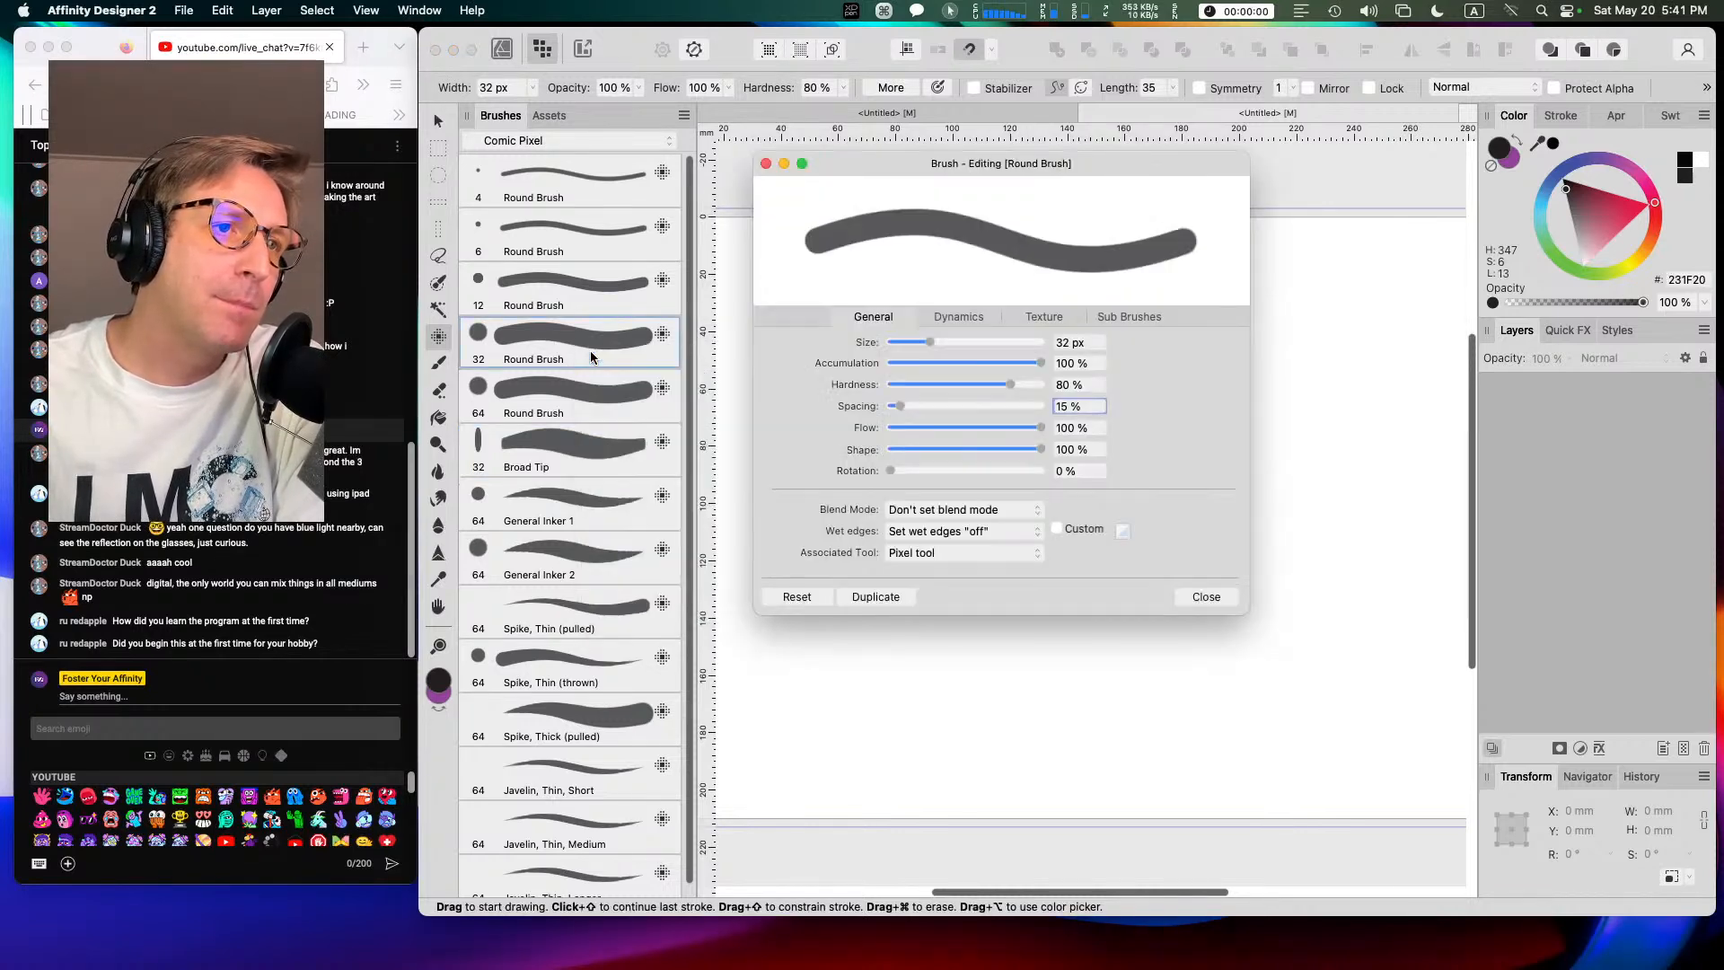
left_click(1203, 596)
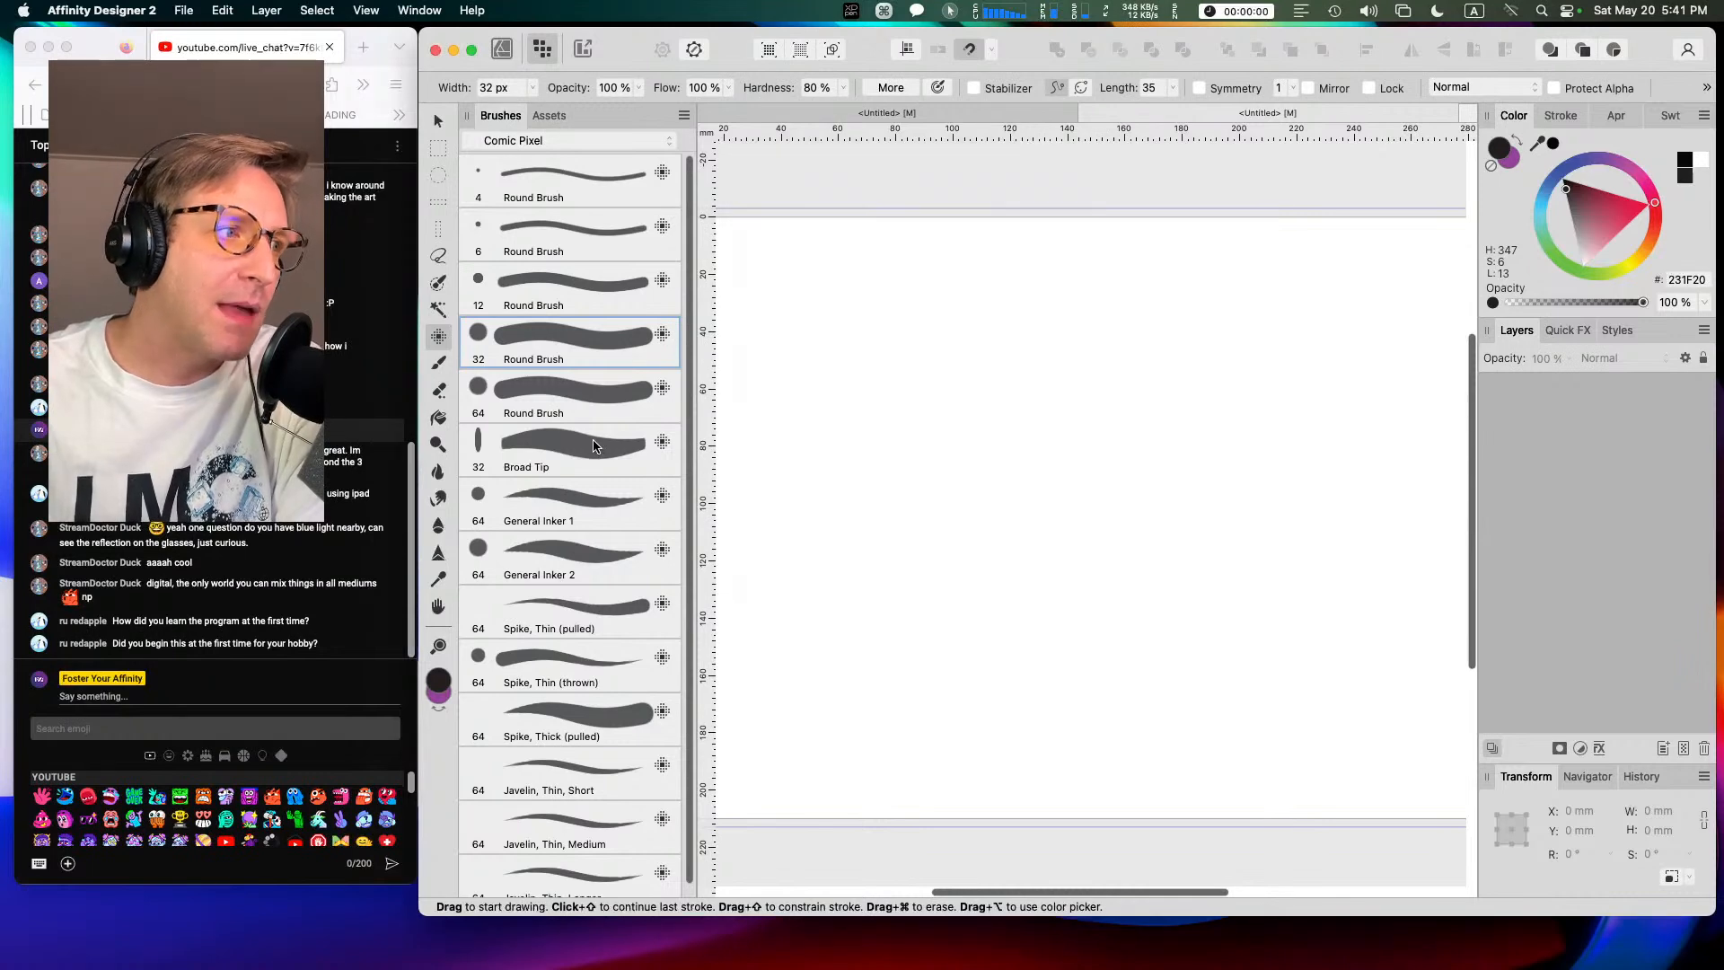
Step: Switch to the Paint Brush tool and choose the 32 px "Natural Pencil 2B" brush from the Pencils category
left_click(439, 364)
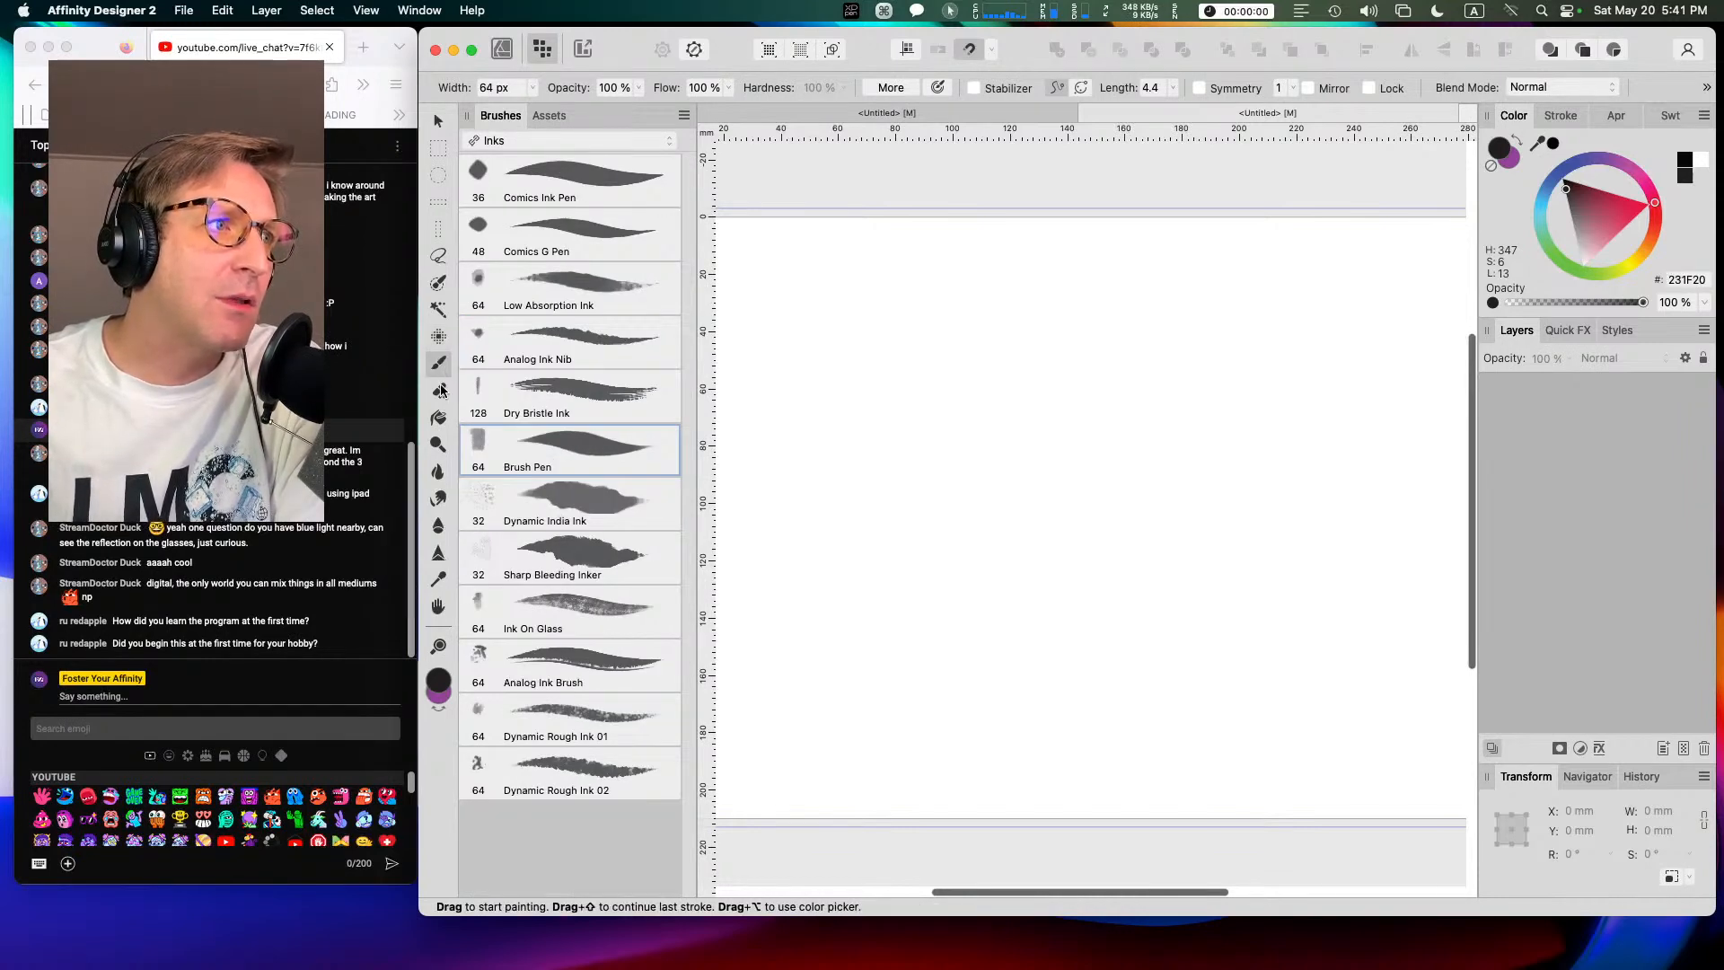
left_click(540, 140)
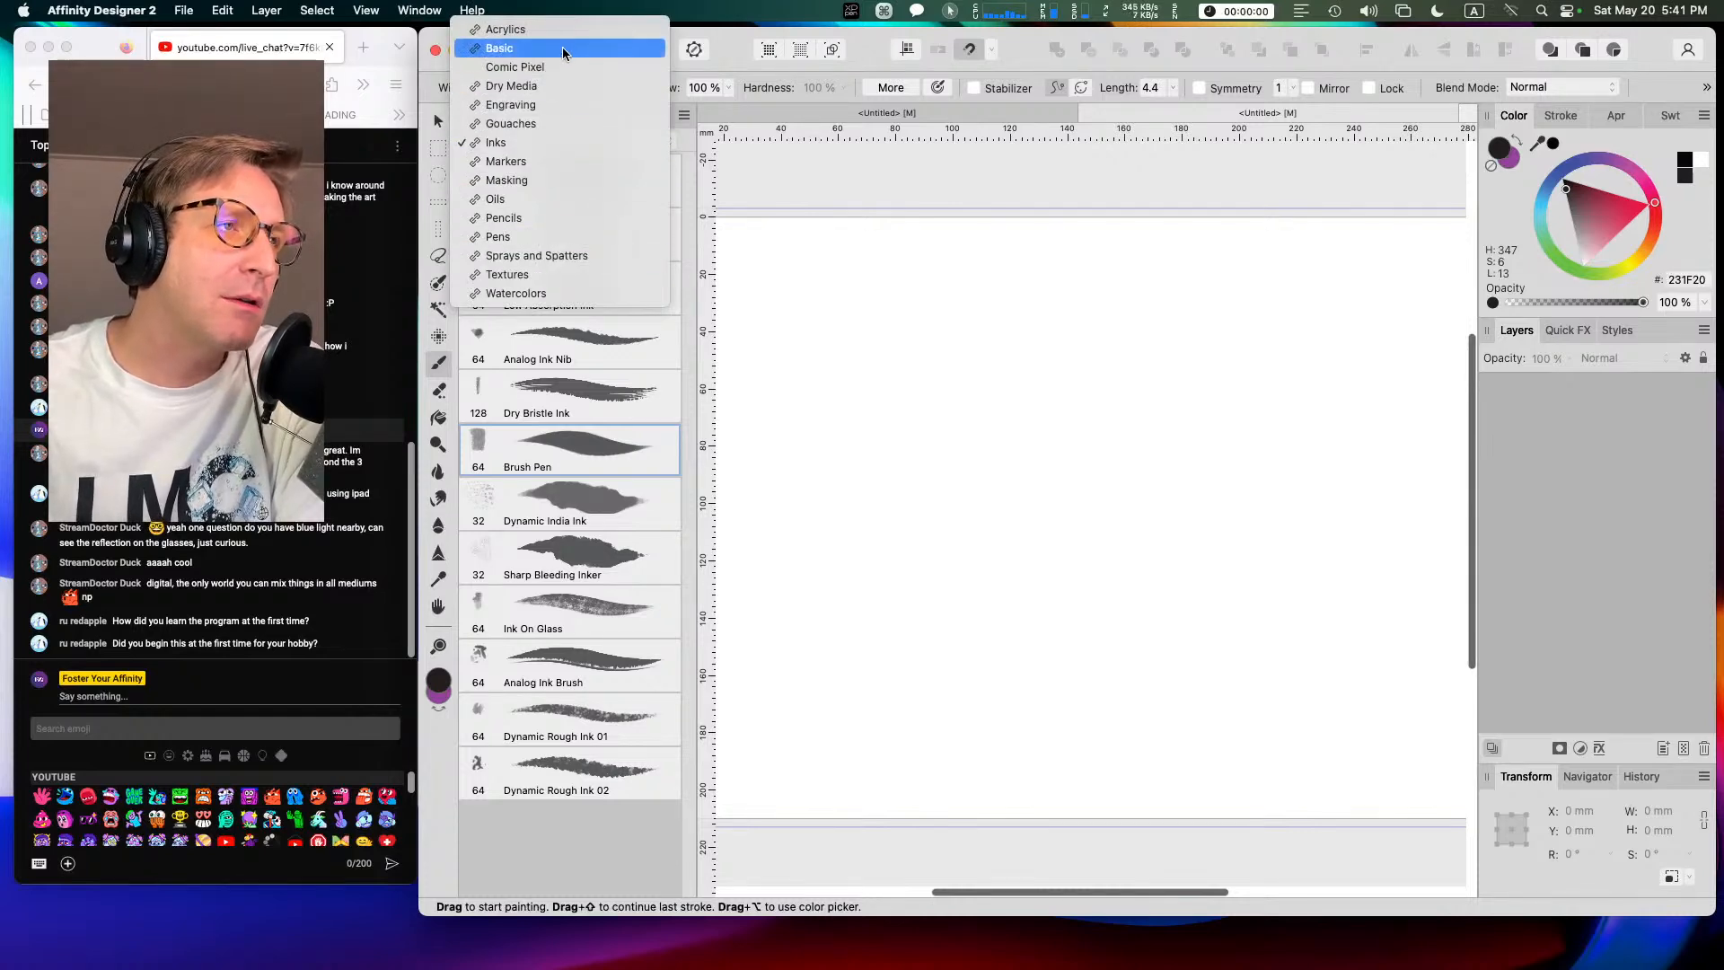
left_click(549, 236)
left_click(573, 141)
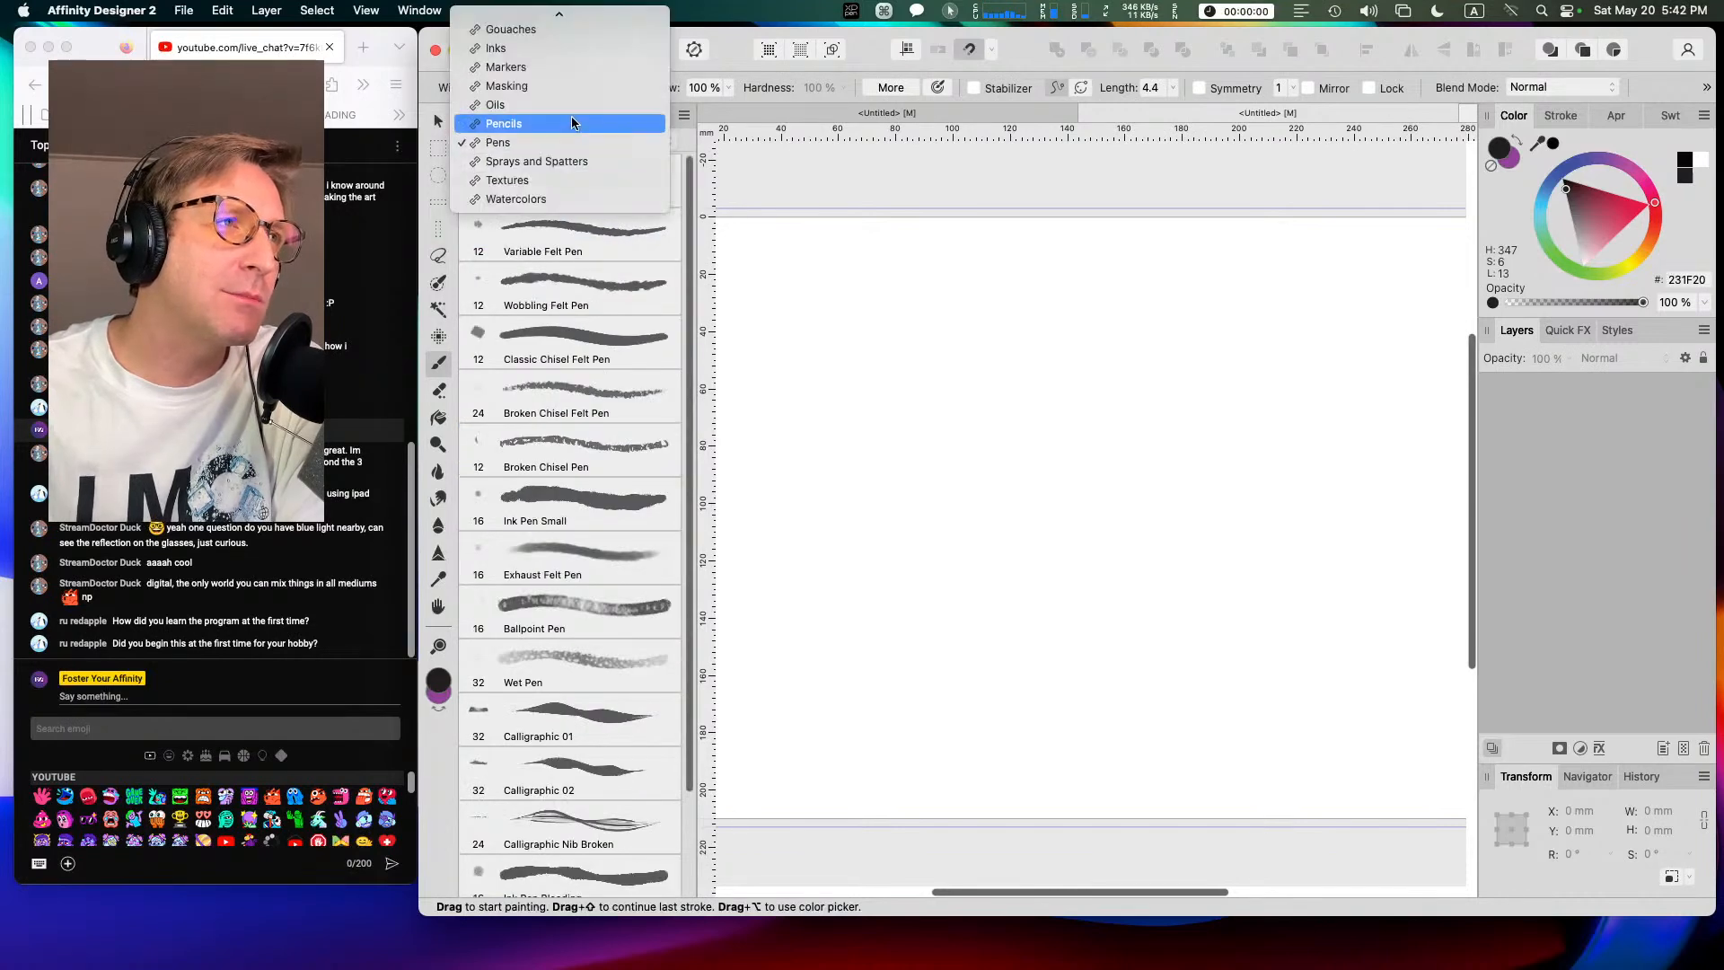
left_click(575, 126)
left_click(578, 285)
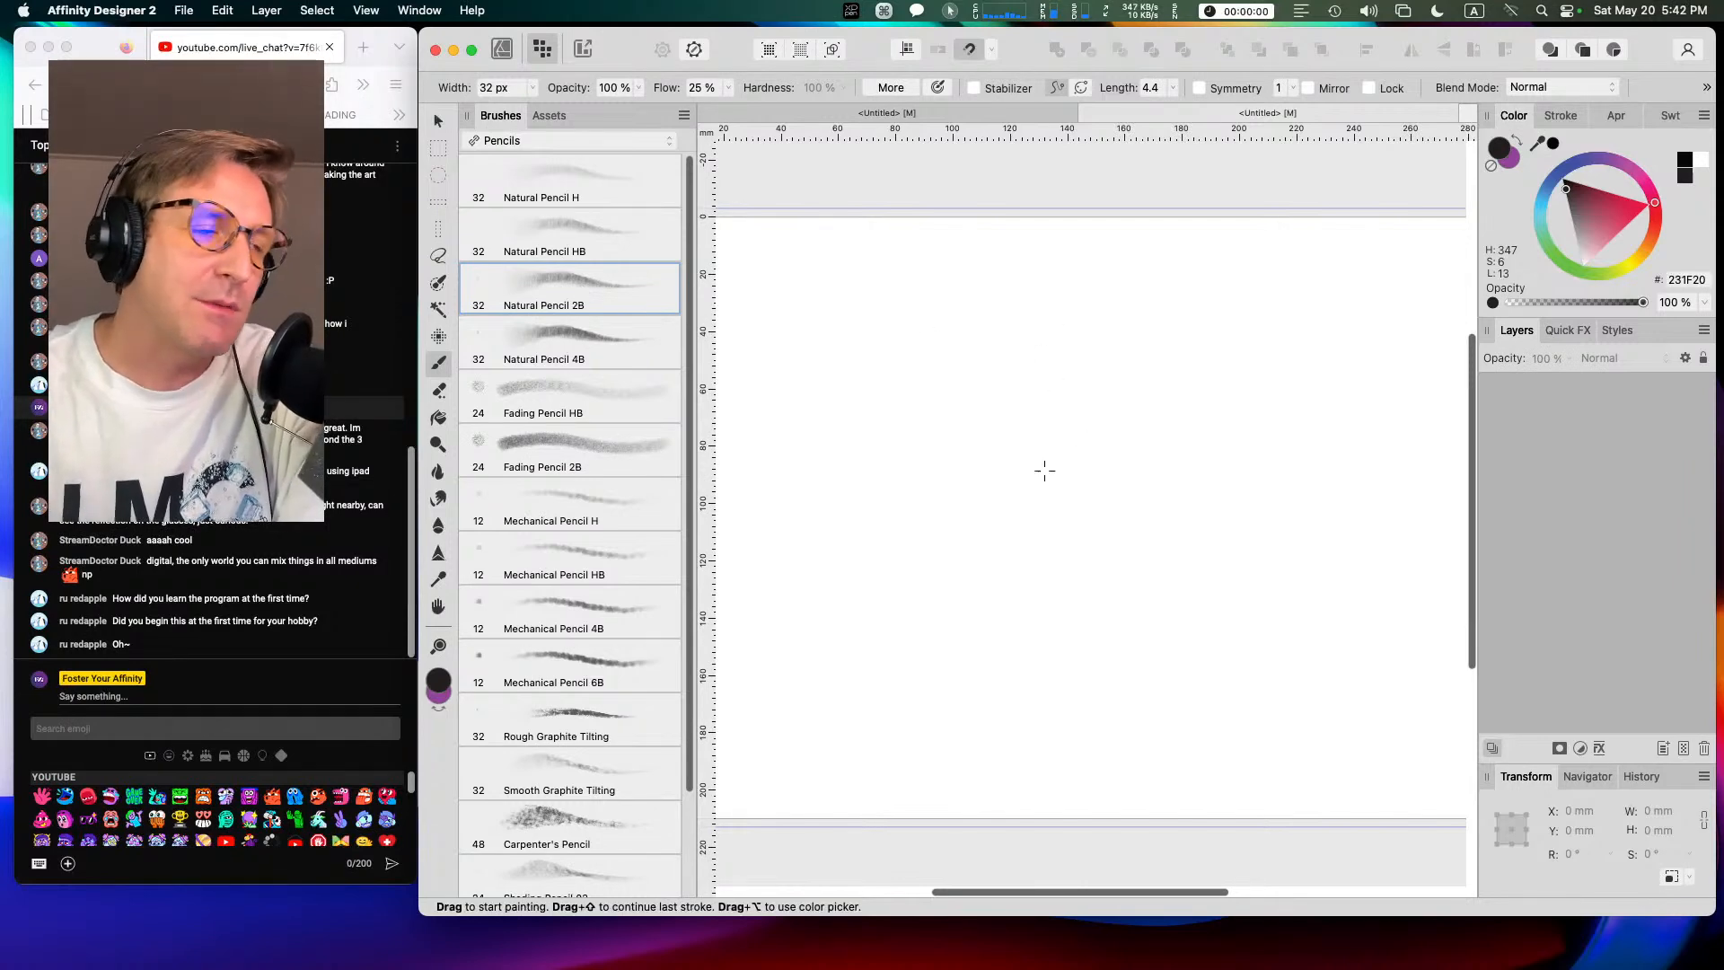
Step: Sketch a light oval head in the upper middle of the page with a vertical centre line and a curved horizontal guide line
mouse_move(1000, 500)
left_mouse_down()
mouse_move(977, 449)
mouse_move(977, 341)
left_mouse_up()
mouse_move(1145, 414)
left_mouse_down()
mouse_move(988, 530)
mouse_move(1021, 559)
left_mouse_up()
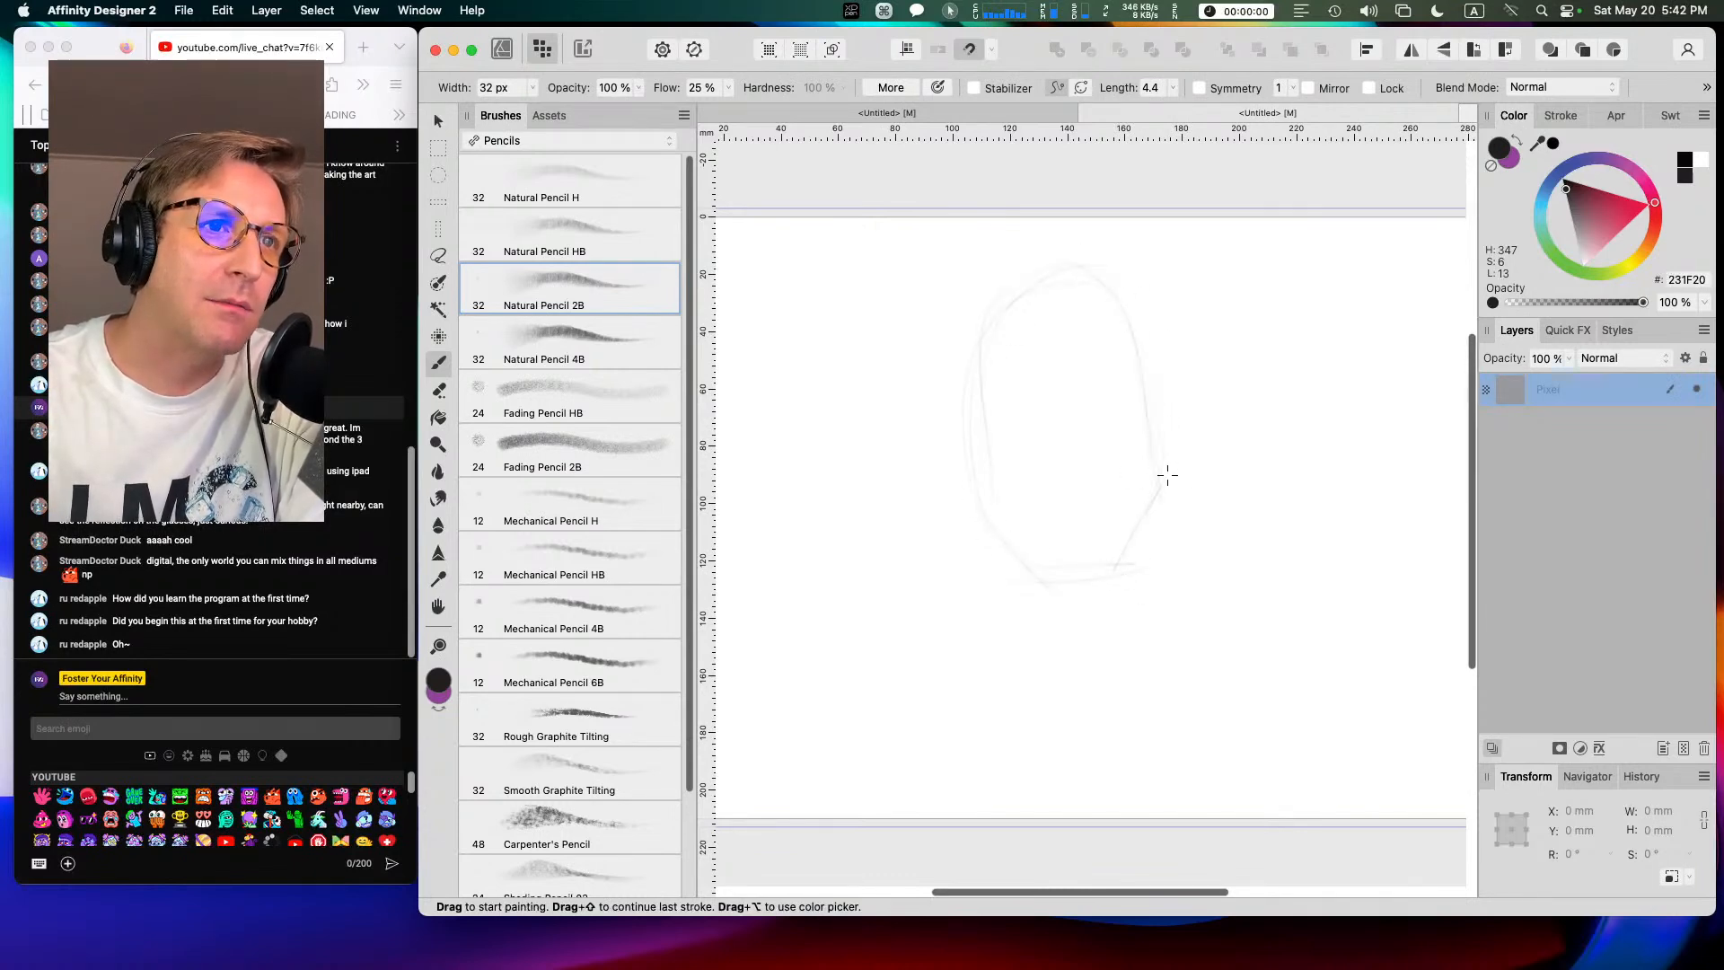
left_click_drag(1056, 278, 1066, 547)
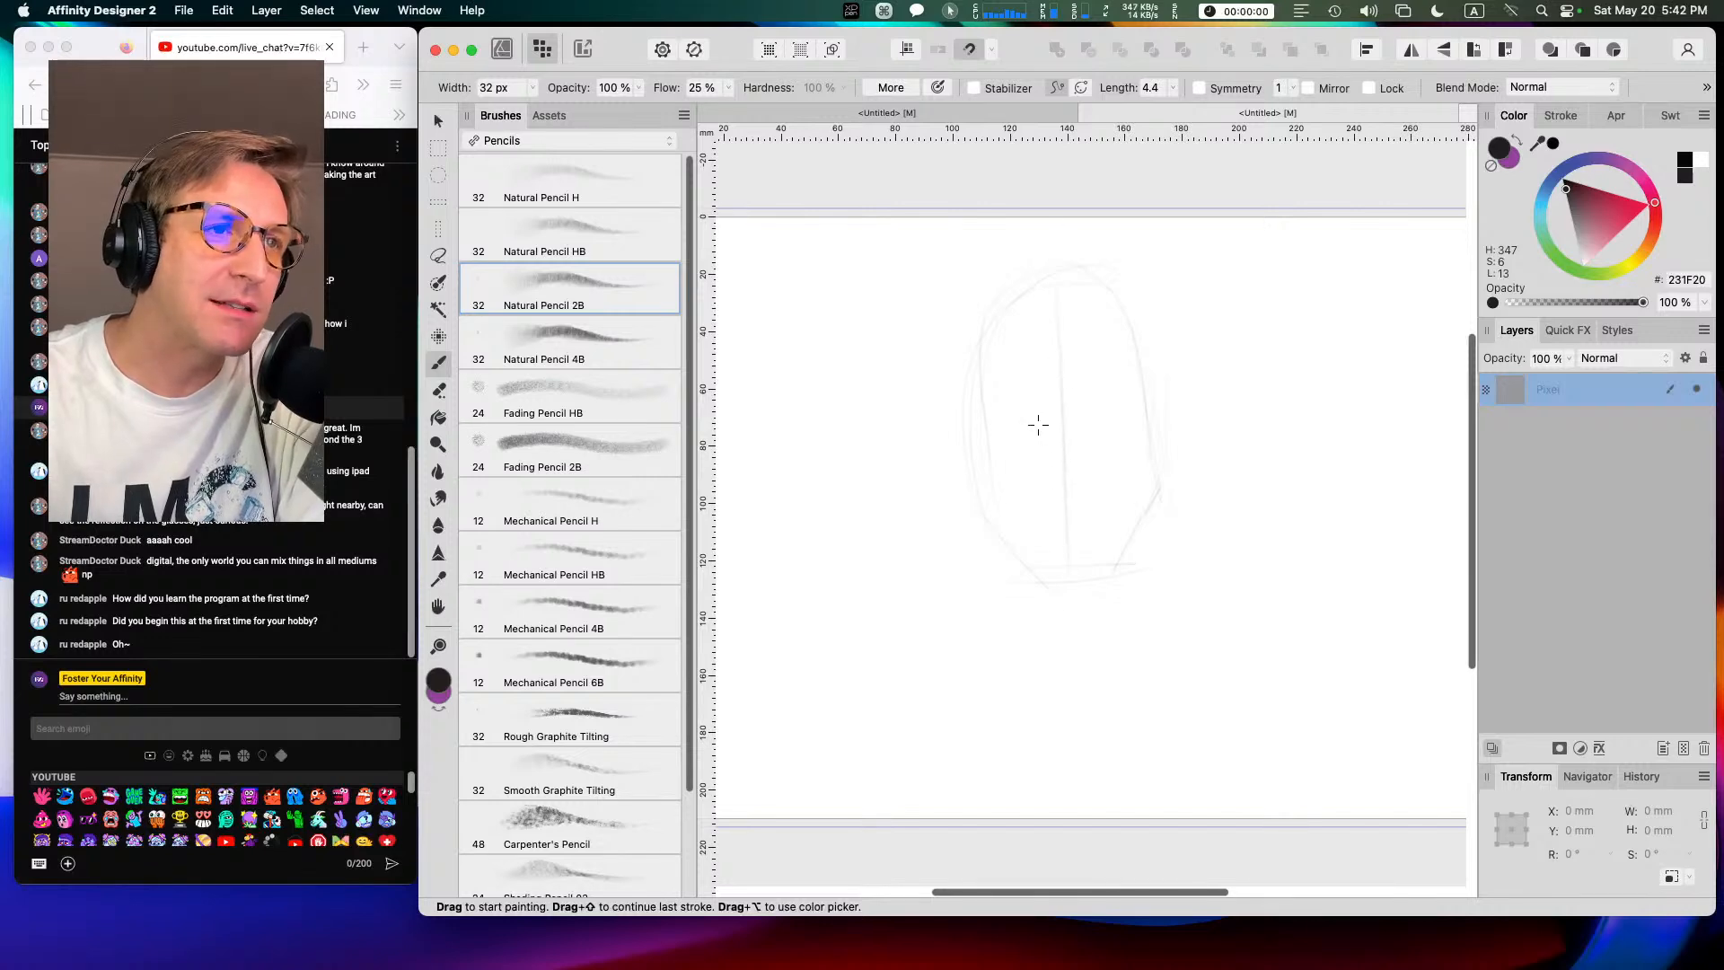
left_click_drag(977, 460, 1151, 447)
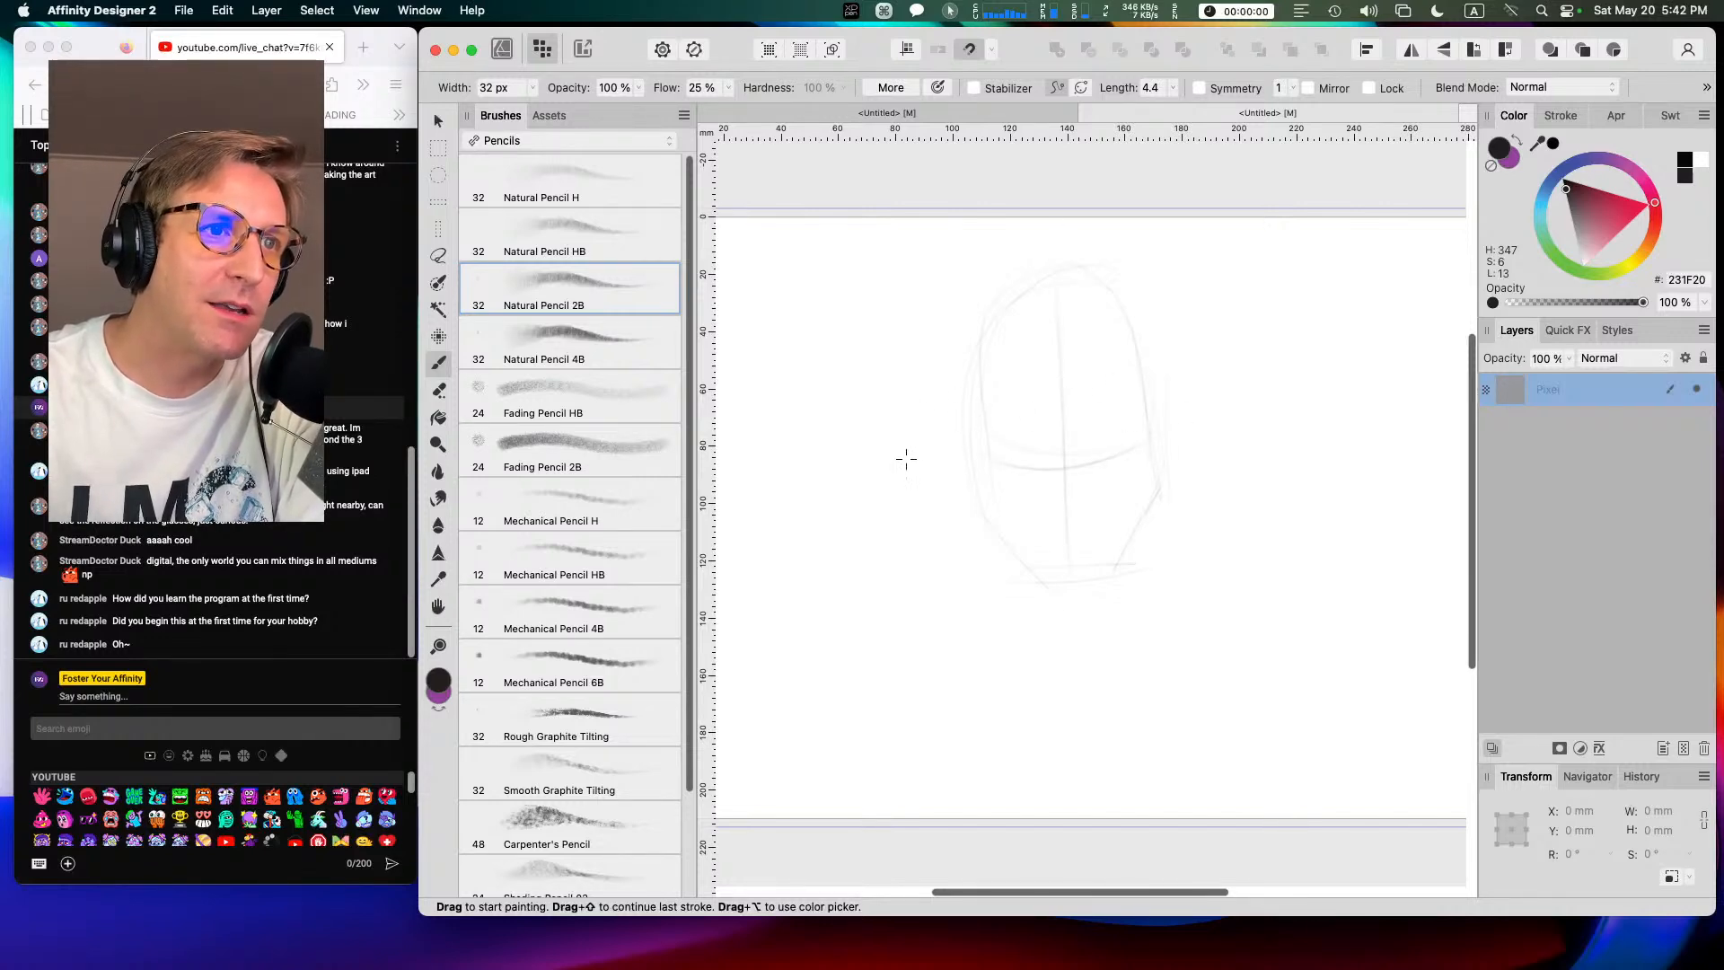
Step: Sketch the V-shaped collar folds hanging beneath the chin and the drape lines beside the head
left_click_drag(985, 512, 1112, 663)
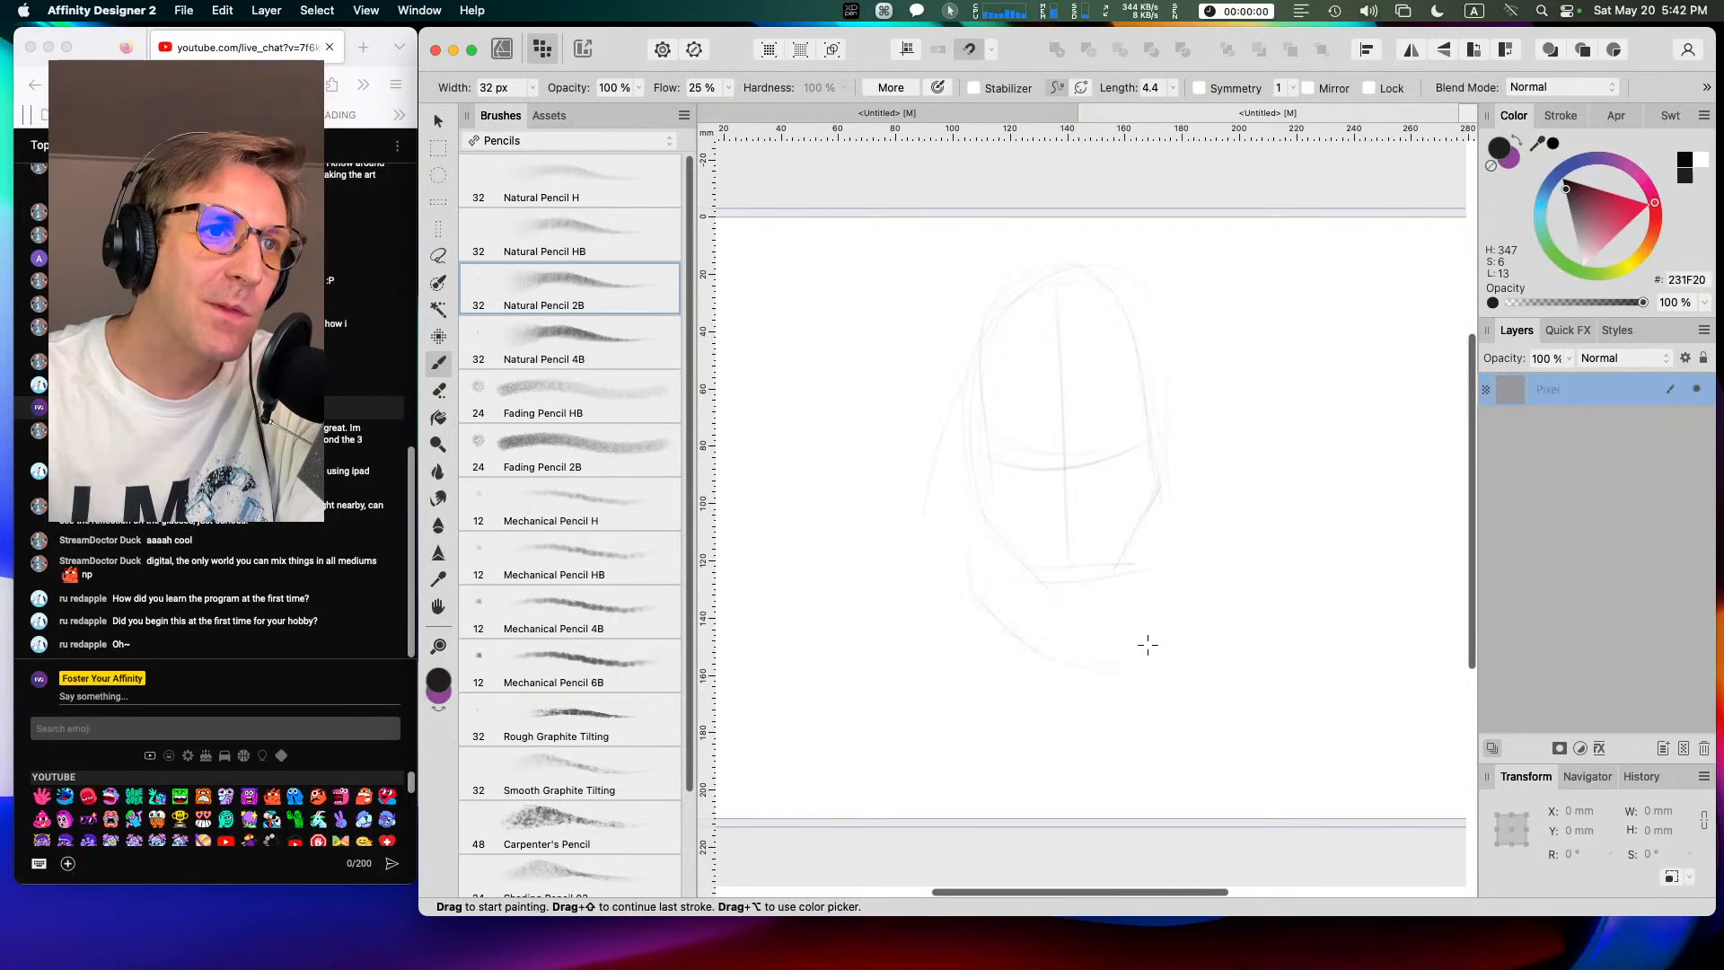
left_click_drag(1181, 500, 1122, 660)
left_click_drag(1007, 565, 1093, 646)
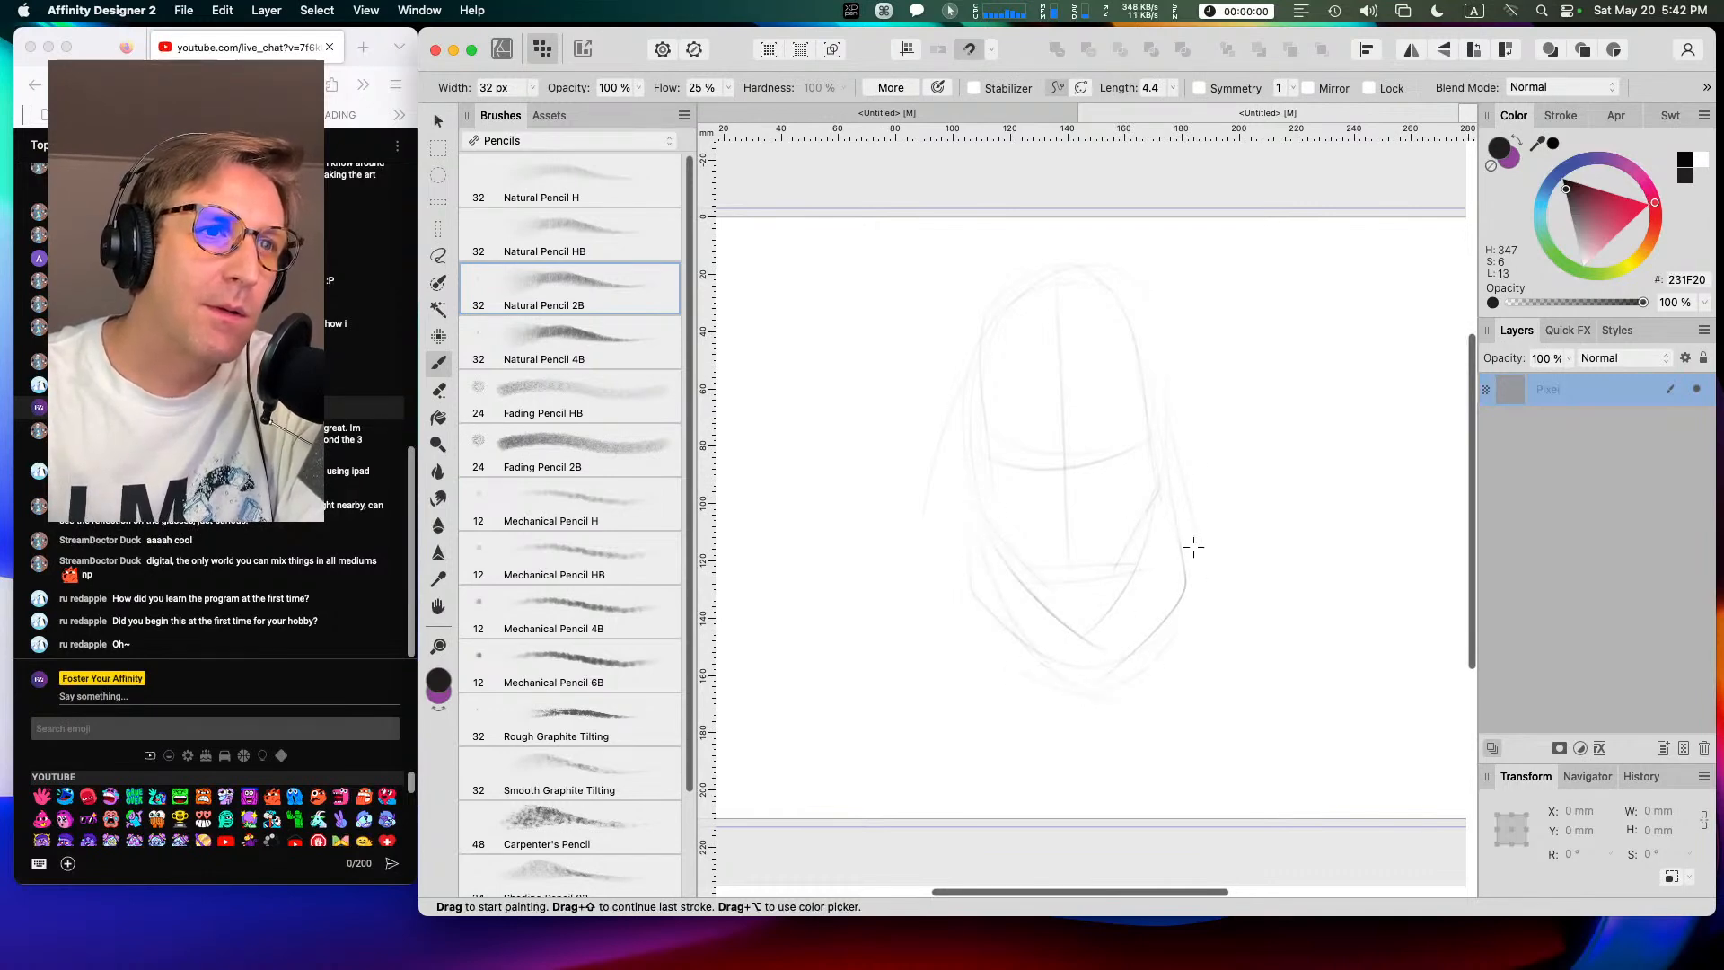
Step: Sketch the cloth spreading over both shoulders and its lower edge meeting in a point below the collar
left_click_drag(968, 559, 971, 596)
left_click_drag(862, 651, 1125, 699)
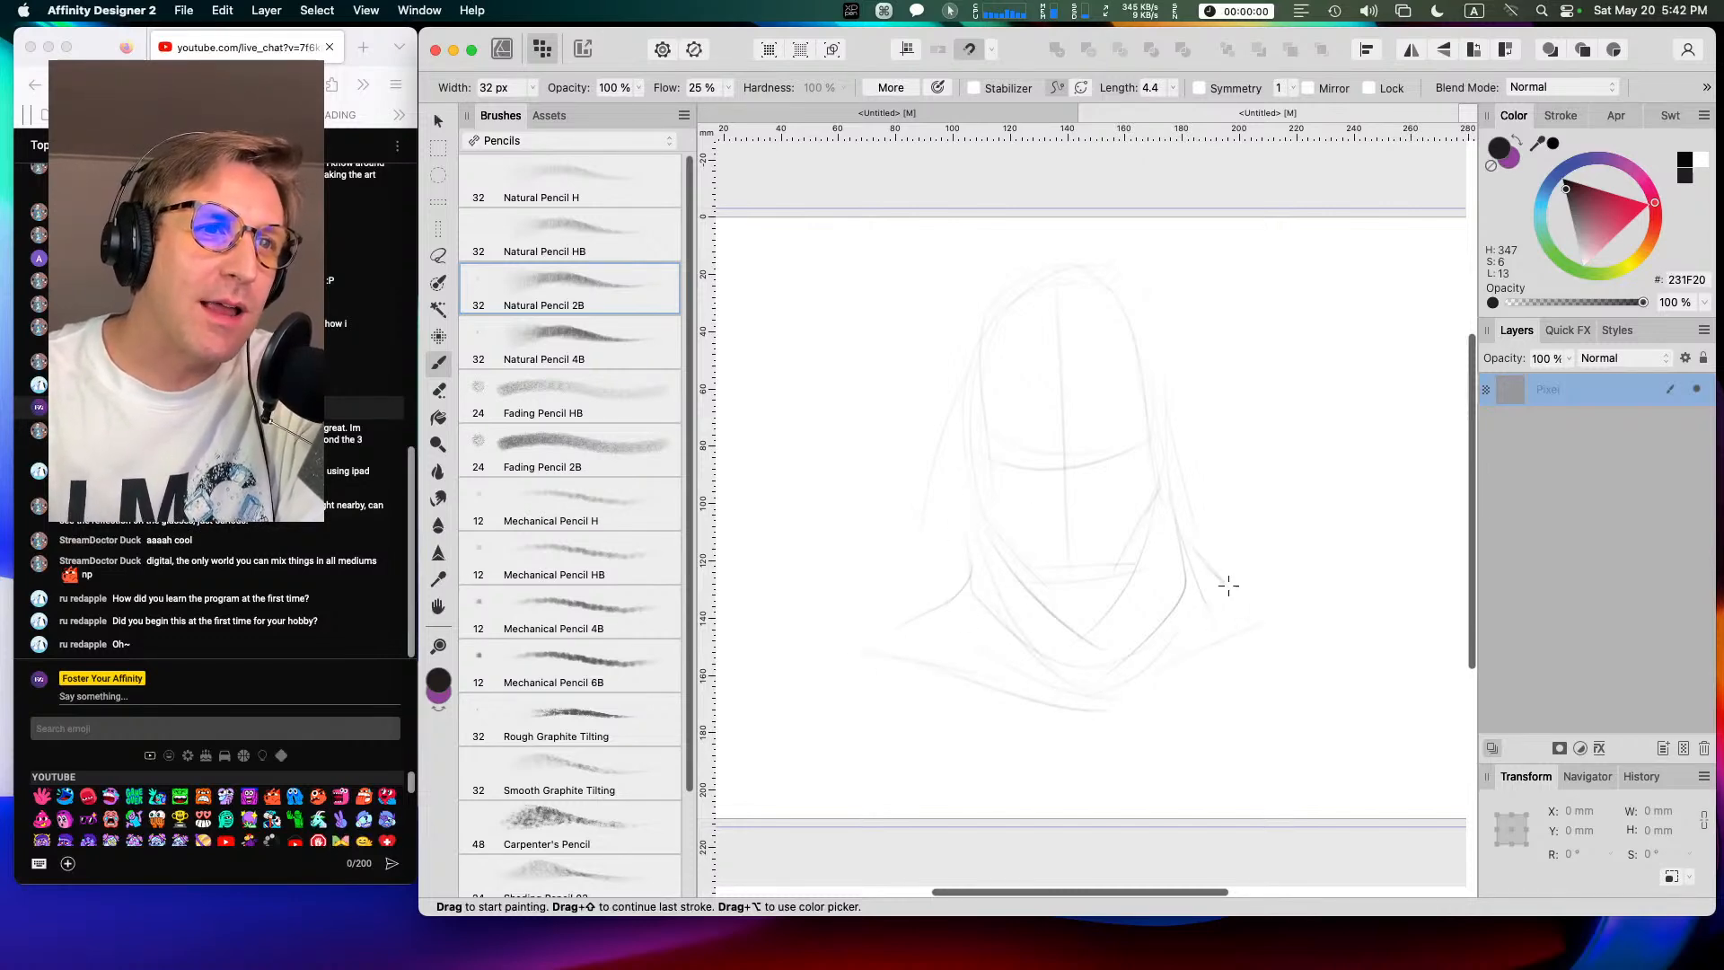
left_click_drag(1192, 559, 1321, 612)
left_click_drag(1208, 662, 1052, 701)
Step: Sketch the hood's tall sides and flat top around the head, the sloping shoulders, and the neckline beneath the chin
mouse_move(989, 527)
left_mouse_down()
mouse_move(963, 489)
mouse_move(948, 404)
mouse_move(958, 434)
mouse_move(959, 314)
left_mouse_up()
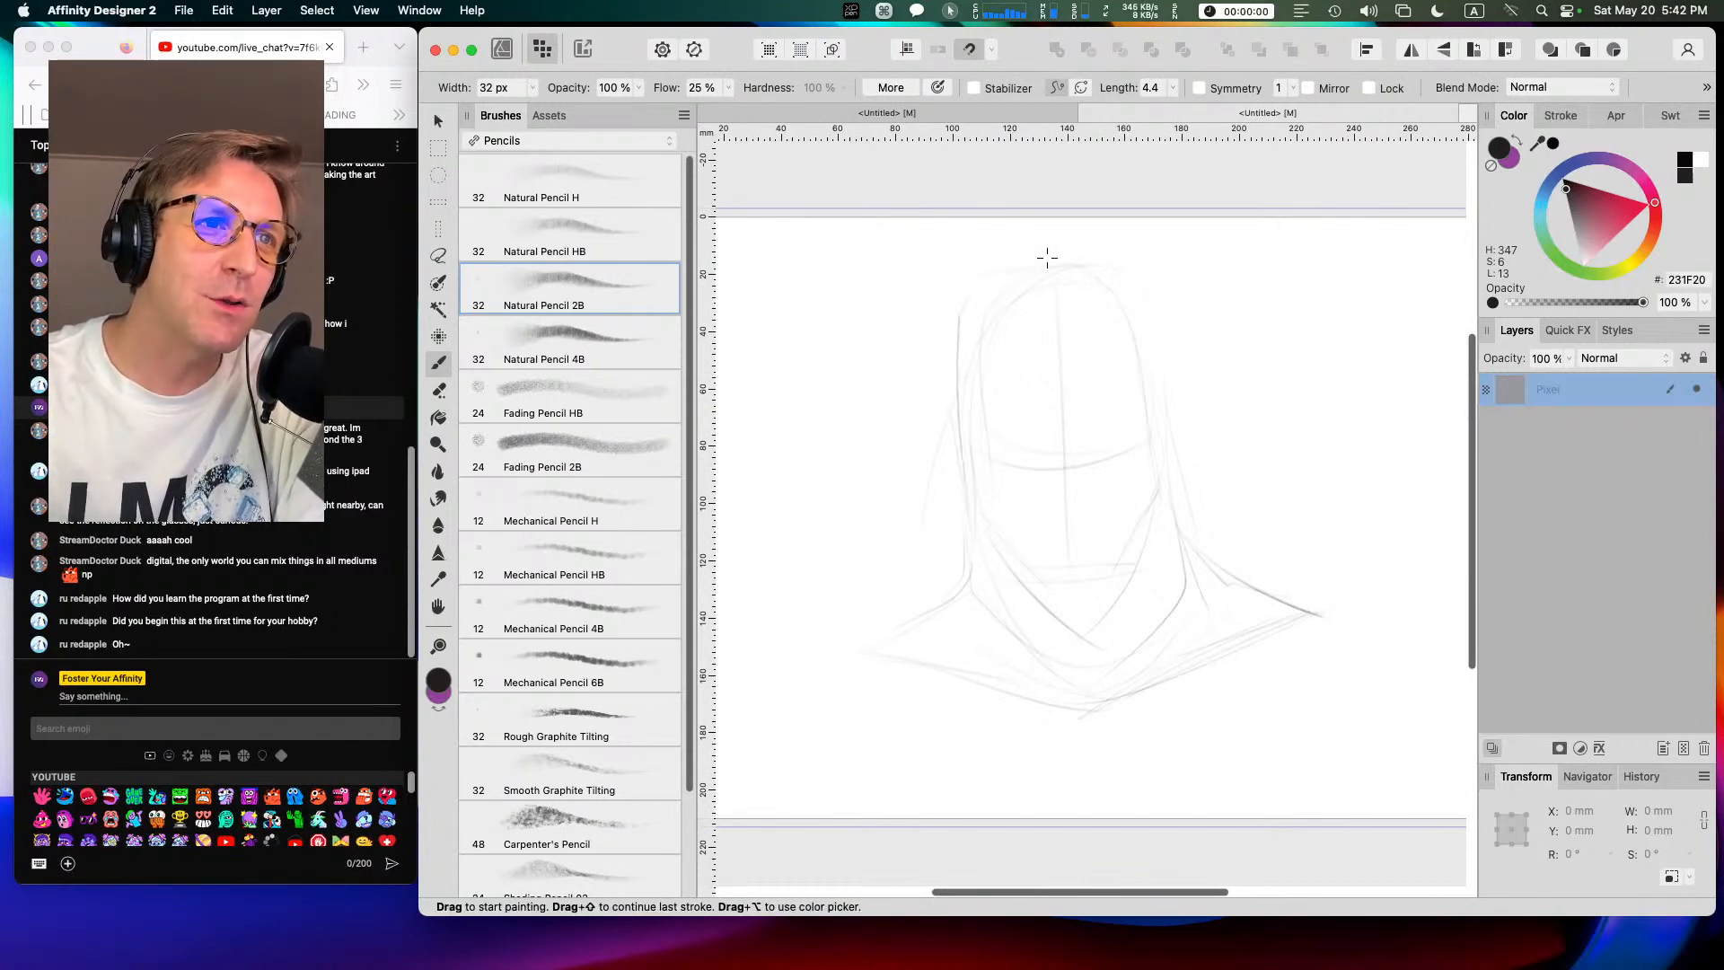
mouse_move(1179, 520)
left_mouse_down()
mouse_move(1168, 466)
mouse_move(1176, 542)
left_mouse_up()
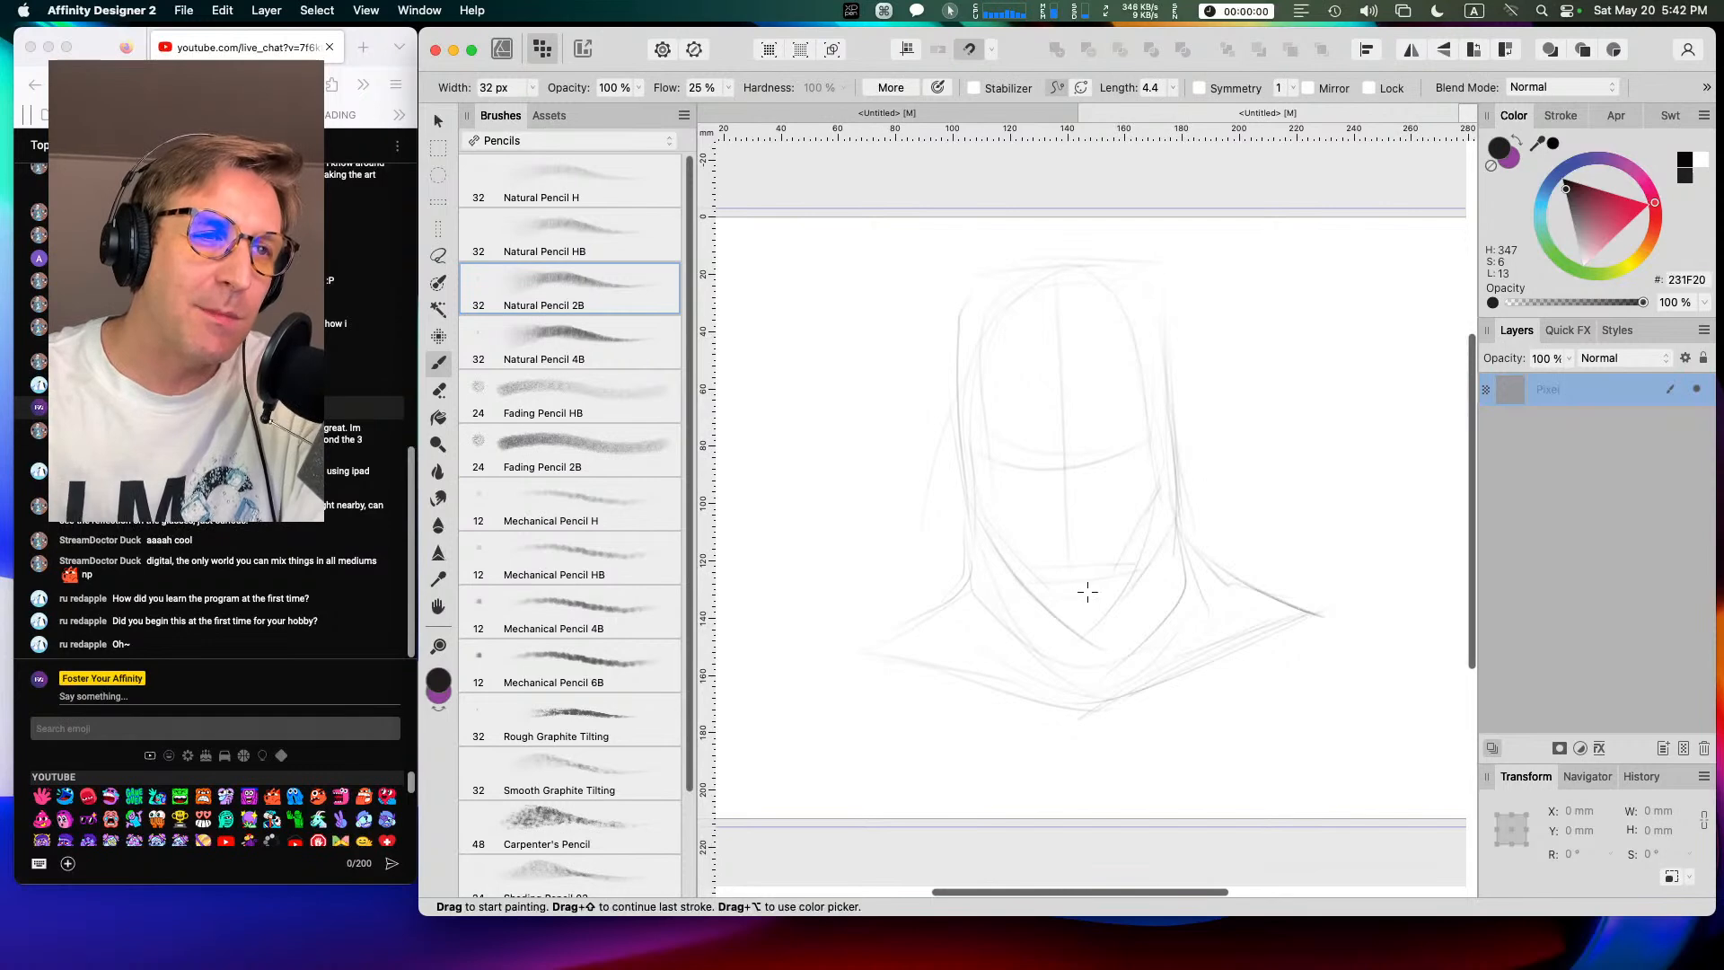
left_click_drag(966, 524, 1024, 591)
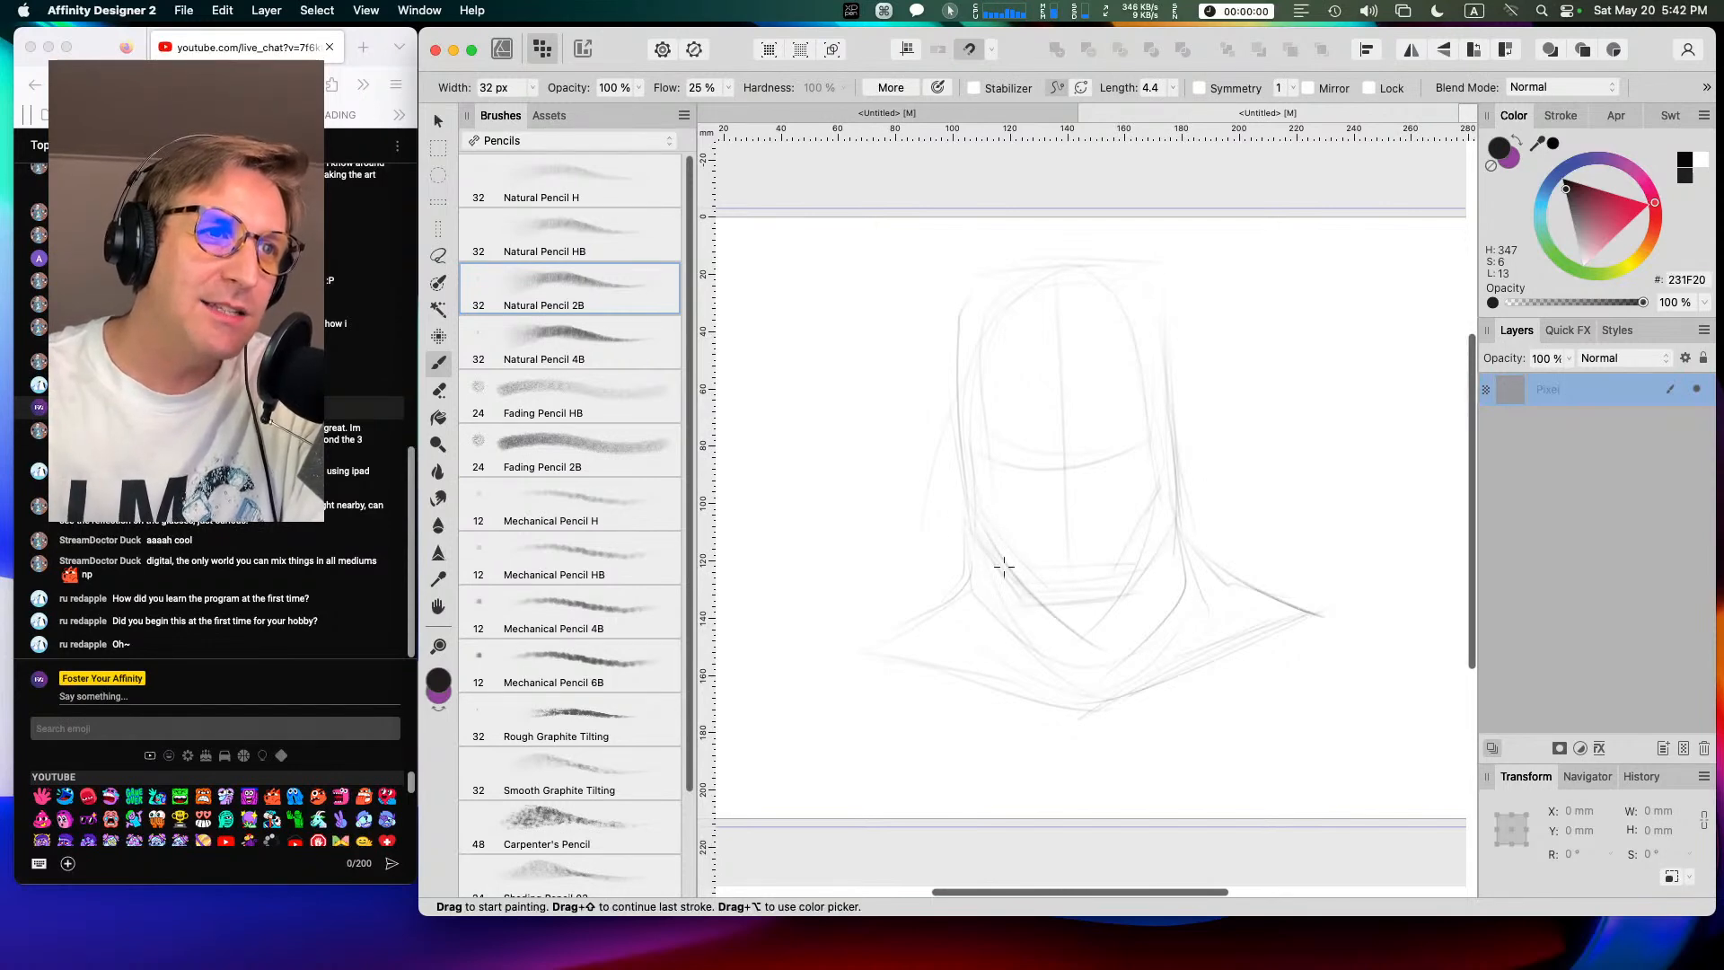
left_click_drag(966, 372, 969, 490)
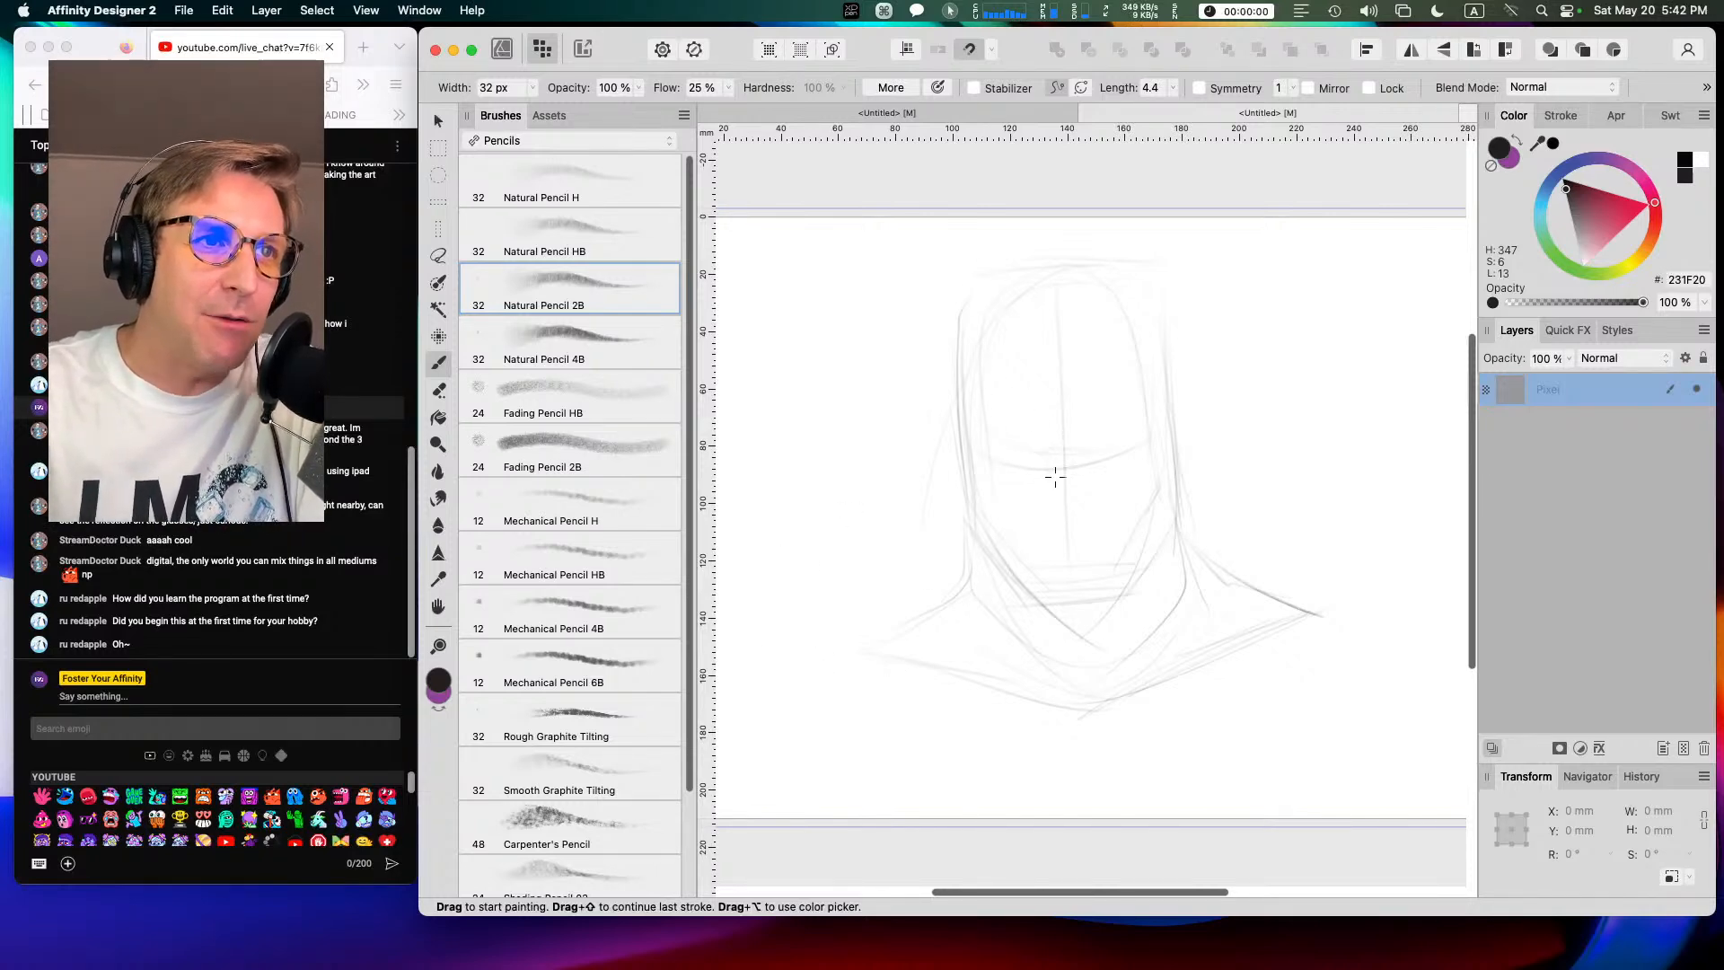
Step: Sketch large round goggles joined by a nose bridge, a crescent emblem on the forehead, and slanted brow lines
left_click_drag(1048, 477, 1091, 471)
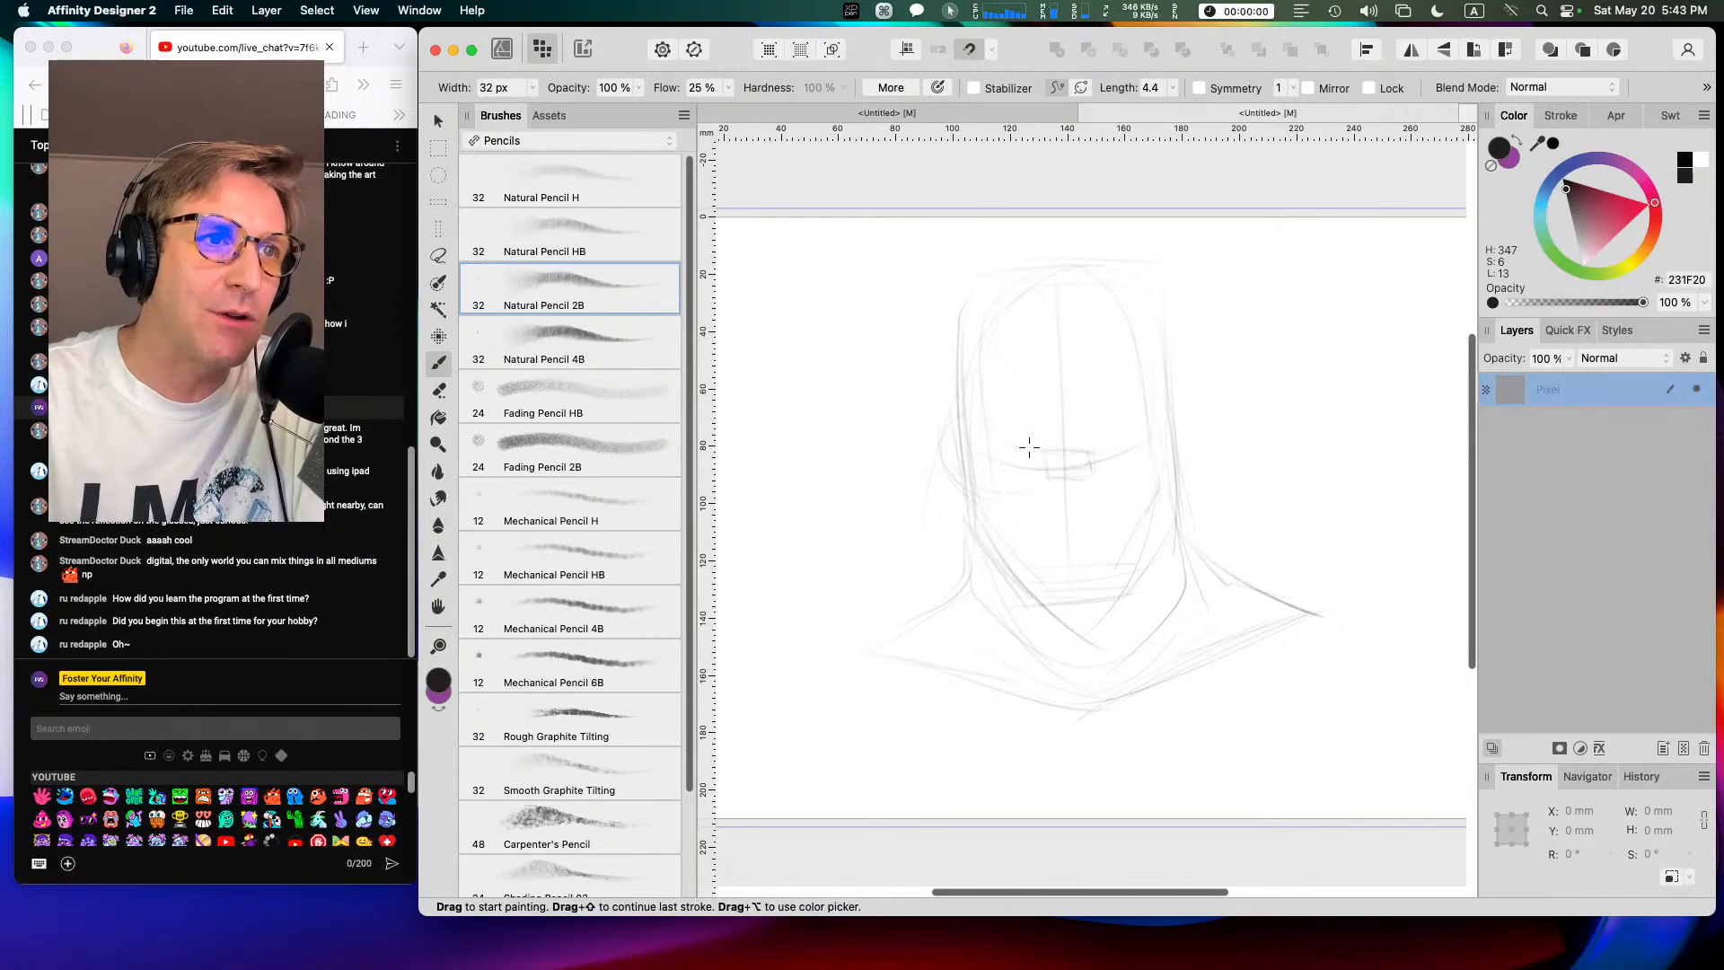
mouse_move(1196, 408)
left_mouse_down()
mouse_move(1178, 471)
mouse_move(1190, 429)
mouse_move(1125, 424)
mouse_move(1194, 399)
mouse_move(1160, 476)
mouse_move(1189, 392)
mouse_move(1169, 469)
mouse_move(1170, 431)
mouse_move(1135, 408)
mouse_move(1178, 465)
left_mouse_up()
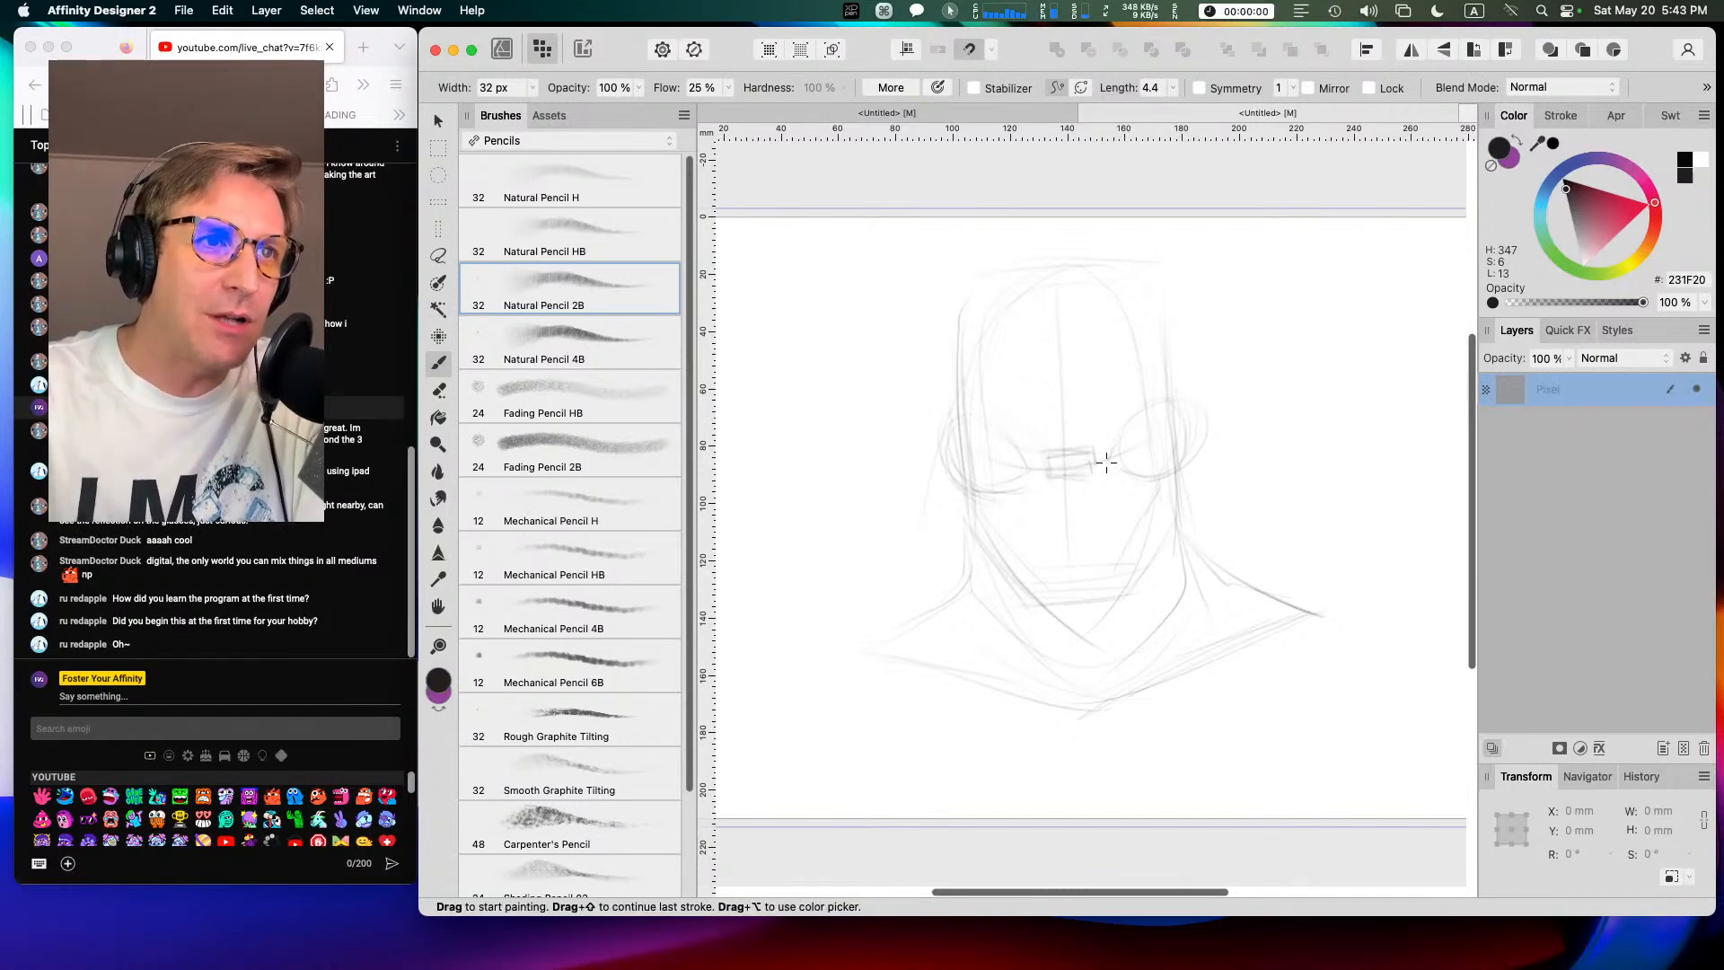
mouse_move(1058, 392)
left_mouse_down()
mouse_move(1103, 403)
mouse_move(1090, 429)
mouse_move(1077, 405)
mouse_move(1054, 409)
mouse_move(1074, 374)
mouse_move(1079, 419)
mouse_move(1064, 386)
mouse_move(1055, 413)
mouse_move(1057, 379)
mouse_move(1038, 401)
mouse_move(1063, 434)
mouse_move(1079, 381)
mouse_move(1087, 425)
mouse_move(1100, 406)
mouse_move(1069, 431)
mouse_move(1093, 432)
mouse_move(1045, 444)
mouse_move(1117, 449)
left_mouse_up()
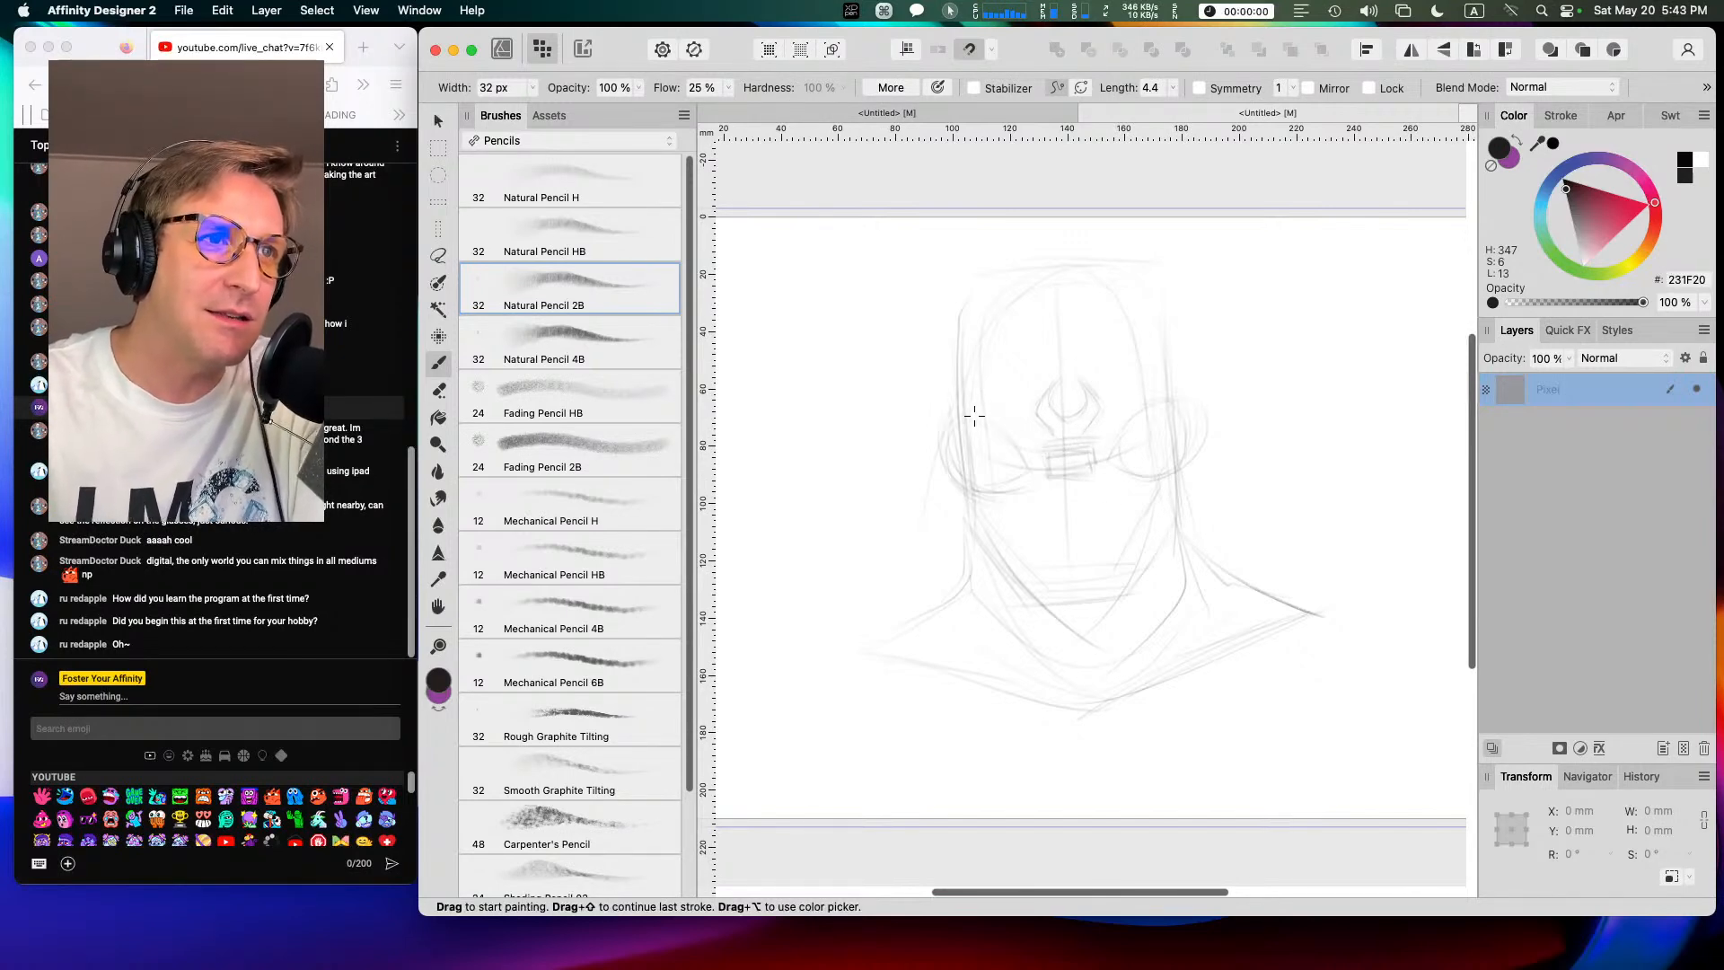
left_click_drag(1165, 372, 1108, 421)
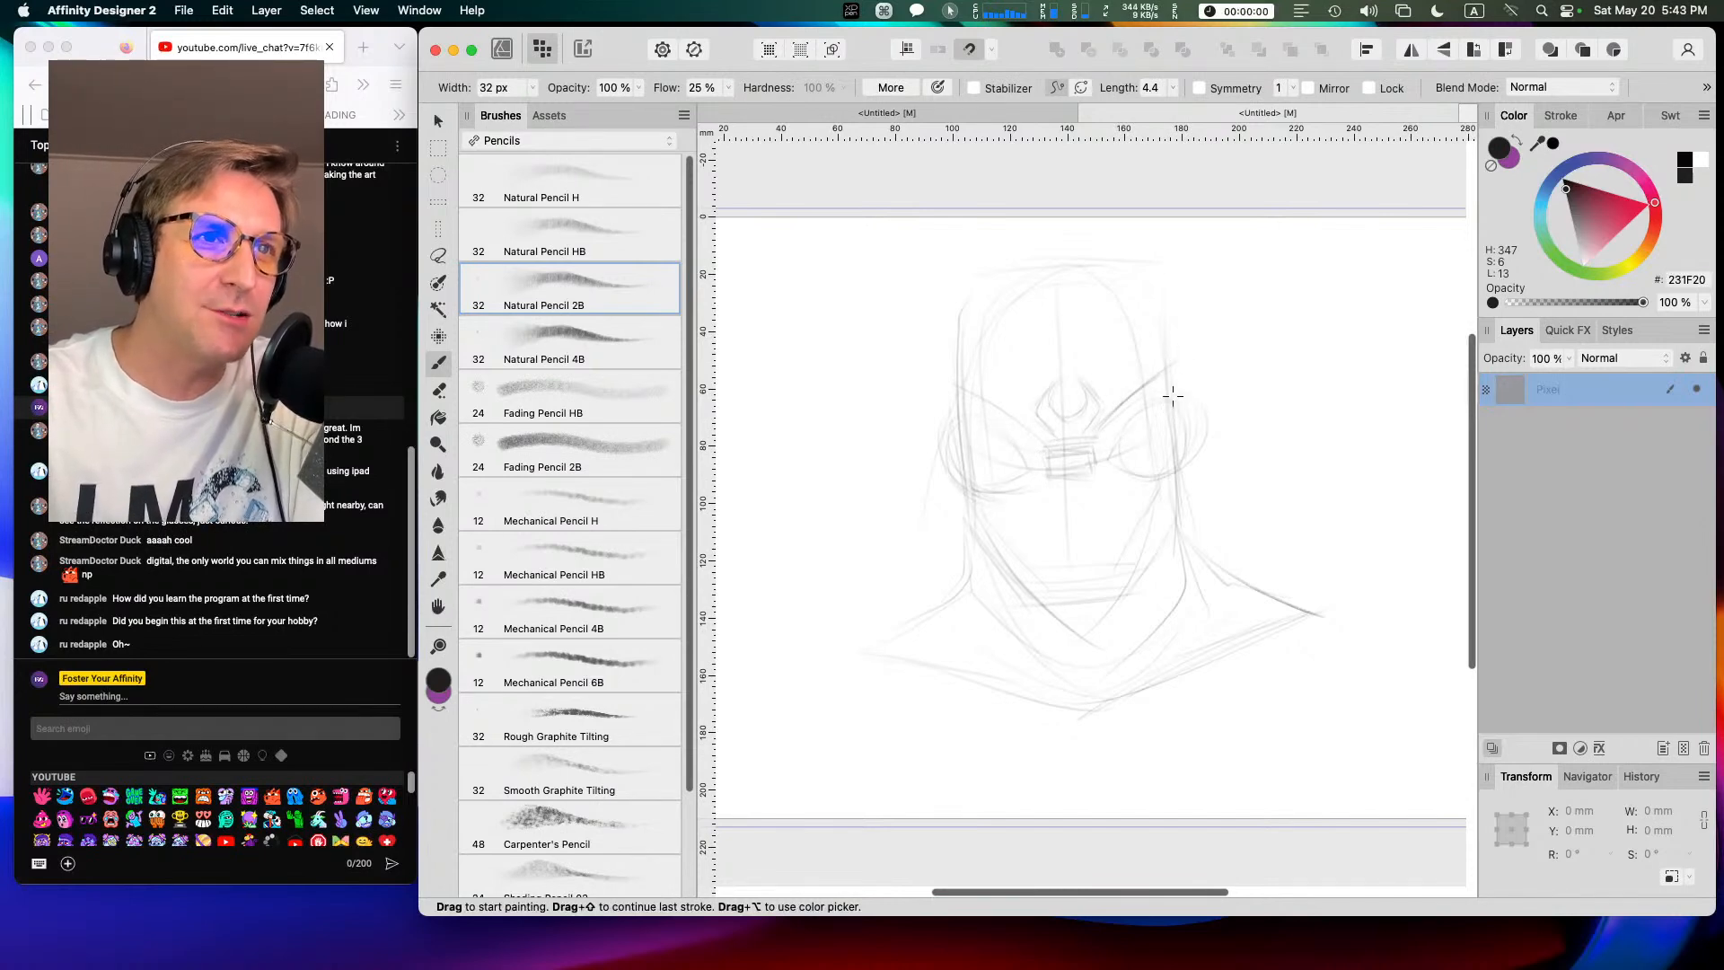
Step: Darken the rims of both goggles and hatch their lenses with near-vertical pencil strokes
left_click_drag(947, 444, 970, 492)
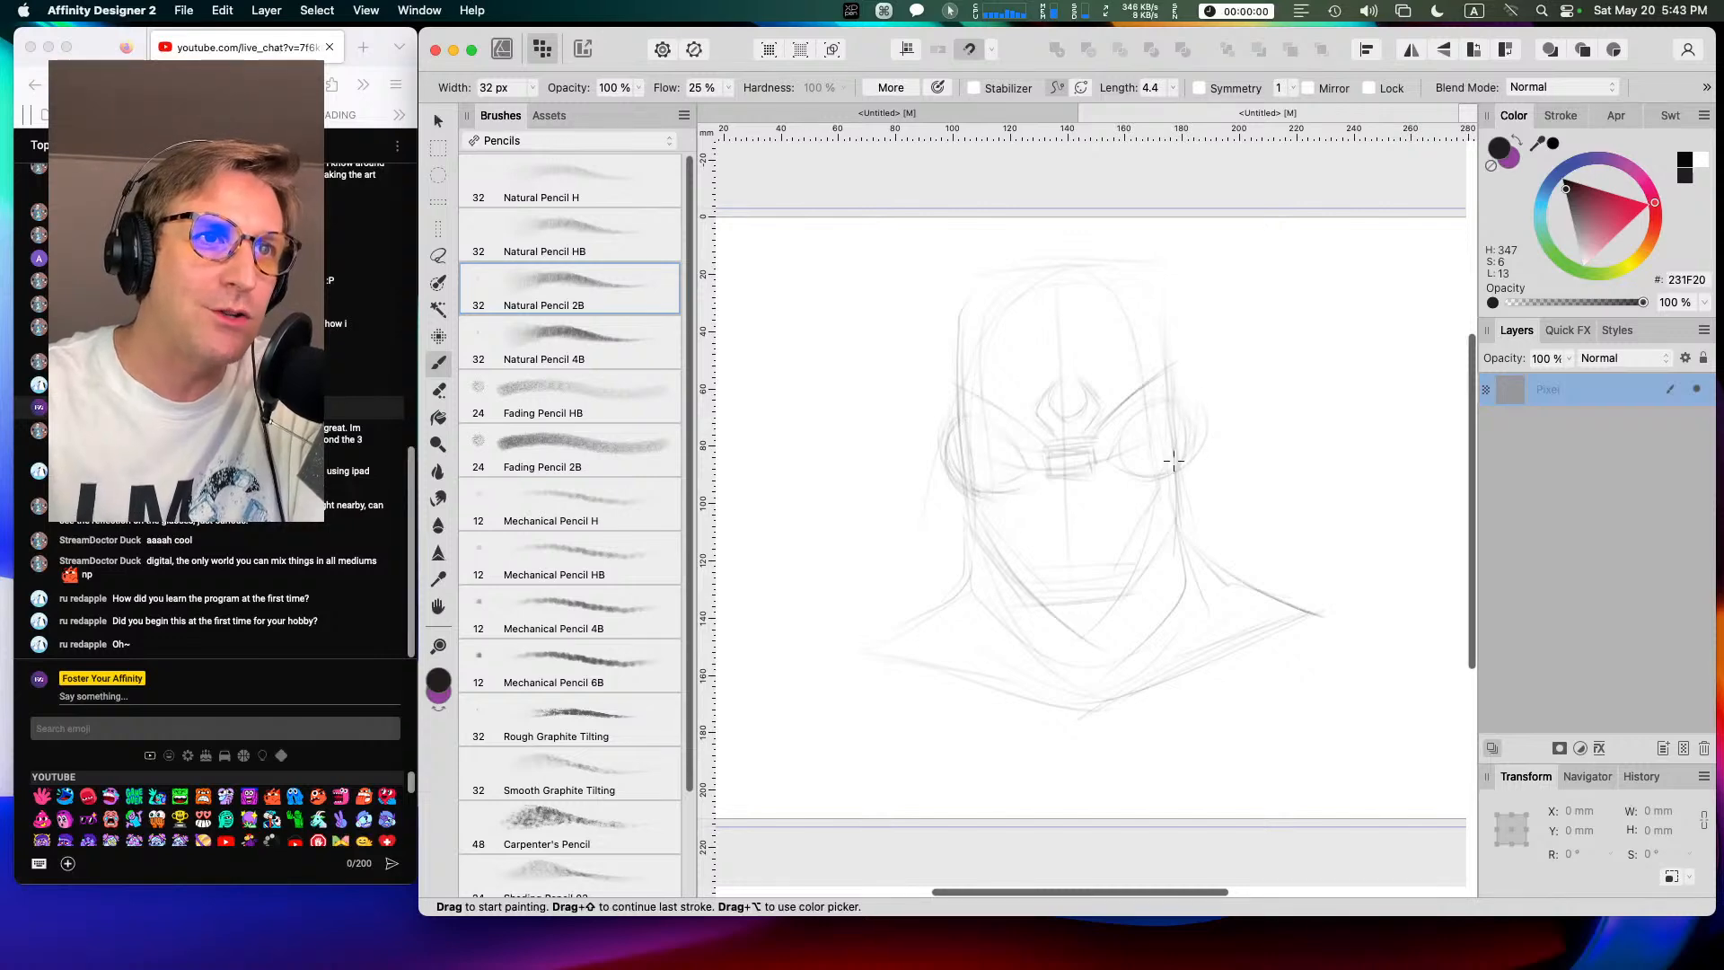
mouse_move(982, 431)
left_mouse_down()
mouse_move(971, 495)
mouse_move(971, 415)
mouse_move(974, 474)
mouse_move(976, 424)
mouse_move(985, 495)
mouse_move(990, 433)
mouse_move(1027, 485)
left_mouse_up()
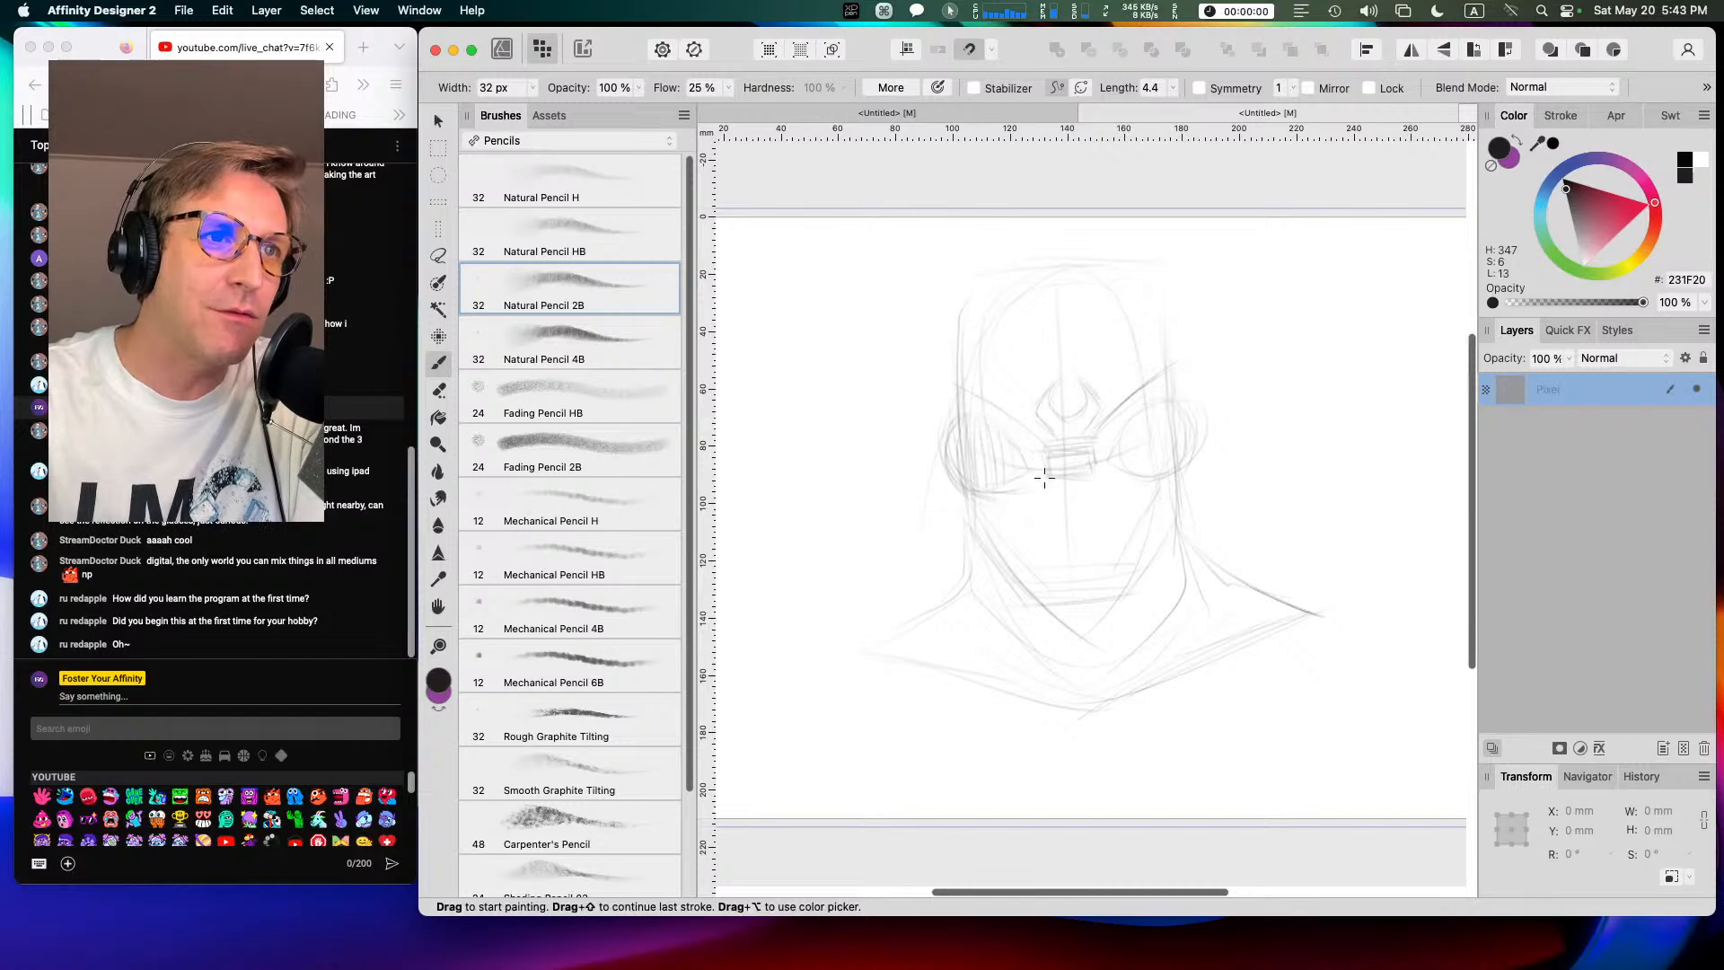
mouse_move(1116, 446)
left_mouse_down()
mouse_move(1138, 474)
mouse_move(1143, 406)
mouse_move(1155, 471)
mouse_move(1185, 395)
left_mouse_up()
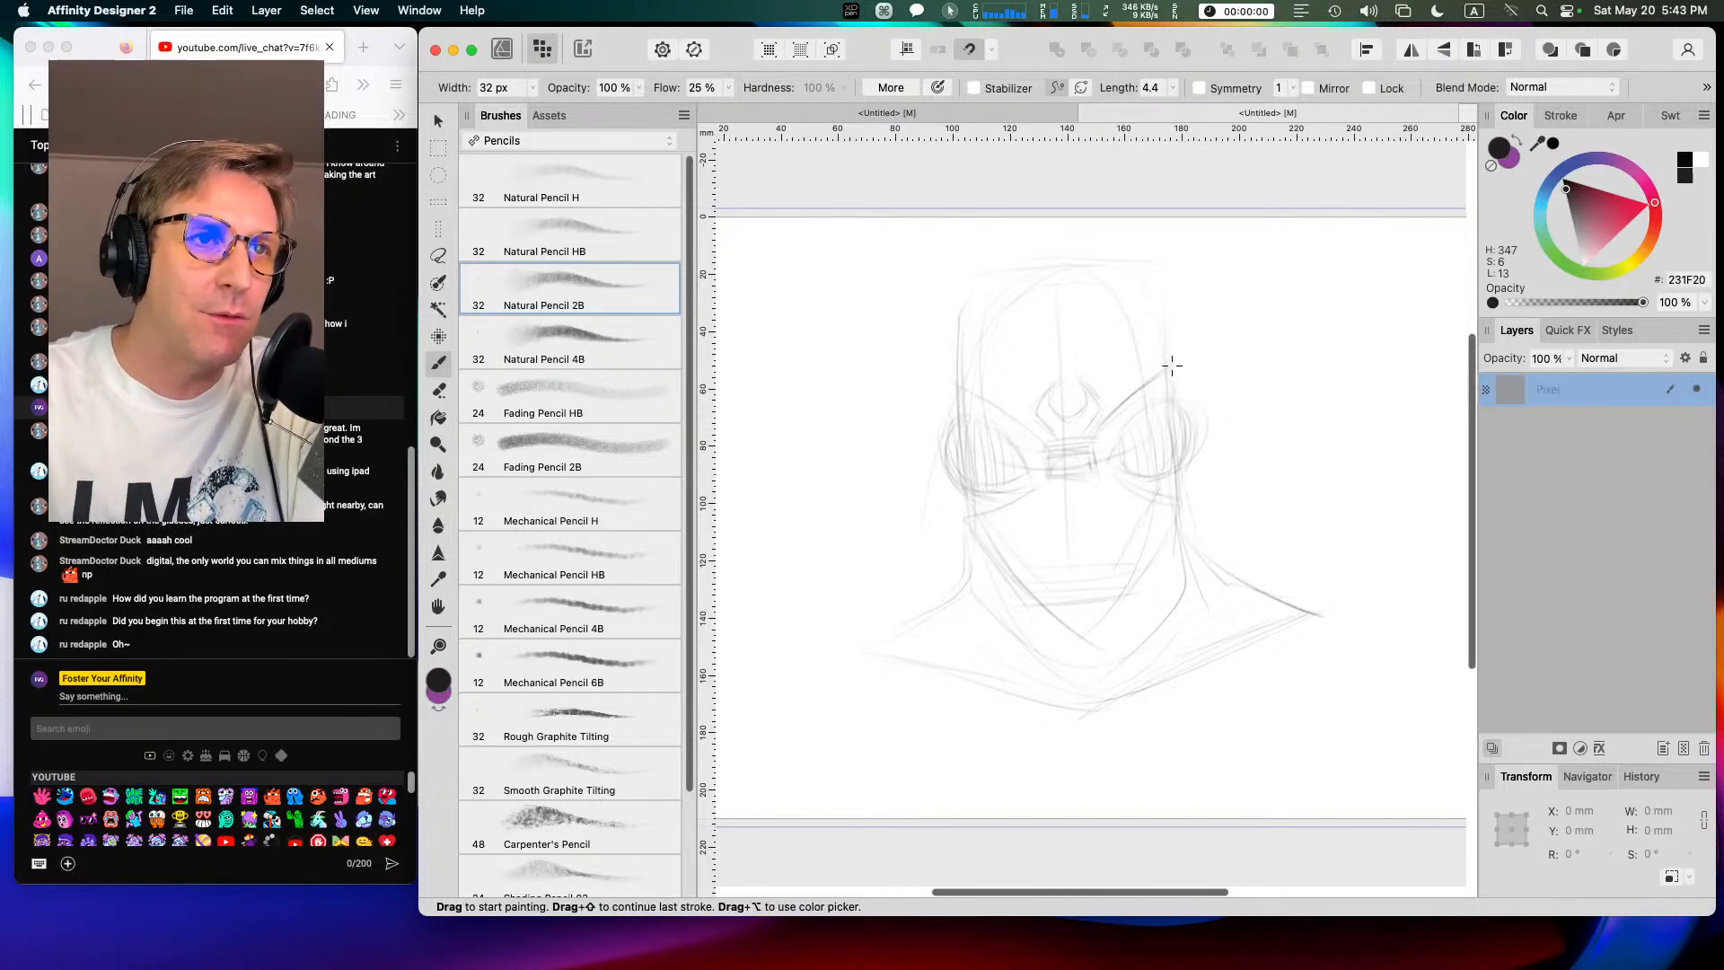
Step: Reinforce the hood's outline over the crown, down both sides of the head and onto the neck and shoulder
left_click_drag(956, 414, 959, 482)
left_click_drag(969, 490, 967, 595)
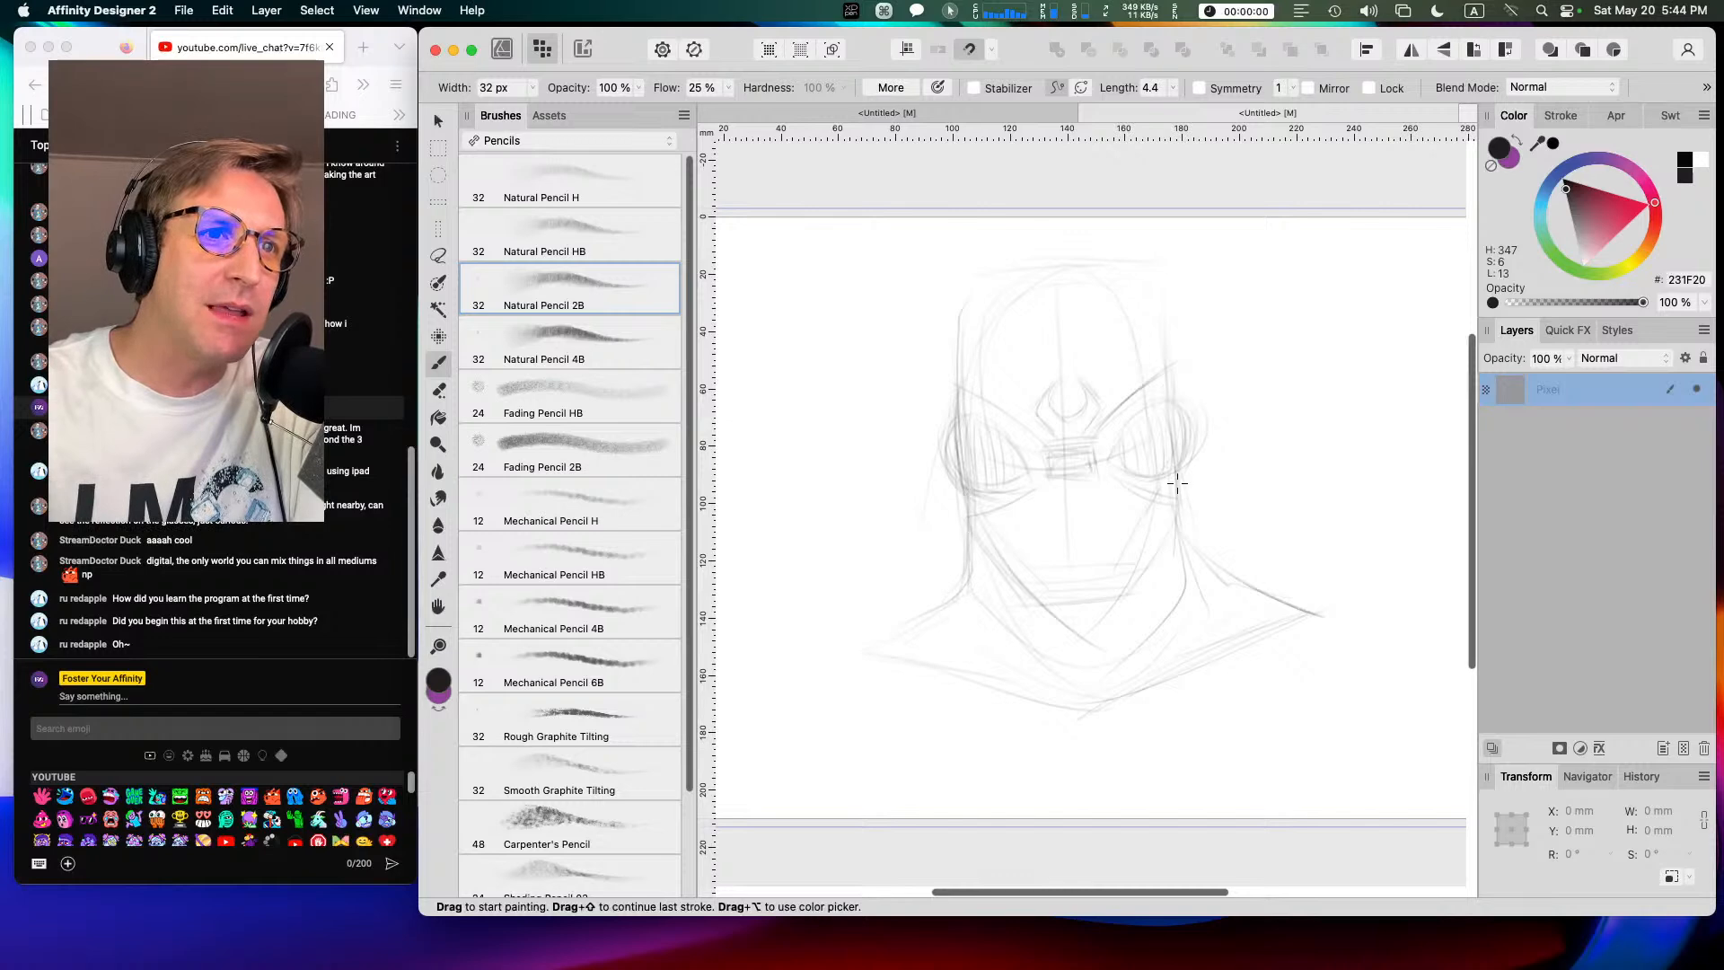
mouse_move(1183, 505)
left_mouse_down()
mouse_move(1173, 493)
mouse_move(1299, 610)
left_mouse_up()
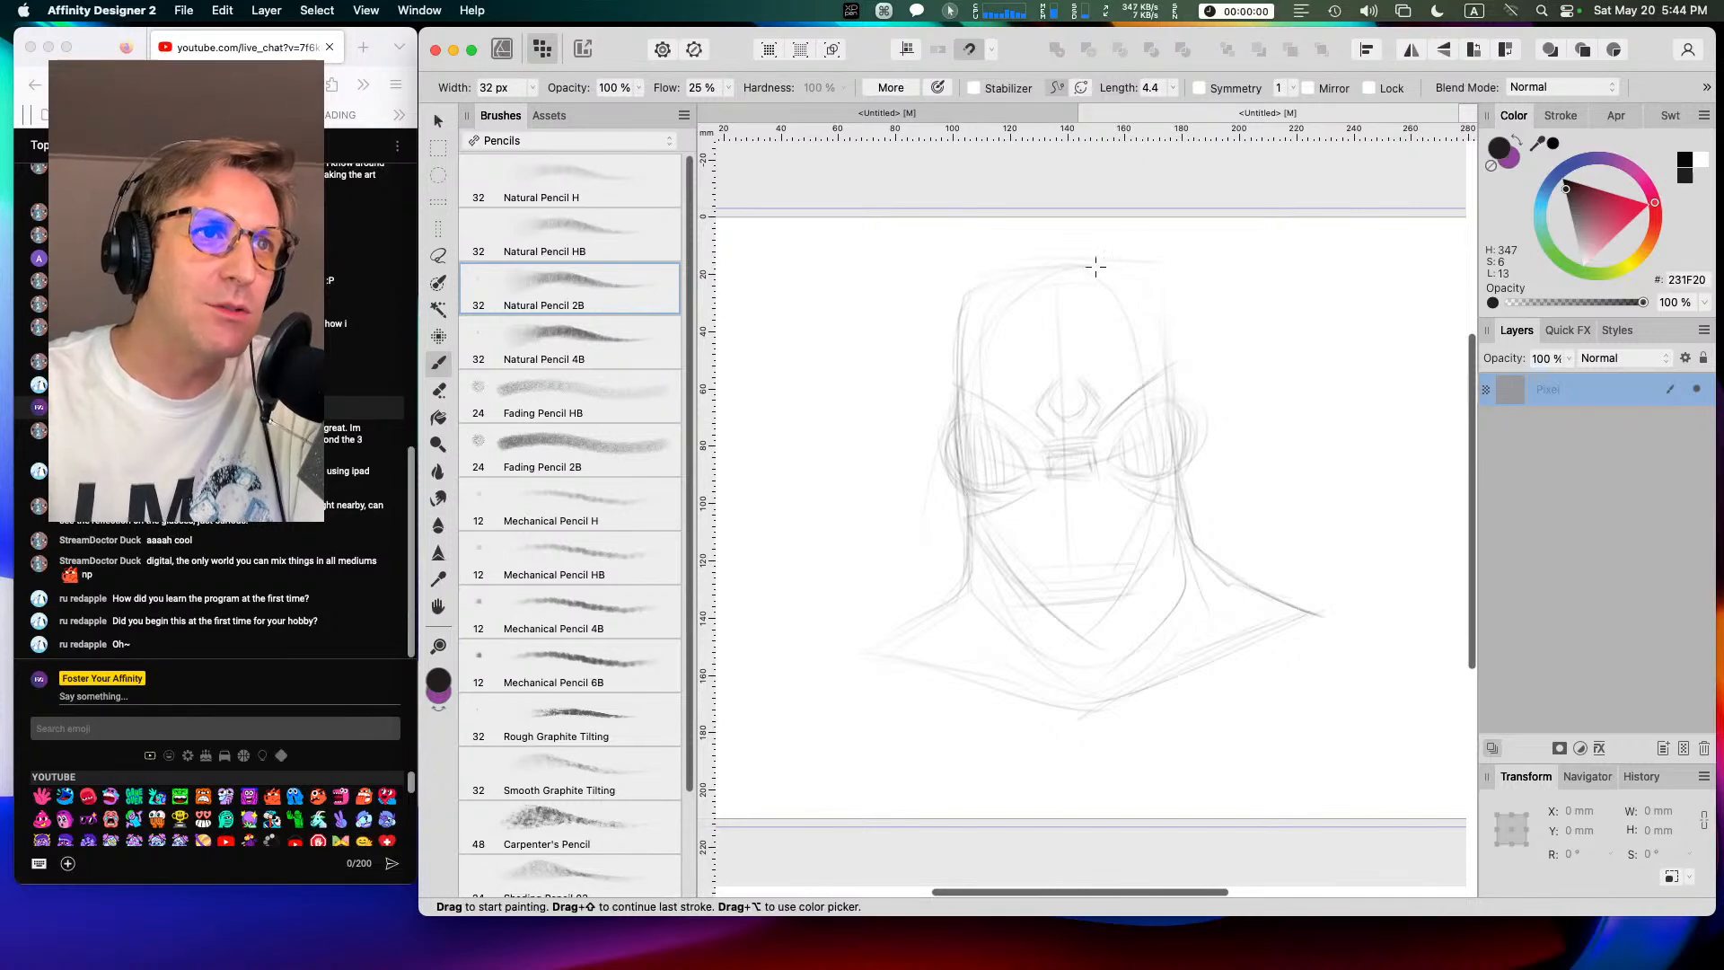
left_click_drag(967, 295, 1011, 269)
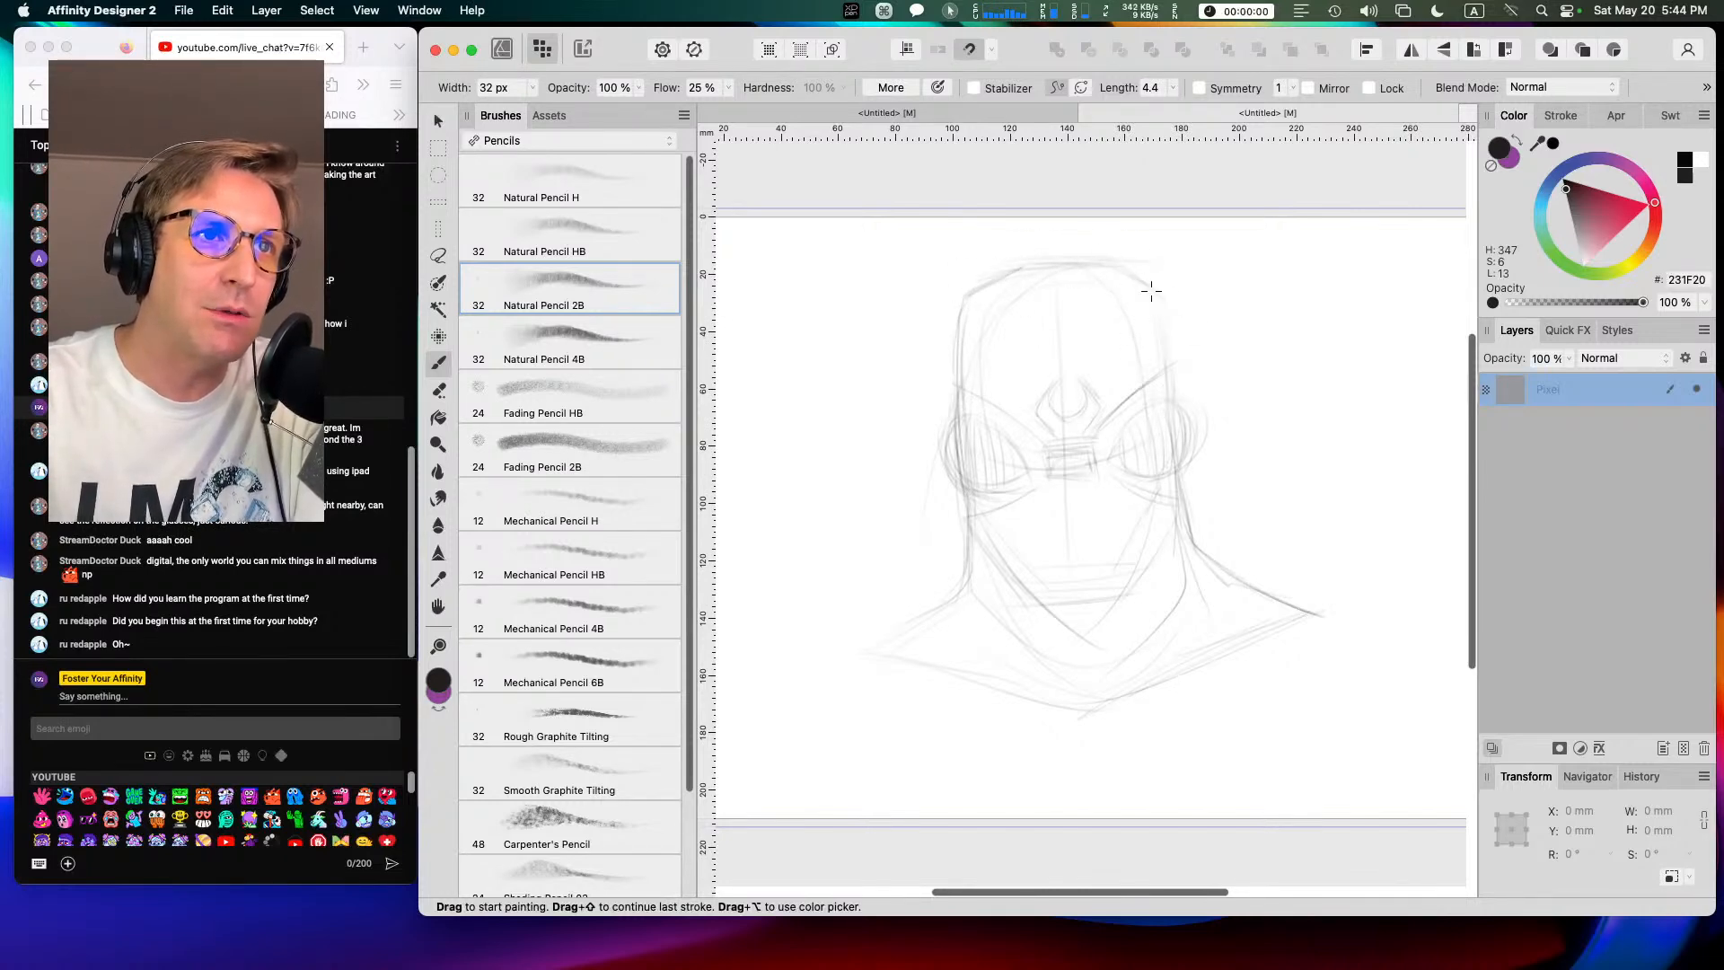
left_click_drag(1162, 310, 1191, 518)
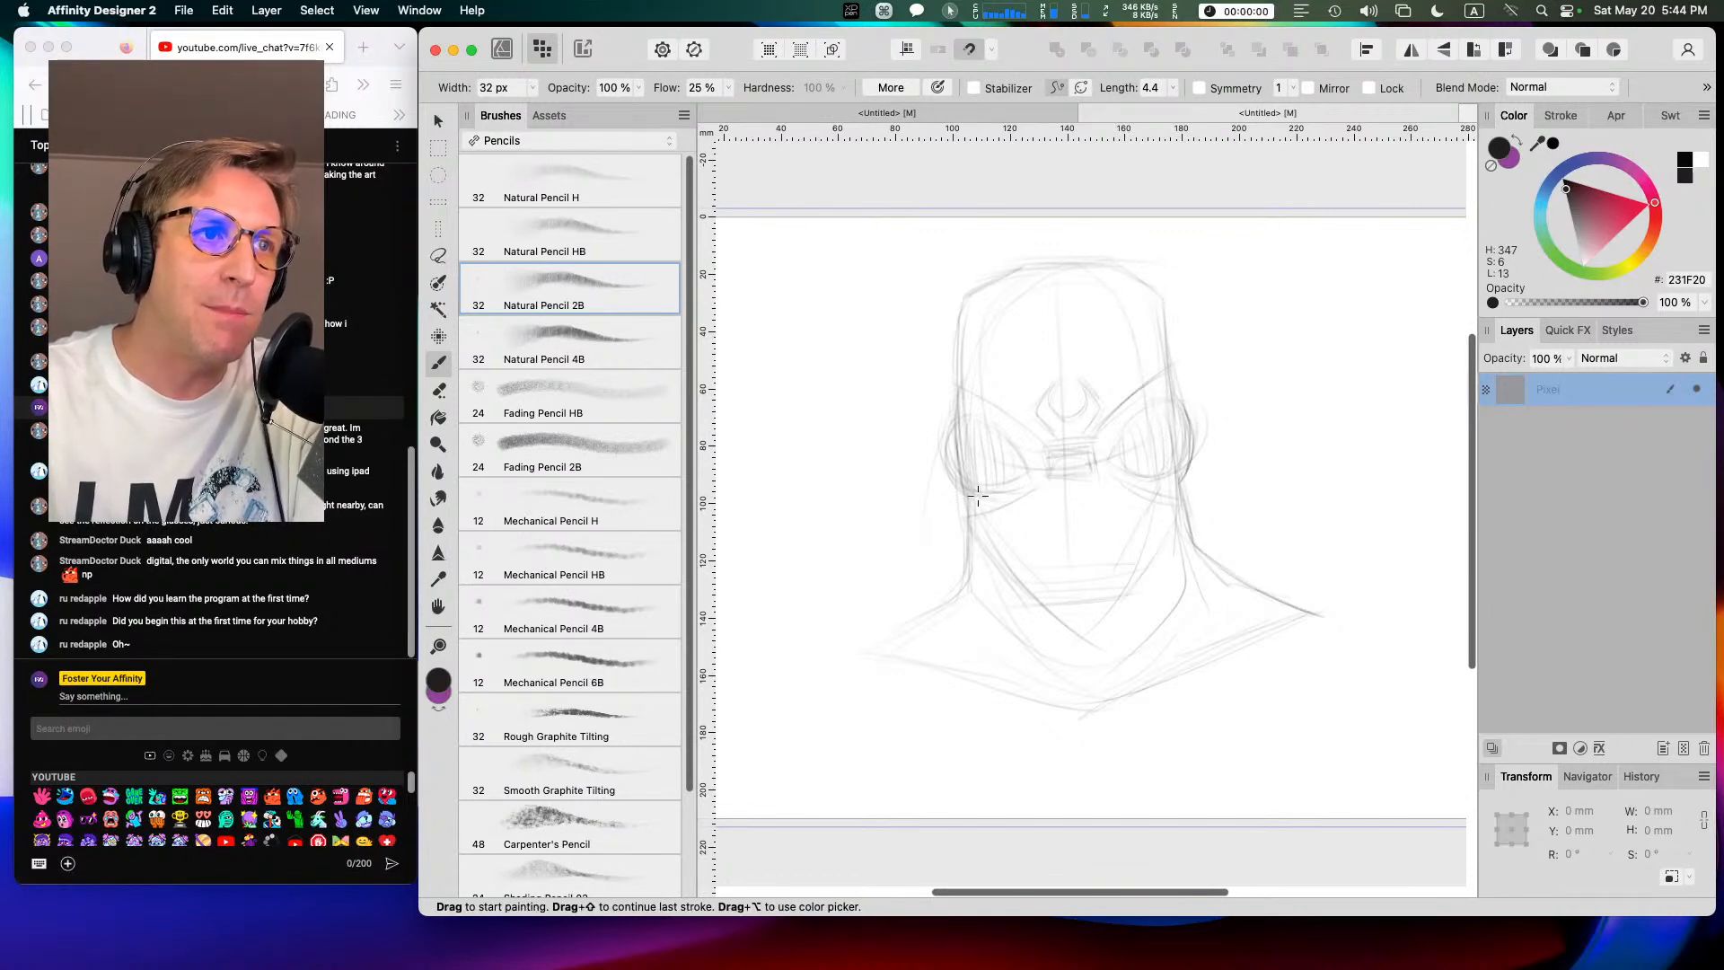
left_click_drag(955, 530, 962, 588)
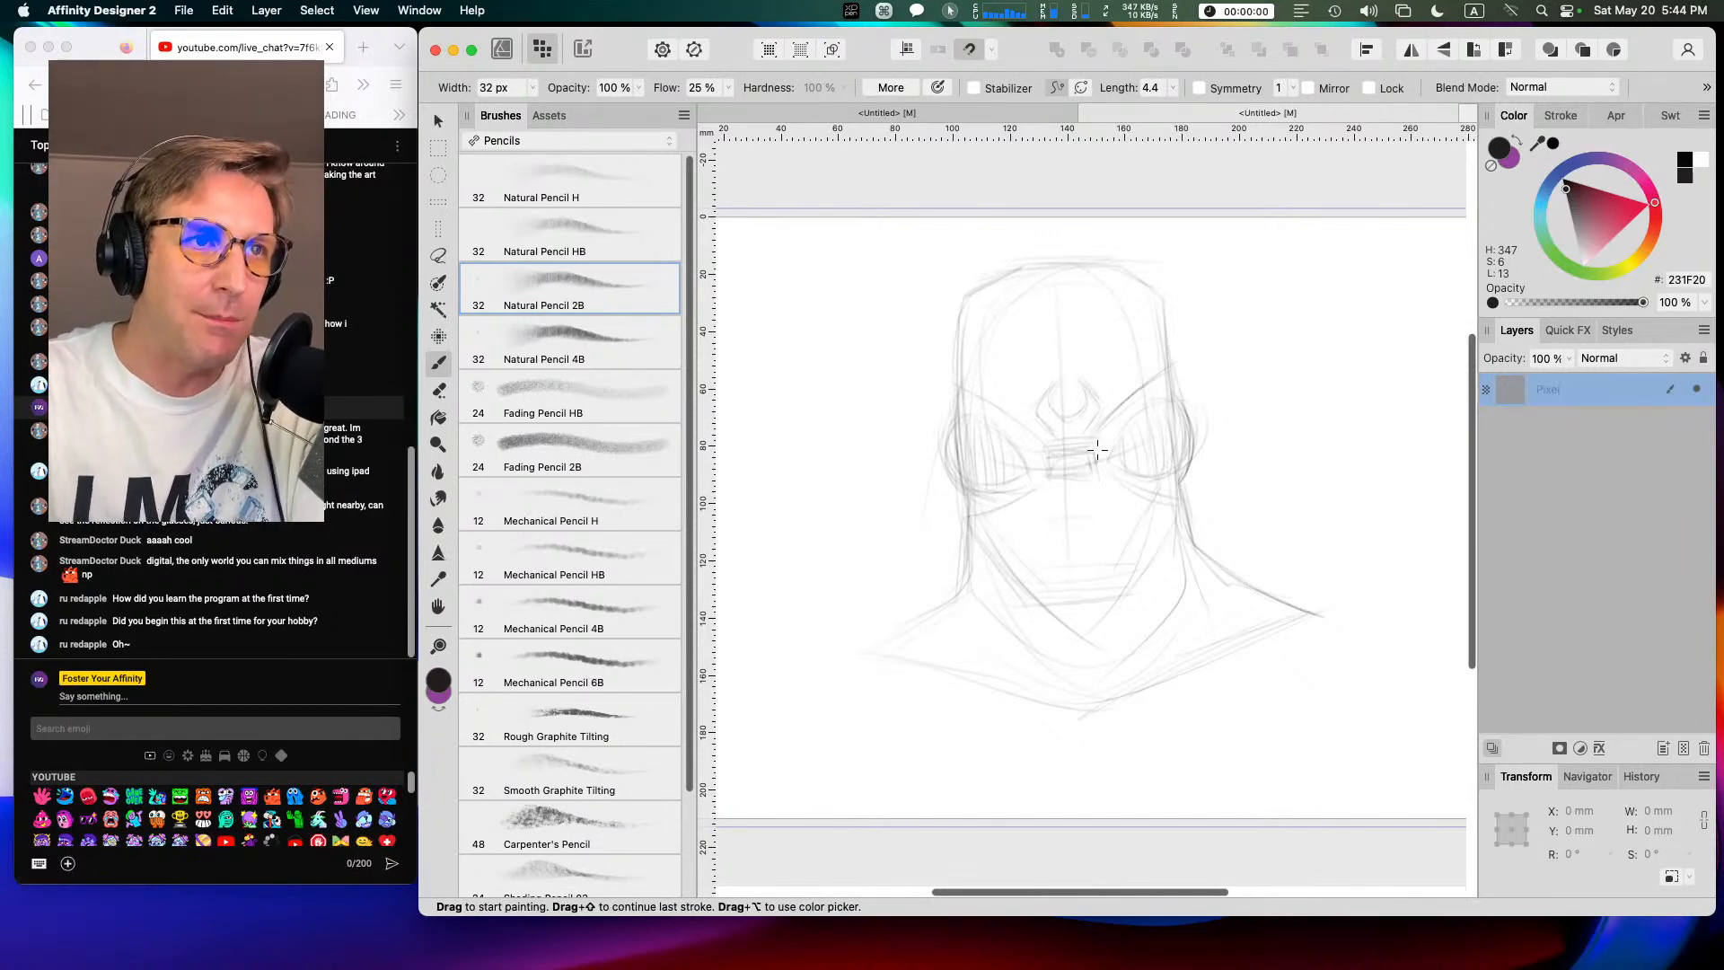
Step: Erase part of the vertical centre line below the goggles and pencil in a wedge-shaped nose with a pointed tip
key("super+equal")
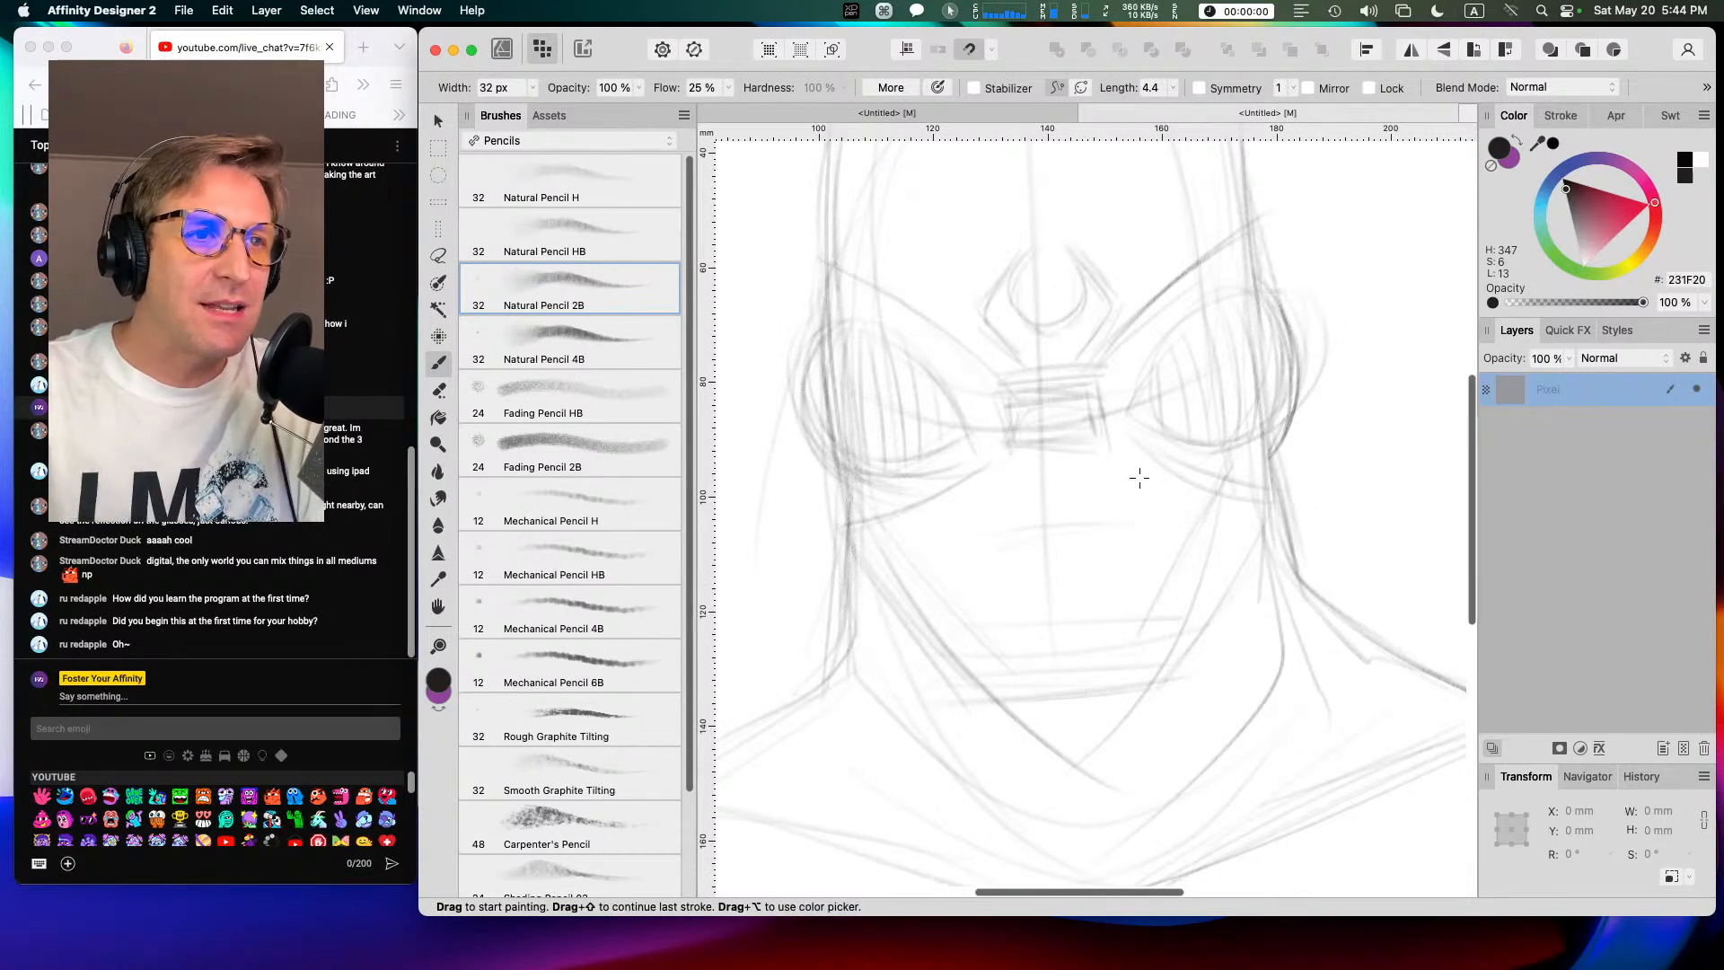
key("e")
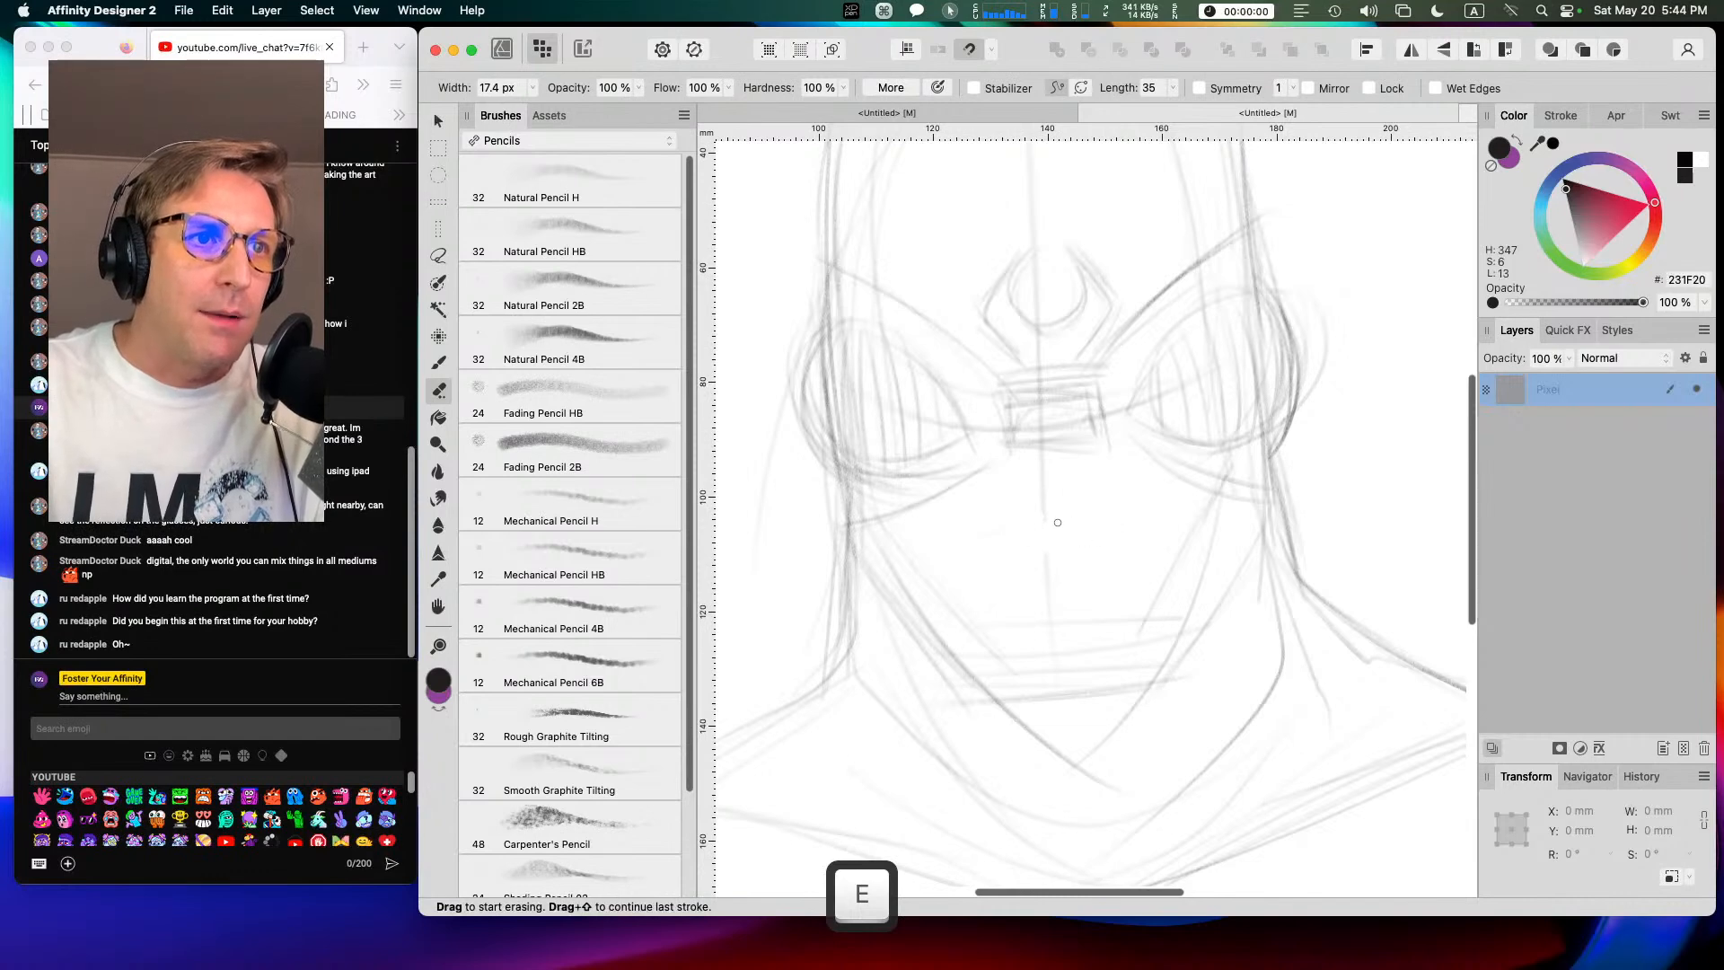
key("b")
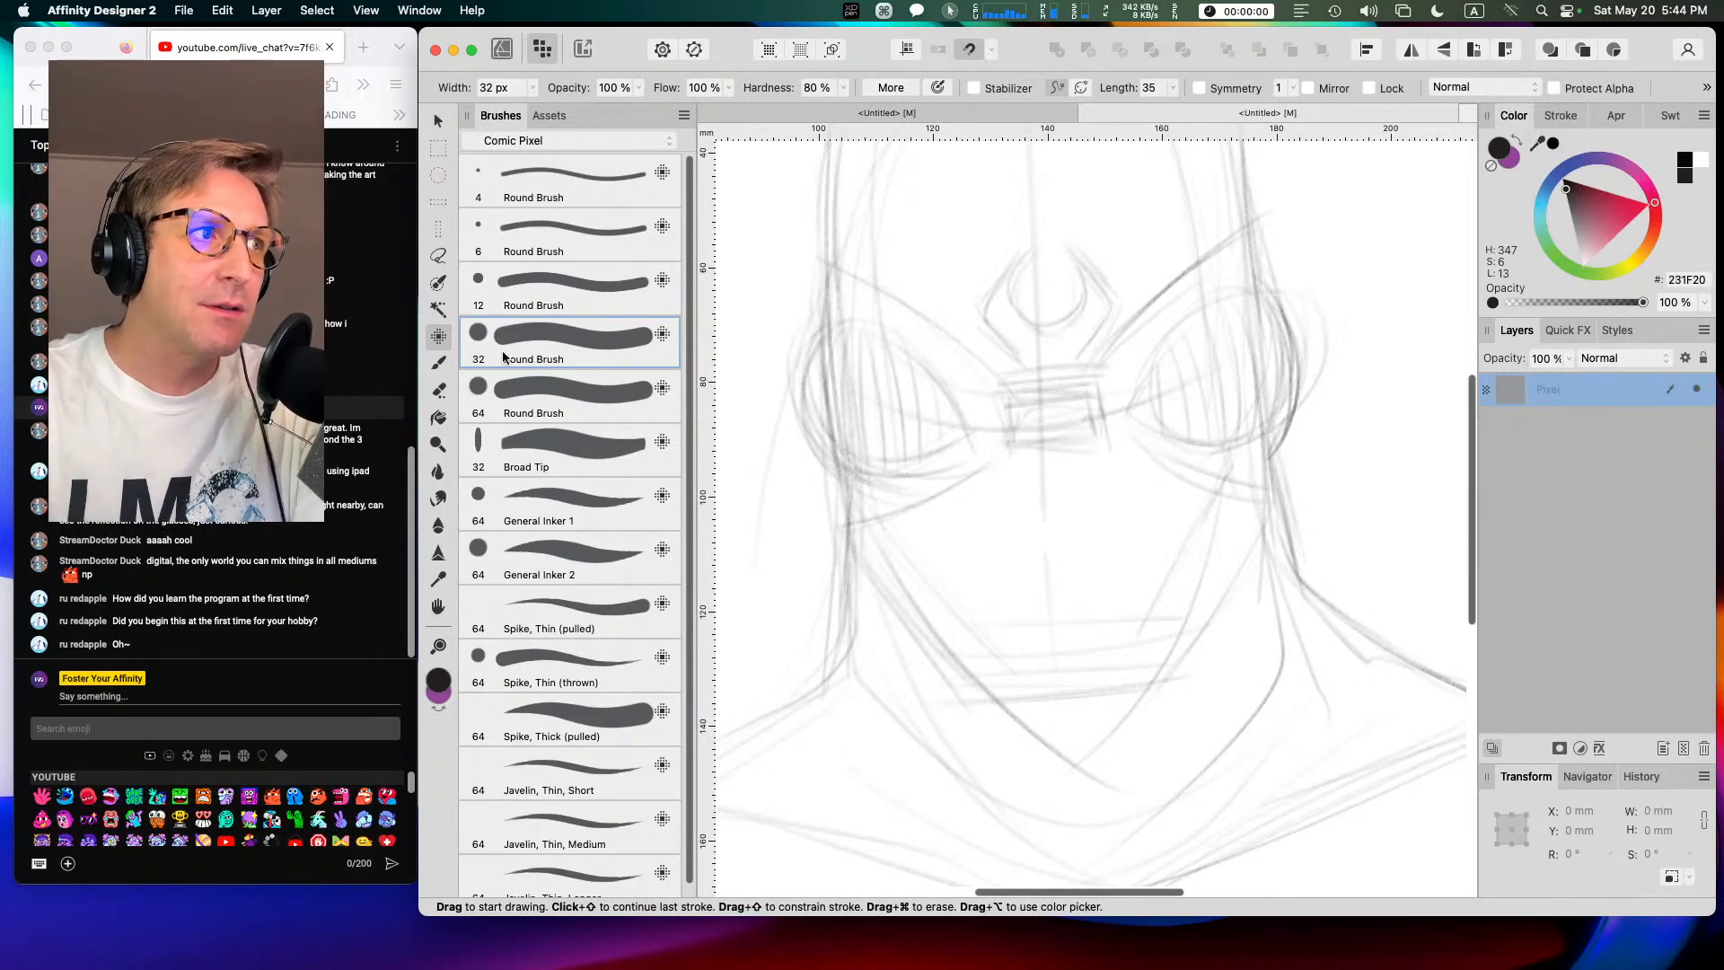
left_click(437, 364)
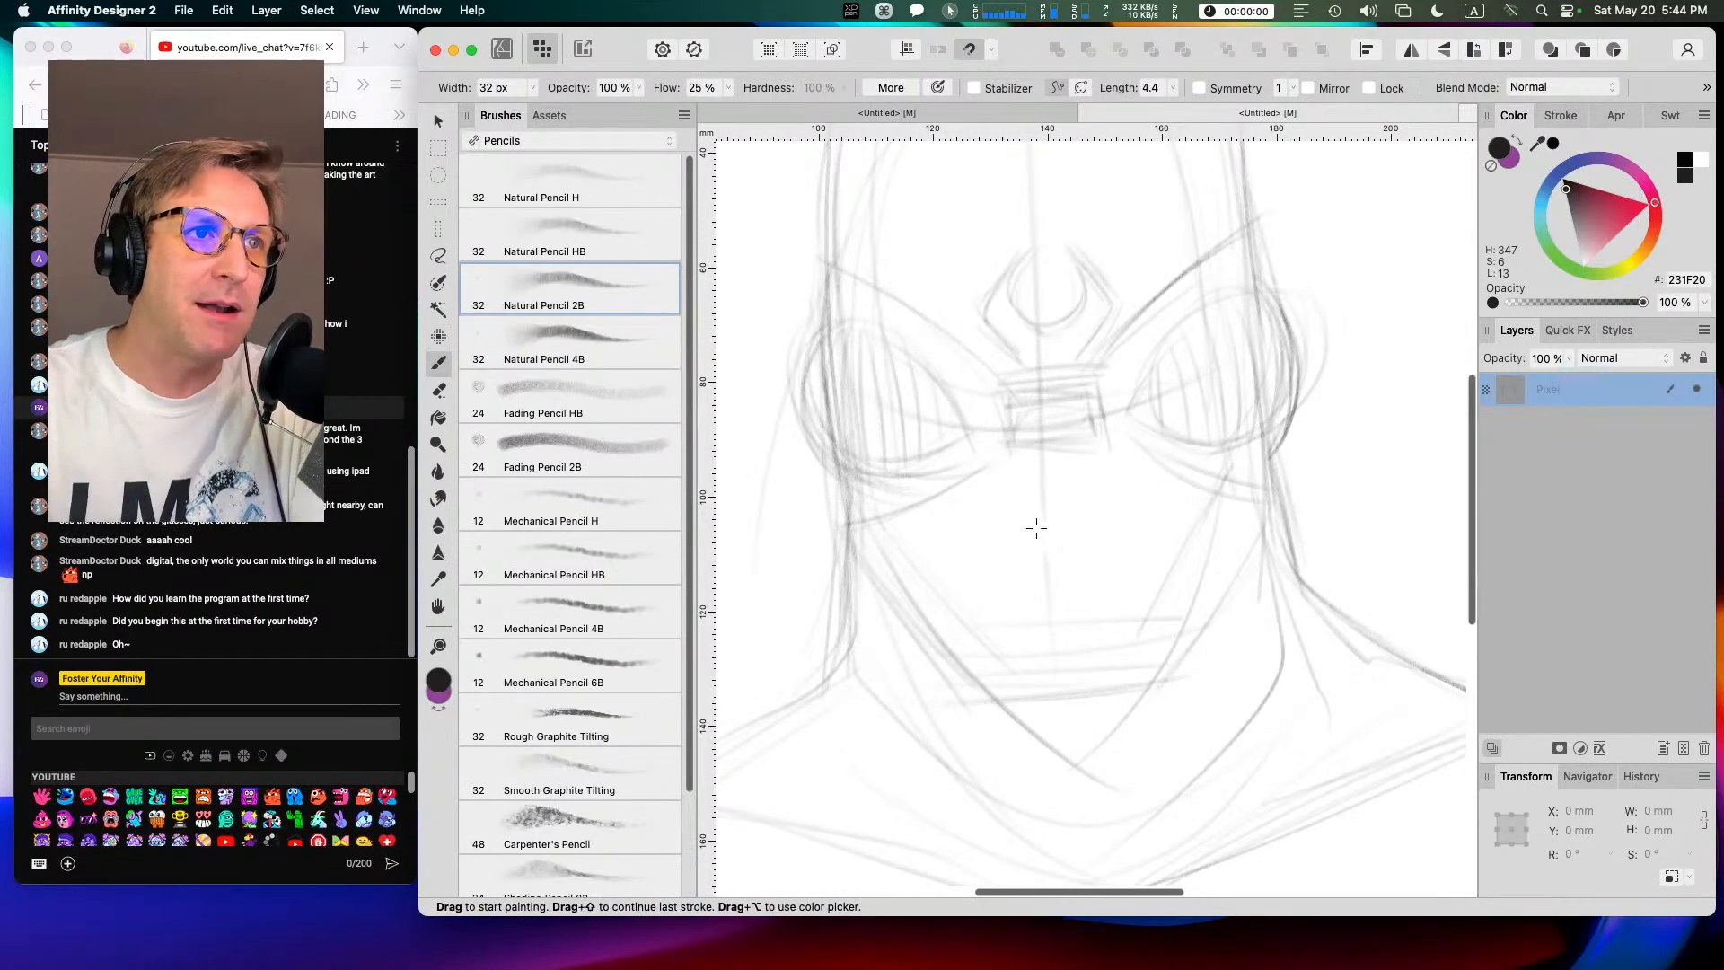
left_click_drag(1004, 462, 1000, 493)
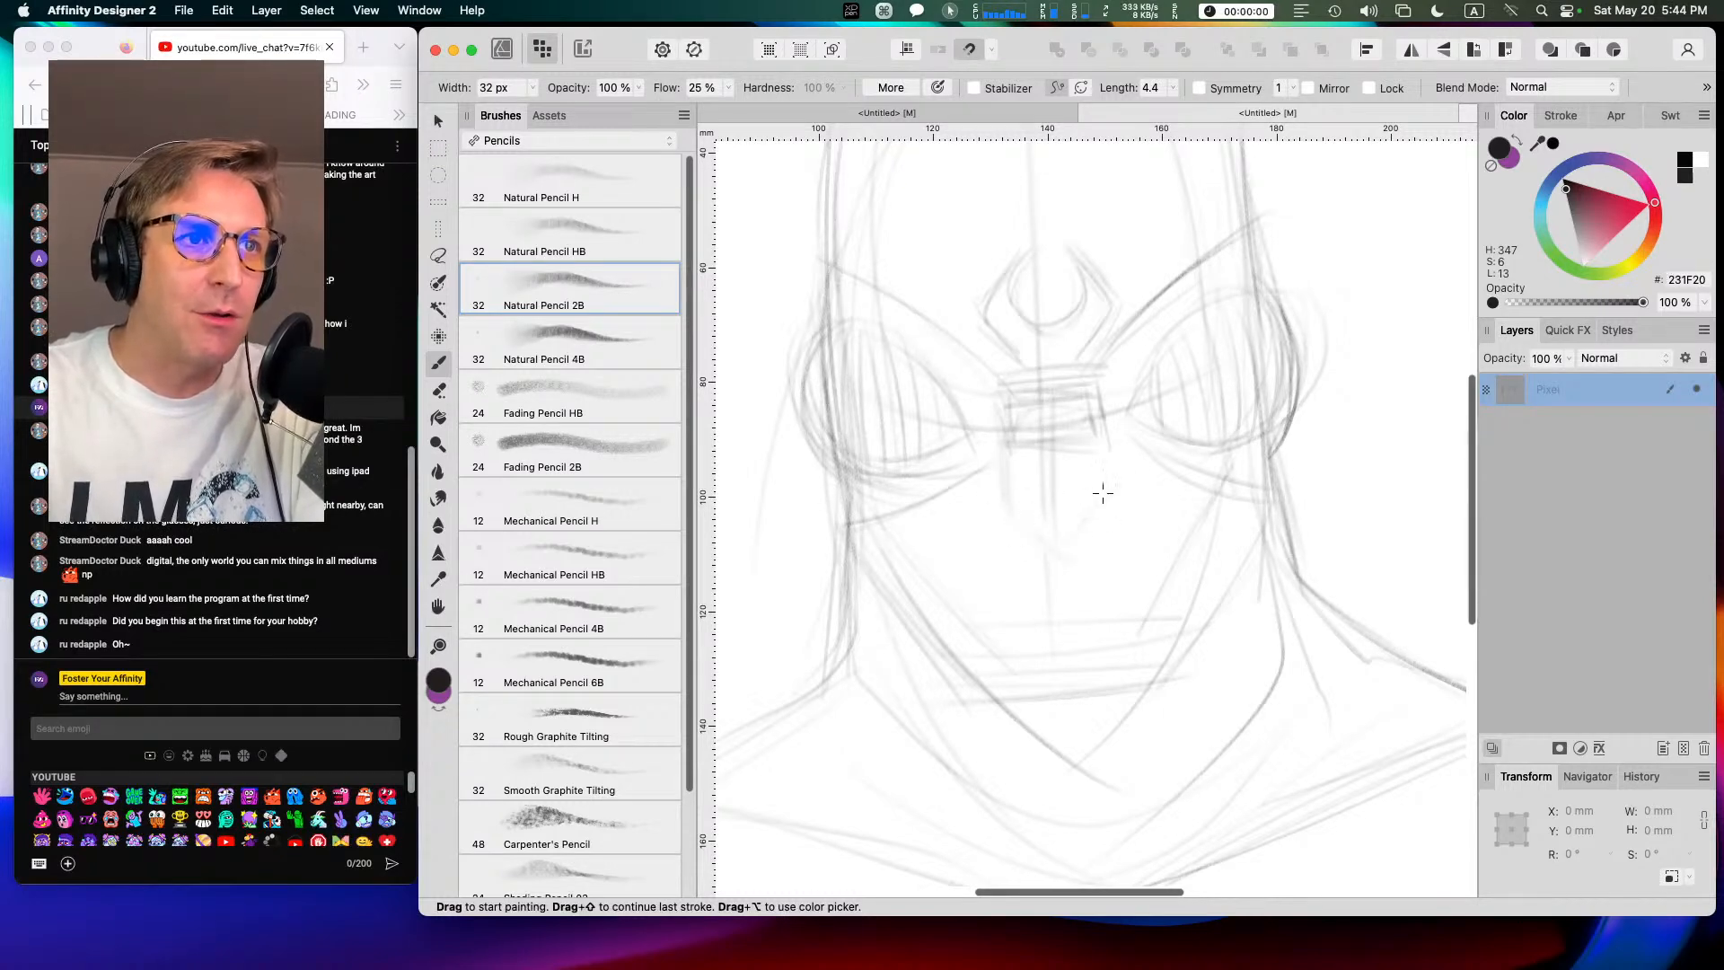
mouse_move(1106, 447)
left_mouse_down()
mouse_move(1119, 490)
mouse_move(1056, 416)
left_mouse_up()
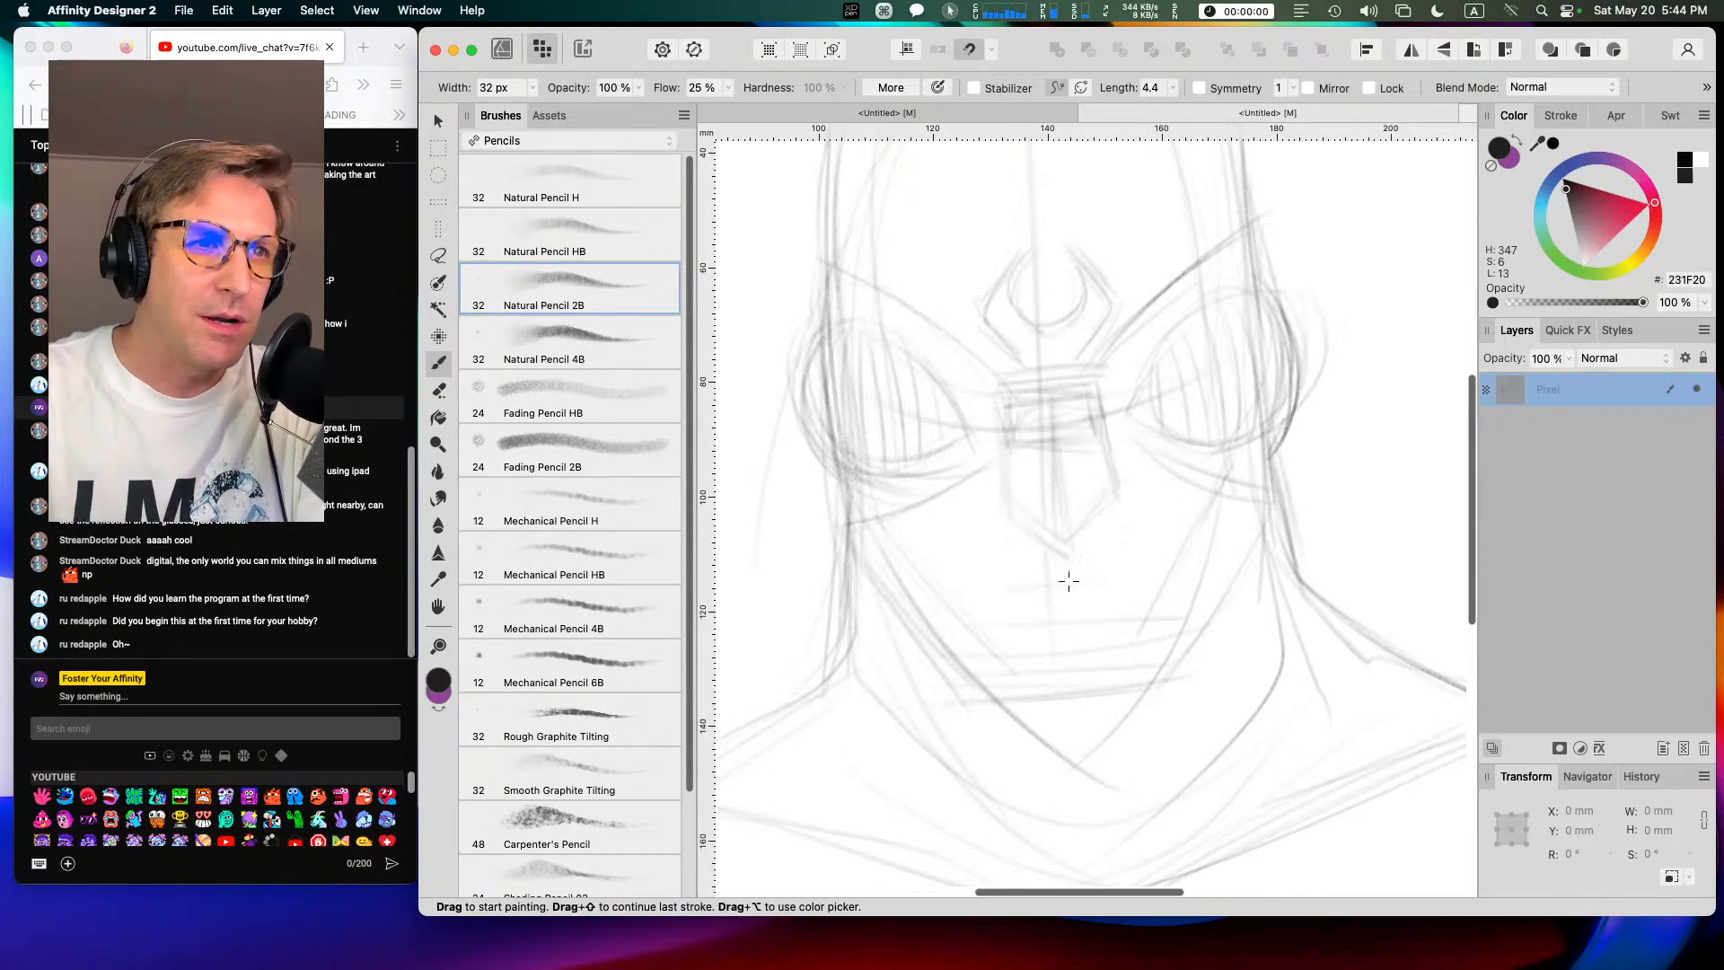
Step: Try out a small mouth with a few short pencil strokes beneath the nose
mouse_move(1044, 604)
left_mouse_down()
mouse_move(1085, 605)
mouse_move(1059, 627)
mouse_move(1088, 639)
mouse_move(1061, 641)
left_mouse_up()
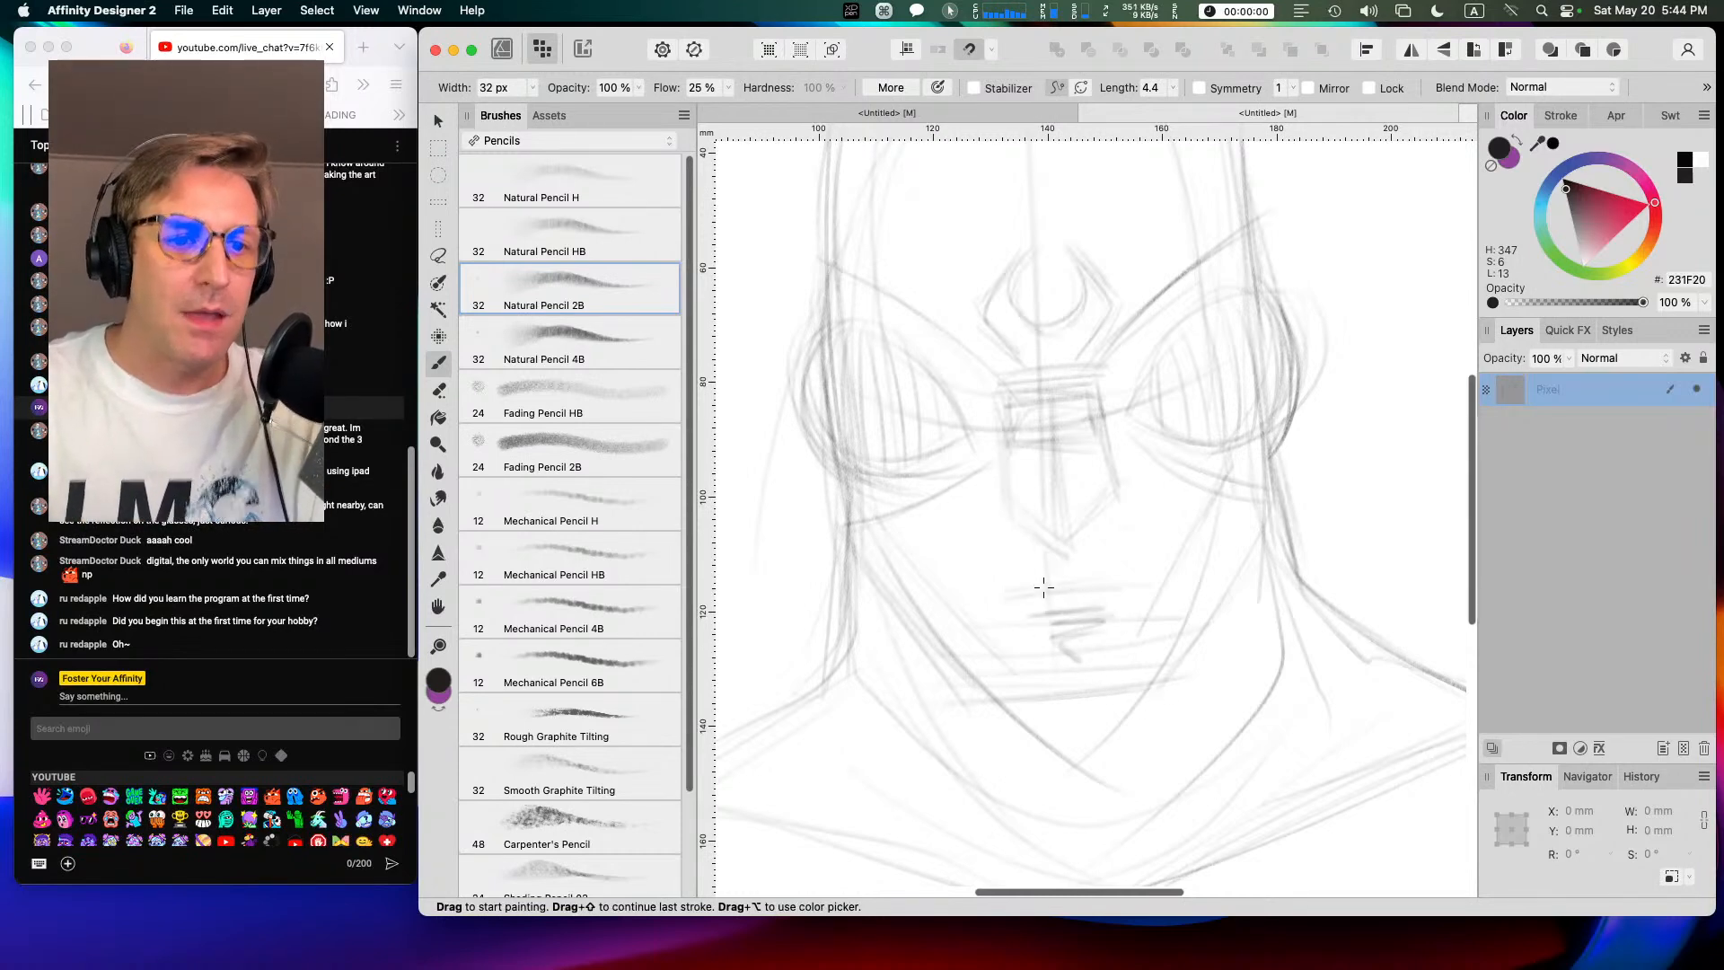
mouse_move(1060, 599)
left_mouse_down()
mouse_move(1072, 637)
mouse_move(1046, 589)
left_mouse_up()
Step: Erase the mouth strokes and the middle of the chin guide lines with the eraser enlarged to 40.3 px
key("e")
scroll(1055, 619, "up", 10)
scroll(1068, 627, "down", 10)
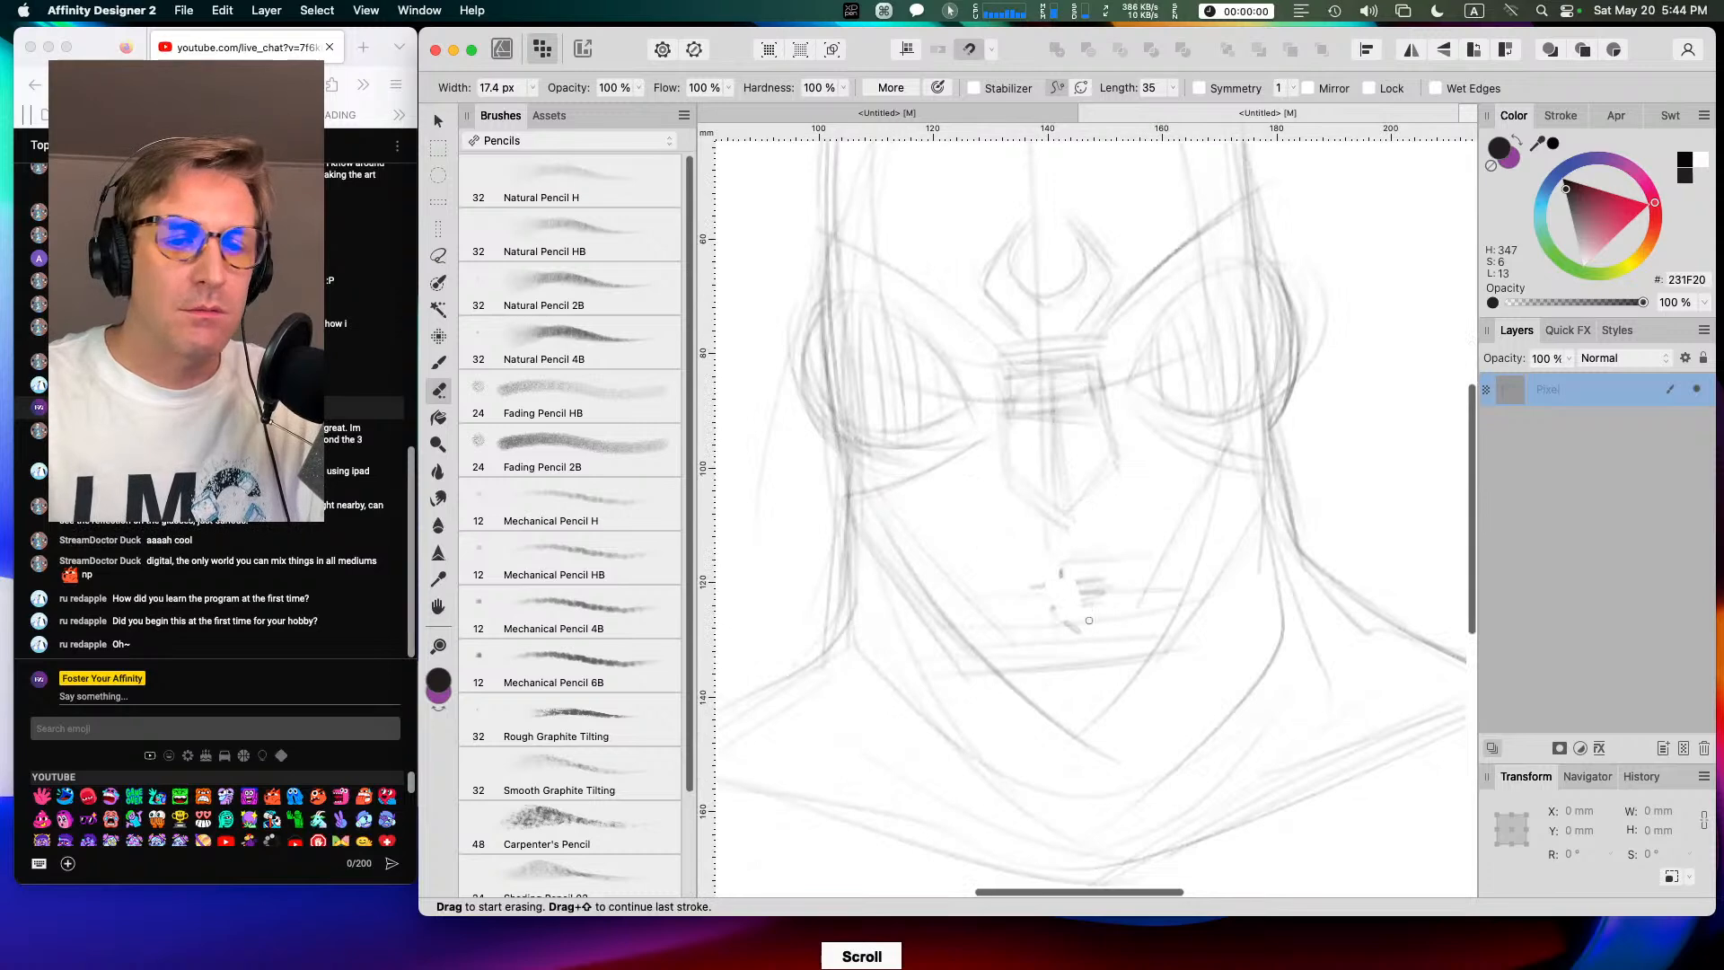
key("bracketright")
key("bracketright")
key("bracketright")
left_click_drag(1099, 573, 1068, 617)
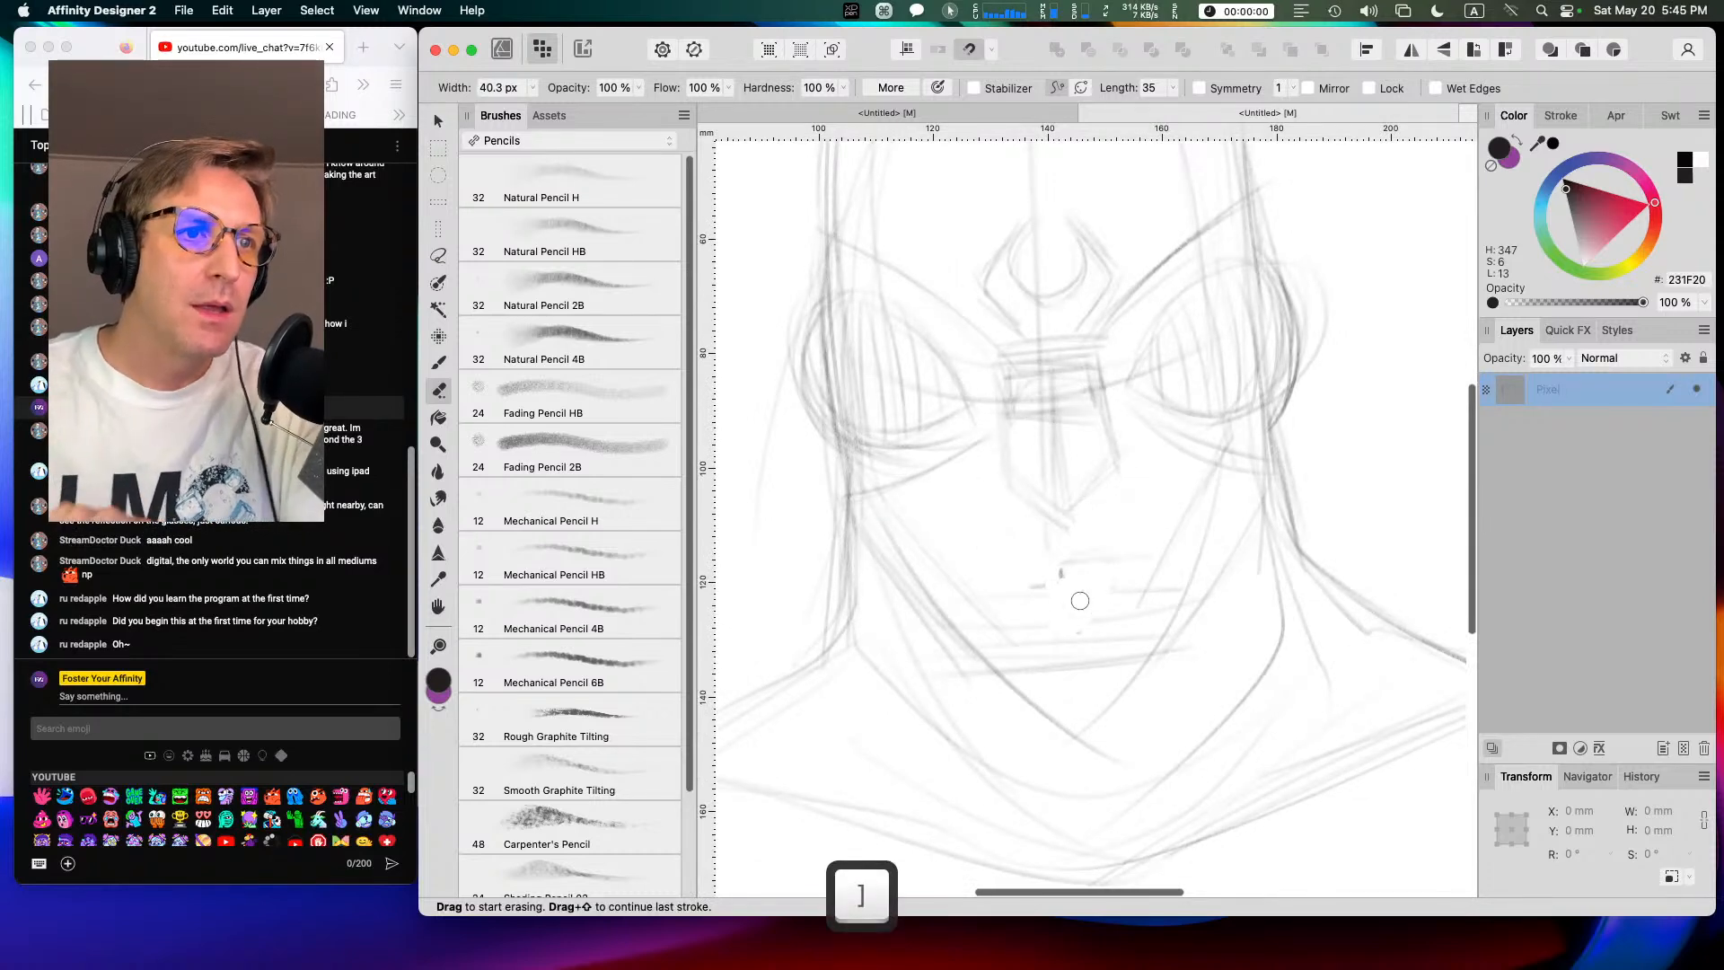
left_click_drag(1059, 547, 1085, 559)
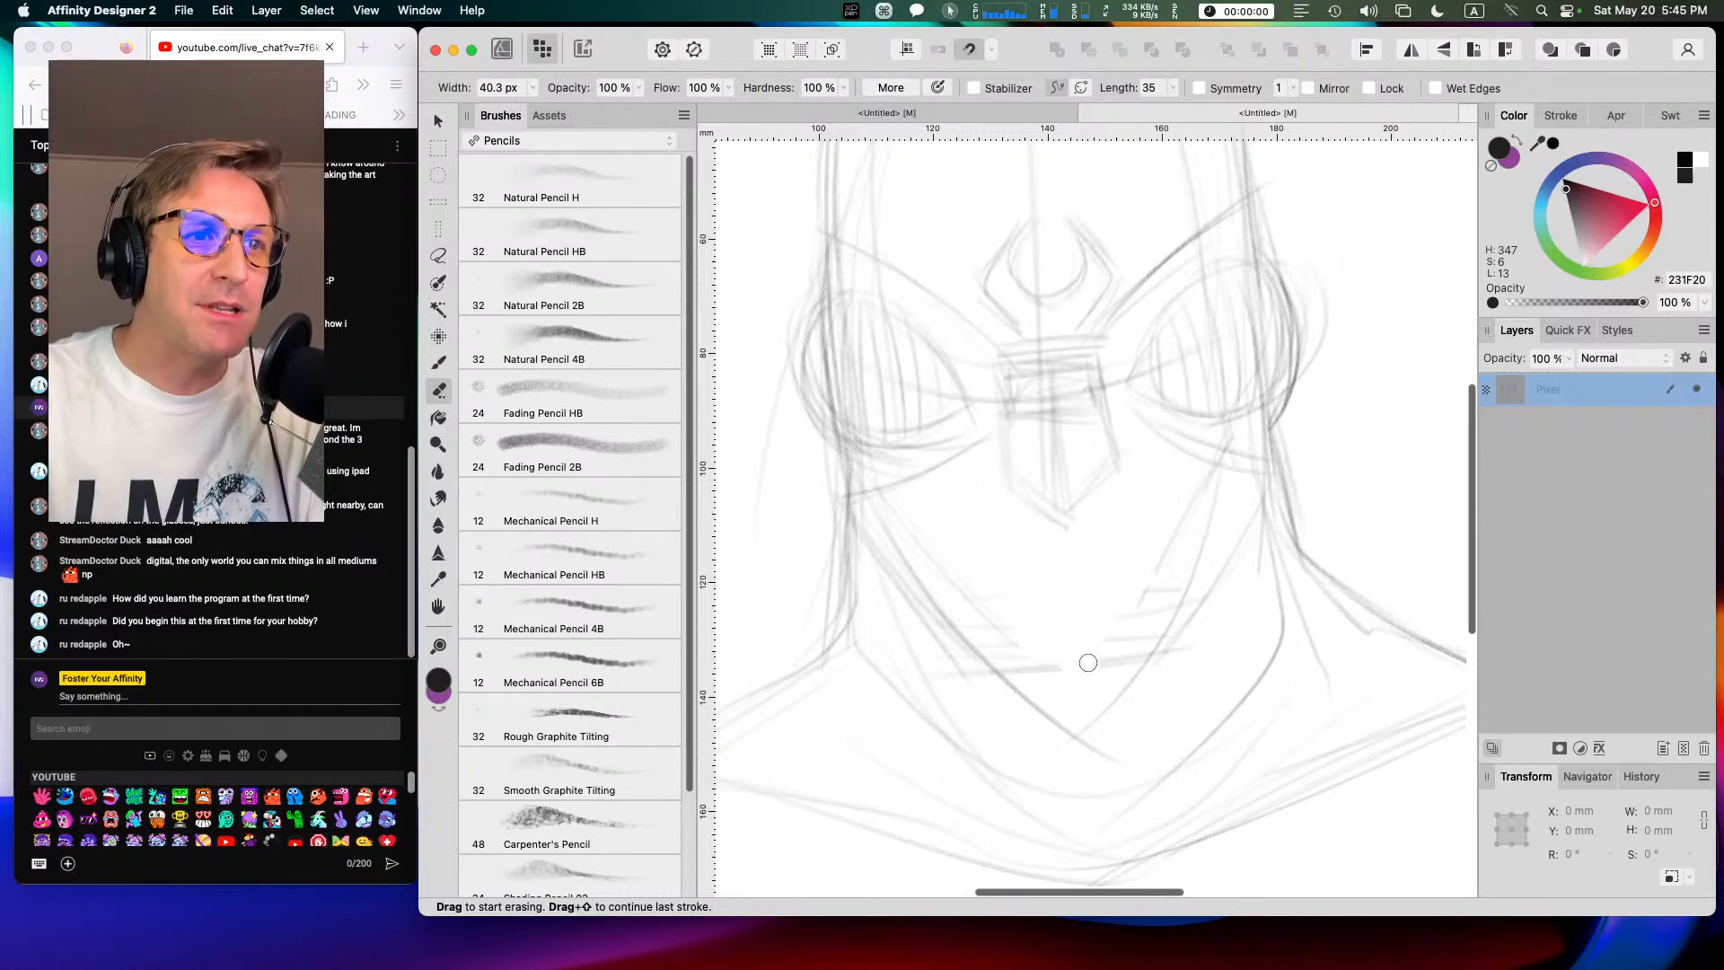
left_click_drag(1043, 650, 1048, 661)
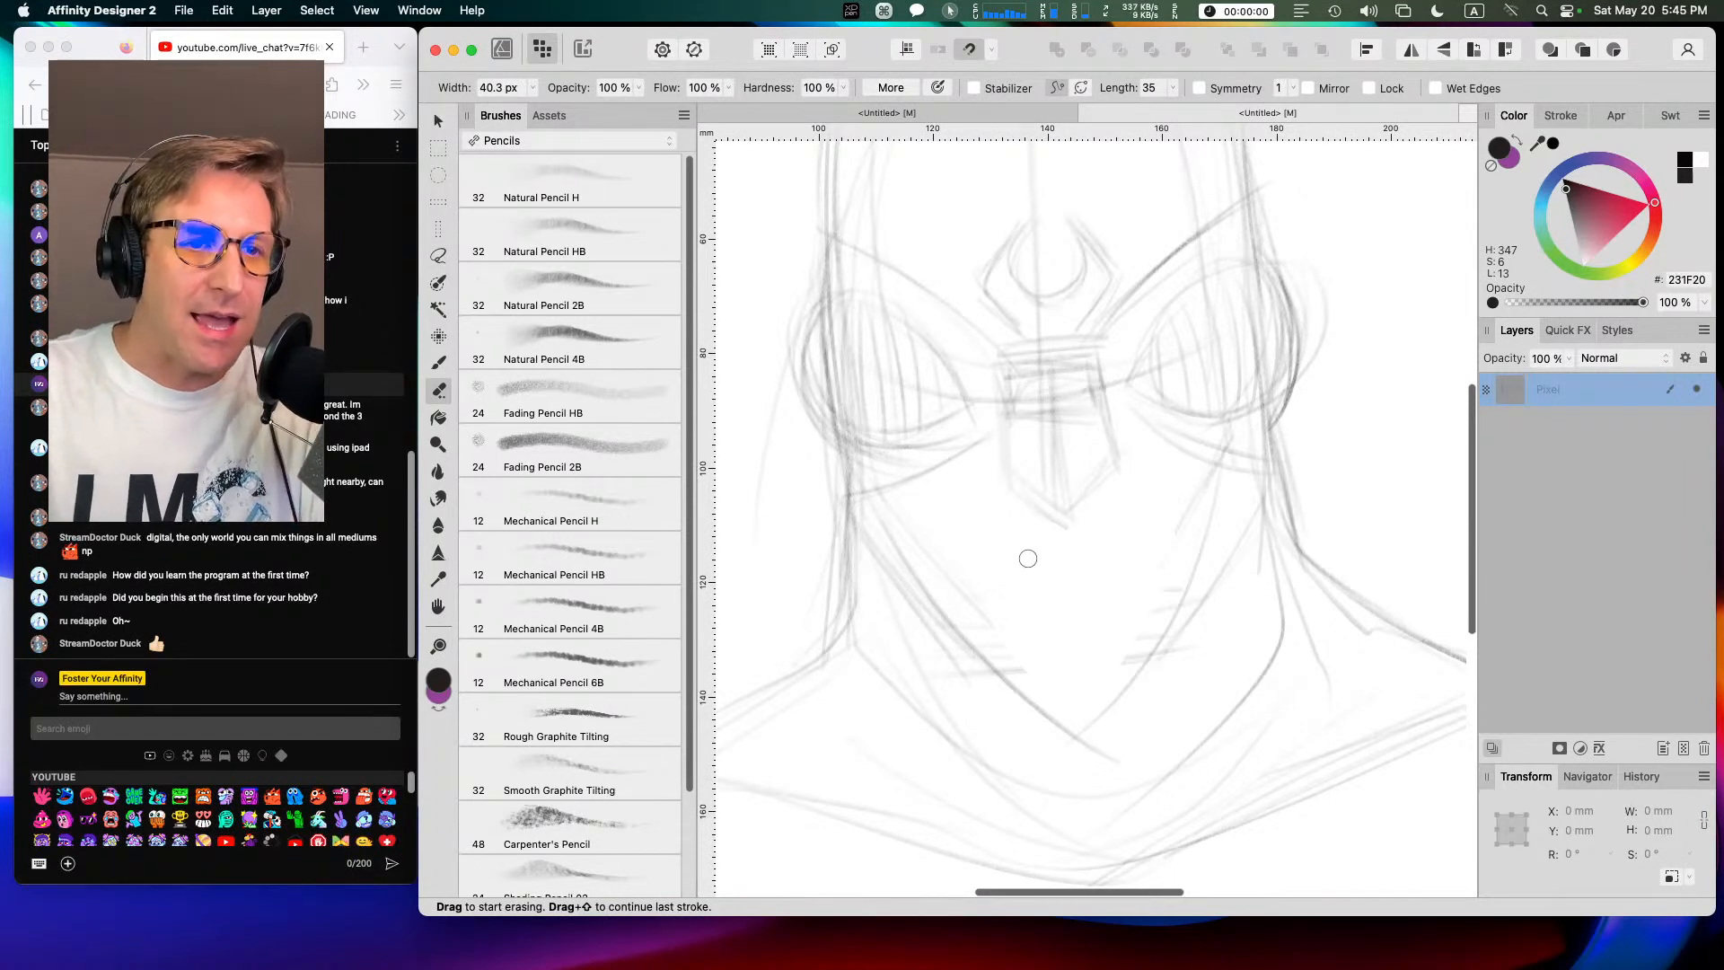
Step: Sketch a wide, slanted open grin beneath the nose with the Natural Pencil 2B brush
key("b")
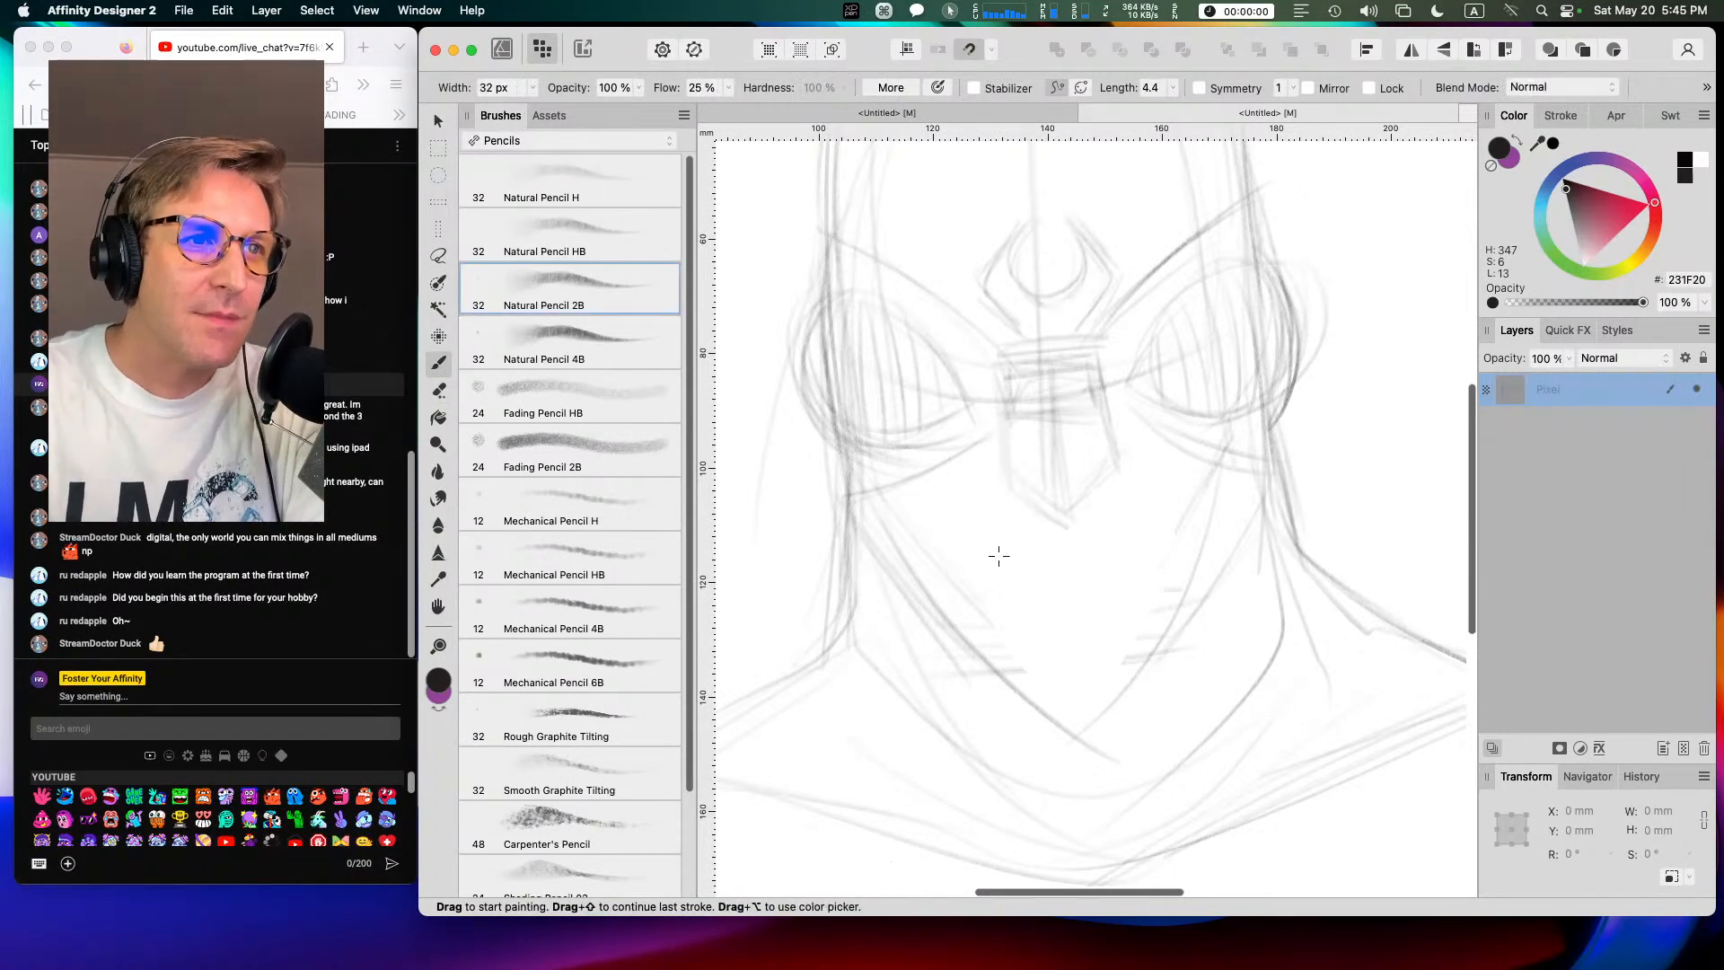
mouse_move(1067, 550)
left_mouse_down()
mouse_move(981, 569)
mouse_move(1009, 600)
mouse_move(1122, 563)
mouse_move(1107, 568)
mouse_move(1128, 584)
left_mouse_up()
mouse_move(1039, 619)
left_mouse_down()
mouse_move(992, 568)
mouse_move(1042, 622)
left_mouse_up()
mouse_move(1156, 526)
left_mouse_down()
mouse_move(1134, 589)
mouse_move(1061, 610)
left_mouse_up()
left_click_drag(1118, 544, 985, 555)
left_click_drag(1179, 506, 1153, 573)
Step: Pencil the angular jawline down both sides of the face and a flat chin line joining them
left_click_drag(848, 492, 864, 579)
mouse_move(851, 446)
left_mouse_down()
mouse_move(868, 579)
mouse_move(974, 719)
left_mouse_up()
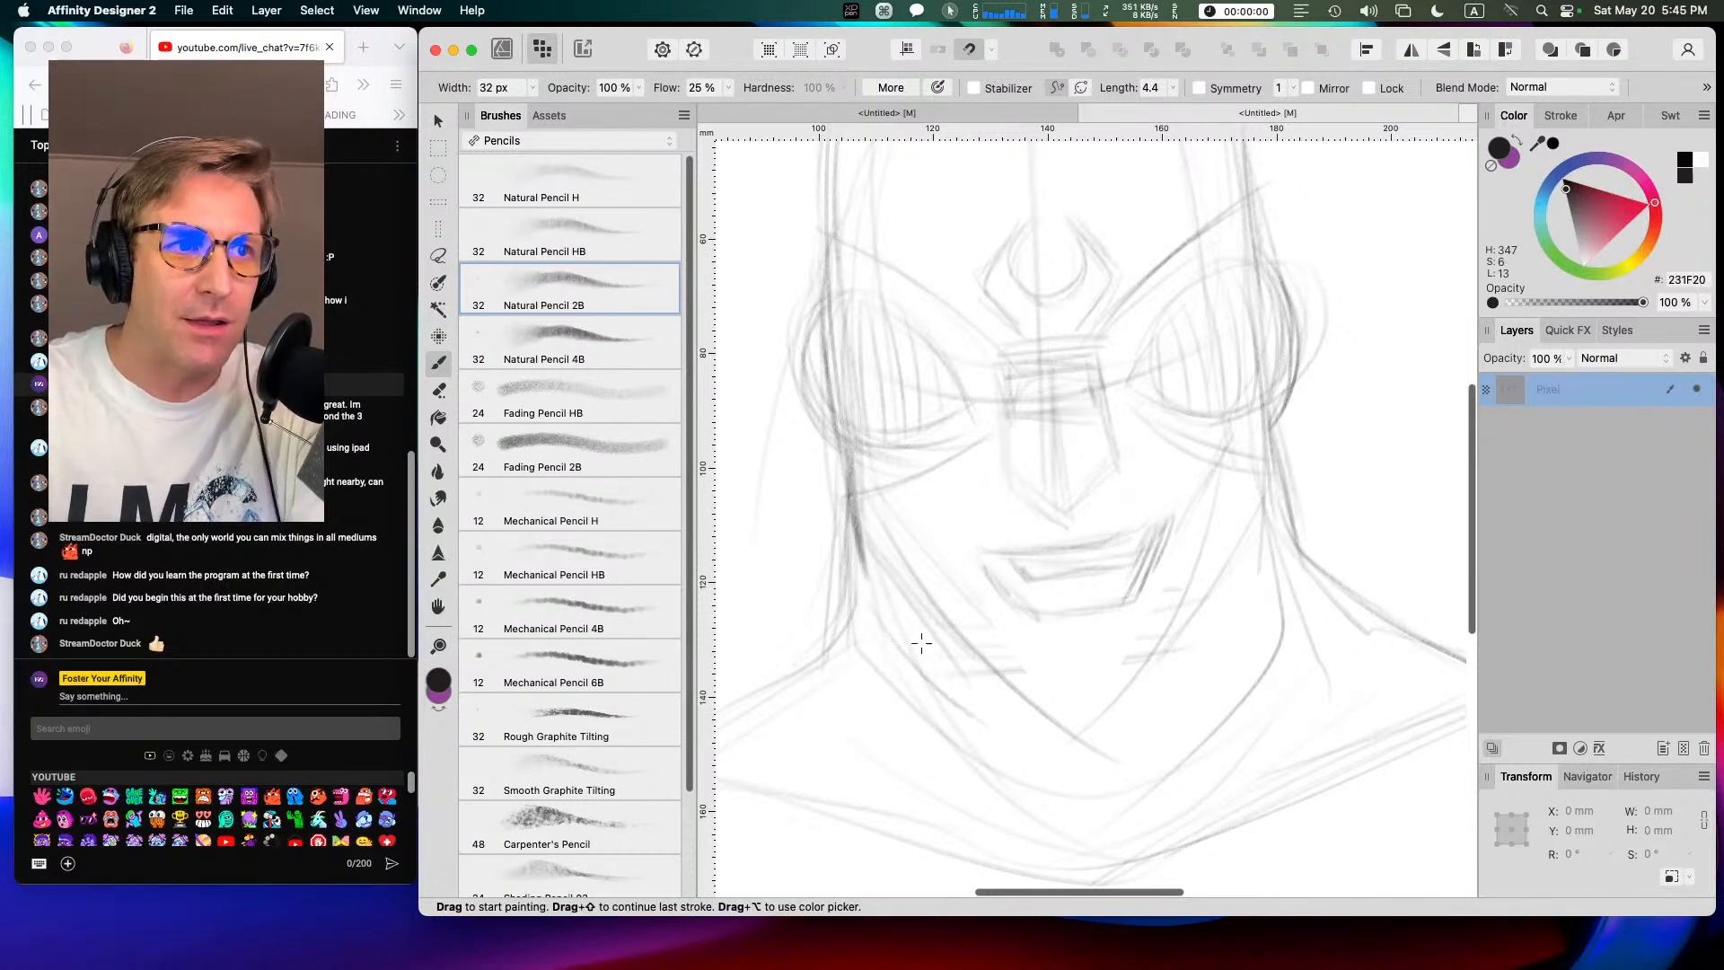
mouse_move(896, 593)
left_mouse_down()
mouse_move(1003, 714)
mouse_move(1124, 710)
left_mouse_up()
left_click_drag(999, 716, 1158, 693)
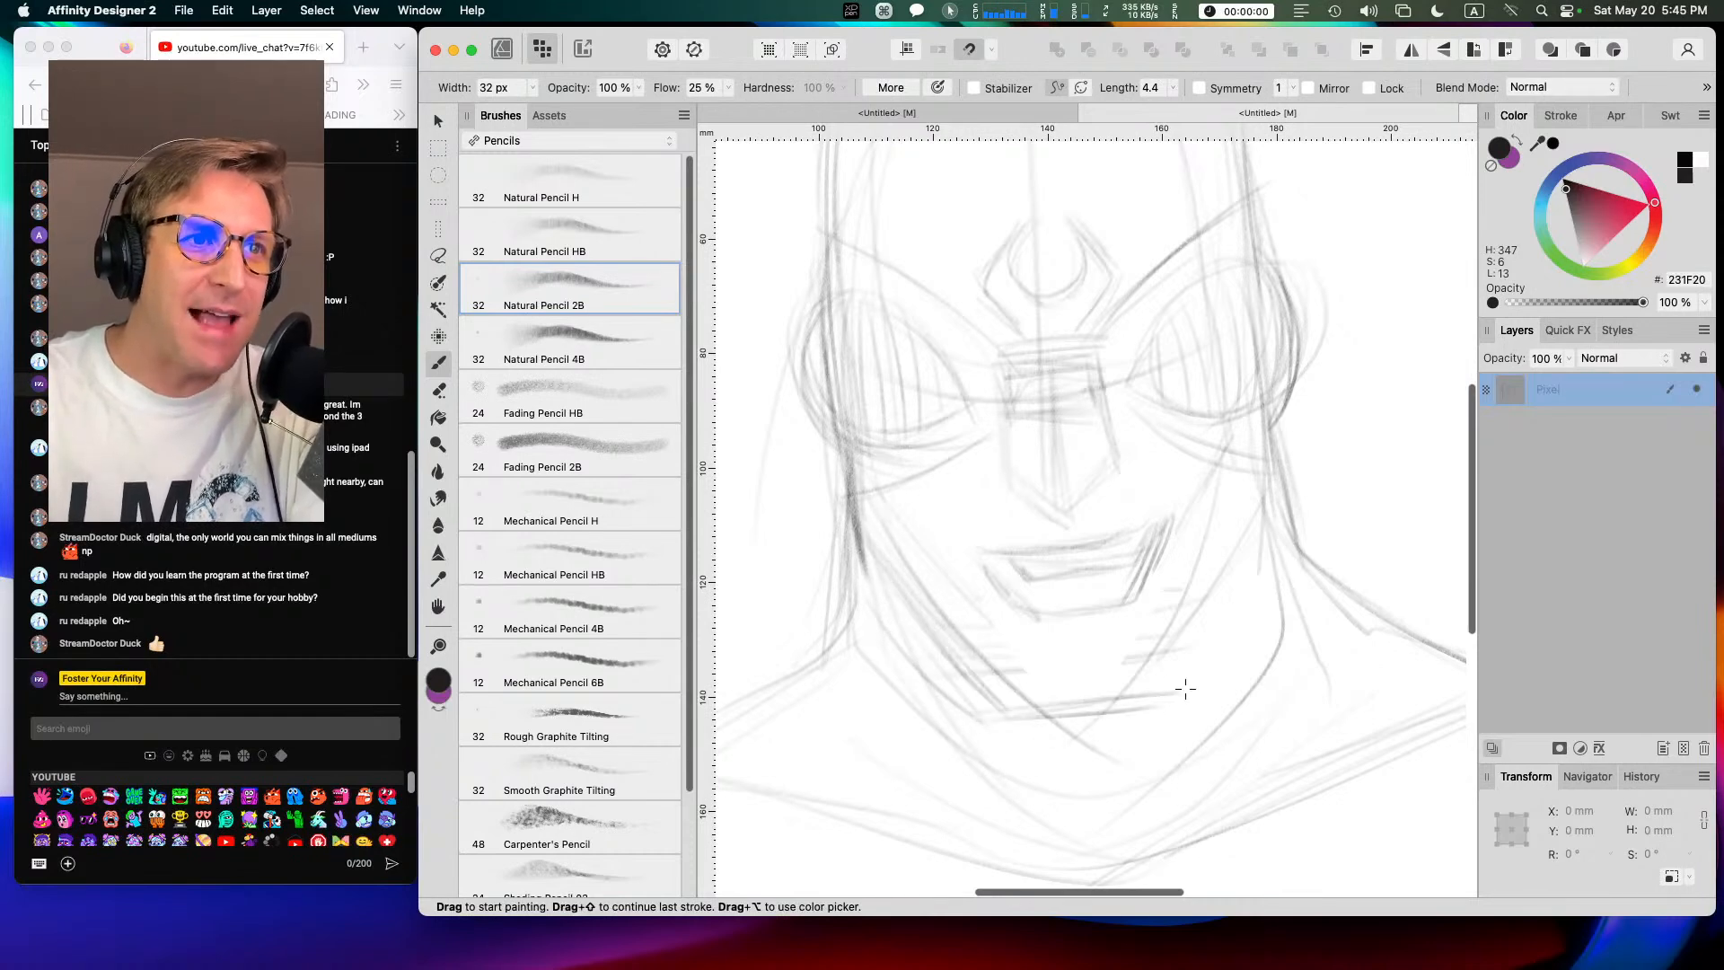
mouse_move(1259, 471)
left_mouse_down()
mouse_move(1252, 523)
mouse_move(1158, 683)
left_mouse_up()
left_click_drag(1274, 531, 1172, 679)
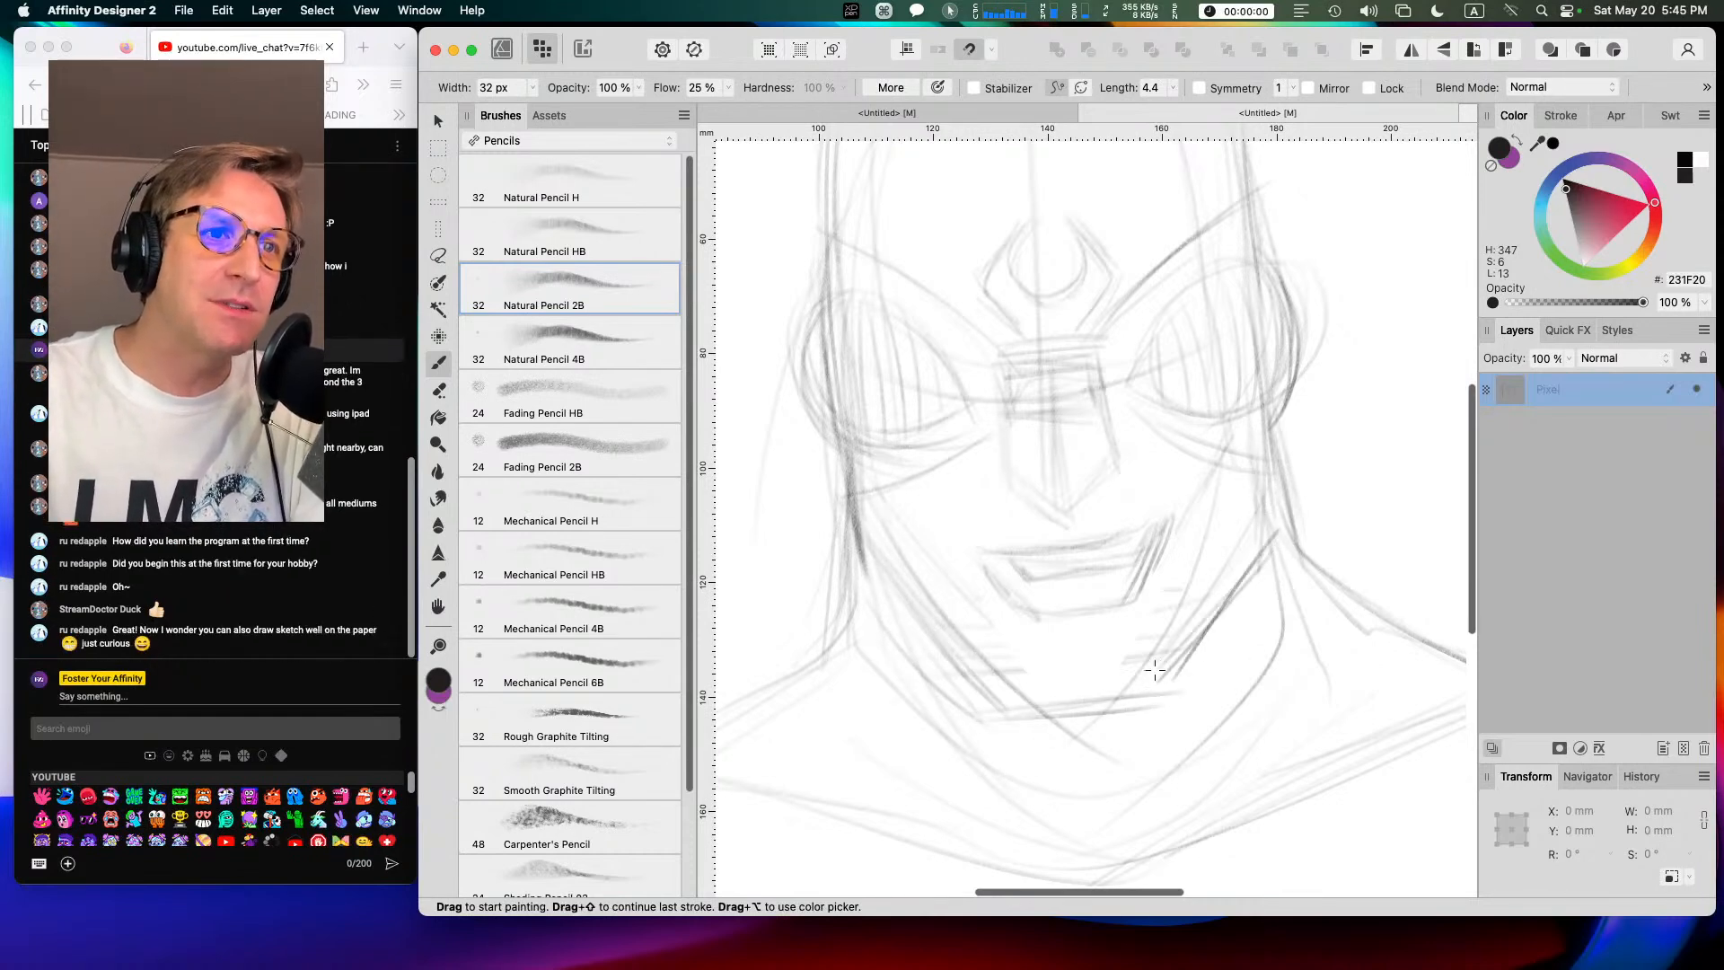
left_click_drag(1034, 698, 1163, 678)
Step: Add cheek contour lines inside both sides of the jaw and darken the hood edge beside the face
mouse_move(905, 496)
left_mouse_down()
mouse_move(938, 635)
mouse_move(972, 656)
left_mouse_up()
left_click_drag(1205, 450, 1199, 583)
left_click_drag(1212, 503, 1178, 641)
mouse_move(1231, 461)
left_mouse_down()
mouse_move(1233, 524)
mouse_move(1198, 631)
mouse_move(1265, 521)
mouse_move(1282, 562)
left_mouse_up()
Step: Darken the V-shaped collar folds below the chin as two bold nested lines and strengthen the adjoining jaw edge
mouse_move(1293, 460)
left_mouse_down()
mouse_move(1284, 600)
mouse_move(1158, 750)
left_mouse_up()
left_click_drag(1277, 604, 1082, 781)
mouse_move(893, 638)
left_mouse_down()
mouse_move(1009, 749)
mouse_move(991, 741)
left_mouse_up()
left_click_drag(990, 736, 1099, 779)
mouse_move(912, 718)
left_mouse_down()
mouse_move(1133, 828)
mouse_move(971, 778)
mouse_move(1047, 820)
mouse_move(1179, 767)
mouse_move(1274, 669)
left_mouse_up()
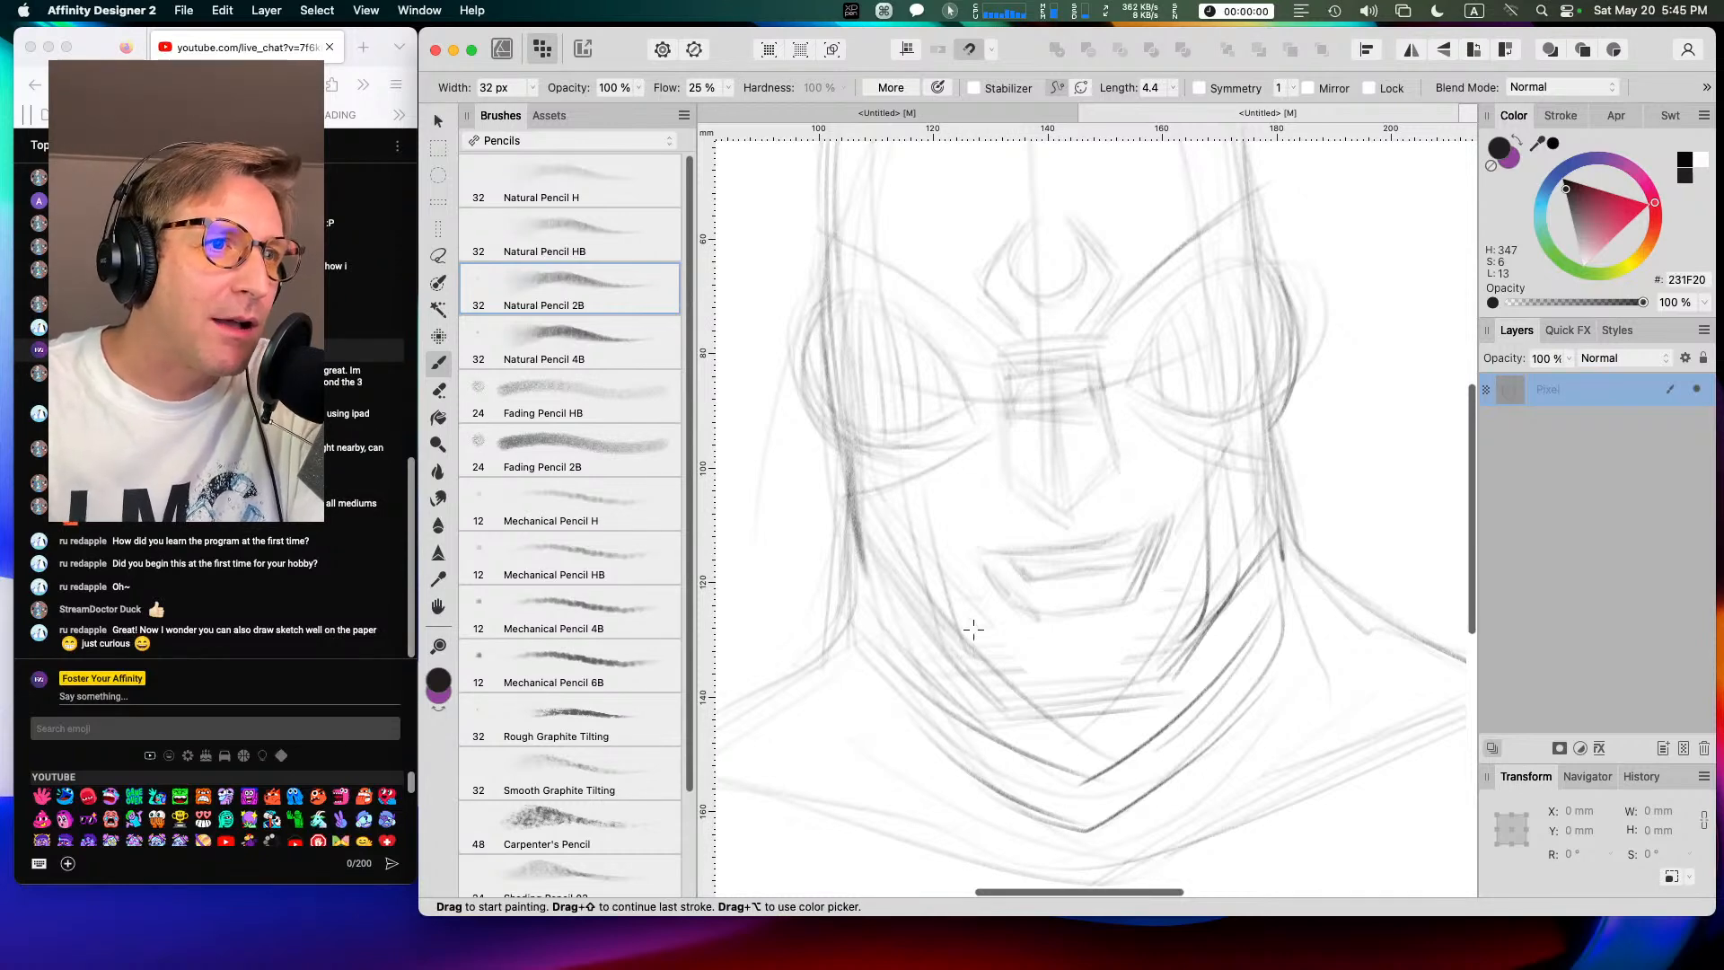
mouse_move(872, 557)
left_mouse_down()
mouse_move(945, 658)
mouse_move(1026, 714)
left_mouse_up()
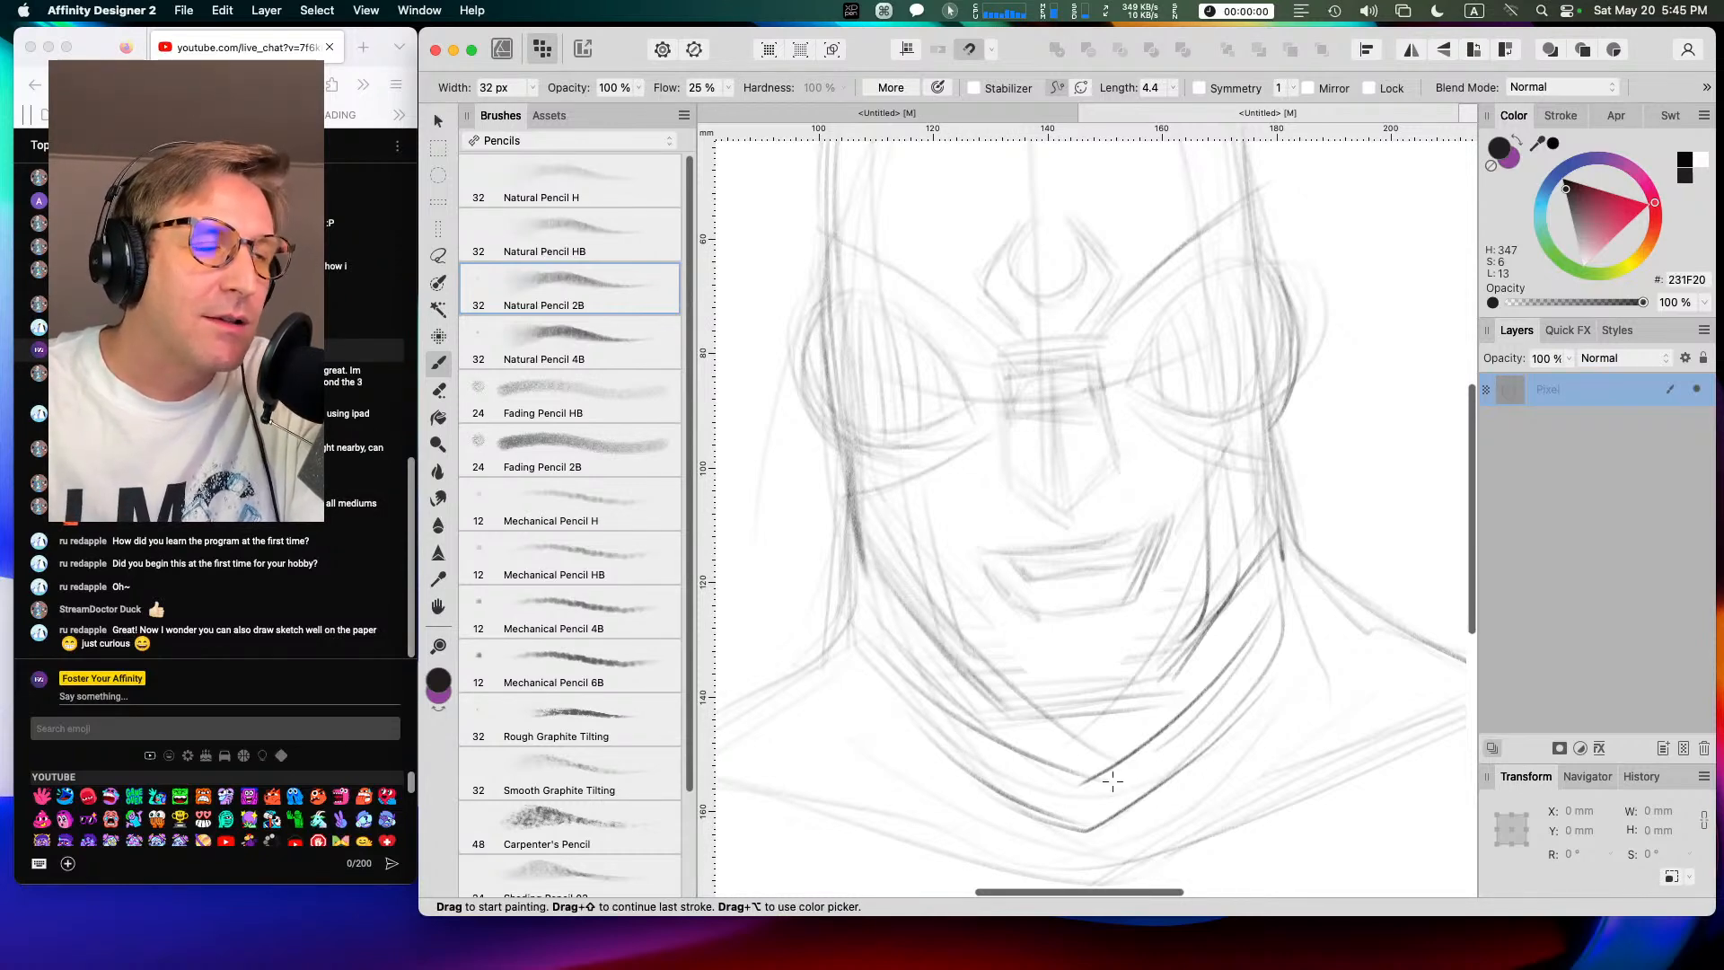
Step: Darken the outlines of the grin and the wedge-shaped nose
mouse_move(974, 543)
left_mouse_down()
mouse_move(1033, 616)
mouse_move(1116, 604)
mouse_move(1071, 611)
mouse_move(1105, 573)
mouse_move(1042, 634)
mouse_move(1034, 607)
mouse_move(1150, 599)
left_mouse_up()
left_click_drag(1172, 521, 1151, 564)
left_click_drag(1170, 546, 1149, 596)
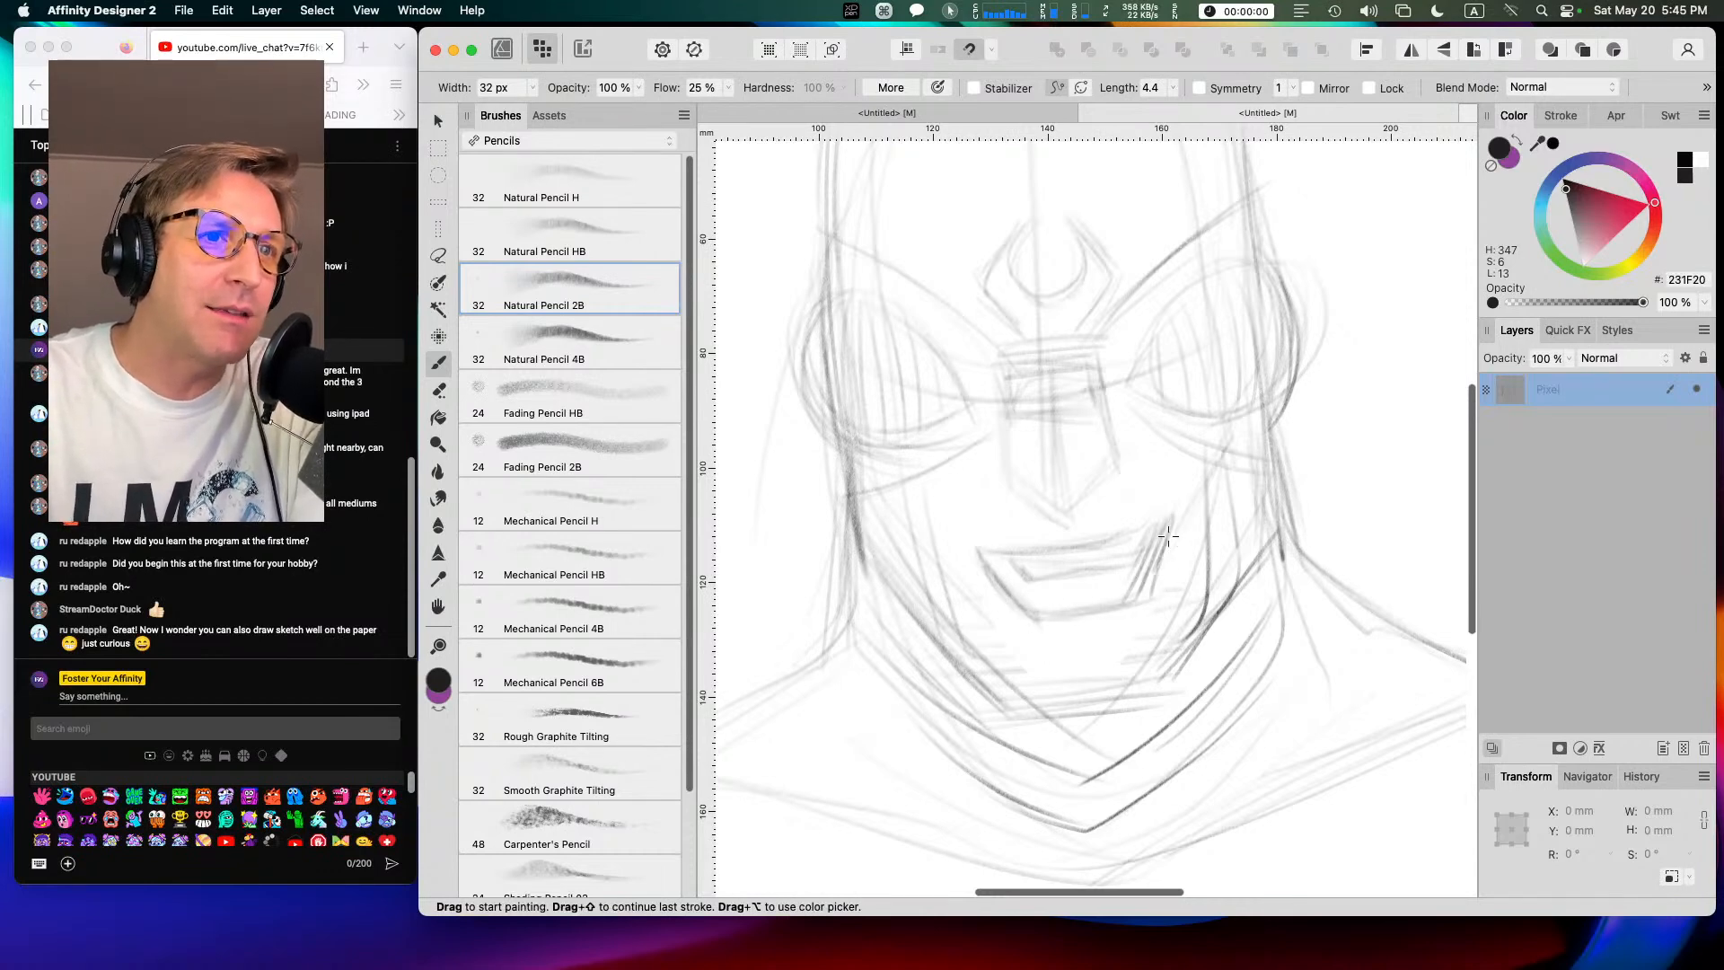
left_click_drag(1011, 541, 1126, 525)
mouse_move(1032, 571)
left_mouse_down()
mouse_move(1123, 559)
mouse_move(1023, 575)
mouse_move(1109, 562)
mouse_move(982, 543)
left_mouse_up()
mouse_move(1001, 400)
left_mouse_down()
mouse_move(1007, 470)
mouse_move(1051, 512)
mouse_move(1079, 524)
mouse_move(1127, 459)
mouse_move(1104, 466)
mouse_move(1117, 436)
mouse_move(1095, 381)
mouse_move(1115, 466)
mouse_move(1050, 391)
mouse_move(1063, 528)
left_mouse_up()
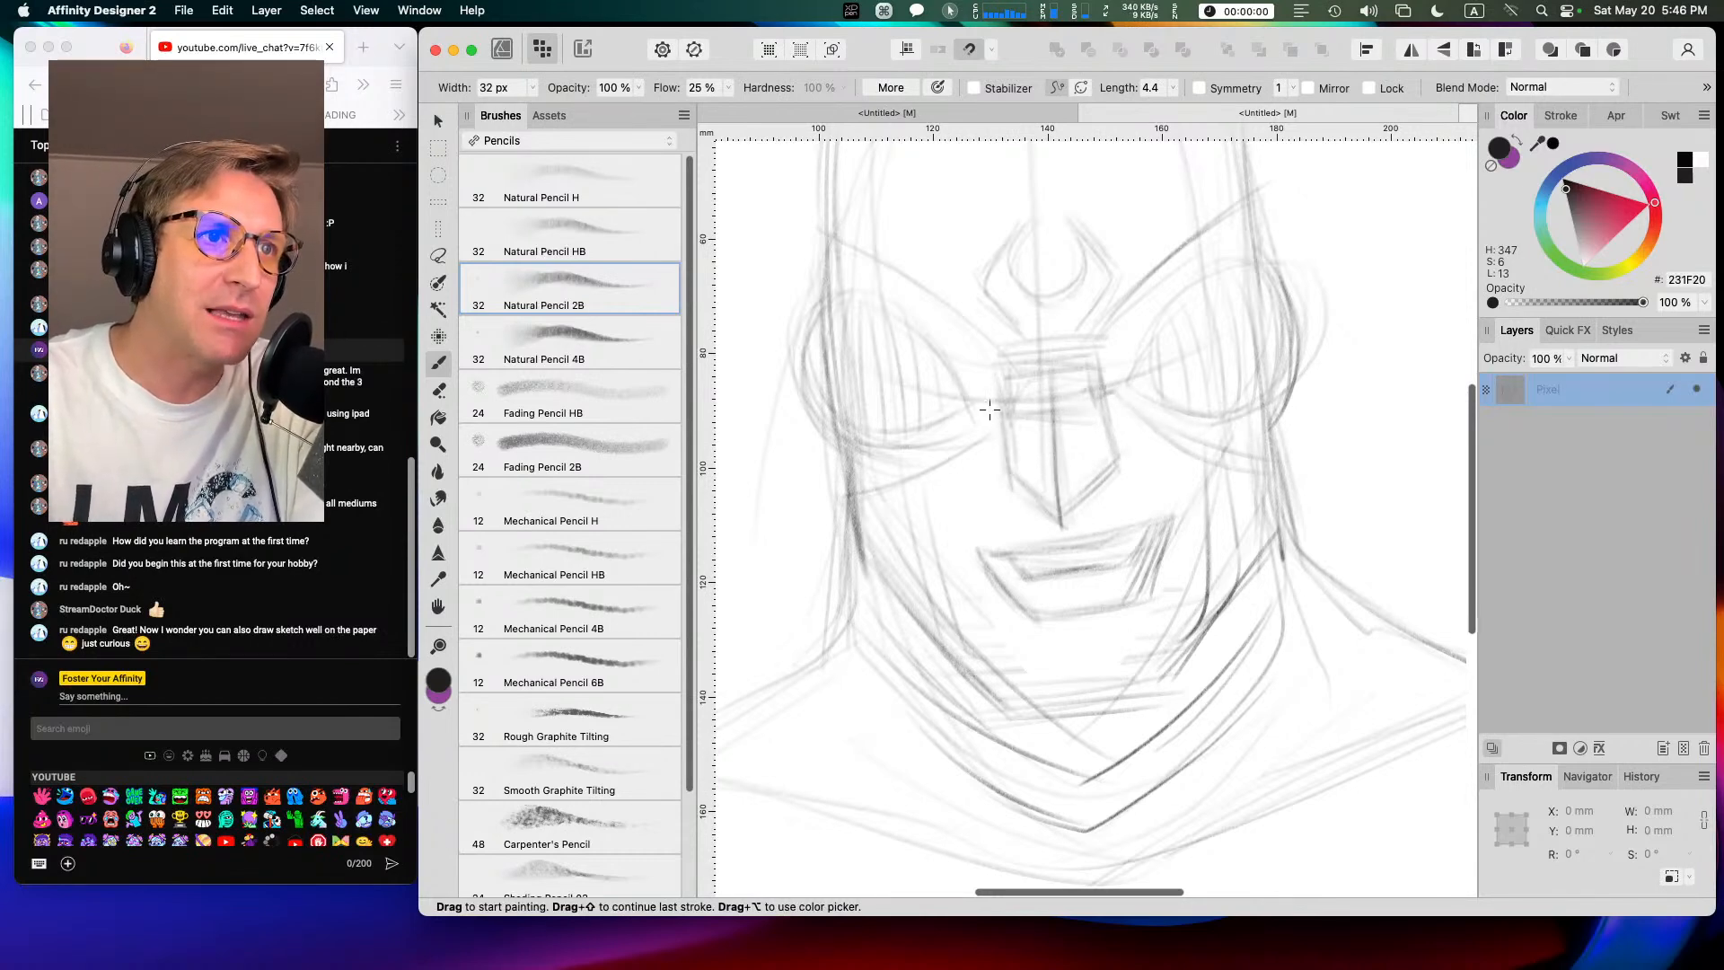
Step: Darken the lower and upper edges of both goggles, curving from the nose bridge out to the hood
mouse_move(1104, 390)
left_mouse_down()
mouse_move(1006, 406)
mouse_move(1119, 386)
mouse_move(1002, 415)
mouse_move(996, 400)
mouse_move(926, 459)
left_mouse_up()
mouse_move(1123, 396)
left_mouse_down()
mouse_move(1219, 472)
mouse_move(1295, 478)
left_mouse_up()
left_click_drag(1142, 426, 1280, 474)
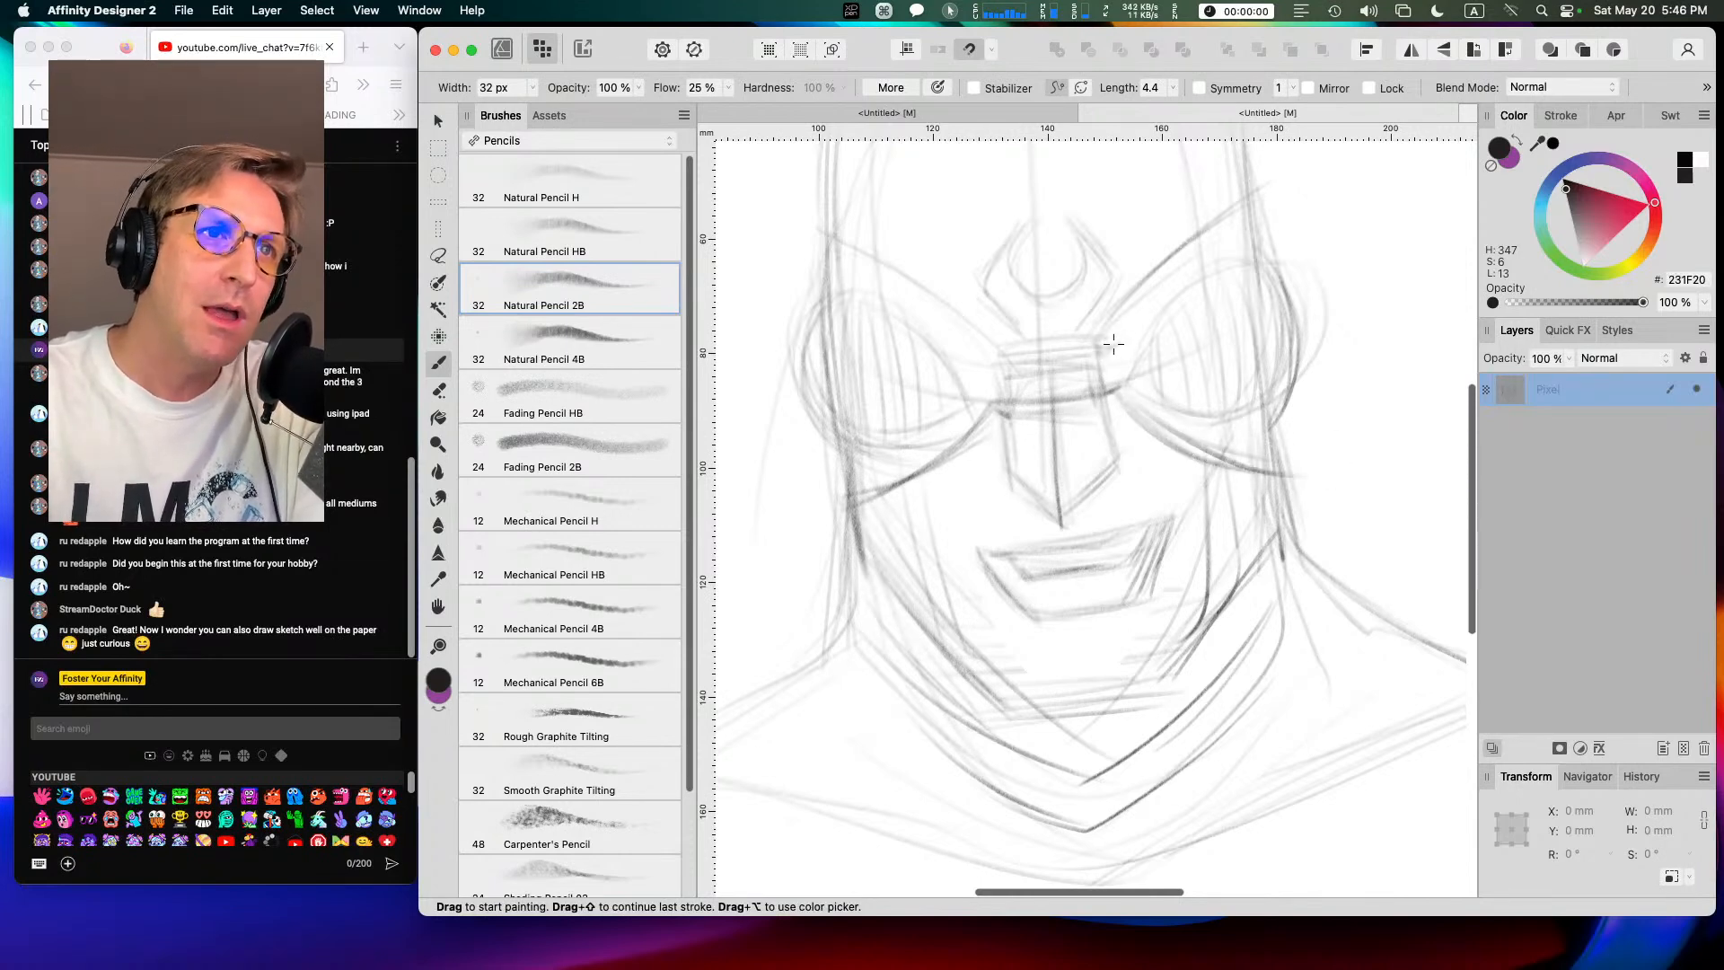
mouse_move(1091, 329)
left_mouse_down()
mouse_move(1078, 339)
mouse_move(1102, 341)
mouse_move(1239, 211)
left_mouse_up()
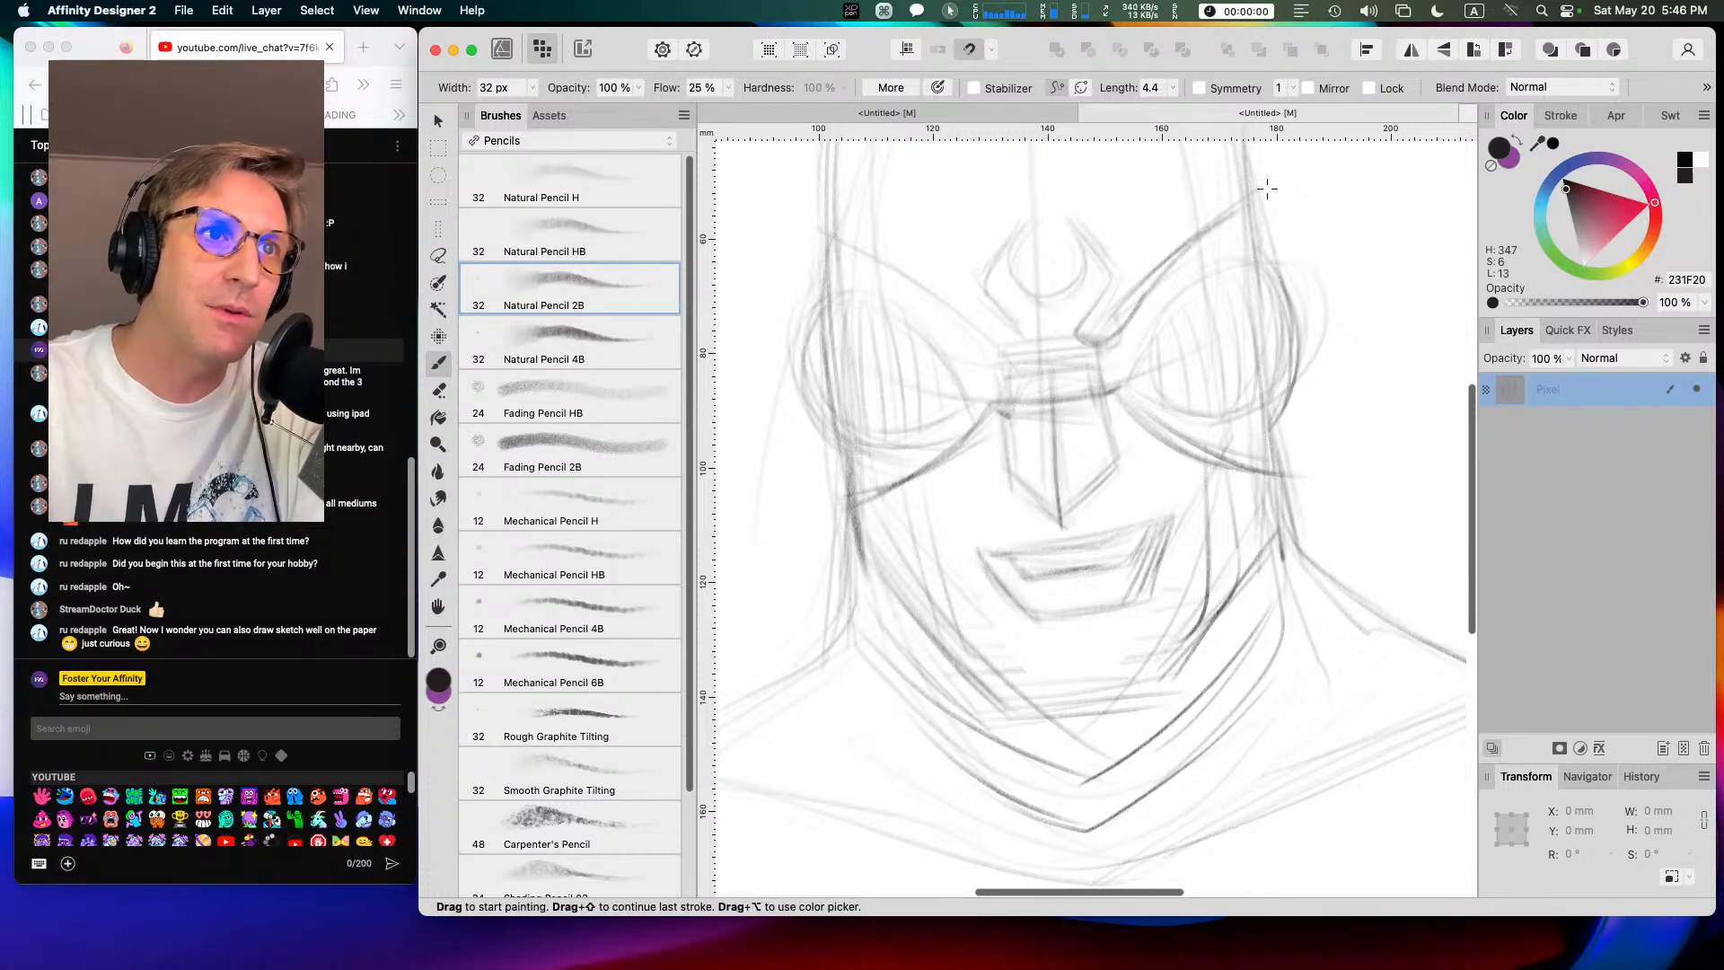
mouse_move(999, 311)
left_mouse_down()
mouse_move(979, 350)
mouse_move(1012, 350)
mouse_move(813, 226)
left_mouse_up()
Step: Strengthen the bulging outer rims of both goggles where they meet the sides of the hood
left_click_drag(826, 286, 812, 431)
left_click_drag(816, 314, 830, 435)
mouse_move(830, 312)
left_mouse_down()
mouse_move(803, 418)
mouse_move(842, 433)
left_mouse_up()
left_click_drag(848, 498, 900, 462)
mouse_move(1247, 205)
left_mouse_down()
mouse_move(1289, 357)
mouse_move(1295, 400)
mouse_move(1271, 414)
mouse_move(1284, 465)
left_mouse_up()
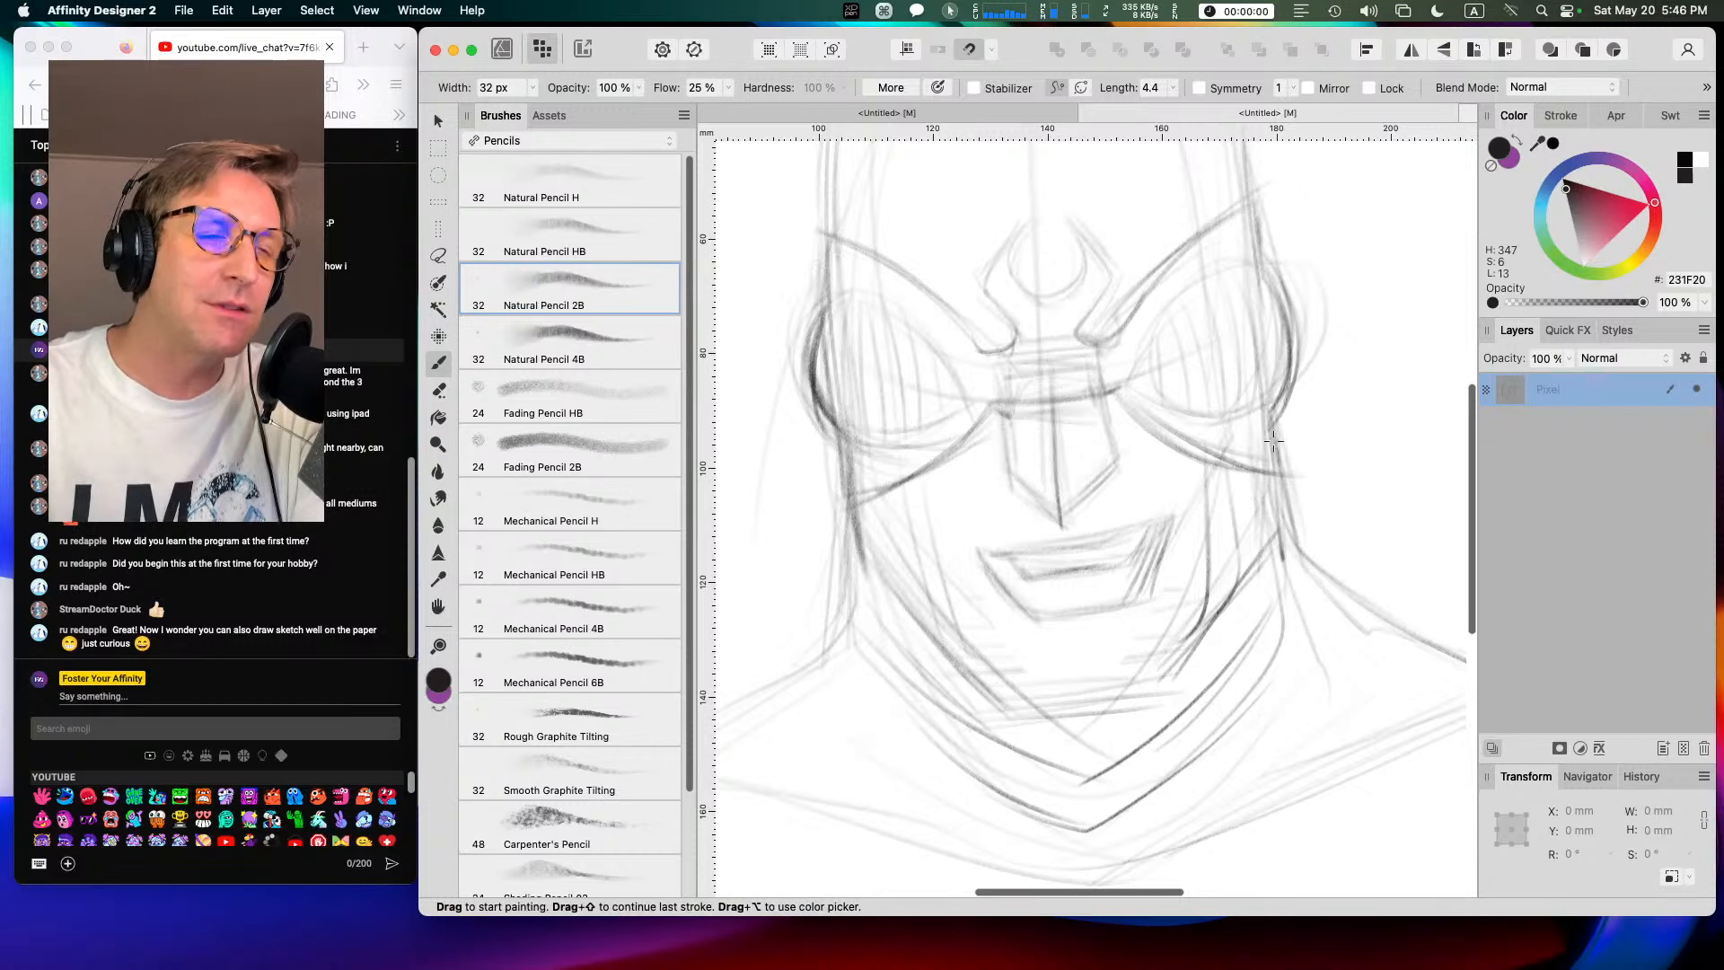
Step: Darken the hood edges below the goggles down both sides of the neck and out along the shoulders
left_click_drag(850, 467, 855, 593)
mouse_move(860, 498)
left_mouse_down()
mouse_move(842, 629)
mouse_move(741, 692)
left_mouse_up()
mouse_move(1290, 463)
left_mouse_down()
mouse_move(1302, 552)
mouse_move(1400, 622)
left_mouse_up()
Step: Strengthen the jawline on both sides of the face and draw a bold flat line under the chin
mouse_move(861, 499)
left_mouse_down()
mouse_move(884, 628)
mouse_move(876, 606)
mouse_move(1010, 731)
left_mouse_up()
mouse_move(941, 662)
left_mouse_down()
mouse_move(1001, 714)
mouse_move(1204, 705)
left_mouse_up()
left_click_drag(1087, 718, 1159, 689)
mouse_move(1205, 621)
left_mouse_down()
mouse_move(1158, 703)
mouse_move(1027, 720)
mouse_move(1176, 710)
mouse_move(987, 731)
left_mouse_up()
left_click_drag(1167, 703, 1249, 584)
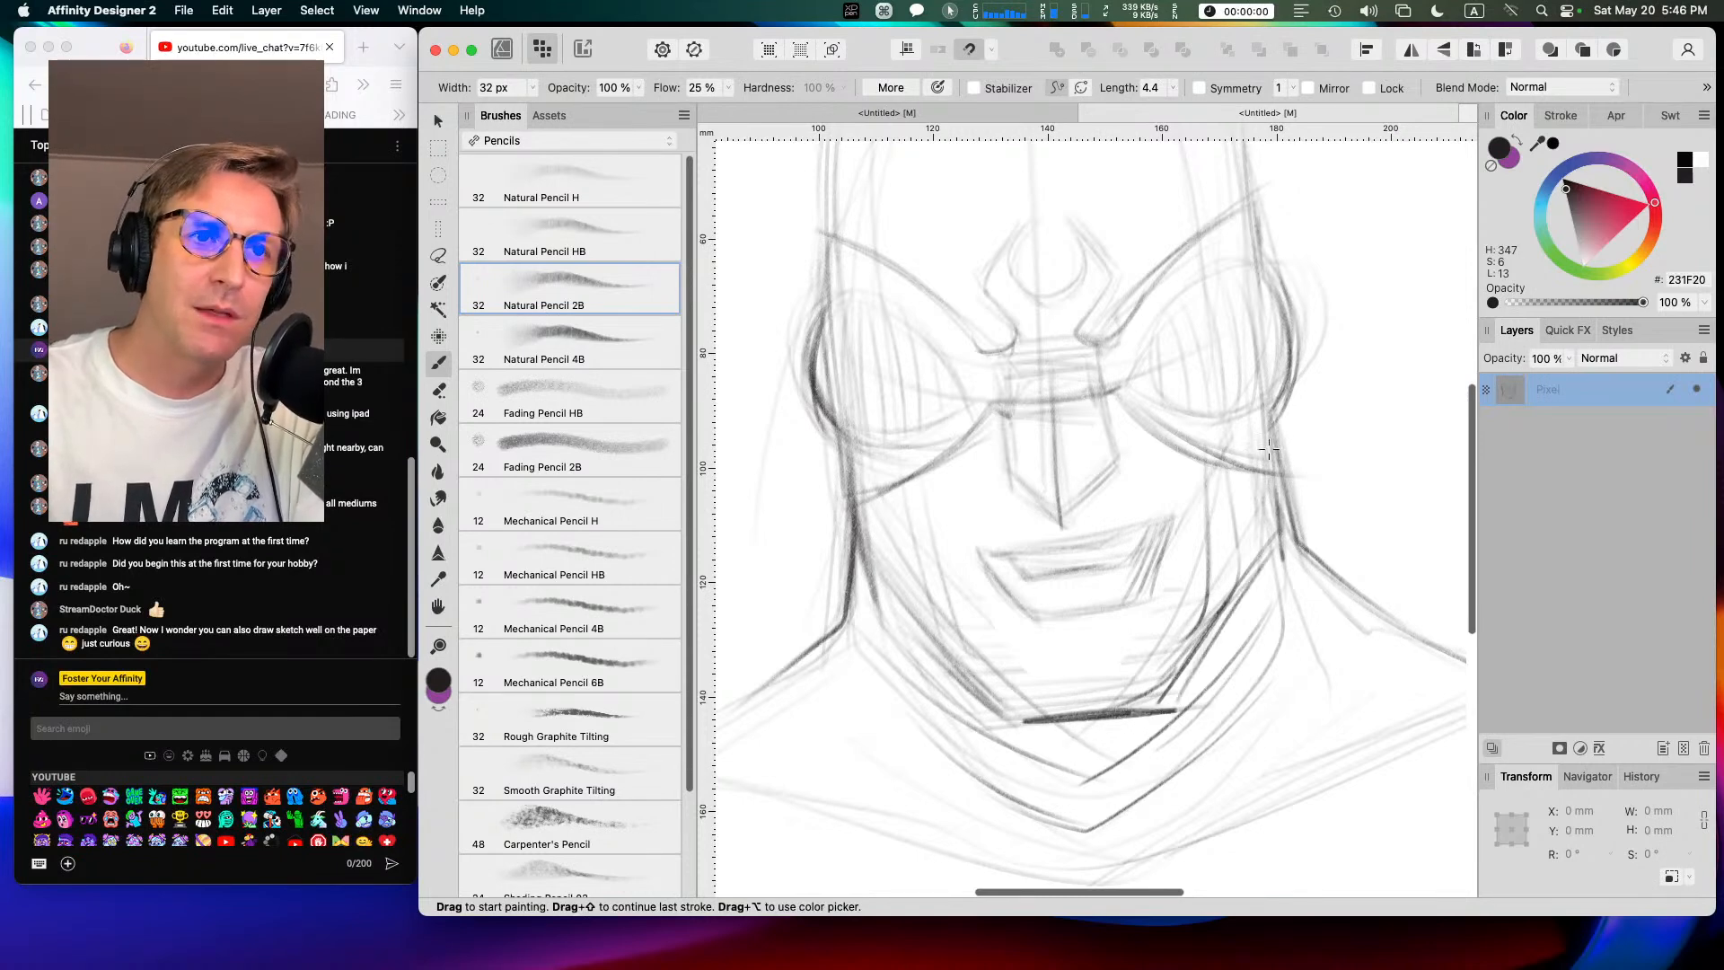
Step: Darken the hood edge beside the right cheek and add short fold marks to the collar and both shoulders
mouse_move(1275, 444)
left_mouse_down()
mouse_move(1302, 588)
mouse_move(1205, 729)
mouse_move(1392, 666)
mouse_move(1133, 804)
left_mouse_up()
left_click_drag(1221, 765, 1146, 803)
mouse_move(1019, 799)
left_mouse_down()
mouse_move(878, 707)
mouse_move(927, 752)
left_mouse_up()
left_click_drag(813, 685, 798, 743)
Step: Darken the mouth and wedge-shaped nose outlines, and reinforce the outer and lower edges of the goggles
mouse_move(988, 545)
left_mouse_down()
mouse_move(1167, 523)
mouse_move(1146, 582)
left_mouse_up()
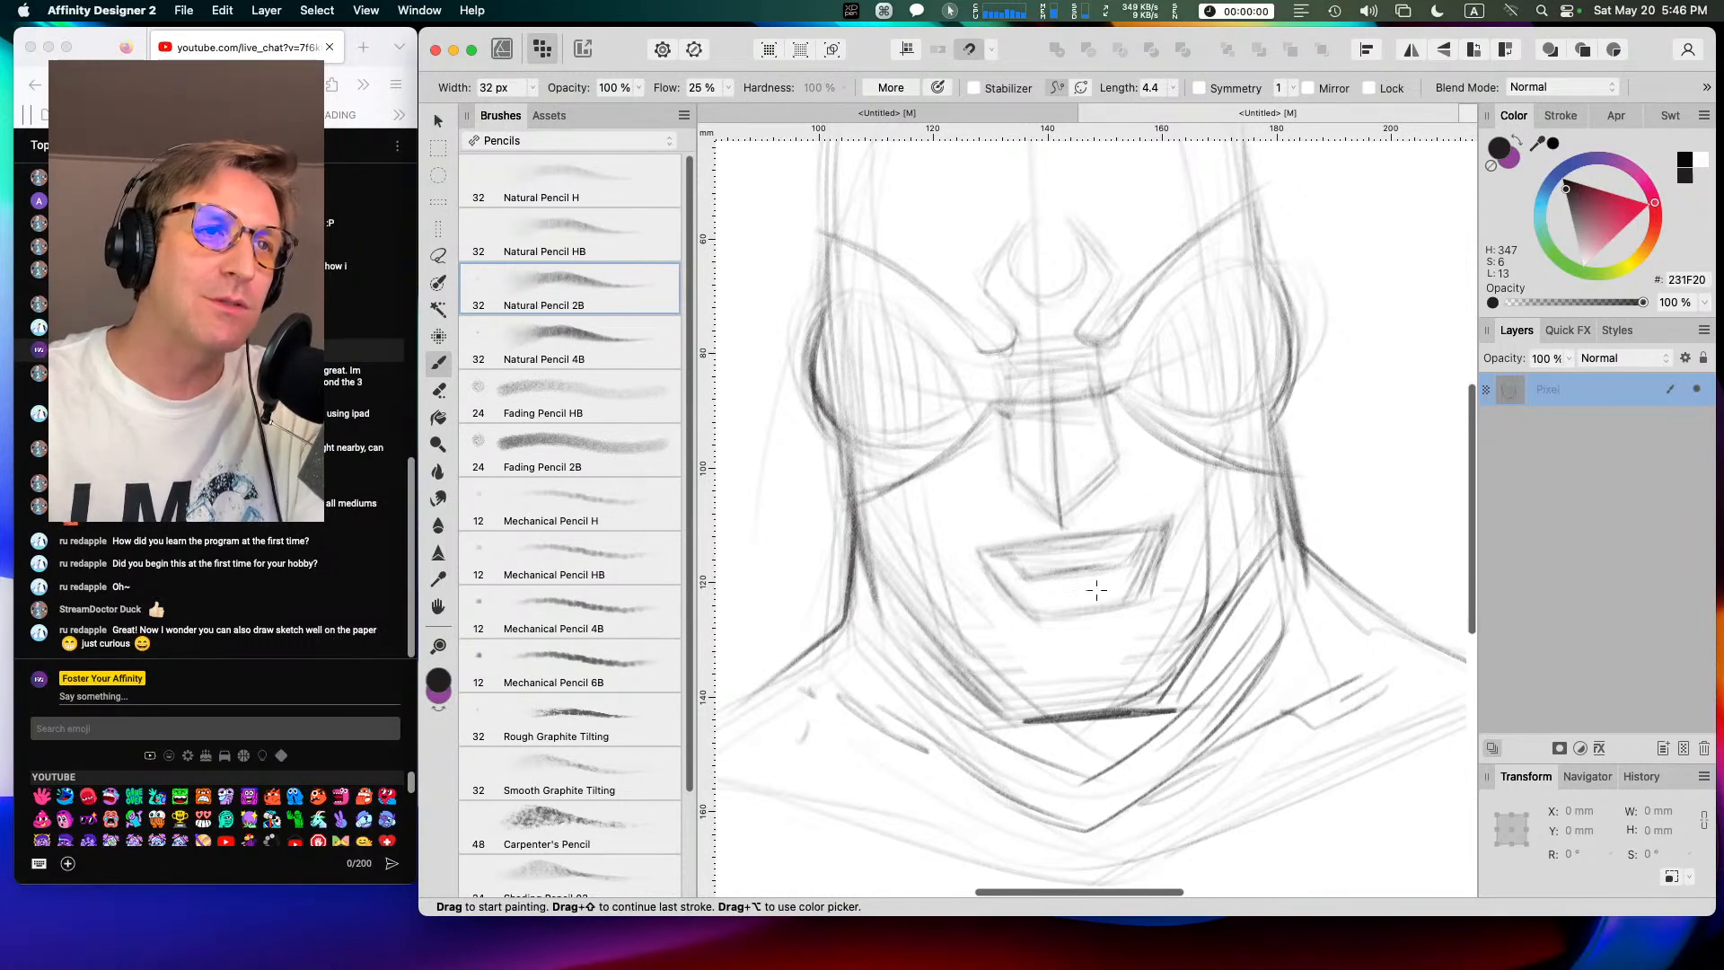
mouse_move(1013, 412)
left_mouse_down()
mouse_move(994, 482)
mouse_move(1063, 518)
mouse_move(1117, 471)
mouse_move(1115, 420)
left_mouse_up()
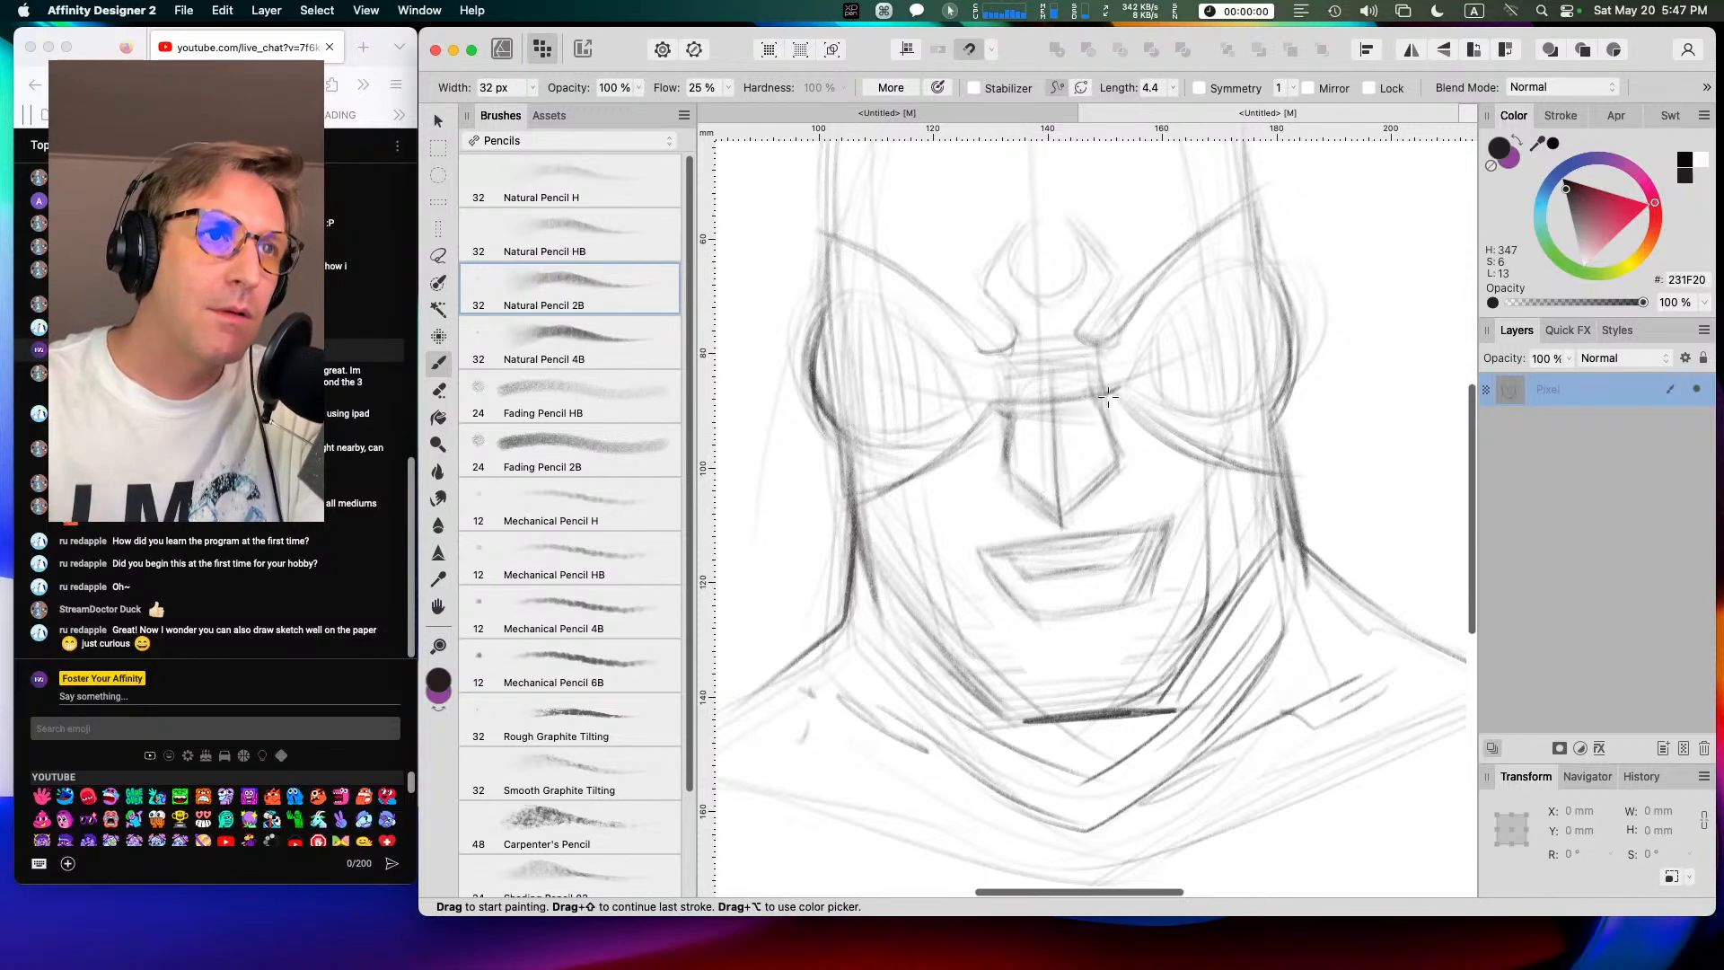
scroll(1087, 314, "up", 5)
mouse_move(925, 447)
left_mouse_down()
mouse_move(931, 300)
mouse_move(1009, 241)
mouse_move(1098, 227)
mouse_move(987, 208)
mouse_move(1217, 235)
mouse_move(1261, 269)
mouse_move(1308, 525)
mouse_move(1293, 681)
mouse_move(1306, 673)
left_mouse_up()
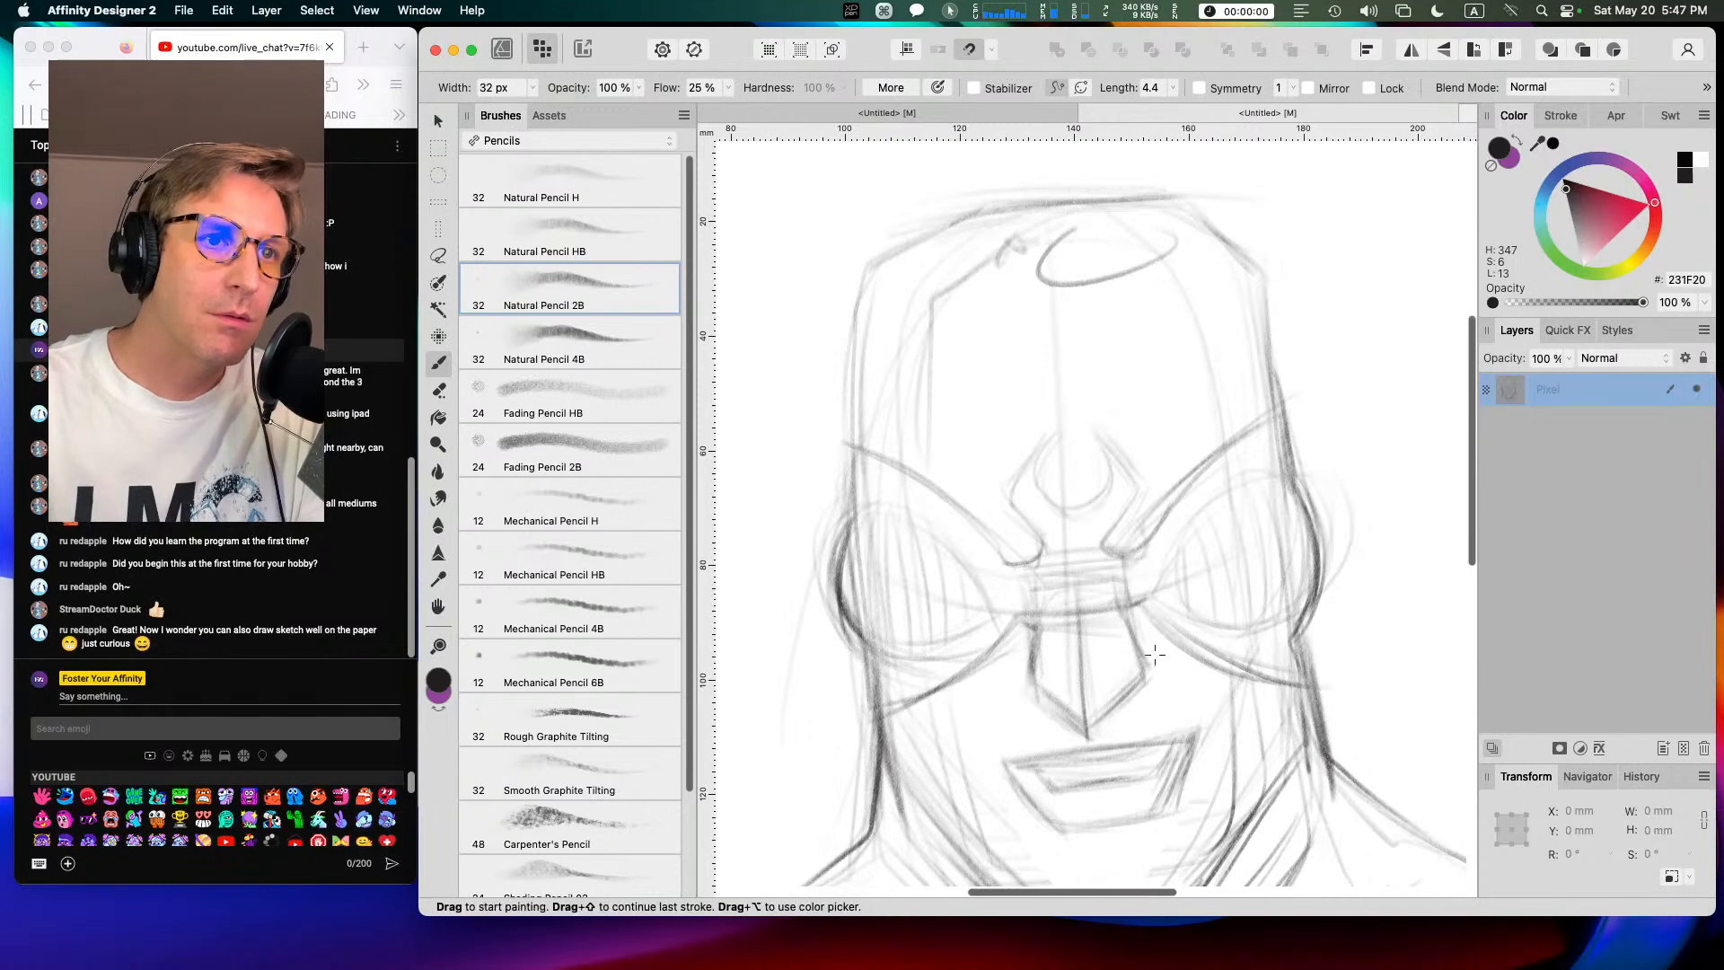
mouse_move(868, 444)
left_mouse_down()
mouse_move(851, 537)
mouse_move(886, 802)
left_mouse_up()
mouse_move(946, 713)
left_mouse_down()
mouse_move(992, 654)
mouse_move(942, 699)
left_mouse_up()
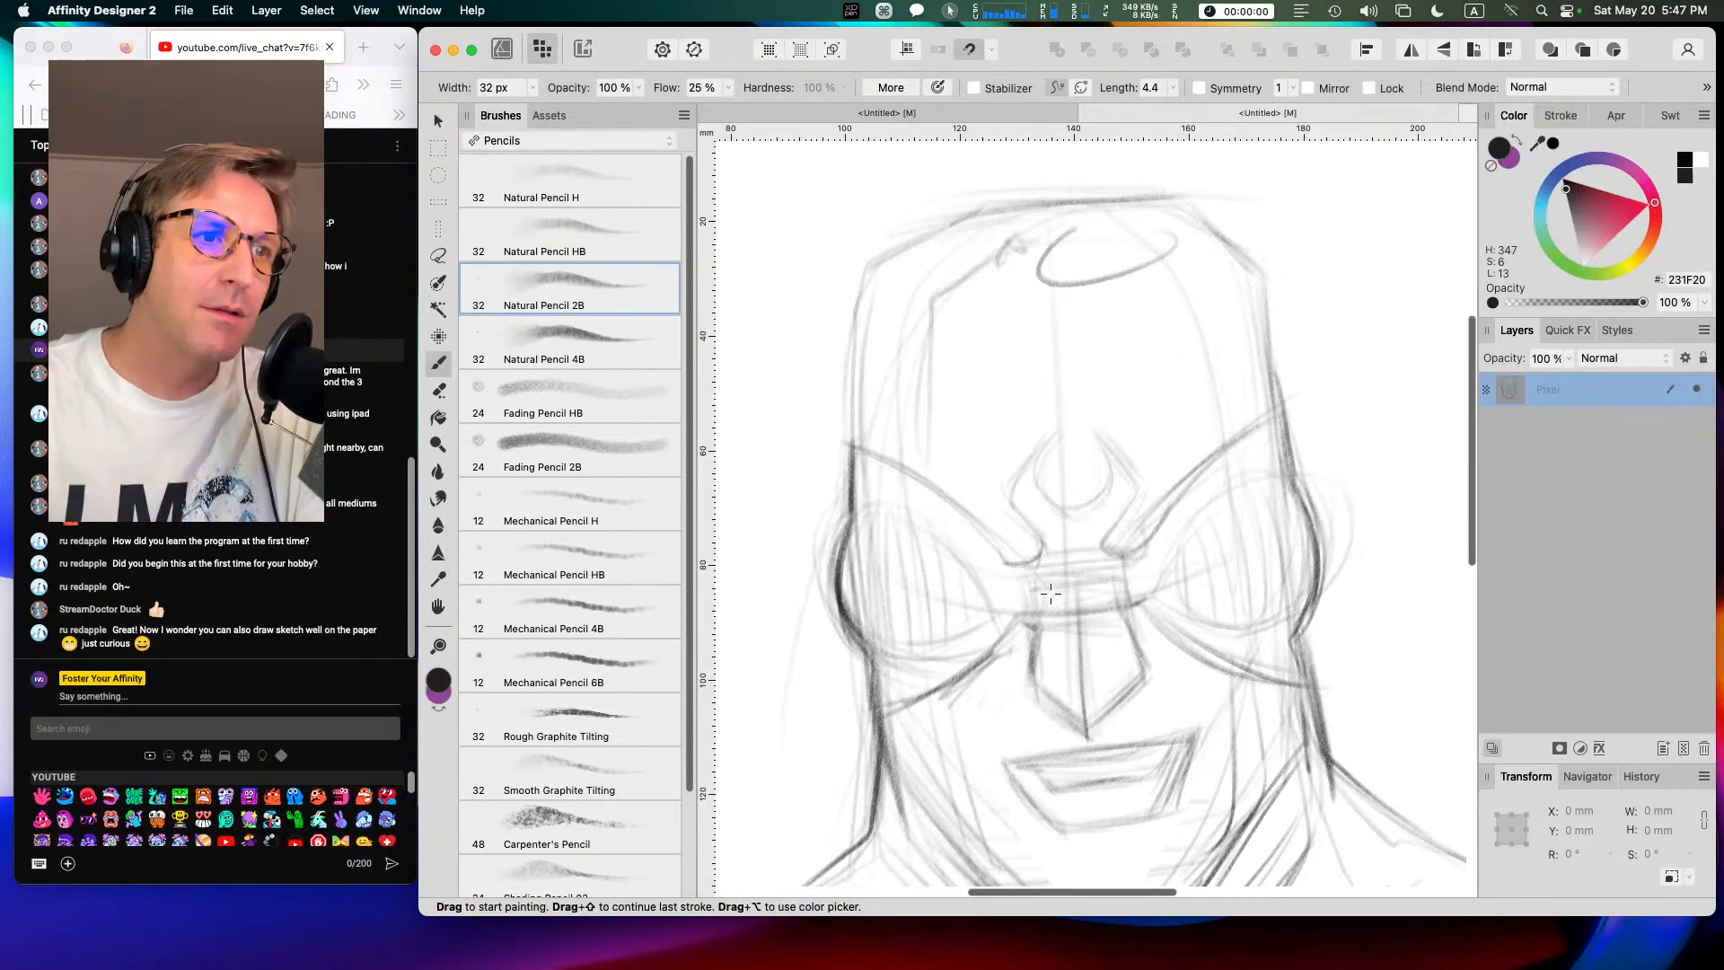
Step: Strengthen the crescent emblem and its angular side brackets on the forehead, and add a small mark above it
left_click_drag(1010, 479, 969, 528)
left_click_drag(995, 327, 988, 372)
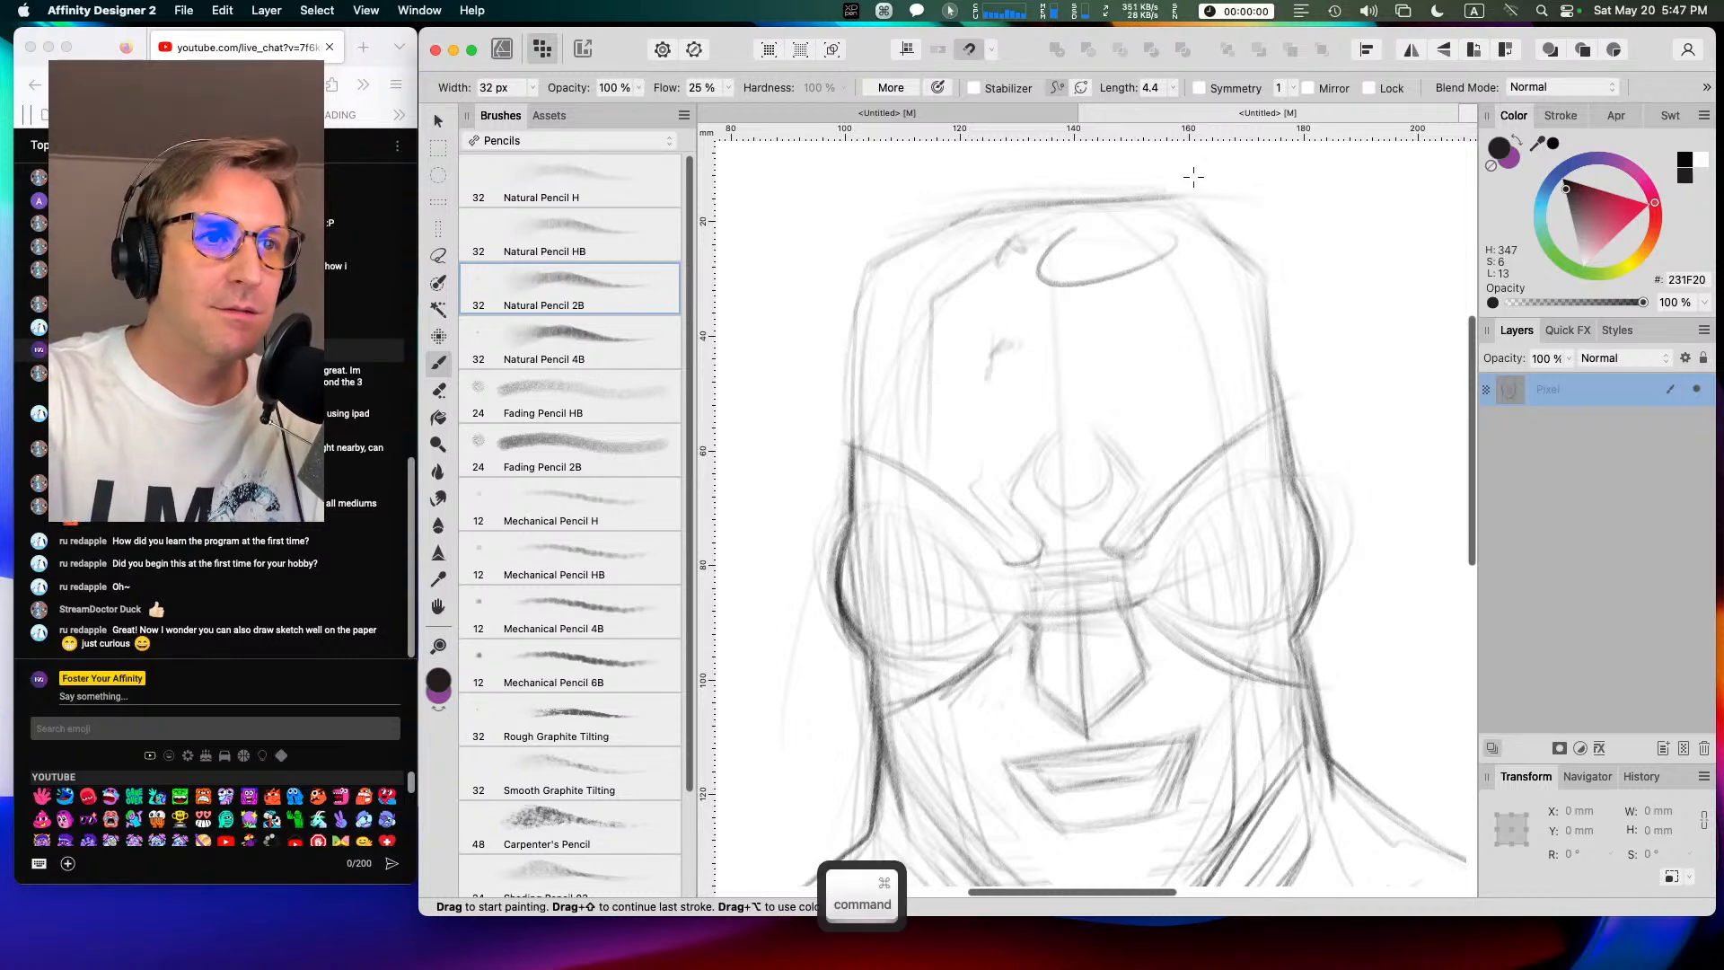
key("super+minus")
left_click_drag(913, 606, 1052, 538)
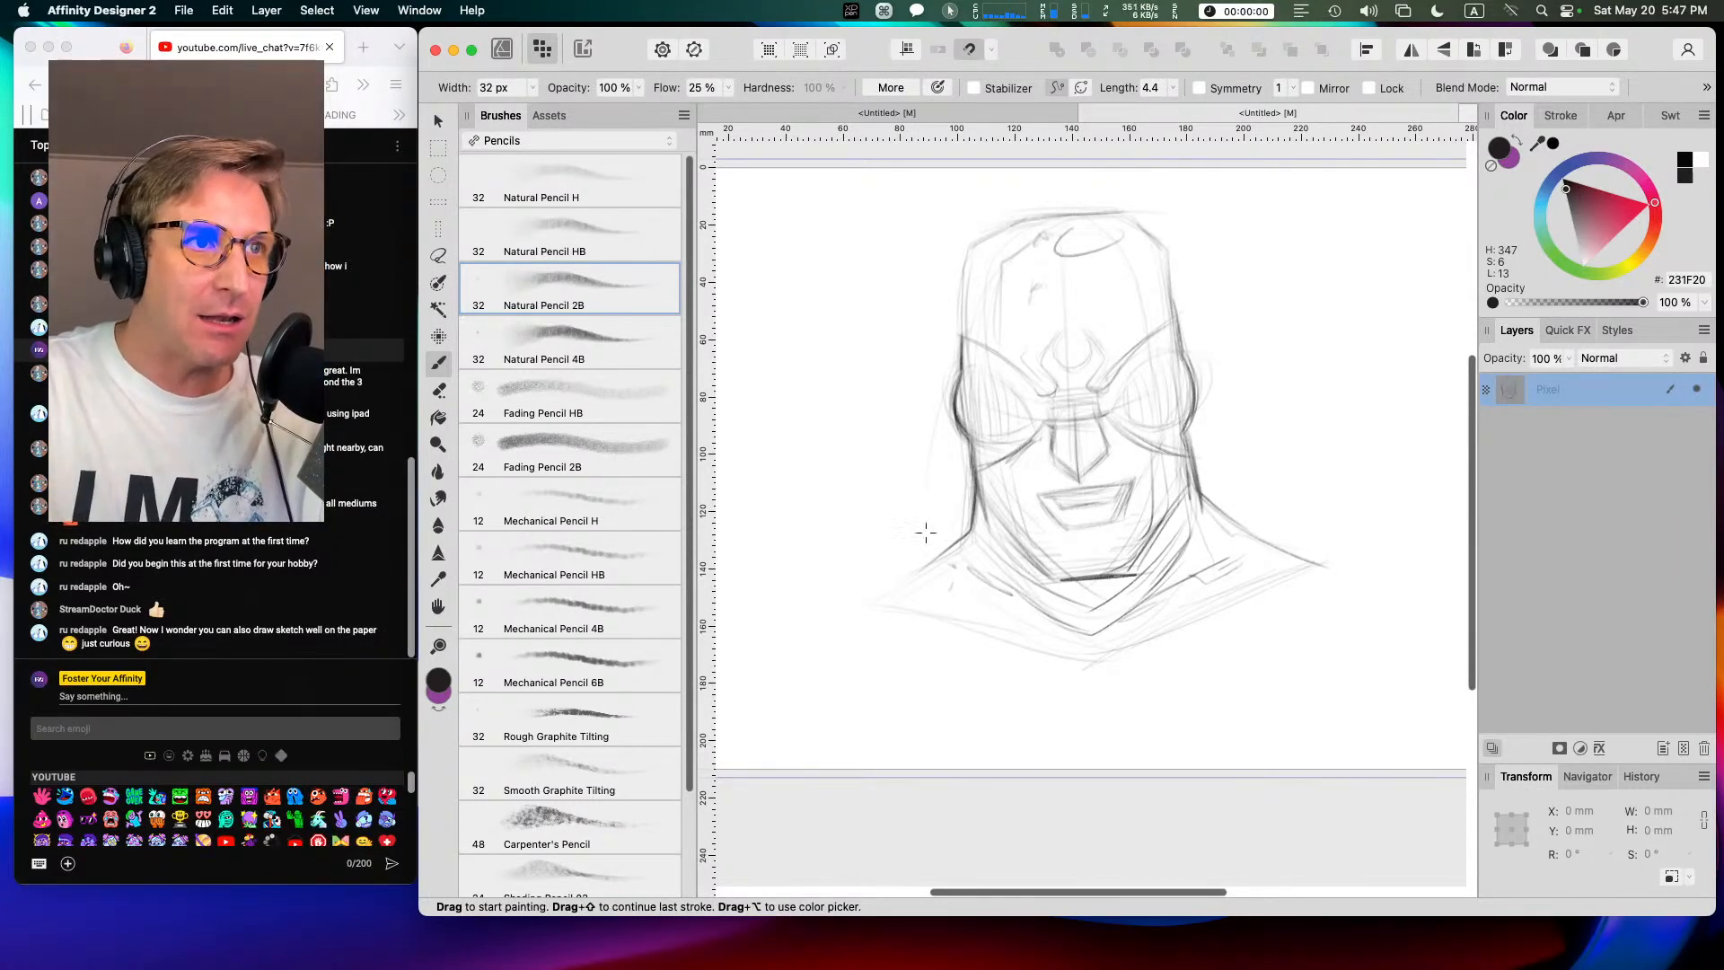
key("super+equal")
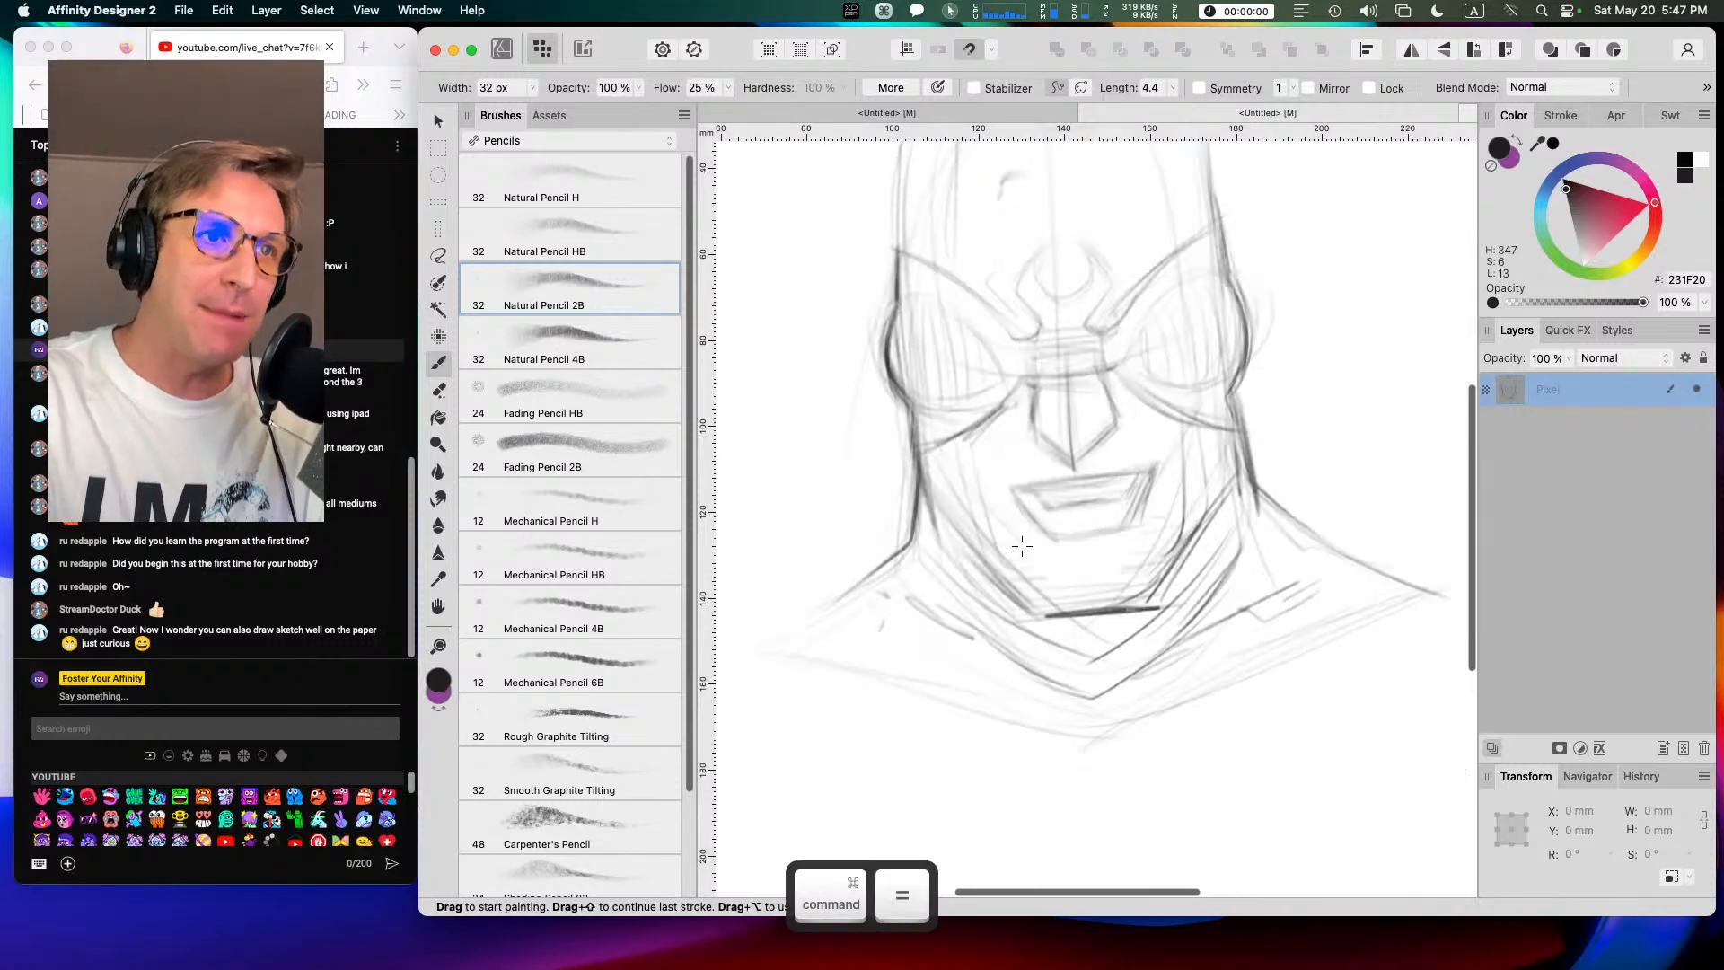
key("space")
left_click_drag(1049, 440, 1018, 557)
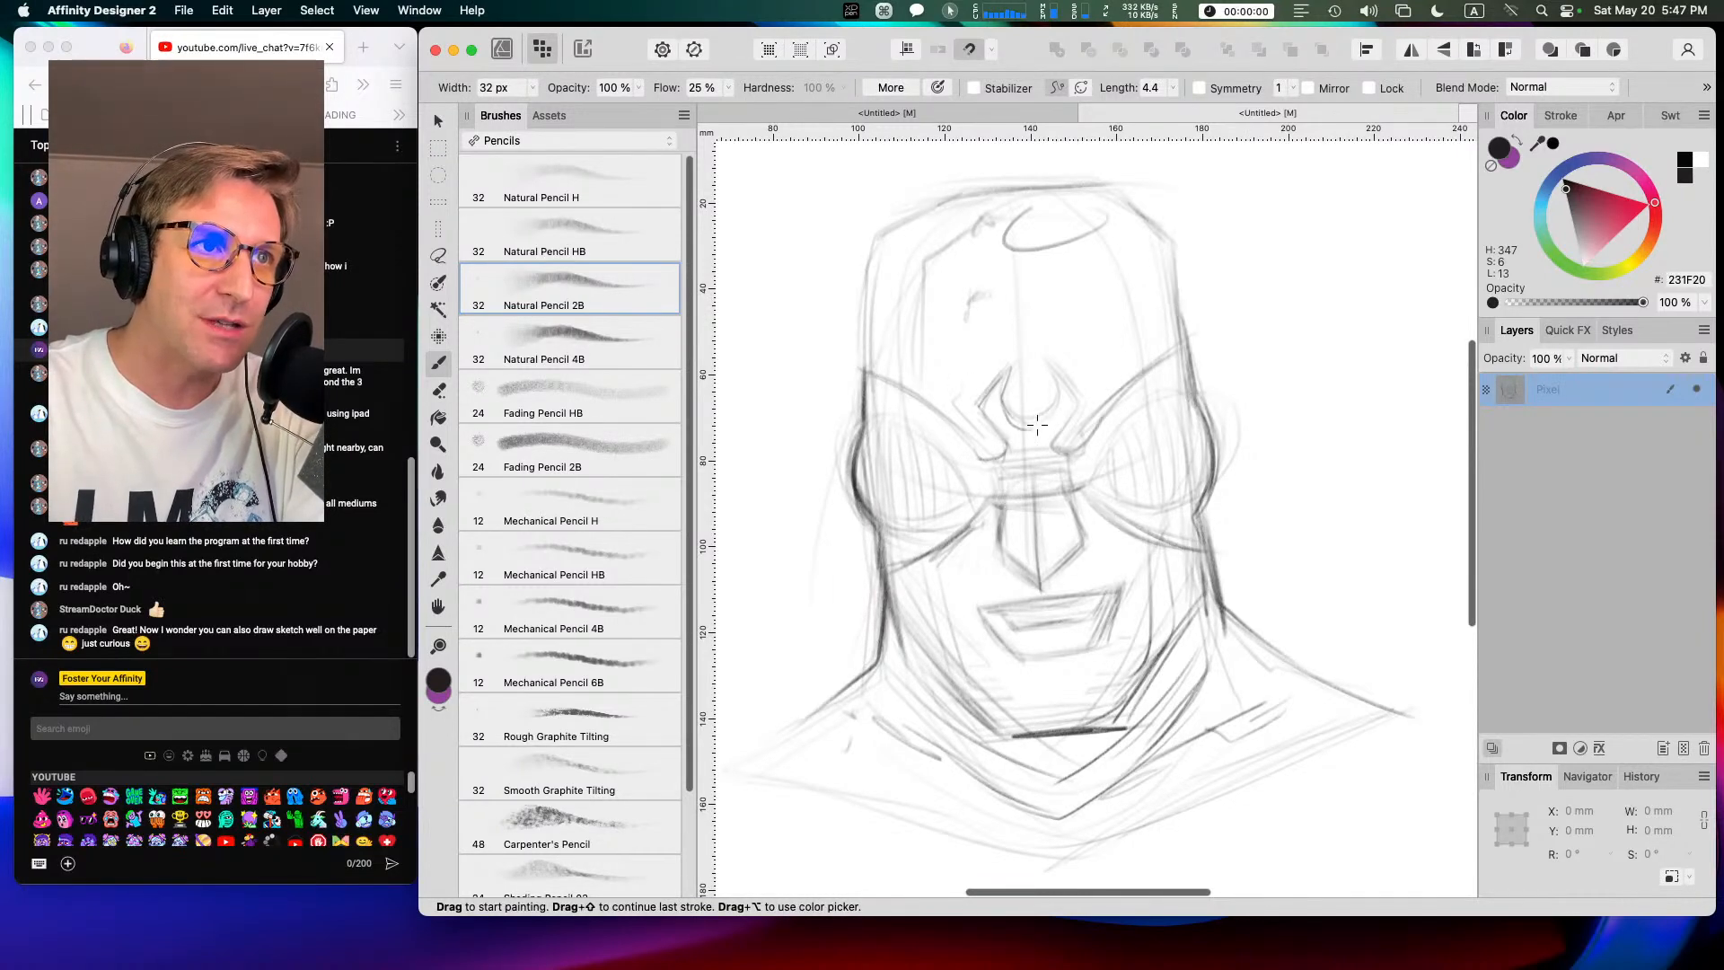
mouse_move(1042, 359)
left_mouse_down()
mouse_move(1077, 406)
mouse_move(1056, 440)
mouse_move(1078, 456)
mouse_move(1023, 458)
mouse_move(979, 407)
mouse_move(1006, 440)
mouse_move(973, 454)
mouse_move(1053, 451)
mouse_move(1085, 440)
left_mouse_up()
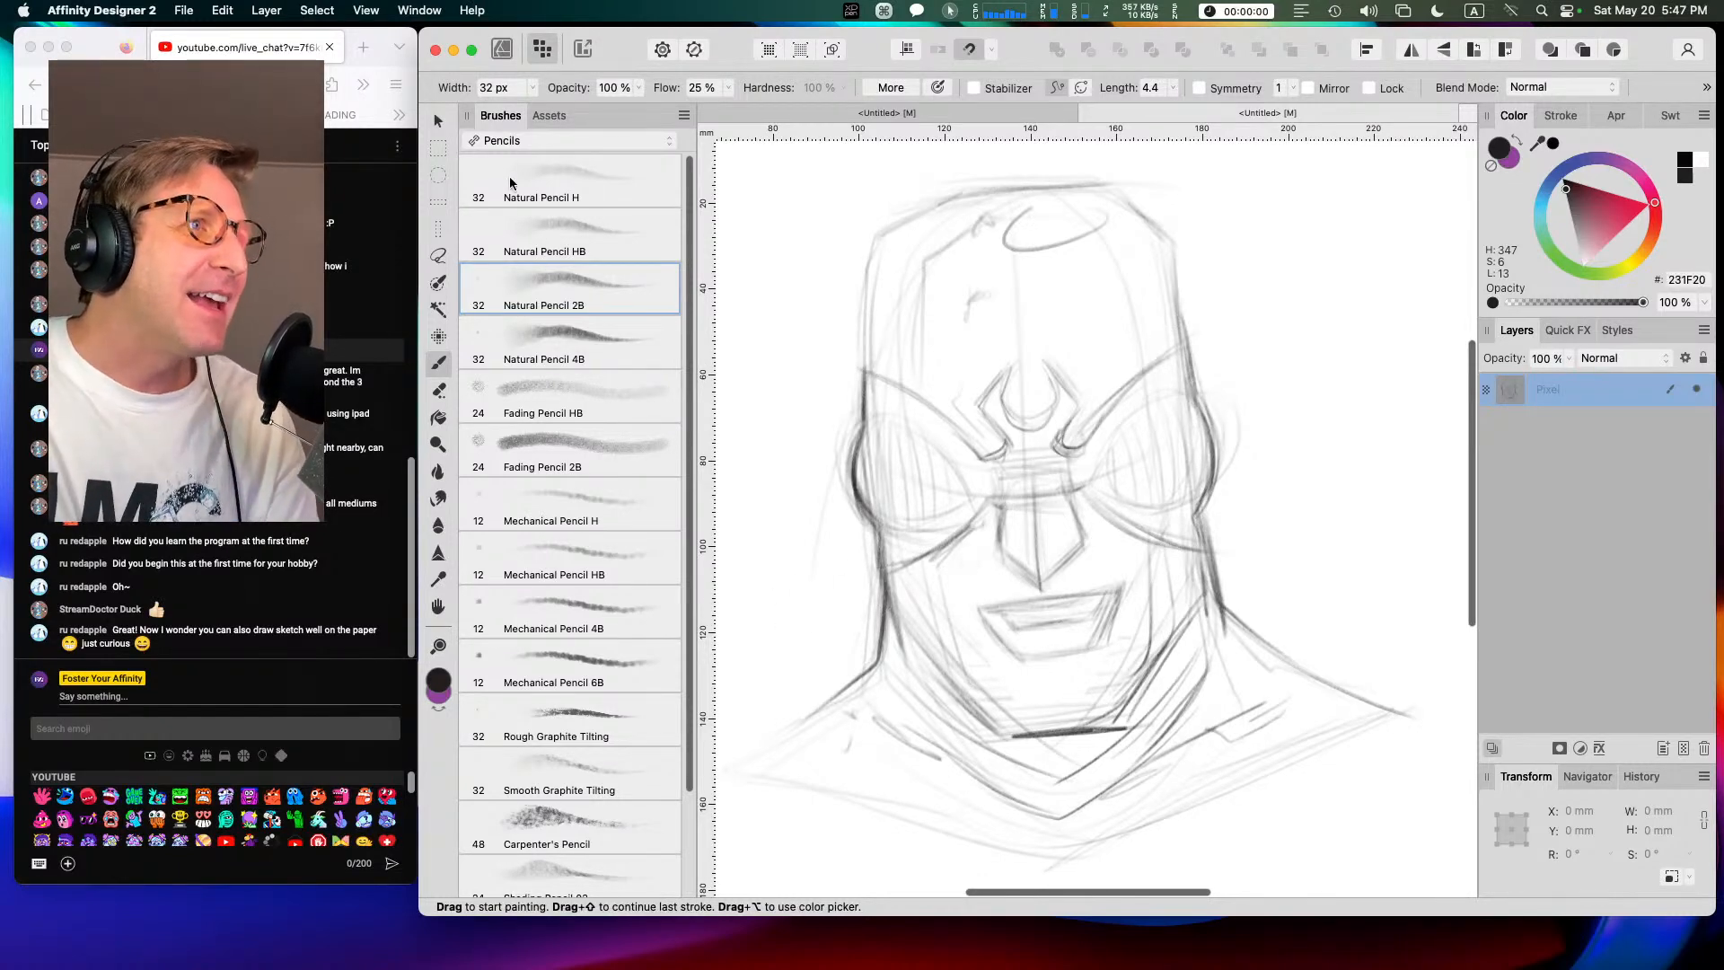
Step: Switch to the Pixel tool with its Comic Pixel brush set
left_click(438, 336)
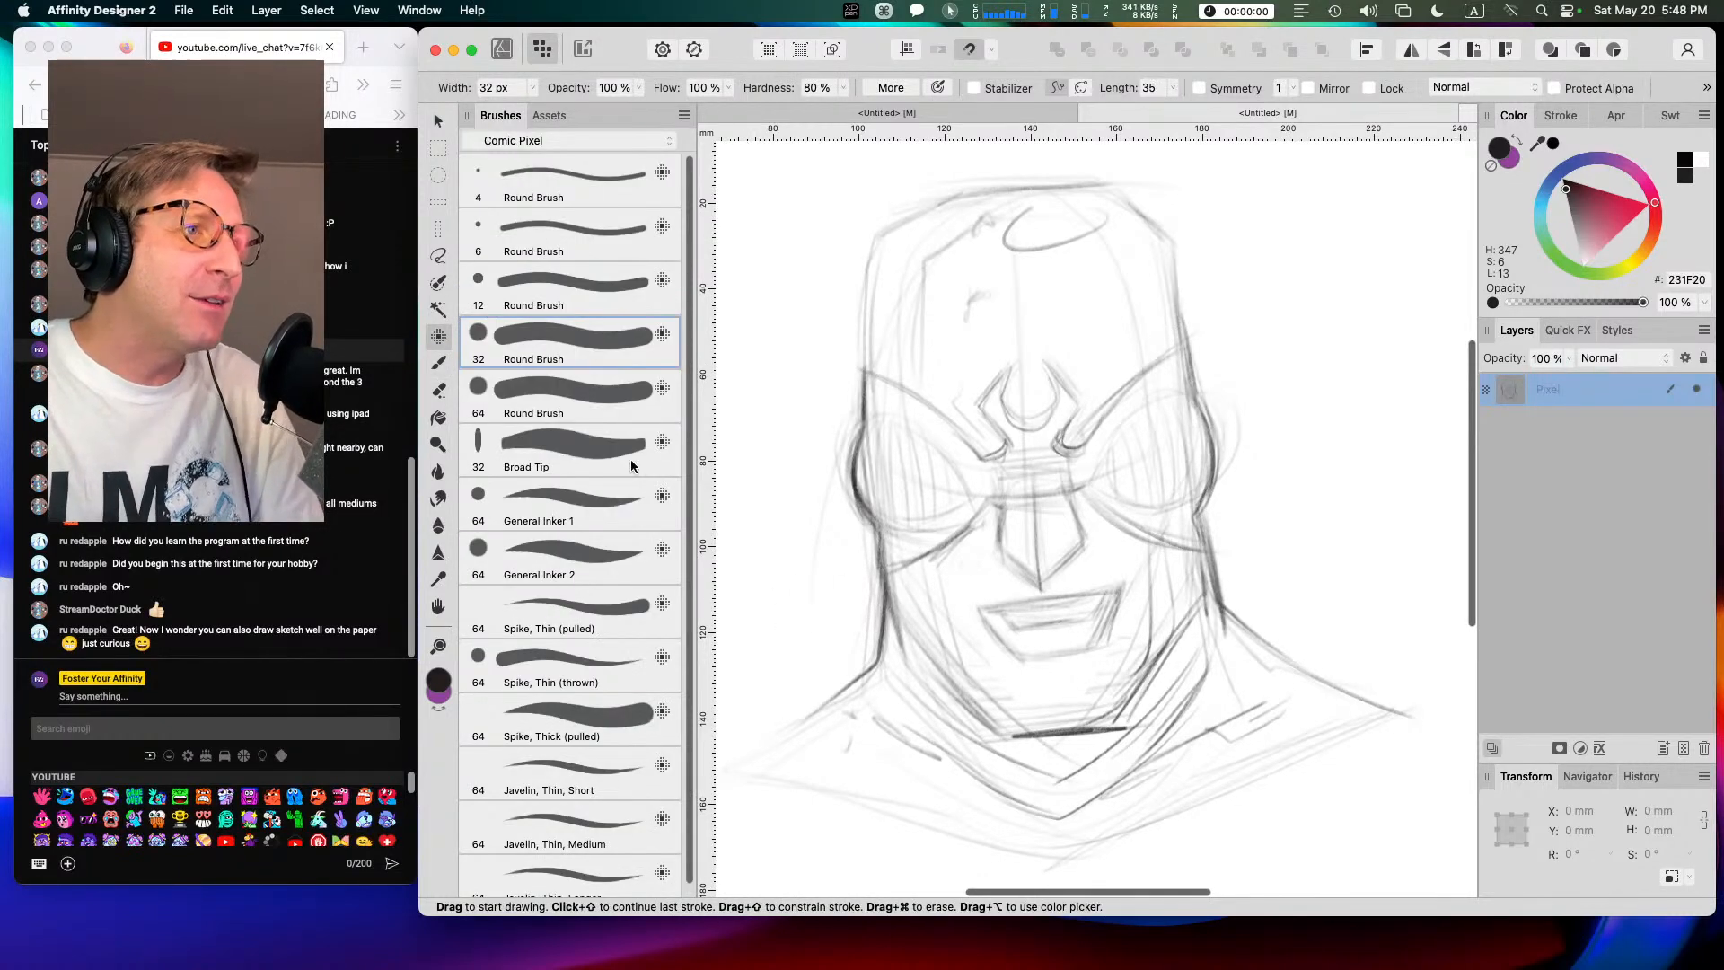
scroll(696, 325, "down", 1)
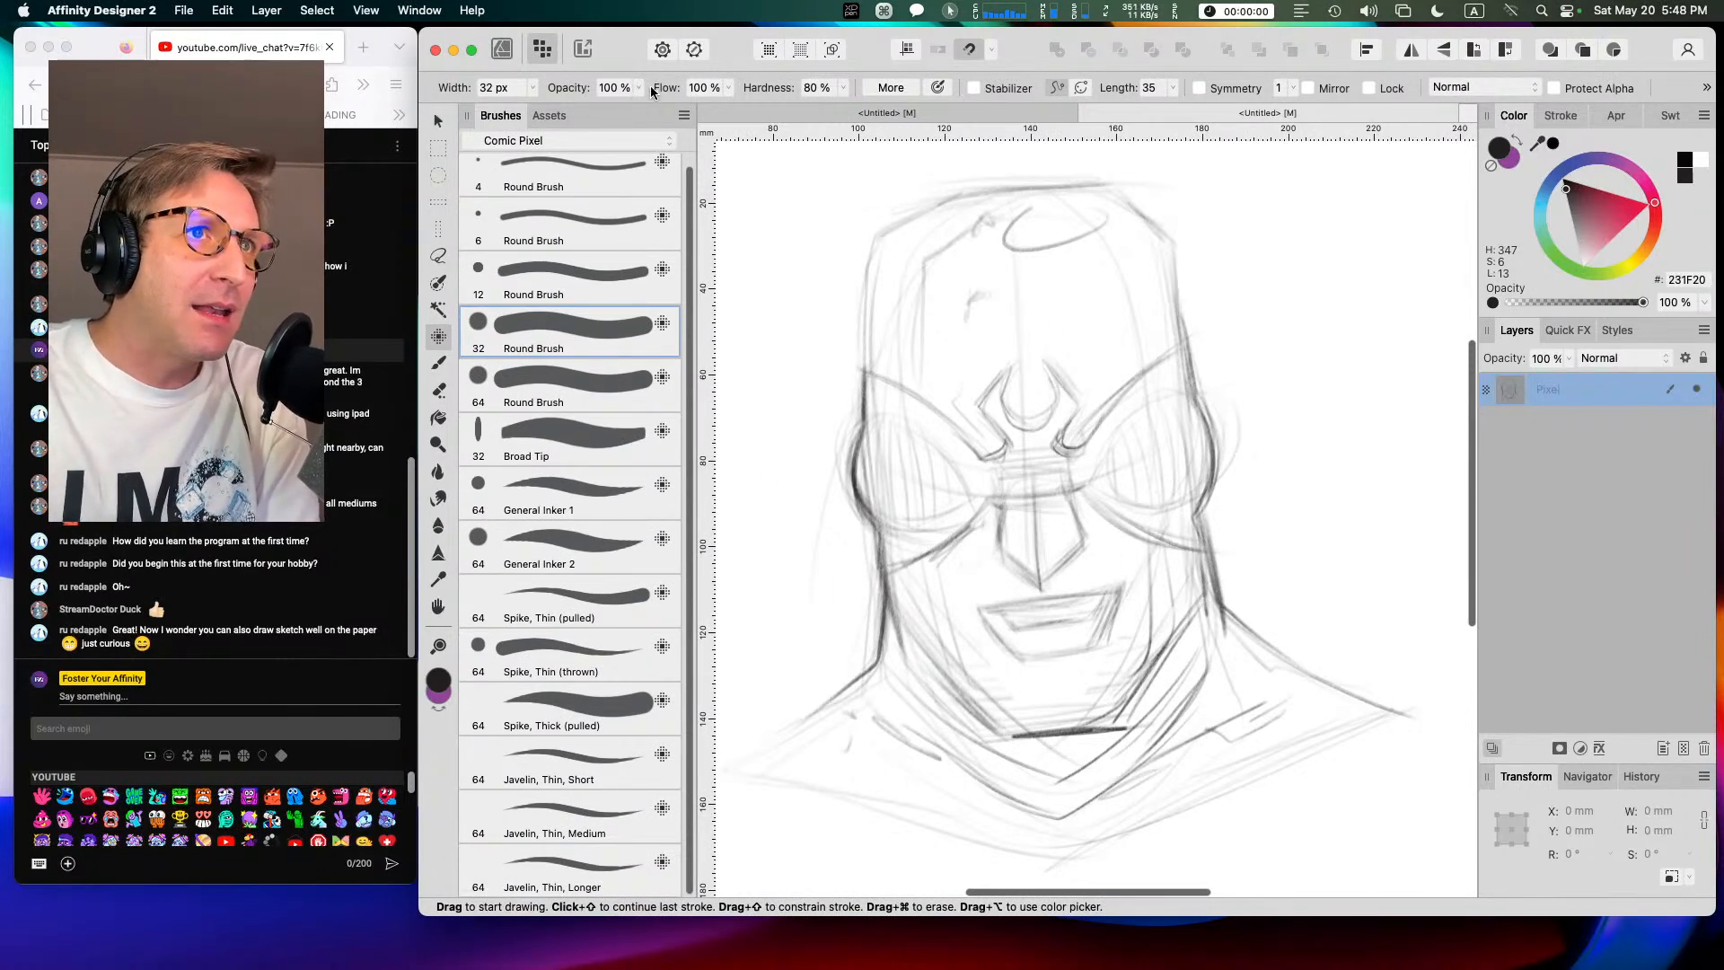
Step: Inspect the document's print settings and leave them without printing
left_click(188, 10)
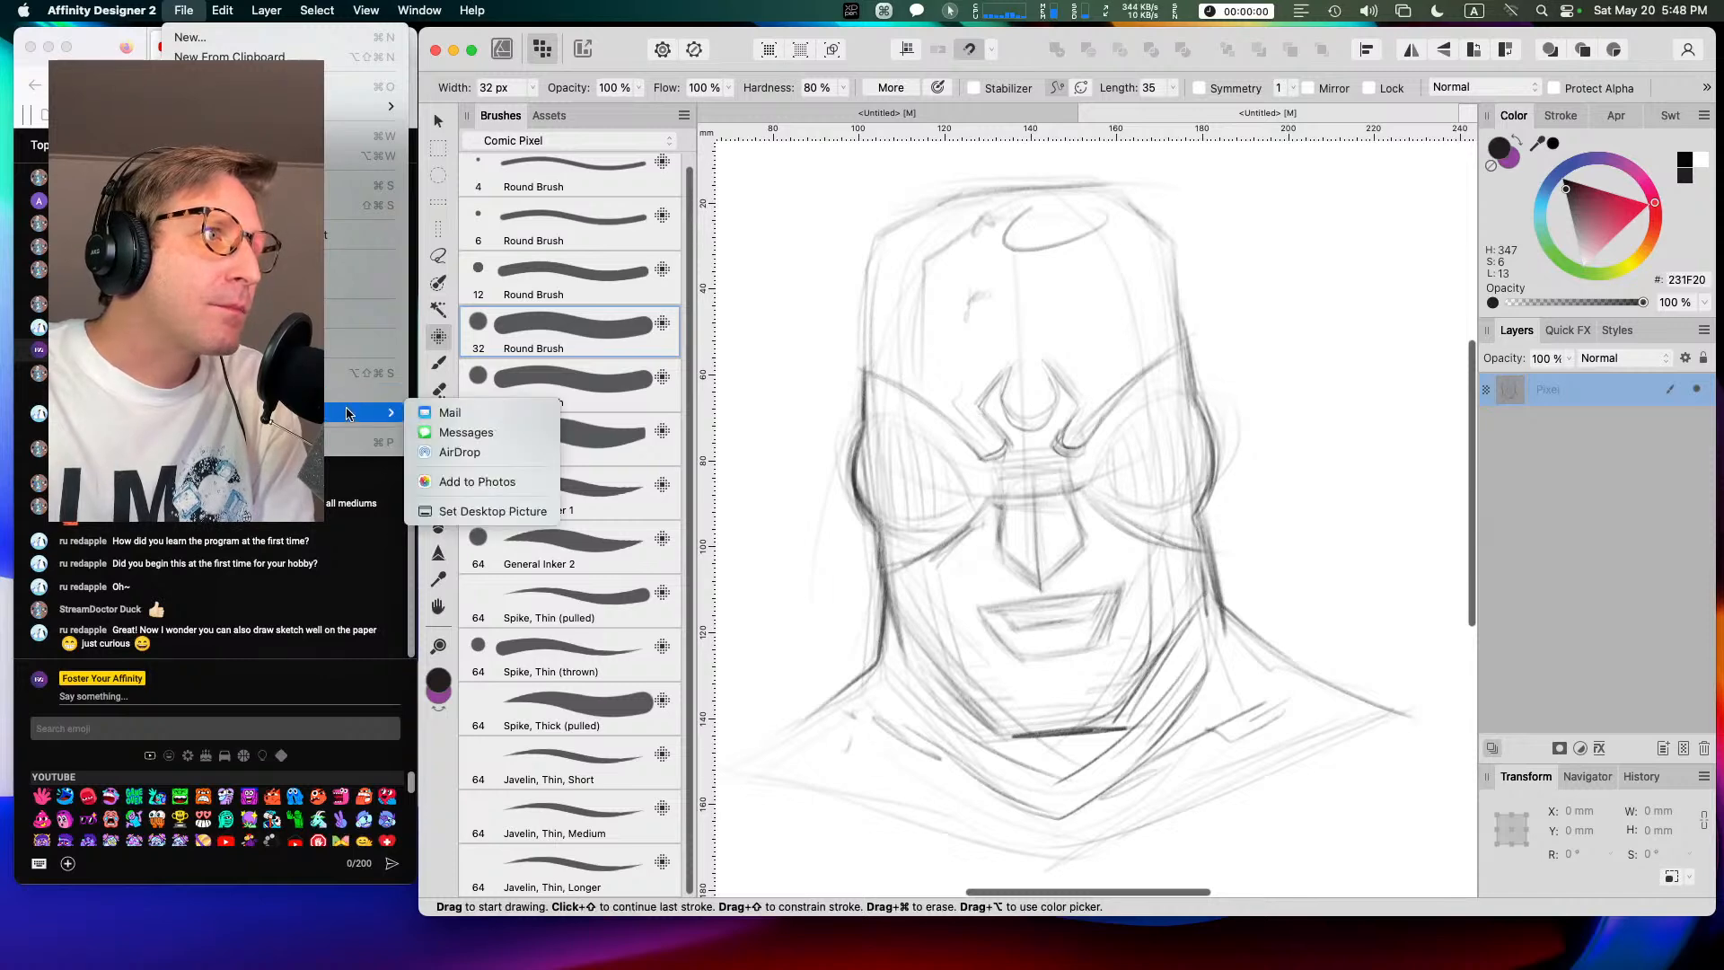
mouse_move(229, 16)
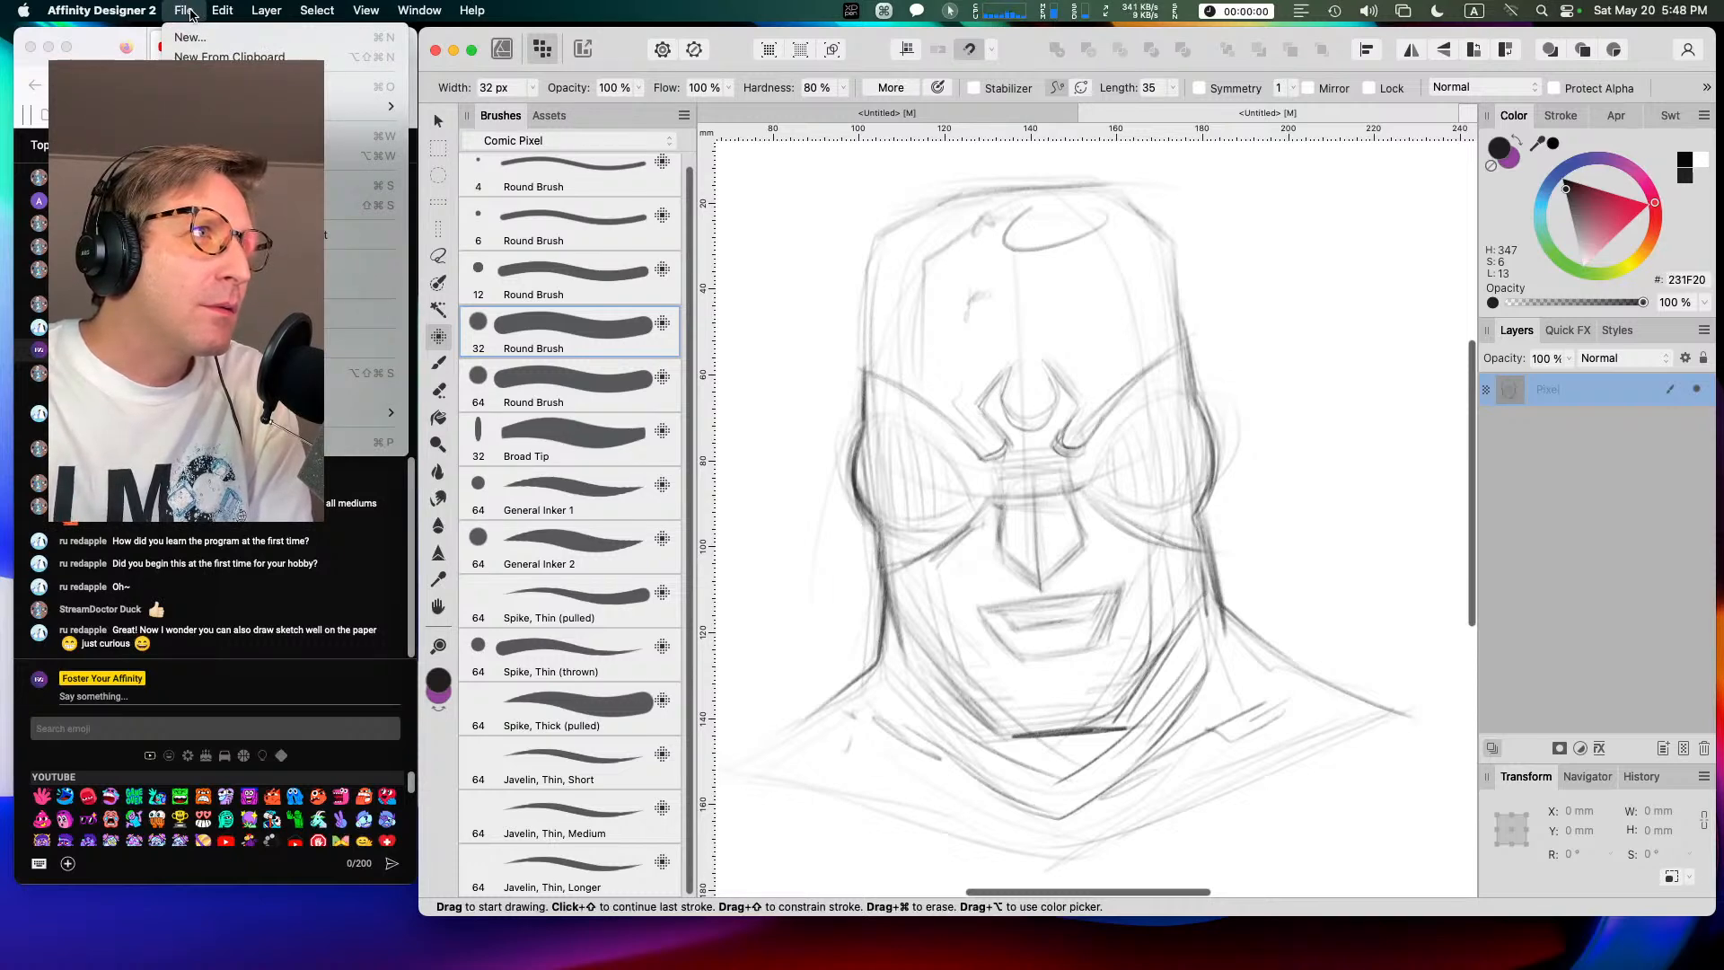
left_click(222, 10)
left_click(223, 10)
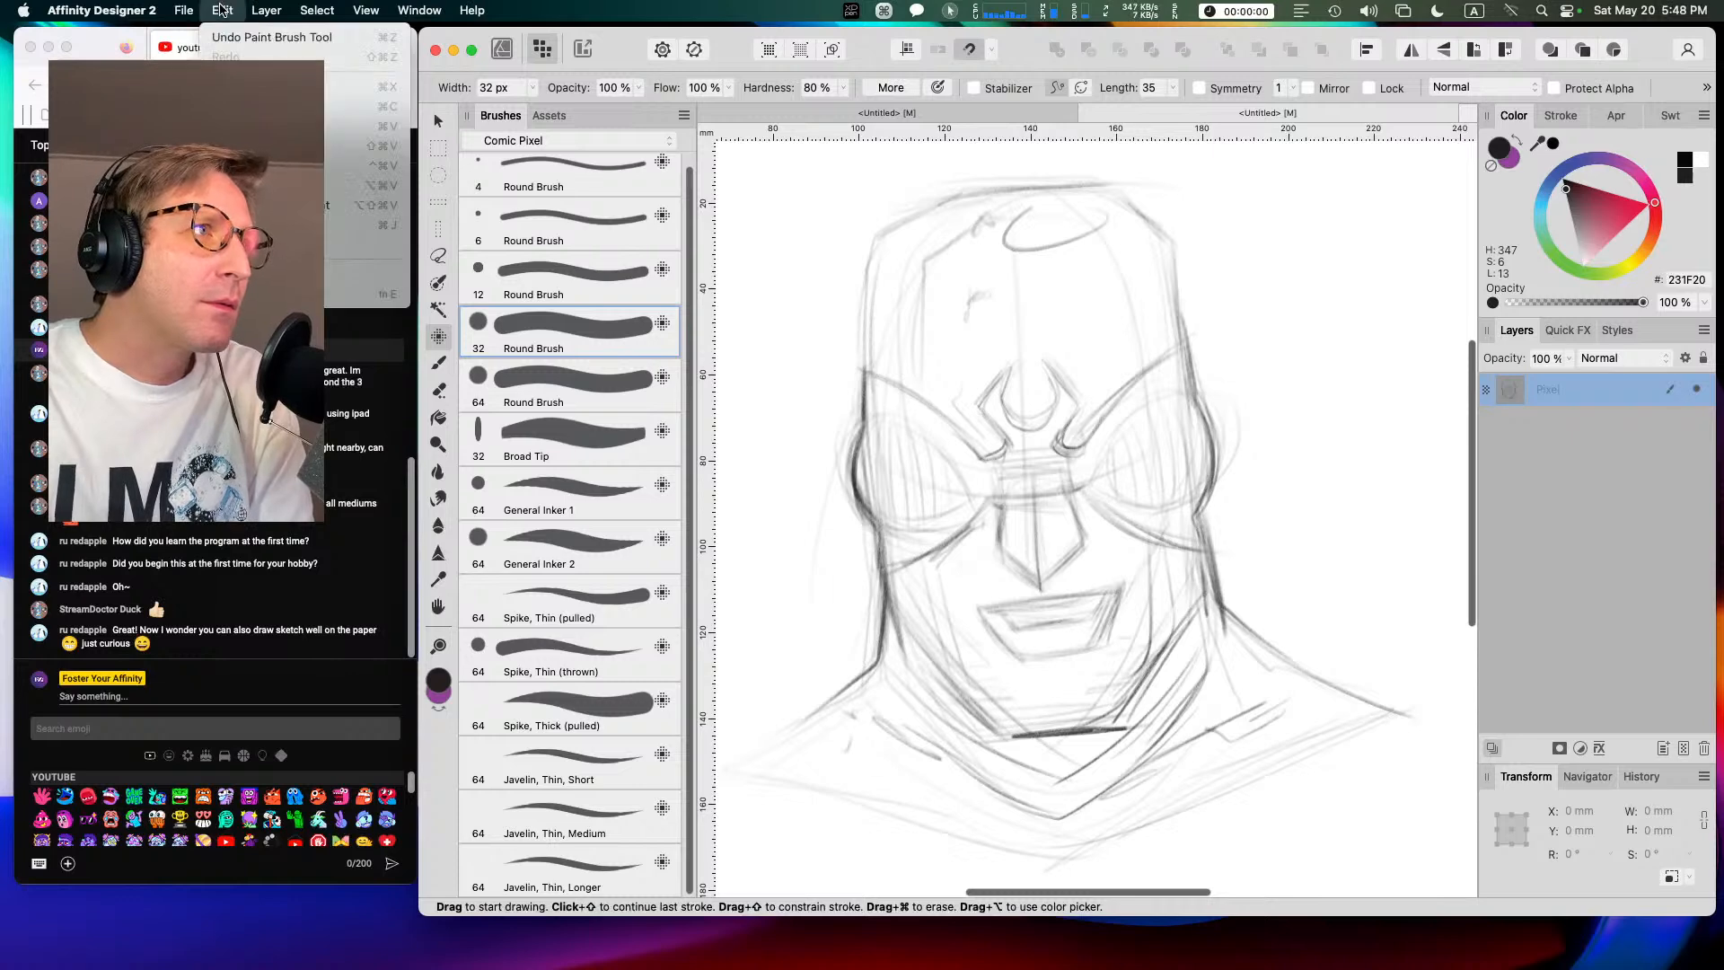
left_click(267, 10)
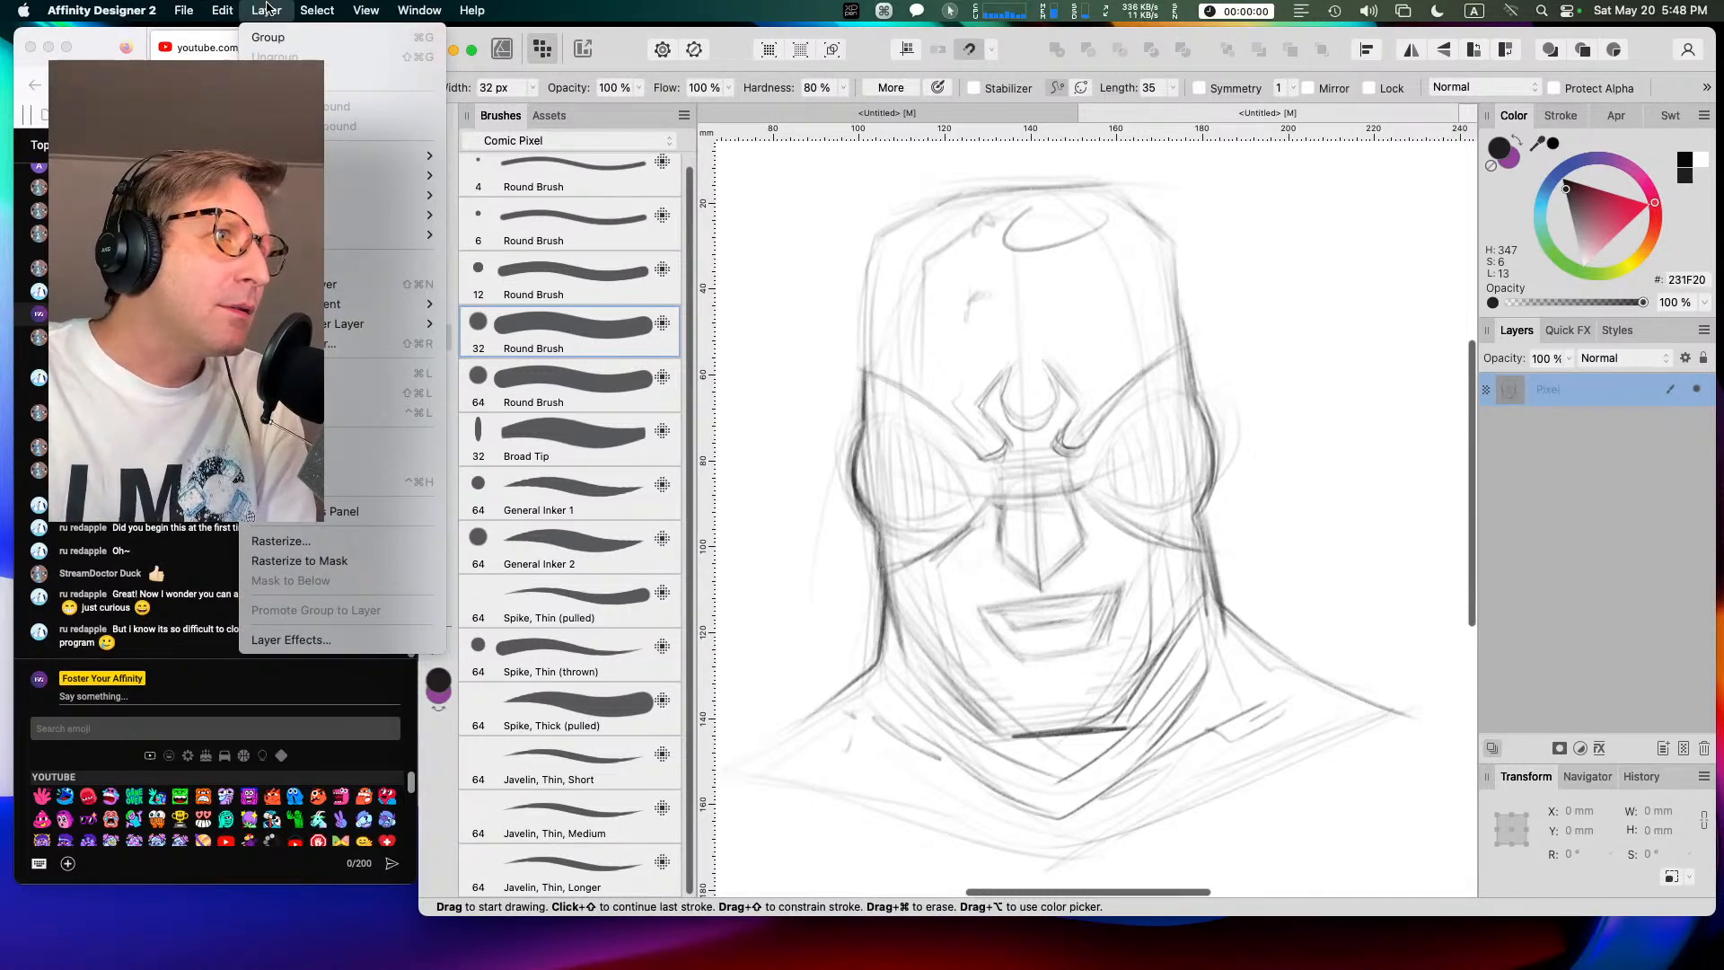
left_click(267, 10)
left_click(158, 10)
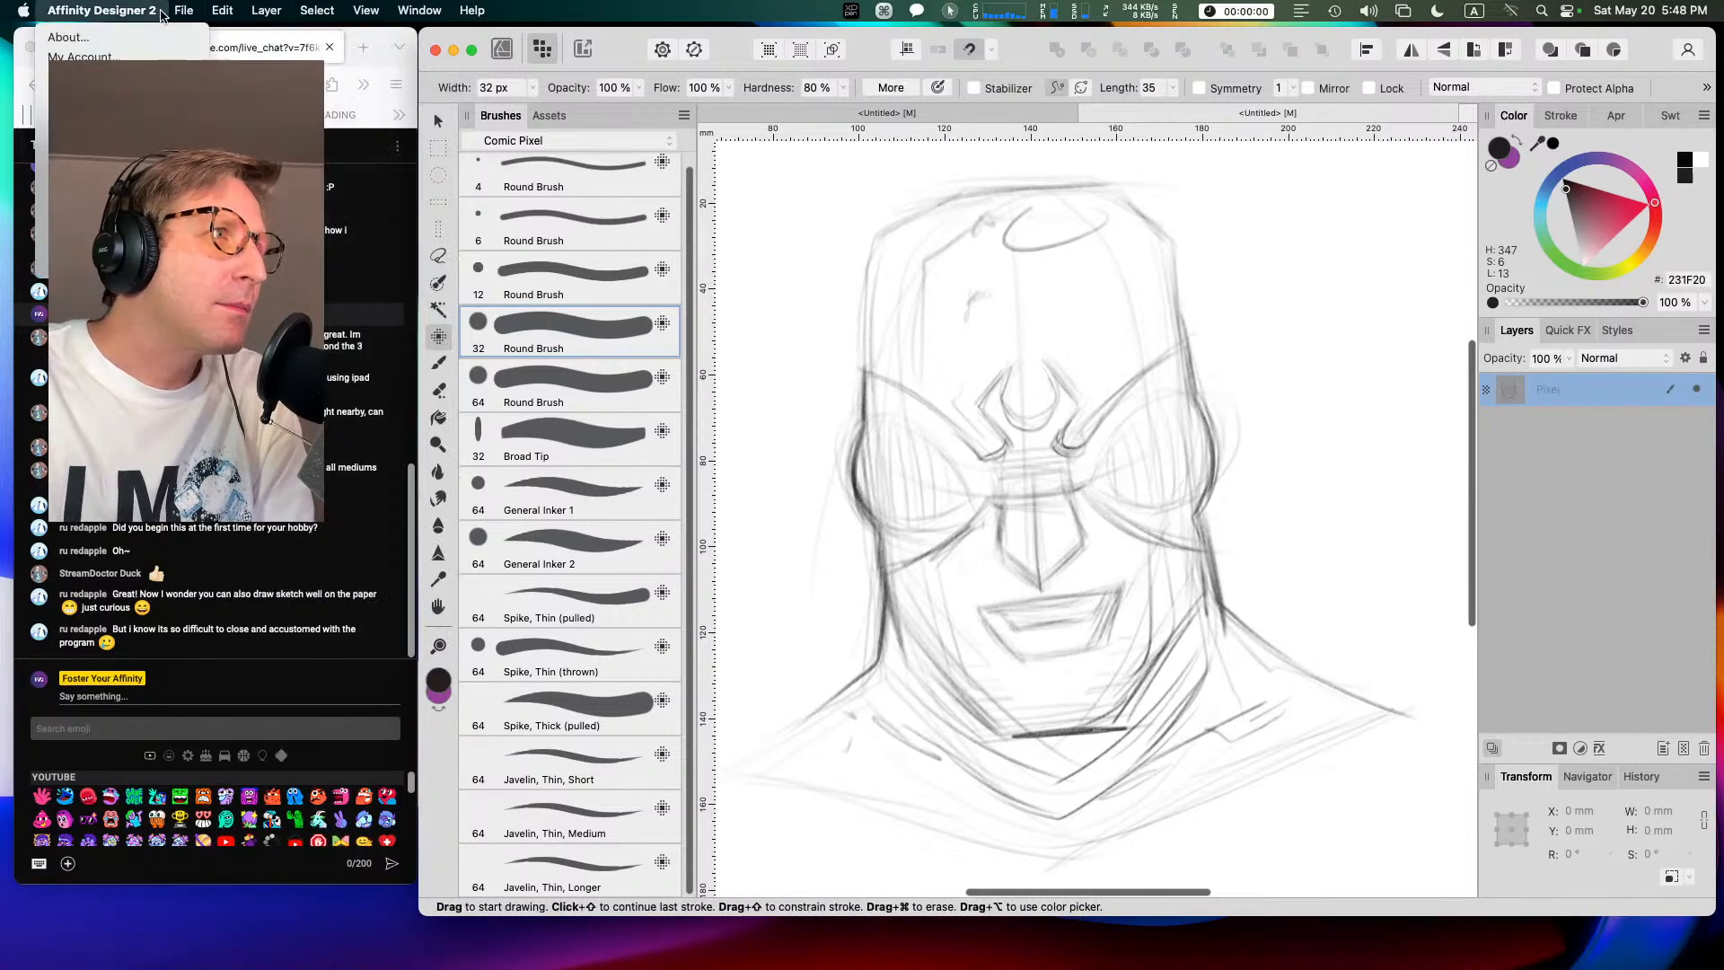
mouse_move(183, 8)
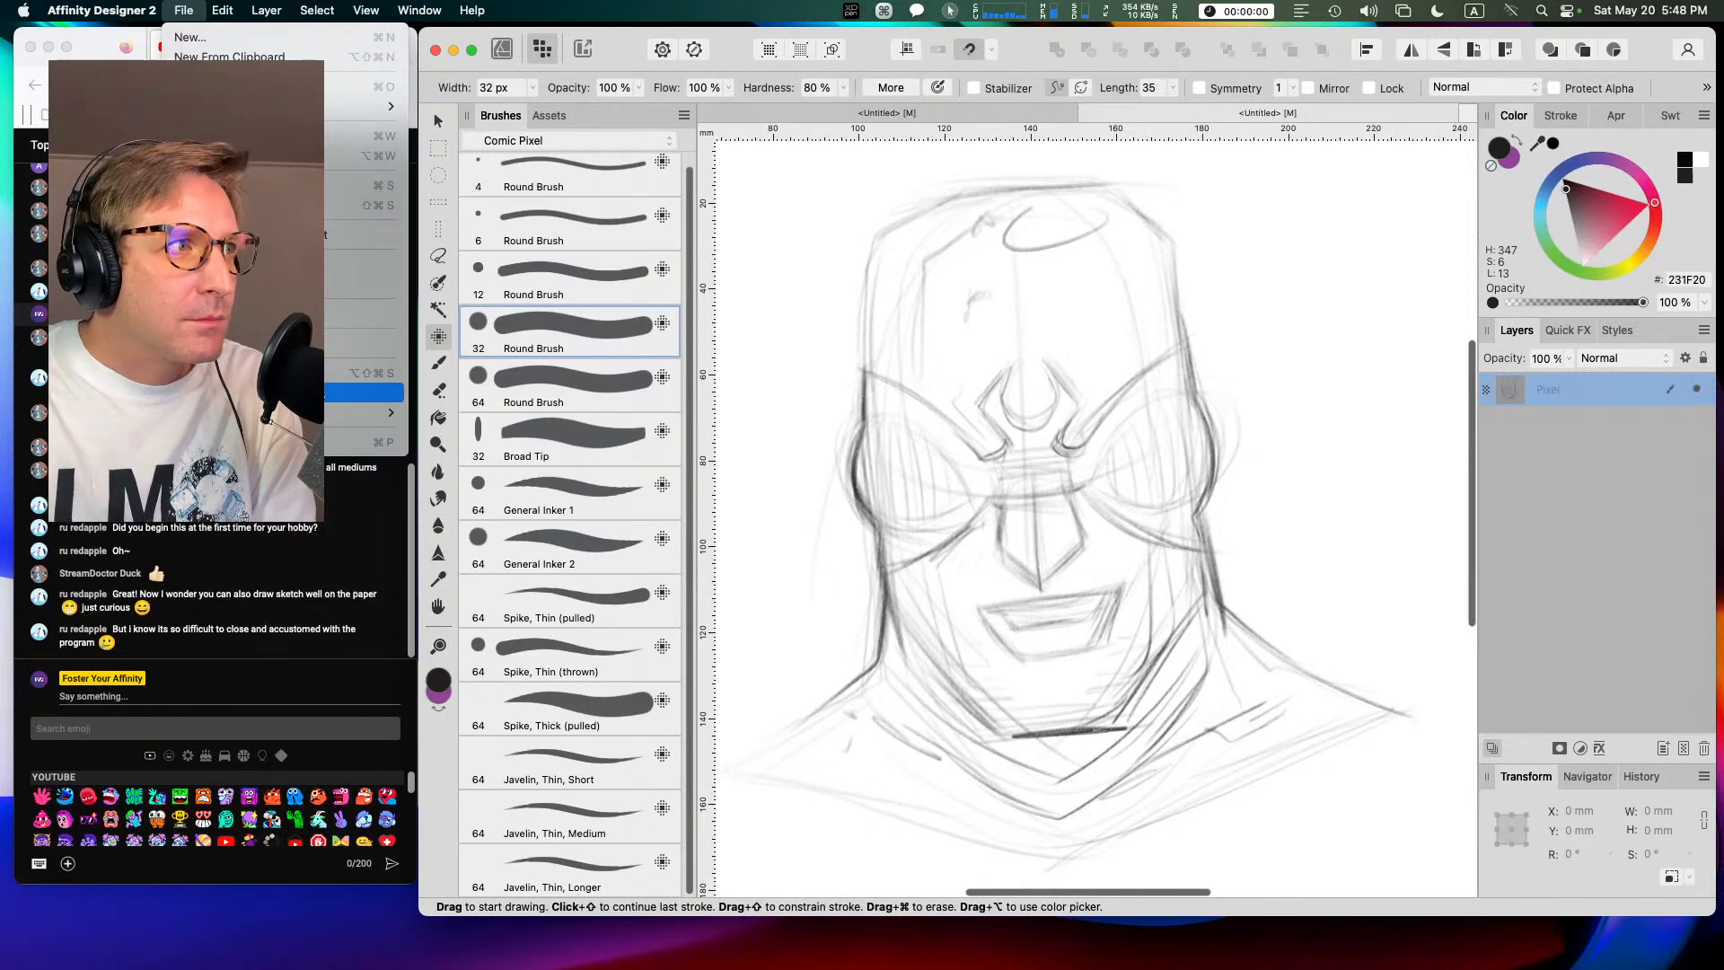
left_click(331, 439)
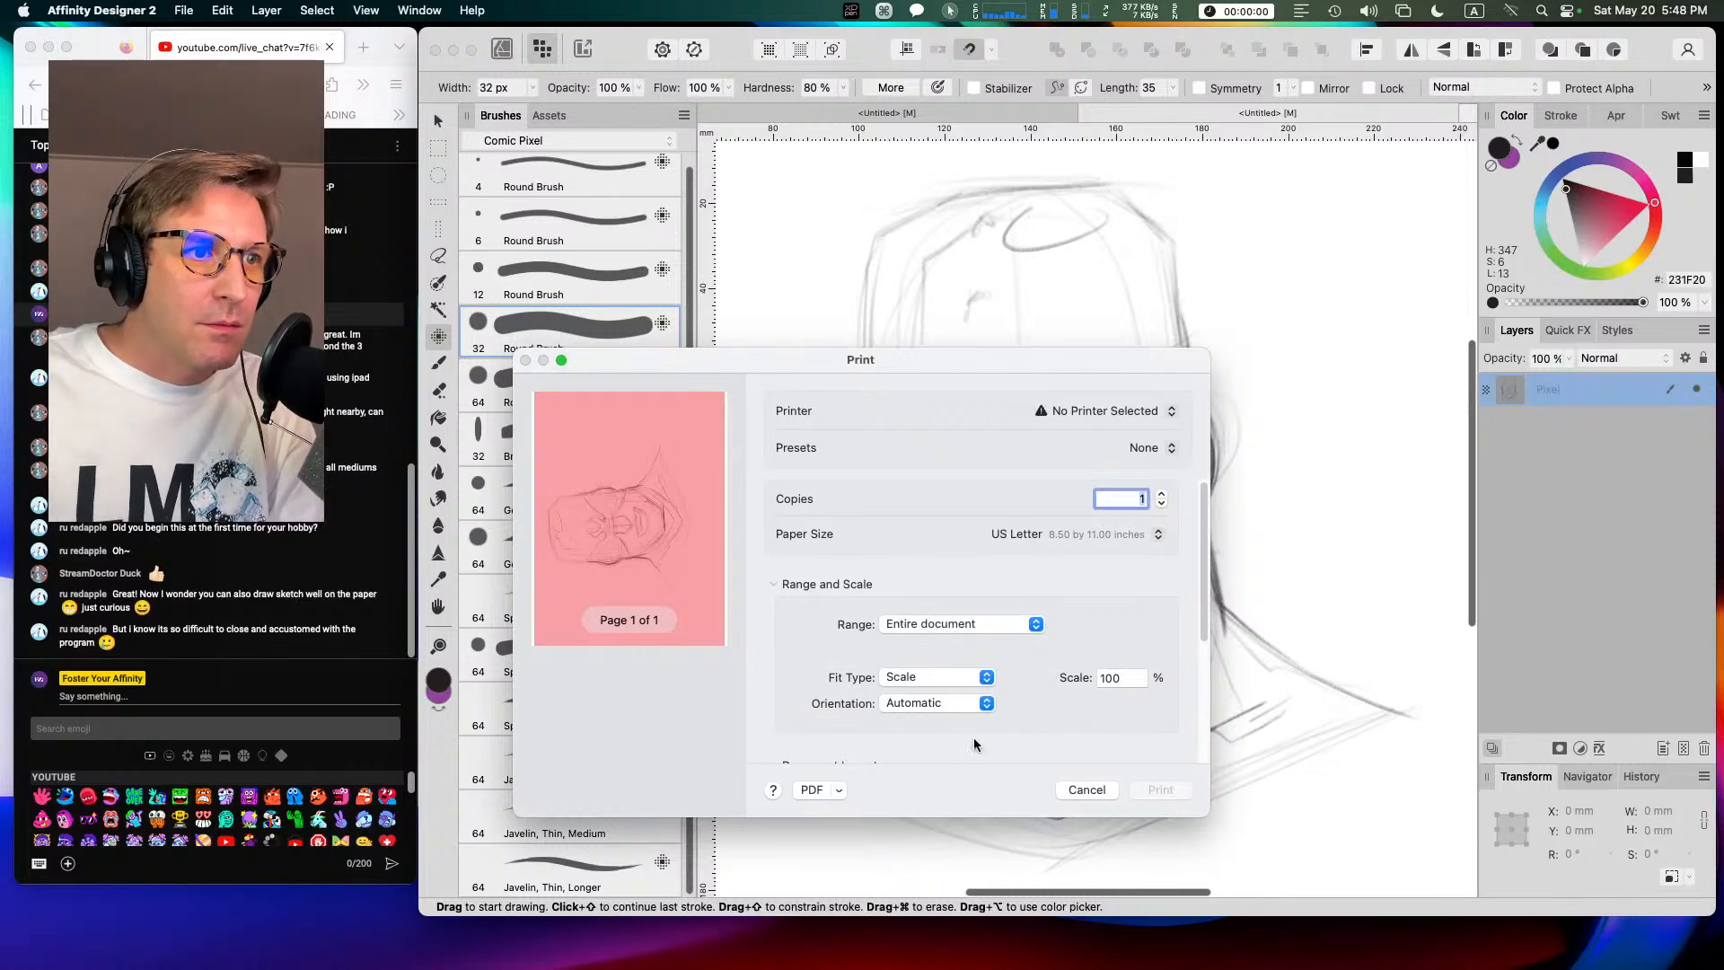
left_click_drag(1203, 530, 1216, 470)
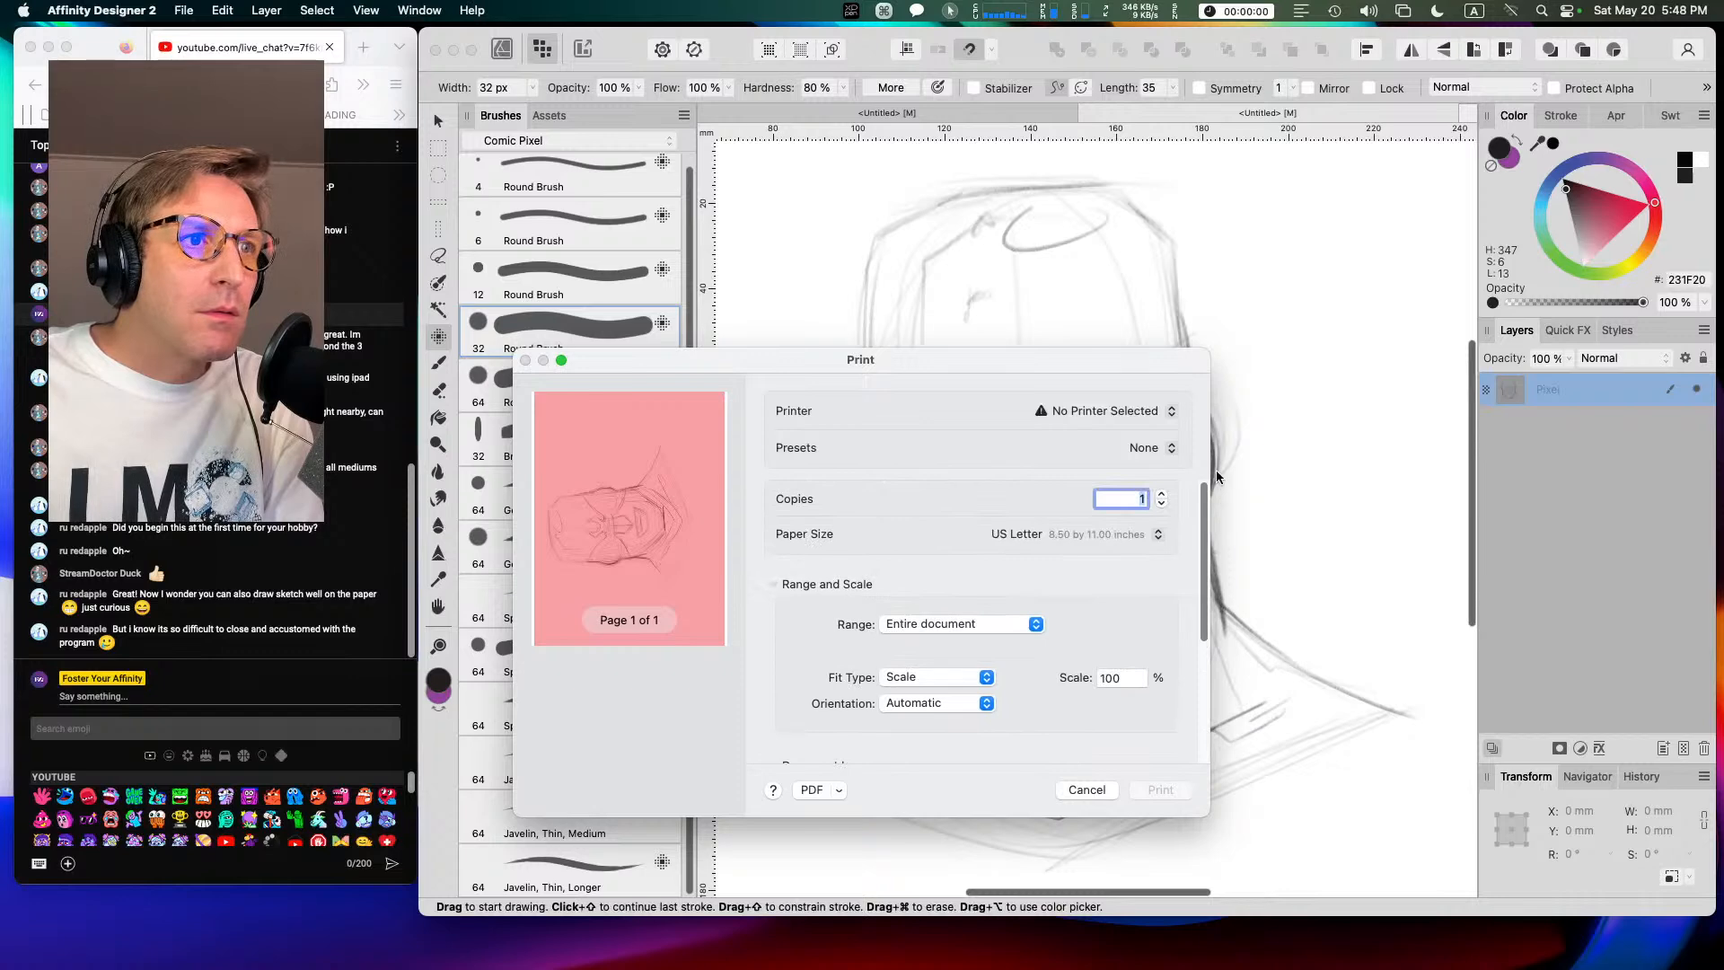
left_click(1087, 789)
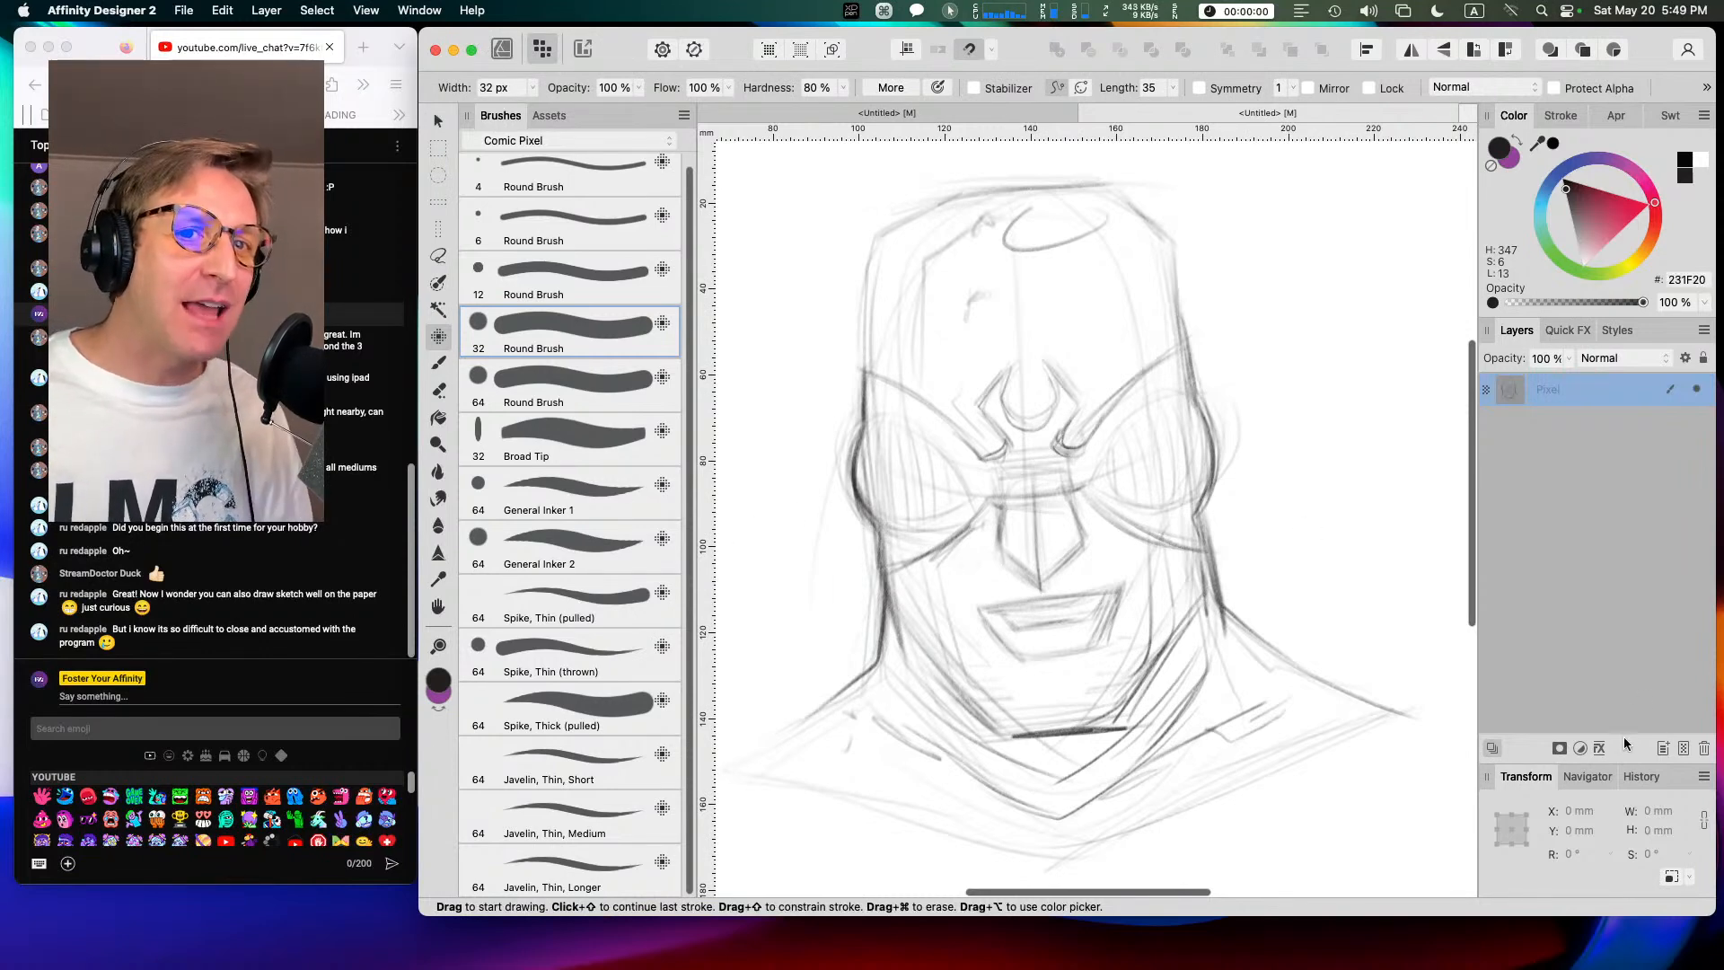
Step: Lower the pencil sketch layer's opacity to 23% and fit the whole head in view for inking
left_click(1569, 357)
mouse_move(1566, 382)
left_mouse_down()
mouse_move(1456, 378)
mouse_move(1452, 414)
left_mouse_up()
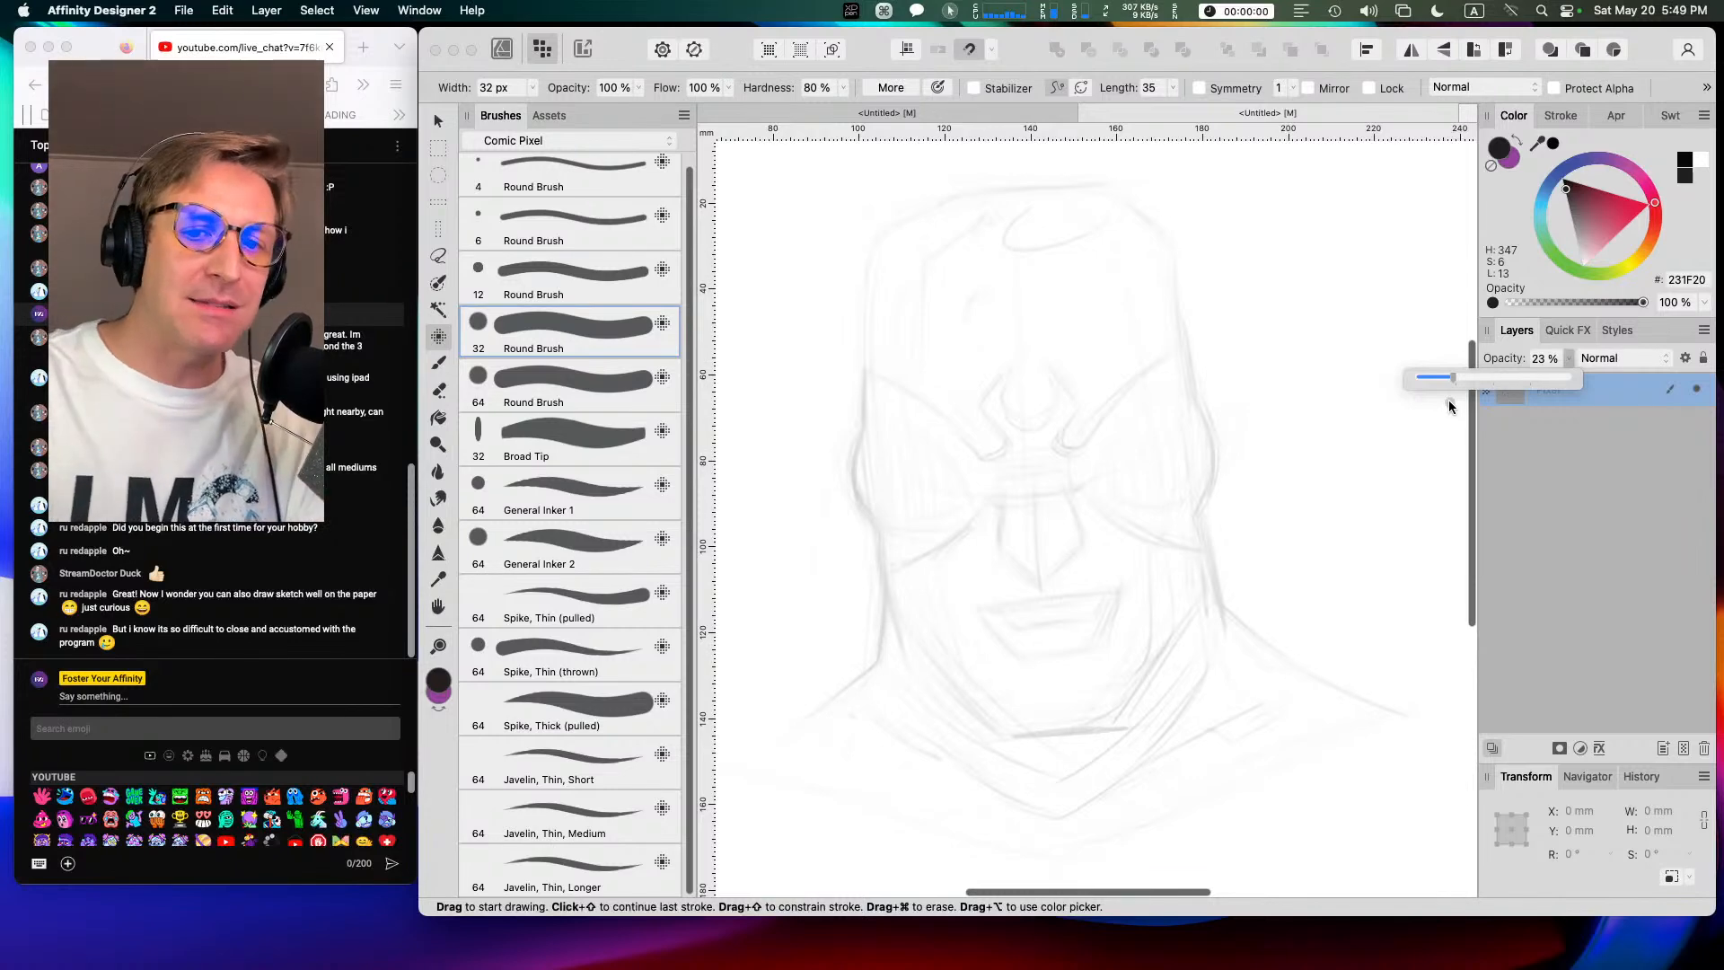
key("super+equal")
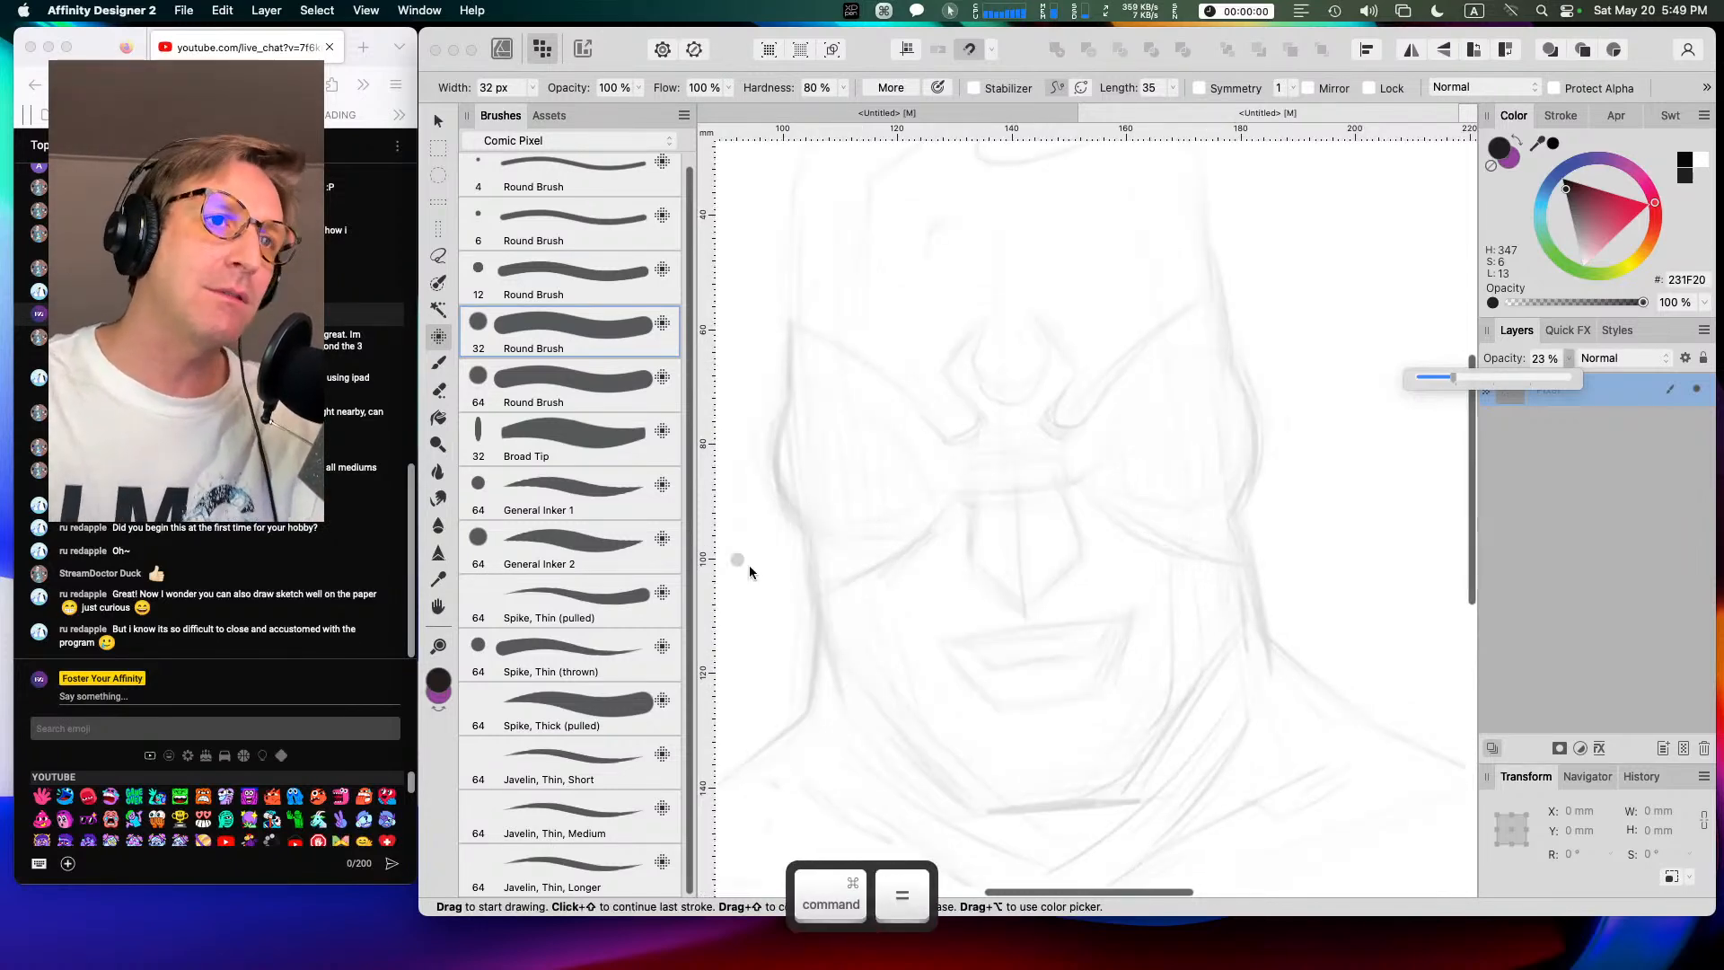
key("space")
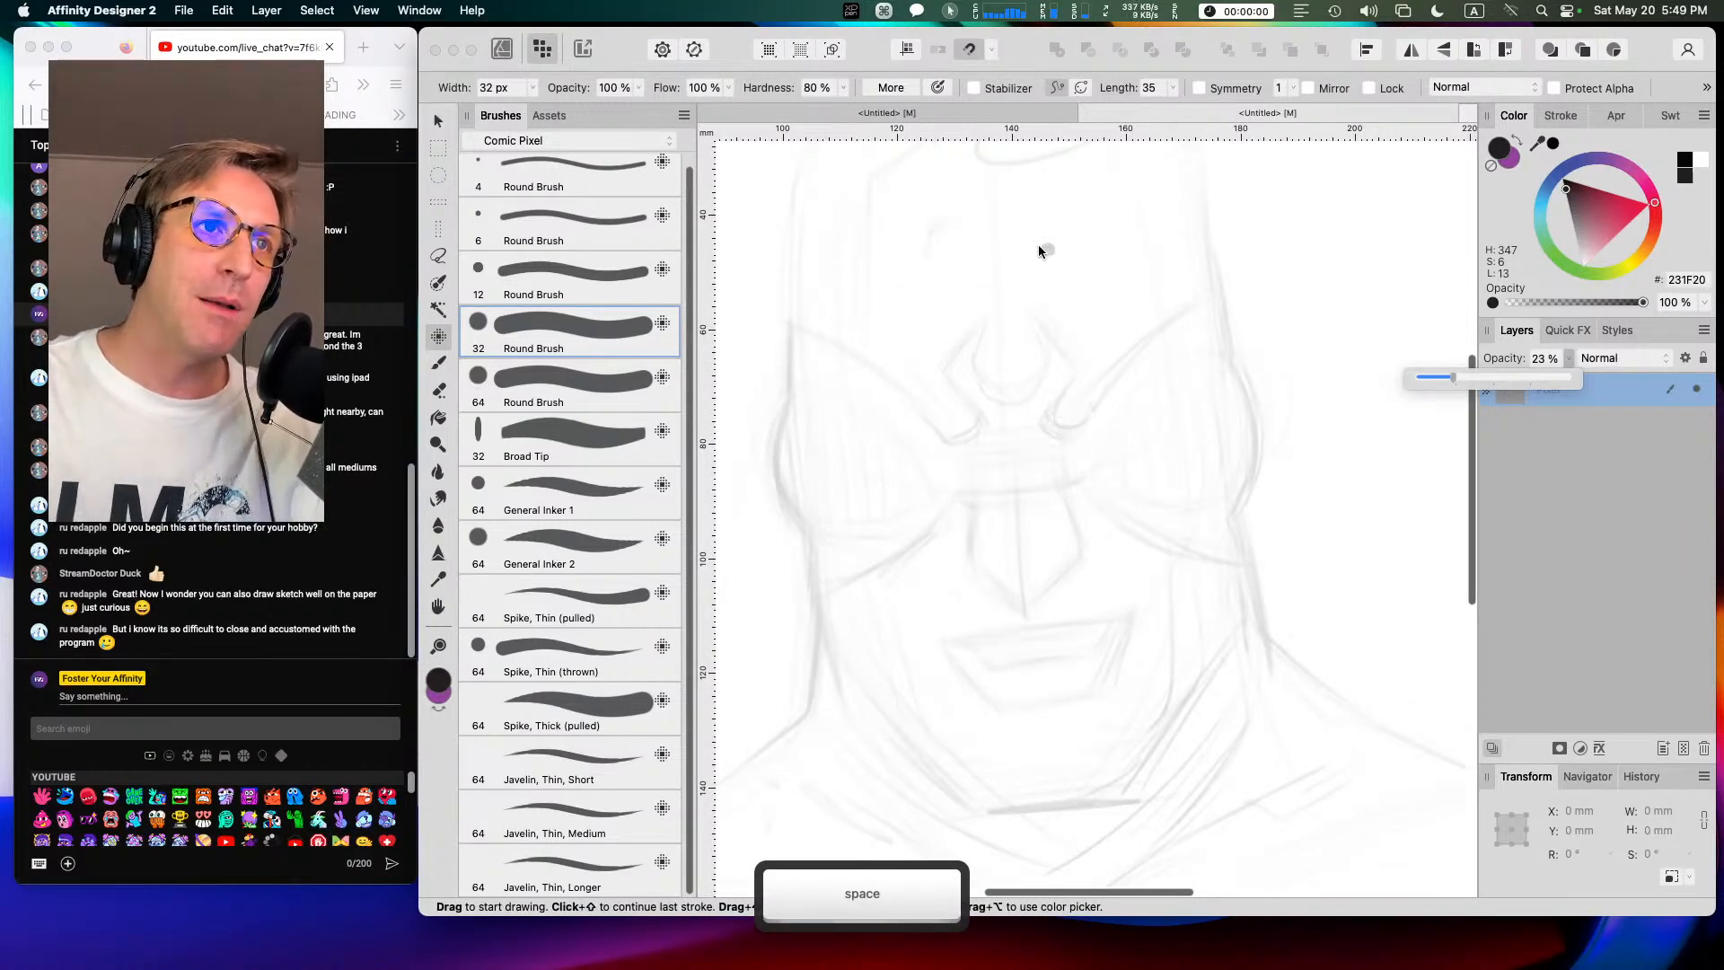
mouse_move(949, 253)
left_mouse_down()
mouse_move(1005, 340)
mouse_move(1004, 423)
mouse_move(1033, 457)
mouse_move(1042, 296)
left_mouse_up()
key("super+z")
key("space")
scroll(926, 513, "down", 2)
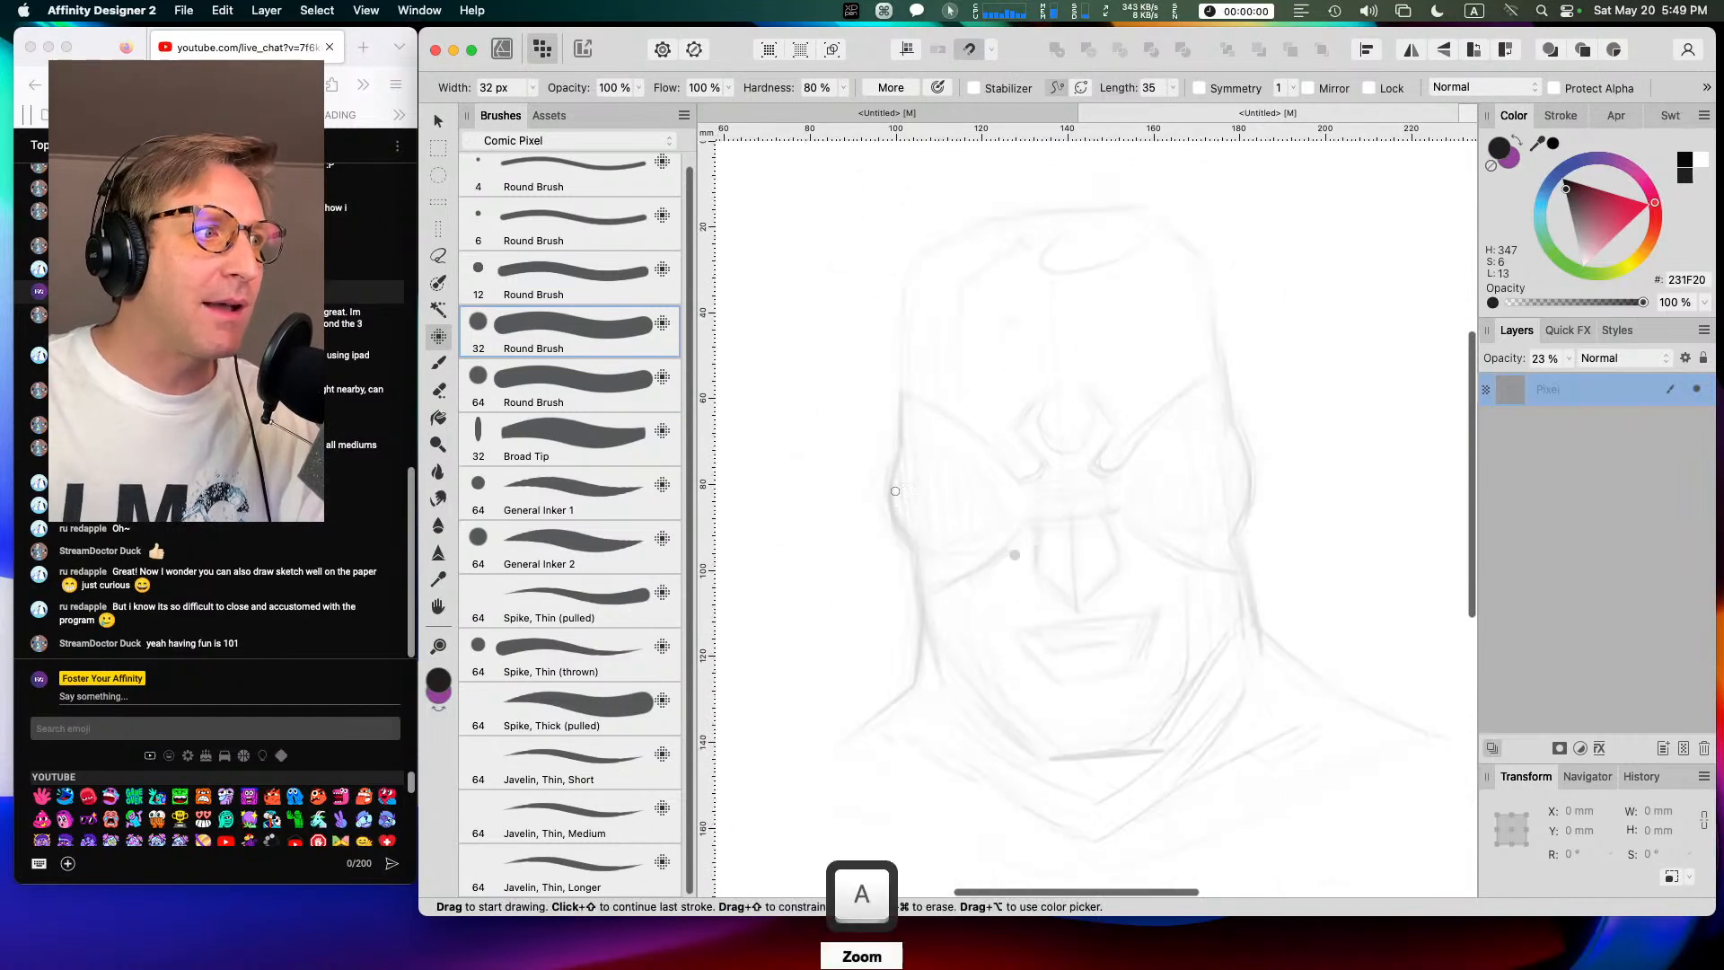
Step: Choose the 64 px General Inker 1 brush with pure black (000000) and add a new pixel layer above the sketch
left_click(568, 492)
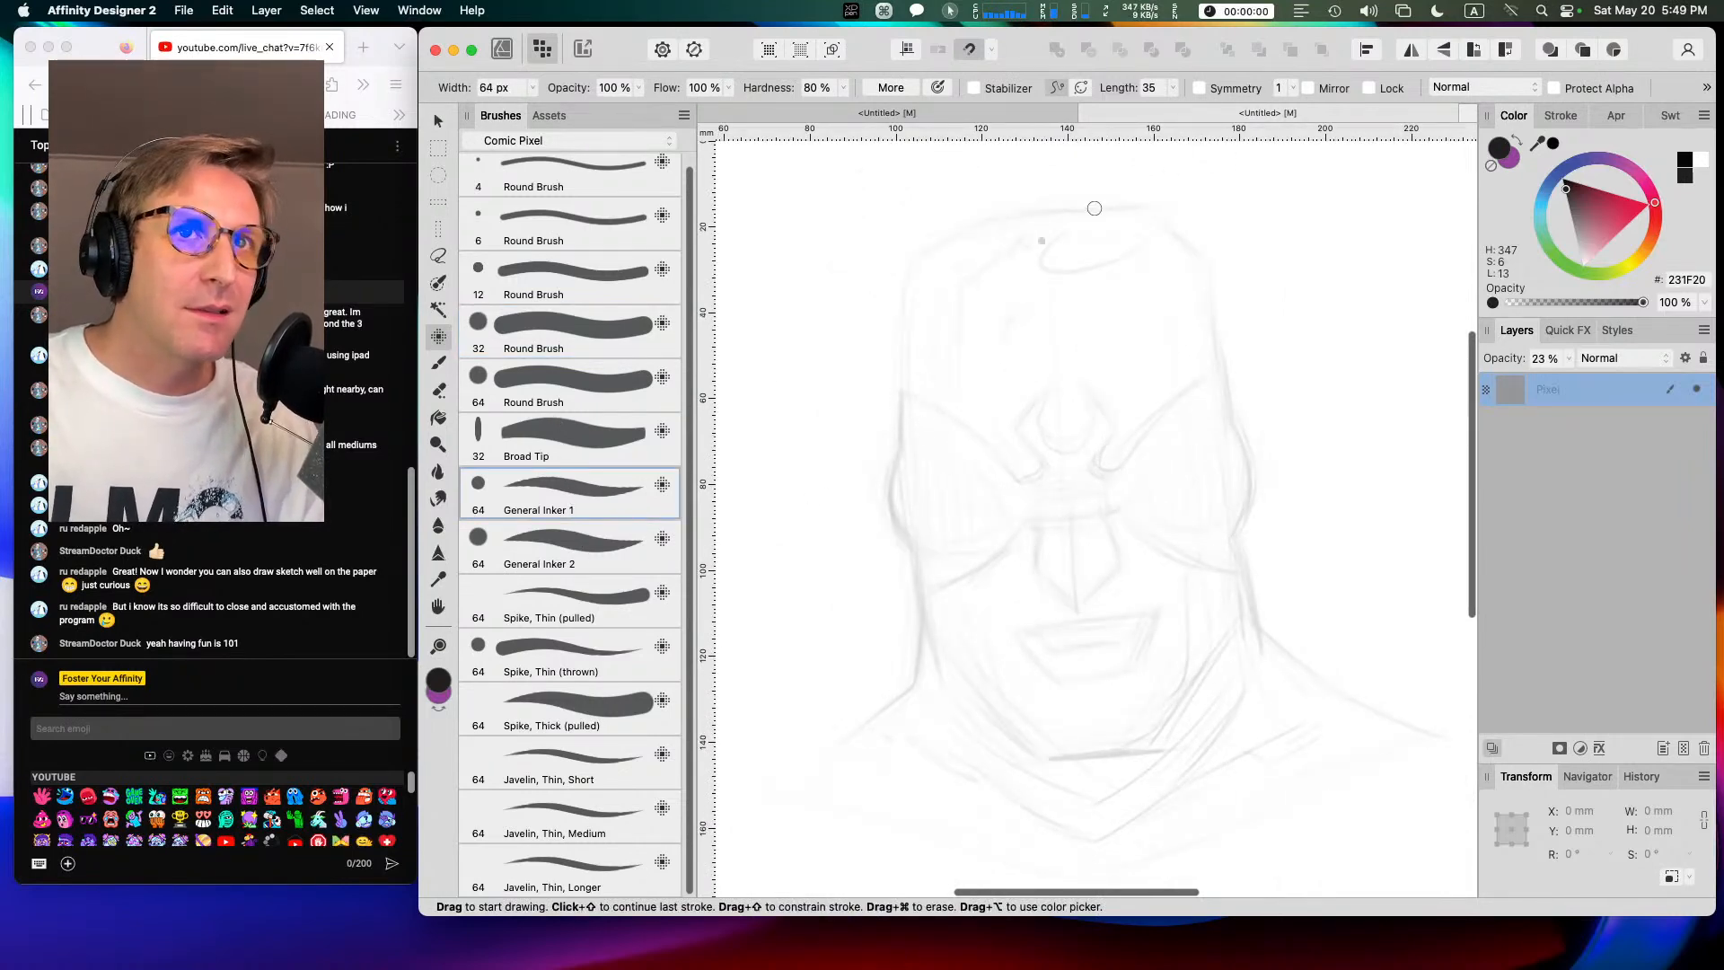
left_click(1553, 144)
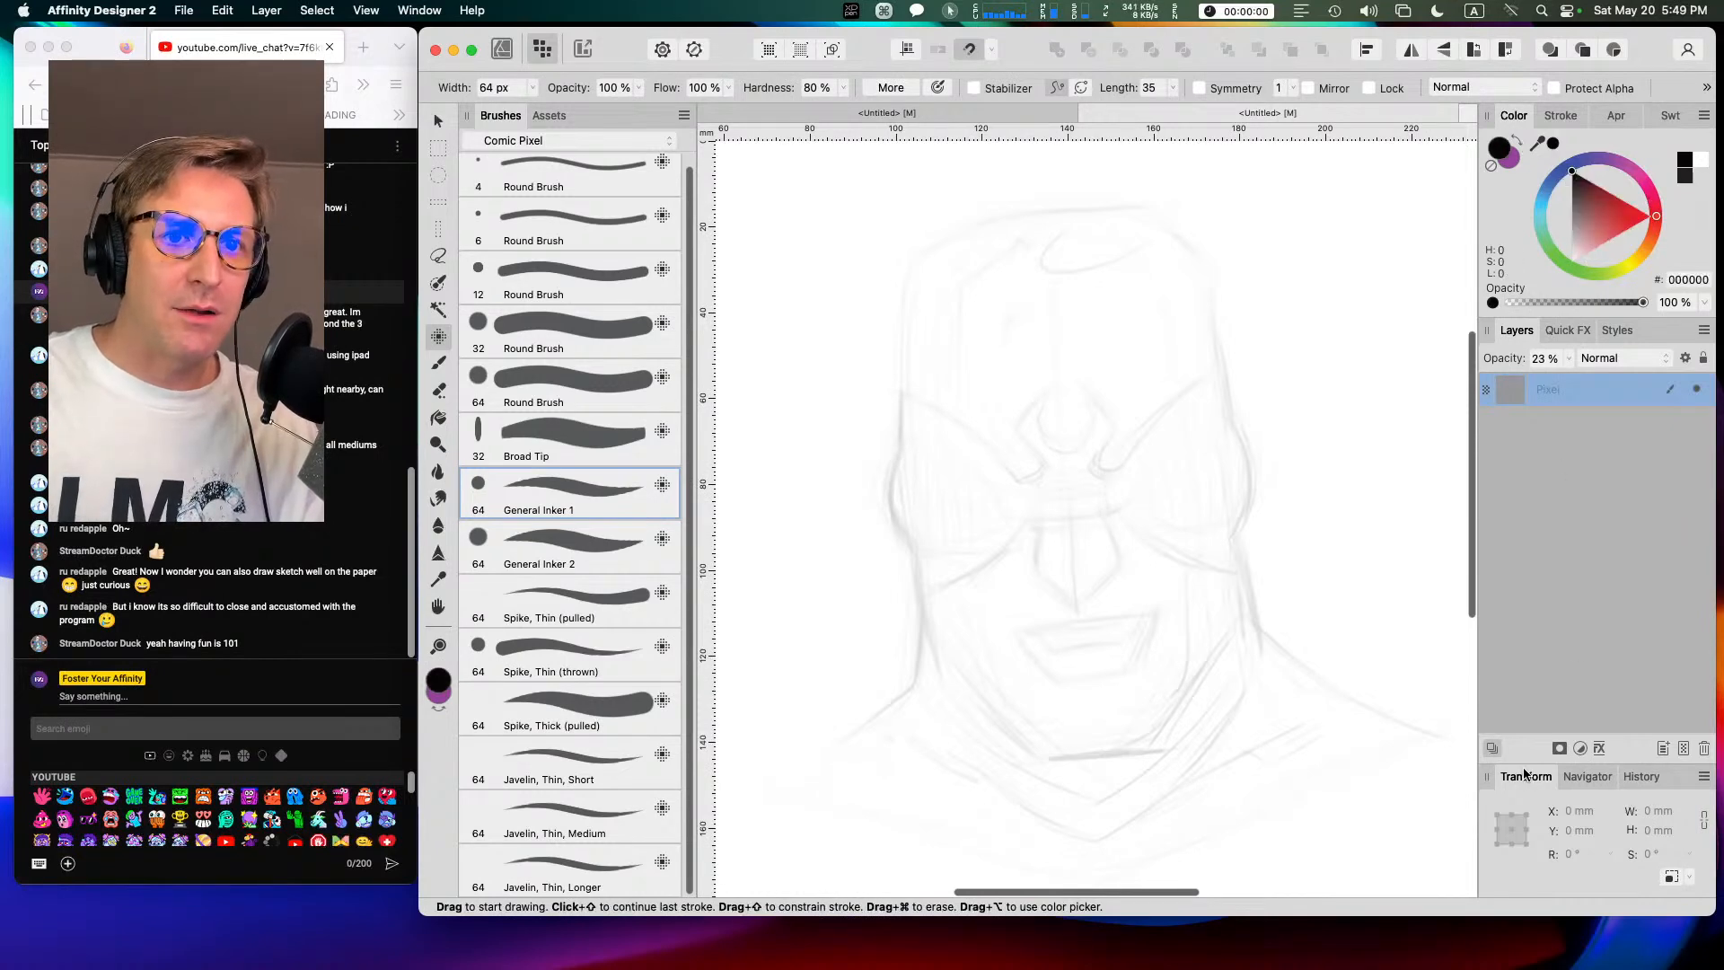
left_click(1662, 747)
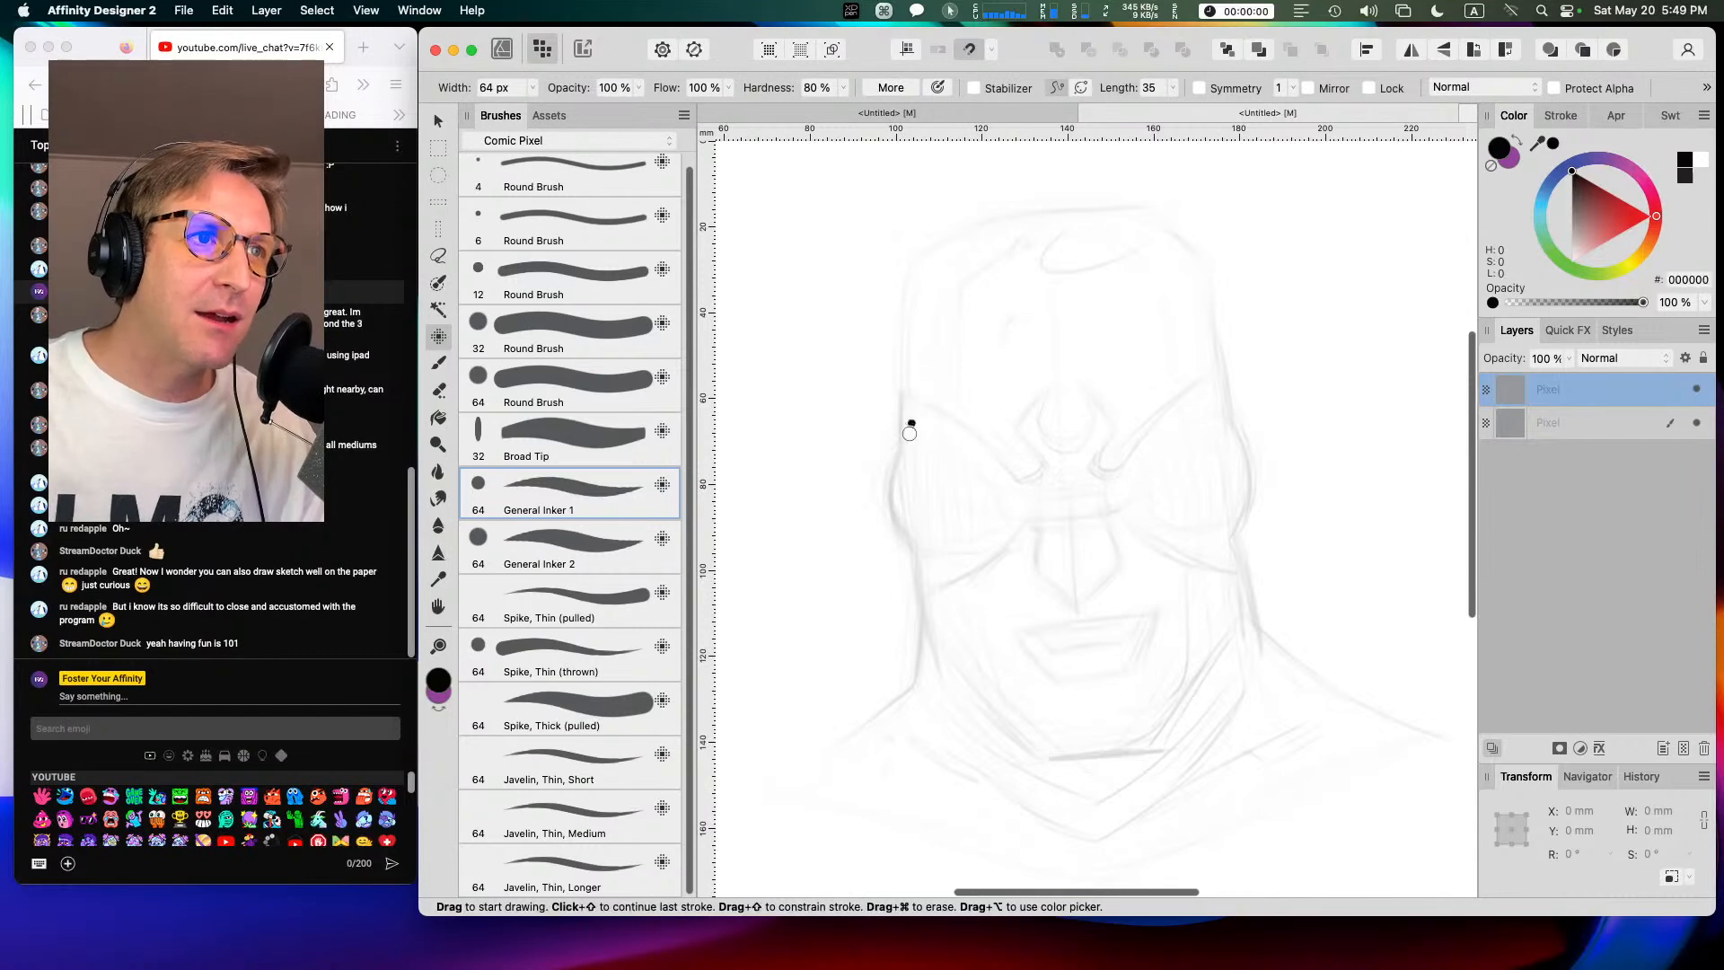
Step: Ink the left goggle's outer edge from the hood corner down around the lens, replacing the first lower stroke
mouse_move(900, 387)
left_mouse_down()
mouse_move(896, 427)
mouse_move(898, 379)
mouse_move(887, 510)
left_mouse_up()
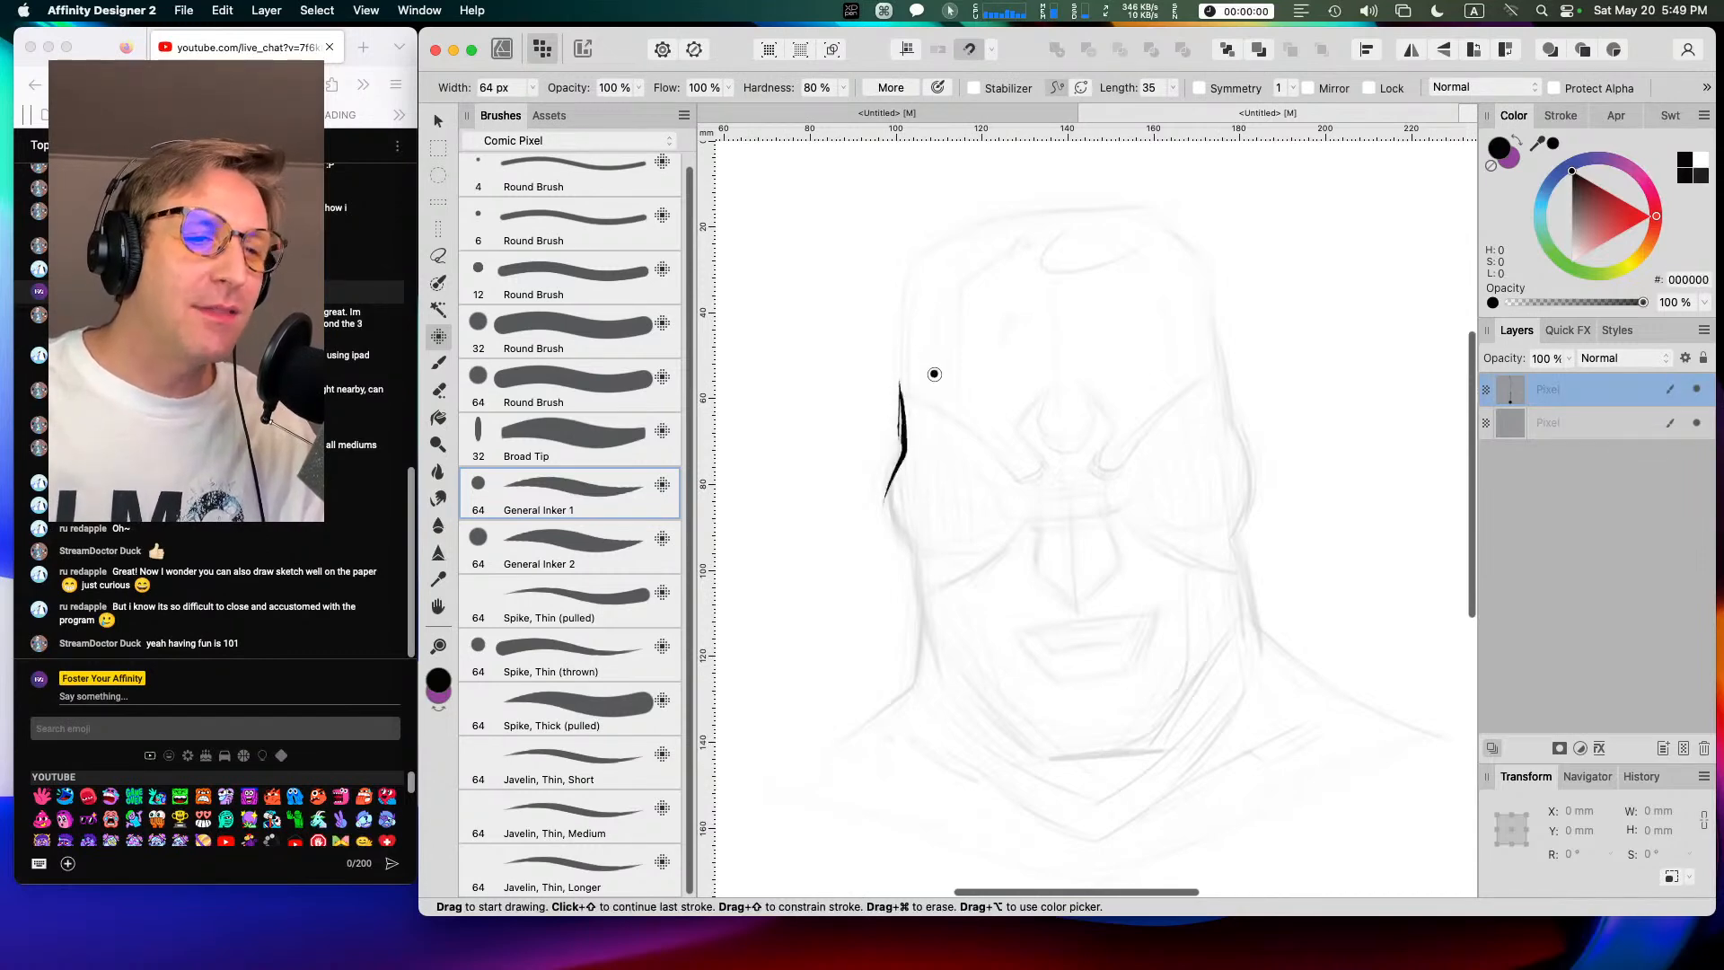
key("ctrl+z")
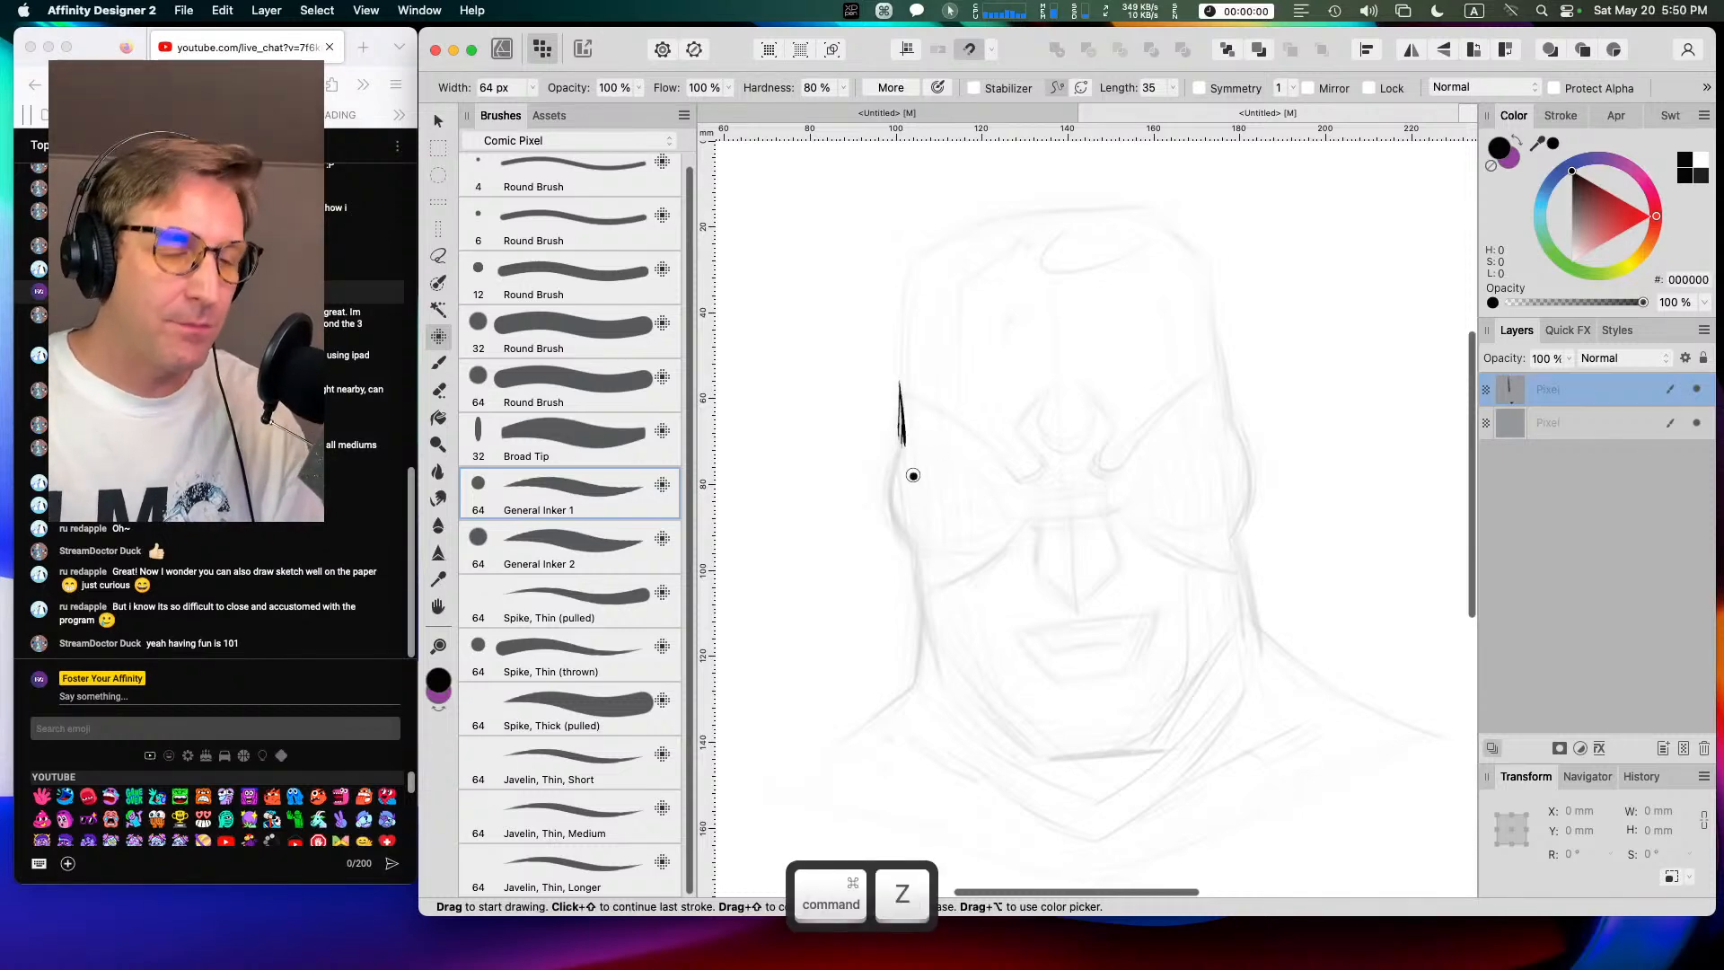
mouse_move(900, 392)
left_mouse_down()
mouse_move(886, 481)
mouse_move(903, 529)
mouse_move(934, 542)
mouse_move(897, 521)
mouse_move(949, 536)
left_mouse_up()
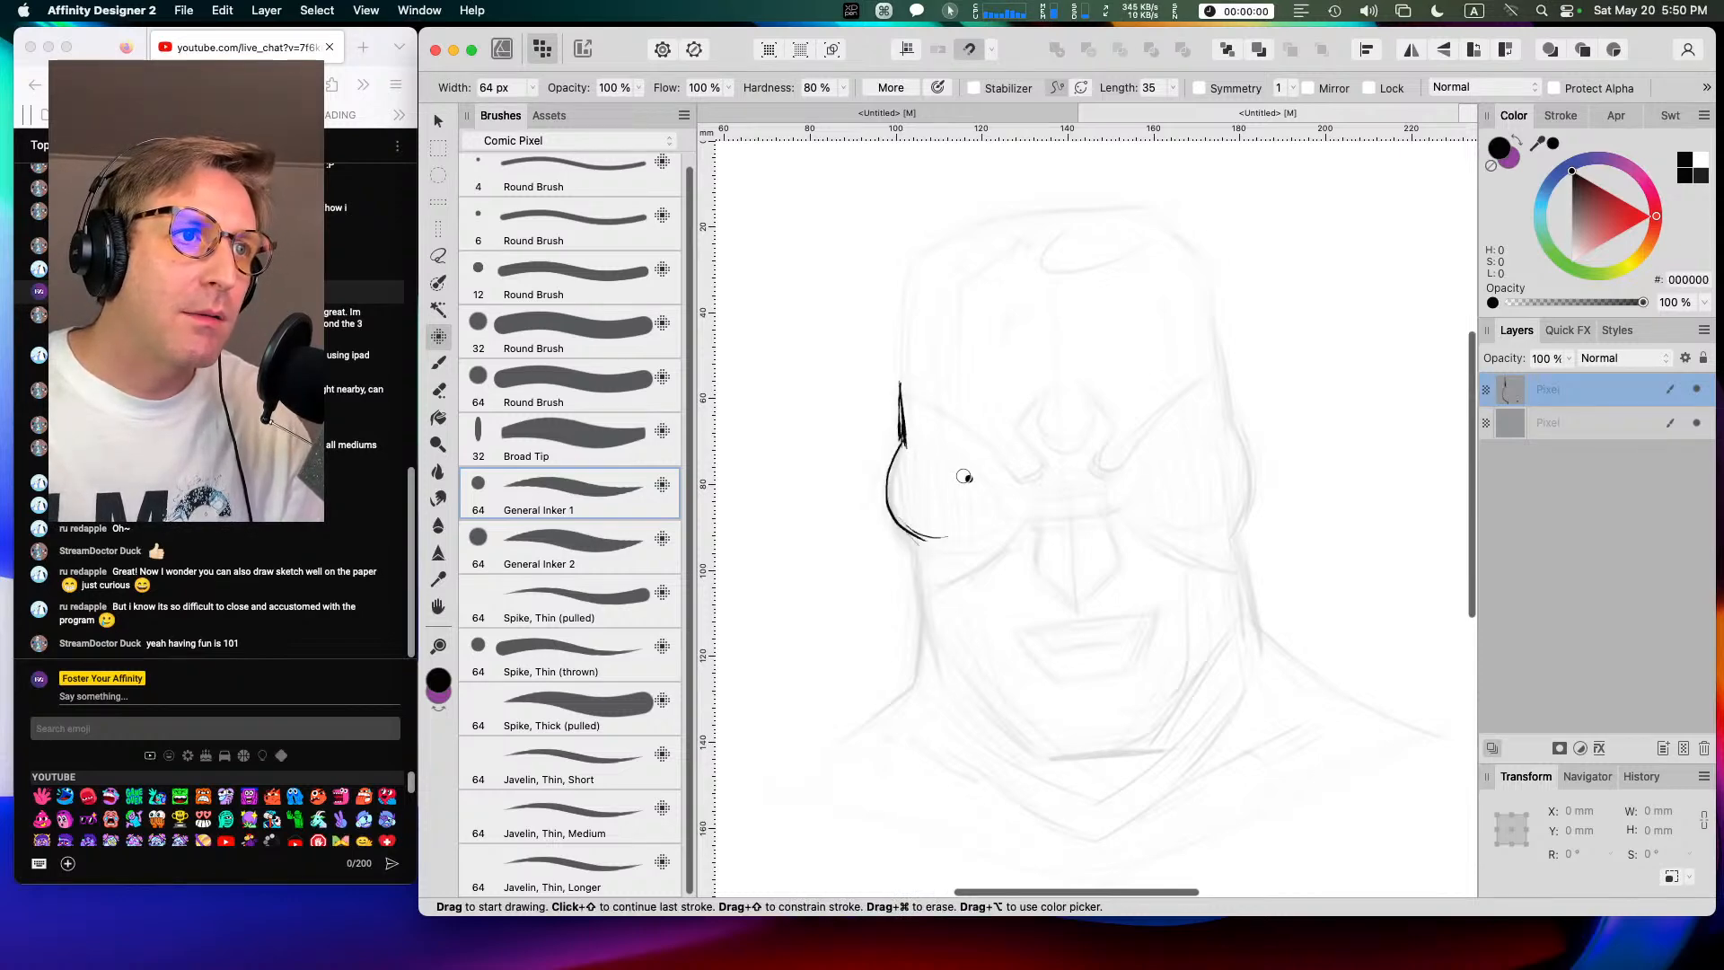
Step: Ink the mask outlines around both eyes, the forehead emblem and the small nose-bridge marks with General Inker 1
mouse_move(921, 437)
left_mouse_down()
mouse_move(1003, 519)
mouse_move(933, 537)
mouse_move(925, 593)
mouse_move(1021, 522)
left_mouse_up()
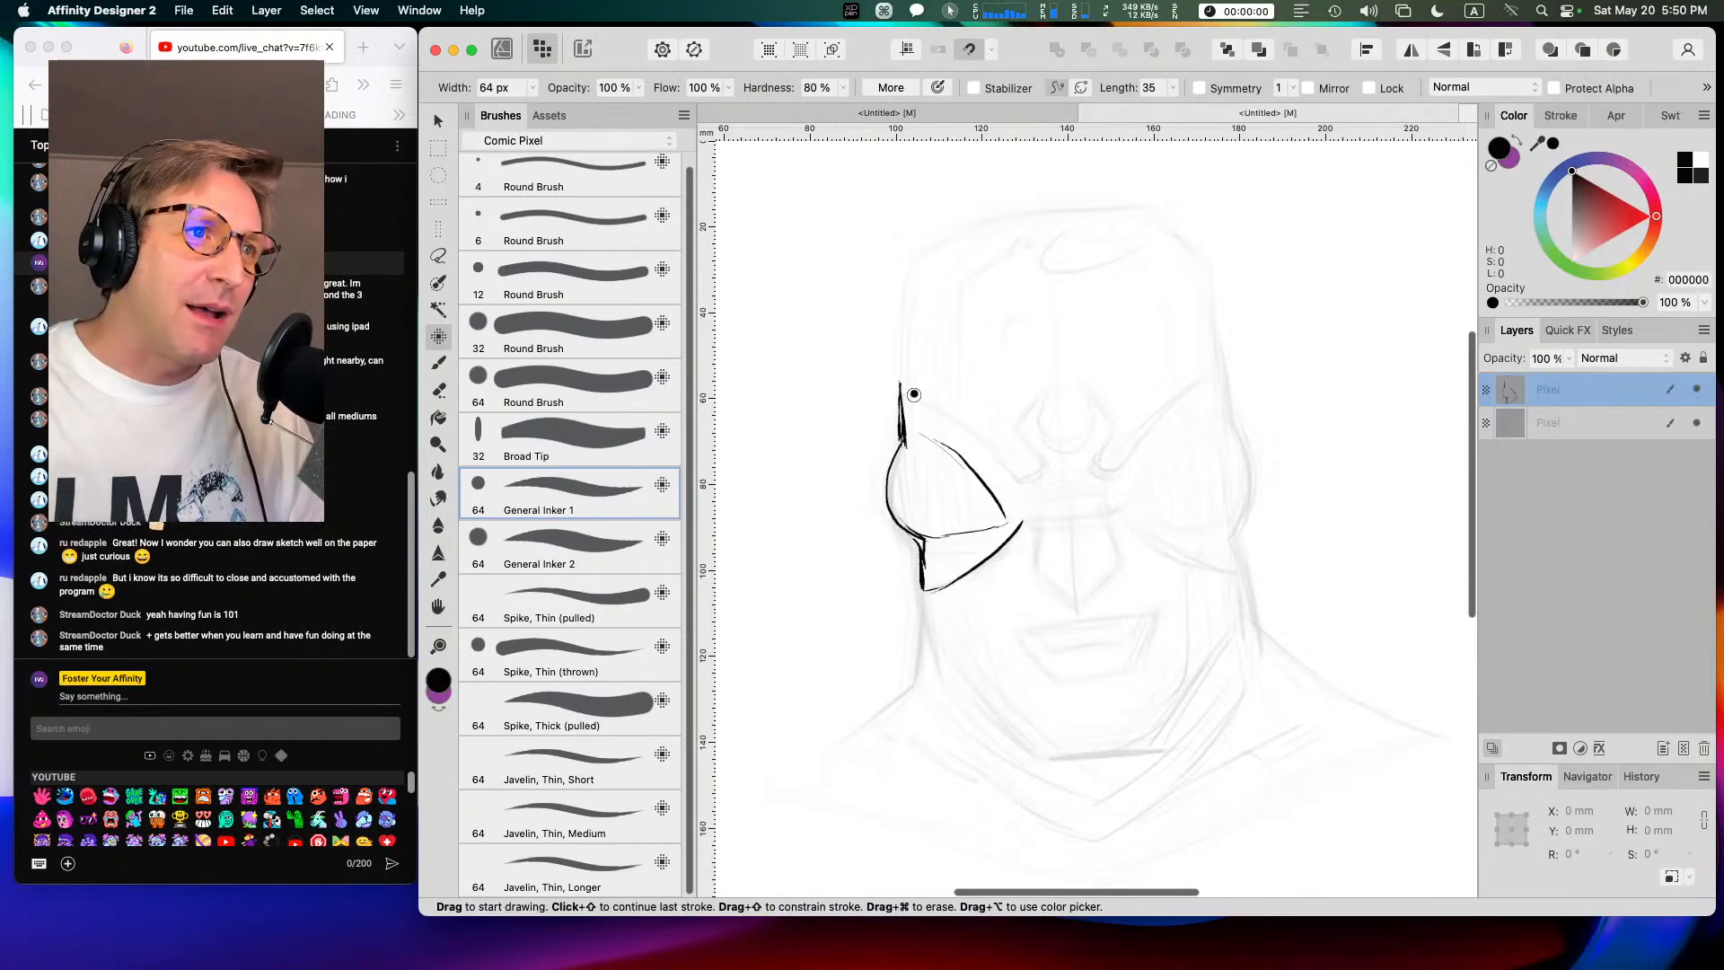
mouse_move(907, 389)
left_mouse_down()
mouse_move(1023, 476)
mouse_move(1043, 460)
mouse_move(1017, 426)
mouse_move(1020, 462)
mouse_move(1051, 389)
mouse_move(1046, 438)
mouse_move(1081, 441)
mouse_move(1075, 388)
mouse_move(1115, 421)
mouse_move(1098, 458)
mouse_move(1118, 464)
mouse_move(1219, 348)
mouse_move(1250, 462)
mouse_move(1244, 565)
left_mouse_up()
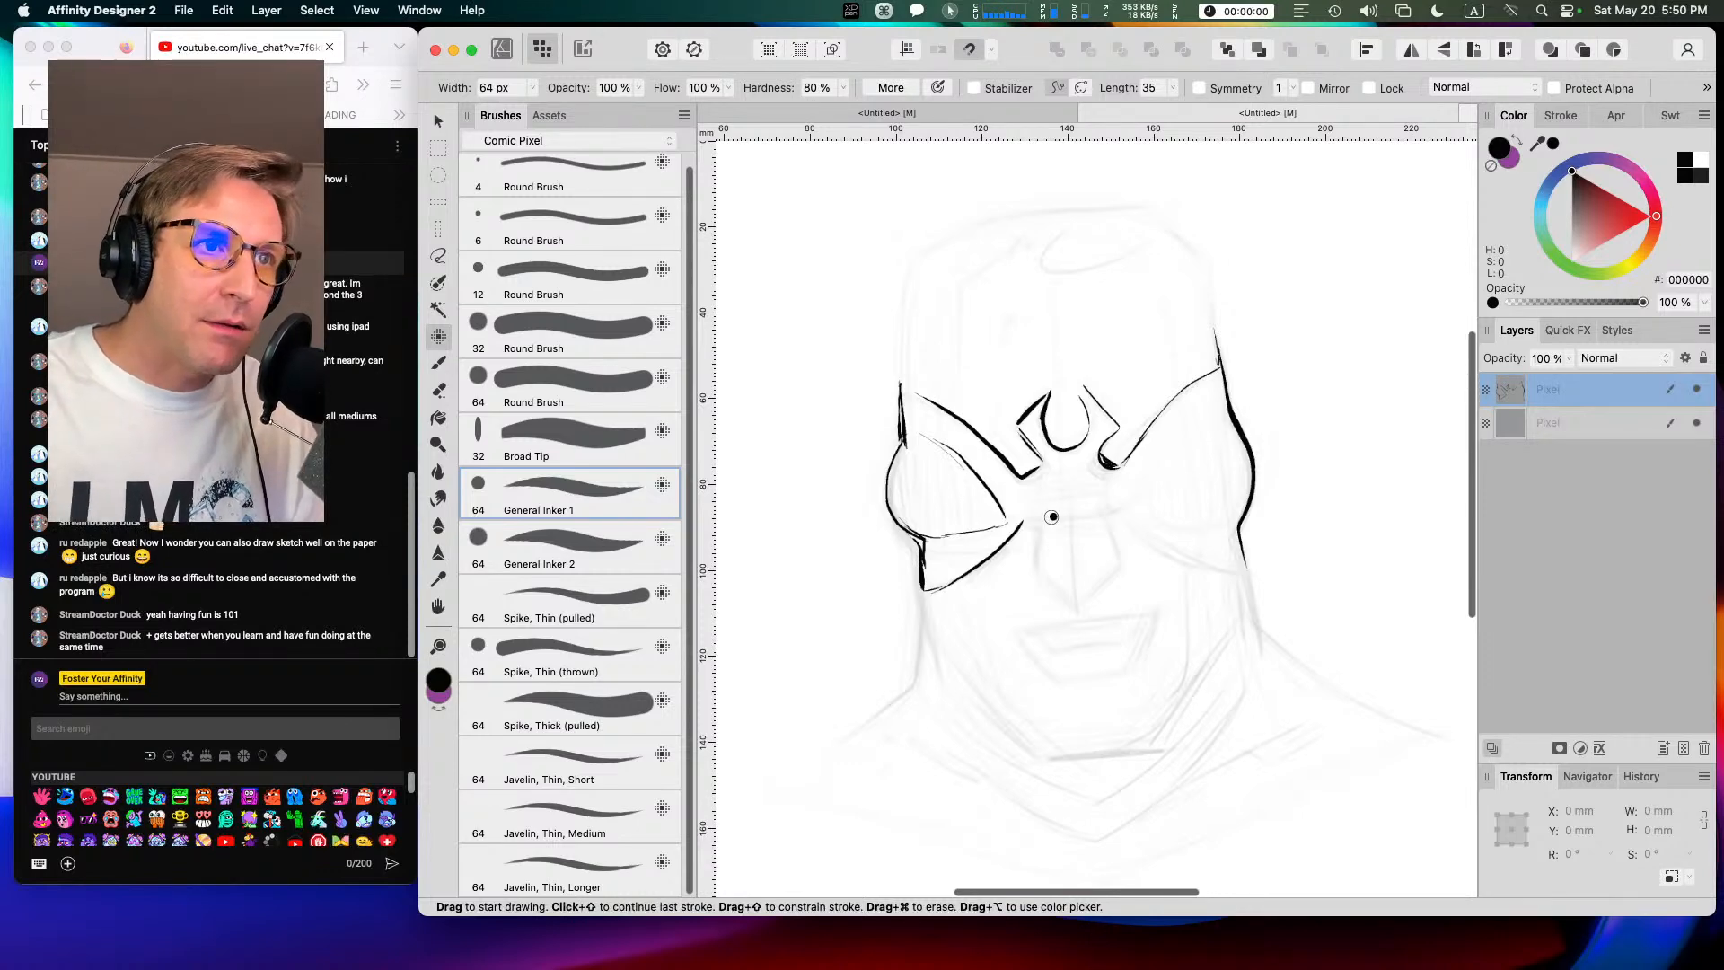
left_click_drag(1030, 519, 1037, 515)
left_click_drag(1099, 507, 1245, 571)
Step: Ink the inner and upper curve of the right lens, undo it and redraw the full lens outline
mouse_move(1145, 495)
left_mouse_down()
mouse_move(1169, 439)
mouse_move(1236, 416)
left_mouse_up()
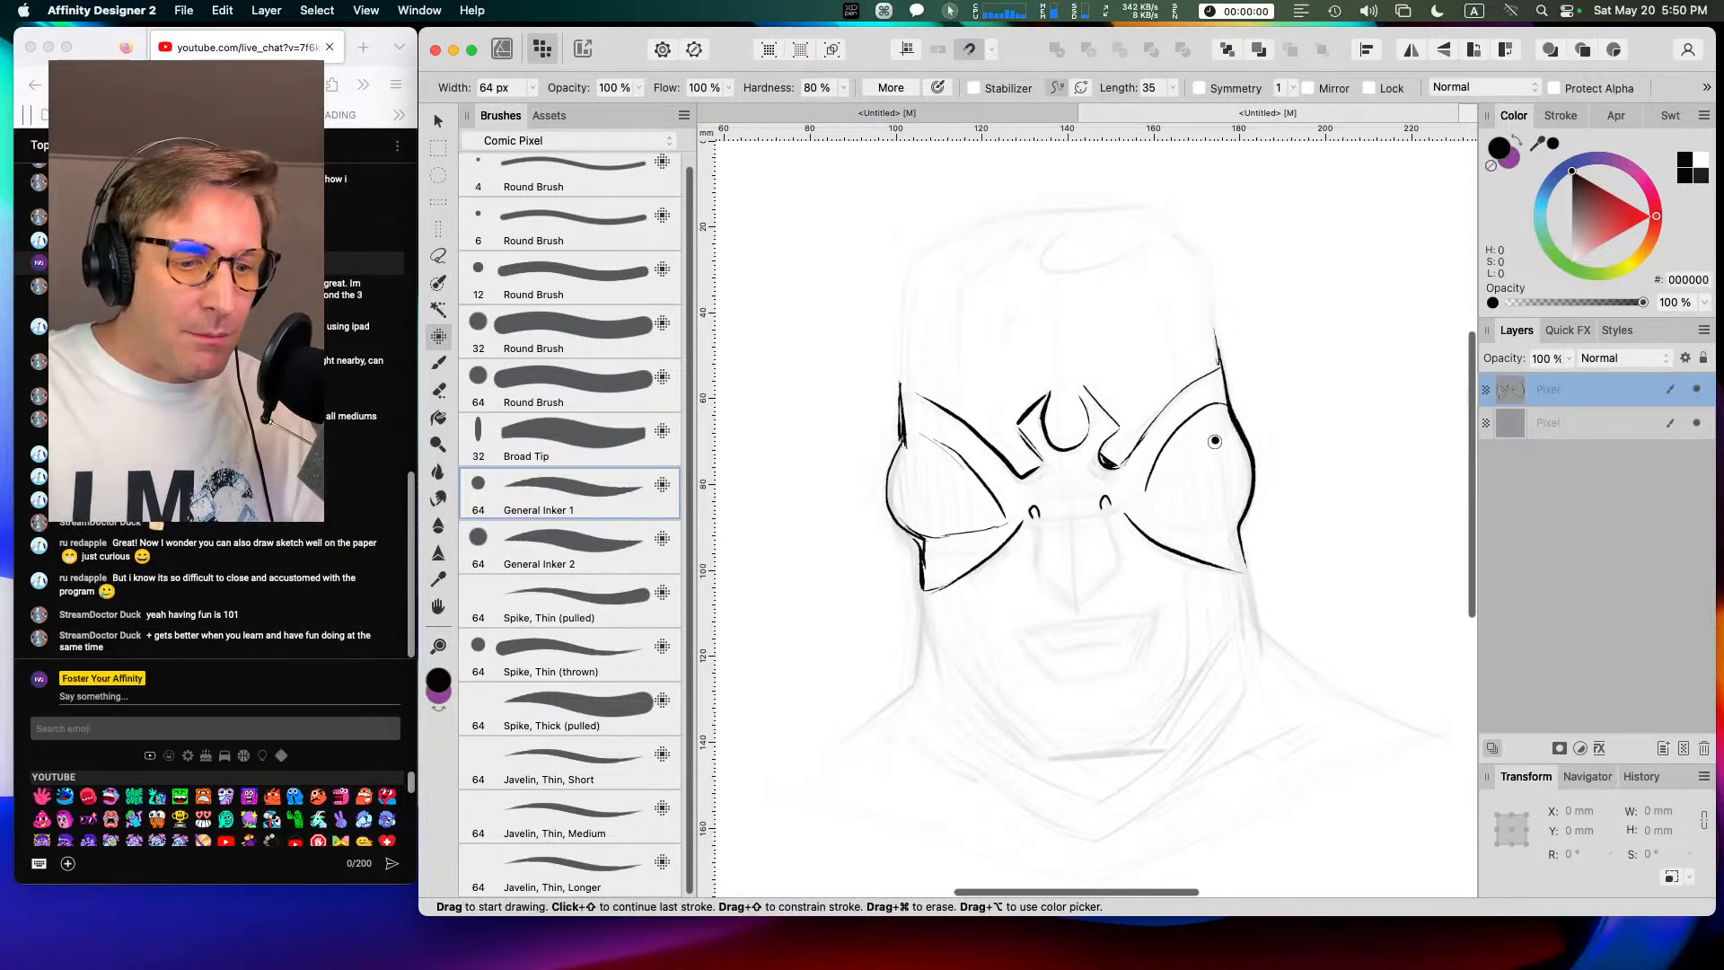
key("super+z")
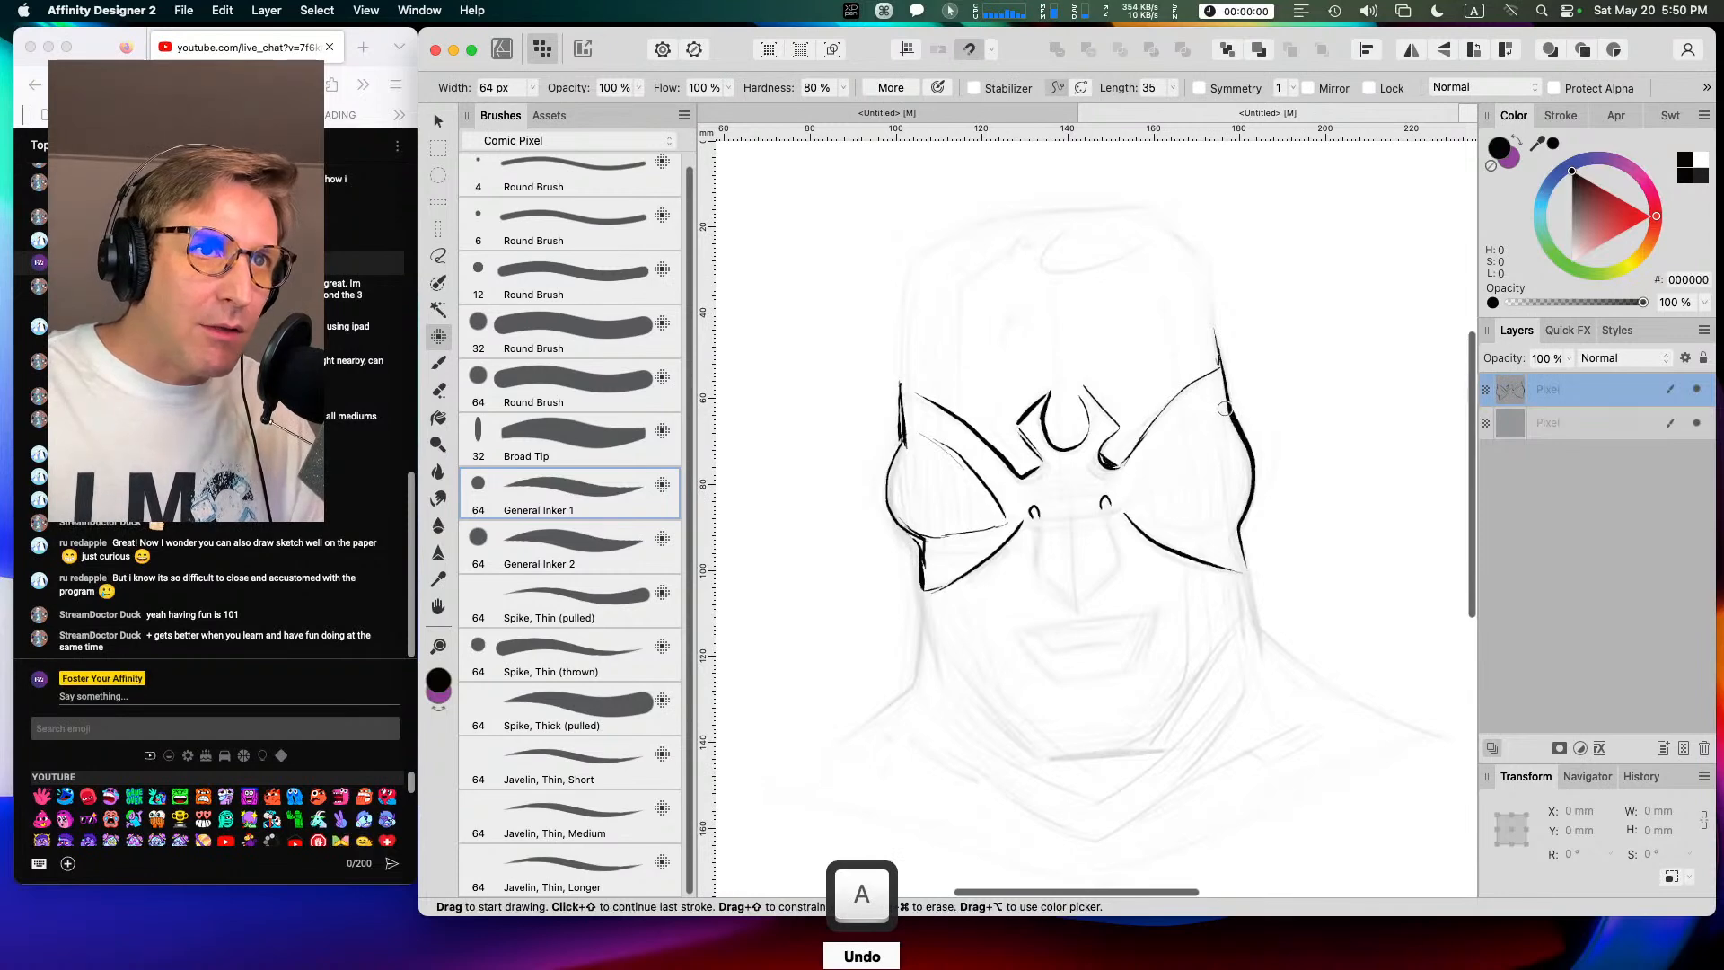
left_click_drag(1140, 499, 1182, 526)
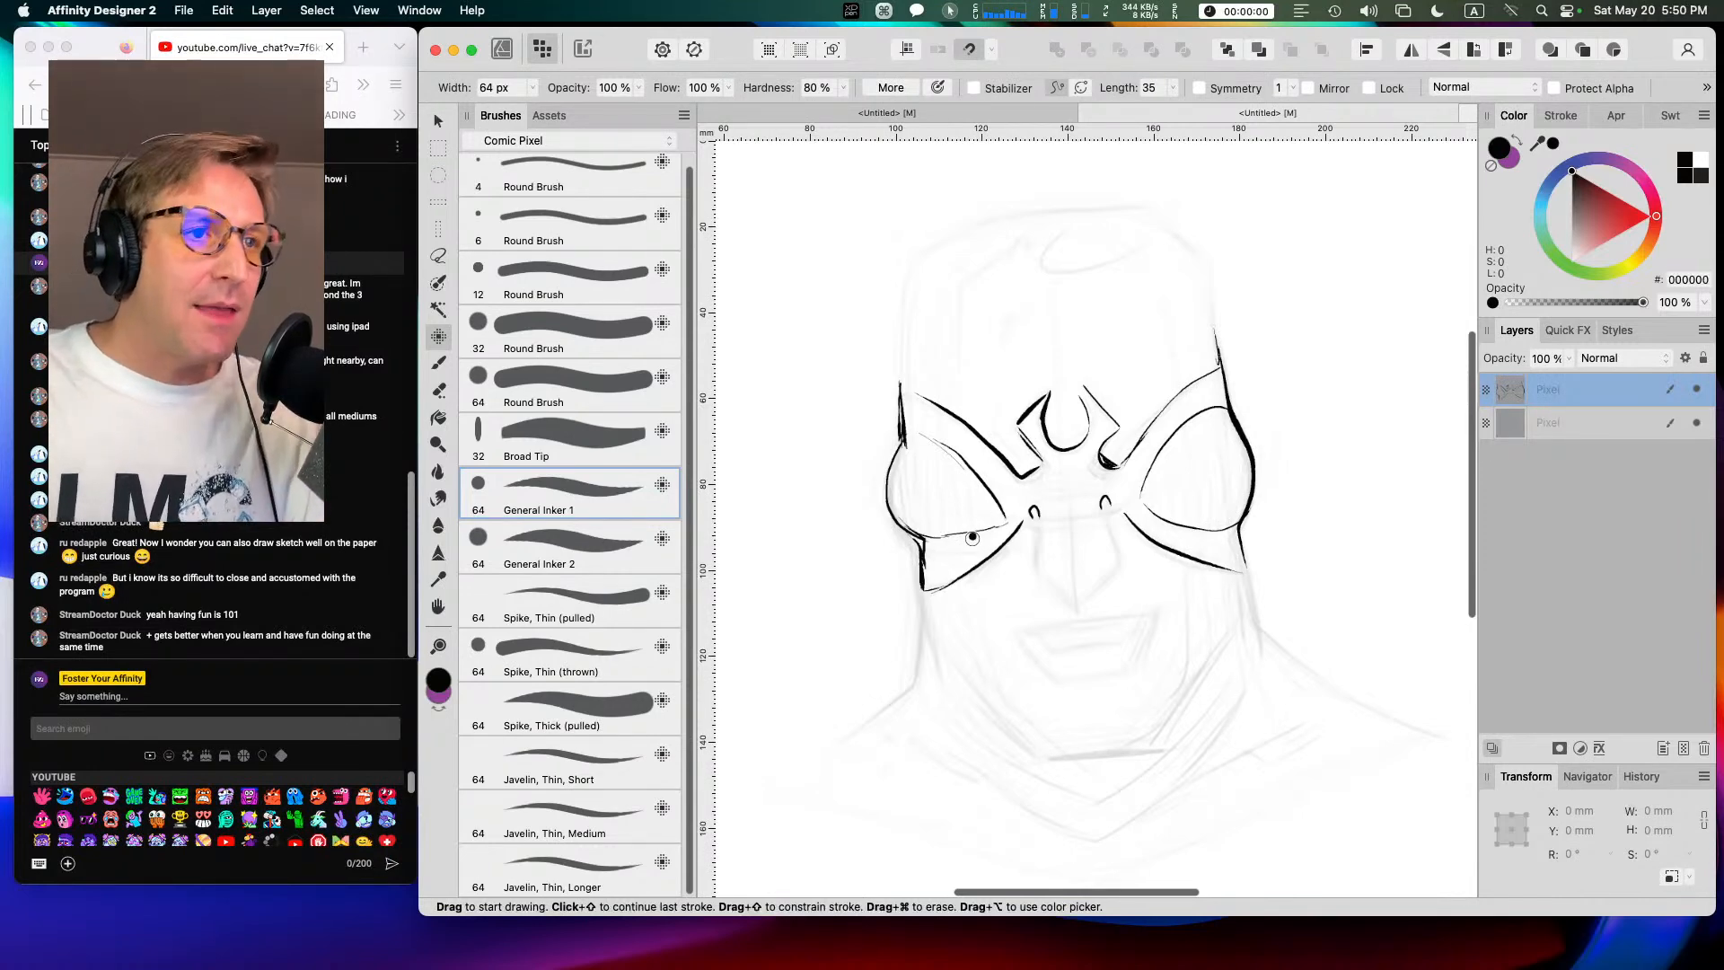
Step: Erase the left lens's inner lines and stray edges, and redraw the lens as one clean closed outline
key("super")
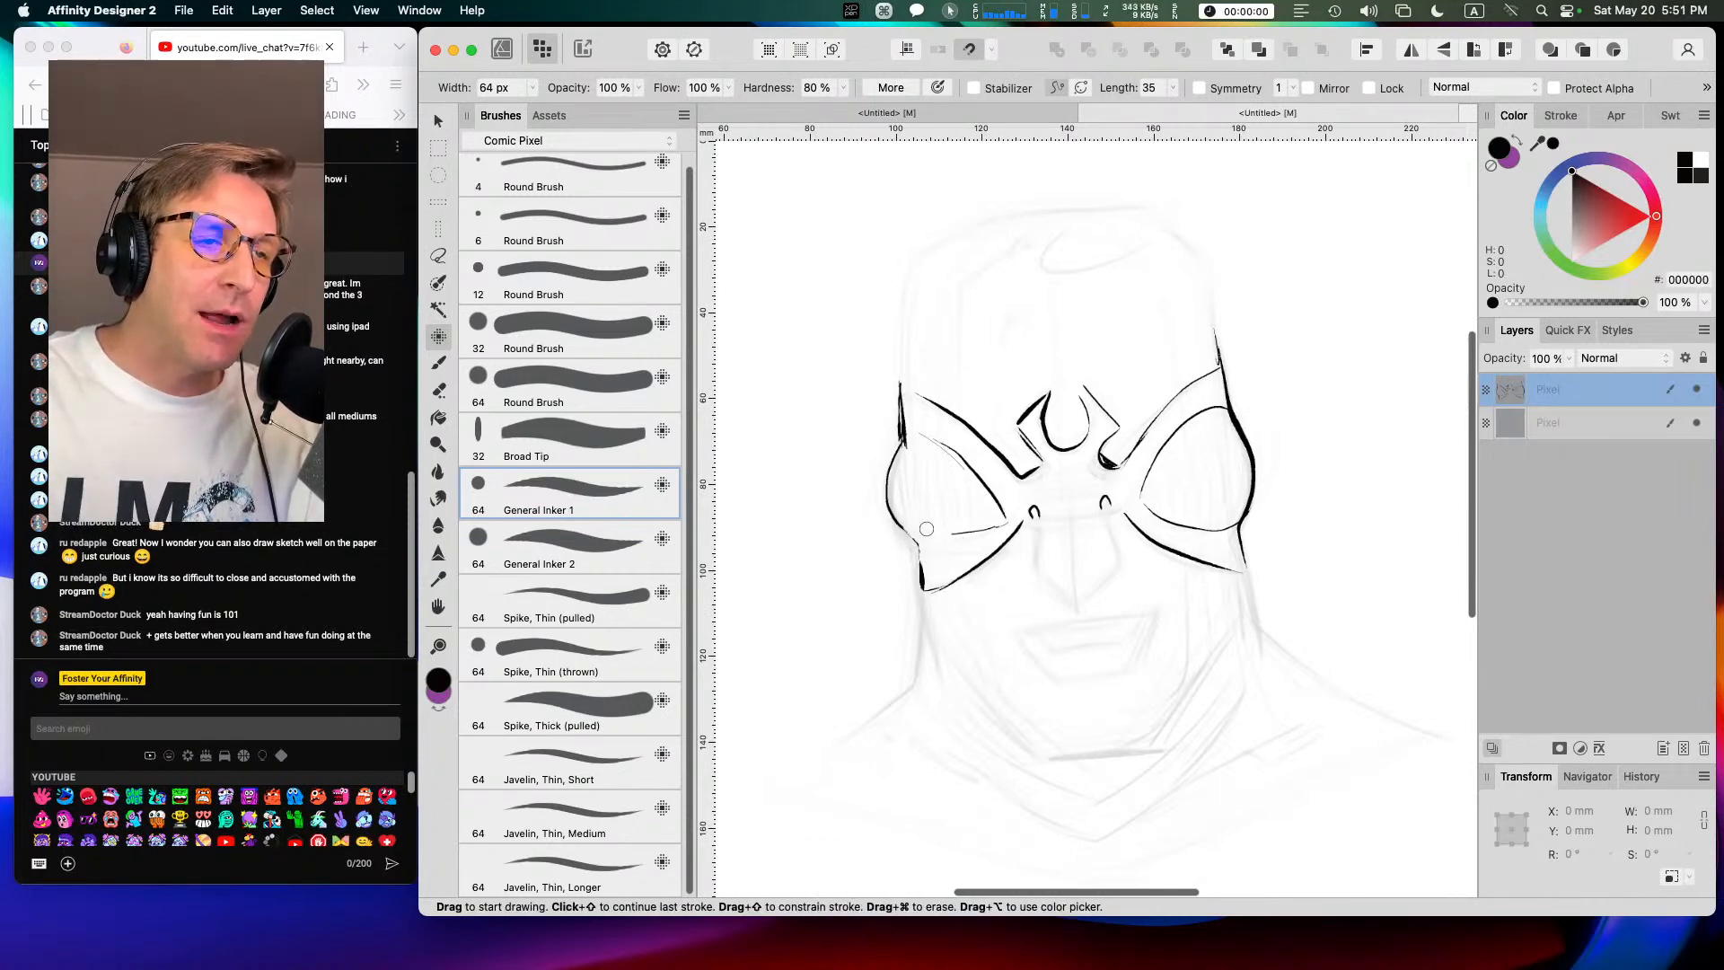
left_click_drag(996, 523, 927, 437)
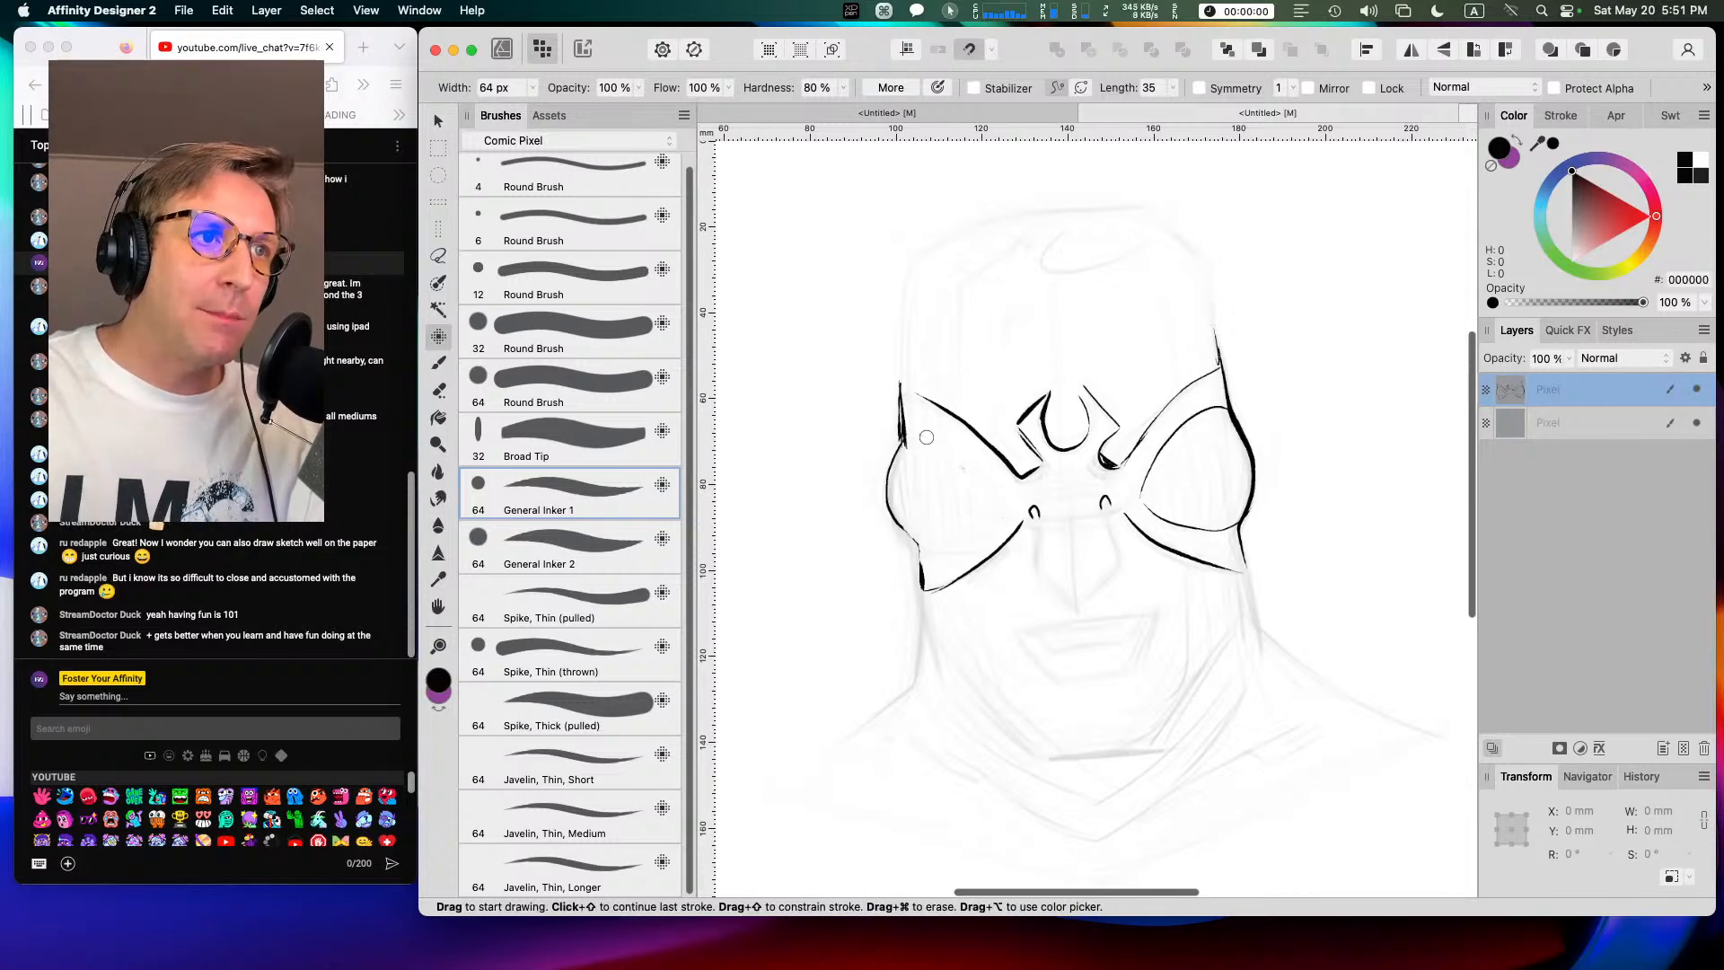
left_click(939, 440)
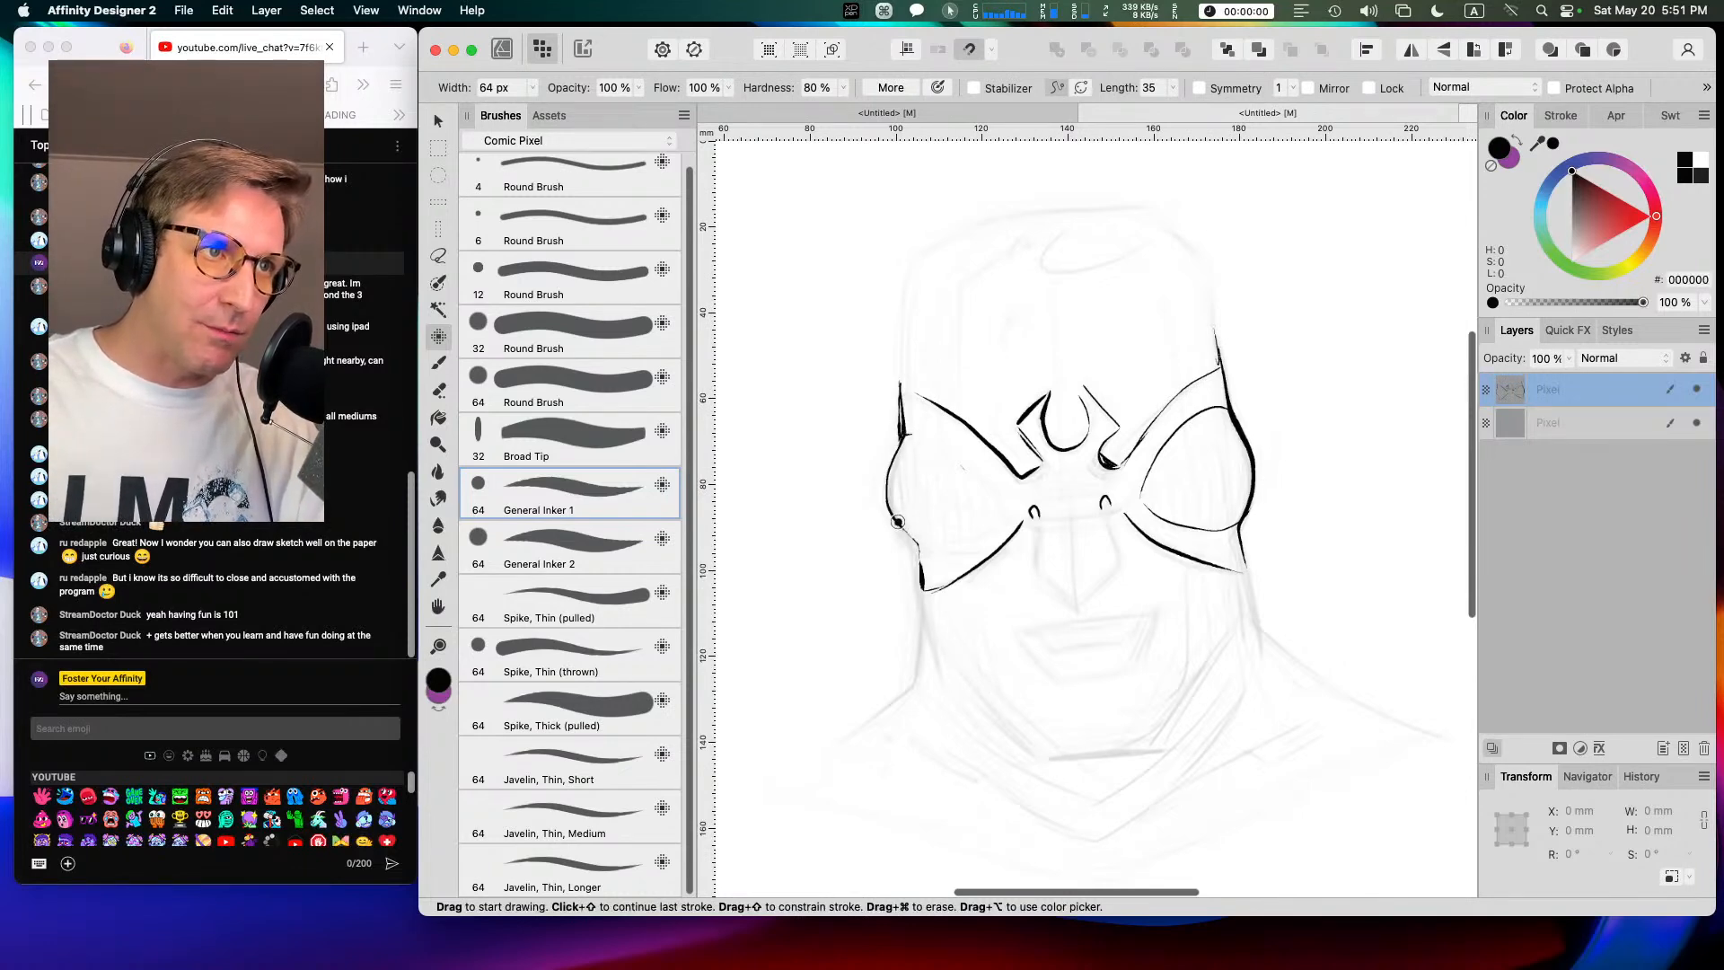
key("super+z")
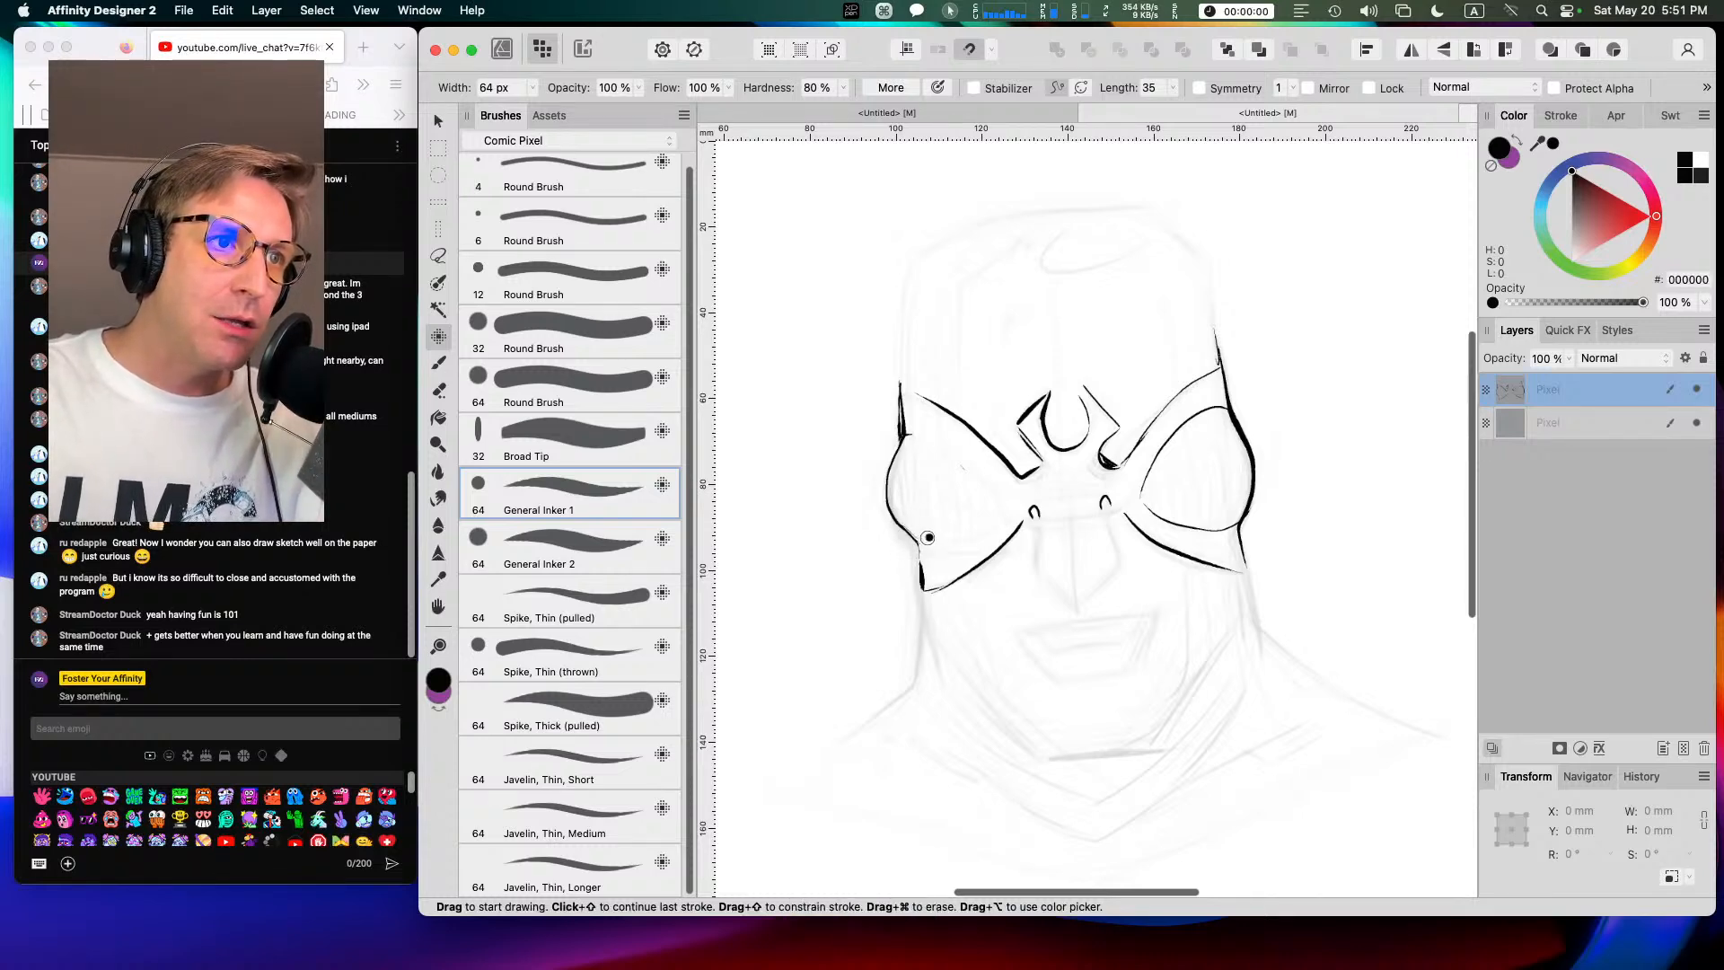
left_click_drag(914, 538, 991, 520)
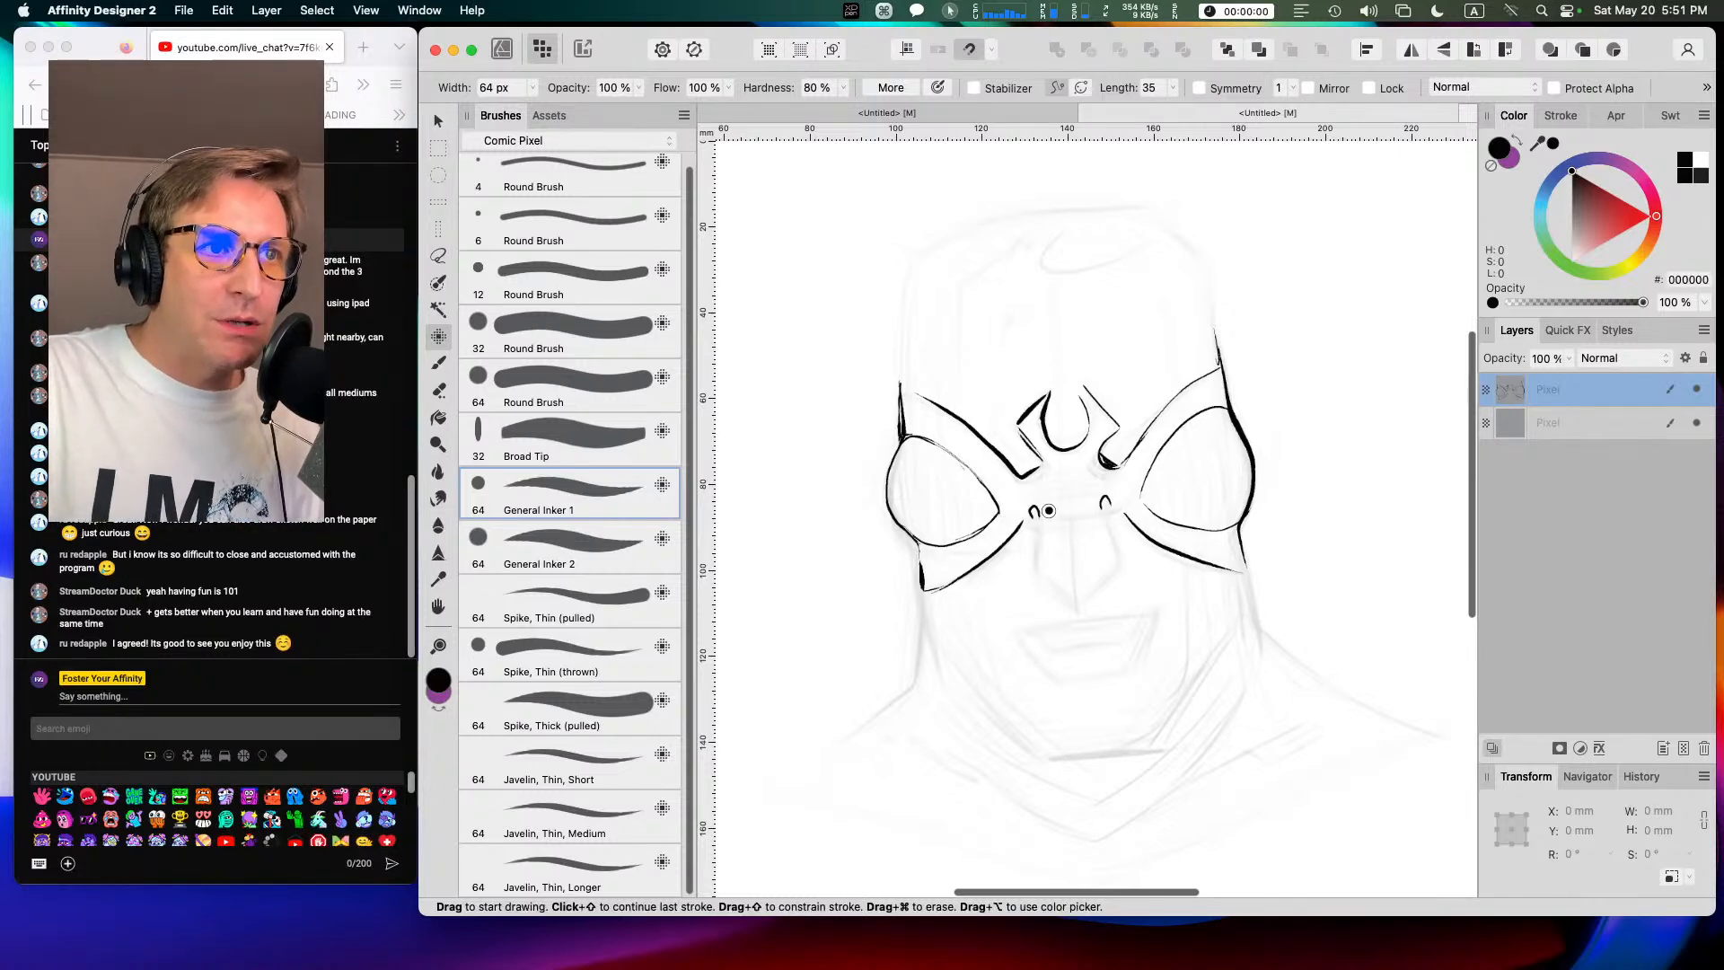
Step: Ink the nose guard with its stepped upper edge, centre line, two sides and pointed tip
left_click_drag(1053, 505, 1117, 509)
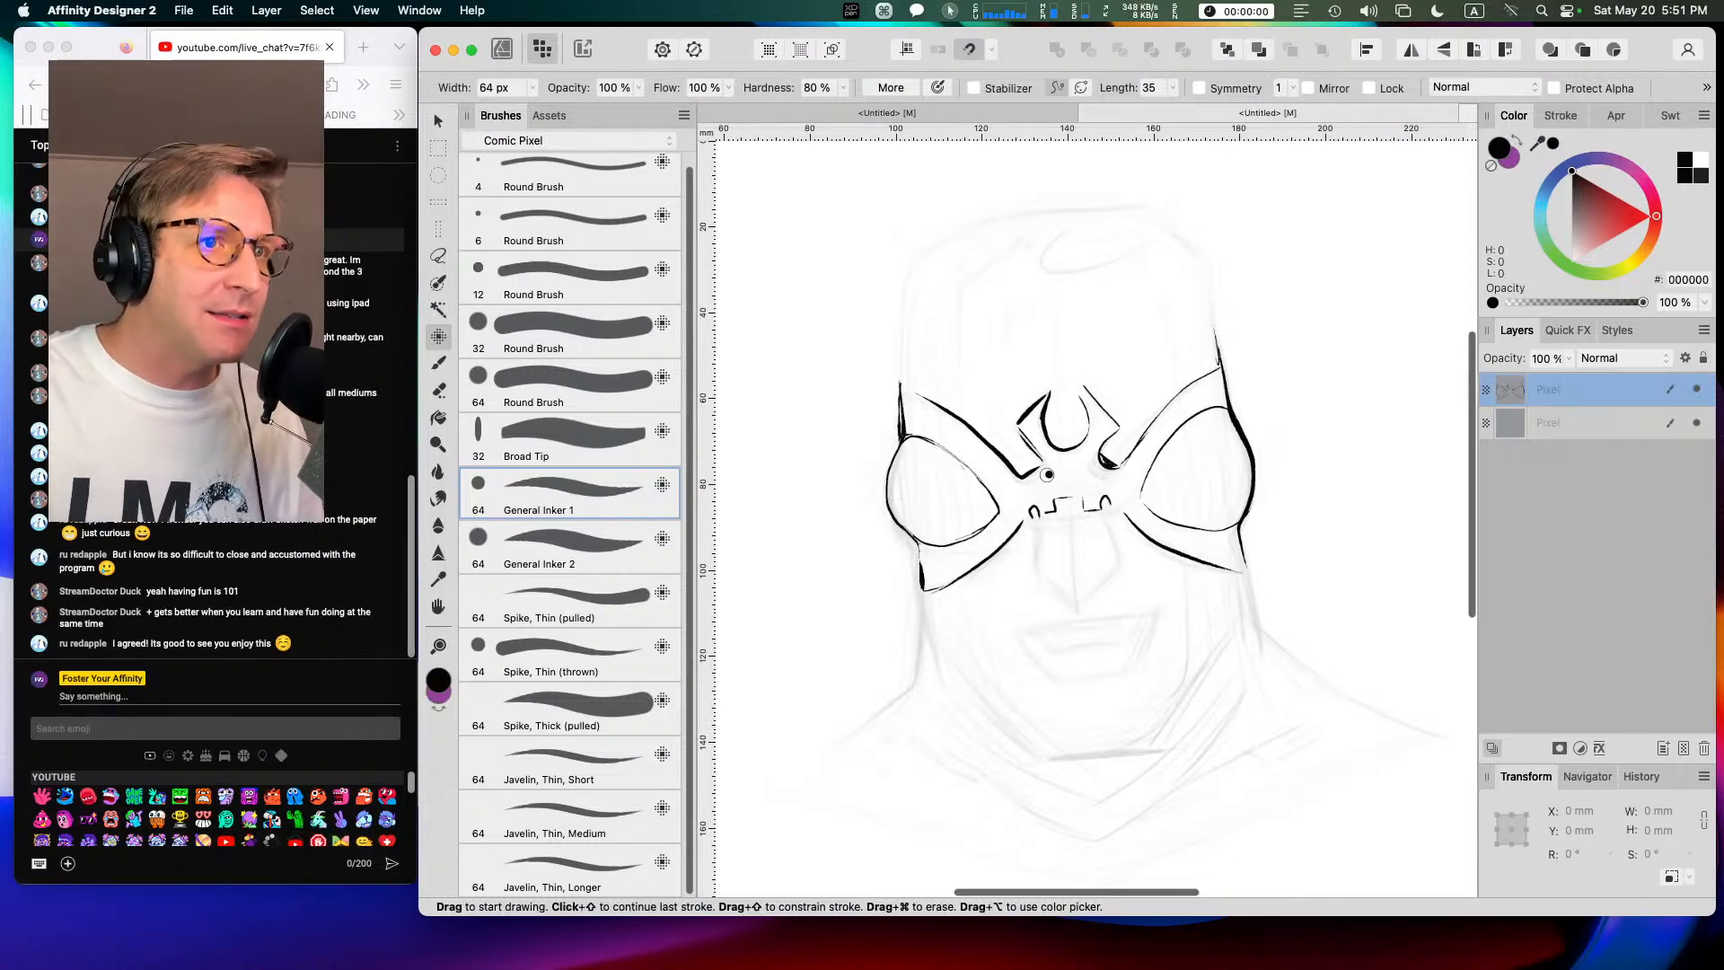
left_click_drag(1067, 499, 1081, 614)
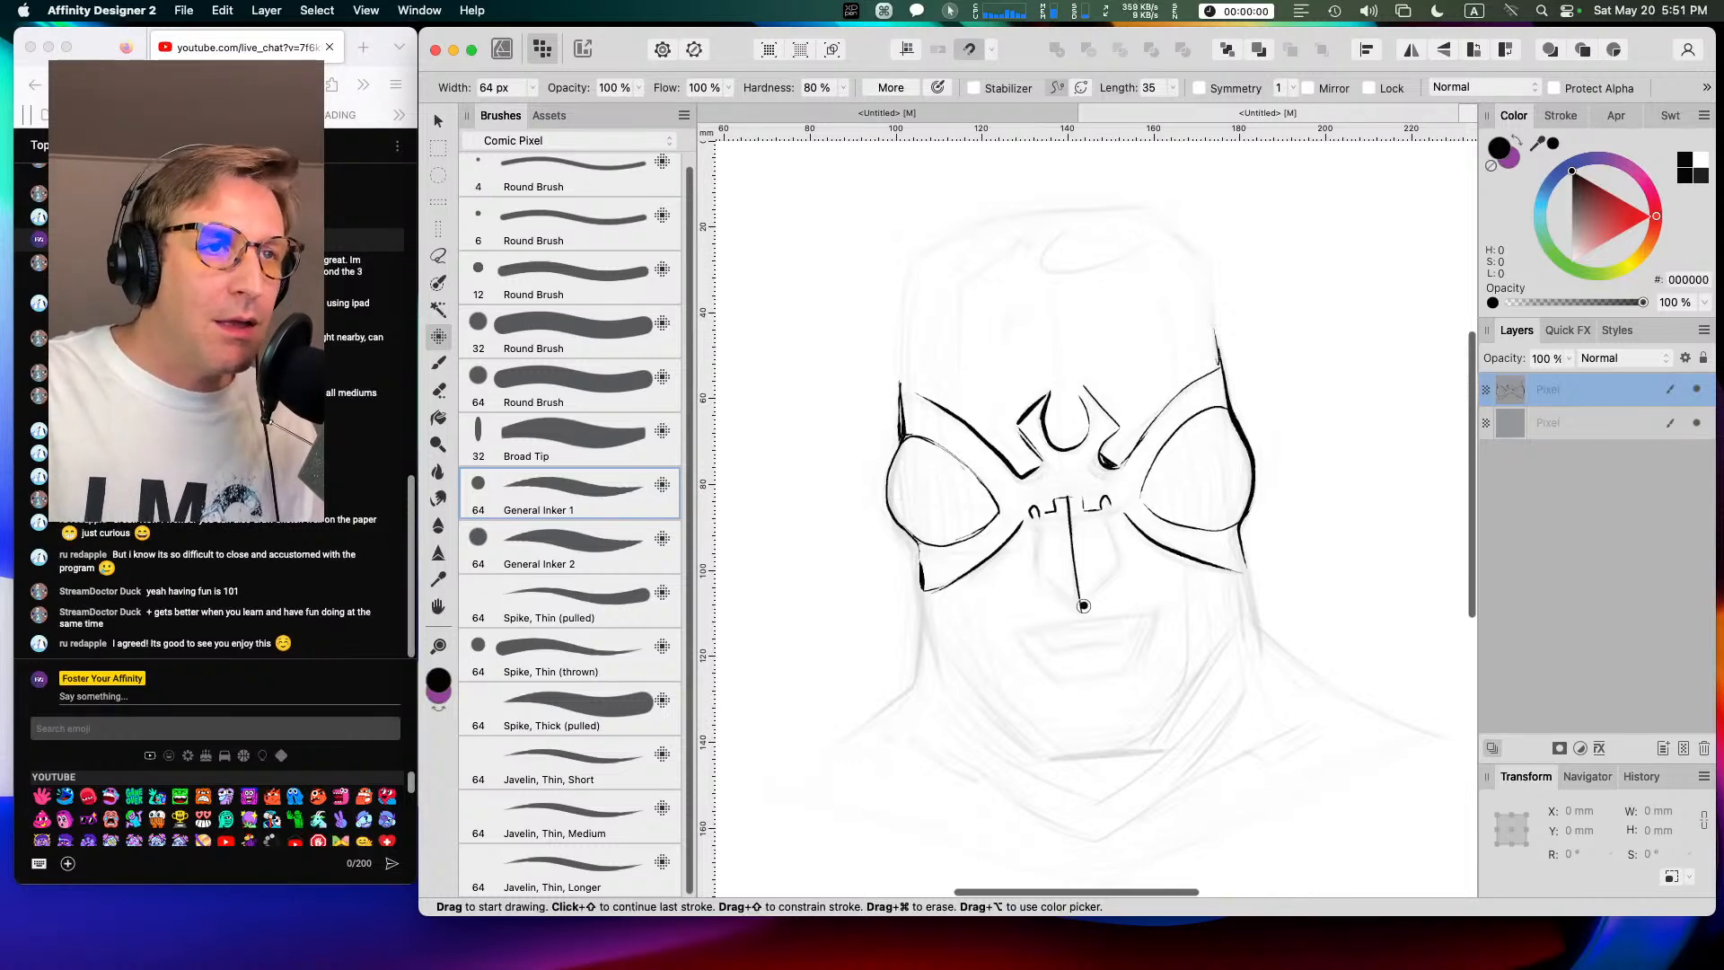
mouse_move(1033, 508)
left_mouse_down()
mouse_move(1033, 566)
mouse_move(1089, 617)
mouse_move(1119, 568)
left_mouse_up()
left_click_drag(1102, 500, 1122, 575)
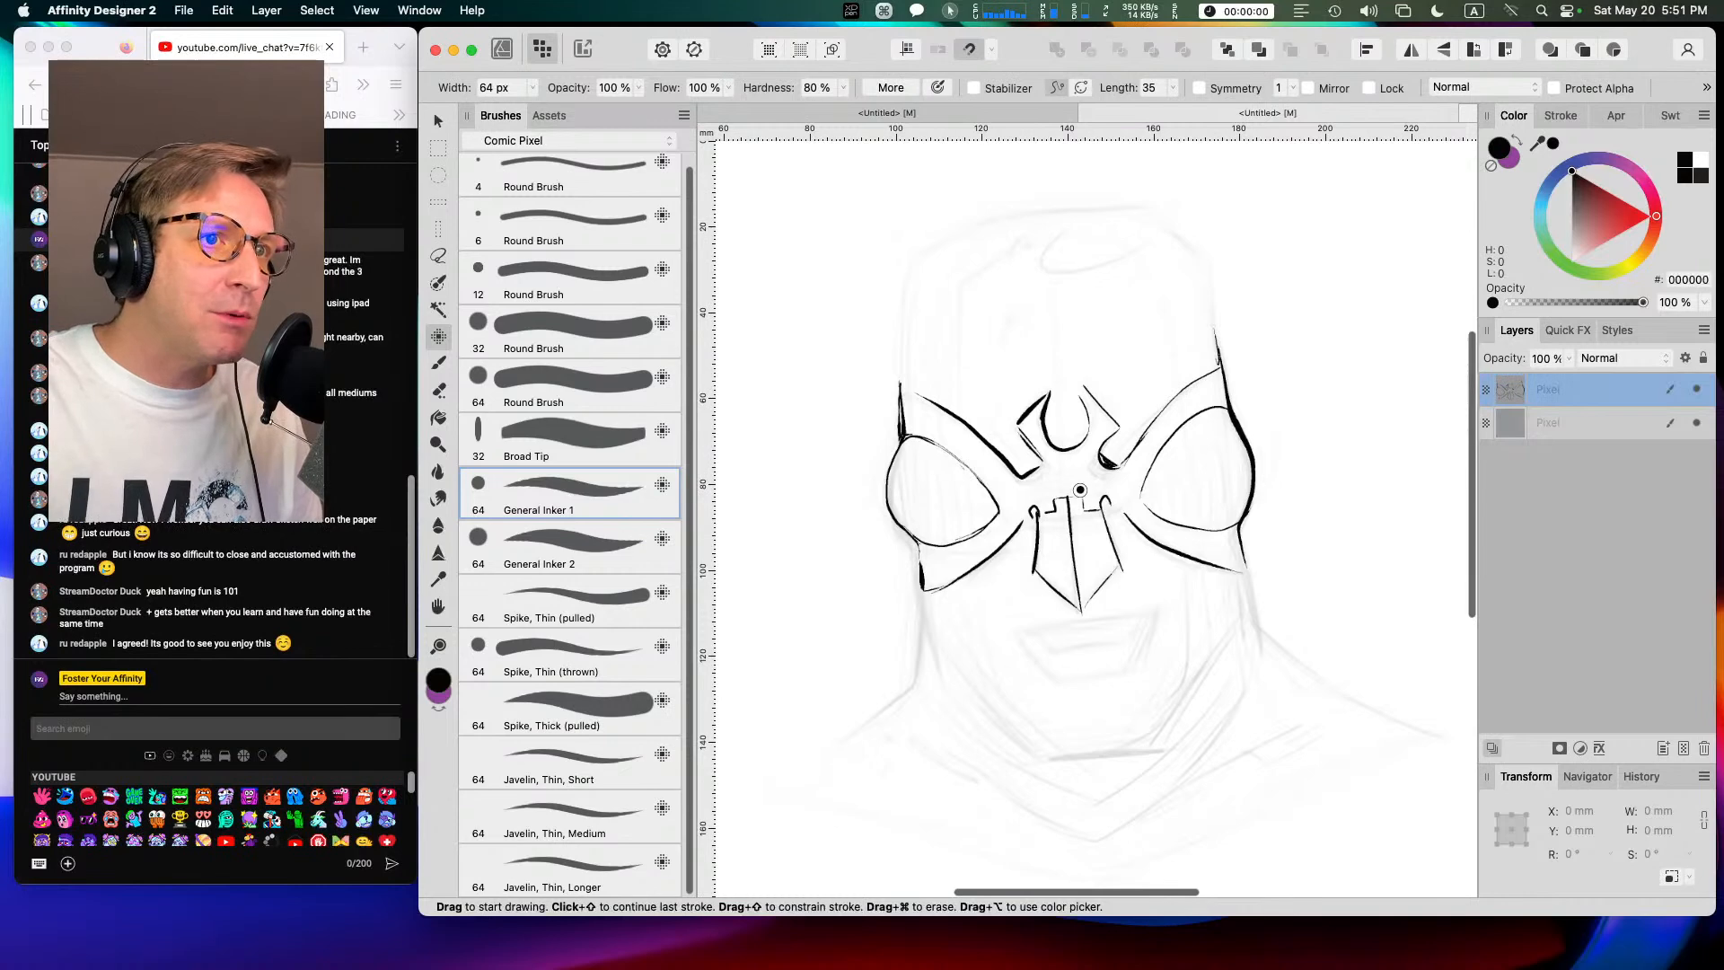
left_click_drag(1059, 499, 1081, 496)
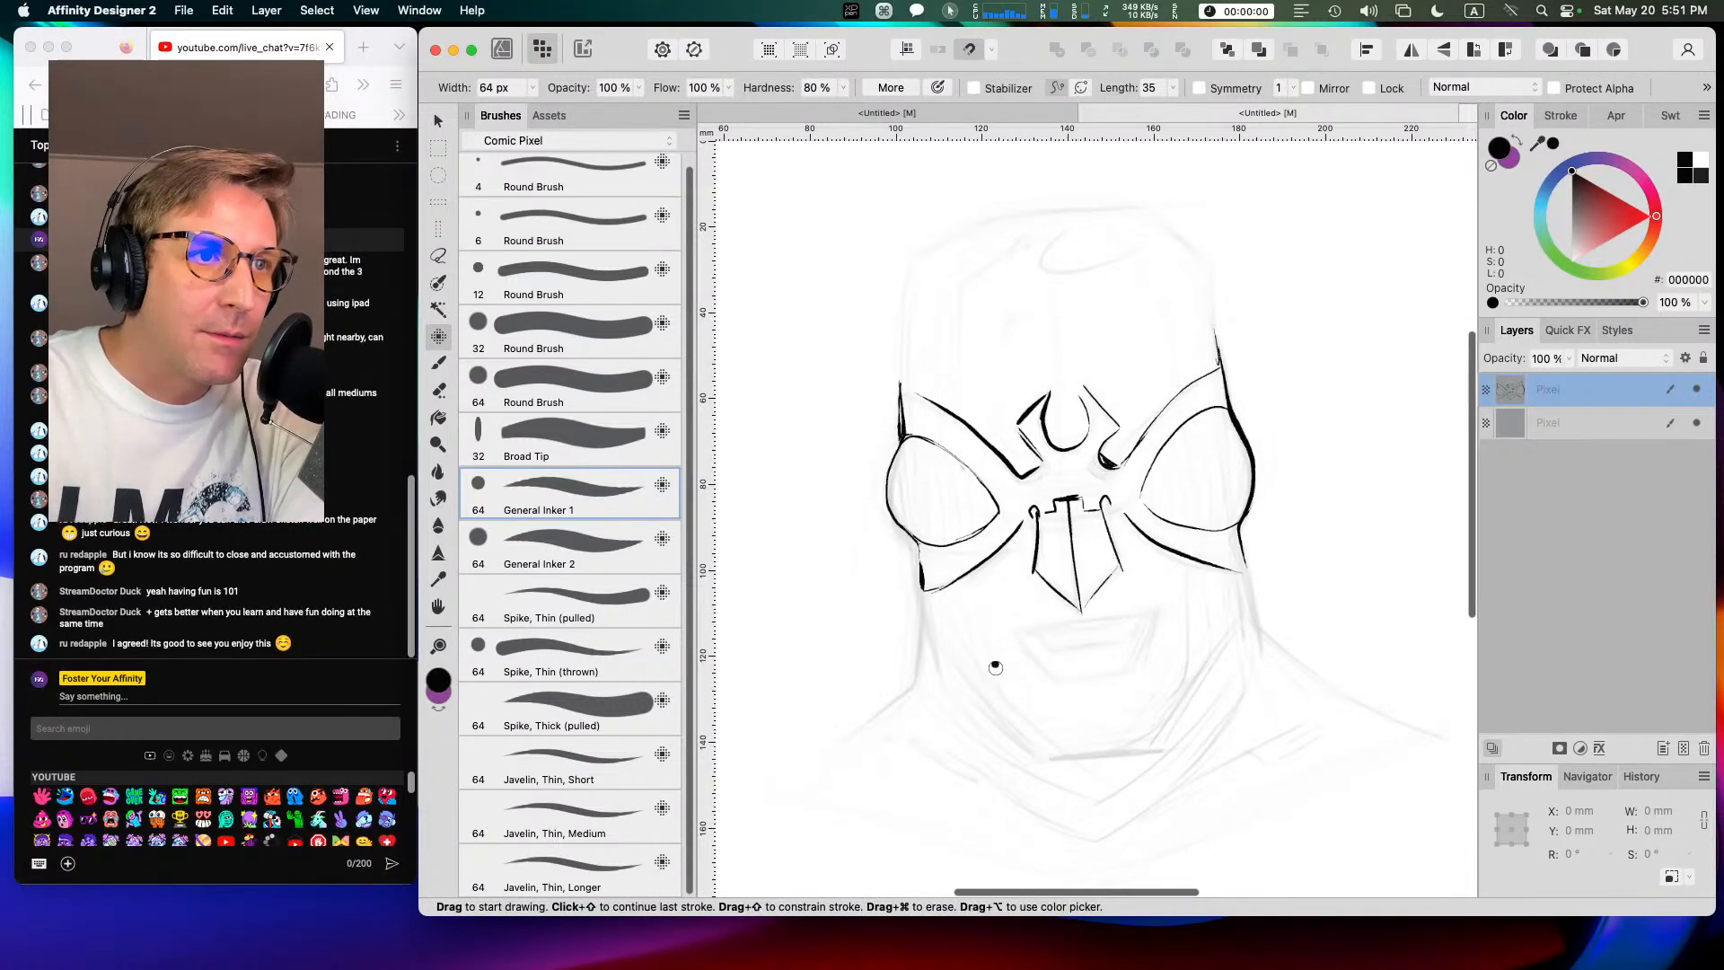
Step: Ink the open mouth with thick outer lip contours and an inner line for the teeth
mouse_move(1012, 630)
left_mouse_down()
mouse_move(1079, 670)
mouse_move(1151, 625)
mouse_move(1125, 667)
mouse_move(1088, 673)
mouse_move(1060, 670)
mouse_move(1142, 657)
mouse_move(1054, 643)
mouse_move(1132, 631)
left_mouse_up()
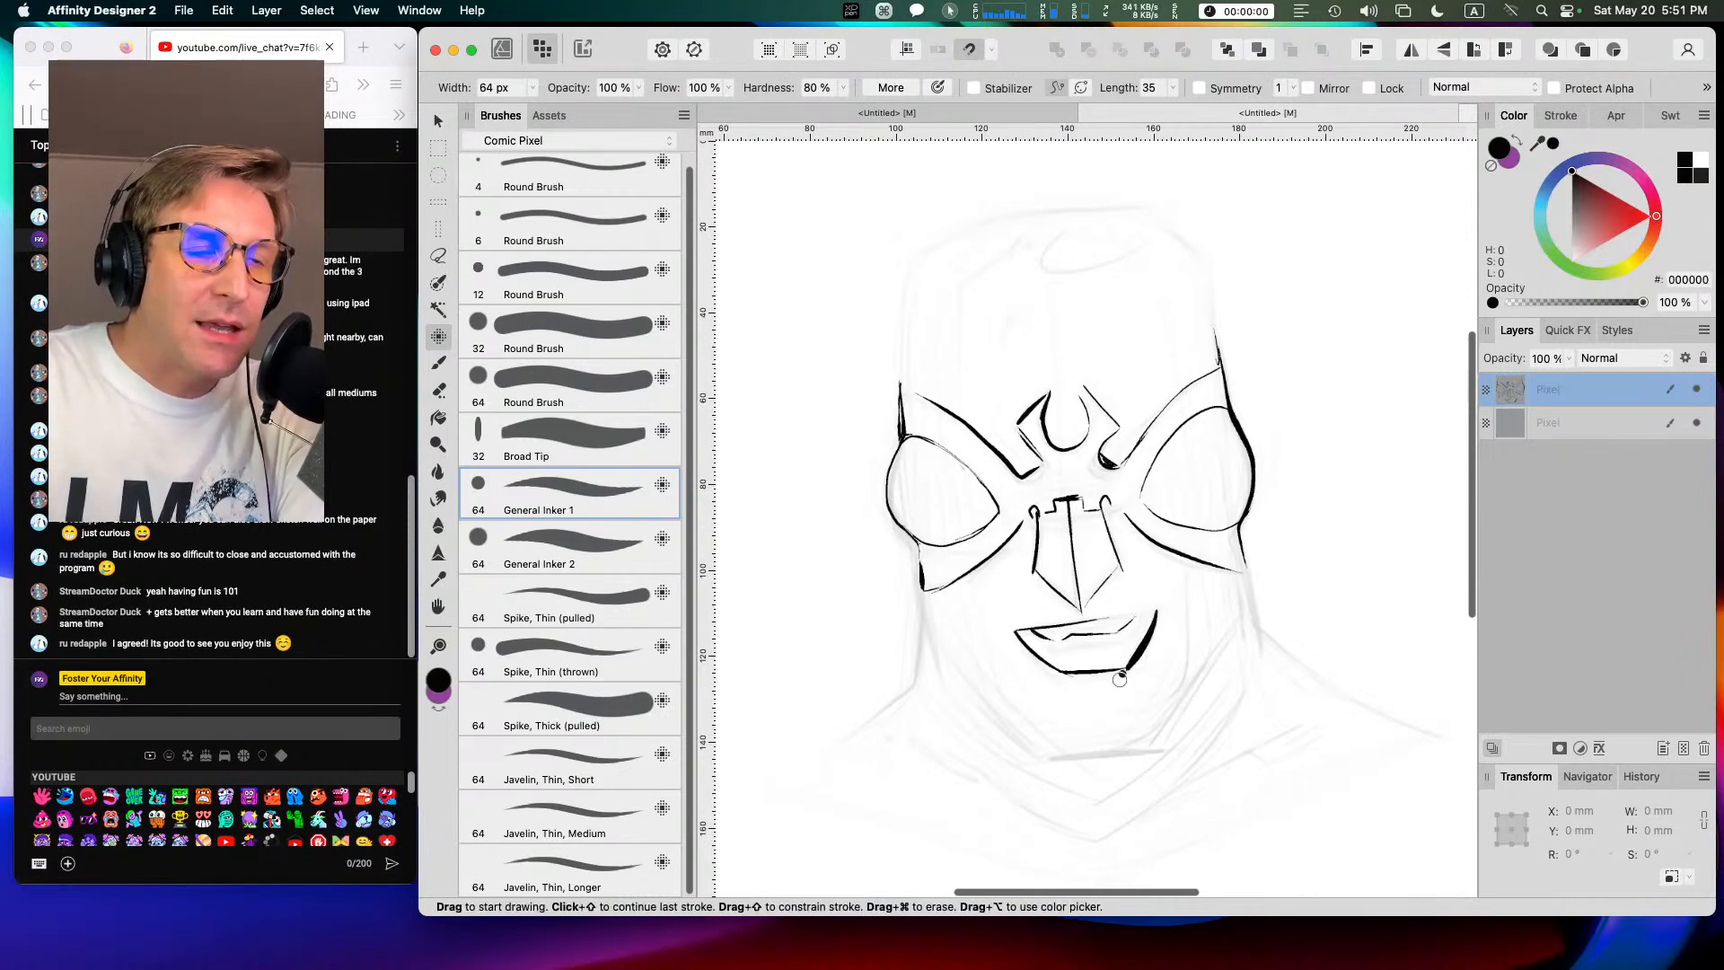
left_click_drag(1076, 619, 1140, 610)
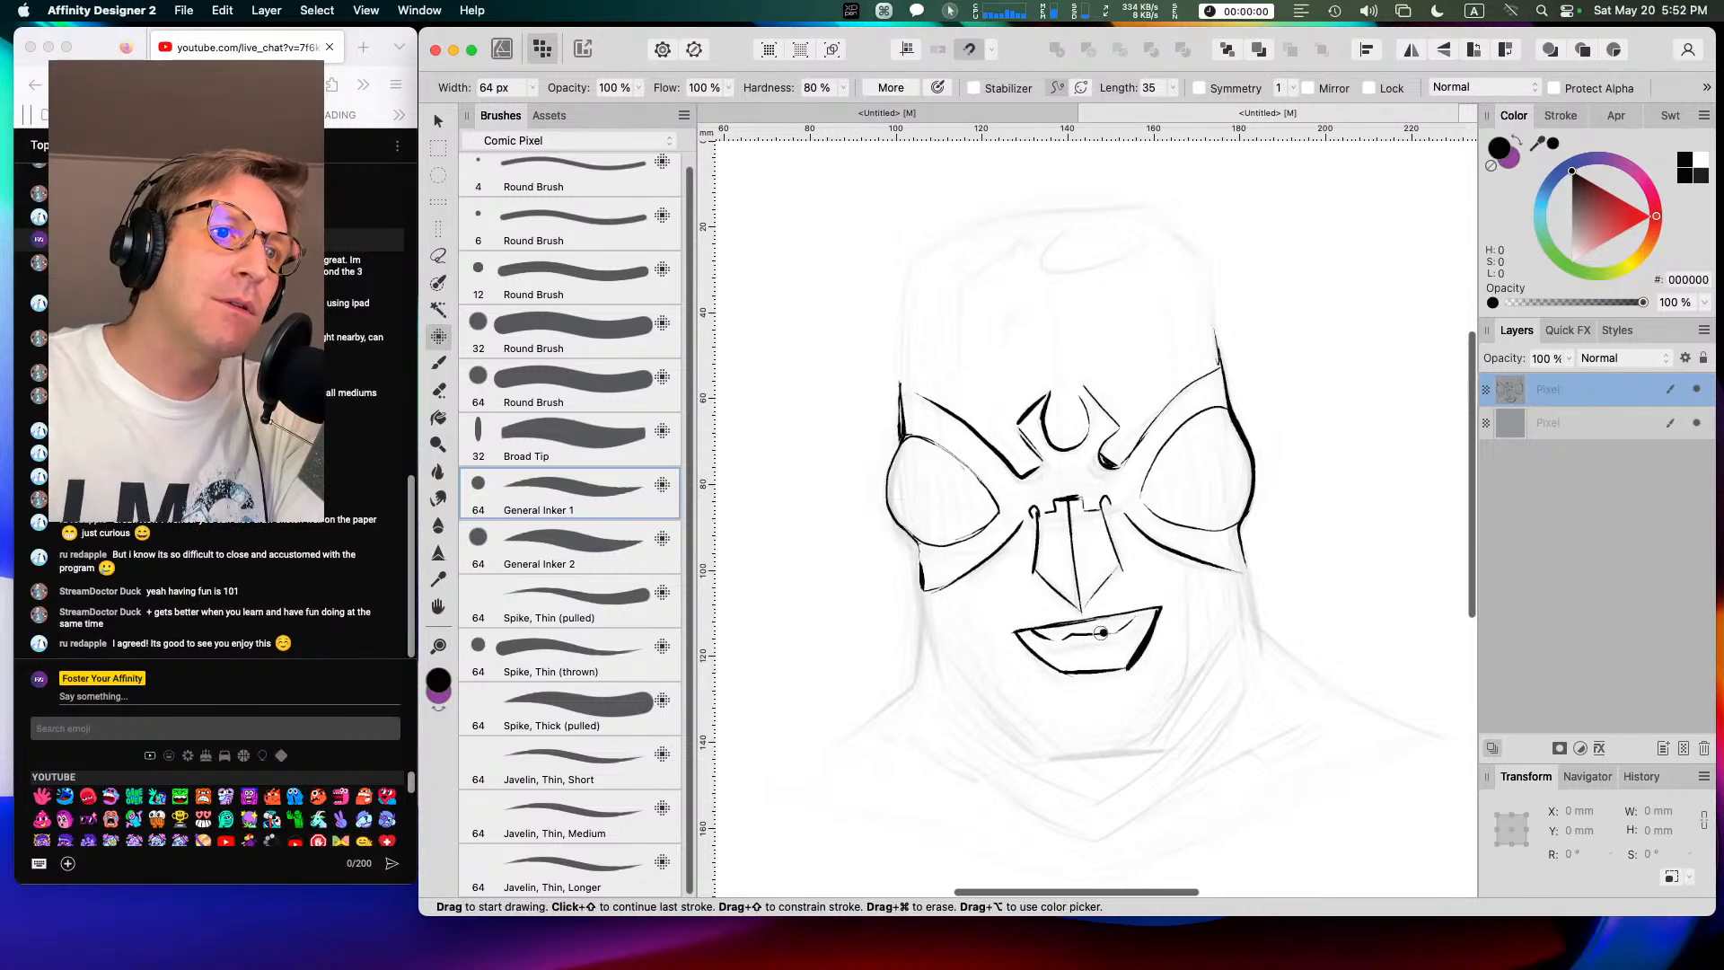
left_click_drag(1053, 639, 1165, 603)
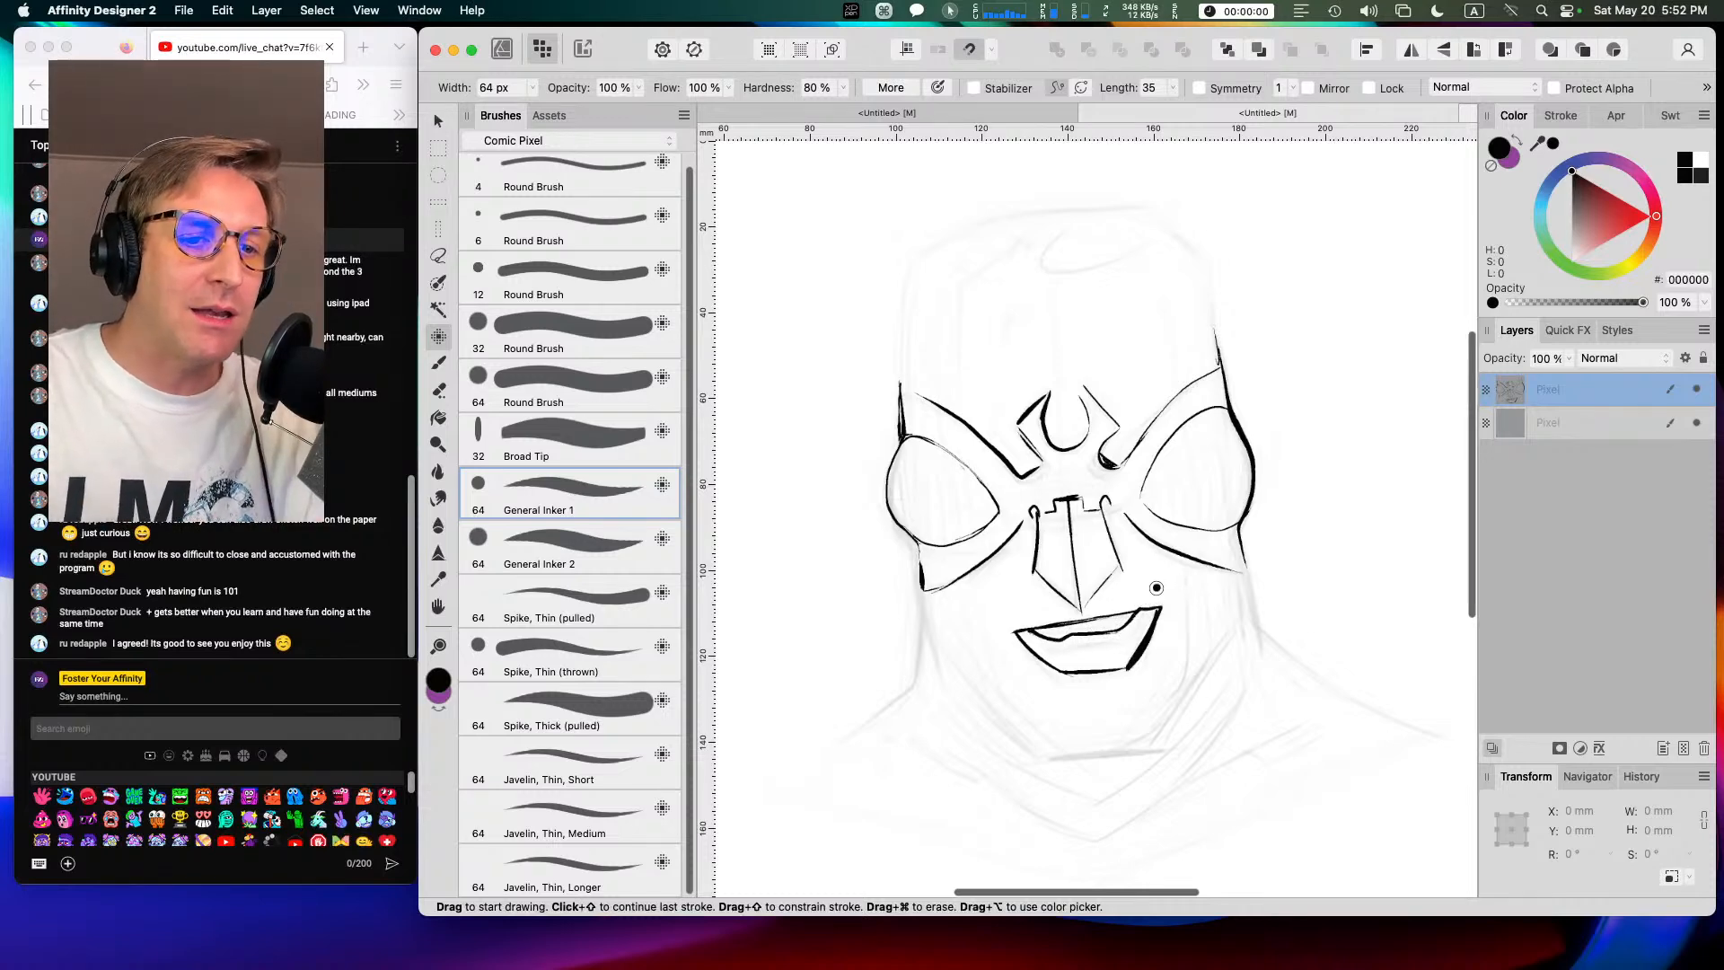
key("e")
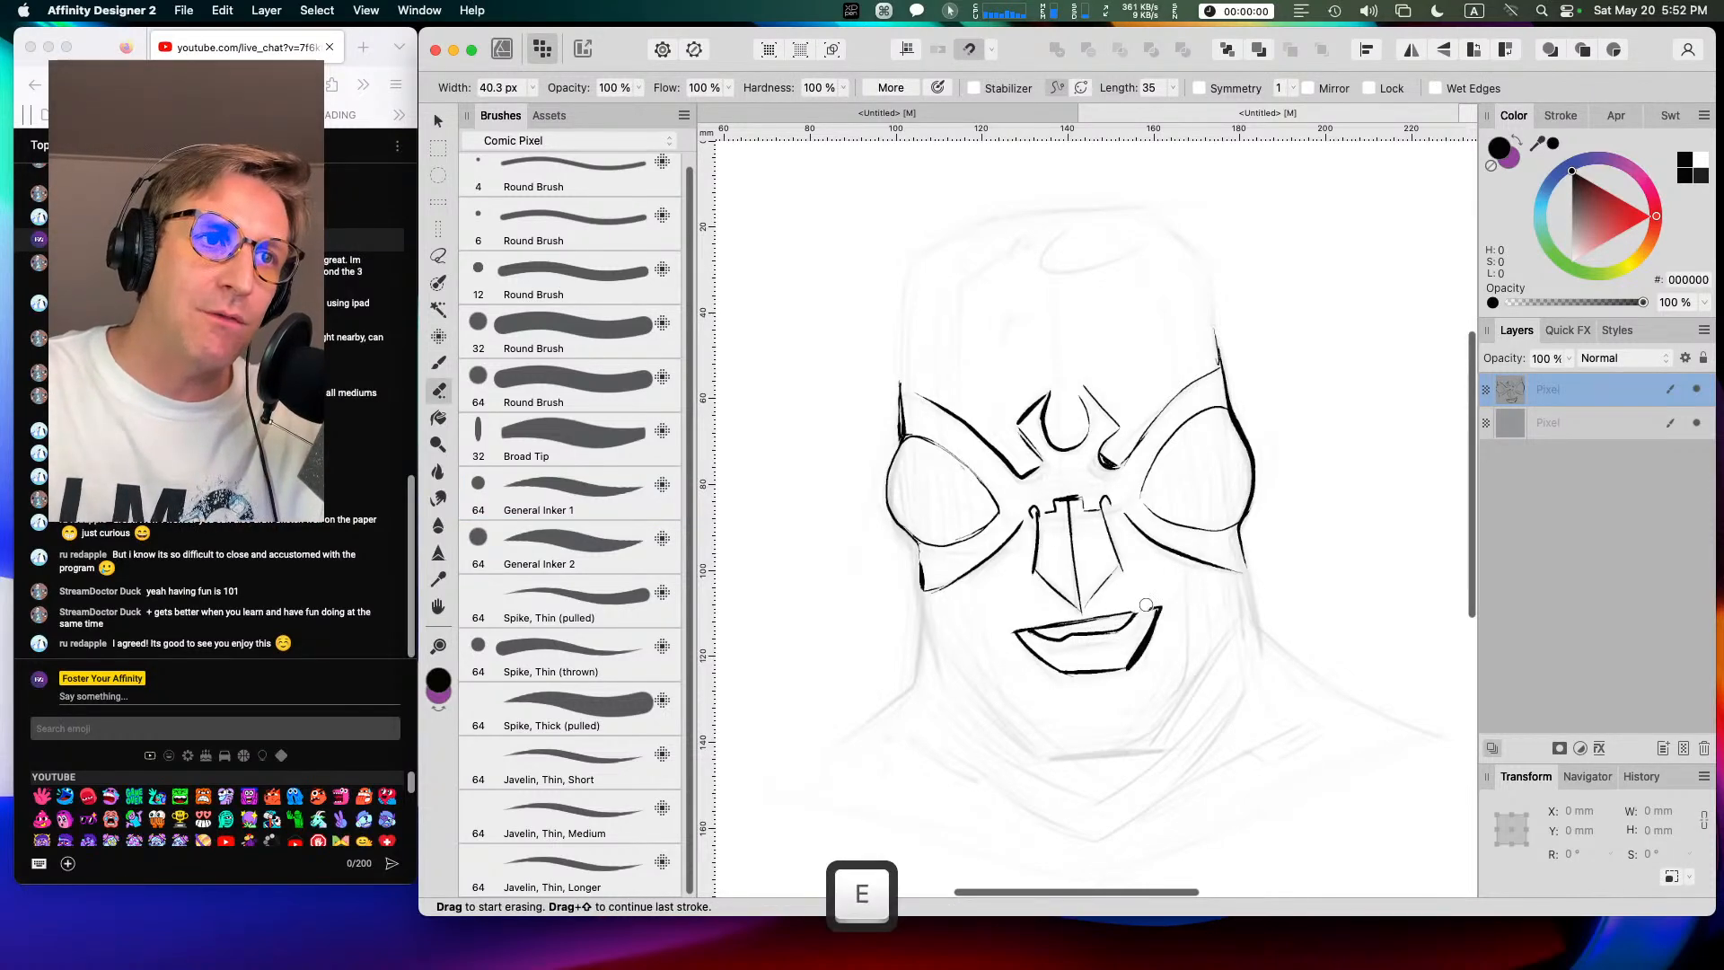
key("b")
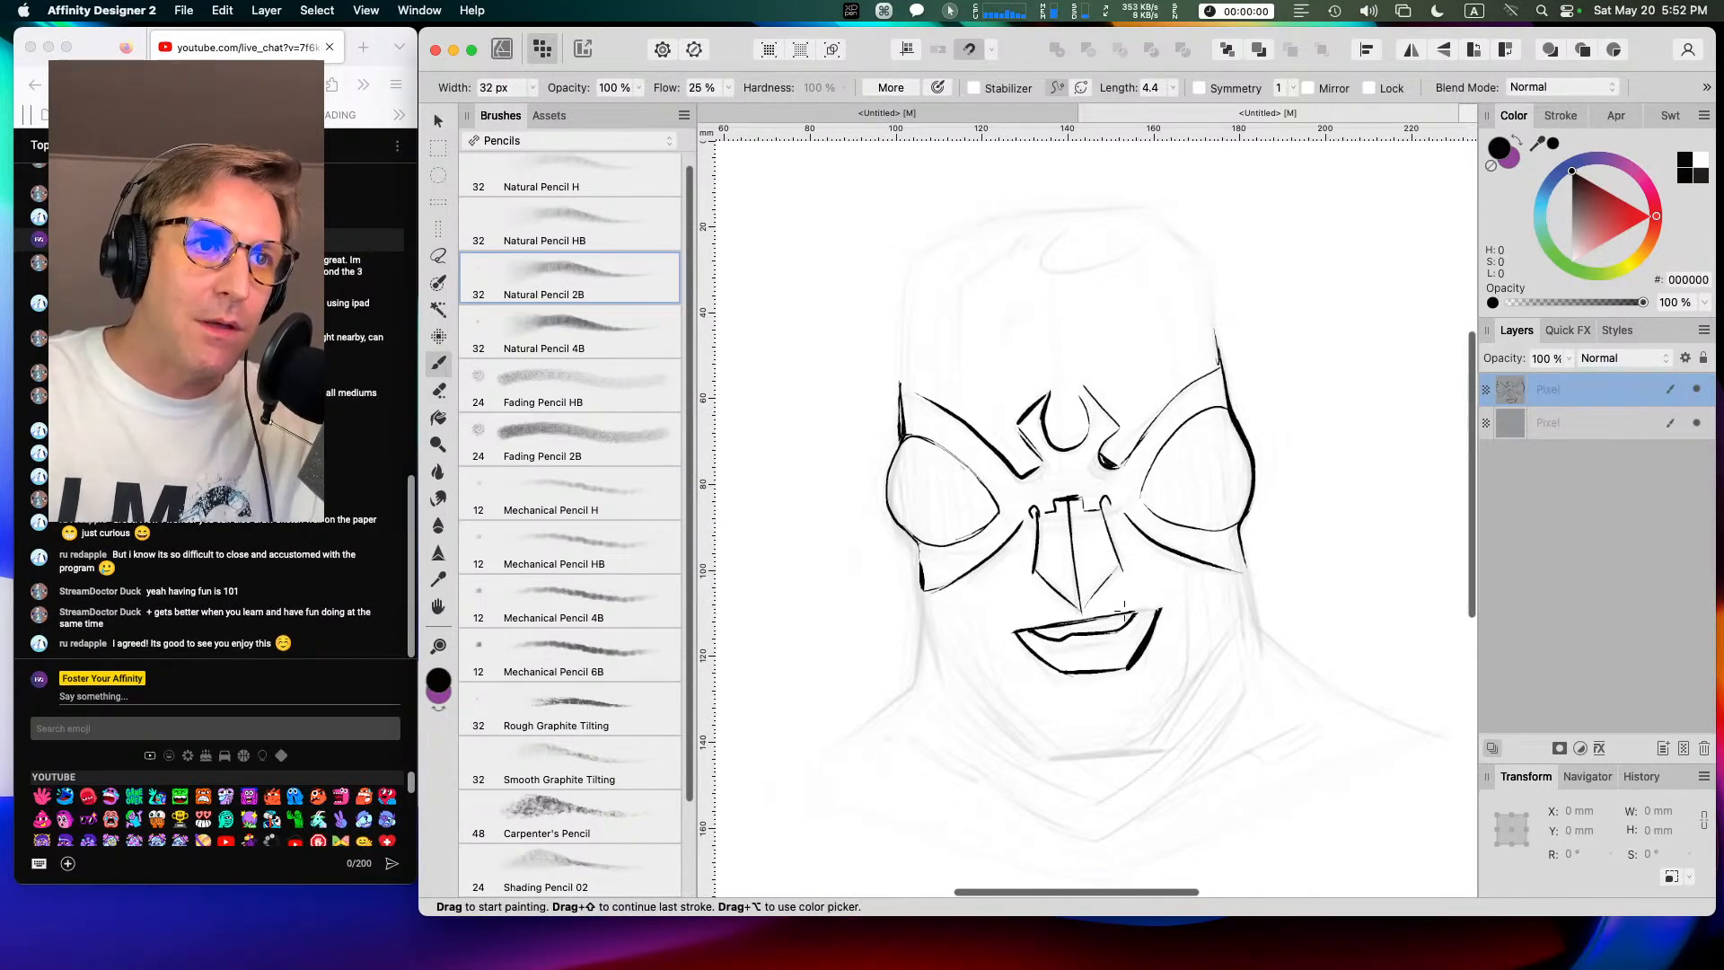
key("super+z")
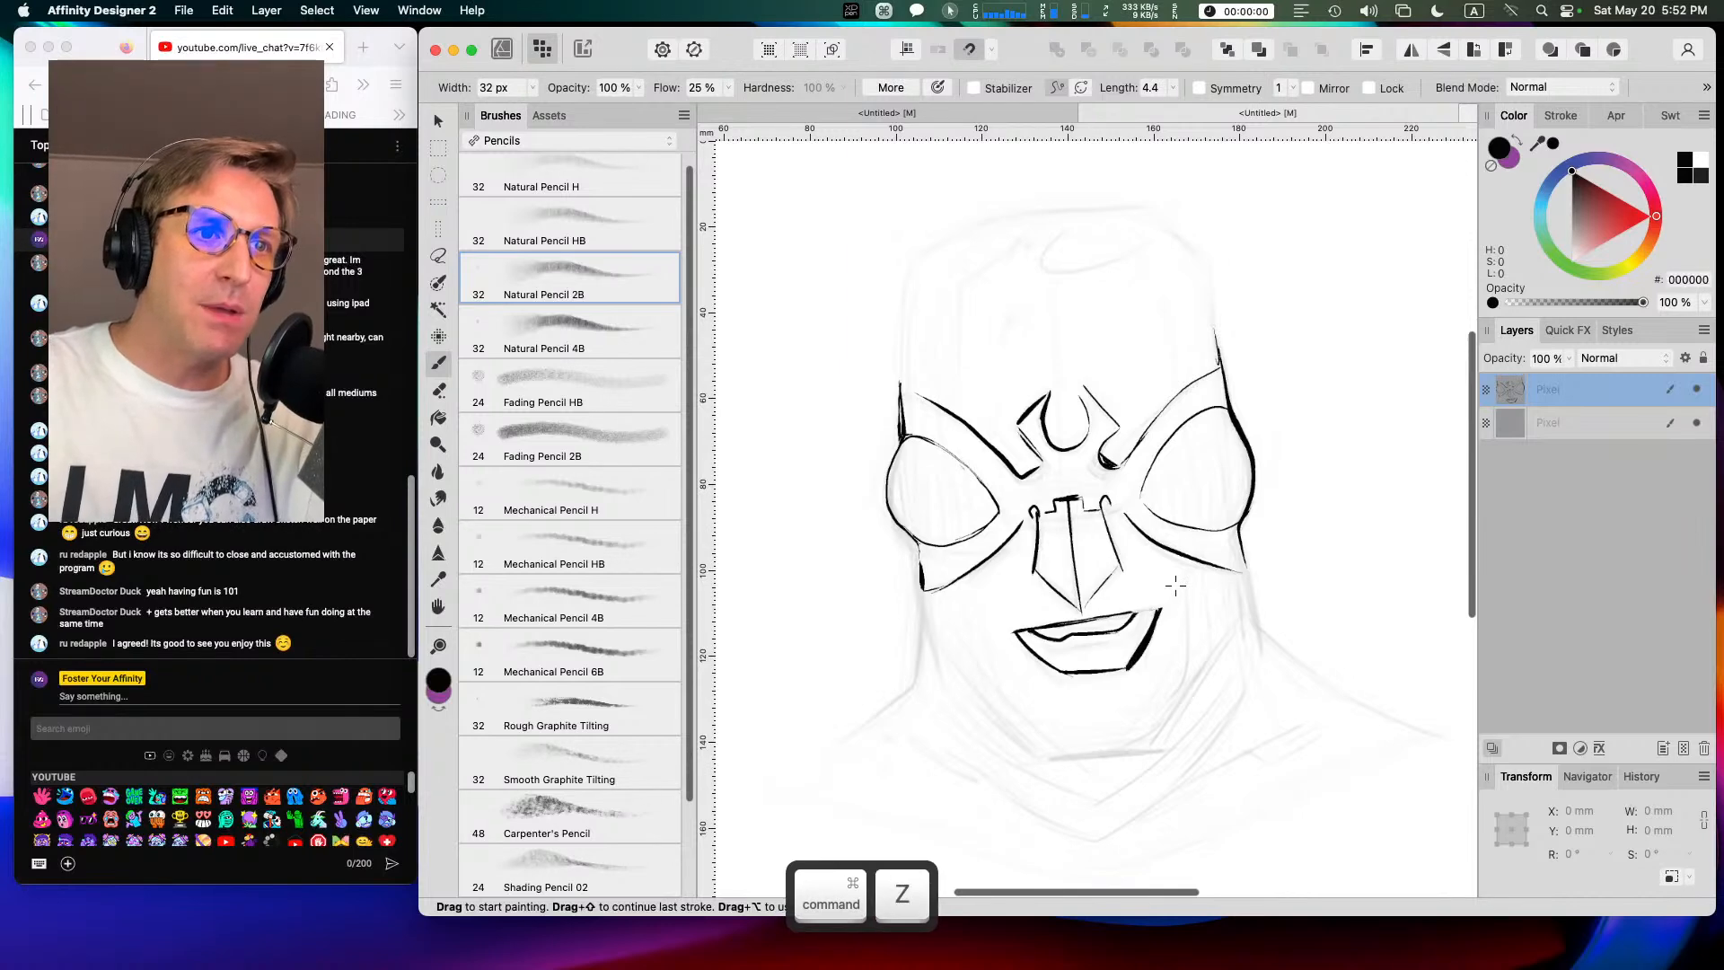
key("super+z")
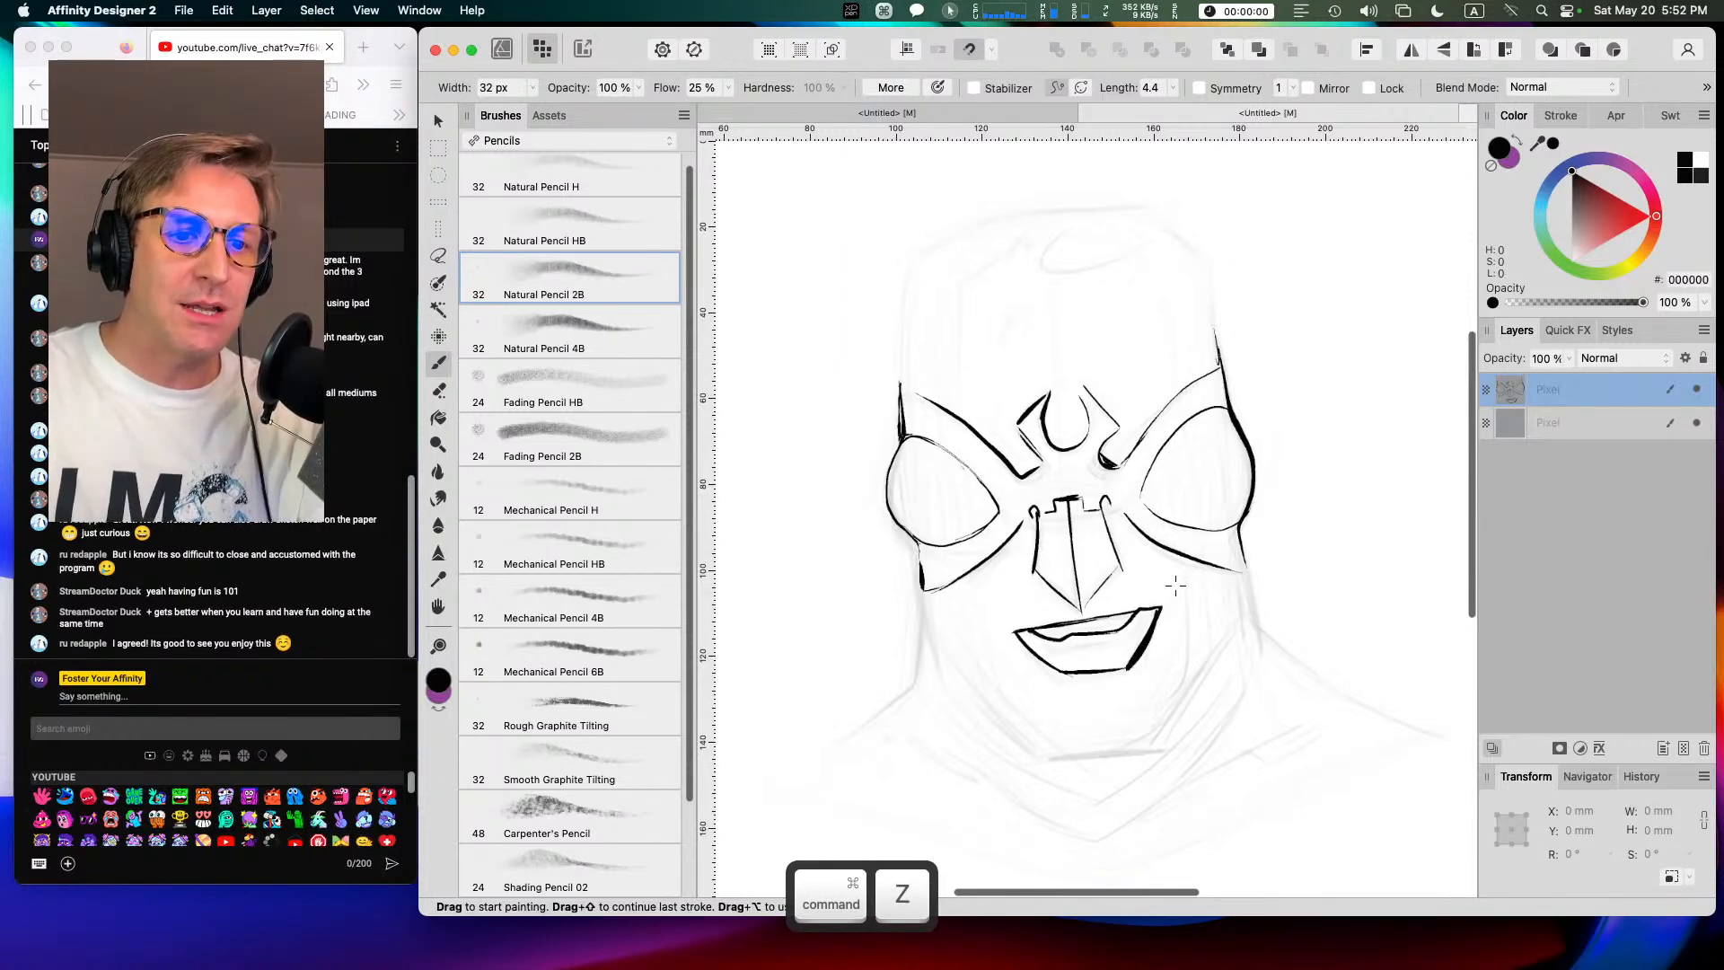
key("super+equal")
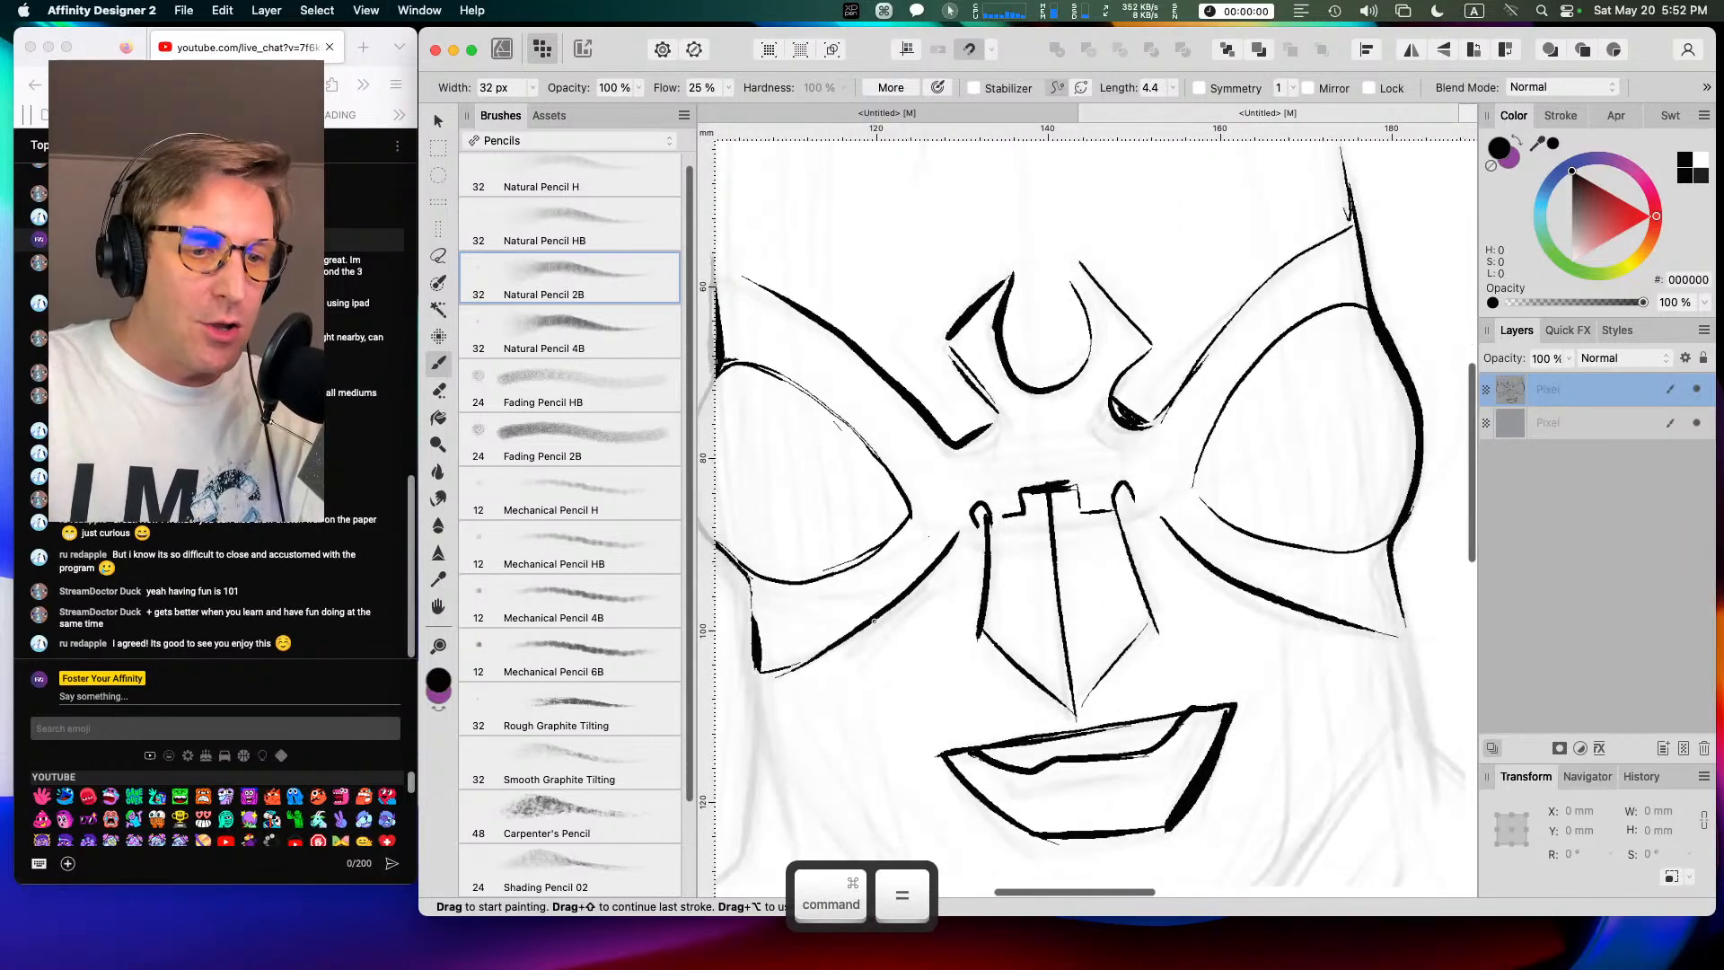
key("super")
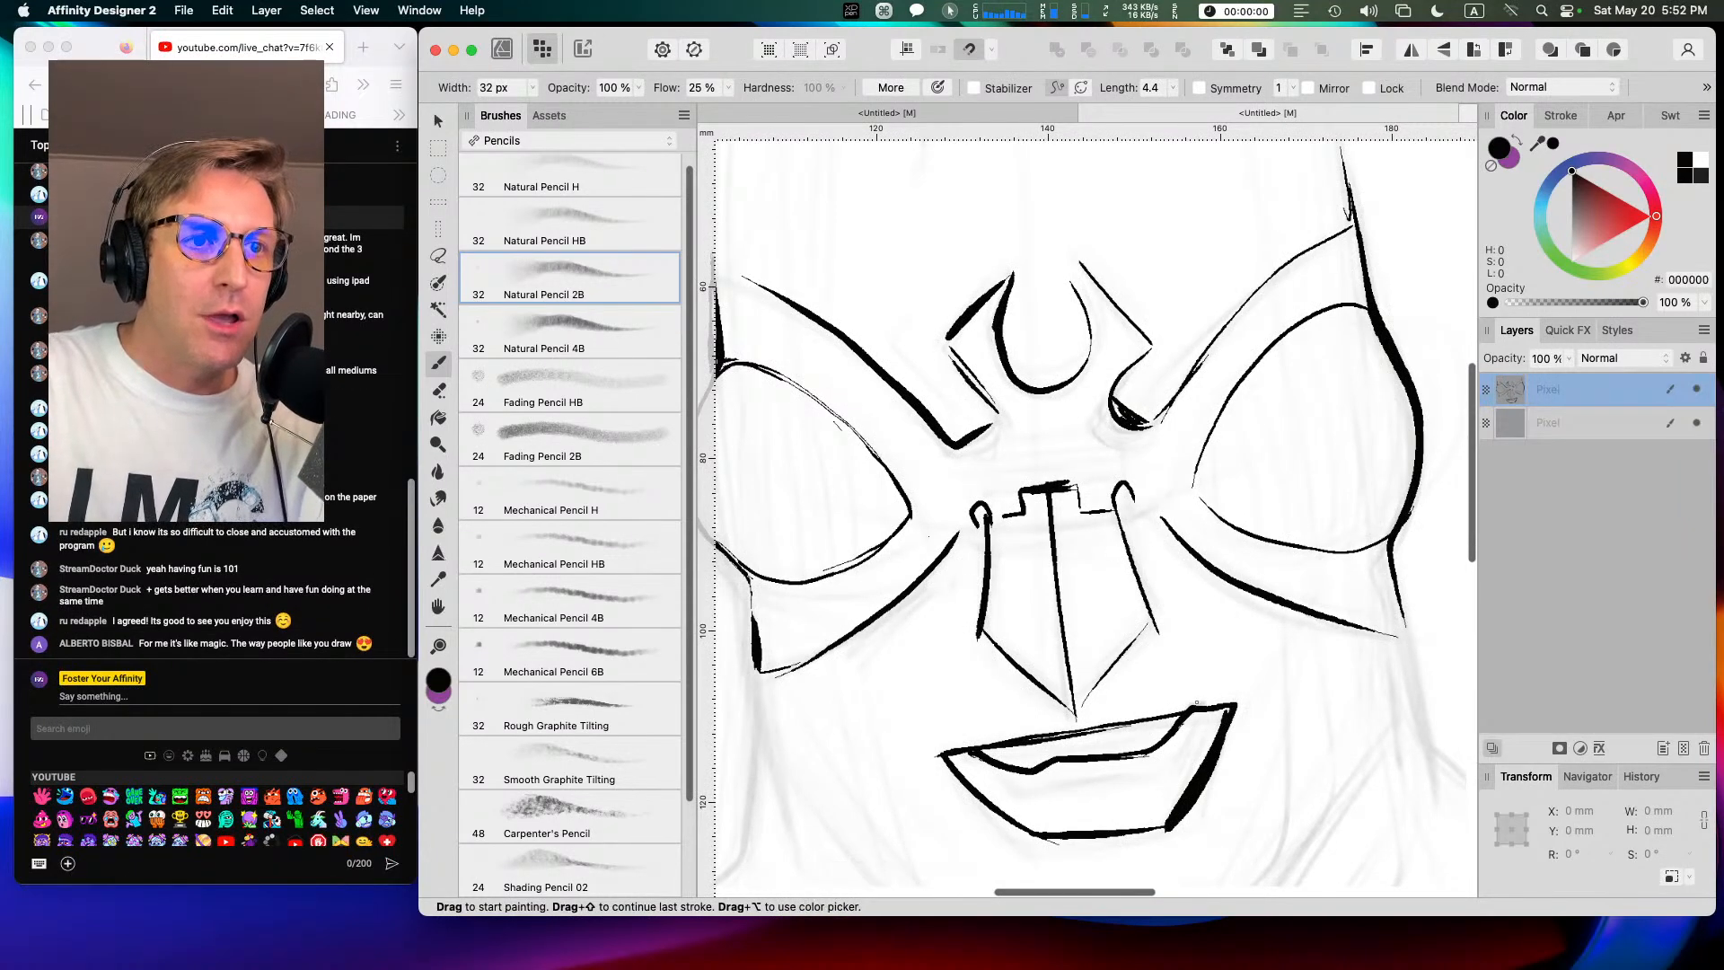
key("super+z")
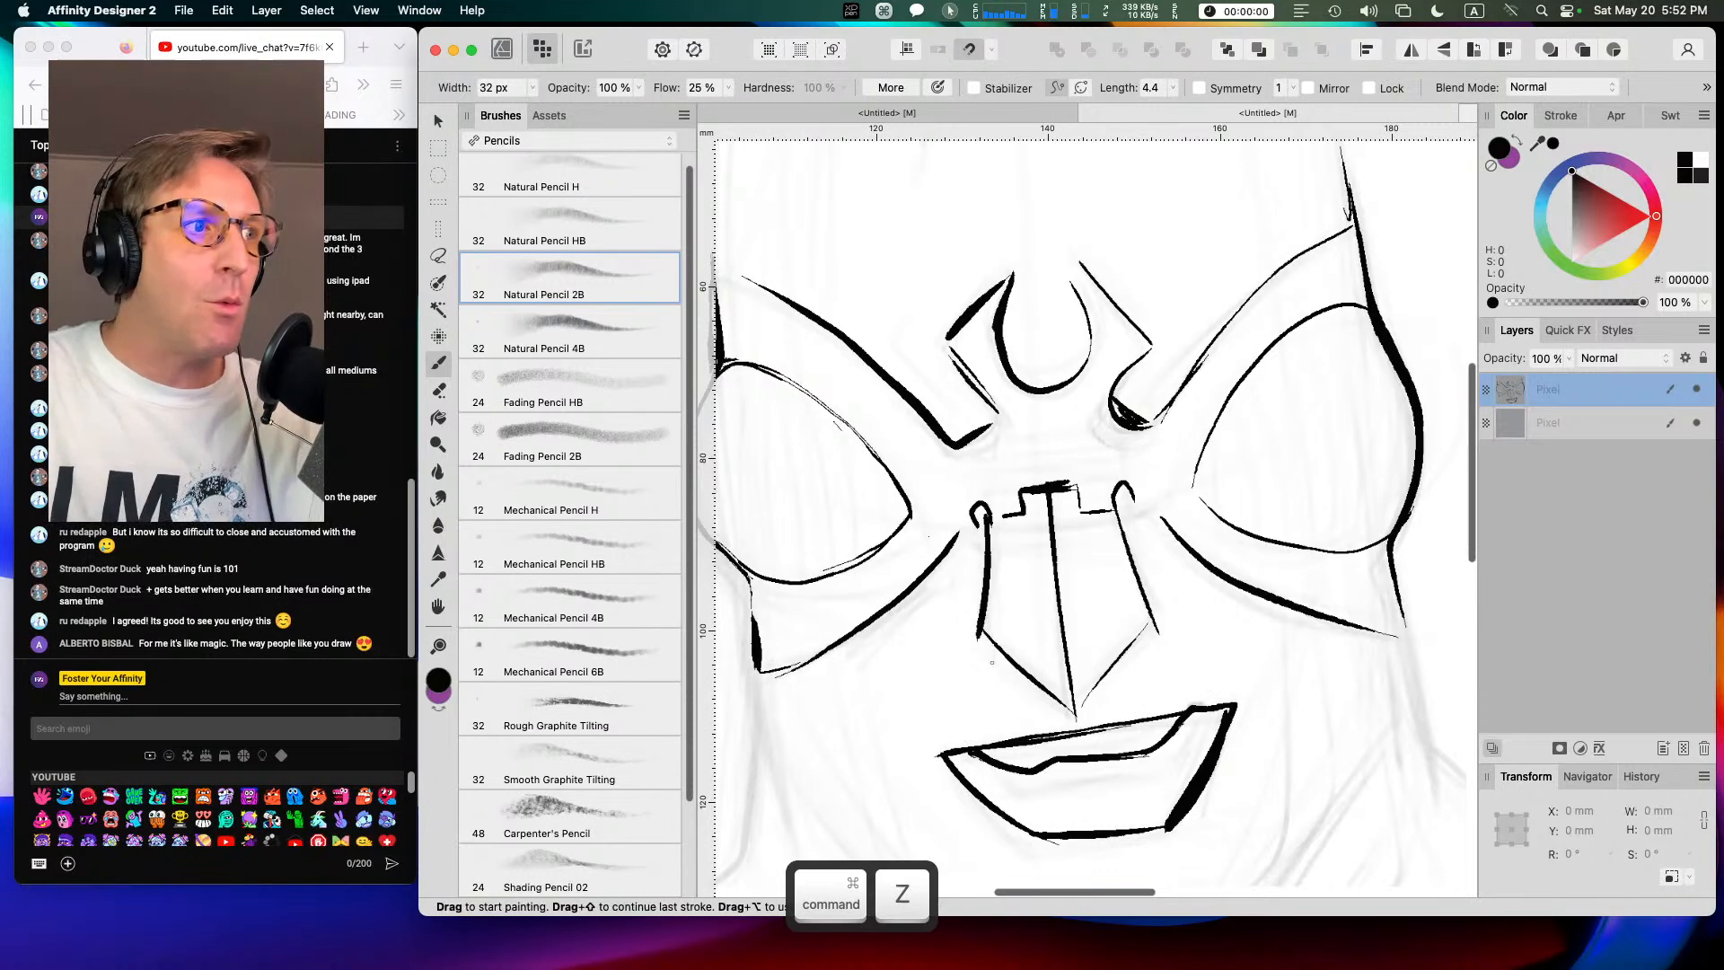
key("b")
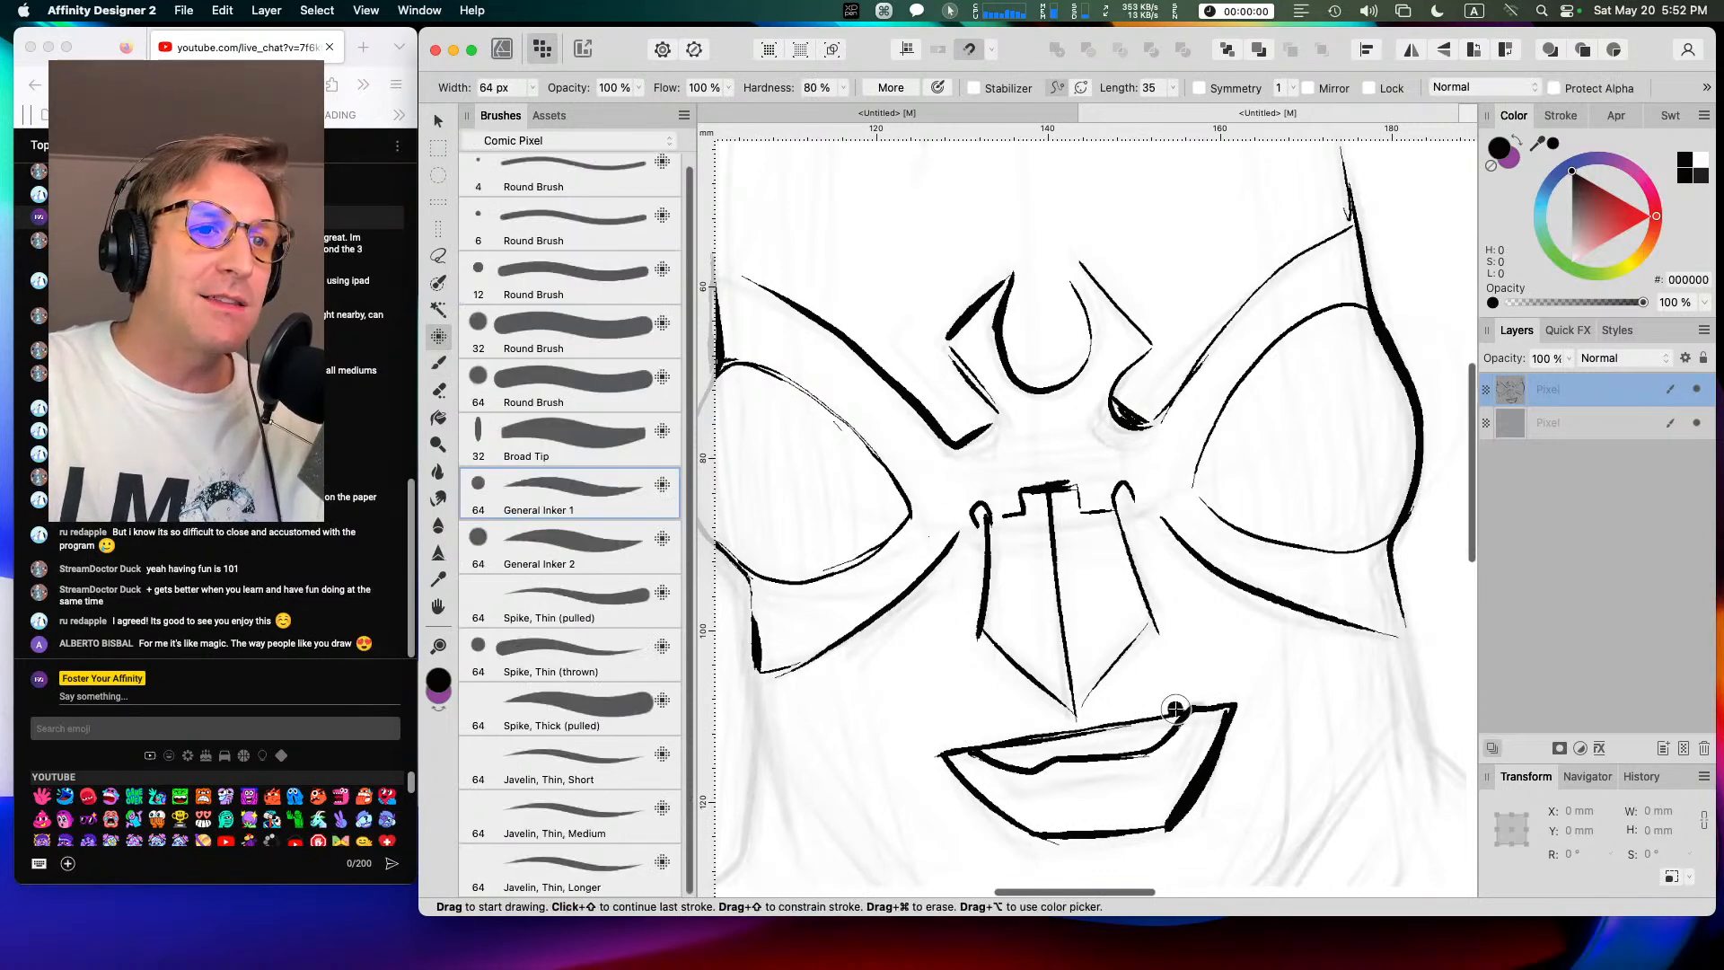
key("super")
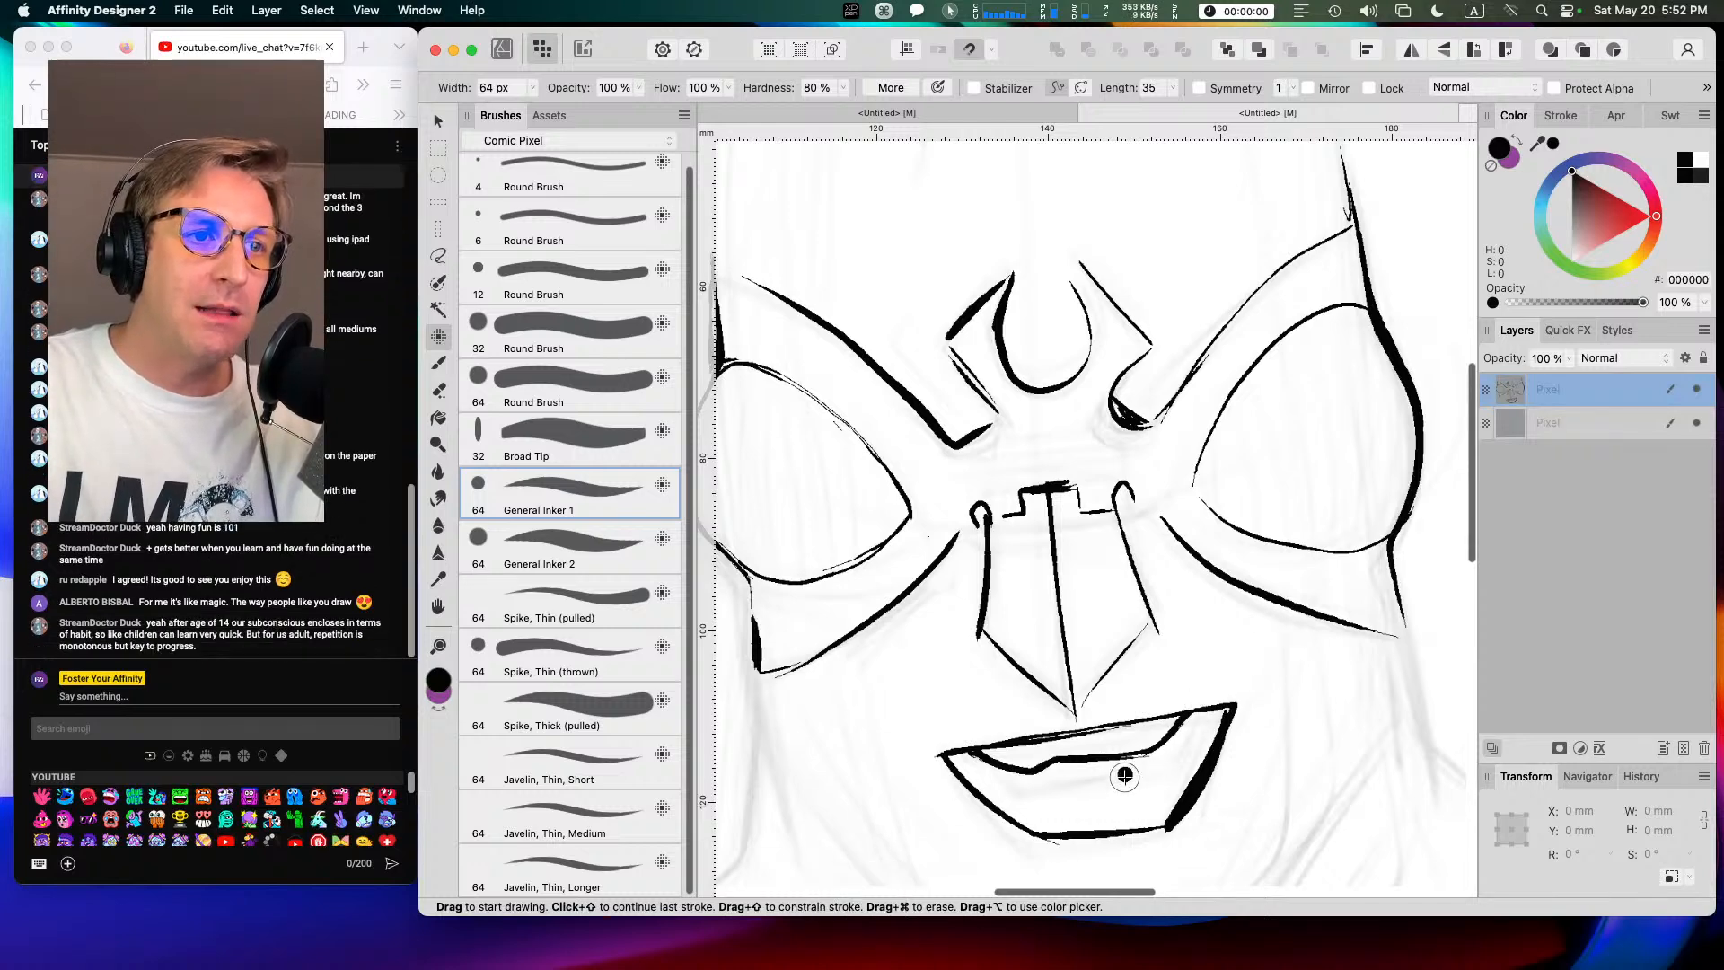
Step: Set the Flood Fill colour to black, try filling inside the mouth with Current Layer & Below as source, and undo the fill
left_click(437, 416)
key("x")
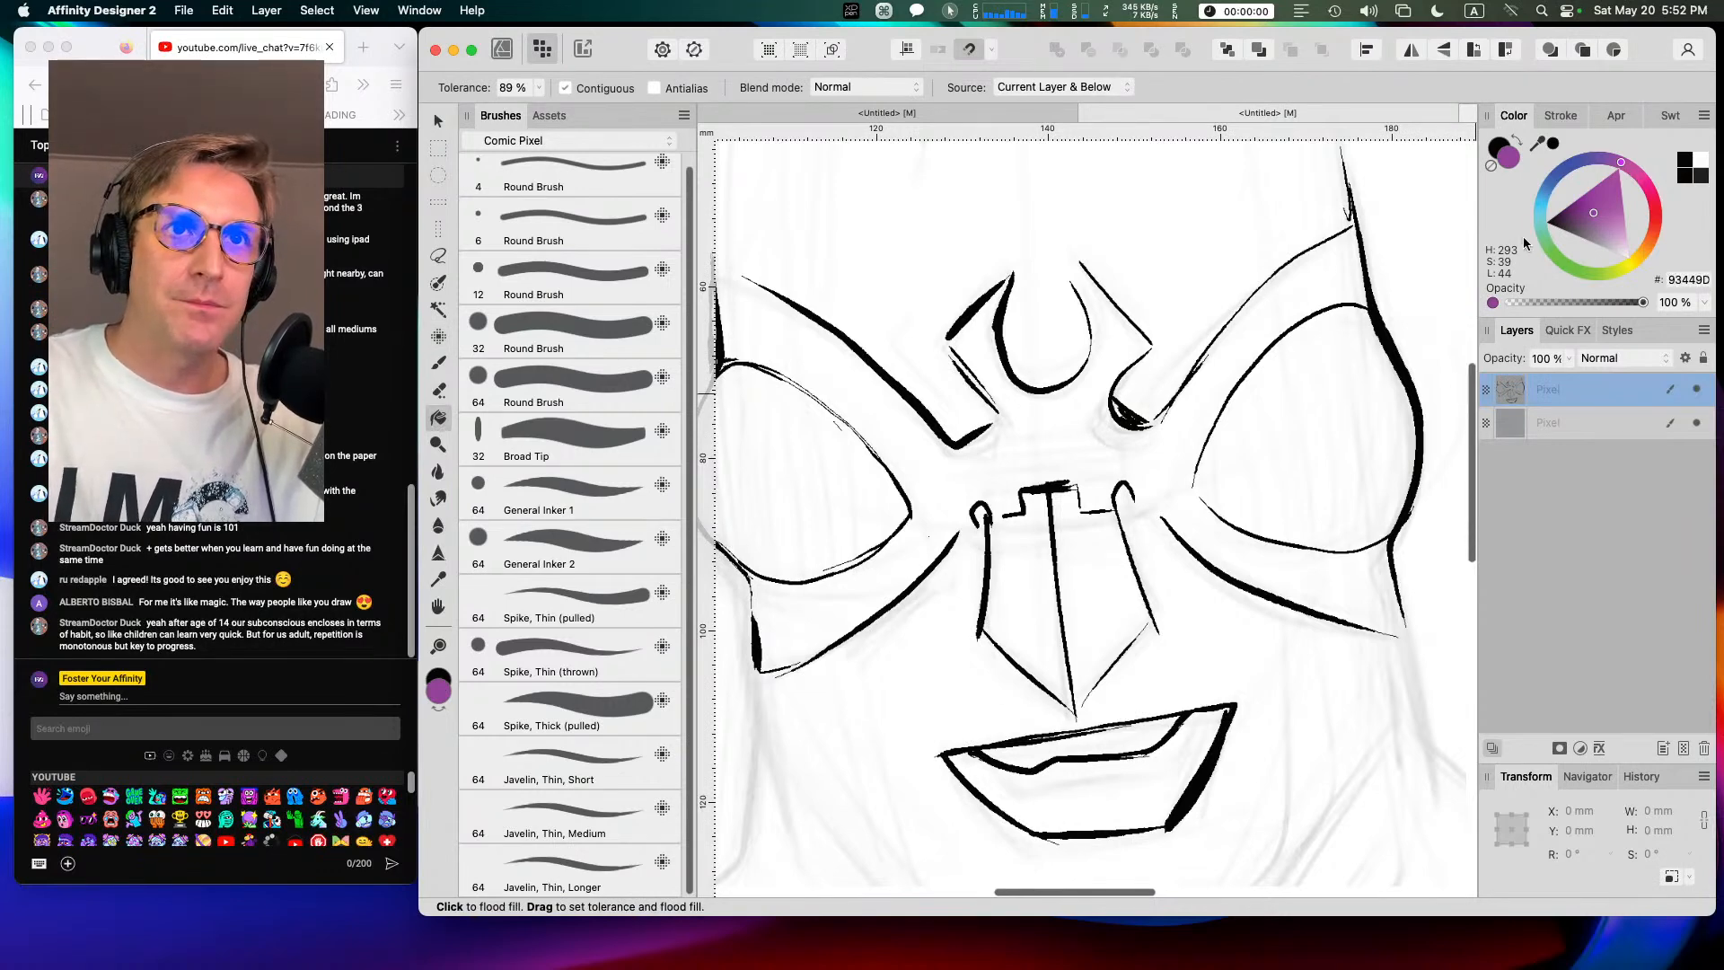
left_click(1552, 145)
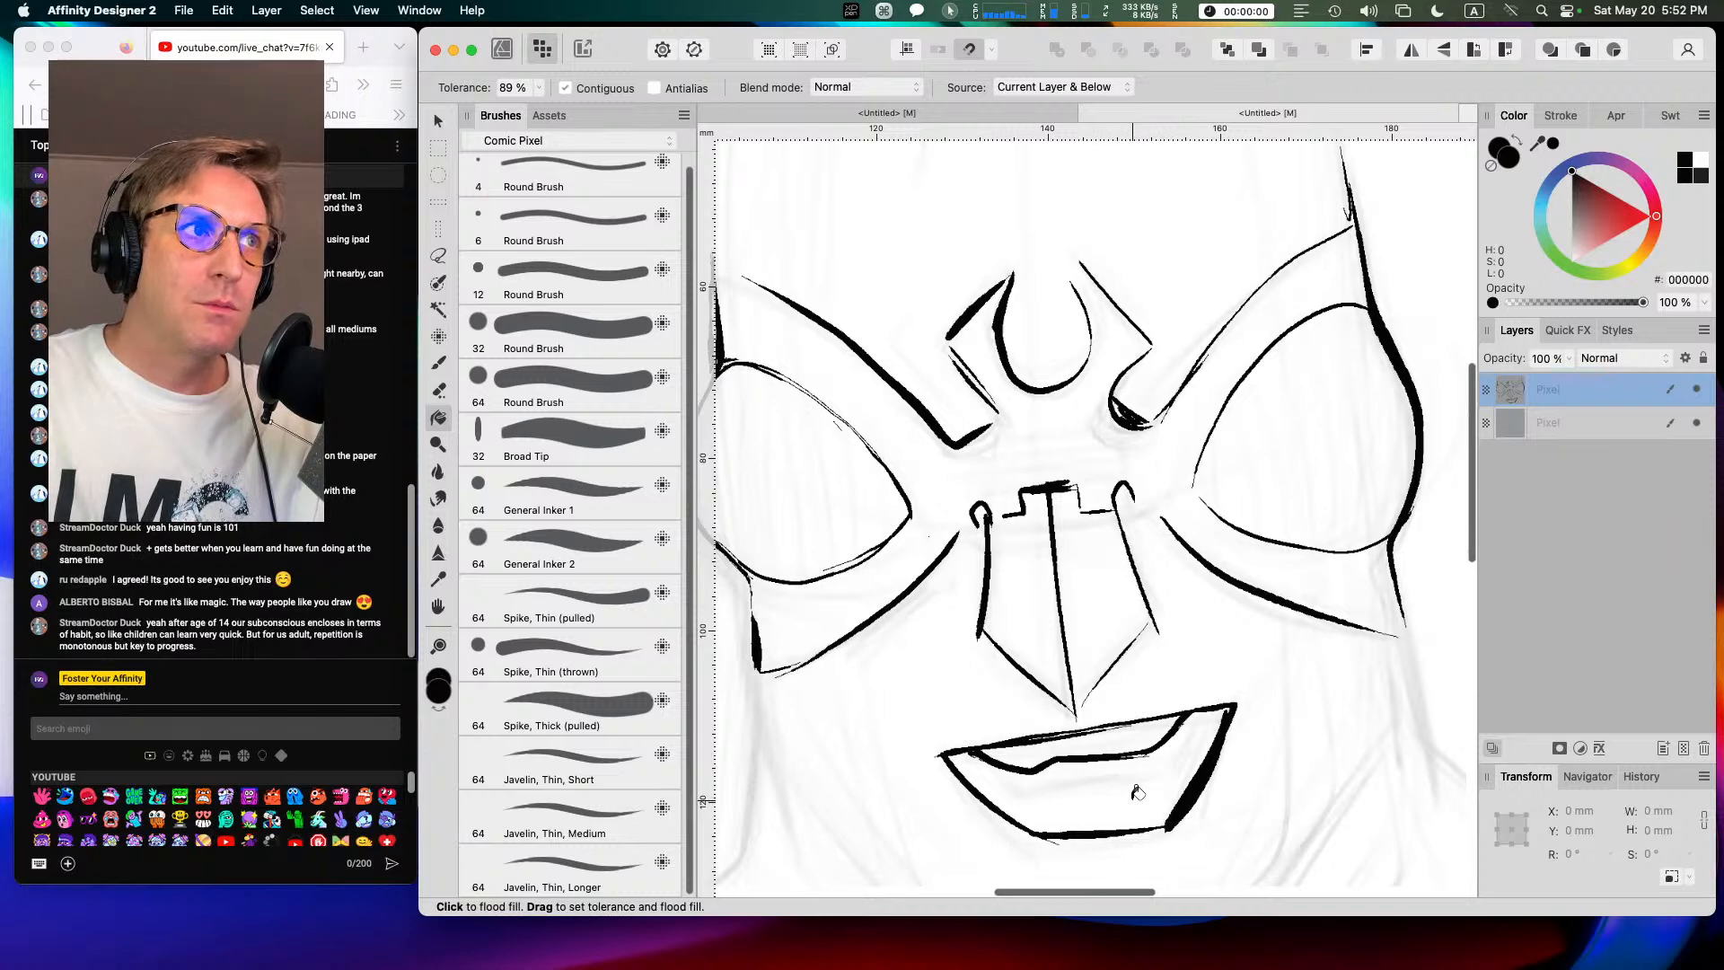
key("super")
key("super+minus")
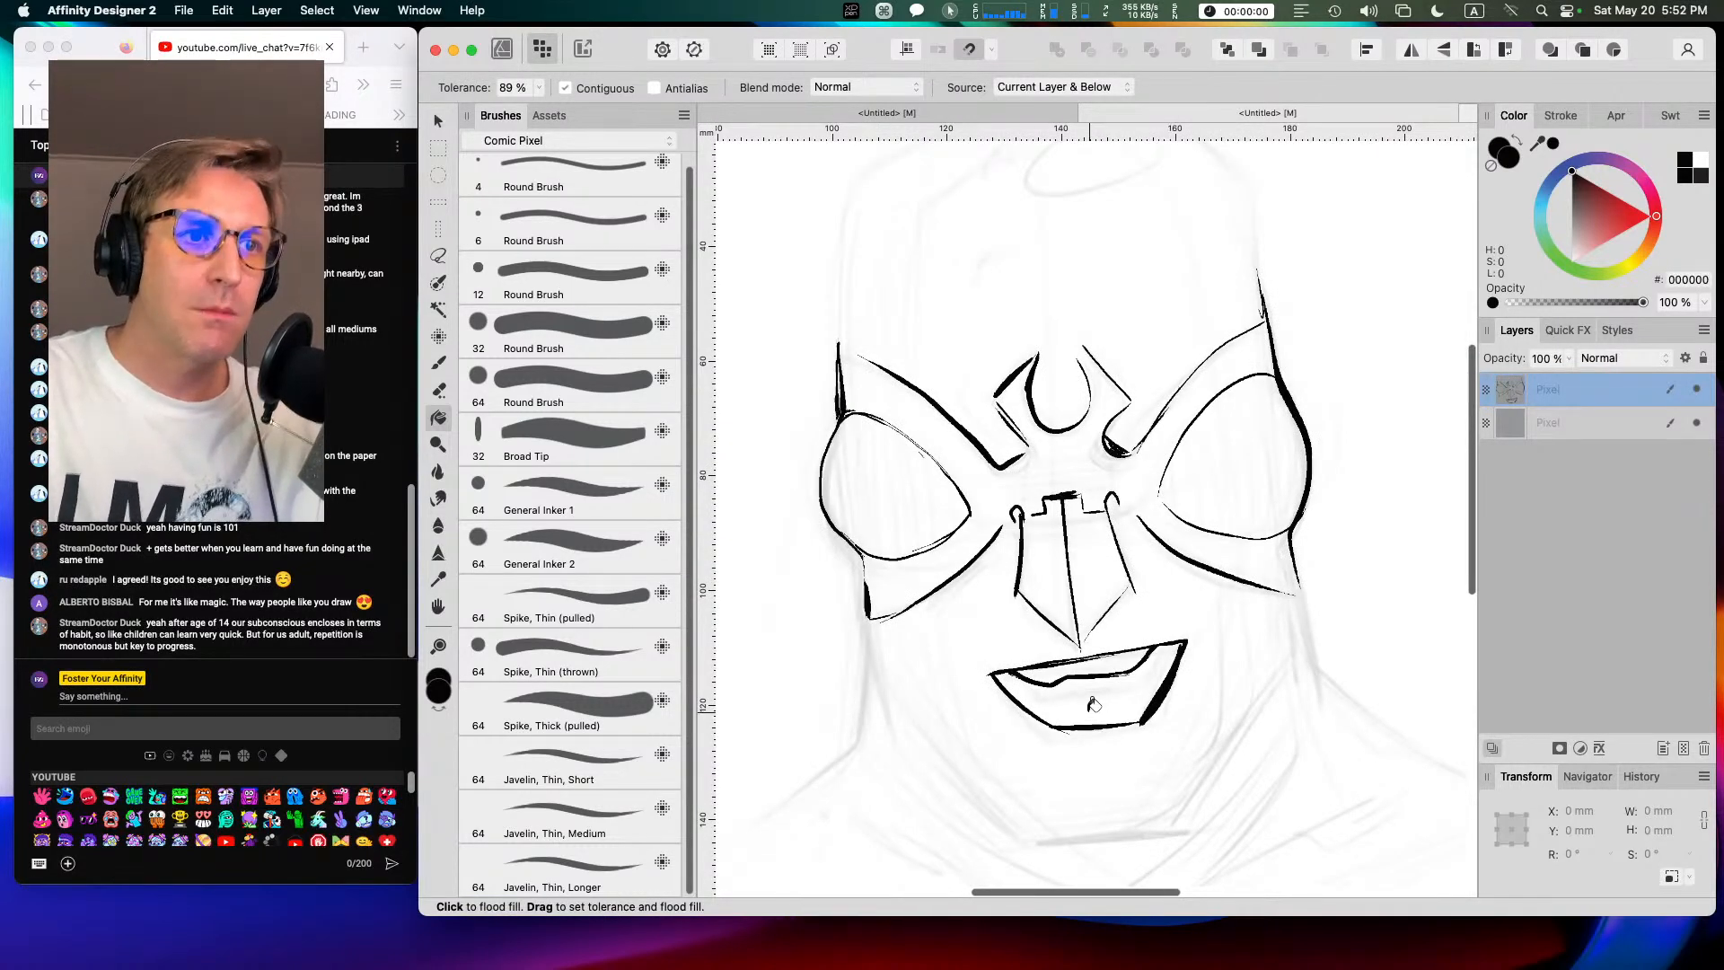
left_click(1133, 664)
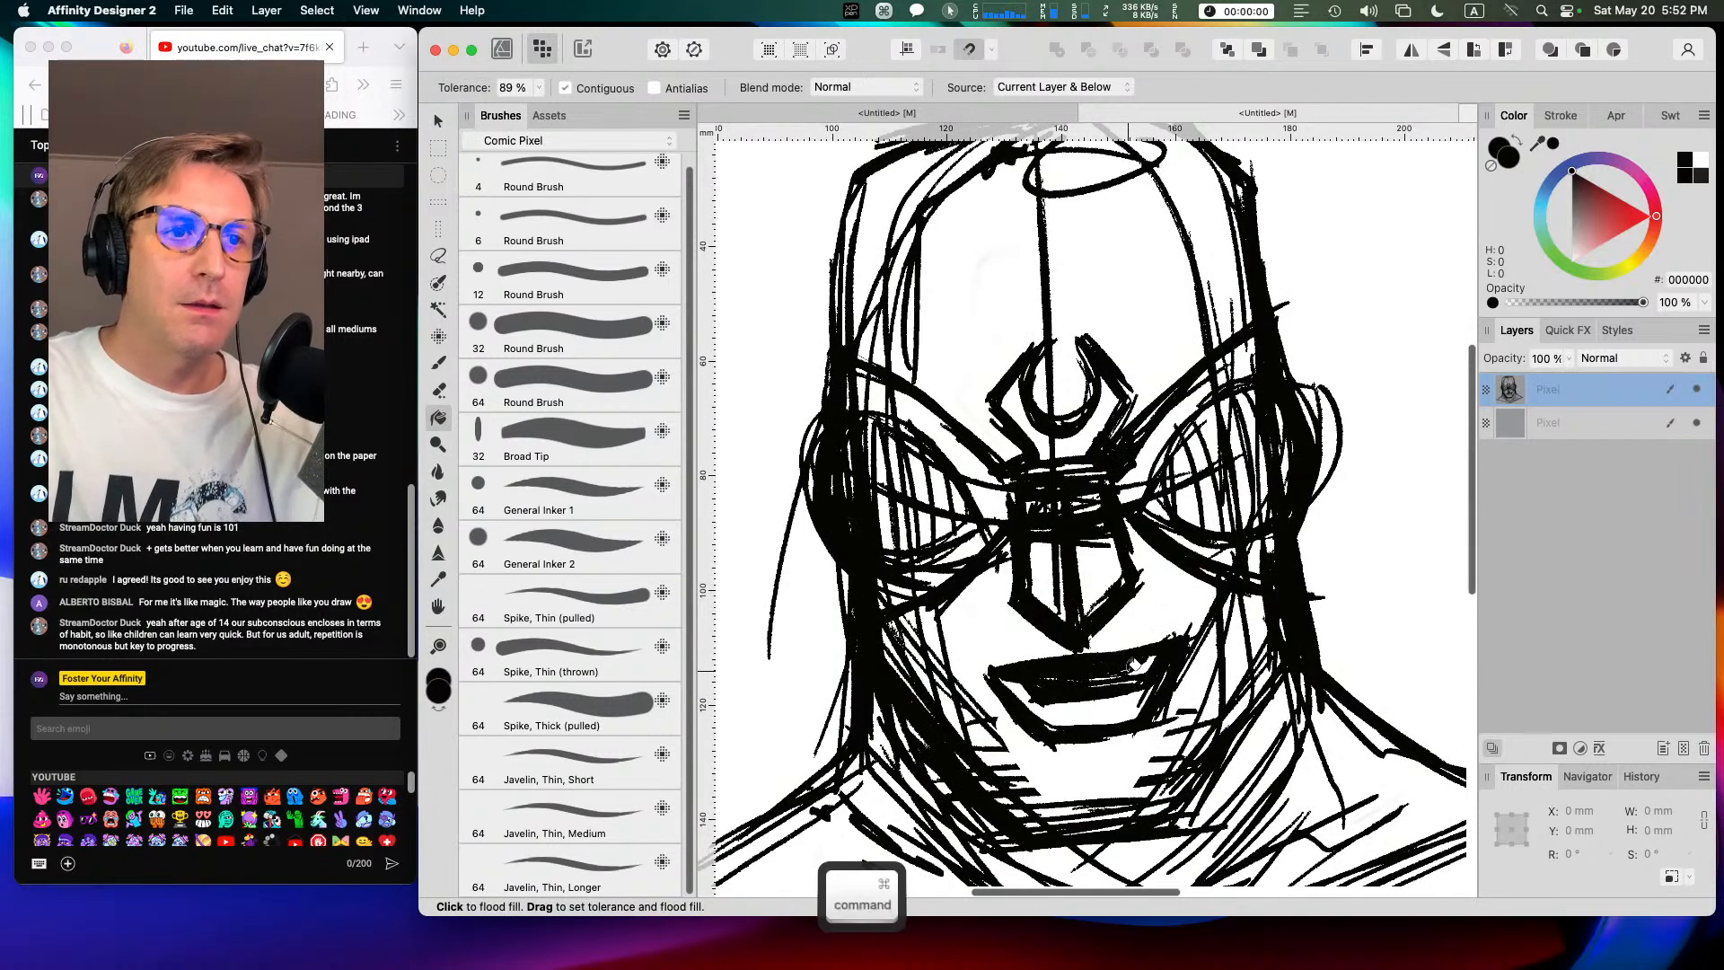
key("super+z")
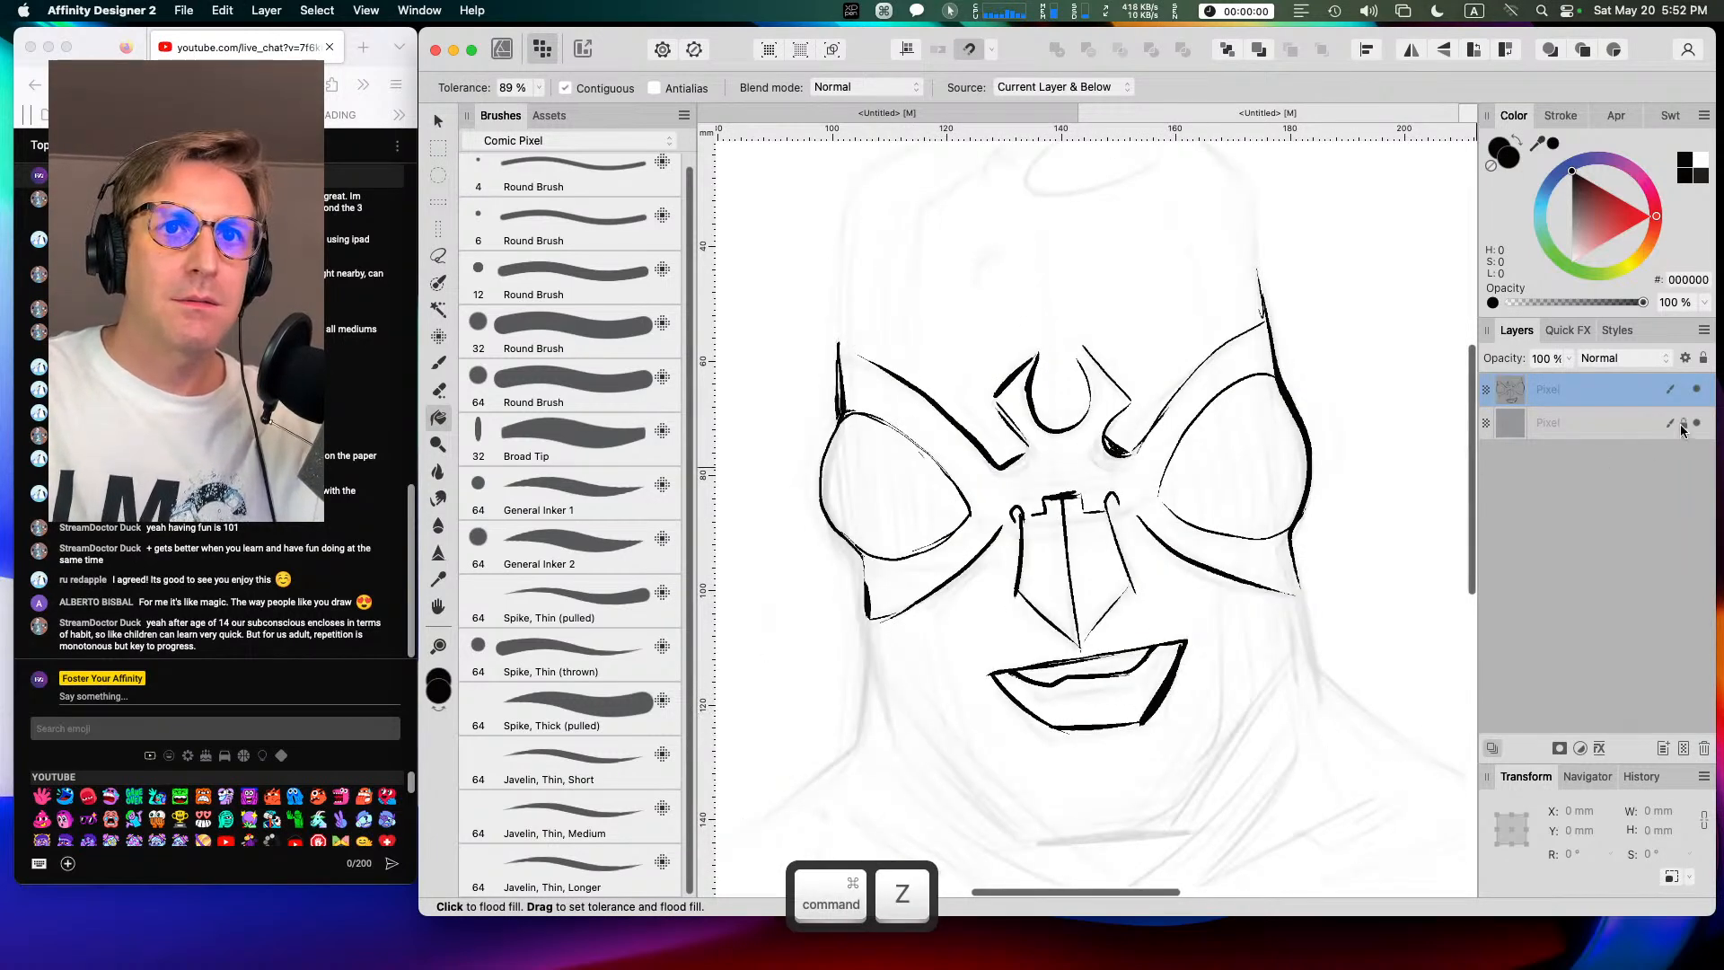
Step: Flood fill the lower mouth area black with Current Layer as source, hiding the sketch layer for the fill and showing it again
left_click(1693, 429)
left_click(1693, 429)
left_click(1693, 429)
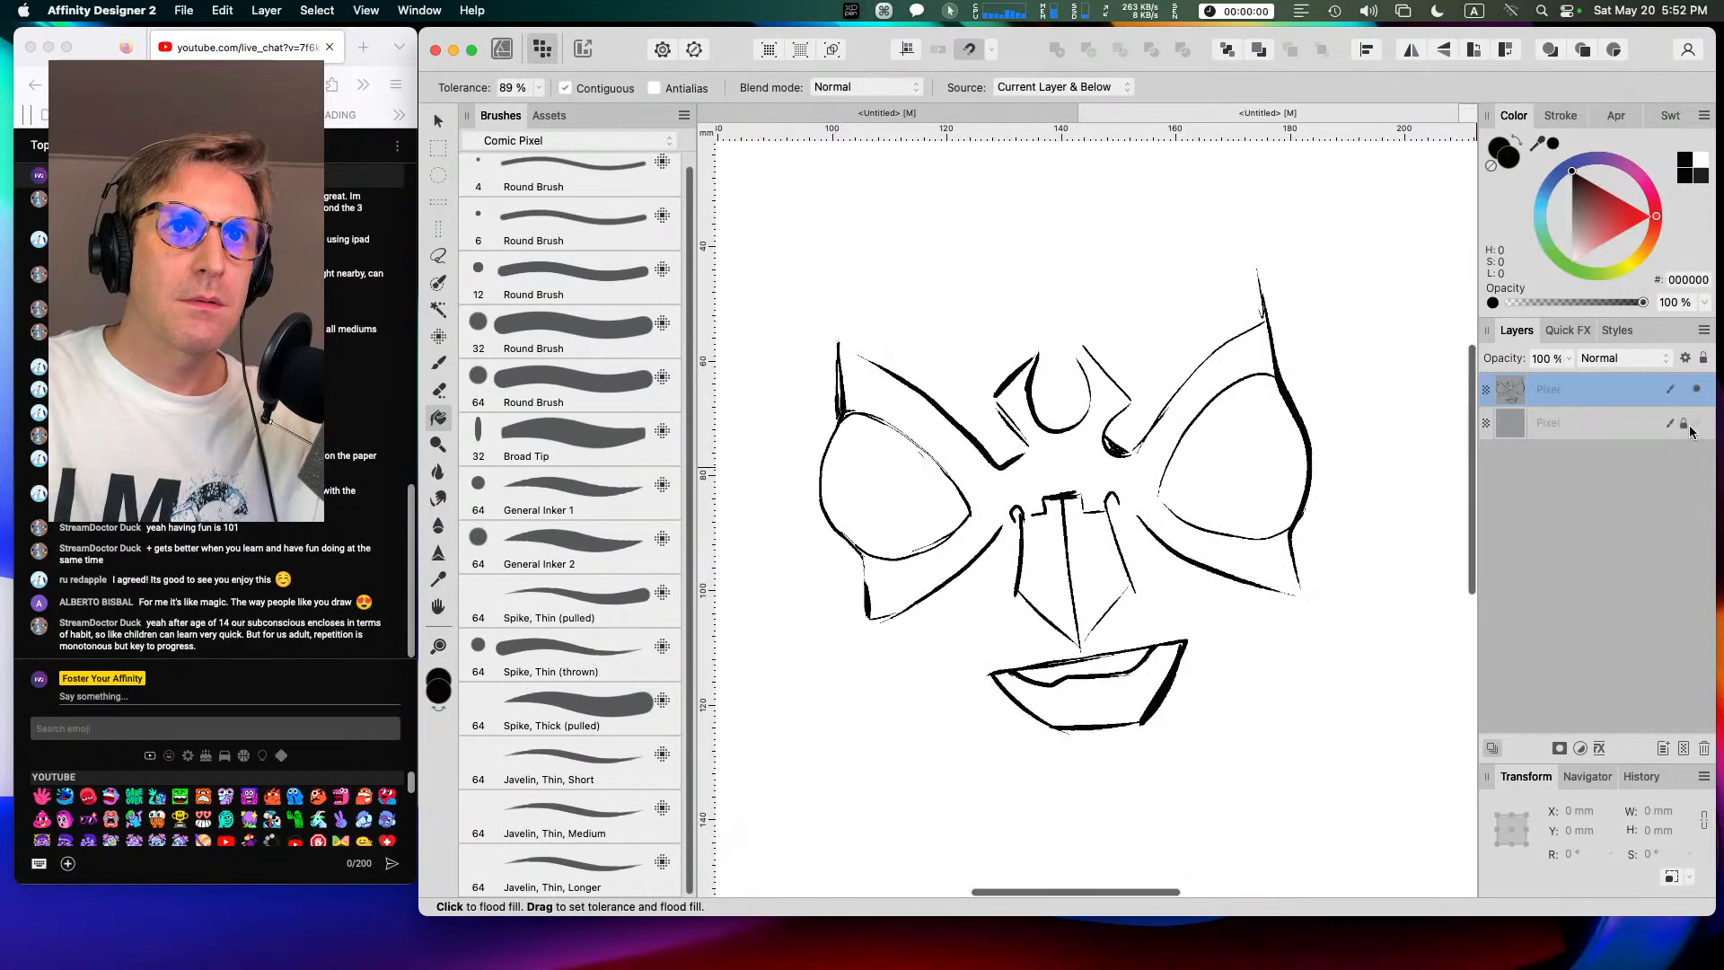
left_click(1077, 87)
left_click(1041, 66)
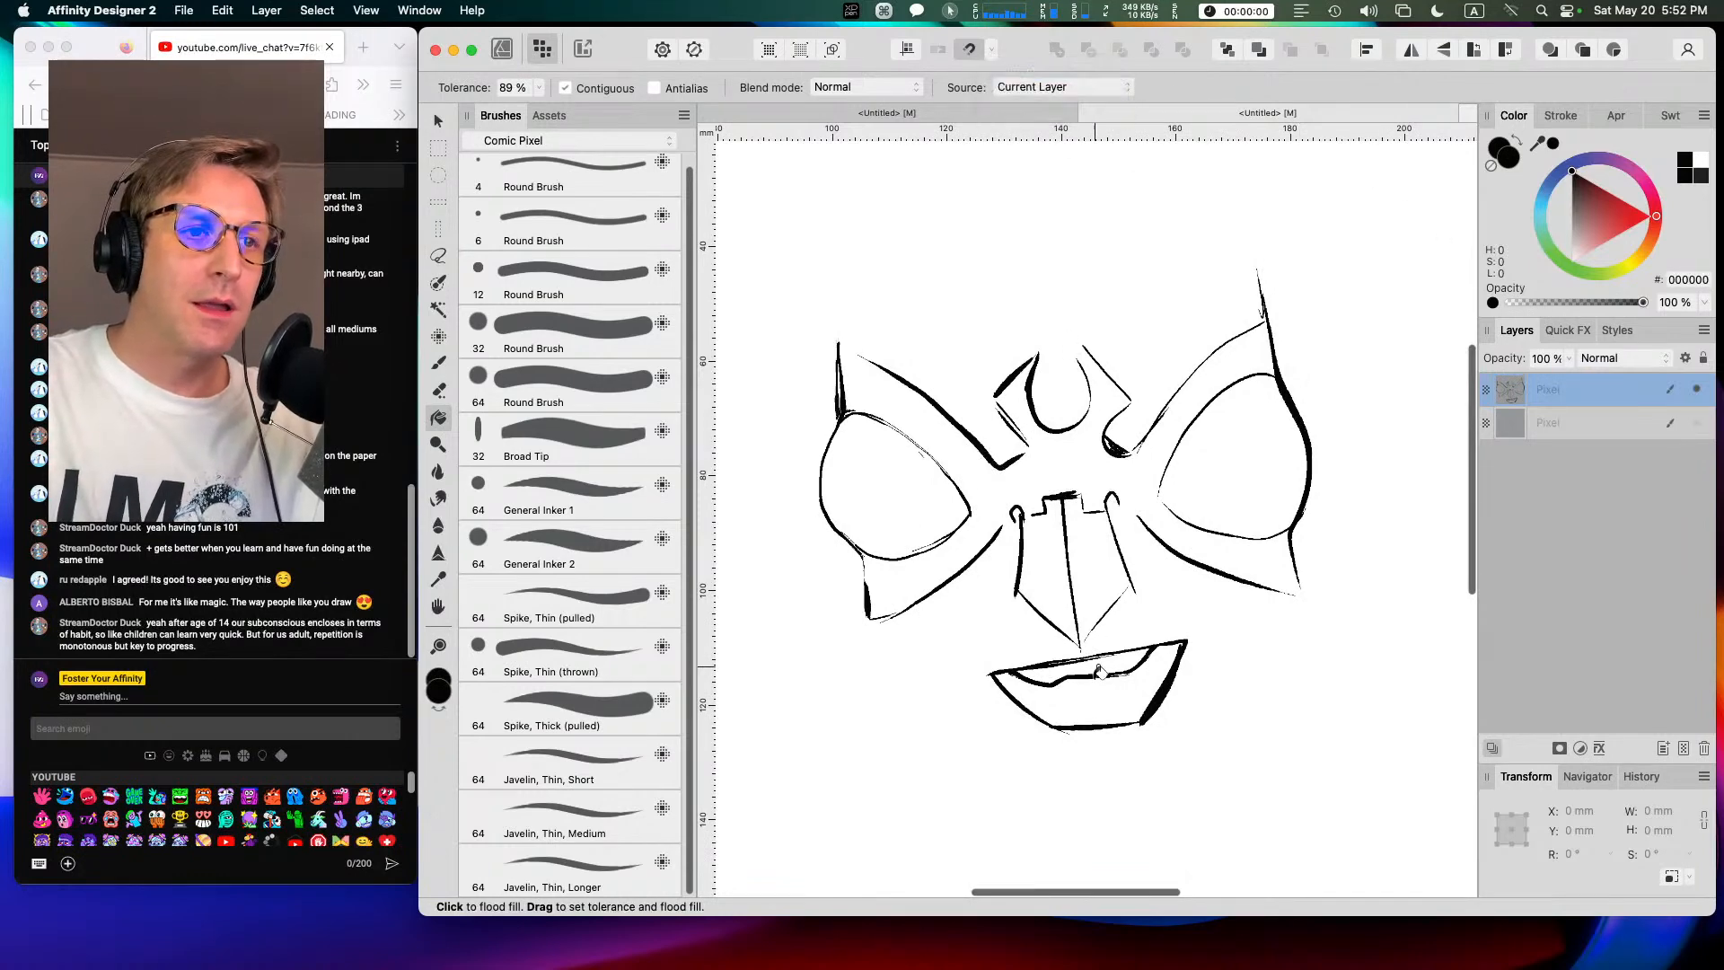
left_click(1091, 710)
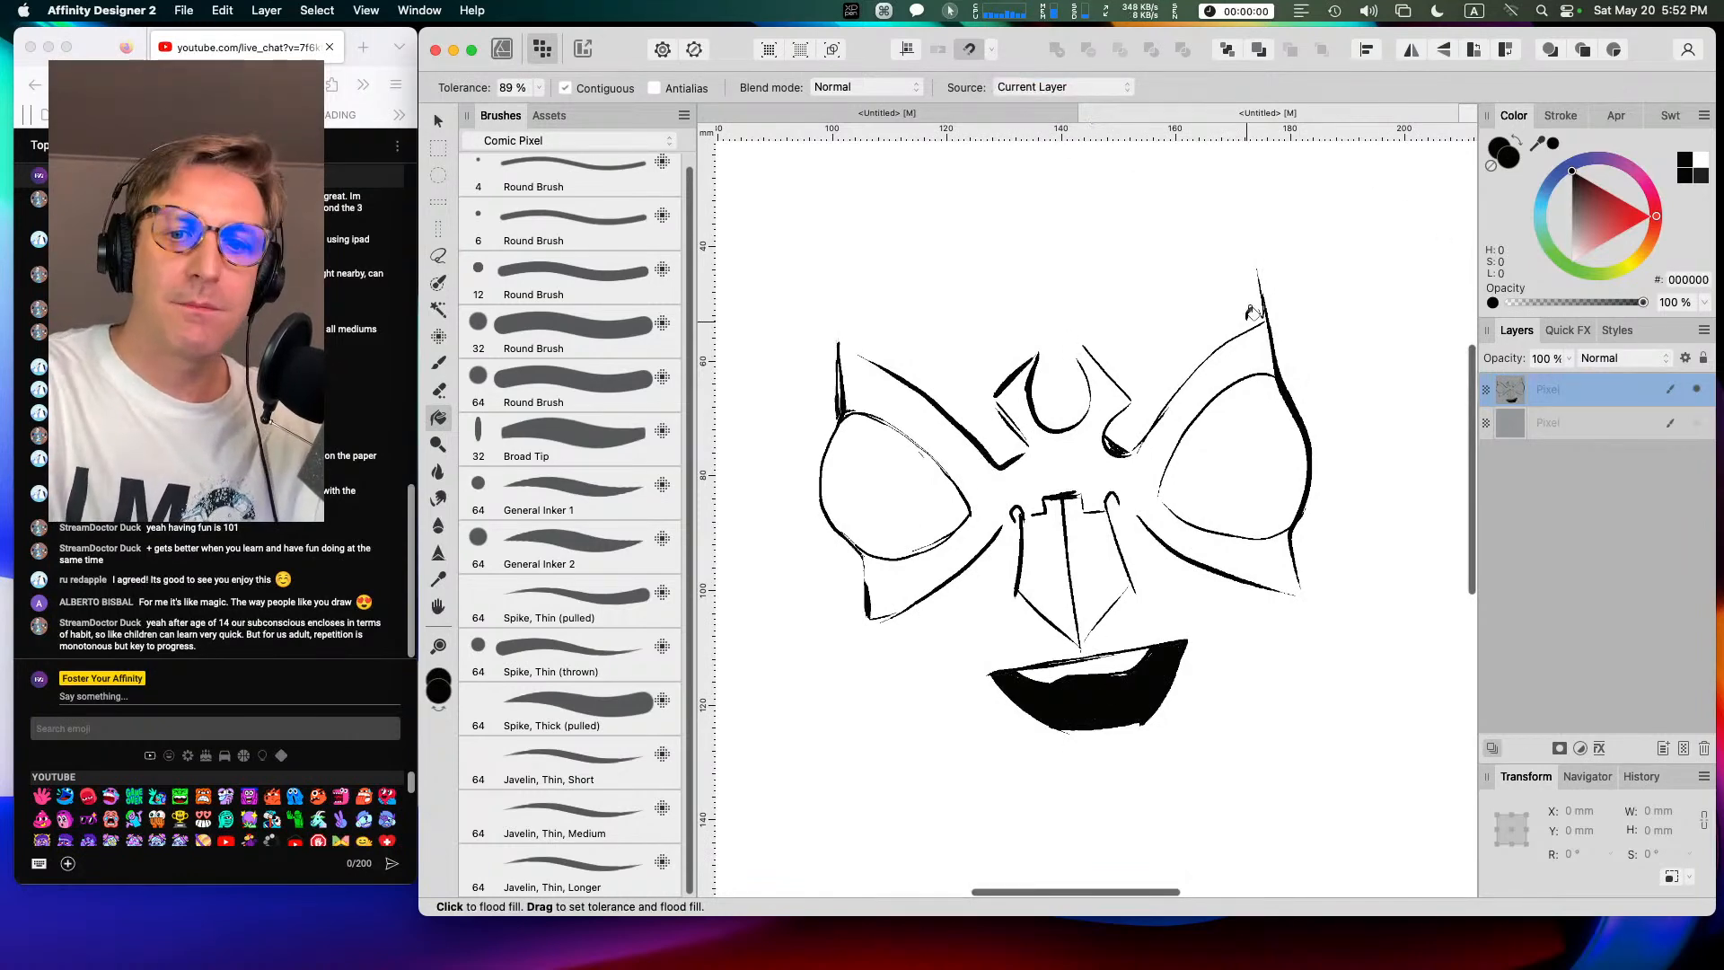
left_click(1695, 424)
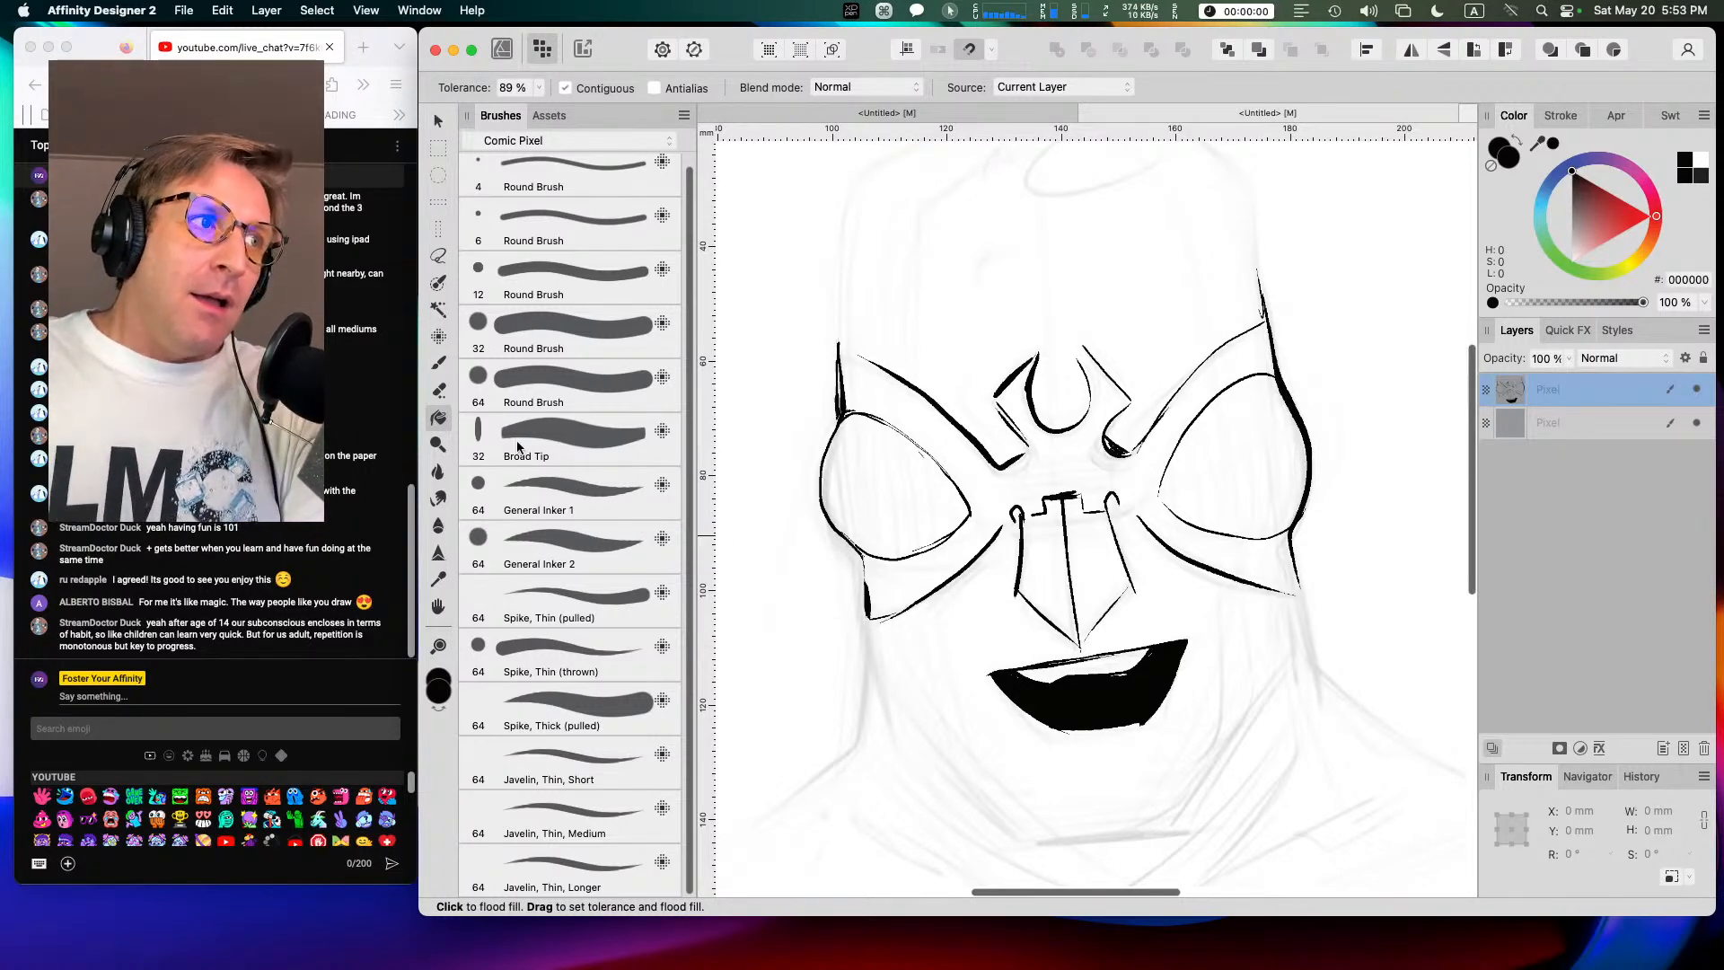
Step: Choose the General Inker 1 brush and ink the left cheek crease and short marks at both mouth corners
left_click(601, 499)
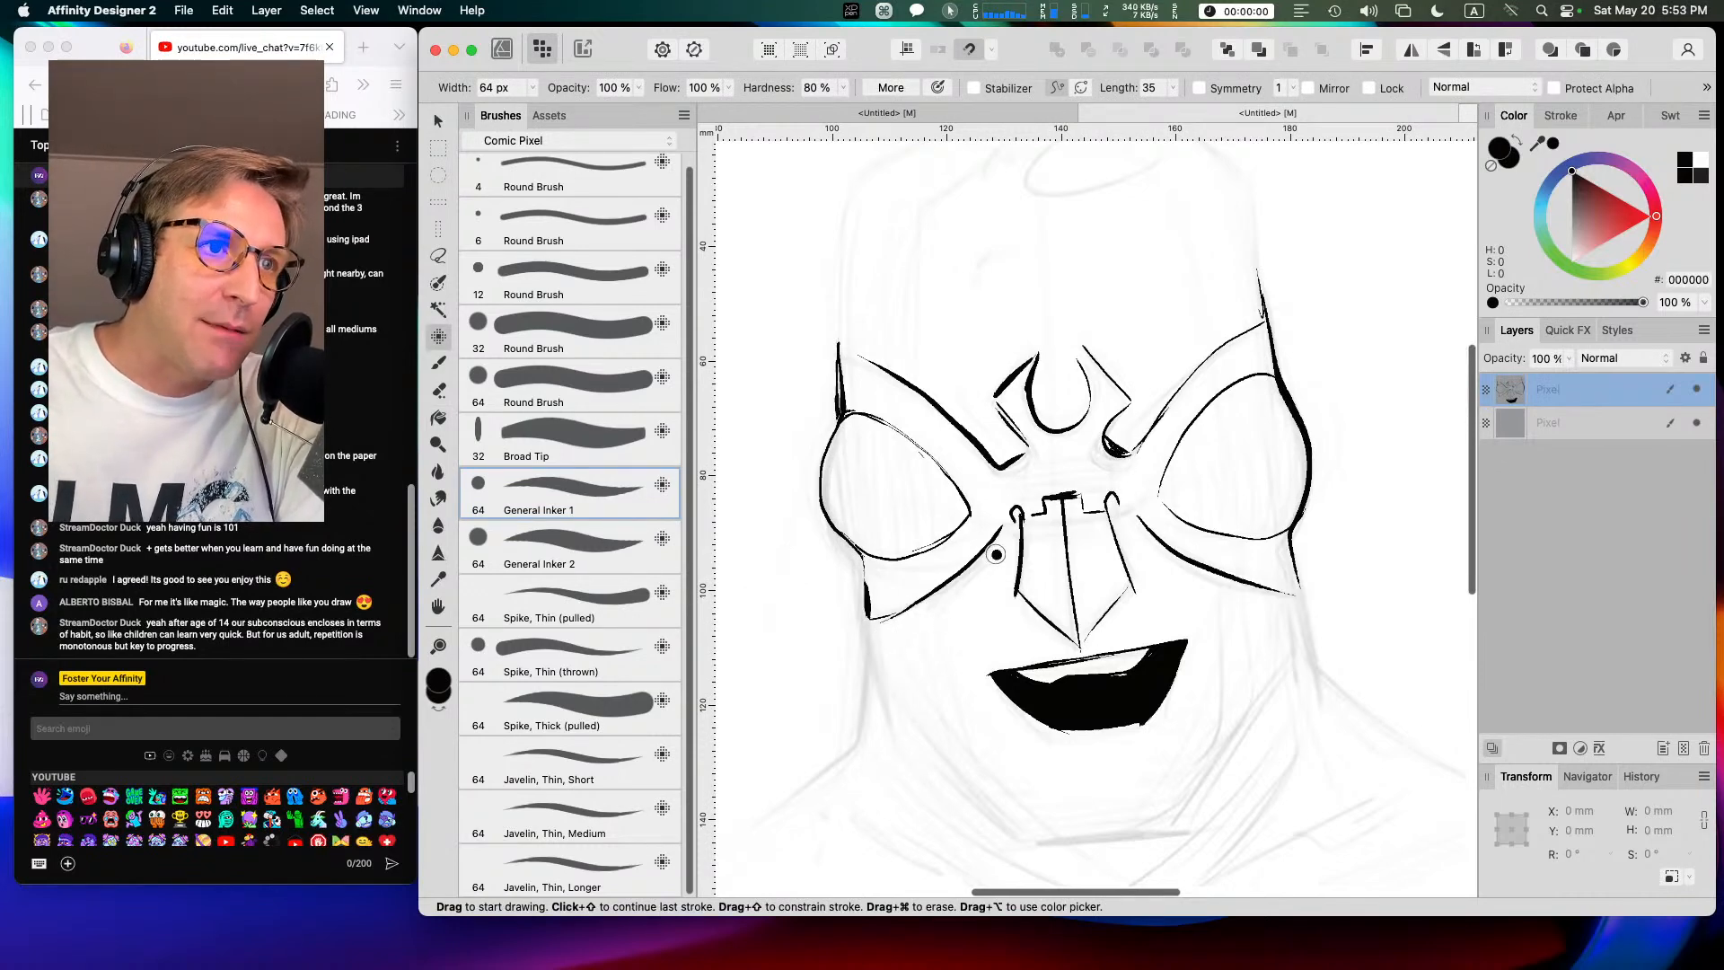
mouse_move(947, 616)
left_mouse_down()
mouse_move(955, 663)
mouse_move(984, 686)
left_mouse_up()
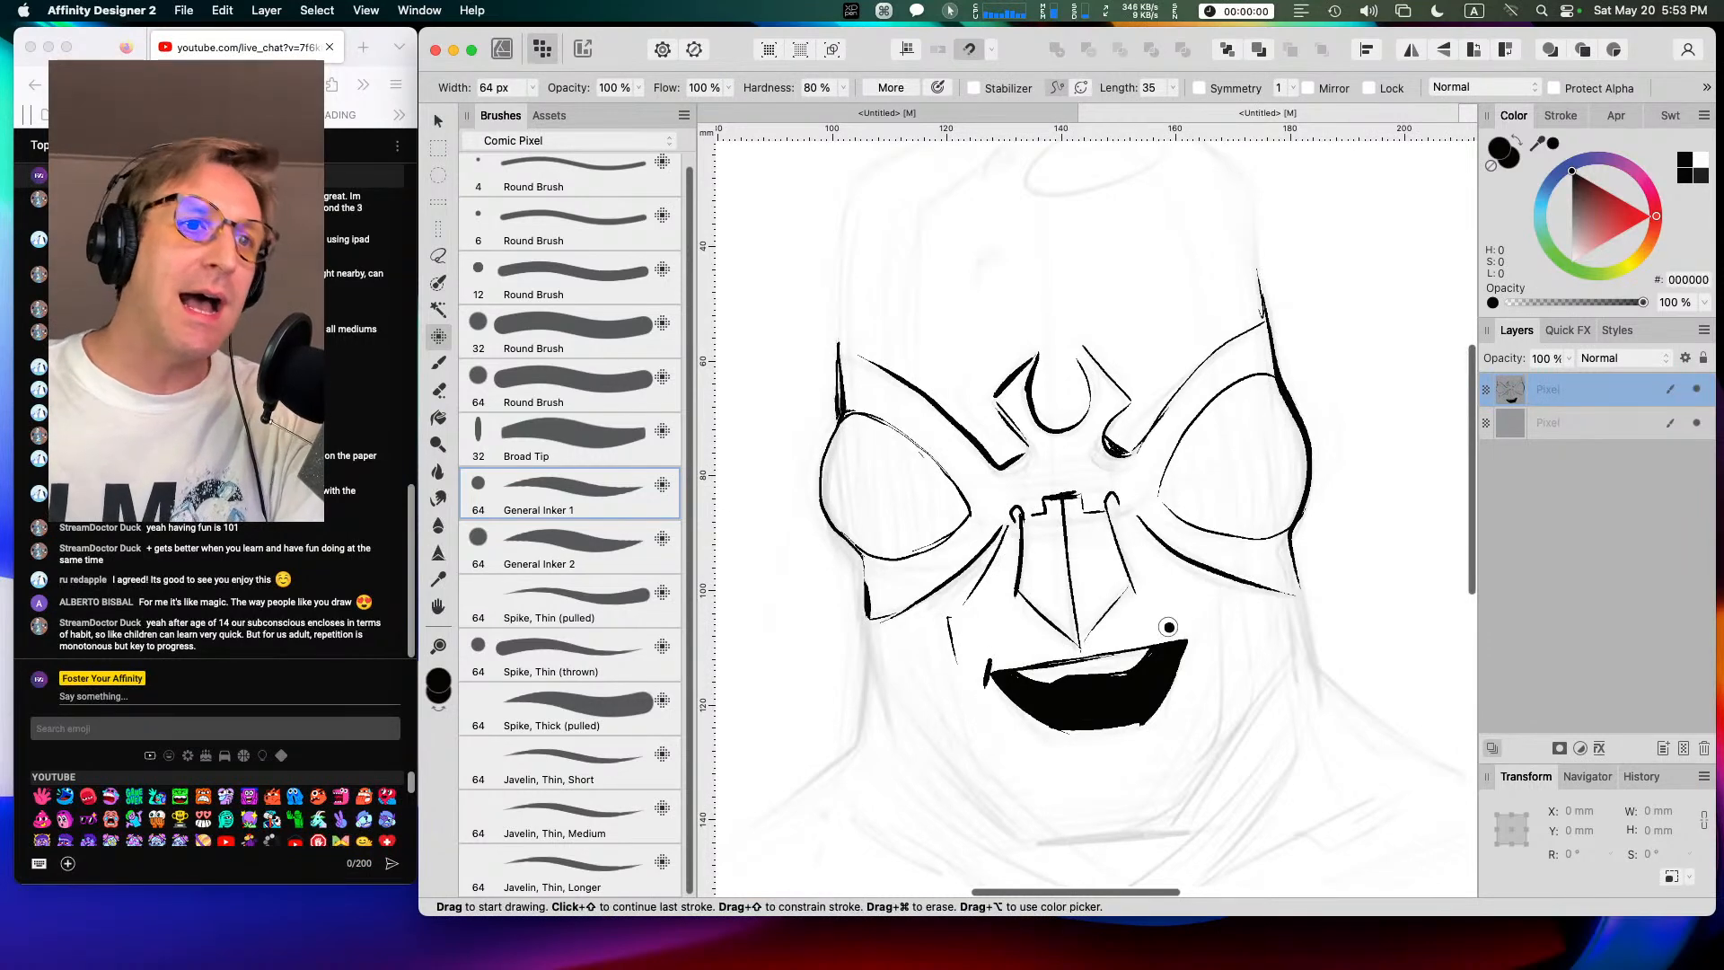
left_click_drag(1184, 630, 1193, 641)
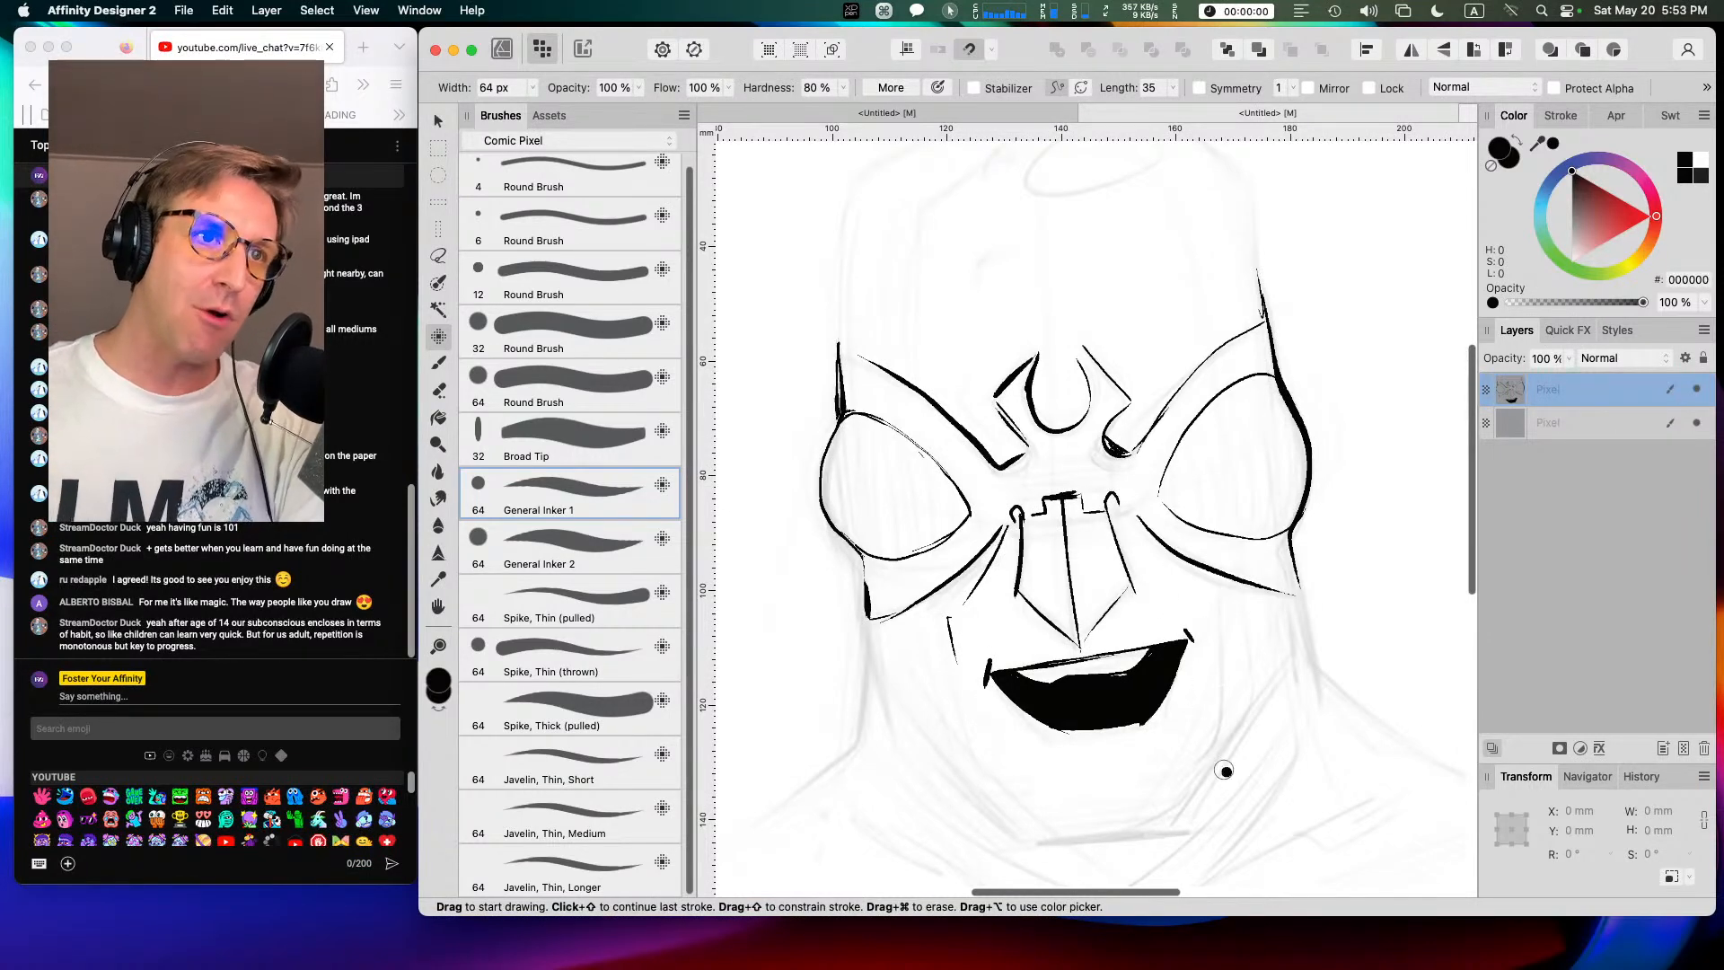
Step: Ink the left inner forehead contour with small highlight marks near its top, and add short lines inside the brow crescent
mouse_move(913, 372)
left_mouse_down()
mouse_move(900, 242)
mouse_move(940, 182)
mouse_move(1010, 198)
mouse_move(1024, 184)
left_mouse_up()
left_click(973, 186)
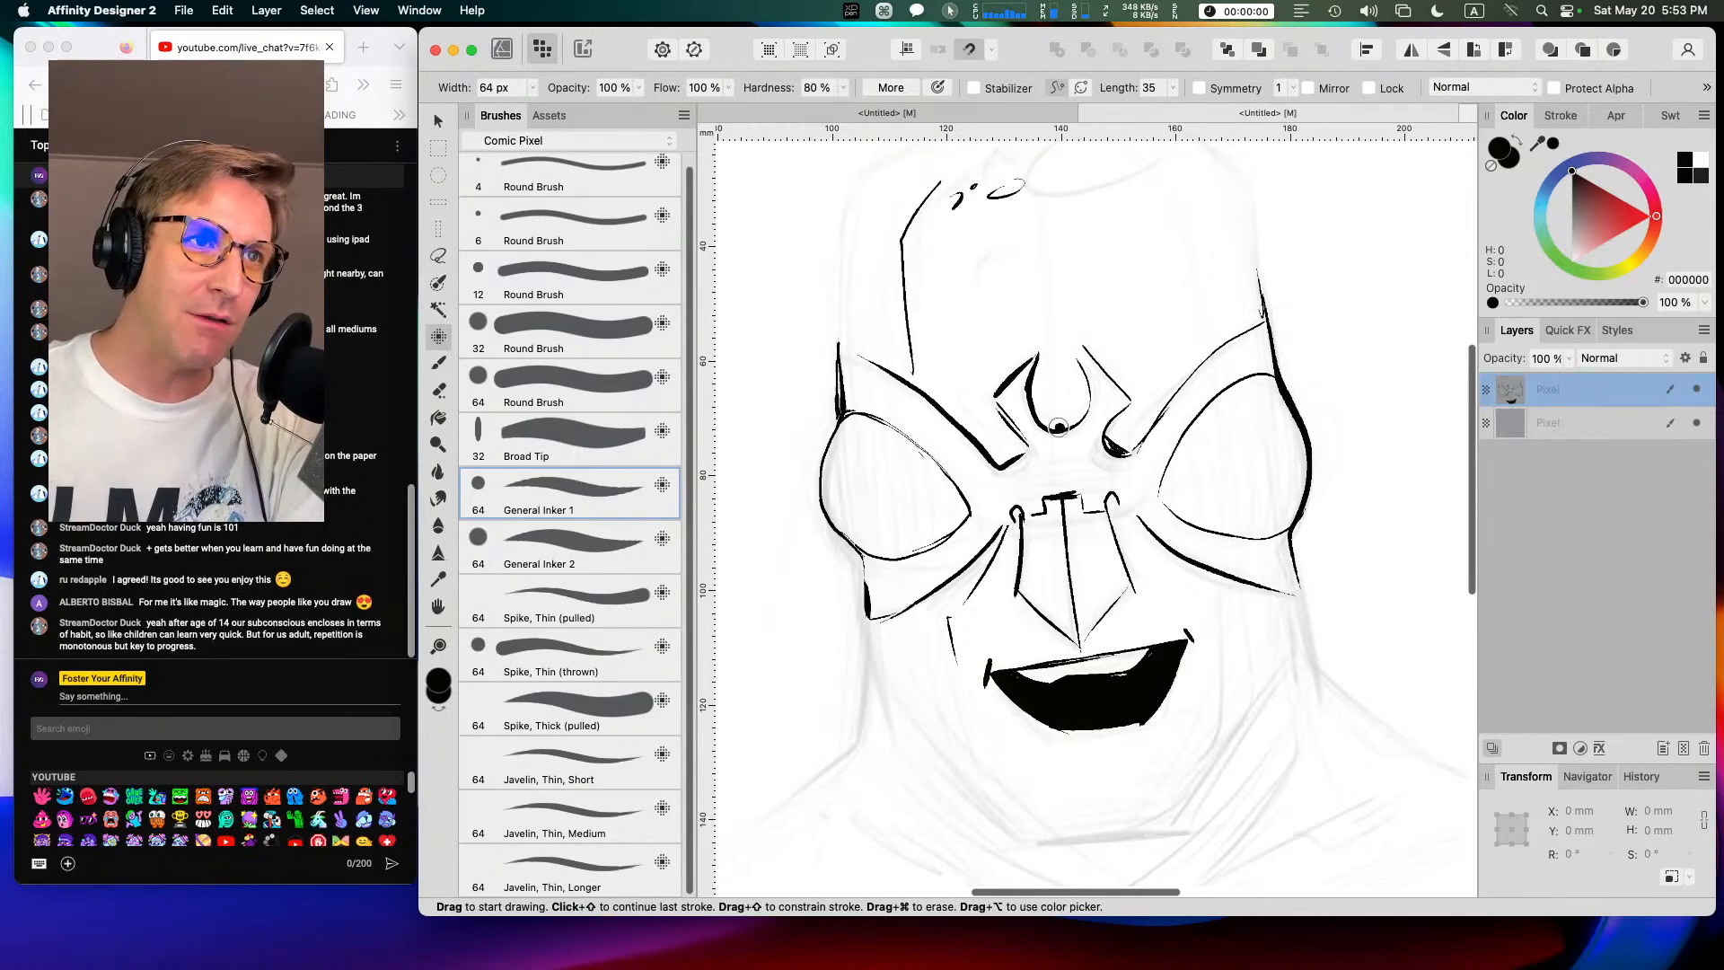
left_click_drag(1057, 388, 1066, 415)
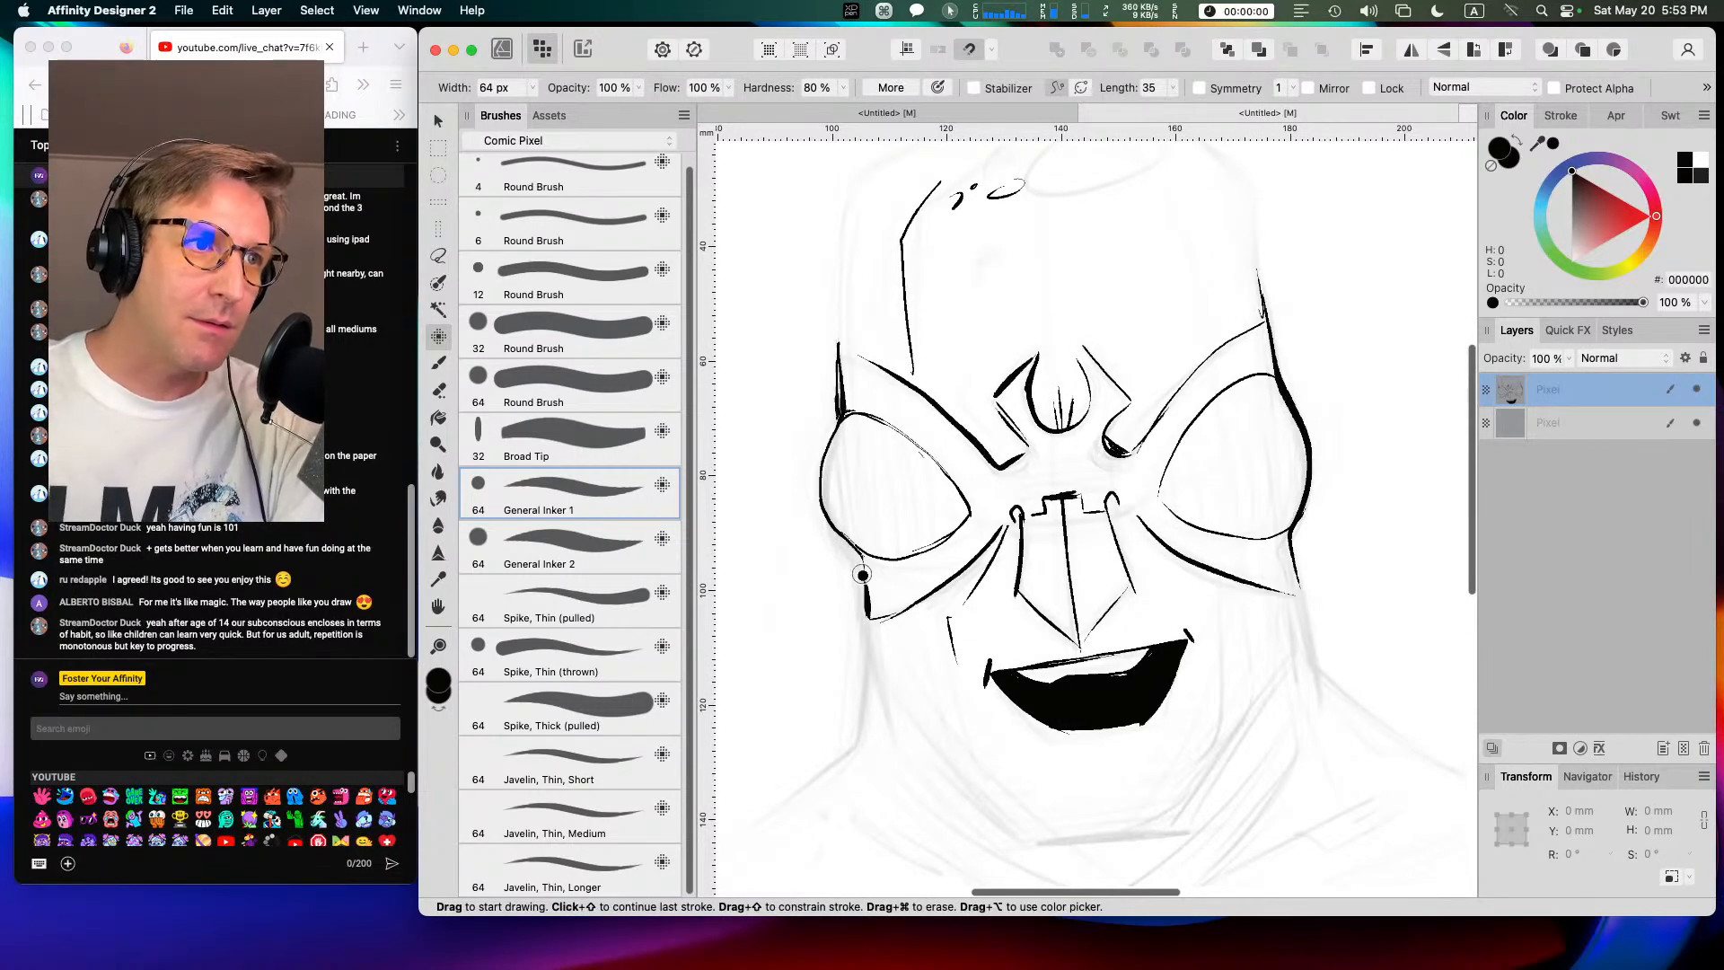
Step: Ink the lower face and chin outline, with a solid black shadow on the right jaw and hatching on the right cheek
mouse_move(864, 584)
left_mouse_down()
mouse_move(895, 723)
mouse_move(1043, 843)
mouse_move(1180, 821)
mouse_move(1239, 714)
left_mouse_up()
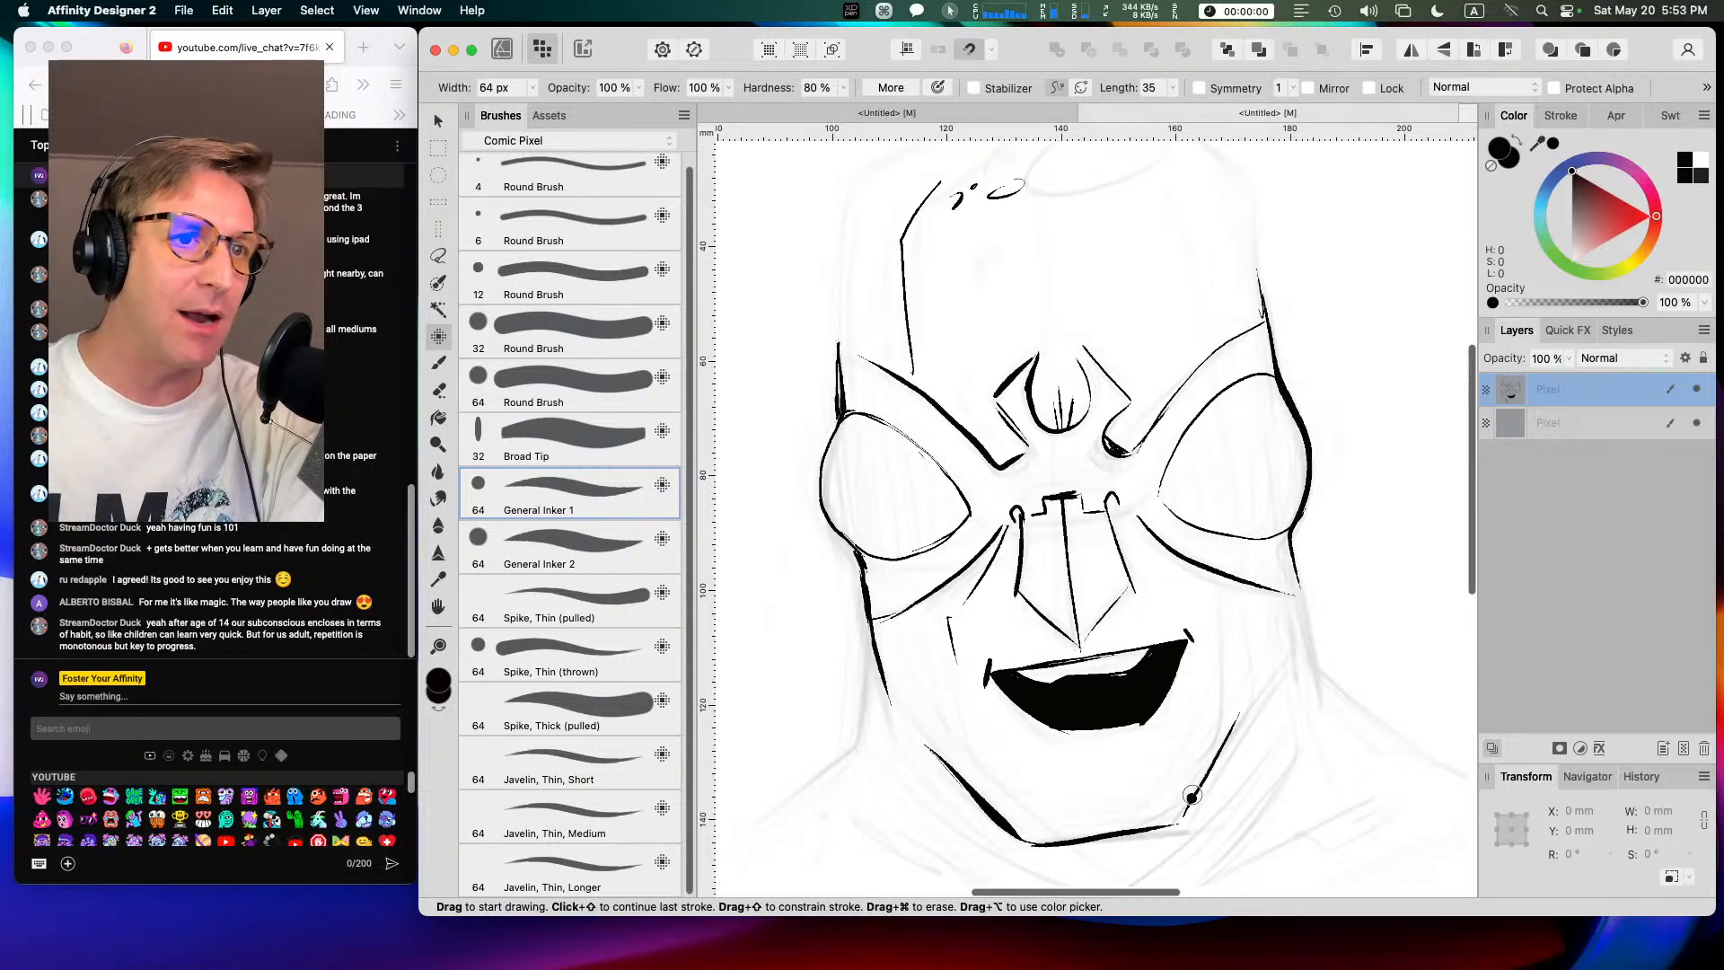
mouse_move(1217, 610)
left_mouse_down()
mouse_move(1223, 727)
mouse_move(1228, 709)
left_mouse_up()
left_click_drag(1176, 824, 1279, 690)
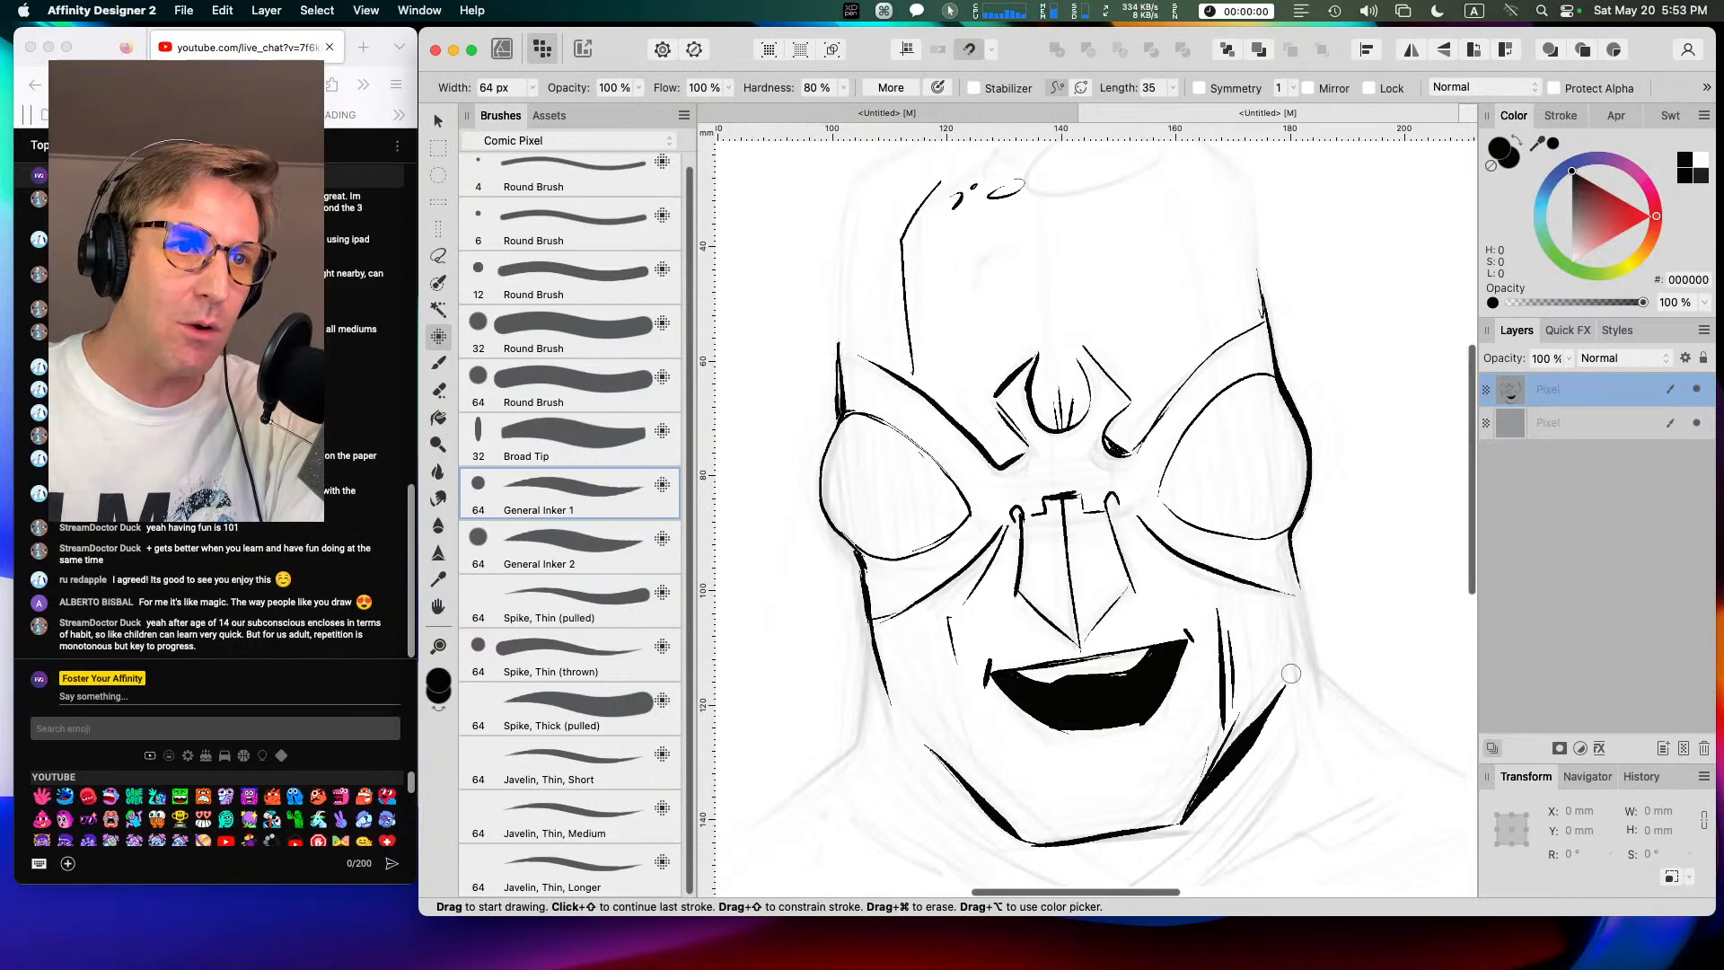
left_click_drag(1212, 774, 1282, 688)
left_click(1267, 646)
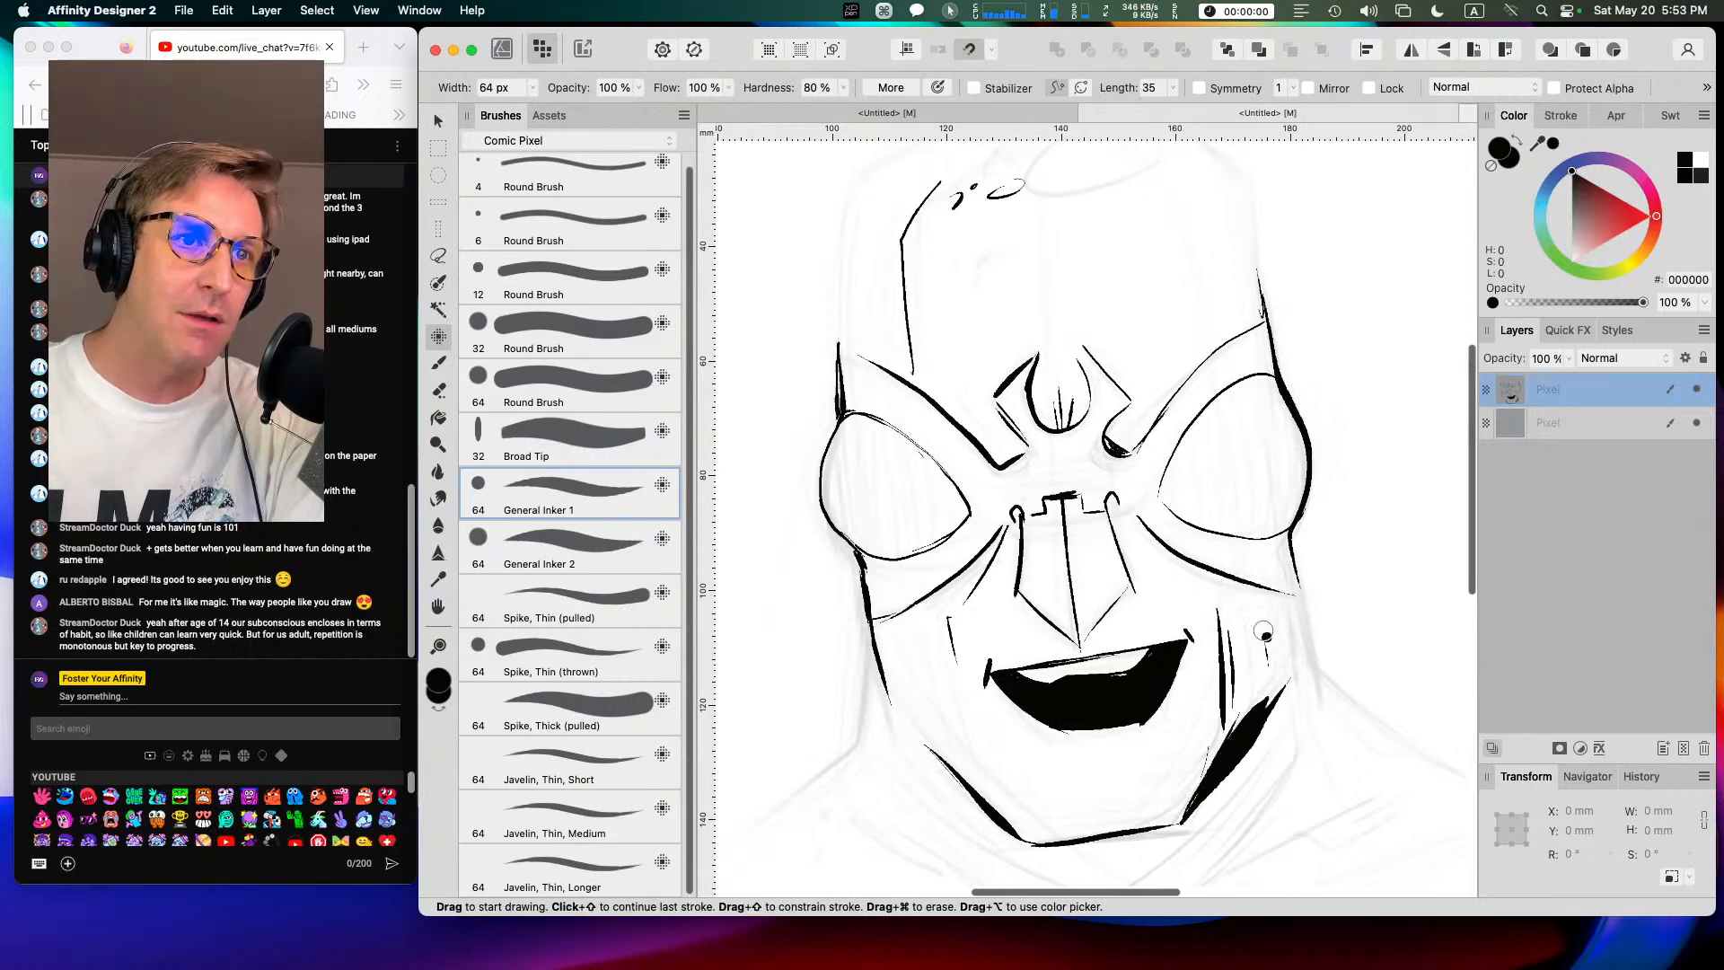
mouse_move(1210, 571)
left_mouse_down()
mouse_move(1257, 585)
mouse_move(1292, 639)
left_mouse_up()
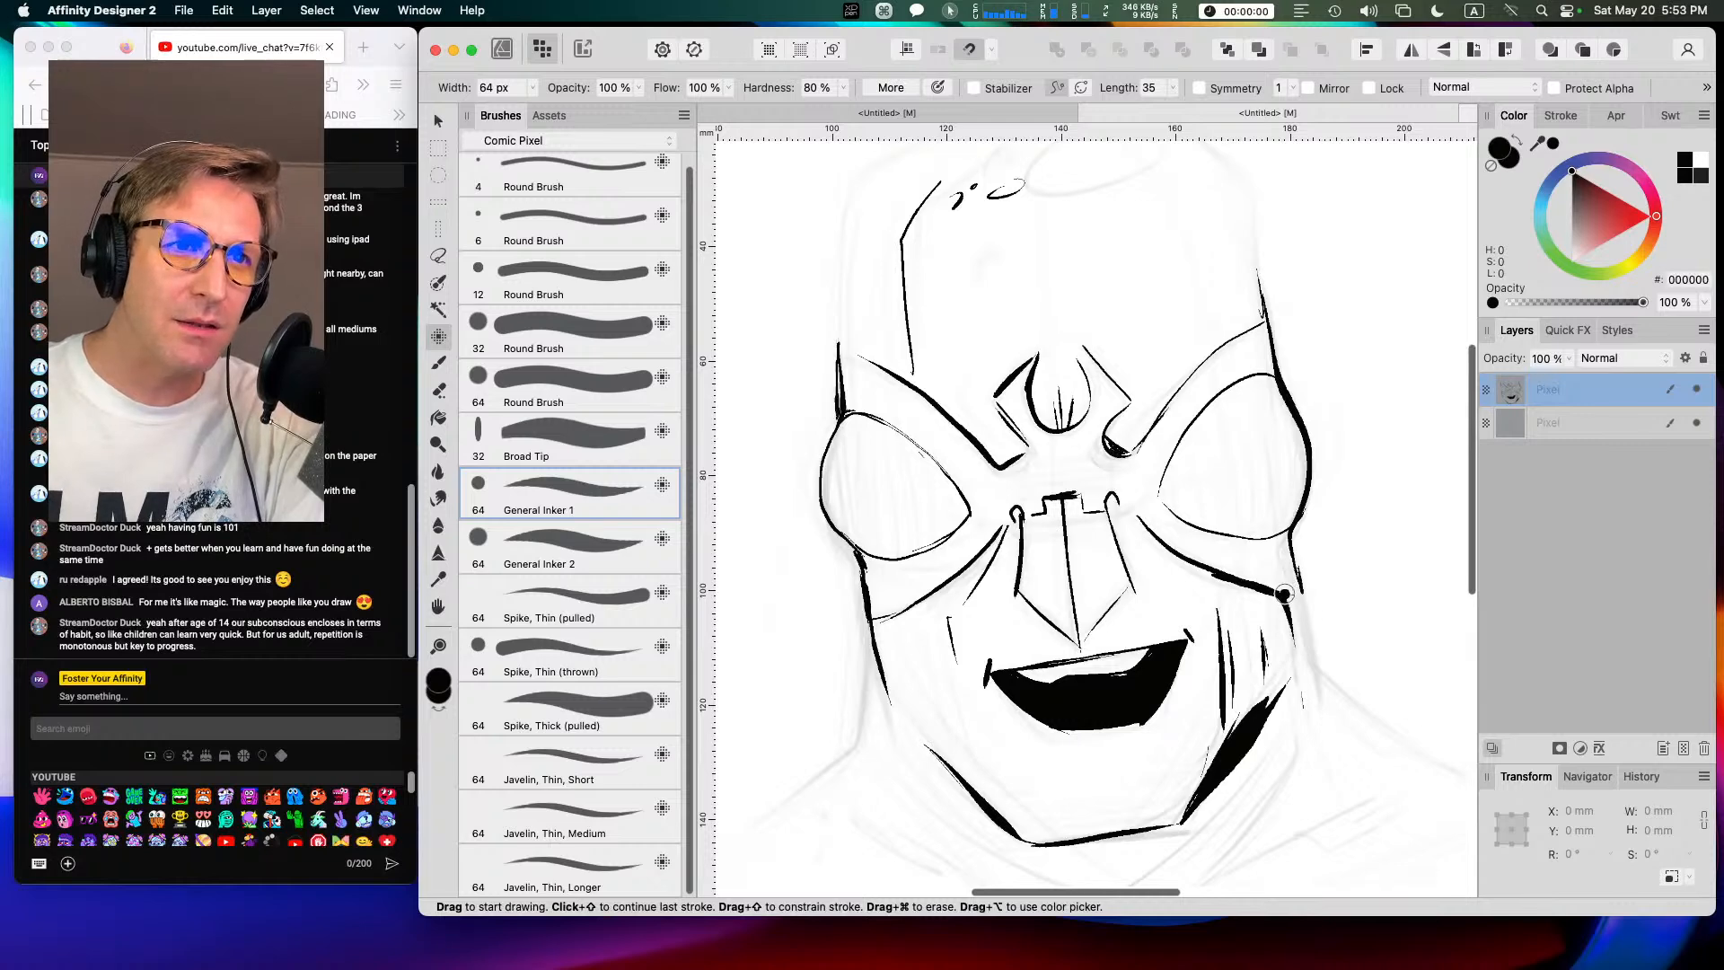
Step: Ink the right side of the neck with a thick downward-tapering line and extend it outward into the shoulder
left_click_drag(1299, 588, 1327, 701)
left_click_drag(1304, 619, 1346, 840)
left_click_drag(1323, 671, 1450, 773)
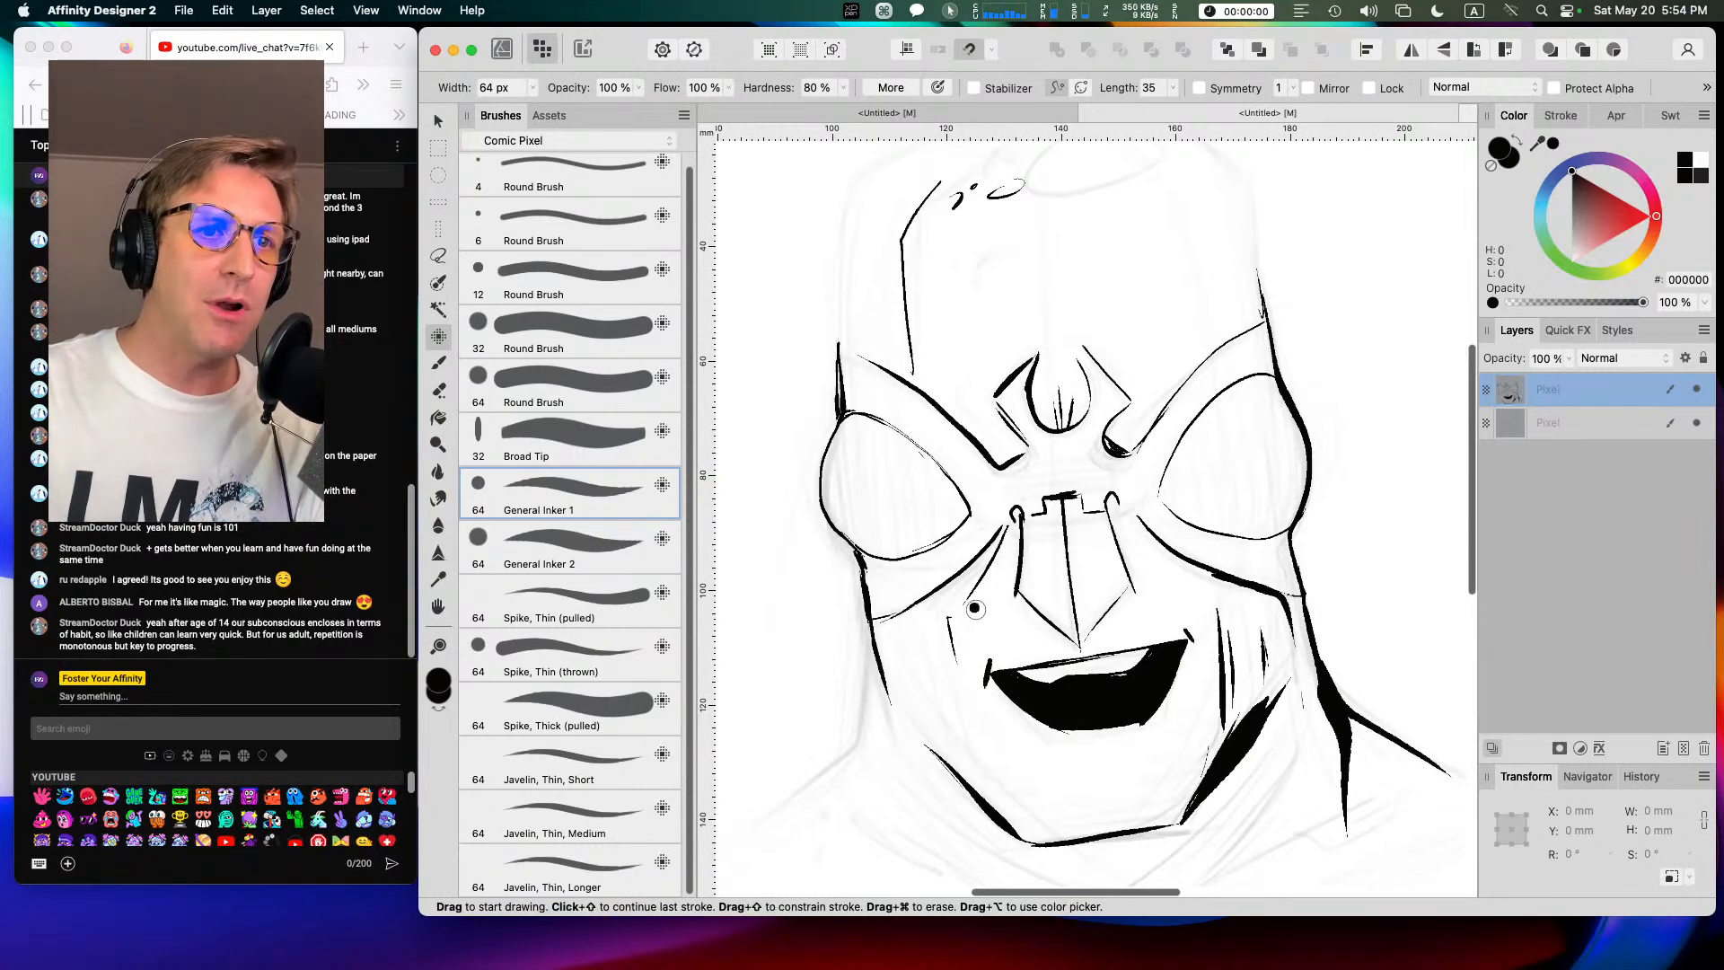
Step: Ink thick tapered black folds in the neck fabric below the right side of the jaw
key("space")
left_click_drag(1281, 816, 1268, 574)
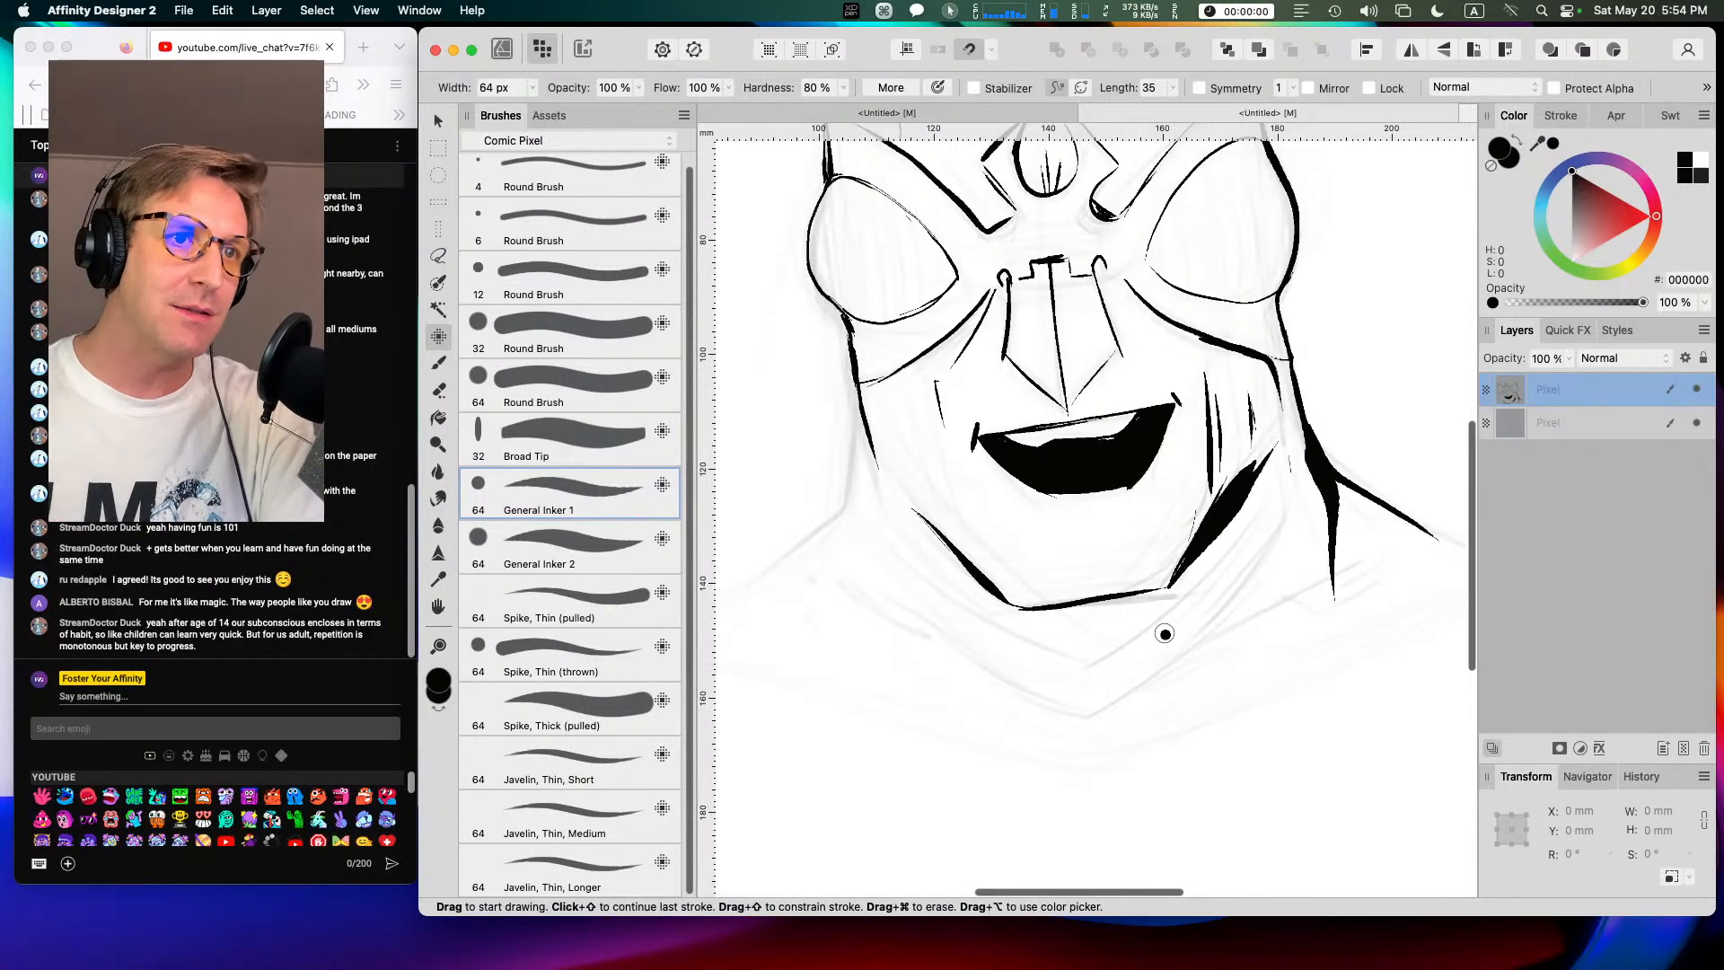
left_click_drag(1123, 644, 1252, 553)
left_click_drag(1093, 669, 1252, 549)
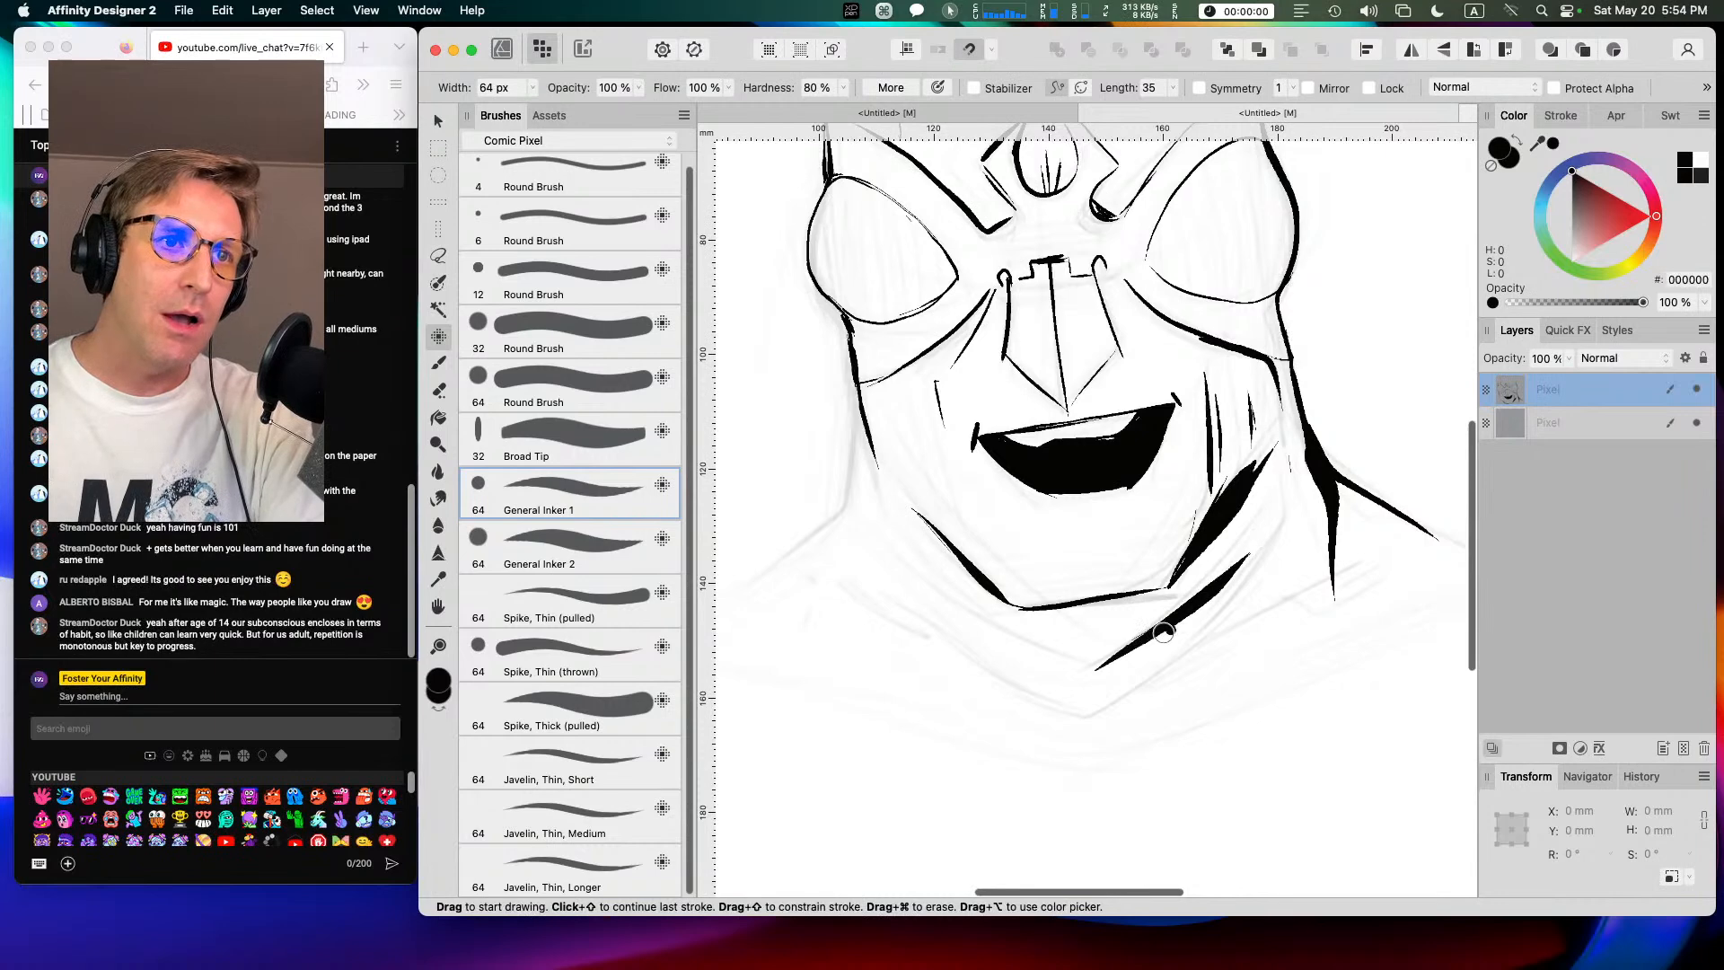
left_click_drag(1177, 623, 1277, 575)
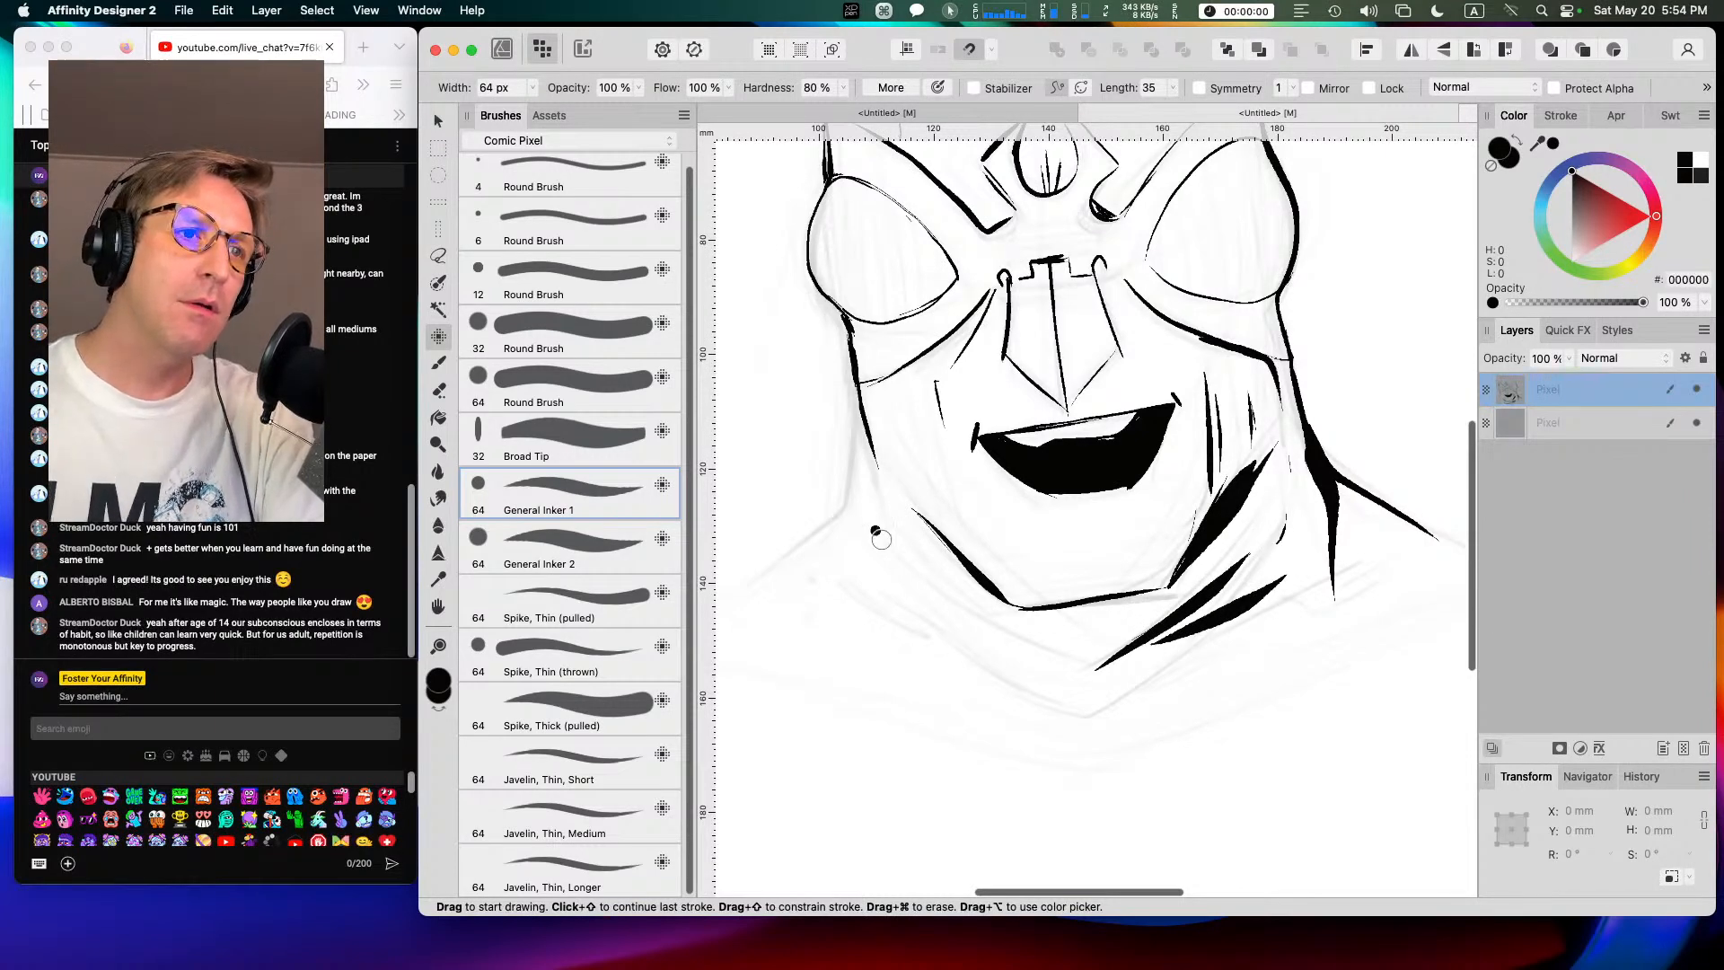
Step: Ink a curved fold under the chin and a longer, thicker fold below it that comes to a point, redoing the stray strokes
mouse_move(915, 565)
left_mouse_down()
mouse_move(1036, 641)
mouse_move(1163, 606)
left_mouse_up()
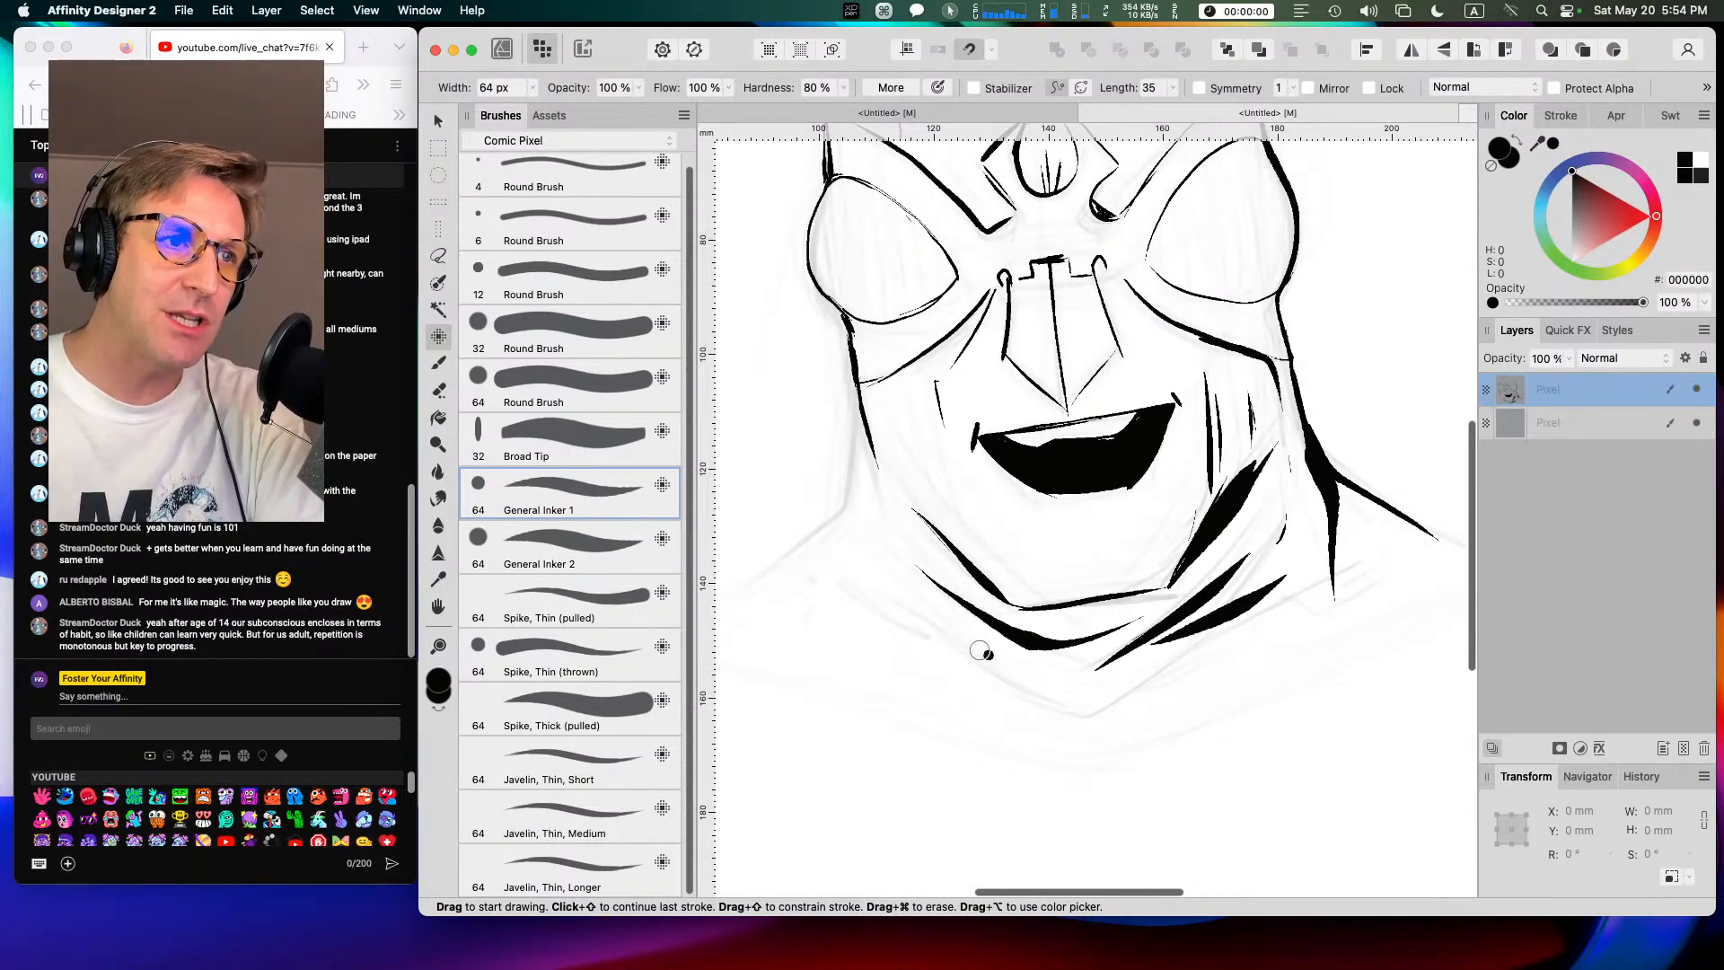
left_click_drag(871, 579, 1037, 689)
mouse_move(878, 587)
left_mouse_down()
mouse_move(1110, 702)
mouse_move(1212, 660)
left_mouse_up()
key("super+z")
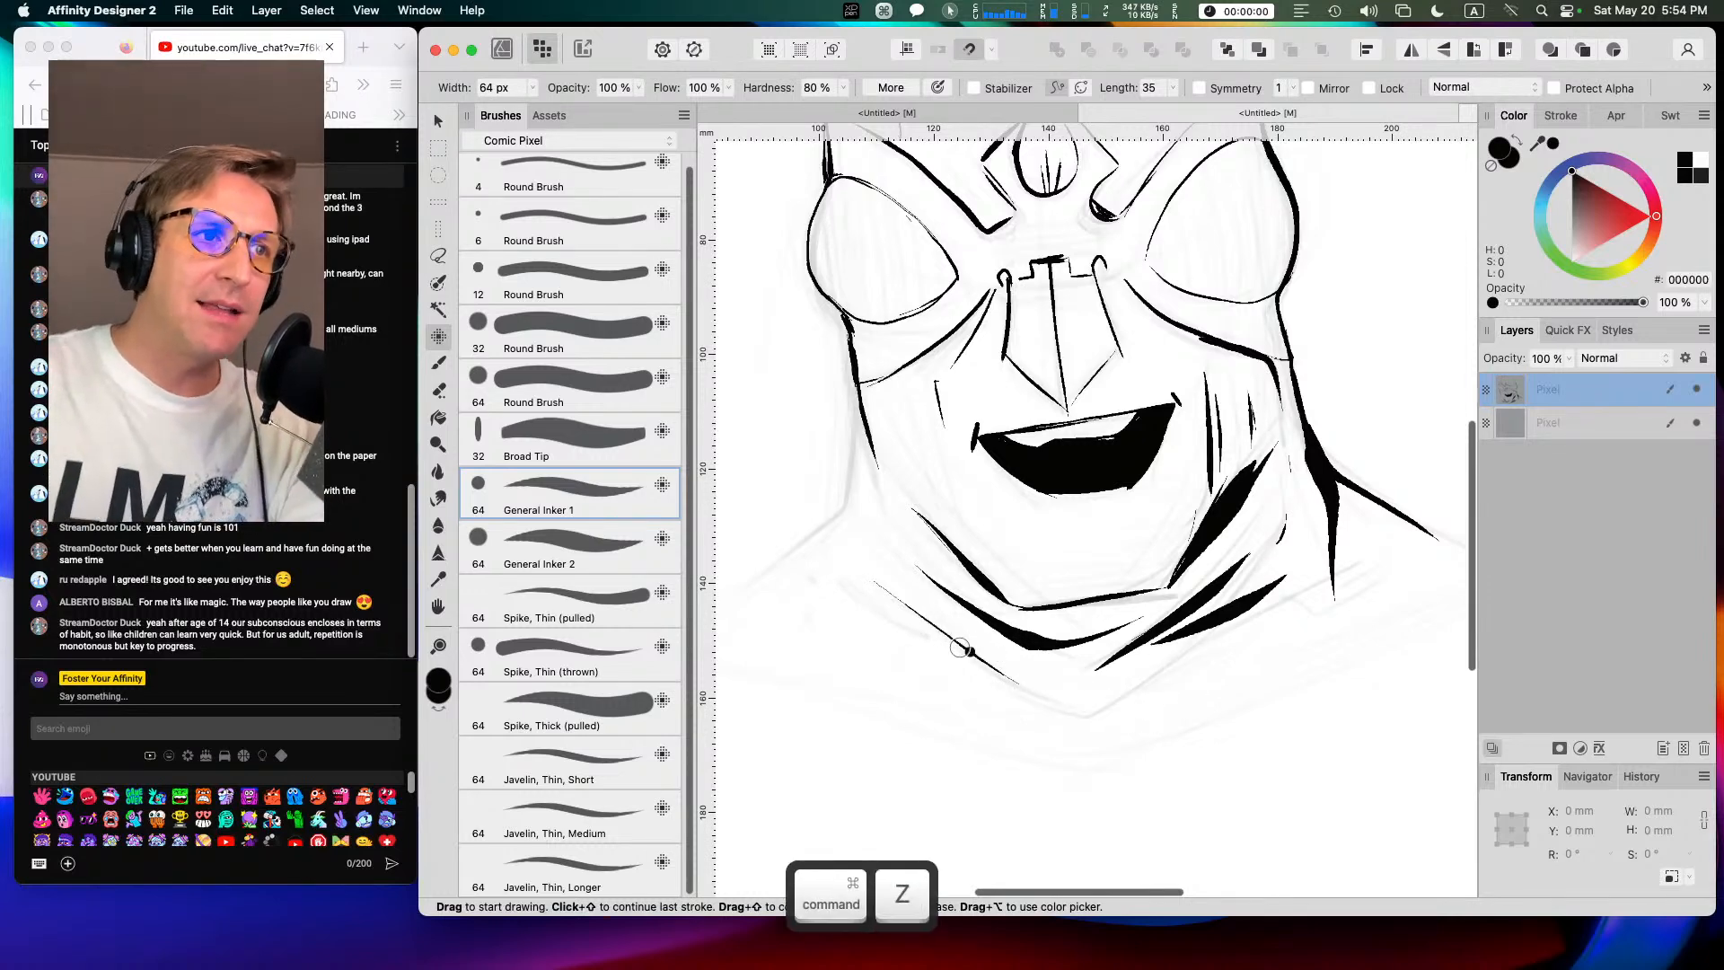
mouse_move(859, 563)
left_mouse_down()
mouse_move(1007, 675)
mouse_move(1114, 720)
mouse_move(1291, 611)
left_mouse_up()
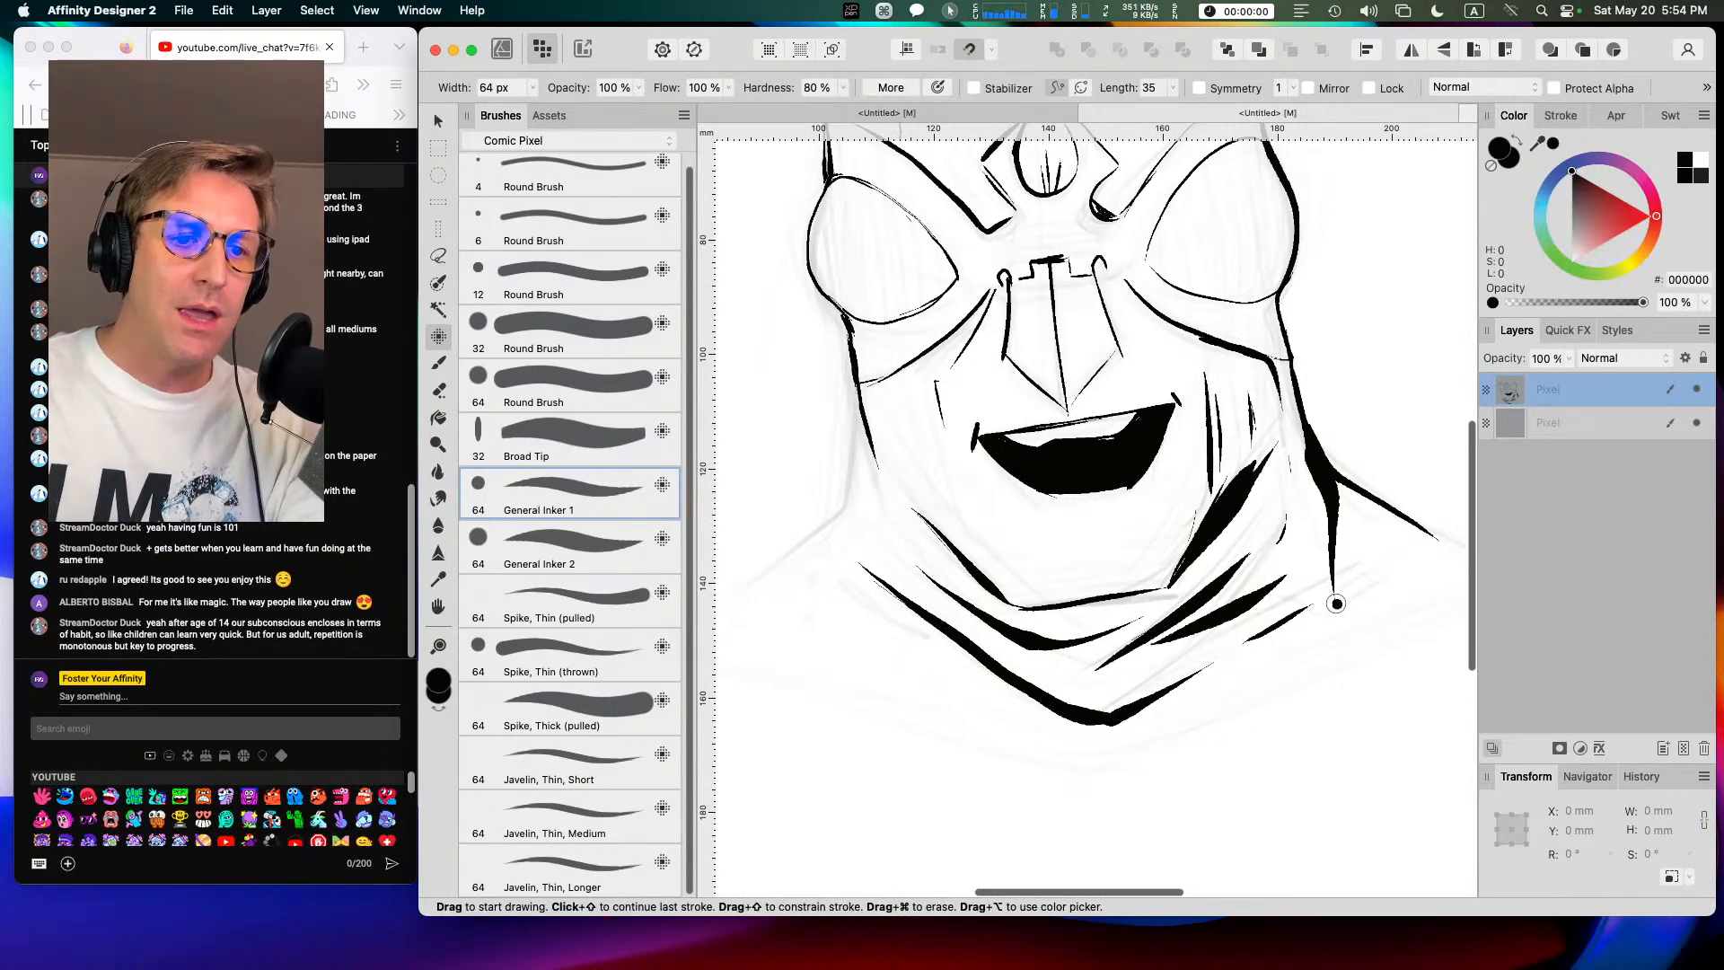
Step: Erase the downward spur of the right neck line and ink the left neck line running into a thick shoulder line
key("super")
mouse_move(1335, 600)
left_mouse_down()
mouse_move(1334, 502)
mouse_move(1294, 440)
mouse_move(1312, 471)
left_mouse_up()
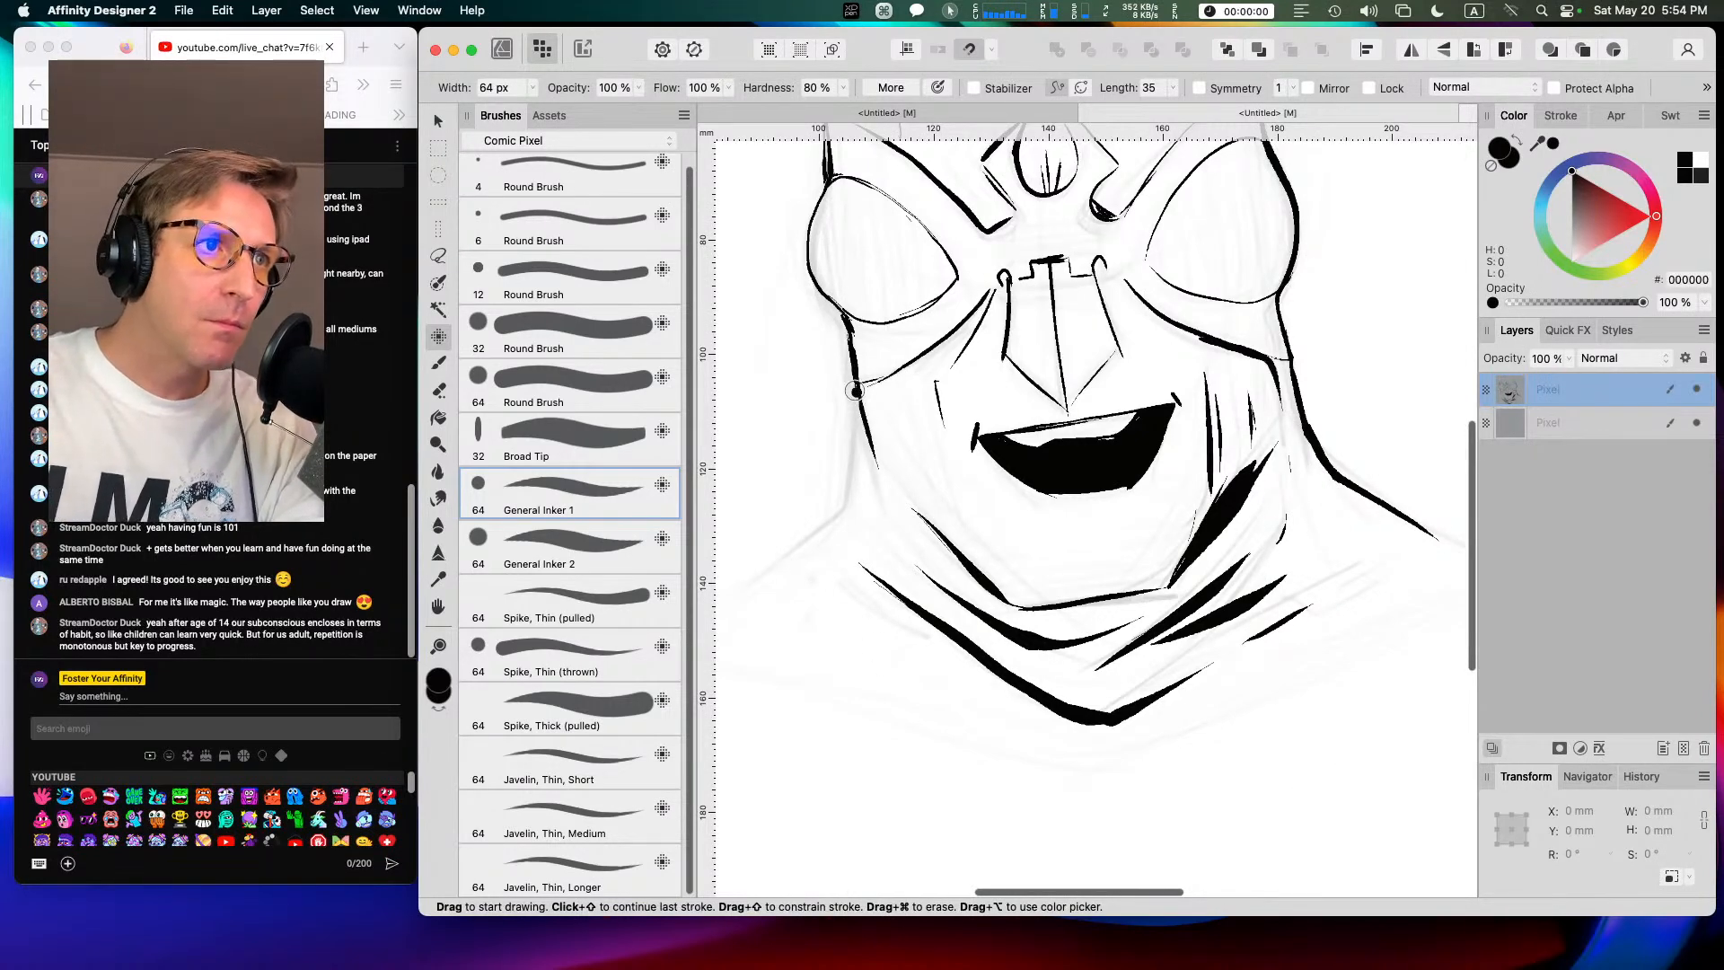
left_click_drag(853, 402, 765, 592)
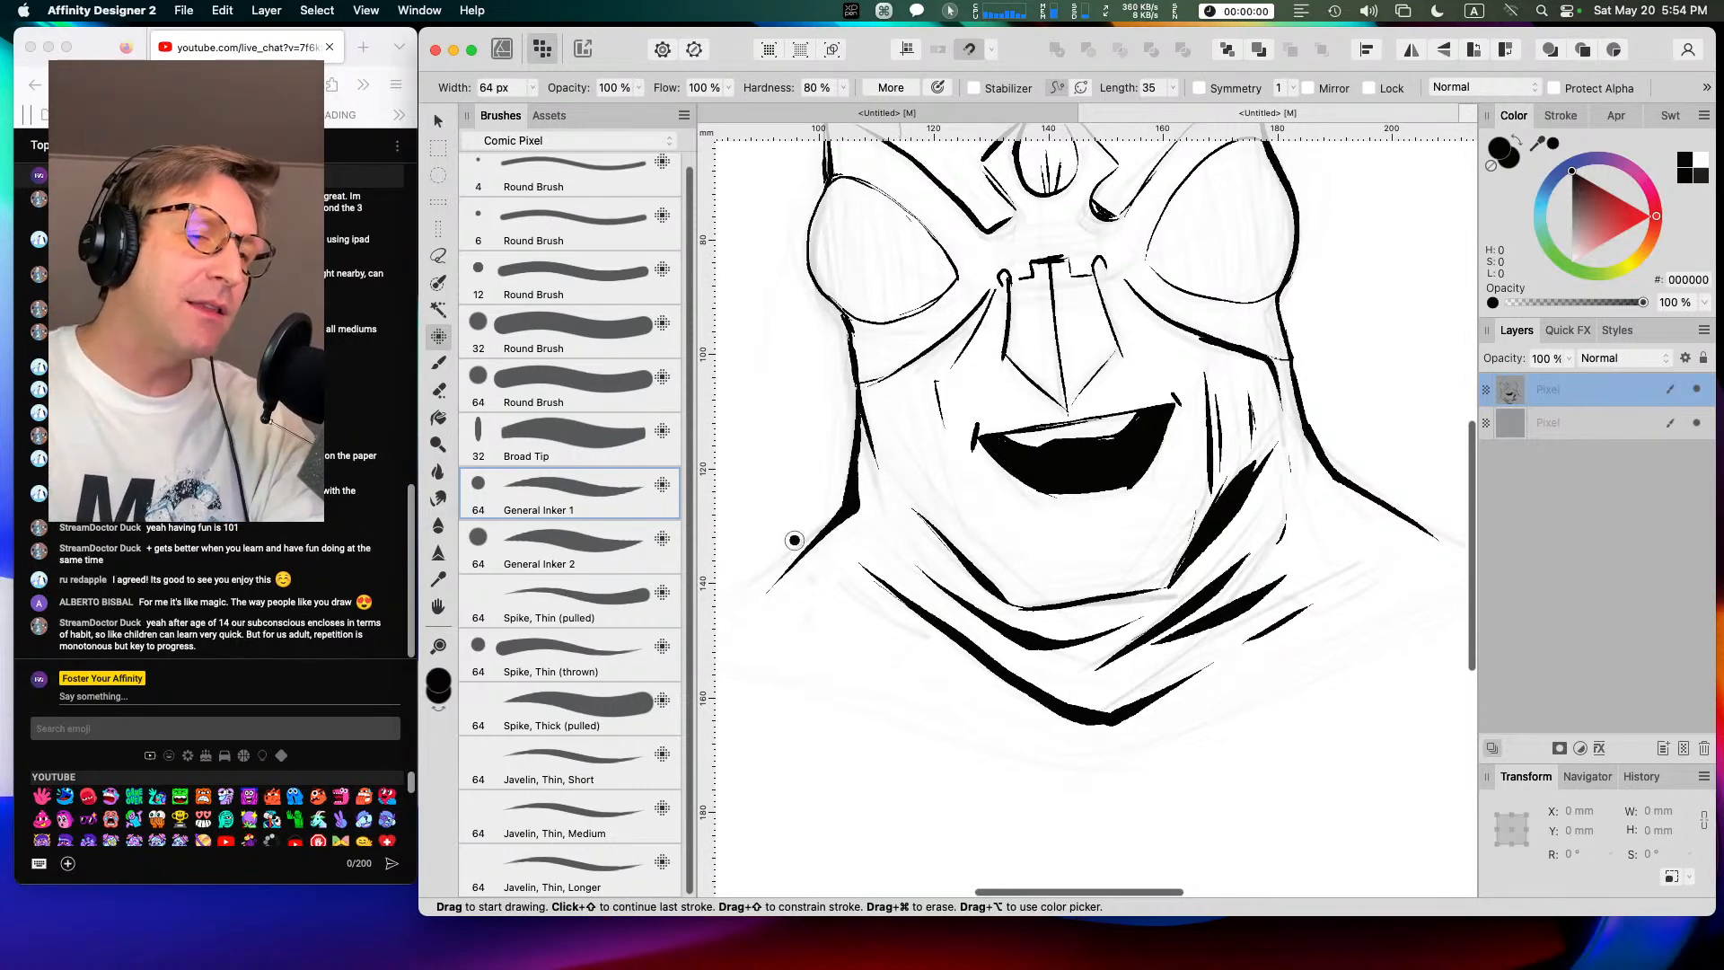
left_click_drag(757, 341, 808, 637)
mouse_move(777, 516)
left_mouse_down()
mouse_move(781, 559)
mouse_move(732, 429)
mouse_move(747, 403)
mouse_move(751, 453)
left_mouse_up()
left_click_drag(846, 498, 743, 619)
Step: Ink a thin crease on the left of the neck and a wide, thick-centred collar line below the folds
left_click_drag(851, 628, 923, 673)
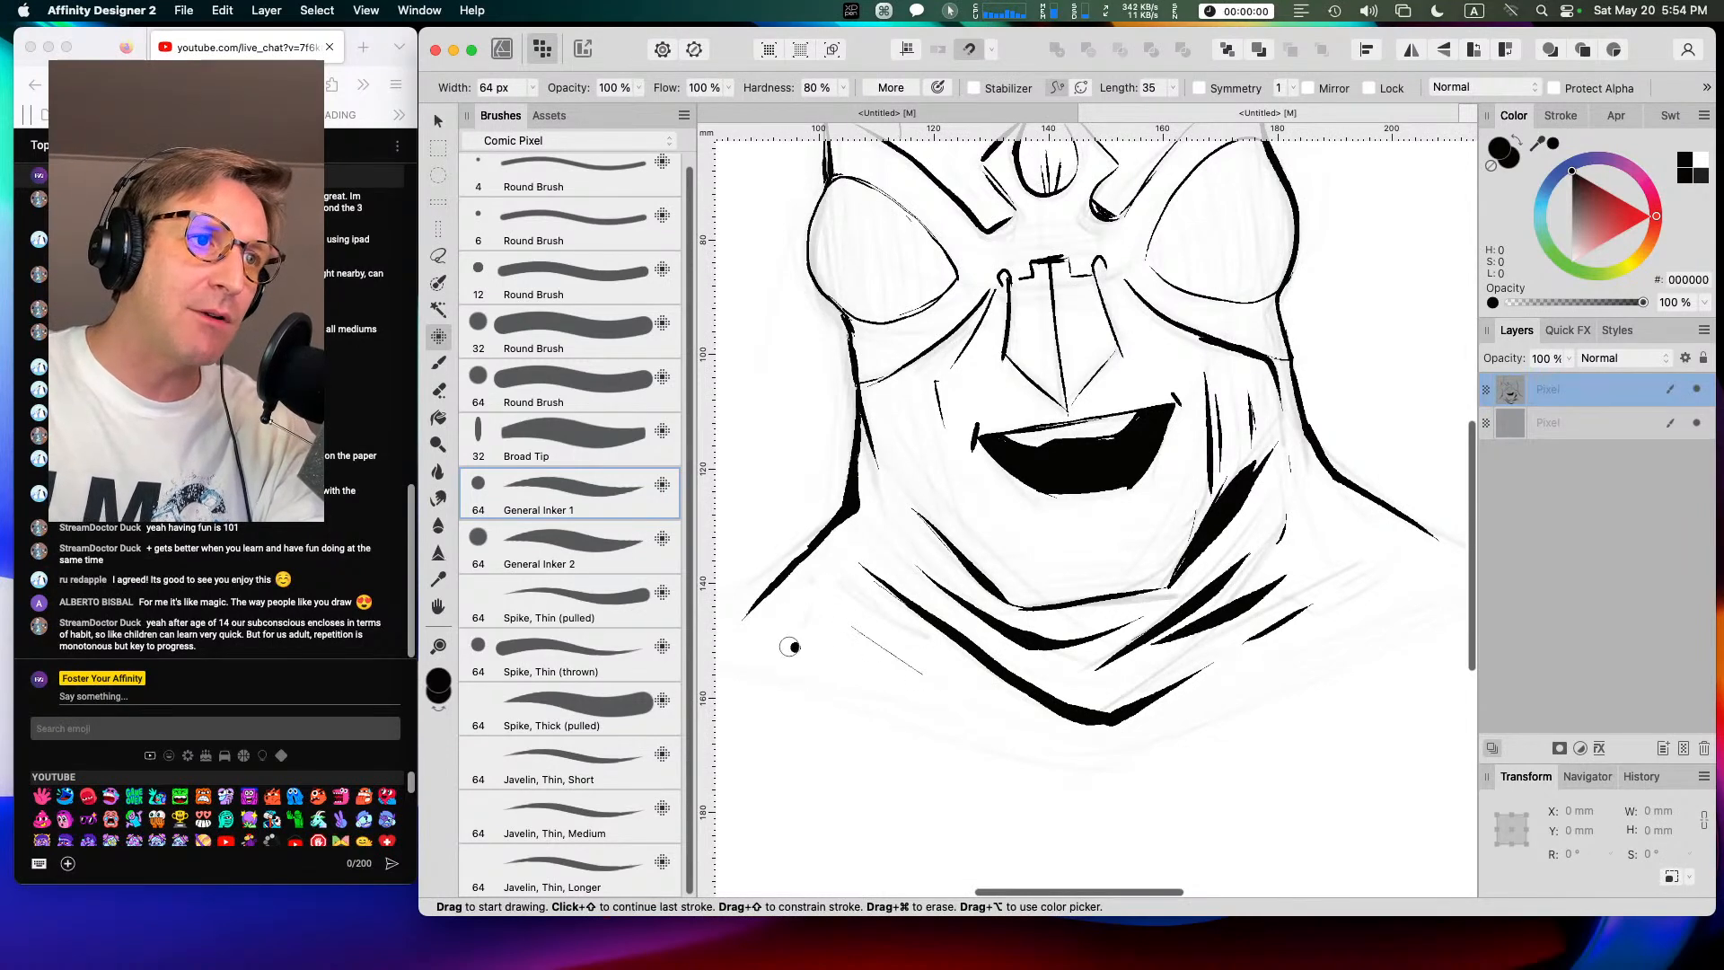
mouse_move(797, 656)
left_mouse_down()
mouse_move(1126, 761)
mouse_move(1362, 645)
left_mouse_up()
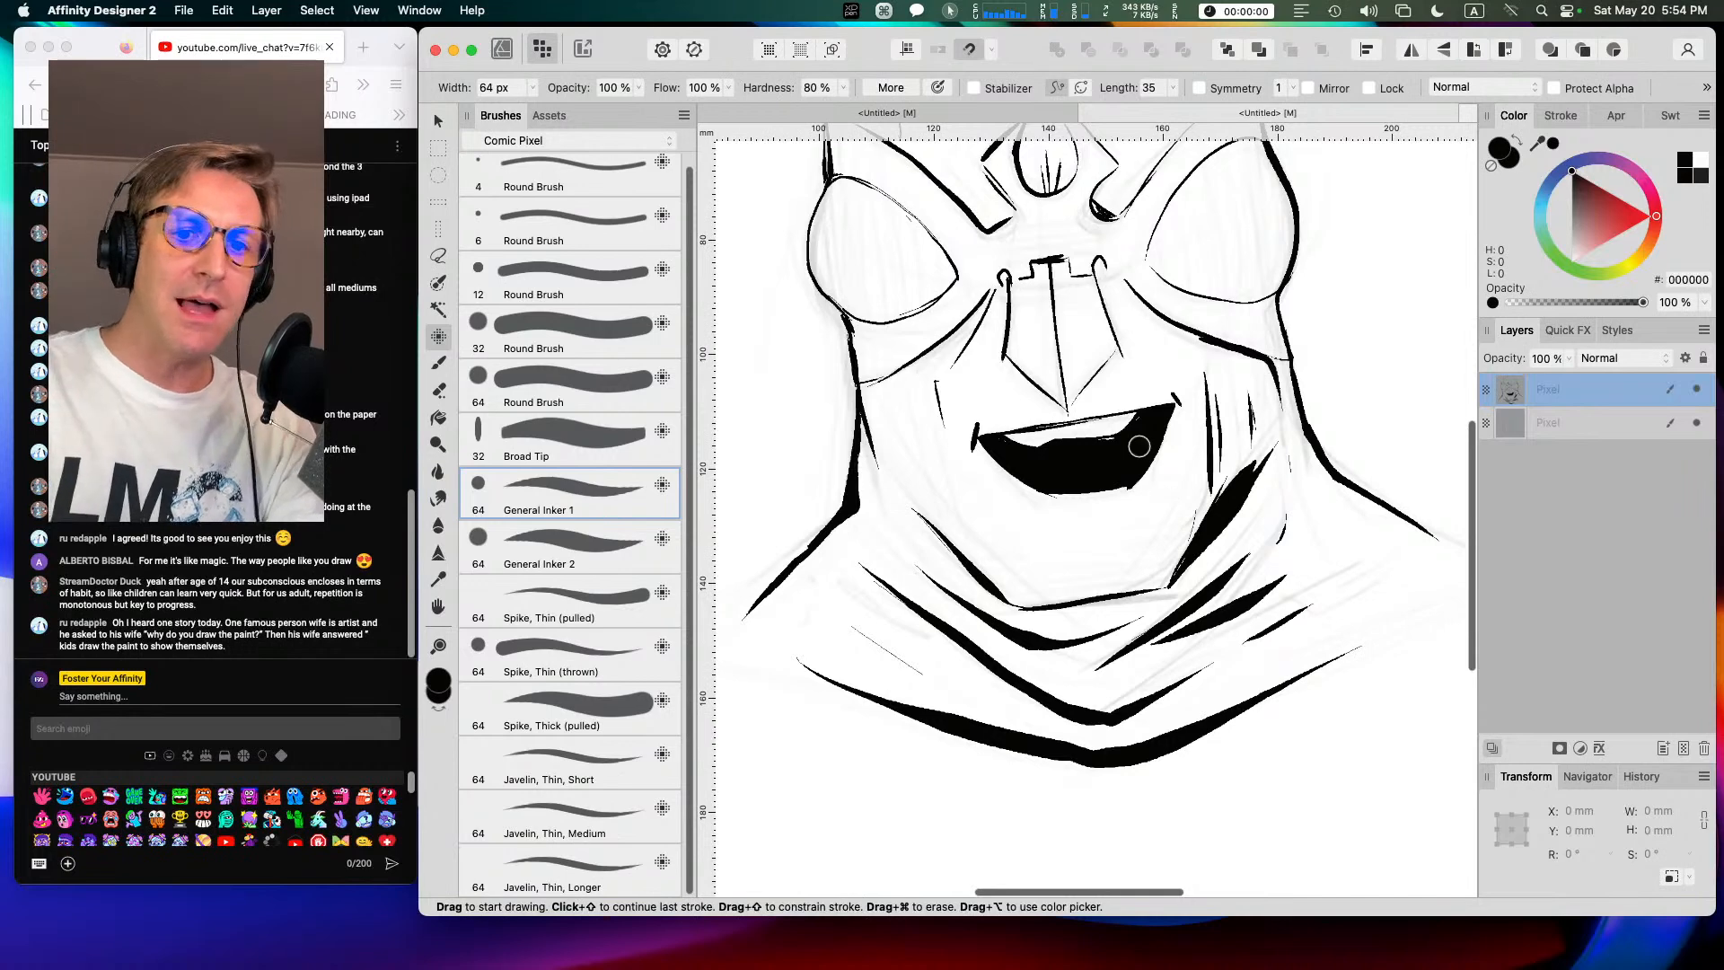
Step: Thicken the inner ends of the mask's brow lines and darken the short lines inside the brow crescent
key("super+0")
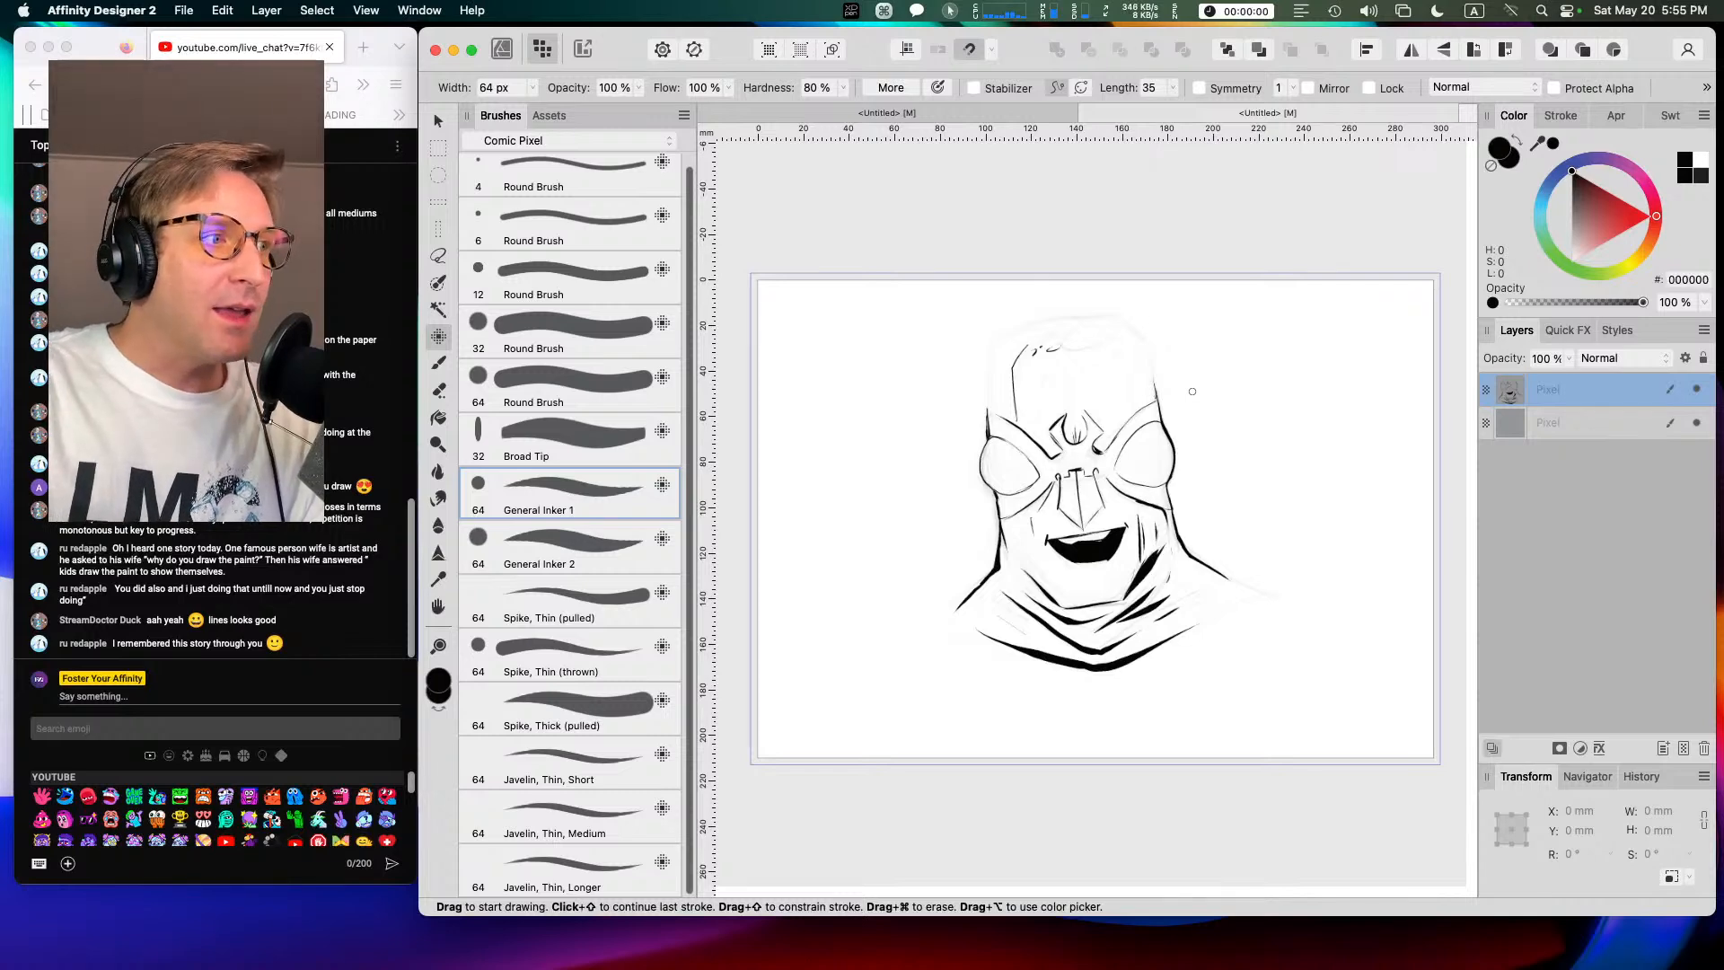
key("super+equal")
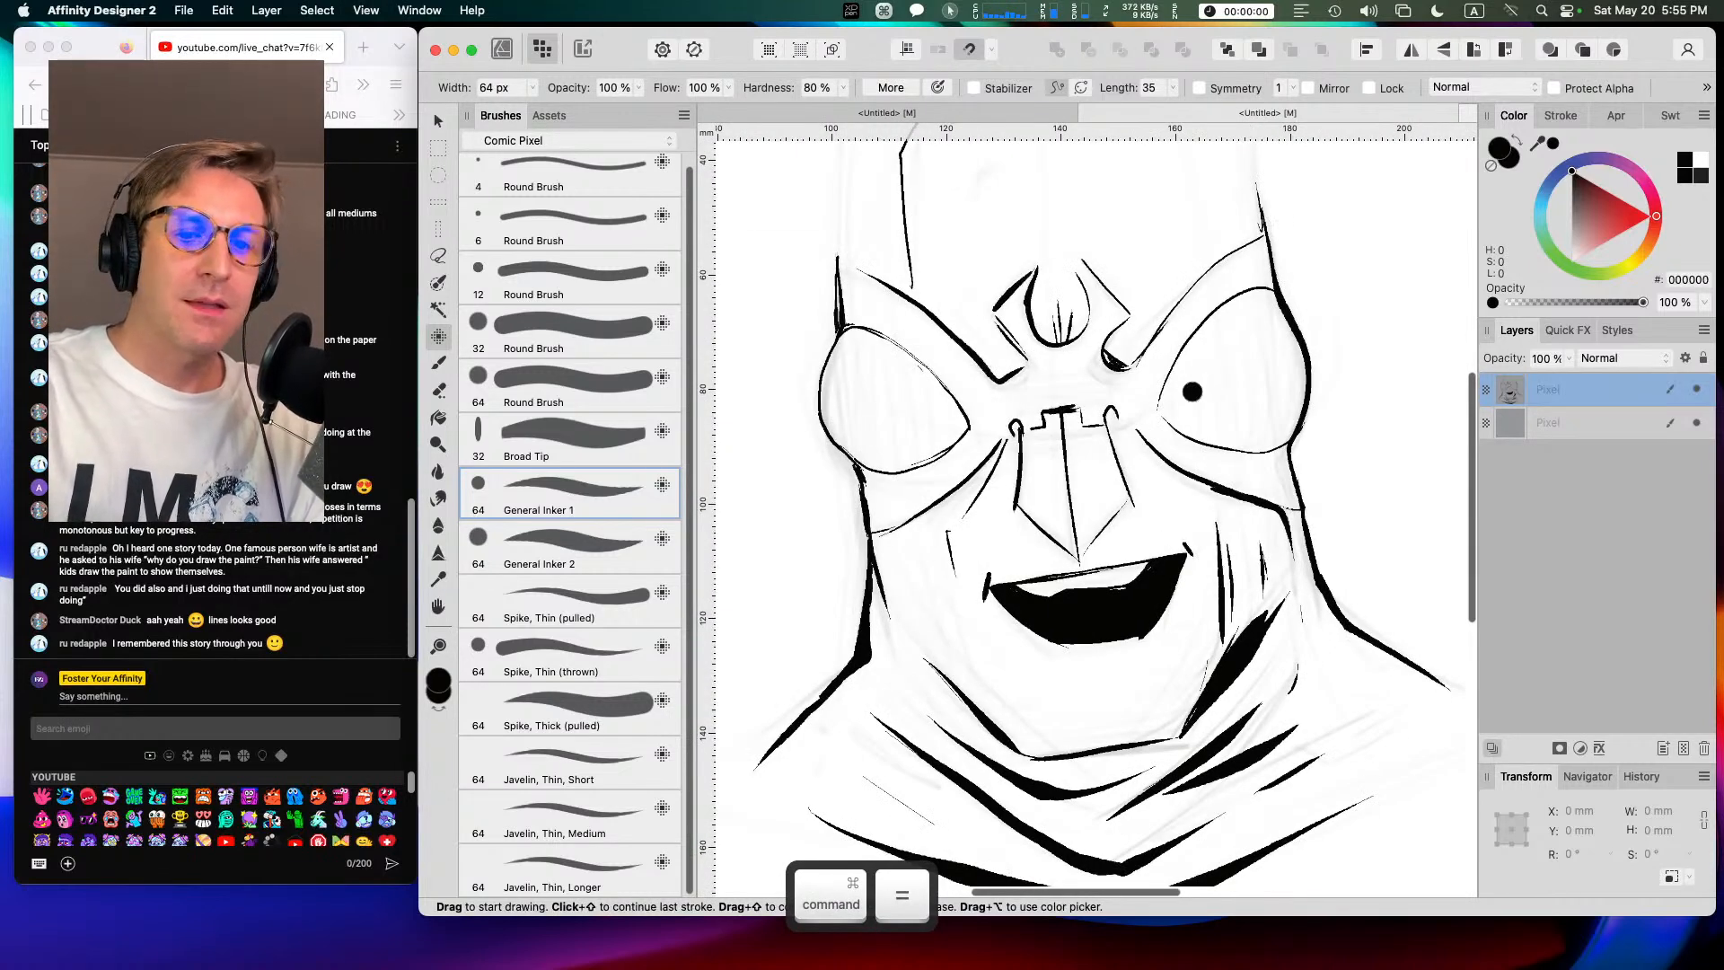
key("space")
mouse_move(1027, 231)
left_mouse_down()
mouse_move(1027, 358)
mouse_move(999, 412)
left_mouse_up()
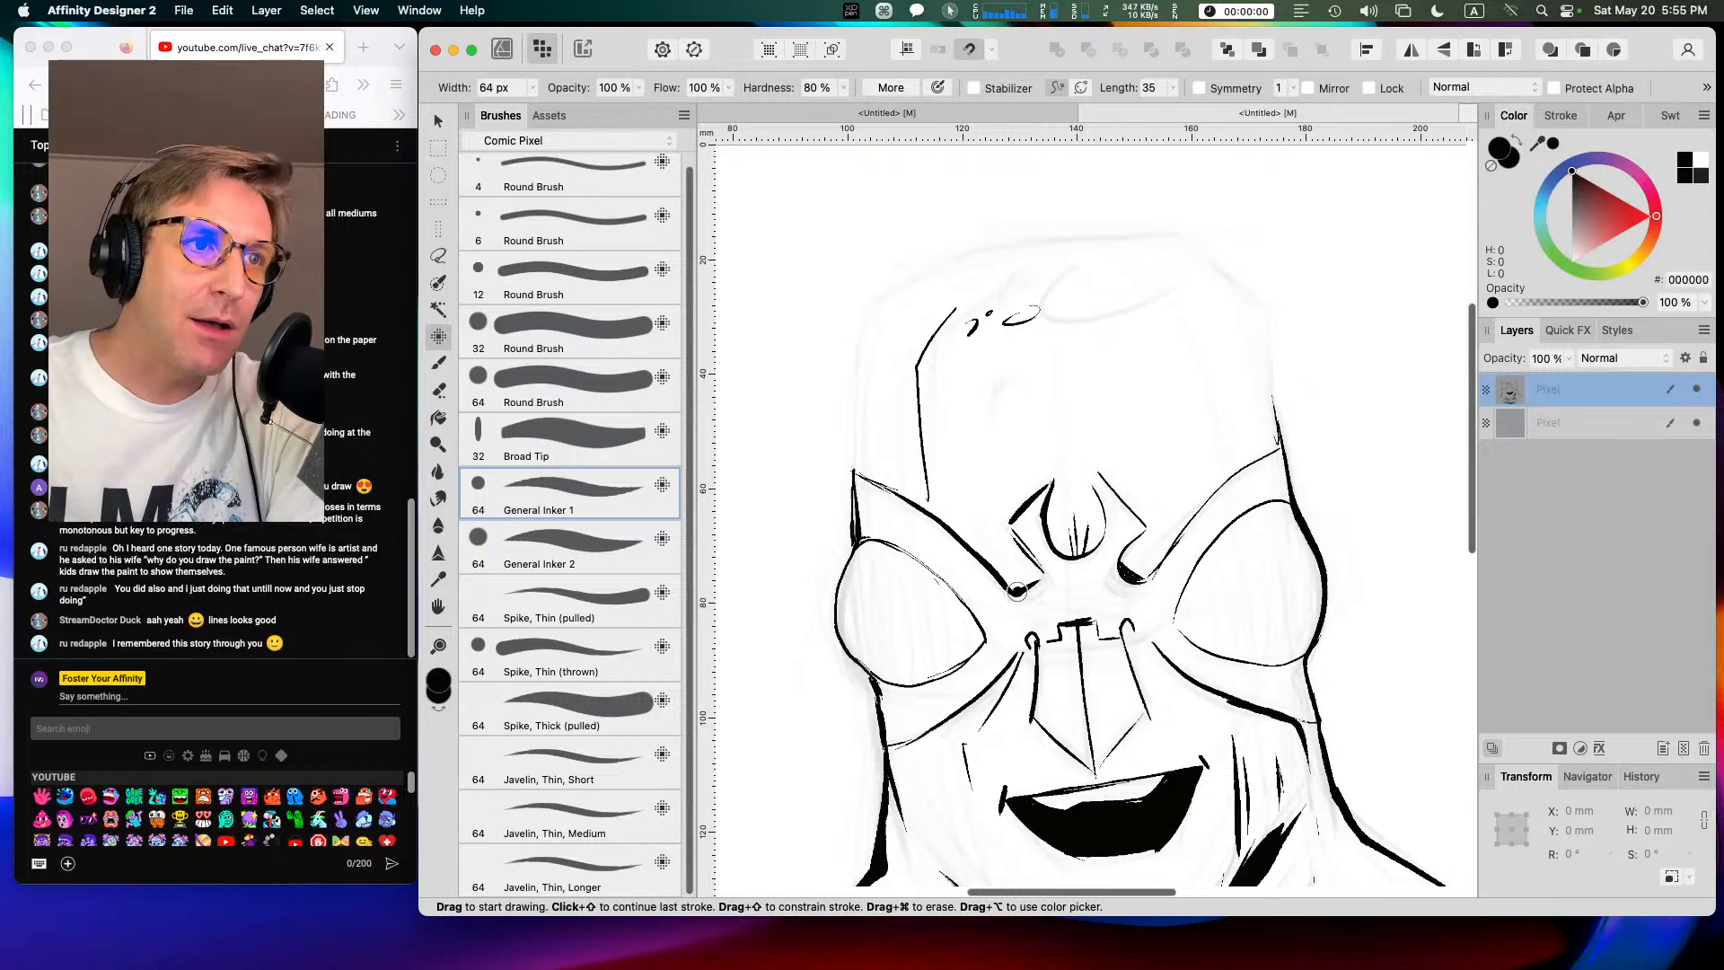
mouse_move(1014, 588)
left_mouse_down()
mouse_move(1093, 552)
mouse_move(1146, 552)
left_mouse_up()
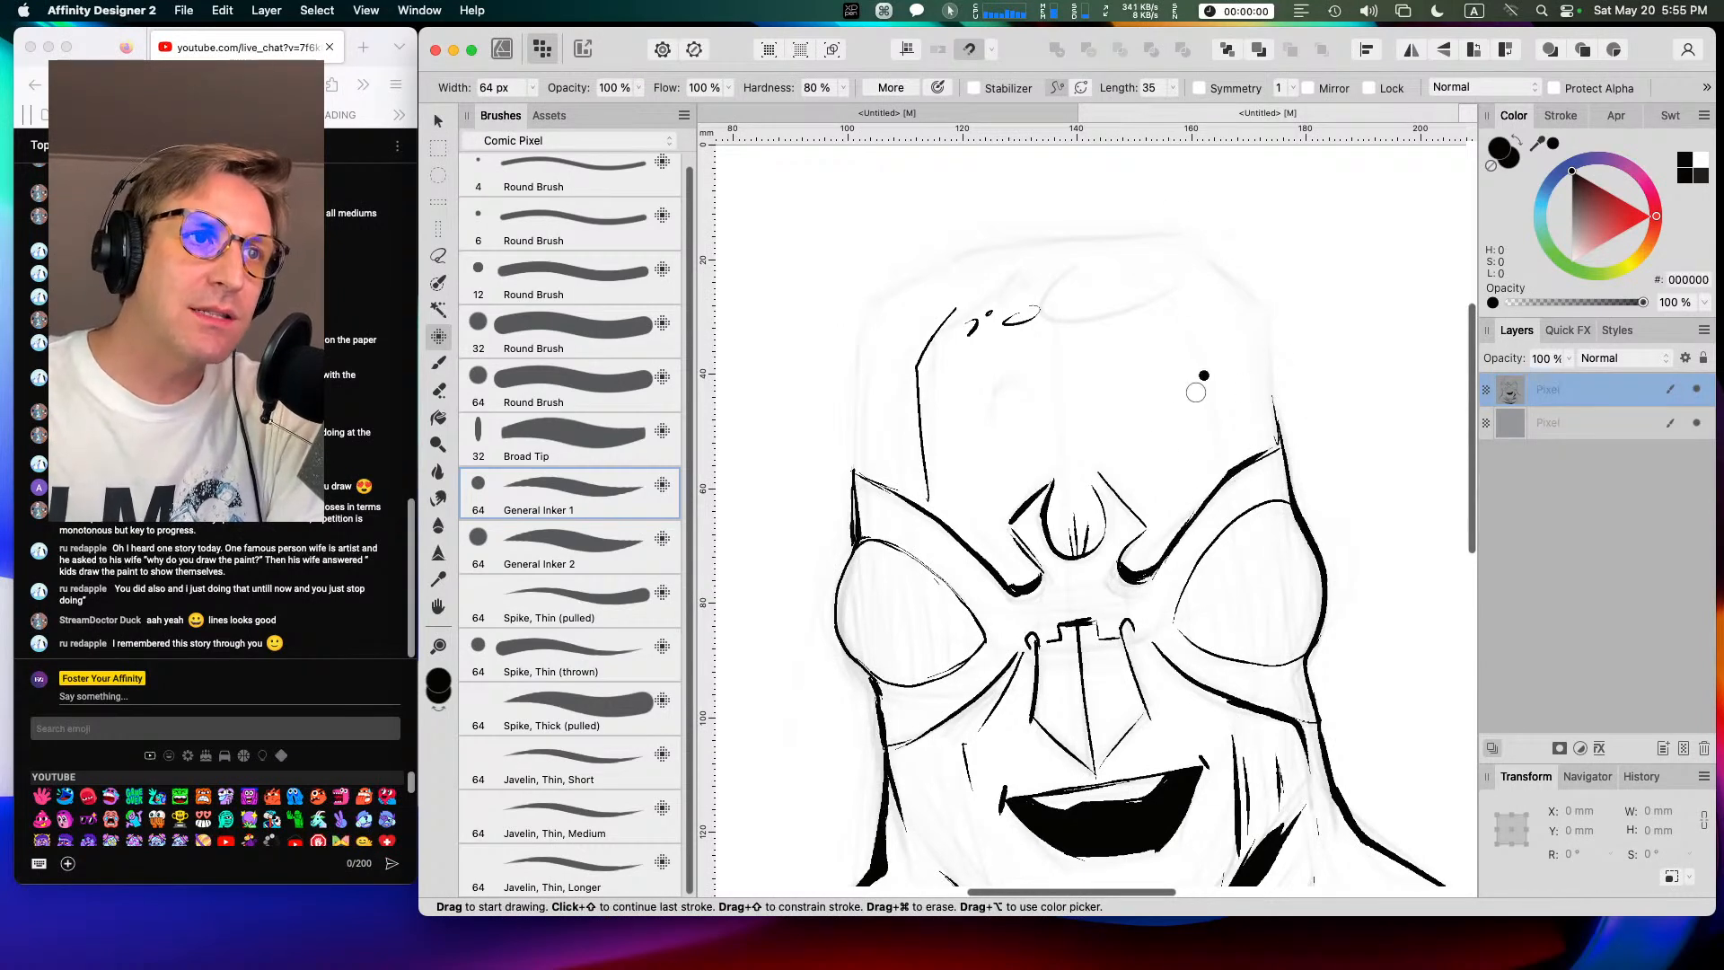
left_click_drag(1070, 551, 1069, 517)
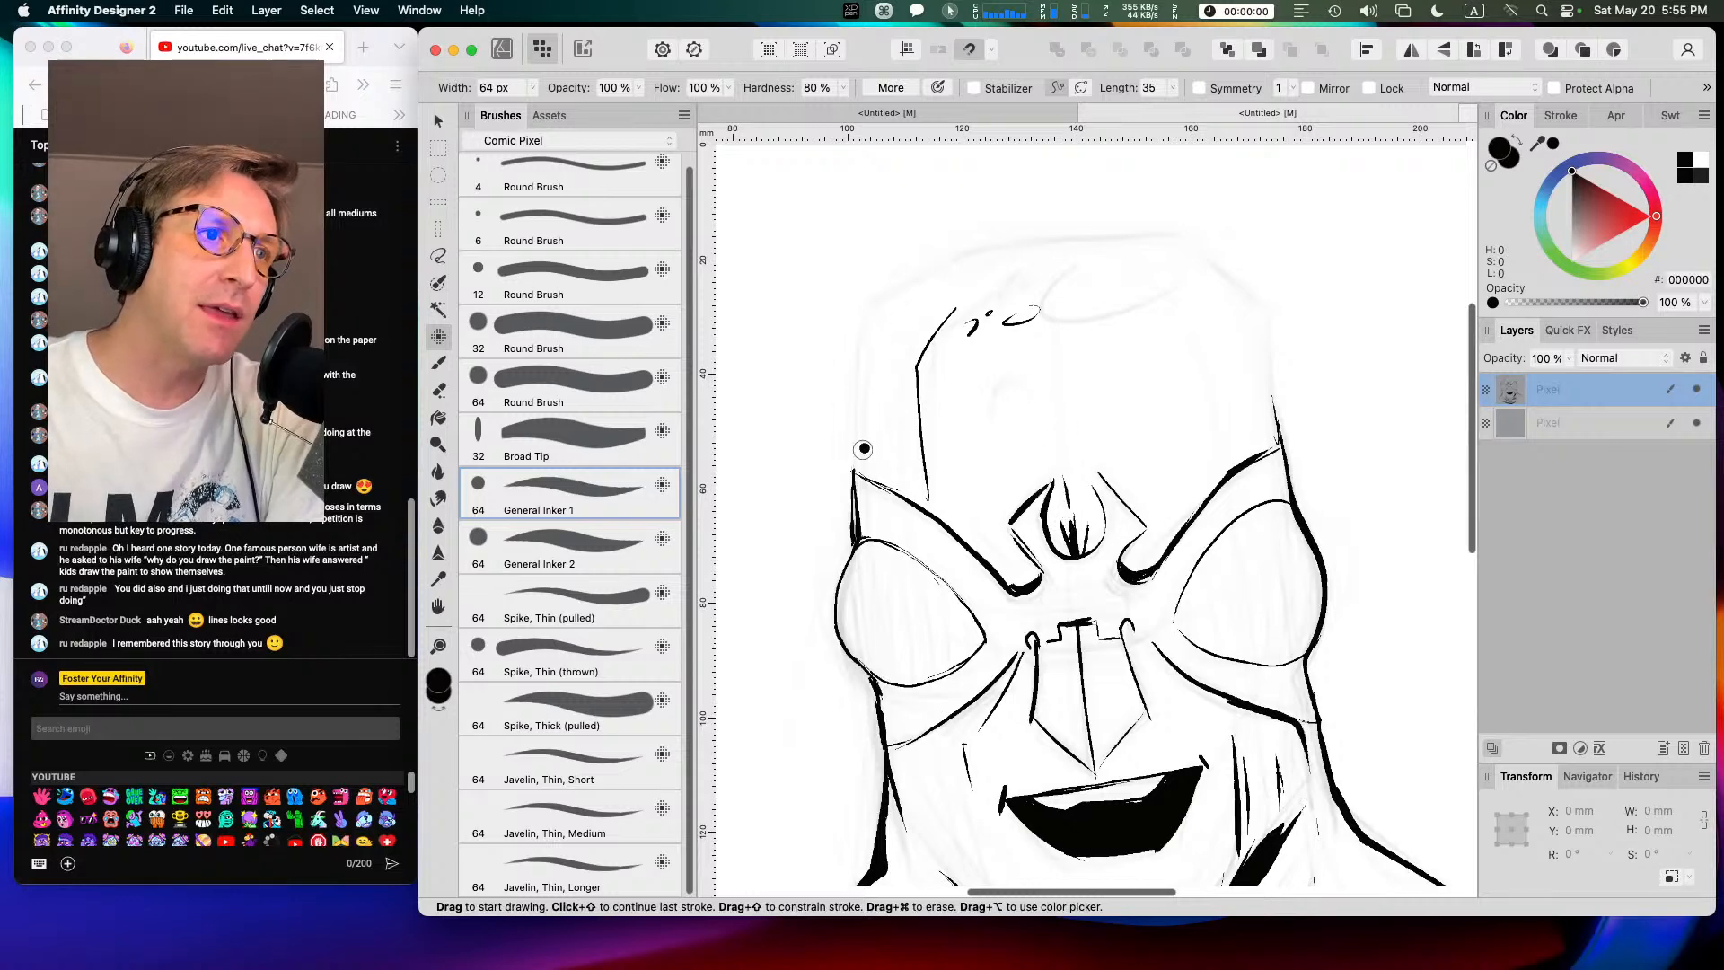
Step: Ink the head's outer contour up the left side, across the top and down the right side, redrawing the top stroke until clean
mouse_move(852, 460)
left_mouse_down()
mouse_move(857, 324)
mouse_move(967, 243)
mouse_move(982, 243)
mouse_move(952, 249)
mouse_move(1181, 219)
left_mouse_up()
left_click_drag(962, 242, 1190, 209)
key("cmd+z")
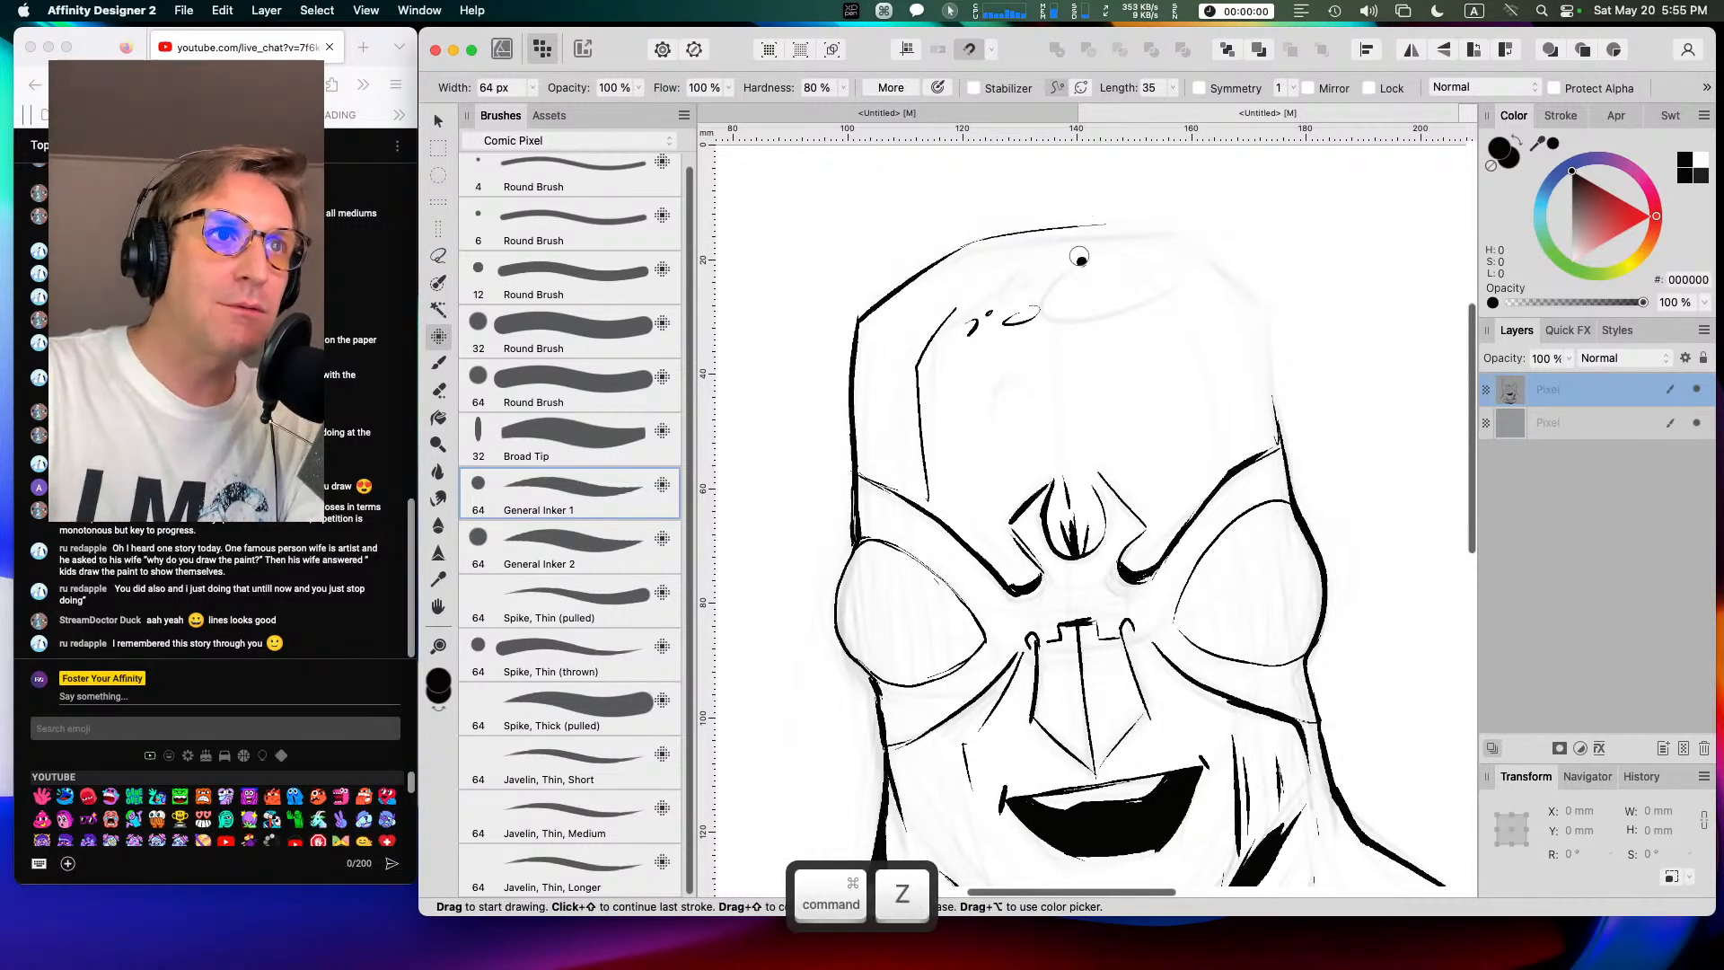
left_click_drag(974, 242, 1190, 239)
key("cmd+z")
left_click_drag(978, 239, 1190, 226)
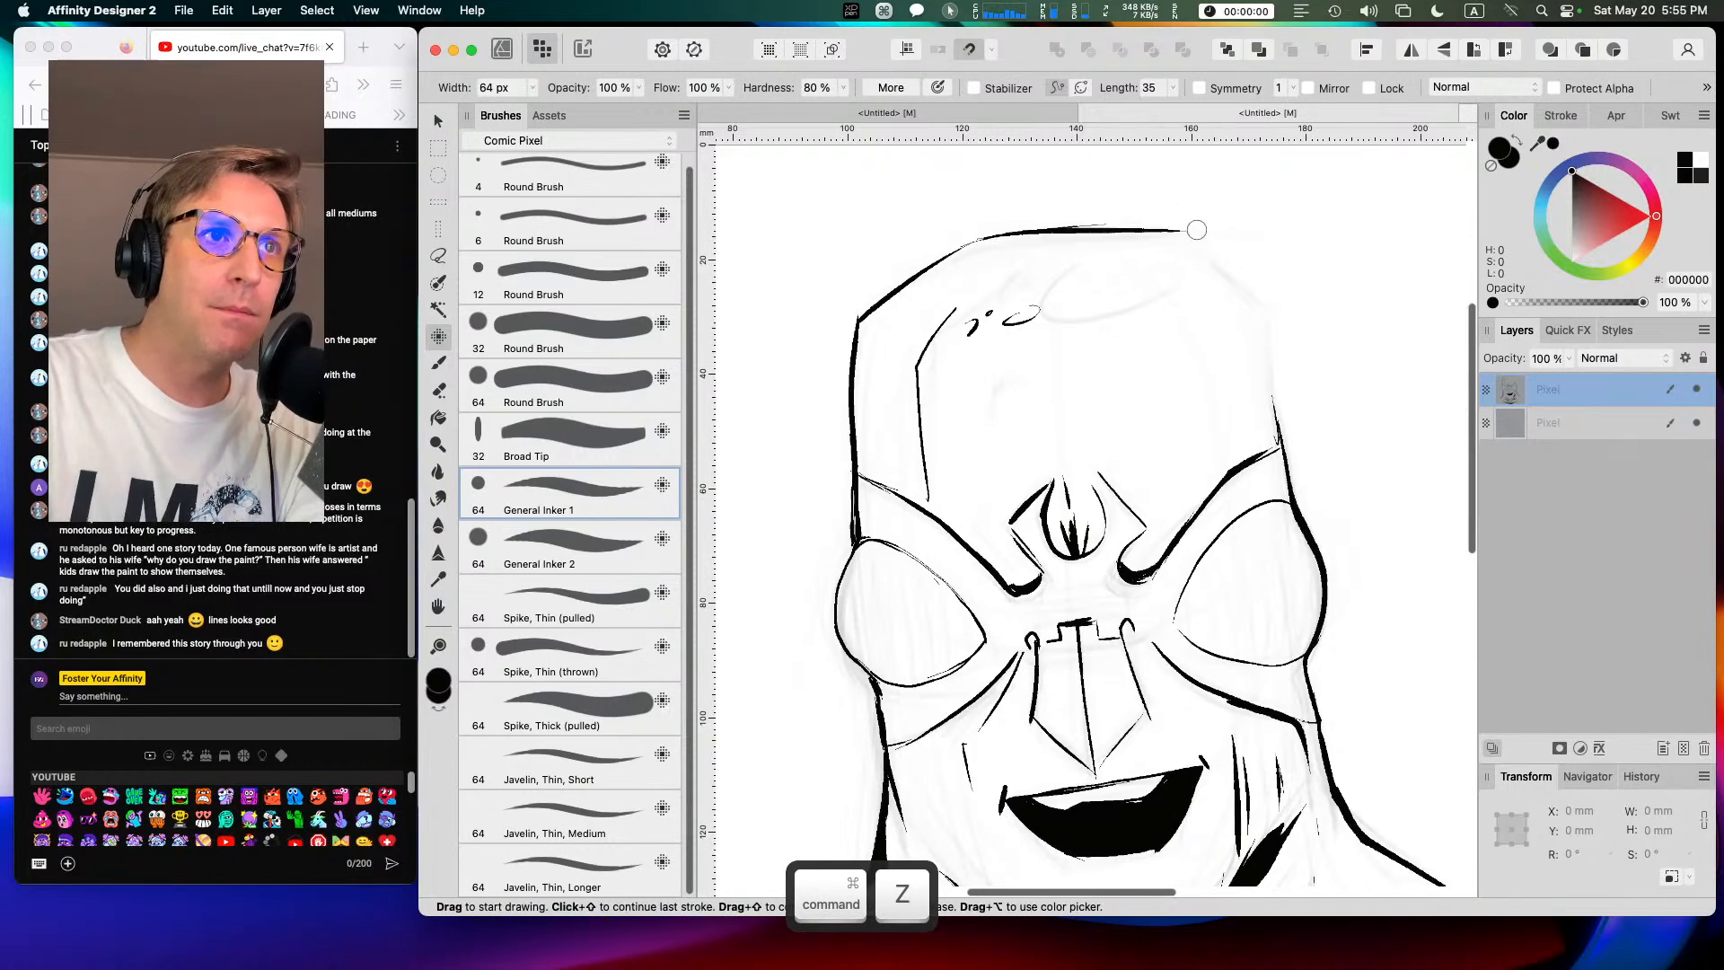
key("super+z")
mouse_move(973, 238)
left_mouse_down()
mouse_move(1196, 214)
mouse_move(1181, 225)
mouse_move(1281, 335)
mouse_move(1285, 352)
mouse_move(1264, 309)
mouse_move(1282, 460)
left_mouse_up()
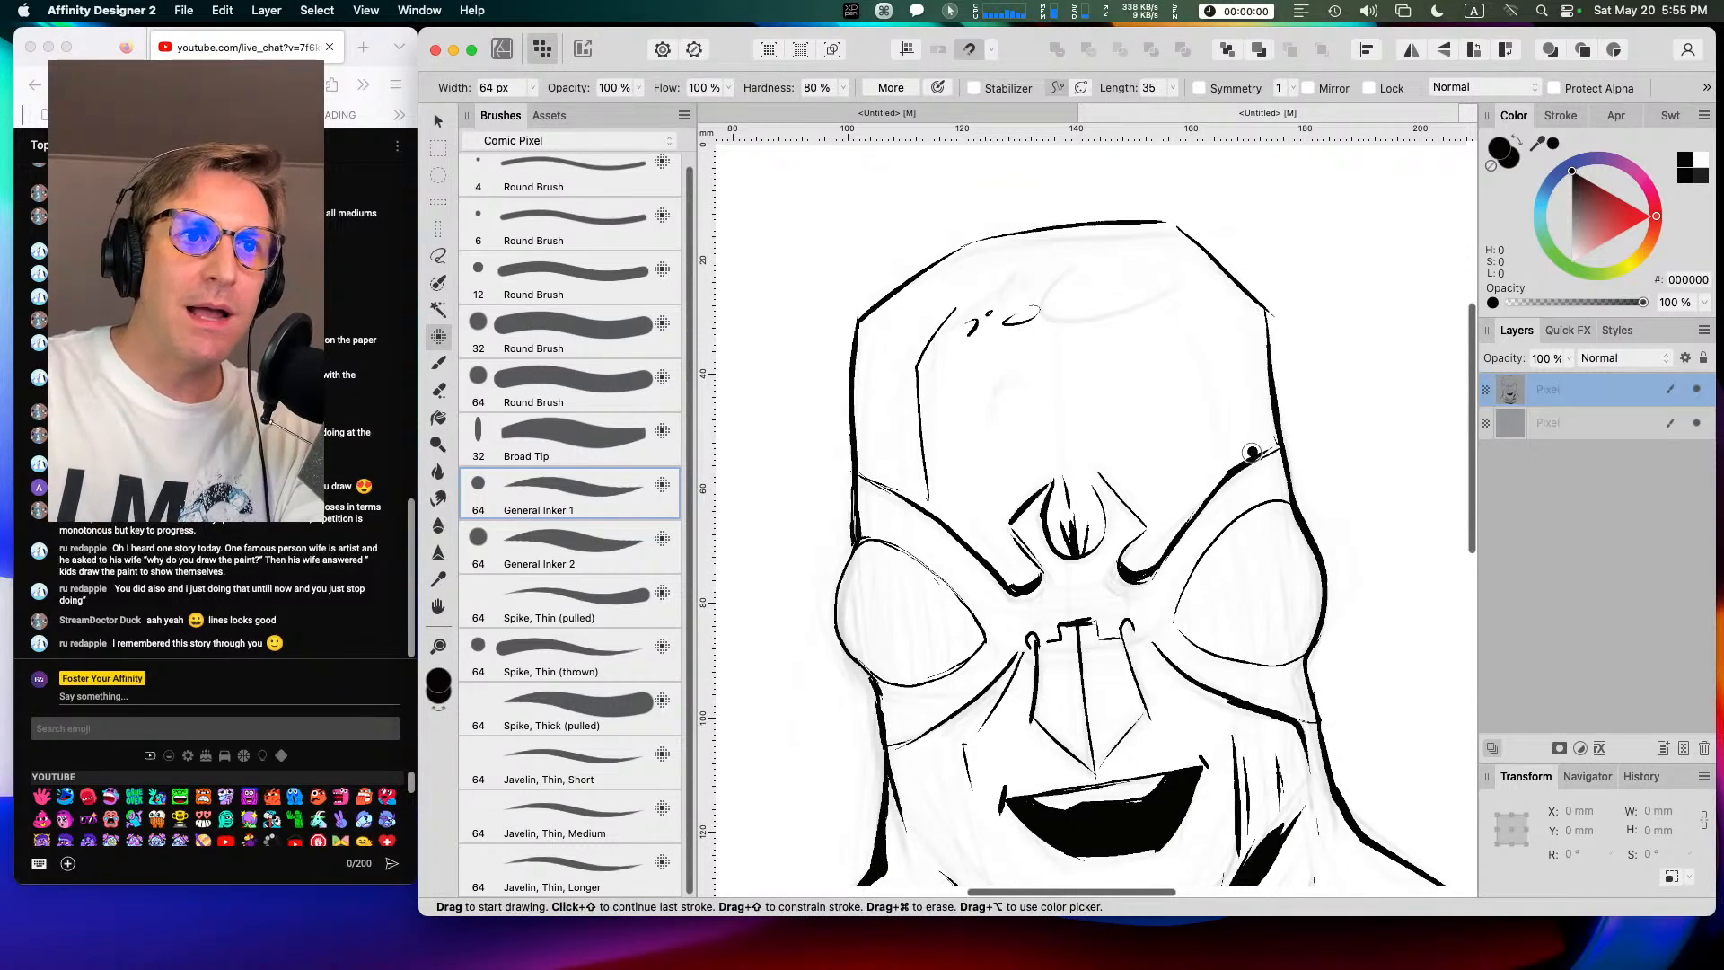
Step: Undo the last brow stroke and thicken the upper edge of the mask along the brows
key("super+z")
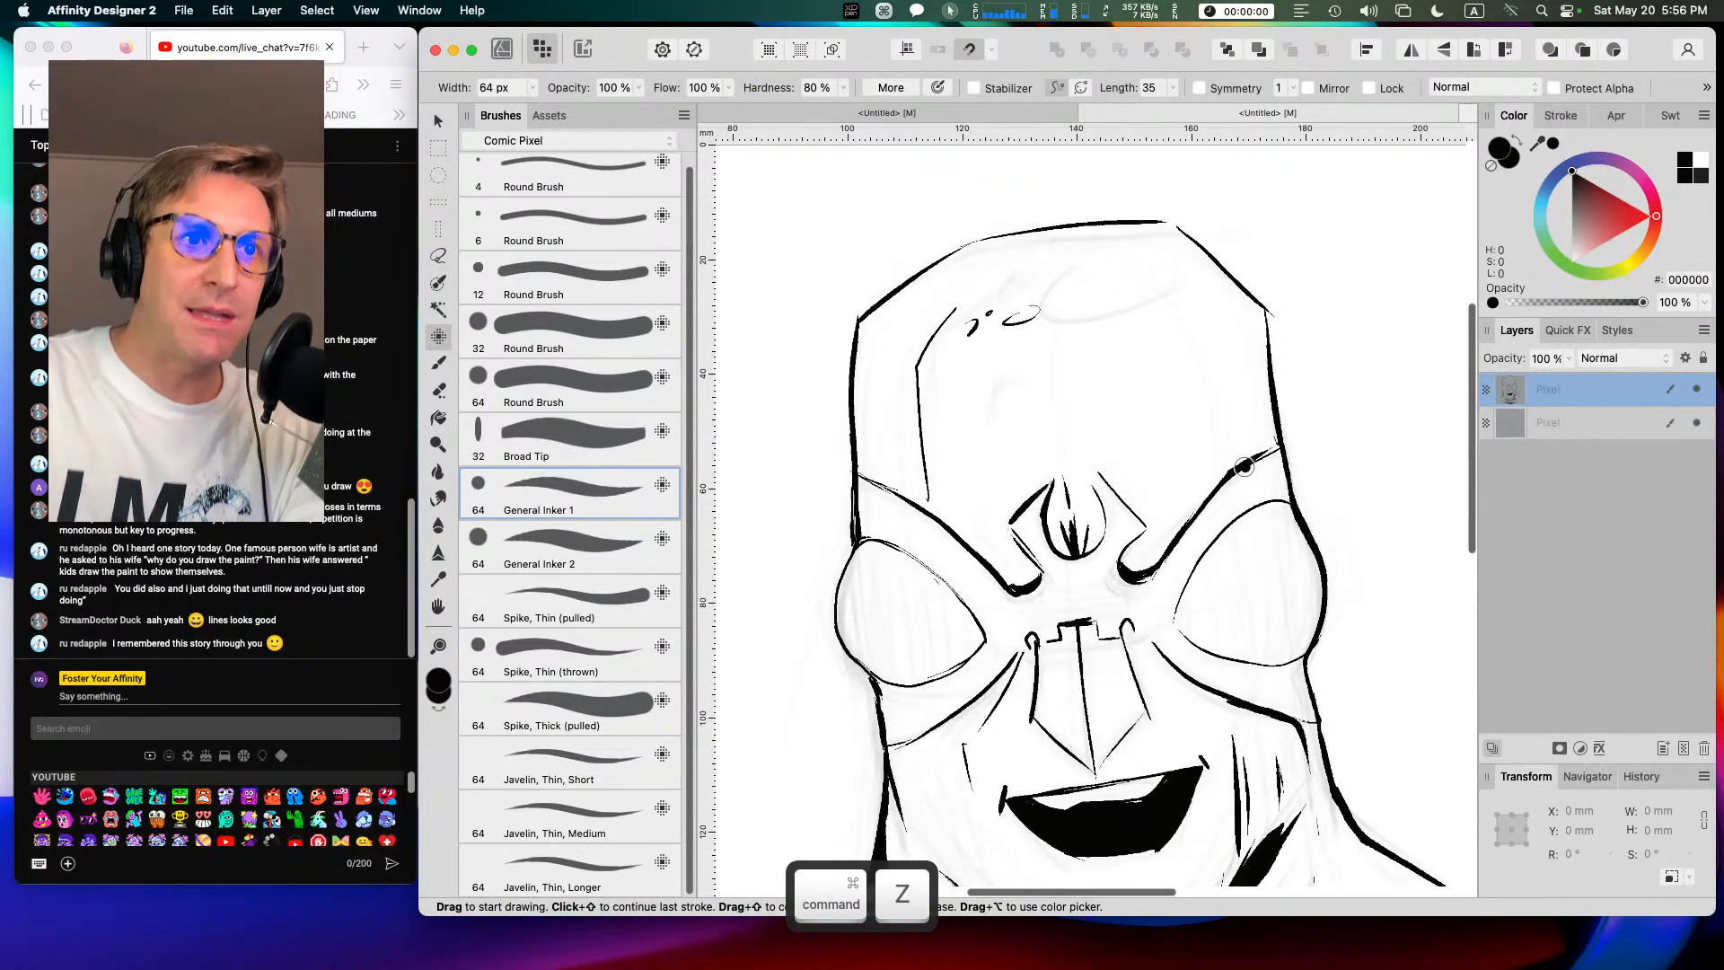
left_click_drag(860, 474, 929, 507)
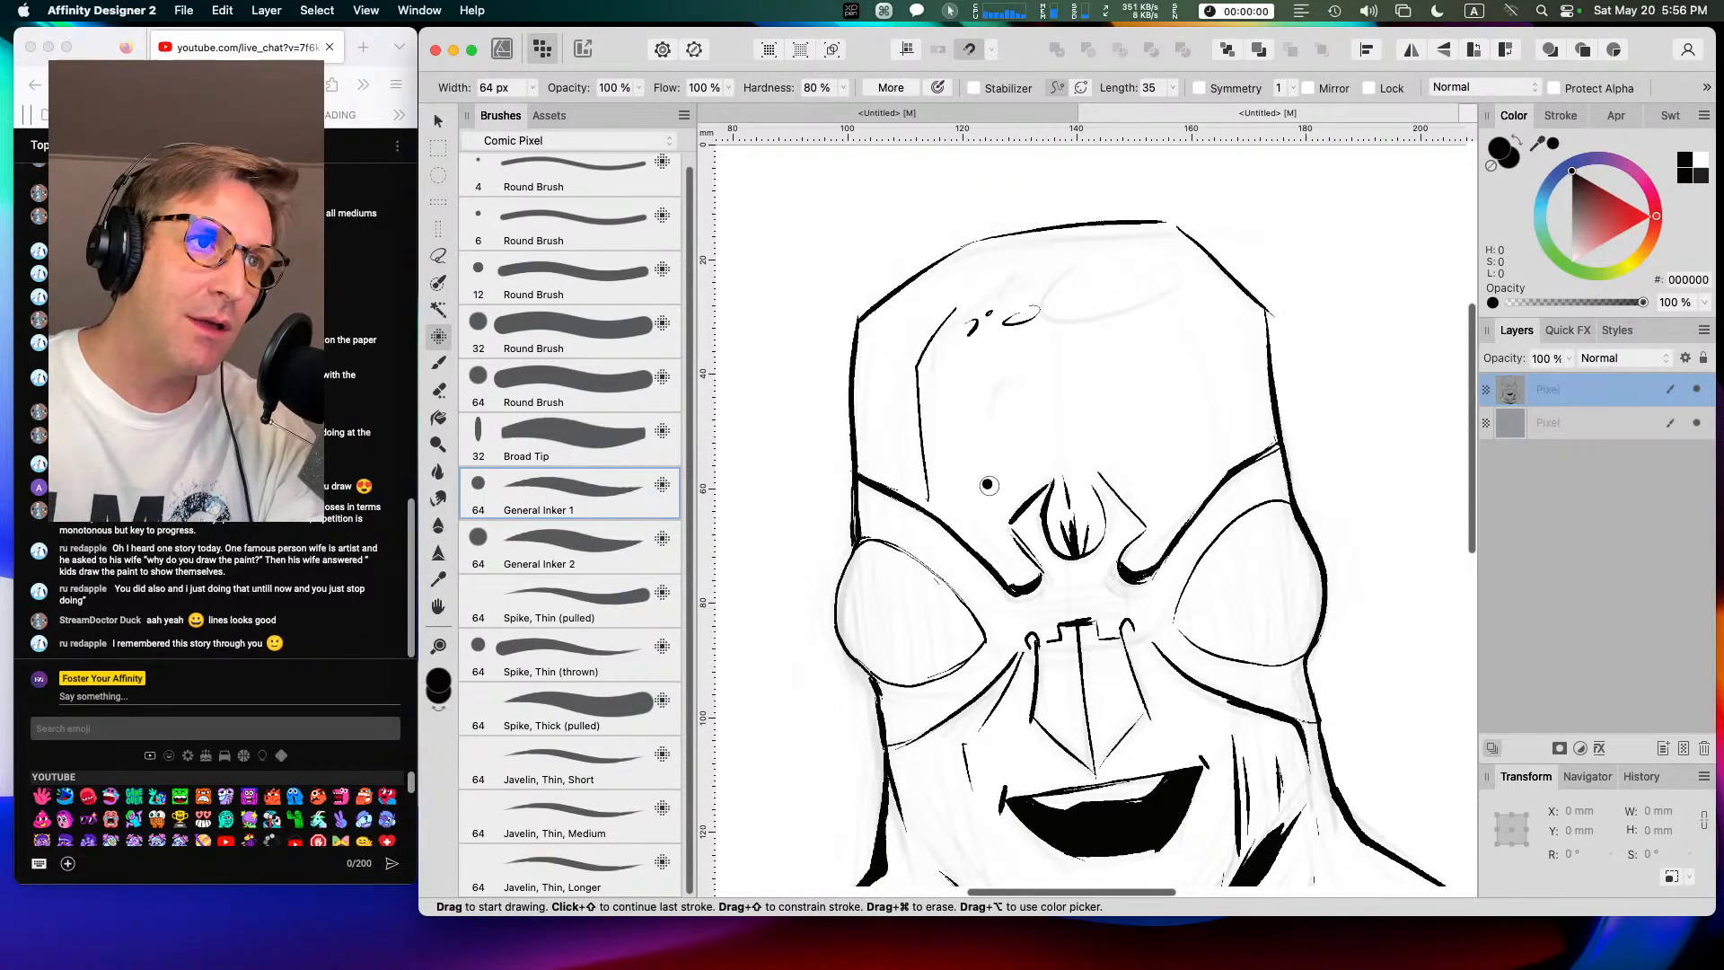
Step: Ink rounded highlight shapes on top of the head and thin vertical lines on the right side of the forehead
left_click_drag(1085, 280, 1149, 240)
mouse_move(956, 253)
left_mouse_down()
mouse_move(908, 307)
mouse_move(1101, 238)
left_mouse_up()
left_click_drag(1203, 330, 1221, 449)
key("super+z")
key("super+z")
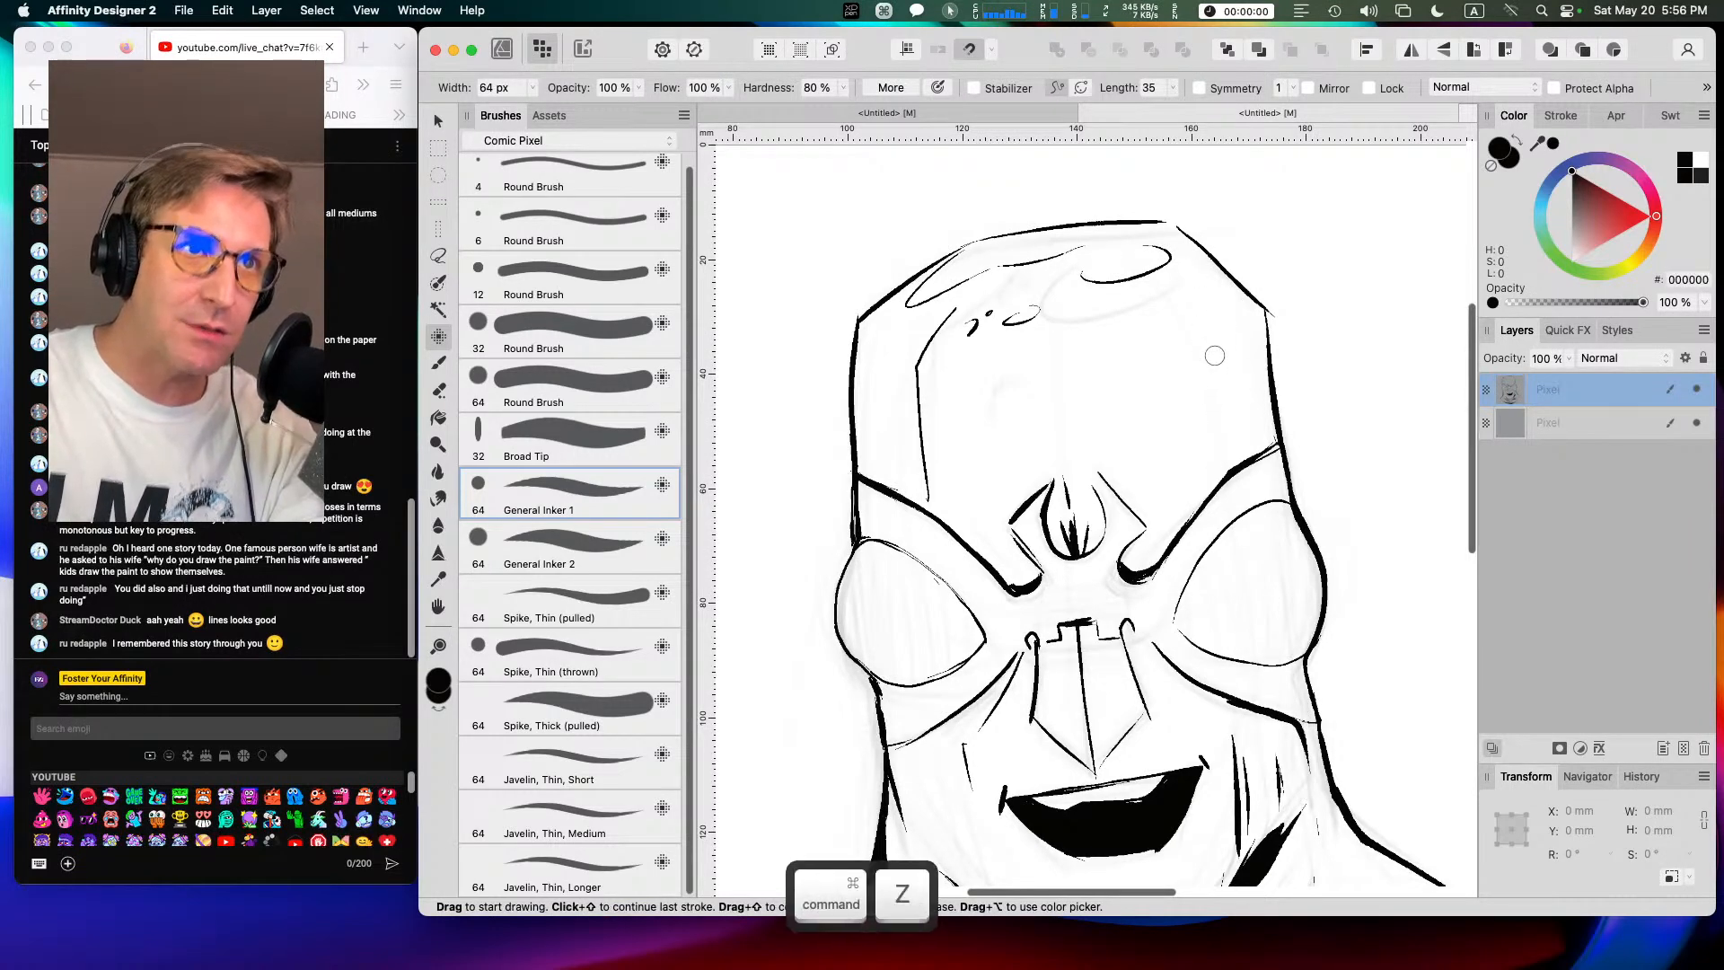
left_click_drag(1220, 369, 1241, 467)
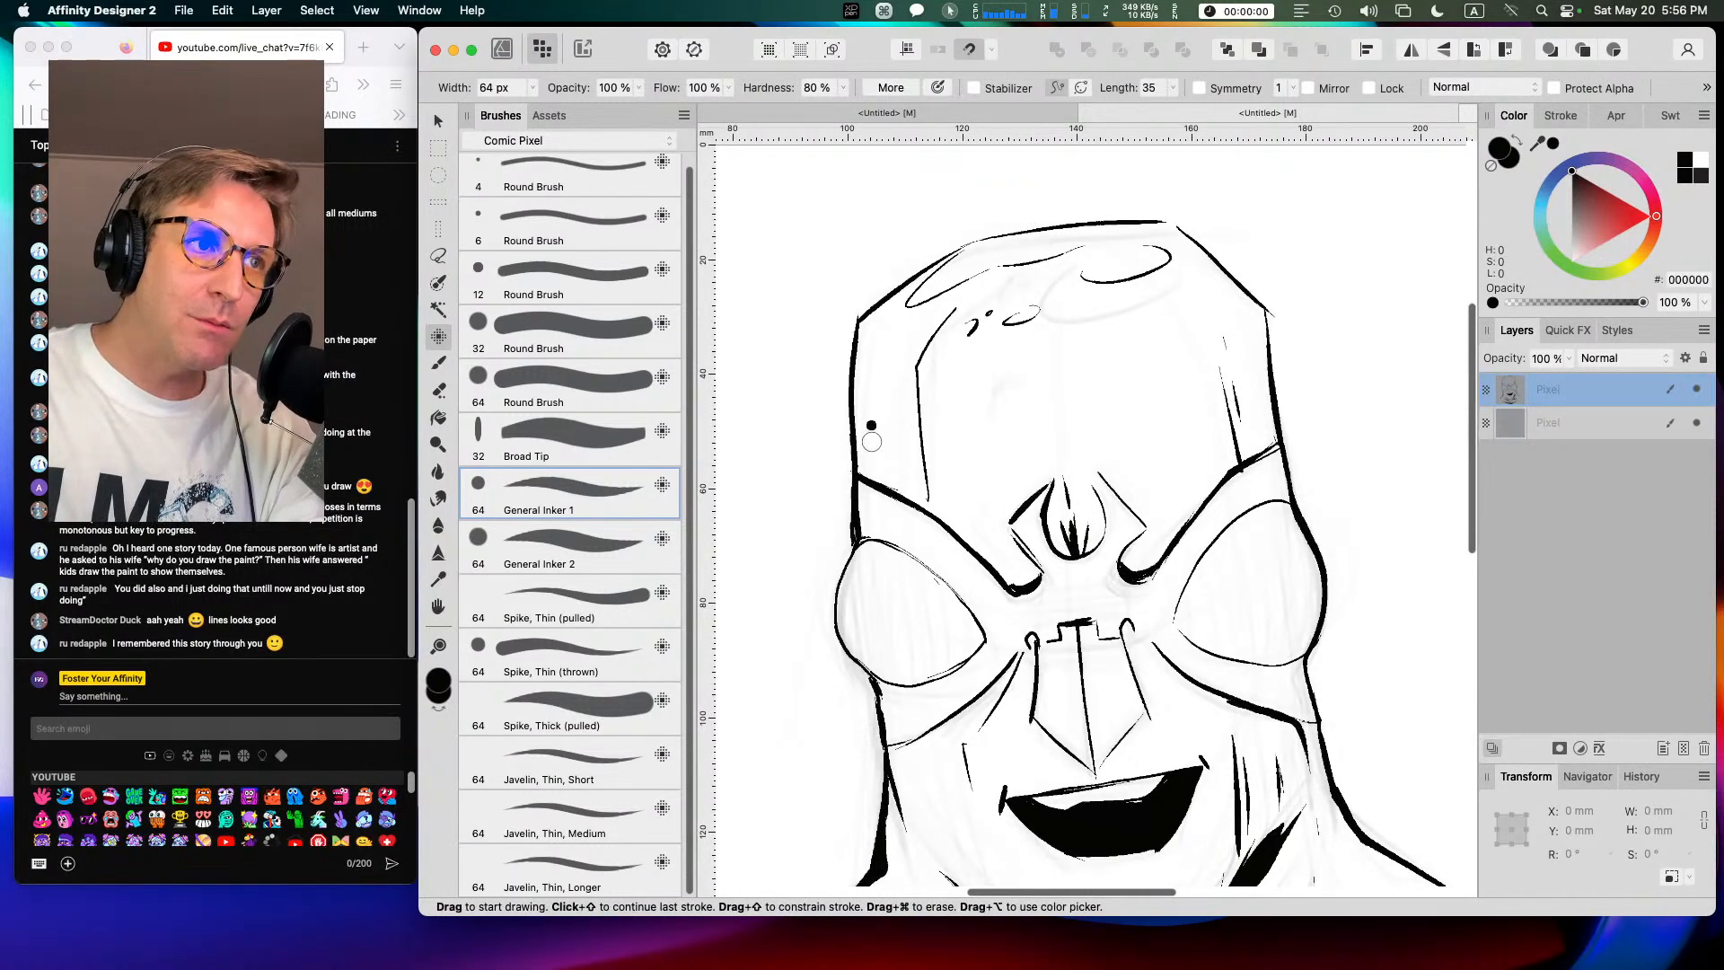
Step: Thicken the outer and lower contour of the left eye lens, undoing the unsatisfactory strokes
key("super")
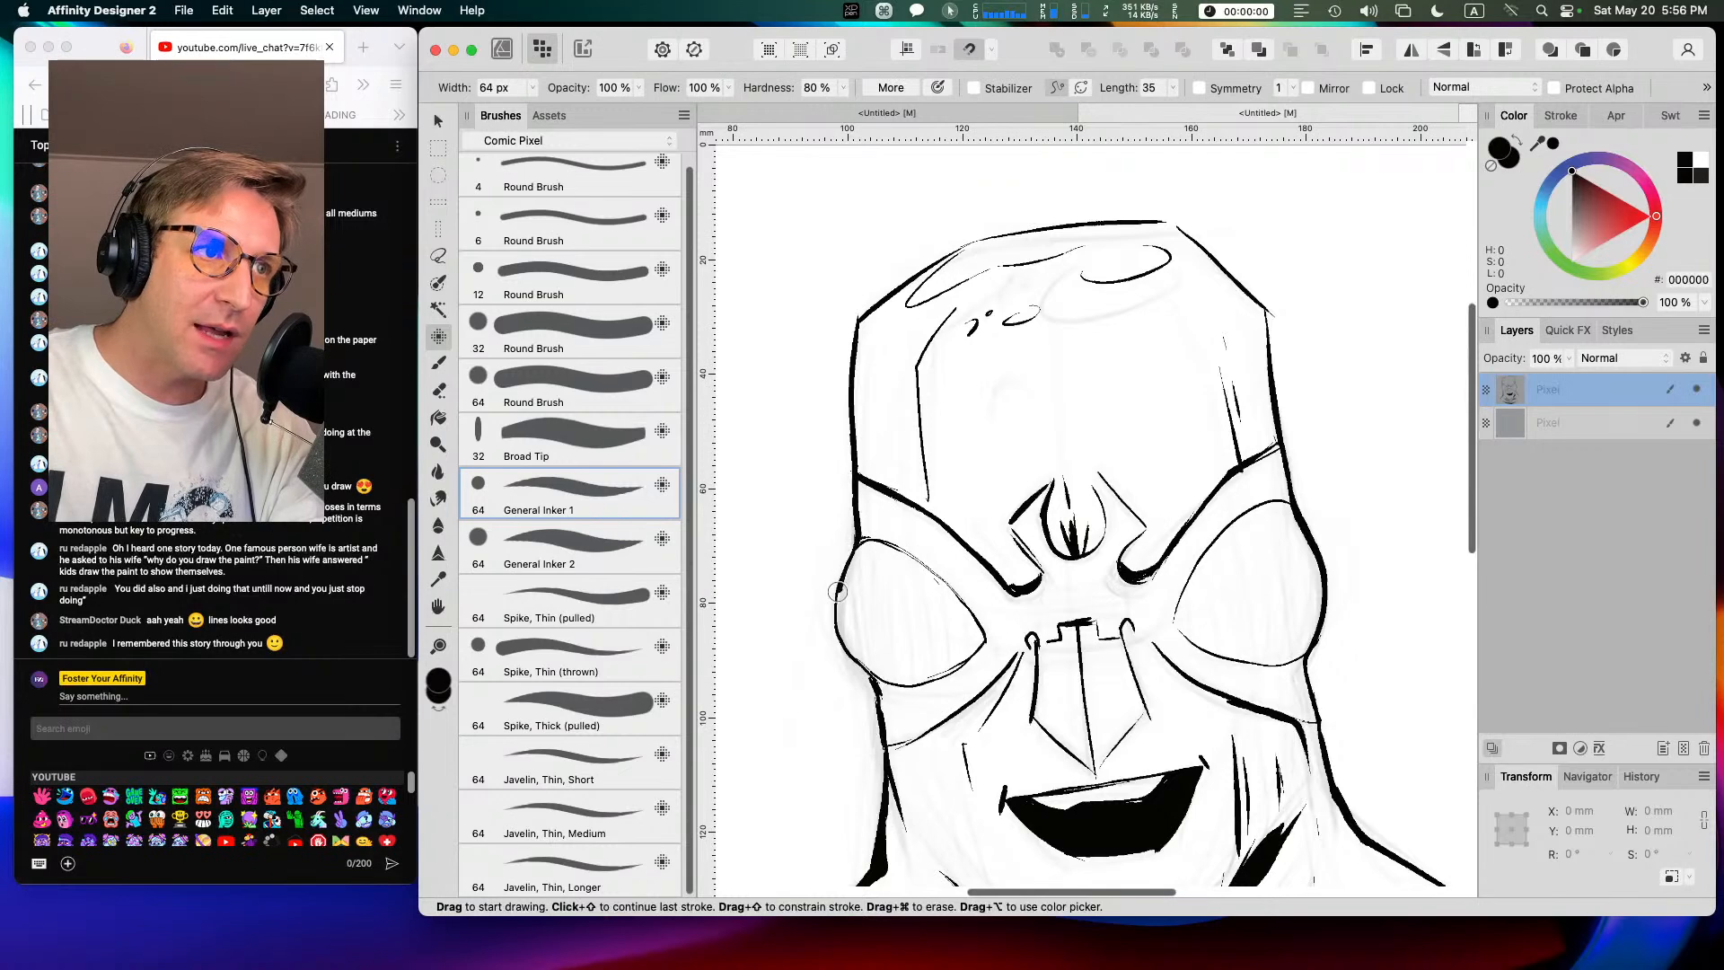
key("super+z")
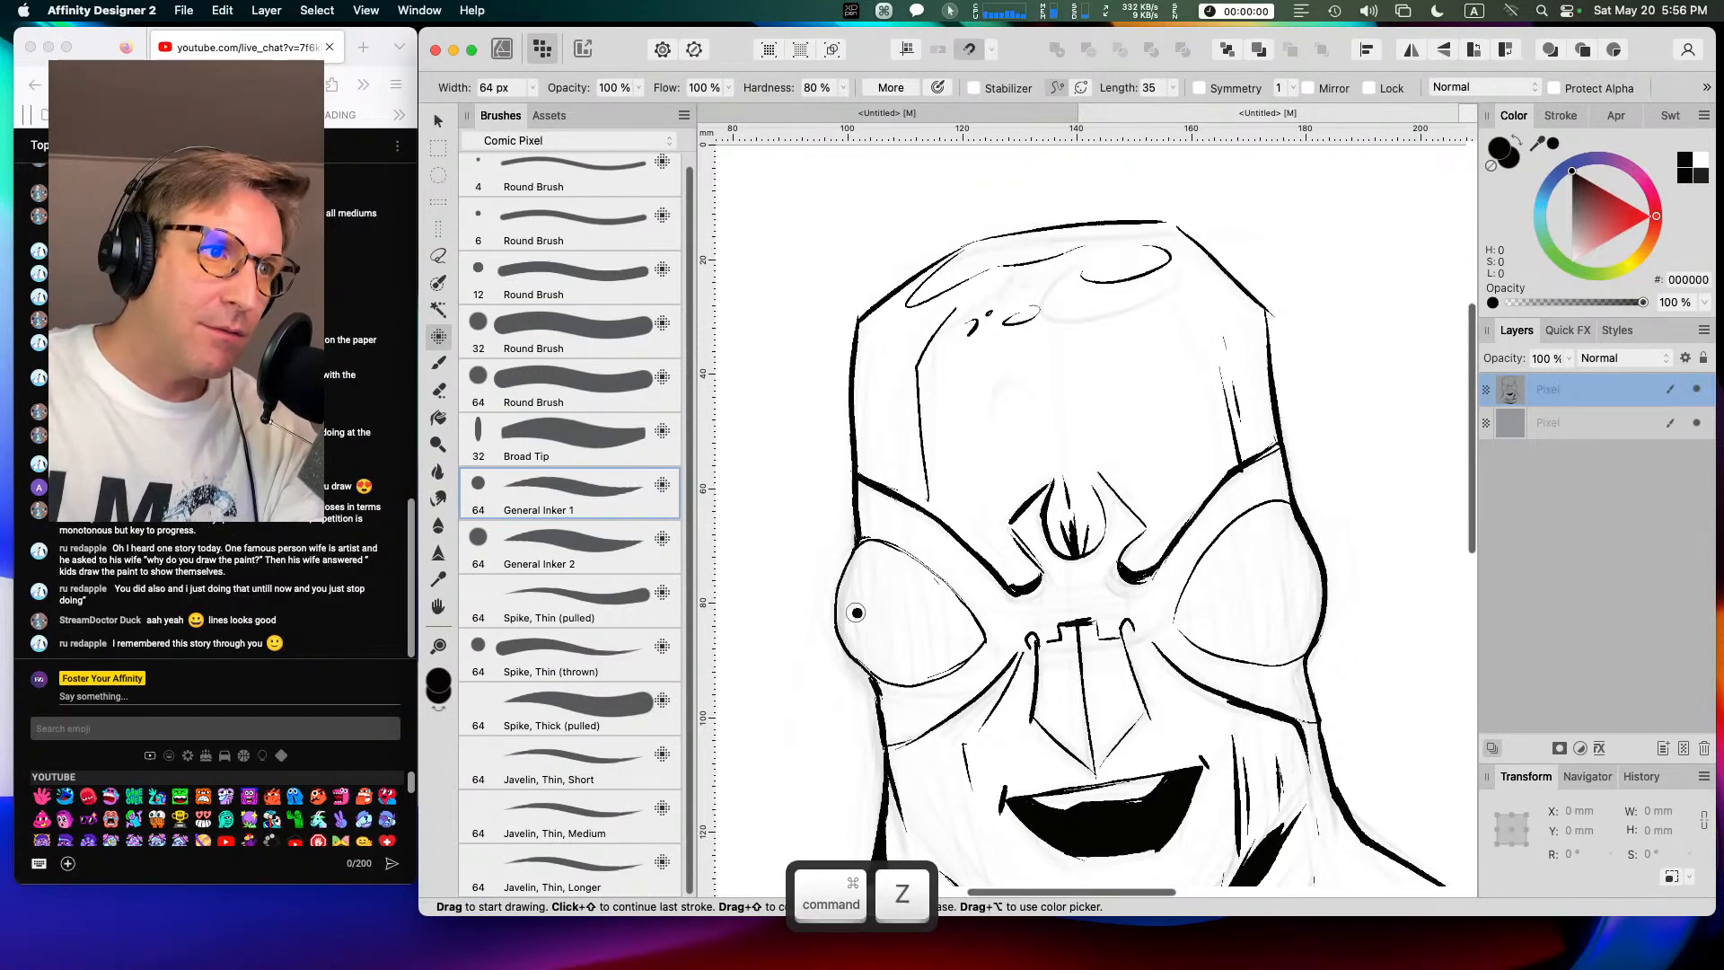
key("super+z")
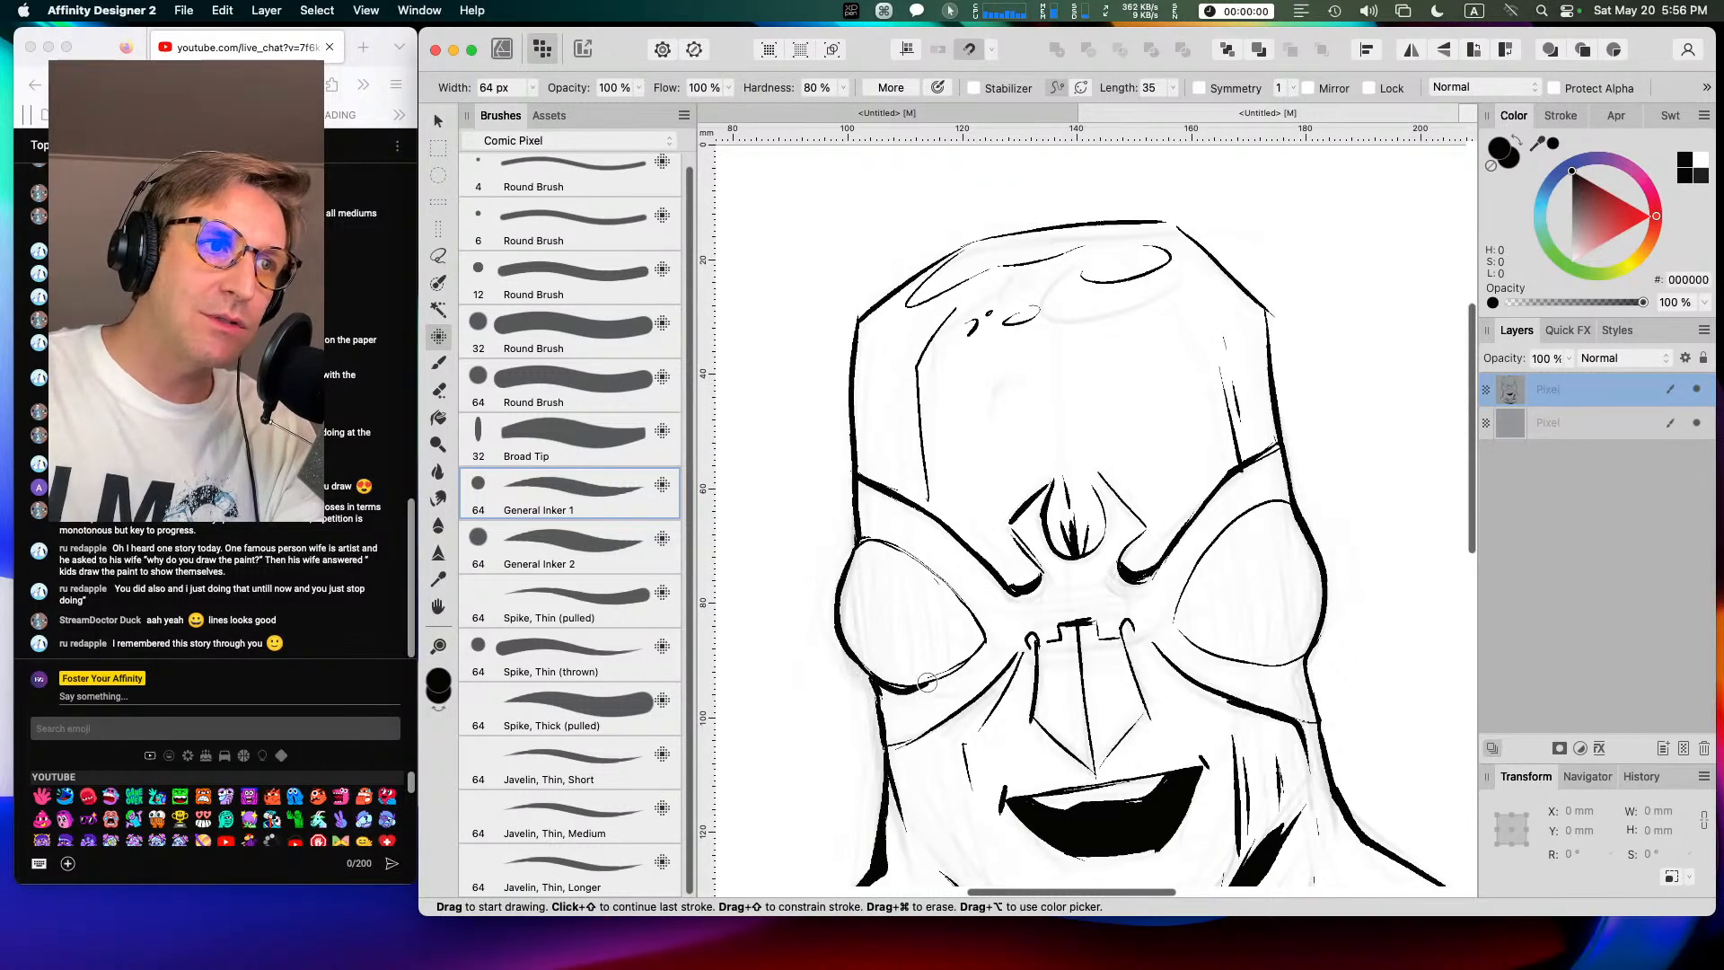
Step: Redraw the lower contour of the left eye lens as a heavier stroke, undoing the unsatisfactory attempts
key("super+z")
mouse_move(880, 681)
left_mouse_down()
mouse_move(973, 646)
mouse_move(923, 681)
mouse_move(904, 686)
mouse_move(969, 651)
mouse_move(897, 683)
mouse_move(867, 674)
mouse_move(915, 683)
mouse_move(988, 636)
left_mouse_up()
key("super+z")
key("super+z")
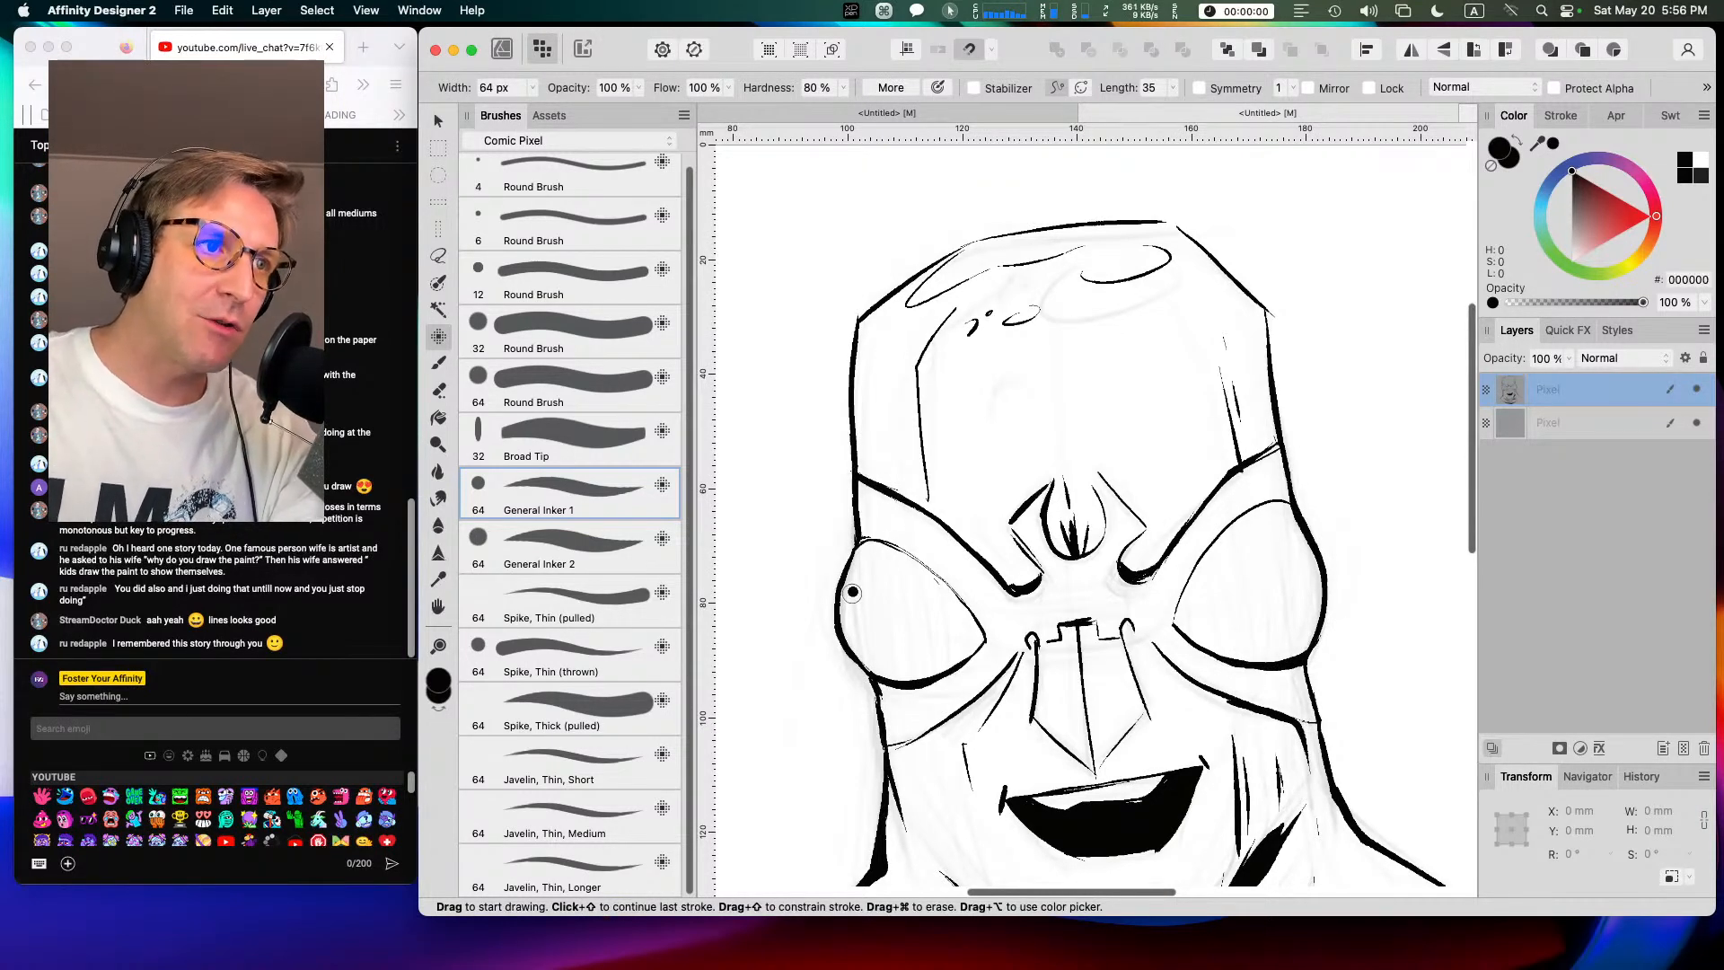
Step: Ink evenly spaced, slightly curved vertical lines across the left eye lens, redrawing unsatisfactory strokes
mouse_move(848, 563)
left_mouse_down()
mouse_move(863, 669)
mouse_move(887, 684)
mouse_move(860, 549)
mouse_move(885, 664)
left_mouse_up()
key("super+z")
left_click_drag(877, 542, 894, 687)
left_click_drag(893, 538, 923, 684)
key("super+z")
left_click_drag(892, 549, 916, 671)
key("super+z")
left_click_drag(894, 548, 919, 674)
key("super+z")
left_click_drag(894, 552, 916, 680)
left_click_drag(911, 549, 936, 678)
key("super+z")
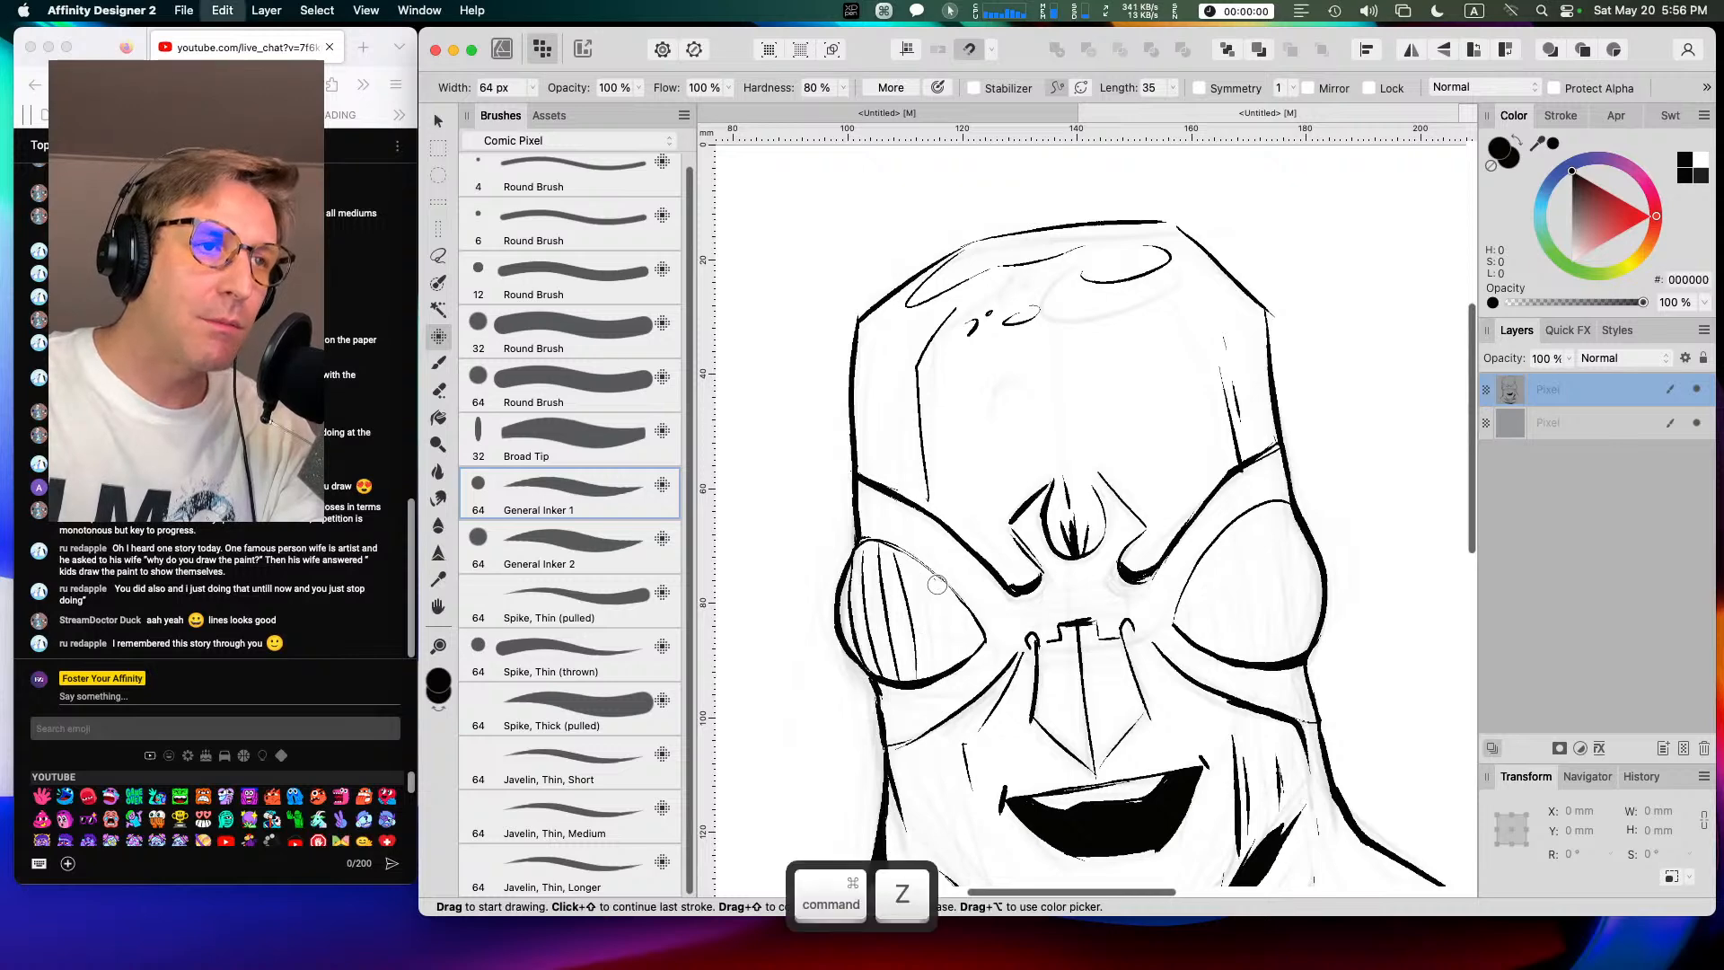
left_click_drag(910, 553, 935, 675)
mouse_move(934, 575)
left_mouse_down()
mouse_move(946, 666)
mouse_move(959, 603)
mouse_move(975, 665)
left_mouse_up()
left_click_drag(1181, 588, 1202, 639)
mouse_move(1207, 550)
left_mouse_down()
mouse_move(1216, 655)
mouse_move(1231, 630)
mouse_move(1248, 662)
left_mouse_up()
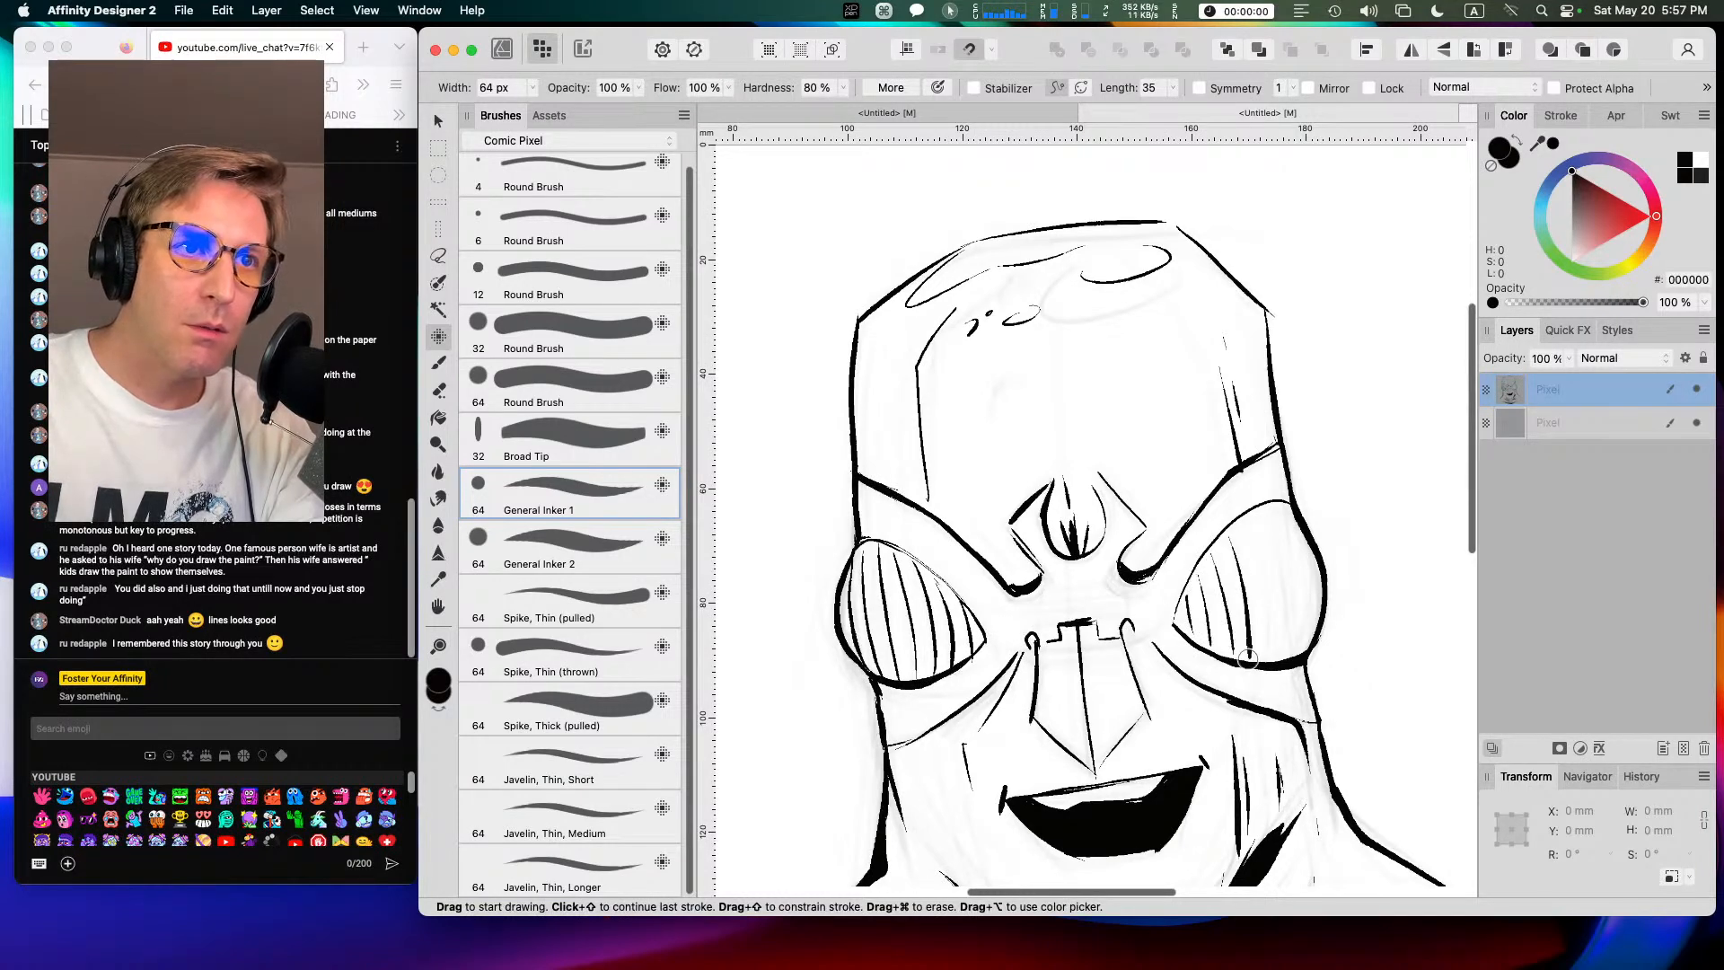
key("super+z")
key("super+z")
key("super+z")
key("super+z")
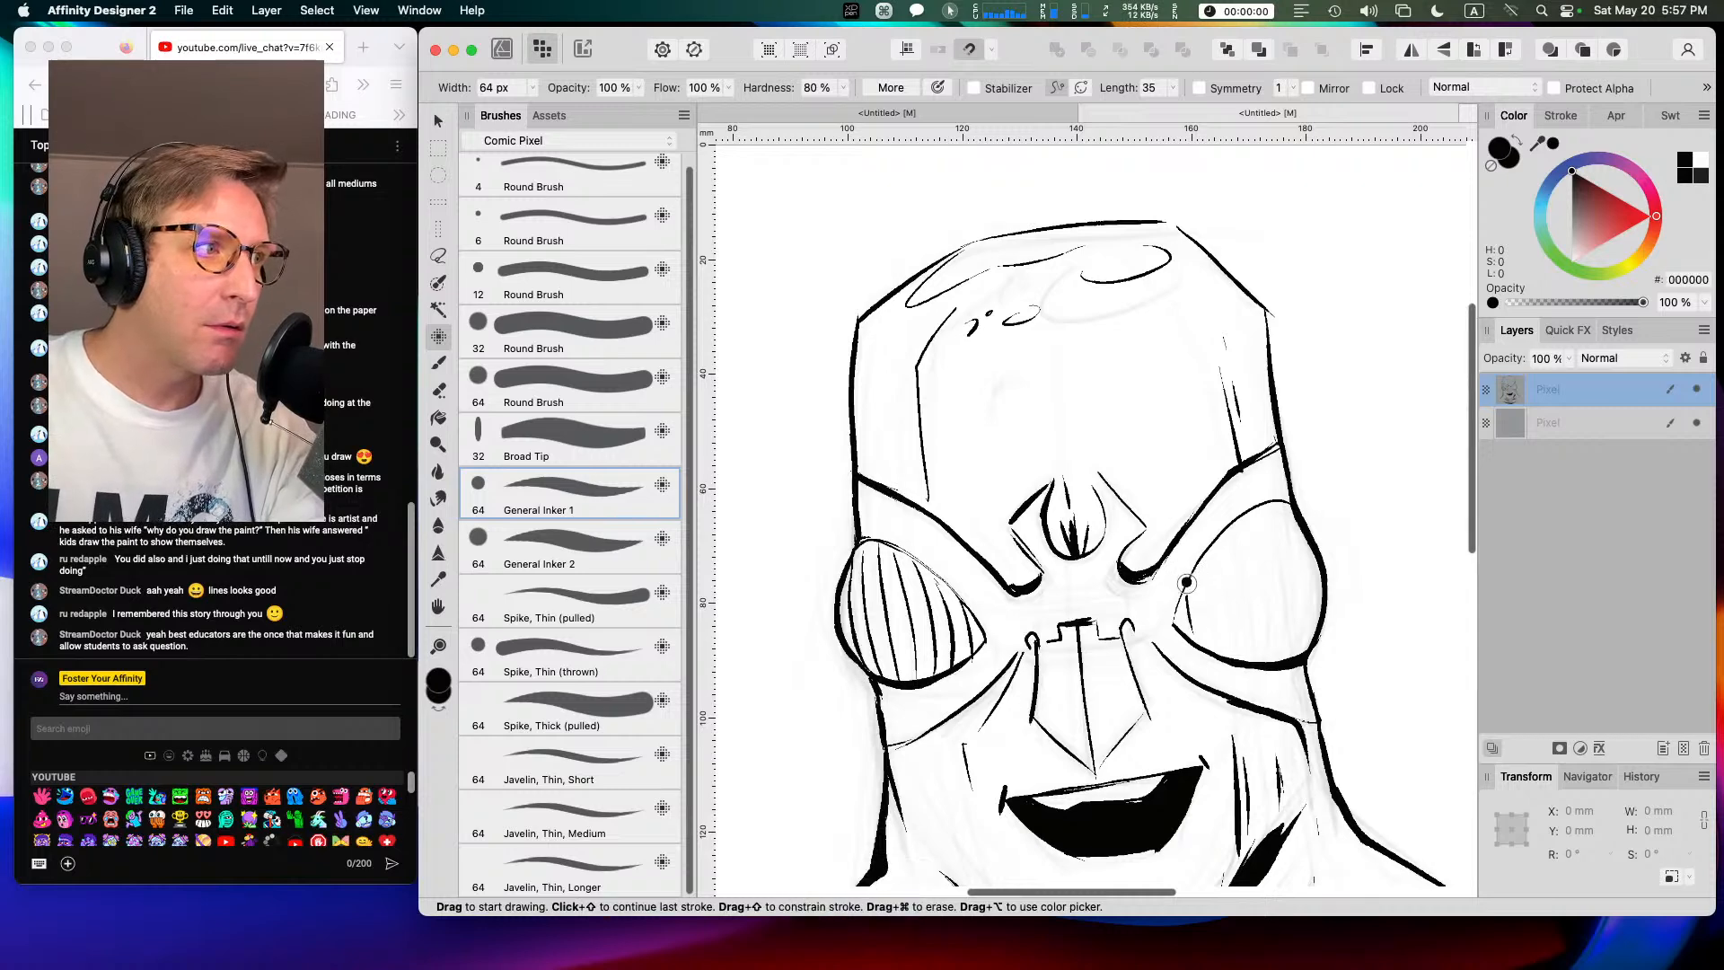
key("super+z")
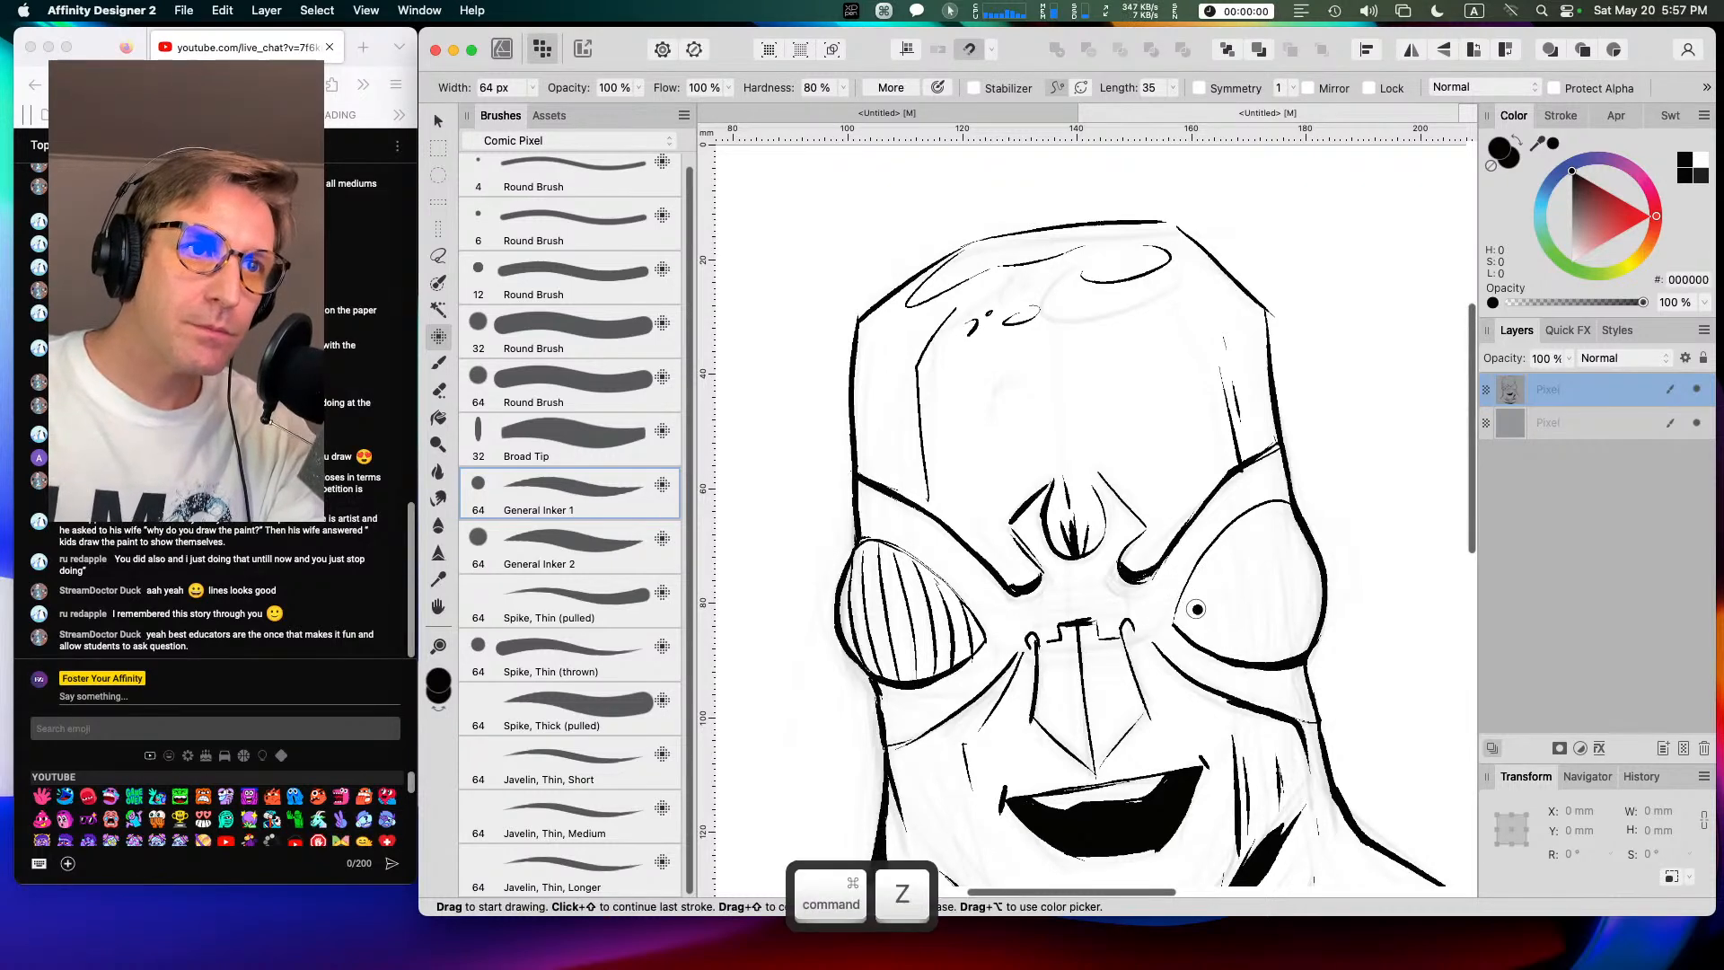
Step: Ink curved vertical lines across the inner half and middle of the right eye lens, redrawing the uneven ones
left_click_drag(1190, 578, 1203, 646)
key("super+z")
left_click_drag(1208, 551, 1204, 628)
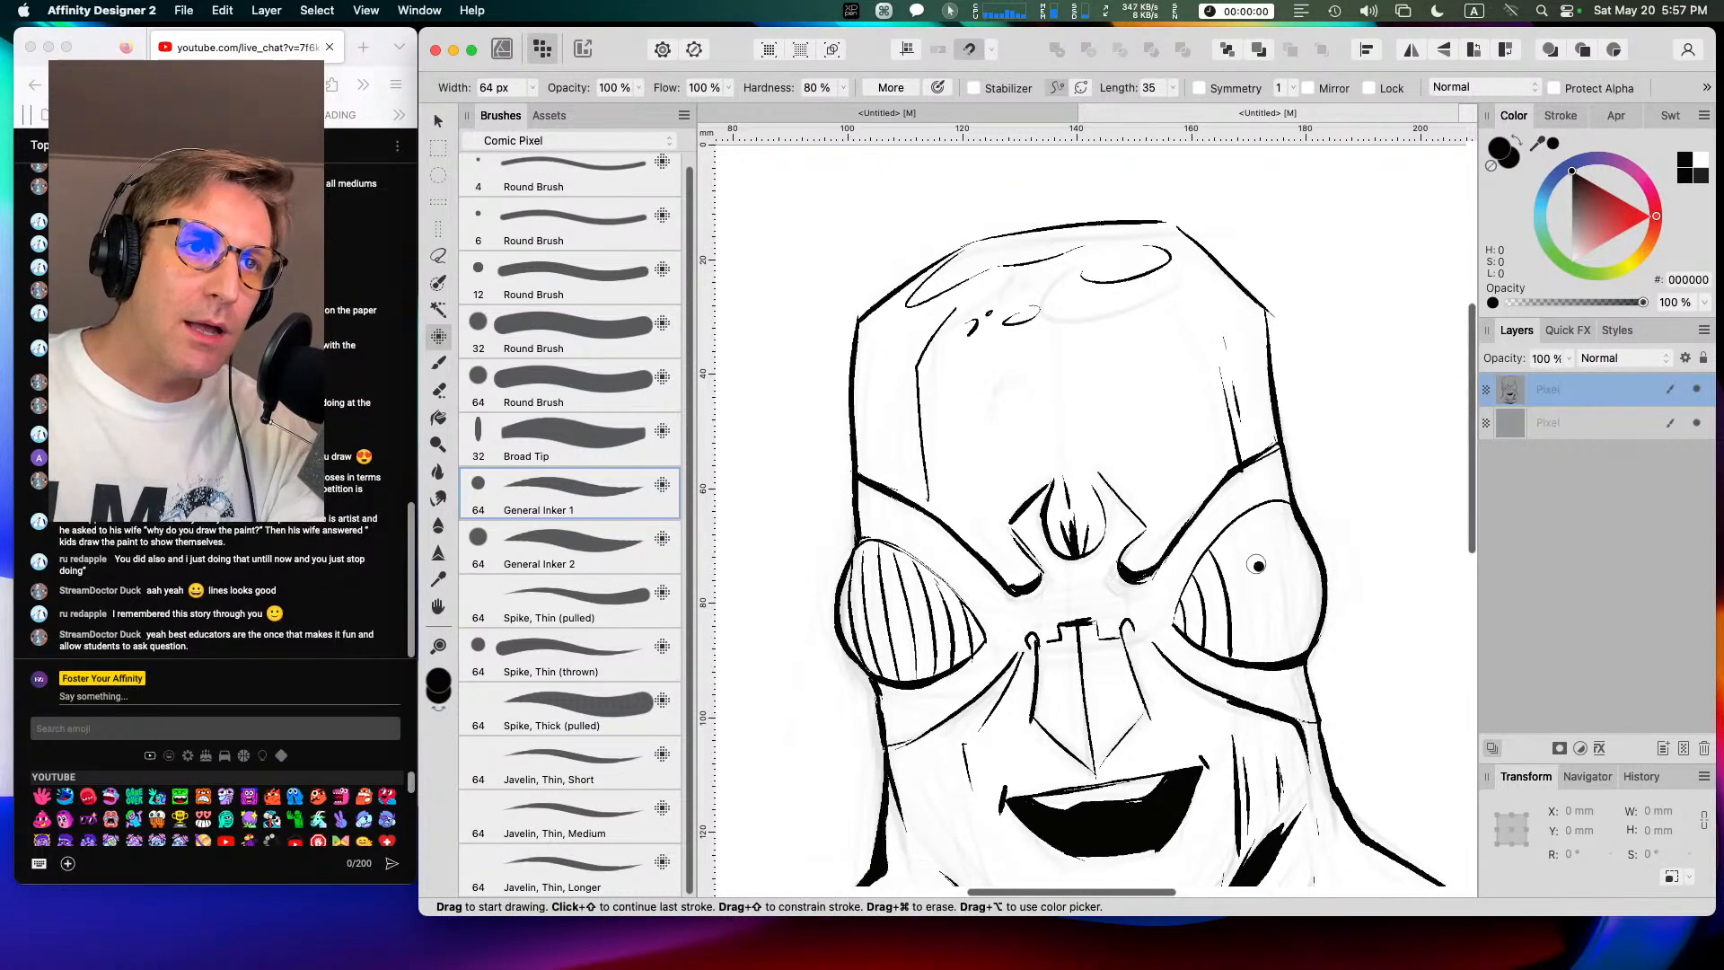
left_click_drag(1229, 527, 1252, 655)
key("super+z")
left_click_drag(1230, 525, 1258, 660)
left_click_drag(1255, 513, 1277, 653)
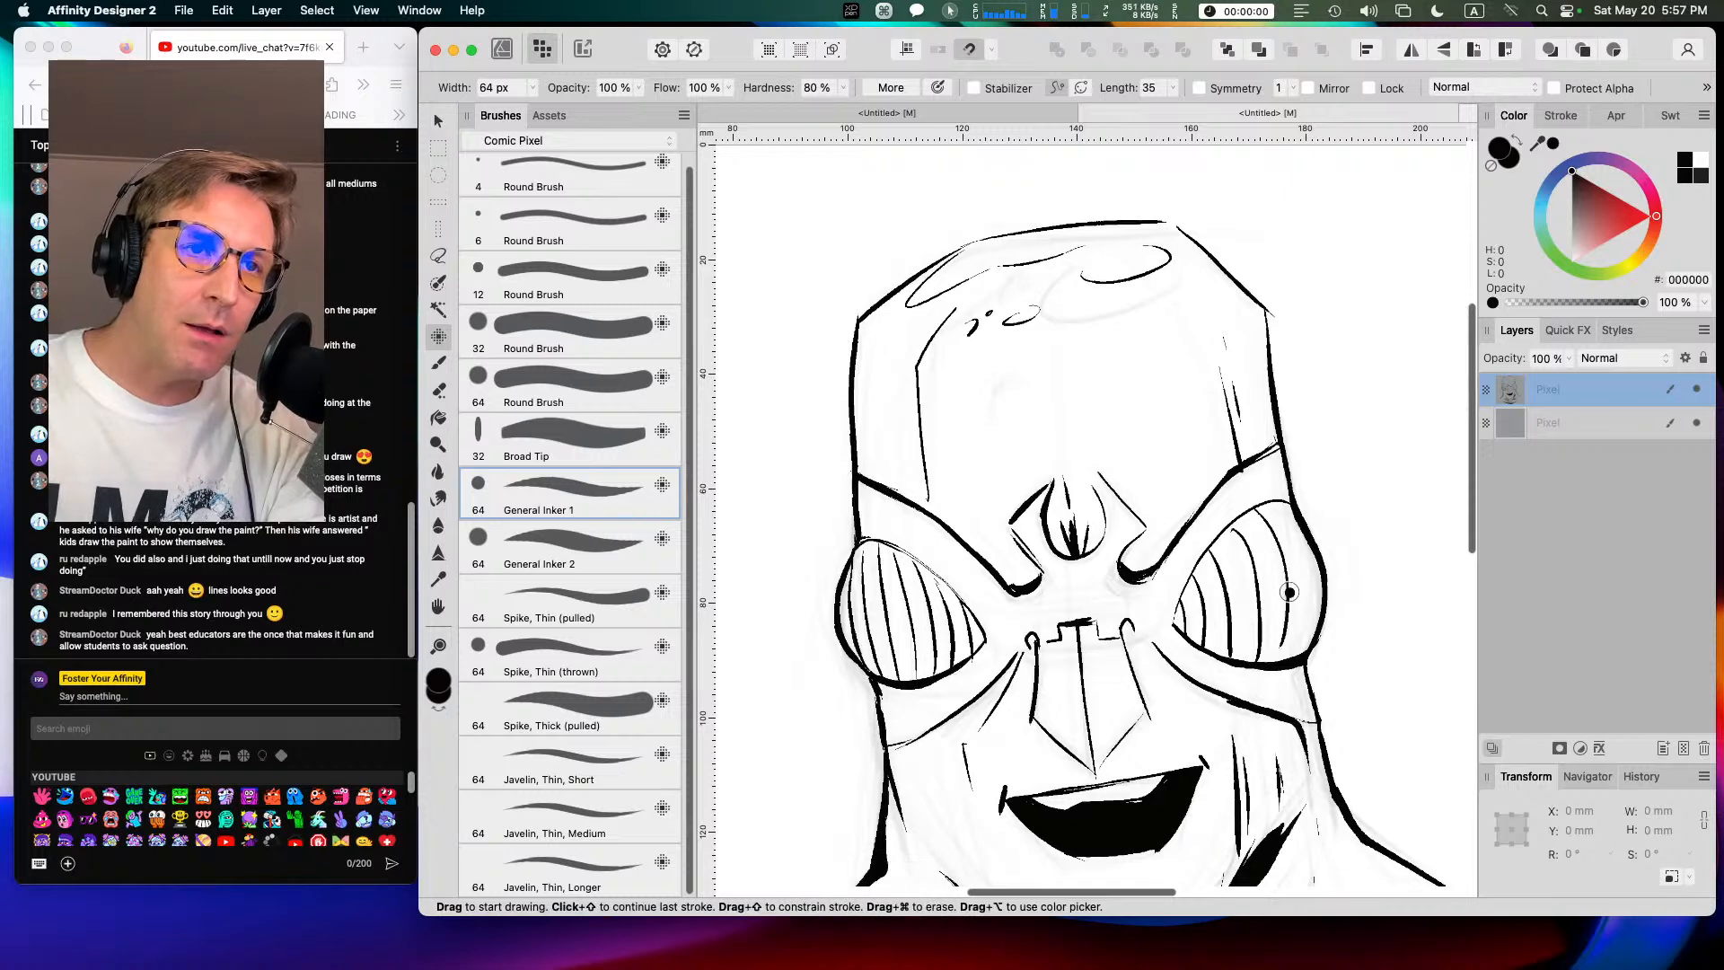
Step: Ink the remaining curved lines in the outer part of the right eye lens, undoing and redrawing them until evenly spaced
key("super+z")
left_click_drag(1258, 524, 1273, 652)
left_click_drag(1277, 563, 1277, 655)
key("cmd+z")
left_click_drag(1275, 508, 1300, 642)
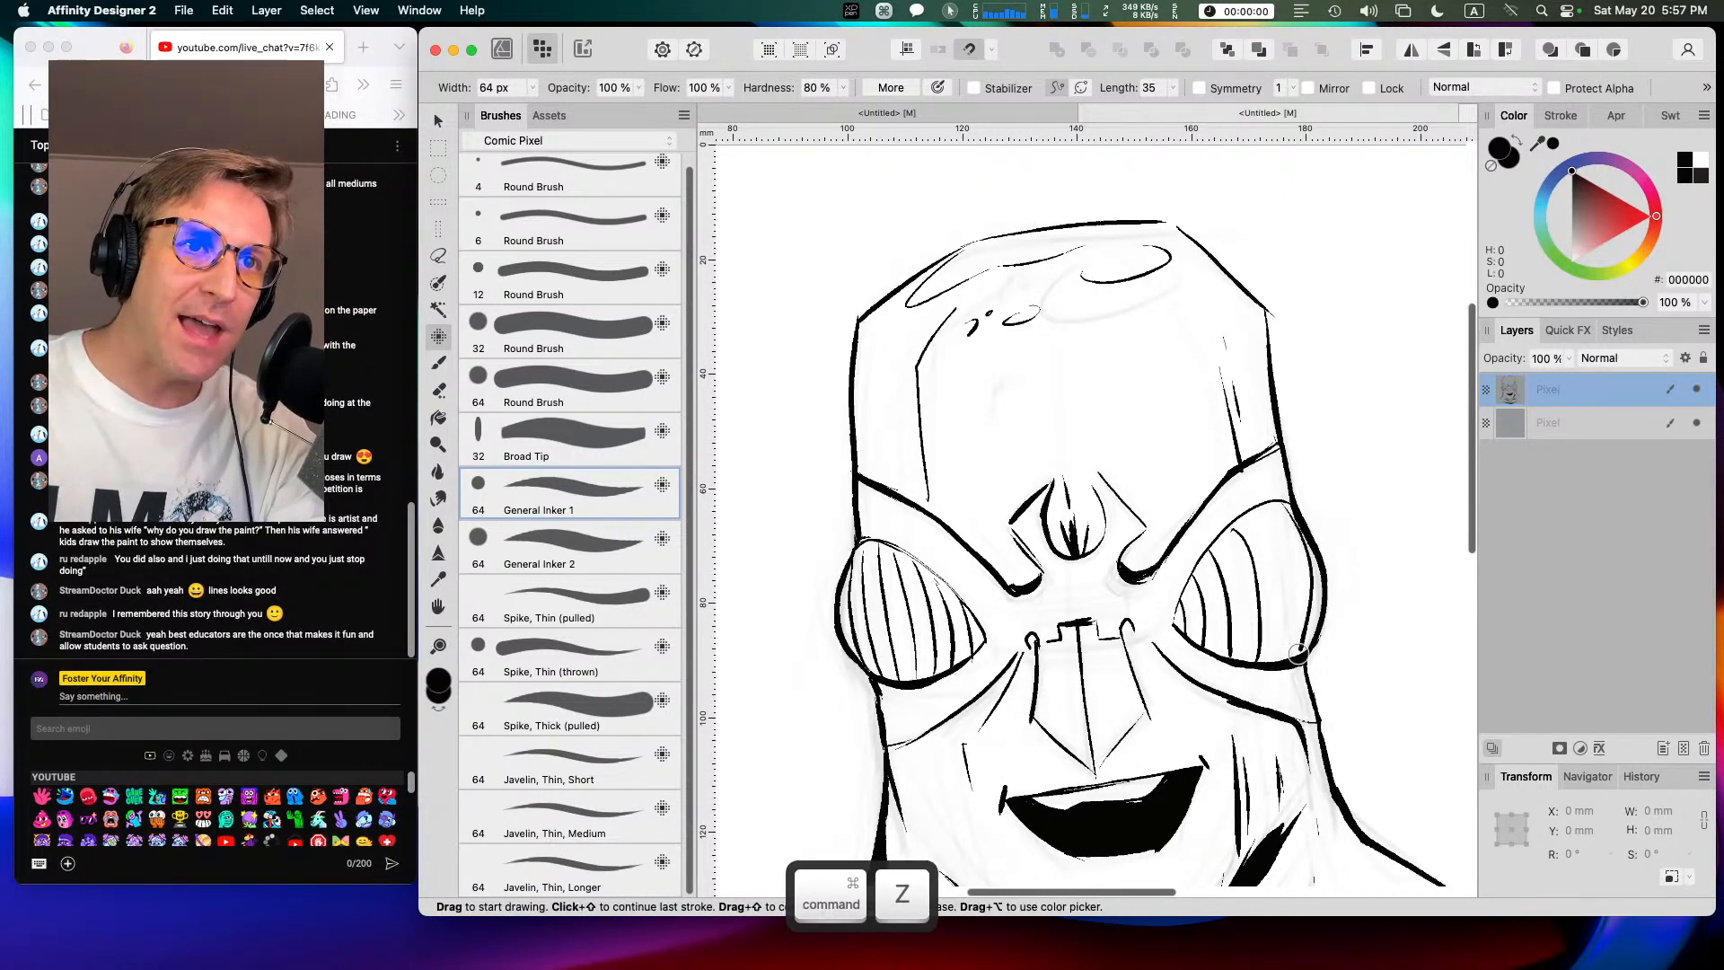
key("super+z")
mouse_move(1273, 496)
left_mouse_down()
mouse_move(1309, 597)
mouse_move(1303, 651)
left_mouse_up()
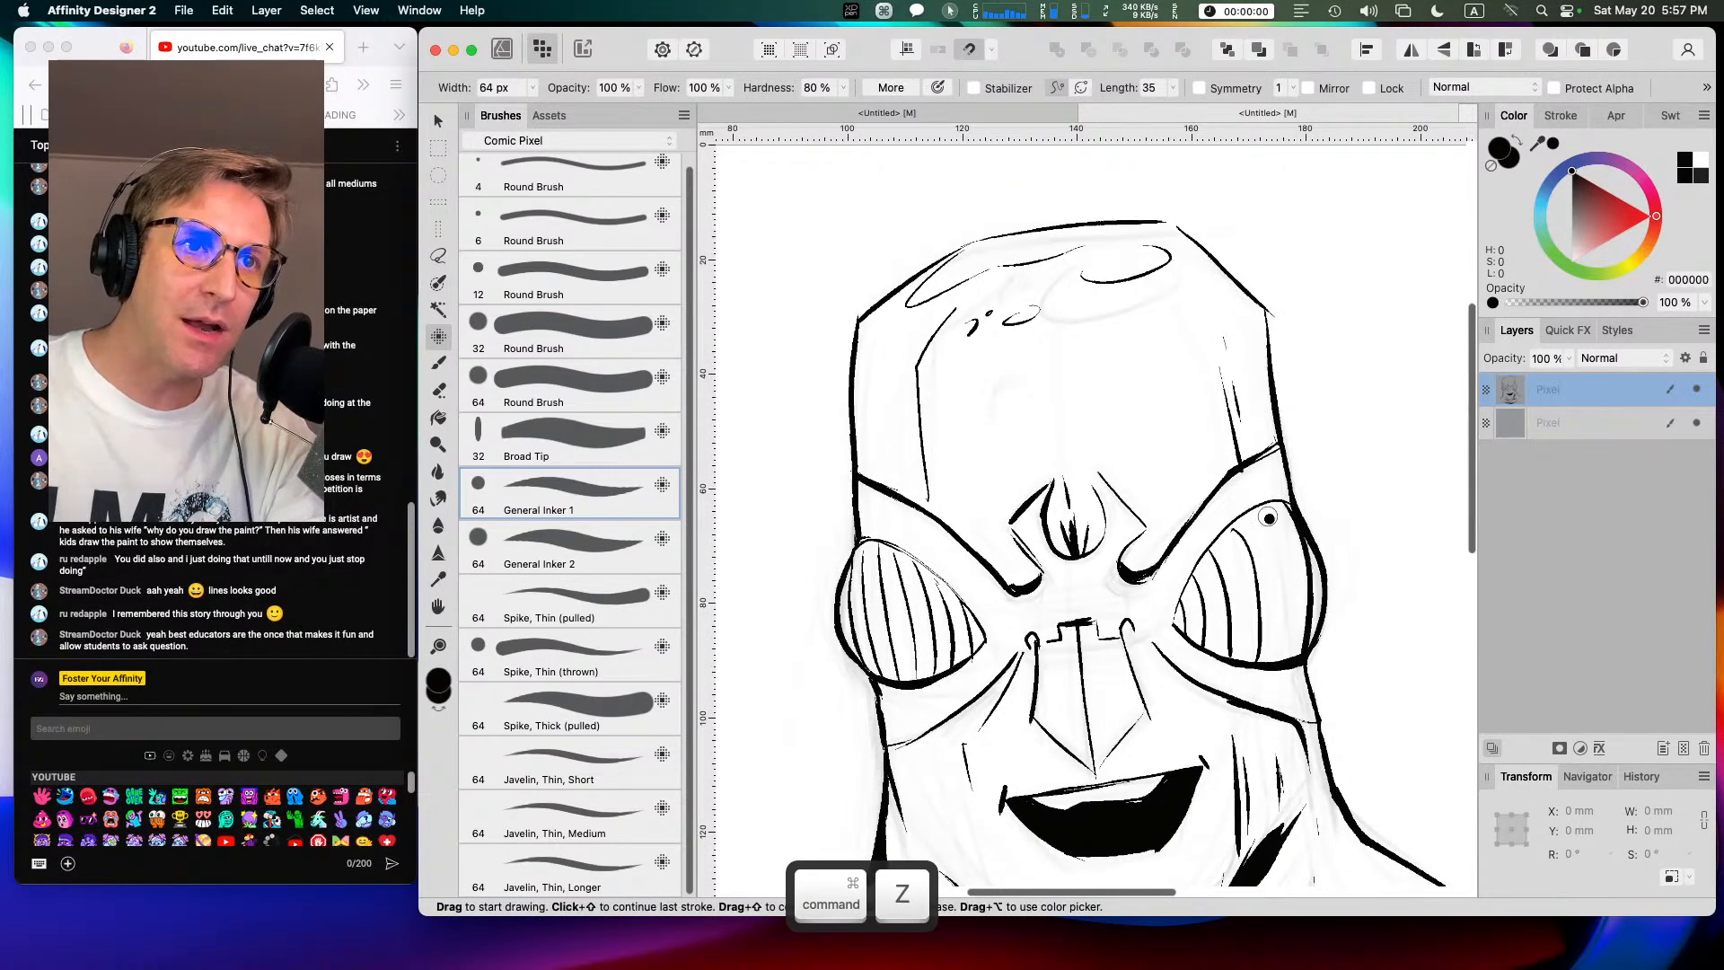
left_click_drag(1265, 499, 1289, 648)
left_click_drag(1248, 508, 1291, 664)
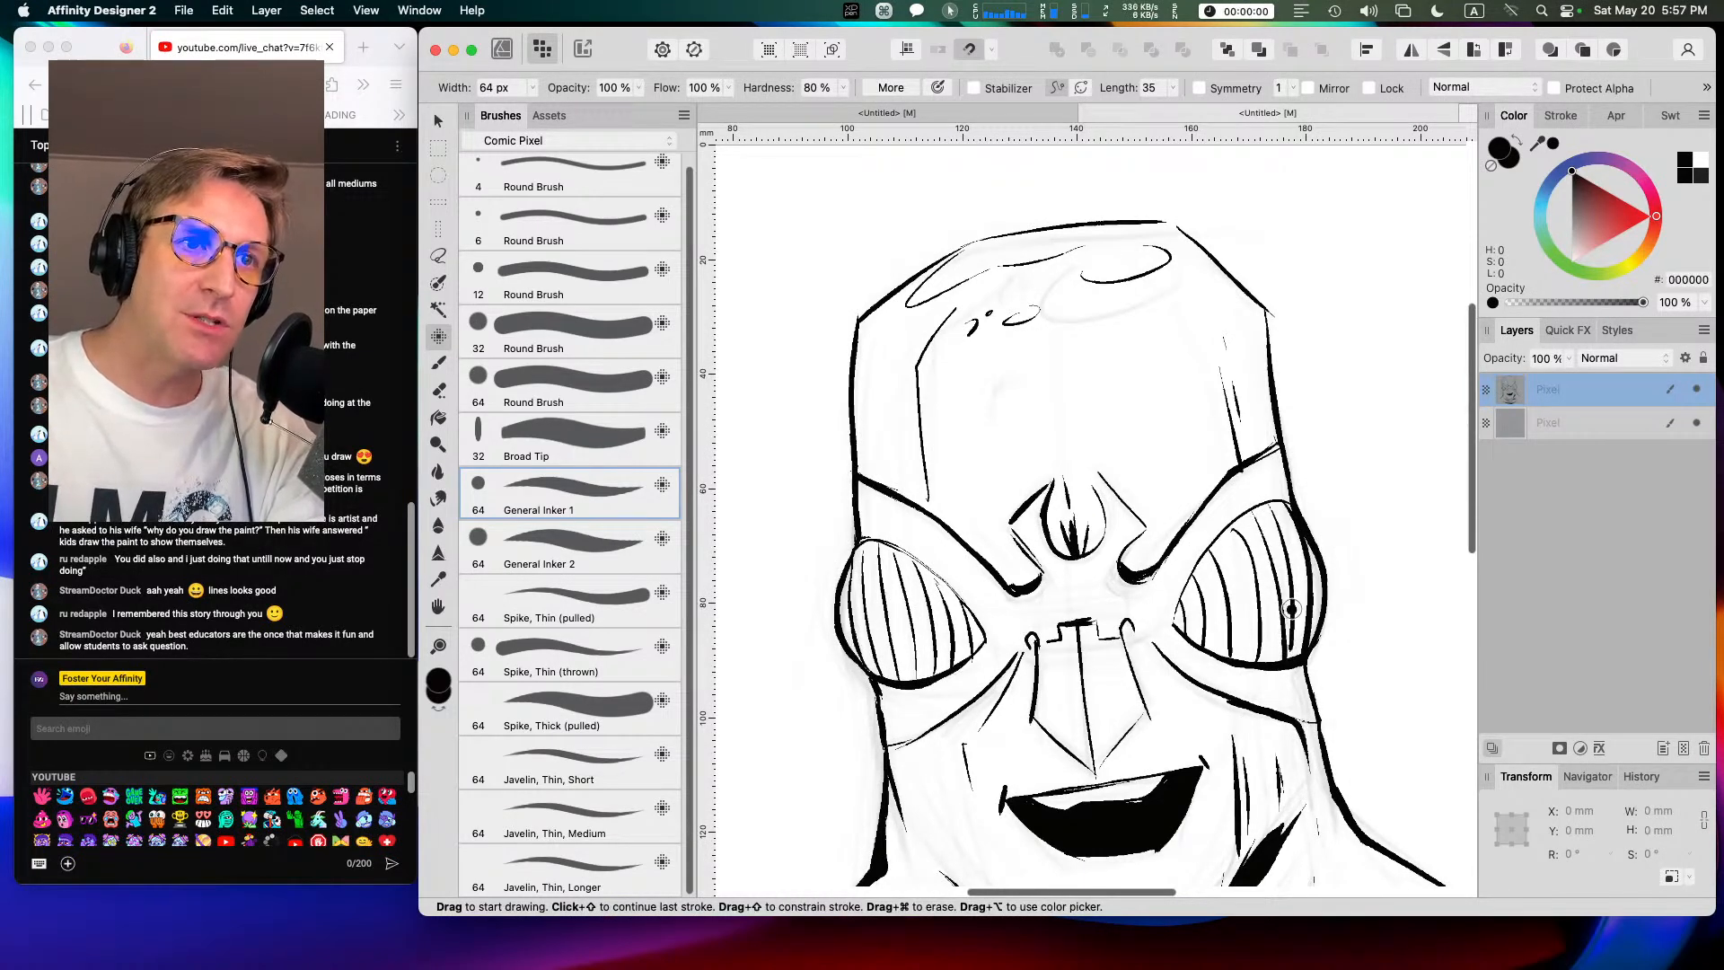
key("super+z")
left_click_drag(1252, 508, 1291, 665)
key("super+z")
key("super+z")
mouse_move(1254, 506)
left_mouse_down()
mouse_move(1283, 619)
mouse_move(1275, 665)
left_mouse_up()
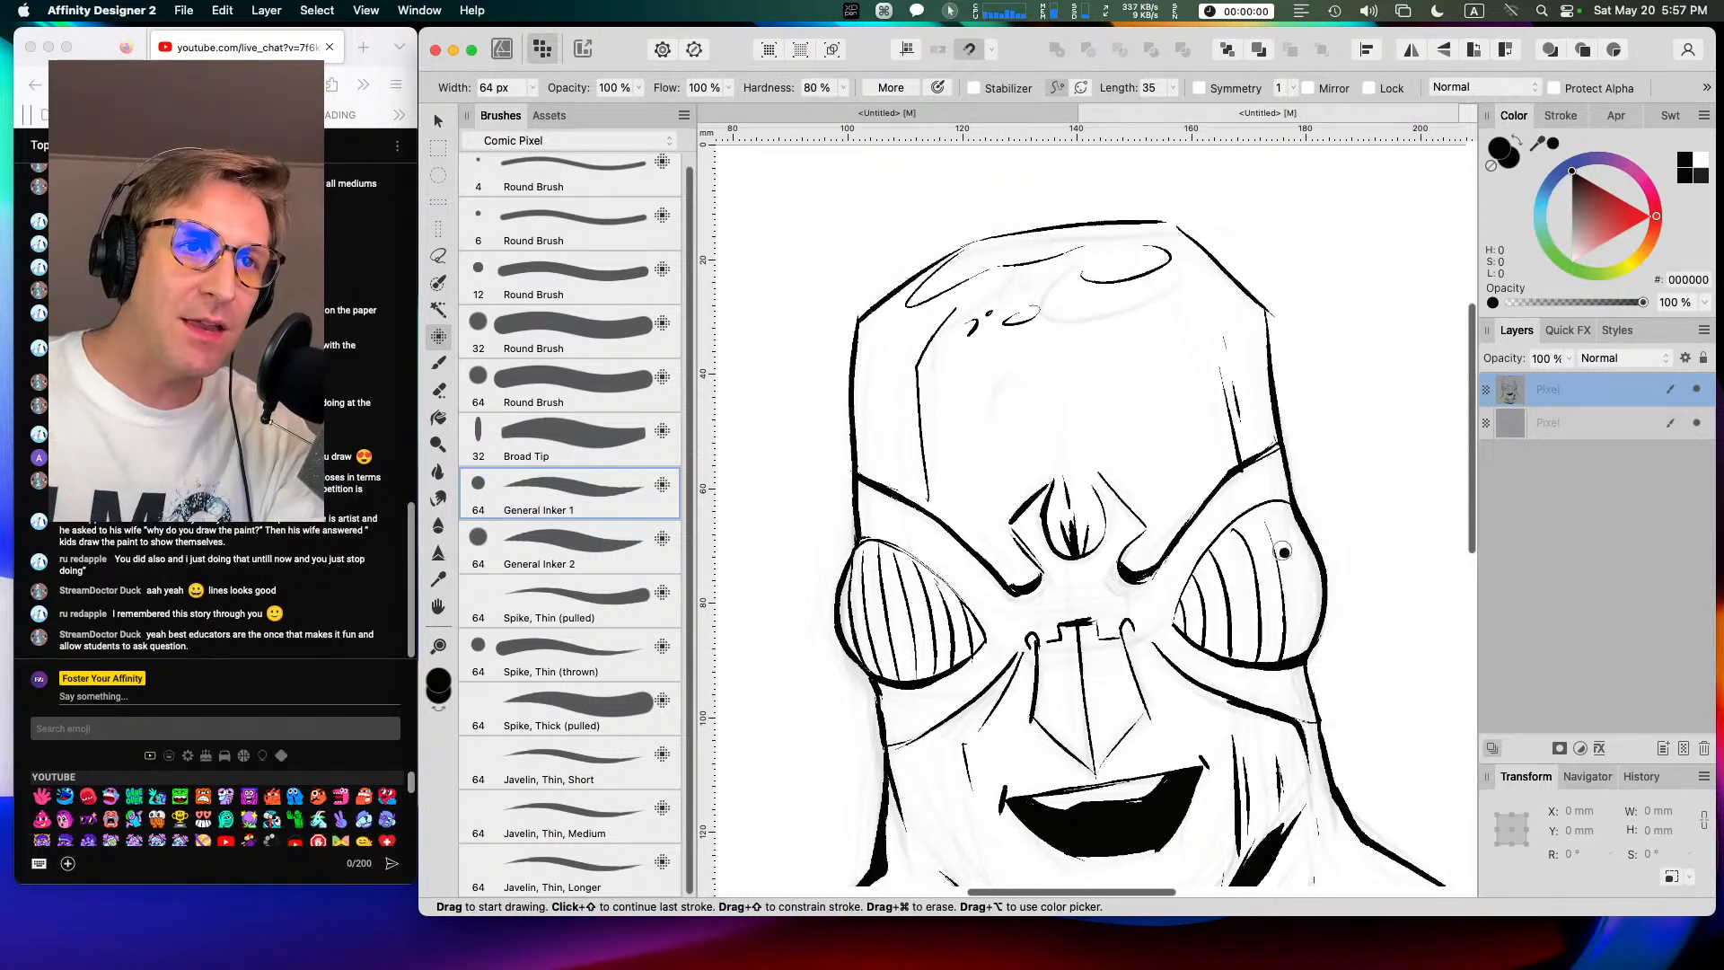
key("super+z")
left_click_drag(1257, 516, 1281, 643)
mouse_move(1281, 509)
left_mouse_down()
mouse_move(1305, 577)
mouse_move(1273, 646)
left_mouse_up()
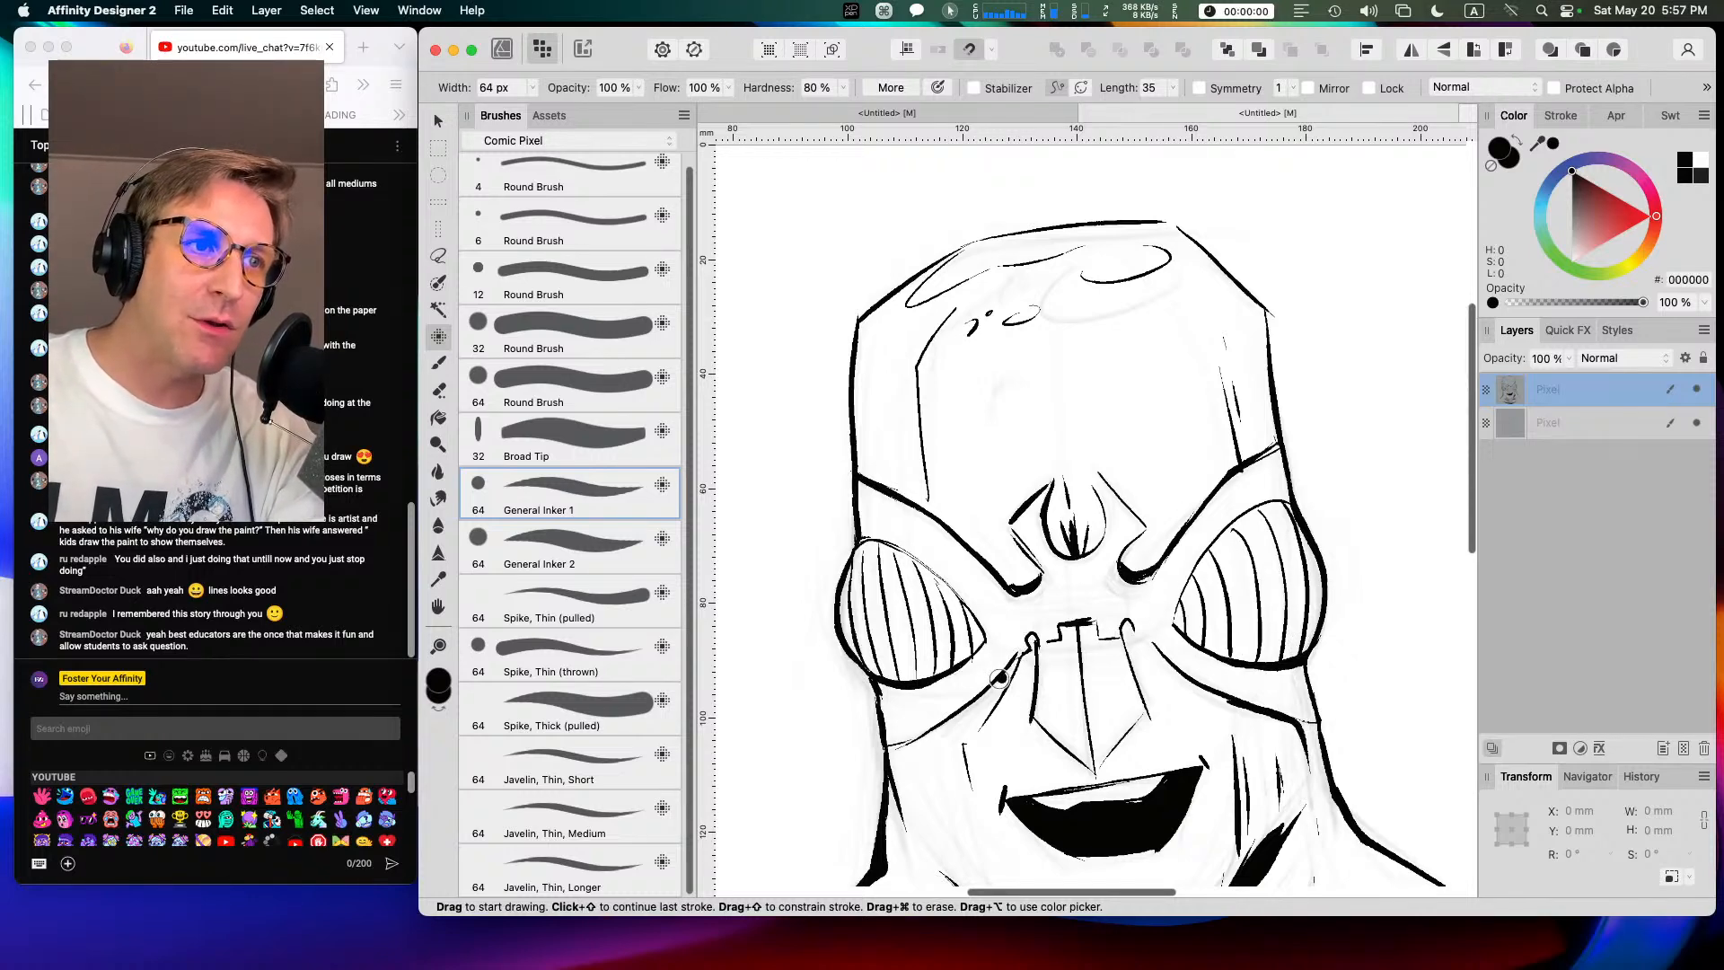
Step: Fill the mask's inner corners beside the nose bridge with black and add a heavy shadow along the nose's right side
mouse_move(1006, 666)
left_mouse_down()
mouse_move(1031, 643)
mouse_move(1131, 655)
left_mouse_up()
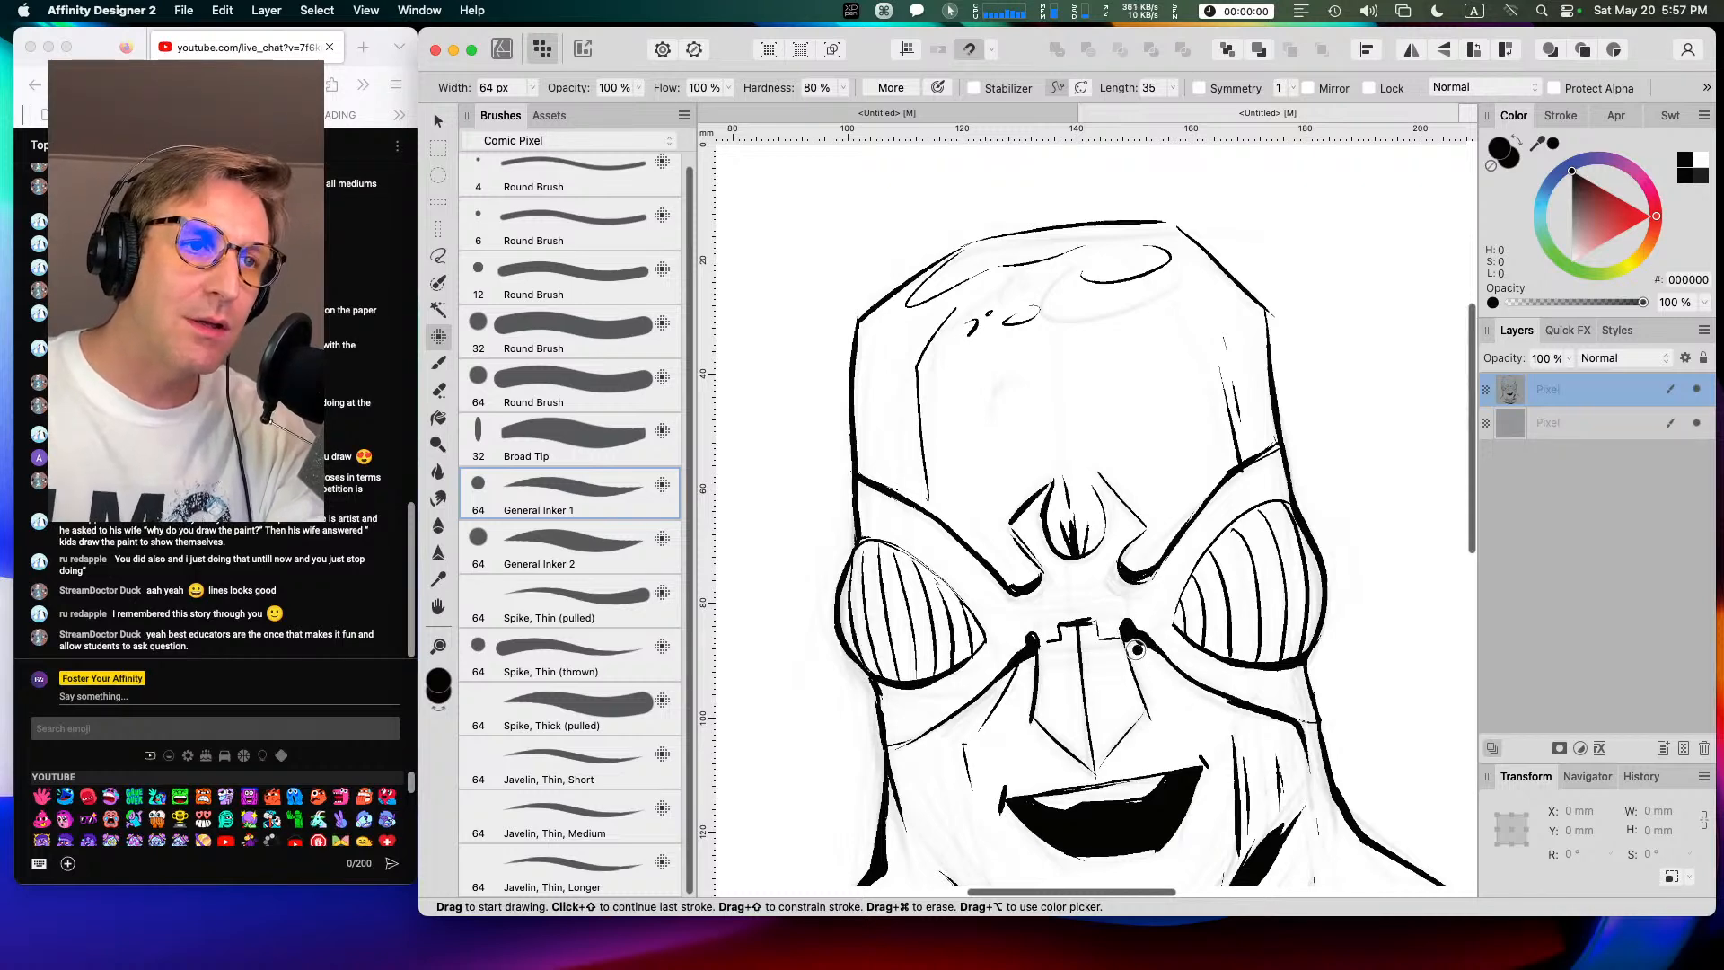
mouse_move(1124, 639)
left_mouse_down()
mouse_move(1149, 720)
mouse_move(1104, 643)
mouse_move(1123, 641)
mouse_move(1103, 641)
mouse_move(1098, 761)
mouse_move(1135, 706)
left_mouse_up()
left_click_drag(1112, 645, 1143, 714)
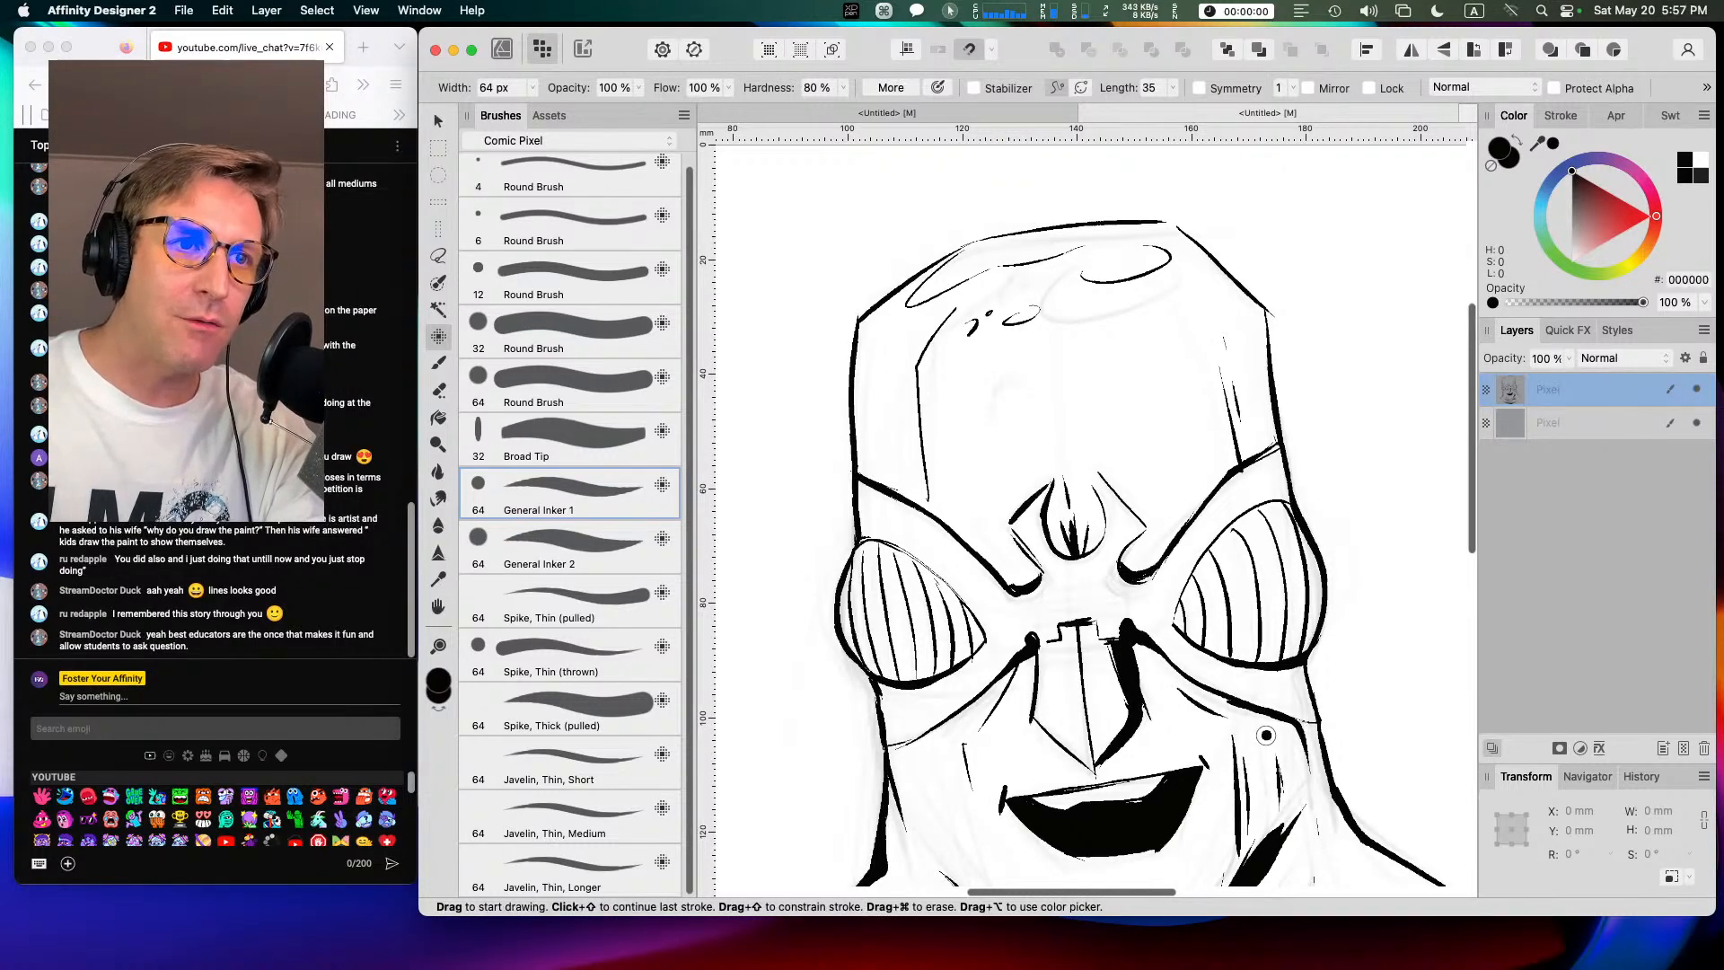
Step: Ink a solid black shadow below the lower lip, small chin marks and a thin line on the right cheek
key("space")
mouse_move(1178, 683)
left_mouse_down()
mouse_move(1176, 359)
mouse_move(1173, 472)
left_mouse_up()
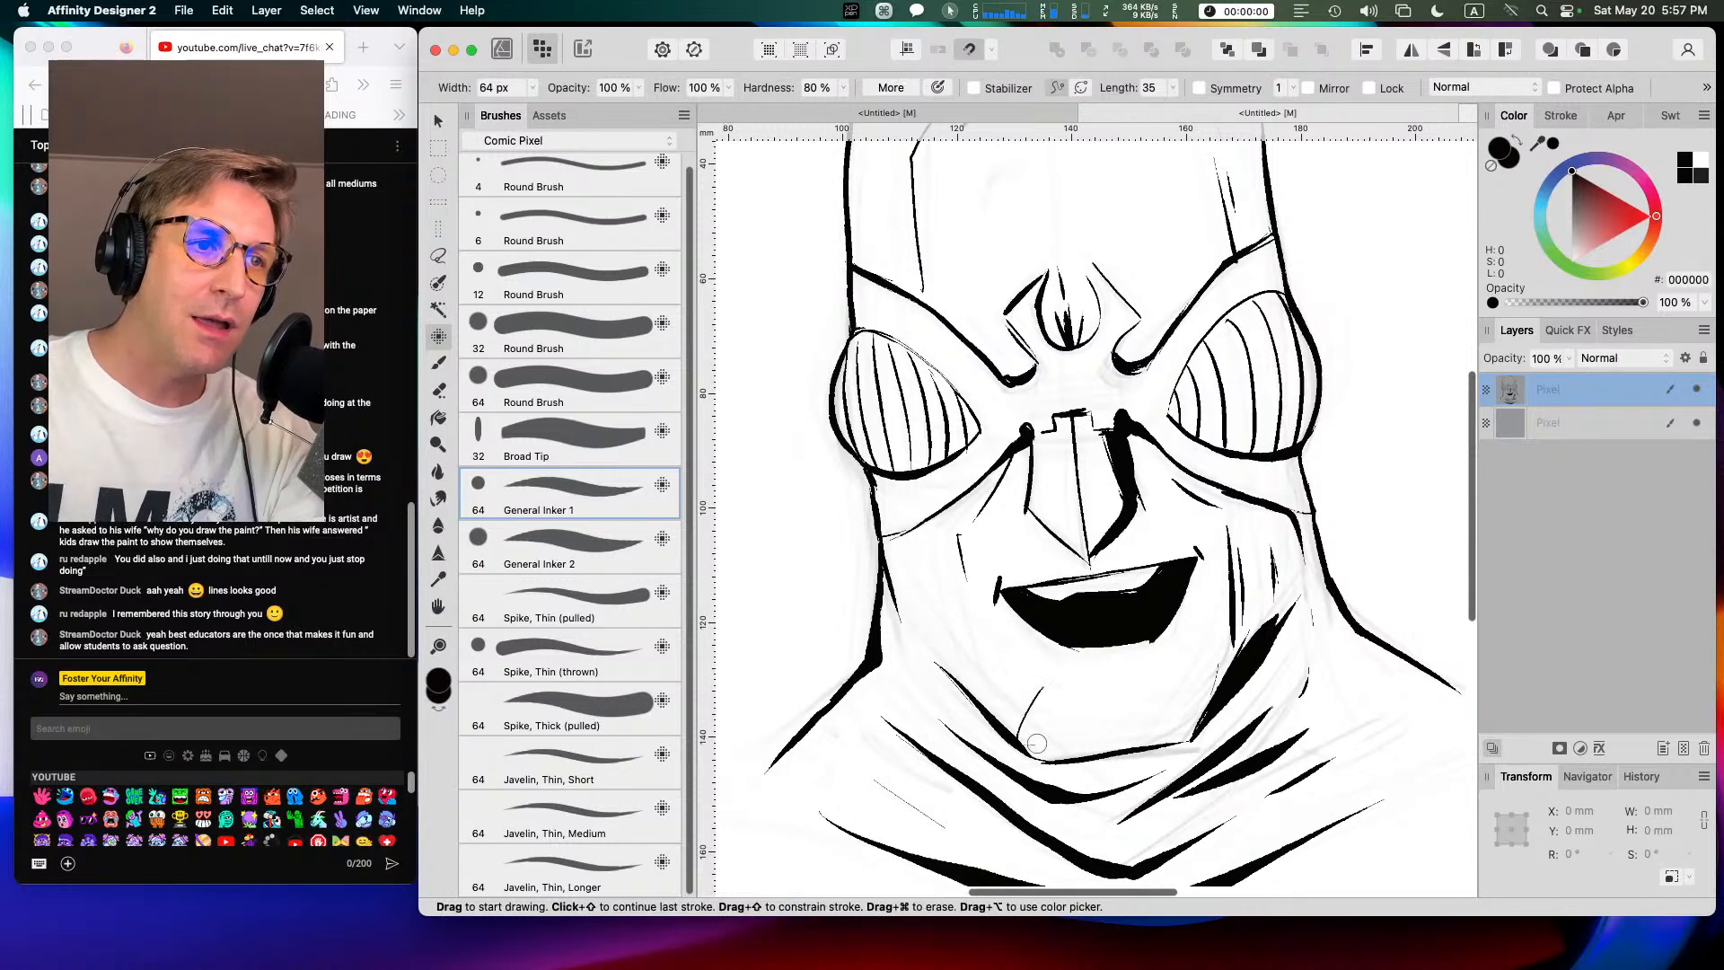
mouse_move(1078, 667)
left_mouse_down()
mouse_move(1037, 687)
mouse_move(1176, 666)
mouse_move(1109, 696)
mouse_move(1167, 687)
left_mouse_up()
left_click_drag(1270, 552, 1279, 579)
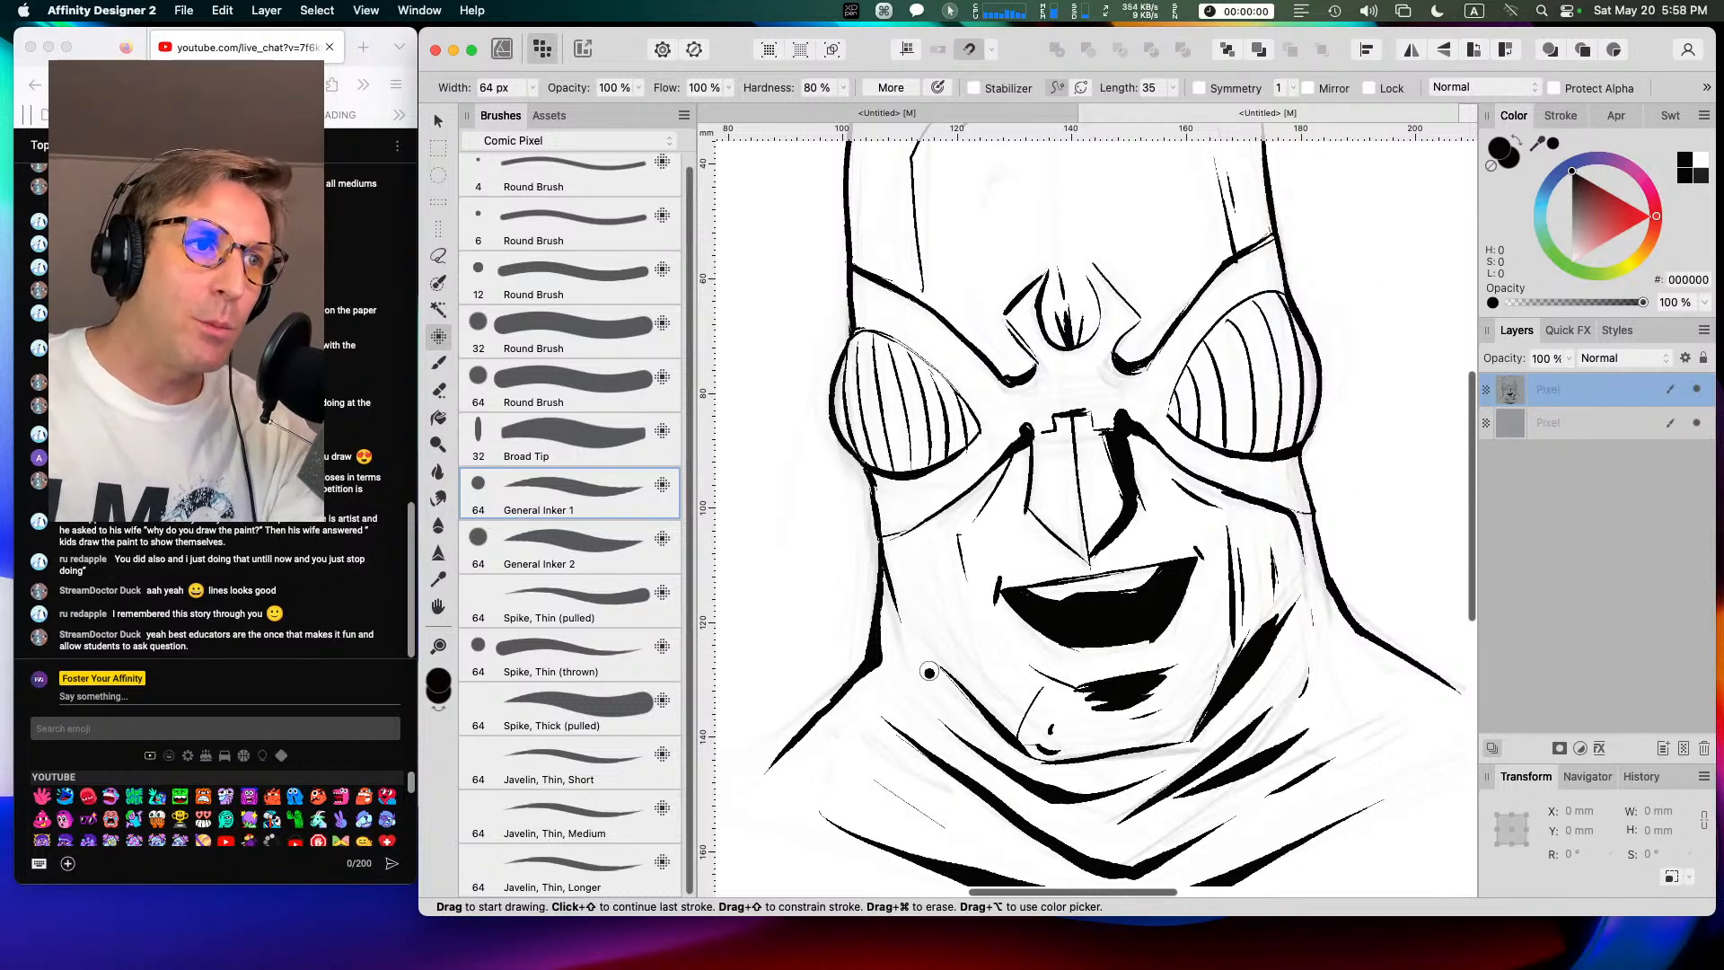
Step: Ink the left jawline down to the chin and build black shadows beneath the jaw and chin
mouse_move(887, 599)
left_mouse_down()
mouse_move(962, 690)
mouse_move(919, 663)
mouse_move(1025, 770)
left_mouse_up()
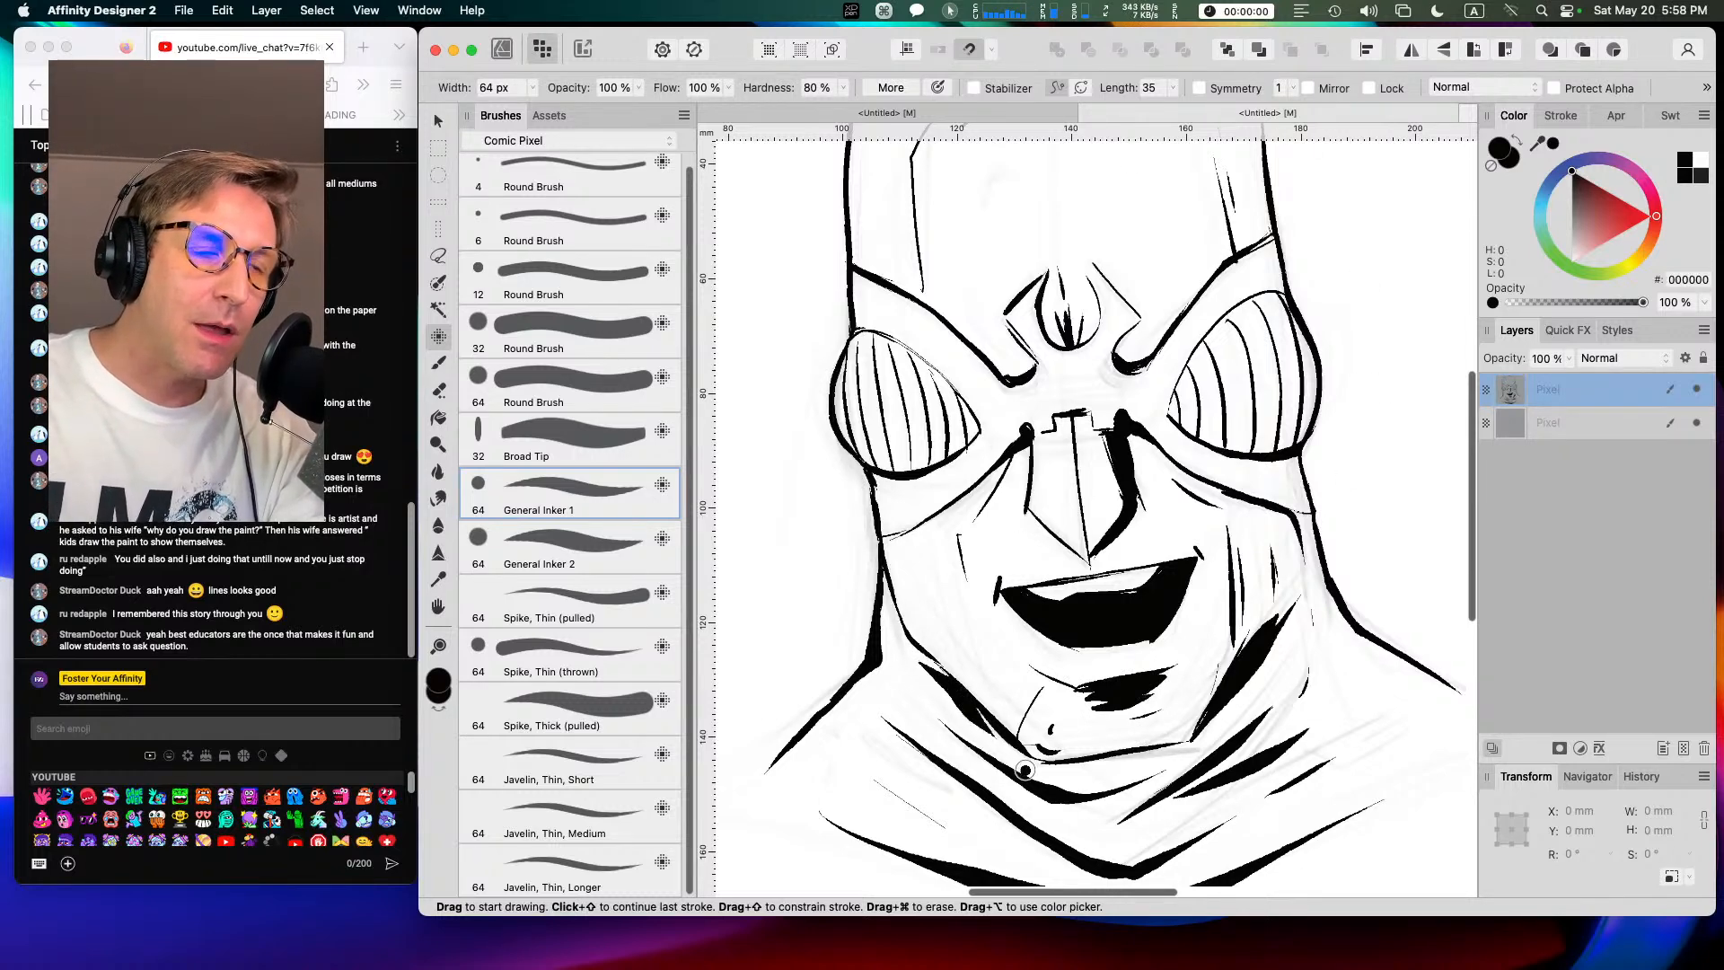
left_click_drag(916, 686, 961, 723)
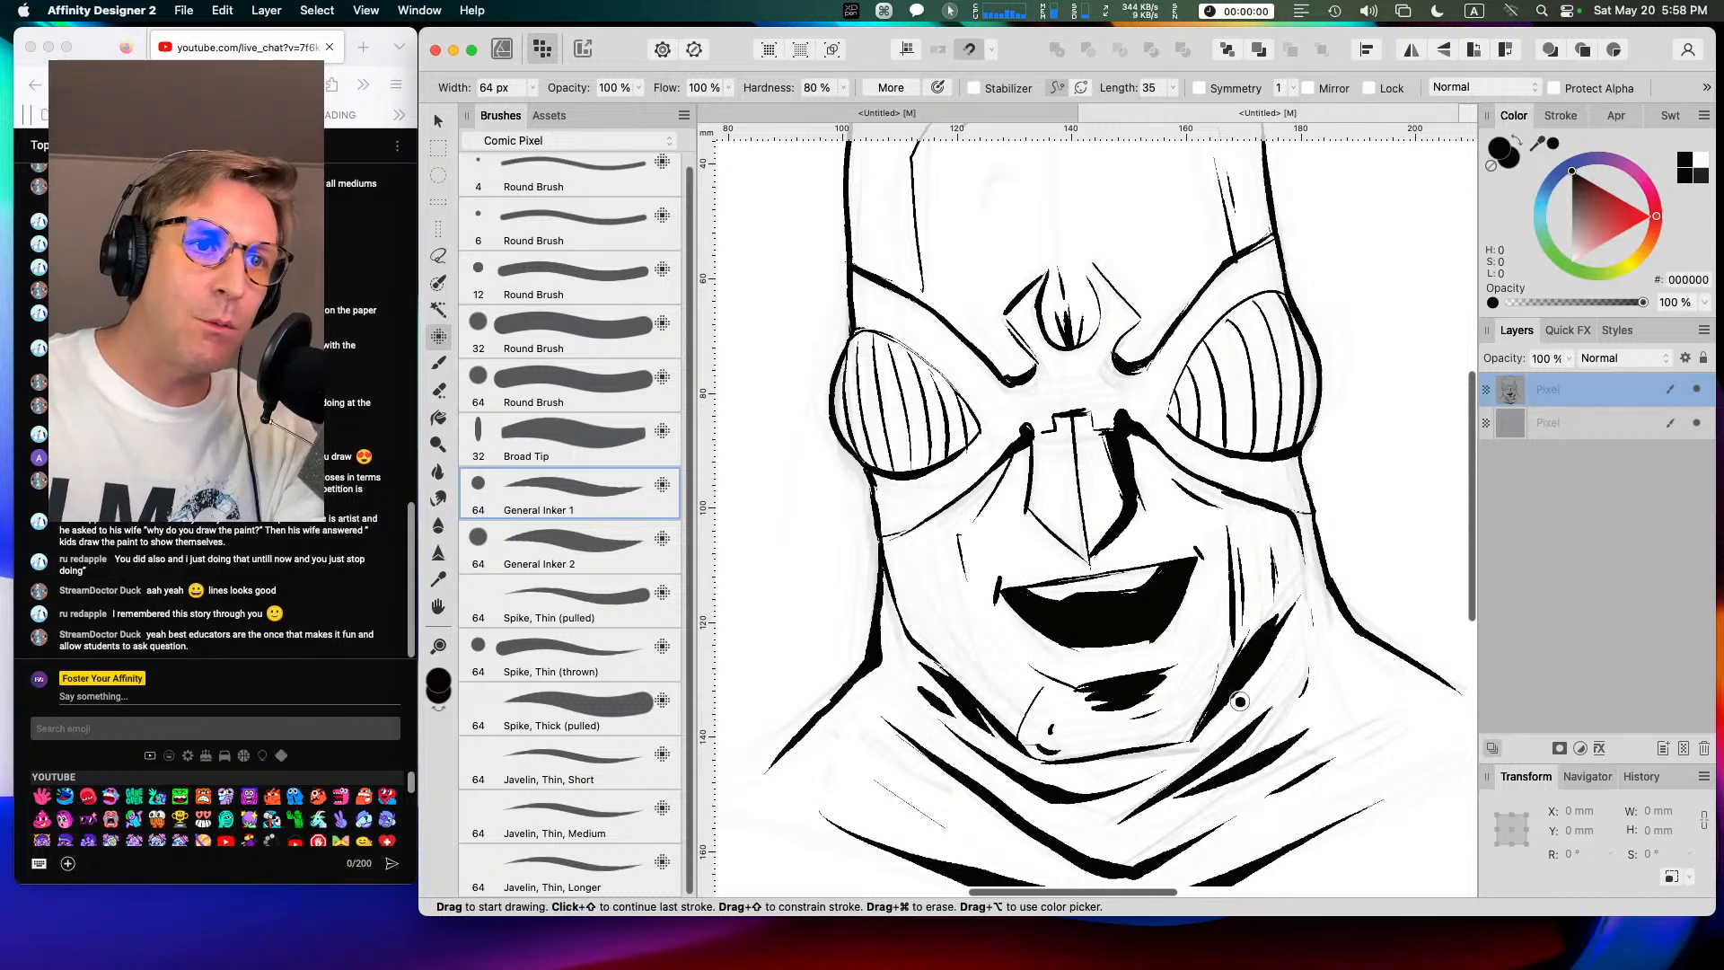
left_click_drag(1073, 765, 1190, 744)
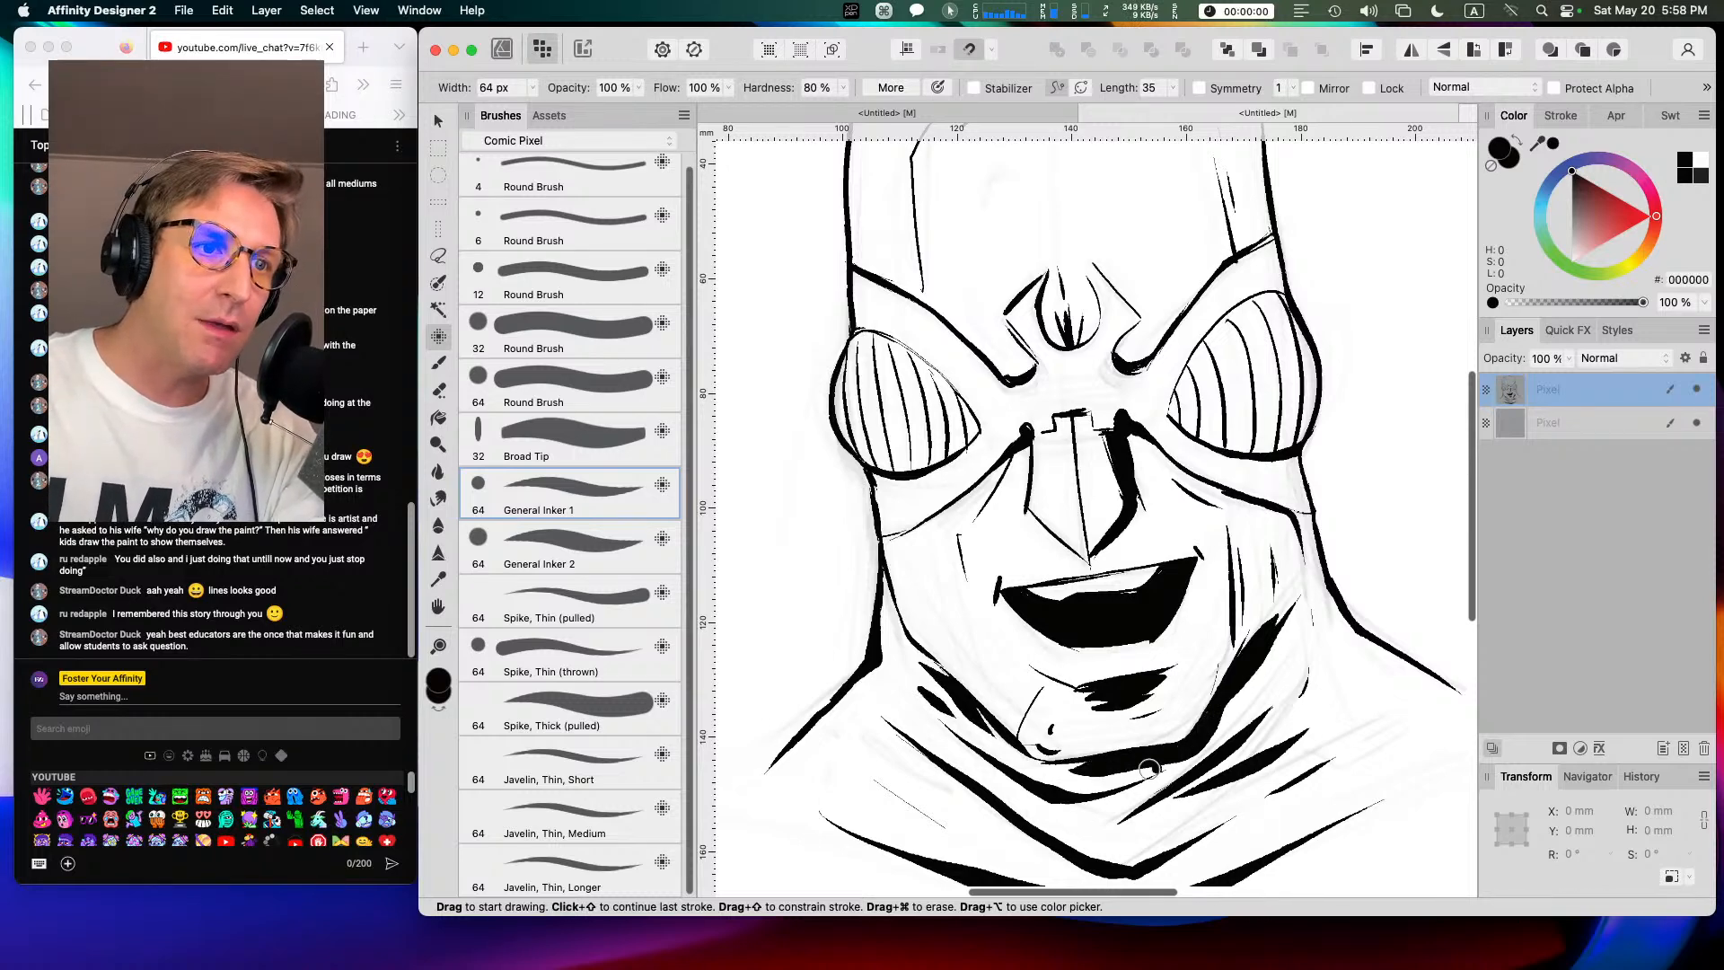
mouse_move(1056, 771)
left_mouse_down()
mouse_move(1142, 764)
mouse_move(1096, 785)
mouse_move(1204, 747)
mouse_move(1135, 777)
mouse_move(1255, 714)
mouse_move(1195, 741)
mouse_move(1285, 644)
left_mouse_up()
Step: Add short hatch marks on the right shoulder and feather the shadow along the right jaw, undoing the unsatisfactory strokes
mouse_move(1327, 700)
left_mouse_down()
mouse_move(1355, 652)
mouse_move(1324, 694)
mouse_move(1370, 684)
left_mouse_up()
mouse_move(1348, 741)
left_mouse_down()
mouse_move(1400, 736)
mouse_move(1360, 711)
left_mouse_up()
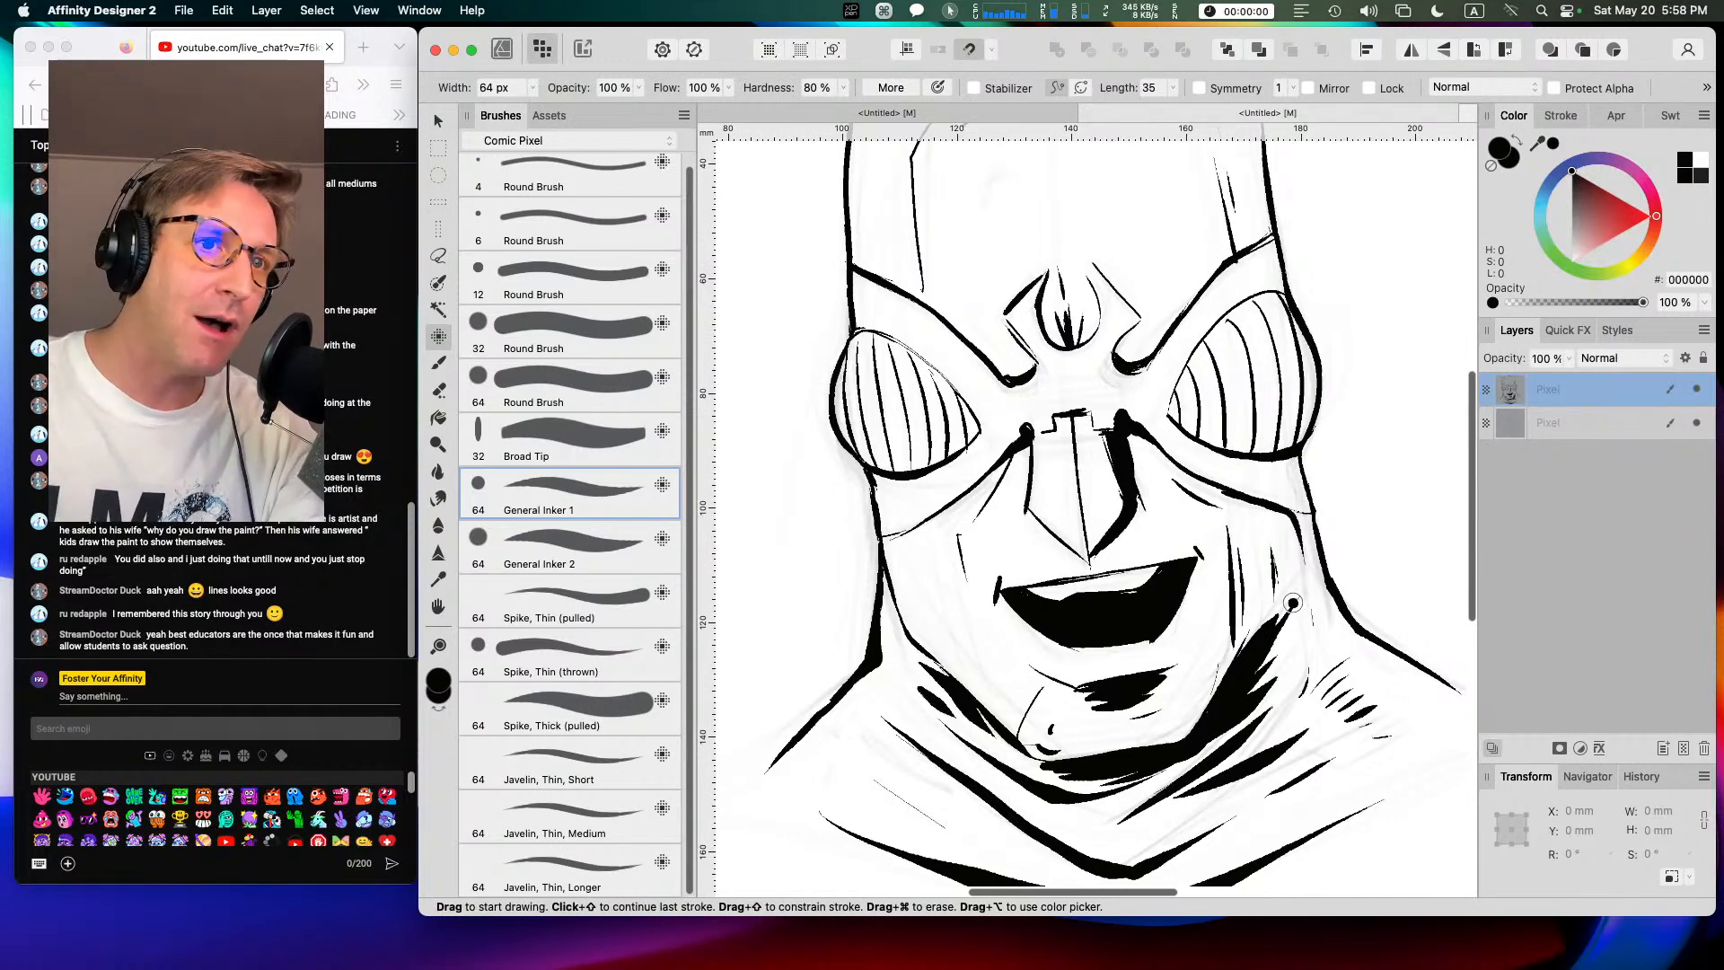
key("super+z")
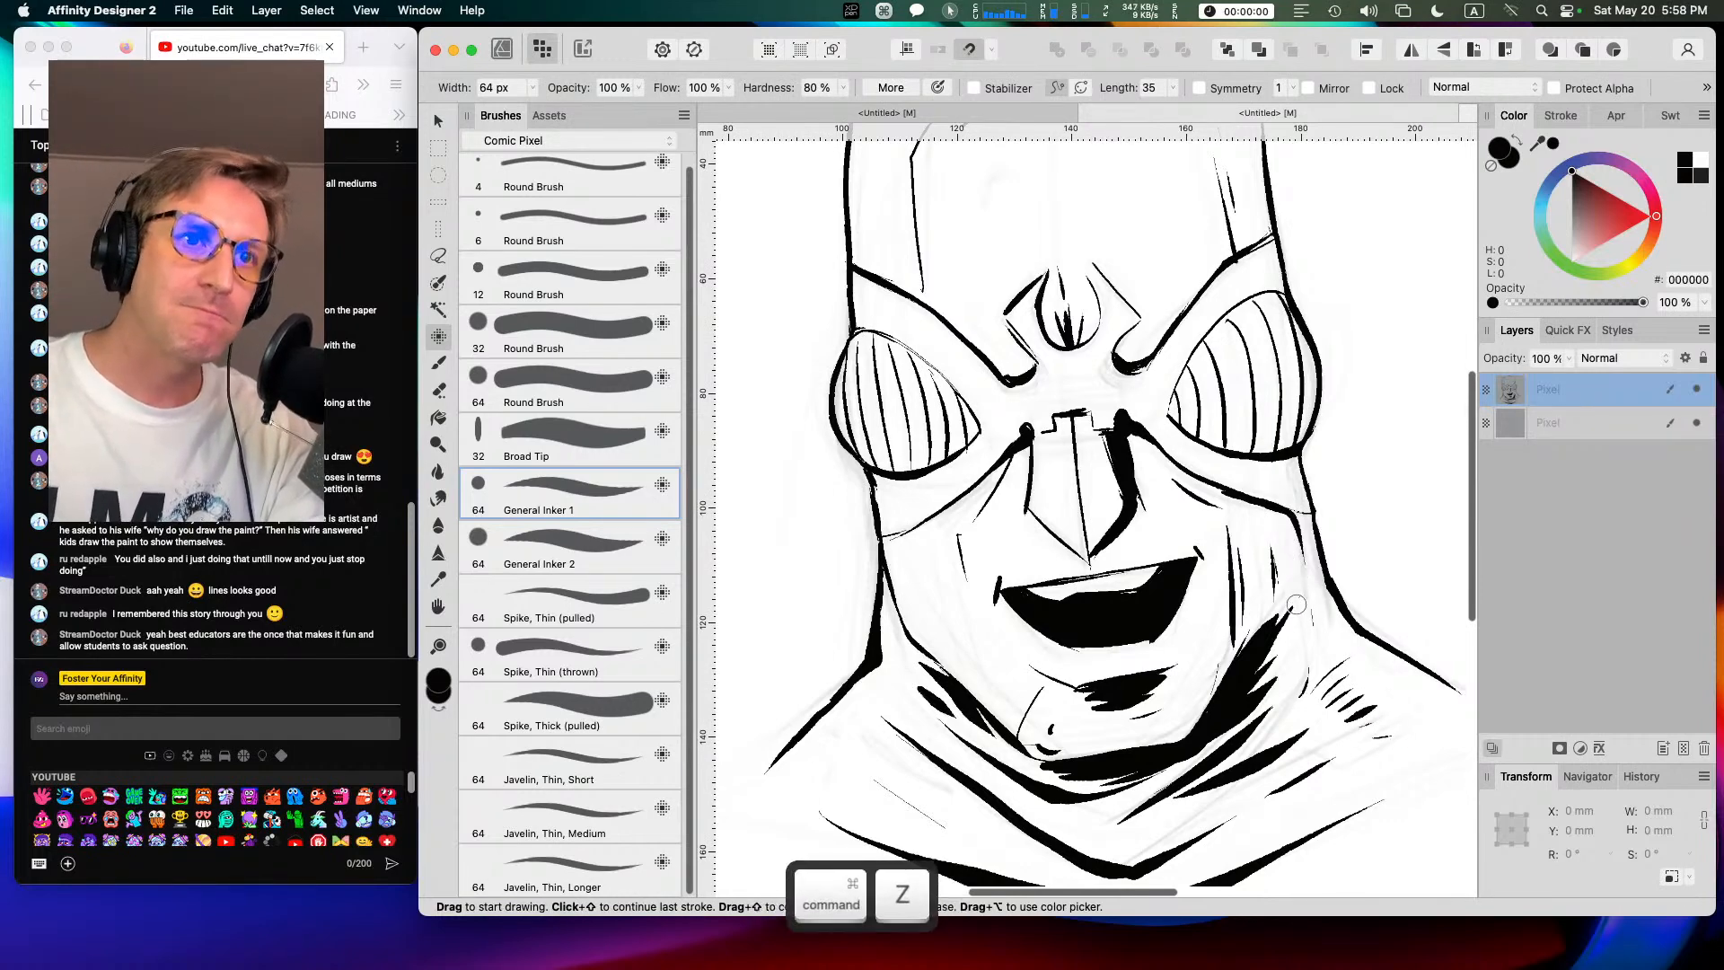
left_click_drag(1295, 561, 1257, 665)
key("super+z")
key("super+z")
mouse_move(1306, 593)
left_mouse_down()
mouse_move(1279, 663)
mouse_move(1316, 641)
left_mouse_up()
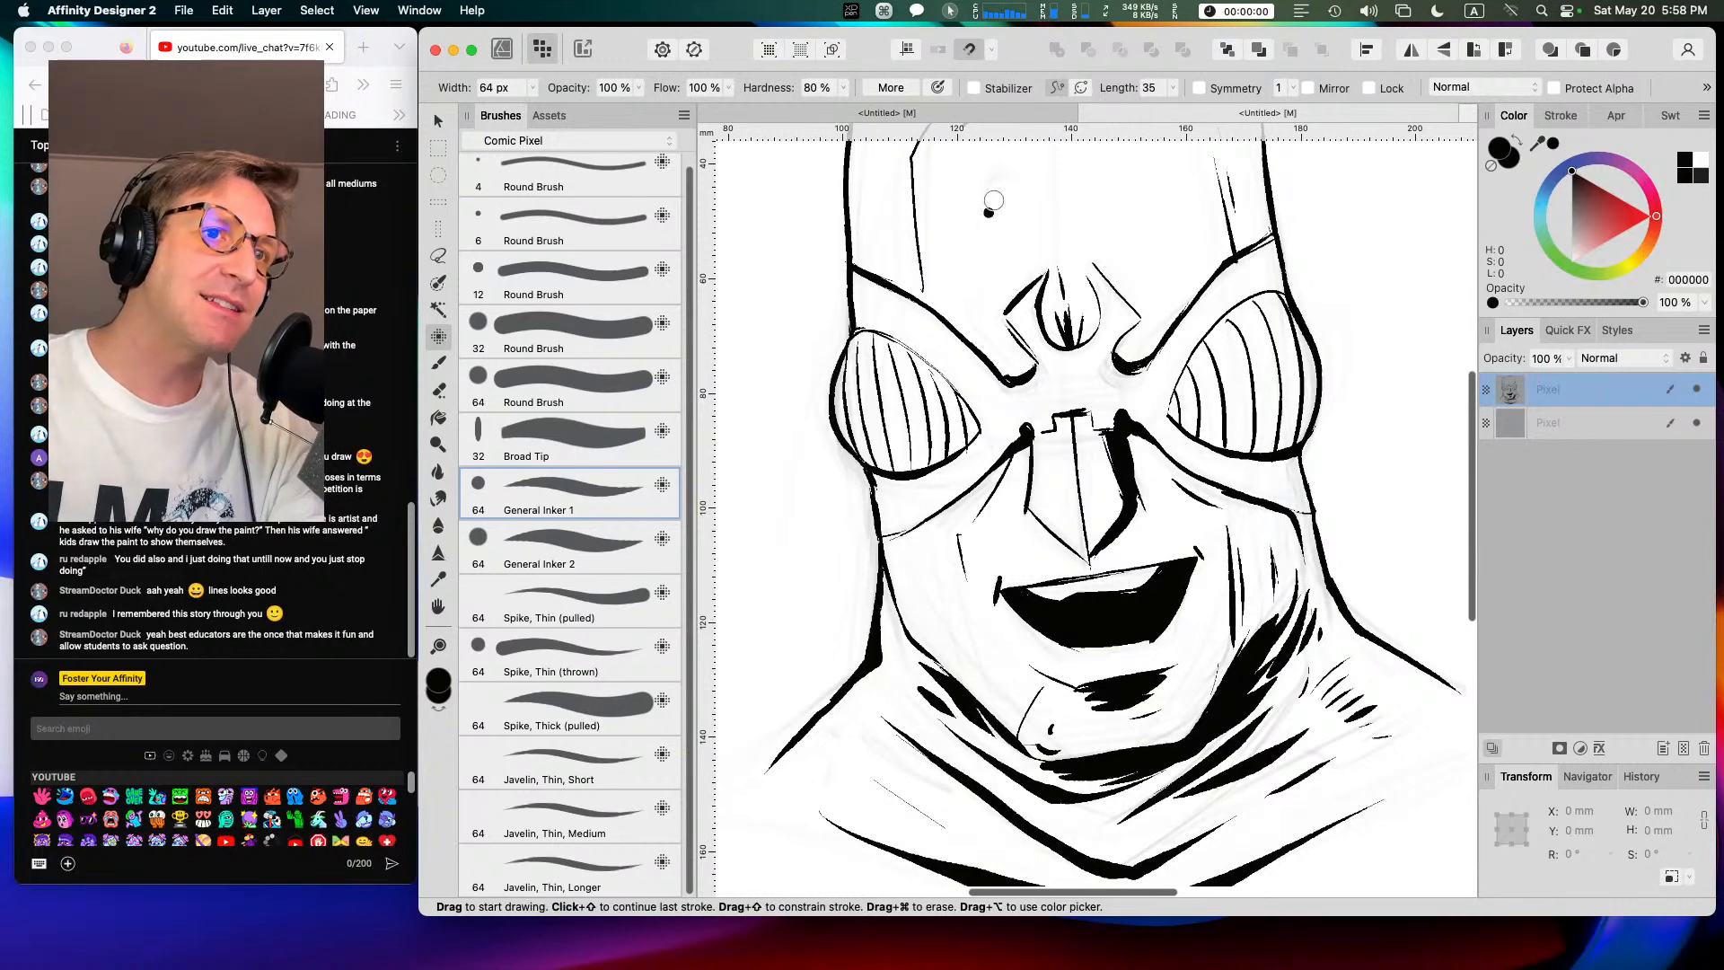
Step: Ink a tapering black crease above the left brow and small accent marks on the forehead and above the left lens
key("space")
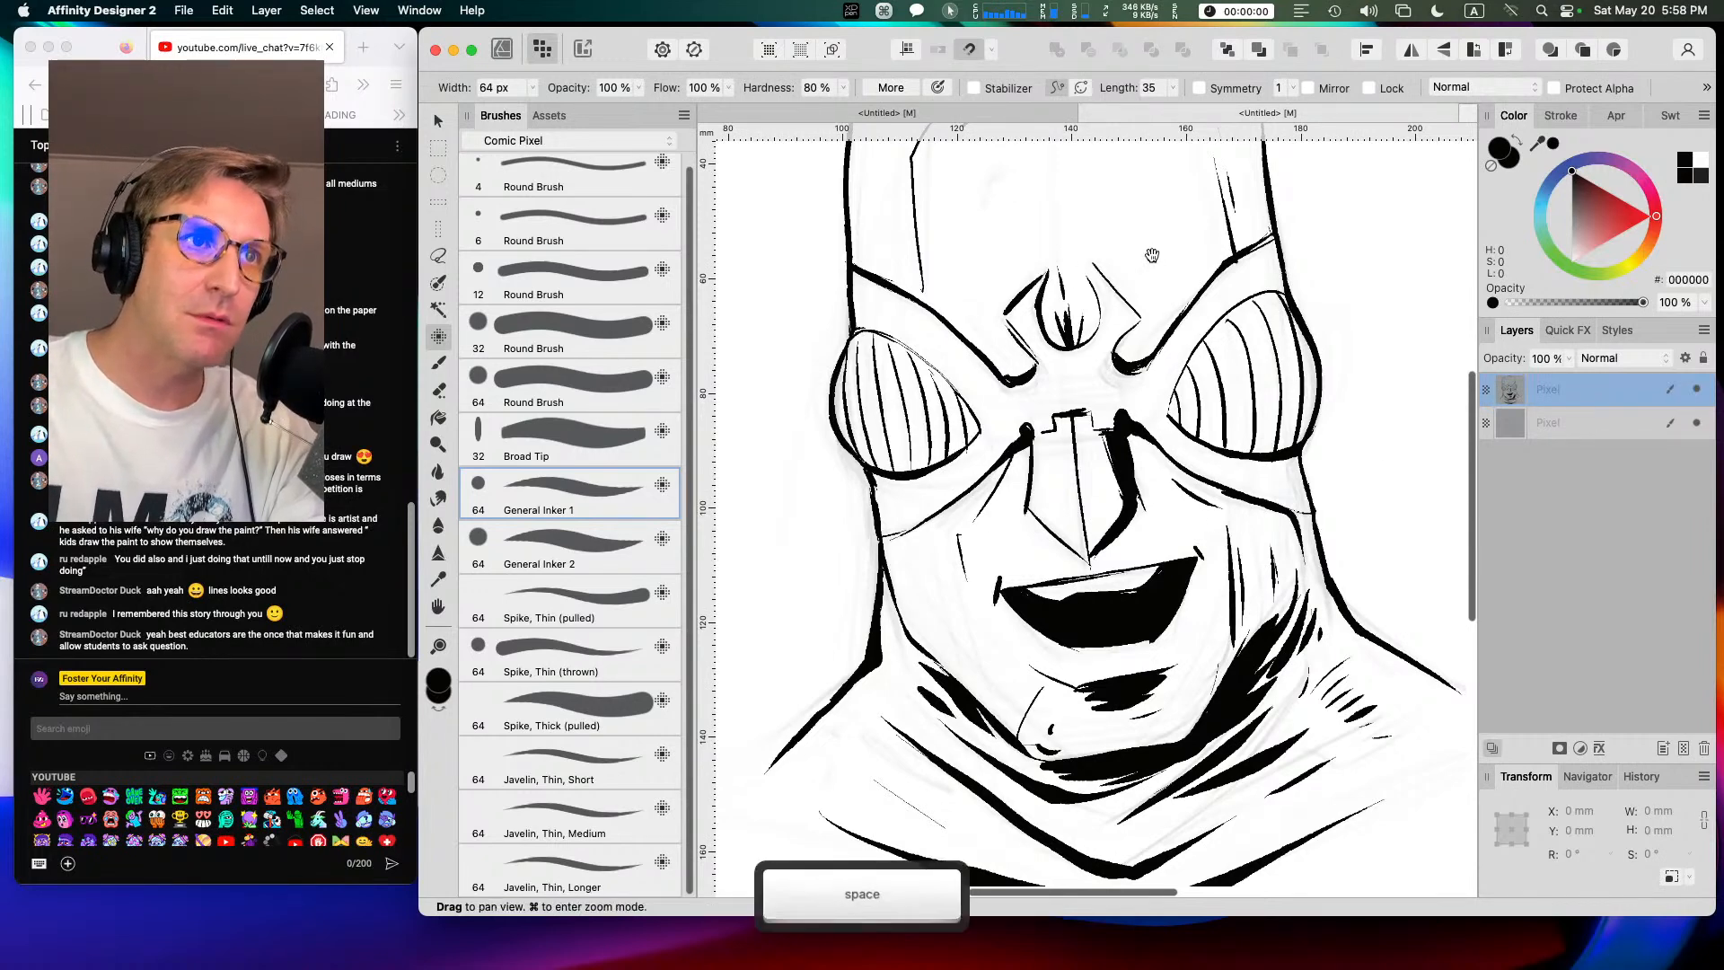
left_click_drag(1146, 261, 1141, 396)
left_click_drag(898, 429, 977, 564)
left_click_drag(938, 337, 1010, 503)
left_click_drag(961, 298, 963, 316)
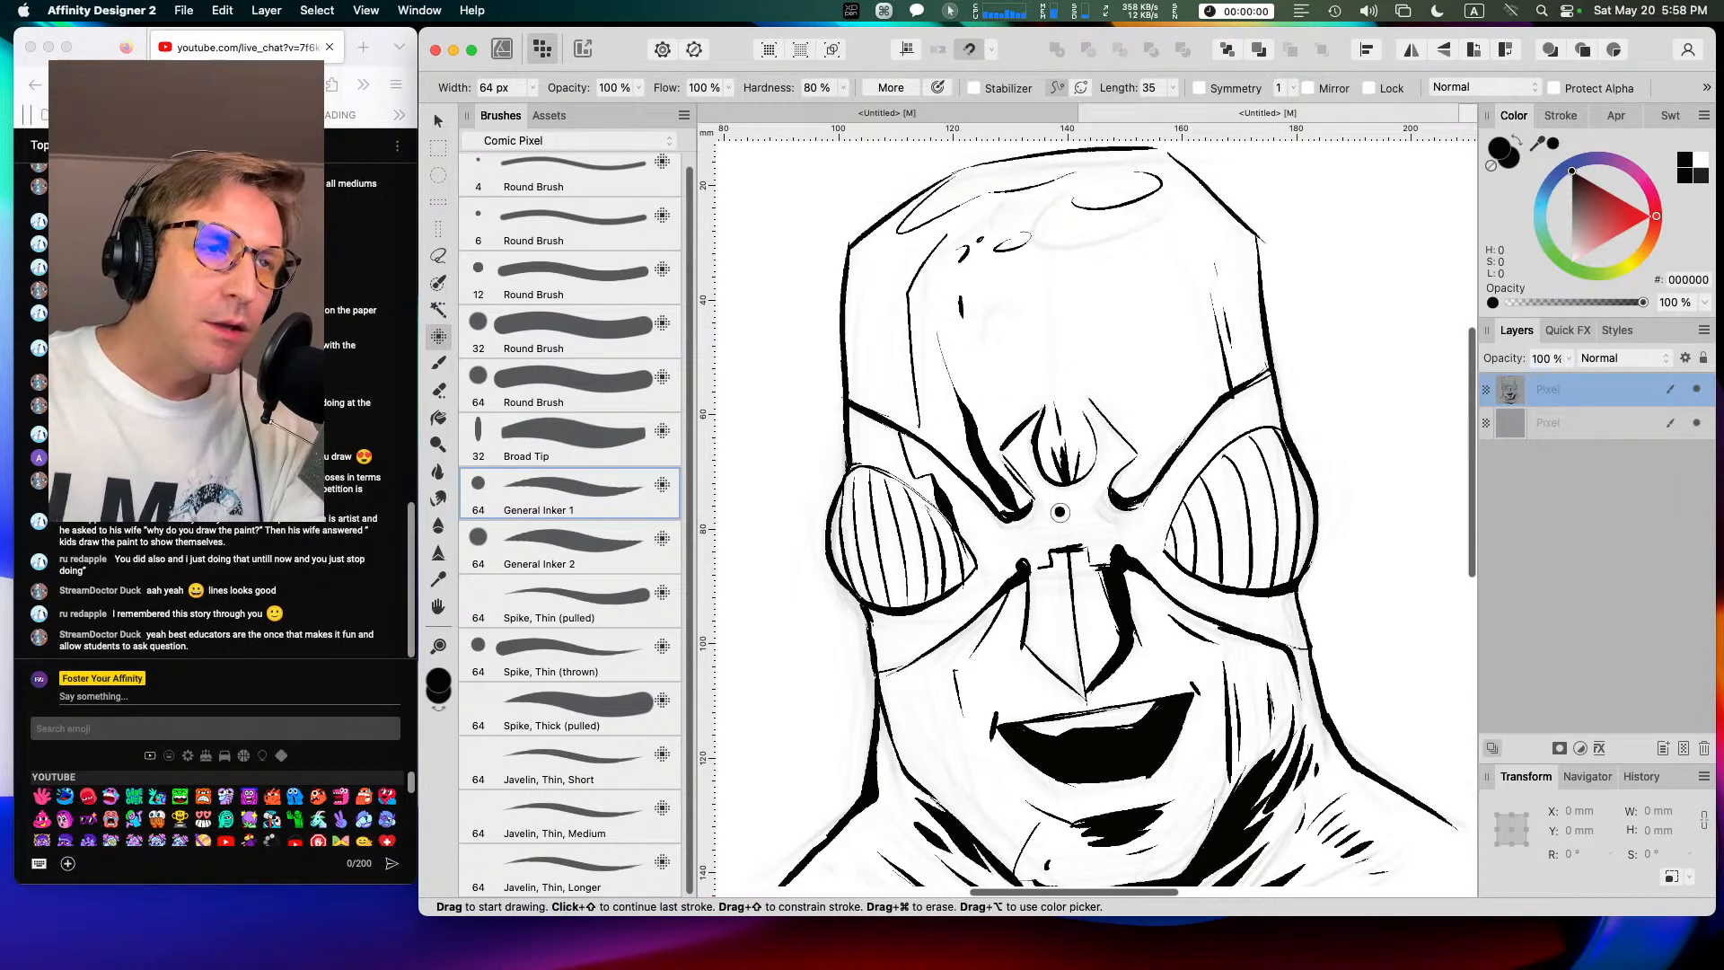
Step: Ink fold strokes on the collar's left side, a cheek mark and the mask's lower left edge, undoing the last cheek shadow
key("space")
left_click_drag(1073, 820, 1075, 600)
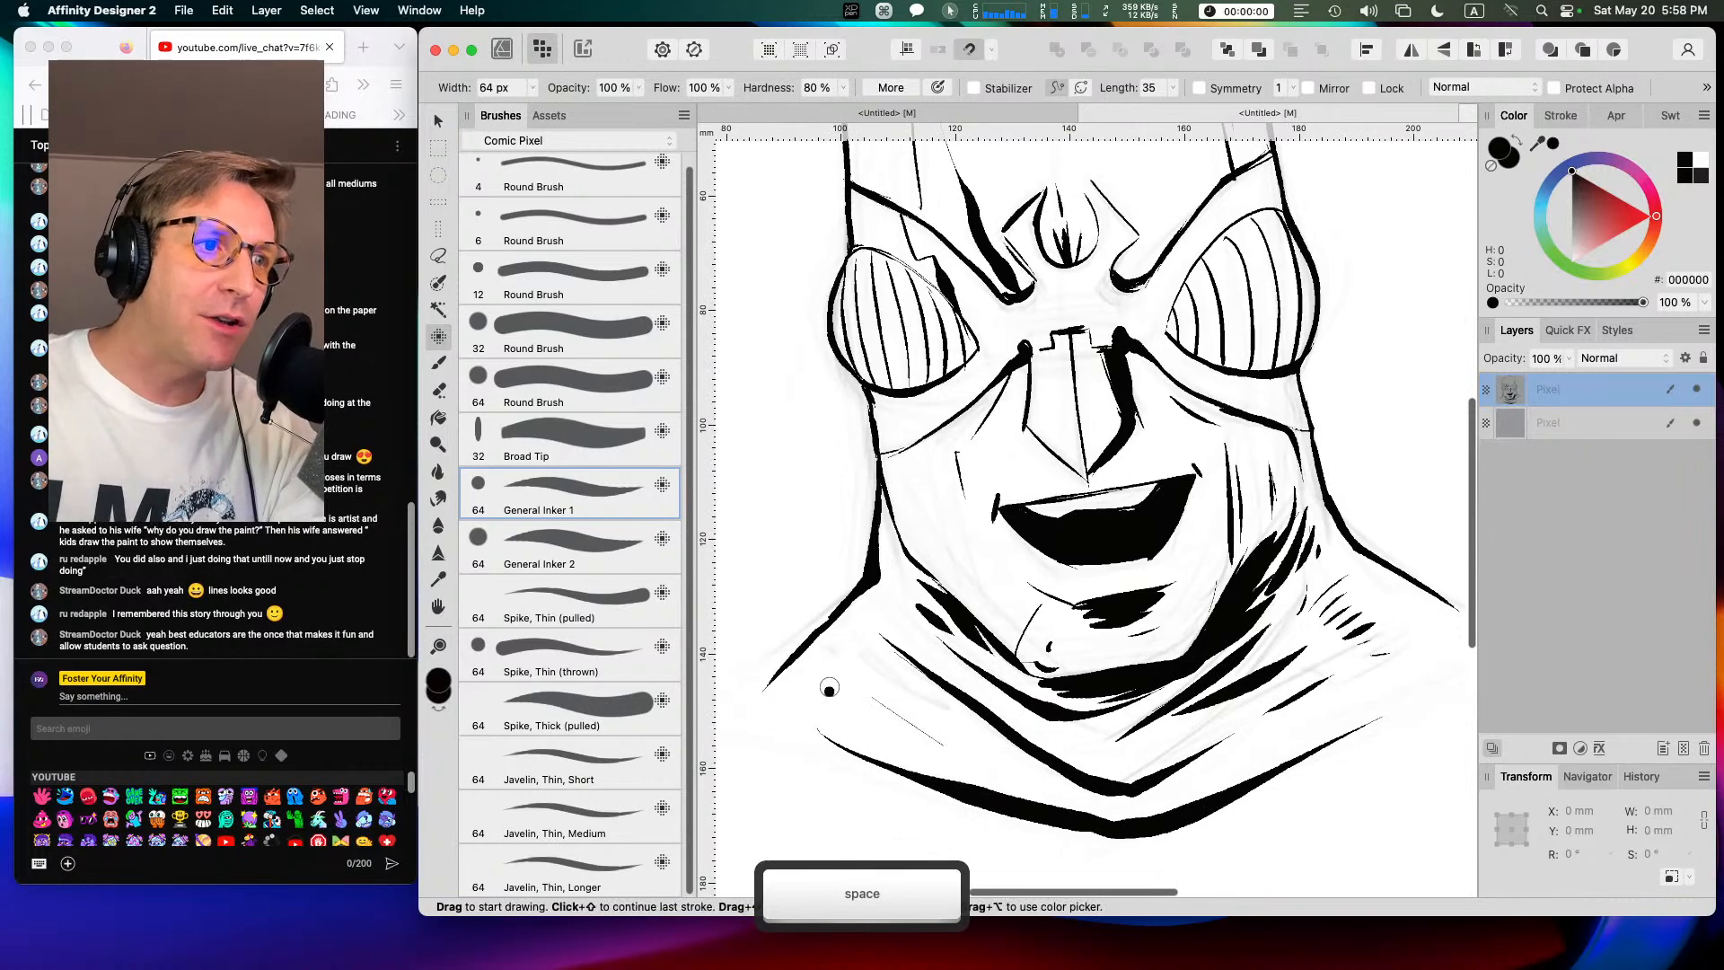
mouse_move(822, 653)
left_mouse_down()
mouse_move(893, 692)
mouse_move(916, 772)
left_mouse_up()
left_click_drag(955, 452, 964, 495)
left_click_drag(919, 439, 881, 455)
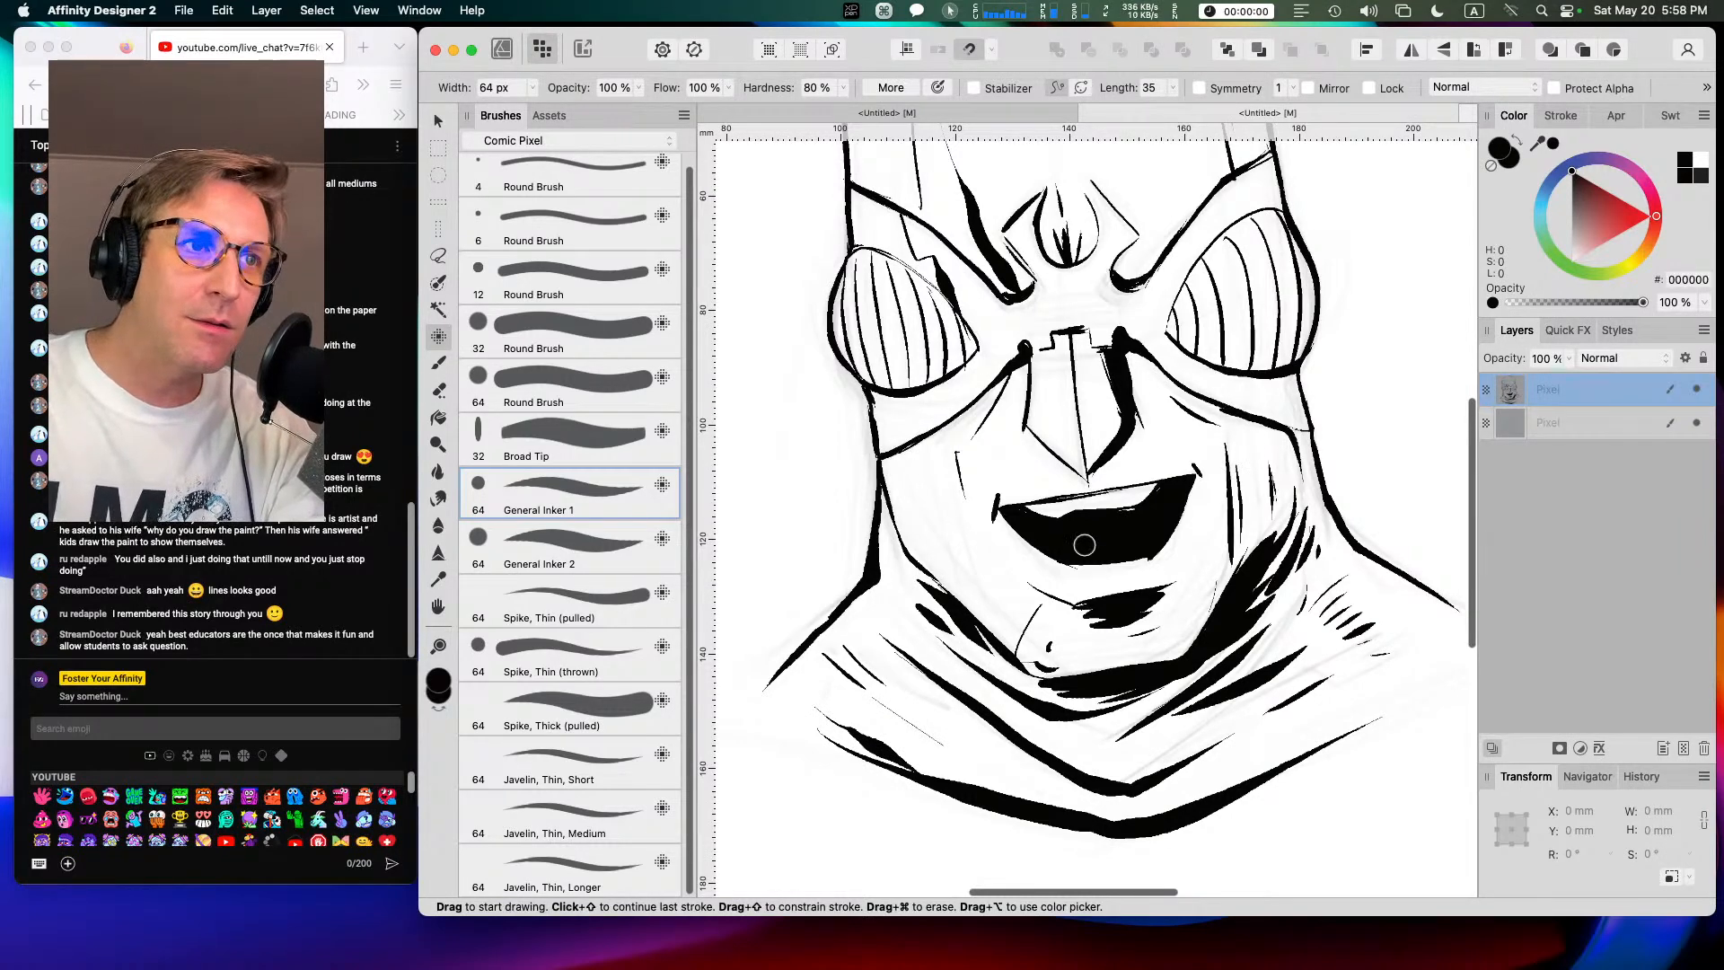
left_click_drag(915, 459, 978, 620)
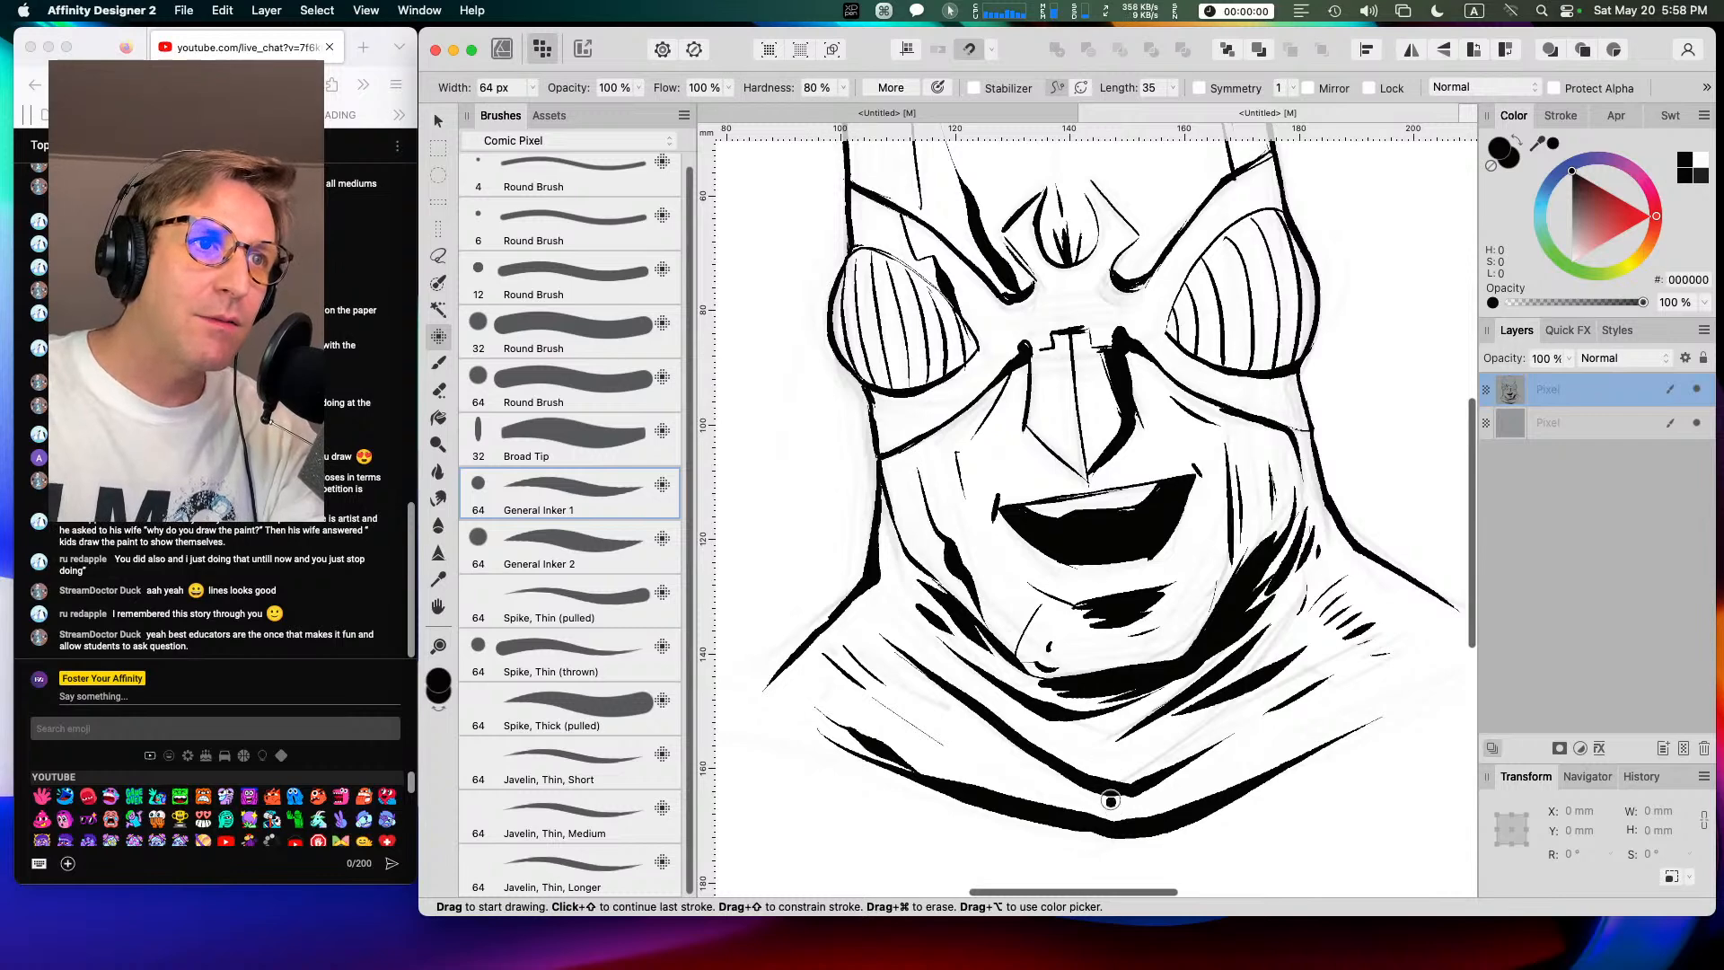
key("super+z")
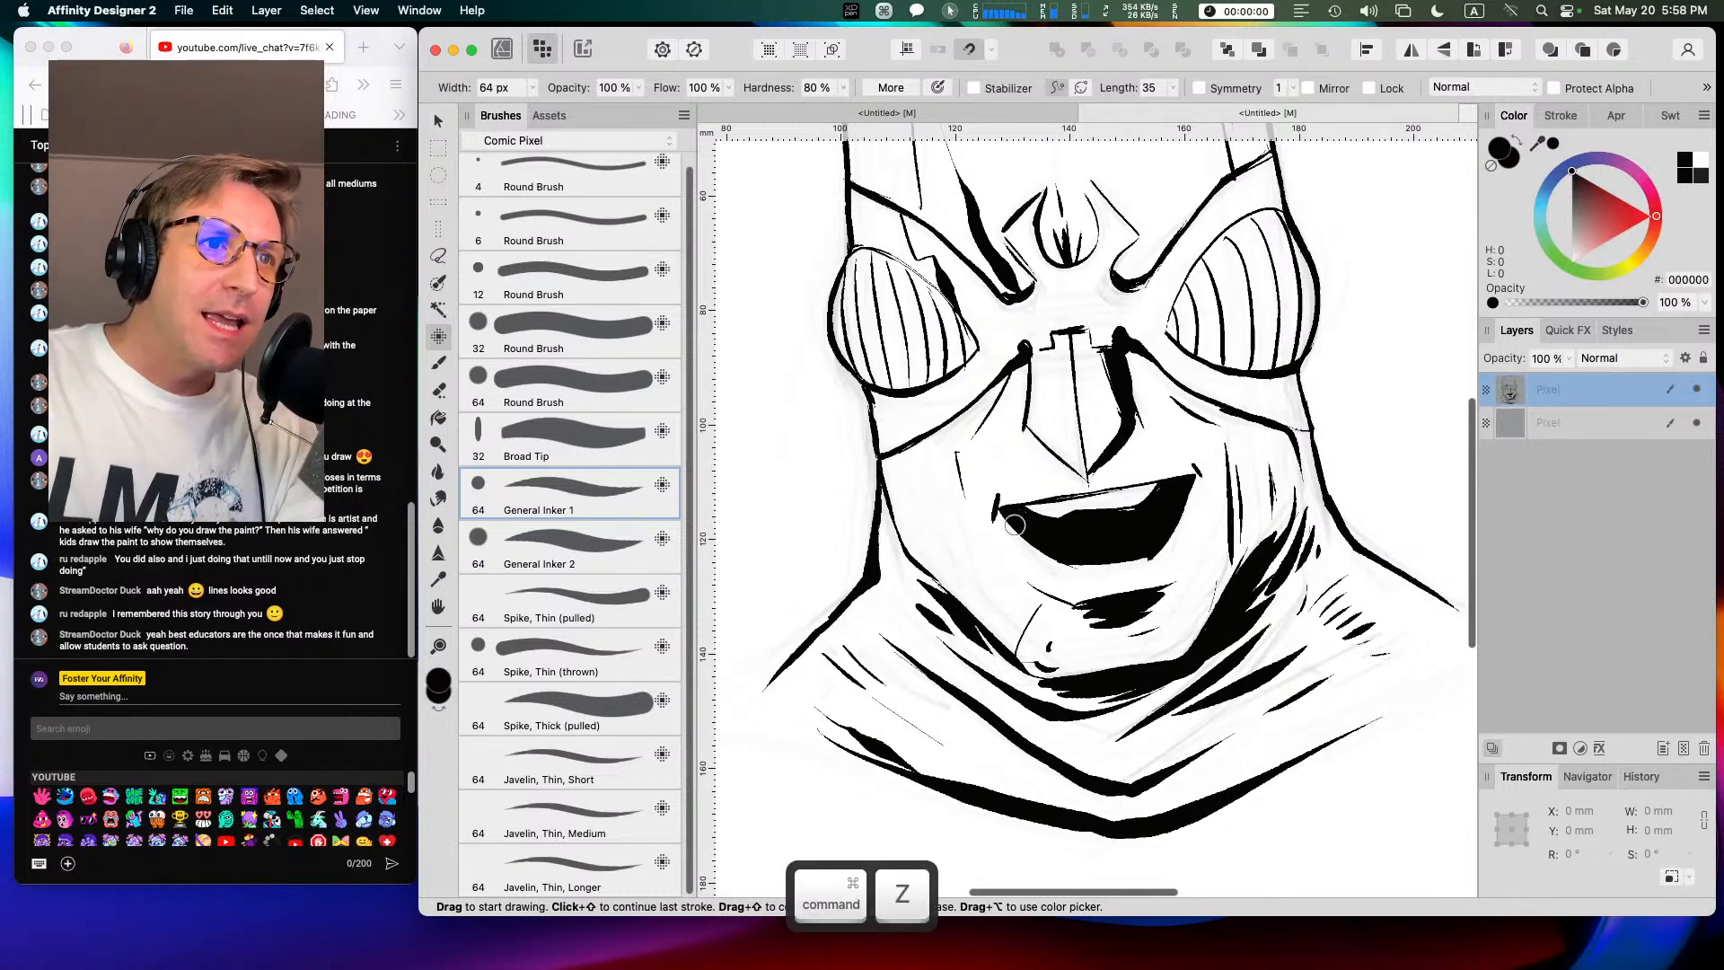
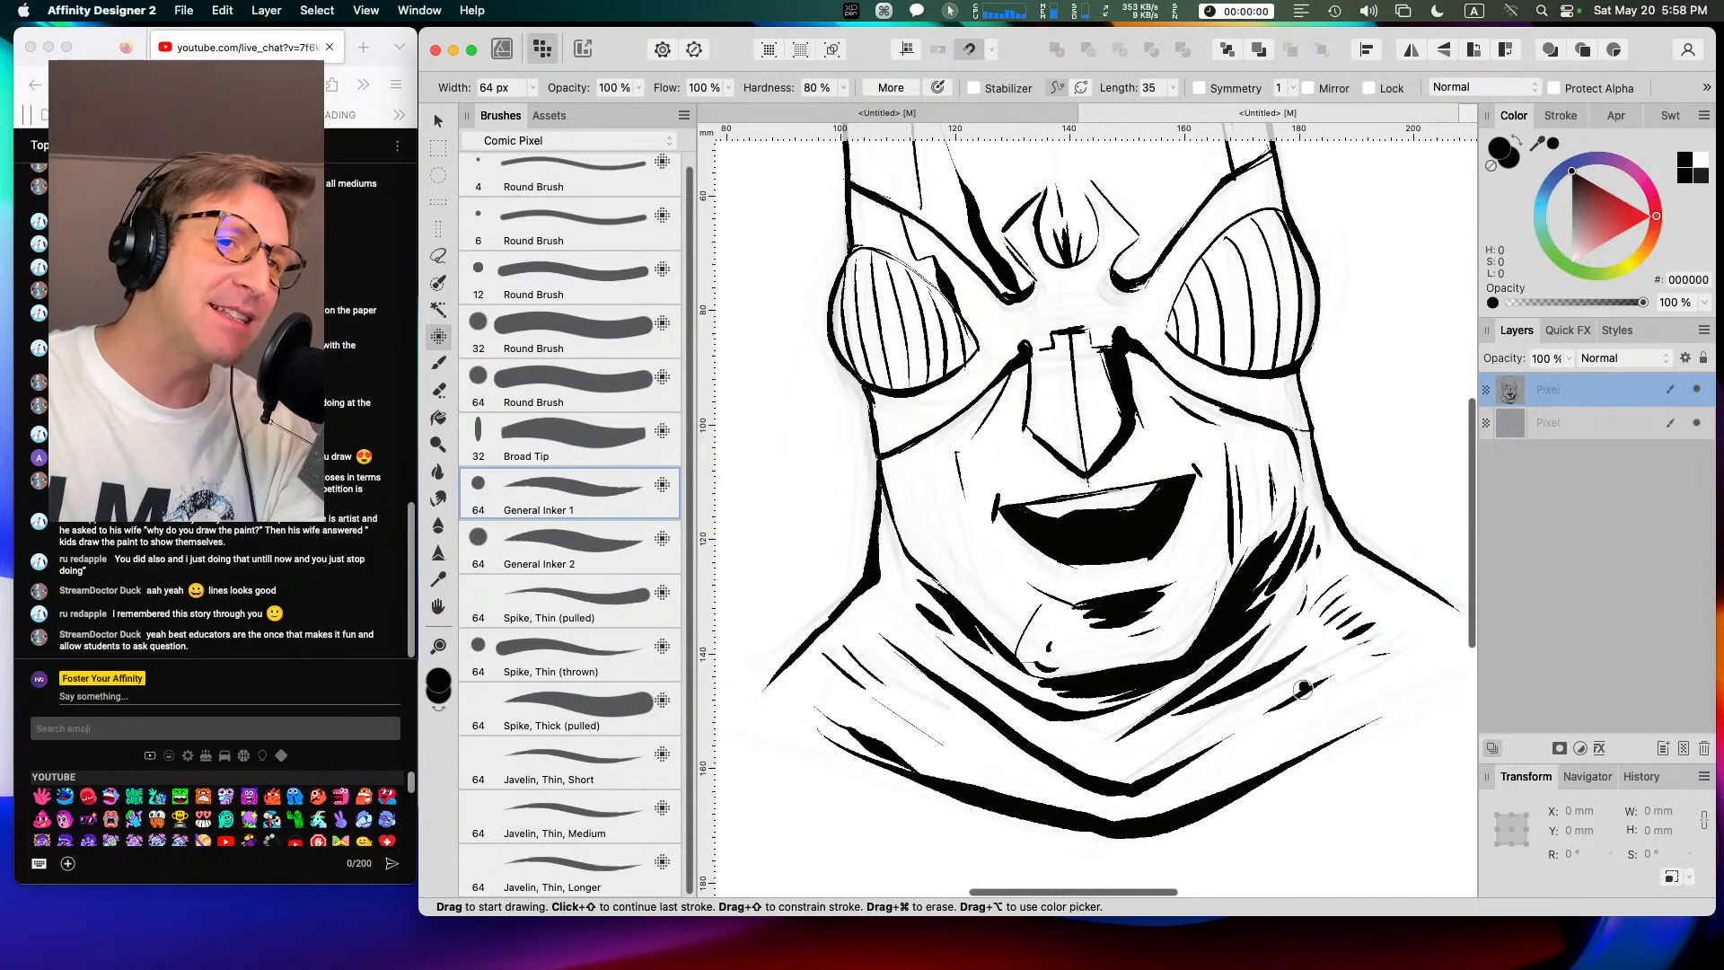
Step: Extend and thicken the right shoulder line outward and strengthen the mask's lower right edge
key("space")
mouse_move(1354, 449)
left_mouse_down()
mouse_move(1323, 489)
mouse_move(1197, 461)
left_mouse_up()
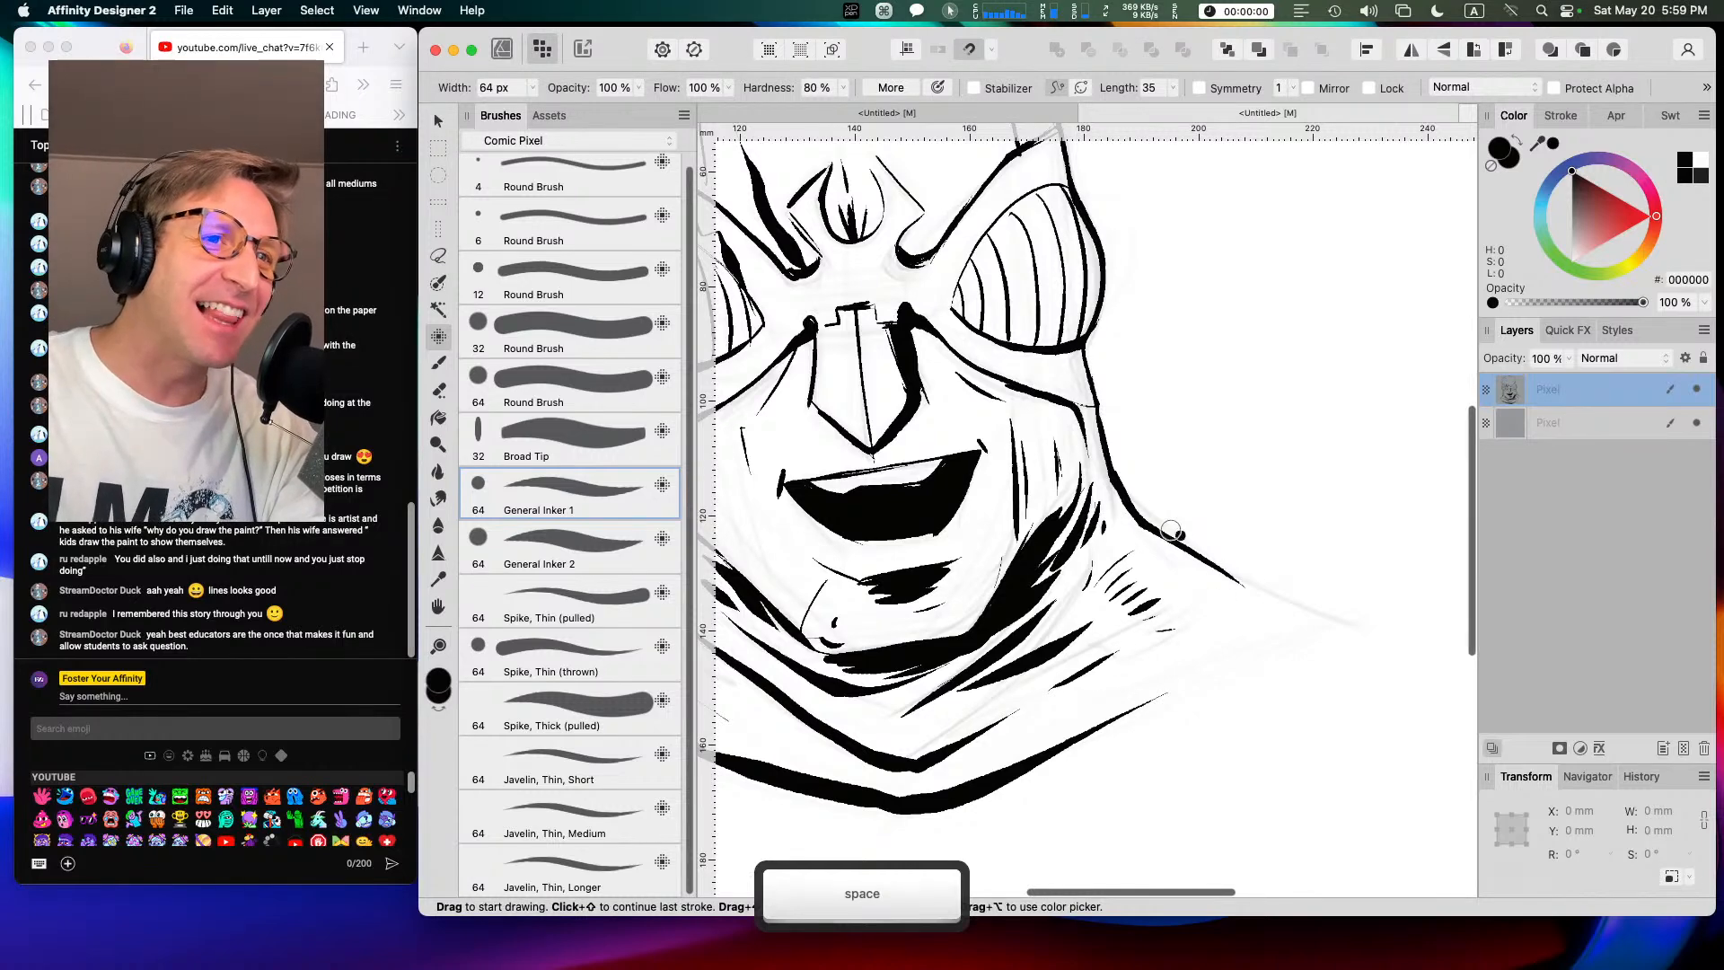
left_click_drag(1206, 560, 1342, 625)
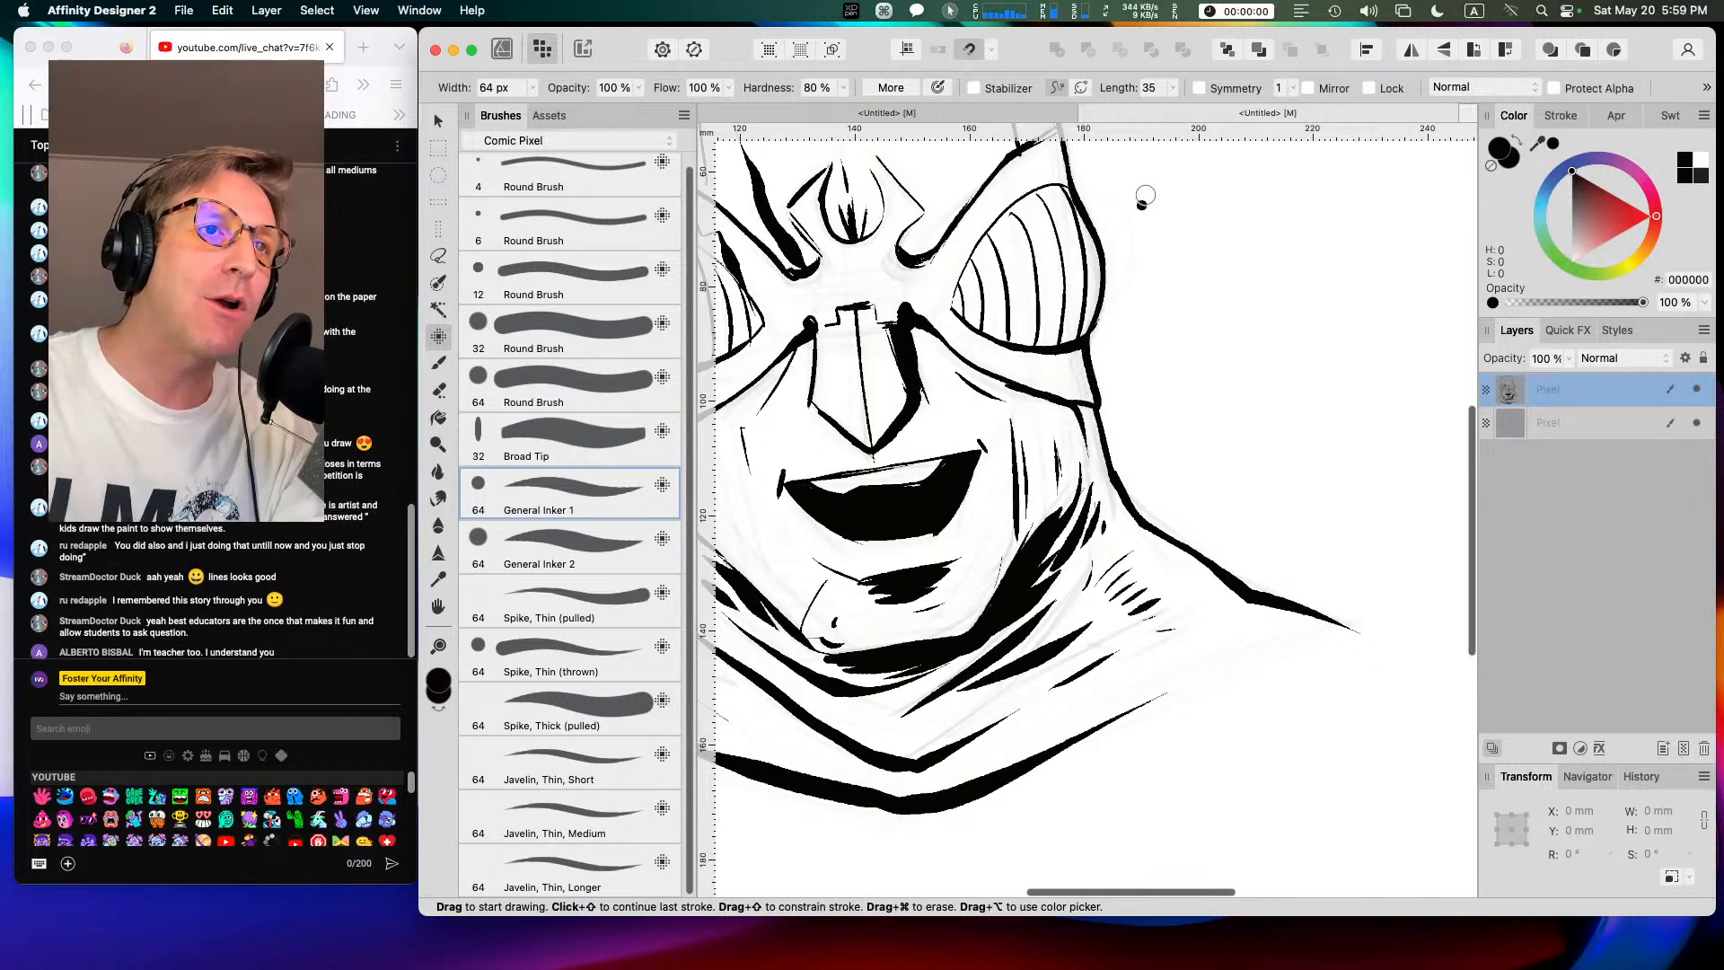
Step: Add short shading strokes at the inner left brow and thicken the shadow along the left side of the nose
left_click_drag(1112, 185, 1320, 359)
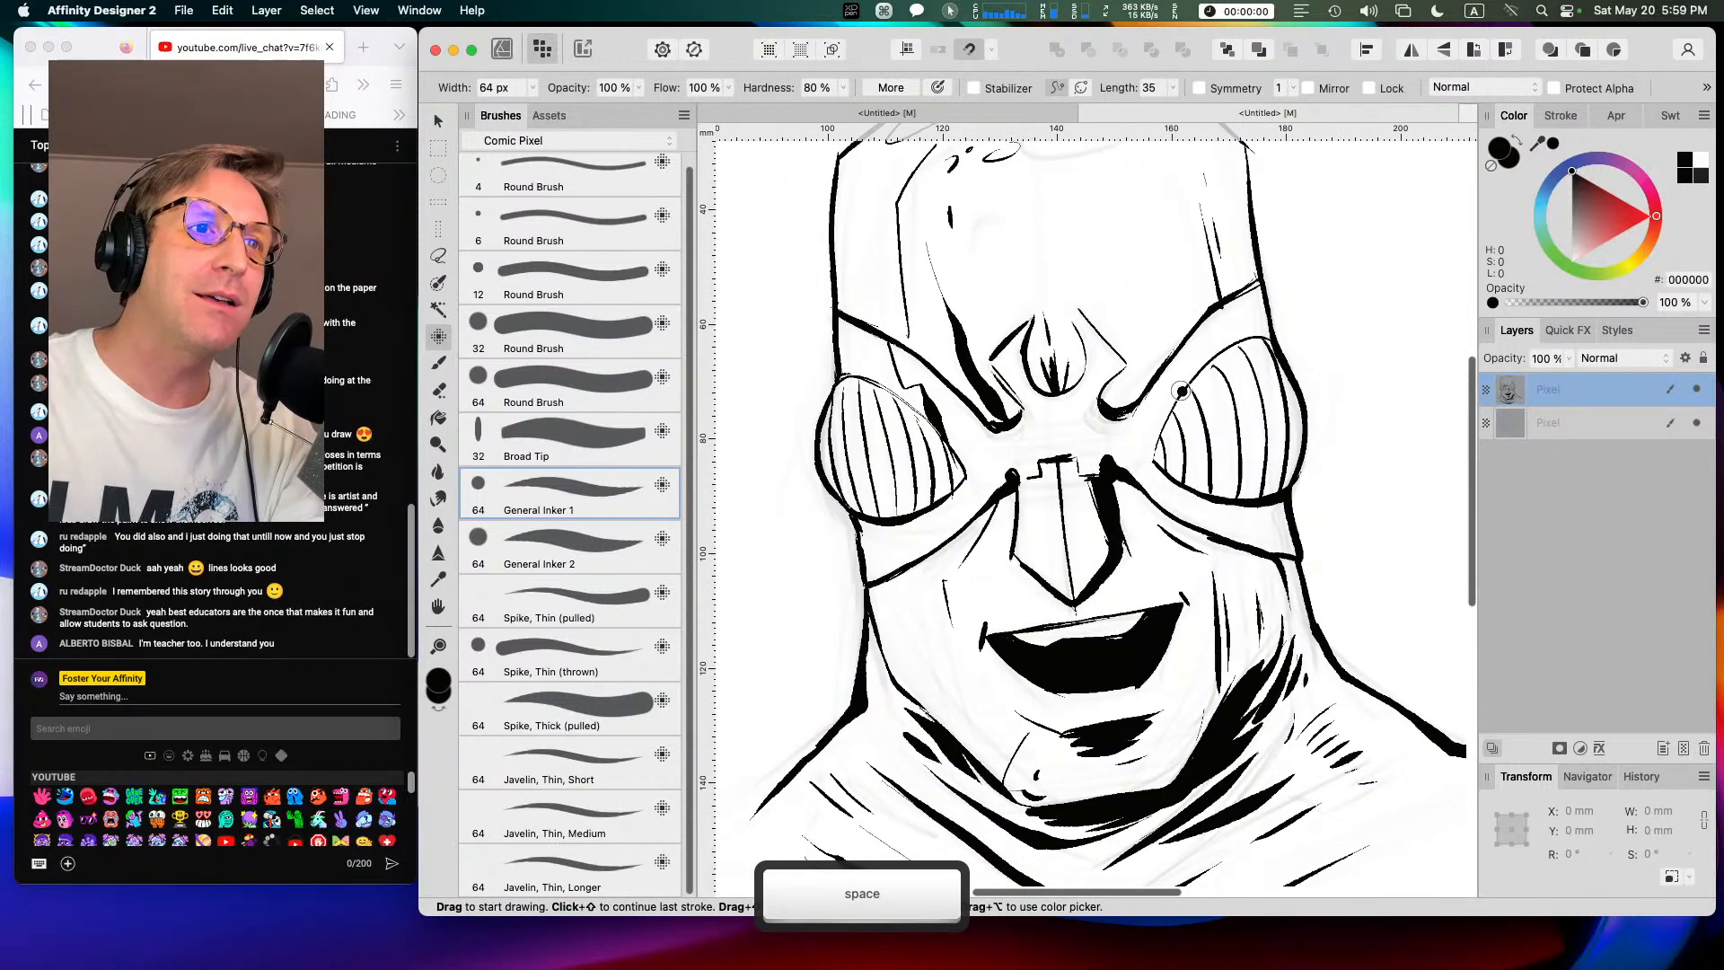
left_click_drag(1019, 431, 1037, 417)
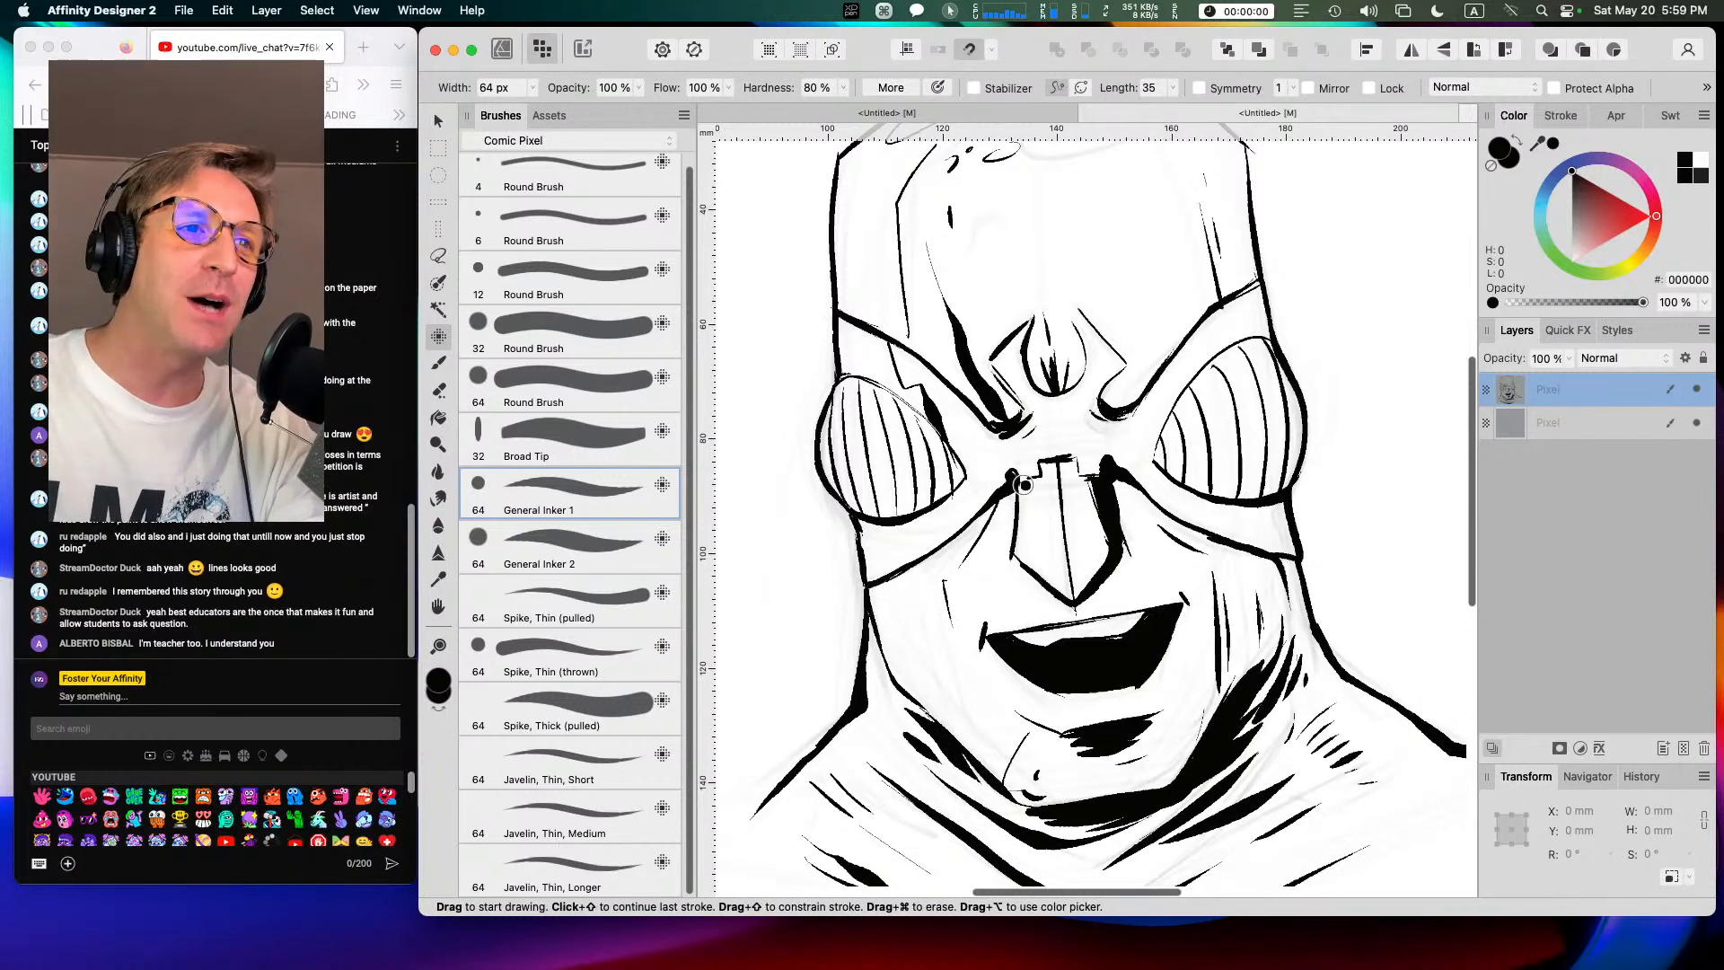
left_click_drag(1022, 494, 1015, 546)
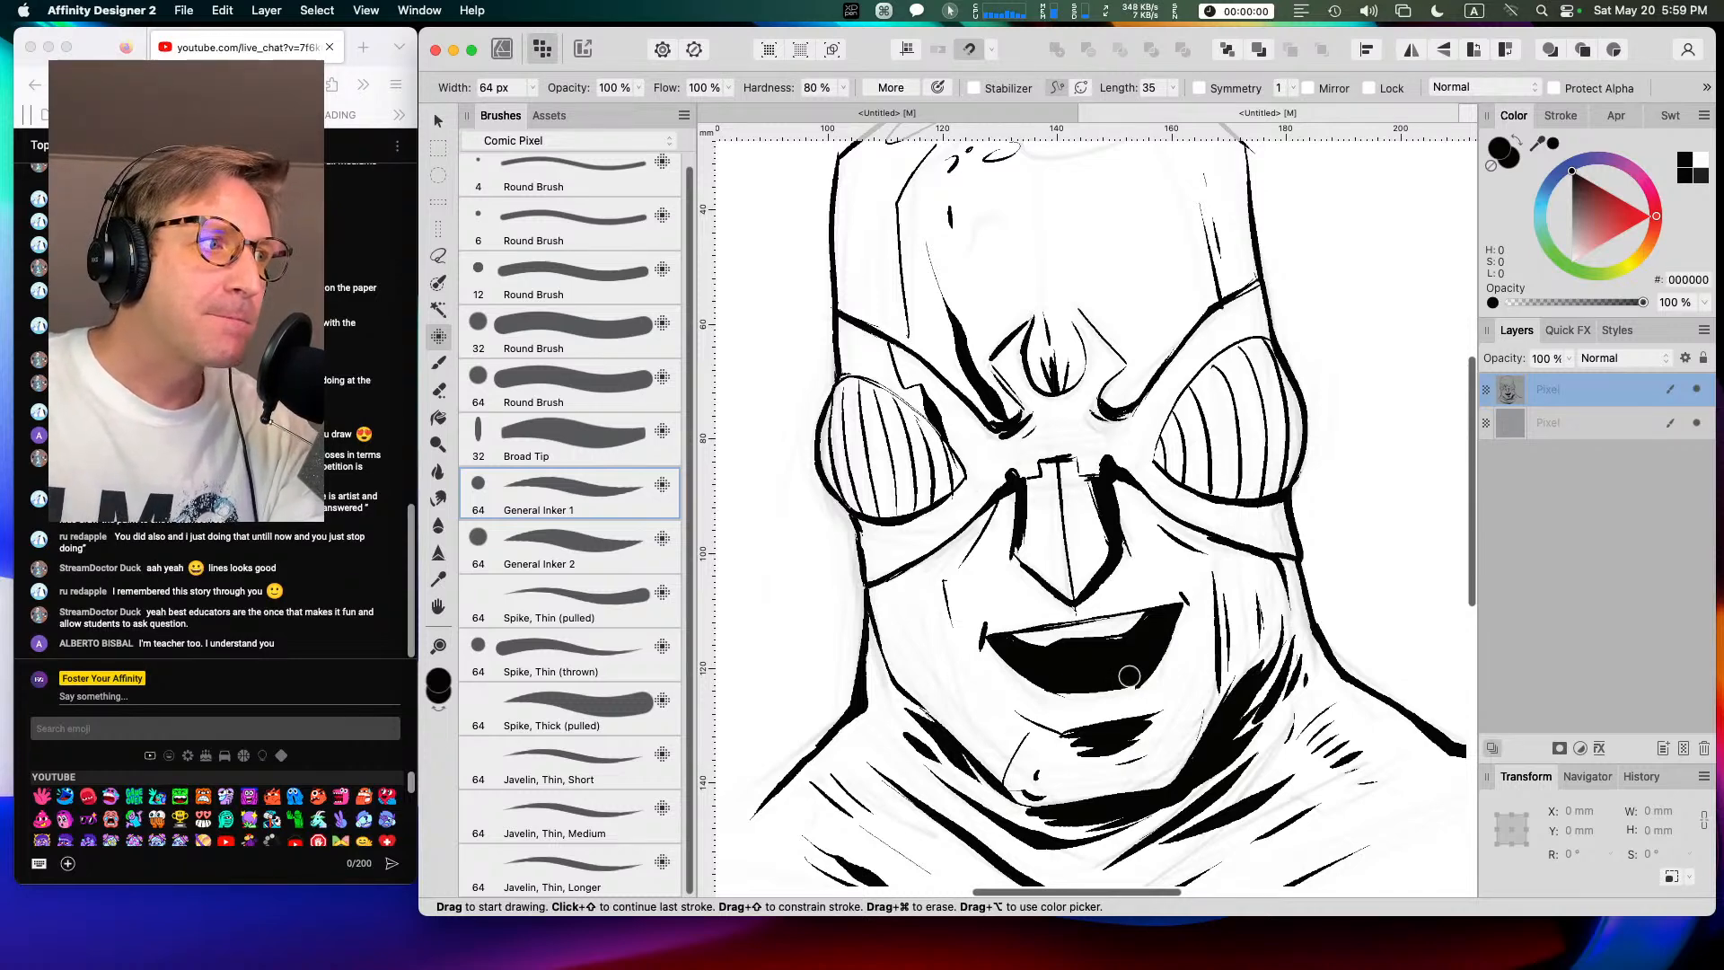
scroll(1155, 305, "up", 3)
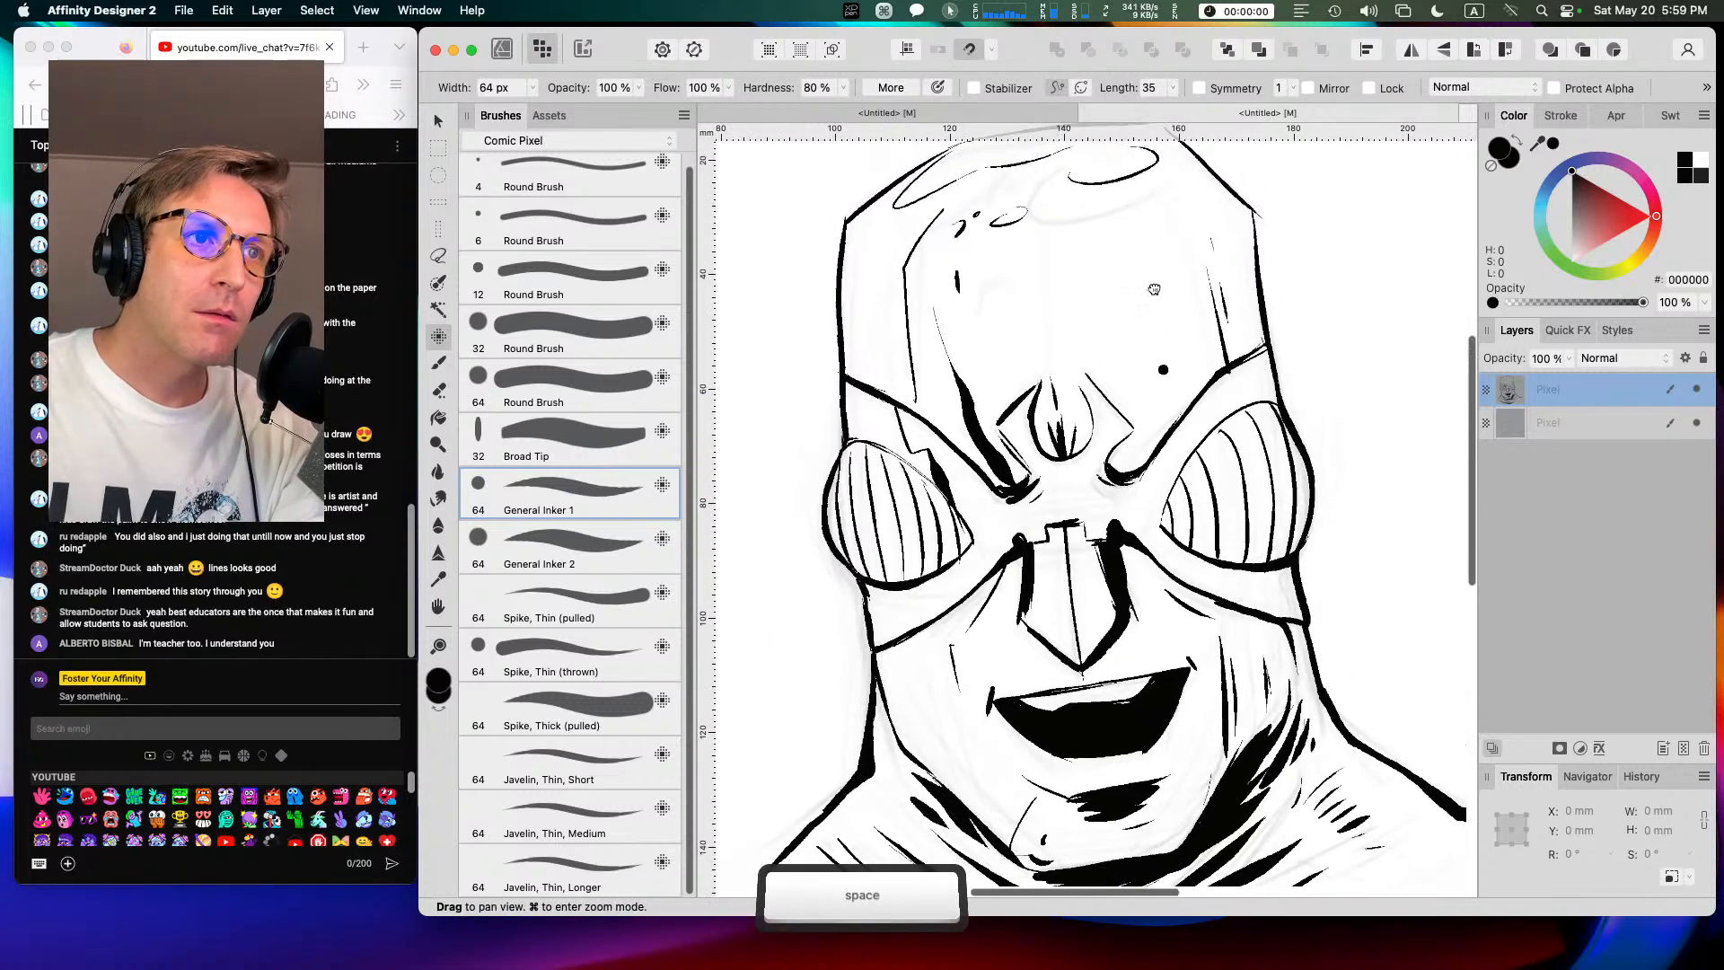
Step: Ink a tapering black shadow at the forehead's upper right corner, undoing the first stroke and redrawing it shorter along the temple
left_click_drag(1192, 186, 1230, 227)
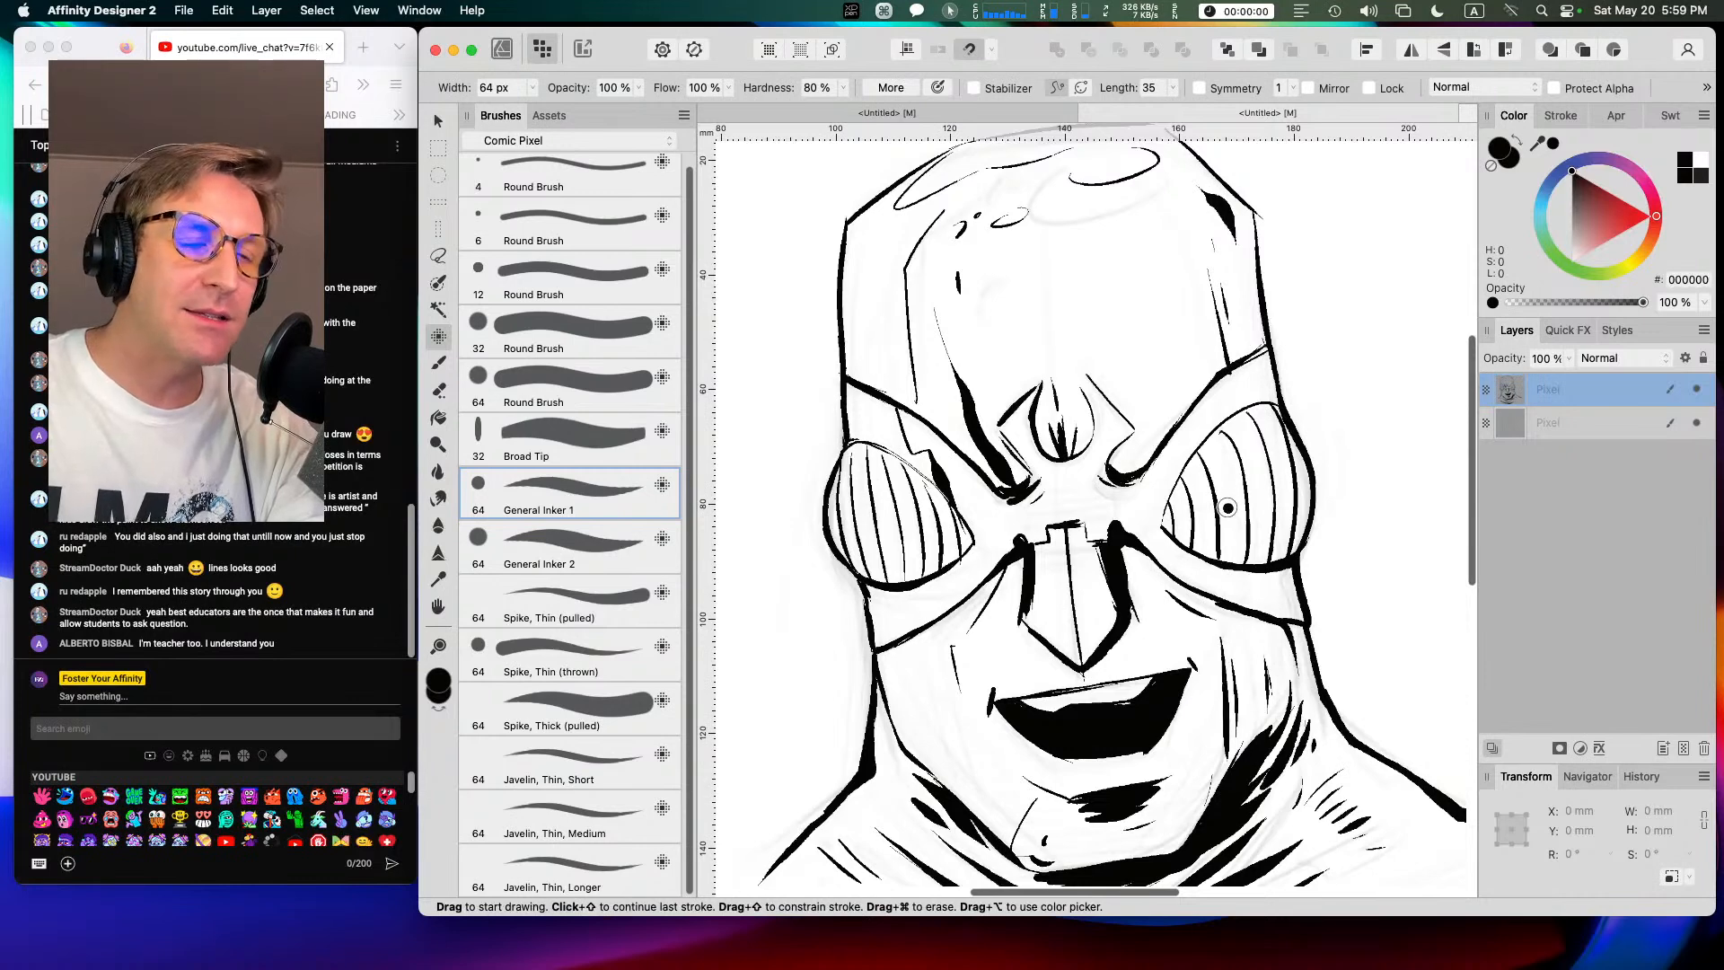
key("super+z")
left_click_drag(1218, 219, 1231, 262)
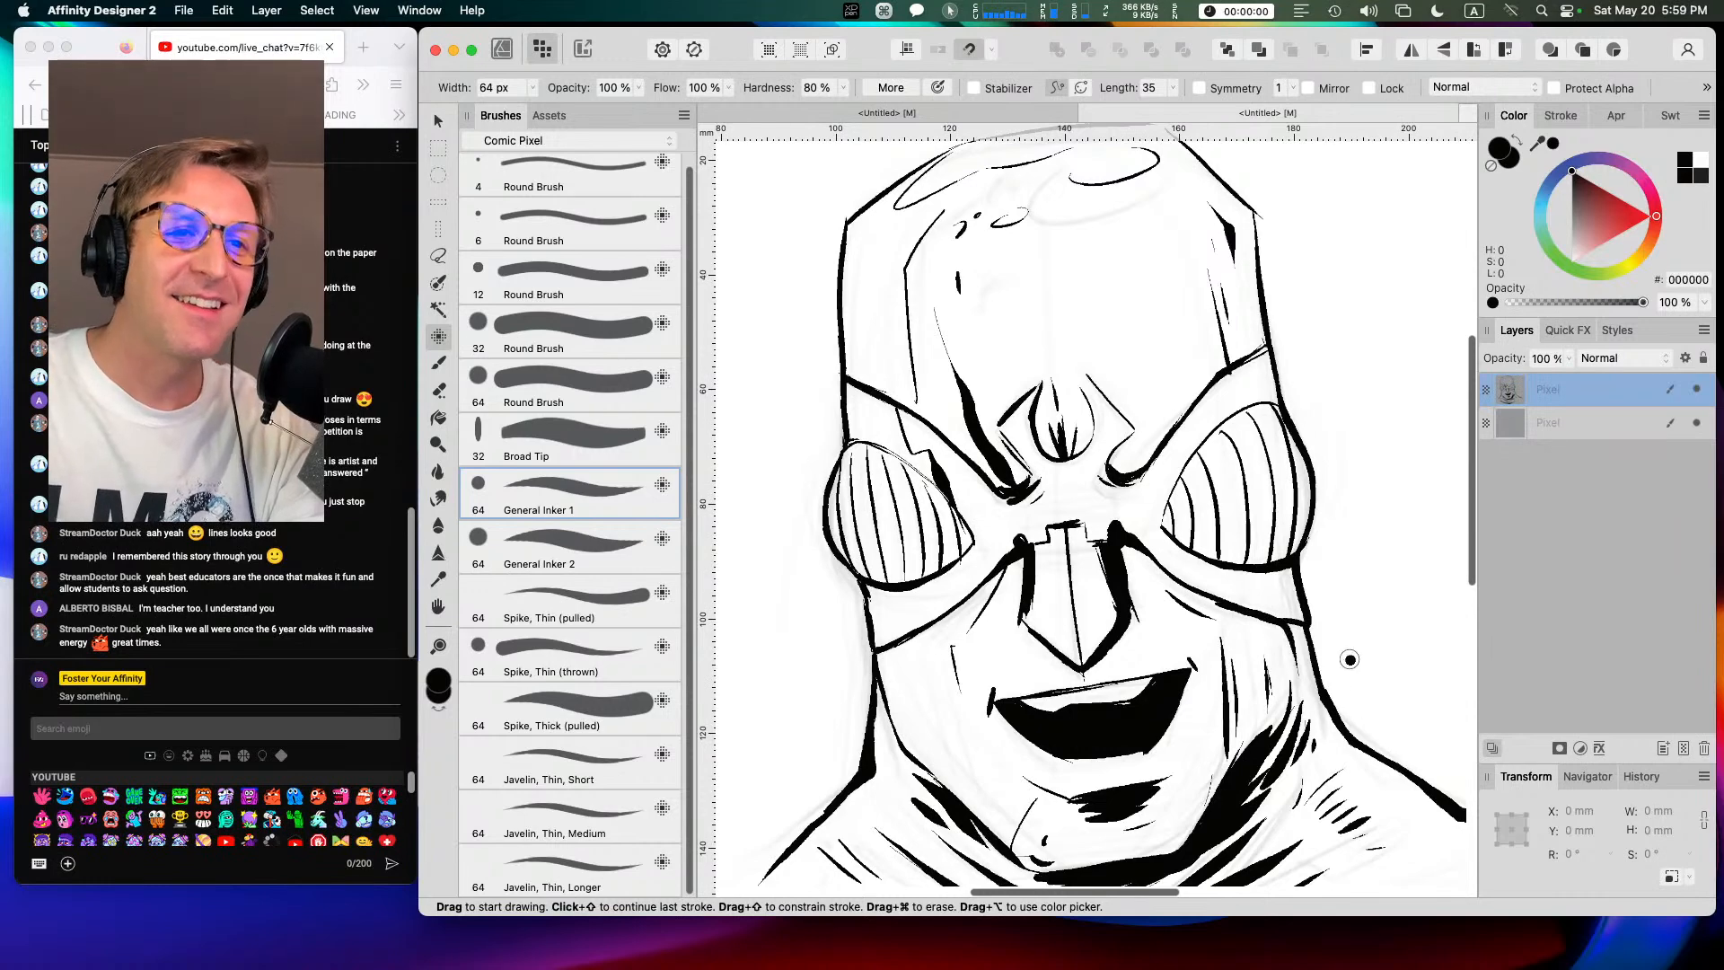
Step: Thicken the lower edges of both lenses with heavier curved strokes, undoing and redrawing the strokes that miss
key("space")
left_click_drag(1350, 623, 1311, 447)
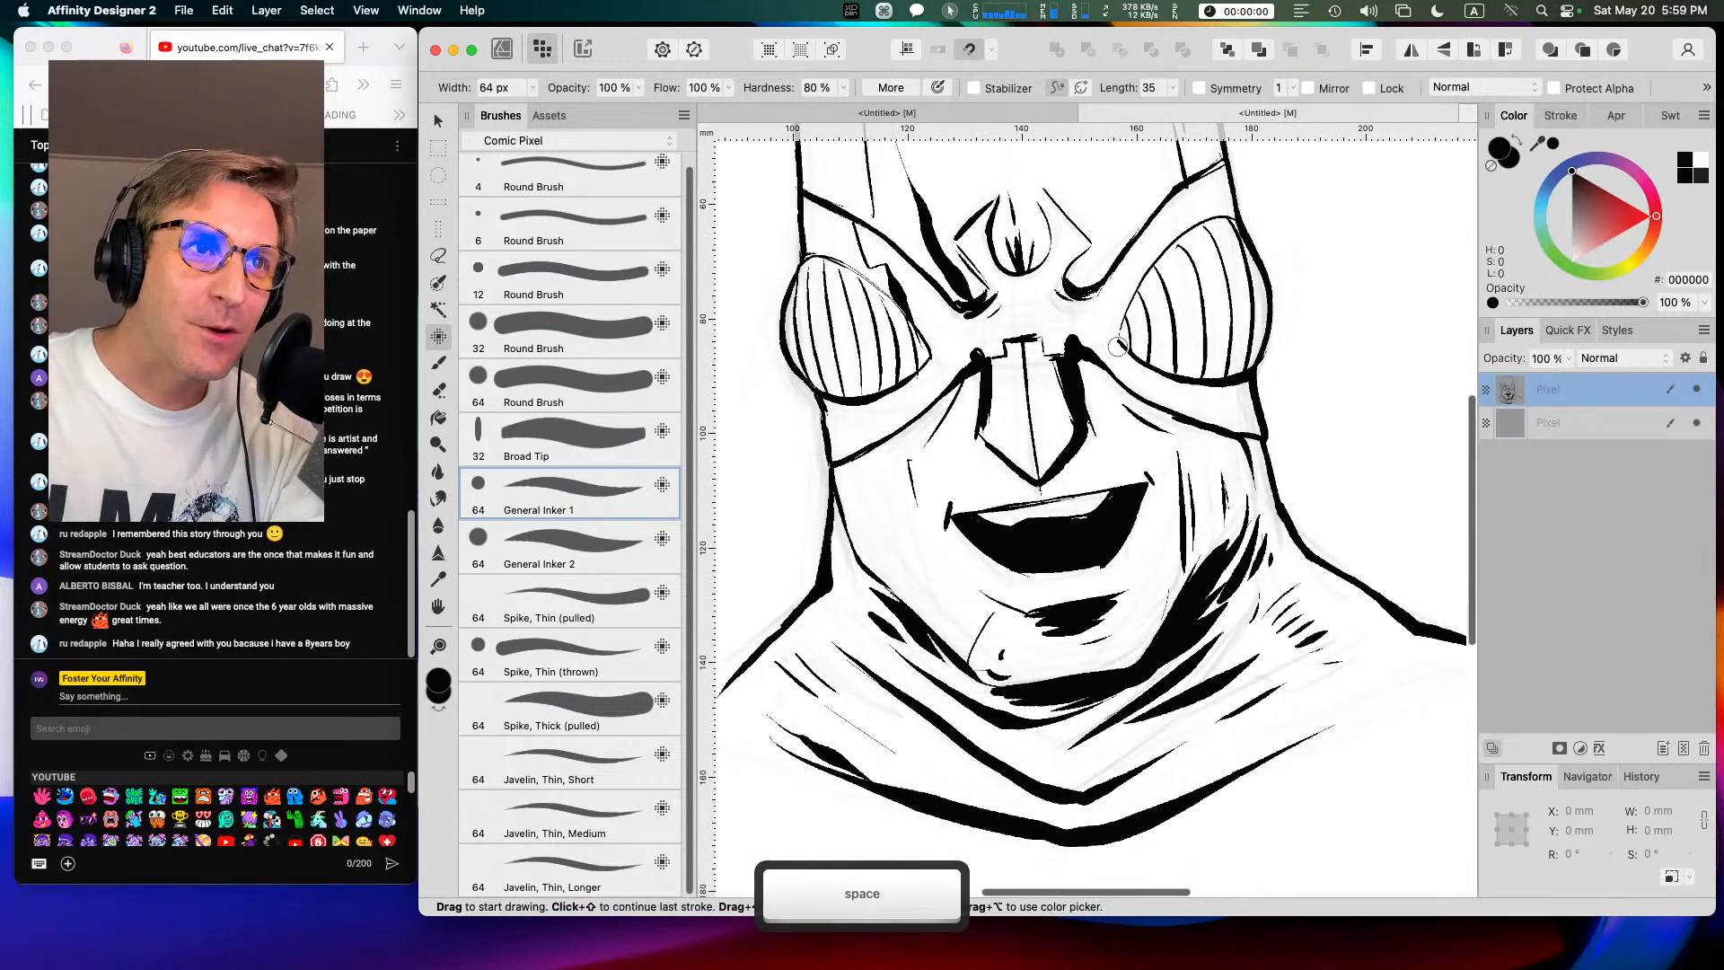
mouse_move(1146, 370)
left_mouse_down()
mouse_move(1185, 394)
mouse_move(1198, 388)
mouse_move(1169, 372)
mouse_move(1209, 384)
left_mouse_up()
key("cmd+z")
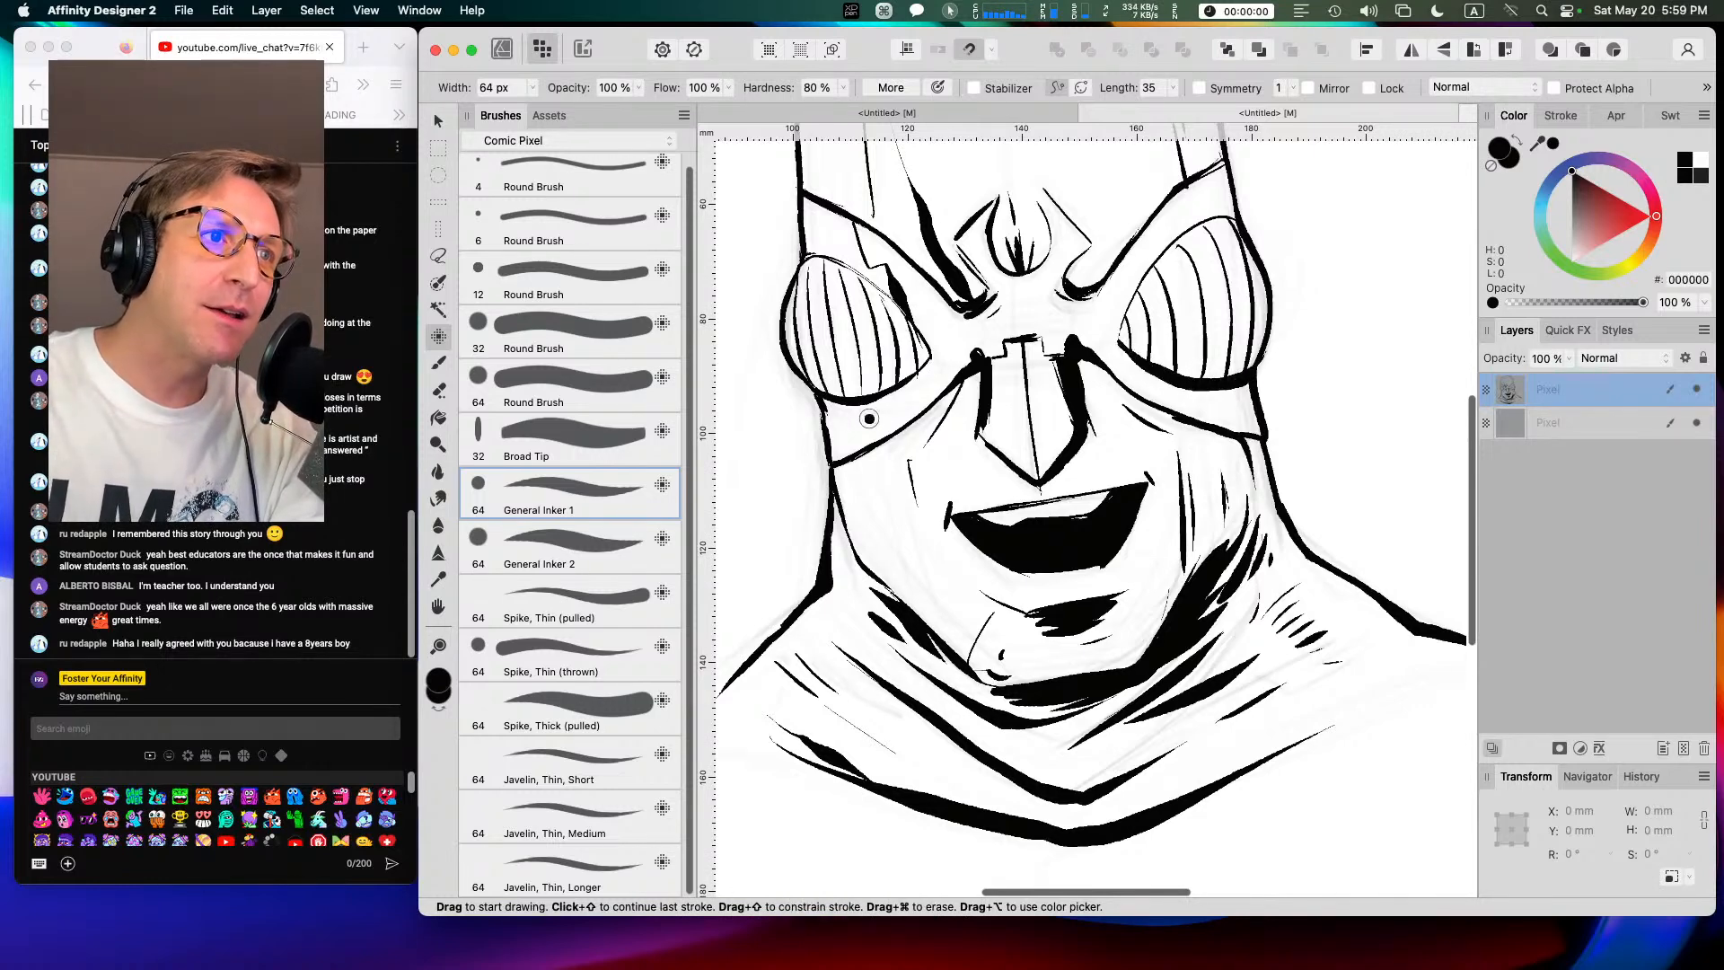
left_click_drag(832, 404, 897, 388)
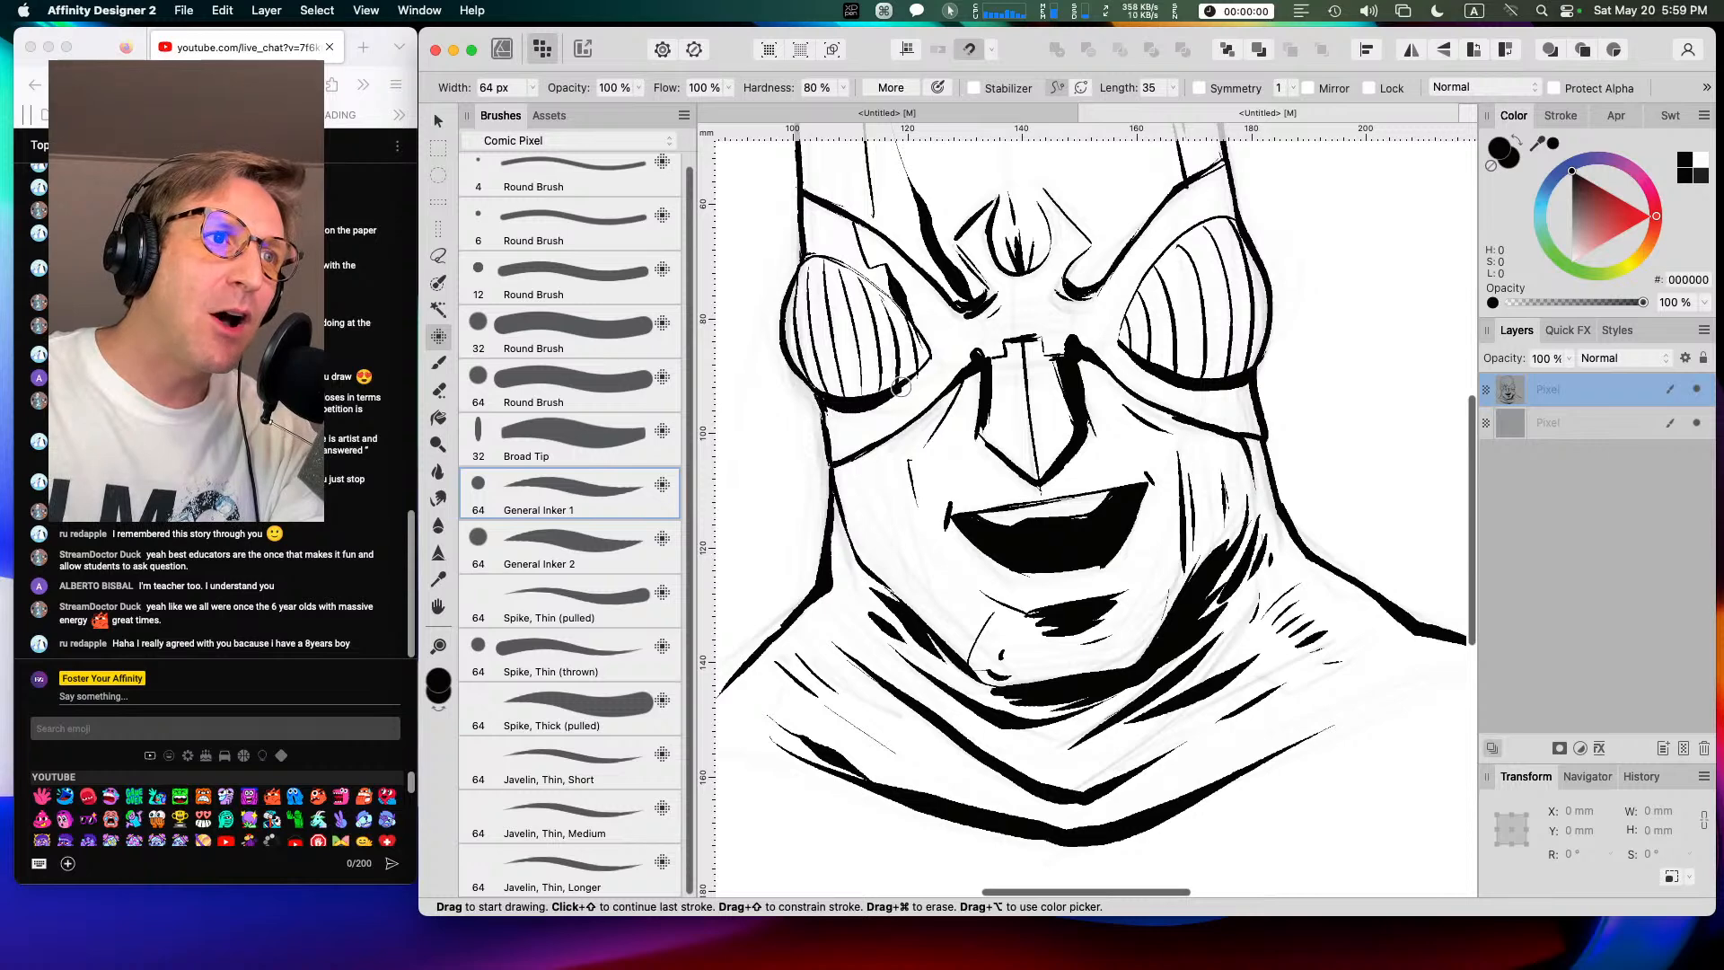
key("super+z")
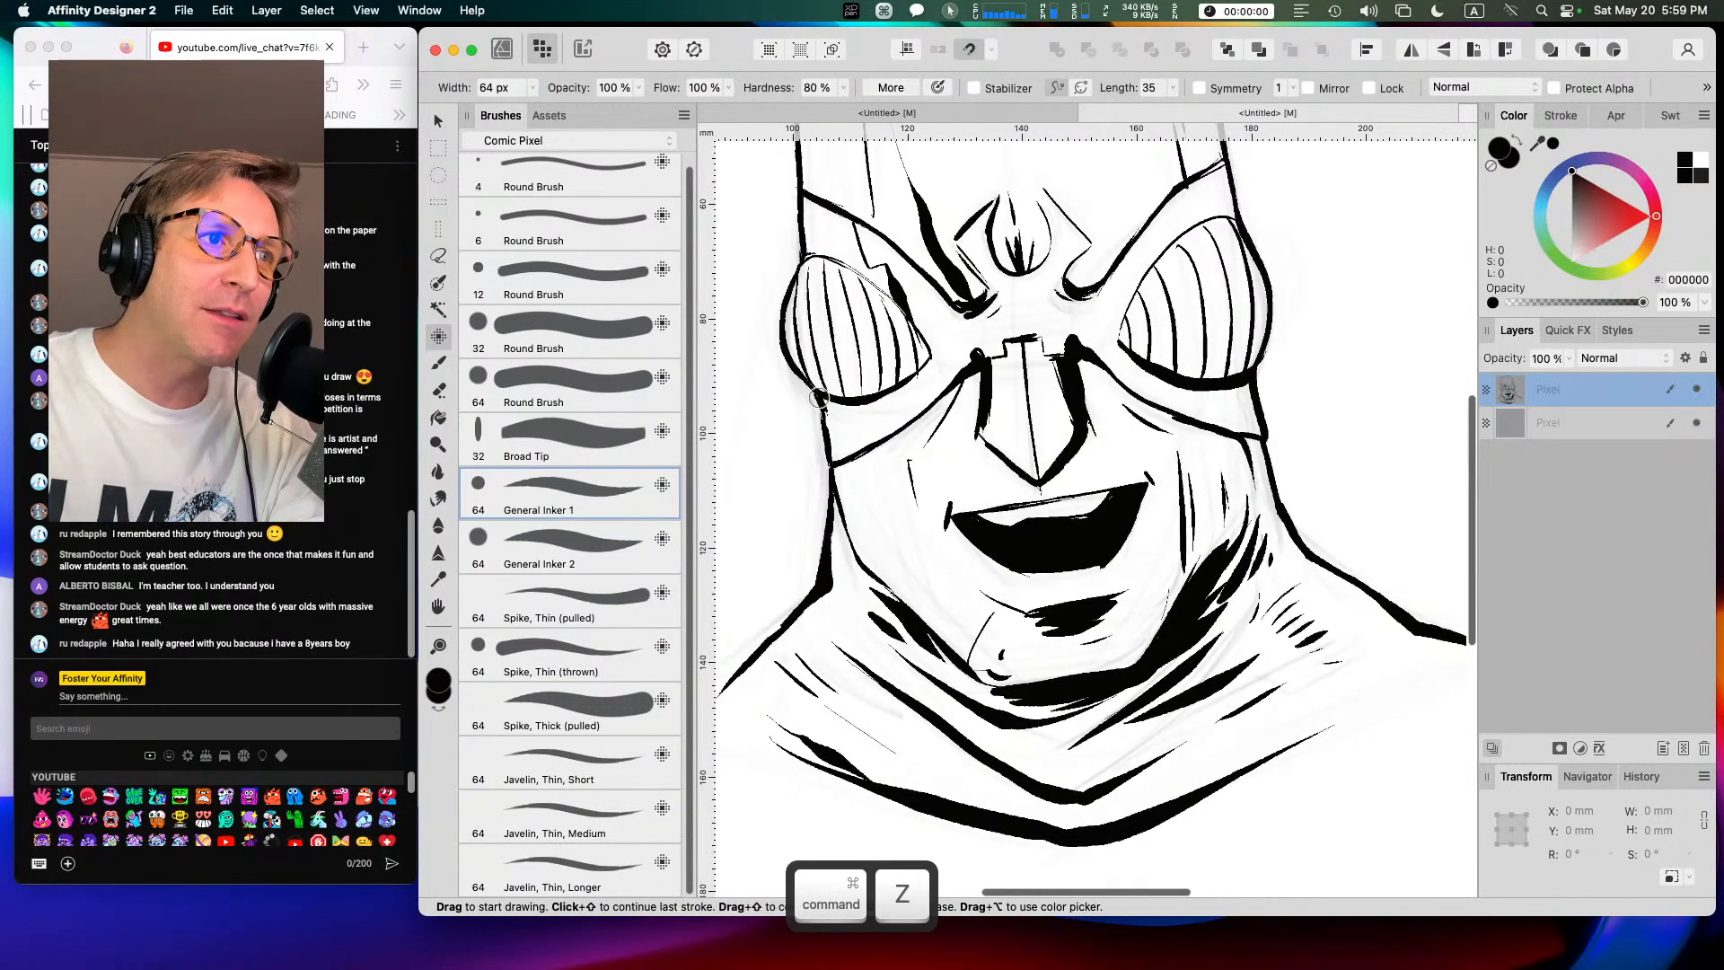
left_click_drag(853, 405, 889, 387)
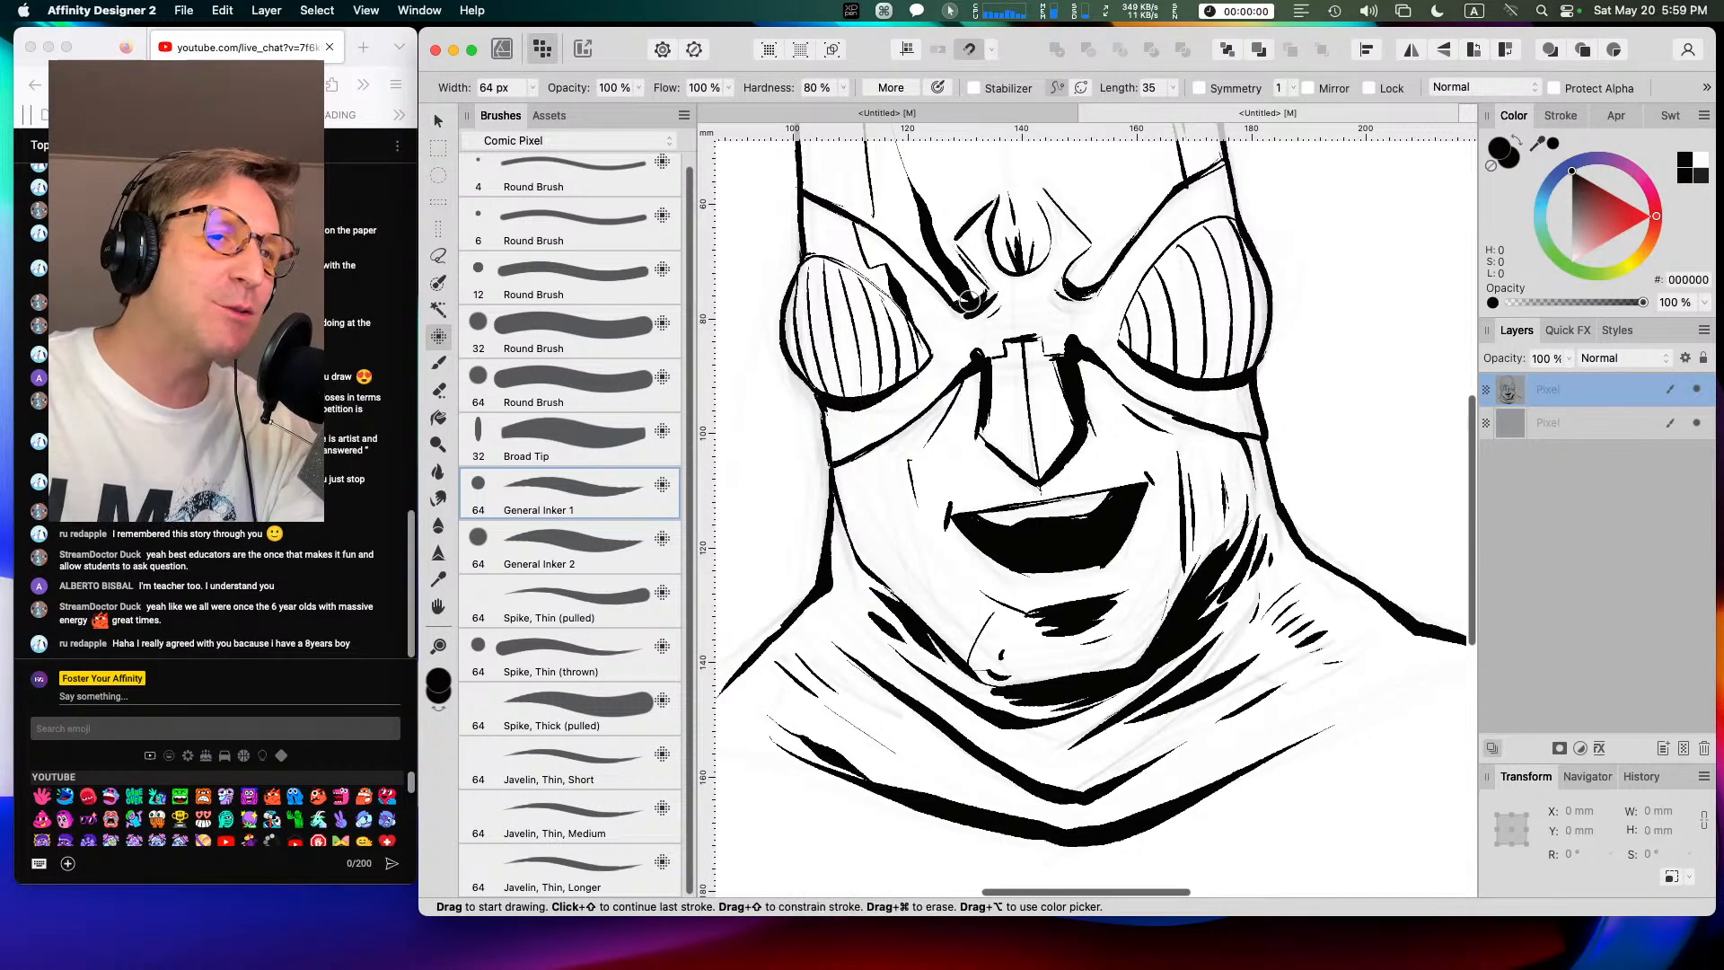
Step: Ink a zigzag fold shadow on the mask below the left lens and a short accent at the right lens's inner lower corner
left_click_drag(871, 397, 852, 436)
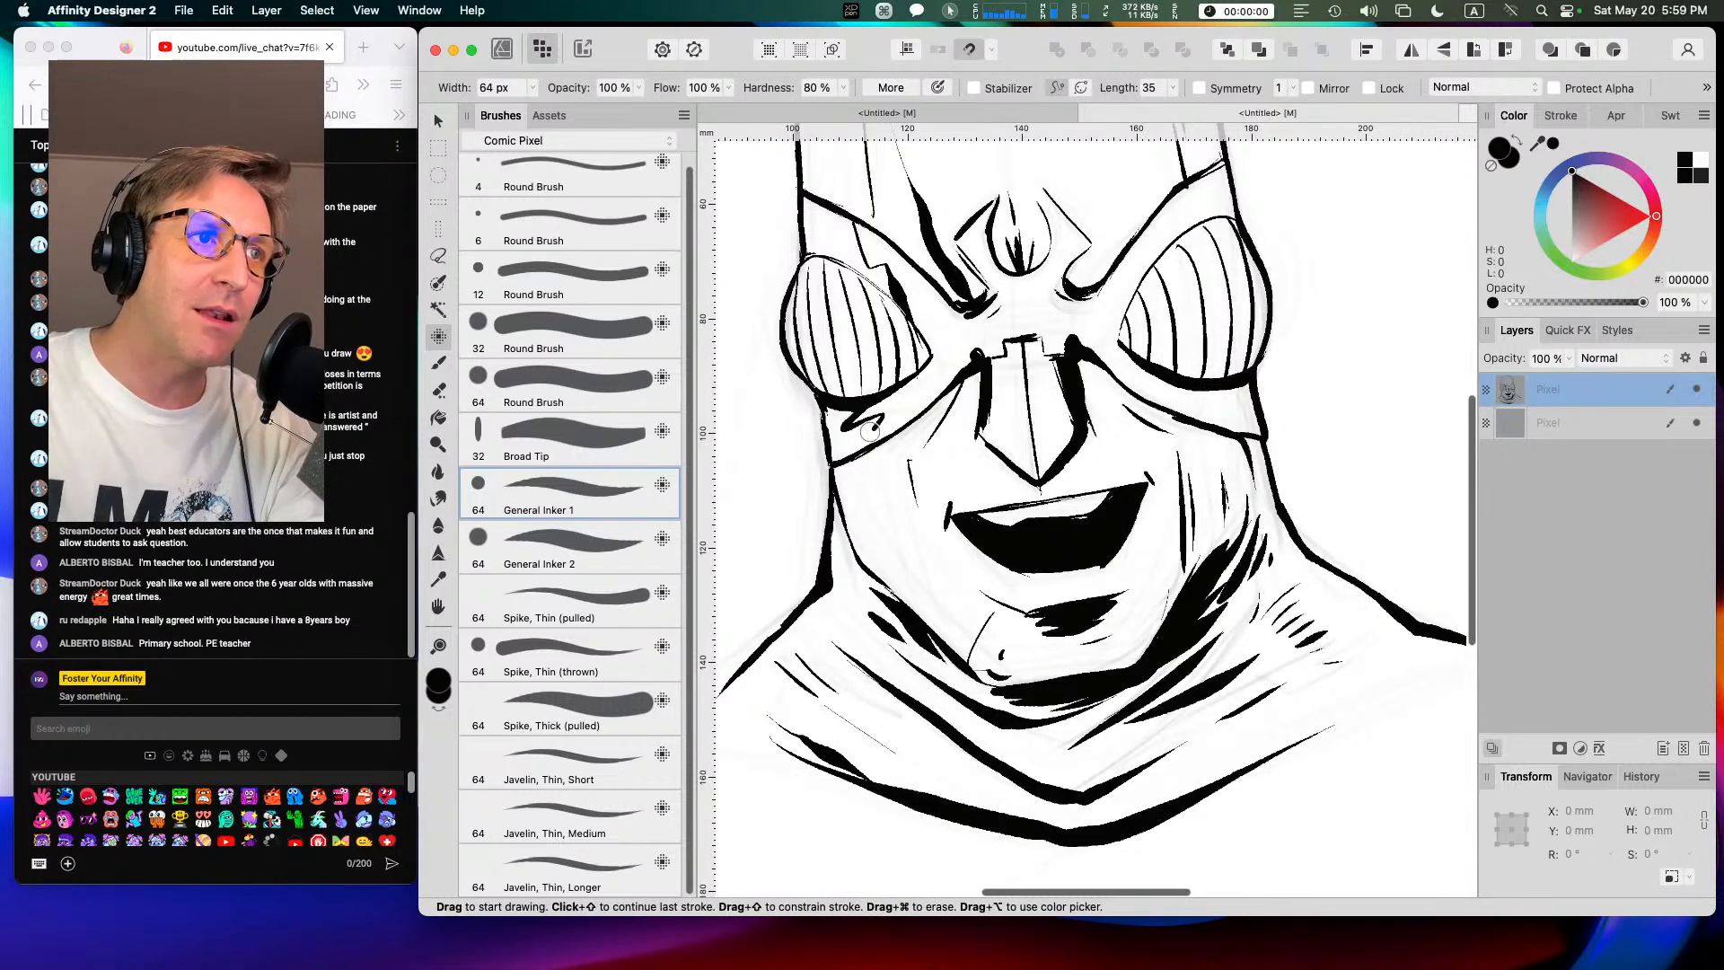
key("super")
key("super+z")
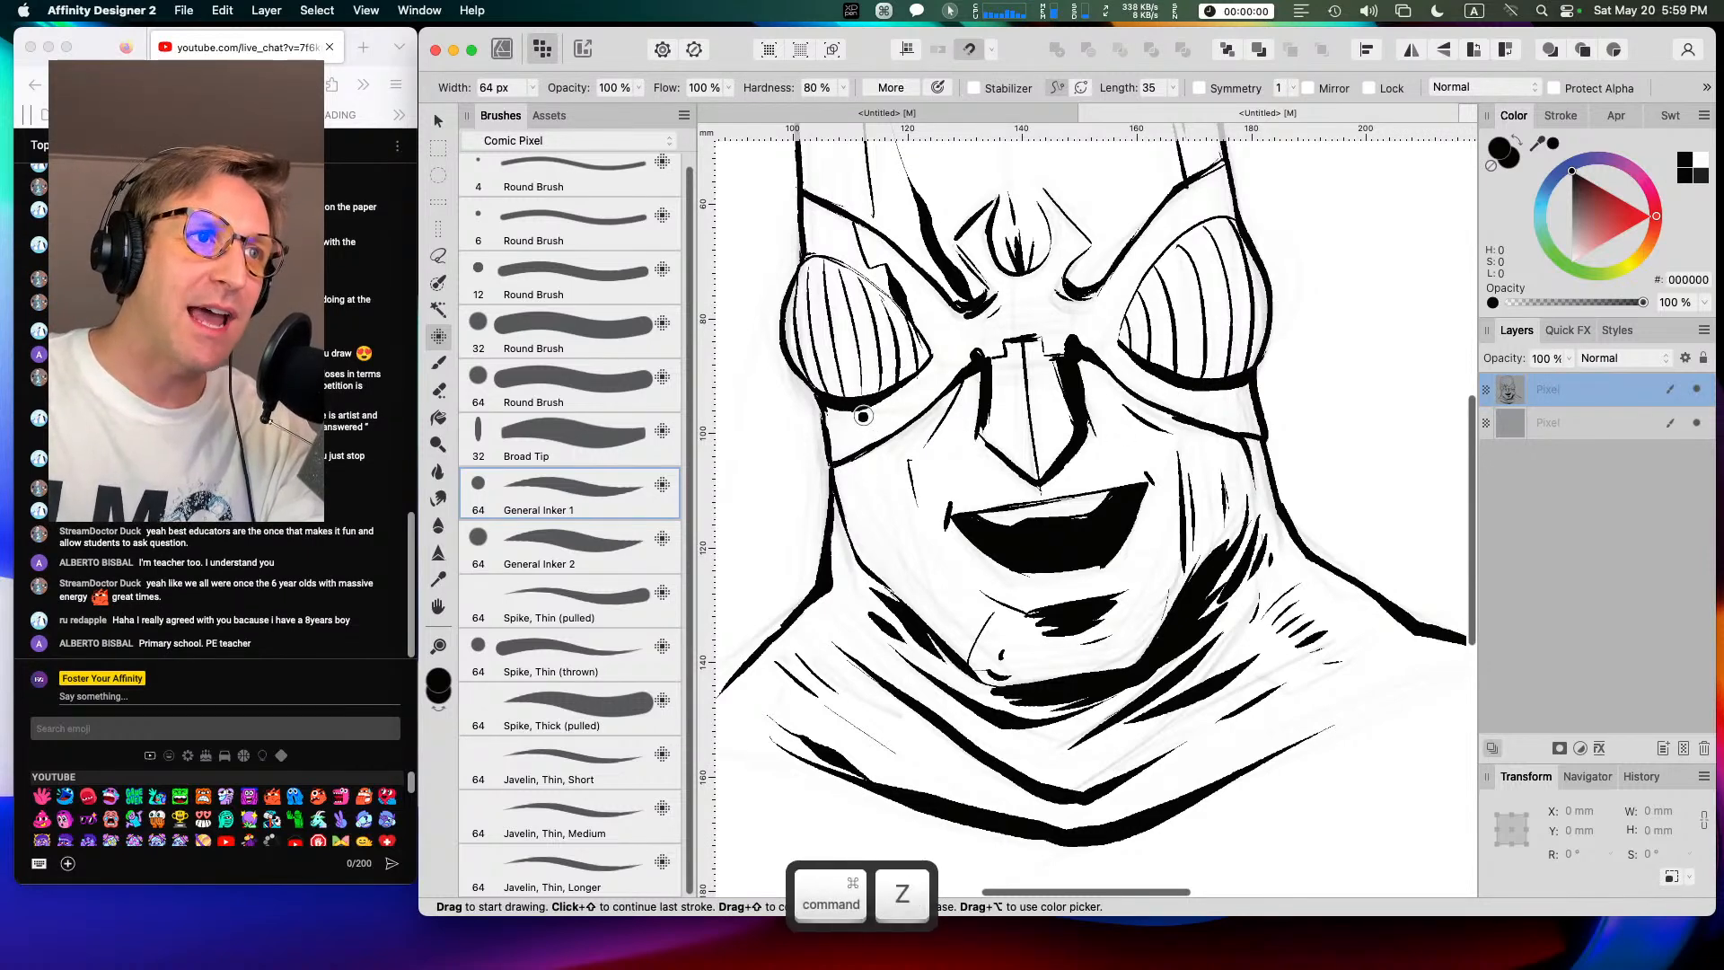
mouse_move(870, 405)
left_mouse_down()
mouse_move(881, 445)
mouse_move(862, 441)
mouse_move(865, 418)
mouse_move(863, 445)
left_mouse_up()
key("super+z")
key("super+z")
key("super+z")
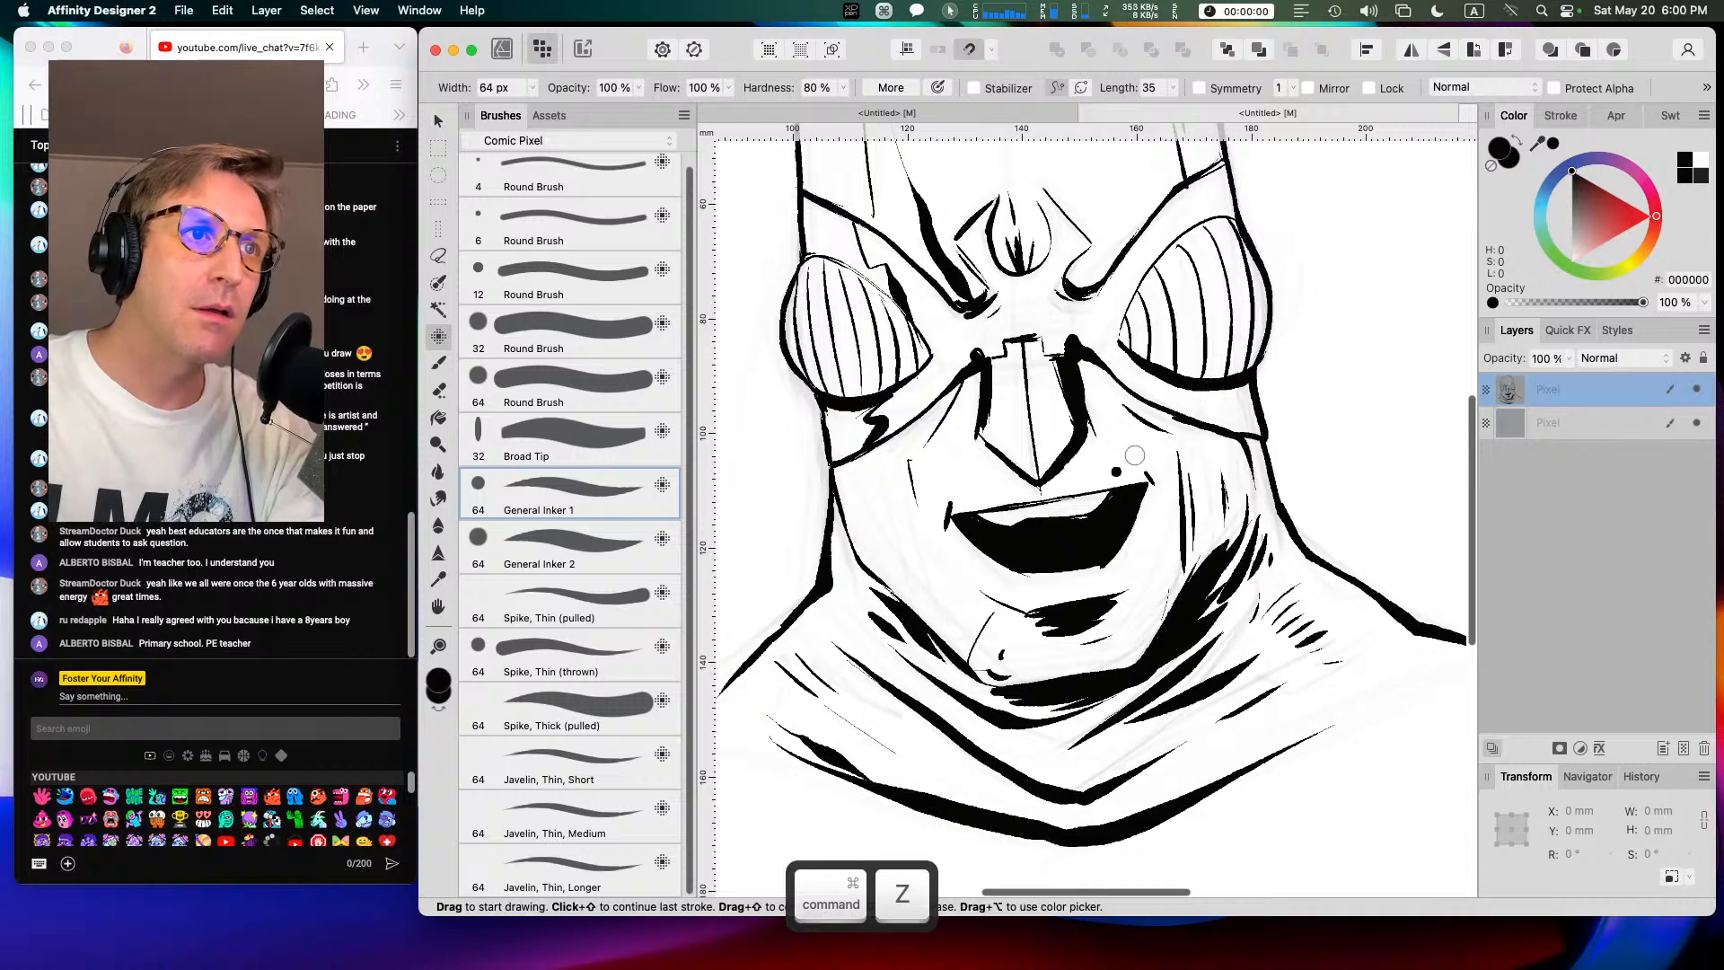
left_click_drag(1117, 348, 1141, 392)
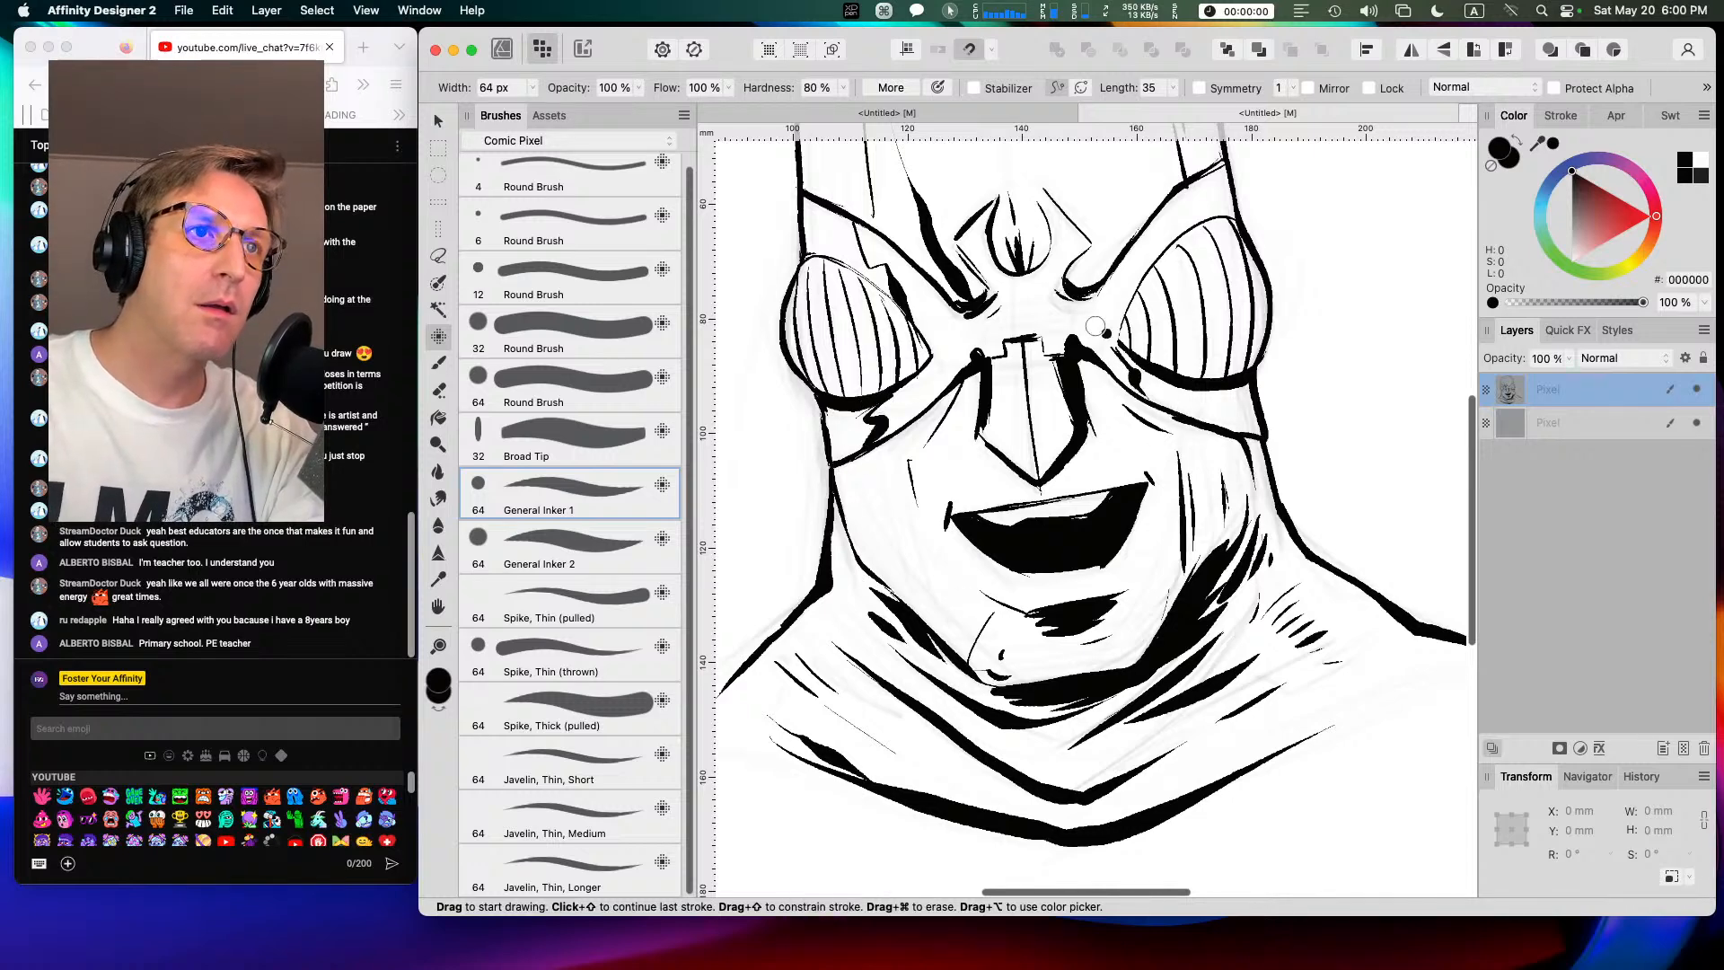
Step: Try short shading strokes on the bridge between the brows and the nose, and undo them
mouse_move(998, 288)
left_mouse_down()
mouse_move(1025, 329)
mouse_move(1048, 326)
left_mouse_up()
key("super+z")
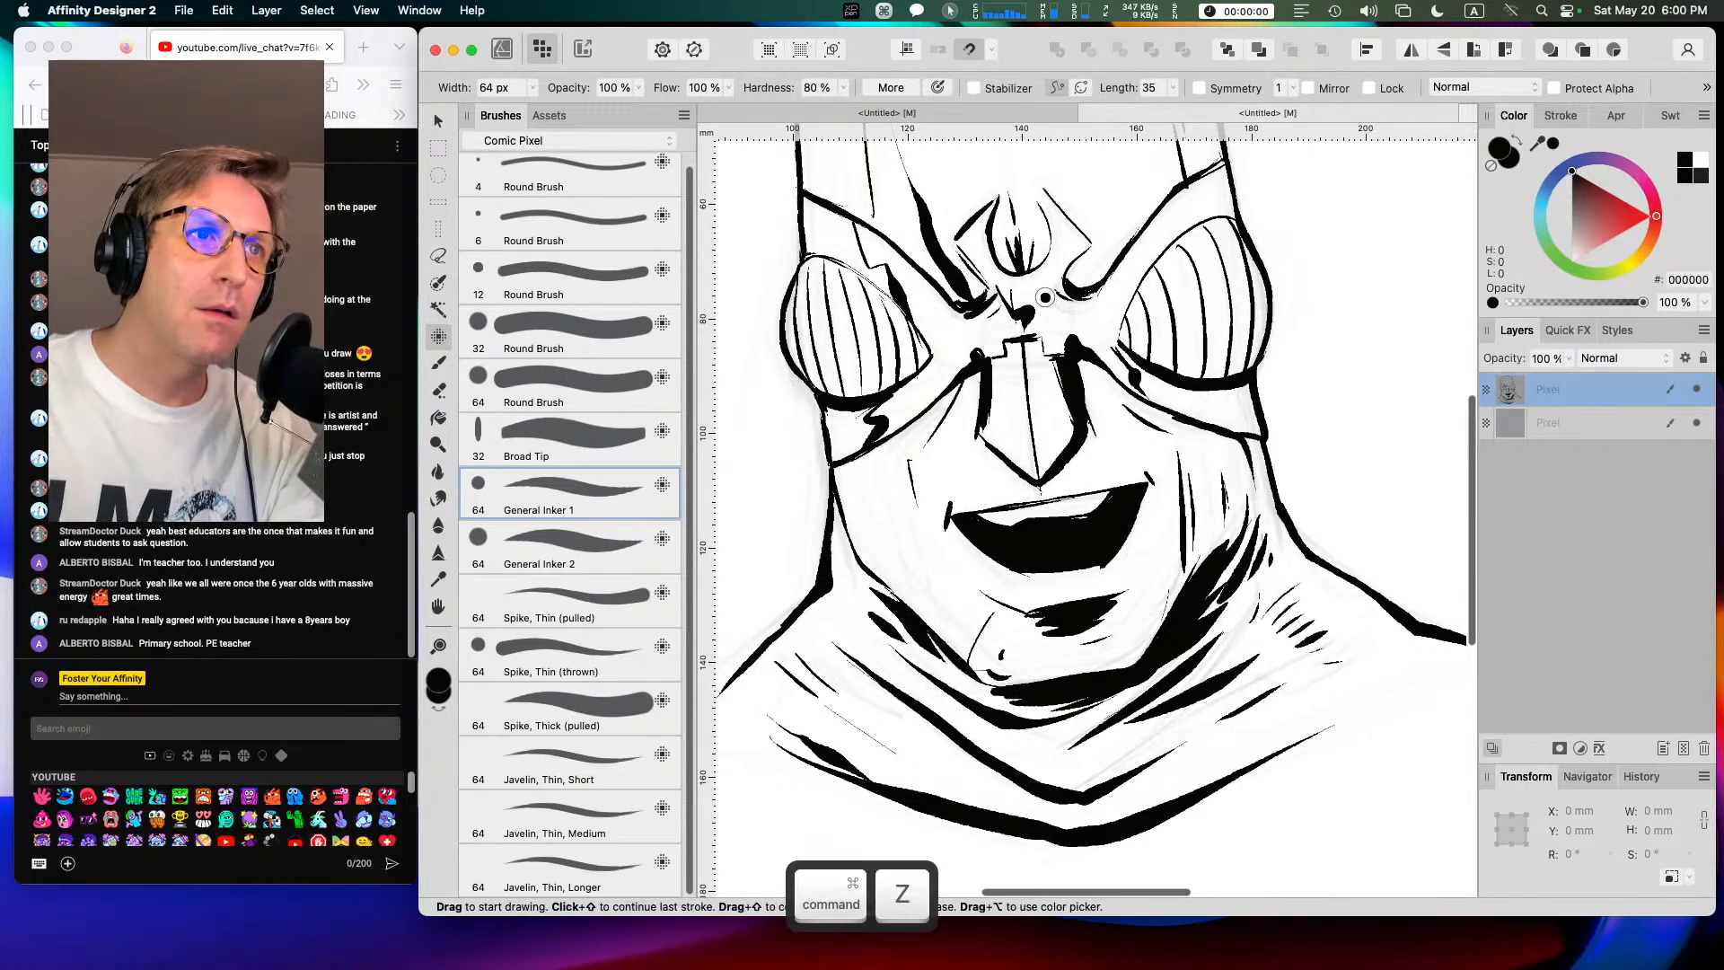
left_click_drag(1050, 343, 1056, 298)
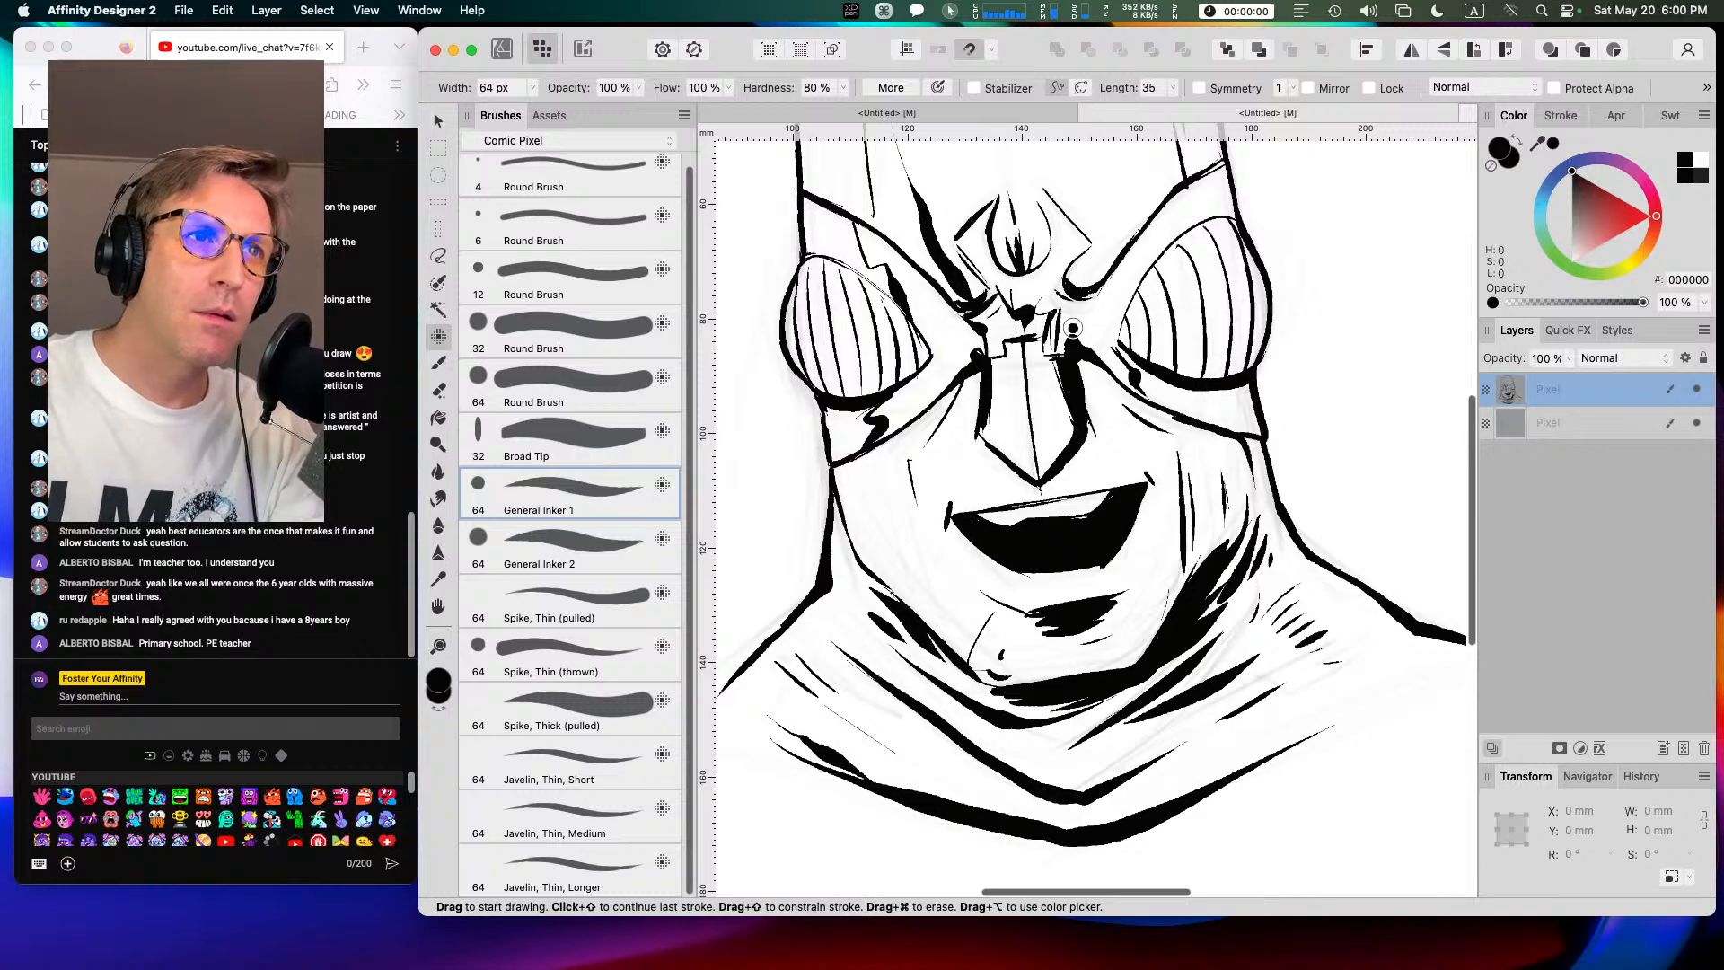
key("super+minus")
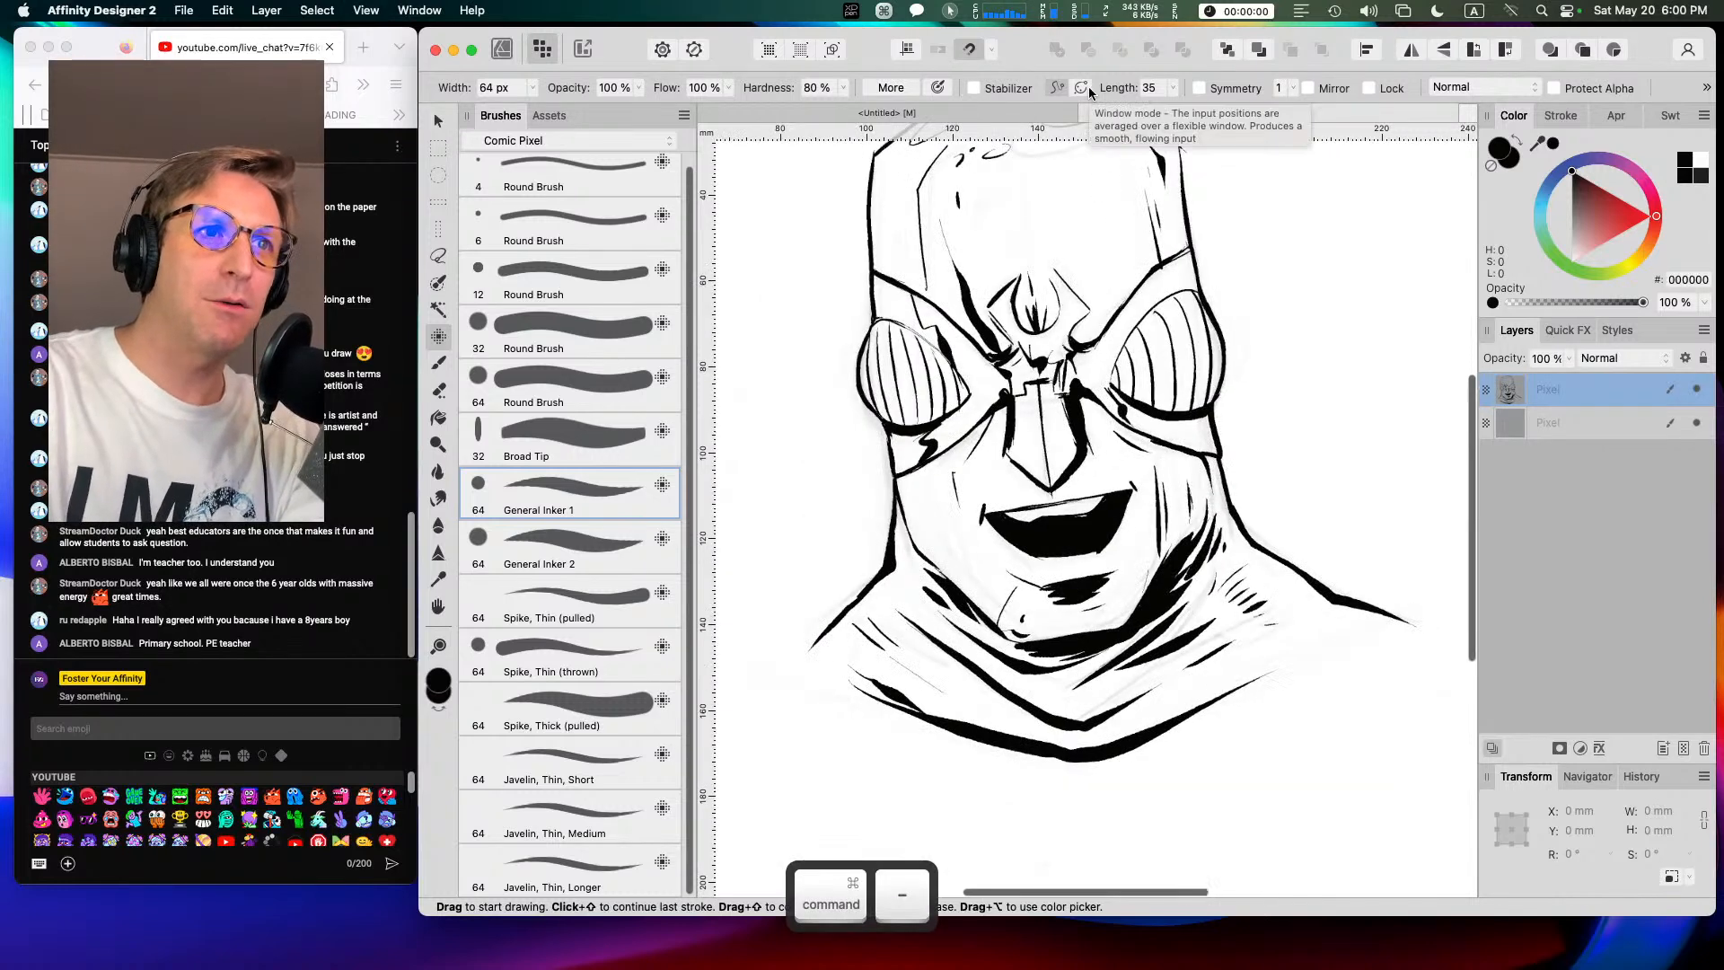
key("super+z")
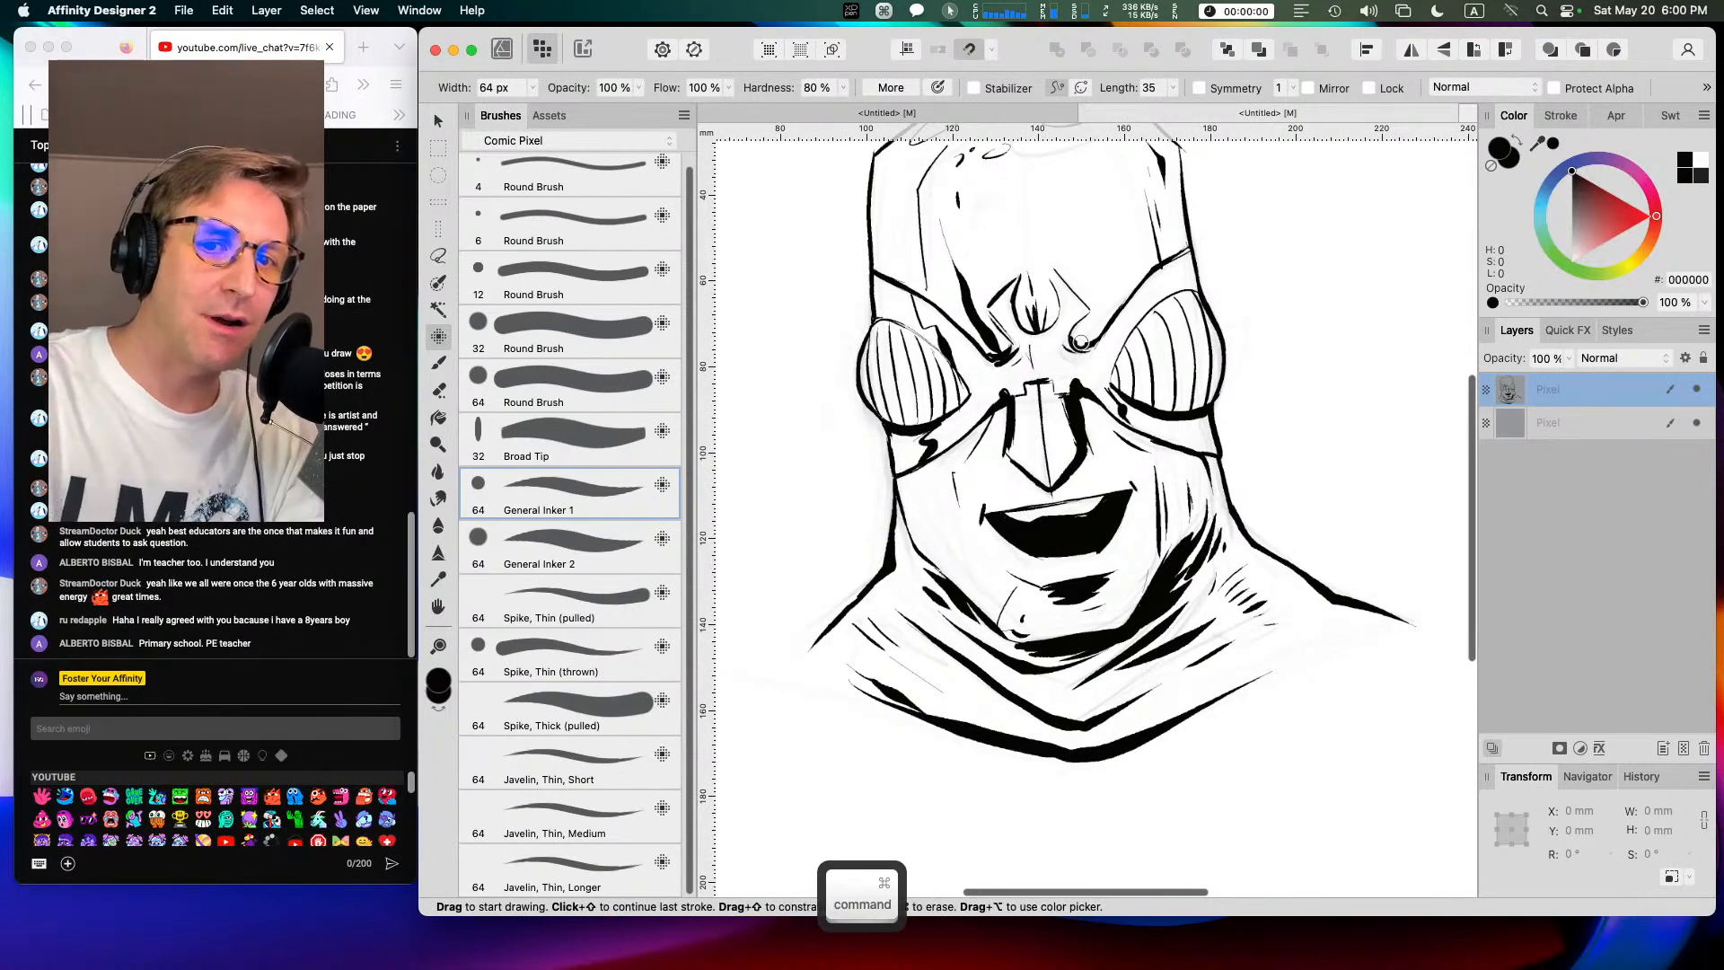
key("super+equal")
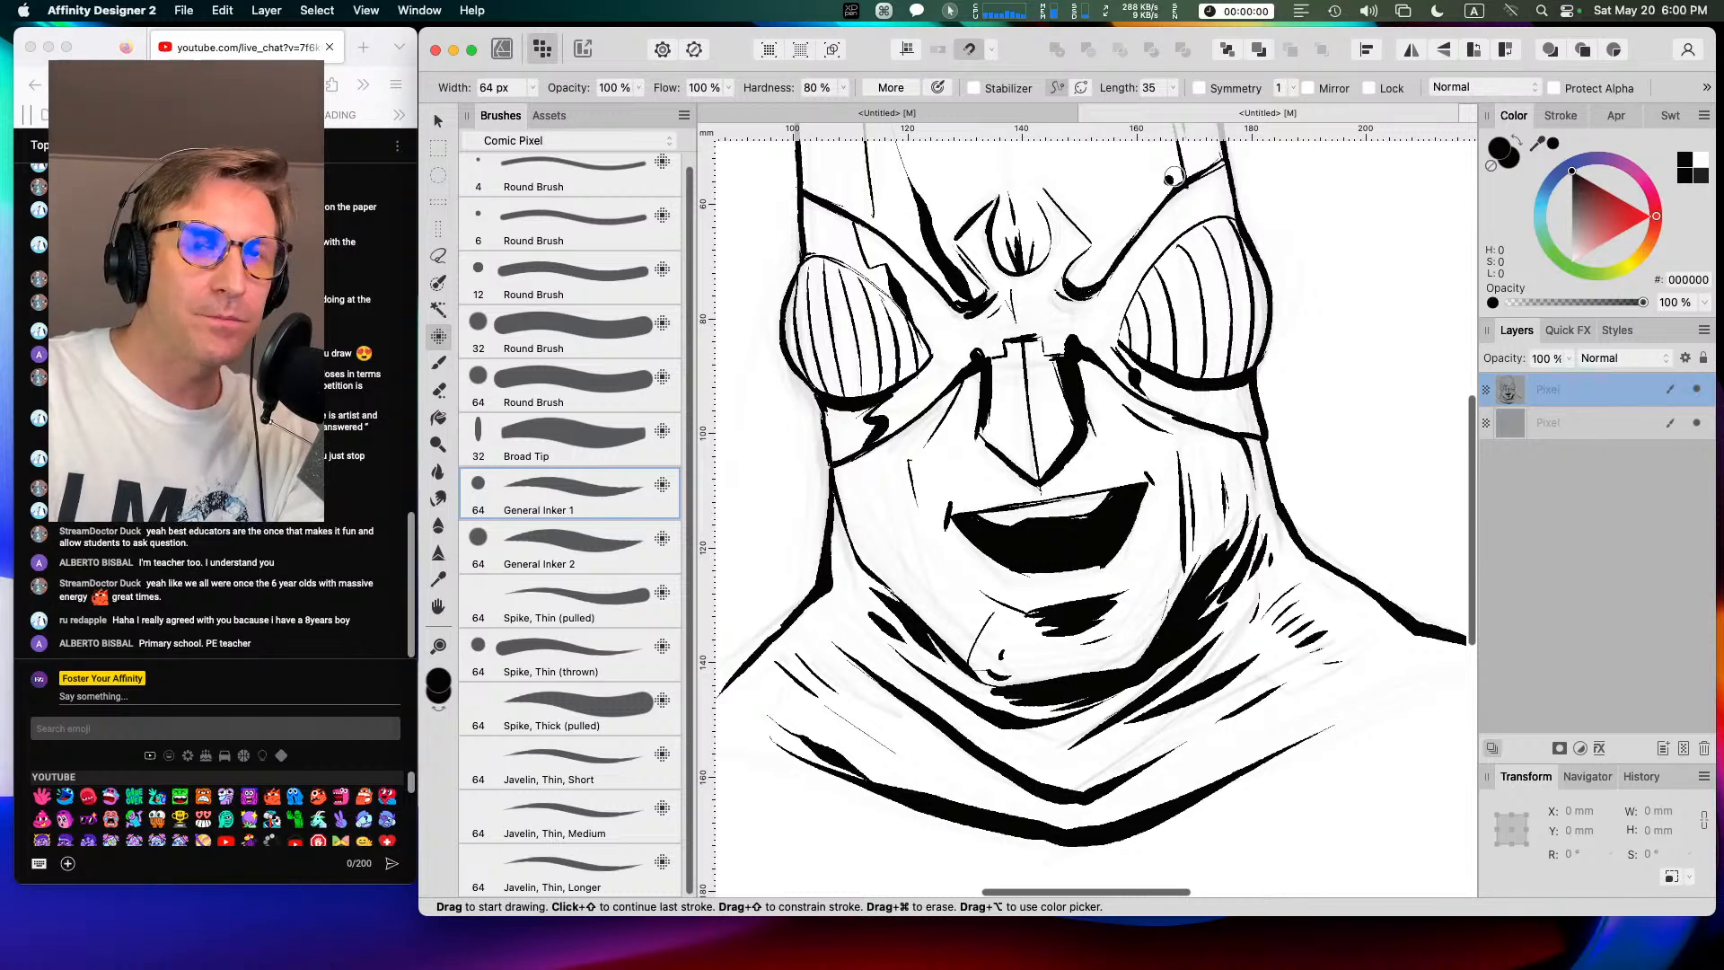
Step: Ink tapering shadow strokes down the left cheek and jaw and add accents along the mask's lower edge
key("space")
left_click_drag(1190, 238, 1214, 339)
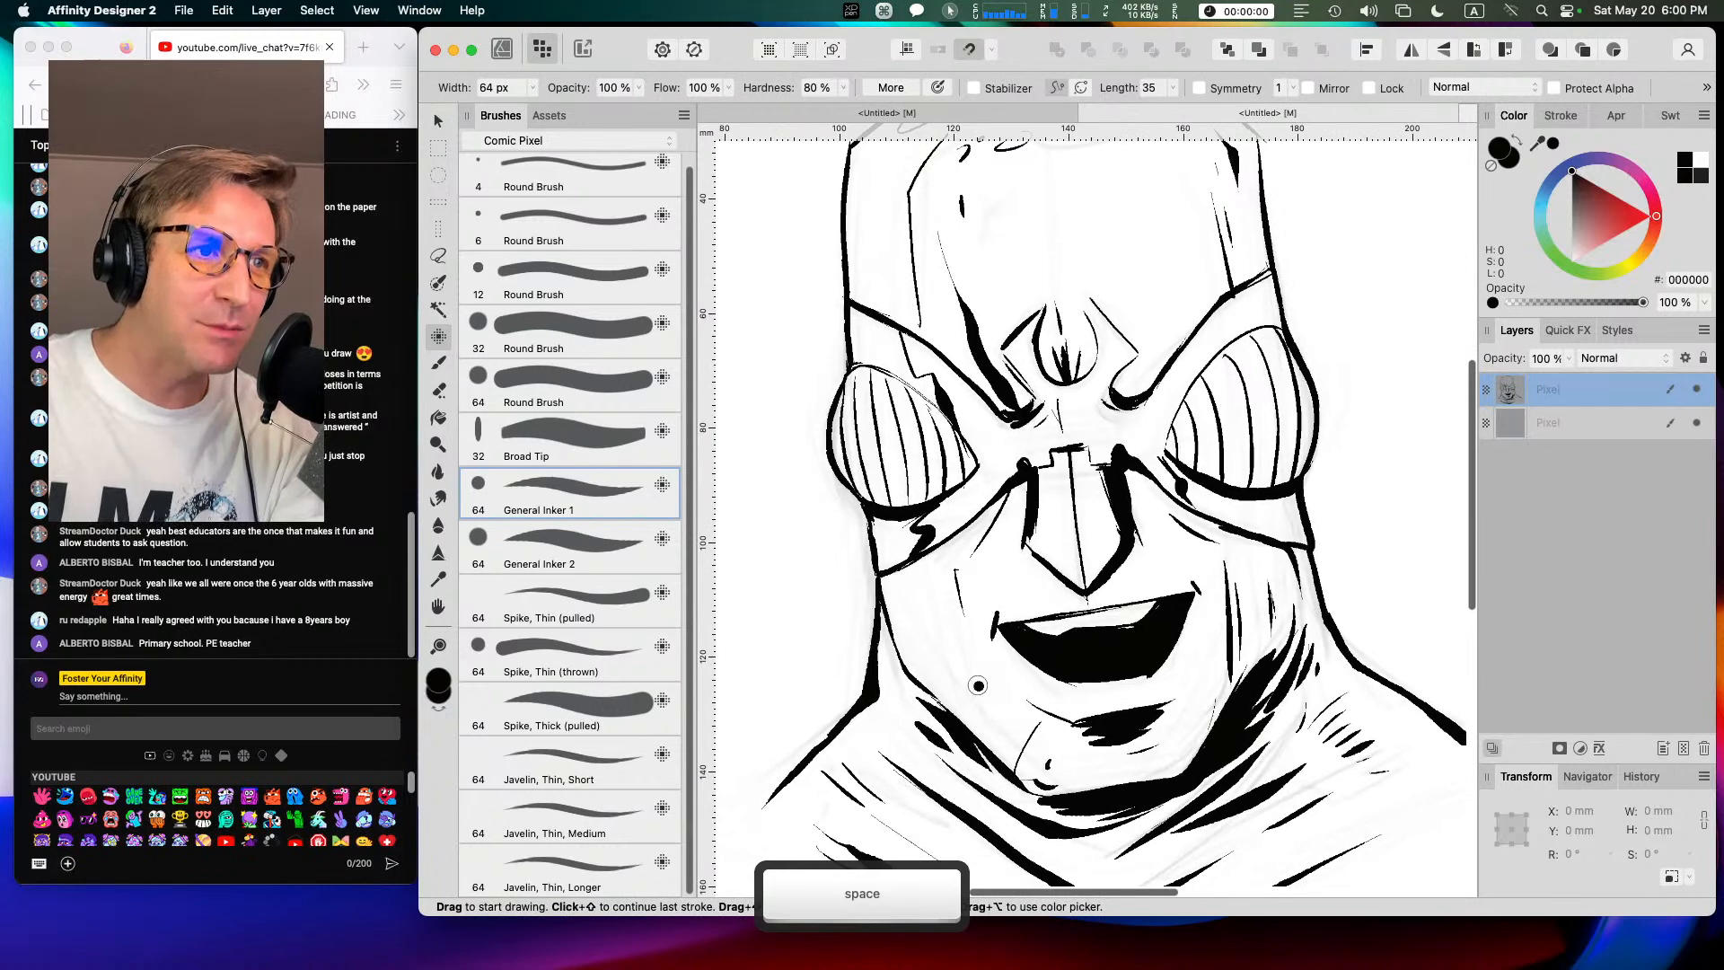
left_click_drag(907, 558, 984, 762)
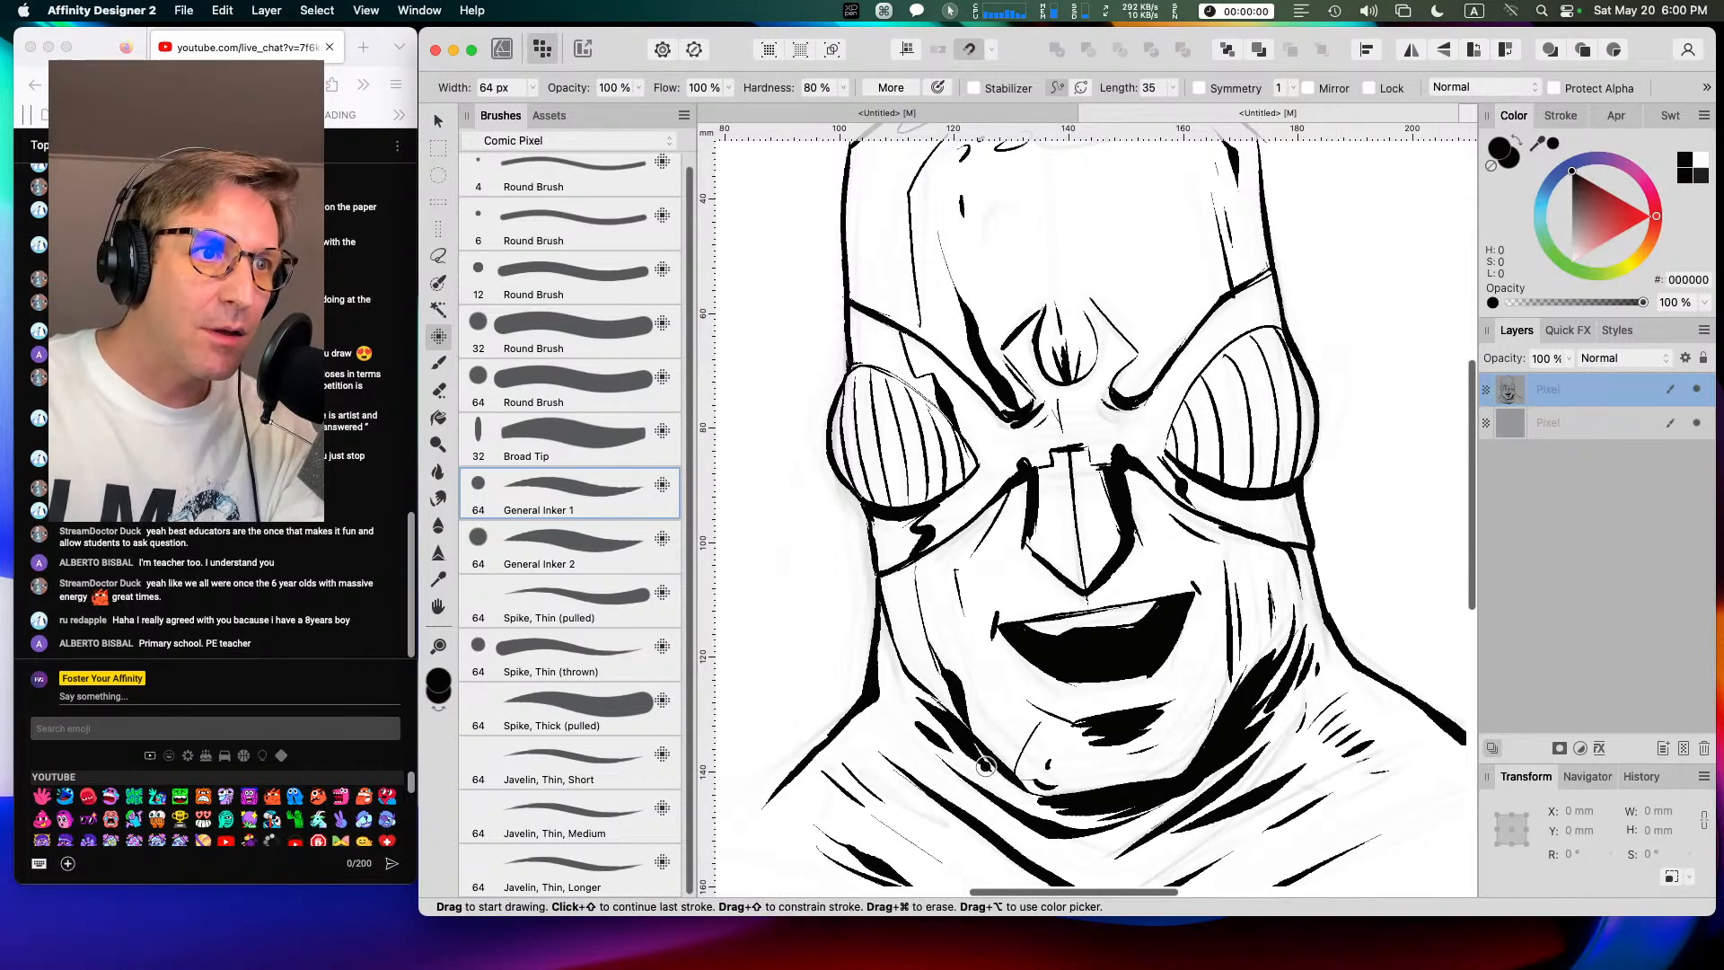
left_click_drag(887, 607, 942, 703)
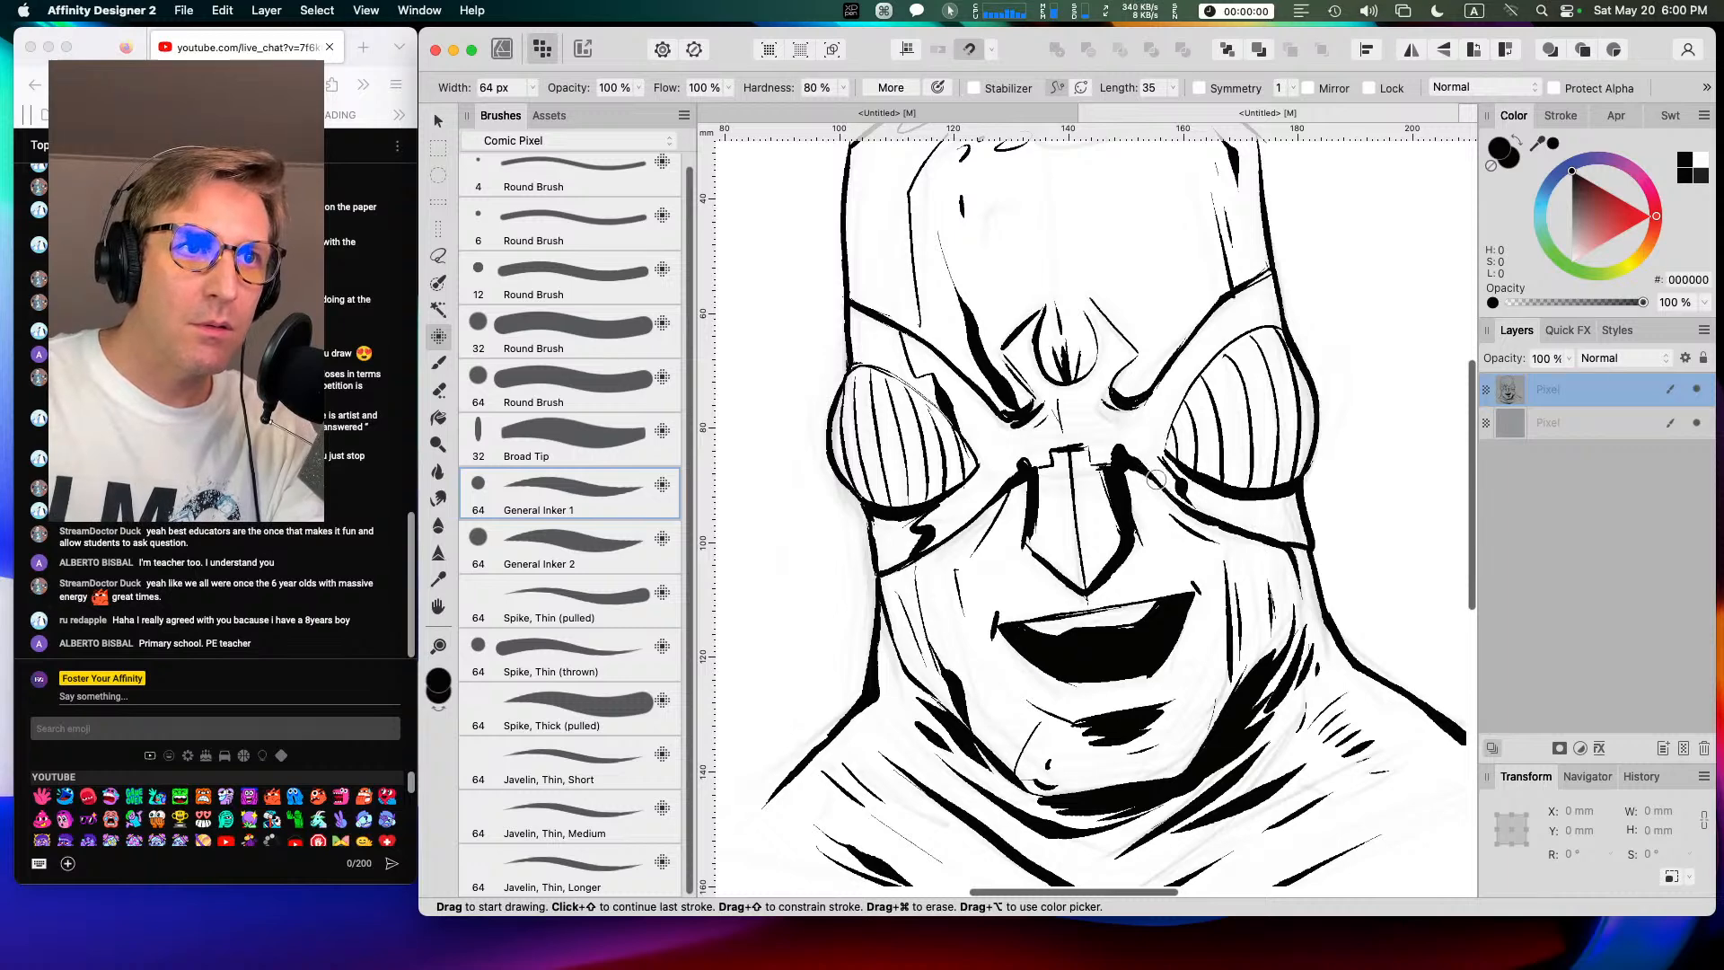
left_click_drag(1203, 521, 1281, 568)
mouse_move(952, 532)
left_mouse_down()
mouse_move(1017, 479)
mouse_move(925, 555)
left_mouse_up()
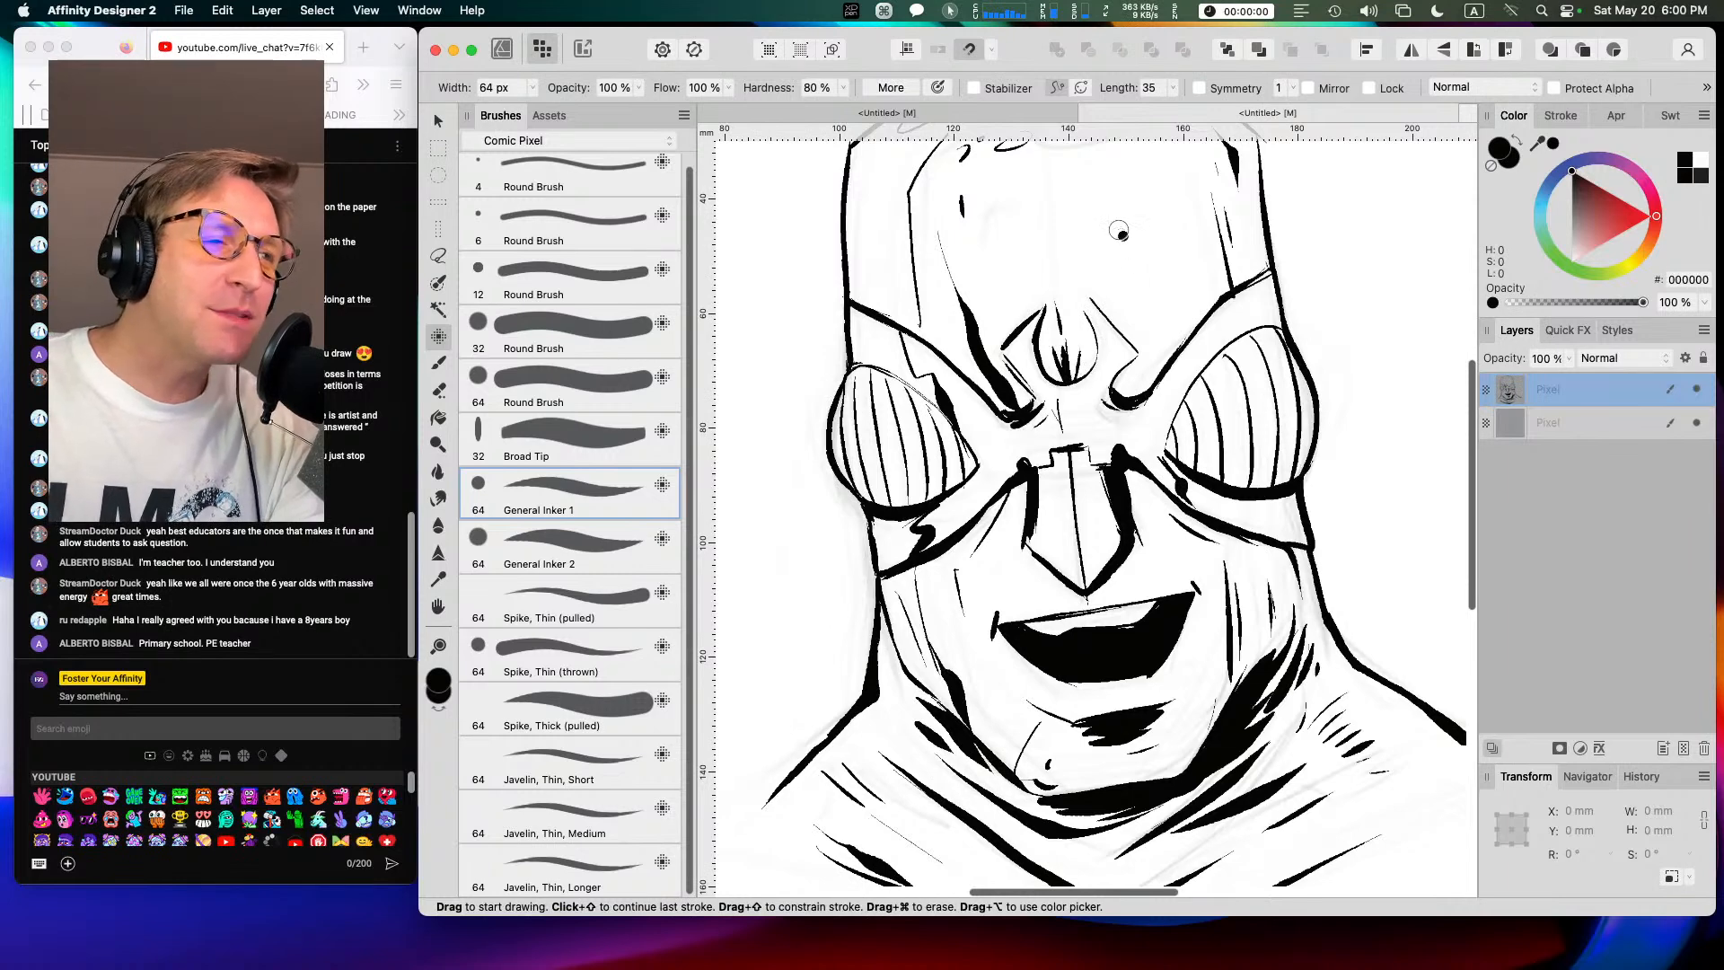
Step: Add short hatch marks at the left temple above the mask and fold strokes in the mask's upper right corner
key("space")
scroll(1133, 211, "up", 5)
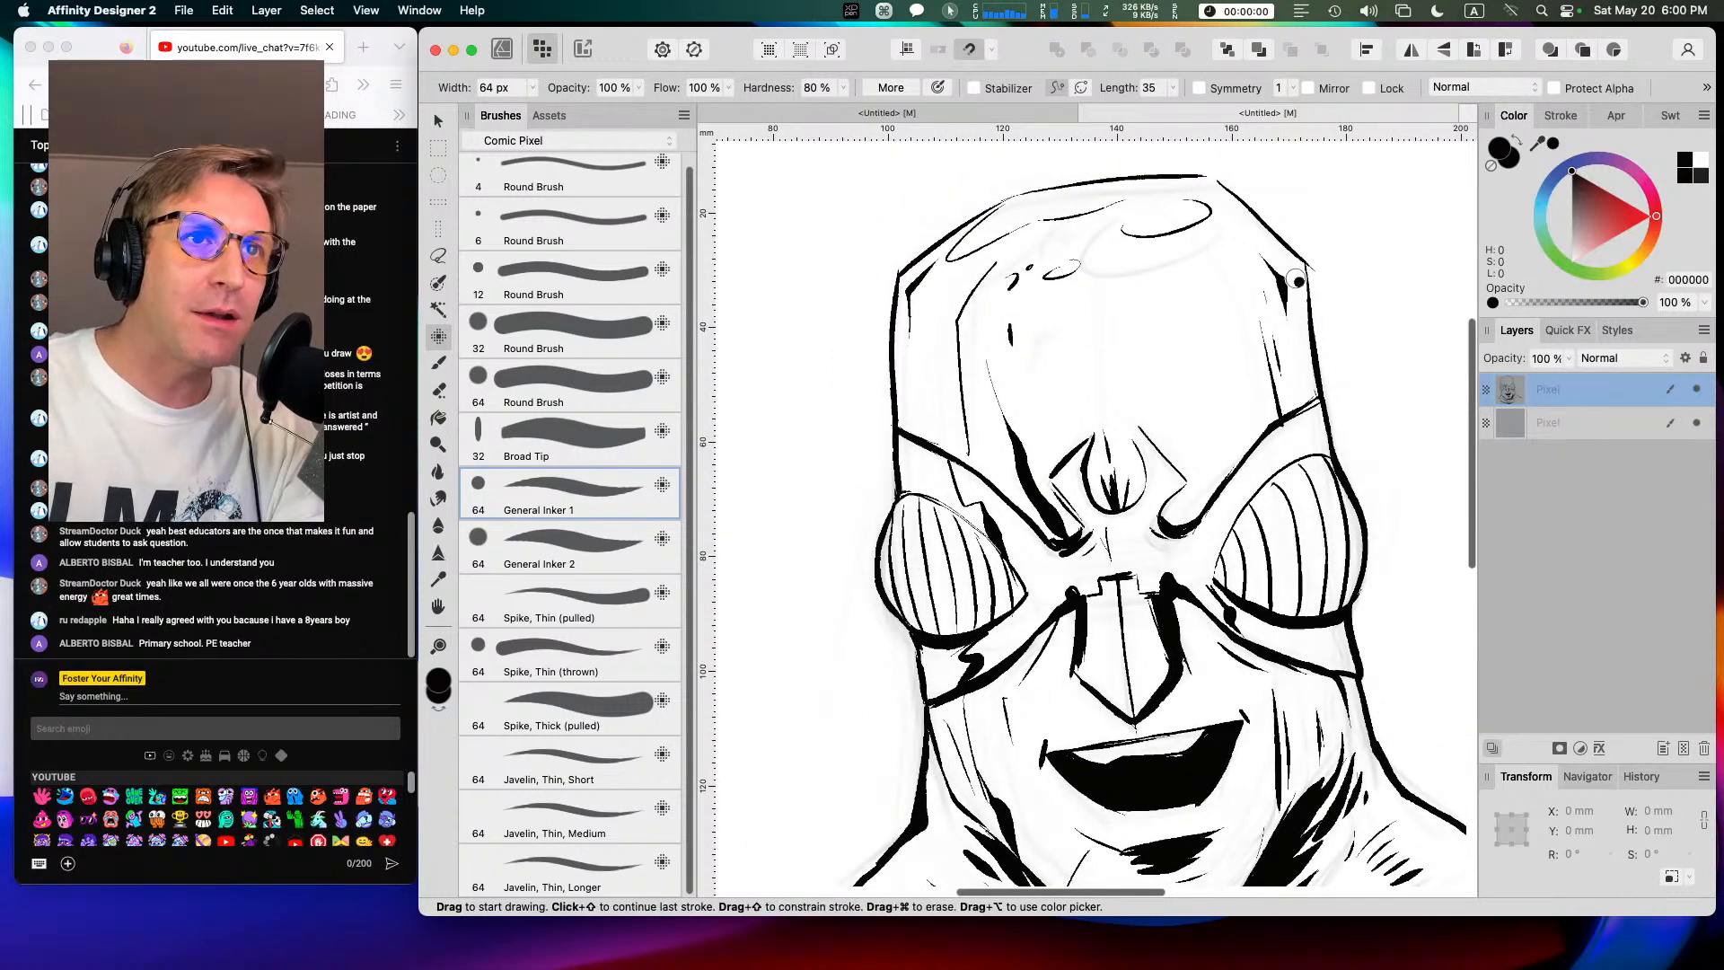
left_click_drag(910, 411, 920, 415)
Step: Add a new pixel layer and ink jagged solid black shadows across the lower part of both lenses
key("space")
left_click_drag(1347, 440, 1282, 329)
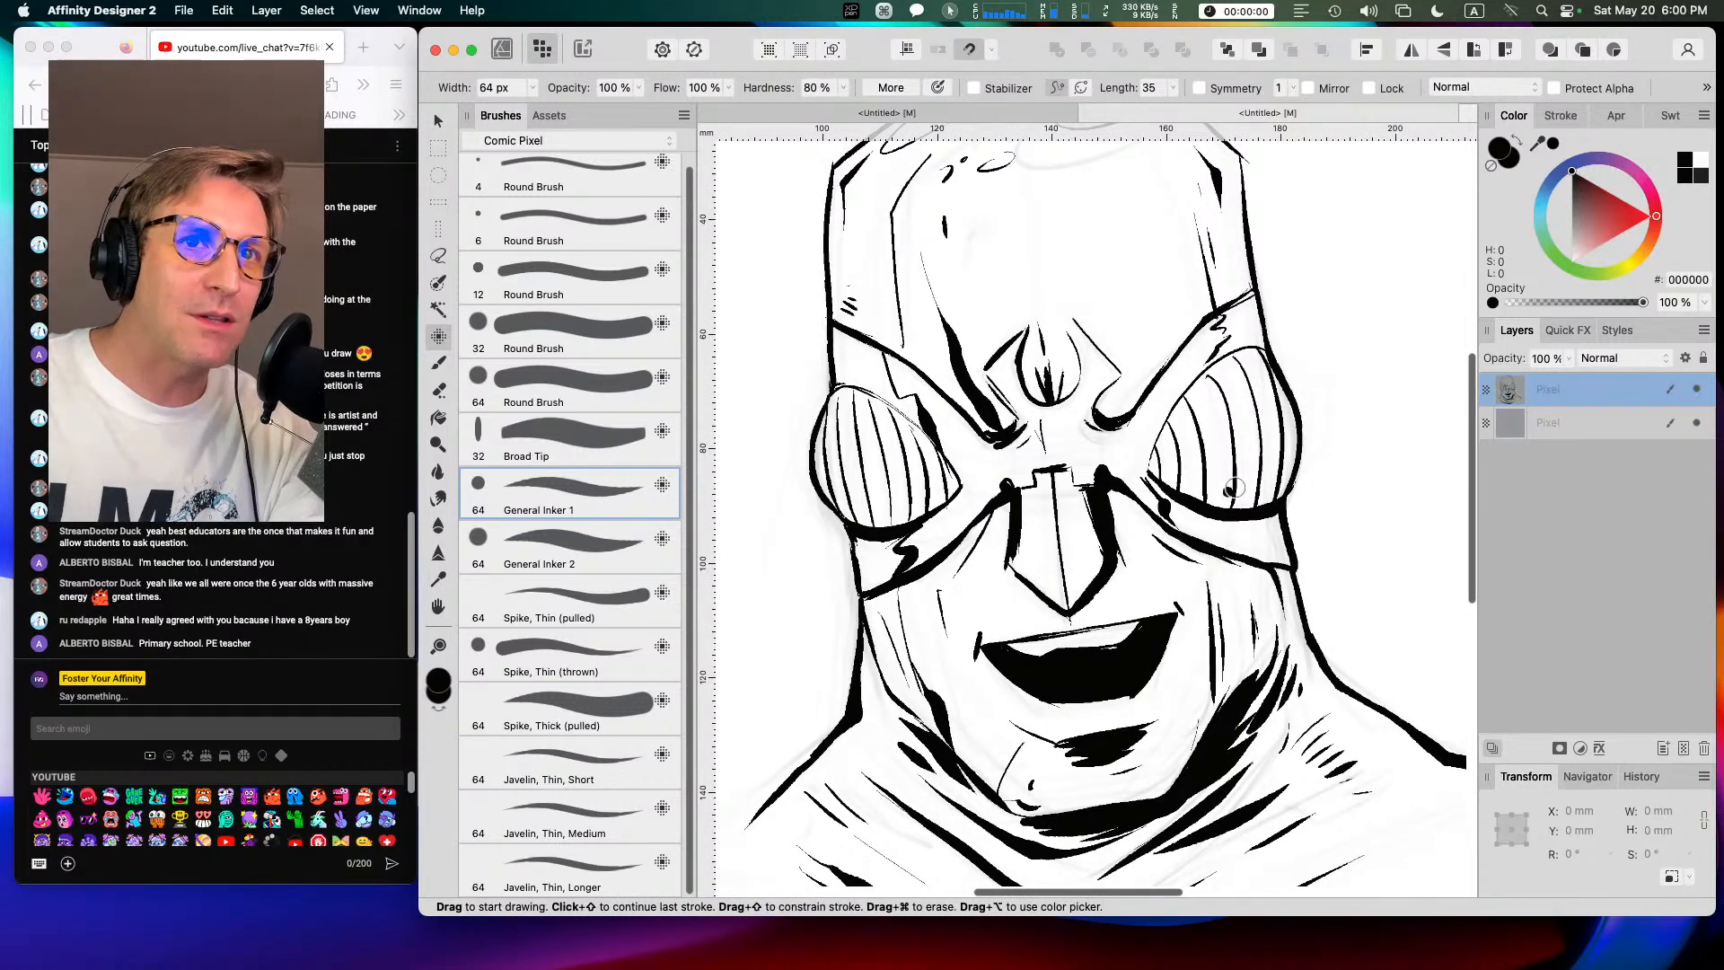
left_click(1682, 750)
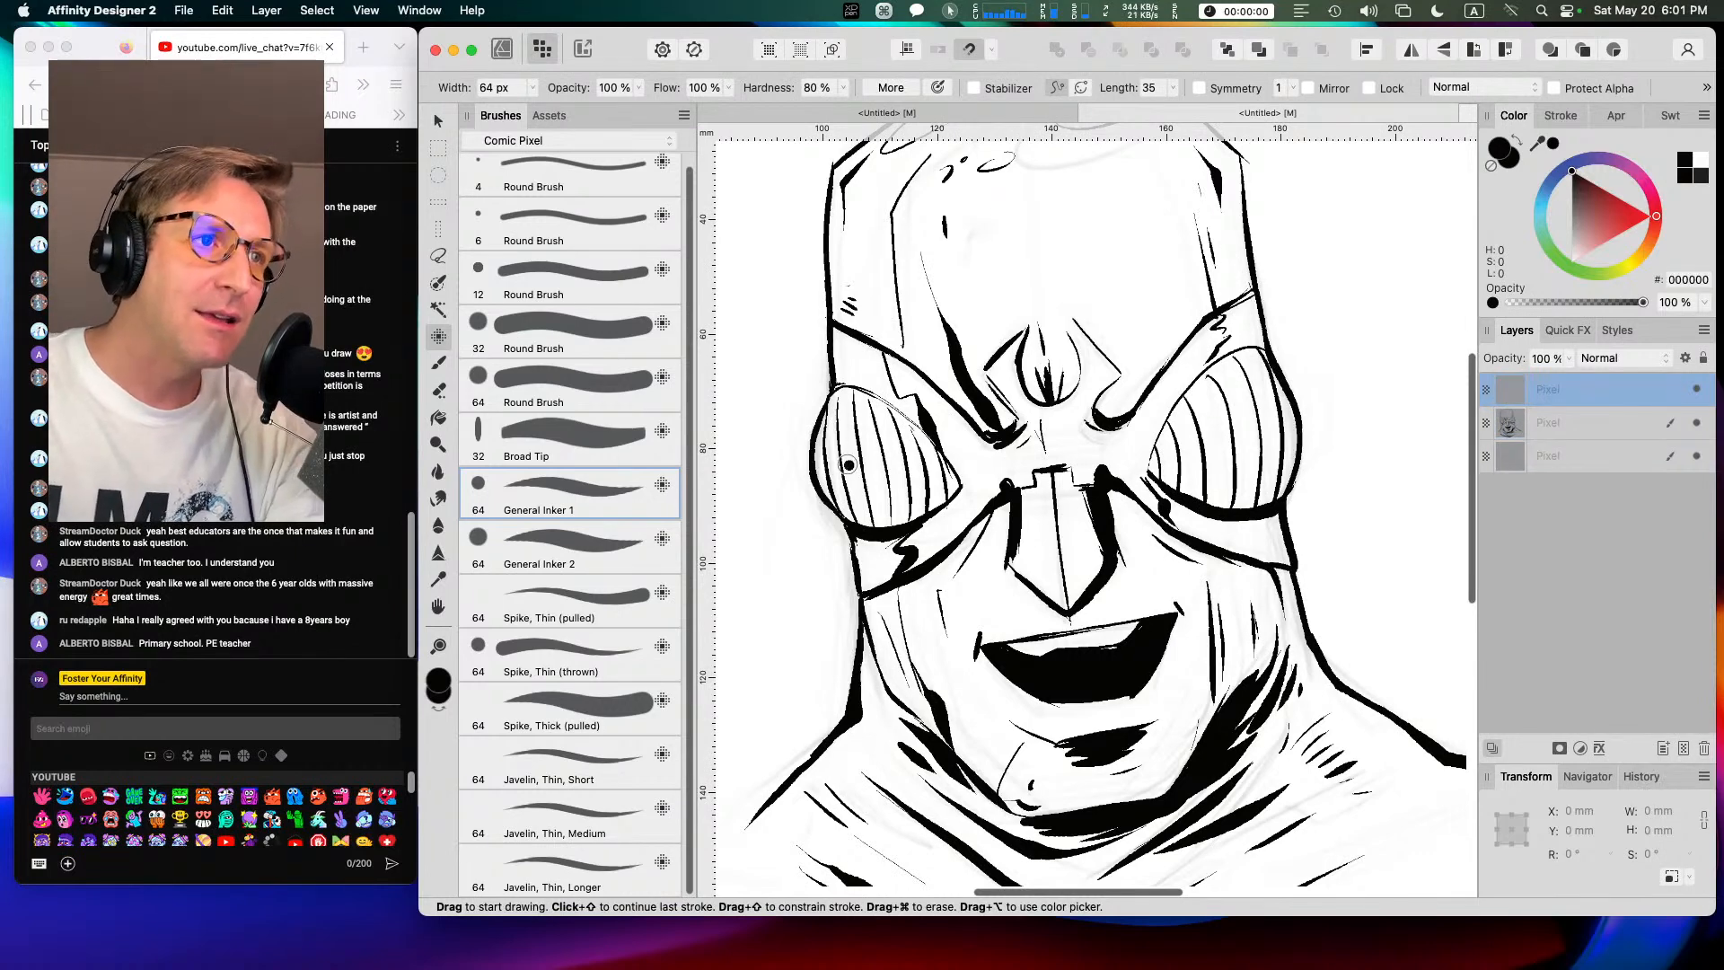
mouse_move(824, 467)
left_mouse_down()
mouse_move(872, 501)
mouse_move(933, 492)
left_mouse_up()
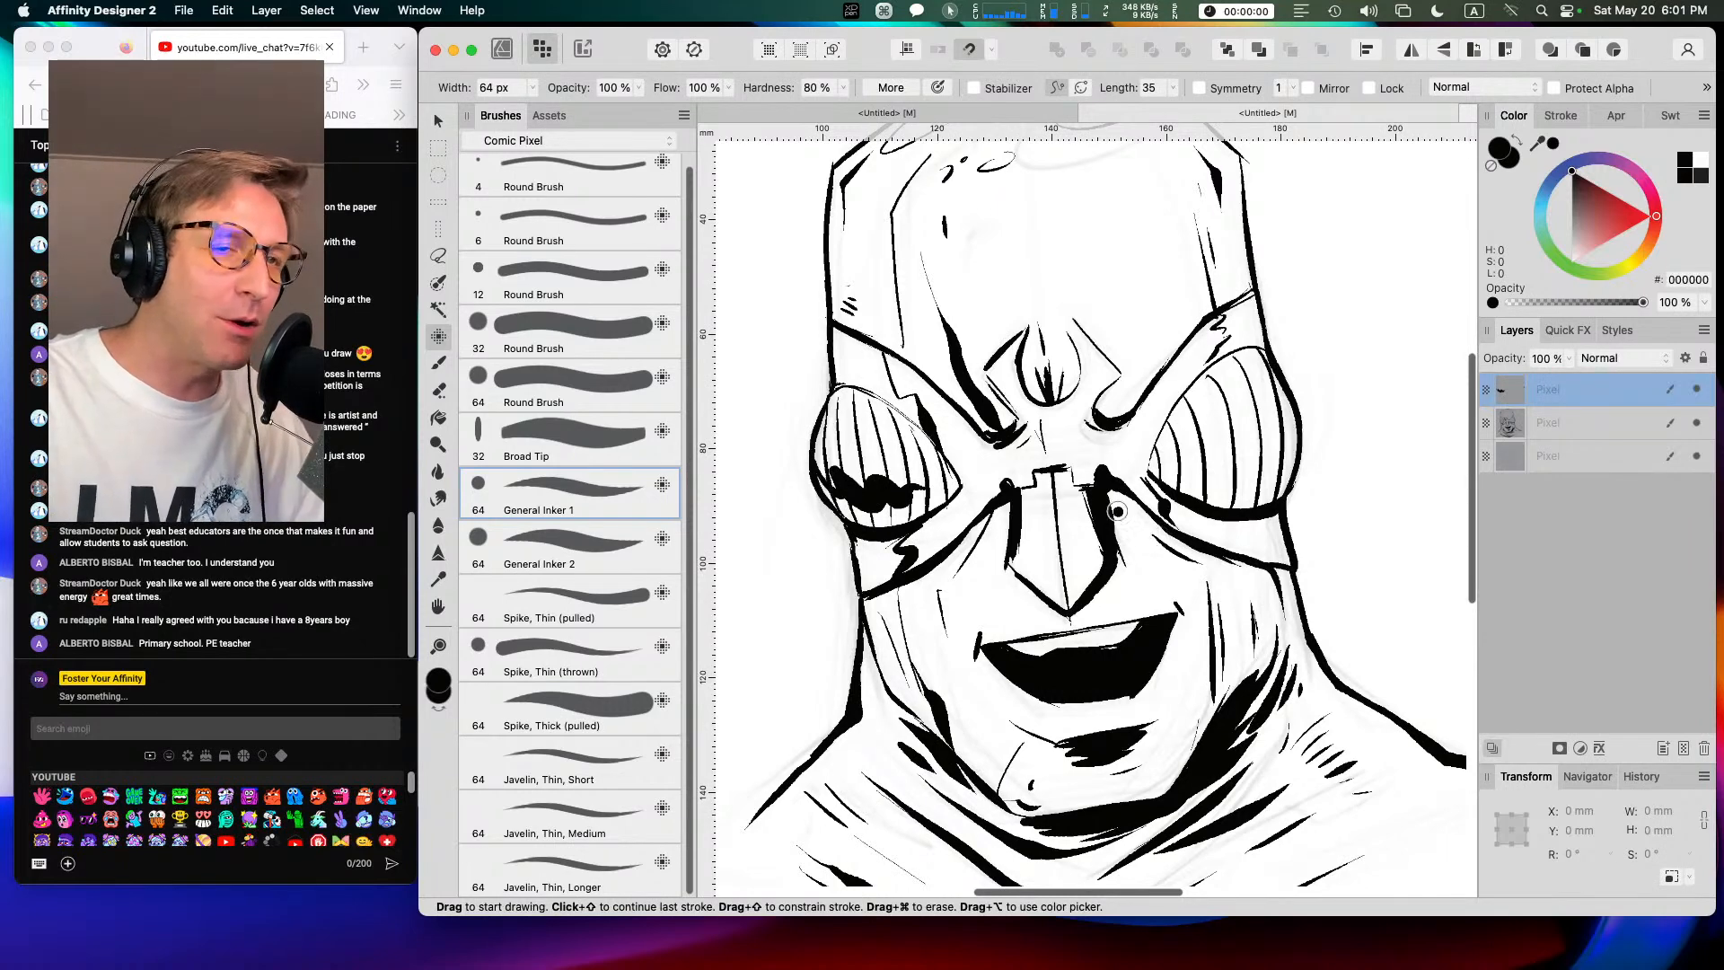
mouse_move(1172, 468)
left_mouse_down()
mouse_move(1234, 482)
mouse_move(1293, 429)
left_mouse_up()
Step: Draw thin curved reflection outlines in the upper part of both lenses, starting with the right one
mouse_move(1187, 417)
left_mouse_down()
mouse_move(1235, 368)
mouse_move(1239, 408)
left_mouse_up()
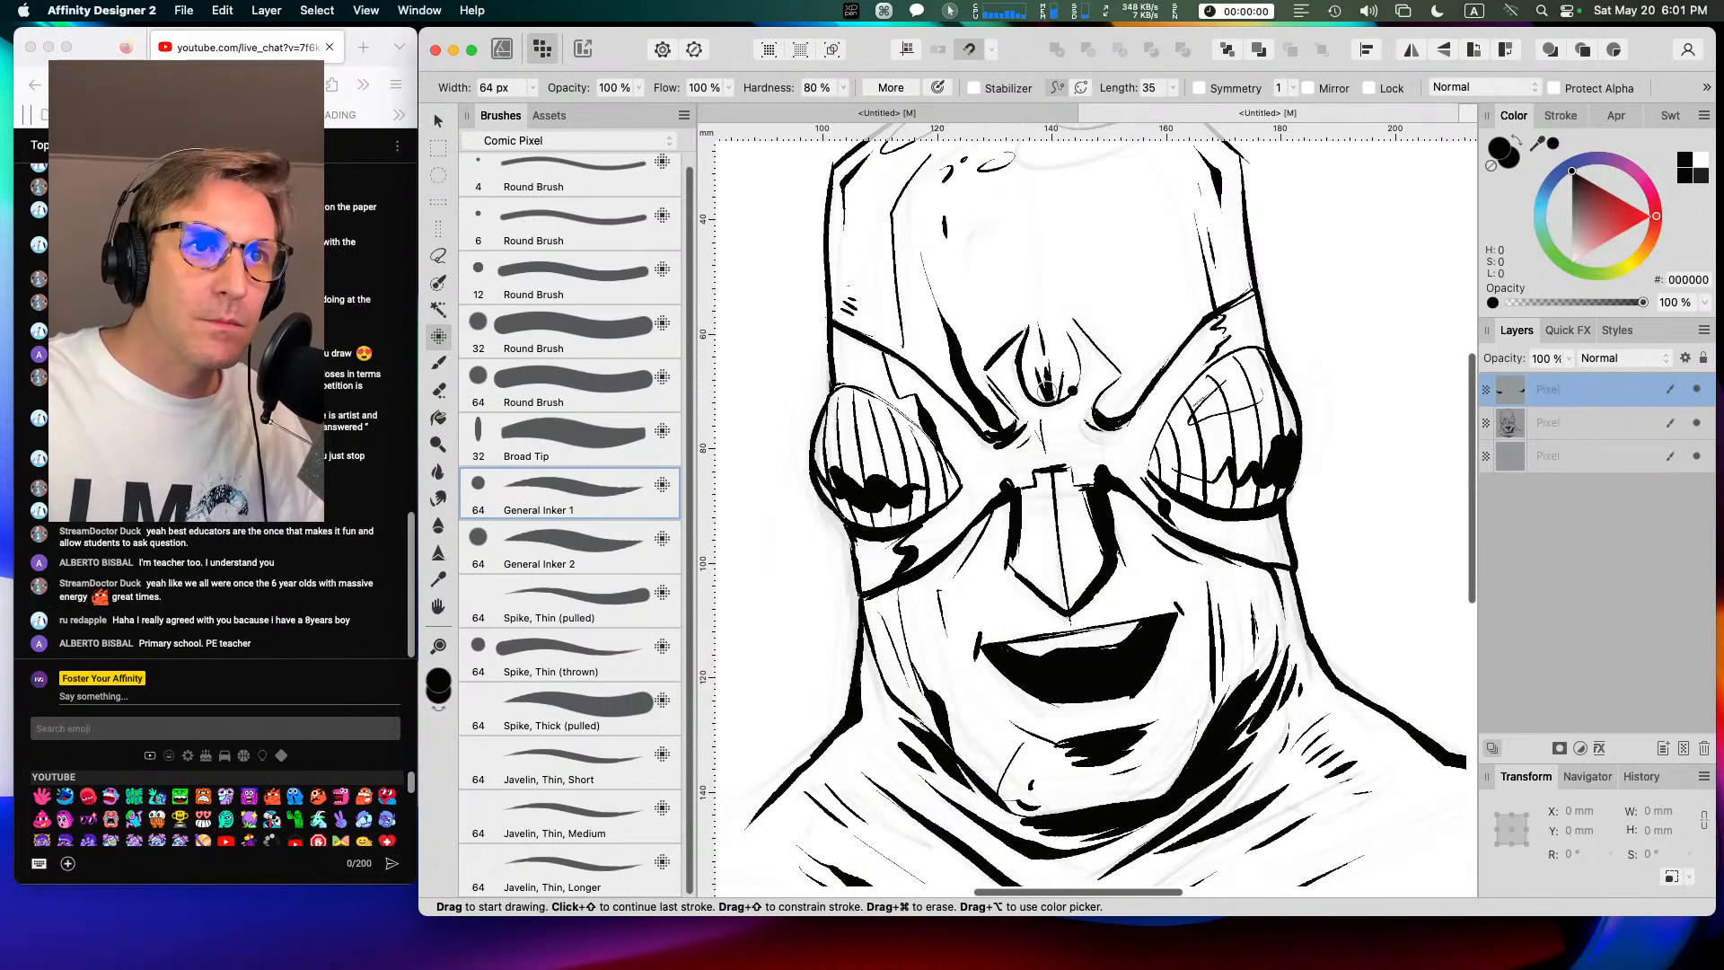
mouse_move(833, 395)
left_mouse_down()
mouse_move(857, 423)
mouse_move(887, 406)
left_mouse_up()
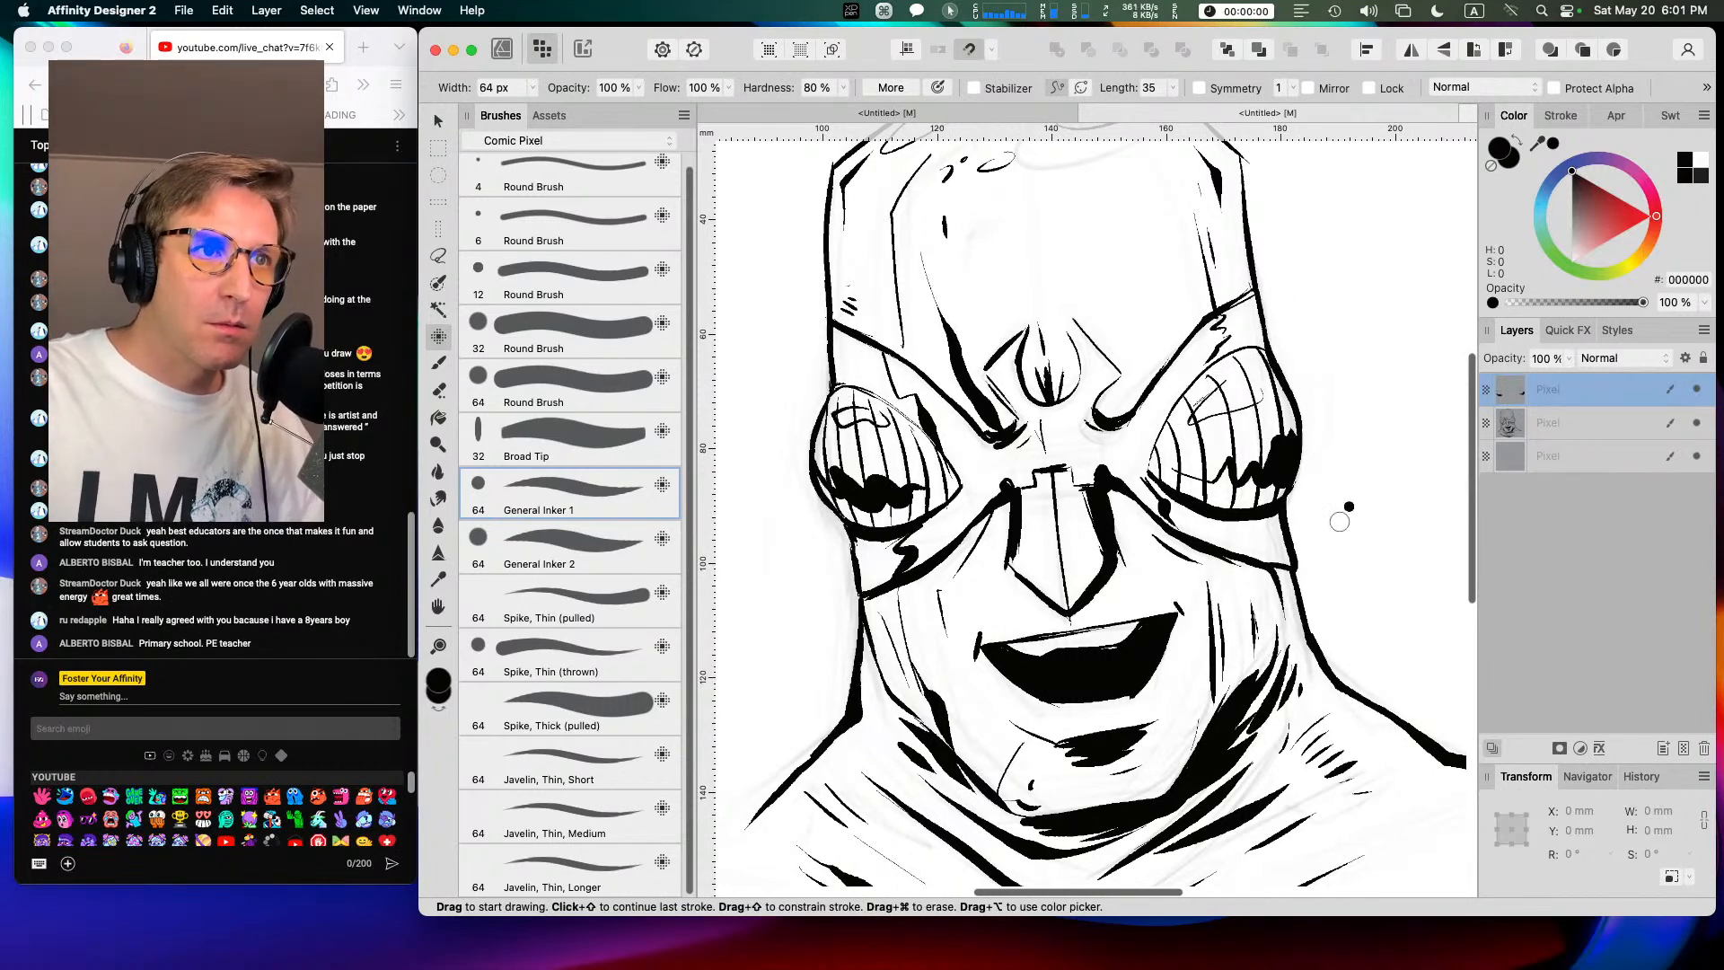
key("super+equal")
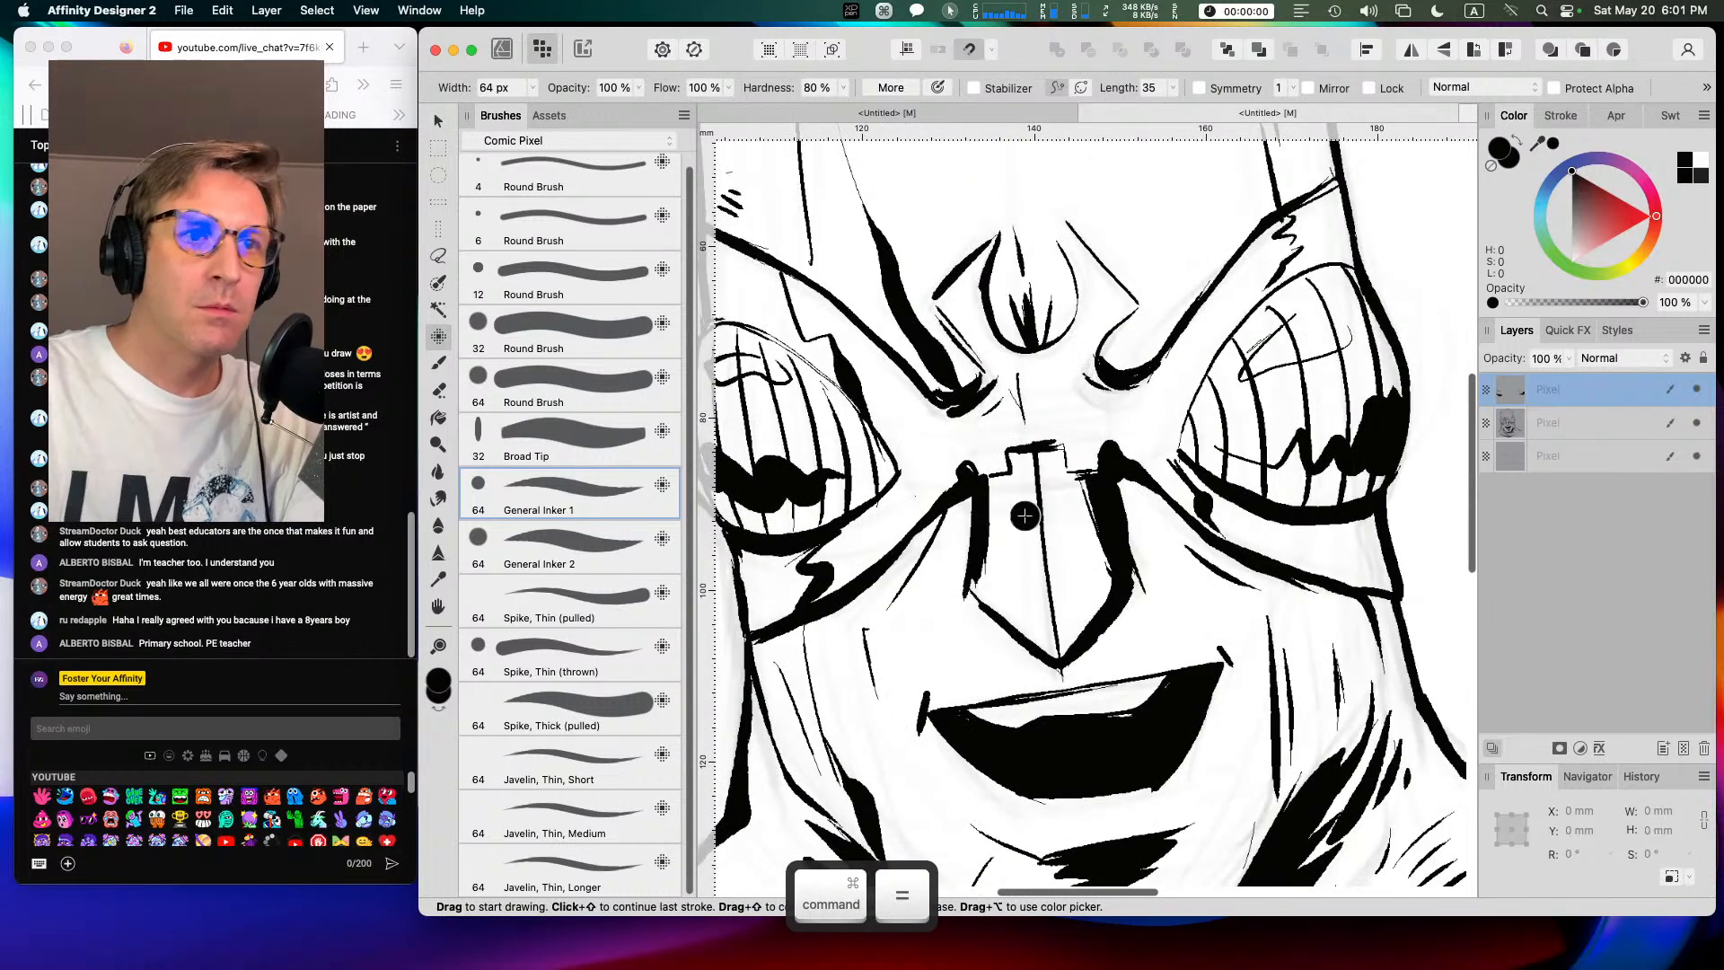
key("super+minus")
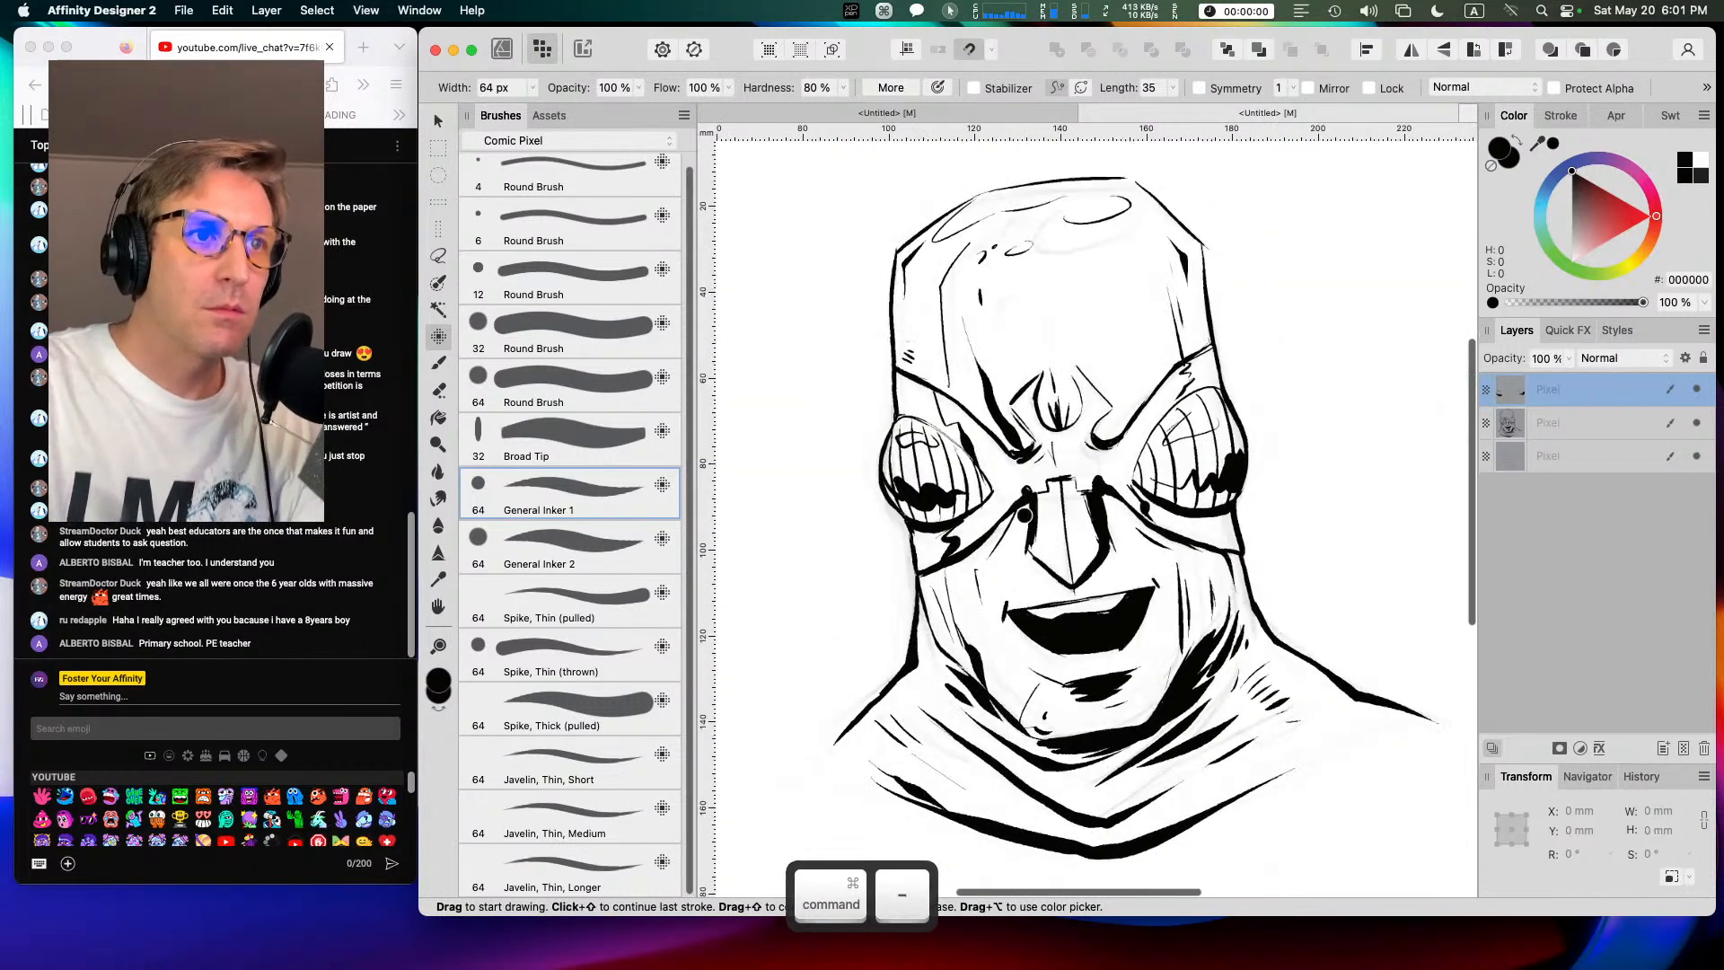
key("space")
left_click_drag(1054, 580, 1052, 550)
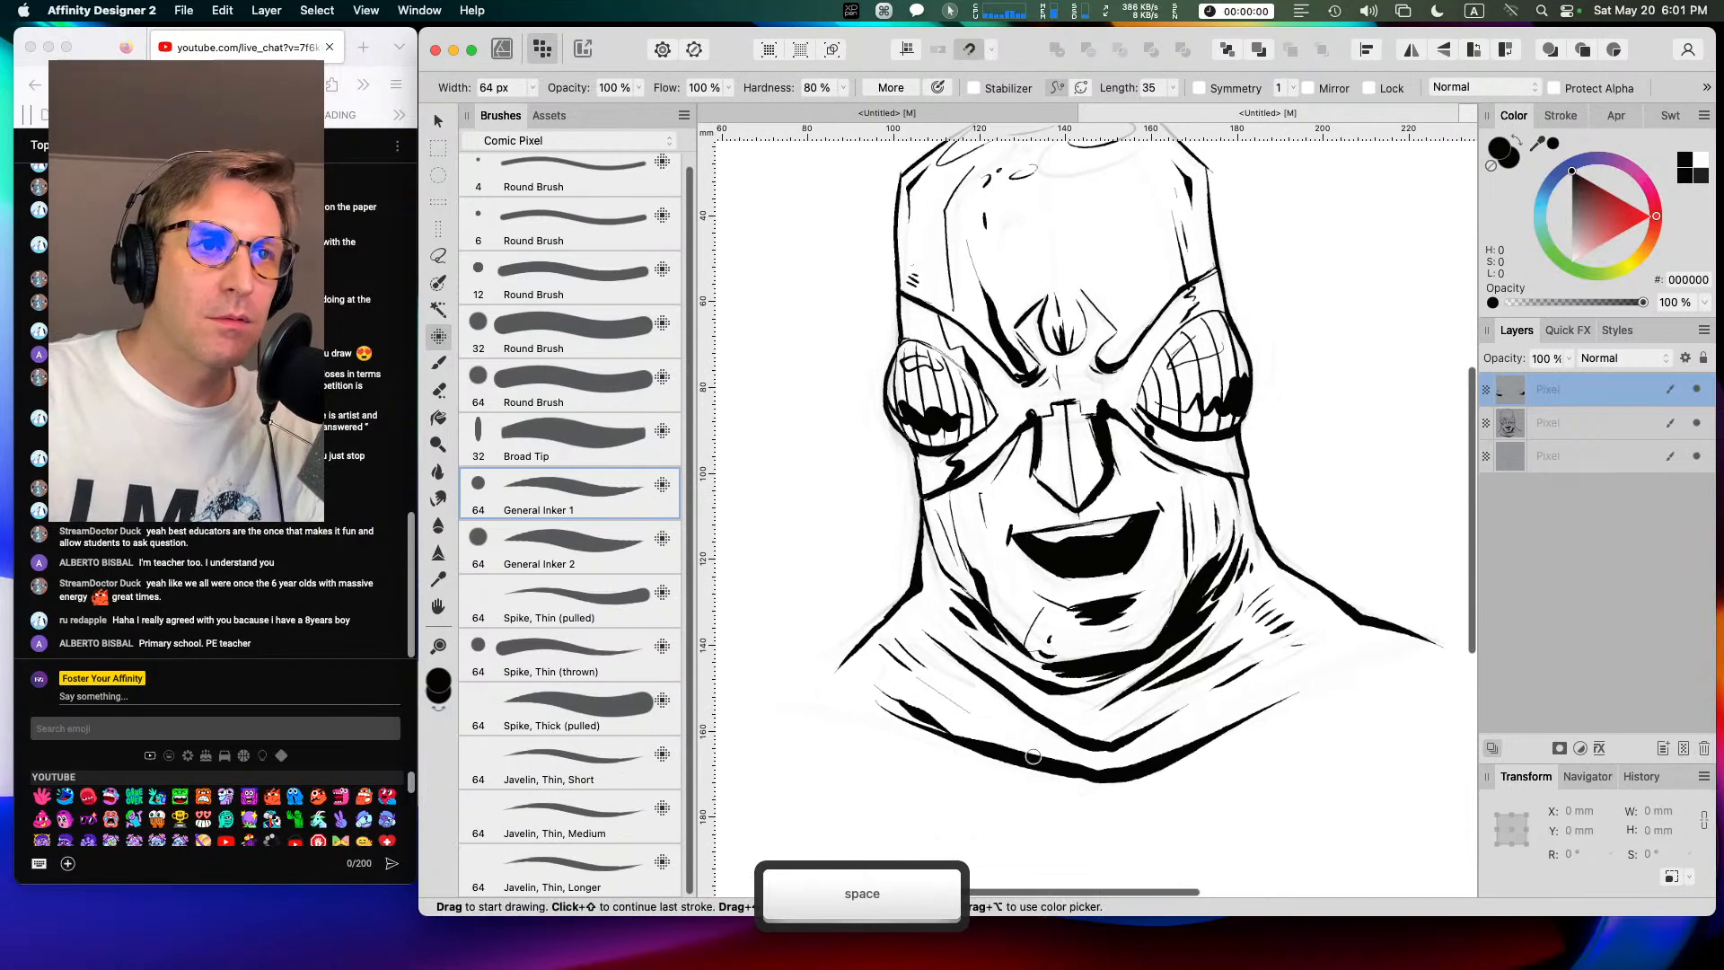
key("super+minus")
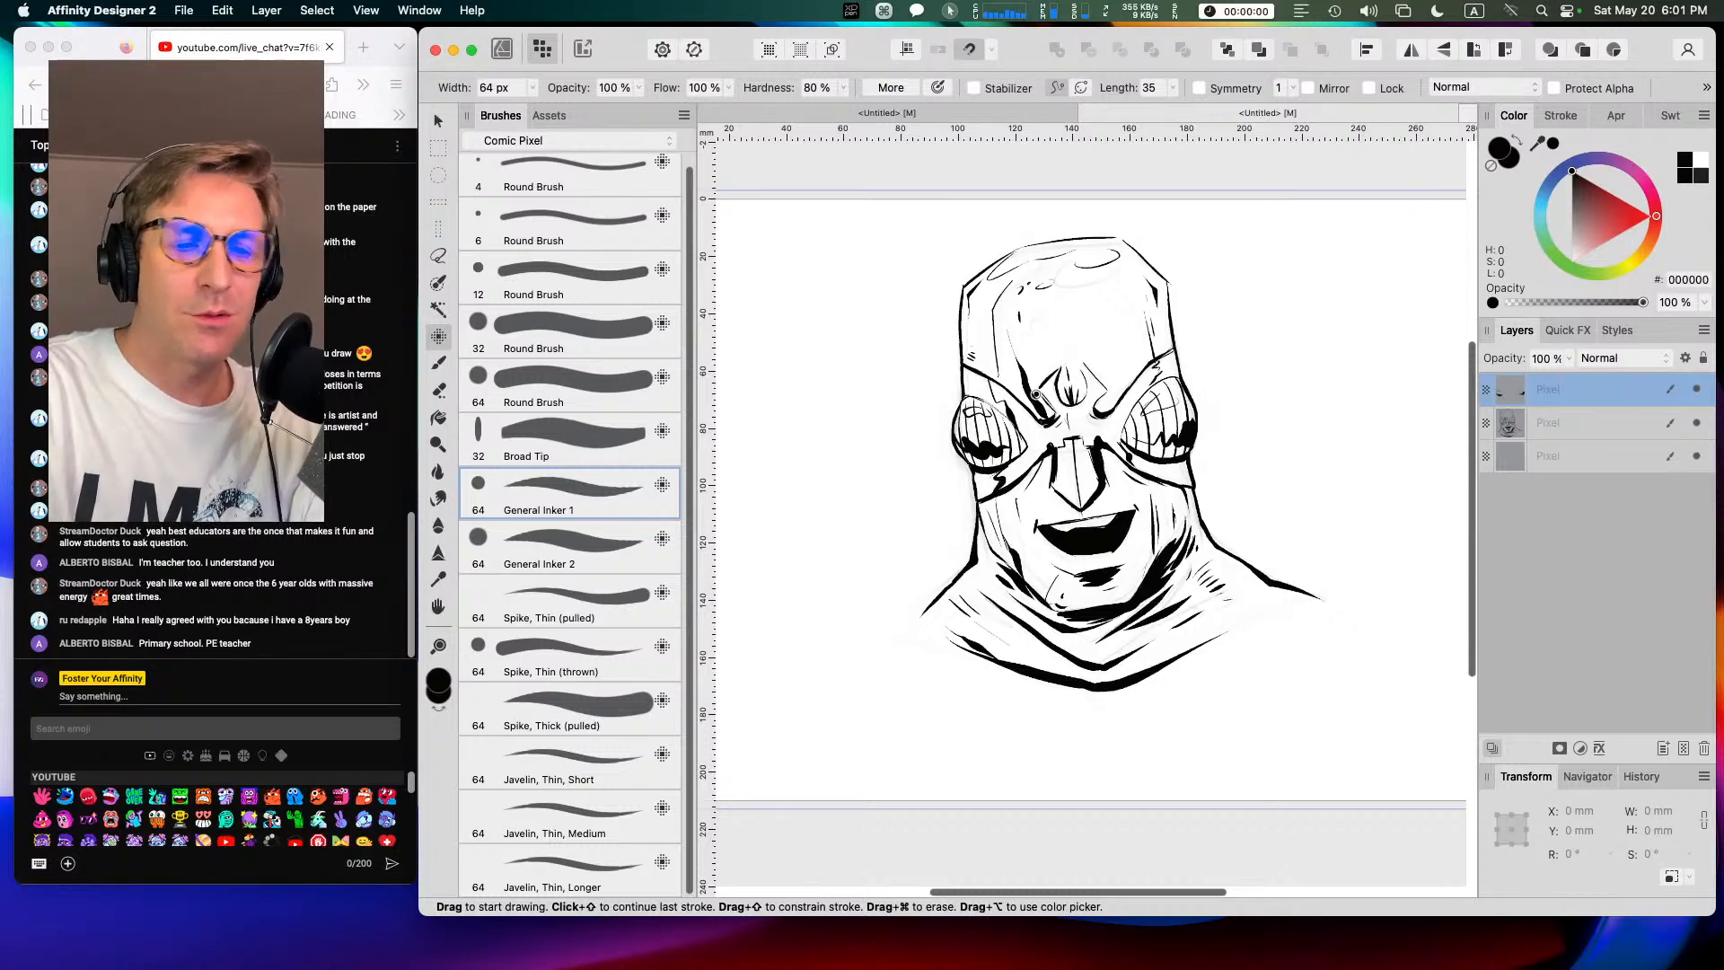
Step: Try thin strokes around the inner corners of both lenses and undo them
key("super+plus")
left_click_drag(958, 386, 1018, 431)
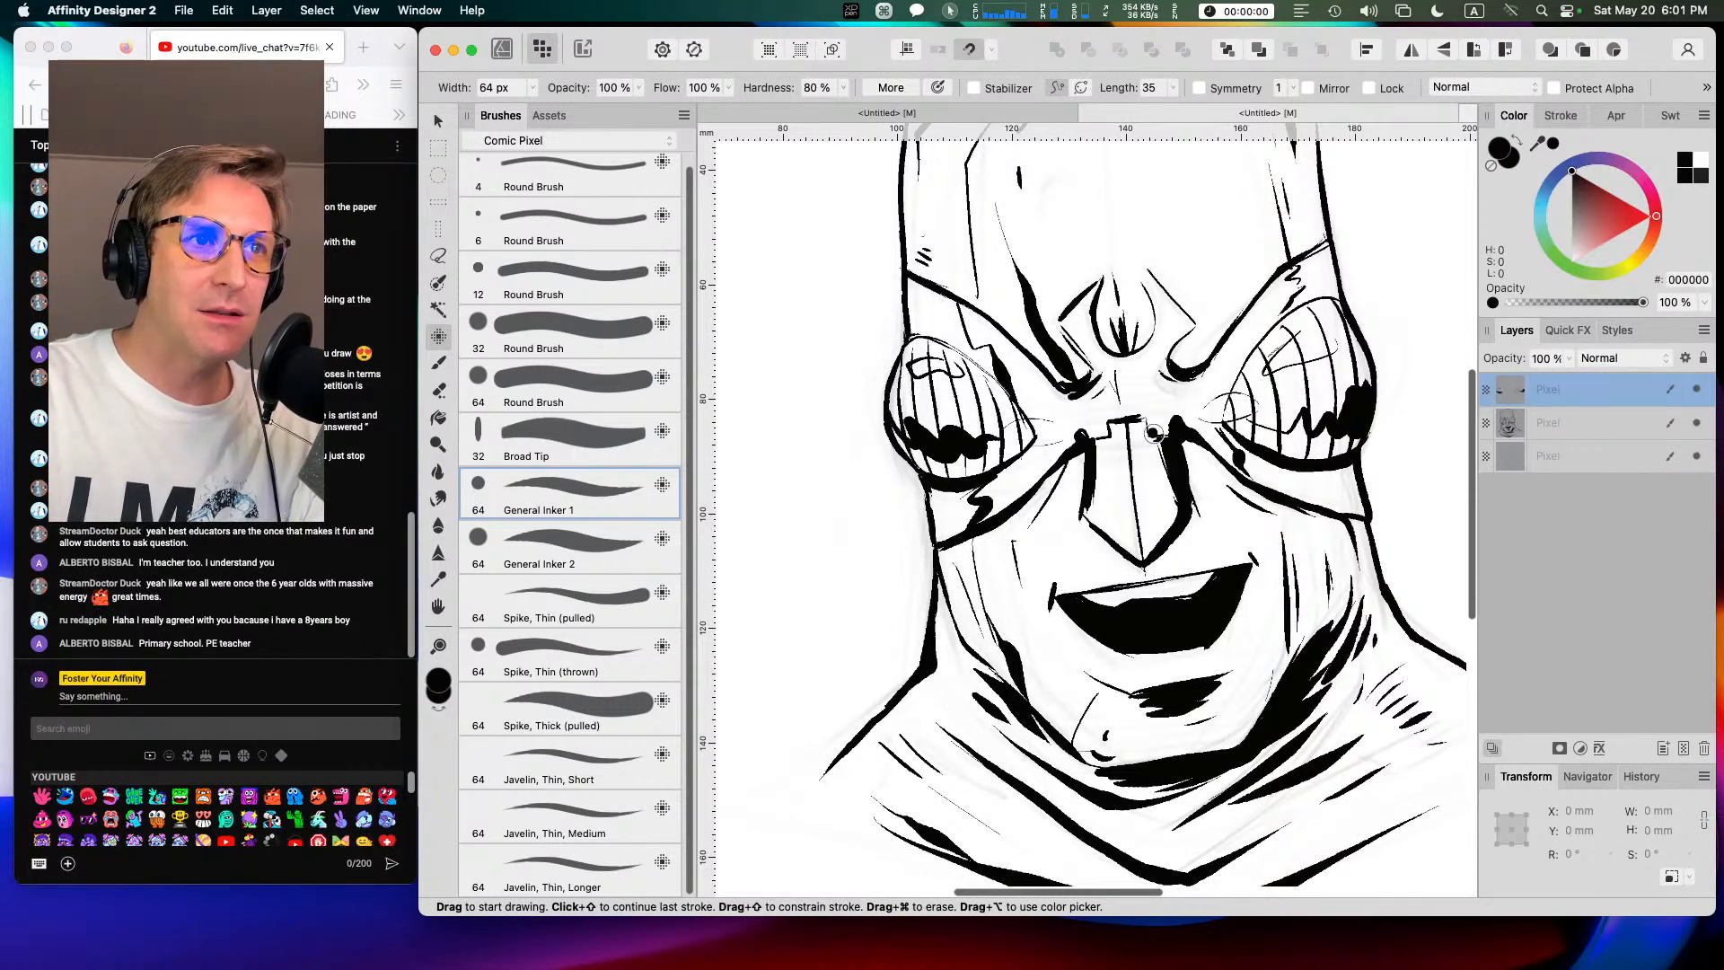
key("super+z")
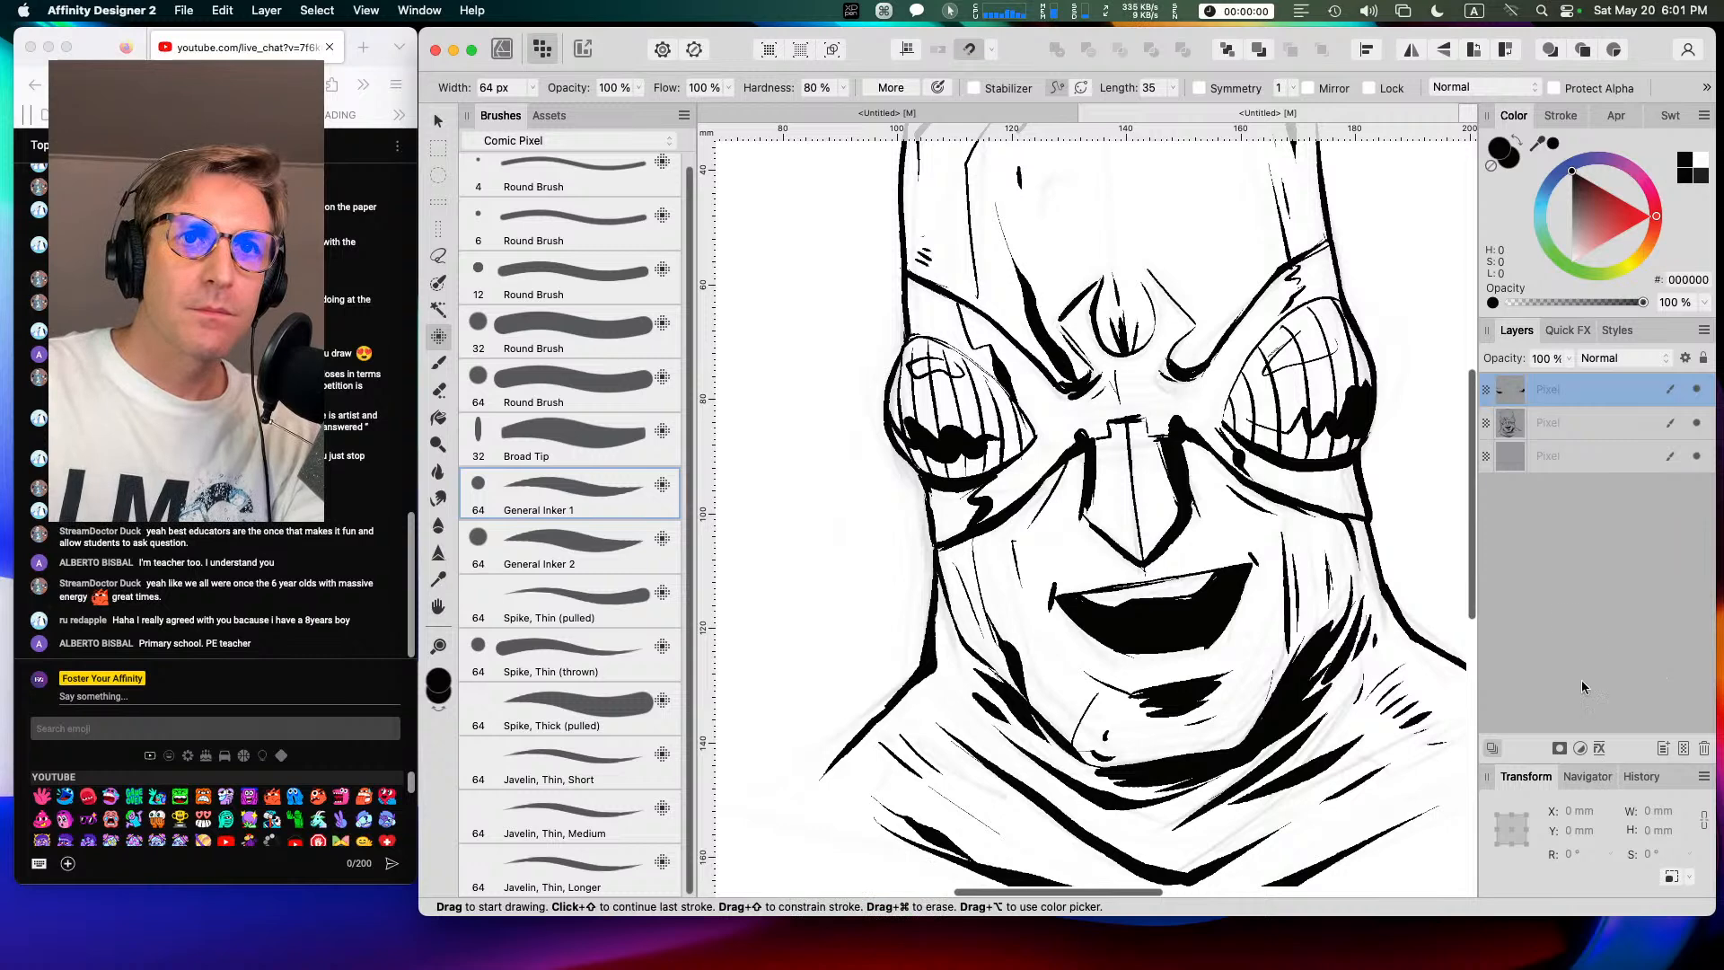
left_click(1586, 390, "ctrl")
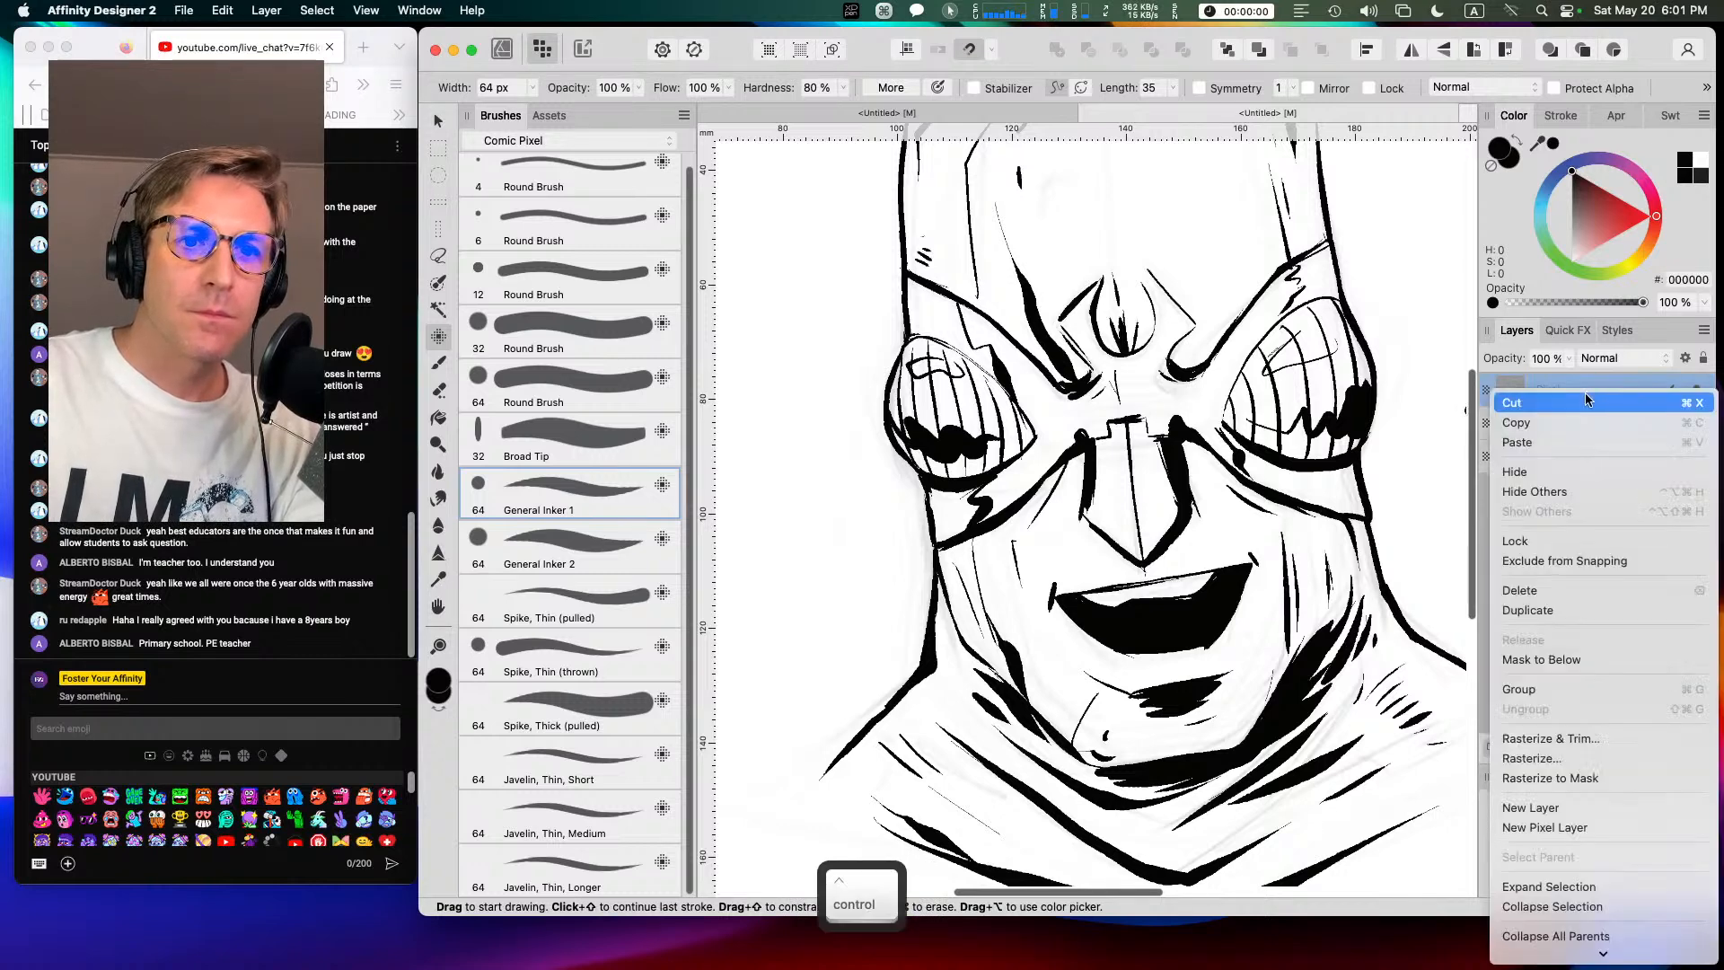
mouse_move(1602, 956)
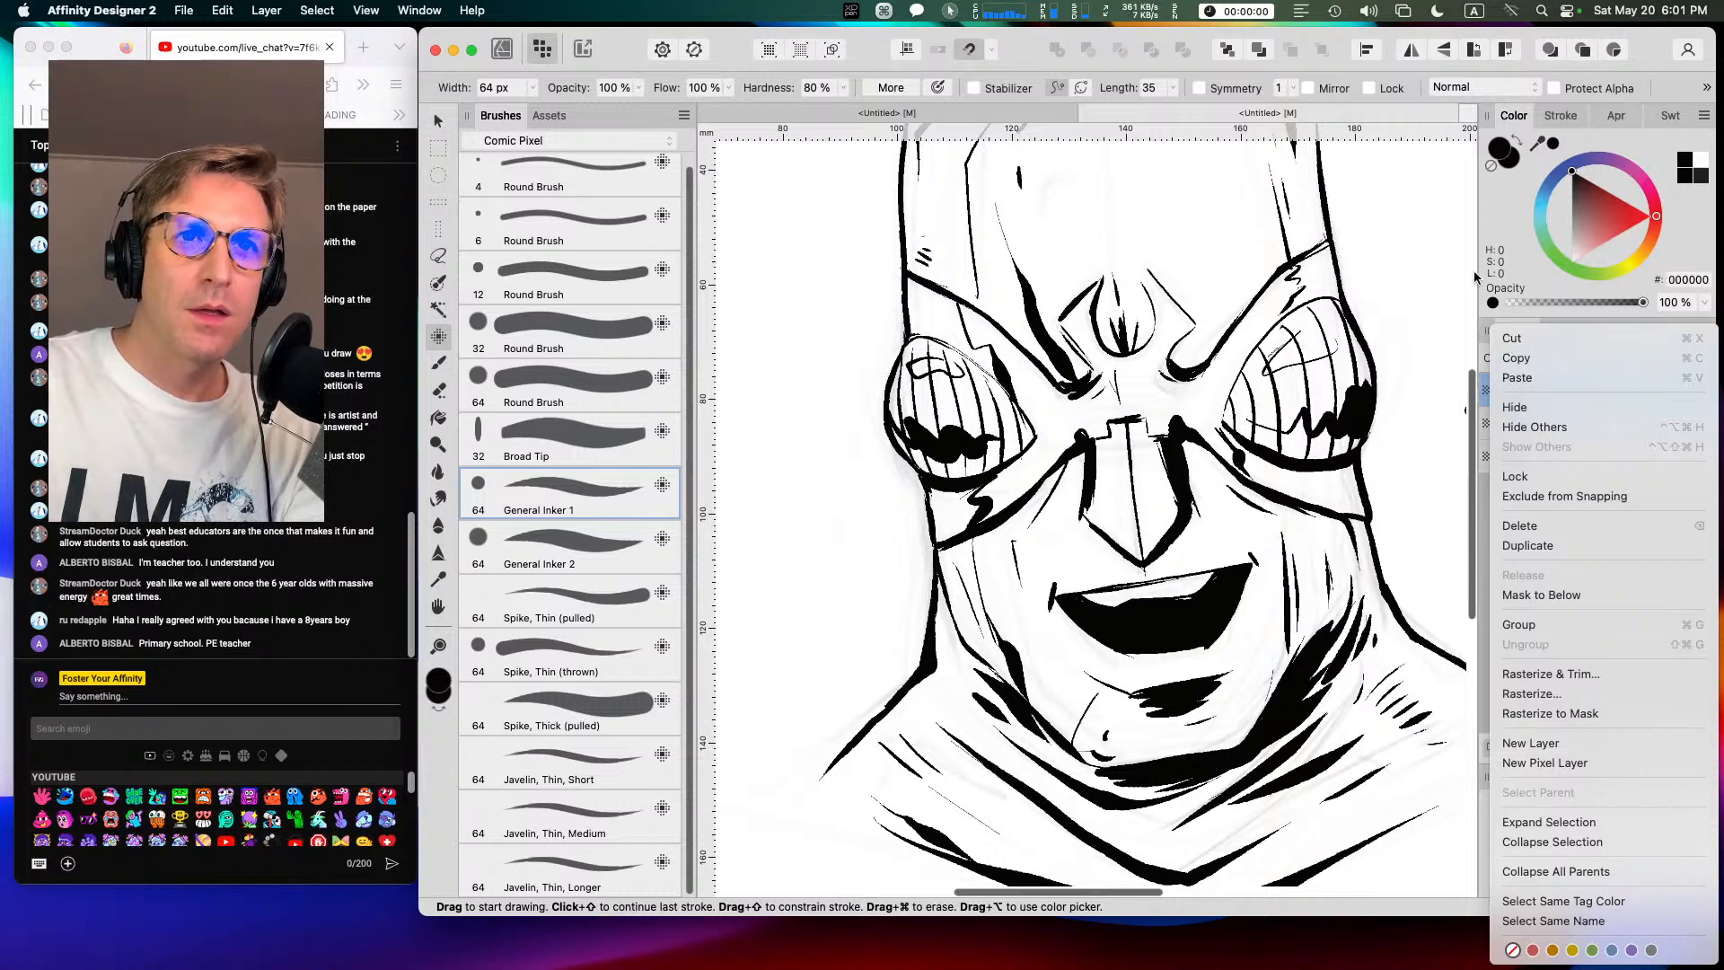
left_click(1511, 192)
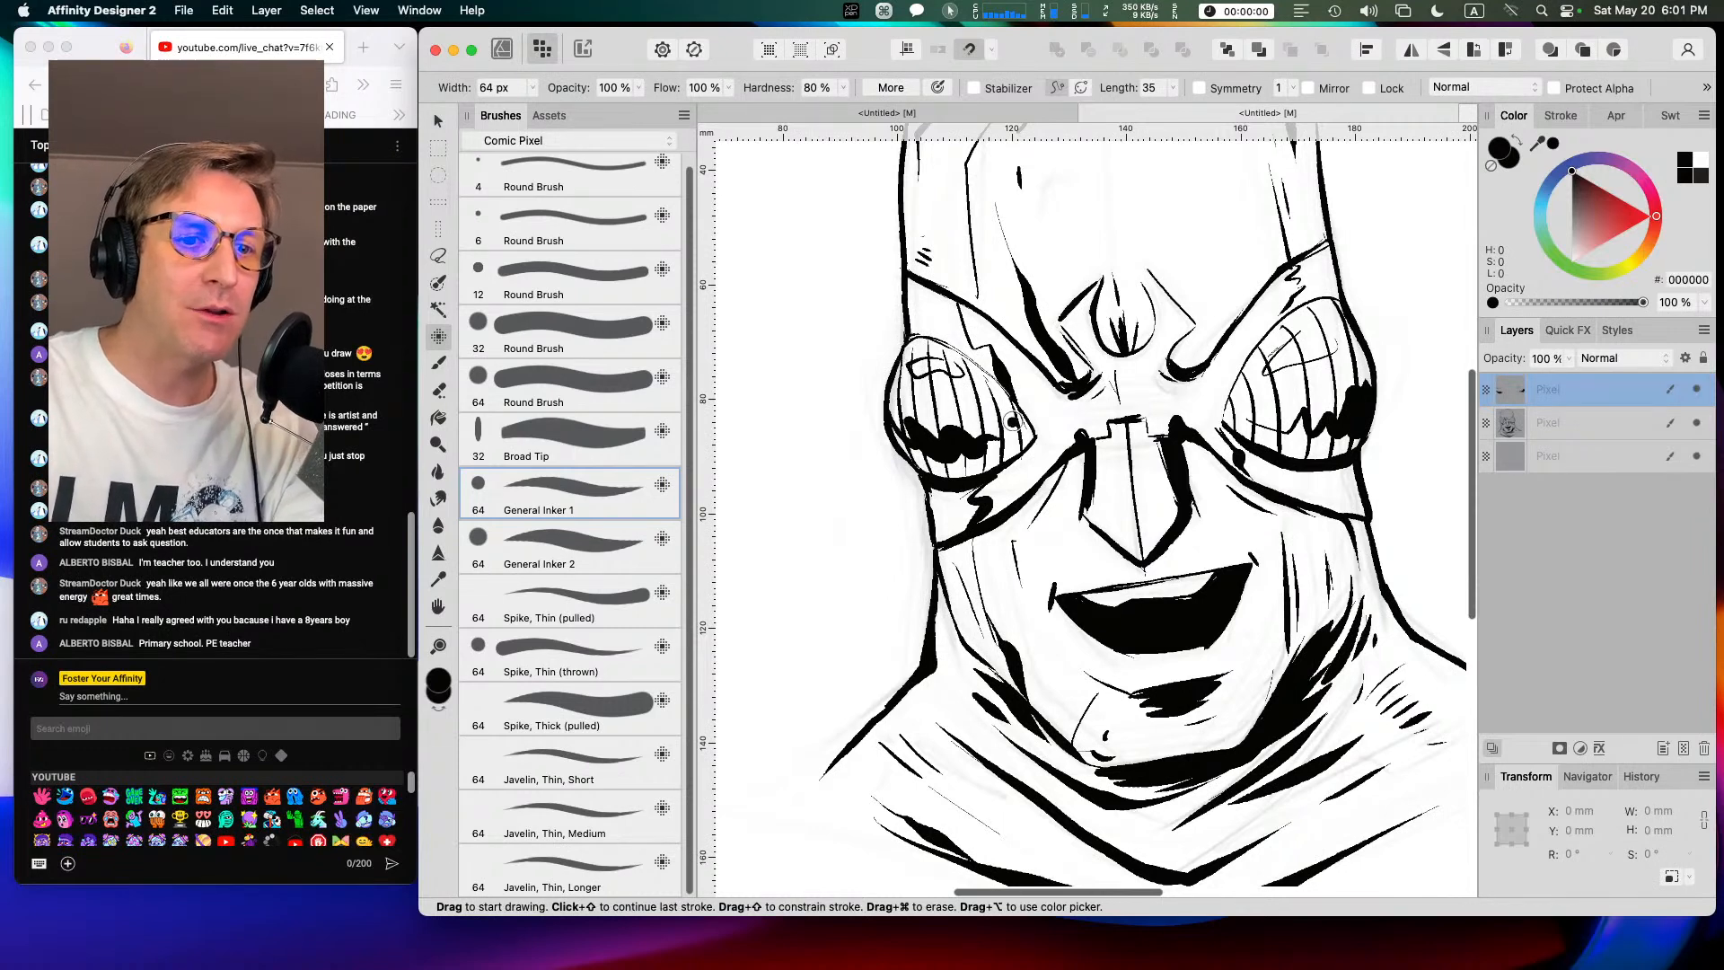
Step: Erase the left lens's shadow and reflection, and delete the separate pixel layer holding the lens shading
key("e")
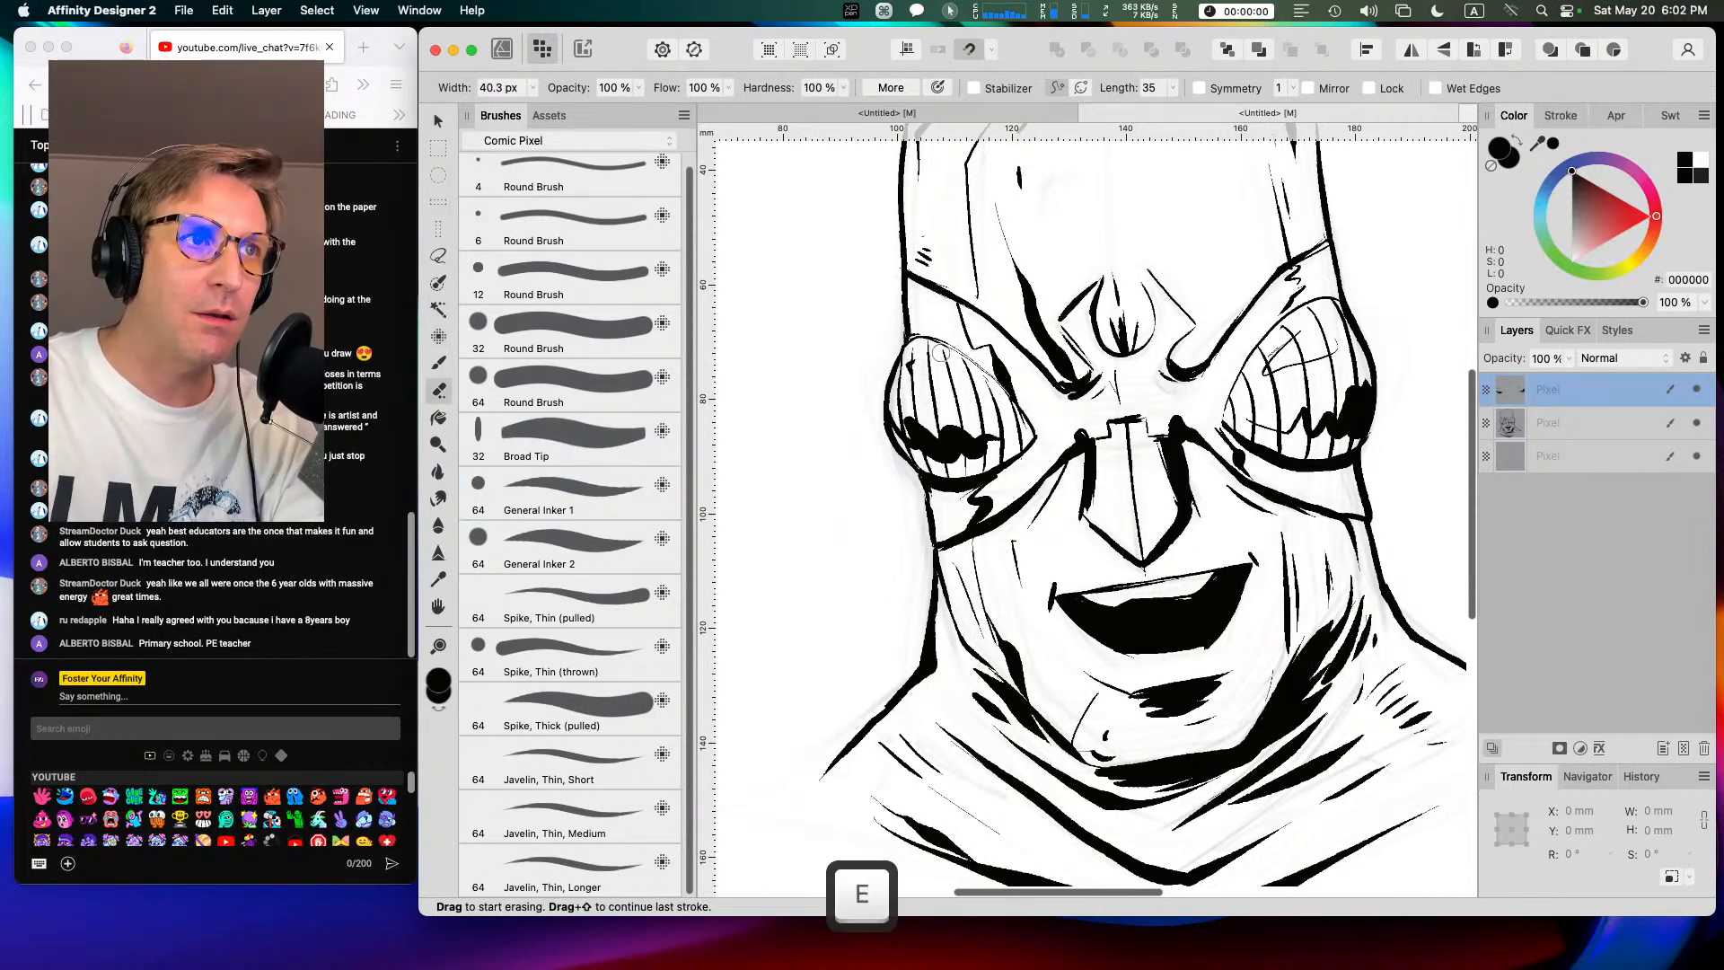
left_click_drag(933, 440, 949, 386)
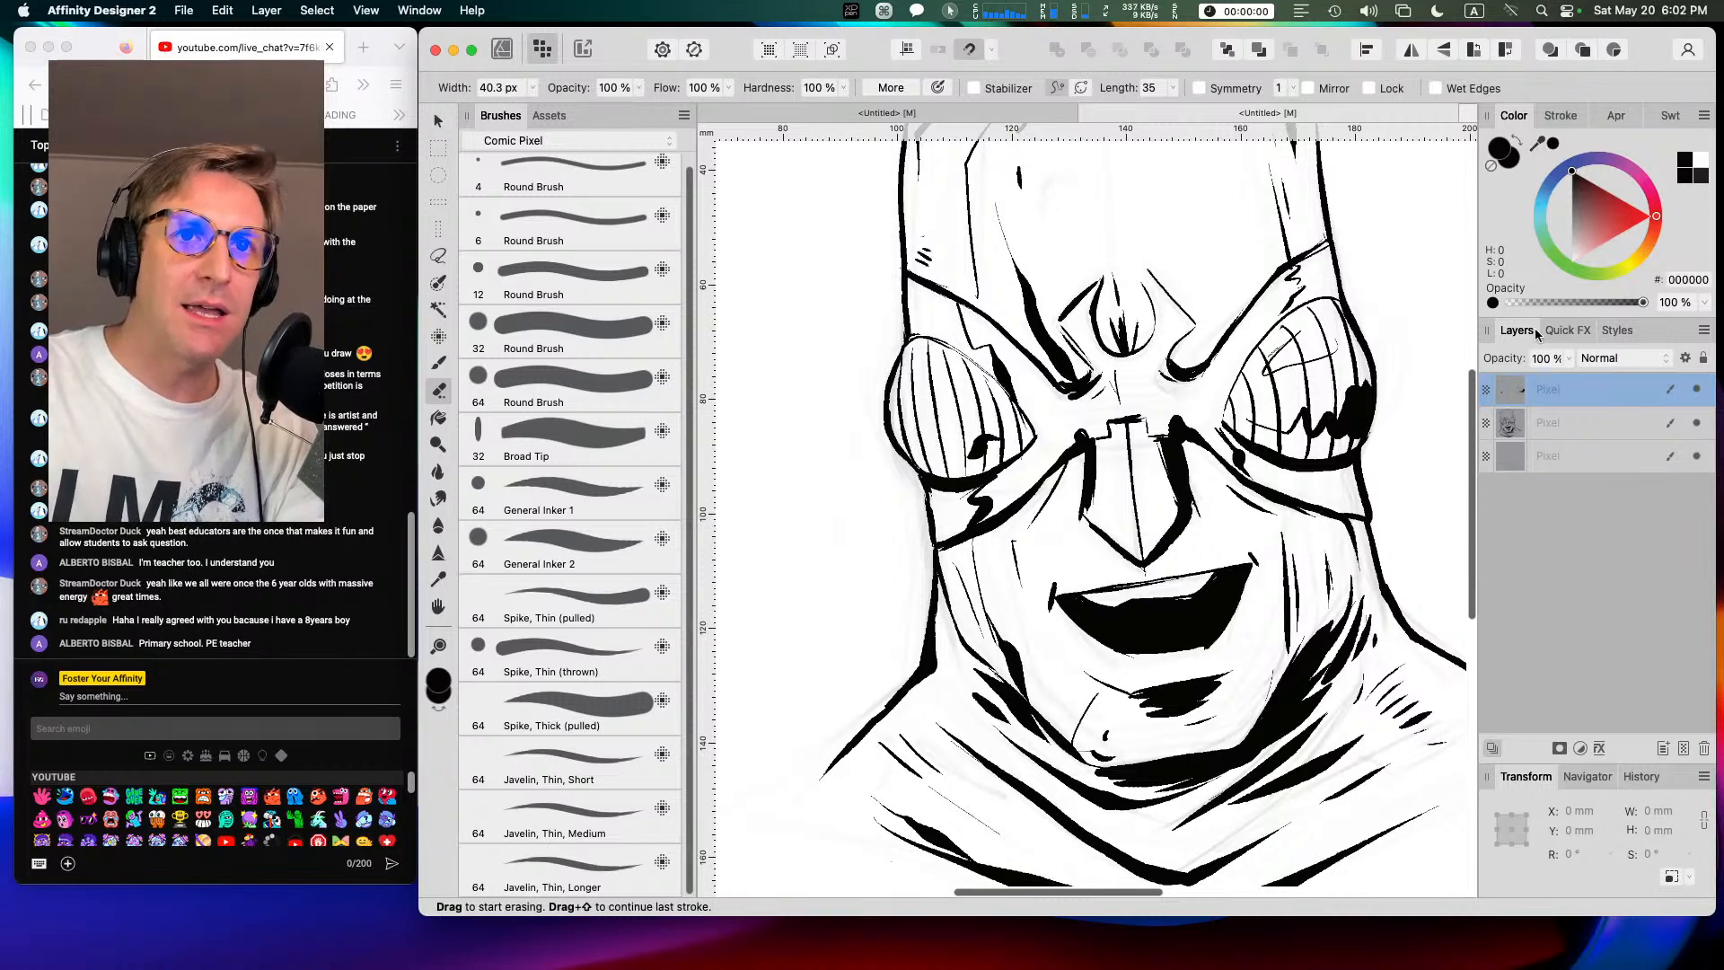
left_click(1703, 749)
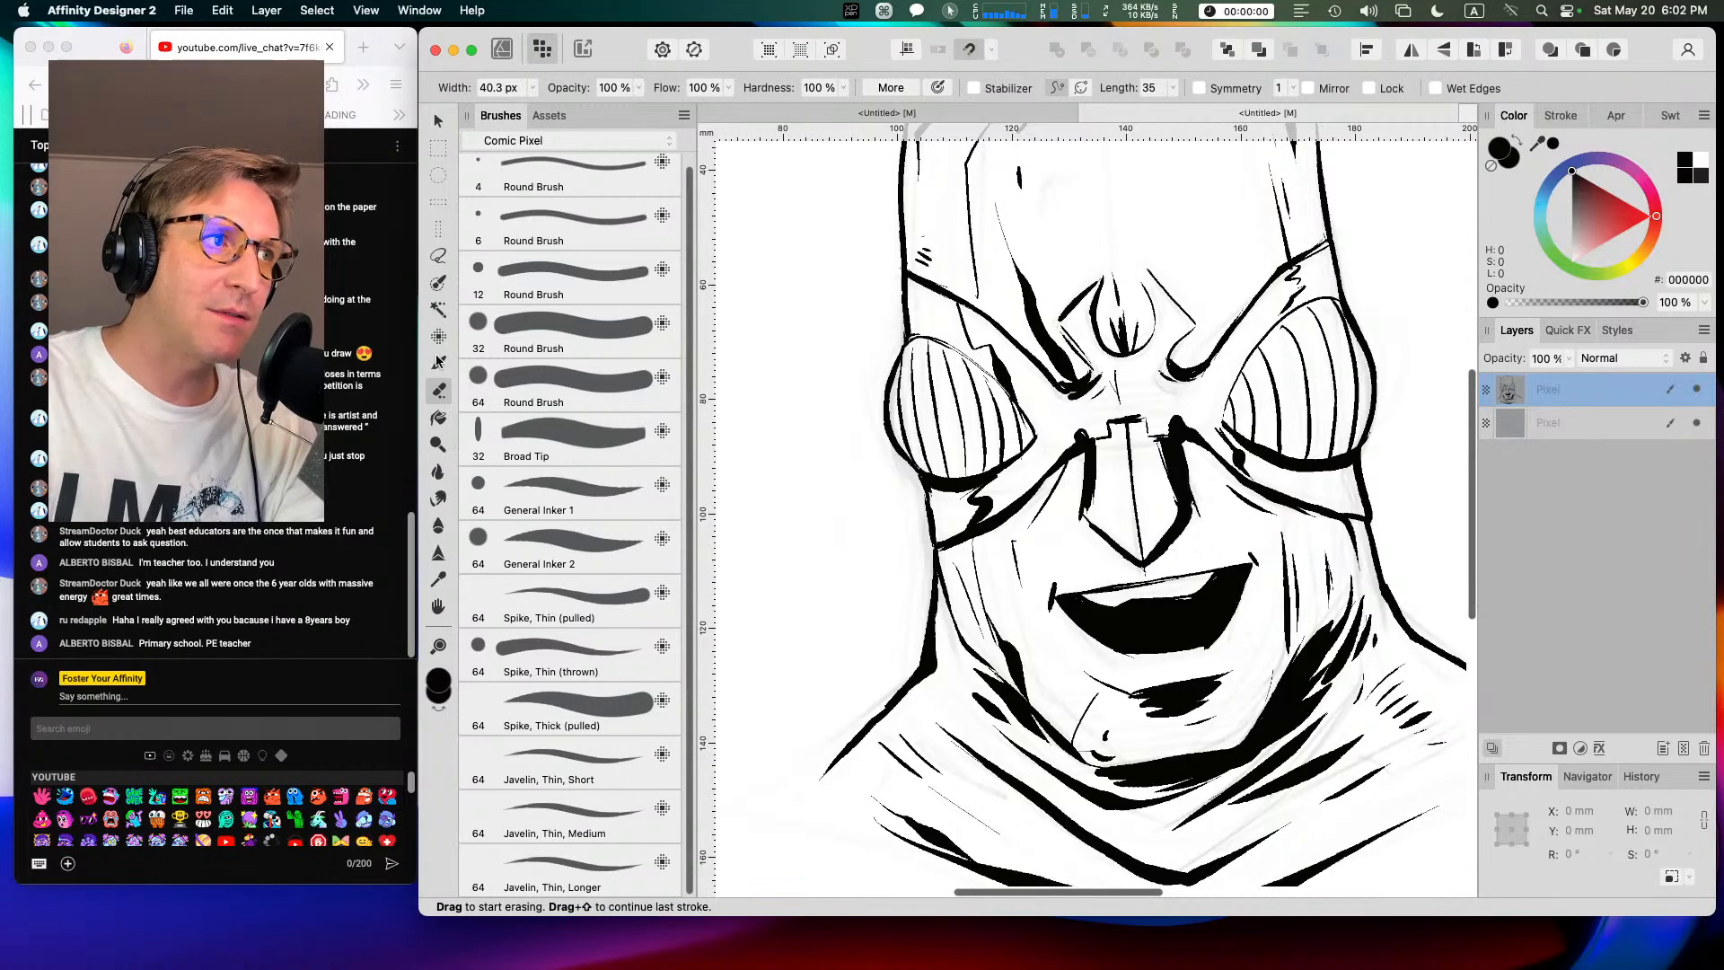
Step: Lasso the left lens, rotate it about 13°, enlarge it to about 33.7 × 34.5 mm, move it closer to the nose, and deselect
left_click(439, 260)
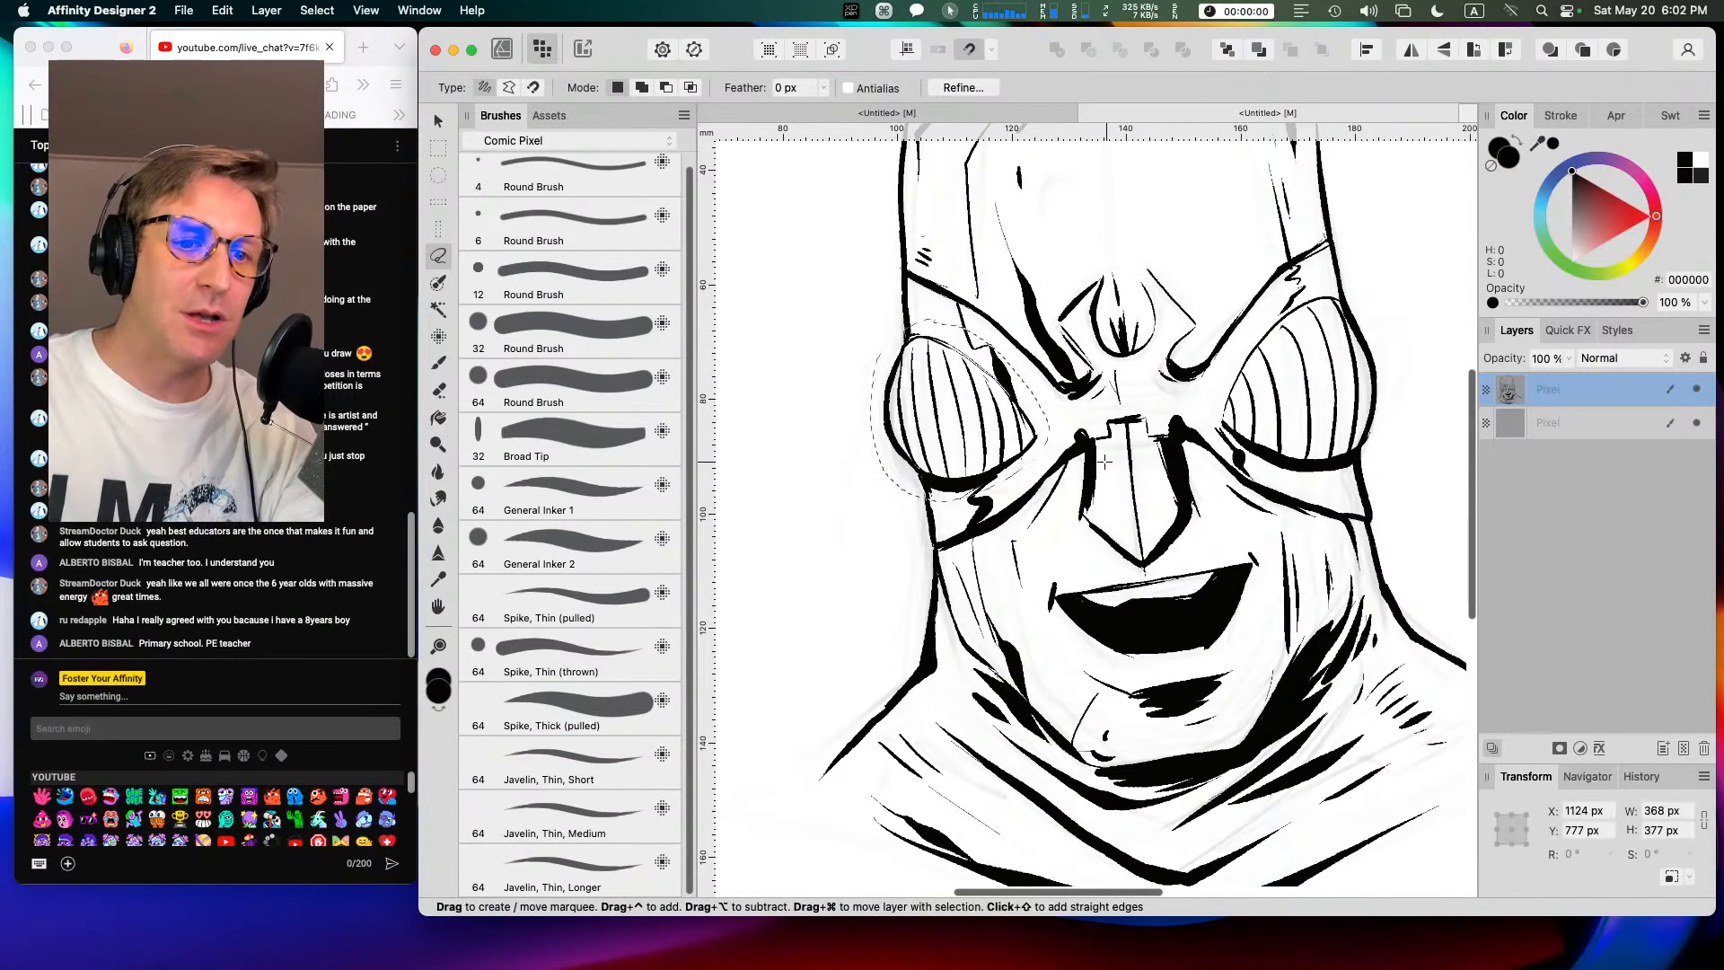
key("v")
left_click_drag(1047, 500, 1063, 515)
left_click_drag(966, 292, 931, 293)
left_click_drag(953, 408, 961, 399)
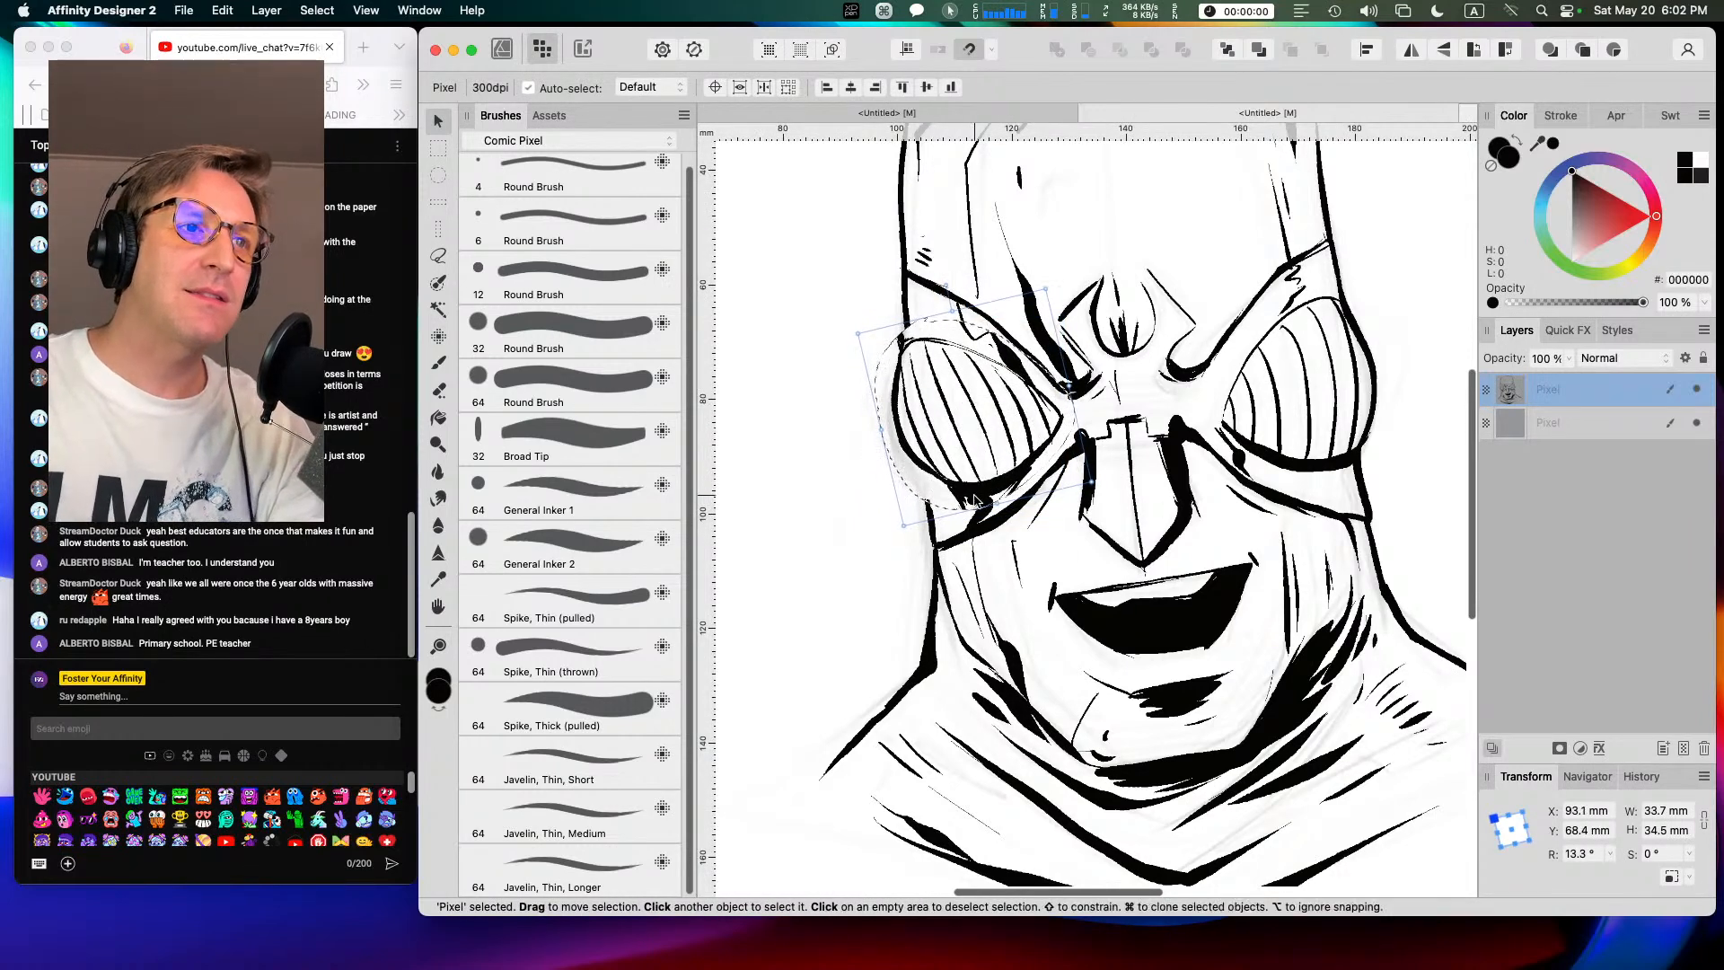
key("Escape")
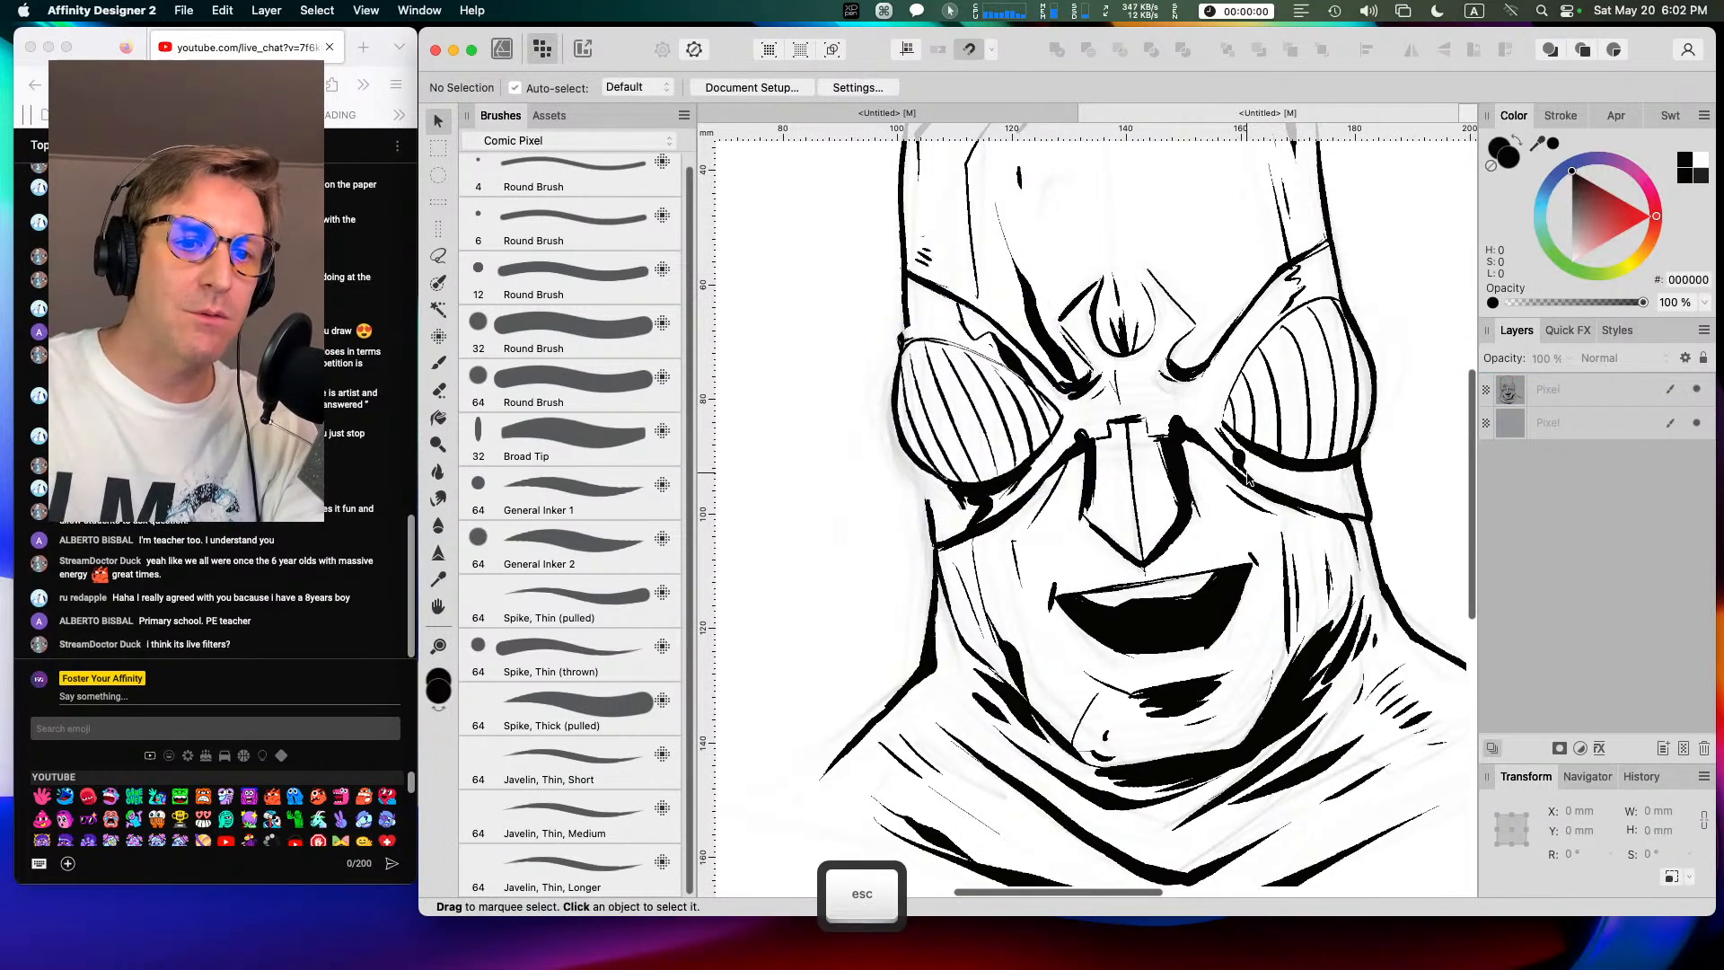
Step: Lasso the right lens on the ink layer, enlarge it to about 32.8 × 38.9 mm, and reposition it within the mask
left_click(439, 257)
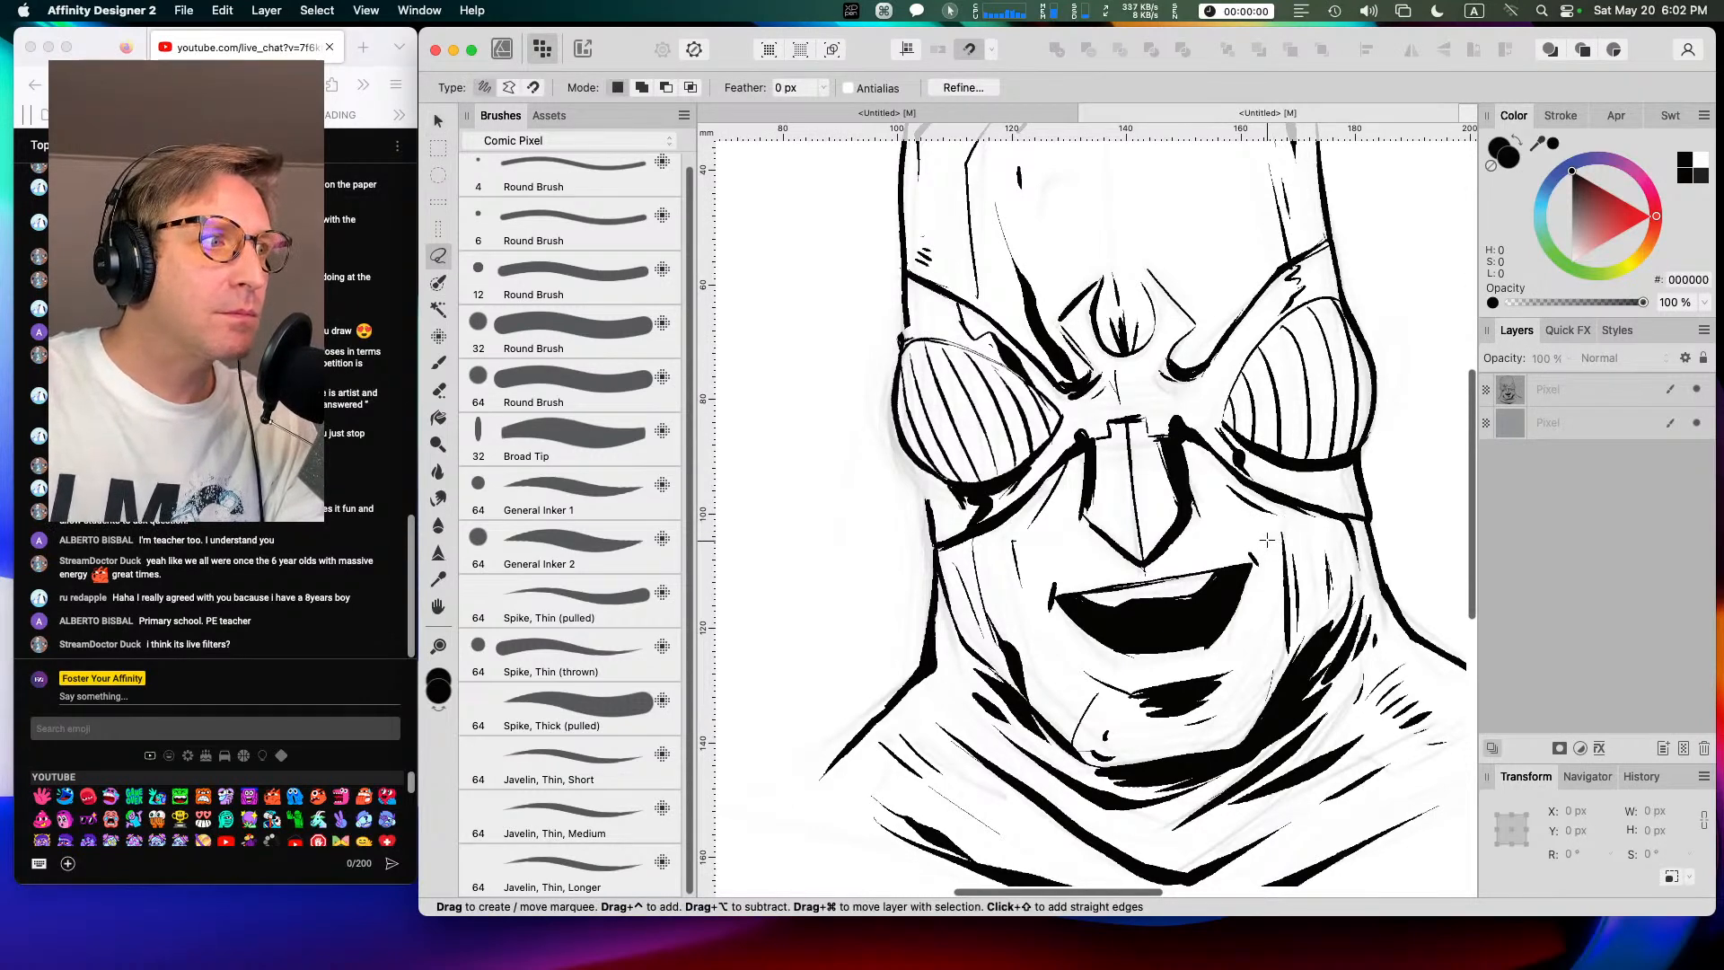
mouse_move(1270, 311)
left_mouse_down()
mouse_move(1321, 279)
mouse_move(1371, 290)
mouse_move(1376, 457)
left_mouse_up()
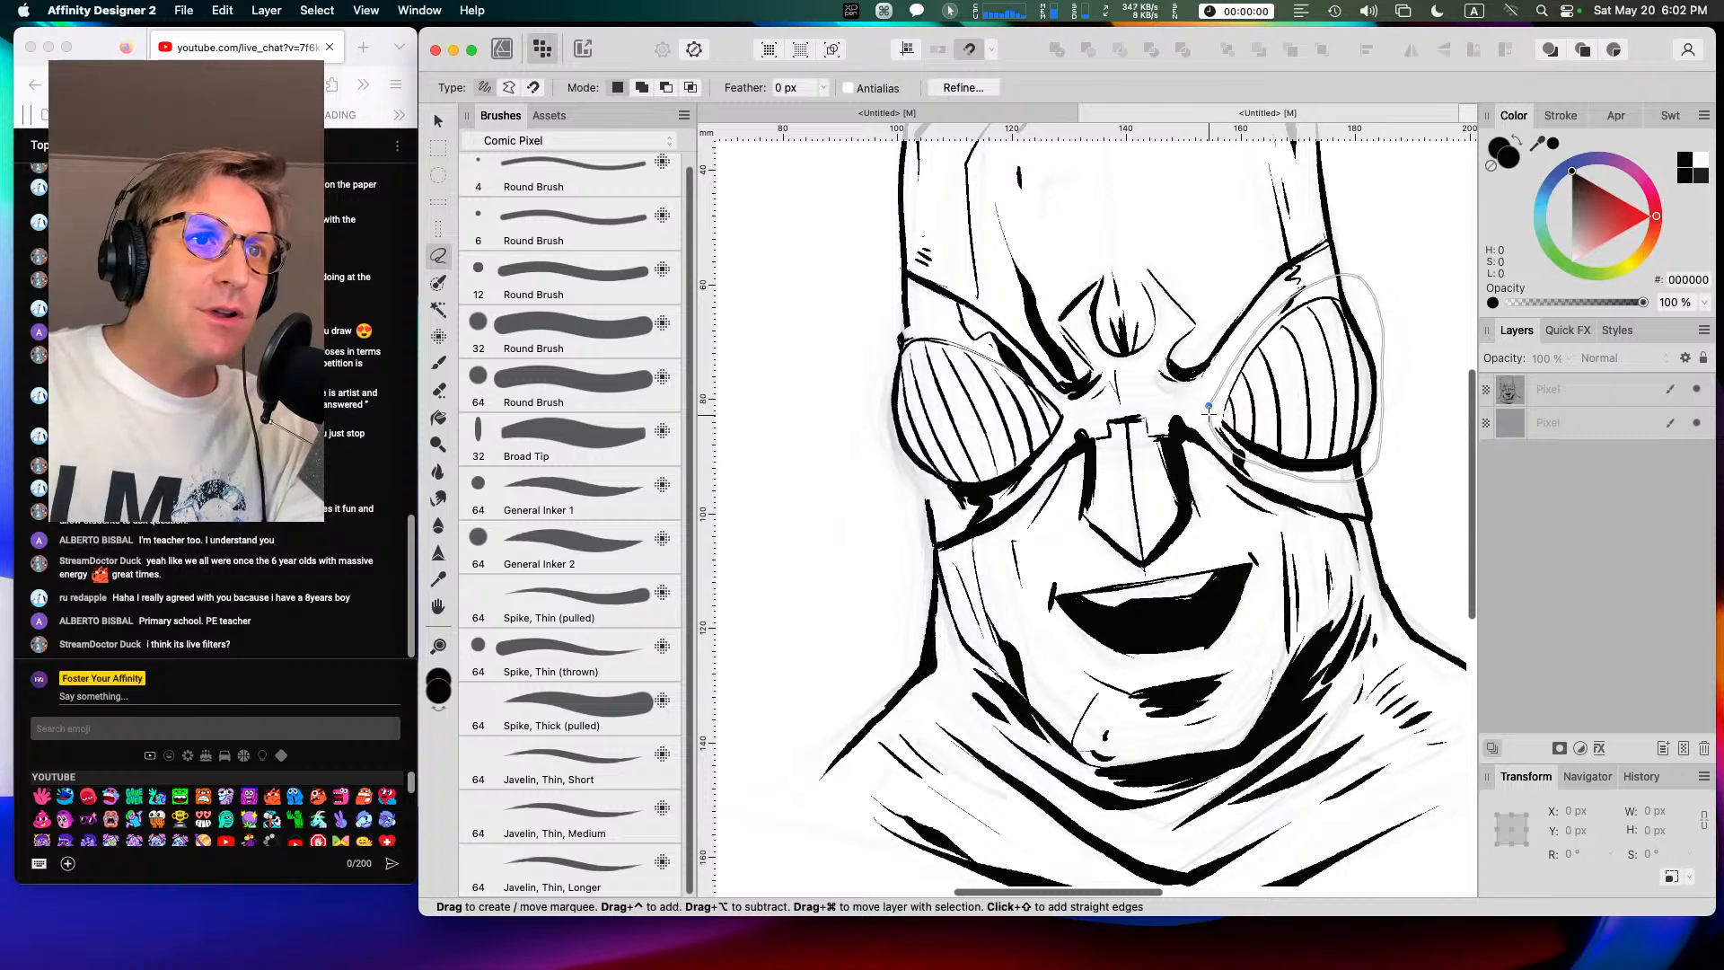
left_click_drag(1208, 409, 1209, 411)
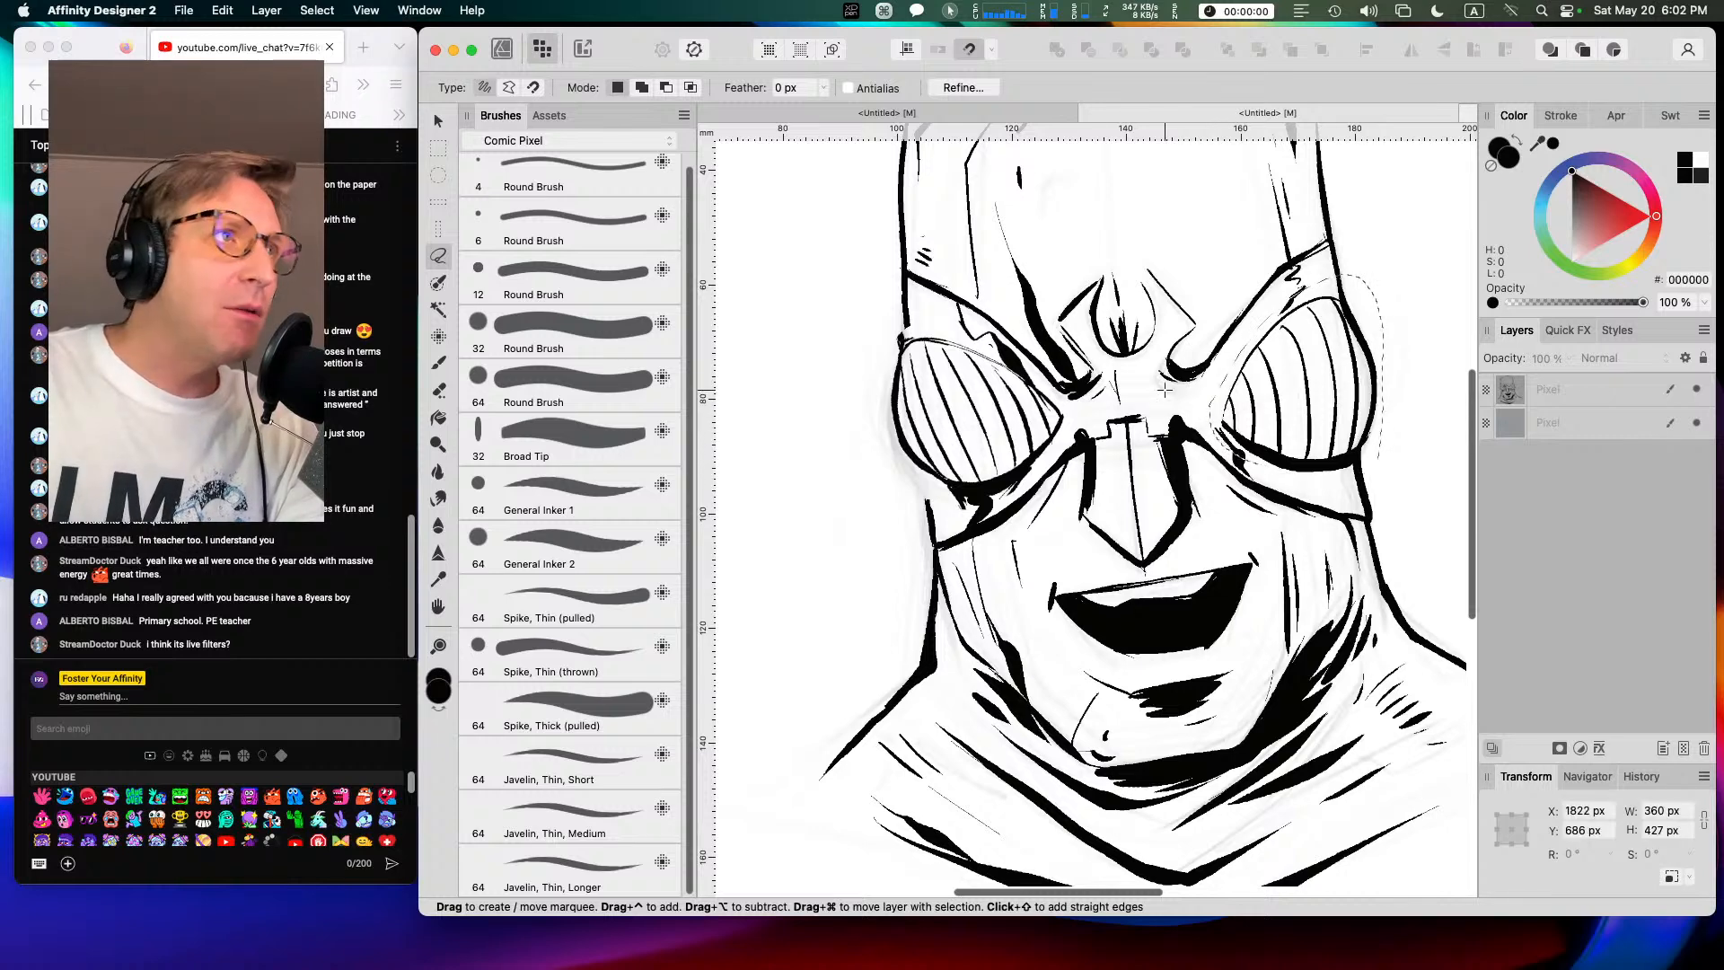
left_click(364, 9)
mouse_move(327, 8)
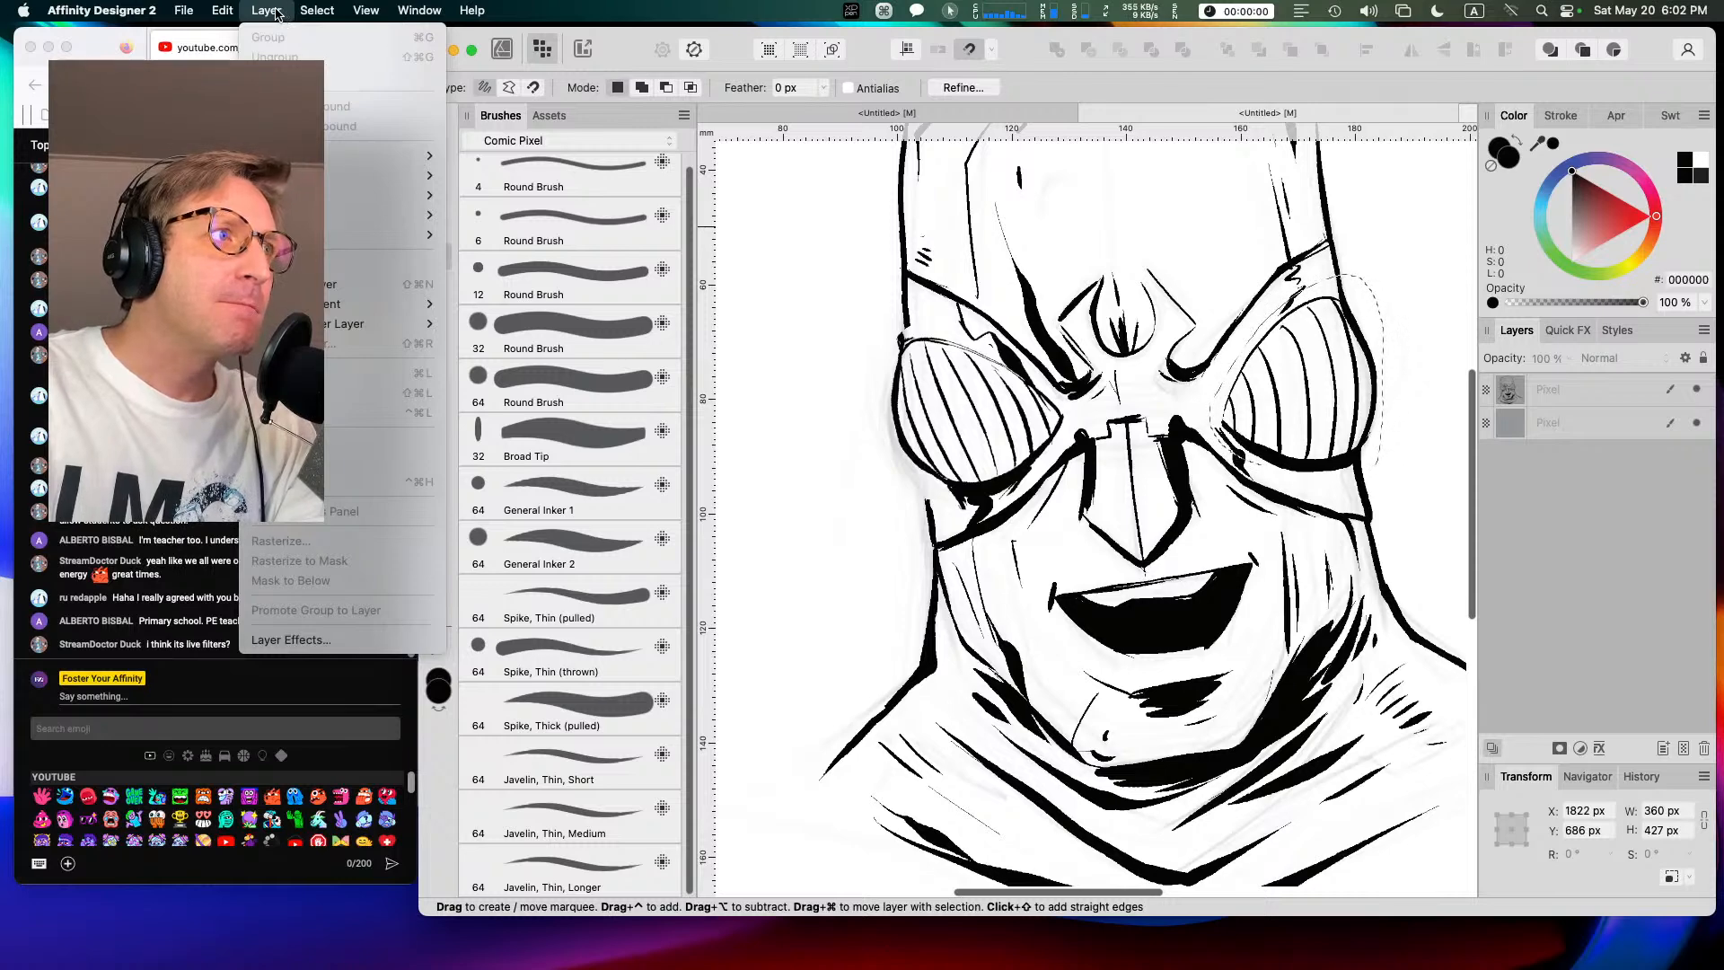
left_click(661, 27)
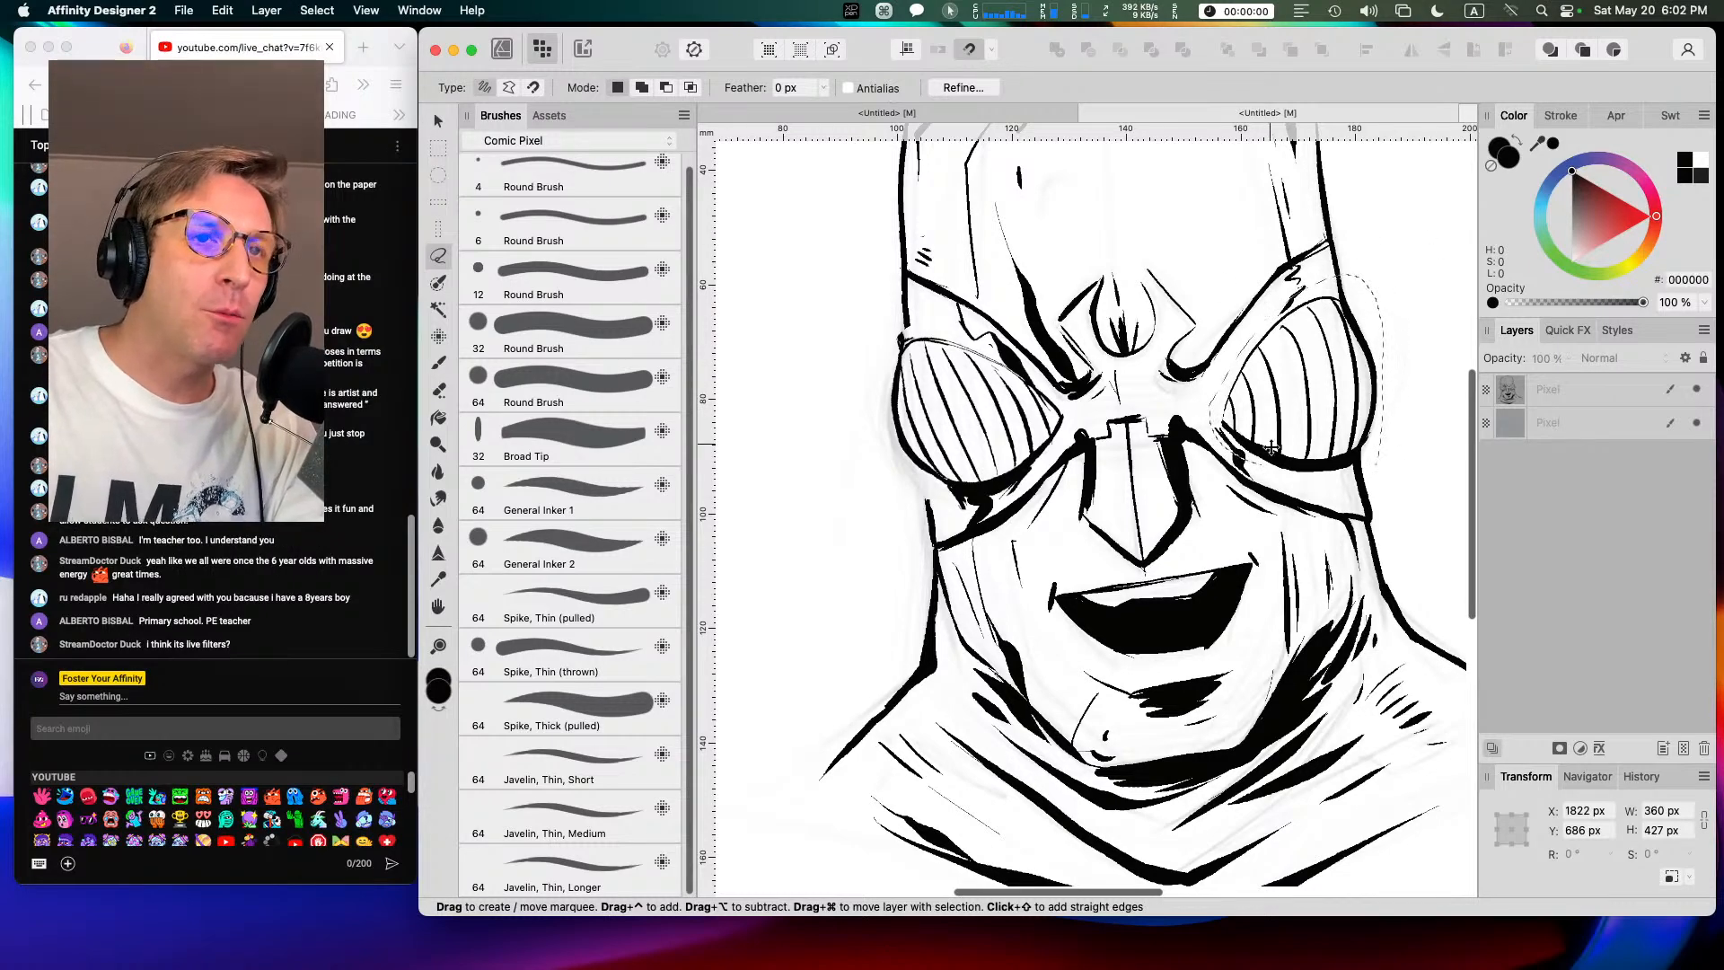
key("v")
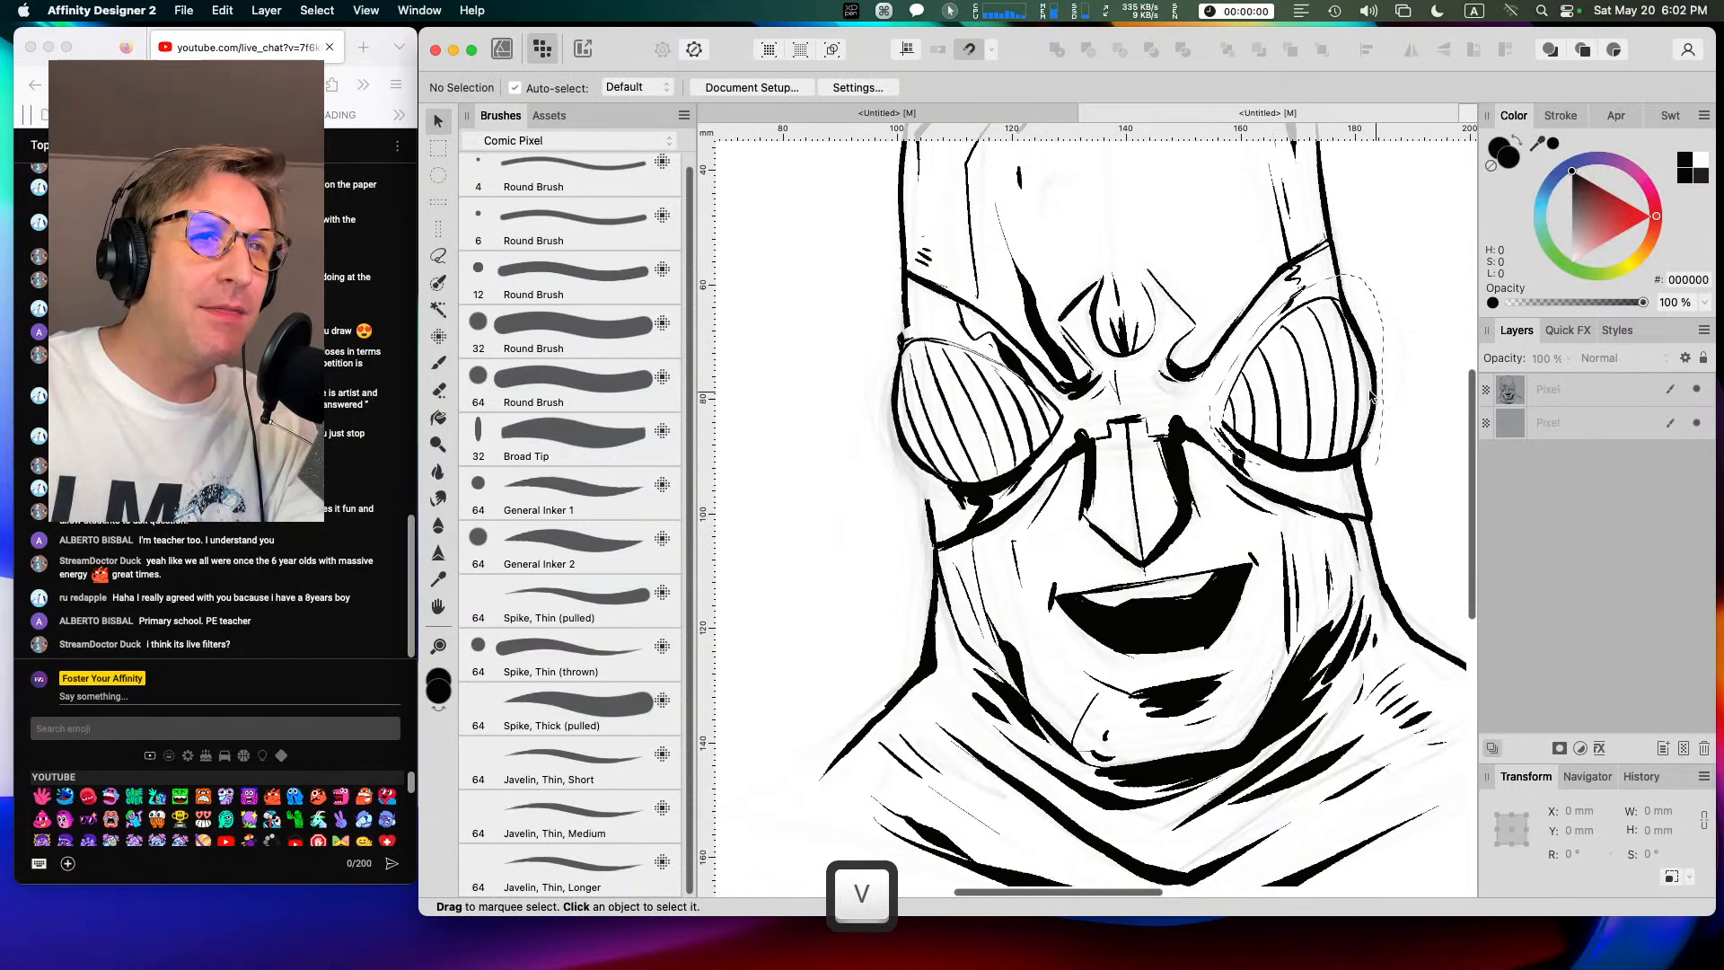
left_click(1595, 401)
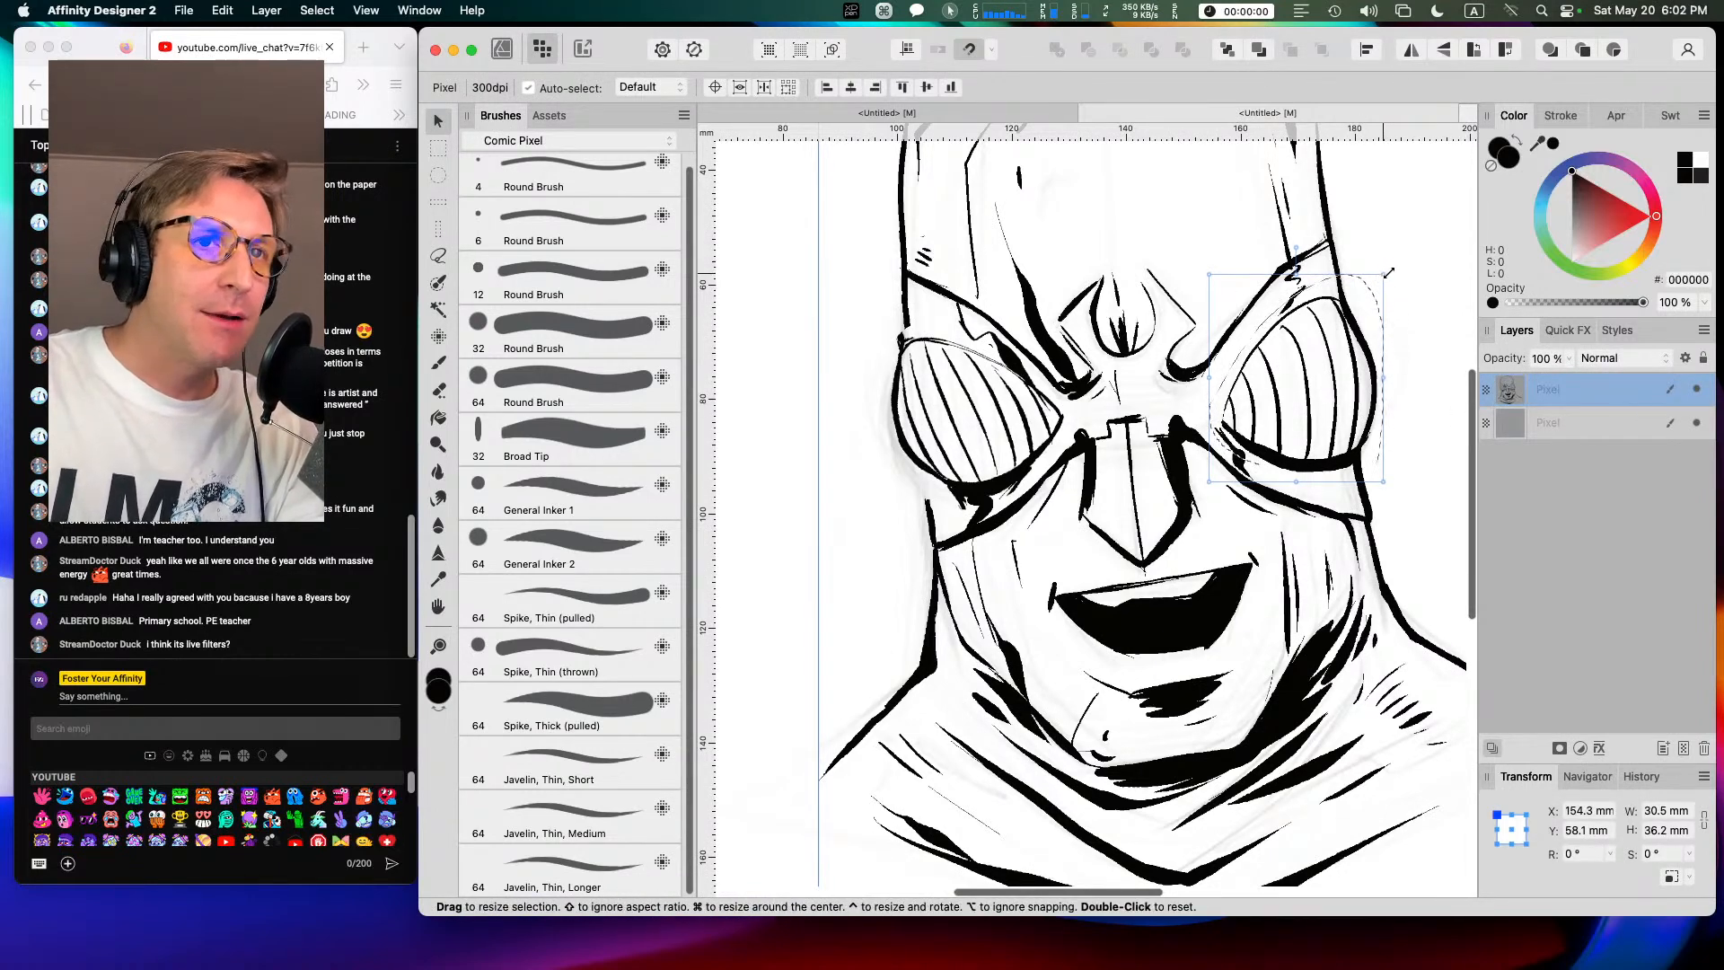
left_click_drag(1388, 273, 1402, 258)
left_click_drag(1330, 353, 1321, 363)
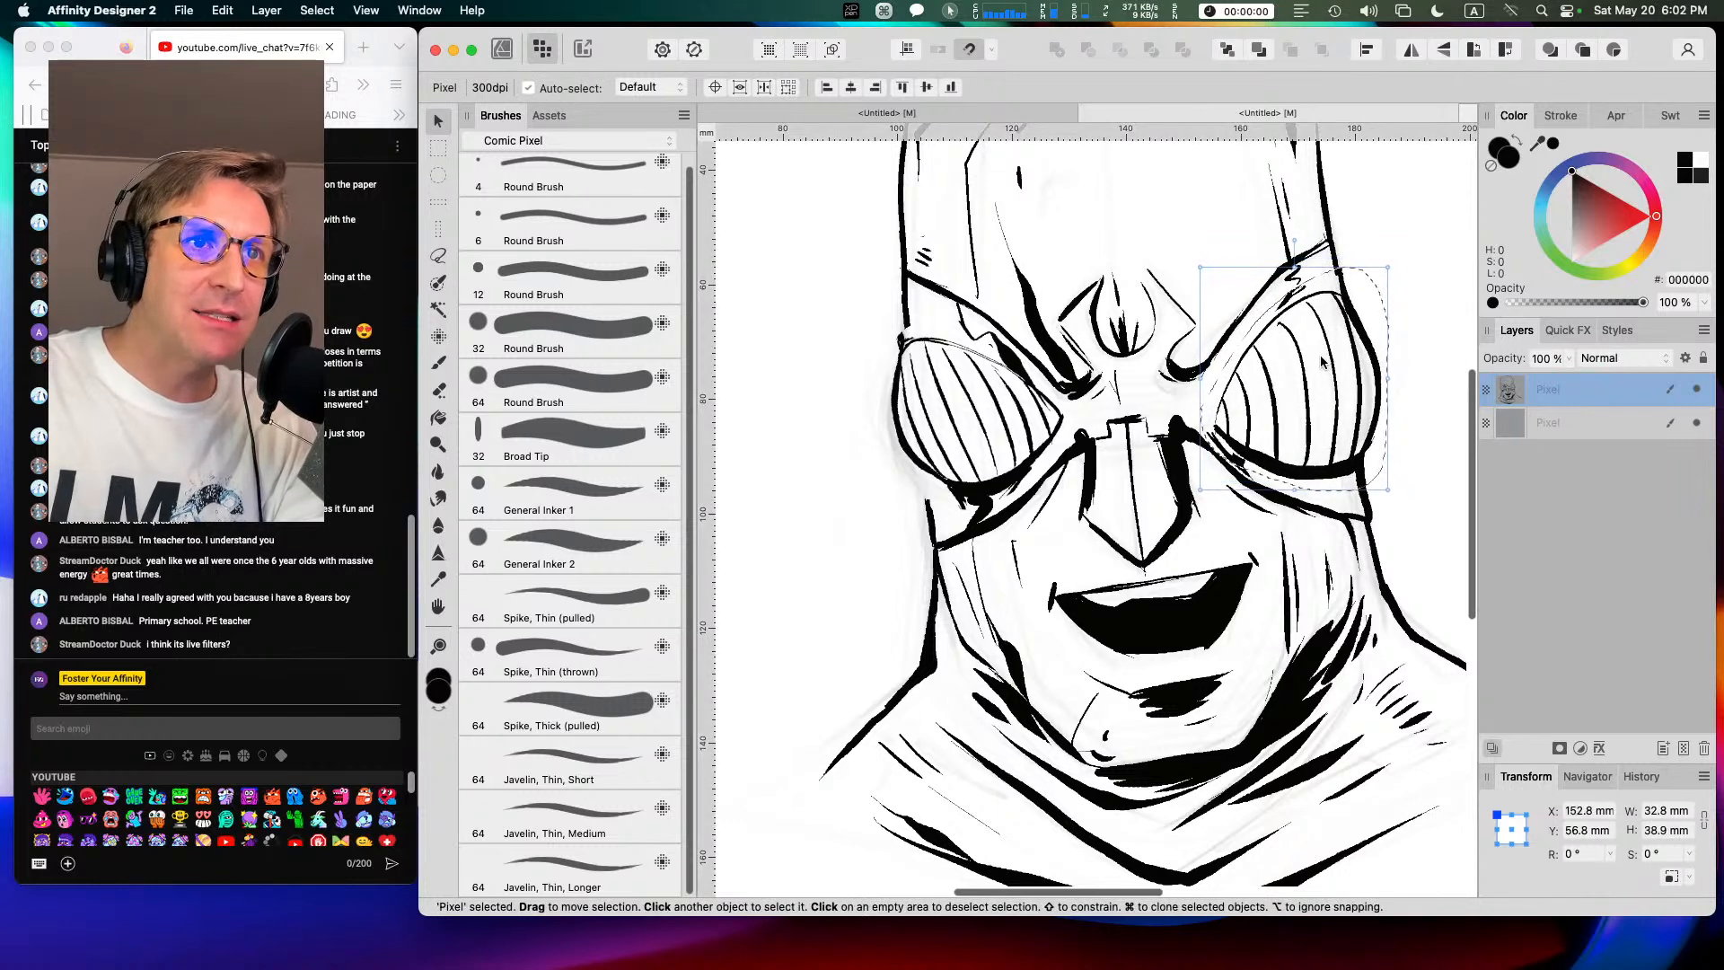
Step: Squash the right lens to about 32 mm high, rotate it about -5°, shift it toward the nose, and deselect
left_click_drag(1294, 267, 1295, 285)
left_click_drag(1279, 376, 1275, 359)
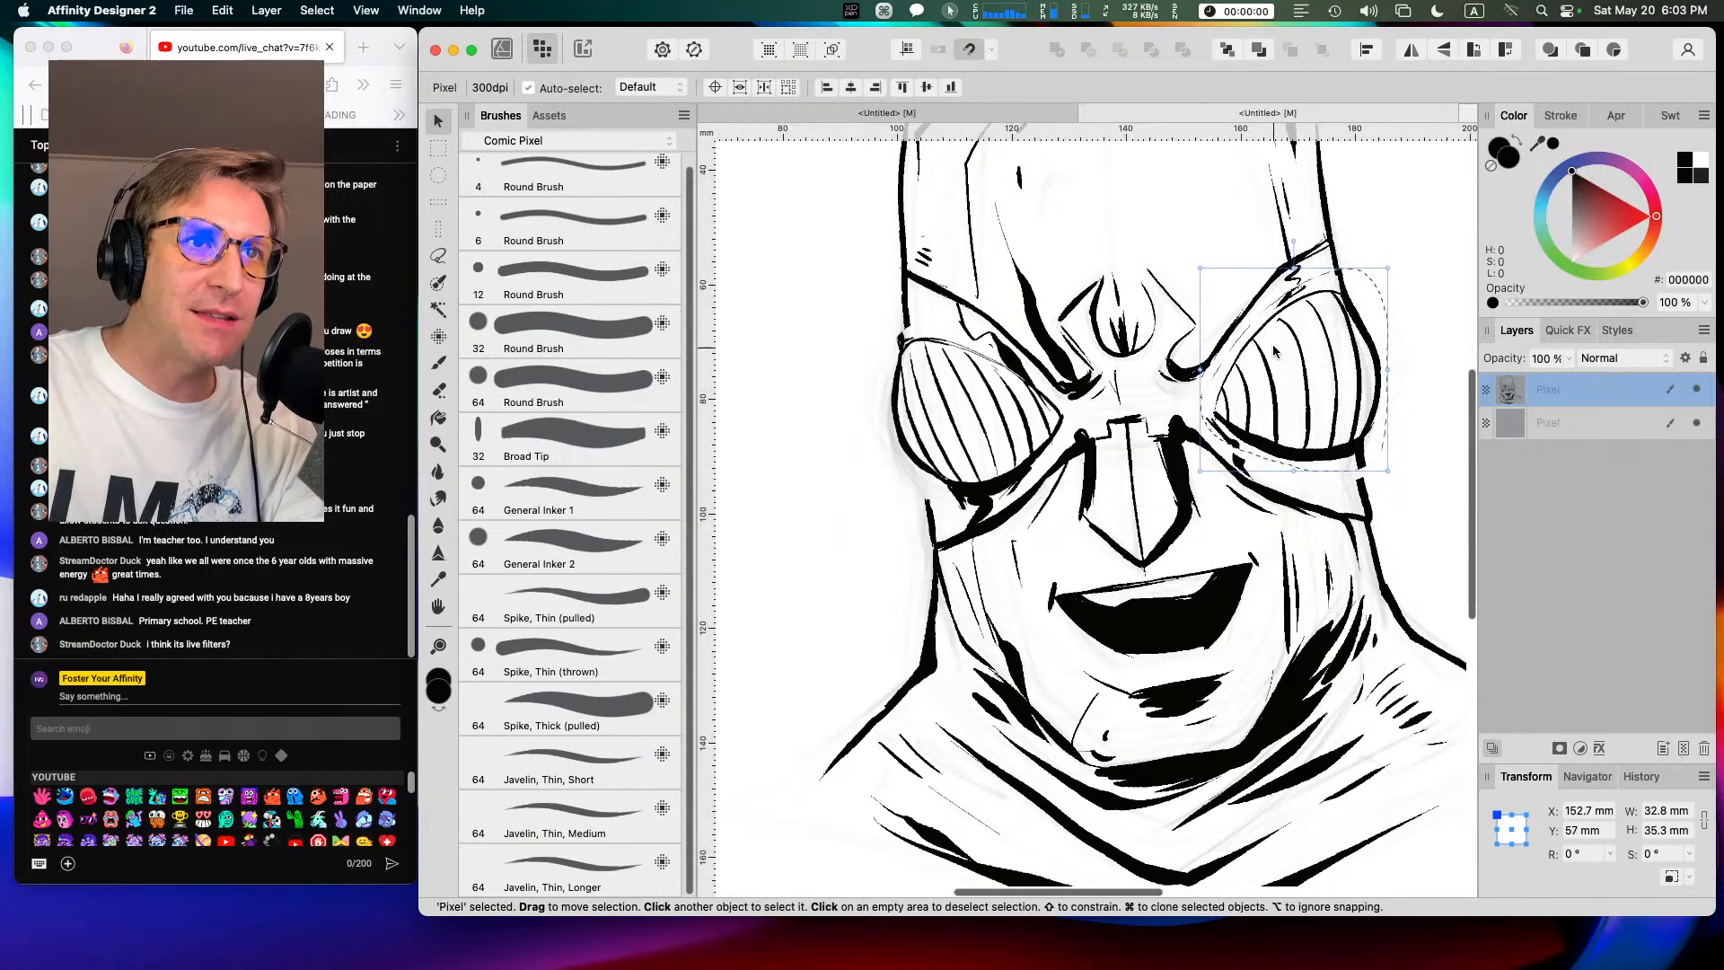
mouse_move(1293, 244)
left_mouse_down()
mouse_move(1338, 223)
mouse_move(1303, 244)
left_mouse_up()
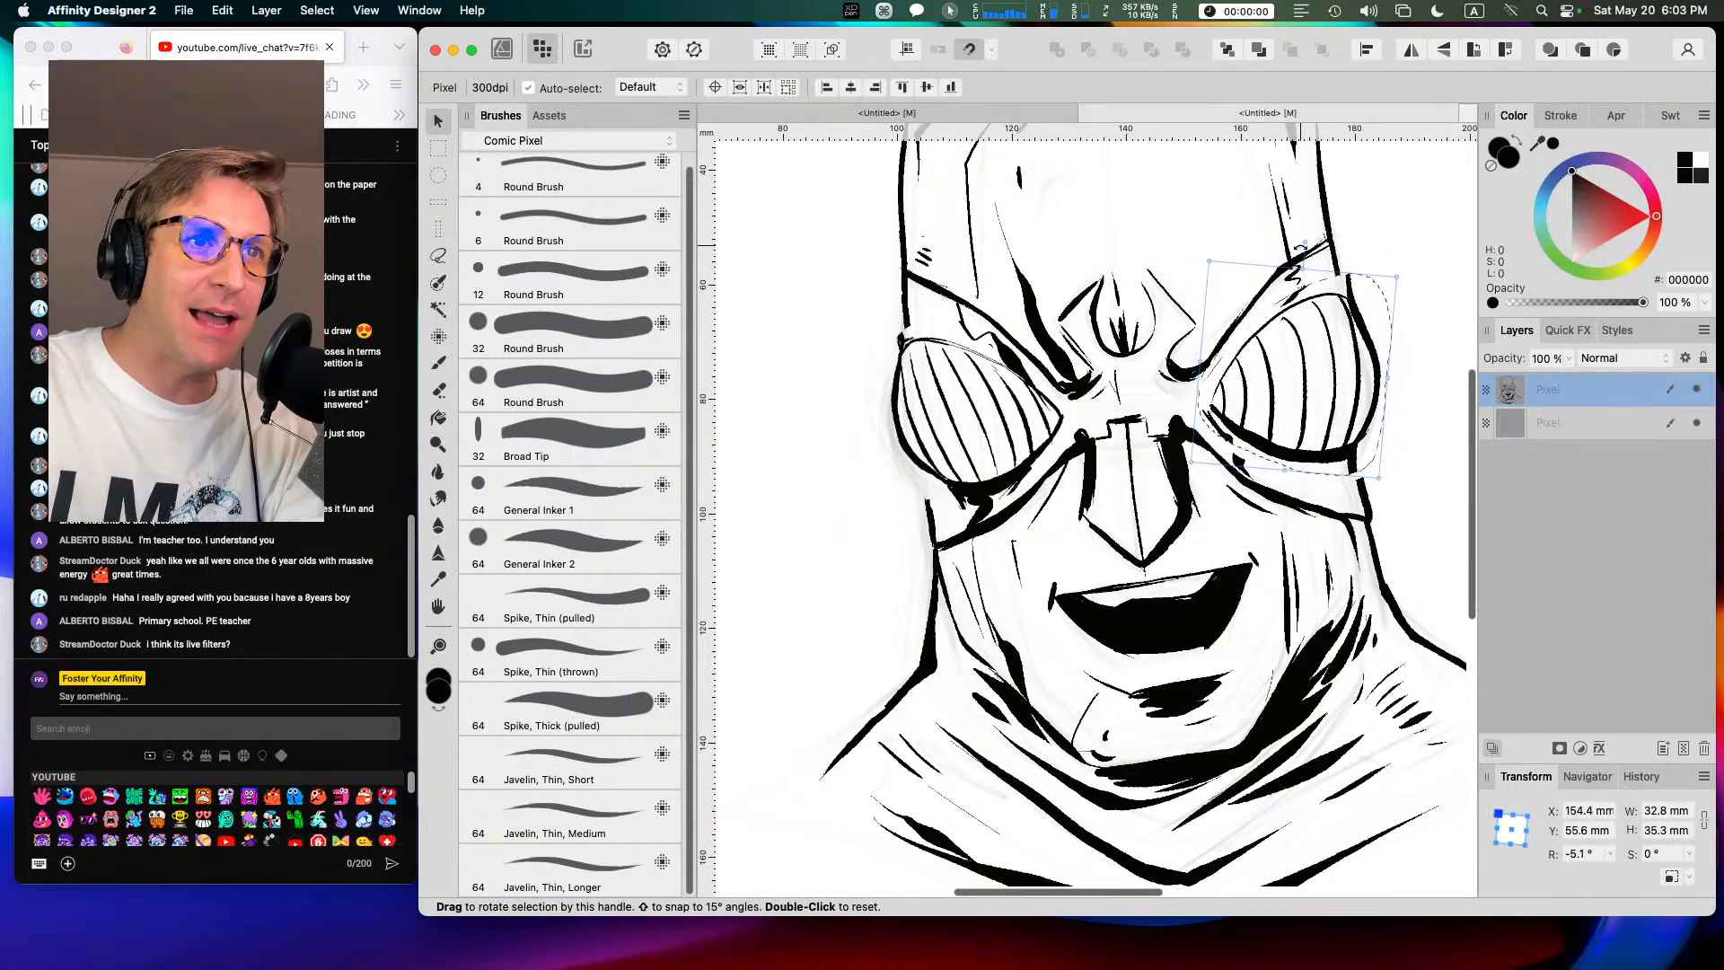
left_click_drag(1286, 373, 1283, 369)
left_click_drag(1294, 265, 1294, 281)
left_click_drag(1295, 347, 1299, 352)
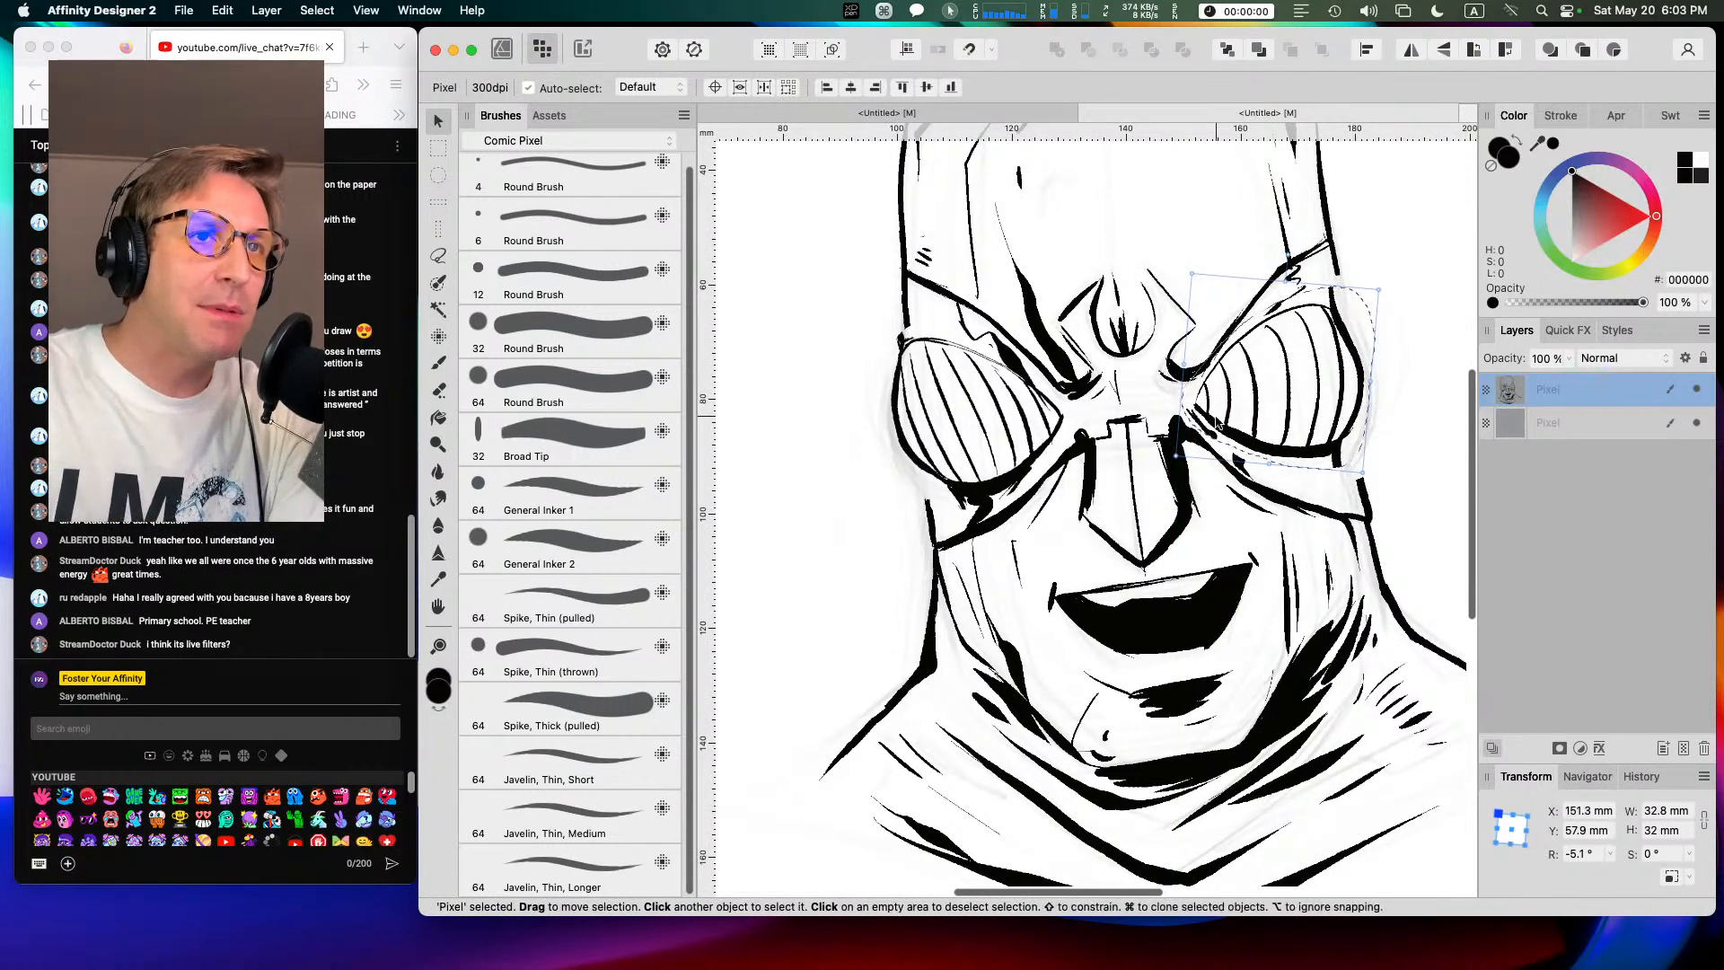
left_click_drag(1295, 387, 1301, 395)
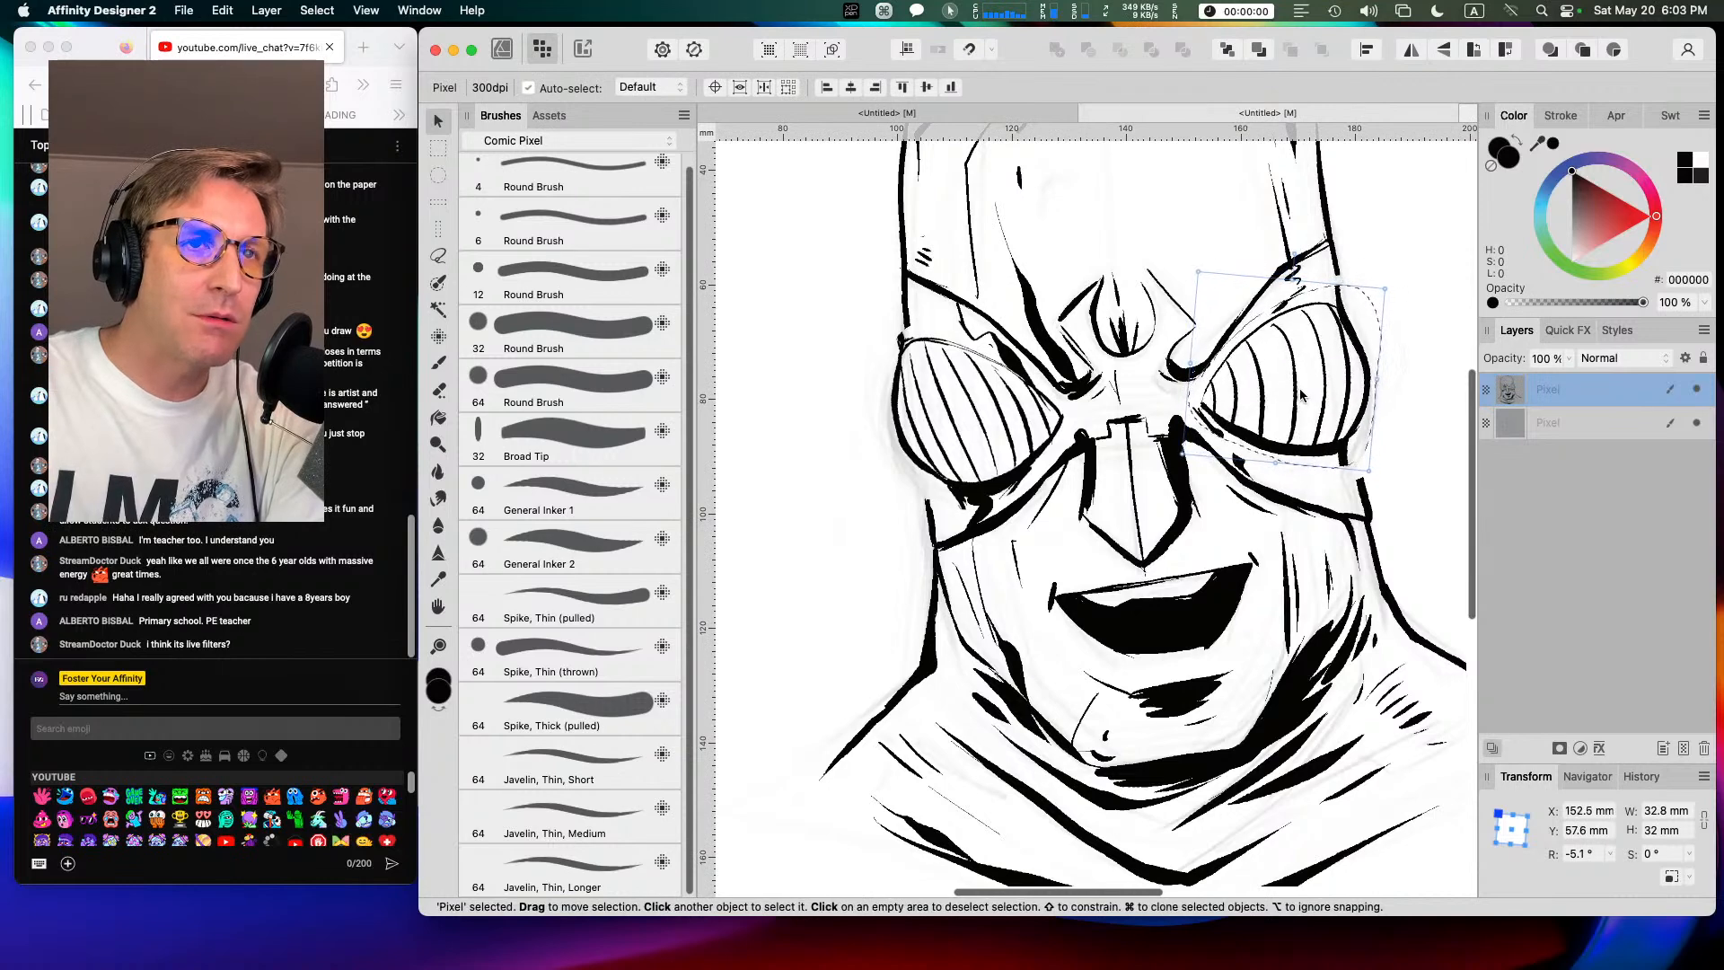
key("Escape")
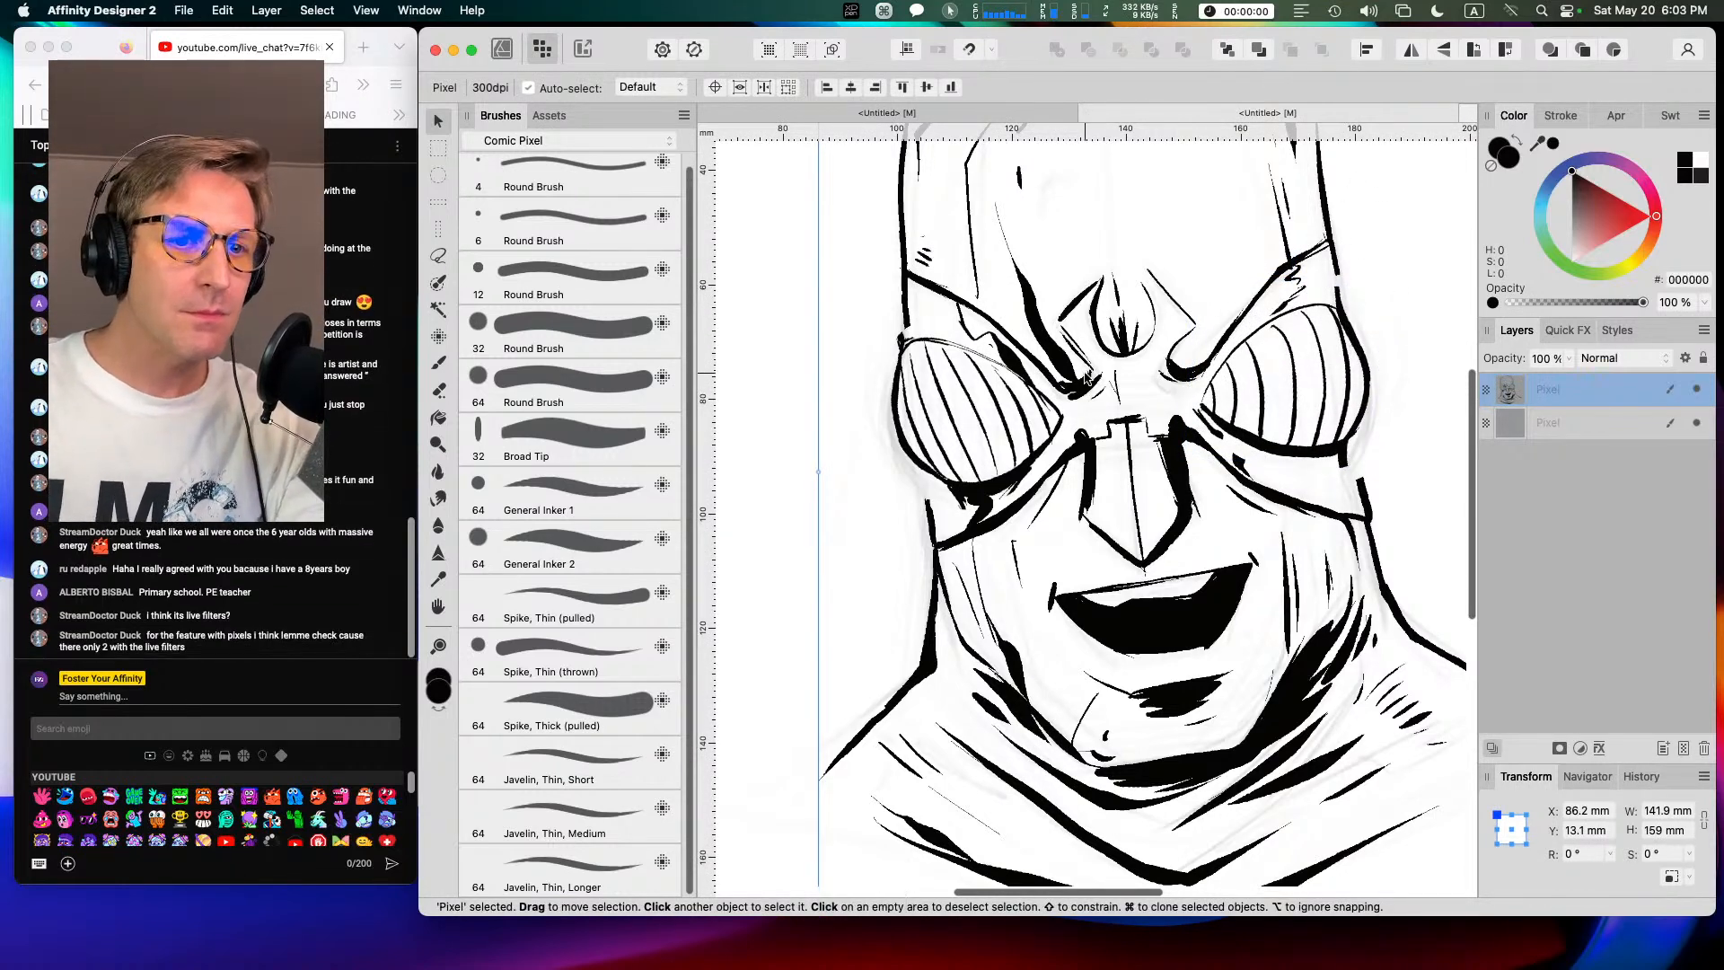
Step: Clean up stray fragments around the moved lenses and re-ink the broken head outline beside them with General Inker 1
key("e")
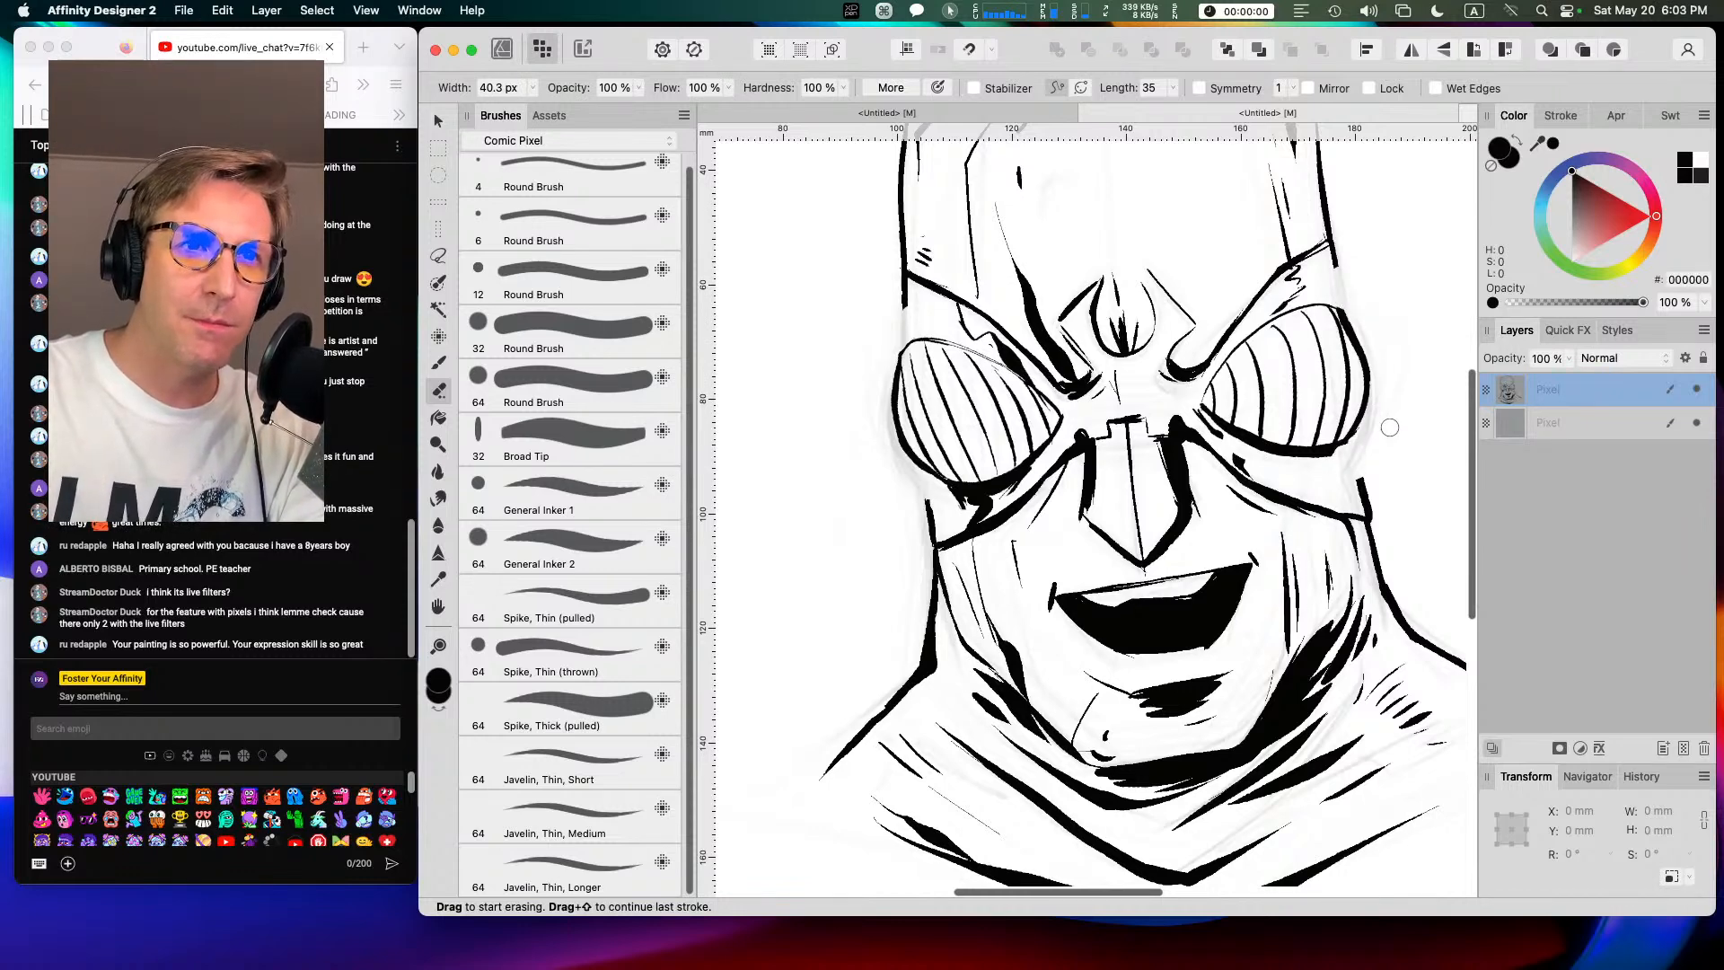
key("b")
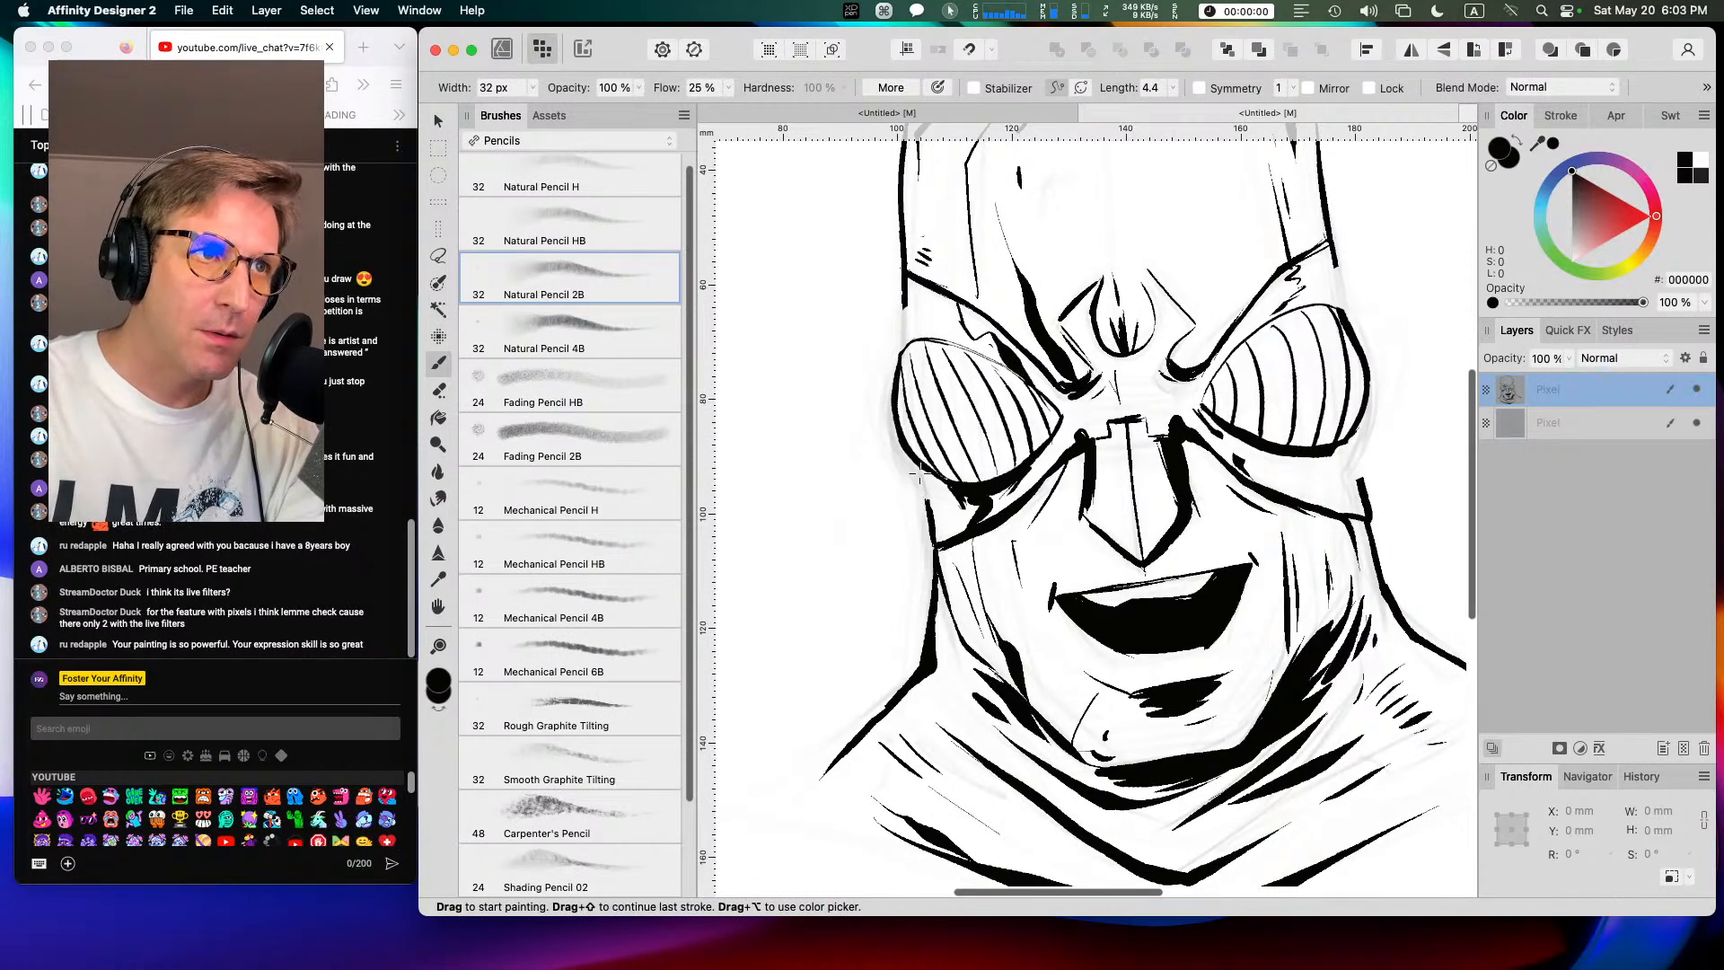
key("super+z")
key("v")
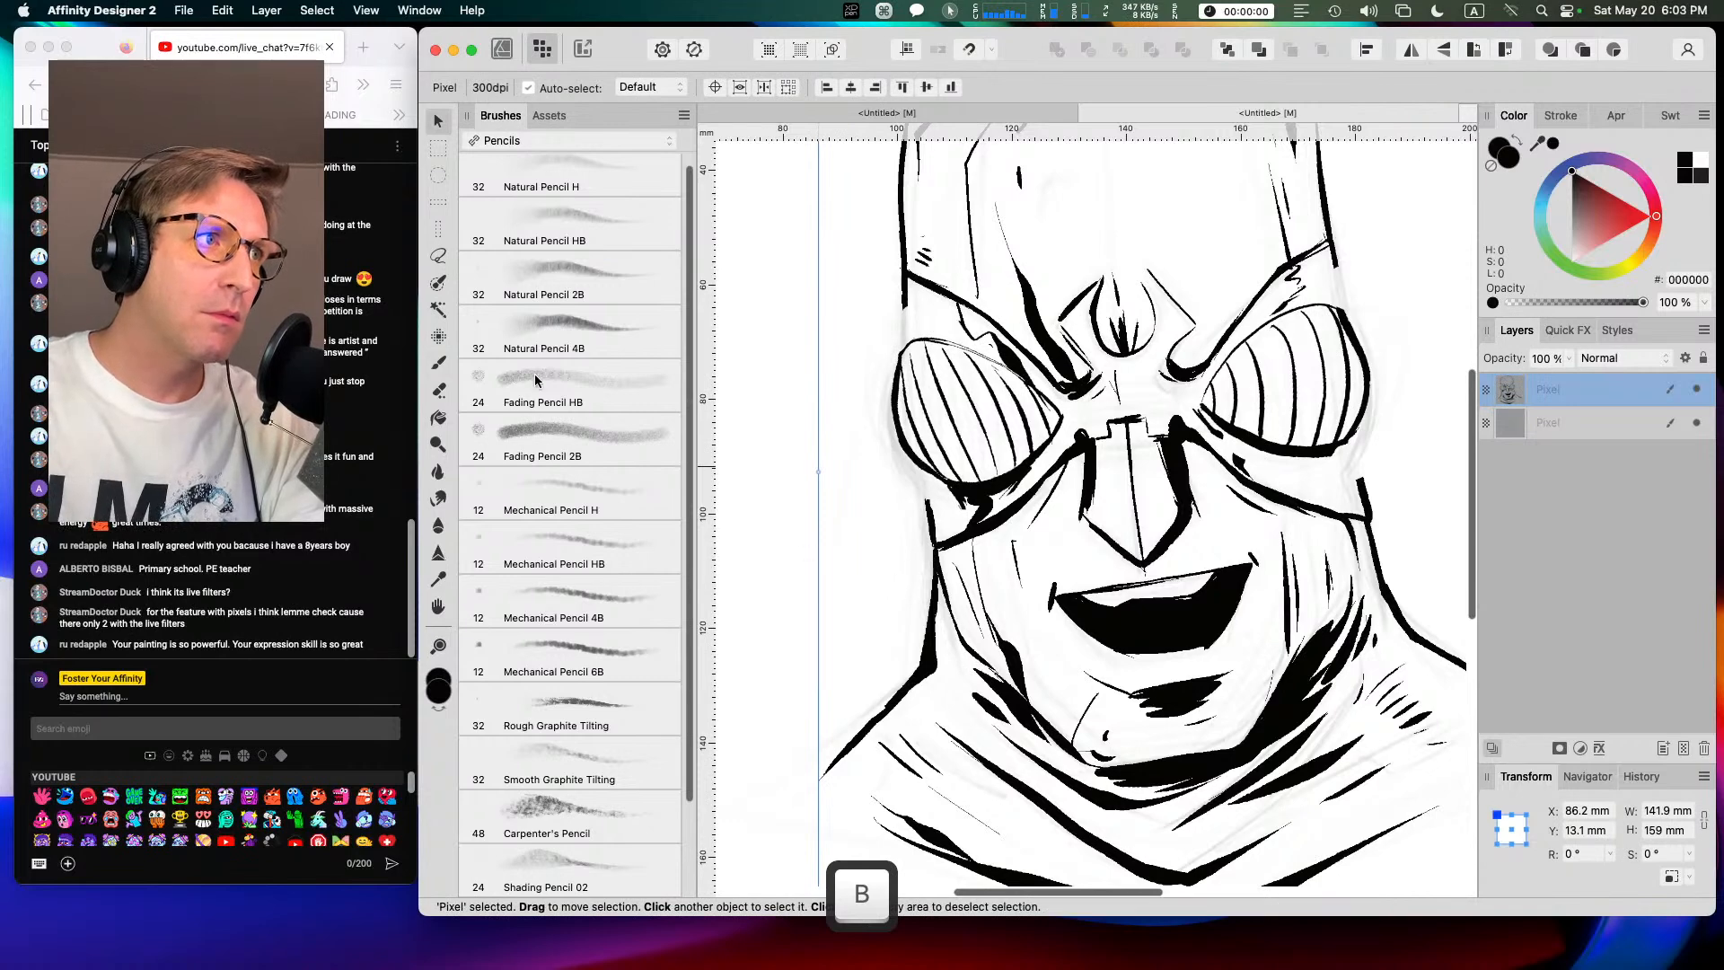
left_click(436, 341)
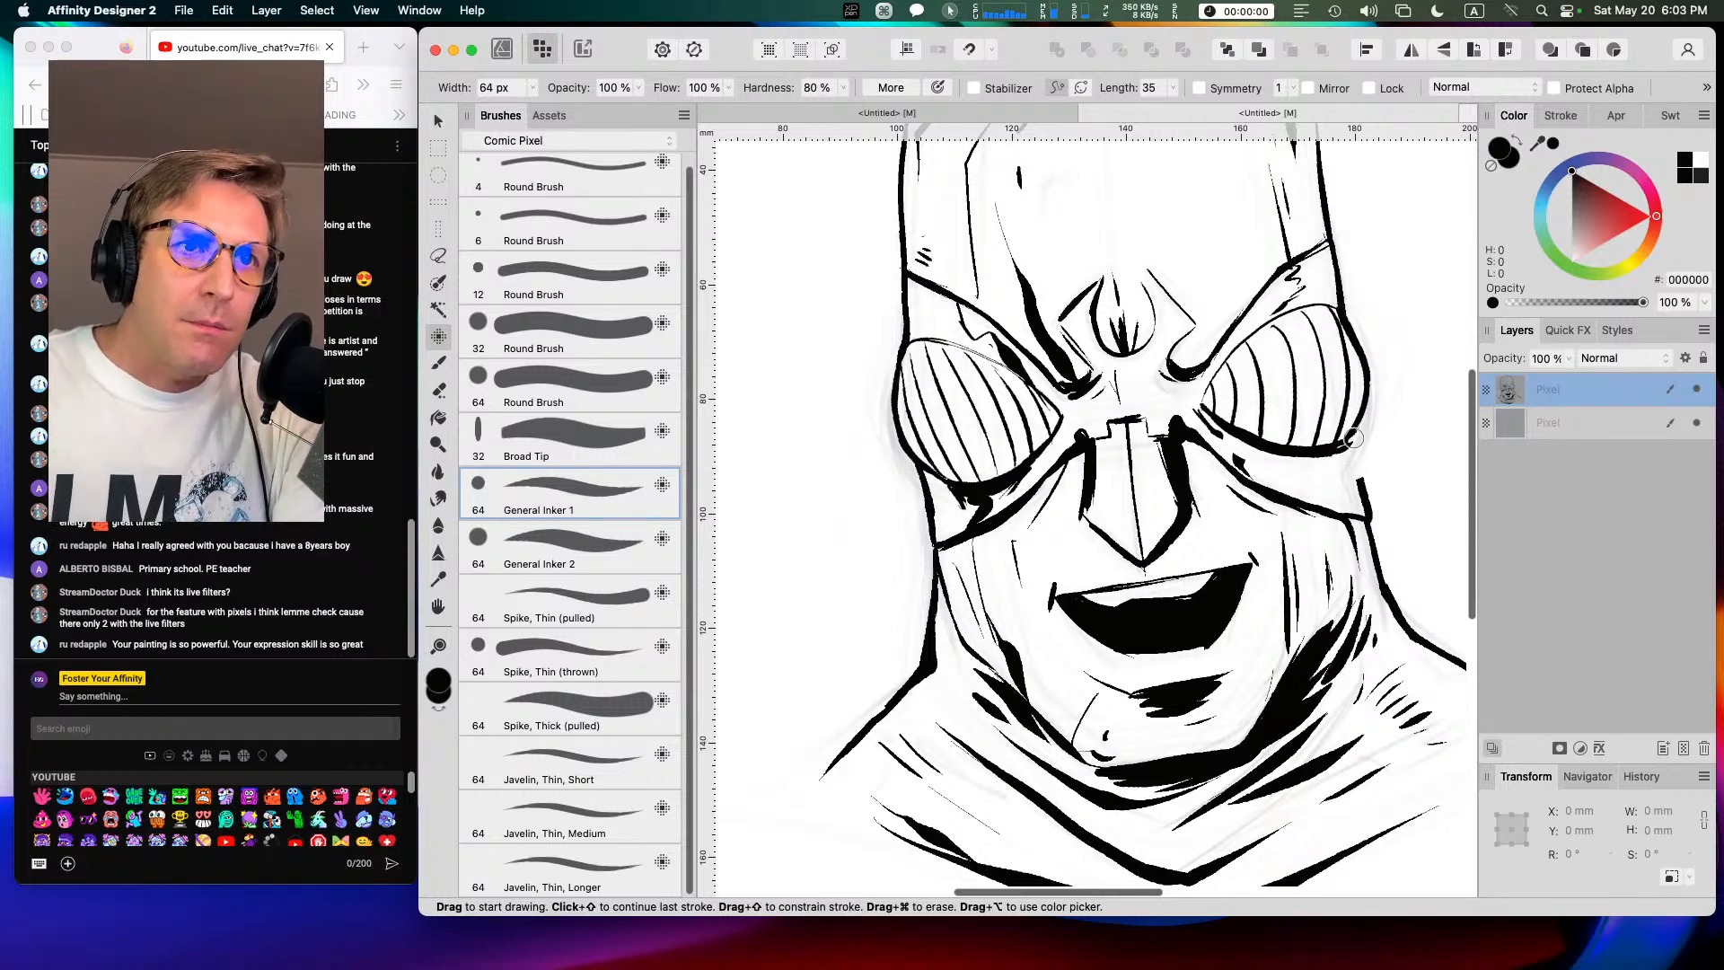
left_click_drag(1358, 416, 1358, 485)
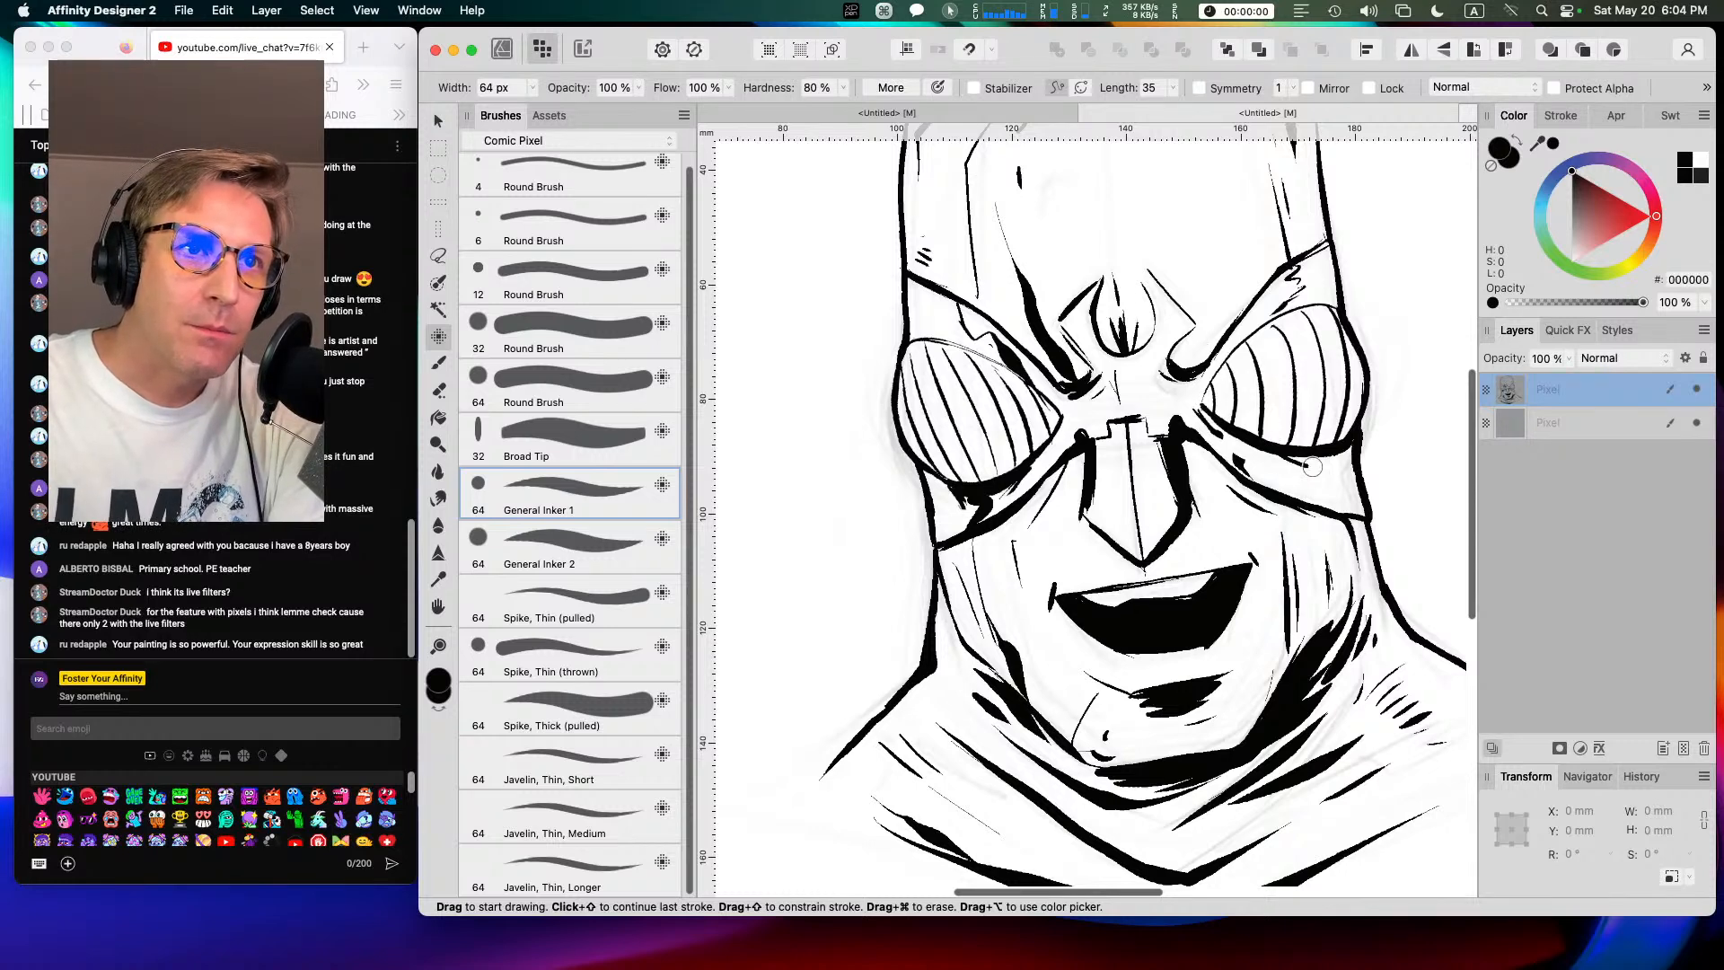
key("super+z")
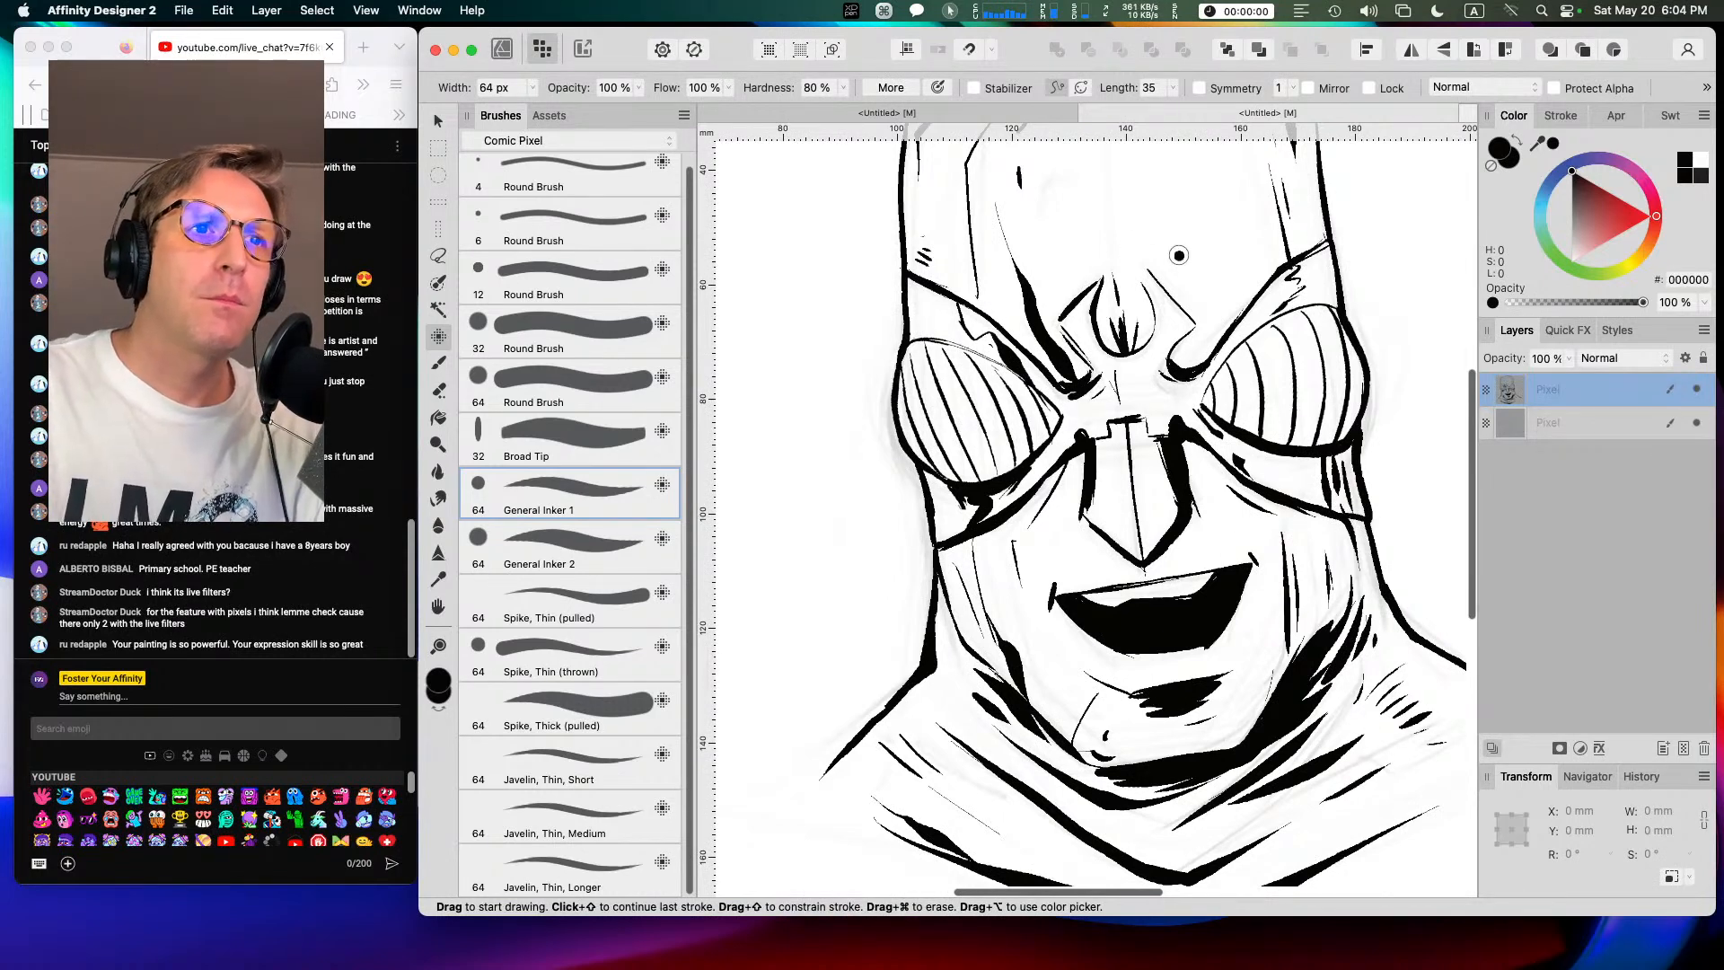
Step: Ink small black accents at the inner end of the right brow and on the right side of the nose bridge
left_click_drag(1165, 384, 1186, 374)
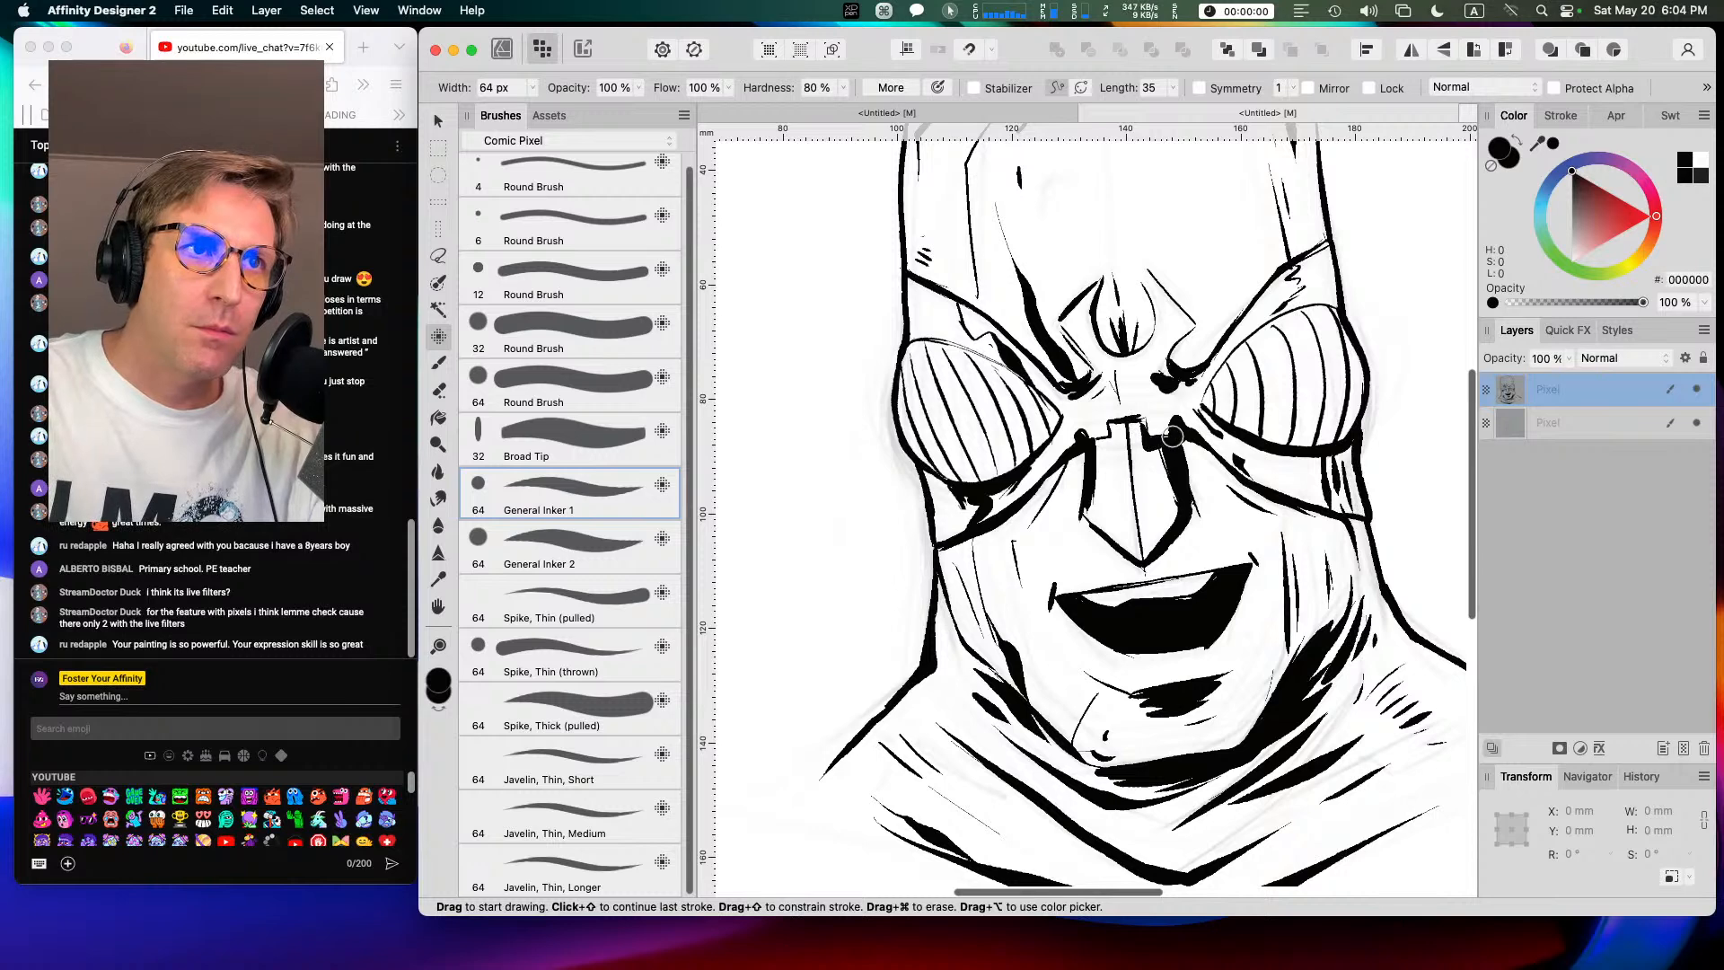
Step: Try a heavy solid black shadow down the right side of the nose and undo it
left_click_drag(1146, 438, 1177, 512)
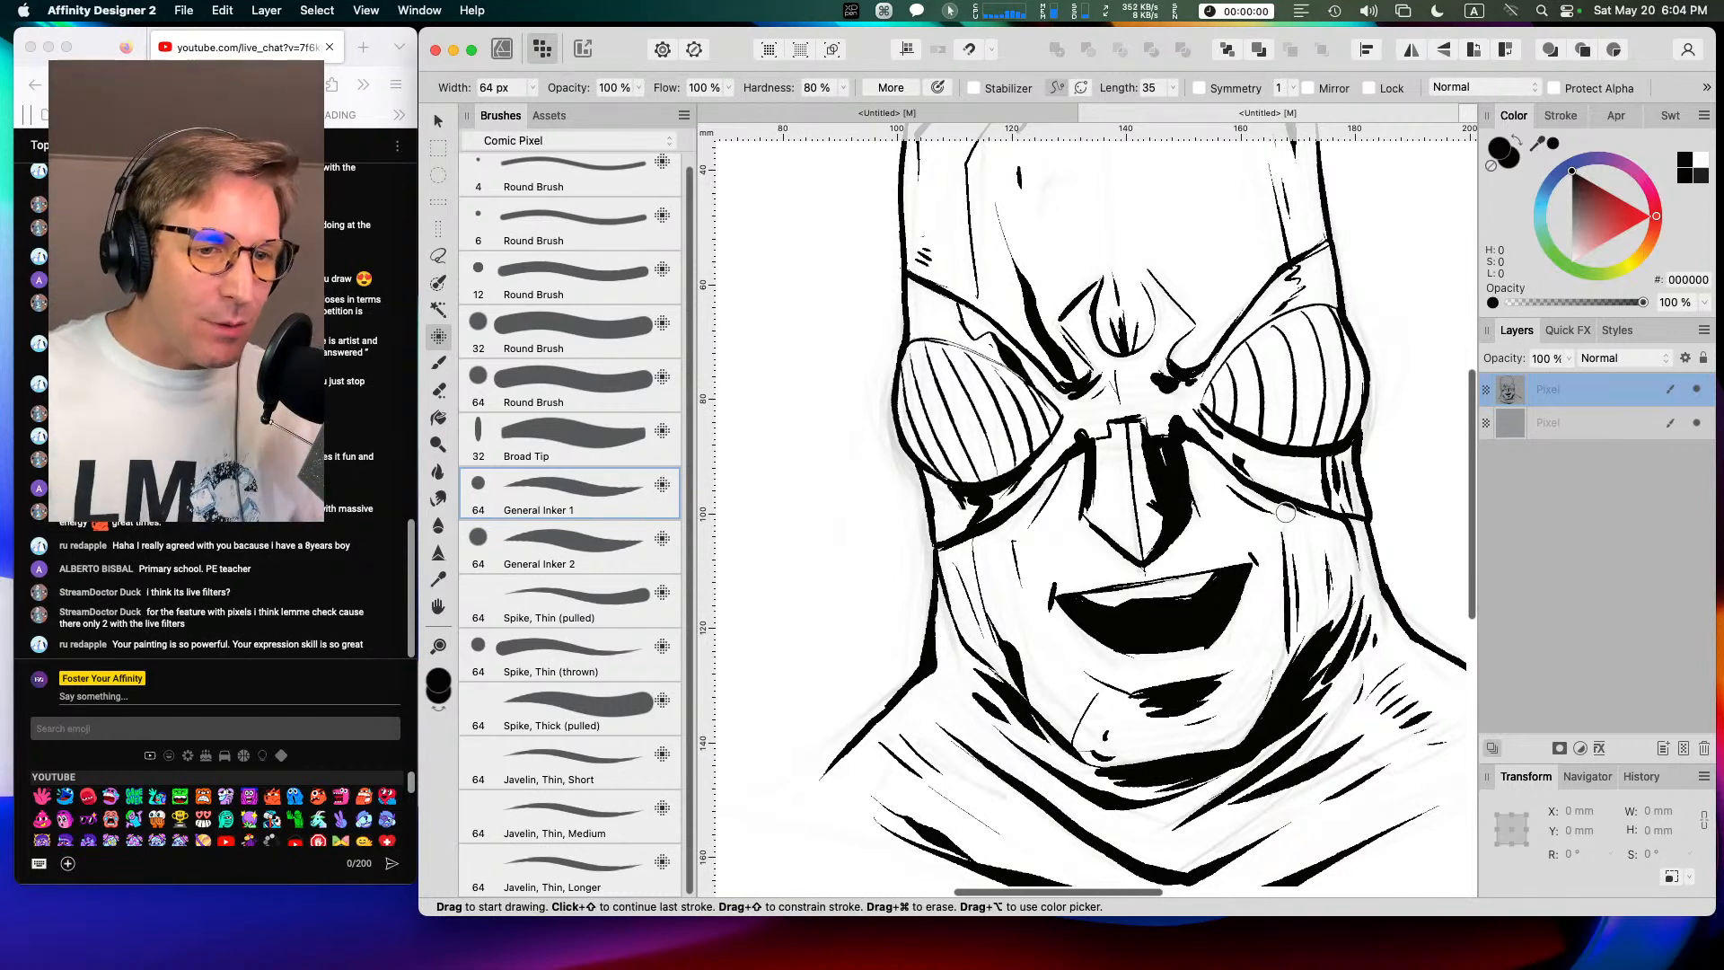
key("super")
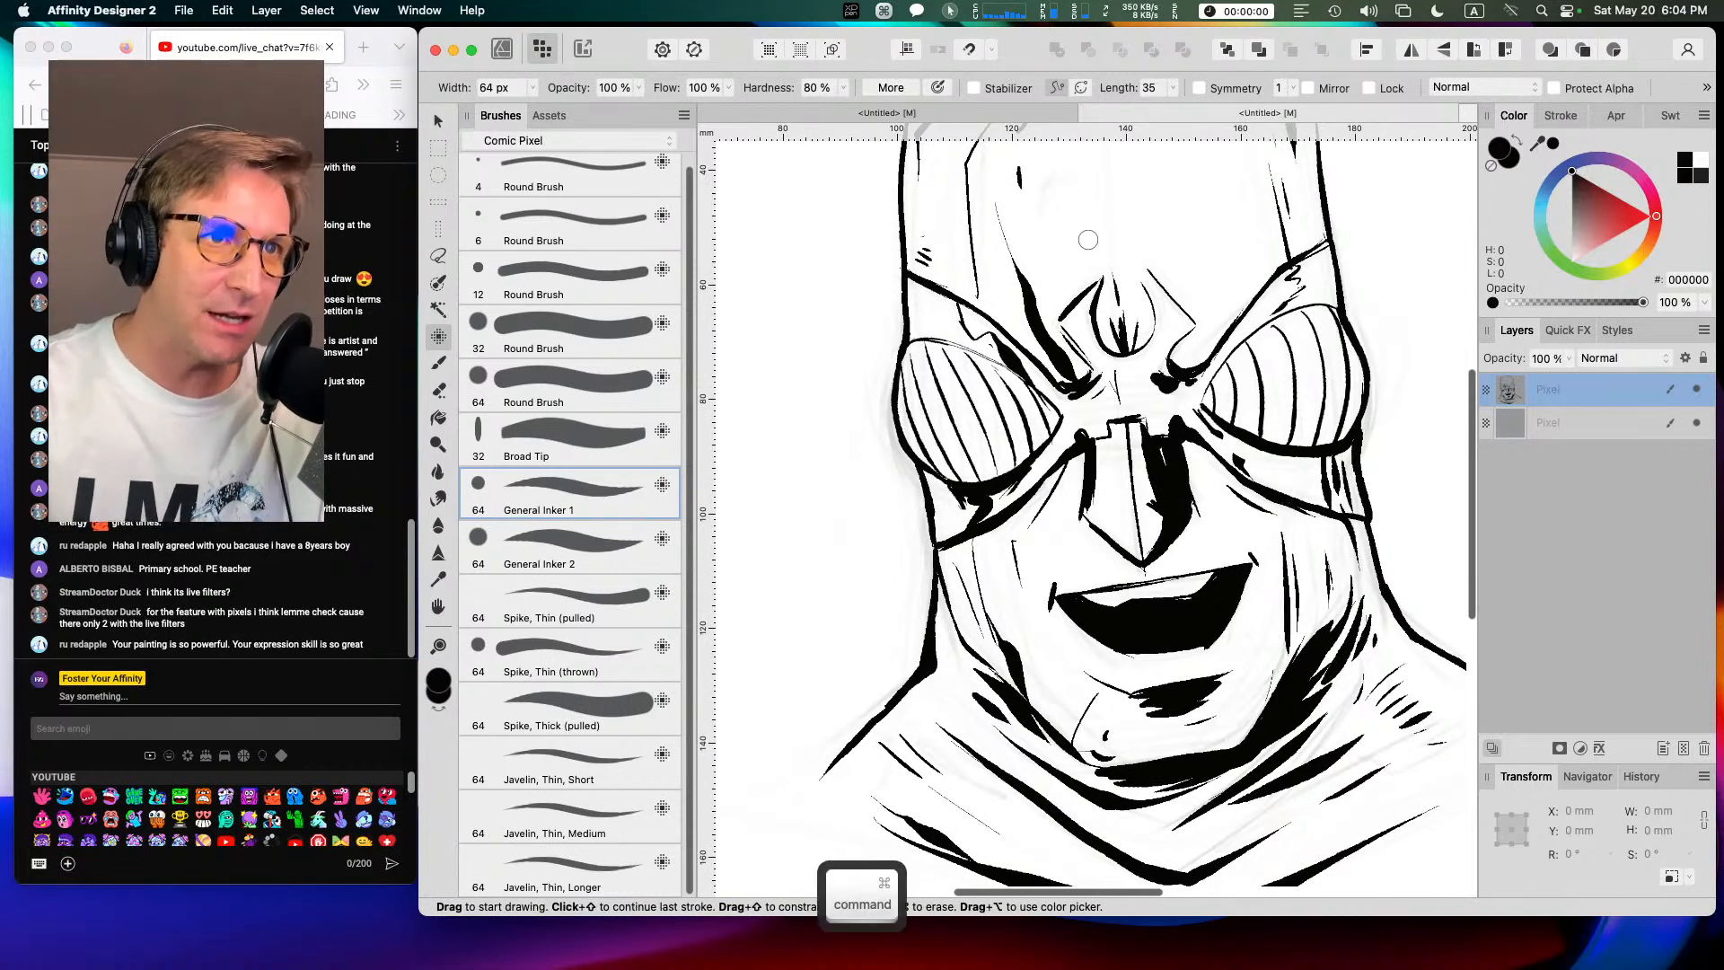
key("super+z")
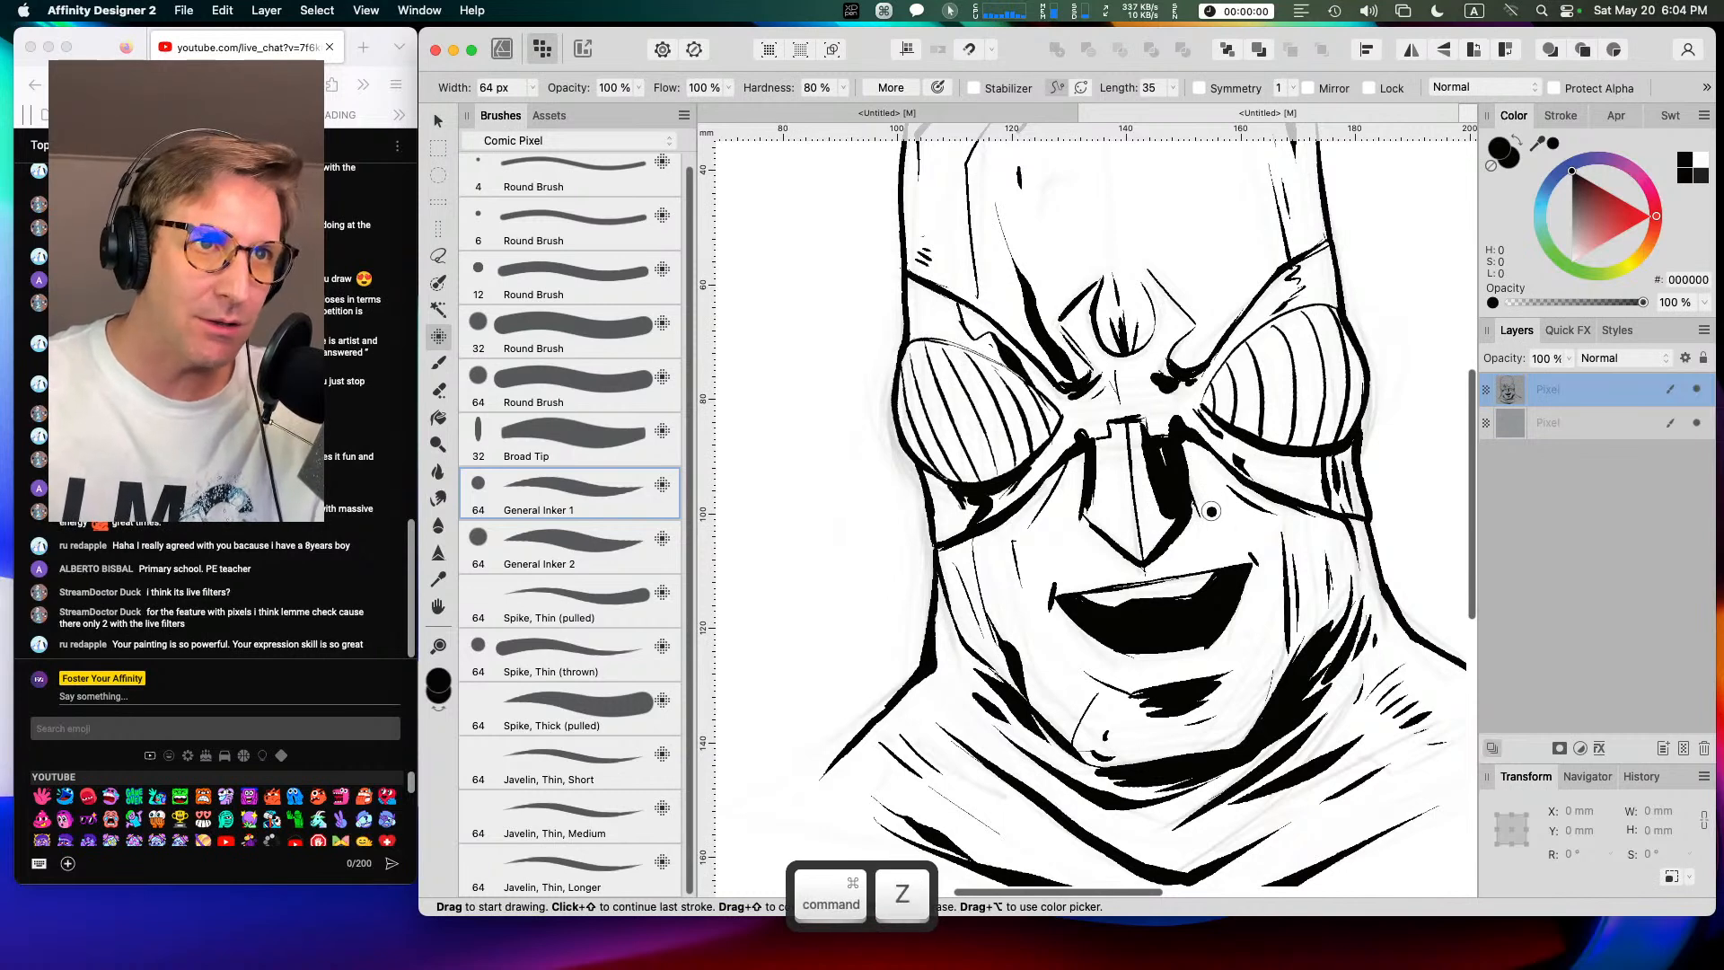
key("super+z")
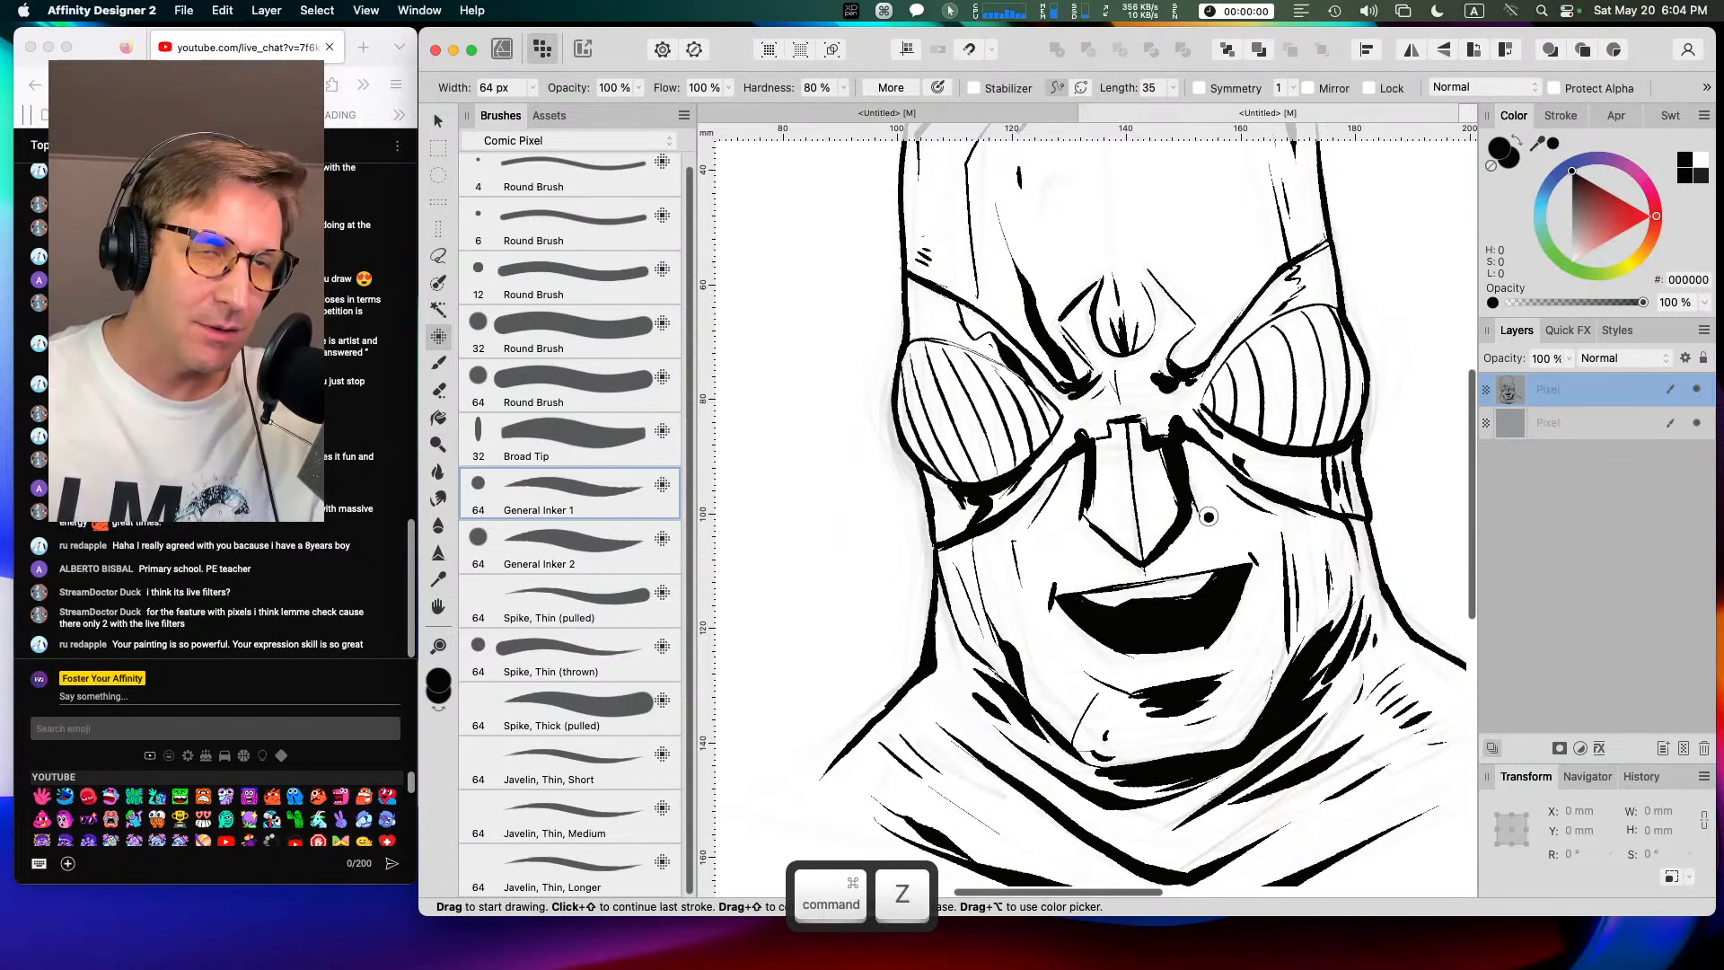
key("super+z")
key("super+shift+z")
key("super+shift+z")
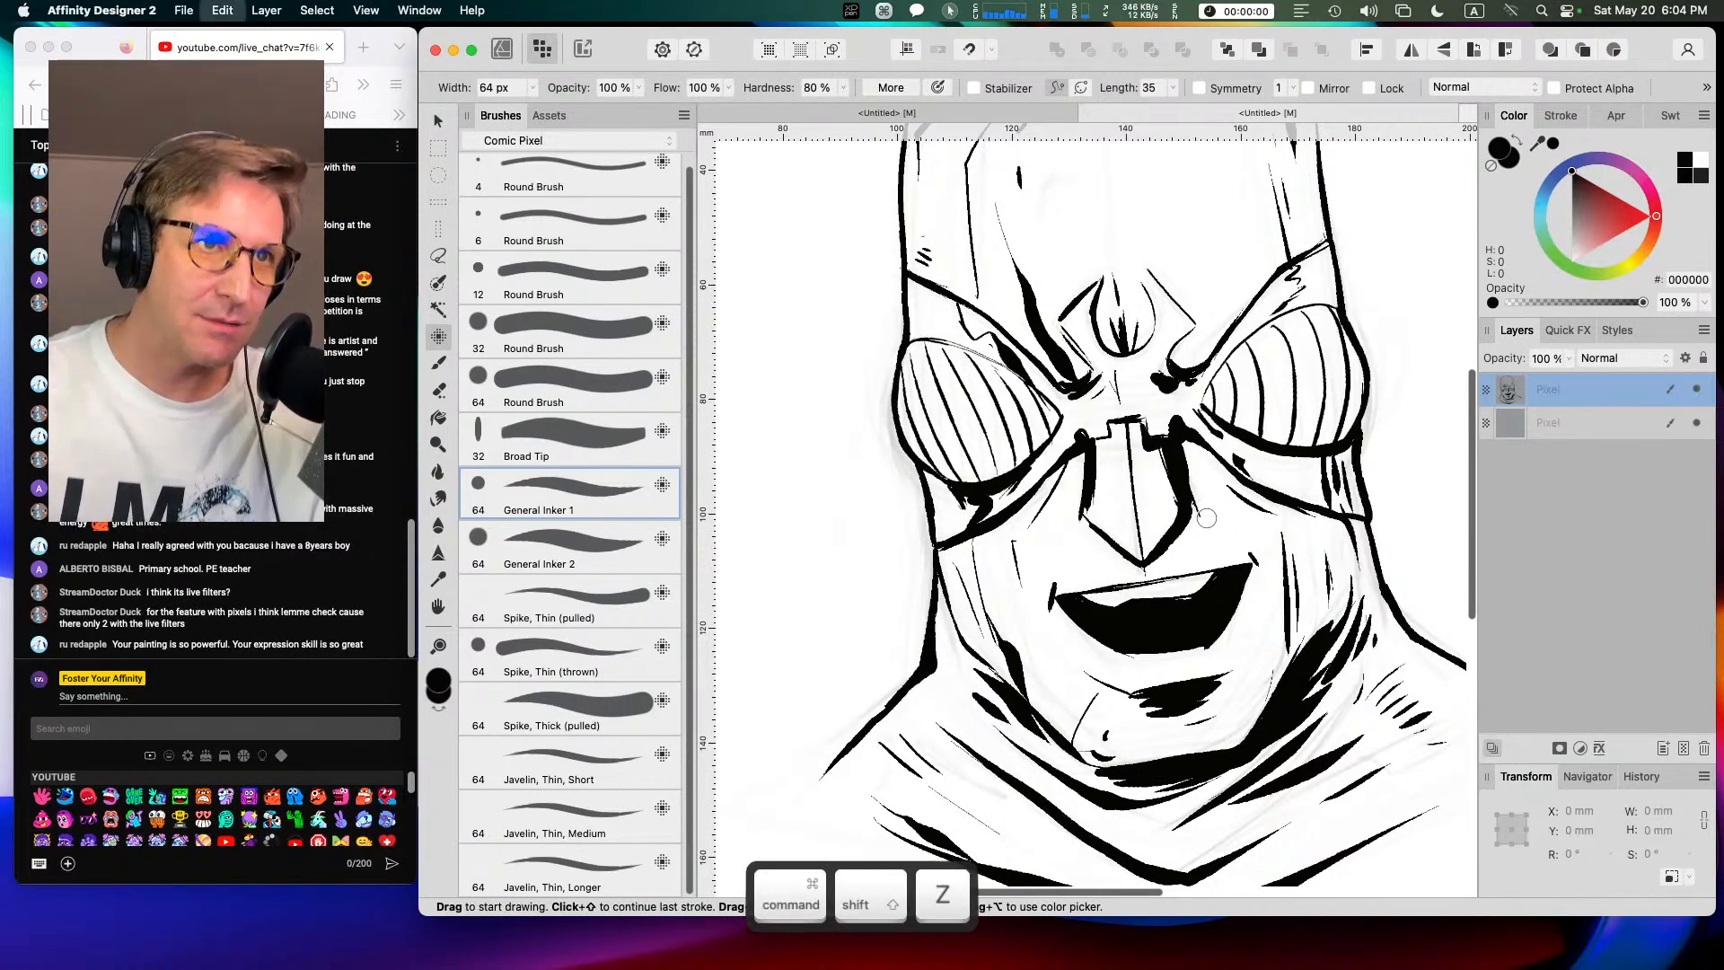
key("super+z")
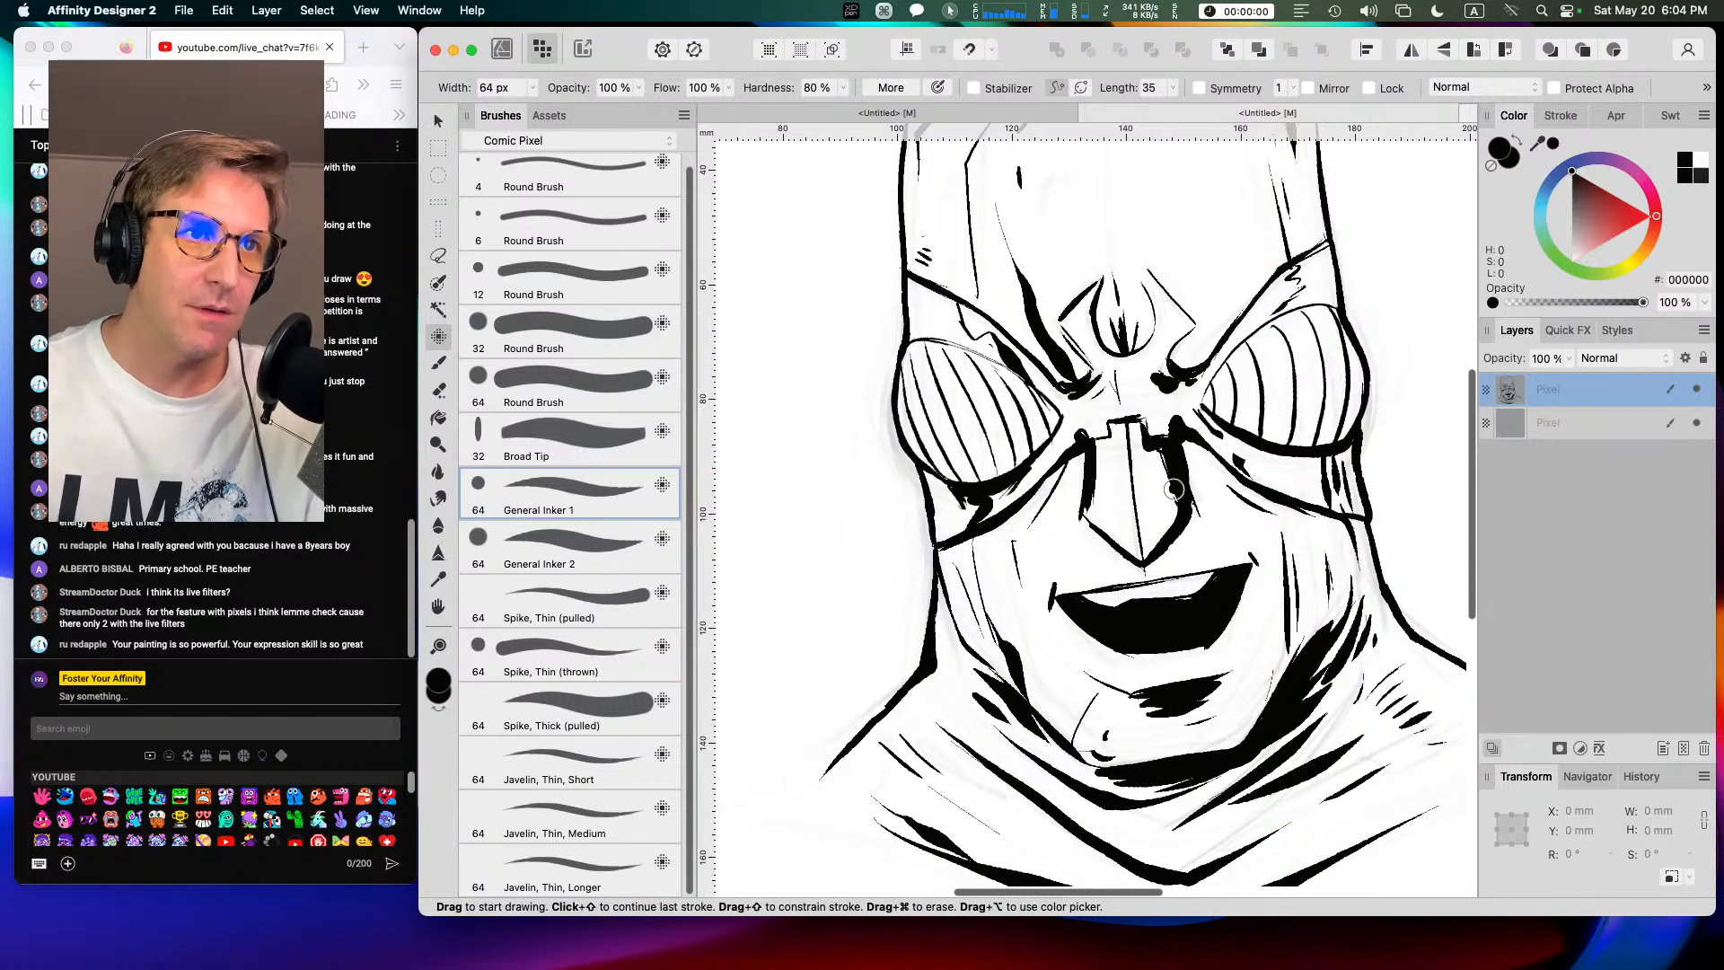
Step: Ink a narrower jagged shadow along the right edge of the nose, running down toward its tip
mouse_move(1167, 453)
left_mouse_down()
mouse_move(1179, 498)
mouse_move(1151, 549)
left_mouse_up()
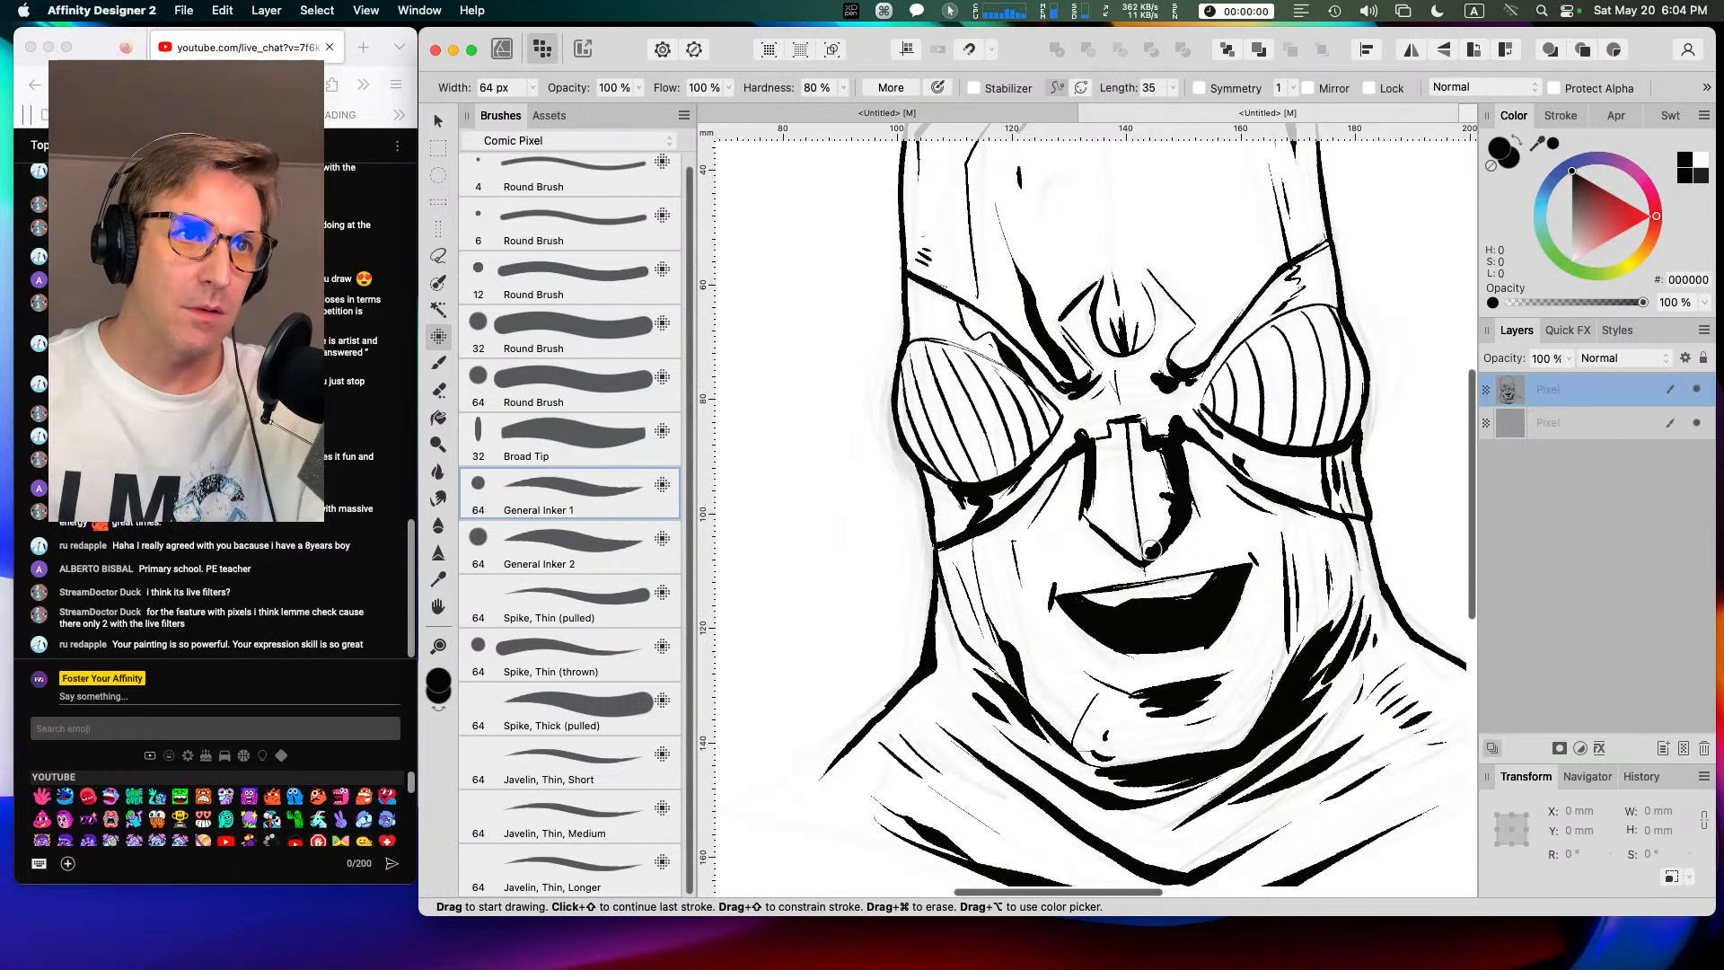
left_click_drag(1183, 476, 1155, 544)
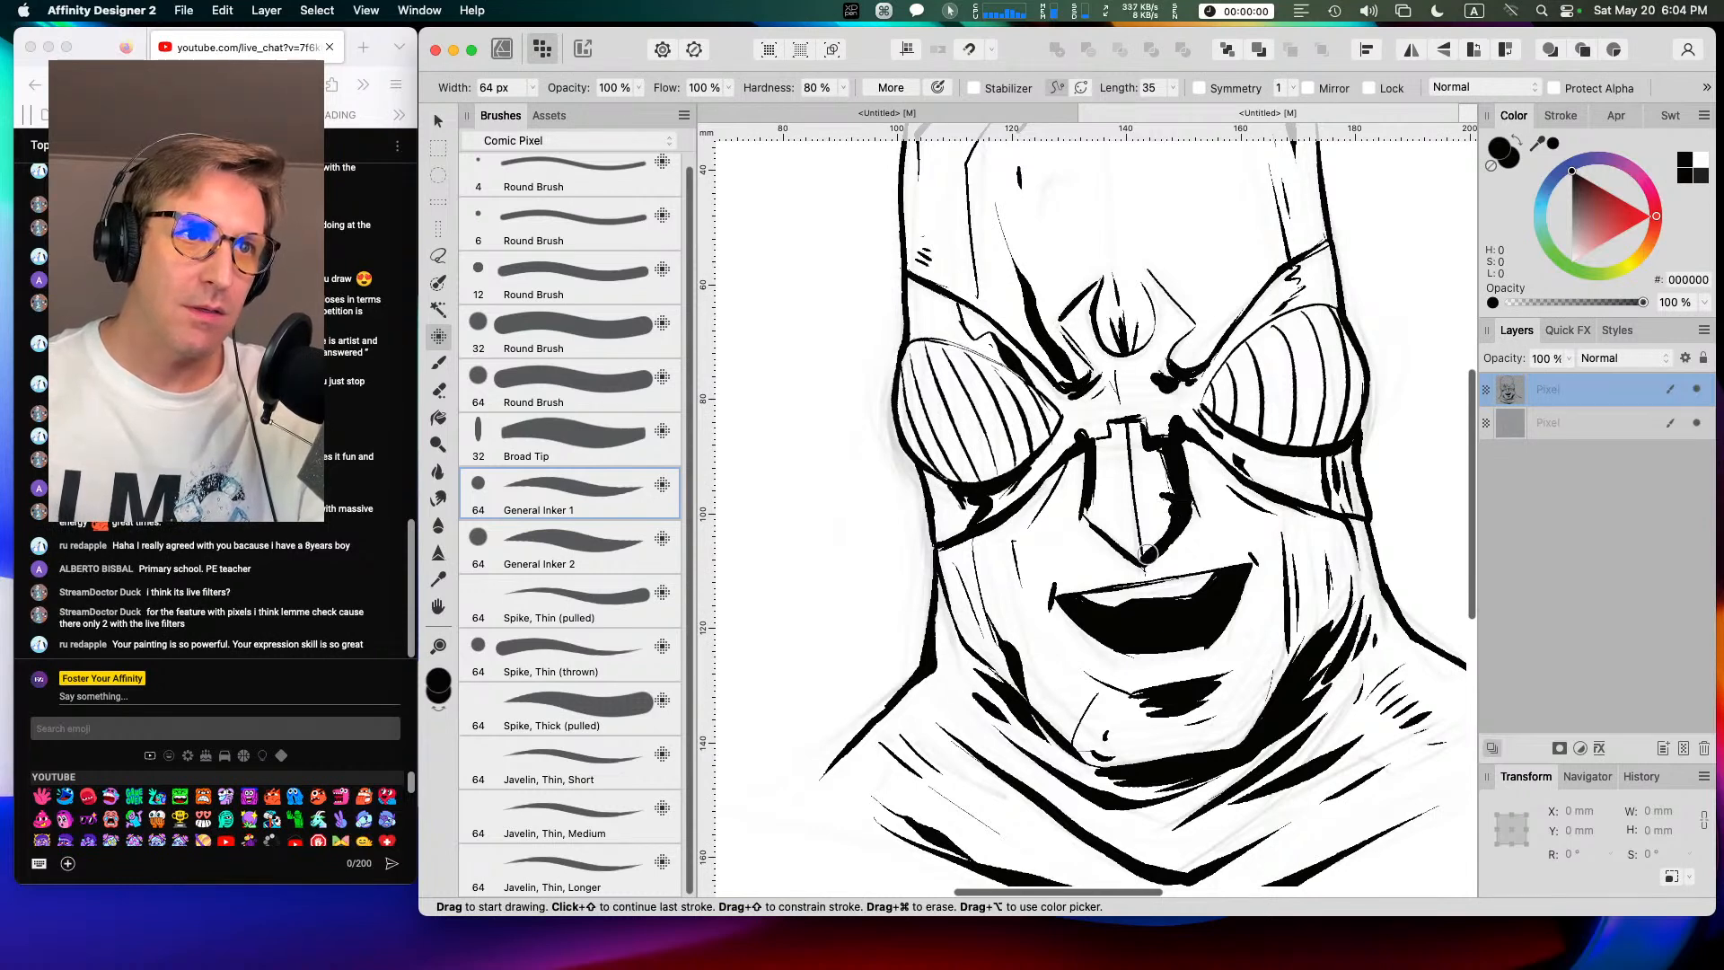
left_click_drag(1185, 482, 1176, 512)
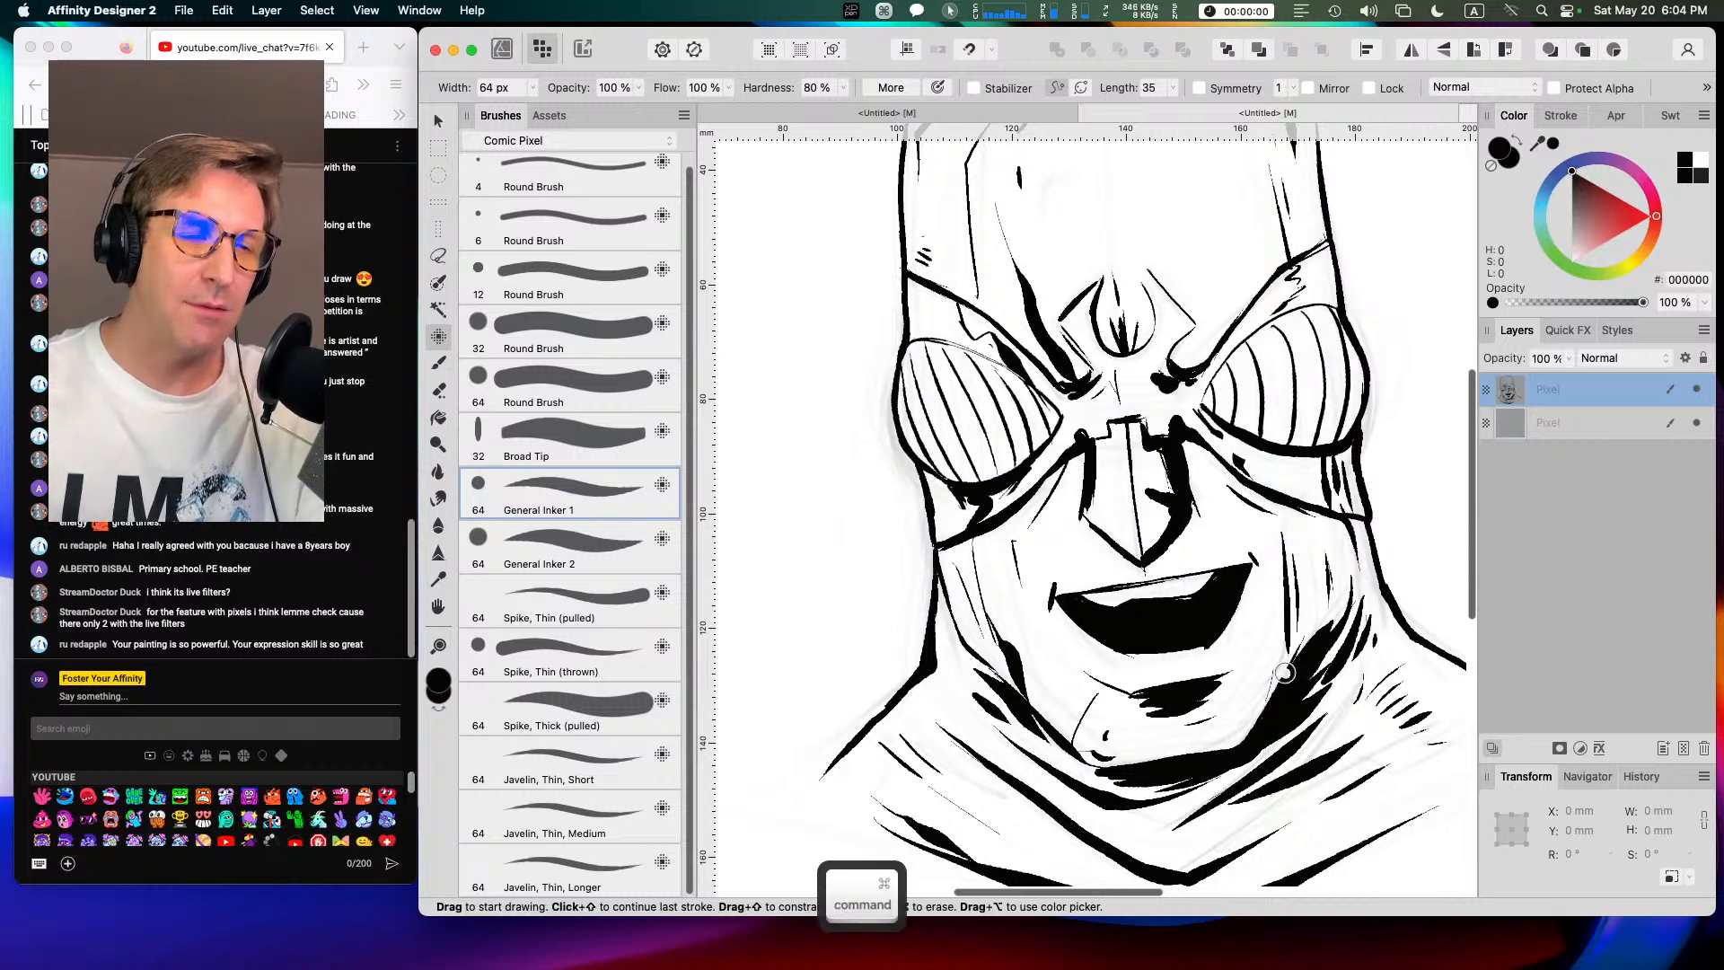
Step: Undo the last shadow strokes along the right side of the nose
key("super+z")
key("super+z")
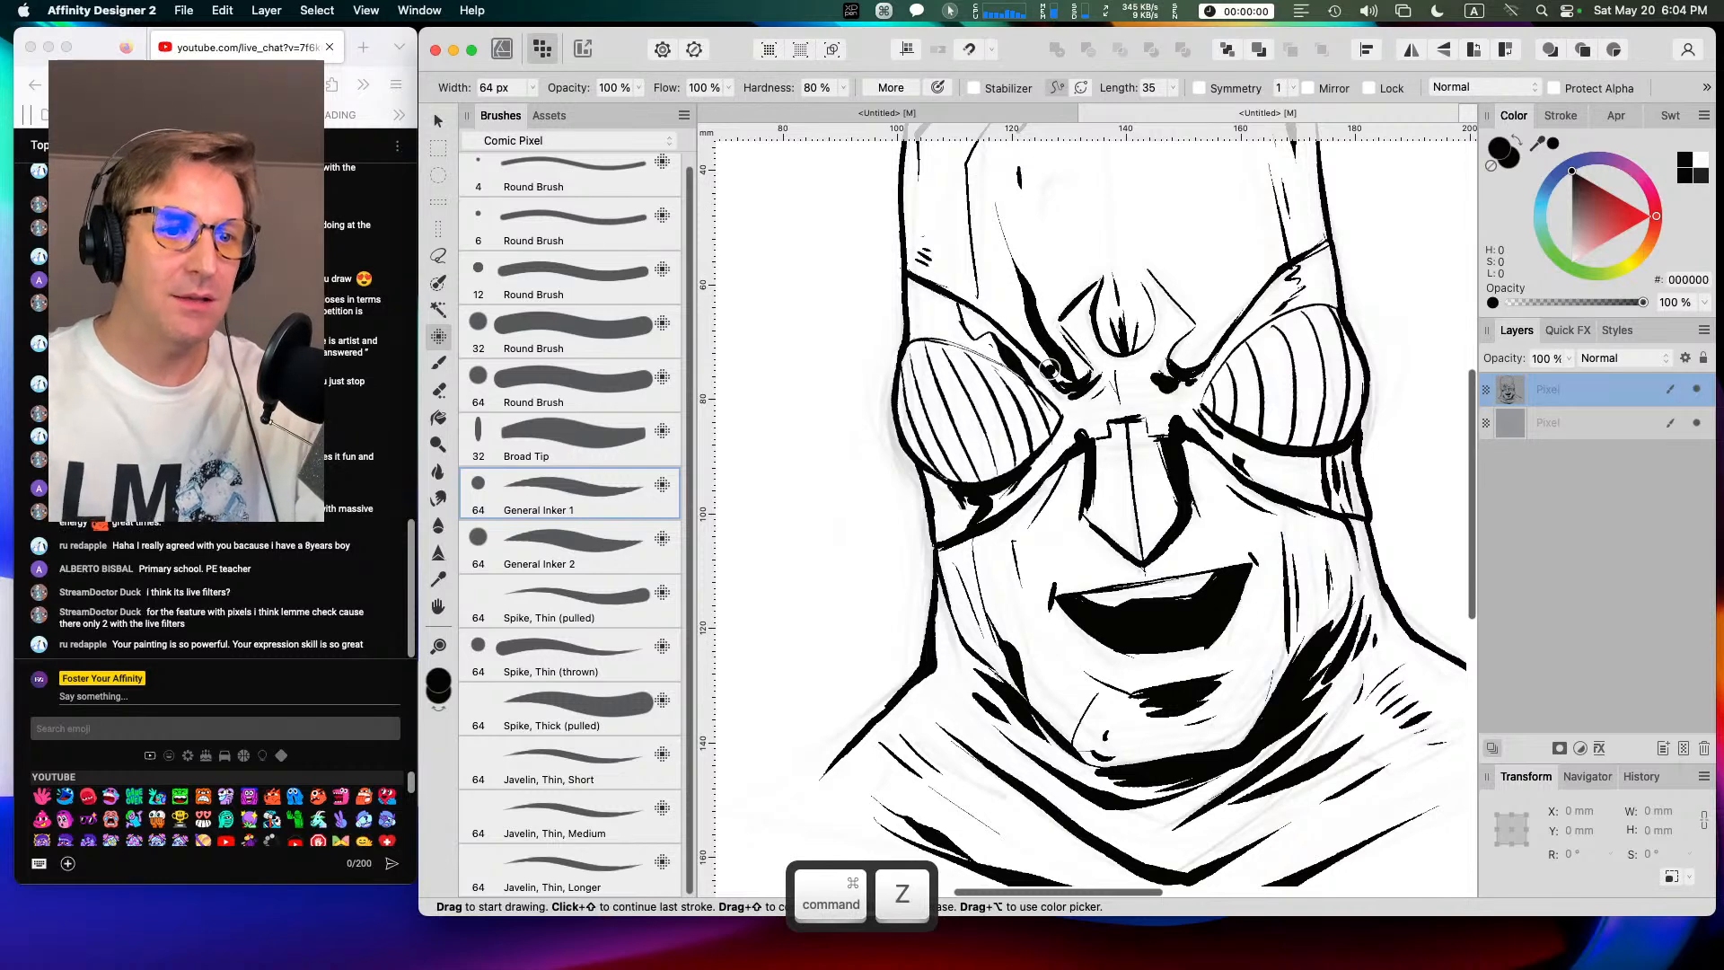
Step: Erase the curved vertical lines inside both eye lenses, leaving the lens outlines
key("super+minus")
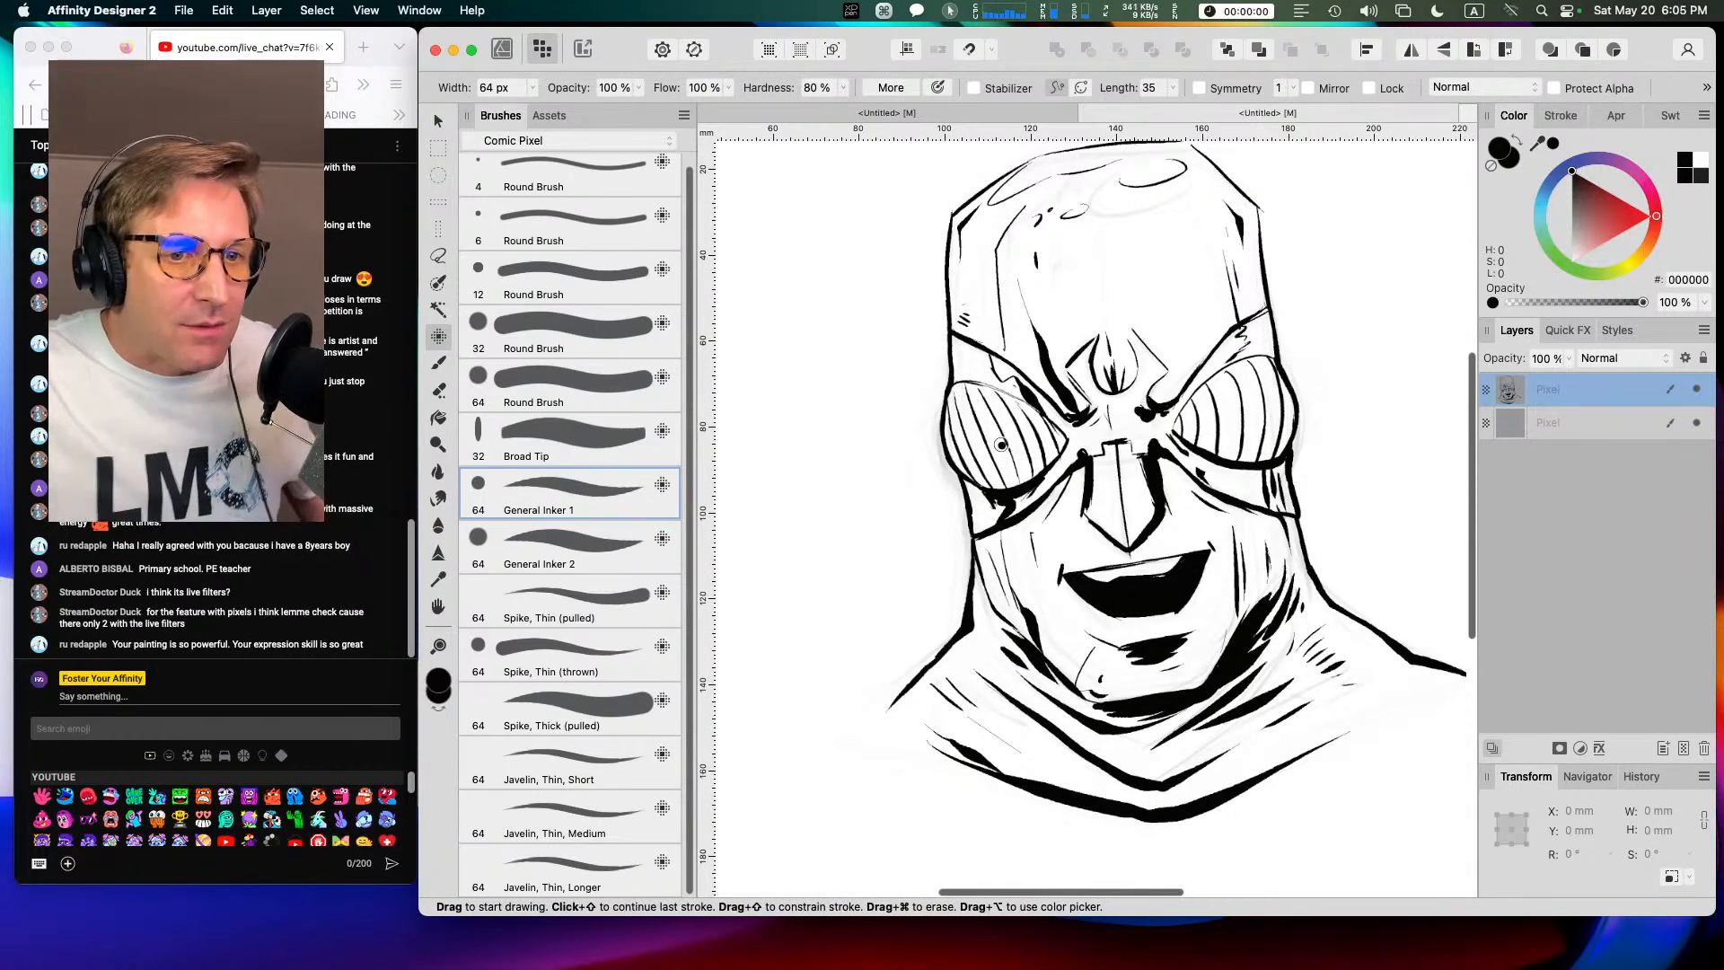
key("e")
mouse_move(993, 432)
left_mouse_down()
mouse_move(995, 475)
mouse_move(969, 463)
mouse_move(993, 476)
mouse_move(1043, 447)
mouse_move(996, 477)
mouse_move(1028, 430)
left_mouse_up()
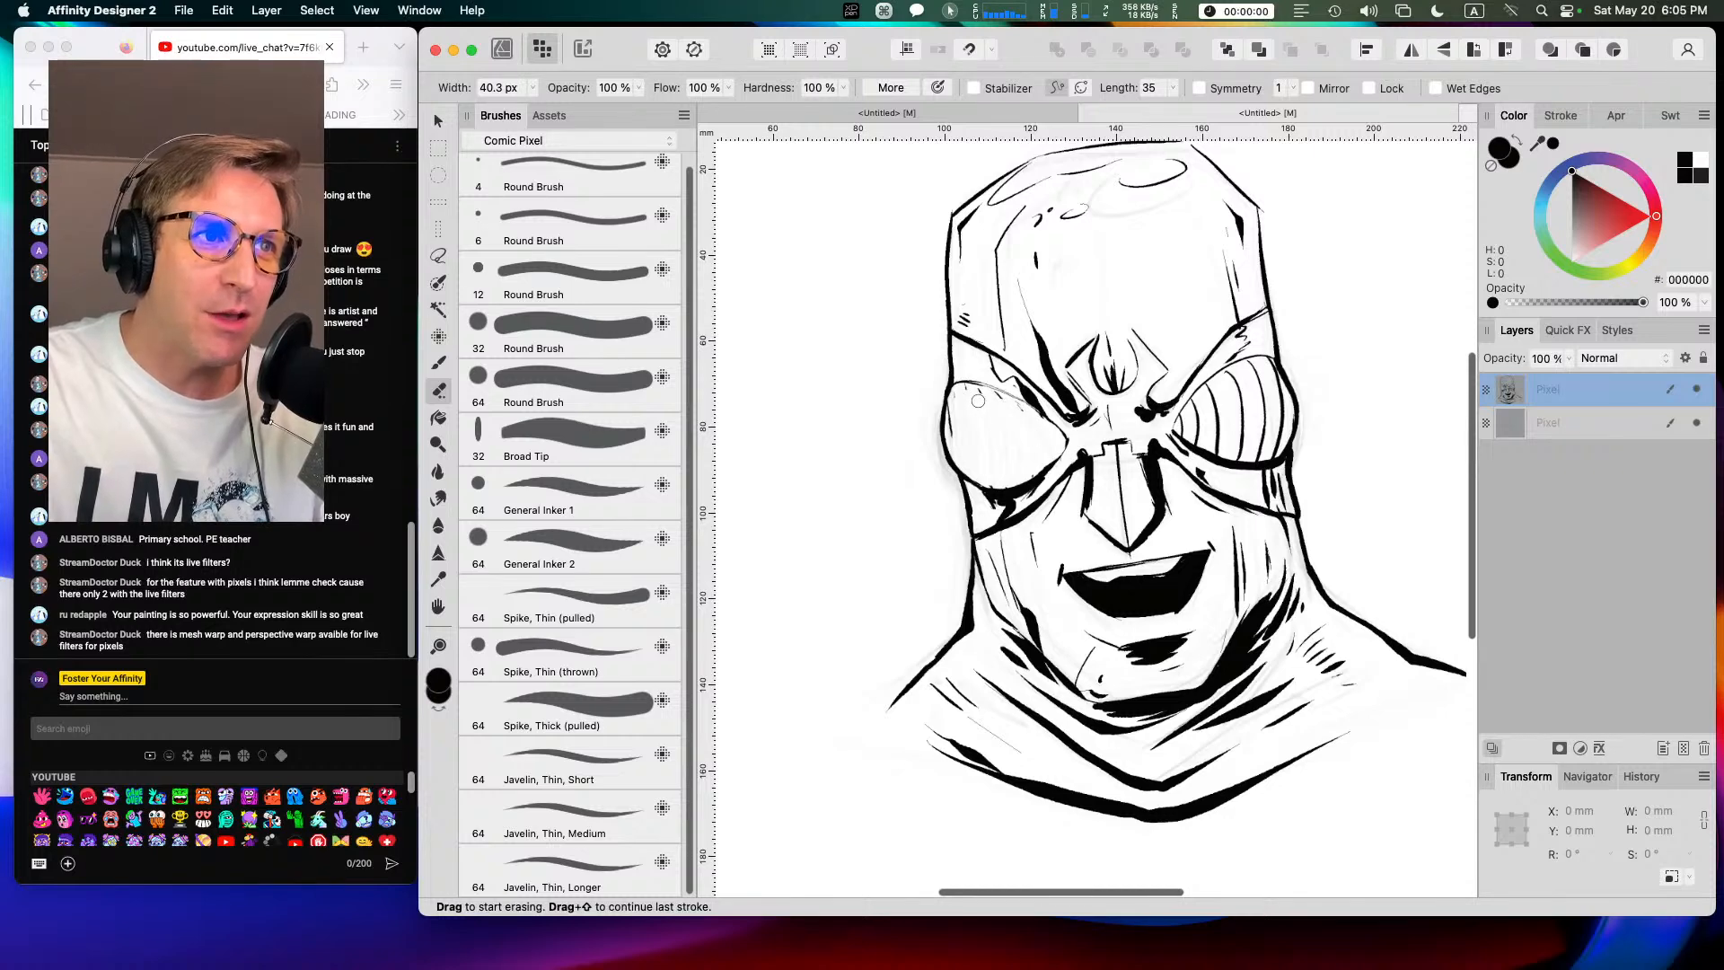
left_click_drag(1237, 399, 1212, 418)
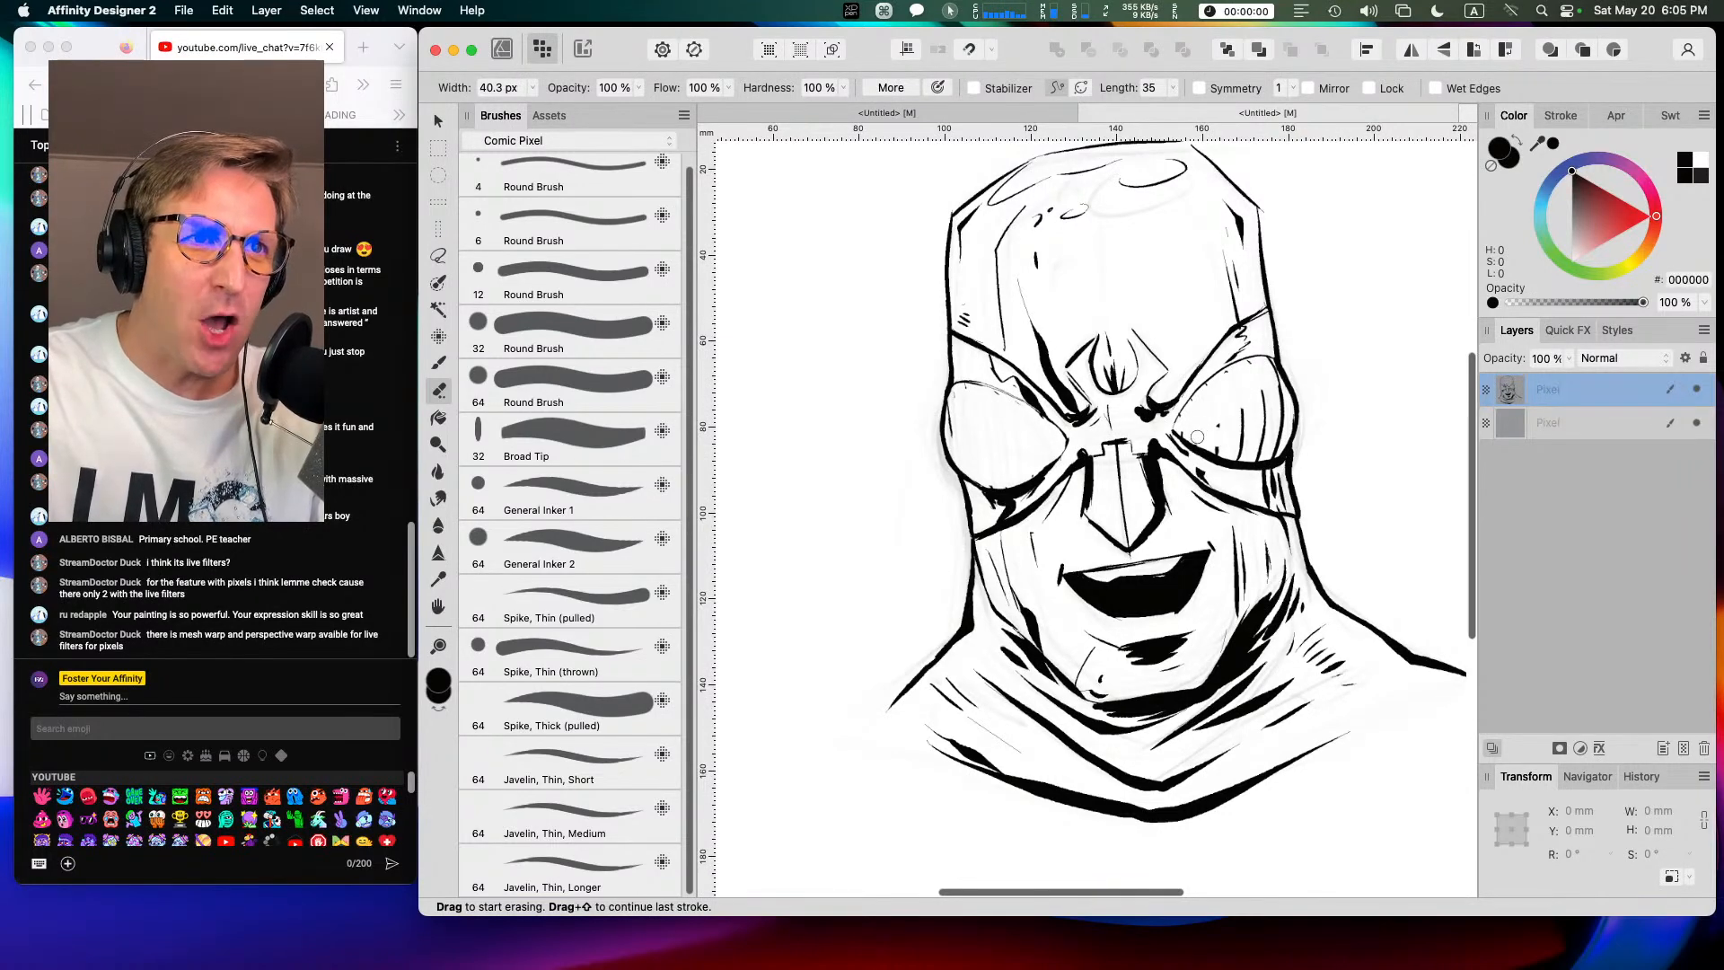
left_click_drag(1239, 437, 1268, 433)
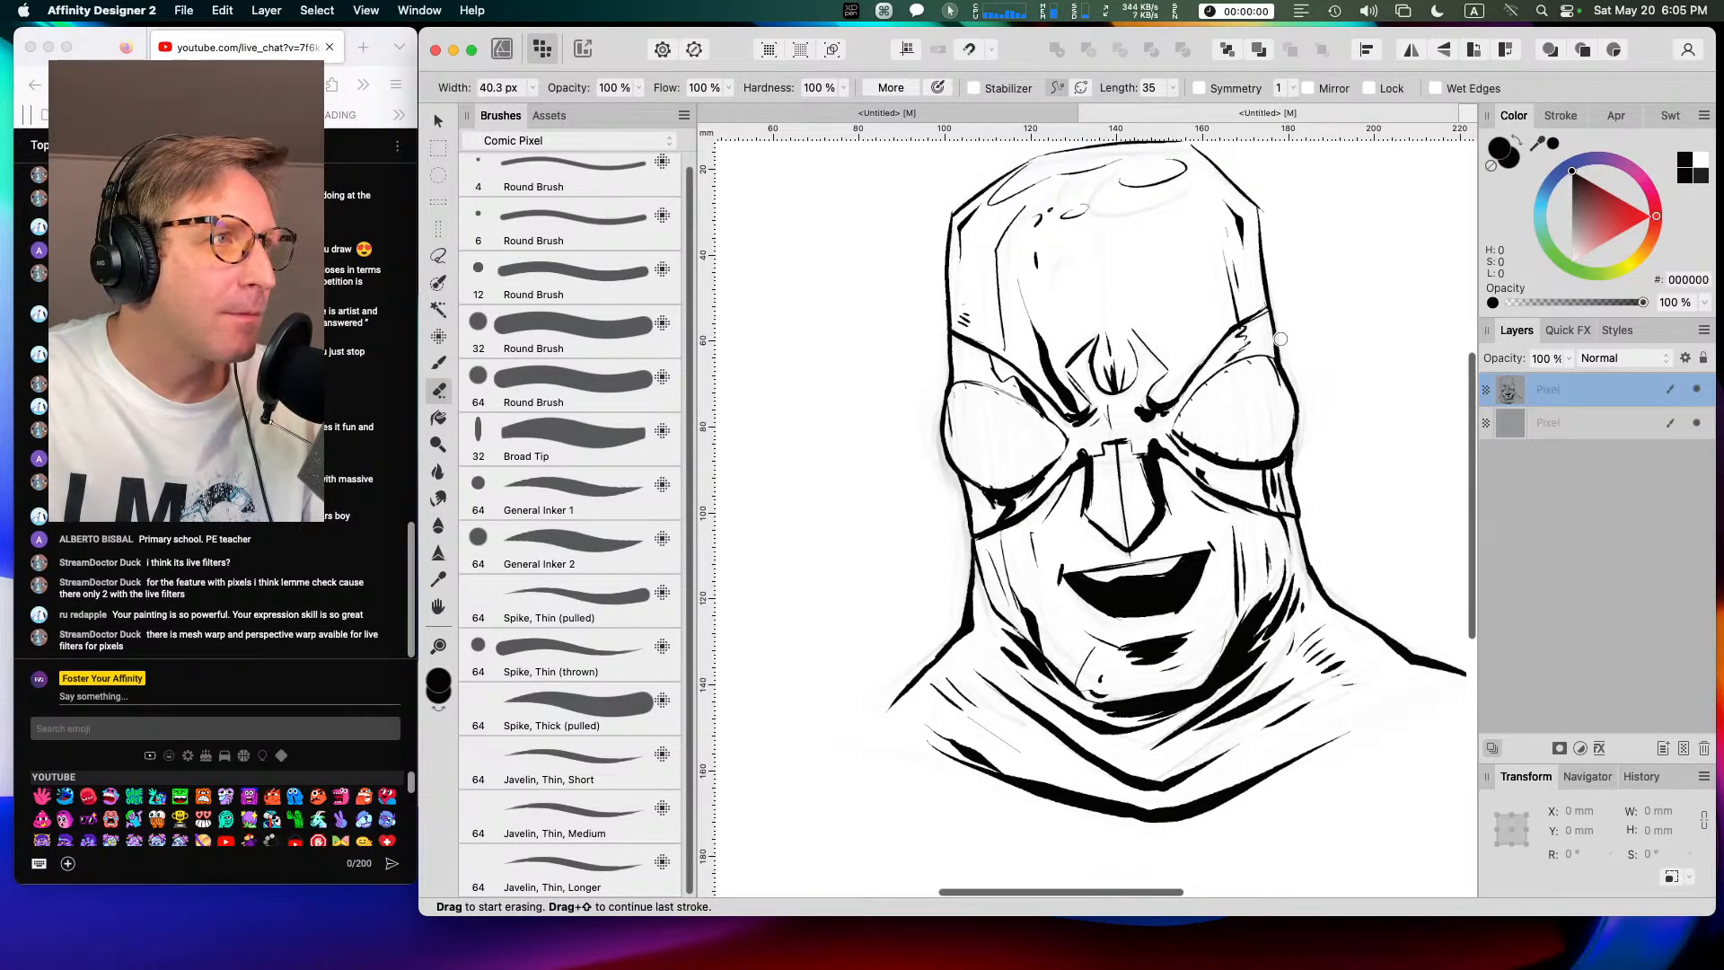
Step: Look up the live filter layer types available for the pixel layer
left_click(323, 11)
mouse_move(347, 5)
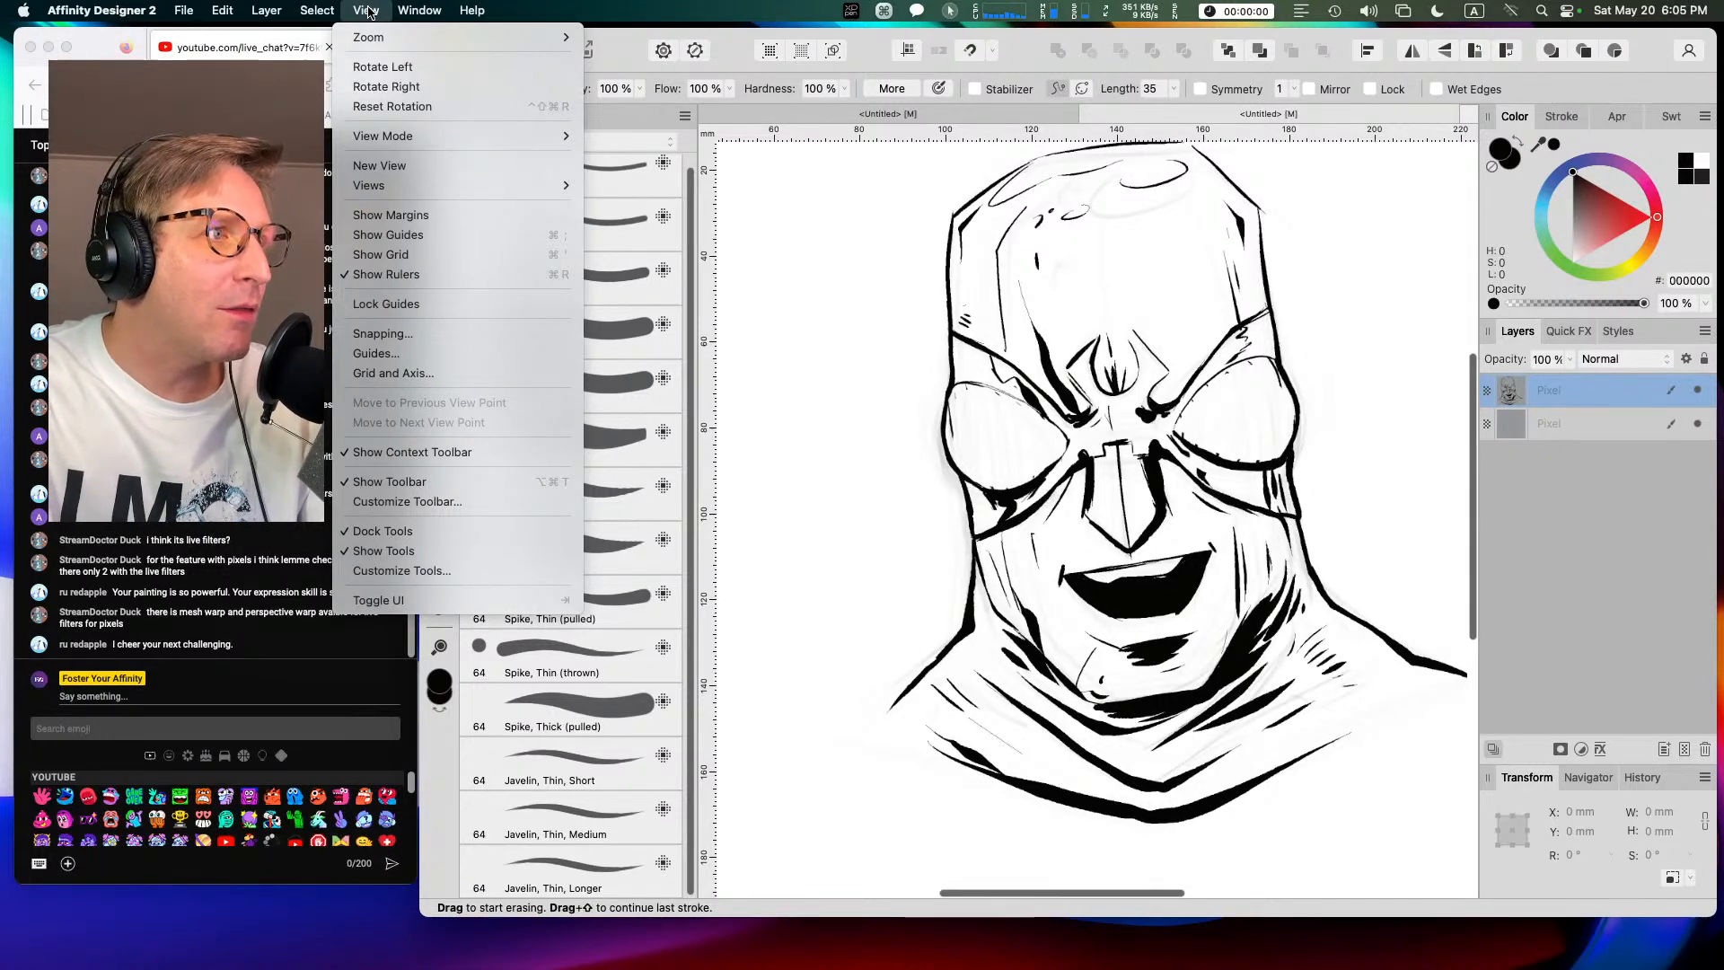
mouse_move(420, 4)
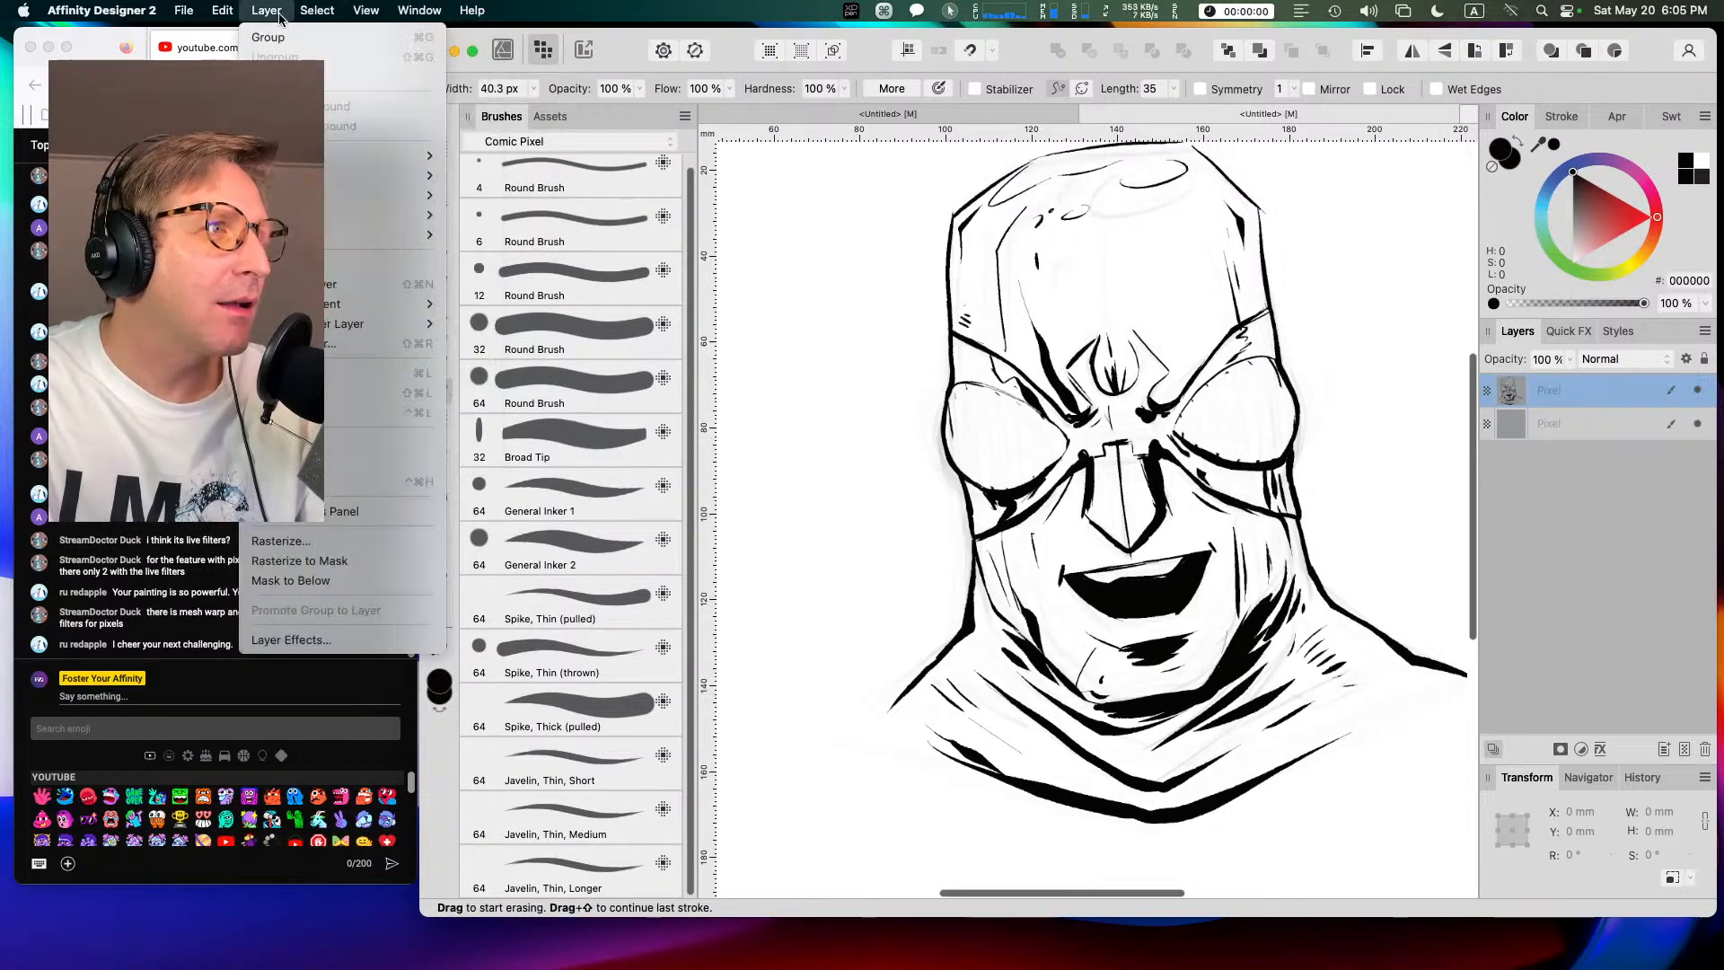
mouse_move(390, 328)
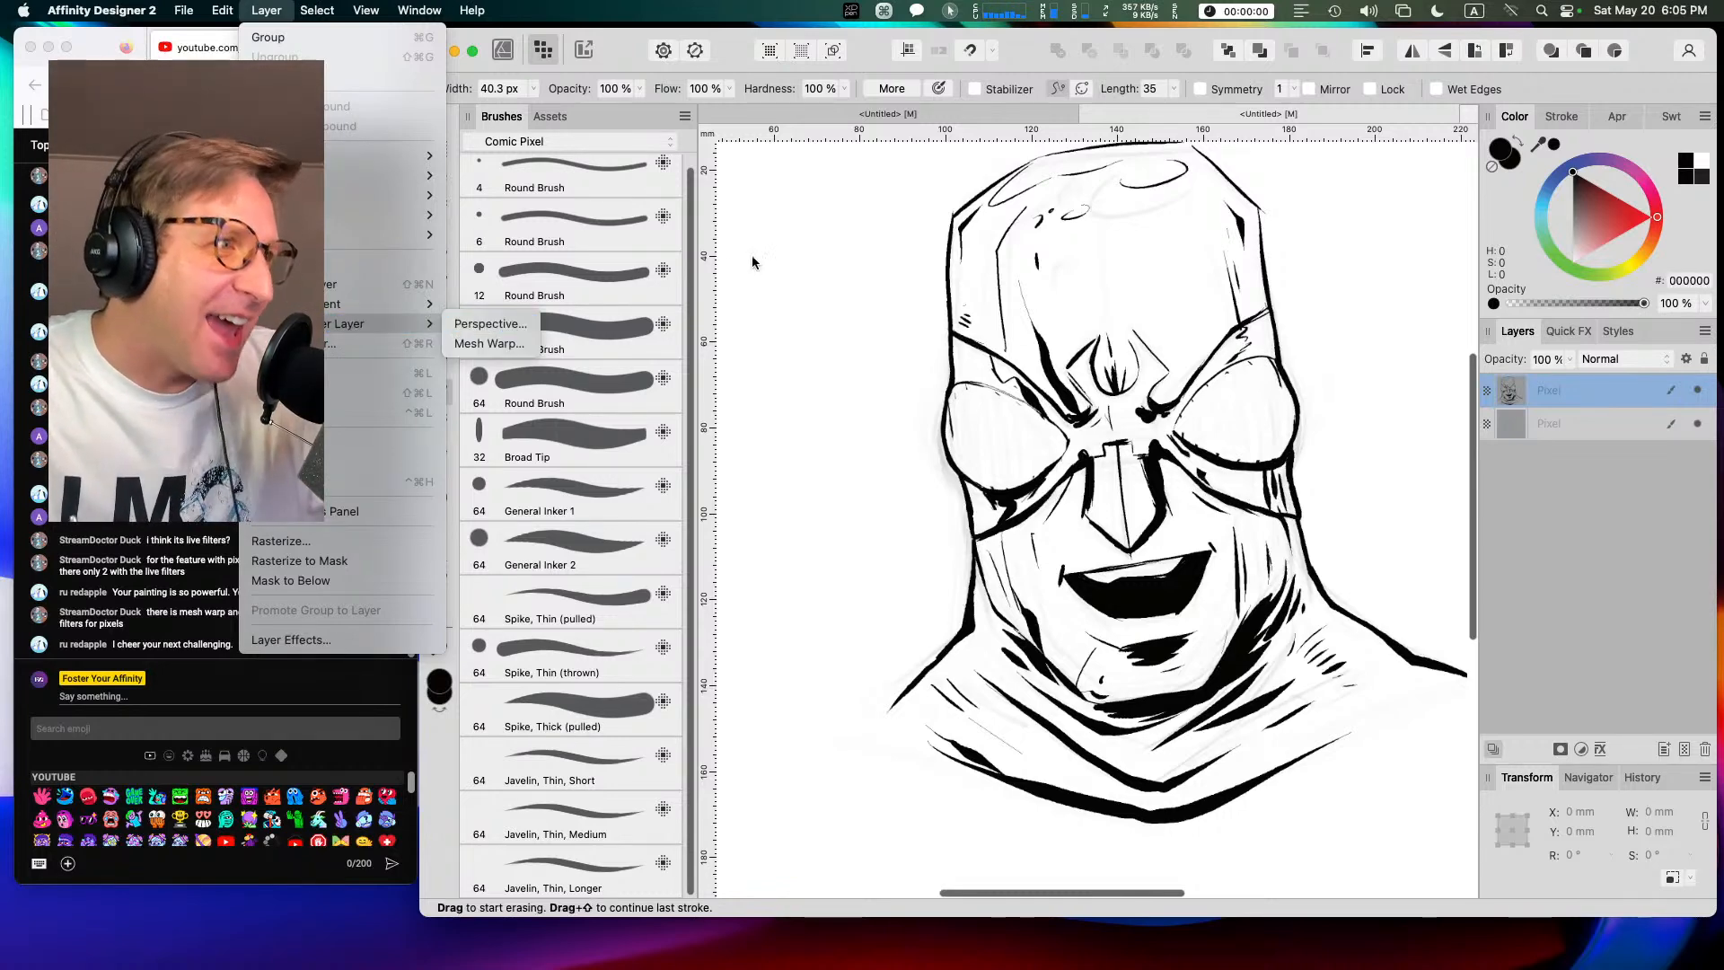
left_click(781, 256)
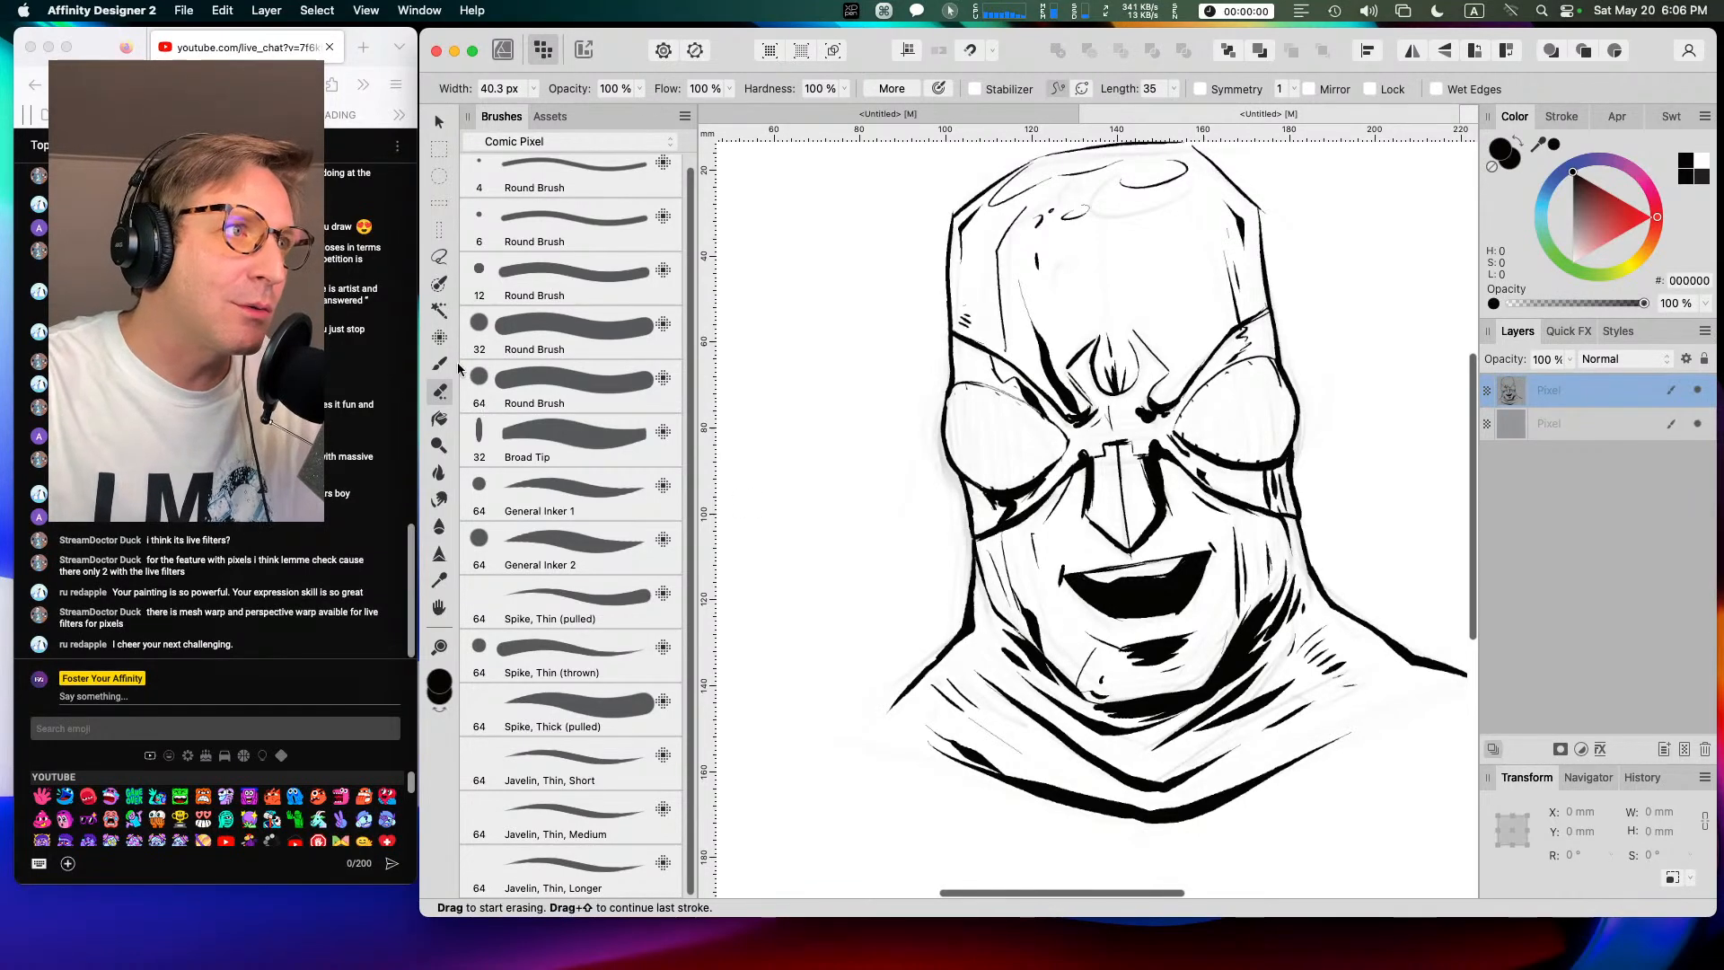
Step: Ink new curved vertical lines inside both lenses with General Inker 1 and add scalloped solid black shadows across their lower halves
left_click(439, 336)
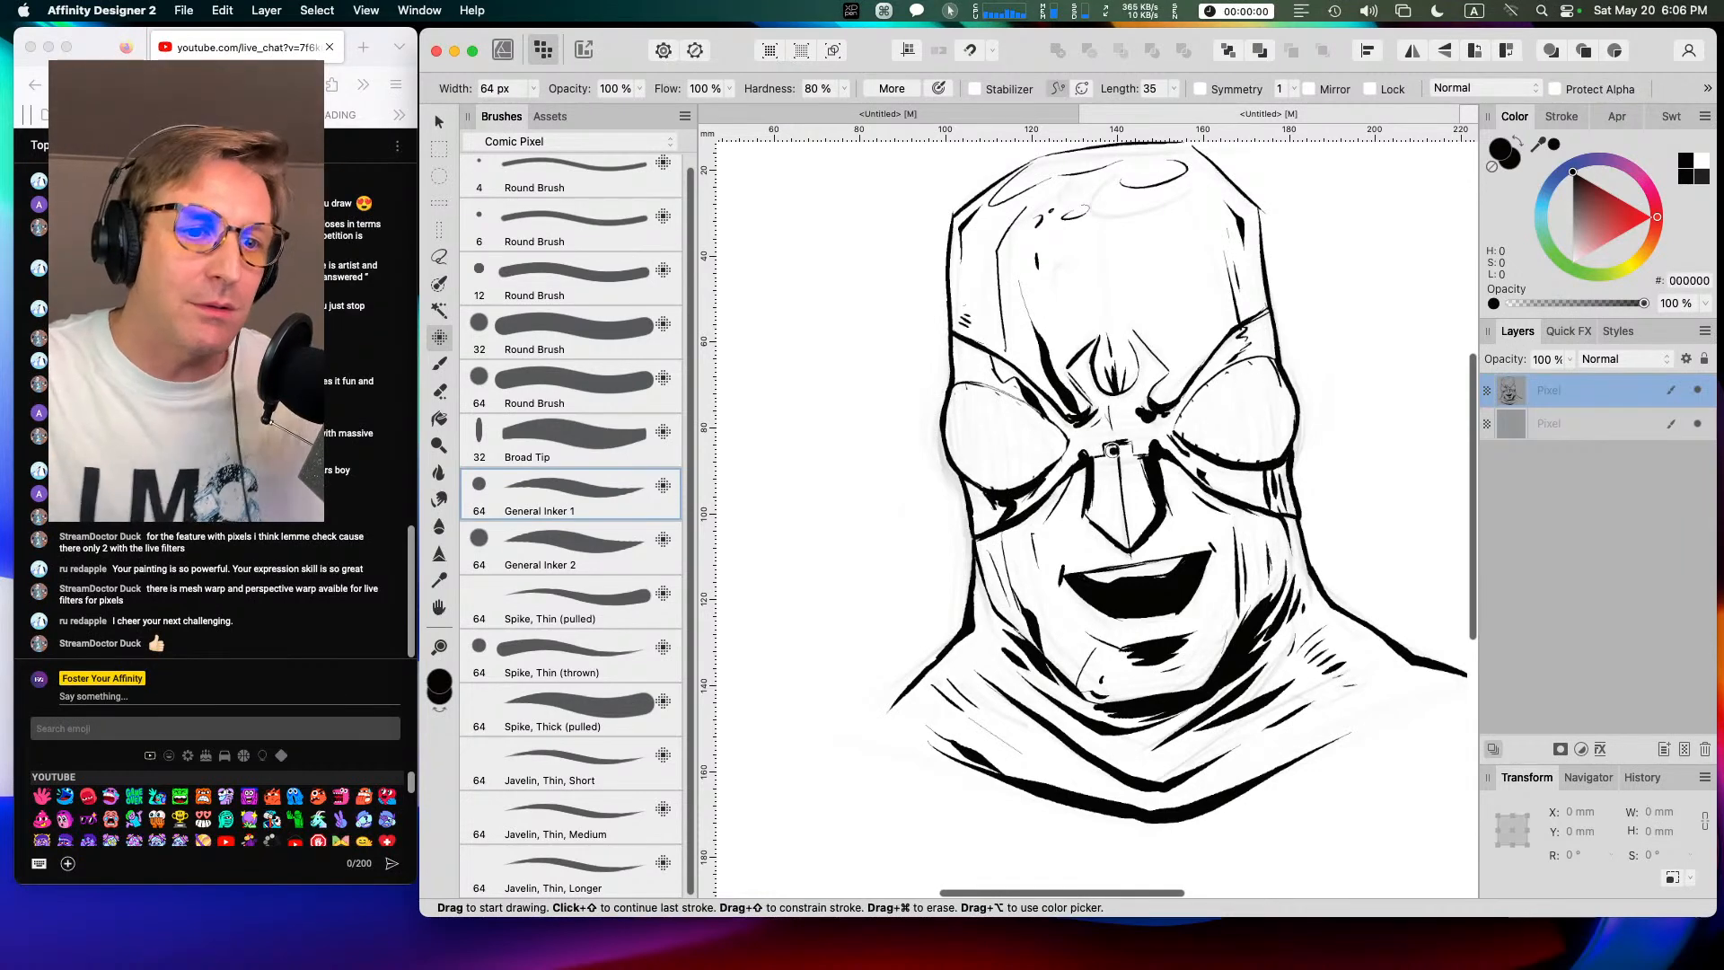
key("b")
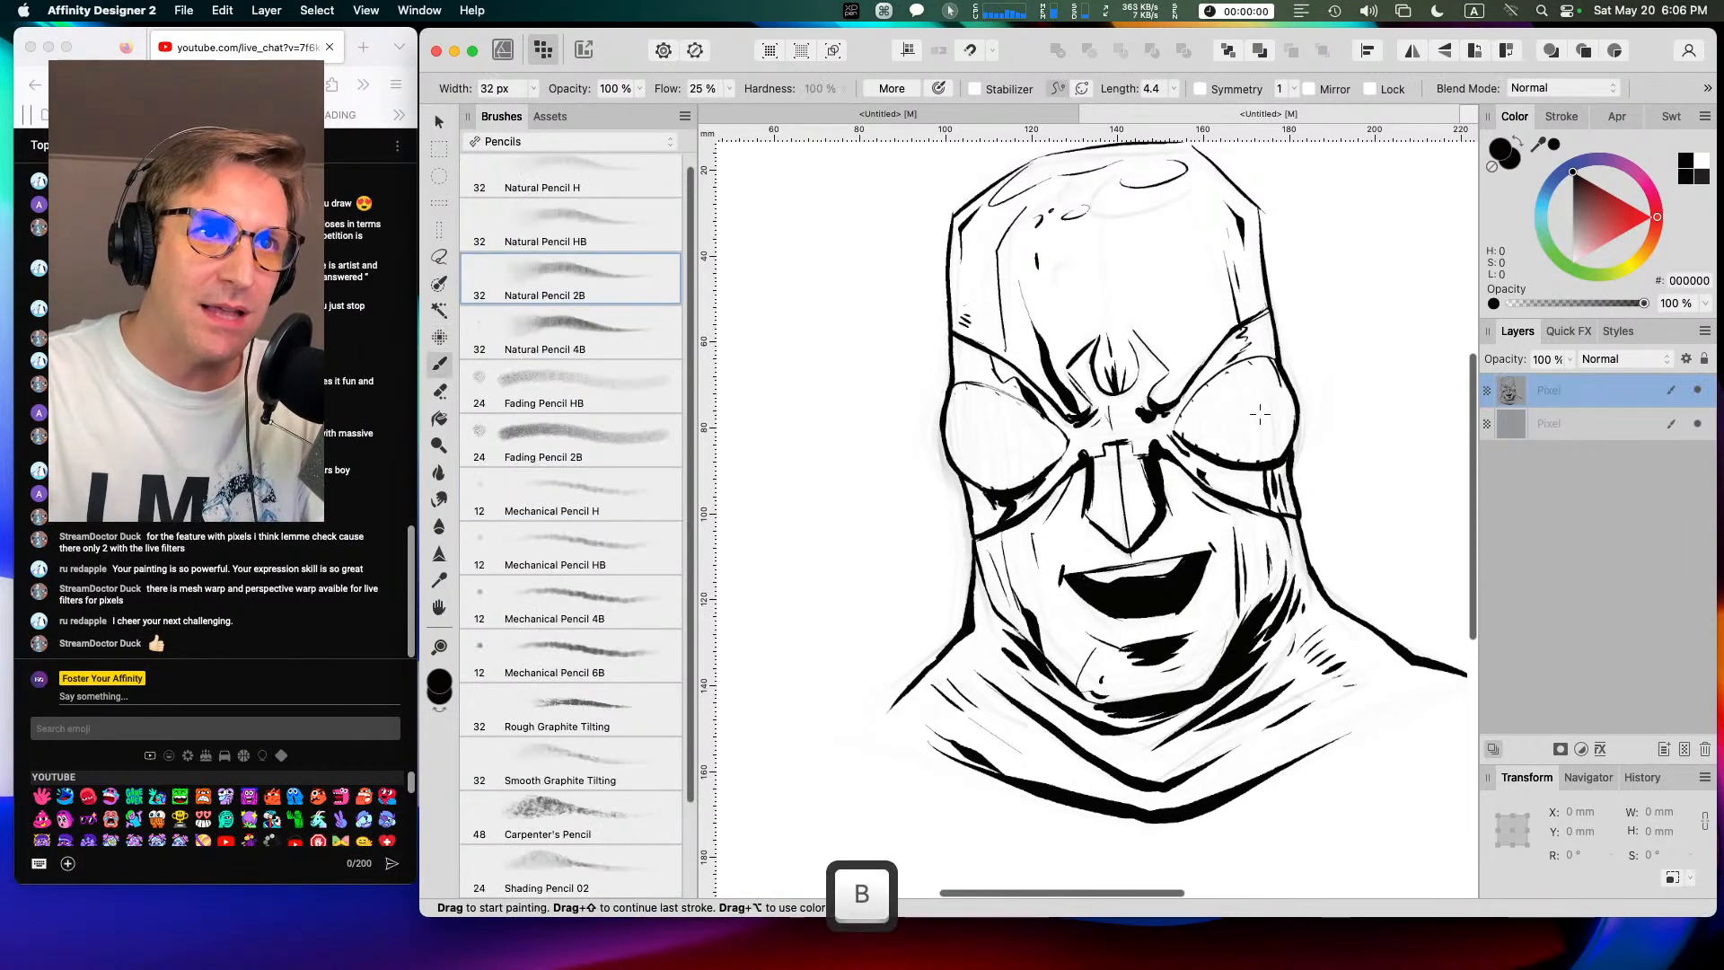
left_click(439, 337)
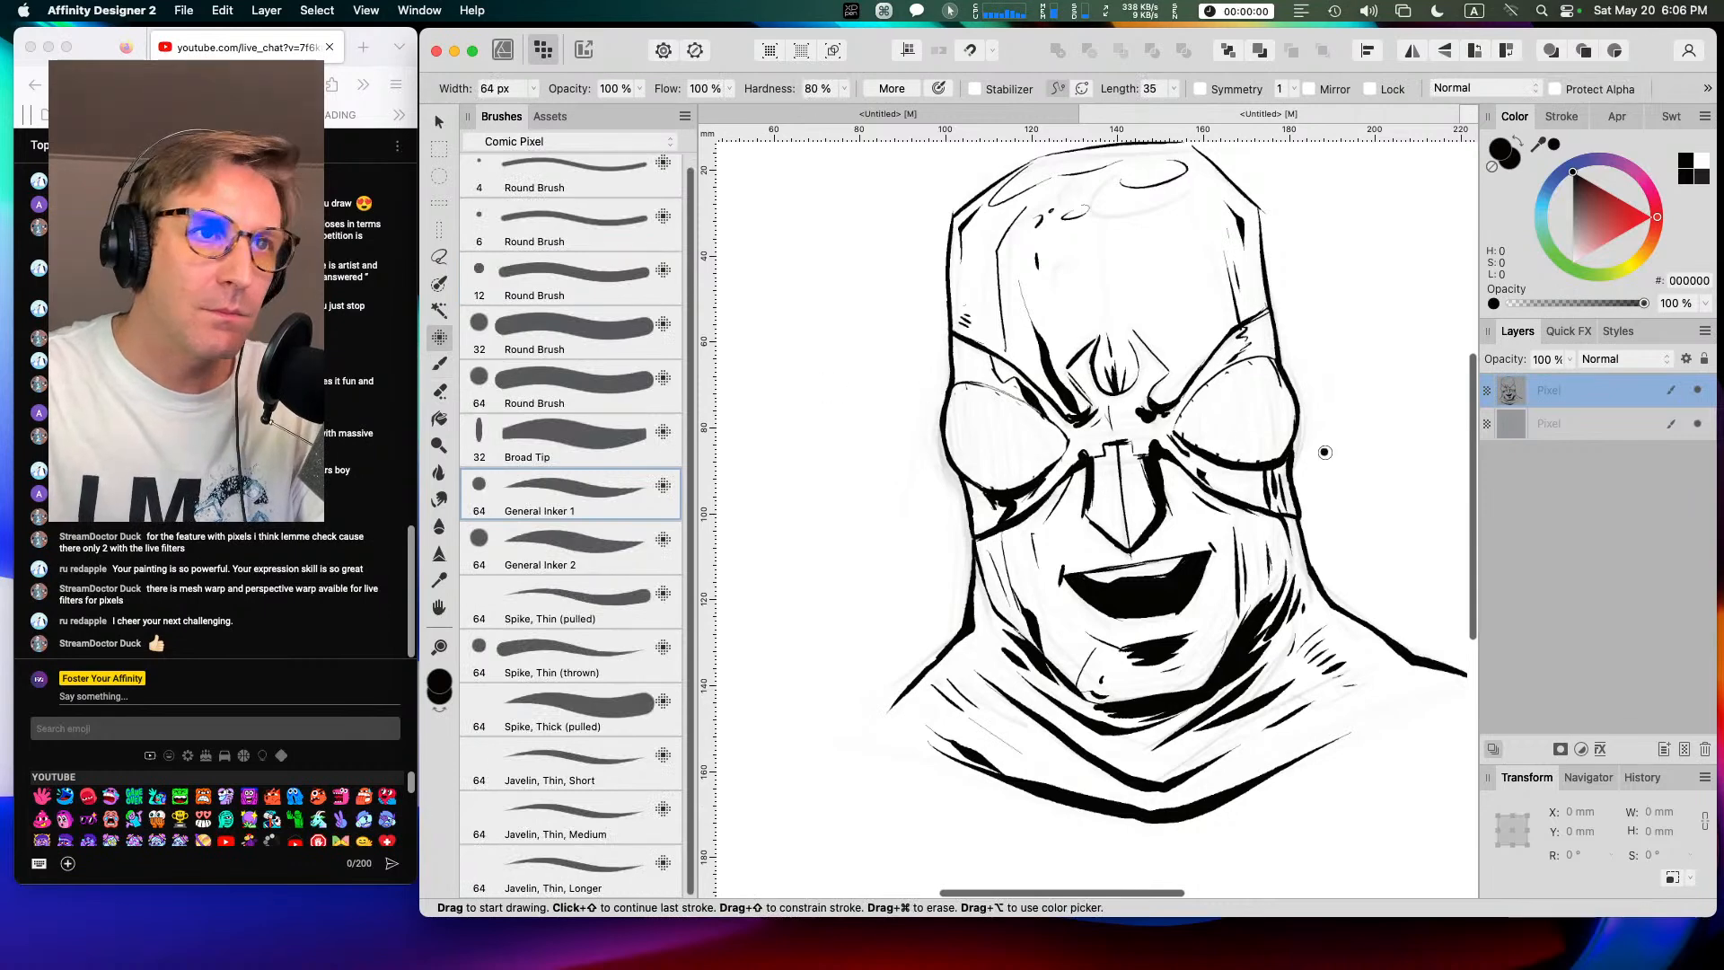
key("super")
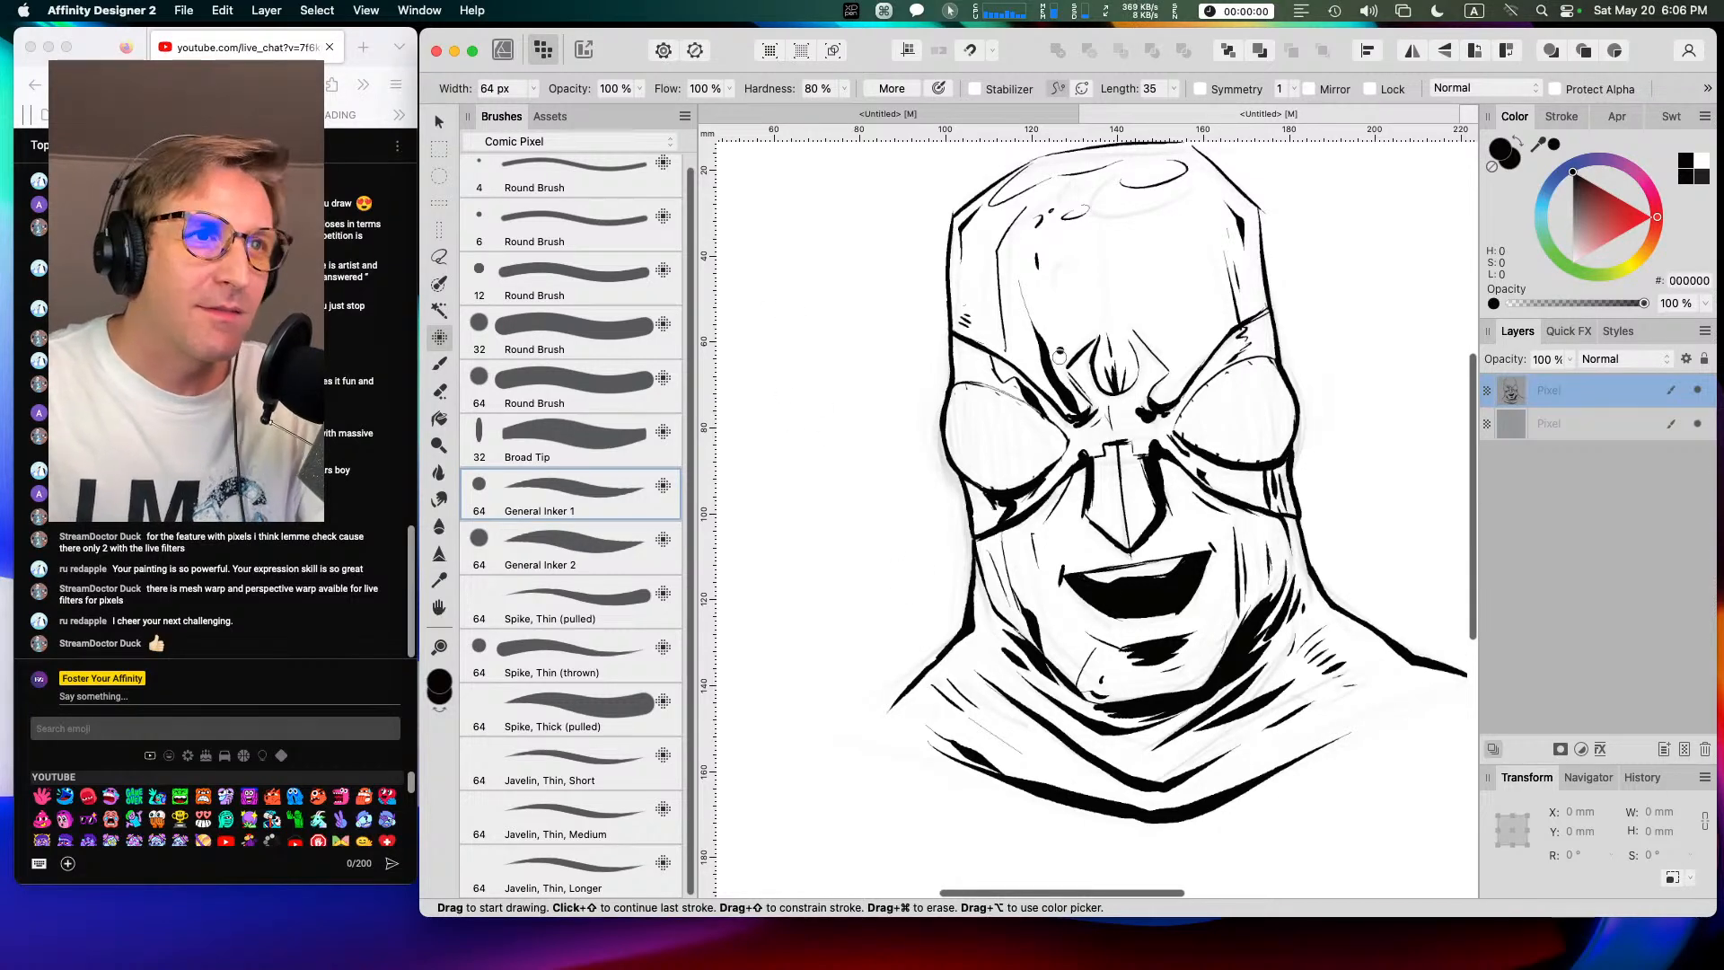
key("b")
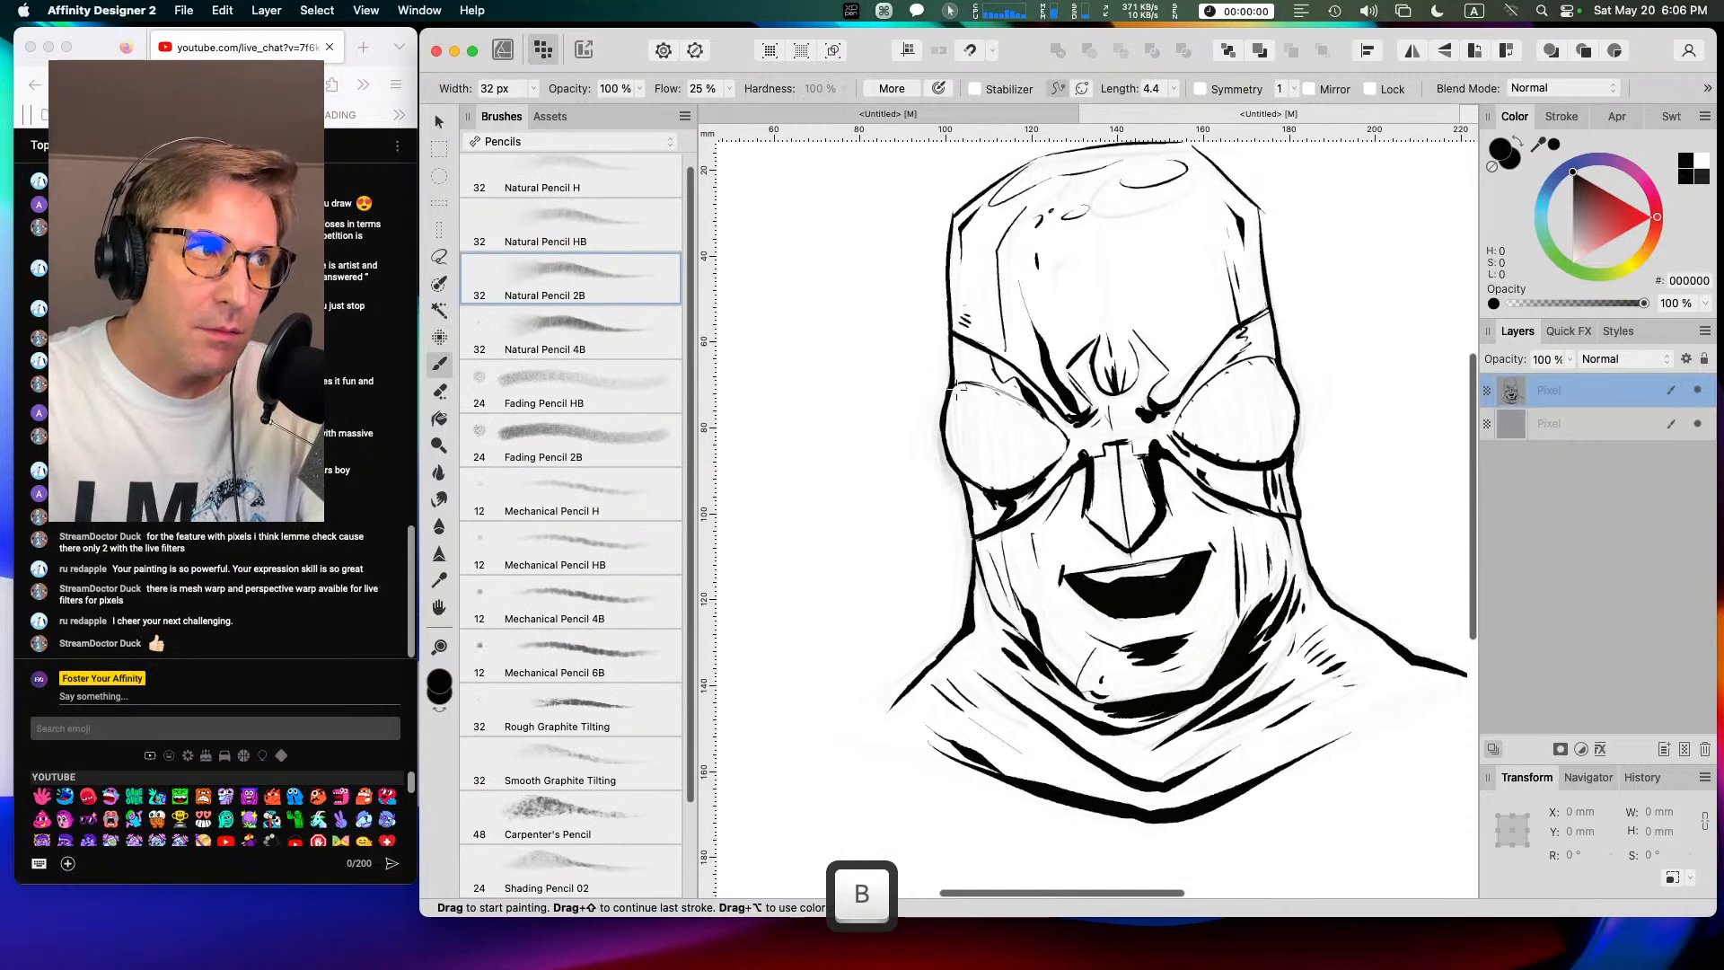
key("b")
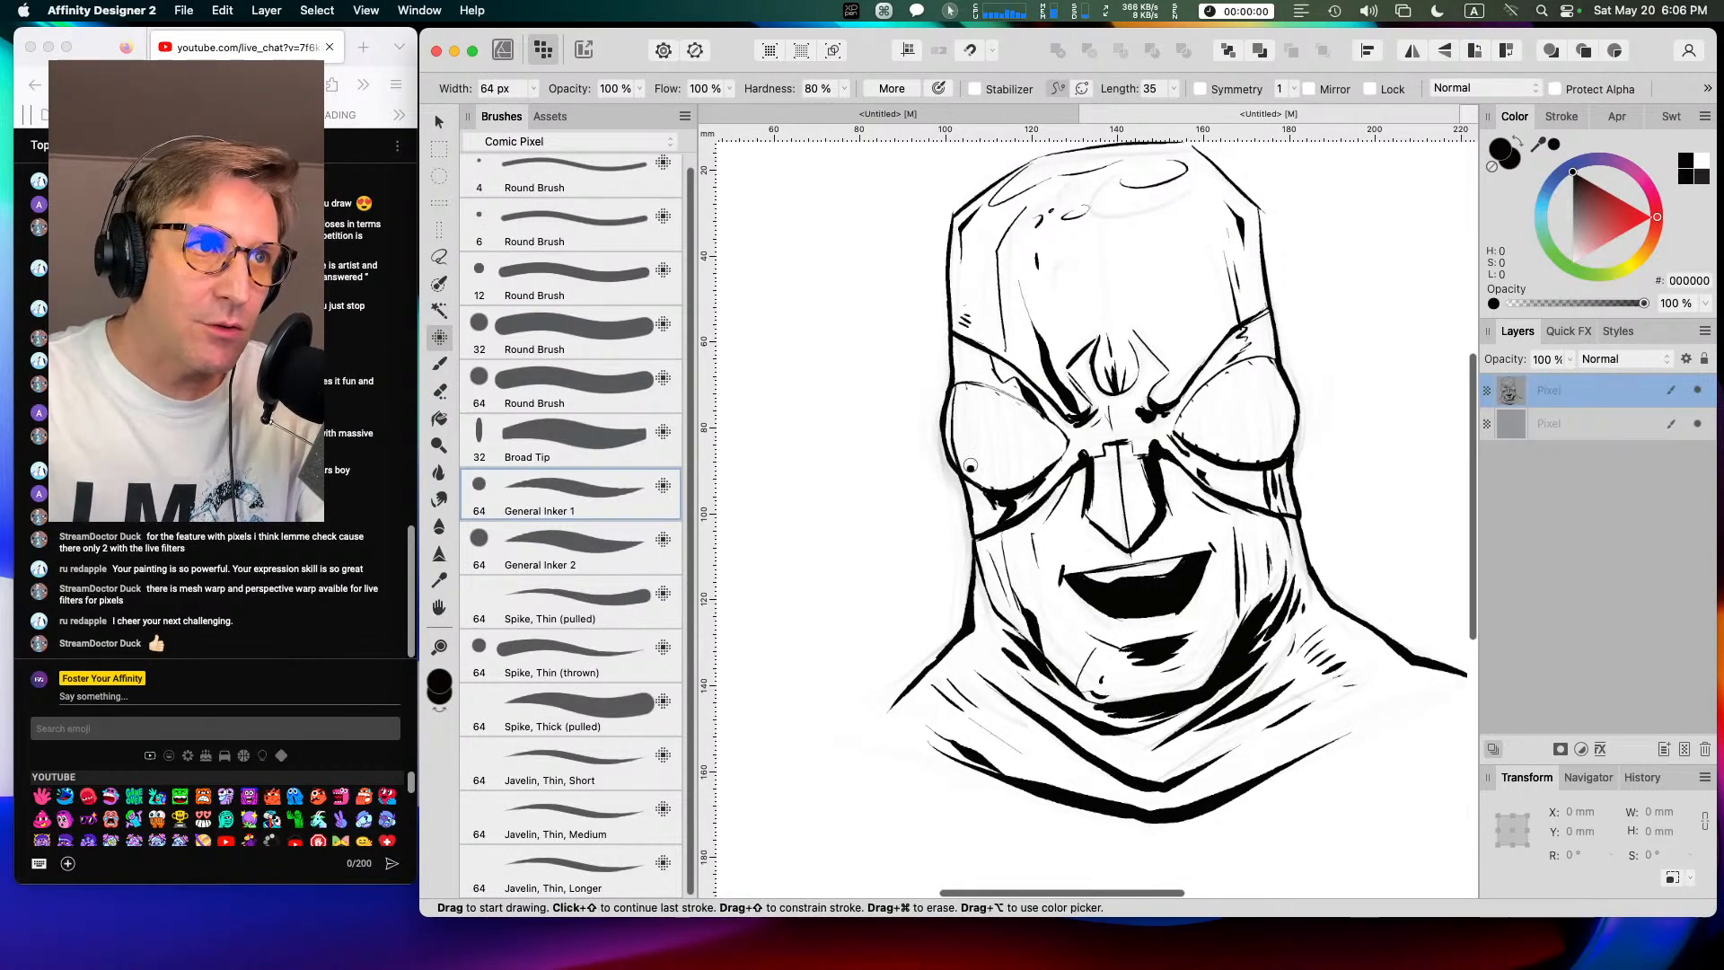
left_click_drag(979, 384, 1006, 493)
mouse_move(1012, 404)
left_mouse_down()
mouse_move(1028, 494)
mouse_move(1054, 440)
left_mouse_up()
left_click_drag(1182, 416, 1201, 446)
mouse_move(1207, 387)
left_mouse_down()
mouse_move(1213, 440)
mouse_move(1226, 377)
mouse_move(1248, 459)
left_mouse_up()
left_click_drag(1249, 370, 1259, 453)
left_click_drag(1268, 361, 1279, 456)
mouse_move(952, 440)
left_mouse_down()
mouse_move(984, 469)
mouse_move(1045, 448)
left_mouse_up()
left_click_drag(1203, 431, 1296, 415)
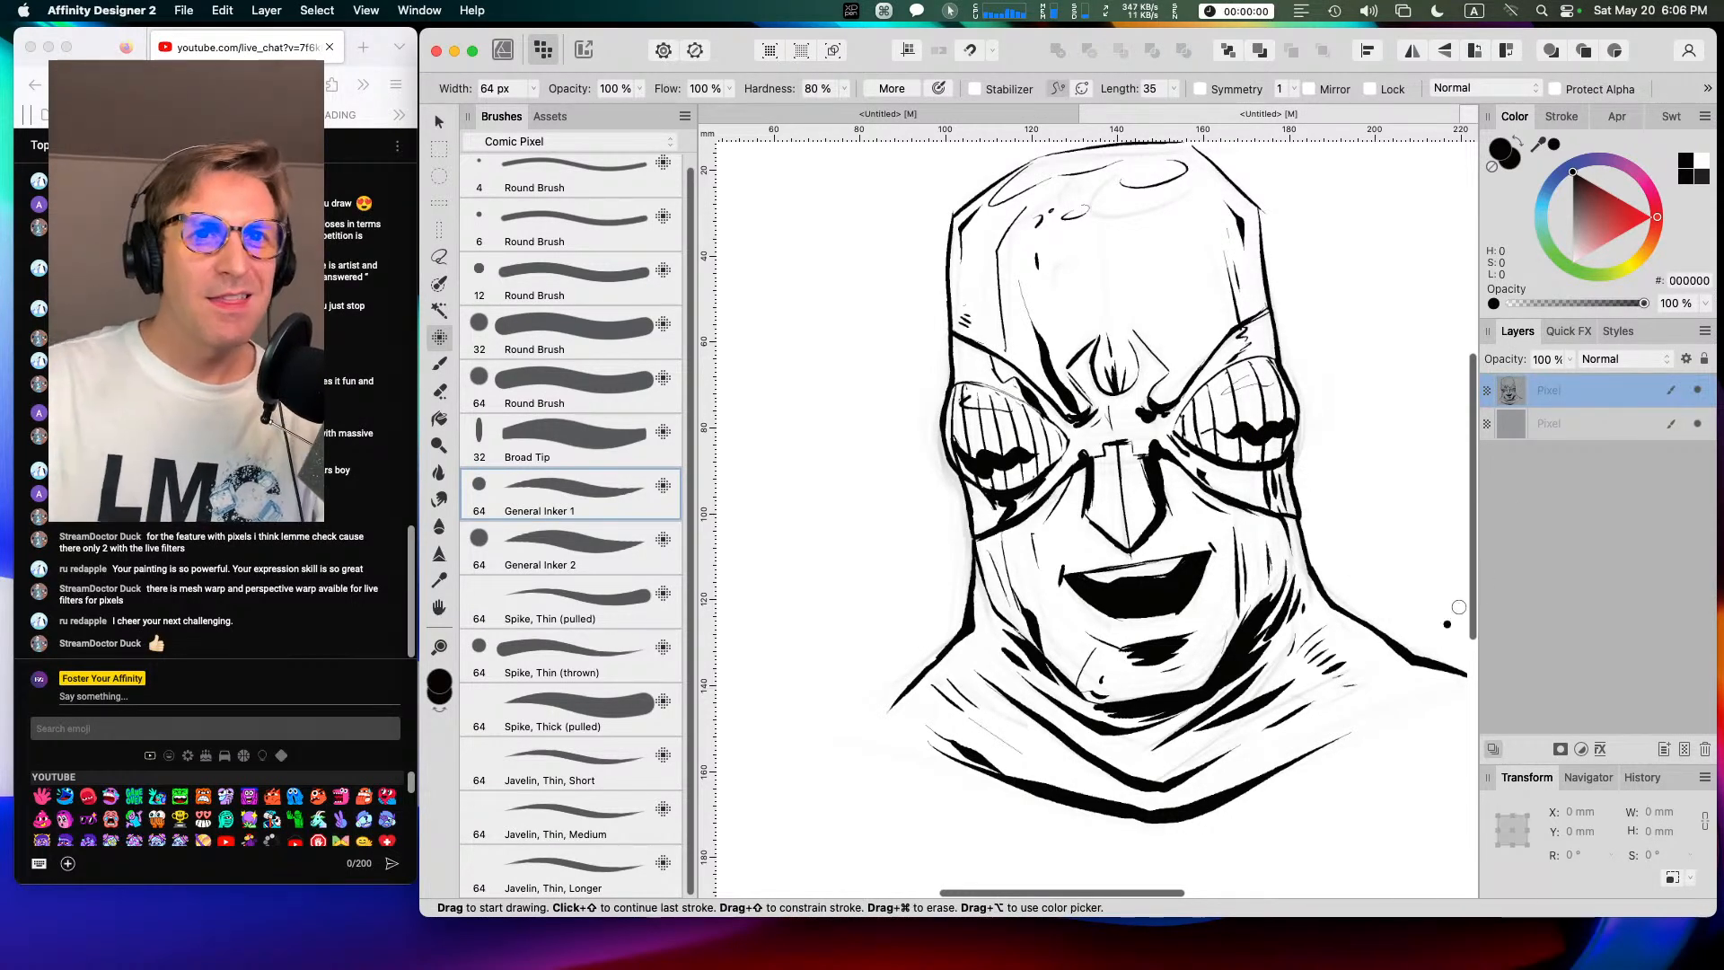
Step: Hide the pencil sketch layer and add a new pixel layer between it and the inks
left_click(1697, 422)
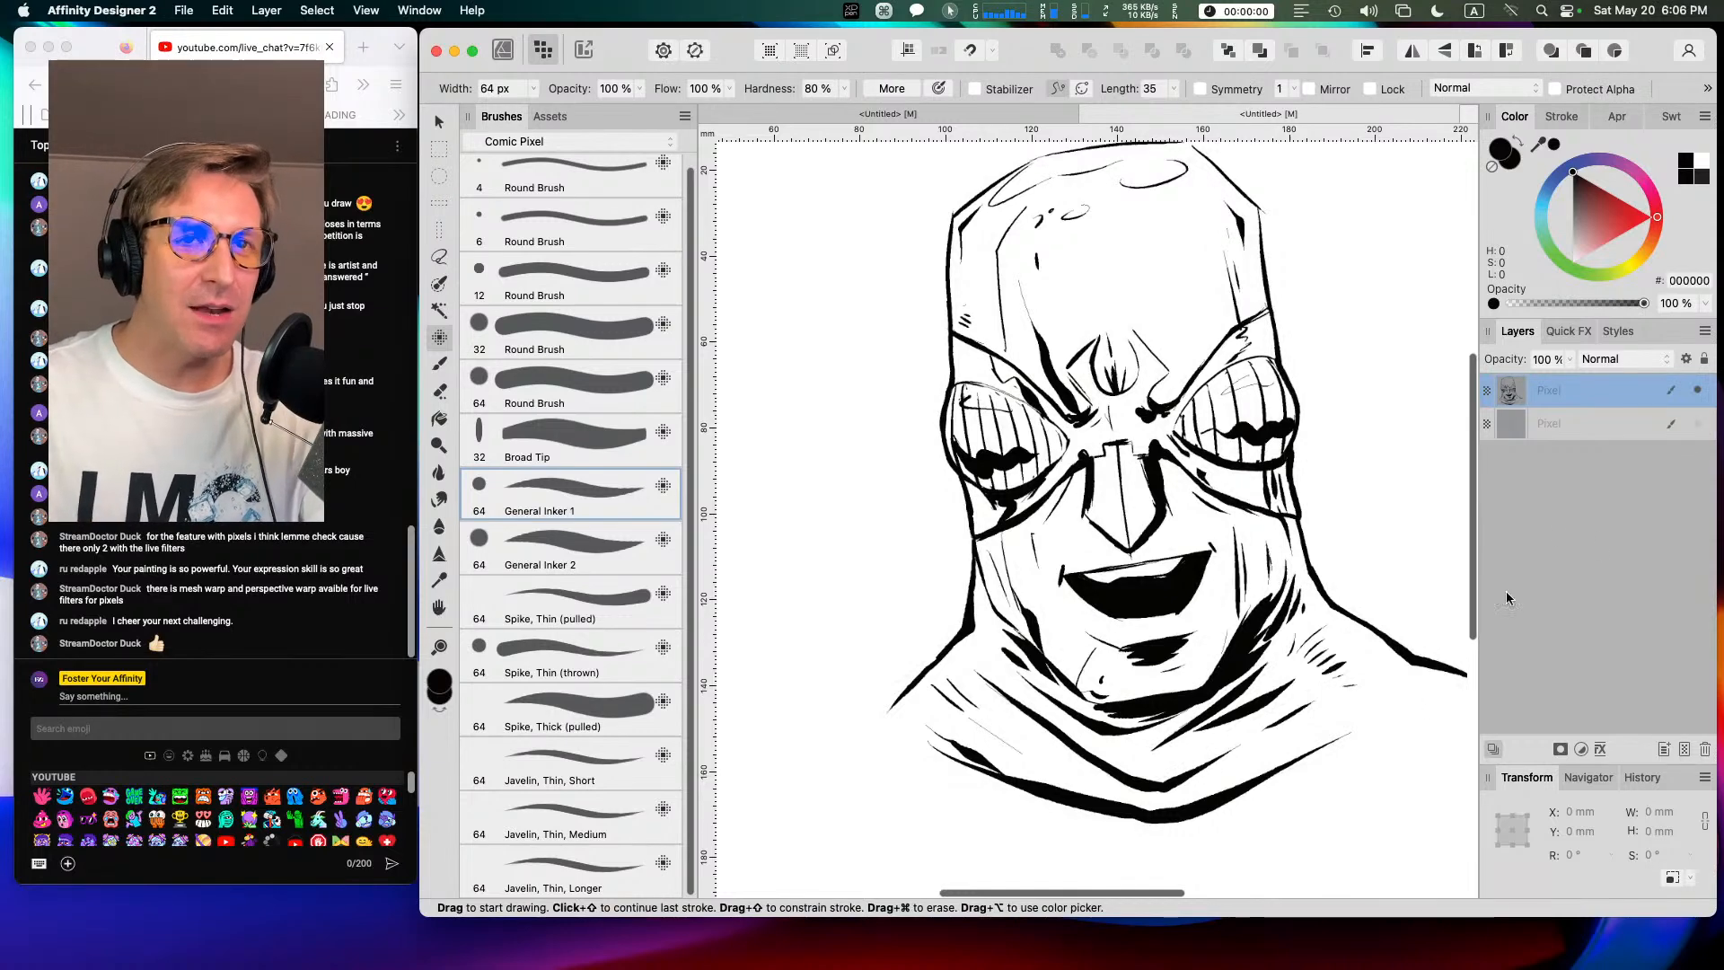
left_click(1575, 430)
left_click(1682, 751)
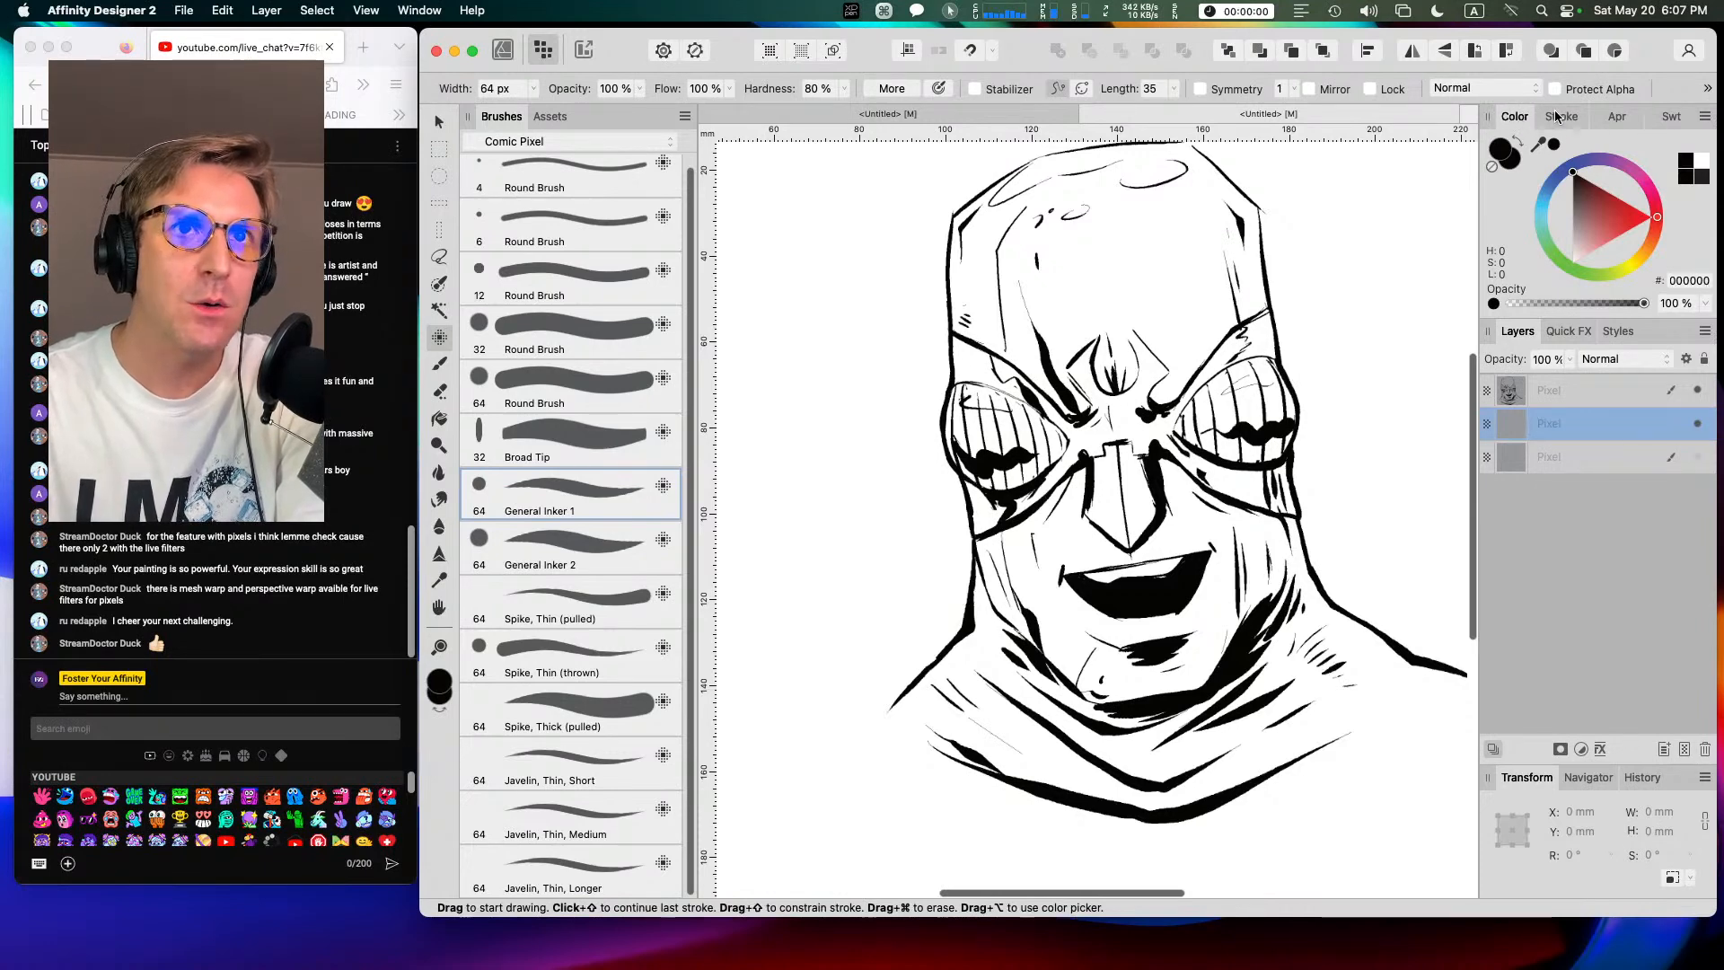
Step: Switch the Color panel to CMYK sliders and float it on the canvas beside the head
left_click(1615, 118)
left_click(1670, 117)
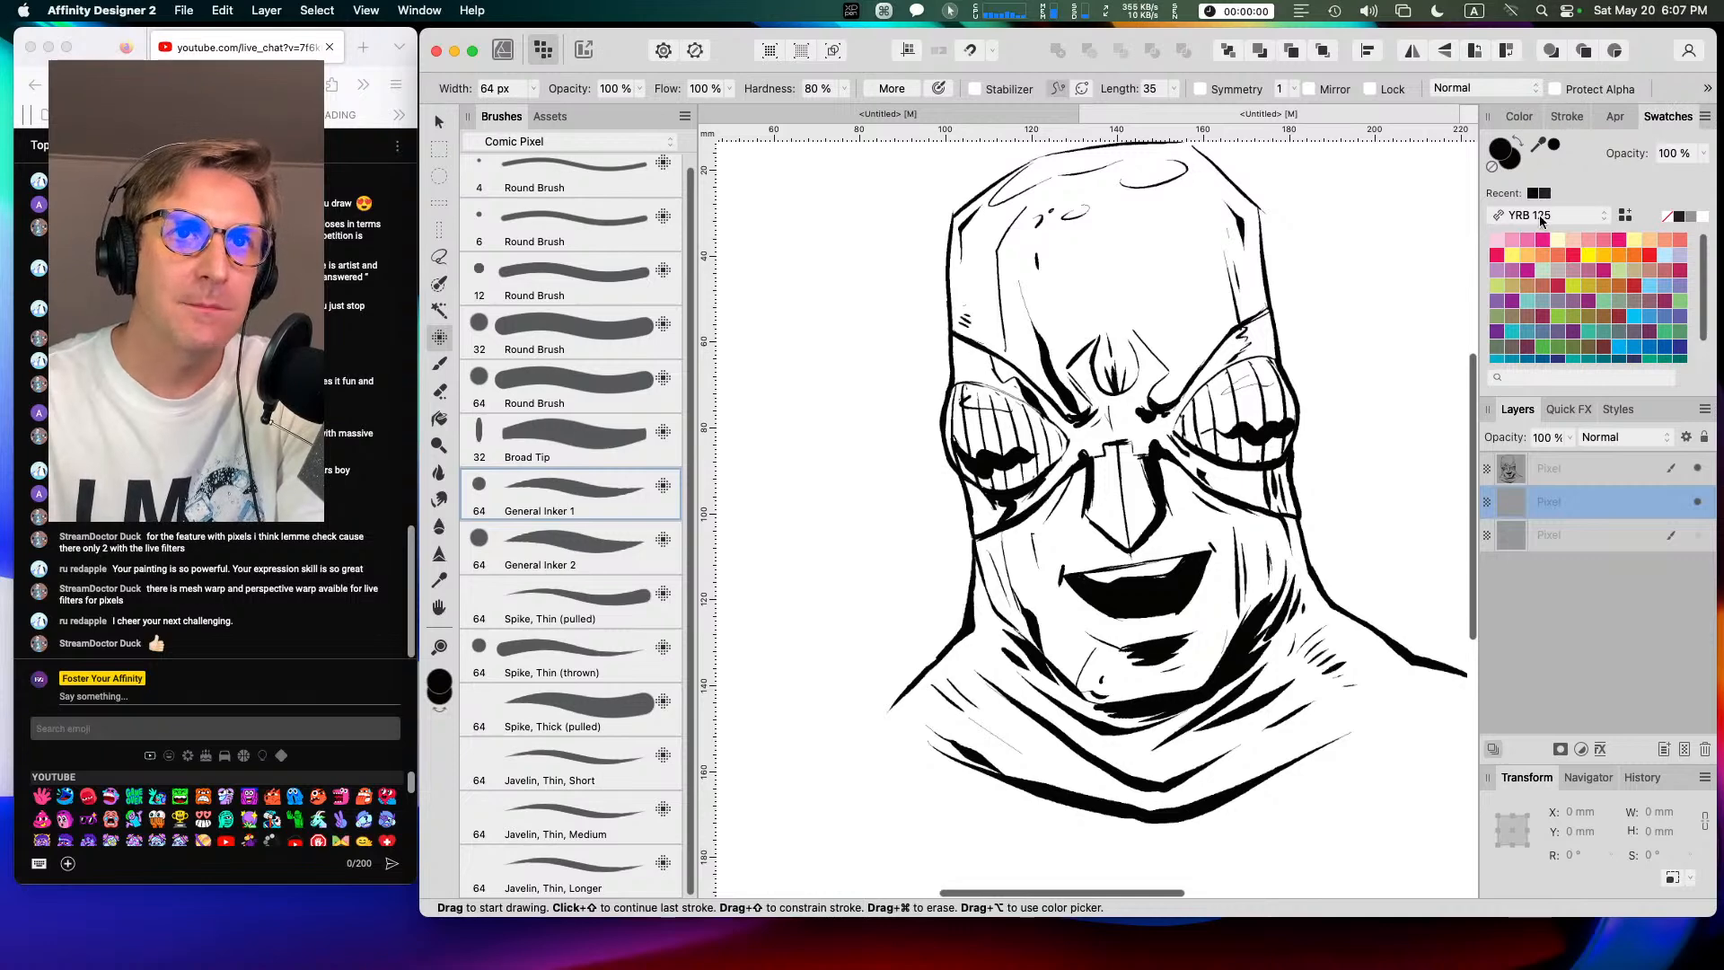
left_click(1517, 120)
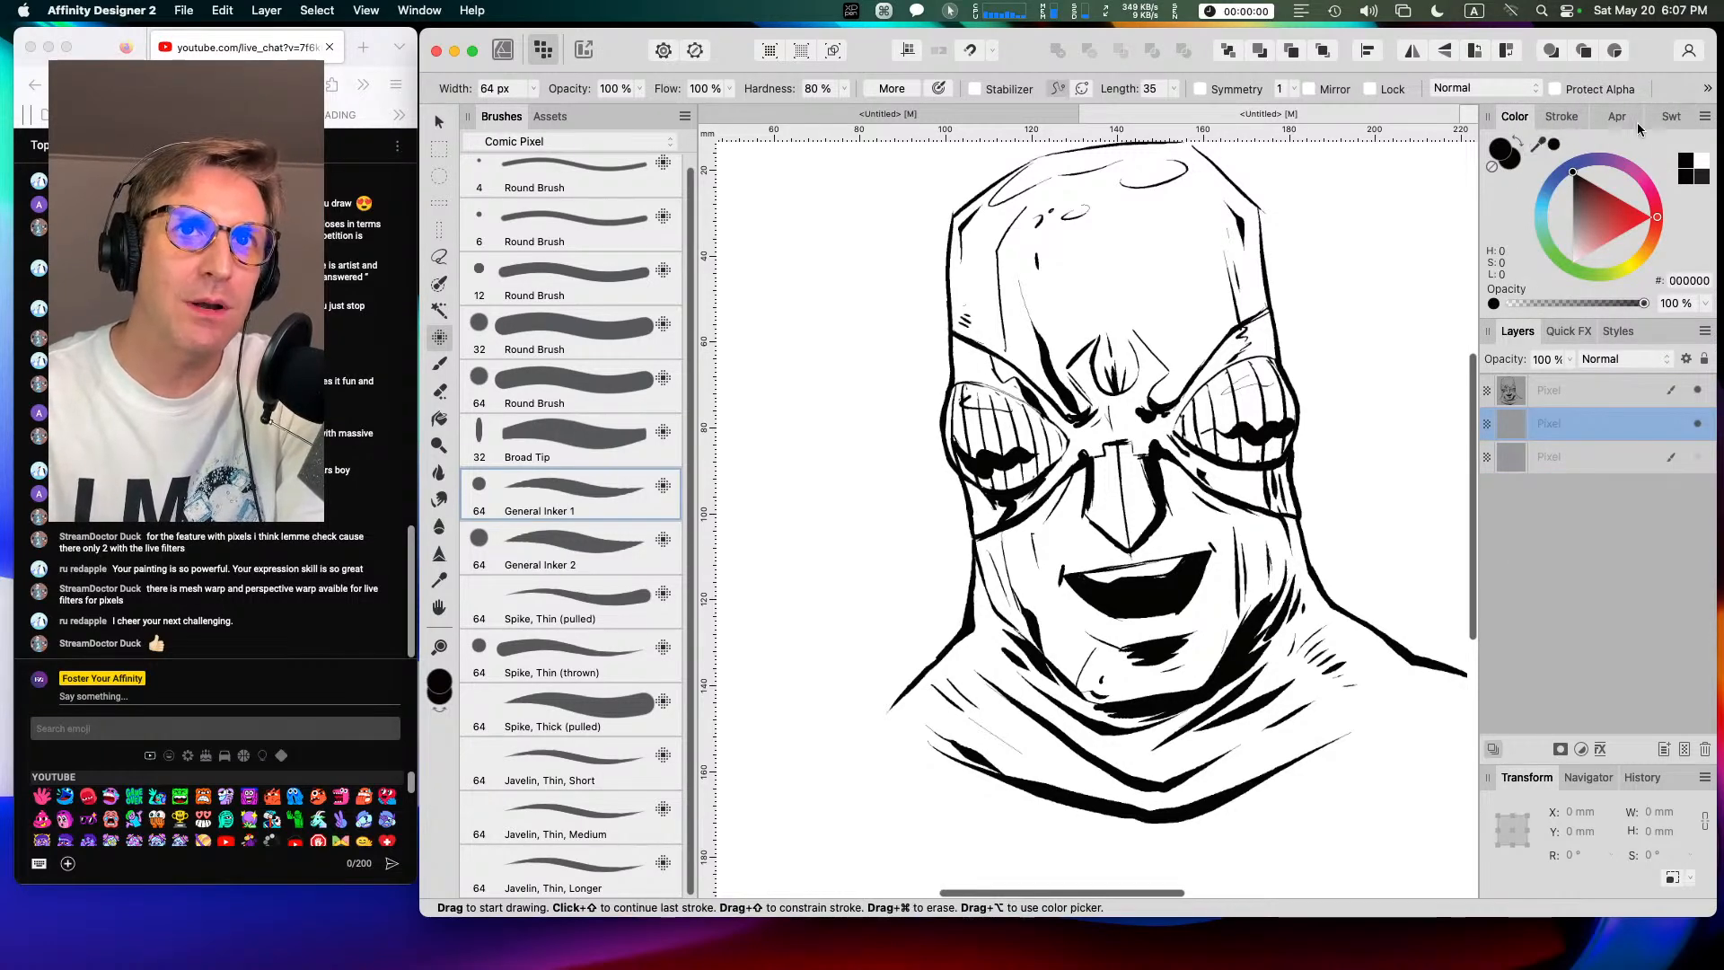
left_click(1699, 120)
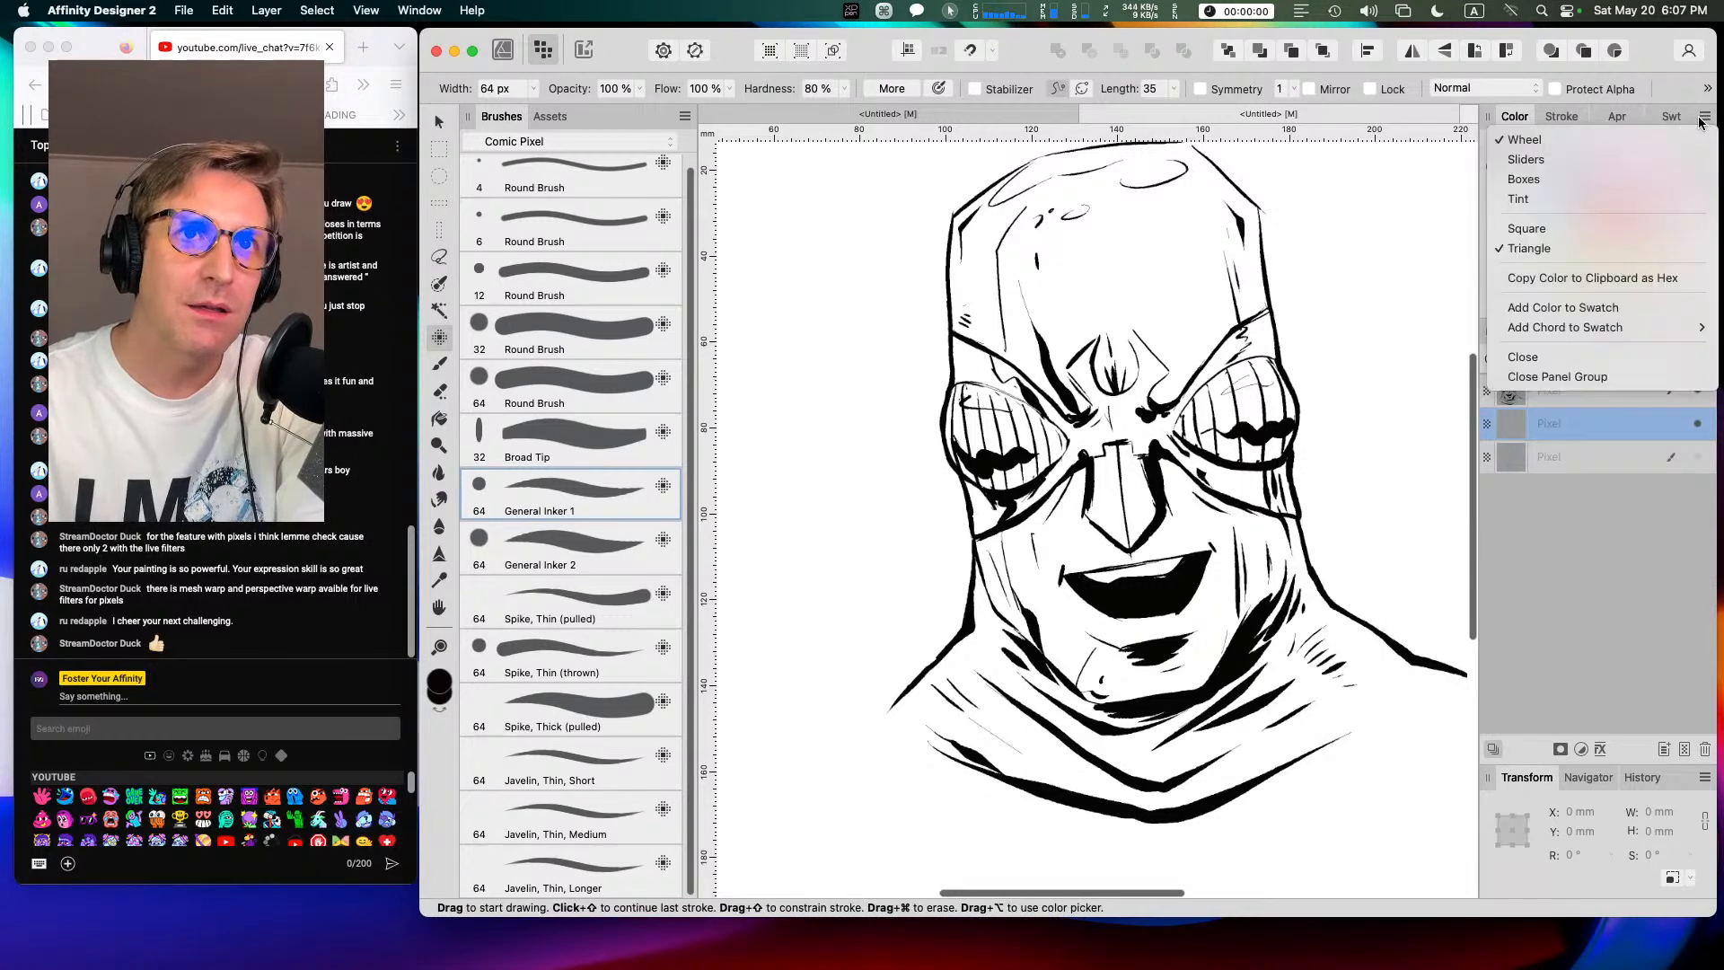
left_click(1622, 161)
left_click_drag(1515, 116, 741, 566)
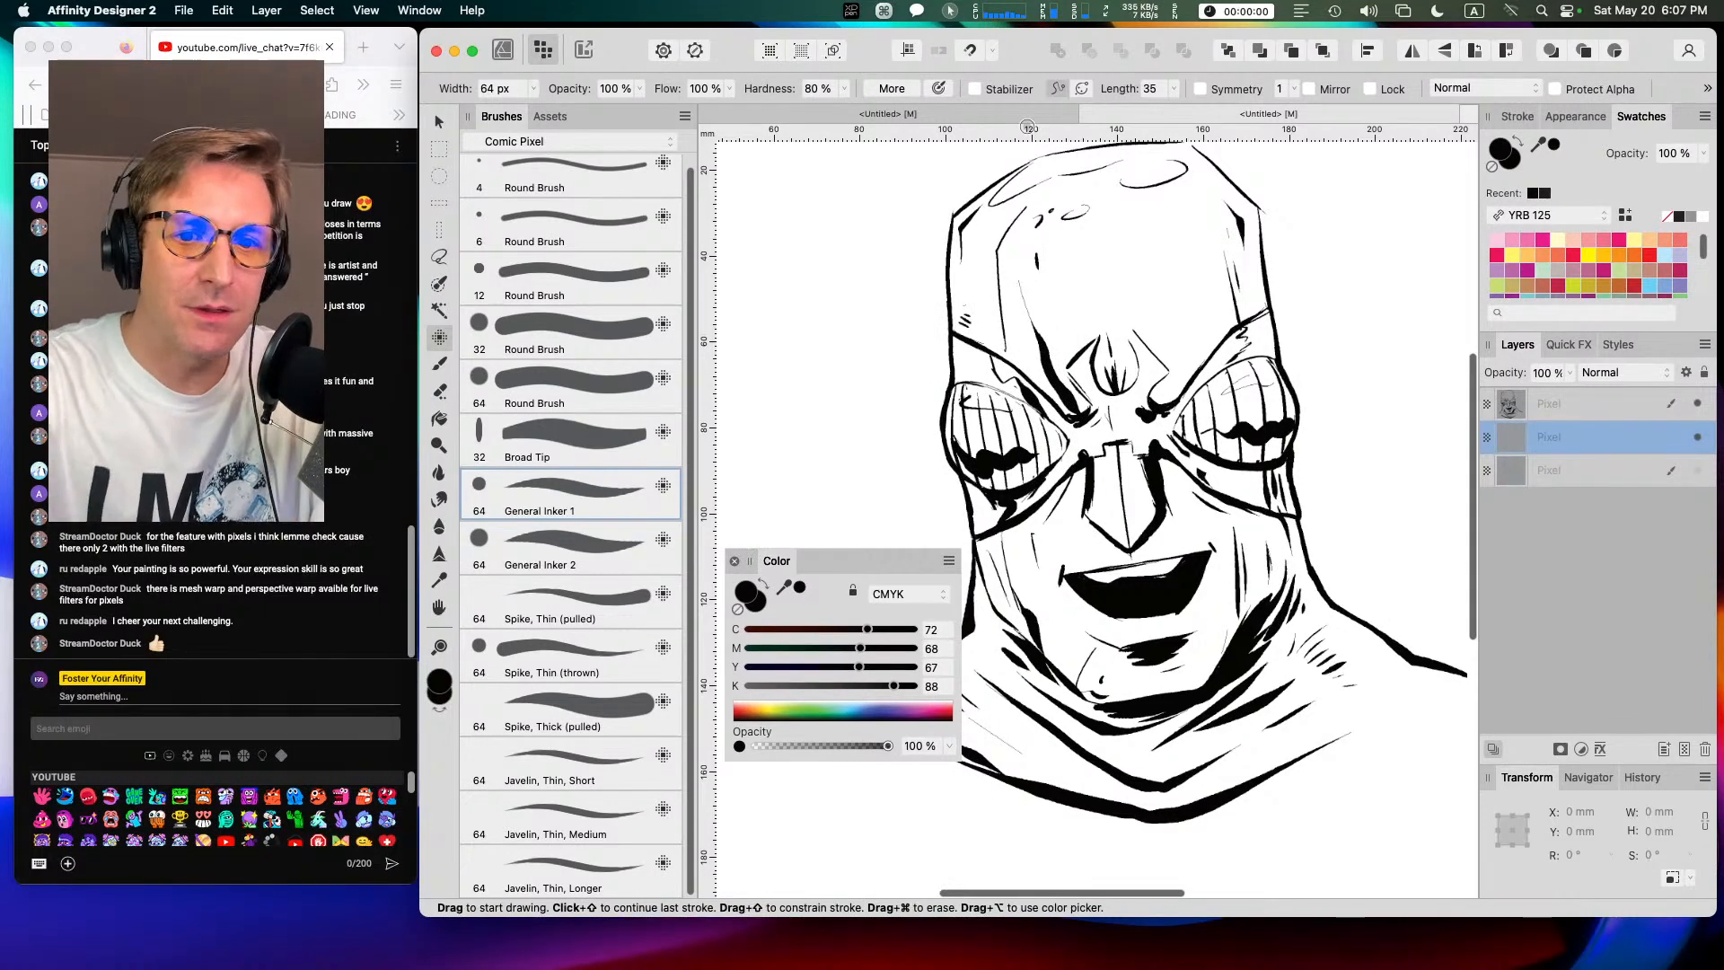
key("super+minus")
left_click_drag(1126, 511, 1169, 548)
left_click_drag(777, 560, 799, 444)
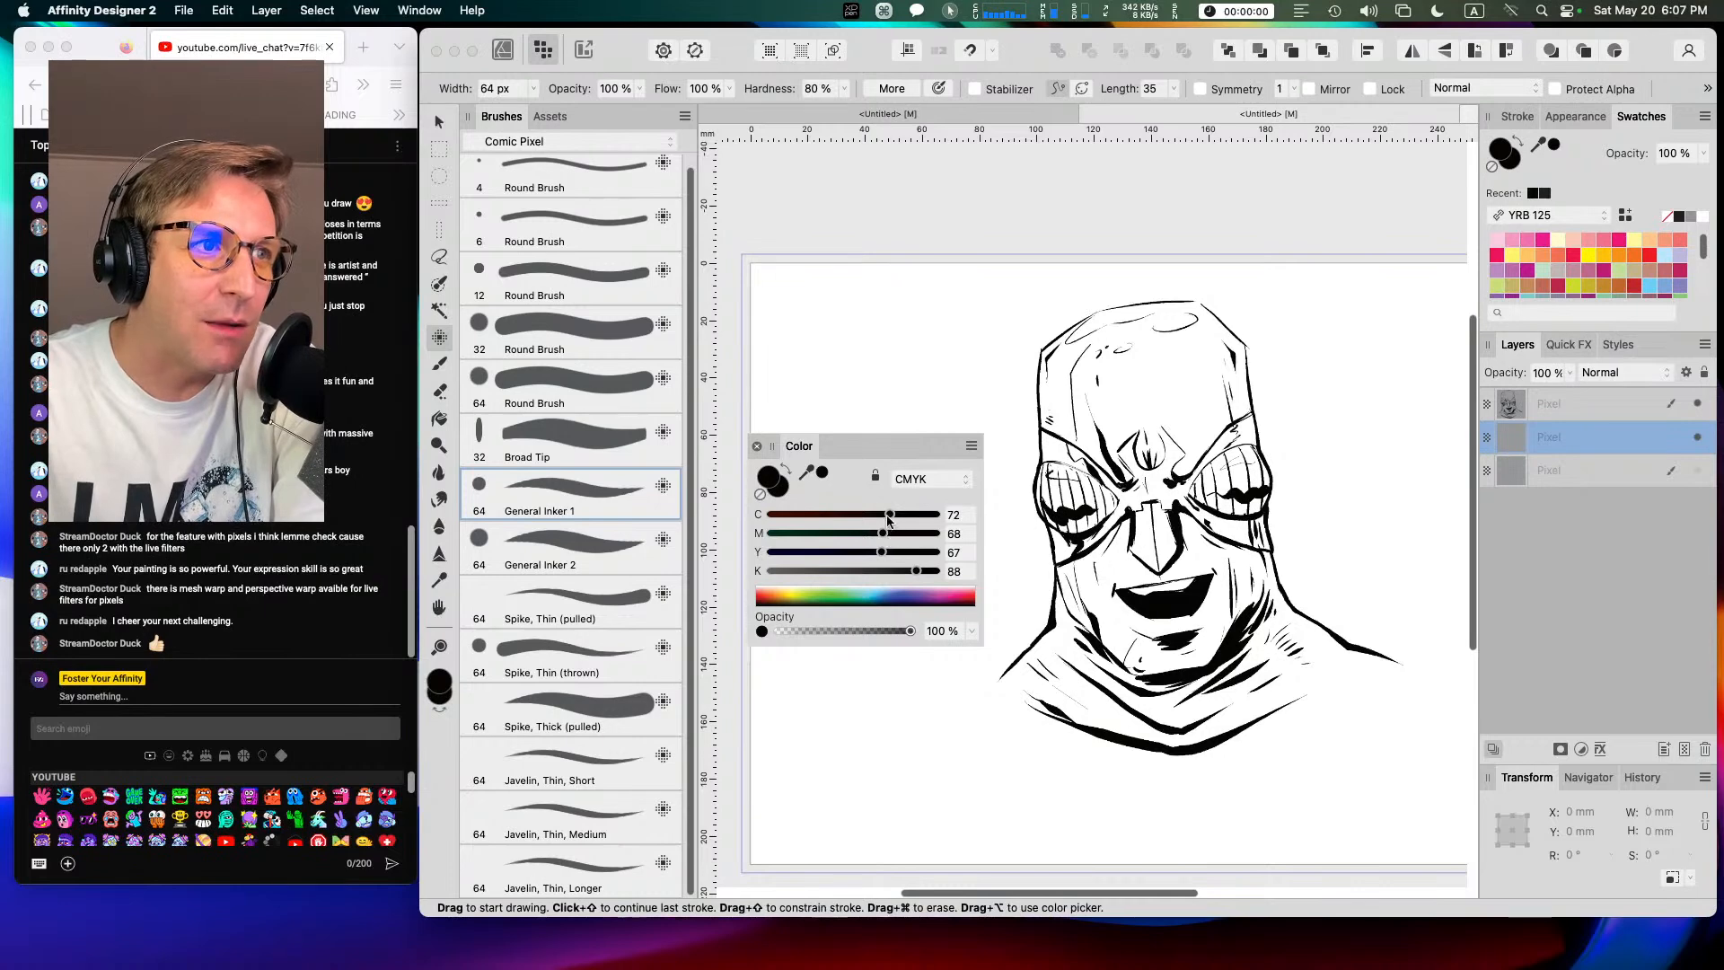
Step: Mix a red brush colour with C 0, M 100, Y 70 and K 0
left_click_drag(889, 513, 768, 516)
left_click_drag(919, 572, 769, 572)
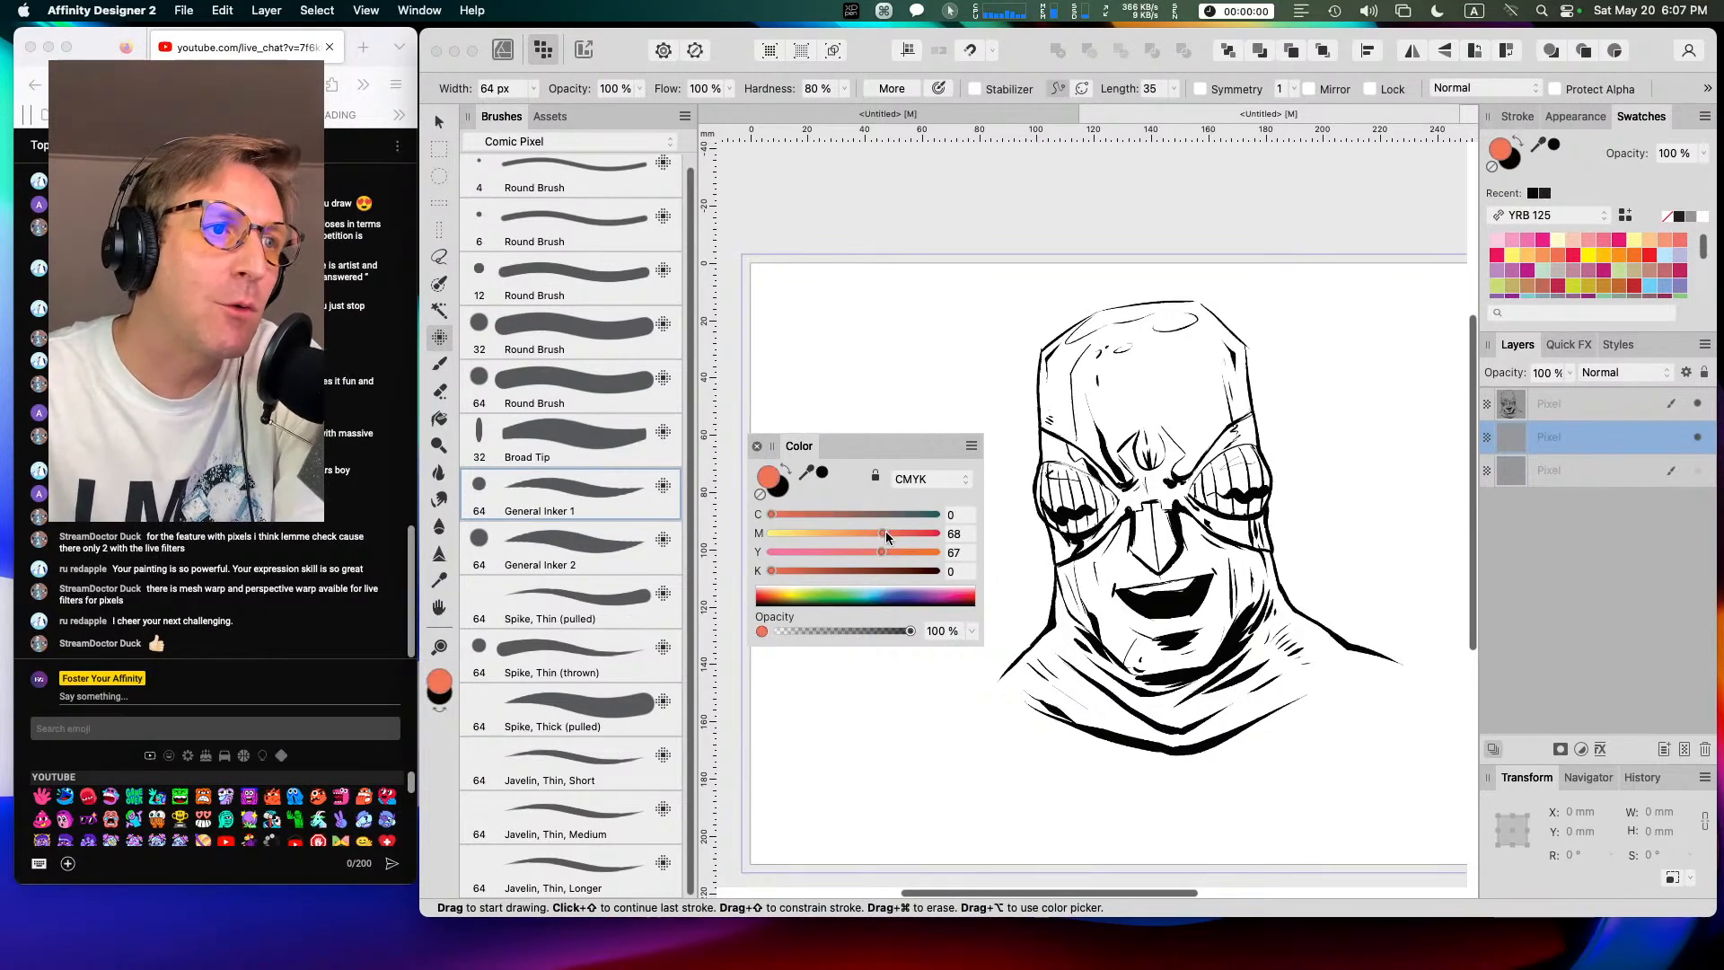
left_click_drag(885, 531, 977, 530)
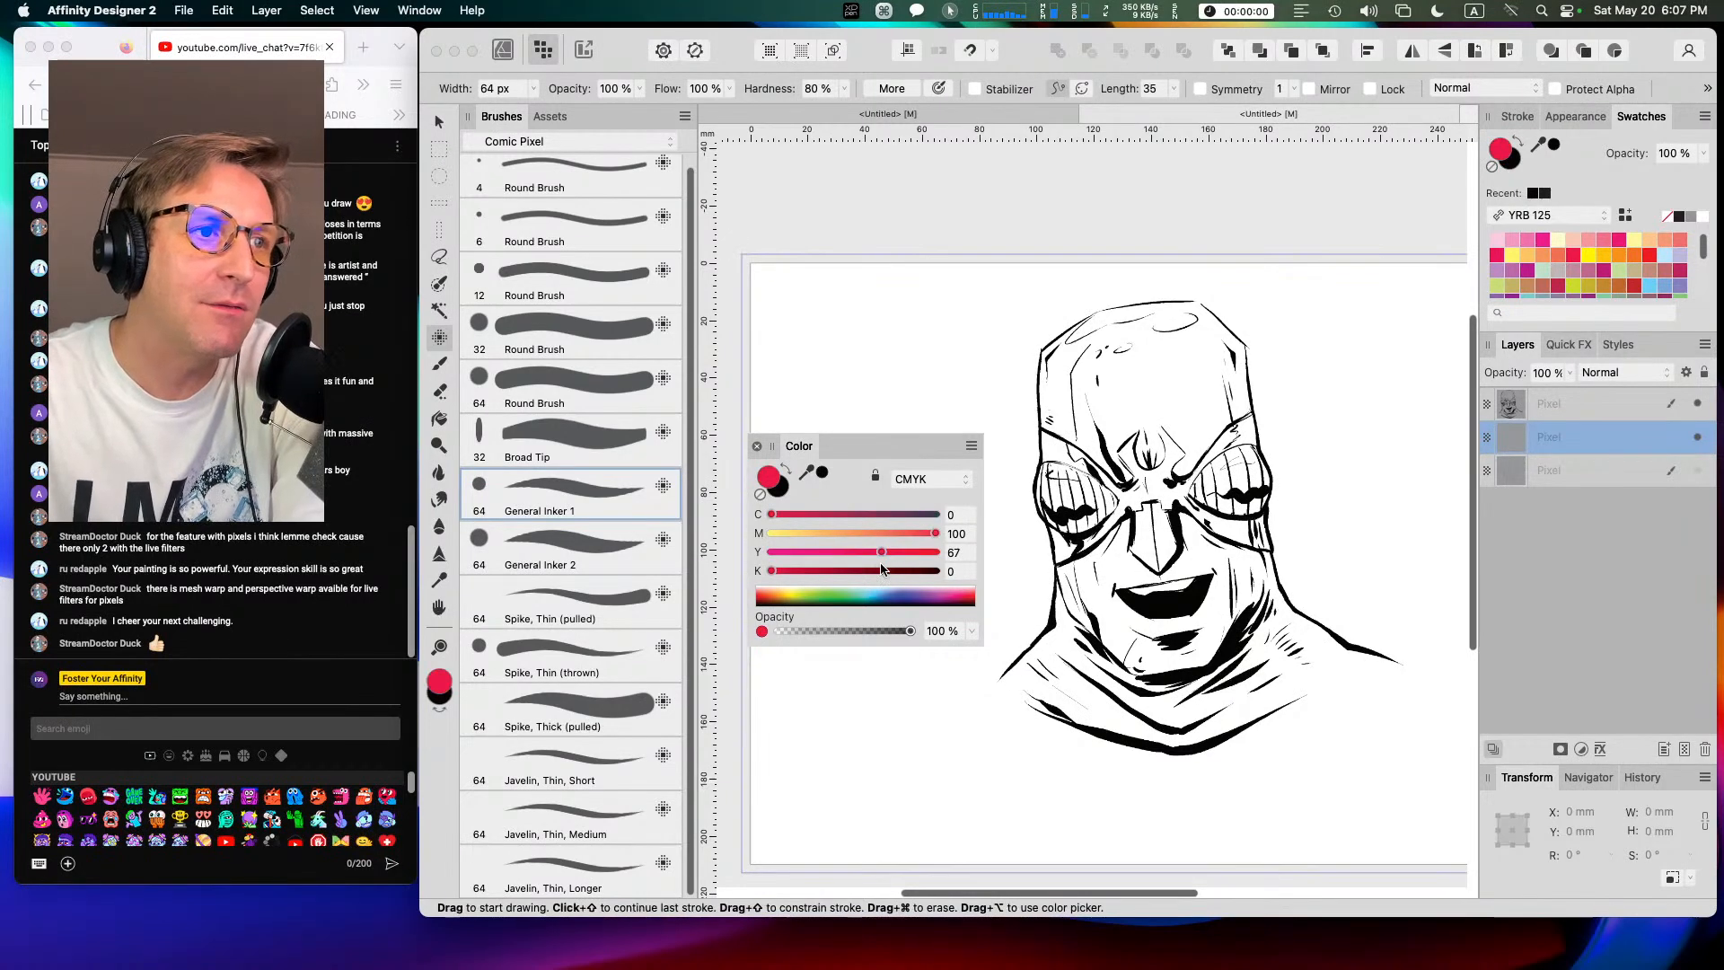
left_click_drag(881, 553, 883, 554)
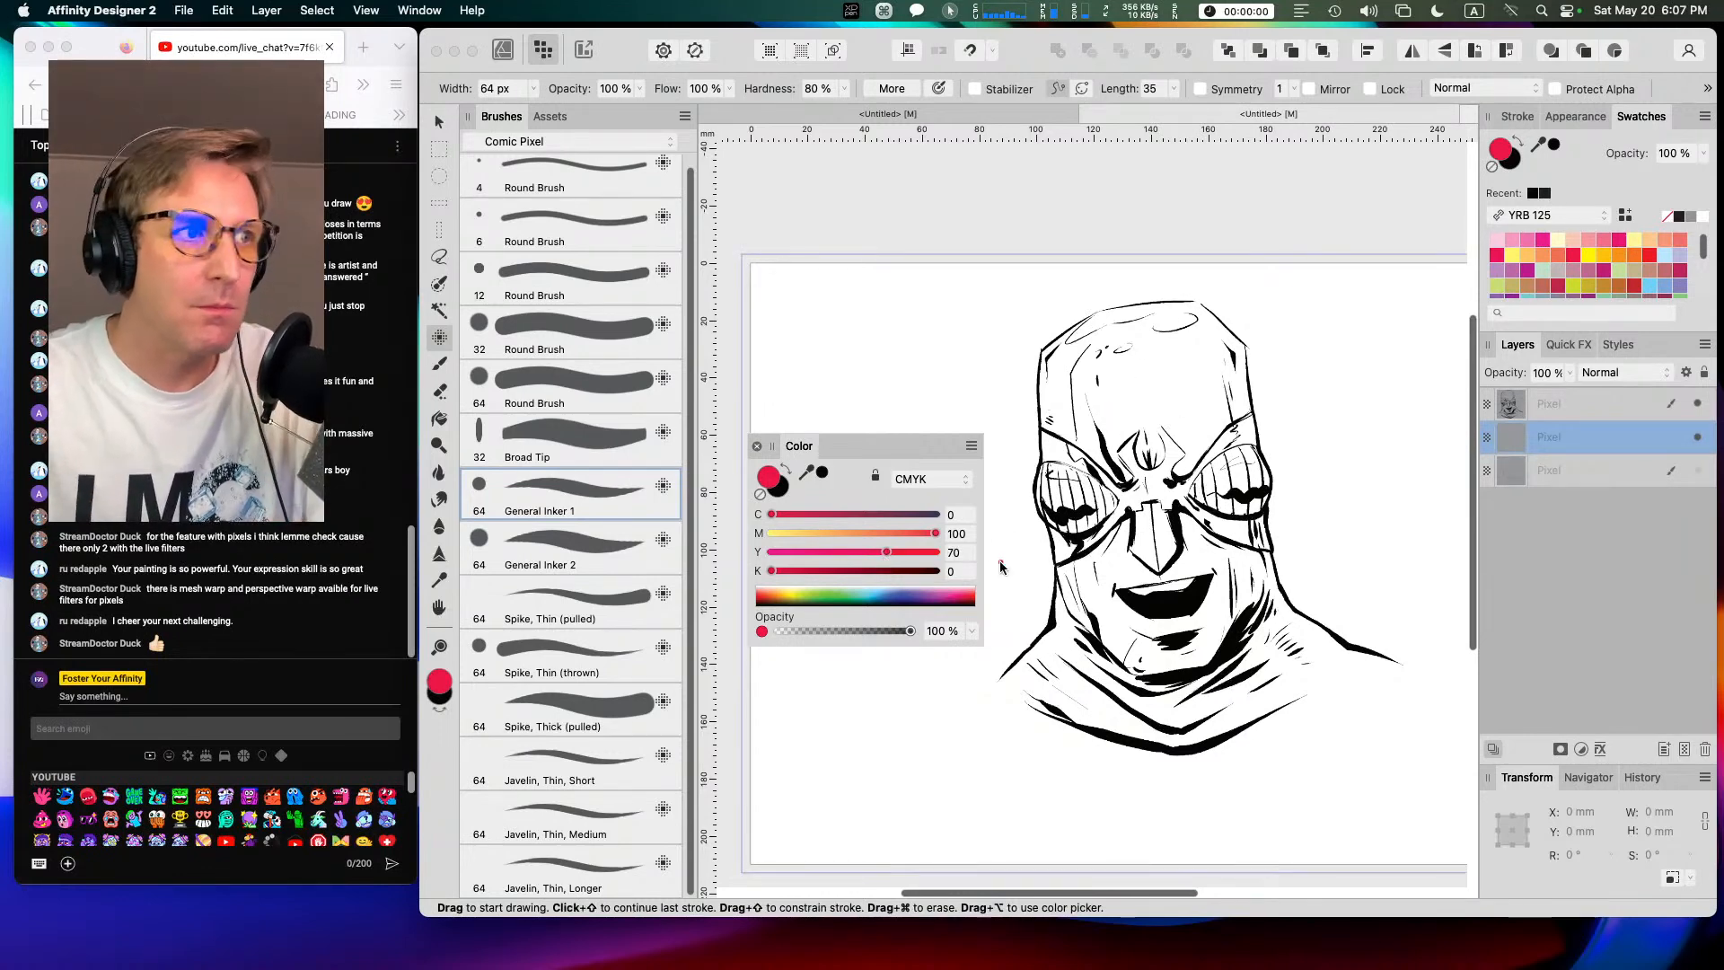
Step: Duplicate the 64 px Round Brush and set the copy's size to 128 px
left_click(572, 380)
left_click(1065, 432)
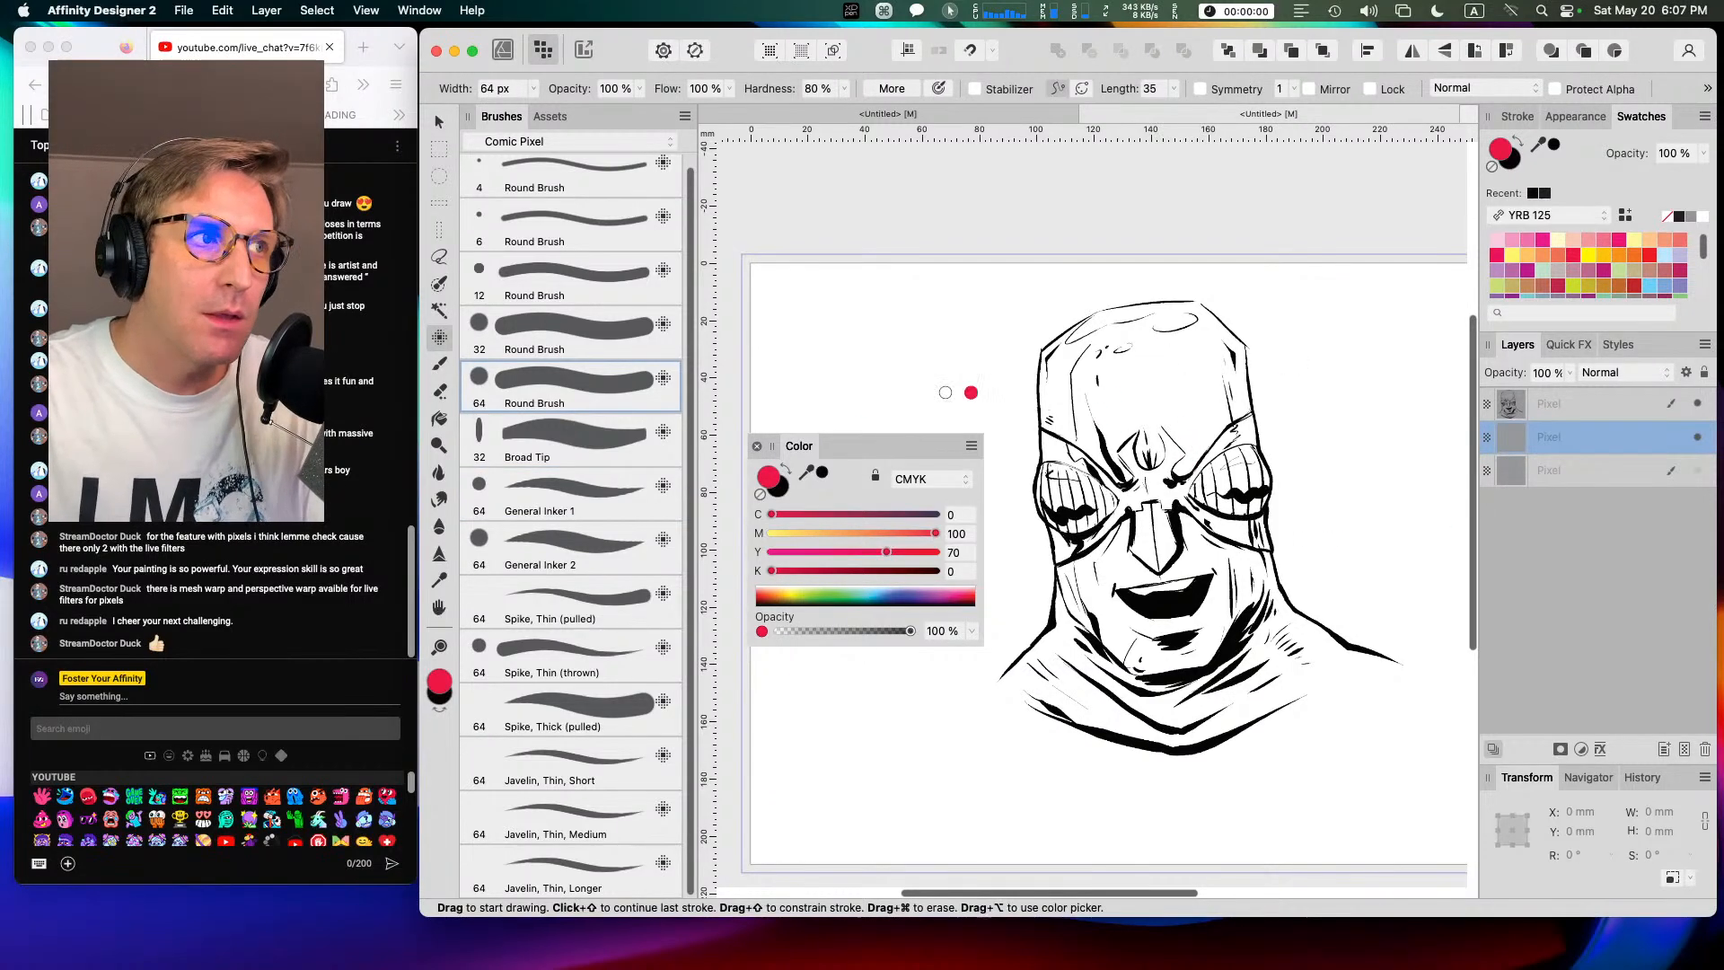
right_click(553, 378)
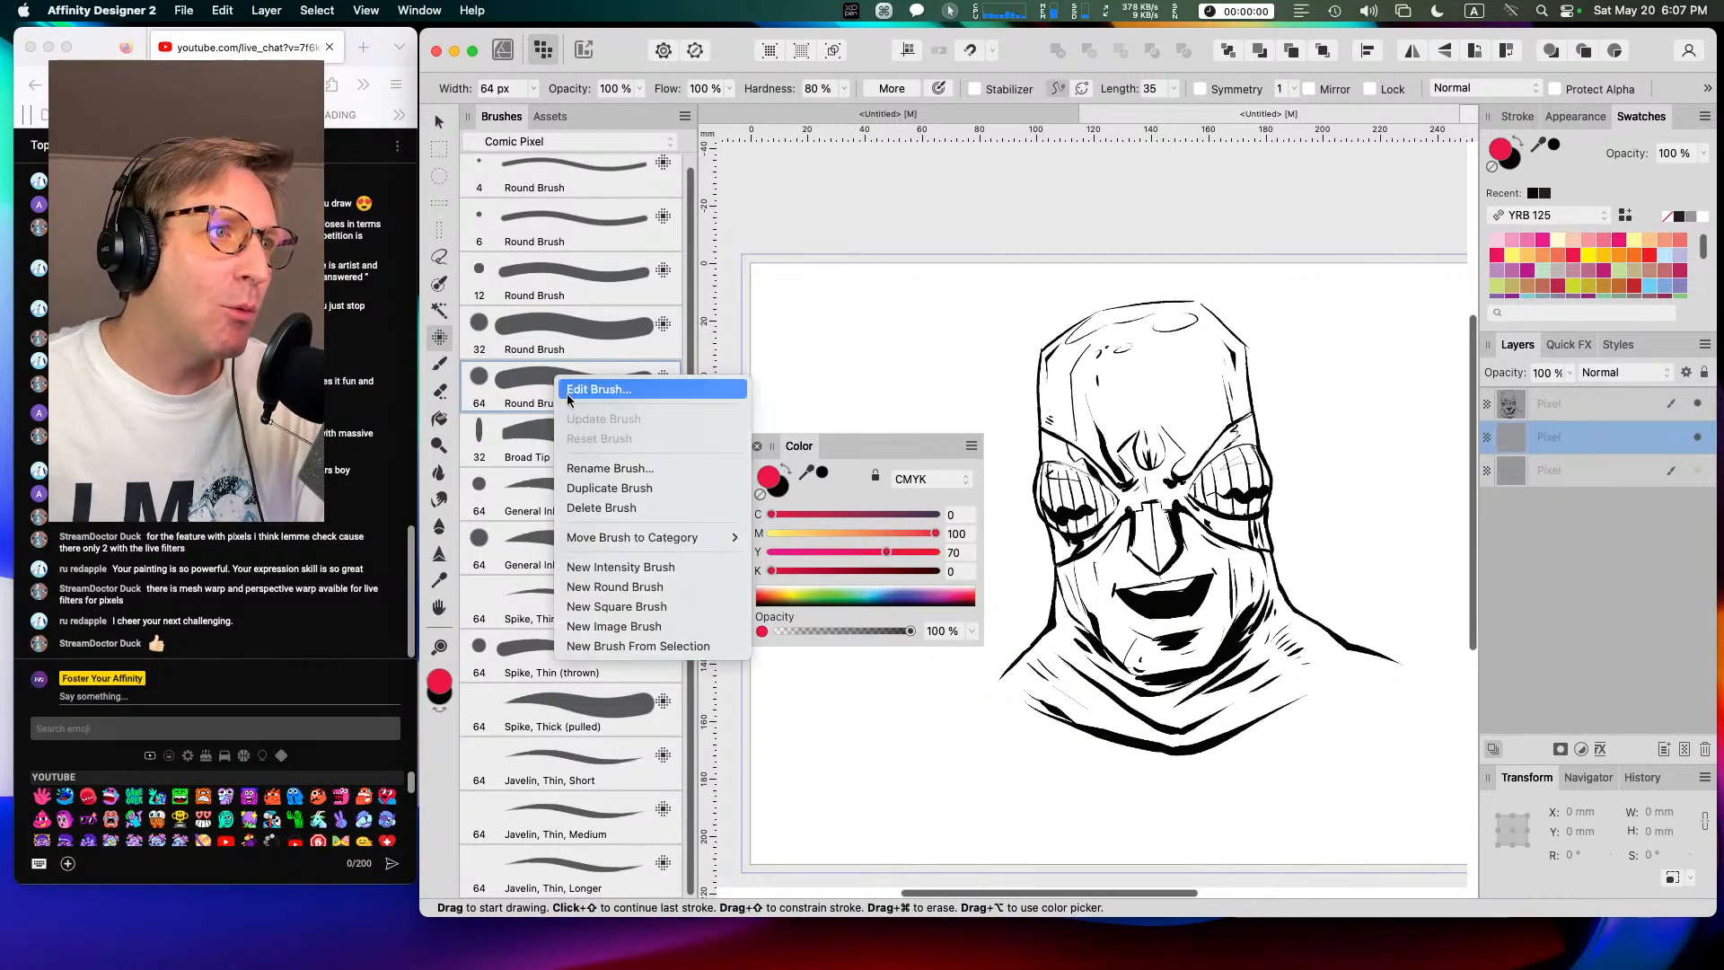
left_click(609, 489)
right_click(597, 435)
left_click(608, 454)
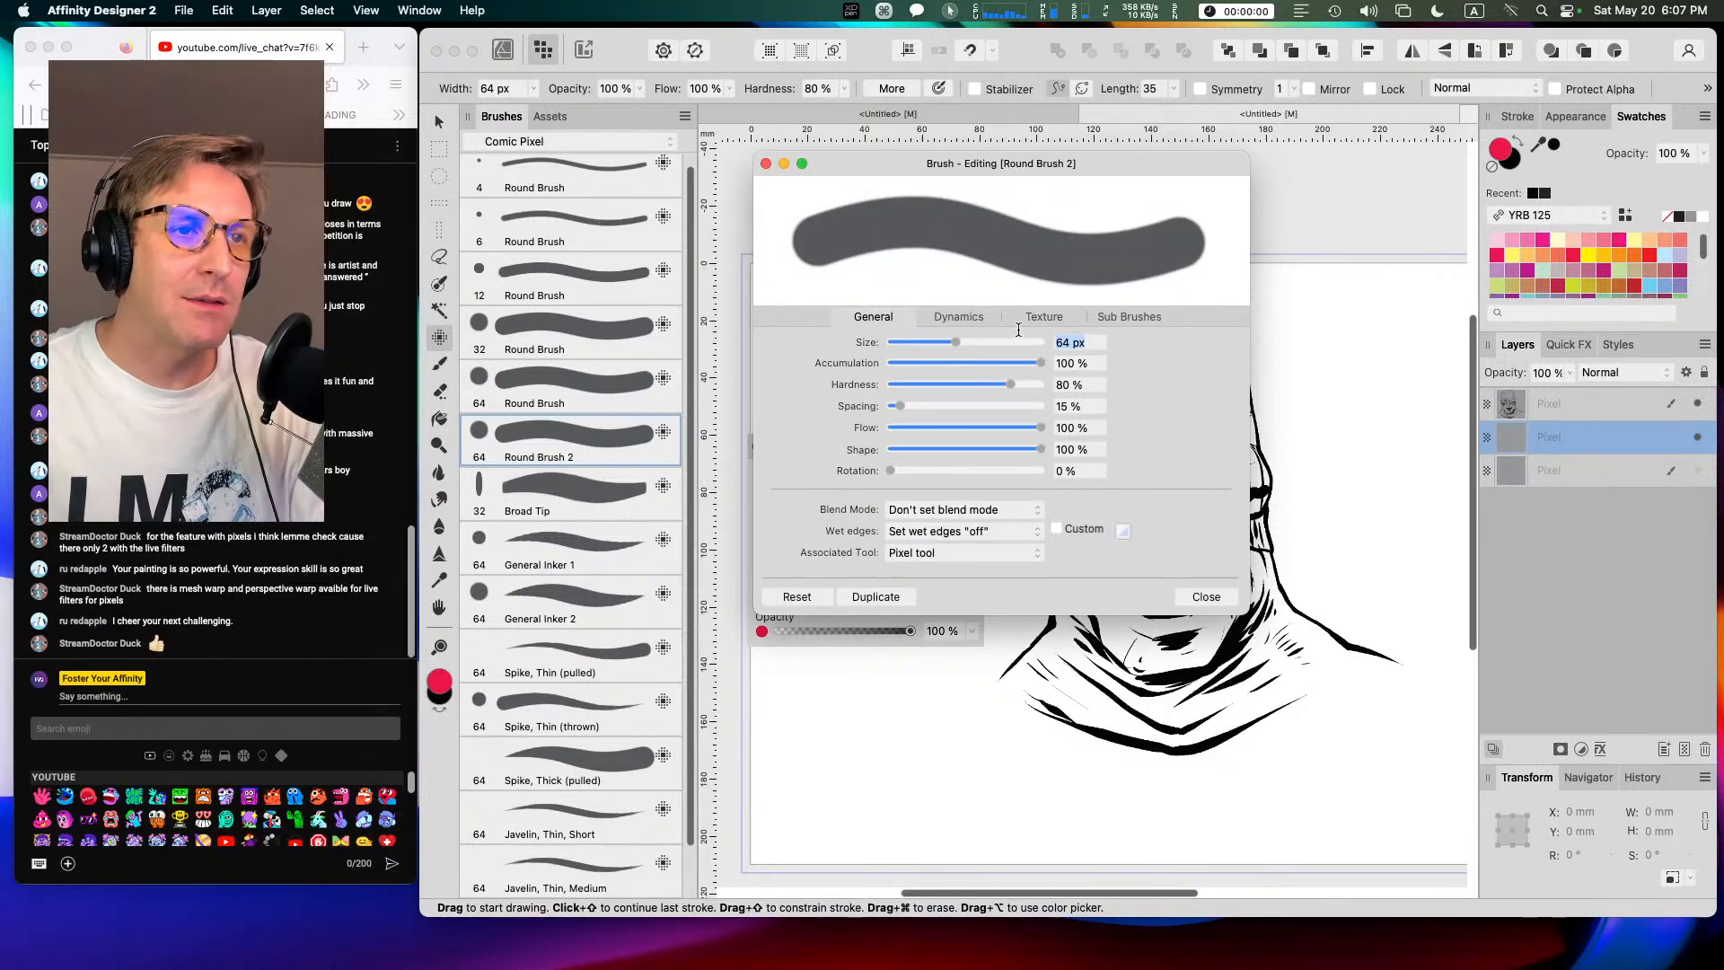
type("128")
key("Return")
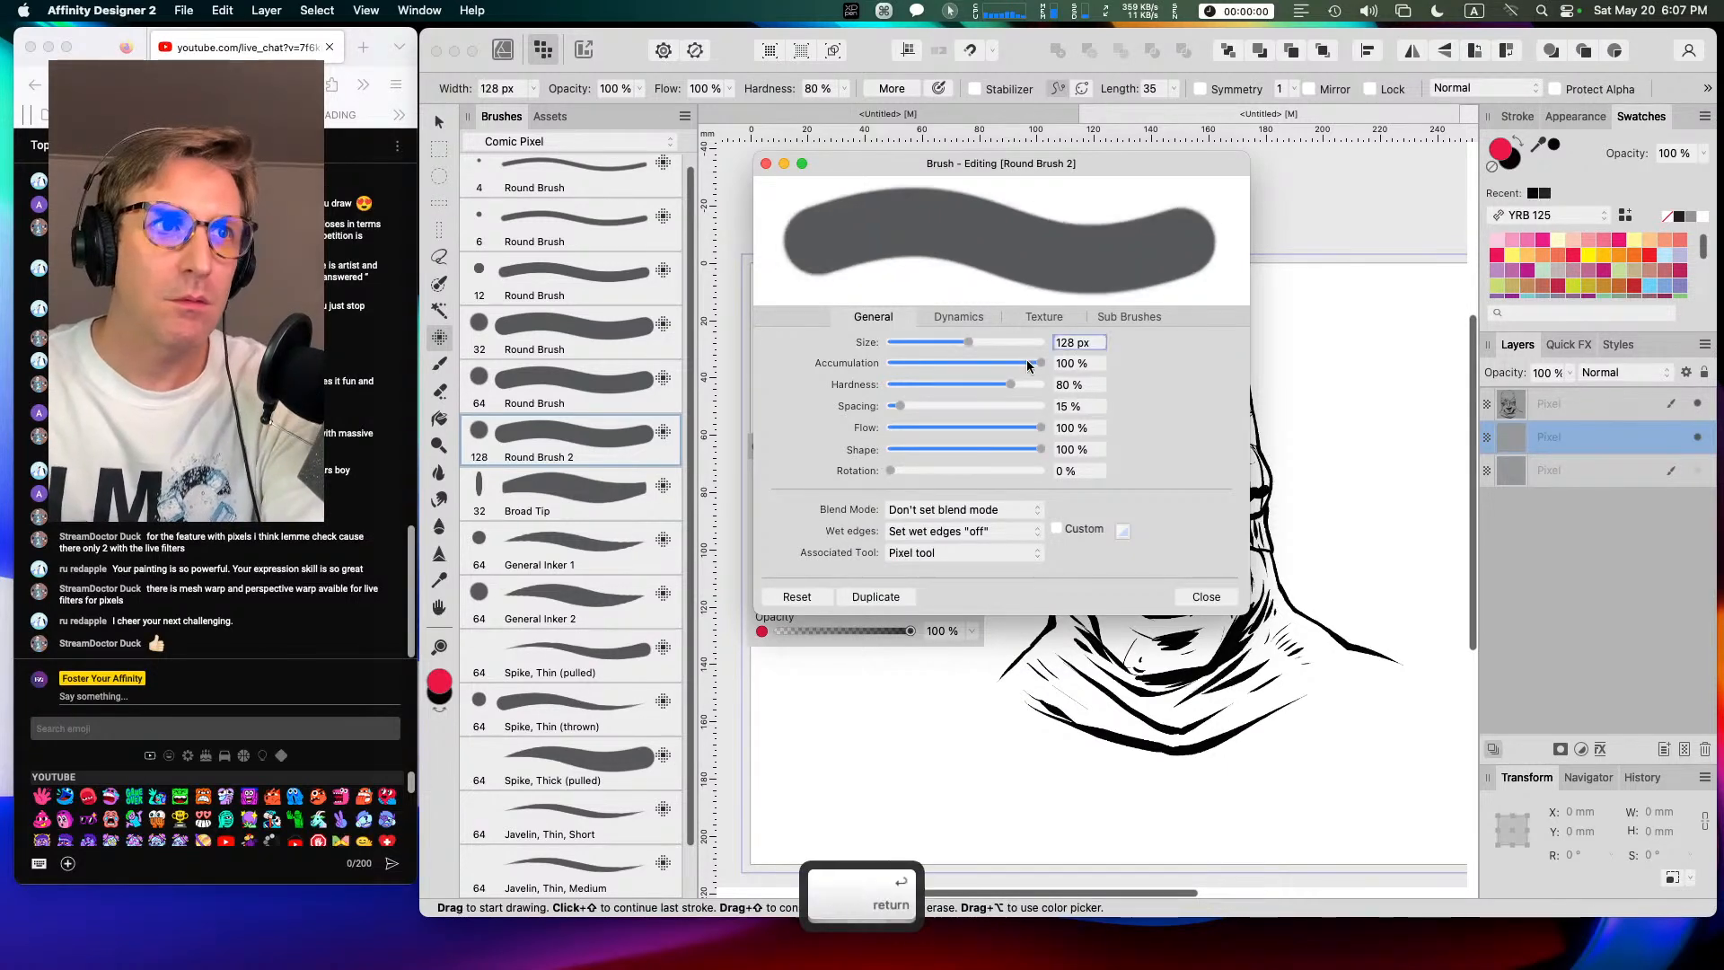
left_click(1206, 597)
Step: Rename the 128 px brush copy to Round Brush
right_click(550, 452)
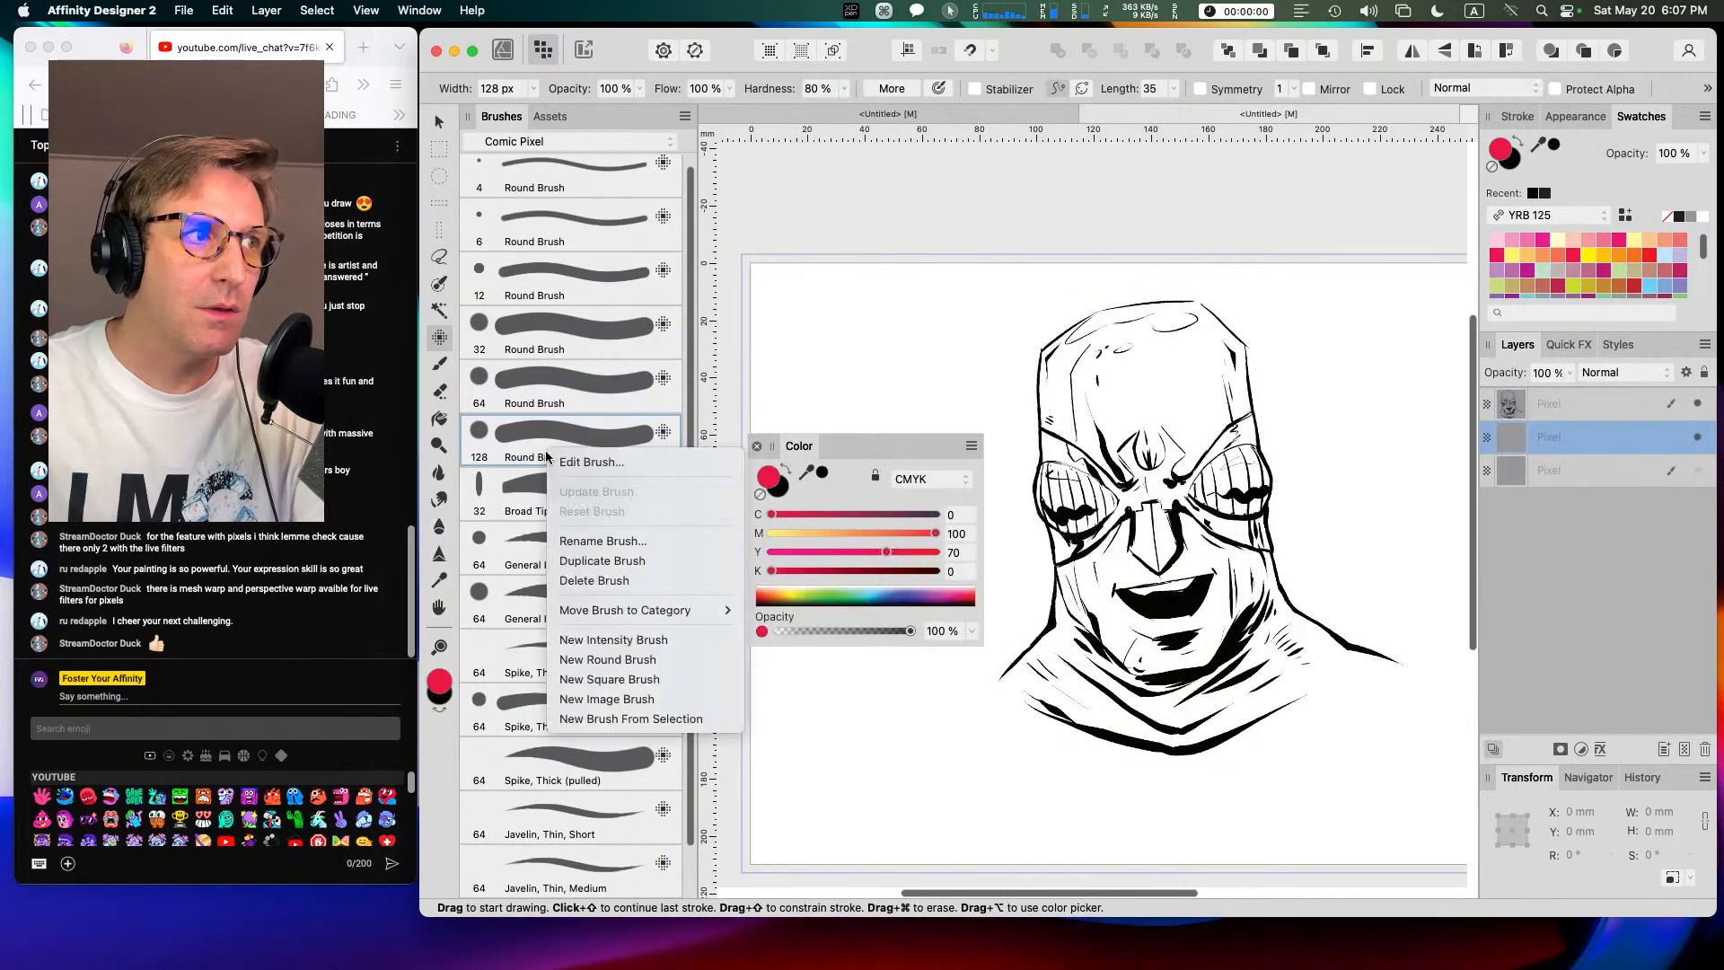
left_click(604, 541)
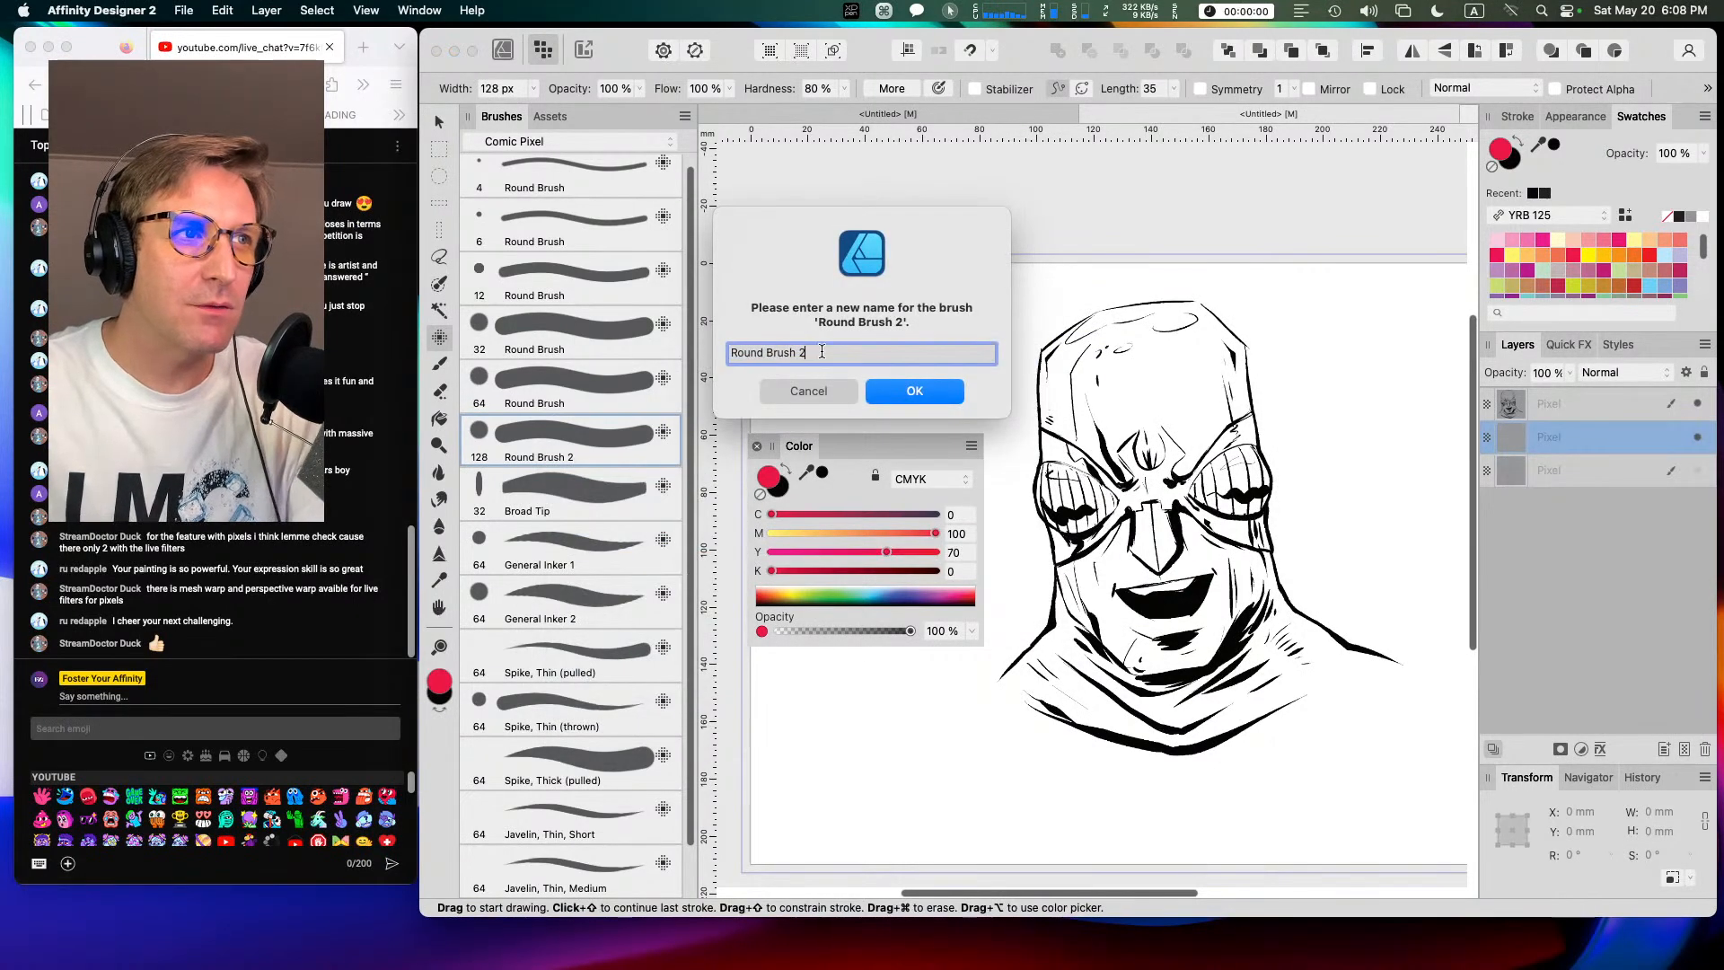
key("BackSpace")
key("Return")
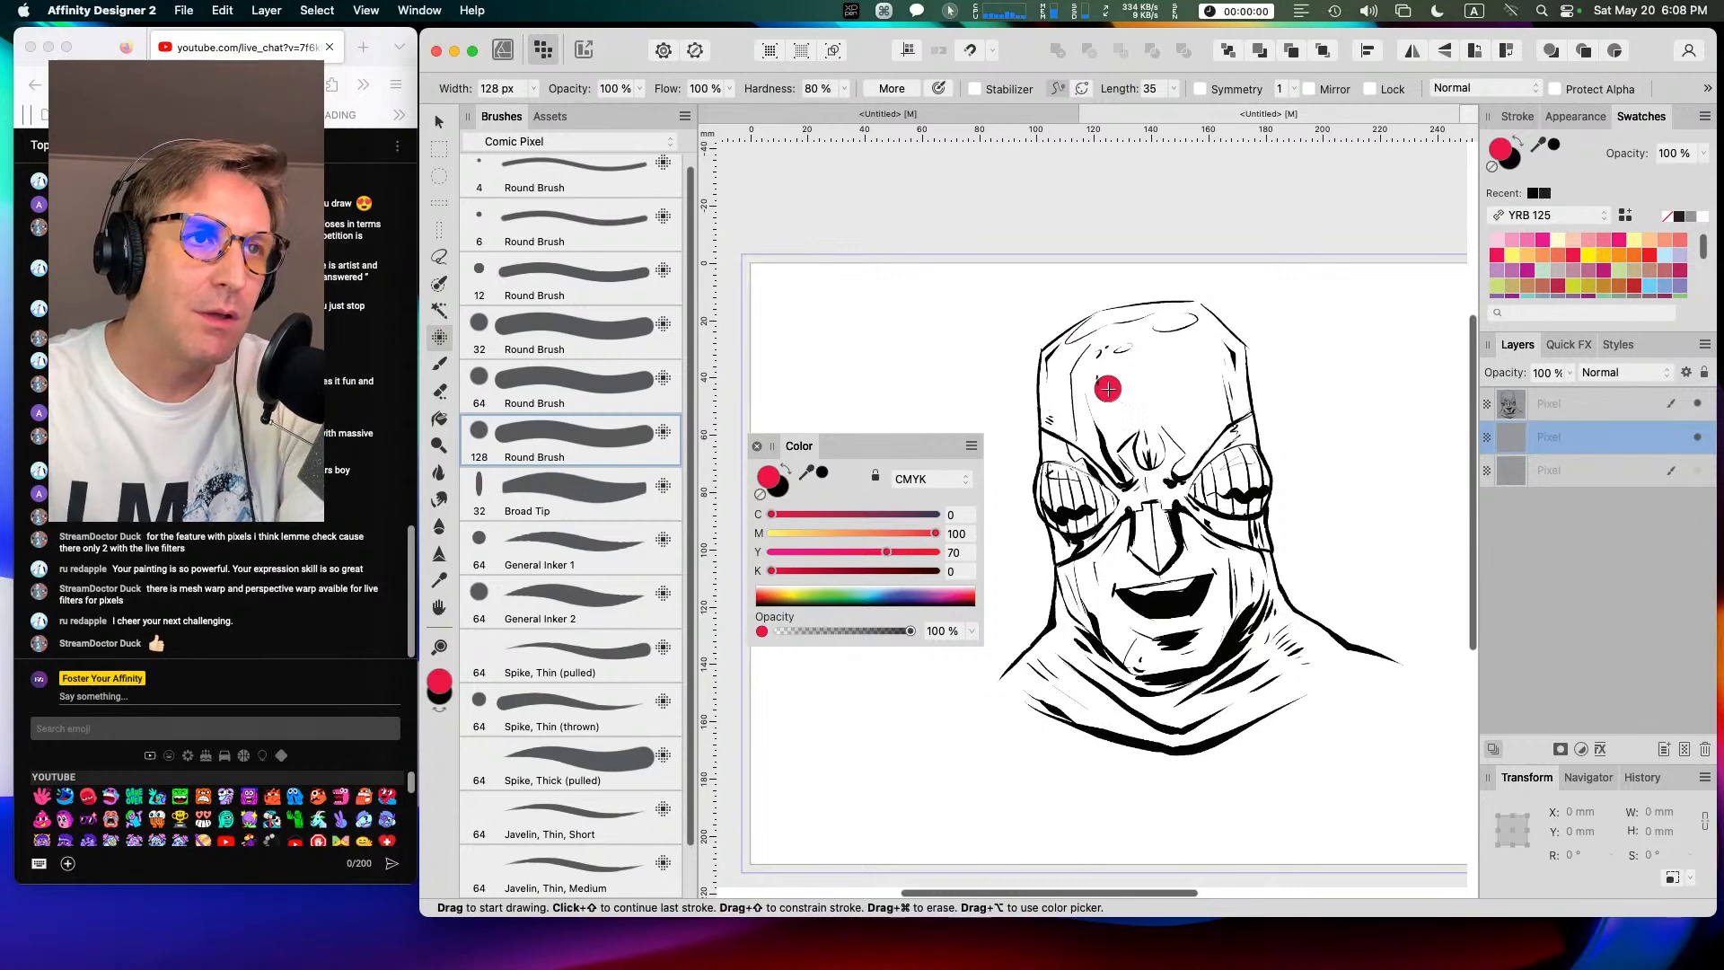
Step: Paint flat red over the mask's forehead, lower face, neck and collar with the 128 px Round Brush, leaving the eye areas unpainted
mouse_move(1071, 386)
left_mouse_down()
mouse_move(1074, 336)
mouse_move(1067, 423)
mouse_move(1119, 478)
mouse_move(1097, 436)
mouse_move(1117, 437)
mouse_move(1125, 384)
mouse_move(1147, 450)
mouse_move(1140, 430)
mouse_move(1181, 408)
mouse_move(1194, 462)
mouse_move(1240, 387)
mouse_move(1234, 338)
mouse_move(1172, 391)
mouse_move(1211, 404)
left_mouse_up()
mouse_move(1205, 336)
left_mouse_down()
mouse_move(1136, 392)
mouse_move(1148, 339)
mouse_move(1200, 305)
mouse_move(1227, 320)
mouse_move(1223, 359)
left_mouse_up()
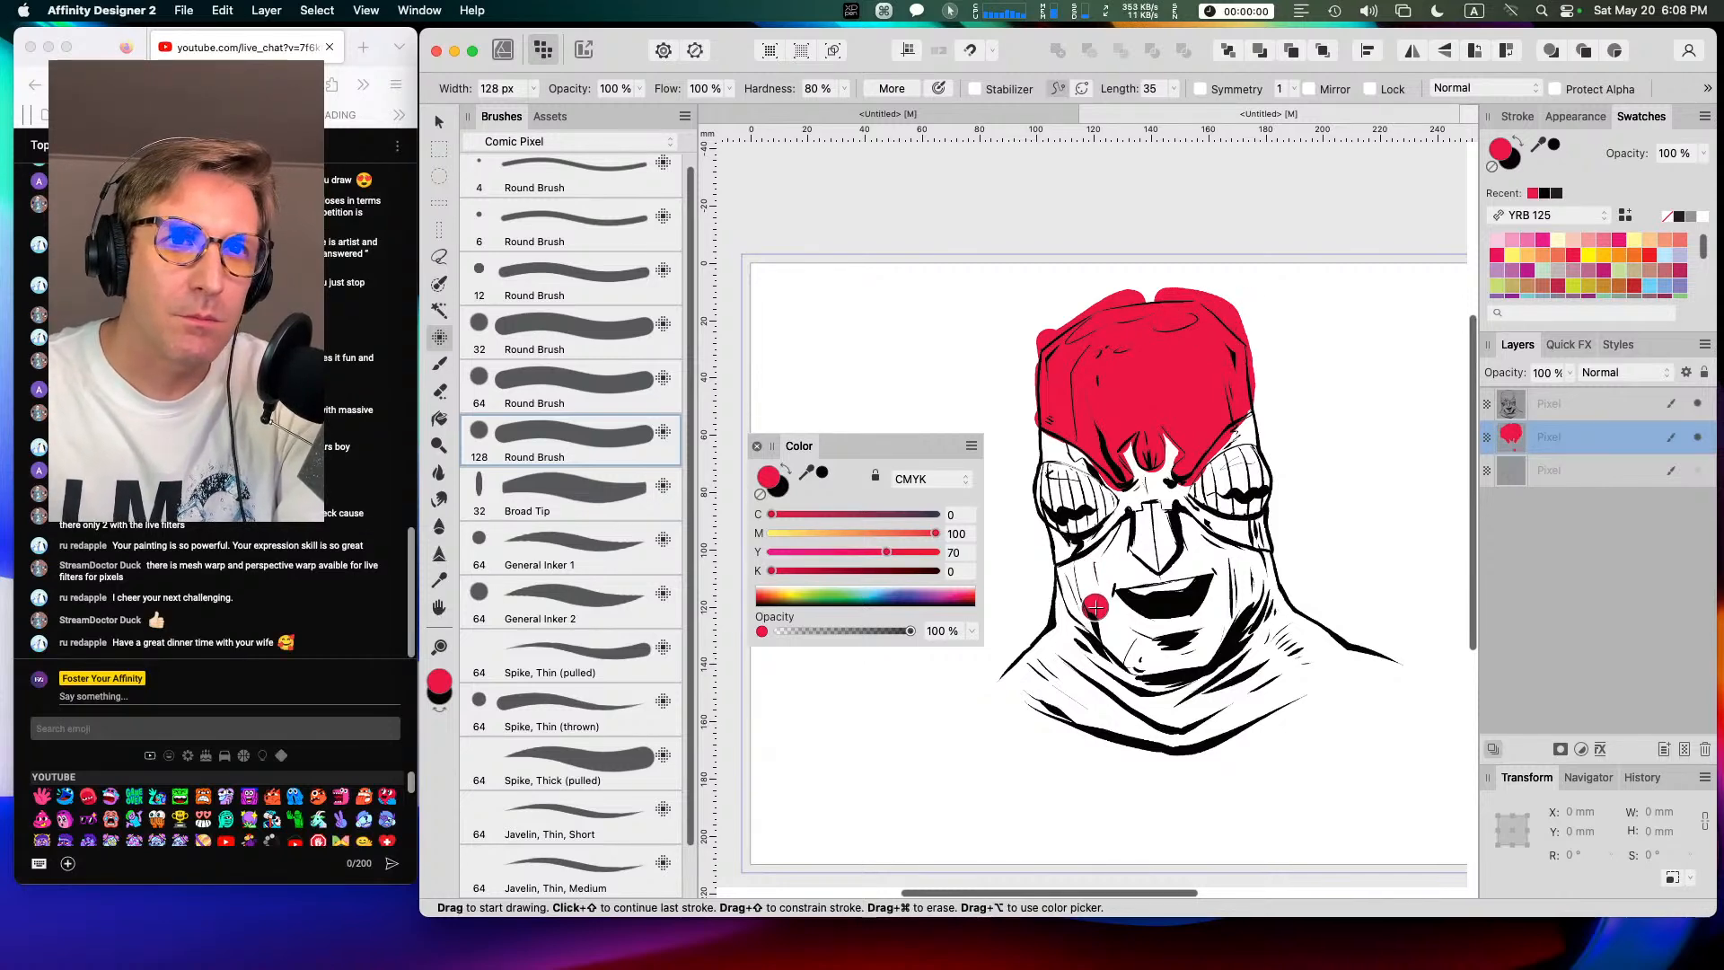
mouse_move(1096, 608)
left_mouse_down()
mouse_move(1090, 570)
mouse_move(1066, 575)
mouse_move(1157, 512)
mouse_move(1270, 562)
mouse_move(1129, 545)
mouse_move(1190, 561)
mouse_move(1103, 578)
mouse_move(1062, 609)
mouse_move(1081, 665)
mouse_move(1045, 674)
mouse_move(1052, 645)
mouse_move(1076, 657)
mouse_move(1064, 686)
mouse_move(1136, 726)
mouse_move(1049, 708)
mouse_move(1072, 660)
mouse_move(1139, 689)
mouse_move(1100, 595)
mouse_move(1150, 636)
mouse_move(1222, 599)
mouse_move(1223, 564)
left_mouse_up()
mouse_move(1135, 653)
left_mouse_down()
mouse_move(1192, 682)
mouse_move(1186, 703)
mouse_move(1215, 723)
mouse_move(1176, 739)
left_mouse_up()
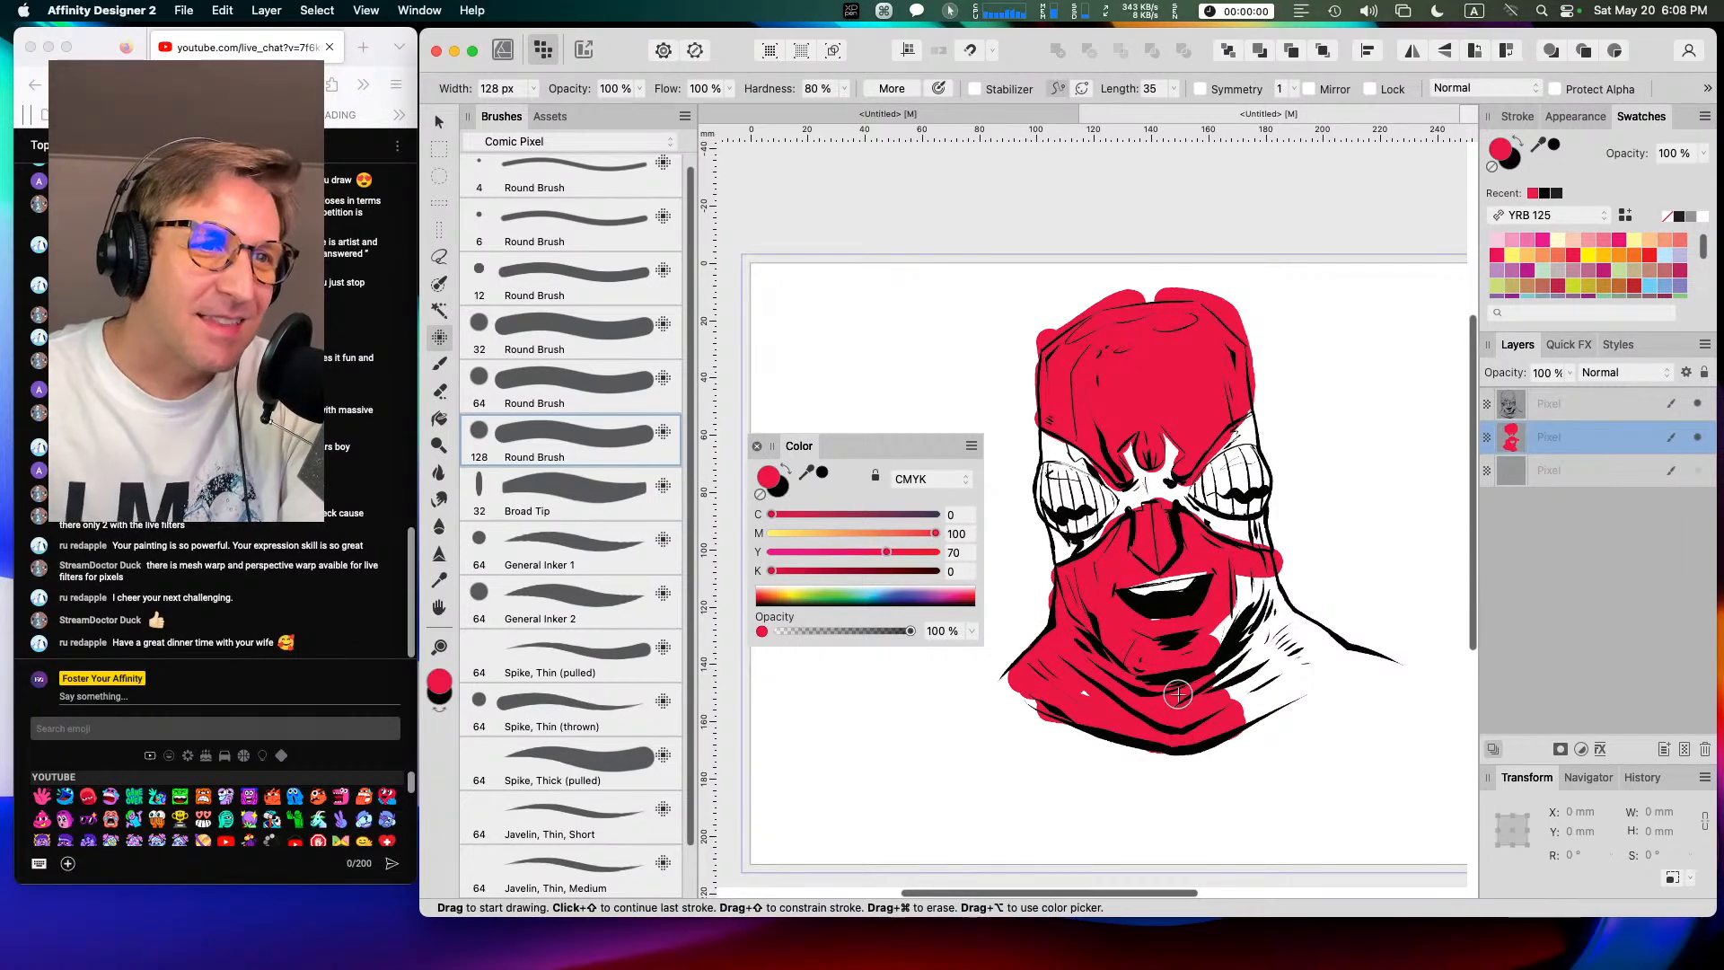
mouse_move(1204, 642)
left_mouse_down()
mouse_move(1250, 674)
mouse_move(1237, 656)
mouse_move(1211, 682)
mouse_move(1240, 672)
mouse_move(1240, 607)
left_mouse_up()
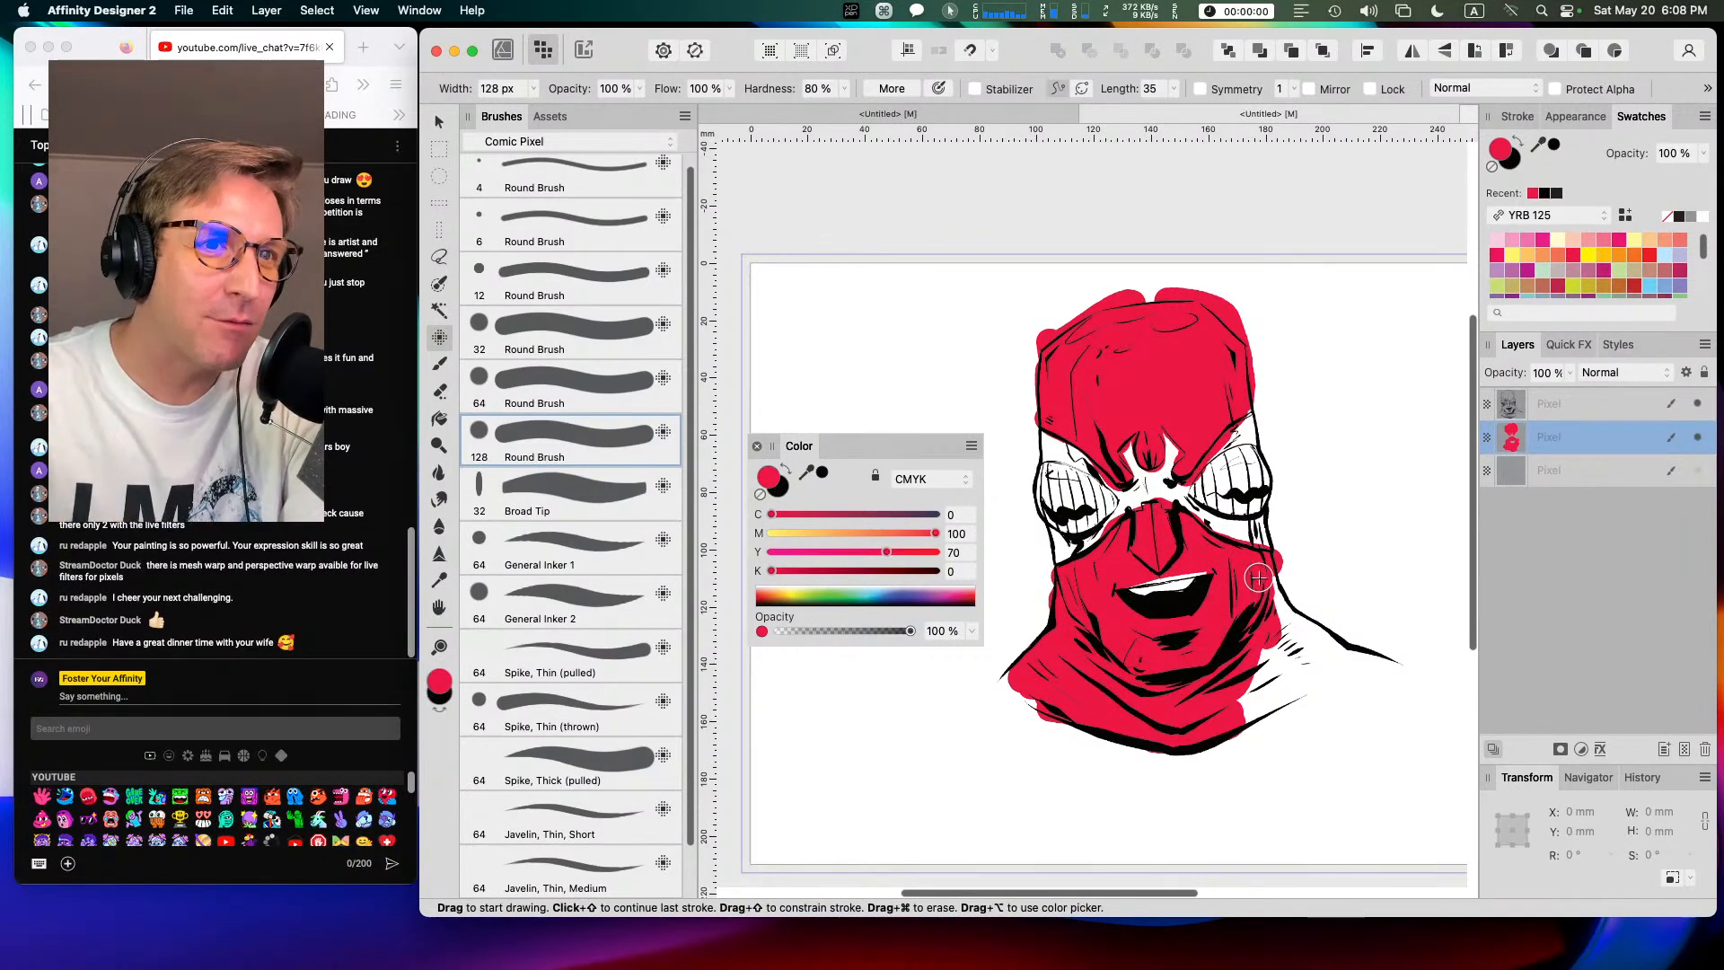
mouse_move(1230, 694)
left_mouse_down()
mouse_move(1299, 692)
mouse_move(1303, 632)
left_mouse_up()
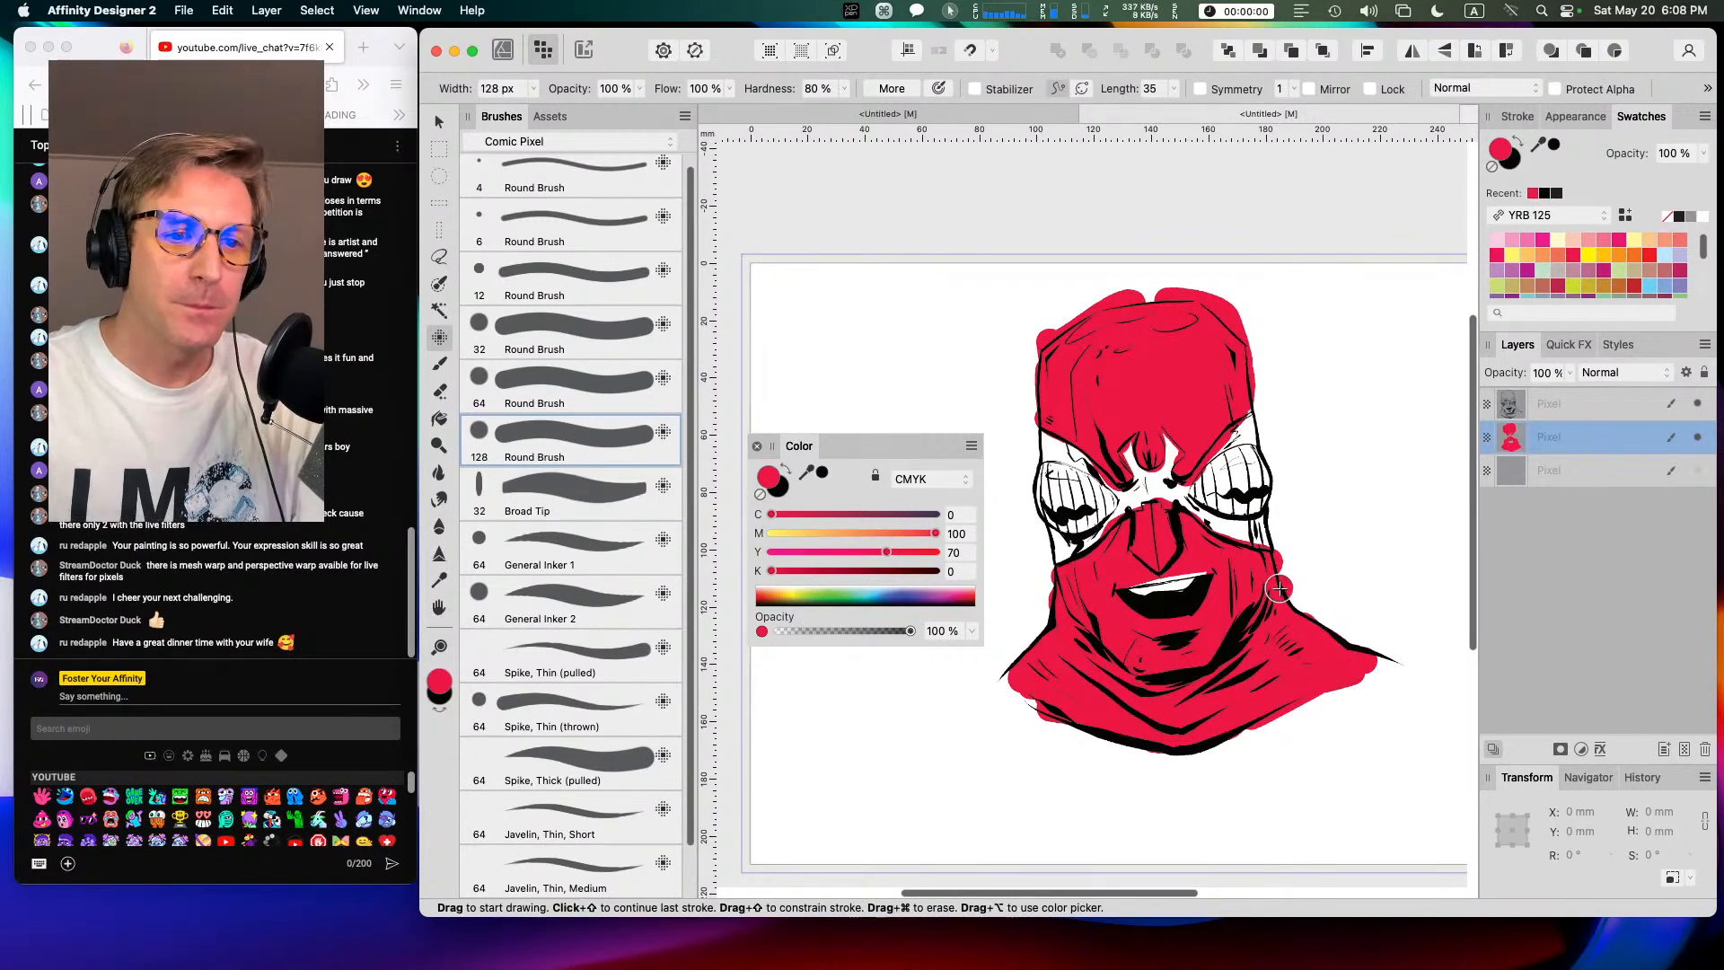
Step: Erase the red spill outside the head's upper-left outline with a 40.3 px eraser
key("super+equal")
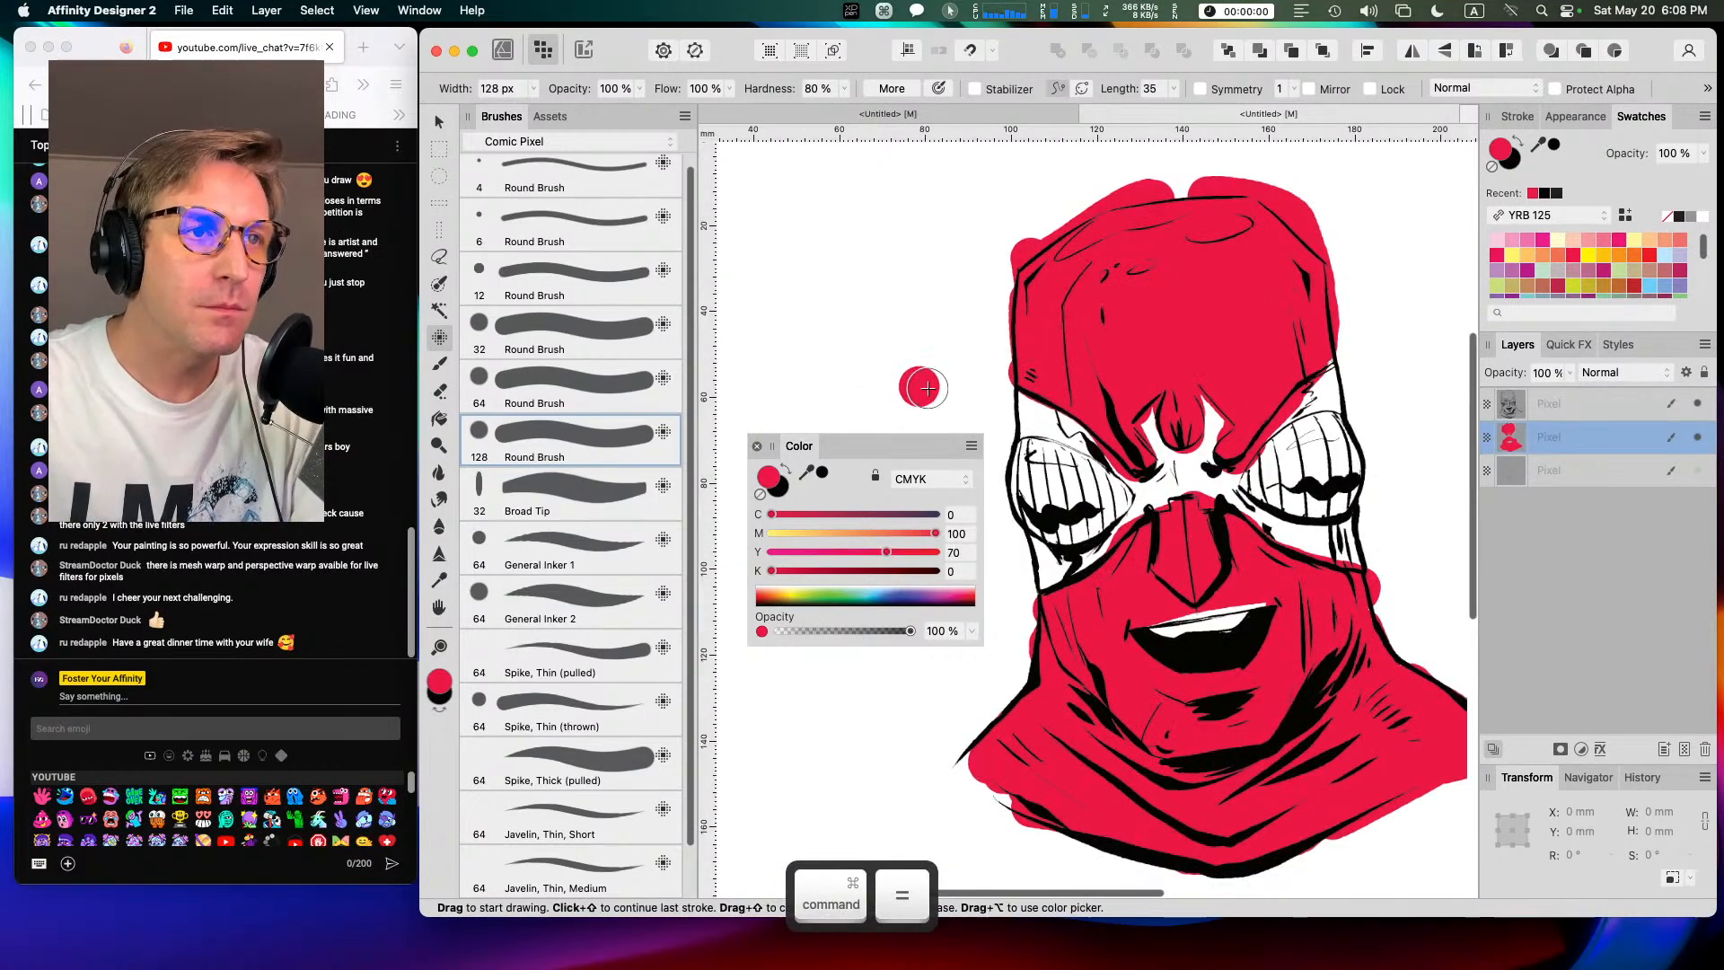
key("space")
left_click_drag(1181, 458, 1181, 503)
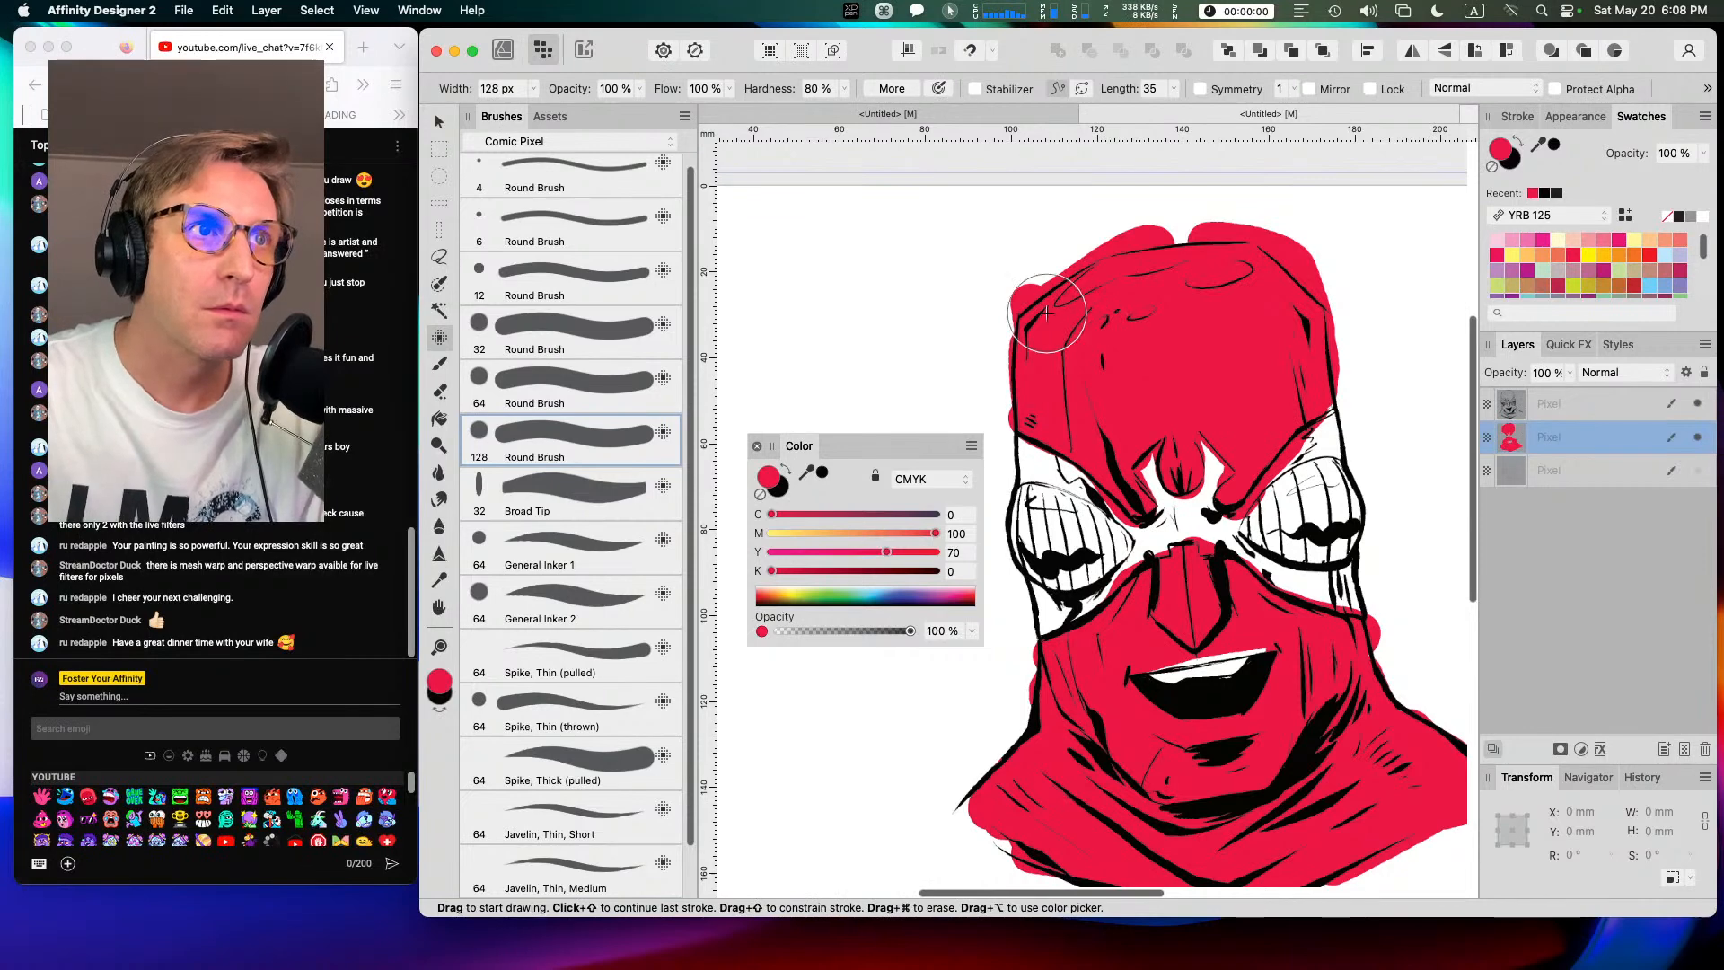
key("bracketleft")
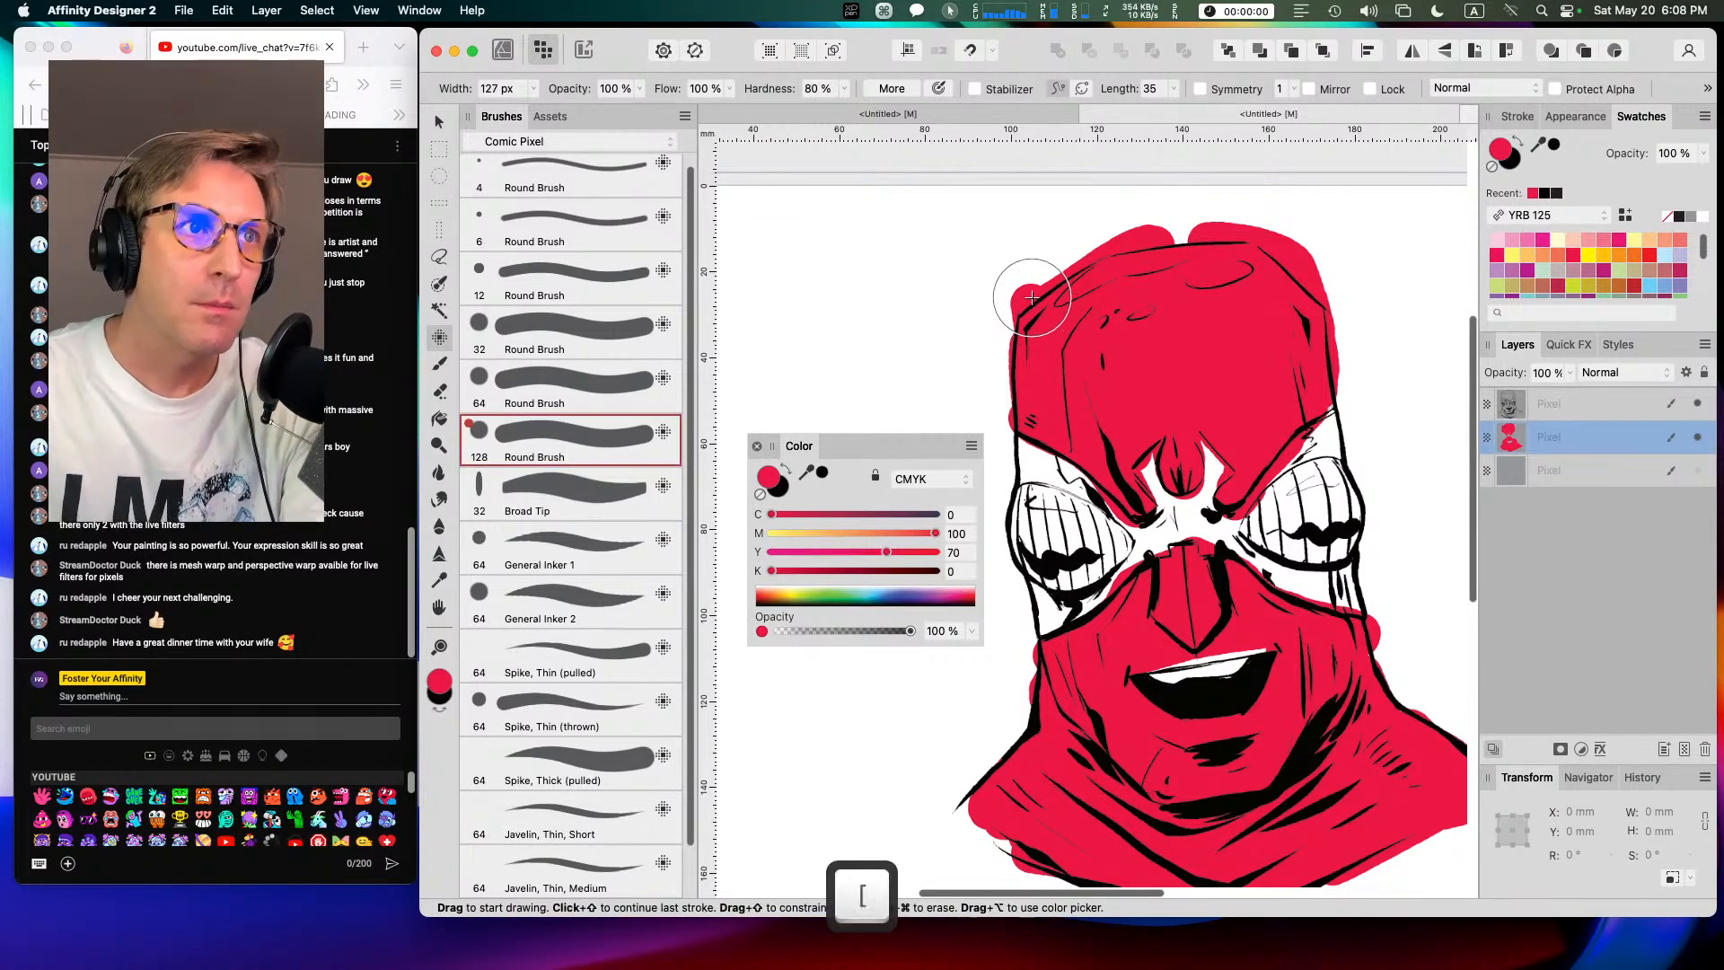
mouse_move(1029, 287)
left_mouse_down()
mouse_move(1009, 293)
mouse_move(1020, 277)
mouse_move(1035, 302)
left_mouse_up()
key("e")
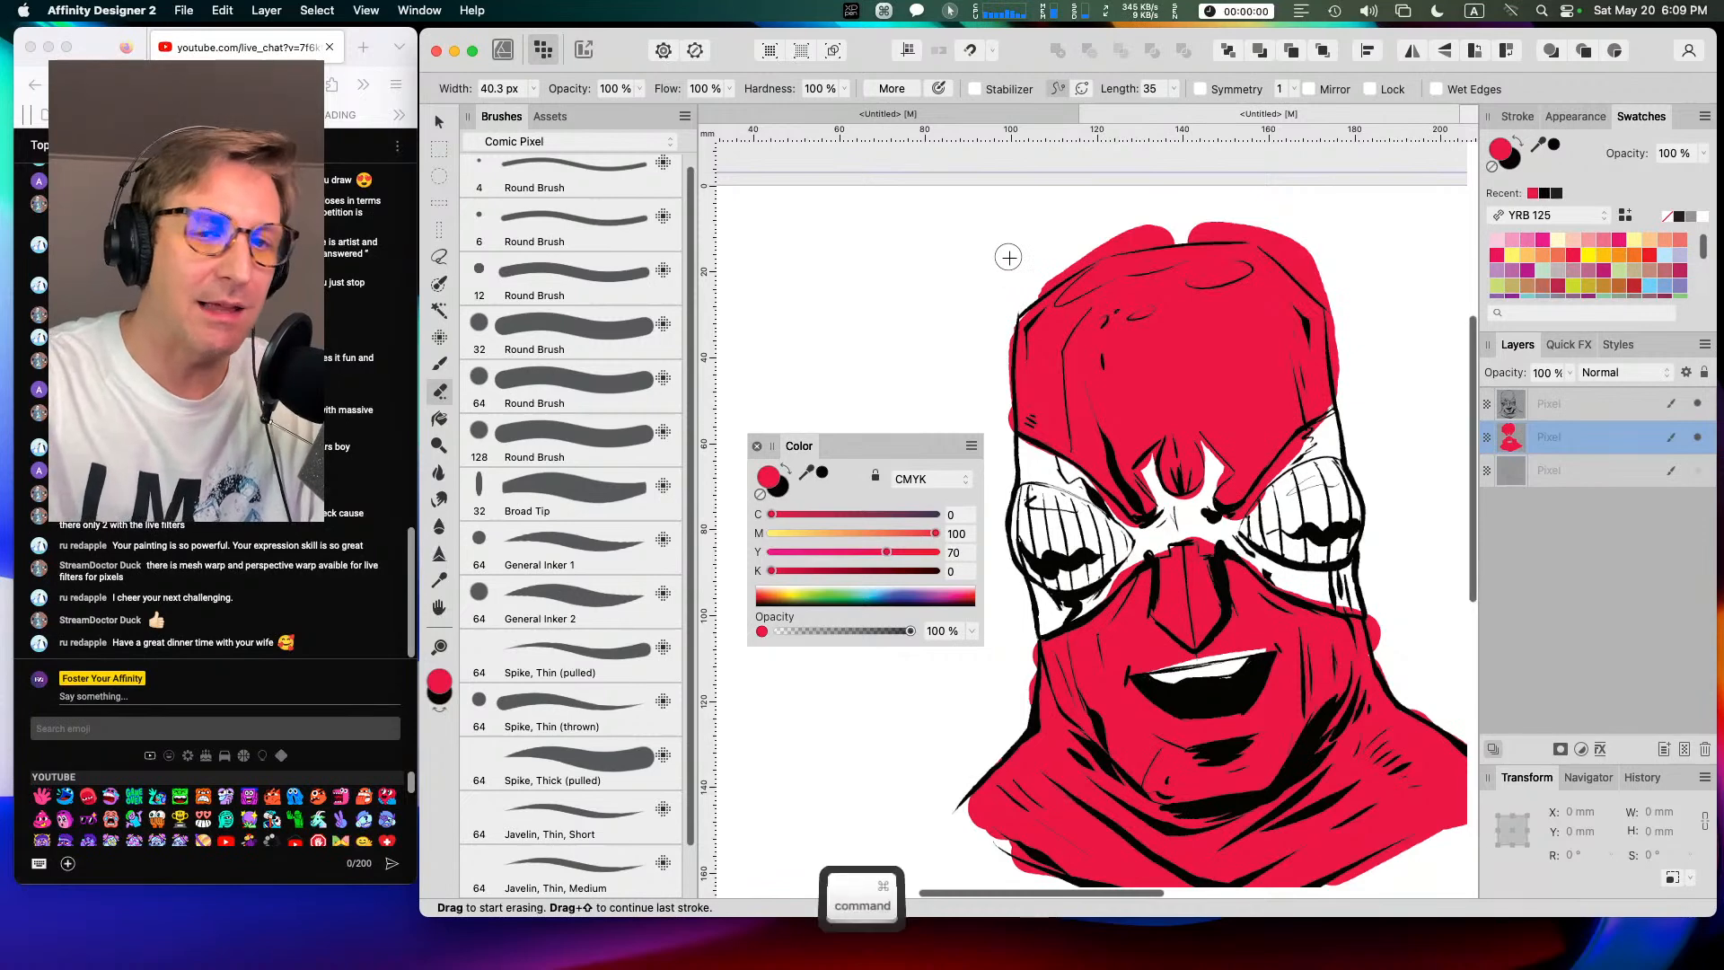
scroll(1009, 258, "up", 3)
mouse_move(1008, 254)
left_mouse_down()
mouse_move(1207, 412)
mouse_move(1120, 410)
mouse_move(1112, 202)
mouse_move(1110, 241)
mouse_move(1119, 160)
mouse_move(1124, 279)
mouse_move(1129, 145)
mouse_move(1152, 266)
mouse_move(1075, 572)
mouse_move(1083, 406)
mouse_move(1070, 420)
mouse_move(1109, 391)
mouse_move(1065, 429)
mouse_move(1201, 321)
mouse_move(1157, 354)
mouse_move(1333, 269)
mouse_move(1226, 303)
mouse_move(1377, 266)
mouse_move(1433, 273)
mouse_move(1143, 350)
left_mouse_up()
key("space")
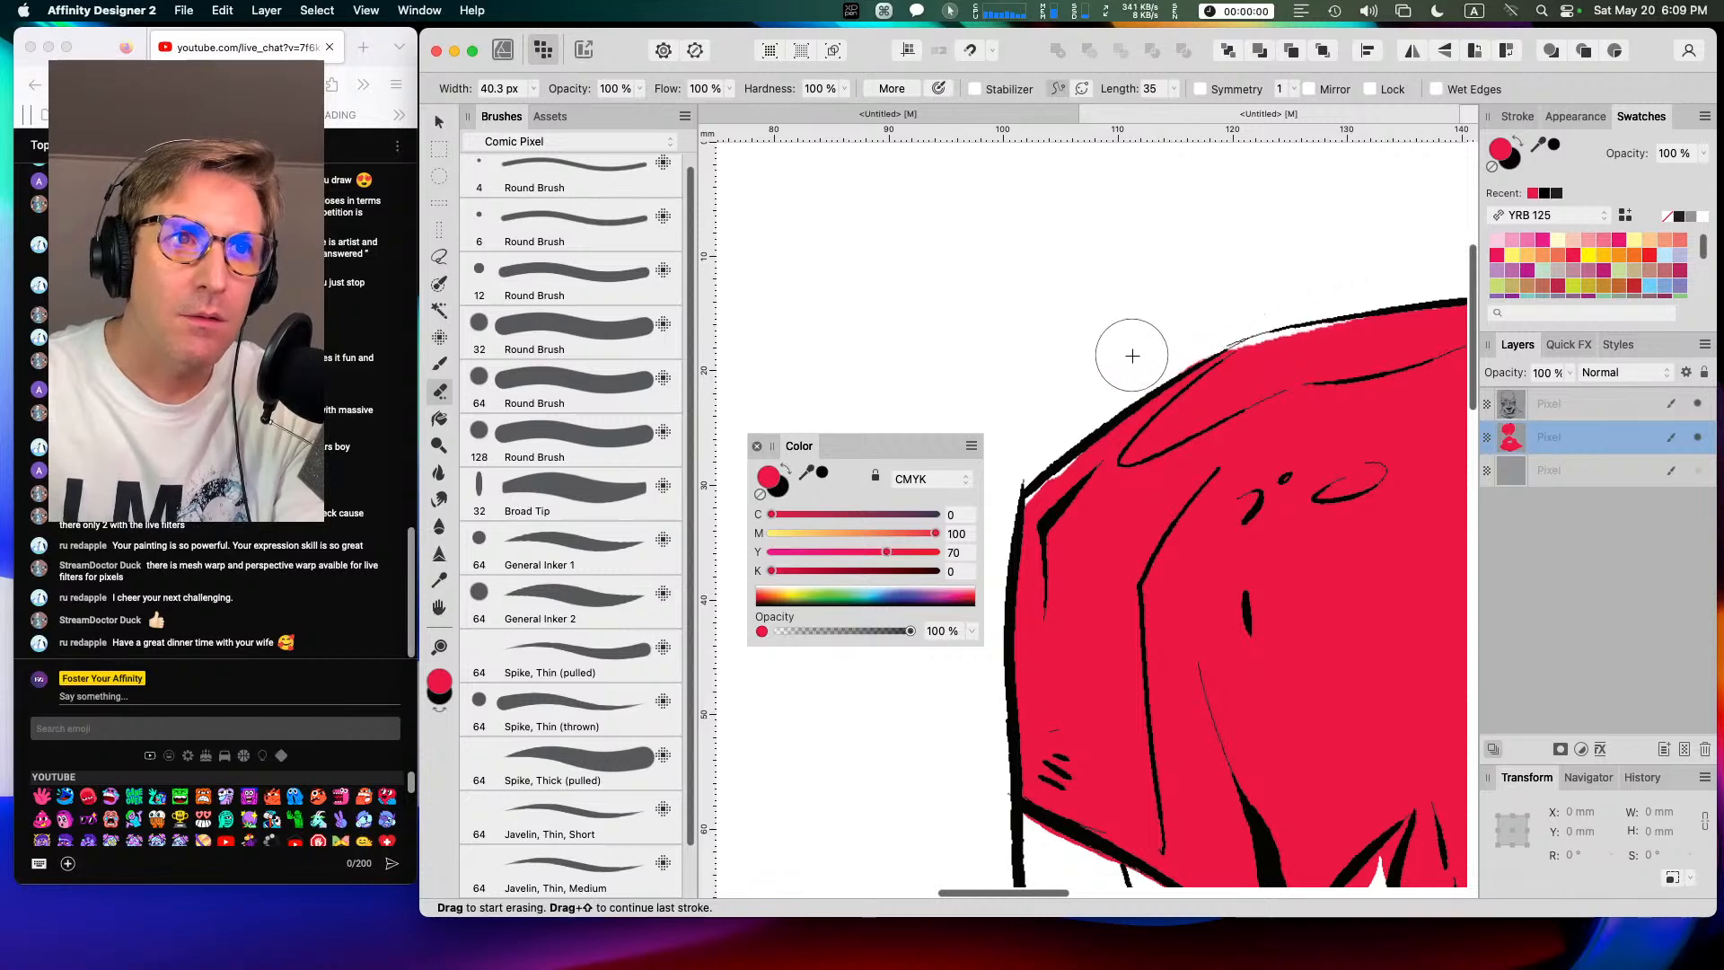
Step: Erase the red spill along the top of the head and down its right side to the eye
key("space")
mouse_move(1312, 269)
left_mouse_down()
mouse_move(1215, 250)
mouse_move(1069, 289)
left_mouse_up()
mouse_move(1253, 276)
left_mouse_down()
mouse_move(1178, 281)
mouse_move(1266, 285)
mouse_move(1139, 294)
mouse_move(1304, 285)
mouse_move(1162, 303)
left_mouse_up()
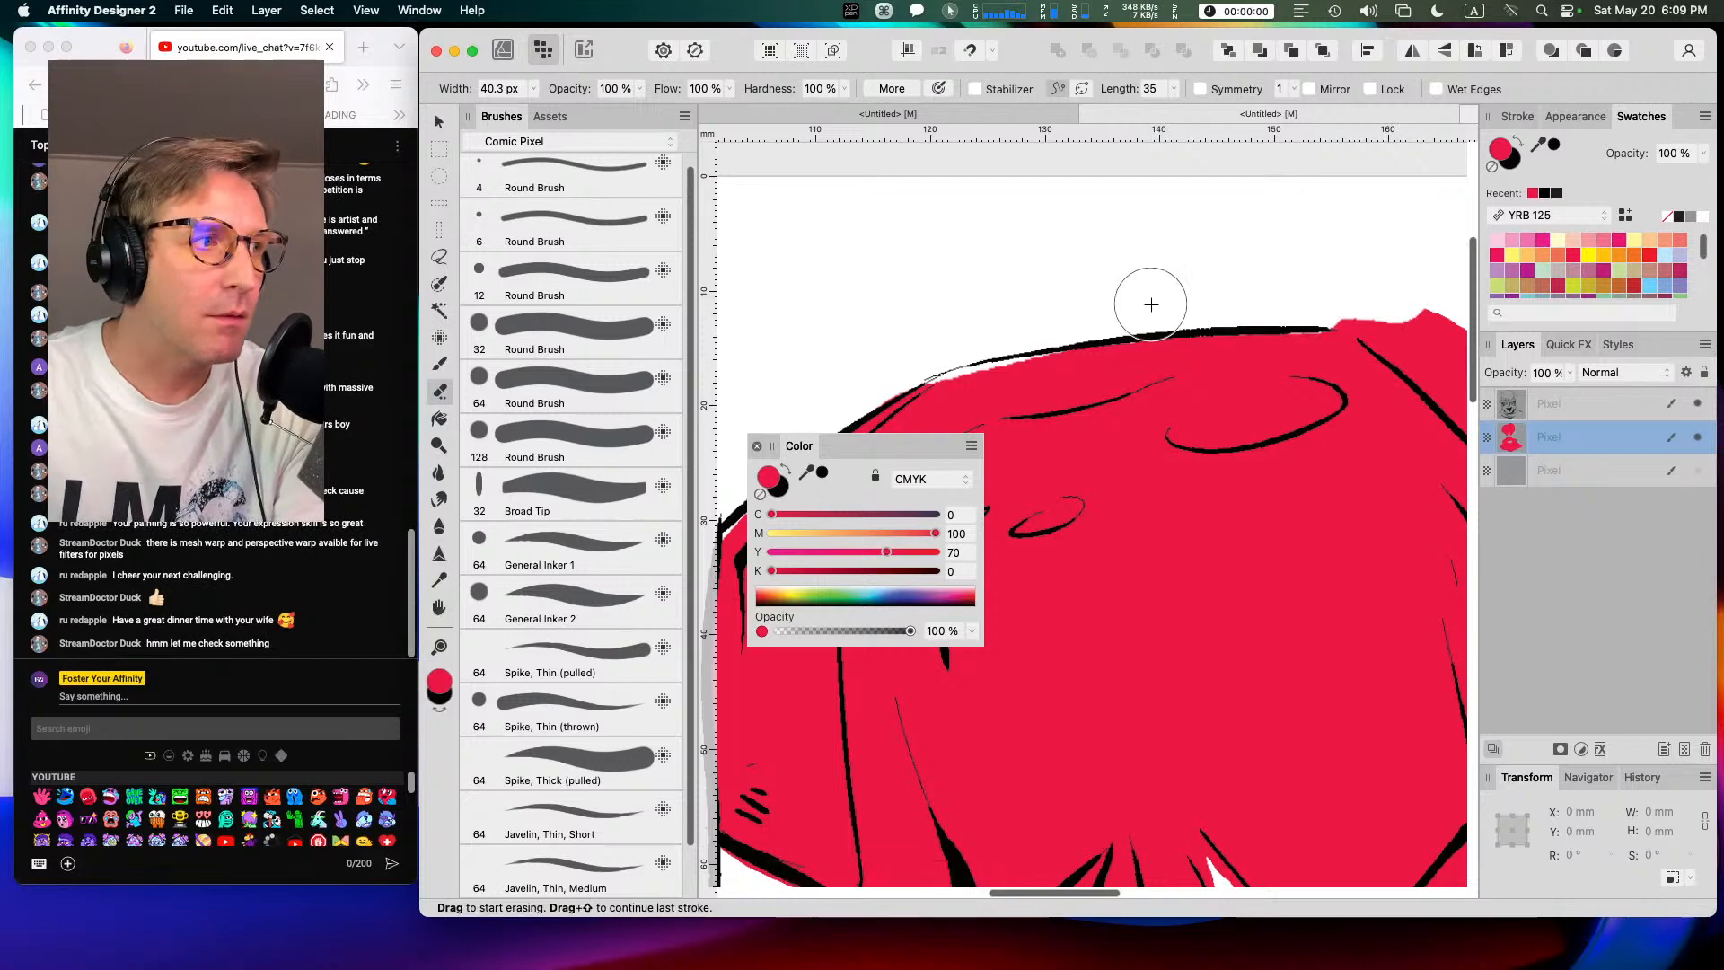
key("space")
mouse_move(1292, 302)
left_mouse_down()
mouse_move(1094, 305)
mouse_move(1139, 296)
mouse_move(1124, 312)
mouse_move(1202, 336)
mouse_move(1211, 317)
mouse_move(1265, 319)
mouse_move(1283, 366)
mouse_move(1273, 332)
mouse_move(1253, 373)
mouse_move(1267, 410)
mouse_move(1327, 462)
mouse_move(1332, 439)
mouse_move(1366, 446)
mouse_move(1367, 636)
mouse_move(1411, 784)
mouse_move(1360, 395)
left_mouse_up()
key("space")
mouse_move(1047, 697)
left_mouse_down()
mouse_move(1148, 647)
mouse_move(1135, 655)
mouse_move(1128, 622)
mouse_move(1095, 661)
mouse_move(1222, 498)
mouse_move(1391, 390)
left_mouse_up()
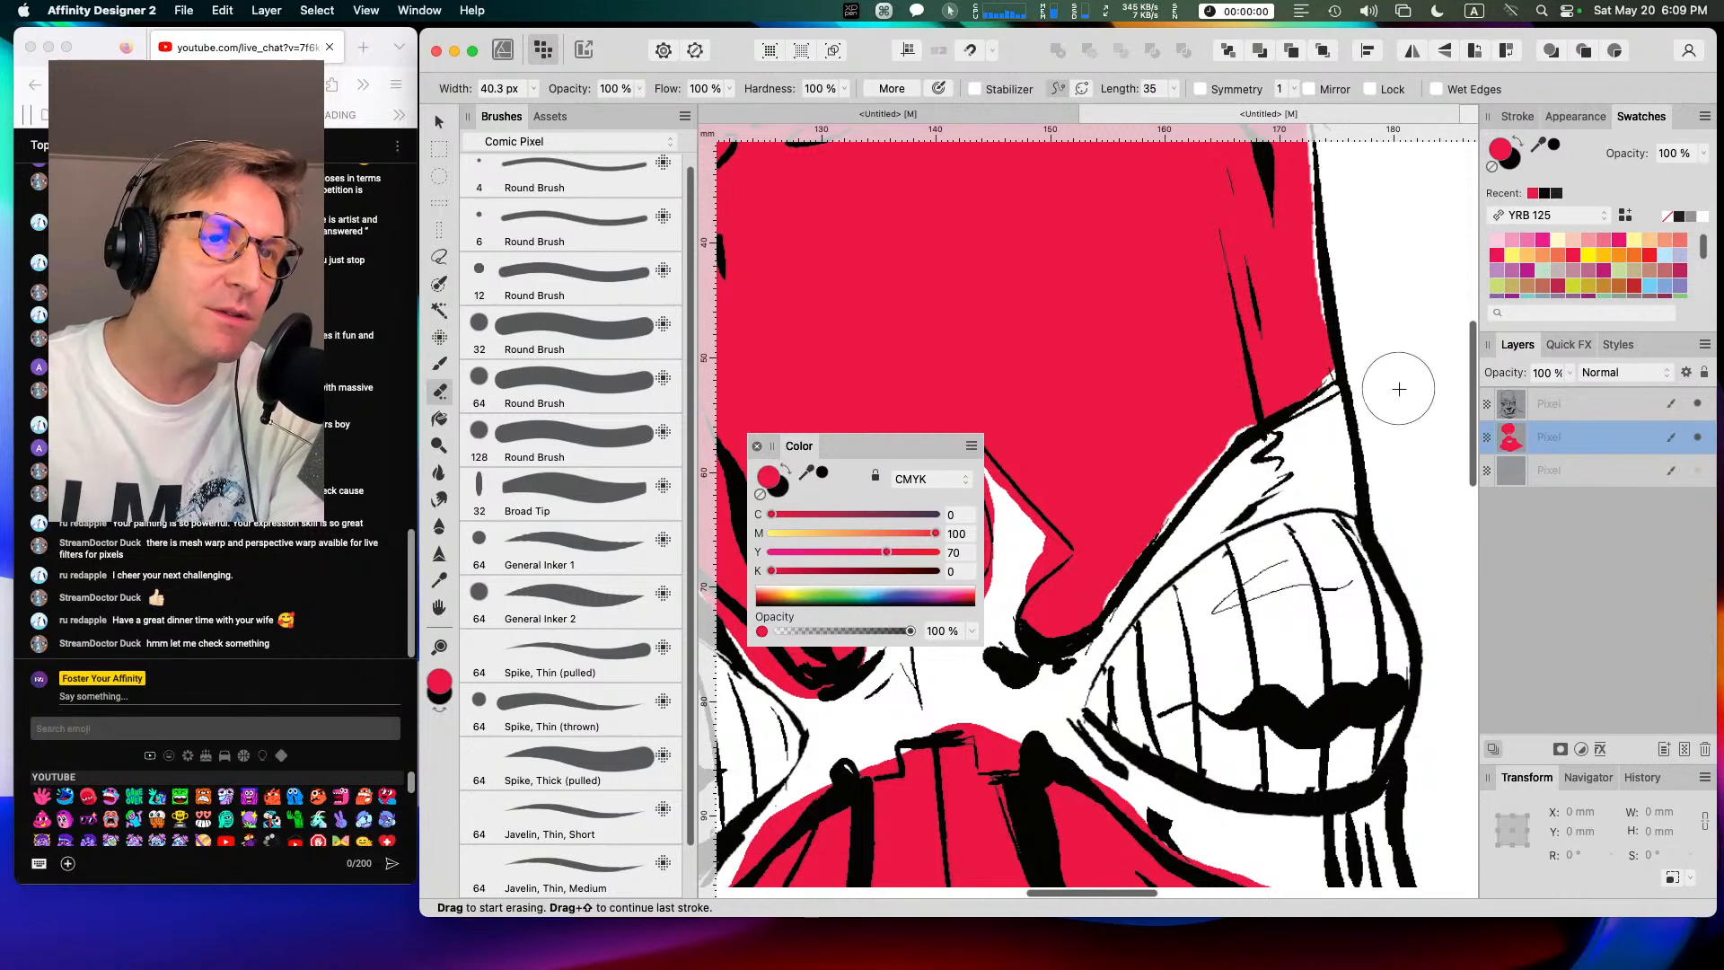
Step: Reduce the eraser to 15.2 px and clear the red from the white spider-shaped emblem on the forehead
key("space")
left_click_drag(988, 610, 1187, 580)
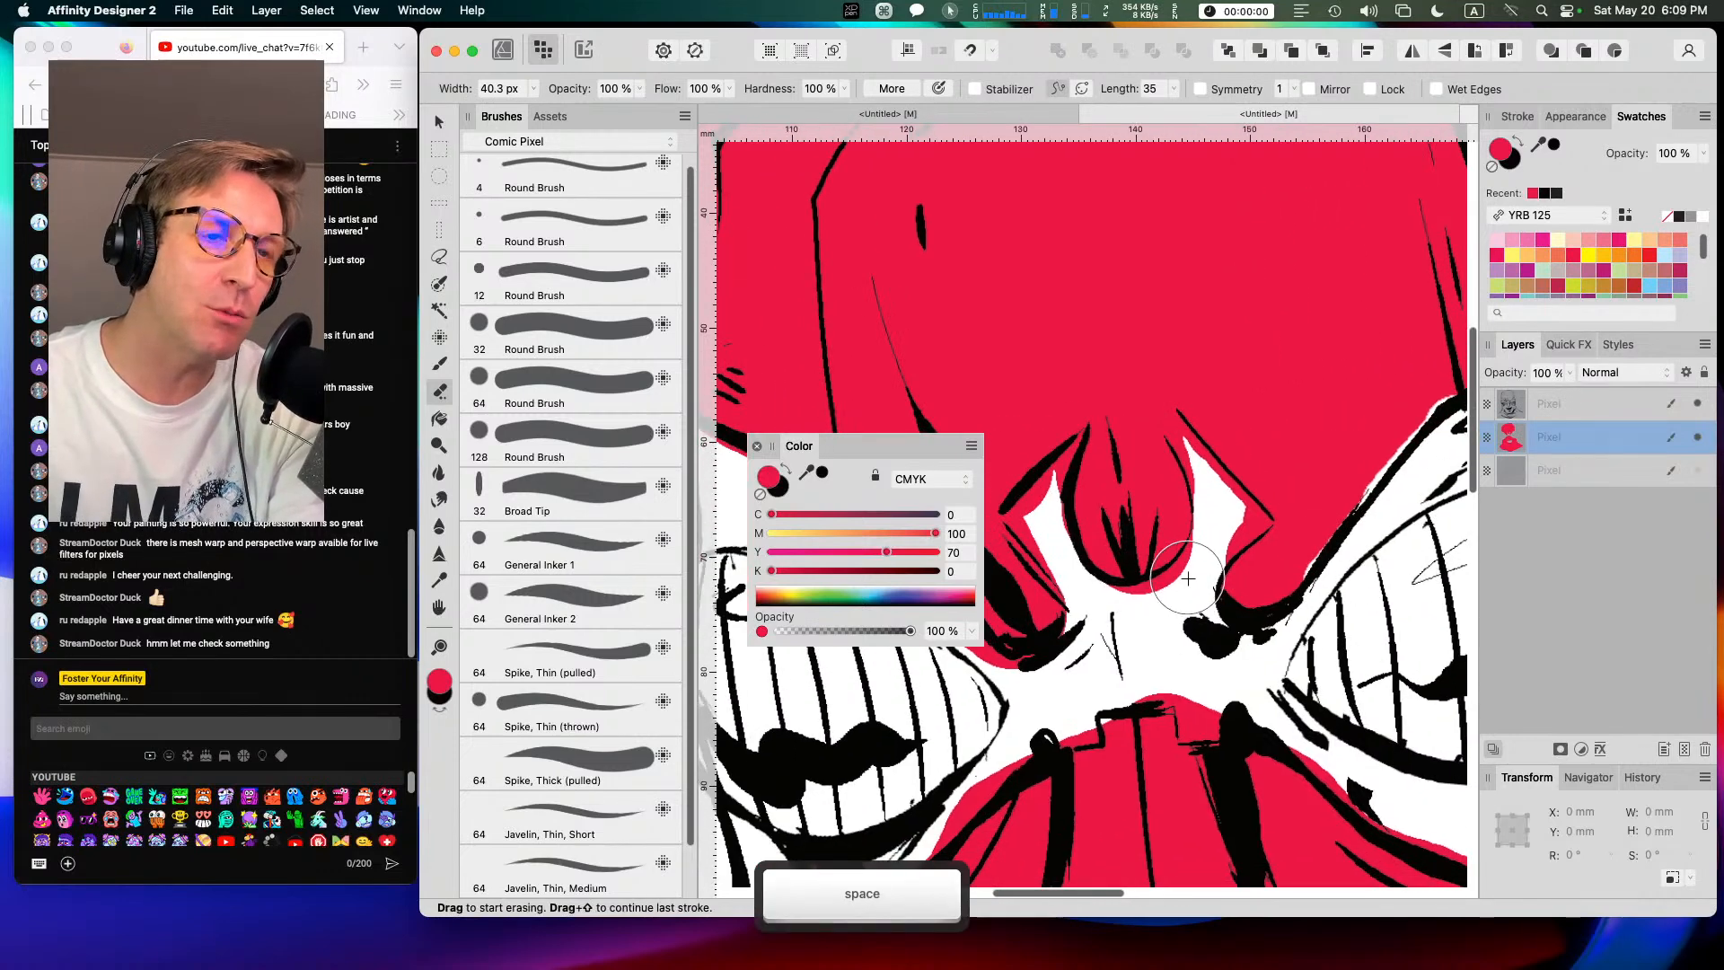
key("bracketleft")
key("bracketleft")
key("bracketleft")
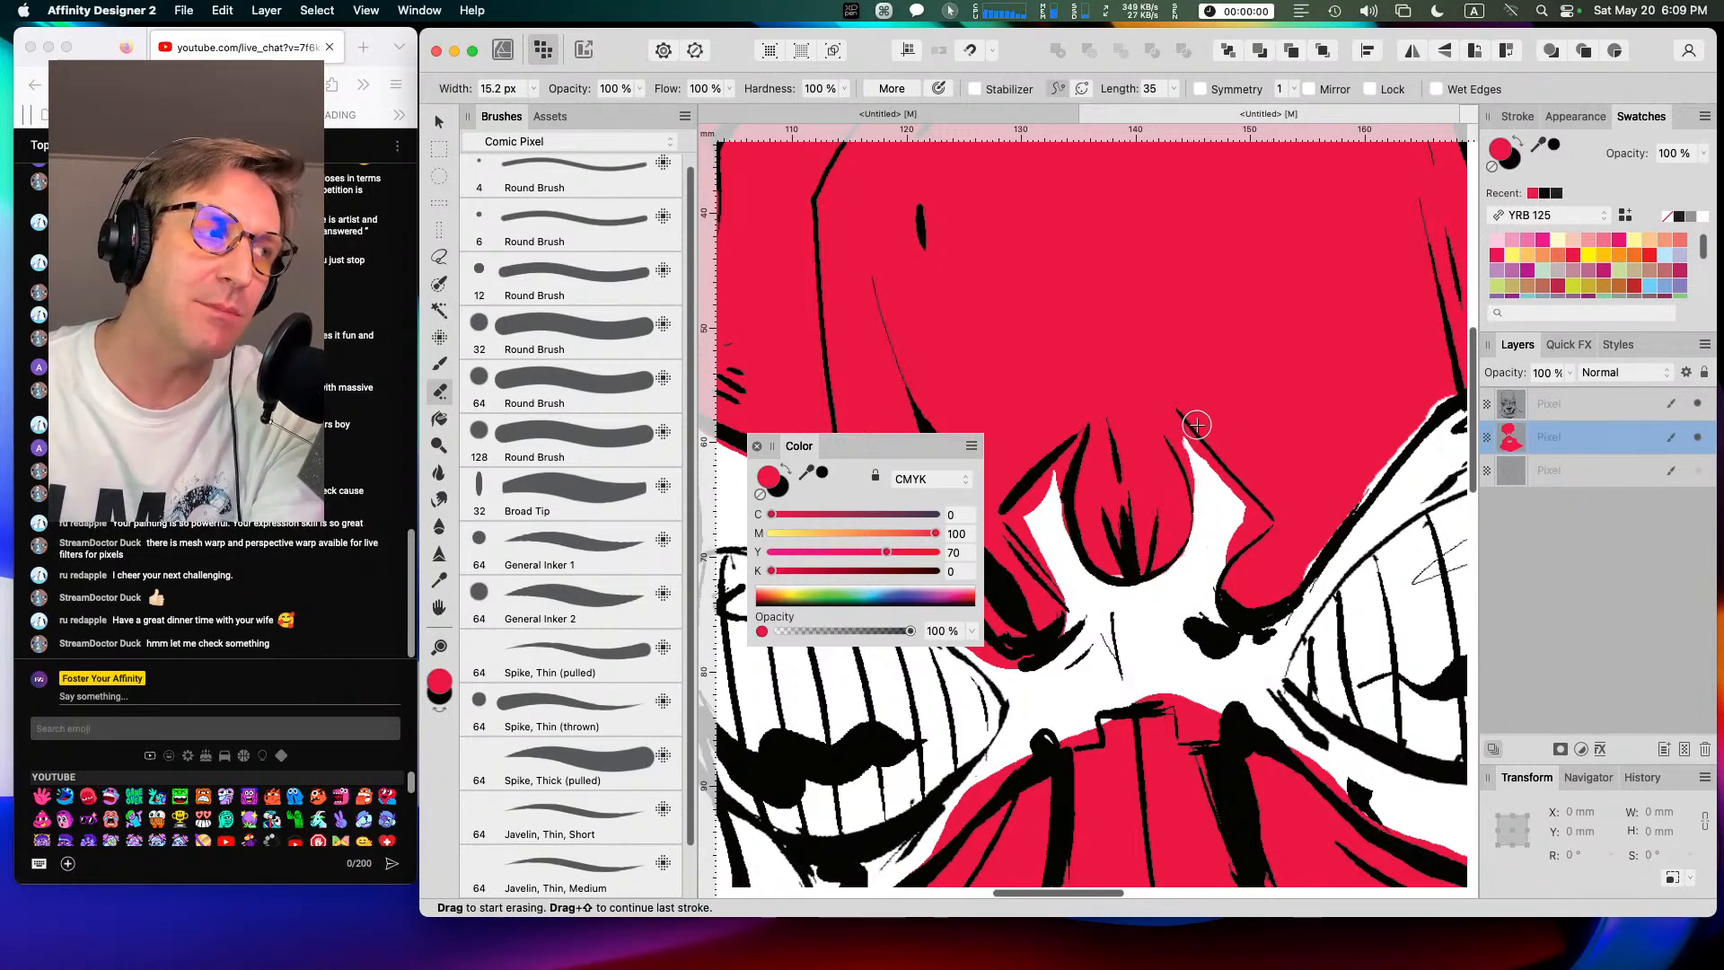
mouse_move(1176, 439)
left_mouse_down()
mouse_move(1203, 502)
mouse_move(1169, 424)
mouse_move(1244, 513)
left_mouse_up()
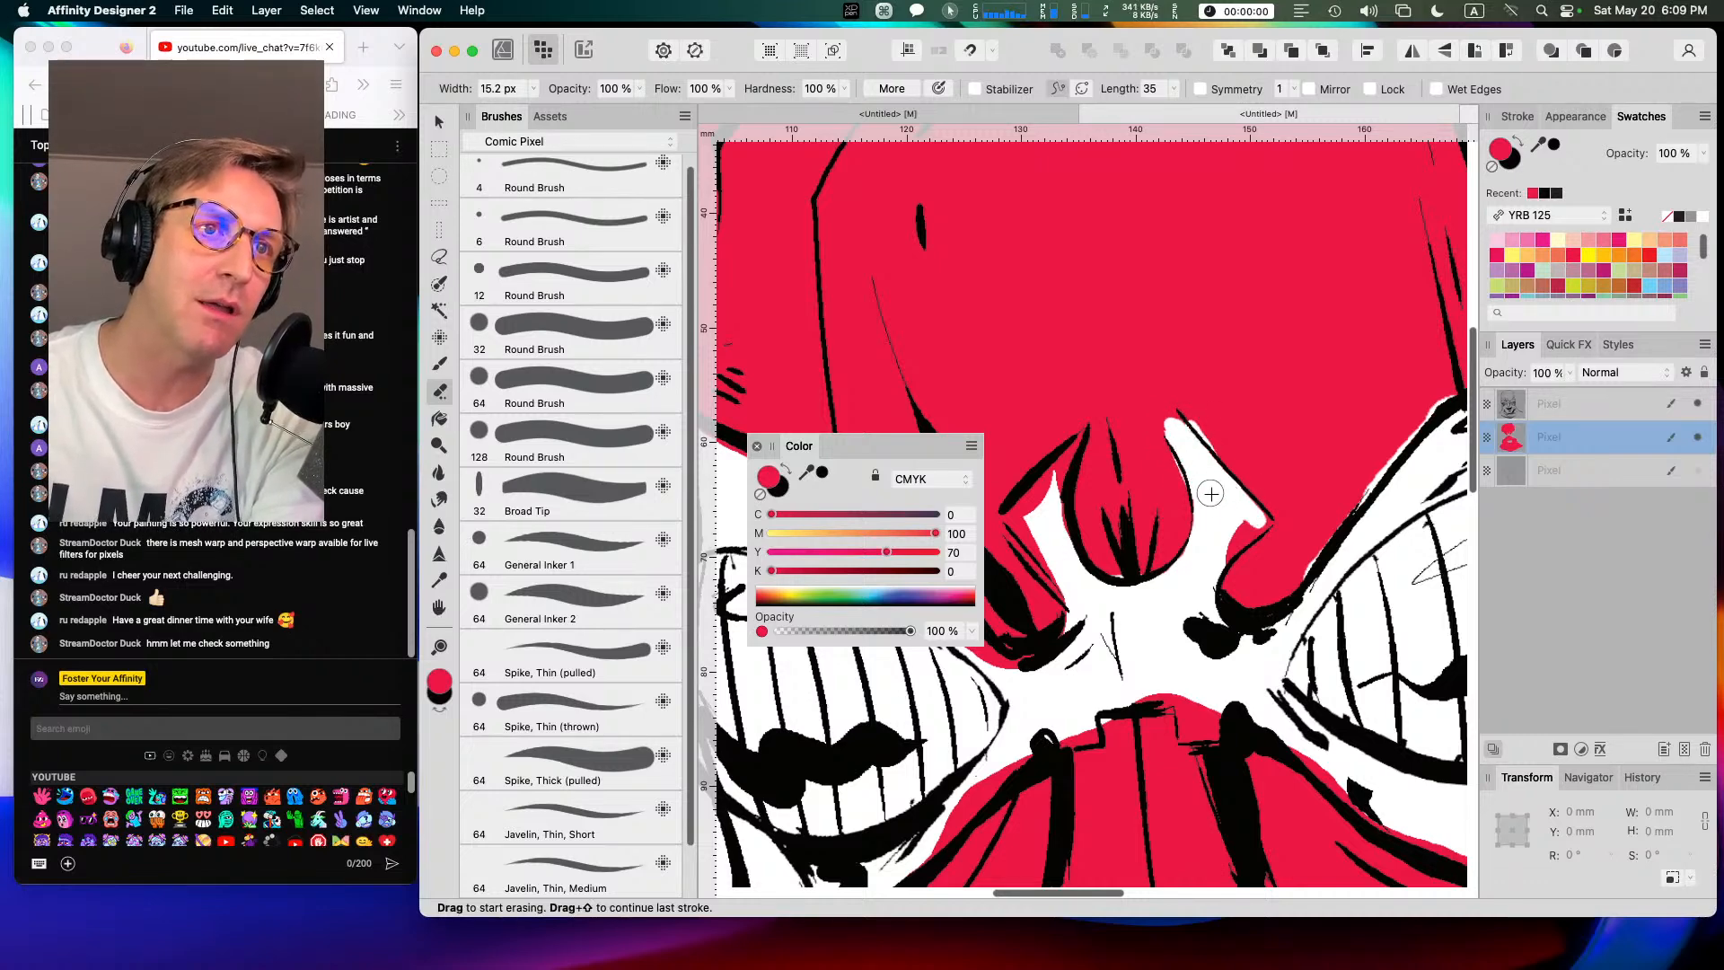
left_click_drag(1217, 547, 1227, 545)
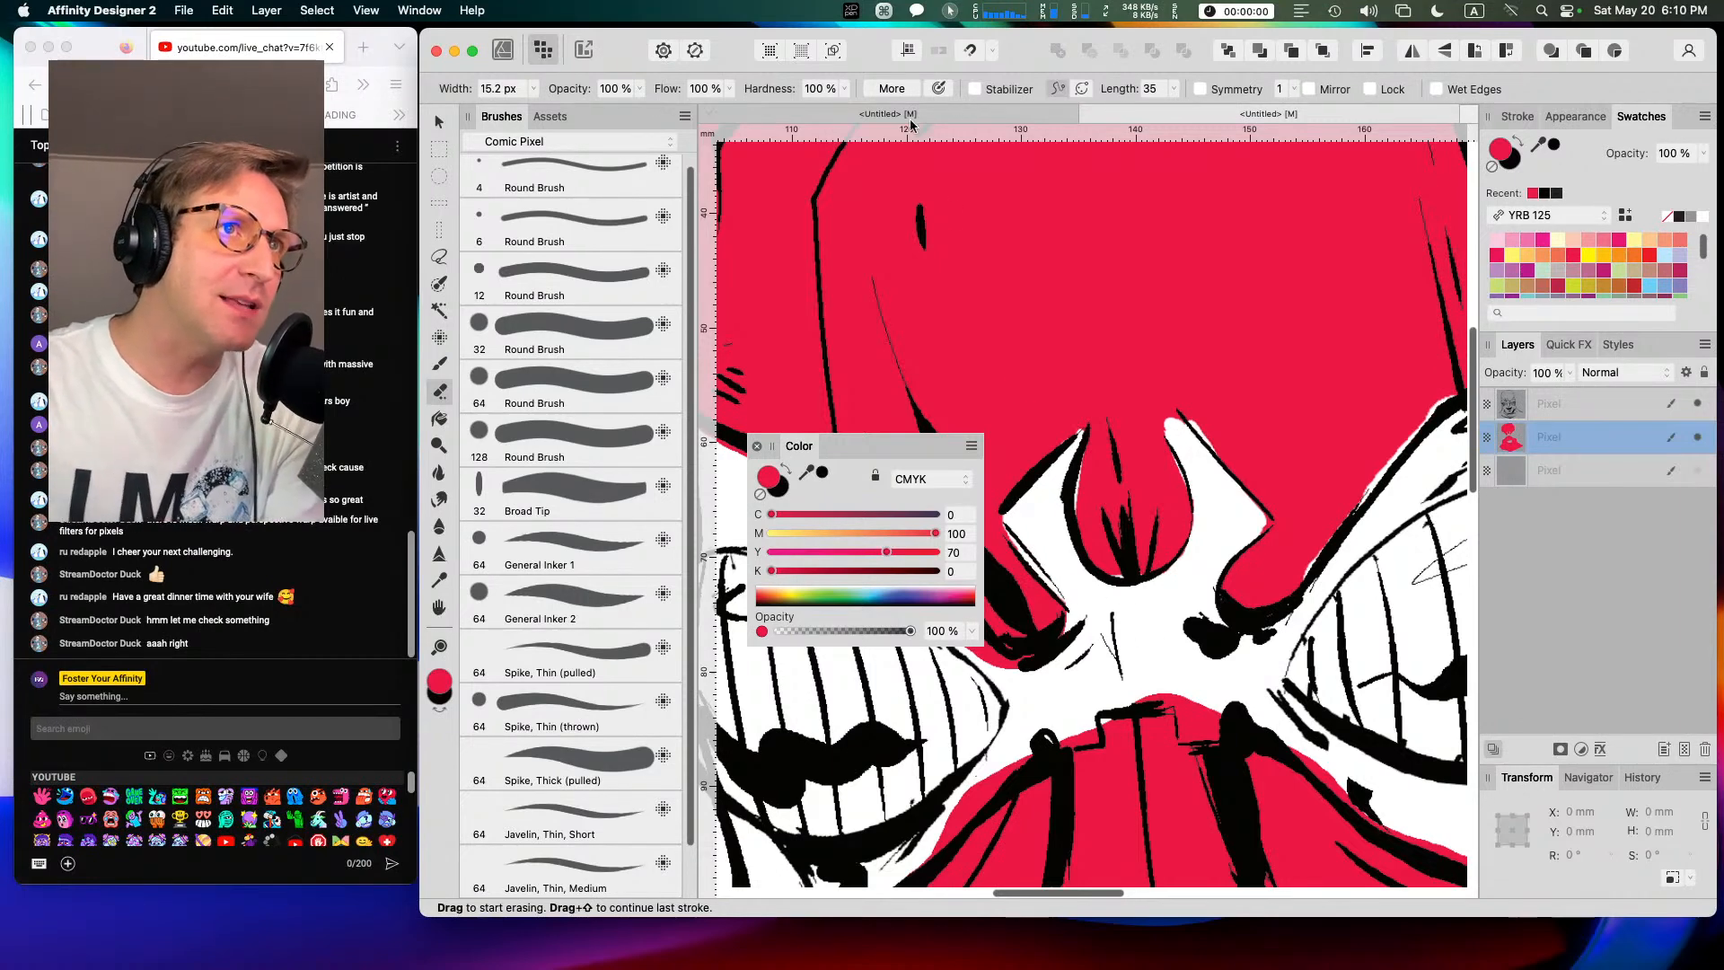
left_click(950, 16)
left_click(983, 42)
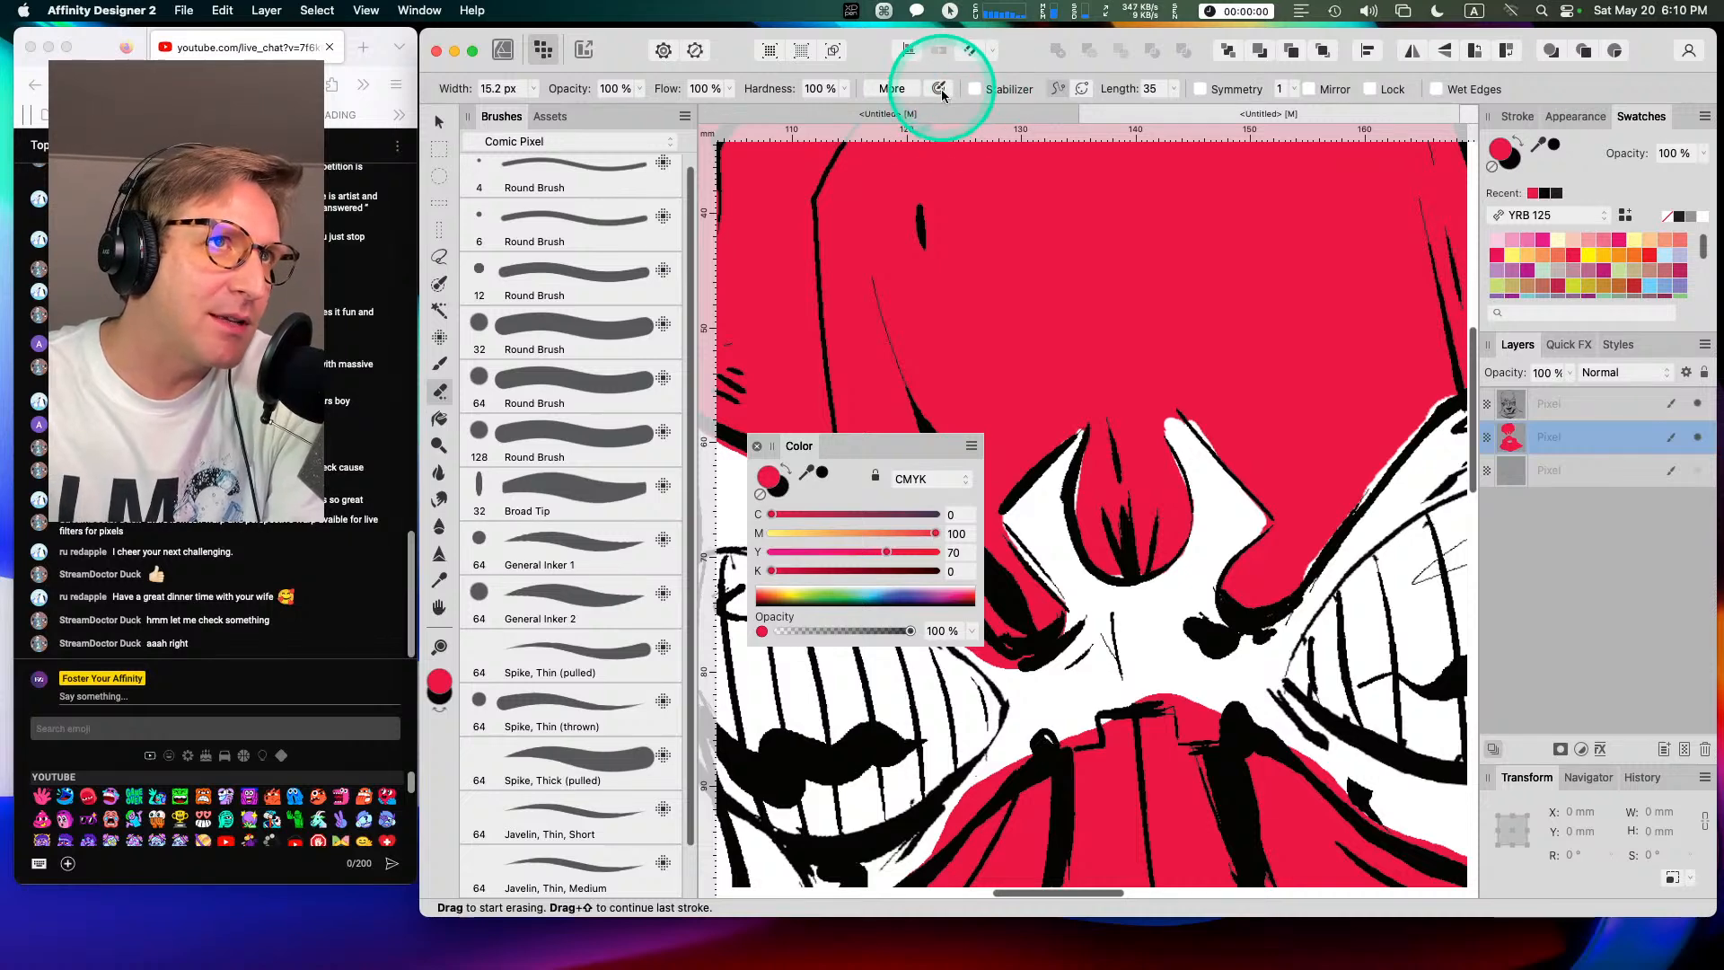
left_click(949, 12)
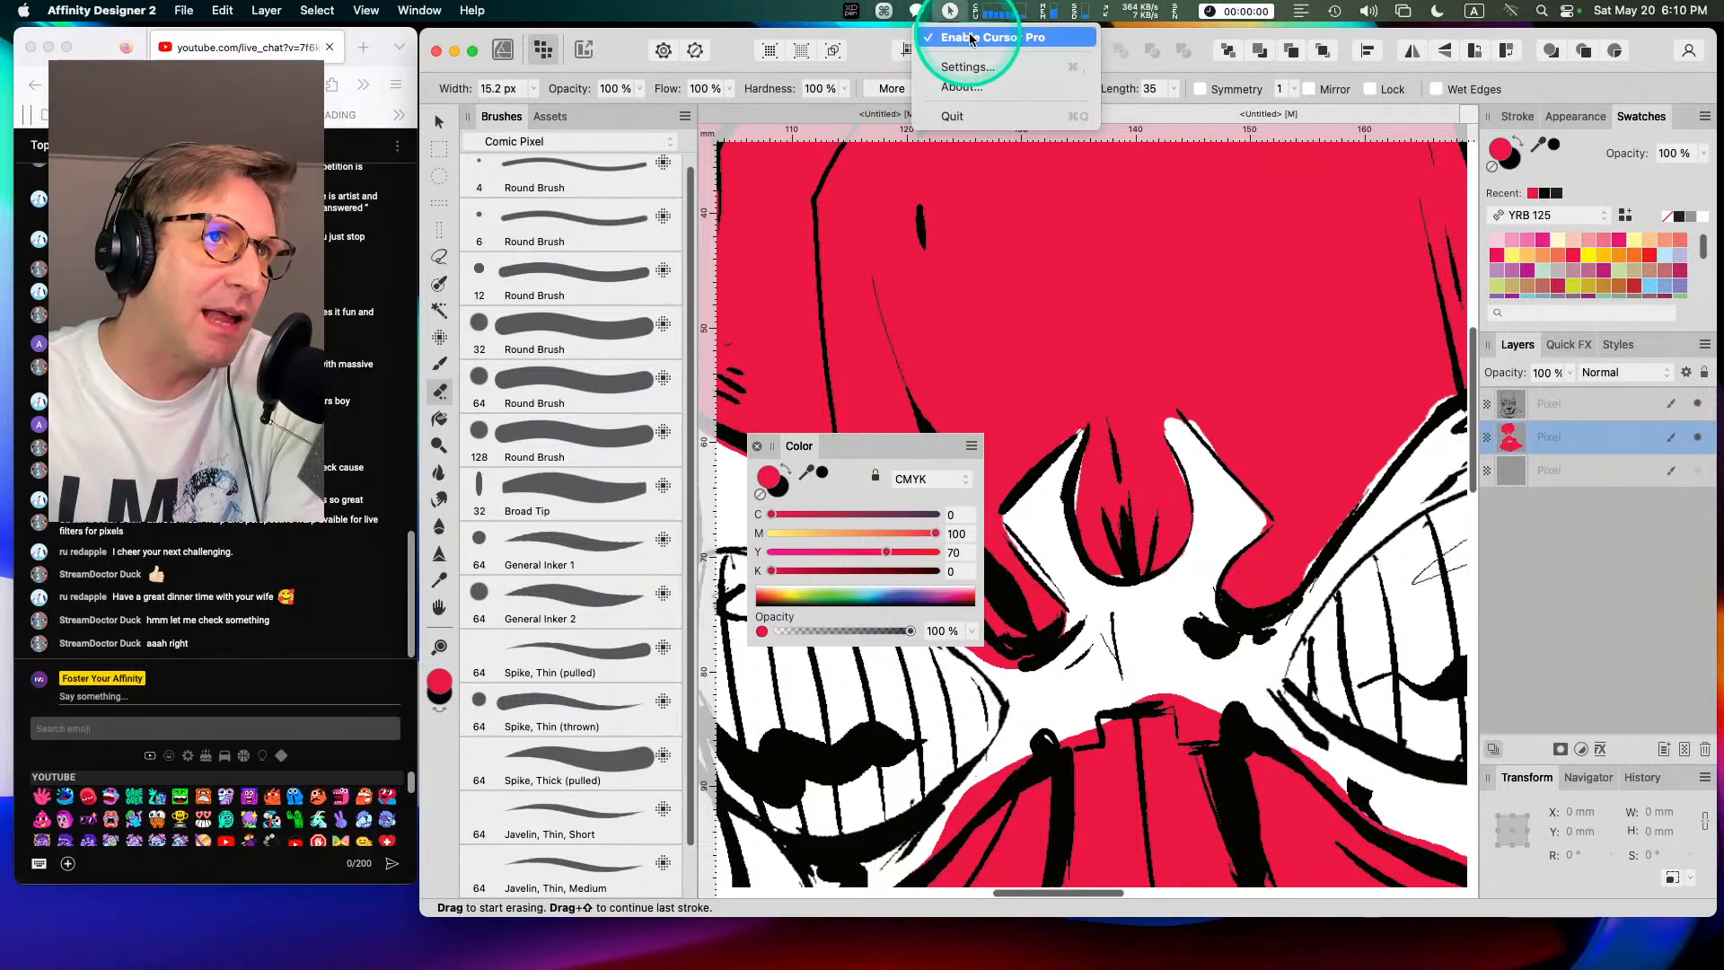
left_click(972, 38)
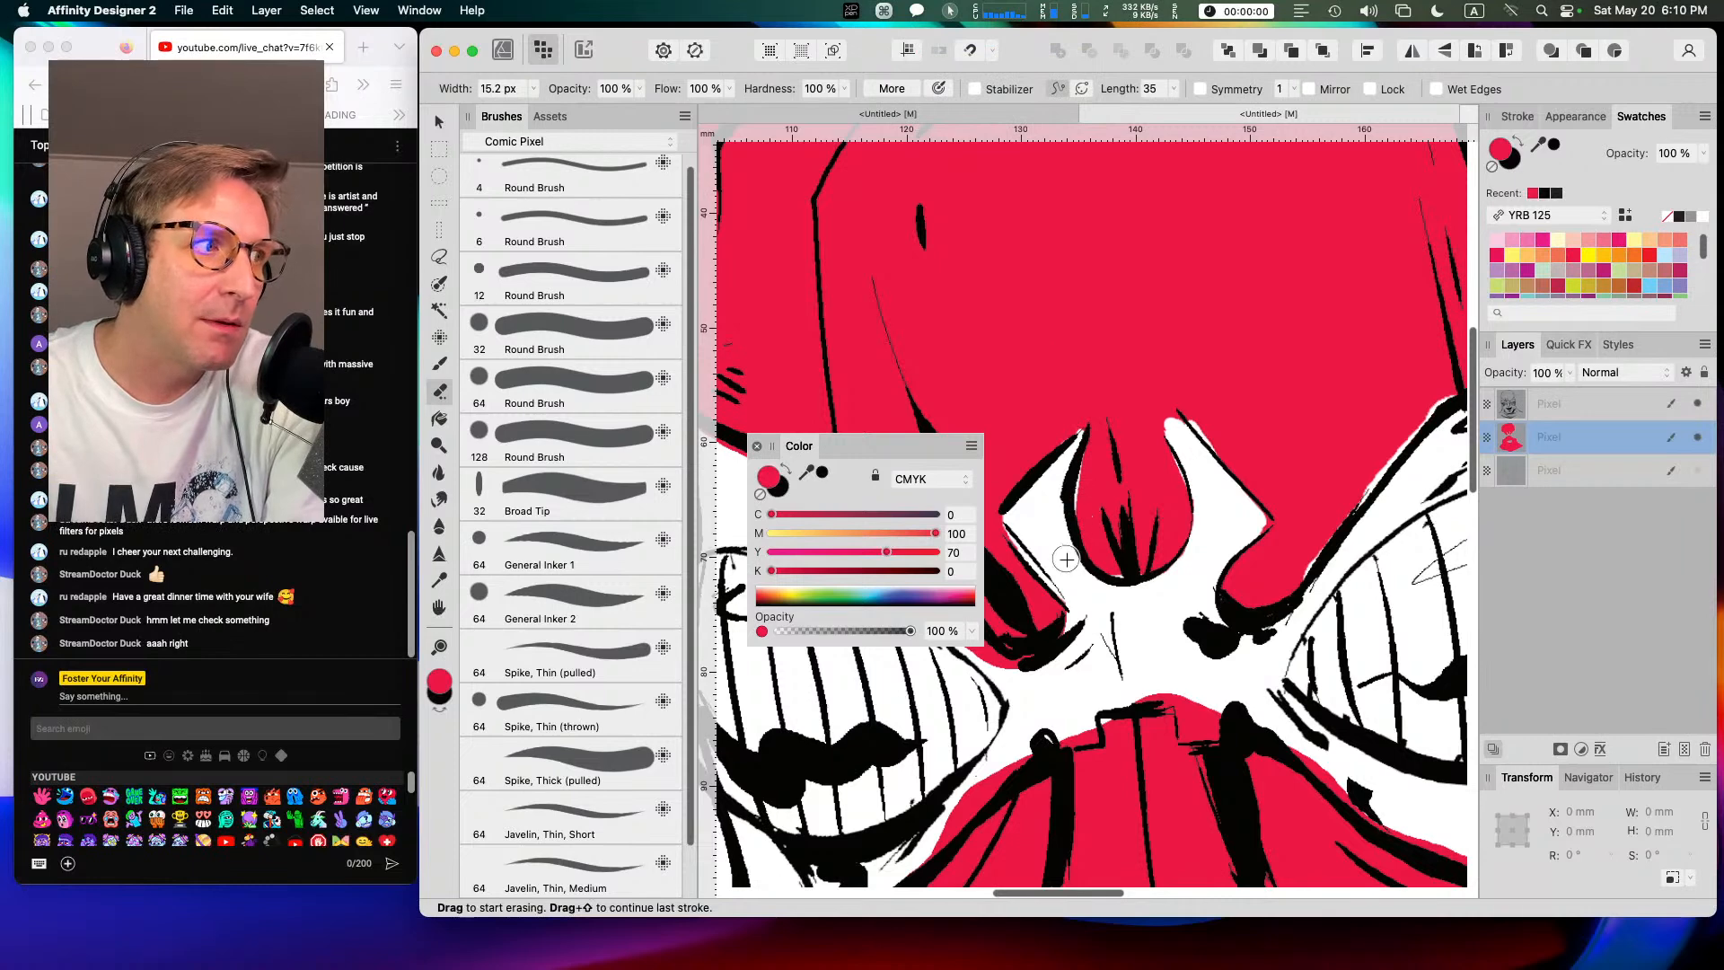
Step: Erase the red spill inside the white mask area around the left eye, along its brow and lower edge
key("space")
left_click_drag(1083, 671, 1210, 424)
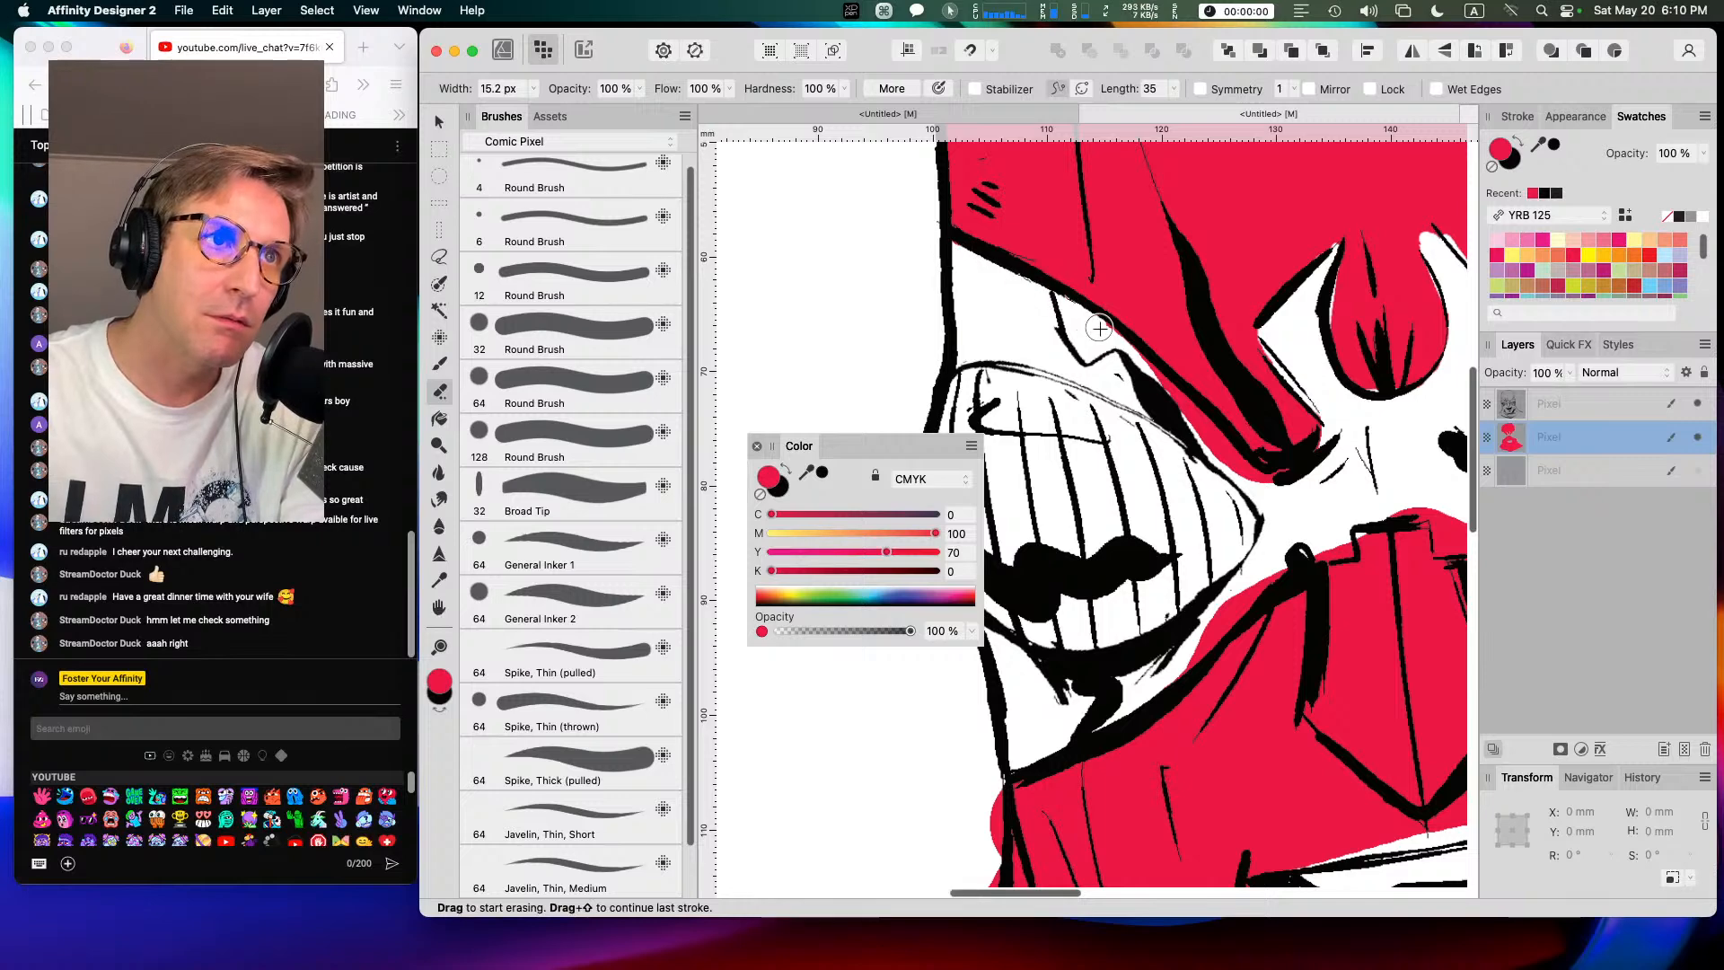
left_click_drag(1122, 352, 1211, 439)
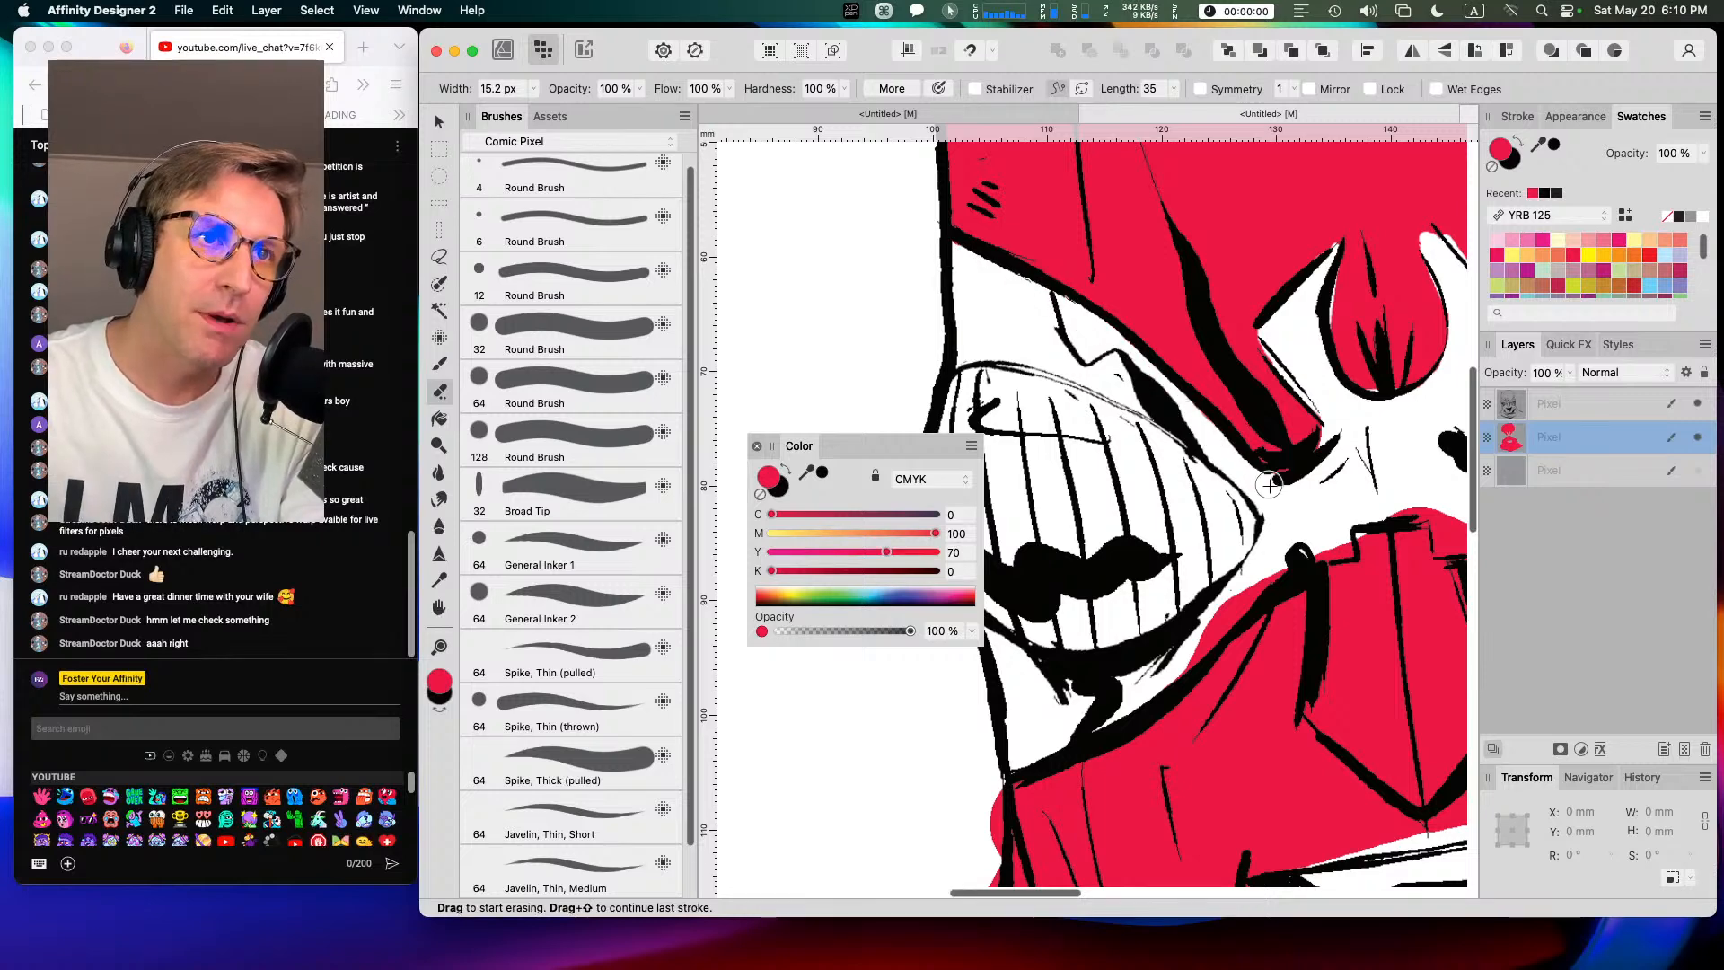
left_click_drag(1223, 601, 1175, 669)
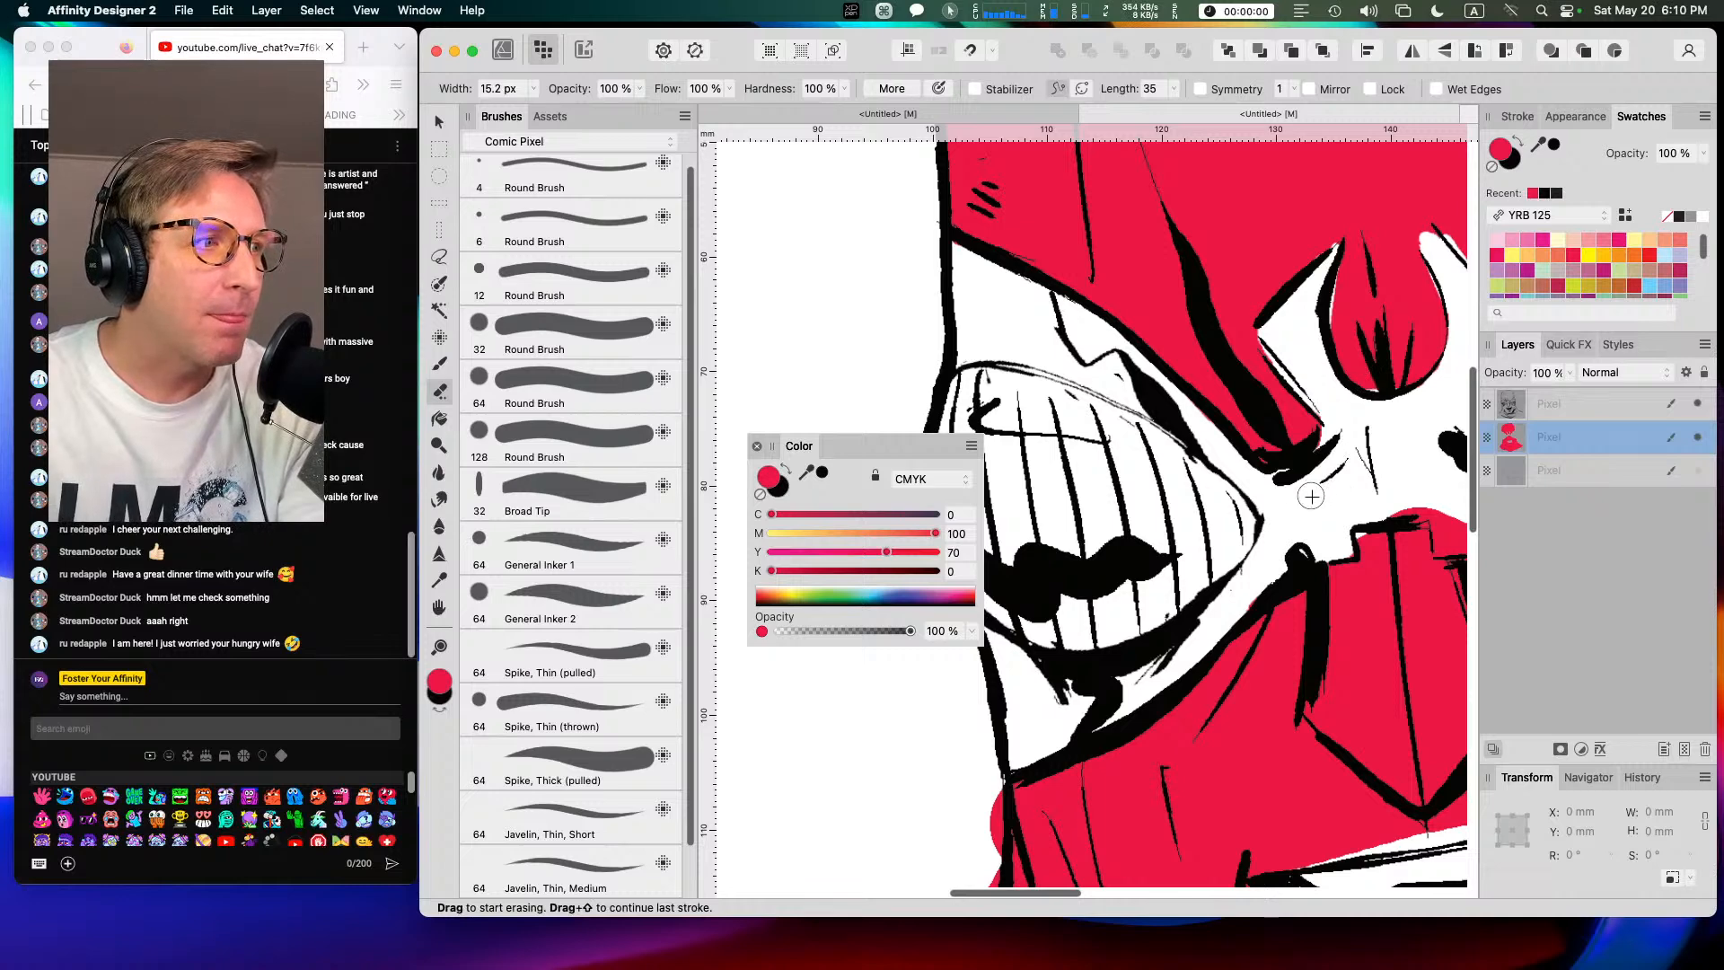
Step: Erase the red spill around the nose bridge and along the lower edge of the white area beneath the right eye
key("space")
mouse_move(1364, 492)
left_mouse_down()
mouse_move(1201, 533)
mouse_move(1257, 556)
mouse_move(1248, 573)
left_mouse_up()
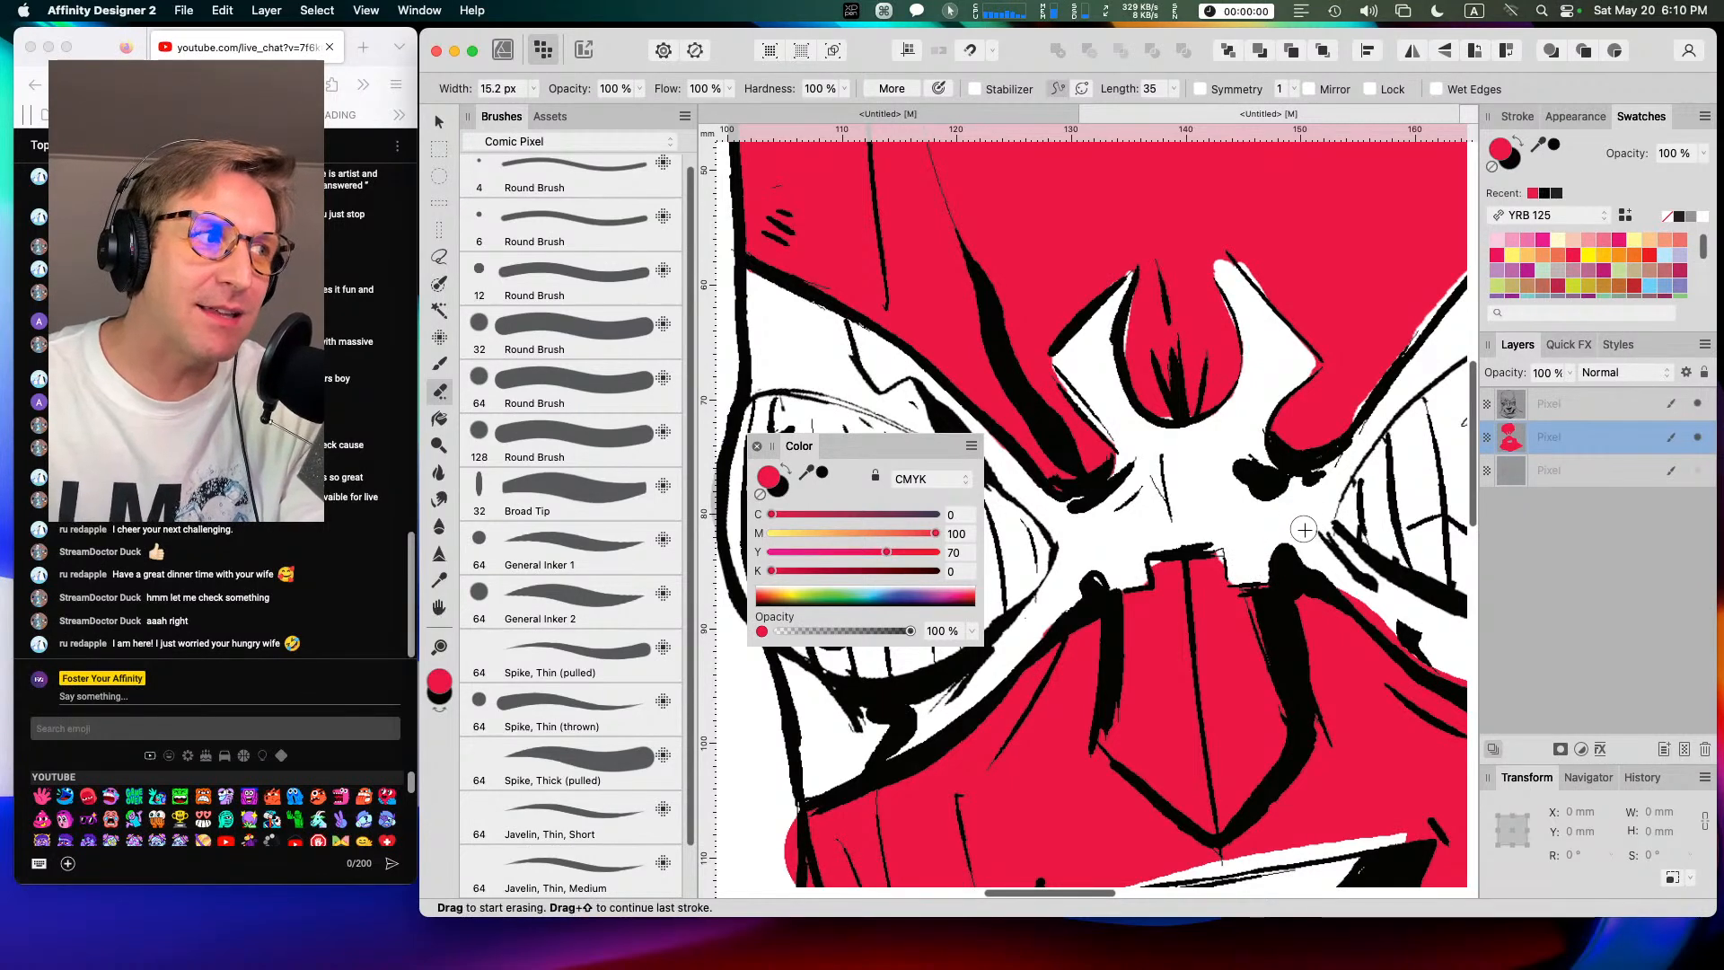
left_click_drag(1369, 592, 1254, 575)
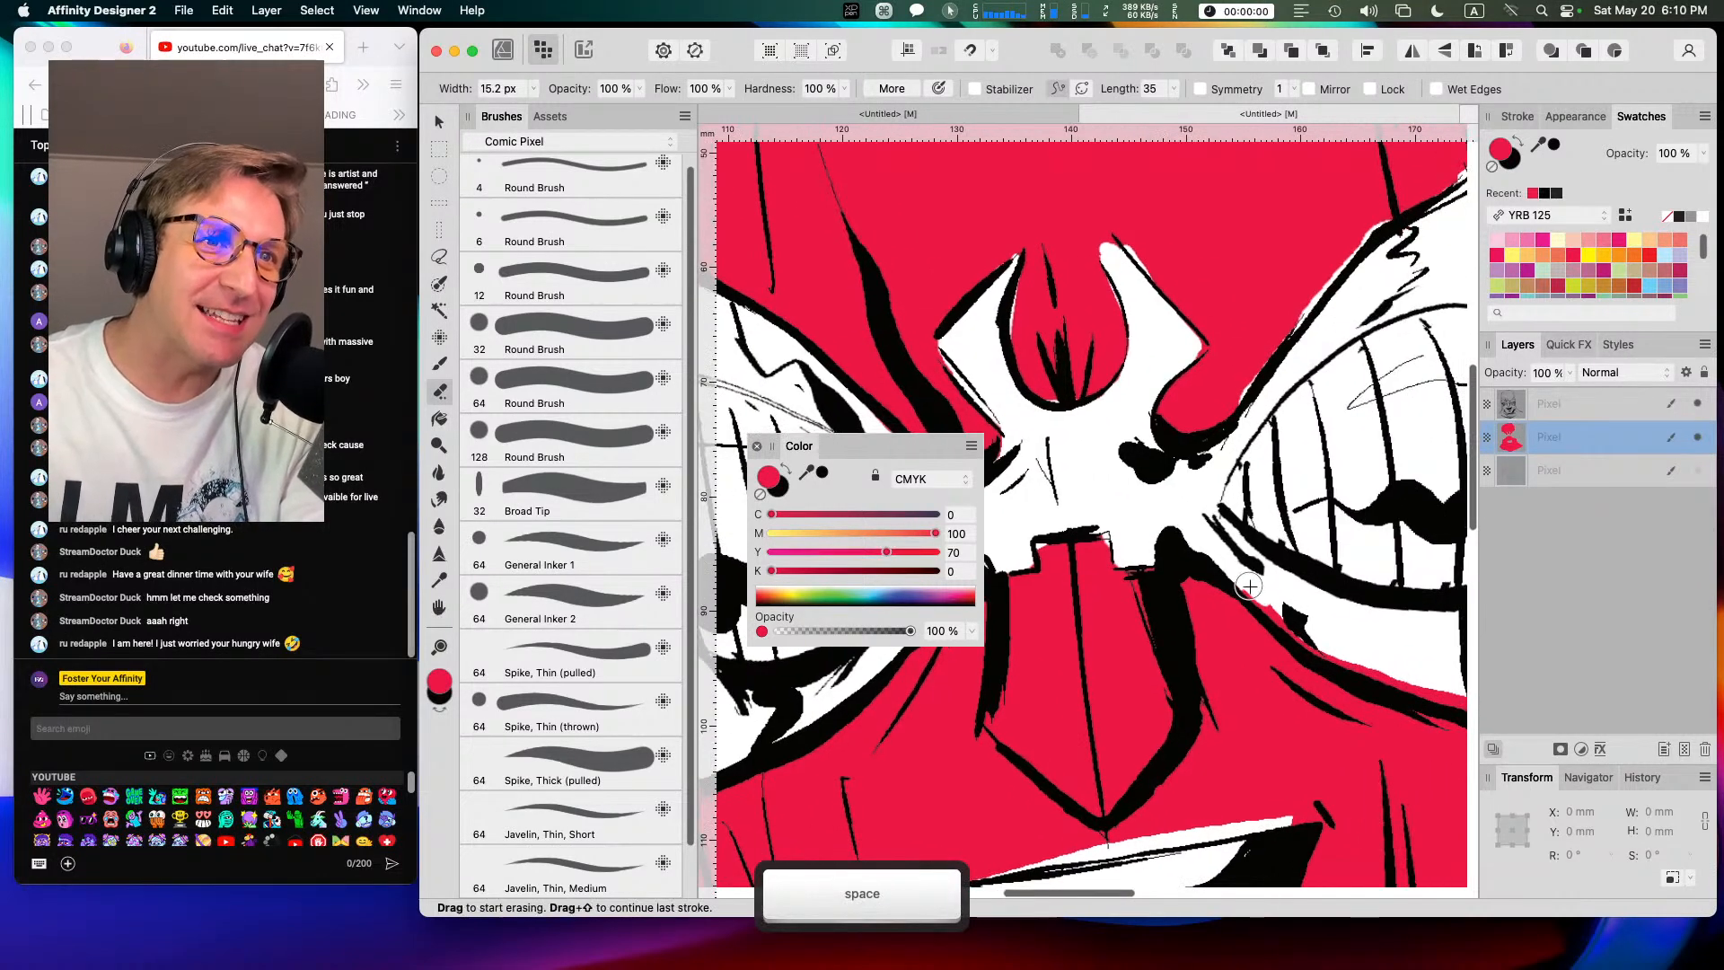
left_click_drag(1356, 630, 1173, 531)
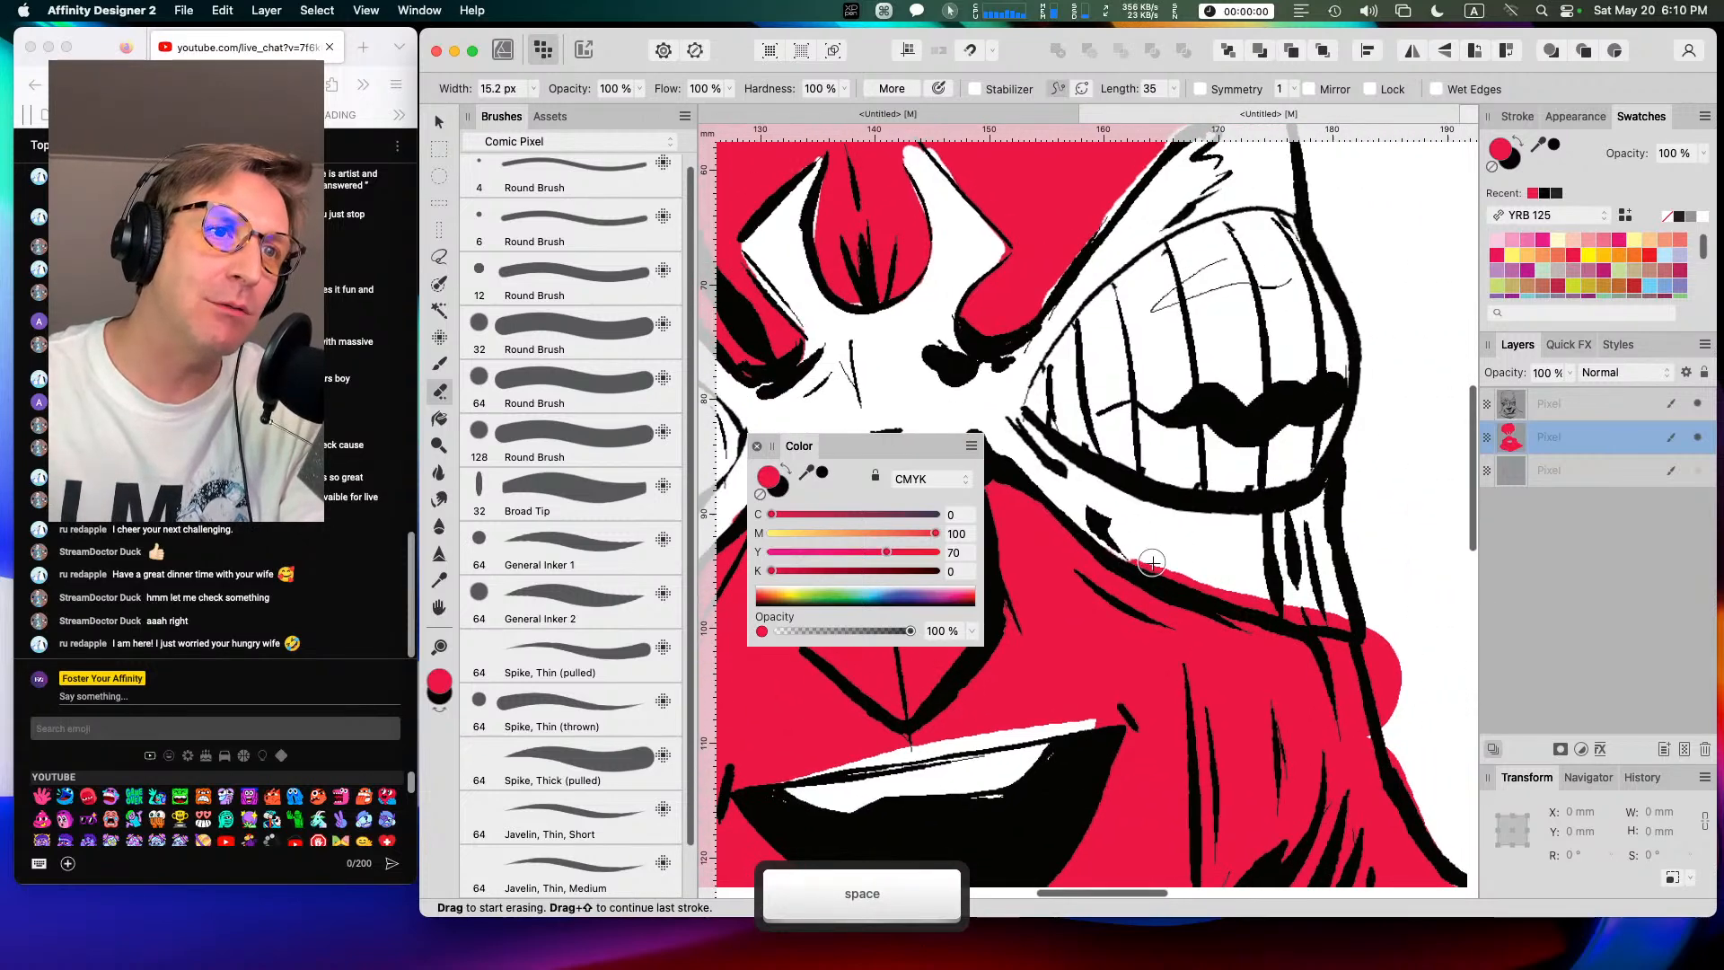
mouse_move(1258, 582)
left_mouse_down()
mouse_move(1189, 583)
mouse_move(1341, 617)
mouse_move(1361, 534)
left_mouse_up()
Step: Erase the red spill outside the right cheek and neck outline and along the collar's lower-left edge
mouse_move(1361, 609)
left_mouse_down()
mouse_move(1388, 687)
mouse_move(1394, 658)
mouse_move(1377, 685)
mouse_move(1426, 811)
left_mouse_up()
left_click_drag(1345, 670, 1221, 260)
mouse_move(1039, 310)
left_mouse_down()
mouse_move(1302, 269)
mouse_move(1428, 155)
left_mouse_up()
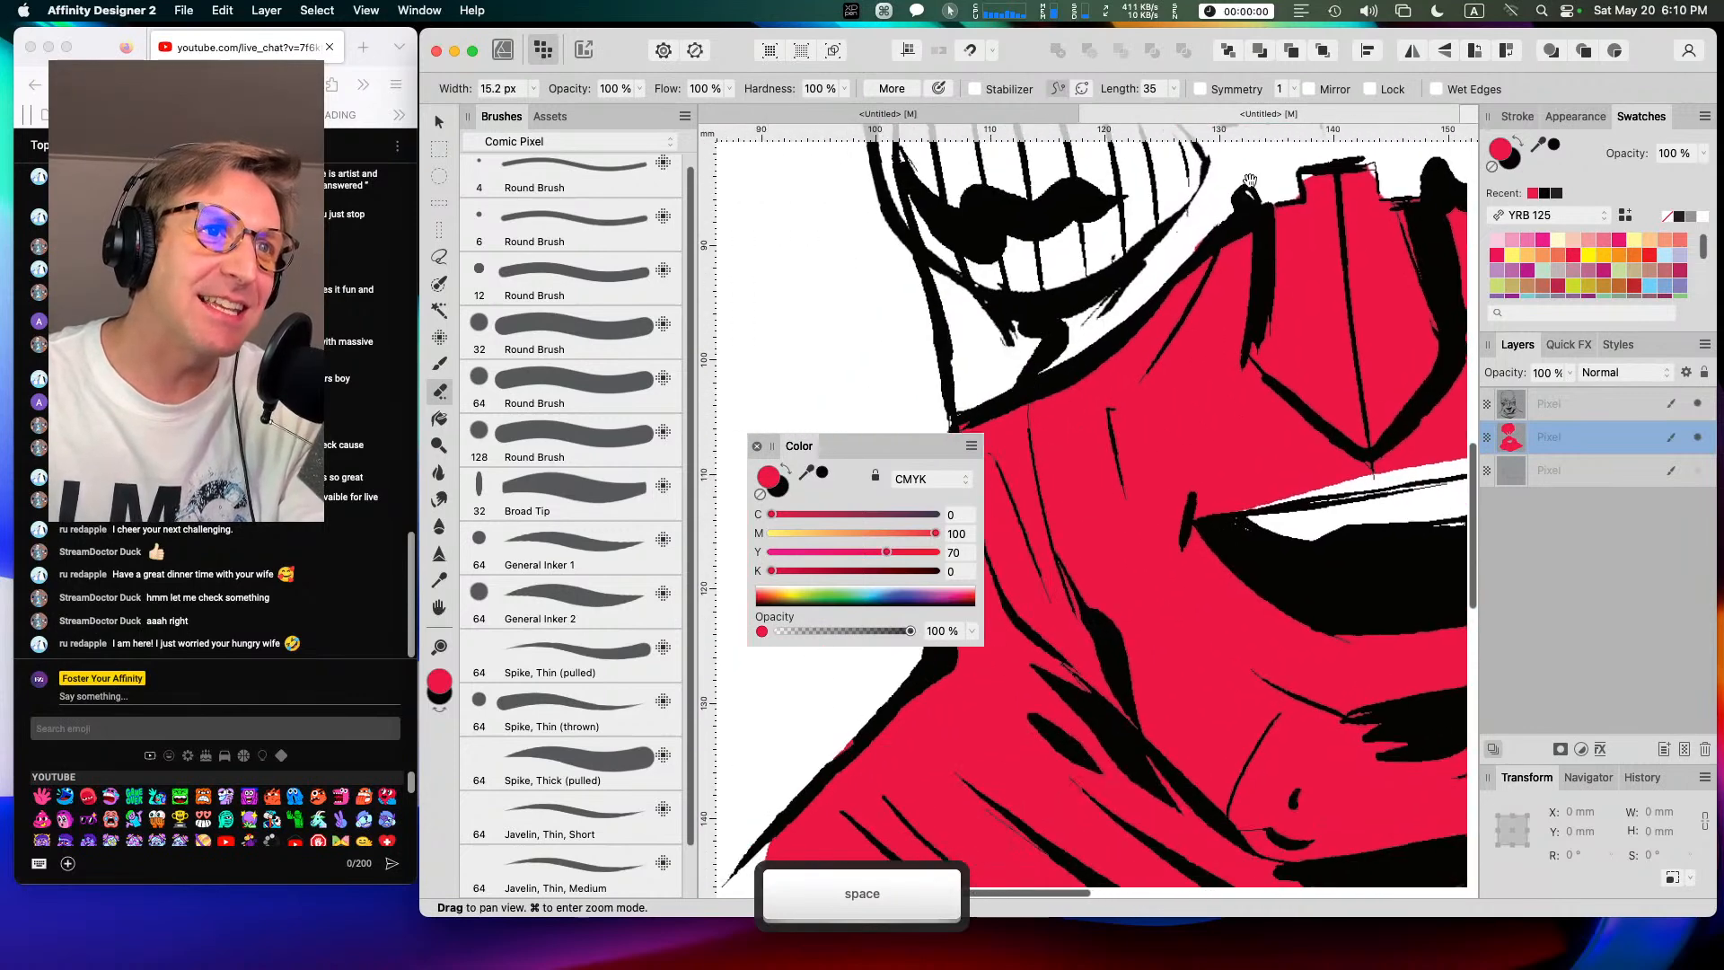
left_click_drag(1190, 251, 1358, 137)
mouse_move(1107, 328)
left_mouse_down()
mouse_move(1079, 528)
mouse_move(952, 296)
left_mouse_up()
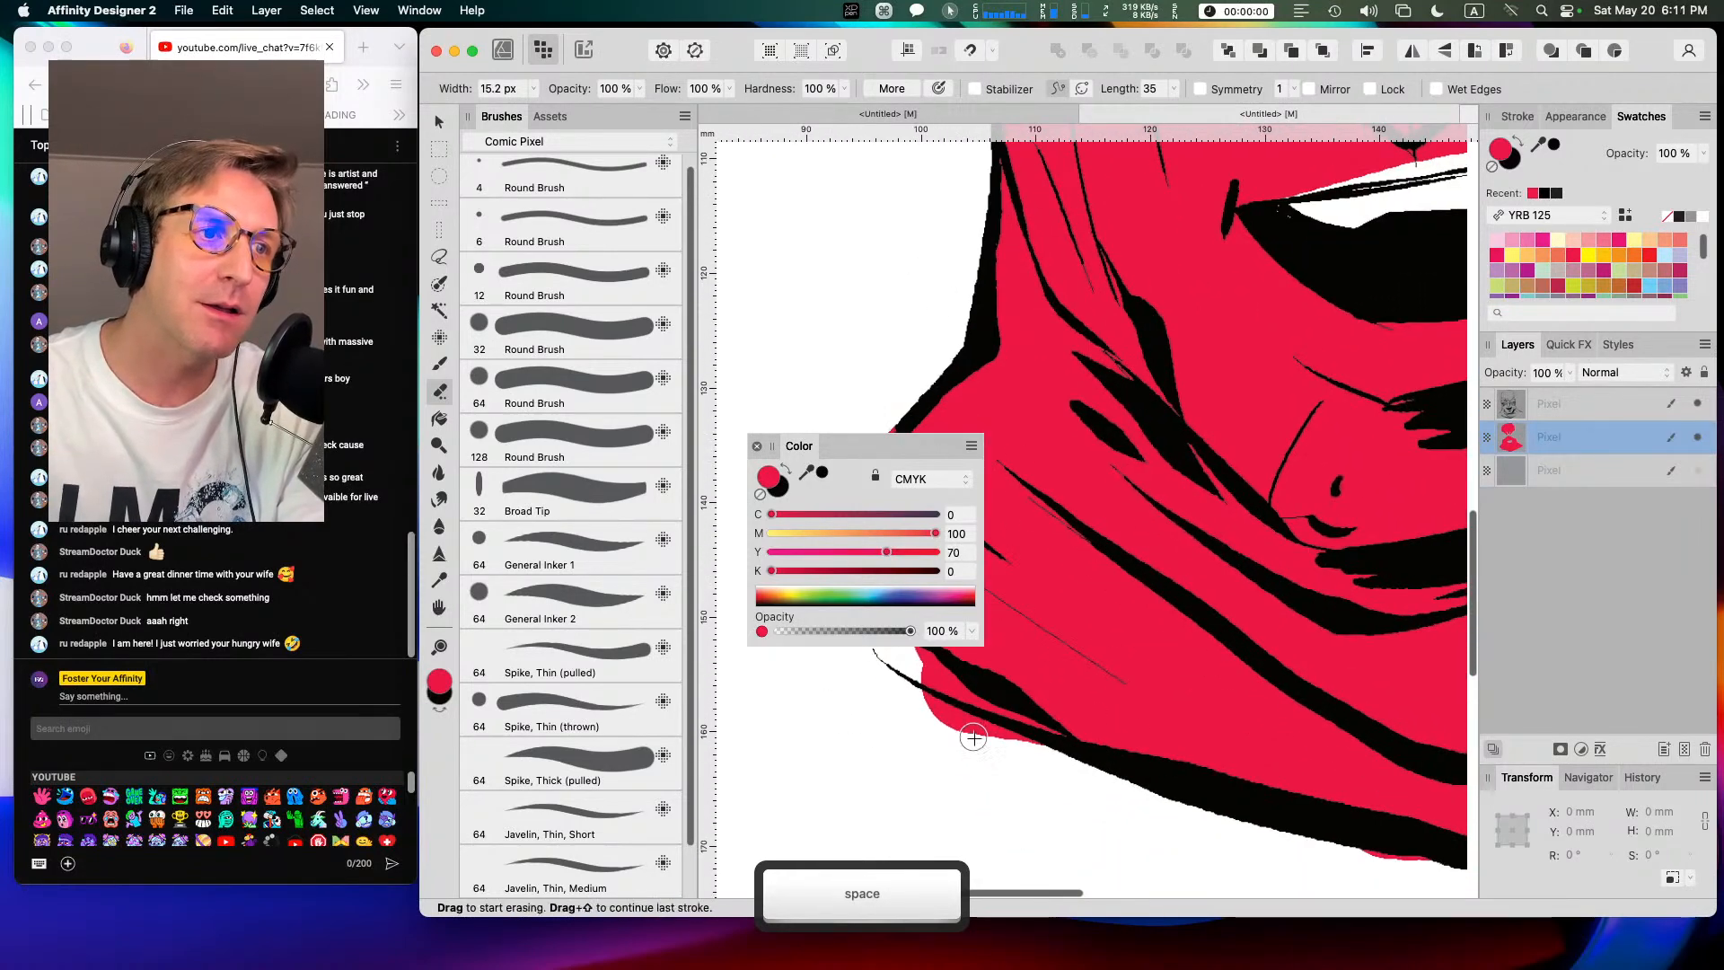
mouse_move(1007, 759)
left_mouse_down()
mouse_move(903, 706)
mouse_move(1062, 750)
mouse_move(989, 744)
left_mouse_up()
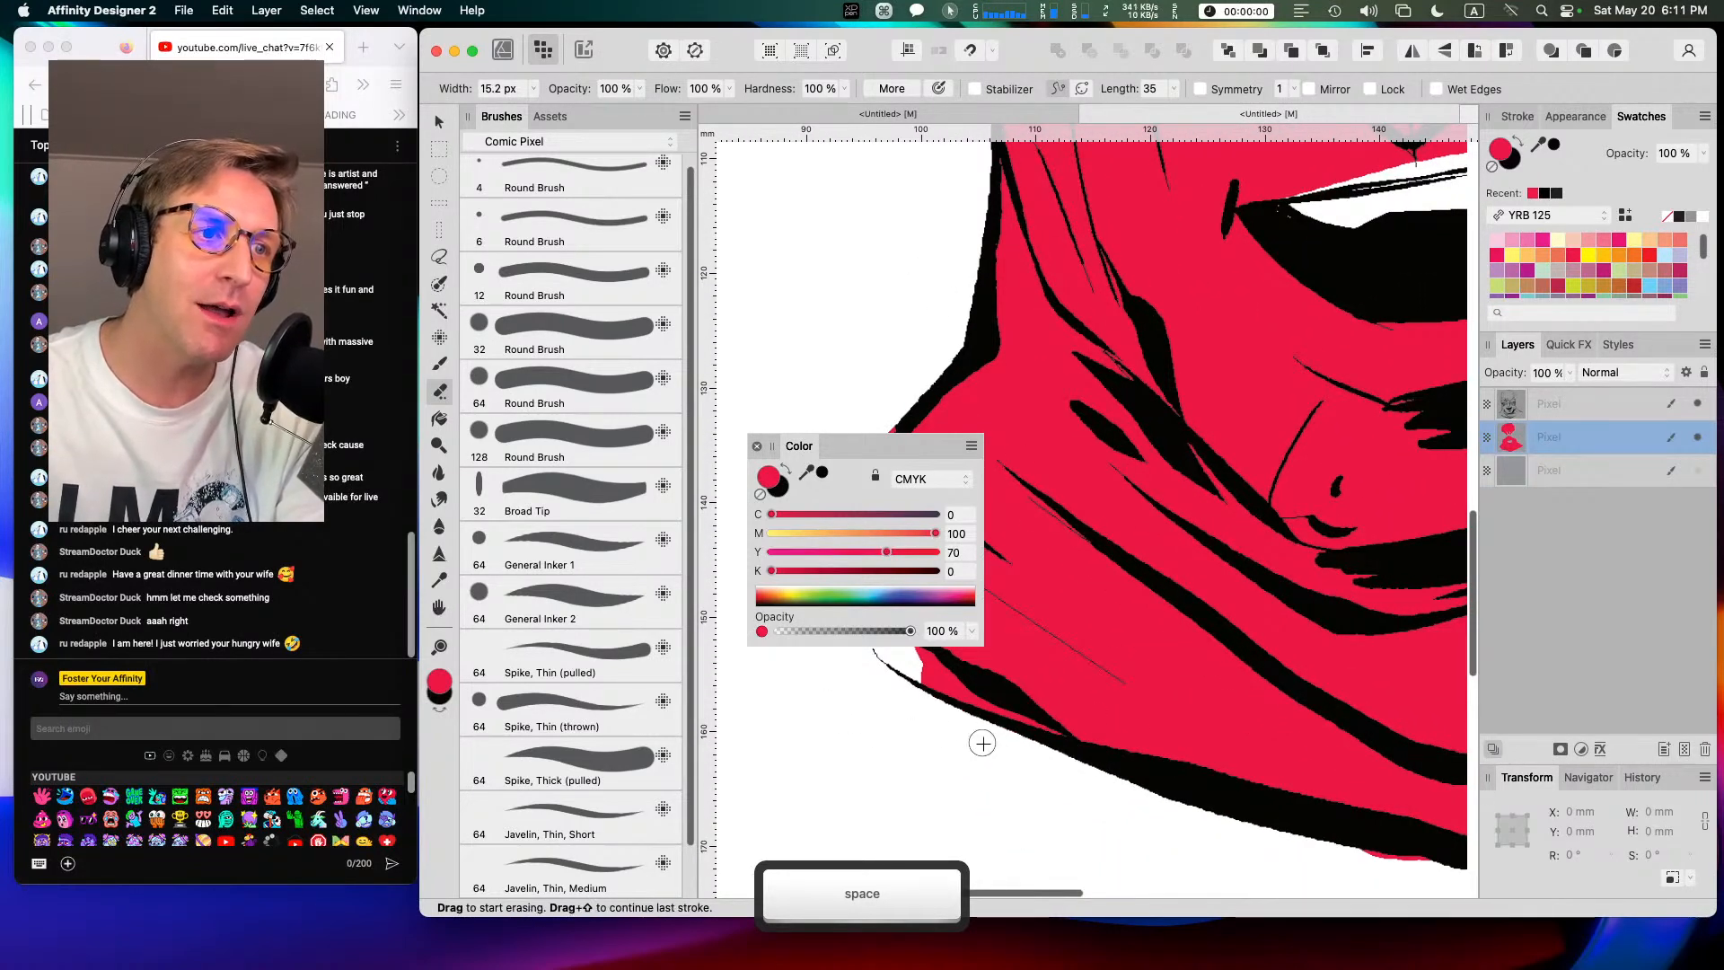
Step: Erase the remaining red spill along the collar's bottom edge and around the right shoulder
key("space")
mouse_move(1221, 807)
left_mouse_down()
mouse_move(977, 722)
mouse_move(1044, 812)
mouse_move(1173, 720)
mouse_move(1102, 755)
mouse_move(1349, 629)
mouse_move(1213, 698)
mouse_move(1328, 629)
mouse_move(1268, 658)
mouse_move(1382, 606)
mouse_move(1385, 631)
mouse_move(1059, 786)
mouse_move(1210, 723)
mouse_move(1053, 773)
mouse_move(1172, 709)
mouse_move(1260, 704)
mouse_move(1260, 675)
mouse_move(1335, 621)
mouse_move(1335, 569)
mouse_move(1095, 371)
mouse_move(1096, 404)
mouse_move(1061, 421)
mouse_move(1146, 455)
mouse_move(1254, 557)
left_mouse_up()
key("space")
key("space")
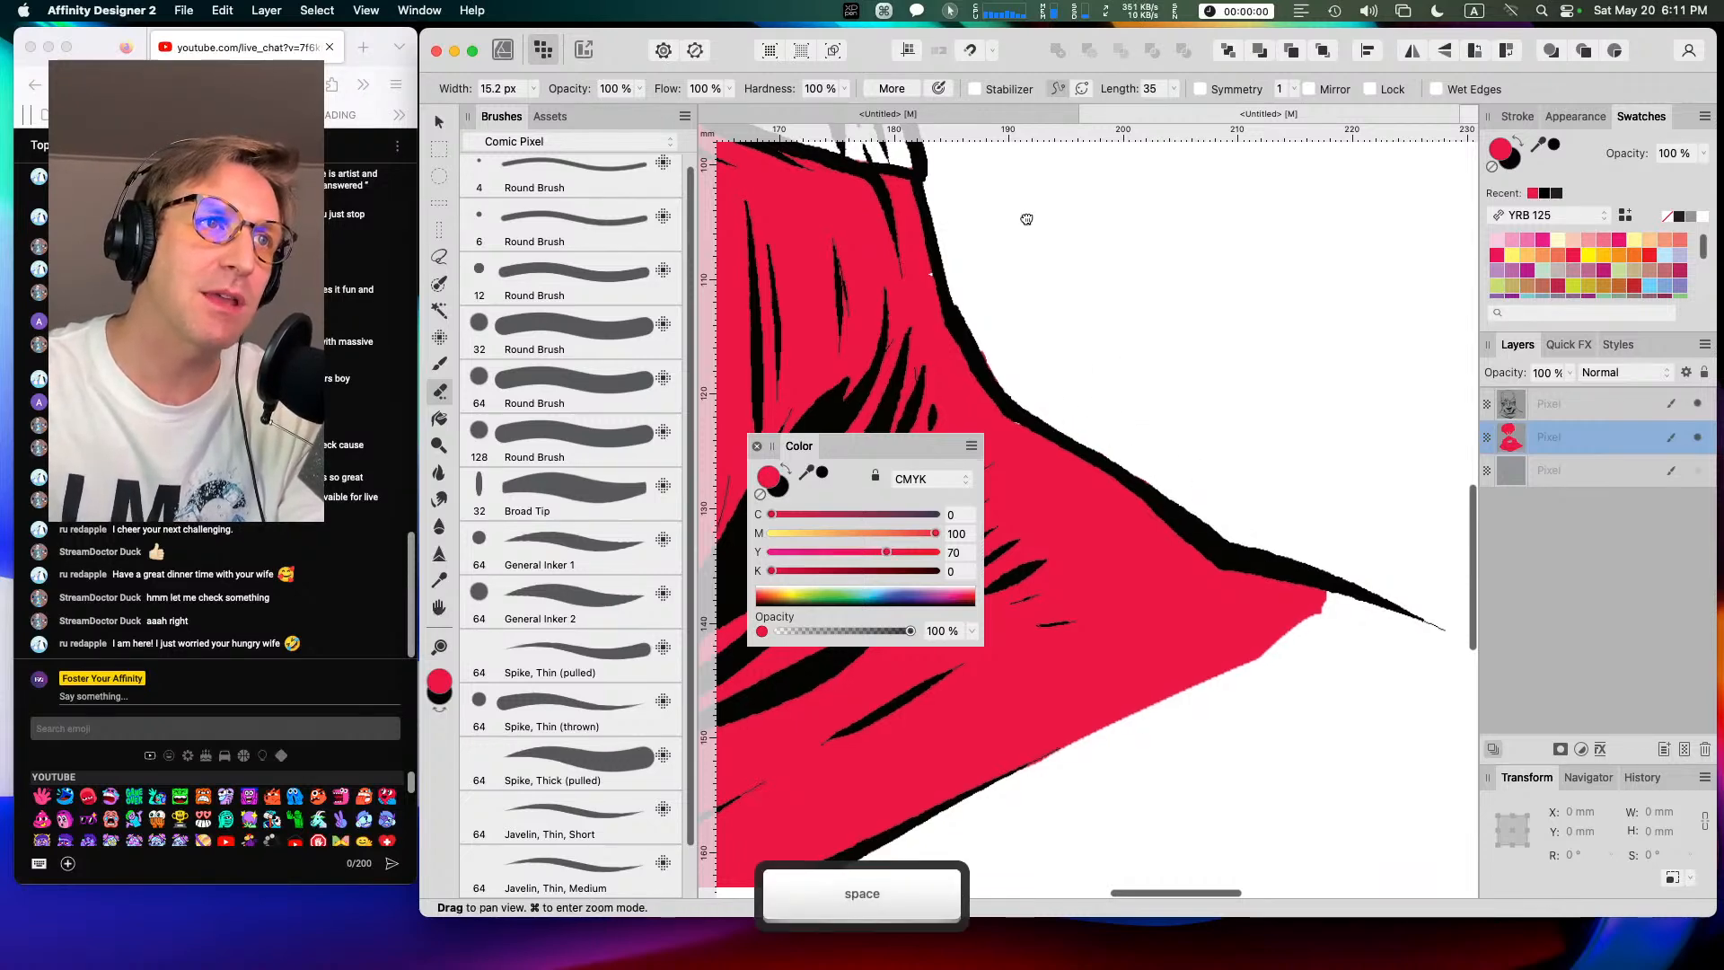
left_click_drag(1023, 215, 1270, 522)
scroll(1335, 505, "up", 5)
scroll(1335, 504, "left", 6)
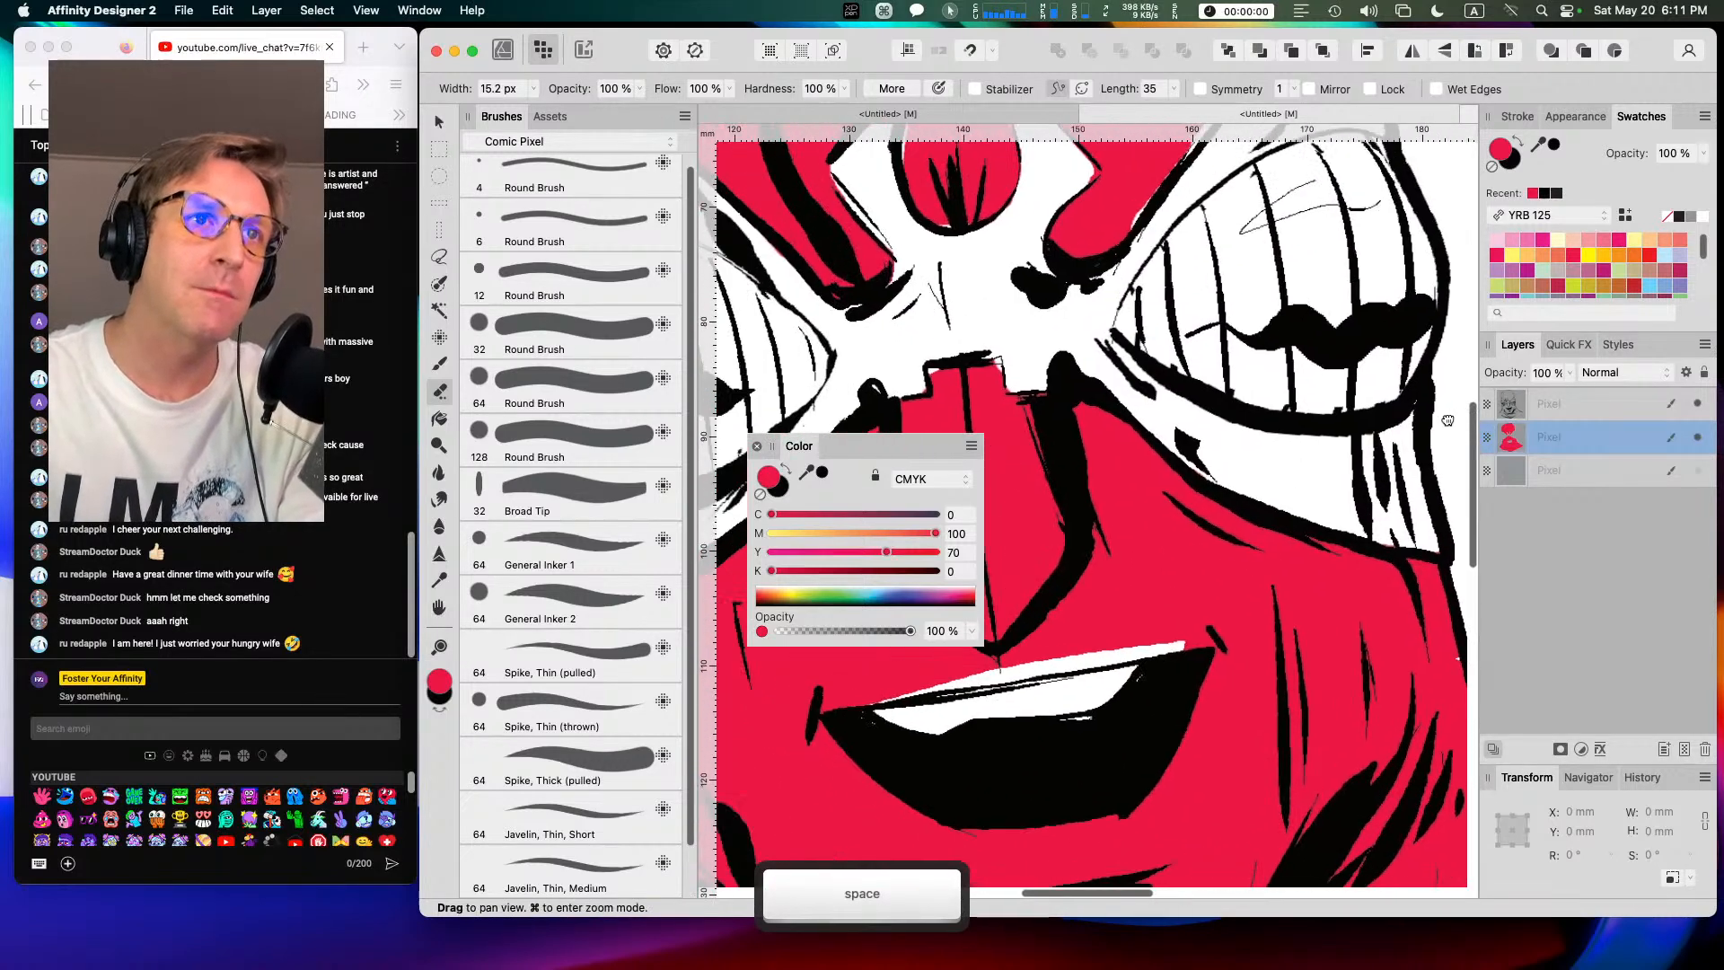
key("super+minus")
key("super+minus")
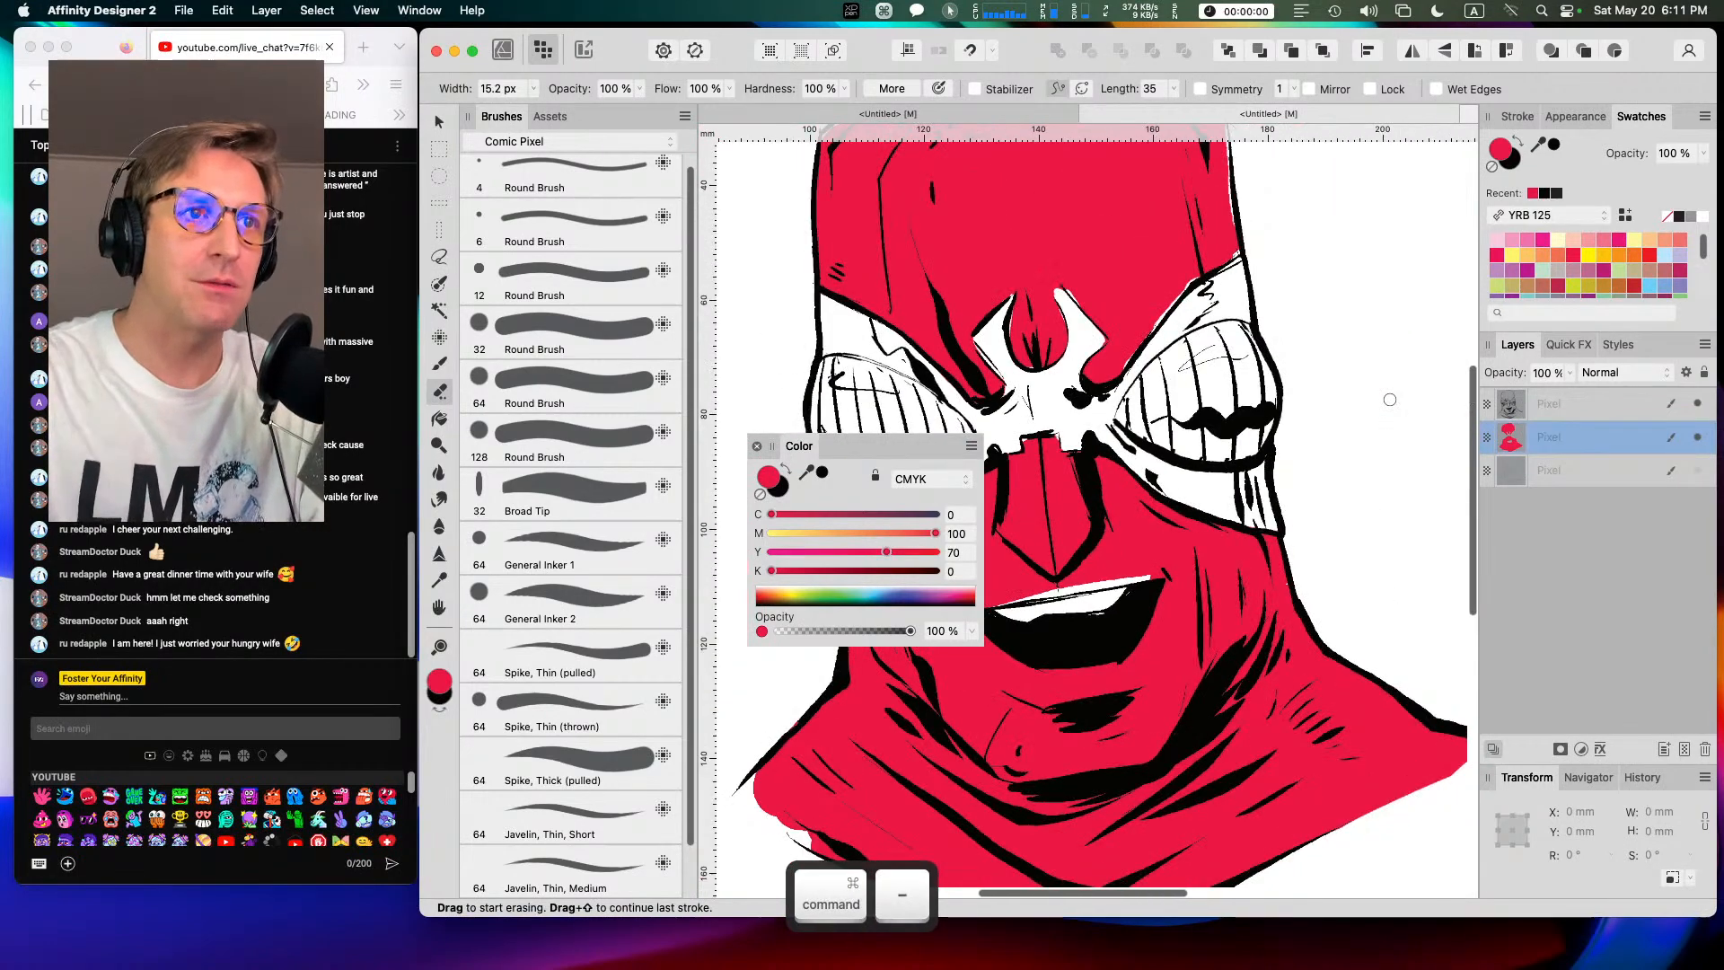
key("space")
left_click_drag(1114, 361, 1284, 476)
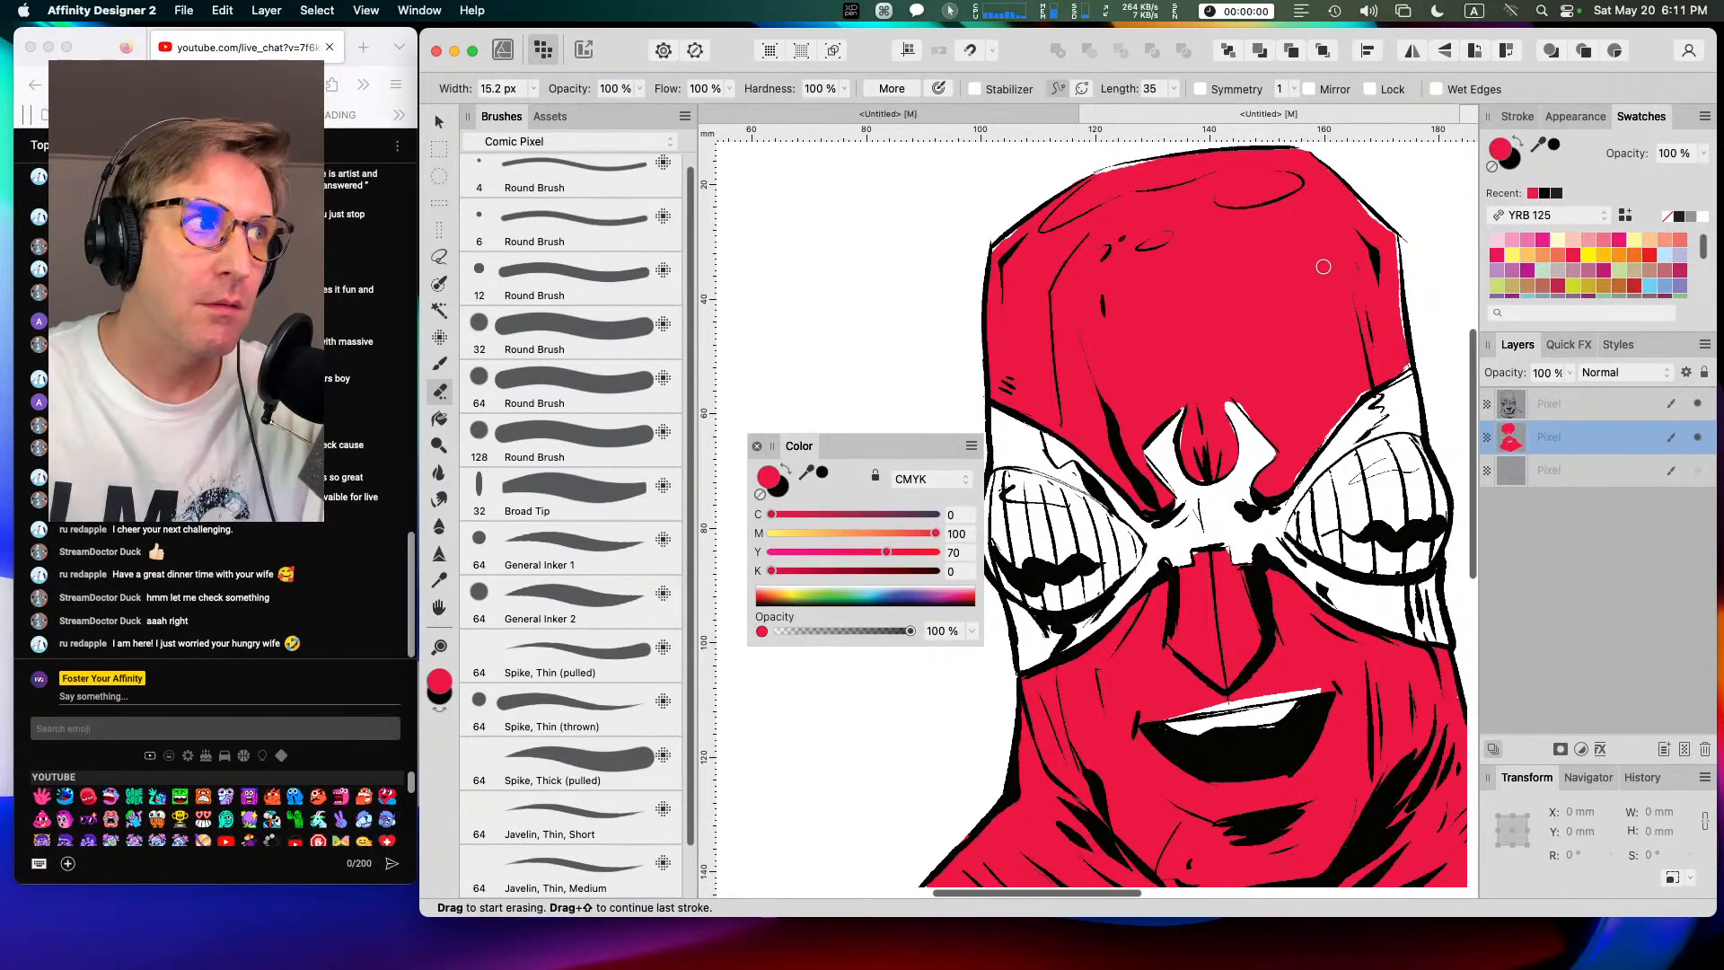
Step: Touch up the red around the forehead emblem and nose bridge with the 6 px Round Brush
left_click(440, 335)
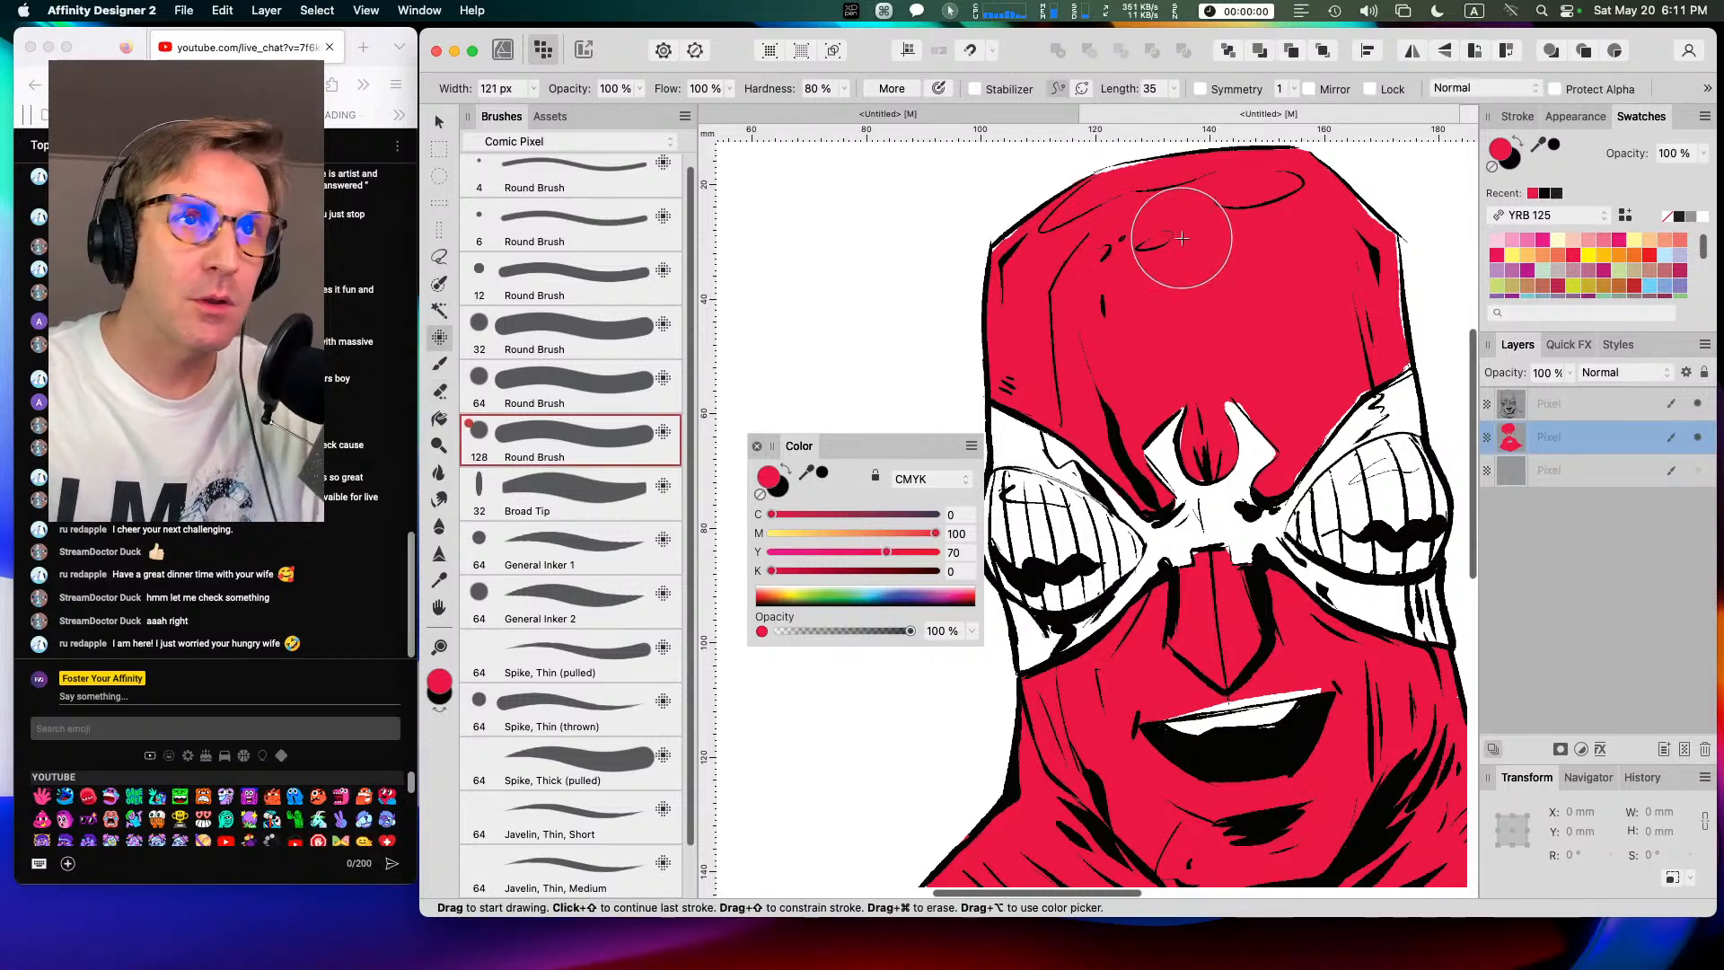
key("bracketleft")
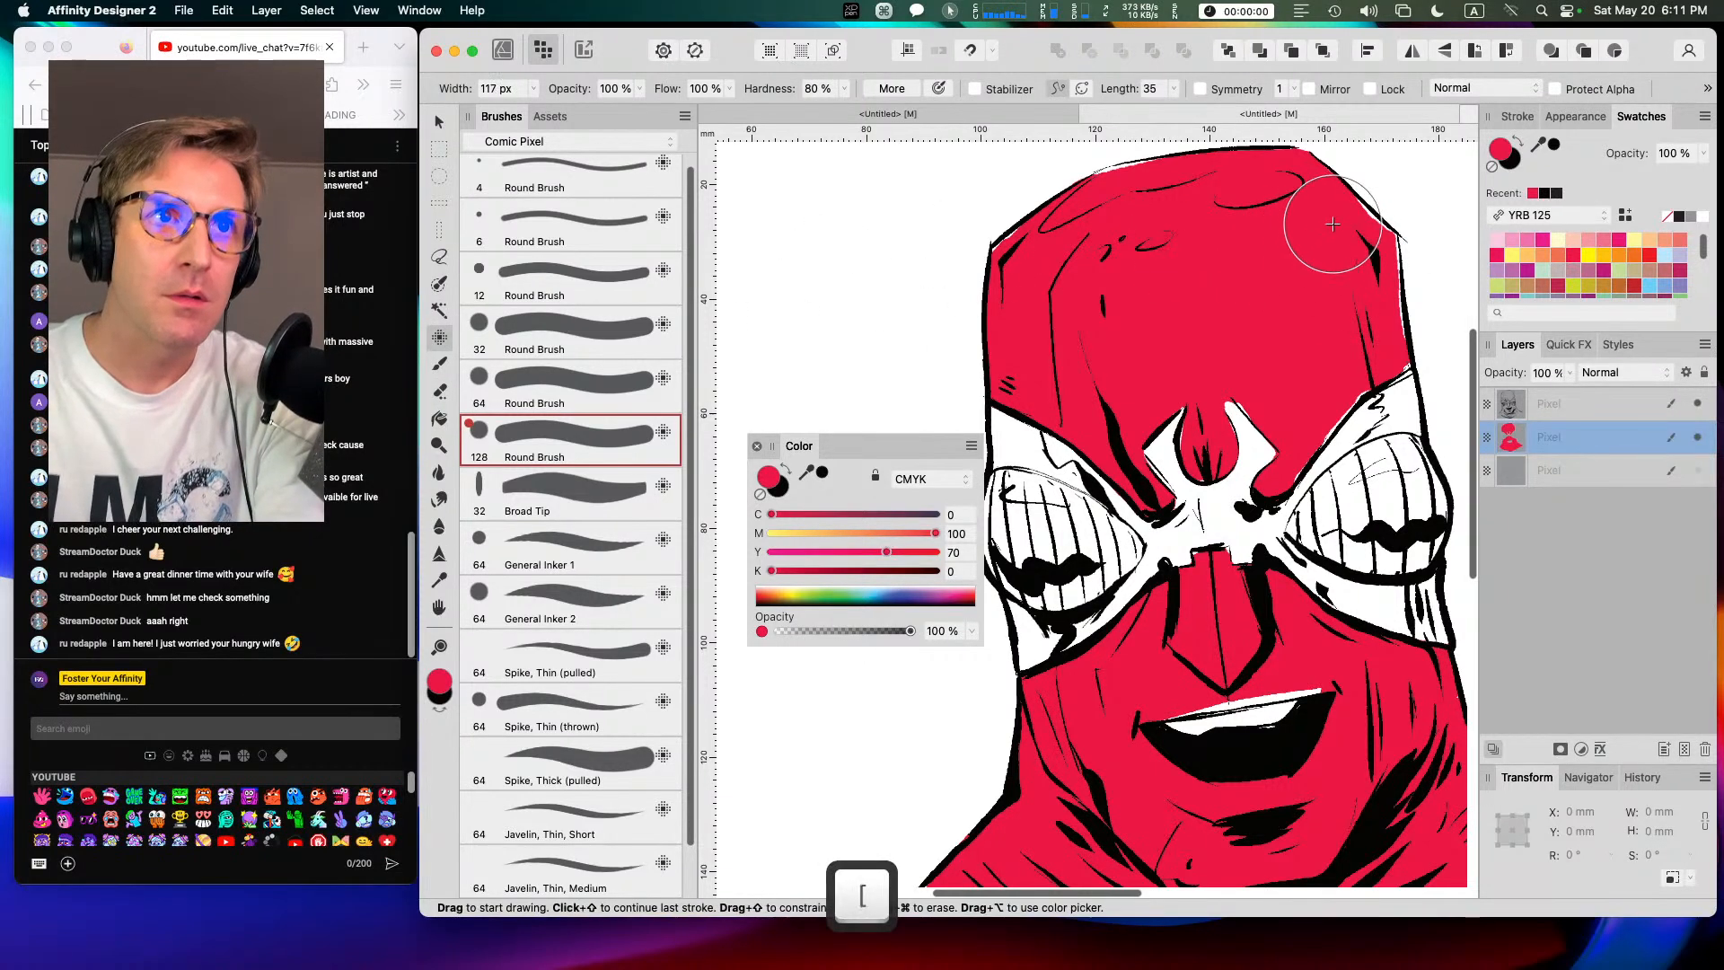
left_click(644, 231)
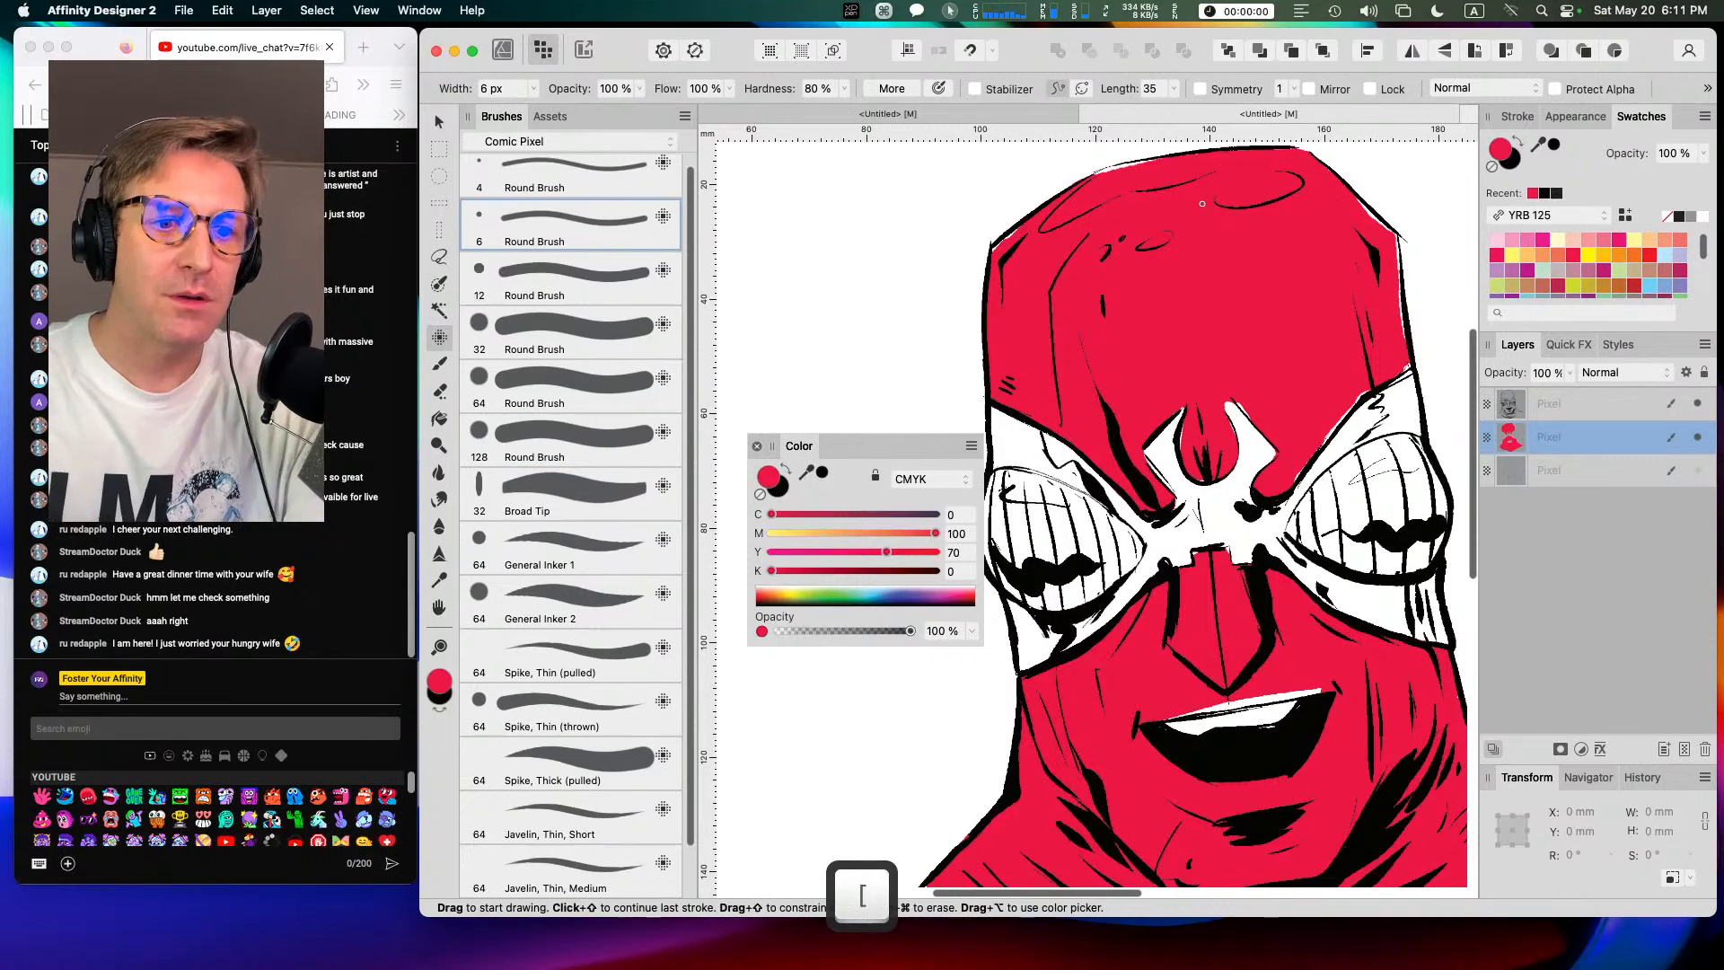
key("super+equal")
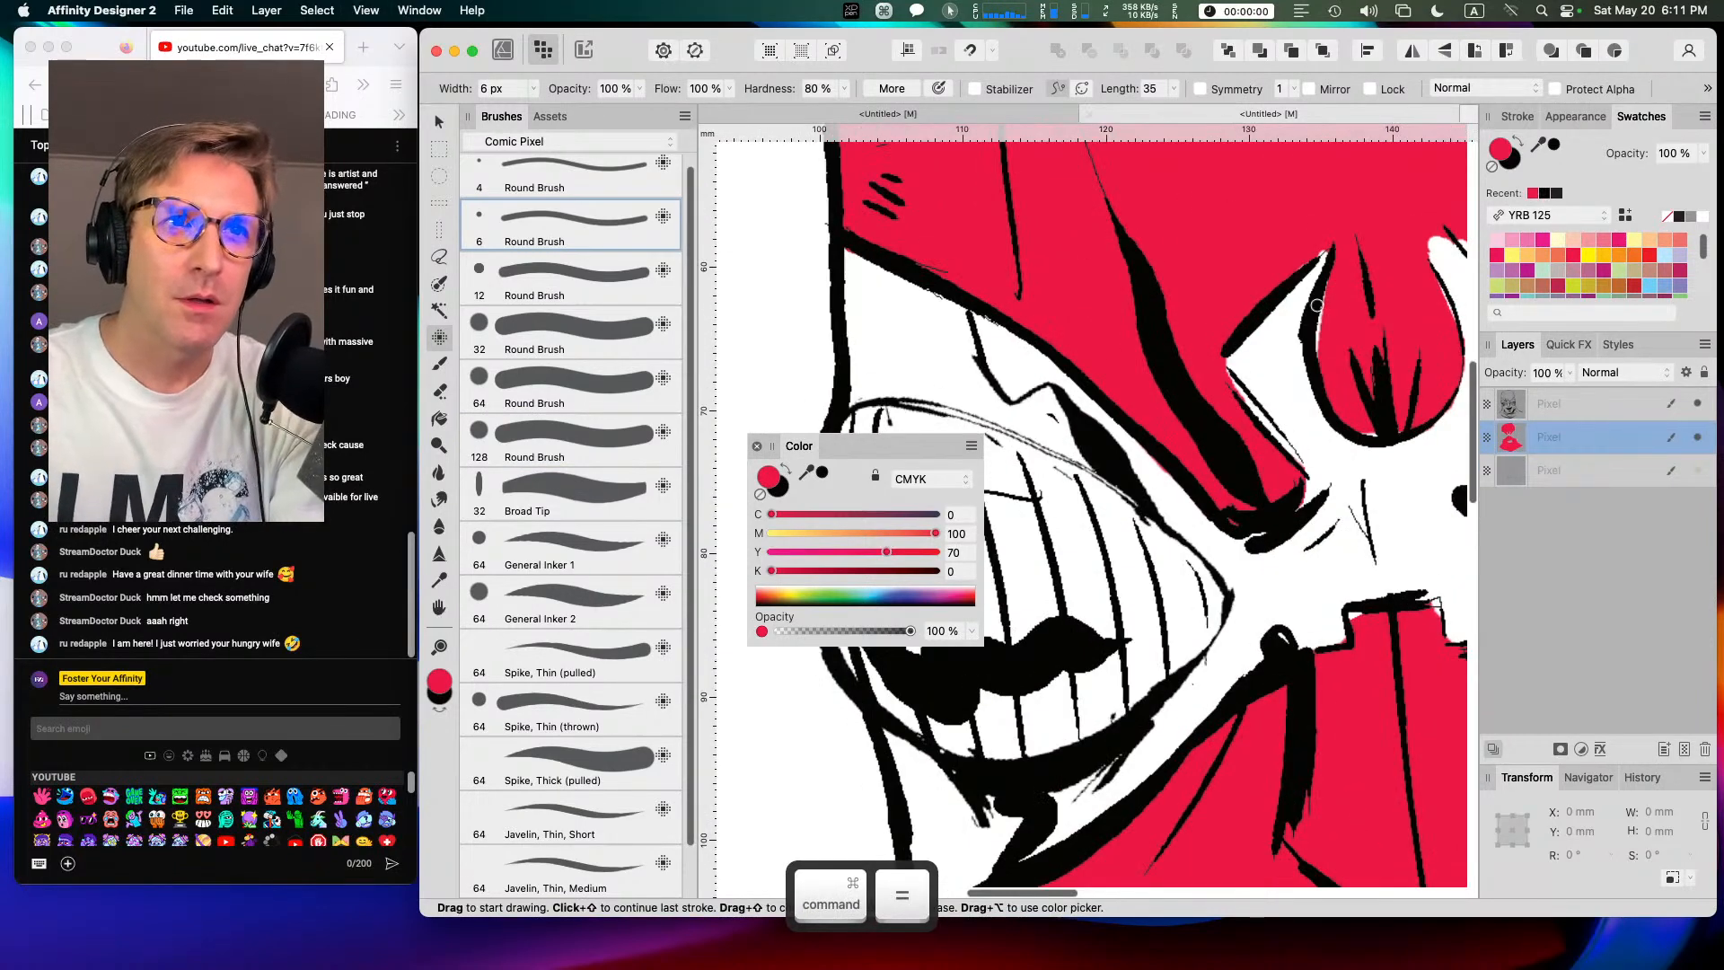
scroll(1378, 436, "right", 5)
scroll(1378, 435, "up", 3)
key("space")
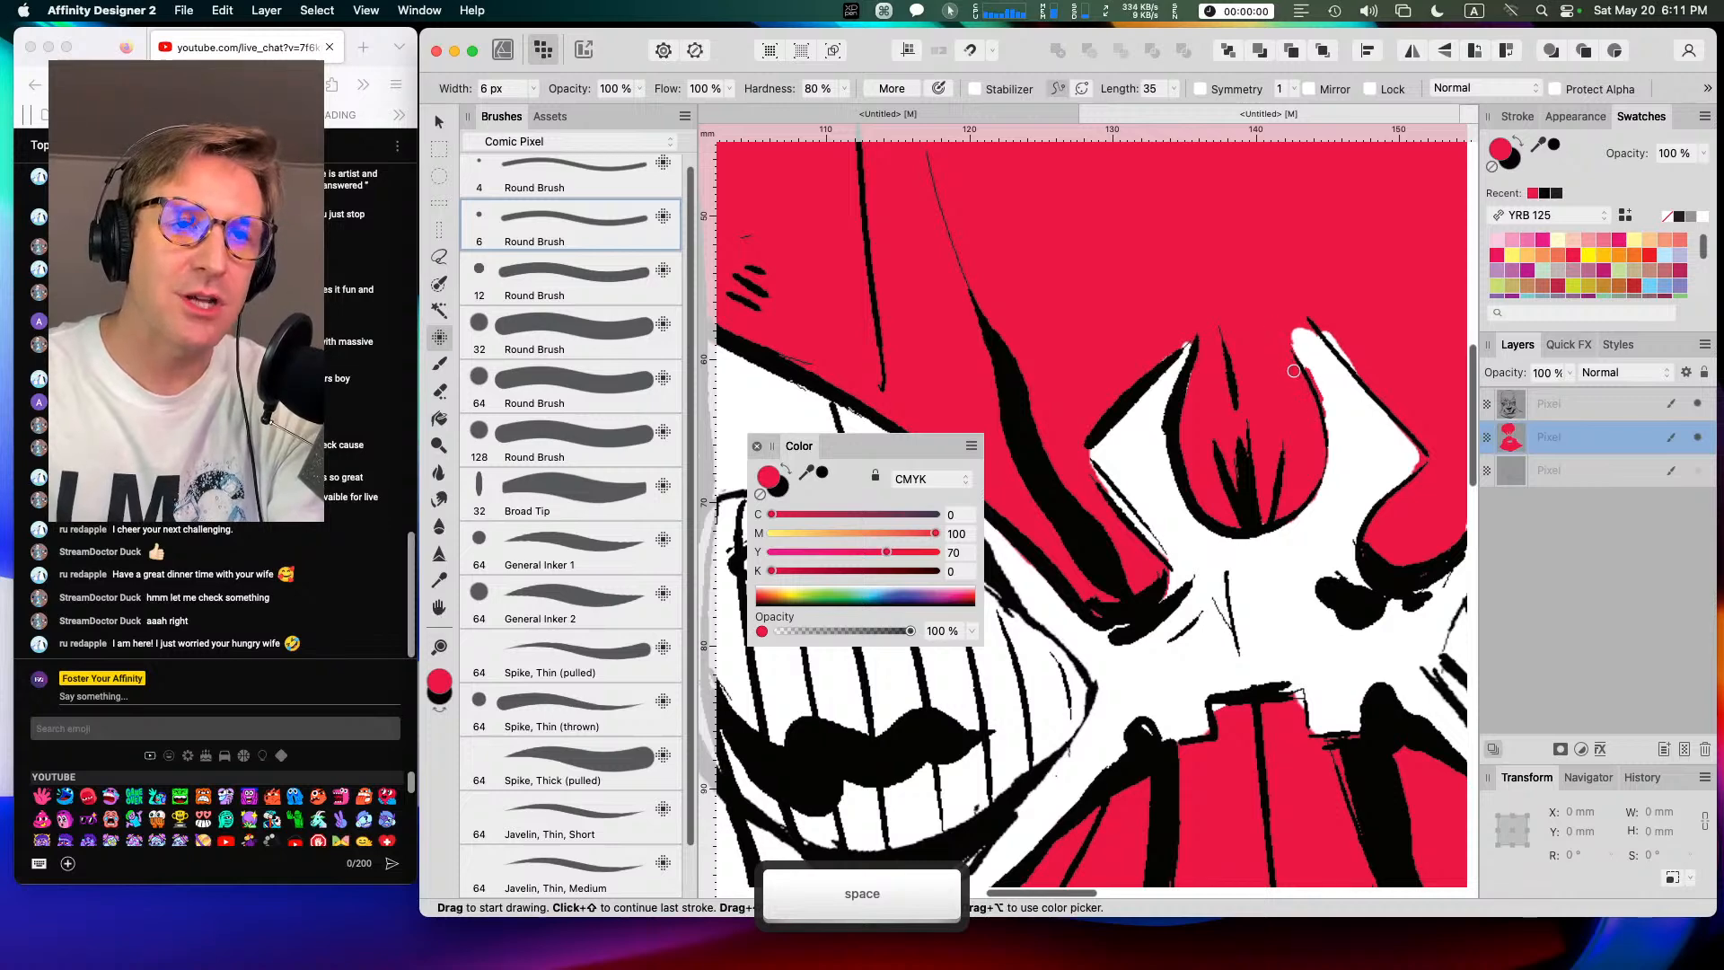
key("super+z")
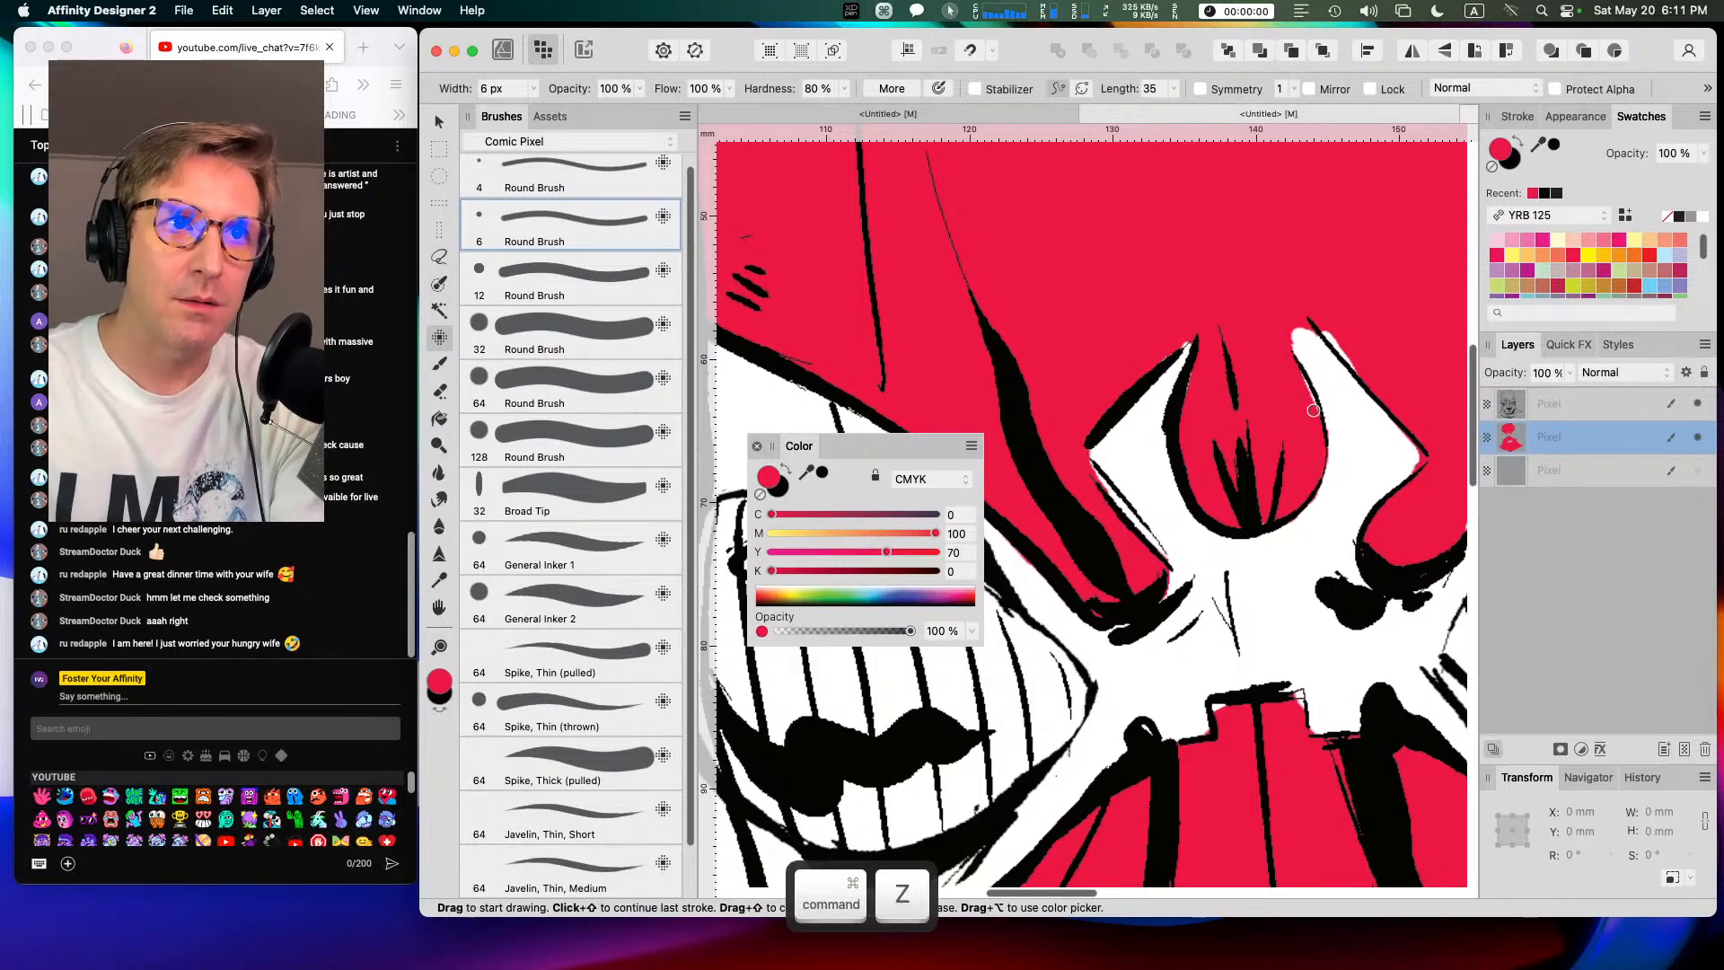
key("space")
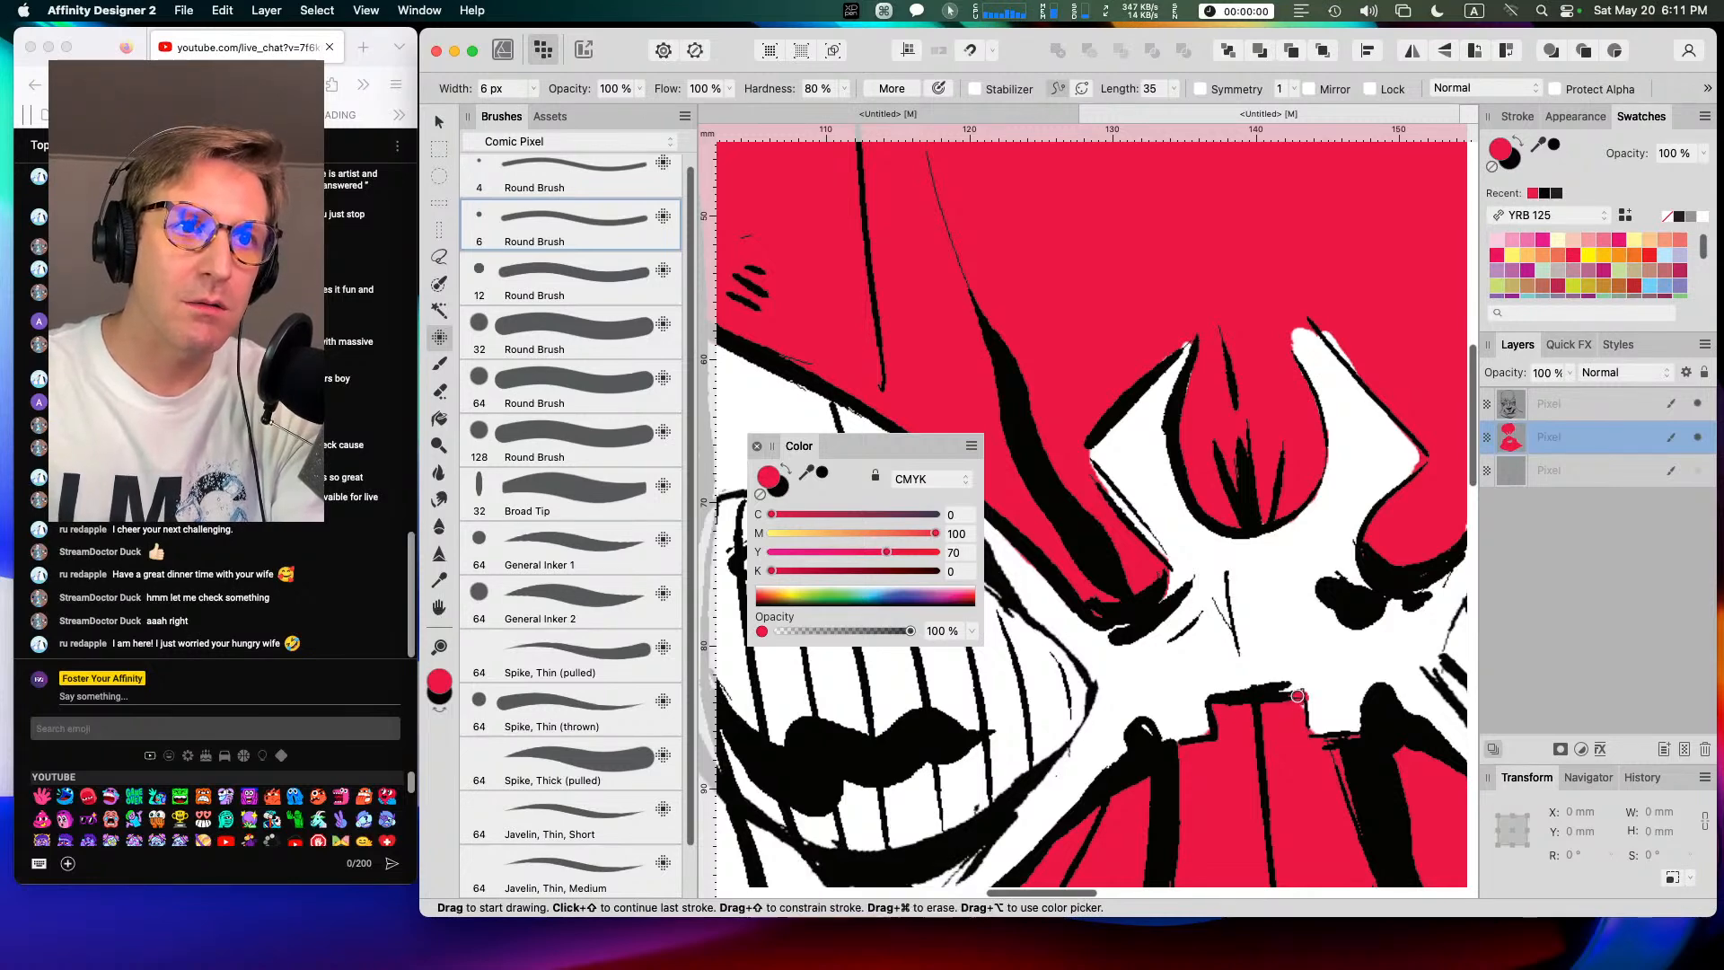
Step: Fill the white gaps inside the outline along the top of the head and at the upper-left temple with red
key("space")
scroll(1104, 575, "up", 10)
scroll(1104, 574, "right", 5)
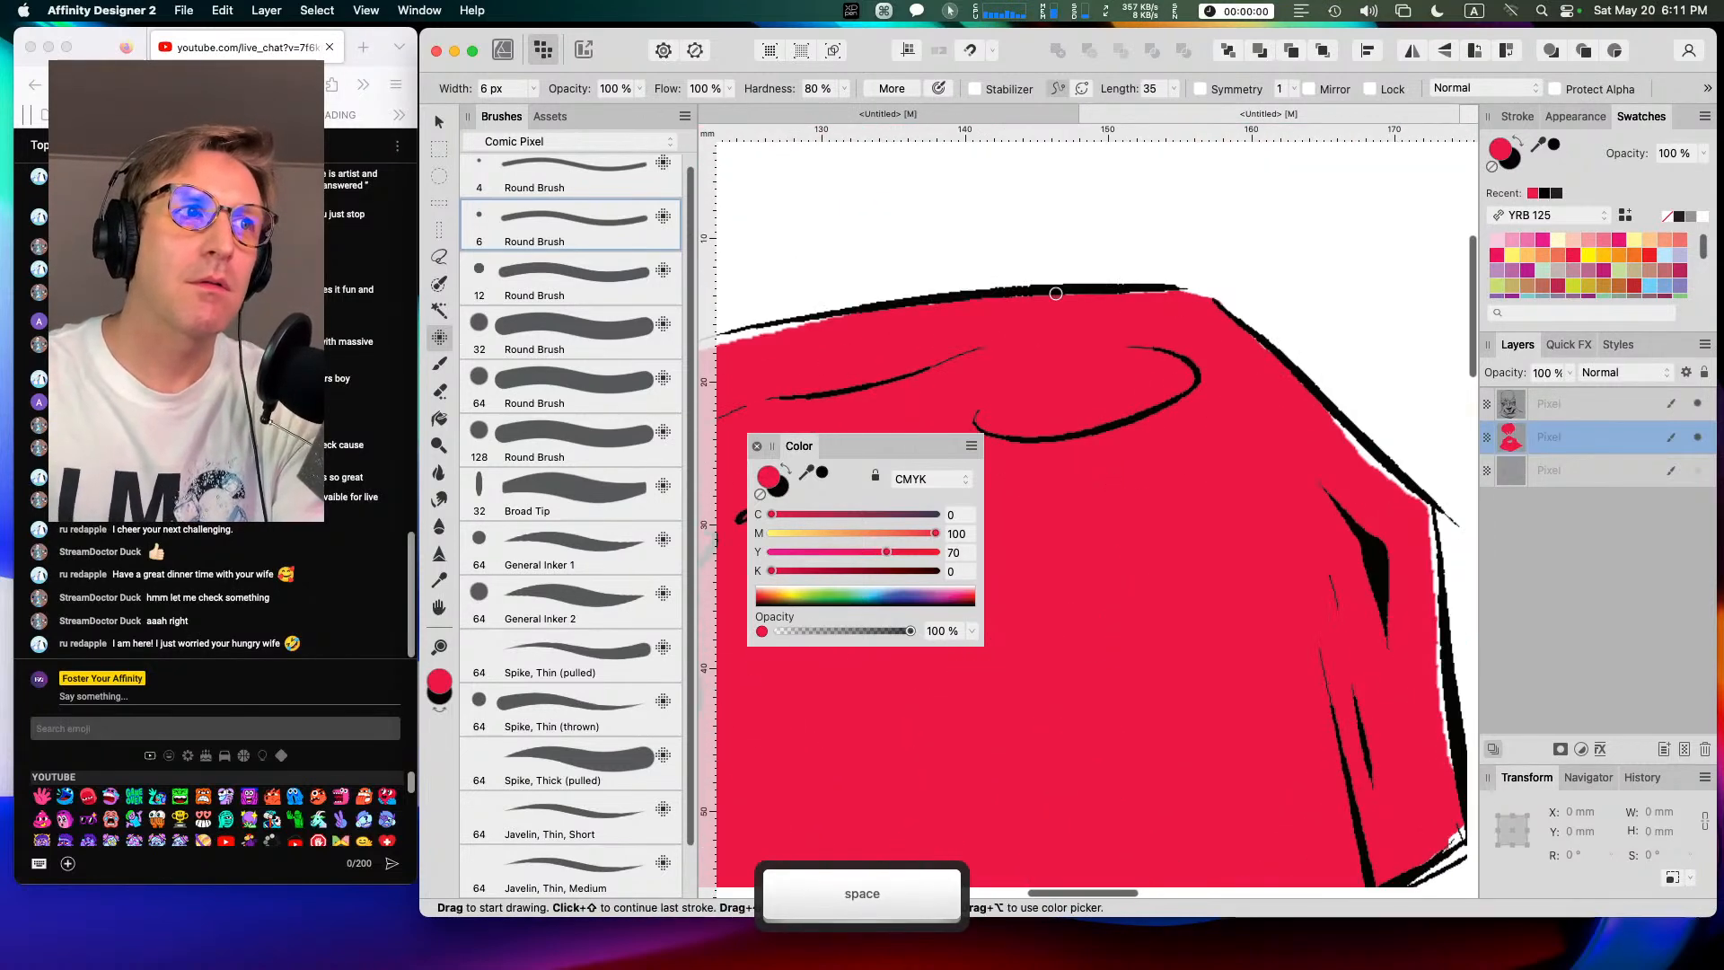
left_click_drag(818, 365, 1216, 302)
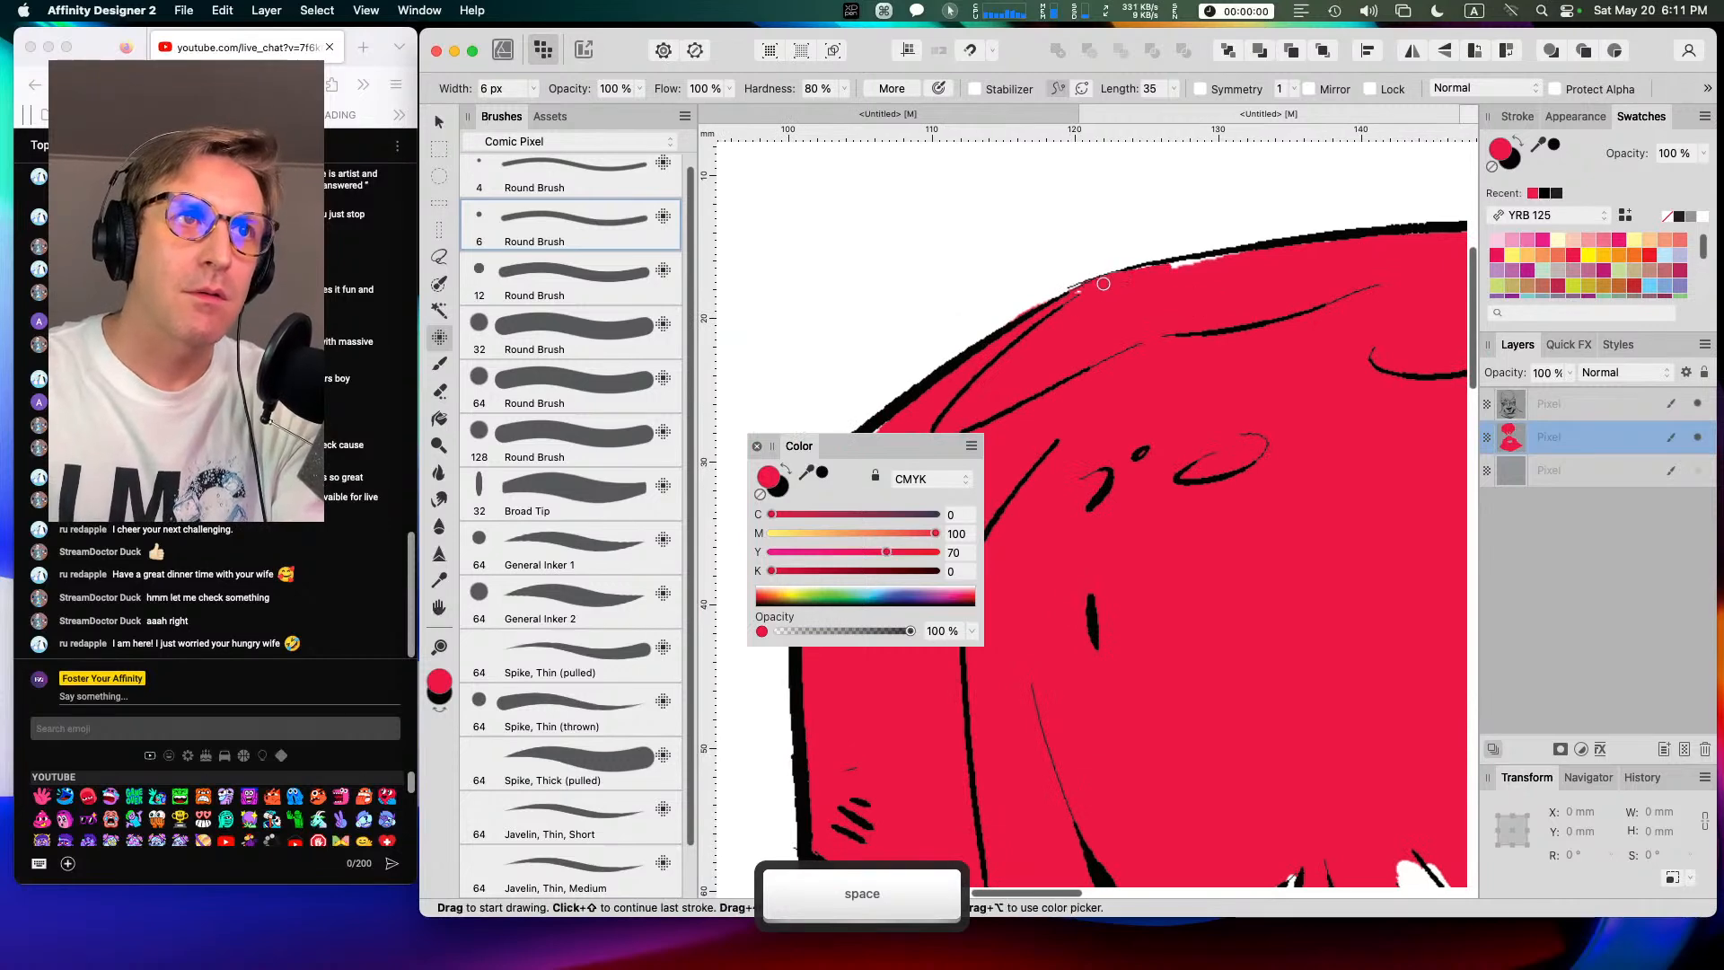
scroll(1149, 249, "down", 5)
scroll(1149, 249, "left", 4)
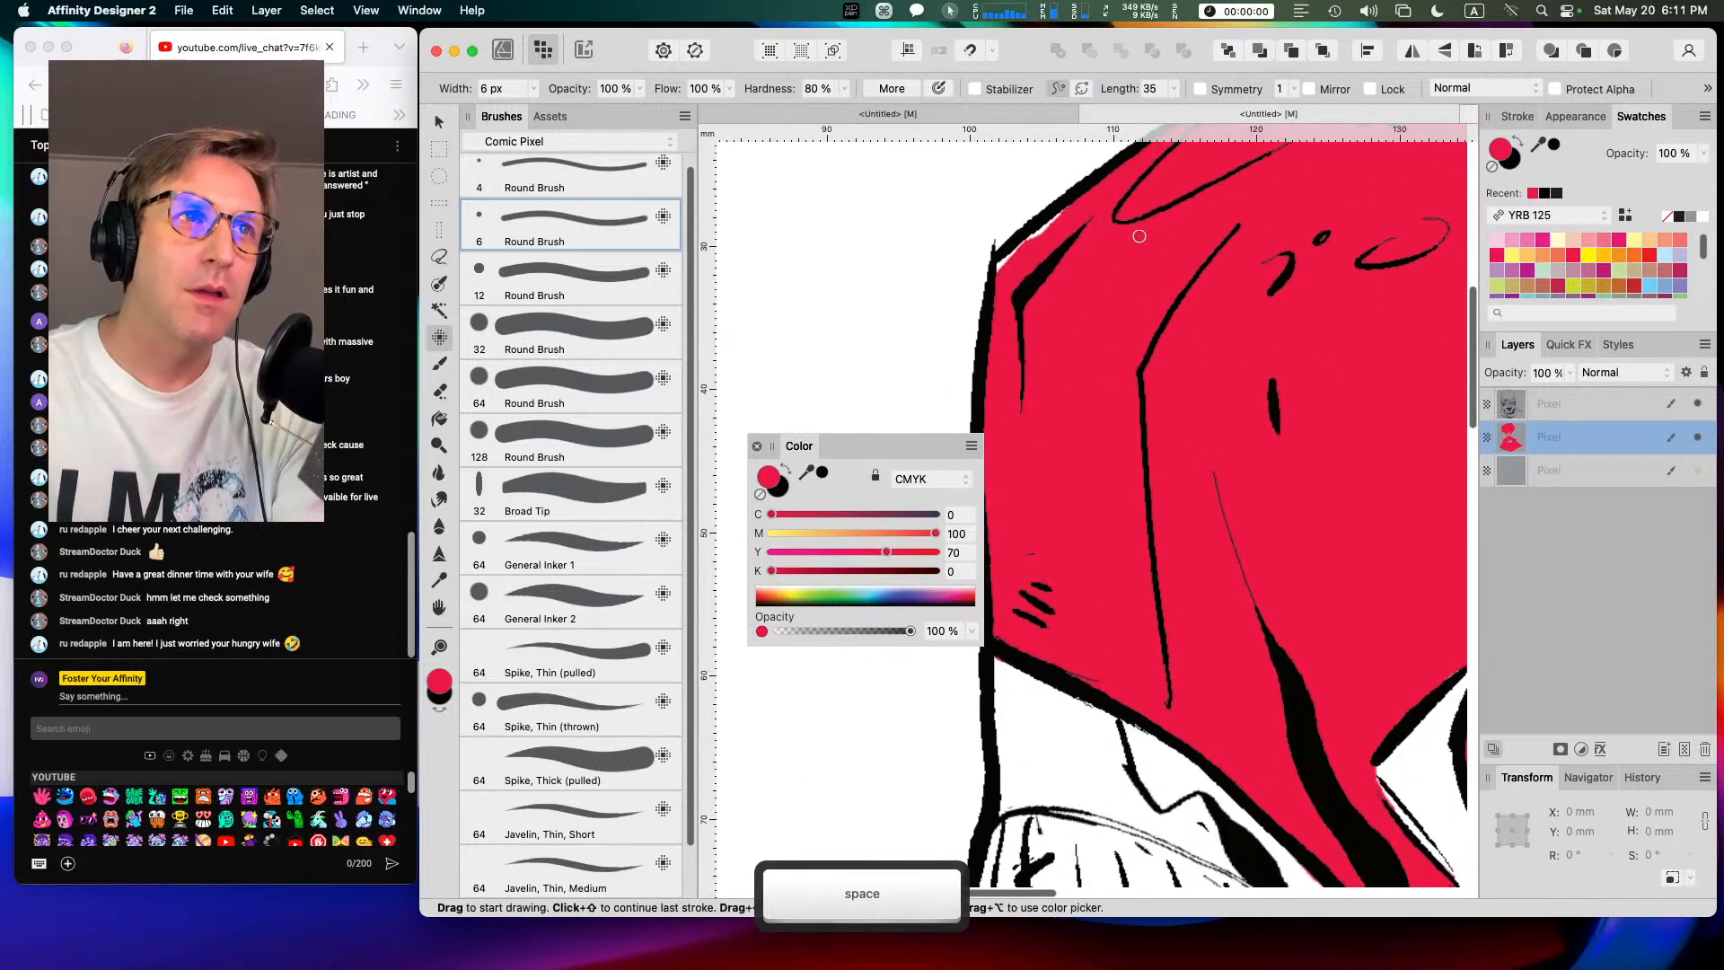
left_click_drag(1035, 237, 1003, 262)
Step: Fill the white gaps inside the head's right outline with red, down to the corner above the right eye area
scroll(1167, 364, "right", 15)
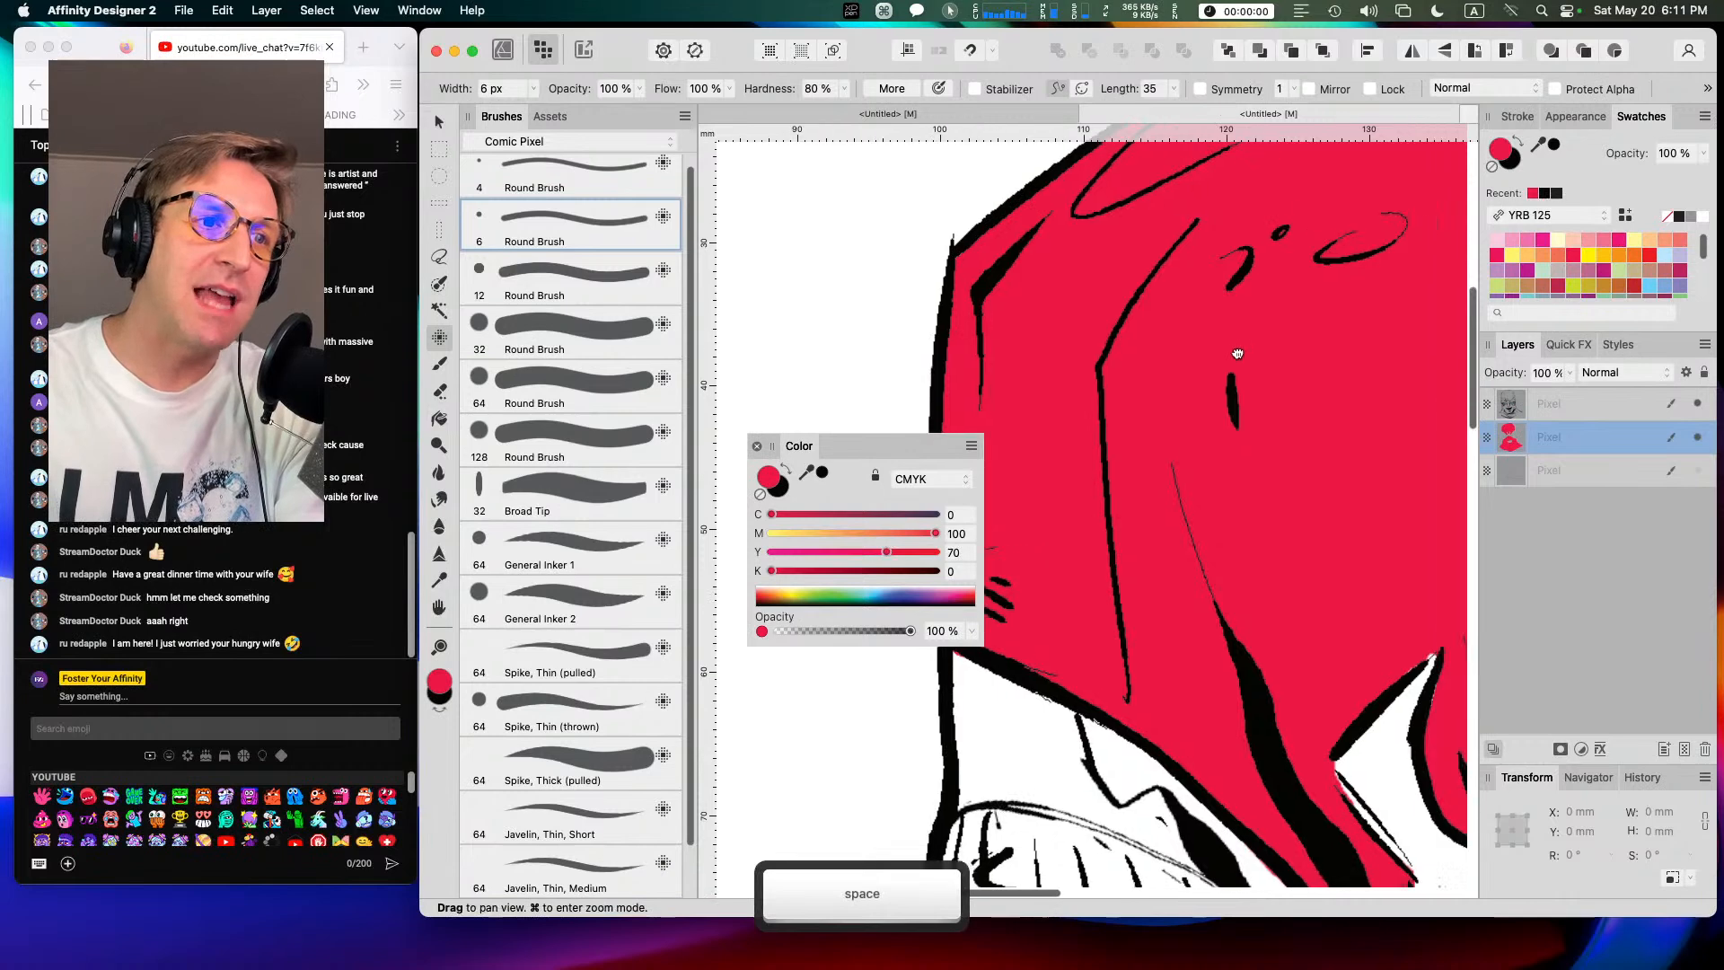
key("space")
mouse_move(1076, 248)
left_mouse_down()
mouse_move(1133, 321)
mouse_move(1226, 356)
left_mouse_up()
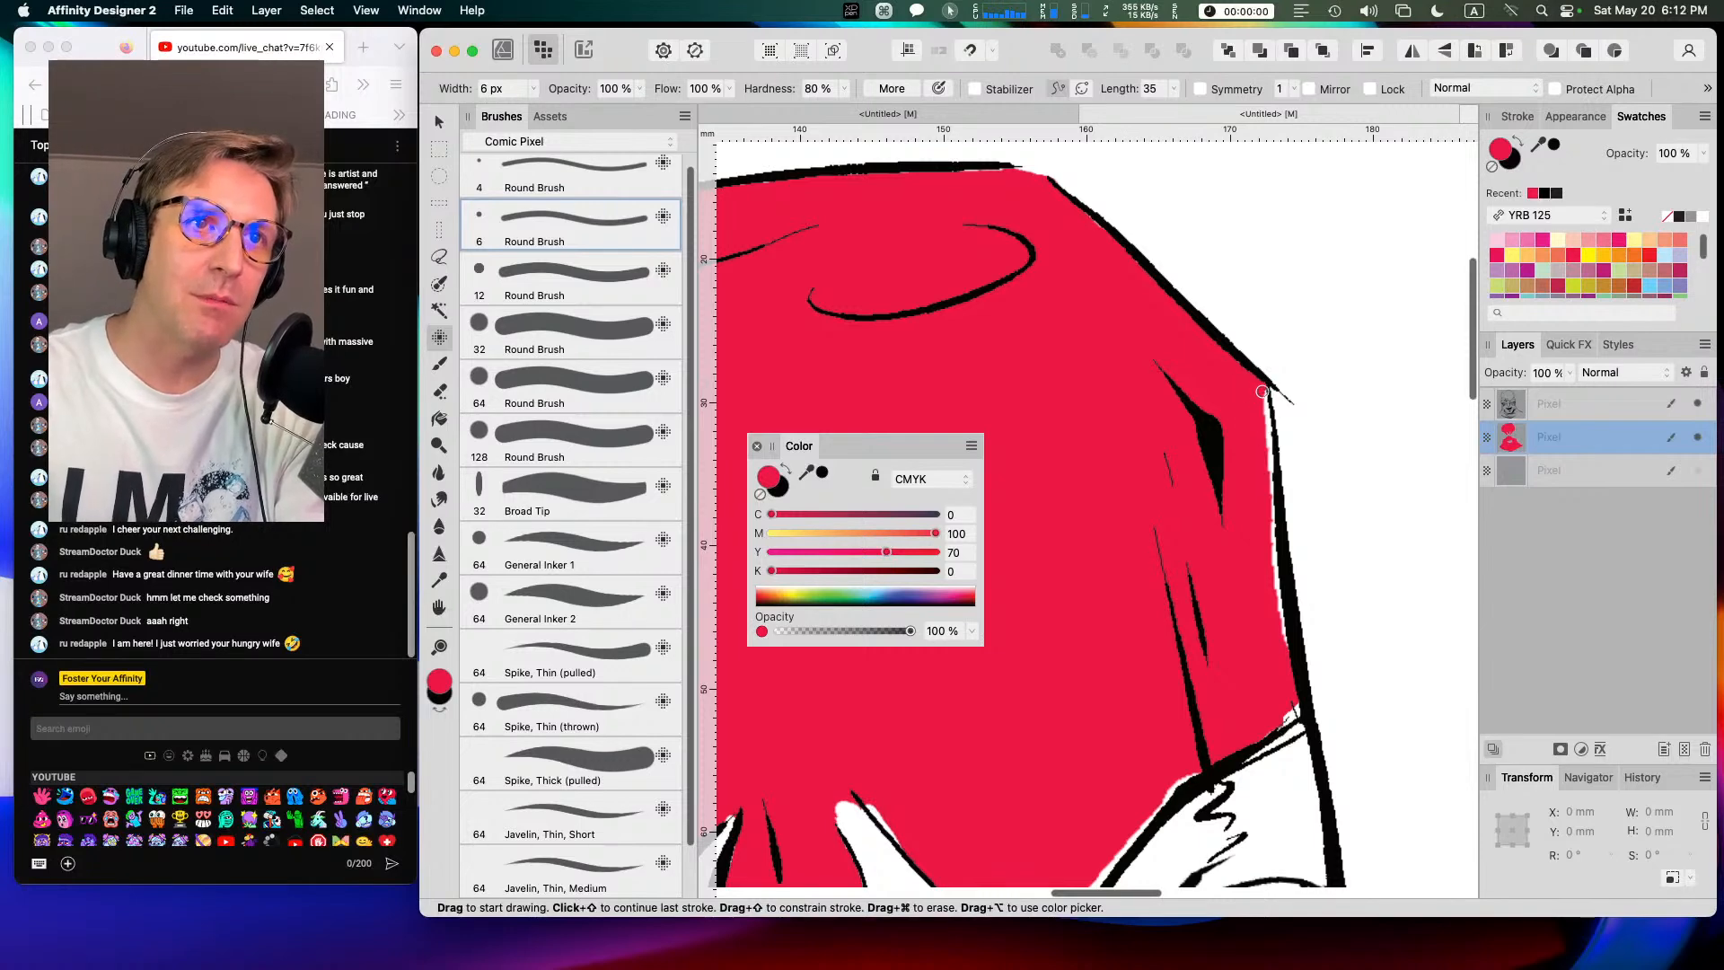
left_click_drag(1265, 397, 1292, 709)
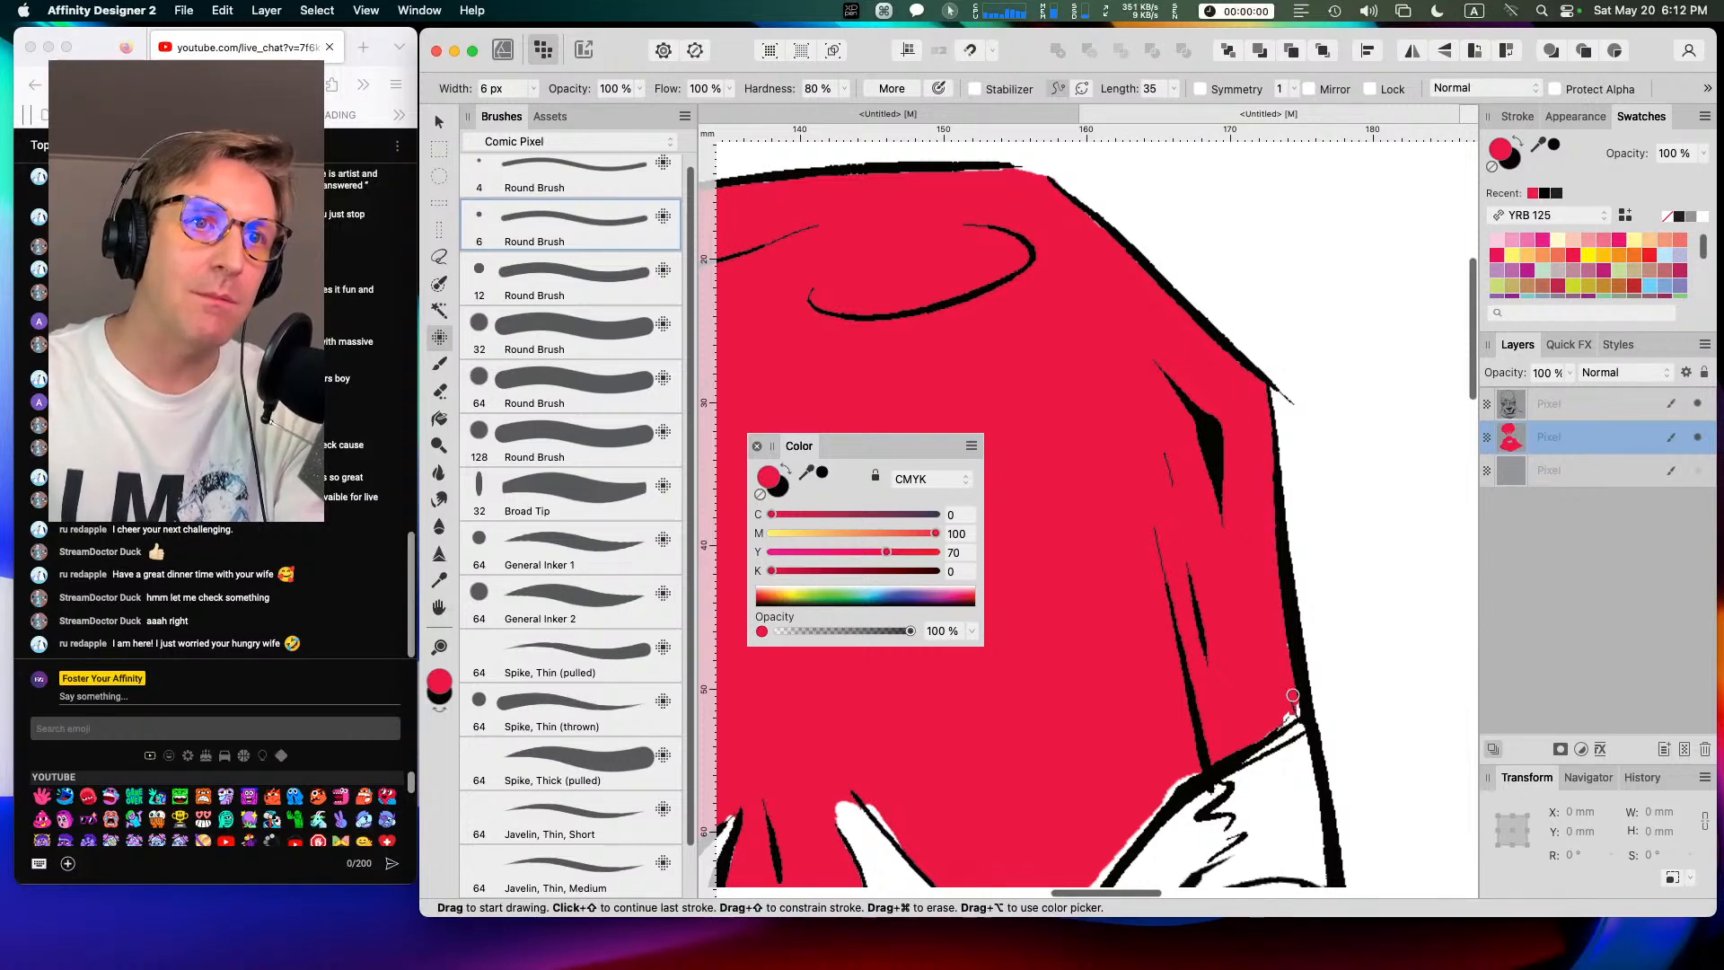
scroll(1180, 711, "down", 5)
scroll(1179, 711, "left", 2)
key("space")
left_click_drag(1119, 716, 1125, 722)
mouse_move(1239, 563)
left_mouse_down()
mouse_move(1194, 635)
mouse_move(1267, 533)
mouse_move(1252, 549)
mouse_move(1333, 479)
left_mouse_up()
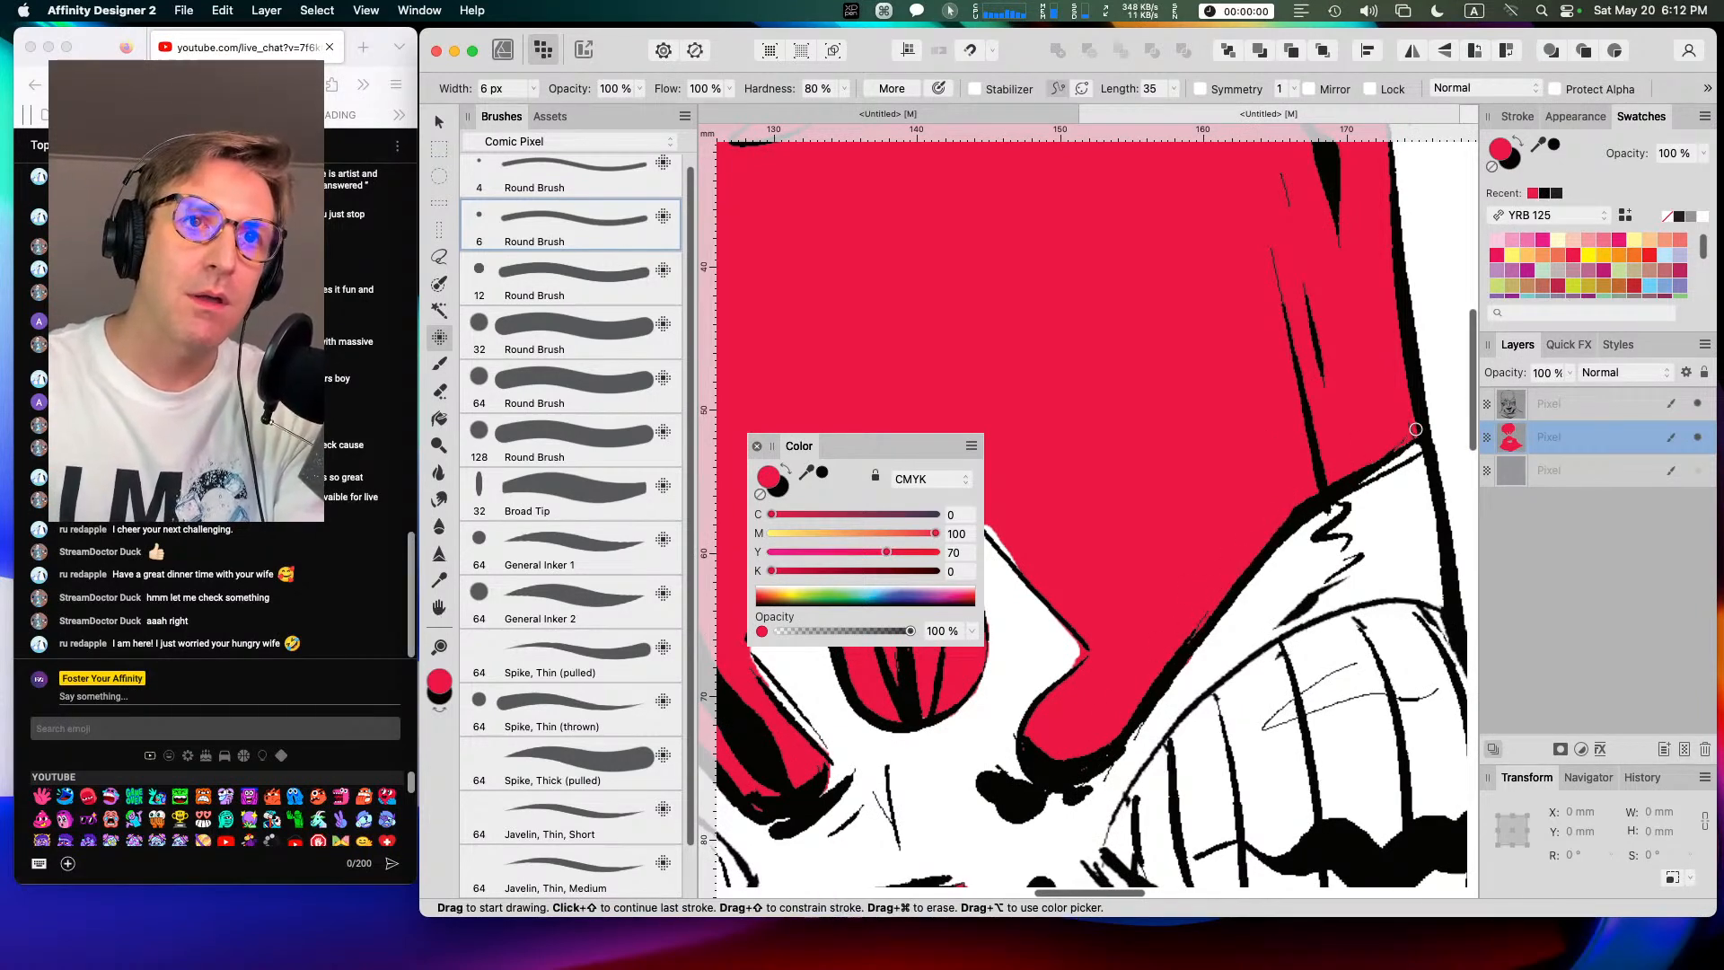
Step: Fill the white gap along the upper lip line with red, leaving the teeth white
key("space")
scroll(1223, 546, "down", 5)
scroll(1223, 547, "left", 3)
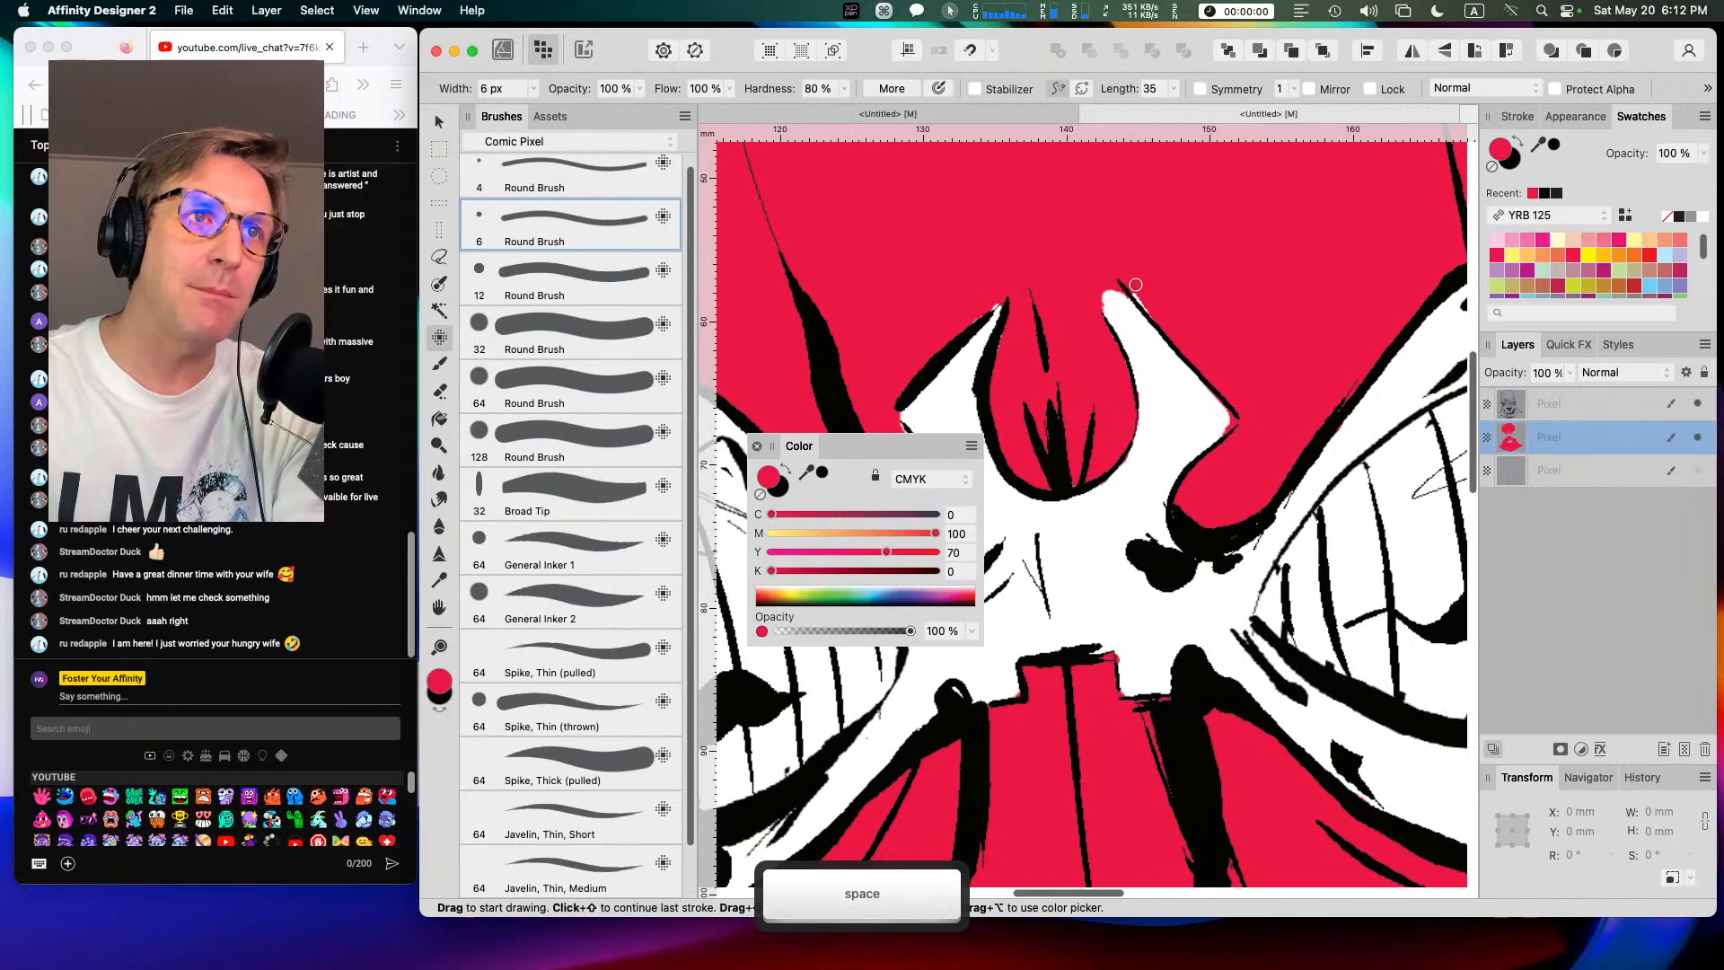
key("space")
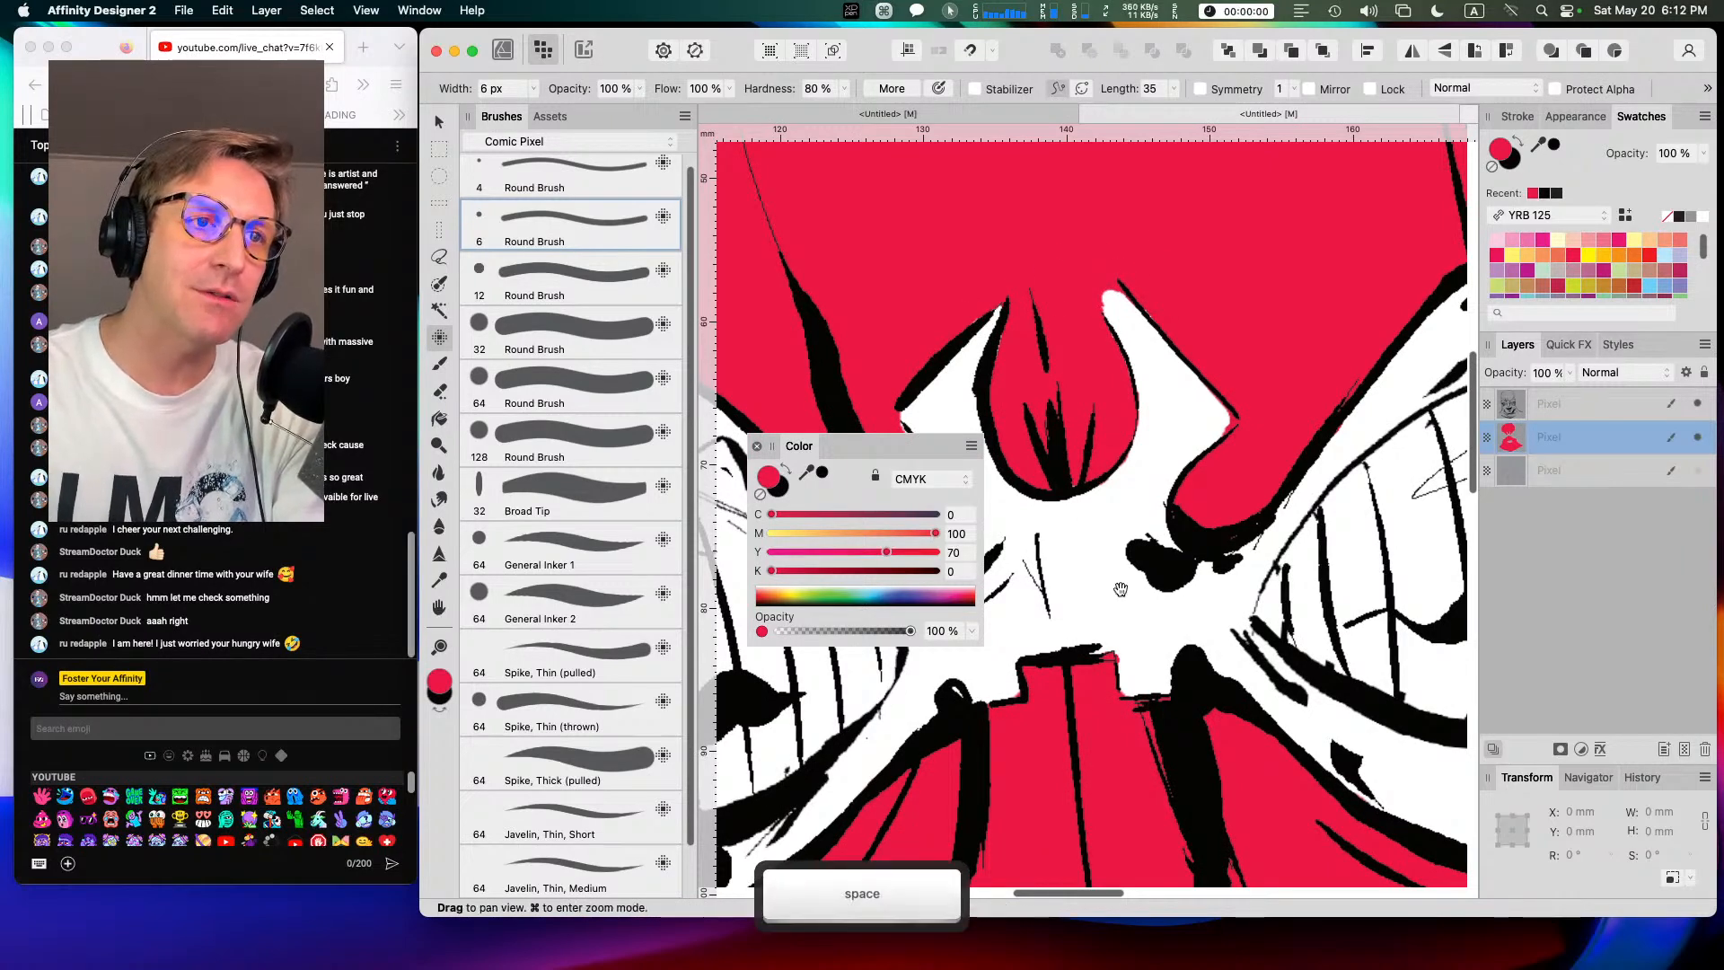
scroll(1182, 473, "down", 10)
scroll(1185, 456, "left", 4)
scroll(1186, 456, "down", 1)
left_click_drag(1153, 486, 1138, 482)
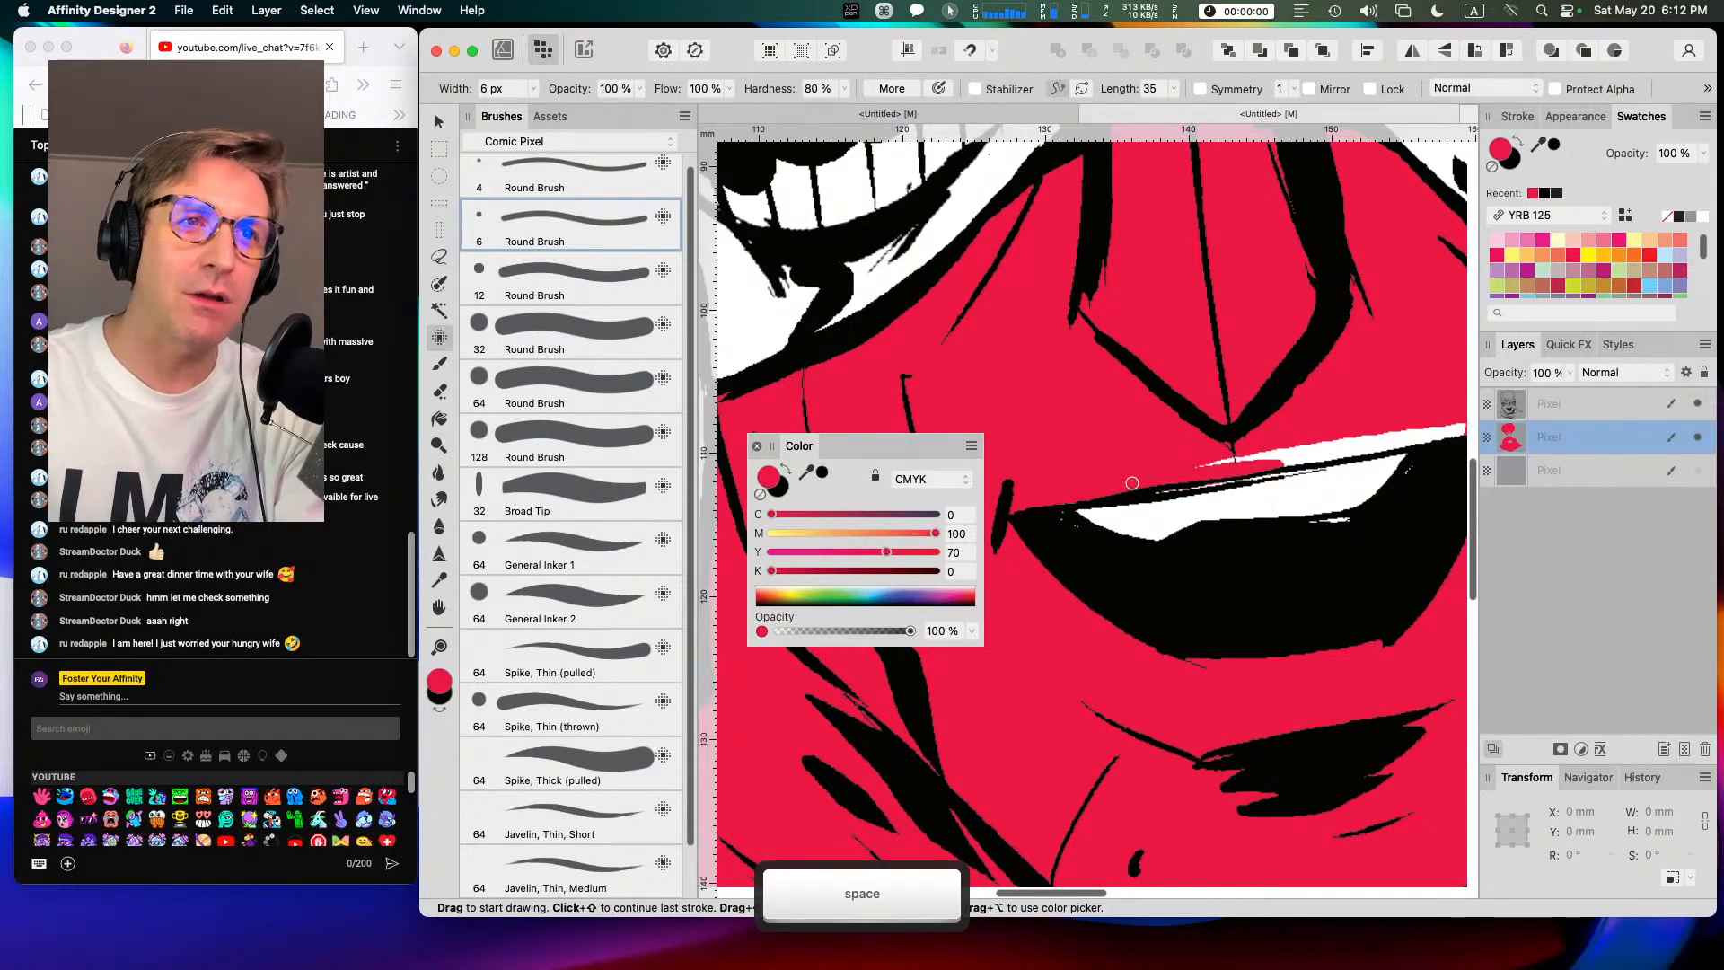
left_click_drag(1311, 444, 1351, 434)
scroll(1256, 431, "right", 5)
mouse_move(1047, 477)
left_mouse_down()
mouse_move(1221, 469)
mouse_move(1167, 485)
left_mouse_up()
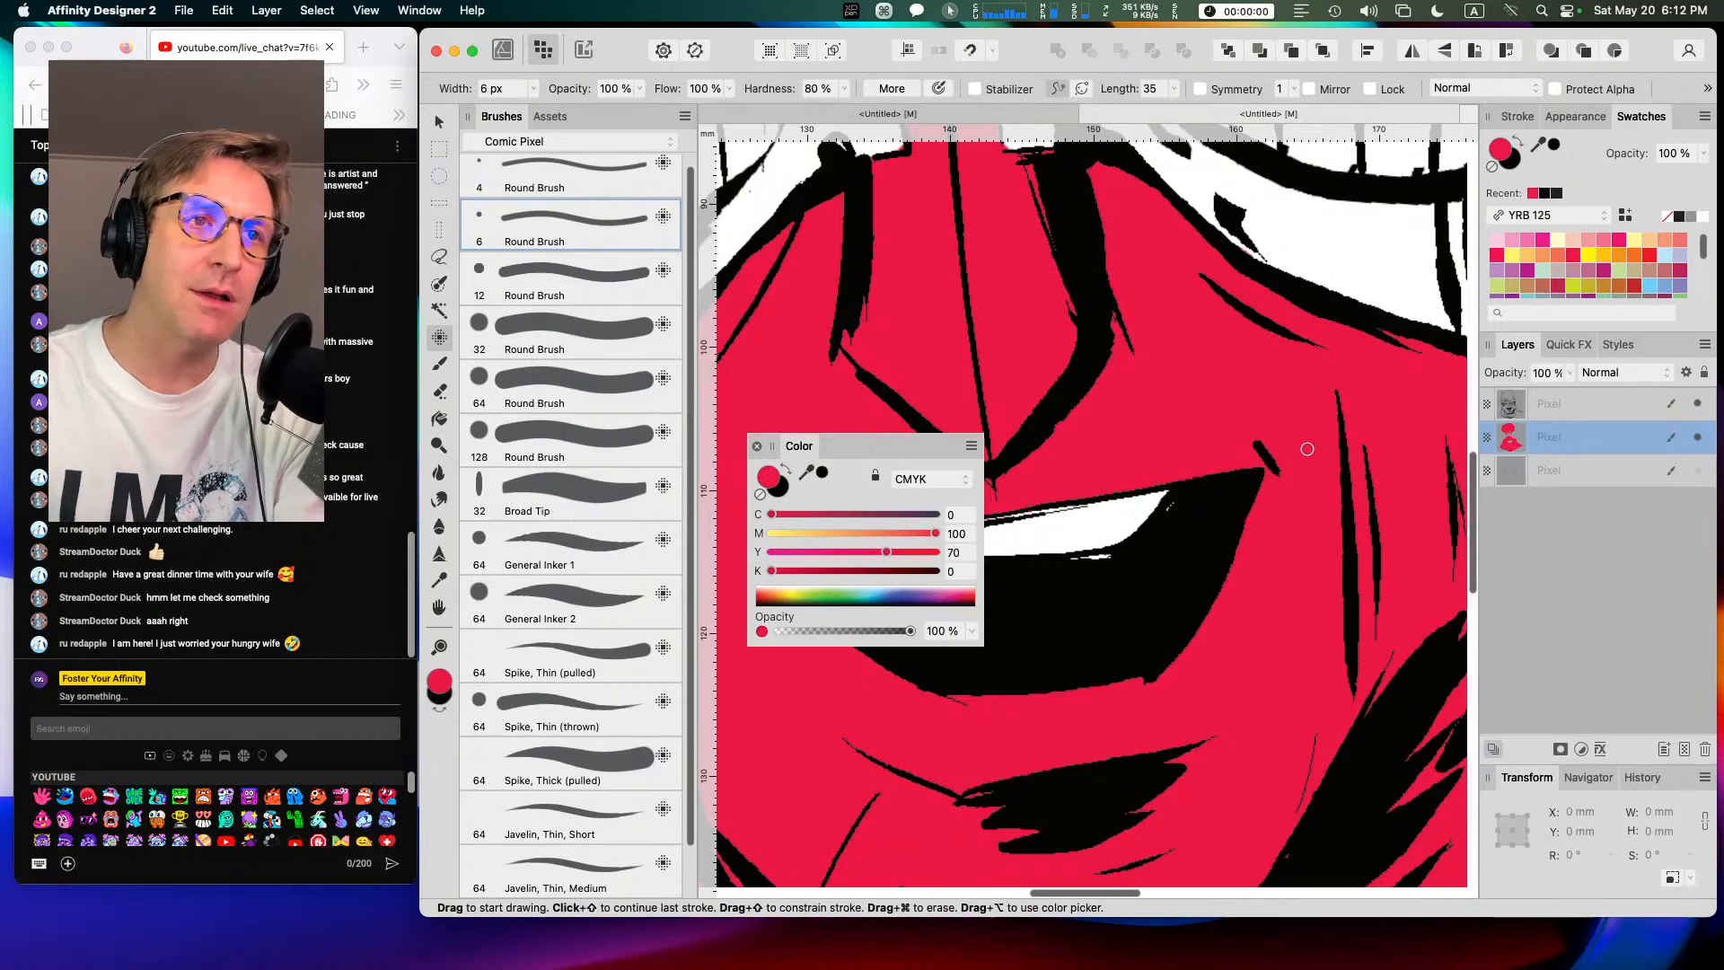
Step: Fill the white gap at the lower tip of the left shoulder with red after checking the right cheek and neck edges
scroll(1285, 513, "right", 3)
scroll(1286, 514, "right", 5)
scroll(1285, 513, "down", 3)
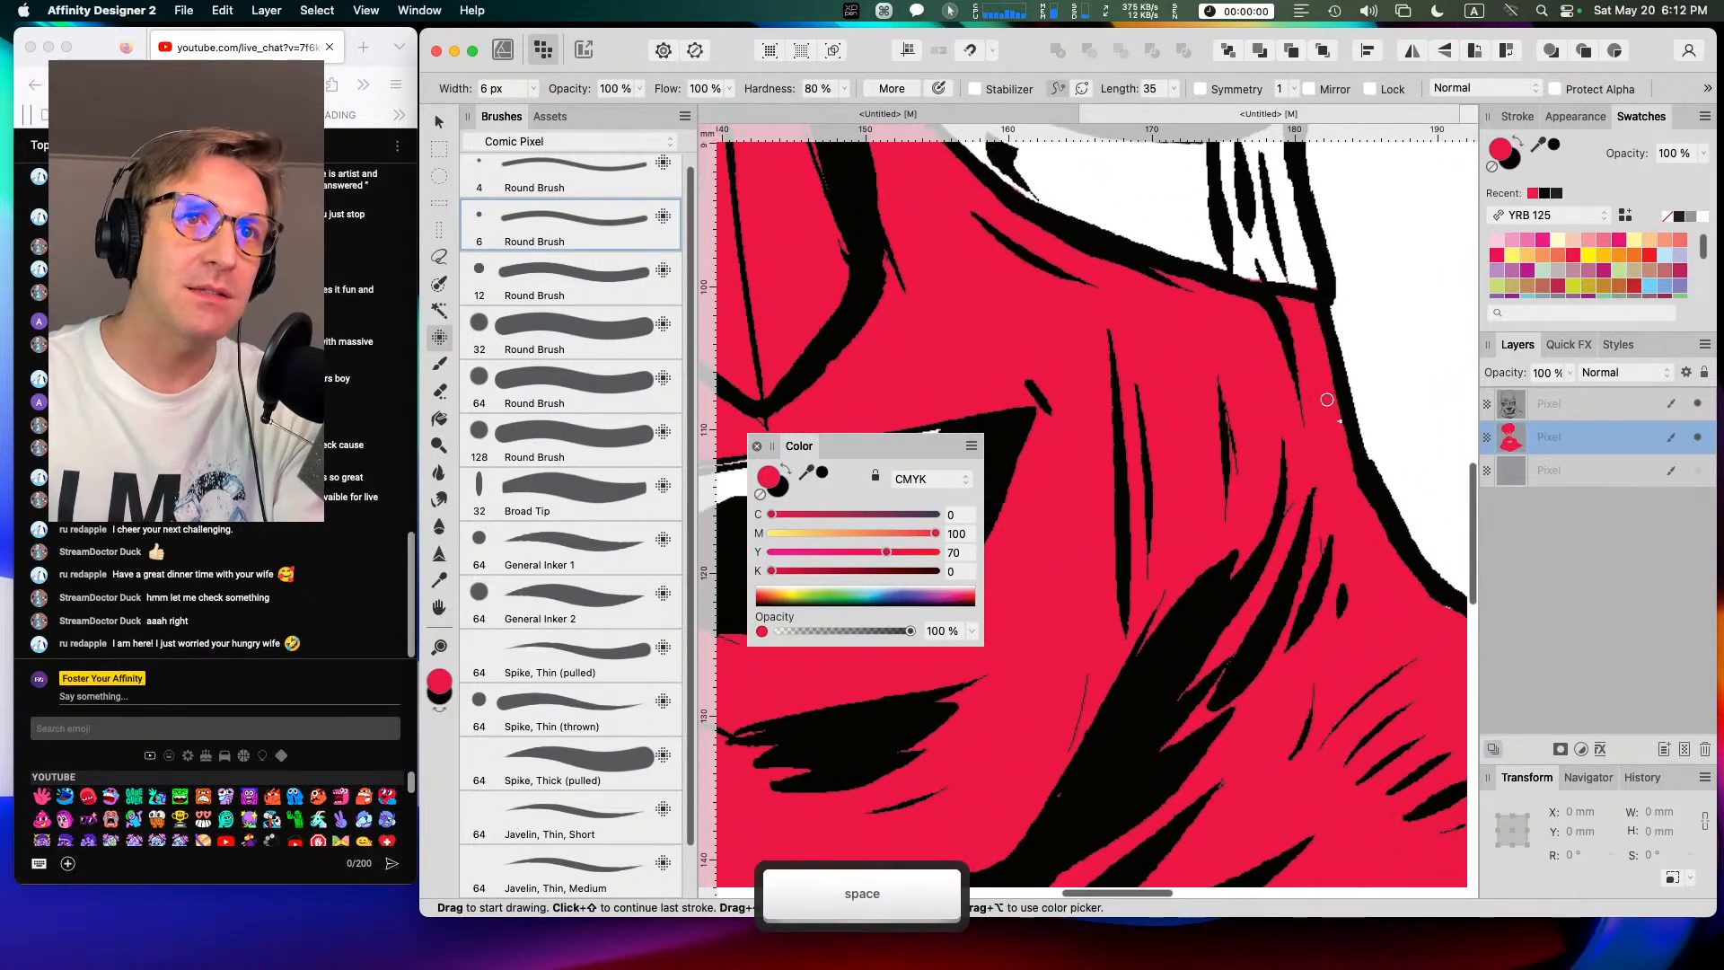
scroll(1337, 429, "right", 5)
scroll(1337, 429, "down", 3)
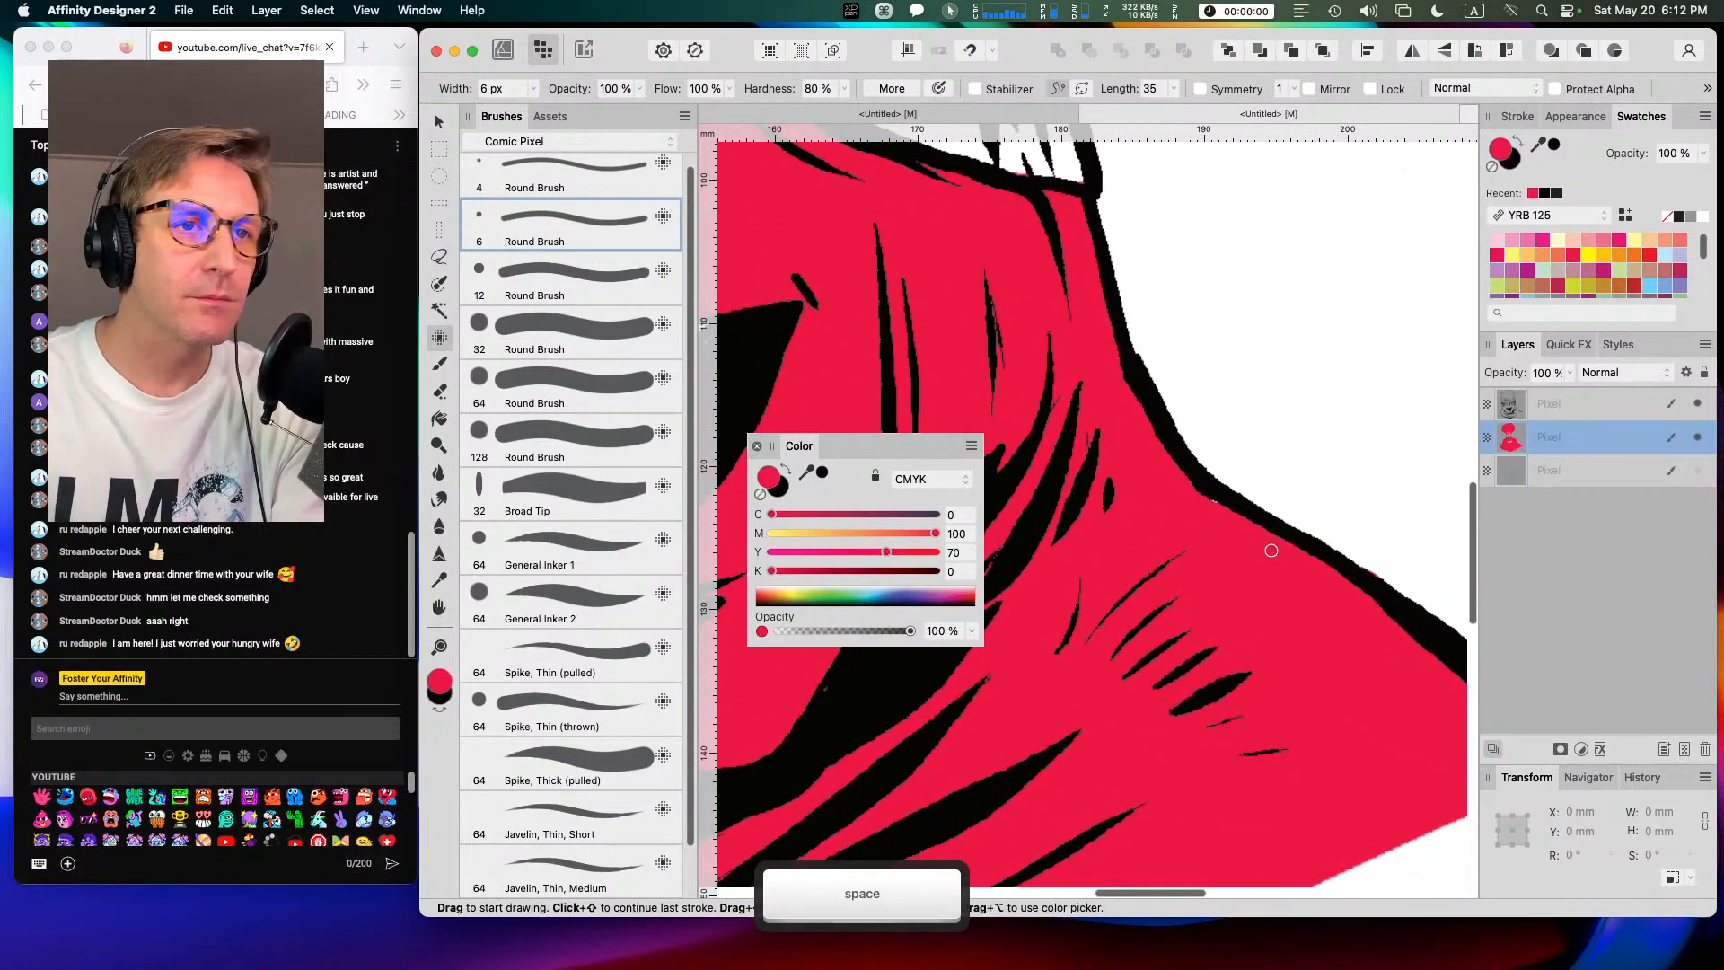
key("space")
scroll(1308, 504, "left", 5)
scroll(1308, 505, "down", 3)
scroll(1308, 504, "left", 12)
scroll(1308, 504, "down", 2)
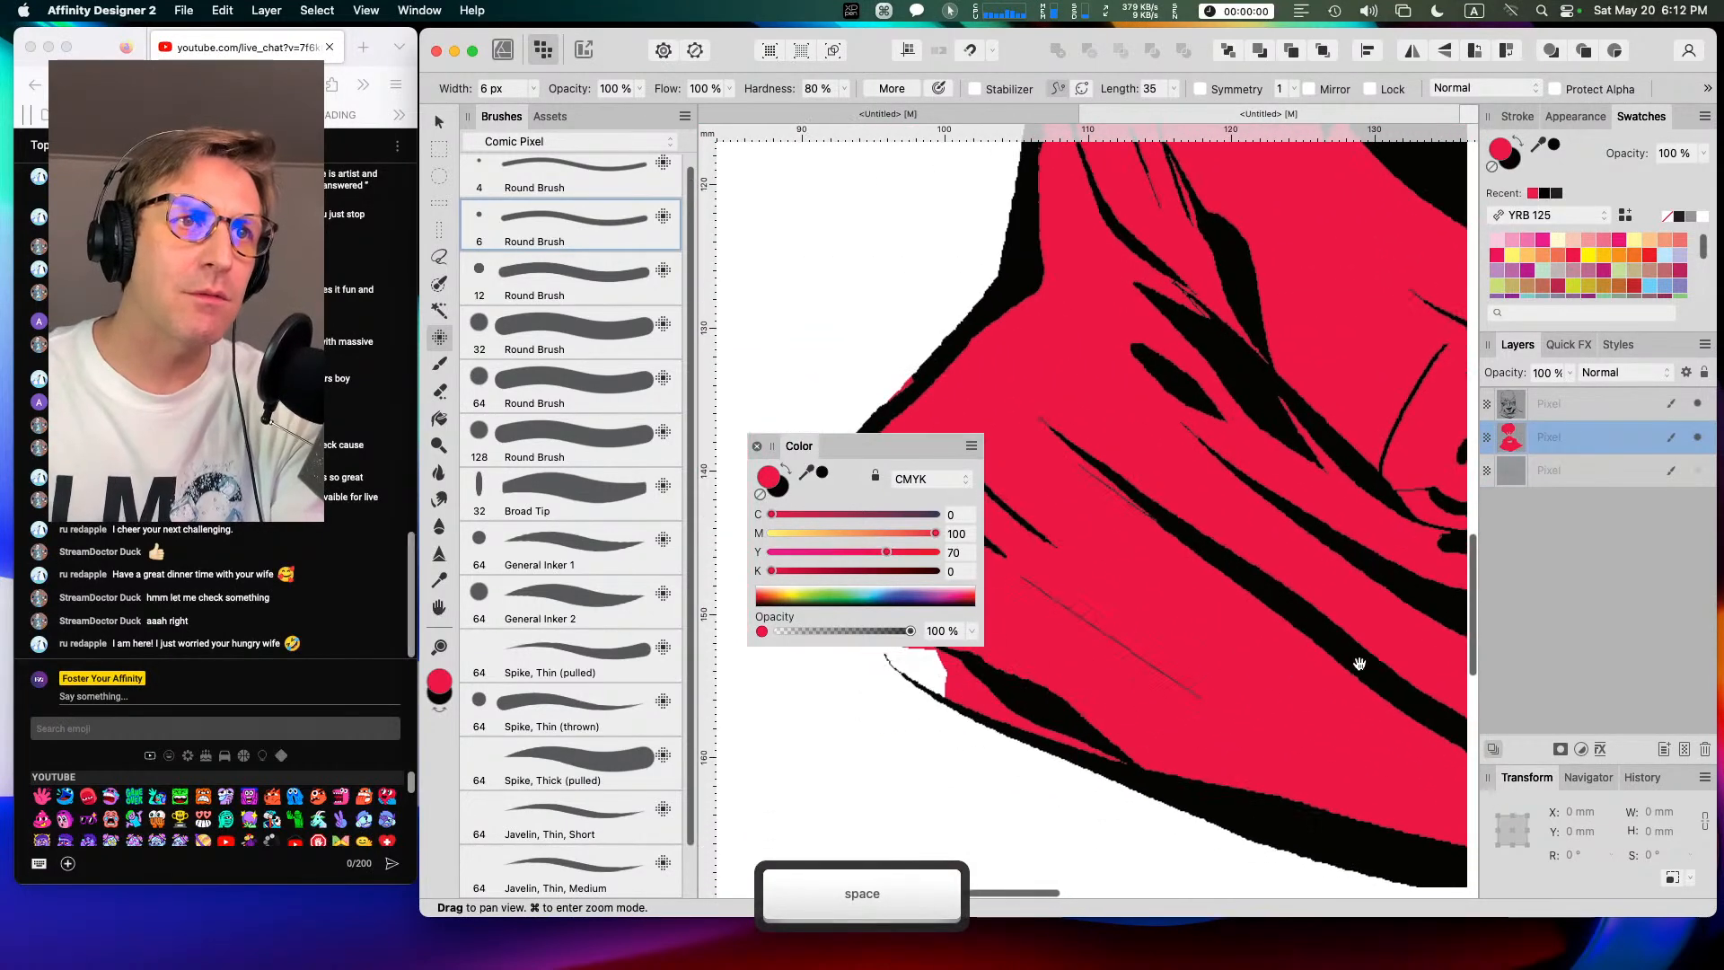
scroll(1372, 664, "left", 5)
scroll(1372, 664, "down", 1)
mouse_move(1107, 455)
left_mouse_down()
mouse_move(1118, 490)
mouse_move(1063, 525)
mouse_move(1227, 632)
mouse_move(1242, 619)
mouse_move(1235, 592)
mouse_move(1251, 606)
mouse_move(1216, 578)
mouse_move(1110, 551)
mouse_move(1079, 510)
left_mouse_up()
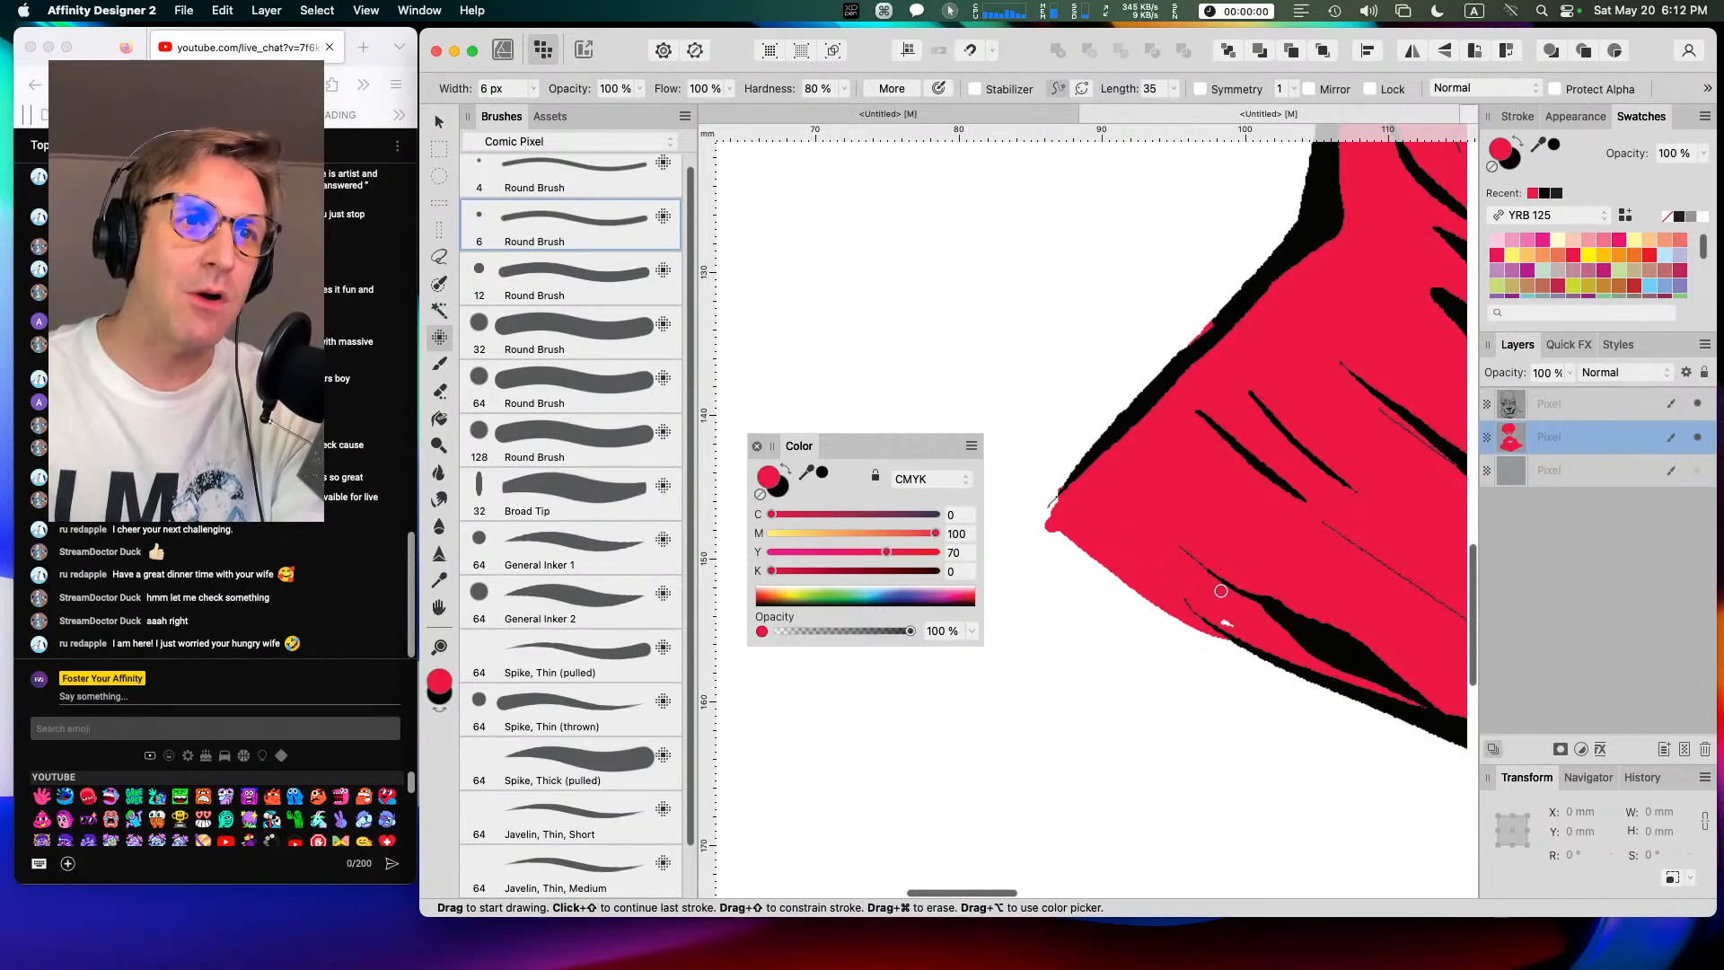
scroll(1227, 626, "up", 5)
scroll(1227, 626, "right", 8)
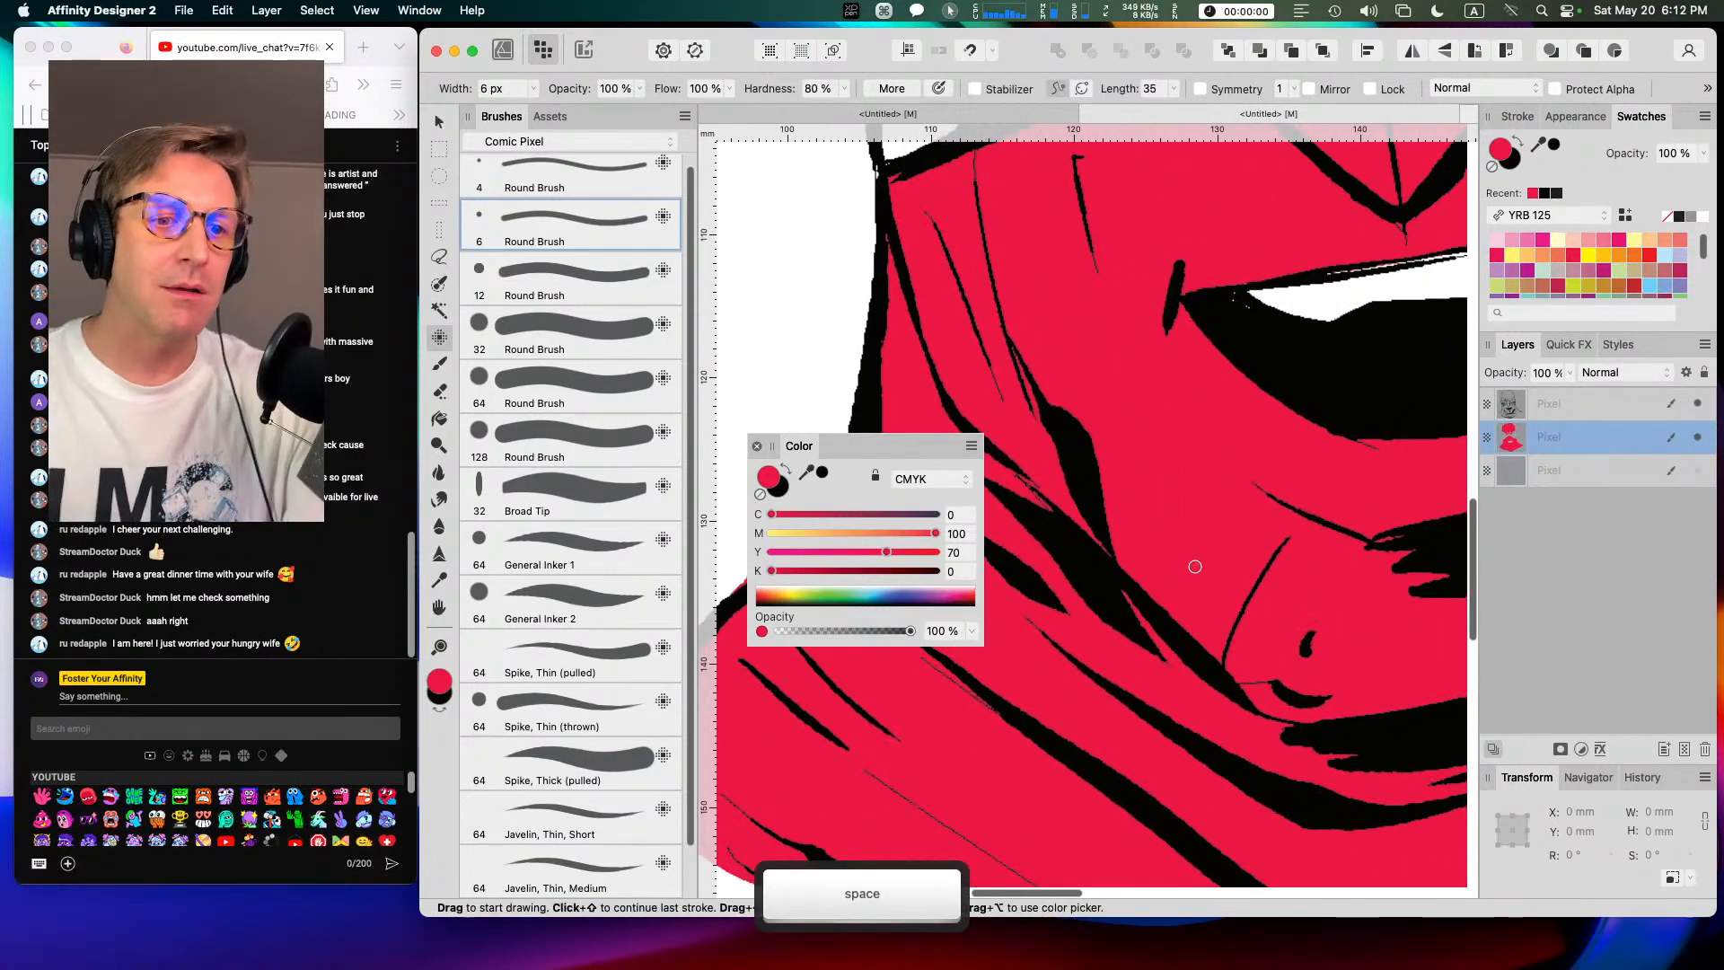
Step: Choose the 32 px Broad Tip brush and mix a pure yellow with magenta 0 and yellow 100
key("super+minus")
left_click_drag(1164, 321, 1139, 538)
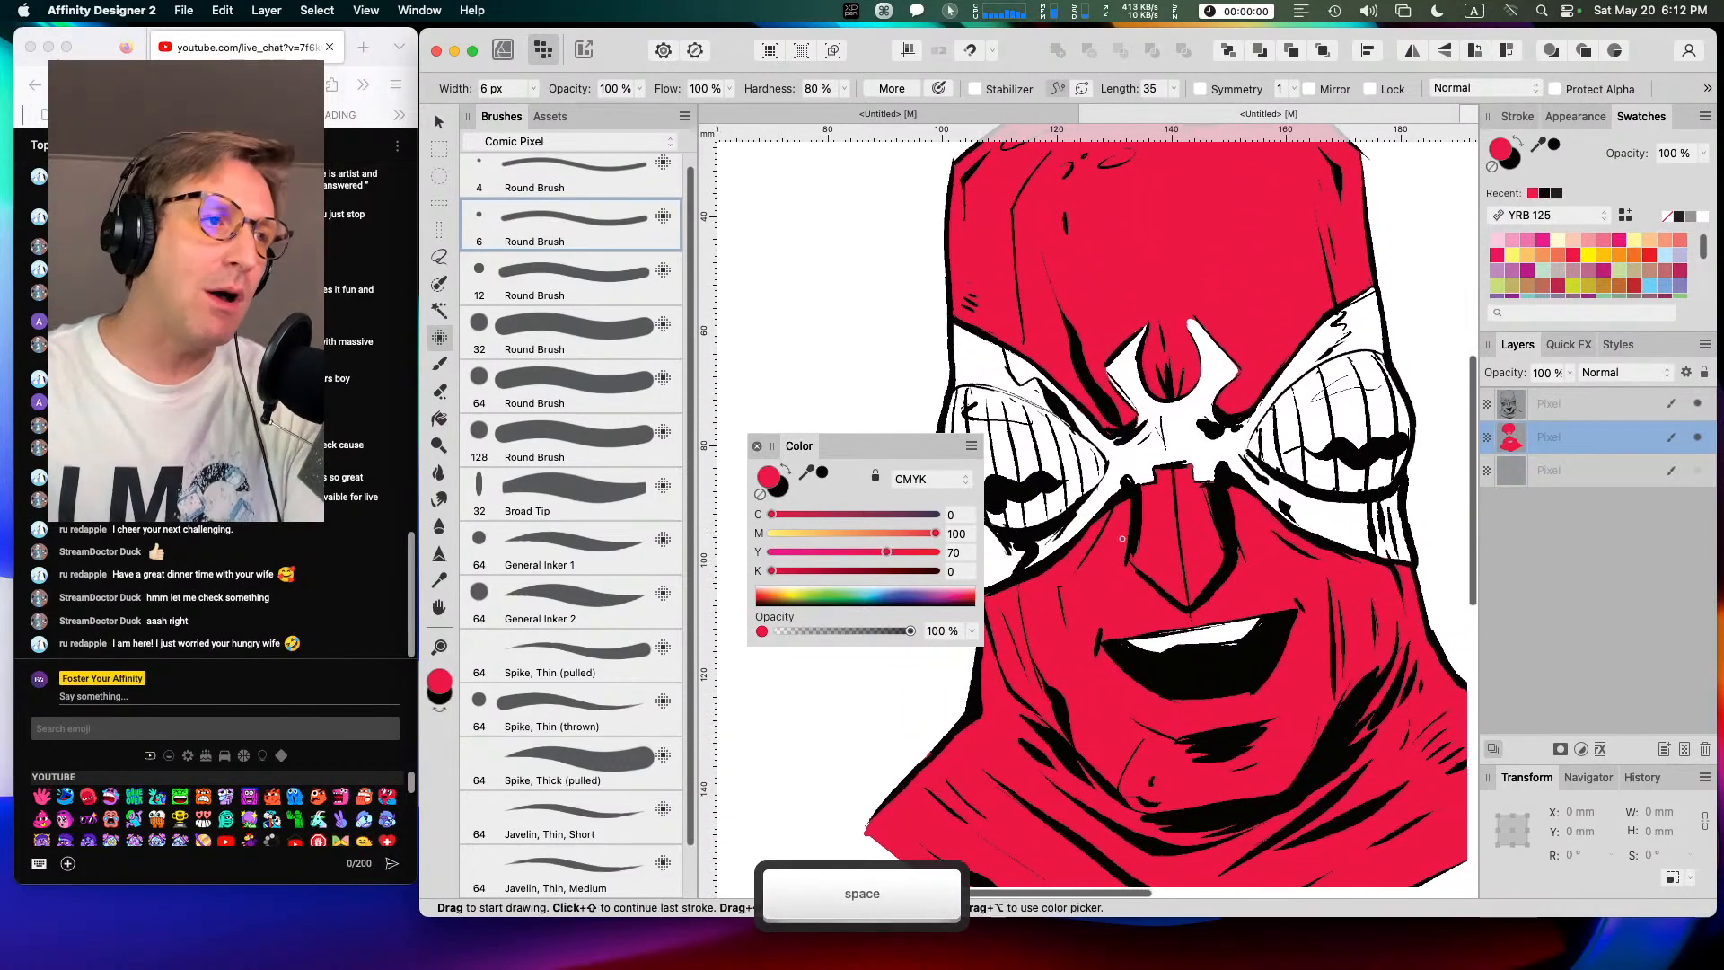
left_click(562, 493)
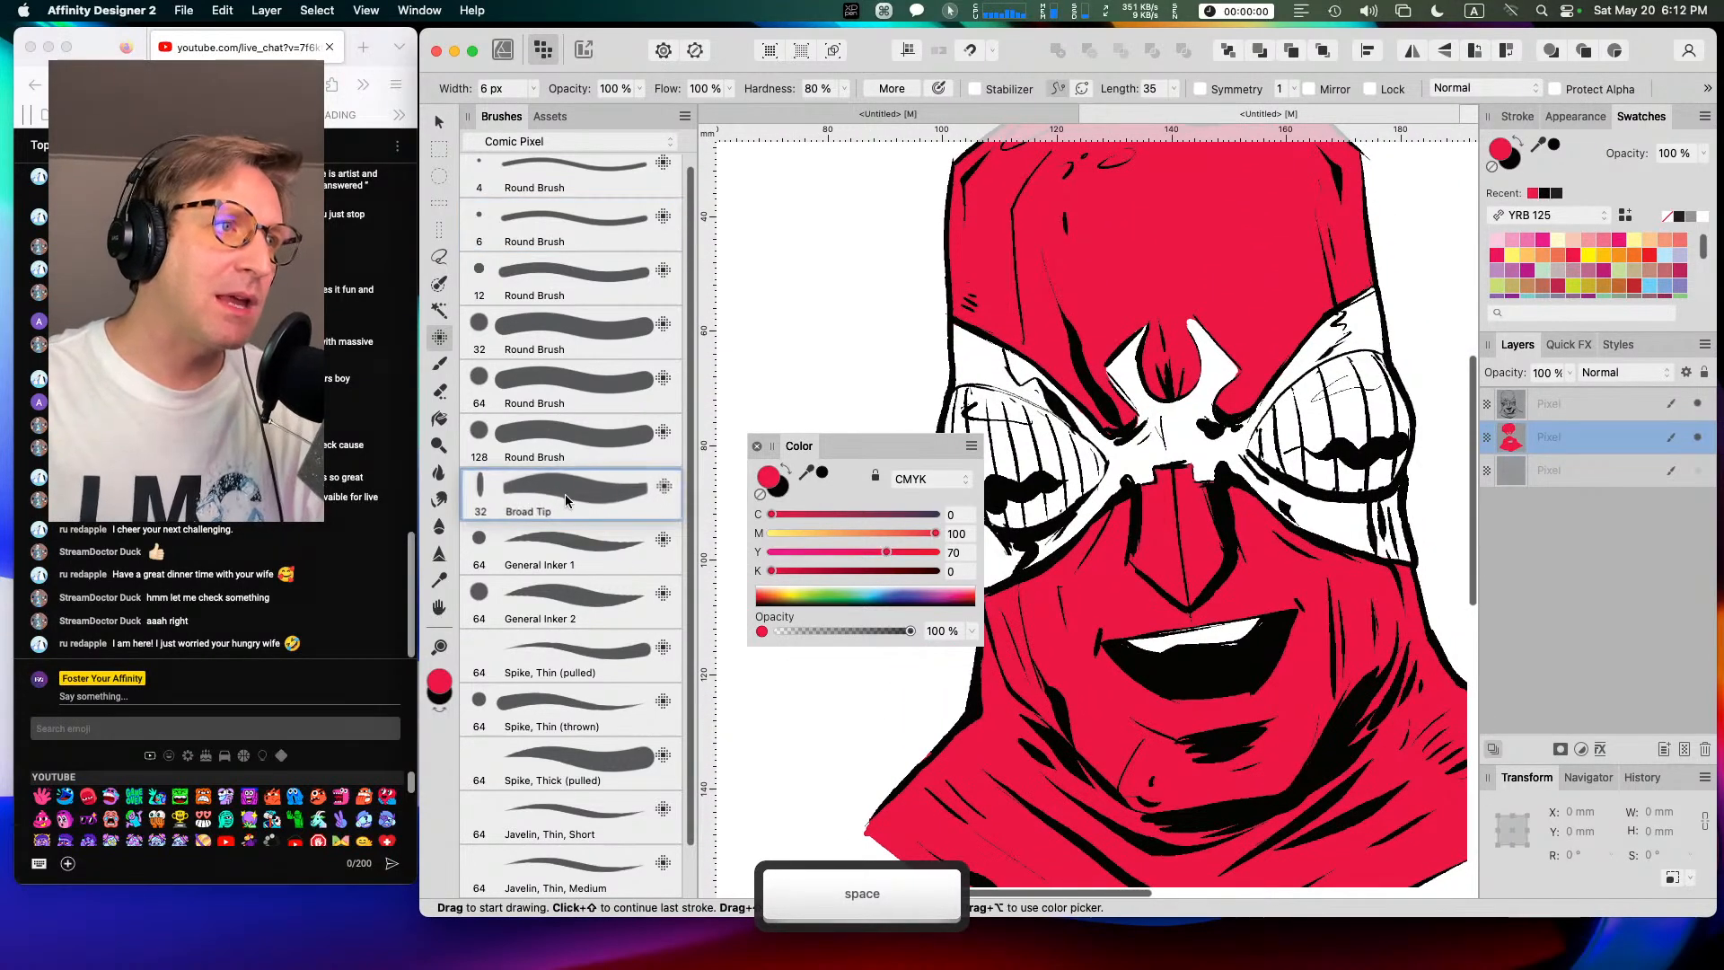
left_click_drag(927, 531, 770, 534)
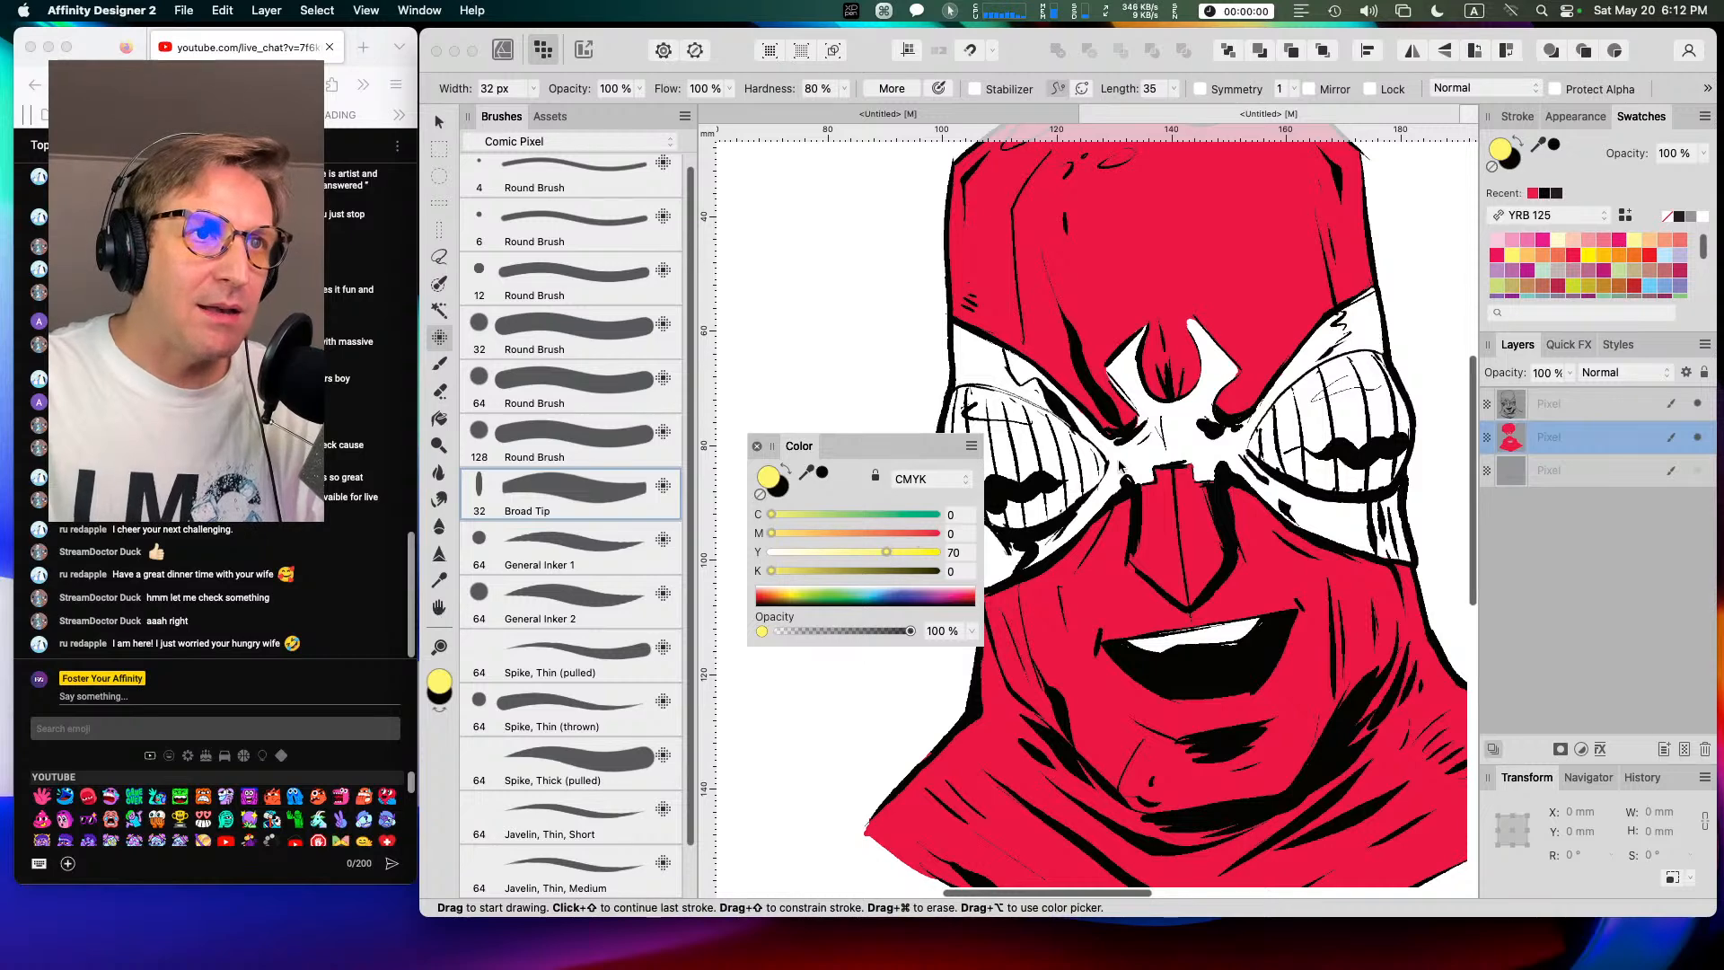
left_click_drag(886, 550, 981, 560)
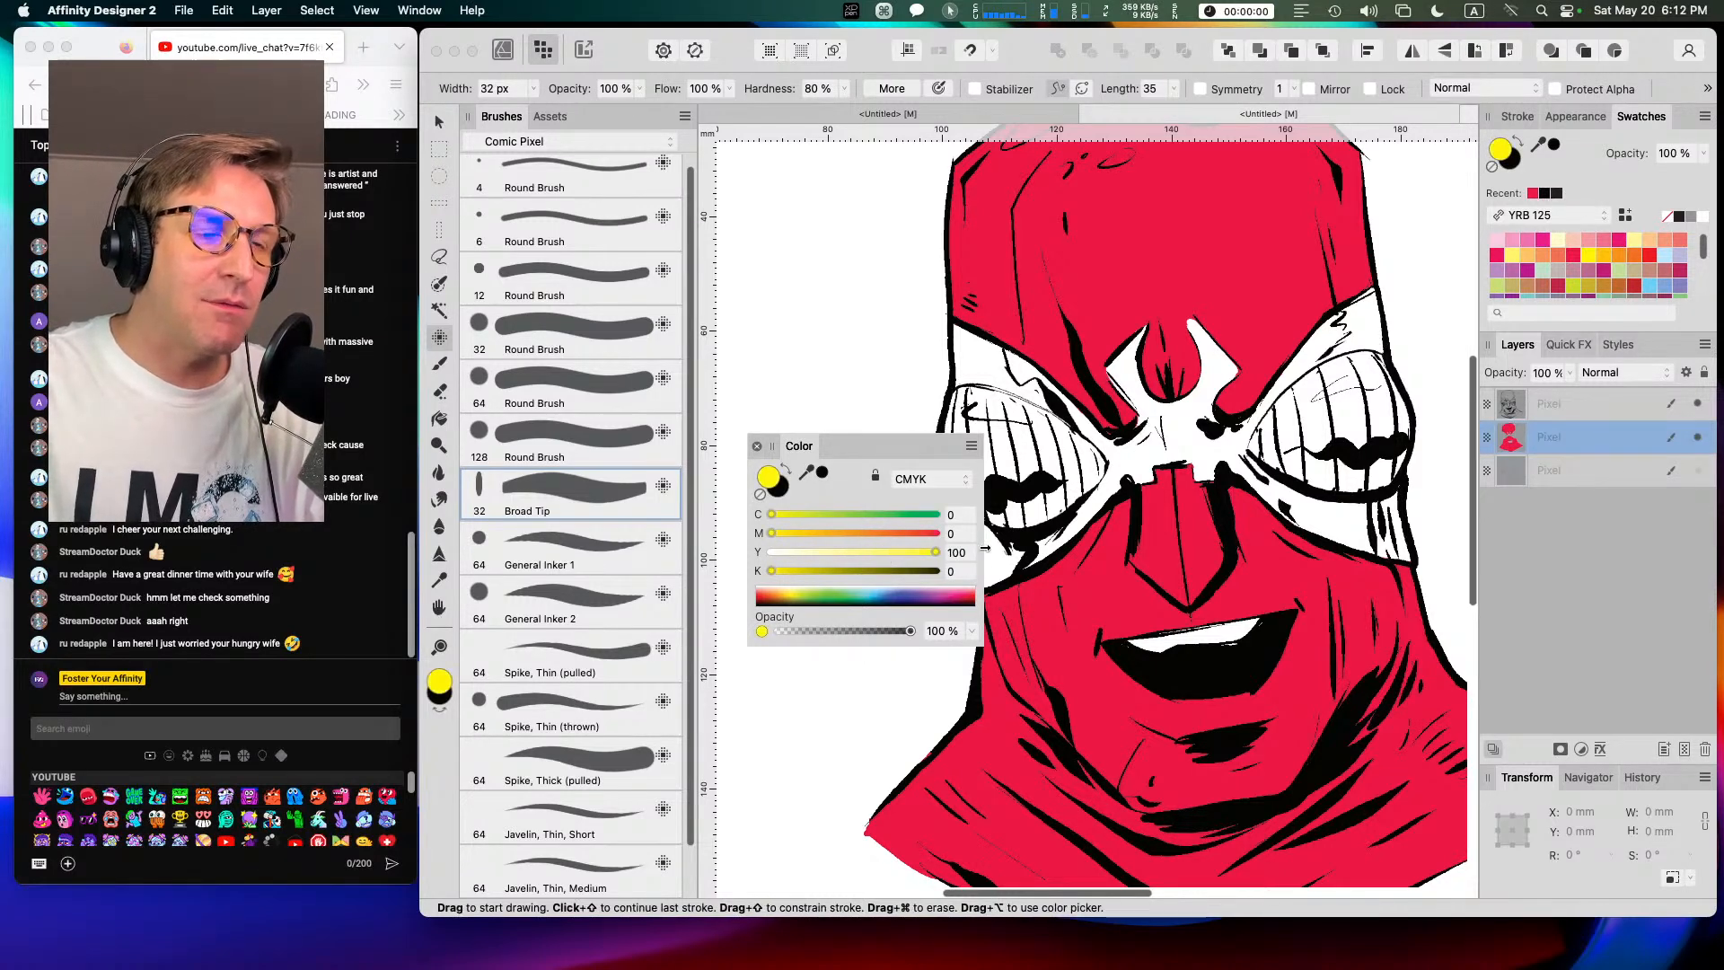
Step: Add a new pixel layer above the red layer and paint the entire right eye lens yellow on it
left_click(1685, 750)
left_click_drag(1306, 415, 1279, 440)
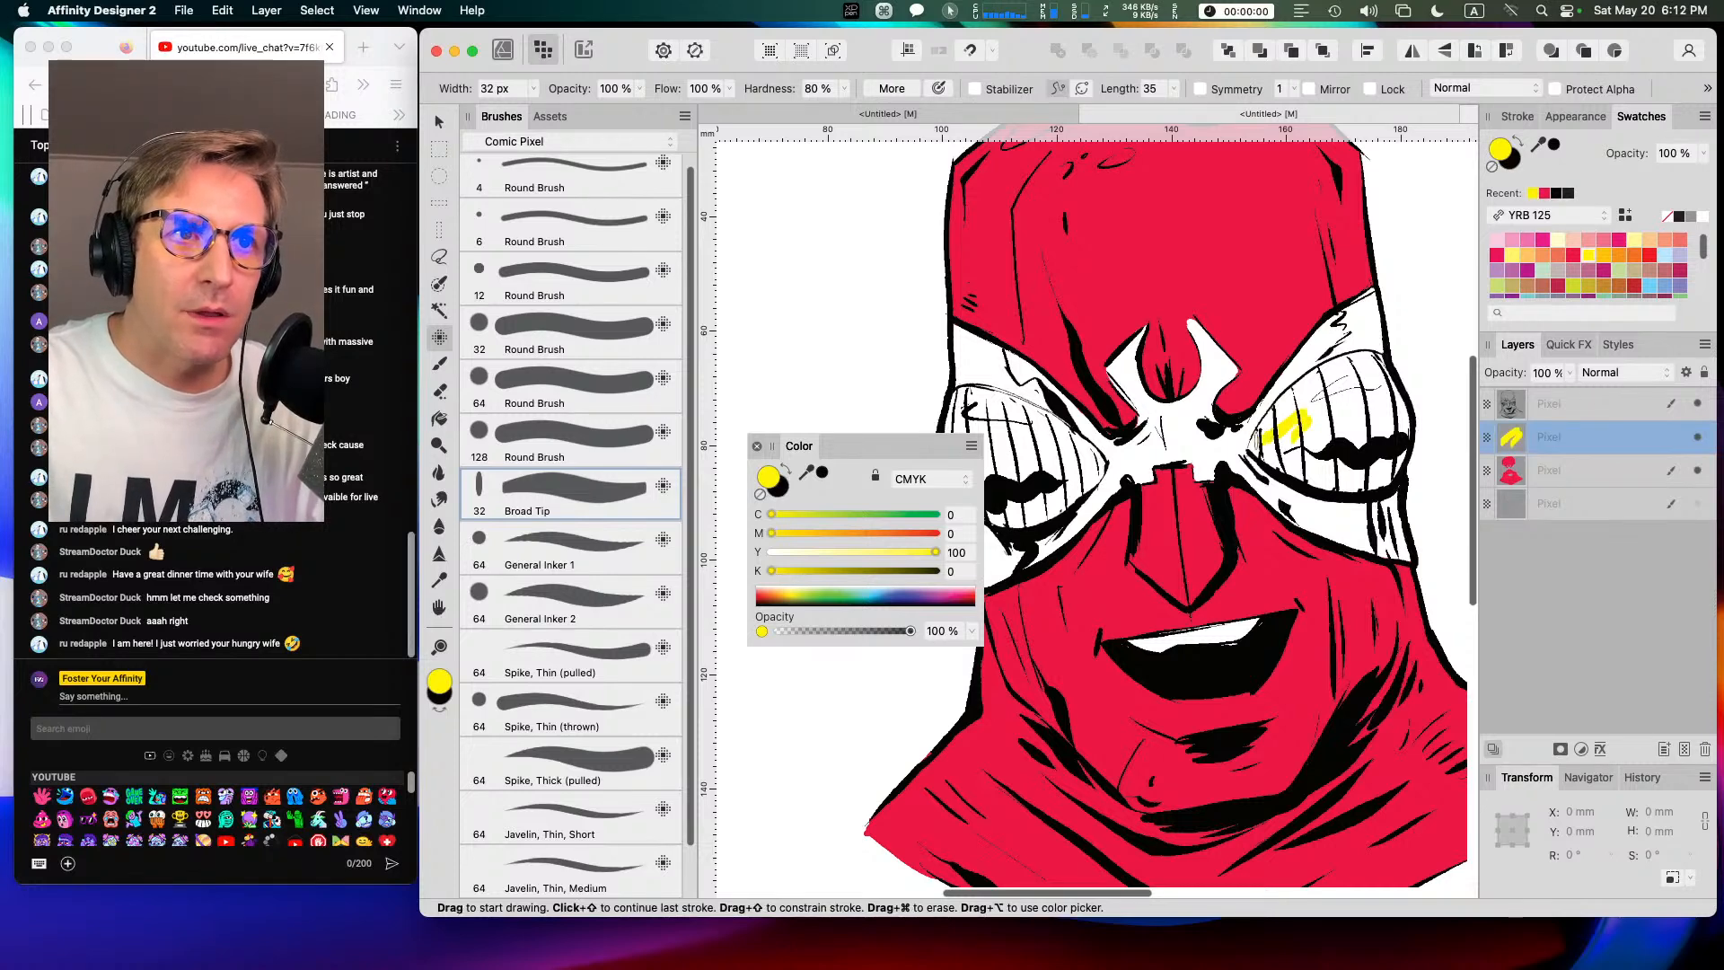
left_click_drag(1327, 376, 1366, 352)
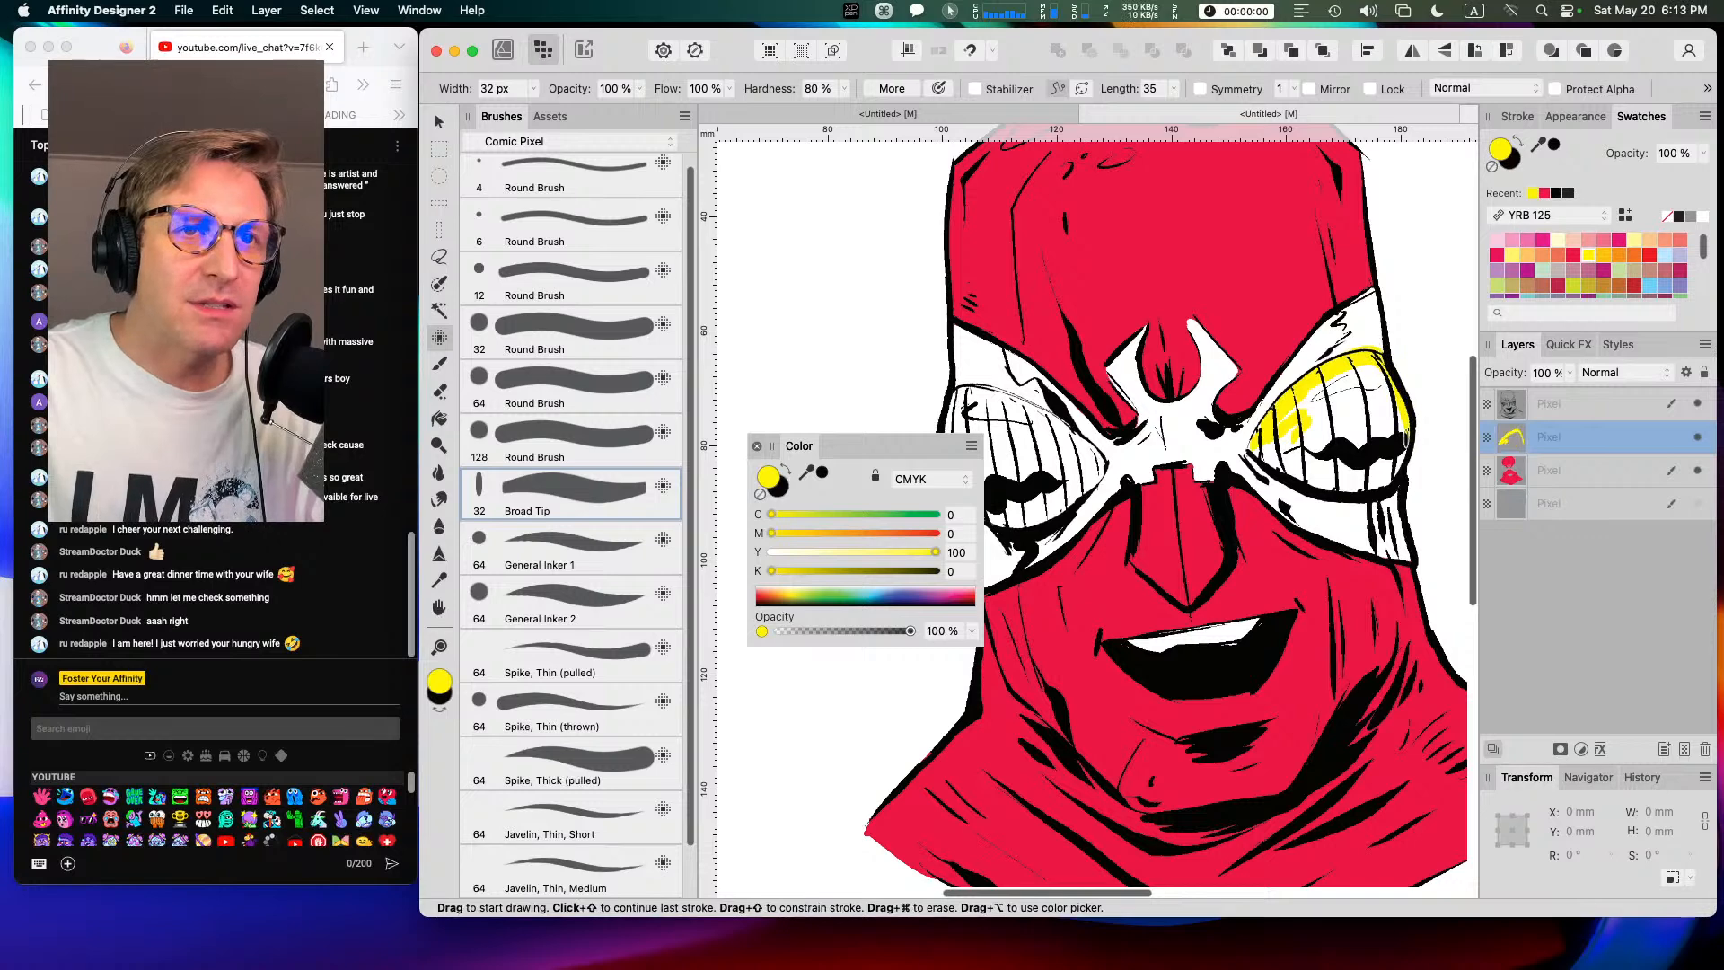
mouse_move(1387, 480)
left_mouse_down()
mouse_move(1306, 477)
mouse_move(1261, 442)
mouse_move(1282, 441)
mouse_move(1273, 416)
mouse_move(1354, 386)
left_mouse_up()
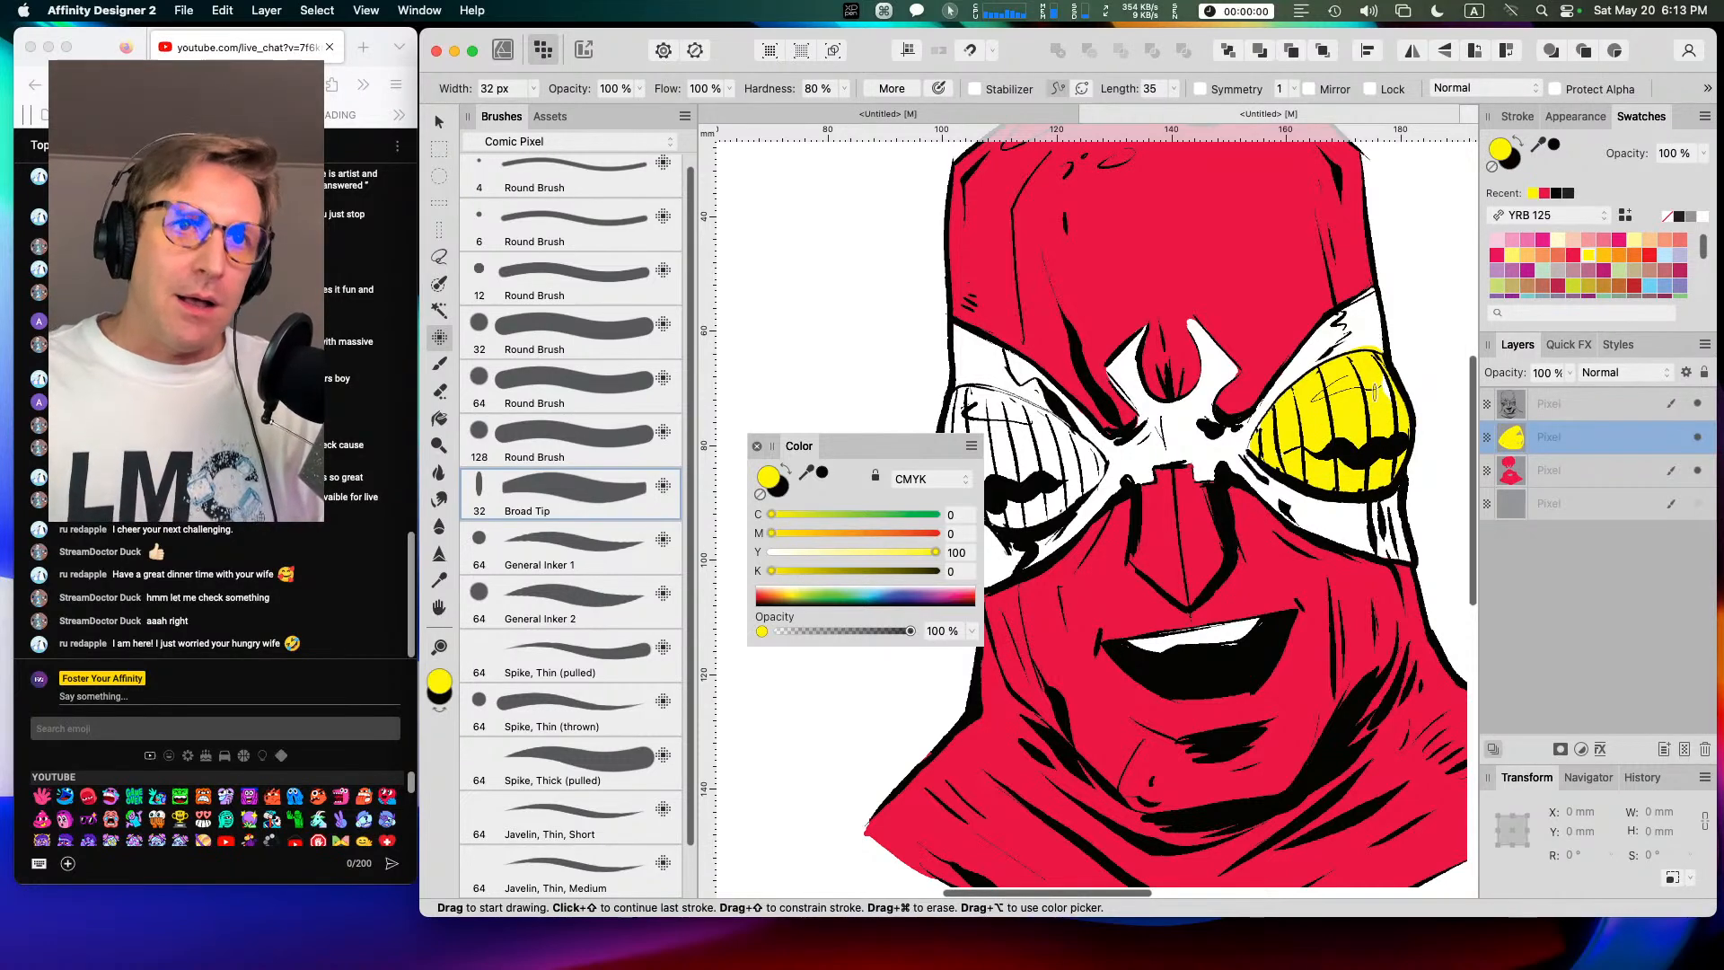
Step: Paint the entire left eye lens yellow within its black outline
left_click_drag(1256, 503, 1472, 502)
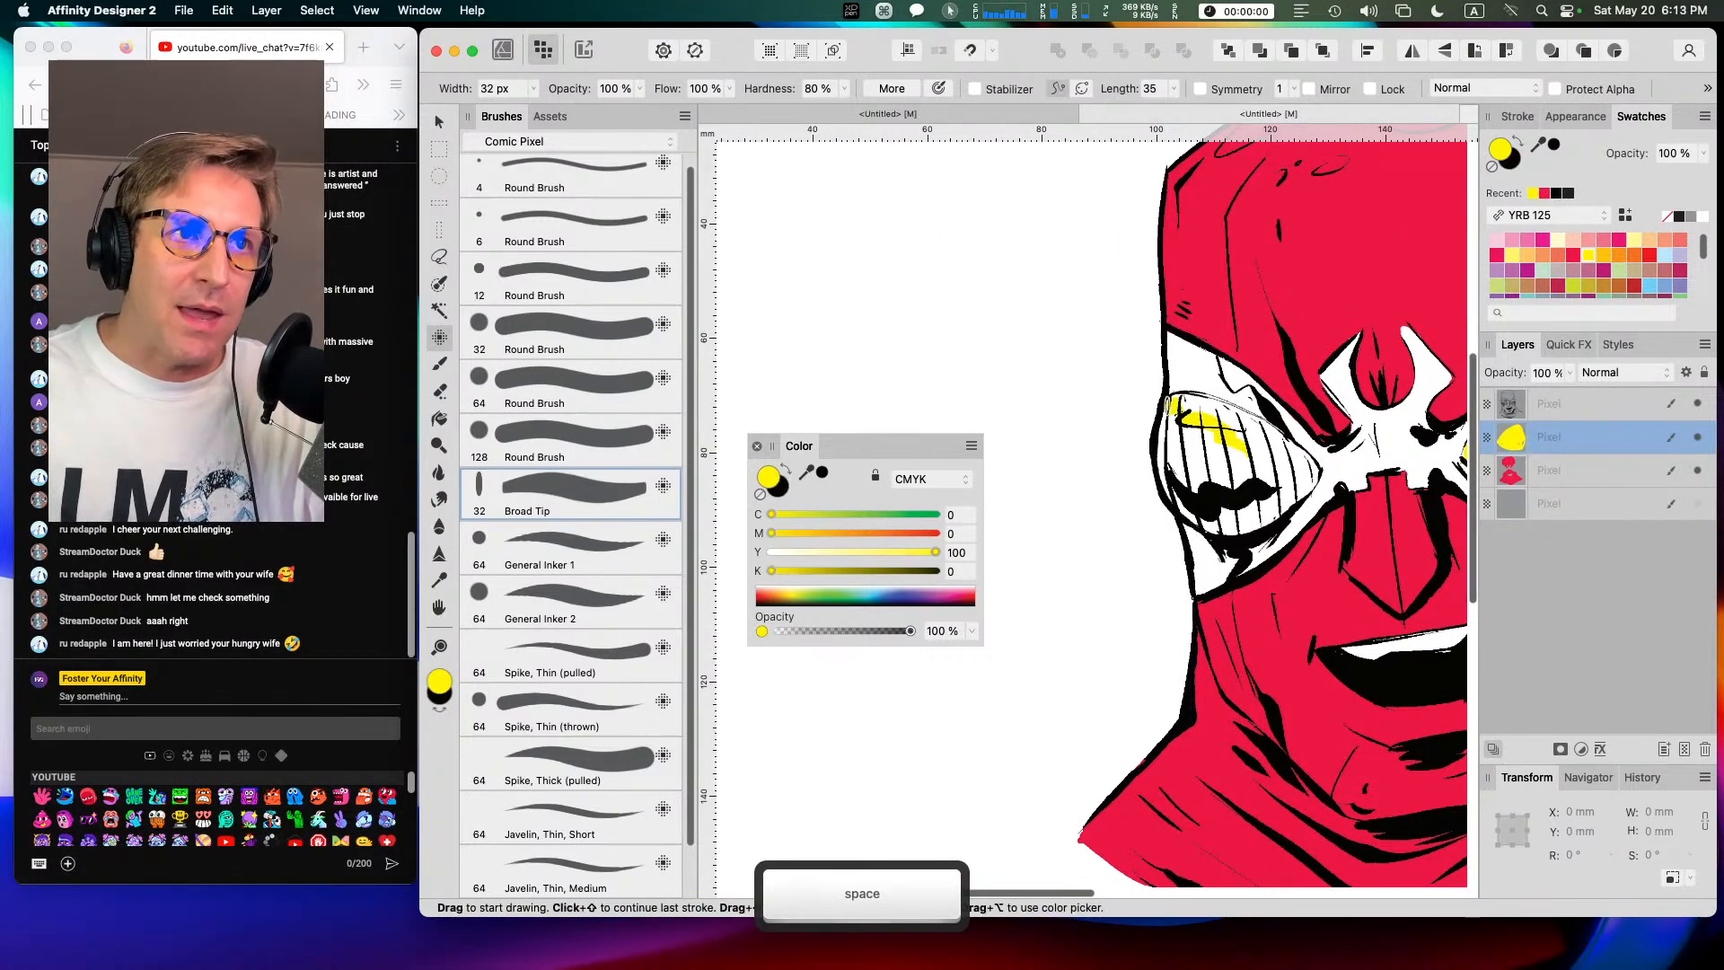
left_click_drag(1210, 522, 1291, 487)
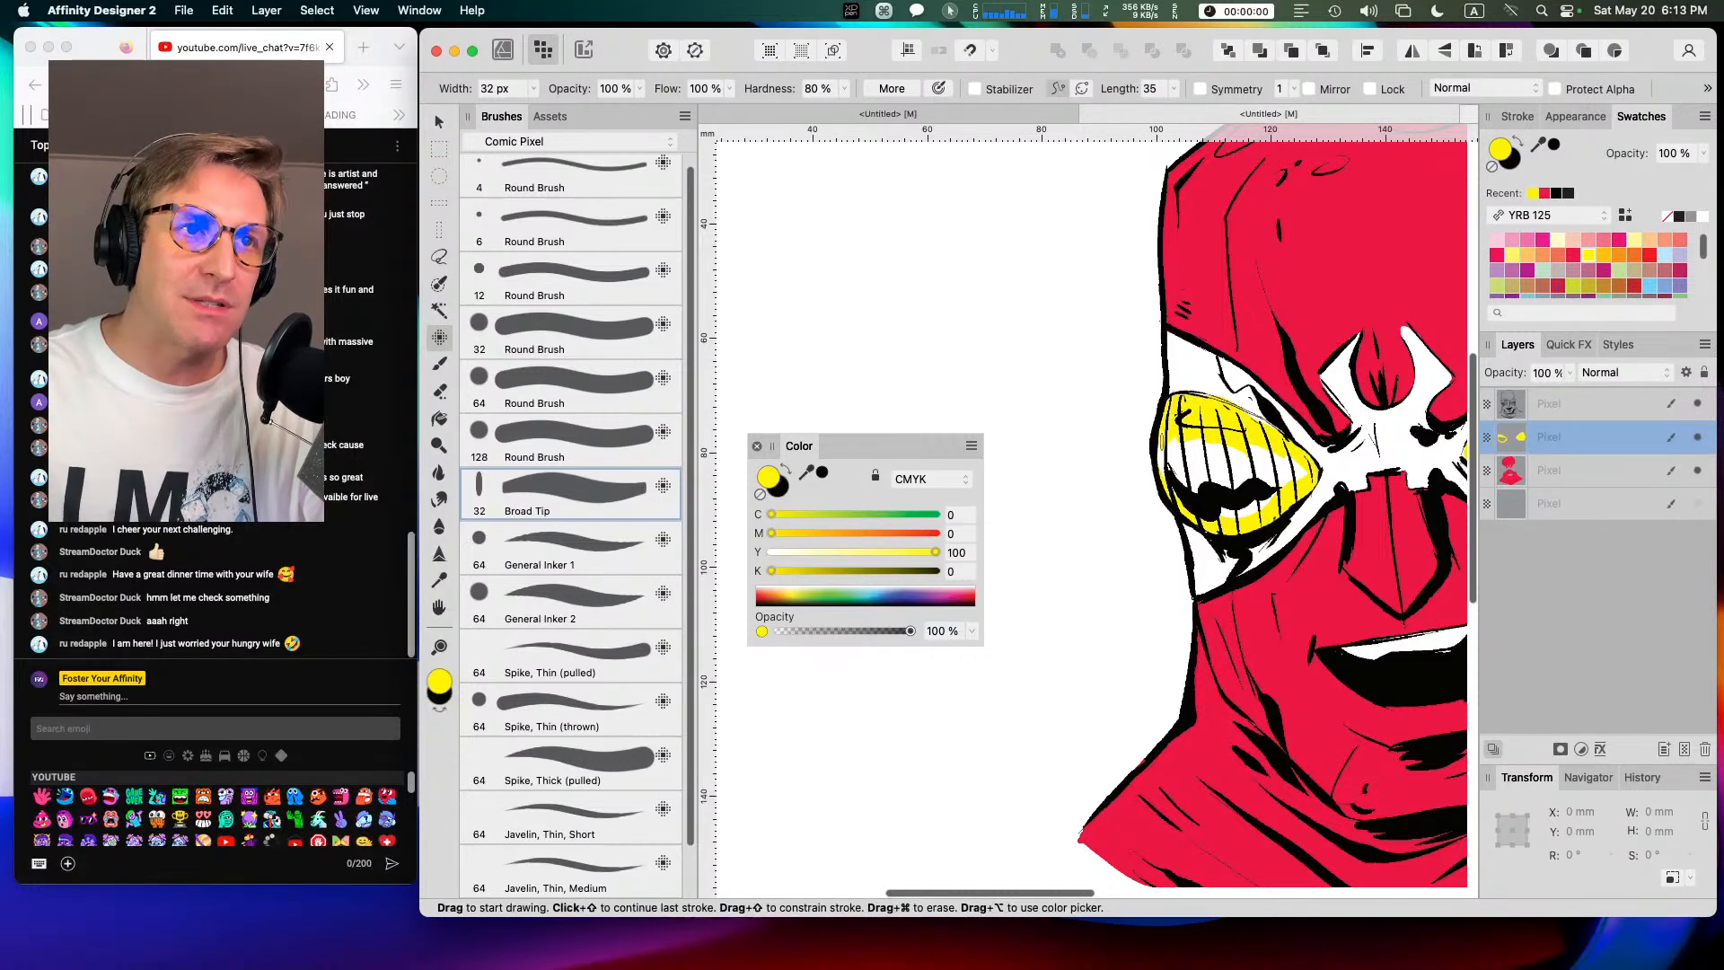
mouse_move(1172, 470)
left_mouse_down()
mouse_move(1209, 438)
mouse_move(1172, 470)
mouse_move(1199, 430)
mouse_move(1305, 468)
mouse_move(1258, 484)
left_mouse_up()
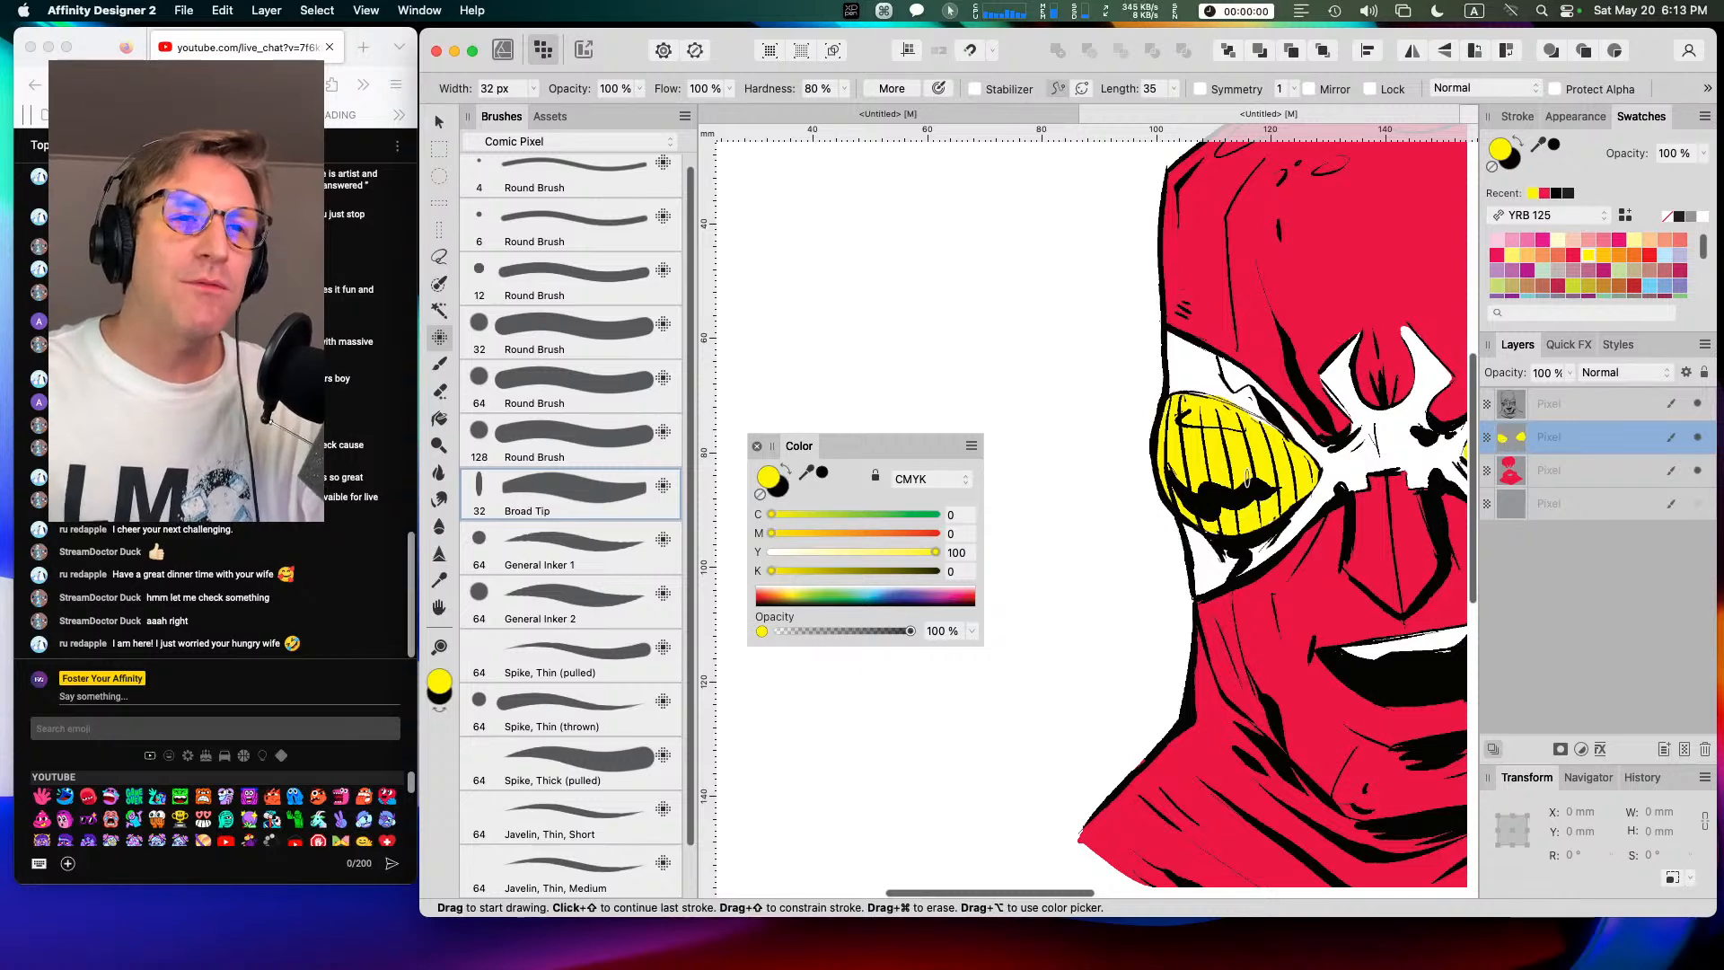
Step: Choose the 64 px General Inker 1 brush with black as the active colour for inking the left eye lens
left_click(587, 550)
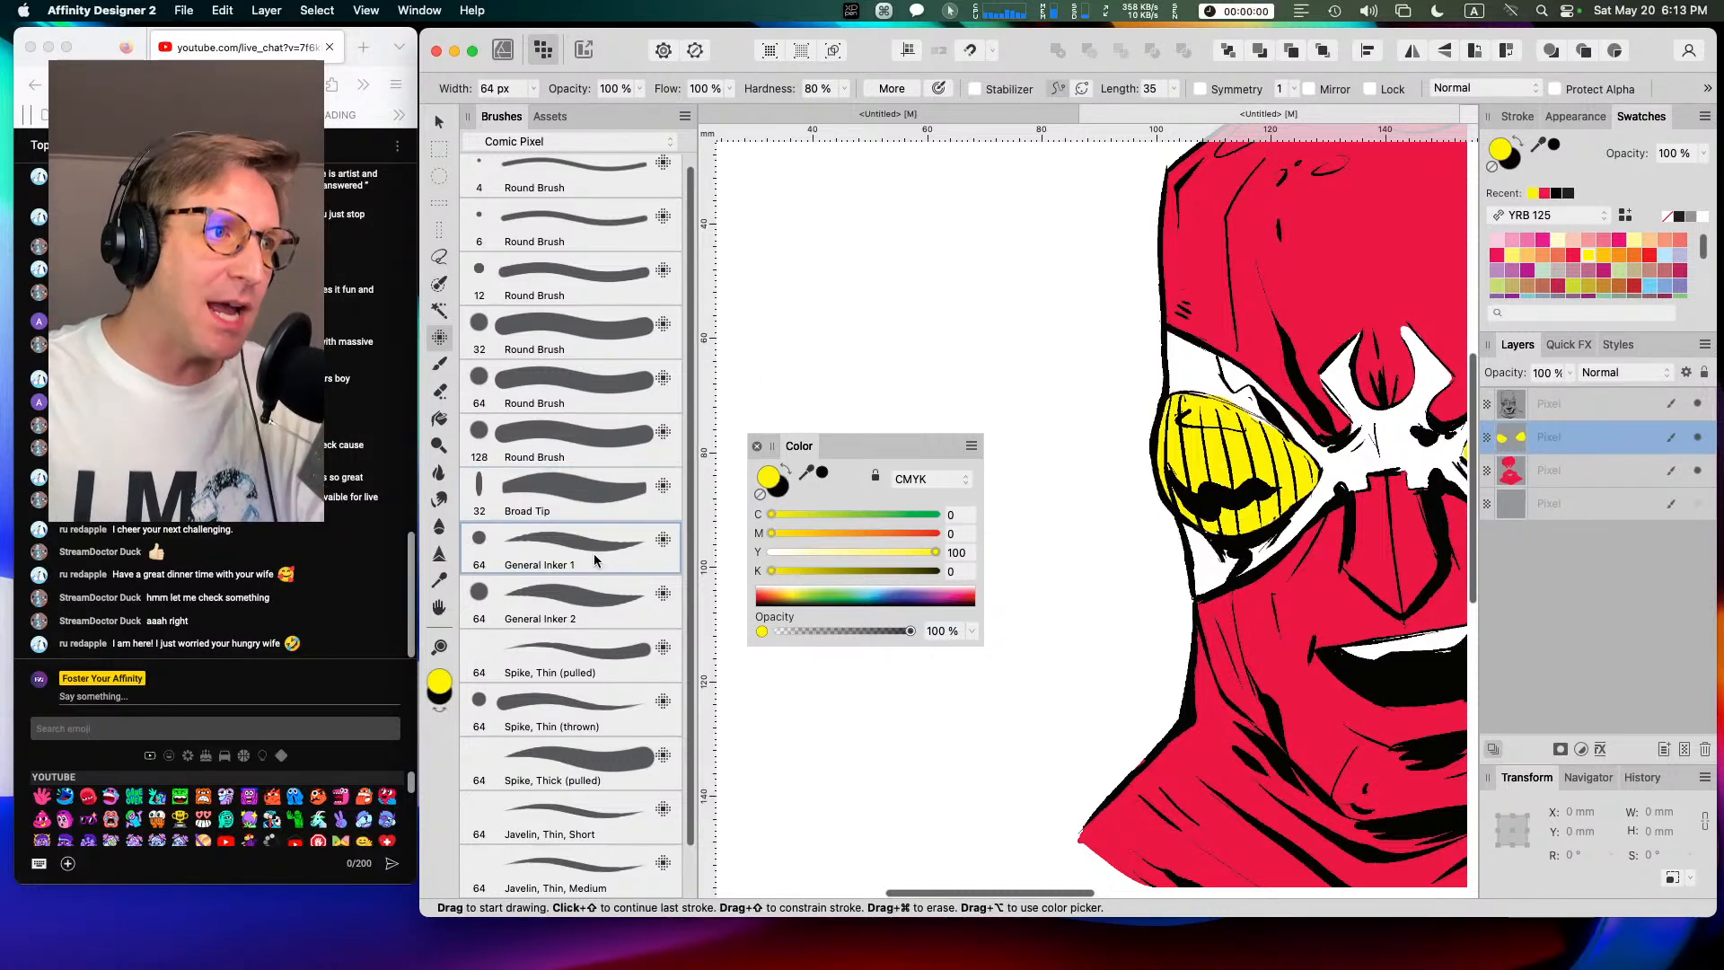
left_click(784, 493)
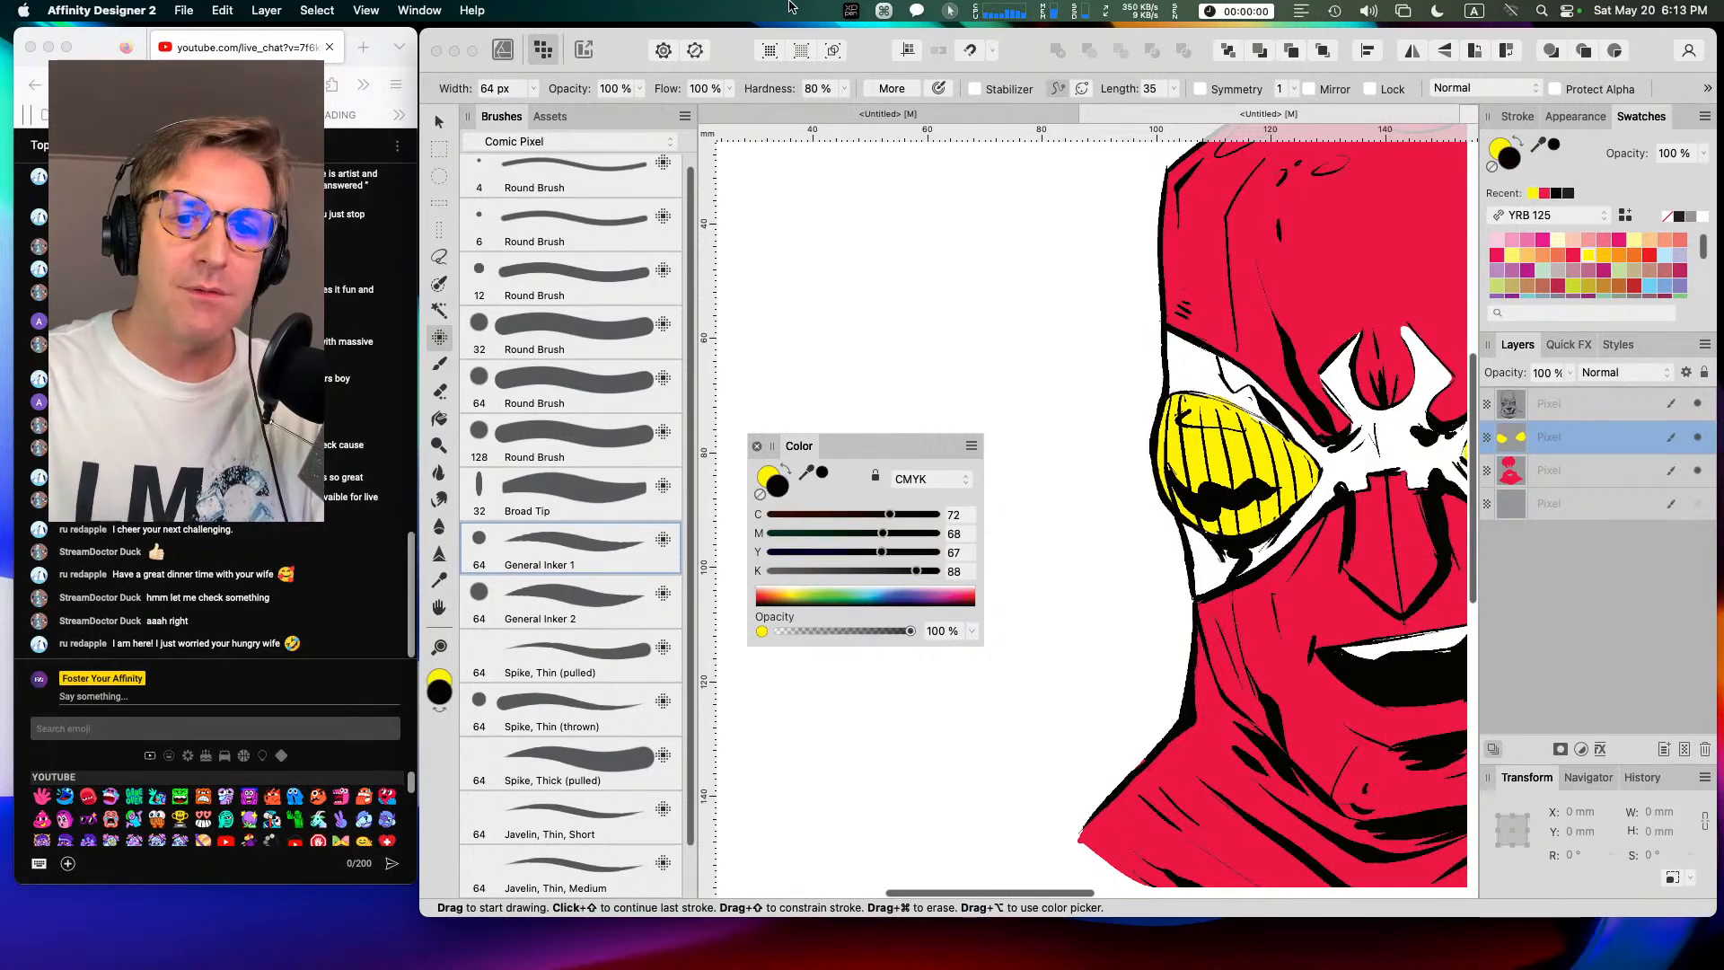
key("super+equal")
key("space")
left_click_drag(1115, 377, 843, 369)
left_click_drag(1034, 334, 1120, 364)
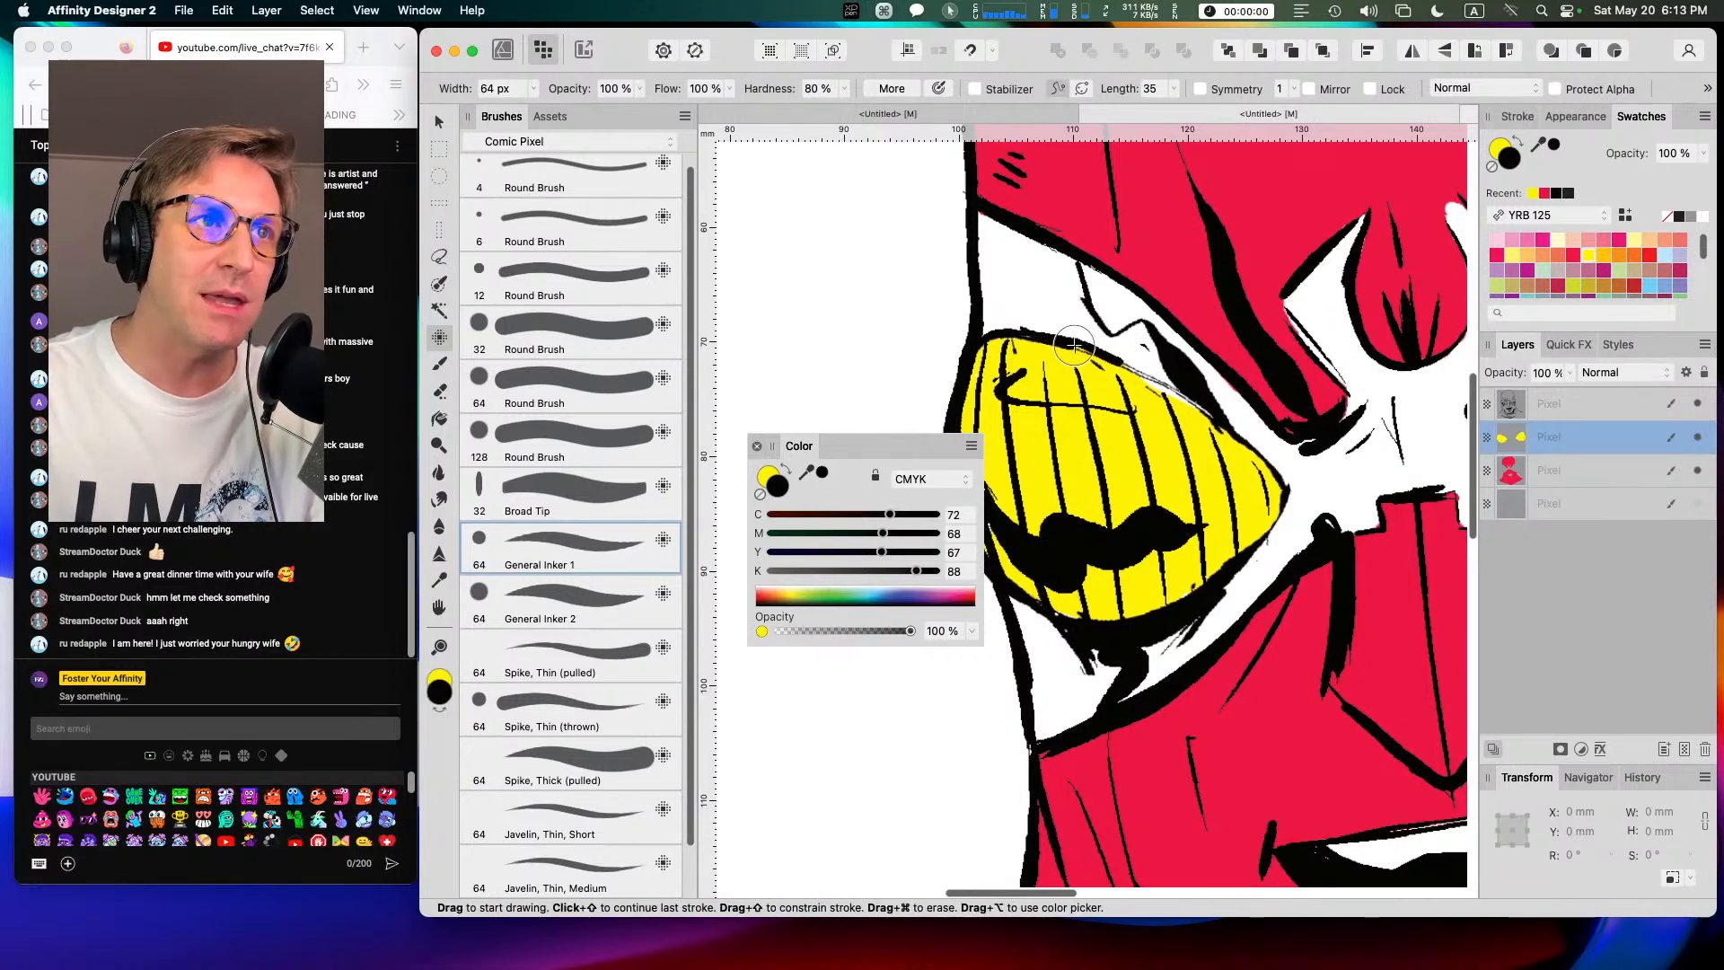
key("super+z")
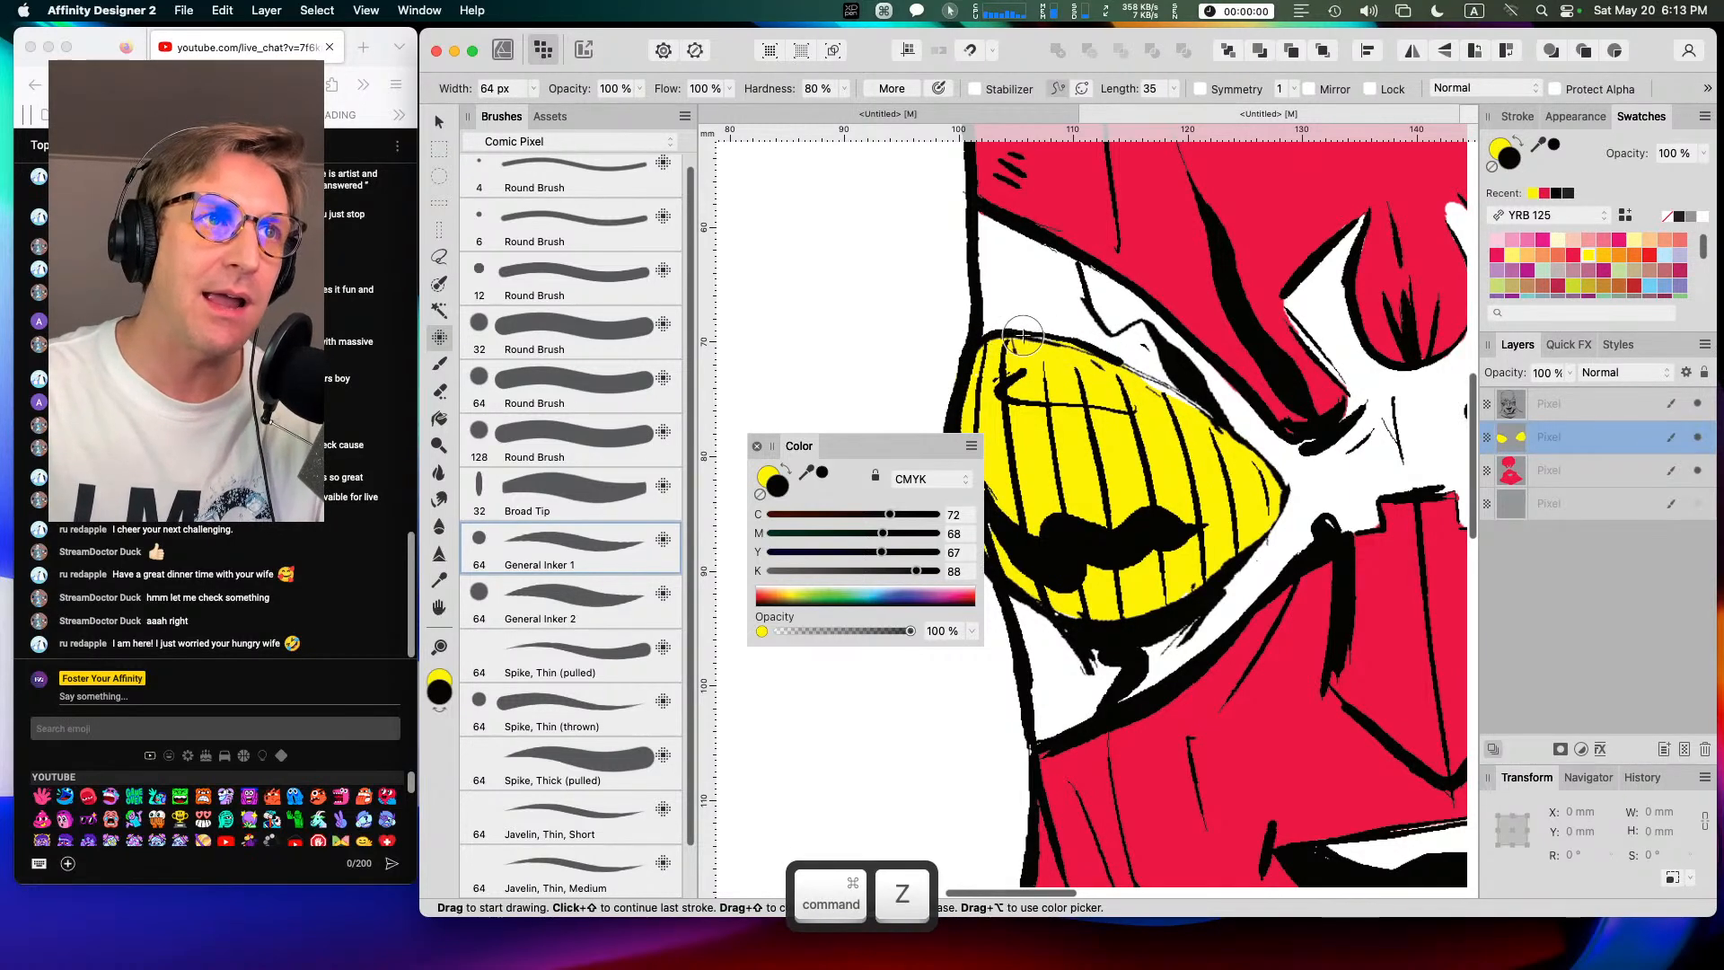
mouse_move(1023, 334)
left_mouse_down()
mouse_move(1165, 387)
mouse_move(1253, 449)
mouse_move(1285, 489)
mouse_move(1282, 528)
mouse_move(1284, 494)
mouse_move(1241, 566)
left_mouse_up()
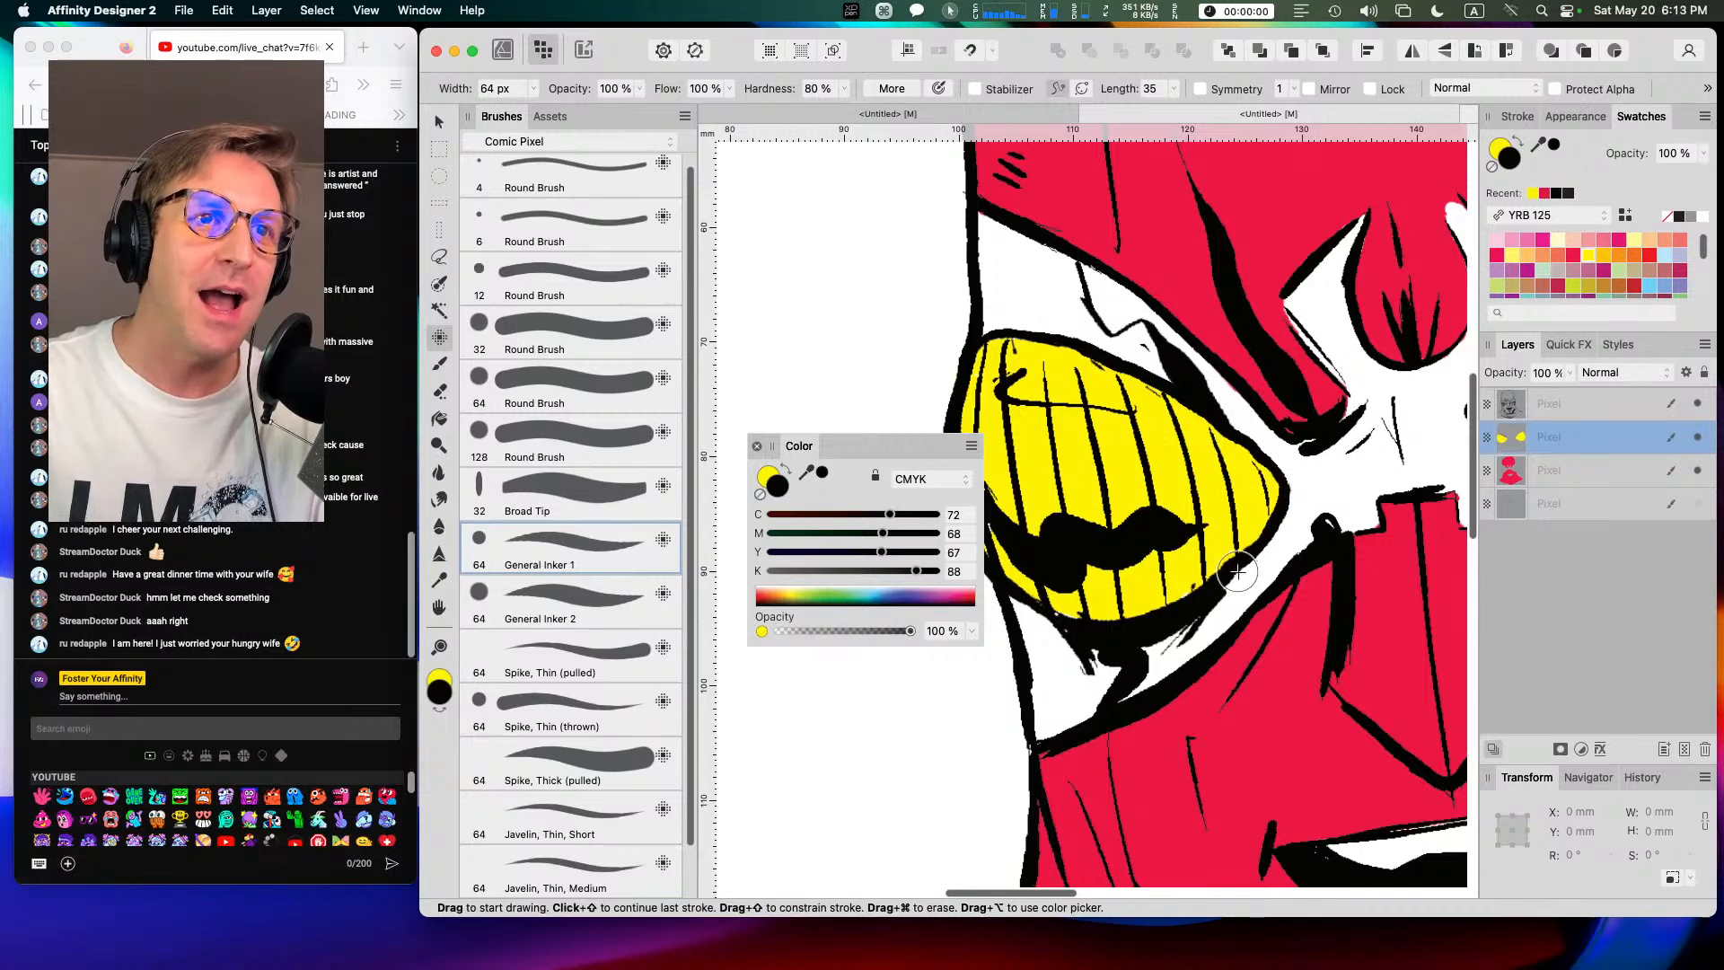
key("cmd+z")
key("super+z")
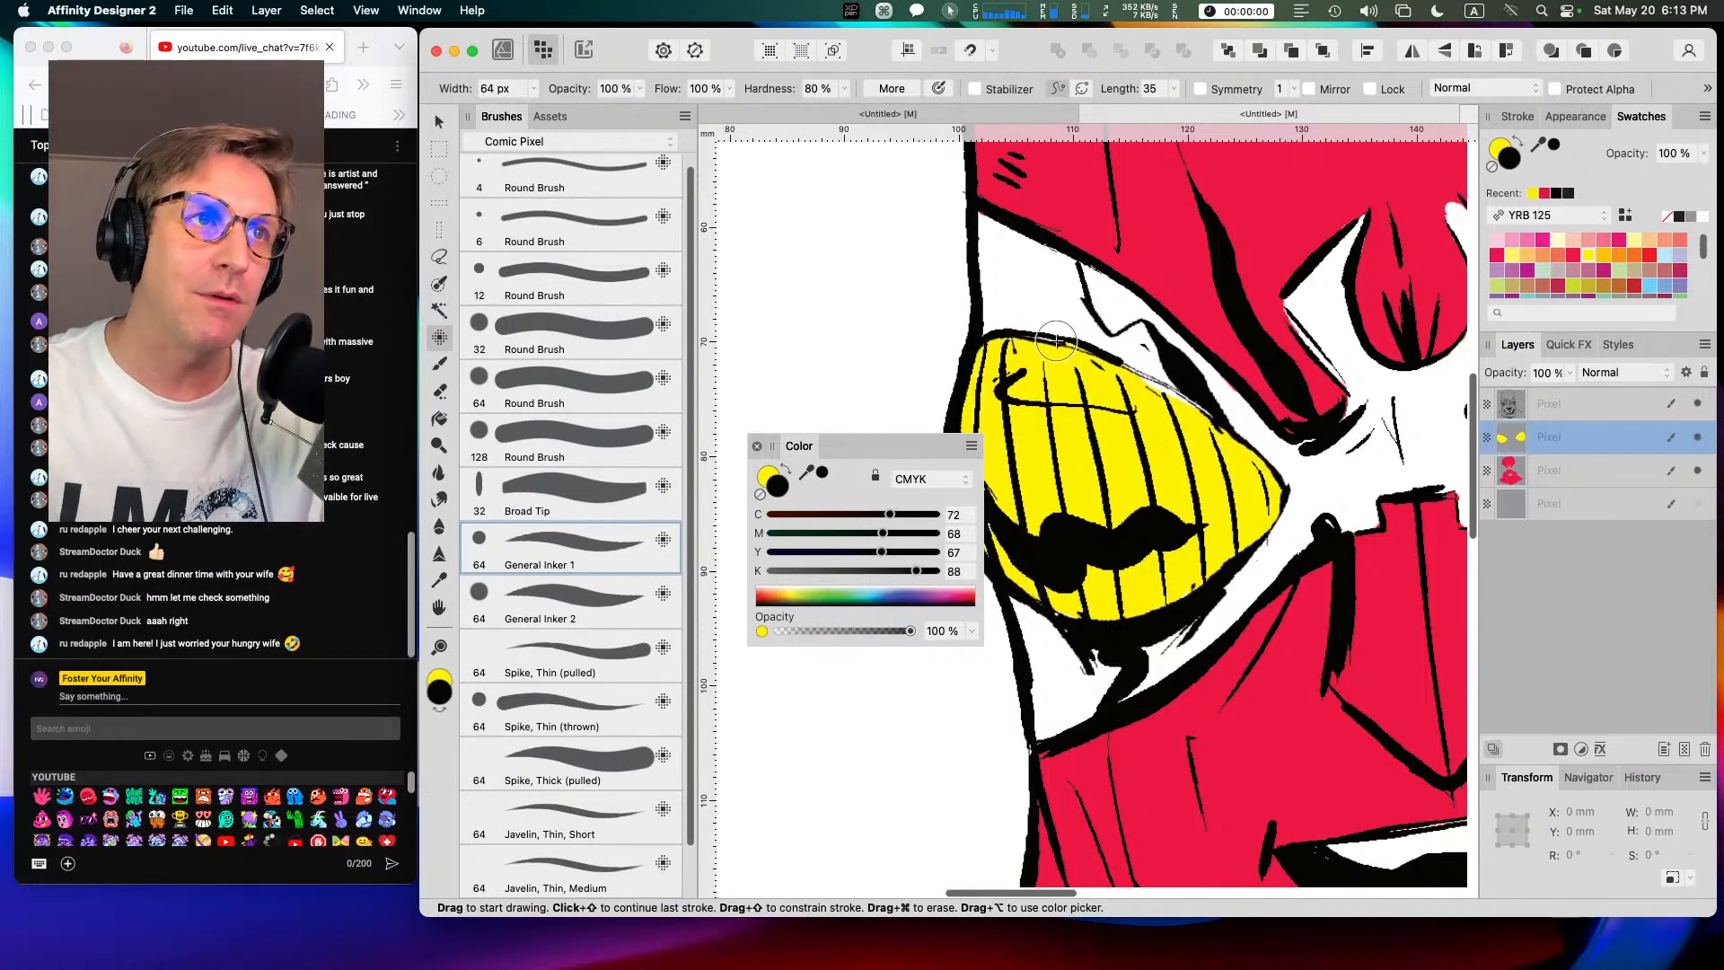
Step: Ink black contours along the upper edge and inner tip of the left eye lens and the upper inner edge of the right lens
mouse_move(1107, 357)
left_mouse_down()
mouse_move(1297, 489)
mouse_move(1279, 522)
left_mouse_up()
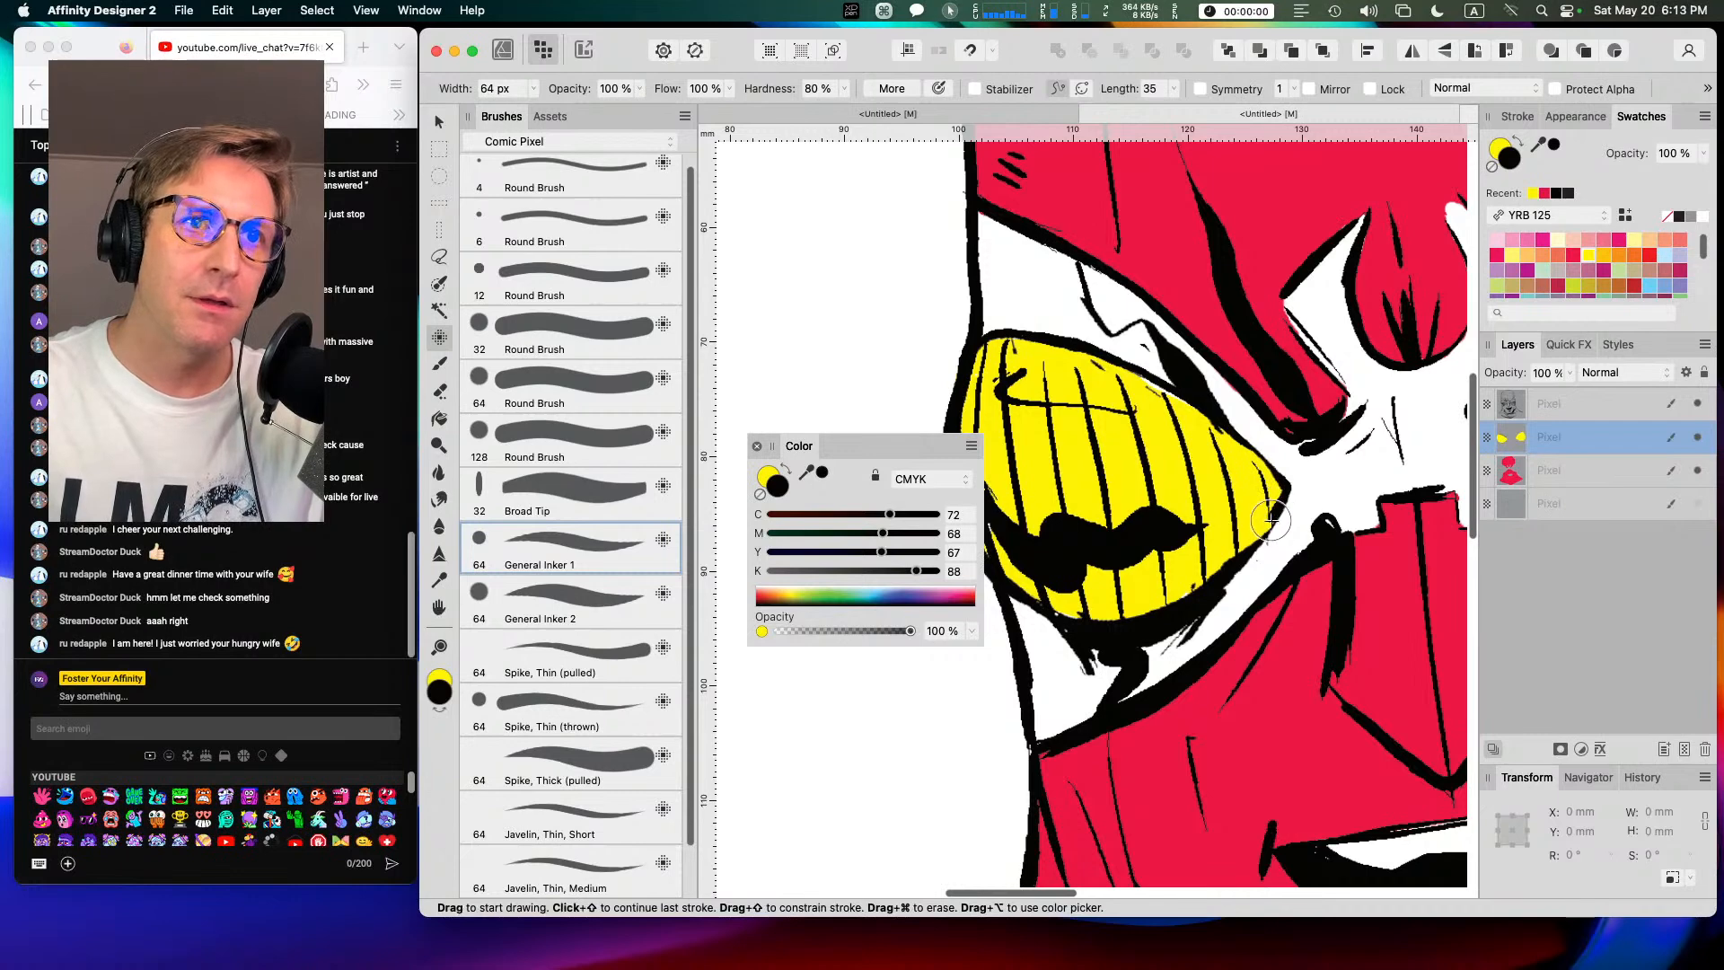
key("space")
mouse_move(1396, 438)
left_mouse_down()
mouse_move(1188, 456)
mouse_move(1223, 456)
mouse_move(1185, 473)
left_mouse_up()
mouse_move(1184, 547)
left_mouse_down()
mouse_move(1187, 507)
mouse_move(1278, 401)
left_mouse_up()
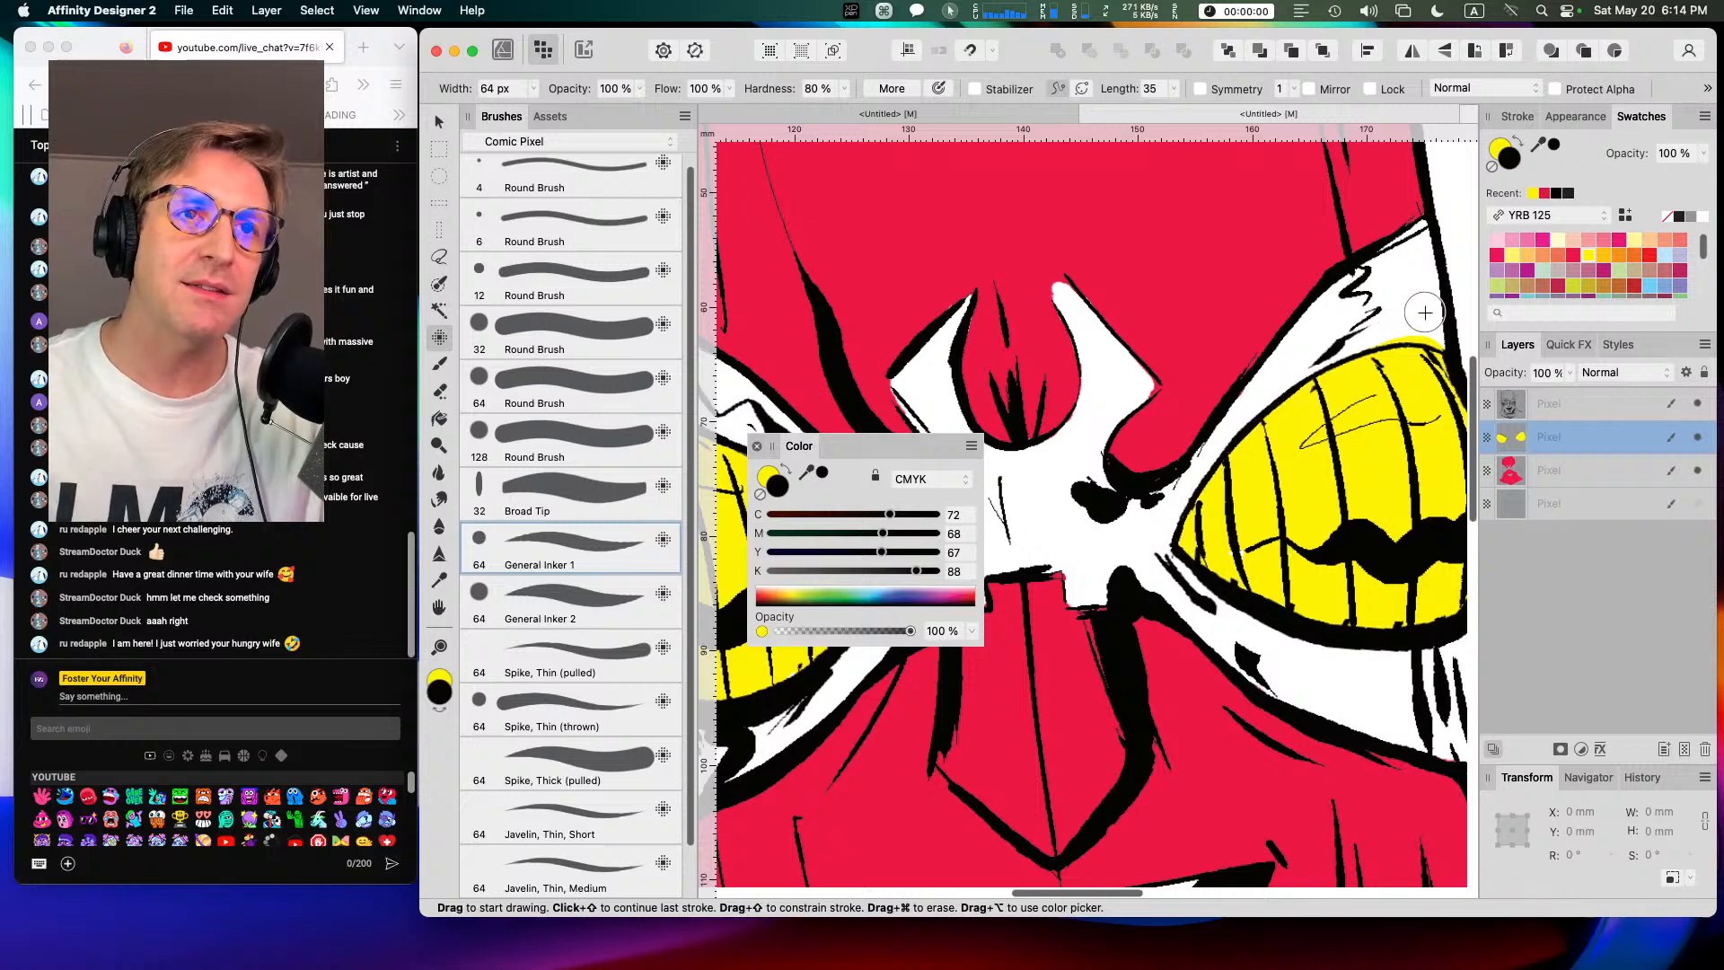
key("super")
key("super+0")
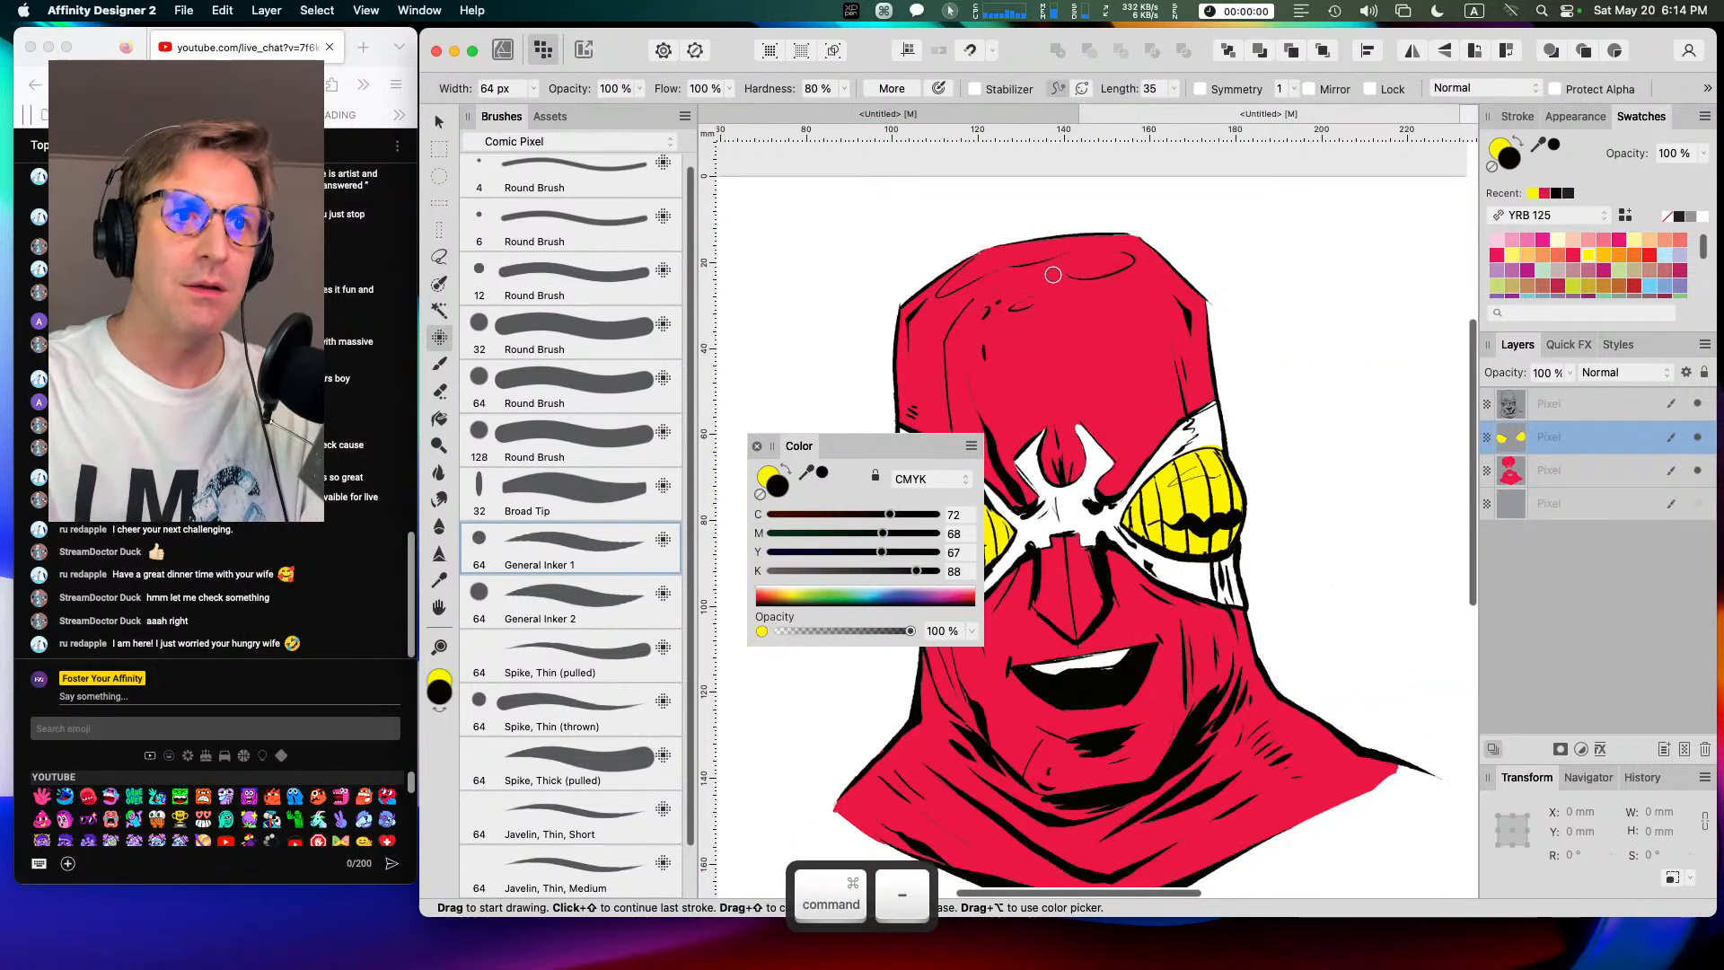
key("space")
left_click_drag(1137, 339, 1230, 317)
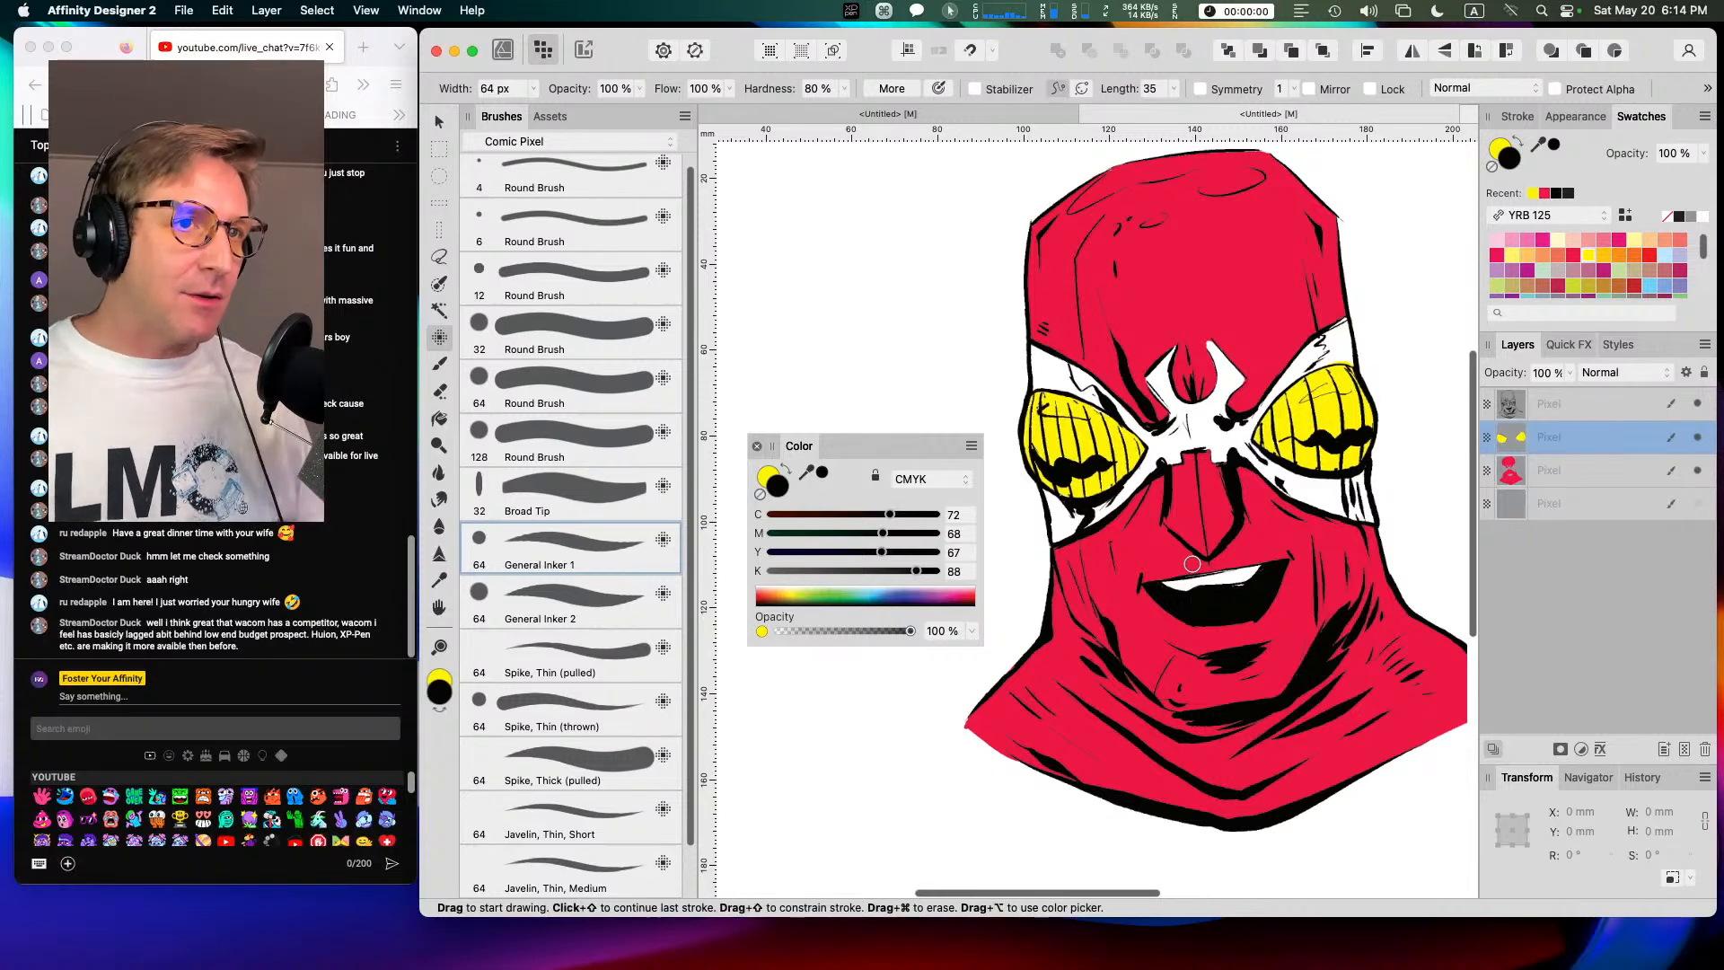
Step: Close the floating colour mixer and bring the whole masked head into view
key("super+equal")
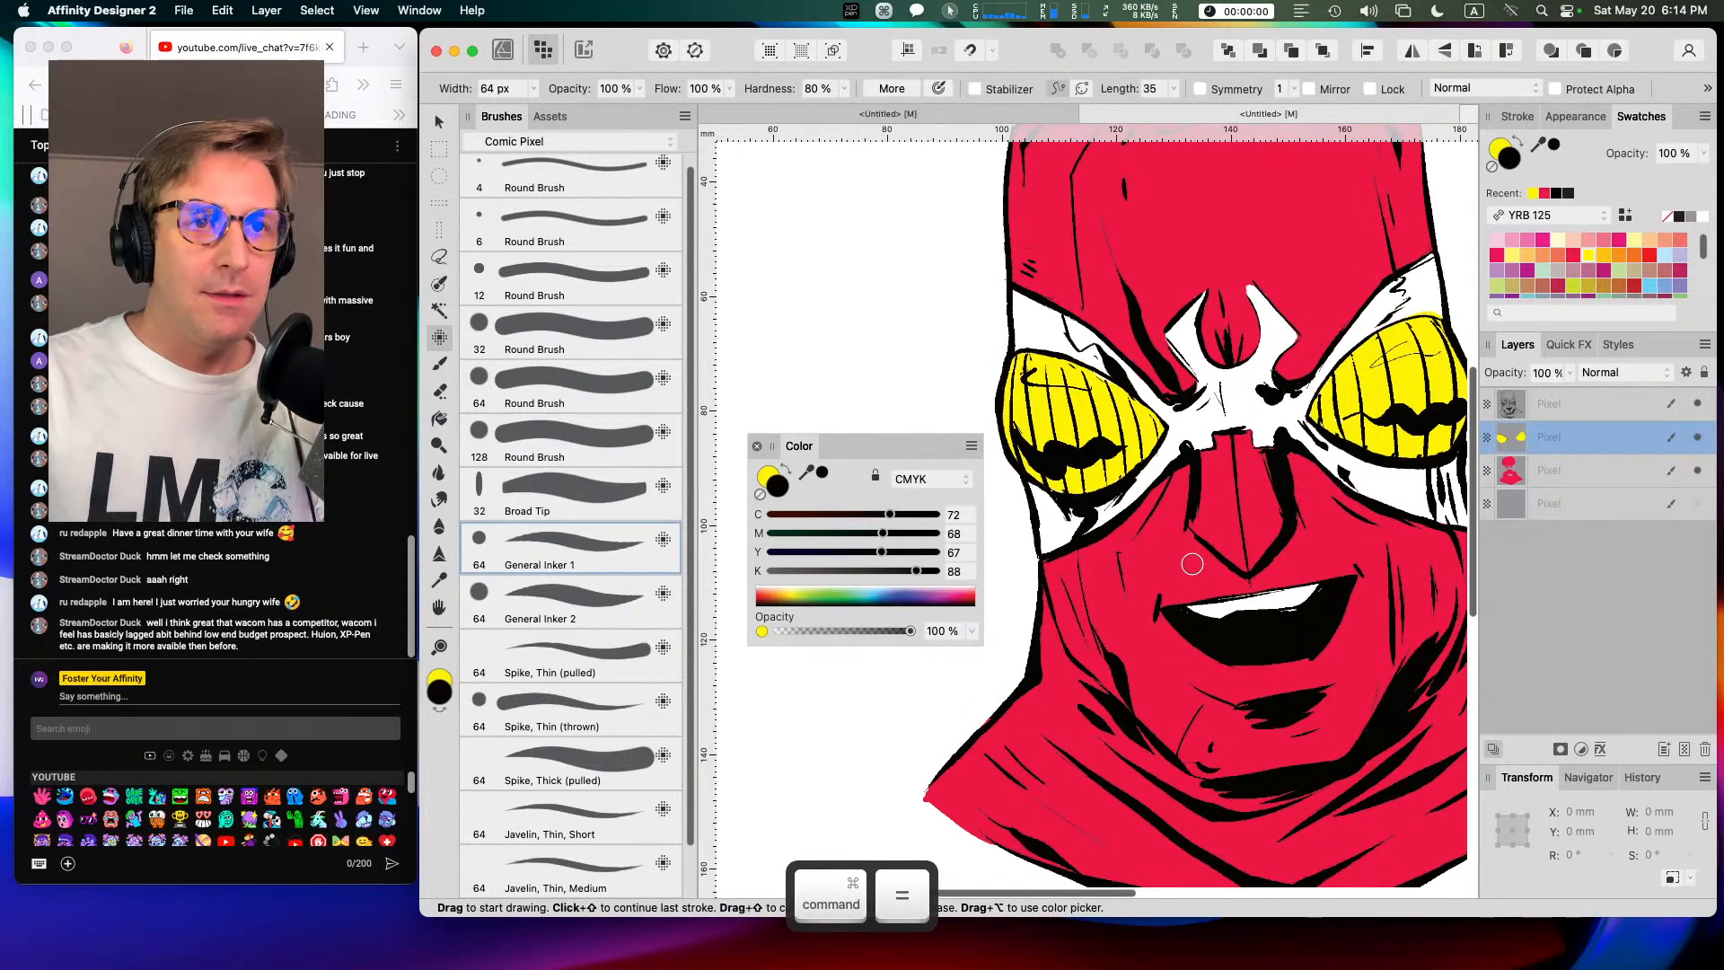
left_click_drag(1164, 450, 985, 541)
left_click(756, 445)
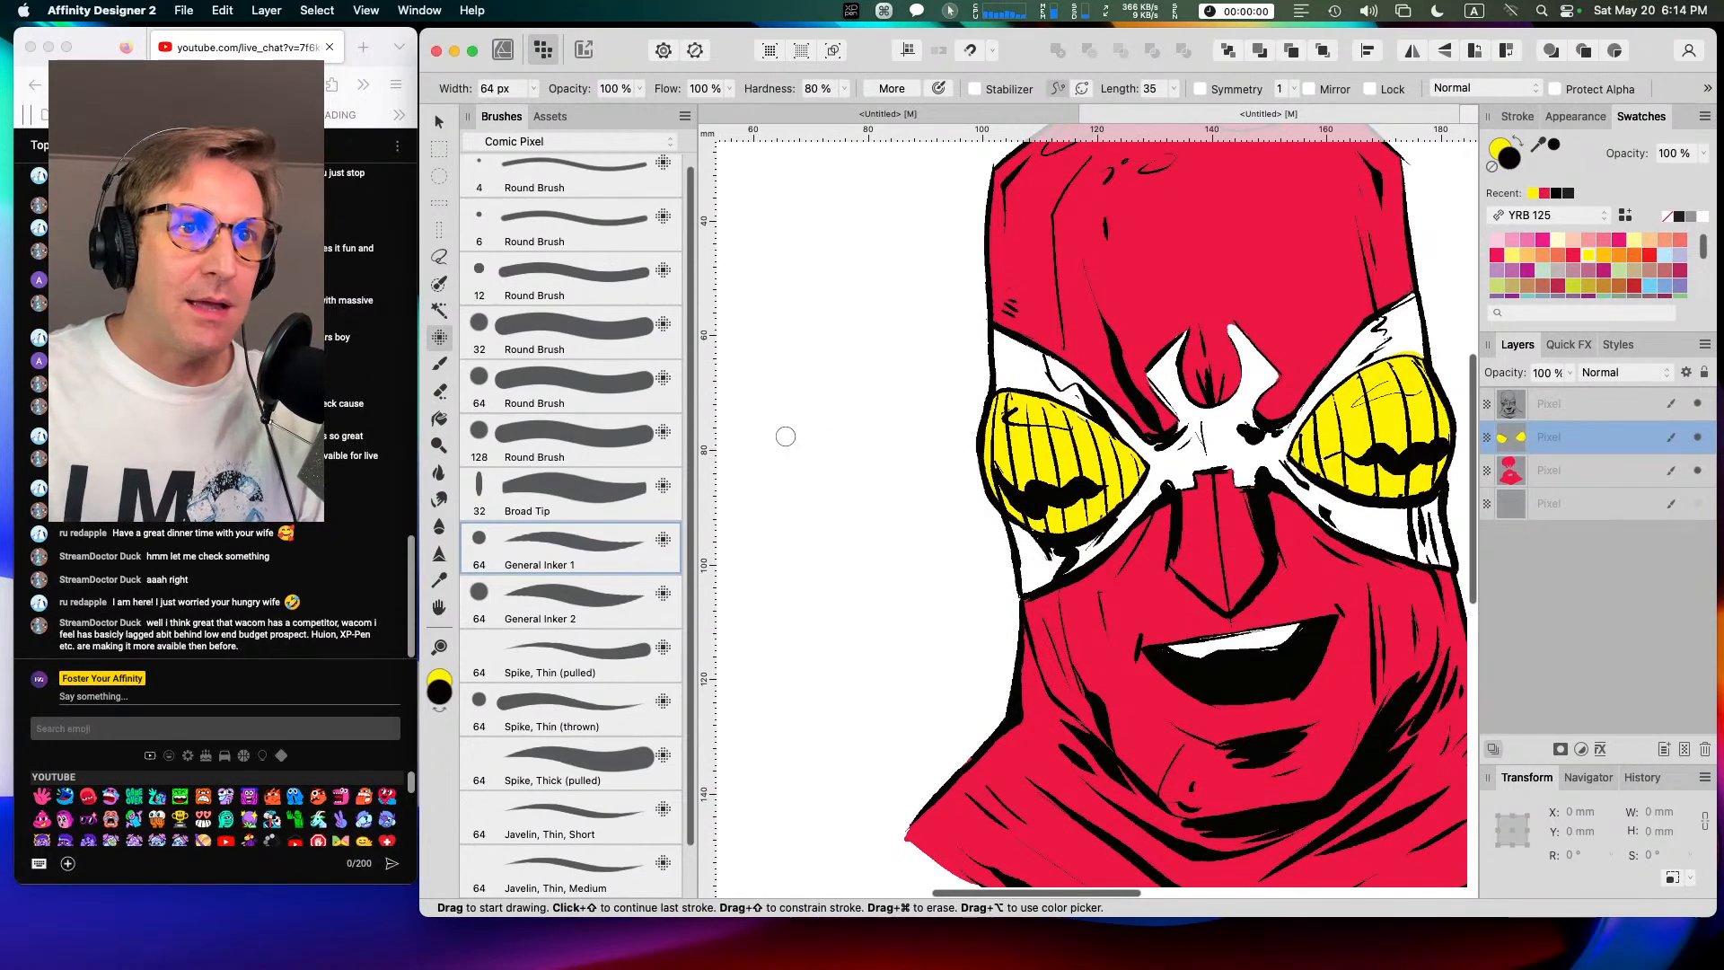
key("super")
key("super+minus")
left_click_drag(1257, 382, 1173, 379)
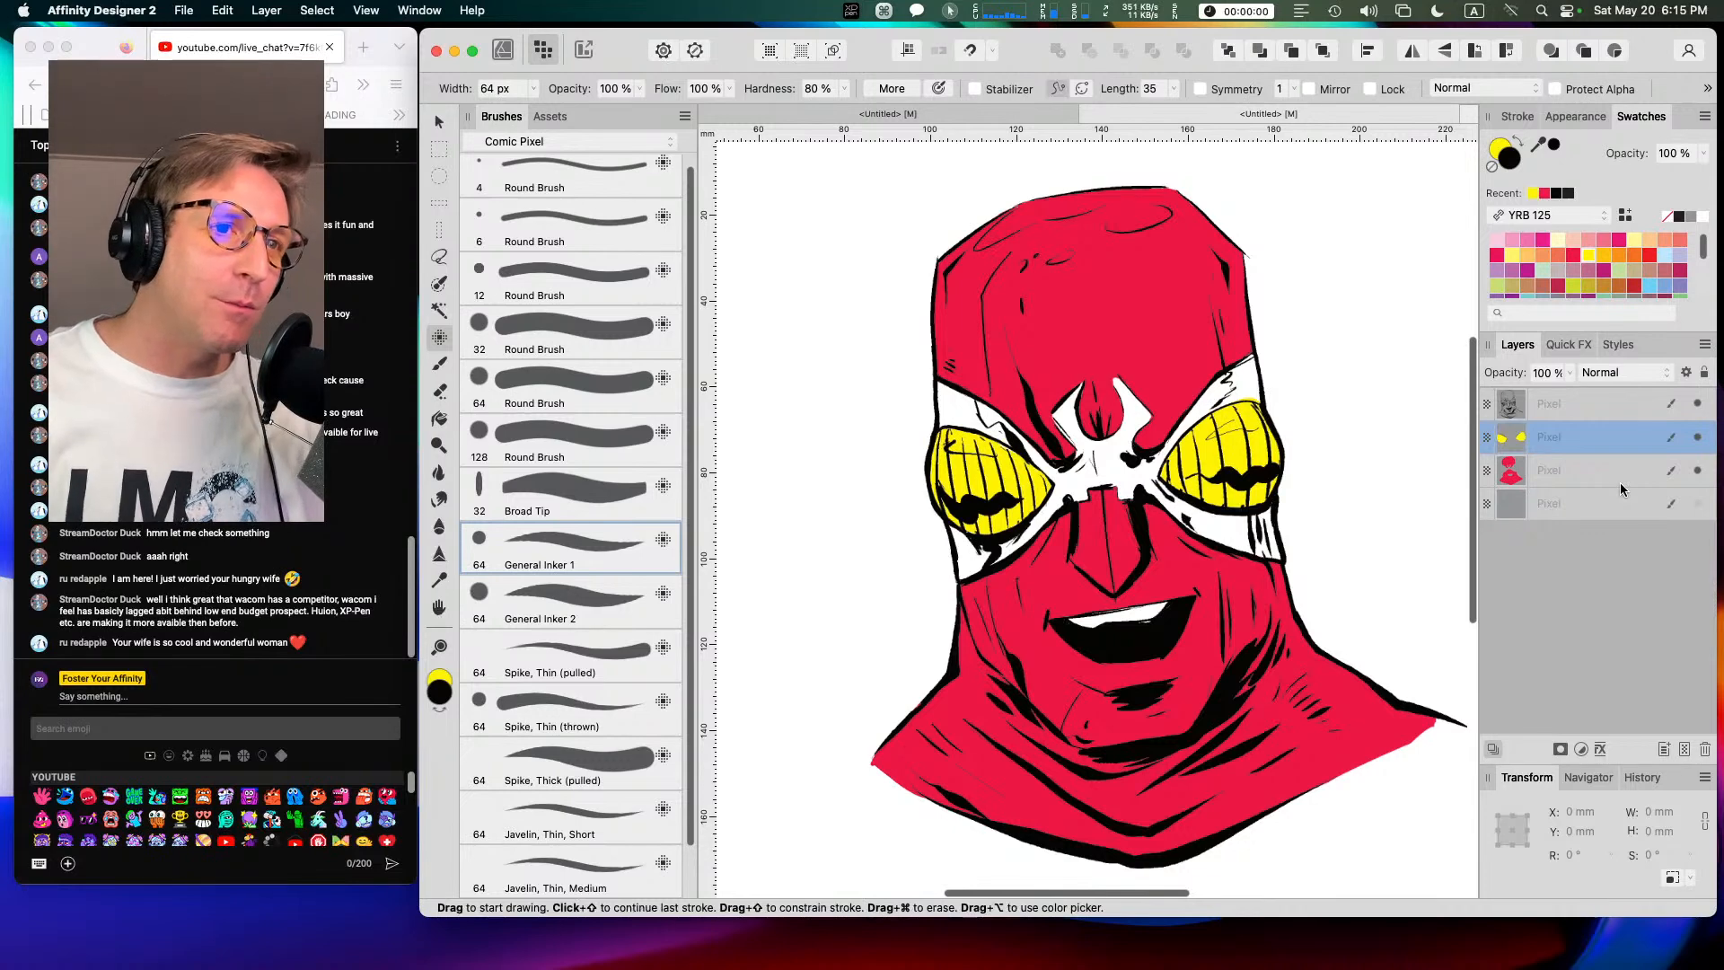
Step: Add two empty pixel layers between the yellow lens layer and the line art
left_click(1685, 748)
left_click(1685, 749)
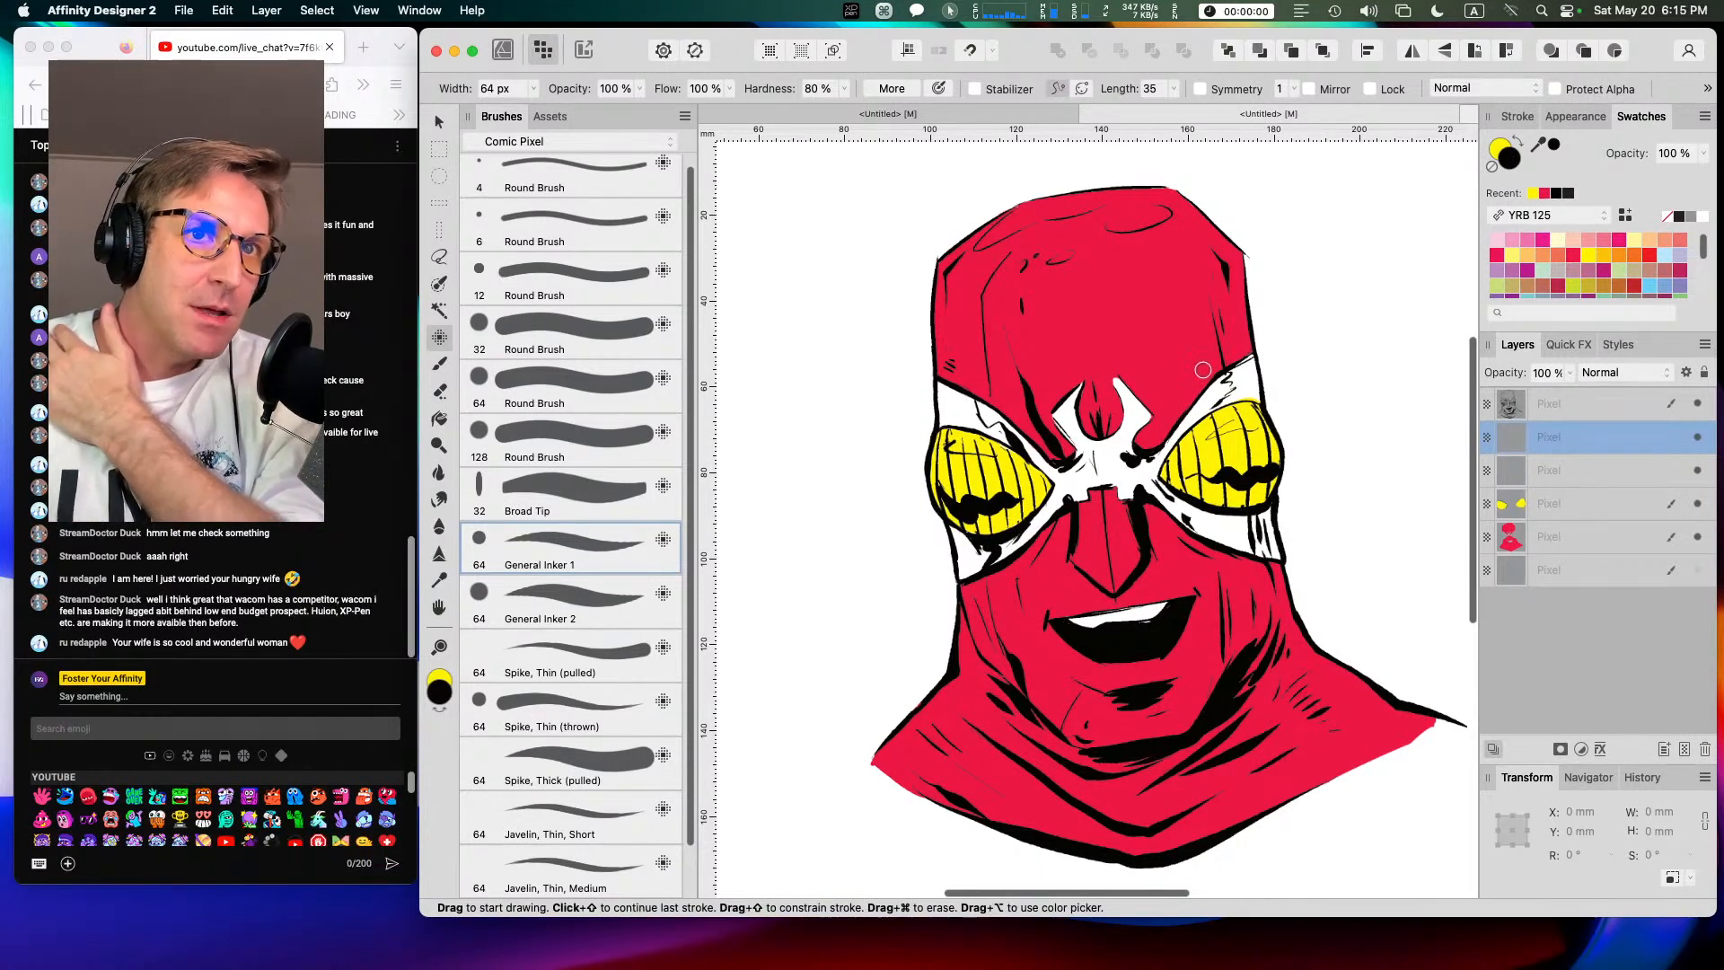
left_click(1378, 178)
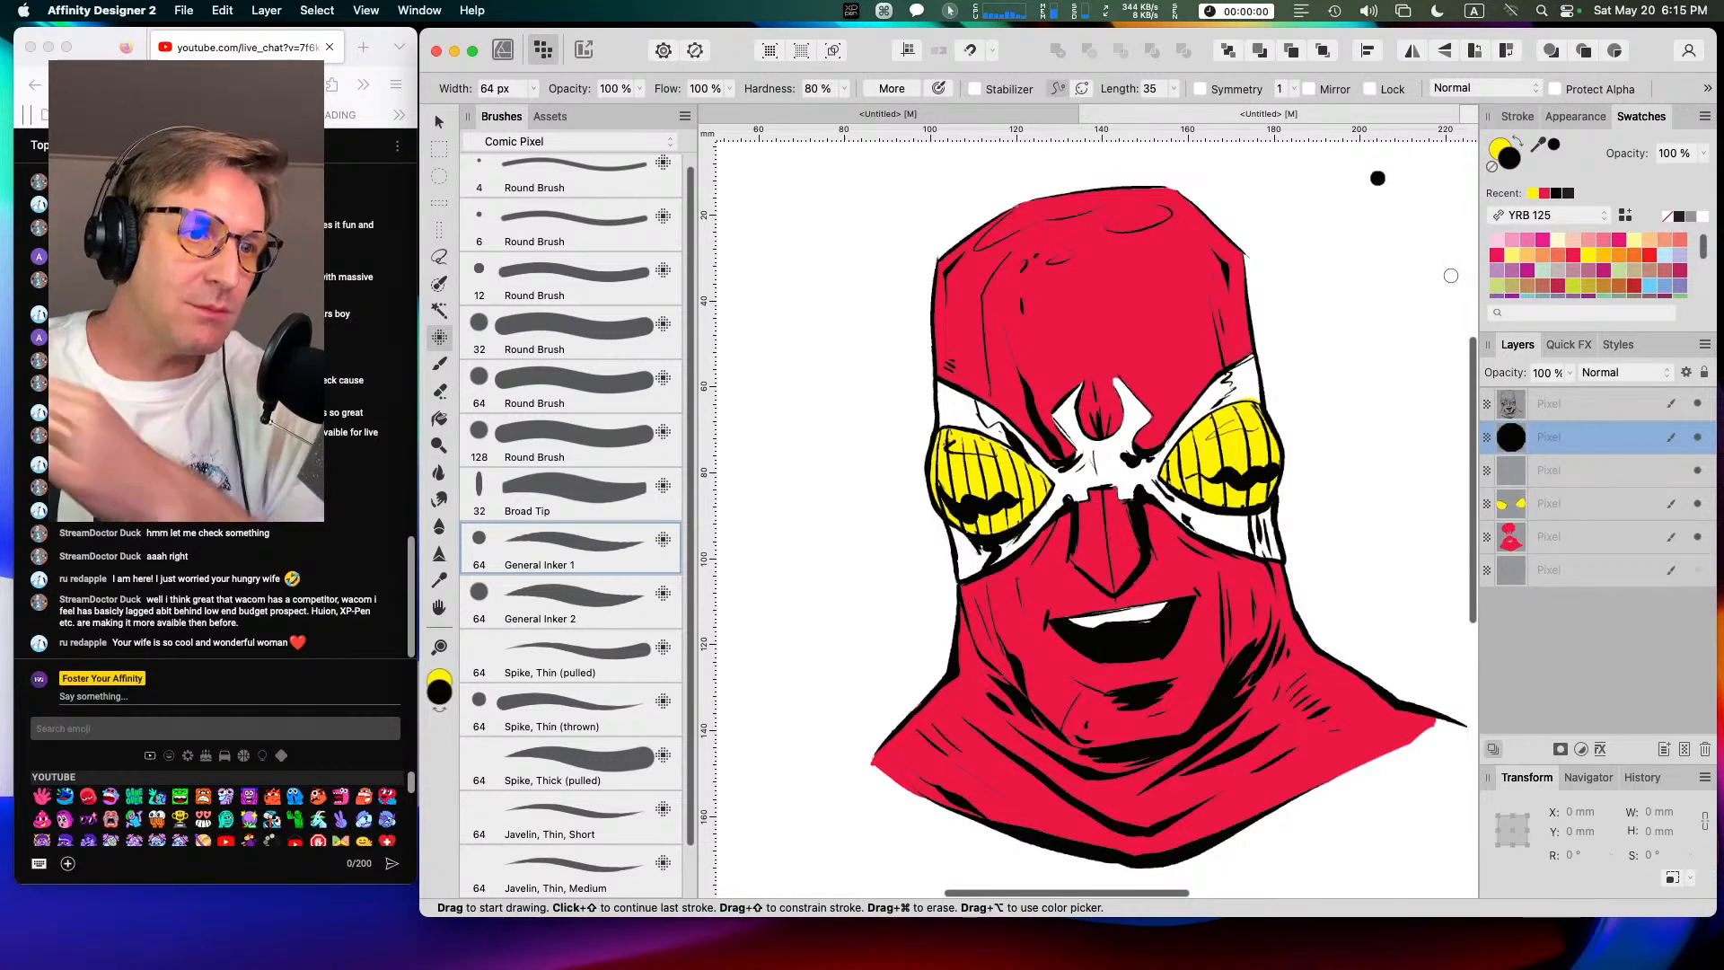
key("super+z")
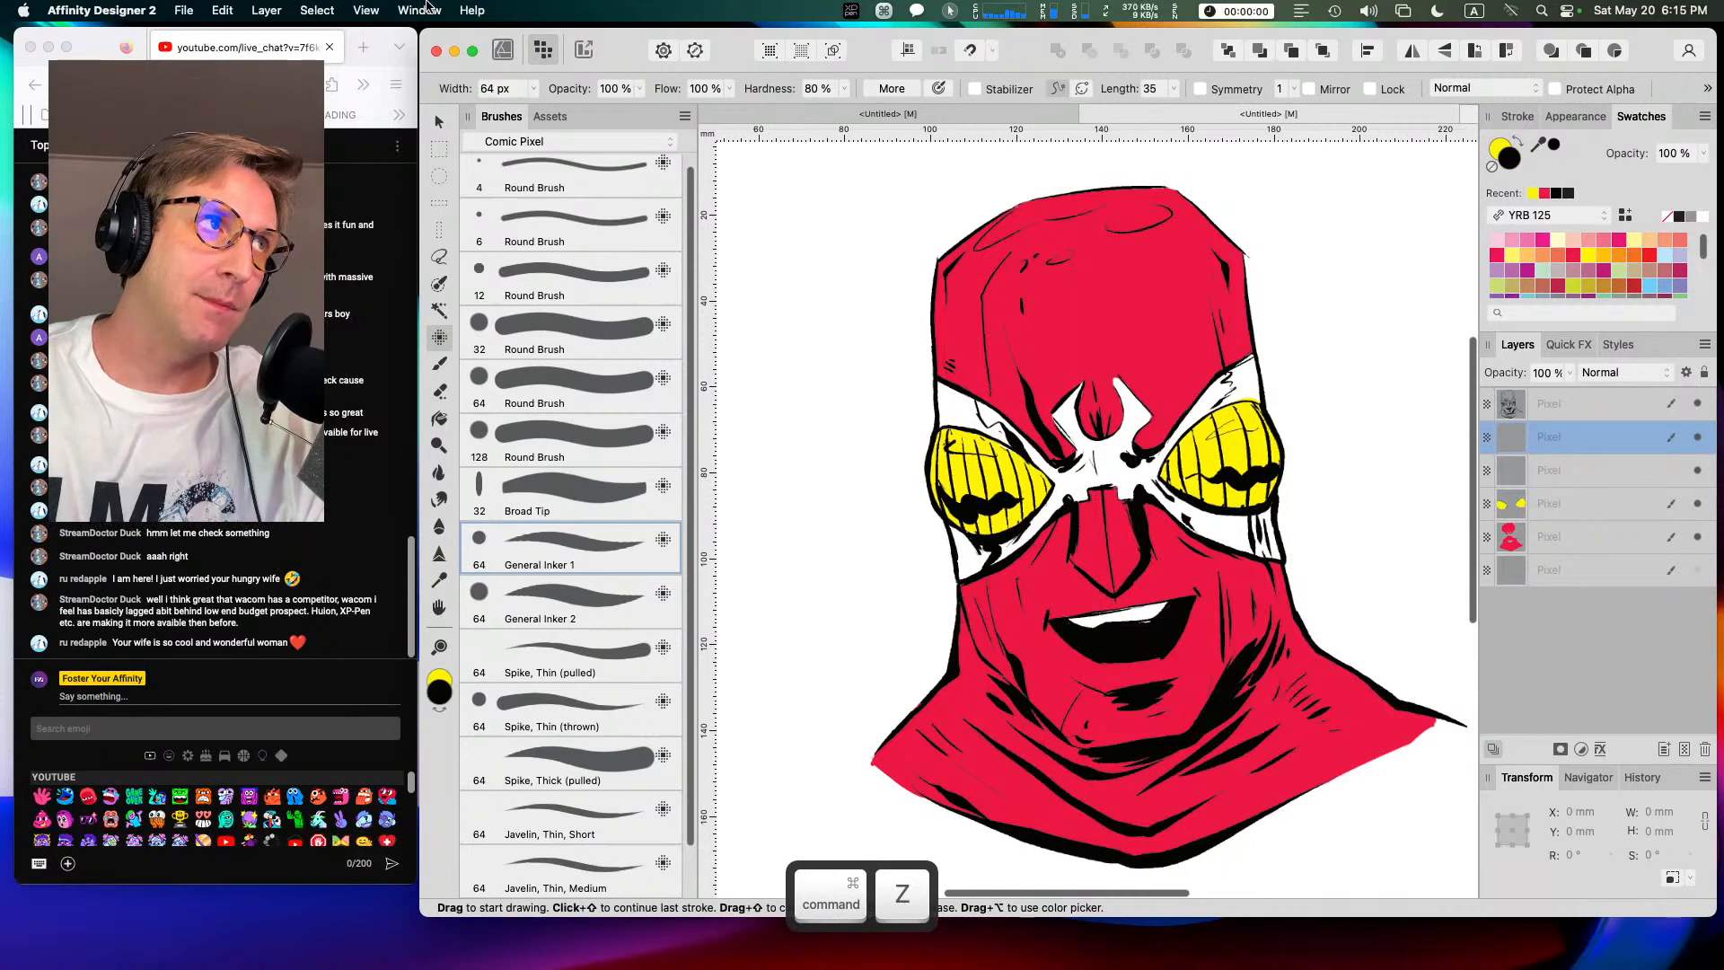
Step: Reopen the colour mixer beside the head and mix a warm grey of C 27, M 25, Y 26, K 26
left_click(419, 11)
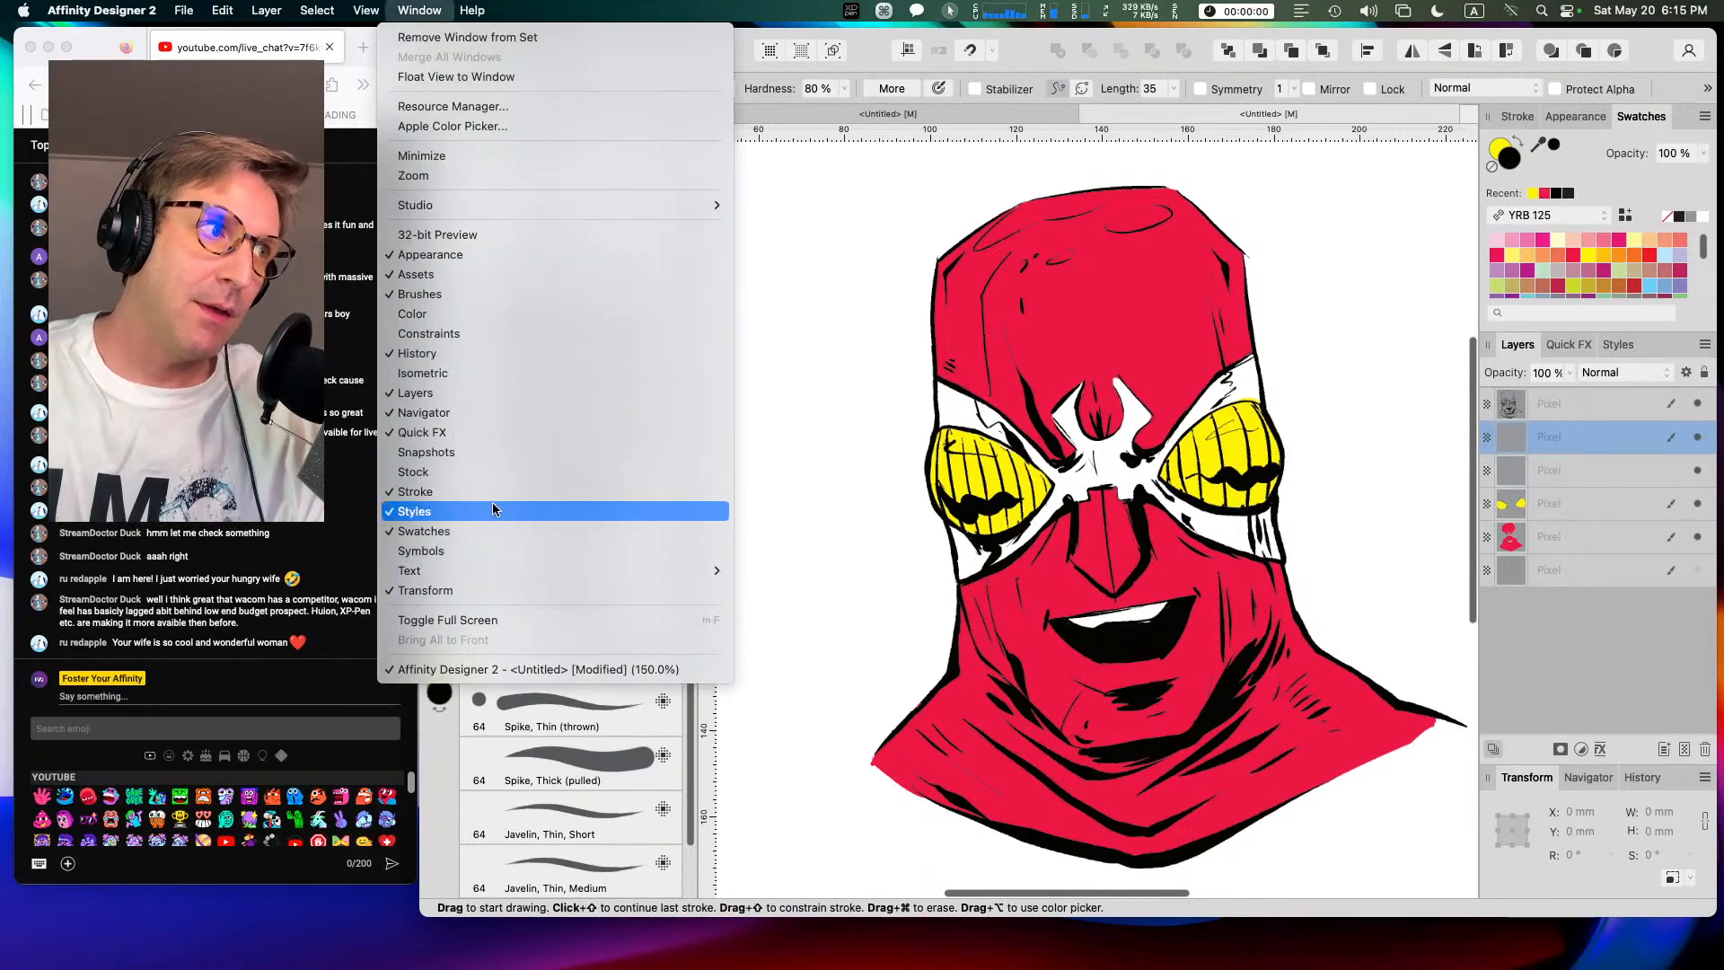
left_click(473, 314)
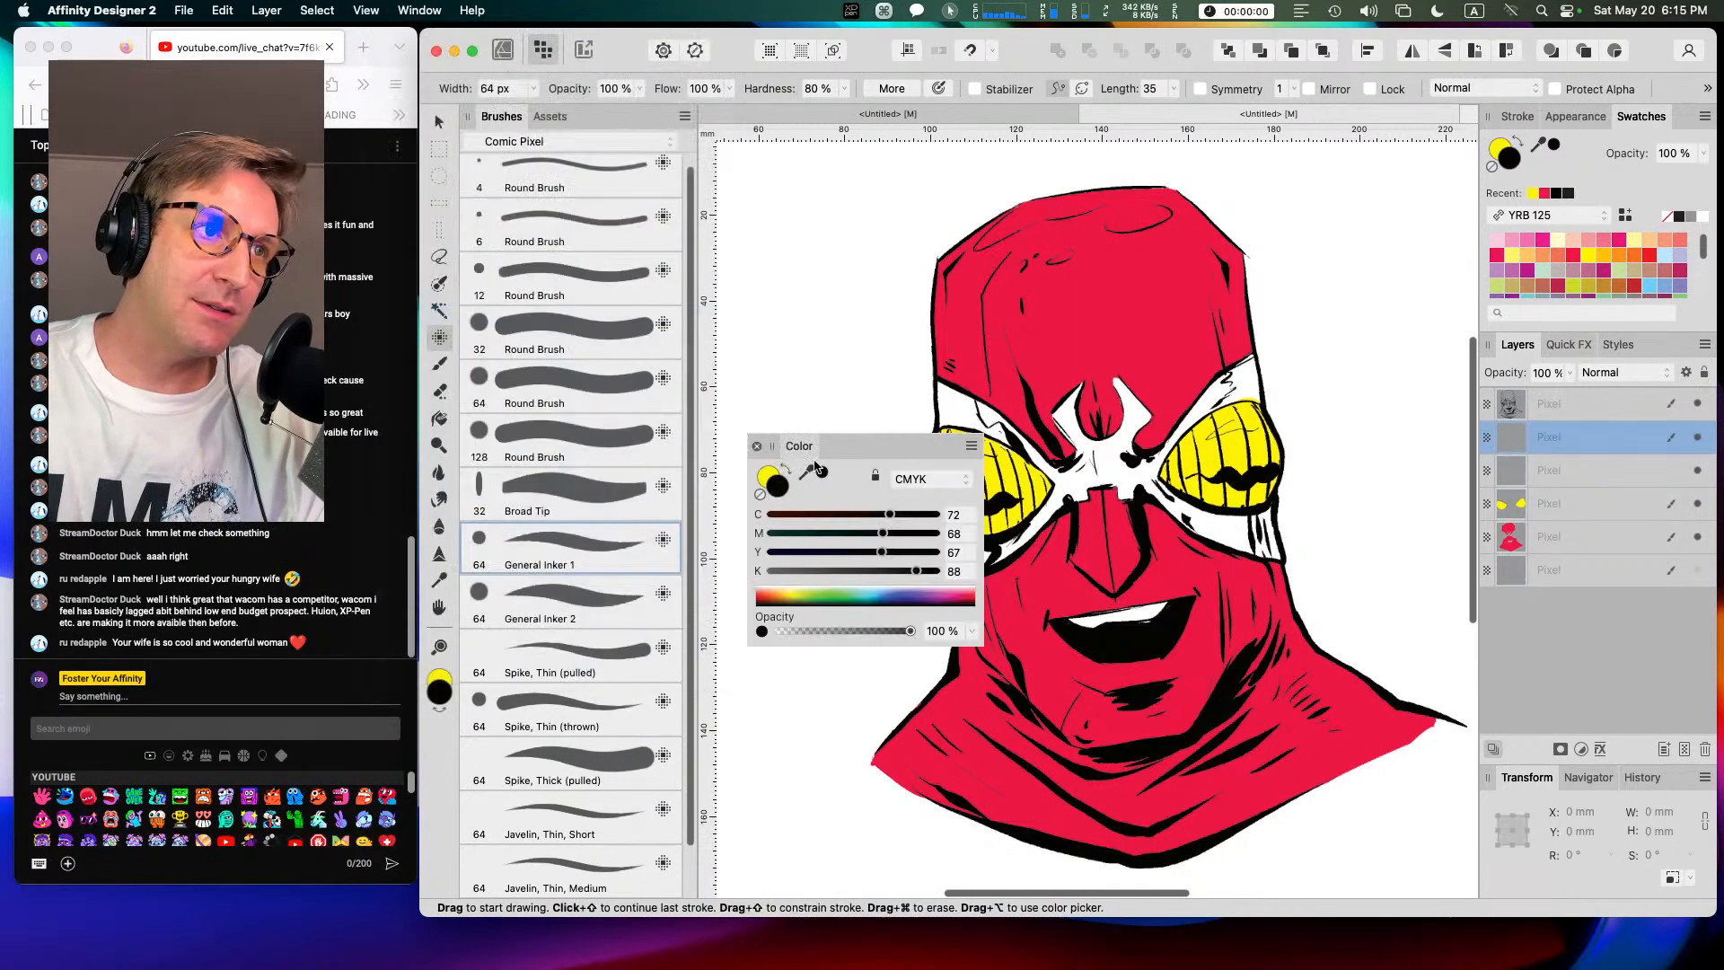
left_click_drag(816, 446, 795, 172)
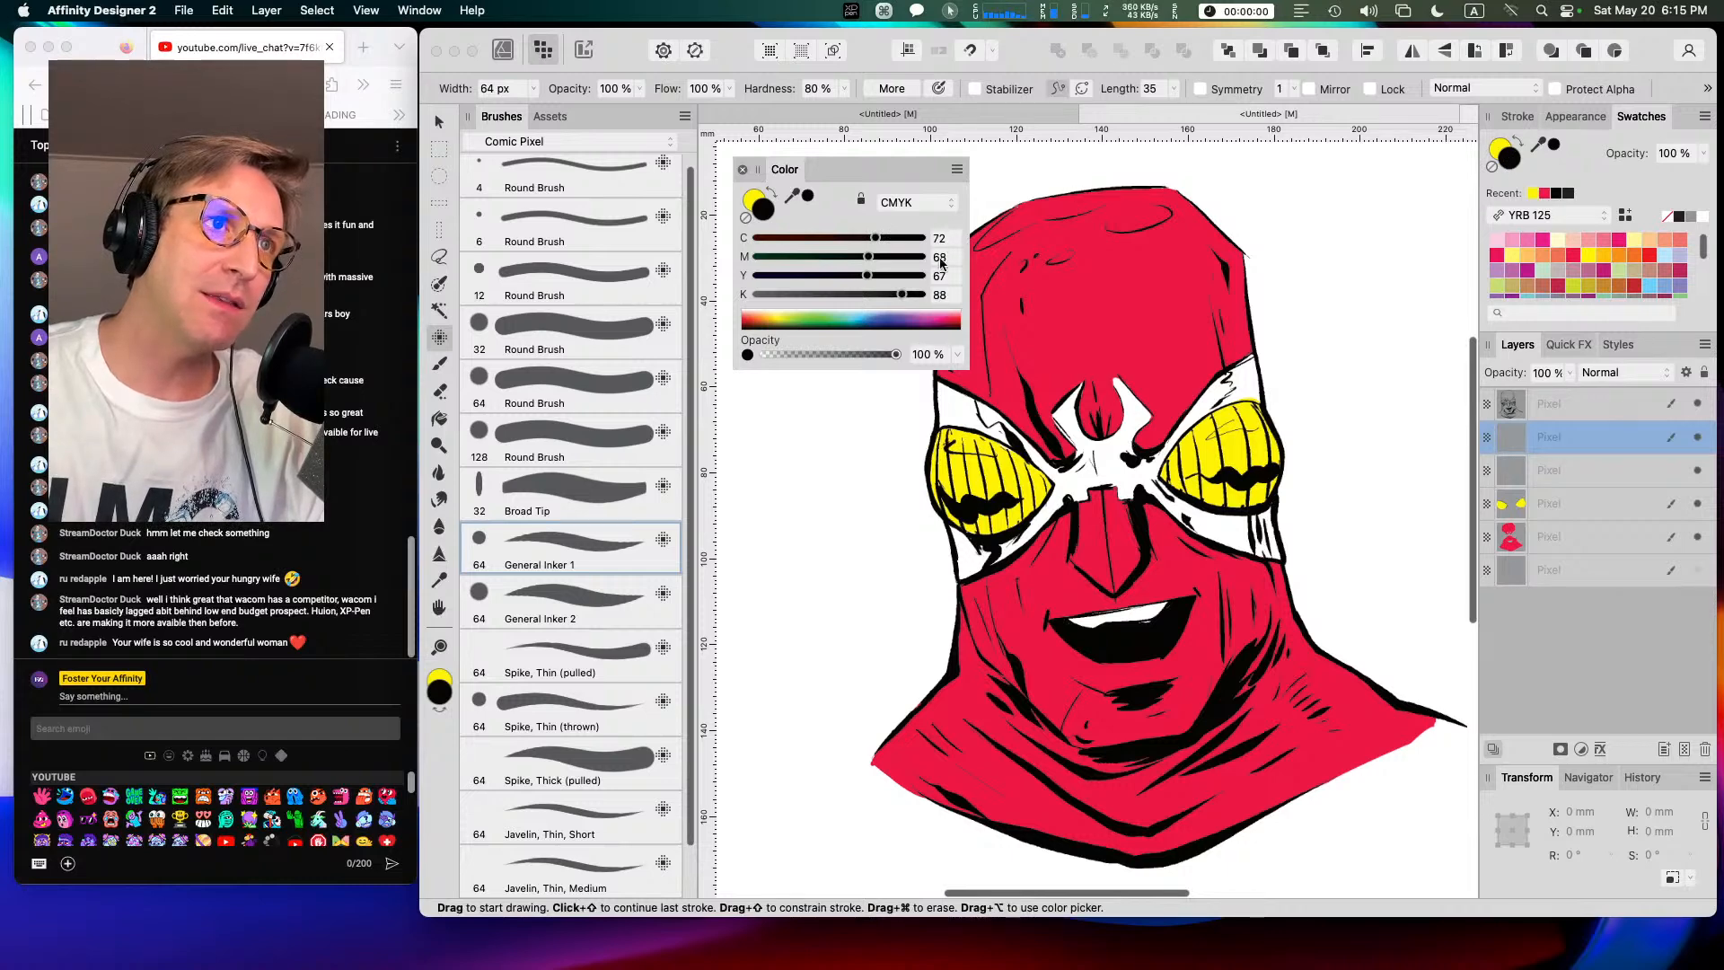
left_click_drag(901, 293, 871, 294)
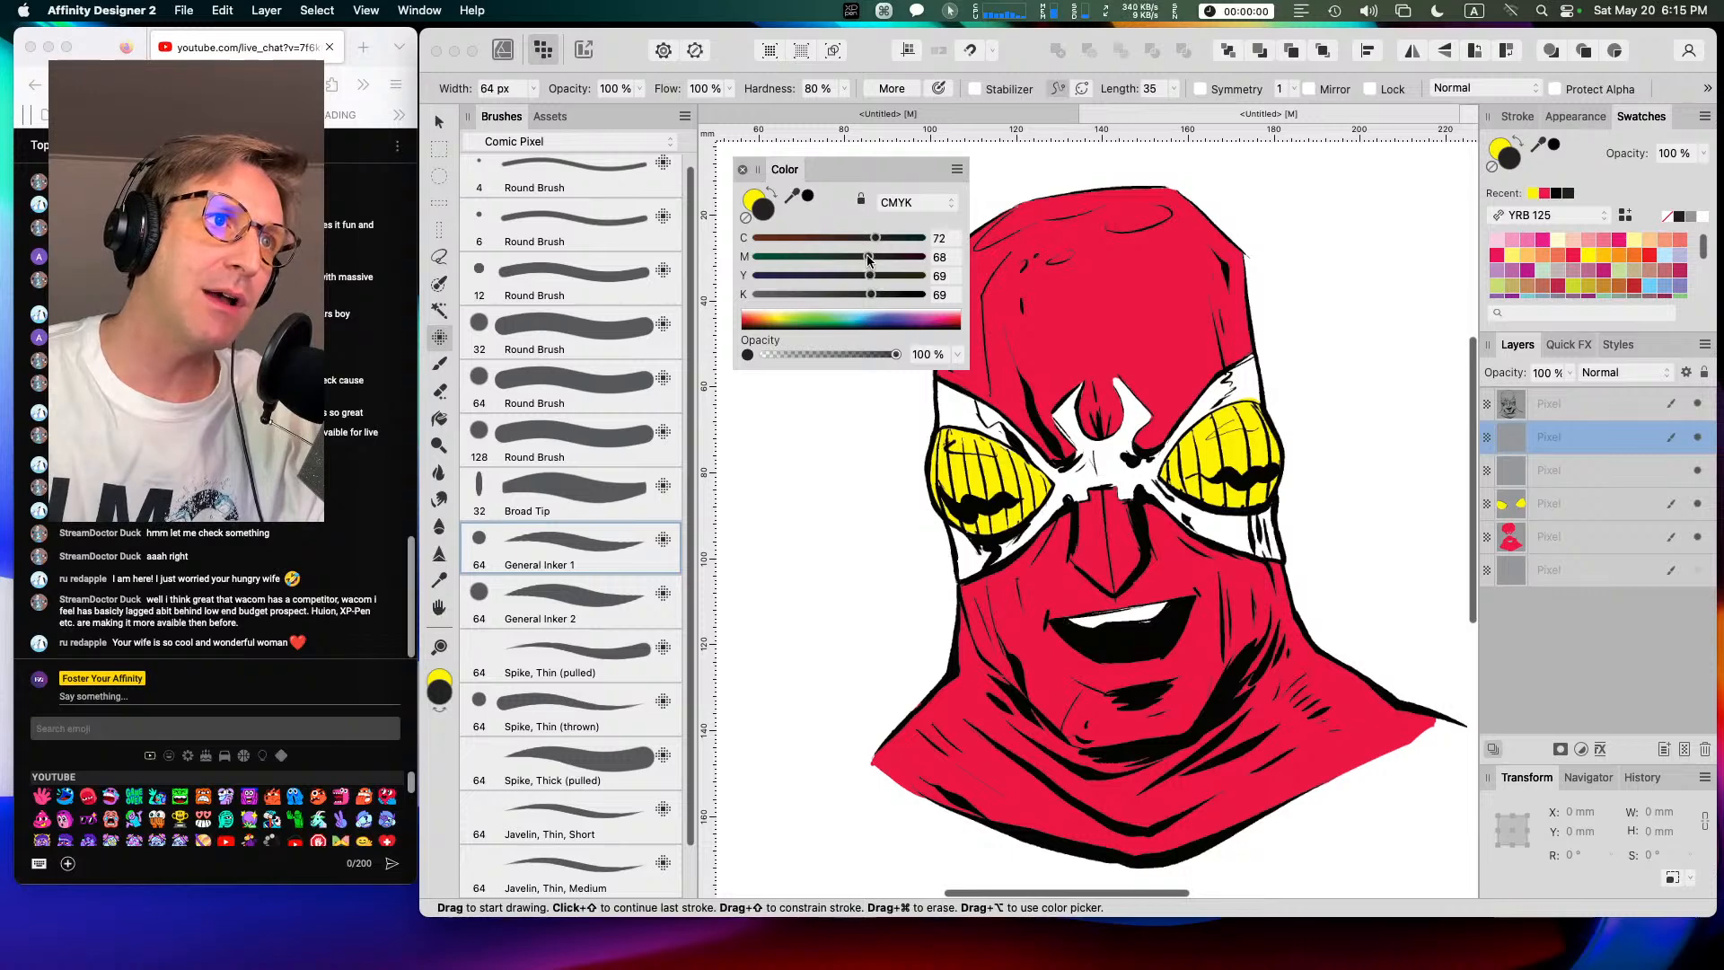
left_click_drag(868, 258, 800, 237)
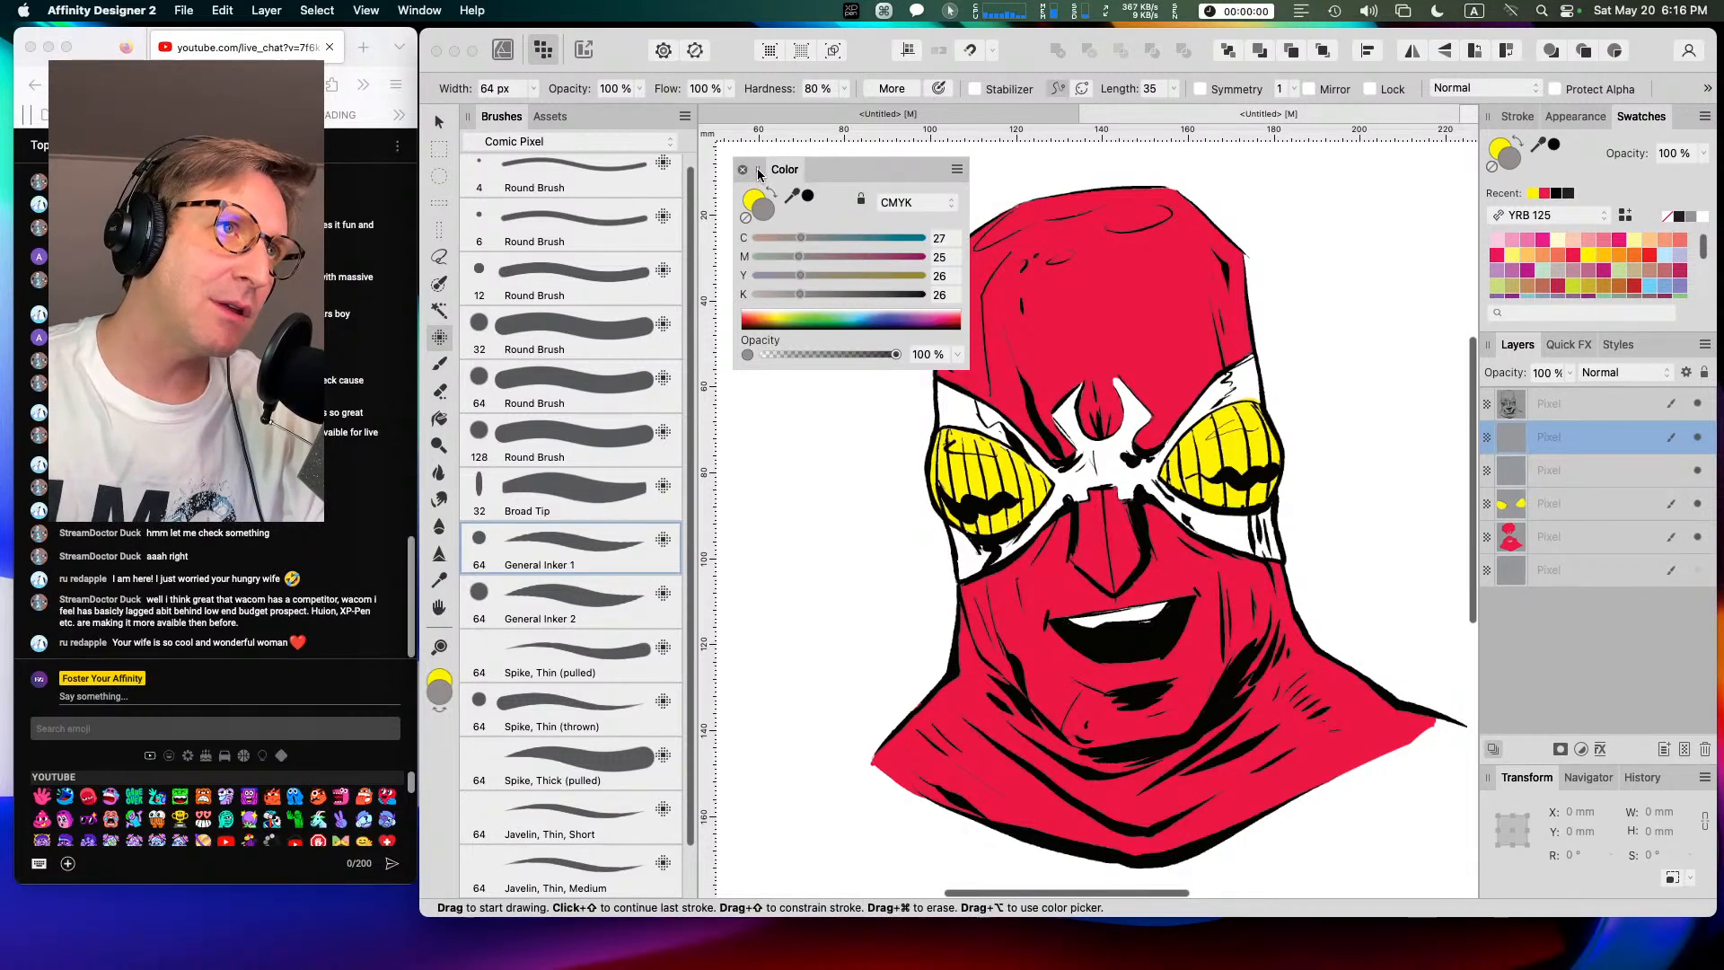
Step: Set the upper empty pixel layer's blend mode to Screen and rename the layer "Screen 35%"
left_click_drag(1099, 304, 1178, 331)
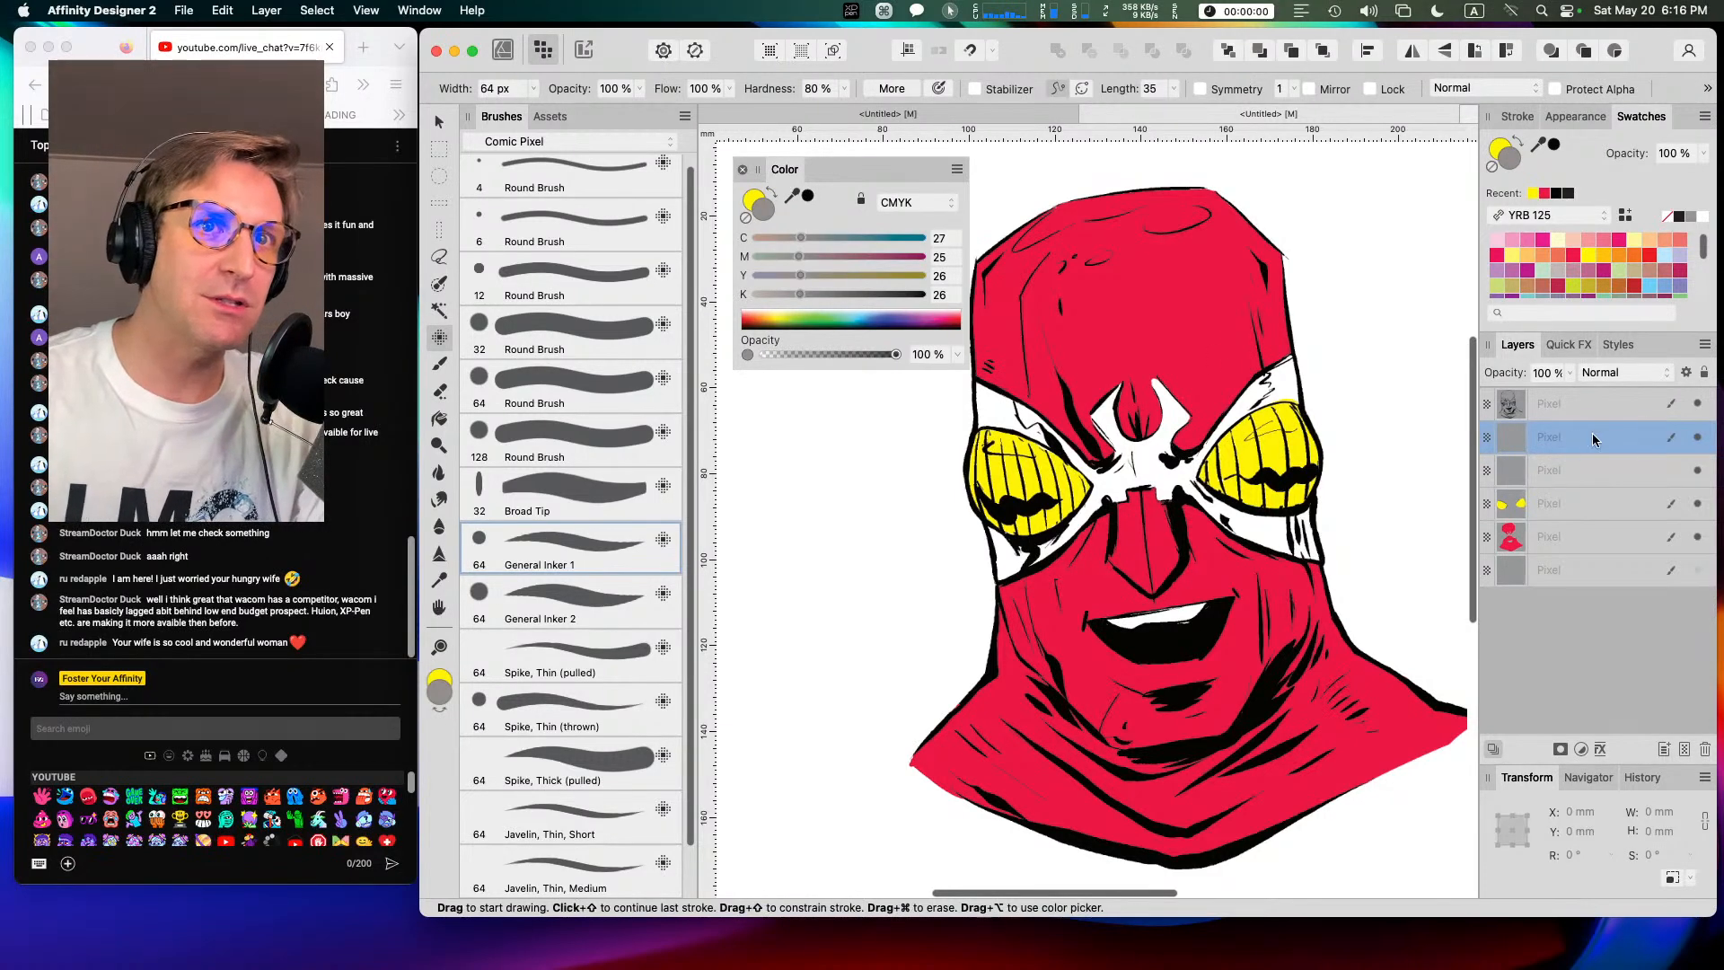
left_click(1606, 374)
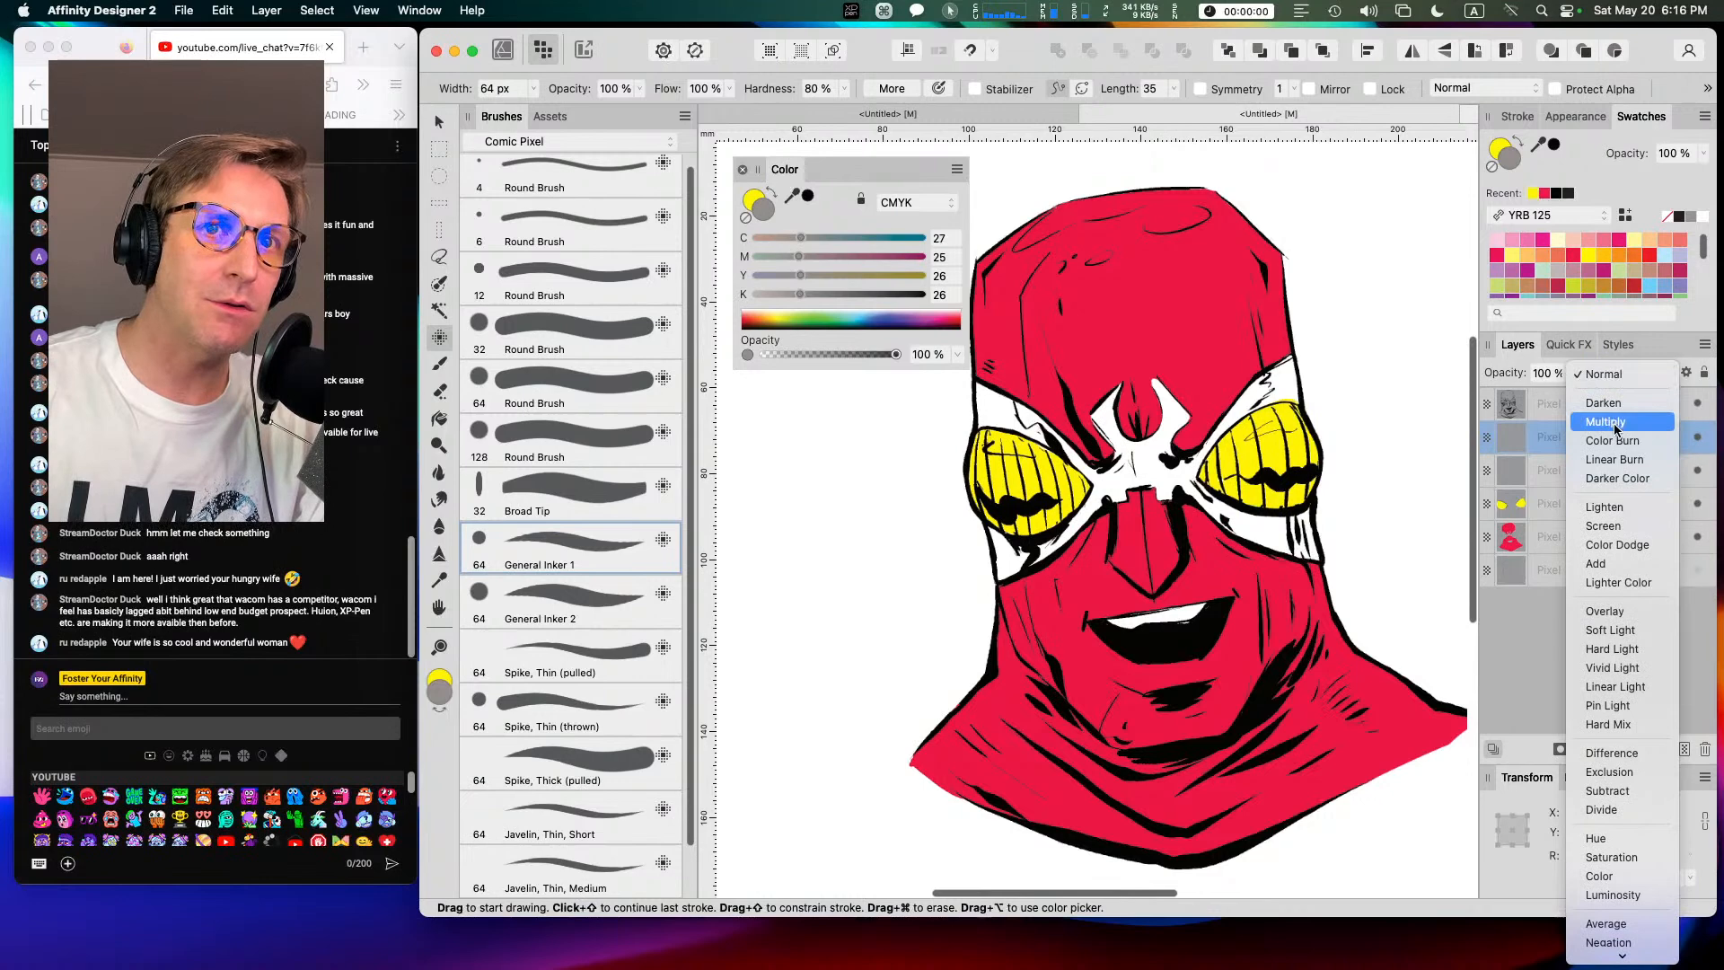
left_click(1632, 526)
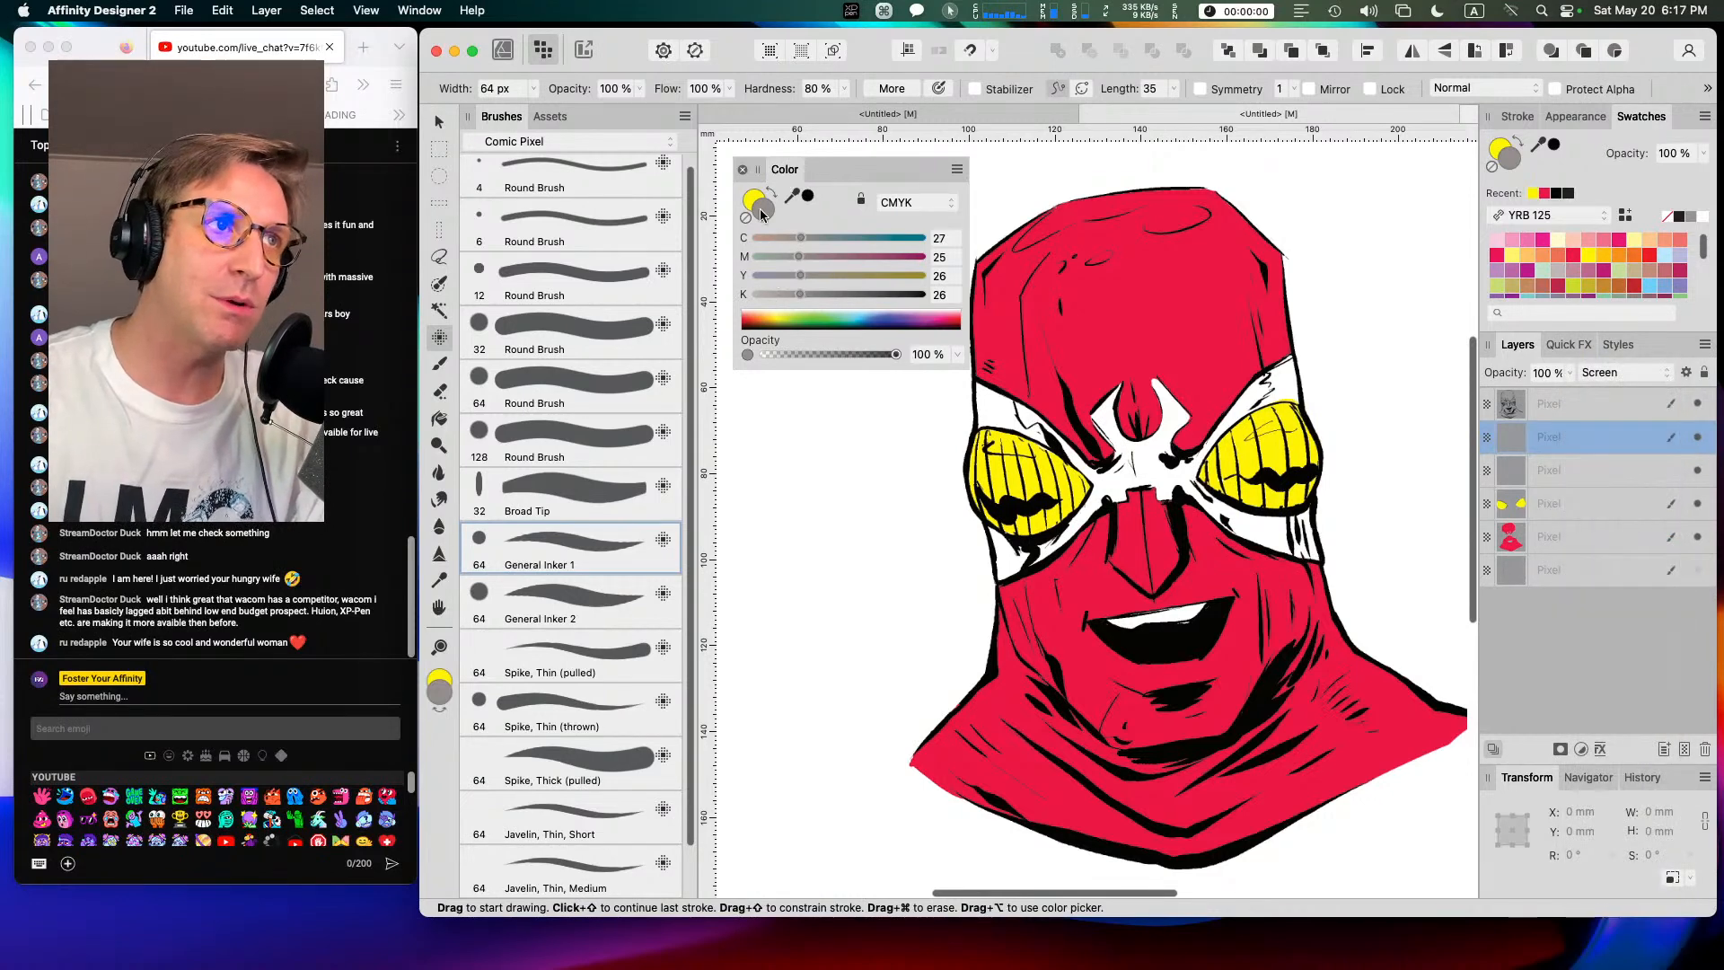
key("space")
left_click_drag(1099, 319, 1128, 309)
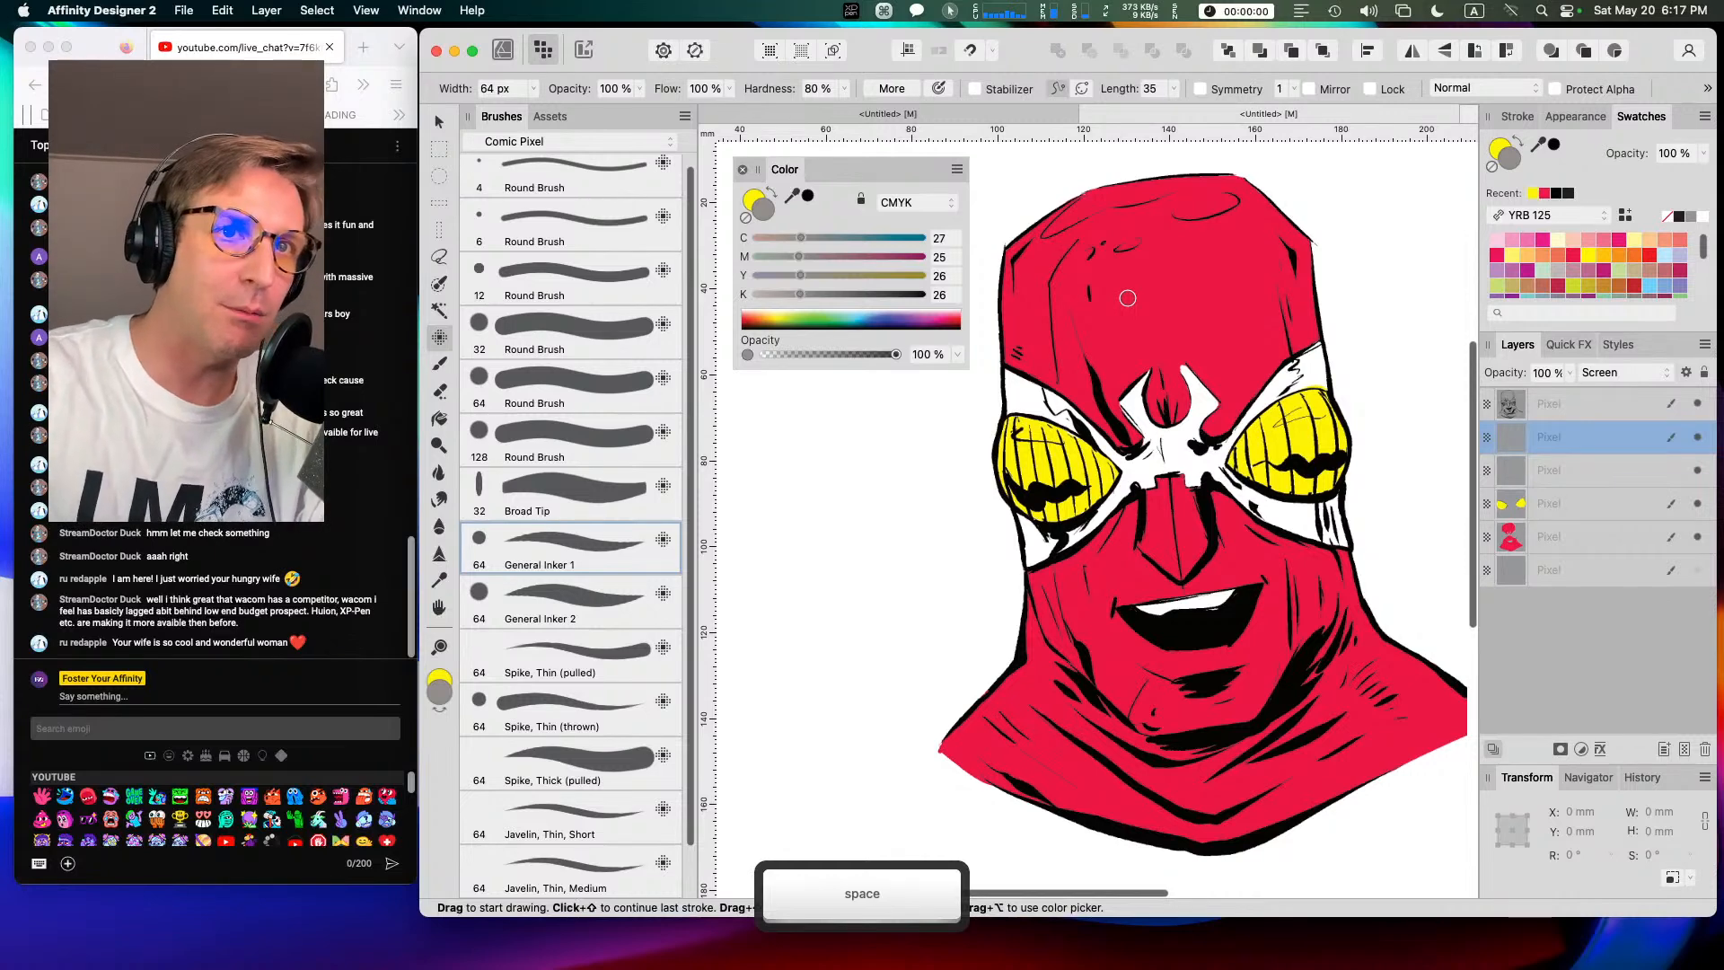
double_click(1549, 437)
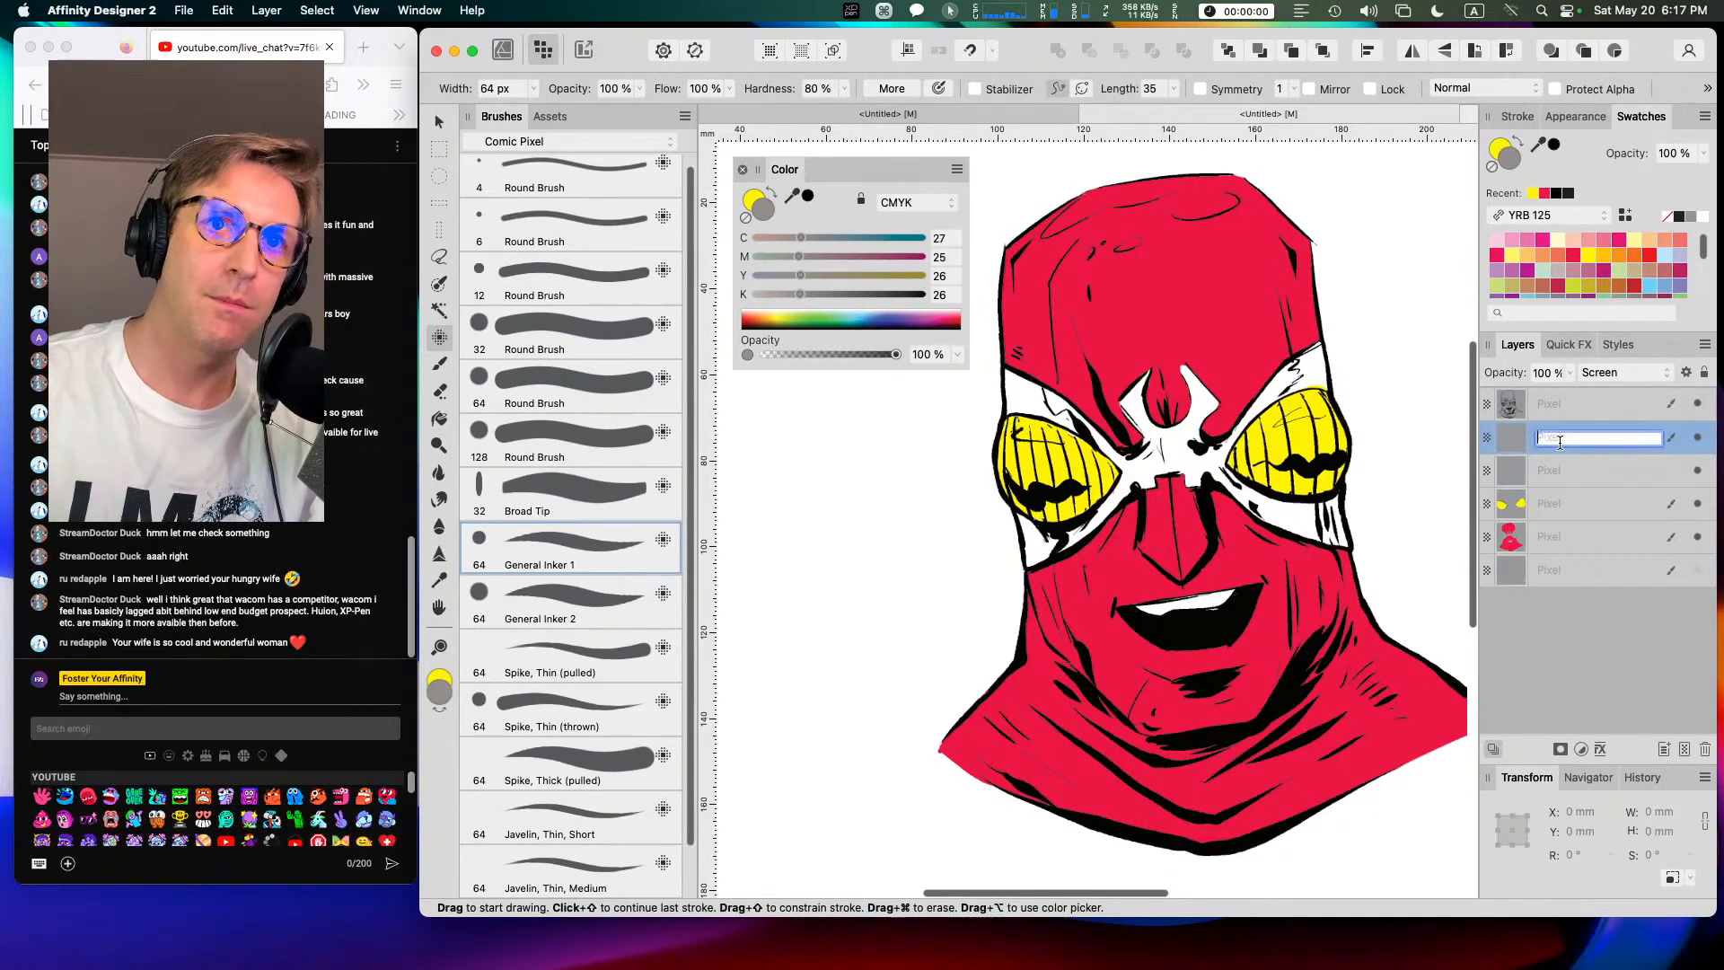
type("Screen ")
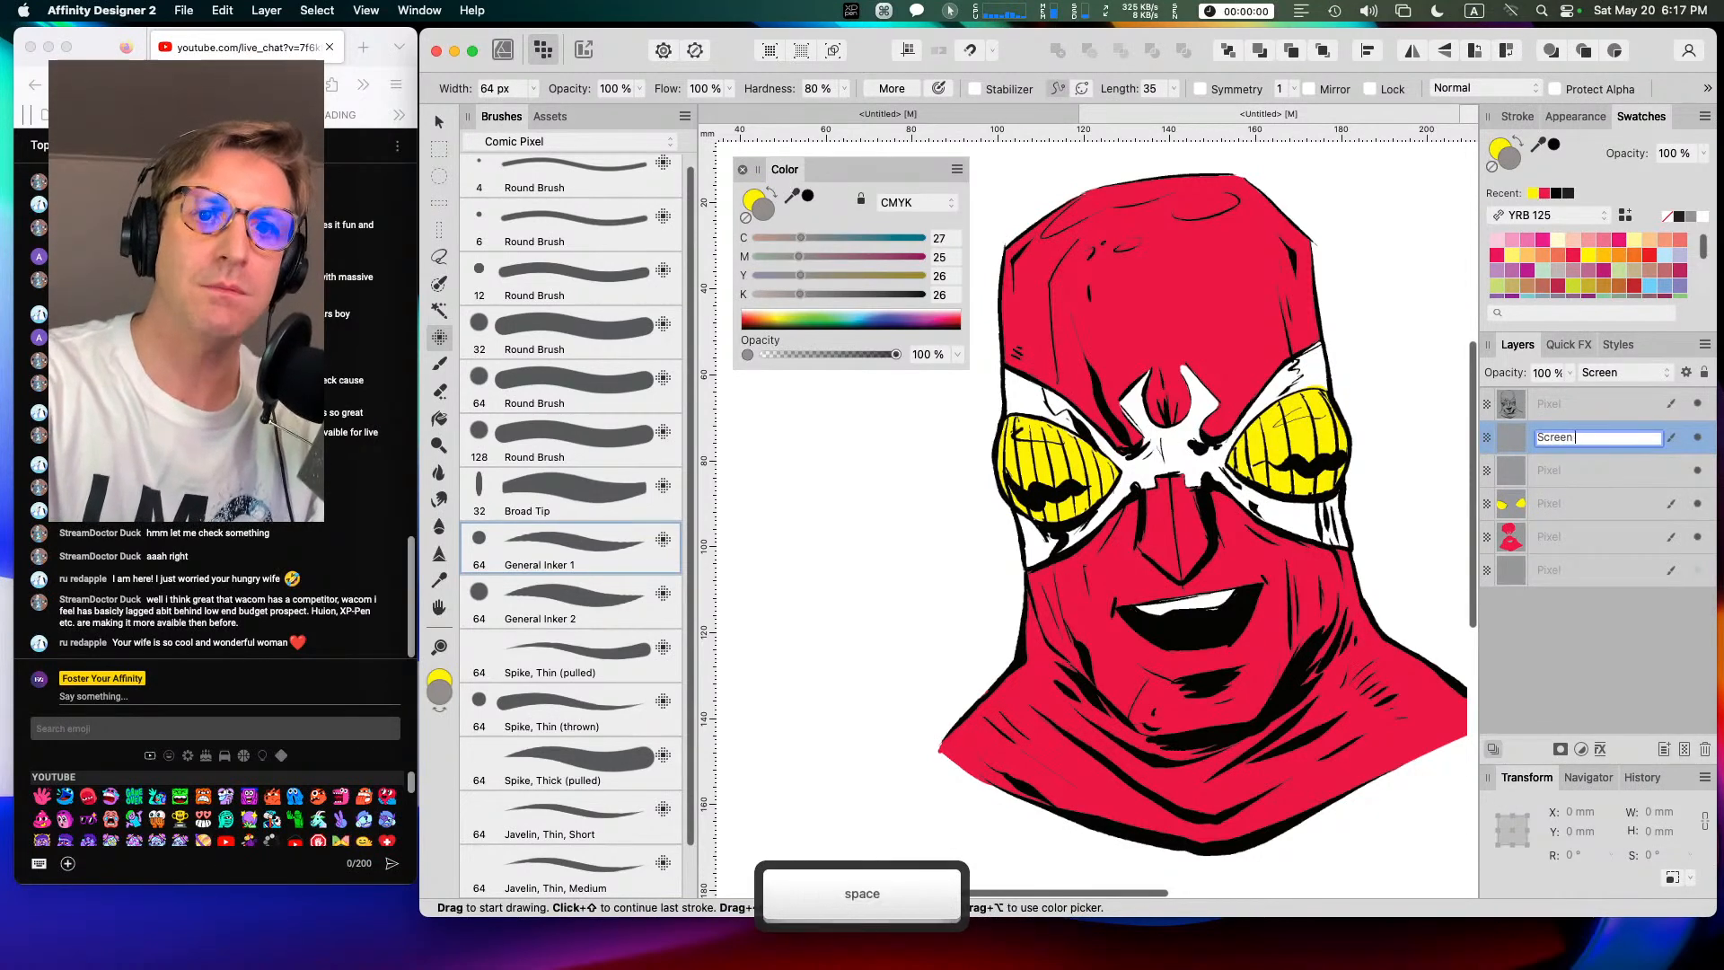
type("35%")
key("Return")
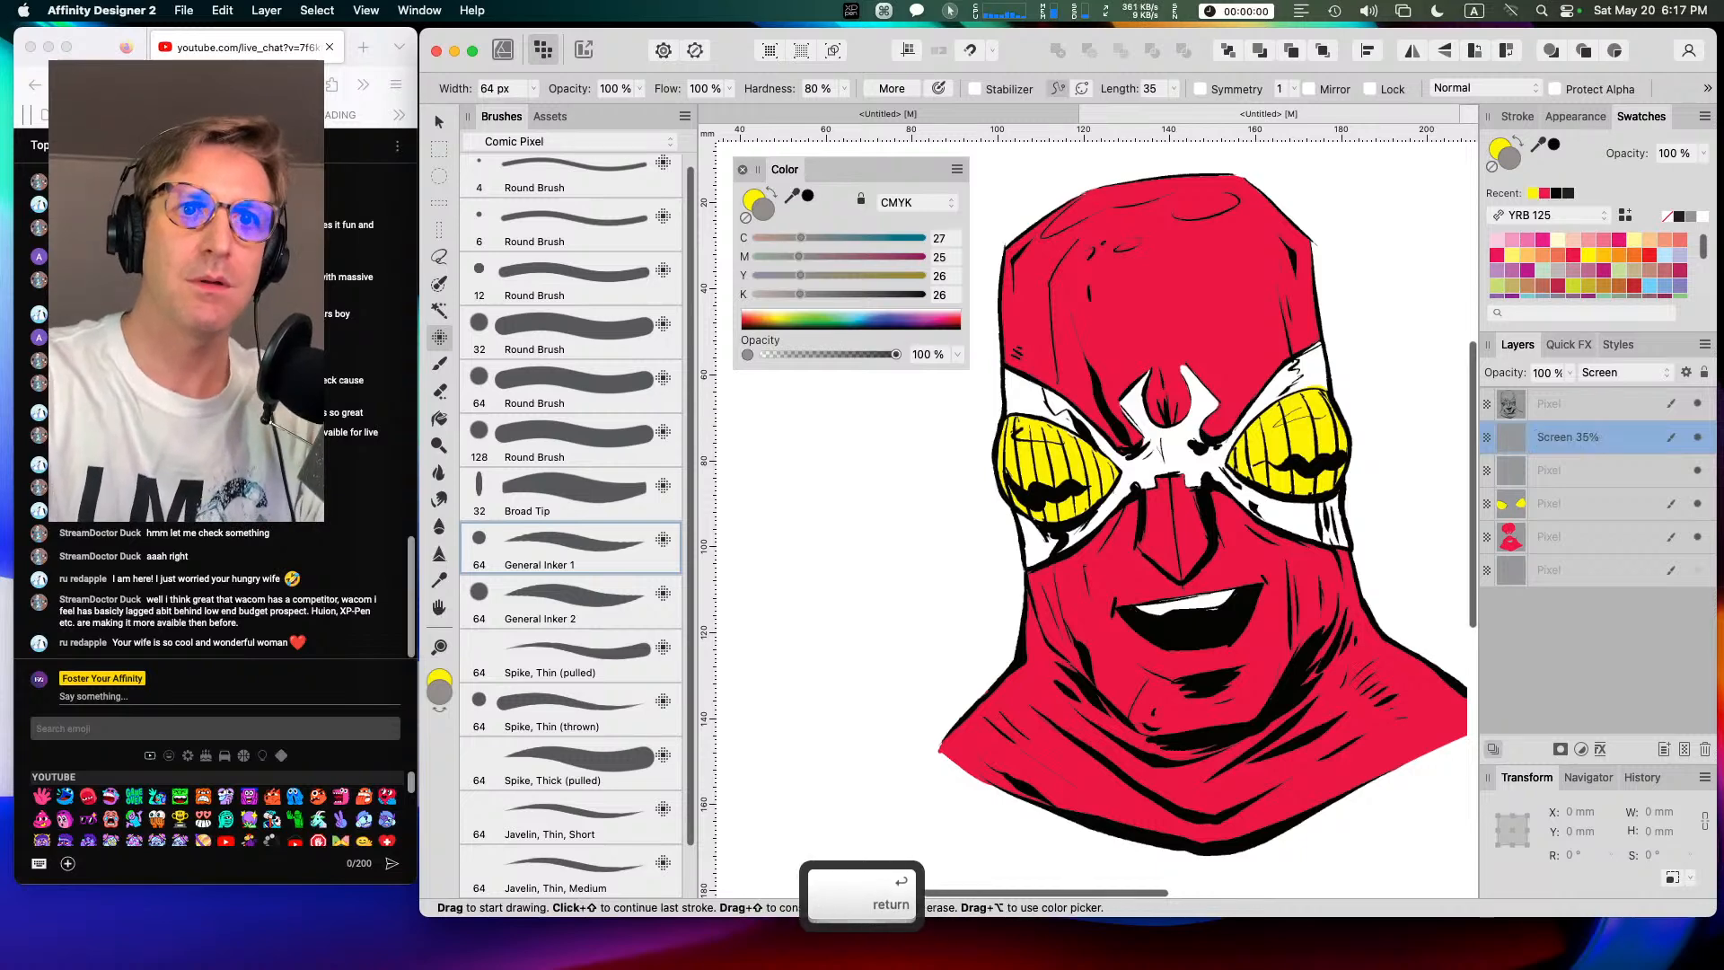
Step: Rename the lower empty pixel layer "Multiply 45%"
double_click(1559, 473)
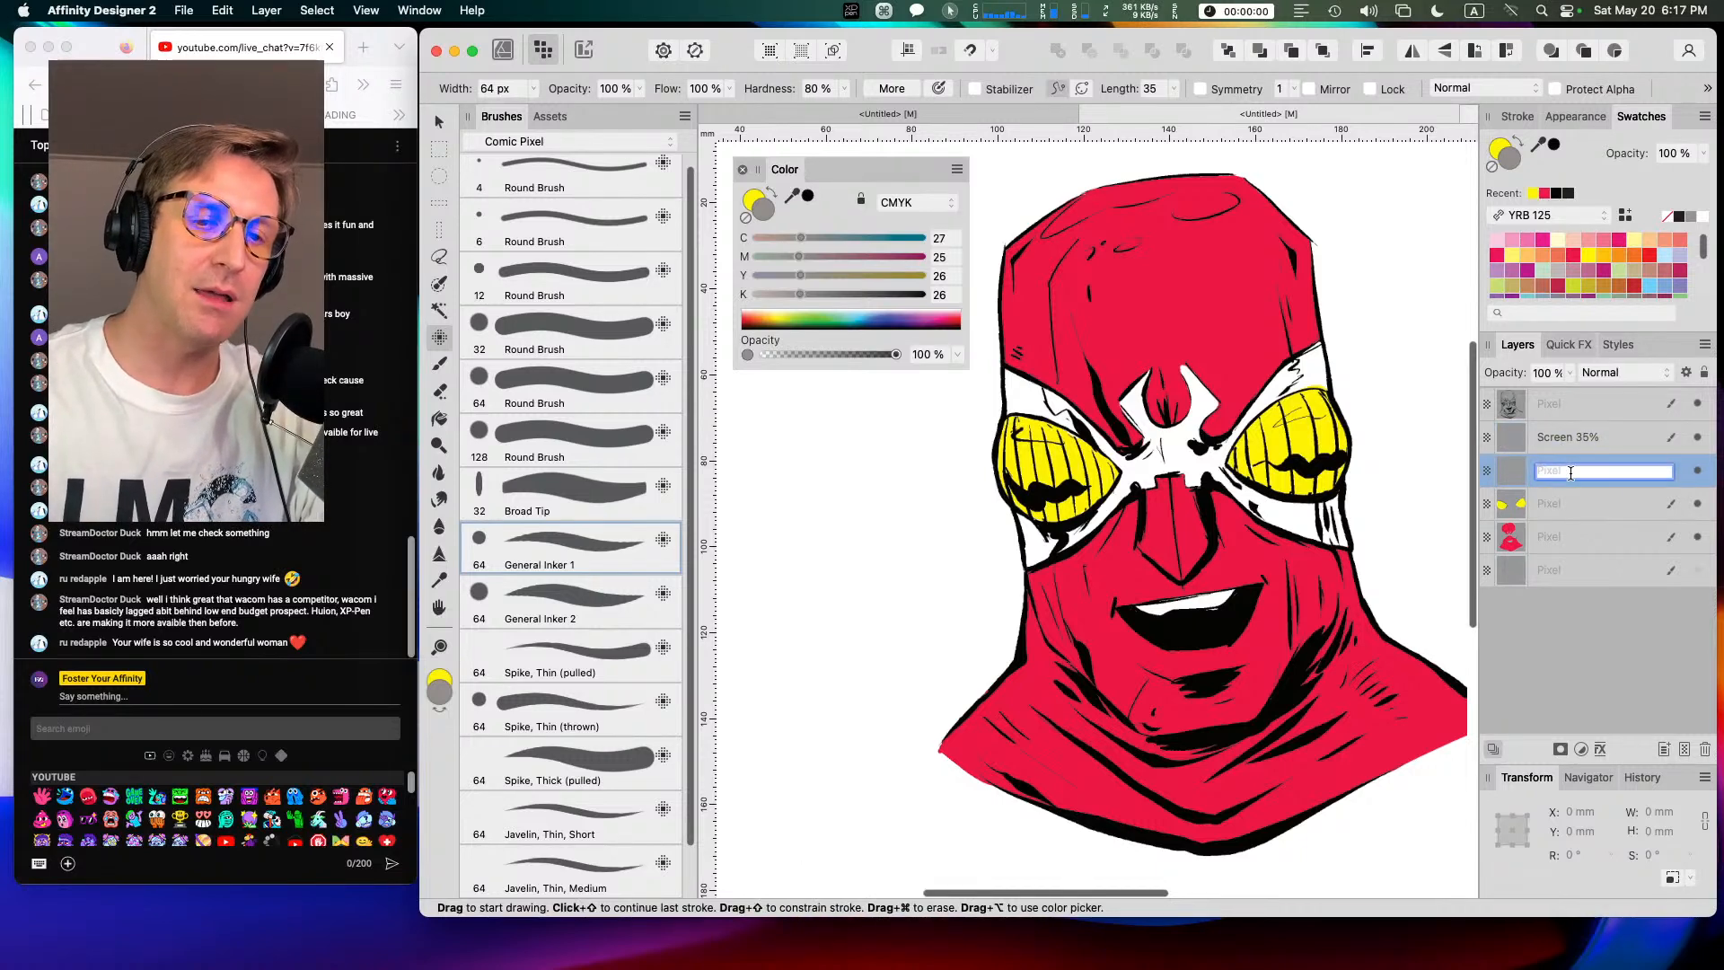
type("Multiply")
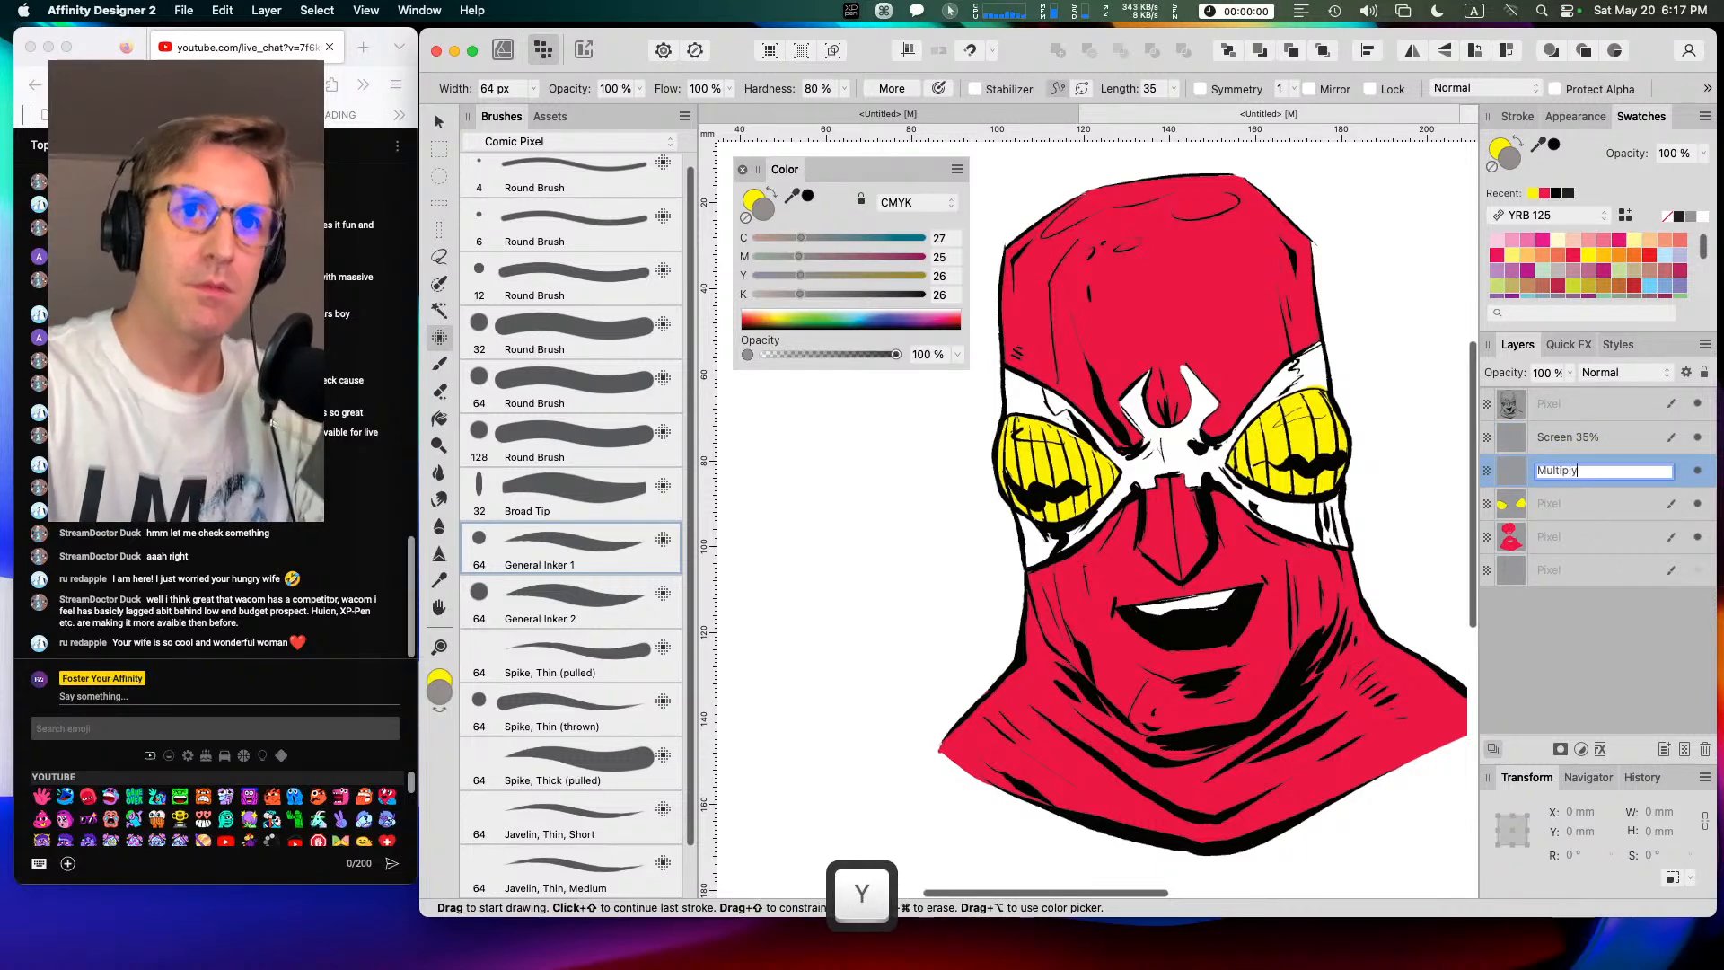
type("%")
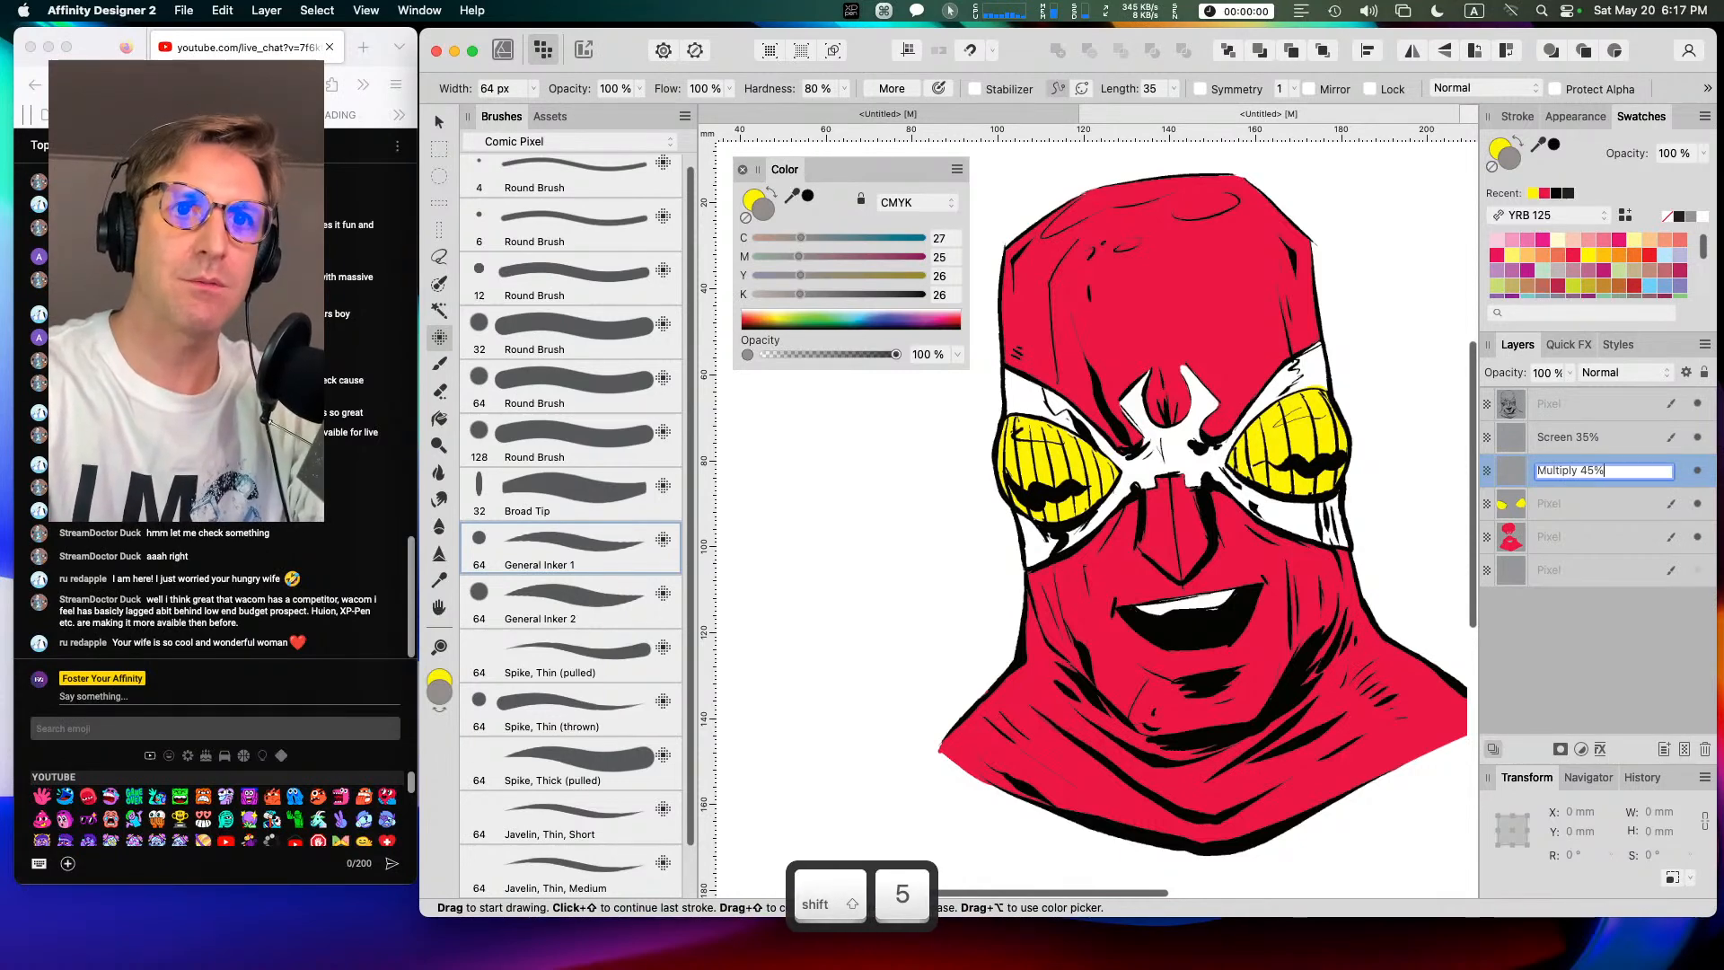
key("Return")
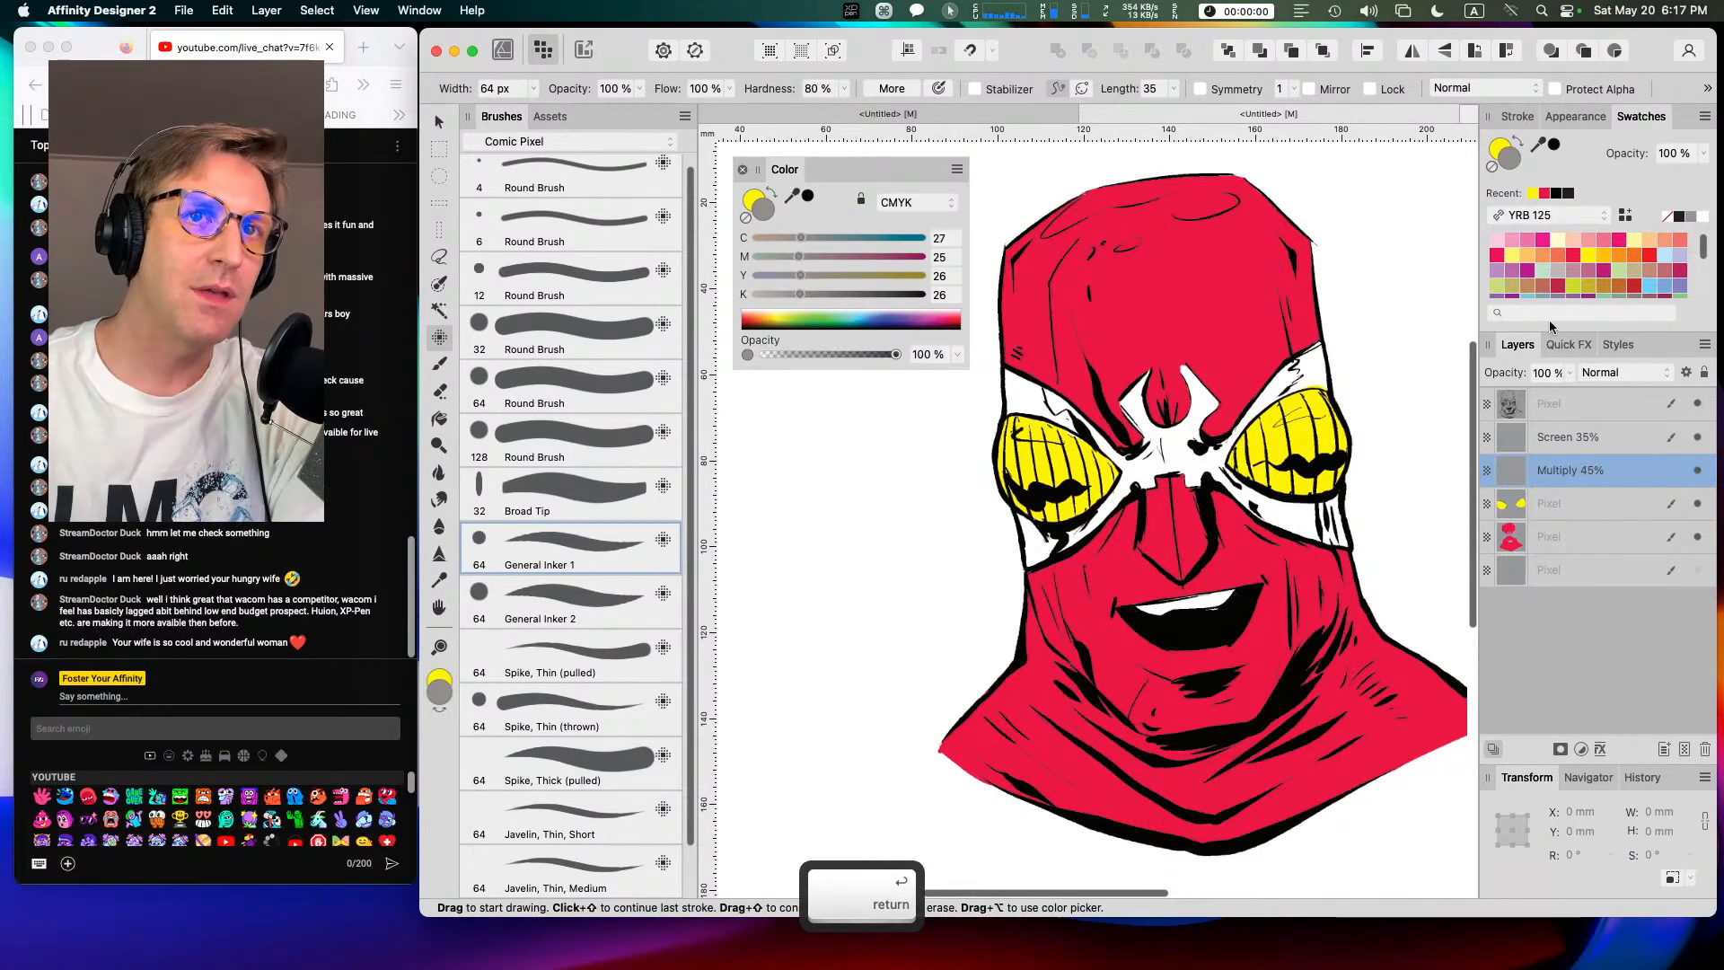
Step: Set the Multiply 45% layer's blend mode to Multiply and its opacity to 45%
left_click(1606, 375)
left_click(1603, 424)
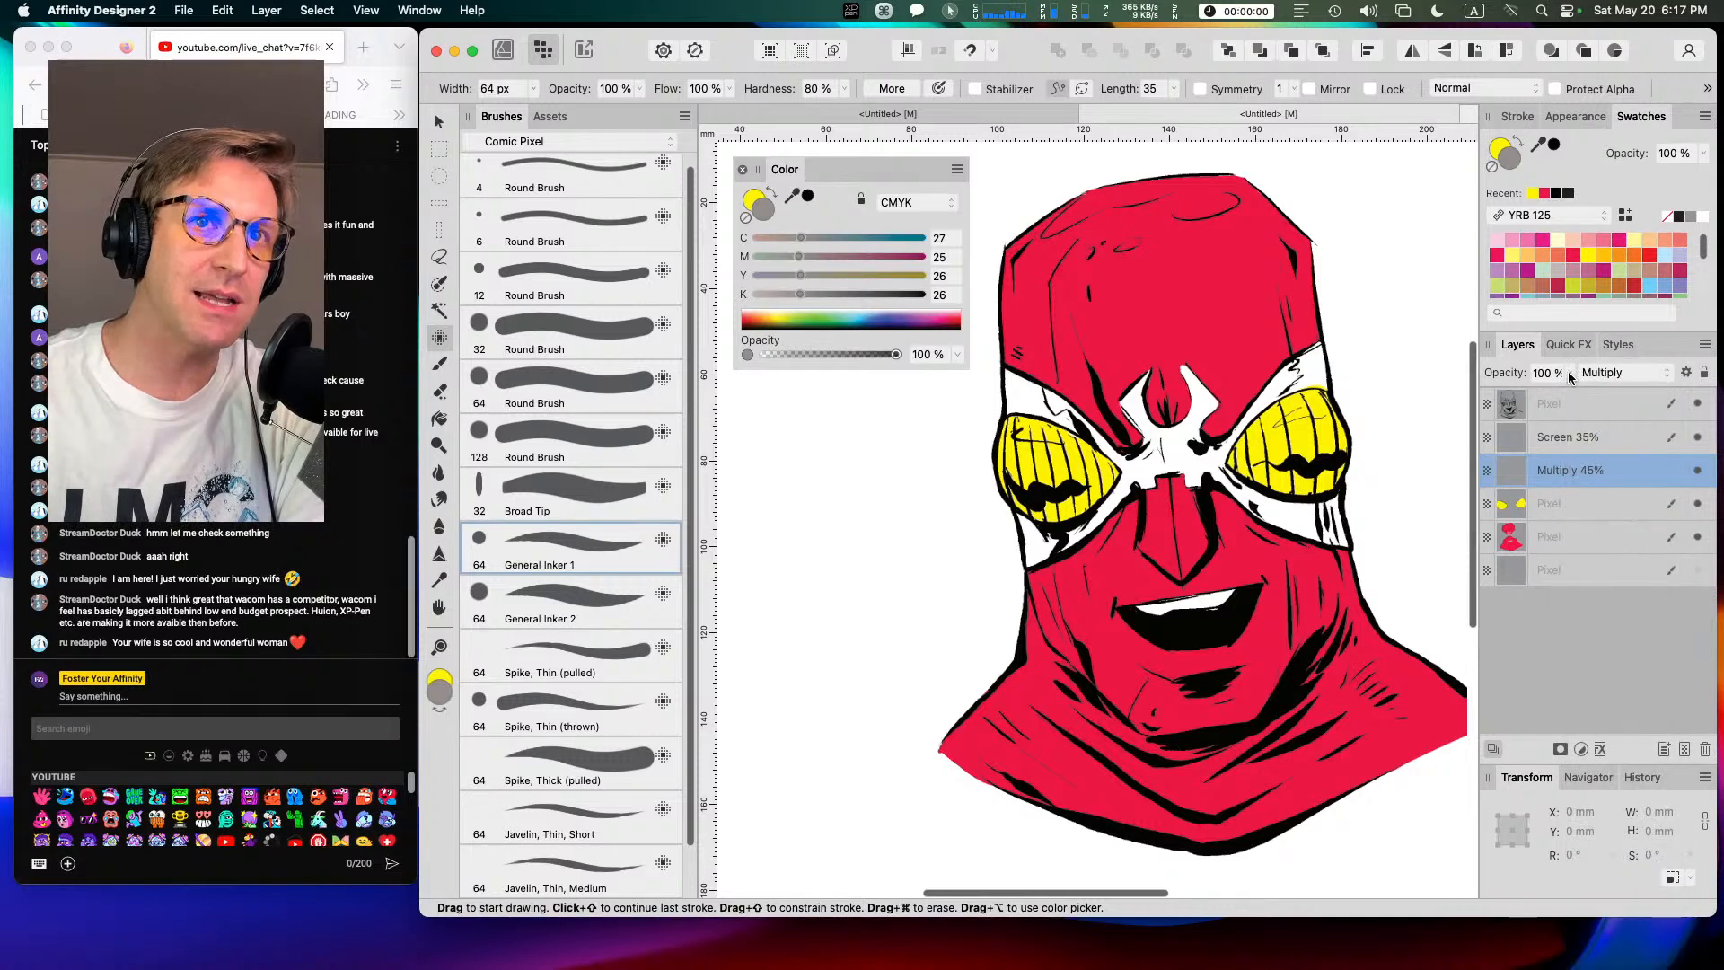
left_click(1569, 374)
left_click_drag(1570, 388, 1490, 411)
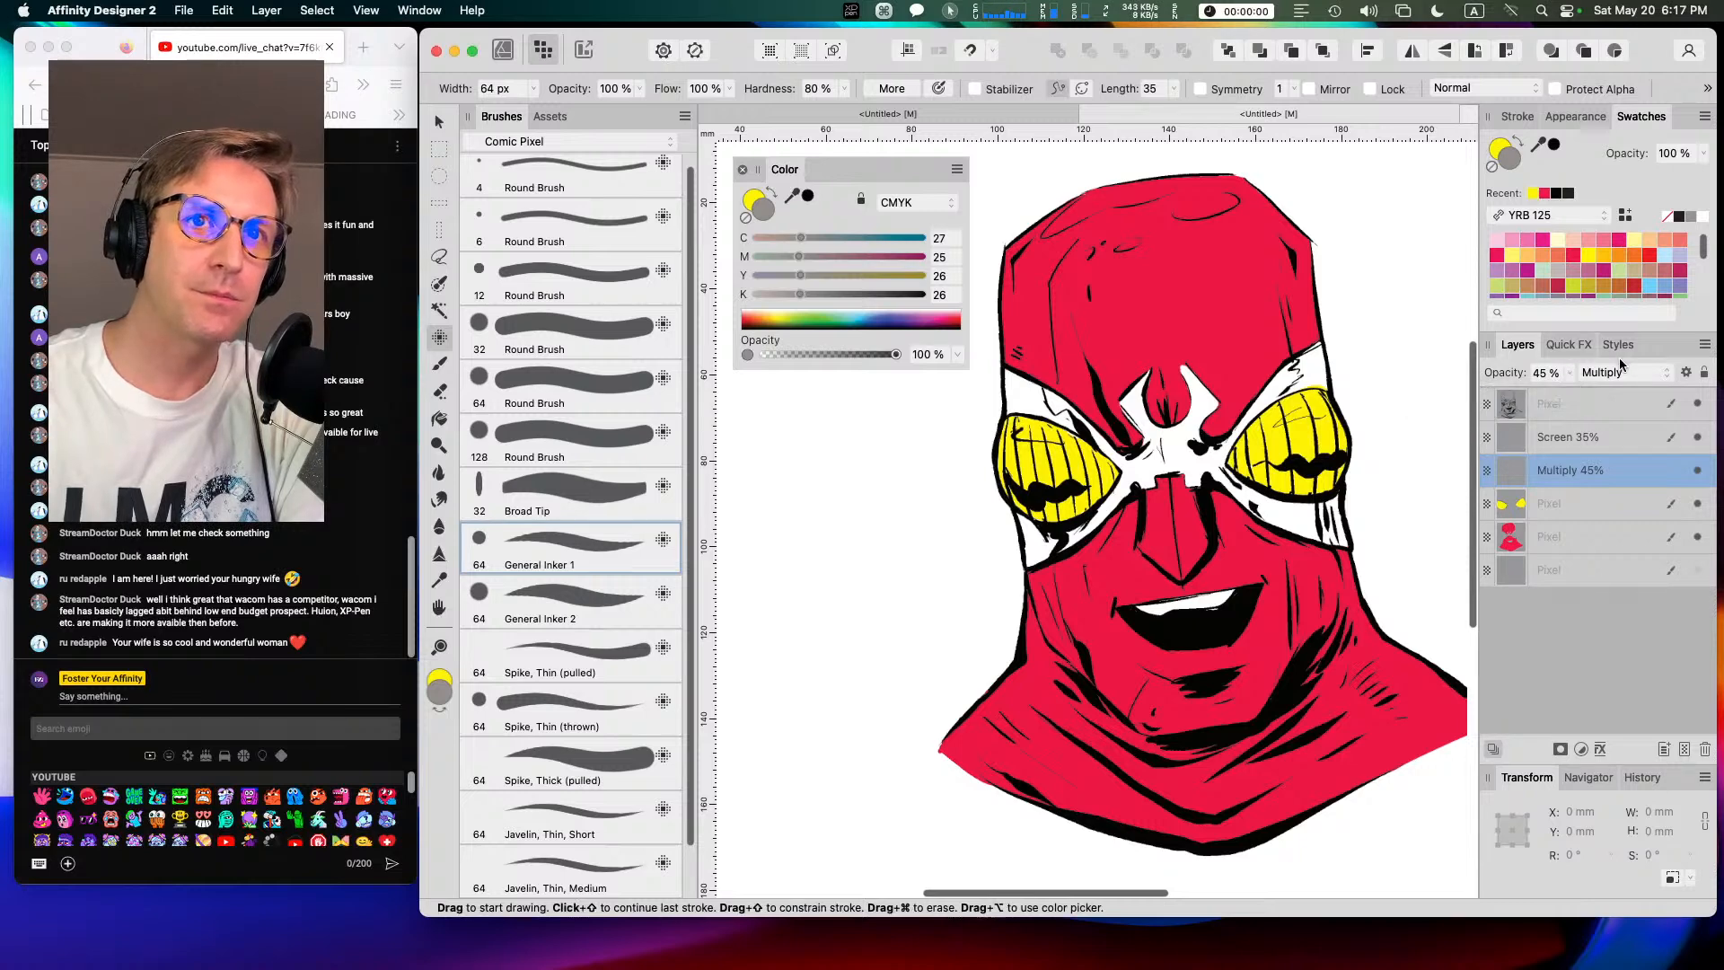
Step: Set the opacity of the Screen 35% layer to 35%
left_click(1586, 435)
left_click(1568, 373)
left_click_drag(1571, 392, 1471, 413)
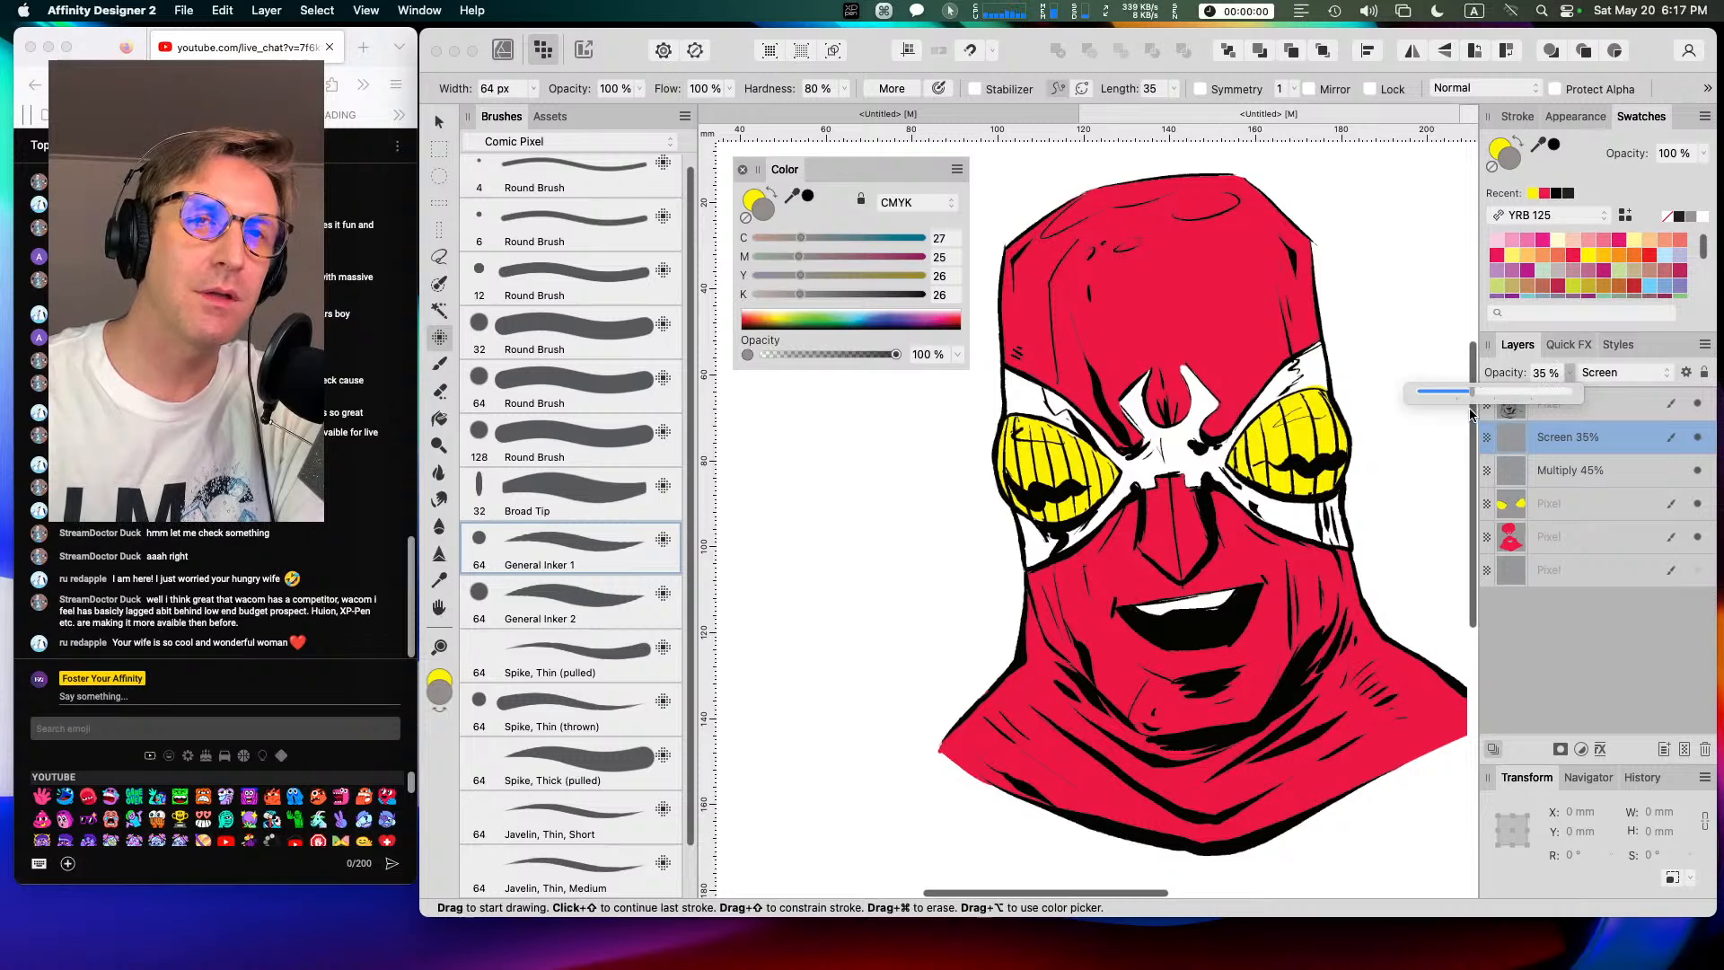
Step: Set the paint colour to 50% grey and choose the General Inker 2 brush for the Screen 35% layer
left_click(1524, 339)
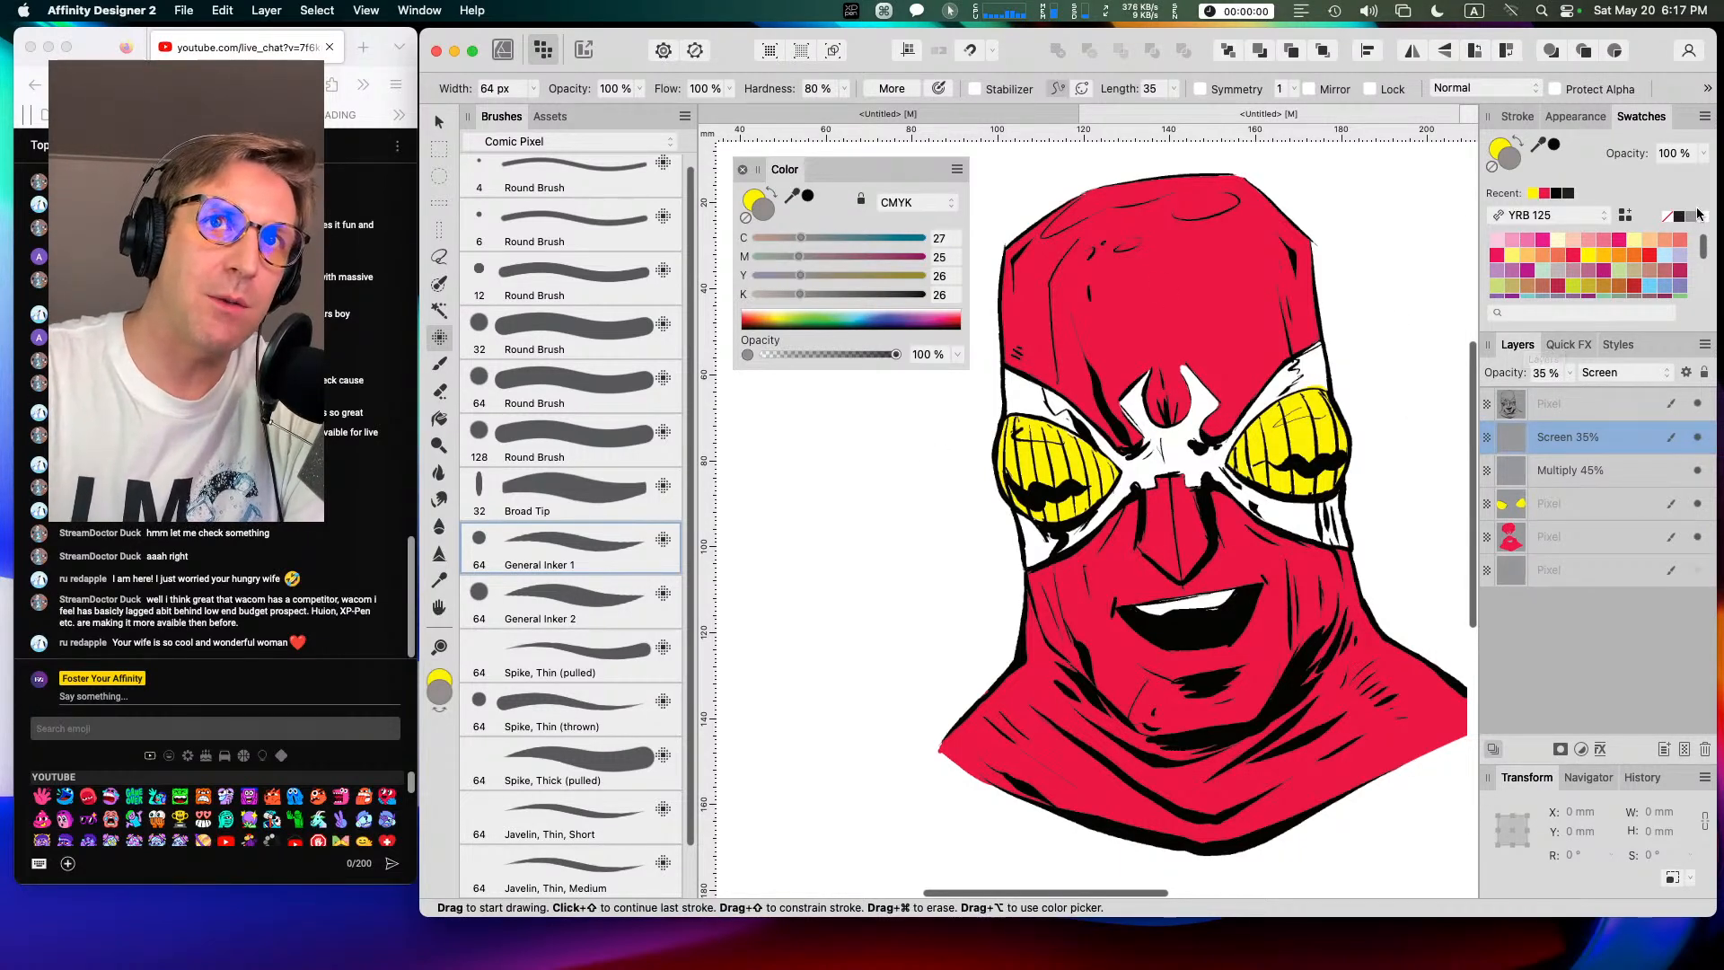
left_click(1689, 217)
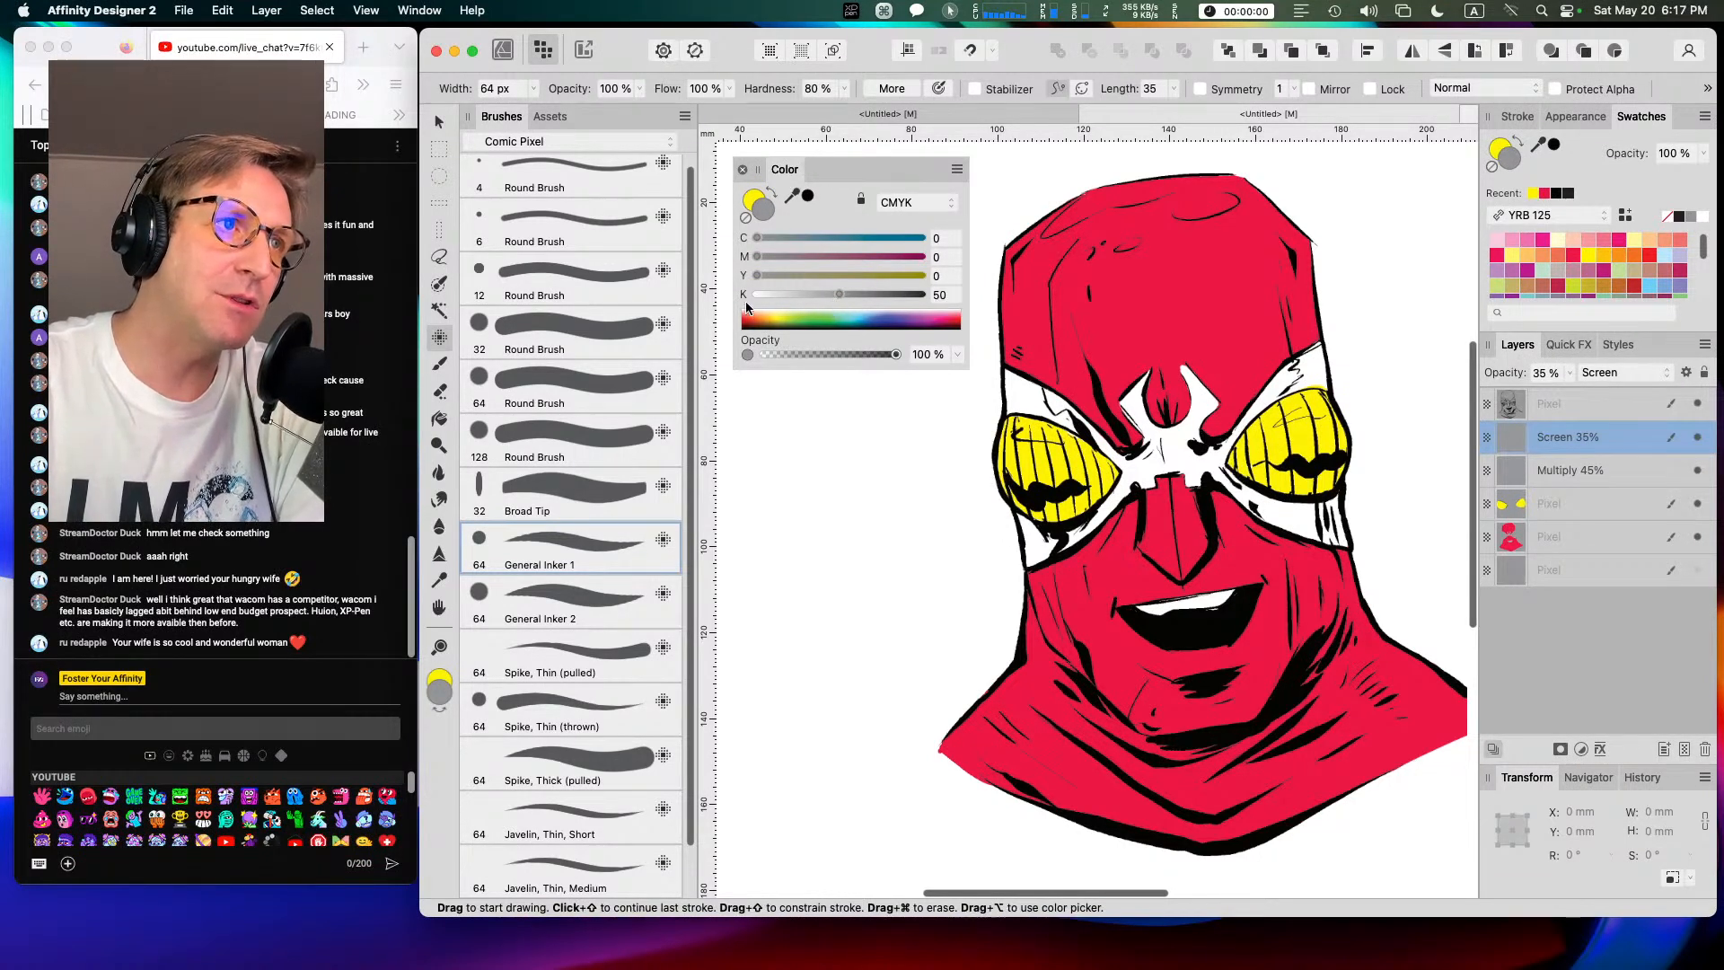
left_click(574, 597)
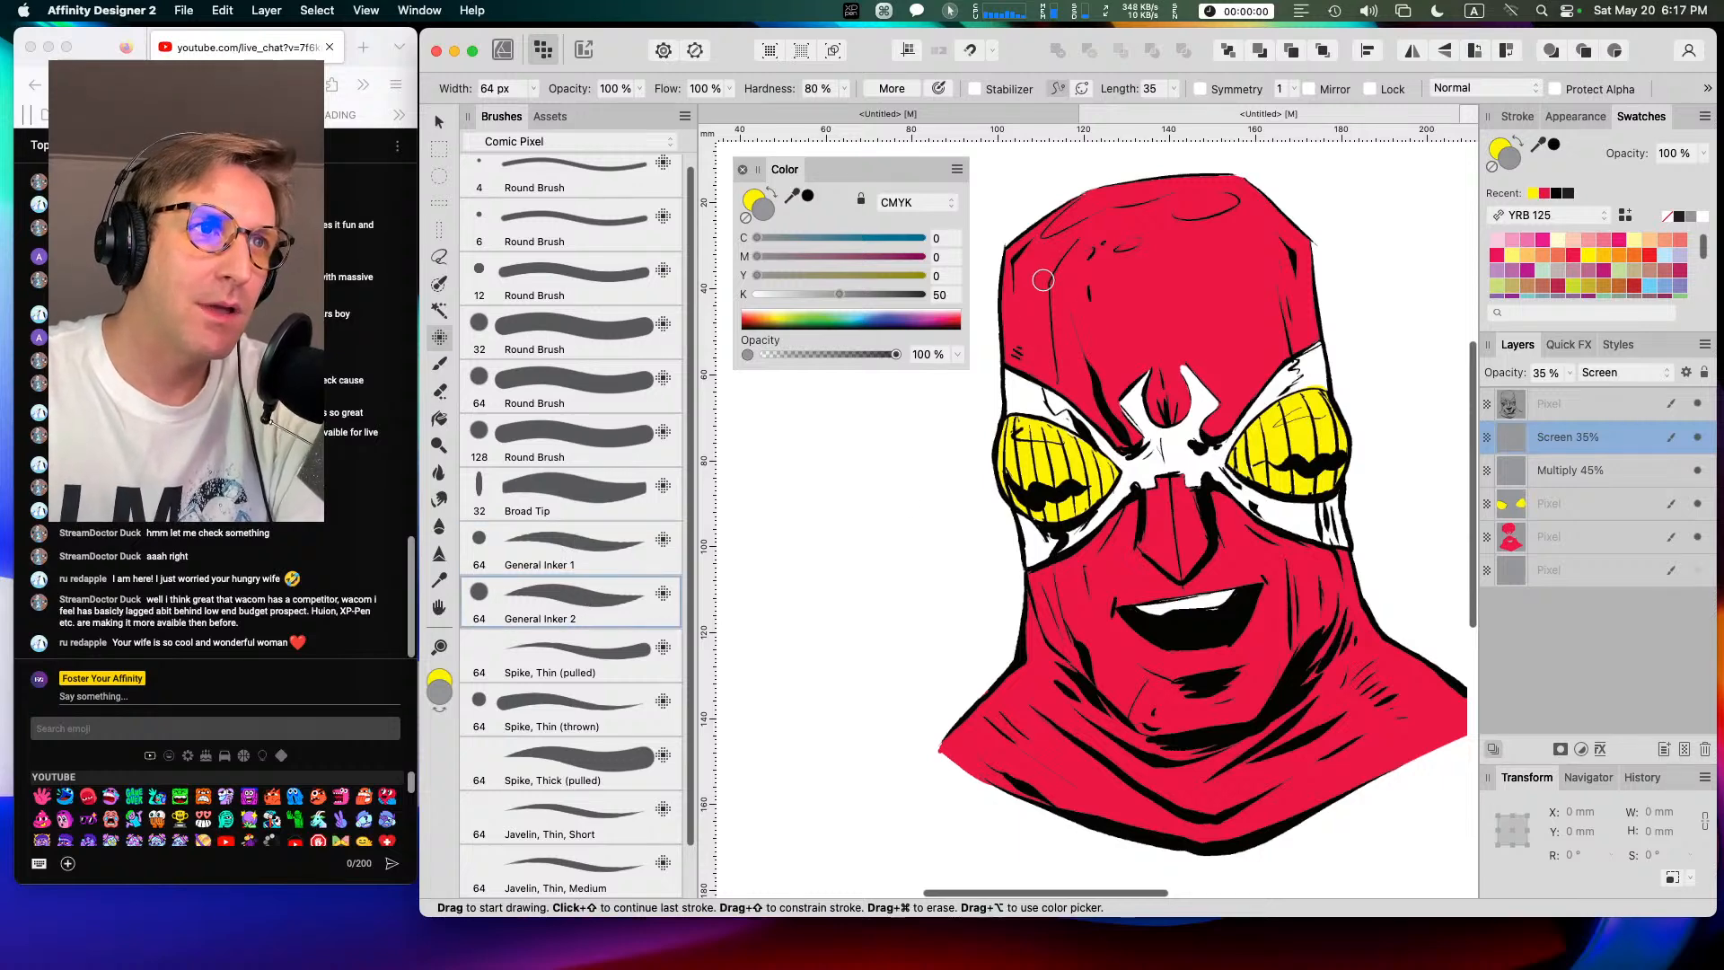
Step: Paint grey highlights down the left side of the forehead, nose, cheek, neck and shoulder on the Screen 35% layer, undoing stray strokes
mouse_move(1062, 236)
left_mouse_down()
mouse_move(1036, 272)
mouse_move(1030, 247)
mouse_move(1046, 227)
mouse_move(1008, 268)
mouse_move(1045, 252)
mouse_move(1014, 303)
mouse_move(1013, 287)
mouse_move(1052, 353)
mouse_move(1008, 349)
mouse_move(1068, 377)
mouse_move(1051, 344)
mouse_move(1056, 360)
mouse_move(1034, 353)
mouse_move(1120, 441)
mouse_move(1054, 312)
mouse_move(1073, 246)
mouse_move(1031, 238)
mouse_move(1079, 202)
mouse_move(1172, 179)
mouse_move(1101, 216)
left_mouse_up()
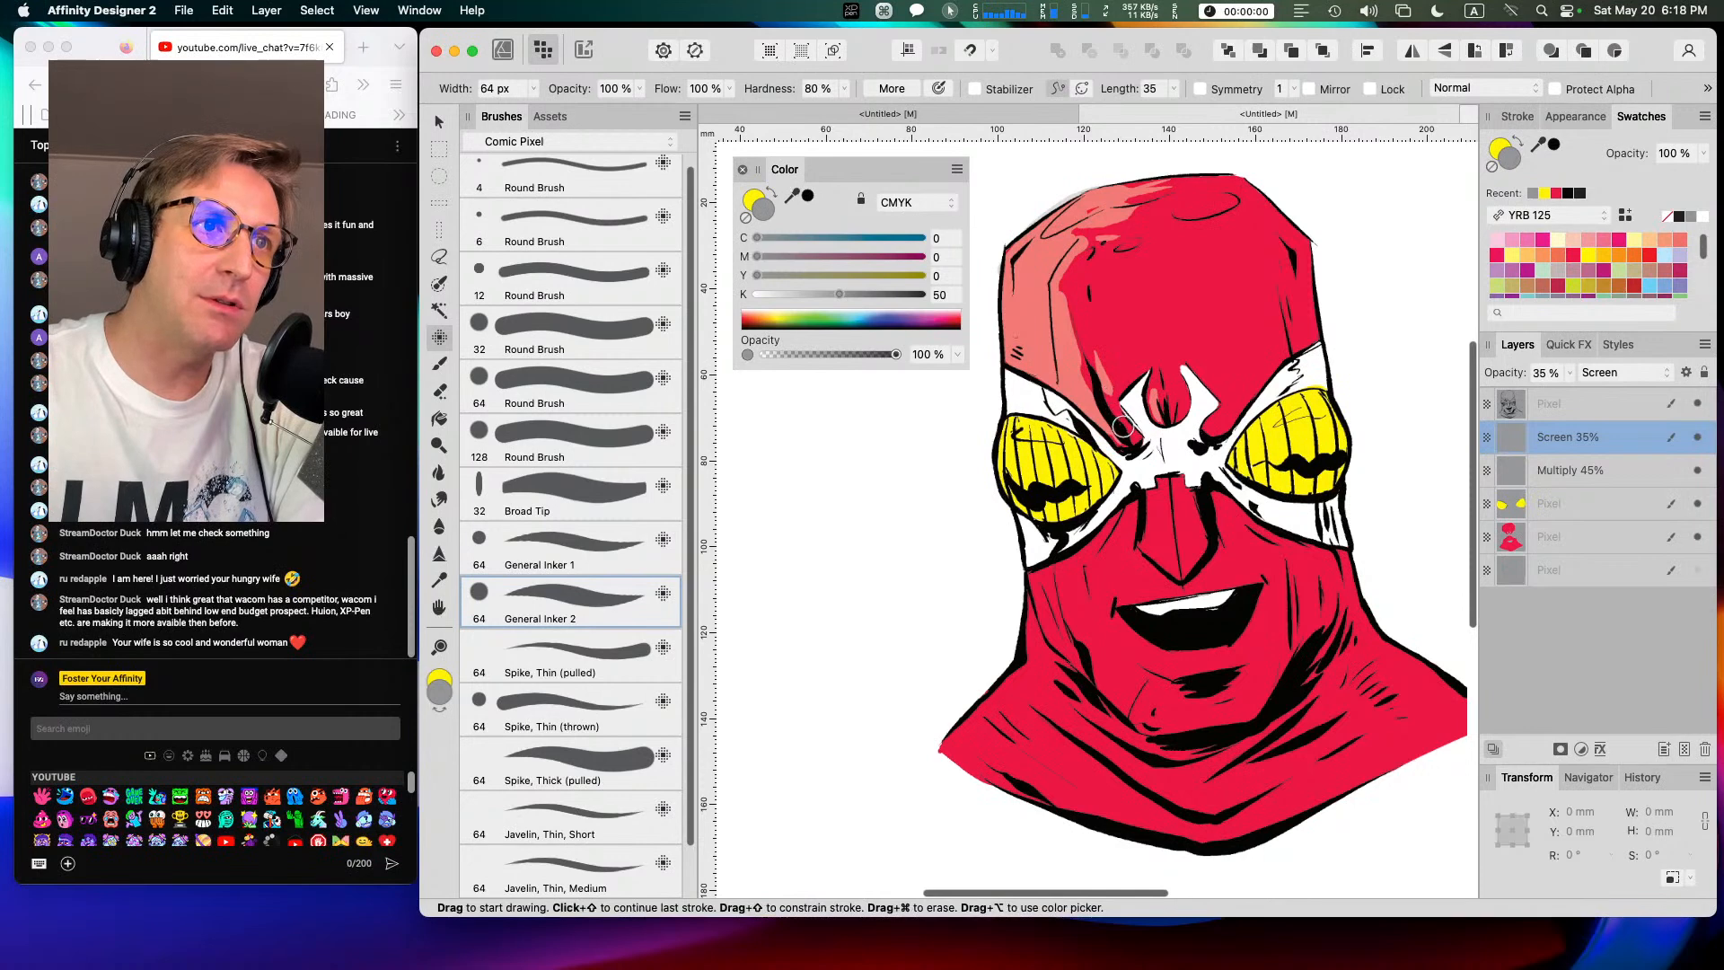
mouse_move(1158, 492)
left_mouse_down()
mouse_move(1161, 571)
mouse_move(1127, 502)
mouse_move(1076, 610)
mouse_move(1110, 516)
mouse_move(1075, 560)
mouse_move(1026, 580)
mouse_move(1113, 693)
left_mouse_up()
left_click_drag(1066, 588, 1162, 723)
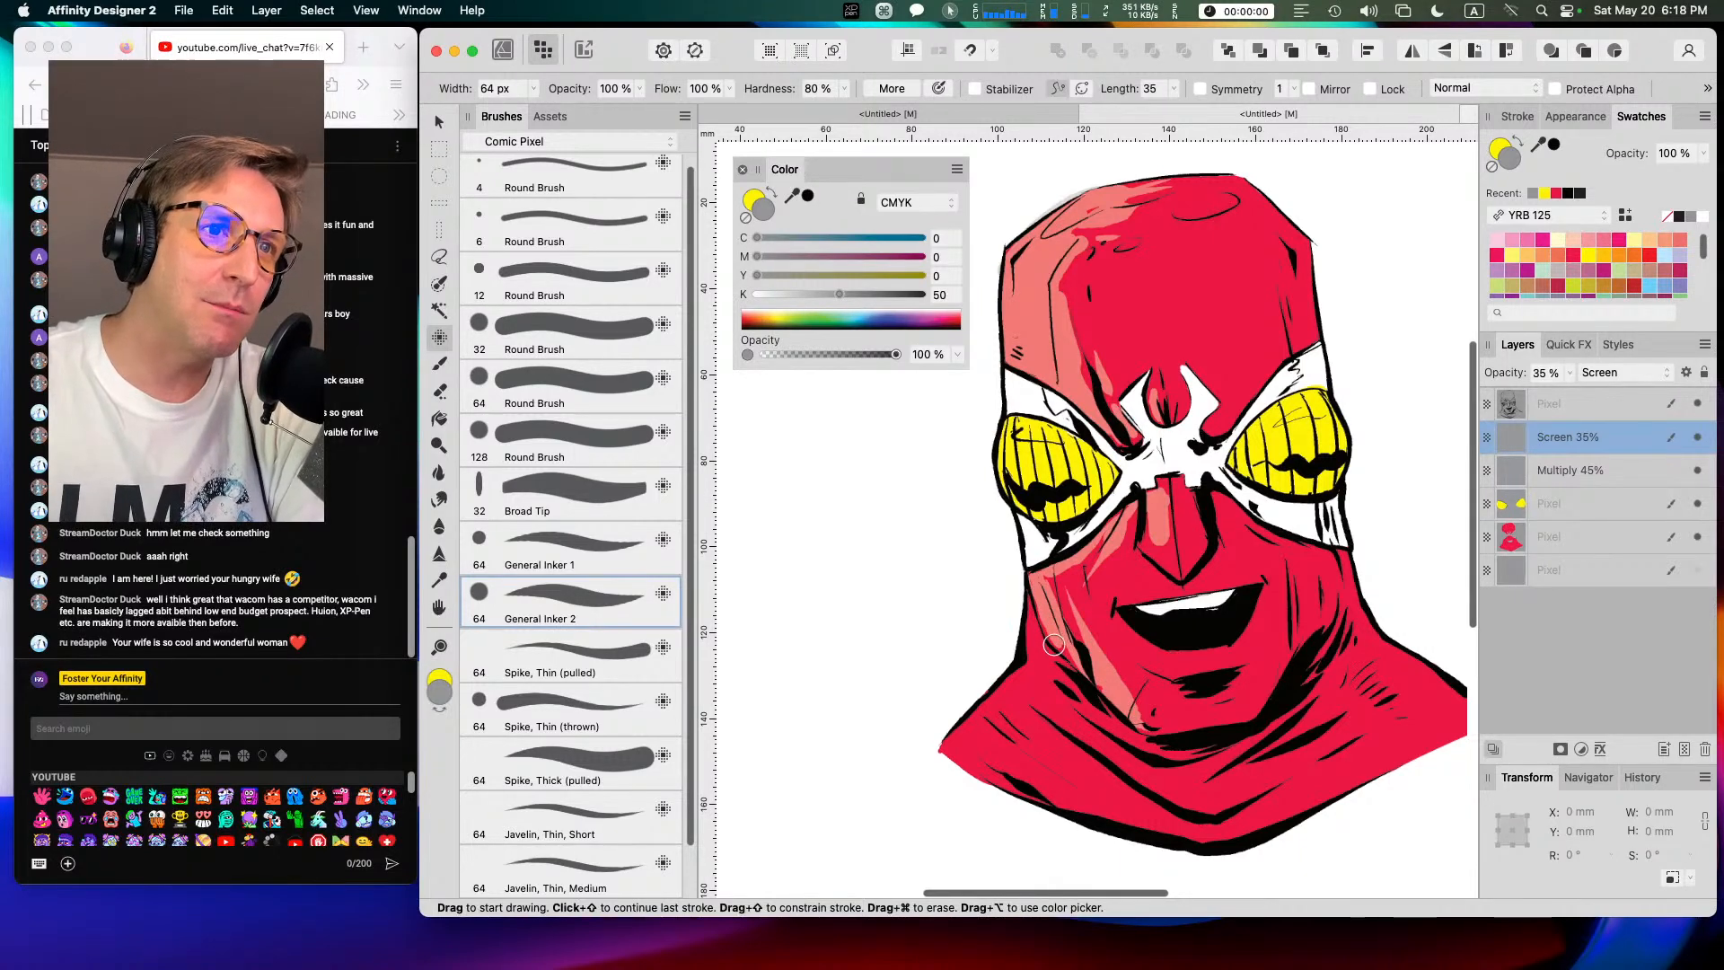
mouse_move(1059, 572)
left_mouse_down()
mouse_move(1073, 667)
mouse_move(1025, 597)
mouse_move(1030, 666)
mouse_move(952, 744)
mouse_move(1015, 785)
mouse_move(952, 740)
mouse_move(974, 732)
mouse_move(1078, 801)
mouse_move(992, 726)
mouse_move(1111, 794)
mouse_move(1048, 740)
mouse_move(1053, 711)
mouse_move(1019, 677)
mouse_move(1016, 705)
mouse_move(1049, 691)
mouse_move(1039, 605)
mouse_move(1039, 641)
mouse_move(1089, 676)
mouse_move(1059, 639)
left_mouse_up()
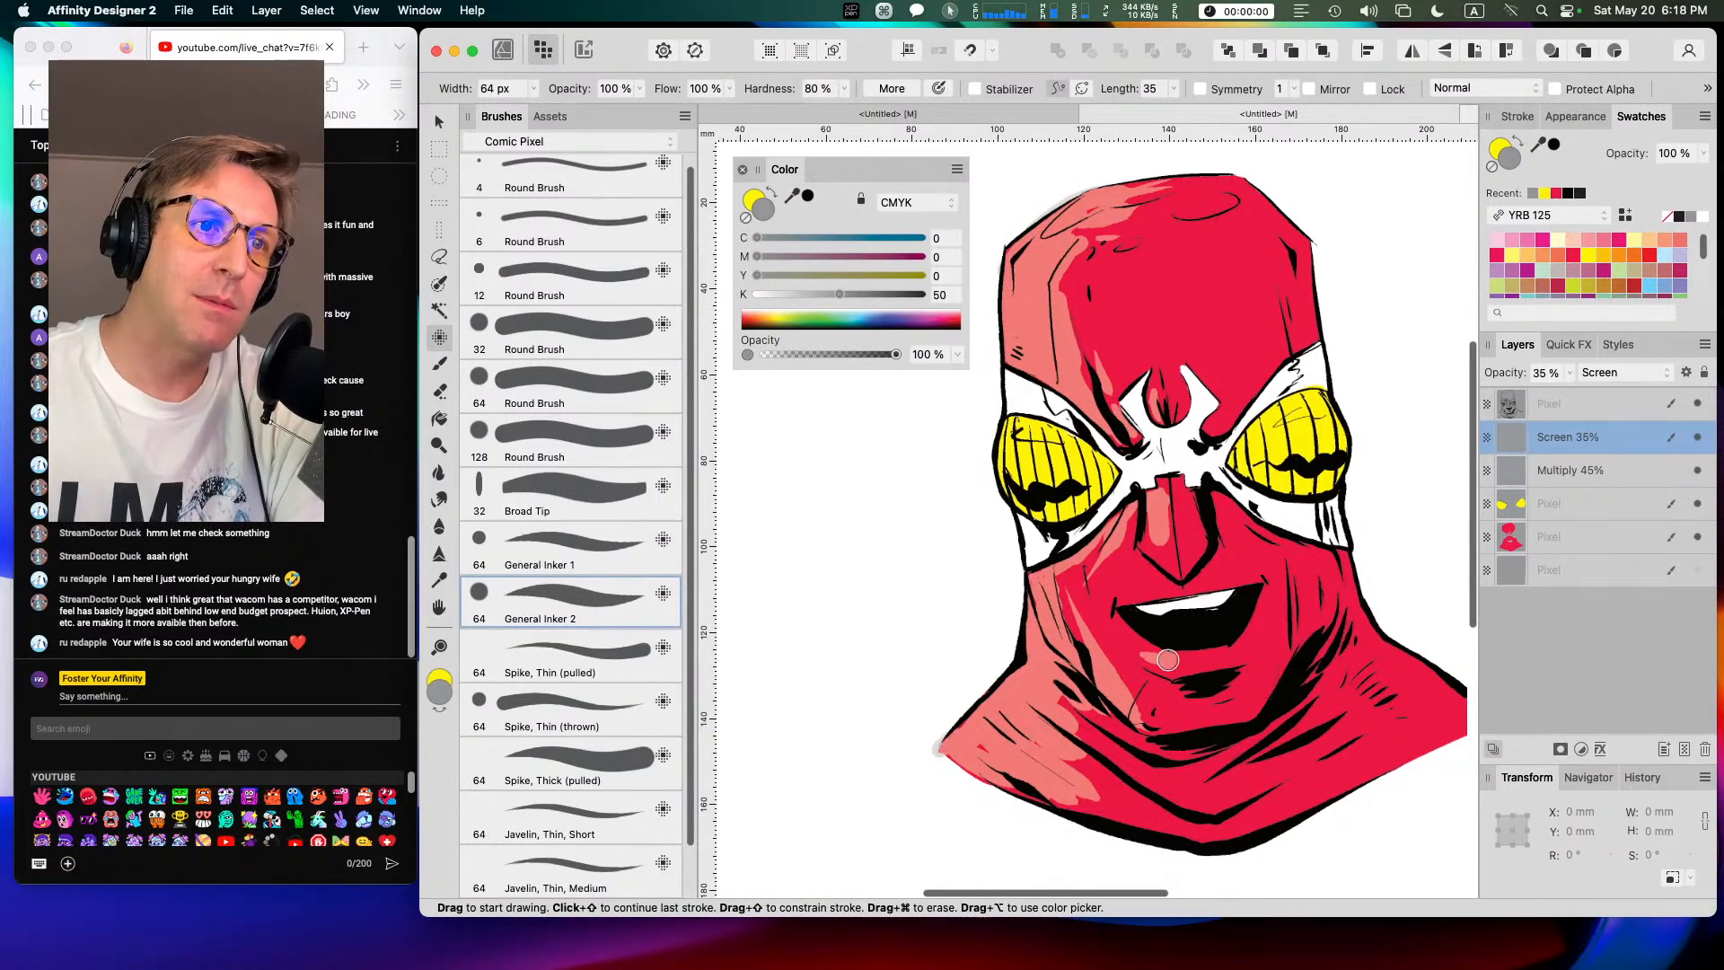
key("super+z")
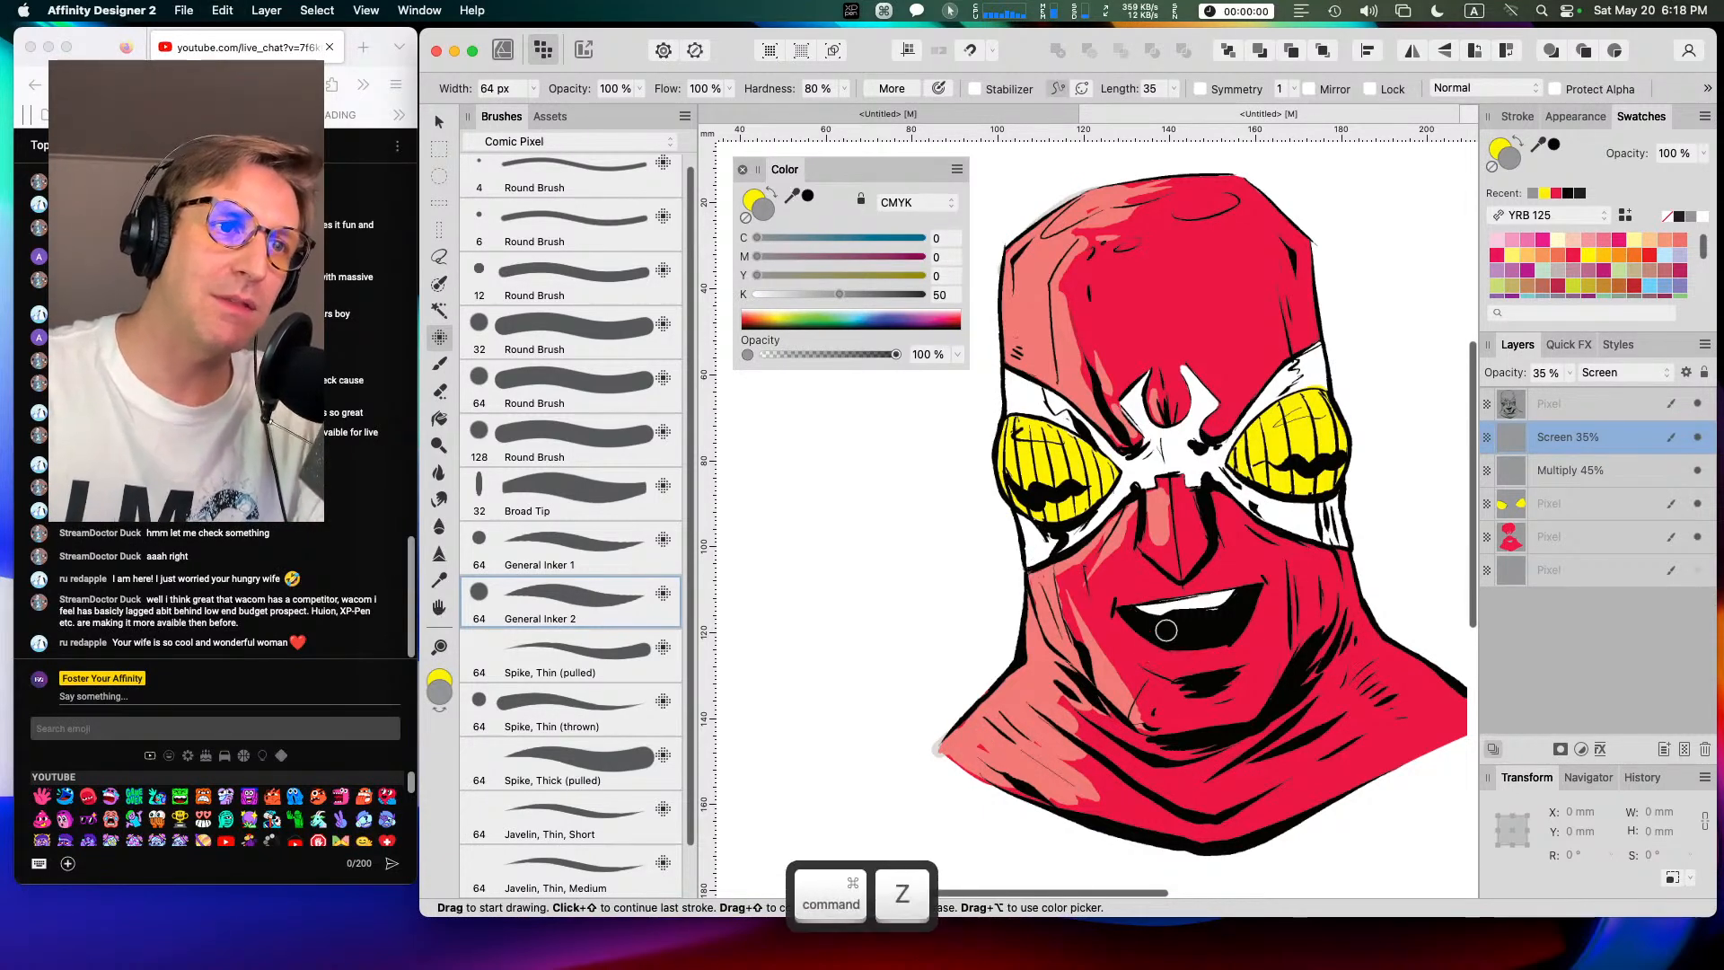
key("super+z")
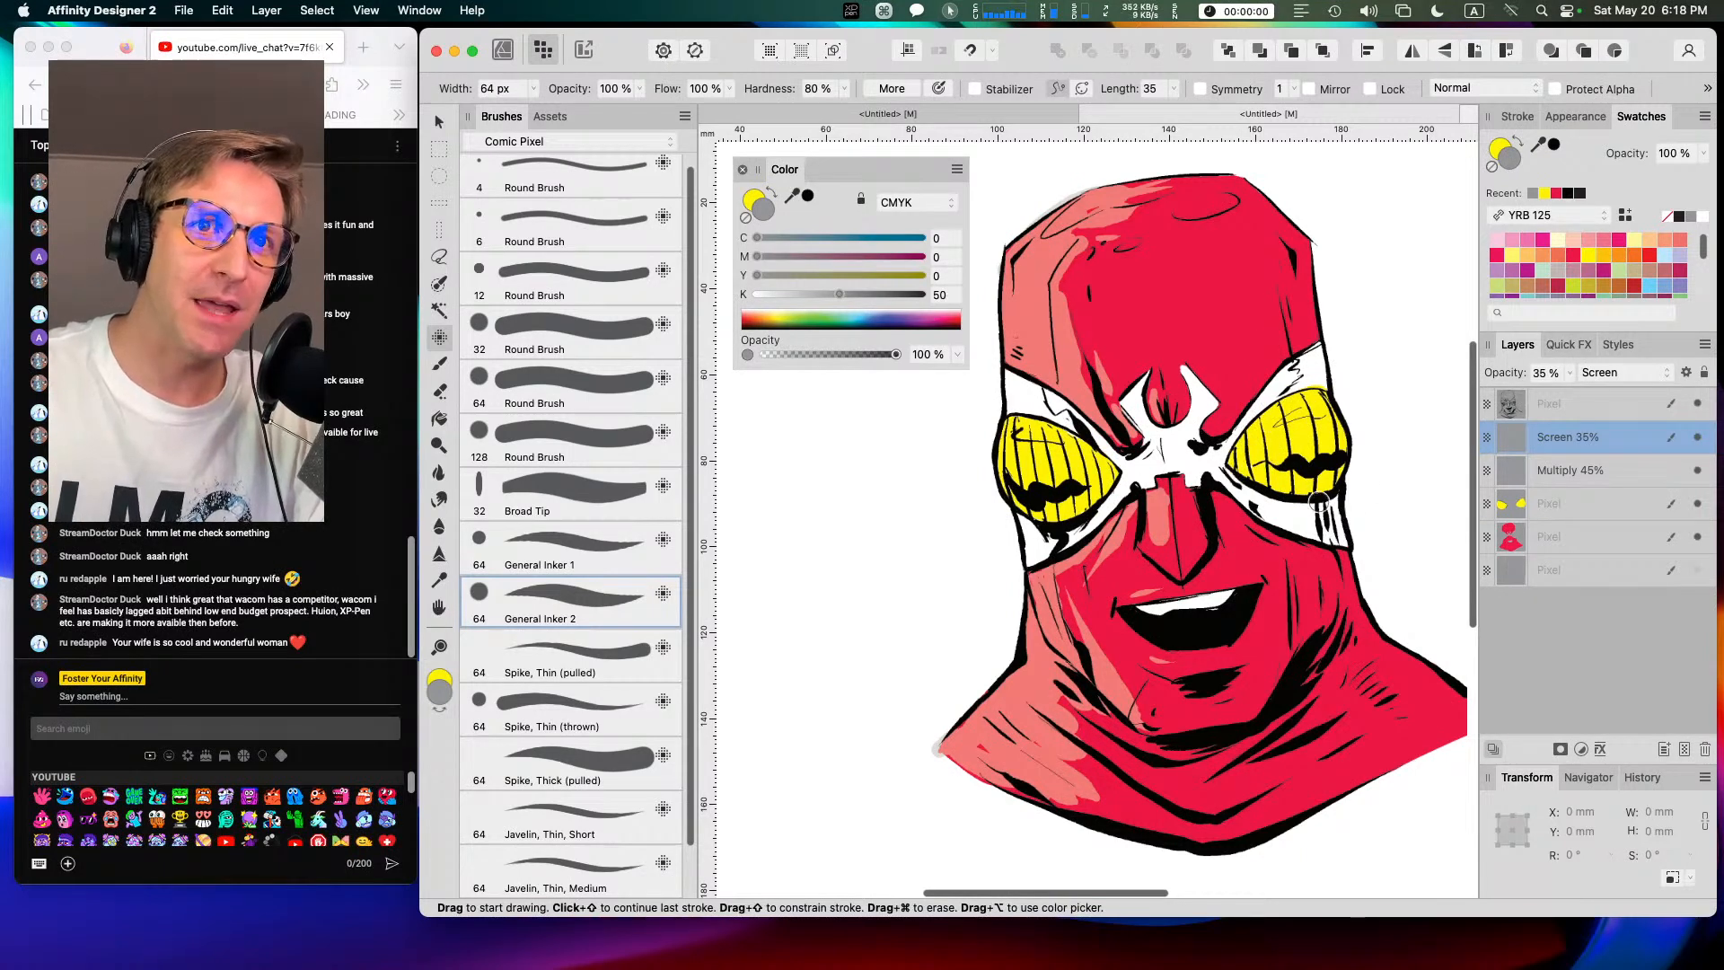
Step: Shade the lower edge of the right yellow lens in grey on the Multiply 45% layer, undoing unwanted strokes
left_click(1556, 471)
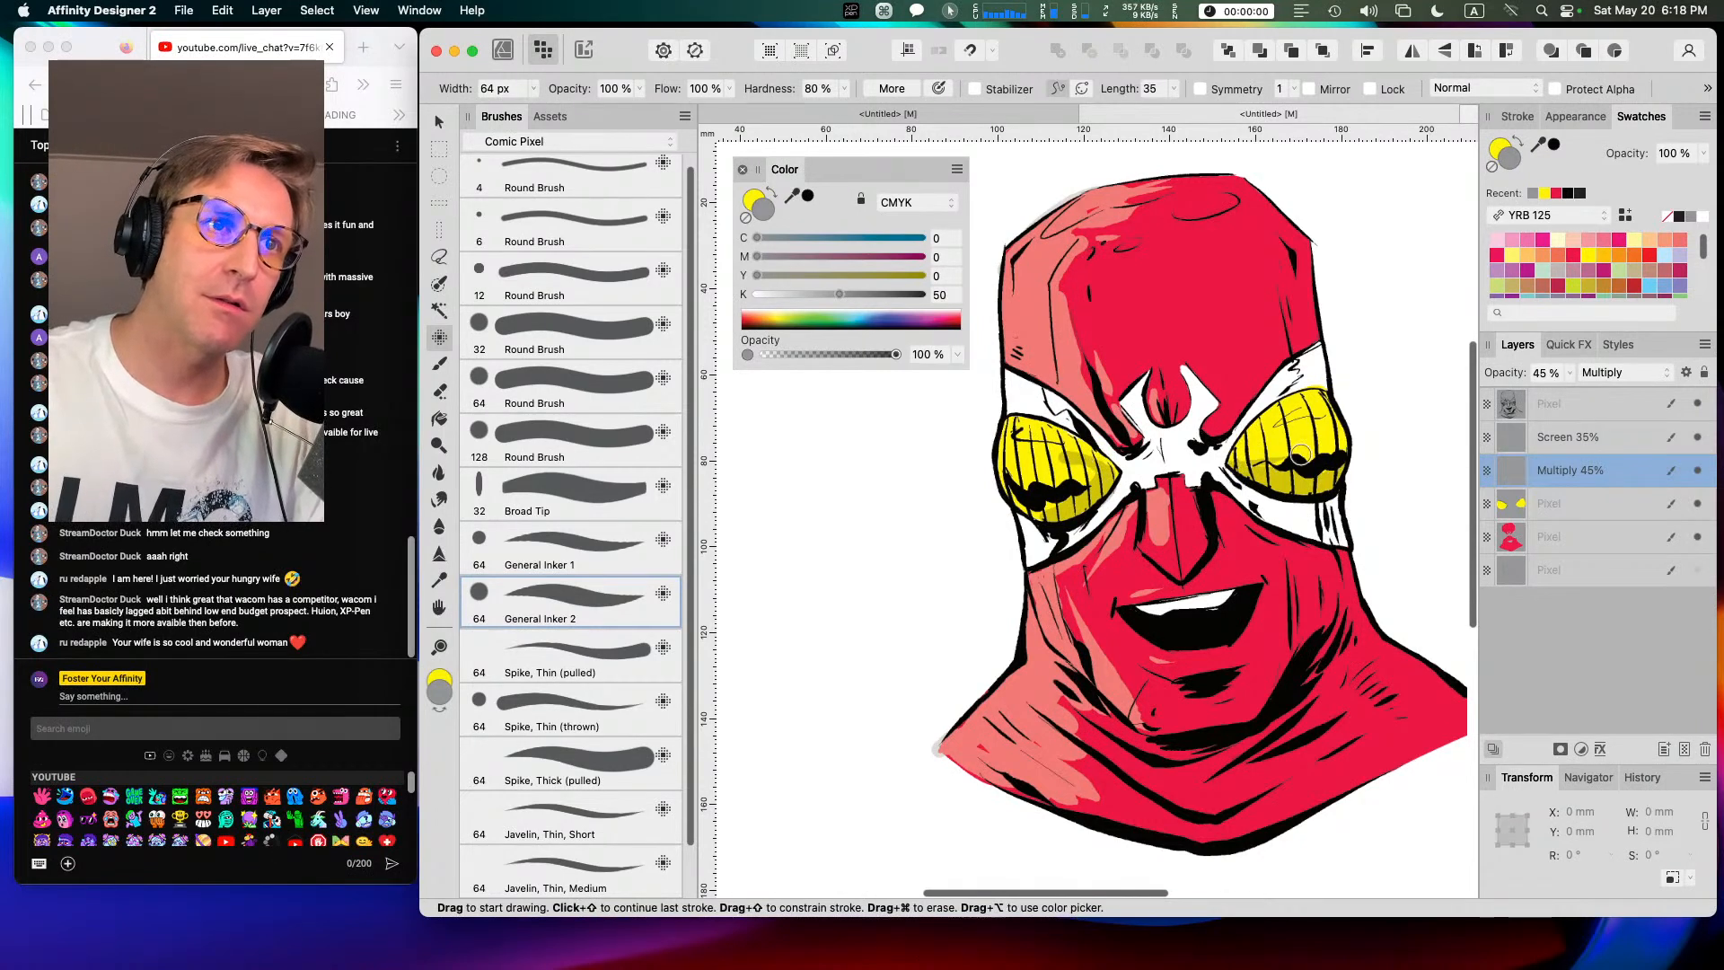
key("super+z")
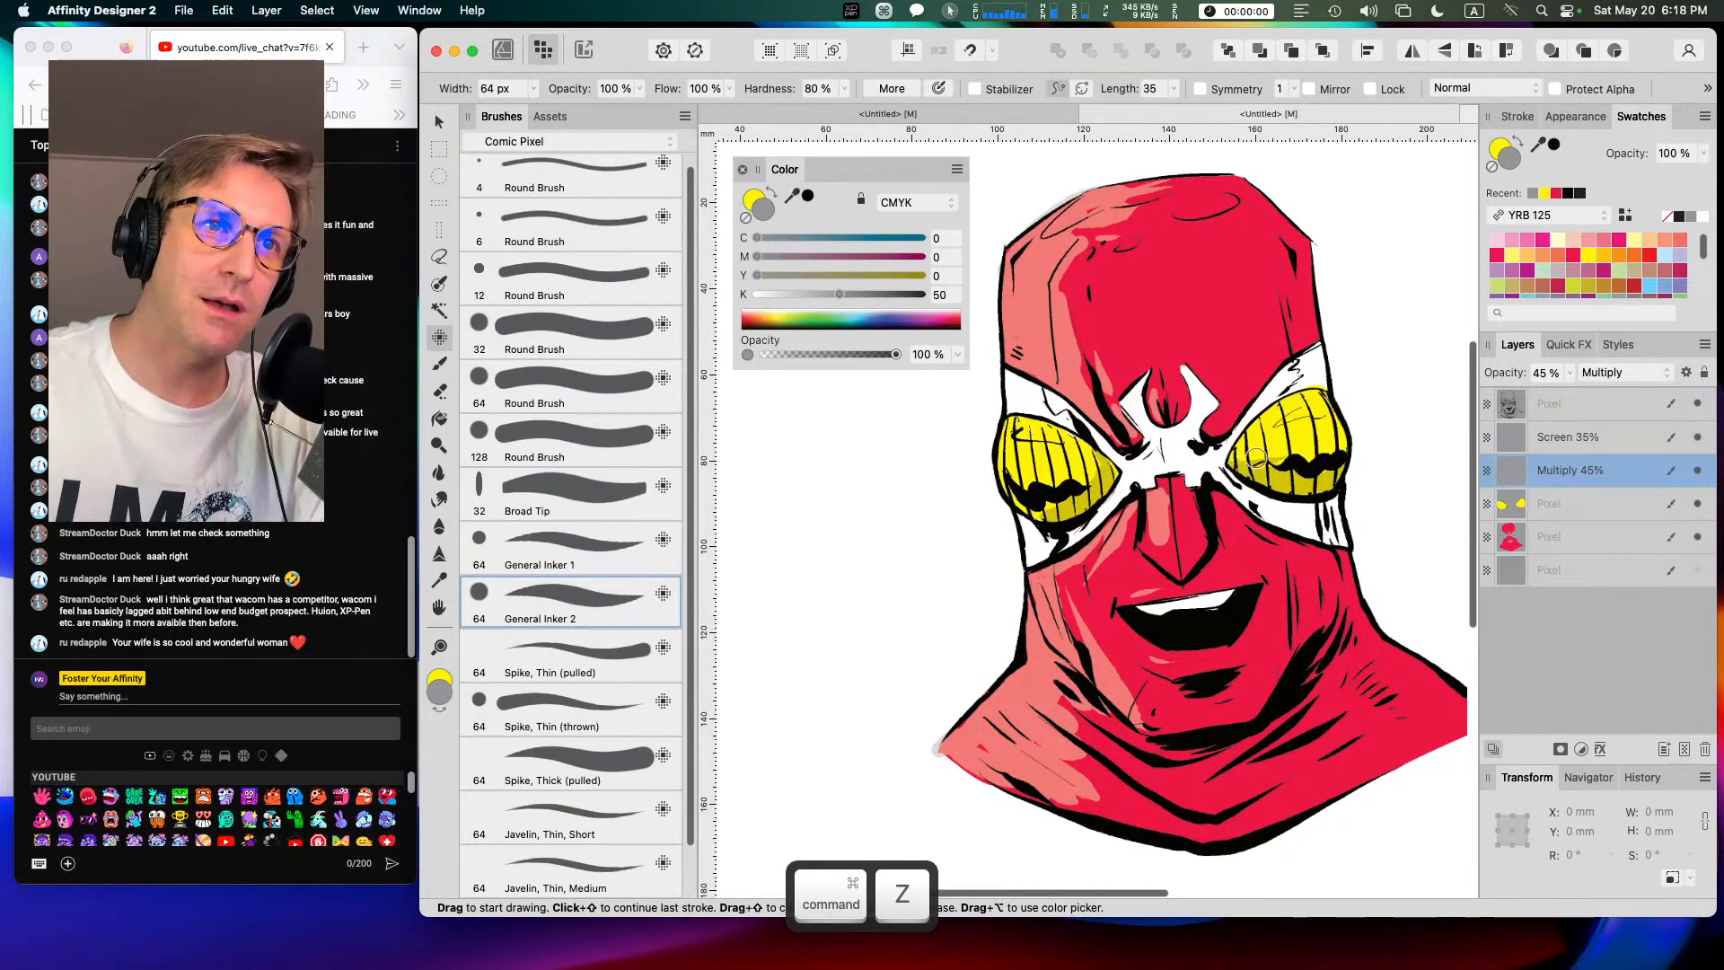
key("super+z")
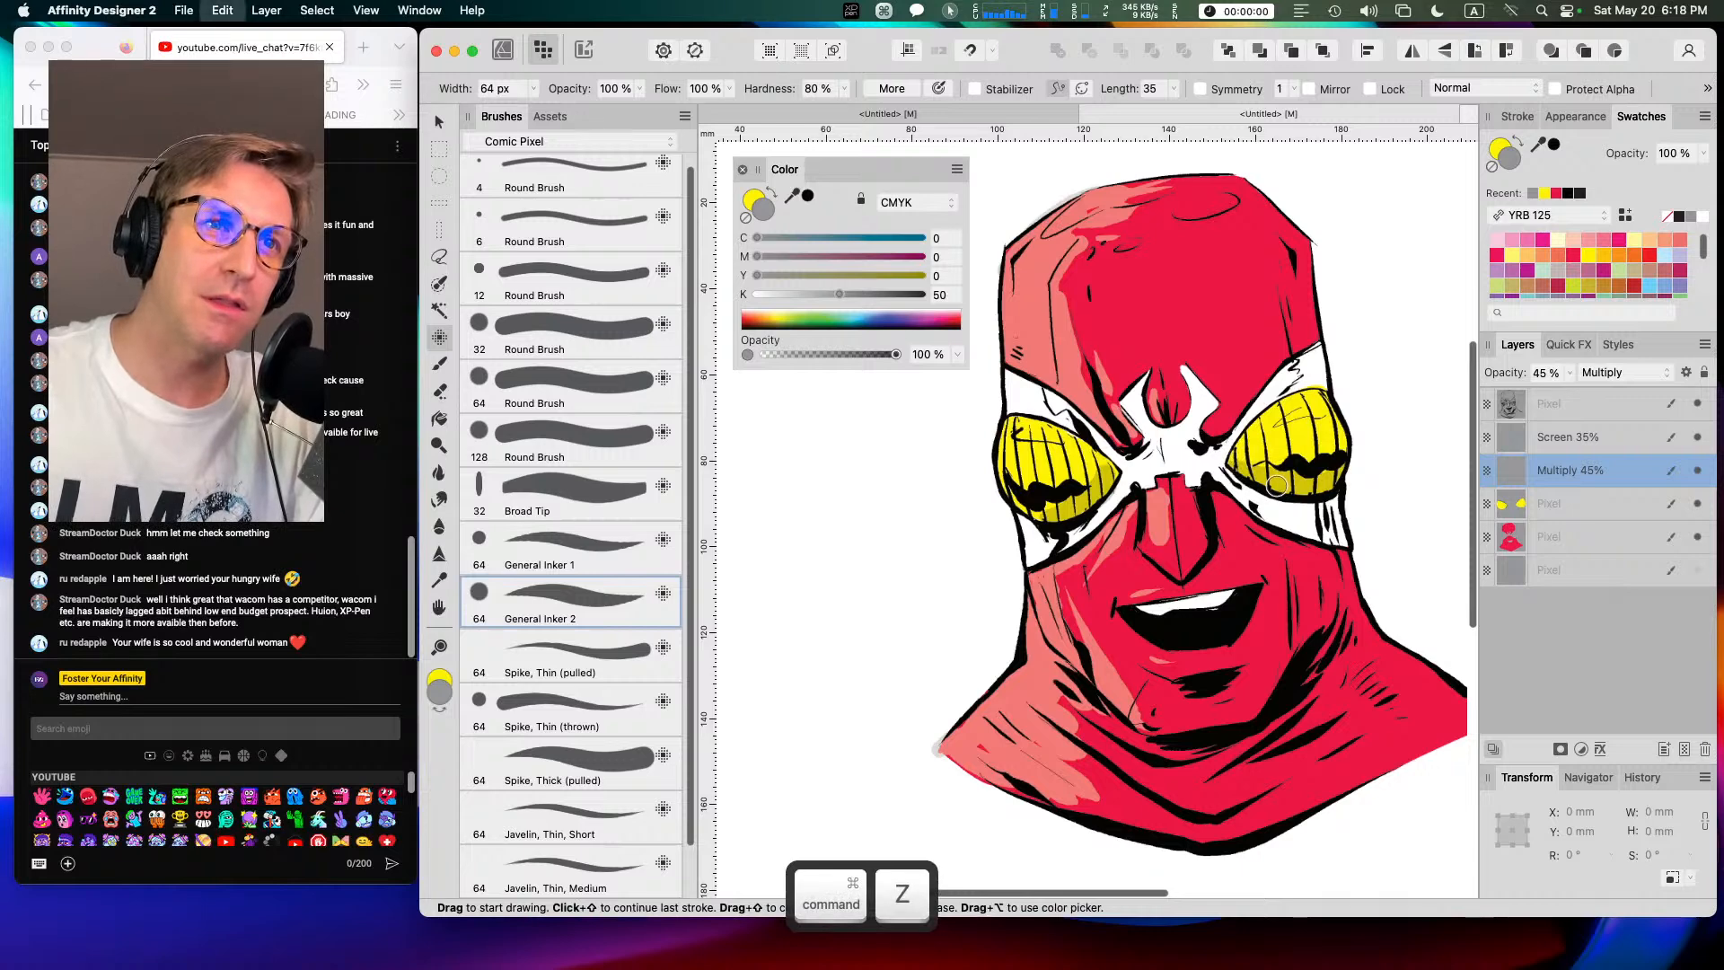
key("super+z")
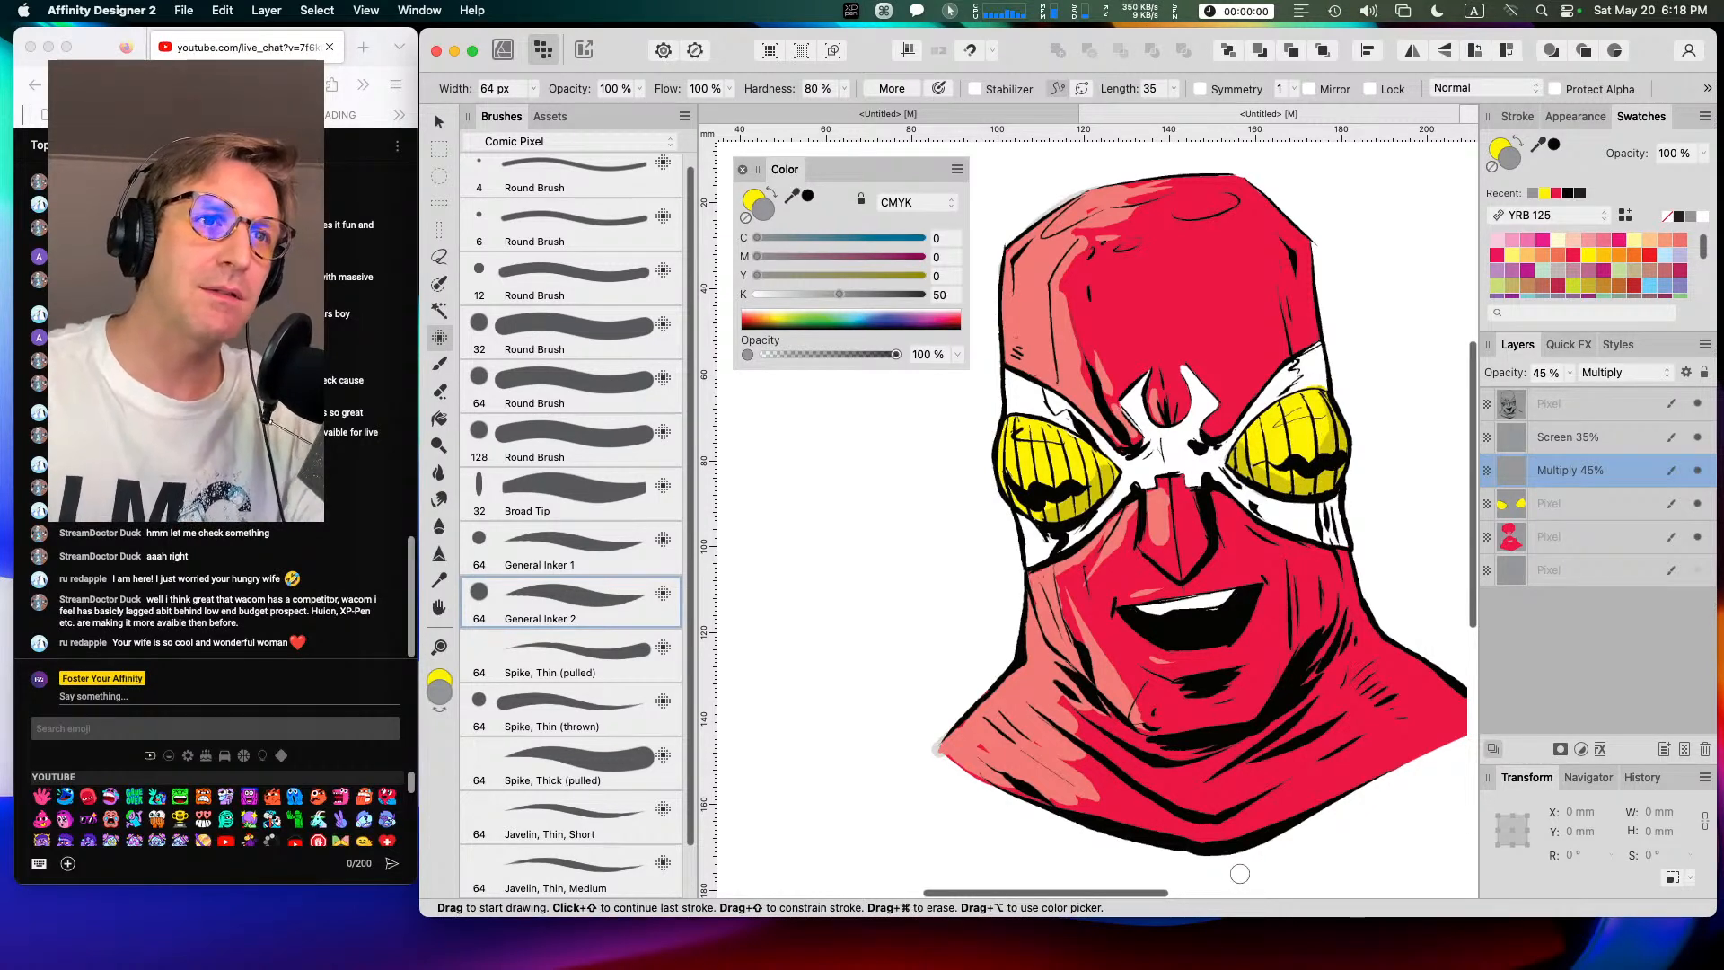
Step: Paint highlights along the right edge of the head and inside the oval atop the forehead on the Screen 35% layer
left_click(1547, 439)
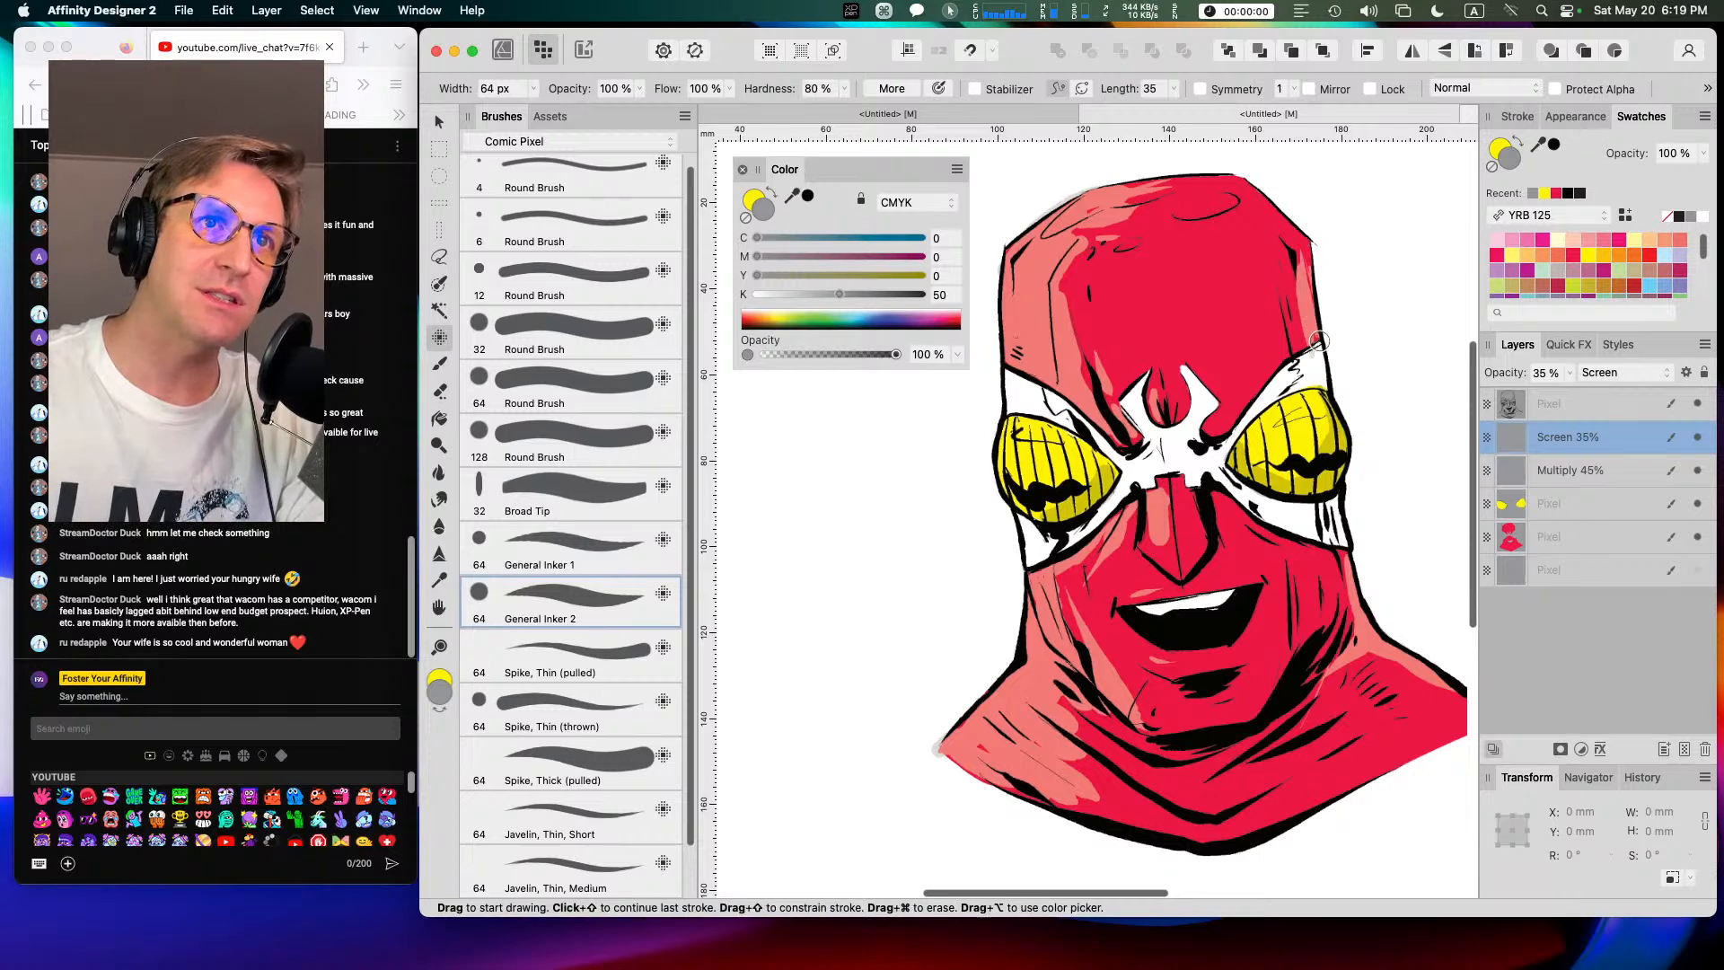
key("super+z")
key("super+z")
mouse_move(1311, 346)
left_mouse_down()
mouse_move(1300, 270)
mouse_move(1311, 326)
left_mouse_up()
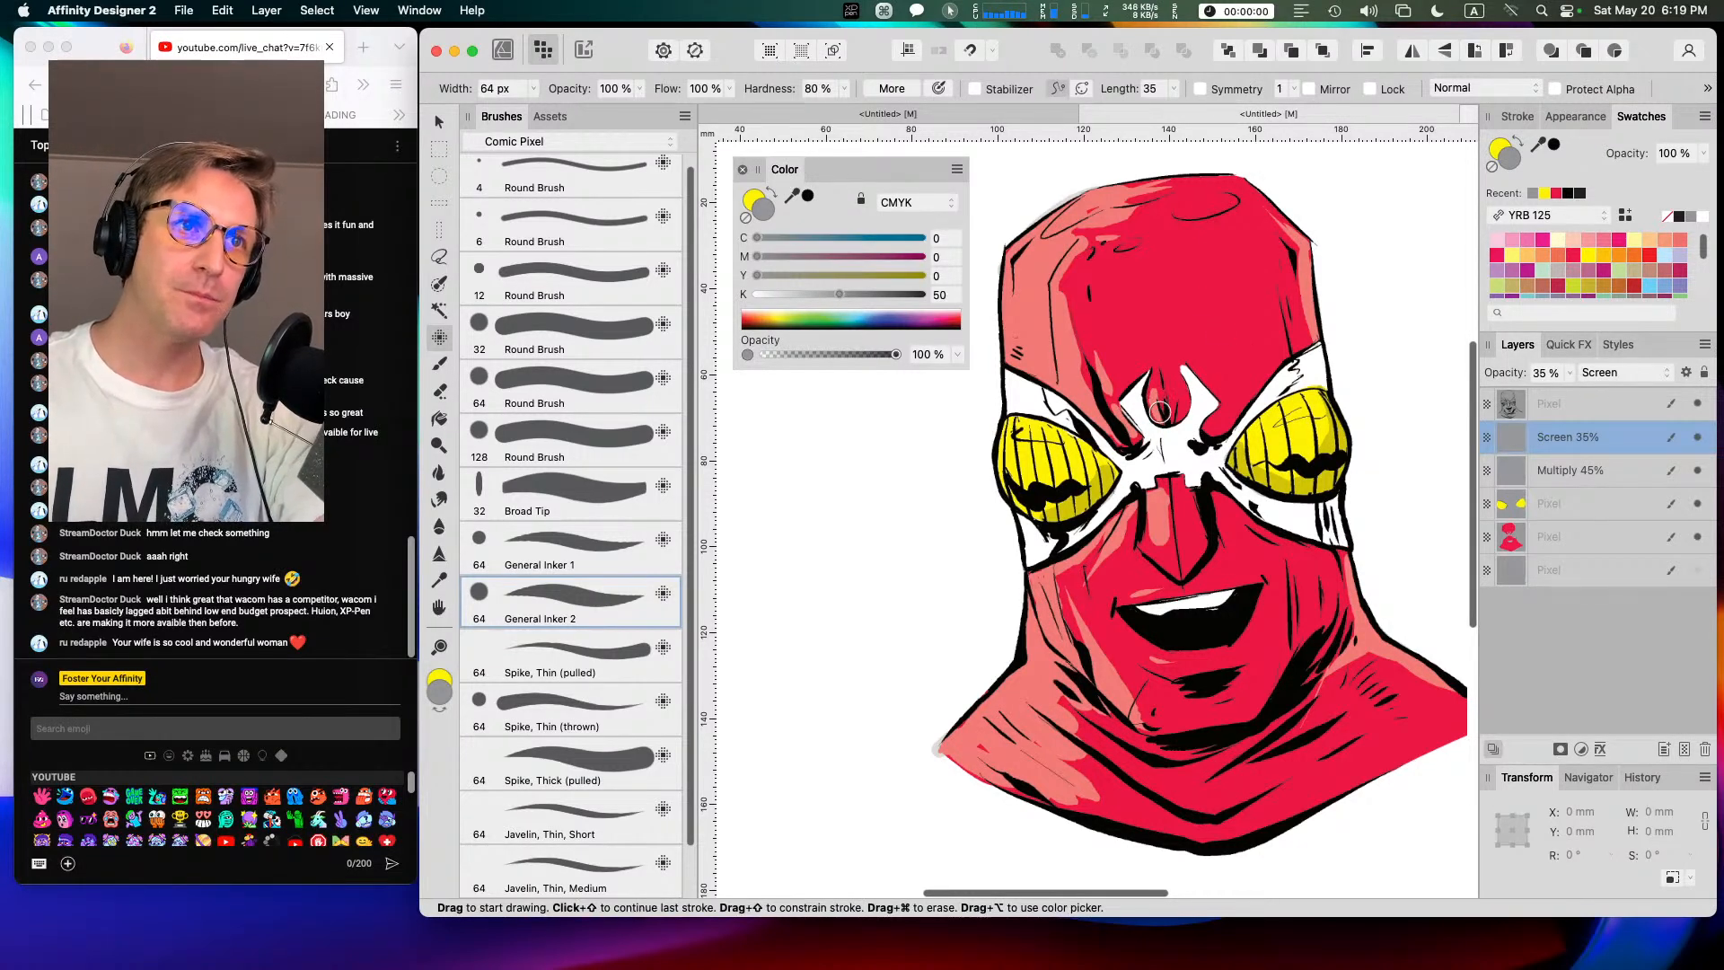
left_click_drag(1162, 213, 1236, 197)
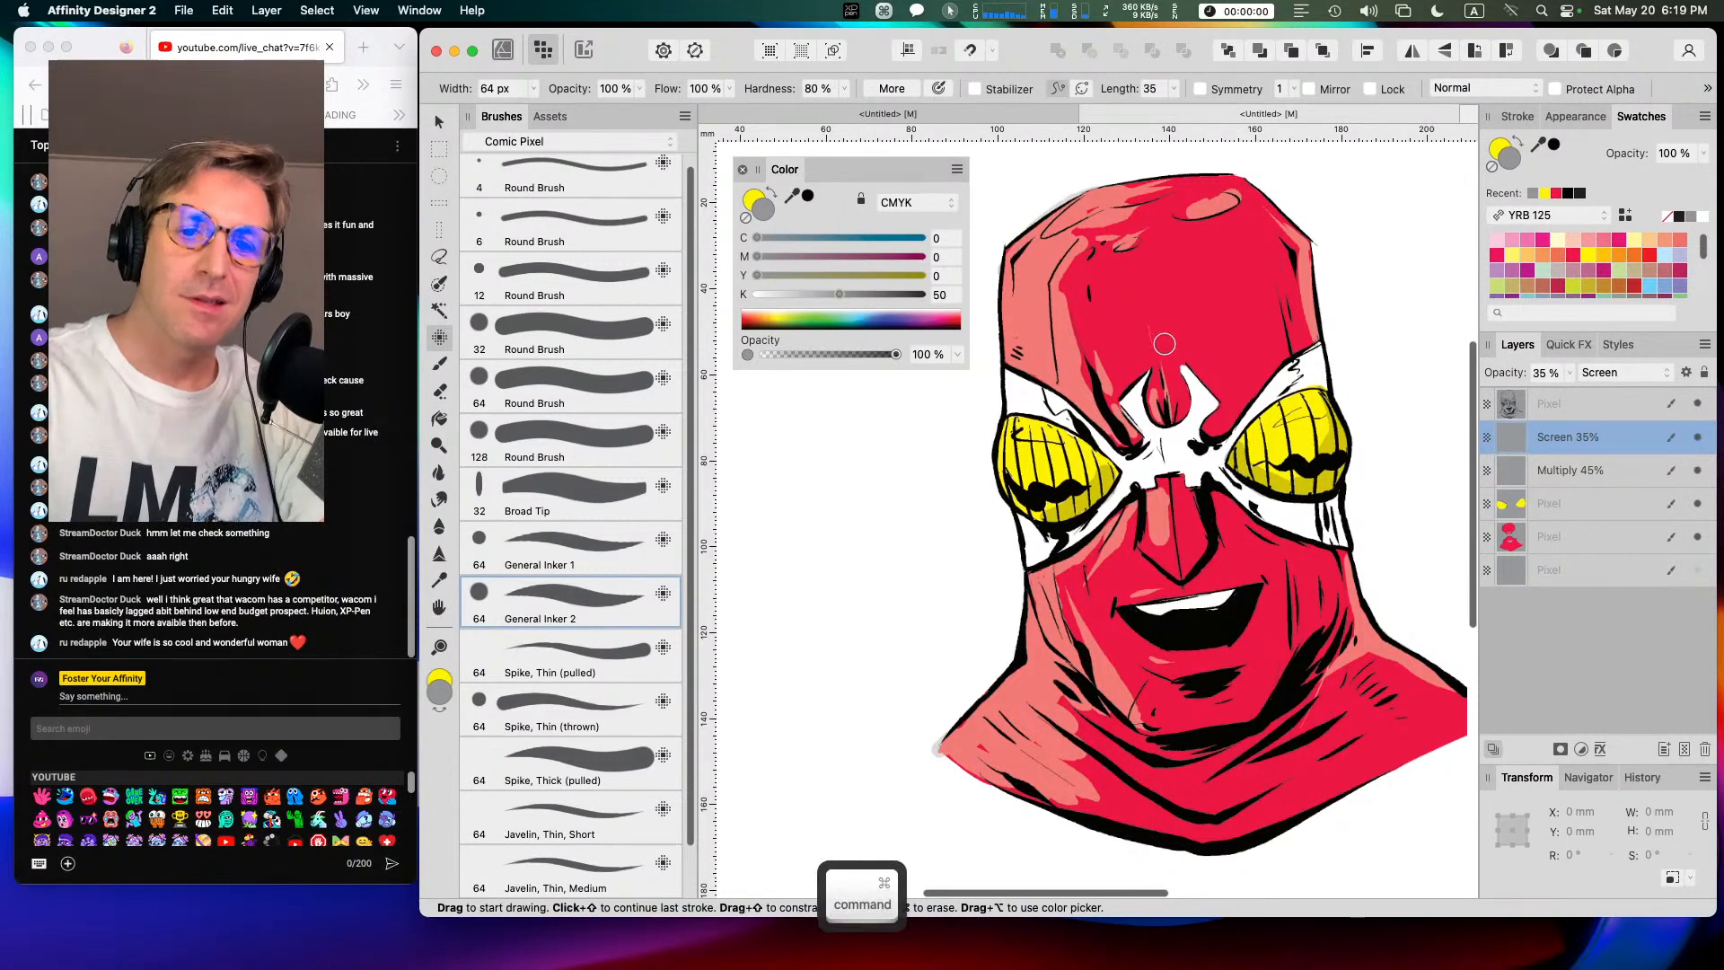
key("super+minus")
key("super+equal")
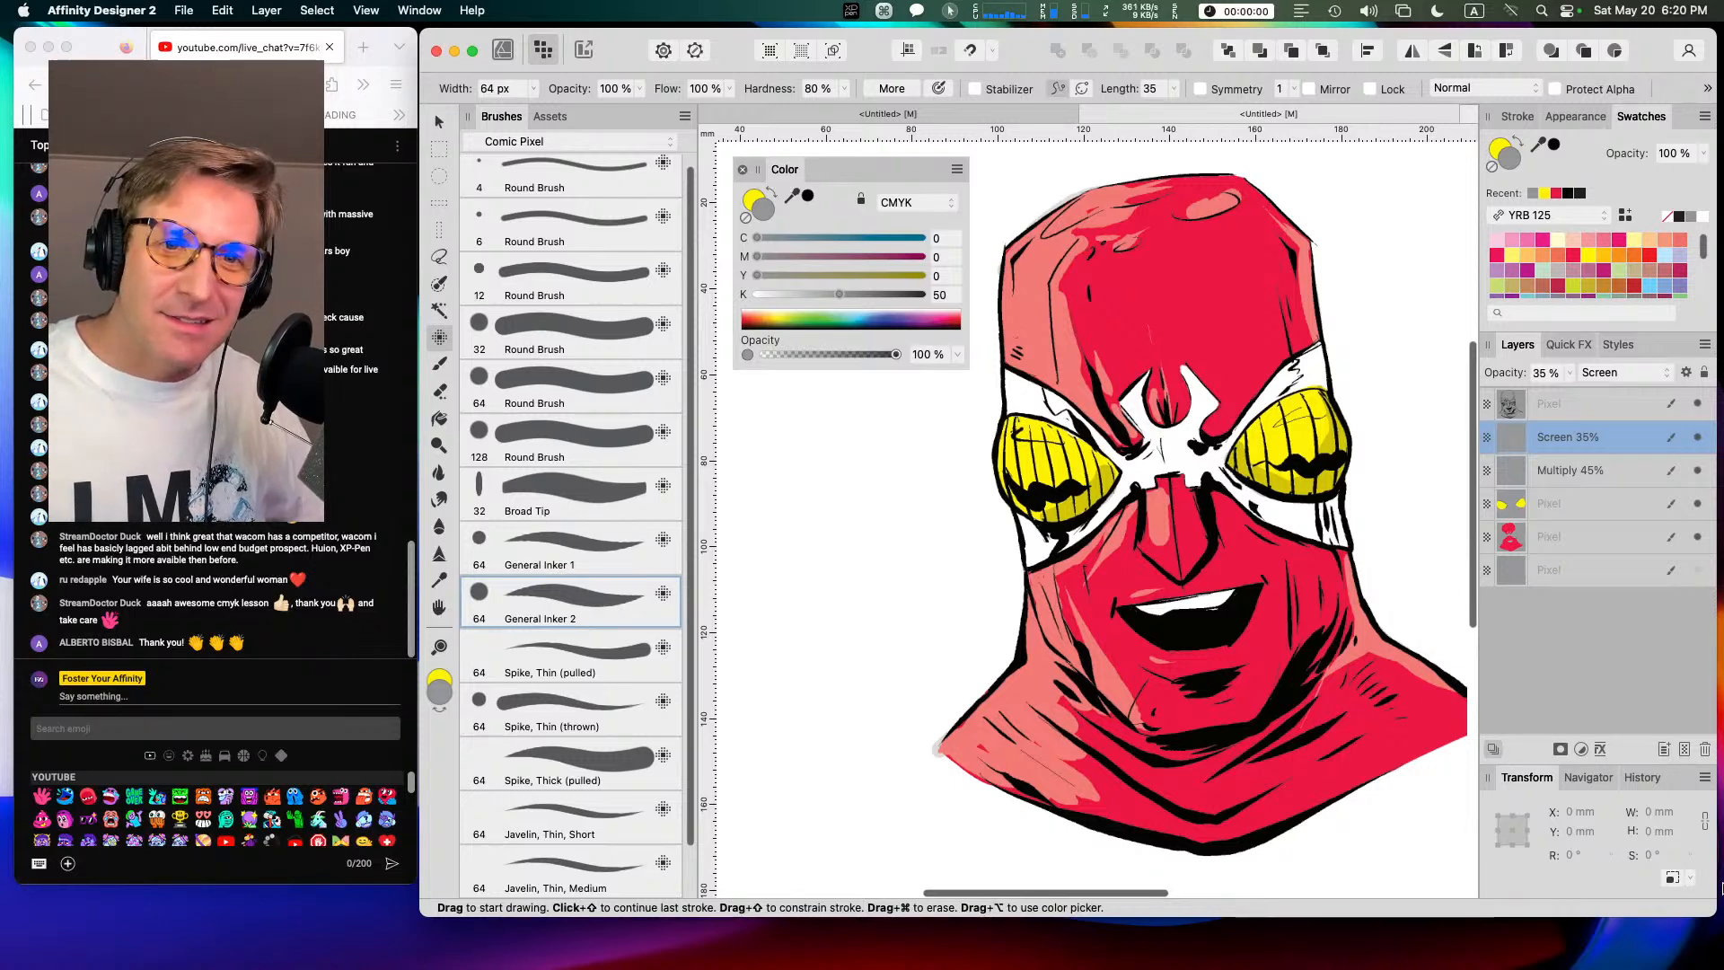
Step: Switch to Streamlabs Desktop
mouse_move(1369, 965)
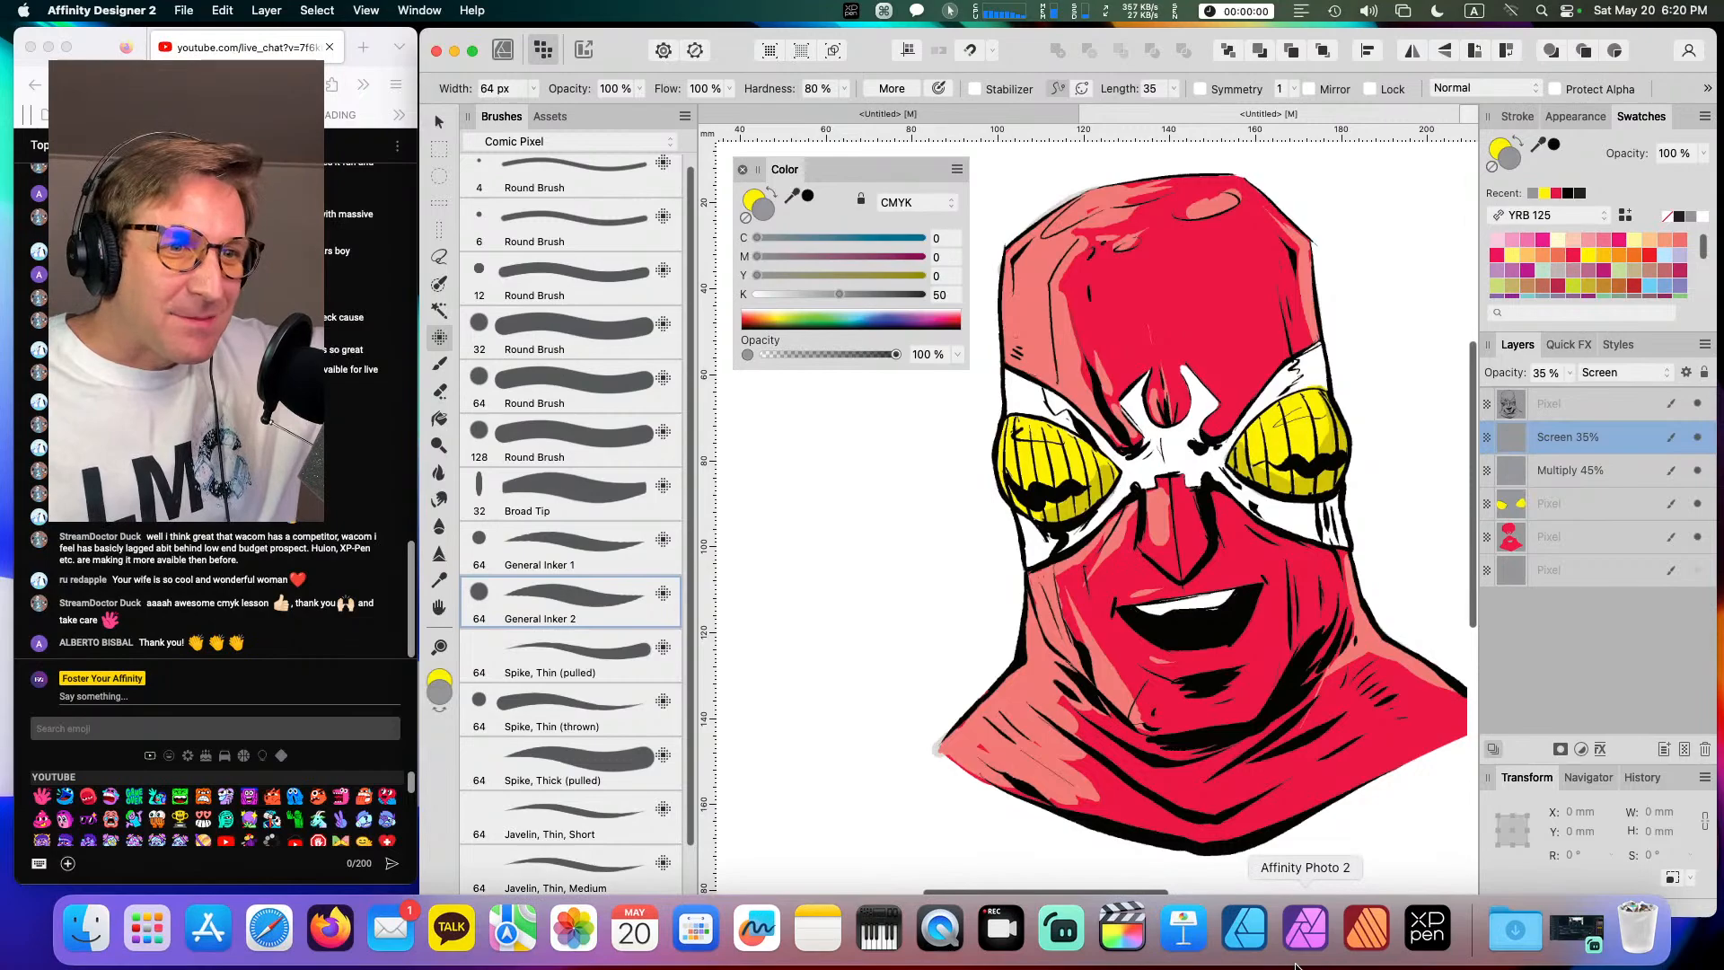
left_click(1062, 929)
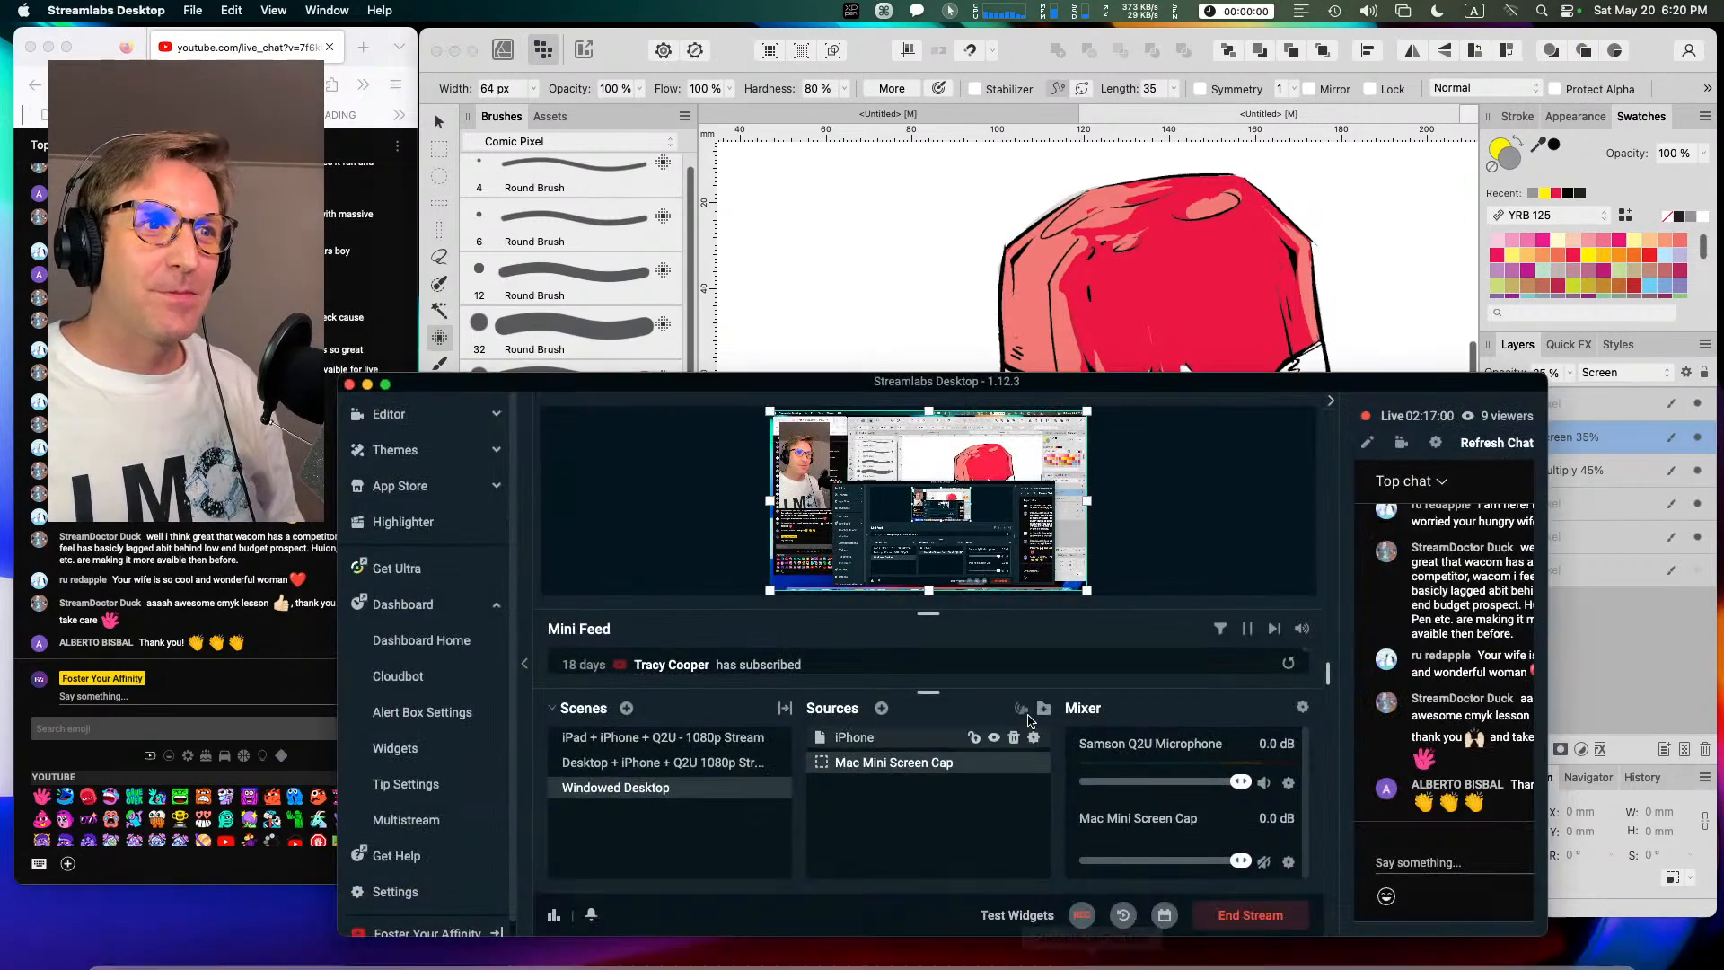